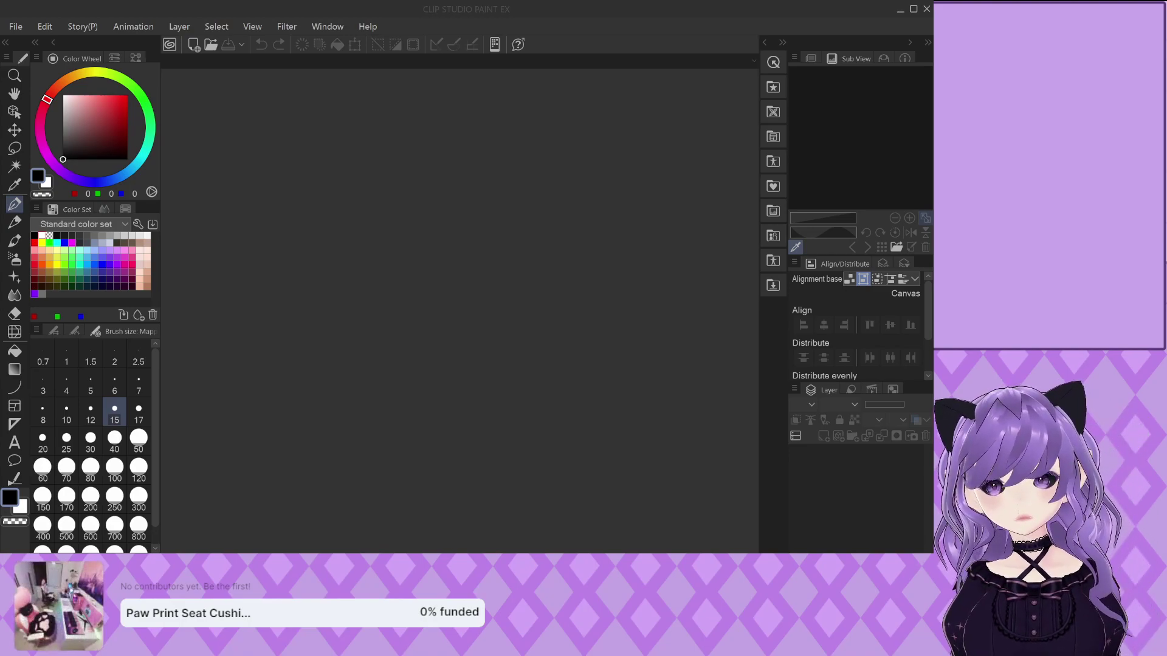
Open the Fennel Tumblr Intro file, then close it and the Dahlia Character Profile document
{"action": "left_click", "coordinate": [16, 27]}
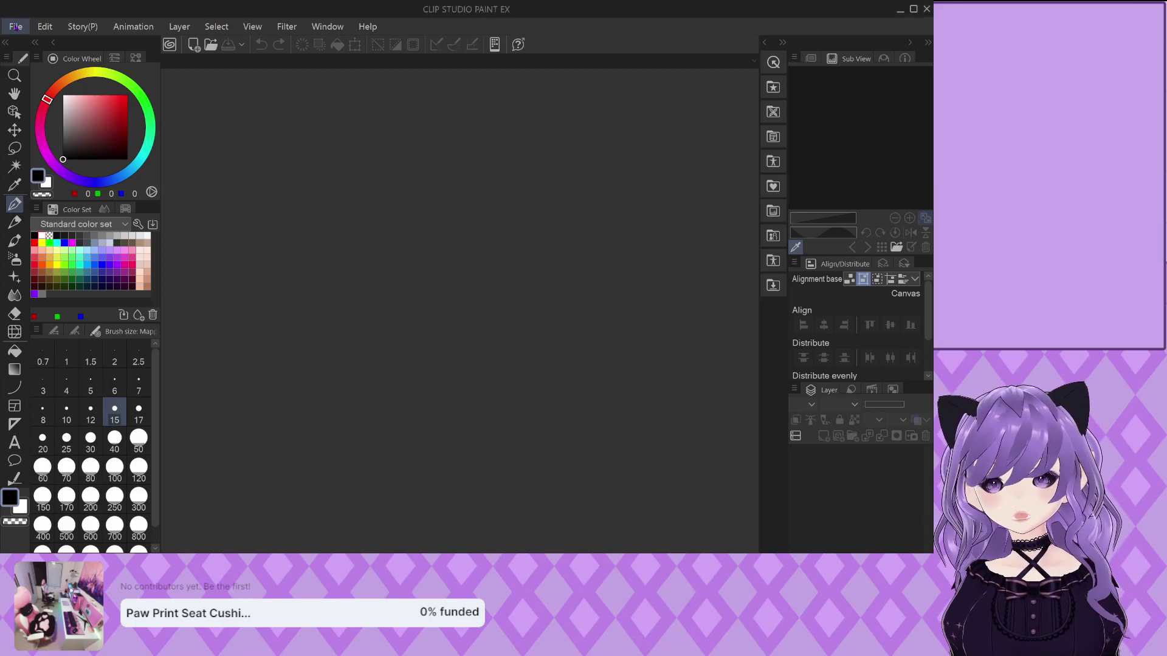
{"action": "left_click", "coordinate": [40, 76]}
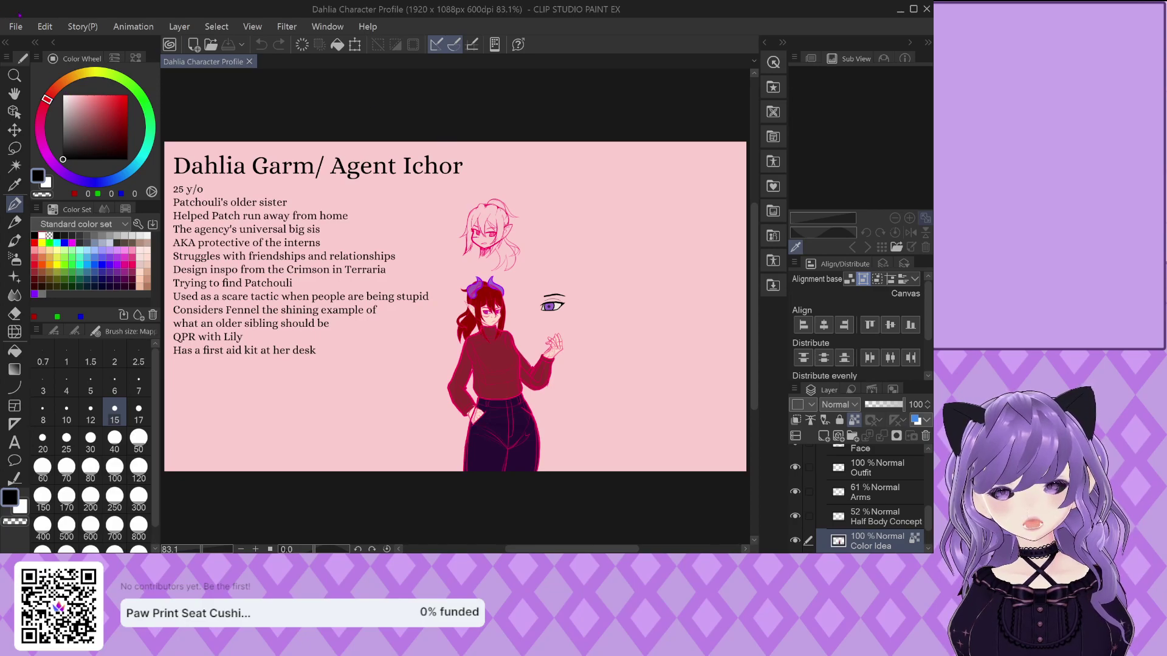
{"action": "left_click", "coordinate": [46, 78]}
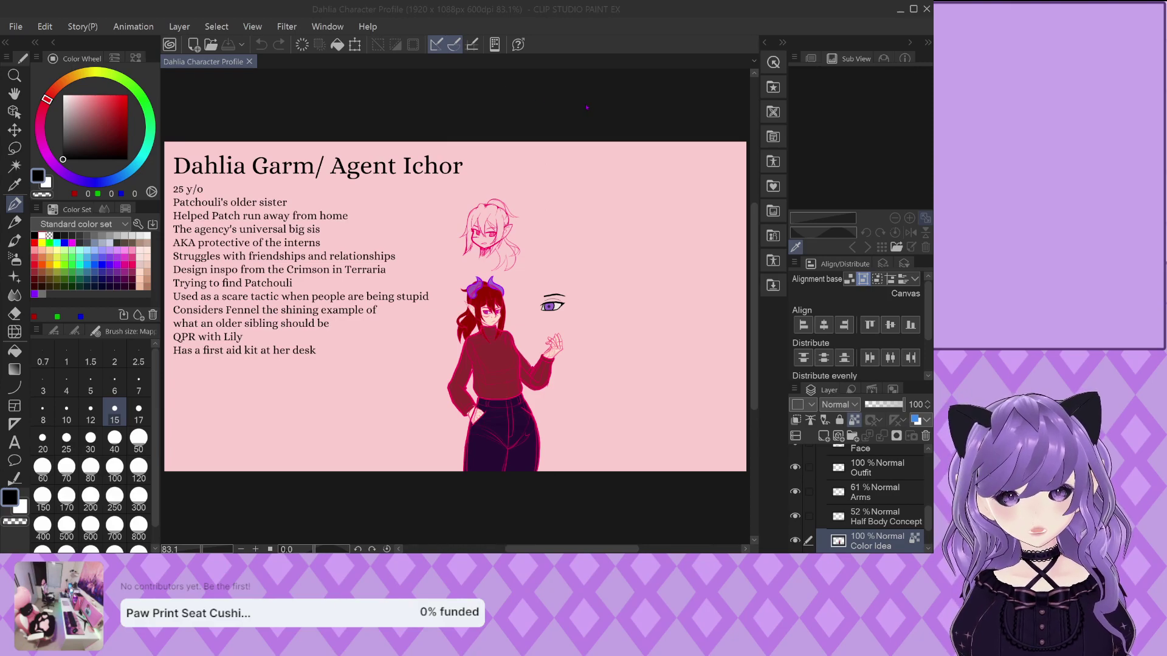
{"action": "left_click", "coordinate": [754, 524]}
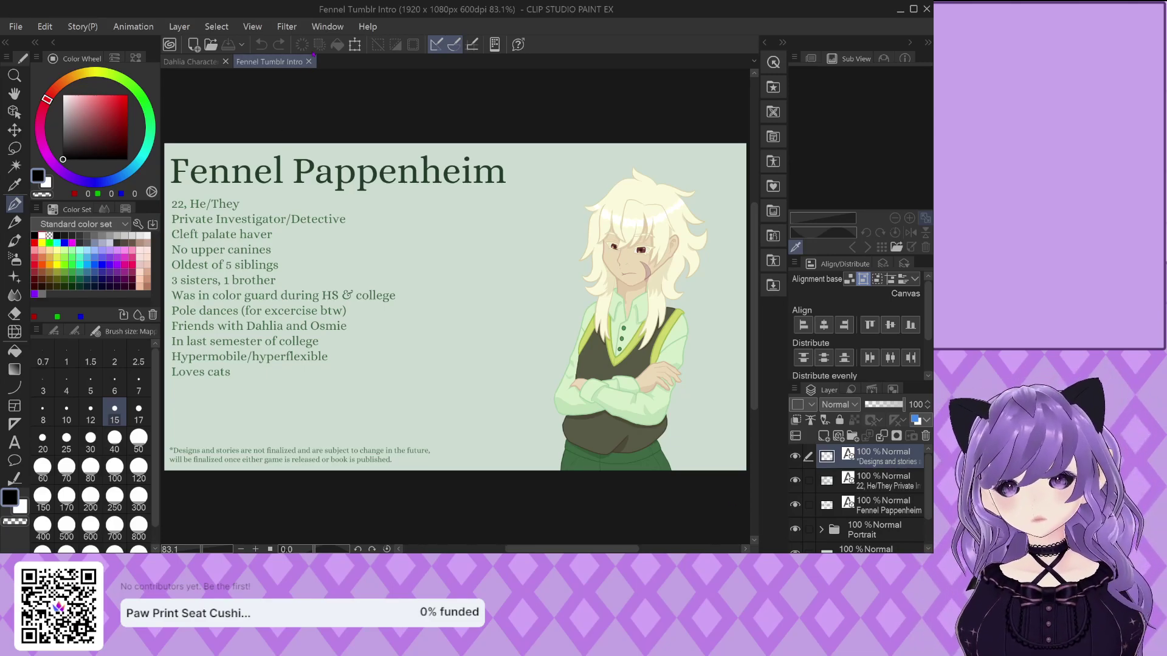
{"action": "left_click", "coordinate": [309, 61]}
{"action": "left_click", "coordinate": [250, 62]}
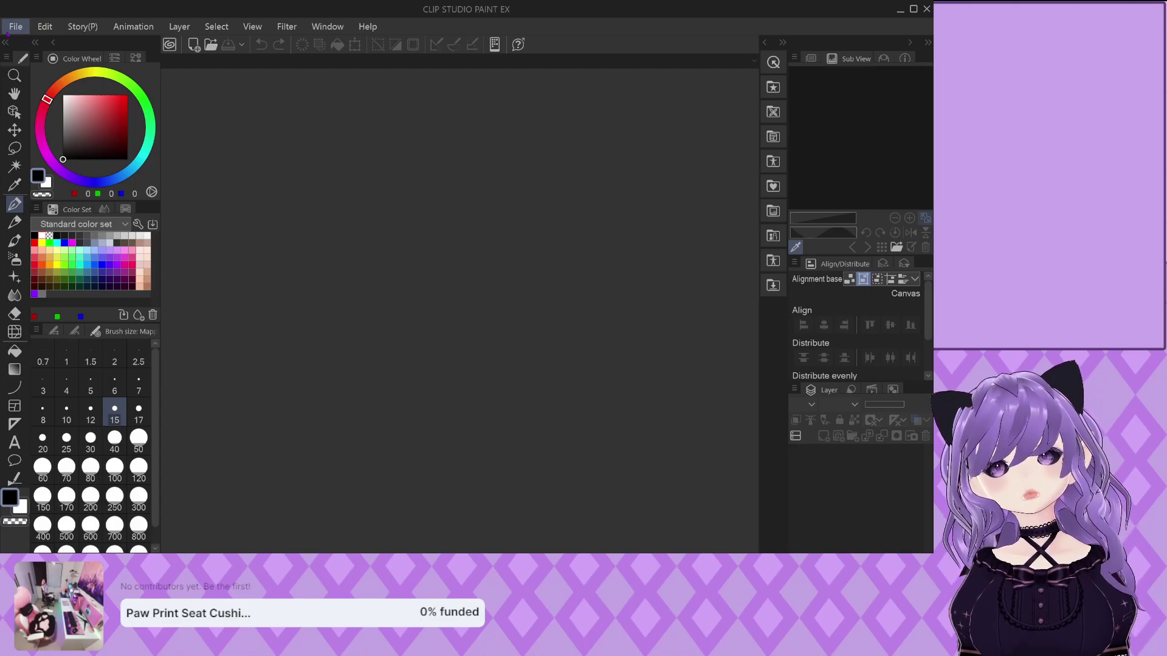
Open the Ashlyn Official Ref file and zoom around its two purple sketches
{"action": "left_click", "coordinate": [54, 81]}
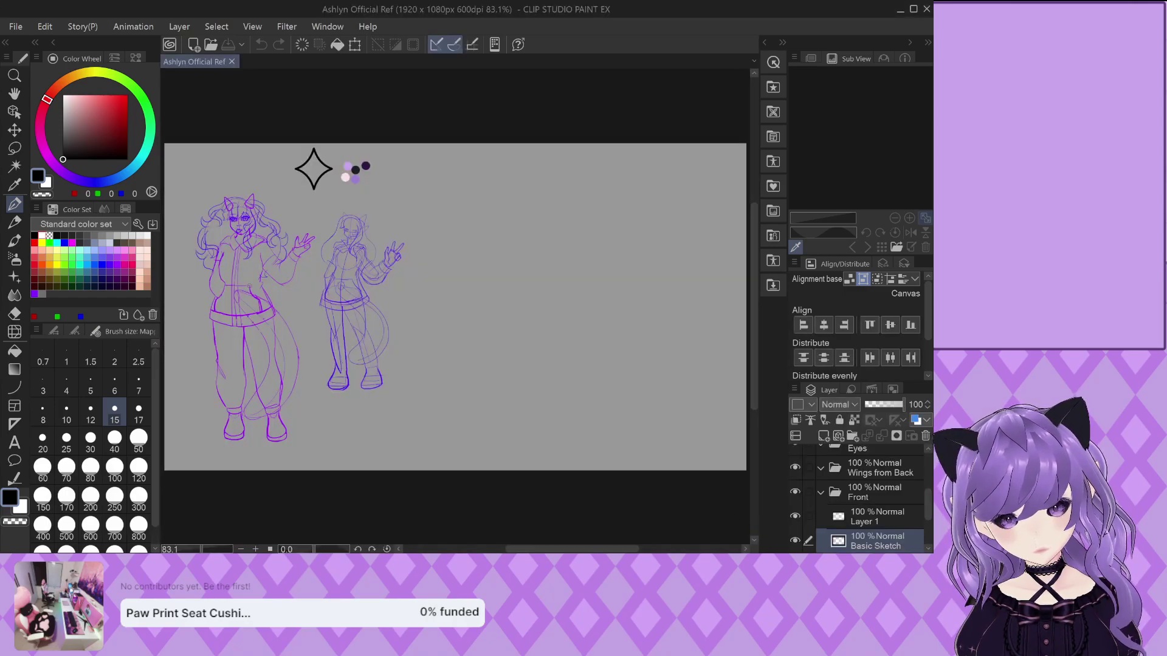
{"action": "scroll", "coordinate": [223, 243], "scroll_direction": "up", "scroll_amount": 5}
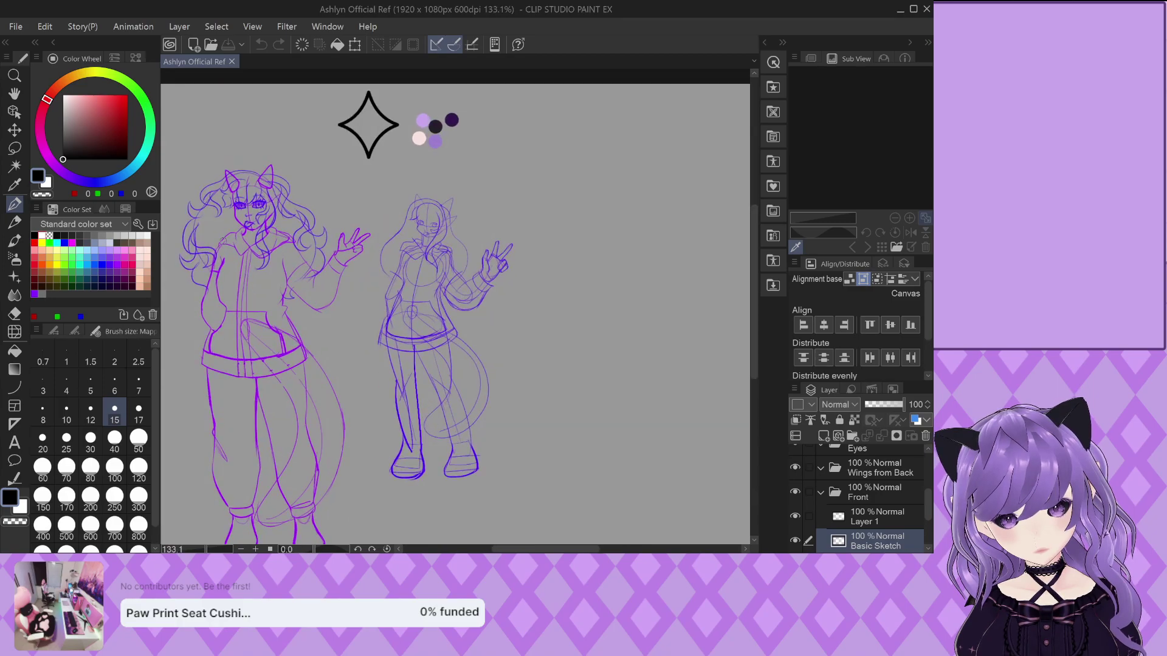
{"action": "scroll", "coordinate": [223, 242], "scroll_direction": "down", "scroll_amount": 4}
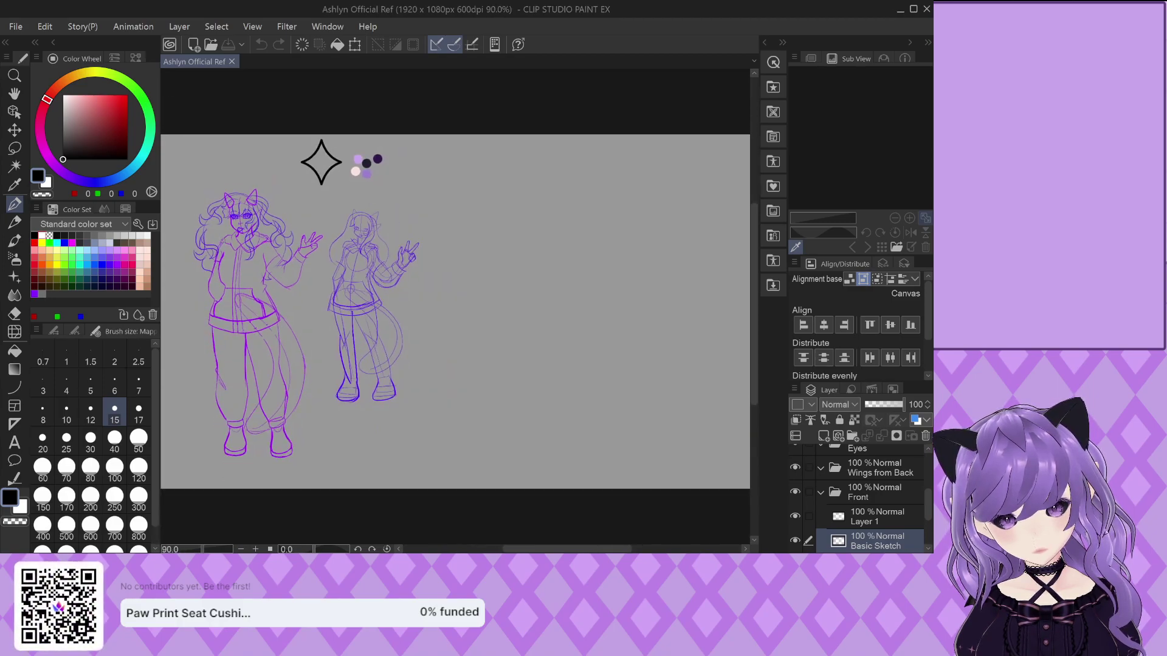
{"action": "scroll", "coordinate": [225, 377], "scroll_direction": "up", "scroll_amount": 5}
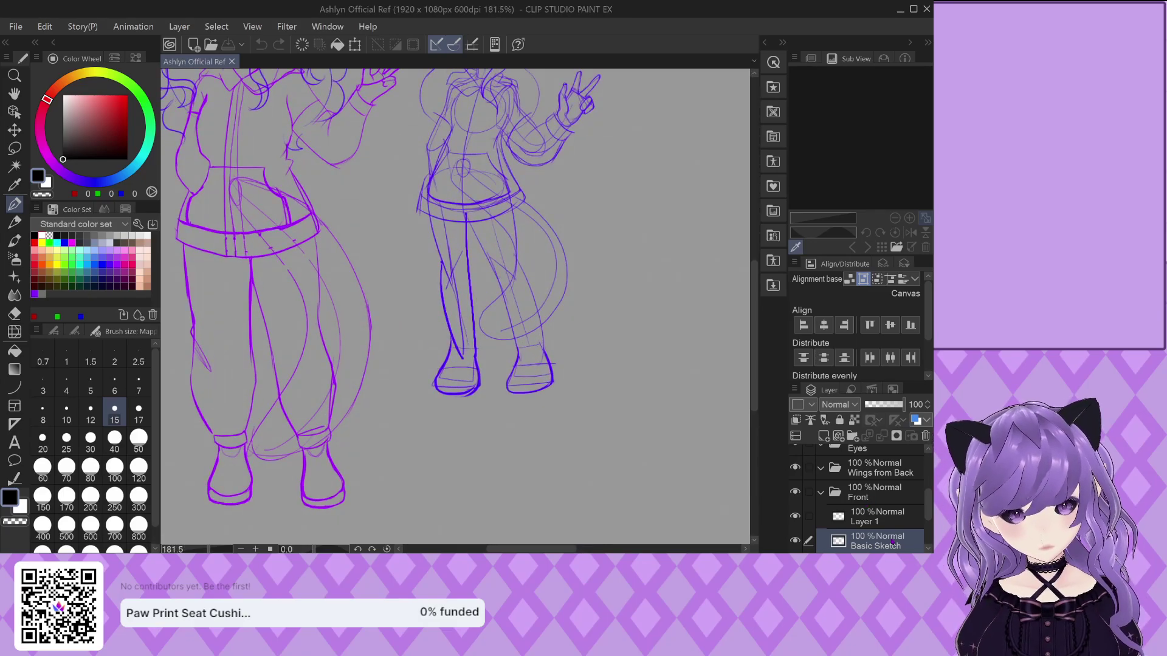
{"action": "scroll", "coordinate": [892, 542], "scroll_direction": "down", "scroll_amount": 2}
{"action": "scroll", "coordinate": [431, 432], "scroll_direction": "down", "scroll_amount": 4}
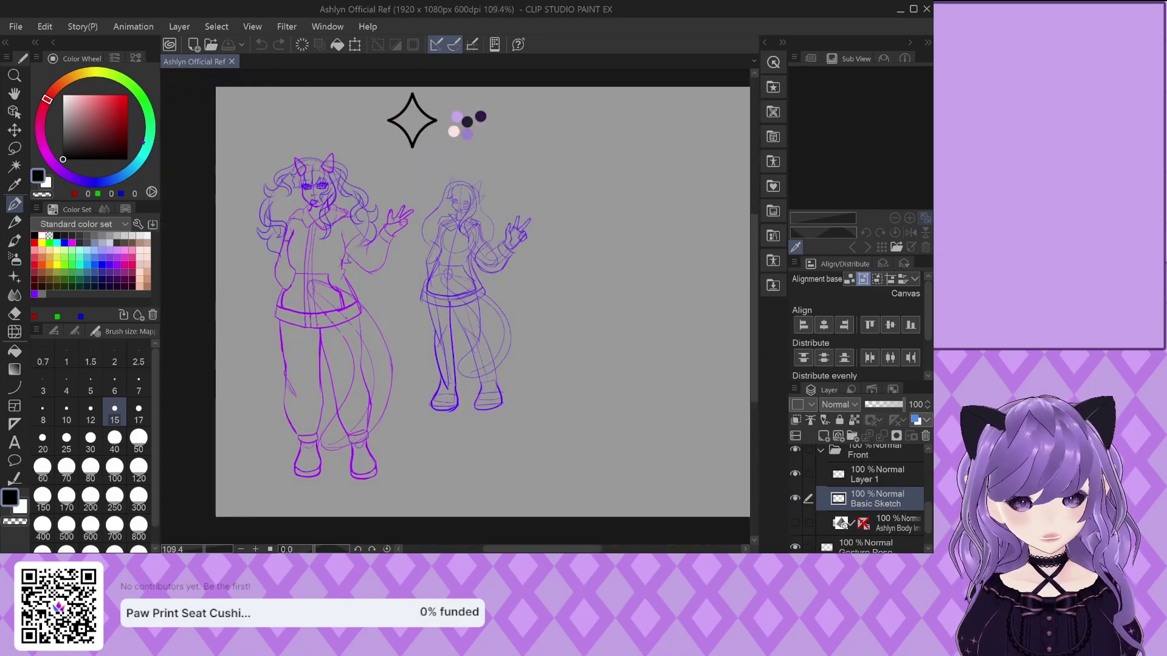
{"action": "scroll", "coordinate": [637, 412], "scroll_direction": "up", "scroll_amount": 2}
Toggle the Basic Sketch and Ashlyn Body layers on and off to compare them
{"action": "left_click", "coordinate": [795, 499]}
{"action": "left_click", "coordinate": [795, 498]}
{"action": "left_click", "coordinate": [795, 523]}
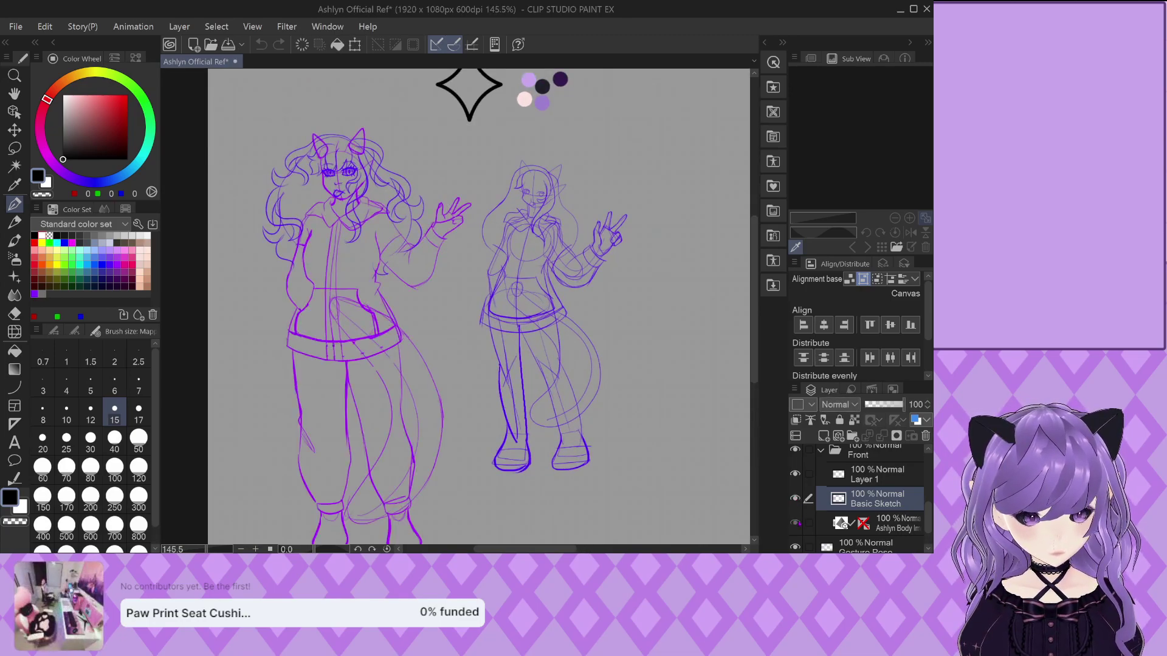
{"action": "left_click", "coordinate": [795, 522]}
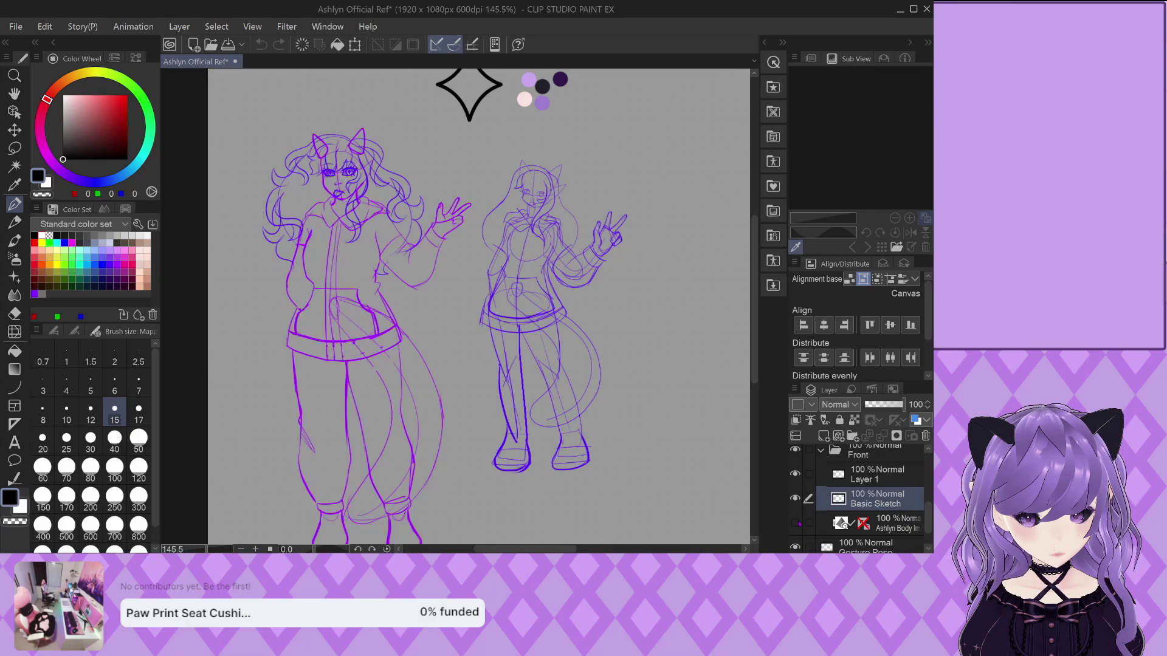
{"action": "left_click", "coordinate": [795, 522]}
{"action": "left_click", "coordinate": [795, 523]}
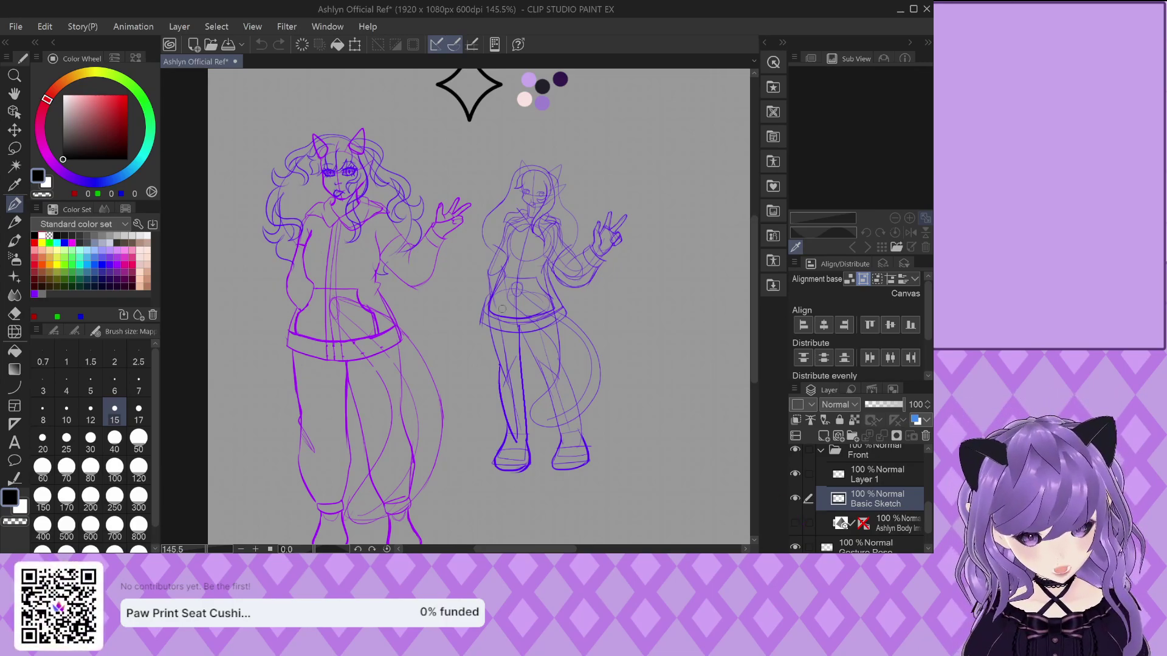
{"action": "scroll", "coordinate": [335, 126], "scroll_direction": "up", "scroll_amount": 4}
{"action": "scroll", "coordinate": [341, 157], "scroll_direction": "down", "scroll_amount": 2}
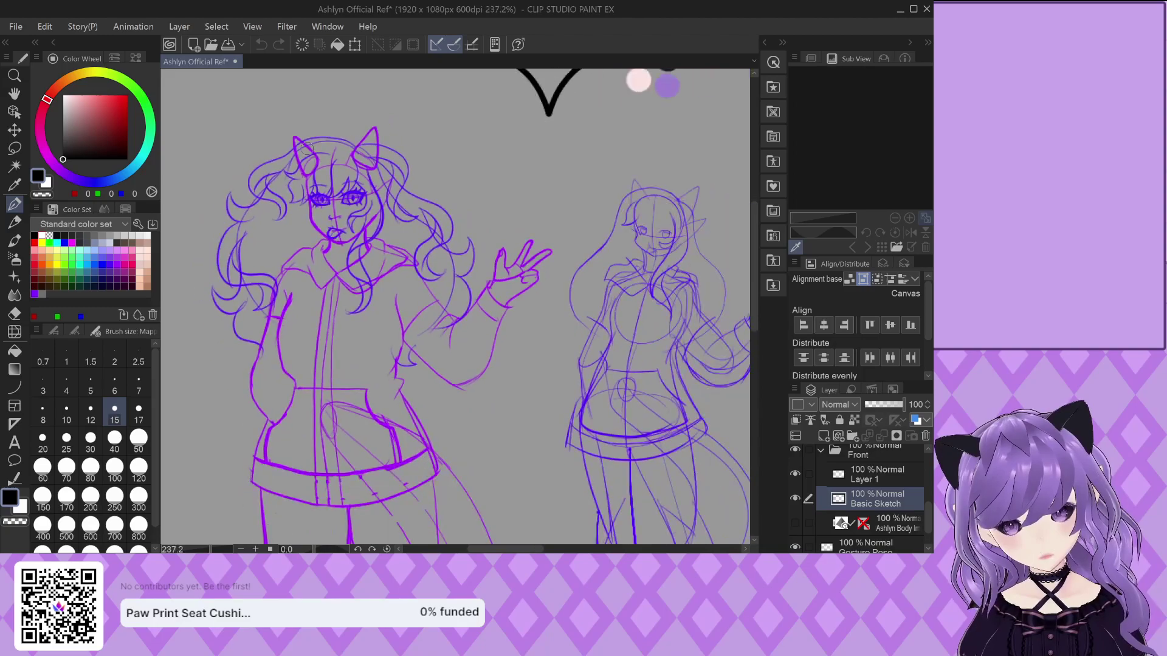
{"action": "scroll", "coordinate": [325, 189], "scroll_direction": "up", "scroll_amount": 4}
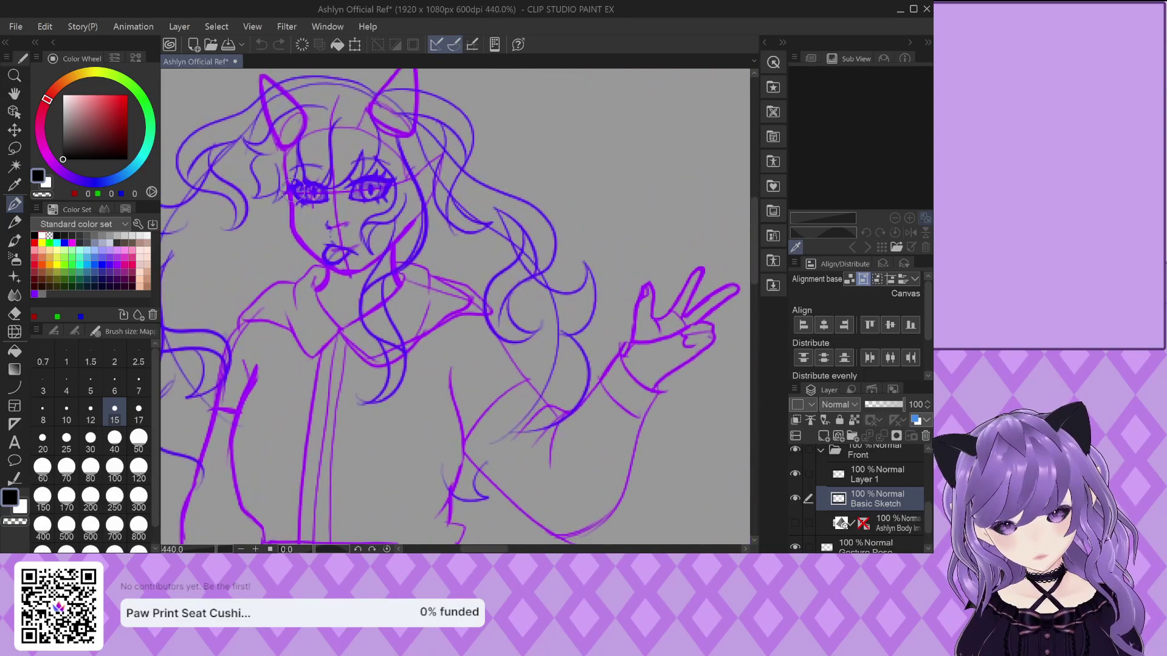
Flick the Basic Sketch layer off and on again, then select the Ashlyn Body layer
{"action": "left_click", "coordinate": [795, 499]}
{"action": "left_click", "coordinate": [794, 498]}
{"action": "left_click", "coordinate": [794, 498]}
{"action": "left_click", "coordinate": [794, 498]}
{"action": "scroll", "coordinate": [246, 245], "scroll_direction": "down", "scroll_amount": 2}
{"action": "scroll", "coordinate": [253, 235], "scroll_direction": "down", "scroll_amount": 3}
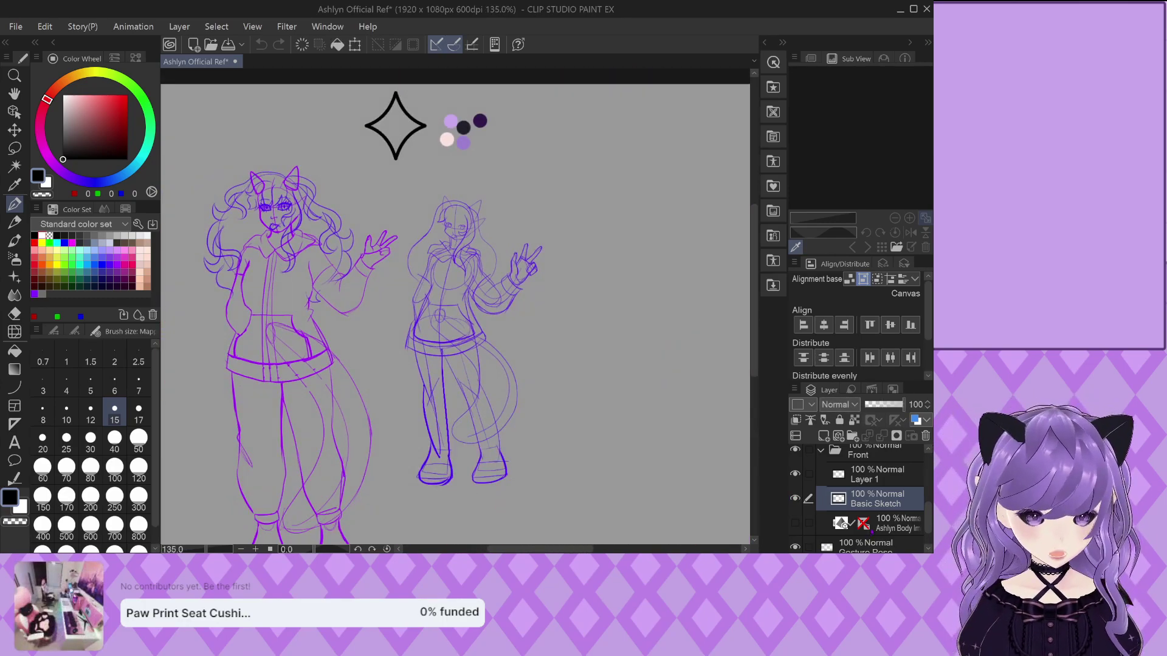
{"action": "left_click", "coordinate": [871, 532]}
Show the Ashlyn Body model, hide Basic Sketch, and select the model with the Object tool
{"action": "left_click", "coordinate": [795, 524]}
{"action": "left_click", "coordinate": [796, 501]}
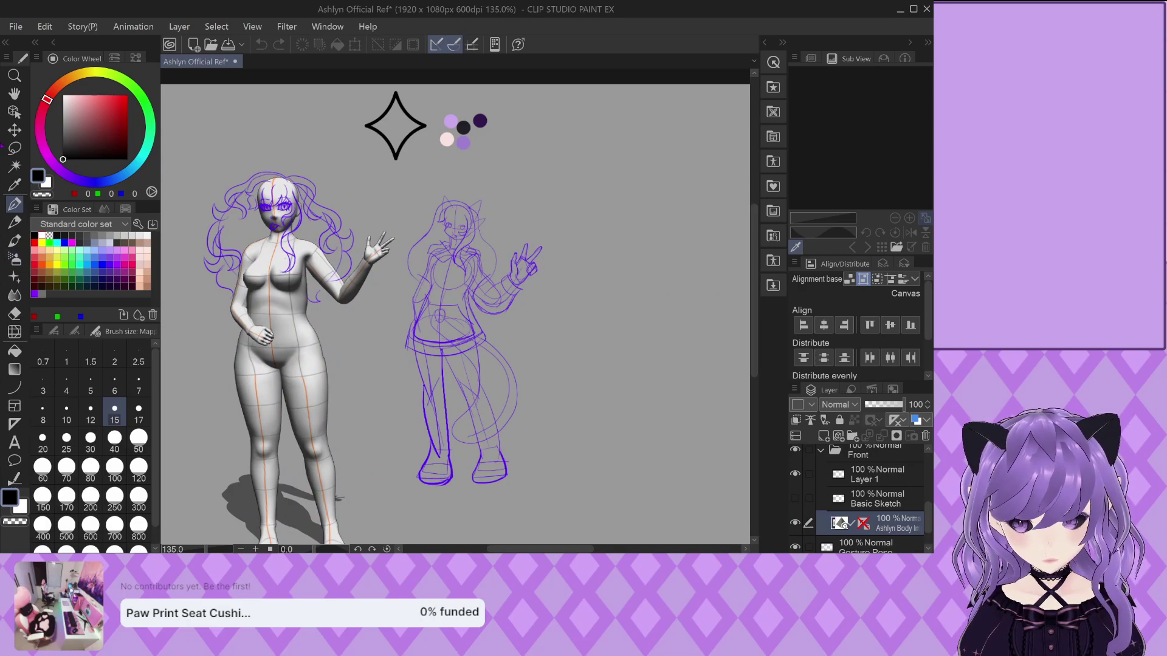
{"action": "left_click", "coordinate": [14, 111]}
{"action": "left_click", "coordinate": [277, 330]}
{"action": "scroll", "coordinate": [276, 330], "scroll_direction": "up", "scroll_amount": 1}
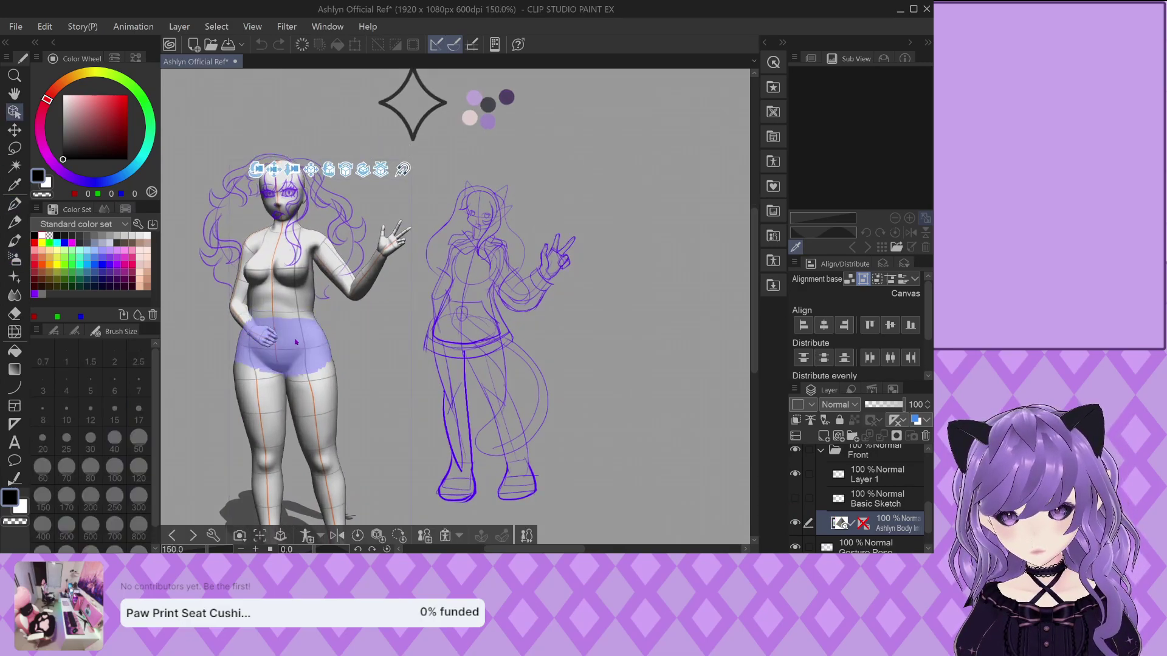
Rotate the model's hips slightly around their rotation axis
{"action": "left_click", "coordinate": [298, 343]}
{"action": "left_click", "coordinate": [297, 322]}
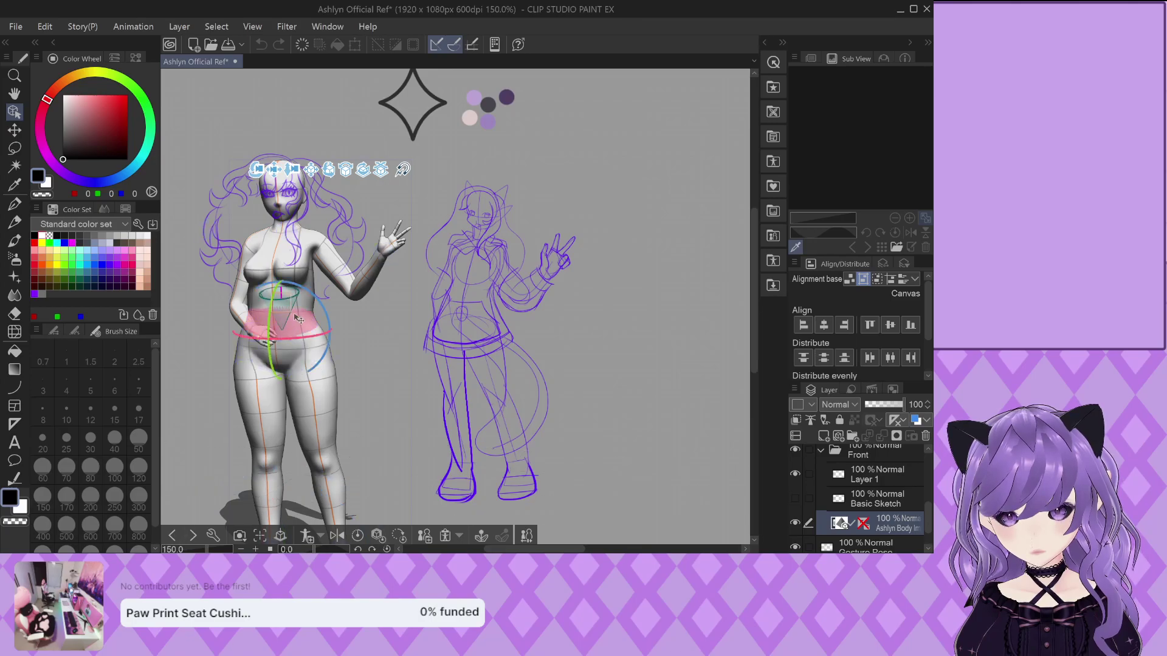
{"action": "left_click", "coordinate": [312, 354]}
{"action": "left_click_drag", "start_coordinate": [309, 335], "coordinate": [309, 337]}
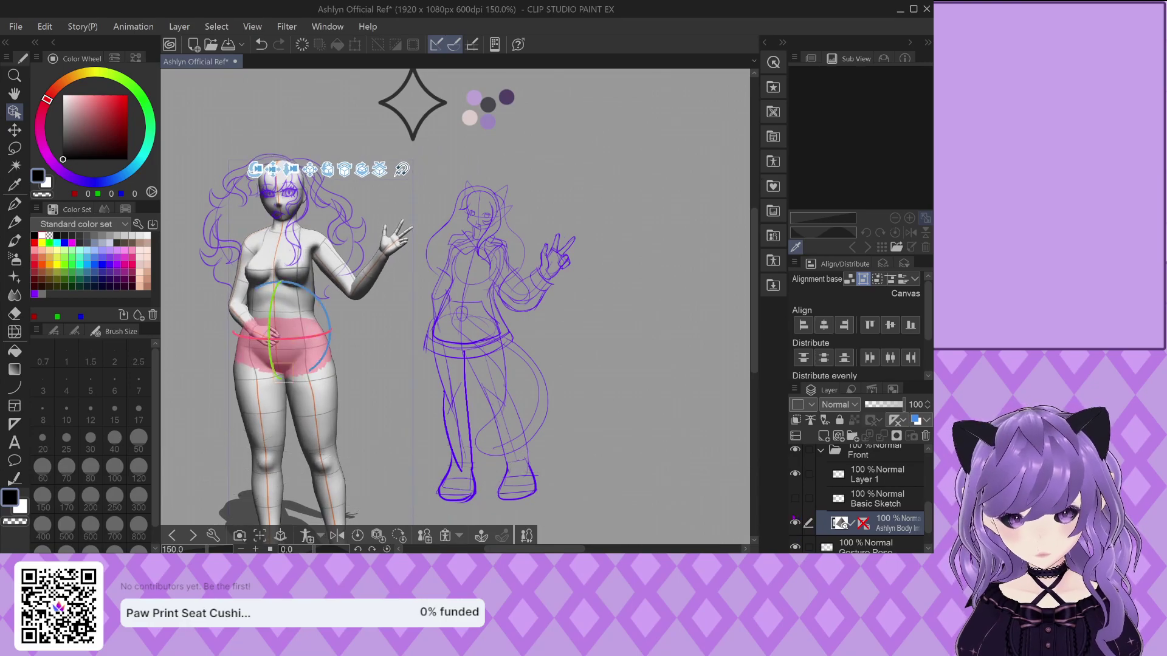
{"action": "scroll", "coordinate": [272, 223], "scroll_direction": "up", "scroll_amount": 2}
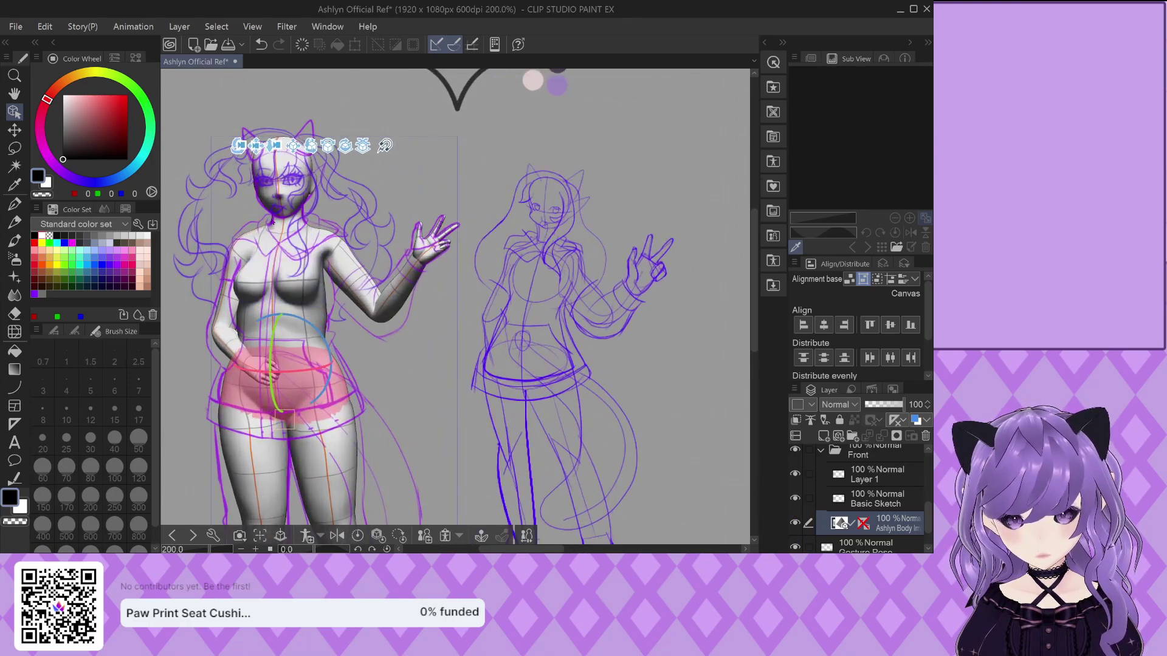
{"action": "scroll", "coordinate": [272, 222], "scroll_direction": "down", "scroll_amount": 4}
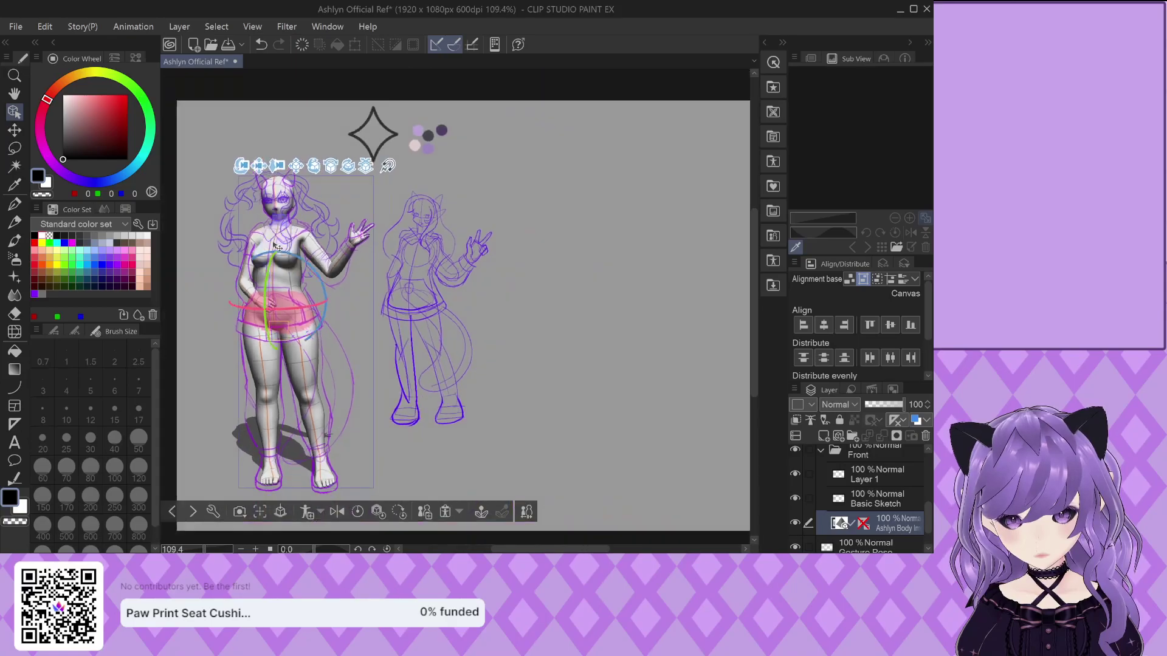
{"action": "scroll", "coordinate": [269, 467], "scroll_direction": "up", "scroll_amount": 2}
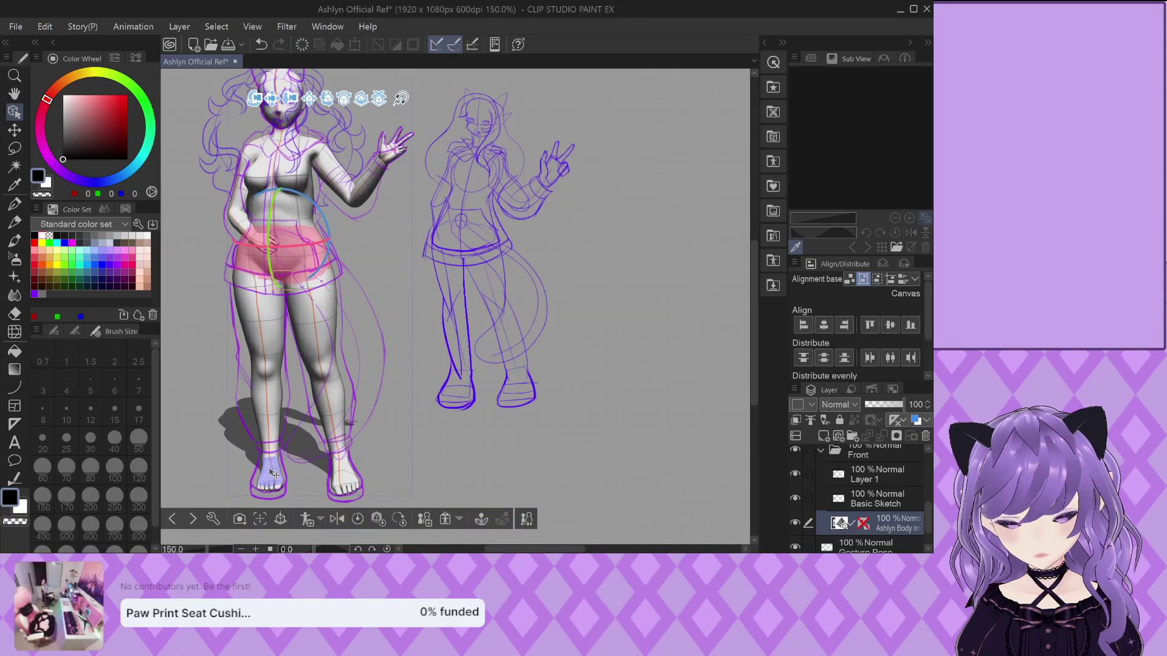
Pull the left foot down and outward, then return to the Basic Sketch layer
{"action": "left_click_drag", "start_coordinate": [266, 471], "coordinate": [262, 473]}
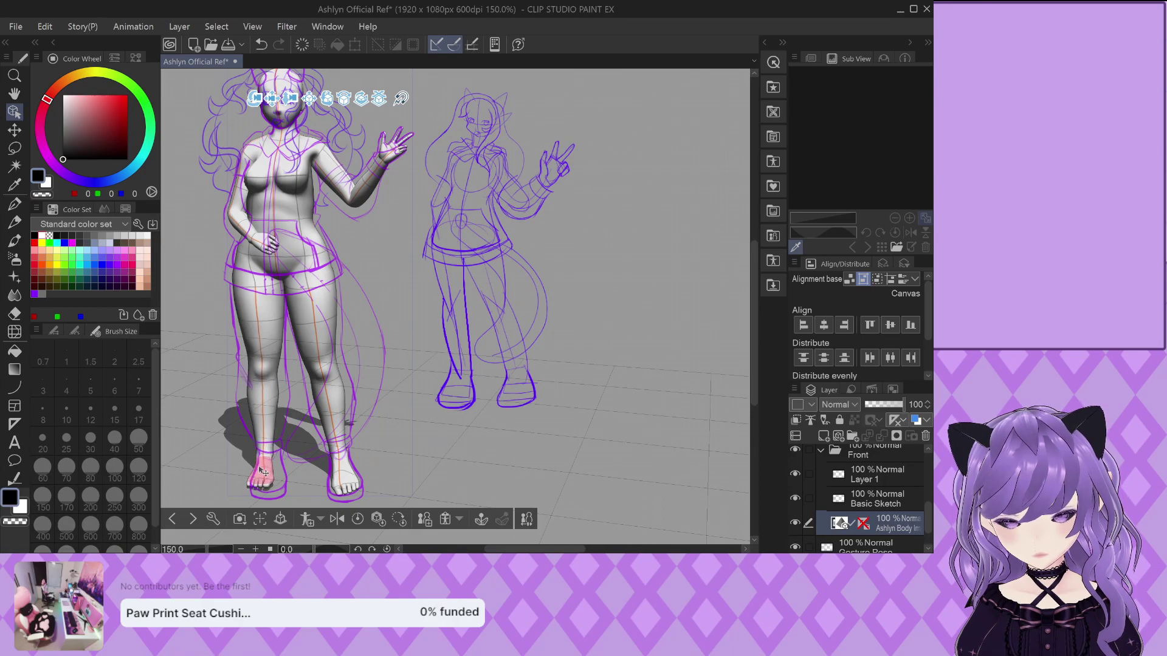
{"action": "left_click", "coordinate": [263, 472]}
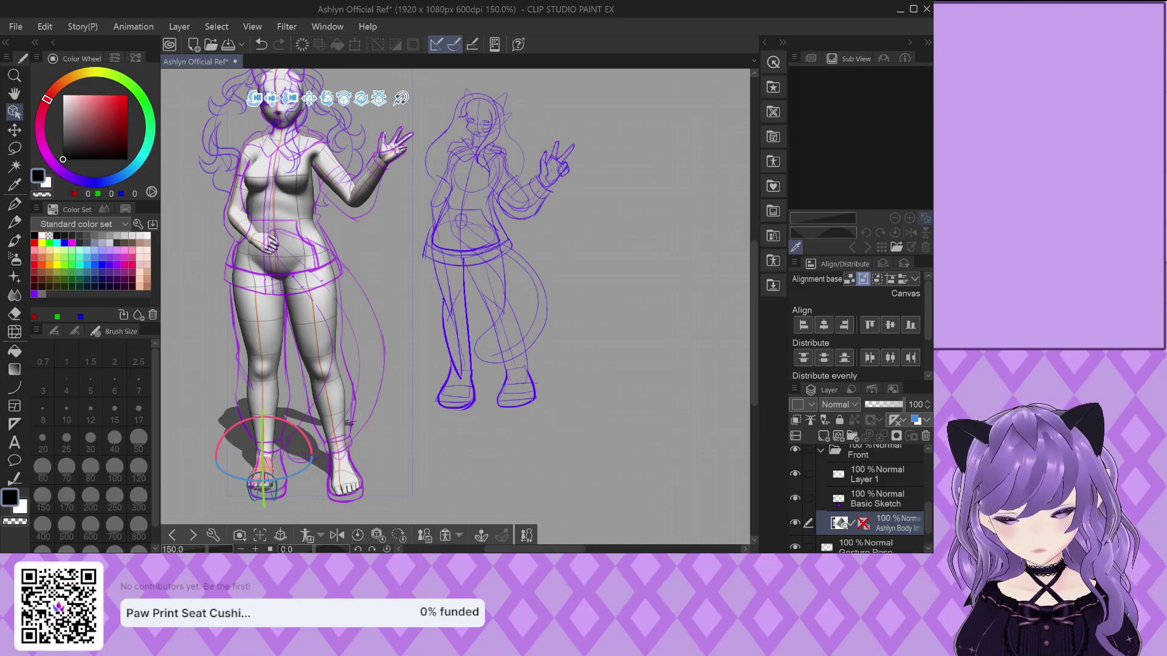
{"action": "left_click", "coordinate": [854, 502]}
Pick purple, then erase the old left leg and foot outlines with a size-40 eraser
{"action": "scroll", "coordinate": [261, 371], "scroll_direction": "up", "scroll_amount": 2}
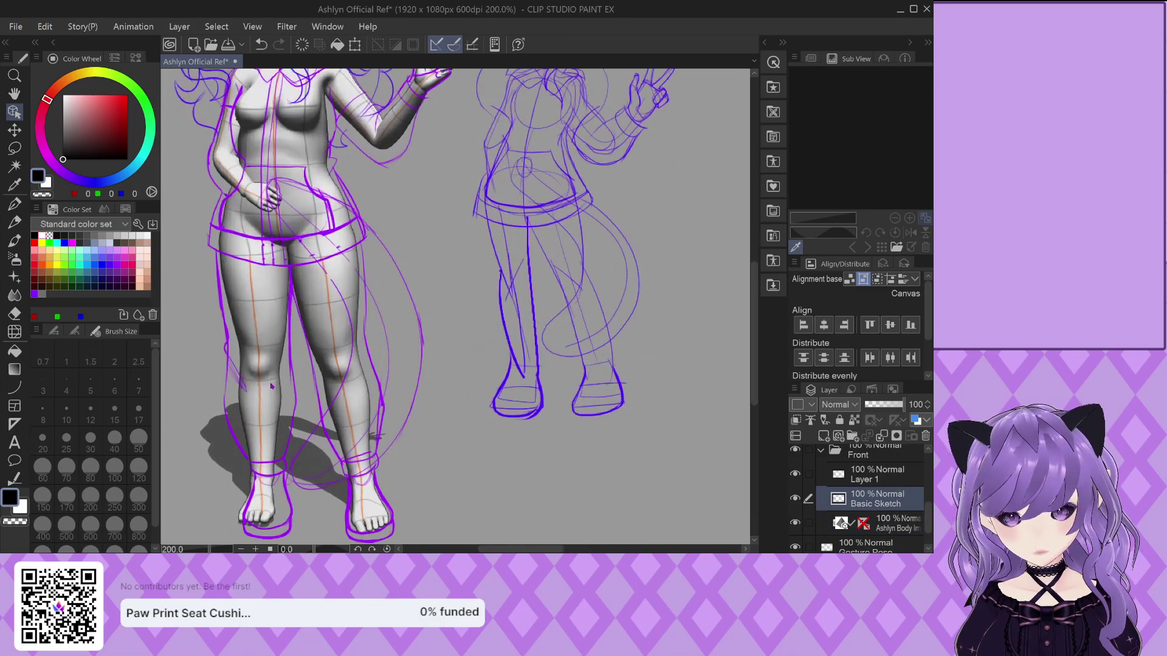
{"action": "scroll", "coordinate": [219, 324], "scroll_direction": "up", "scroll_amount": 2}
{"action": "left_click", "coordinate": [14, 204]}
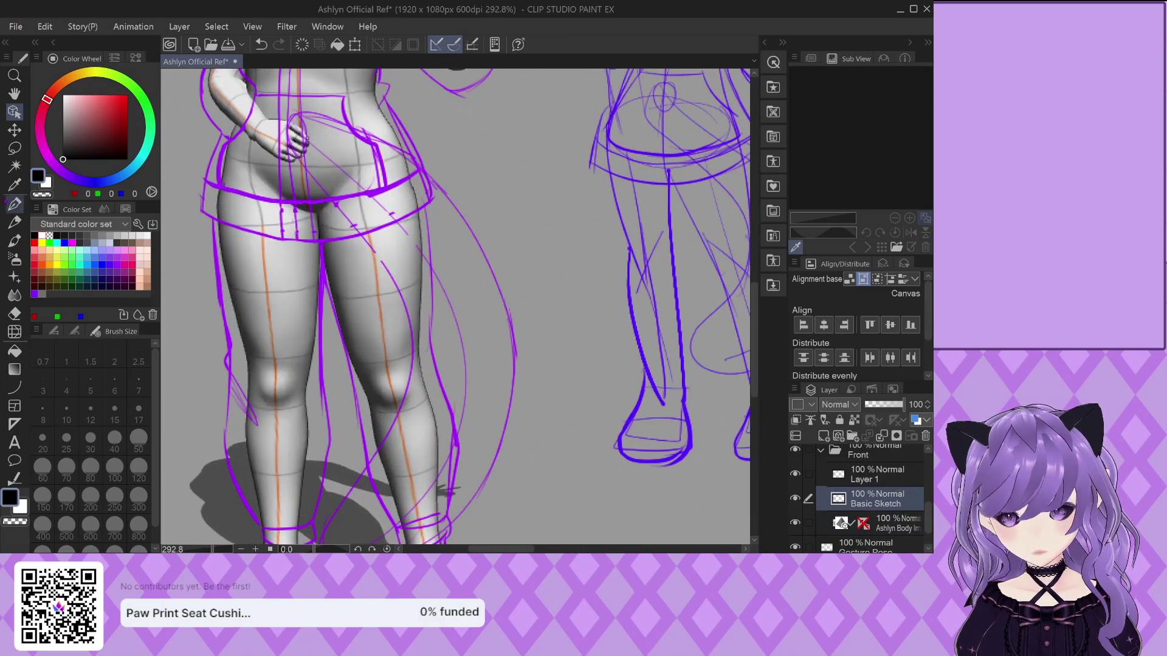
{"action": "left_click", "coordinate": [119, 262]}
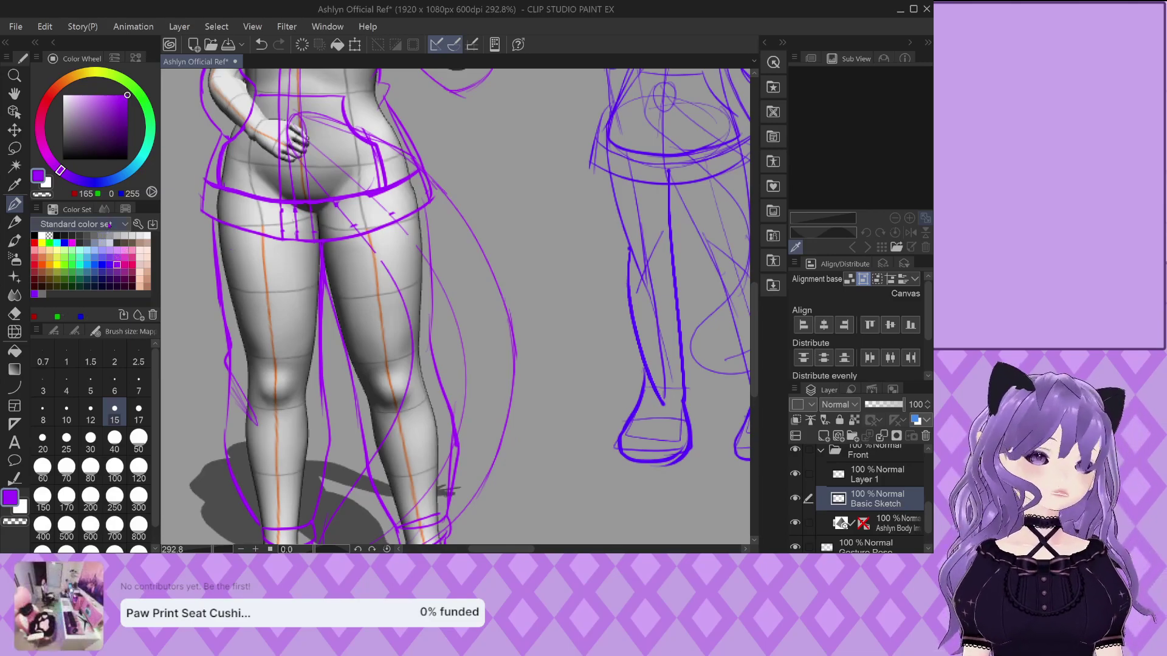
{"action": "left_click", "coordinate": [15, 313]}
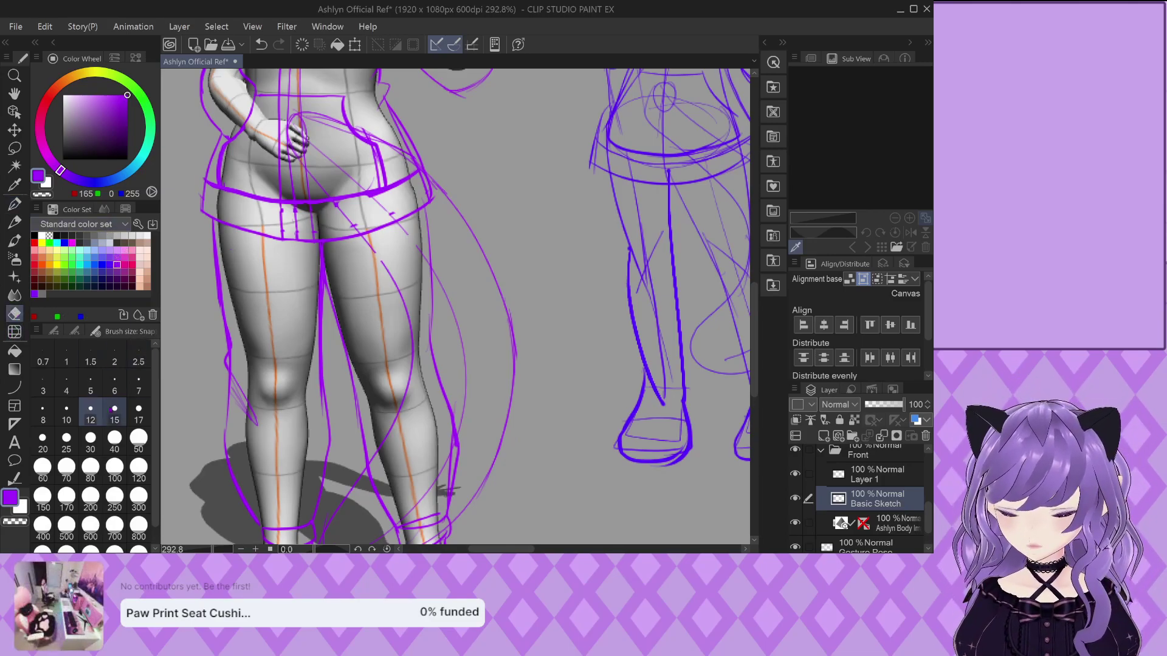
{"action": "left_click", "coordinate": [114, 439]}
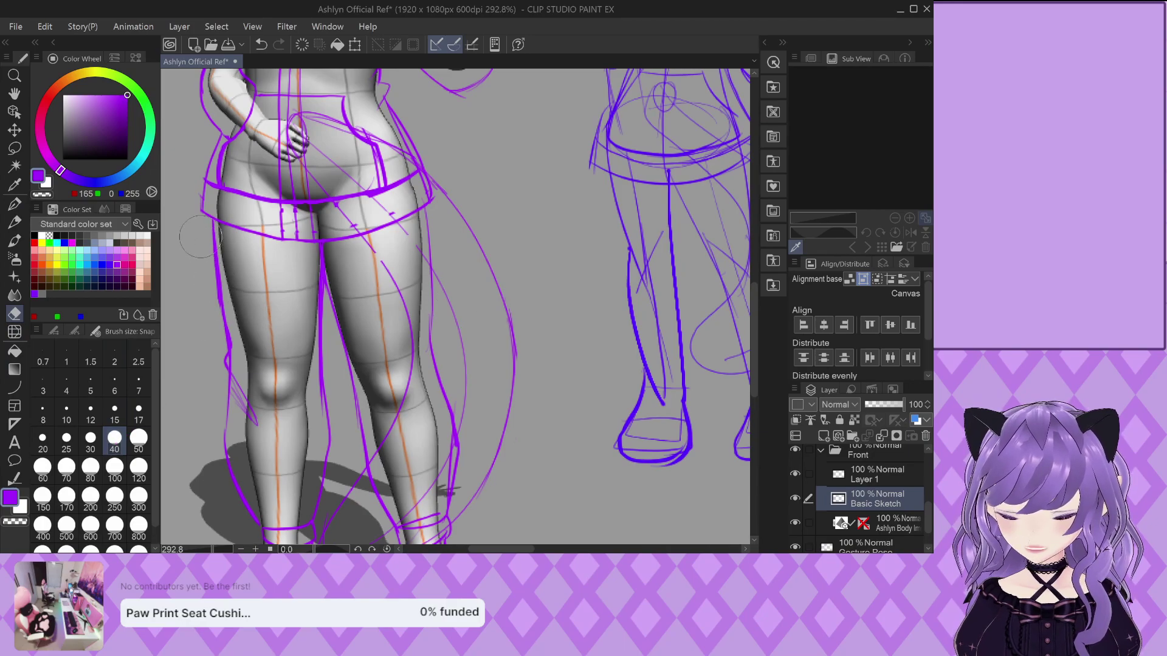
{"action": "scroll", "coordinate": [204, 240], "scroll_direction": "down", "scroll_amount": 1}
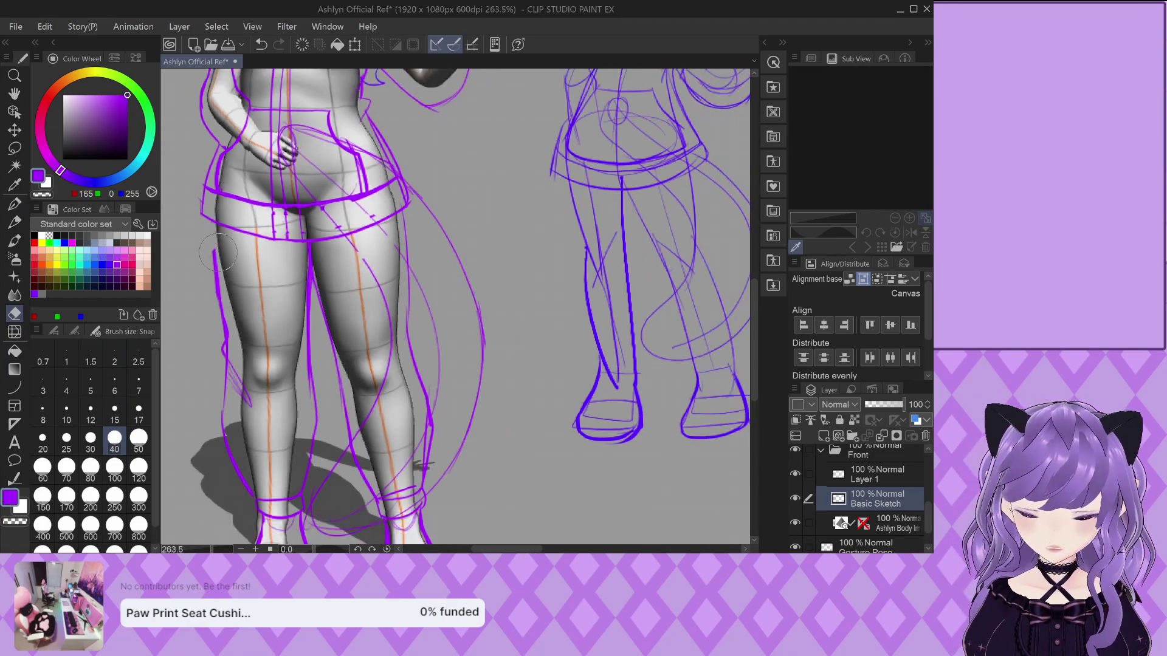
{"action": "left_click_drag", "start_coordinate": [212, 267], "coordinate": [249, 527]}
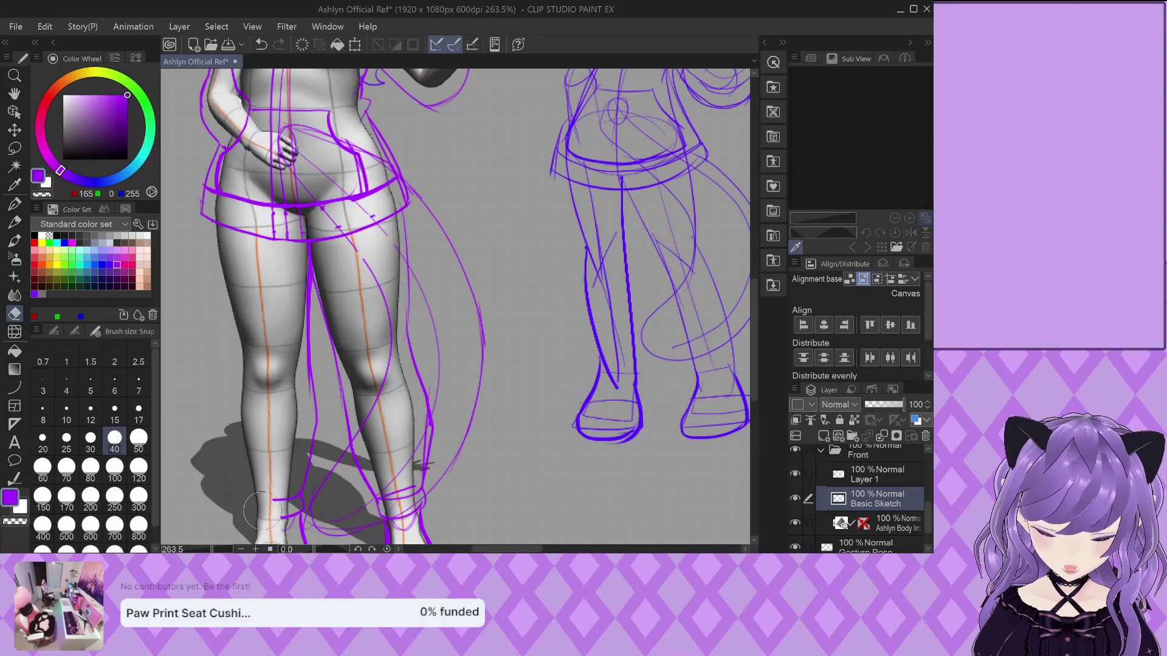
{"action": "scroll", "coordinate": [223, 376], "scroll_direction": "down", "scroll_amount": 5}
{"action": "scroll", "coordinate": [240, 445], "scroll_direction": "up", "scroll_amount": 4}
{"action": "mouse_move", "coordinate": [243, 480]}
{"action": "left_mouse_down"}
{"action": "mouse_move", "coordinate": [264, 533]}
{"action": "mouse_move", "coordinate": [284, 527]}
{"action": "mouse_move", "coordinate": [290, 486]}
{"action": "left_mouse_up"}
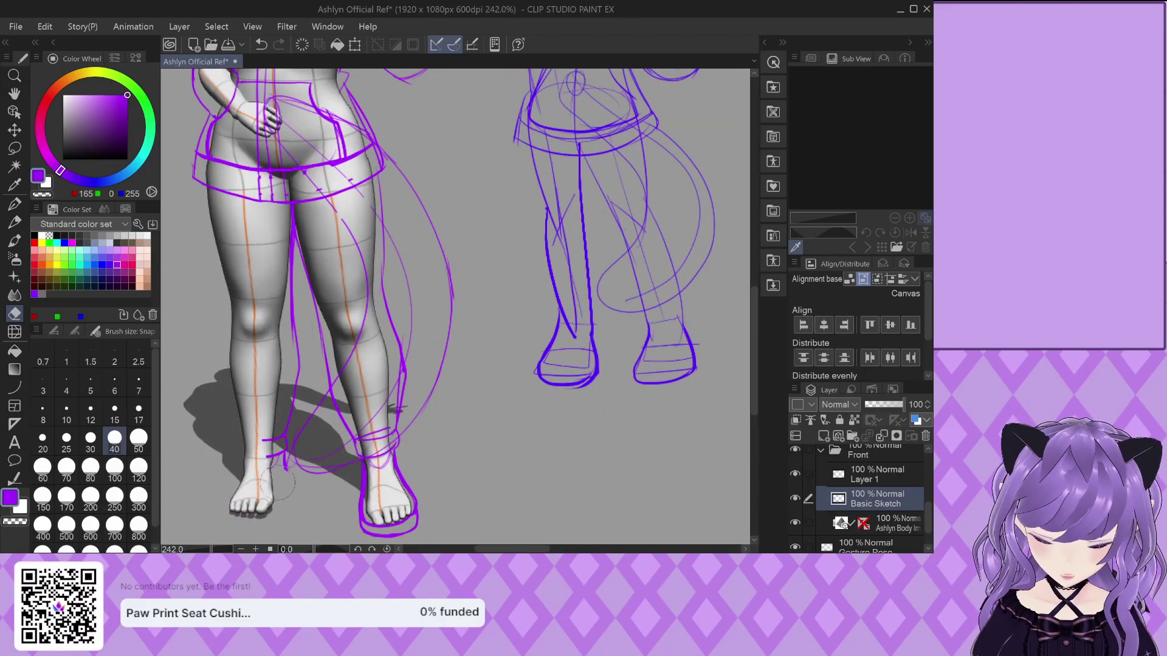
{"action": "mouse_move", "coordinate": [271, 444]}
{"action": "left_mouse_down"}
{"action": "mouse_move", "coordinate": [283, 425]}
{"action": "mouse_move", "coordinate": [280, 441]}
{"action": "mouse_move", "coordinate": [284, 267]}
{"action": "left_mouse_up"}
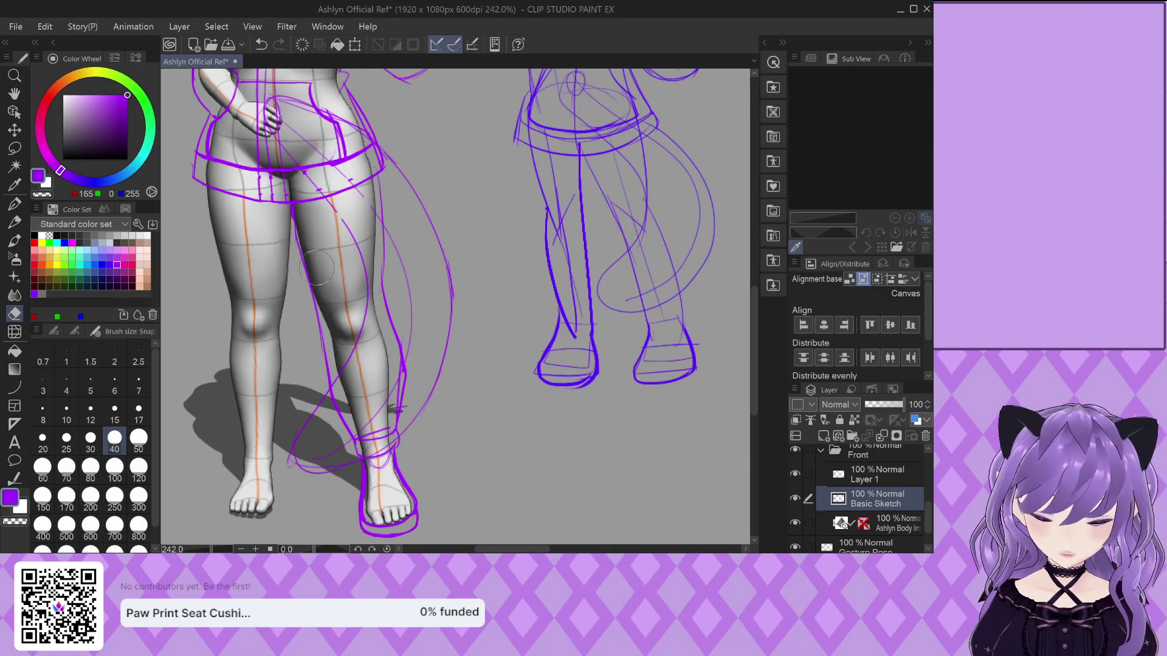
Switch to the Pen at size 5 and try thigh lines, undoing both attempts
{"action": "key", "text": "p"}
{"action": "scroll", "coordinate": [360, 203], "scroll_direction": "up", "scroll_amount": 3}
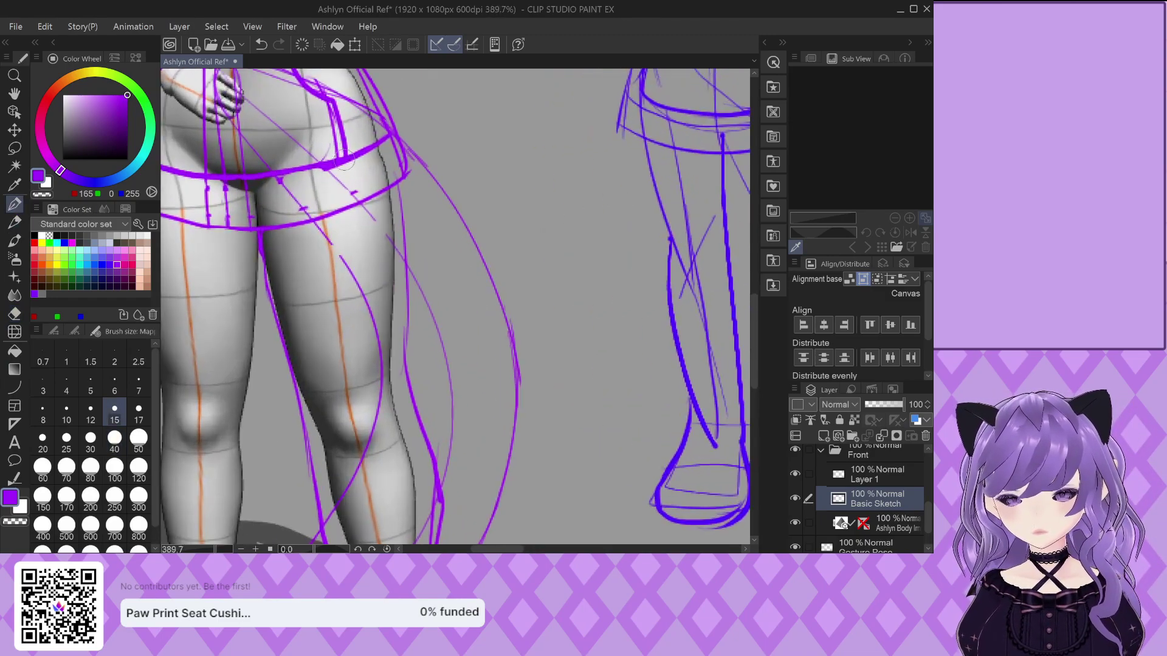
{"action": "scroll", "coordinate": [359, 206], "scroll_direction": "up", "scroll_amount": 1}
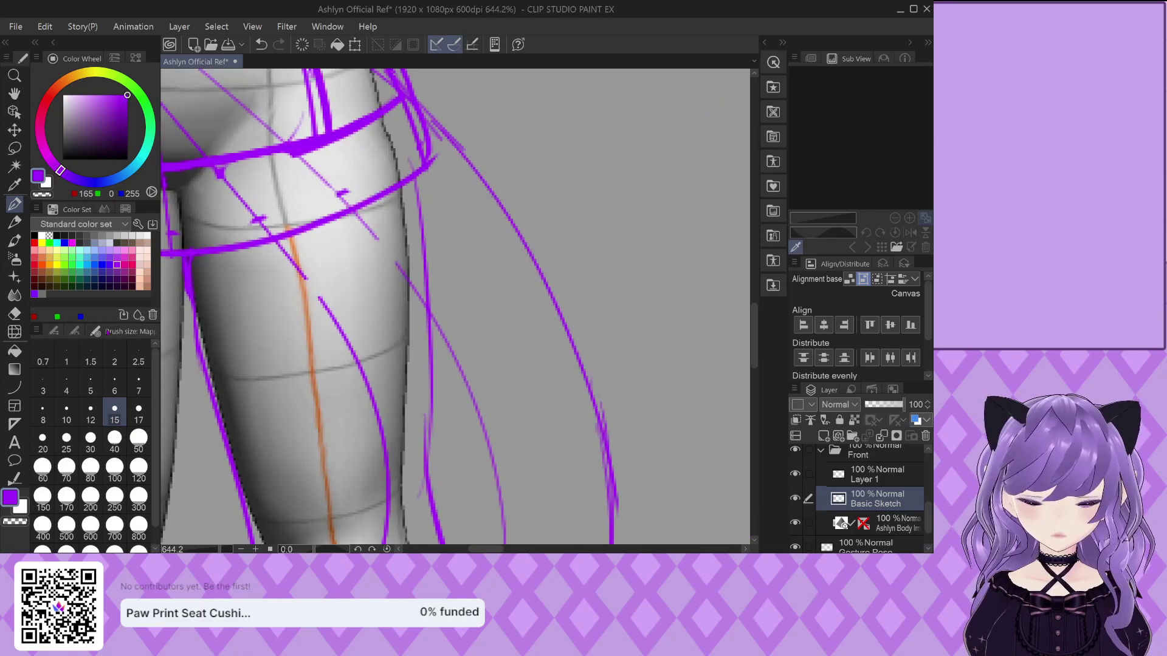
{"action": "left_click", "coordinate": [90, 387]}
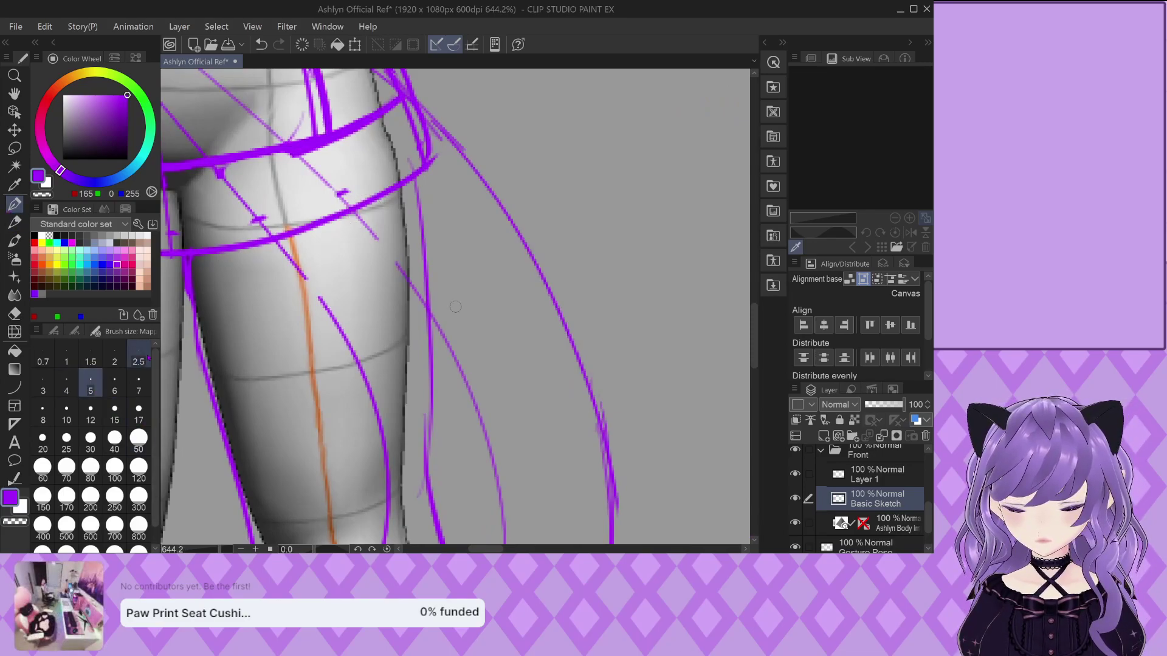
{"action": "scroll", "coordinate": [357, 210], "scroll_direction": "up", "scroll_amount": 1}
{"action": "left_click_drag", "start_coordinate": [358, 209], "coordinate": [439, 333]}
{"action": "scroll", "coordinate": [443, 316], "scroll_direction": "down", "scroll_amount": 4}
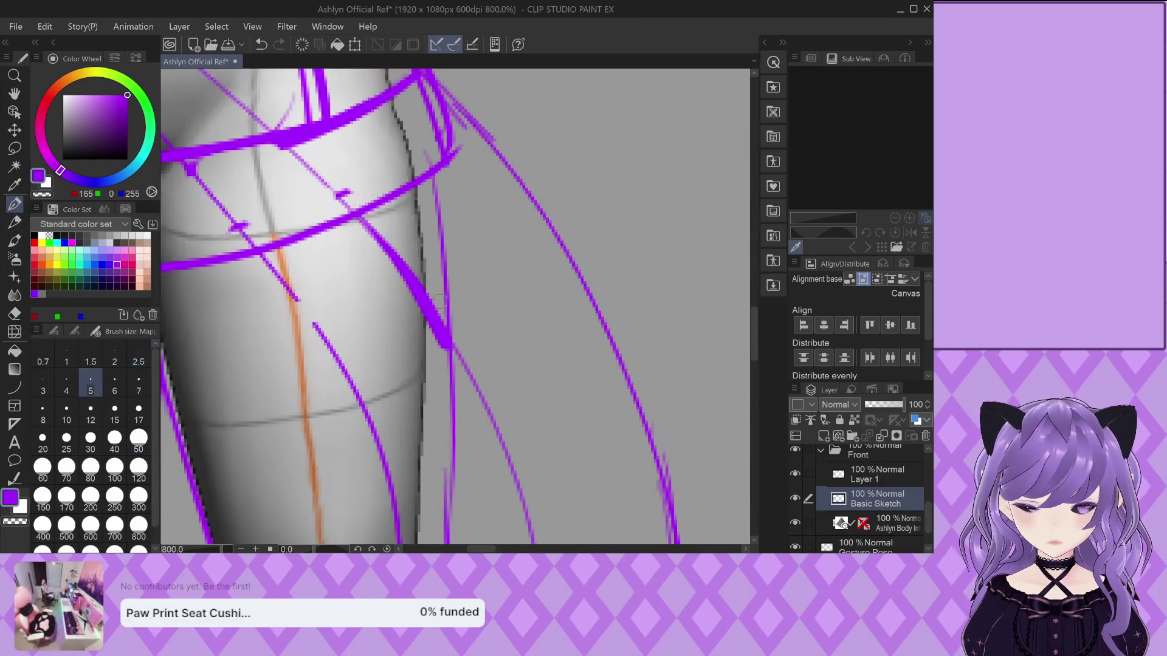
{"action": "key", "text": "ctrl+z"}
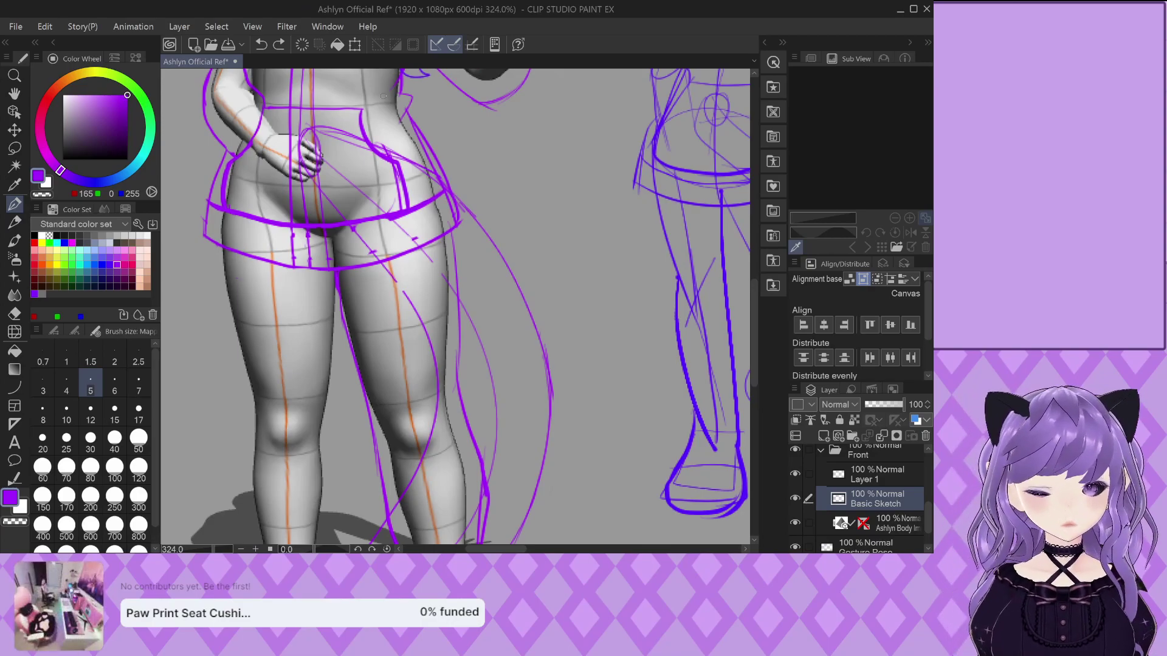
{"action": "scroll", "coordinate": [362, 114], "scroll_direction": "down", "scroll_amount": 3}
{"action": "scroll", "coordinate": [309, 304], "scroll_direction": "up", "scroll_amount": 2}
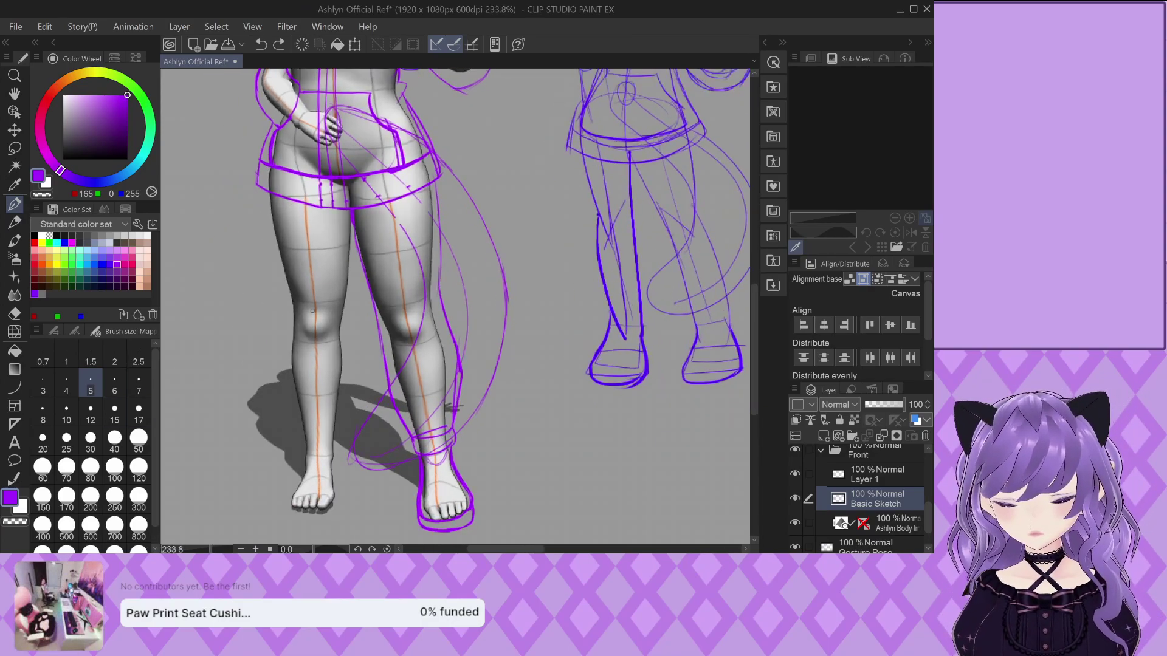
{"action": "left_click_drag", "start_coordinate": [250, 148], "coordinate": [287, 316]}
{"action": "scroll", "coordinate": [249, 243], "scroll_direction": "down", "scroll_amount": 2}
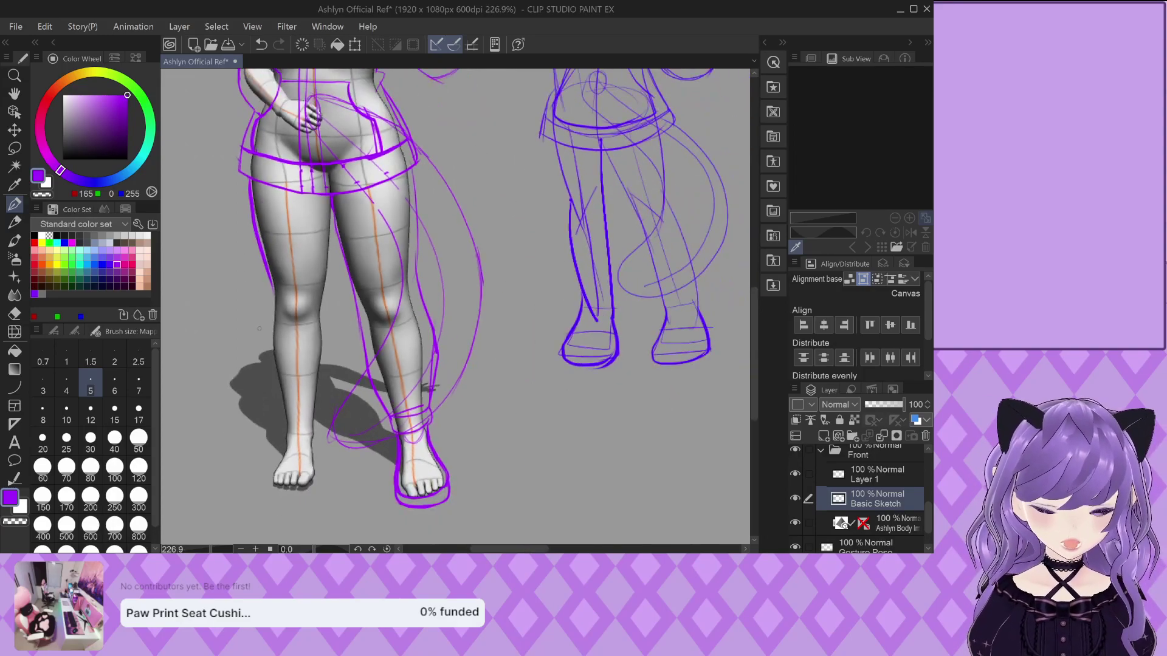
{"action": "key", "text": "ctrl+z"}
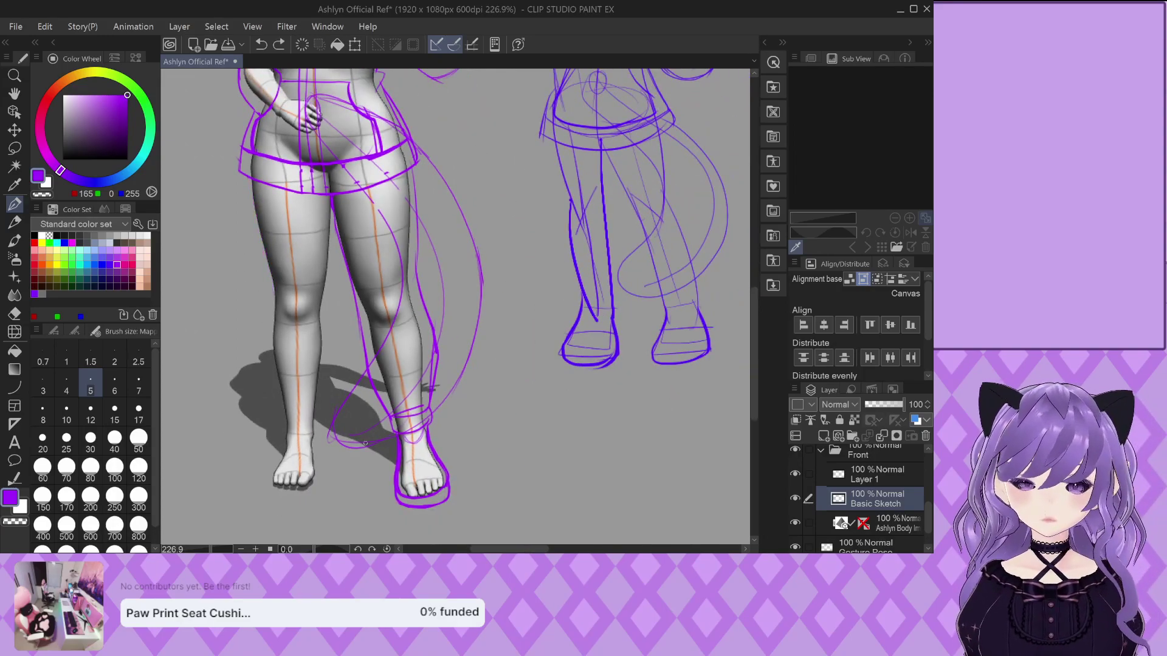
{"action": "scroll", "coordinate": [284, 403], "scroll_direction": "up", "scroll_amount": 3}
Draw a band across the left ankle, redoing its upper arc and closing its right side
{"action": "mouse_move", "coordinate": [292, 451]}
{"action": "left_mouse_down"}
{"action": "mouse_move", "coordinate": [331, 459]}
{"action": "mouse_move", "coordinate": [292, 455]}
{"action": "mouse_move", "coordinate": [285, 422]}
{"action": "mouse_move", "coordinate": [359, 413]}
{"action": "mouse_move", "coordinate": [401, 423]}
{"action": "mouse_move", "coordinate": [296, 419]}
{"action": "mouse_move", "coordinate": [292, 439]}
{"action": "mouse_move", "coordinate": [291, 420]}
{"action": "mouse_move", "coordinate": [295, 449]}
{"action": "mouse_move", "coordinate": [350, 457]}
{"action": "left_mouse_up"}
{"action": "scroll", "coordinate": [292, 452], "scroll_direction": "up", "scroll_amount": 3}
{"action": "scroll", "coordinate": [284, 423], "scroll_direction": "up", "scroll_amount": 3}
{"action": "scroll", "coordinate": [340, 405], "scroll_direction": "down", "scroll_amount": 1}
{"action": "key", "text": "ctrl+z"}
{"action": "left_click_drag", "start_coordinate": [379, 415], "coordinate": [375, 455]}
{"action": "scroll", "coordinate": [377, 408], "scroll_direction": "down", "scroll_amount": 4}
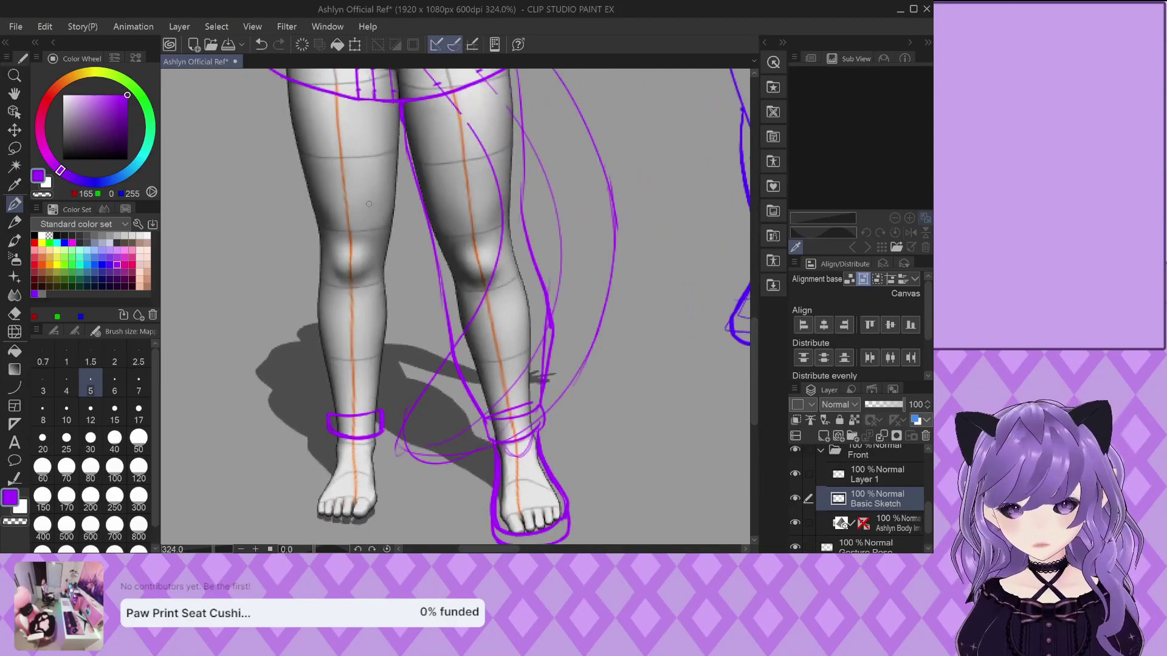
{"action": "scroll", "coordinate": [359, 273], "scroll_direction": "down", "scroll_amount": 3}
{"action": "scroll", "coordinate": [309, 143], "scroll_direction": "up", "scroll_amount": 4}
Redraw the thigh's outer edge down to the knee and the inner edge of the left thigh
{"action": "mouse_move", "coordinate": [302, 125]}
{"action": "left_mouse_down"}
{"action": "mouse_move", "coordinate": [300, 191]}
{"action": "mouse_move", "coordinate": [329, 311]}
{"action": "mouse_move", "coordinate": [319, 402]}
{"action": "mouse_move", "coordinate": [351, 490]}
{"action": "mouse_move", "coordinate": [409, 472]}
{"action": "mouse_move", "coordinate": [414, 386]}
{"action": "left_mouse_up"}
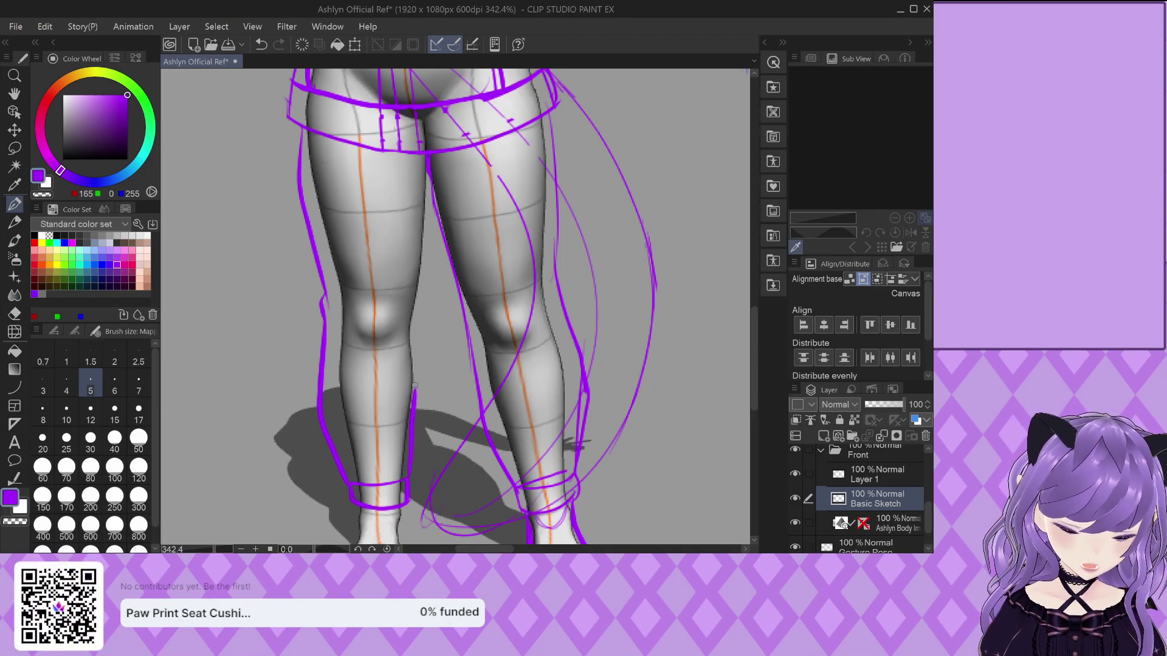
{"action": "key", "text": "ctrl+z"}
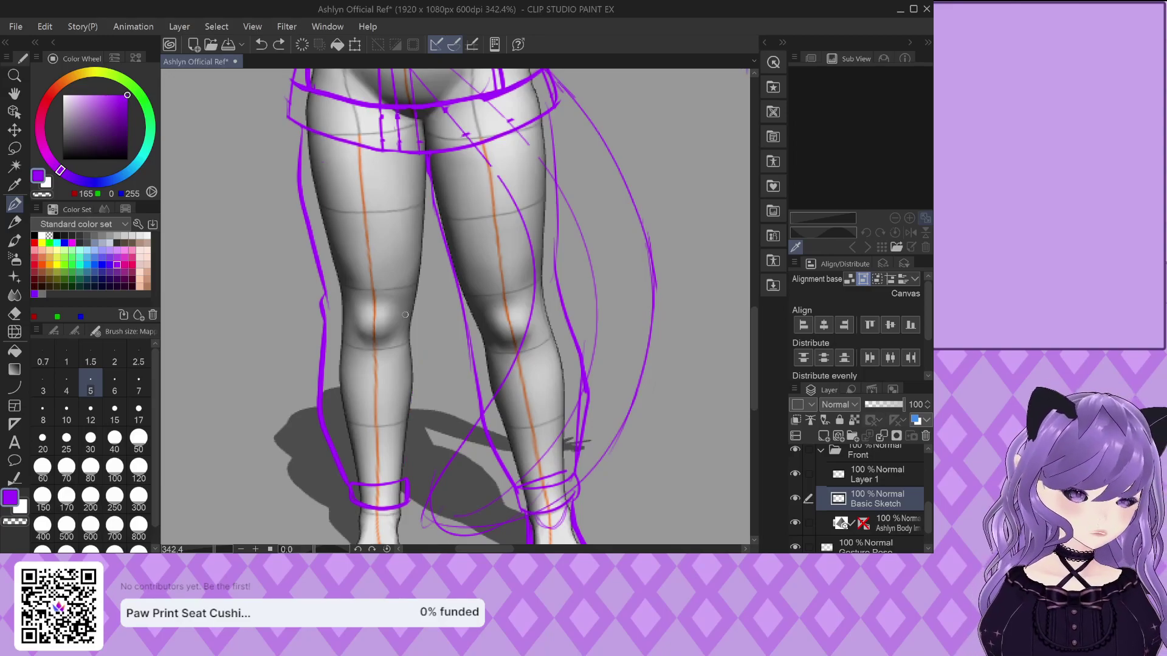
{"action": "mouse_move", "coordinate": [428, 212]}
{"action": "left_mouse_down"}
{"action": "mouse_move", "coordinate": [432, 409]}
{"action": "mouse_move", "coordinate": [407, 485]}
{"action": "left_mouse_up"}
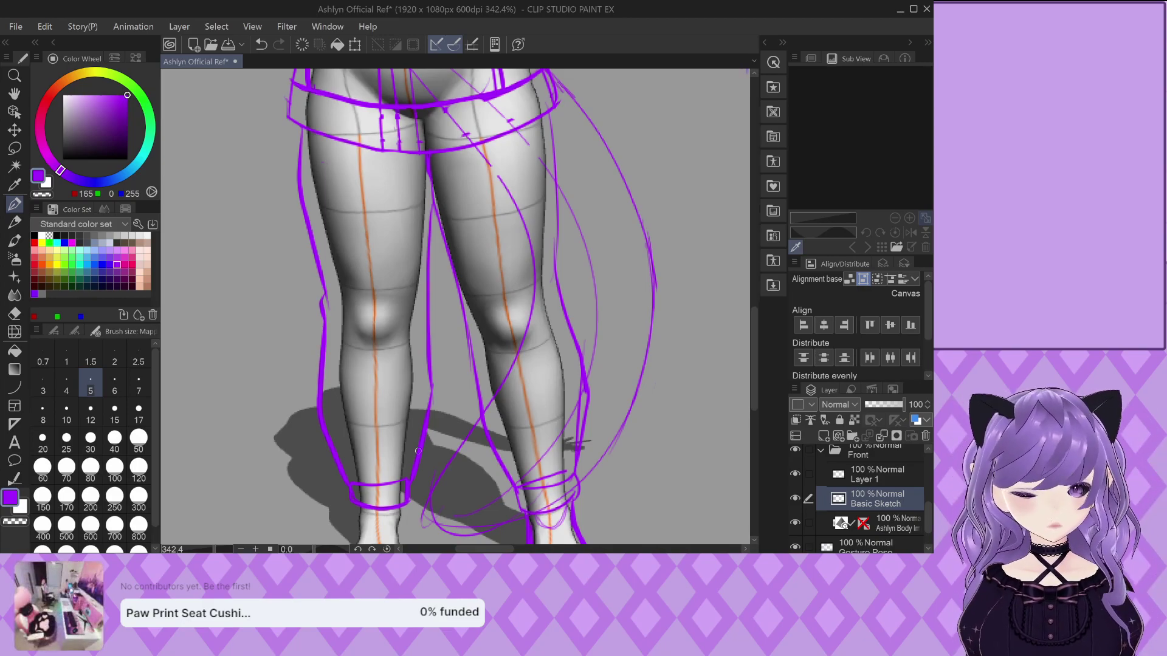
{"action": "scroll", "coordinate": [469, 100], "scroll_direction": "down", "scroll_amount": 2}
{"action": "scroll", "coordinate": [421, 423], "scroll_direction": "up", "scroll_amount": 3}
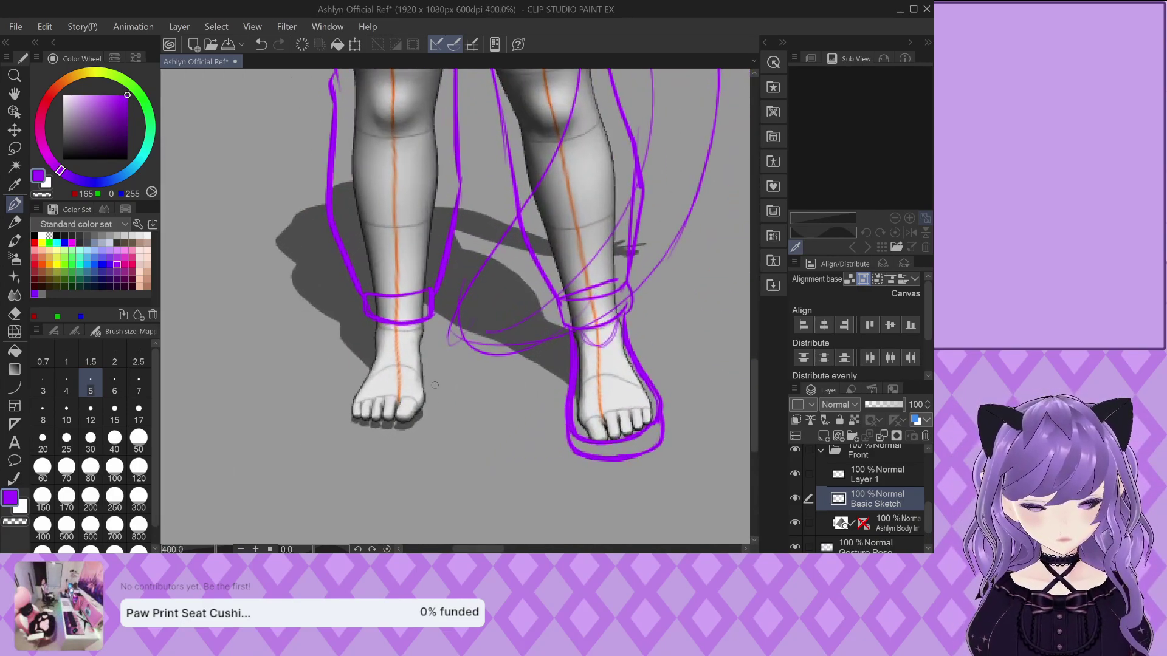
{"action": "scroll", "coordinate": [424, 420], "scroll_direction": "up", "scroll_amount": 1}
{"action": "scroll", "coordinate": [435, 385], "scroll_direction": "up", "scroll_amount": 2}
Outline the foot's outer and right edges and draw the sole line beneath it
{"action": "mouse_move", "coordinate": [351, 297]}
{"action": "left_mouse_down"}
{"action": "mouse_move", "coordinate": [343, 370]}
{"action": "mouse_move", "coordinate": [348, 352]}
{"action": "mouse_move", "coordinate": [301, 457]}
{"action": "left_mouse_up"}
{"action": "scroll", "coordinate": [300, 457], "scroll_direction": "down", "scroll_amount": 3}
{"action": "scroll", "coordinate": [285, 413], "scroll_direction": "up", "scroll_amount": 3}
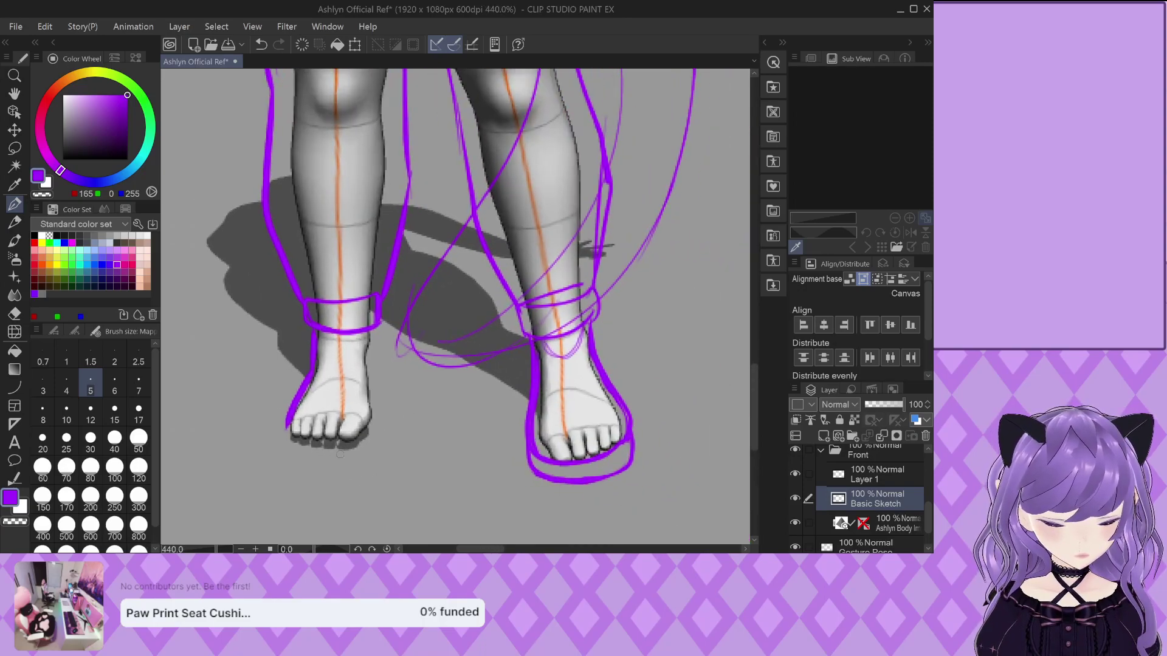
{"action": "mouse_move", "coordinate": [263, 402]}
{"action": "left_mouse_down"}
{"action": "mouse_move", "coordinate": [259, 433]}
{"action": "mouse_move", "coordinate": [290, 449]}
{"action": "mouse_move", "coordinate": [372, 448]}
{"action": "mouse_move", "coordinate": [437, 425]}
{"action": "left_mouse_up"}
{"action": "scroll", "coordinate": [260, 433], "scroll_direction": "up", "scroll_amount": 1}
{"action": "left_click_drag", "start_coordinate": [428, 220], "coordinate": [427, 433]}
{"action": "scroll", "coordinate": [283, 418], "scroll_direction": "down", "scroll_amount": 2}
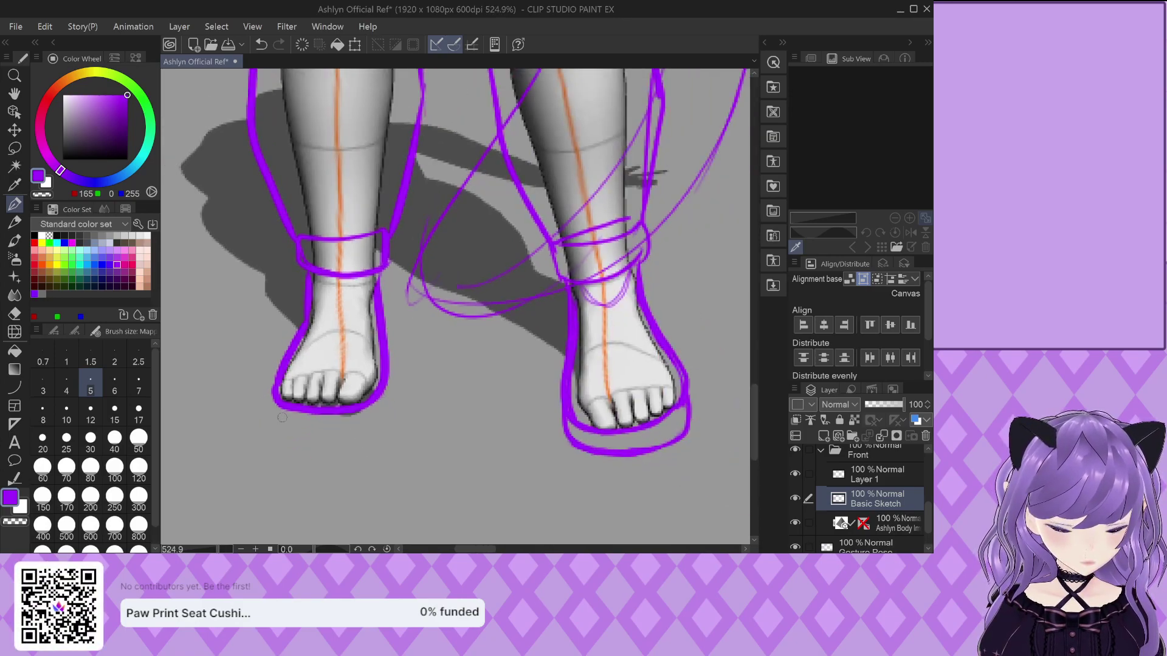
{"action": "scroll", "coordinate": [283, 432], "scroll_direction": "up", "scroll_amount": 2}
{"action": "mouse_move", "coordinate": [274, 391]}
{"action": "left_mouse_down"}
{"action": "mouse_move", "coordinate": [283, 431]}
{"action": "mouse_move", "coordinate": [414, 442]}
{"action": "mouse_move", "coordinate": [456, 394]}
{"action": "left_mouse_up"}
{"action": "mouse_move", "coordinate": [436, 268]}
{"action": "left_mouse_down"}
{"action": "mouse_move", "coordinate": [457, 406]}
{"action": "mouse_move", "coordinate": [424, 441]}
{"action": "left_mouse_up"}
{"action": "scroll", "coordinate": [370, 421], "scroll_direction": "down", "scroll_amount": 6}
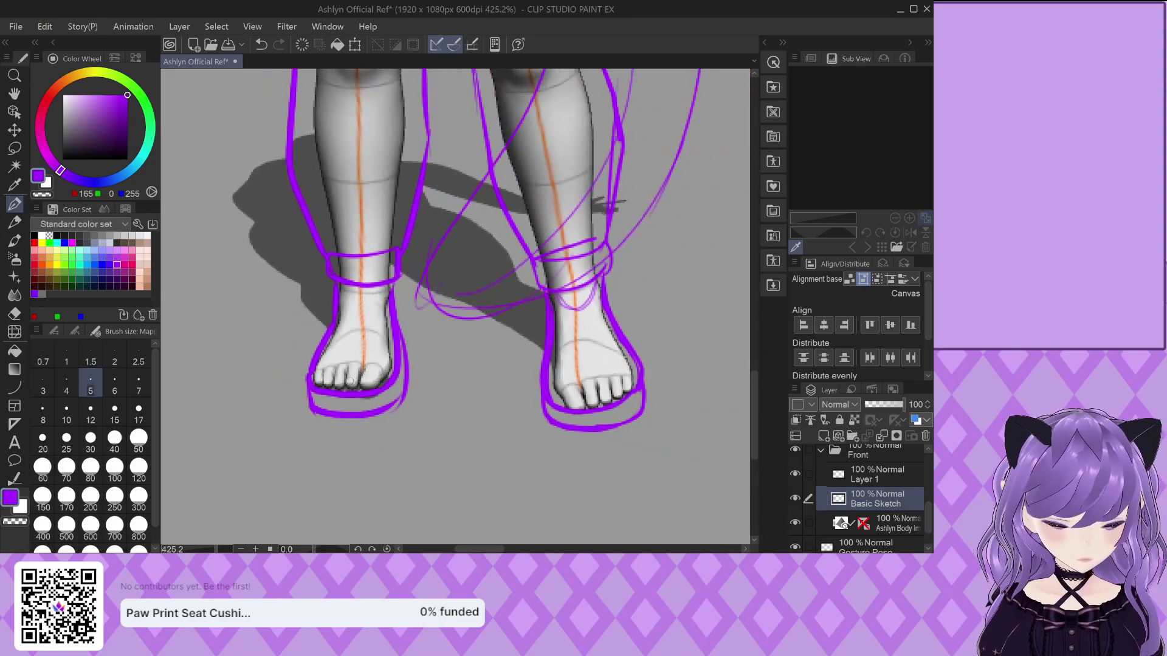
{"action": "scroll", "coordinate": [369, 421], "scroll_direction": "down", "scroll_amount": 3}
{"action": "scroll", "coordinate": [333, 510], "scroll_direction": "up", "scroll_amount": 1}
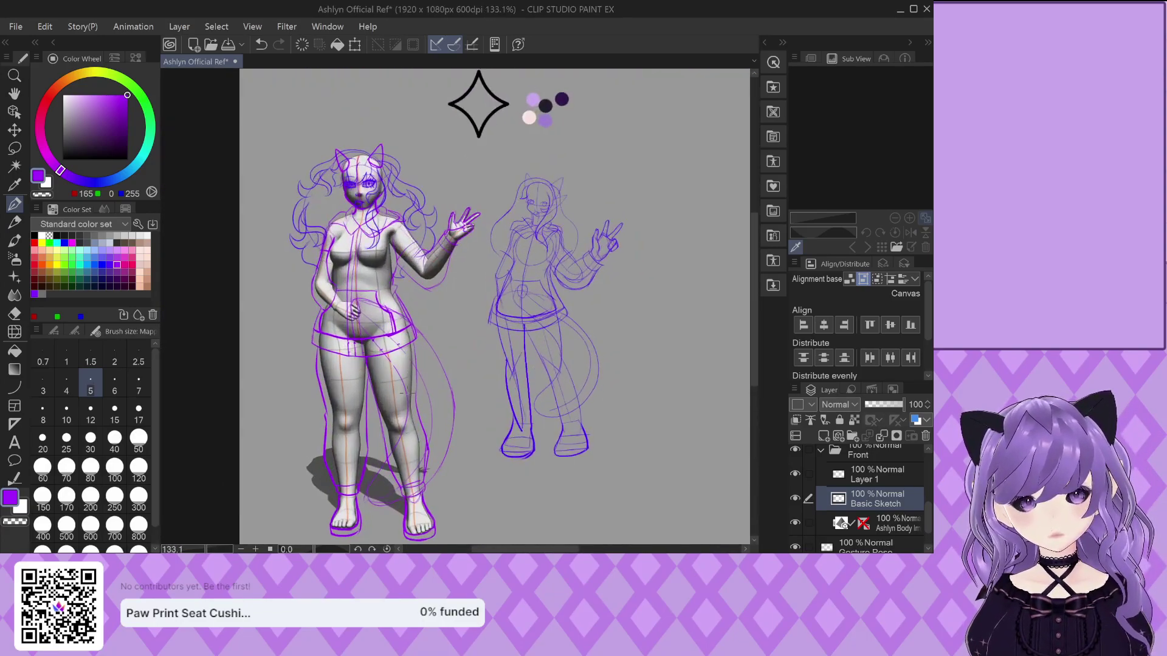
Turn the Ashlyn Body model off, on and off again to compare the redrawn legs without it
{"action": "left_click", "coordinate": [795, 524]}
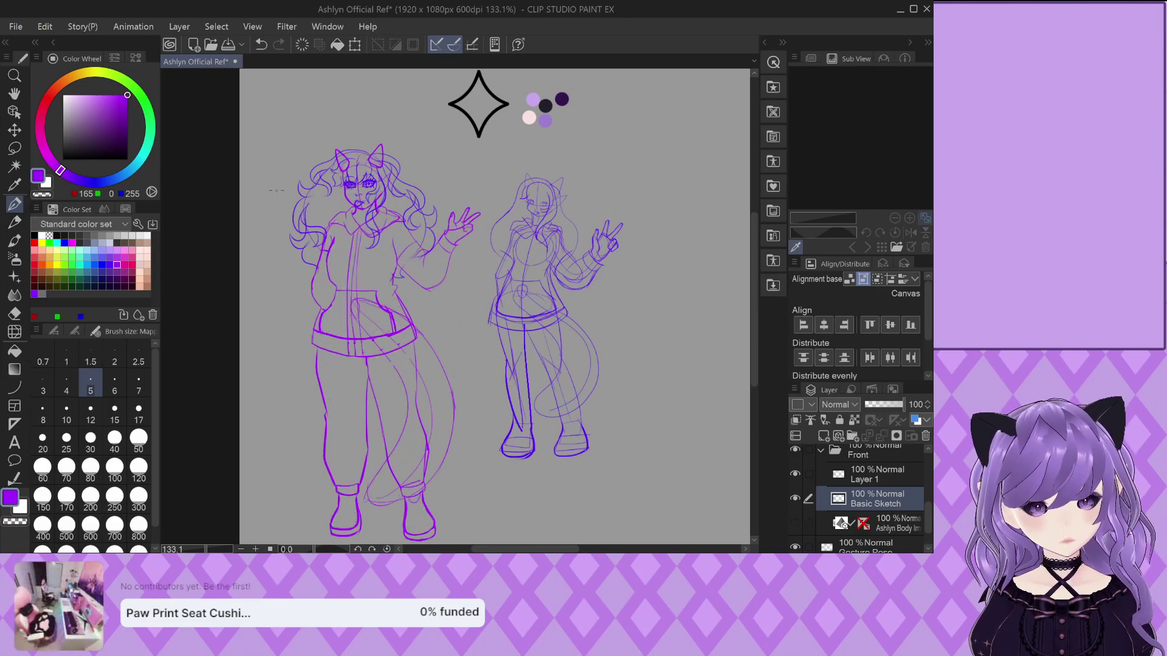
{"action": "scroll", "coordinate": [332, 217], "scroll_direction": "up", "scroll_amount": 3}
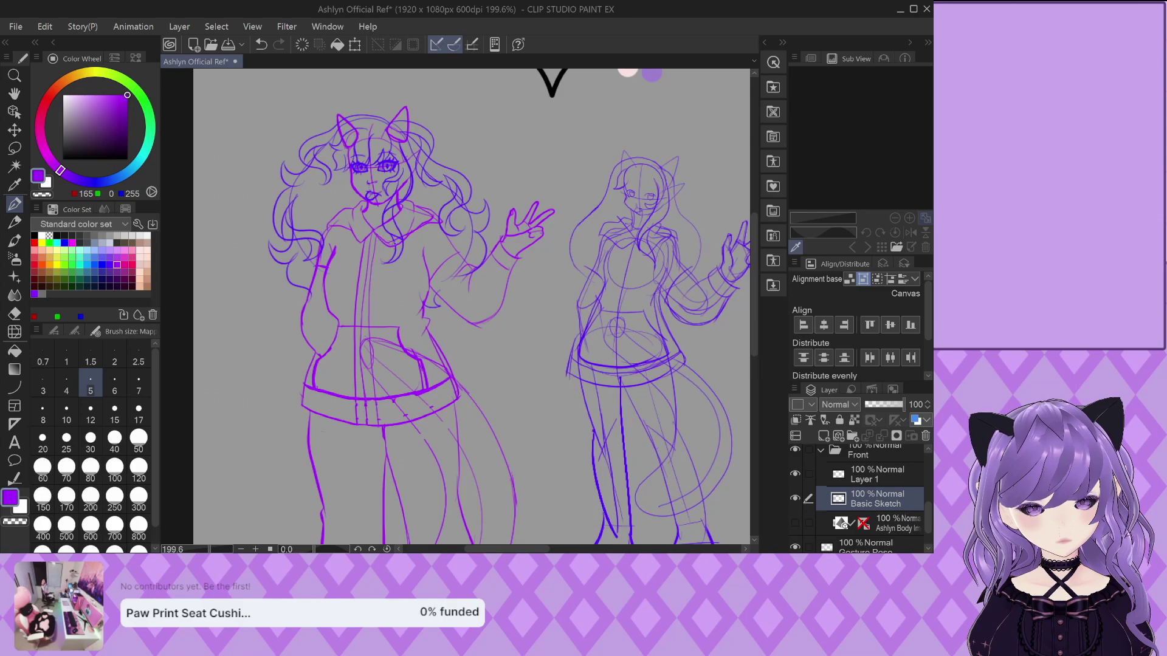
{"action": "scroll", "coordinate": [386, 182], "scroll_direction": "down", "scroll_amount": 2}
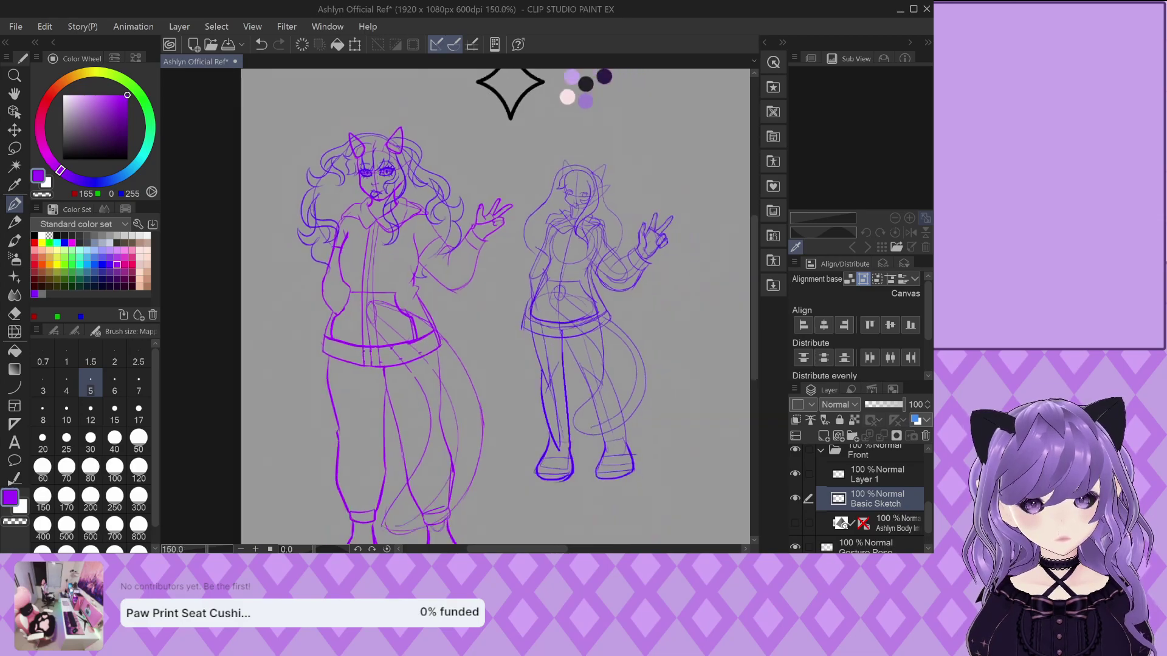
{"action": "scroll", "coordinate": [374, 169], "scroll_direction": "up", "scroll_amount": 2}
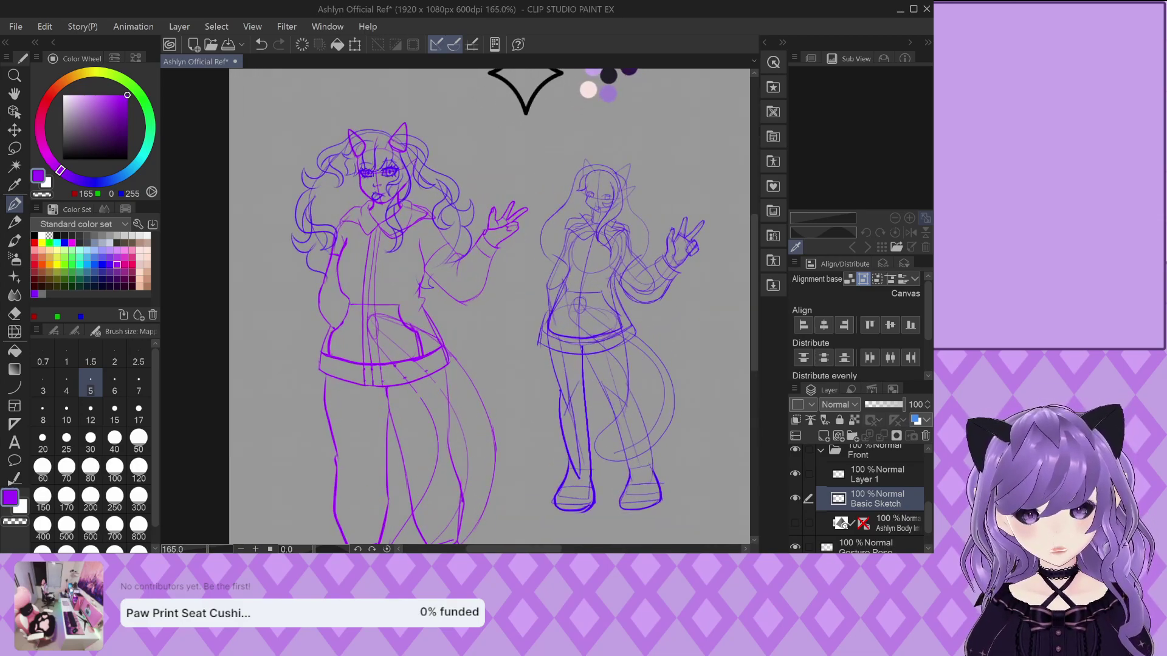
{"action": "scroll", "coordinate": [368, 164], "scroll_direction": "up", "scroll_amount": 3}
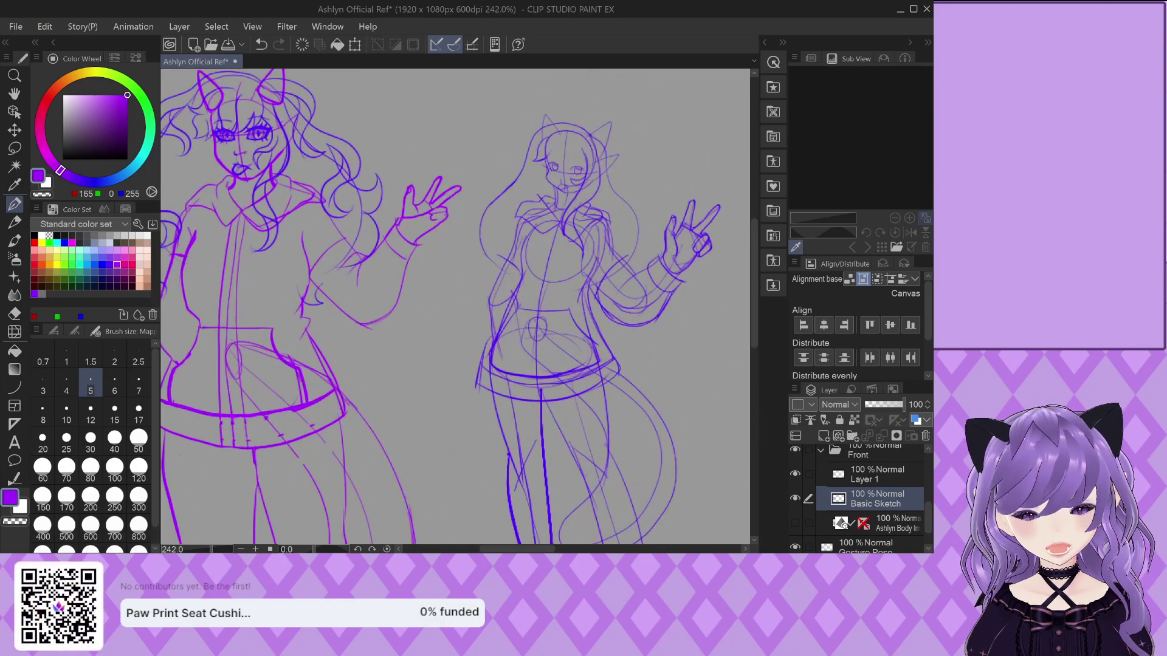
{"action": "scroll", "coordinate": [451, 195], "scroll_direction": "down", "scroll_amount": 1}
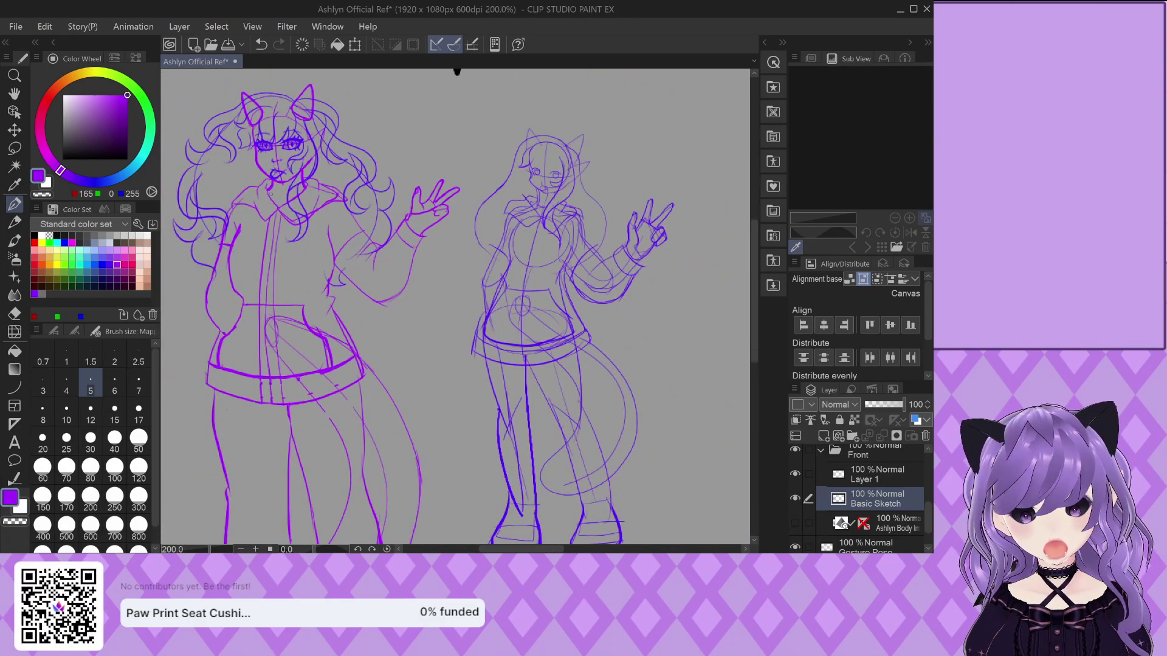
{"action": "scroll", "coordinate": [276, 199], "scroll_direction": "down", "scroll_amount": 1}
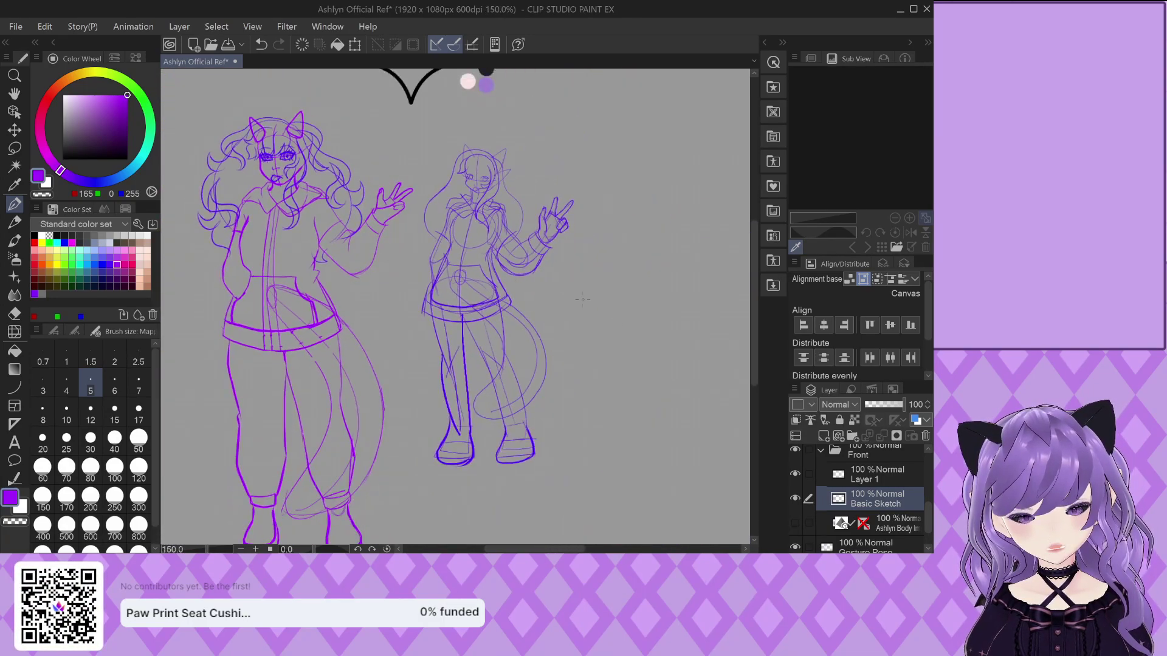
{"action": "scroll", "coordinate": [238, 265], "scroll_direction": "up", "scroll_amount": 1}
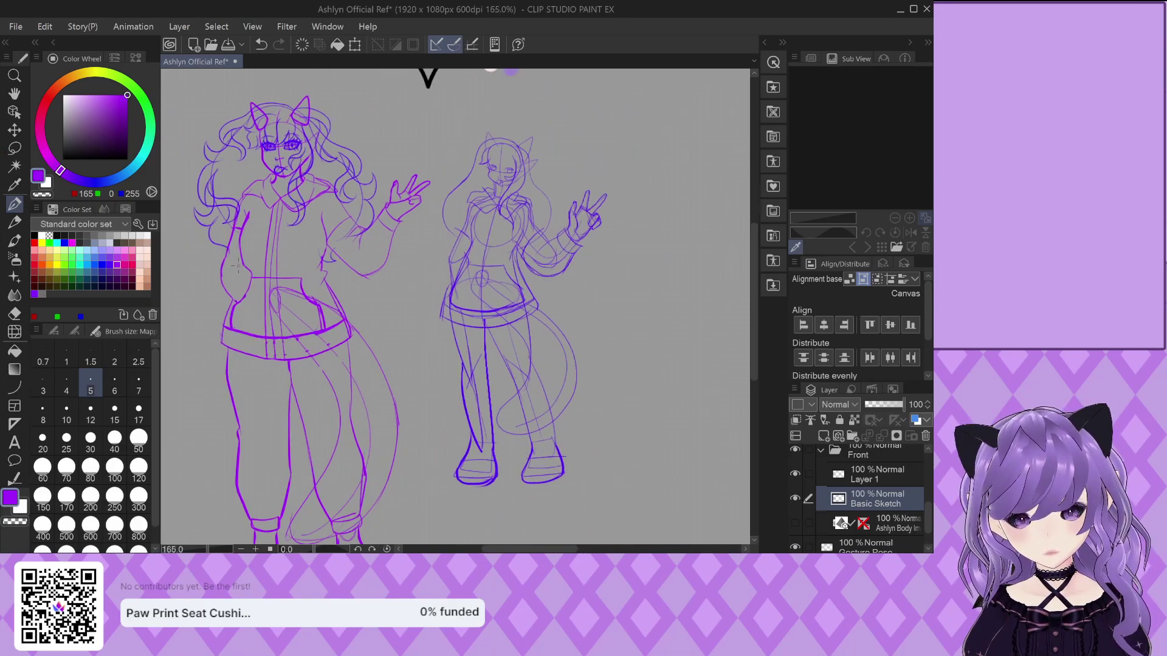
{"action": "left_click", "coordinate": [795, 522]}
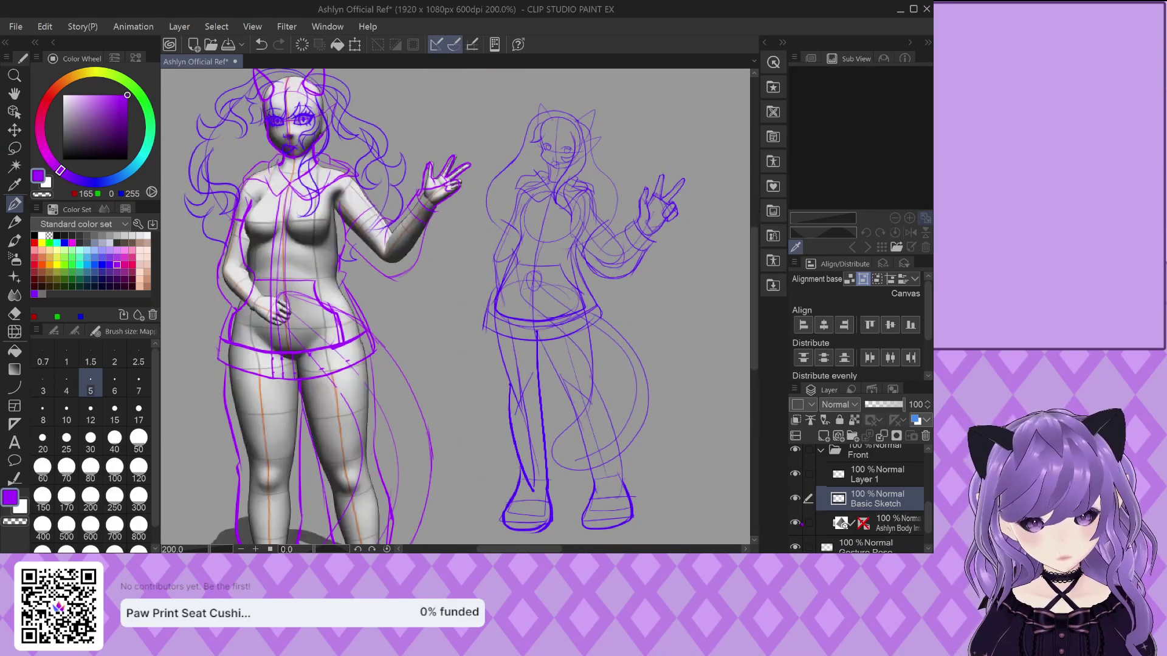
{"action": "left_click", "coordinate": [795, 523]}
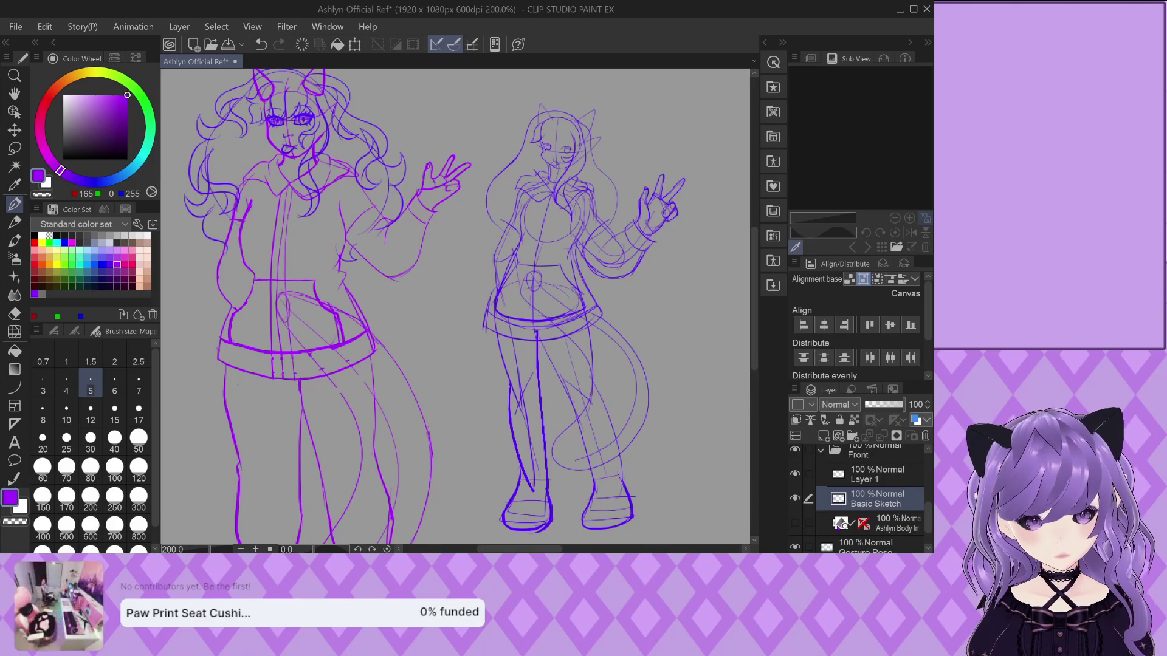
{"action": "left_click", "coordinate": [795, 523]}
{"action": "left_click", "coordinate": [795, 523]}
{"action": "scroll", "coordinate": [348, 198], "scroll_direction": "up", "scroll_amount": 4}
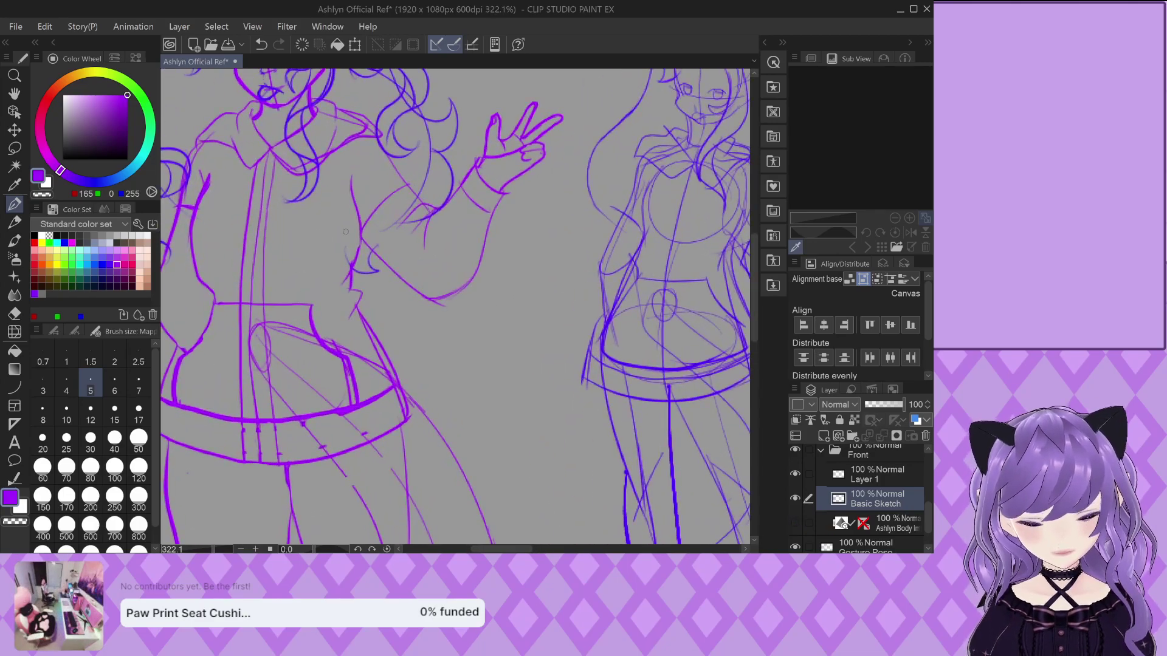
Draw along the face profile line and add a short detail stroke
{"action": "left_click_drag", "start_coordinate": [349, 157], "coordinate": [357, 302]}
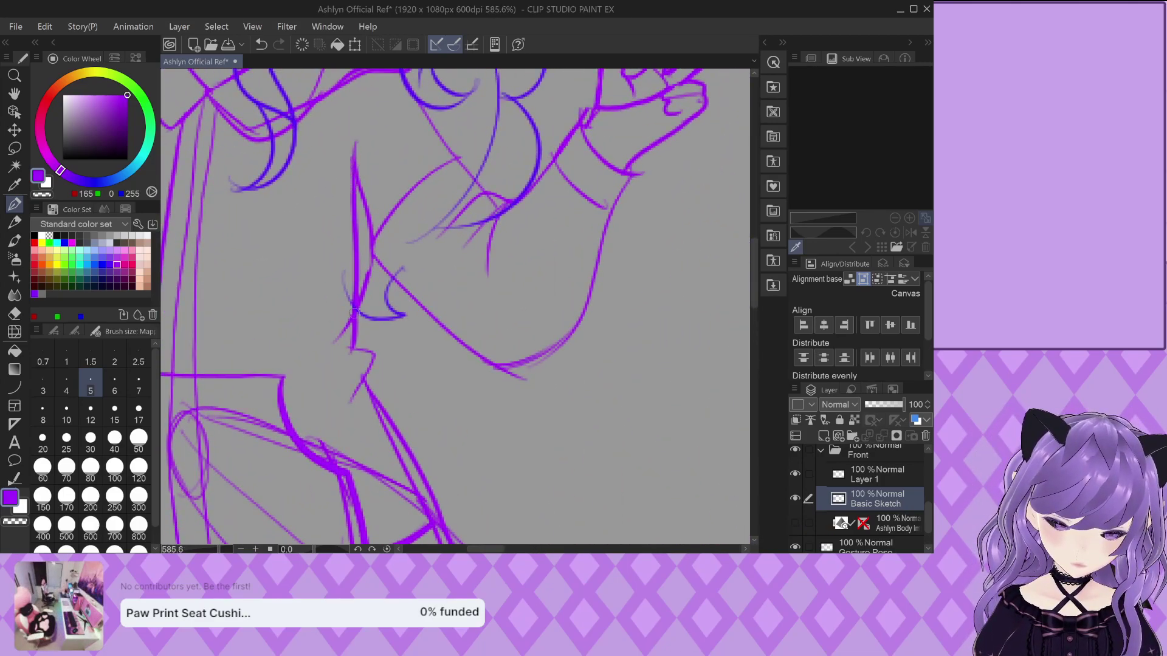
{"action": "scroll", "coordinate": [352, 234], "scroll_direction": "up", "scroll_amount": 3}
{"action": "mouse_move", "coordinate": [353, 233]}
{"action": "left_mouse_down"}
{"action": "mouse_move", "coordinate": [382, 268]}
{"action": "mouse_move", "coordinate": [371, 213]}
{"action": "left_mouse_up"}
{"action": "scroll", "coordinate": [392, 199], "scroll_direction": "up", "scroll_amount": 2}
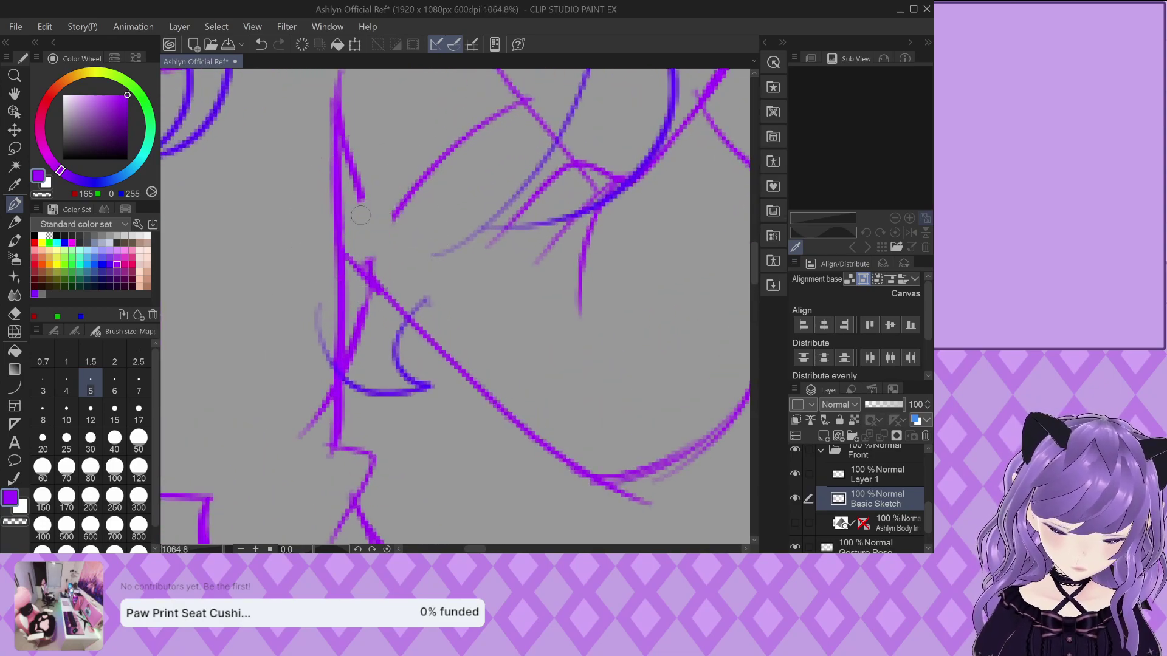
Erase the stray stroke ends above and below the crossing with a size-12 eraser, then return to the Pen
{"action": "left_click", "coordinate": [14, 314]}
{"action": "left_click", "coordinate": [91, 413]}
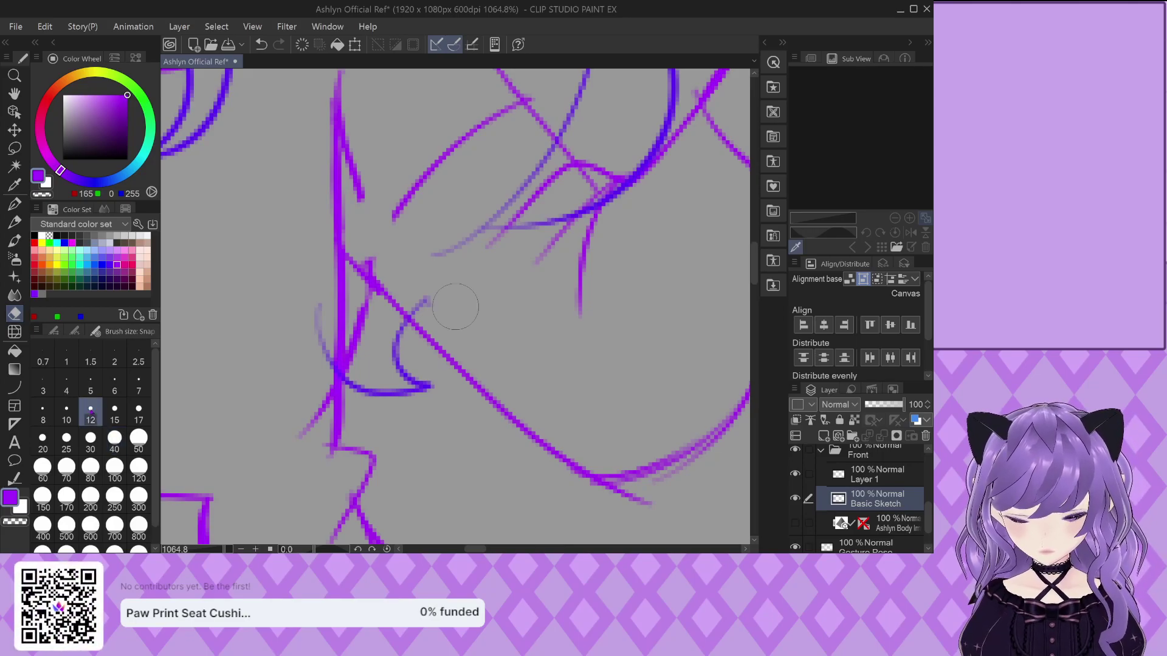
{"action": "key", "text": "ctrl+z"}
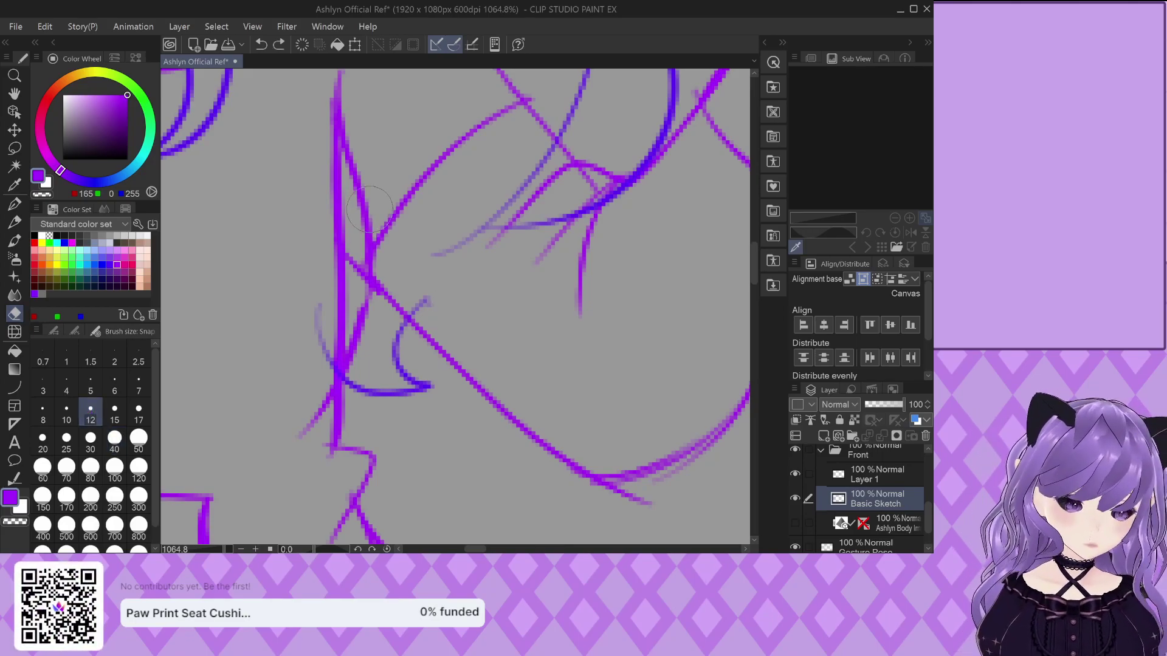
{"action": "left_click_drag", "start_coordinate": [369, 210], "coordinate": [353, 157]}
{"action": "left_click_drag", "start_coordinate": [353, 298], "coordinate": [361, 333]}
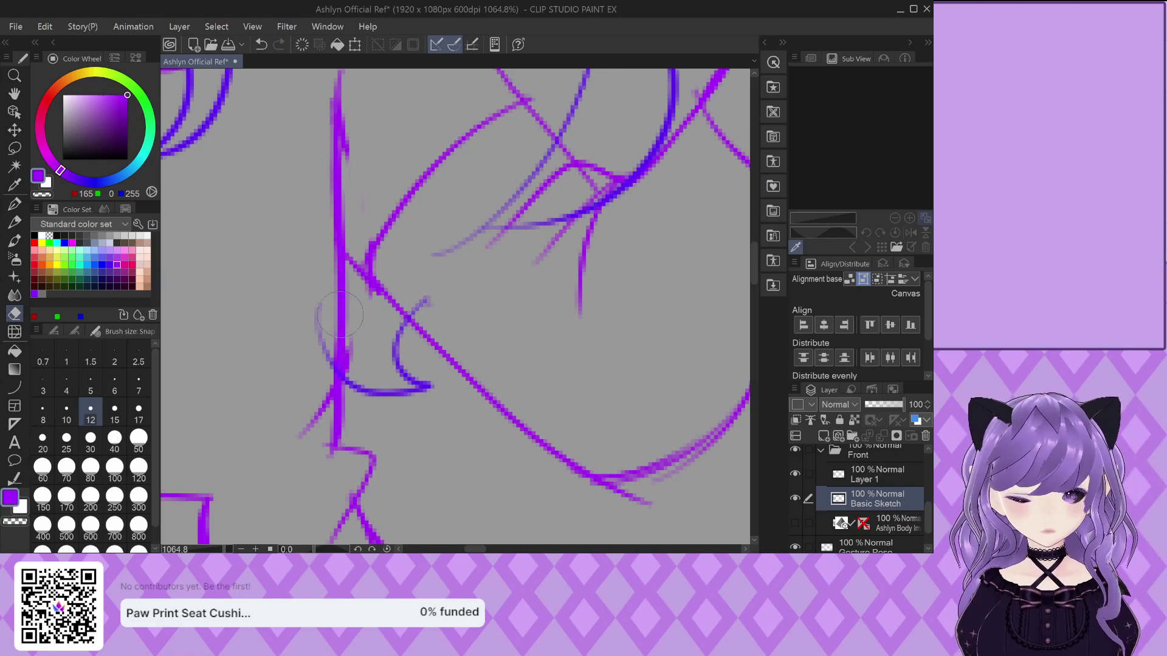
{"action": "scroll", "coordinate": [528, 392], "scroll_direction": "down", "scroll_amount": 5}
{"action": "scroll", "coordinate": [527, 392], "scroll_direction": "down", "scroll_amount": 4}
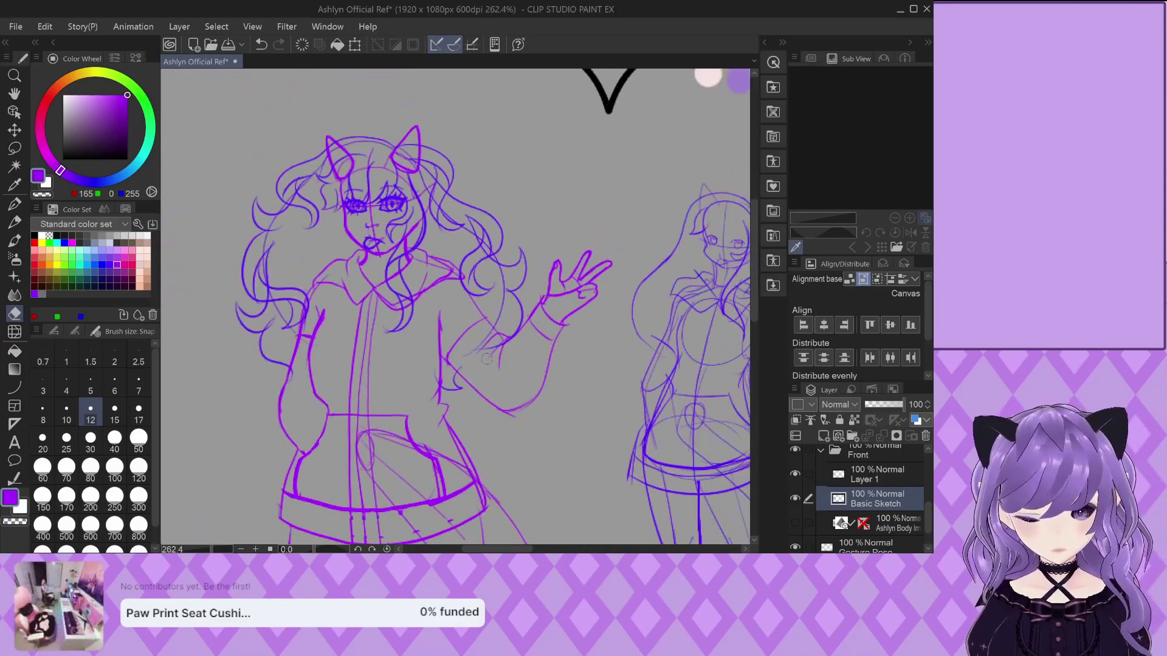
{"action": "scroll", "coordinate": [280, 334], "scroll_direction": "up", "scroll_amount": 5}
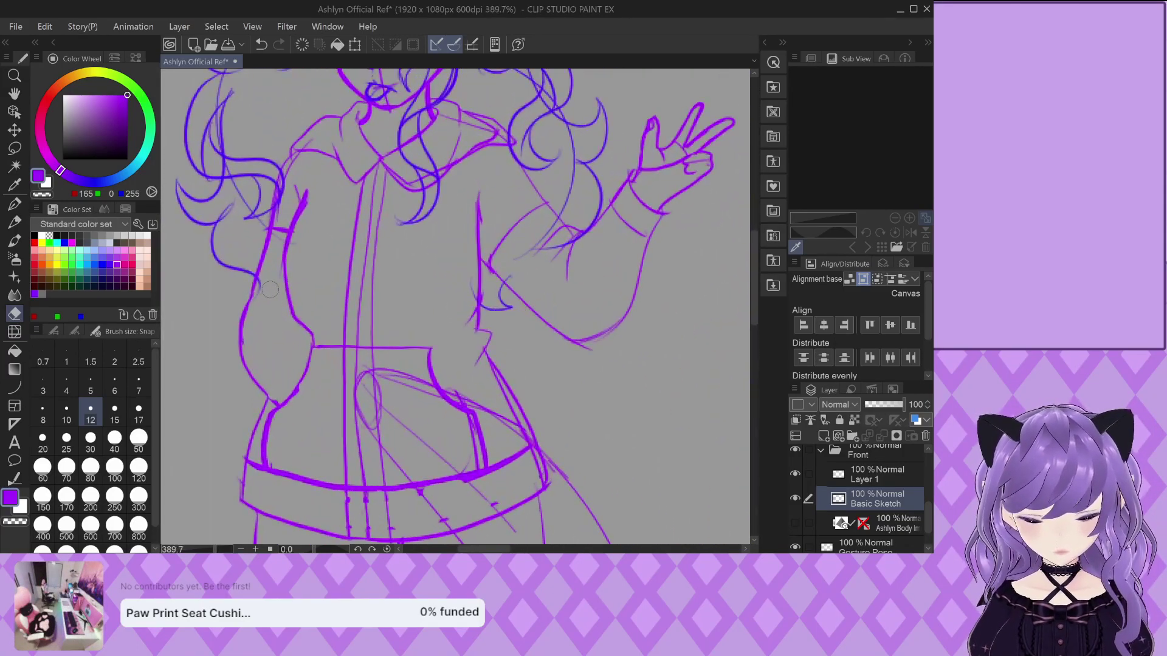
{"action": "key", "text": "p"}
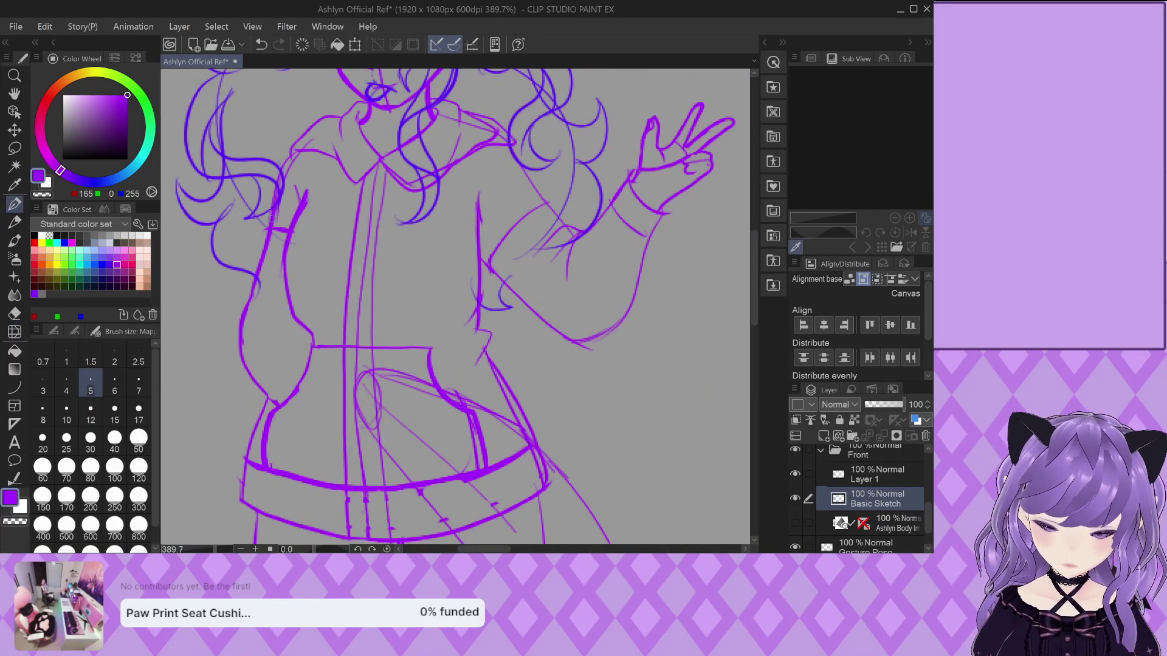
{"action": "scroll", "coordinate": [238, 333], "scroll_direction": "up", "scroll_amount": 1}
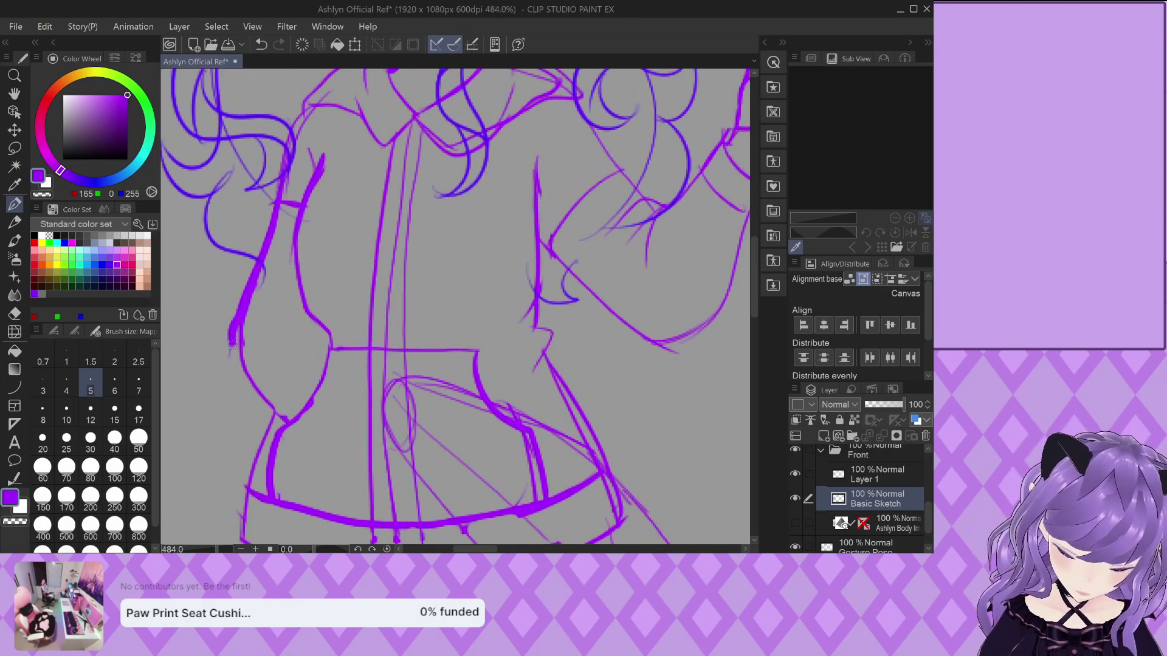
{"action": "scroll", "coordinate": [273, 395], "scroll_direction": "down", "scroll_amount": 3}
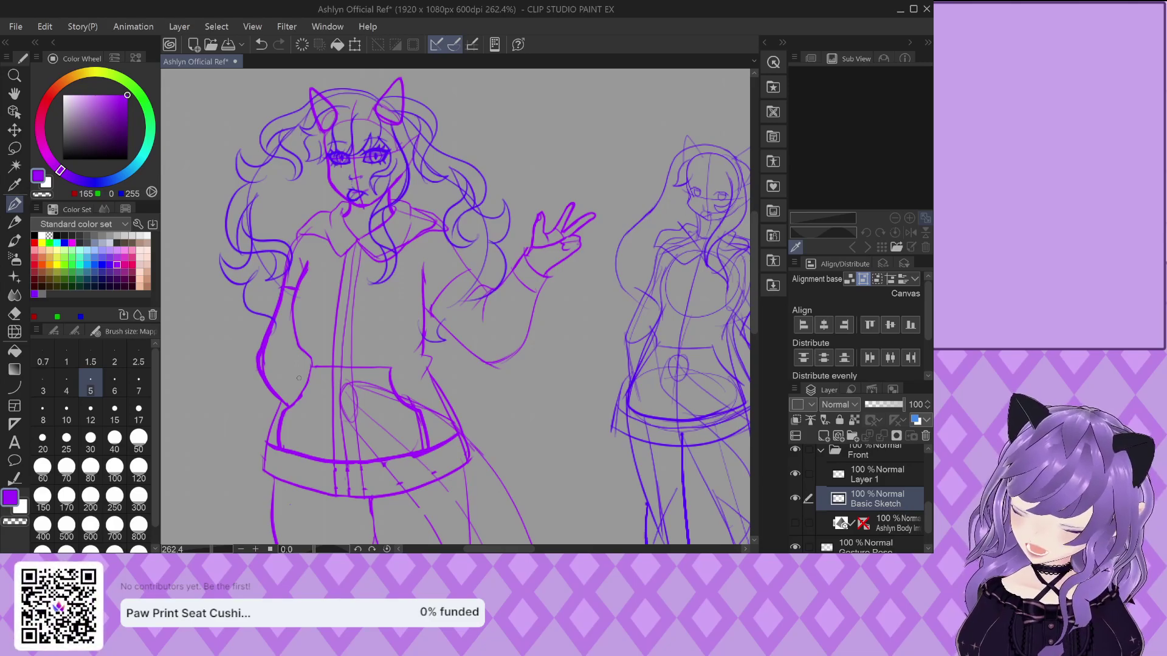
{"action": "scroll", "coordinate": [298, 378], "scroll_direction": "up", "scroll_amount": 4}
{"action": "scroll", "coordinate": [296, 314], "scroll_direction": "down", "scroll_amount": 4}
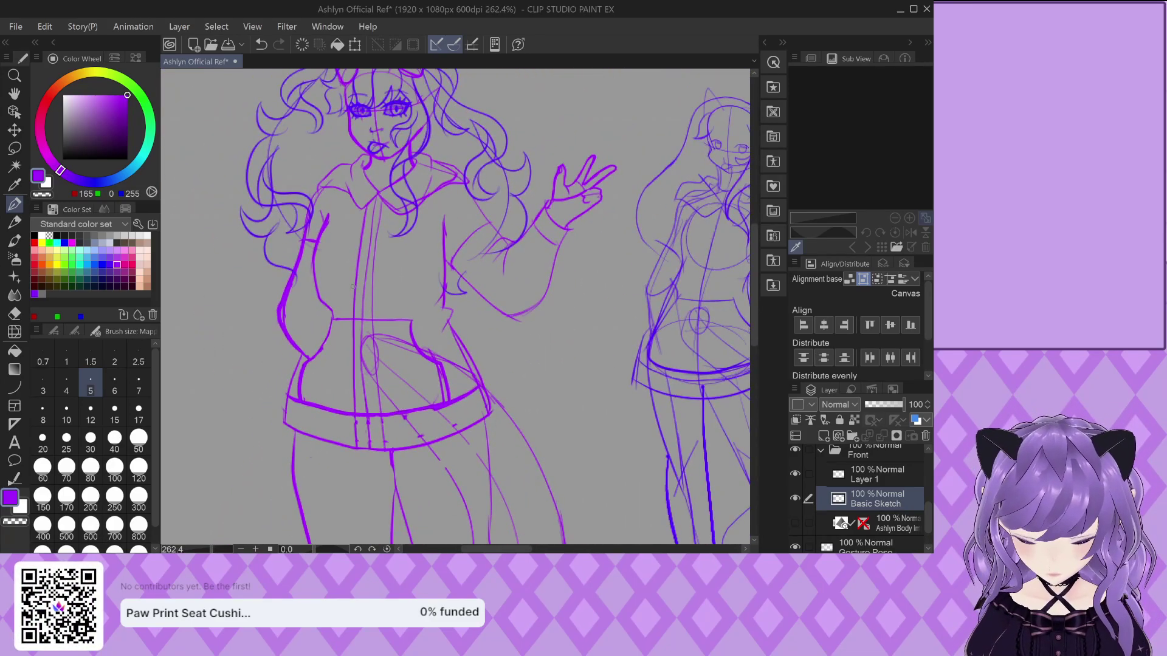
{"action": "scroll", "coordinate": [353, 286], "scroll_direction": "down", "scroll_amount": 4}
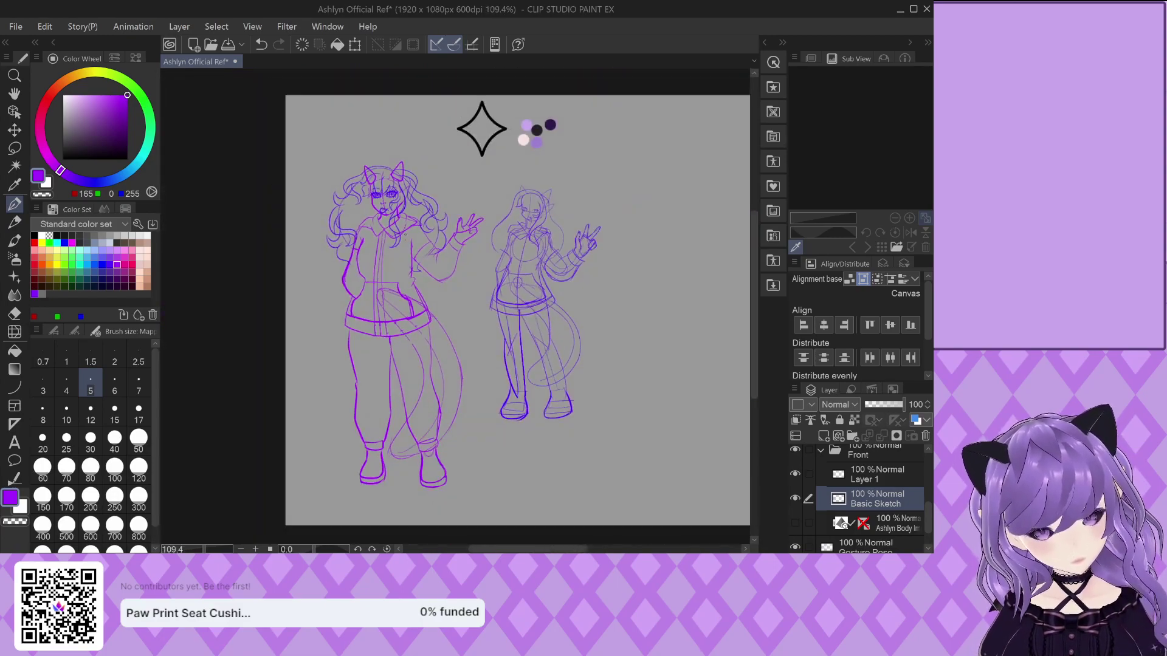
Hide the left character's Basic Sketch and Layer 1 sketch layers
{"action": "scroll", "coordinate": [419, 388], "scroll_direction": "up", "scroll_amount": 3}
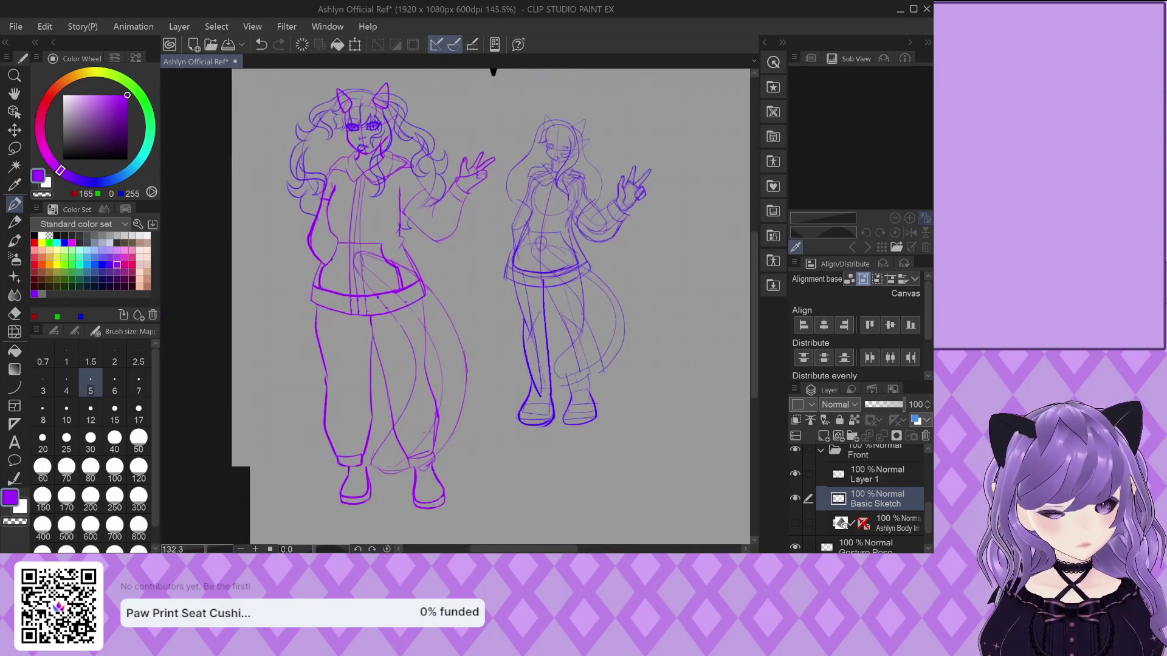
{"action": "scroll", "coordinate": [388, 387], "scroll_direction": "down", "scroll_amount": 2}
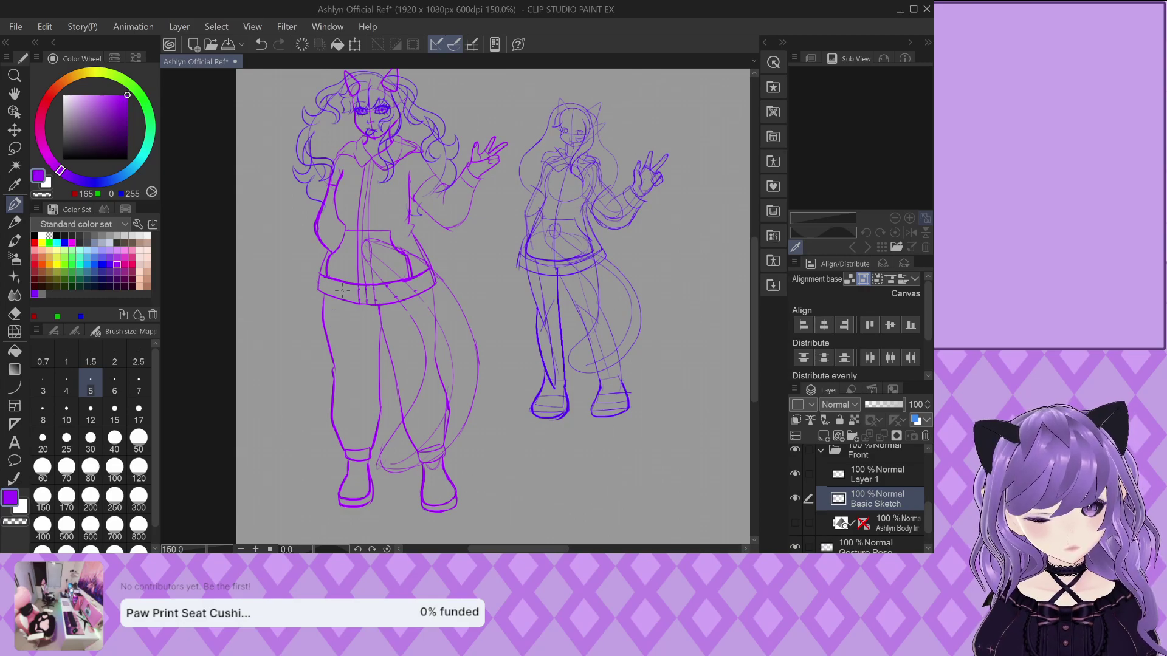
{"action": "scroll", "coordinate": [451, 388], "scroll_direction": "up", "scroll_amount": 4}
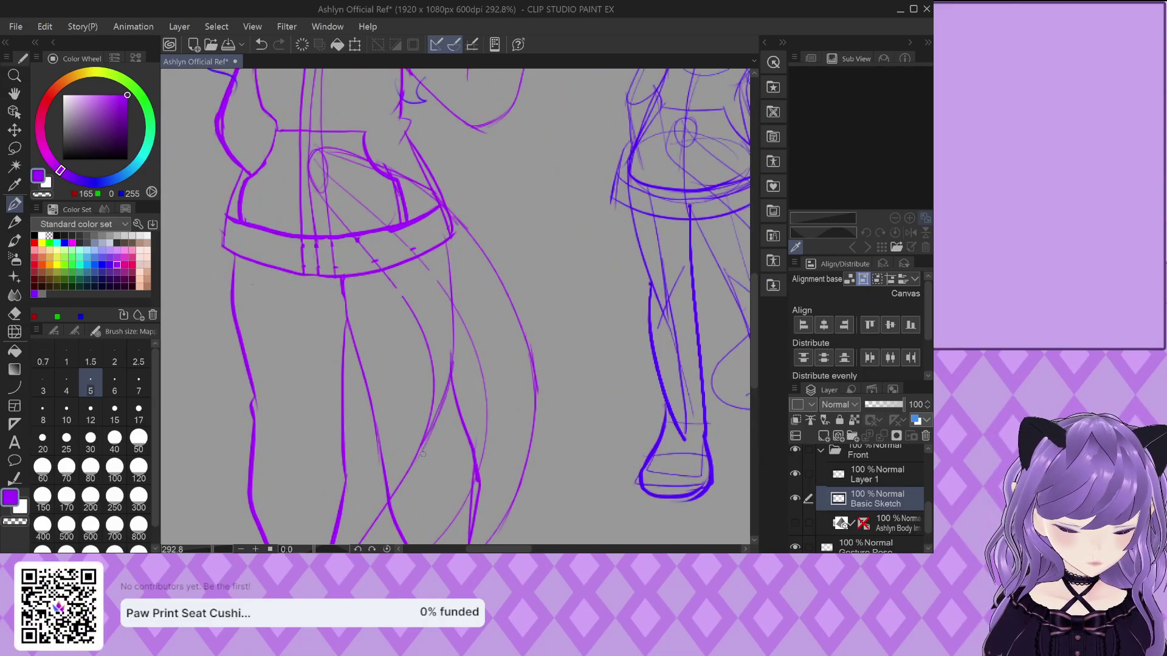
{"action": "scroll", "coordinate": [471, 380], "scroll_direction": "down", "scroll_amount": 2}
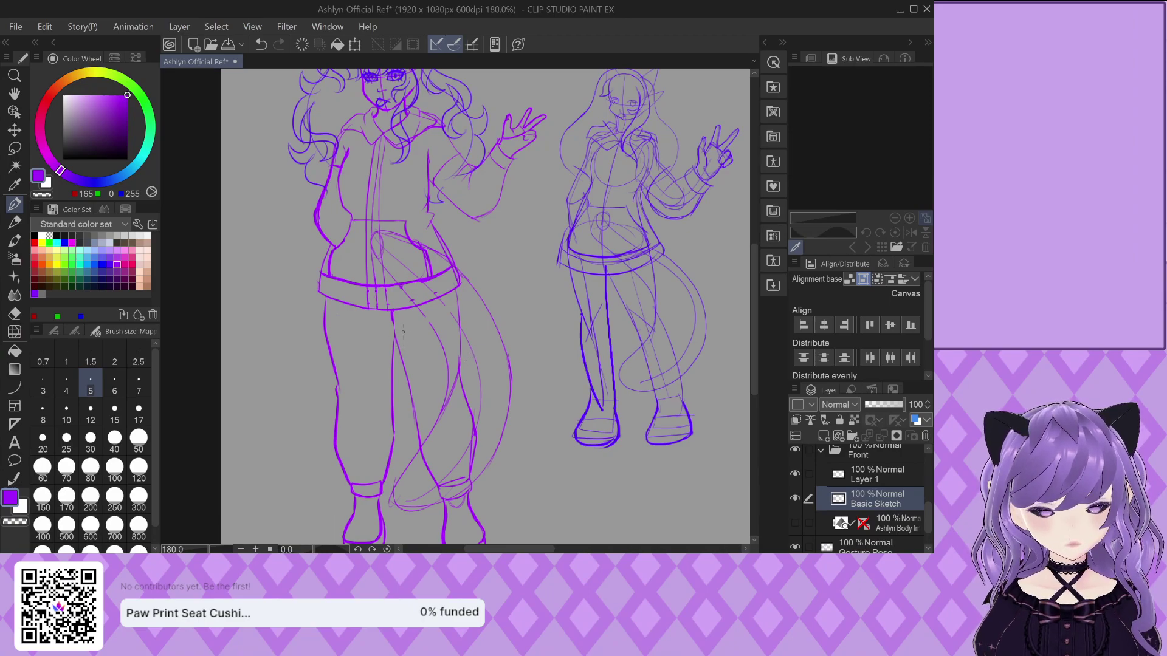
{"action": "scroll", "coordinate": [403, 335], "scroll_direction": "down", "scroll_amount": 1}
{"action": "scroll", "coordinate": [361, 187], "scroll_direction": "up", "scroll_amount": 2}
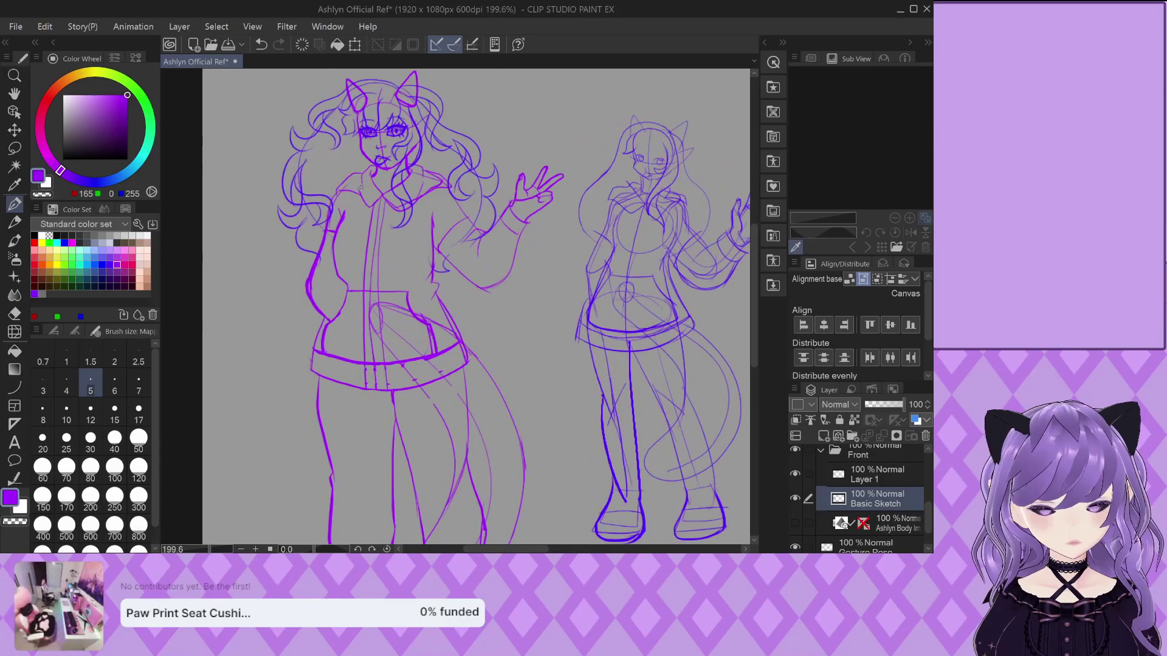
{"action": "scroll", "coordinate": [312, 236], "scroll_direction": "down", "scroll_amount": 1}
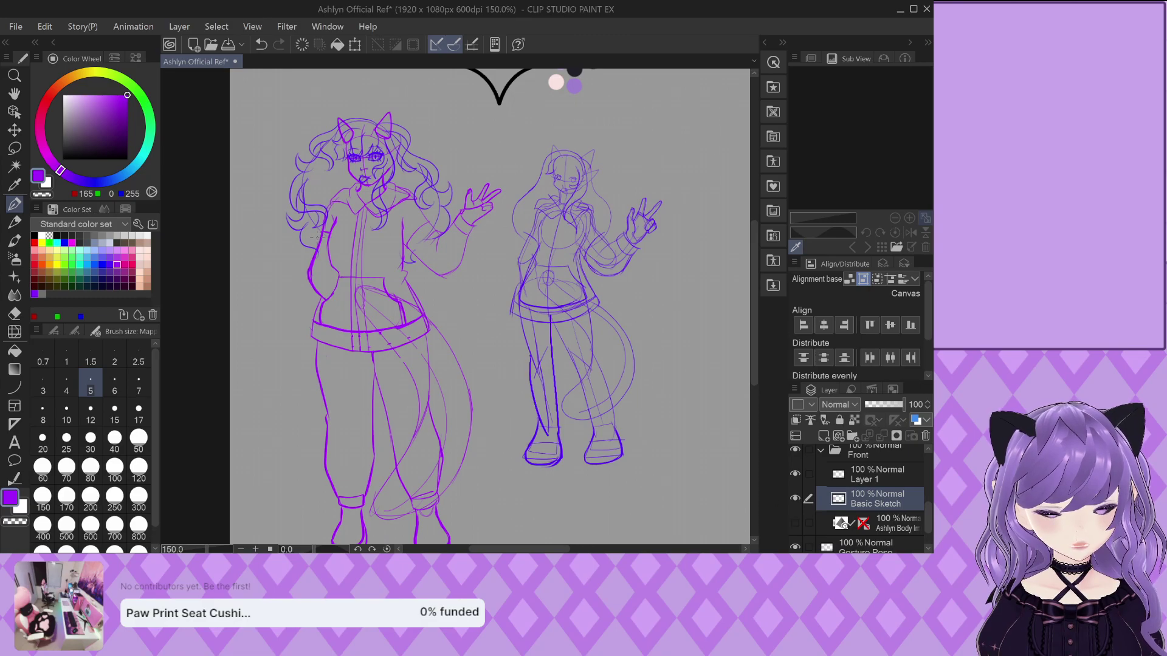
{"action": "scroll", "coordinate": [316, 237], "scroll_direction": "down", "scroll_amount": 2}
{"action": "scroll", "coordinate": [463, 456], "scroll_direction": "up", "scroll_amount": 2}
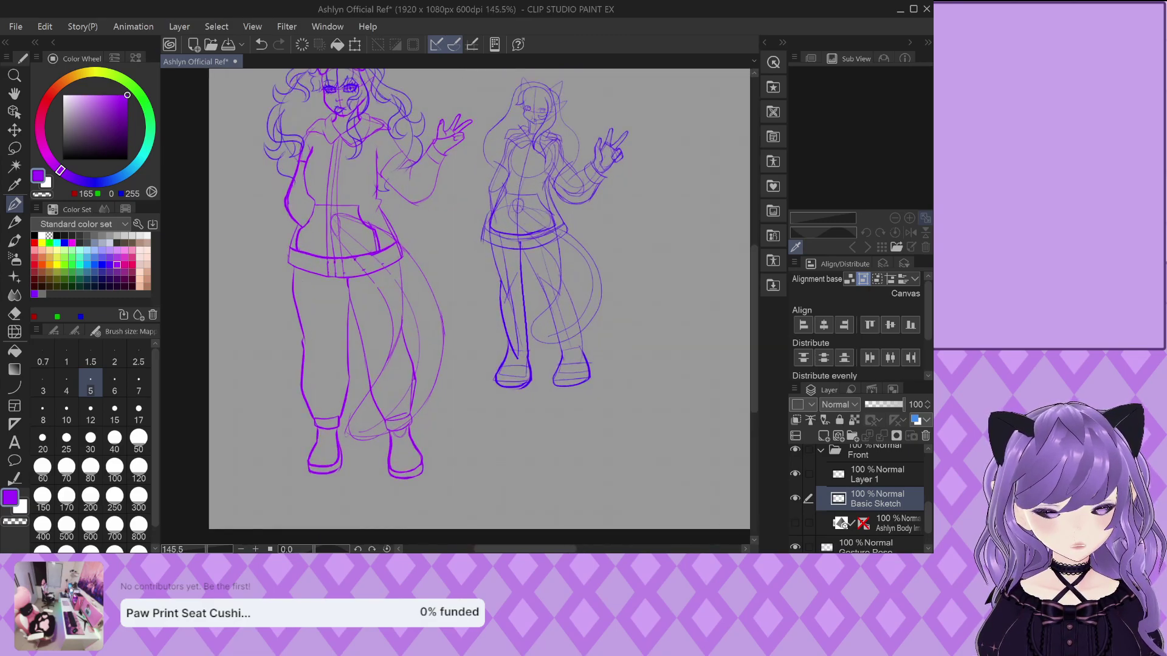
{"action": "left_click", "coordinate": [795, 523]}
{"action": "left_click", "coordinate": [794, 523]}
{"action": "left_click", "coordinate": [794, 473]}
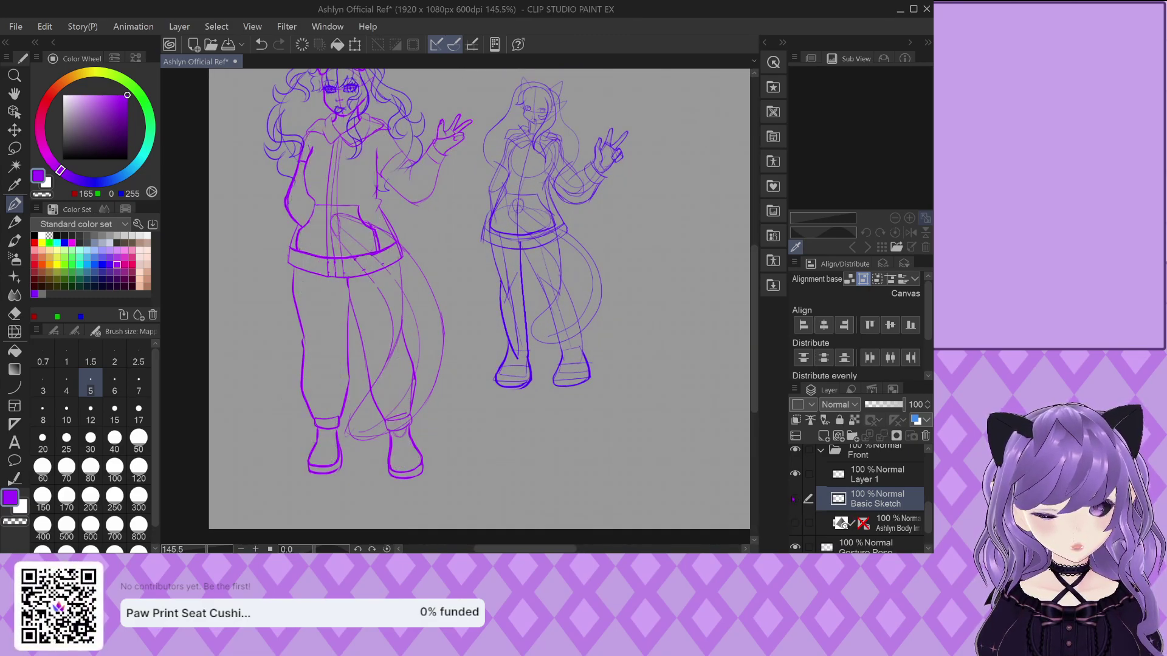
{"action": "left_click", "coordinate": [794, 498]}
Select and show the Ashlyn Body 3D layer, ready to manipulate it with the Object tool
{"action": "left_click", "coordinate": [877, 528]}
{"action": "left_click", "coordinate": [794, 526]}
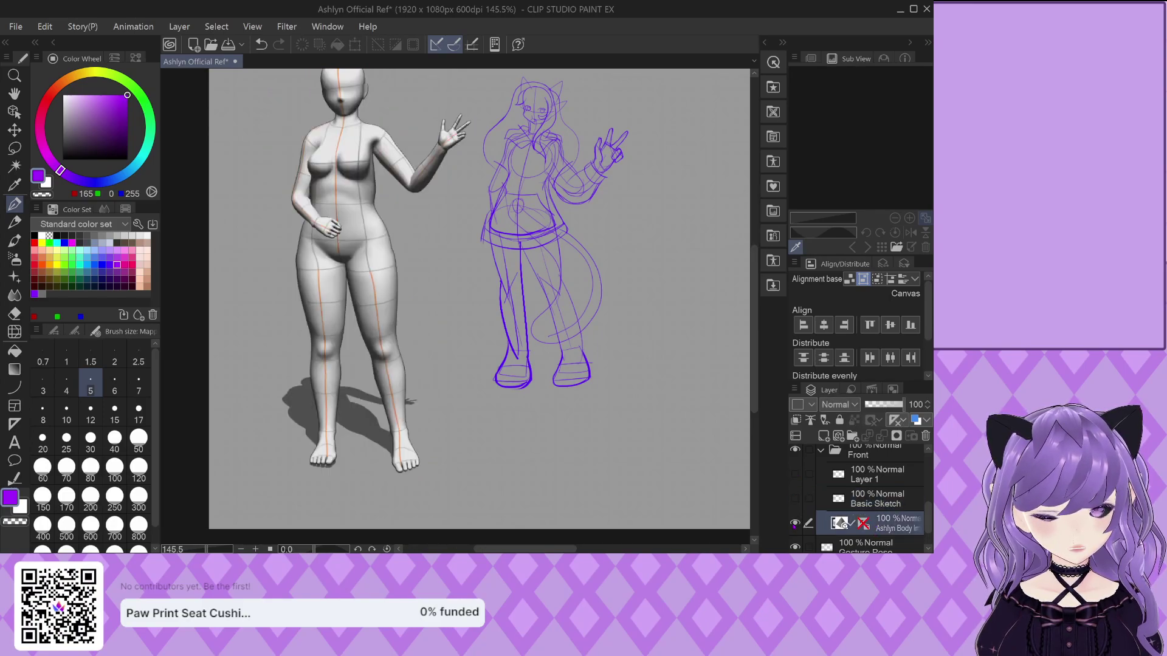
{"action": "left_click", "coordinate": [14, 111]}
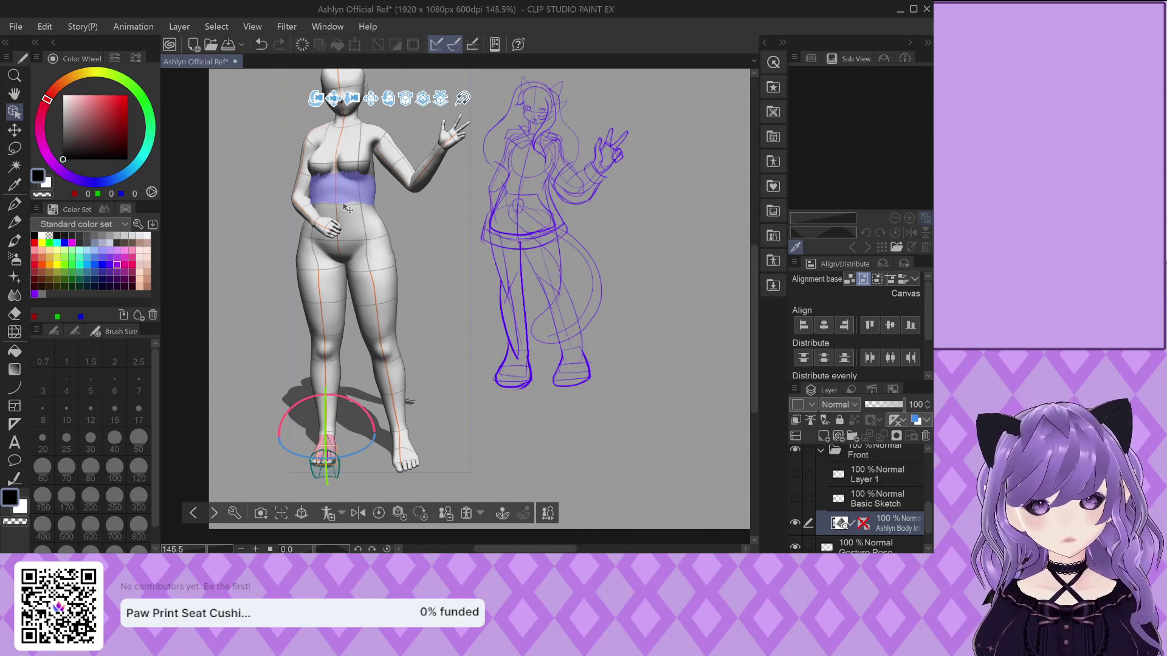
Rotate the model's hips and adjust both thighs slightly
{"action": "left_click", "coordinate": [345, 248]}
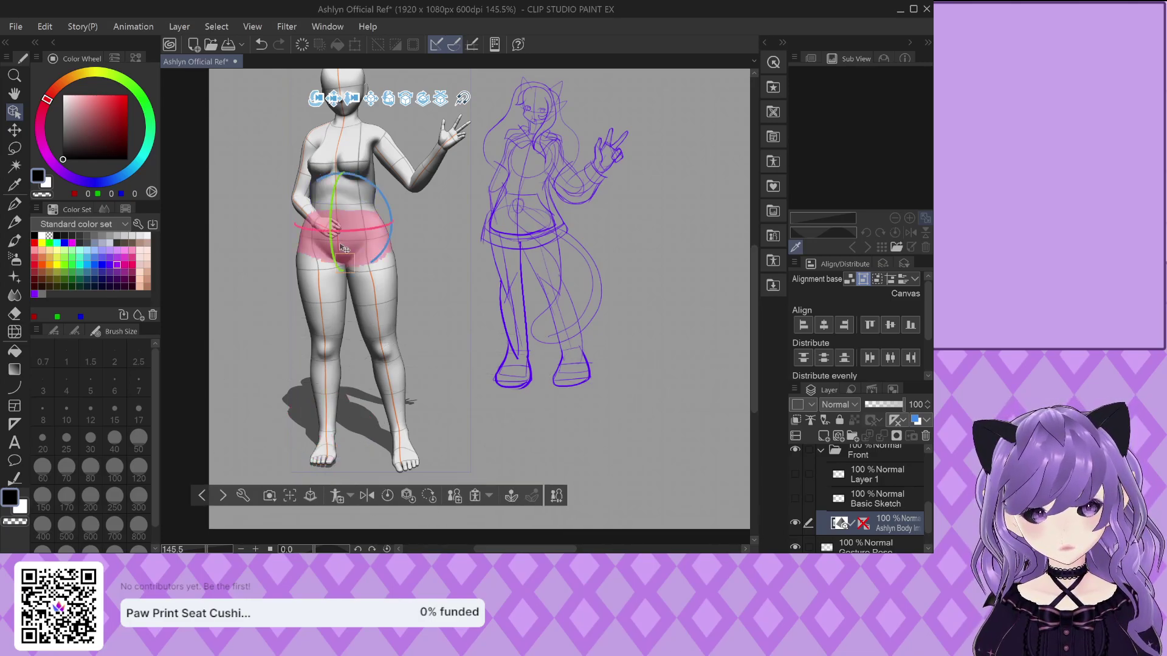
{"action": "left_click_drag", "start_coordinate": [335, 239], "coordinate": [325, 217]}
{"action": "left_click", "coordinate": [349, 210]}
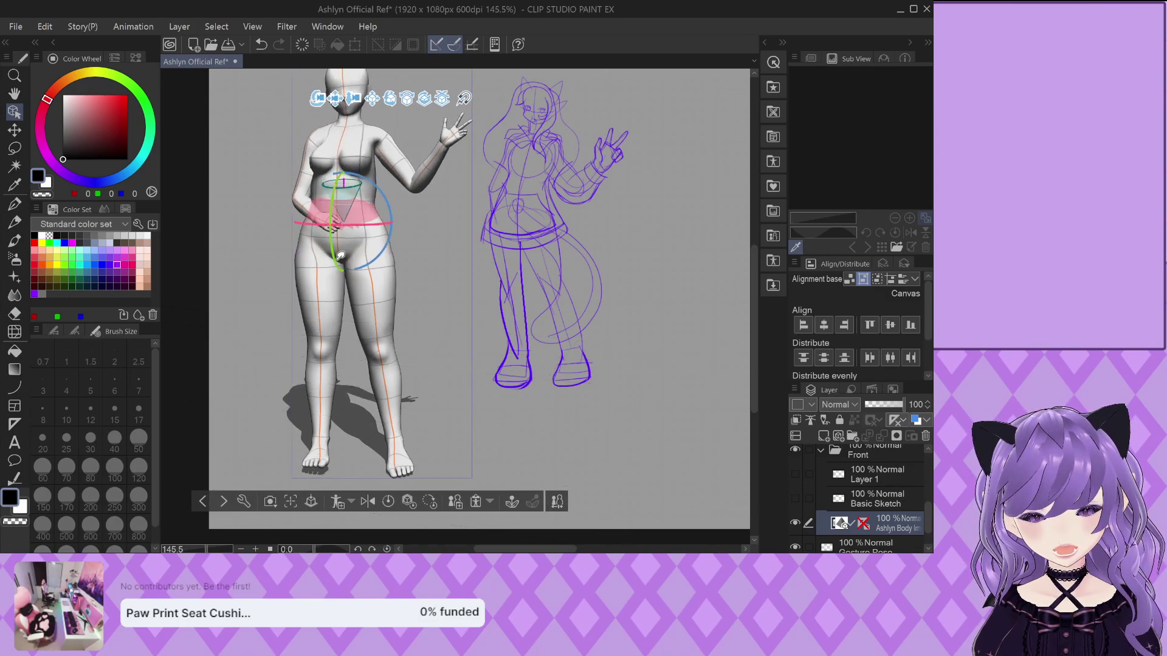
{"action": "left_click", "coordinate": [324, 293]}
{"action": "left_click_drag", "start_coordinate": [310, 277], "coordinate": [311, 273]}
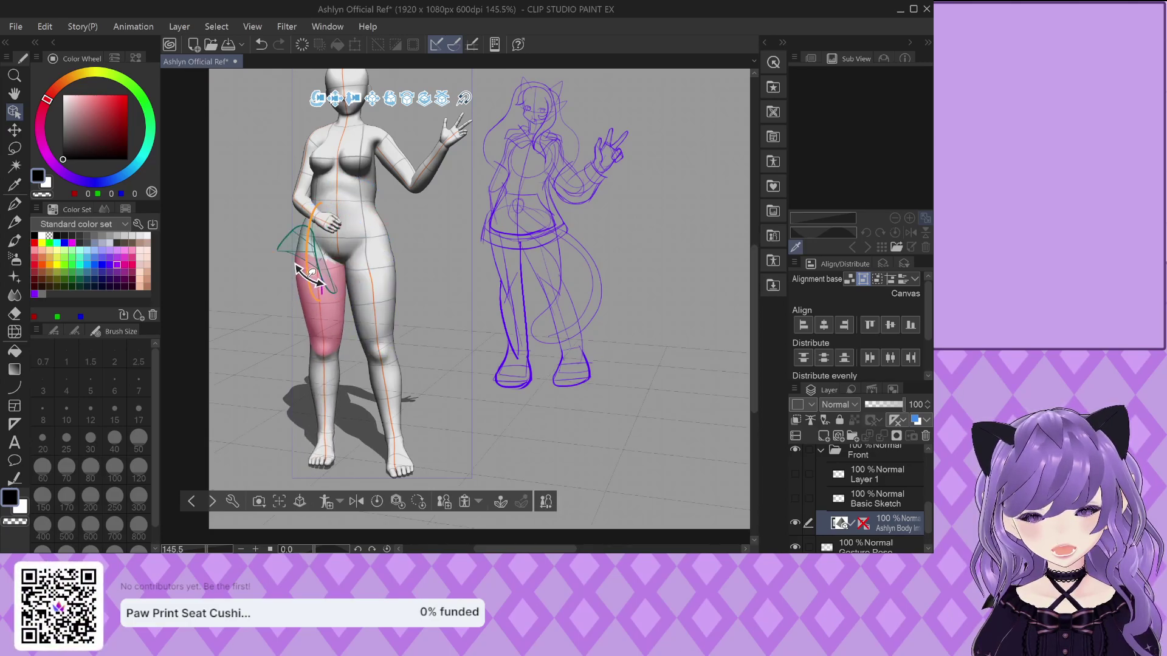
{"action": "left_click", "coordinate": [371, 283]}
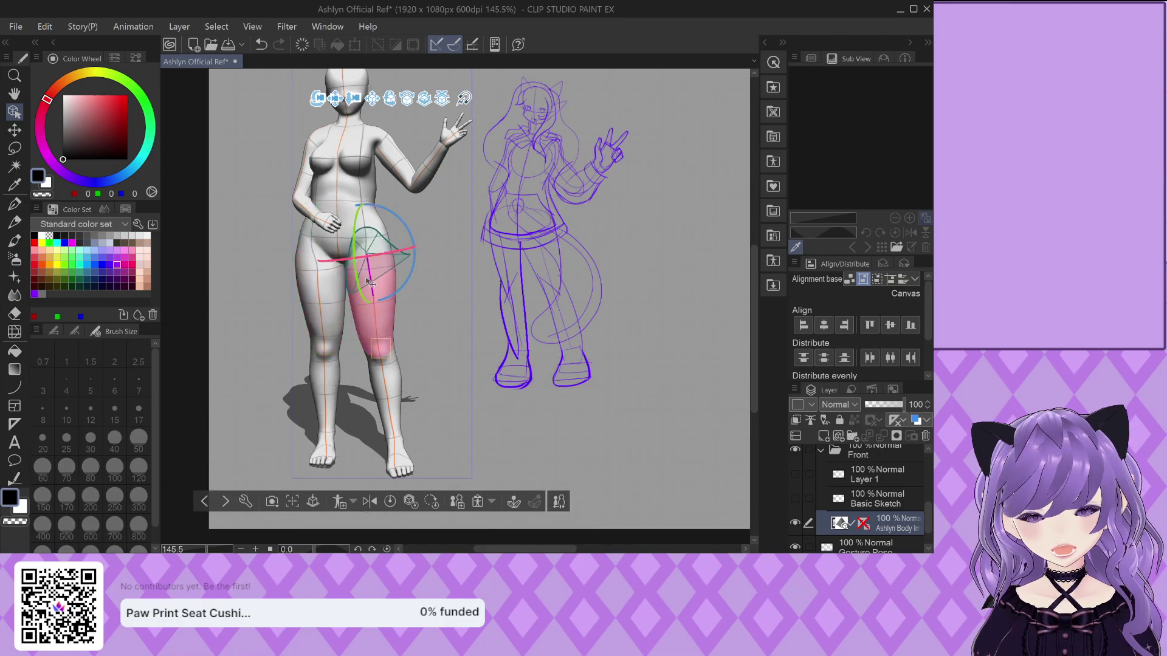
{"action": "left_click_drag", "start_coordinate": [363, 274], "coordinate": [356, 295]}
Orbit to a three-quarter view, rotate the near foot and toes, and shift the sketch down-left
{"action": "left_click_drag", "start_coordinate": [494, 343], "coordinate": [391, 322]}
{"action": "left_click", "coordinate": [324, 478]}
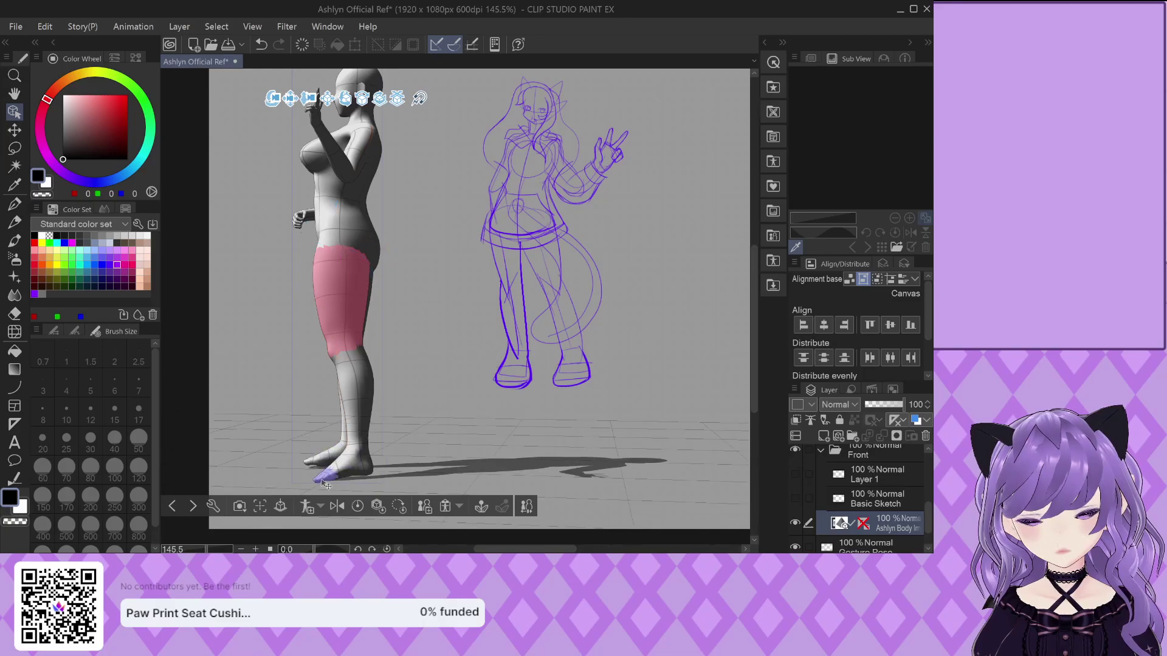
{"action": "left_click_drag", "start_coordinate": [300, 496], "coordinate": [318, 473]}
{"action": "left_click", "coordinate": [347, 468]}
{"action": "left_click", "coordinate": [479, 446]}
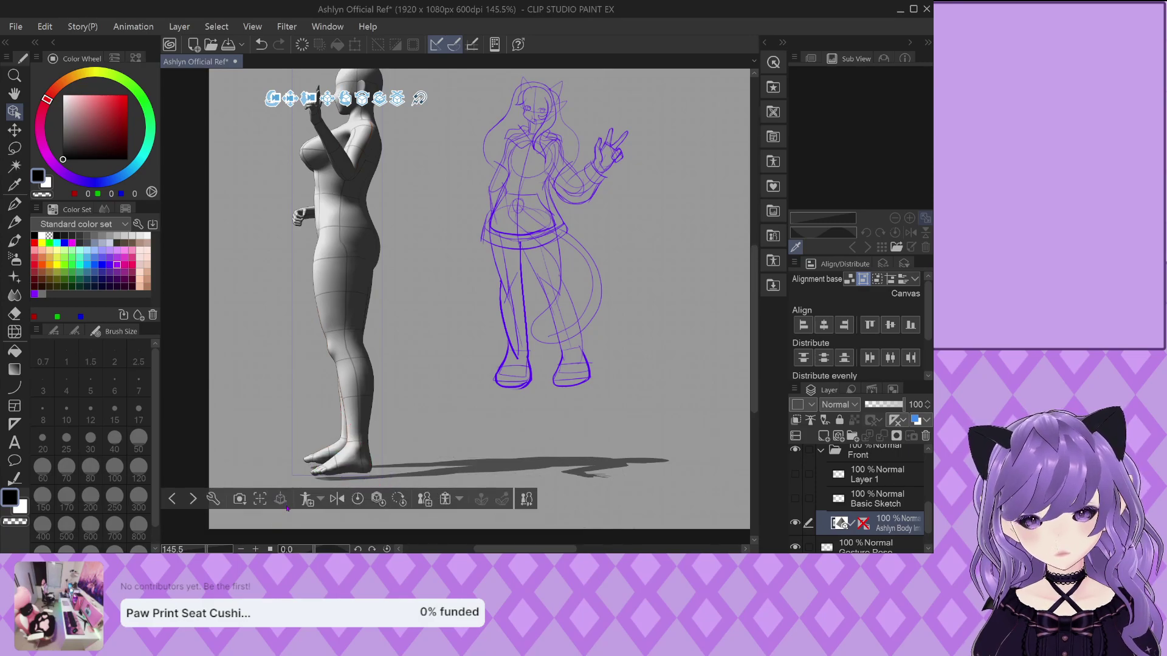
{"action": "left_click_drag", "start_coordinate": [271, 409], "coordinate": [435, 378]}
{"action": "left_click", "coordinate": [358, 453]}
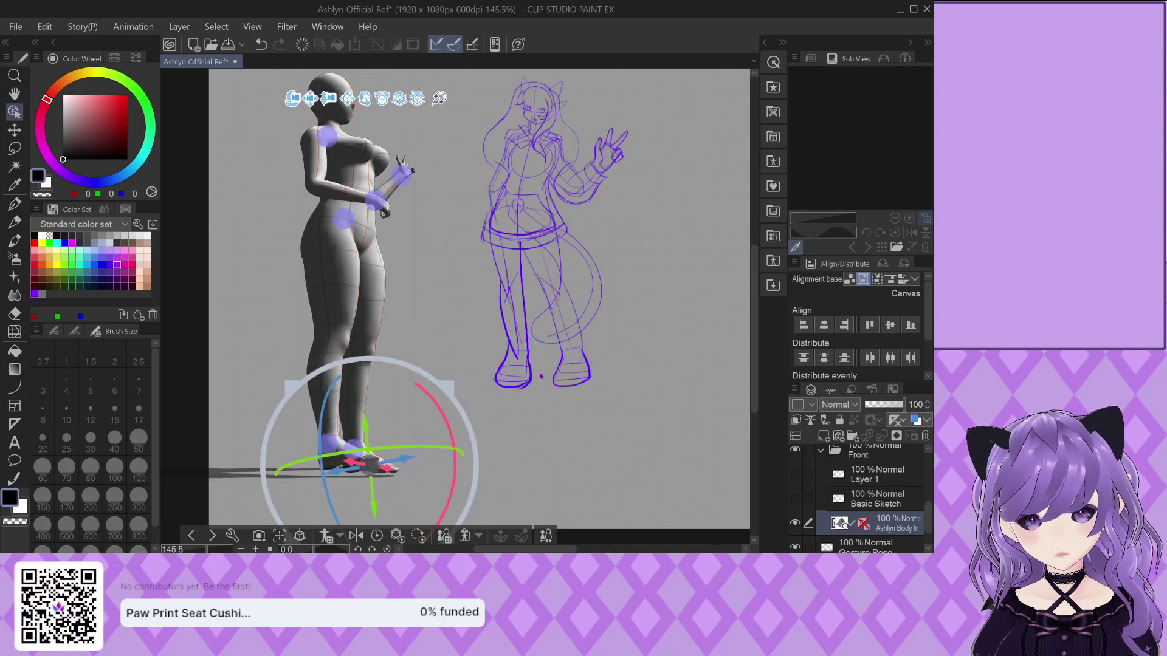
{"action": "left_click", "coordinate": [351, 457]}
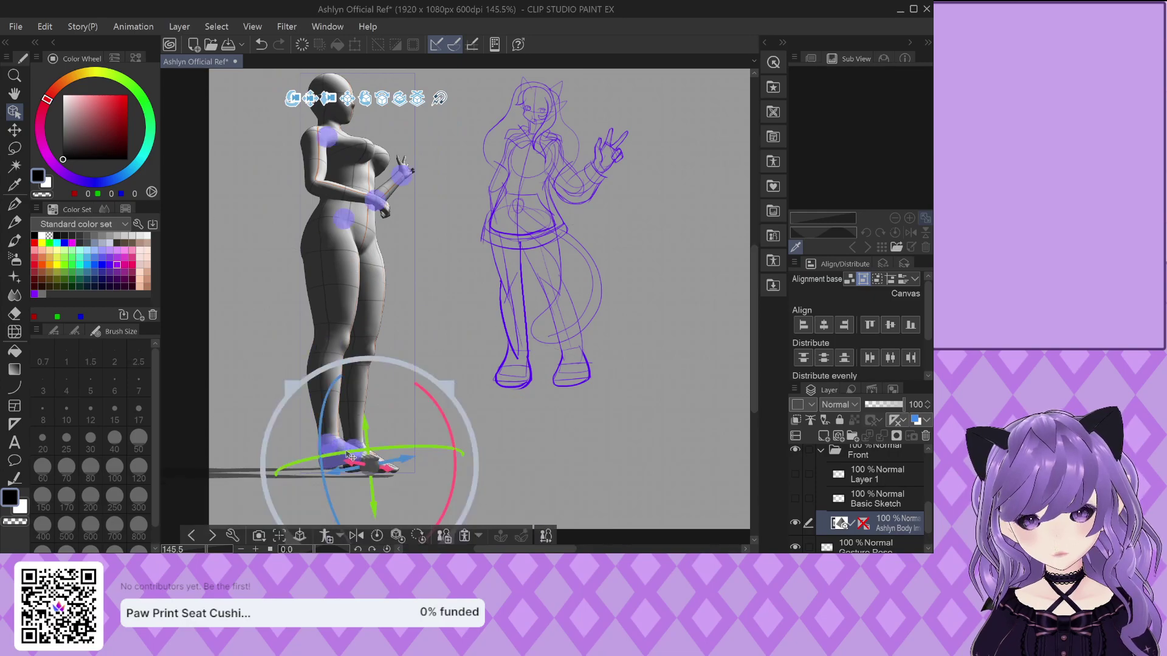
{"action": "left_click_drag", "start_coordinate": [501, 371], "coordinate": [460, 427]}
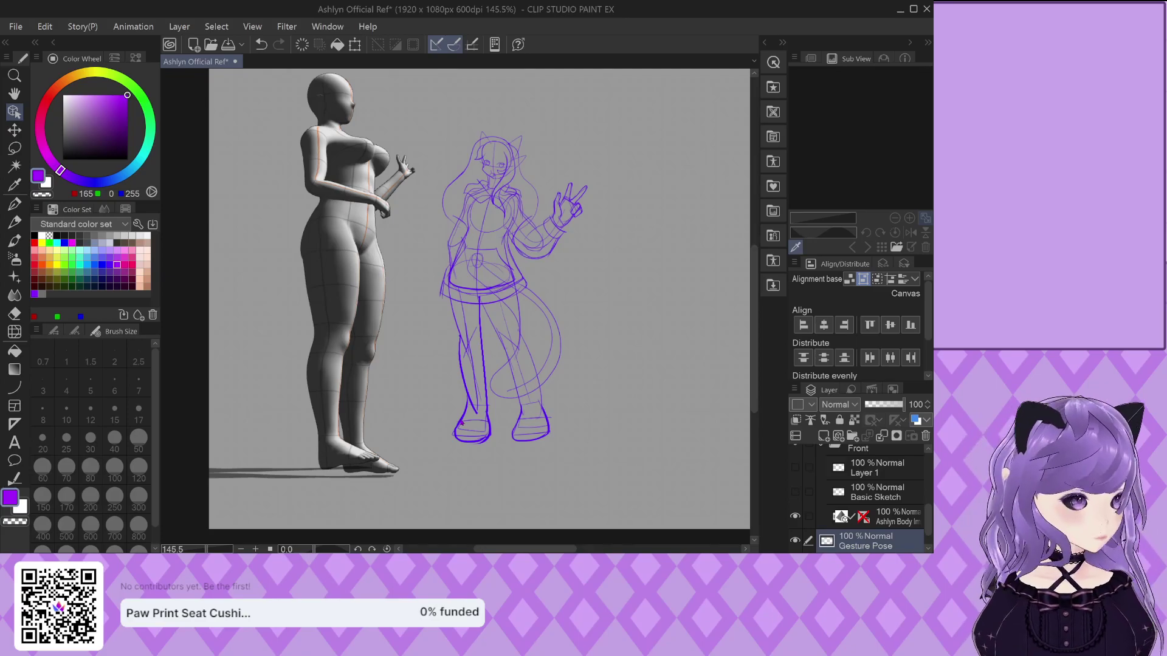
Undo the sketch move, reactivate the 3D body layer and rotate the left foot slightly
{"action": "key", "text": "ctrl+z"}
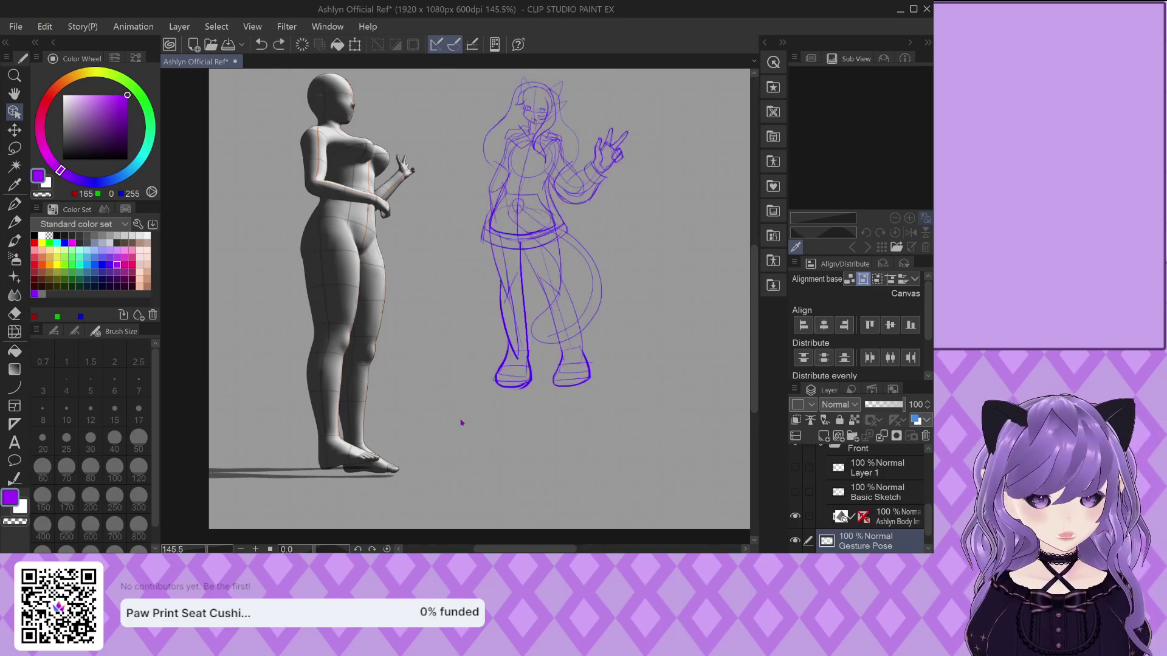
{"action": "scroll", "coordinate": [395, 389], "scroll_direction": "down", "scroll_amount": 2}
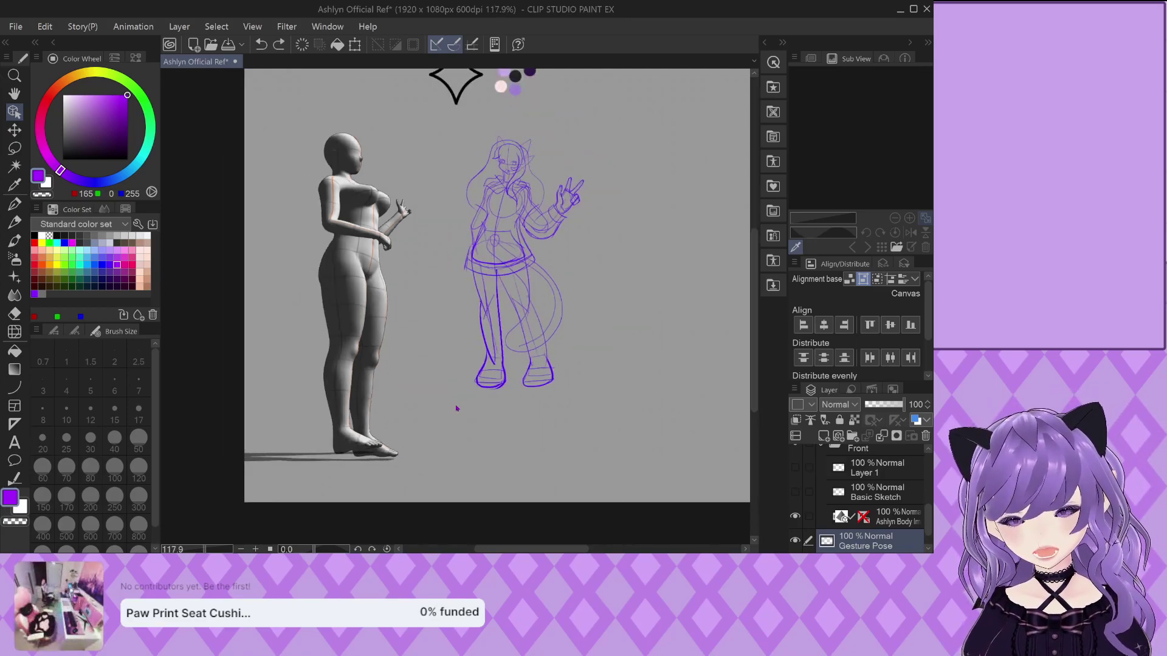
{"action": "left_click", "coordinate": [882, 517]}
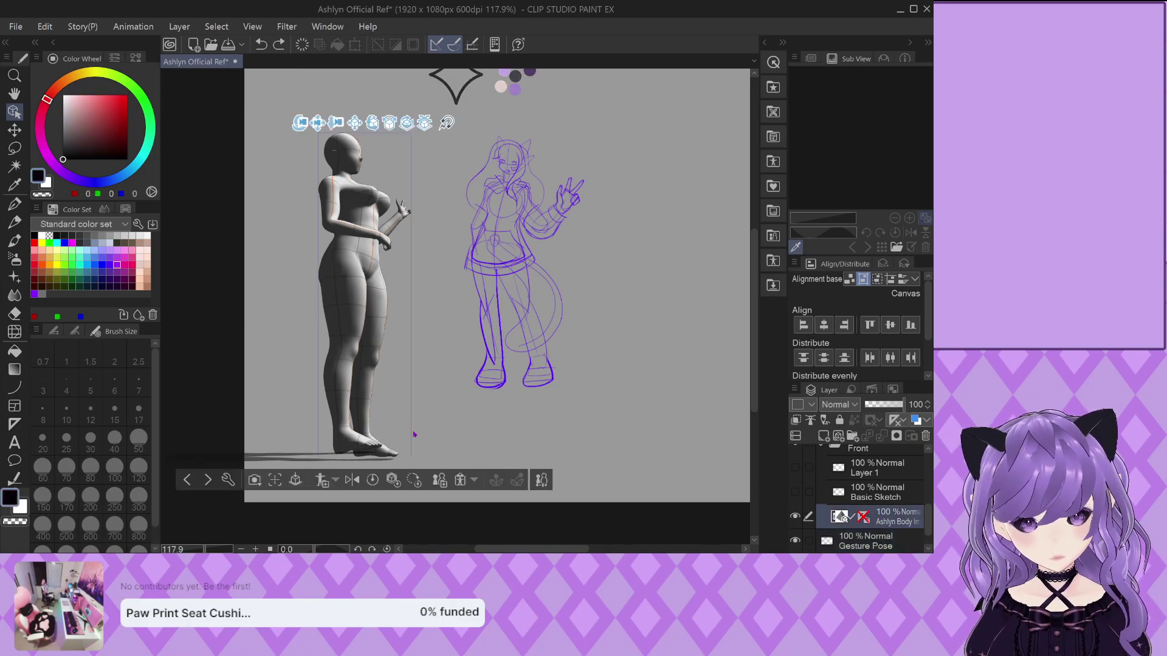
{"action": "left_click", "coordinate": [353, 437]}
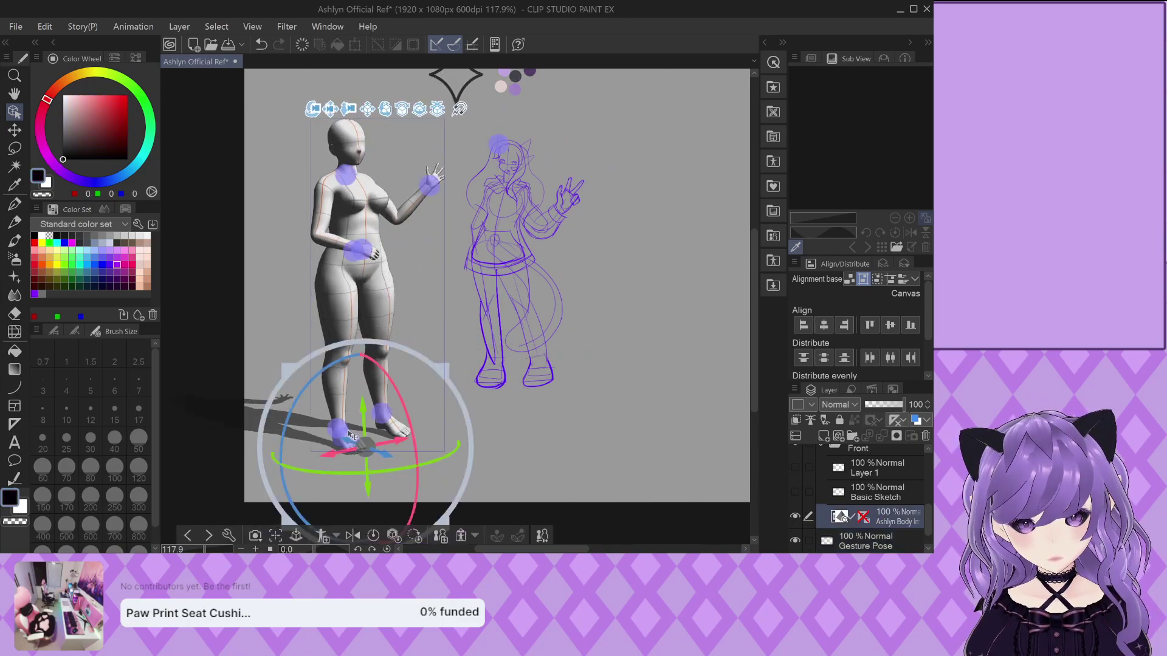
{"action": "left_click", "coordinate": [353, 441]}
{"action": "left_click_drag", "start_coordinate": [371, 423], "coordinate": [377, 433]}
{"action": "left_click", "coordinate": [480, 436]}
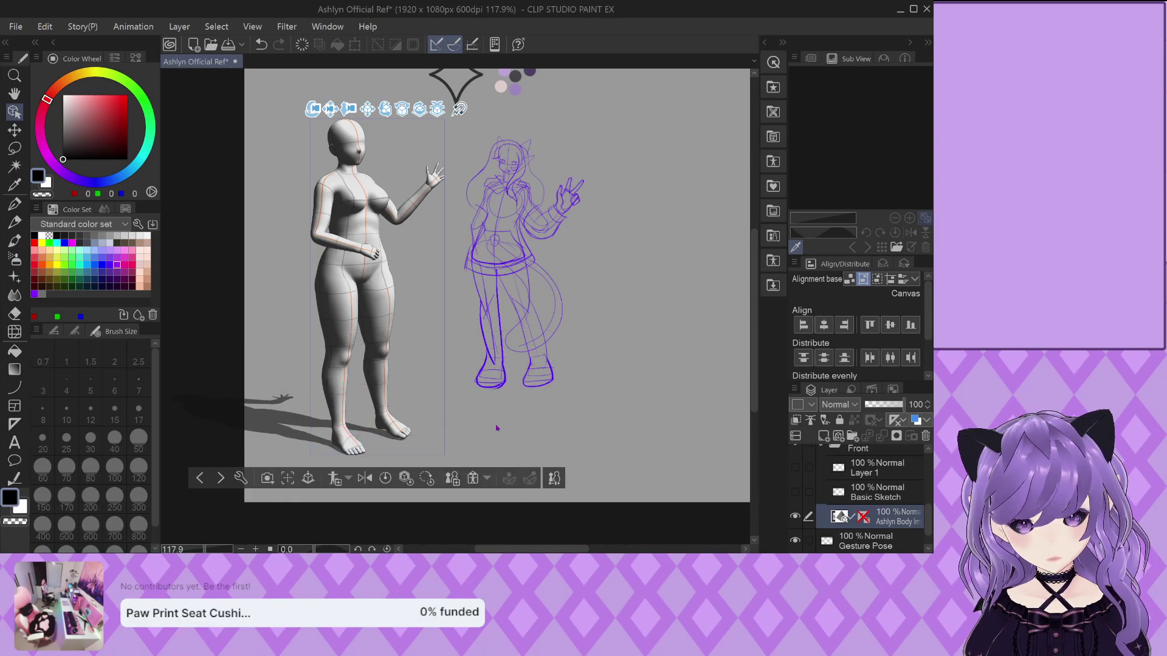
Orbit around the figure and back to front view, rotating the foot flat onto the floor
{"action": "left_click_drag", "start_coordinate": [485, 432], "coordinate": [450, 409]}
{"action": "left_click_drag", "start_coordinate": [450, 409], "coordinate": [385, 399]}
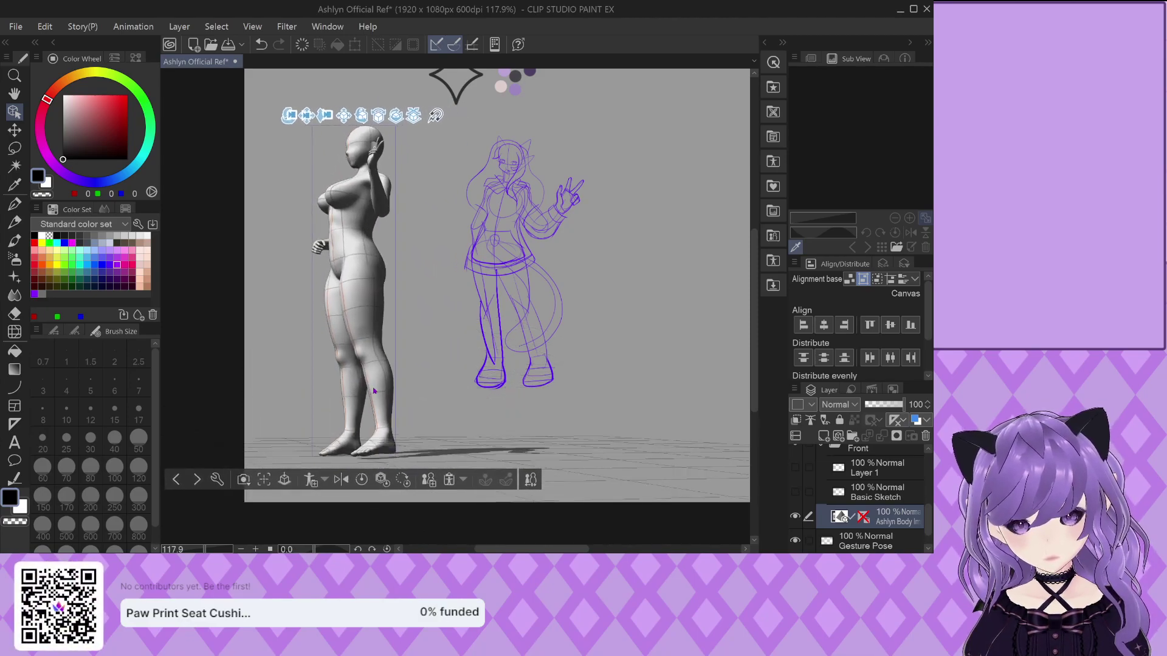
{"action": "left_click", "coordinate": [382, 433]}
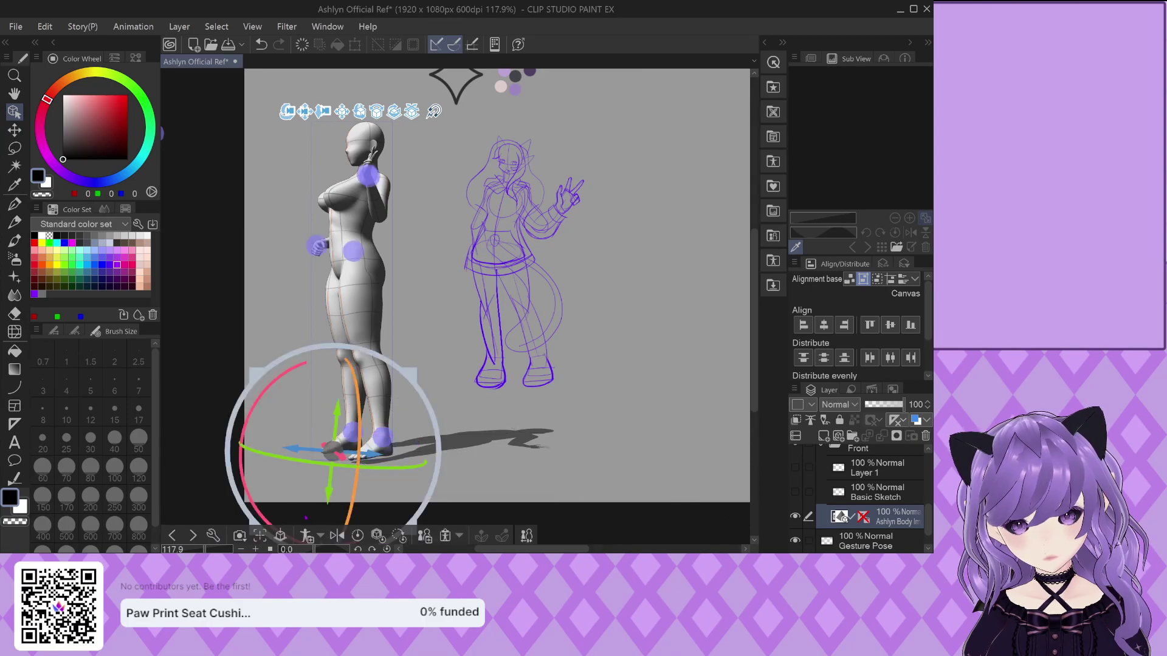
{"action": "left_click", "coordinate": [534, 406]}
{"action": "left_click_drag", "start_coordinate": [449, 420], "coordinate": [526, 434]}
{"action": "left_click", "coordinate": [390, 382]}
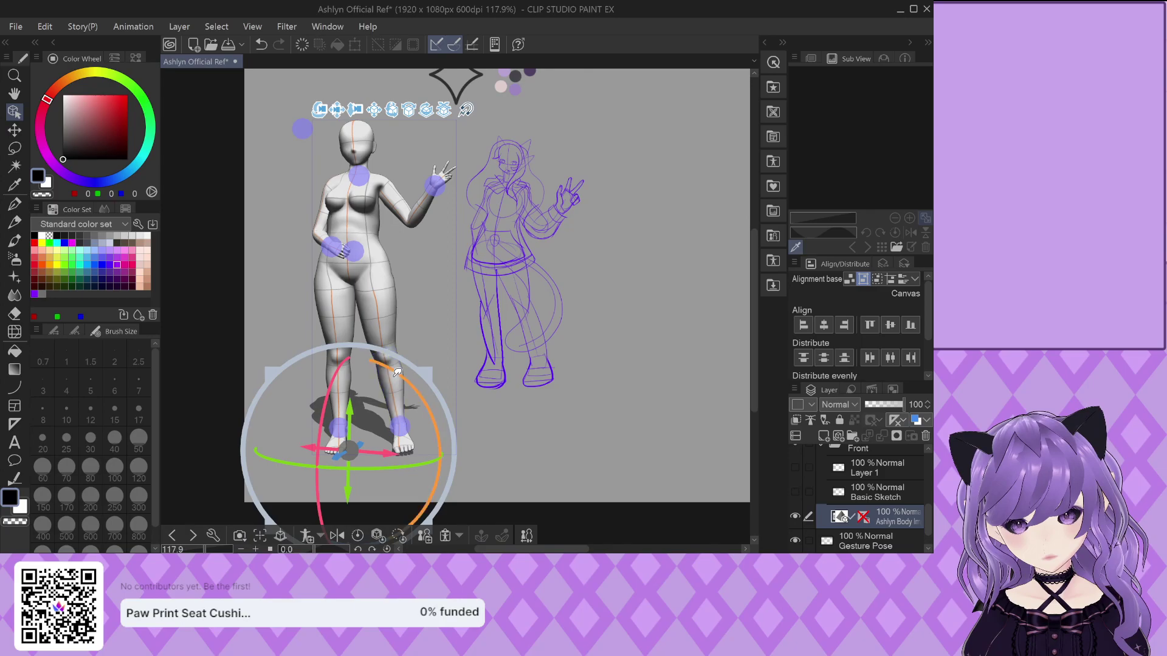
{"action": "left_click", "coordinate": [393, 382]}
{"action": "left_click", "coordinate": [410, 442]}
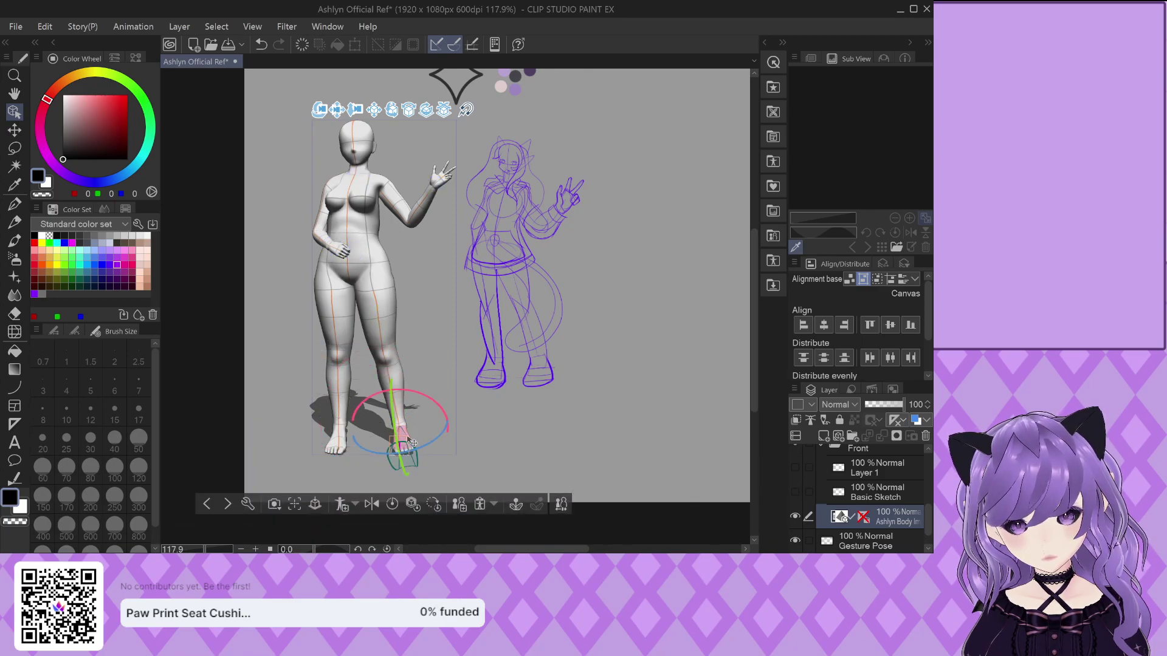
{"action": "left_click_drag", "start_coordinate": [395, 421], "coordinate": [369, 459]}
{"action": "left_click", "coordinate": [354, 456]}
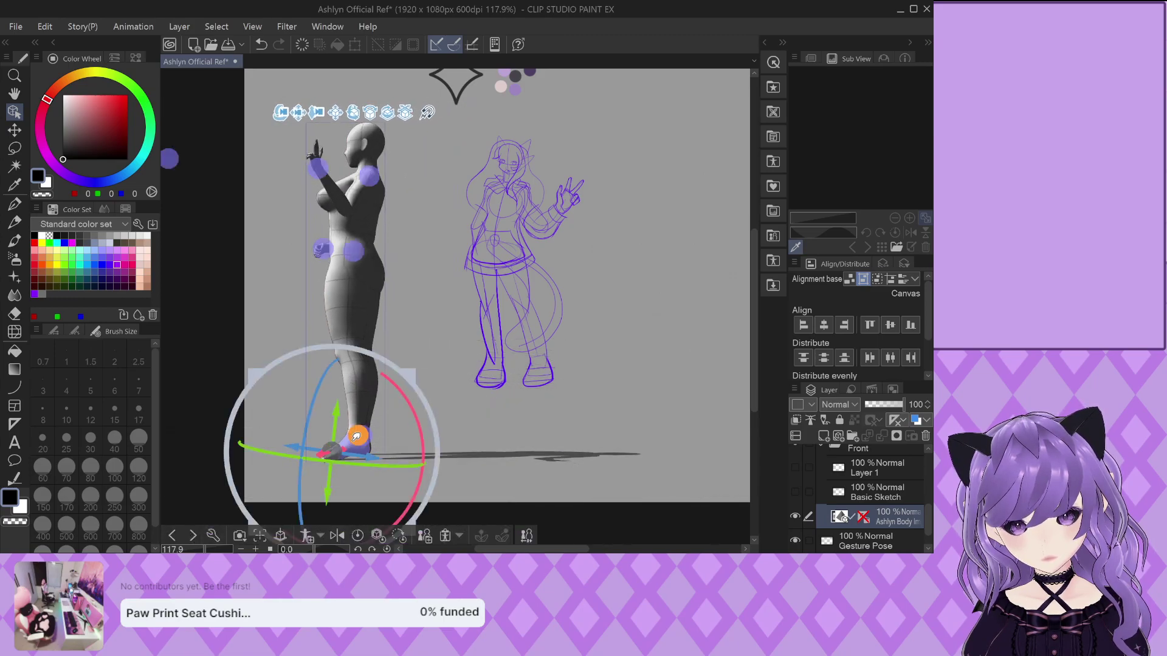
{"action": "left_click", "coordinate": [356, 436]}
{"action": "left_click_drag", "start_coordinate": [285, 488], "coordinate": [489, 472]}
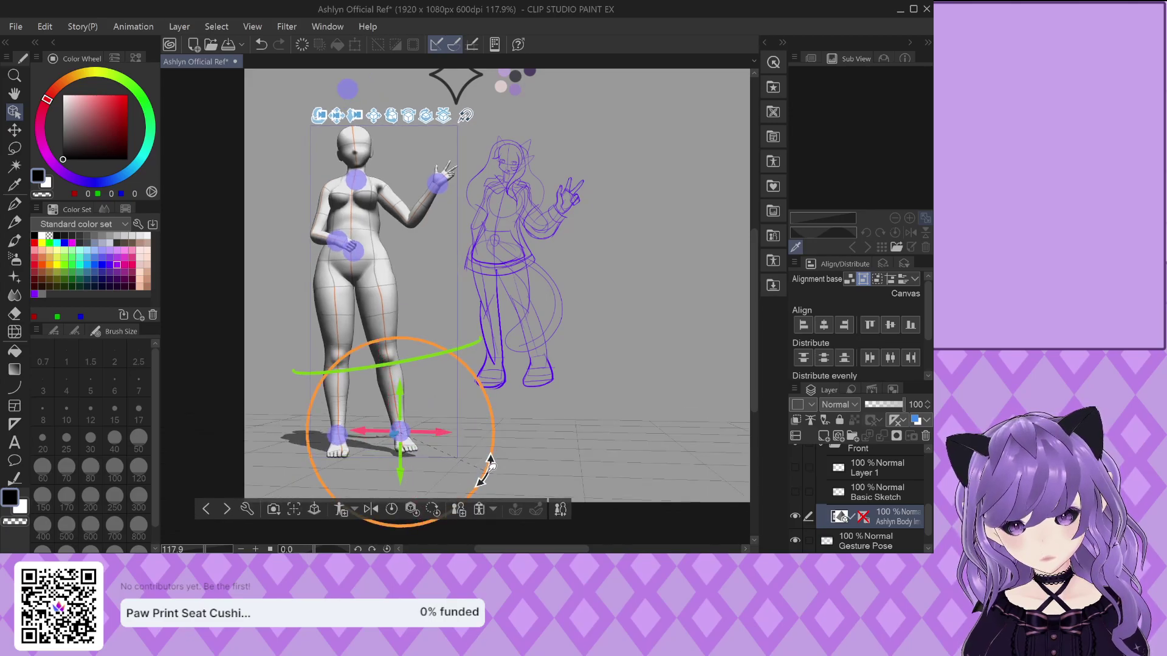
Straighten the hanging leg and reposition the figure's left hand and arm
{"action": "left_click", "coordinate": [398, 434]}
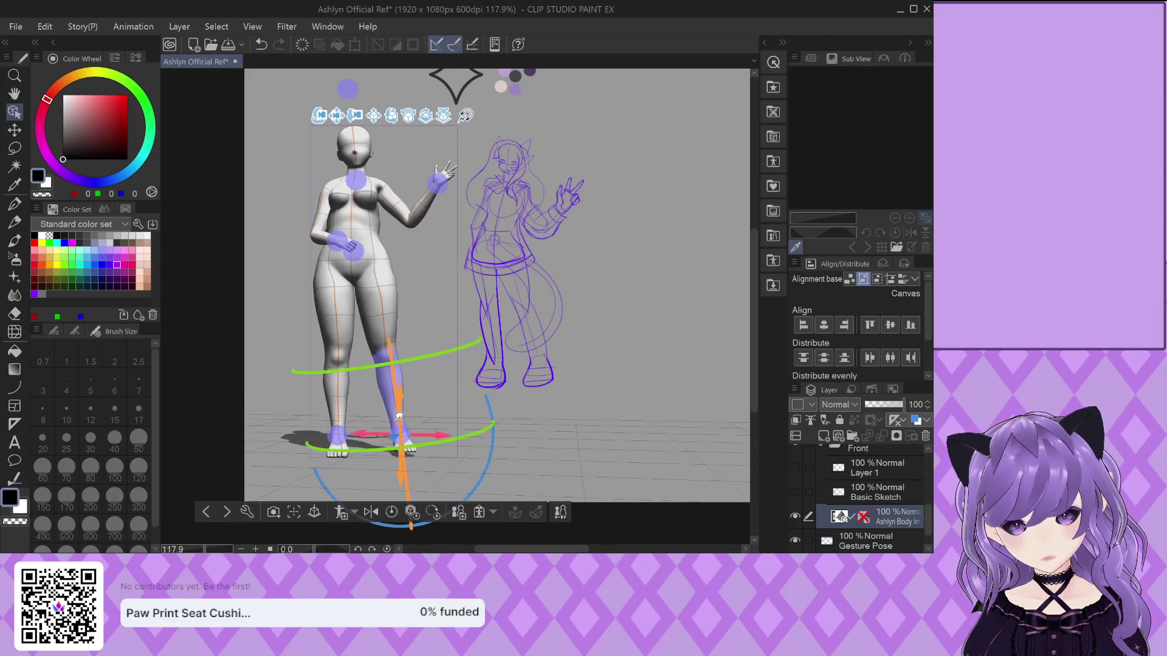
{"action": "left_click_drag", "start_coordinate": [400, 447], "coordinate": [381, 488]}
{"action": "left_click_drag", "start_coordinate": [419, 385], "coordinate": [401, 412]}
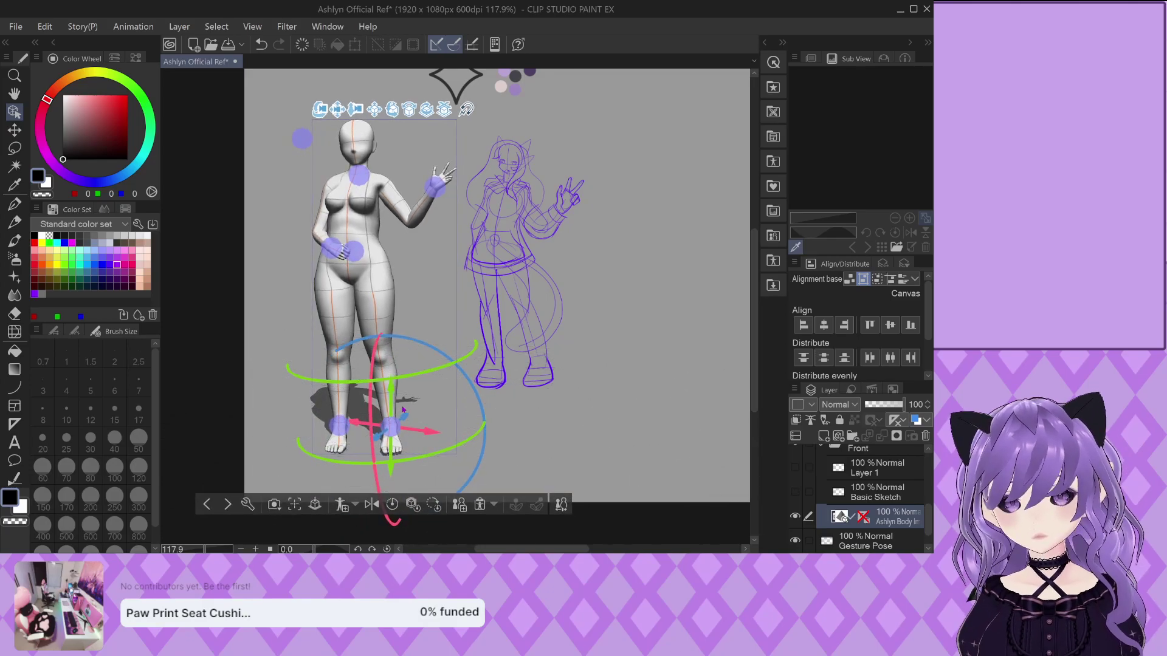
{"action": "left_click_drag", "start_coordinate": [408, 412], "coordinate": [402, 414]}
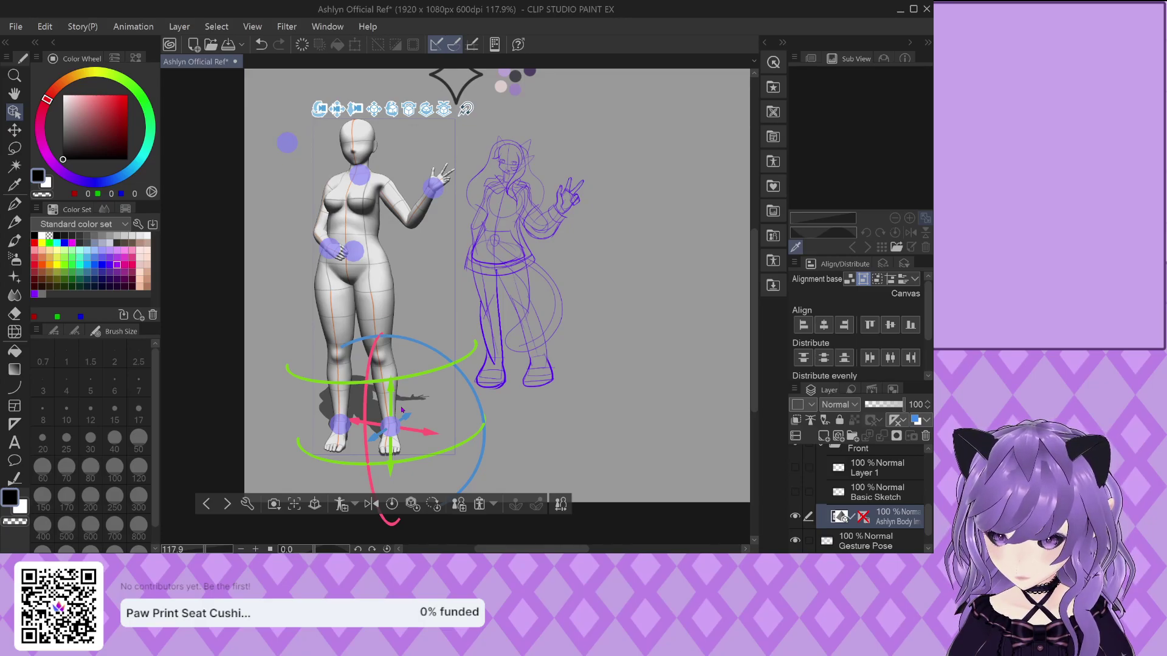
{"action": "left_click_drag", "start_coordinate": [342, 260], "coordinate": [333, 260]}
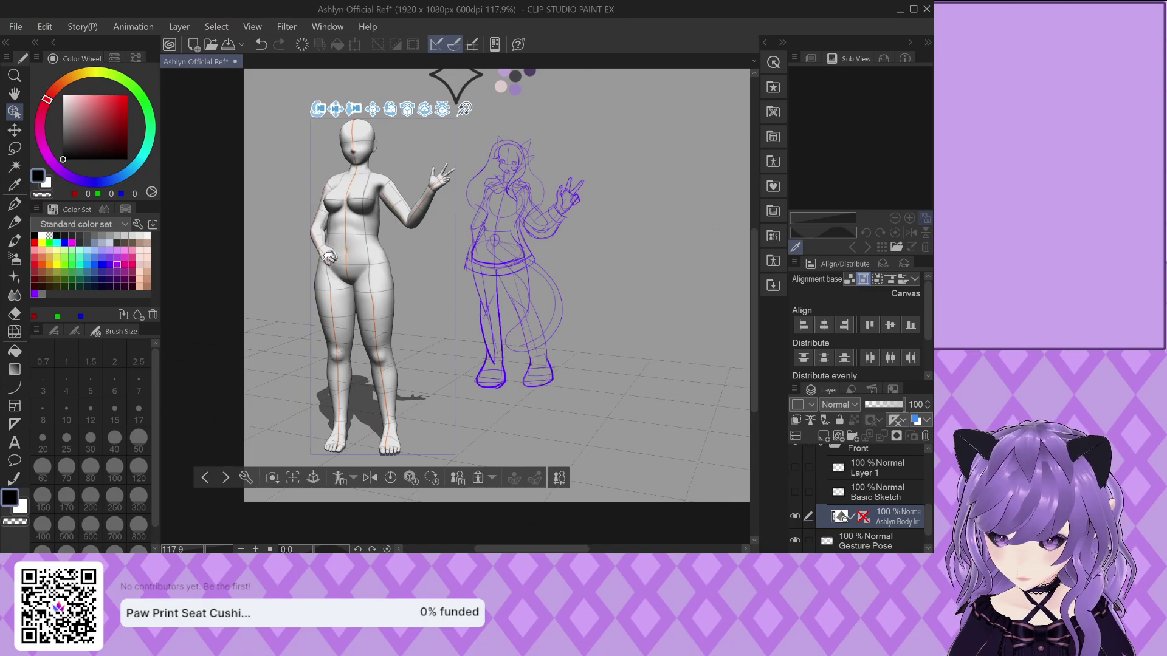
Rotate the model's left and right feet
{"action": "left_click", "coordinate": [332, 271]}
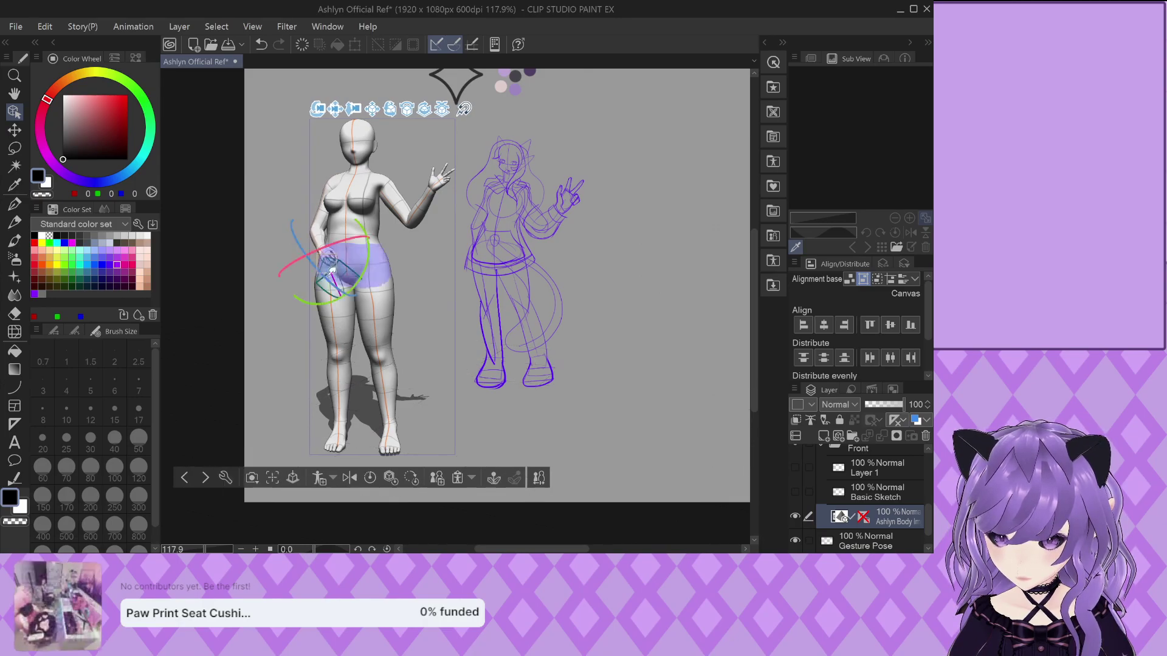
{"action": "left_click", "coordinate": [467, 329]}
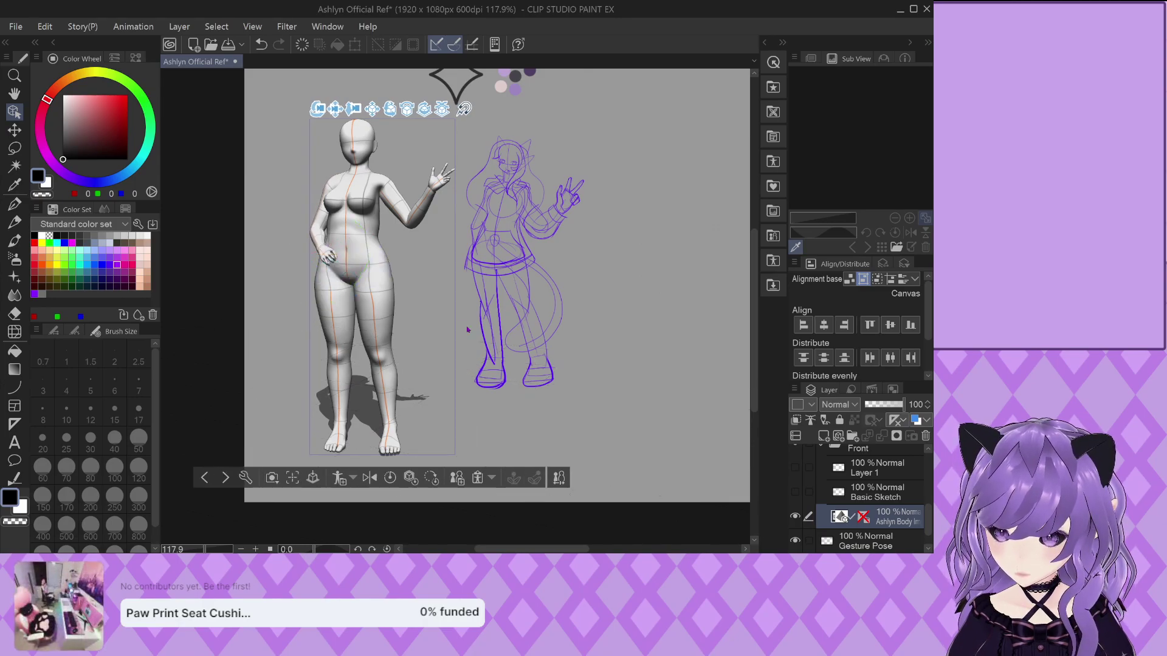
{"action": "left_click", "coordinate": [339, 430]}
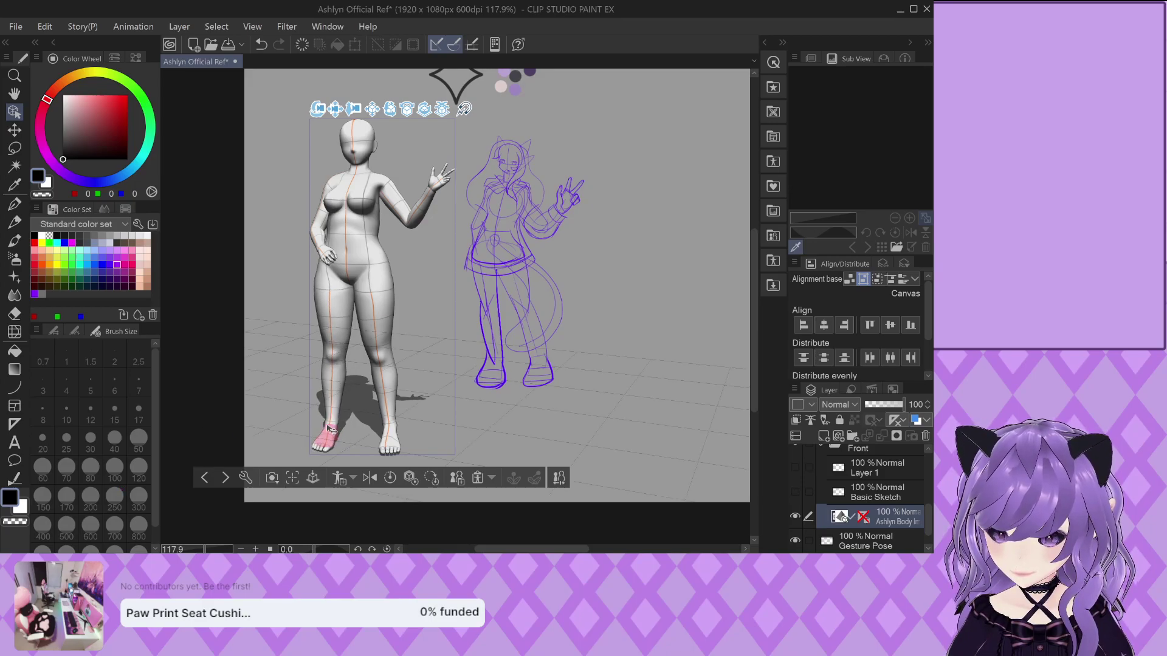
{"action": "left_click_drag", "start_coordinate": [312, 448], "coordinate": [307, 444]}
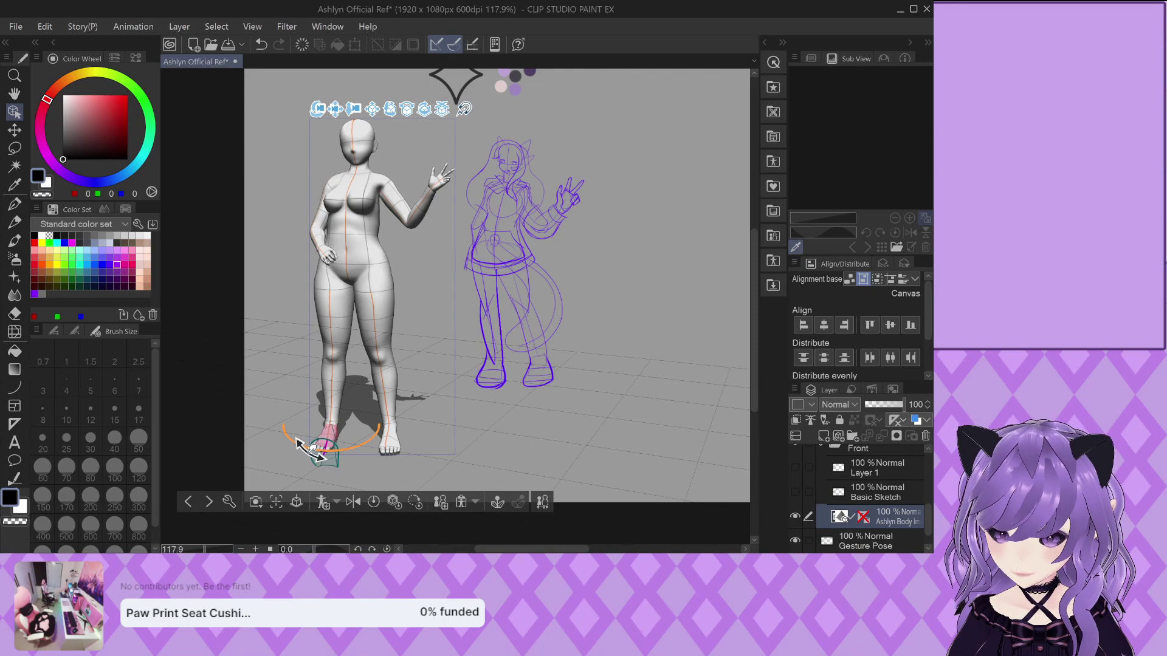
{"action": "left_click", "coordinate": [388, 448]}
{"action": "left_click", "coordinate": [391, 435]}
{"action": "mouse_move", "coordinate": [403, 454]}
{"action": "left_mouse_down"}
{"action": "mouse_move", "coordinate": [414, 446]}
{"action": "mouse_move", "coordinate": [416, 458]}
{"action": "left_mouse_up"}
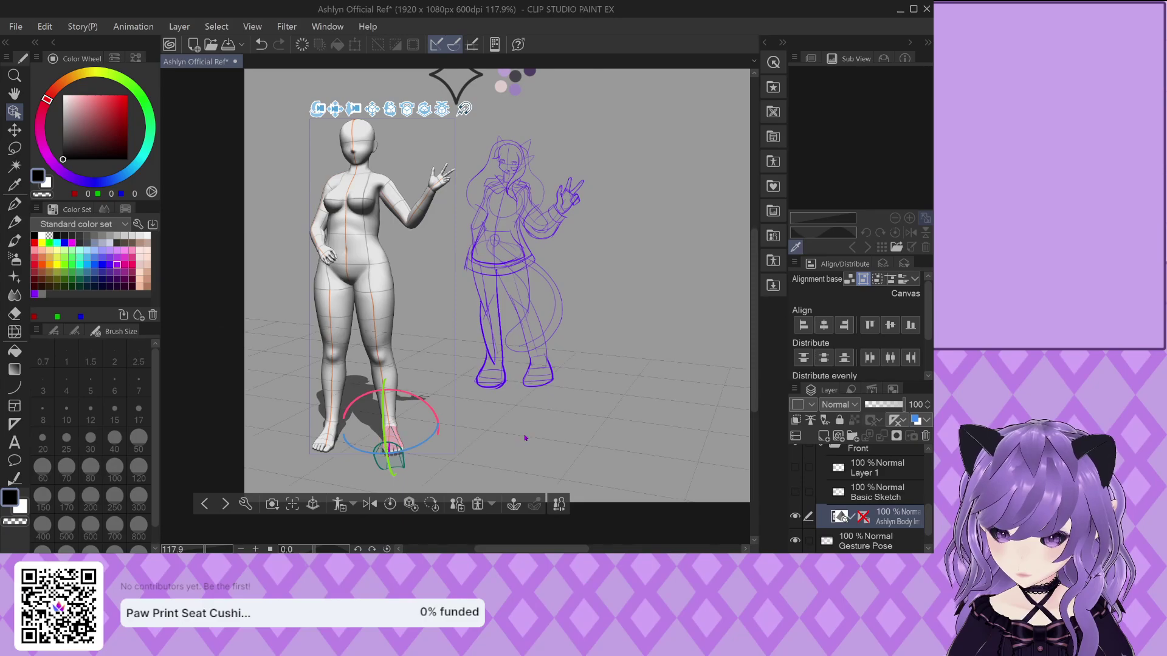
{"action": "left_click", "coordinate": [525, 437]}
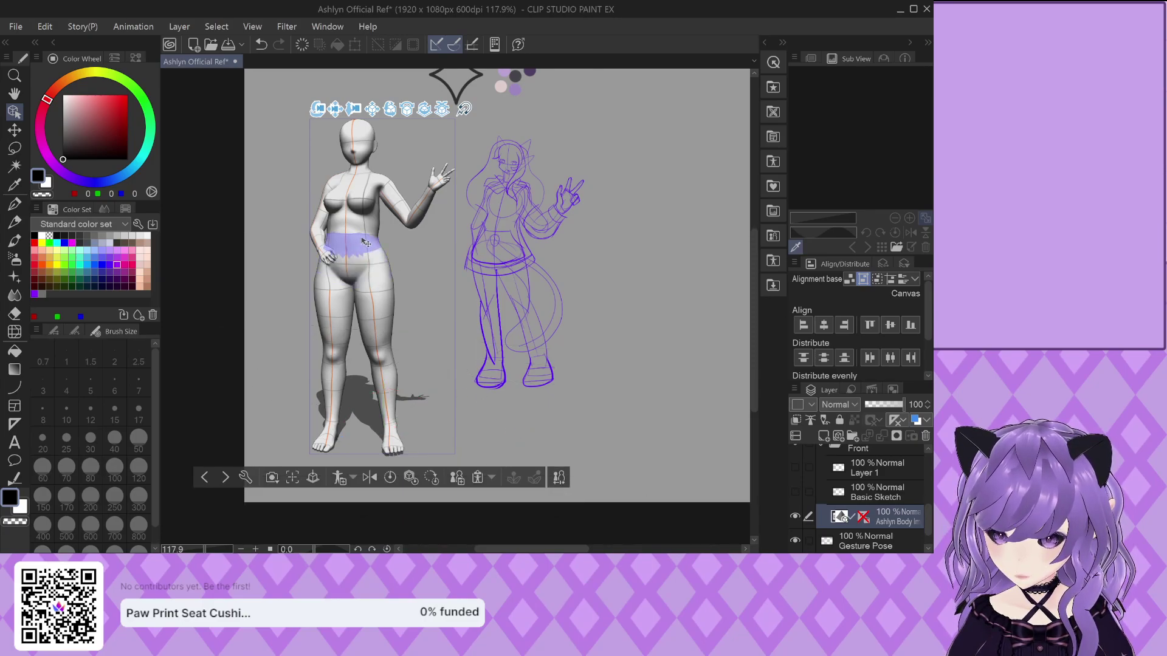
Tilt the torso at the waist and rotate the right thigh
{"action": "left_click", "coordinate": [363, 245]}
{"action": "left_click", "coordinate": [355, 250]}
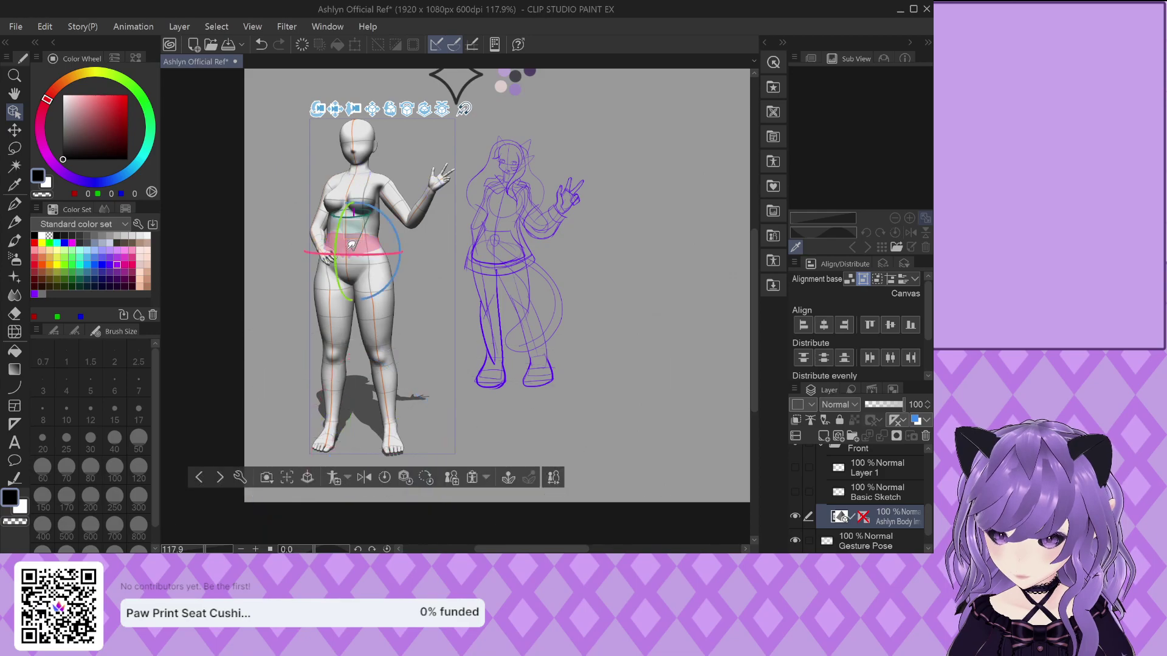
{"action": "left_click_drag", "start_coordinate": [341, 240], "coordinate": [358, 311]}
{"action": "left_click", "coordinate": [364, 280]}
{"action": "left_click", "coordinate": [372, 308]}
From a side view, rotate the lower leg and left foot, then return to frontal view
{"action": "left_click_drag", "start_coordinate": [430, 333], "coordinate": [298, 320]}
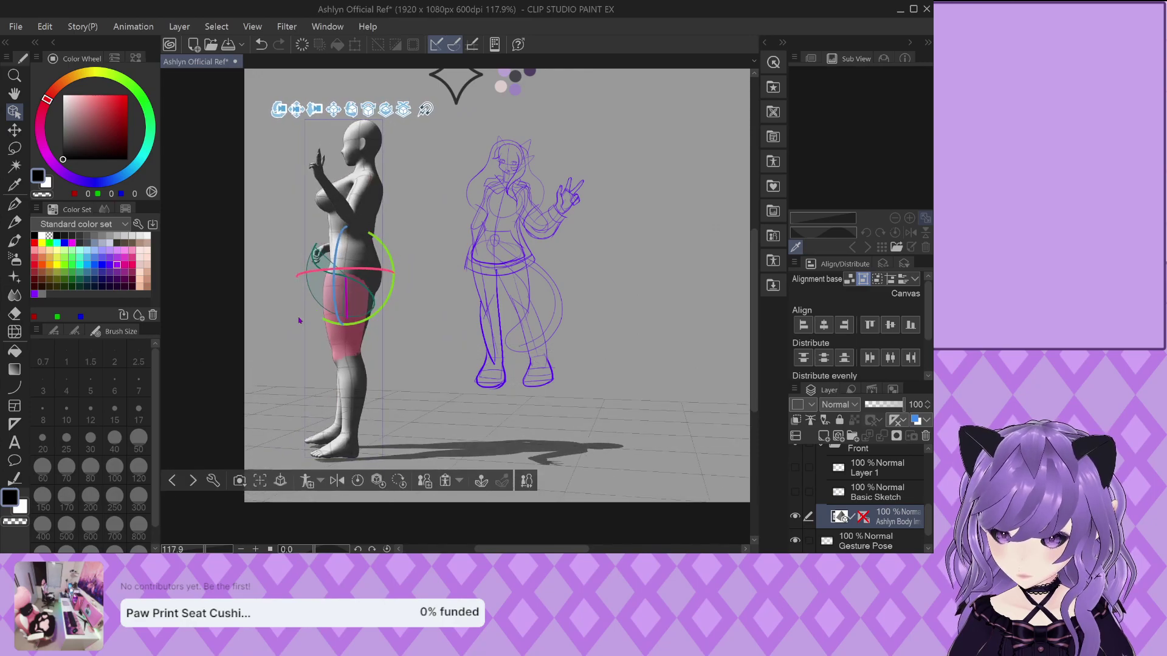
{"action": "left_click", "coordinate": [360, 383]}
{"action": "left_click_drag", "start_coordinate": [373, 398], "coordinate": [576, 424]}
{"action": "left_click", "coordinate": [358, 450]}
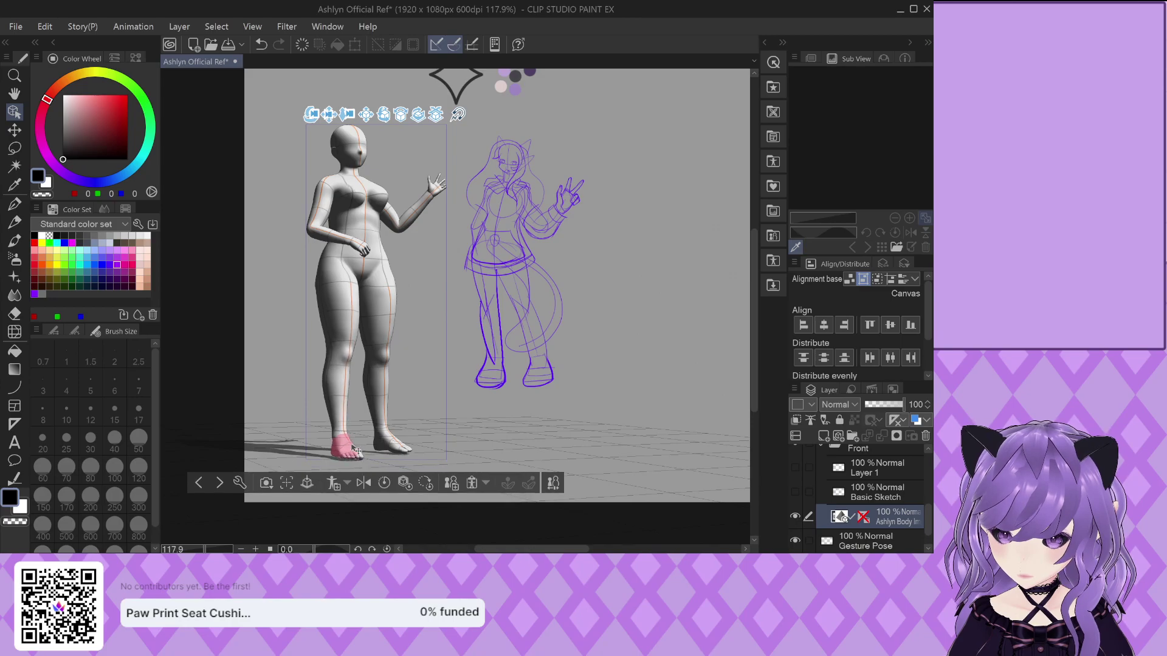
{"action": "left_click_drag", "start_coordinate": [532, 427], "coordinate": [425, 453]}
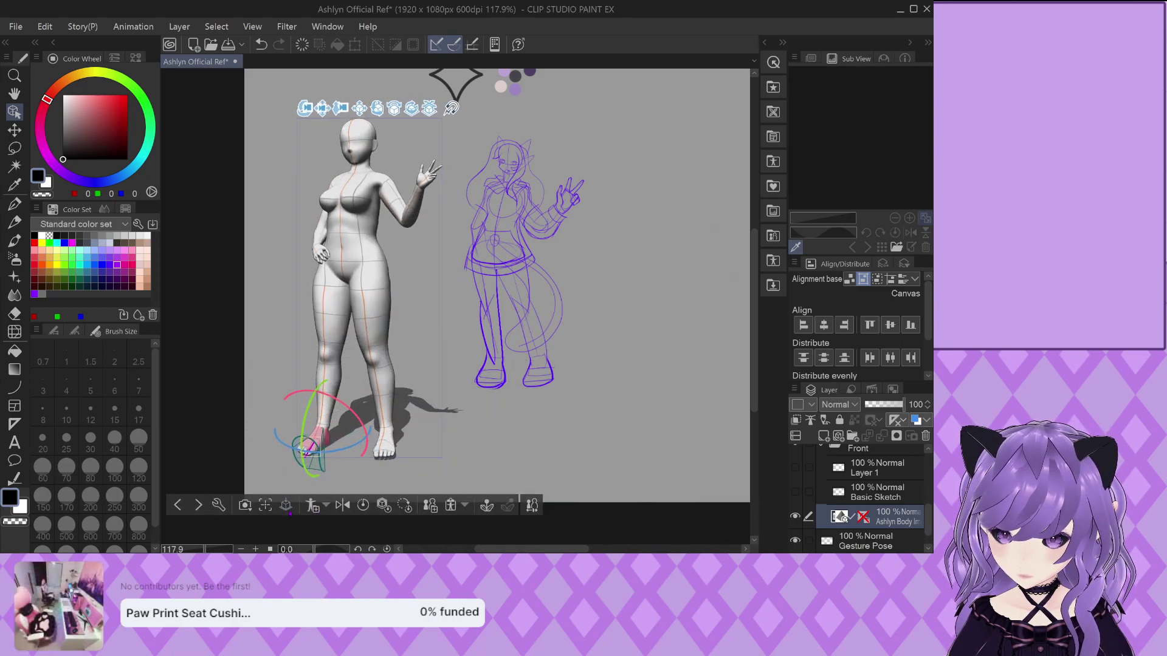
{"action": "left_click", "coordinate": [470, 391]}
{"action": "left_click_drag", "start_coordinate": [463, 391], "coordinate": [650, 372]}
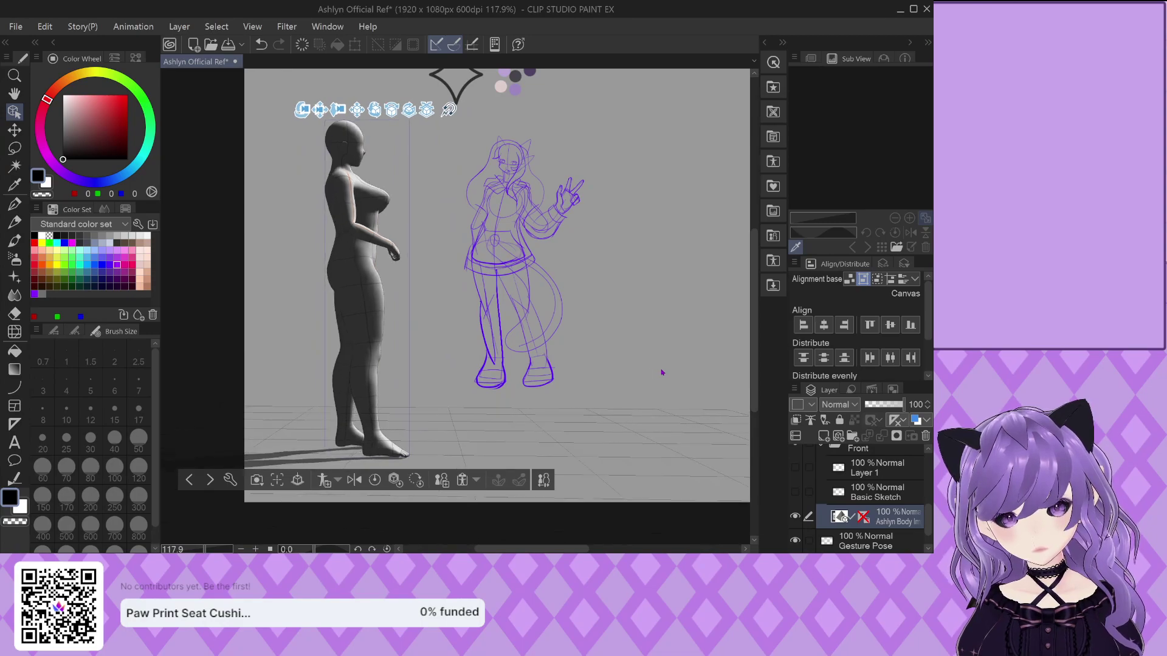
{"action": "left_click_drag", "start_coordinate": [654, 373], "coordinate": [480, 387]}
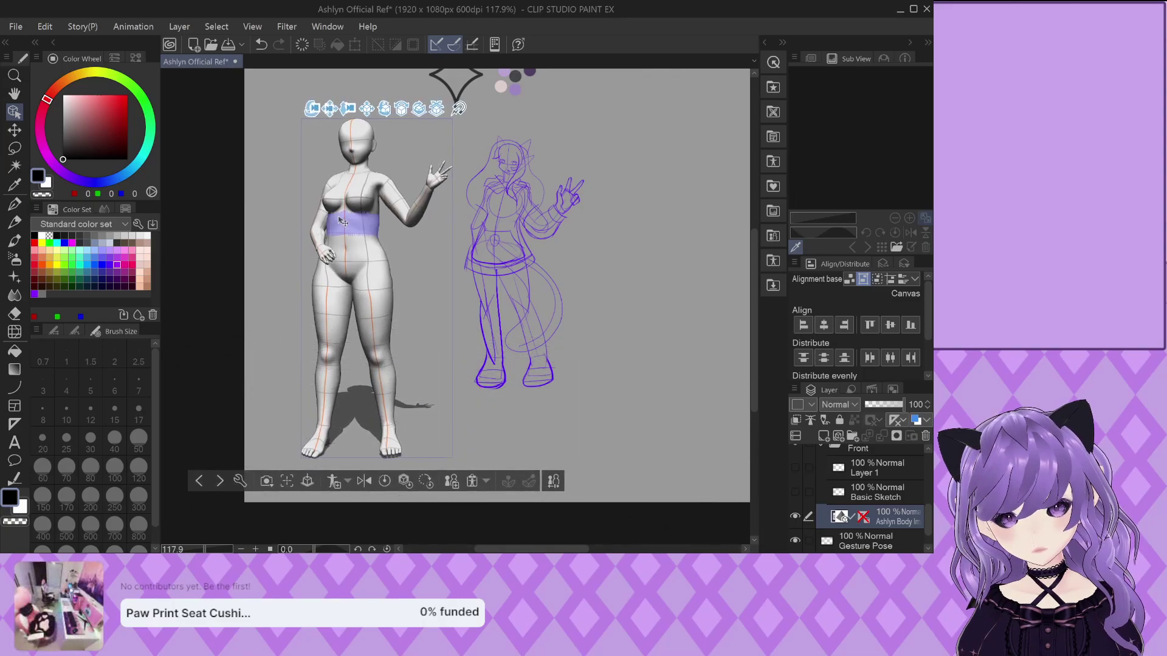
Lean the torso rightward at the waist and rotate the chest
{"action": "left_click", "coordinate": [366, 235]}
{"action": "left_click", "coordinate": [374, 233]}
{"action": "left_click_drag", "start_coordinate": [399, 241], "coordinate": [400, 243]}
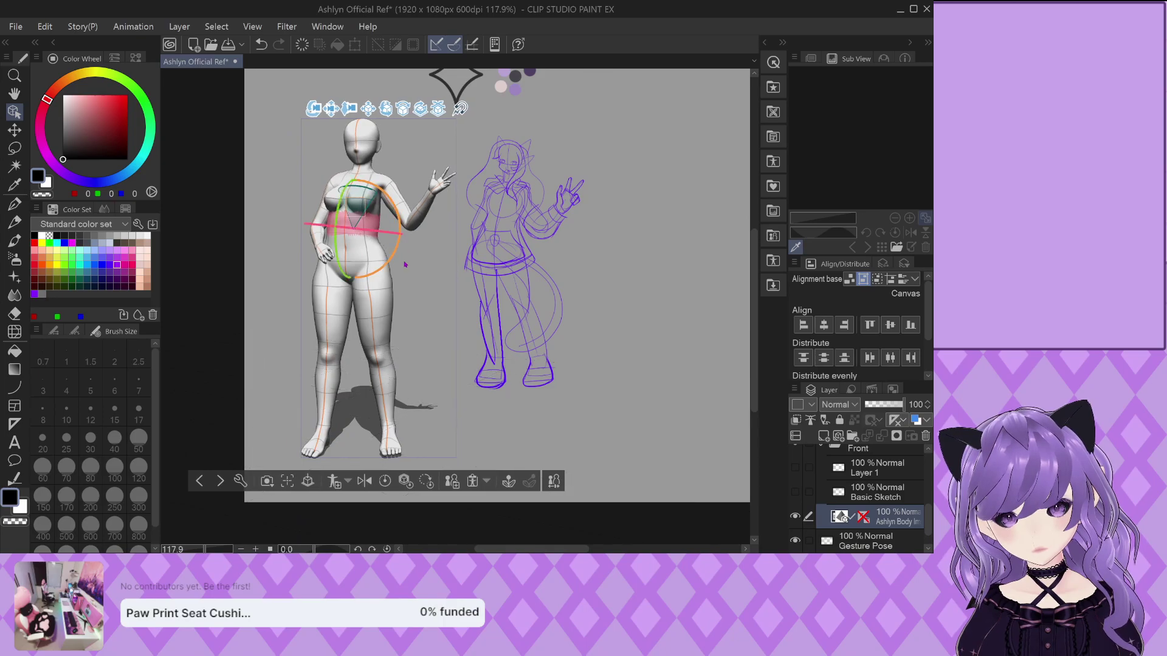
{"action": "left_click", "coordinate": [450, 295]}
{"action": "left_click", "coordinate": [360, 196]}
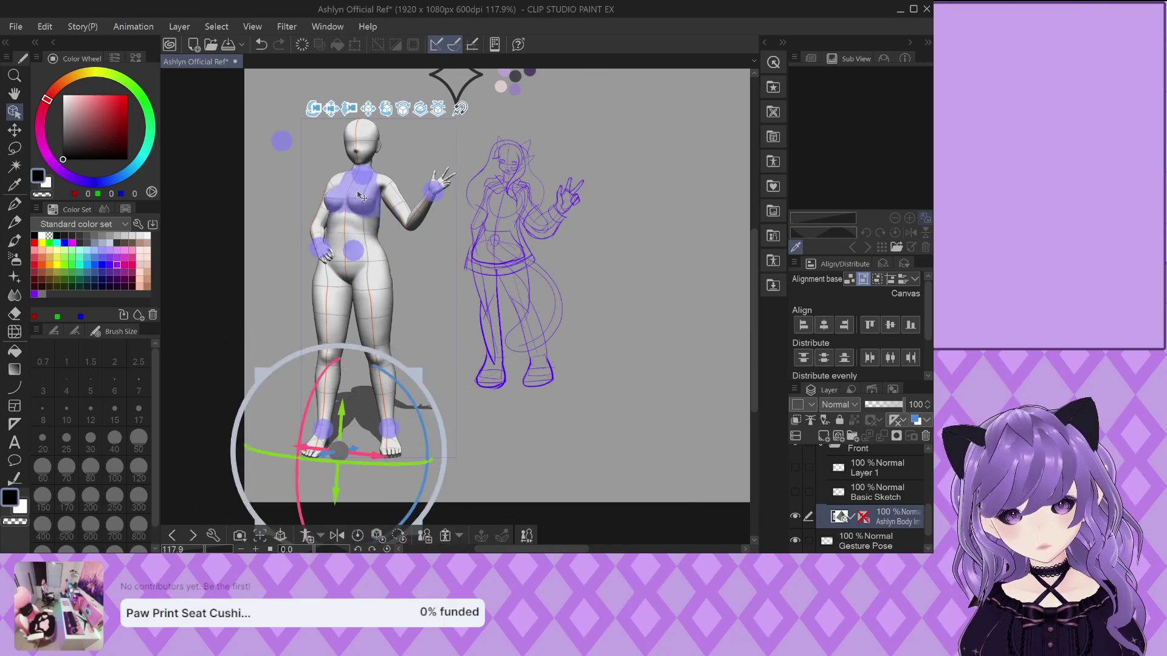
{"action": "left_click", "coordinate": [381, 203]}
{"action": "left_click_drag", "start_coordinate": [397, 224], "coordinate": [391, 227]}
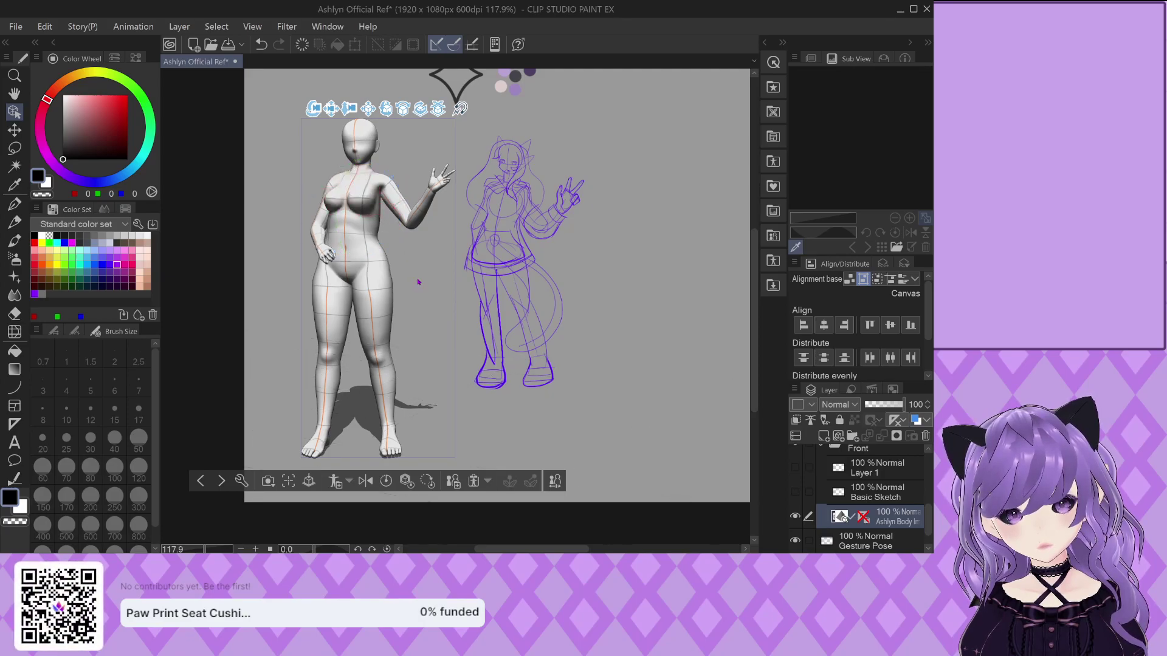
Make Layer 1 active and turn on Basic Sketch and Layer 1 visibility
{"action": "left_click", "coordinate": [874, 478]}
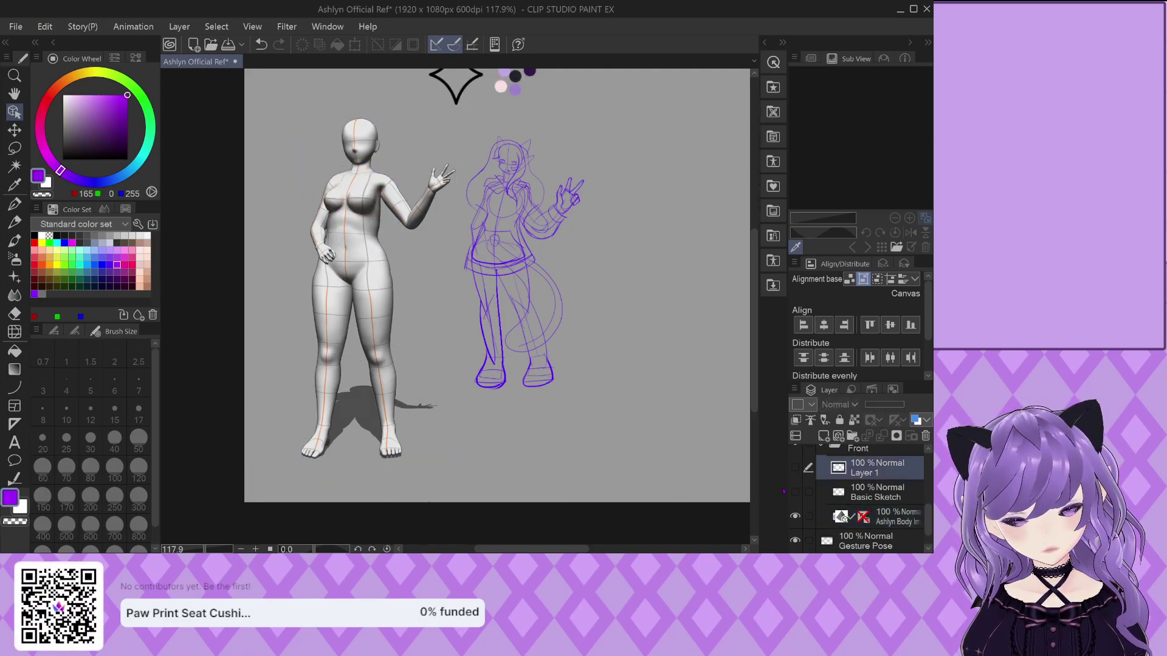
{"action": "left_click", "coordinate": [795, 491]}
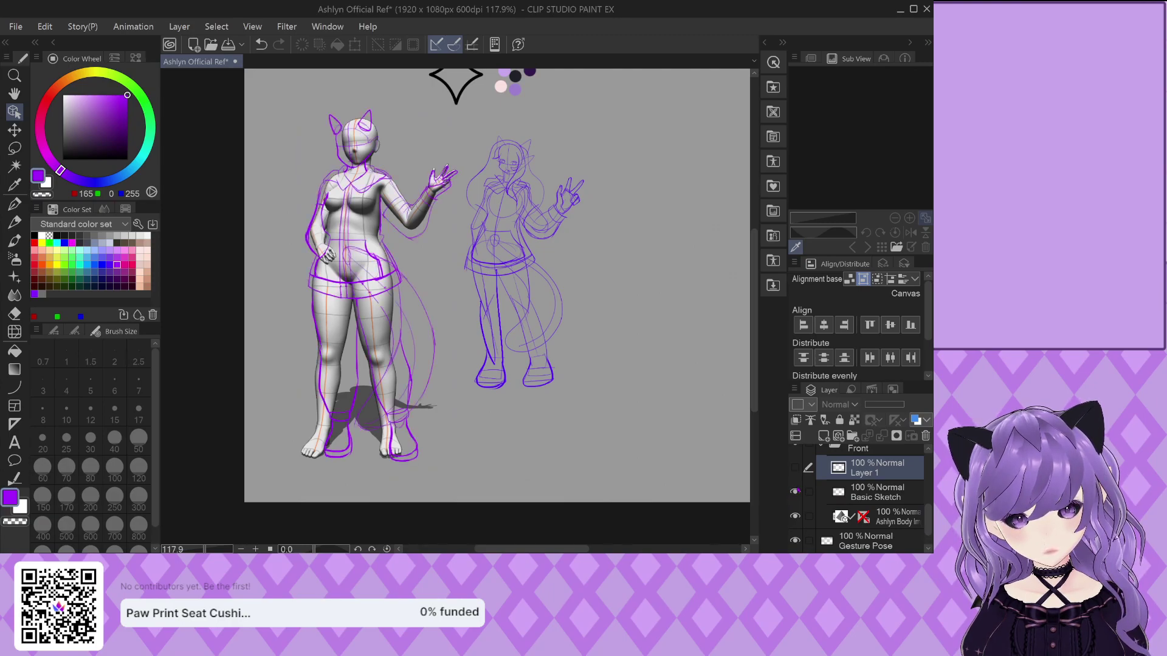
{"action": "left_click", "coordinate": [795, 468]}
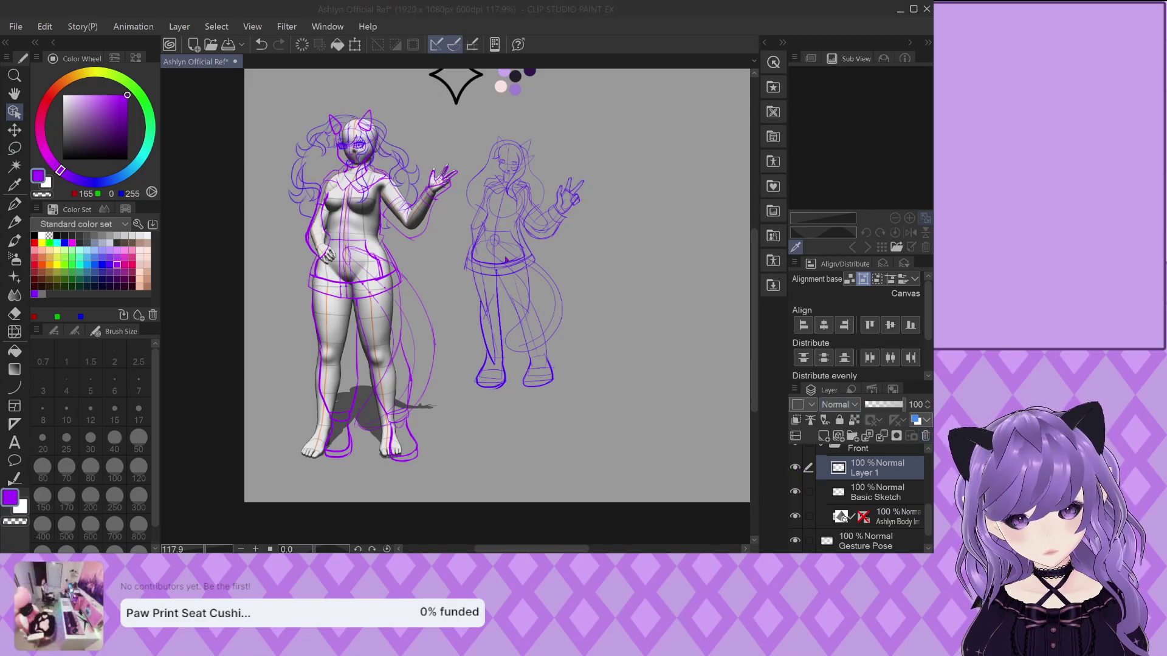
Delete the purple sketch over the model and tilt the model's torso and head at the chest
{"action": "left_click", "coordinate": [483, 224]}
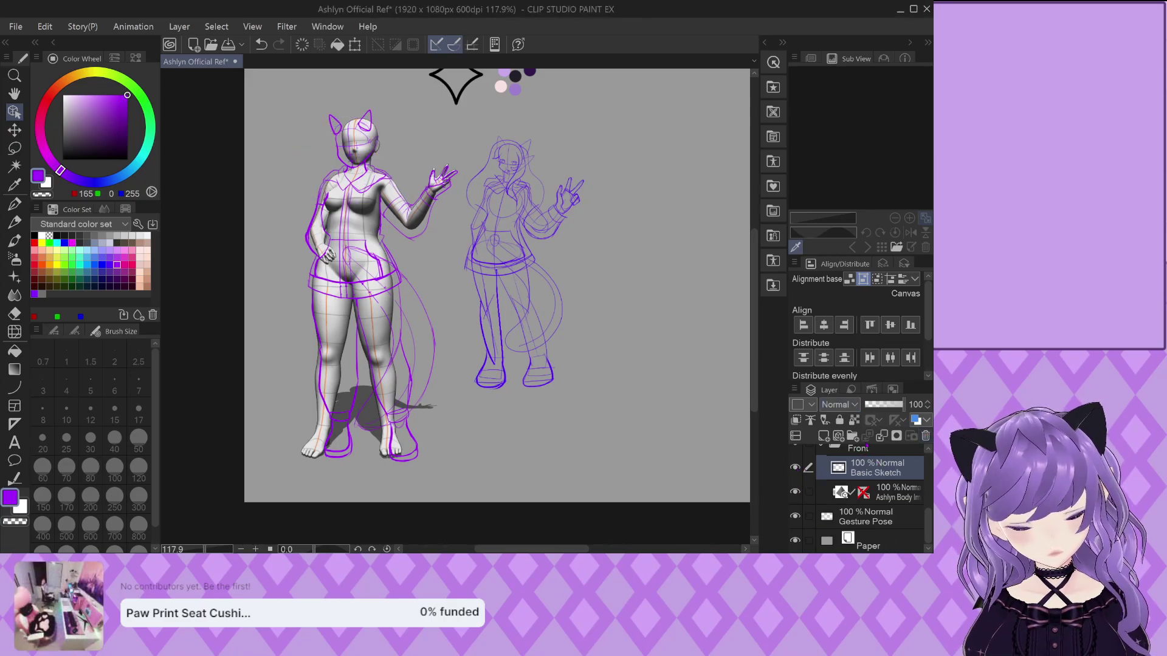
{"action": "key", "text": "Delete"}
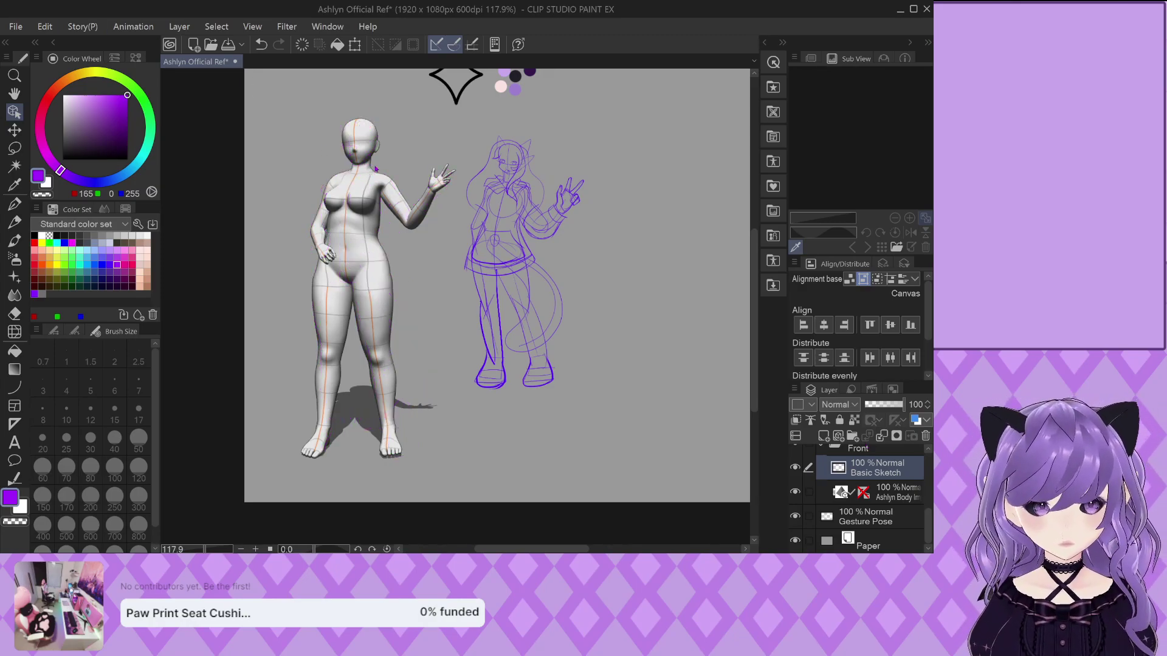
{"action": "left_click", "coordinate": [323, 138]}
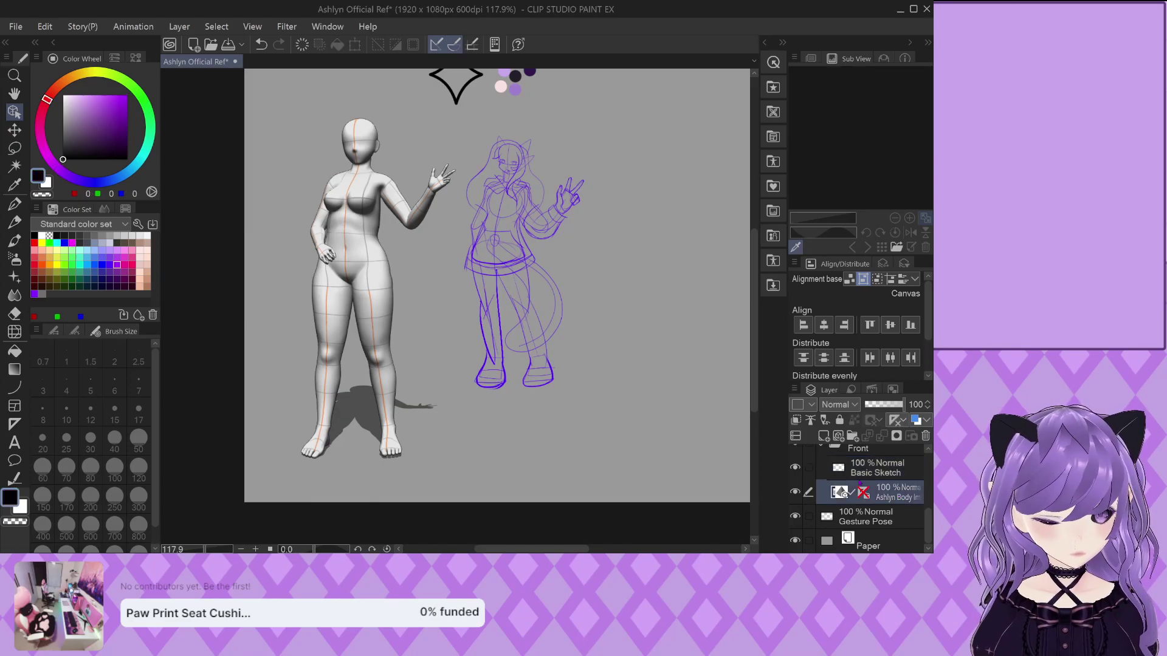
{"action": "left_click", "coordinate": [347, 179]}
{"action": "left_click", "coordinate": [347, 180]}
{"action": "left_click_drag", "start_coordinate": [338, 215], "coordinate": [338, 211]}
{"action": "left_click", "coordinate": [444, 288]}
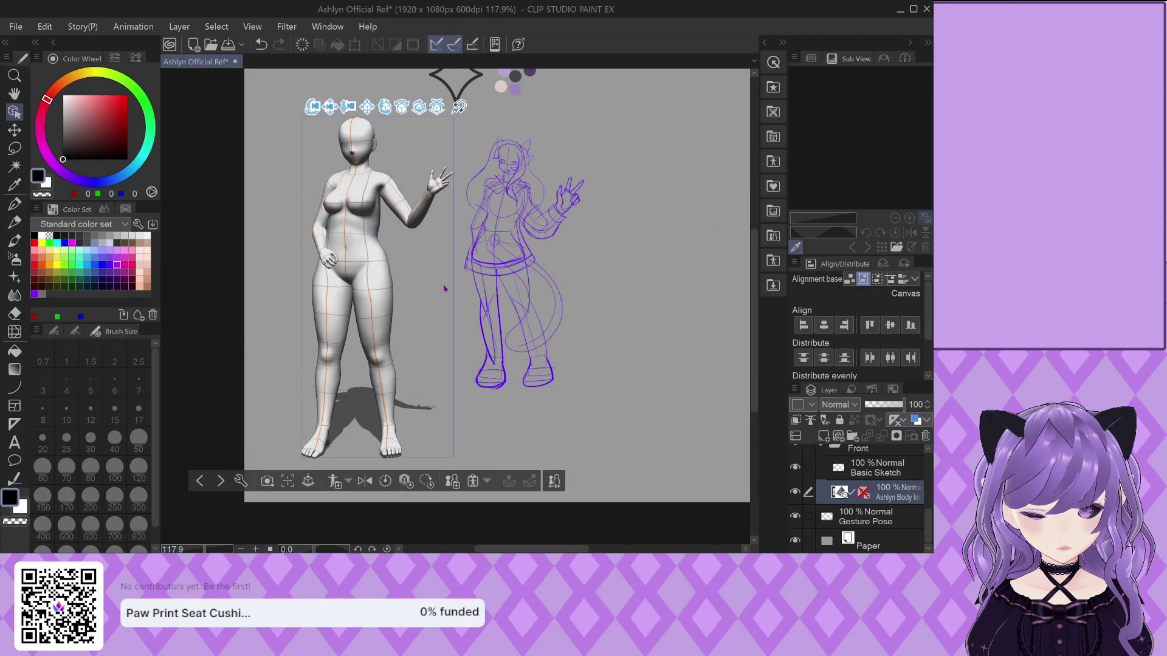
Lower the model's forearm inward, then return to the Basic Sketch layer
{"action": "mouse_move", "coordinate": [445, 272]}
{"action": "left_mouse_down"}
{"action": "mouse_move", "coordinate": [335, 268]}
{"action": "mouse_move", "coordinate": [449, 269]}
{"action": "left_mouse_up"}
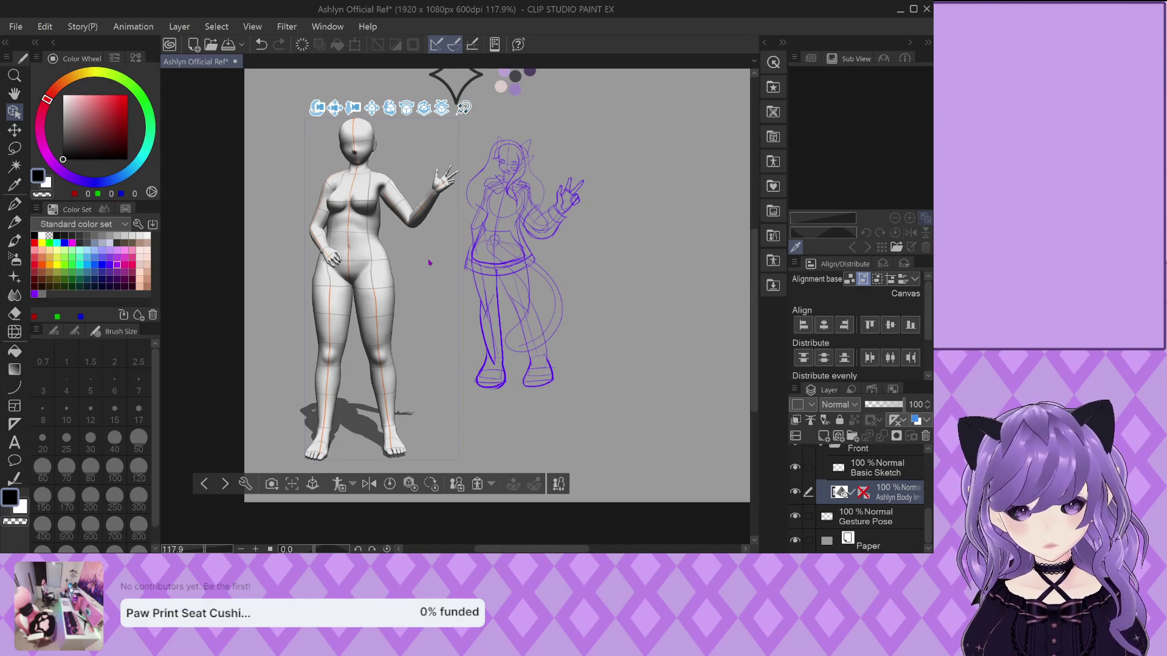
{"action": "left_click_drag", "start_coordinate": [415, 210], "coordinate": [403, 222]}
{"action": "left_click", "coordinate": [434, 332]}
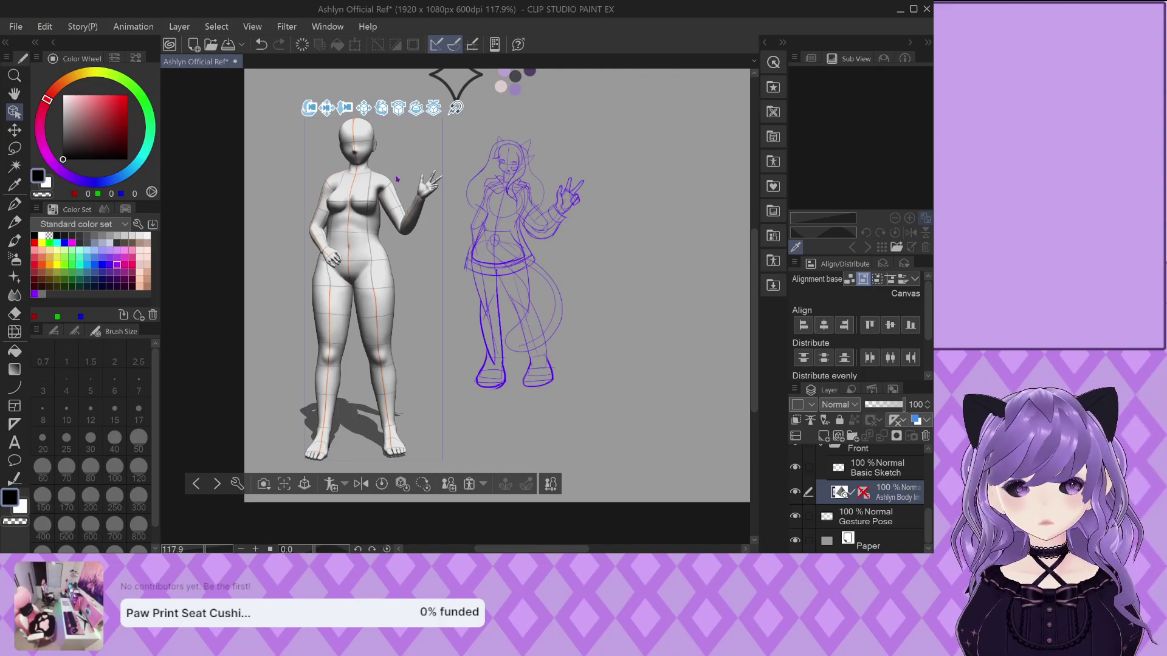
{"action": "left_click", "coordinate": [880, 463]}
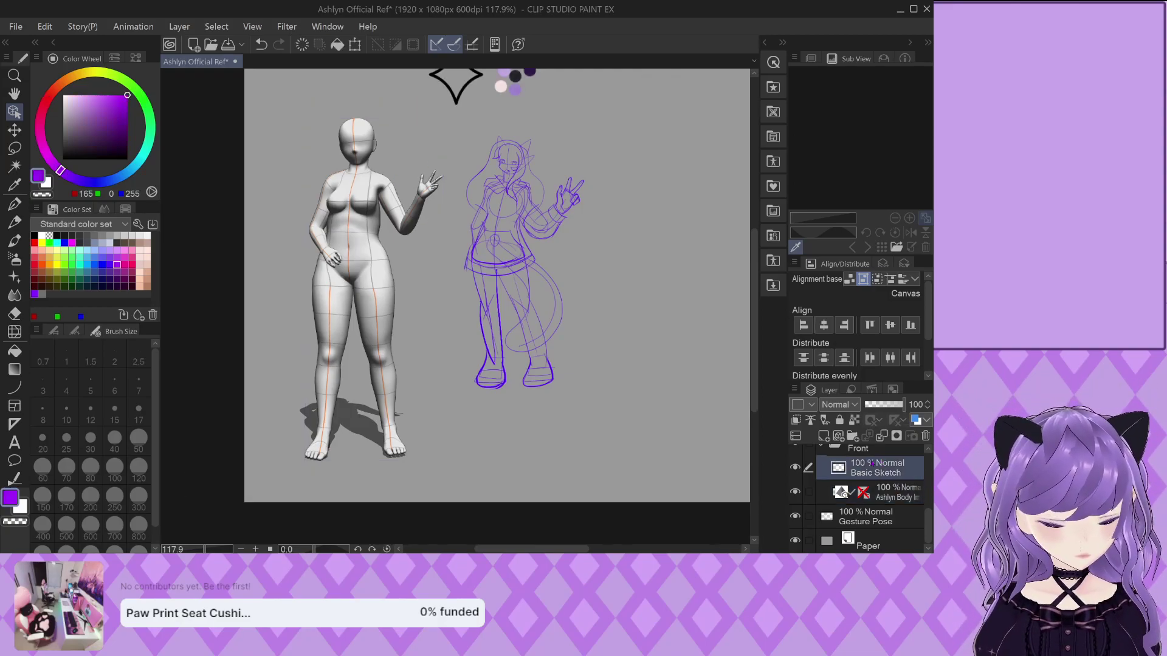
On the Ashlyn Body layer, nudge and tilt the mannequin's head, then reselect Basic Sketch
{"action": "scroll", "coordinate": [906, 516], "scroll_direction": "up", "scroll_amount": 2}
{"action": "scroll", "coordinate": [906, 518], "scroll_direction": "down", "scroll_amount": 2}
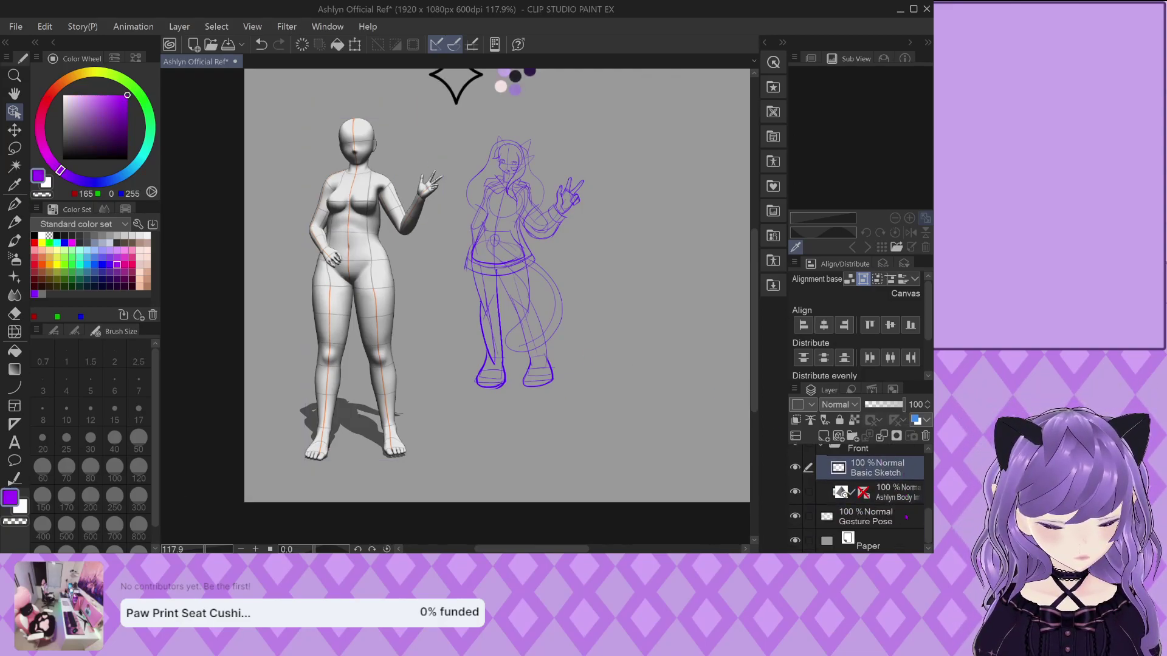
{"action": "scroll", "coordinate": [377, 144], "scroll_direction": "up", "scroll_amount": 3}
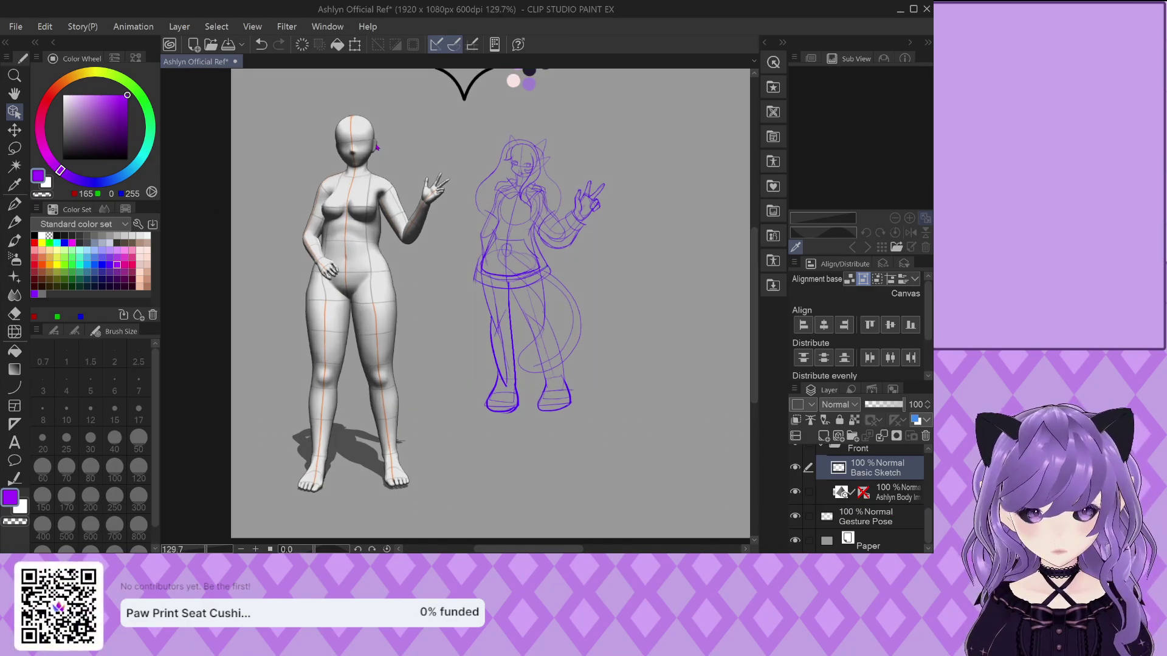
{"action": "left_click", "coordinate": [886, 498]}
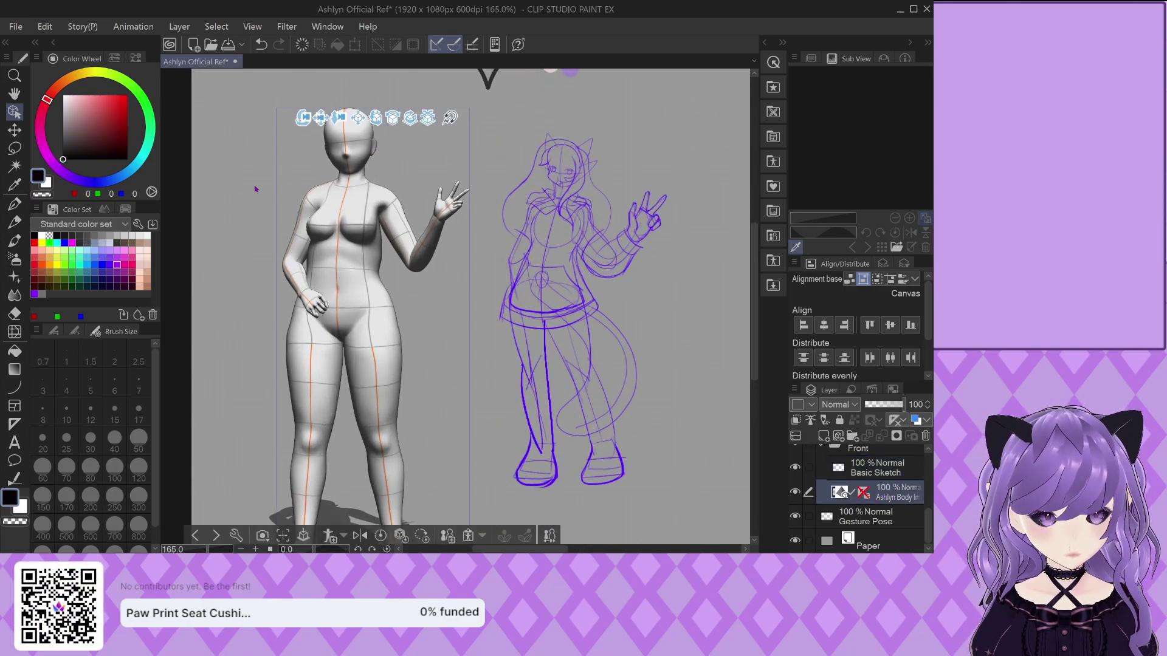
{"action": "left_click", "coordinate": [347, 151]}
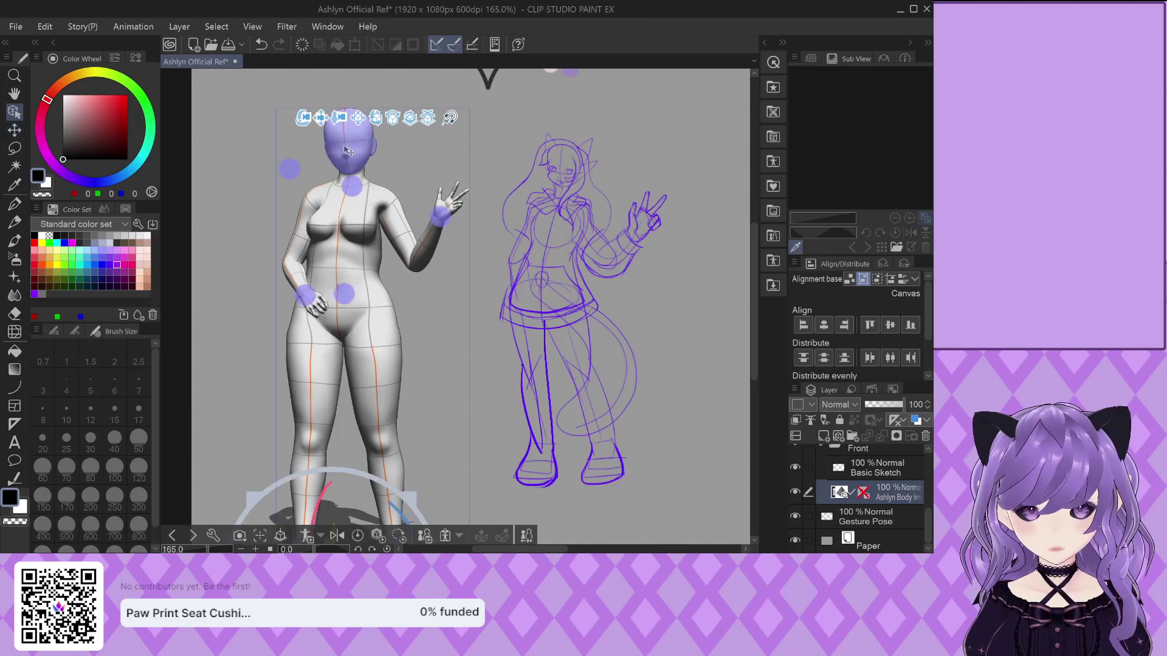
{"action": "mouse_move", "coordinate": [294, 166]}
{"action": "left_mouse_down"}
{"action": "mouse_move", "coordinate": [291, 149]}
{"action": "mouse_move", "coordinate": [329, 157]}
{"action": "mouse_move", "coordinate": [263, 154]}
{"action": "mouse_move", "coordinate": [276, 169]}
{"action": "left_mouse_up"}
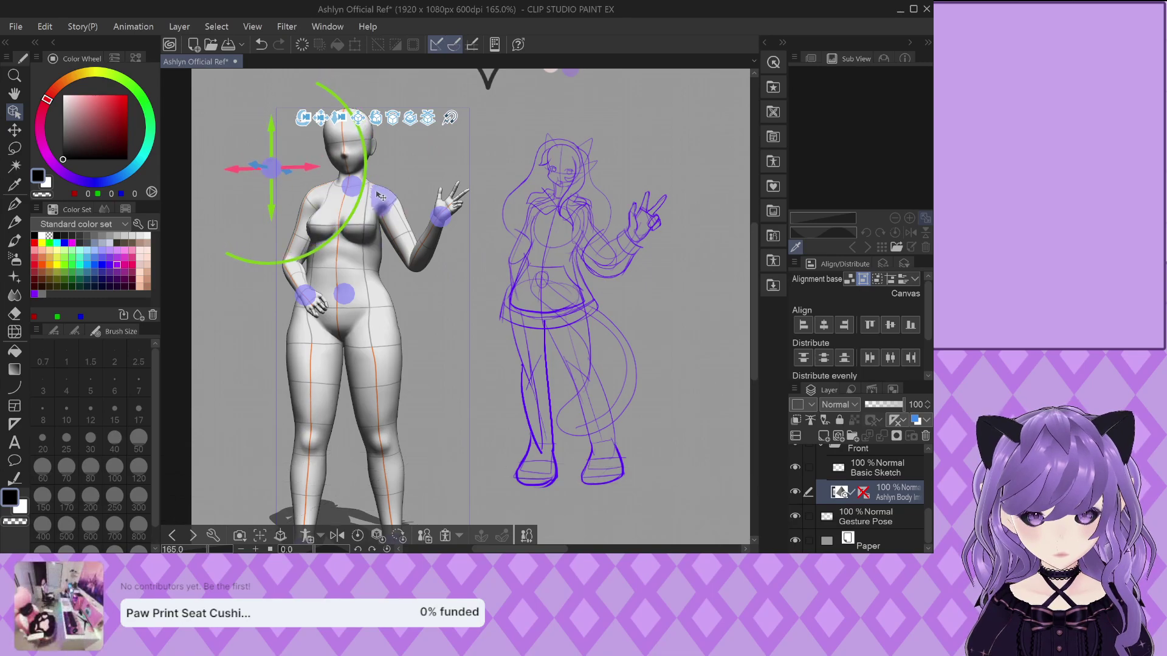
{"action": "left_click", "coordinate": [350, 138]}
{"action": "mouse_move", "coordinate": [398, 171]}
{"action": "left_mouse_down"}
{"action": "mouse_move", "coordinate": [399, 159]}
{"action": "mouse_move", "coordinate": [403, 203]}
{"action": "mouse_move", "coordinate": [403, 184]}
{"action": "left_mouse_up"}
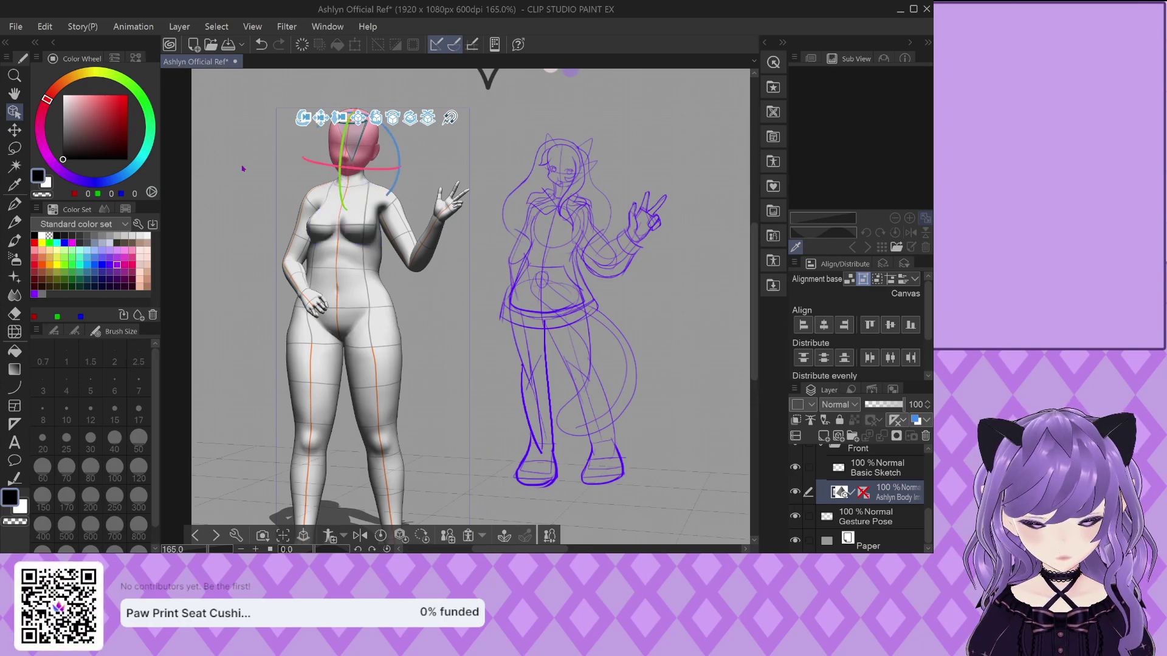
{"action": "left_click", "coordinate": [883, 476]}
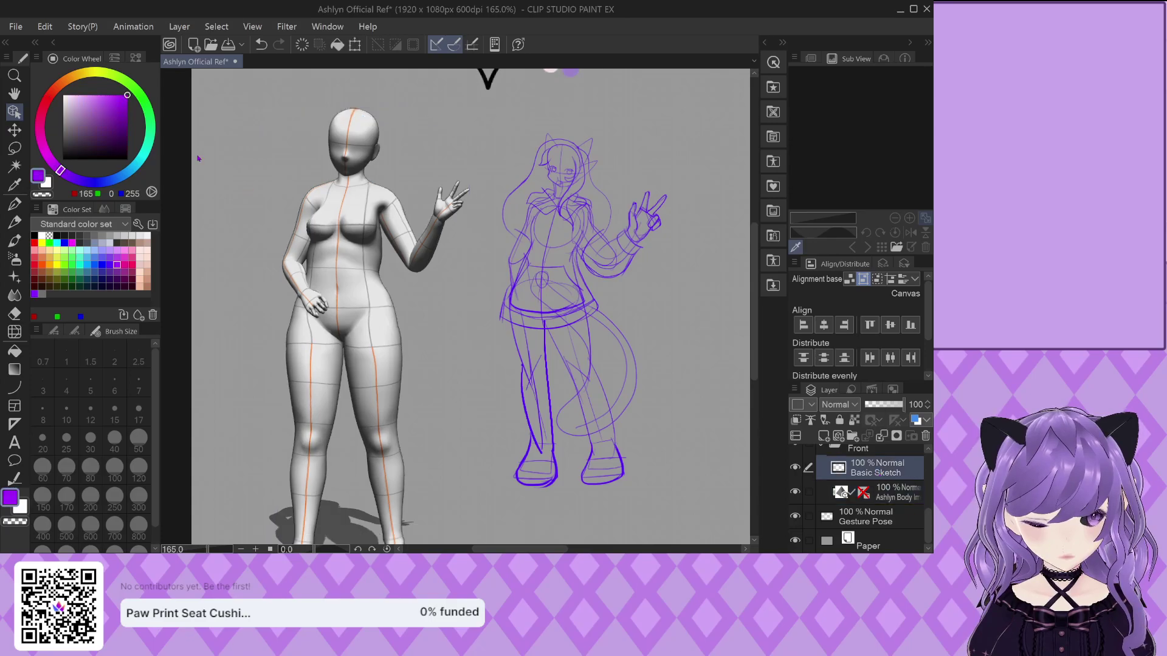
With the Pen, draw the left side of the head and a pointed ear, redoing missed outlines
{"action": "key", "text": "p"}
{"action": "scroll", "coordinate": [353, 116], "scroll_direction": "up", "scroll_amount": 3}
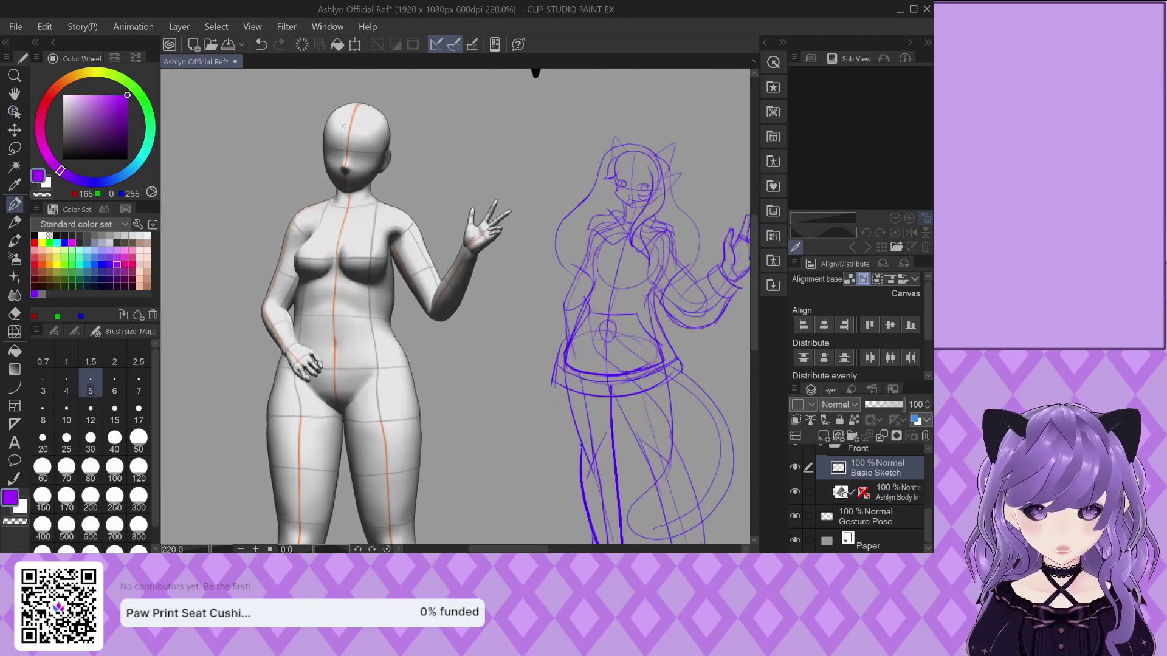
{"action": "scroll", "coordinate": [355, 114], "scroll_direction": "up", "scroll_amount": 1}
{"action": "mouse_move", "coordinate": [382, 94]}
{"action": "left_mouse_down"}
{"action": "mouse_move", "coordinate": [380, 237]}
{"action": "mouse_move", "coordinate": [398, 195]}
{"action": "left_mouse_up"}
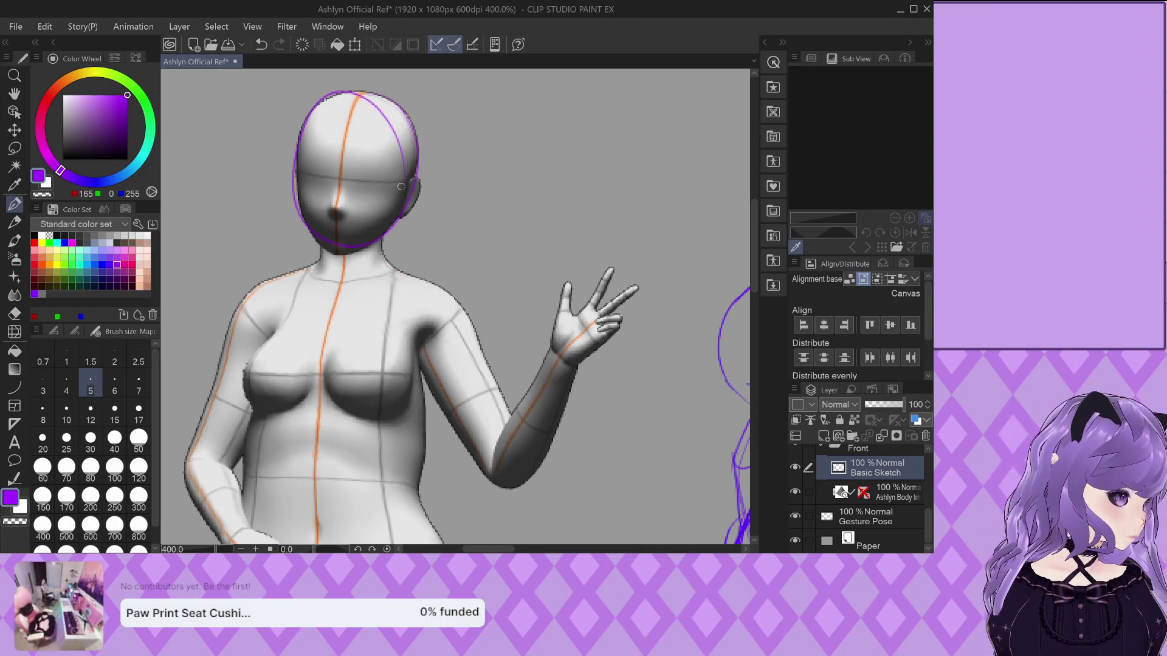
{"action": "key", "text": "ctrl+z"}
{"action": "mouse_move", "coordinate": [349, 85]}
{"action": "left_mouse_down"}
{"action": "mouse_move", "coordinate": [420, 103]}
{"action": "mouse_move", "coordinate": [399, 226]}
{"action": "mouse_move", "coordinate": [306, 90]}
{"action": "mouse_move", "coordinate": [294, 122]}
{"action": "mouse_move", "coordinate": [293, 239]}
{"action": "mouse_move", "coordinate": [389, 251]}
{"action": "left_mouse_up"}
{"action": "key", "text": "ctrl+z"}
{"action": "key", "text": "ctrl+z"}
{"action": "key", "text": "ctrl+z"}
{"action": "mouse_move", "coordinate": [301, 129]}
{"action": "left_mouse_down"}
{"action": "mouse_move", "coordinate": [290, 212]}
{"action": "mouse_move", "coordinate": [340, 254]}
{"action": "left_mouse_up"}
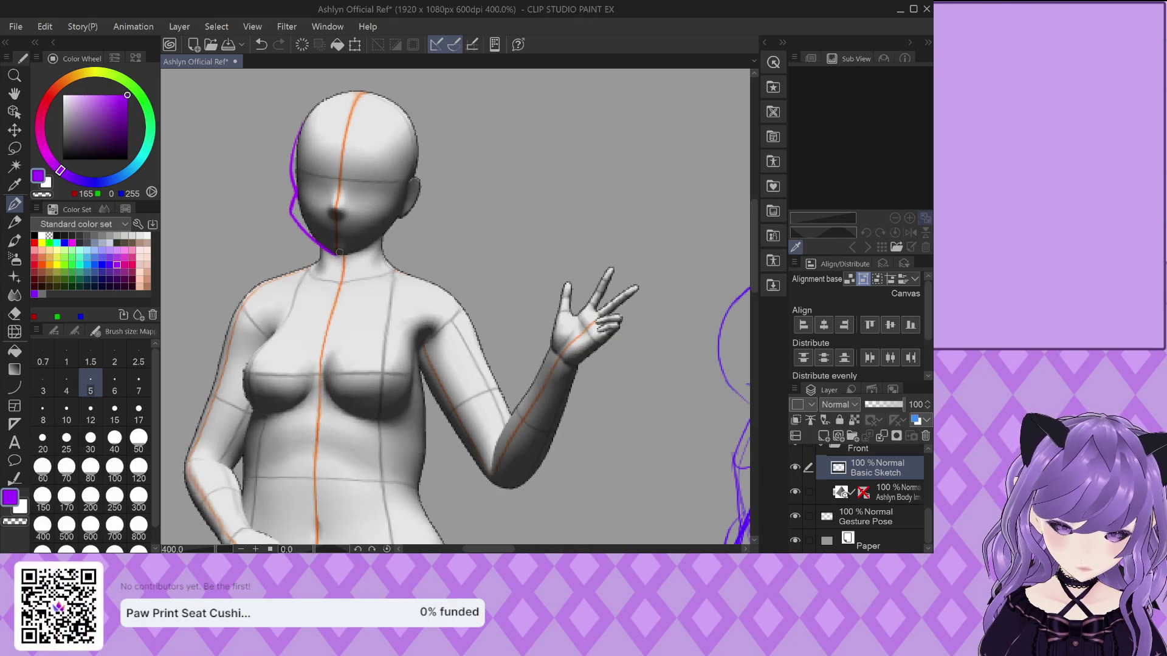
{"action": "mouse_move", "coordinate": [407, 179]}
{"action": "left_mouse_down"}
{"action": "mouse_move", "coordinate": [444, 164]}
{"action": "mouse_move", "coordinate": [397, 219]}
{"action": "left_mouse_up"}
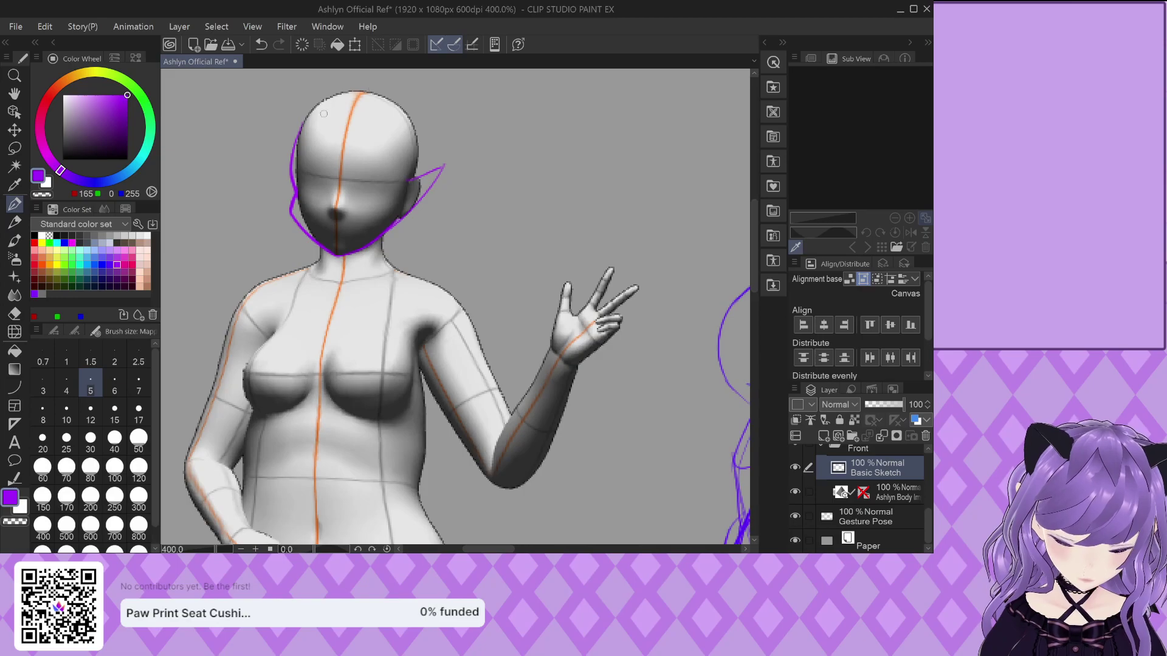
Outline the top of the head with hairline arcs over the crown
{"action": "mouse_move", "coordinate": [298, 144]}
{"action": "left_mouse_down"}
{"action": "mouse_move", "coordinate": [356, 91]}
{"action": "mouse_move", "coordinate": [419, 174]}
{"action": "left_mouse_up"}
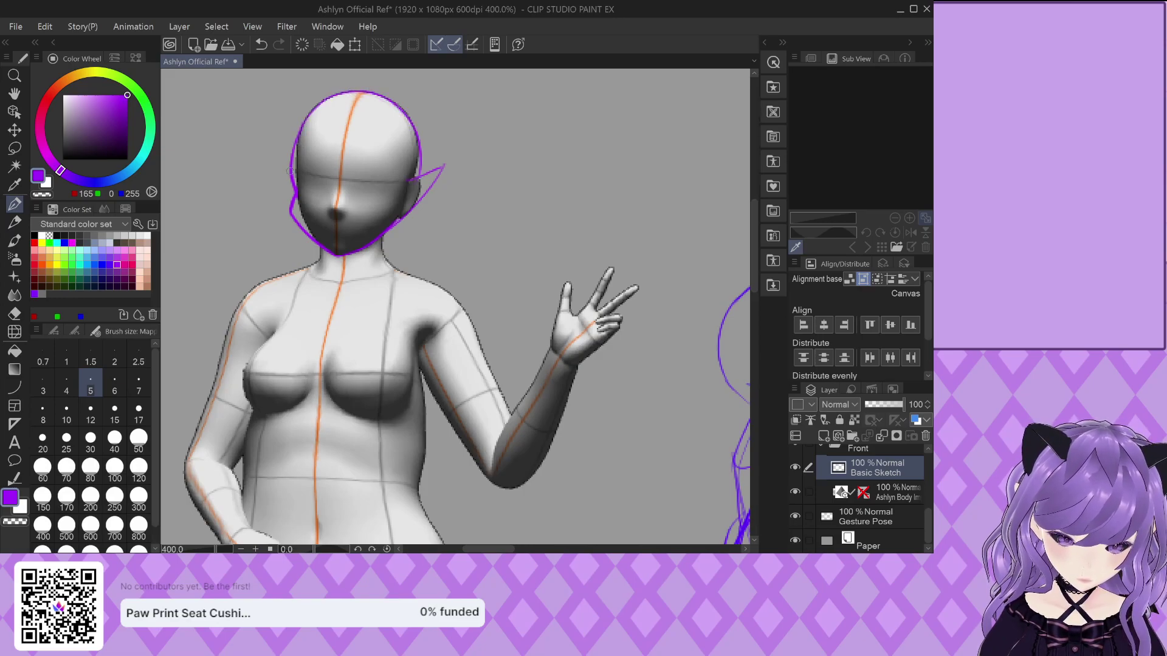
{"action": "mouse_move", "coordinate": [299, 140]}
{"action": "left_mouse_down"}
{"action": "mouse_move", "coordinate": [337, 122]}
{"action": "mouse_move", "coordinate": [370, 135]}
{"action": "mouse_move", "coordinate": [396, 167]}
{"action": "left_mouse_up"}
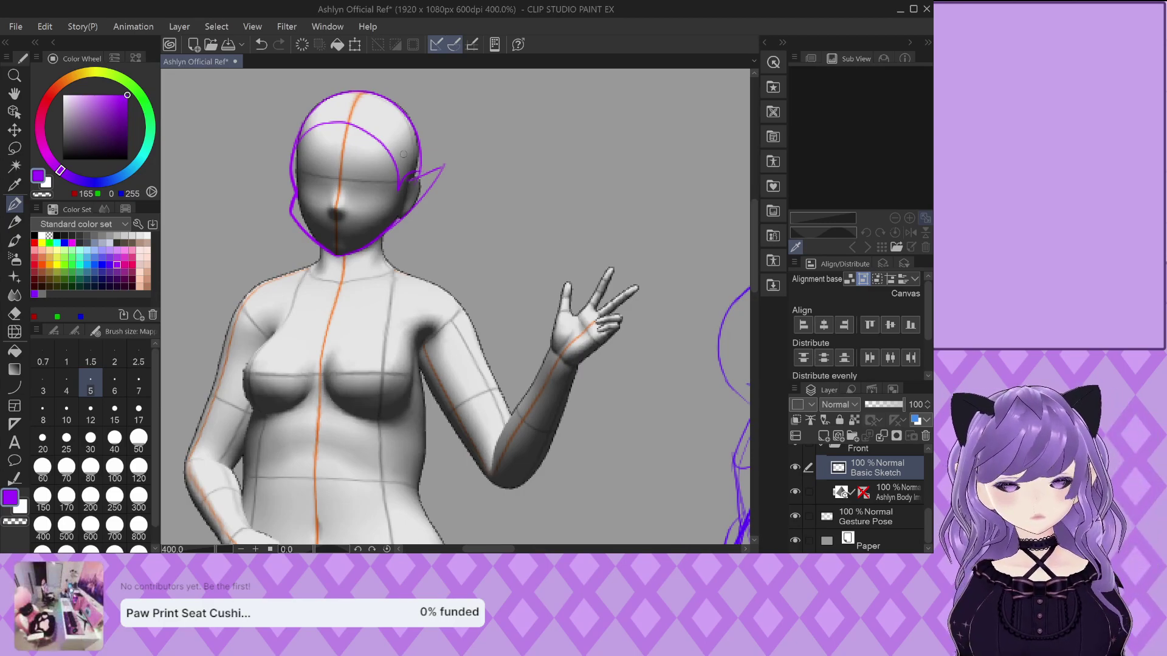
{"action": "scroll", "coordinate": [358, 150], "scroll_direction": "up", "scroll_amount": 4}
{"action": "mouse_move", "coordinate": [237, 159]}
{"action": "left_mouse_down"}
{"action": "mouse_move", "coordinate": [309, 99]}
{"action": "mouse_move", "coordinate": [364, 110]}
{"action": "mouse_move", "coordinate": [338, 99]}
{"action": "mouse_move", "coordinate": [383, 115]}
{"action": "mouse_move", "coordinate": [430, 177]}
{"action": "mouse_move", "coordinate": [427, 213]}
{"action": "left_mouse_up"}
{"action": "scroll", "coordinate": [428, 213], "scroll_direction": "down", "scroll_amount": 4}
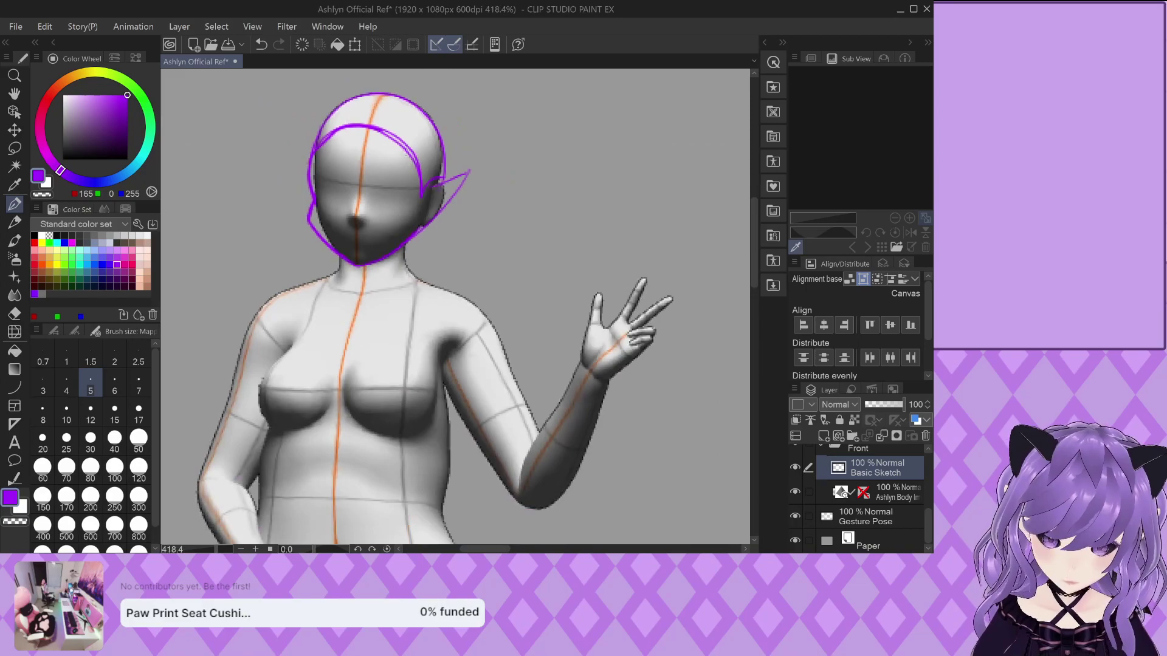
{"action": "scroll", "coordinate": [396, 136], "scroll_direction": "down", "scroll_amount": 3}
{"action": "scroll", "coordinate": [388, 125], "scroll_direction": "up", "scroll_amount": 2}
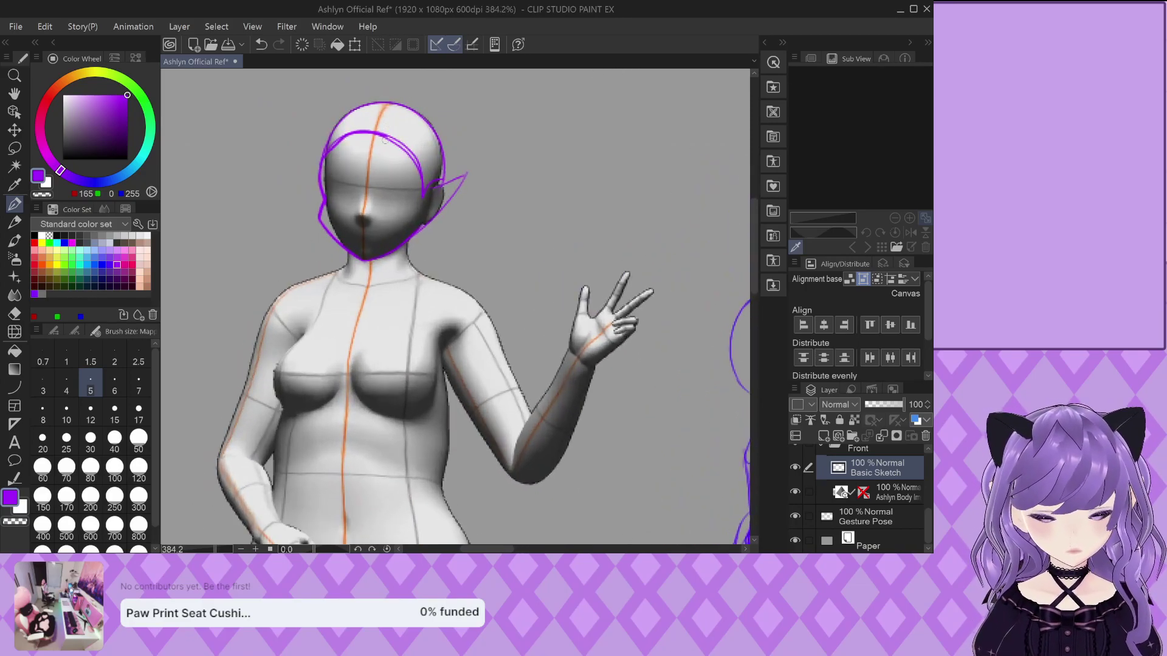
{"action": "scroll", "coordinate": [328, 182], "scroll_direction": "up", "scroll_amount": 2}
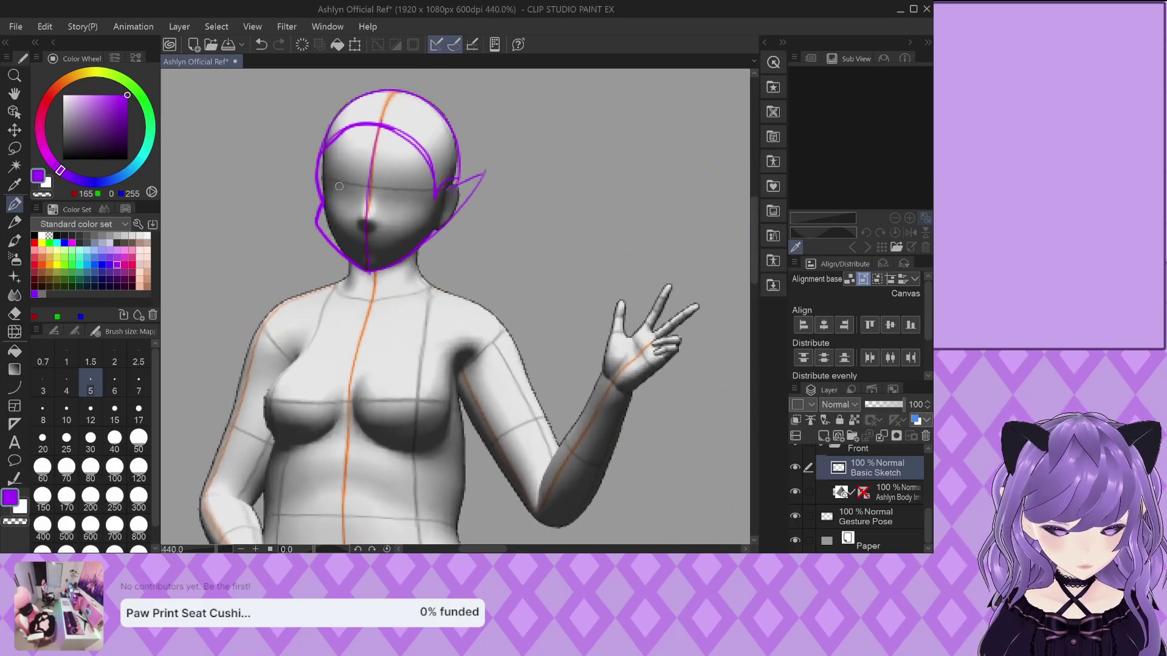
{"action": "scroll", "coordinate": [358, 158], "scroll_direction": "up", "scroll_amount": 2}
Add a horizontal eye line, mouth marks and a centre line down the torso
{"action": "mouse_move", "coordinate": [290, 205]}
{"action": "left_mouse_down"}
{"action": "mouse_move", "coordinate": [414, 226]}
{"action": "mouse_move", "coordinate": [487, 221]}
{"action": "left_mouse_up"}
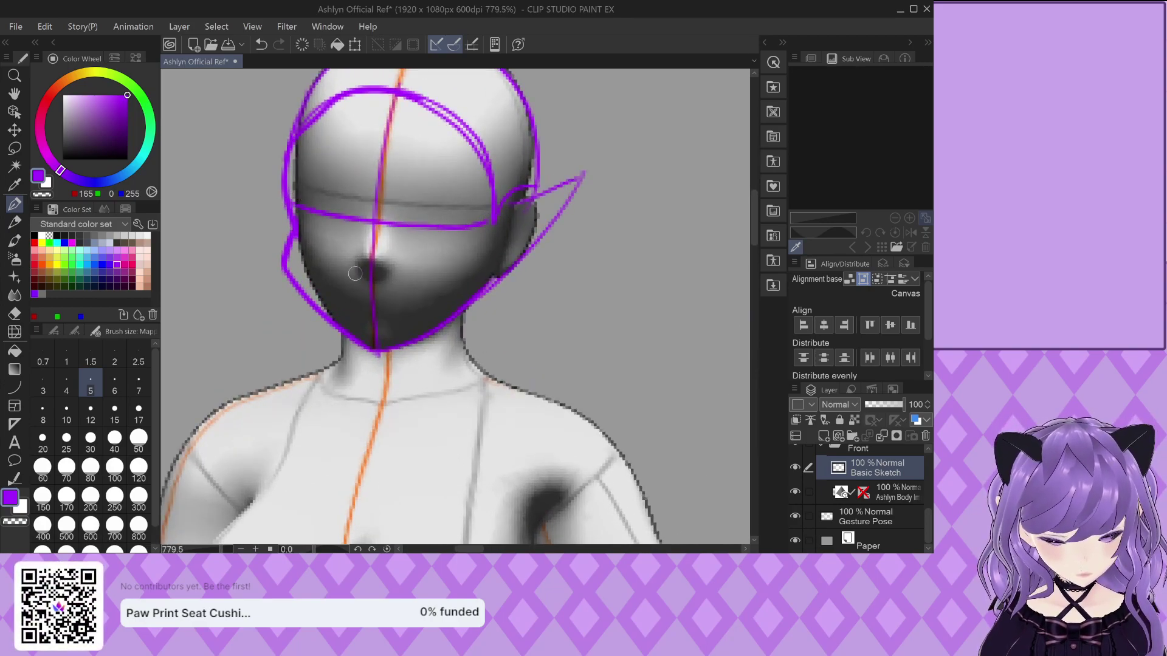
{"action": "scroll", "coordinate": [356, 271], "scroll_direction": "up", "scroll_amount": 1}
{"action": "left_click_drag", "start_coordinate": [355, 272], "coordinate": [409, 277]}
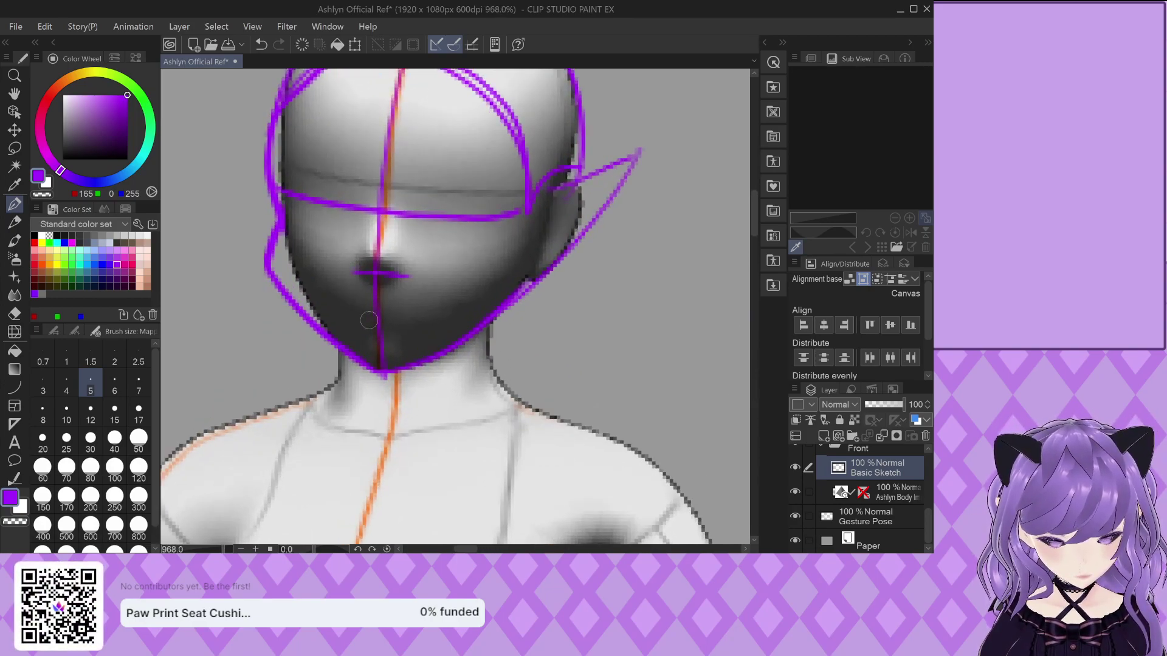
{"action": "left_click_drag", "start_coordinate": [408, 325], "coordinate": [343, 321]}
{"action": "scroll", "coordinate": [372, 227], "scroll_direction": "down", "scroll_amount": 5}
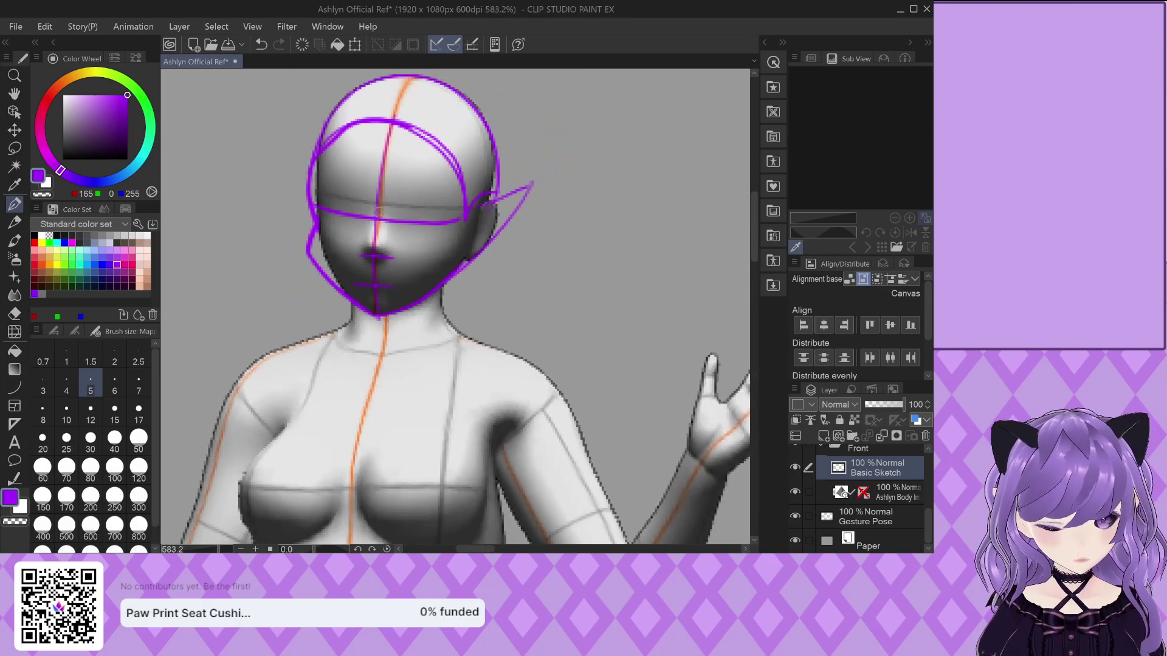
{"action": "scroll", "coordinate": [378, 212], "scroll_direction": "down", "scroll_amount": 3}
{"action": "scroll", "coordinate": [393, 354], "scroll_direction": "down", "scroll_amount": 1}
{"action": "left_click_drag", "start_coordinate": [368, 219], "coordinate": [364, 365]}
Circle the pelvis and trace both hip outlines, extending the line down the right thigh
{"action": "scroll", "coordinate": [373, 322], "scroll_direction": "up", "scroll_amount": 1}
{"action": "scroll", "coordinate": [374, 323], "scroll_direction": "up", "scroll_amount": 1}
{"action": "mouse_move", "coordinate": [360, 297]}
{"action": "left_mouse_down"}
{"action": "mouse_move", "coordinate": [374, 386]}
{"action": "mouse_move", "coordinate": [403, 344]}
{"action": "left_mouse_up"}
{"action": "scroll", "coordinate": [423, 332], "scroll_direction": "up", "scroll_amount": 2}
{"action": "left_click_drag", "start_coordinate": [418, 295], "coordinate": [459, 401]}
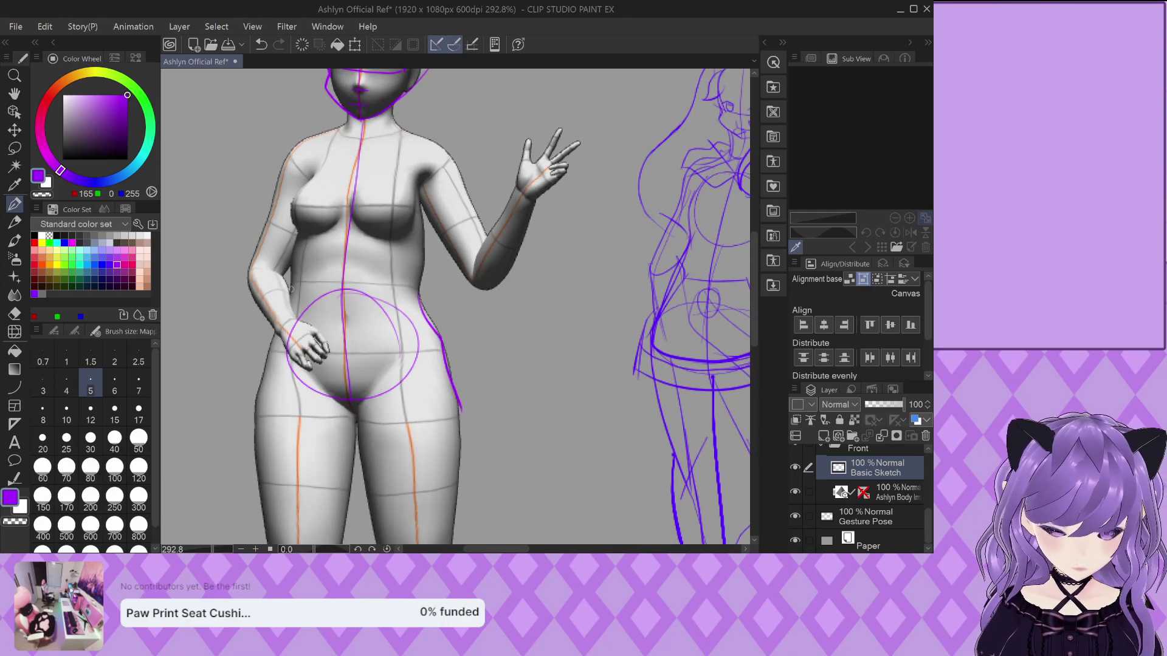
{"action": "left_click_drag", "start_coordinate": [275, 332], "coordinate": [246, 418]}
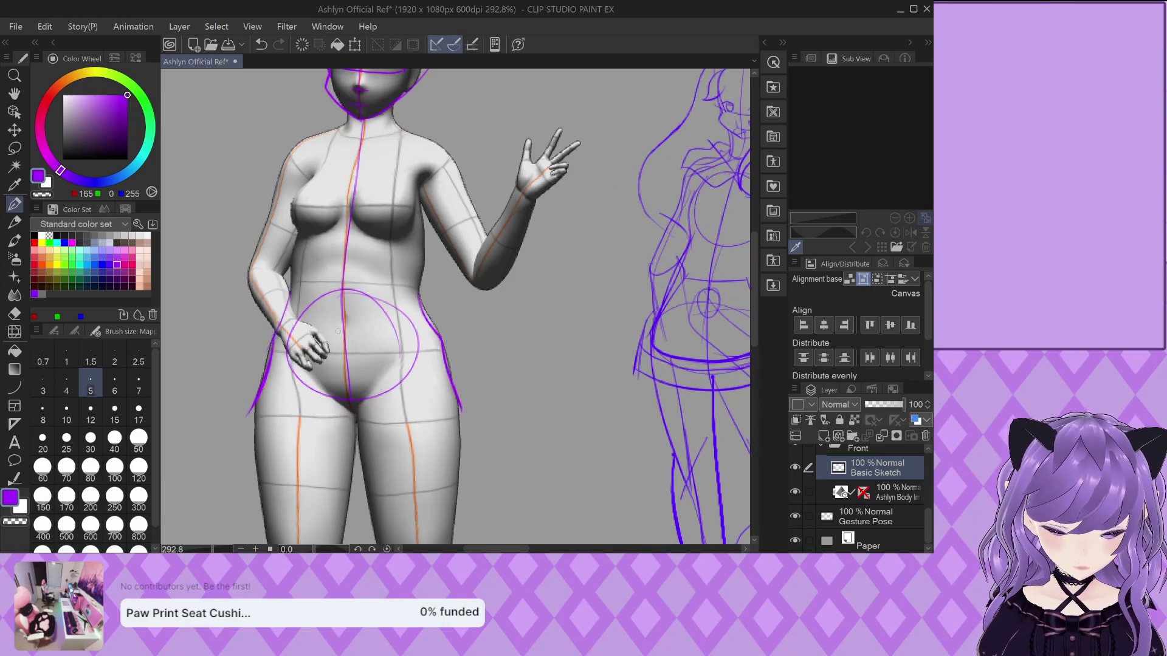
{"action": "scroll", "coordinate": [337, 335], "scroll_direction": "down", "scroll_amount": 5}
{"action": "left_click_drag", "start_coordinate": [338, 335], "coordinate": [328, 276]}
{"action": "scroll", "coordinate": [380, 377], "scroll_direction": "up", "scroll_amount": 1}
{"action": "left_click_drag", "start_coordinate": [408, 292], "coordinate": [414, 351]}
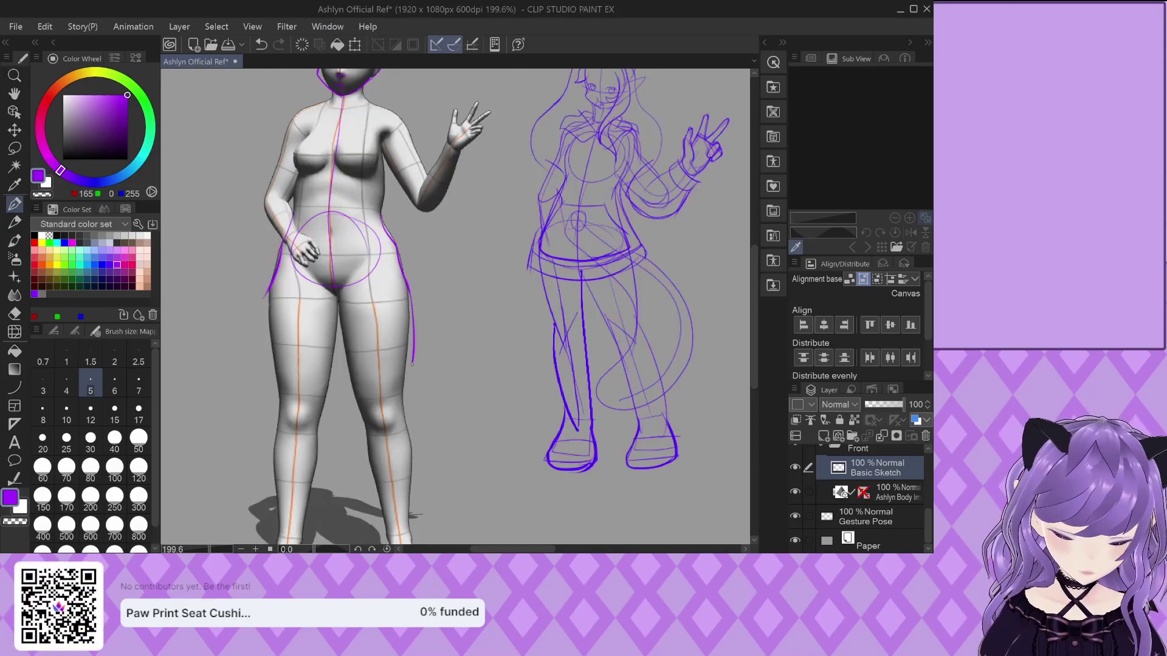
{"action": "scroll", "coordinate": [299, 277], "scroll_direction": "up", "scroll_amount": 4}
Draw the line from hand to crotch and trace the left side of the chest
{"action": "mouse_move", "coordinate": [272, 220]}
{"action": "left_mouse_down"}
{"action": "mouse_move", "coordinate": [363, 325]}
{"action": "mouse_move", "coordinate": [420, 258]}
{"action": "mouse_move", "coordinate": [515, 207]}
{"action": "left_mouse_up"}
{"action": "scroll", "coordinate": [363, 325], "scroll_direction": "up", "scroll_amount": 2}
{"action": "scroll", "coordinate": [501, 201], "scroll_direction": "down", "scroll_amount": 1}
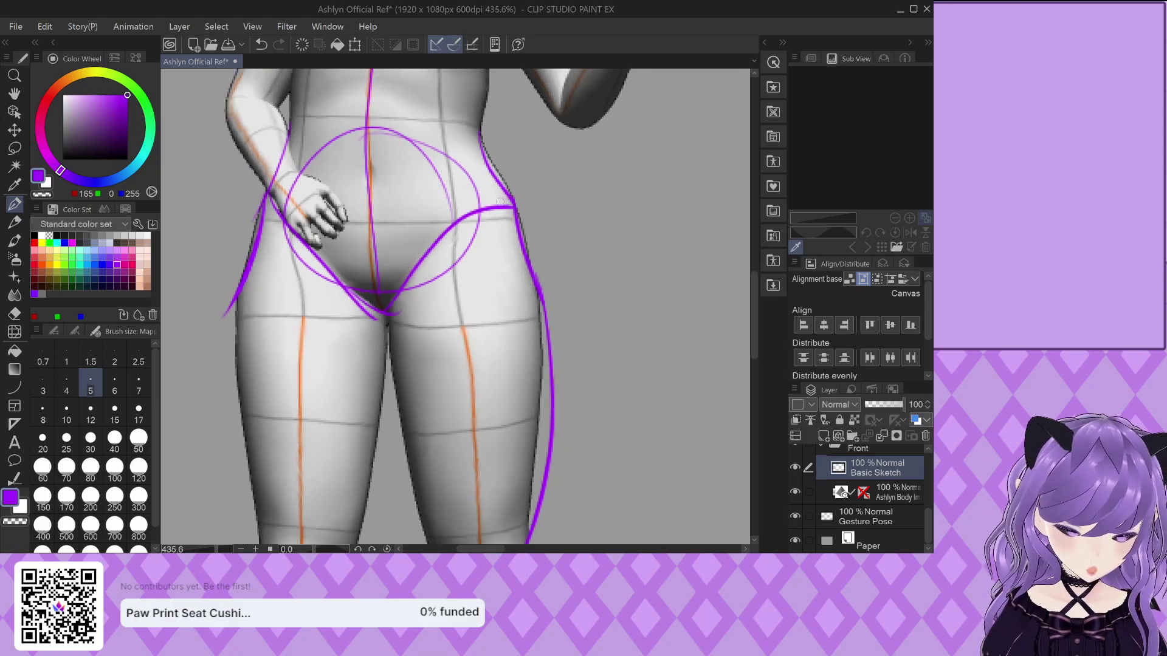
{"action": "scroll", "coordinate": [500, 202], "scroll_direction": "down", "scroll_amount": 6}
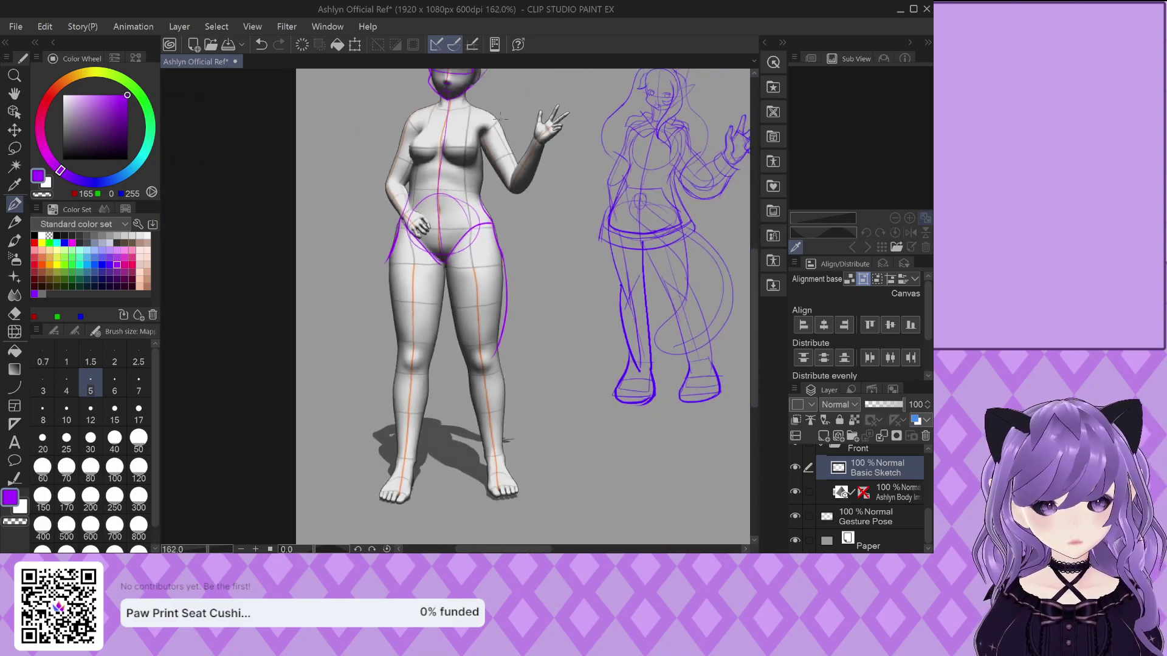
{"action": "scroll", "coordinate": [361, 176], "scroll_direction": "up", "scroll_amount": 5}
{"action": "scroll", "coordinate": [361, 176], "scroll_direction": "down", "scroll_amount": 4}
{"action": "scroll", "coordinate": [361, 176], "scroll_direction": "up", "scroll_amount": 5}
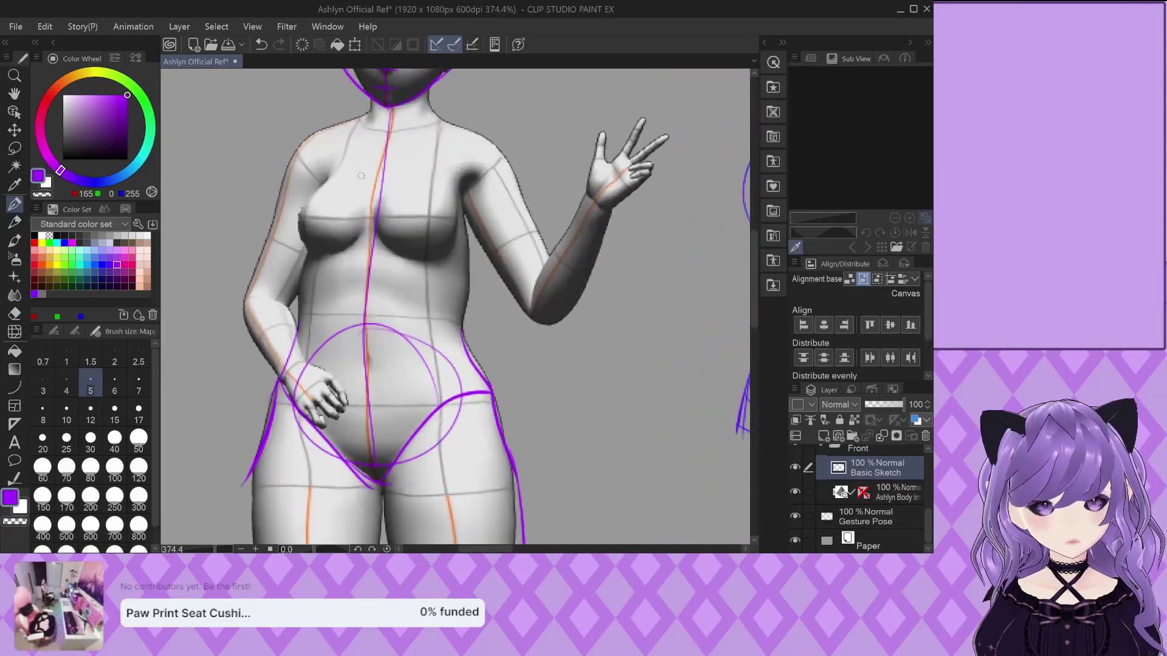
{"action": "scroll", "coordinate": [321, 176], "scroll_direction": "up", "scroll_amount": 2}
{"action": "mouse_move", "coordinate": [318, 176]}
{"action": "left_mouse_down"}
{"action": "mouse_move", "coordinate": [273, 244]}
{"action": "mouse_move", "coordinate": [265, 279]}
{"action": "mouse_move", "coordinate": [268, 311]}
{"action": "mouse_move", "coordinate": [301, 343]}
{"action": "mouse_move", "coordinate": [274, 326]}
{"action": "mouse_move", "coordinate": [324, 354]}
{"action": "mouse_move", "coordinate": [515, 362]}
{"action": "mouse_move", "coordinate": [583, 272]}
{"action": "left_mouse_up"}
{"action": "scroll", "coordinate": [268, 258], "scroll_direction": "up", "scroll_amount": 2}
Trace and reinforce the torso's right side into the waist curve, undoing the stray inner stroke
{"action": "mouse_move", "coordinate": [590, 177]}
{"action": "left_mouse_down"}
{"action": "mouse_move", "coordinate": [567, 195]}
{"action": "mouse_move", "coordinate": [574, 283]}
{"action": "mouse_move", "coordinate": [465, 374]}
{"action": "left_mouse_up"}
{"action": "mouse_move", "coordinate": [573, 283]}
{"action": "left_mouse_down"}
{"action": "mouse_move", "coordinate": [573, 327]}
{"action": "mouse_move", "coordinate": [526, 366]}
{"action": "mouse_move", "coordinate": [364, 357]}
{"action": "left_mouse_up"}
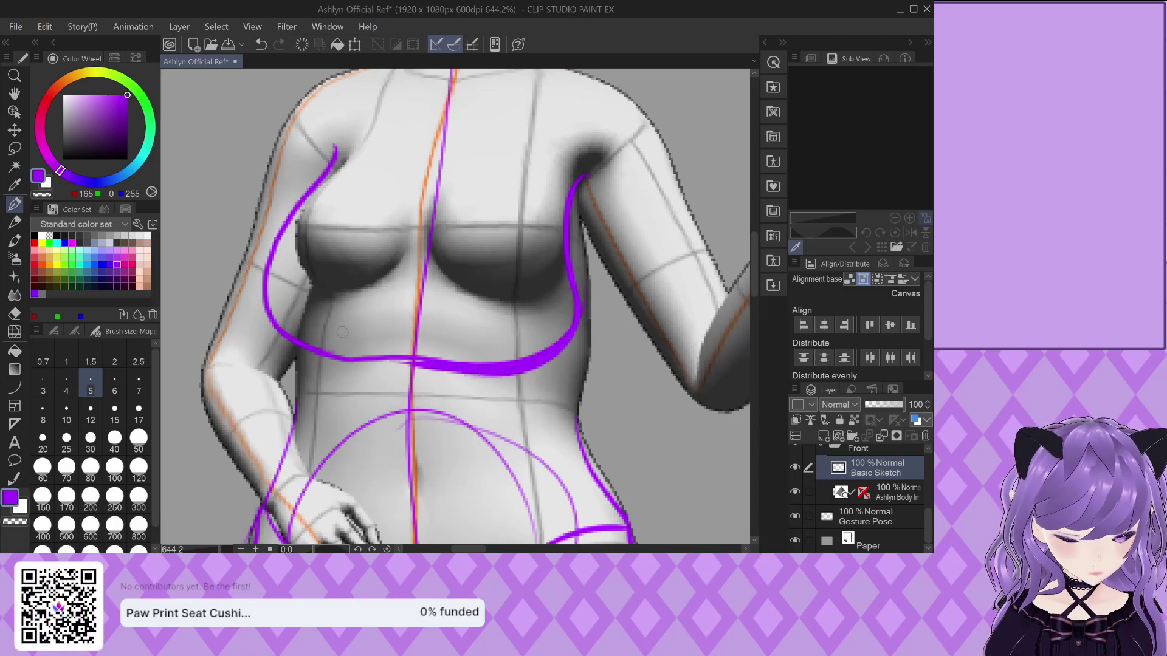
{"action": "scroll", "coordinate": [347, 206], "scroll_direction": "down", "scroll_amount": 7}
{"action": "scroll", "coordinate": [454, 181], "scroll_direction": "up", "scroll_amount": 5}
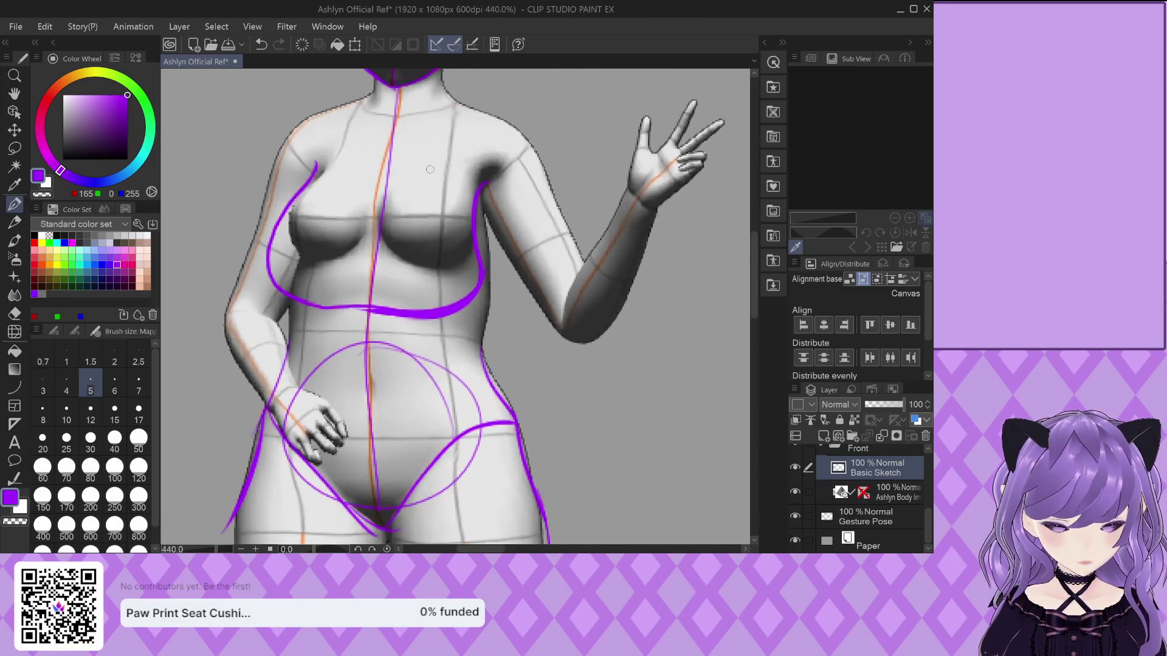
{"action": "scroll", "coordinate": [454, 180], "scroll_direction": "up", "scroll_amount": 2}
{"action": "mouse_move", "coordinate": [499, 178]}
{"action": "left_mouse_down"}
{"action": "mouse_move", "coordinate": [502, 335]}
{"action": "mouse_move", "coordinate": [395, 402]}
{"action": "left_mouse_up"}
{"action": "scroll", "coordinate": [509, 233], "scroll_direction": "up", "scroll_amount": 2}
{"action": "left_click_drag", "start_coordinate": [481, 172], "coordinate": [473, 298]}
{"action": "key", "text": "ctrl+z"}
Draw the right waist edge joining the lines and trace the waist-to-hip edge
{"action": "scroll", "coordinate": [450, 285], "scroll_direction": "down", "scroll_amount": 4}
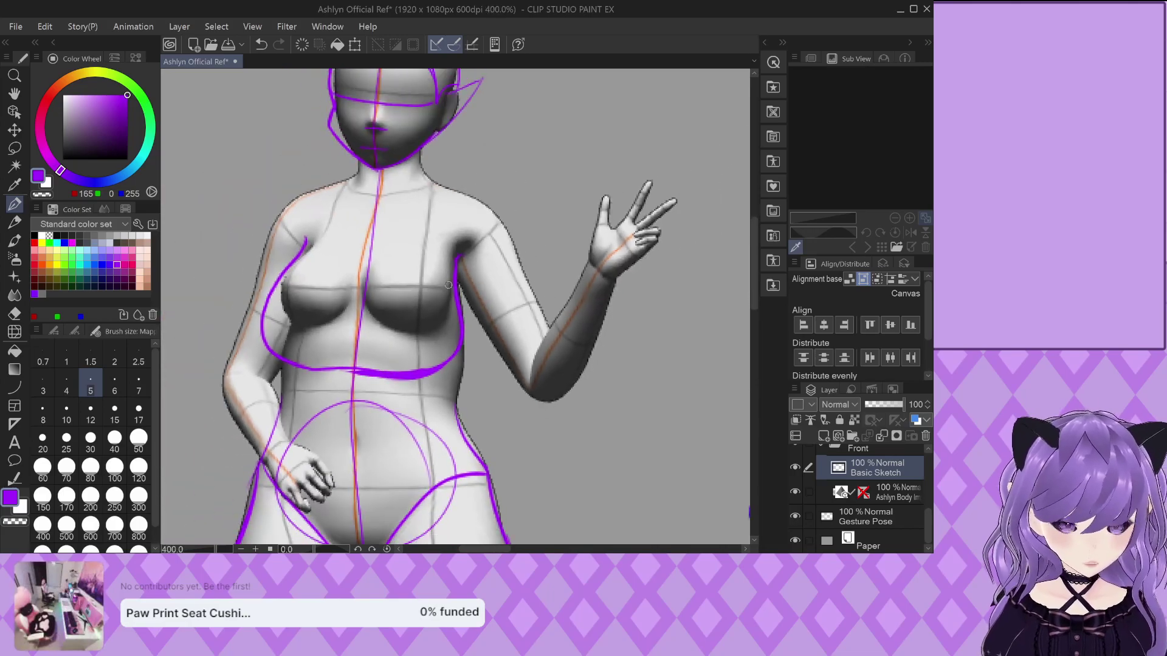
{"action": "scroll", "coordinate": [400, 331], "scroll_direction": "down", "scroll_amount": 2}
{"action": "scroll", "coordinate": [316, 319], "scroll_direction": "up", "scroll_amount": 5}
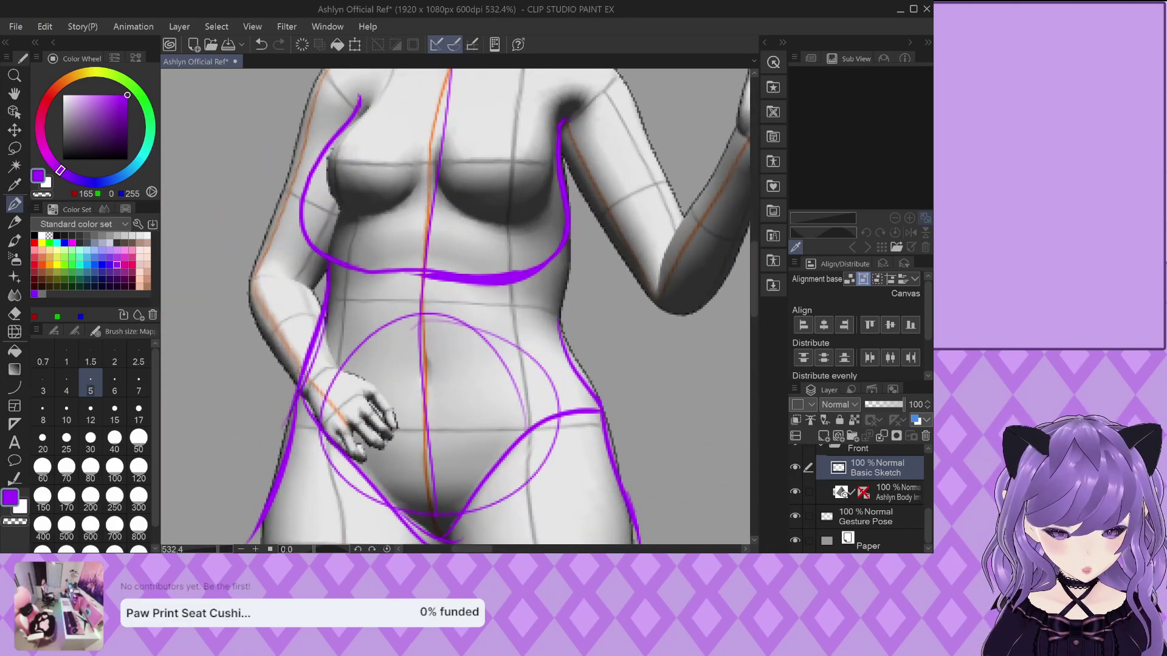
{"action": "scroll", "coordinate": [395, 292], "scroll_direction": "down", "scroll_amount": 4}
{"action": "scroll", "coordinate": [453, 282], "scroll_direction": "up", "scroll_amount": 4}
{"action": "left_click_drag", "start_coordinate": [453, 230], "coordinate": [455, 356]}
{"action": "scroll", "coordinate": [454, 355], "scroll_direction": "down", "scroll_amount": 2}
{"action": "scroll", "coordinate": [417, 268], "scroll_direction": "up", "scroll_amount": 2}
{"action": "mouse_move", "coordinate": [418, 262]}
{"action": "left_mouse_down"}
{"action": "mouse_move", "coordinate": [450, 312]}
{"action": "mouse_move", "coordinate": [479, 424]}
{"action": "left_mouse_up"}
{"action": "scroll", "coordinate": [368, 250], "scroll_direction": "down", "scroll_amount": 4}
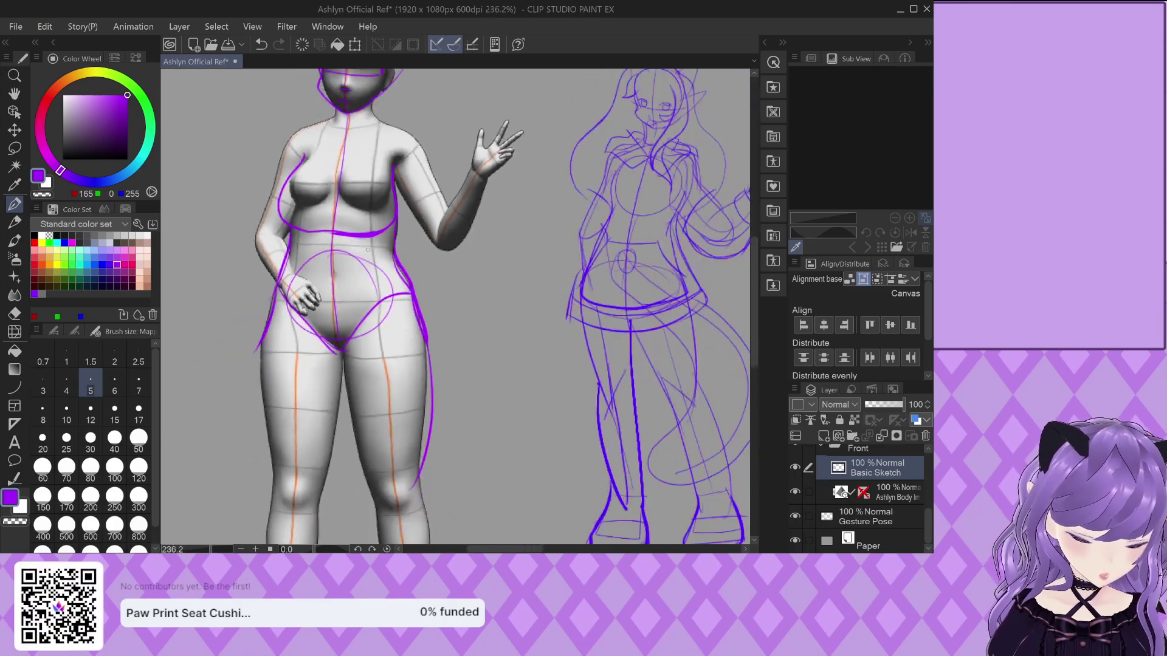
{"action": "scroll", "coordinate": [419, 129], "scroll_direction": "down", "scroll_amount": 2}
{"action": "scroll", "coordinate": [323, 198], "scroll_direction": "up", "scroll_amount": 6}
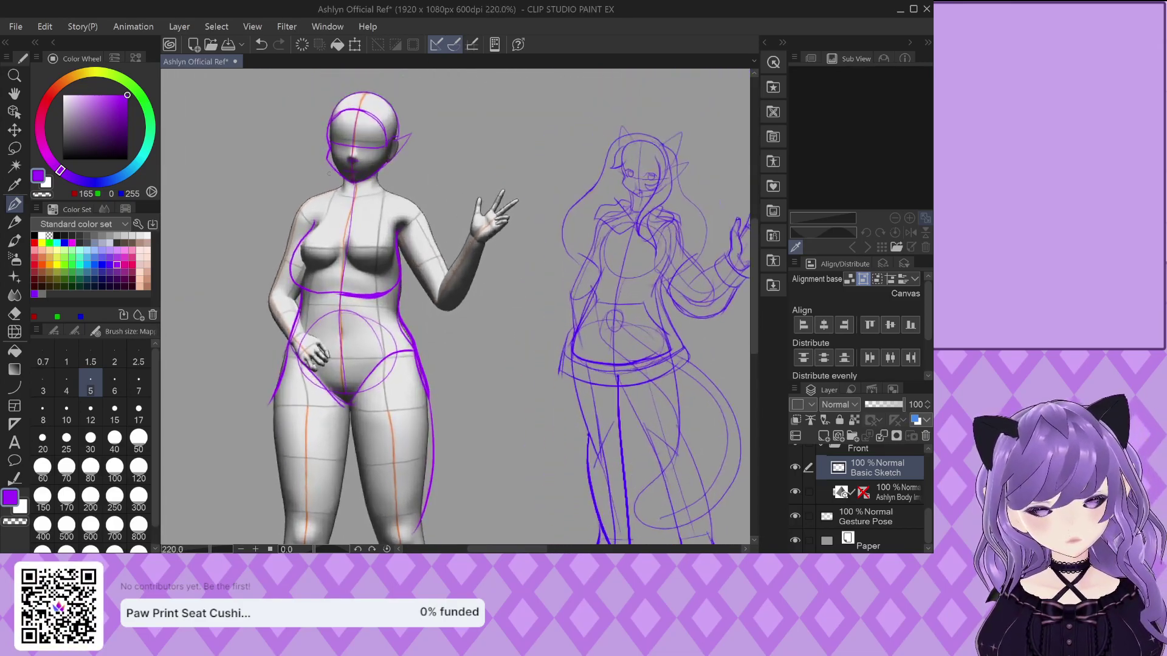
Sketch the neck edges and collar curve, then undo them
{"action": "mouse_move", "coordinate": [322, 186]}
{"action": "left_mouse_down"}
{"action": "mouse_move", "coordinate": [319, 237]}
{"action": "mouse_move", "coordinate": [374, 254]}
{"action": "mouse_move", "coordinate": [465, 209]}
{"action": "left_mouse_up"}
{"action": "scroll", "coordinate": [319, 237], "scroll_direction": "up", "scroll_amount": 2}
{"action": "left_click_drag", "start_coordinate": [474, 137], "coordinate": [463, 224]}
{"action": "scroll", "coordinate": [463, 225], "scroll_direction": "down", "scroll_amount": 1}
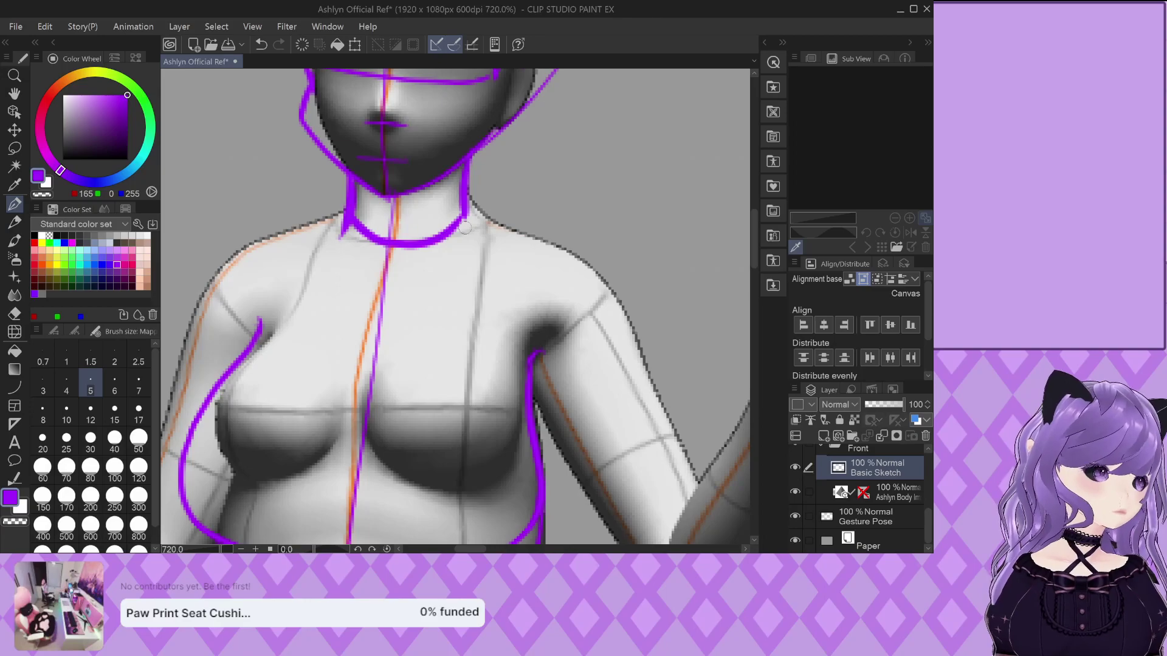
{"action": "key", "text": "ctrl+z"}
{"action": "key", "text": "ctrl+z"}
{"action": "key", "text": "ctrl+z"}
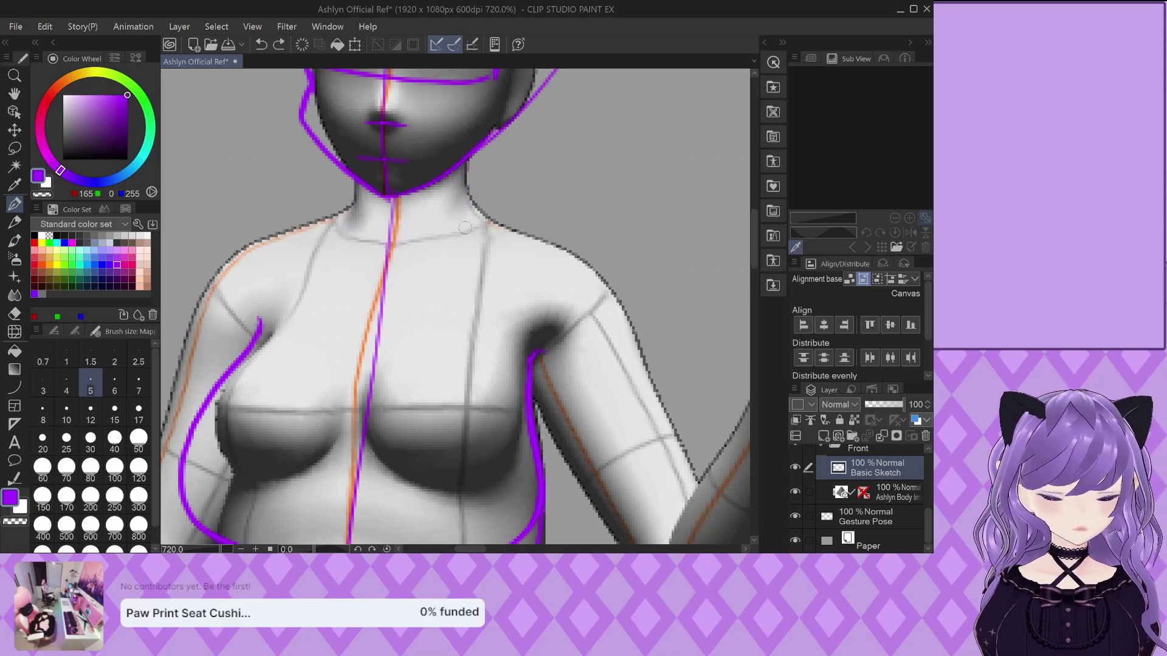
Outline both shoulders and armpits, including the inner arm curve
{"action": "left_click_drag", "start_coordinate": [570, 254], "coordinate": [556, 353]}
{"action": "mouse_move", "coordinate": [523, 434]}
{"action": "left_mouse_down"}
{"action": "mouse_move", "coordinate": [555, 244]}
{"action": "mouse_move", "coordinate": [568, 331]}
{"action": "left_mouse_up"}
{"action": "mouse_move", "coordinate": [297, 235]}
{"action": "left_mouse_down"}
{"action": "mouse_move", "coordinate": [291, 286]}
{"action": "mouse_move", "coordinate": [236, 390]}
{"action": "mouse_move", "coordinate": [282, 248]}
{"action": "mouse_move", "coordinate": [267, 371]}
{"action": "left_mouse_up"}
{"action": "scroll", "coordinate": [406, 209], "scroll_direction": "down", "scroll_amount": 3}
{"action": "scroll", "coordinate": [408, 206], "scroll_direction": "up", "scroll_amount": 4}
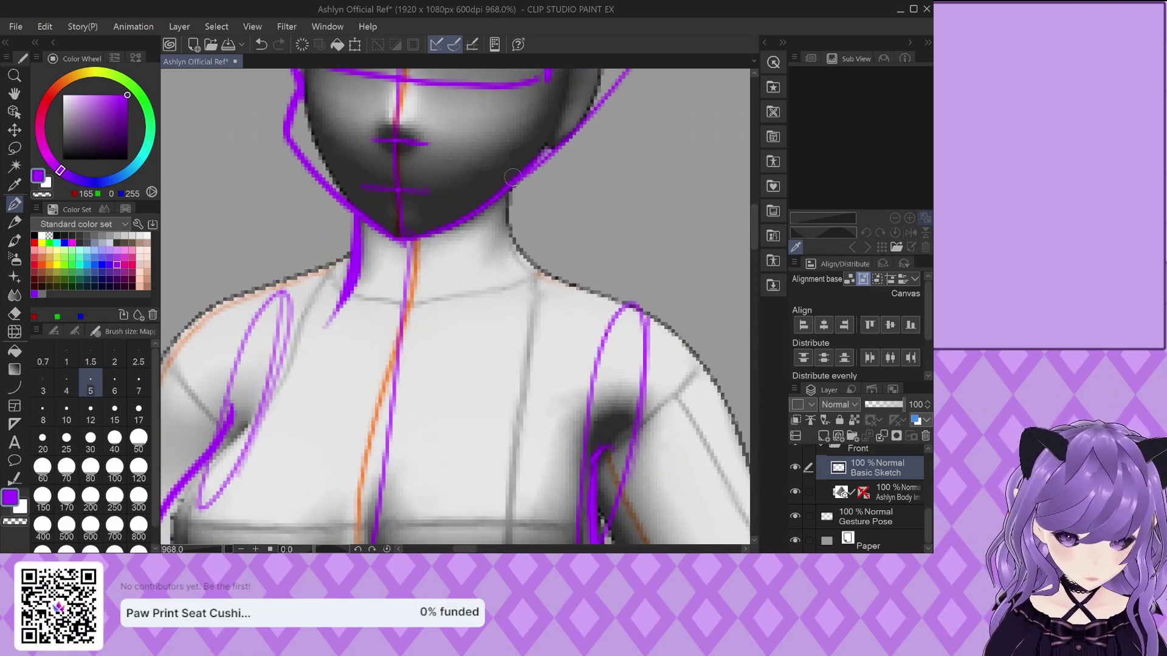
Redraw the neck's right side and outline the shoulder and upper arm's outer edge
{"action": "left_click_drag", "start_coordinate": [509, 185], "coordinate": [526, 293]}
{"action": "scroll", "coordinate": [359, 189], "scroll_direction": "down", "scroll_amount": 4}
{"action": "scroll", "coordinate": [345, 224], "scroll_direction": "down", "scroll_amount": 2}
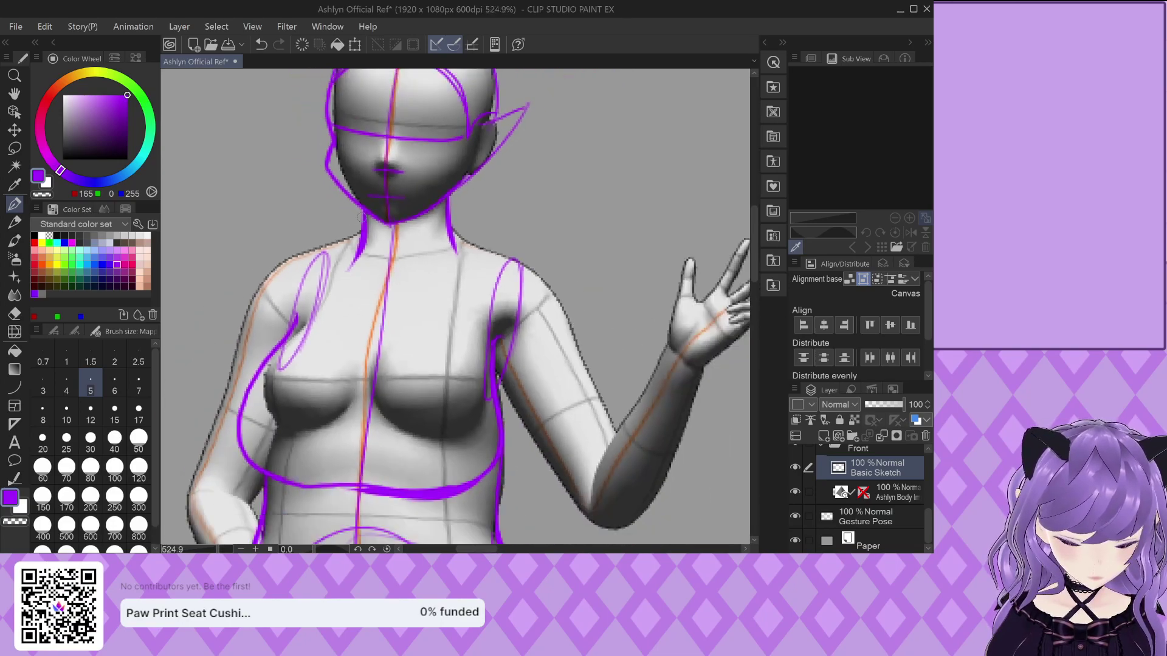
{"action": "scroll", "coordinate": [426, 219], "scroll_direction": "up", "scroll_amount": 2}
{"action": "mouse_move", "coordinate": [420, 214]}
{"action": "left_mouse_down"}
{"action": "mouse_move", "coordinate": [508, 238]}
{"action": "mouse_move", "coordinate": [548, 338]}
{"action": "left_mouse_up"}
{"action": "scroll", "coordinate": [541, 343], "scroll_direction": "down", "scroll_amount": 2}
{"action": "scroll", "coordinate": [540, 342], "scroll_direction": "up", "scroll_amount": 2}
{"action": "left_click_drag", "start_coordinate": [441, 182], "coordinate": [516, 358]}
Trace both forearm edges down to the elbow and add a curved elbow stroke
{"action": "mouse_move", "coordinate": [360, 287]}
{"action": "left_mouse_down"}
{"action": "mouse_move", "coordinate": [443, 426]}
{"action": "mouse_move", "coordinate": [520, 469]}
{"action": "left_mouse_up"}
{"action": "left_click_drag", "start_coordinate": [522, 406], "coordinate": [538, 446]}
{"action": "mouse_move", "coordinate": [578, 239]}
{"action": "left_mouse_down"}
{"action": "mouse_move", "coordinate": [488, 398]}
{"action": "mouse_move", "coordinate": [485, 438]}
{"action": "left_mouse_up"}
{"action": "mouse_move", "coordinate": [597, 330]}
{"action": "left_mouse_down"}
{"action": "mouse_move", "coordinate": [553, 442]}
{"action": "mouse_move", "coordinate": [485, 465]}
{"action": "mouse_move", "coordinate": [546, 448]}
{"action": "mouse_move", "coordinate": [531, 469]}
{"action": "mouse_move", "coordinate": [471, 468]}
{"action": "left_mouse_up"}
{"action": "scroll", "coordinate": [484, 465], "scroll_direction": "up", "scroll_amount": 1}
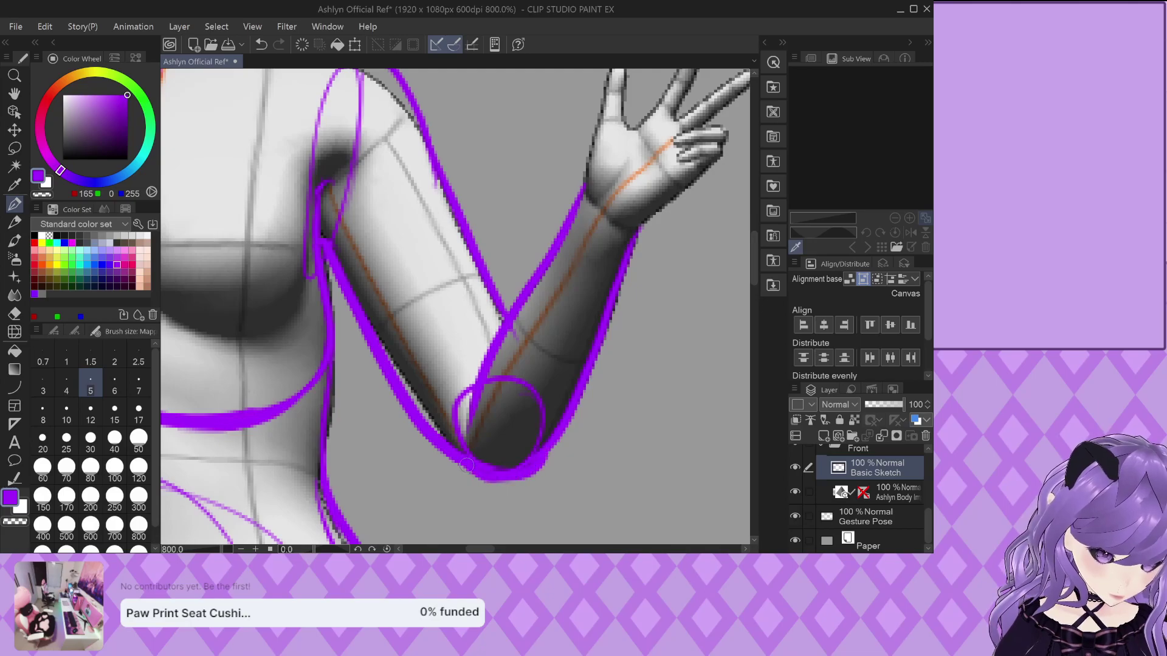
{"action": "scroll", "coordinate": [394, 418], "scroll_direction": "down", "scroll_amount": 8}
{"action": "scroll", "coordinate": [606, 240], "scroll_direction": "up", "scroll_amount": 5}
{"action": "scroll", "coordinate": [530, 331], "scroll_direction": "up", "scroll_amount": 4}
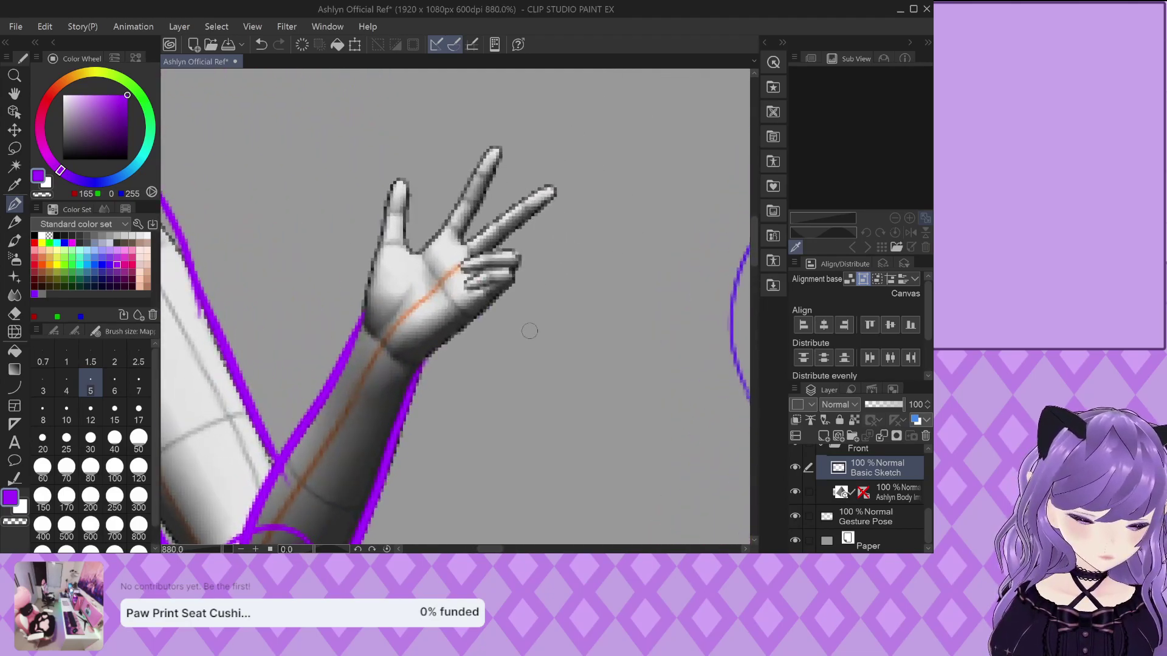
Wrap a line around the wrist and outline the palm edge and lower hand edge
{"action": "scroll", "coordinate": [363, 313], "scroll_direction": "up", "scroll_amount": 3}
{"action": "left_click_drag", "start_coordinate": [359, 332], "coordinate": [443, 378]}
{"action": "left_click_drag", "start_coordinate": [363, 313], "coordinate": [474, 198]}
{"action": "left_click_drag", "start_coordinate": [434, 380], "coordinate": [562, 277]}
{"action": "mouse_move", "coordinate": [358, 314]}
{"action": "left_mouse_down"}
{"action": "mouse_move", "coordinate": [386, 227]}
{"action": "mouse_move", "coordinate": [419, 212]}
{"action": "mouse_move", "coordinate": [434, 234]}
{"action": "mouse_move", "coordinate": [381, 235]}
{"action": "mouse_move", "coordinate": [391, 129]}
{"action": "mouse_move", "coordinate": [400, 159]}
{"action": "mouse_move", "coordinate": [437, 160]}
{"action": "mouse_move", "coordinate": [422, 231]}
{"action": "left_mouse_up"}
Outline the index finger and its tip, plus the knuckle edge down the hand's side
{"action": "scroll", "coordinate": [420, 182], "scroll_direction": "up", "scroll_amount": 1}
{"action": "mouse_move", "coordinate": [424, 184]}
{"action": "left_mouse_down"}
{"action": "mouse_move", "coordinate": [436, 158]}
{"action": "mouse_move", "coordinate": [404, 145]}
{"action": "left_mouse_up"}
{"action": "scroll", "coordinate": [459, 141], "scroll_direction": "down", "scroll_amount": 1}
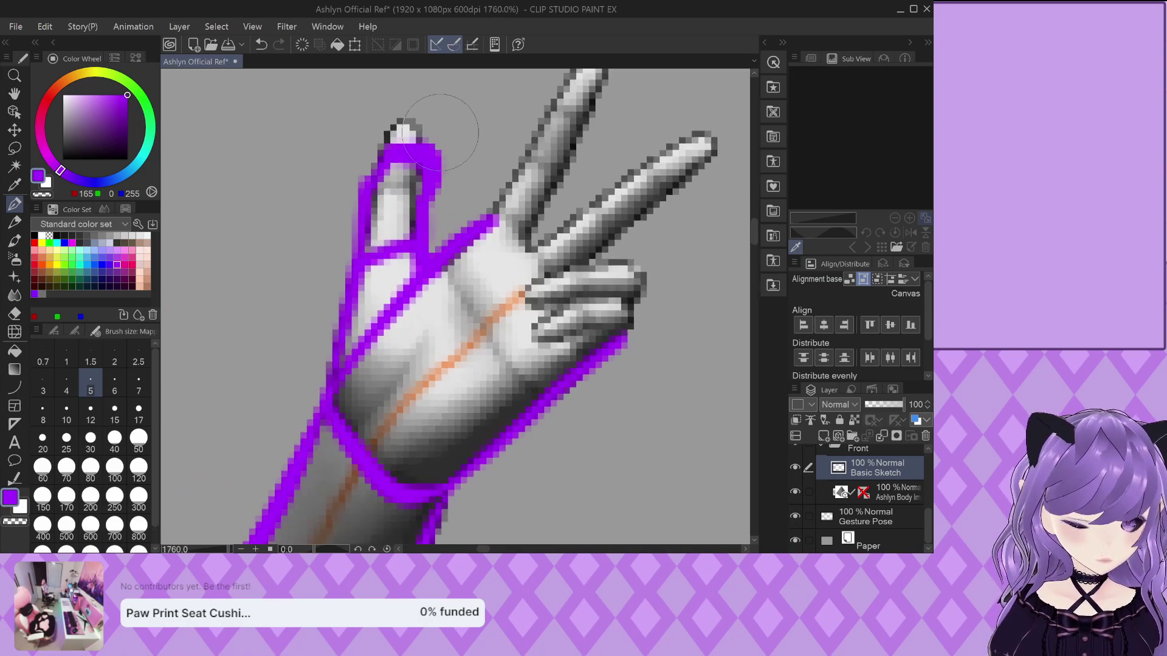
{"action": "scroll", "coordinate": [426, 167], "scroll_direction": "down", "scroll_amount": 1}
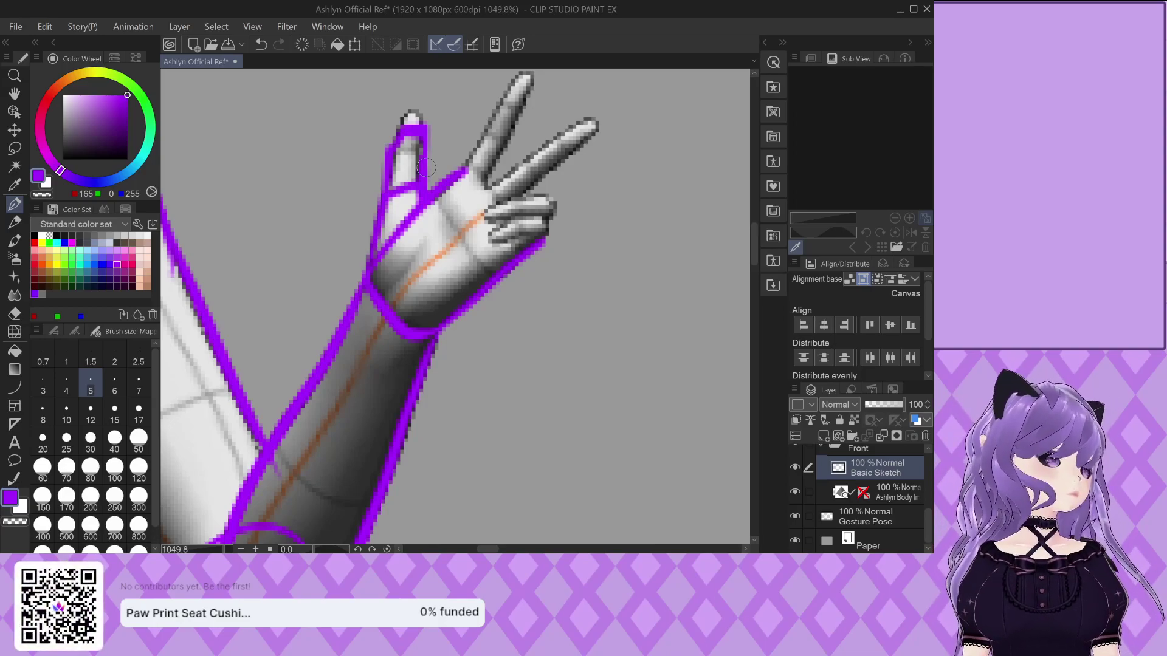
{"action": "left_click_drag", "start_coordinate": [464, 169], "coordinate": [542, 243]}
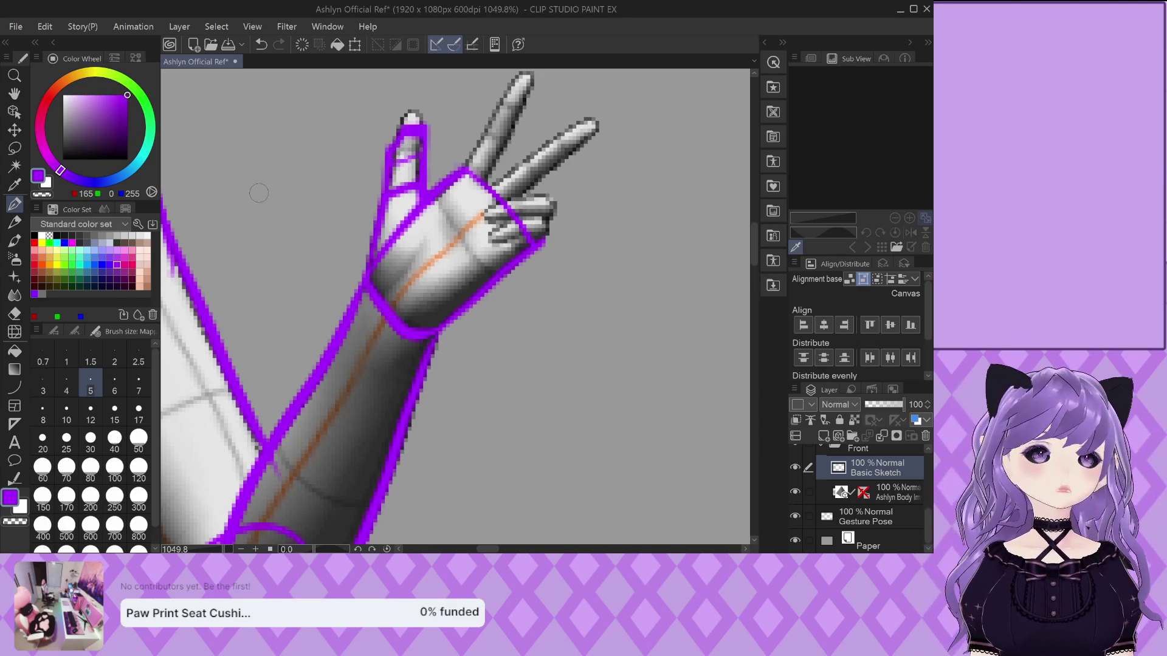
{"action": "scroll", "coordinate": [608, 317], "scroll_direction": "down", "scroll_amount": 5}
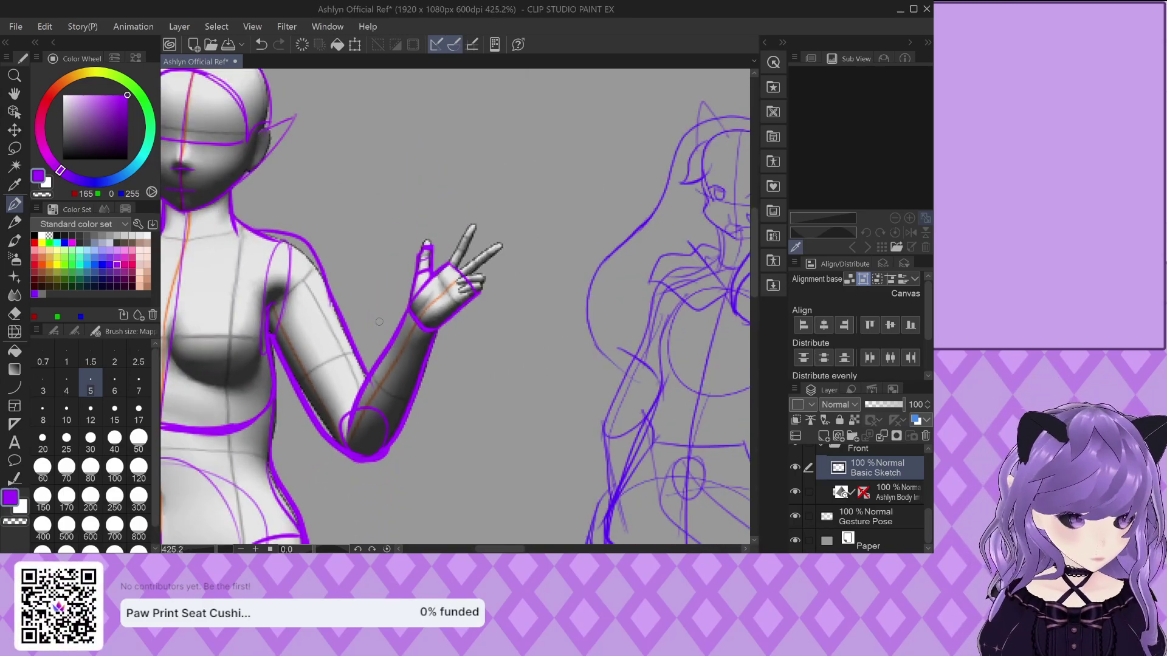
Outline the index finger and both edges of the middle finger
{"action": "scroll", "coordinate": [380, 320], "scroll_direction": "up", "scroll_amount": 5}
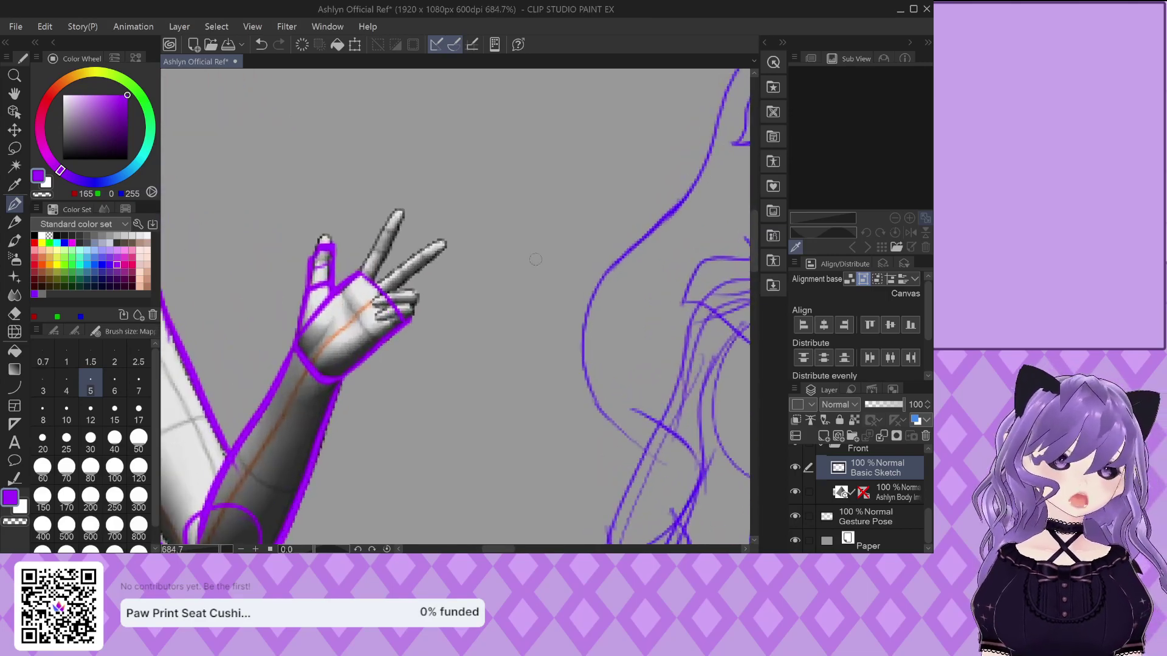
{"action": "scroll", "coordinate": [350, 278], "scroll_direction": "up", "scroll_amount": 1}
{"action": "mouse_move", "coordinate": [351, 271]}
{"action": "left_mouse_down"}
{"action": "mouse_move", "coordinate": [422, 152]}
{"action": "mouse_move", "coordinate": [377, 176]}
{"action": "mouse_move", "coordinate": [327, 271]}
{"action": "left_mouse_up"}
{"action": "scroll", "coordinate": [400, 198], "scroll_direction": "up", "scroll_amount": 1}
{"action": "left_click_drag", "start_coordinate": [369, 342], "coordinate": [530, 215]}
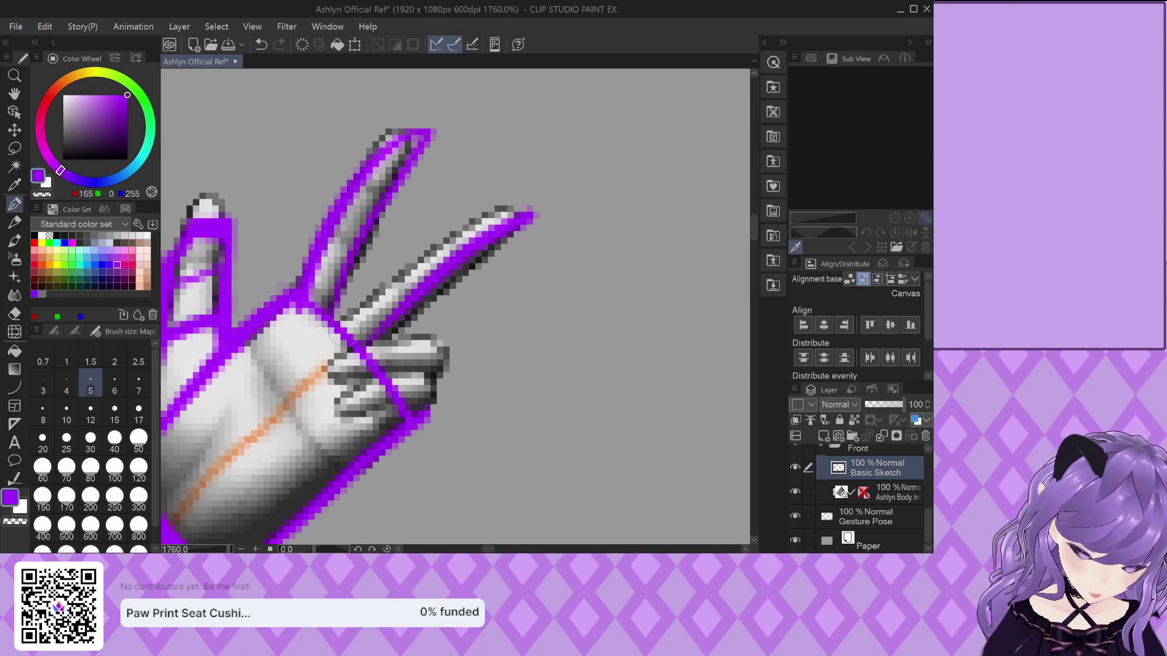
{"action": "mouse_move", "coordinate": [336, 327]}
{"action": "left_mouse_down"}
{"action": "mouse_move", "coordinate": [448, 231]}
{"action": "mouse_move", "coordinate": [504, 208]}
{"action": "mouse_move", "coordinate": [538, 212]}
{"action": "mouse_move", "coordinate": [360, 350]}
{"action": "left_mouse_up"}
Add the knuckles, curled top finger and a line across the palm
{"action": "scroll", "coordinate": [555, 191], "scroll_direction": "up", "scroll_amount": 1}
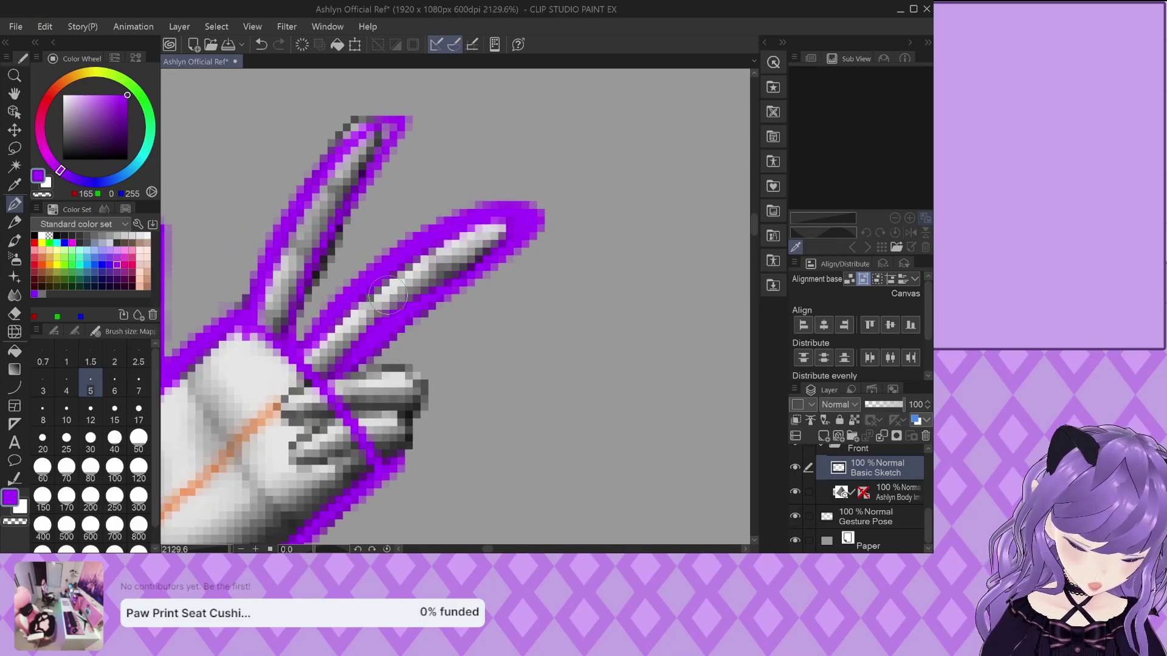
{"action": "scroll", "coordinate": [477, 268], "scroll_direction": "down", "scroll_amount": 2}
{"action": "scroll", "coordinate": [477, 269], "scroll_direction": "up", "scroll_amount": 1}
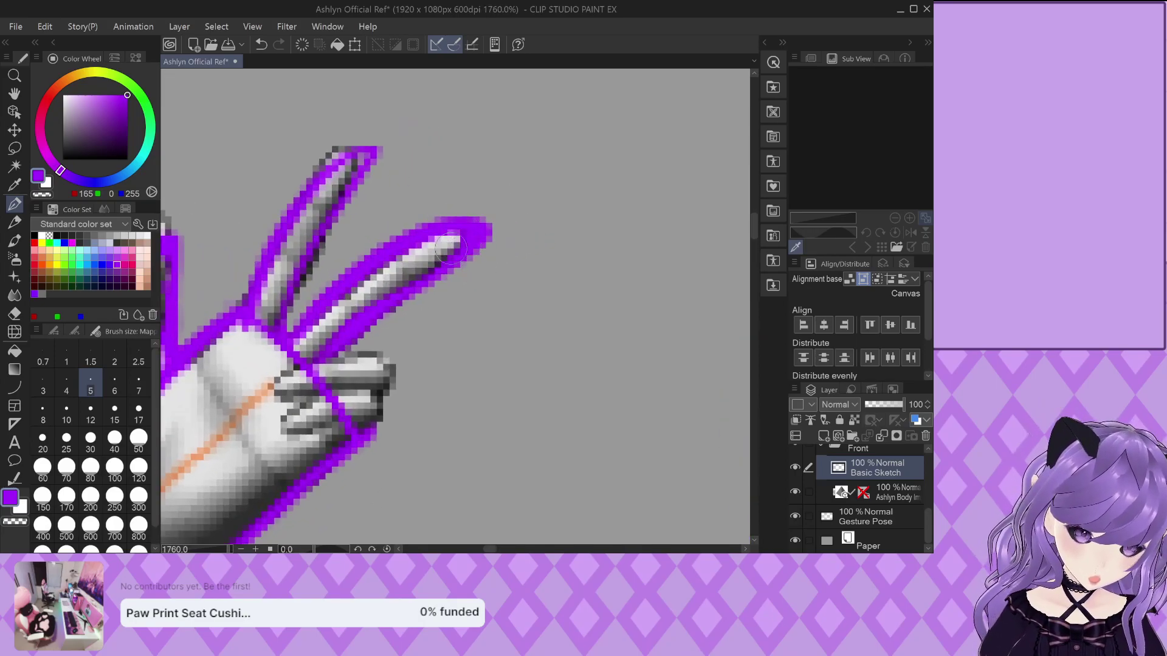
{"action": "scroll", "coordinate": [432, 180], "scroll_direction": "down", "scroll_amount": 1}
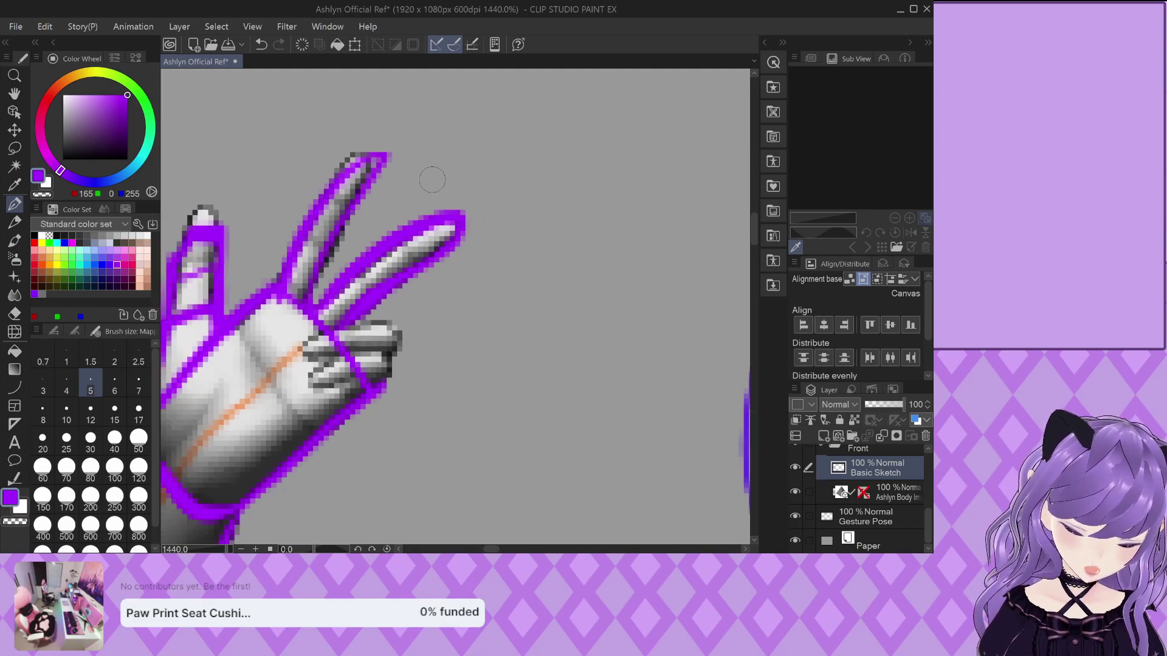
{"action": "scroll", "coordinate": [434, 177], "scroll_direction": "down", "scroll_amount": 1}
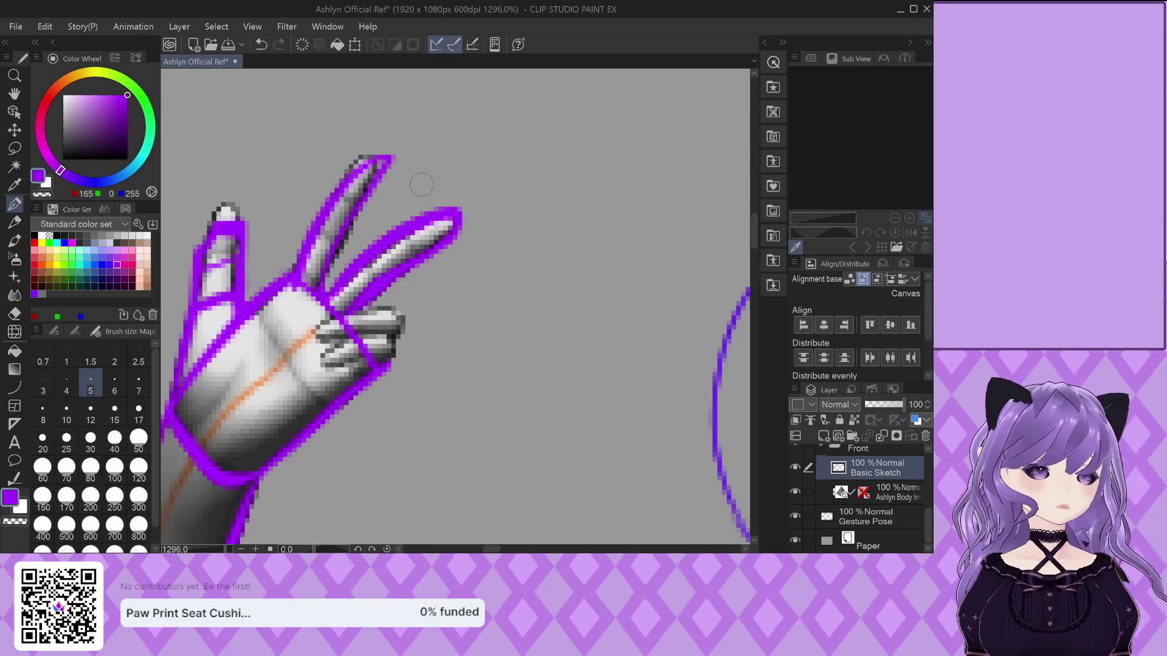
{"action": "scroll", "coordinate": [389, 351], "scroll_direction": "up", "scroll_amount": 2}
{"action": "mouse_move", "coordinate": [392, 367]}
{"action": "left_mouse_down"}
{"action": "mouse_move", "coordinate": [405, 304]}
{"action": "mouse_move", "coordinate": [352, 312]}
{"action": "mouse_move", "coordinate": [361, 307]}
{"action": "mouse_move", "coordinate": [333, 296]}
{"action": "mouse_move", "coordinate": [403, 307]}
{"action": "mouse_move", "coordinate": [356, 301]}
{"action": "mouse_move", "coordinate": [300, 346]}
{"action": "mouse_move", "coordinate": [300, 358]}
{"action": "mouse_move", "coordinate": [343, 372]}
{"action": "mouse_move", "coordinate": [327, 380]}
{"action": "mouse_move", "coordinate": [350, 360]}
{"action": "left_mouse_up"}
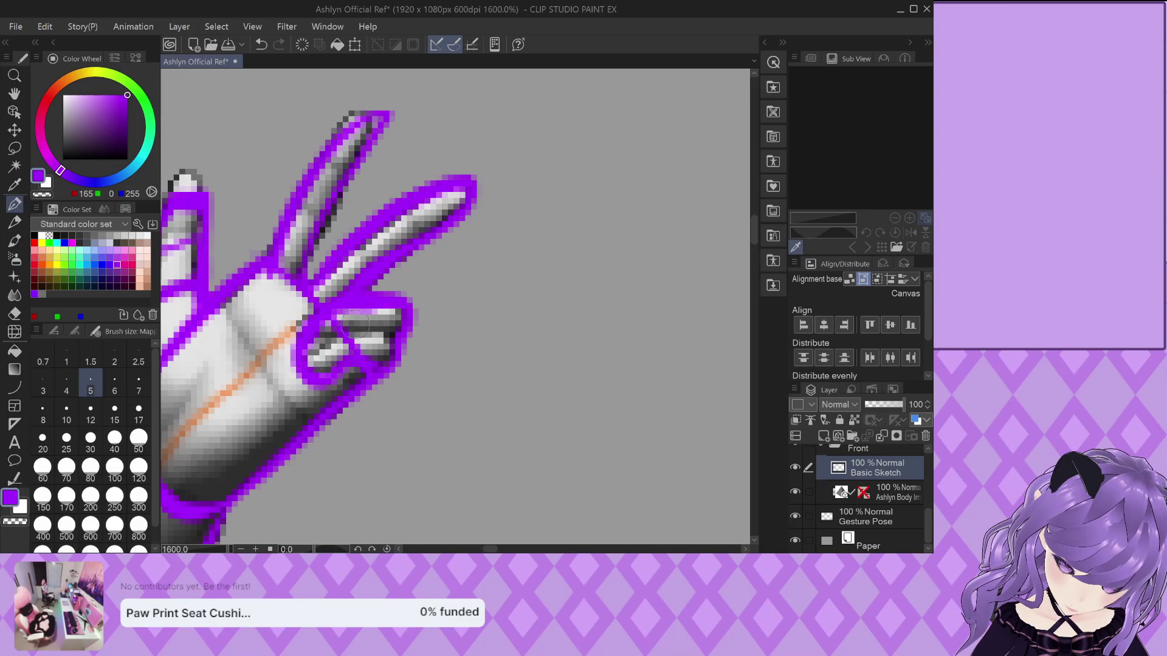
{"action": "scroll", "coordinate": [440, 226], "scroll_direction": "down", "scroll_amount": 5}
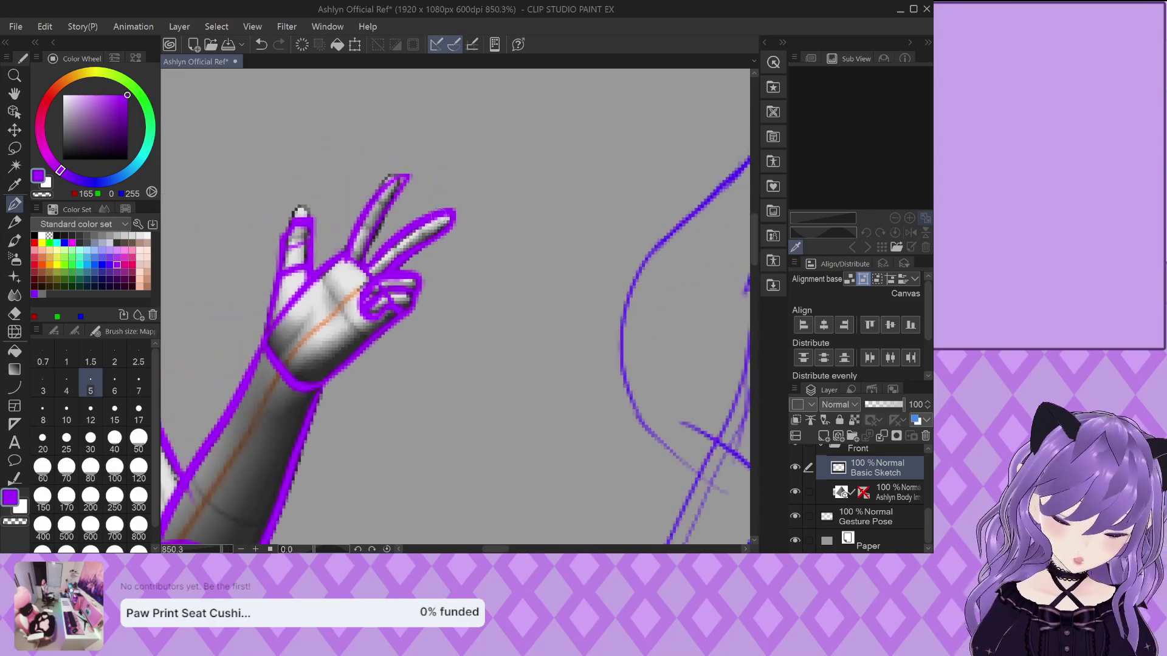
{"action": "scroll", "coordinate": [440, 231], "scroll_direction": "up", "scroll_amount": 4}
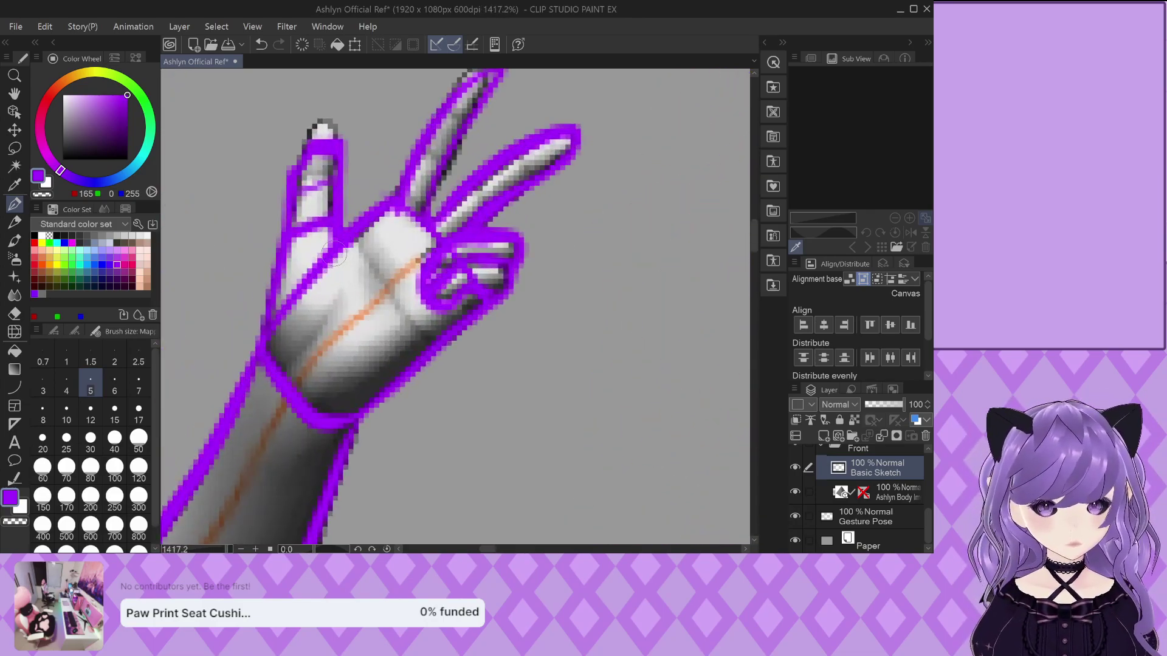
{"action": "mouse_move", "coordinate": [288, 322]}
{"action": "left_mouse_down"}
{"action": "mouse_move", "coordinate": [339, 312]}
{"action": "mouse_move", "coordinate": [415, 253]}
{"action": "left_mouse_up"}
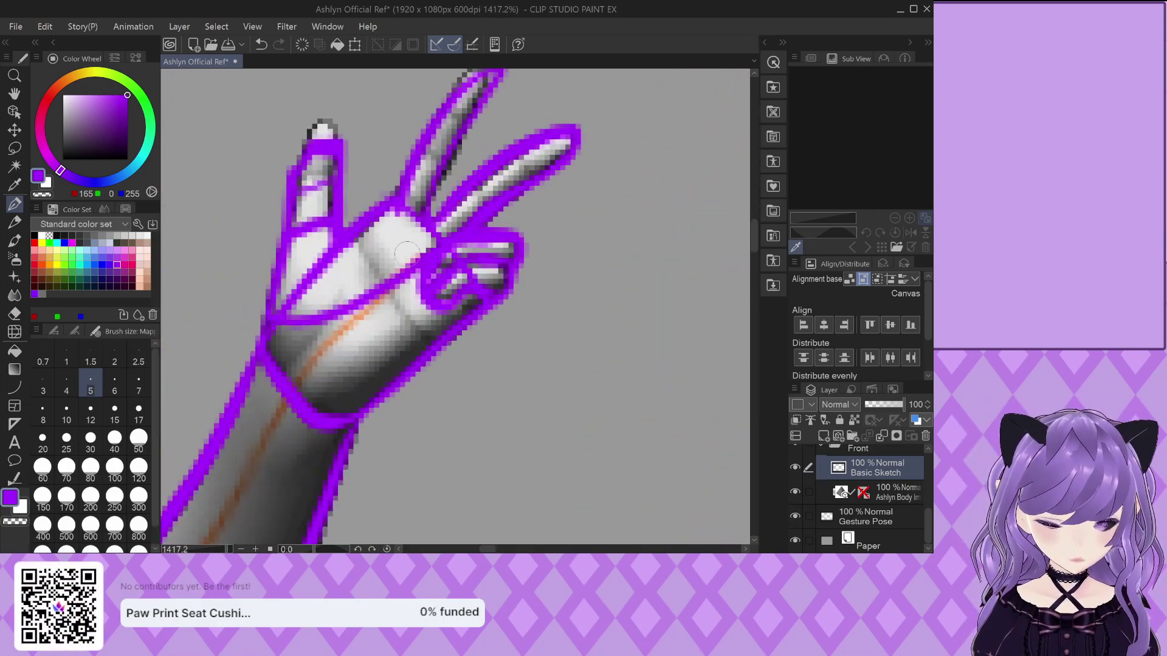
Erase the purple hand outlines around the fingers
{"action": "scroll", "coordinate": [274, 317], "scroll_direction": "down", "scroll_amount": 4}
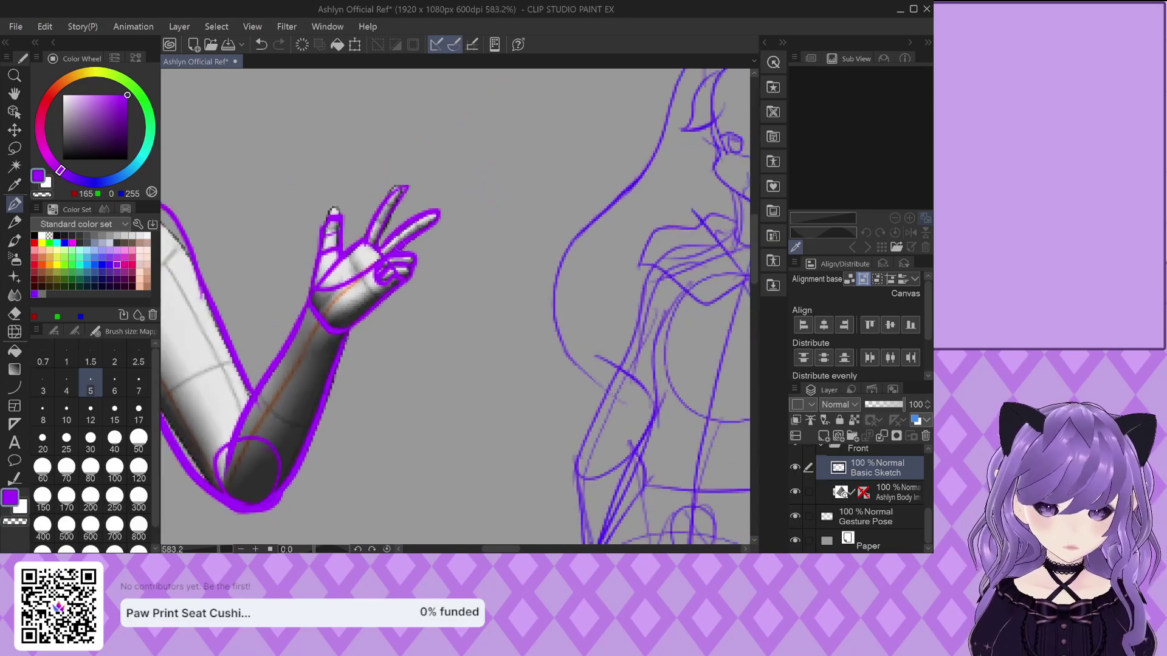
{"action": "scroll", "coordinate": [426, 263], "scroll_direction": "down", "scroll_amount": 4}
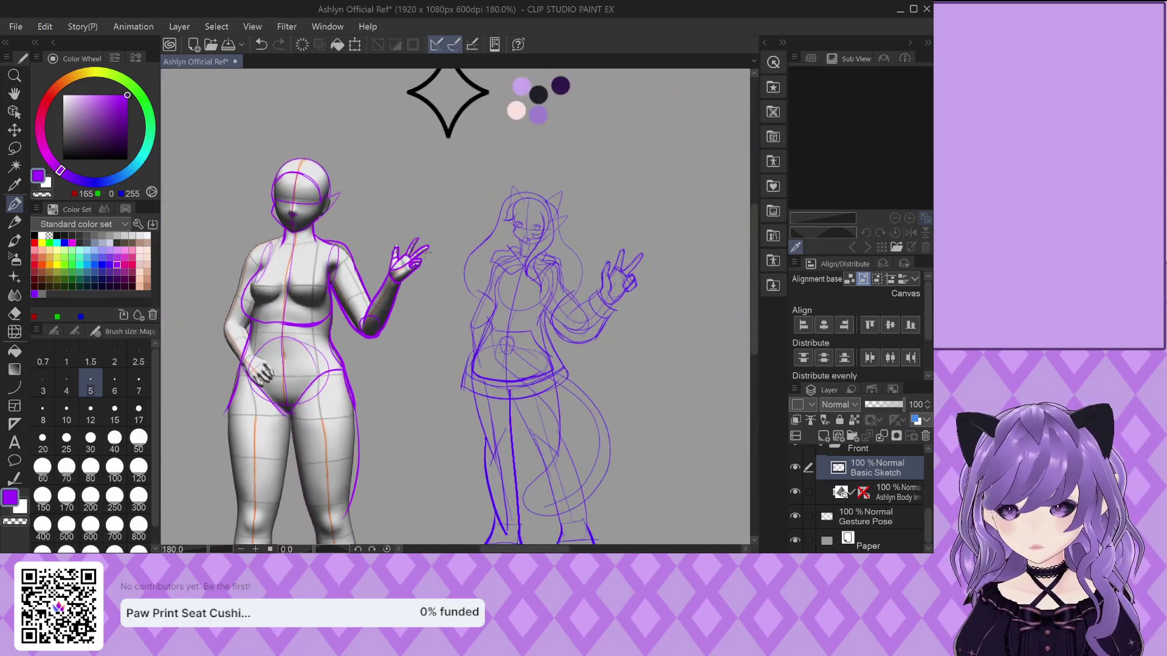
{"action": "scroll", "coordinate": [424, 251], "scroll_direction": "up", "scroll_amount": 5}
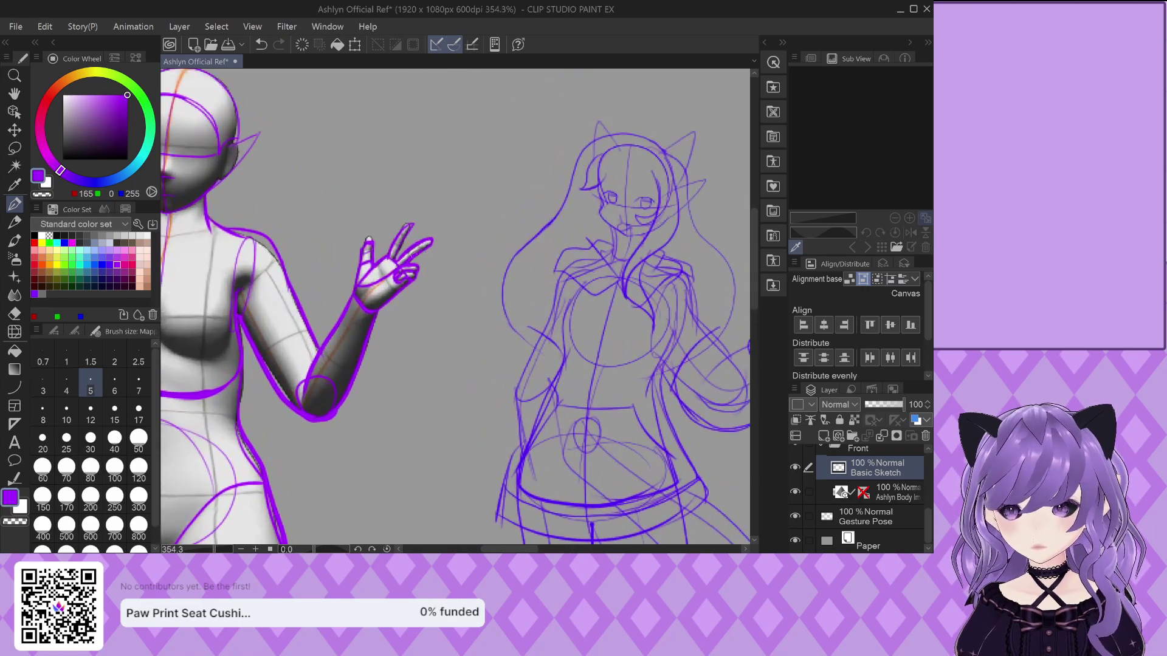
{"action": "mouse_move", "coordinate": [410, 246]}
{"action": "left_mouse_down"}
{"action": "mouse_move", "coordinate": [384, 317]}
{"action": "mouse_move", "coordinate": [365, 327]}
{"action": "mouse_move", "coordinate": [428, 291]}
{"action": "mouse_move", "coordinate": [371, 333]}
{"action": "mouse_move", "coordinate": [364, 361]}
{"action": "mouse_move", "coordinate": [313, 380]}
{"action": "mouse_move", "coordinate": [304, 299]}
{"action": "mouse_move", "coordinate": [346, 313]}
{"action": "mouse_move", "coordinate": [302, 288]}
{"action": "mouse_move", "coordinate": [319, 246]}
{"action": "mouse_move", "coordinate": [345, 239]}
{"action": "mouse_move", "coordinate": [412, 146]}
{"action": "mouse_move", "coordinate": [463, 217]}
{"action": "left_mouse_up"}
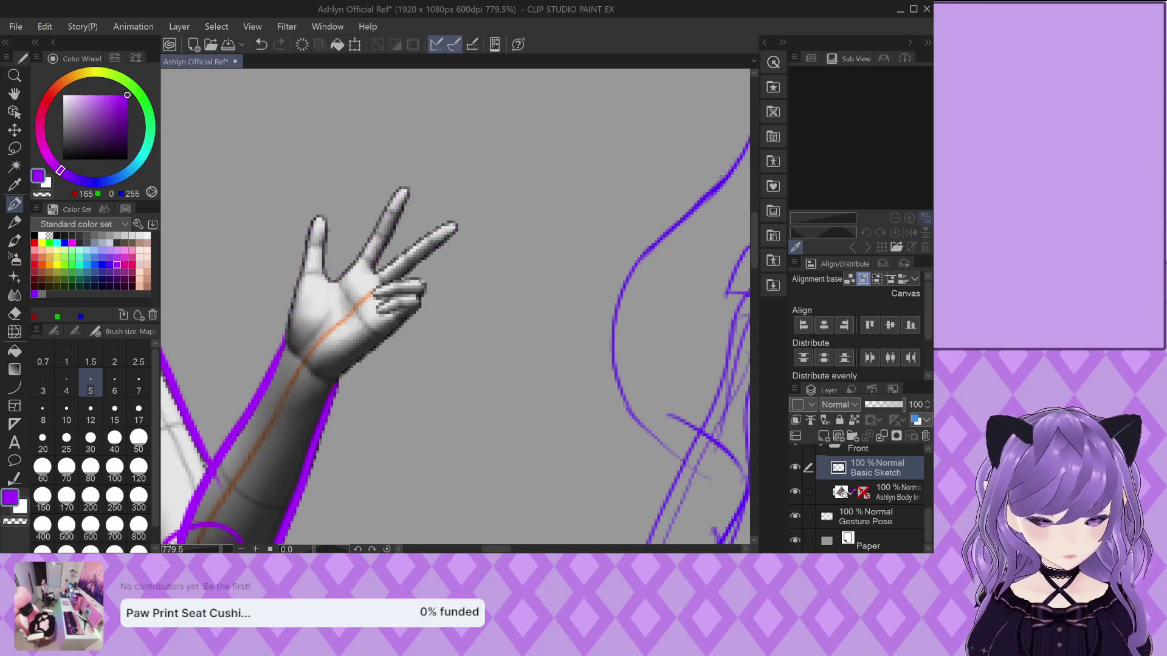
Rotate the 3D model's hand at the wrist so the fingers point up-right
{"action": "left_click", "coordinate": [889, 493]}
{"action": "scroll", "coordinate": [237, 186], "scroll_direction": "down", "scroll_amount": 5}
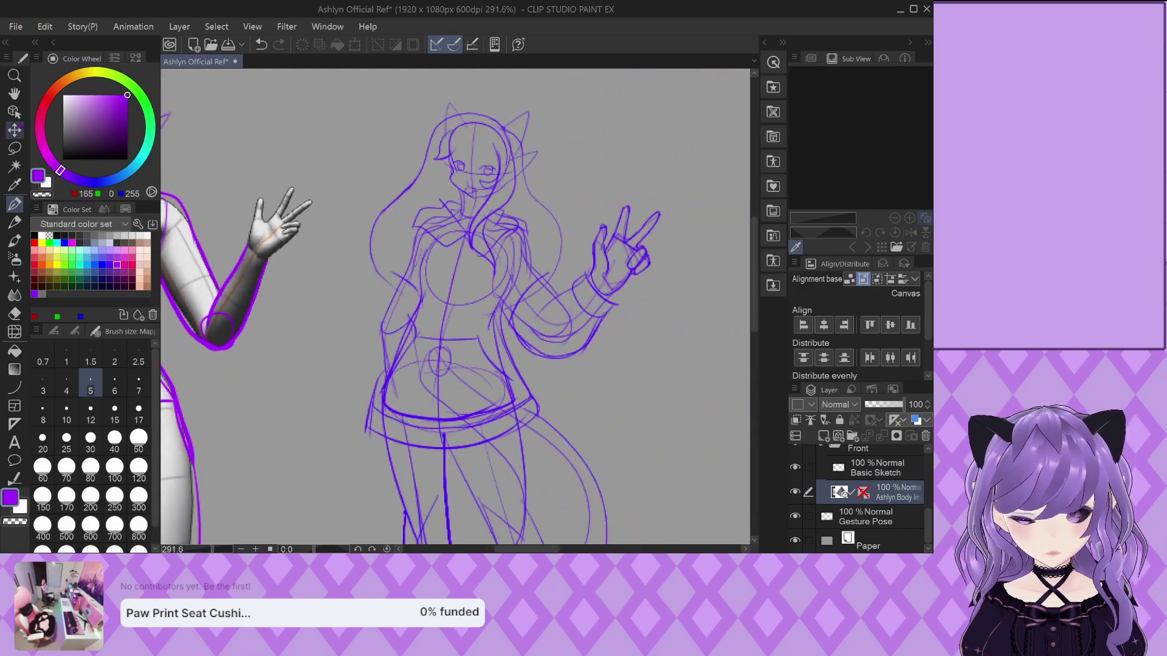
{"action": "left_click", "coordinate": [14, 112]}
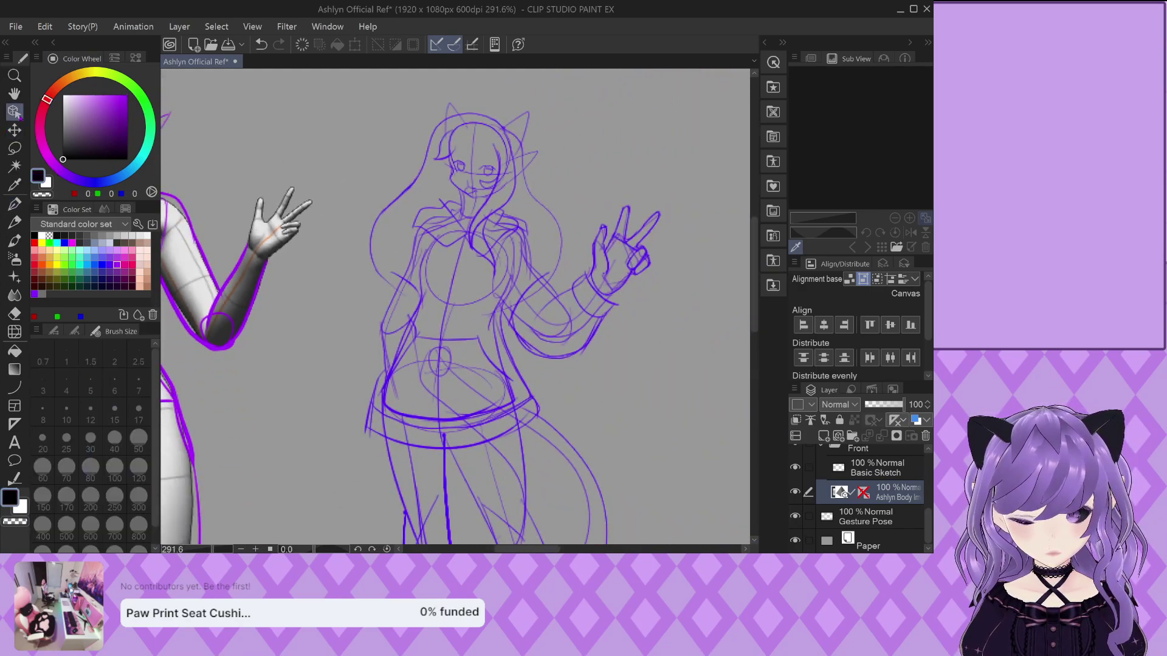
{"action": "left_click", "coordinate": [265, 236]}
{"action": "mouse_move", "coordinate": [301, 277]}
{"action": "left_mouse_down"}
{"action": "mouse_move", "coordinate": [294, 262]}
{"action": "mouse_move", "coordinate": [274, 277]}
{"action": "mouse_move", "coordinate": [292, 276]}
{"action": "left_mouse_up"}
{"action": "left_click", "coordinate": [260, 275]}
{"action": "left_click_drag", "start_coordinate": [313, 232], "coordinate": [311, 265]}
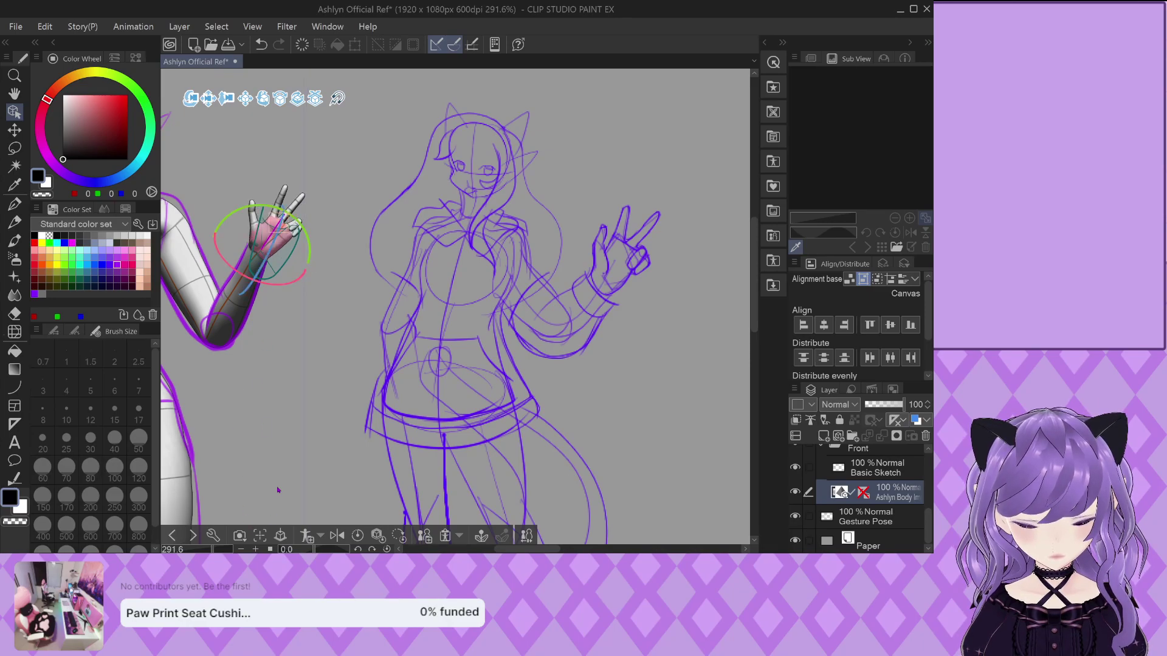
Return to the purple (165,0,255) pen on the Basic Sketch layer
{"action": "left_click", "coordinate": [14, 204]}
{"action": "left_click", "coordinate": [477, 303], "text": "alt"}
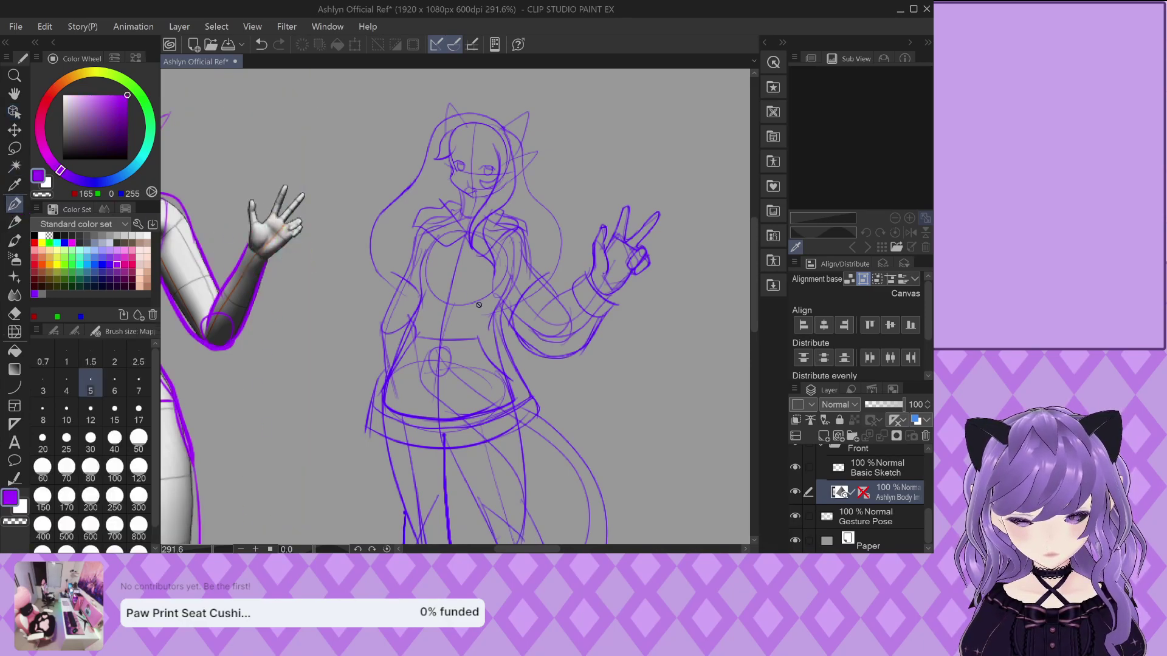
{"action": "left_click", "coordinate": [870, 467]}
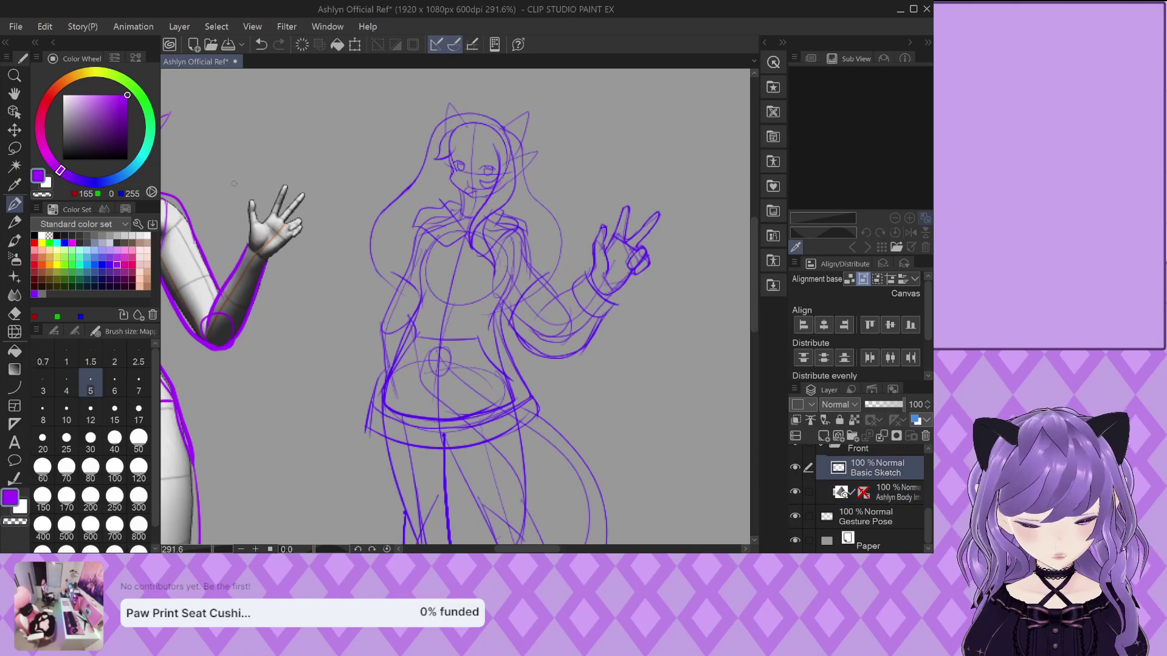
Outline the wrist, lower palm, knuckles and hand's right edge, redrawing a misplaced edge stroke
{"action": "scroll", "coordinate": [239, 239], "scroll_direction": "up", "scroll_amount": 8}
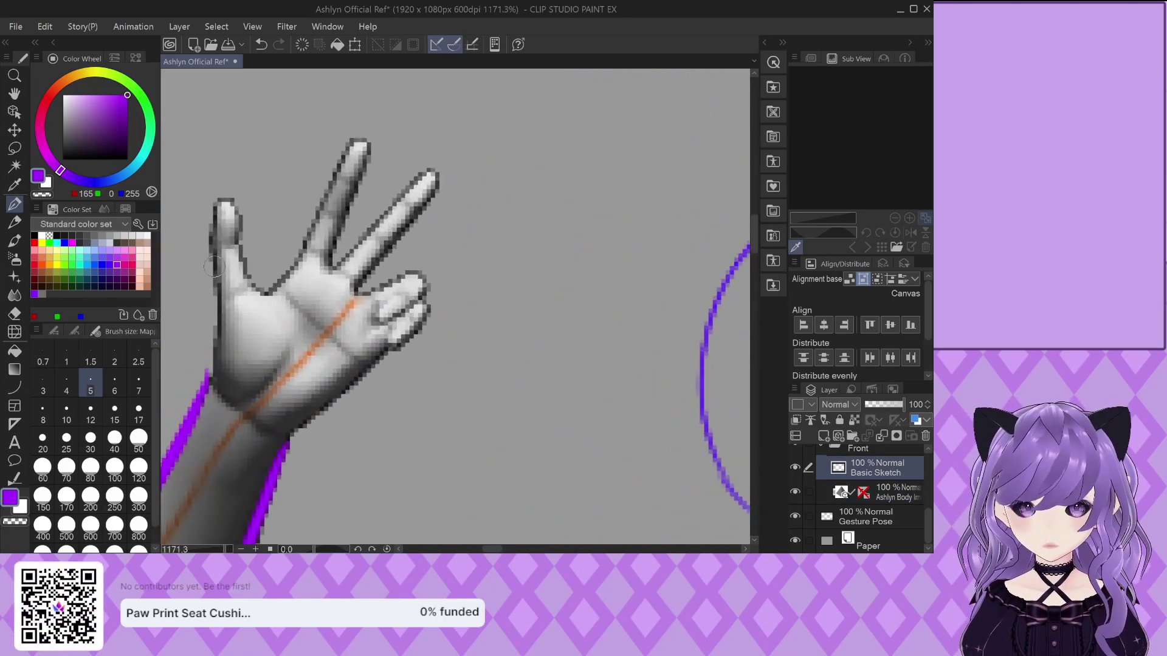
{"action": "left_click_drag", "start_coordinate": [208, 249], "coordinate": [202, 392]}
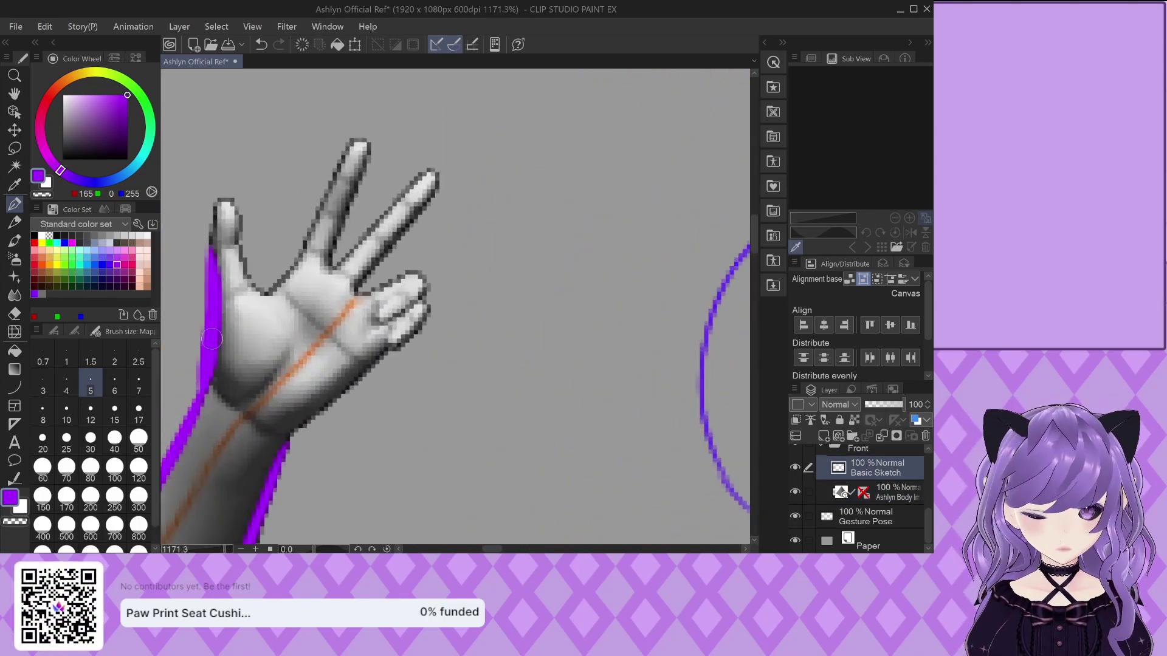
{"action": "key", "text": "ctrl+z"}
{"action": "mouse_move", "coordinate": [307, 259]}
{"action": "left_mouse_down"}
{"action": "mouse_move", "coordinate": [202, 392]}
{"action": "mouse_move", "coordinate": [210, 310]}
{"action": "mouse_move", "coordinate": [249, 277]}
{"action": "left_mouse_up"}
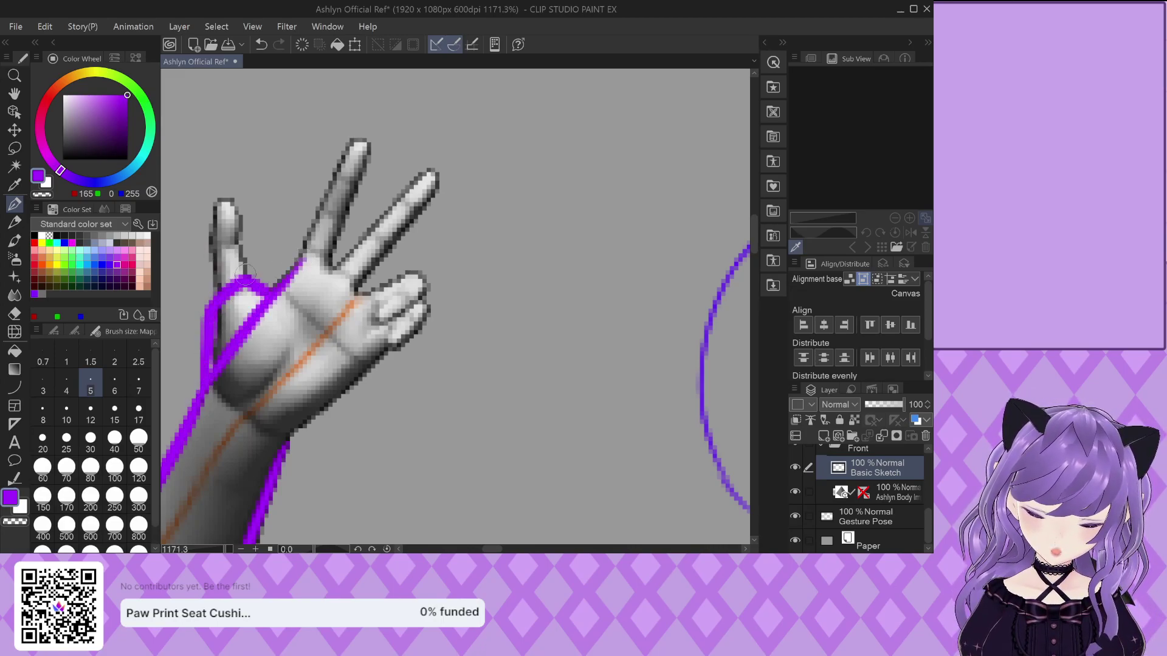
{"action": "mouse_move", "coordinate": [206, 380]}
{"action": "left_mouse_down"}
{"action": "mouse_move", "coordinate": [285, 441]}
{"action": "mouse_move", "coordinate": [281, 453]}
{"action": "mouse_move", "coordinate": [389, 352]}
{"action": "left_mouse_up"}
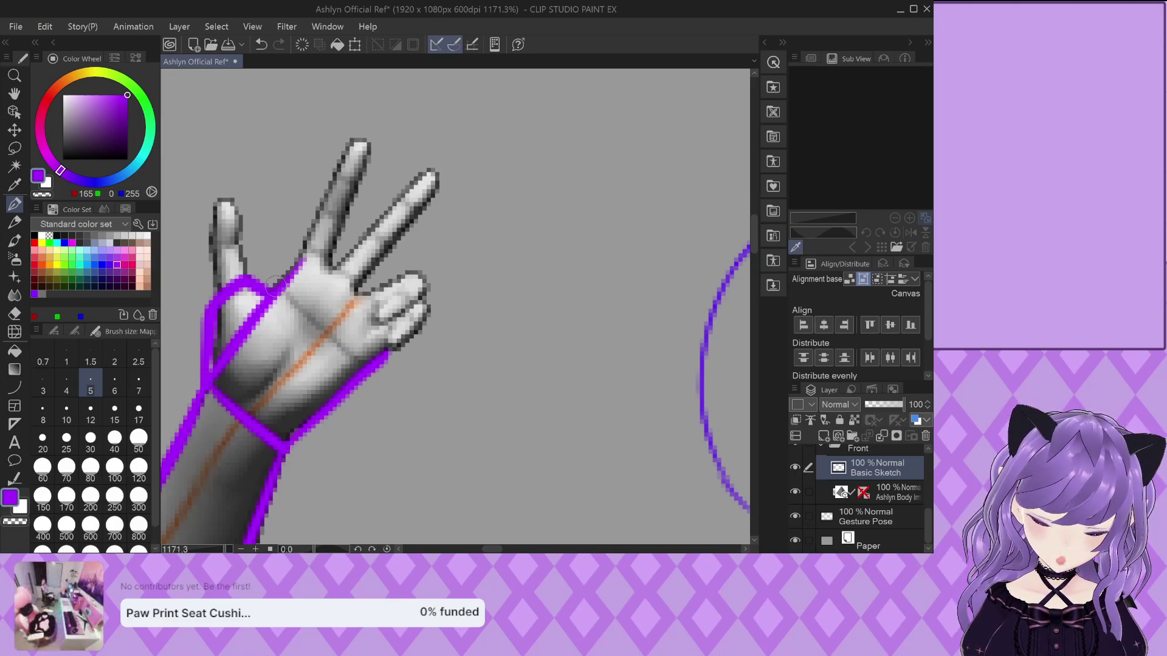
{"action": "mouse_move", "coordinate": [301, 261]}
{"action": "left_mouse_down"}
{"action": "mouse_move", "coordinate": [347, 286]}
{"action": "mouse_move", "coordinate": [375, 360]}
{"action": "left_mouse_up"}
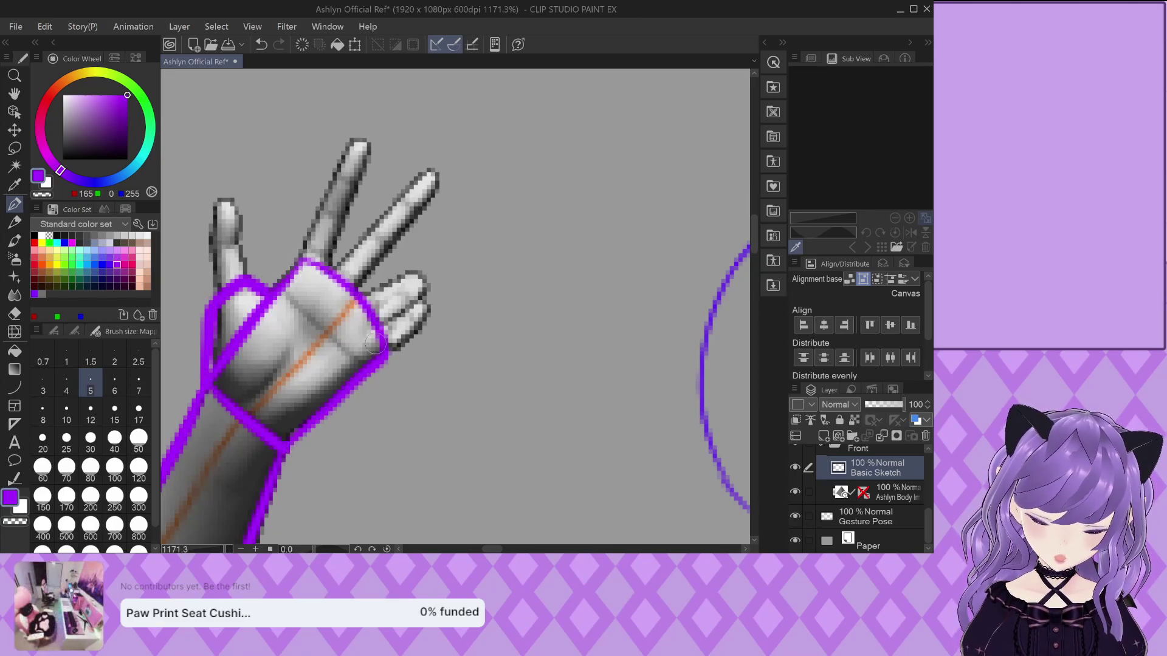
Outline the thumb side, ring finger, and the index finger up to its tip
{"action": "scroll", "coordinate": [498, 343], "scroll_direction": "down", "scroll_amount": 2}
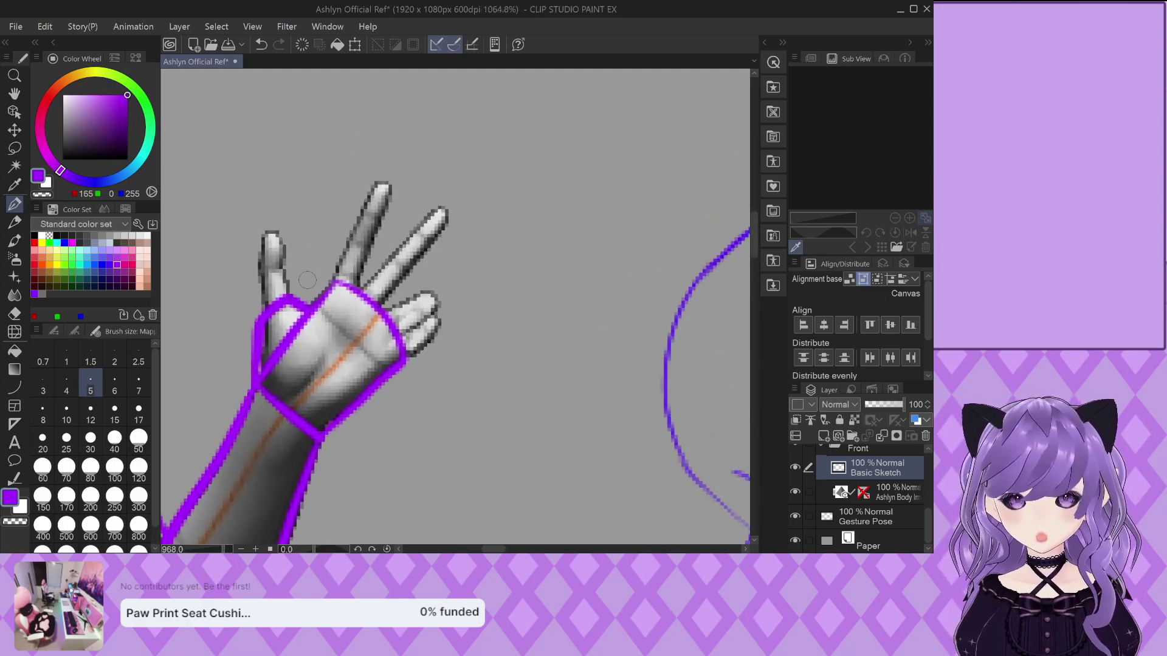
{"action": "scroll", "coordinate": [301, 271], "scroll_direction": "up", "scroll_amount": 3}
{"action": "mouse_move", "coordinate": [243, 341]}
{"action": "left_mouse_down"}
{"action": "mouse_move", "coordinate": [240, 275]}
{"action": "mouse_move", "coordinate": [295, 303]}
{"action": "left_mouse_up"}
{"action": "mouse_move", "coordinate": [236, 278]}
{"action": "left_mouse_down"}
{"action": "mouse_move", "coordinate": [253, 222]}
{"action": "mouse_move", "coordinate": [278, 229]}
{"action": "mouse_move", "coordinate": [293, 260]}
{"action": "left_mouse_up"}
{"action": "scroll", "coordinate": [286, 257], "scroll_direction": "down", "scroll_amount": 5}
{"action": "scroll", "coordinate": [339, 249], "scroll_direction": "up", "scroll_amount": 5}
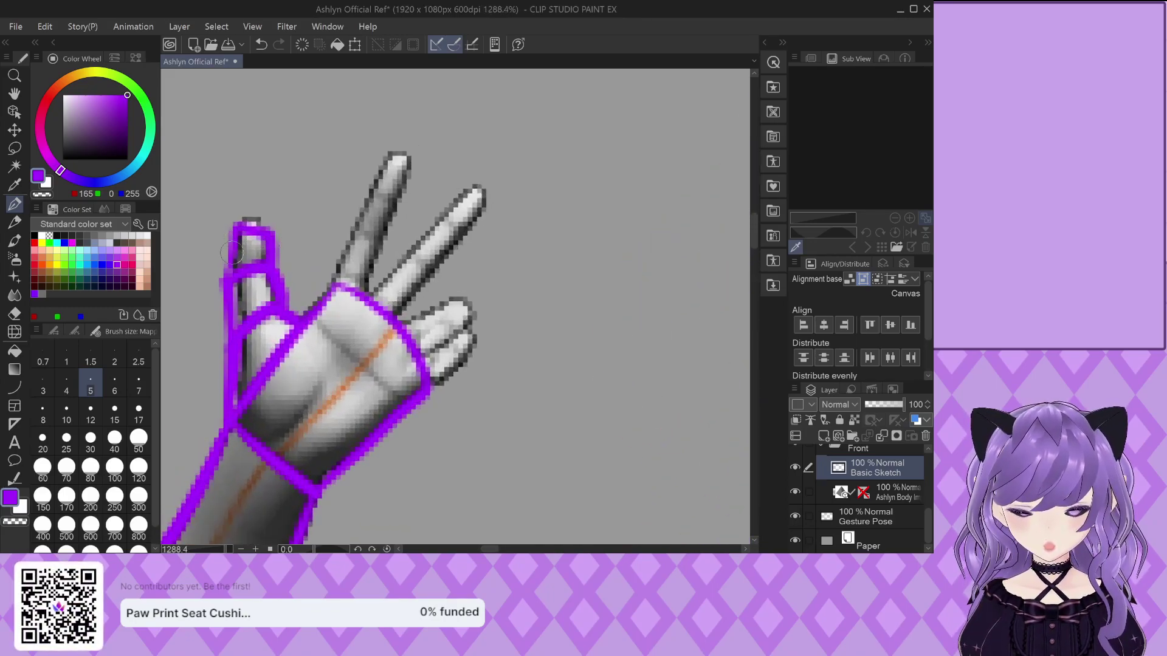
{"action": "scroll", "coordinate": [237, 232], "scroll_direction": "down", "scroll_amount": 1}
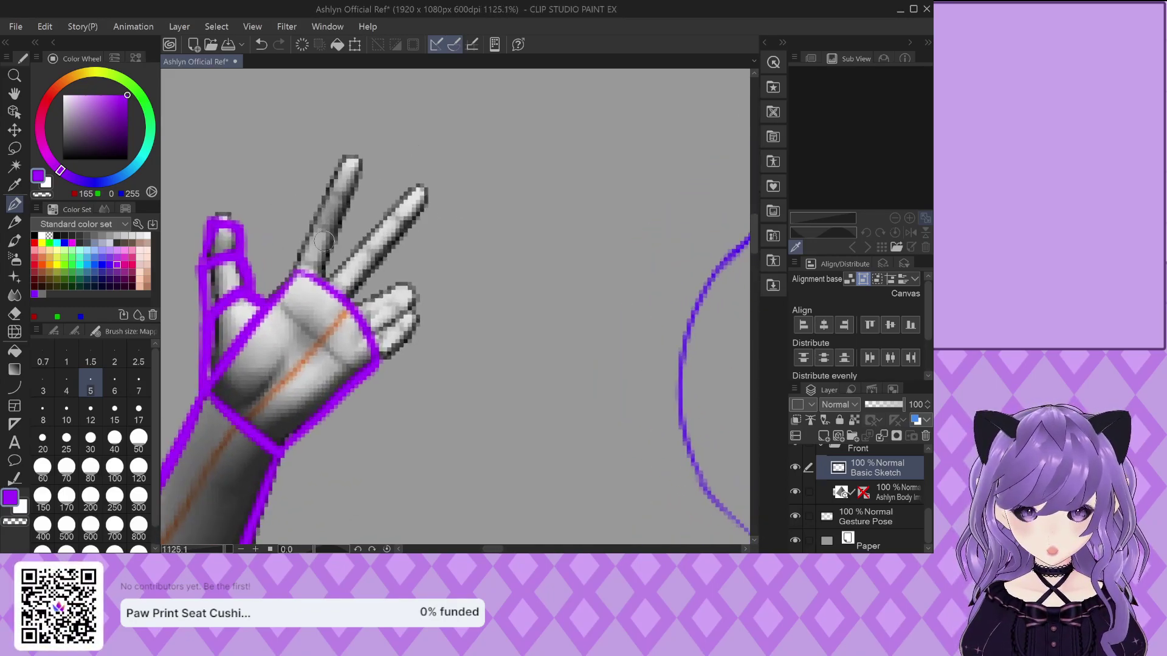
{"action": "left_click_drag", "start_coordinate": [345, 156], "coordinate": [287, 291]}
{"action": "scroll", "coordinate": [349, 160], "scroll_direction": "up", "scroll_amount": 2}
{"action": "mouse_move", "coordinate": [338, 159]}
{"action": "left_mouse_down"}
{"action": "mouse_move", "coordinate": [364, 173]}
{"action": "mouse_move", "coordinate": [319, 303]}
{"action": "mouse_move", "coordinate": [350, 304]}
{"action": "mouse_move", "coordinate": [320, 313]}
{"action": "mouse_move", "coordinate": [459, 192]}
{"action": "mouse_move", "coordinate": [461, 218]}
{"action": "mouse_move", "coordinate": [356, 345]}
{"action": "mouse_move", "coordinate": [367, 355]}
{"action": "mouse_move", "coordinate": [433, 321]}
{"action": "mouse_move", "coordinate": [382, 384]}
{"action": "mouse_move", "coordinate": [375, 408]}
{"action": "mouse_move", "coordinate": [388, 407]}
{"action": "mouse_move", "coordinate": [387, 432]}
{"action": "mouse_move", "coordinate": [448, 411]}
{"action": "mouse_move", "coordinate": [447, 361]}
{"action": "mouse_move", "coordinate": [387, 423]}
{"action": "mouse_move", "coordinate": [442, 371]}
{"action": "mouse_move", "coordinate": [456, 323]}
{"action": "mouse_move", "coordinate": [446, 359]}
{"action": "mouse_move", "coordinate": [455, 352]}
{"action": "mouse_move", "coordinate": [474, 379]}
{"action": "mouse_move", "coordinate": [440, 429]}
{"action": "left_mouse_up"}
{"action": "scroll", "coordinate": [363, 334], "scroll_direction": "up", "scroll_amount": 1}
{"action": "scroll", "coordinate": [417, 487], "scroll_direction": "down", "scroll_amount": 6}
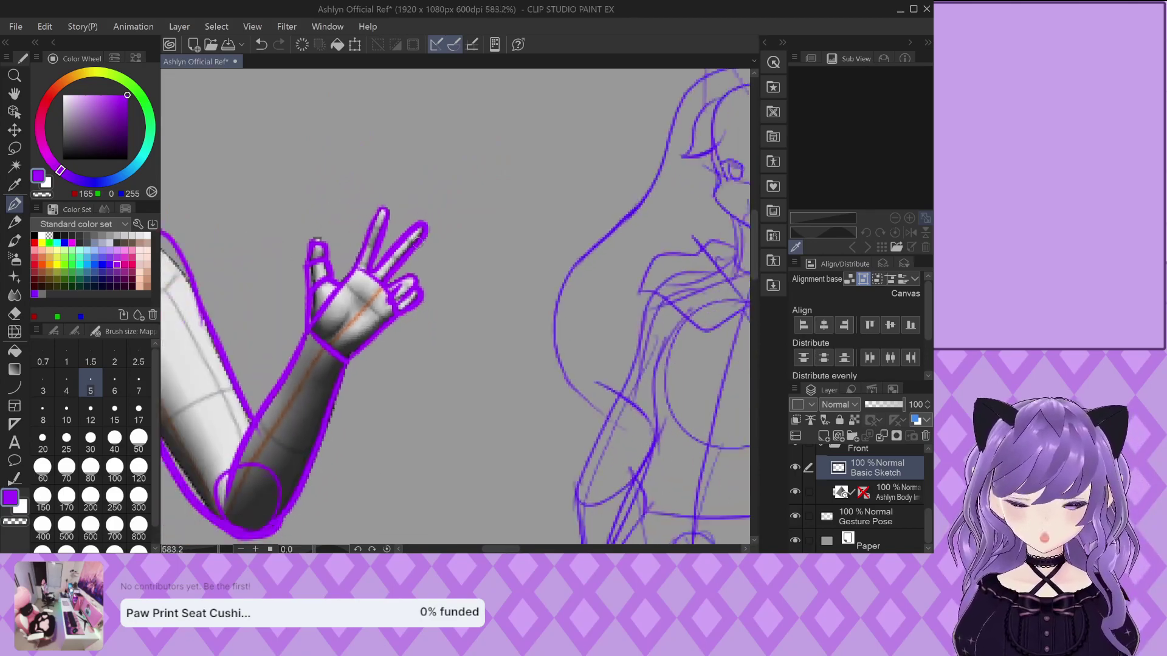
{"action": "scroll", "coordinate": [417, 243], "scroll_direction": "down", "scroll_amount": 2}
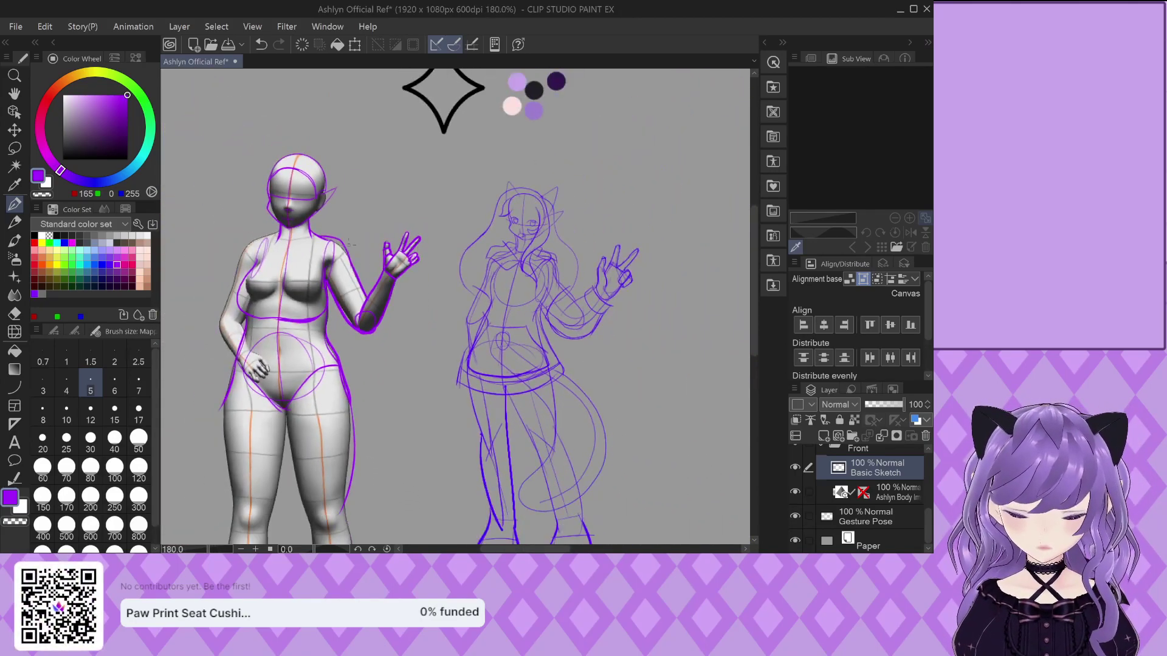
Draw four short vertical guide ticks across the model's eye line and face
{"action": "scroll", "coordinate": [274, 179], "scroll_direction": "up", "scroll_amount": 10}
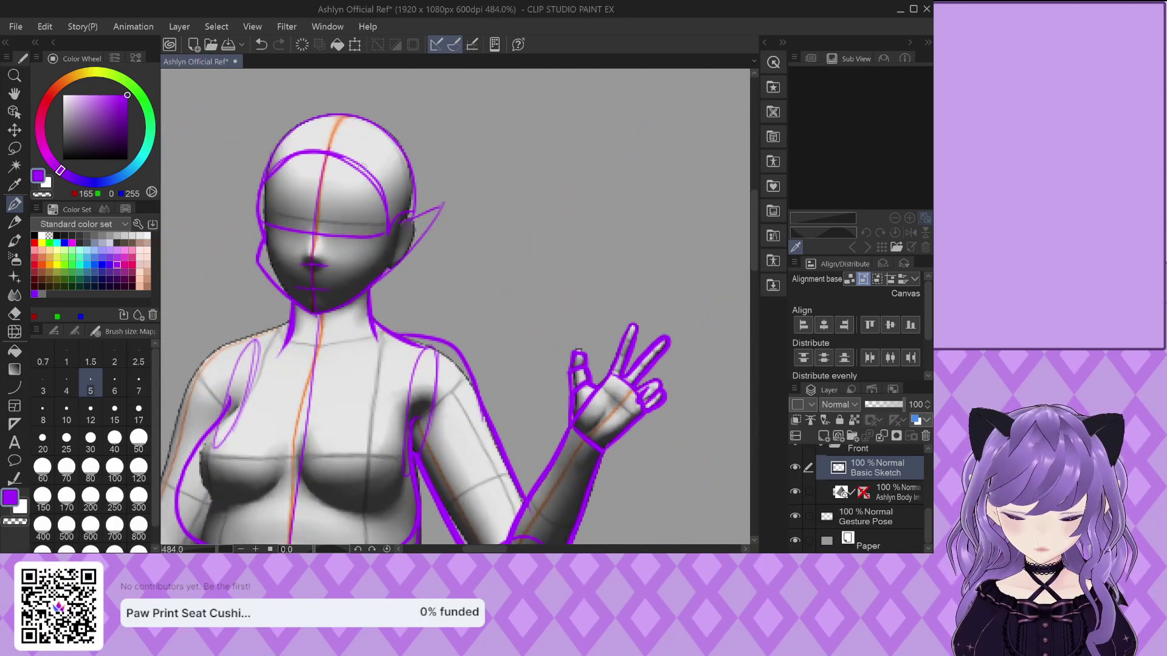
{"action": "scroll", "coordinate": [348, 189], "scroll_direction": "up", "scroll_amount": 4}
{"action": "left_click_drag", "start_coordinate": [315, 312], "coordinate": [316, 253]}
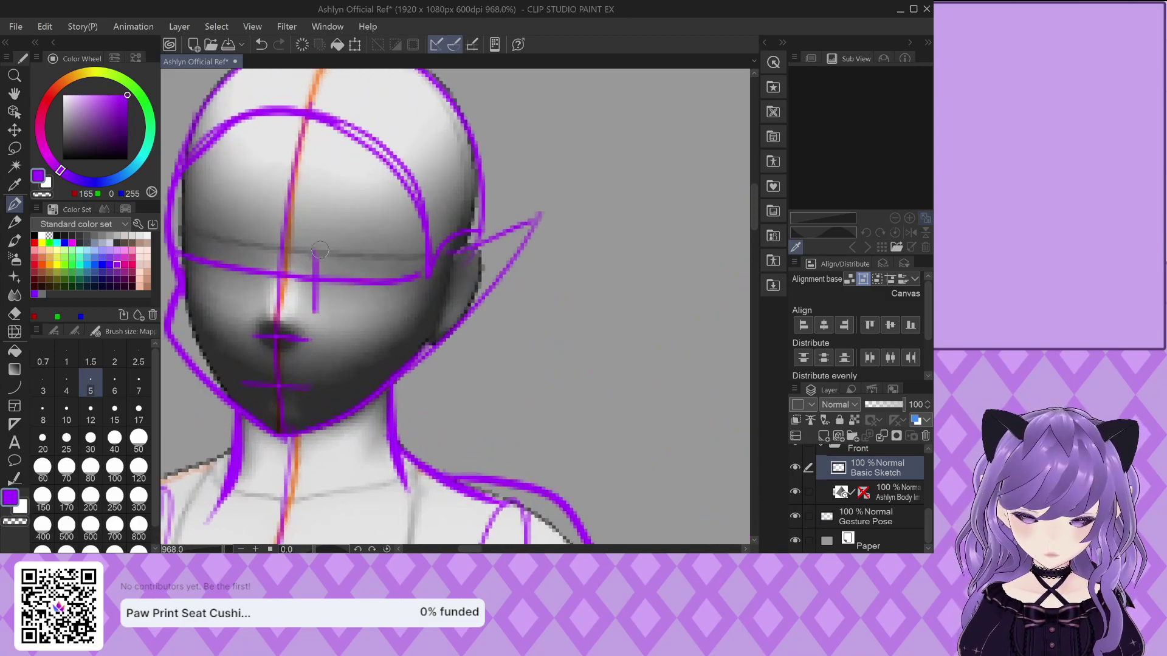
{"action": "left_click_drag", "start_coordinate": [396, 309], "coordinate": [400, 245]}
{"action": "left_click_drag", "start_coordinate": [255, 285], "coordinate": [254, 252]}
{"action": "left_click_drag", "start_coordinate": [249, 308], "coordinate": [250, 279]}
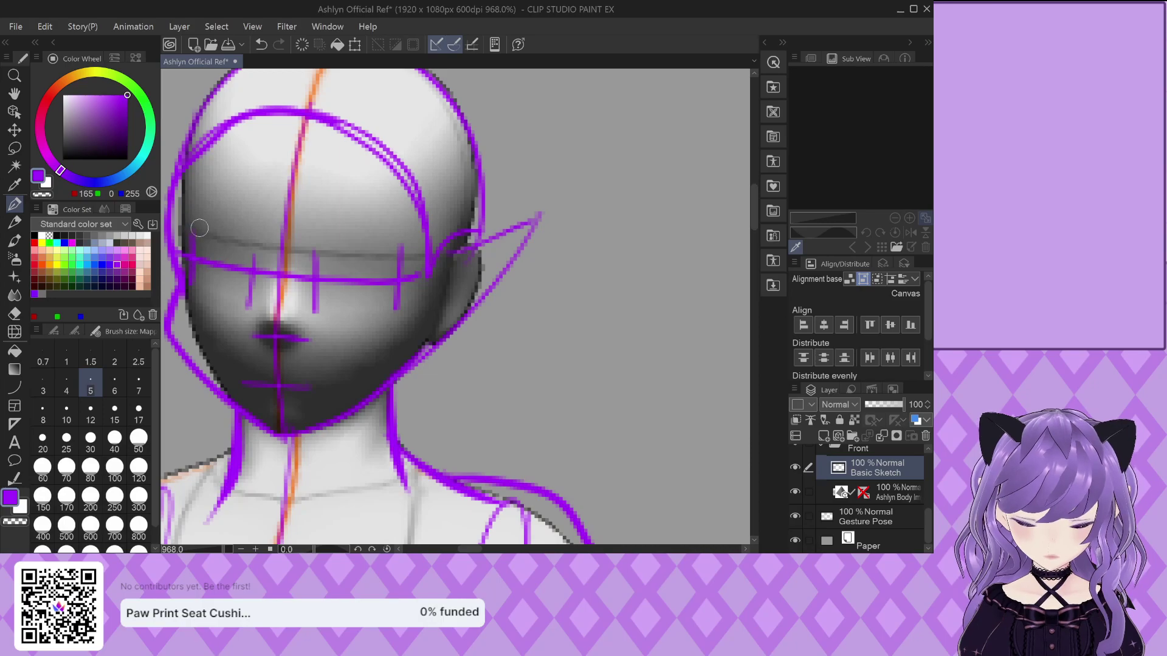
Trace the outer edge of the left thigh in purple
{"action": "scroll", "coordinate": [191, 244], "scroll_direction": "down", "scroll_amount": 6}
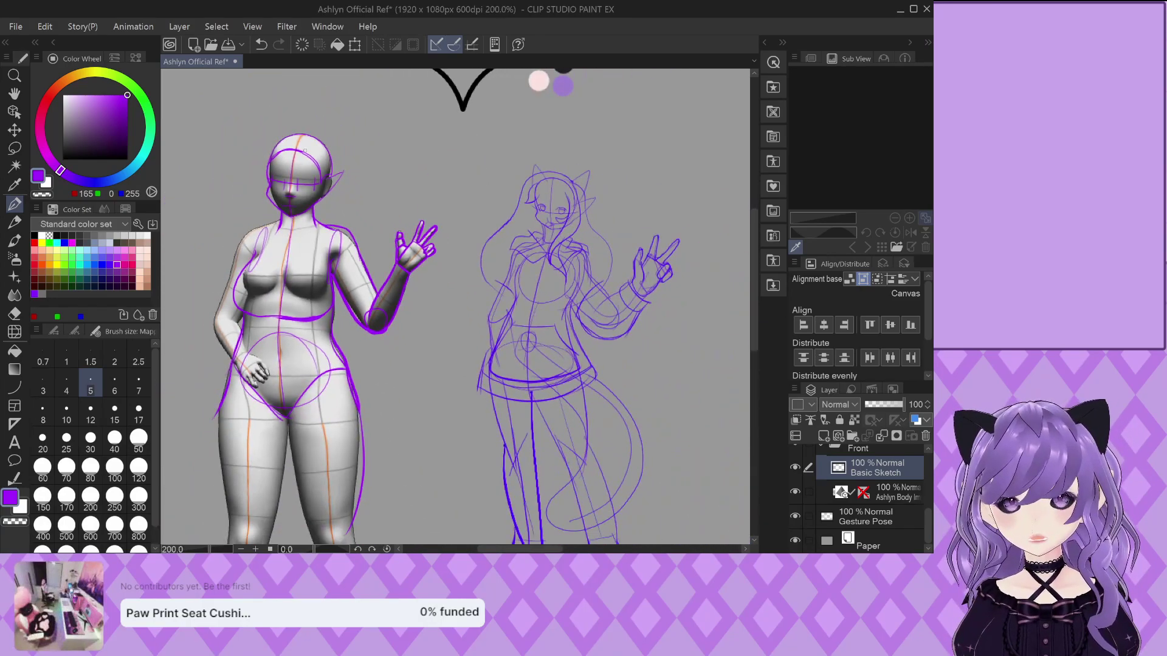
{"action": "scroll", "coordinate": [308, 211], "scroll_direction": "up", "scroll_amount": 3}
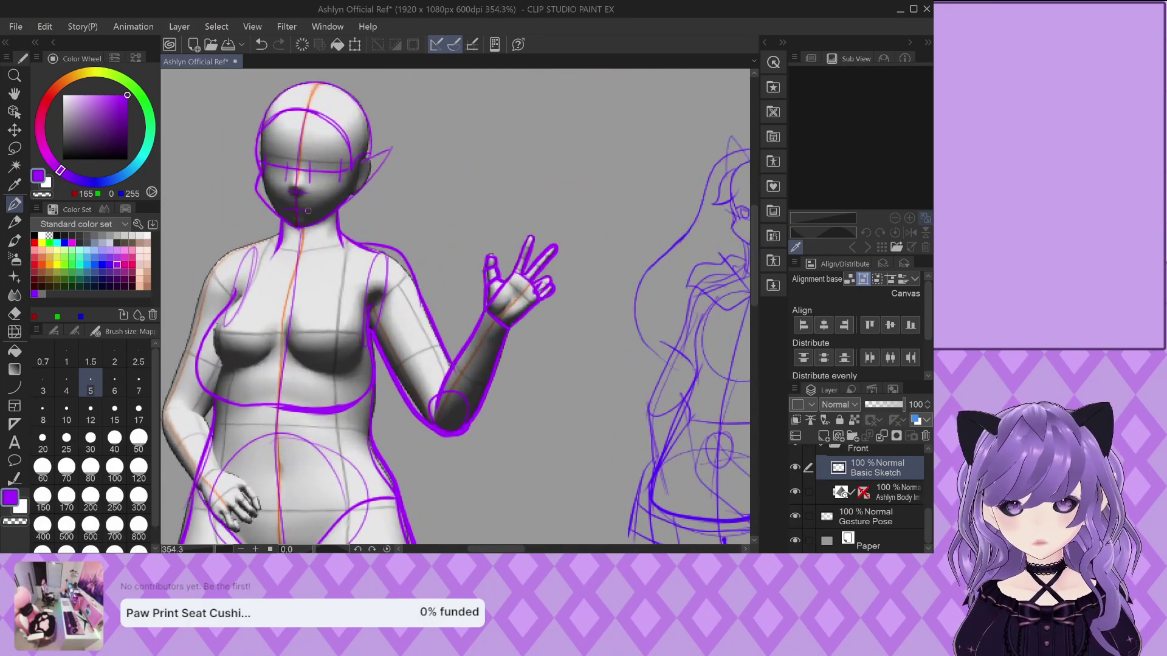
{"action": "scroll", "coordinate": [310, 208], "scroll_direction": "down", "scroll_amount": 3}
{"action": "scroll", "coordinate": [310, 285], "scroll_direction": "down", "scroll_amount": 8}
{"action": "scroll", "coordinate": [307, 453], "scroll_direction": "up", "scroll_amount": 7}
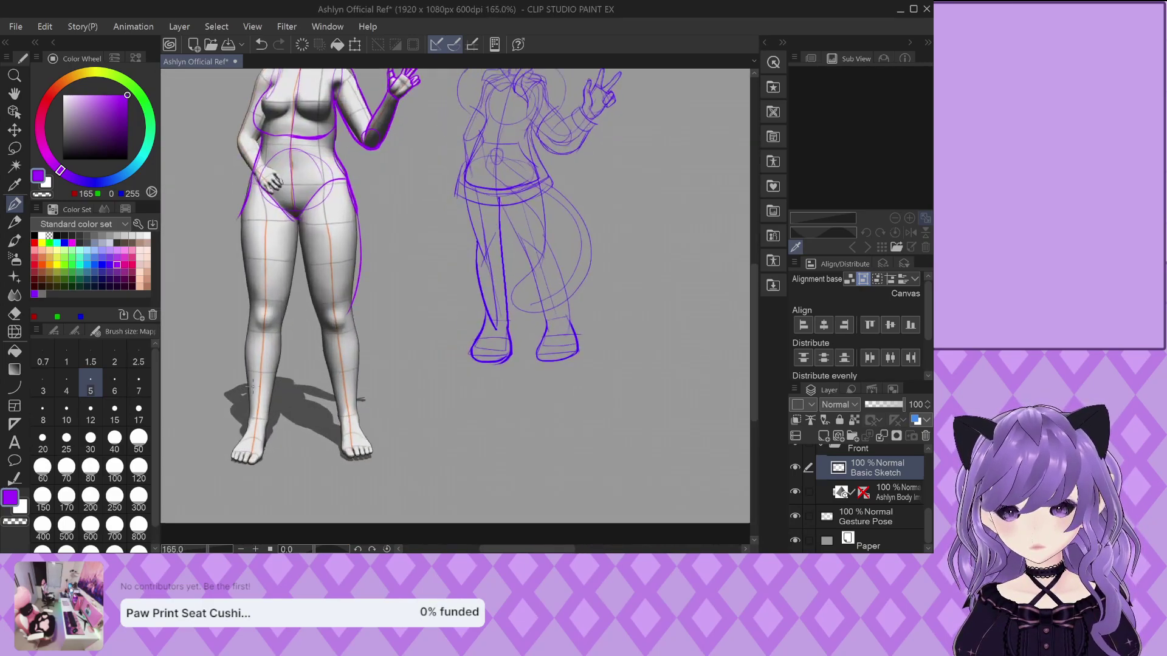
{"action": "scroll", "coordinate": [252, 386], "scroll_direction": "up", "scroll_amount": 2}
{"action": "left_click_drag", "start_coordinate": [231, 156], "coordinate": [249, 278]}
{"action": "scroll", "coordinate": [249, 278], "scroll_direction": "up", "scroll_amount": 2}
Circle both knees and trace the inner edges of both thighs
{"action": "mouse_move", "coordinate": [296, 355]}
{"action": "left_mouse_down"}
{"action": "mouse_move", "coordinate": [271, 371]}
{"action": "mouse_move", "coordinate": [297, 331]}
{"action": "mouse_move", "coordinate": [293, 352]}
{"action": "left_mouse_up"}
{"action": "mouse_move", "coordinate": [417, 317]}
{"action": "left_mouse_down"}
{"action": "mouse_move", "coordinate": [446, 316]}
{"action": "mouse_move", "coordinate": [413, 377]}
{"action": "mouse_move", "coordinate": [395, 319]}
{"action": "mouse_move", "coordinate": [437, 350]}
{"action": "left_mouse_up"}
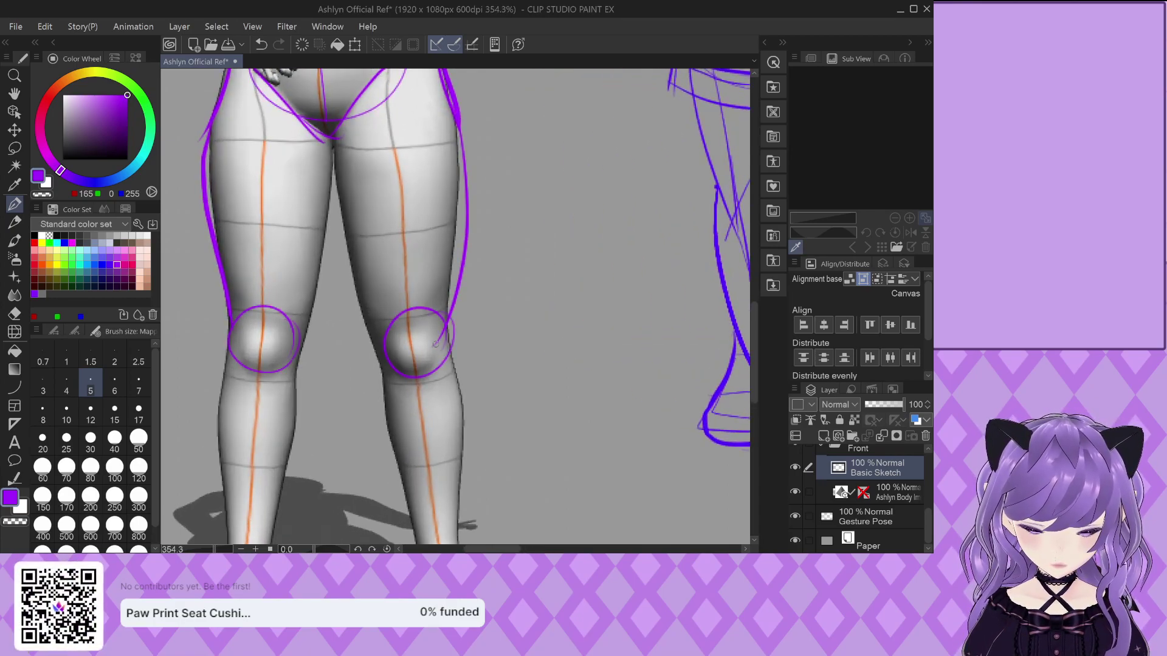
{"action": "left_click_drag", "start_coordinate": [330, 134], "coordinate": [298, 367]}
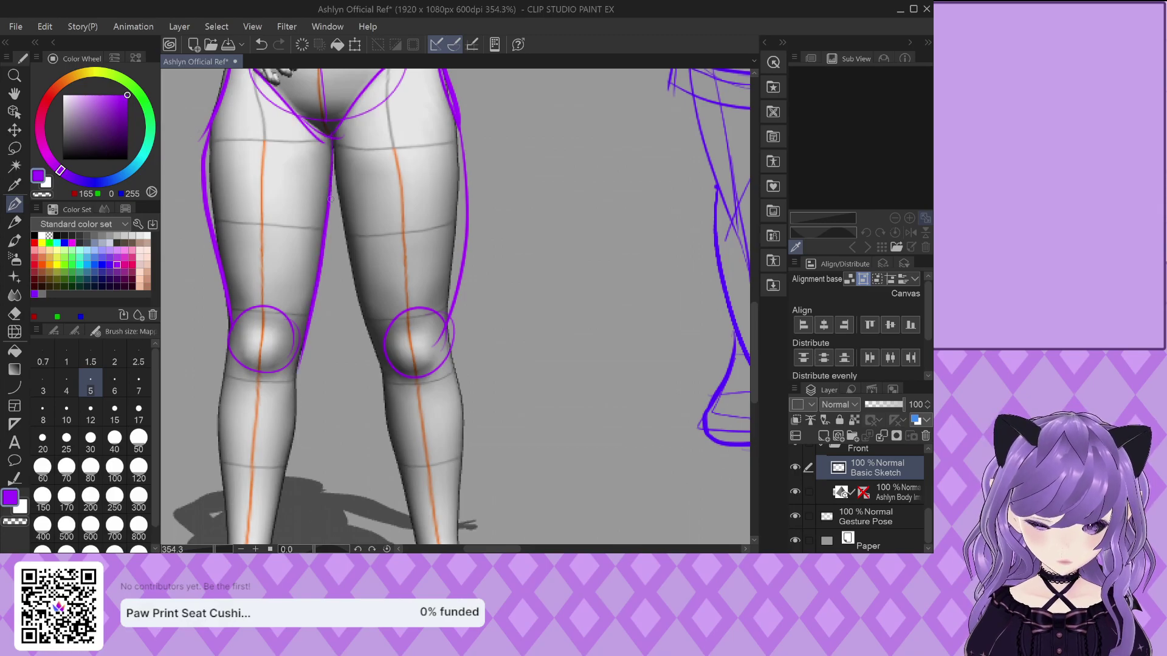
{"action": "left_click_drag", "start_coordinate": [332, 160], "coordinate": [373, 365]}
{"action": "scroll", "coordinate": [331, 252], "scroll_direction": "down", "scroll_amount": 3}
{"action": "scroll", "coordinate": [377, 413], "scroll_direction": "up", "scroll_amount": 3}
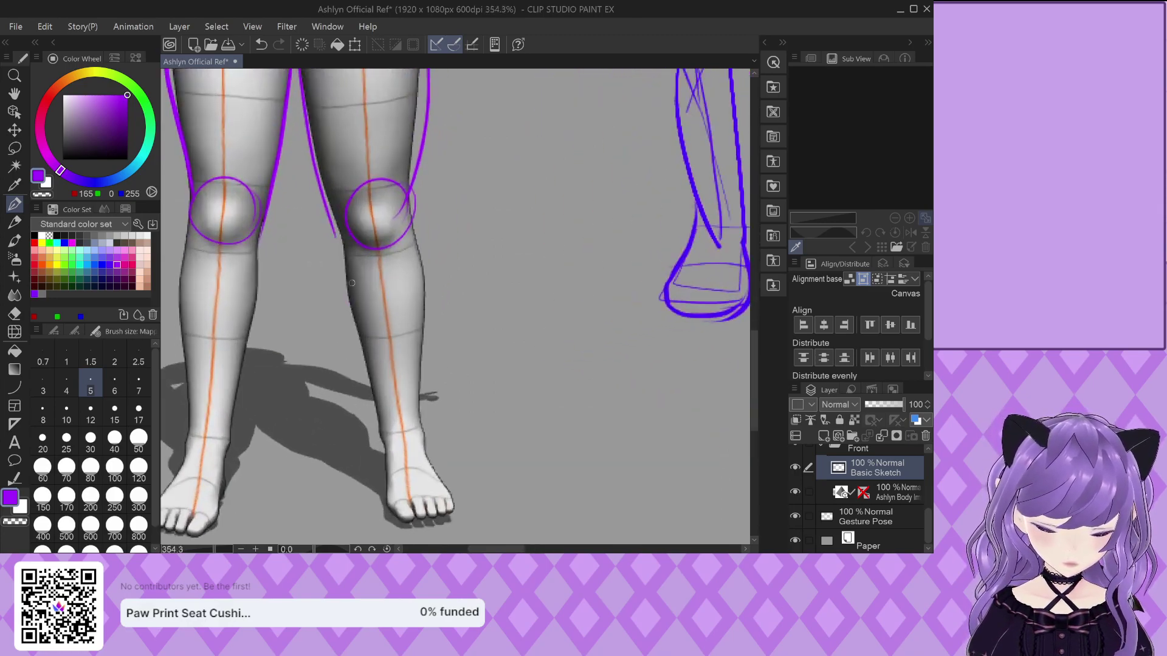
Trace the right lower leg's inner edge and redraw its outer edge from knee to ankle
{"action": "mouse_move", "coordinate": [334, 225]}
{"action": "left_mouse_down"}
{"action": "mouse_move", "coordinate": [349, 319]}
{"action": "mouse_move", "coordinate": [392, 449]}
{"action": "left_mouse_up"}
{"action": "left_click_drag", "start_coordinate": [406, 203], "coordinate": [419, 453]}
{"action": "scroll", "coordinate": [454, 361], "scroll_direction": "up", "scroll_amount": 2}
{"action": "key", "text": "ctrl+z"}
{"action": "left_click_drag", "start_coordinate": [395, 149], "coordinate": [415, 393]}
{"action": "left_click_drag", "start_coordinate": [413, 442], "coordinate": [406, 269]}
{"action": "scroll", "coordinate": [414, 246], "scroll_direction": "down", "scroll_amount": 3}
{"action": "scroll", "coordinate": [286, 155], "scroll_direction": "up", "scroll_amount": 4}
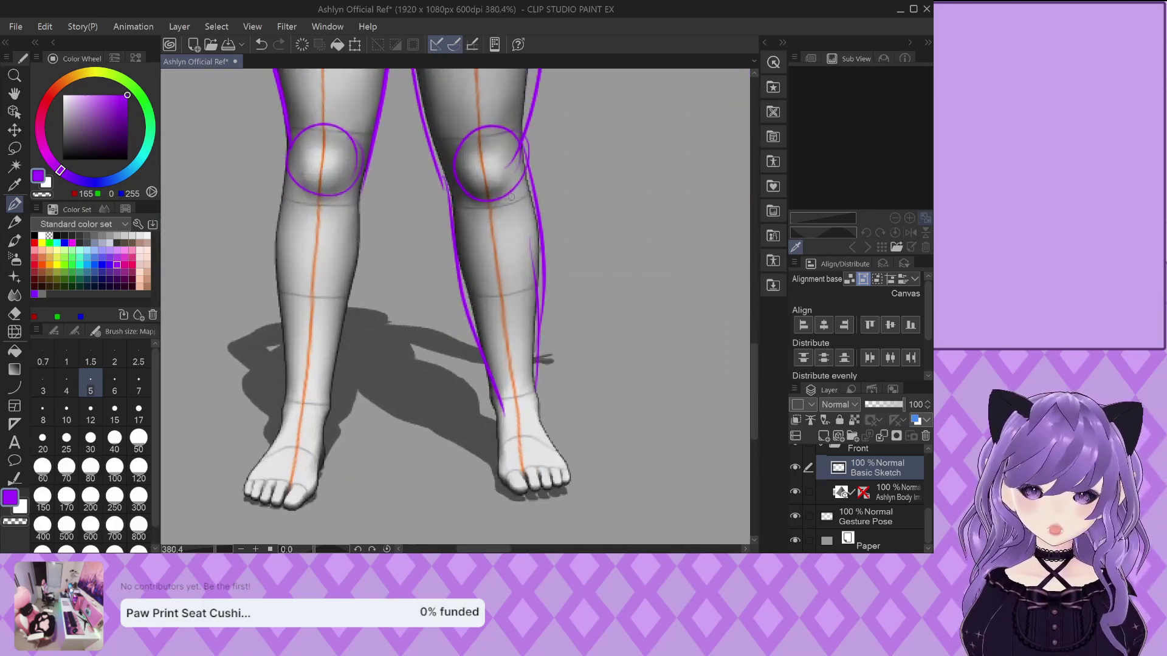
Trace the left leg's outer and inner contours, redrawing the inner line and curving the ankle
{"action": "mouse_move", "coordinate": [284, 160]}
{"action": "left_mouse_down"}
{"action": "mouse_move", "coordinate": [272, 325]}
{"action": "mouse_move", "coordinate": [275, 471]}
{"action": "left_mouse_up"}
{"action": "scroll", "coordinate": [277, 468], "scroll_direction": "up", "scroll_amount": 1}
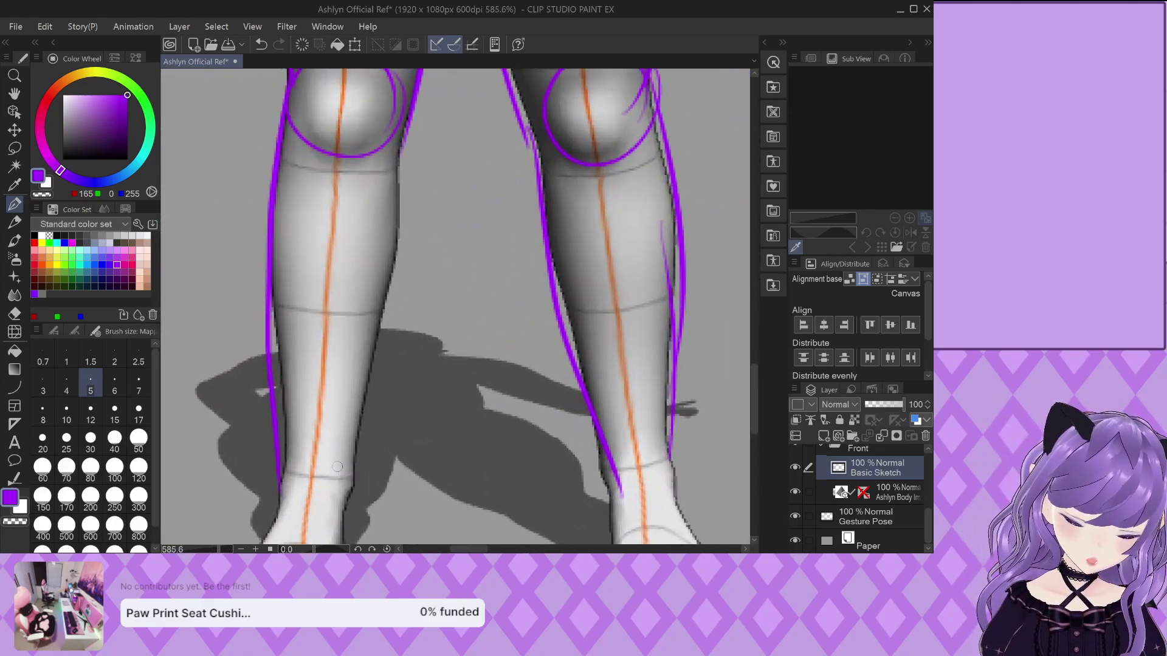
{"action": "mouse_move", "coordinate": [403, 141]}
{"action": "left_mouse_down"}
{"action": "mouse_move", "coordinate": [381, 371]}
{"action": "mouse_move", "coordinate": [352, 477]}
{"action": "left_mouse_up"}
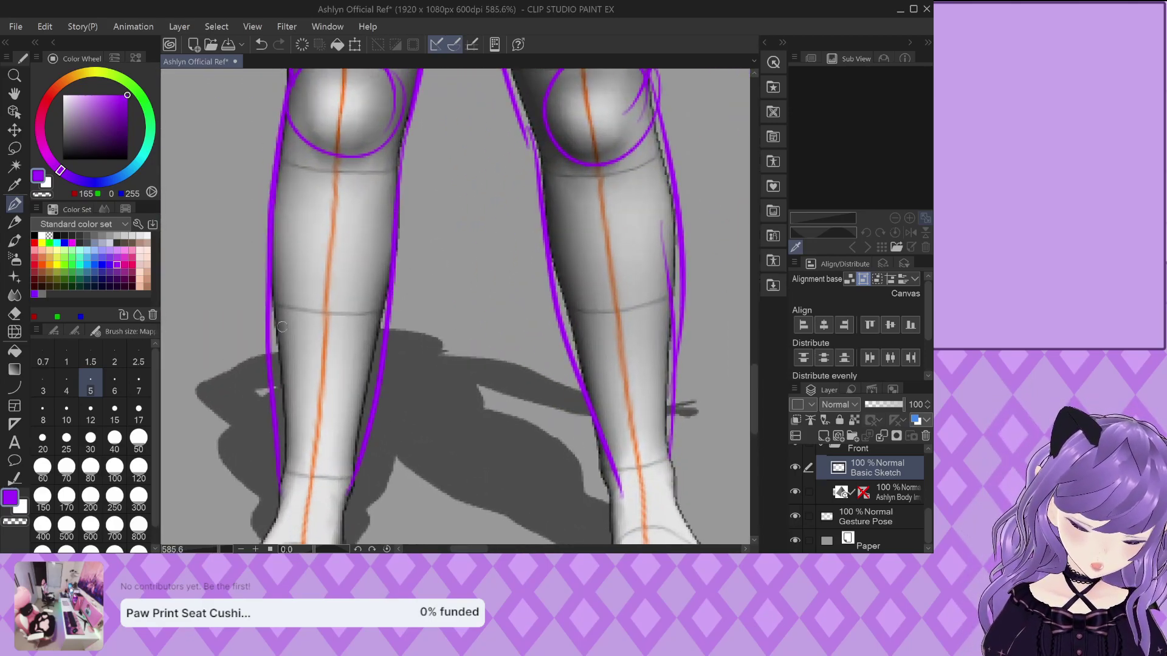
{"action": "key", "text": "ctrl+z"}
{"action": "left_click_drag", "start_coordinate": [405, 134], "coordinate": [357, 490]}
{"action": "key", "text": "ctrl+z"}
{"action": "left_click_drag", "start_coordinate": [405, 135], "coordinate": [352, 491]}
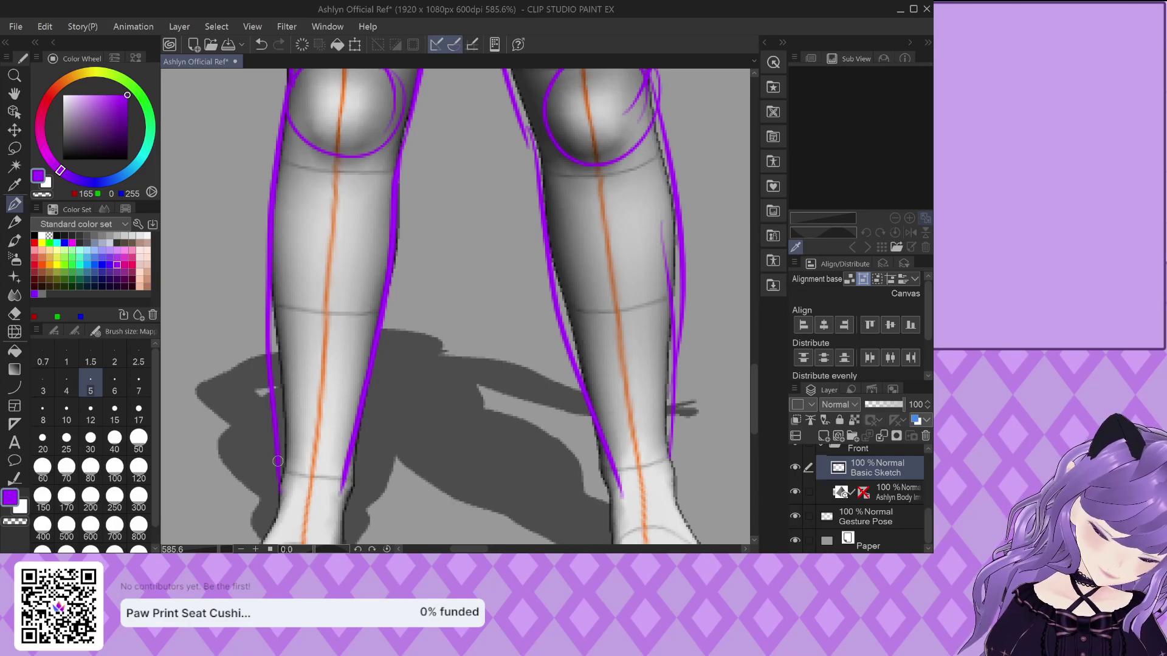
{"action": "mouse_move", "coordinate": [279, 456]}
{"action": "left_mouse_down"}
{"action": "mouse_move", "coordinate": [318, 491]}
{"action": "mouse_move", "coordinate": [359, 458]}
{"action": "left_mouse_up"}
Draw the right leg's curved ankle line and outline the foot's outer side and ankle
{"action": "mouse_move", "coordinate": [597, 443]}
{"action": "left_mouse_down"}
{"action": "mouse_move", "coordinate": [667, 460]}
{"action": "mouse_move", "coordinate": [672, 439]}
{"action": "left_mouse_up"}
{"action": "scroll", "coordinate": [313, 352], "scroll_direction": "down", "scroll_amount": 3}
{"action": "scroll", "coordinate": [316, 340], "scroll_direction": "up", "scroll_amount": 3}
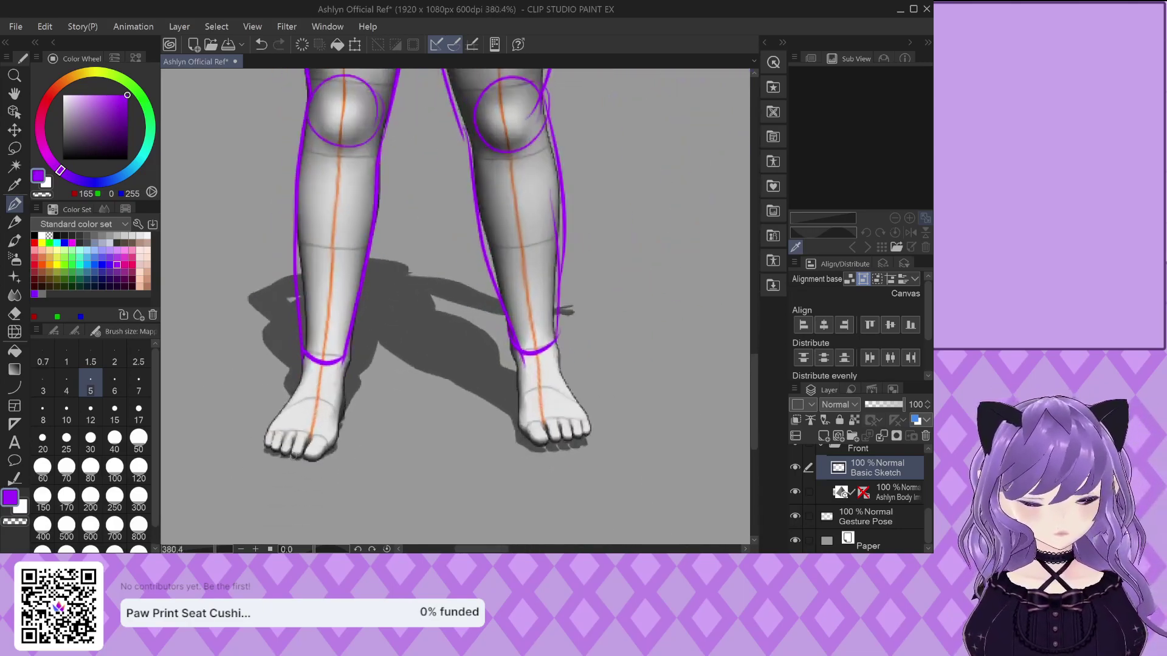
{"action": "mouse_move", "coordinate": [306, 352]}
{"action": "left_mouse_down"}
{"action": "mouse_move", "coordinate": [244, 470]}
{"action": "mouse_move", "coordinate": [302, 496]}
{"action": "mouse_move", "coordinate": [357, 480]}
{"action": "left_mouse_up"}
{"action": "scroll", "coordinate": [245, 470], "scroll_direction": "up", "scroll_amount": 2}
{"action": "mouse_move", "coordinate": [433, 224]}
{"action": "left_mouse_down"}
{"action": "mouse_move", "coordinate": [412, 395]}
{"action": "mouse_move", "coordinate": [360, 498]}
{"action": "left_mouse_up"}
Outline the left side of the ankle and the top of the foot to the toes
{"action": "scroll", "coordinate": [216, 319], "scroll_direction": "down", "scroll_amount": 10}
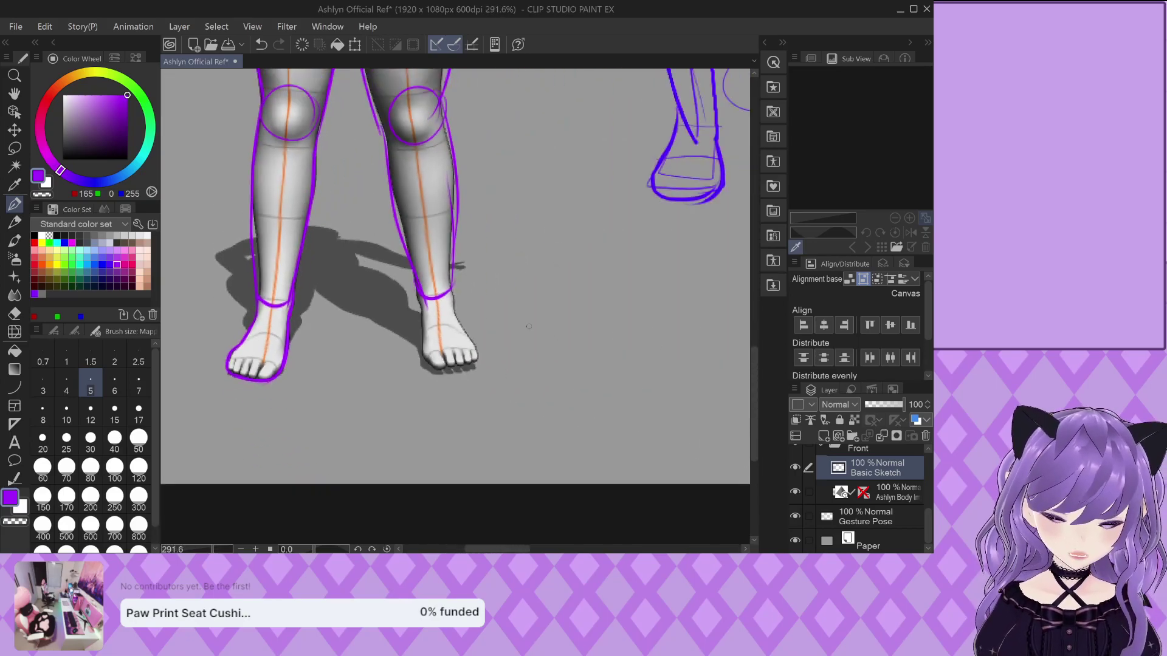
{"action": "scroll", "coordinate": [630, 328], "scroll_direction": "up", "scroll_amount": 4}
{"action": "scroll", "coordinate": [374, 313], "scroll_direction": "up", "scroll_amount": 1}
{"action": "scroll", "coordinate": [267, 255], "scroll_direction": "up", "scroll_amount": 1}
{"action": "mouse_move", "coordinate": [262, 206]}
{"action": "left_mouse_down"}
{"action": "mouse_move", "coordinate": [297, 461]}
{"action": "mouse_move", "coordinate": [349, 480]}
{"action": "mouse_move", "coordinate": [457, 450]}
{"action": "left_mouse_up"}
{"action": "mouse_move", "coordinate": [373, 207]}
{"action": "left_mouse_down"}
{"action": "mouse_move", "coordinate": [385, 309]}
{"action": "mouse_move", "coordinate": [452, 429]}
{"action": "mouse_move", "coordinate": [441, 474]}
{"action": "left_mouse_up"}
{"action": "scroll", "coordinate": [460, 387], "scroll_direction": "down", "scroll_amount": 8}
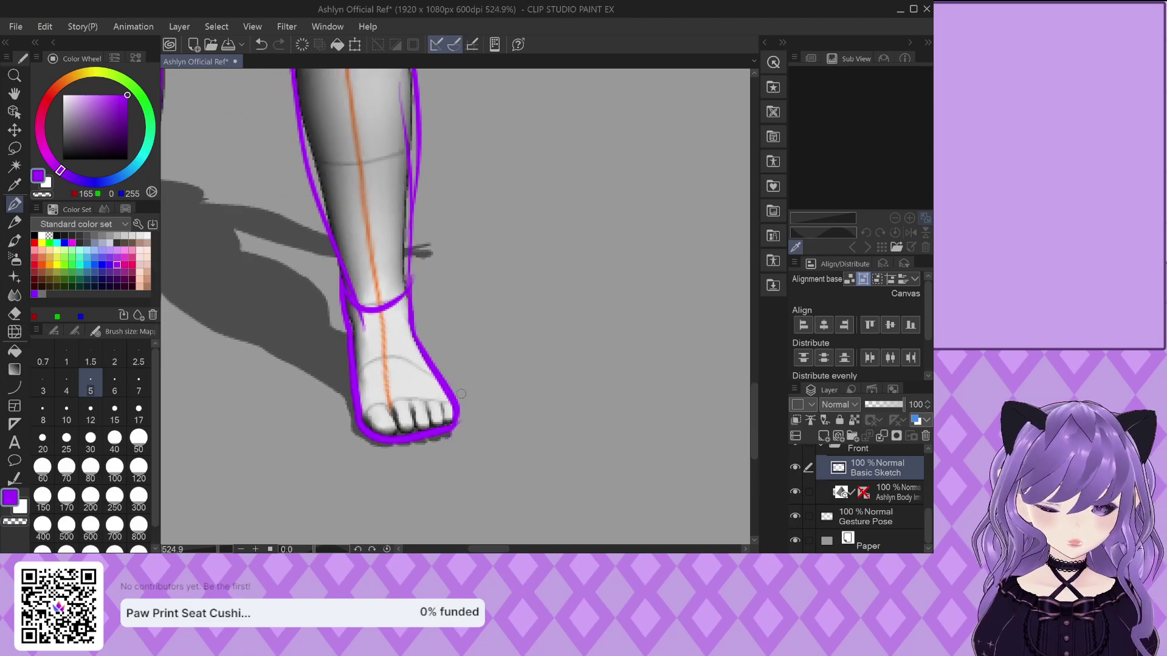
Extend the purple raised-arm outline down to the elbow
{"action": "scroll", "coordinate": [484, 404], "scroll_direction": "down", "scroll_amount": 1}
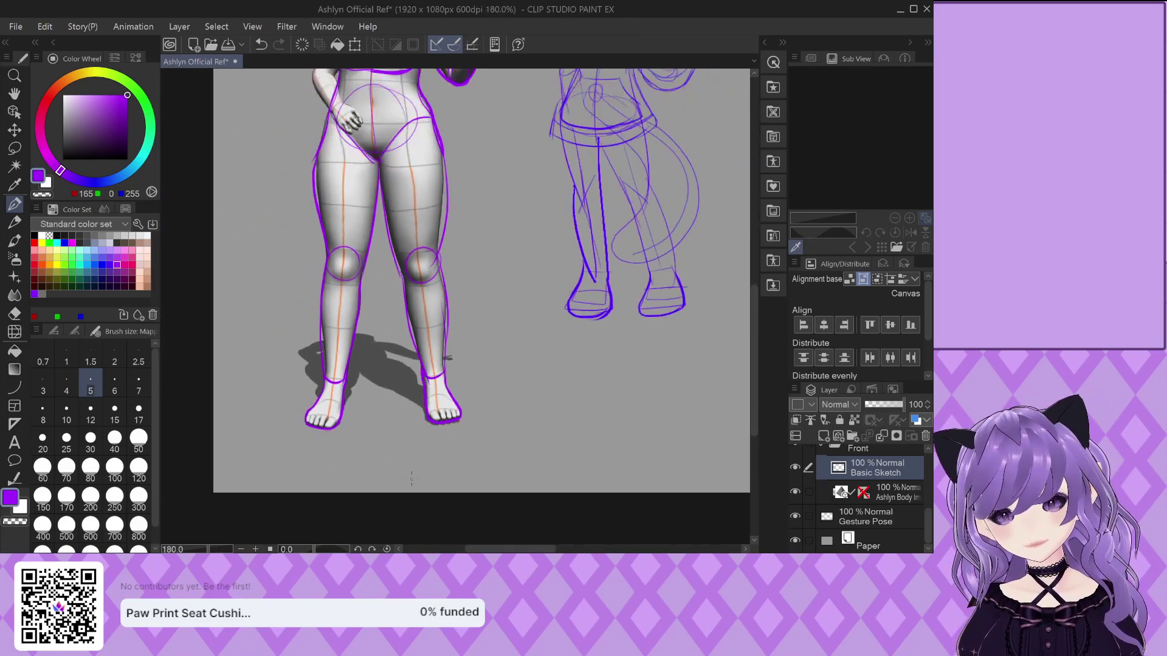
{"action": "scroll", "coordinate": [366, 147], "scroll_direction": "up", "scroll_amount": 9}
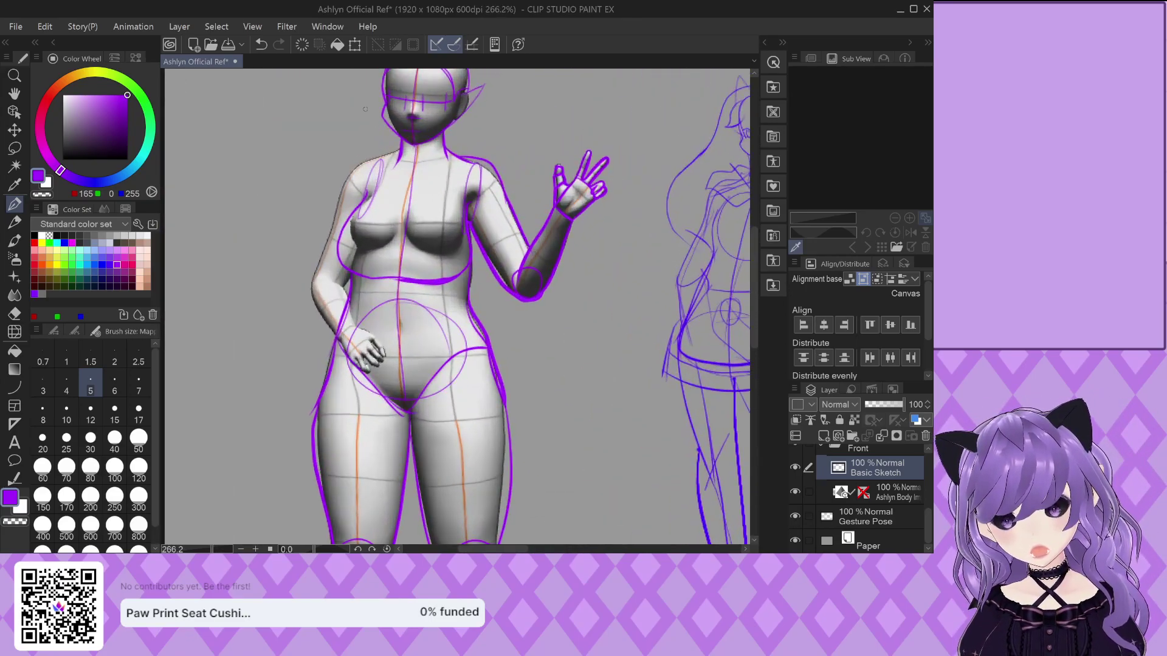
{"action": "scroll", "coordinate": [308, 245], "scroll_direction": "down", "scroll_amount": 8}
{"action": "scroll", "coordinate": [306, 242], "scroll_direction": "up", "scroll_amount": 5}
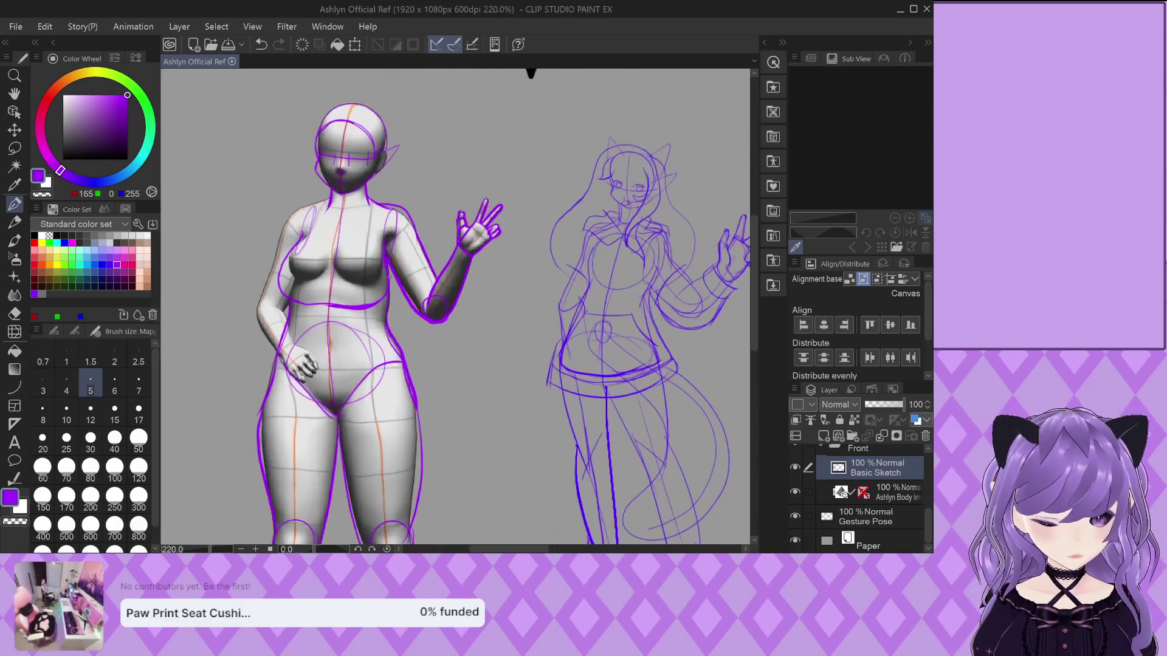
{"action": "scroll", "coordinate": [320, 178], "scroll_direction": "up", "scroll_amount": 1}
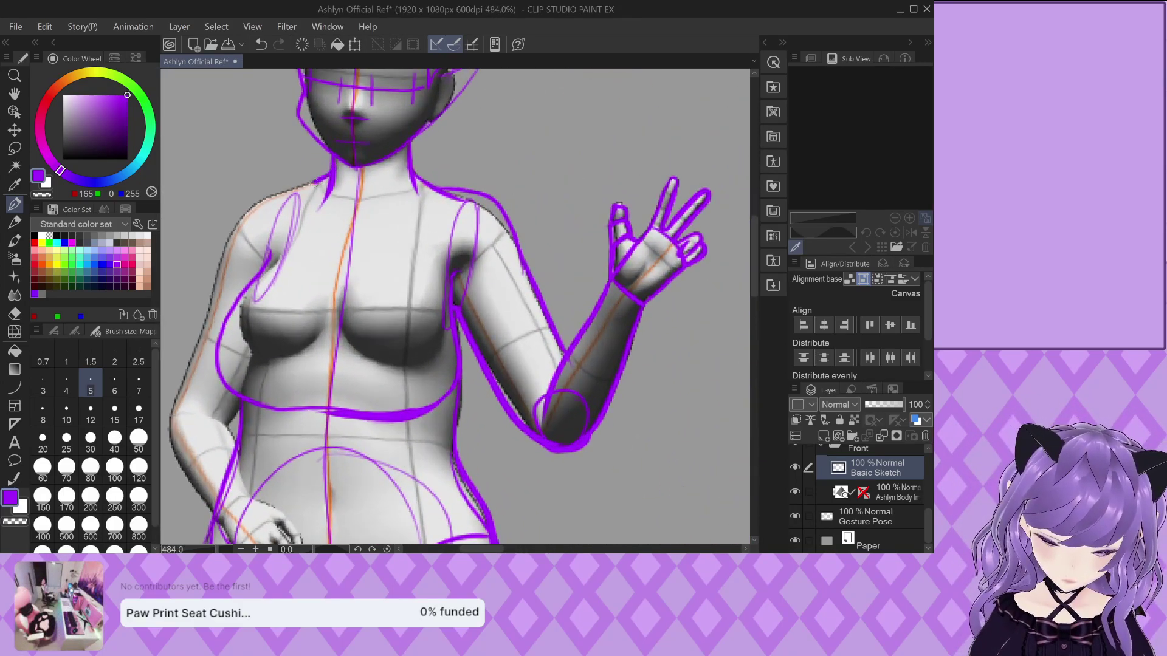
{"action": "left_click_drag", "start_coordinate": [229, 261], "coordinate": [167, 417]}
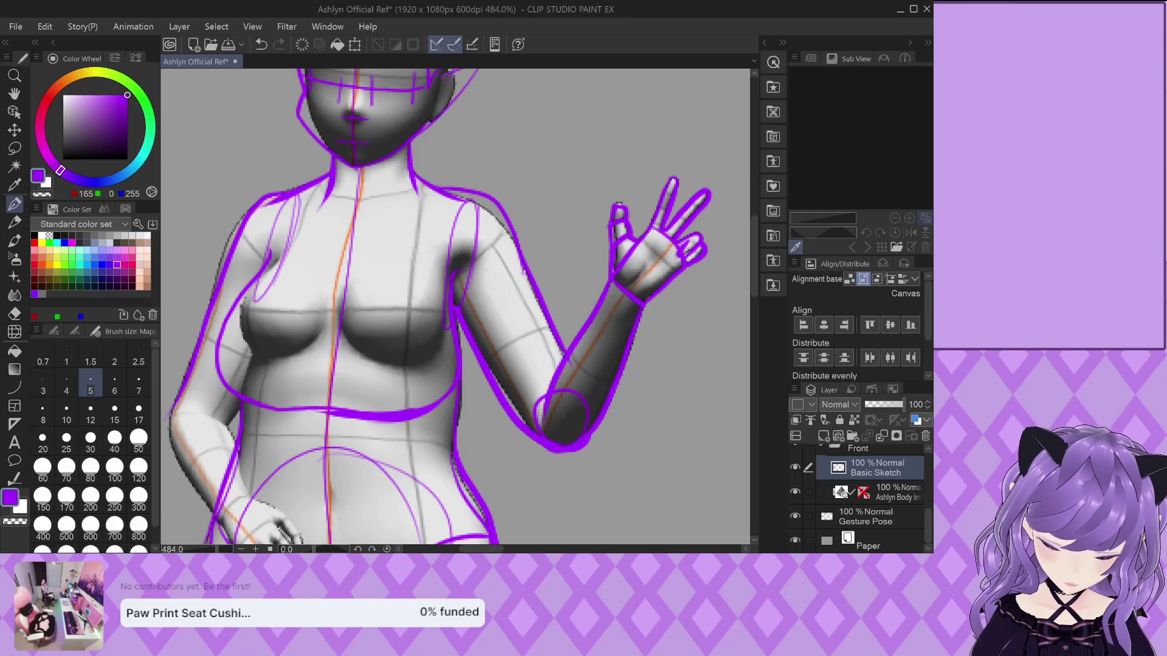
{"action": "scroll", "coordinate": [256, 251], "scroll_direction": "down", "scroll_amount": 7}
{"action": "scroll", "coordinate": [294, 395], "scroll_direction": "up", "scroll_amount": 4}
{"action": "scroll", "coordinate": [294, 395], "scroll_direction": "up", "scroll_amount": 2}
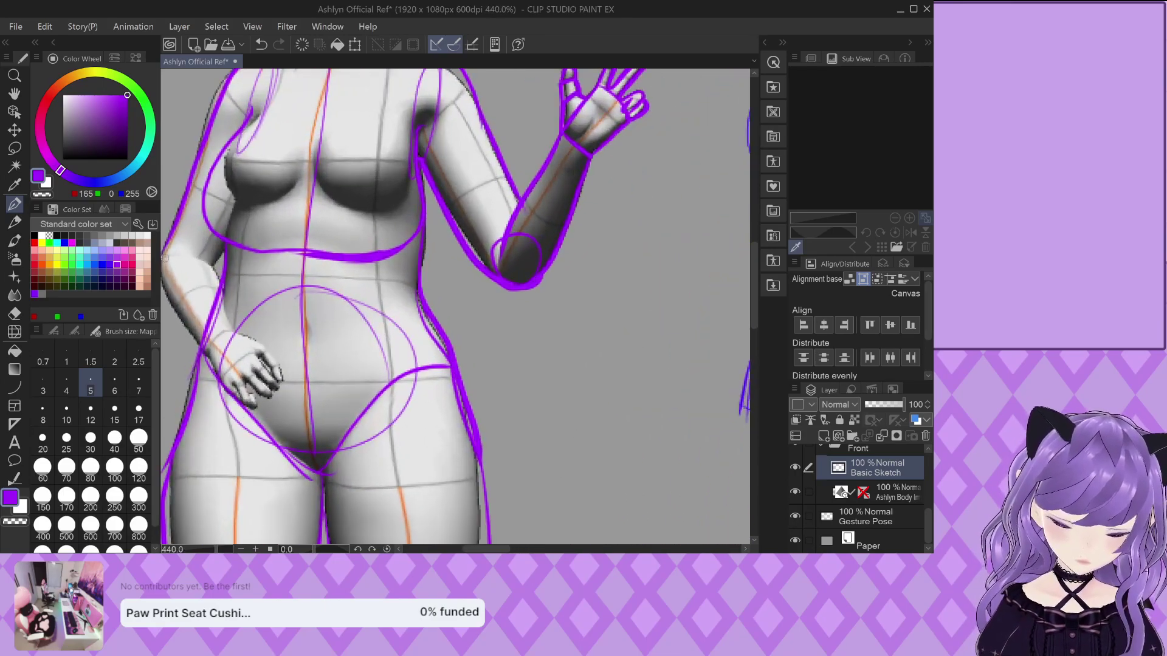
Erase the thick stray purple line along the upper arm
{"action": "scroll", "coordinate": [226, 285], "scroll_direction": "down", "scroll_amount": 3}
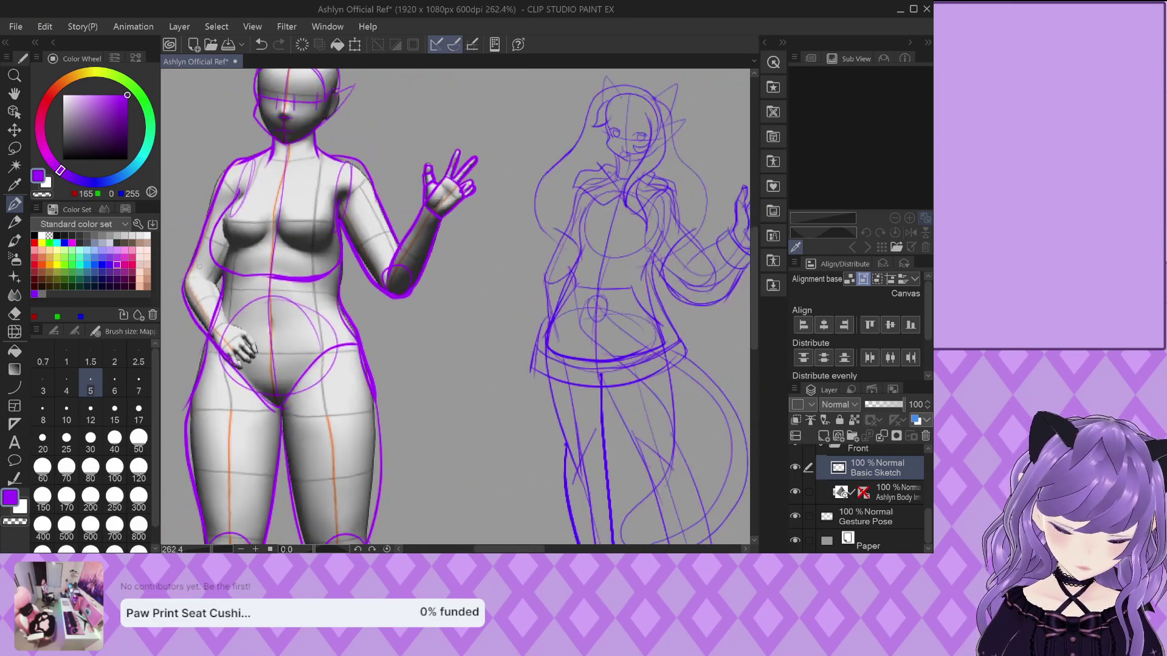
{"action": "scroll", "coordinate": [226, 286], "scroll_direction": "up", "scroll_amount": 3}
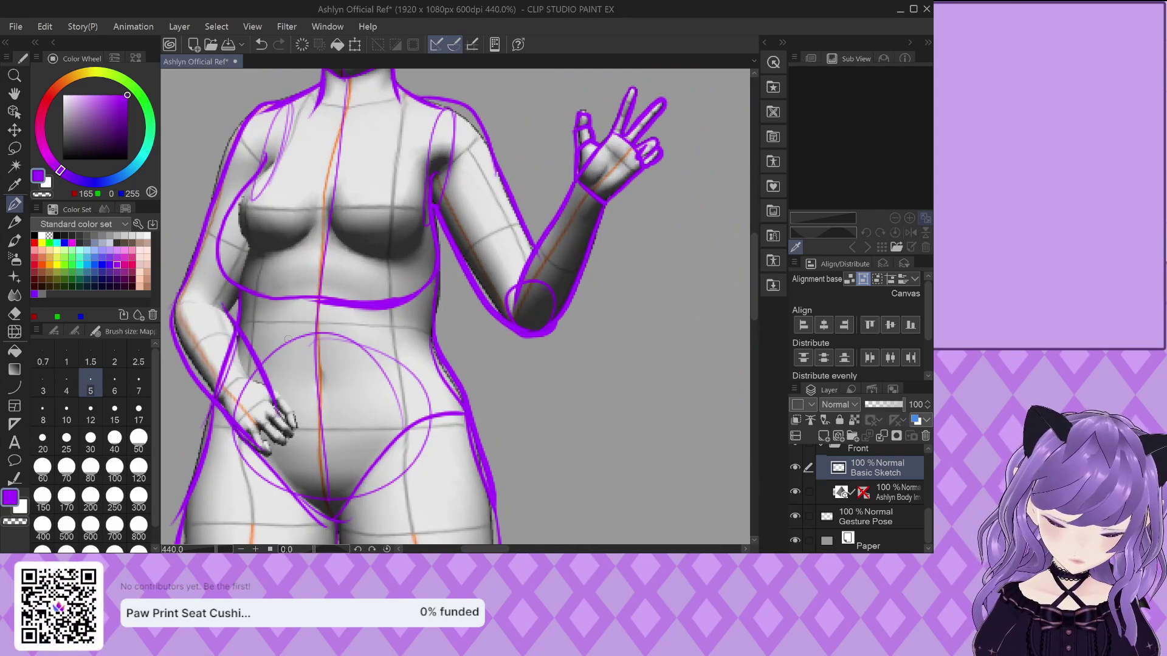
{"action": "scroll", "coordinate": [296, 297], "scroll_direction": "down", "scroll_amount": 3}
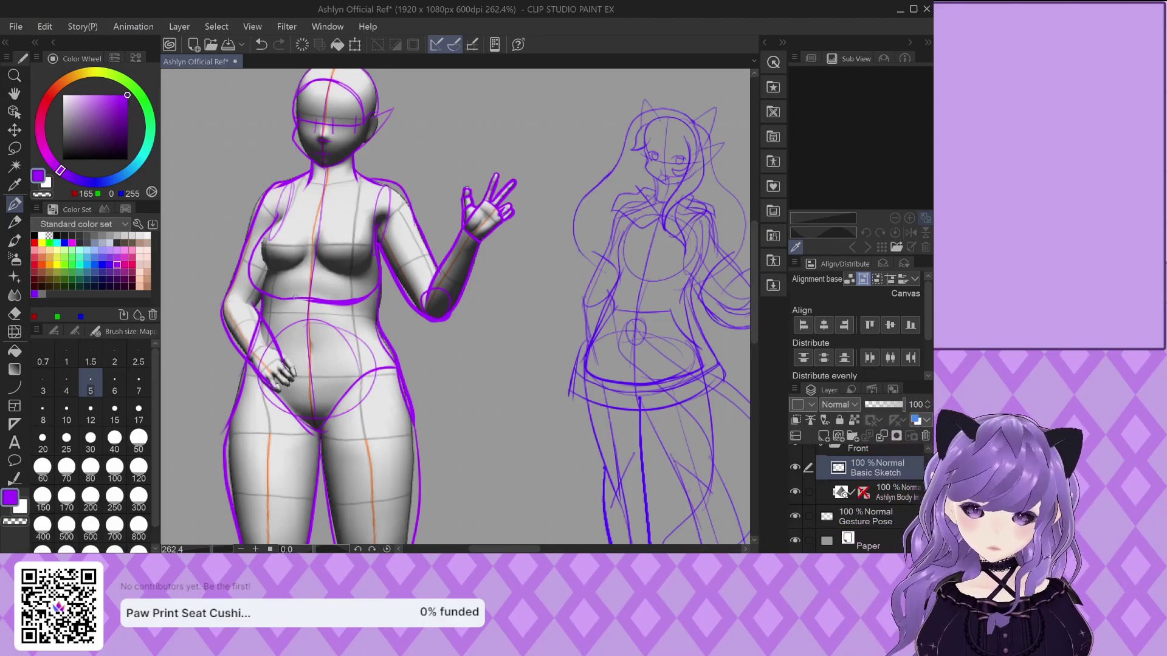
{"action": "scroll", "coordinate": [381, 272], "scroll_direction": "up", "scroll_amount": 3}
{"action": "scroll", "coordinate": [381, 272], "scroll_direction": "up", "scroll_amount": 3}
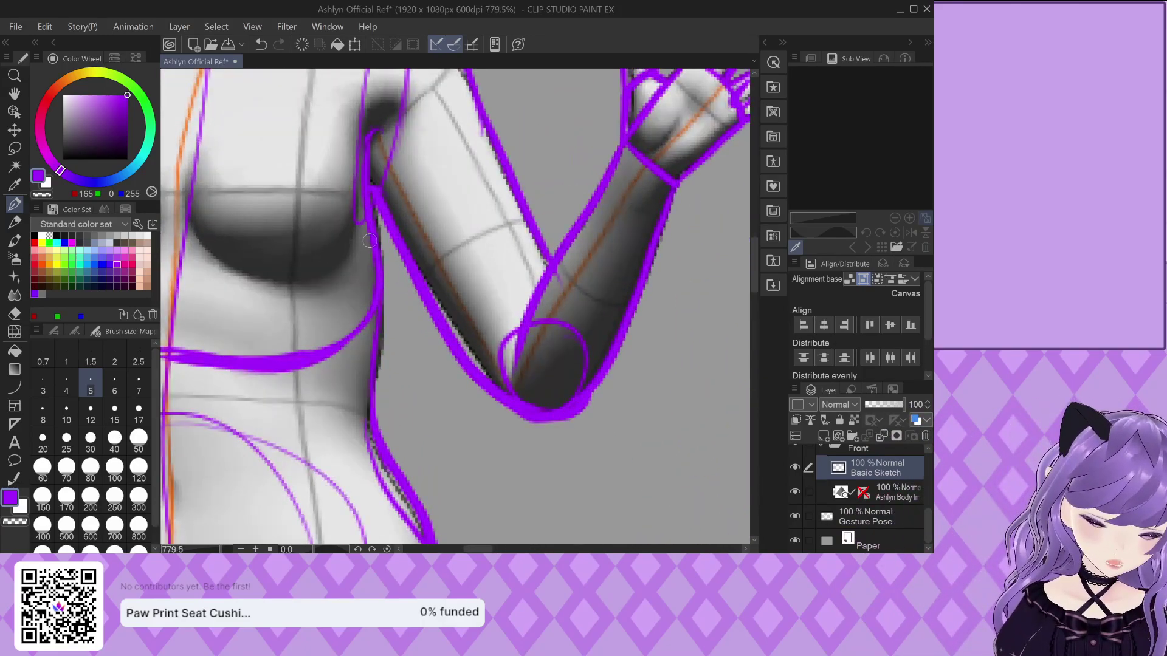
{"action": "scroll", "coordinate": [505, 335], "scroll_direction": "up", "scroll_amount": 1}
{"action": "mouse_move", "coordinate": [358, 191]}
{"action": "left_mouse_down"}
{"action": "mouse_move", "coordinate": [348, 158]}
{"action": "mouse_move", "coordinate": [399, 289]}
{"action": "mouse_move", "coordinate": [459, 357]}
{"action": "mouse_move", "coordinate": [361, 208]}
{"action": "mouse_move", "coordinate": [387, 232]}
{"action": "left_mouse_up"}
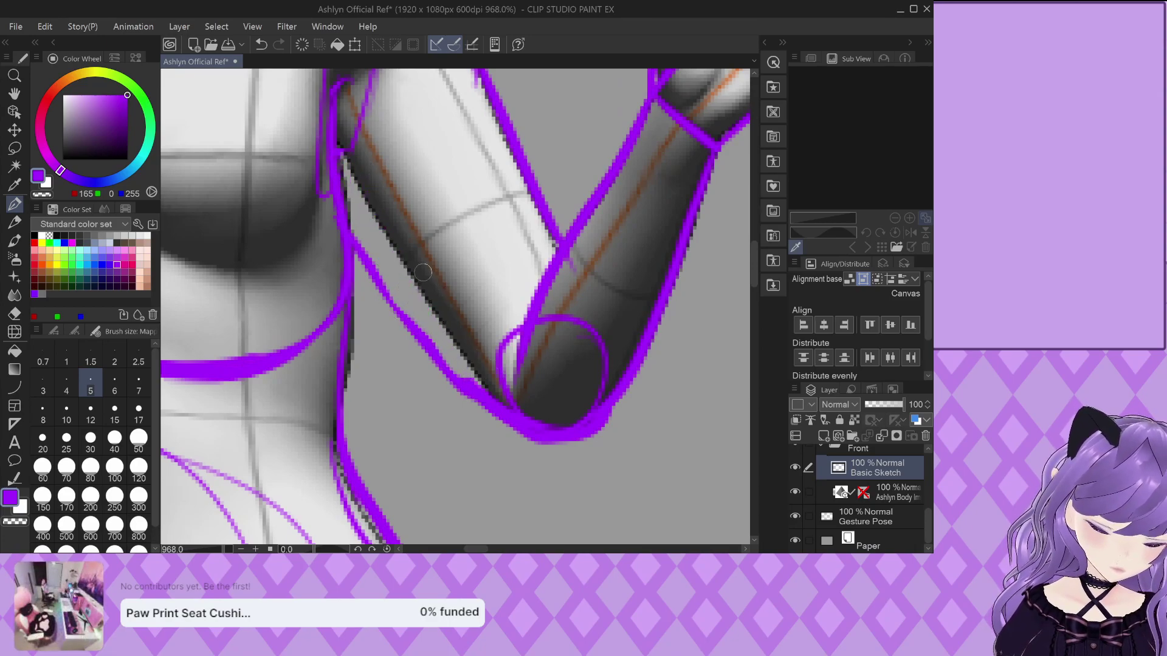
Switch to the Operation tool to manipulate the 3D body model
{"action": "scroll", "coordinate": [423, 272], "scroll_direction": "down", "scroll_amount": 2}
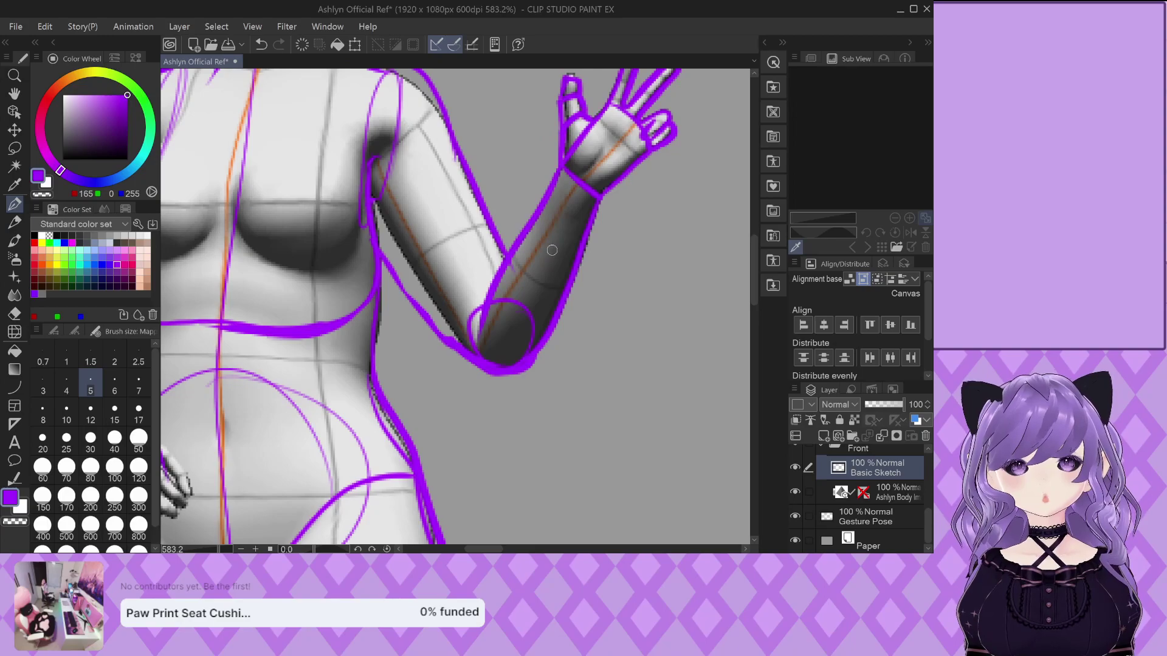
{"action": "scroll", "coordinate": [552, 250], "scroll_direction": "up", "scroll_amount": 3}
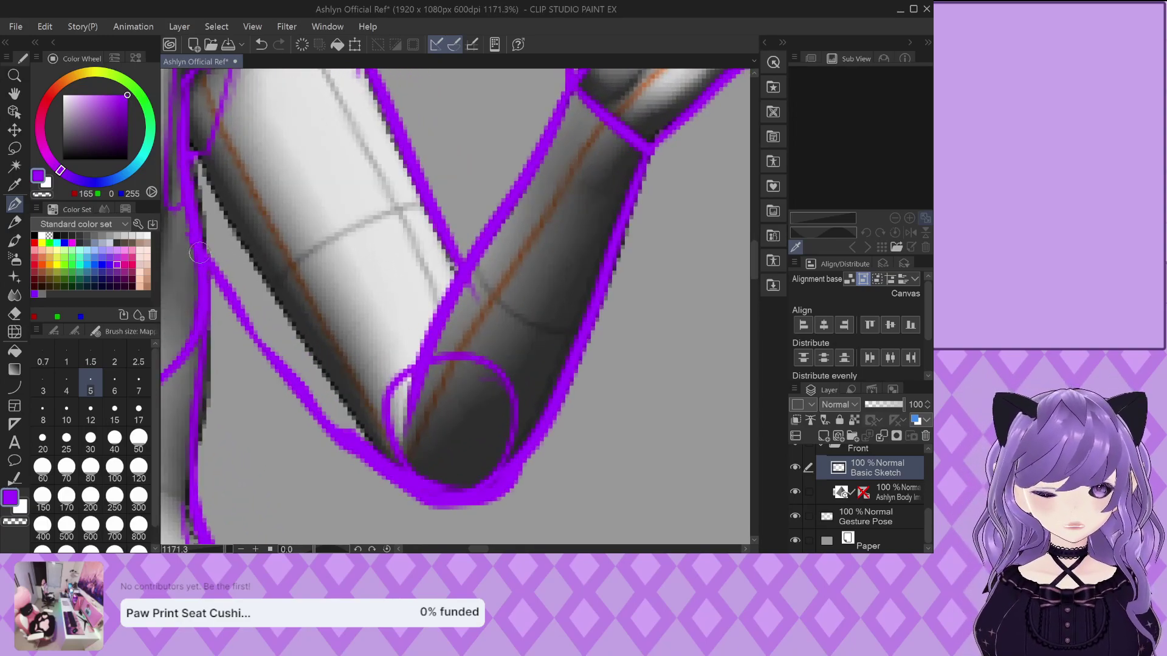
{"action": "scroll", "coordinate": [507, 411], "scroll_direction": "down", "scroll_amount": 2}
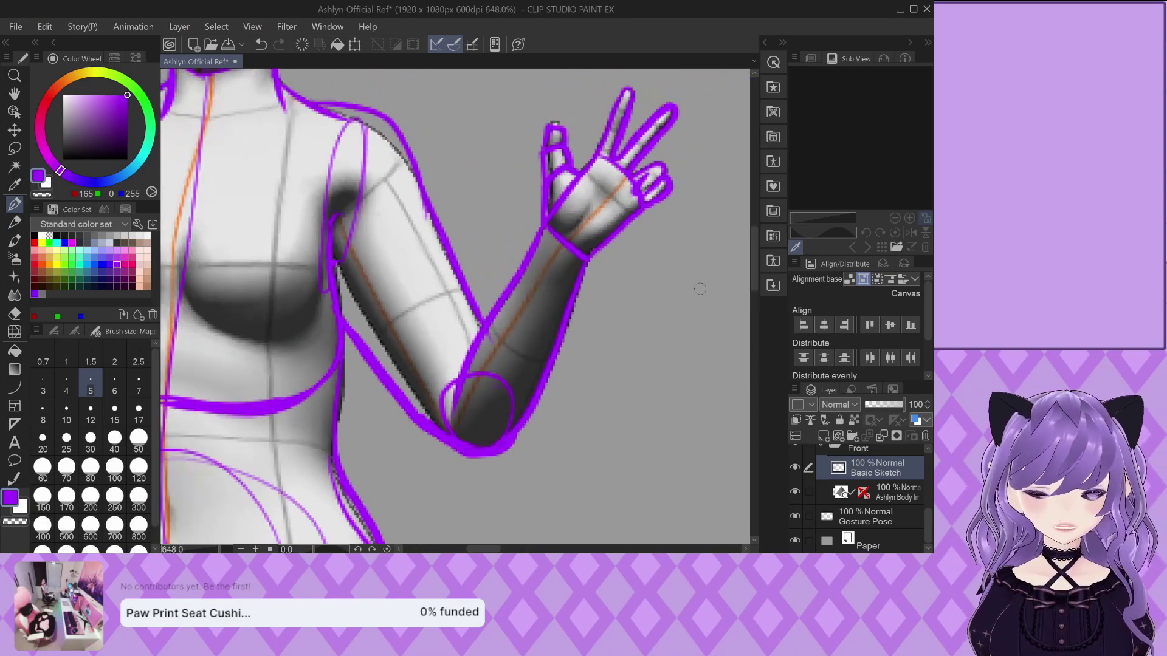
{"action": "scroll", "coordinate": [347, 265], "scroll_direction": "down", "scroll_amount": 5}
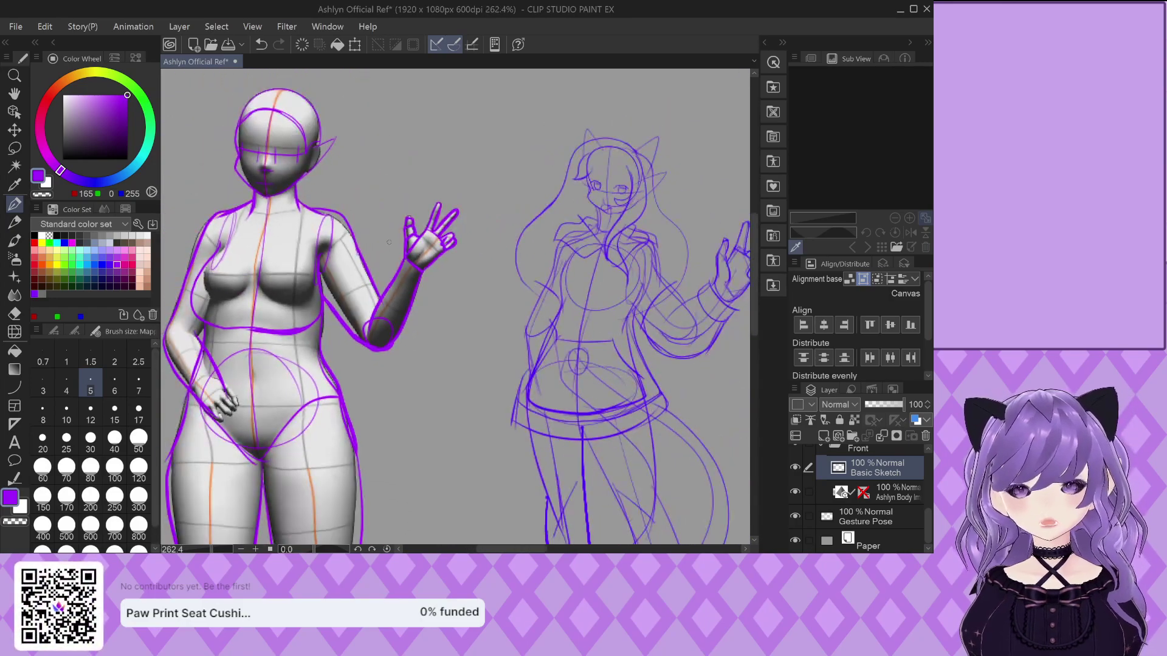
{"action": "scroll", "coordinate": [356, 284], "scroll_direction": "up", "scroll_amount": 3}
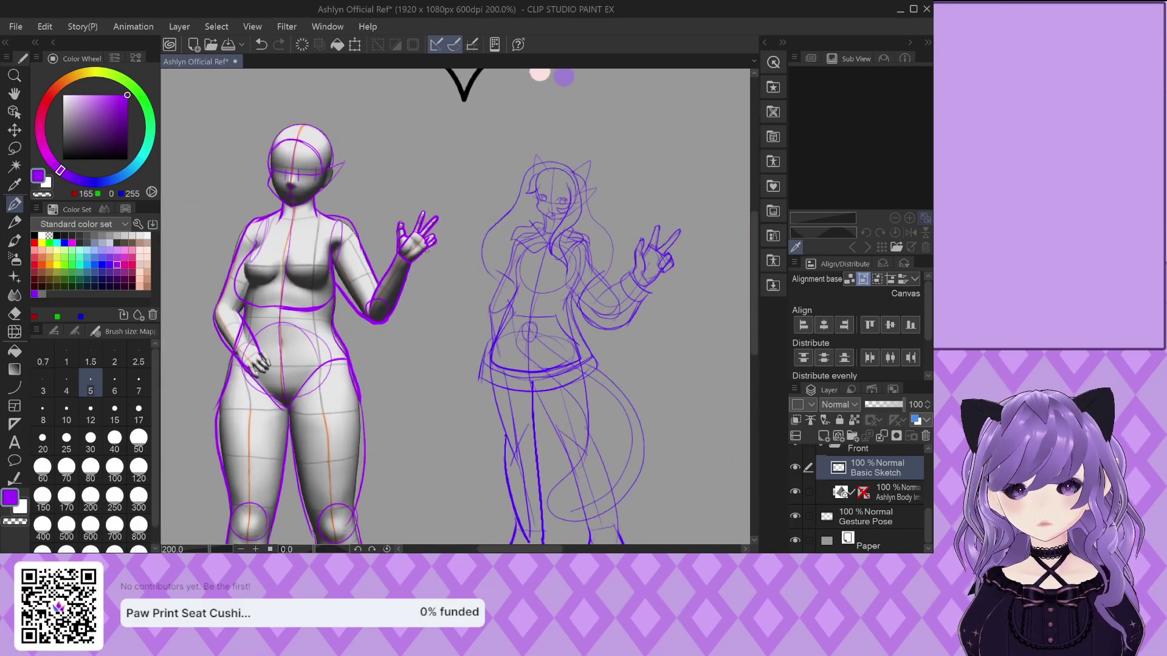
{"action": "key", "text": "o"}
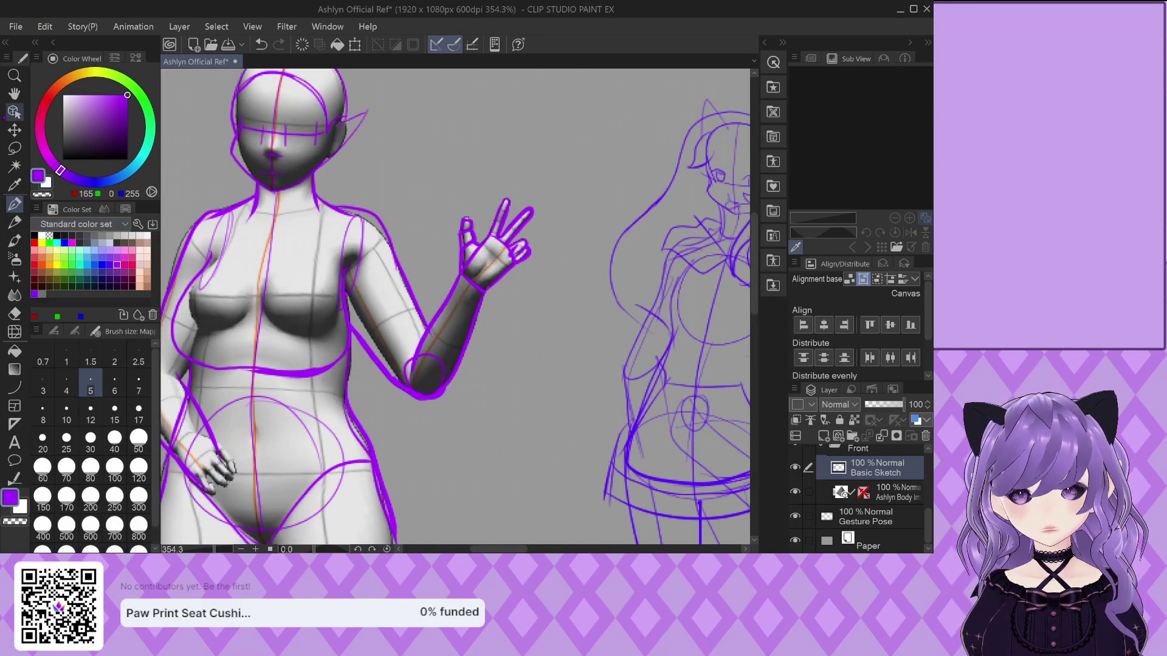
{"action": "left_click", "coordinate": [370, 288]}
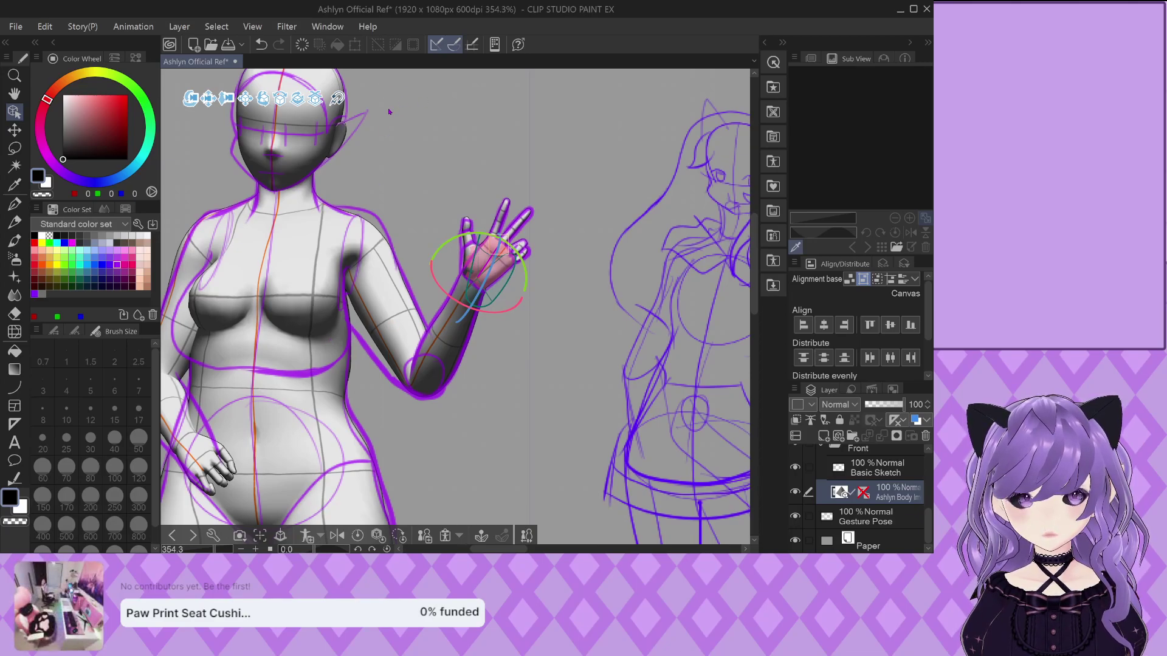
{"action": "left_click_drag", "start_coordinate": [731, 371], "coordinate": [788, 349]}
{"action": "key", "text": "ctrl+z"}
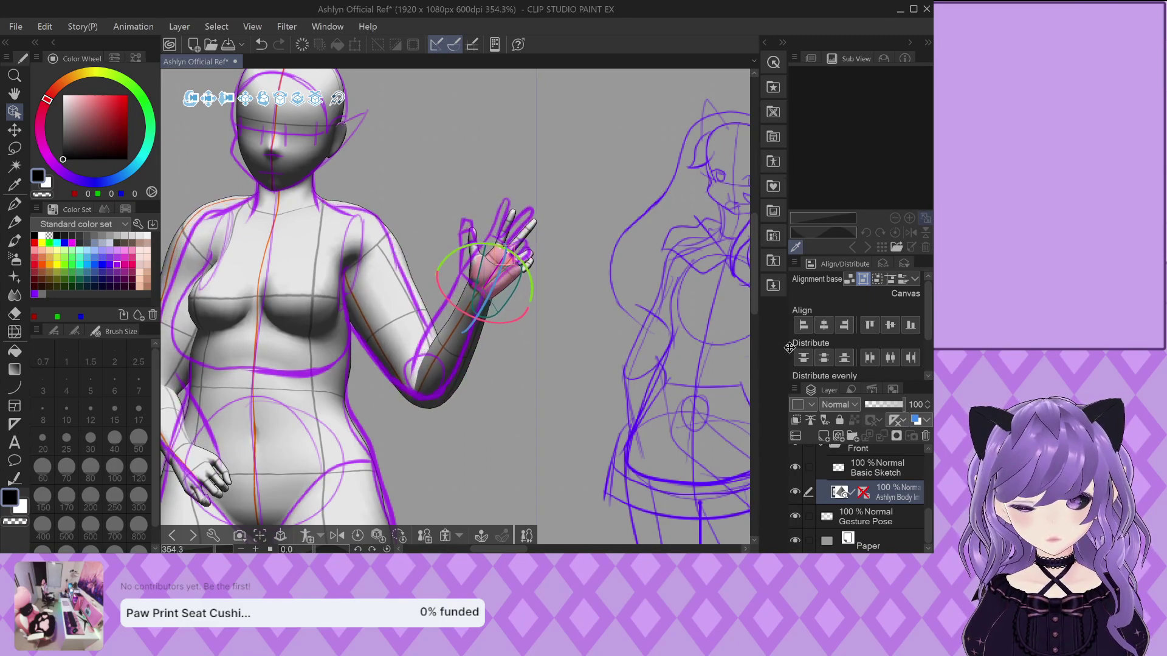
{"action": "key", "text": "ctrl+z"}
{"action": "key", "text": "ctrl+z"}
{"action": "key", "text": "ctrl+z"}
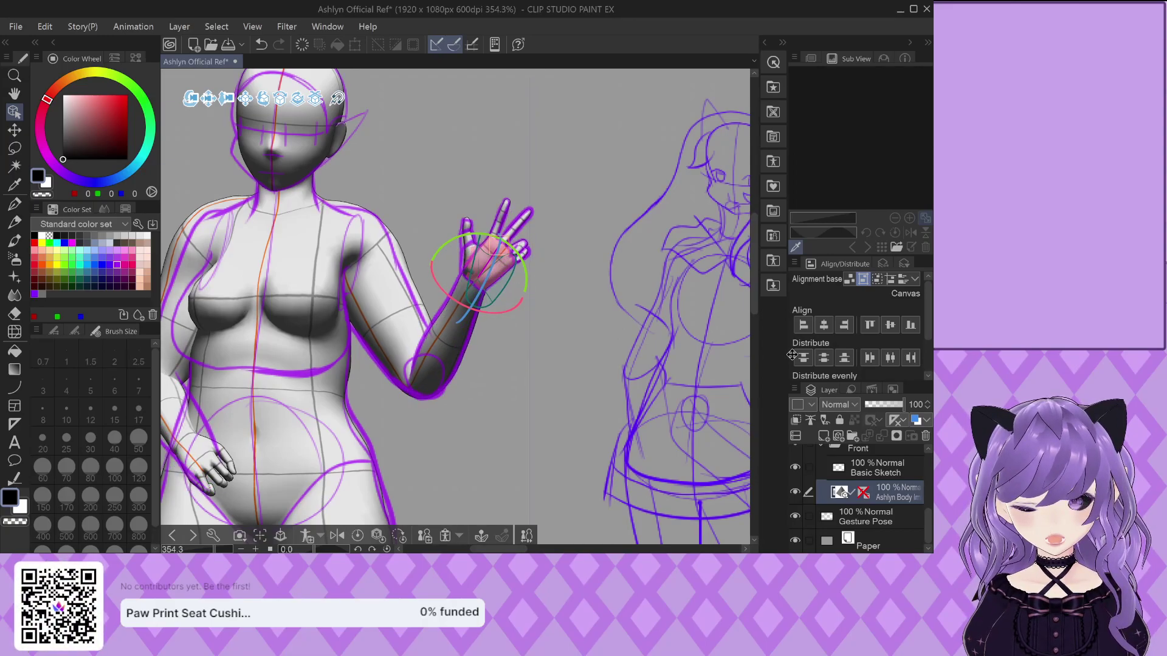
{"action": "key", "text": "ctrl+z"}
{"action": "key", "text": "ctrl+z"}
{"action": "key", "text": "ctrl+z"}
{"action": "key", "text": "ctrl+z"}
{"action": "key", "text": "ctrl+z"}
{"action": "key", "text": "ctrl+z"}
{"action": "key", "text": "ctrl+z"}
{"action": "key", "text": "ctrl+z"}
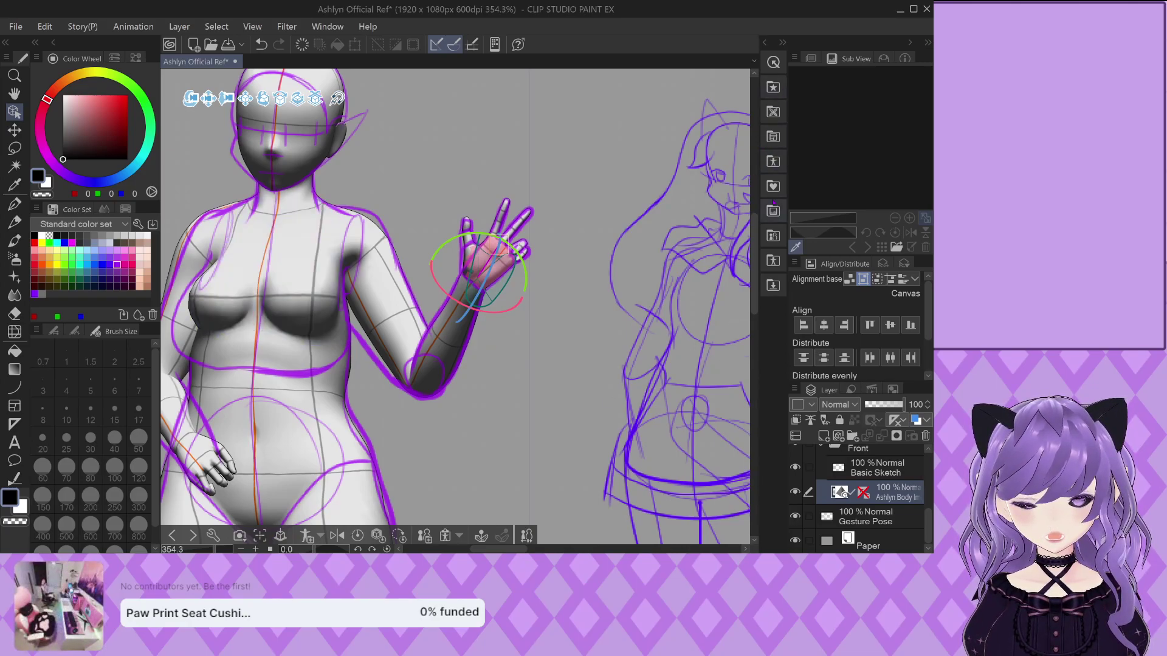
{"action": "left_click", "coordinate": [774, 162]}
{"action": "left_click", "coordinate": [774, 162]}
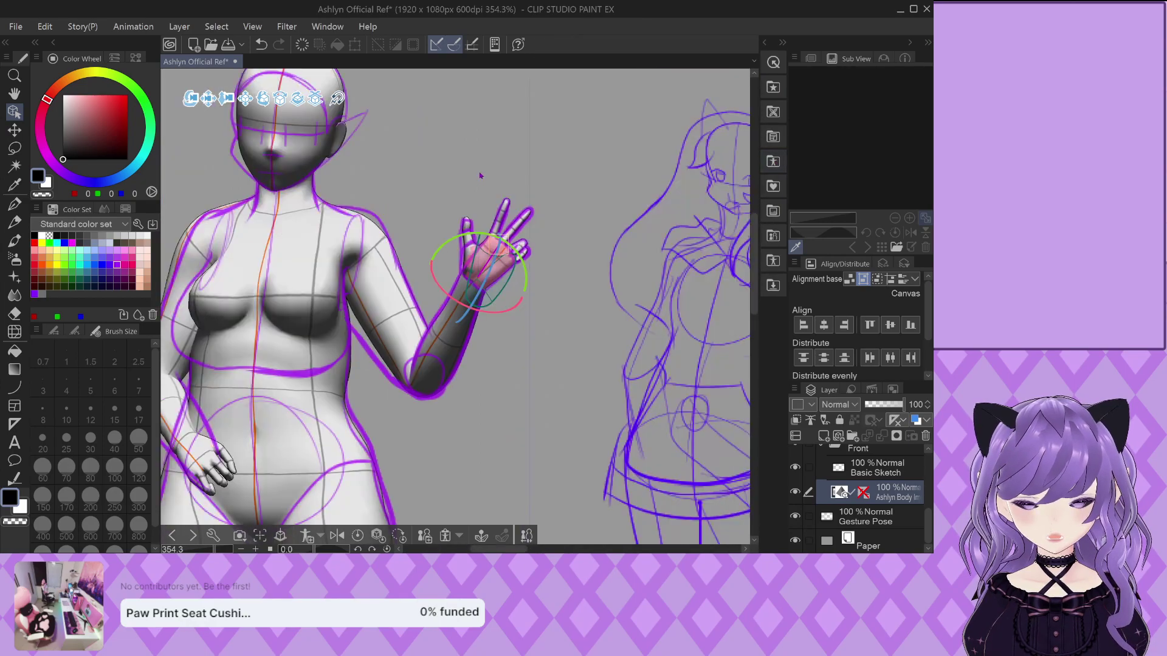
{"action": "left_click", "coordinate": [596, 201]}
{"action": "left_click", "coordinate": [15, 204]}
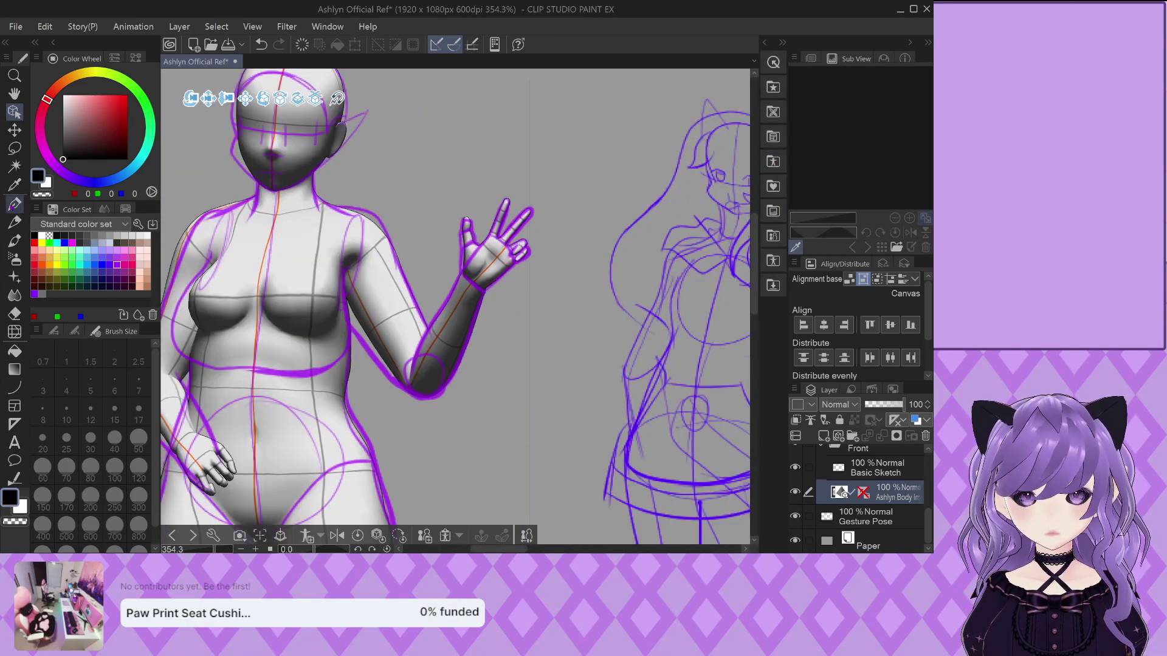
On the Basic Sketch layer, redraw the left shoulder and arm outline with one purple stroke
{"action": "scroll", "coordinate": [381, 265], "scroll_direction": "down", "scroll_amount": 2}
{"action": "scroll", "coordinate": [235, 315], "scroll_direction": "up", "scroll_amount": 2}
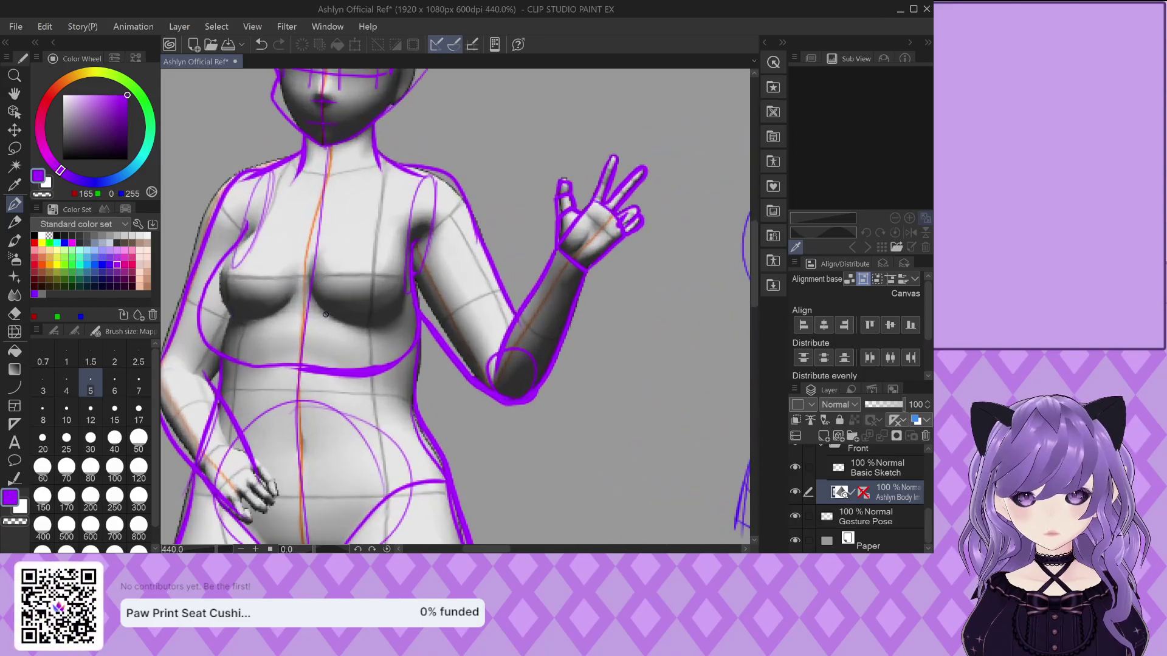
{"action": "scroll", "coordinate": [550, 326], "scroll_direction": "down", "scroll_amount": 1}
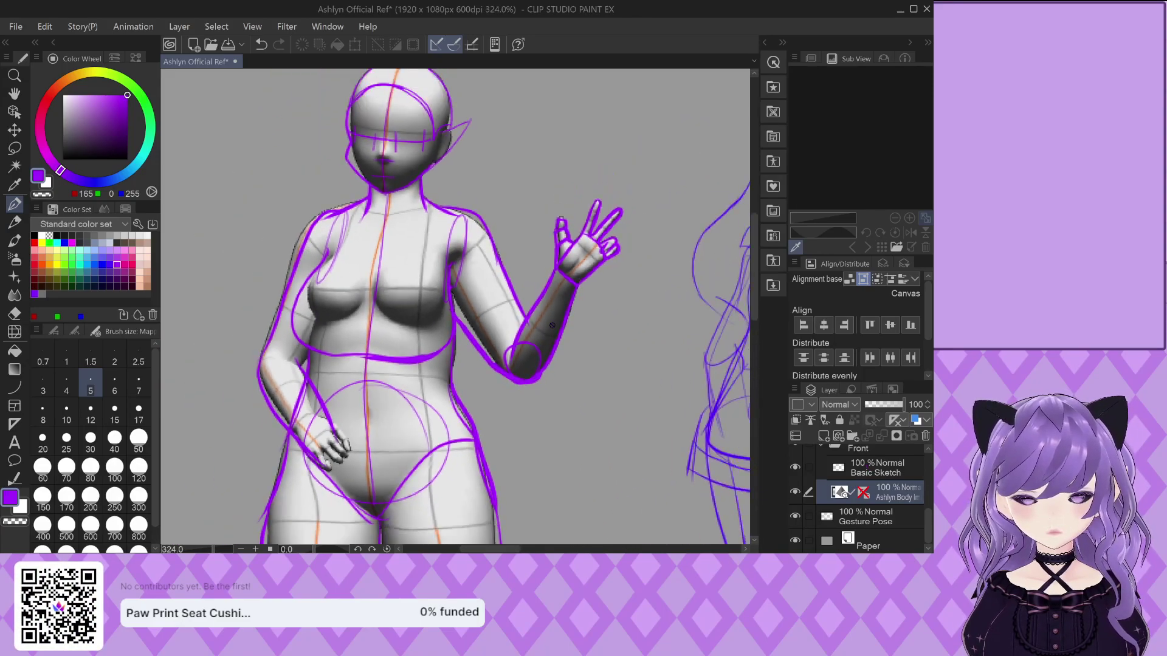
{"action": "scroll", "coordinate": [296, 352], "scroll_direction": "up", "scroll_amount": 3}
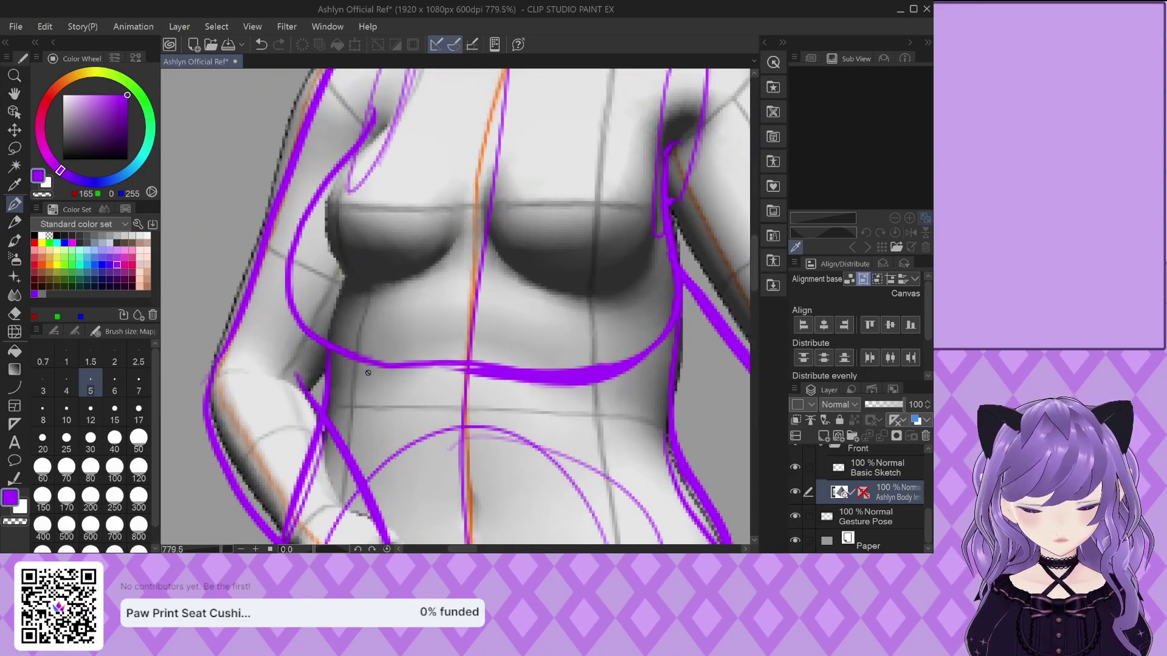
{"action": "scroll", "coordinate": [368, 373], "scroll_direction": "down", "scroll_amount": 1}
{"action": "scroll", "coordinate": [391, 356], "scroll_direction": "up", "scroll_amount": 2}
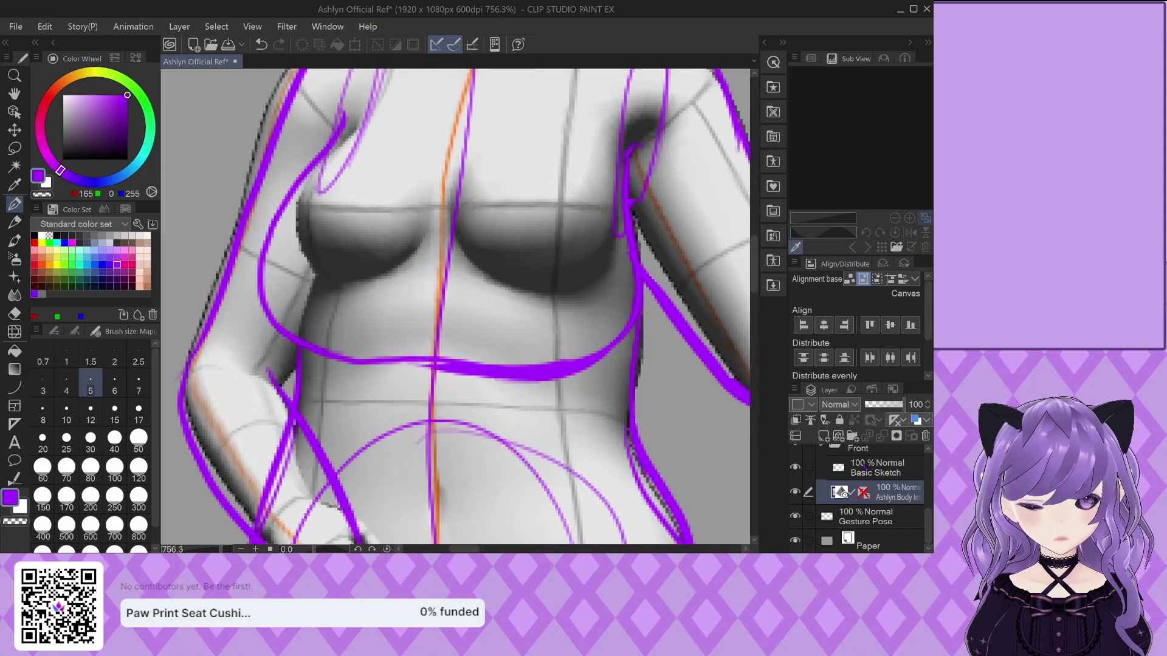
{"action": "left_click", "coordinate": [876, 468]}
{"action": "scroll", "coordinate": [210, 346], "scroll_direction": "up", "scroll_amount": 1}
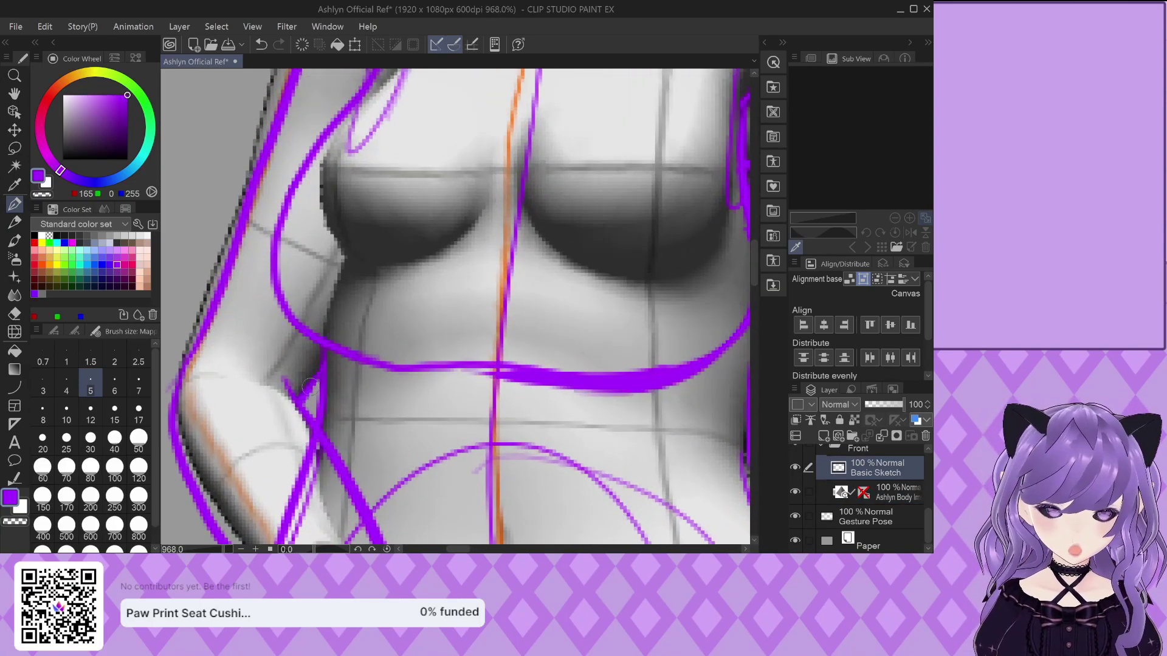
{"action": "scroll", "coordinate": [322, 350], "scroll_direction": "down", "scroll_amount": 2}
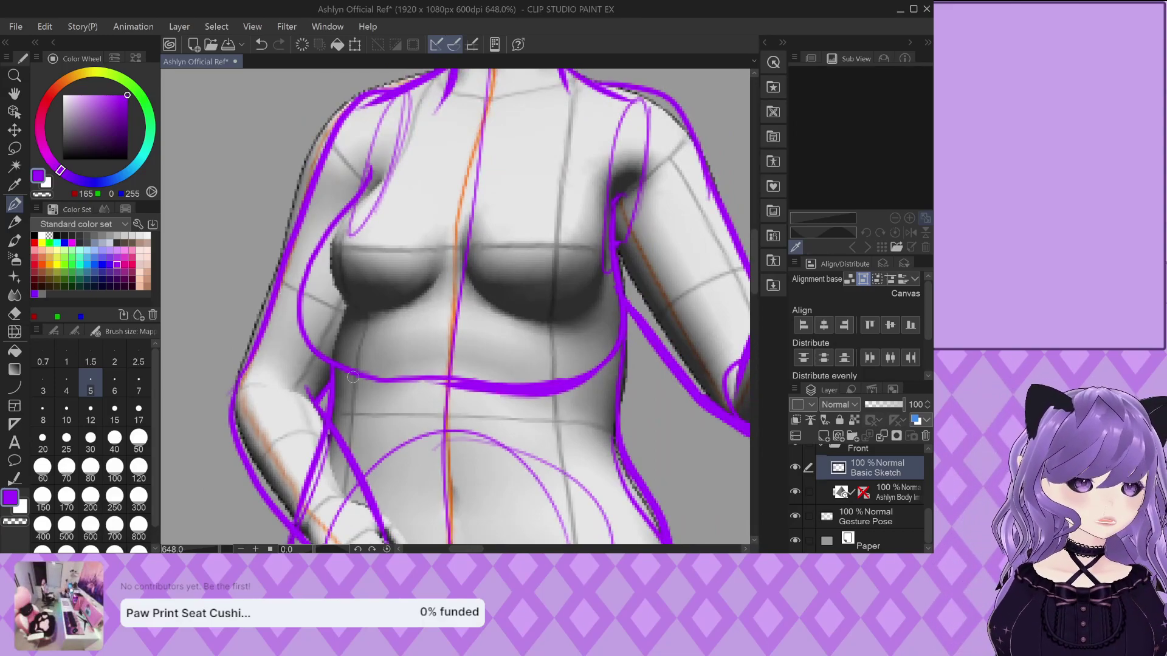
{"action": "mouse_move", "coordinate": [420, 73]}
{"action": "left_mouse_down"}
{"action": "mouse_move", "coordinate": [349, 101]}
{"action": "mouse_move", "coordinate": [307, 167]}
{"action": "mouse_move", "coordinate": [264, 327]}
{"action": "mouse_move", "coordinate": [238, 371]}
{"action": "mouse_move", "coordinate": [231, 438]}
{"action": "left_mouse_up"}
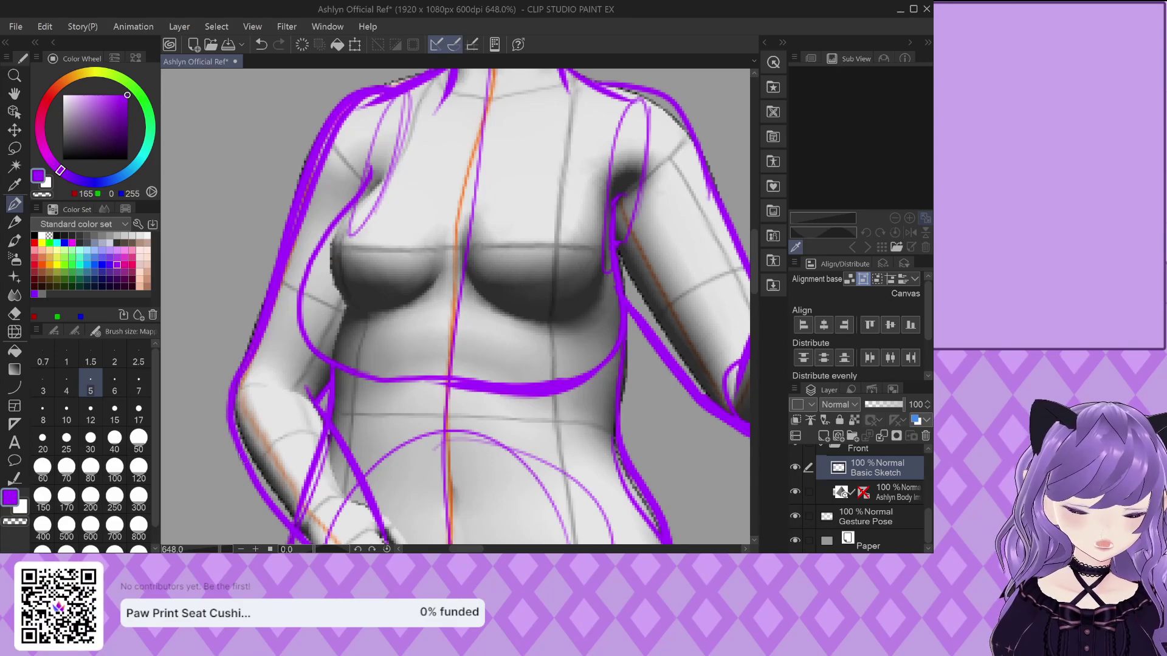
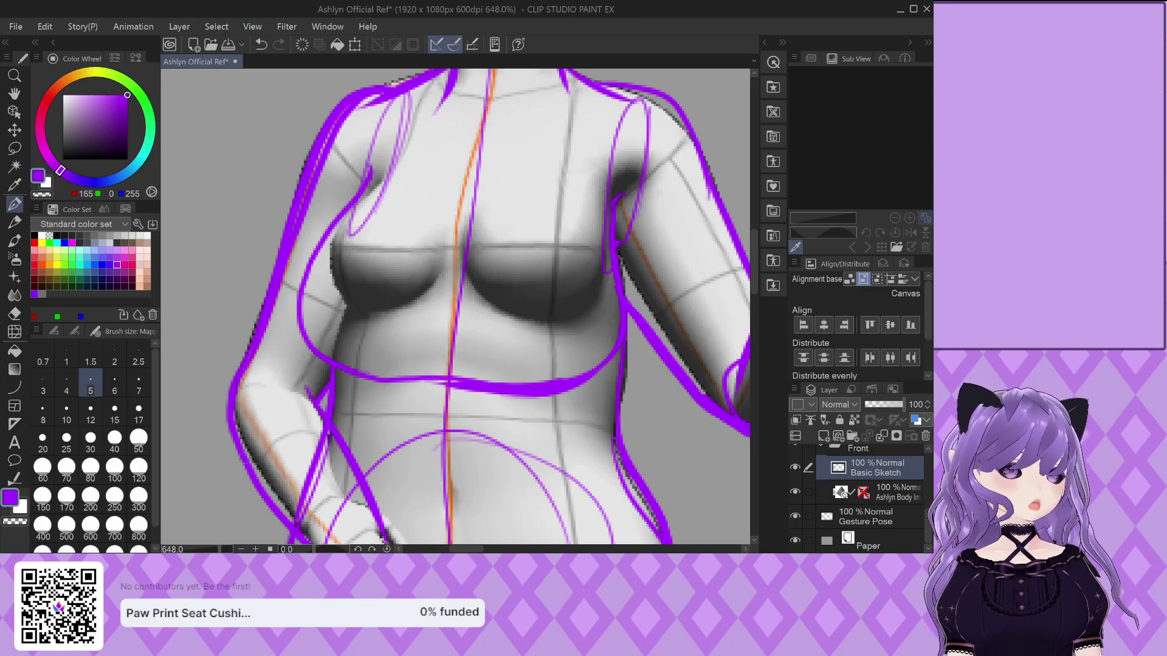
Trace the left side of the torso in purple over the 3D reference
{"action": "scroll", "coordinate": [366, 172], "scroll_direction": "up", "scroll_amount": 2}
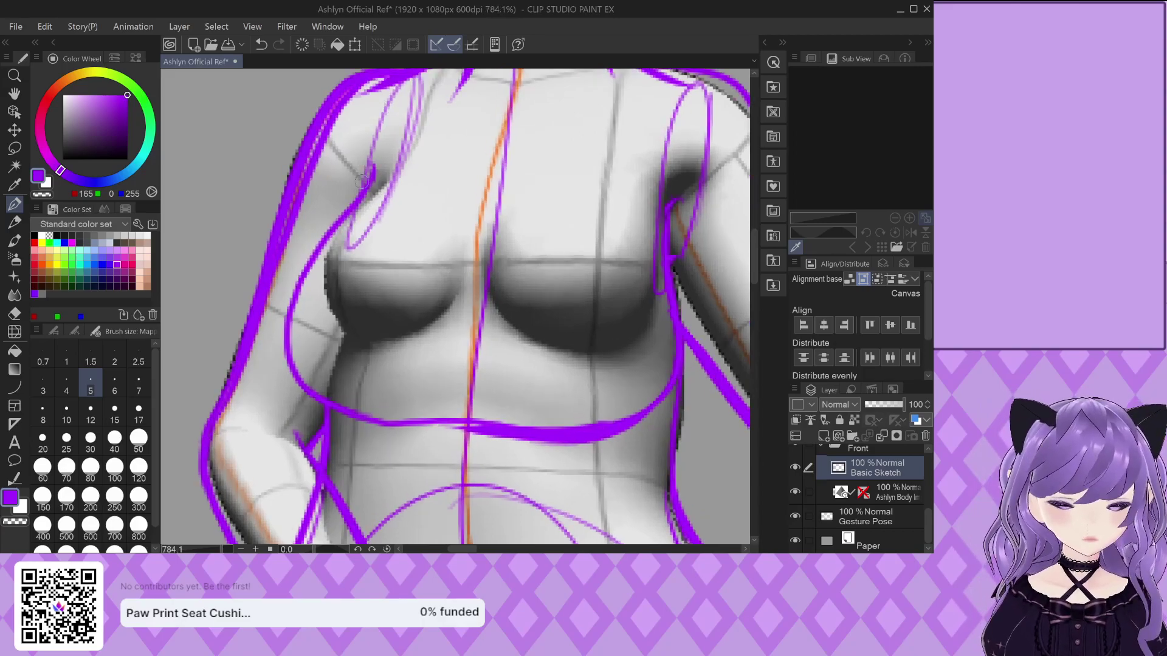
{"action": "scroll", "coordinate": [363, 181], "scroll_direction": "up", "scroll_amount": 1}
{"action": "mouse_move", "coordinate": [363, 181]}
{"action": "left_mouse_down"}
{"action": "mouse_move", "coordinate": [292, 302]}
{"action": "mouse_move", "coordinate": [294, 411]}
{"action": "mouse_move", "coordinate": [313, 423]}
{"action": "mouse_move", "coordinate": [617, 449]}
{"action": "mouse_move", "coordinate": [669, 322]}
{"action": "left_mouse_up"}
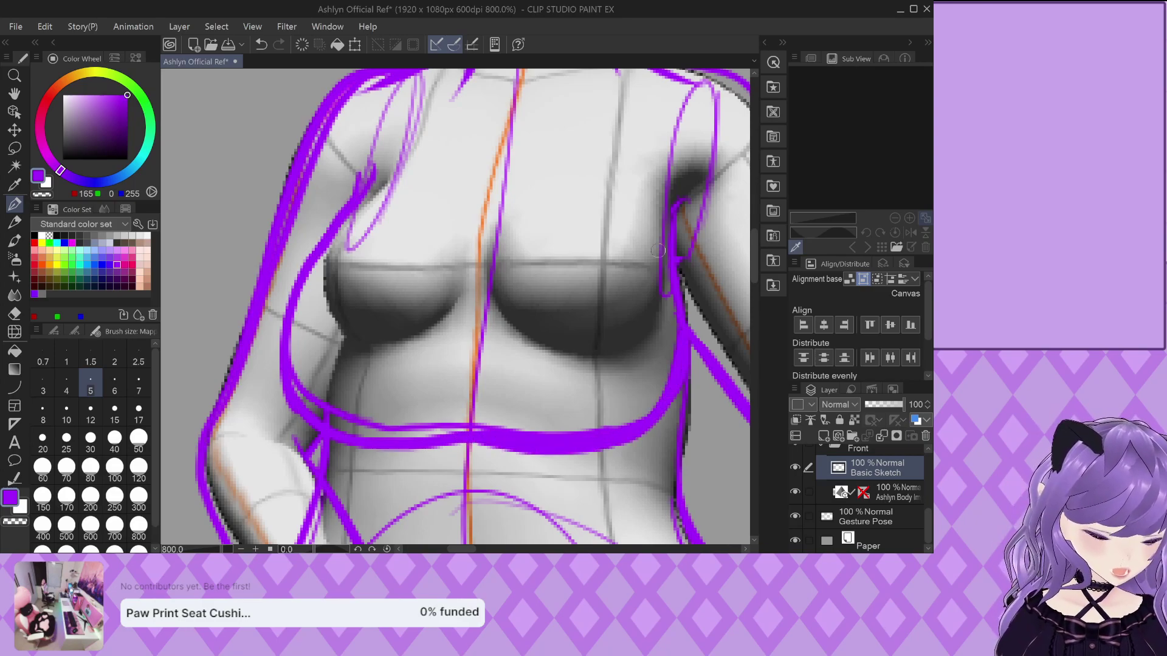
{"action": "scroll", "coordinate": [569, 306], "scroll_direction": "down", "scroll_amount": 4}
{"action": "scroll", "coordinate": [569, 307], "scroll_direction": "up", "scroll_amount": 4}
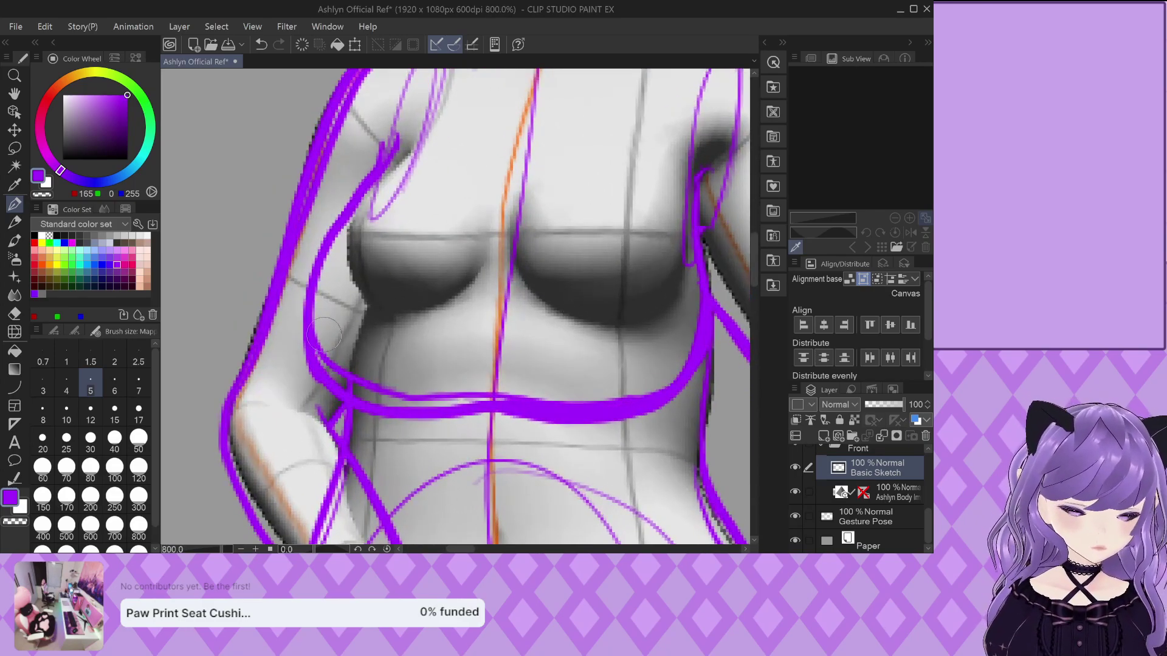
Erase the thin stray line along the waistband
{"action": "left_click_drag", "start_coordinate": [341, 370], "coordinate": [466, 383]}
{"action": "left_click_drag", "start_coordinate": [387, 389], "coordinate": [477, 392]}
{"action": "scroll", "coordinate": [475, 389], "scroll_direction": "down", "scroll_amount": 9}
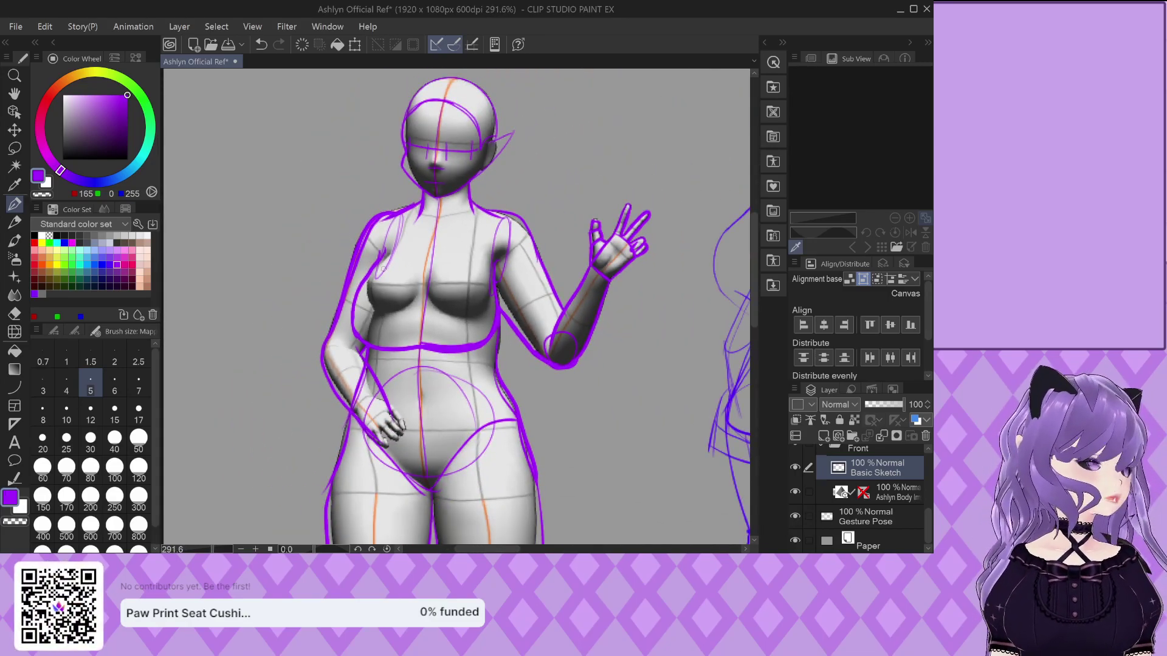
{"action": "scroll", "coordinate": [378, 270], "scroll_direction": "up", "scroll_amount": 5}
{"action": "scroll", "coordinate": [369, 189], "scroll_direction": "down", "scroll_amount": 5}
{"action": "scroll", "coordinate": [454, 222], "scroll_direction": "up", "scroll_amount": 2}
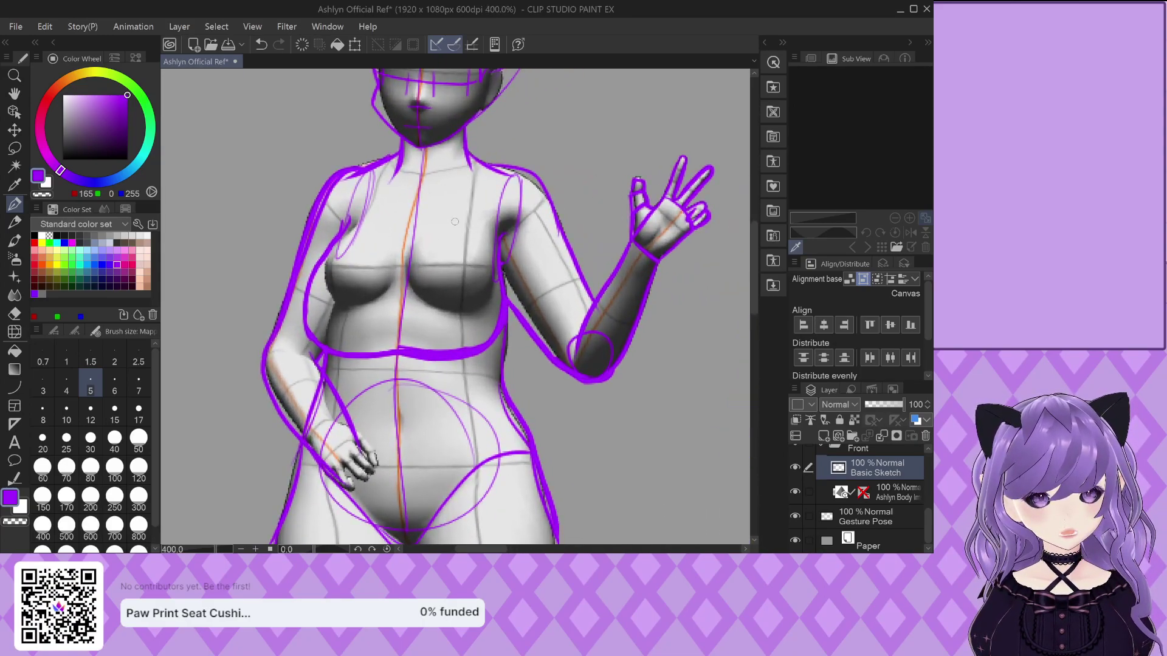
{"action": "scroll", "coordinate": [361, 145], "scroll_direction": "down", "scroll_amount": 1}
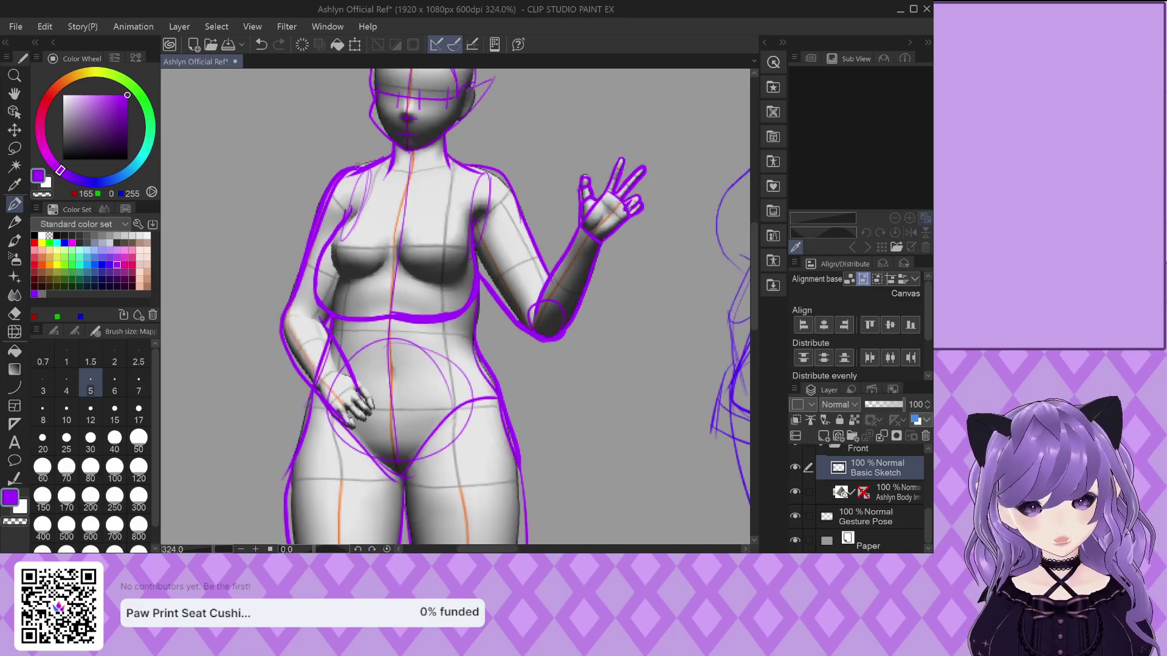
{"action": "scroll", "coordinate": [425, 184], "scroll_direction": "up", "scroll_amount": 3}
{"action": "scroll", "coordinate": [298, 201], "scroll_direction": "down", "scroll_amount": 5}
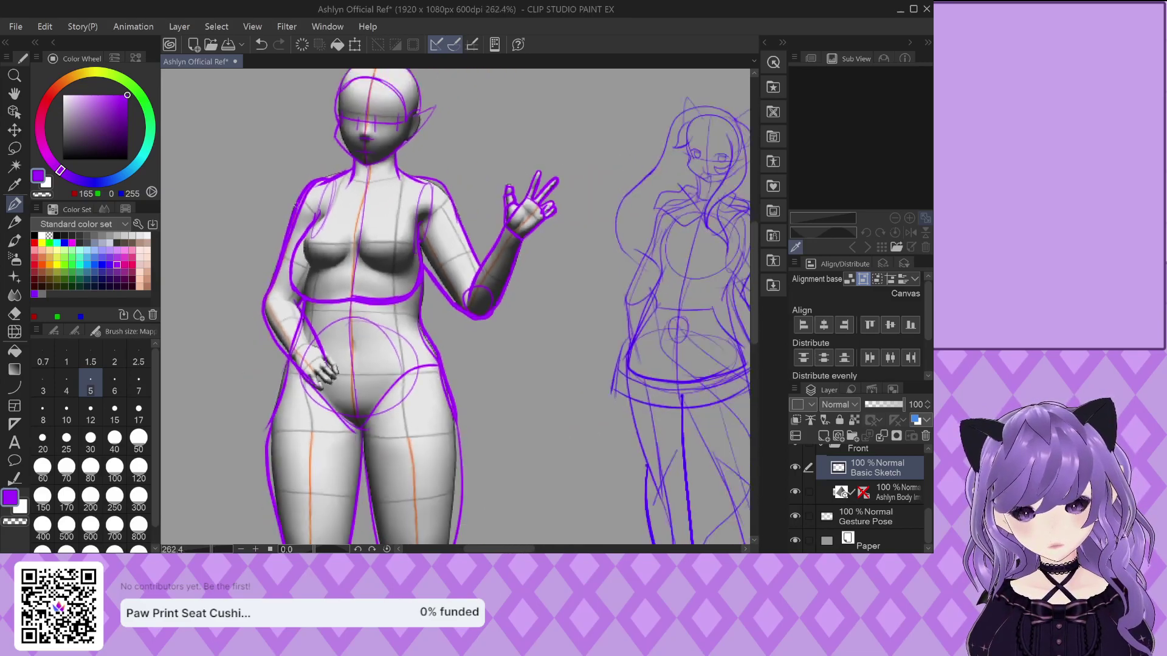
{"action": "scroll", "coordinate": [363, 95], "scroll_direction": "up", "scroll_amount": 4}
{"action": "scroll", "coordinate": [363, 95], "scroll_direction": "up", "scroll_amount": 4}
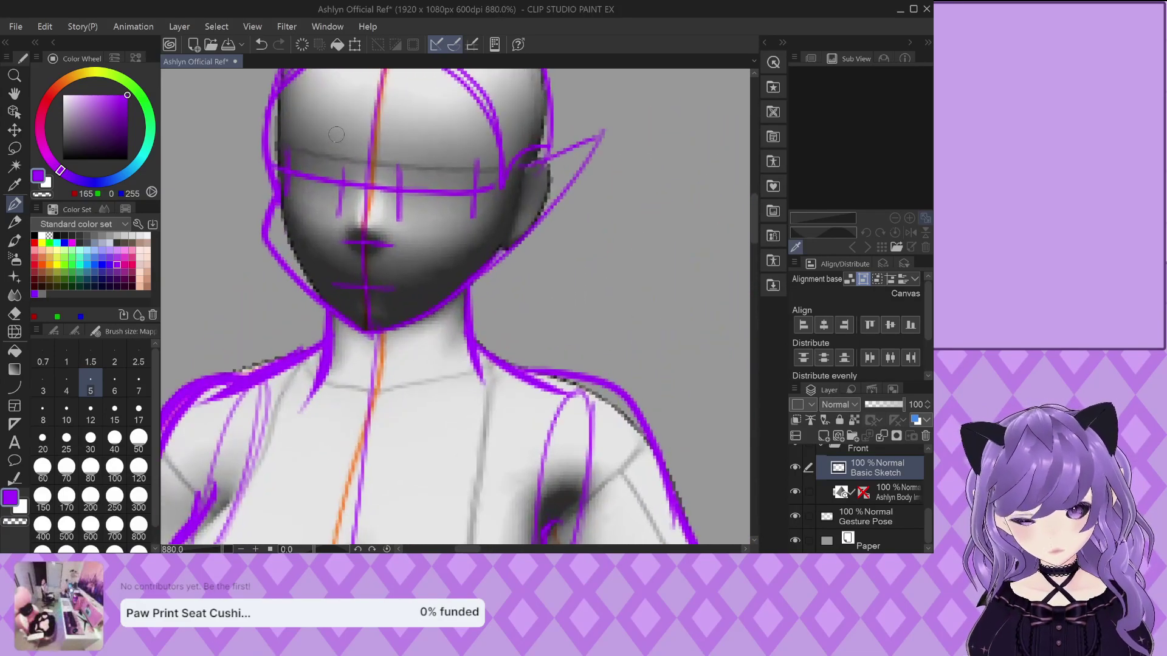
{"action": "scroll", "coordinate": [292, 172], "scroll_direction": "up", "scroll_amount": 2}
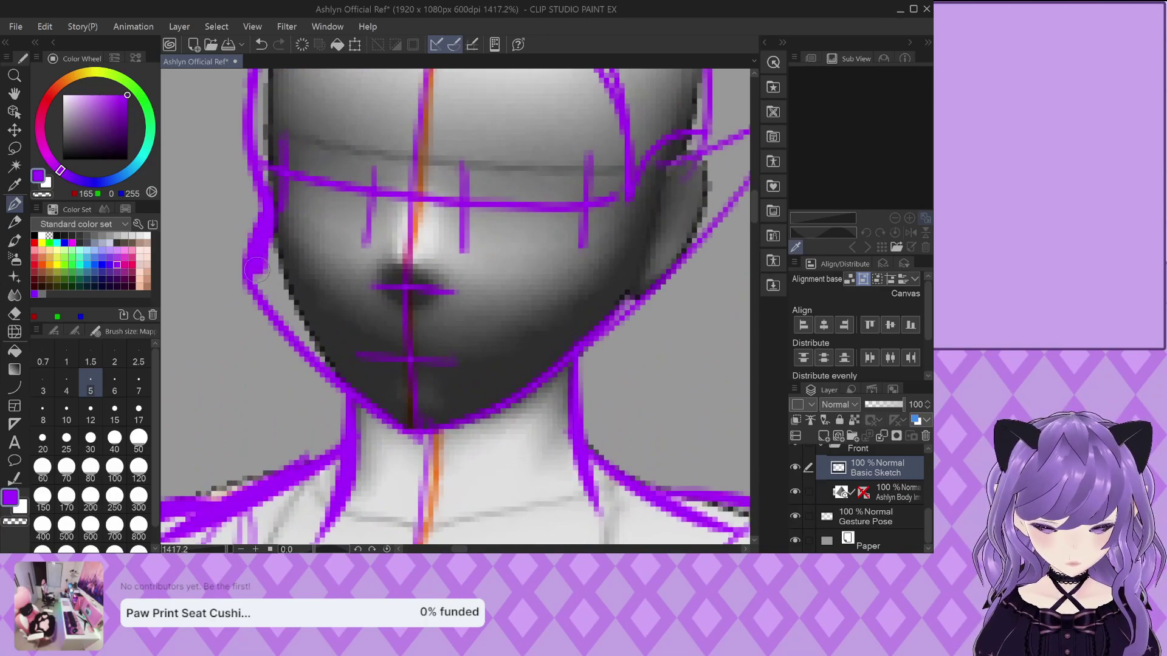
{"action": "scroll", "coordinate": [327, 322], "scroll_direction": "down", "scroll_amount": 2}
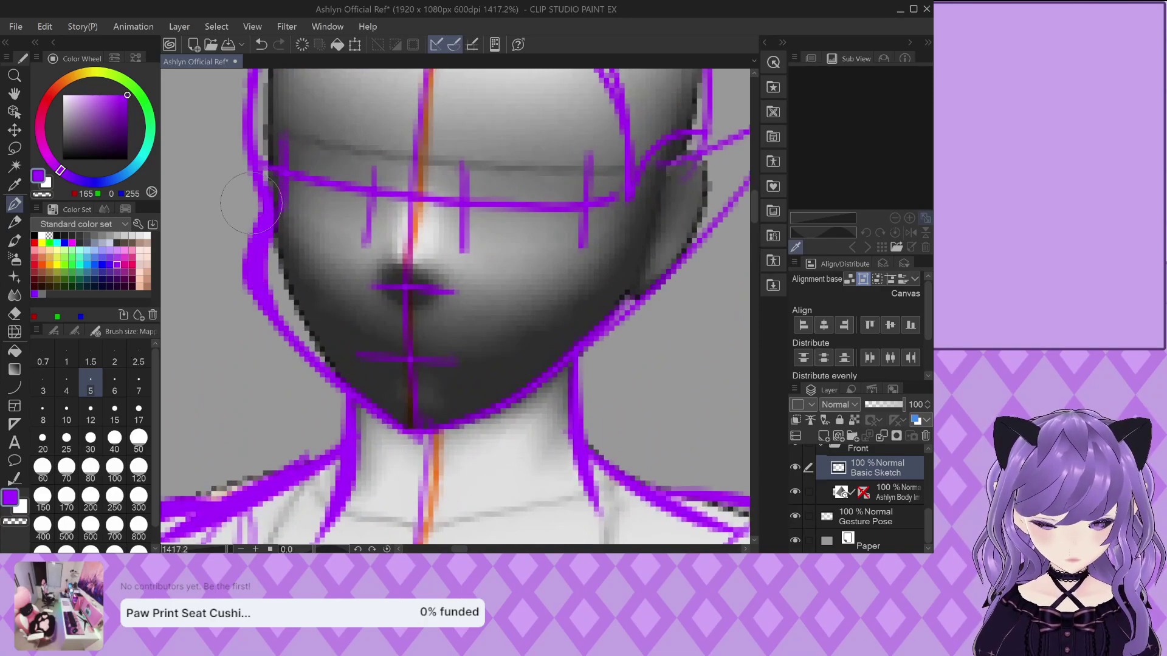
{"action": "scroll", "coordinate": [385, 209], "scroll_direction": "down", "scroll_amount": 6}
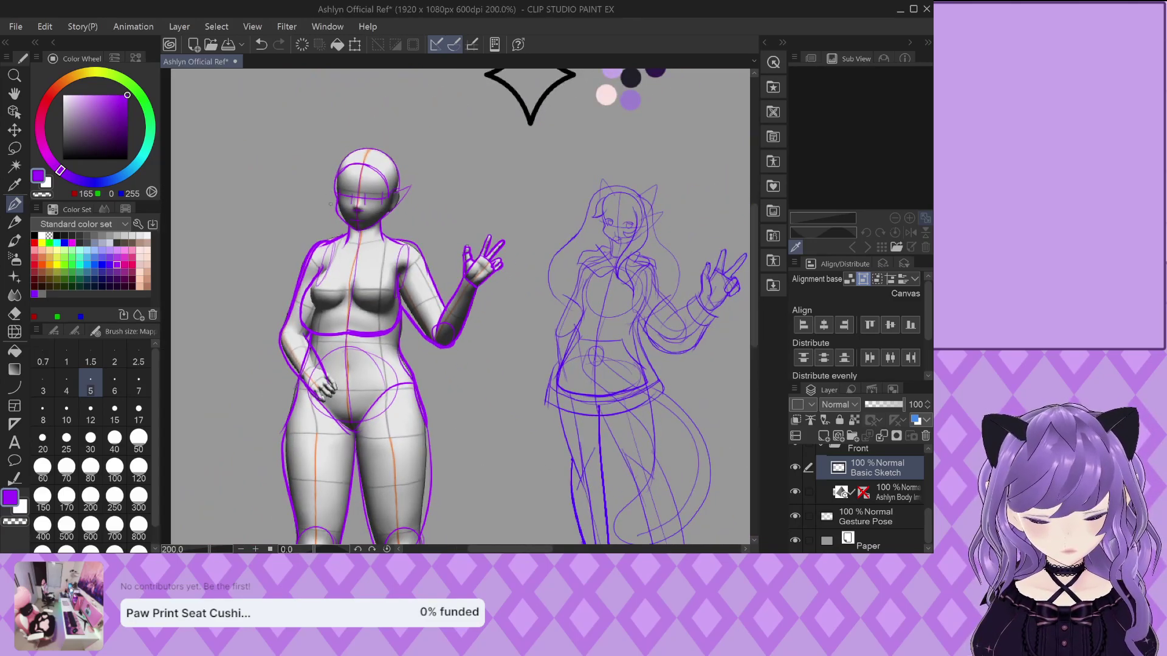
Redraw the left waist and hip outline, replacing the first hip stroke
{"action": "scroll", "coordinate": [330, 196], "scroll_direction": "down", "scroll_amount": 1}
{"action": "scroll", "coordinate": [302, 416], "scroll_direction": "up", "scroll_amount": 3}
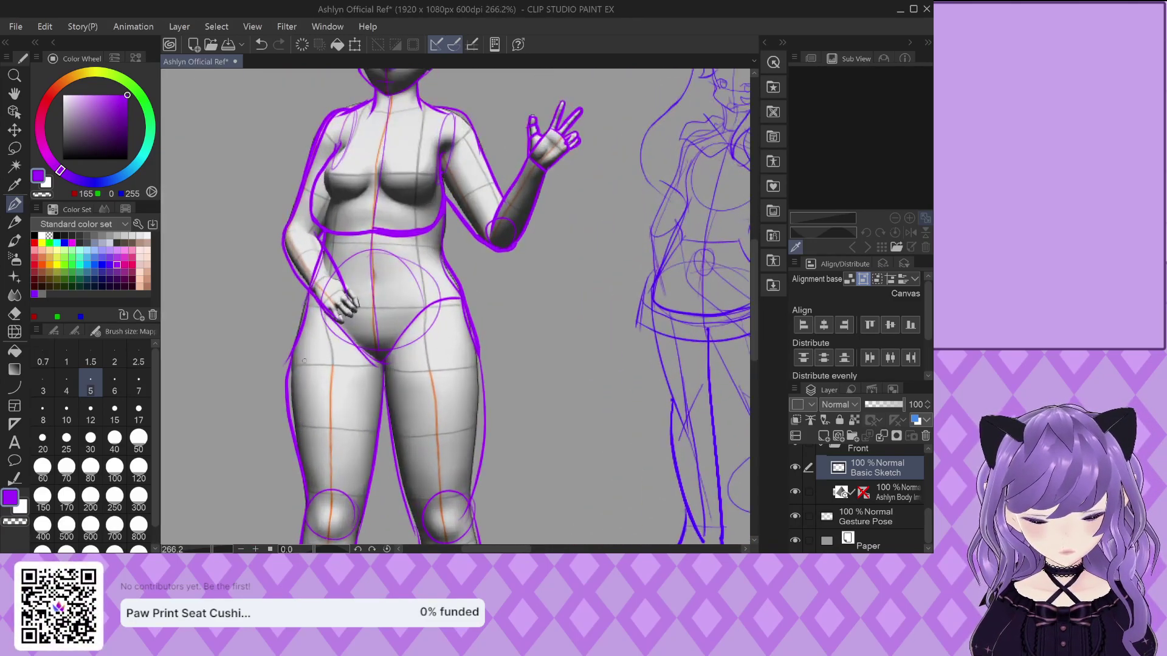
{"action": "mouse_move", "coordinate": [312, 258]}
{"action": "left_mouse_down"}
{"action": "mouse_move", "coordinate": [279, 392]}
{"action": "mouse_move", "coordinate": [285, 477]}
{"action": "left_mouse_up"}
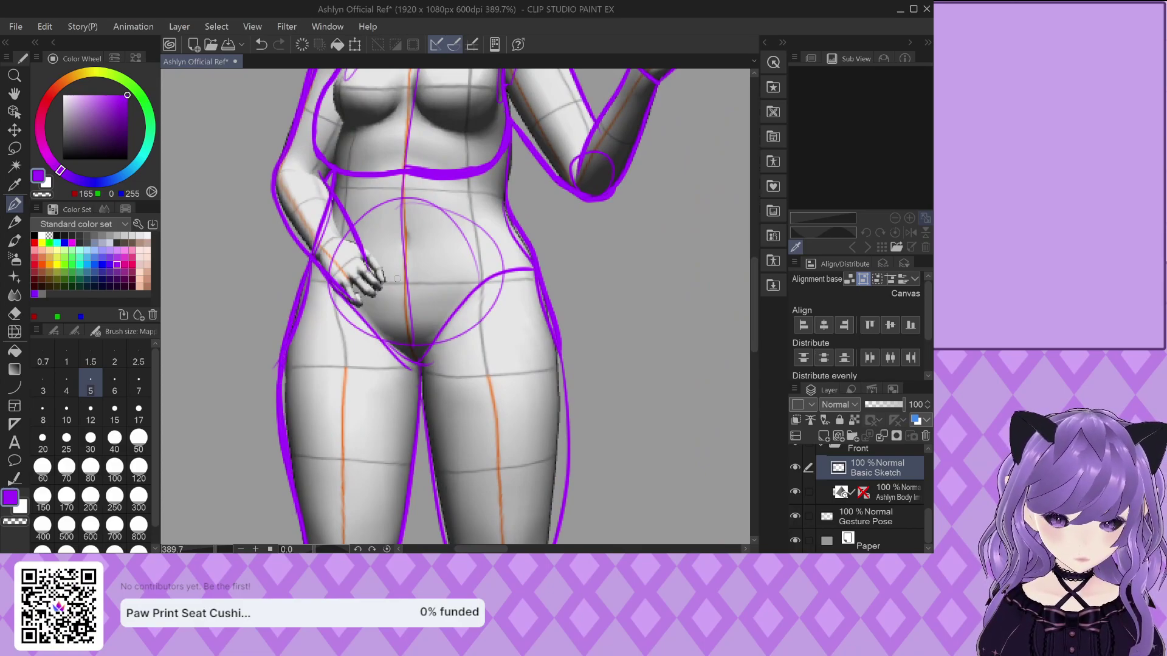
{"action": "left_click_drag", "start_coordinate": [311, 265], "coordinate": [288, 349]}
{"action": "left_click_drag", "start_coordinate": [280, 389], "coordinate": [286, 348]}
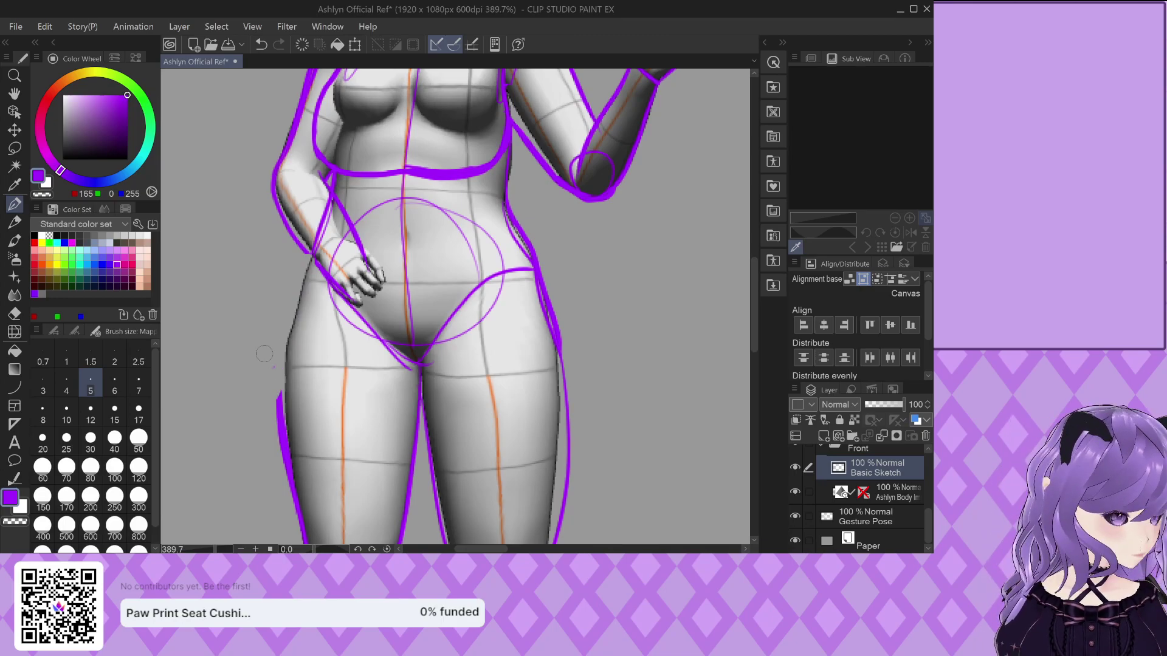
{"action": "scroll", "coordinate": [274, 367], "scroll_direction": "up", "scroll_amount": 1}
{"action": "mouse_move", "coordinate": [318, 243]}
{"action": "left_mouse_down"}
{"action": "mouse_move", "coordinate": [277, 377]}
{"action": "mouse_move", "coordinate": [286, 347]}
{"action": "mouse_move", "coordinate": [282, 467]}
{"action": "left_mouse_up"}
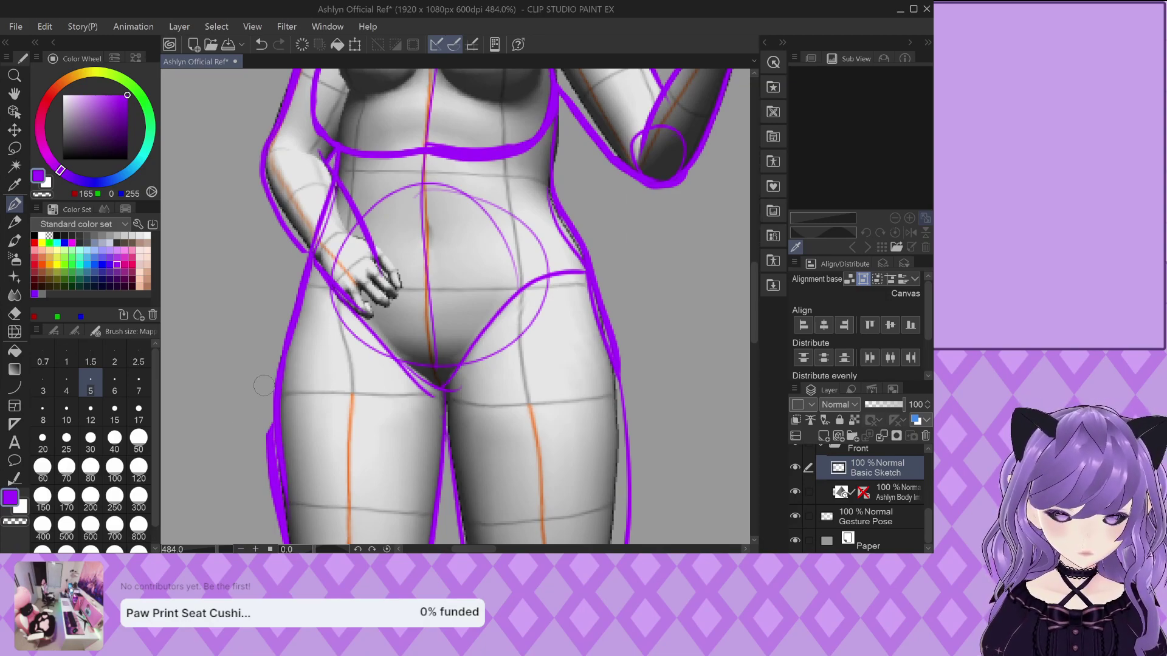
Add a new empty raster layer above Basic Sketch
{"action": "scroll", "coordinate": [252, 242], "scroll_direction": "down", "scroll_amount": 4}
{"action": "scroll", "coordinate": [268, 255], "scroll_direction": "up", "scroll_amount": 3}
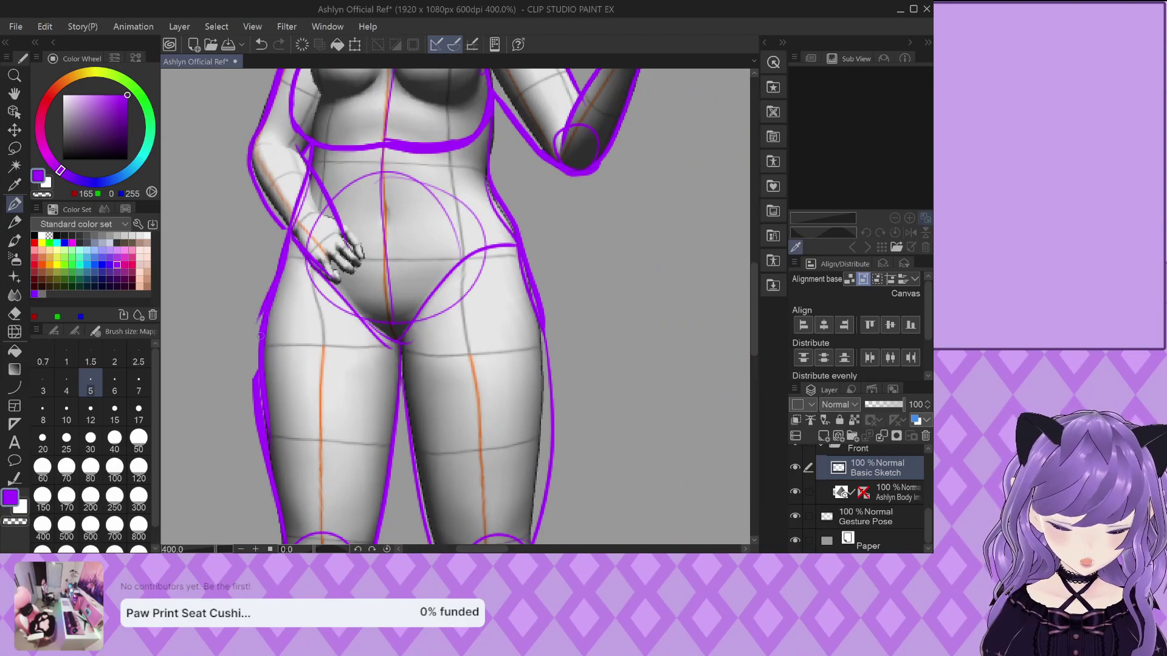
{"action": "scroll", "coordinate": [283, 367], "scroll_direction": "down", "scroll_amount": 3}
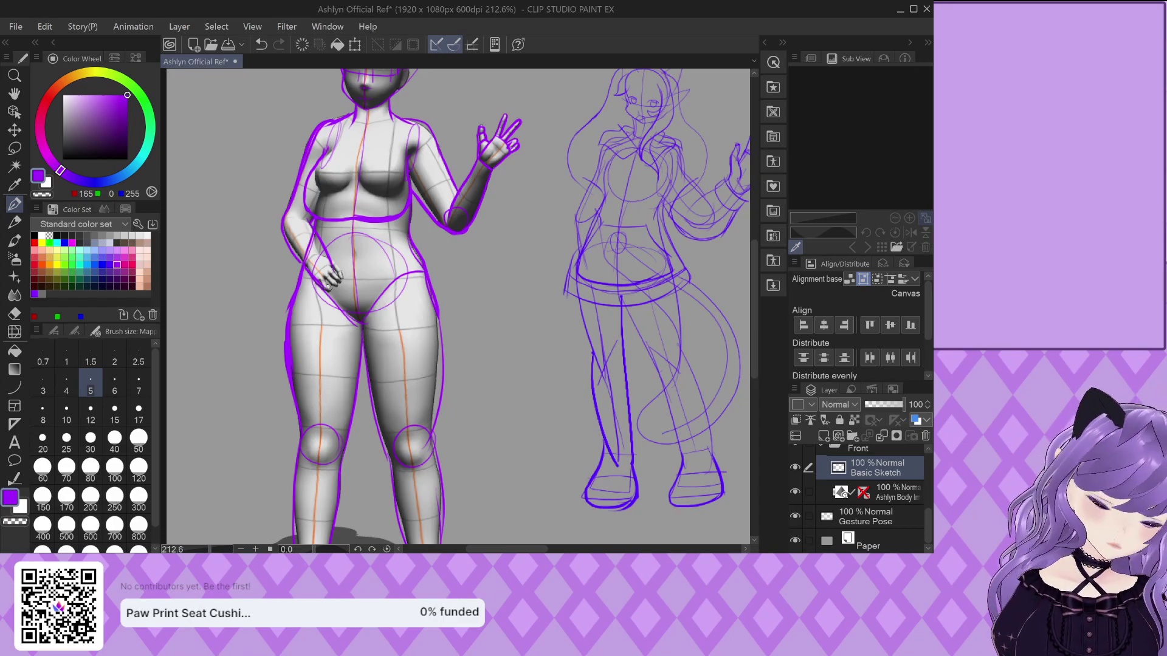
{"action": "scroll", "coordinate": [375, 401], "scroll_direction": "down", "scroll_amount": 3}
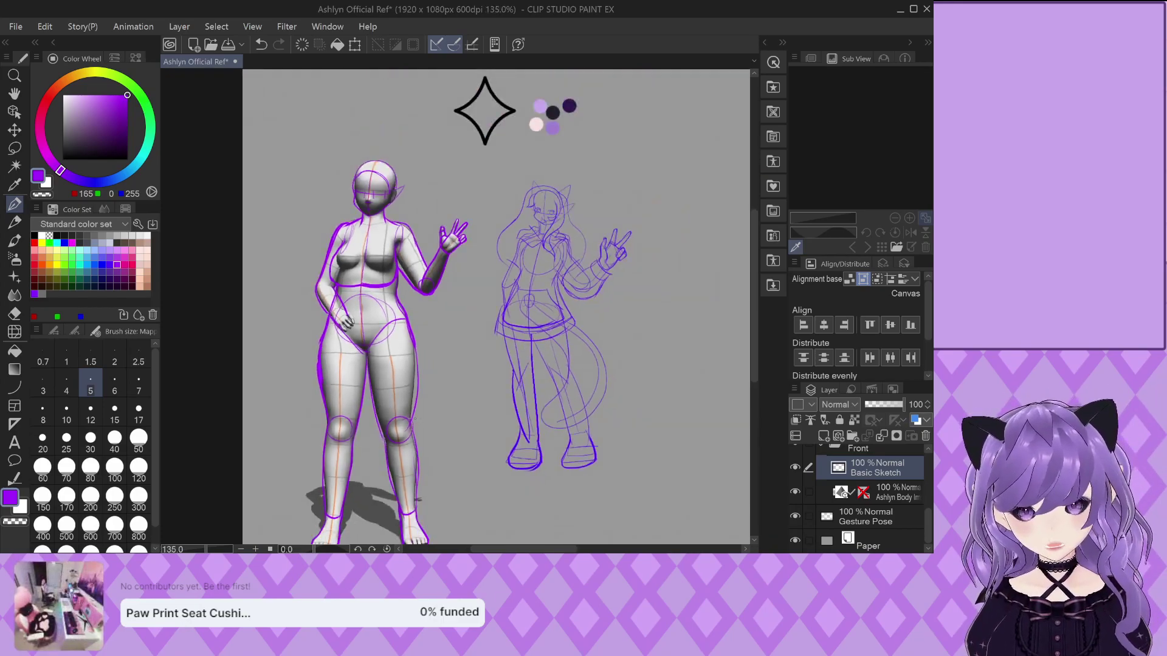
{"action": "scroll", "coordinate": [377, 179], "scroll_direction": "up", "scroll_amount": 3}
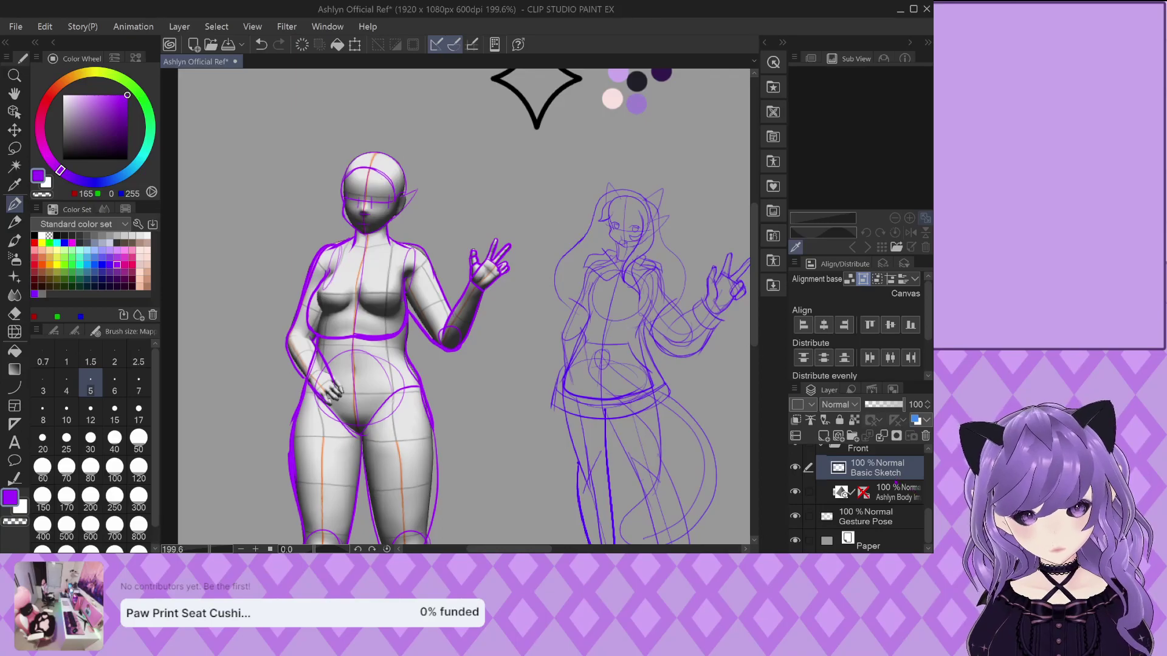
{"action": "key", "text": "ctrl+shift+n"}
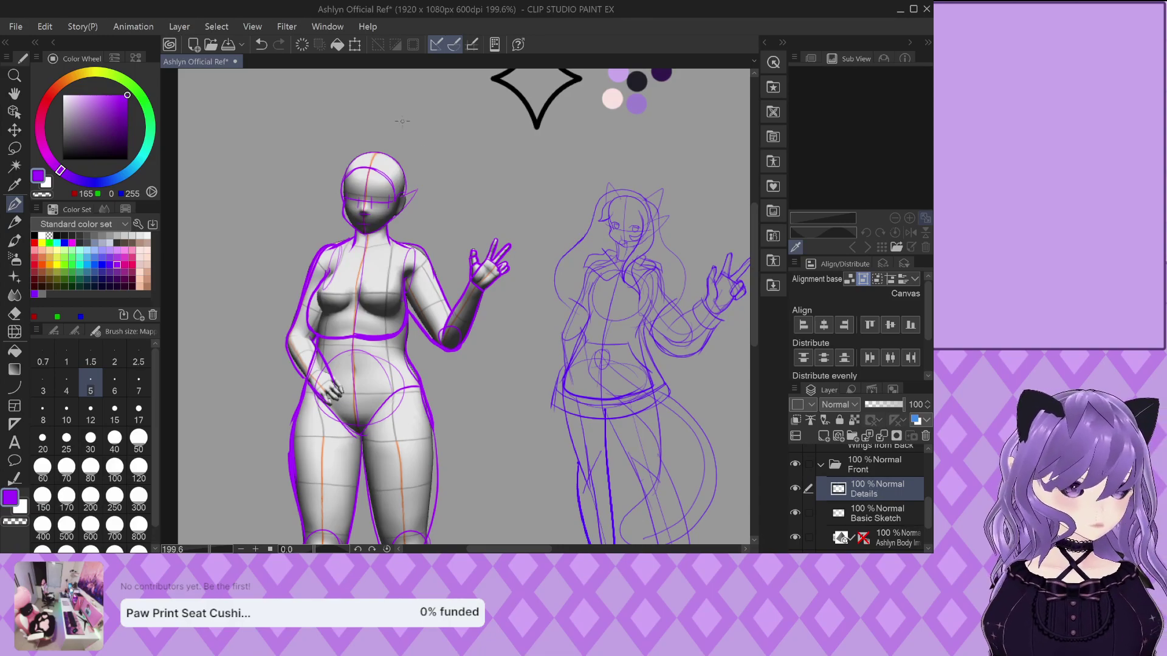
Switch to blue-violet and sketch the mouth line across the chin
{"action": "left_click", "coordinate": [109, 265]}
{"action": "scroll", "coordinate": [419, 186], "scroll_direction": "up", "scroll_amount": 3}
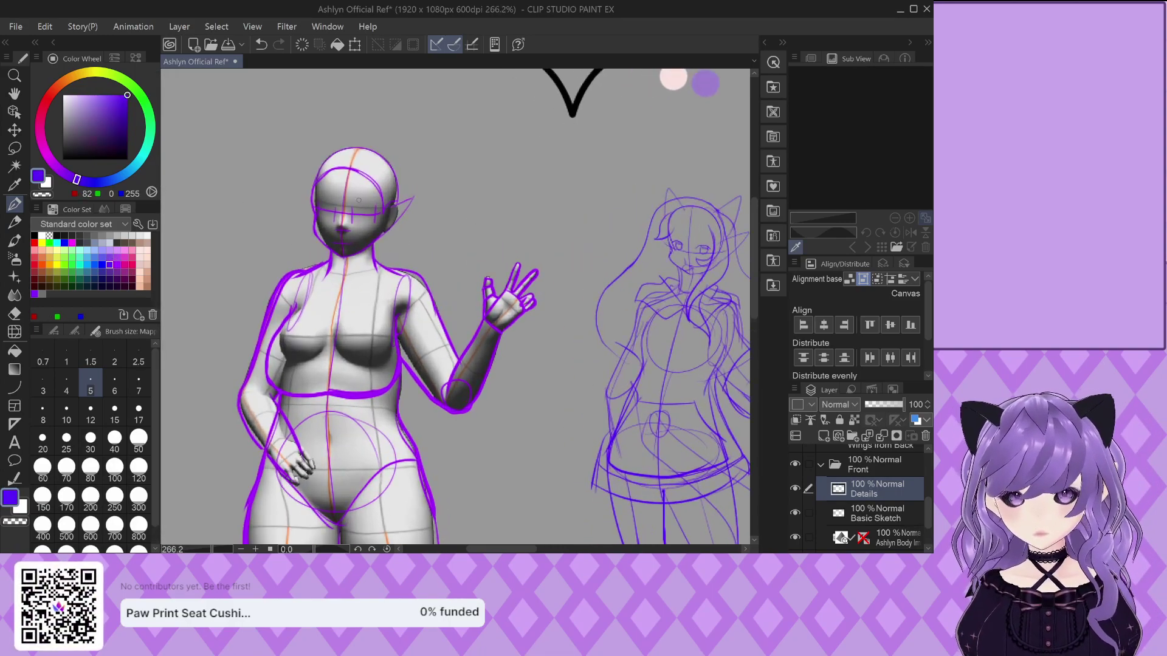
{"action": "scroll", "coordinate": [359, 201], "scroll_direction": "down", "scroll_amount": 4}
{"action": "scroll", "coordinate": [362, 201], "scroll_direction": "up", "scroll_amount": 8}
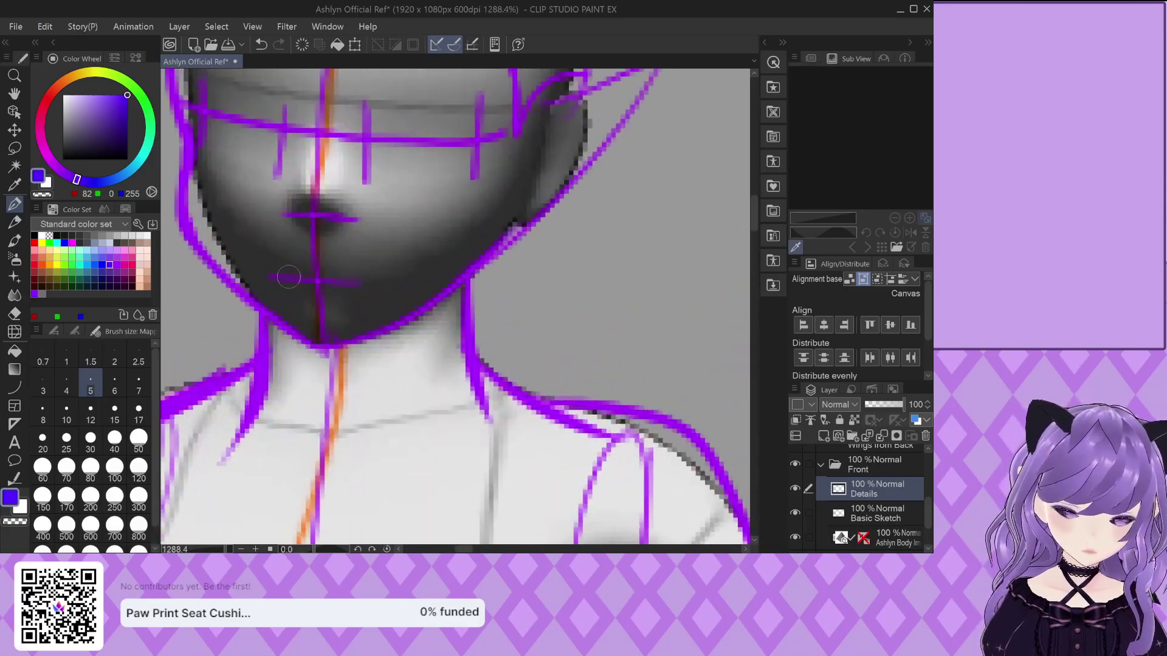
{"action": "left_click_drag", "start_coordinate": [275, 267], "coordinate": [343, 295]}
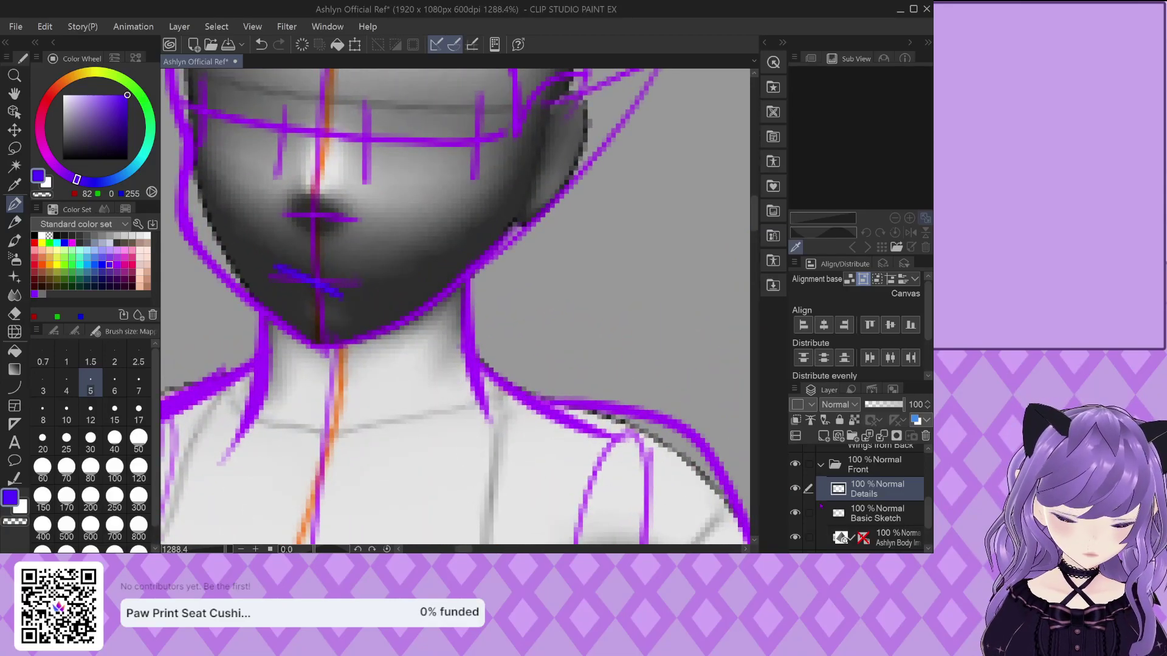
Hide the Ashlyn Body layer and draw the tongue sticking out below the mouth
{"action": "left_click", "coordinate": [795, 537]}
{"action": "scroll", "coordinate": [252, 269], "scroll_direction": "up", "scroll_amount": 2}
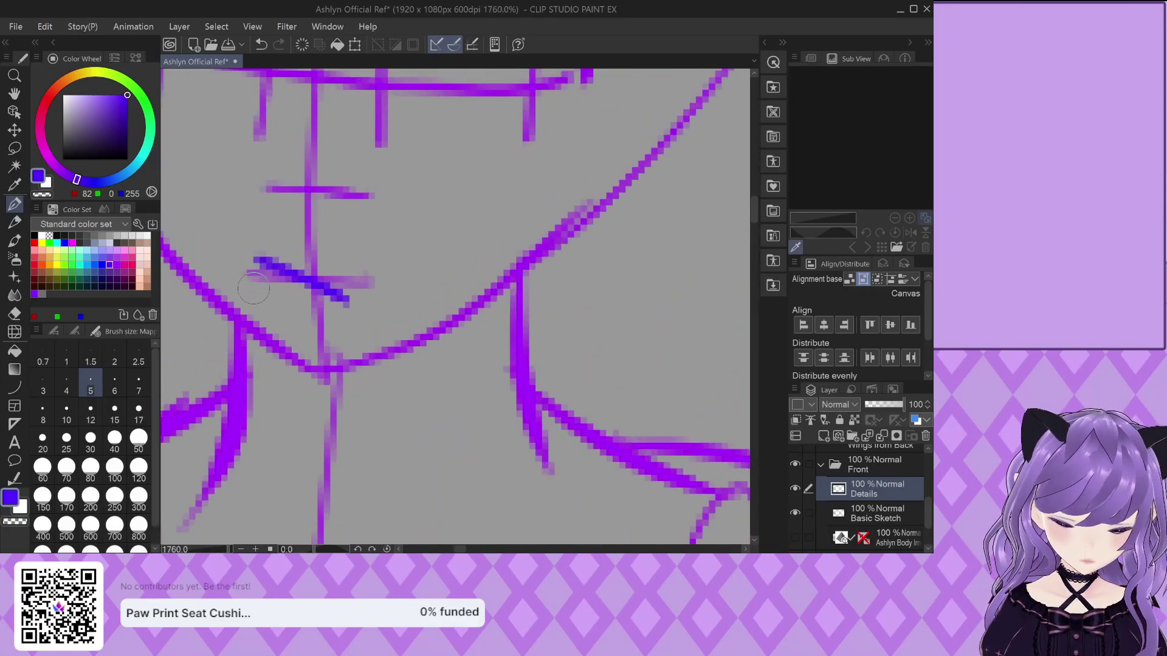
{"action": "mouse_move", "coordinate": [266, 263]}
{"action": "left_mouse_down"}
{"action": "mouse_move", "coordinate": [216, 328]}
{"action": "mouse_move", "coordinate": [240, 364]}
{"action": "mouse_move", "coordinate": [360, 296]}
{"action": "left_mouse_up"}
Draw a closed eyelid arc on the face
{"action": "scroll", "coordinate": [370, 294], "scroll_direction": "down", "scroll_amount": 2}
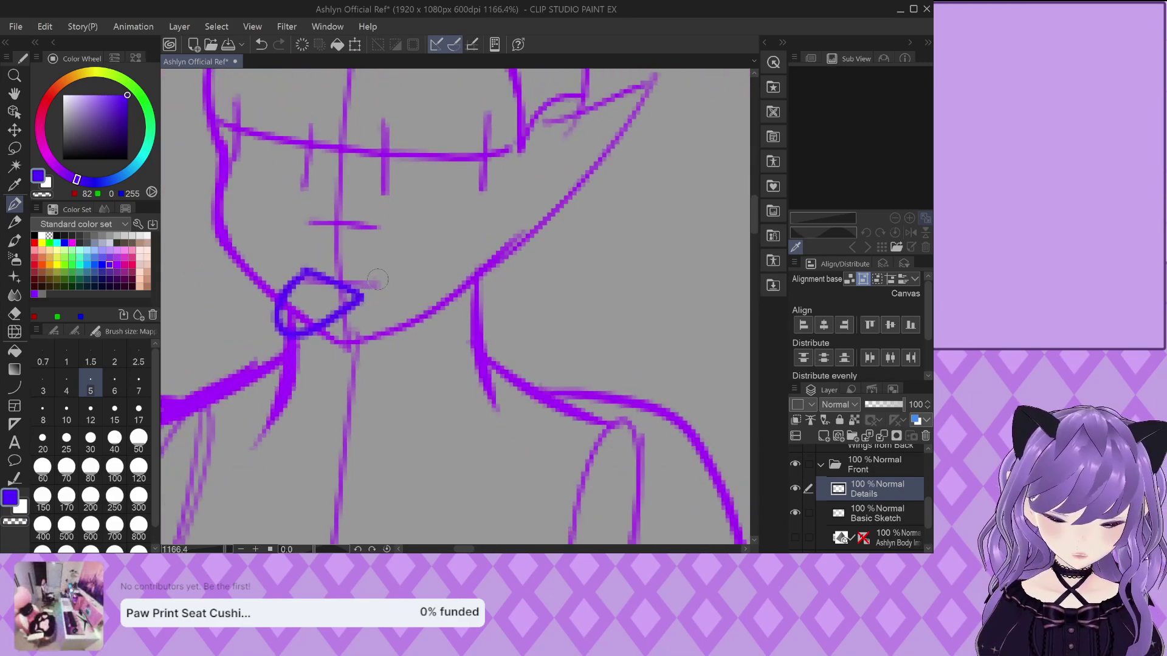
{"action": "scroll", "coordinate": [377, 281], "scroll_direction": "down", "scroll_amount": 2}
{"action": "scroll", "coordinate": [365, 286], "scroll_direction": "up", "scroll_amount": 3}
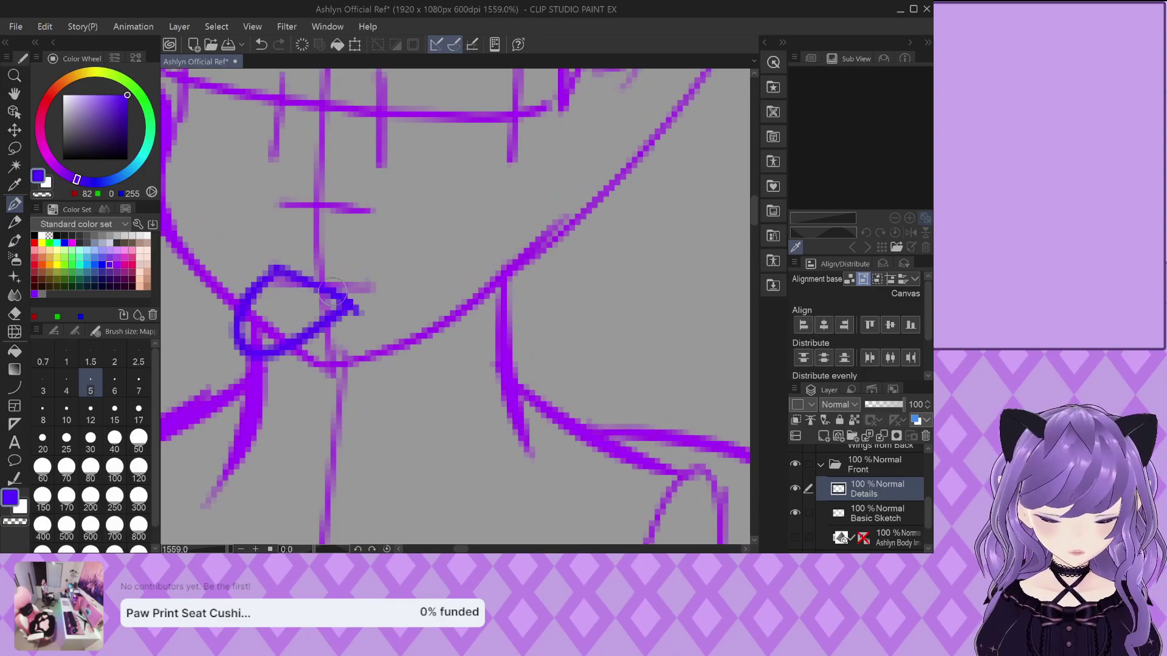
{"action": "scroll", "coordinate": [243, 251], "scroll_direction": "down", "scroll_amount": 2}
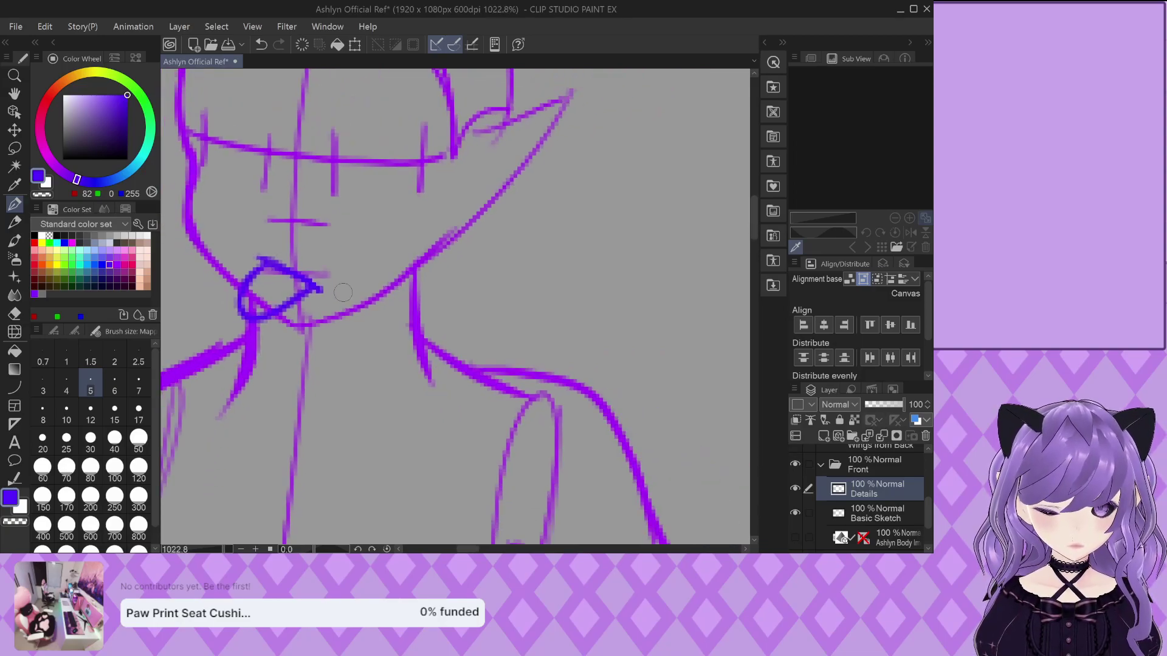
{"action": "scroll", "coordinate": [280, 211], "scroll_direction": "up", "scroll_amount": 1}
{"action": "scroll", "coordinate": [292, 229], "scroll_direction": "down", "scroll_amount": 2}
{"action": "scroll", "coordinate": [328, 210], "scroll_direction": "up", "scroll_amount": 3}
{"action": "mouse_move", "coordinate": [328, 217]}
{"action": "left_mouse_down"}
{"action": "mouse_move", "coordinate": [369, 177]}
{"action": "mouse_move", "coordinate": [419, 178]}
{"action": "mouse_move", "coordinate": [453, 199]}
{"action": "left_mouse_up"}
{"action": "scroll", "coordinate": [309, 198], "scroll_direction": "down", "scroll_amount": 4}
Outline the first eye's upper edge, lower curve and inner corner
{"action": "scroll", "coordinate": [309, 199], "scroll_direction": "down", "scroll_amount": 6}
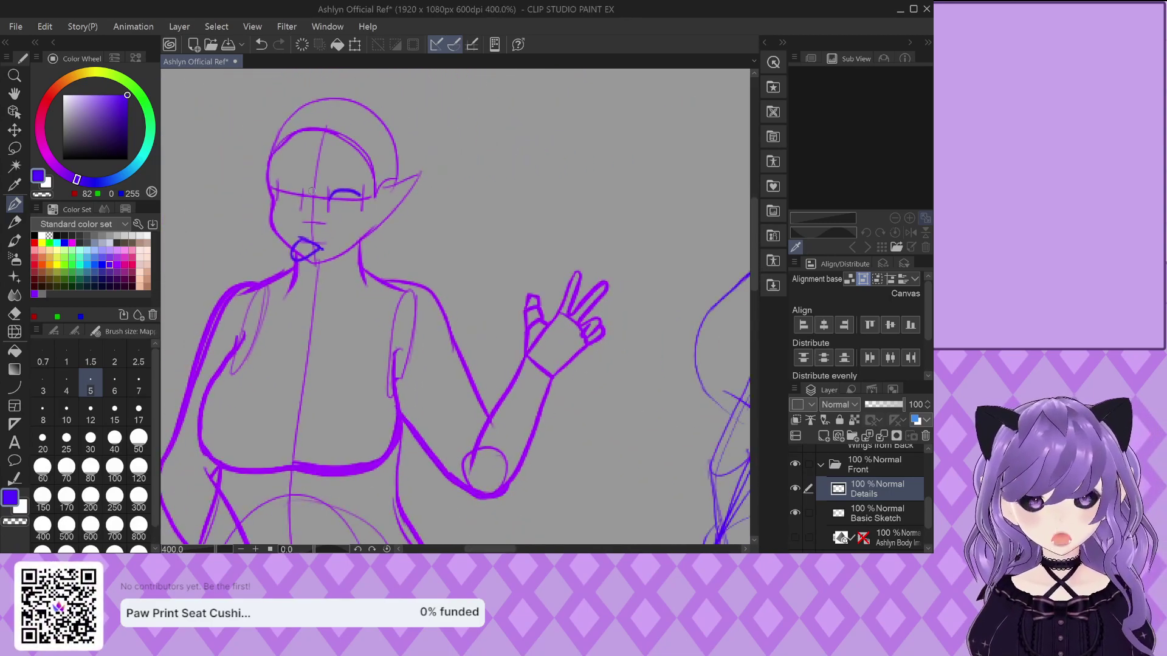
{"action": "scroll", "coordinate": [306, 235], "scroll_direction": "down", "scroll_amount": 3}
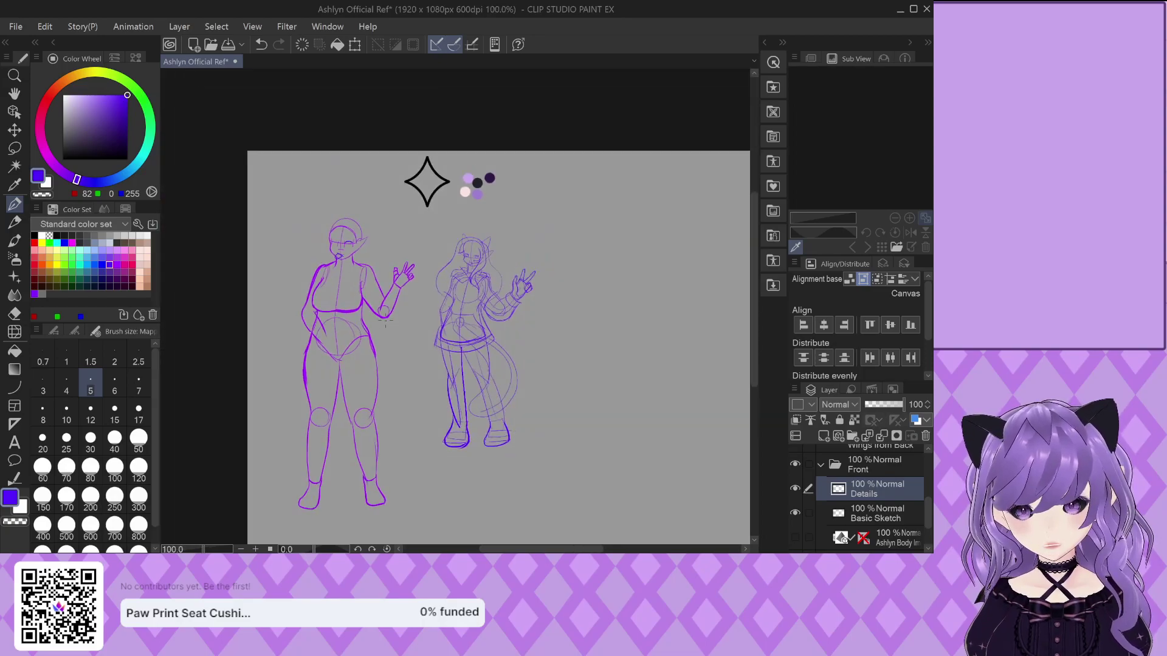
{"action": "scroll", "coordinate": [307, 230], "scroll_direction": "up", "scroll_amount": 6}
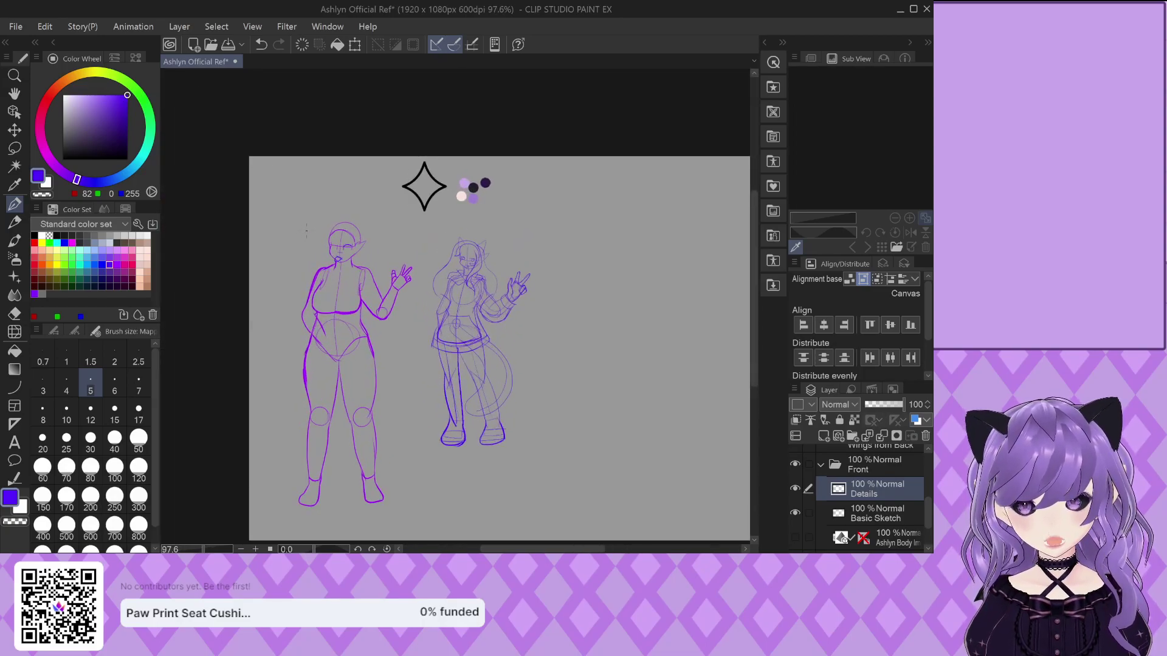
{"action": "scroll", "coordinate": [370, 238], "scroll_direction": "up", "scroll_amount": 7}
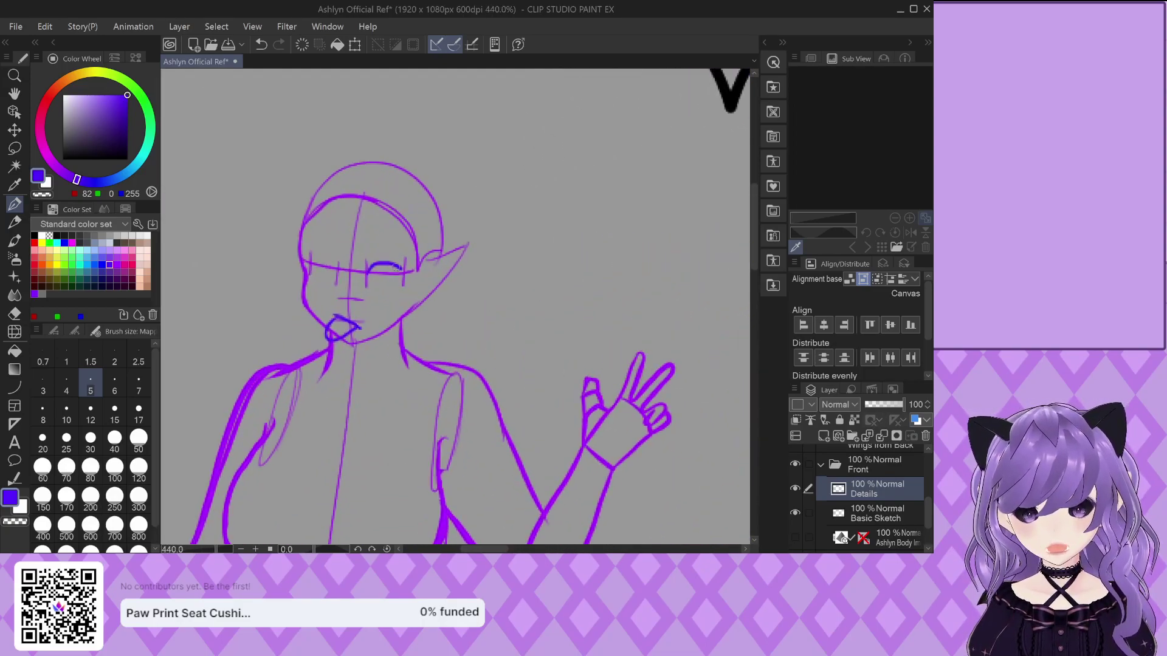
{"action": "scroll", "coordinate": [391, 253], "scroll_direction": "up", "scroll_amount": 1}
{"action": "mouse_move", "coordinate": [388, 261]}
{"action": "left_mouse_down"}
{"action": "mouse_move", "coordinate": [401, 276]}
{"action": "mouse_move", "coordinate": [444, 267]}
{"action": "mouse_move", "coordinate": [398, 281]}
{"action": "left_mouse_up"}
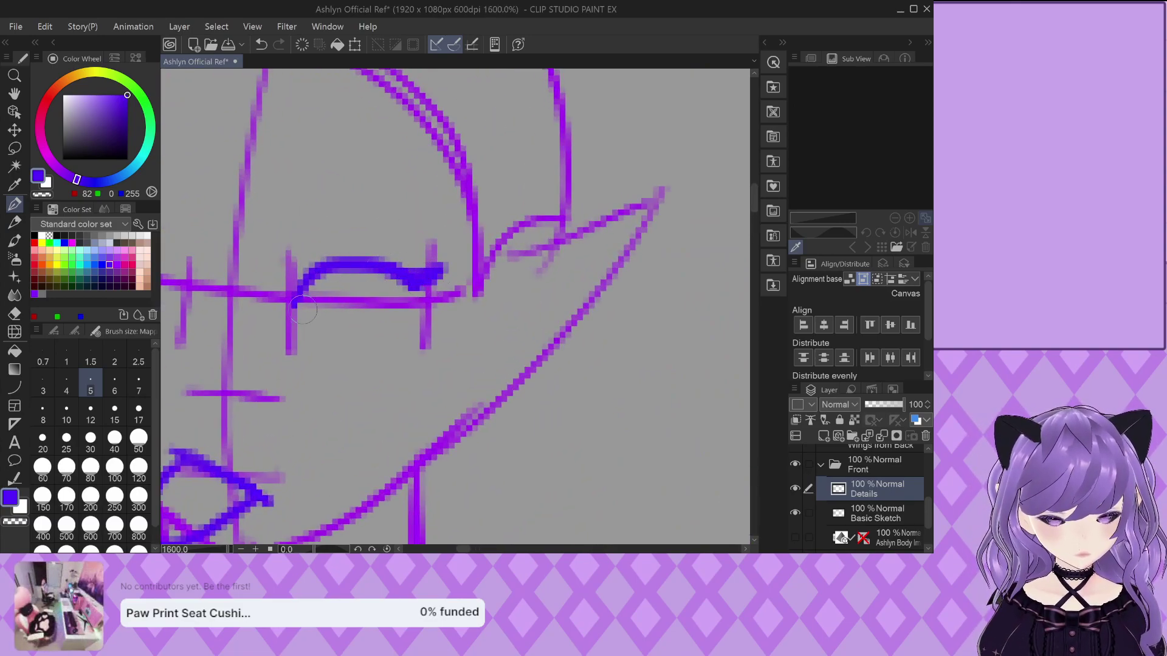
{"action": "mouse_move", "coordinate": [298, 317]}
{"action": "left_mouse_down"}
{"action": "mouse_move", "coordinate": [362, 332]}
{"action": "mouse_move", "coordinate": [430, 294]}
{"action": "mouse_move", "coordinate": [406, 303]}
{"action": "mouse_move", "coordinate": [425, 280]}
{"action": "mouse_move", "coordinate": [410, 313]}
{"action": "mouse_move", "coordinate": [426, 278]}
{"action": "left_mouse_up"}
{"action": "scroll", "coordinate": [424, 278], "scroll_direction": "down", "scroll_amount": 3}
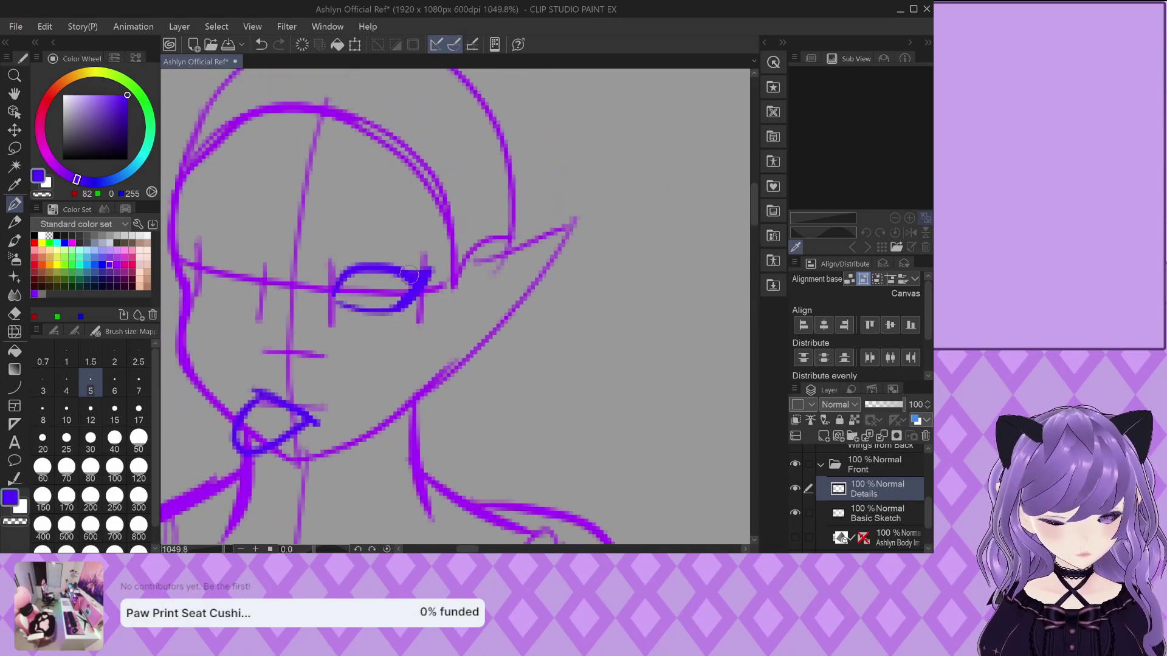
{"action": "scroll", "coordinate": [424, 278], "scroll_direction": "up", "scroll_amount": 2}
{"action": "mouse_move", "coordinate": [333, 281]}
{"action": "left_mouse_down"}
{"action": "mouse_move", "coordinate": [266, 281]}
{"action": "mouse_move", "coordinate": [257, 264]}
{"action": "mouse_move", "coordinate": [184, 247]}
{"action": "mouse_move", "coordinate": [228, 252]}
{"action": "mouse_move", "coordinate": [264, 284]}
{"action": "mouse_move", "coordinate": [244, 255]}
{"action": "mouse_move", "coordinate": [167, 237]}
{"action": "mouse_move", "coordinate": [206, 251]}
{"action": "mouse_move", "coordinate": [172, 241]}
{"action": "mouse_move", "coordinate": [196, 296]}
{"action": "mouse_move", "coordinate": [179, 251]}
{"action": "mouse_move", "coordinate": [181, 261]}
{"action": "mouse_move", "coordinate": [200, 245]}
{"action": "mouse_move", "coordinate": [187, 262]}
{"action": "mouse_move", "coordinate": [205, 309]}
{"action": "mouse_move", "coordinate": [196, 260]}
{"action": "mouse_move", "coordinate": [223, 242]}
{"action": "mouse_move", "coordinate": [188, 280]}
{"action": "mouse_move", "coordinate": [193, 299]}
{"action": "mouse_move", "coordinate": [269, 332]}
{"action": "mouse_move", "coordinate": [294, 324]}
{"action": "mouse_move", "coordinate": [283, 260]}
{"action": "left_mouse_up"}
{"action": "scroll", "coordinate": [263, 274], "scroll_direction": "down", "scroll_amount": 3}
{"action": "scroll", "coordinate": [264, 274], "scroll_direction": "up", "scroll_amount": 3}
Add a short nose mark and a diagonal tongue line, undoing a stray stroke
{"action": "scroll", "coordinate": [181, 257], "scroll_direction": "up", "scroll_amount": 2}
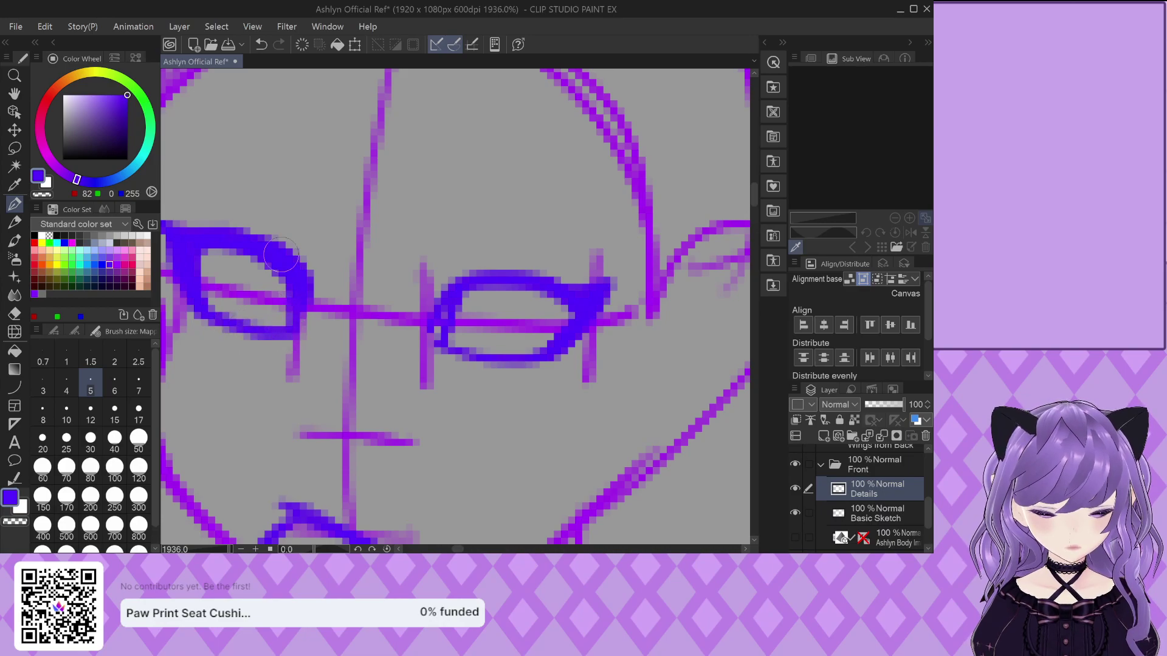
{"action": "scroll", "coordinate": [283, 260], "scroll_direction": "down", "scroll_amount": 2}
{"action": "scroll", "coordinate": [292, 286], "scroll_direction": "up", "scroll_amount": 1}
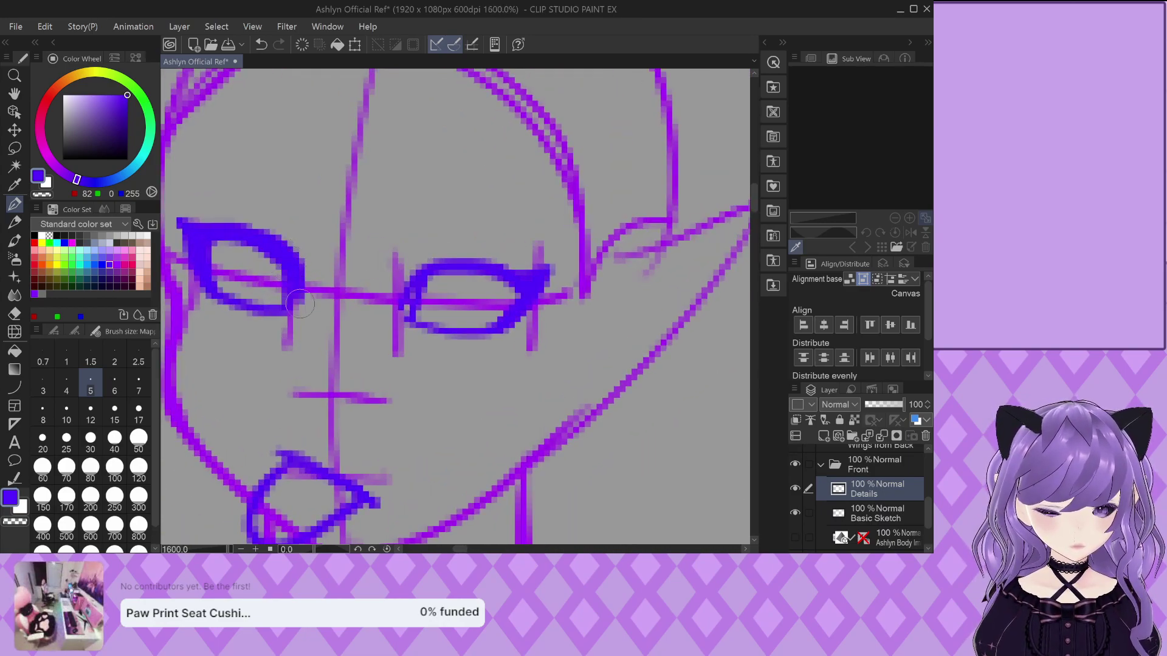
{"action": "left_click_drag", "start_coordinate": [298, 301], "coordinate": [282, 383]}
{"action": "scroll", "coordinate": [304, 303], "scroll_direction": "down", "scroll_amount": 1}
{"action": "key", "text": "ctrl+z"}
{"action": "mouse_move", "coordinate": [296, 361]}
{"action": "left_mouse_down"}
{"action": "mouse_move", "coordinate": [356, 377]}
{"action": "mouse_move", "coordinate": [363, 364]}
{"action": "left_mouse_up"}
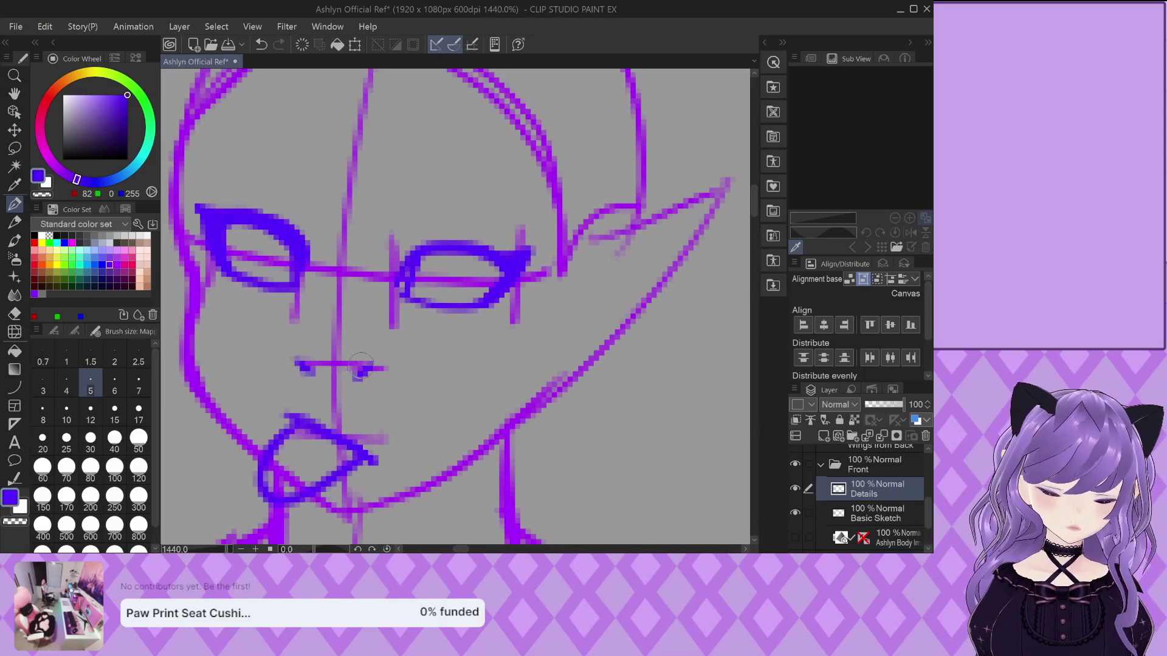
{"action": "mouse_move", "coordinate": [327, 436]}
{"action": "left_mouse_down"}
{"action": "mouse_move", "coordinate": [288, 474]}
{"action": "mouse_move", "coordinate": [327, 435]}
{"action": "left_mouse_up"}
{"action": "scroll", "coordinate": [391, 327], "scroll_direction": "down", "scroll_amount": 3}
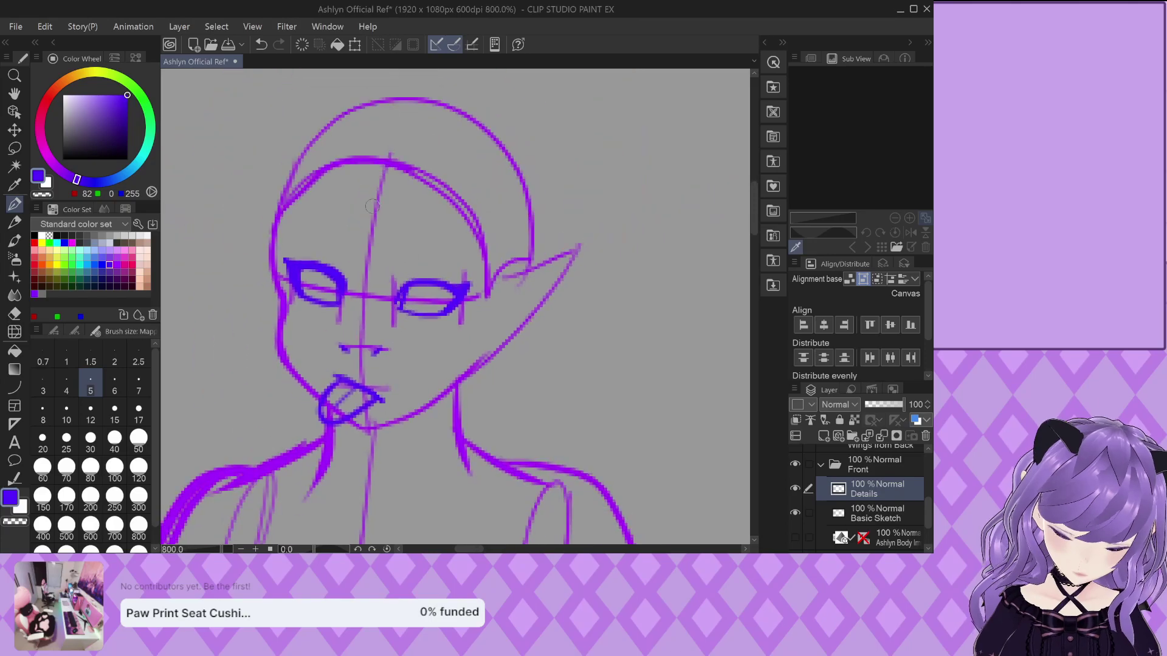
{"action": "scroll", "coordinate": [381, 218], "scroll_direction": "down", "scroll_amount": 2}
{"action": "scroll", "coordinate": [344, 186], "scroll_direction": "up", "scroll_amount": 4}
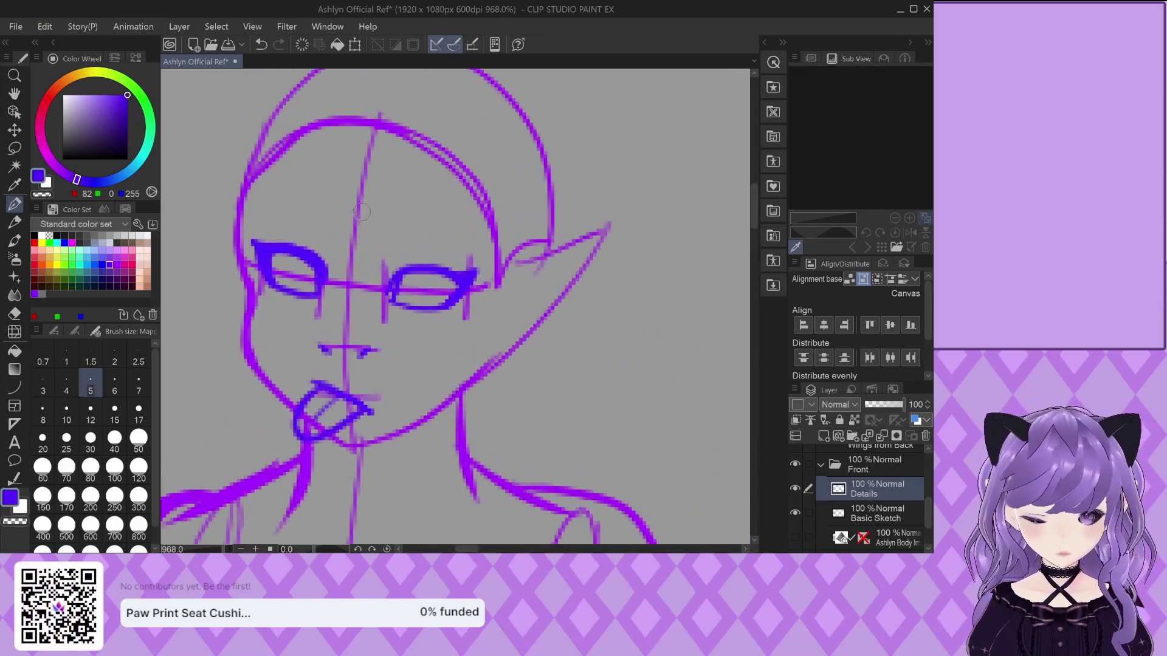
Outline the top and bottom edges of the right eye
{"action": "left_click_drag", "start_coordinate": [380, 292], "coordinate": [422, 266]}
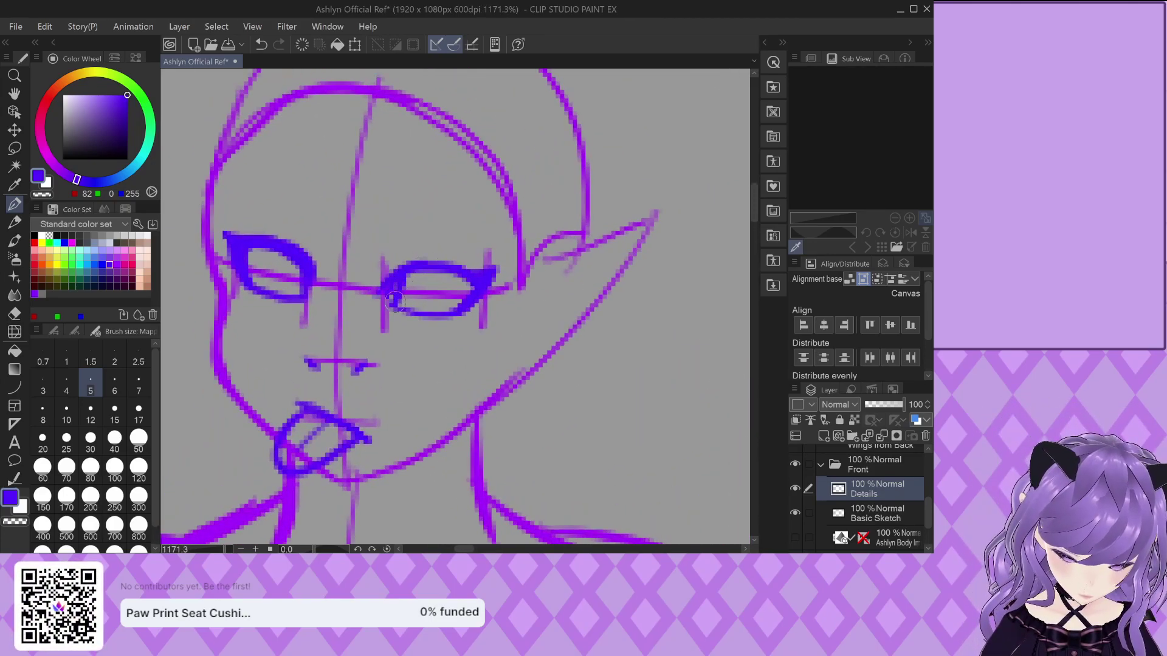
{"action": "left_click_drag", "start_coordinate": [394, 302], "coordinate": [459, 316]}
{"action": "scroll", "coordinate": [503, 245], "scroll_direction": "down", "scroll_amount": 1}
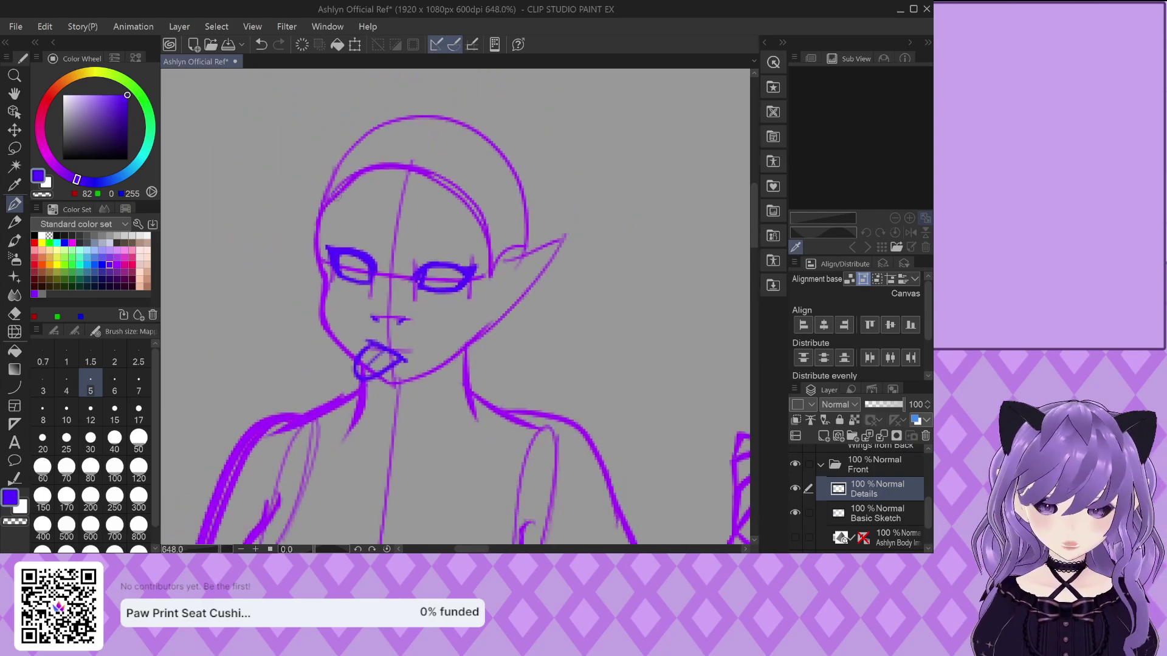
{"action": "scroll", "coordinate": [385, 276], "scroll_direction": "up", "scroll_amount": 2}
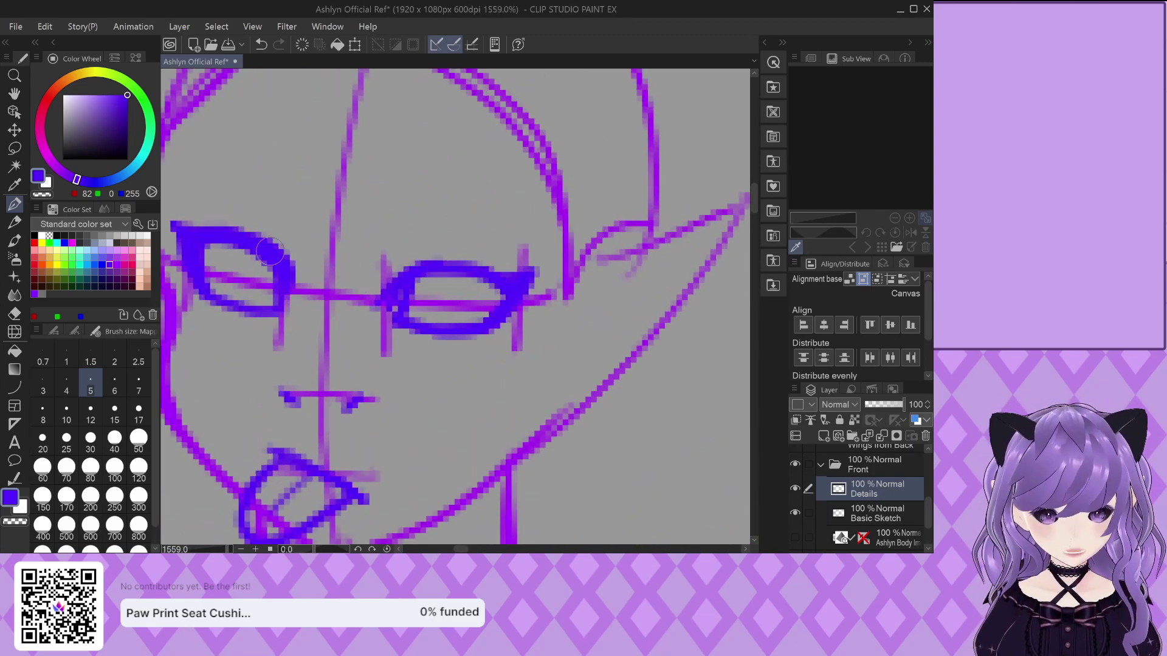
Thicken the right eye's top edge and add lash spikes at both eye corners
{"action": "left_click_drag", "start_coordinate": [222, 229], "coordinate": [212, 205]}
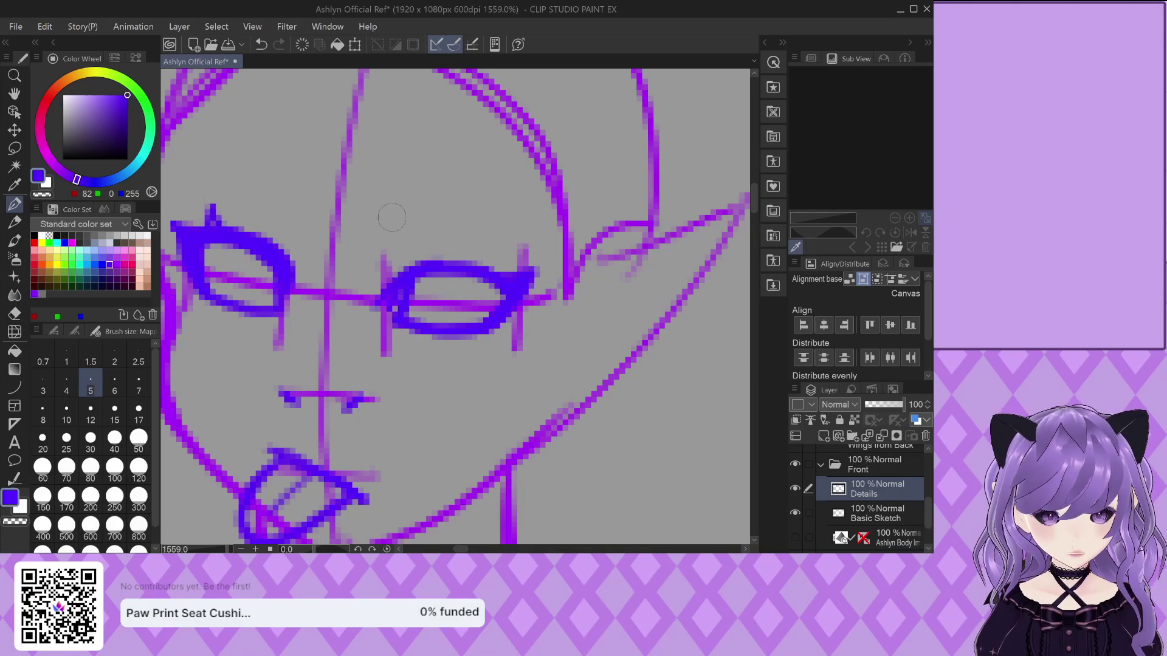
{"action": "left_click_drag", "start_coordinate": [509, 267], "coordinate": [429, 260]}
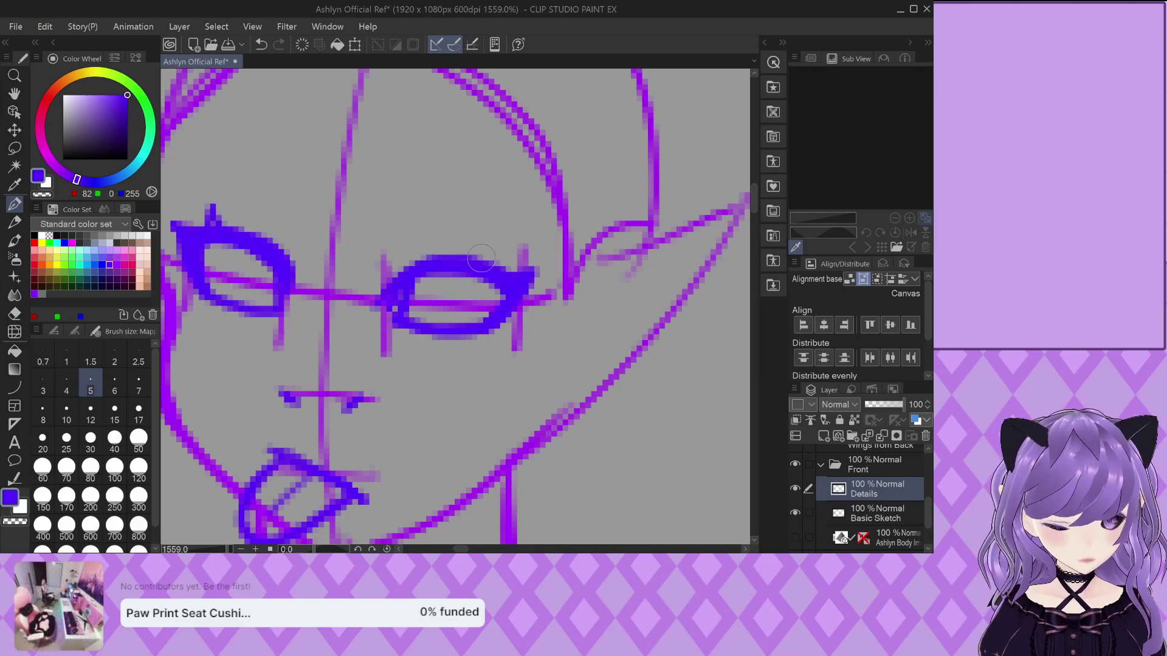
{"action": "mouse_move", "coordinate": [505, 260]}
{"action": "left_mouse_down"}
{"action": "mouse_move", "coordinate": [512, 251]}
{"action": "mouse_move", "coordinate": [493, 266]}
{"action": "left_mouse_up"}
{"action": "scroll", "coordinate": [461, 253], "scroll_direction": "down", "scroll_amount": 2}
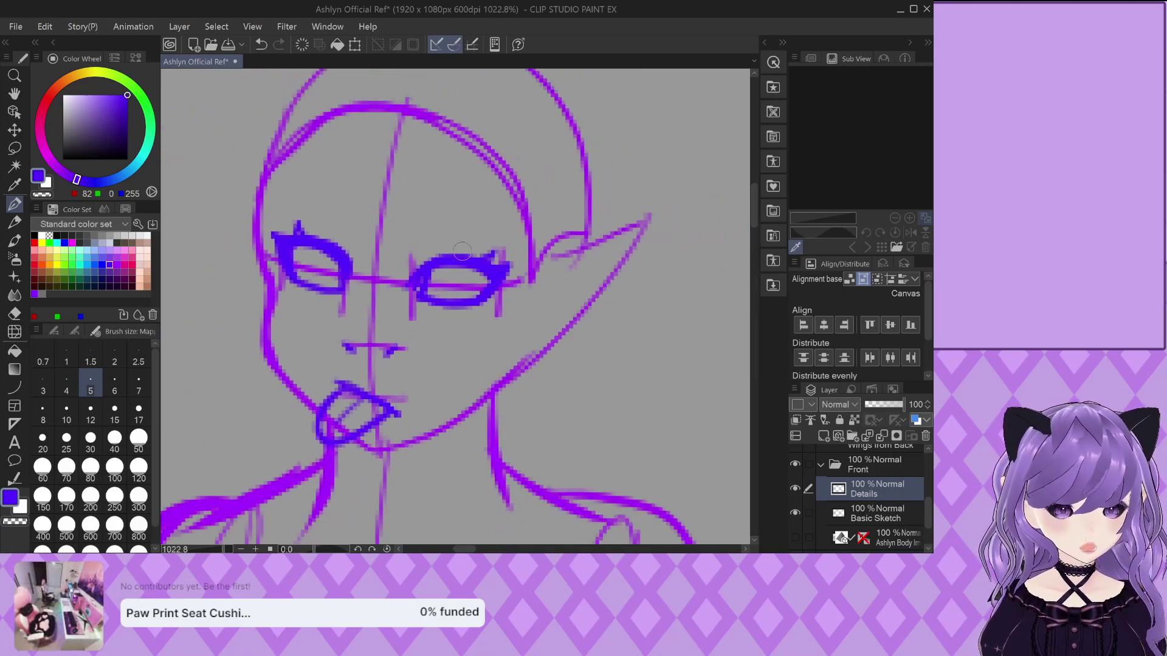
{"action": "scroll", "coordinate": [478, 242], "scroll_direction": "up", "scroll_amount": 1}
{"action": "scroll", "coordinate": [448, 253], "scroll_direction": "up", "scroll_amount": 1}
{"action": "mouse_move", "coordinate": [418, 269]}
{"action": "left_mouse_down"}
{"action": "mouse_move", "coordinate": [394, 260]}
{"action": "mouse_move", "coordinate": [406, 272]}
{"action": "mouse_move", "coordinate": [468, 246]}
{"action": "left_mouse_up"}
{"action": "scroll", "coordinate": [459, 246], "scroll_direction": "down", "scroll_amount": 2}
{"action": "scroll", "coordinate": [277, 234], "scroll_direction": "up", "scroll_amount": 1}
{"action": "scroll", "coordinate": [274, 237], "scroll_direction": "up", "scroll_amount": 1}
{"action": "left_click_drag", "start_coordinate": [308, 220], "coordinate": [304, 248]}
{"action": "scroll", "coordinate": [304, 248], "scroll_direction": "down", "scroll_amount": 3}
{"action": "scroll", "coordinate": [326, 221], "scroll_direction": "up", "scroll_amount": 1}
{"action": "scroll", "coordinate": [327, 222], "scroll_direction": "down", "scroll_amount": 2}
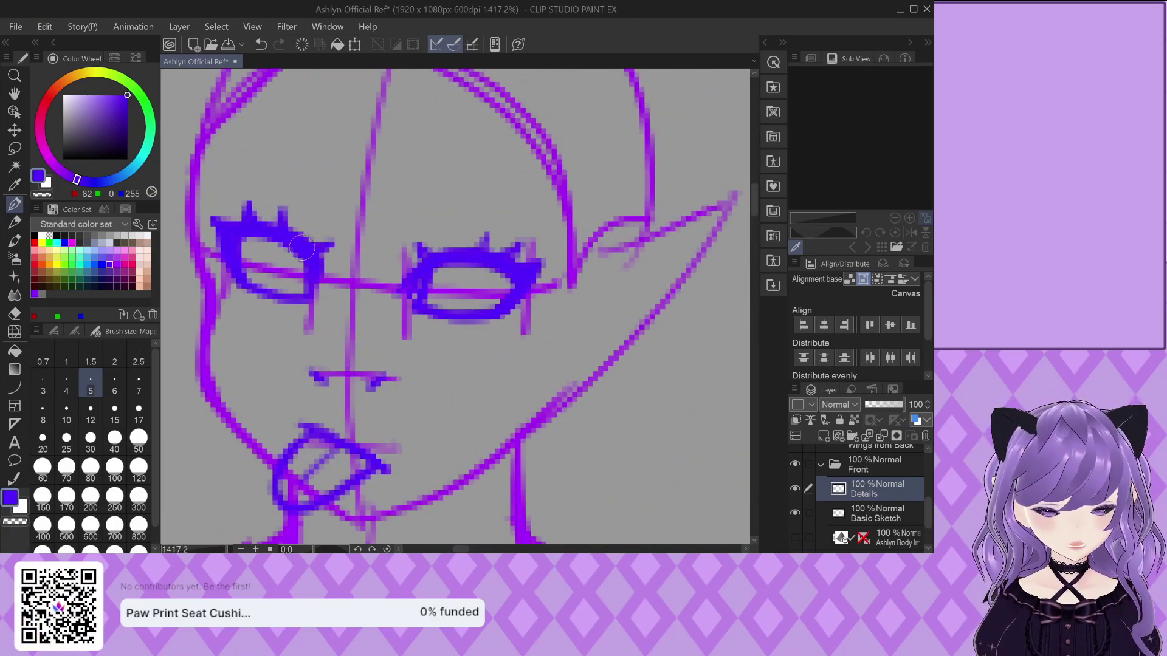
{"action": "scroll", "coordinate": [324, 233], "scroll_direction": "up", "scroll_amount": 1}
{"action": "scroll", "coordinate": [324, 233], "scroll_direction": "down", "scroll_amount": 1}
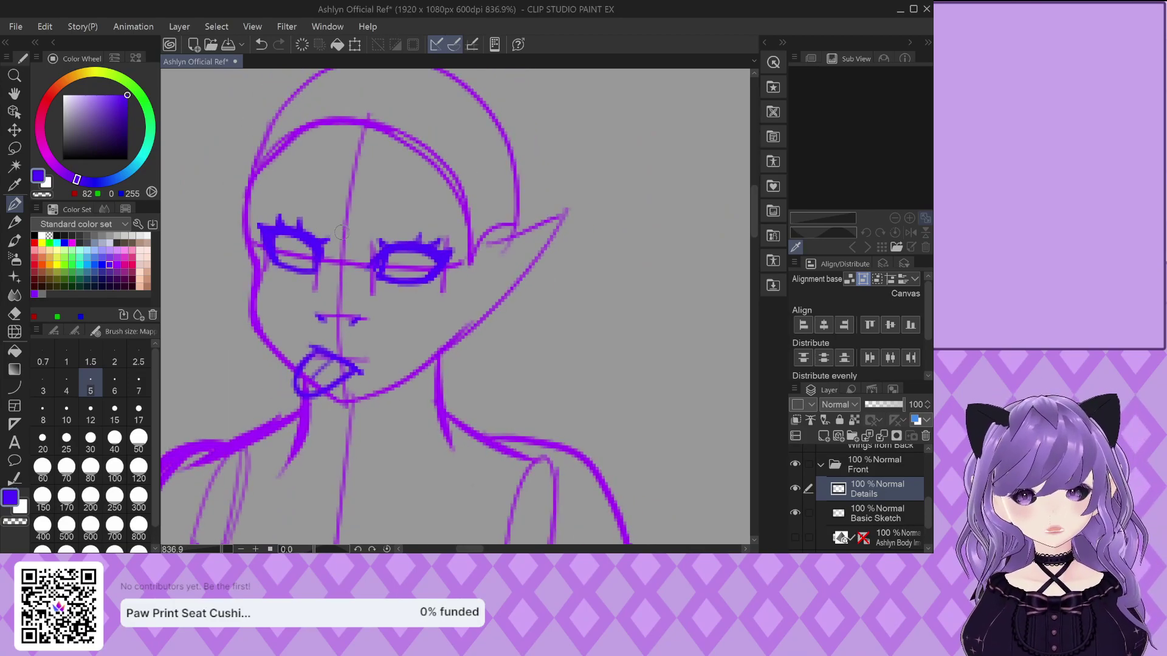
{"action": "scroll", "coordinate": [342, 232], "scroll_direction": "down", "scroll_amount": 1}
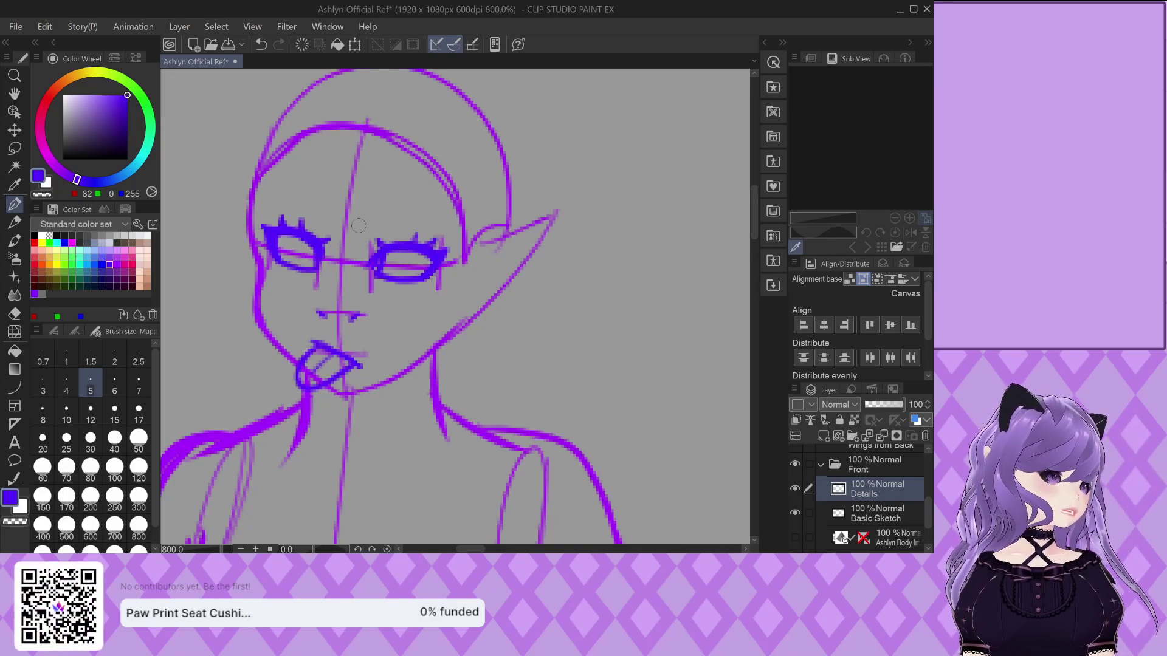
Draw two short eyelashes on the left eye's upper lid
{"action": "scroll", "coordinate": [358, 225], "scroll_direction": "up", "scroll_amount": 4}
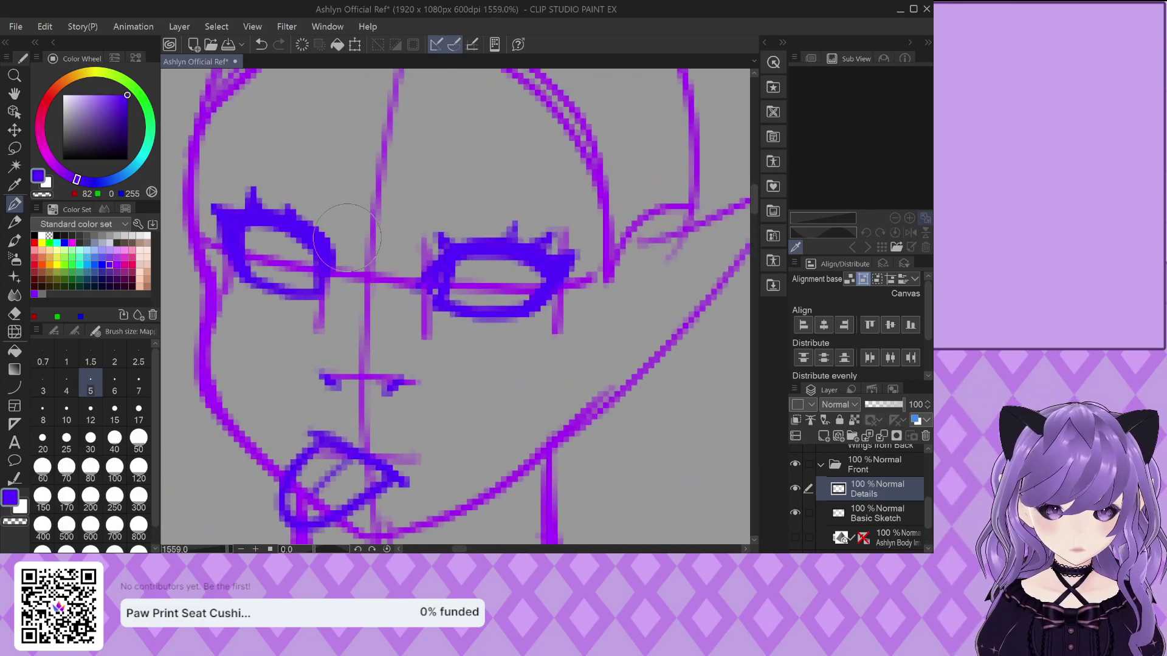
{"action": "scroll", "coordinate": [333, 242], "scroll_direction": "down", "scroll_amount": 3}
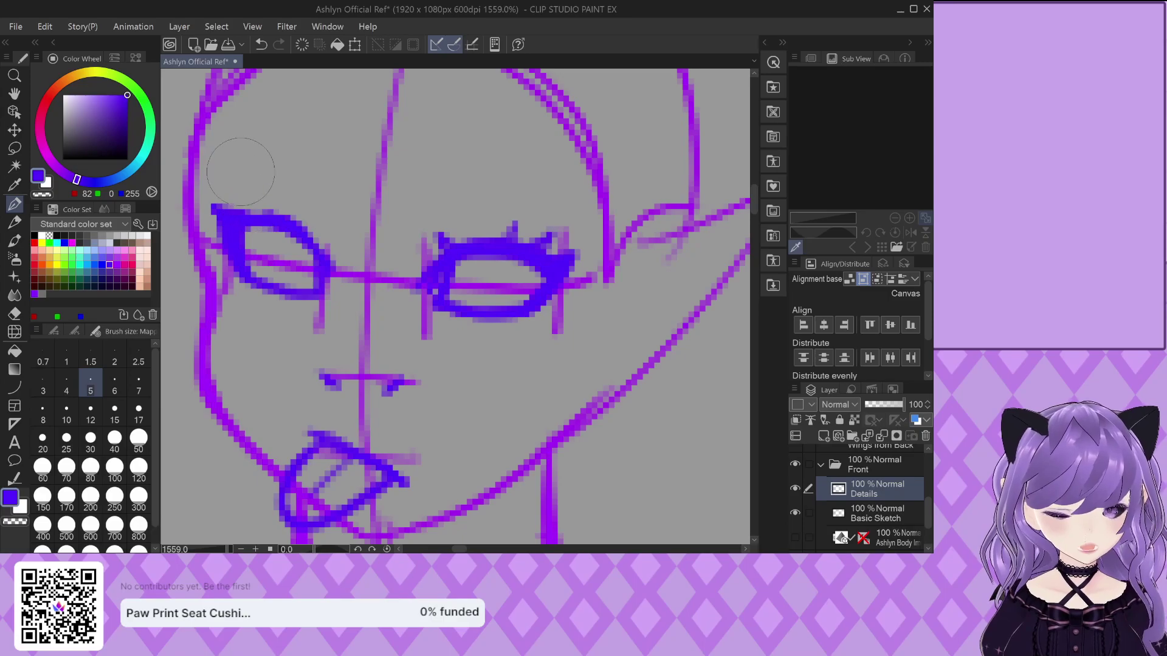
{"action": "scroll", "coordinate": [284, 225], "scroll_direction": "up", "scroll_amount": 4}
{"action": "scroll", "coordinate": [284, 225], "scroll_direction": "up", "scroll_amount": 2}
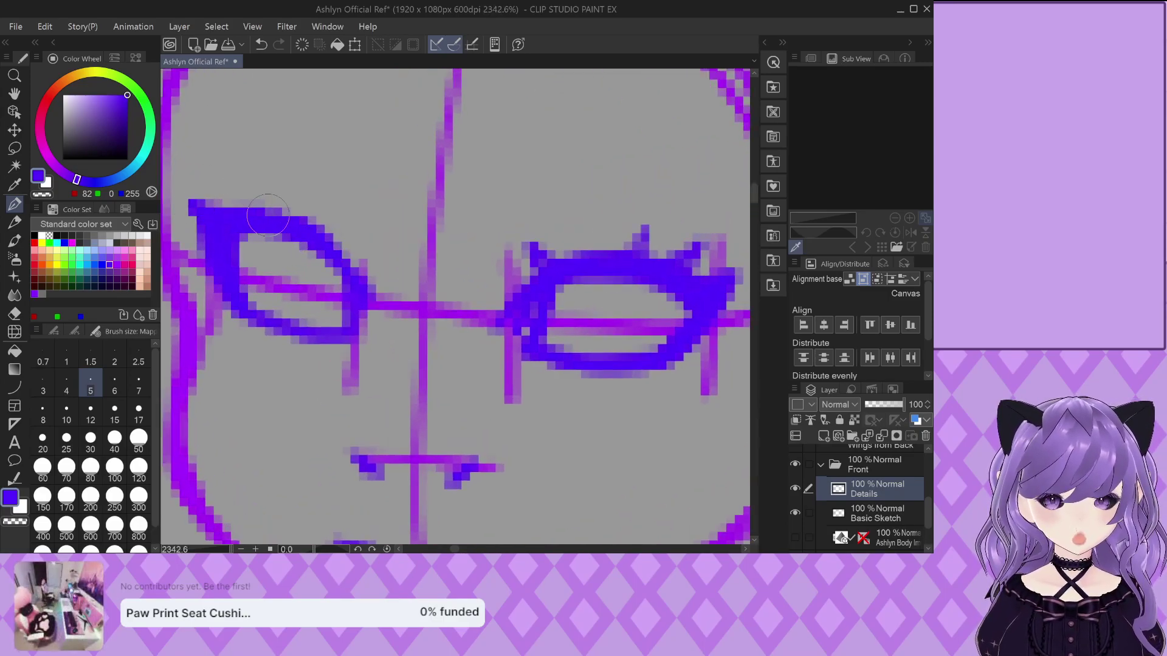
{"action": "scroll", "coordinate": [345, 228], "scroll_direction": "down", "scroll_amount": 2}
{"action": "scroll", "coordinate": [298, 214], "scroll_direction": "up", "scroll_amount": 2}
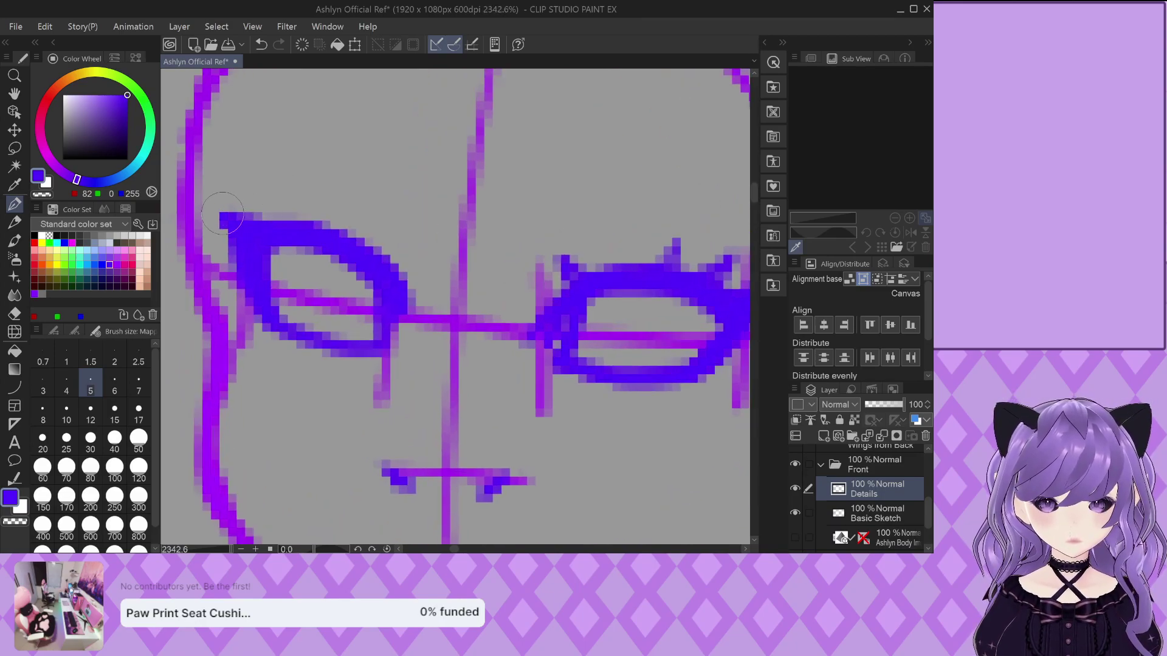
{"action": "scroll", "coordinate": [227, 234], "scroll_direction": "down", "scroll_amount": 3}
{"action": "scroll", "coordinate": [246, 222], "scroll_direction": "up", "scroll_amount": 2}
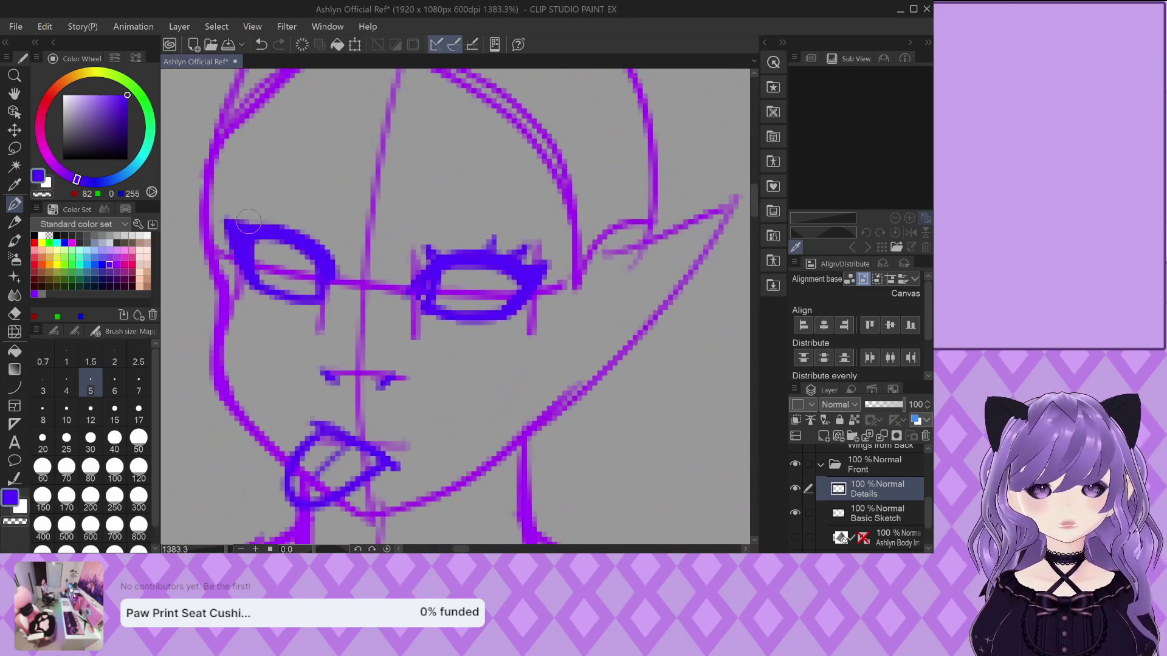
{"action": "scroll", "coordinate": [352, 259], "scroll_direction": "up", "scroll_amount": 1}
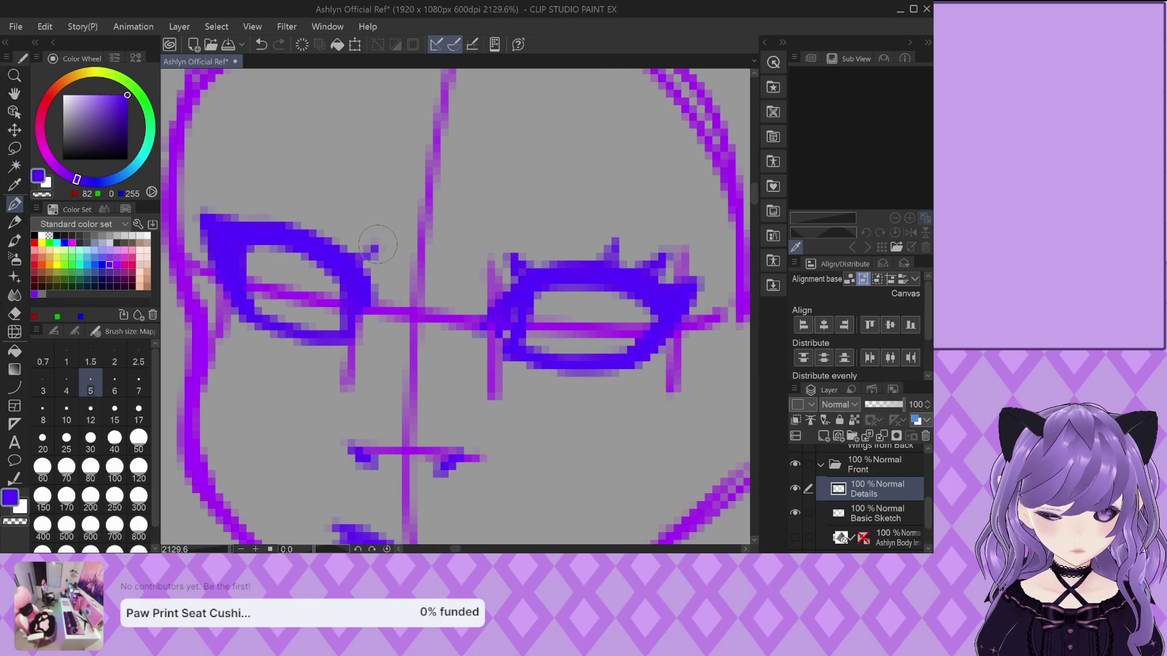
{"action": "left_click_drag", "start_coordinate": [265, 226], "coordinate": [258, 203]}
{"action": "left_click_drag", "start_coordinate": [307, 237], "coordinate": [296, 214]}
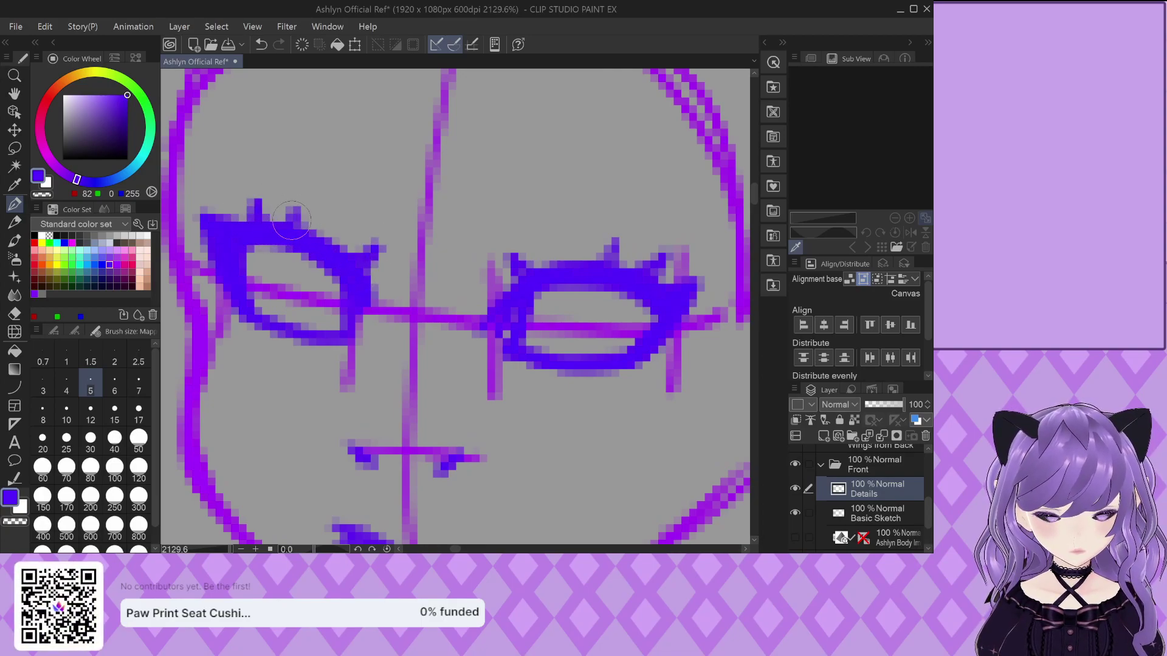
{"action": "scroll", "coordinate": [292, 170], "scroll_direction": "down", "scroll_amount": 4}
{"action": "scroll", "coordinate": [312, 165], "scroll_direction": "up", "scroll_amount": 2}
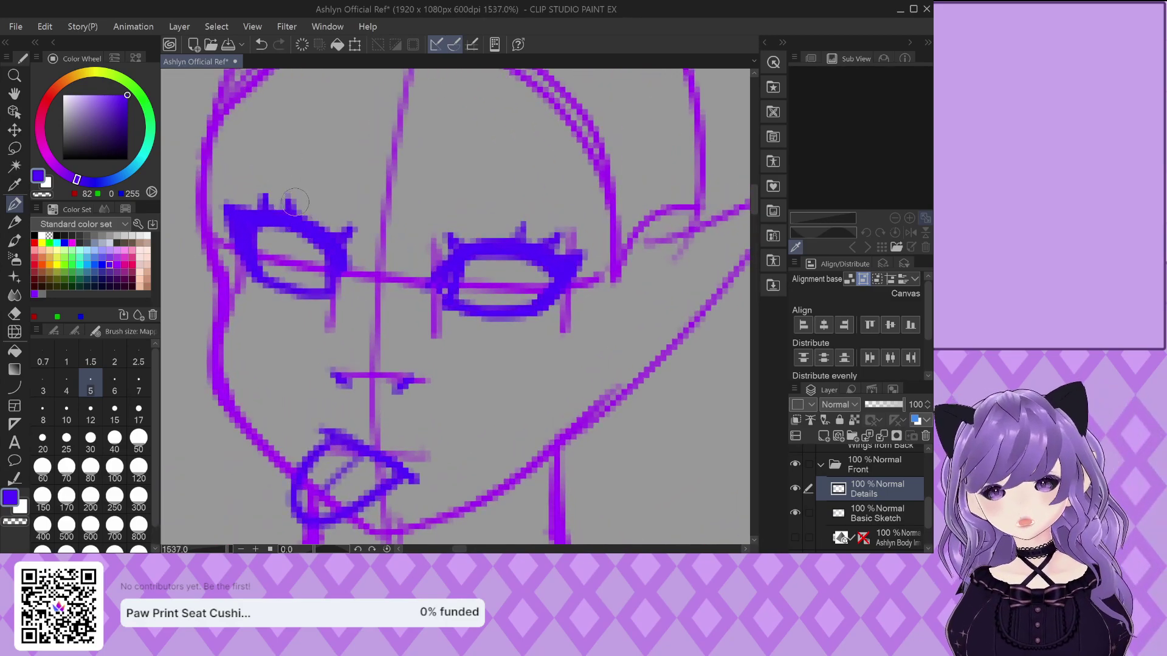
{"action": "scroll", "coordinate": [296, 205], "scroll_direction": "down", "scroll_amount": 5}
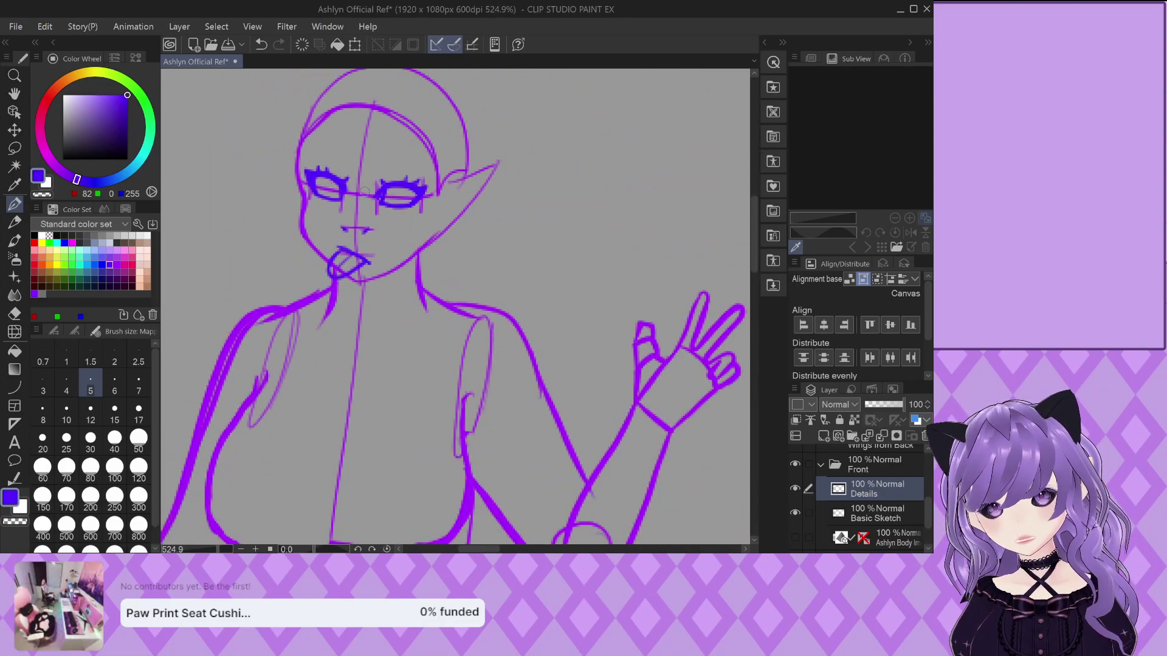
Draw eyebrow arcs above the right and left eyes
{"action": "scroll", "coordinate": [364, 191], "scroll_direction": "down", "scroll_amount": 1}
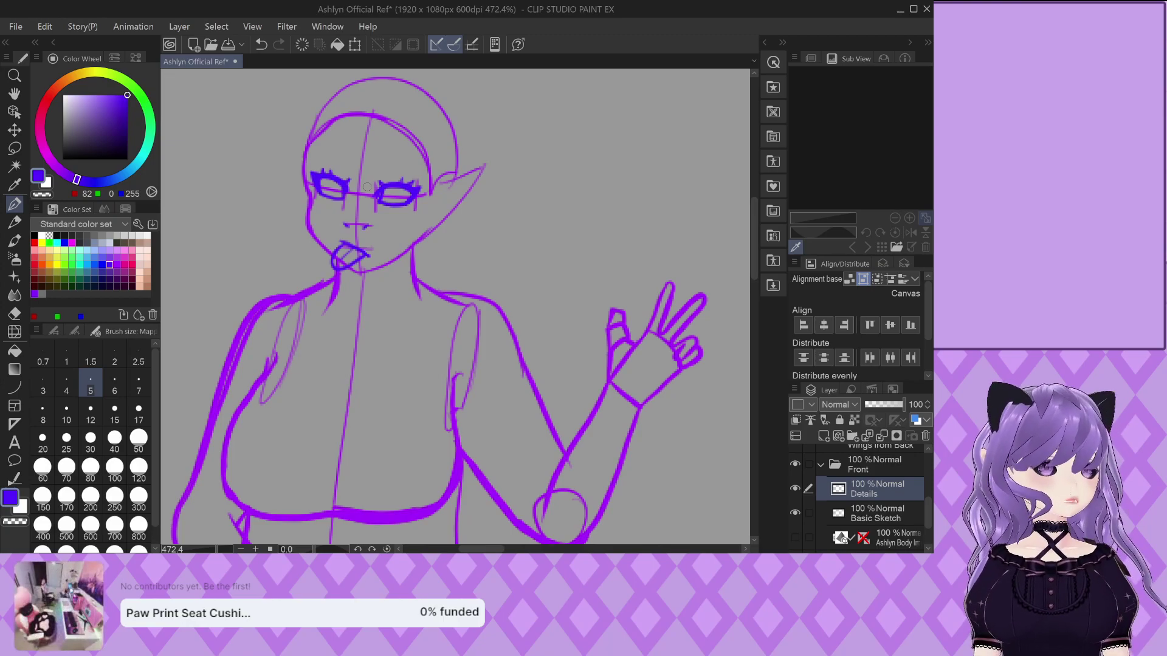
{"action": "scroll", "coordinate": [368, 187], "scroll_direction": "up", "scroll_amount": 10}
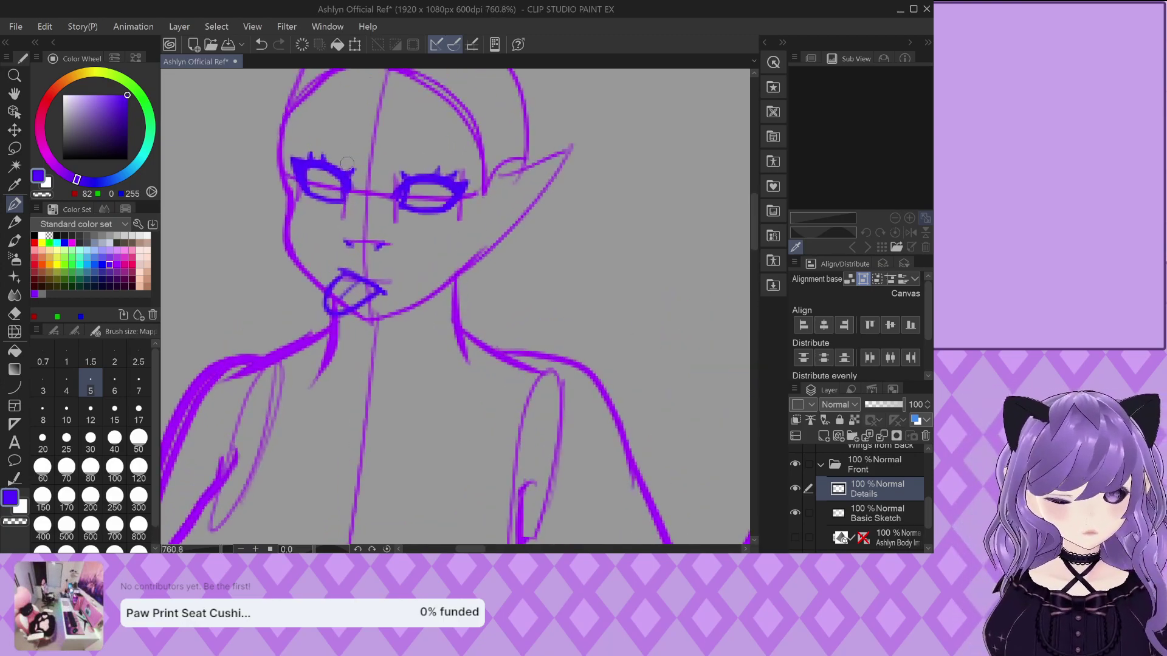
{"action": "scroll", "coordinate": [348, 161], "scroll_direction": "down", "scroll_amount": 2}
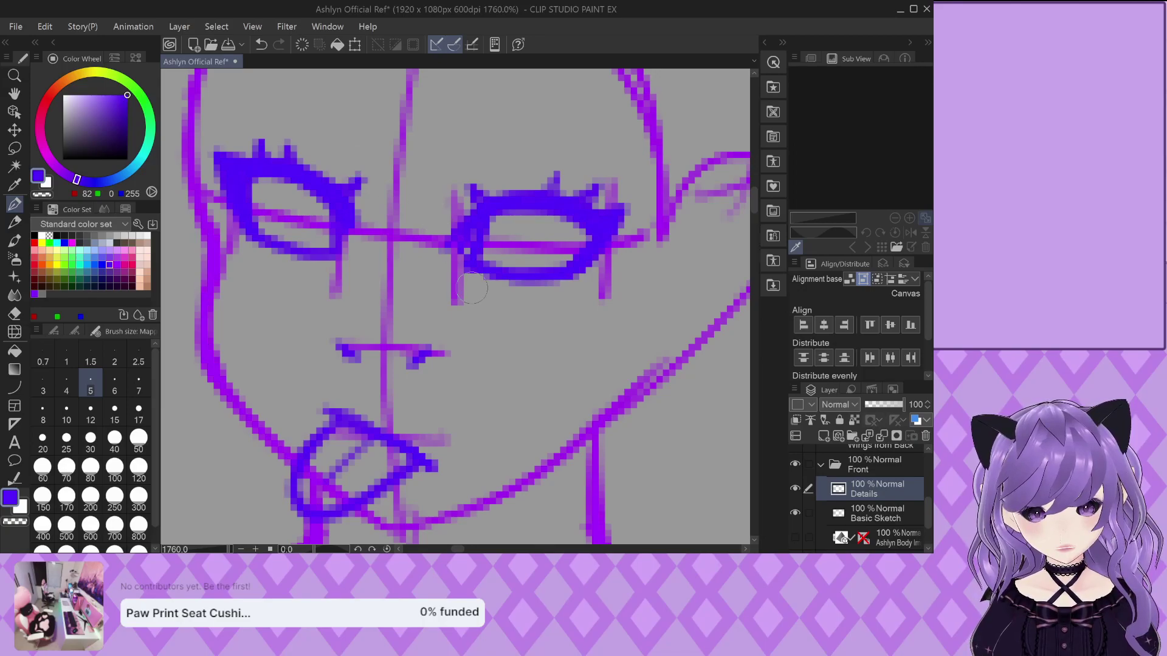
{"action": "scroll", "coordinate": [433, 334], "scroll_direction": "down", "scroll_amount": 5}
{"action": "scroll", "coordinate": [456, 236], "scroll_direction": "up", "scroll_amount": 5}
{"action": "scroll", "coordinate": [458, 237], "scroll_direction": "up", "scroll_amount": 2}
{"action": "mouse_move", "coordinate": [502, 278]}
{"action": "left_mouse_down"}
{"action": "mouse_move", "coordinate": [419, 255]}
{"action": "mouse_move", "coordinate": [391, 268]}
{"action": "mouse_move", "coordinate": [435, 259]}
{"action": "mouse_move", "coordinate": [499, 280]}
{"action": "left_mouse_up"}
{"action": "mouse_move", "coordinate": [271, 258]}
{"action": "left_mouse_down"}
{"action": "mouse_move", "coordinate": [240, 239]}
{"action": "mouse_move", "coordinate": [176, 232]}
{"action": "left_mouse_up"}
Draw short iris strokes inside the right eye, then the left eye
{"action": "scroll", "coordinate": [273, 207], "scroll_direction": "down", "scroll_amount": 2}
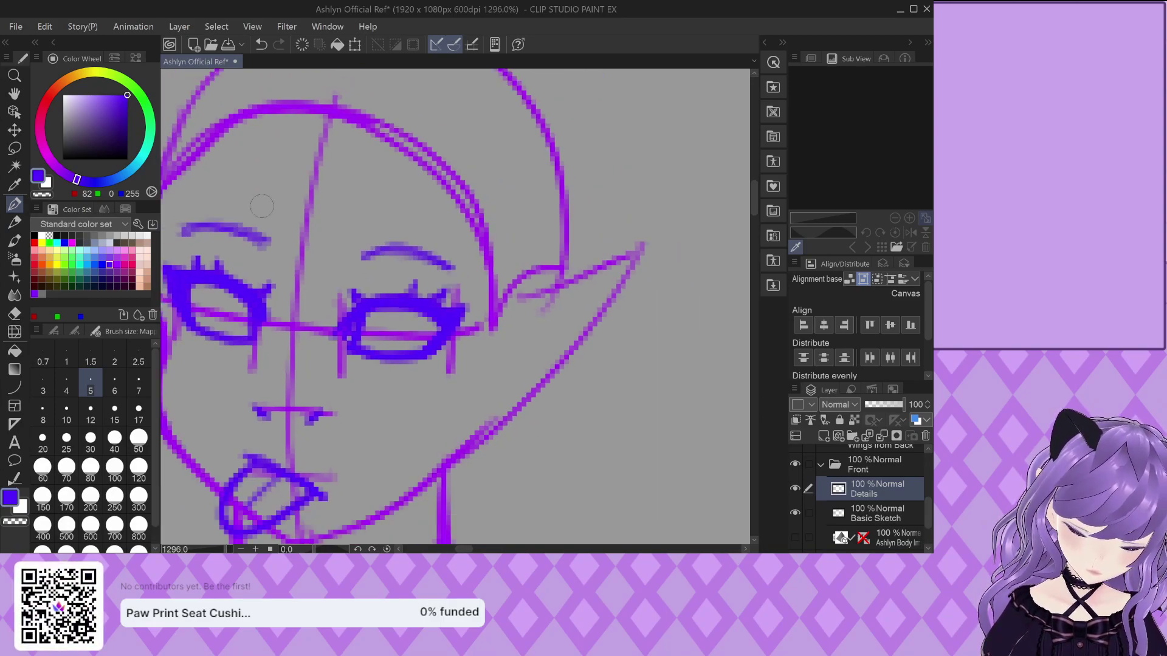
{"action": "scroll", "coordinate": [273, 206], "scroll_direction": "up", "scroll_amount": 2}
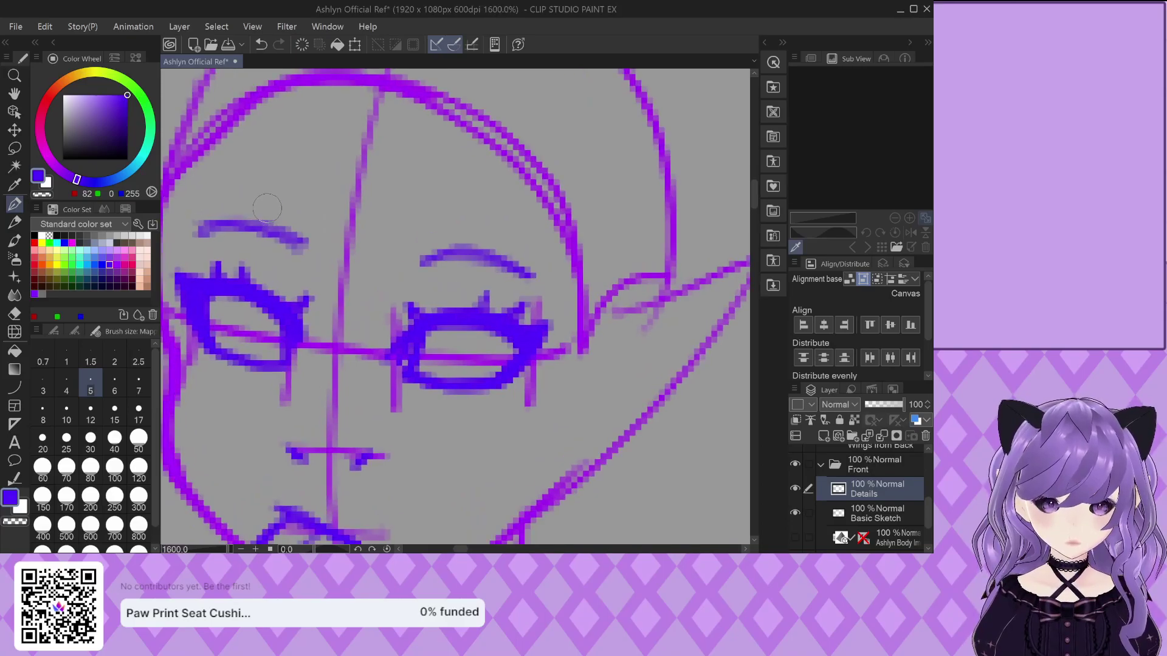
{"action": "scroll", "coordinate": [228, 178], "scroll_direction": "down", "scroll_amount": 3}
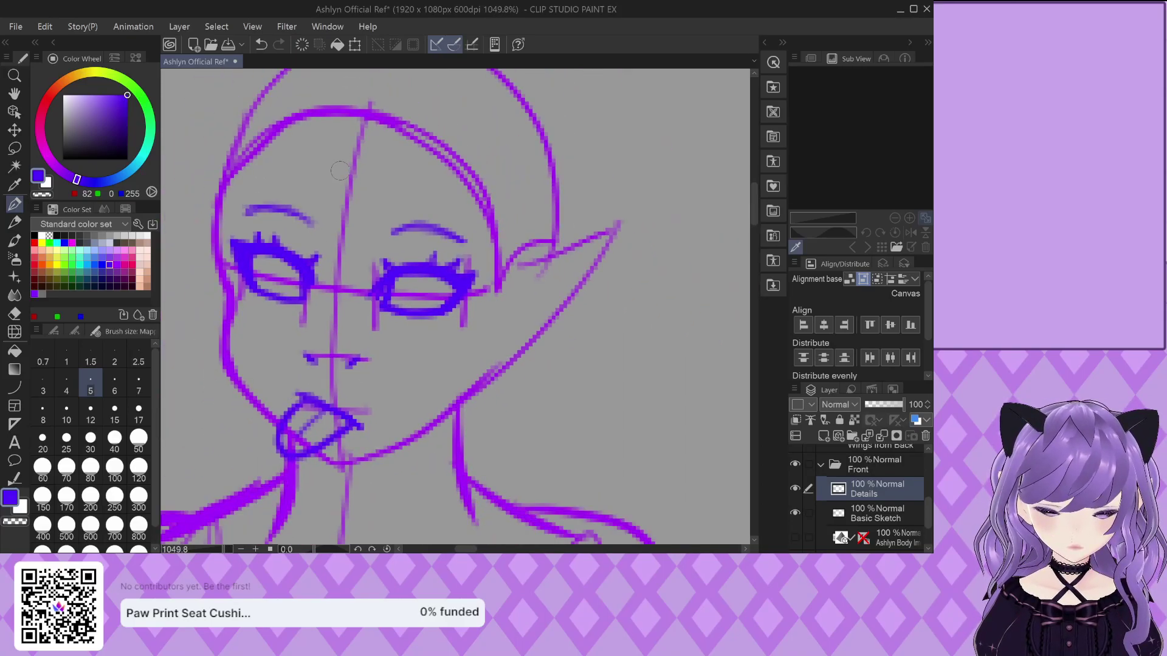
{"action": "scroll", "coordinate": [382, 254], "scroll_direction": "up", "scroll_amount": 2}
{"action": "scroll", "coordinate": [381, 255], "scroll_direction": "up", "scroll_amount": 2}
{"action": "mouse_move", "coordinate": [401, 305]}
{"action": "left_mouse_down"}
{"action": "mouse_move", "coordinate": [408, 257]}
{"action": "mouse_move", "coordinate": [433, 254]}
{"action": "mouse_move", "coordinate": [413, 311]}
{"action": "left_mouse_up"}
{"action": "mouse_move", "coordinate": [223, 274]}
{"action": "left_mouse_down"}
{"action": "mouse_move", "coordinate": [254, 235]}
{"action": "mouse_move", "coordinate": [246, 282]}
{"action": "left_mouse_up"}
{"action": "scroll", "coordinate": [246, 282], "scroll_direction": "down", "scroll_amount": 4}
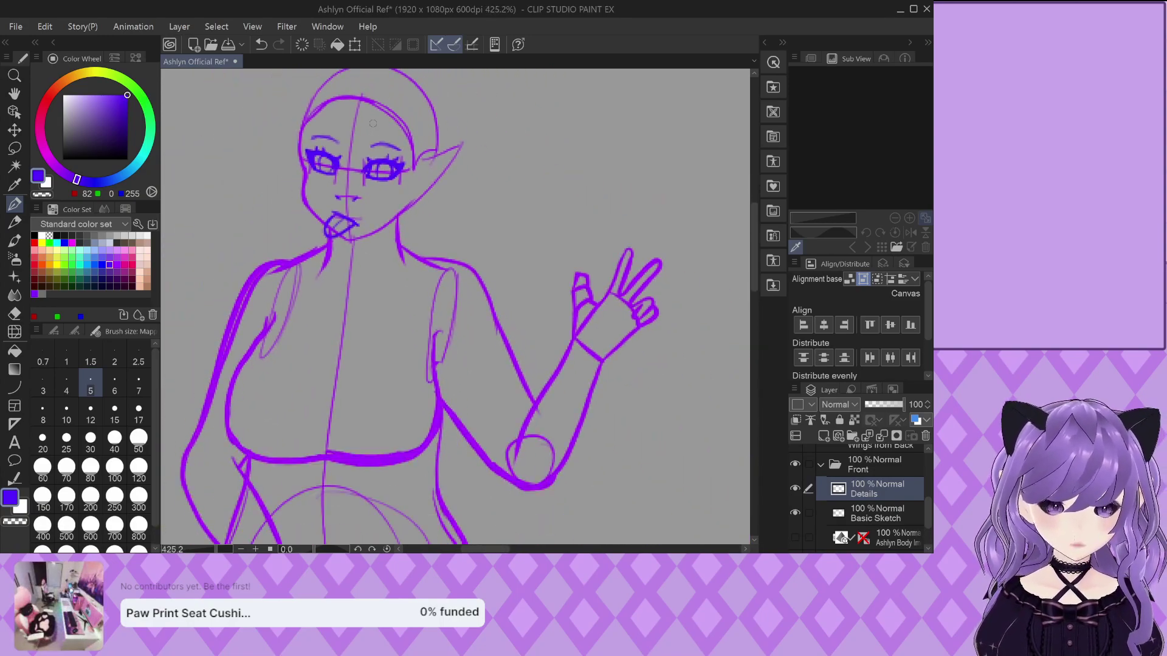
{"action": "scroll", "coordinate": [395, 168], "scroll_direction": "down", "scroll_amount": 3}
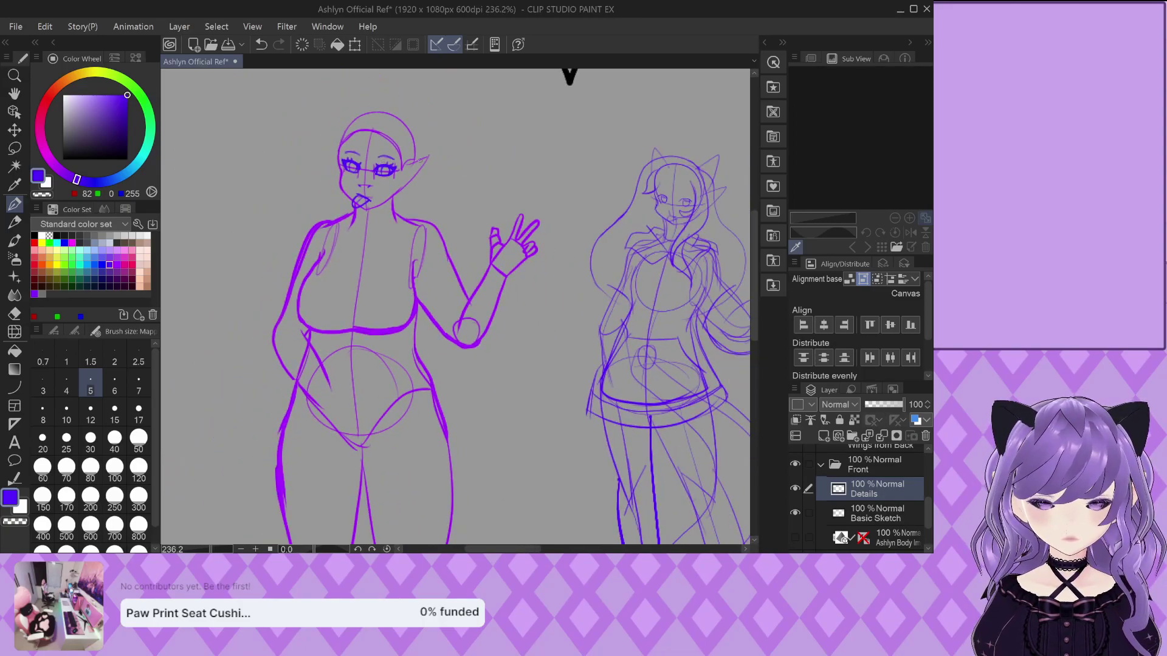
Add one short pen stroke at the top right of the left figure's head
{"action": "scroll", "coordinate": [424, 88], "scroll_direction": "up", "scroll_amount": 2}
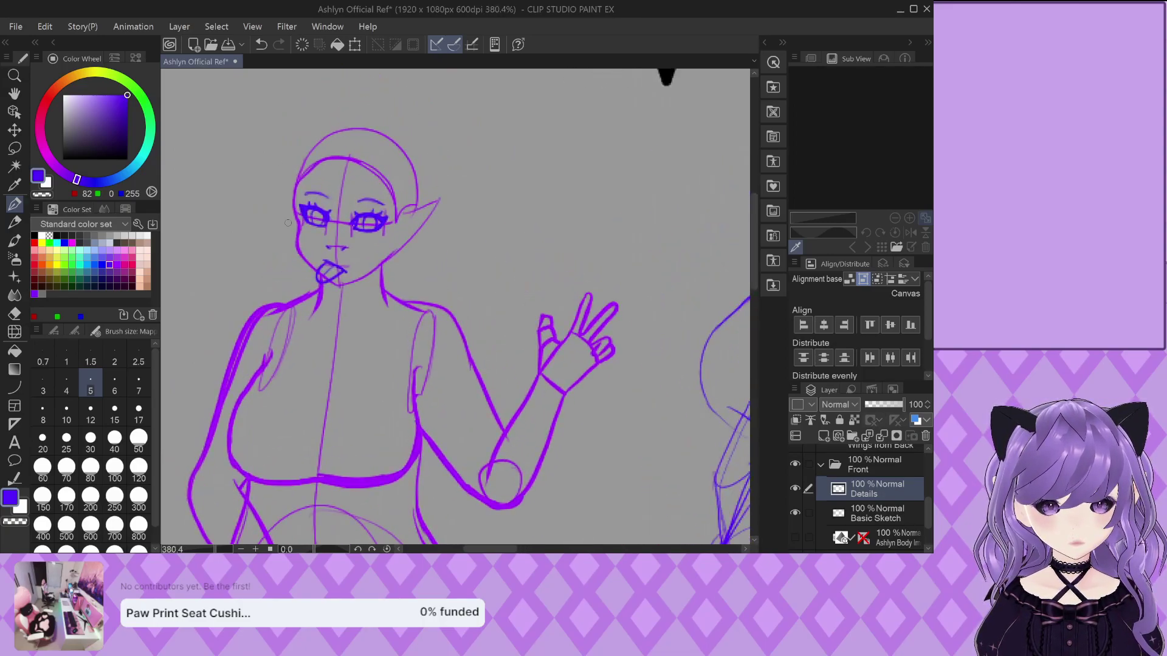
{"action": "scroll", "coordinate": [294, 154], "scroll_direction": "down", "scroll_amount": 2}
{"action": "scroll", "coordinate": [334, 174], "scroll_direction": "up", "scroll_amount": 2}
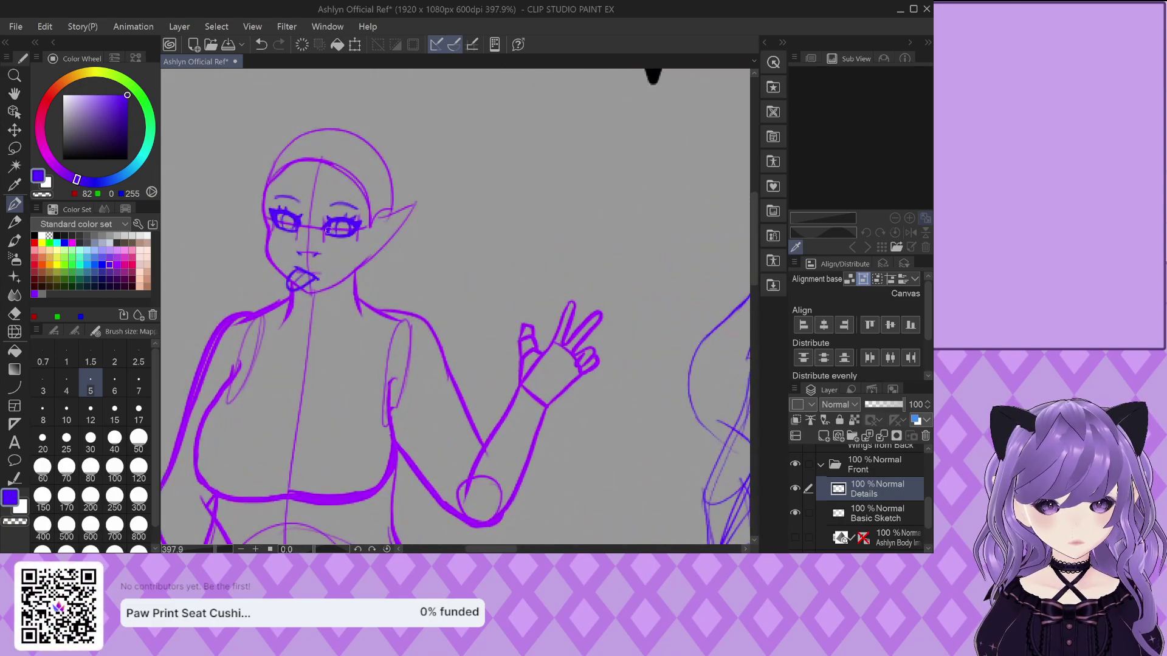
{"action": "scroll", "coordinate": [233, 251], "scroll_direction": "down", "scroll_amount": 2}
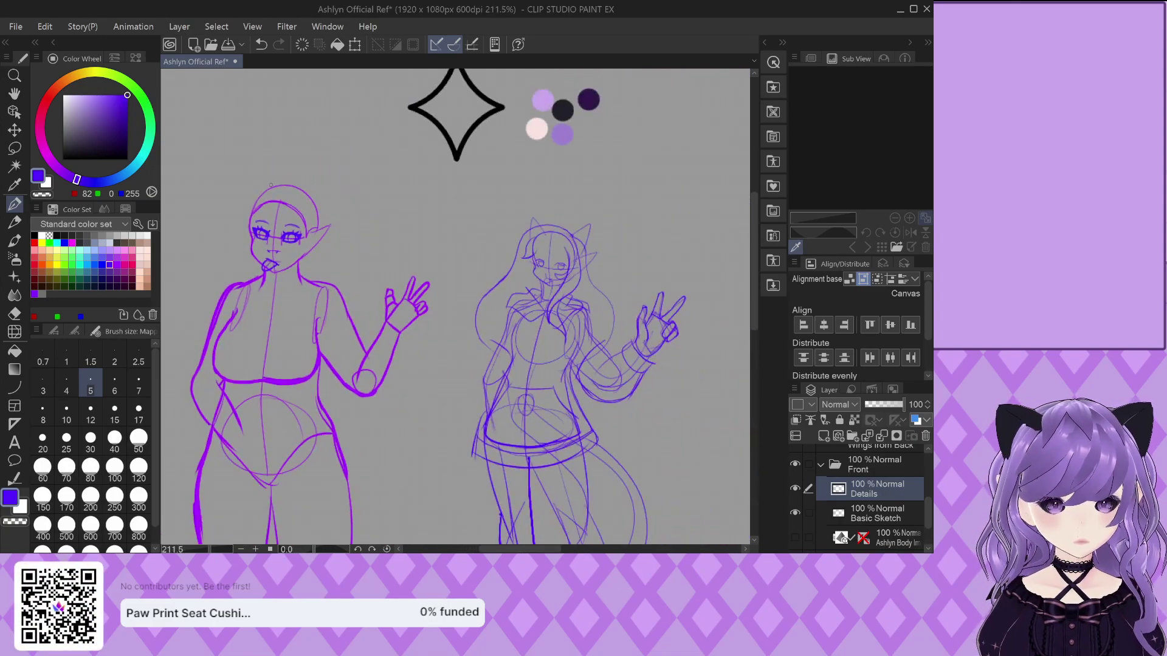
{"action": "left_click_drag", "start_coordinate": [312, 194], "coordinate": [300, 206]}
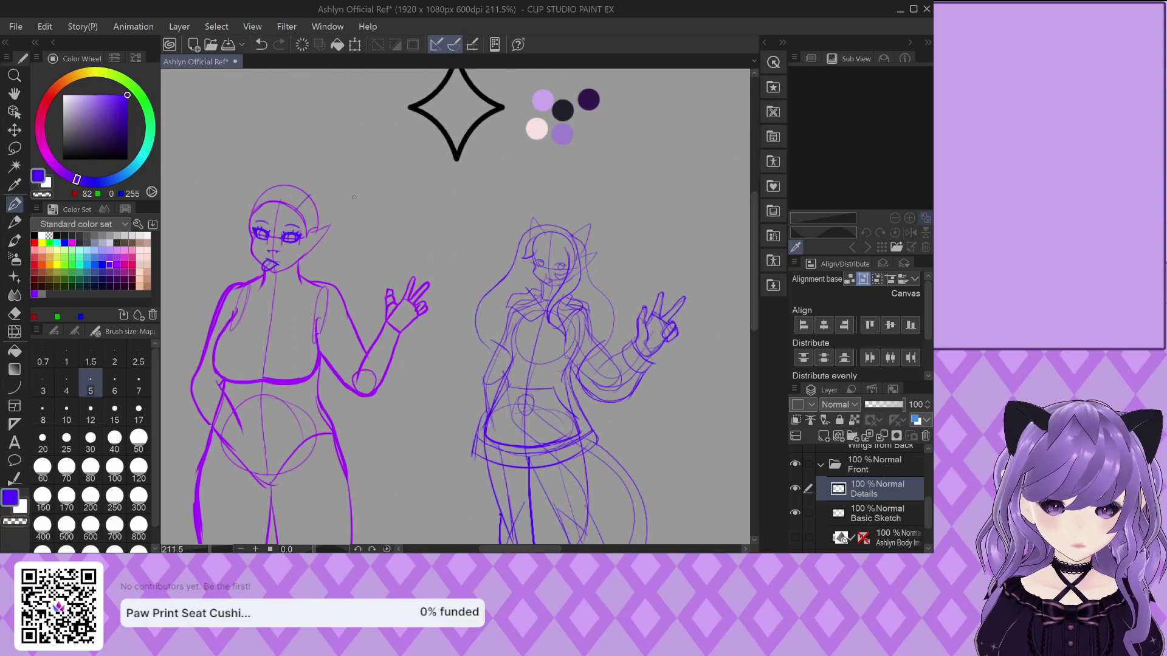
{"action": "scroll", "coordinate": [353, 197], "scroll_direction": "down", "scroll_amount": 1}
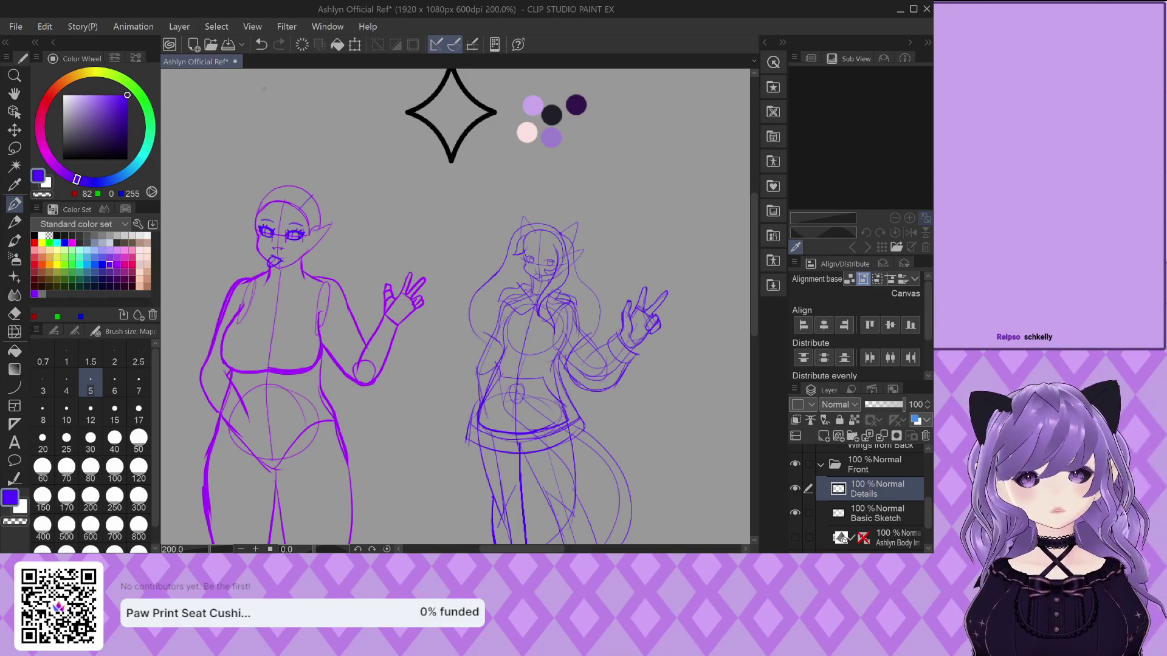
{"action": "scroll", "coordinate": [213, 164], "scroll_direction": "up", "scroll_amount": 5}
{"action": "scroll", "coordinate": [307, 261], "scroll_direction": "up", "scroll_amount": 6}
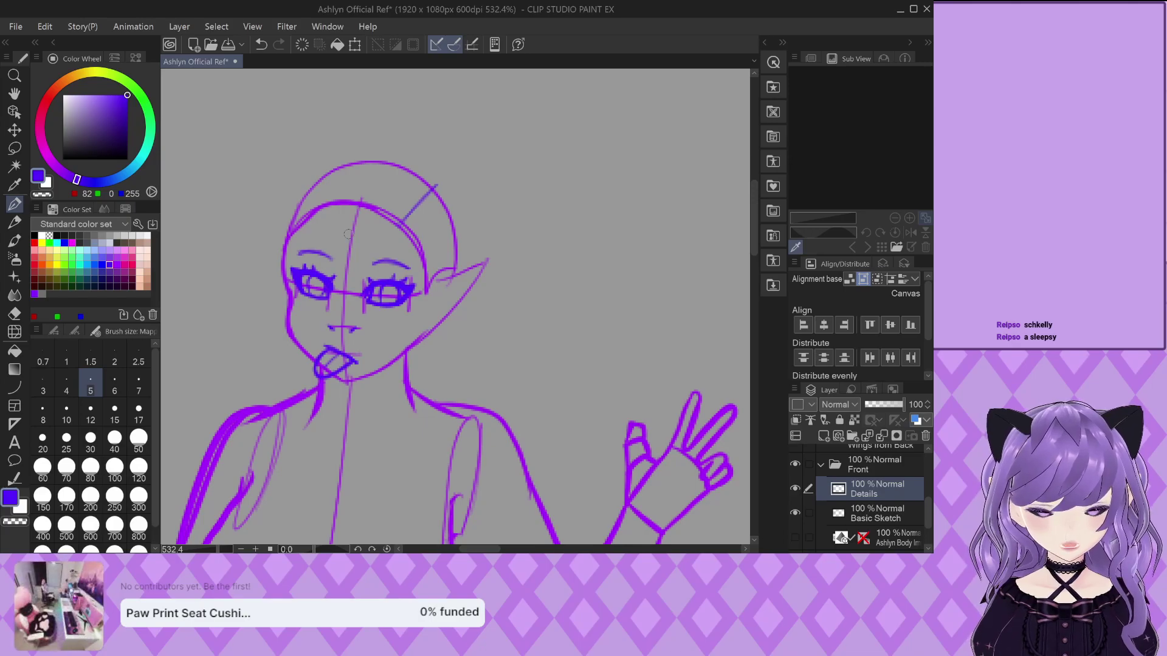
{"action": "scroll", "coordinate": [348, 234], "scroll_direction": "down", "scroll_amount": 4}
{"action": "scroll", "coordinate": [408, 276], "scroll_direction": "up", "scroll_amount": 5}
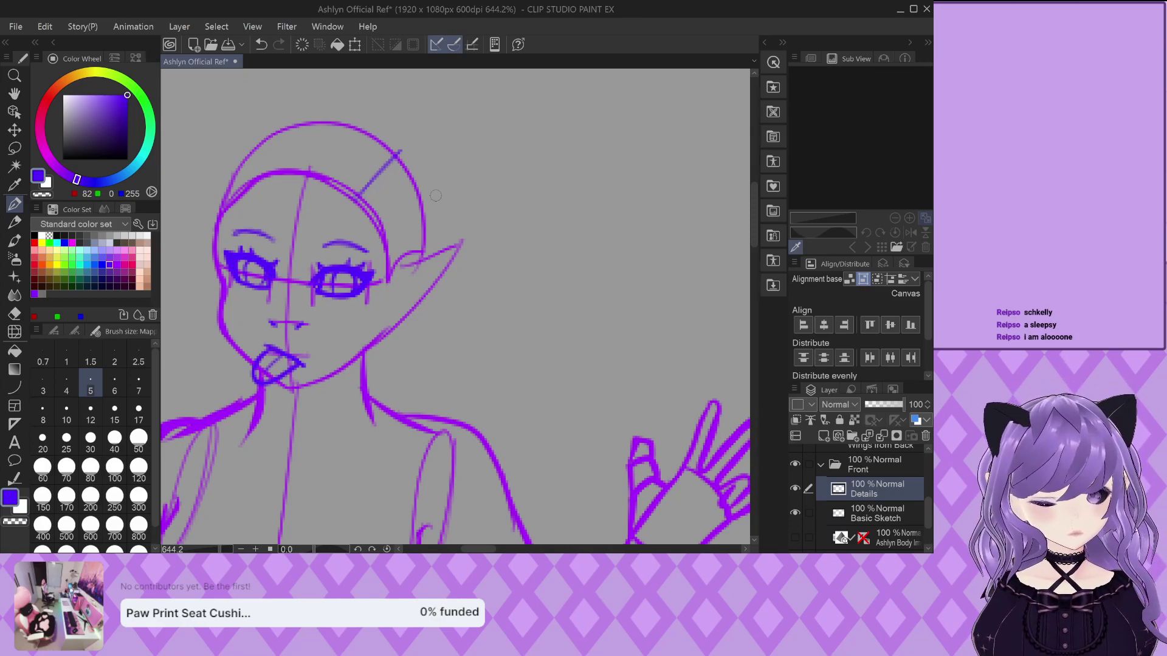
{"action": "scroll", "coordinate": [435, 195], "scroll_direction": "down", "scroll_amount": 2}
{"action": "scroll", "coordinate": [399, 159], "scroll_direction": "up", "scroll_amount": 2}
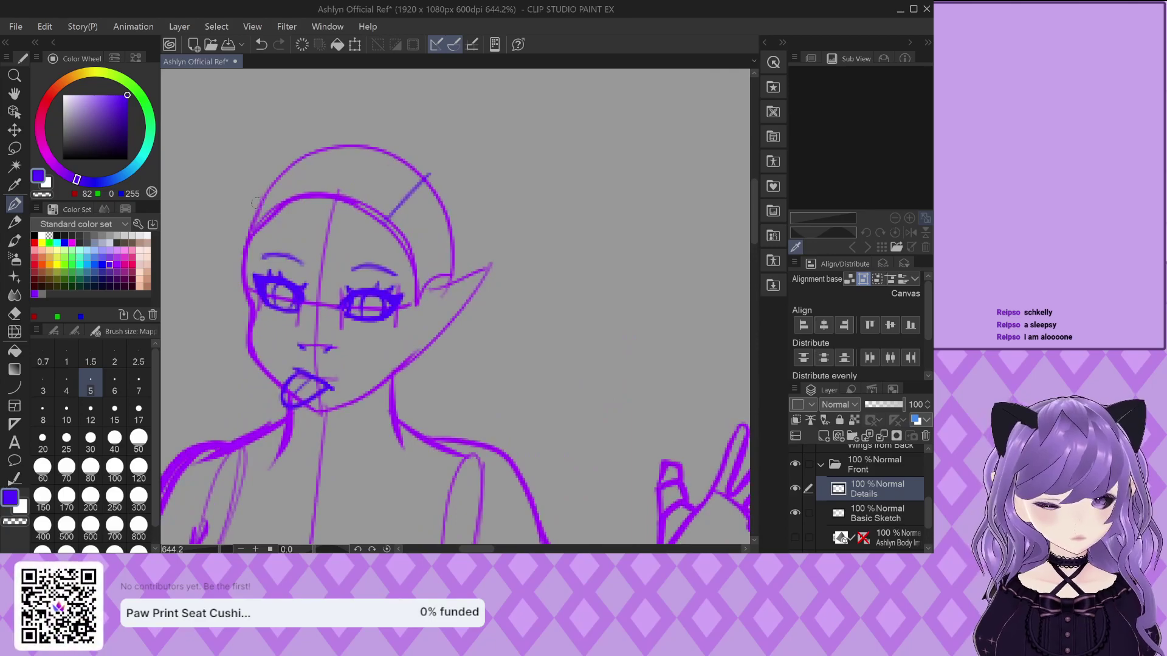
{"action": "scroll", "coordinate": [381, 195], "scroll_direction": "down", "scroll_amount": 2}
{"action": "scroll", "coordinate": [381, 214], "scroll_direction": "up", "scroll_amount": 1}
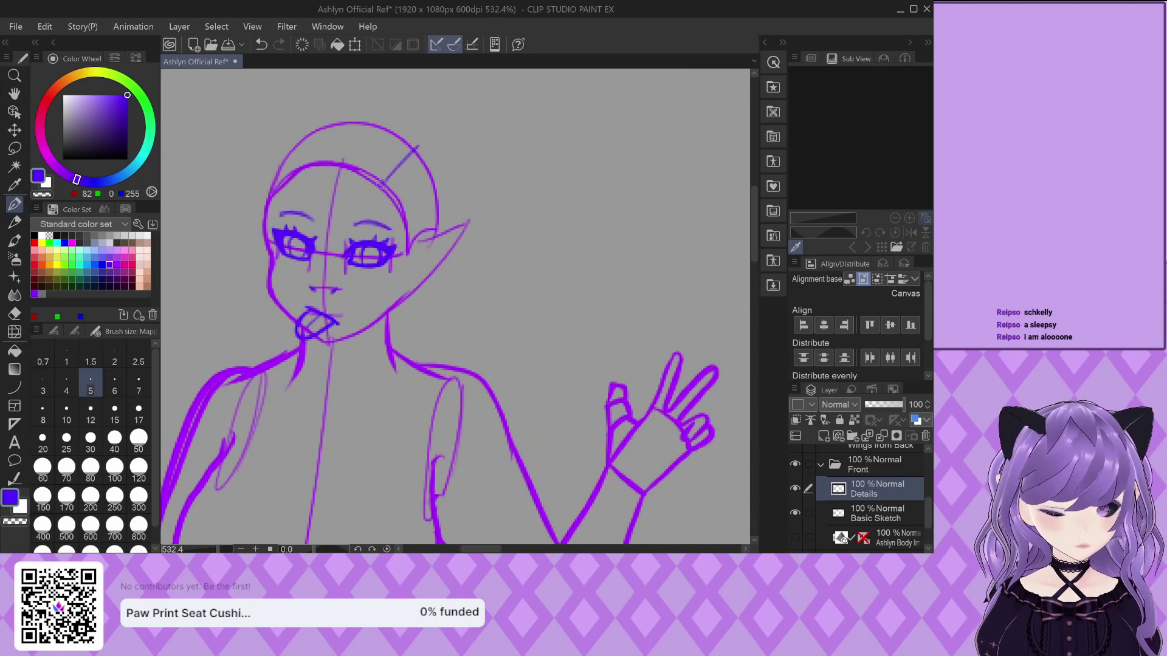
{"action": "scroll", "coordinate": [346, 158], "scroll_direction": "down", "scroll_amount": 2}
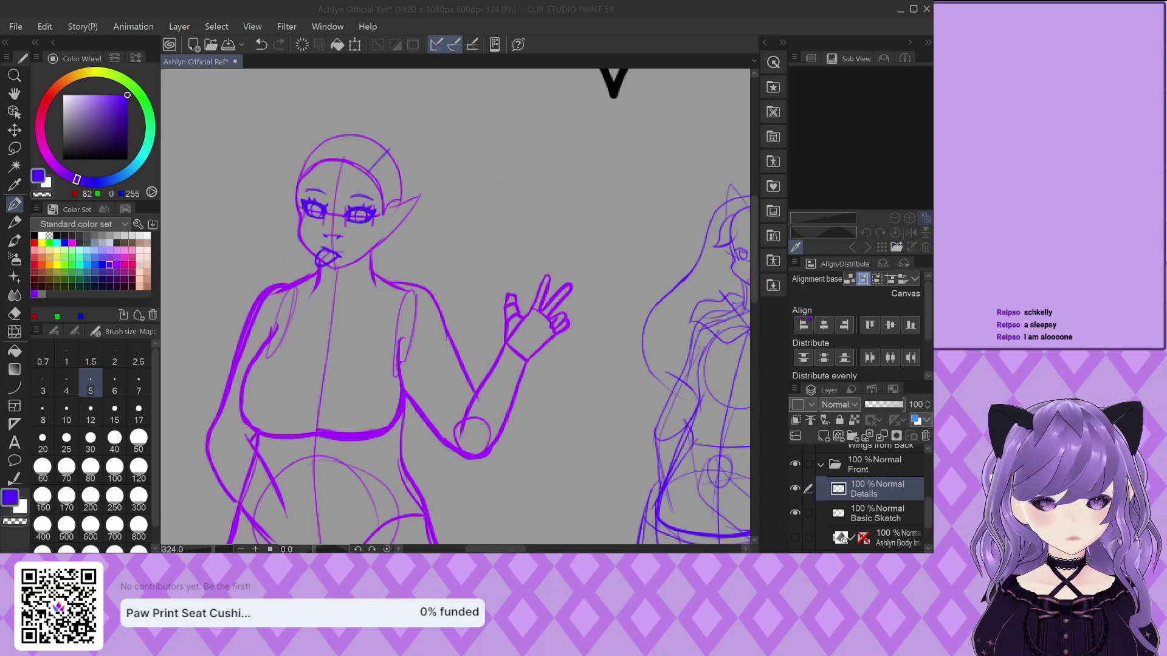
Load the purple-haired character's reference into the Sub View and zoom in on her face and cat emblem
{"action": "left_click", "coordinate": [782, 530]}
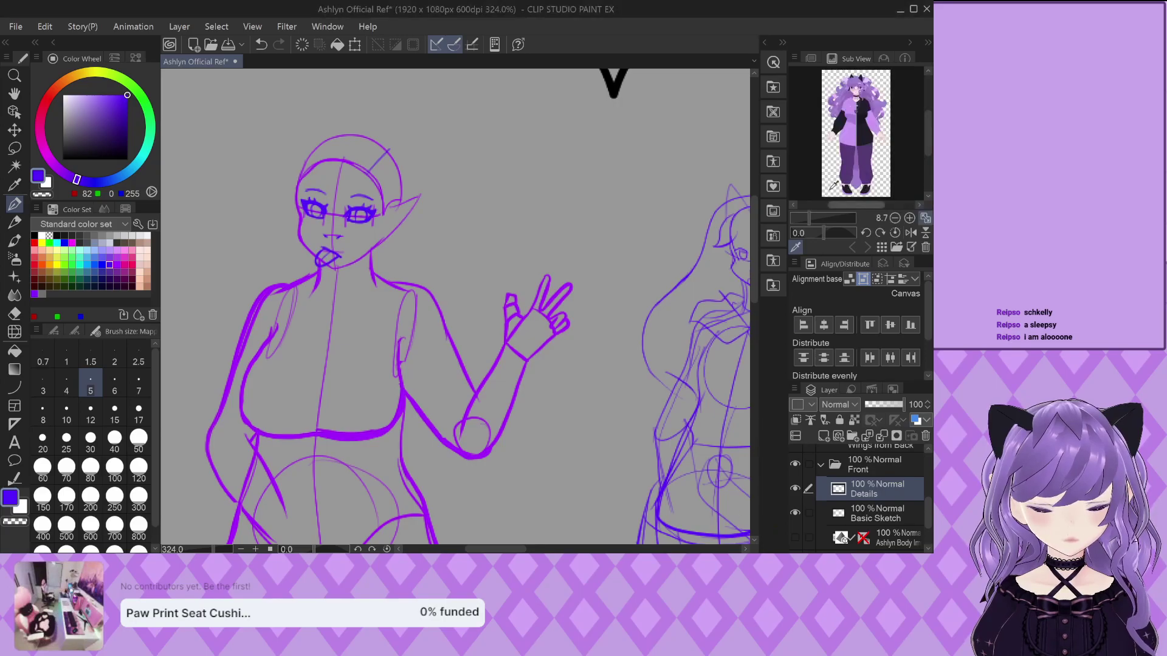
{"action": "scroll", "coordinate": [849, 93], "scroll_direction": "up", "scroll_amount": 5}
{"action": "left_click", "coordinate": [796, 247]}
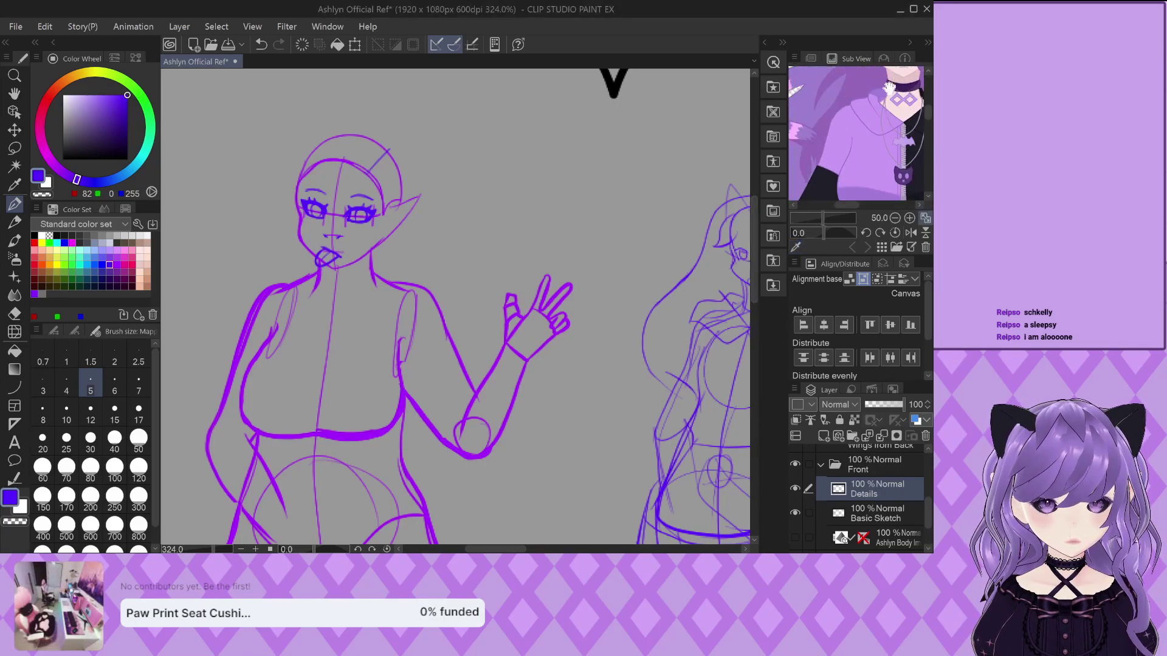
{"action": "left_click_drag", "start_coordinate": [891, 85], "coordinate": [864, 176]}
{"action": "scroll", "coordinate": [854, 121], "scroll_direction": "up", "scroll_amount": 2}
{"action": "scroll", "coordinate": [853, 121], "scroll_direction": "down", "scroll_amount": 3}
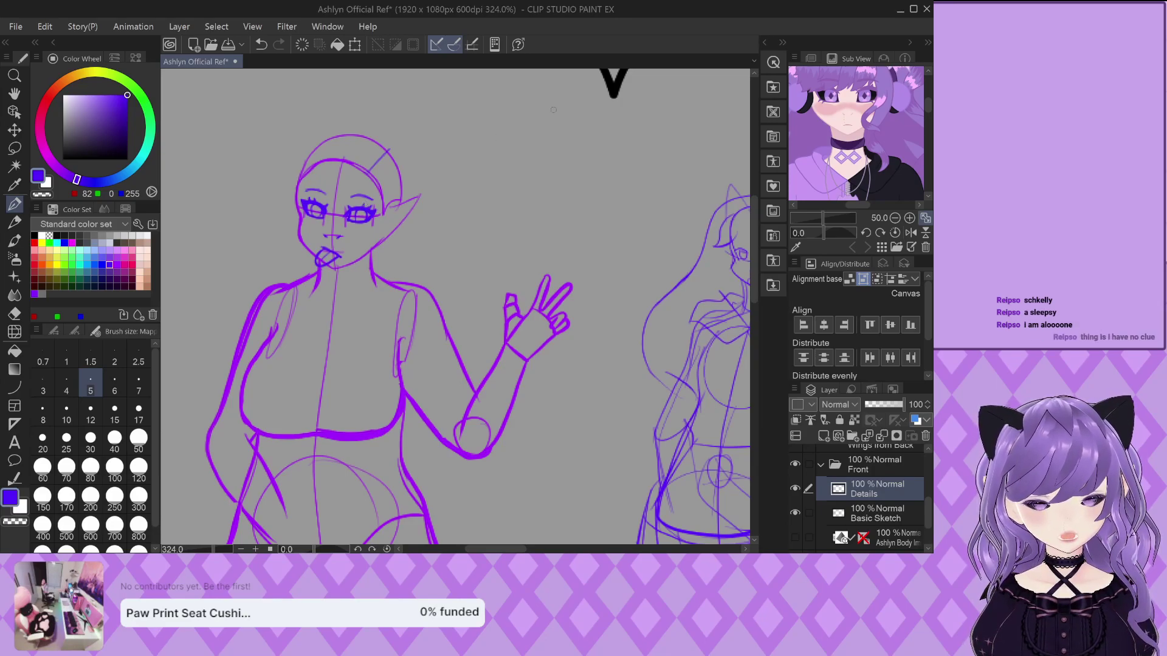
{"action": "scroll", "coordinate": [870, 135], "scroll_direction": "down", "scroll_amount": 3}
{"action": "scroll", "coordinate": [869, 134], "scroll_direction": "down", "scroll_amount": 1}
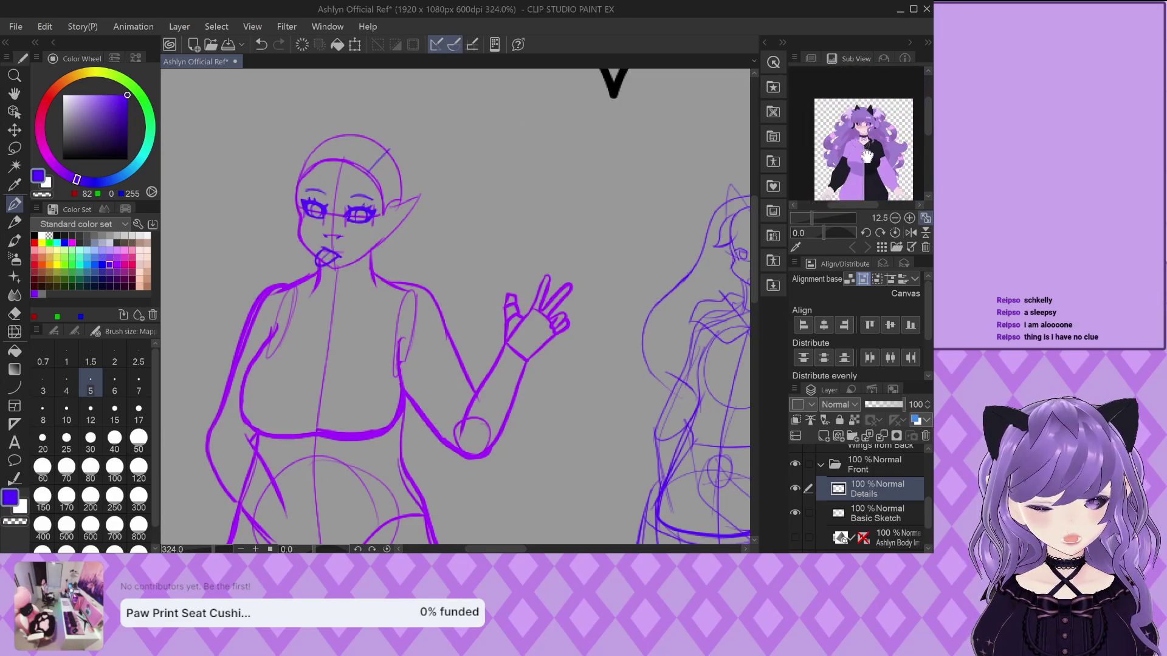
{"action": "scroll", "coordinate": [865, 130], "scroll_direction": "down", "scroll_amount": 1}
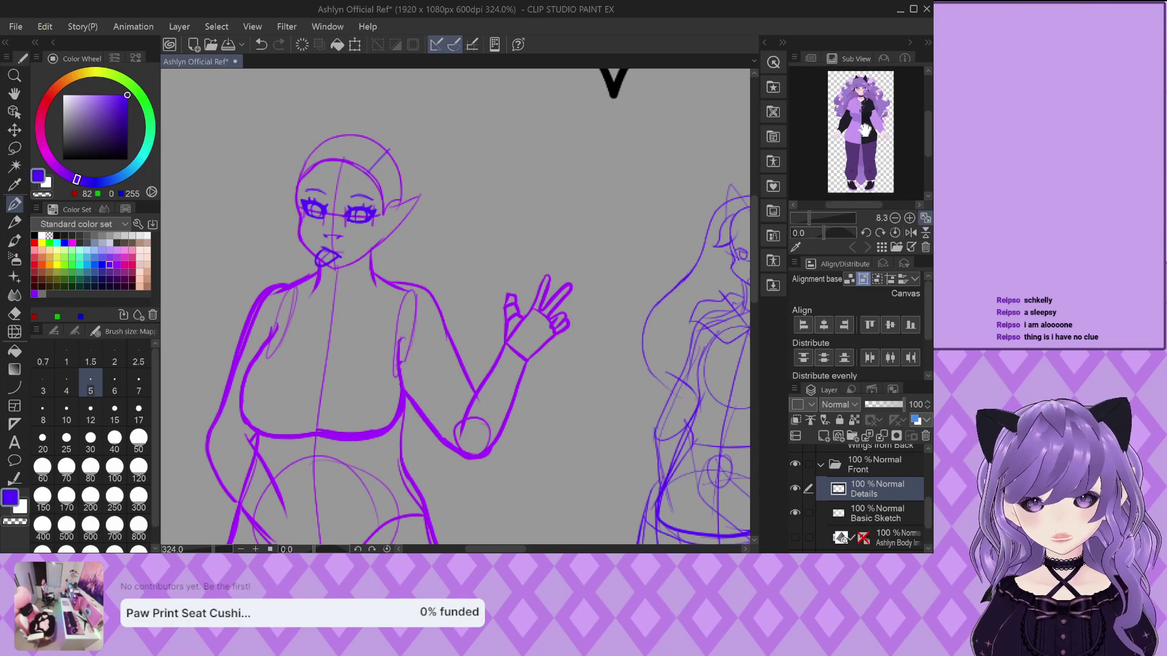
{"action": "scroll", "coordinate": [864, 129], "scroll_direction": "up", "scroll_amount": 4}
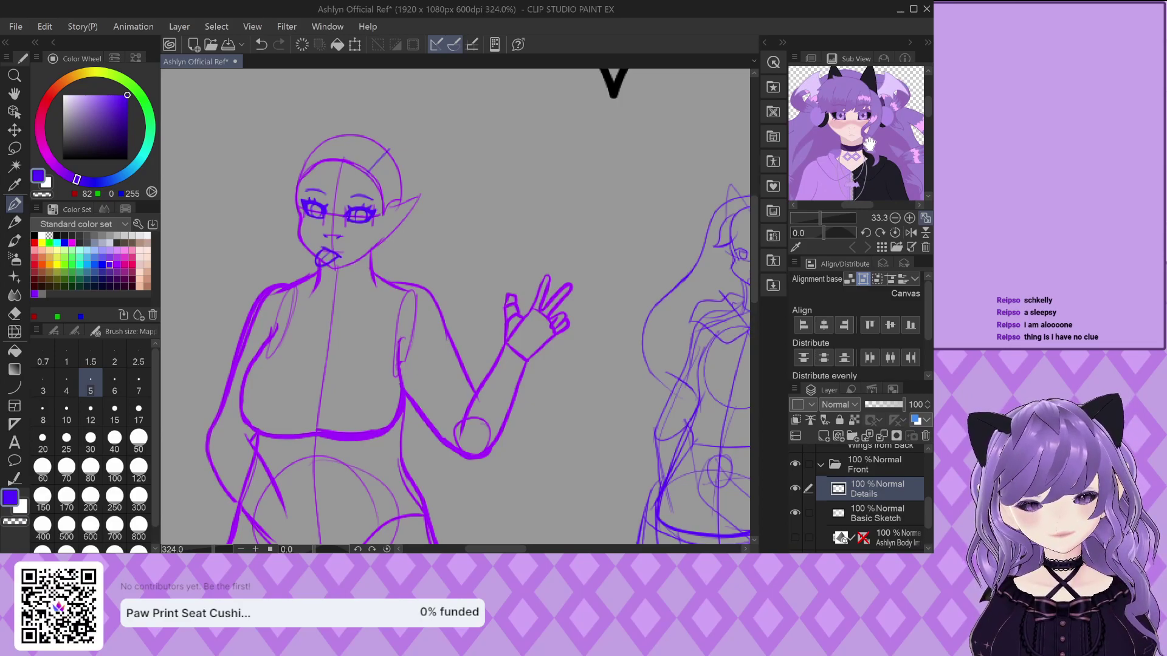
{"action": "scroll", "coordinate": [866, 130], "scroll_direction": "up", "scroll_amount": 3}
{"action": "scroll", "coordinate": [863, 112], "scroll_direction": "down", "scroll_amount": 3}
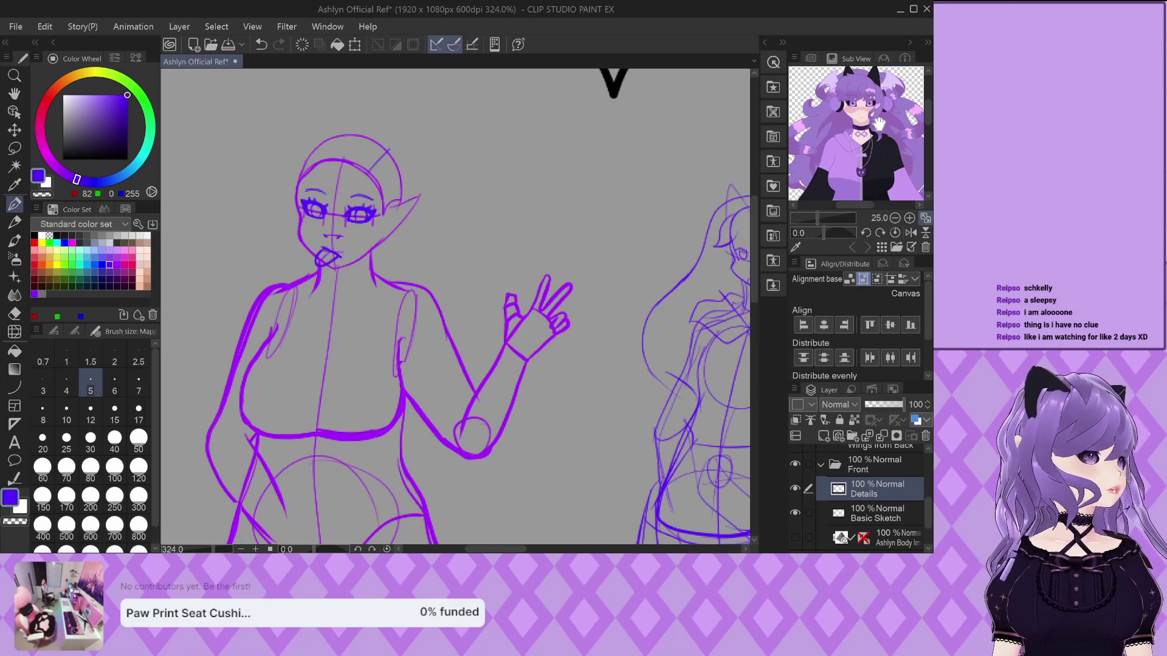
{"action": "scroll", "coordinate": [300, 130], "scroll_direction": "up", "scroll_amount": 1}
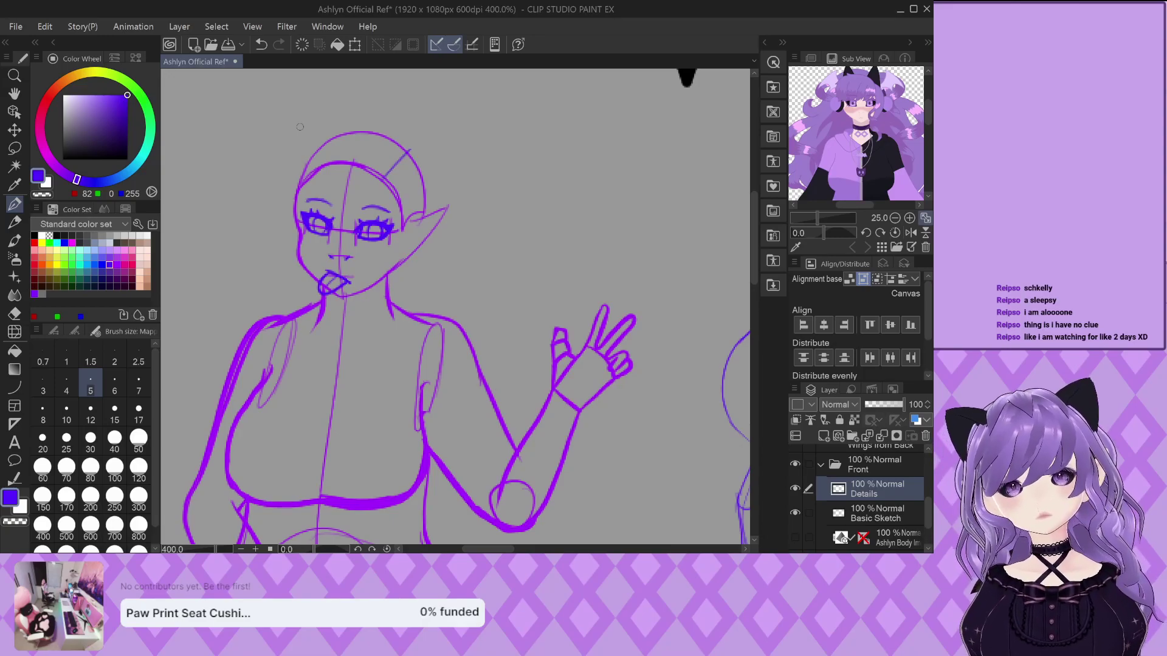
{"action": "scroll", "coordinate": [869, 176], "scroll_direction": "up", "scroll_amount": 4}
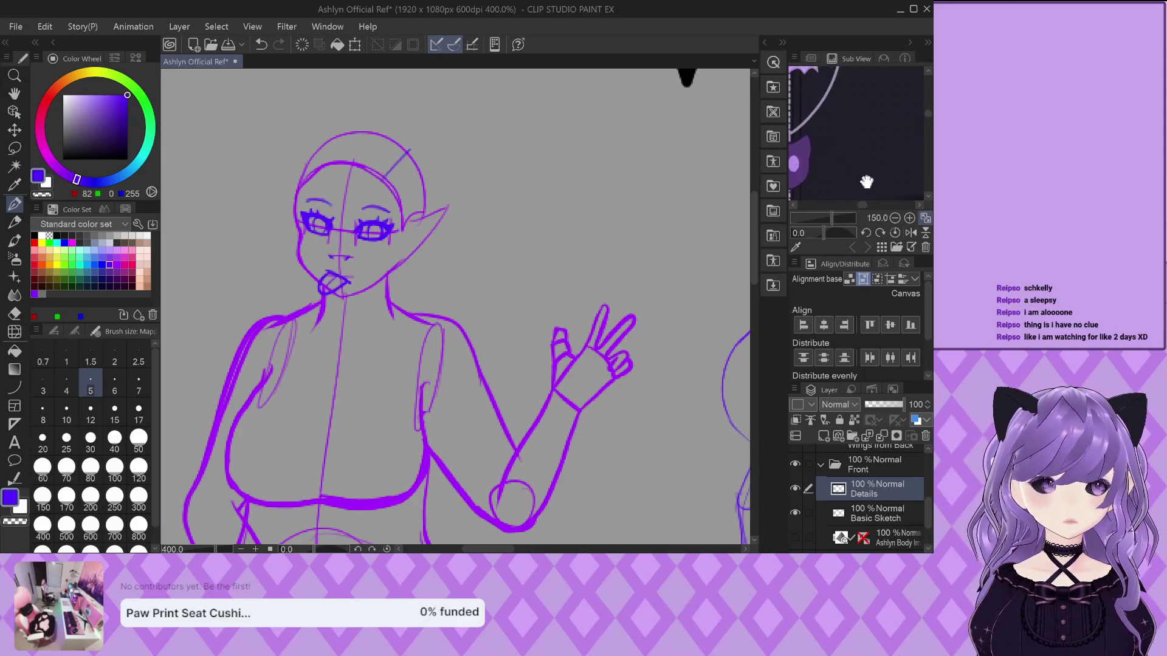
Pan the reference down to the bat zipper charm and zoom to inspect it
{"action": "left_click_drag", "start_coordinate": [886, 141], "coordinate": [860, 177]}
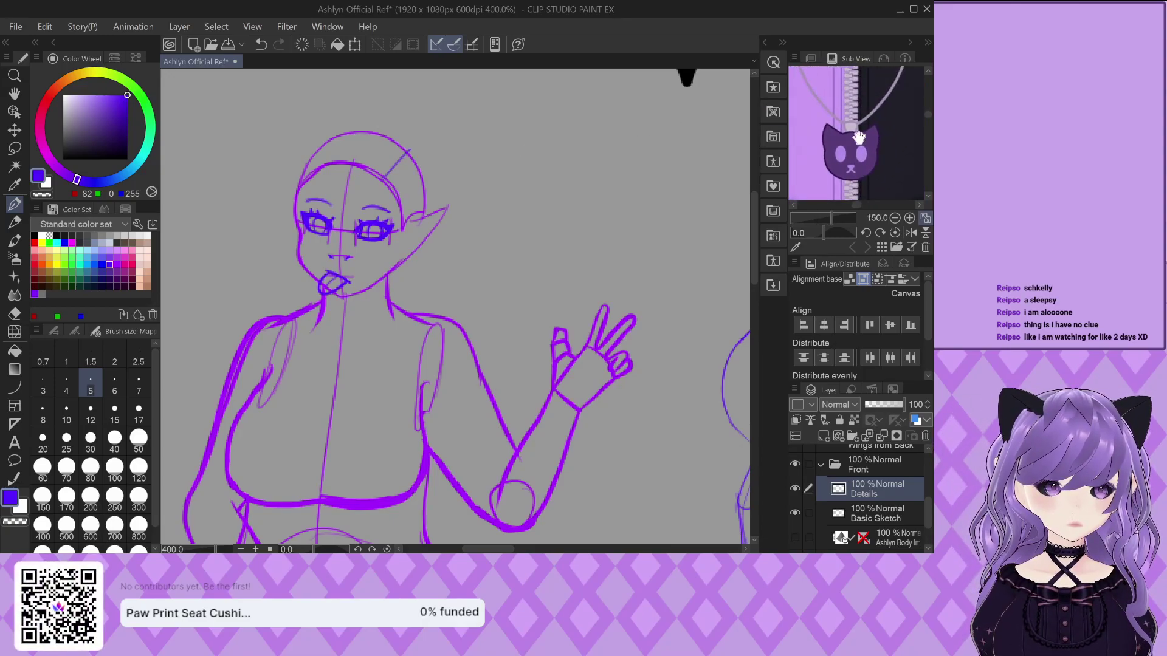
{"action": "left_click_drag", "start_coordinate": [854, 118], "coordinate": [853, 179]}
{"action": "scroll", "coordinate": [838, 143], "scroll_direction": "down", "scroll_amount": 3}
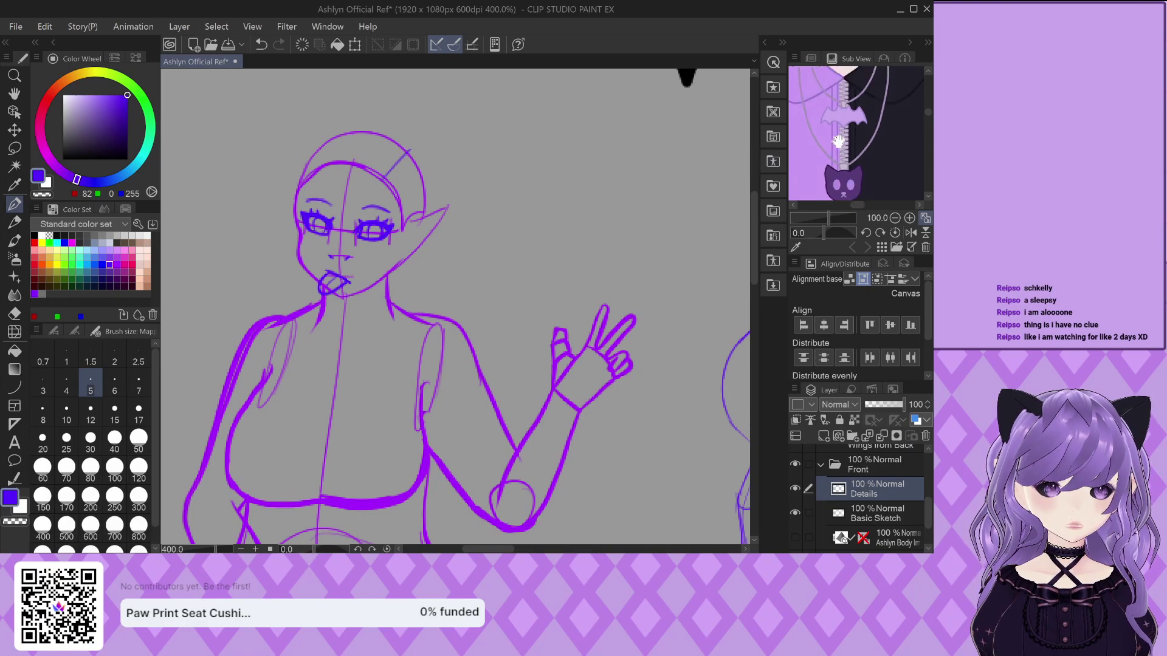
{"action": "scroll", "coordinate": [861, 144], "scroll_direction": "down", "scroll_amount": 2}
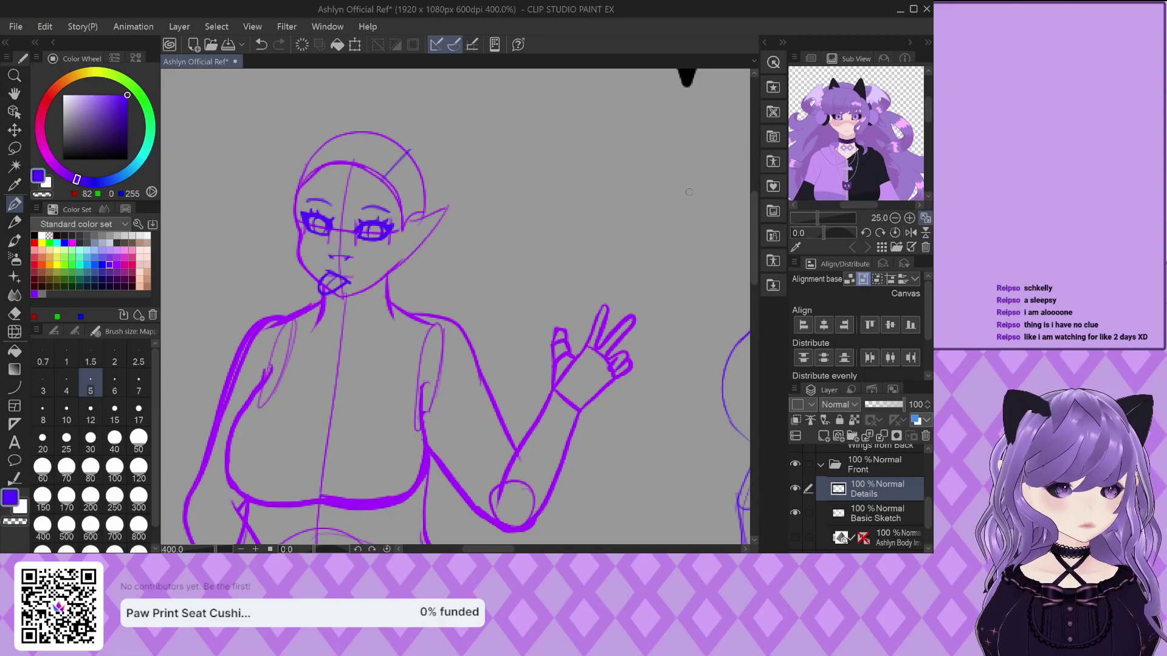
{"action": "scroll", "coordinate": [363, 150], "scroll_direction": "up", "scroll_amount": 2}
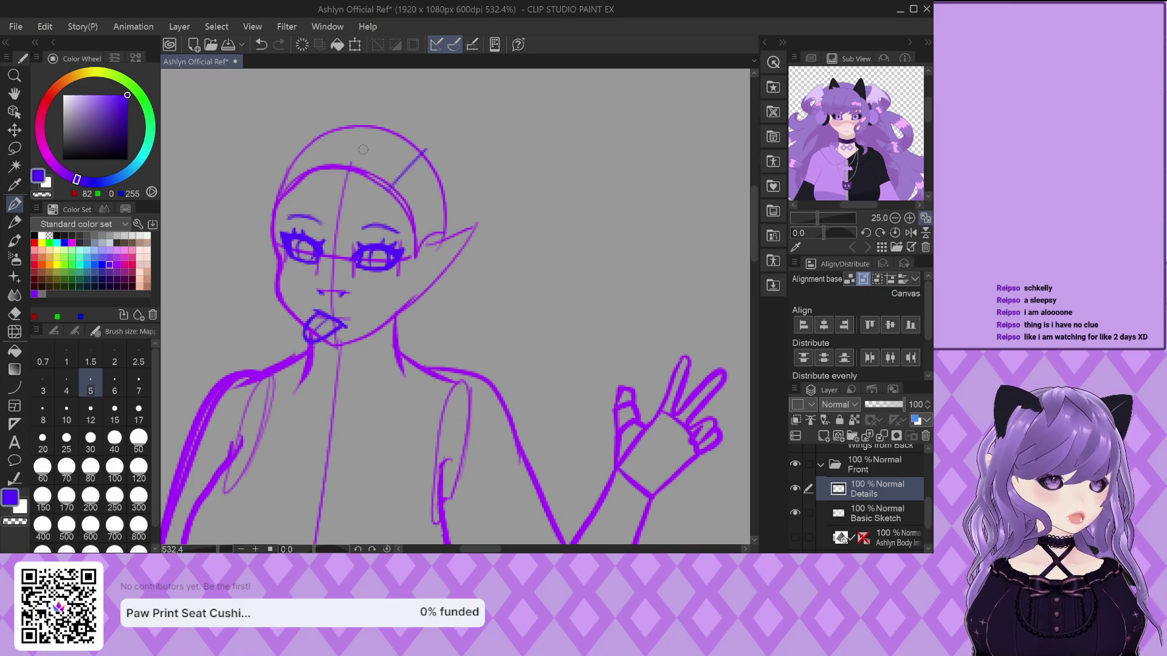
Shade inside the irises of both eyes on the first figure's face
{"action": "scroll", "coordinate": [363, 150], "scroll_direction": "up", "scroll_amount": 3}
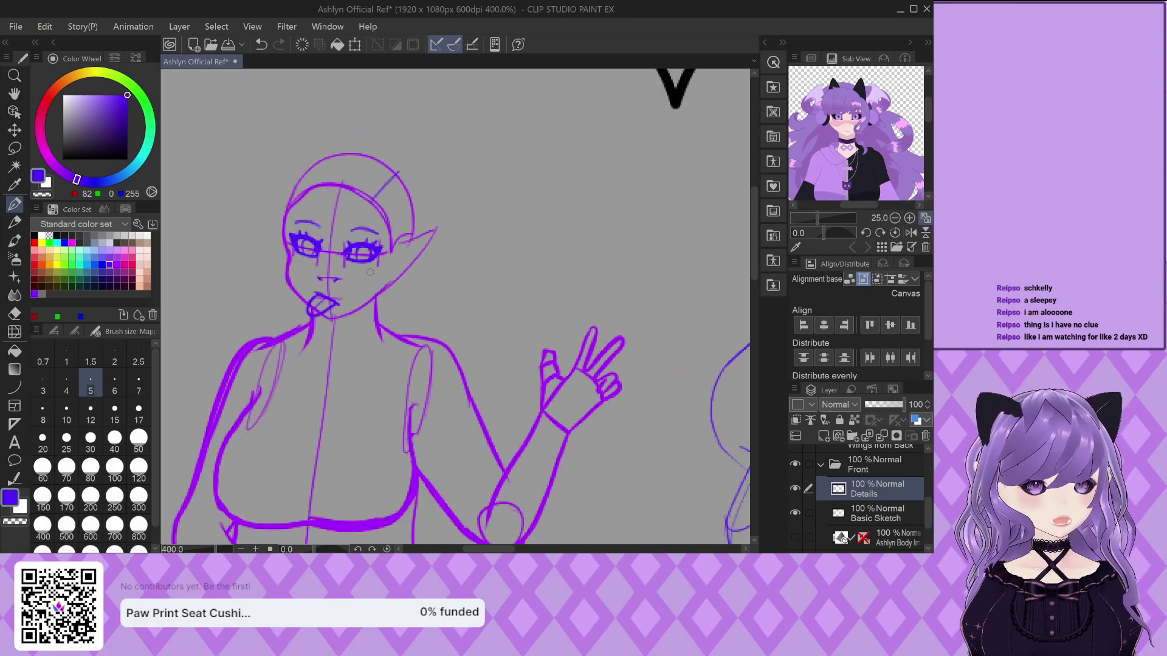
{"action": "scroll", "coordinate": [363, 223], "scroll_direction": "up", "scroll_amount": 5}
{"action": "mouse_move", "coordinate": [344, 253]}
{"action": "left_mouse_down"}
{"action": "mouse_move", "coordinate": [320, 247]}
{"action": "mouse_move", "coordinate": [376, 248]}
{"action": "left_mouse_up"}
{"action": "scroll", "coordinate": [328, 255], "scroll_direction": "down", "scroll_amount": 3}
{"action": "scroll", "coordinate": [255, 235], "scroll_direction": "up", "scroll_amount": 6}
{"action": "left_click_drag", "start_coordinate": [267, 248], "coordinate": [311, 252]}
{"action": "mouse_move", "coordinate": [271, 237]}
{"action": "left_mouse_down"}
{"action": "mouse_move", "coordinate": [246, 227]}
{"action": "mouse_move", "coordinate": [310, 257]}
{"action": "left_mouse_up"}
Darken the edges of both irises and review the finished face
{"action": "scroll", "coordinate": [362, 280], "scroll_direction": "down", "scroll_amount": 4}
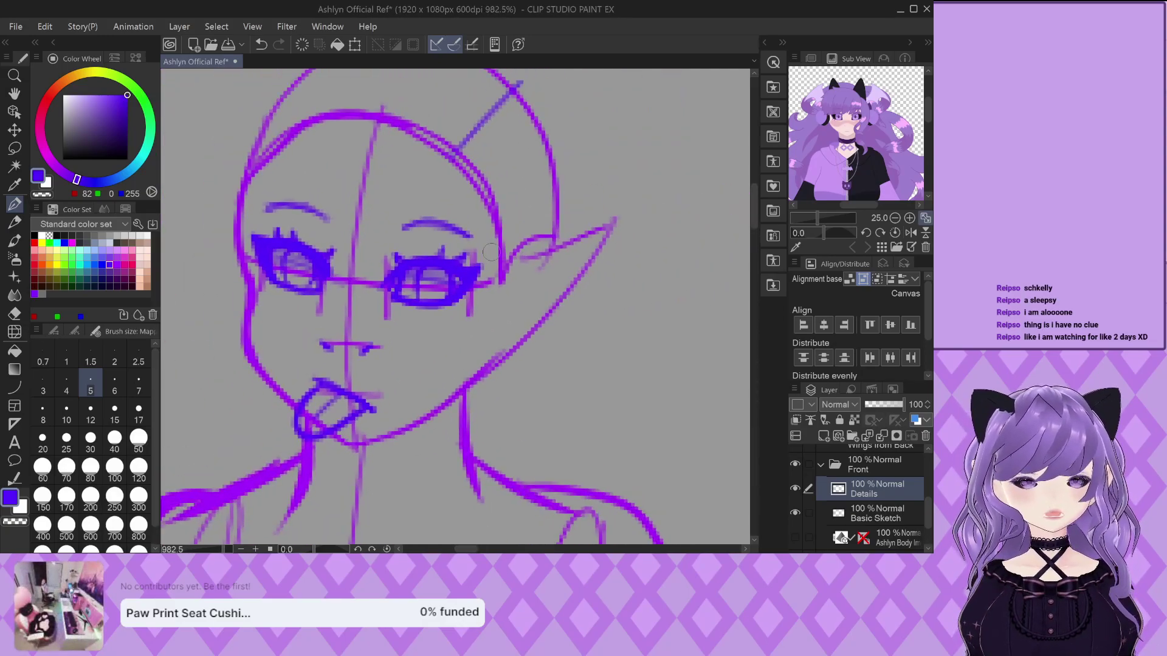
{"action": "scroll", "coordinate": [480, 240], "scroll_direction": "up", "scroll_amount": 5}
{"action": "scroll", "coordinate": [433, 299], "scroll_direction": "down", "scroll_amount": 4}
{"action": "scroll", "coordinate": [416, 308], "scroll_direction": "up", "scroll_amount": 4}
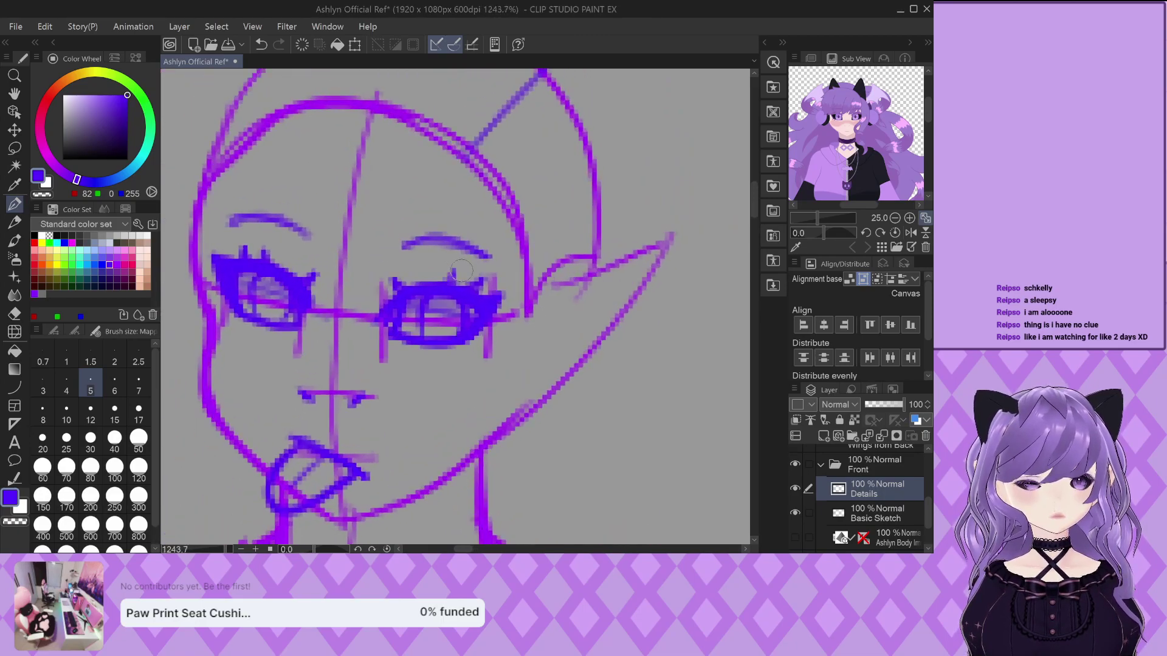
{"action": "left_click_drag", "start_coordinate": [411, 303], "coordinate": [395, 338]}
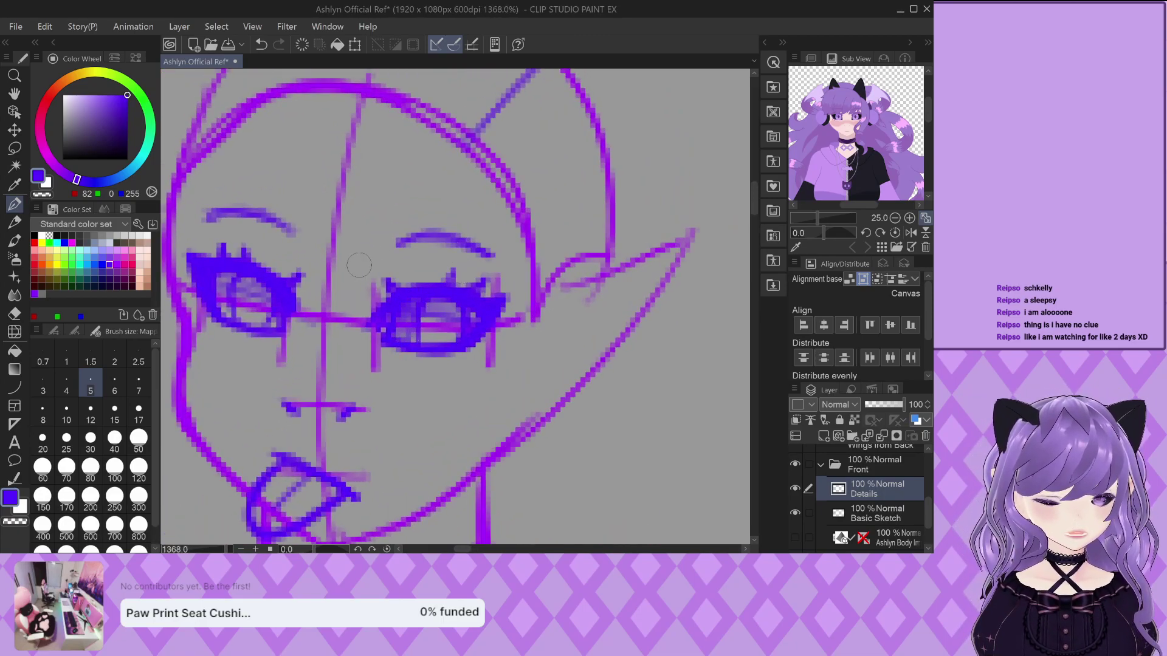
{"action": "mouse_move", "coordinate": [234, 276]}
{"action": "left_mouse_down"}
{"action": "mouse_move", "coordinate": [213, 304]}
{"action": "mouse_move", "coordinate": [245, 298]}
{"action": "mouse_move", "coordinate": [268, 325]}
{"action": "mouse_move", "coordinate": [281, 303]}
{"action": "left_mouse_up"}
{"action": "scroll", "coordinate": [428, 261], "scroll_direction": "down", "scroll_amount": 2}
{"action": "scroll", "coordinate": [406, 172], "scroll_direction": "down", "scroll_amount": 2}
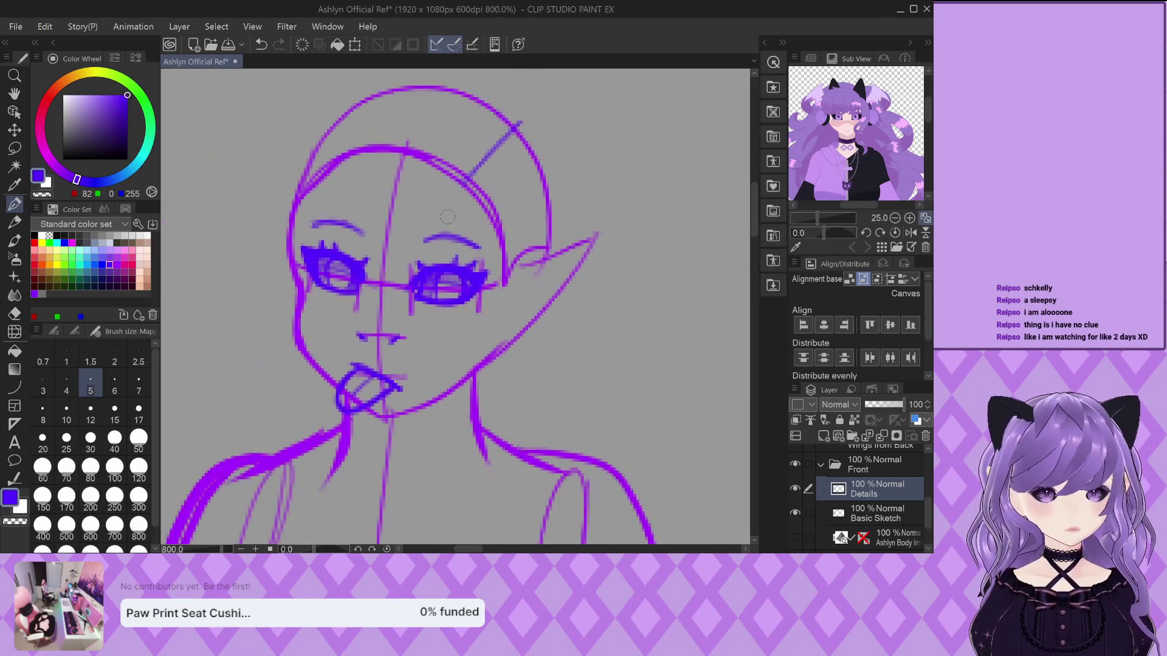
{"action": "scroll", "coordinate": [407, 172], "scroll_direction": "down", "scroll_amount": 2}
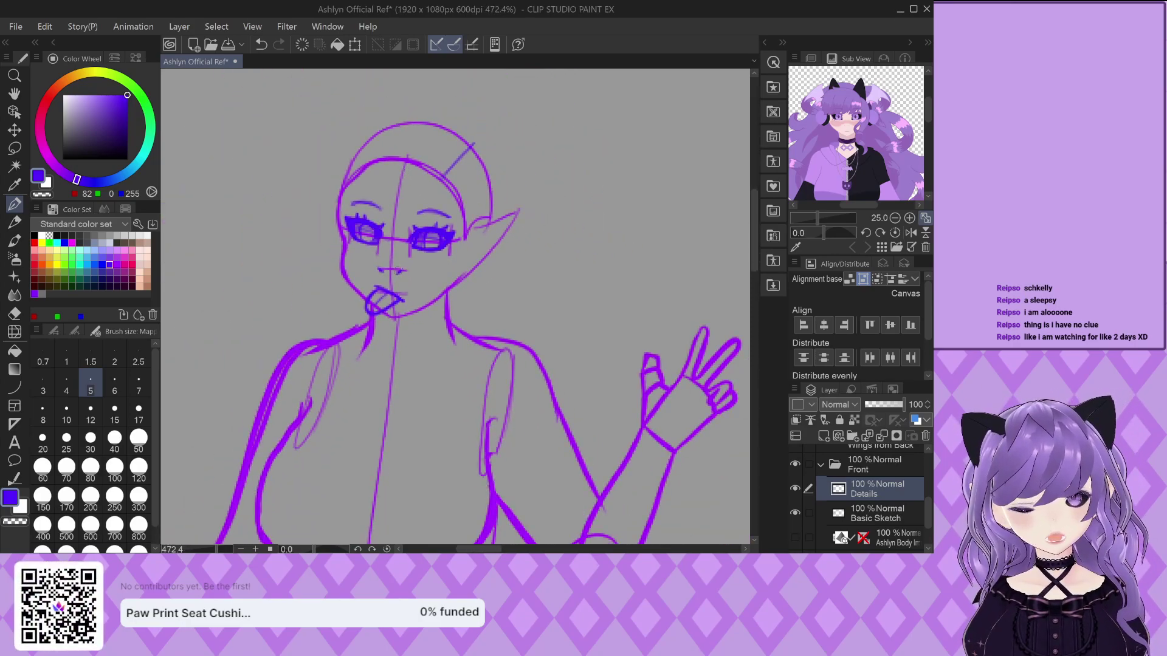
{"action": "scroll", "coordinate": [399, 286], "scroll_direction": "up", "scroll_amount": 3}
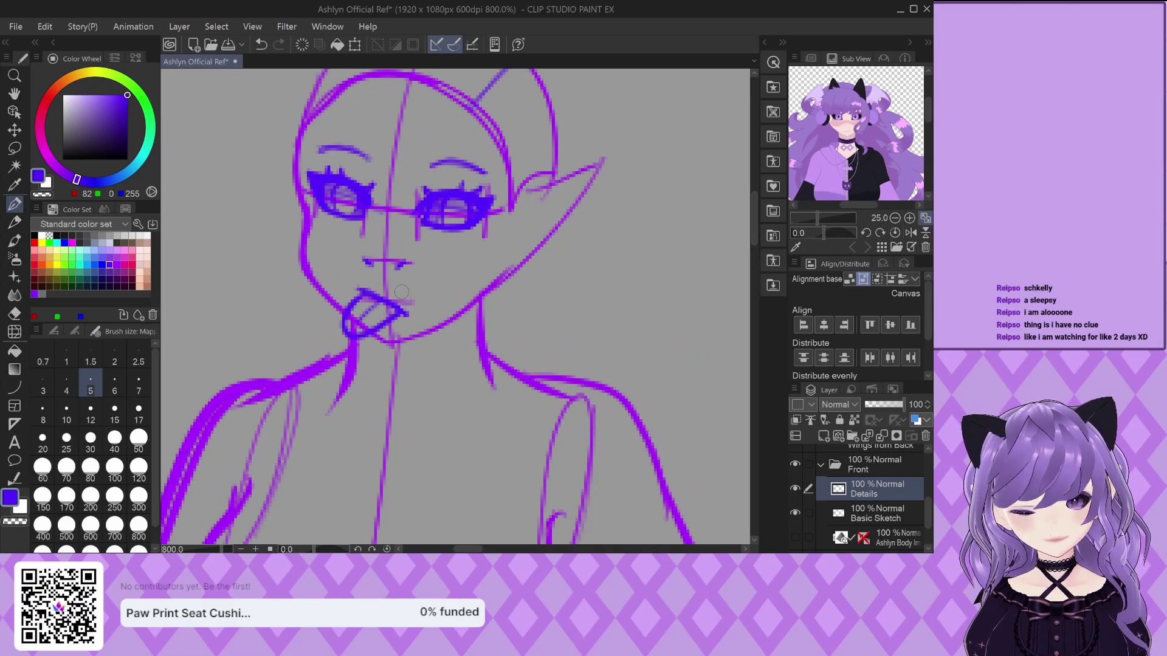
{"action": "scroll", "coordinate": [402, 292], "scroll_direction": "down", "scroll_amount": 2}
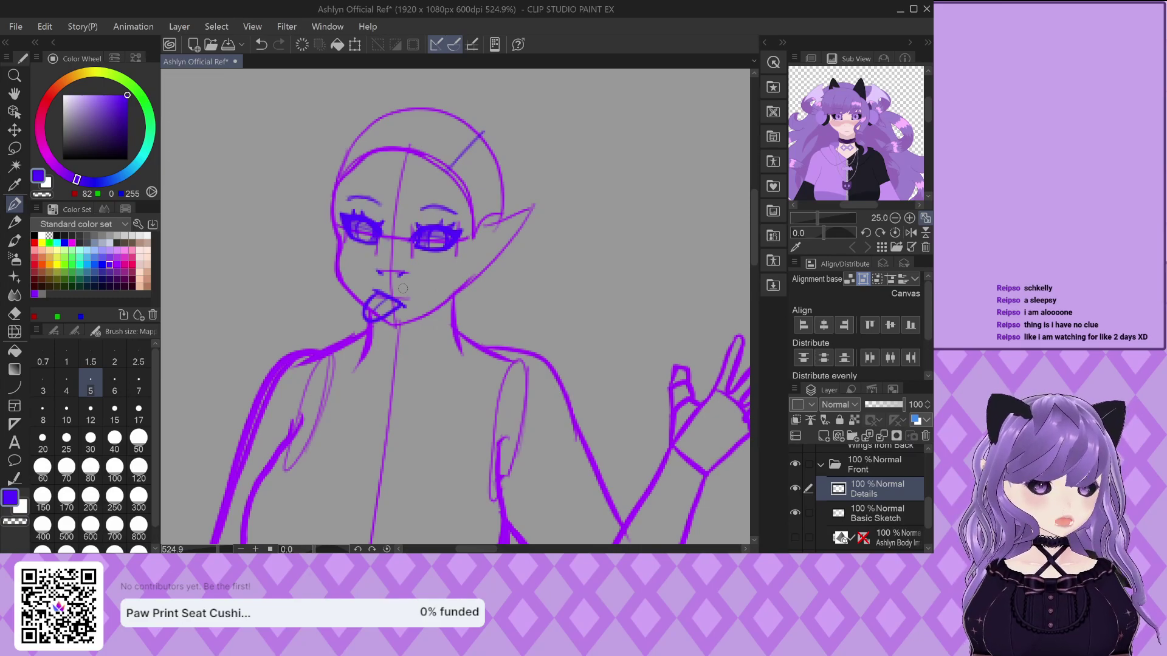
{"action": "scroll", "coordinate": [399, 282], "scroll_direction": "up", "scroll_amount": 5}
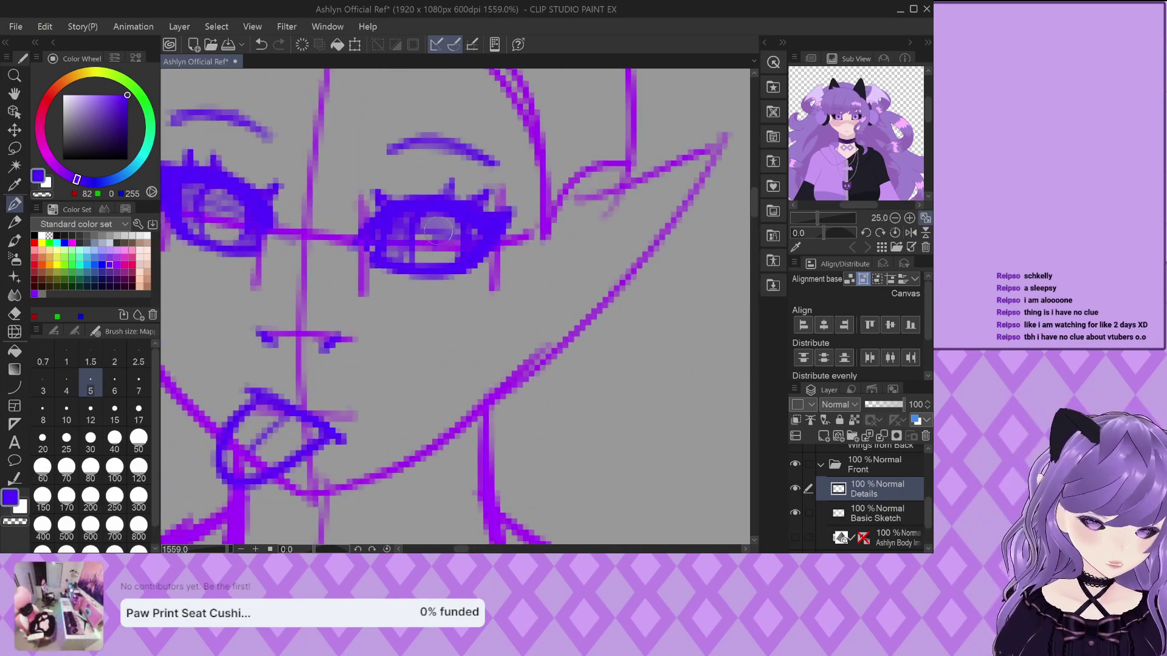
{"action": "scroll", "coordinate": [441, 230], "scroll_direction": "down", "scroll_amount": 2}
{"action": "scroll", "coordinate": [292, 206], "scroll_direction": "down", "scroll_amount": 1}
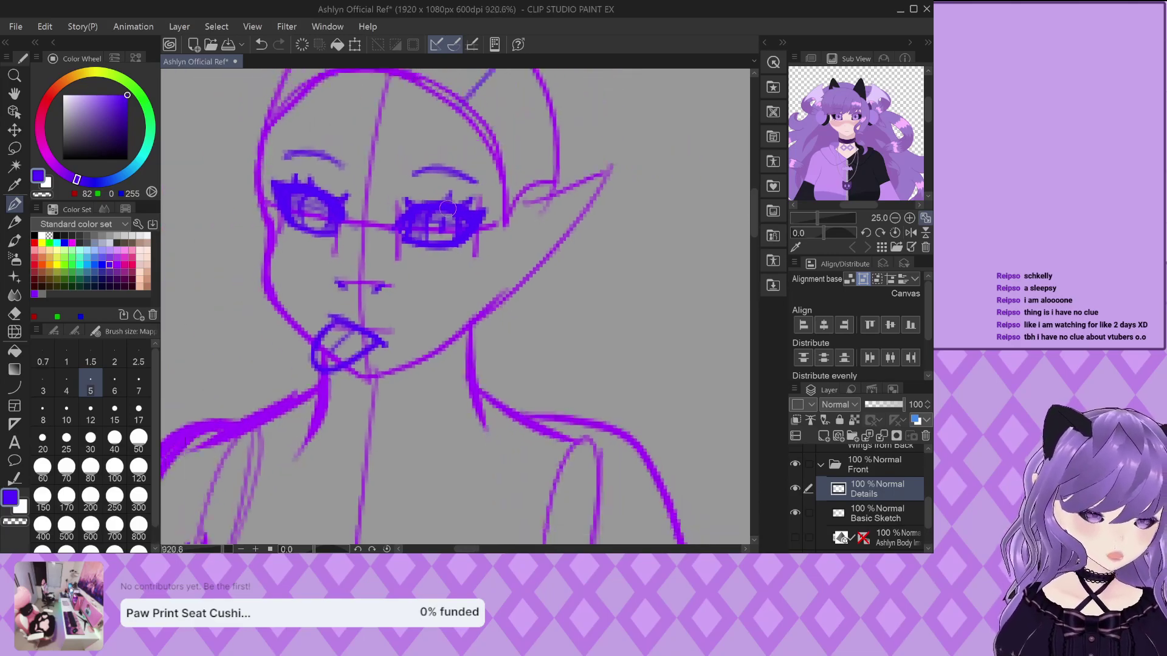
{"action": "scroll", "coordinate": [293, 206], "scroll_direction": "up", "scroll_amount": 2}
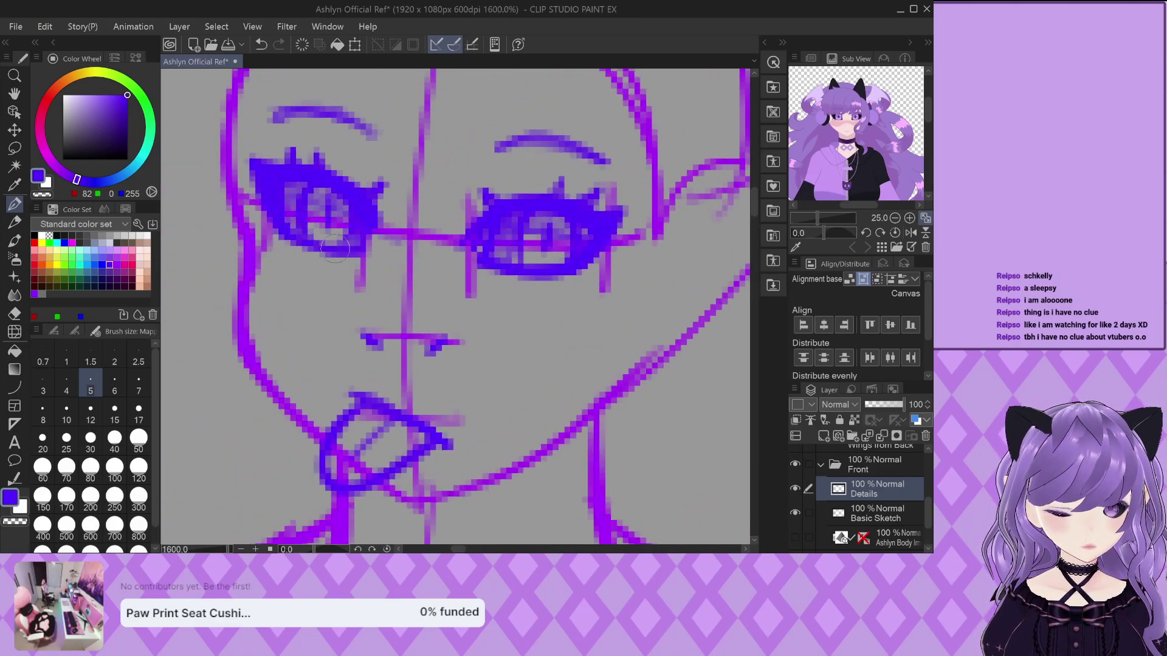
{"action": "scroll", "coordinate": [514, 255], "scroll_direction": "up", "scroll_amount": 1}
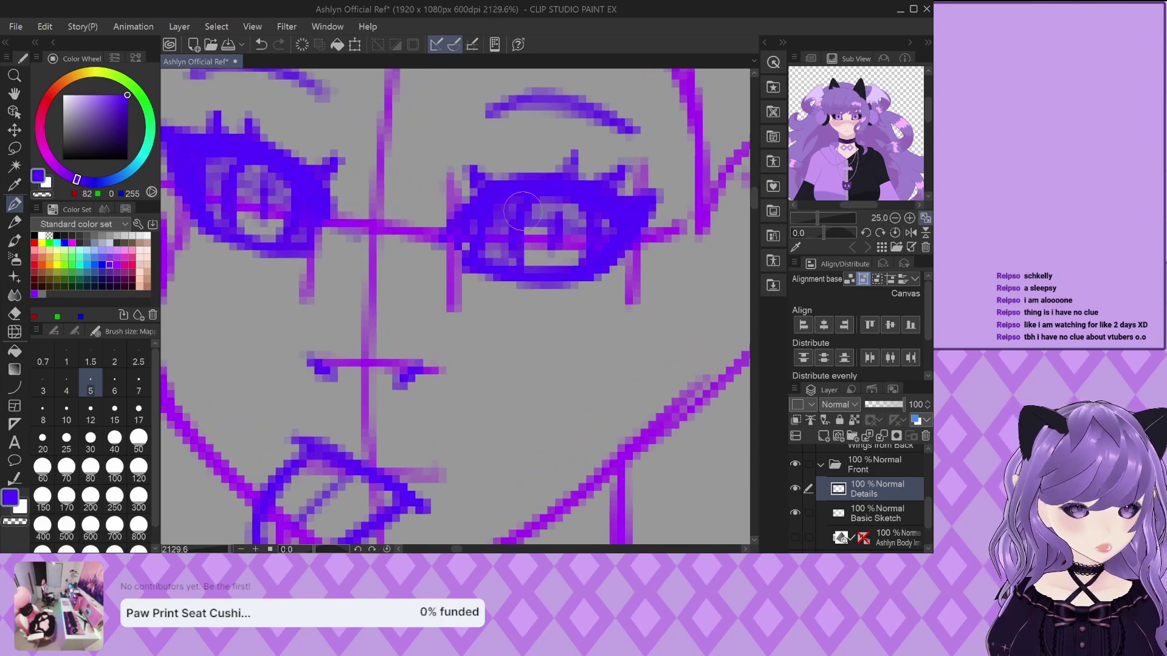
{"action": "scroll", "coordinate": [510, 261], "scroll_direction": "down", "scroll_amount": 1}
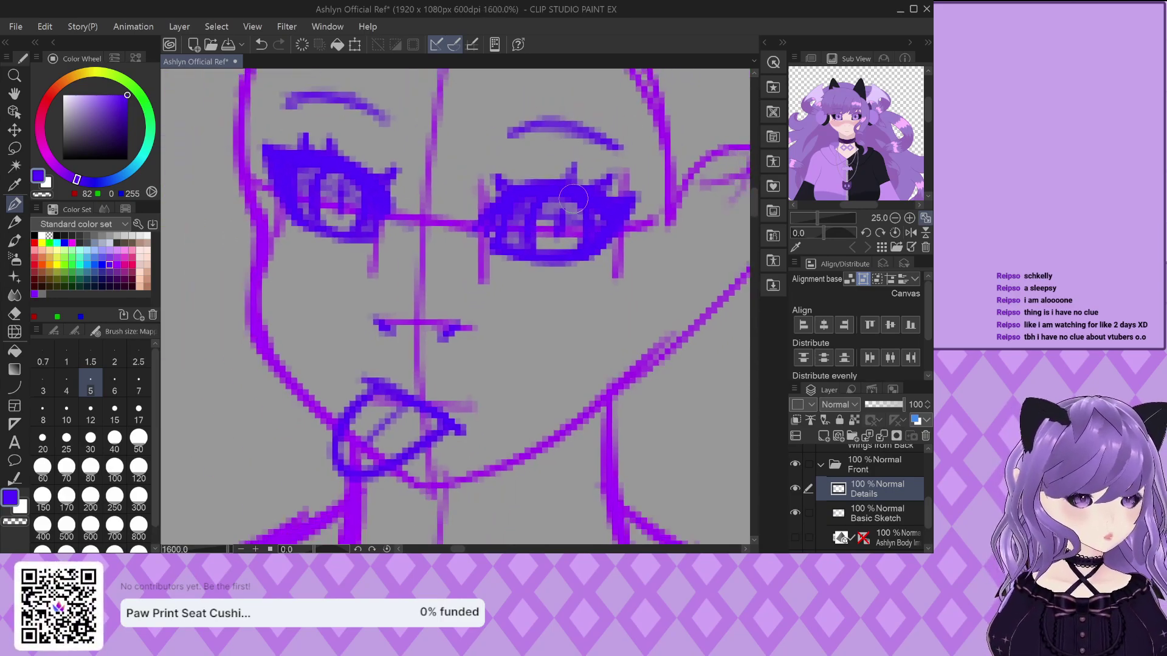
{"action": "scroll", "coordinate": [433, 226], "scroll_direction": "down", "scroll_amount": 1}
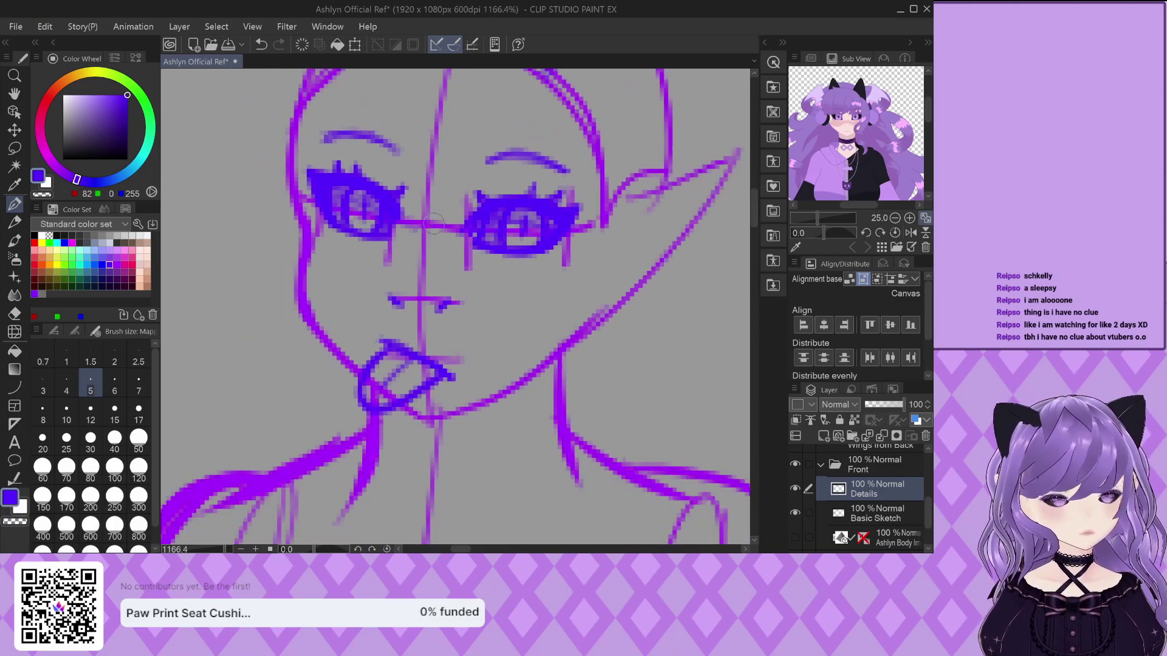
{"action": "scroll", "coordinate": [391, 224], "scroll_direction": "down", "scroll_amount": 1}
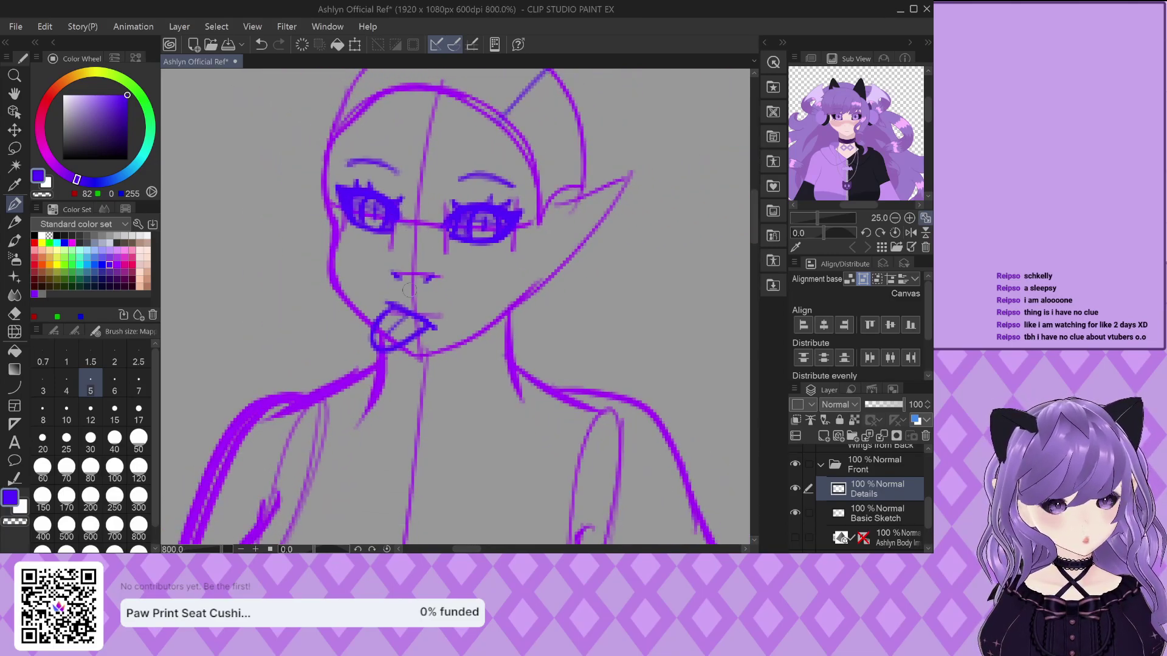
{"action": "scroll", "coordinate": [410, 291], "scroll_direction": "down", "scroll_amount": 2}
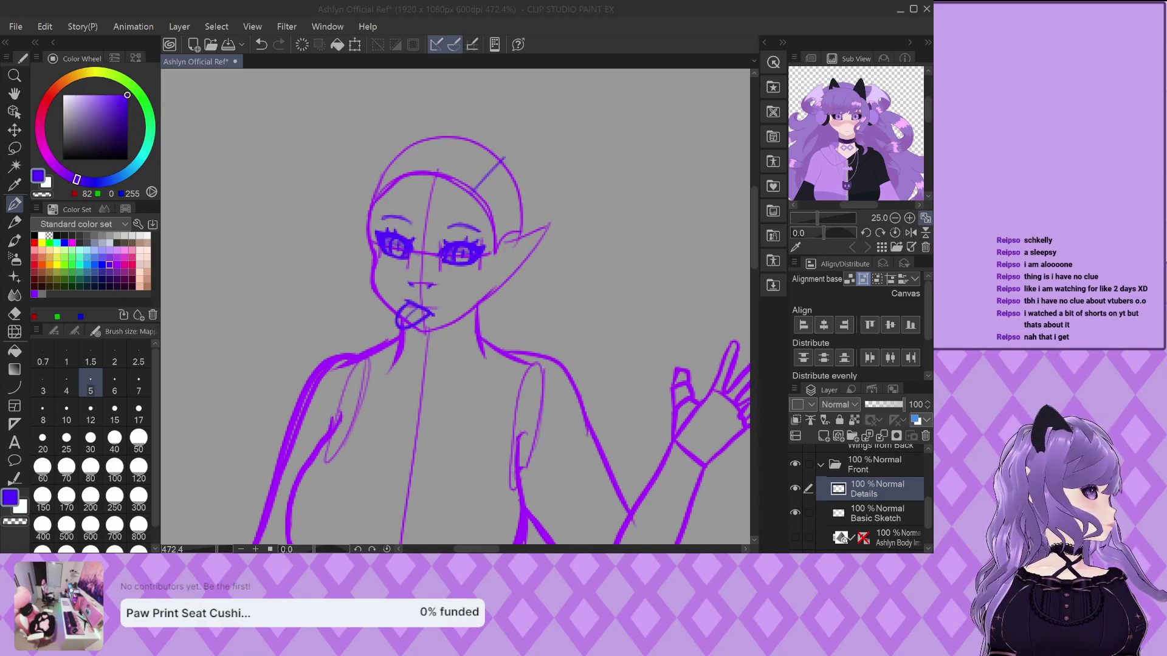
Paste the purple-jacket character reference as Layer 1 and move it to the right of the sketches
{"action": "scroll", "coordinate": [340, 327], "scroll_direction": "down", "scroll_amount": 8}
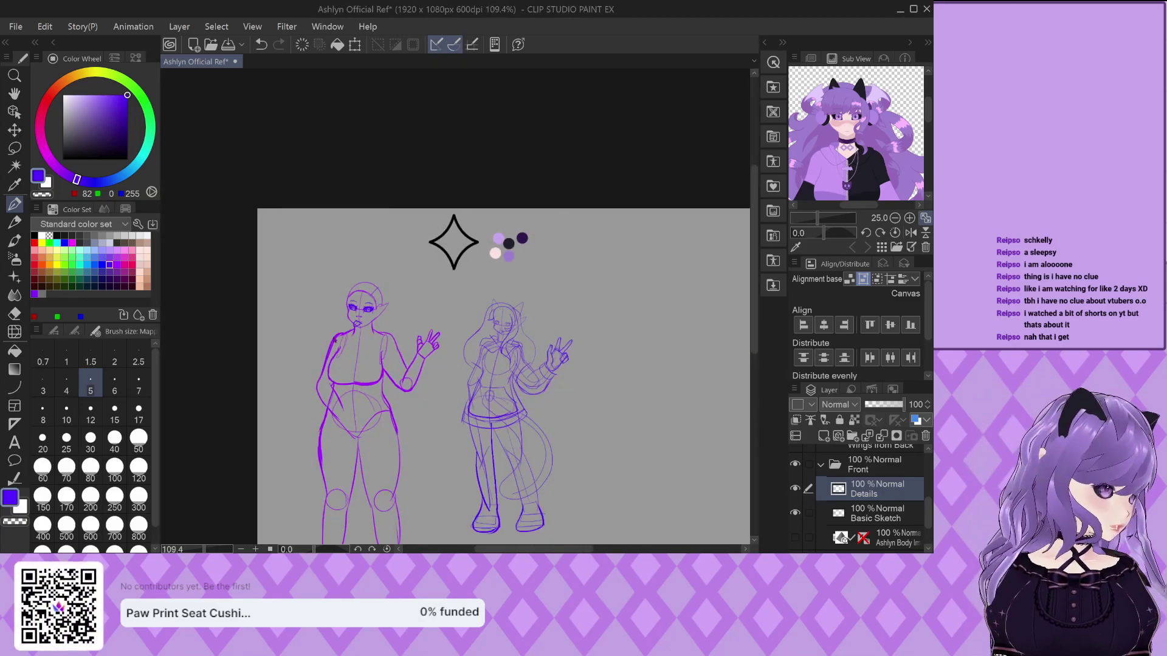
{"action": "key", "text": "ctrl+v"}
{"action": "left_click", "coordinate": [14, 130]}
{"action": "left_click_drag", "start_coordinate": [308, 328], "coordinate": [414, 368]}
{"action": "scroll", "coordinate": [293, 241], "scroll_direction": "down", "scroll_amount": 3}
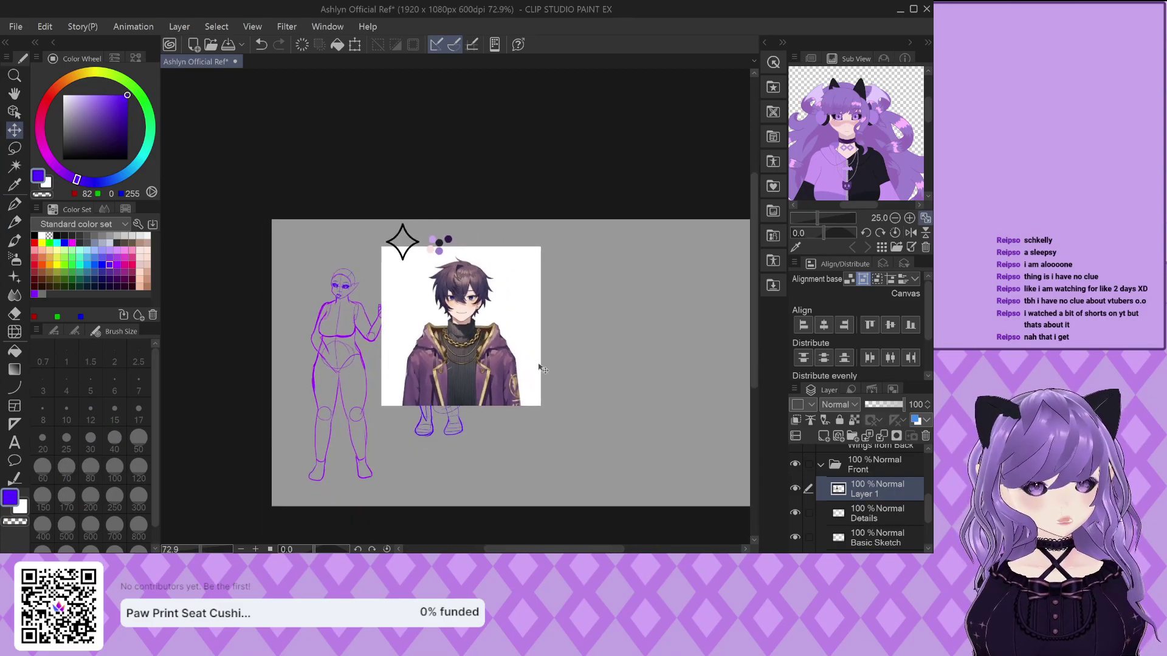
{"action": "scroll", "coordinate": [540, 367], "scroll_direction": "up", "scroll_amount": 3}
{"action": "left_click_drag", "start_coordinate": [427, 302], "coordinate": [558, 296]}
{"action": "scroll", "coordinate": [252, 246], "scroll_direction": "down", "scroll_amount": 1}
{"action": "scroll", "coordinate": [623, 344], "scroll_direction": "up", "scroll_amount": 3}
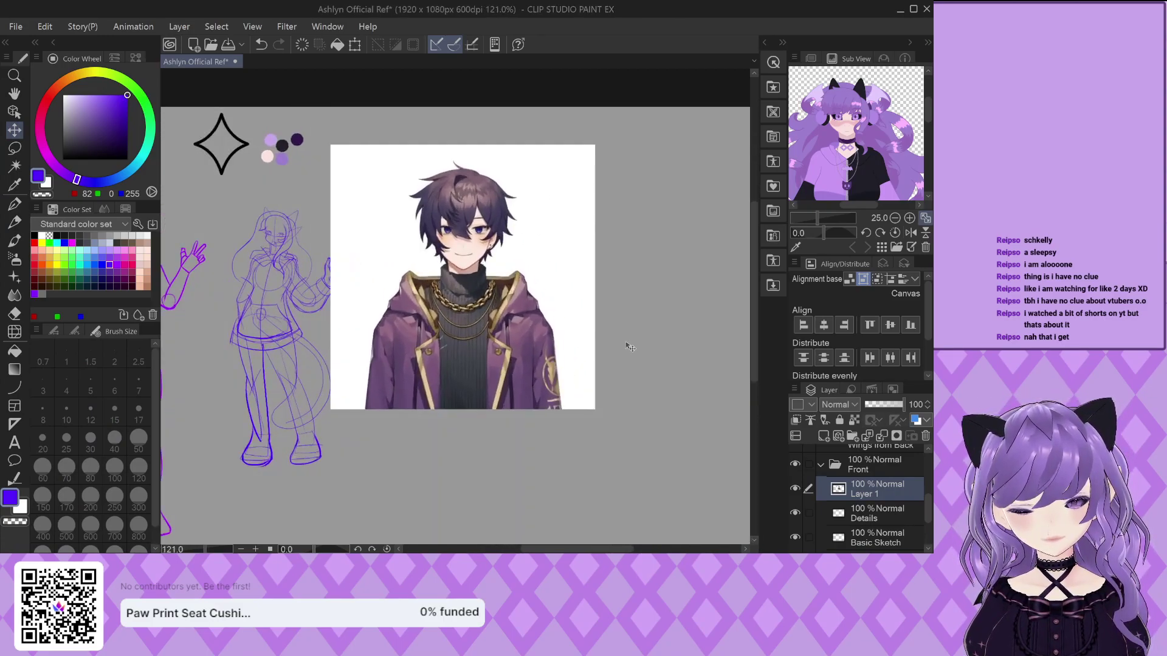
{"action": "key", "text": "p"}
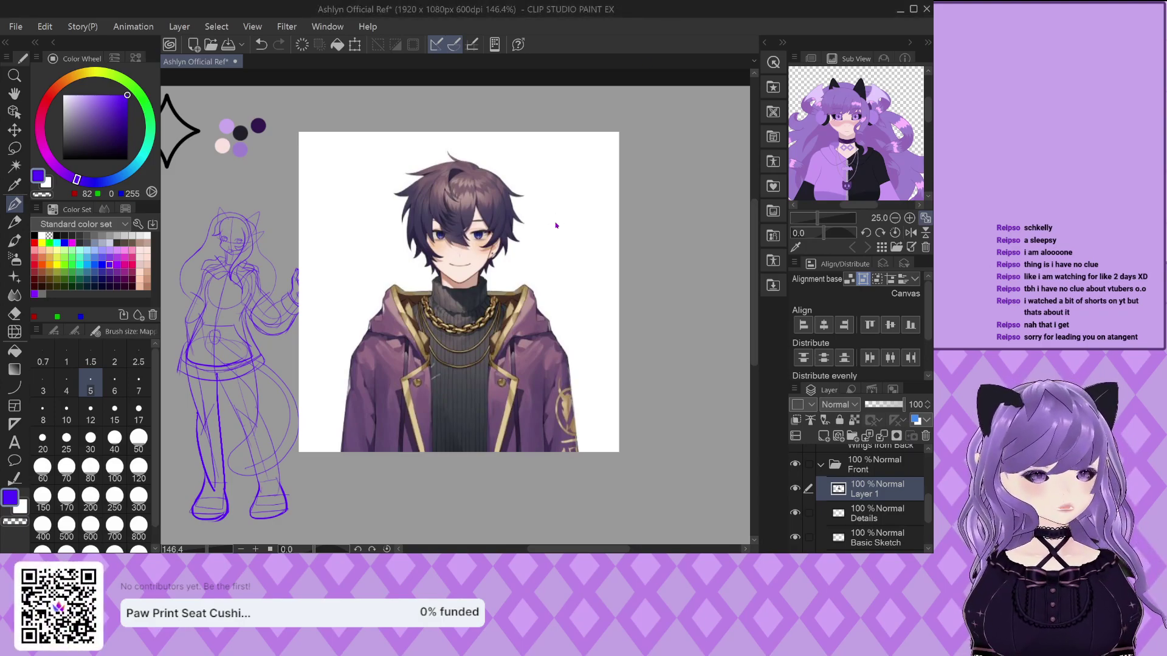
Paste the larger black-hoodie reference as Layer 3 and drag it to the right
{"action": "key", "text": "ctrl+v"}
{"action": "key", "text": "ctrl+alt+0"}
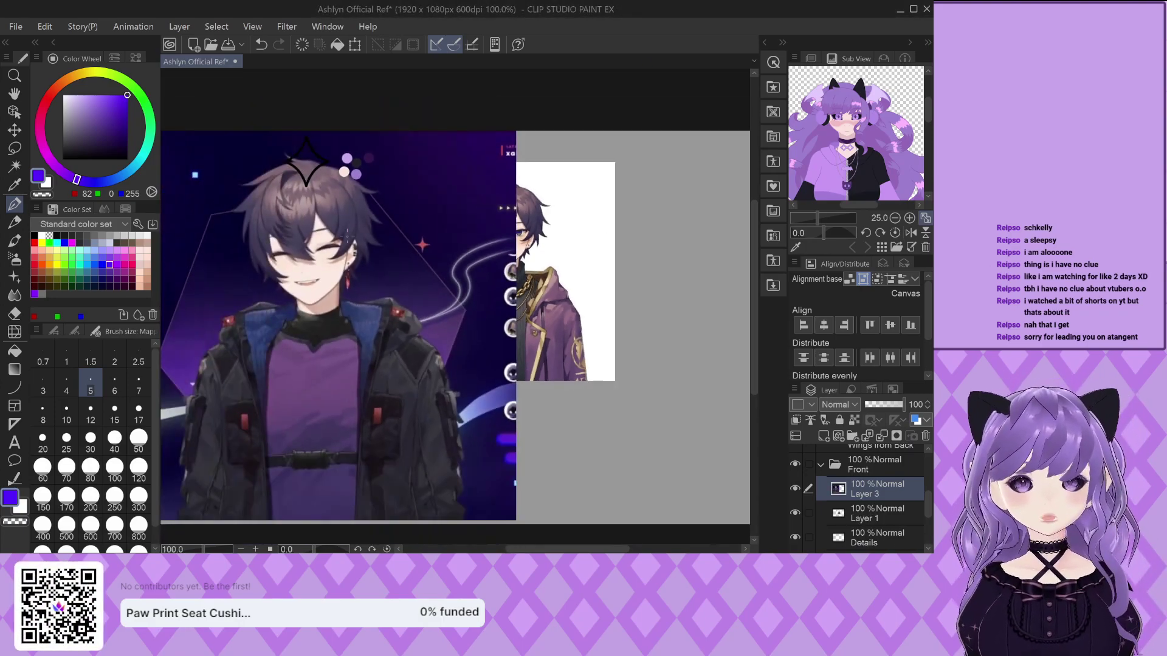
{"action": "key", "text": "k"}
{"action": "left_click_drag", "start_coordinate": [374, 275], "coordinate": [710, 289]}
{"action": "scroll", "coordinate": [355, 260], "scroll_direction": "down", "scroll_amount": 1}
{"action": "left_click_drag", "start_coordinate": [520, 298], "coordinate": [564, 296]}
Shift Layer 1's reference image left, then make Layer 3 active again
{"action": "left_click", "coordinate": [875, 514]}
{"action": "left_click_drag", "start_coordinate": [416, 292], "coordinate": [327, 280]}
{"action": "scroll", "coordinate": [505, 319], "scroll_direction": "up", "scroll_amount": 1}
{"action": "scroll", "coordinate": [310, 286], "scroll_direction": "up", "scroll_amount": 1}
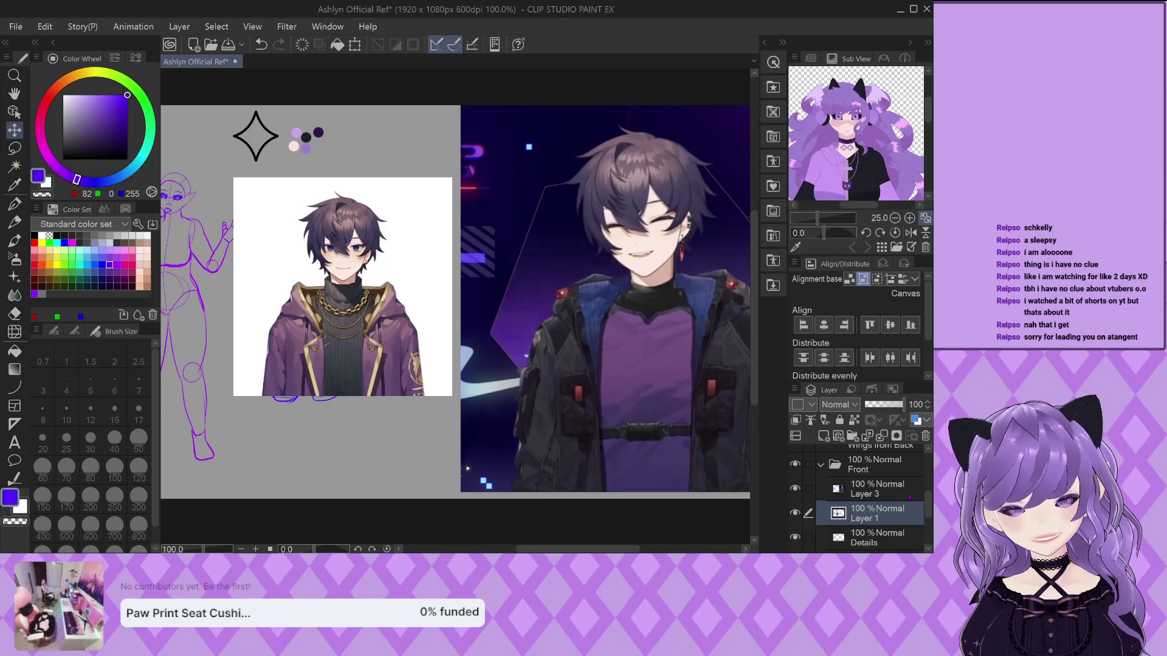
{"action": "left_click", "coordinate": [909, 496]}
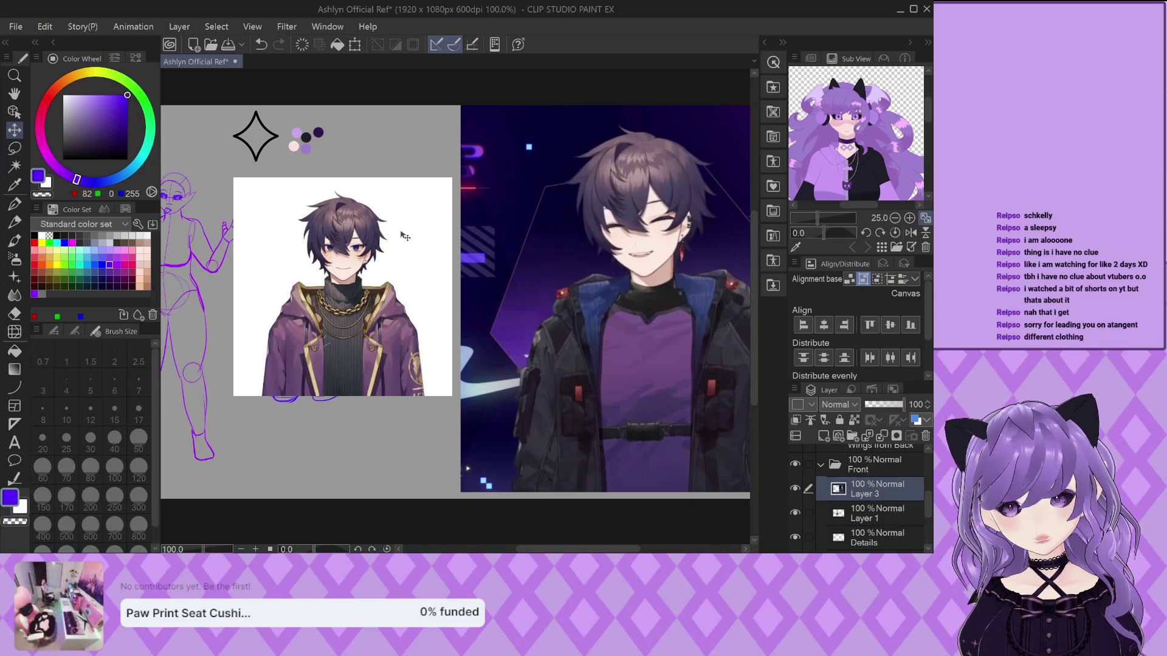
{"action": "scroll", "coordinate": [464, 251], "scroll_direction": "up", "scroll_amount": 1}
{"action": "scroll", "coordinate": [285, 293], "scroll_direction": "down", "scroll_amount": 2}
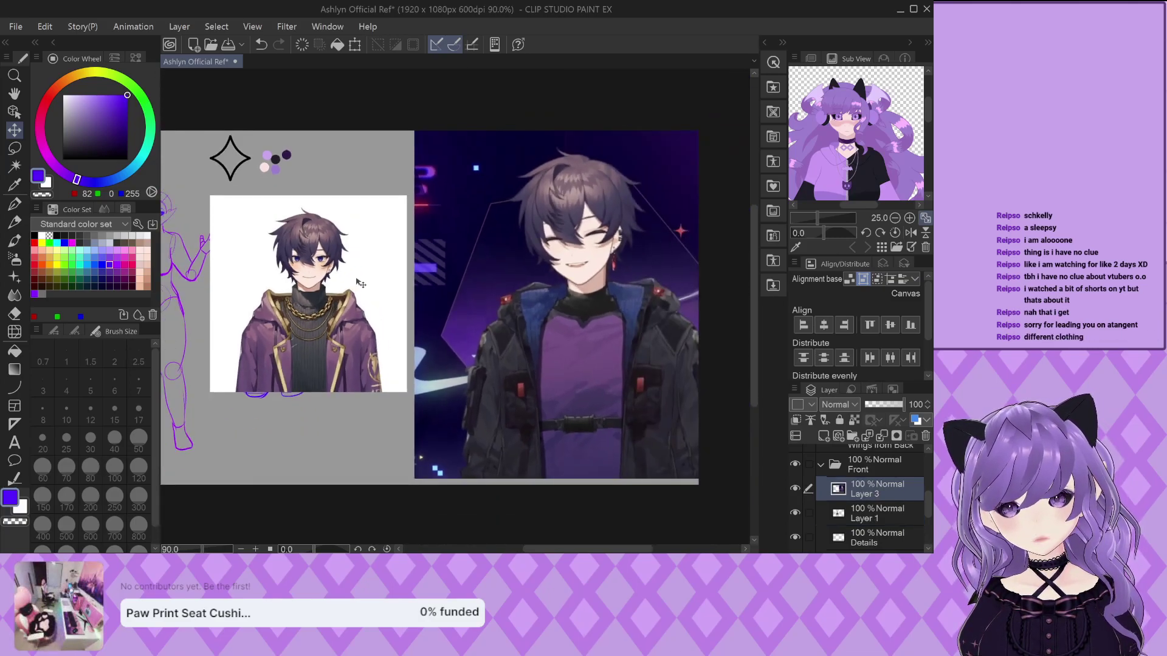
{"action": "scroll", "coordinate": [556, 255], "scroll_direction": "up", "scroll_amount": 1}
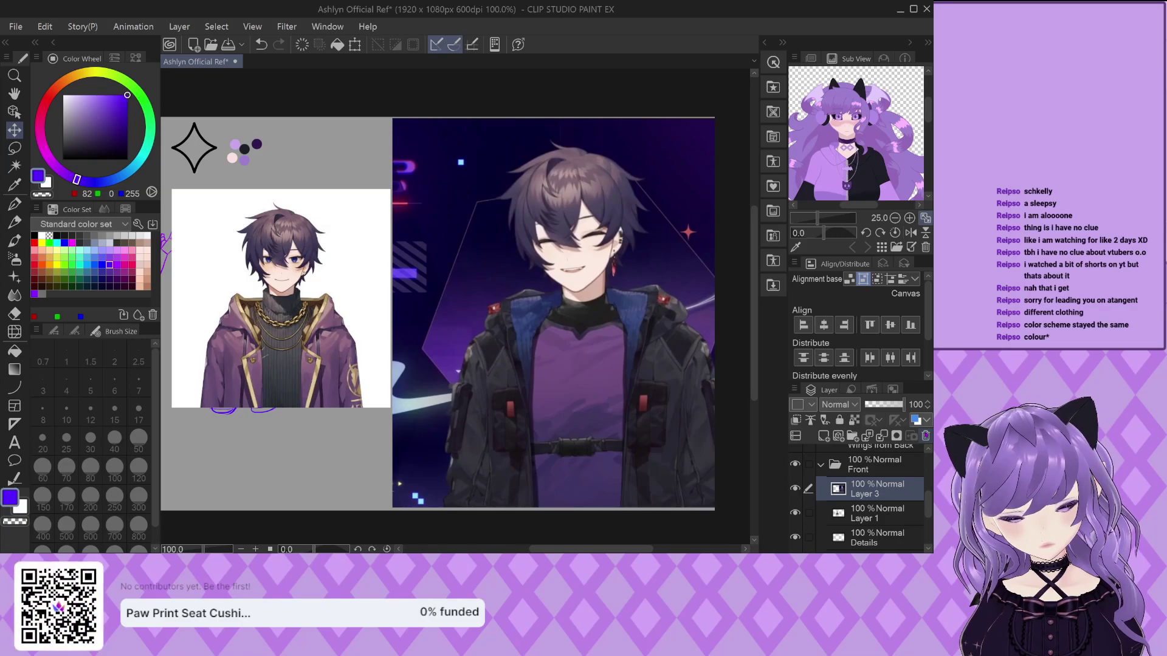
{"action": "key", "text": "alt+Tab"}
{"action": "left_click", "coordinate": [926, 435]}
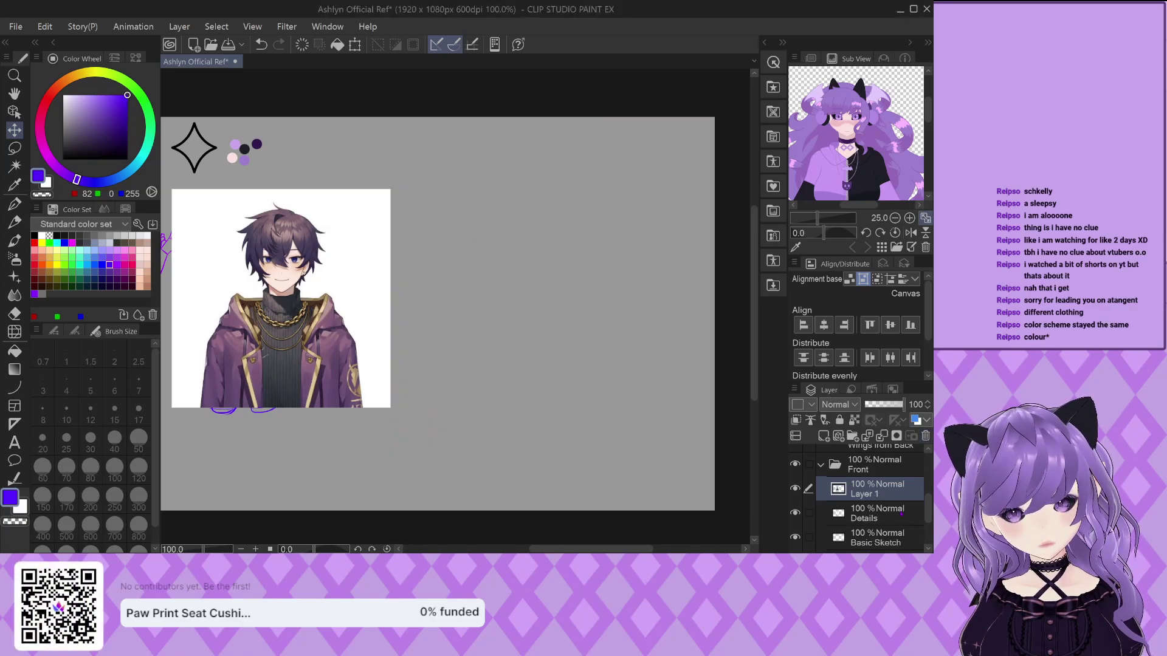
{"action": "left_click", "coordinate": [465, 233]}
{"action": "key", "text": "Delete"}
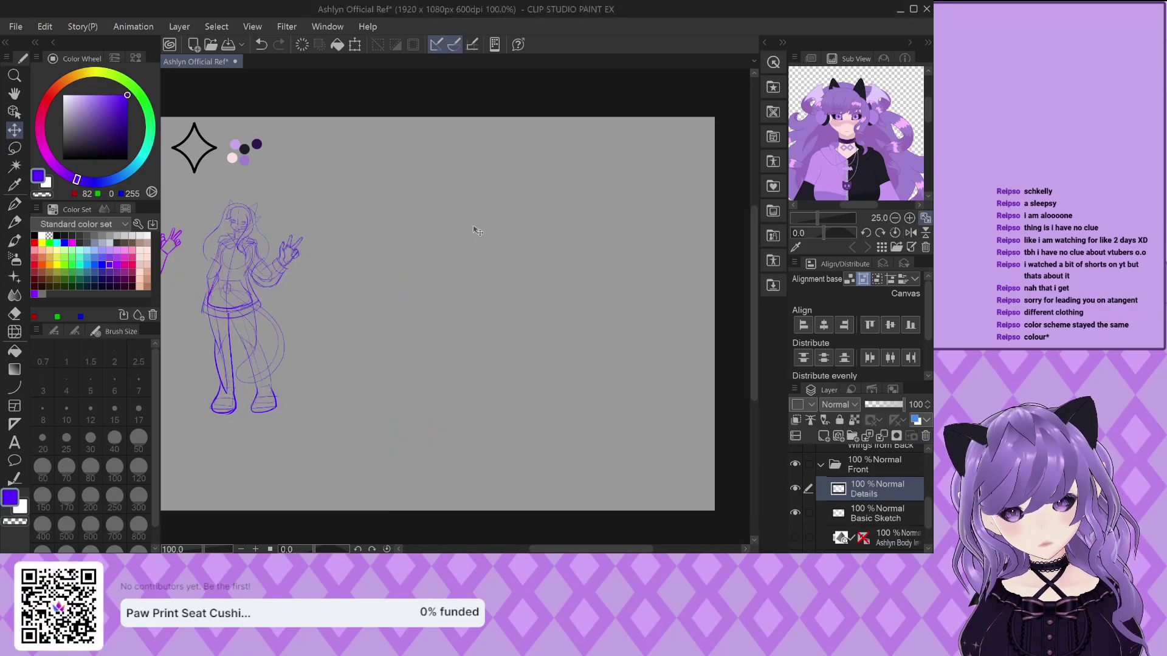
{"action": "scroll", "coordinate": [584, 295], "scroll_direction": "down", "scroll_amount": 3}
{"action": "left_click", "coordinate": [15, 205]}
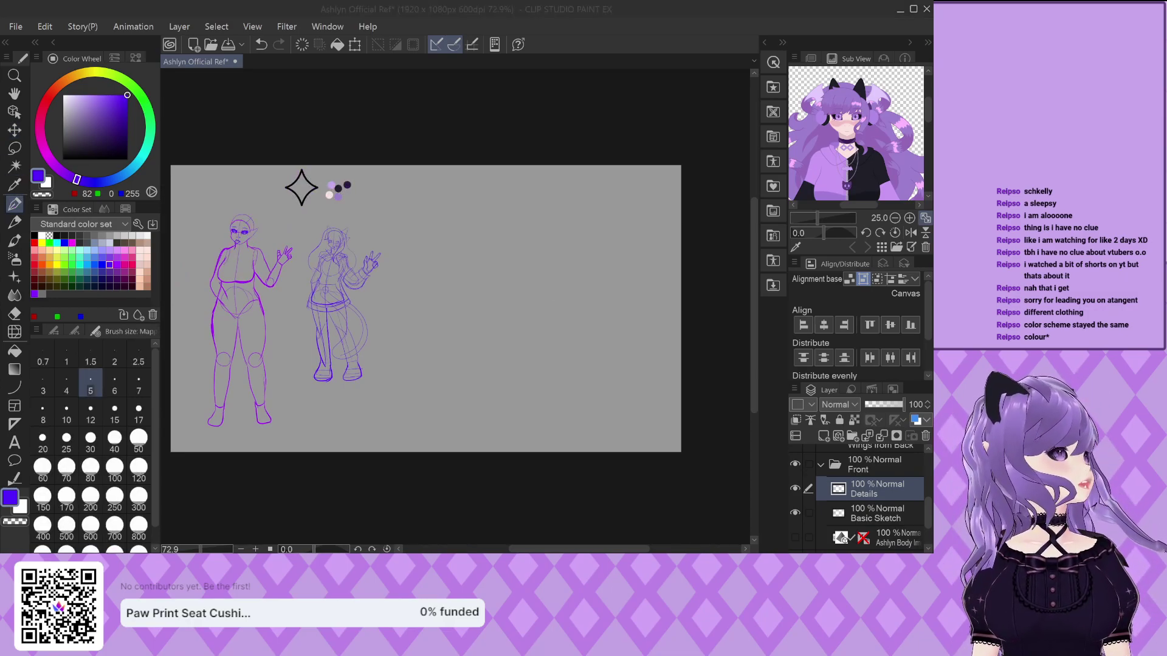
{"action": "left_click", "coordinate": [573, 30]}
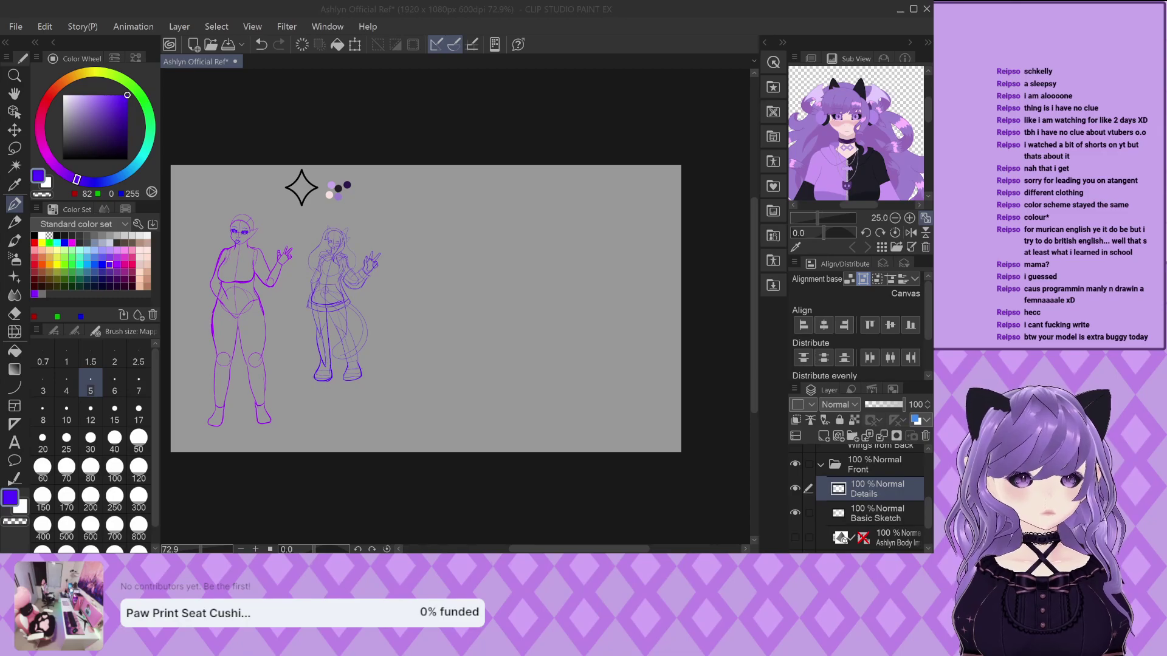
{"action": "key", "text": "alt+Tab"}
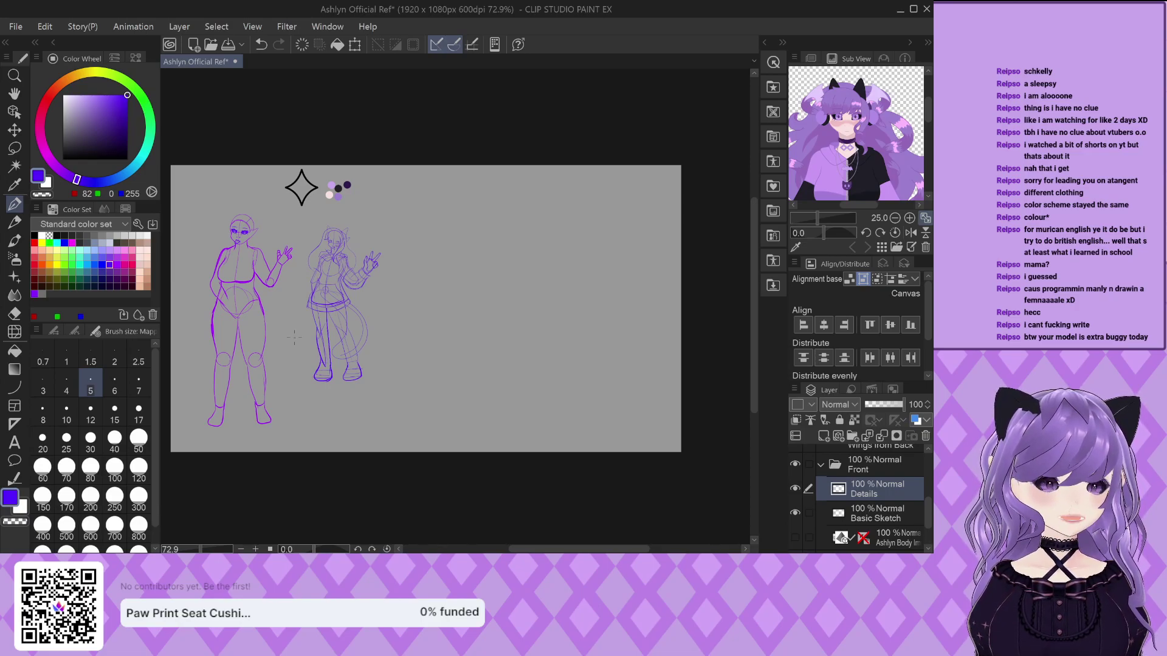
Draw two small oval hair clips on either side of the figure's head
{"action": "left_click_drag", "start_coordinate": [217, 220], "coordinate": [371, 238]}
{"action": "scroll", "coordinate": [372, 238], "scroll_direction": "up", "scroll_amount": 2}
{"action": "scroll", "coordinate": [371, 238], "scroll_direction": "down", "scroll_amount": 2}
{"action": "scroll", "coordinate": [431, 137], "scroll_direction": "up", "scroll_amount": 4}
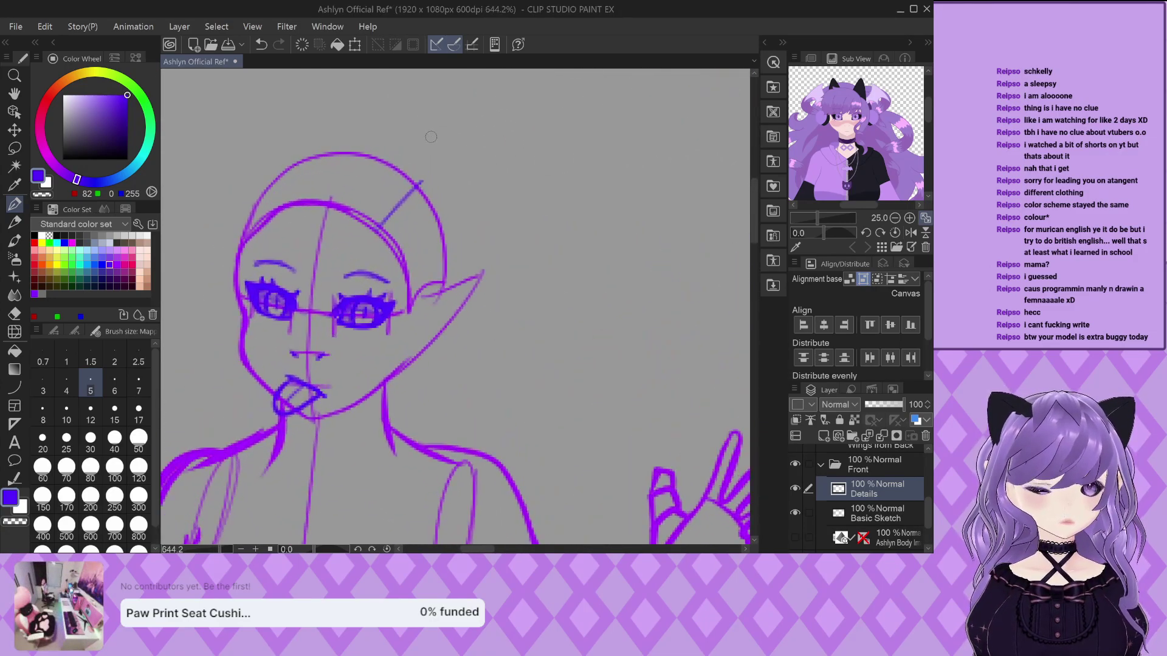
{"action": "mouse_move", "coordinate": [398, 172]}
{"action": "left_mouse_down"}
{"action": "mouse_move", "coordinate": [438, 222]}
{"action": "mouse_move", "coordinate": [394, 176]}
{"action": "left_mouse_up"}
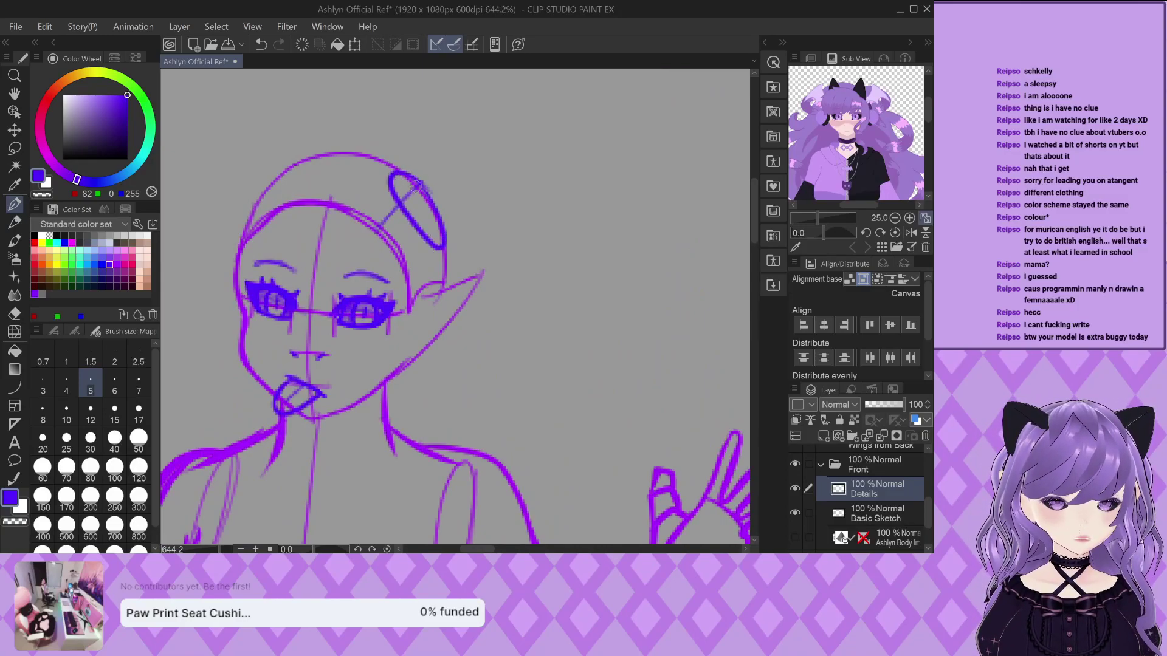
{"action": "mouse_move", "coordinate": [283, 166]}
{"action": "left_mouse_down"}
{"action": "mouse_move", "coordinate": [268, 213]}
{"action": "mouse_move", "coordinate": [287, 169]}
{"action": "left_mouse_up"}
Outline the left cat ear and redraw the right ear taller to a peak, saving the file
{"action": "scroll", "coordinate": [244, 230], "scroll_direction": "down", "scroll_amount": 1}
{"action": "mouse_move", "coordinate": [242, 226]}
{"action": "left_mouse_down"}
{"action": "mouse_move", "coordinate": [246, 109]}
{"action": "mouse_move", "coordinate": [290, 165]}
{"action": "left_mouse_up"}
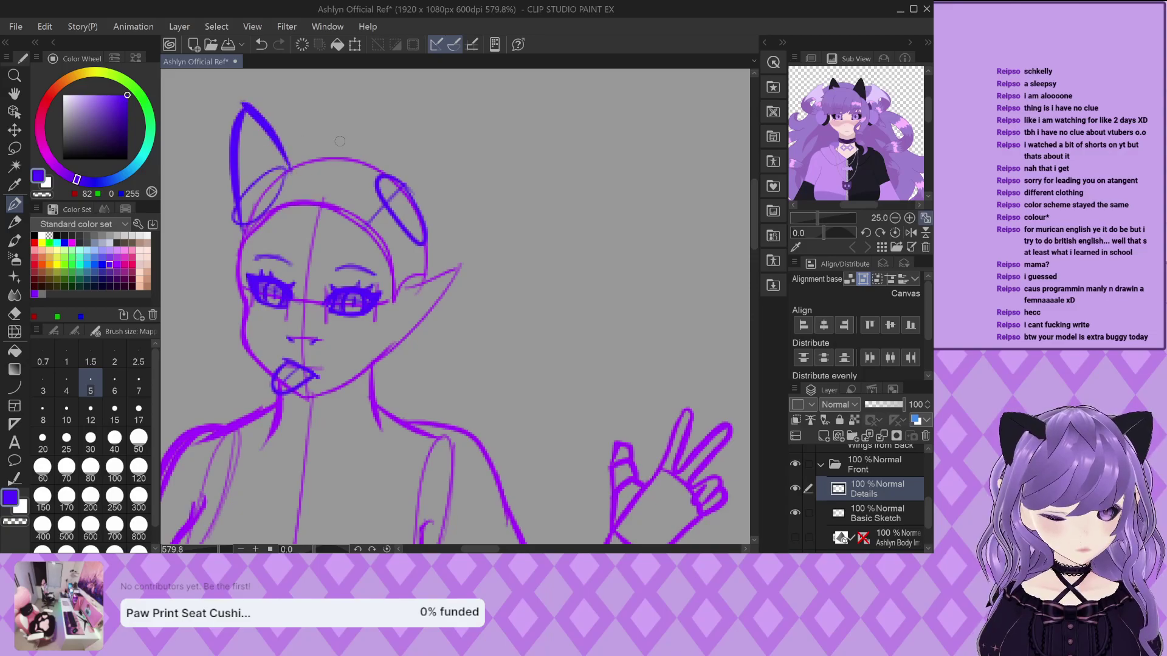
{"action": "left_click_drag", "start_coordinate": [382, 173], "coordinate": [430, 113]}
{"action": "key", "text": "ctrl+s"}
{"action": "key", "text": "ctrl+z"}
{"action": "mouse_move", "coordinate": [383, 173]}
{"action": "left_mouse_down"}
{"action": "mouse_move", "coordinate": [445, 113]}
{"action": "mouse_move", "coordinate": [424, 243]}
{"action": "left_mouse_up"}
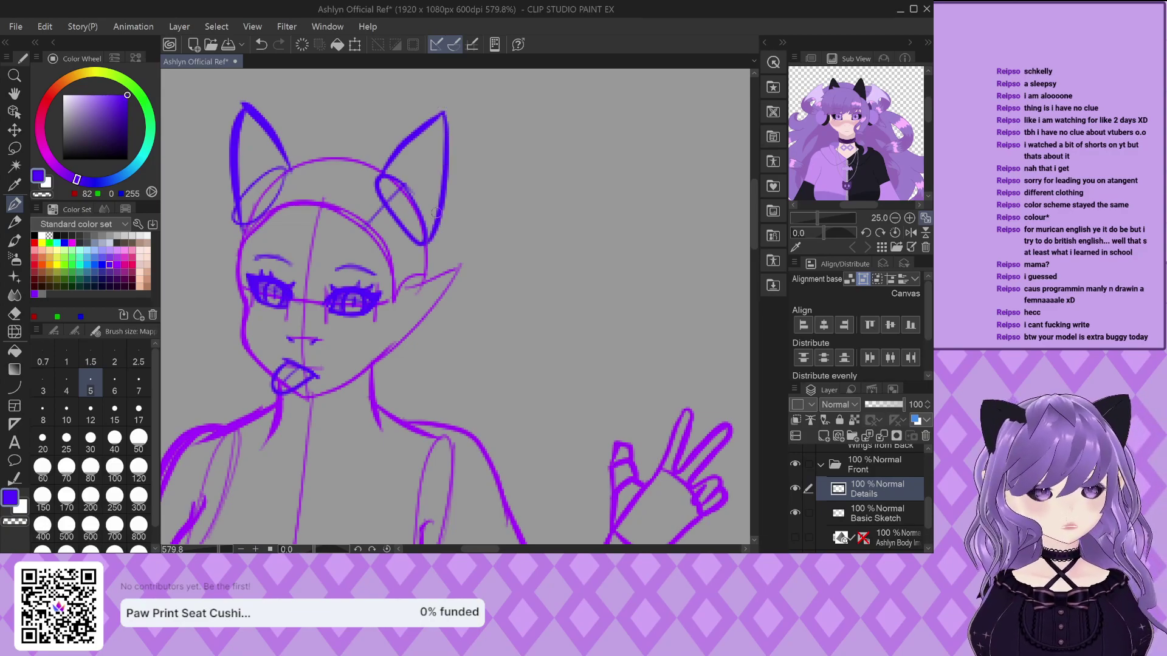
Retrace the left ear's outer line thicker, including where it joins the head
{"action": "scroll", "coordinate": [451, 204], "scroll_direction": "down", "scroll_amount": 3}
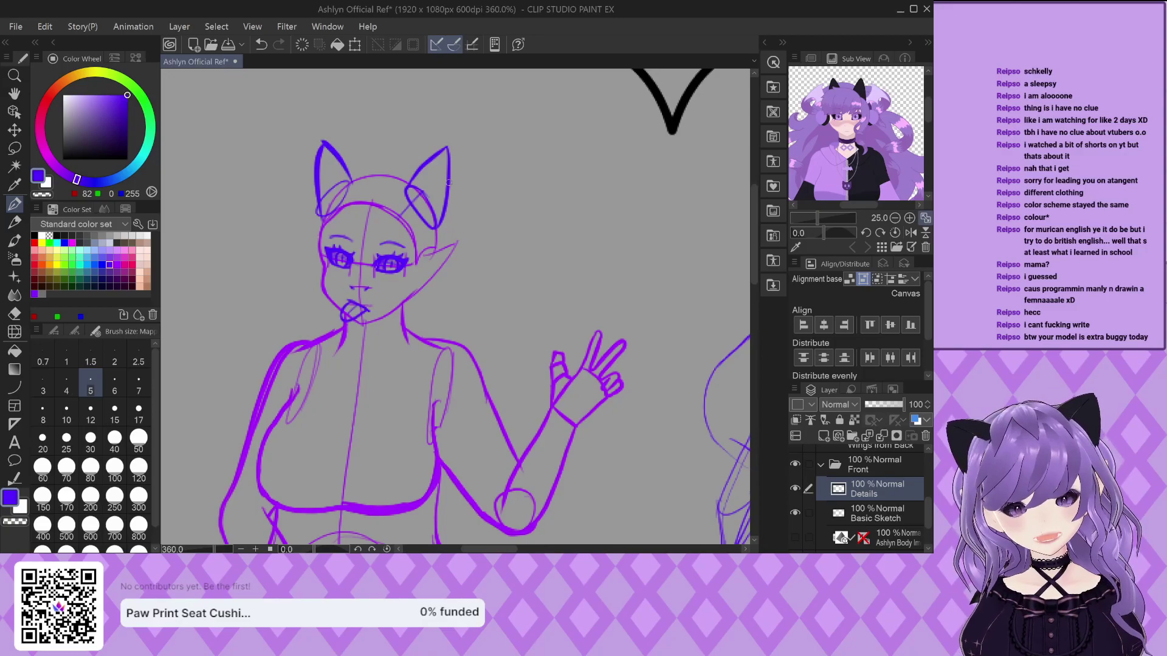
{"action": "scroll", "coordinate": [450, 166], "scroll_direction": "up", "scroll_amount": 3}
{"action": "scroll", "coordinate": [349, 133], "scroll_direction": "down", "scroll_amount": 4}
{"action": "scroll", "coordinate": [334, 165], "scroll_direction": "down", "scroll_amount": 5}
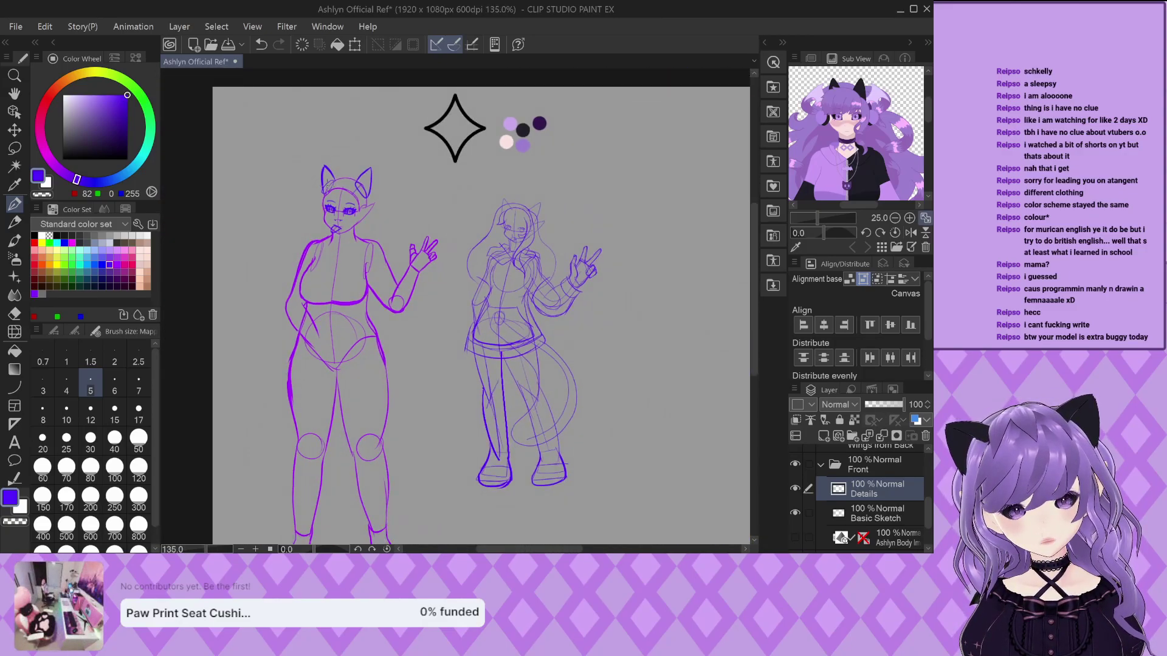
{"action": "scroll", "coordinate": [328, 113], "scroll_direction": "up", "scroll_amount": 4}
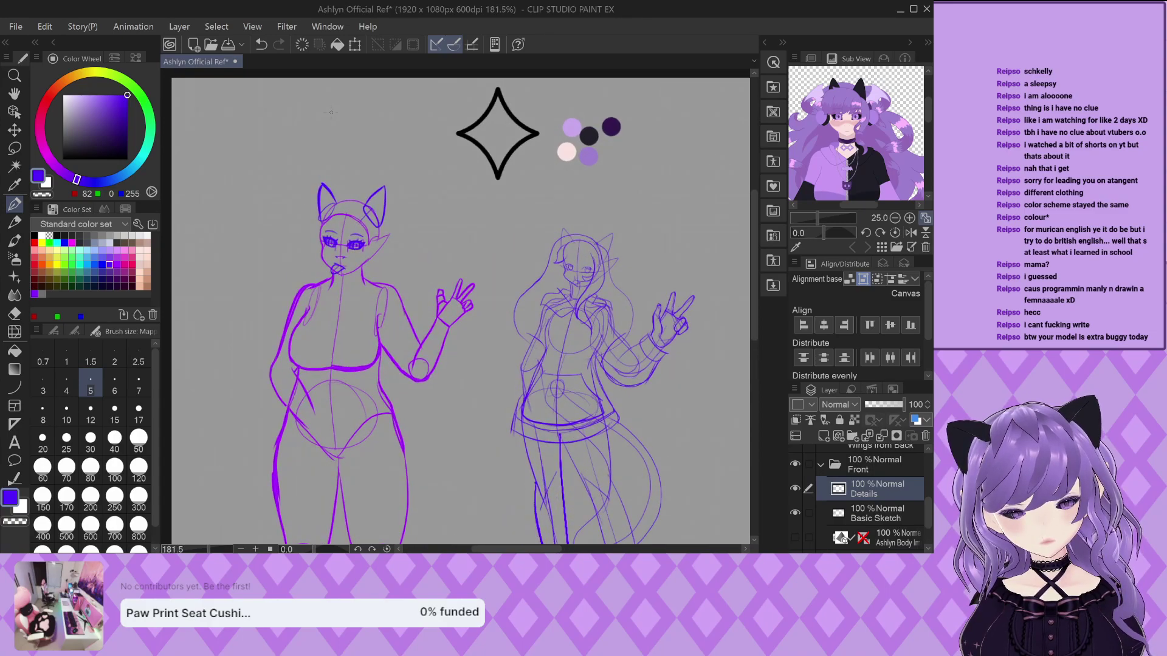
{"action": "scroll", "coordinate": [335, 213], "scroll_direction": "up", "scroll_amount": 5}
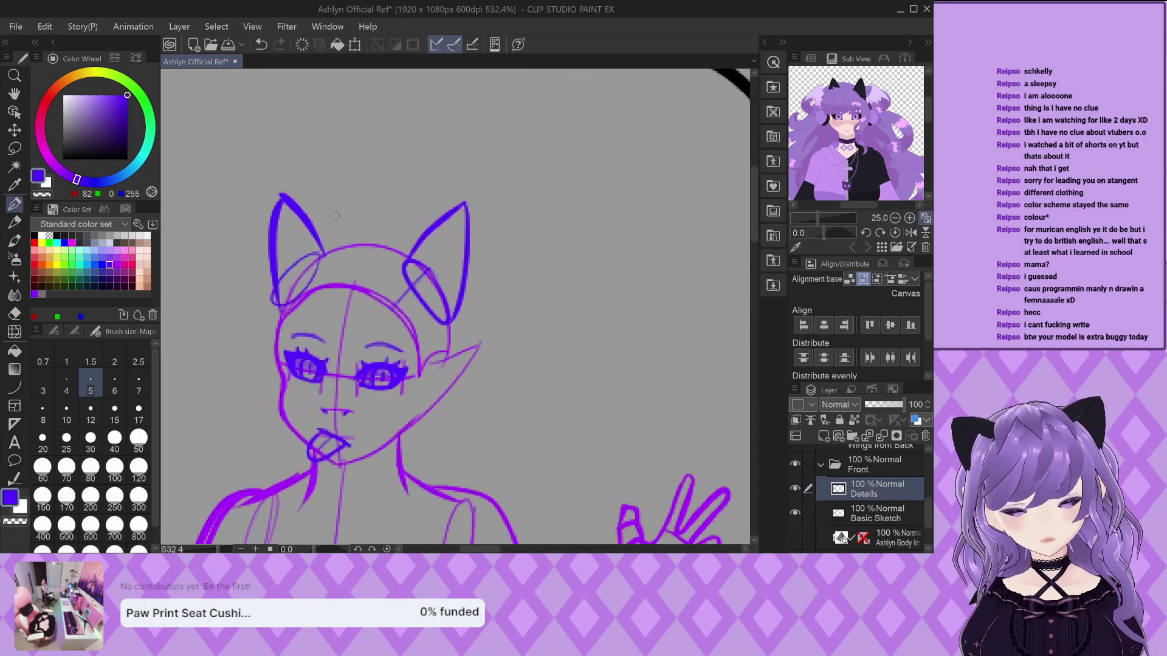
{"action": "mouse_move", "coordinate": [277, 192]}
{"action": "left_mouse_down"}
{"action": "mouse_move", "coordinate": [260, 239]}
{"action": "mouse_move", "coordinate": [263, 333]}
{"action": "mouse_move", "coordinate": [296, 214]}
{"action": "mouse_move", "coordinate": [332, 265]}
{"action": "left_mouse_up"}
{"action": "scroll", "coordinate": [282, 201], "scroll_direction": "up", "scroll_amount": 1}
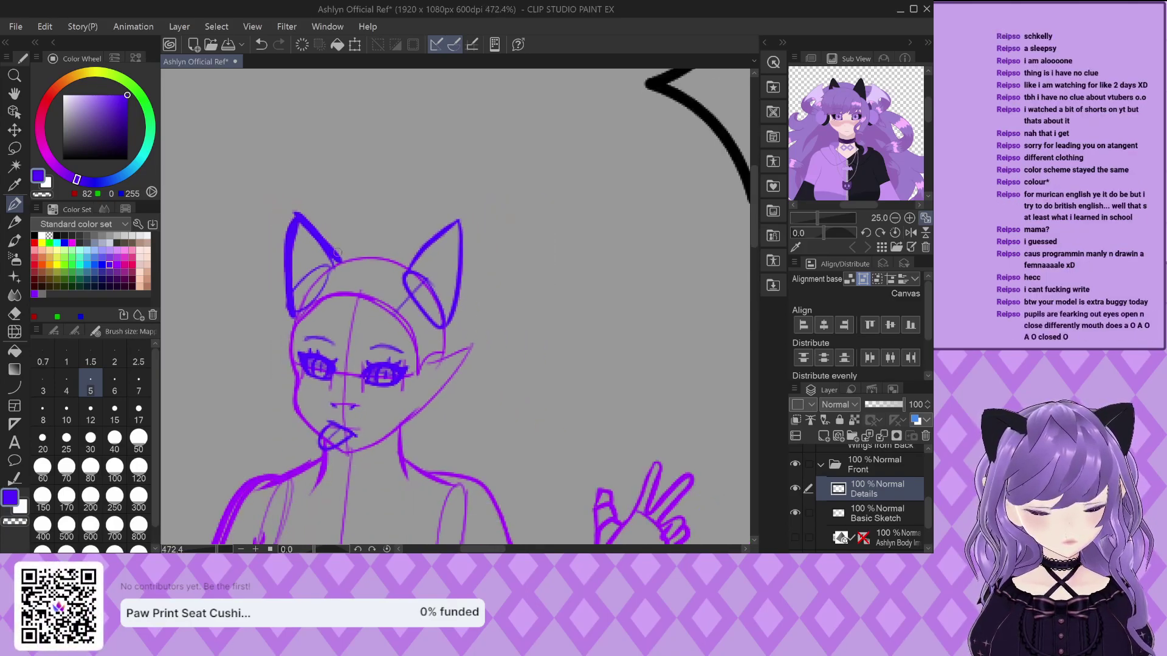
{"action": "scroll", "coordinate": [326, 255], "scroll_direction": "up", "scroll_amount": 1}
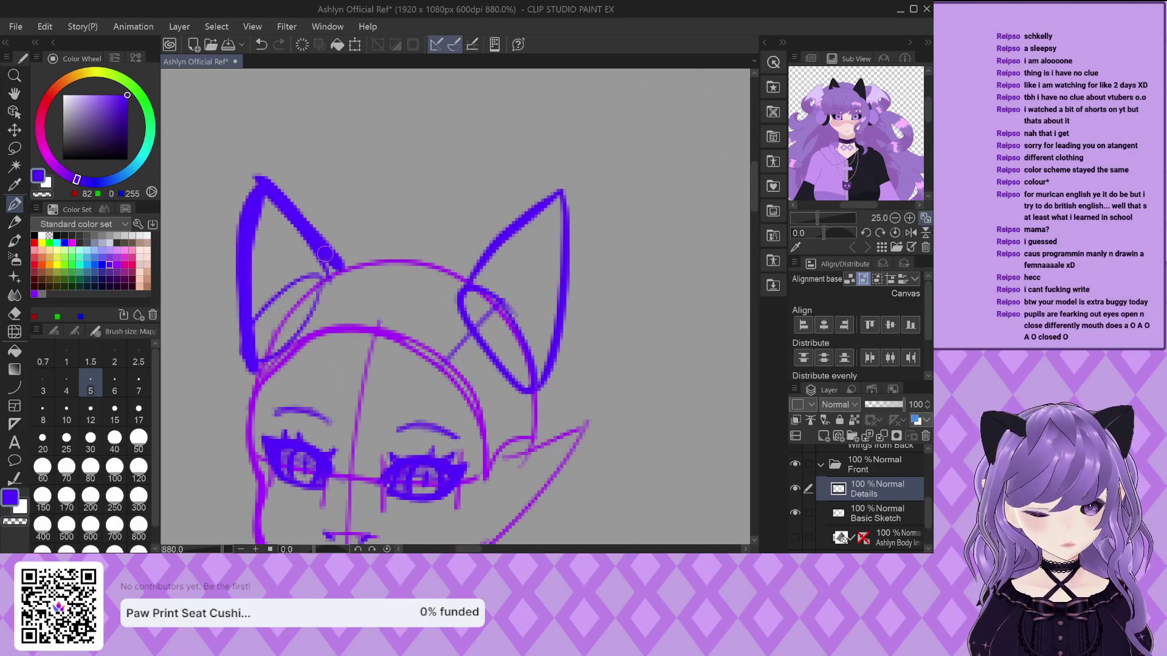
{"action": "left_click_drag", "start_coordinate": [332, 255], "coordinate": [338, 263]}
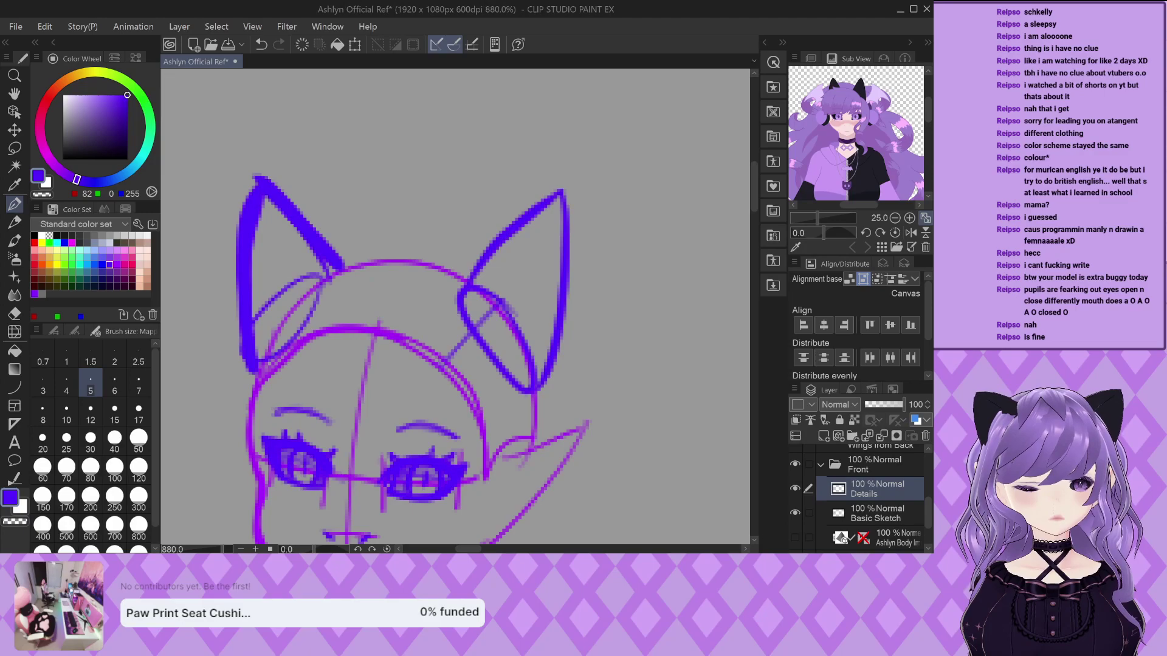
{"action": "scroll", "coordinate": [545, 417], "scroll_direction": "down", "scroll_amount": 6}
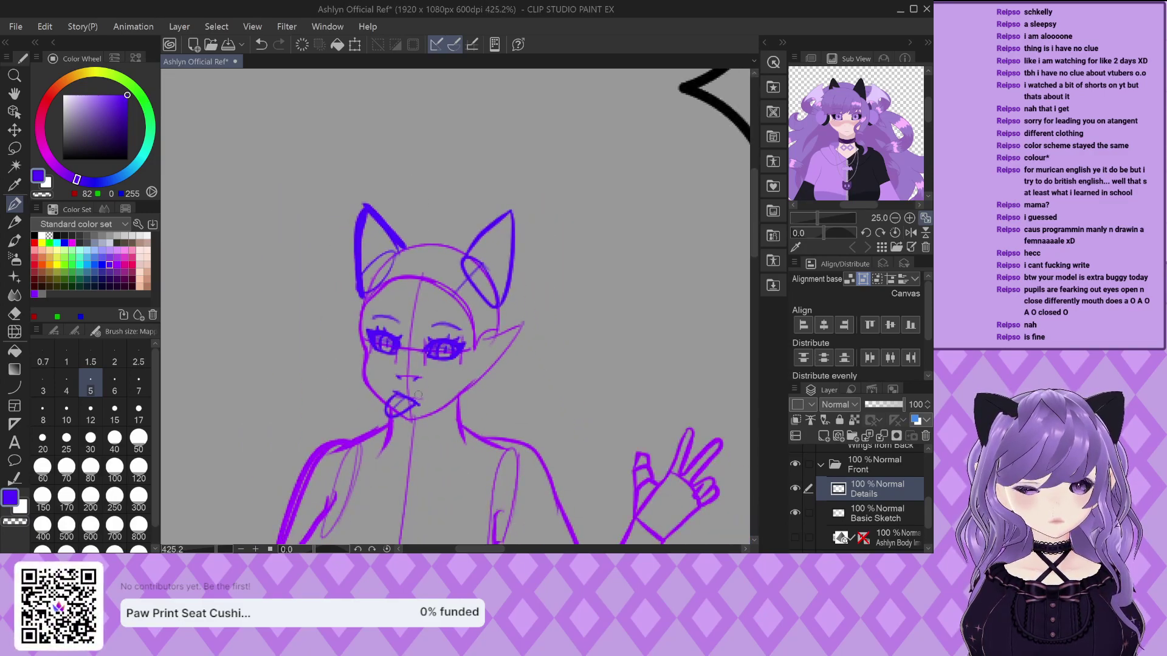
{"action": "scroll", "coordinate": [420, 393], "scroll_direction": "up", "scroll_amount": 3}
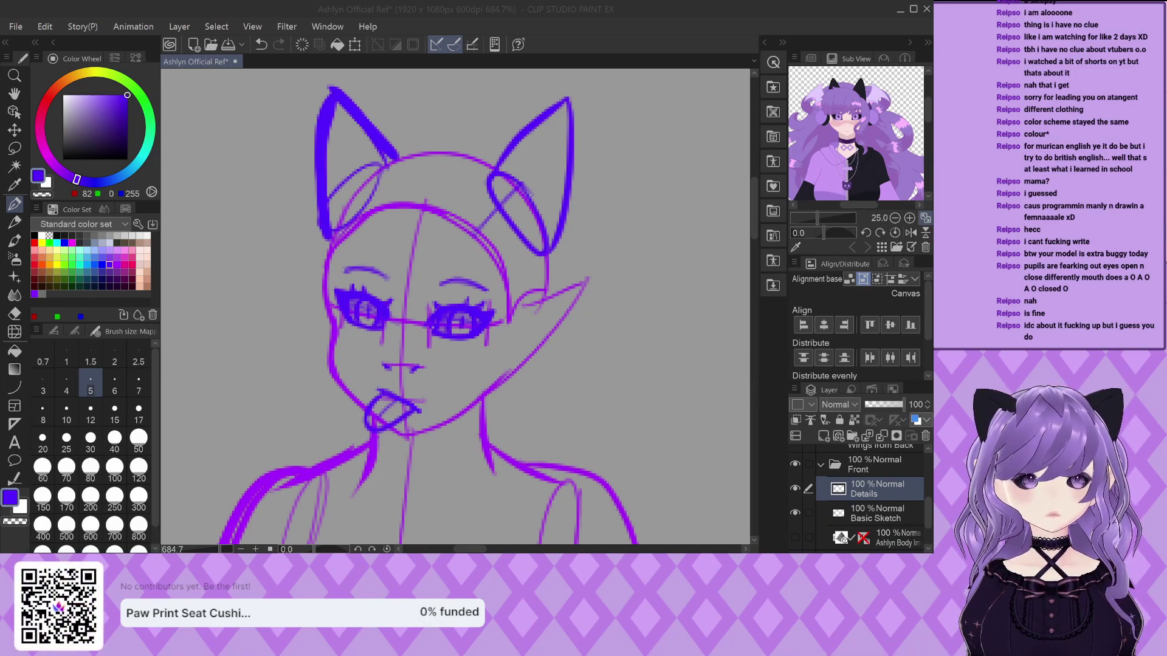
Retrace the right cat ear's outer edge and base with thick strokes
{"action": "left_click", "coordinate": [466, 189]}
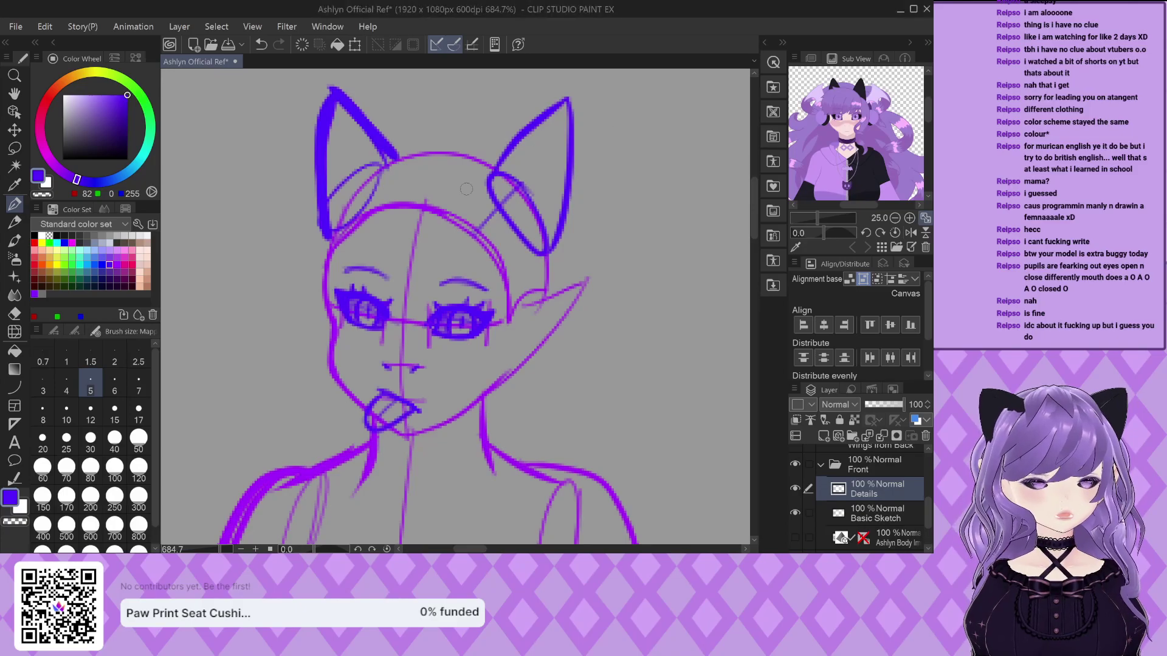
{"action": "scroll", "coordinate": [421, 135], "scroll_direction": "up", "scroll_amount": 2}
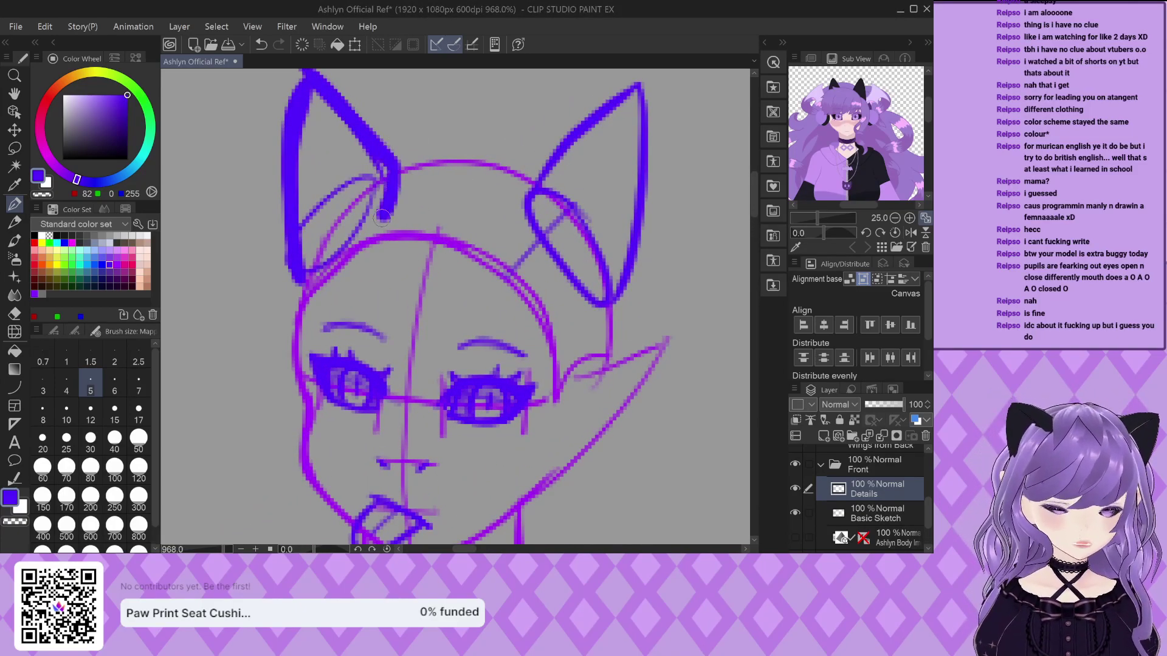
{"action": "scroll", "coordinate": [296, 247], "scroll_direction": "down", "scroll_amount": 3}
{"action": "scroll", "coordinate": [477, 200], "scroll_direction": "up", "scroll_amount": 2}
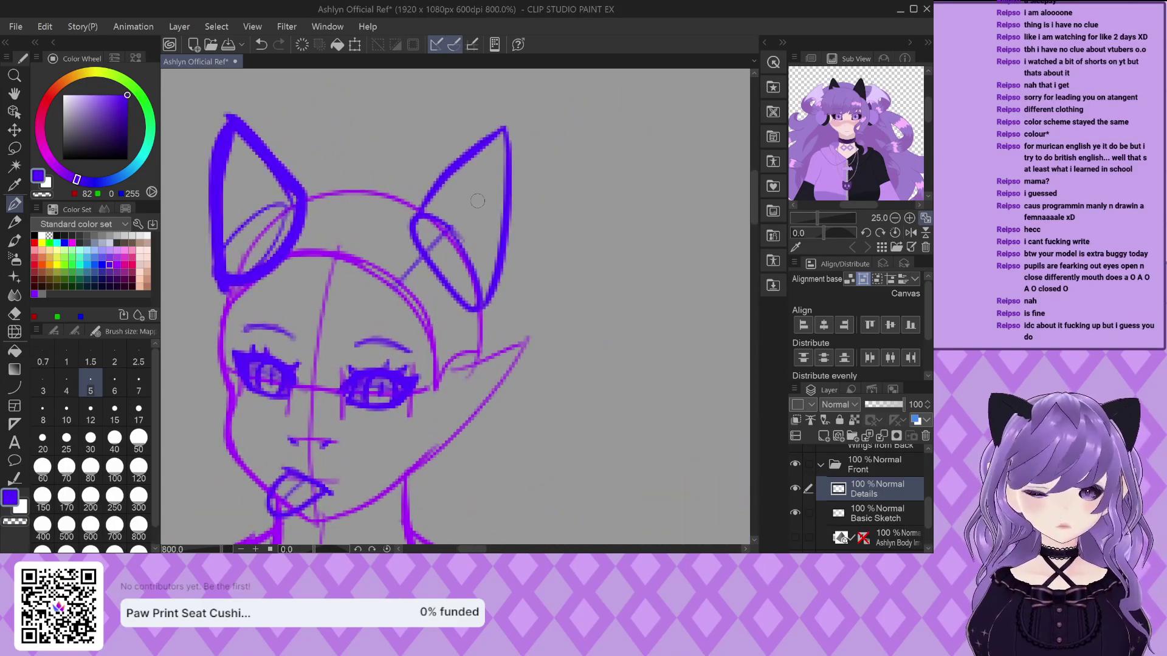
{"action": "mouse_move", "coordinate": [404, 222]}
{"action": "left_mouse_down"}
{"action": "mouse_move", "coordinate": [496, 130]}
{"action": "mouse_move", "coordinate": [404, 231]}
{"action": "left_mouse_up"}
{"action": "key", "text": "ctrl+z"}
{"action": "mouse_move", "coordinate": [493, 134]}
{"action": "left_mouse_down"}
{"action": "mouse_move", "coordinate": [510, 186]}
{"action": "mouse_move", "coordinate": [486, 302]}
{"action": "left_mouse_up"}
{"action": "scroll", "coordinate": [423, 217], "scroll_direction": "down", "scroll_amount": 3}
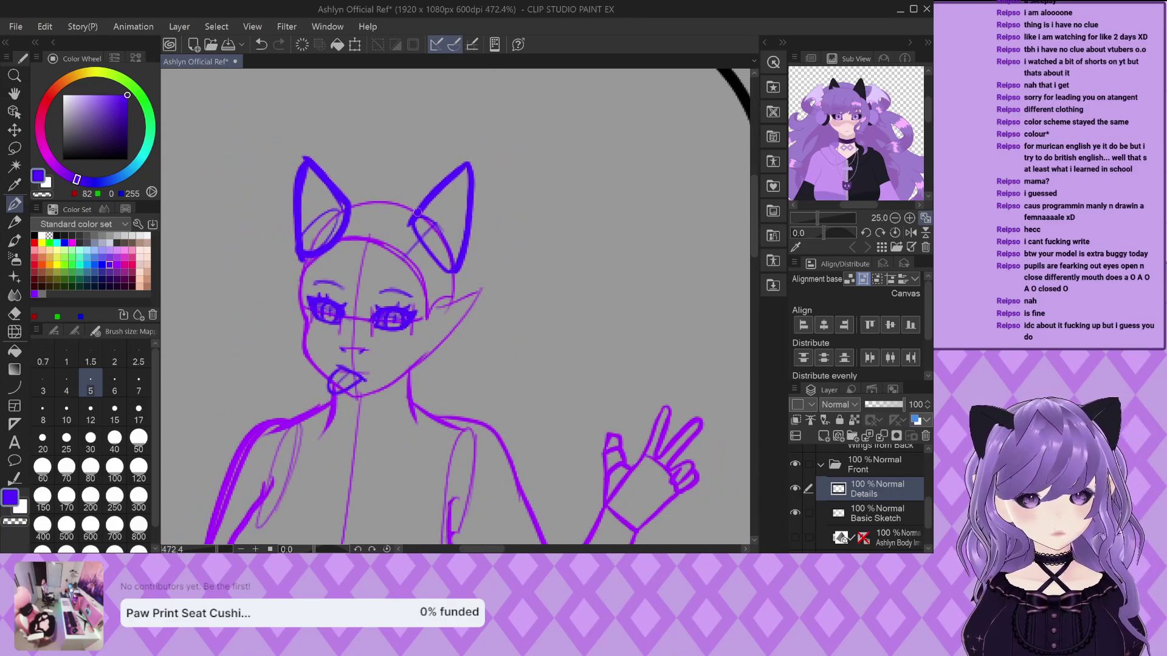
{"action": "scroll", "coordinate": [446, 207], "scroll_direction": "up", "scroll_amount": 3}
{"action": "scroll", "coordinate": [392, 224], "scroll_direction": "up", "scroll_amount": 2}
{"action": "mouse_move", "coordinate": [395, 222]}
{"action": "left_mouse_down"}
{"action": "mouse_move", "coordinate": [391, 280]}
{"action": "mouse_move", "coordinate": [416, 318]}
{"action": "mouse_move", "coordinate": [469, 334]}
{"action": "left_mouse_up"}
Erase the stray sketch lines inside the left ear and retrace its outer edge
{"action": "scroll", "coordinate": [489, 290], "scroll_direction": "down", "scroll_amount": 3}
{"action": "scroll", "coordinate": [488, 288], "scroll_direction": "down", "scroll_amount": 2}
{"action": "scroll", "coordinate": [424, 176], "scroll_direction": "down", "scroll_amount": 1}
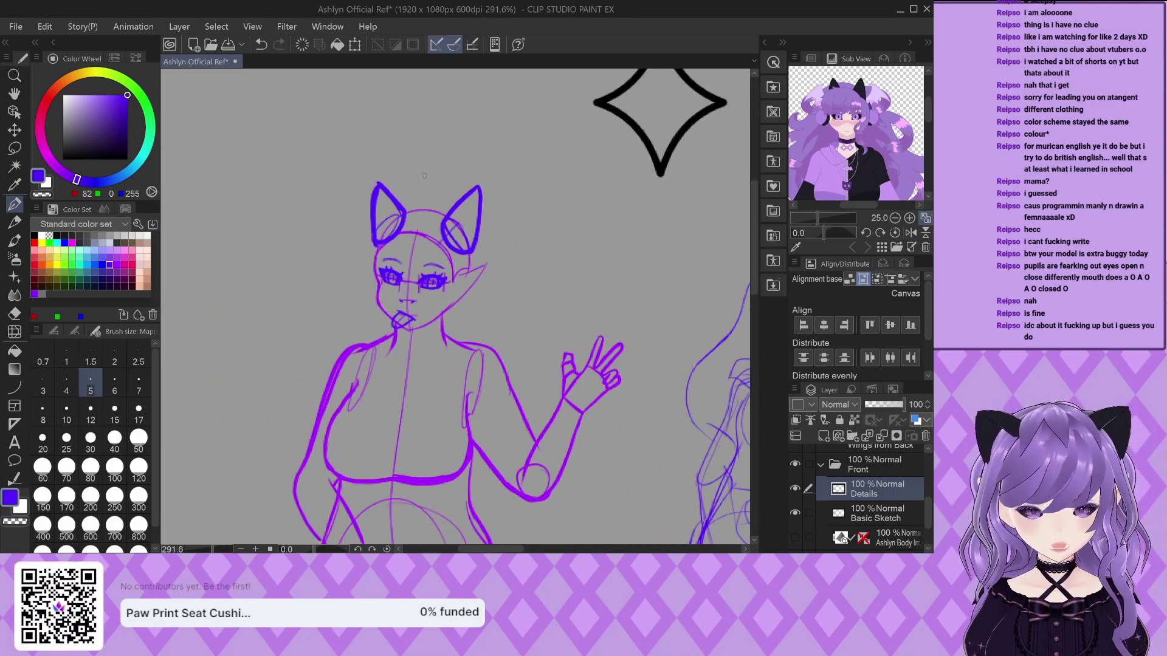
{"action": "scroll", "coordinate": [389, 210], "scroll_direction": "up", "scroll_amount": 5}
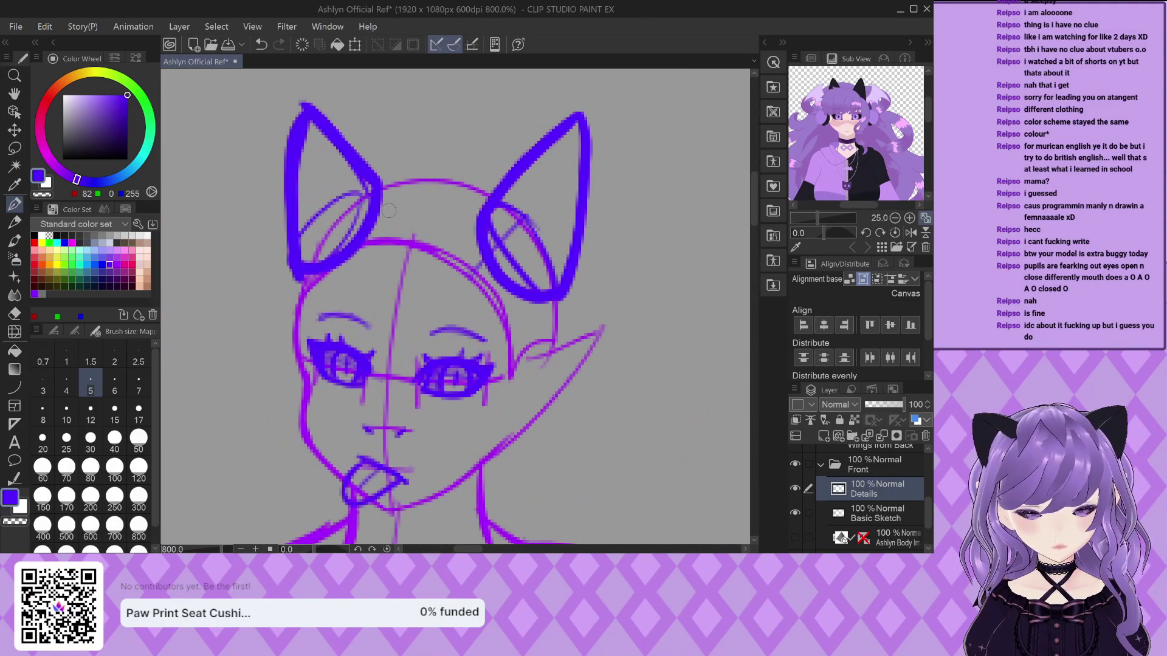
{"action": "scroll", "coordinate": [389, 209], "scroll_direction": "up", "scroll_amount": 1}
{"action": "left_click_drag", "start_coordinate": [389, 206], "coordinate": [284, 297]}
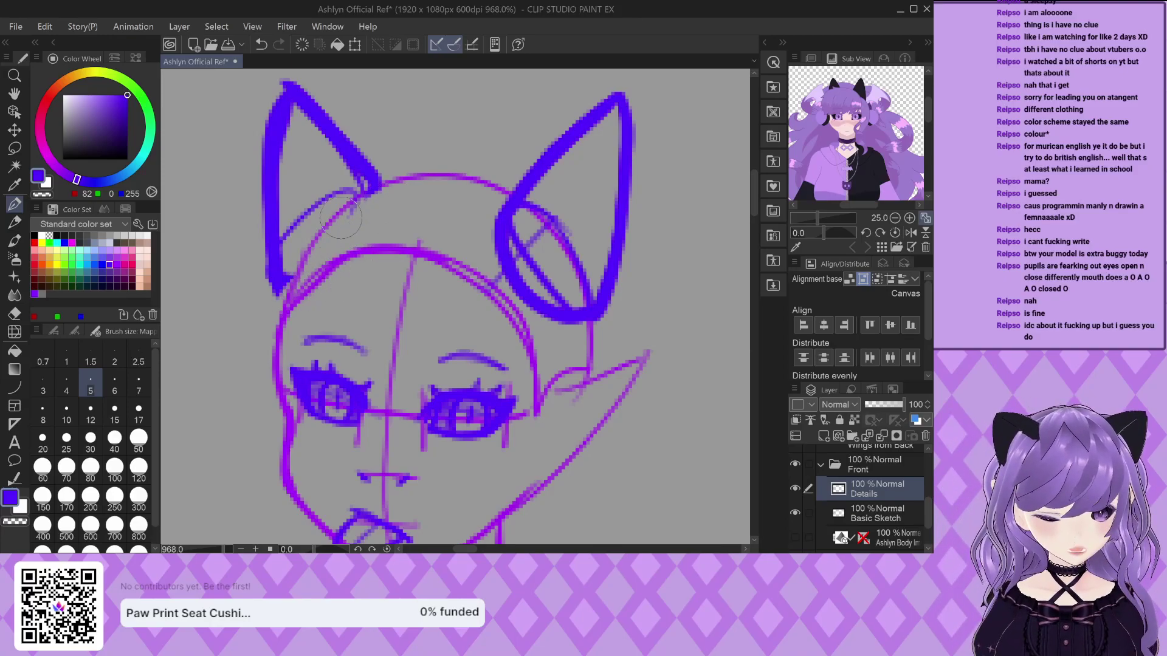
{"action": "scroll", "coordinate": [341, 217], "scroll_direction": "down", "scroll_amount": 3}
{"action": "scroll", "coordinate": [341, 219], "scroll_direction": "up", "scroll_amount": 2}
{"action": "mouse_move", "coordinate": [294, 109]}
{"action": "left_mouse_down"}
{"action": "mouse_move", "coordinate": [281, 159]}
{"action": "mouse_move", "coordinate": [285, 262]}
{"action": "left_mouse_up"}
Thicken the right ear's inner edge up to its tip, adding short strokes beside the head
{"action": "scroll", "coordinate": [364, 167], "scroll_direction": "down", "scroll_amount": 3}
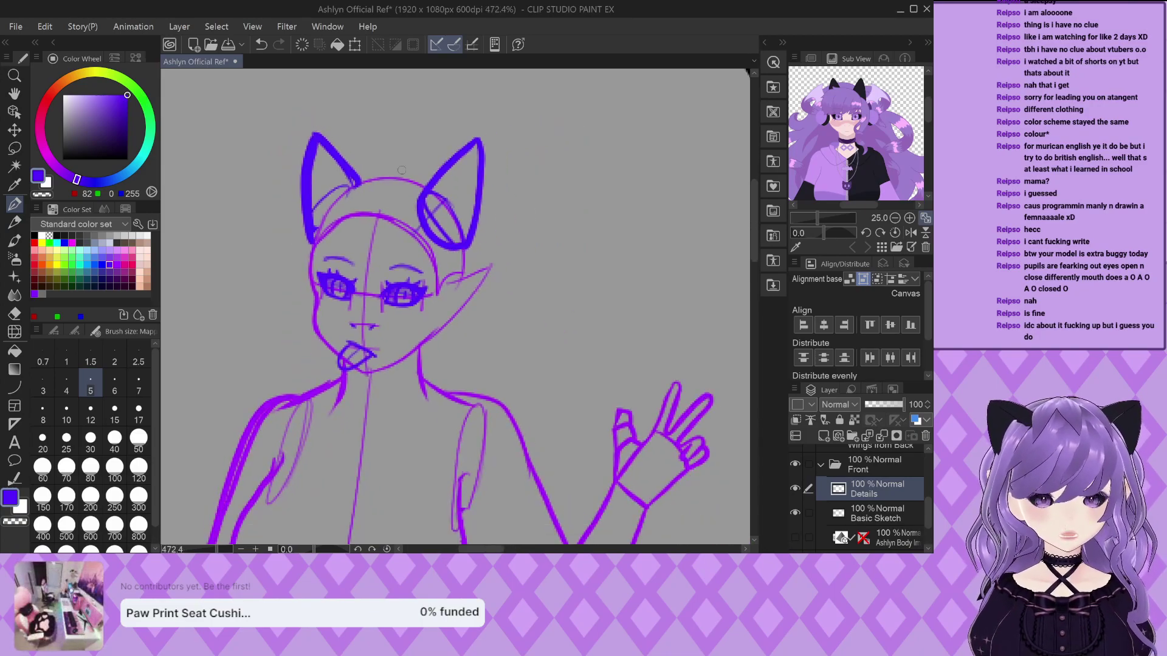
{"action": "scroll", "coordinate": [413, 216], "scroll_direction": "up", "scroll_amount": 2}
{"action": "left_click_drag", "start_coordinate": [419, 213], "coordinate": [396, 262]}
{"action": "scroll", "coordinate": [424, 191], "scroll_direction": "up", "scroll_amount": 1}
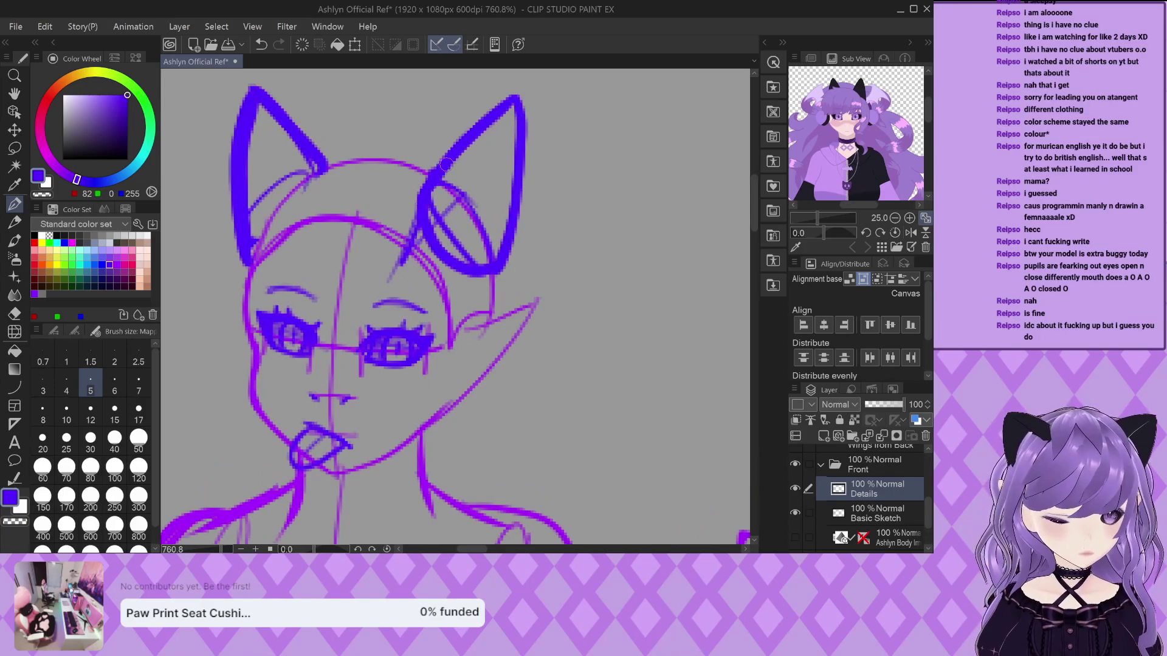
{"action": "left_click_drag", "start_coordinate": [444, 167], "coordinate": [516, 103]}
{"action": "scroll", "coordinate": [527, 109], "scroll_direction": "down", "scroll_amount": 4}
{"action": "scroll", "coordinate": [491, 202], "scroll_direction": "up", "scroll_amount": 2}
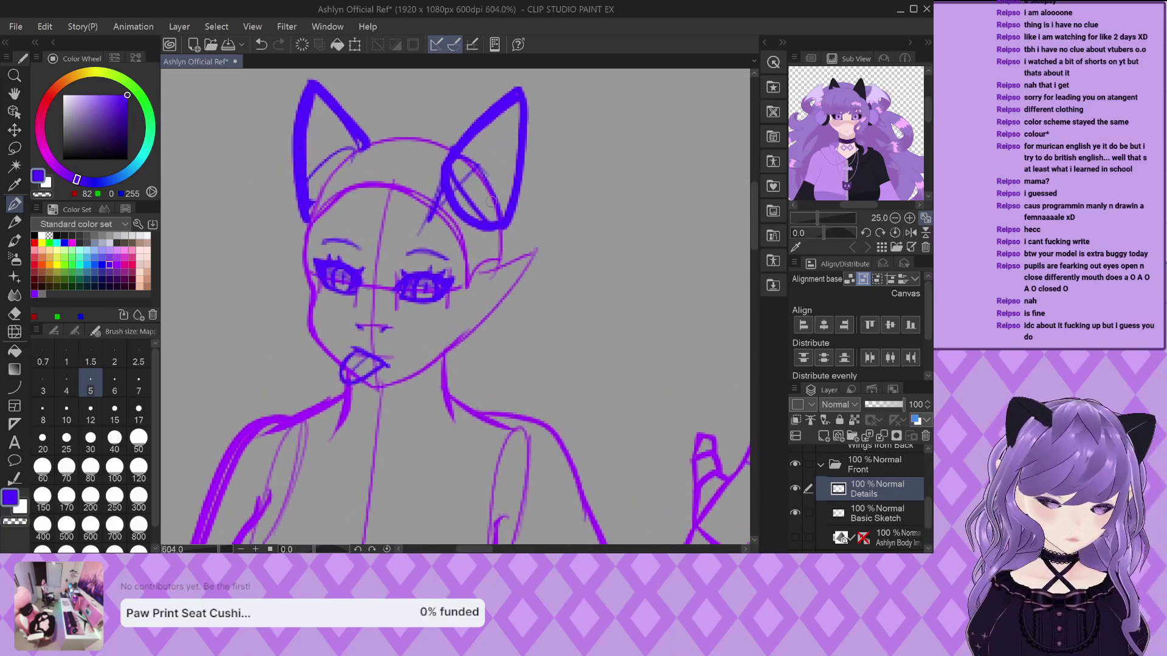
{"action": "scroll", "coordinate": [491, 201], "scroll_direction": "up", "scroll_amount": 1}
{"action": "scroll", "coordinate": [456, 125], "scroll_direction": "down", "scroll_amount": 2}
{"action": "scroll", "coordinate": [459, 262], "scroll_direction": "up", "scroll_amount": 2}
Draw blue hair strands down the right side of the face, past the cheek and jaw
{"action": "scroll", "coordinate": [409, 131], "scroll_direction": "up", "scroll_amount": 1}
{"action": "mouse_move", "coordinate": [407, 118]}
{"action": "left_mouse_down"}
{"action": "mouse_move", "coordinate": [411, 220]}
{"action": "mouse_move", "coordinate": [453, 287]}
{"action": "left_mouse_up"}
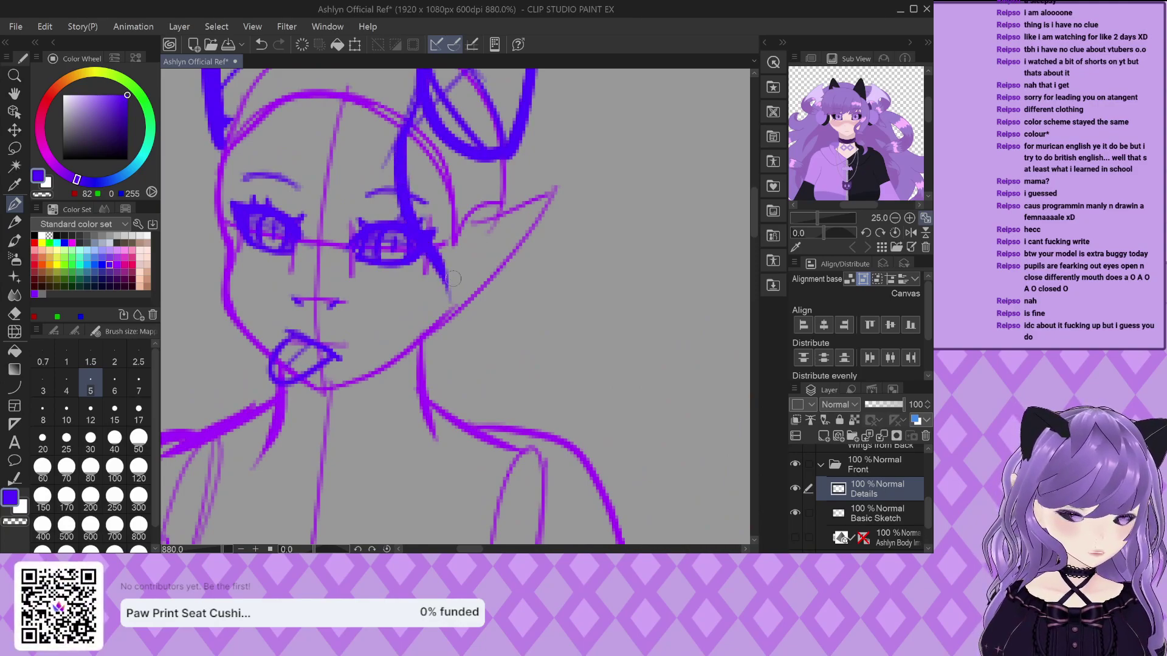
{"action": "left_click_drag", "start_coordinate": [444, 149], "coordinate": [471, 376]}
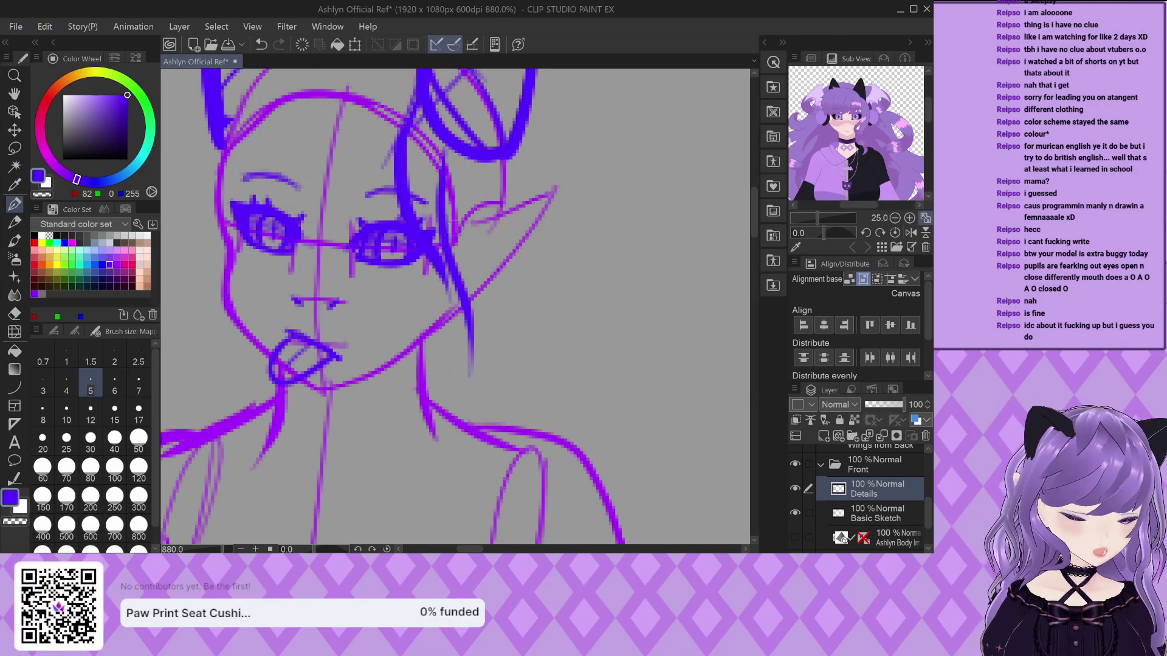
{"action": "key", "text": "ctrl+z"}
{"action": "mouse_move", "coordinate": [450, 168]}
{"action": "left_mouse_down"}
{"action": "mouse_move", "coordinate": [467, 276]}
{"action": "mouse_move", "coordinate": [328, 533]}
{"action": "left_mouse_up"}
{"action": "mouse_move", "coordinate": [431, 250]}
{"action": "left_mouse_down"}
{"action": "mouse_move", "coordinate": [460, 312]}
{"action": "mouse_move", "coordinate": [463, 369]}
{"action": "left_mouse_up"}
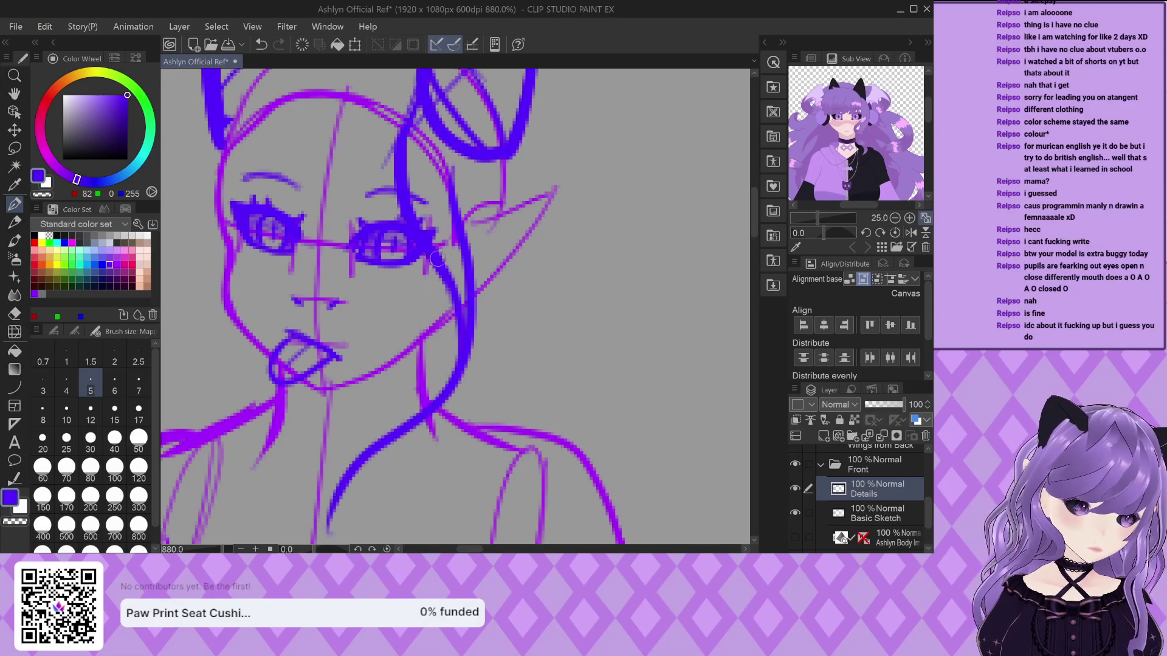
{"action": "mouse_move", "coordinate": [439, 263]}
{"action": "left_mouse_down"}
{"action": "mouse_move", "coordinate": [418, 333]}
{"action": "mouse_move", "coordinate": [347, 426]}
{"action": "mouse_move", "coordinate": [383, 541]}
{"action": "mouse_move", "coordinate": [465, 538]}
{"action": "left_mouse_up"}
{"action": "mouse_move", "coordinate": [399, 442]}
{"action": "left_mouse_down"}
{"action": "mouse_move", "coordinate": [387, 481]}
{"action": "mouse_move", "coordinate": [444, 540]}
{"action": "left_mouse_up"}
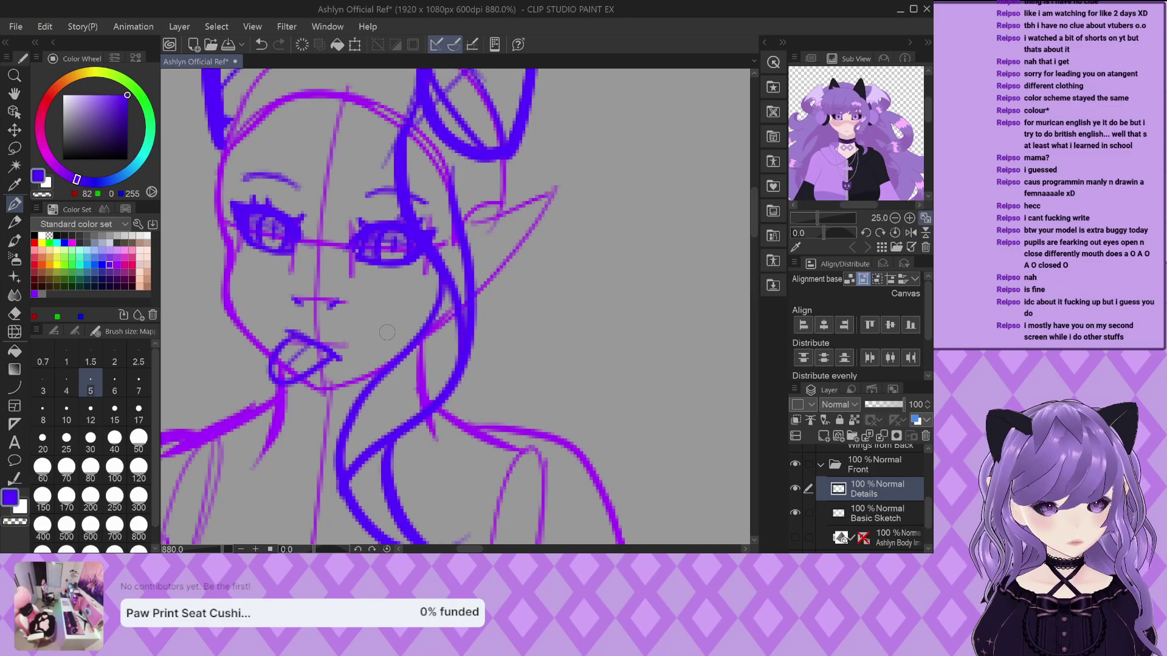
Fill the gap between strands and thicken the hair strokes along the cheek and chin
{"action": "scroll", "coordinate": [387, 333], "scroll_direction": "down", "scroll_amount": 2}
{"action": "scroll", "coordinate": [395, 276], "scroll_direction": "up", "scroll_amount": 3}
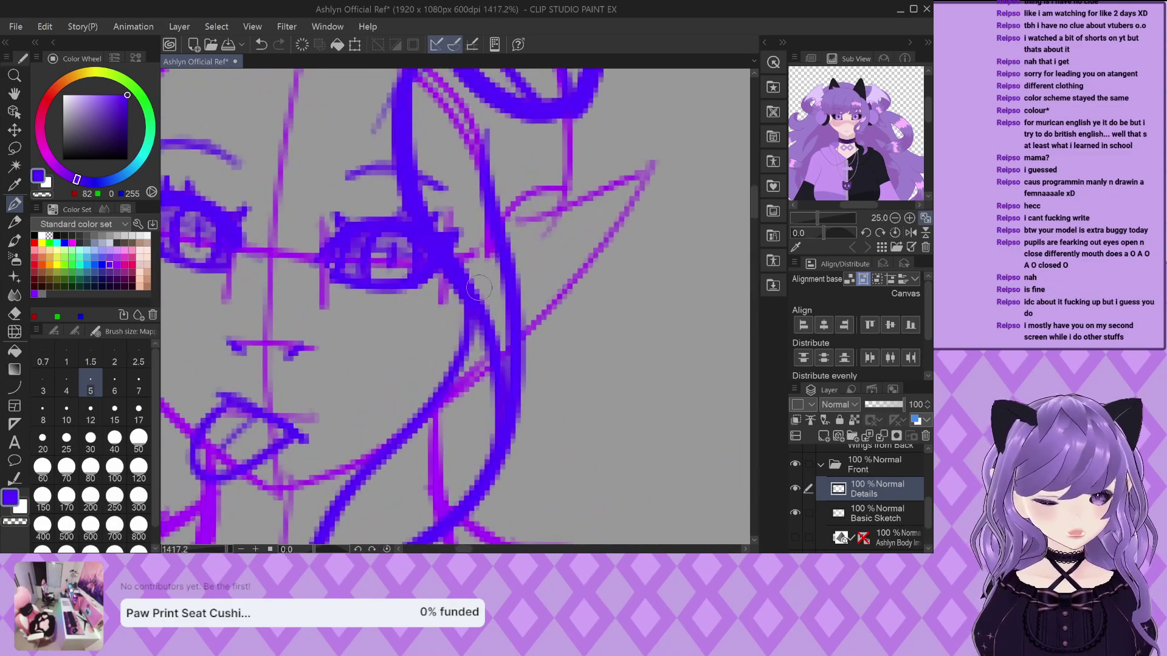
{"action": "mouse_move", "coordinate": [464, 352]}
{"action": "left_mouse_down"}
{"action": "mouse_move", "coordinate": [481, 347]}
{"action": "mouse_move", "coordinate": [473, 342]}
{"action": "mouse_move", "coordinate": [506, 358]}
{"action": "left_mouse_up"}
{"action": "scroll", "coordinate": [505, 358], "scroll_direction": "down", "scroll_amount": 3}
{"action": "scroll", "coordinate": [448, 252], "scroll_direction": "up", "scroll_amount": 3}
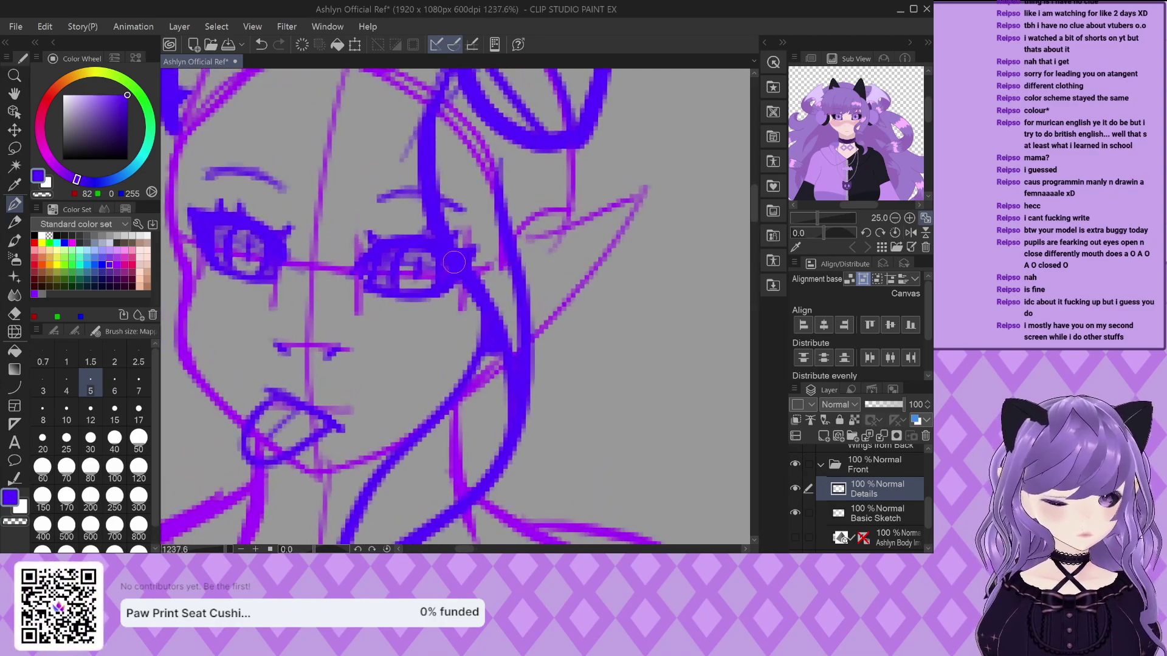
{"action": "mouse_move", "coordinate": [447, 252]}
{"action": "left_mouse_down"}
{"action": "mouse_move", "coordinate": [438, 316]}
{"action": "mouse_move", "coordinate": [368, 408]}
{"action": "mouse_move", "coordinate": [439, 412]}
{"action": "left_mouse_up"}
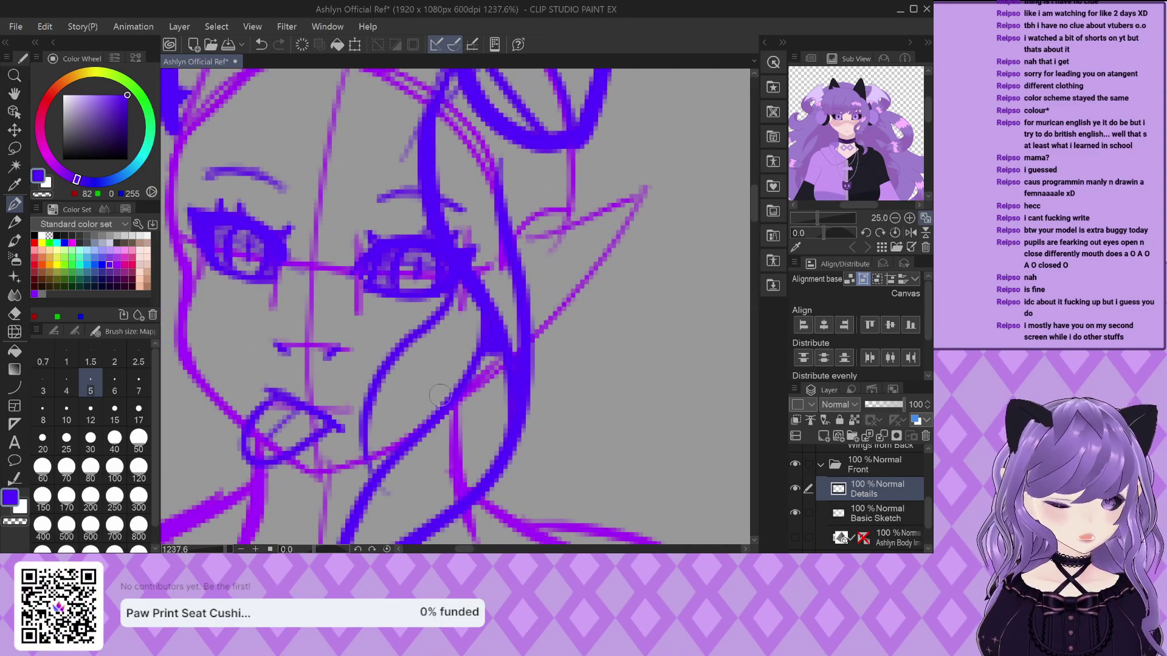
{"action": "mouse_move", "coordinate": [489, 281]}
{"action": "left_mouse_down"}
{"action": "mouse_move", "coordinate": [380, 395]}
{"action": "mouse_move", "coordinate": [370, 429]}
{"action": "mouse_move", "coordinate": [453, 495]}
{"action": "left_mouse_up"}
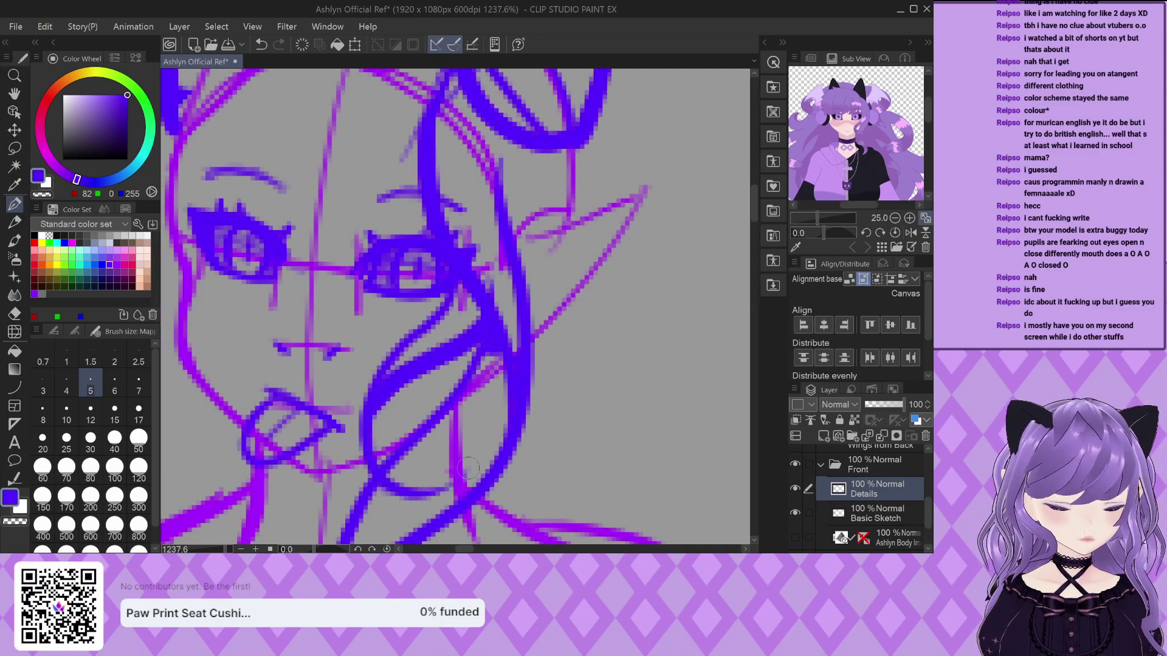
{"action": "mouse_move", "coordinate": [426, 363]}
{"action": "left_mouse_down"}
{"action": "mouse_move", "coordinate": [405, 416]}
{"action": "mouse_move", "coordinate": [477, 487]}
{"action": "left_mouse_up"}
Thicken the lower curl of the hair beside the jaw
{"action": "scroll", "coordinate": [493, 234], "scroll_direction": "down", "scroll_amount": 3}
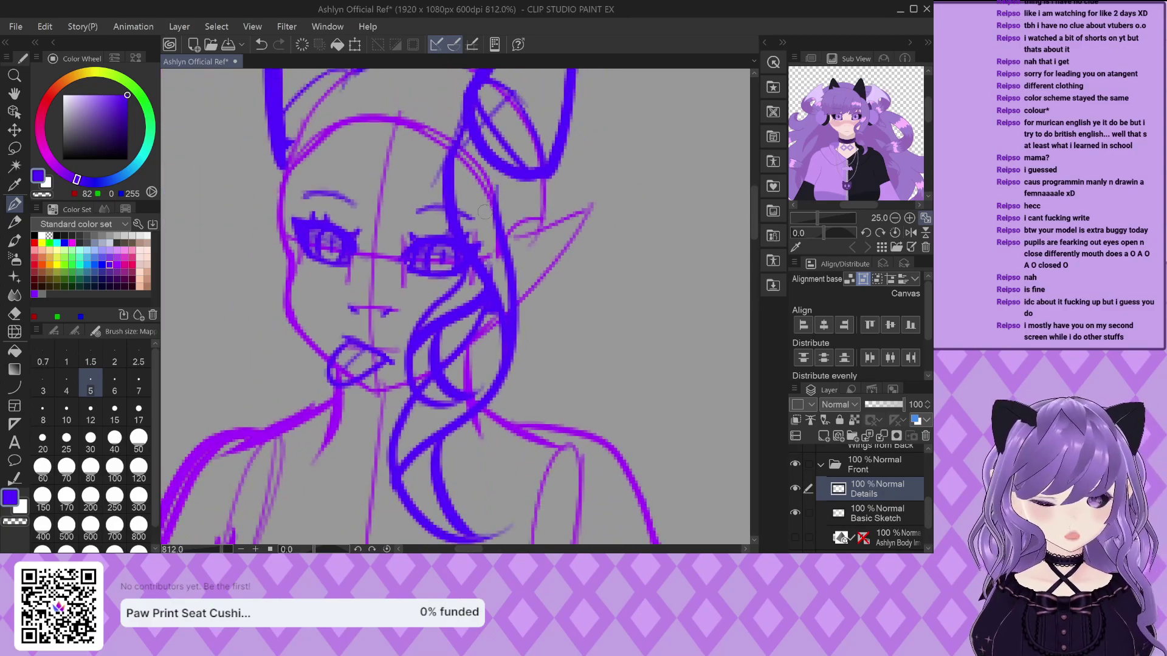
{"action": "scroll", "coordinate": [492, 234], "scroll_direction": "down", "scroll_amount": 1}
{"action": "scroll", "coordinate": [480, 326], "scroll_direction": "up", "scroll_amount": 4}
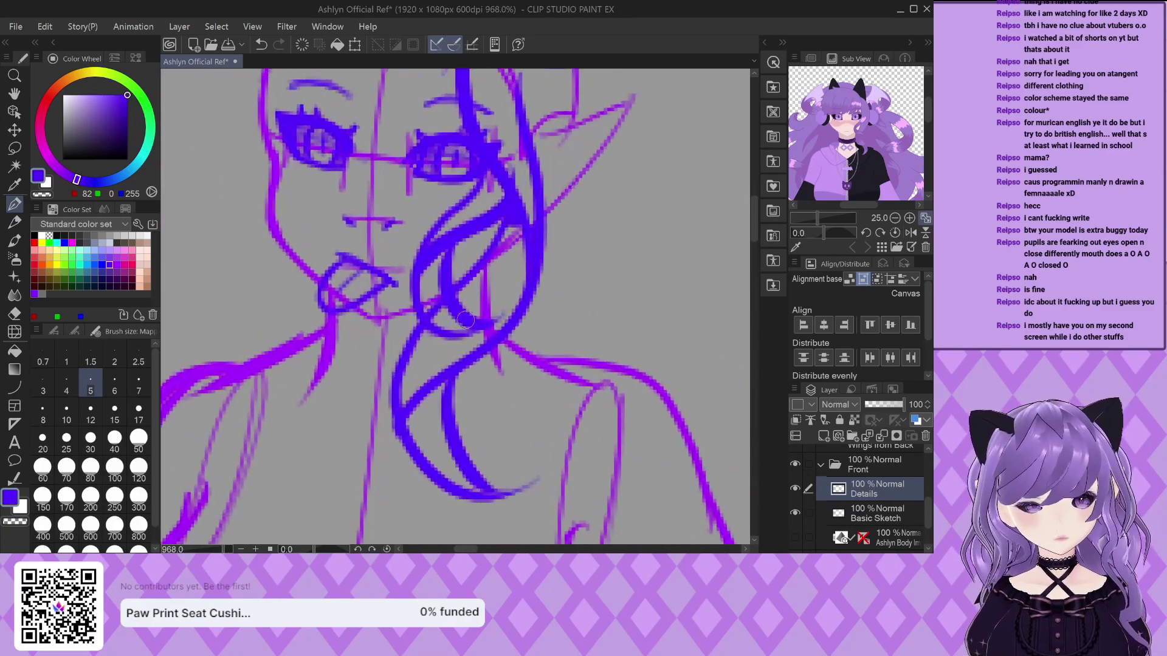
{"action": "left_click_drag", "start_coordinate": [480, 326], "coordinate": [417, 311]}
{"action": "scroll", "coordinate": [409, 279], "scroll_direction": "down", "scroll_amount": 6}
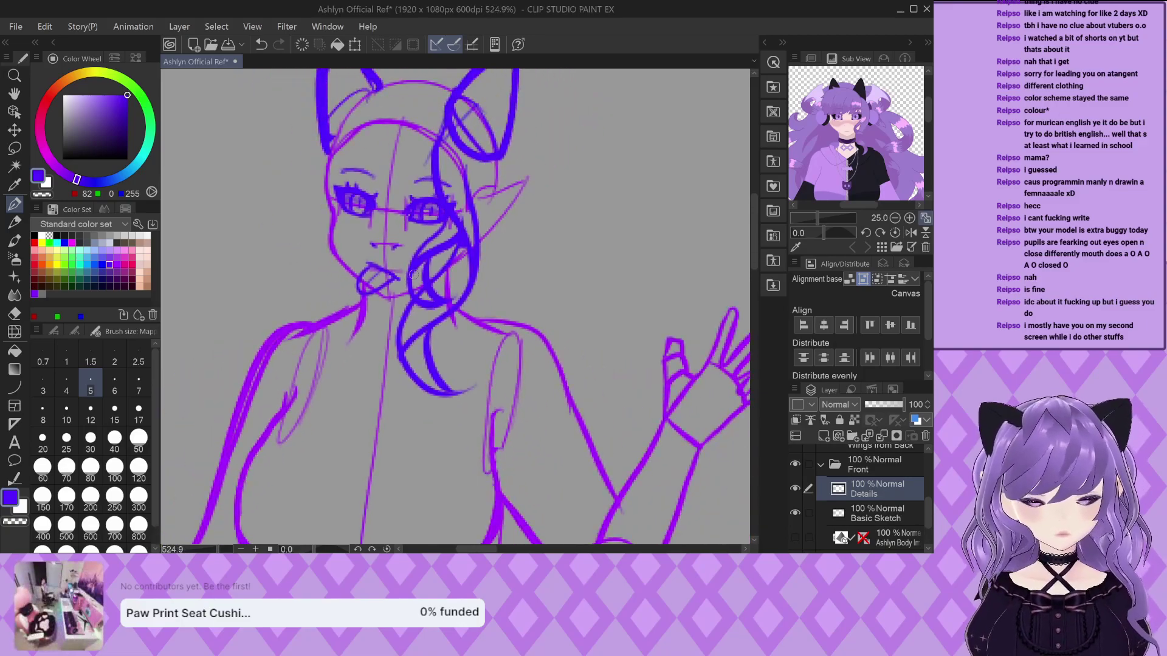
{"action": "scroll", "coordinate": [357, 112], "scroll_direction": "up", "scroll_amount": 1}
{"action": "scroll", "coordinate": [357, 111], "scroll_direction": "up", "scroll_amount": 3}
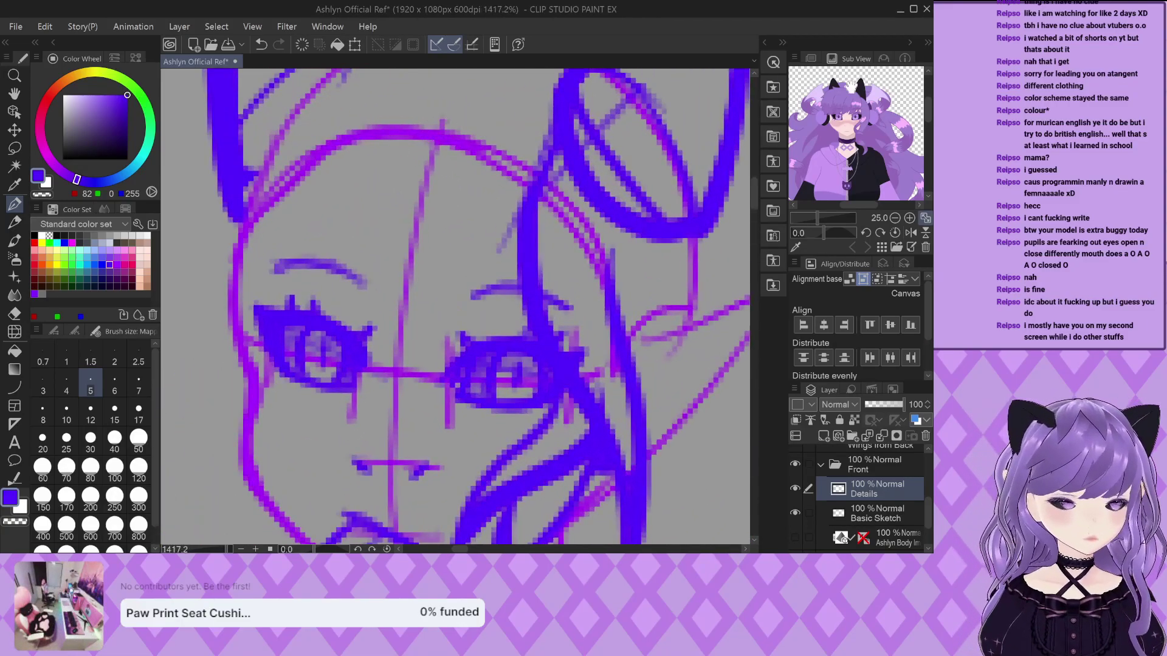
{"action": "scroll", "coordinate": [845, 109], "scroll_direction": "up", "scroll_amount": 2}
Draw a bang from the top of the head curving toward between the eyes
{"action": "left_click_drag", "start_coordinate": [844, 109], "coordinate": [809, 100]}
{"action": "mouse_move", "coordinate": [433, 156]}
{"action": "left_mouse_down"}
{"action": "mouse_move", "coordinate": [393, 175]}
{"action": "mouse_move", "coordinate": [358, 354]}
{"action": "left_mouse_up"}
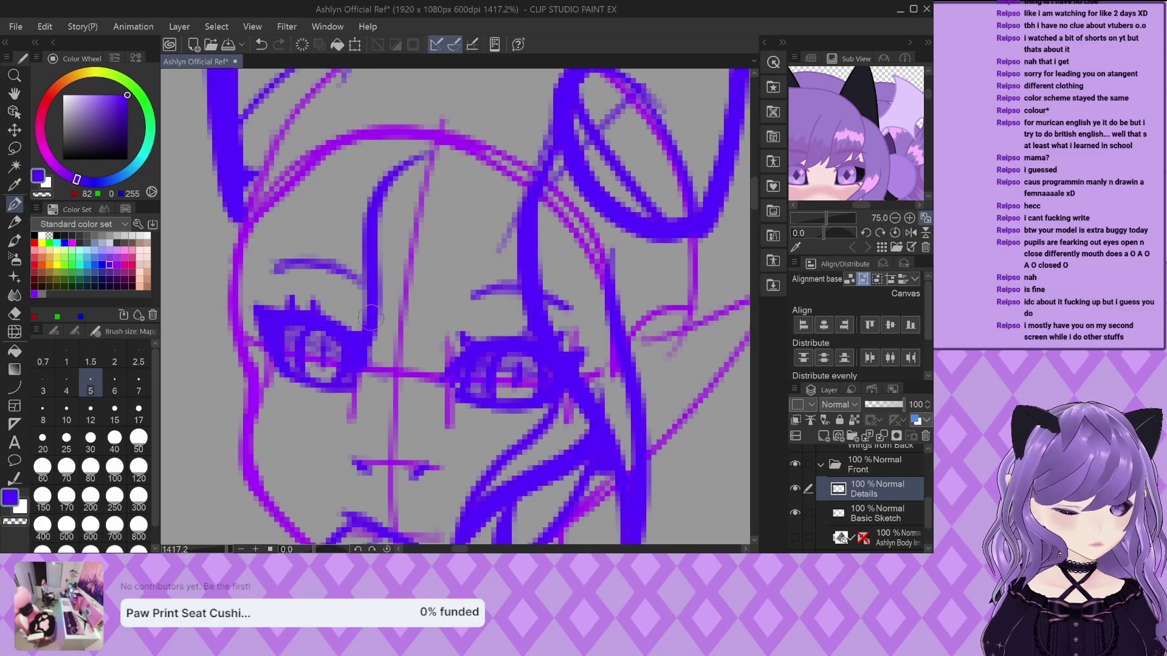
{"action": "key", "text": "ctrl+z"}
{"action": "mouse_move", "coordinate": [466, 160]}
{"action": "left_mouse_down"}
{"action": "mouse_move", "coordinate": [439, 183]}
{"action": "mouse_move", "coordinate": [385, 355]}
{"action": "mouse_move", "coordinate": [426, 347]}
{"action": "mouse_move", "coordinate": [526, 229]}
{"action": "mouse_move", "coordinate": [438, 330]}
{"action": "mouse_move", "coordinate": [389, 340]}
{"action": "left_mouse_up"}
{"action": "key", "text": "ctrl+z"}
{"action": "mouse_move", "coordinate": [353, 158]}
{"action": "left_mouse_down"}
{"action": "mouse_move", "coordinate": [332, 231]}
{"action": "mouse_move", "coordinate": [328, 347]}
{"action": "mouse_move", "coordinate": [424, 285]}
{"action": "left_mouse_up"}
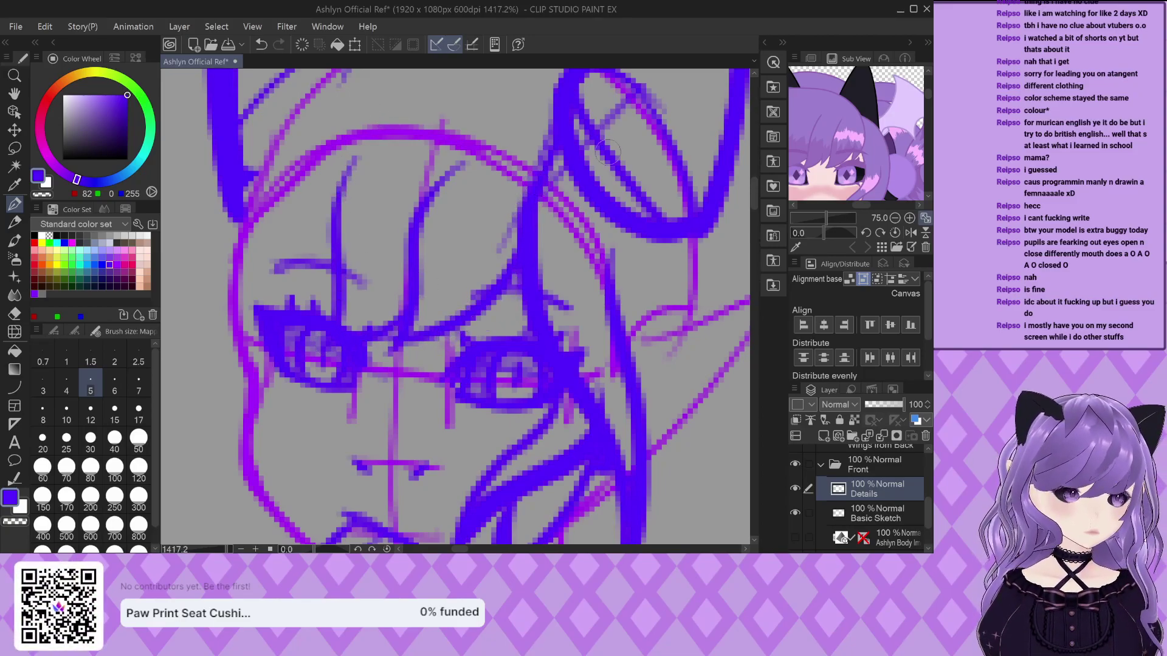
{"action": "left_click_drag", "start_coordinate": [867, 133], "coordinate": [905, 110]}
Sketch a hair line down the face and over the eye
{"action": "scroll", "coordinate": [859, 152], "scroll_direction": "down", "scroll_amount": 1}
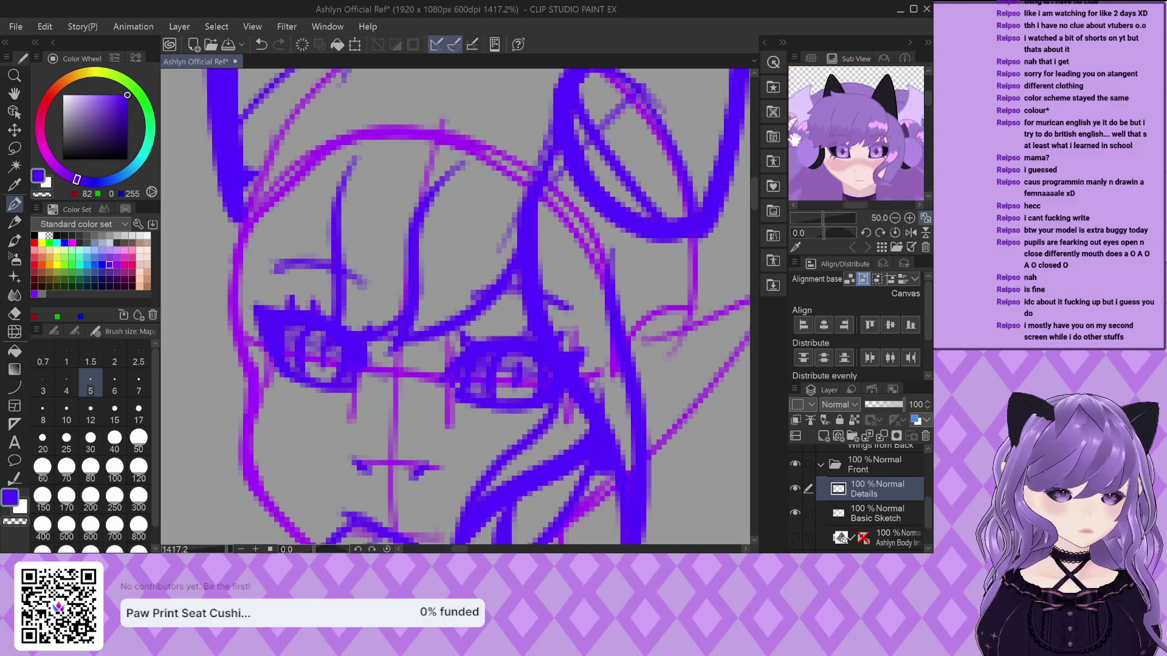
{"action": "mouse_move", "coordinate": [289, 149]}
{"action": "left_mouse_down"}
{"action": "mouse_move", "coordinate": [201, 313]}
{"action": "mouse_move", "coordinate": [342, 235]}
{"action": "left_mouse_up"}
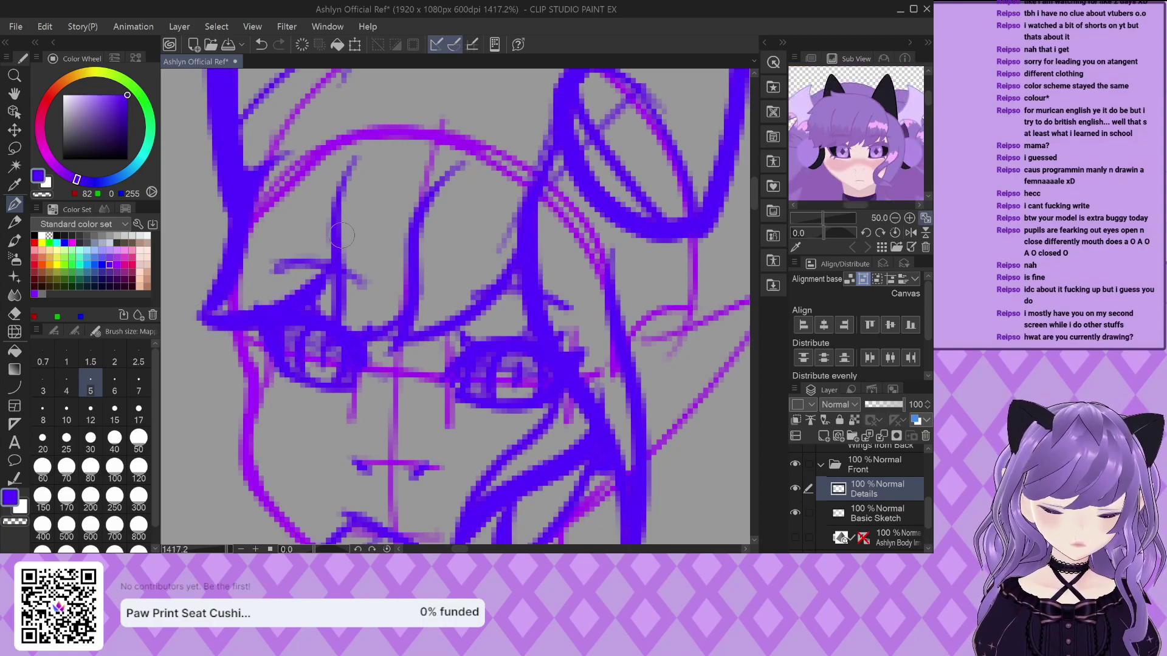
{"action": "scroll", "coordinate": [449, 250], "scroll_direction": "down", "scroll_amount": 5}
{"action": "scroll", "coordinate": [374, 151], "scroll_direction": "up", "scroll_amount": 4}
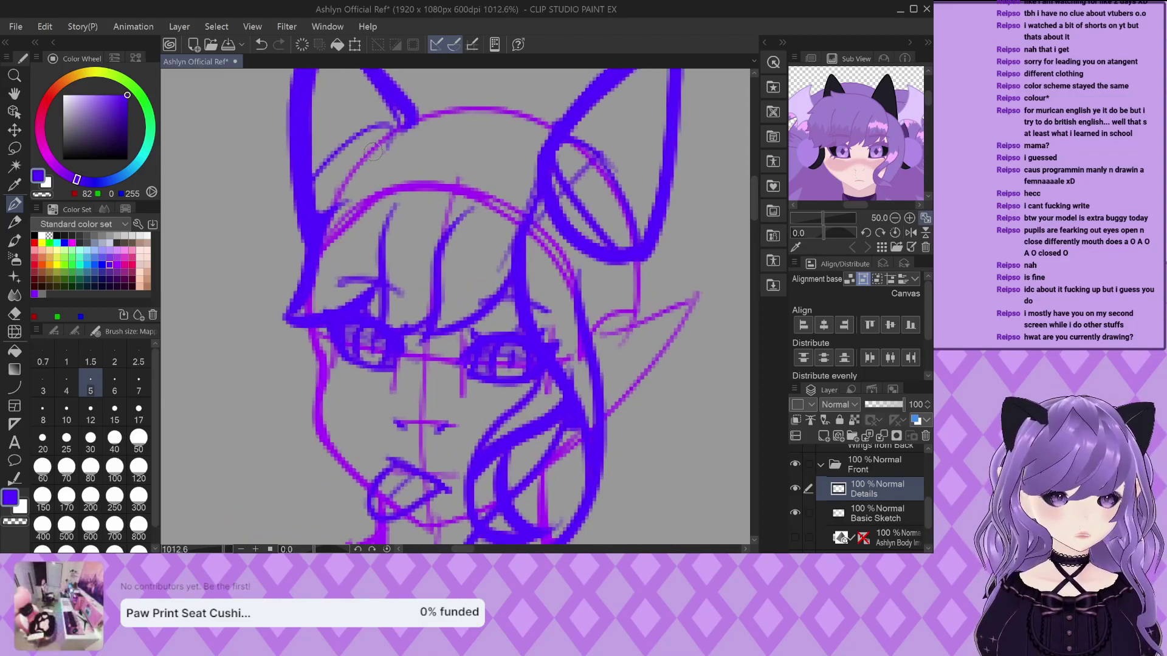
{"action": "scroll", "coordinate": [447, 163], "scroll_direction": "up", "scroll_amount": 1}
Draw a strand curving over the top of the head and a thicker central strand over the face
{"action": "mouse_move", "coordinate": [538, 214]}
{"action": "left_mouse_down"}
{"action": "mouse_move", "coordinate": [513, 177]}
{"action": "mouse_move", "coordinate": [401, 126]}
{"action": "mouse_move", "coordinate": [322, 130]}
{"action": "mouse_move", "coordinate": [340, 163]}
{"action": "mouse_move", "coordinate": [284, 182]}
{"action": "mouse_move", "coordinate": [218, 234]}
{"action": "mouse_move", "coordinate": [268, 249]}
{"action": "mouse_move", "coordinate": [238, 270]}
{"action": "mouse_move", "coordinate": [213, 338]}
{"action": "mouse_move", "coordinate": [278, 304]}
{"action": "left_mouse_up"}
{"action": "scroll", "coordinate": [334, 219], "scroll_direction": "down", "scroll_amount": 9}
{"action": "scroll", "coordinate": [365, 147], "scroll_direction": "down", "scroll_amount": 3}
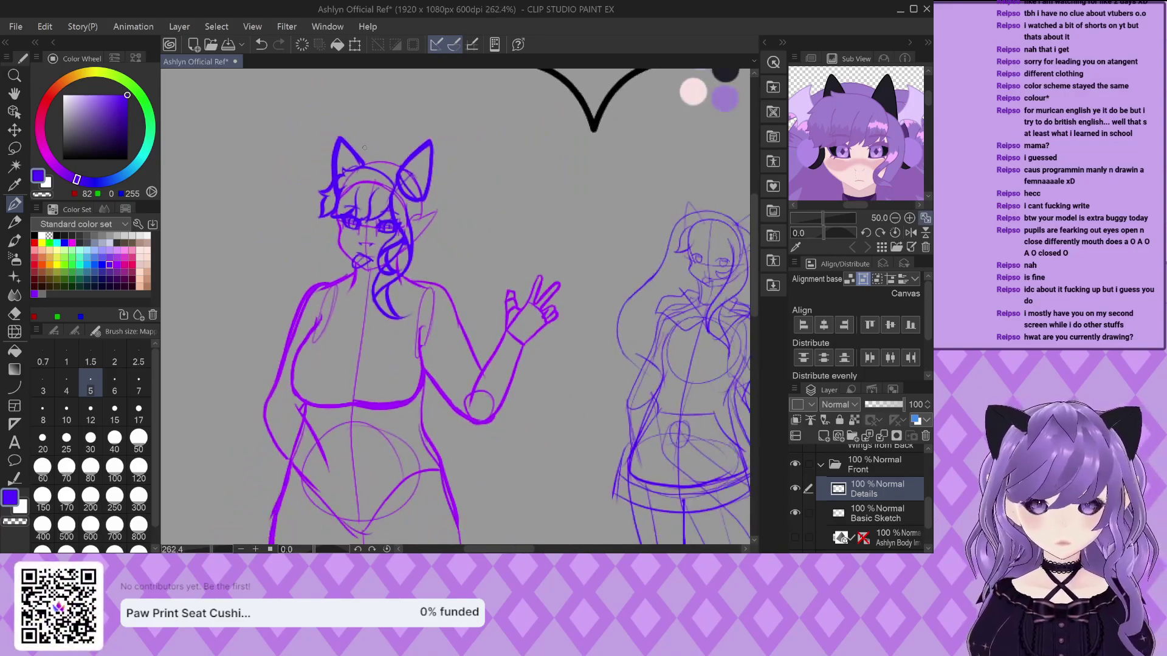
{"action": "scroll", "coordinate": [361, 166], "scroll_direction": "up", "scroll_amount": 6}
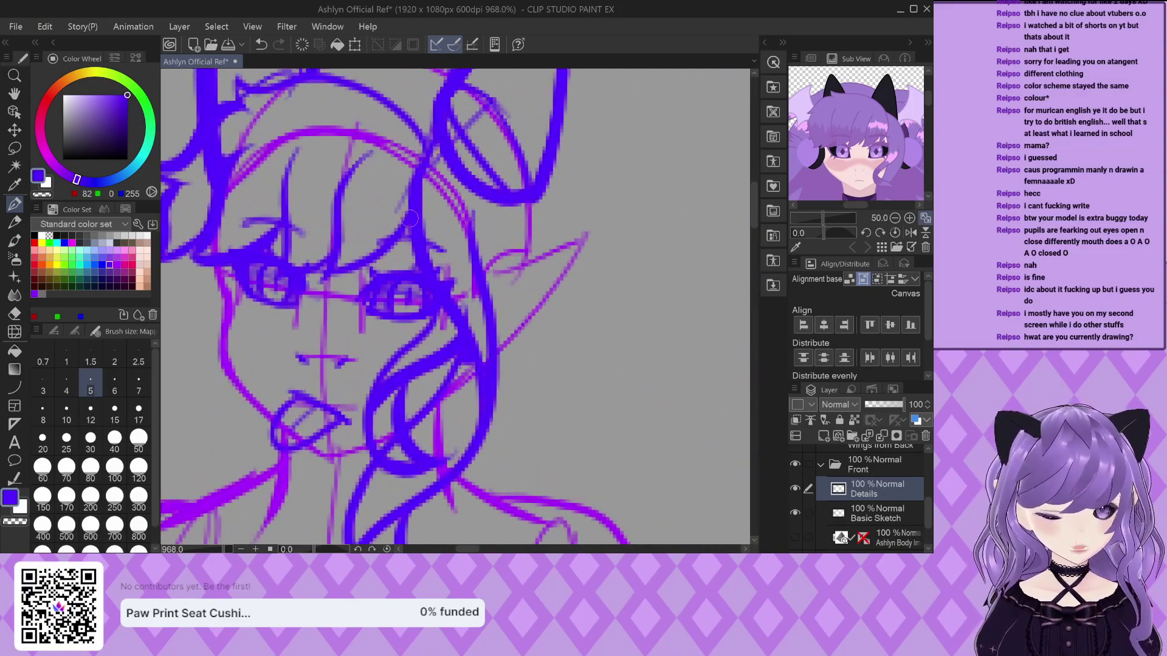
{"action": "mouse_move", "coordinate": [396, 238]}
{"action": "left_mouse_down"}
{"action": "mouse_move", "coordinate": [325, 269]}
{"action": "mouse_move", "coordinate": [315, 292]}
{"action": "mouse_move", "coordinate": [343, 188]}
{"action": "left_mouse_up"}
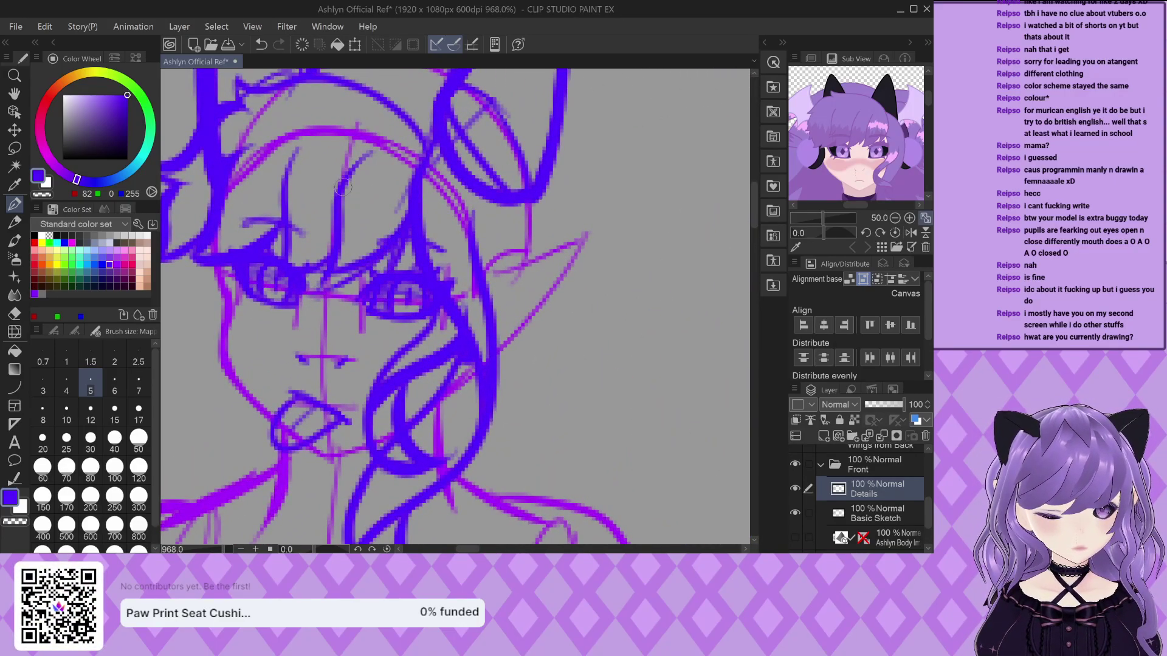
{"action": "scroll", "coordinate": [331, 248], "scroll_direction": "down", "scroll_amount": 3}
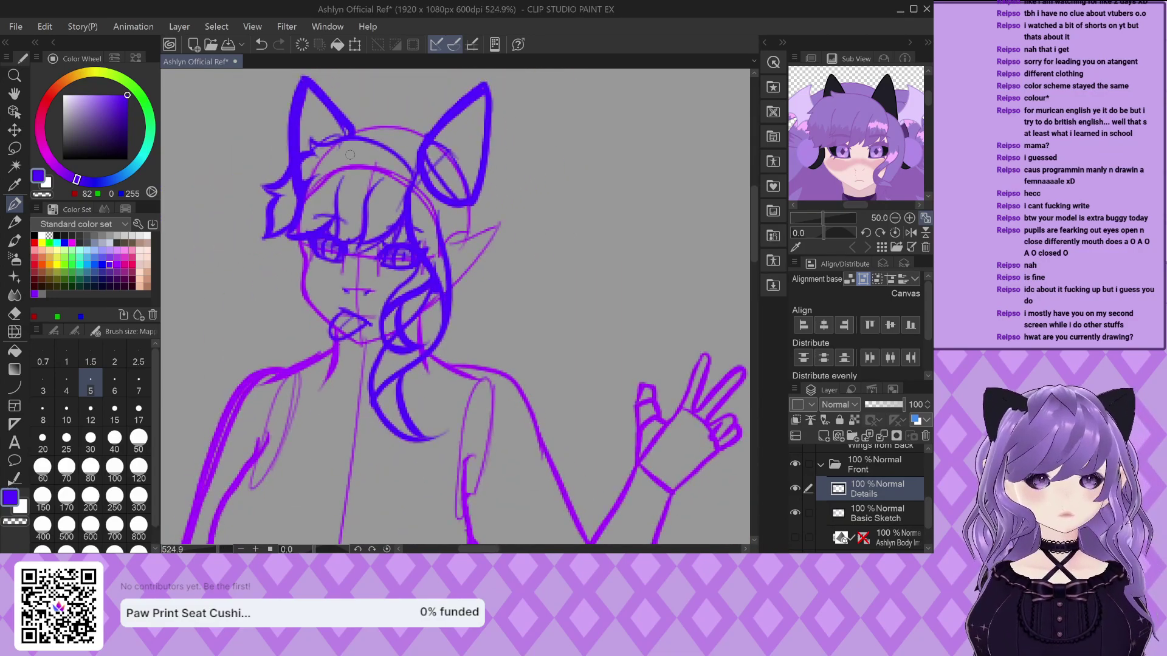
{"action": "scroll", "coordinate": [369, 197], "scroll_direction": "down", "scroll_amount": 2}
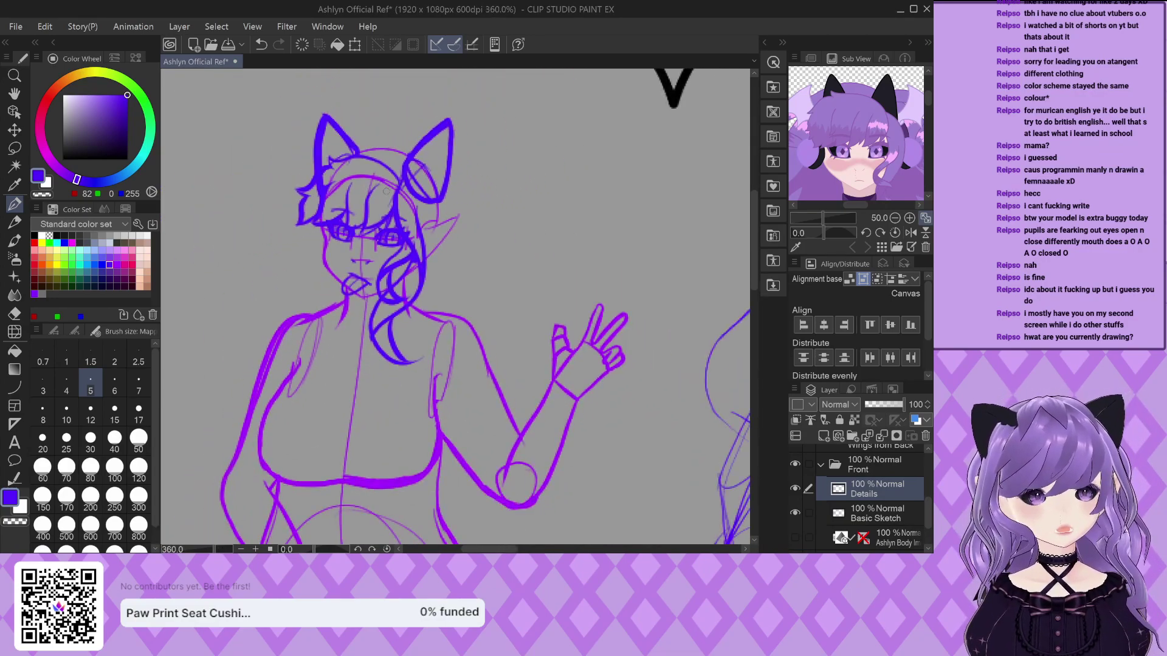
{"action": "scroll", "coordinate": [387, 191], "scroll_direction": "down", "scroll_amount": 2}
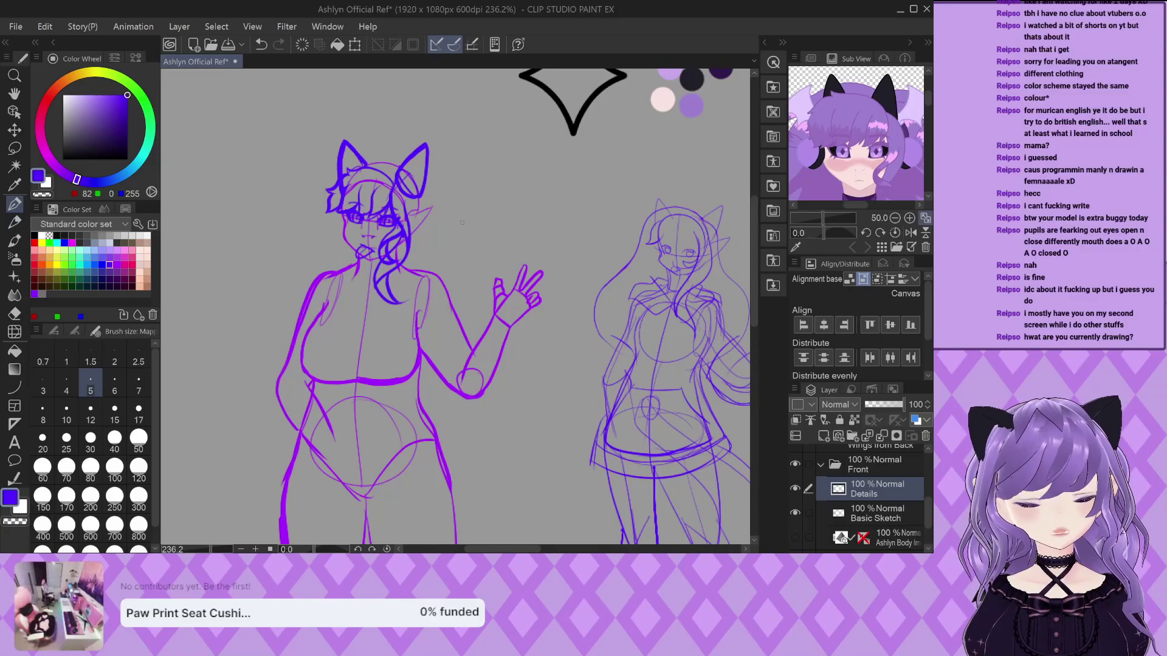
{"action": "scroll", "coordinate": [448, 244], "scroll_direction": "up", "scroll_amount": 2}
{"action": "scroll", "coordinate": [447, 244], "scroll_direction": "down", "scroll_amount": 3}
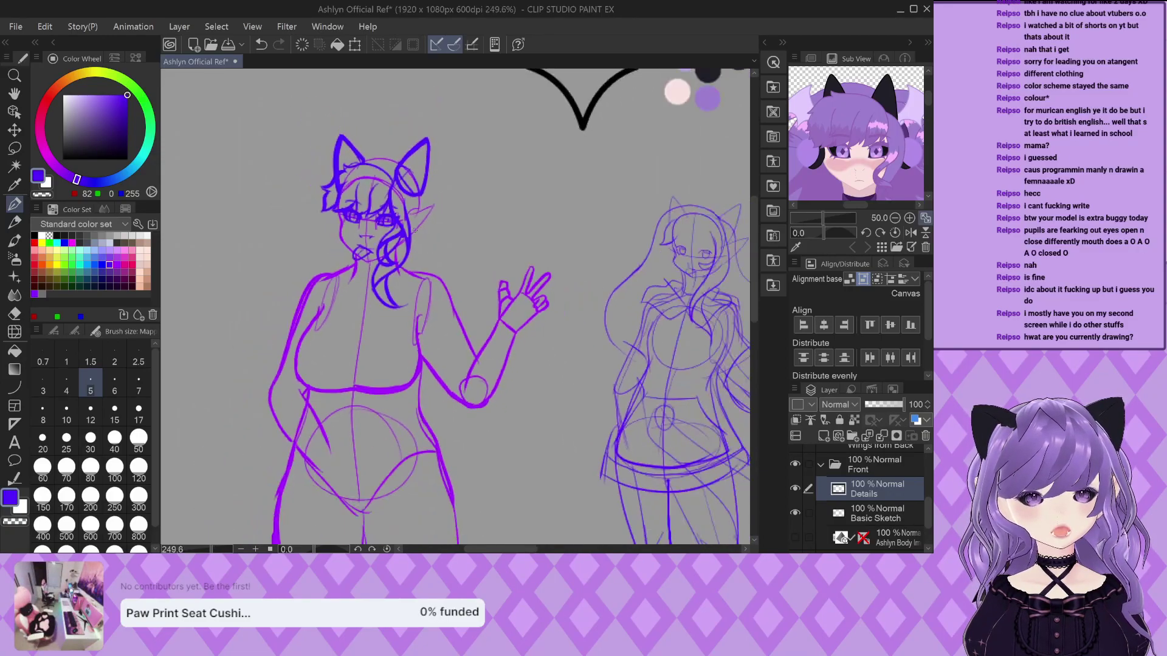
{"action": "left_click_drag", "start_coordinate": [855, 154], "coordinate": [833, 146]}
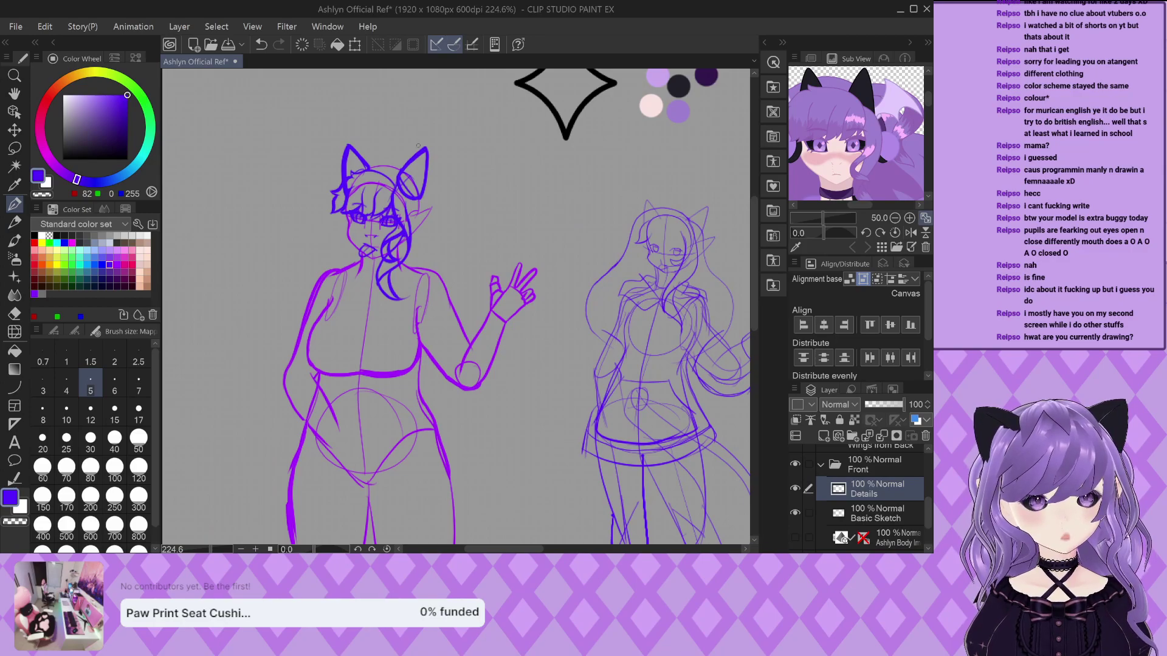
{"action": "scroll", "coordinate": [421, 235], "scroll_direction": "up", "scroll_amount": 2}
{"action": "scroll", "coordinate": [421, 235], "scroll_direction": "down", "scroll_amount": 3}
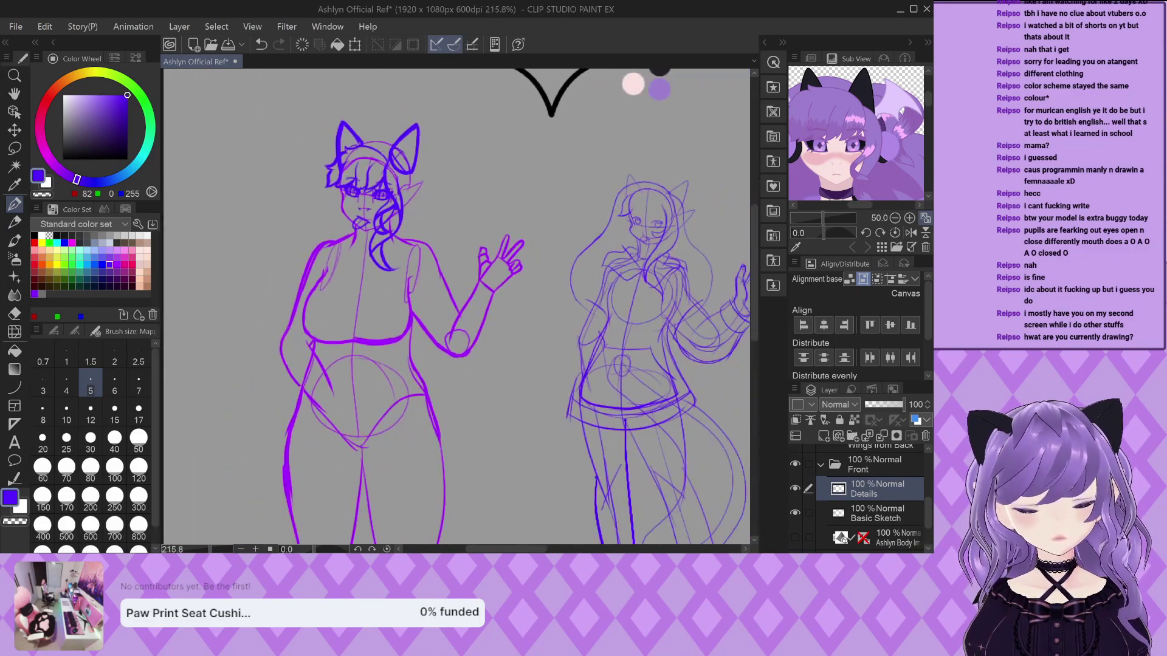
{"action": "scroll", "coordinate": [421, 235], "scroll_direction": "down", "scroll_amount": 10}
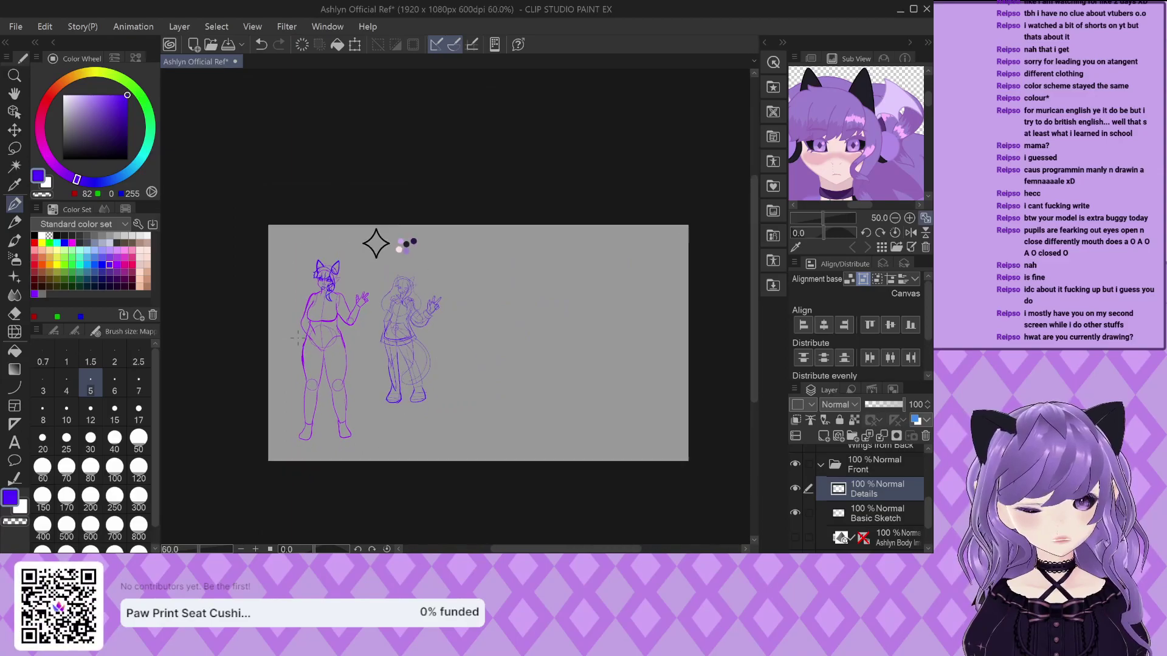
{"action": "scroll", "coordinate": [340, 286], "scroll_direction": "up", "scroll_amount": 10}
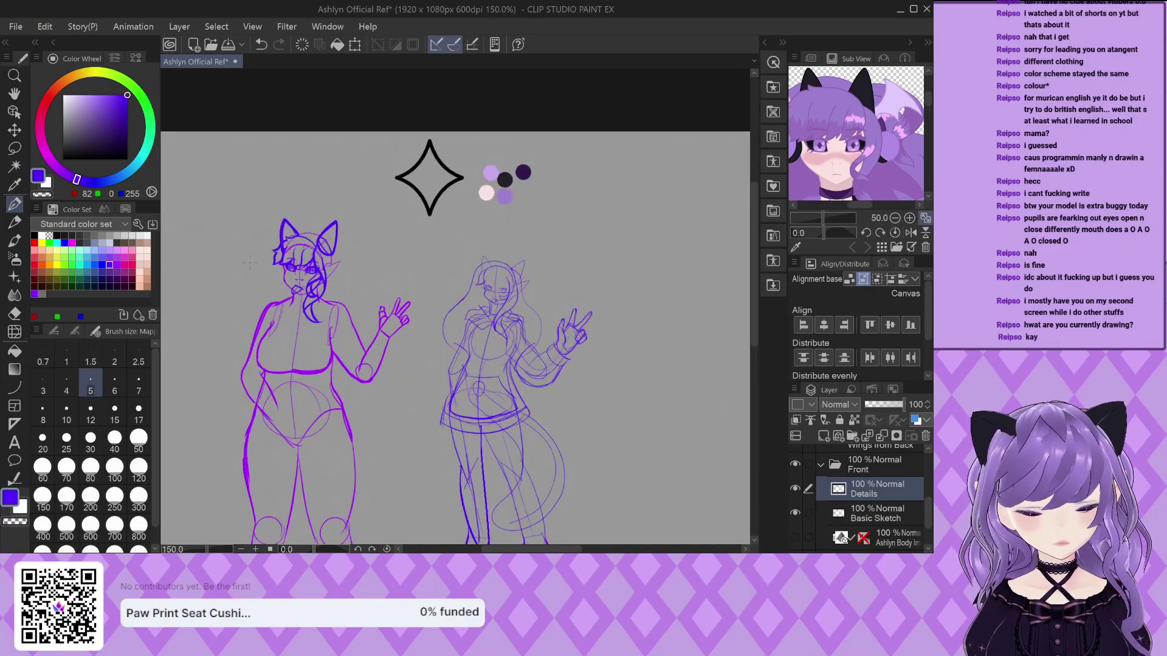
Sketch the first ponytail curves sweeping from the ear along the face outline
{"action": "left_click_drag", "start_coordinate": [850, 146], "coordinate": [832, 153]}
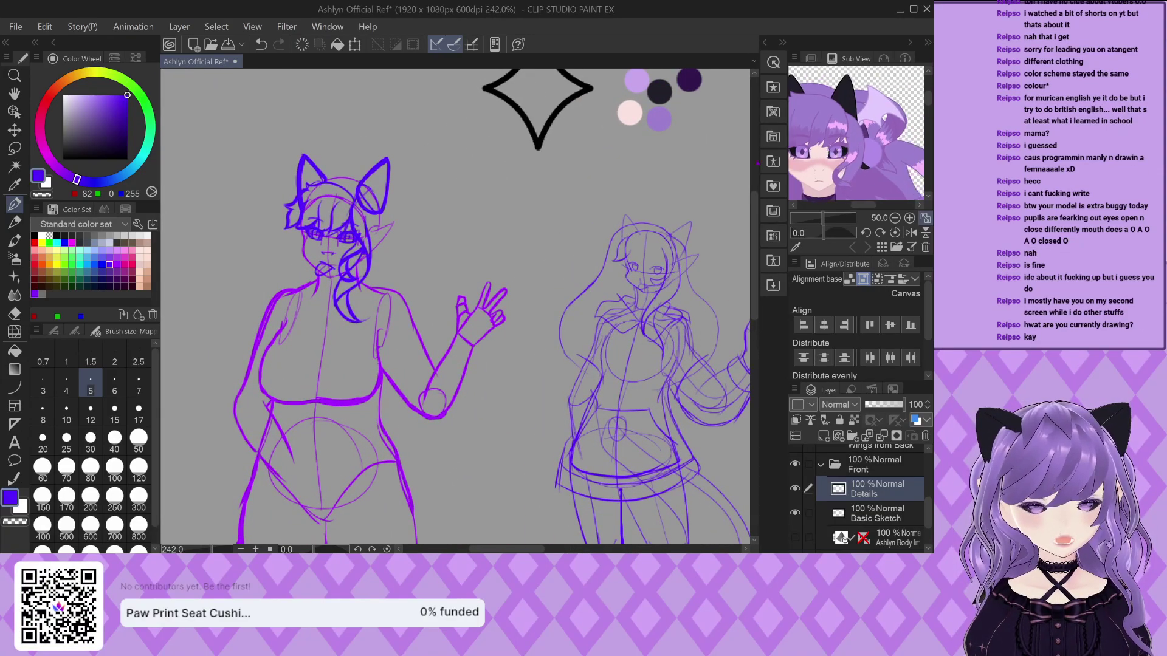
{"action": "scroll", "coordinate": [501, 143], "scroll_direction": "up", "scroll_amount": 5}
{"action": "scroll", "coordinate": [277, 229], "scroll_direction": "up", "scroll_amount": 1}
{"action": "mouse_move", "coordinate": [276, 230]}
{"action": "left_mouse_down"}
{"action": "mouse_move", "coordinate": [313, 208]}
{"action": "mouse_move", "coordinate": [377, 234]}
{"action": "mouse_move", "coordinate": [351, 333]}
{"action": "mouse_move", "coordinate": [357, 394]}
{"action": "mouse_move", "coordinate": [389, 266]}
{"action": "mouse_move", "coordinate": [388, 309]}
{"action": "left_mouse_up"}
{"action": "scroll", "coordinate": [339, 306], "scroll_direction": "up", "scroll_amount": 1}
{"action": "mouse_move", "coordinate": [351, 229]}
{"action": "left_mouse_down"}
{"action": "mouse_move", "coordinate": [325, 376]}
{"action": "mouse_move", "coordinate": [408, 381]}
{"action": "mouse_move", "coordinate": [430, 344]}
{"action": "left_mouse_up"}
{"action": "left_click_drag", "start_coordinate": [365, 407], "coordinate": [431, 345]}
{"action": "scroll", "coordinate": [495, 218], "scroll_direction": "down", "scroll_amount": 5}
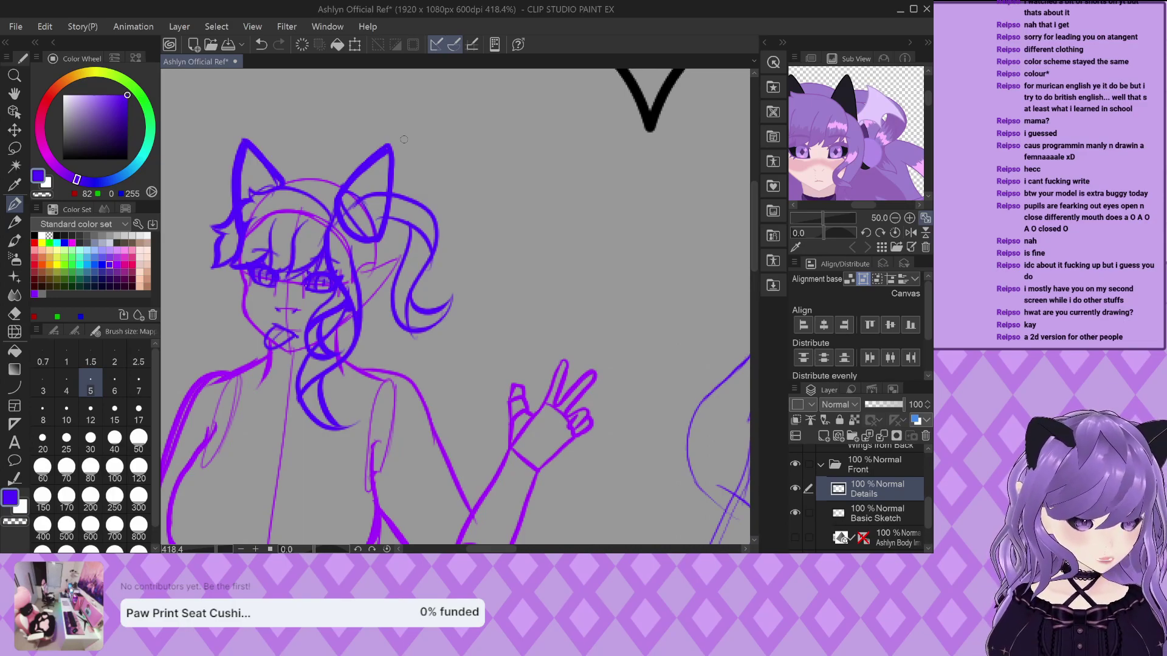
{"action": "scroll", "coordinate": [408, 167], "scroll_direction": "down", "scroll_amount": 2}
{"action": "scroll", "coordinate": [365, 273], "scroll_direction": "up", "scroll_amount": 4}
Erase the upper ponytail outline, then try and undo a new set of curl arcs
{"action": "mouse_move", "coordinate": [413, 186]}
{"action": "left_mouse_down"}
{"action": "mouse_move", "coordinate": [409, 204]}
{"action": "mouse_move", "coordinate": [432, 210]}
{"action": "mouse_move", "coordinate": [433, 177]}
{"action": "left_mouse_up"}
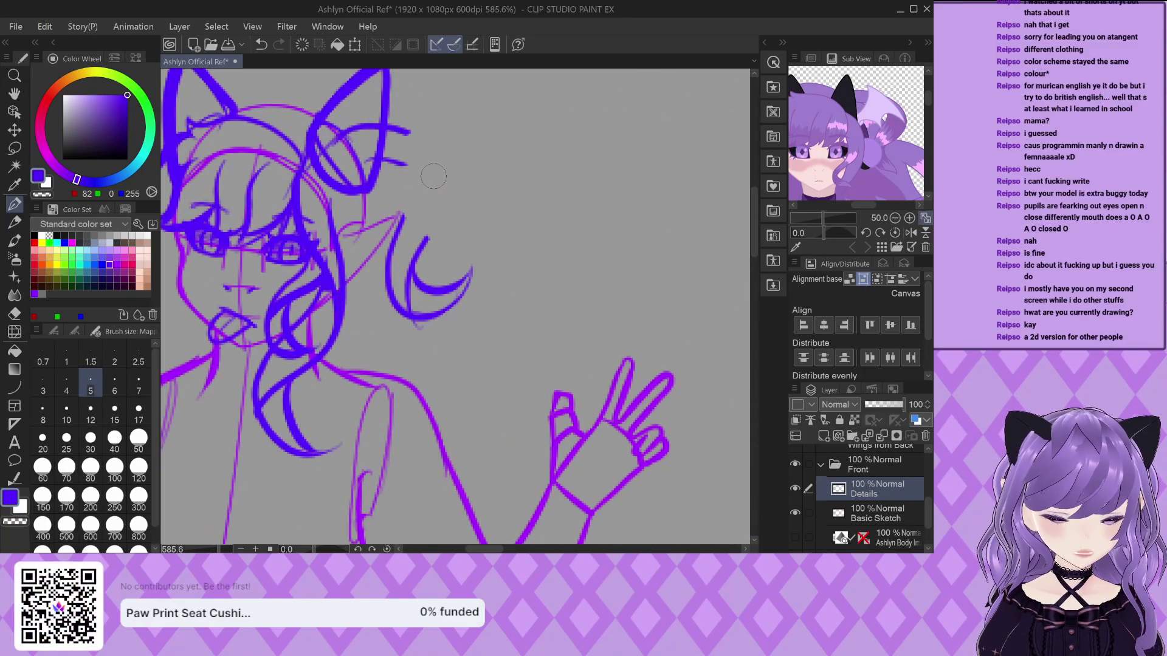
{"action": "key", "text": "ctrl+z"}
{"action": "key", "text": "ctrl+z"}
{"action": "key", "text": "ctrl+z"}
{"action": "key", "text": "ctrl+z"}
{"action": "key", "text": "ctrl+z"}
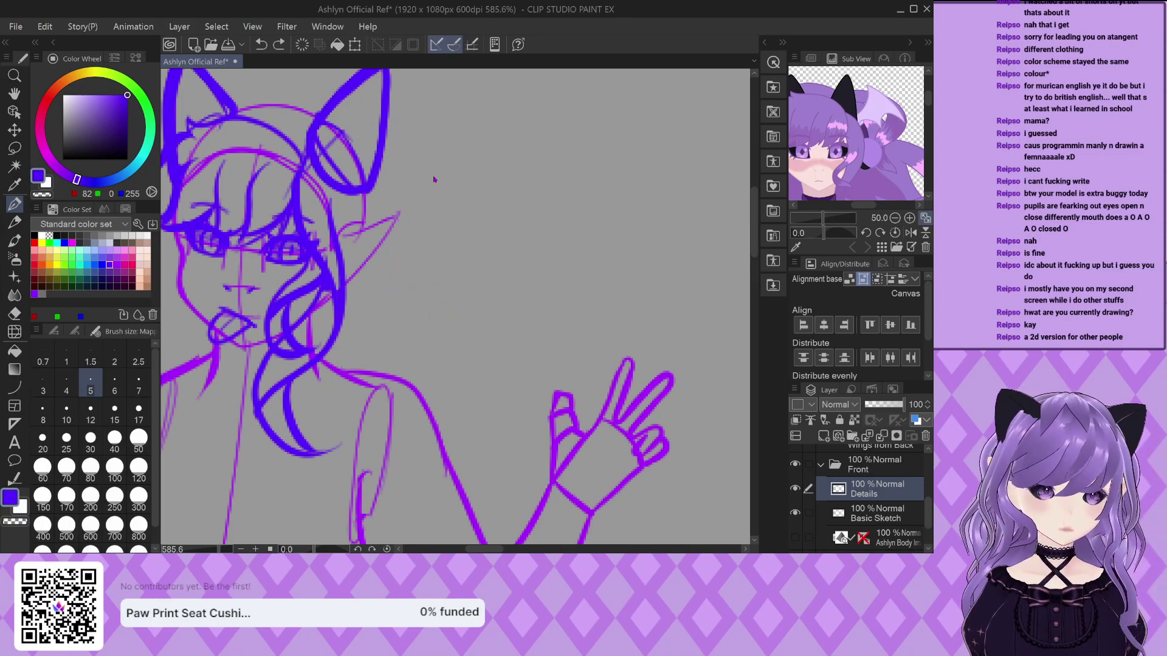
{"action": "mouse_move", "coordinate": [341, 133]}
{"action": "left_mouse_down"}
{"action": "mouse_move", "coordinate": [404, 137]}
{"action": "mouse_move", "coordinate": [439, 173]}
{"action": "mouse_move", "coordinate": [410, 292]}
{"action": "mouse_move", "coordinate": [471, 300]}
{"action": "left_mouse_up"}
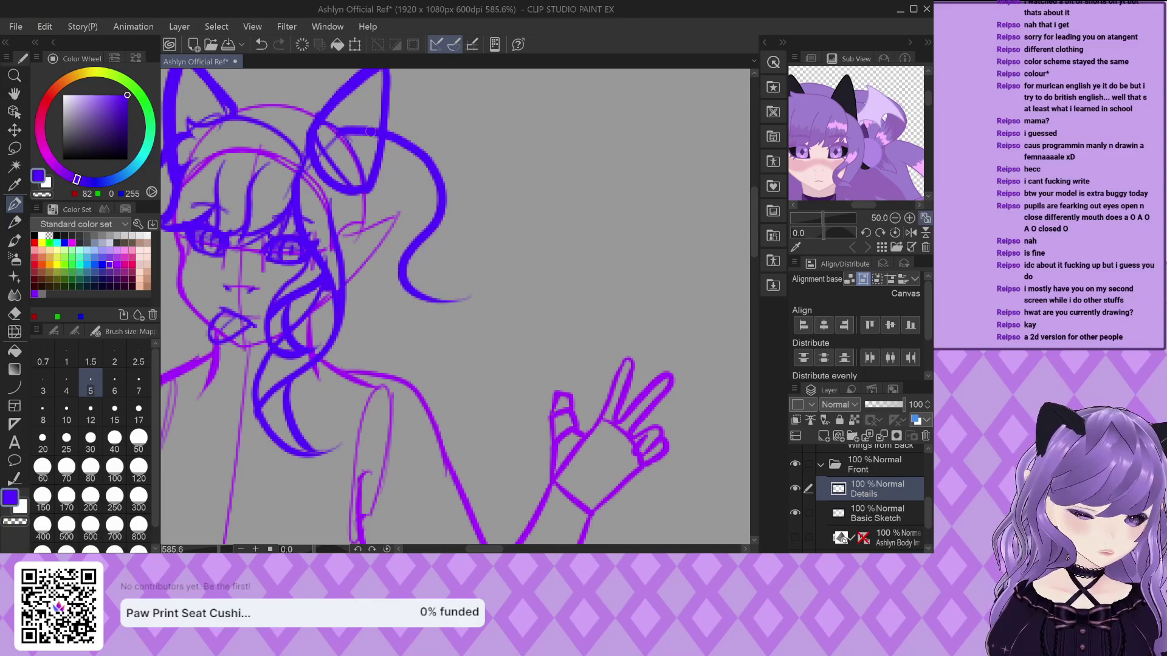
{"action": "mouse_move", "coordinate": [357, 171]}
{"action": "left_mouse_down"}
{"action": "mouse_move", "coordinate": [426, 213]}
{"action": "mouse_move", "coordinate": [429, 234]}
{"action": "left_mouse_up"}
{"action": "mouse_move", "coordinate": [403, 180]}
{"action": "left_mouse_down"}
{"action": "mouse_move", "coordinate": [374, 231]}
{"action": "mouse_move", "coordinate": [375, 271]}
{"action": "mouse_move", "coordinate": [443, 291]}
{"action": "left_mouse_up"}
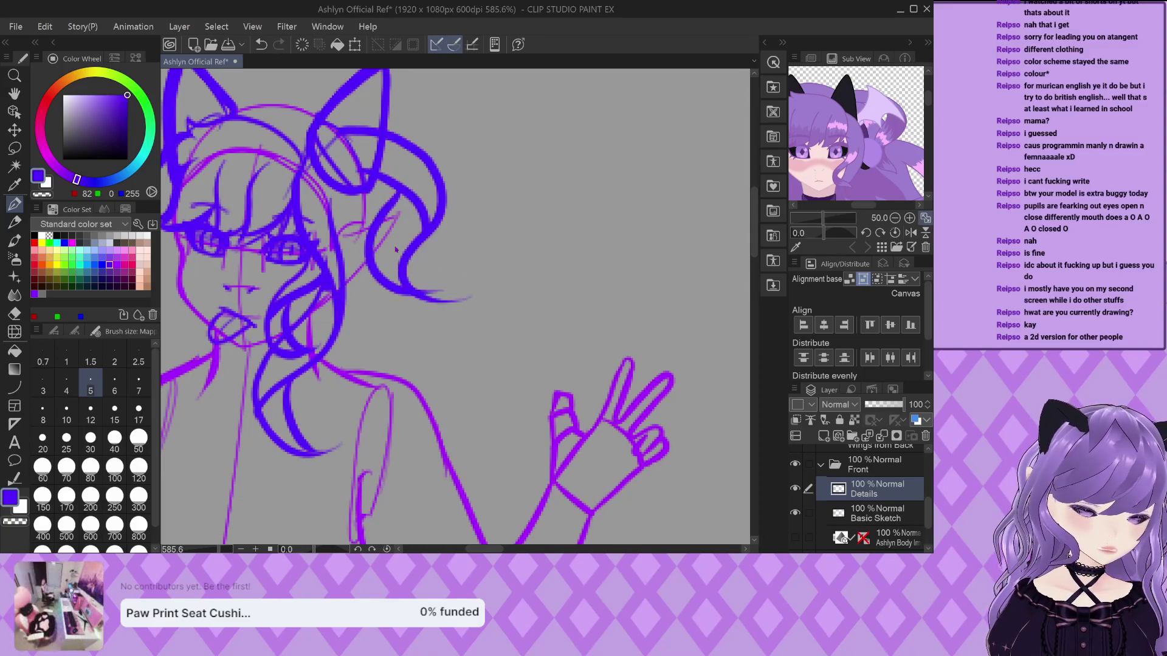
{"action": "key", "text": "ctrl+z"}
{"action": "key", "text": "ctrl+z"}
{"action": "key", "text": "ctrl+z"}
Redraw the ponytail curl from the ear, swinging down right and joined at the tip
{"action": "mouse_move", "coordinate": [364, 128]}
{"action": "left_mouse_down"}
{"action": "mouse_move", "coordinate": [428, 152]}
{"action": "mouse_move", "coordinate": [400, 291]}
{"action": "left_mouse_up"}
{"action": "left_click_drag", "start_coordinate": [357, 156], "coordinate": [428, 220]}
{"action": "mouse_move", "coordinate": [403, 178]}
{"action": "left_mouse_down"}
{"action": "mouse_move", "coordinate": [383, 246]}
{"action": "mouse_move", "coordinate": [448, 284]}
{"action": "left_mouse_up"}
{"action": "mouse_move", "coordinate": [413, 244]}
{"action": "left_mouse_down"}
{"action": "mouse_move", "coordinate": [449, 276]}
{"action": "mouse_move", "coordinate": [461, 267]}
{"action": "left_mouse_up"}
{"action": "left_click_drag", "start_coordinate": [460, 269], "coordinate": [408, 291]}
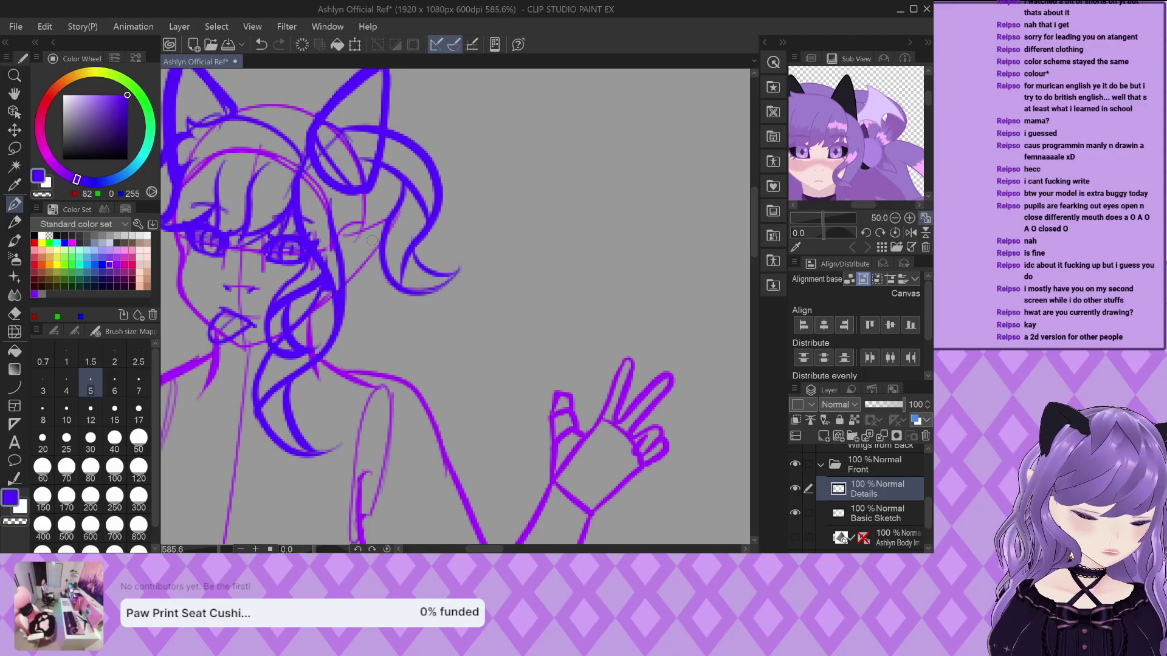
{"action": "left_click_drag", "start_coordinate": [846, 135], "coordinate": [818, 88]}
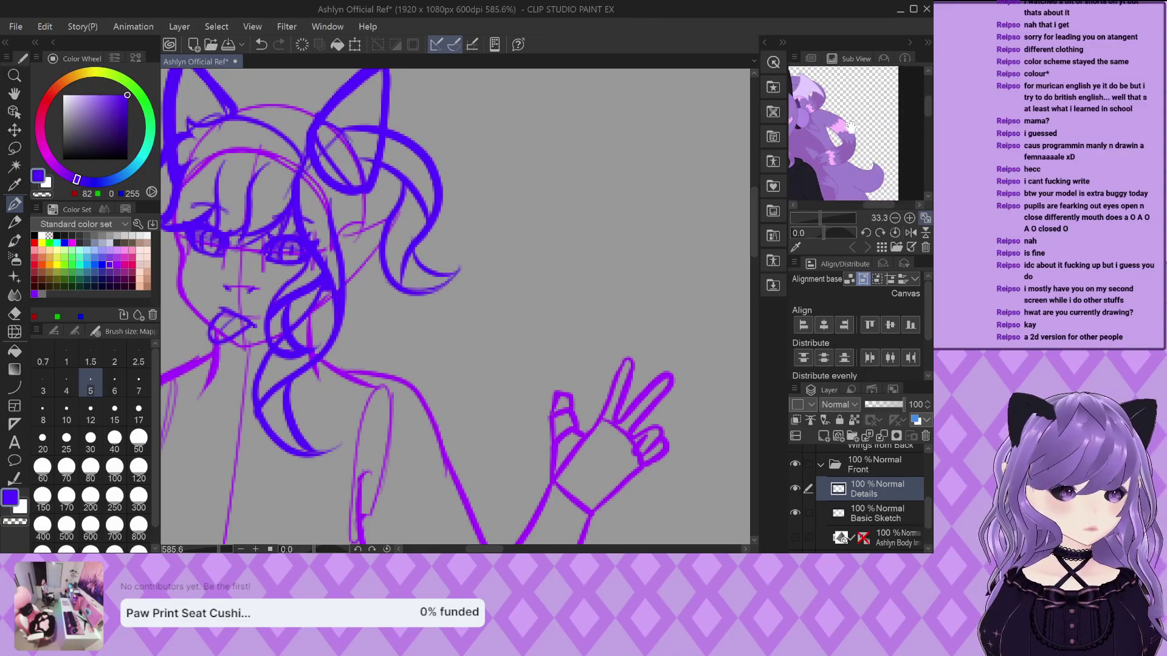
{"action": "scroll", "coordinate": [820, 95], "scroll_direction": "down", "scroll_amount": 1}
{"action": "scroll", "coordinate": [575, 111], "scroll_direction": "down", "scroll_amount": 3}
{"action": "scroll", "coordinate": [518, 174], "scroll_direction": "up", "scroll_amount": 2}
Extend the ponytail with strands flowing down toward the arm and the tip
{"action": "mouse_move", "coordinate": [380, 141]}
{"action": "left_mouse_down"}
{"action": "mouse_move", "coordinate": [436, 201]}
{"action": "mouse_move", "coordinate": [572, 255]}
{"action": "mouse_move", "coordinate": [607, 326]}
{"action": "mouse_move", "coordinate": [540, 387]}
{"action": "mouse_move", "coordinate": [475, 494]}
{"action": "left_mouse_up"}
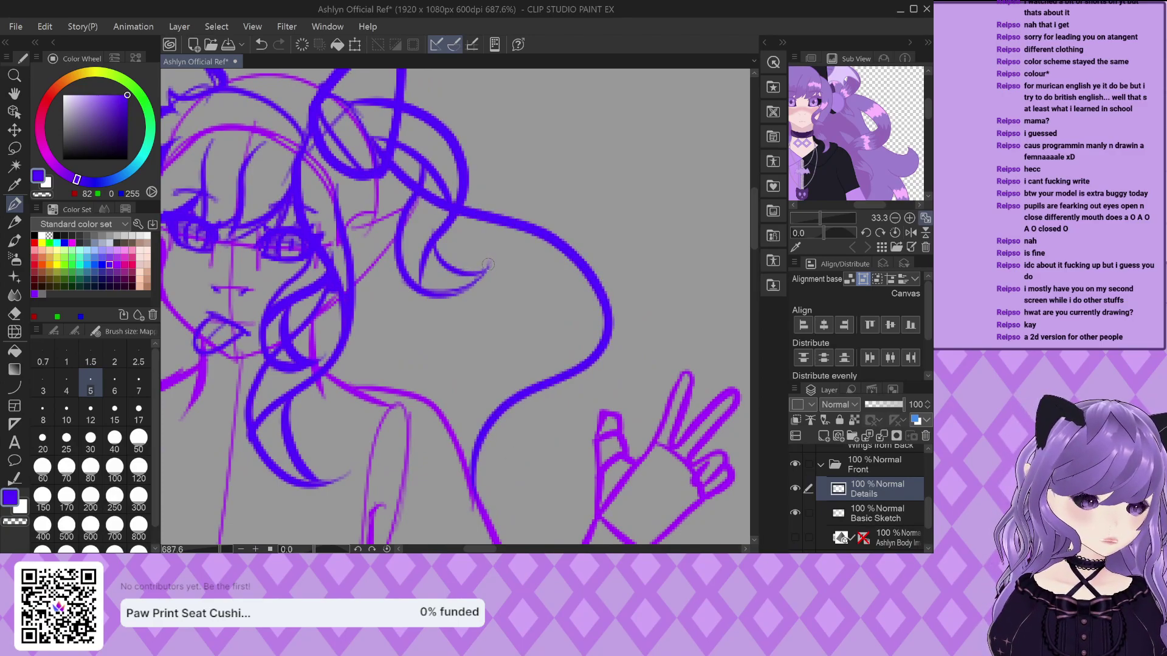
{"action": "mouse_move", "coordinate": [489, 260]}
{"action": "left_mouse_down"}
{"action": "mouse_move", "coordinate": [556, 307]}
{"action": "mouse_move", "coordinate": [493, 356]}
{"action": "mouse_move", "coordinate": [453, 434]}
{"action": "mouse_move", "coordinate": [476, 476]}
{"action": "left_mouse_up"}
{"action": "scroll", "coordinate": [401, 276], "scroll_direction": "down", "scroll_amount": 3}
{"action": "scroll", "coordinate": [468, 359], "scroll_direction": "up", "scroll_amount": 3}
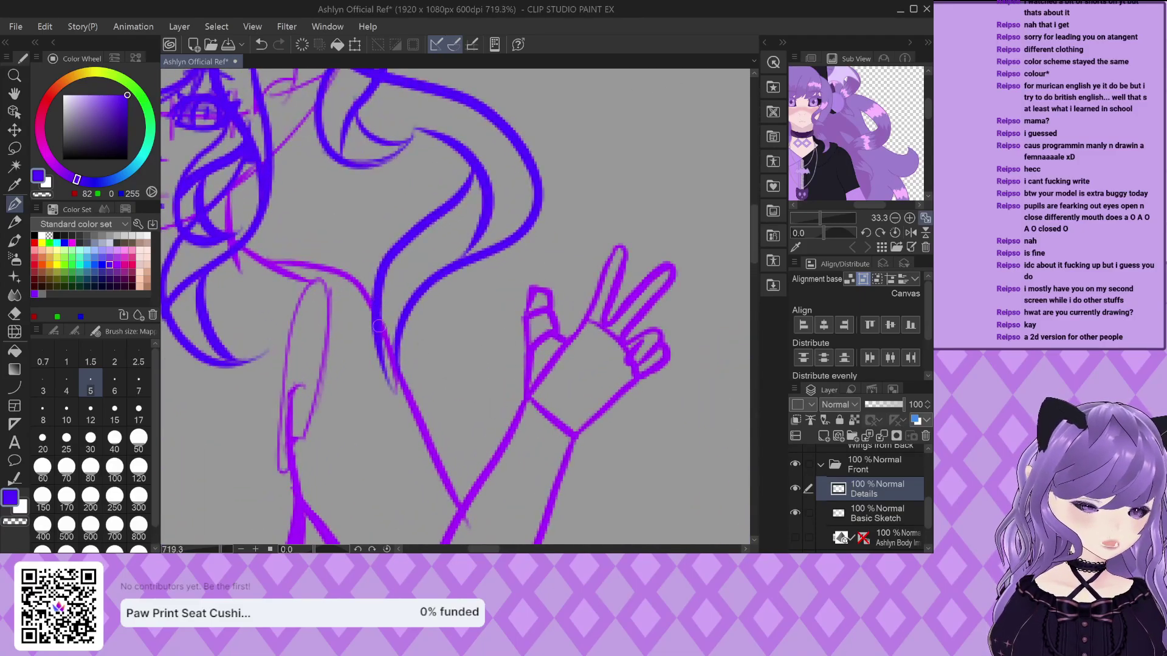
{"action": "left_click_drag", "start_coordinate": [378, 322], "coordinate": [471, 422]}
{"action": "left_click_drag", "start_coordinate": [432, 285], "coordinate": [477, 419]}
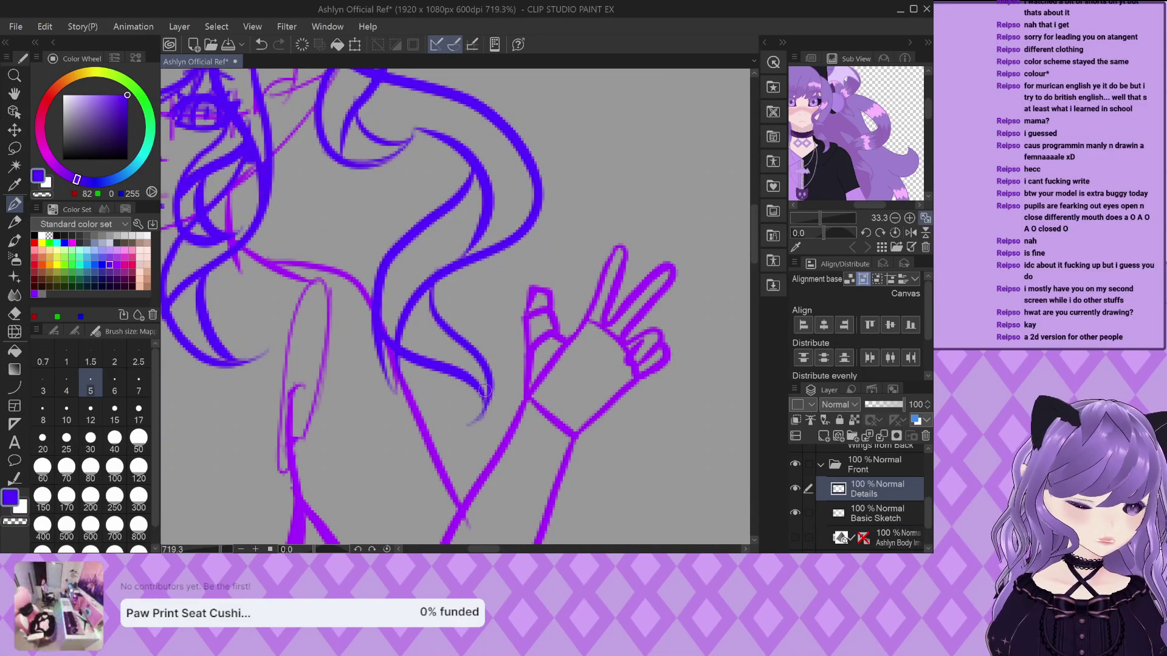
{"action": "scroll", "coordinate": [550, 344], "scroll_direction": "down", "scroll_amount": 3}
{"action": "scroll", "coordinate": [518, 288], "scroll_direction": "down", "scroll_amount": 4}
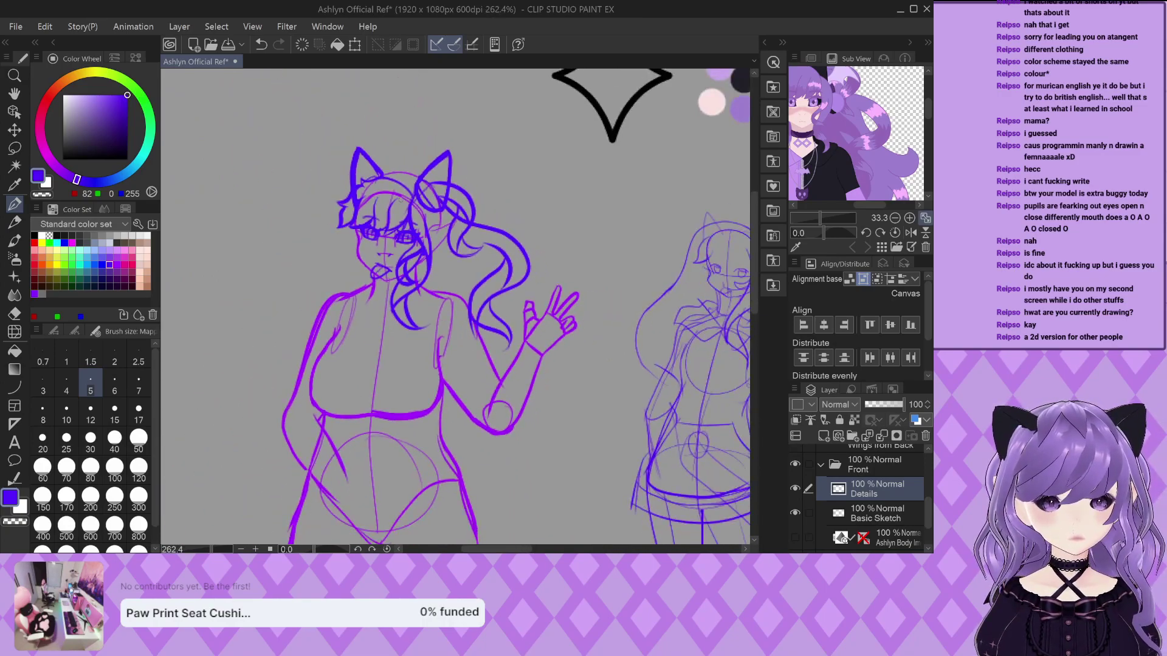
{"action": "scroll", "coordinate": [486, 304], "scroll_direction": "up", "scroll_amount": 4}
Outline the hand, forearm and elbow in blue
{"action": "left_click_drag", "start_coordinate": [844, 136], "coordinate": [820, 110]}
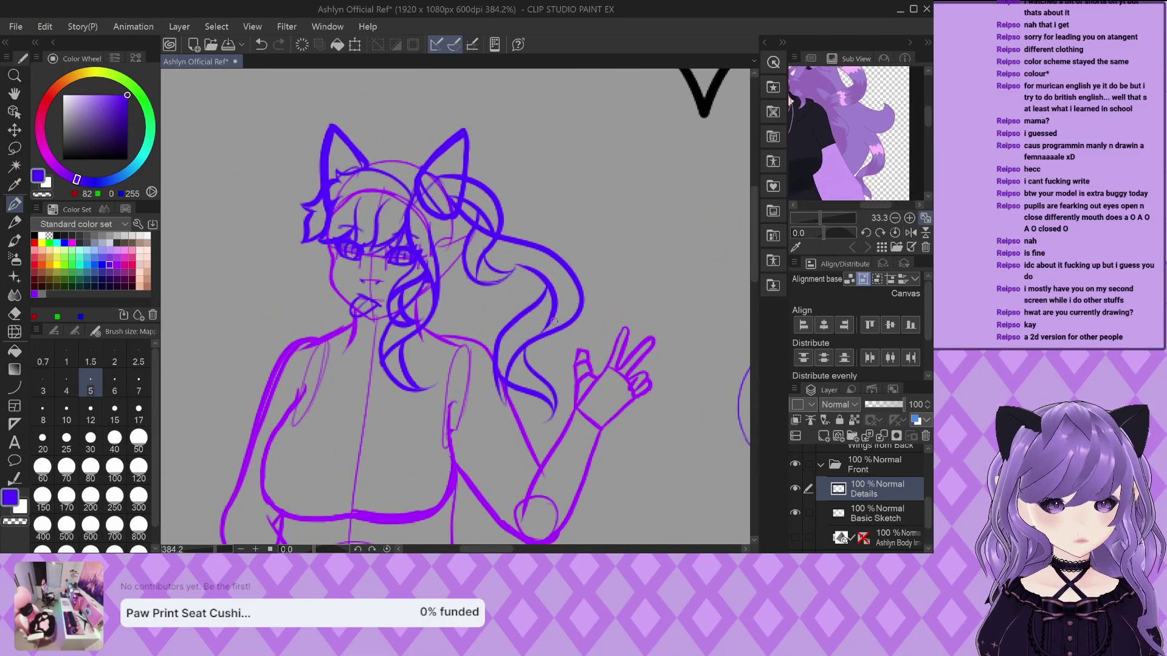
{"action": "scroll", "coordinate": [555, 322], "scroll_direction": "up", "scroll_amount": 2}
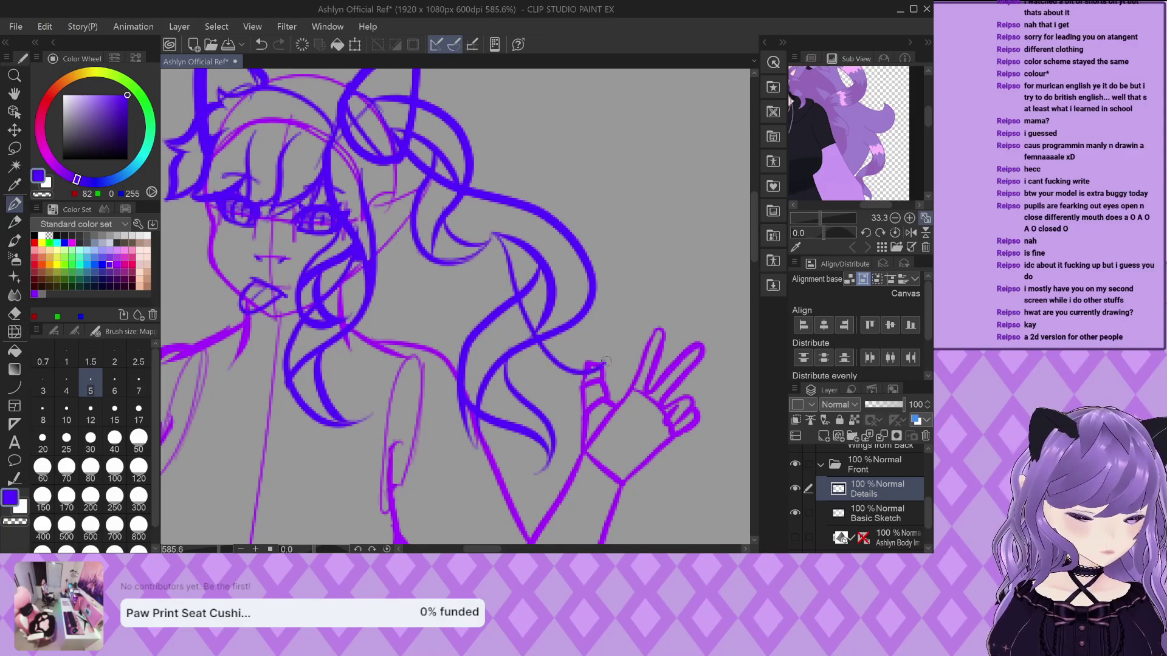
{"action": "scroll", "coordinate": [547, 310], "scroll_direction": "down", "scroll_amount": 3}
{"action": "scroll", "coordinate": [529, 392], "scroll_direction": "up", "scroll_amount": 2}
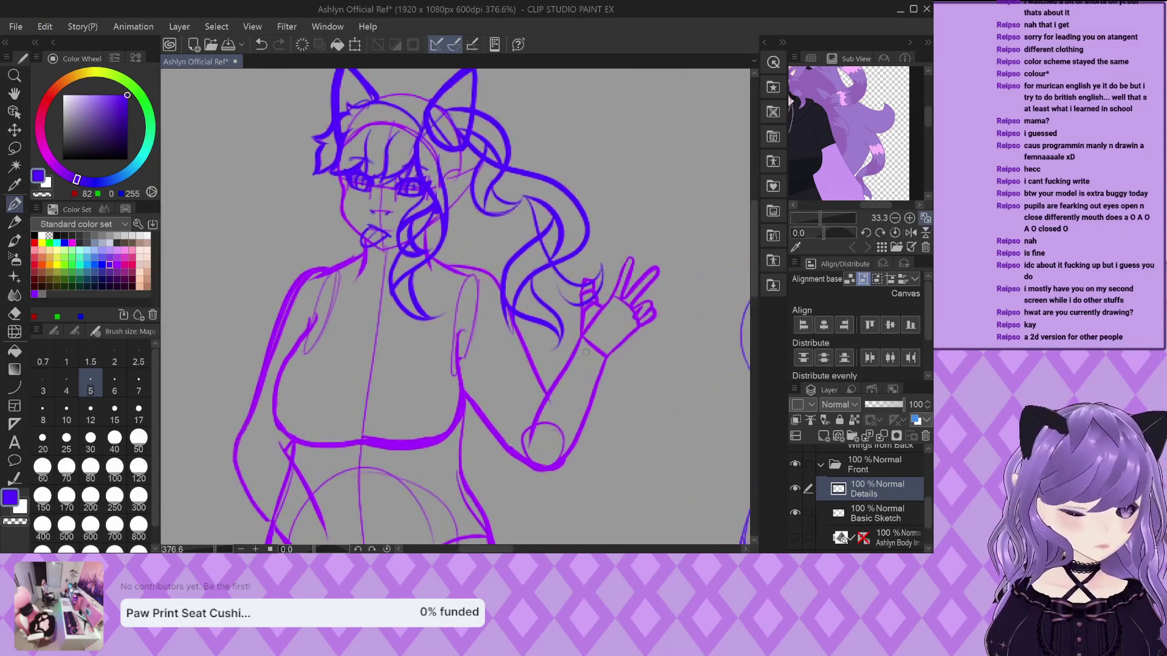
{"action": "left_click_drag", "start_coordinate": [866, 152], "coordinate": [868, 177]}
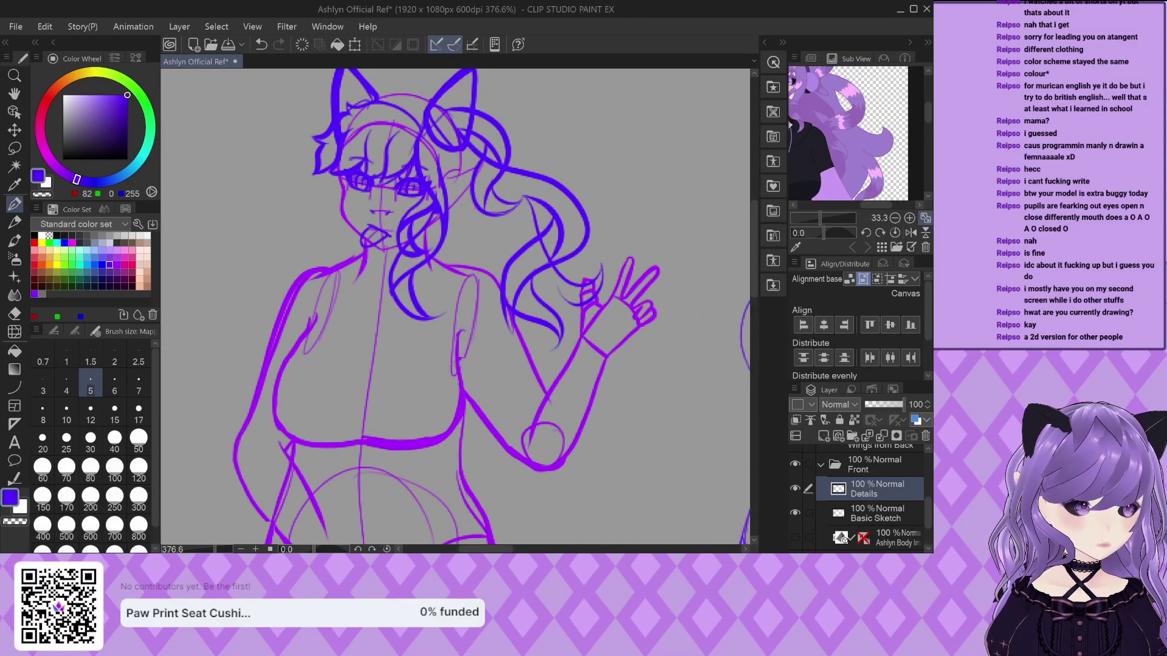
{"action": "left_click_drag", "start_coordinate": [840, 135], "coordinate": [832, 99]}
{"action": "scroll", "coordinate": [486, 176], "scroll_direction": "down", "scroll_amount": 5}
{"action": "scroll", "coordinate": [514, 243], "scroll_direction": "up", "scroll_amount": 8}
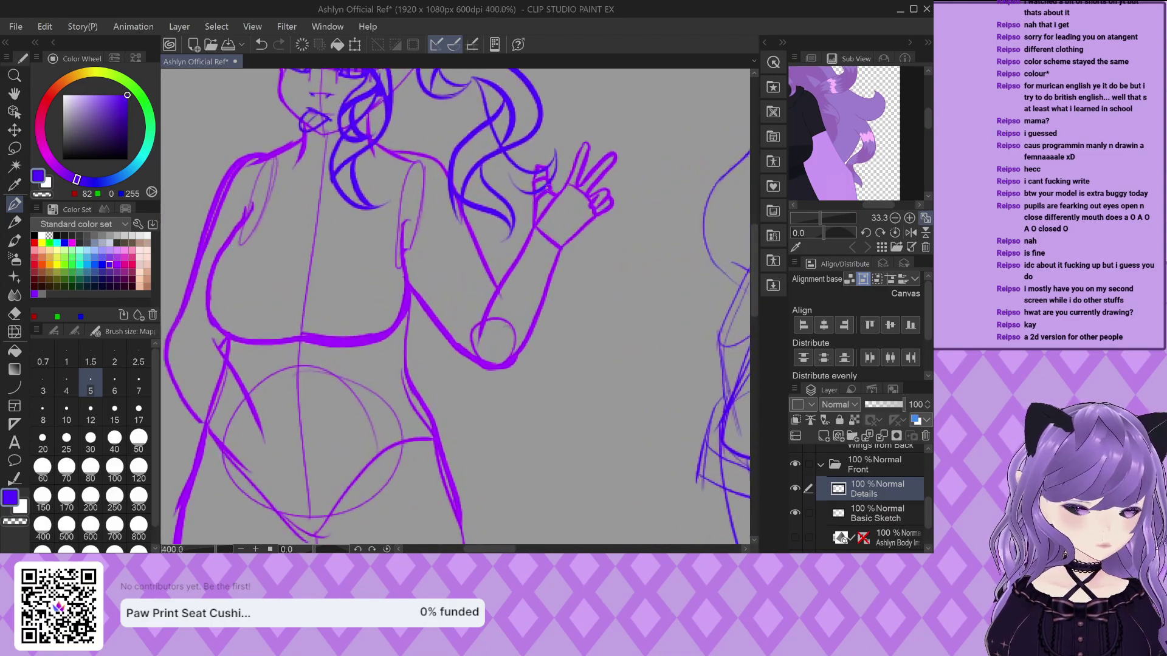
{"action": "mouse_move", "coordinate": [512, 189]}
{"action": "left_mouse_down"}
{"action": "mouse_move", "coordinate": [546, 213]}
{"action": "mouse_move", "coordinate": [571, 285]}
{"action": "mouse_move", "coordinate": [498, 342]}
{"action": "mouse_move", "coordinate": [544, 415]}
{"action": "left_mouse_up"}
{"action": "left_click_drag", "start_coordinate": [511, 250], "coordinate": [496, 329]}
{"action": "mouse_move", "coordinate": [517, 275]}
{"action": "left_mouse_down"}
{"action": "mouse_move", "coordinate": [456, 341]}
{"action": "mouse_move", "coordinate": [550, 402]}
{"action": "left_mouse_up"}
Undo the latest blue strokes around the arm and hair
{"action": "scroll", "coordinate": [485, 368], "scroll_direction": "down", "scroll_amount": 2}
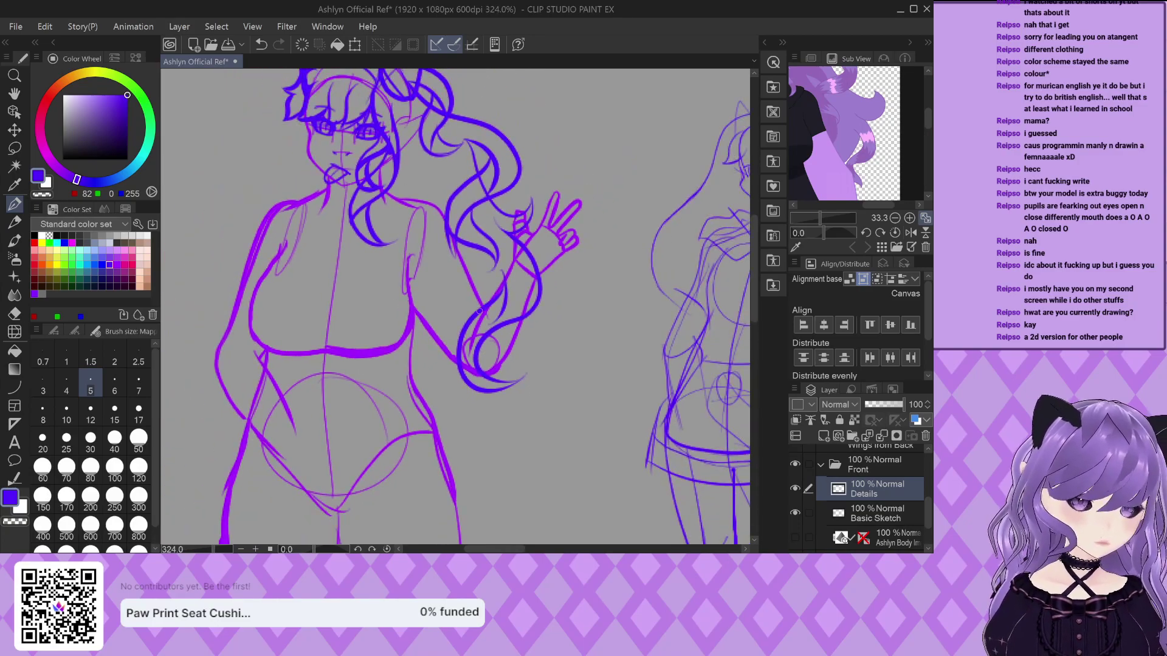
{"action": "key", "text": "ctrl+z"}
{"action": "key", "text": "ctrl+z"}
{"action": "key", "text": "ctrl+z"}
{"action": "key", "text": "ctrl+z"}
{"action": "key", "text": "ctrl+z"}
{"action": "key", "text": "ctrl+z"}
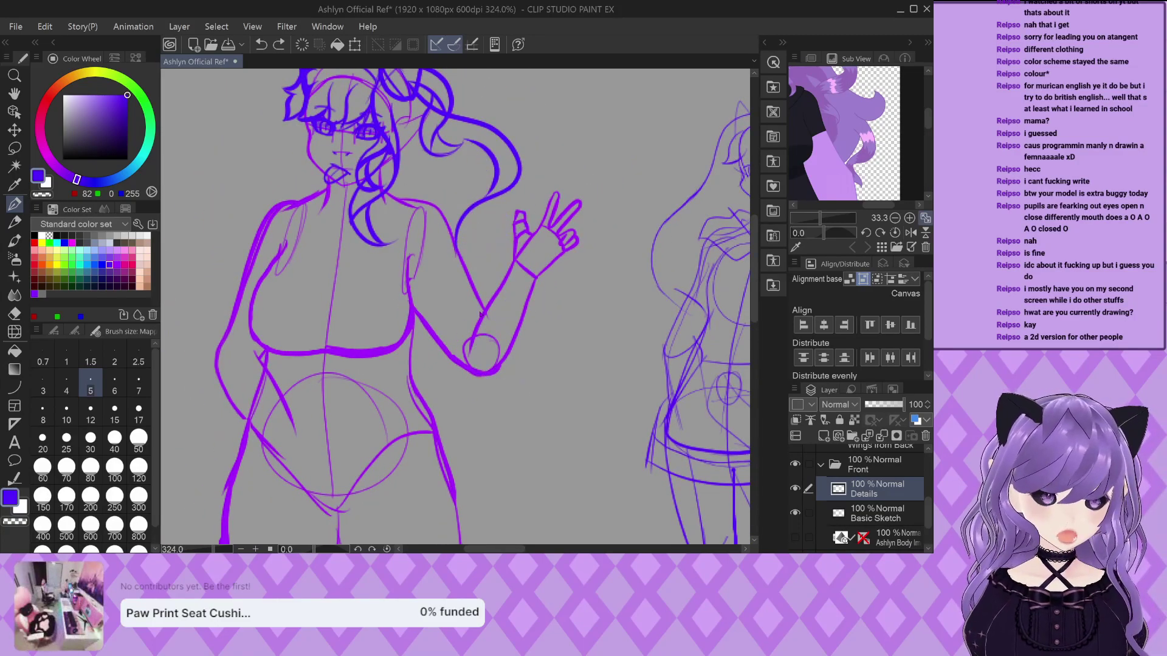
{"action": "key", "text": "ctrl+z"}
{"action": "key", "text": "ctrl+z"}
{"action": "key", "text": "ctrl+z"}
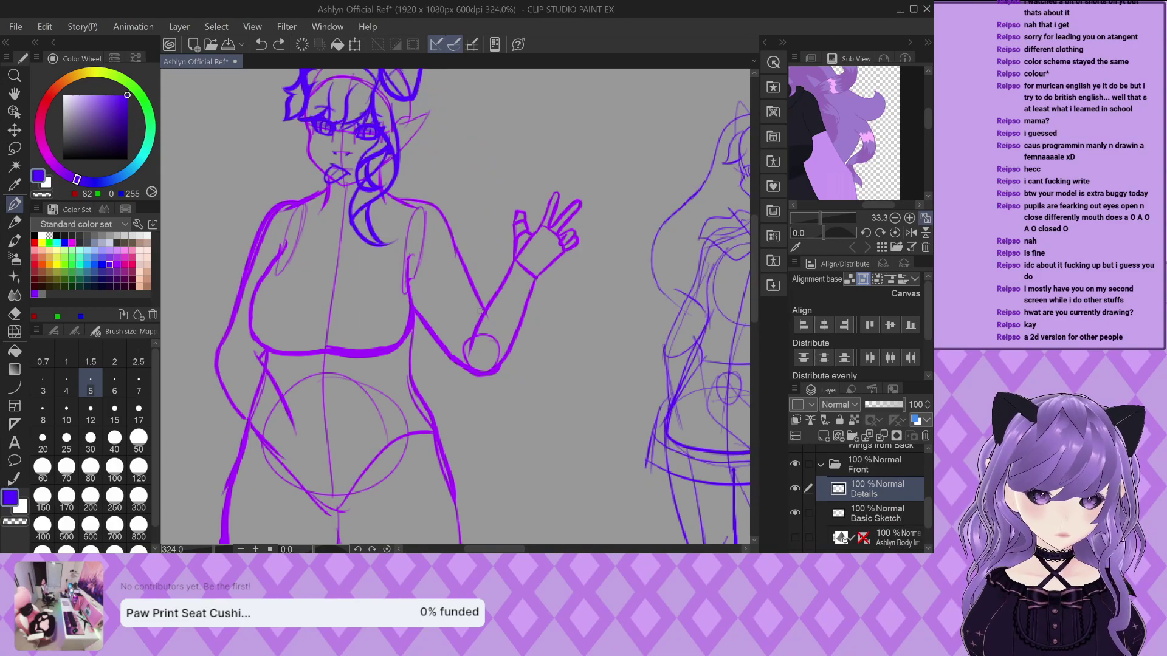
Add a new raster layer above Details for the ponytail
{"action": "left_click", "coordinate": [823, 436]}
{"action": "scroll", "coordinate": [415, 389], "scroll_direction": "down", "scroll_amount": 2}
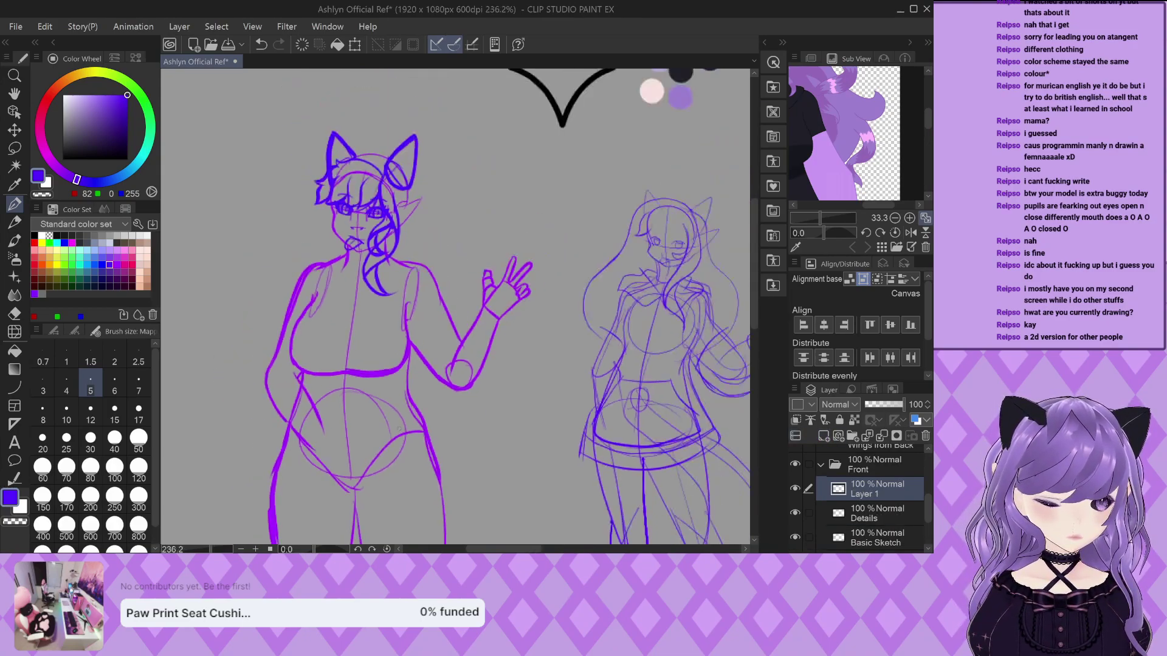
{"action": "scroll", "coordinate": [413, 328], "scroll_direction": "up", "scroll_amount": 1}
{"action": "scroll", "coordinate": [474, 186], "scroll_direction": "up", "scroll_amount": 4}
{"action": "scroll", "coordinate": [328, 153], "scroll_direction": "up", "scroll_amount": 1}
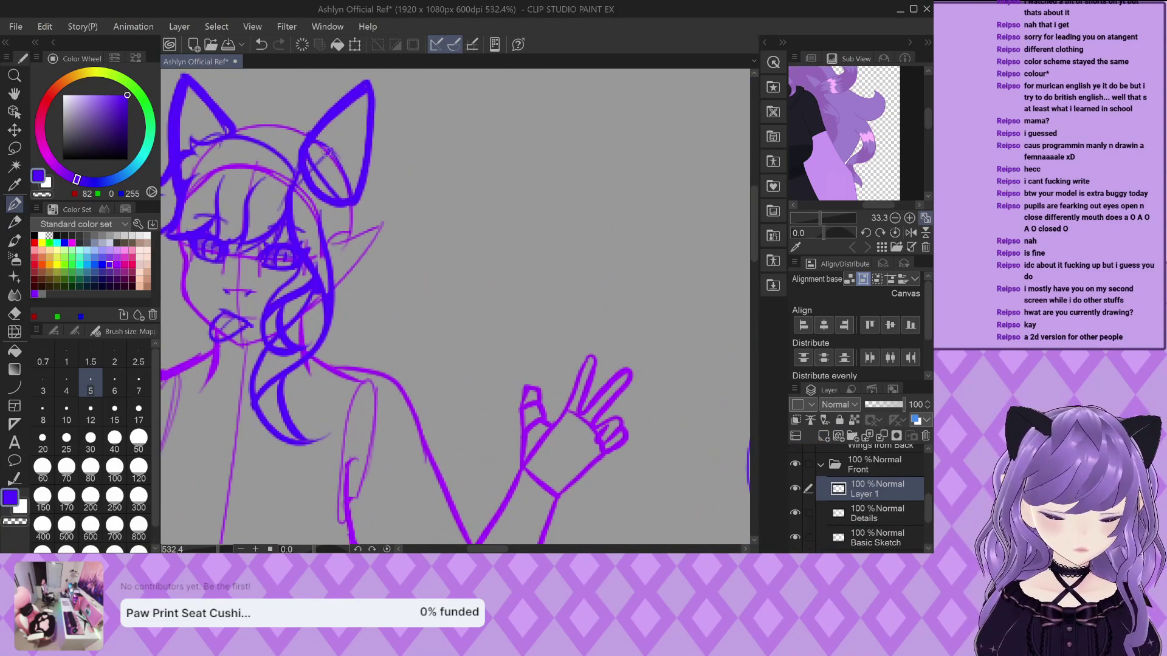
Try several ponytail arcs from the right ear, undoing the unsatisfactory attempts
{"action": "mouse_move", "coordinate": [339, 145]}
{"action": "left_mouse_down"}
{"action": "mouse_move", "coordinate": [453, 182]}
{"action": "mouse_move", "coordinate": [413, 323]}
{"action": "left_mouse_up"}
{"action": "scroll", "coordinate": [476, 293], "scroll_direction": "down", "scroll_amount": 1}
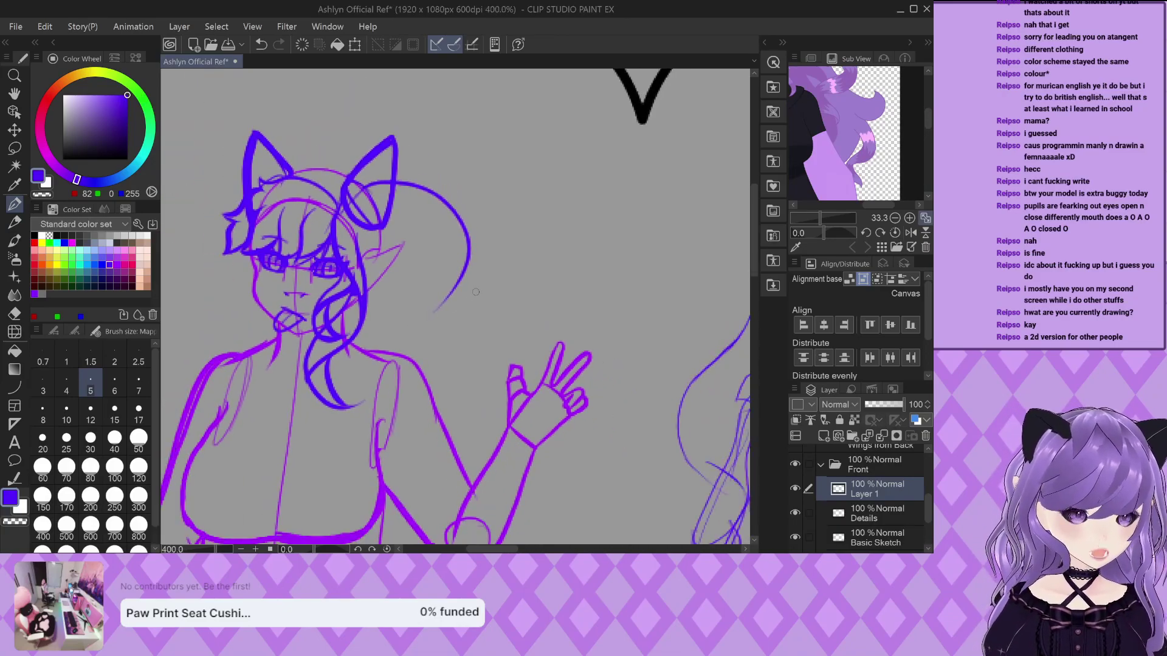
{"action": "left_click_drag", "start_coordinate": [804, 140], "coordinate": [836, 172]}
{"action": "left_click_drag", "start_coordinate": [835, 169], "coordinate": [849, 142]}
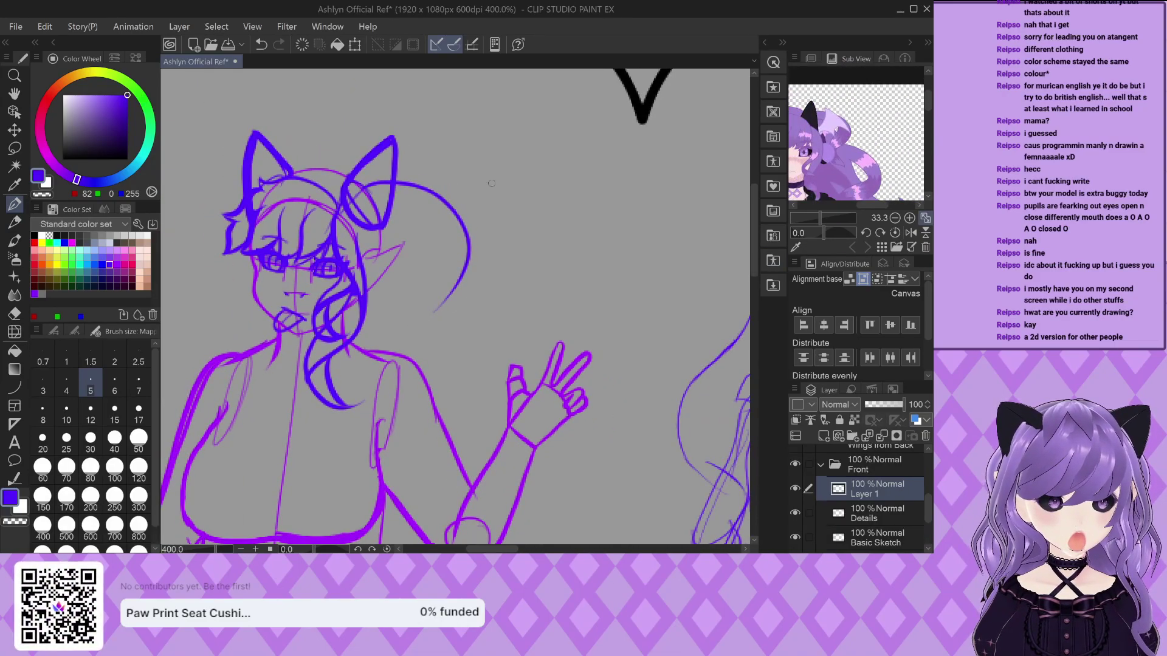
{"action": "scroll", "coordinate": [420, 221], "scroll_direction": "up", "scroll_amount": 6}
{"action": "key", "text": "ctrl+z"}
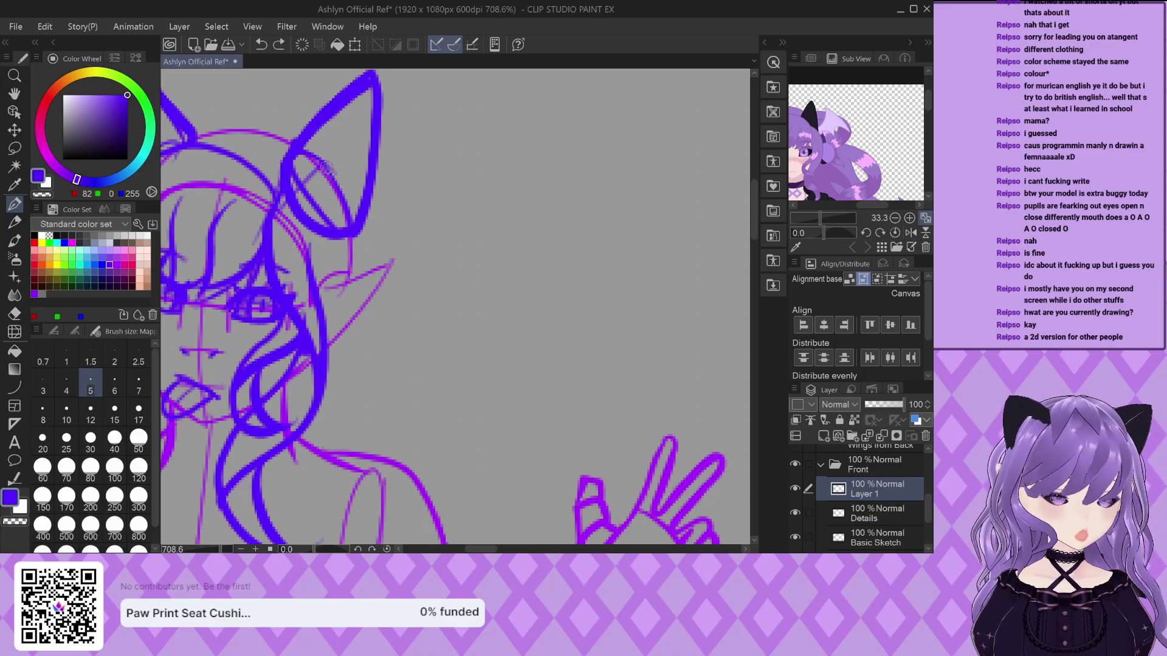
{"action": "mouse_move", "coordinate": [325, 164]}
{"action": "left_mouse_down"}
{"action": "mouse_move", "coordinate": [367, 155]}
{"action": "mouse_move", "coordinate": [431, 171]}
{"action": "mouse_move", "coordinate": [467, 208]}
{"action": "mouse_move", "coordinate": [477, 260]}
{"action": "mouse_move", "coordinate": [407, 377]}
{"action": "left_mouse_up"}
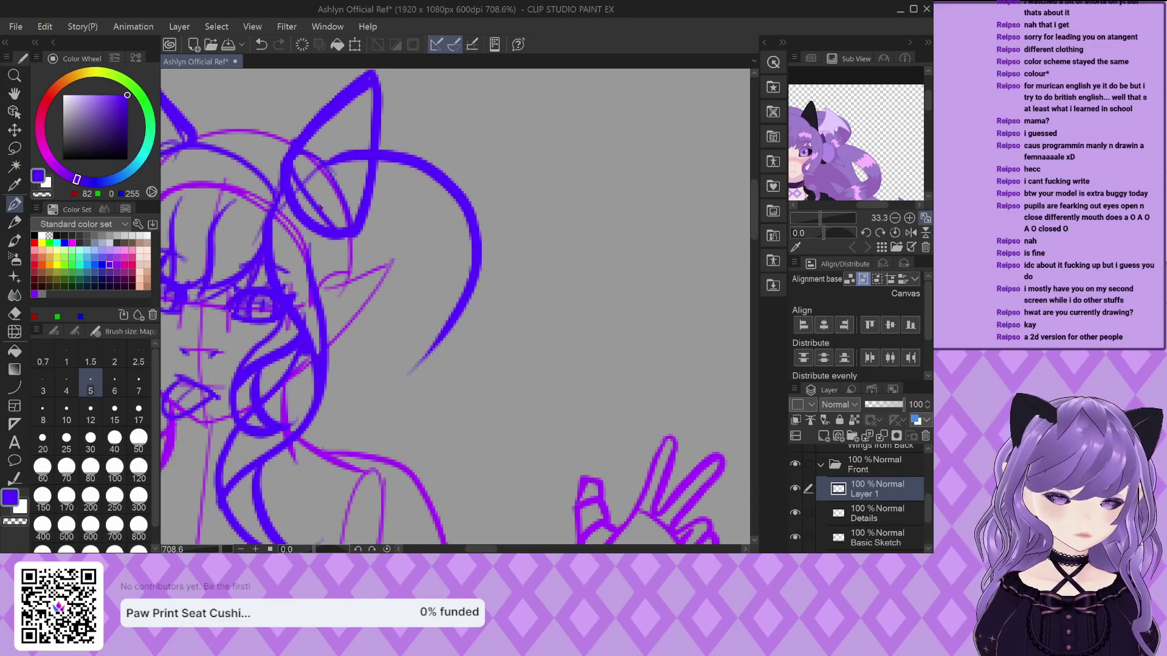
{"action": "key", "text": "ctrl+z"}
{"action": "mouse_move", "coordinate": [320, 163]}
{"action": "left_mouse_down"}
{"action": "mouse_move", "coordinate": [485, 194]}
{"action": "mouse_move", "coordinate": [392, 423]}
{"action": "left_mouse_up"}
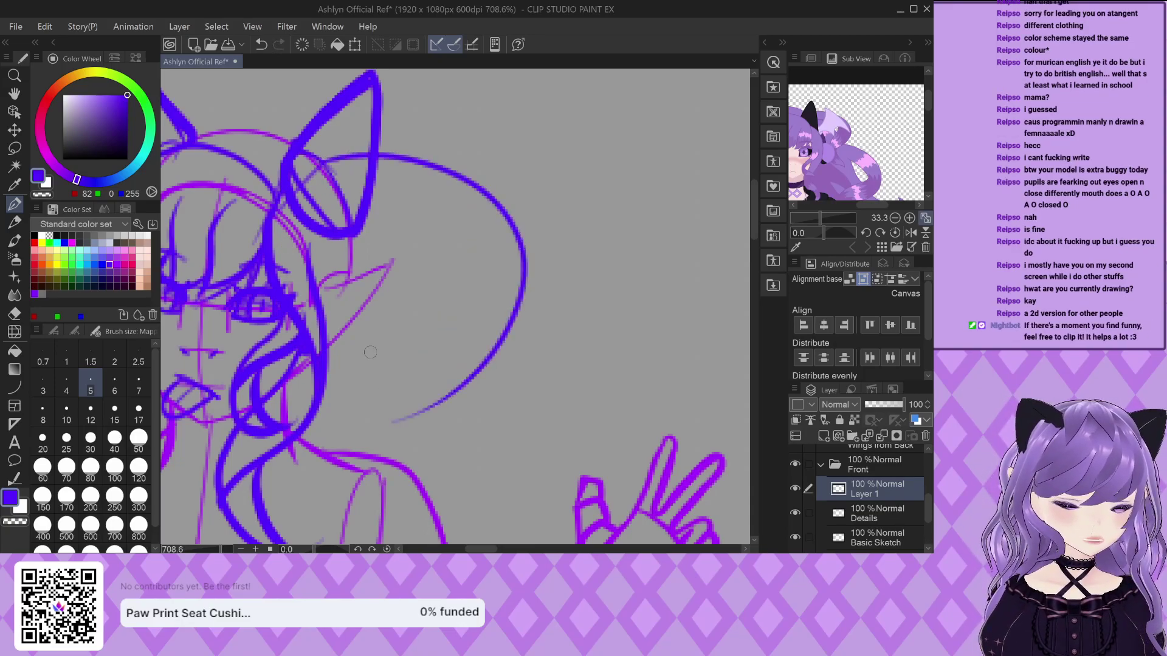
{"action": "key", "text": "ctrl+z"}
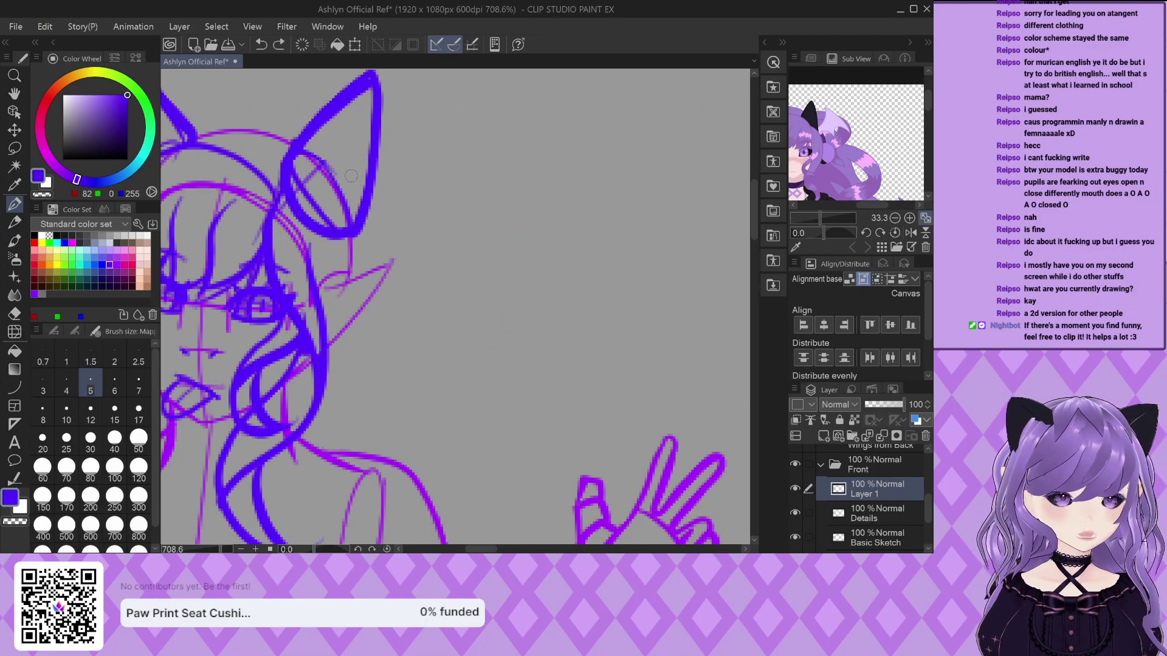
{"action": "mouse_move", "coordinate": [310, 169]}
{"action": "left_mouse_down"}
{"action": "mouse_move", "coordinate": [345, 155]}
{"action": "mouse_move", "coordinate": [502, 204]}
{"action": "mouse_move", "coordinate": [372, 377]}
{"action": "left_mouse_up"}
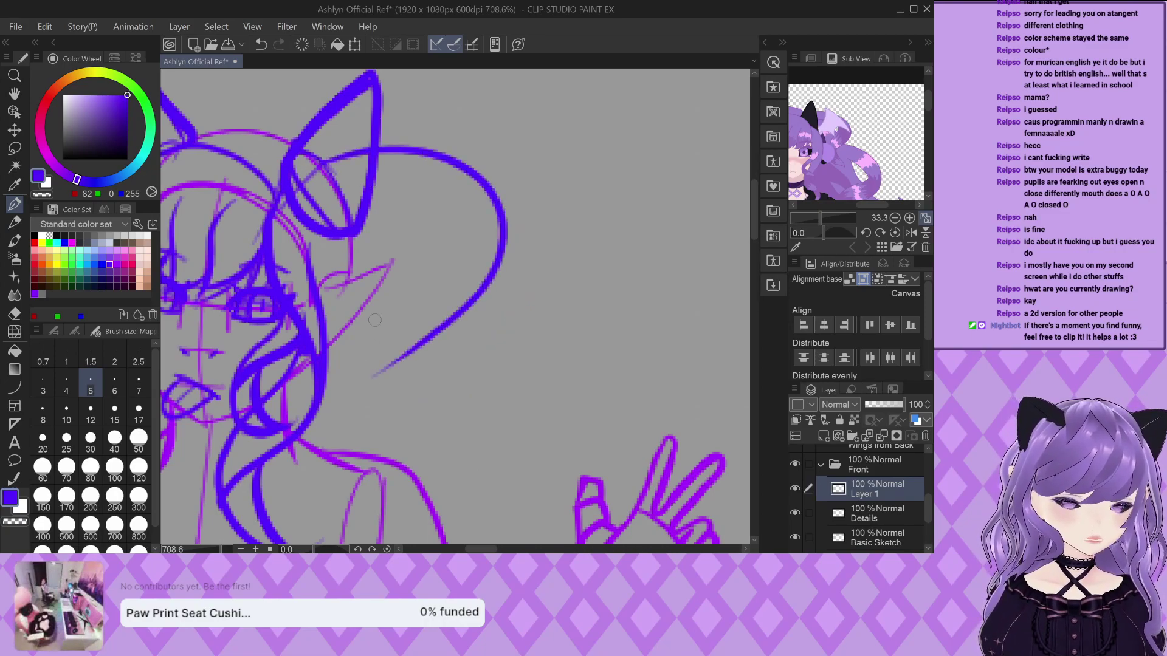
{"action": "mouse_move", "coordinate": [359, 193]}
{"action": "left_mouse_down"}
{"action": "mouse_move", "coordinate": [452, 220]}
{"action": "mouse_move", "coordinate": [480, 298]}
{"action": "left_mouse_up"}
{"action": "left_click_drag", "start_coordinate": [450, 216], "coordinate": [380, 389]}
{"action": "key", "text": "ctrl+z"}
{"action": "key", "text": "ctrl+z"}
{"action": "key", "text": "ctrl+z"}
Draw a hair curve from the ear ending in a thickened curl
{"action": "mouse_move", "coordinate": [322, 163]}
{"action": "left_mouse_down"}
{"action": "mouse_move", "coordinate": [369, 152]}
{"action": "mouse_move", "coordinate": [439, 178]}
{"action": "mouse_move", "coordinate": [475, 225]}
{"action": "mouse_move", "coordinate": [446, 289]}
{"action": "mouse_move", "coordinate": [462, 387]}
{"action": "left_mouse_up"}
{"action": "mouse_move", "coordinate": [330, 190]}
{"action": "left_mouse_down"}
{"action": "mouse_move", "coordinate": [426, 234]}
{"action": "mouse_move", "coordinate": [446, 279]}
{"action": "left_mouse_up"}
{"action": "key", "text": "ctrl+z"}
{"action": "mouse_move", "coordinate": [331, 193]}
{"action": "left_mouse_down"}
{"action": "mouse_move", "coordinate": [374, 196]}
{"action": "mouse_move", "coordinate": [450, 304]}
{"action": "left_mouse_up"}
{"action": "mouse_move", "coordinate": [411, 212]}
{"action": "left_mouse_down"}
{"action": "mouse_move", "coordinate": [406, 356]}
{"action": "mouse_move", "coordinate": [501, 359]}
{"action": "left_mouse_up"}
{"action": "mouse_move", "coordinate": [442, 302]}
{"action": "left_mouse_down"}
{"action": "mouse_move", "coordinate": [469, 354]}
{"action": "mouse_move", "coordinate": [509, 348]}
{"action": "left_mouse_up"}
{"action": "scroll", "coordinate": [367, 273], "scroll_direction": "down", "scroll_amount": 8}
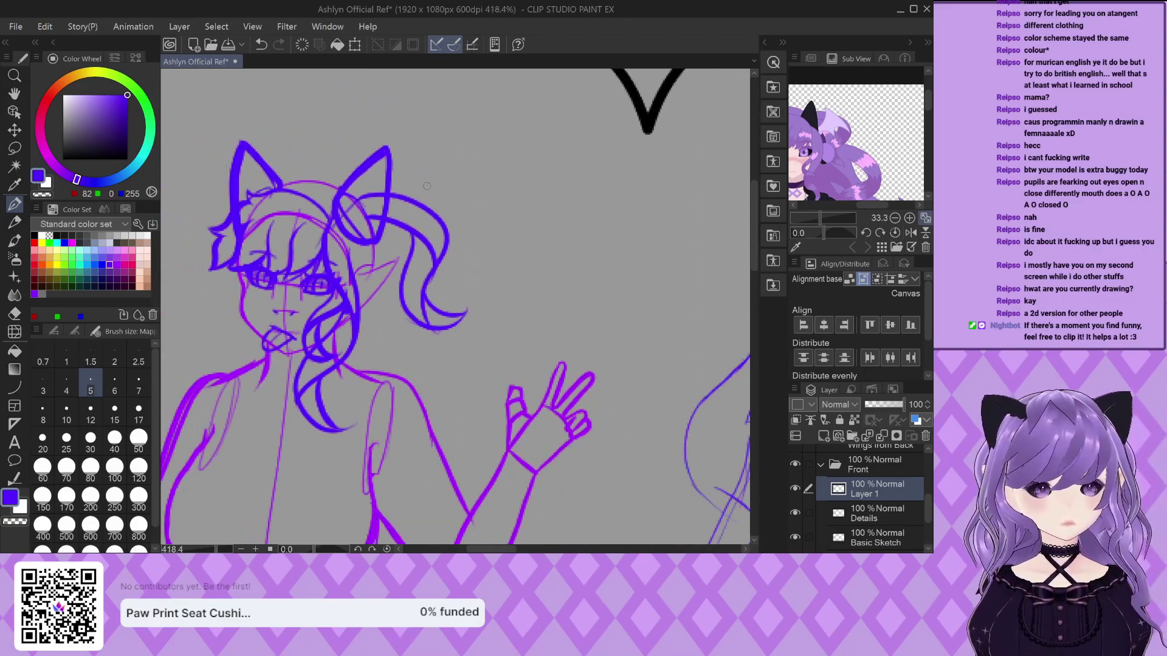
{"action": "scroll", "coordinate": [477, 267], "scroll_direction": "up", "scroll_amount": 7}
Sketch a long strand toward the hand, then undo the recent curve strokes
{"action": "mouse_move", "coordinate": [327, 122]}
{"action": "left_mouse_down"}
{"action": "mouse_move", "coordinate": [411, 199]}
{"action": "mouse_move", "coordinate": [513, 238]}
{"action": "mouse_move", "coordinate": [561, 277]}
{"action": "mouse_move", "coordinate": [571, 369]}
{"action": "mouse_move", "coordinate": [486, 435]}
{"action": "mouse_move", "coordinate": [428, 544]}
{"action": "left_mouse_up"}
{"action": "scroll", "coordinate": [464, 331], "scroll_direction": "down", "scroll_amount": 7}
{"action": "scroll", "coordinate": [425, 413], "scroll_direction": "up", "scroll_amount": 4}
{"action": "left_click_drag", "start_coordinate": [821, 154], "coordinate": [826, 120]}
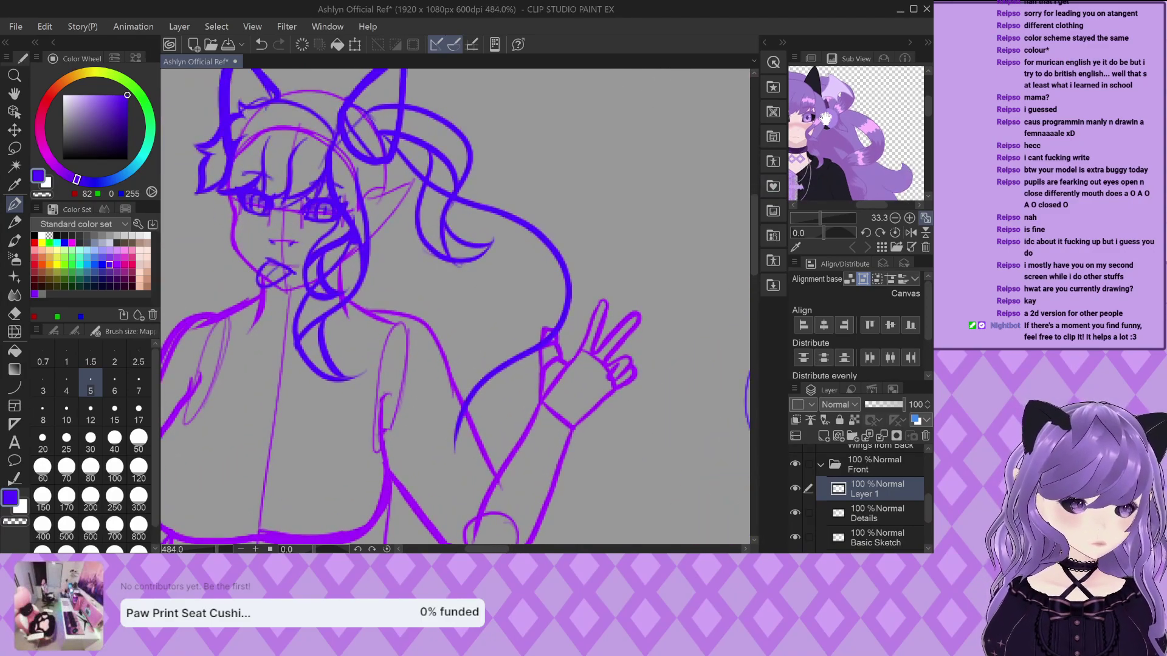
{"action": "scroll", "coordinate": [715, 260], "scroll_direction": "up", "scroll_amount": 2}
{"action": "scroll", "coordinate": [438, 290], "scroll_direction": "down", "scroll_amount": 4}
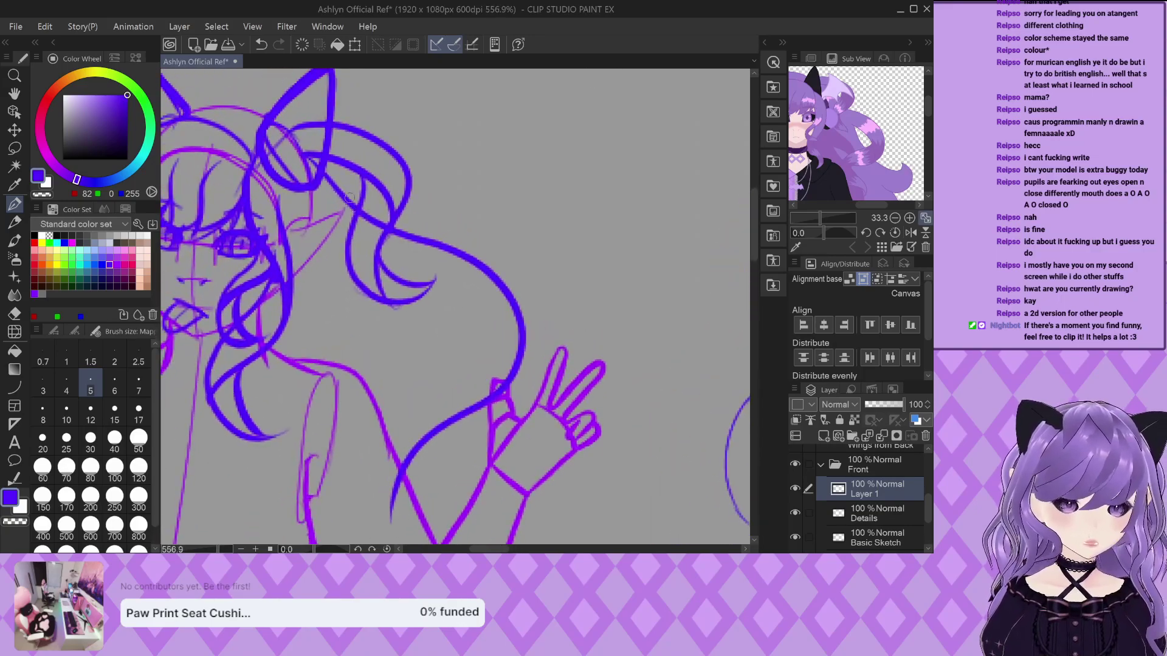
{"action": "scroll", "coordinate": [386, 239], "scroll_direction": "up", "scroll_amount": 3}
{"action": "key", "text": "ctrl+z"}
{"action": "key", "text": "ctrl+z"}
{"action": "key", "text": "ctrl+z"}
{"action": "key", "text": "ctrl+z"}
{"action": "key", "text": "ctrl+z"}
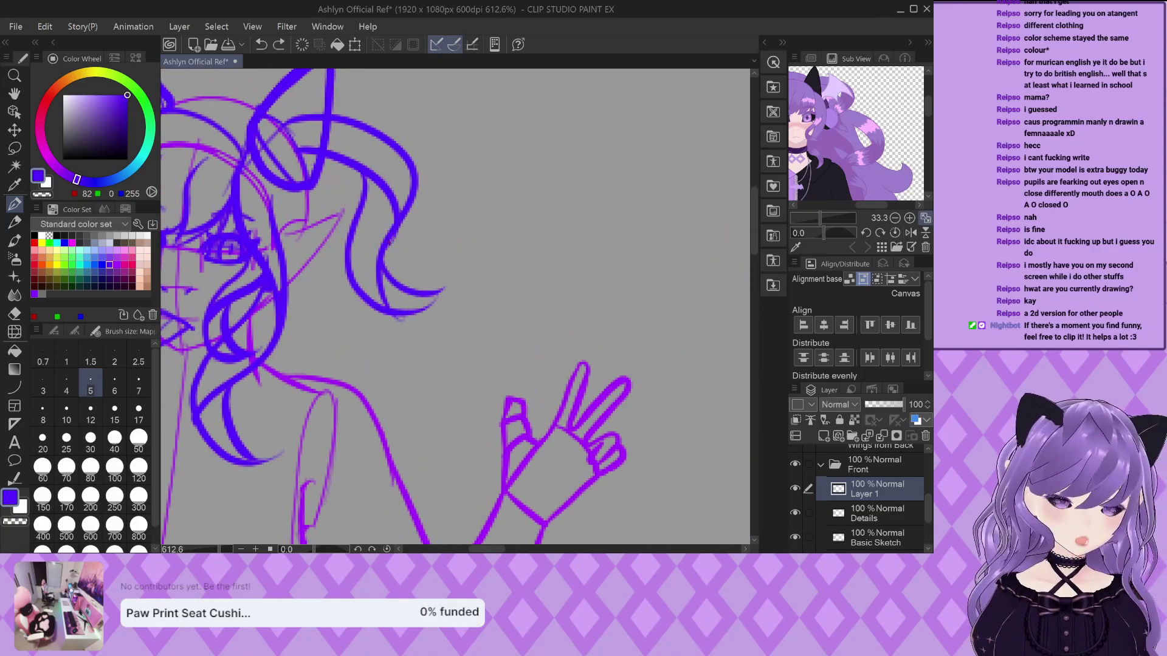
{"action": "key", "text": "ctrl+z"}
Redraw the strand curving right and down into a thickened hooked curl
{"action": "mouse_move", "coordinate": [281, 129]}
{"action": "left_mouse_down"}
{"action": "mouse_move", "coordinate": [377, 167]}
{"action": "mouse_move", "coordinate": [342, 322]}
{"action": "left_mouse_up"}
{"action": "mouse_move", "coordinate": [303, 161]}
{"action": "left_mouse_down"}
{"action": "mouse_move", "coordinate": [369, 197]}
{"action": "mouse_move", "coordinate": [381, 235]}
{"action": "left_mouse_up"}
{"action": "mouse_move", "coordinate": [356, 191]}
{"action": "left_mouse_down"}
{"action": "mouse_move", "coordinate": [327, 276]}
{"action": "mouse_move", "coordinate": [400, 311]}
{"action": "left_mouse_up"}
{"action": "mouse_move", "coordinate": [365, 277]}
{"action": "left_mouse_down"}
{"action": "mouse_move", "coordinate": [366, 307]}
{"action": "mouse_move", "coordinate": [397, 314]}
{"action": "mouse_move", "coordinate": [356, 328]}
{"action": "left_mouse_up"}
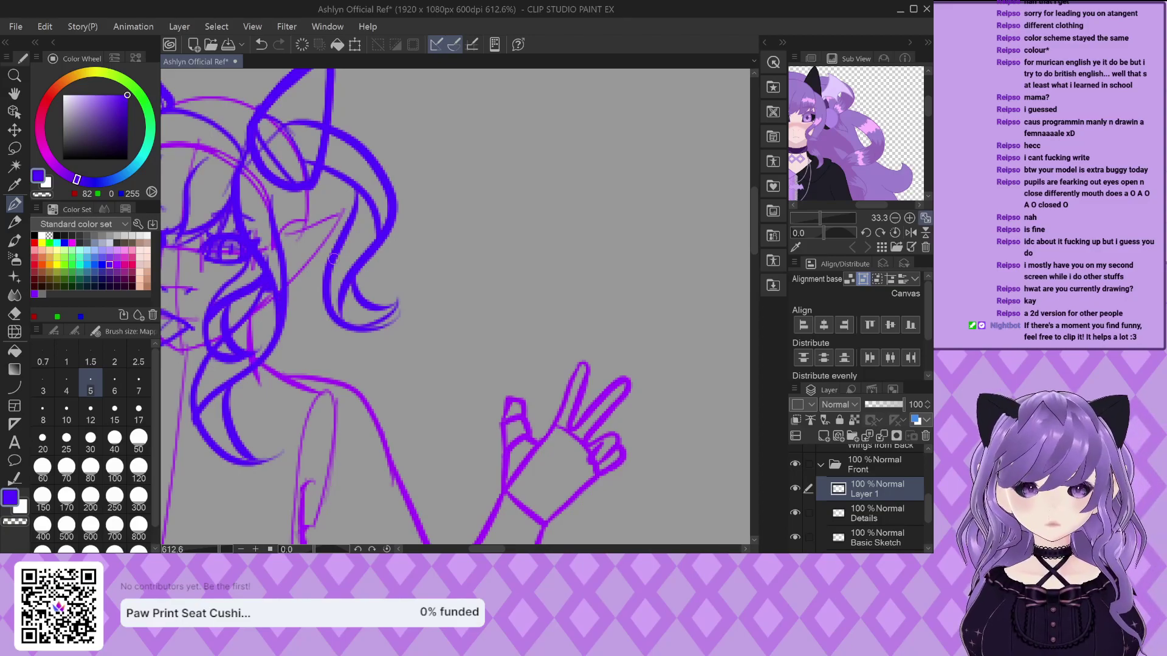
{"action": "scroll", "coordinate": [362, 241], "scroll_direction": "down", "scroll_amount": 4}
{"action": "scroll", "coordinate": [417, 249], "scroll_direction": "up", "scroll_amount": 4}
{"action": "scroll", "coordinate": [292, 157], "scroll_direction": "up", "scroll_amount": 1}
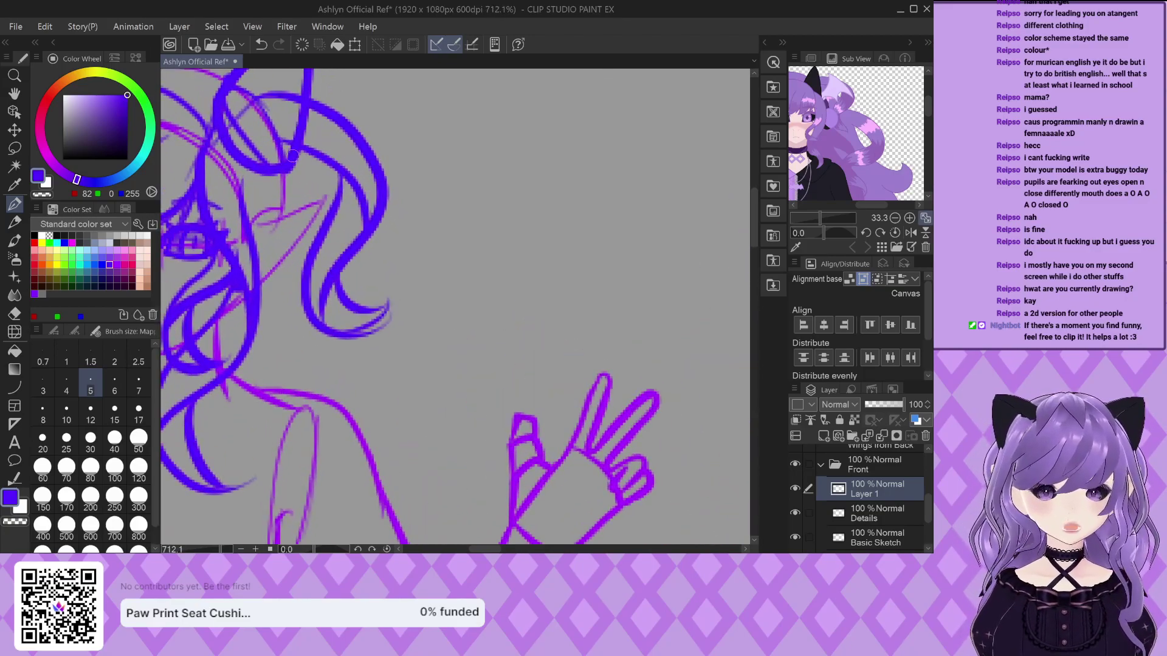
Draw long strands from the top loop to the hand, curling at the bottom
{"action": "mouse_move", "coordinate": [283, 144]}
{"action": "left_mouse_down"}
{"action": "mouse_move", "coordinate": [362, 246]}
{"action": "mouse_move", "coordinate": [494, 290]}
{"action": "mouse_move", "coordinate": [546, 336]}
{"action": "mouse_move", "coordinate": [558, 419]}
{"action": "mouse_move", "coordinate": [394, 542]}
{"action": "left_mouse_up"}
{"action": "scroll", "coordinate": [394, 543], "scroll_direction": "down", "scroll_amount": 5}
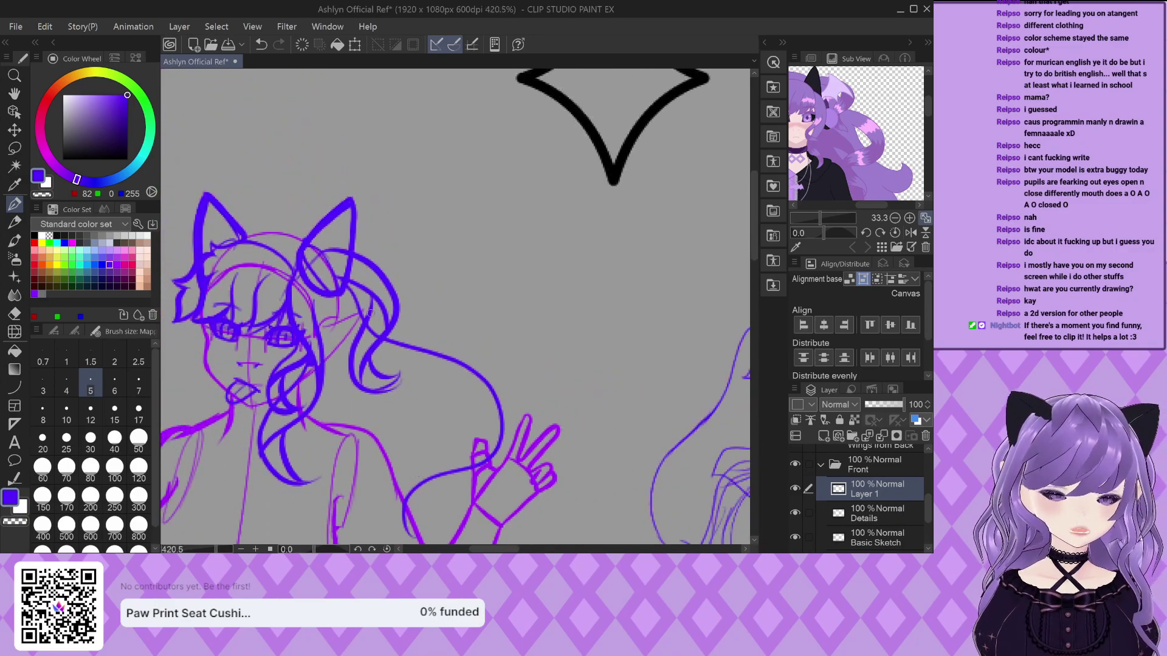
{"action": "scroll", "coordinate": [332, 376], "scroll_direction": "up", "scroll_amount": 4}
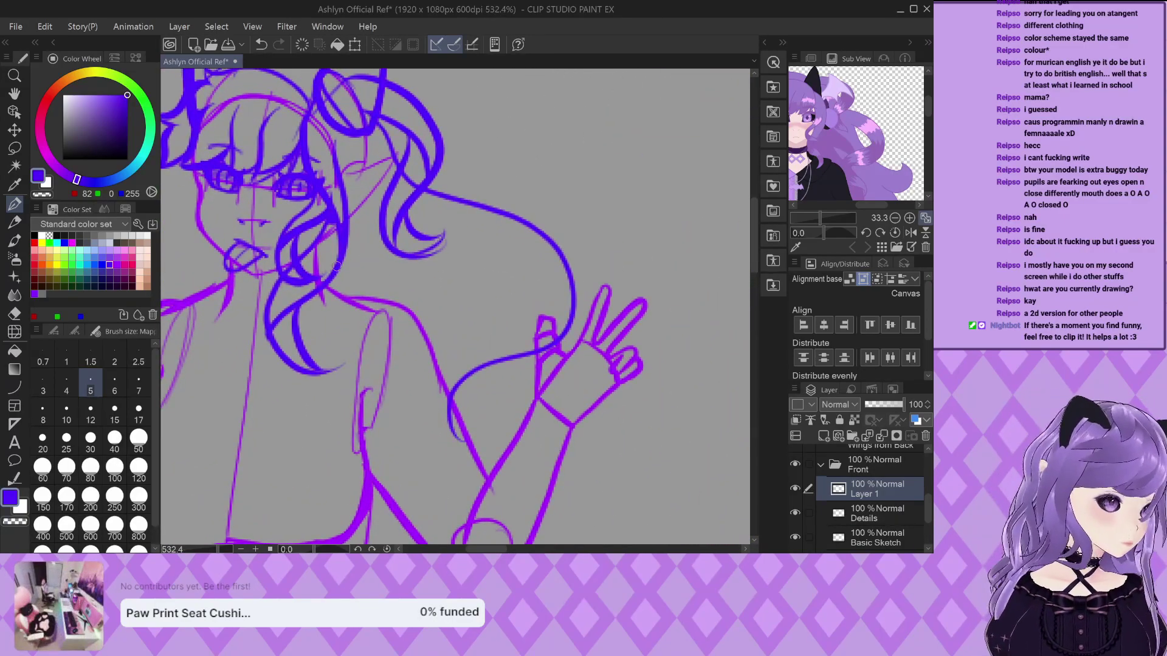
{"action": "mouse_move", "coordinate": [359, 113]}
{"action": "left_mouse_down"}
{"action": "mouse_move", "coordinate": [402, 163]}
{"action": "mouse_move", "coordinate": [517, 226]}
{"action": "mouse_move", "coordinate": [535, 286]}
{"action": "mouse_move", "coordinate": [450, 429]}
{"action": "left_mouse_up"}
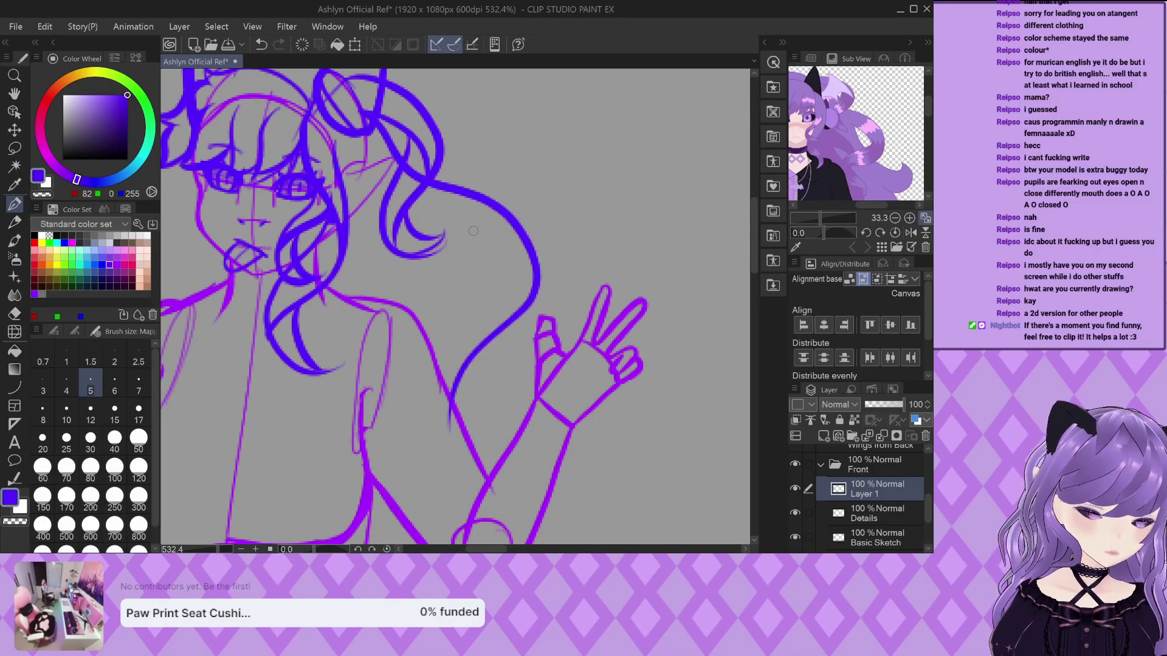
{"action": "left_click_drag", "start_coordinate": [464, 233], "coordinate": [499, 327]}
{"action": "mouse_move", "coordinate": [486, 271]}
{"action": "left_mouse_down"}
{"action": "mouse_move", "coordinate": [431, 359]}
{"action": "mouse_move", "coordinate": [526, 396]}
{"action": "left_mouse_up"}
{"action": "left_click_drag", "start_coordinate": [468, 372], "coordinate": [541, 406]}
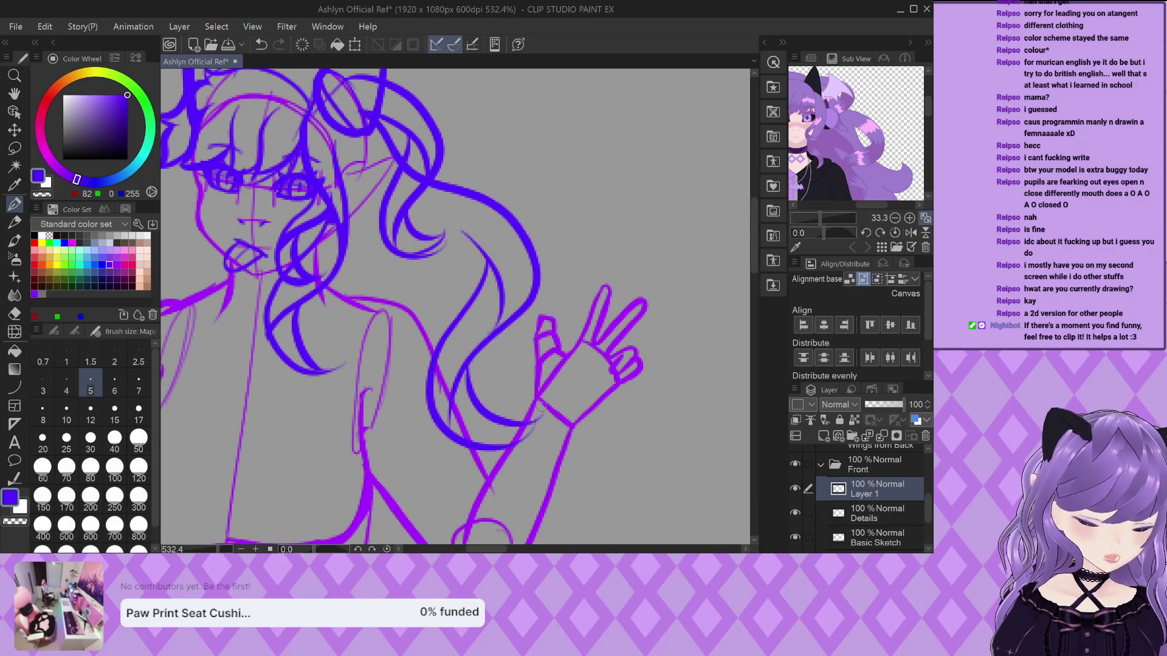
{"action": "scroll", "coordinate": [508, 277], "scroll_direction": "down", "scroll_amount": 6}
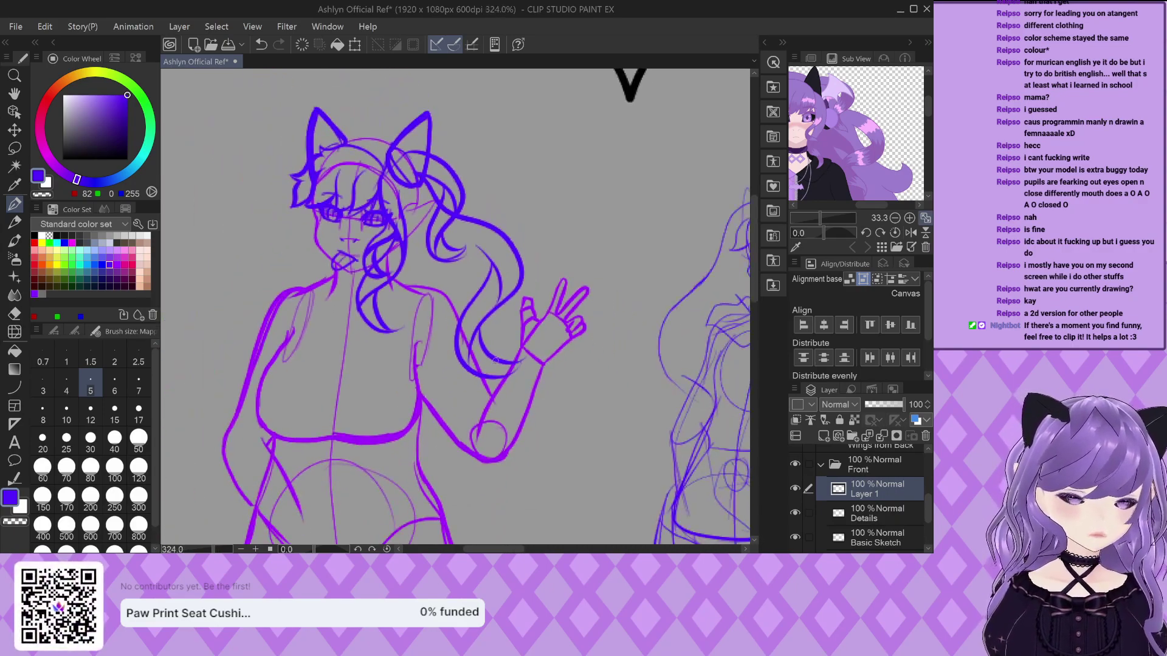
Try two hair strands near the raised hand, undoing both
{"action": "scroll", "coordinate": [514, 347], "scroll_direction": "up", "scroll_amount": 4}
{"action": "mouse_move", "coordinate": [463, 205]}
{"action": "left_mouse_down"}
{"action": "mouse_move", "coordinate": [485, 285]}
{"action": "mouse_move", "coordinate": [554, 360]}
{"action": "mouse_move", "coordinate": [624, 340]}
{"action": "mouse_move", "coordinate": [623, 351]}
{"action": "mouse_move", "coordinate": [531, 370]}
{"action": "left_mouse_up"}
{"action": "scroll", "coordinate": [517, 261], "scroll_direction": "down", "scroll_amount": 5}
{"action": "scroll", "coordinate": [550, 292], "scroll_direction": "up", "scroll_amount": 8}
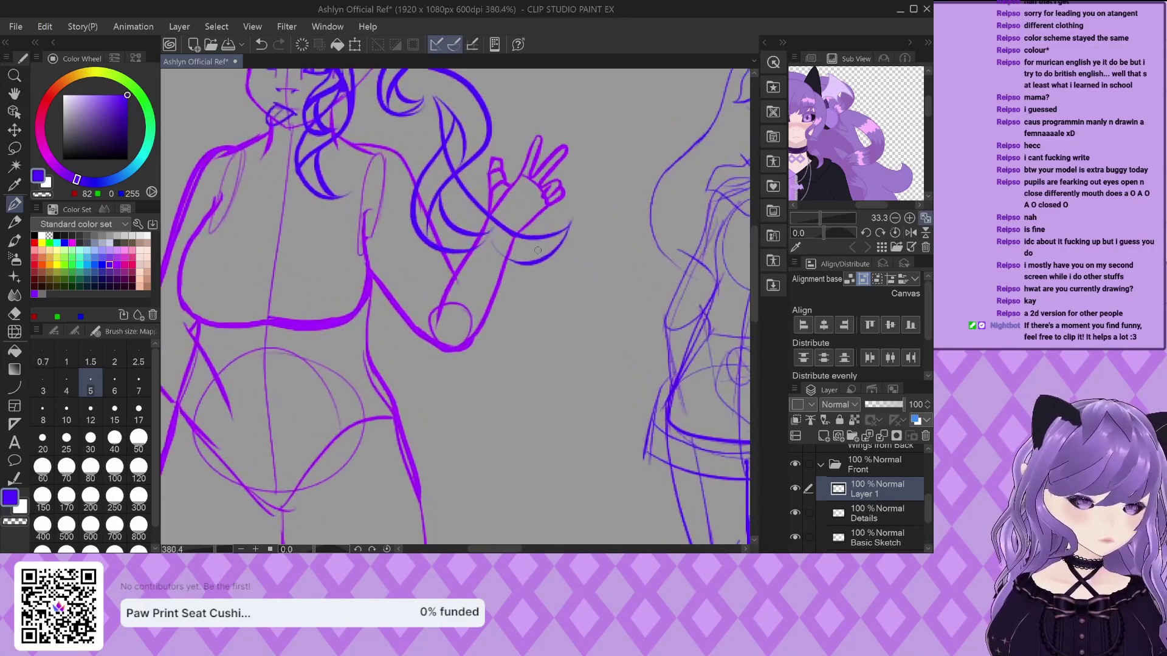
{"action": "key", "text": "ctrl+z"}
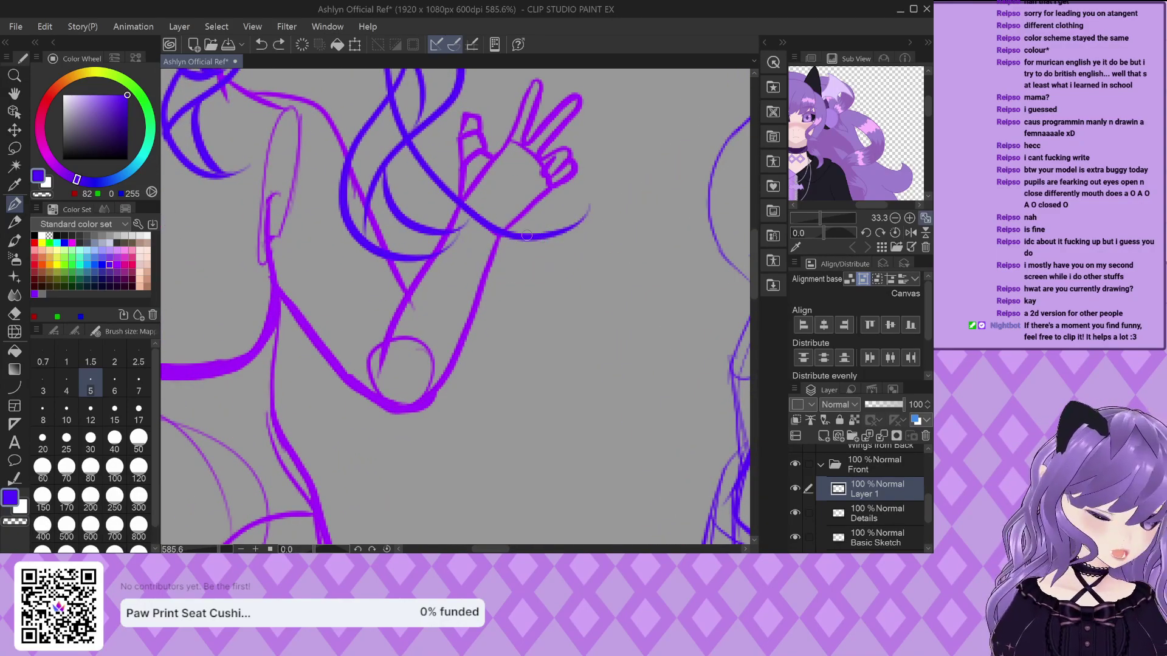
{"action": "mouse_move", "coordinate": [556, 209]}
{"action": "left_mouse_down"}
{"action": "mouse_move", "coordinate": [579, 278]}
{"action": "mouse_move", "coordinate": [478, 258]}
{"action": "left_mouse_up"}
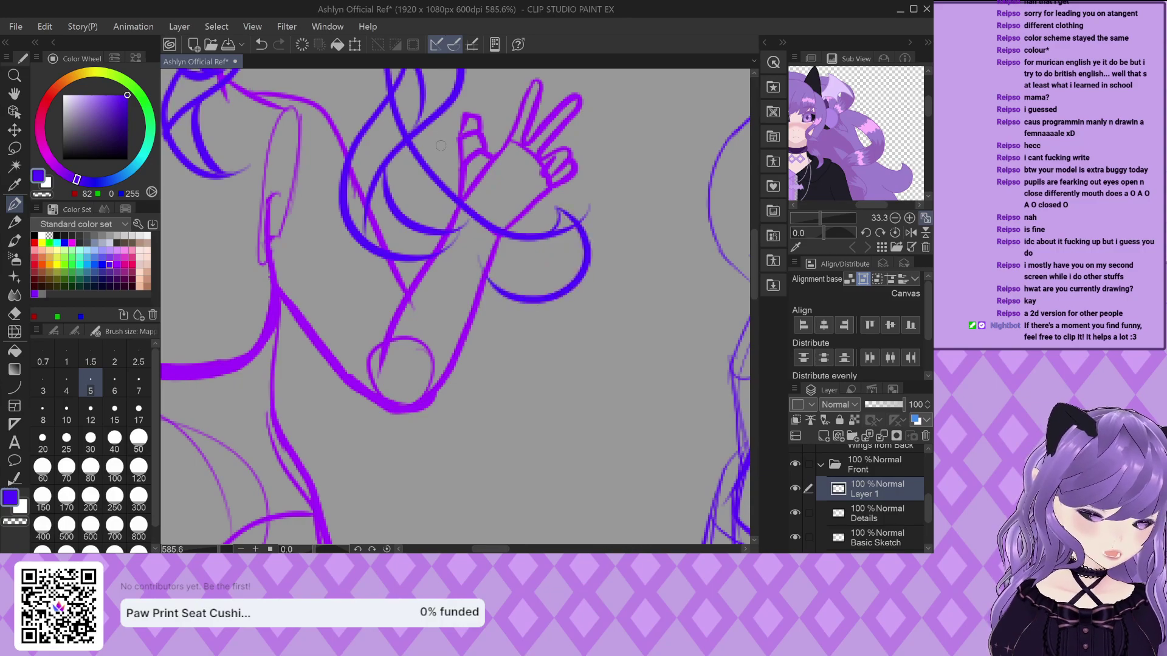
{"action": "scroll", "coordinate": [417, 302], "scroll_direction": "down", "scroll_amount": 5}
{"action": "scroll", "coordinate": [450, 167], "scroll_direction": "up", "scroll_amount": 4}
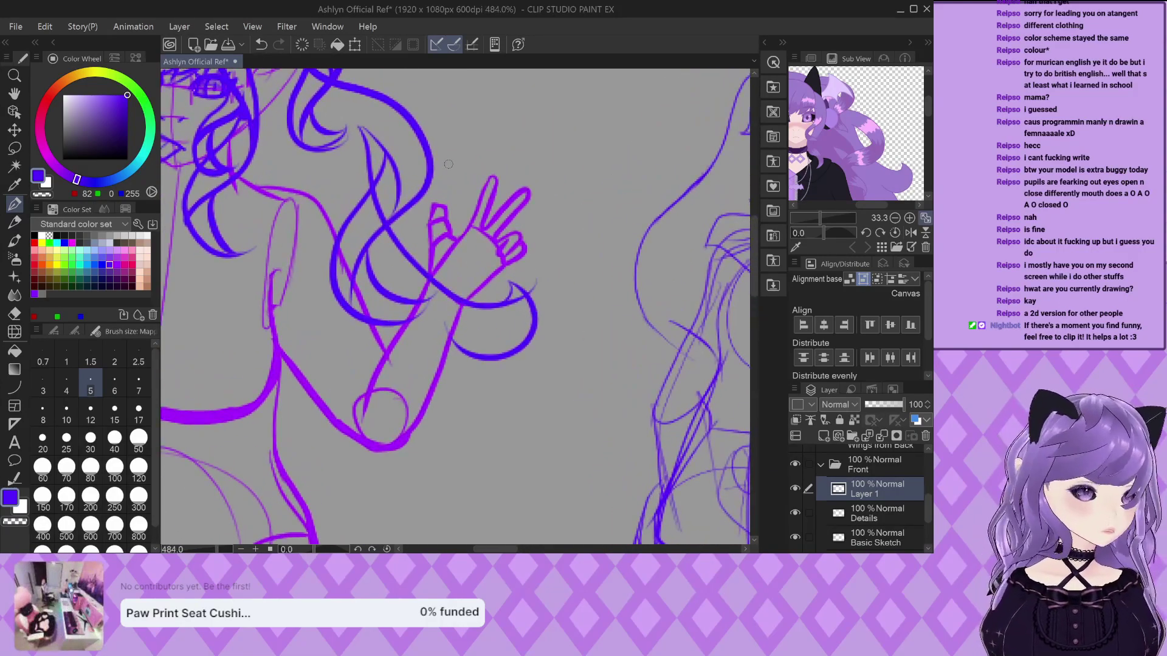
{"action": "key", "text": "ctrl+z"}
{"action": "key", "text": "ctrl+z"}
Draw a hair strand around the hand and curving past the elbow with curls
{"action": "mouse_move", "coordinate": [363, 129]}
{"action": "left_mouse_down"}
{"action": "mouse_move", "coordinate": [387, 224]}
{"action": "mouse_move", "coordinate": [426, 265]}
{"action": "mouse_move", "coordinate": [463, 247]}
{"action": "mouse_move", "coordinate": [424, 305]}
{"action": "mouse_move", "coordinate": [334, 297]}
{"action": "left_mouse_up"}
{"action": "scroll", "coordinate": [450, 139], "scroll_direction": "down", "scroll_amount": 4}
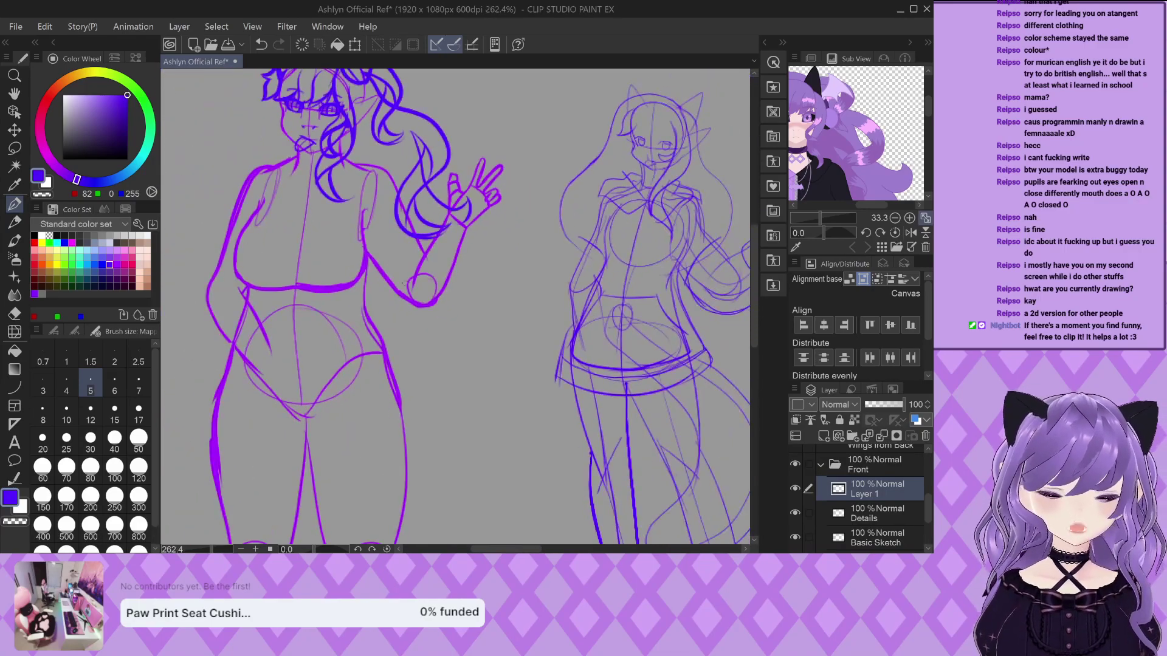
{"action": "scroll", "coordinate": [313, 459], "scroll_direction": "up", "scroll_amount": 2}
{"action": "left_click_drag", "start_coordinate": [821, 155], "coordinate": [829, 100]}
{"action": "scroll", "coordinate": [469, 202], "scroll_direction": "up", "scroll_amount": 4}
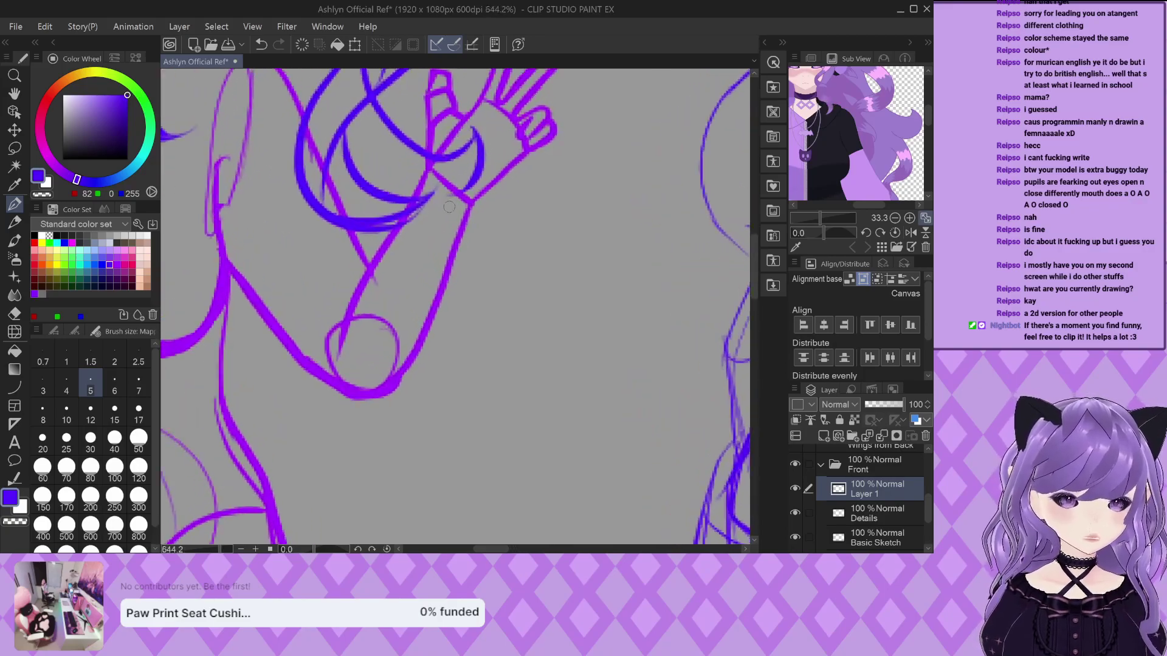
{"action": "mouse_move", "coordinate": [470, 201]}
{"action": "left_mouse_down"}
{"action": "mouse_move", "coordinate": [513, 249]}
{"action": "mouse_move", "coordinate": [502, 318]}
{"action": "mouse_move", "coordinate": [435, 357]}
{"action": "mouse_move", "coordinate": [450, 427]}
{"action": "left_mouse_up"}
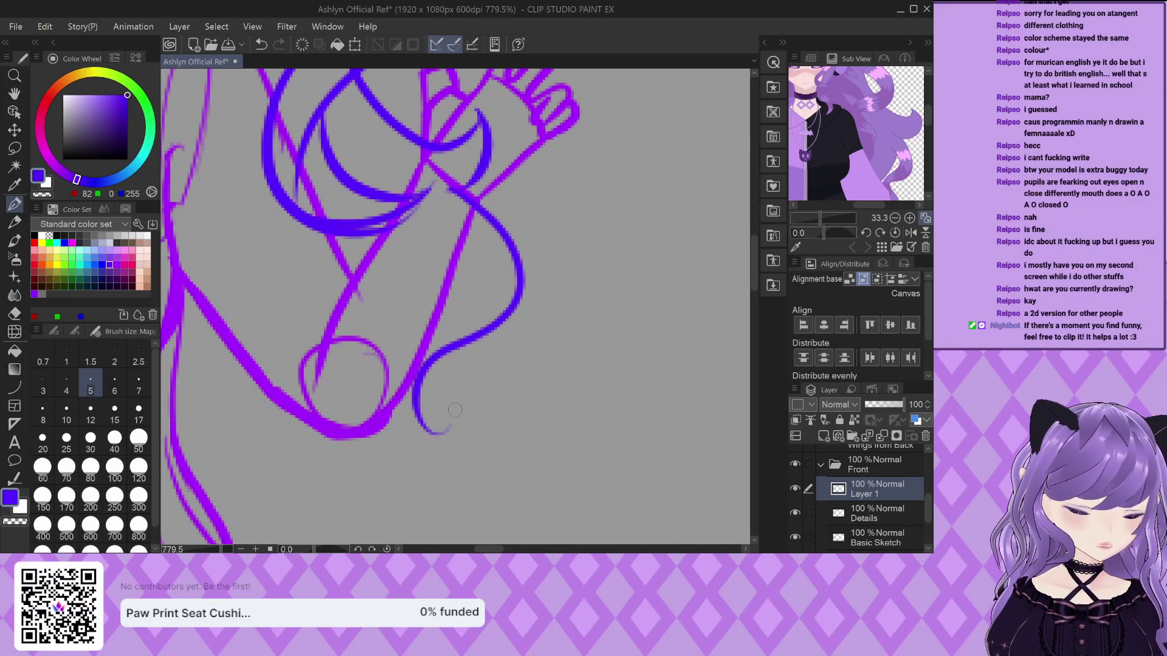
{"action": "left_click_drag", "start_coordinate": [441, 238], "coordinate": [473, 331]}
{"action": "mouse_move", "coordinate": [461, 258]}
{"action": "left_mouse_down"}
{"action": "mouse_move", "coordinate": [418, 317]}
{"action": "mouse_move", "coordinate": [392, 419]}
{"action": "mouse_move", "coordinate": [513, 435]}
{"action": "left_mouse_up"}
Thicken the hair's curled end and add wavy strands below the raised hand
{"action": "scroll", "coordinate": [432, 282], "scroll_direction": "down", "scroll_amount": 5}
{"action": "scroll", "coordinate": [419, 267], "scroll_direction": "up", "scroll_amount": 4}
{"action": "left_click_drag", "start_coordinate": [879, 184], "coordinate": [875, 124]}
{"action": "scroll", "coordinate": [532, 341], "scroll_direction": "up", "scroll_amount": 1}
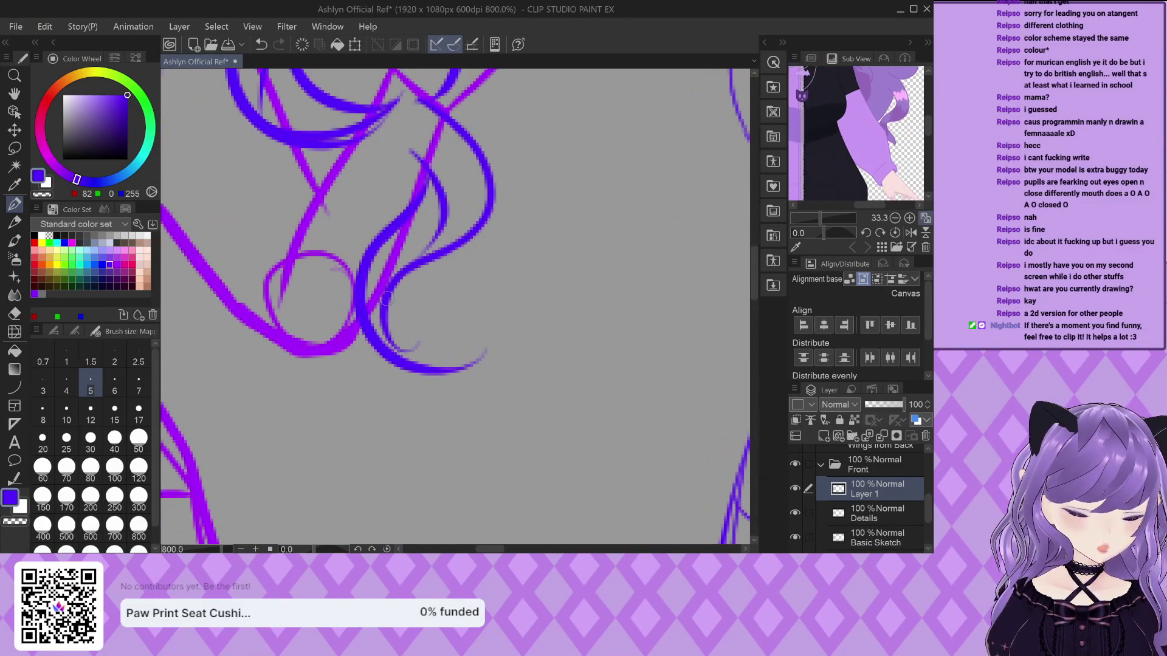
{"action": "left_click_drag", "start_coordinate": [388, 295], "coordinate": [462, 364]}
{"action": "mouse_move", "coordinate": [378, 341]}
{"action": "left_mouse_down"}
{"action": "mouse_move", "coordinate": [401, 359]}
{"action": "mouse_move", "coordinate": [465, 370]}
{"action": "left_mouse_up"}
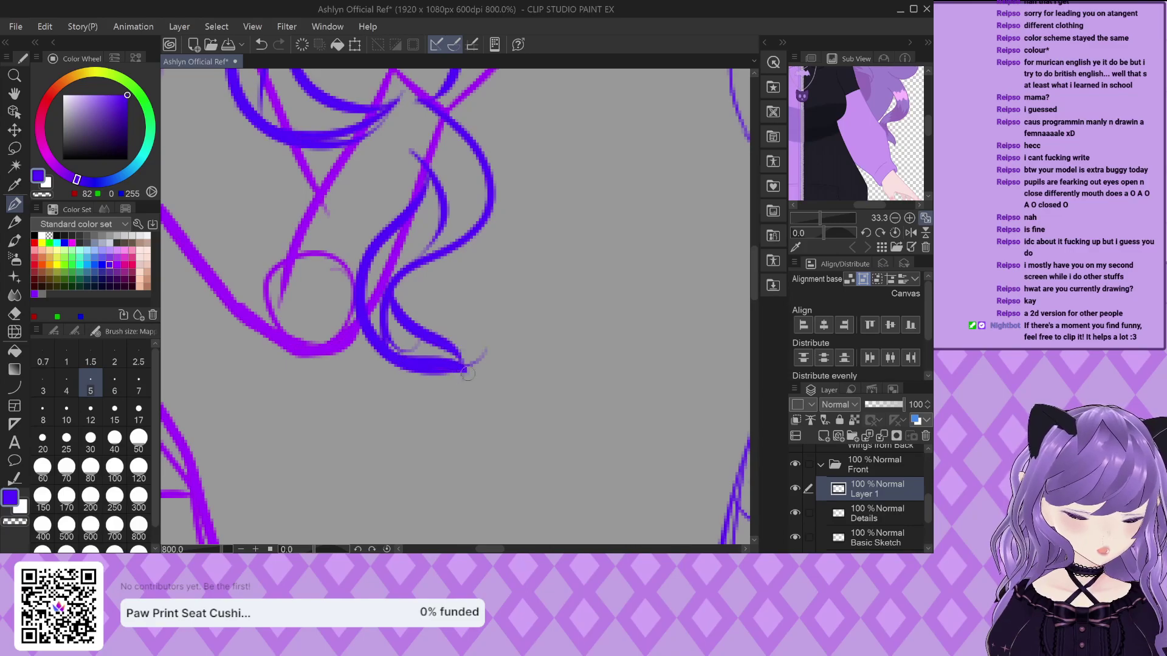
{"action": "scroll", "coordinate": [498, 322], "scroll_direction": "down", "scroll_amount": 4}
{"action": "scroll", "coordinate": [404, 281], "scroll_direction": "up", "scroll_amount": 4}
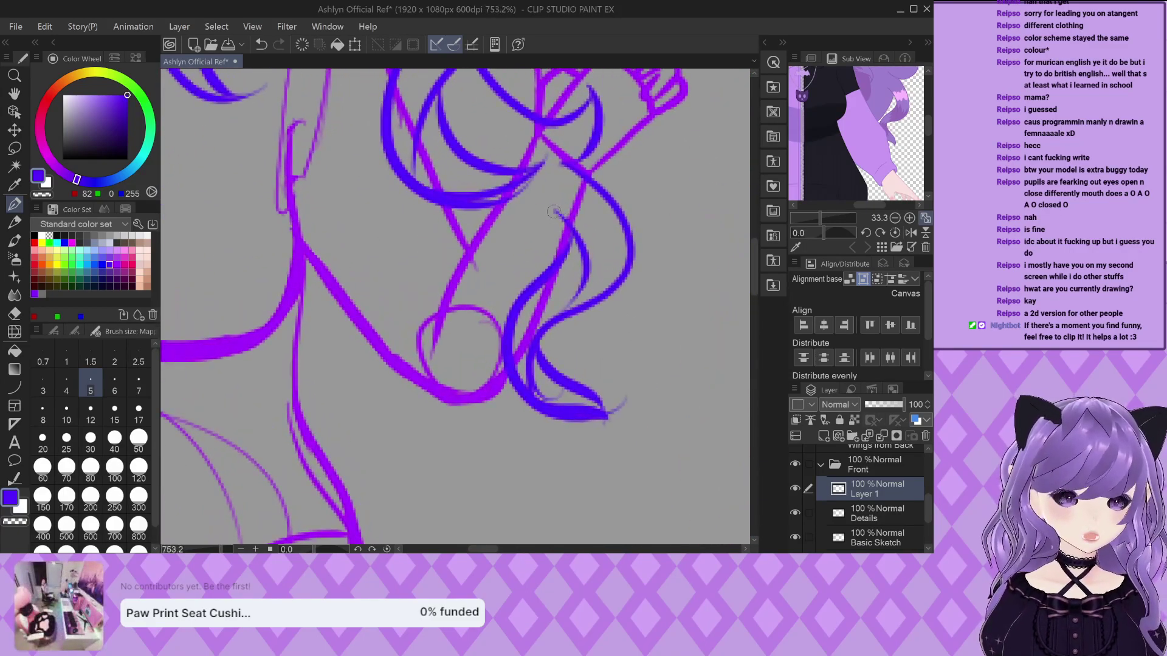
{"action": "left_click_drag", "start_coordinate": [554, 210], "coordinate": [532, 289]}
{"action": "mouse_move", "coordinate": [515, 330]}
{"action": "left_mouse_down"}
{"action": "mouse_move", "coordinate": [504, 362]}
{"action": "mouse_move", "coordinate": [449, 408]}
{"action": "mouse_move", "coordinate": [458, 467]}
{"action": "mouse_move", "coordinate": [372, 382]}
{"action": "mouse_move", "coordinate": [354, 456]}
{"action": "mouse_move", "coordinate": [275, 476]}
{"action": "left_mouse_up"}
{"action": "scroll", "coordinate": [488, 374], "scroll_direction": "down", "scroll_amount": 5}
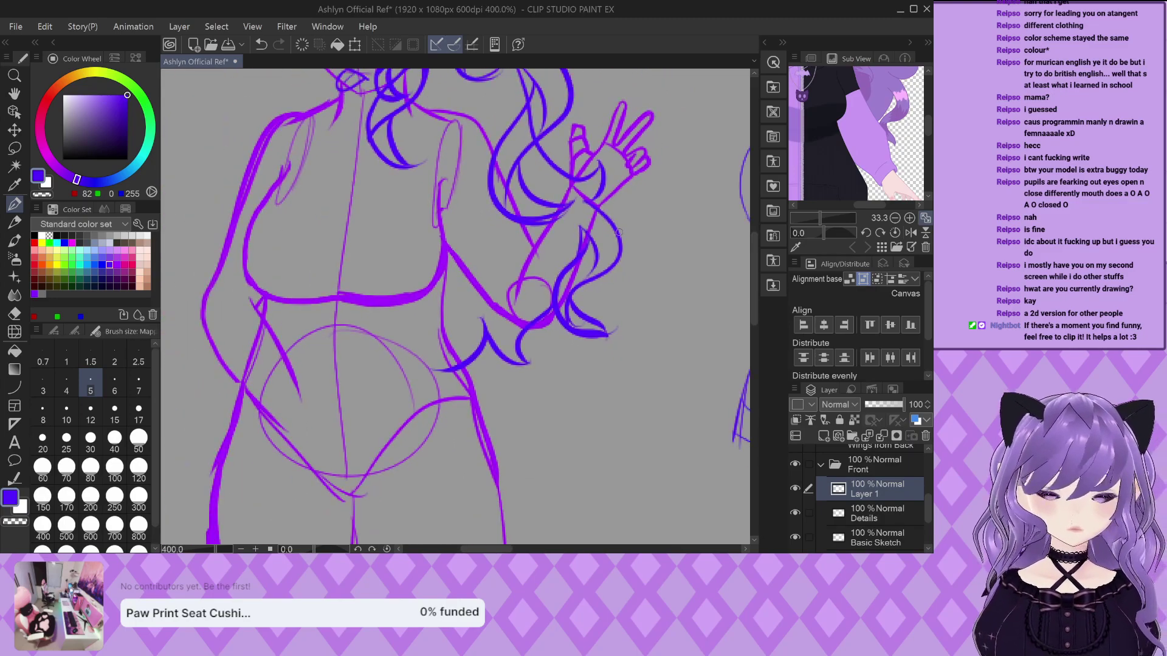
{"action": "scroll", "coordinate": [324, 193], "scroll_direction": "up", "scroll_amount": 1}
{"action": "left_click_drag", "start_coordinate": [863, 160], "coordinate": [880, 198]}
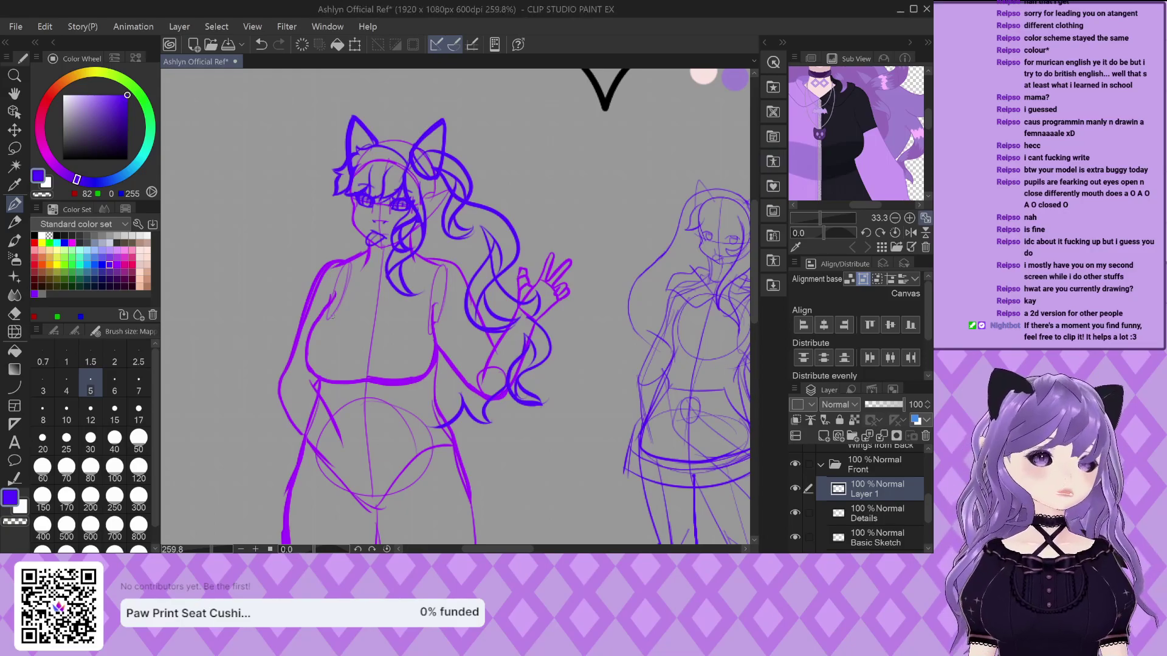
Draw the hair line over the top of the head, discarding a thin left strand
{"action": "scroll", "coordinate": [359, 297], "scroll_direction": "down", "scroll_amount": 3}
{"action": "scroll", "coordinate": [237, 177], "scroll_direction": "up", "scroll_amount": 5}
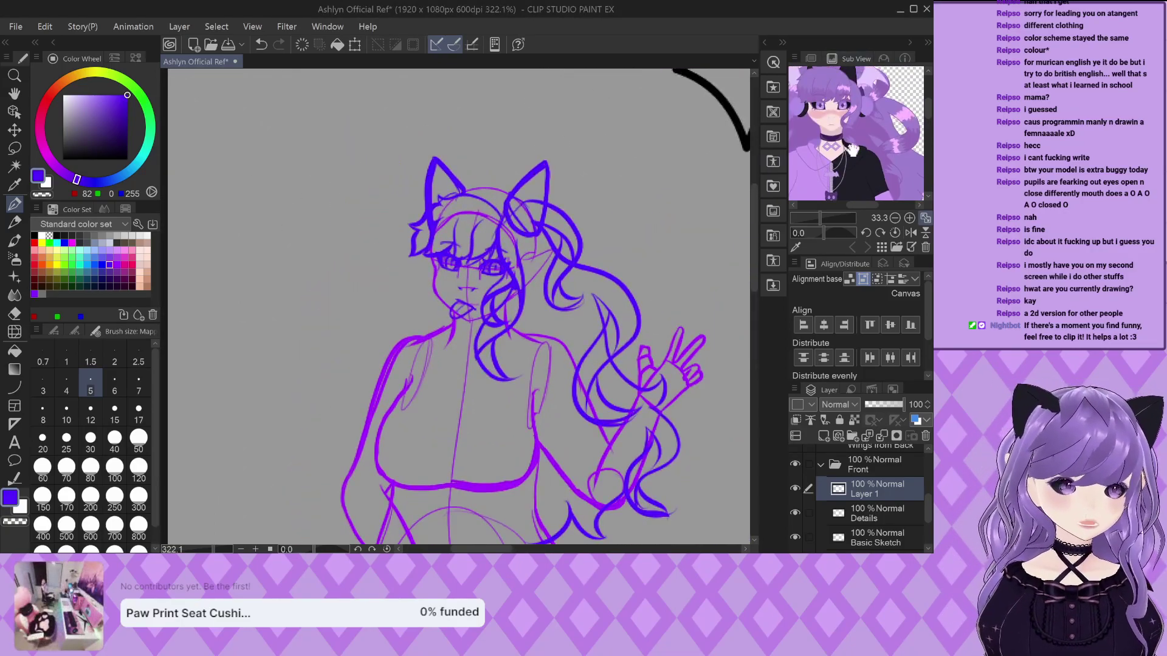
{"action": "scroll", "coordinate": [340, 246], "scroll_direction": "up", "scroll_amount": 2}
{"action": "scroll", "coordinate": [615, 184], "scroll_direction": "up", "scroll_amount": 2}
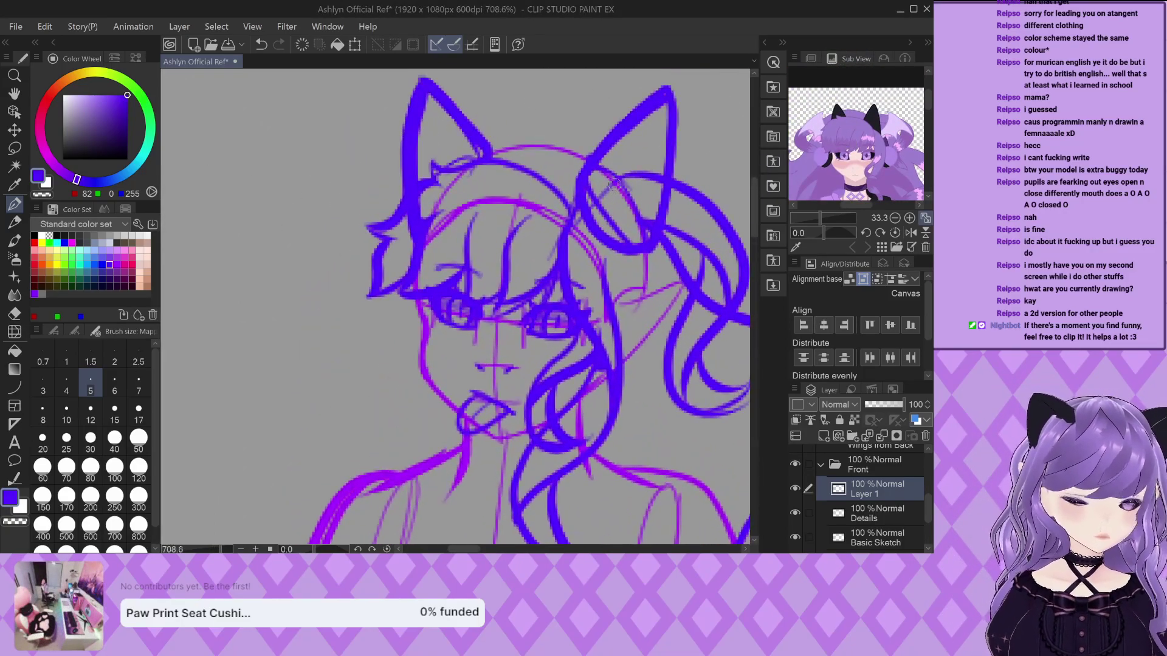
{"action": "mouse_move", "coordinate": [613, 173]}
{"action": "left_mouse_down"}
{"action": "mouse_move", "coordinate": [596, 150]}
{"action": "mouse_move", "coordinate": [544, 122]}
{"action": "mouse_move", "coordinate": [487, 124]}
{"action": "mouse_move", "coordinate": [381, 163]}
{"action": "mouse_move", "coordinate": [338, 196]}
{"action": "mouse_move", "coordinate": [300, 241]}
{"action": "mouse_move", "coordinate": [303, 311]}
{"action": "mouse_move", "coordinate": [404, 389]}
{"action": "left_mouse_up"}
{"action": "mouse_move", "coordinate": [367, 205]}
{"action": "left_mouse_down"}
{"action": "mouse_move", "coordinate": [313, 286]}
{"action": "mouse_move", "coordinate": [318, 317]}
{"action": "mouse_move", "coordinate": [310, 288]}
{"action": "mouse_move", "coordinate": [397, 241]}
{"action": "mouse_move", "coordinate": [333, 313]}
{"action": "mouse_move", "coordinate": [398, 437]}
{"action": "left_mouse_up"}
{"action": "scroll", "coordinate": [363, 205], "scroll_direction": "up", "scroll_amount": 1}
{"action": "key", "text": "ctrl+z"}
Add thick curving strands on the left, erase a ragged tip, and add a curl
{"action": "mouse_move", "coordinate": [302, 341]}
{"action": "left_mouse_down"}
{"action": "mouse_move", "coordinate": [354, 361]}
{"action": "mouse_move", "coordinate": [406, 439]}
{"action": "left_mouse_up"}
{"action": "left_click_drag", "start_coordinate": [367, 332], "coordinate": [415, 417]}
{"action": "mouse_move", "coordinate": [406, 342]}
{"action": "left_mouse_down"}
{"action": "mouse_move", "coordinate": [420, 435]}
{"action": "mouse_move", "coordinate": [409, 404]}
{"action": "left_mouse_up"}
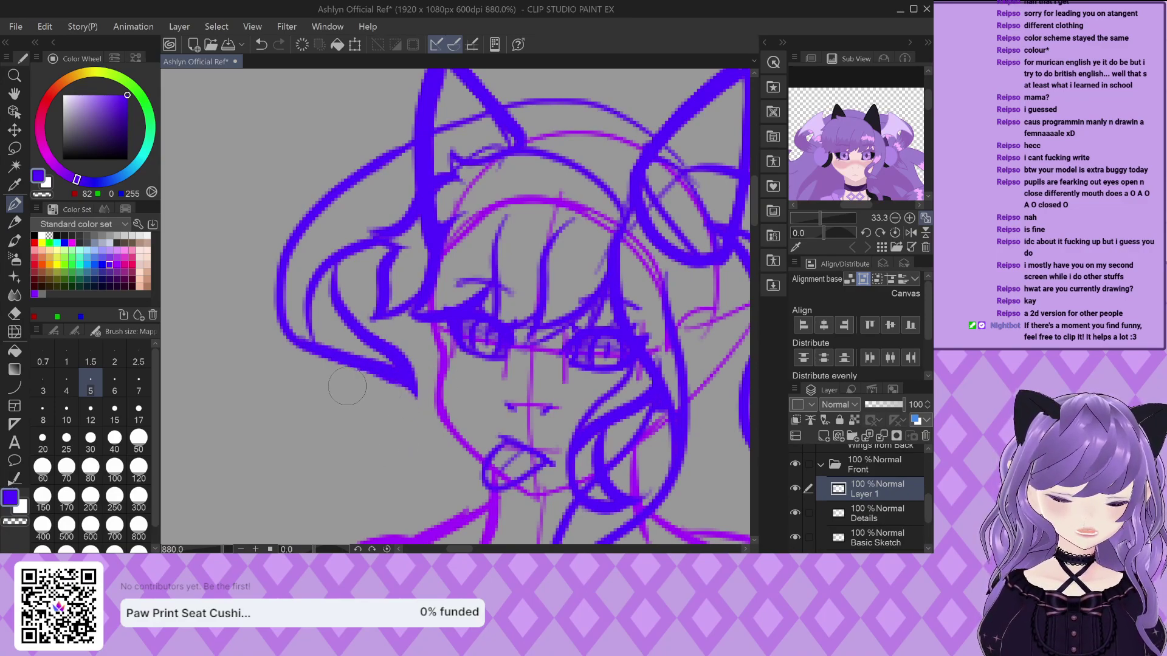
{"action": "scroll", "coordinate": [290, 218], "scroll_direction": "down", "scroll_amount": 5}
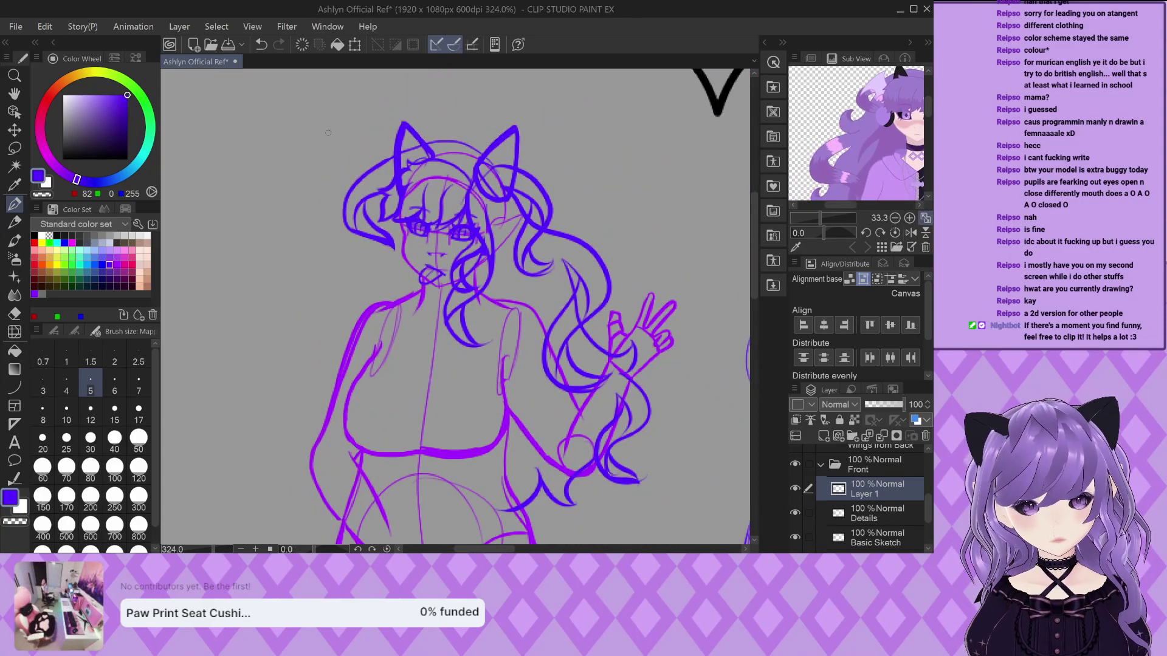
{"action": "scroll", "coordinate": [331, 147], "scroll_direction": "up", "scroll_amount": 2}
{"action": "mouse_move", "coordinate": [402, 213]}
{"action": "left_mouse_down"}
{"action": "mouse_move", "coordinate": [379, 248]}
{"action": "mouse_move", "coordinate": [310, 248]}
{"action": "mouse_move", "coordinate": [293, 276]}
{"action": "mouse_move", "coordinate": [358, 306]}
{"action": "left_mouse_up"}
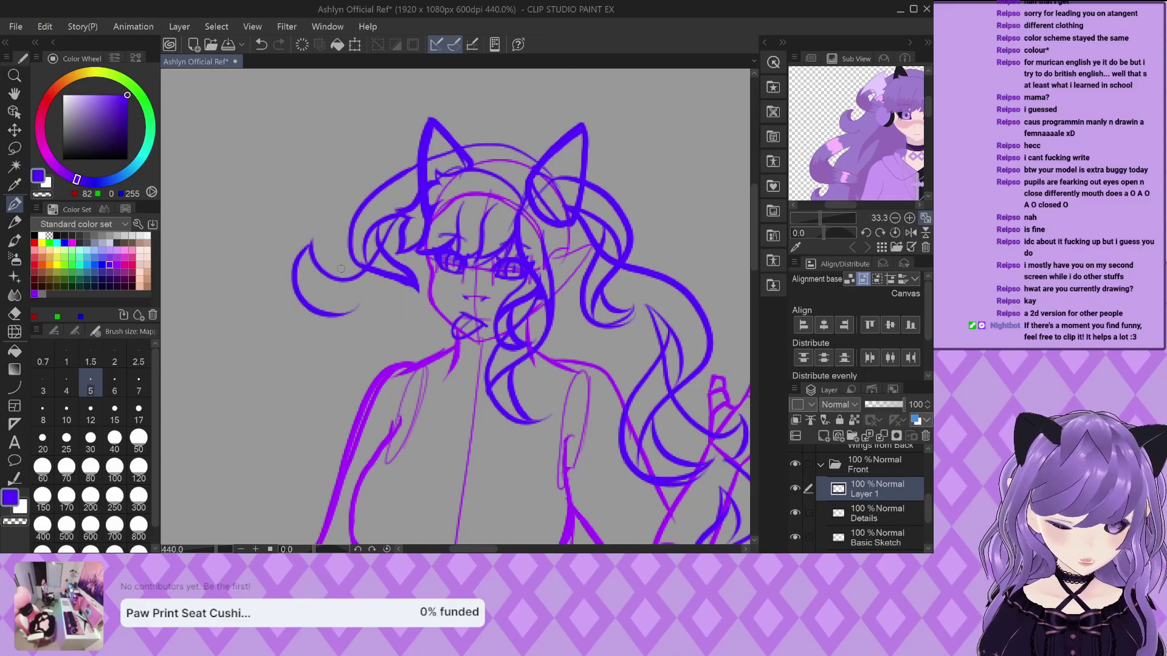
Draw a curving hair strand down the left side, redrawing it several times
{"action": "scroll", "coordinate": [367, 237], "scroll_direction": "down", "scroll_amount": 4}
{"action": "scroll", "coordinate": [366, 341], "scroll_direction": "up", "scroll_amount": 4}
{"action": "mouse_move", "coordinate": [322, 205]}
{"action": "left_mouse_down"}
{"action": "mouse_move", "coordinate": [249, 298]}
{"action": "mouse_move", "coordinate": [378, 398]}
{"action": "left_mouse_up"}
{"action": "scroll", "coordinate": [286, 262], "scroll_direction": "up", "scroll_amount": 2}
{"action": "mouse_move", "coordinate": [363, 226]}
{"action": "left_mouse_down"}
{"action": "mouse_move", "coordinate": [282, 274]}
{"action": "mouse_move", "coordinate": [264, 362]}
{"action": "mouse_move", "coordinate": [285, 310]}
{"action": "mouse_move", "coordinate": [365, 240]}
{"action": "left_mouse_up"}
{"action": "key", "text": "ctrl+z"}
{"action": "mouse_move", "coordinate": [296, 275]}
{"action": "left_mouse_down"}
{"action": "mouse_move", "coordinate": [296, 309]}
{"action": "mouse_move", "coordinate": [360, 336]}
{"action": "mouse_move", "coordinate": [425, 395]}
{"action": "left_mouse_up"}
{"action": "key", "text": "ctrl+z"}
{"action": "mouse_move", "coordinate": [284, 277]}
{"action": "left_mouse_down"}
{"action": "mouse_move", "coordinate": [302, 315]}
{"action": "mouse_move", "coordinate": [370, 347]}
{"action": "mouse_move", "coordinate": [431, 436]}
{"action": "left_mouse_up"}
{"action": "key", "text": "ctrl+z"}
{"action": "left_click_drag", "start_coordinate": [286, 294], "coordinate": [413, 429]}
{"action": "key", "text": "ctrl+z"}
{"action": "mouse_move", "coordinate": [283, 304]}
{"action": "left_mouse_down"}
{"action": "mouse_move", "coordinate": [331, 343]}
{"action": "mouse_move", "coordinate": [399, 436]}
{"action": "left_mouse_up"}
Add more left-side strands with short strands at their lower ends
{"action": "left_click_drag", "start_coordinate": [824, 155], "coordinate": [853, 102]}
{"action": "mouse_move", "coordinate": [349, 240]}
{"action": "left_mouse_down"}
{"action": "mouse_move", "coordinate": [309, 322]}
{"action": "mouse_move", "coordinate": [225, 351]}
{"action": "mouse_move", "coordinate": [234, 424]}
{"action": "mouse_move", "coordinate": [303, 426]}
{"action": "left_mouse_up"}
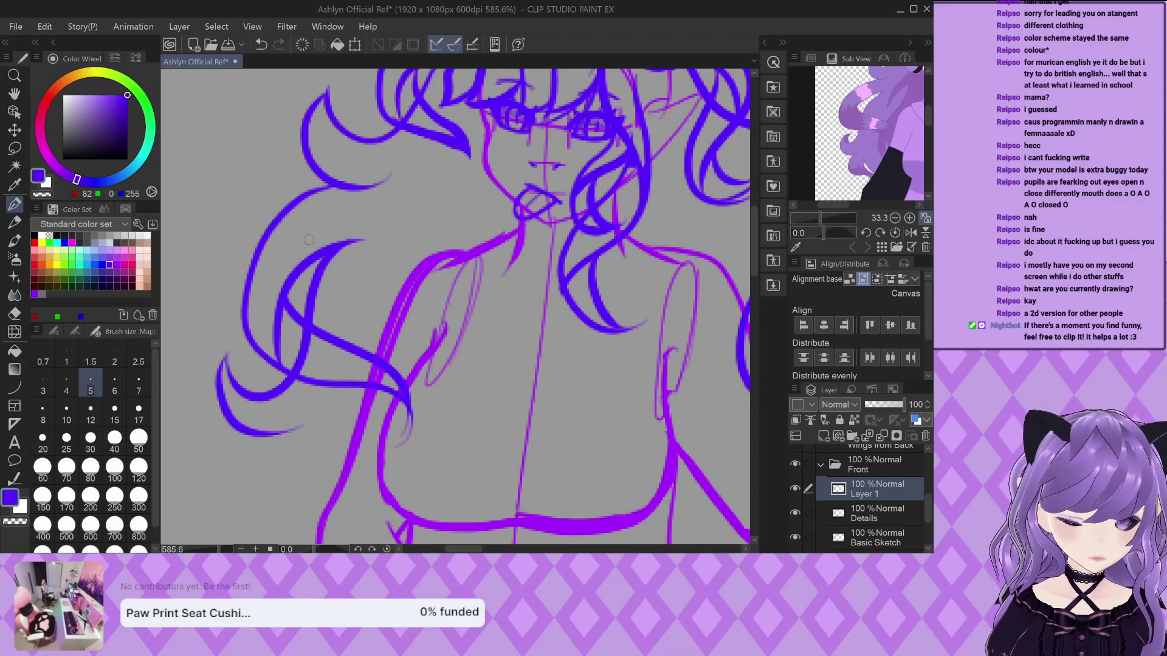
{"action": "scroll", "coordinate": [309, 231], "scroll_direction": "down", "scroll_amount": 6}
{"action": "scroll", "coordinate": [303, 383], "scroll_direction": "up", "scroll_amount": 4}
{"action": "scroll", "coordinate": [309, 300], "scroll_direction": "up", "scroll_amount": 1}
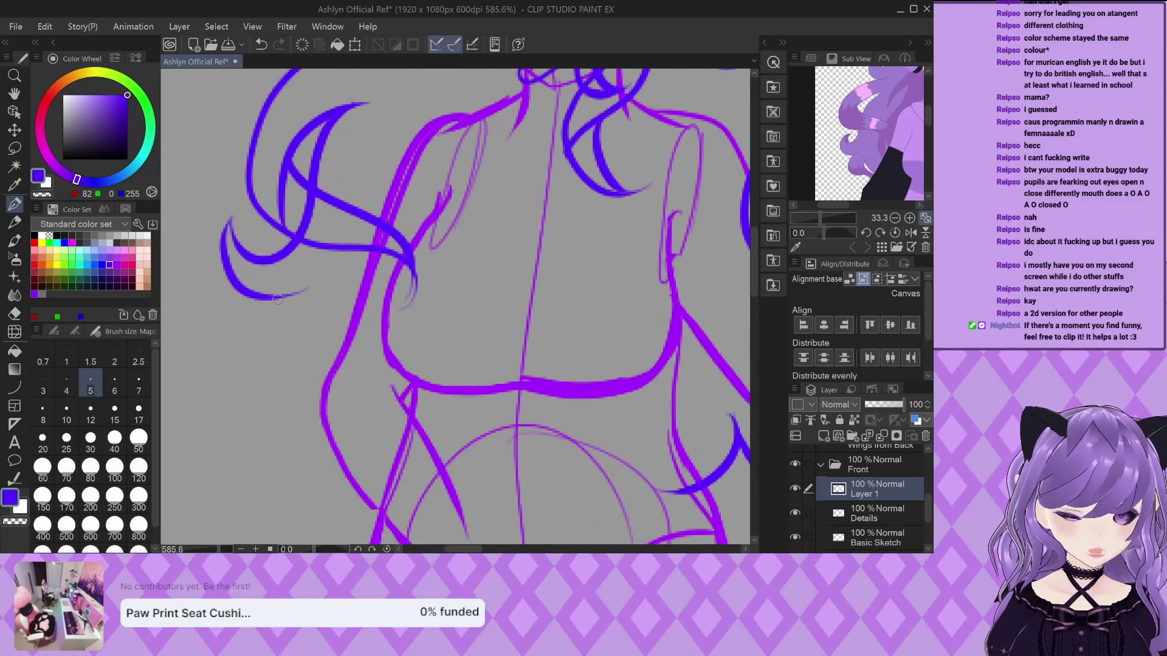
{"action": "mouse_move", "coordinate": [280, 295]}
{"action": "left_mouse_down"}
{"action": "mouse_move", "coordinate": [255, 377]}
{"action": "mouse_move", "coordinate": [329, 398]}
{"action": "left_mouse_up"}
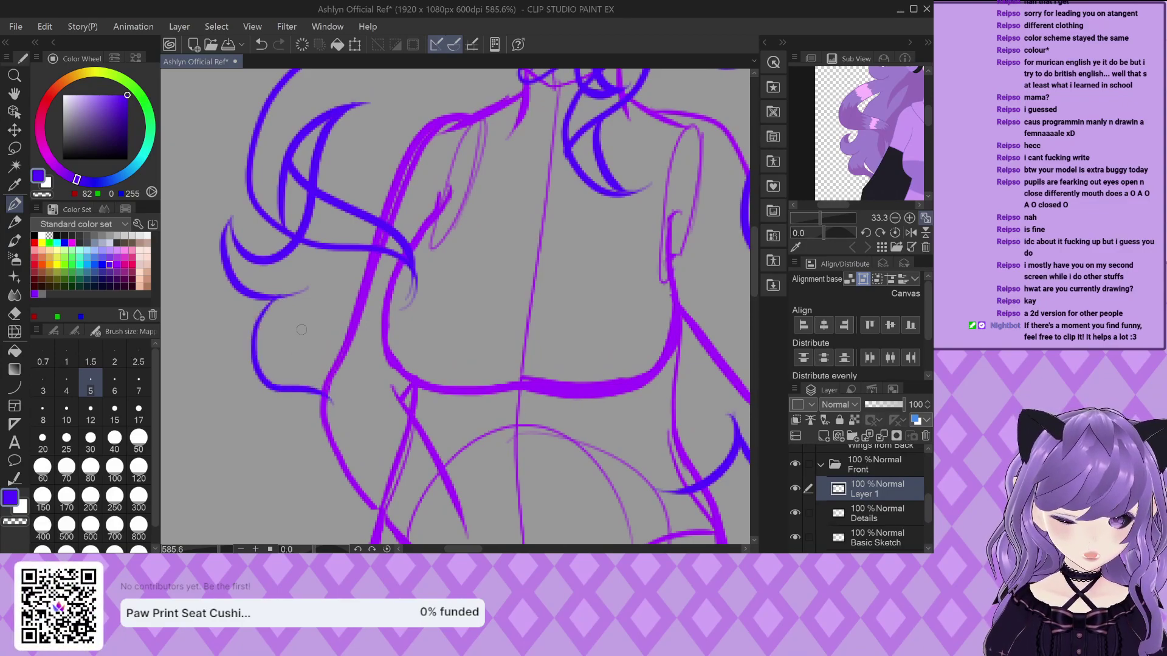
{"action": "mouse_move", "coordinate": [311, 320]}
{"action": "left_mouse_down"}
{"action": "mouse_move", "coordinate": [297, 367]}
{"action": "mouse_move", "coordinate": [318, 372]}
{"action": "left_mouse_up"}
Zoom out and shift the reference image to review the face and choker
{"action": "scroll", "coordinate": [312, 319], "scroll_direction": "down", "scroll_amount": 4}
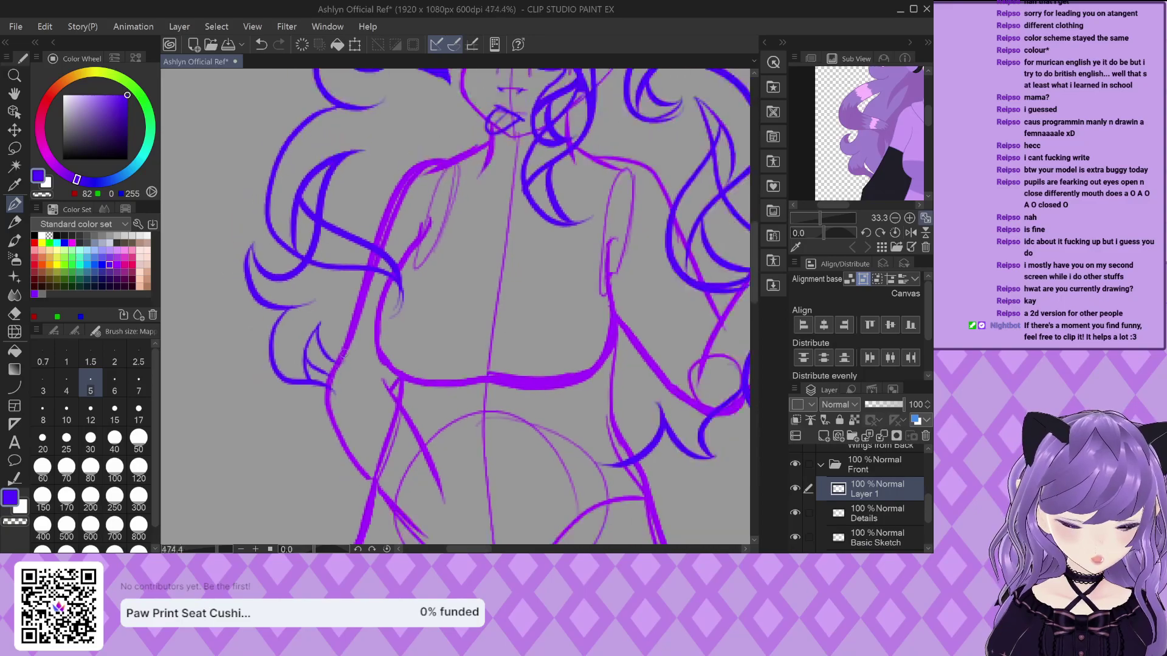
{"action": "scroll", "coordinate": [349, 346], "scroll_direction": "up", "scroll_amount": 2}
{"action": "scroll", "coordinate": [347, 348], "scroll_direction": "up", "scroll_amount": 3}
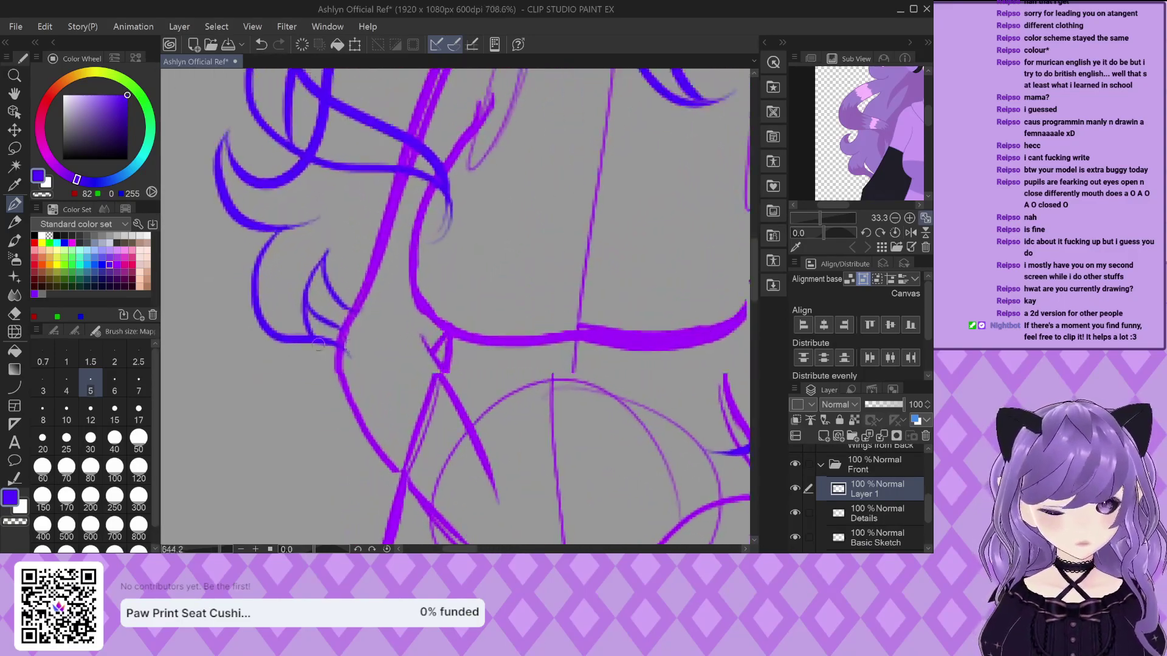
{"action": "scroll", "coordinate": [360, 380], "scroll_direction": "down", "scroll_amount": 1}
{"action": "scroll", "coordinate": [361, 380], "scroll_direction": "down", "scroll_amount": 2}
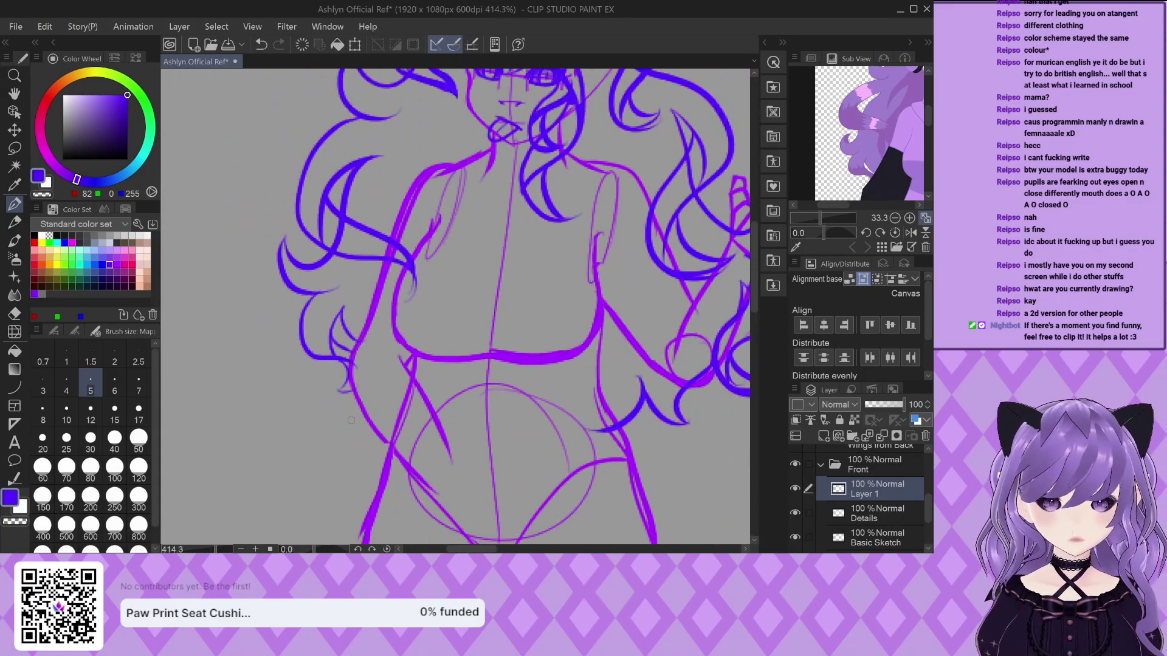
{"action": "scroll", "coordinate": [844, 164], "scroll_direction": "down", "scroll_amount": 5}
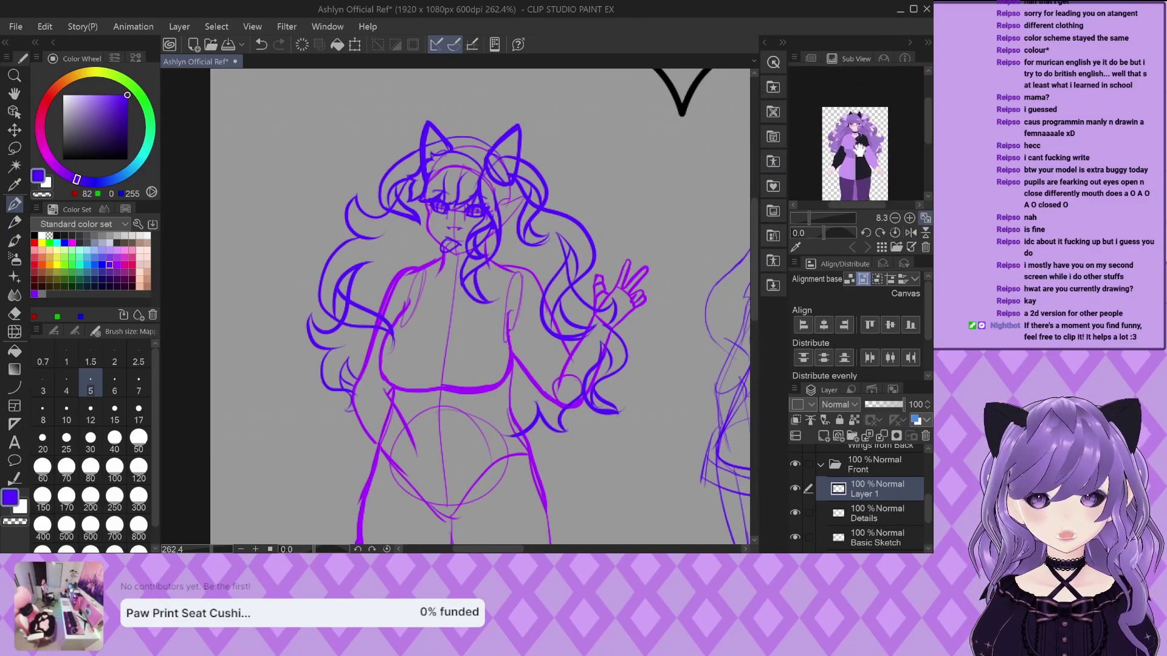
{"action": "scroll", "coordinate": [844, 122], "scroll_direction": "up", "scroll_amount": 5}
{"action": "left_click_drag", "start_coordinate": [841, 114], "coordinate": [857, 114]}
{"action": "scroll", "coordinate": [856, 114], "scroll_direction": "down", "scroll_amount": 5}
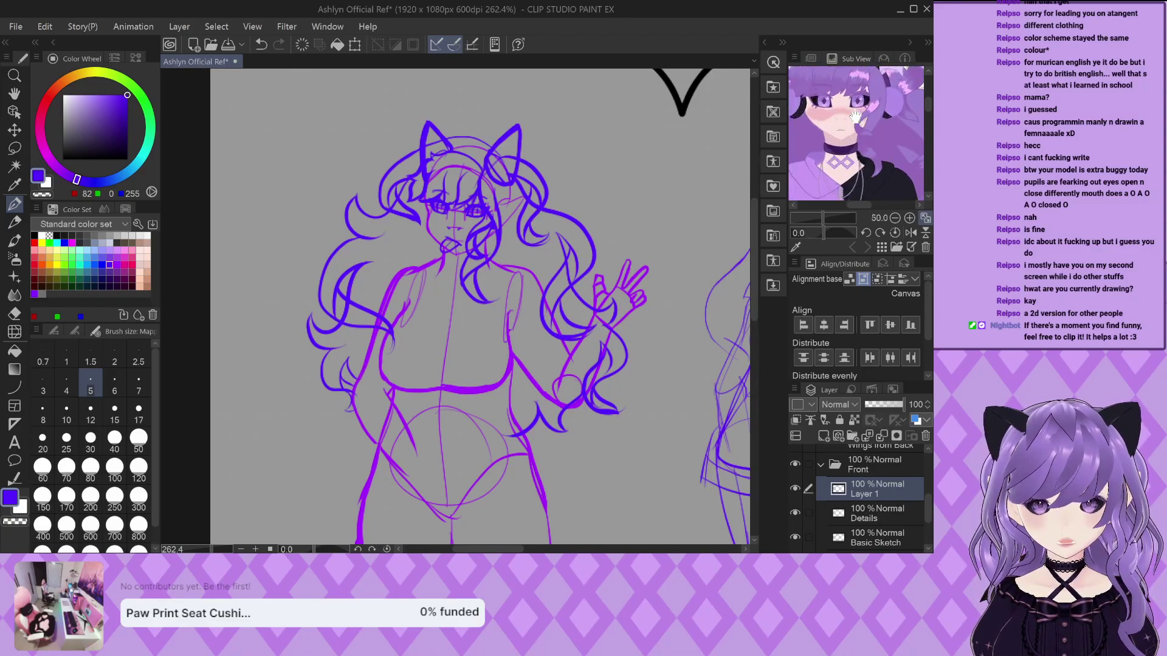
{"action": "scroll", "coordinate": [856, 116], "scroll_direction": "up", "scroll_amount": 4}
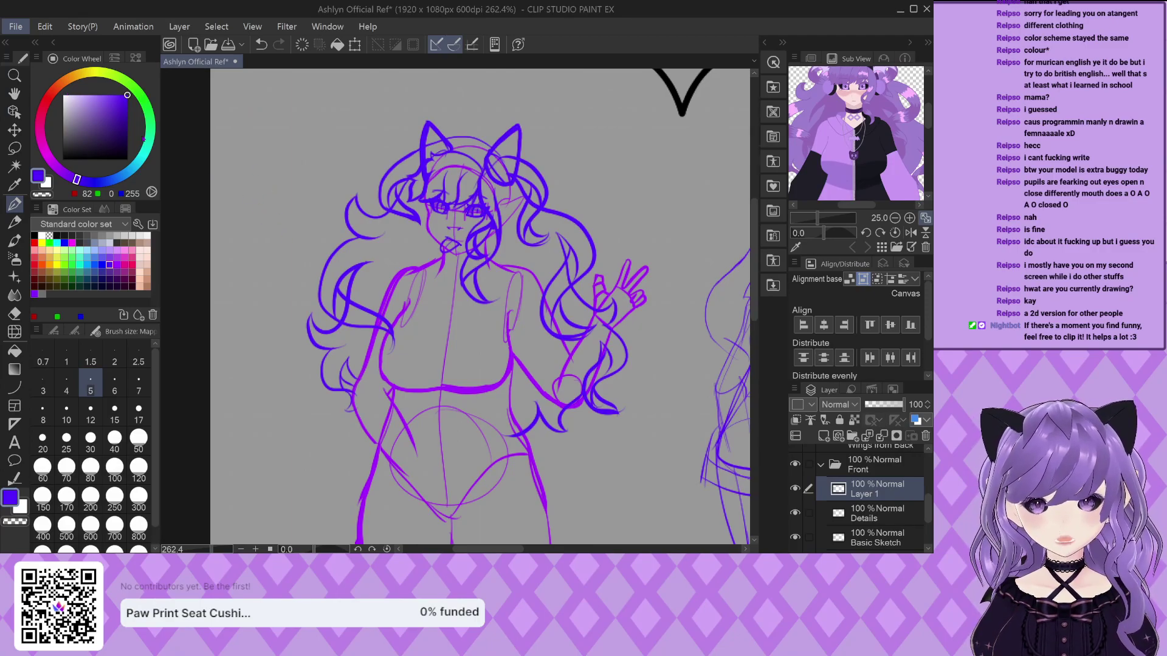
Zoom in and out on the Sub View reference images to compare them
{"action": "key", "text": "alt+Tab"}
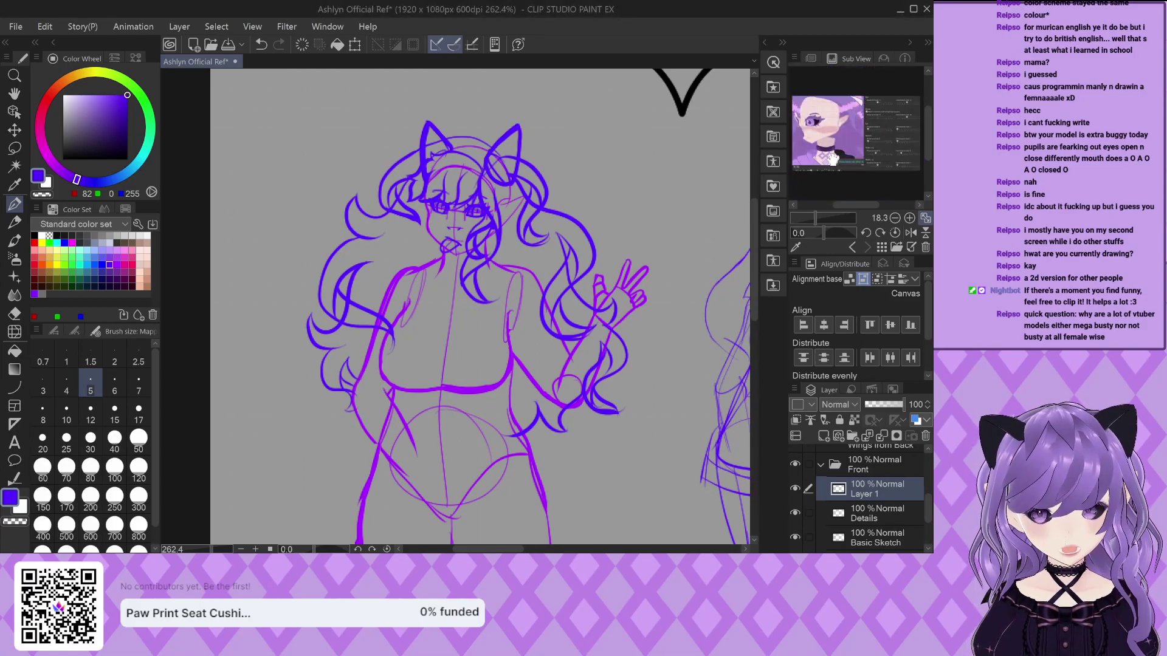
{"action": "scroll", "coordinate": [861, 165], "scroll_direction": "up", "scroll_amount": 3}
{"action": "scroll", "coordinate": [861, 165], "scroll_direction": "down", "scroll_amount": 2}
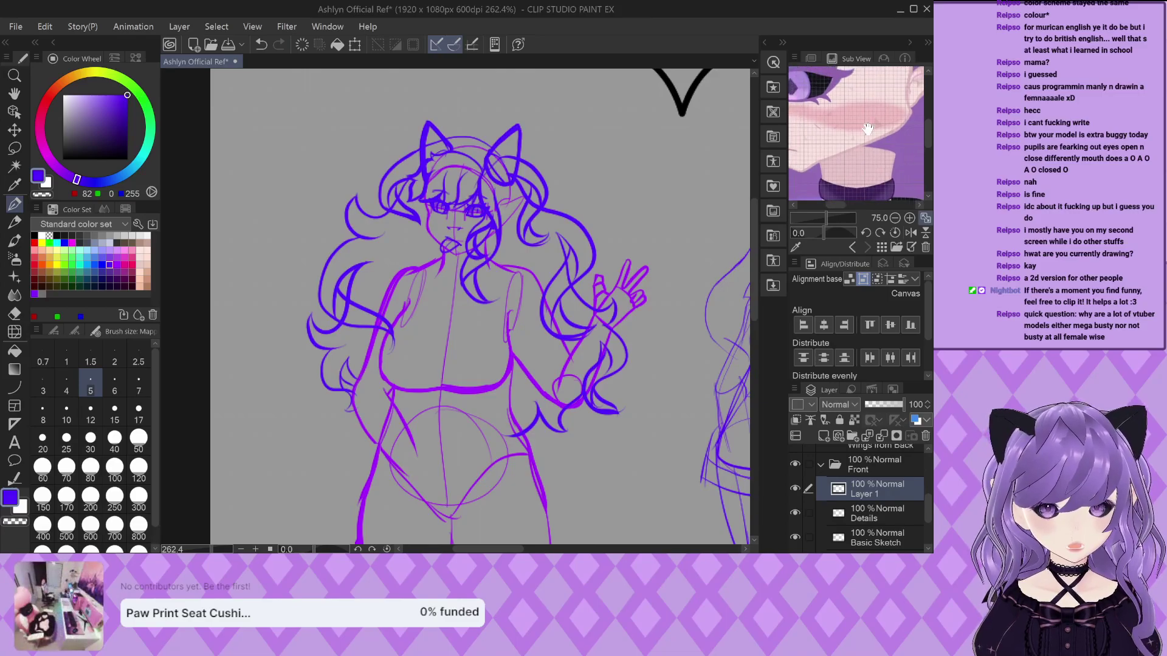
{"action": "scroll", "coordinate": [859, 116], "scroll_direction": "up", "scroll_amount": 2}
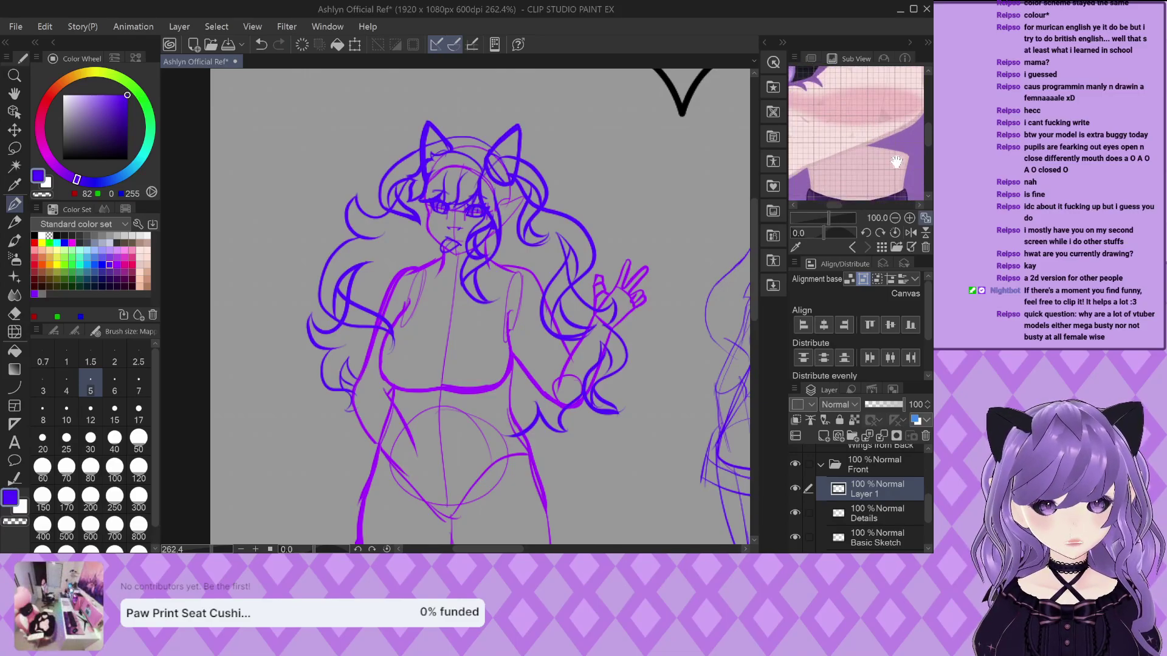
{"action": "scroll", "coordinate": [901, 155], "scroll_direction": "up", "scroll_amount": 2}
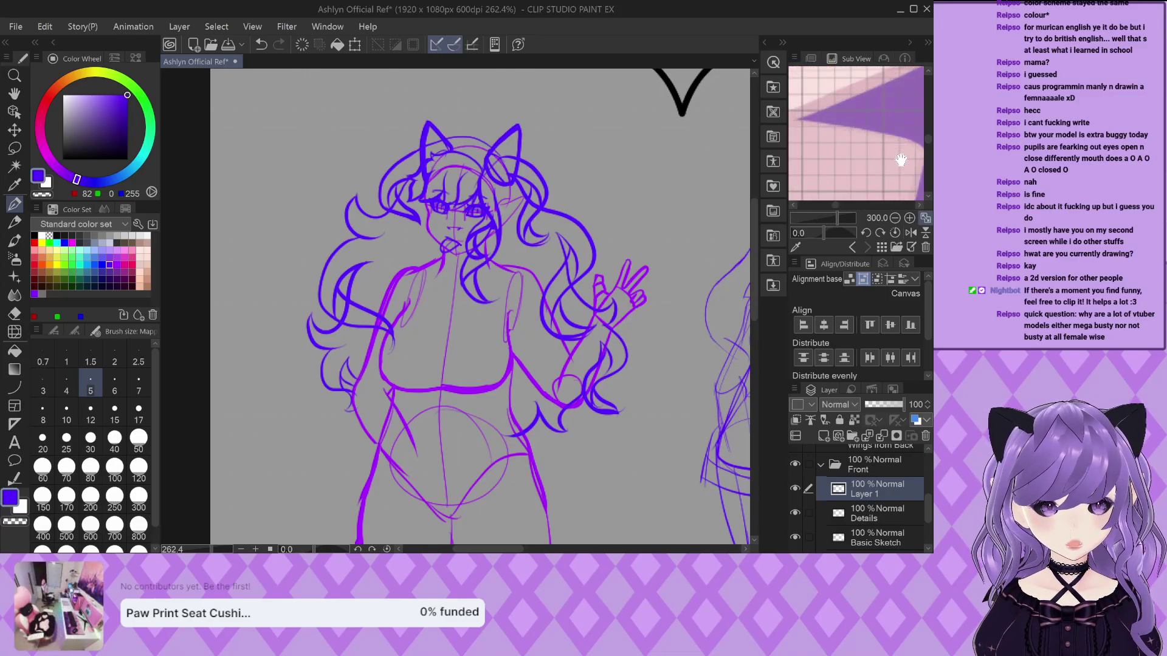
{"action": "scroll", "coordinate": [889, 145], "scroll_direction": "down", "scroll_amount": 2}
{"action": "scroll", "coordinate": [889, 145], "scroll_direction": "up", "scroll_amount": 3}
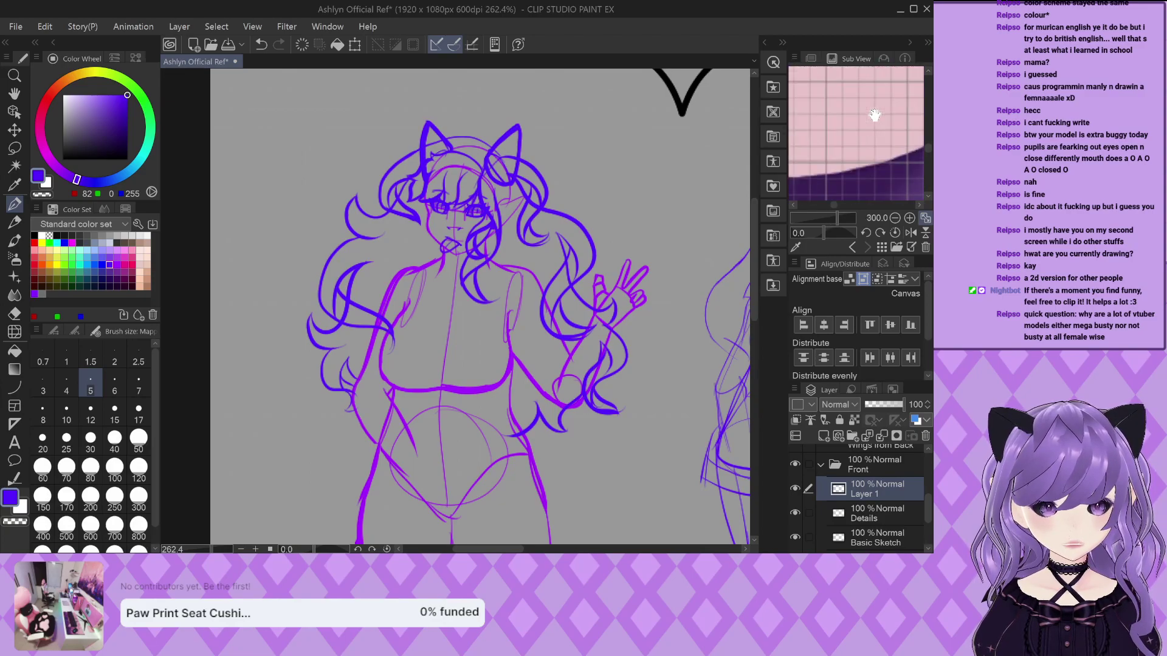
{"action": "scroll", "coordinate": [837, 153], "scroll_direction": "down", "scroll_amount": 4}
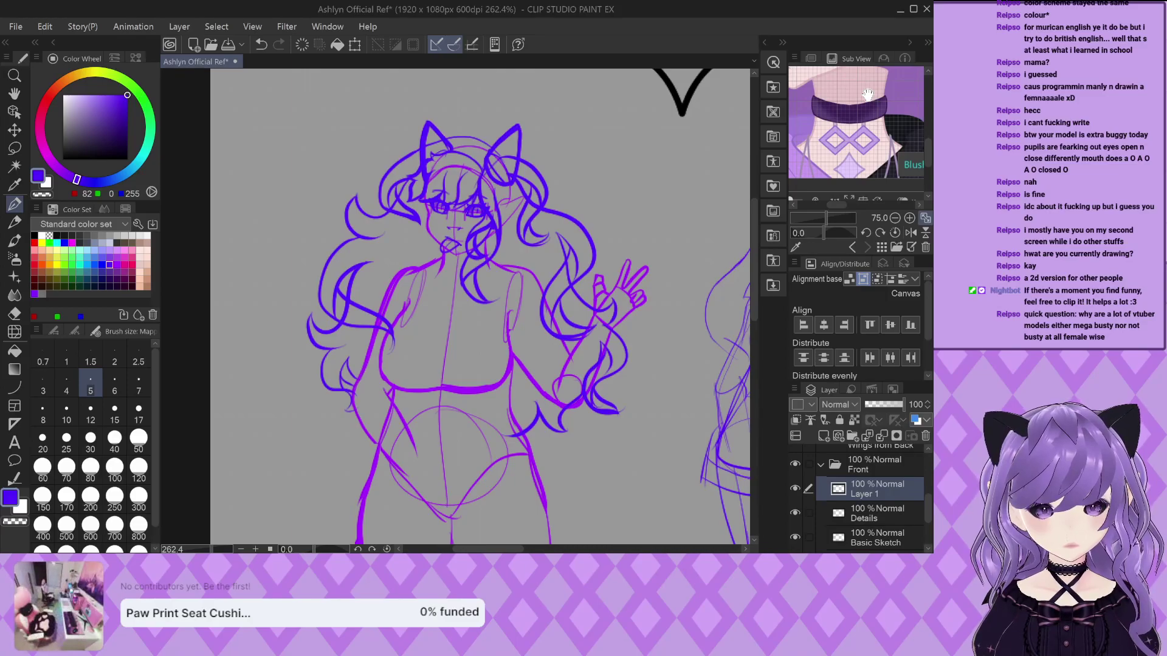
{"action": "scroll", "coordinate": [865, 96], "scroll_direction": "down", "scroll_amount": 2}
Pan the reference view and delete the face close-up reference image
{"action": "left_click_drag", "start_coordinate": [855, 120], "coordinate": [865, 197]}
{"action": "scroll", "coordinate": [853, 157], "scroll_direction": "up", "scroll_amount": 2}
{"action": "scroll", "coordinate": [857, 156], "scroll_direction": "down", "scroll_amount": 1}
{"action": "left_click_drag", "start_coordinate": [857, 155], "coordinate": [835, 104]}
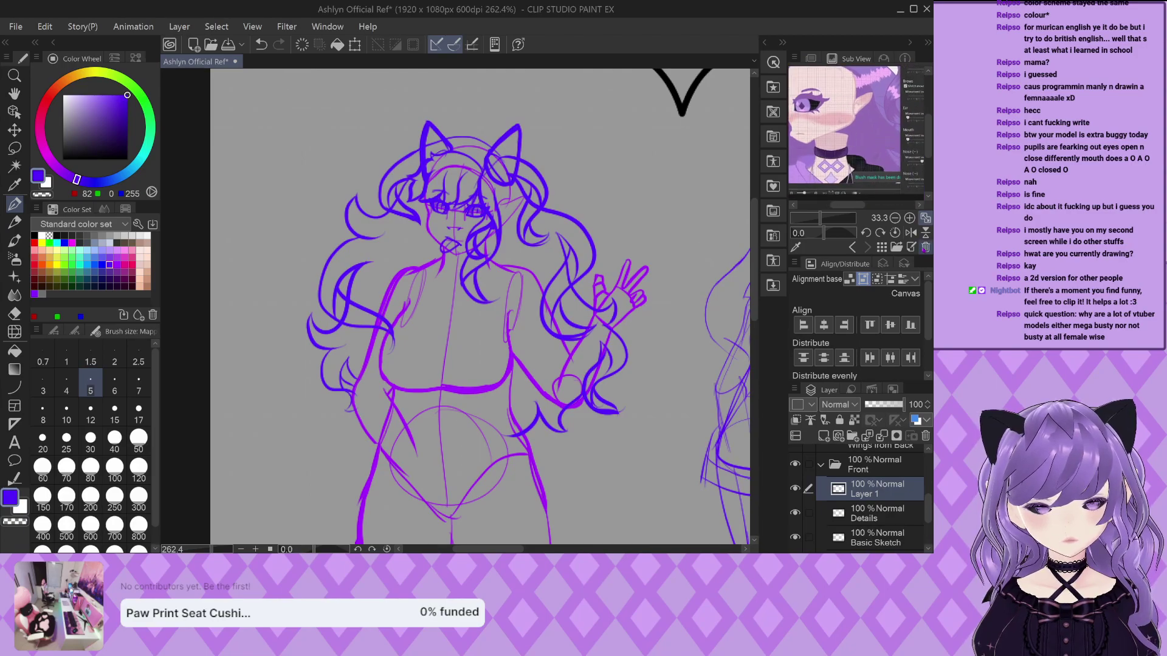
{"action": "left_click", "coordinate": [925, 247]}
{"action": "scroll", "coordinate": [854, 135], "scroll_direction": "up", "scroll_amount": 2}
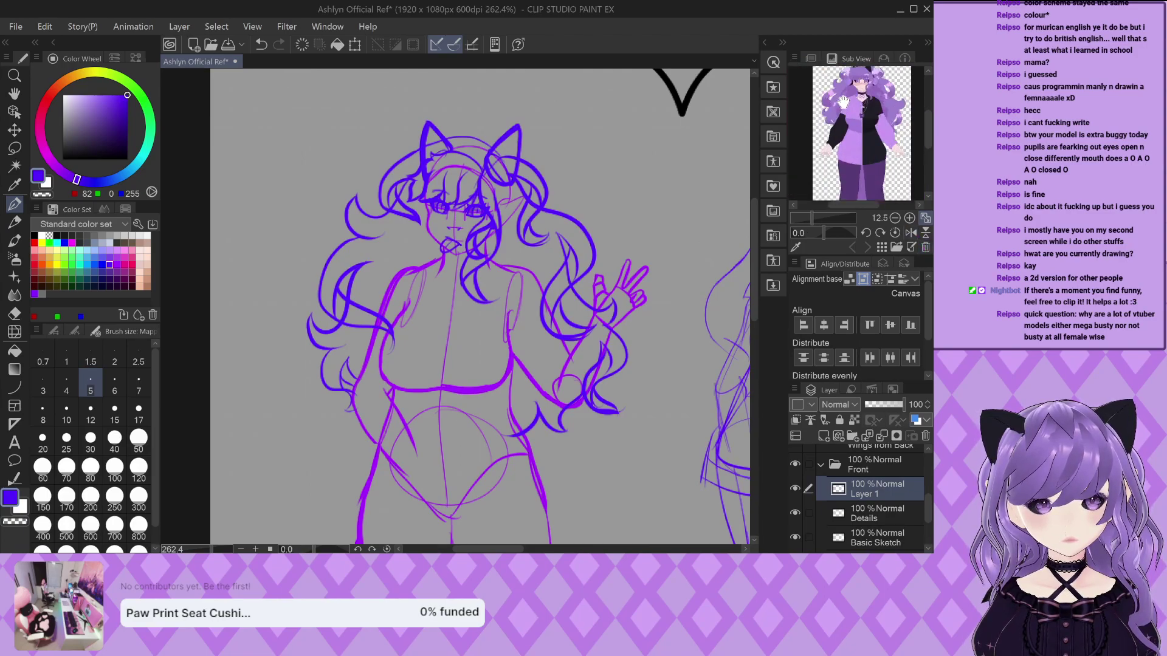
{"action": "scroll", "coordinate": [853, 137], "scroll_direction": "up", "scroll_amount": 6}
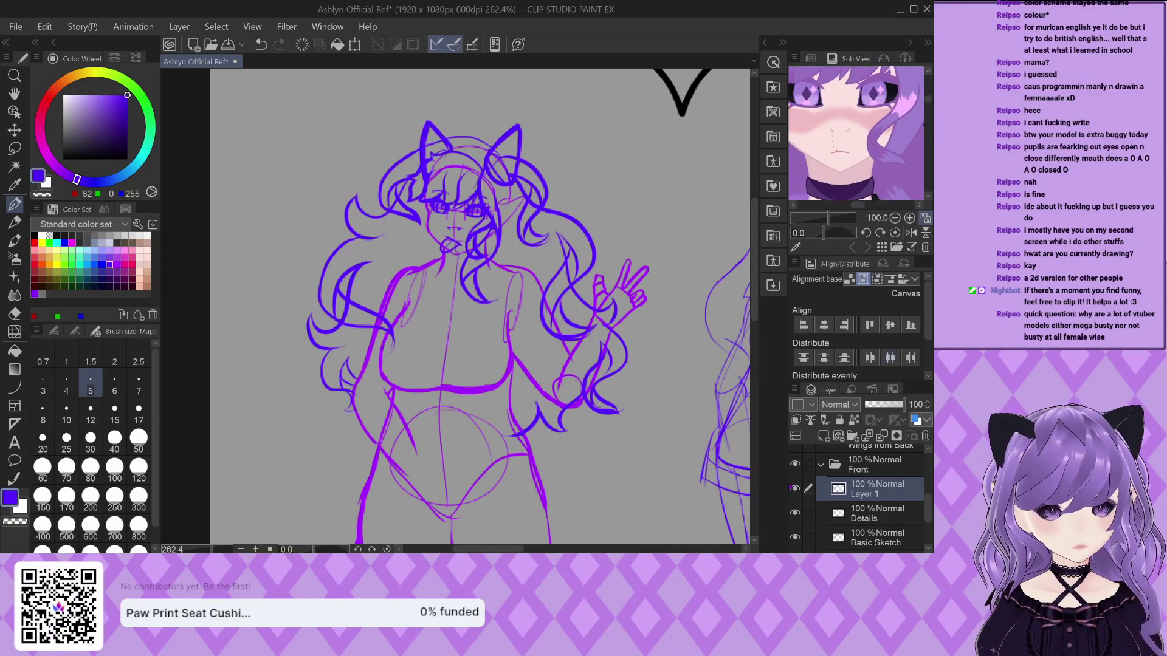
{"action": "scroll", "coordinate": [358, 253], "scroll_direction": "down", "scroll_amount": 1}
On the Details layer, draw a small nose stroke on the face
{"action": "left_click", "coordinate": [875, 514]}
{"action": "scroll", "coordinate": [486, 244], "scroll_direction": "up", "scroll_amount": 10}
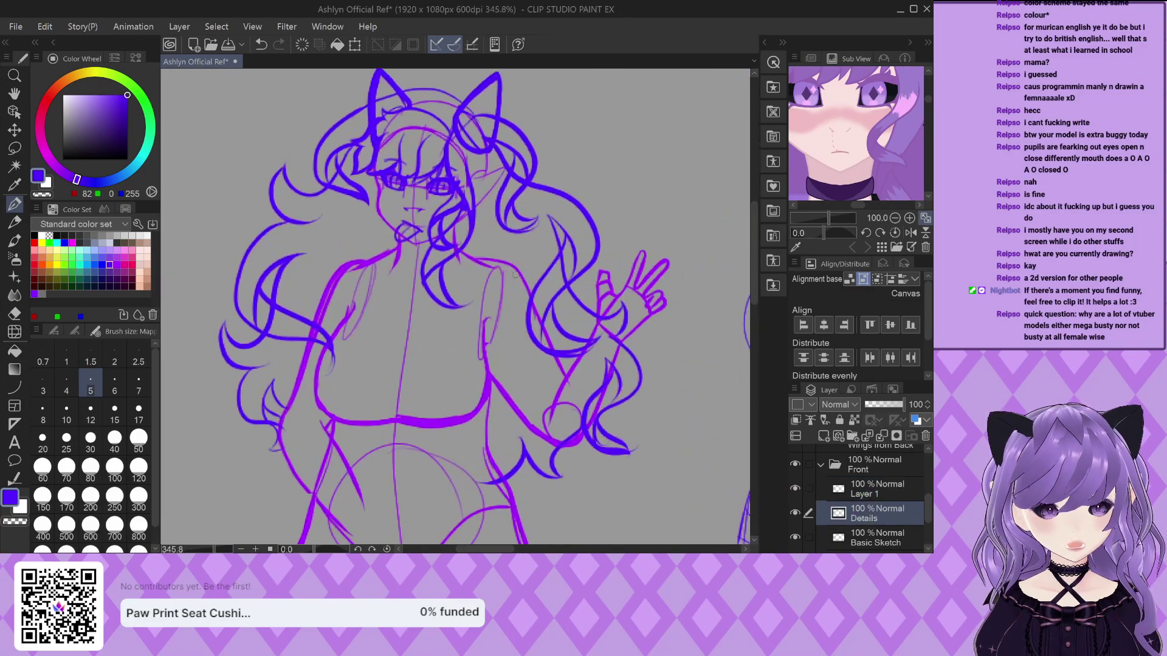
{"action": "scroll", "coordinate": [462, 213], "scroll_direction": "up", "scroll_amount": 4}
{"action": "left_click_drag", "start_coordinate": [364, 222], "coordinate": [370, 262]}
{"action": "scroll", "coordinate": [391, 204], "scroll_direction": "down", "scroll_amount": 2}
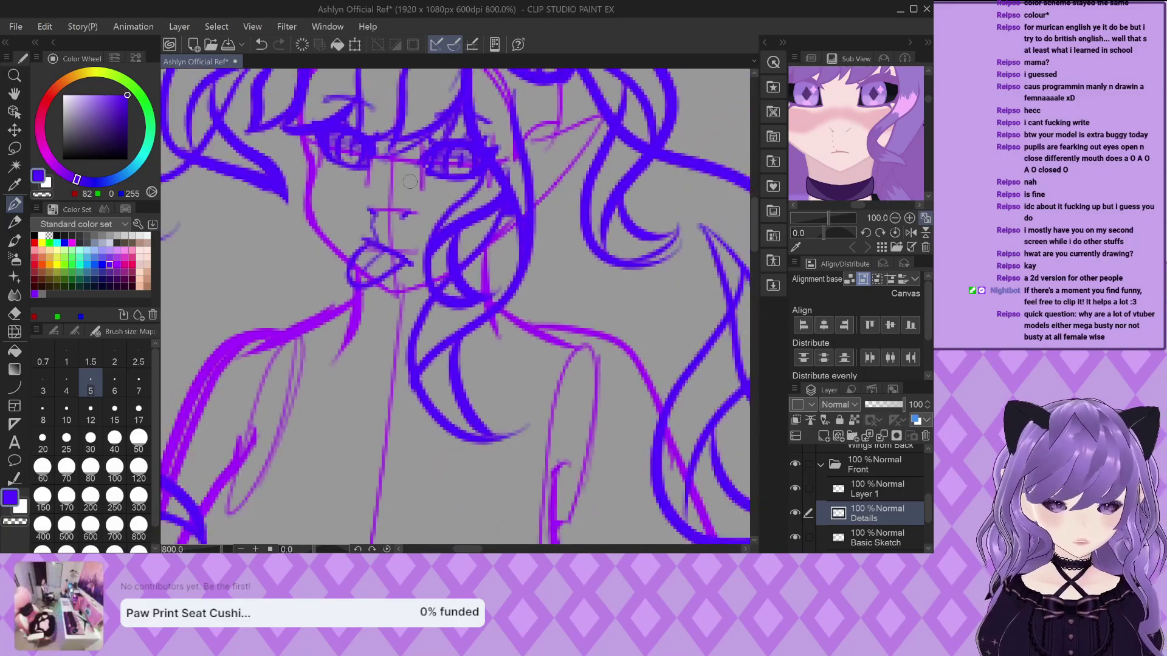
{"action": "scroll", "coordinate": [409, 181], "scroll_direction": "down", "scroll_amount": 2}
{"action": "scroll", "coordinate": [412, 165], "scroll_direction": "down", "scroll_amount": 2}
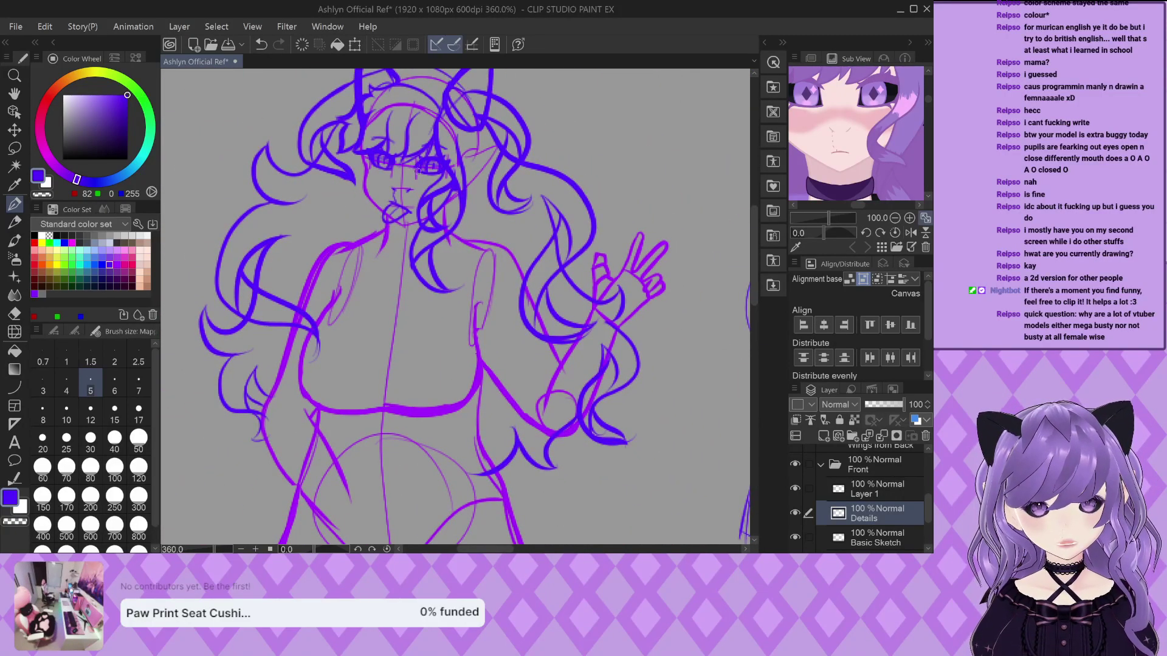
Erase along the underside of the hair strand beside the face to thin it
{"action": "scroll", "coordinate": [365, 113], "scroll_direction": "up", "scroll_amount": 3}
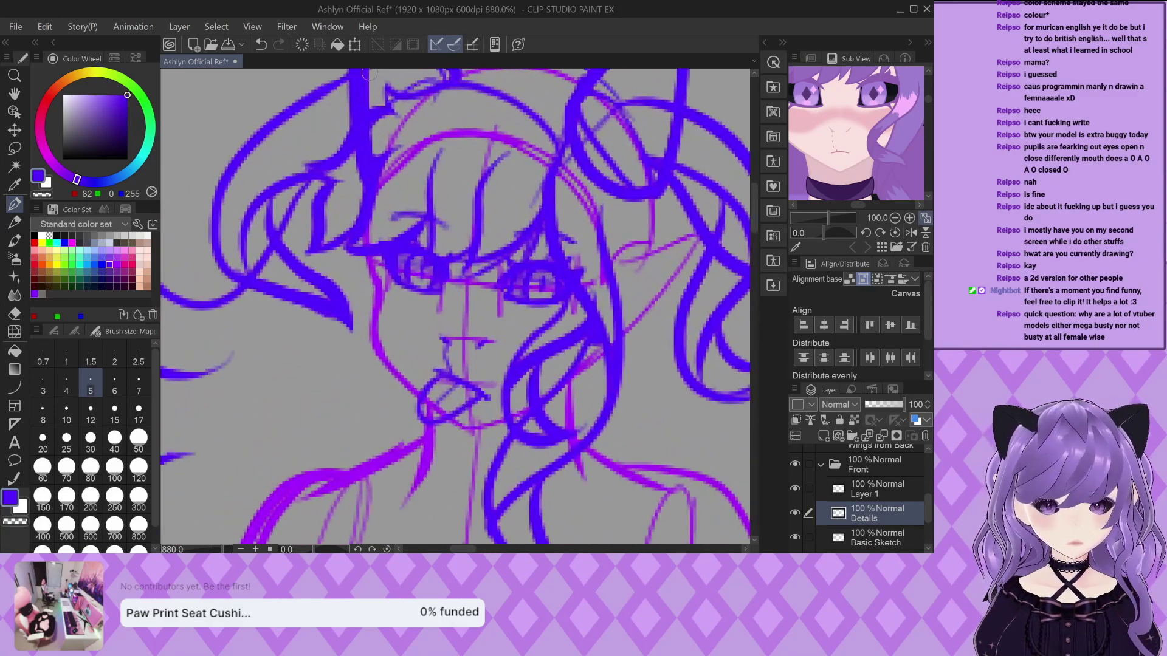
{"action": "scroll", "coordinate": [376, 124], "scroll_direction": "down", "scroll_amount": 2}
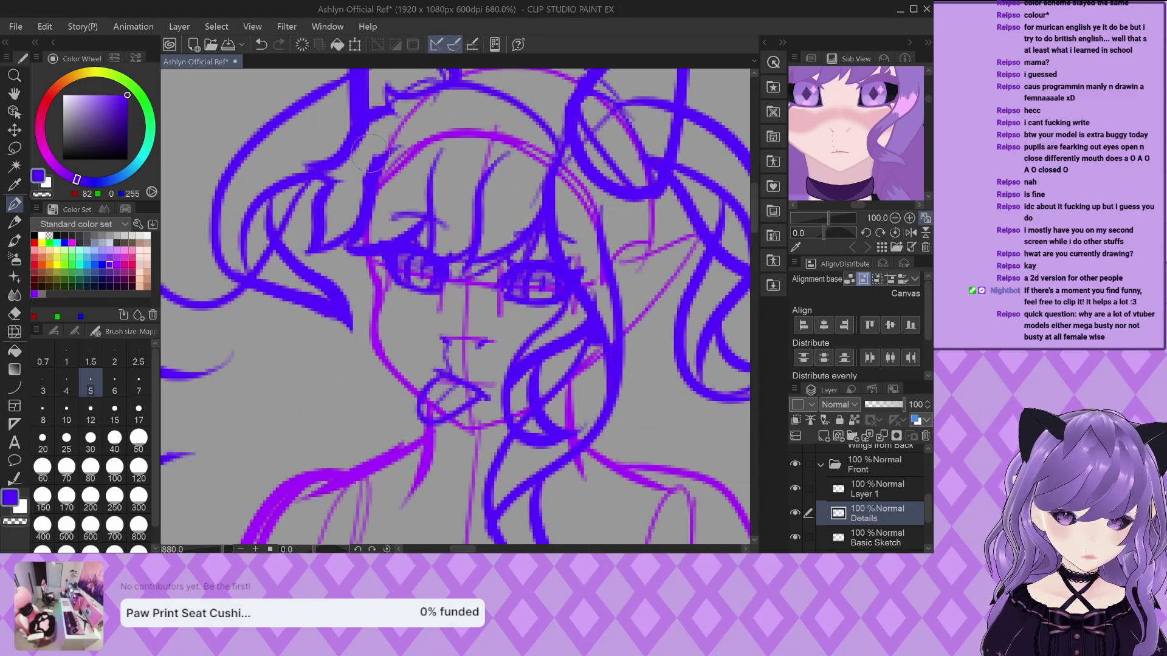
{"action": "scroll", "coordinate": [385, 121], "scroll_direction": "up", "scroll_amount": 4}
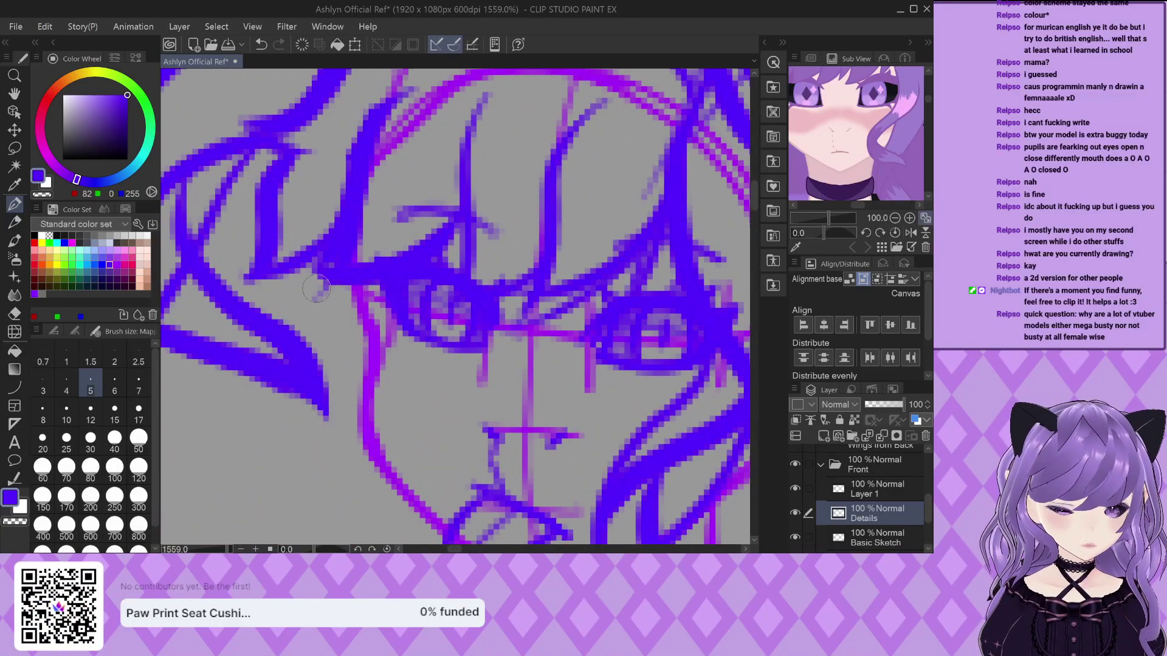
{"action": "scroll", "coordinate": [333, 254], "scroll_direction": "up", "scroll_amount": 2}
{"action": "mouse_move", "coordinate": [339, 248]}
{"action": "left_mouse_down"}
{"action": "mouse_move", "coordinate": [312, 285]}
{"action": "mouse_move", "coordinate": [336, 248]}
{"action": "mouse_move", "coordinate": [292, 294]}
{"action": "mouse_move", "coordinate": [321, 270]}
{"action": "mouse_move", "coordinate": [306, 311]}
{"action": "mouse_move", "coordinate": [327, 297]}
{"action": "left_mouse_up"}
{"action": "scroll", "coordinate": [345, 299], "scroll_direction": "down", "scroll_amount": 7}
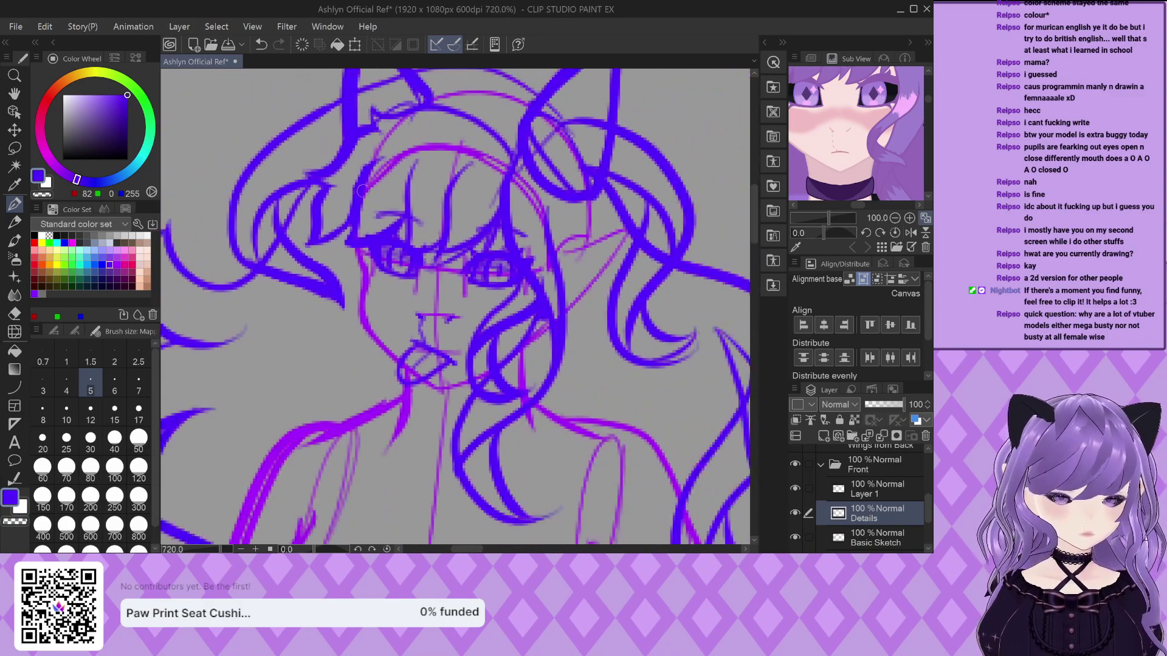
{"action": "scroll", "coordinate": [404, 138], "scroll_direction": "down", "scroll_amount": 3}
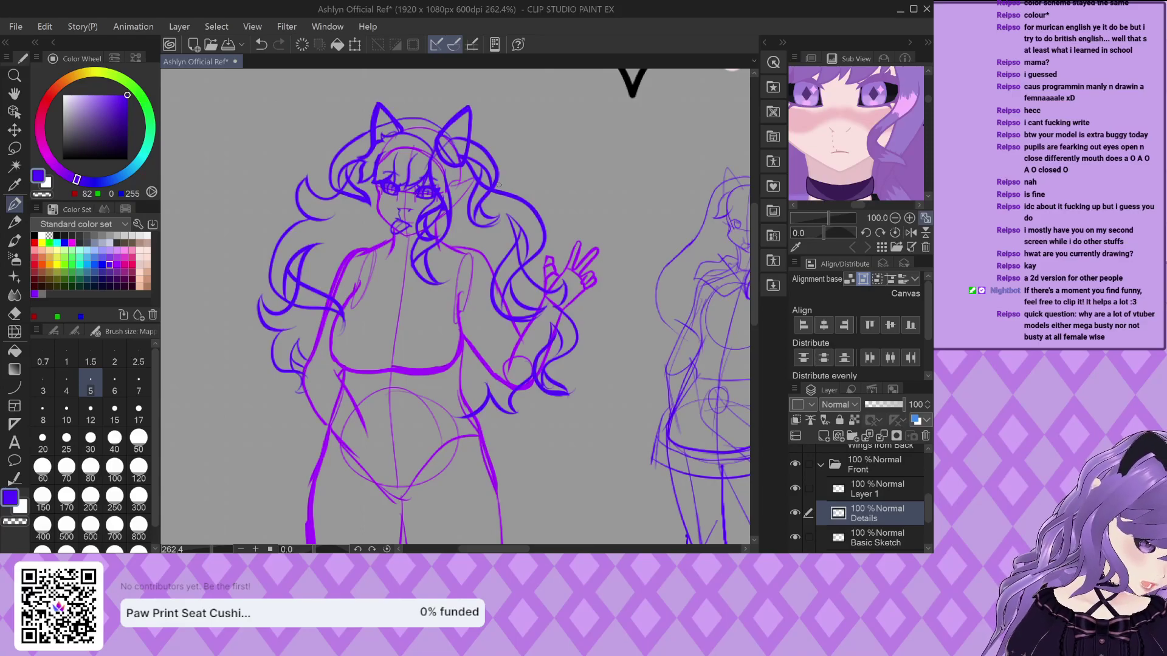
Zoom into the face and stroke over the right eye's lower lid to thicken it
{"action": "scroll", "coordinate": [389, 175], "scroll_direction": "up", "scroll_amount": 1}
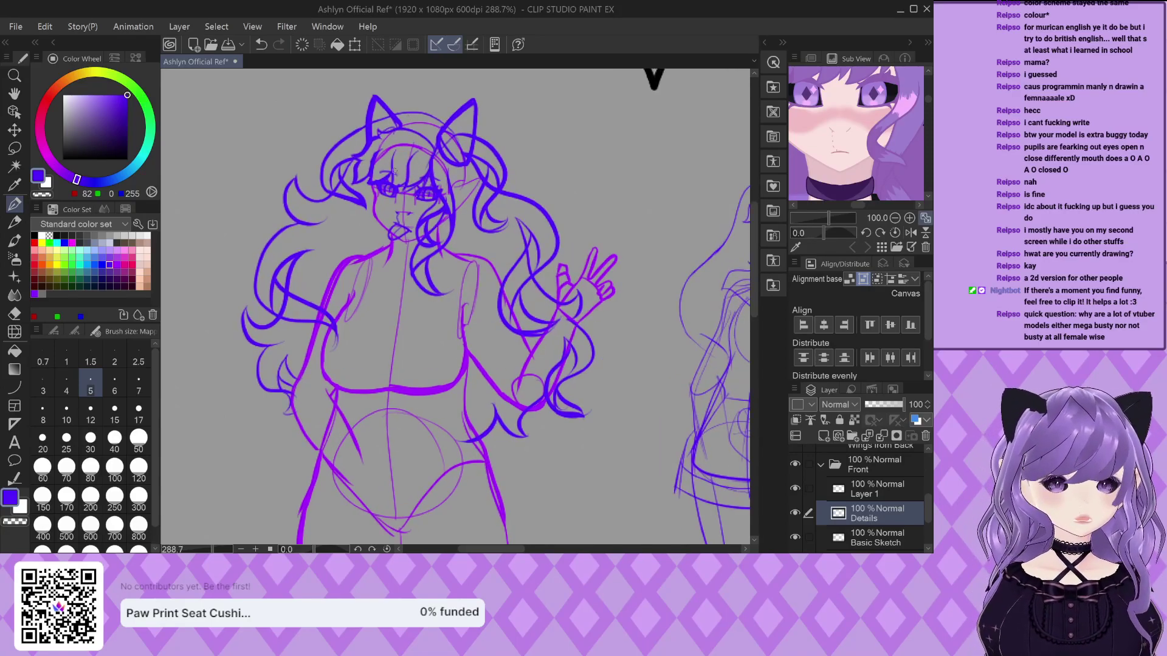
{"action": "scroll", "coordinate": [390, 175], "scroll_direction": "down", "scroll_amount": 3}
{"action": "scroll", "coordinate": [443, 270], "scroll_direction": "up", "scroll_amount": 3}
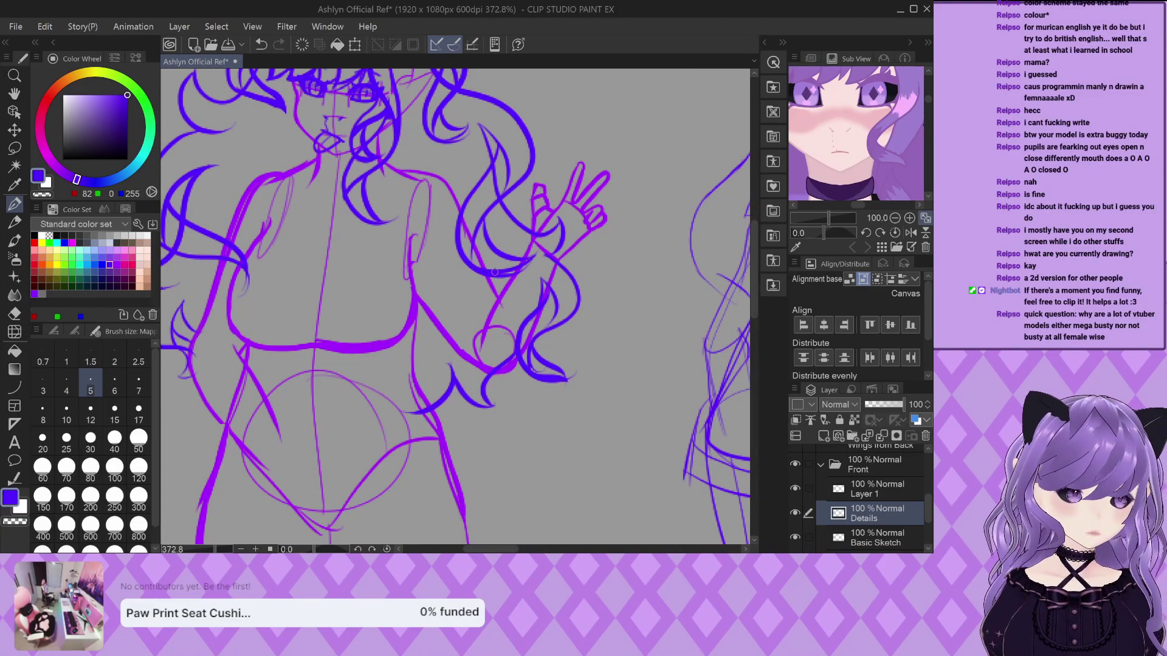
{"action": "scroll", "coordinate": [495, 272], "scroll_direction": "down", "scroll_amount": 3}
{"action": "scroll", "coordinate": [357, 191], "scroll_direction": "up", "scroll_amount": 5}
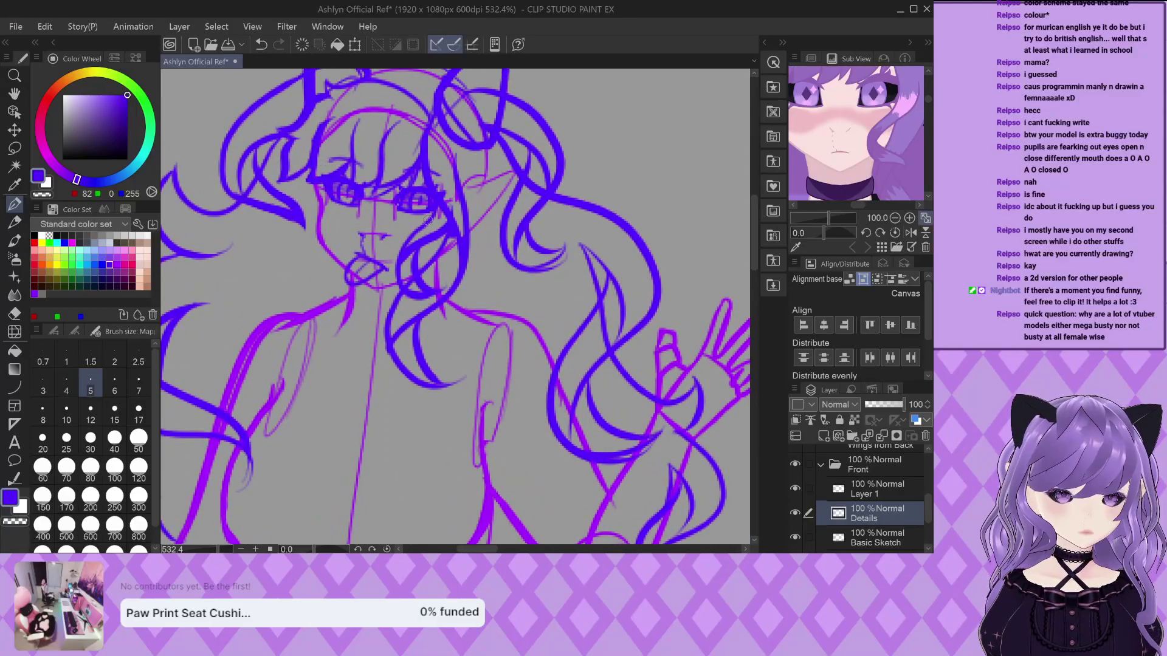
{"action": "scroll", "coordinate": [406, 208], "scroll_direction": "up", "scroll_amount": 3}
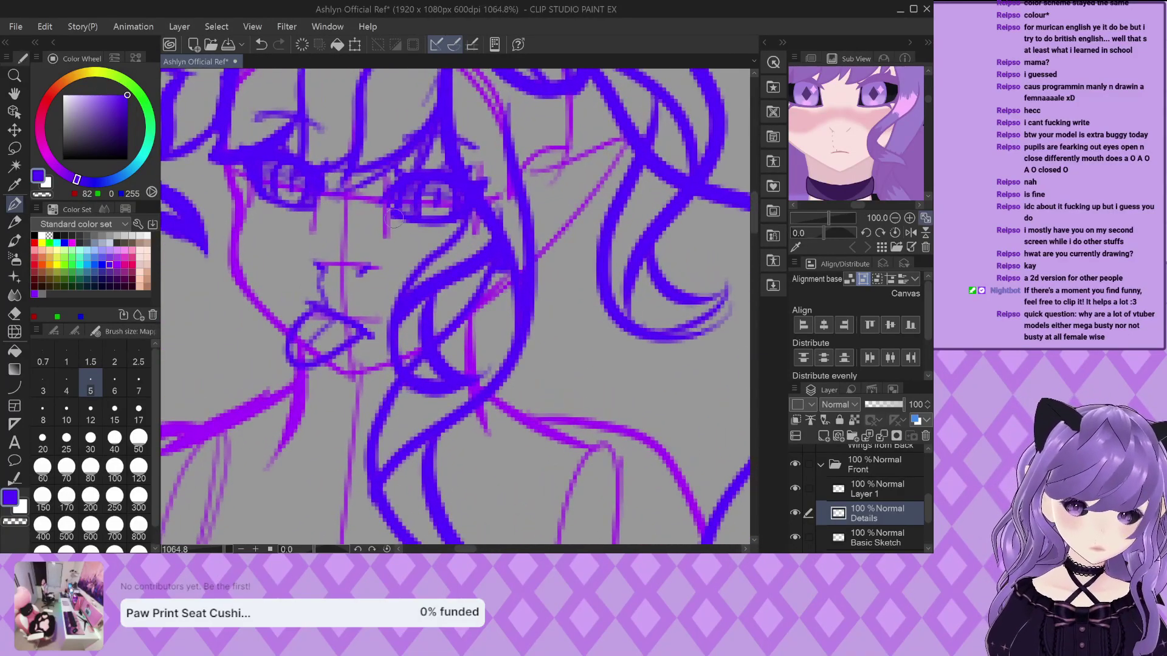
{"action": "left_click_drag", "start_coordinate": [392, 215], "coordinate": [466, 214]}
{"action": "scroll", "coordinate": [468, 220], "scroll_direction": "down", "scroll_amount": 5}
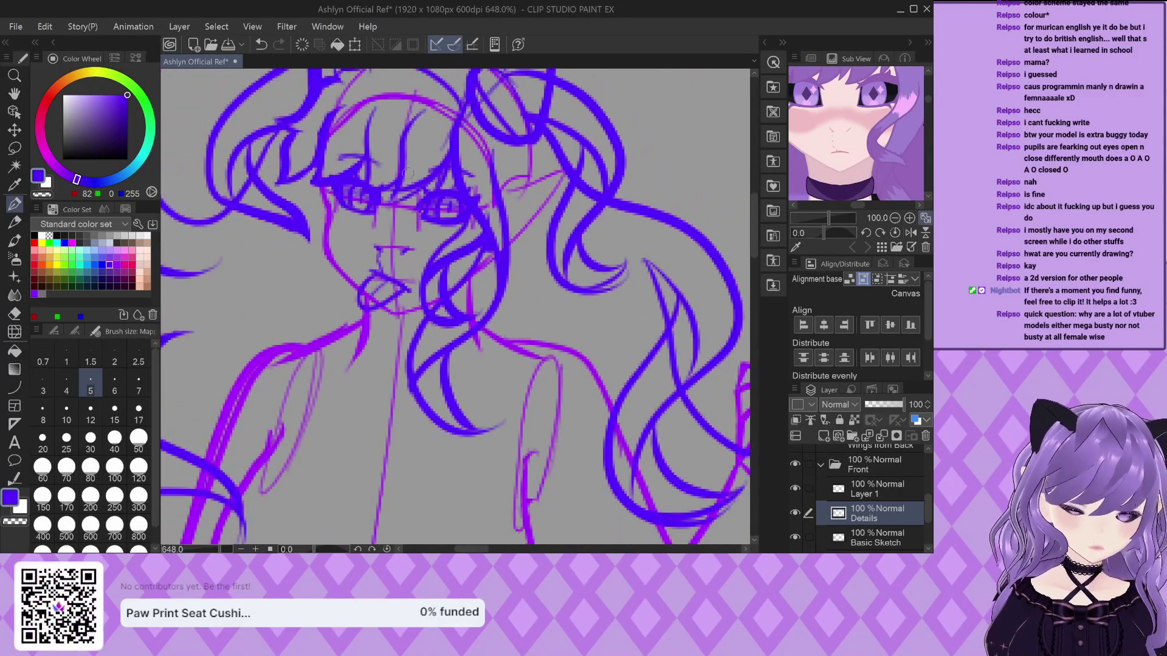
{"action": "scroll", "coordinate": [358, 177], "scroll_direction": "up", "scroll_amount": 5}
{"action": "scroll", "coordinate": [357, 177], "scroll_direction": "up", "scroll_amount": 2}
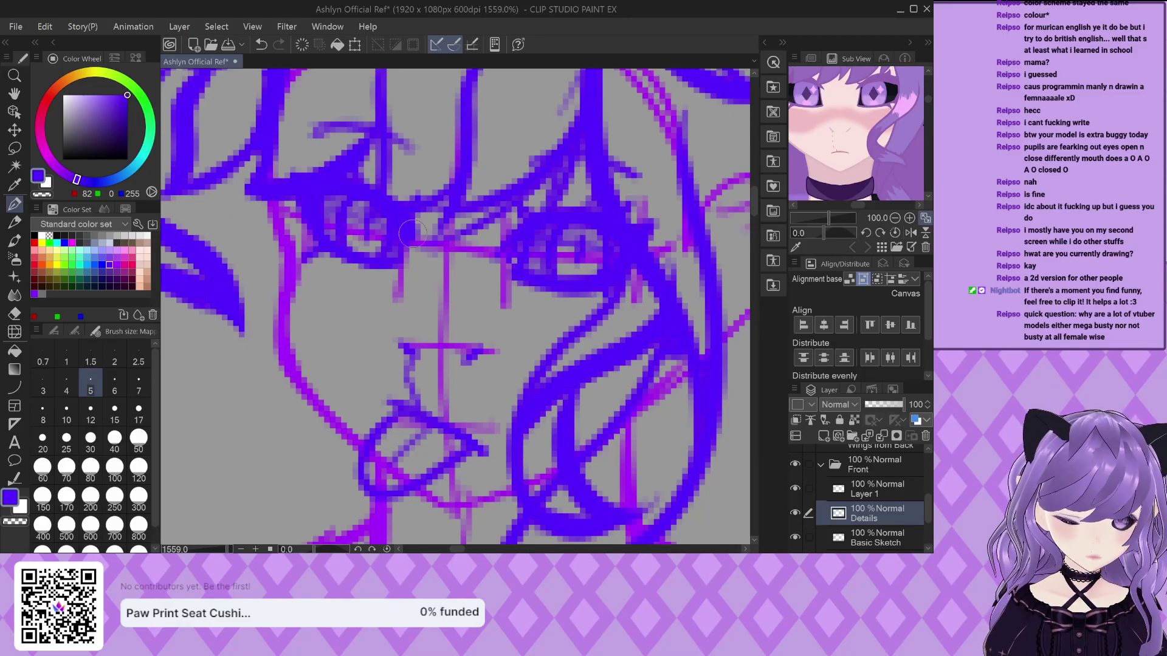
Zoom back out to review the whole figure sketch
{"action": "scroll", "coordinate": [346, 246], "scroll_direction": "down", "scroll_amount": 3}
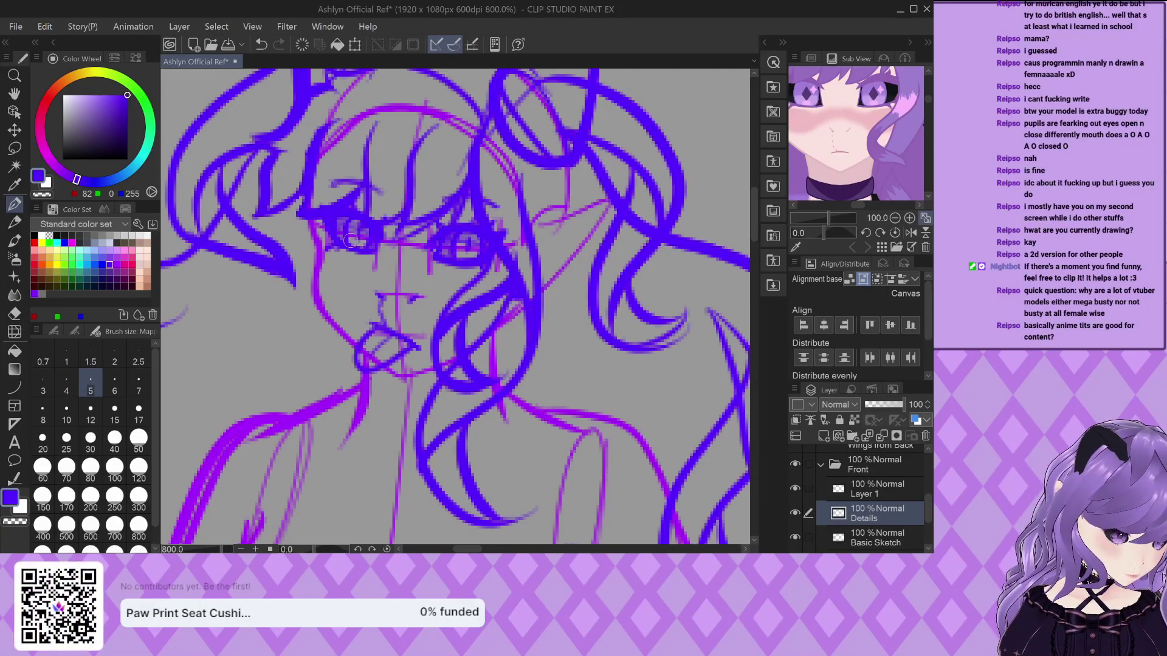
{"action": "scroll", "coordinate": [351, 241], "scroll_direction": "down", "scroll_amount": 2}
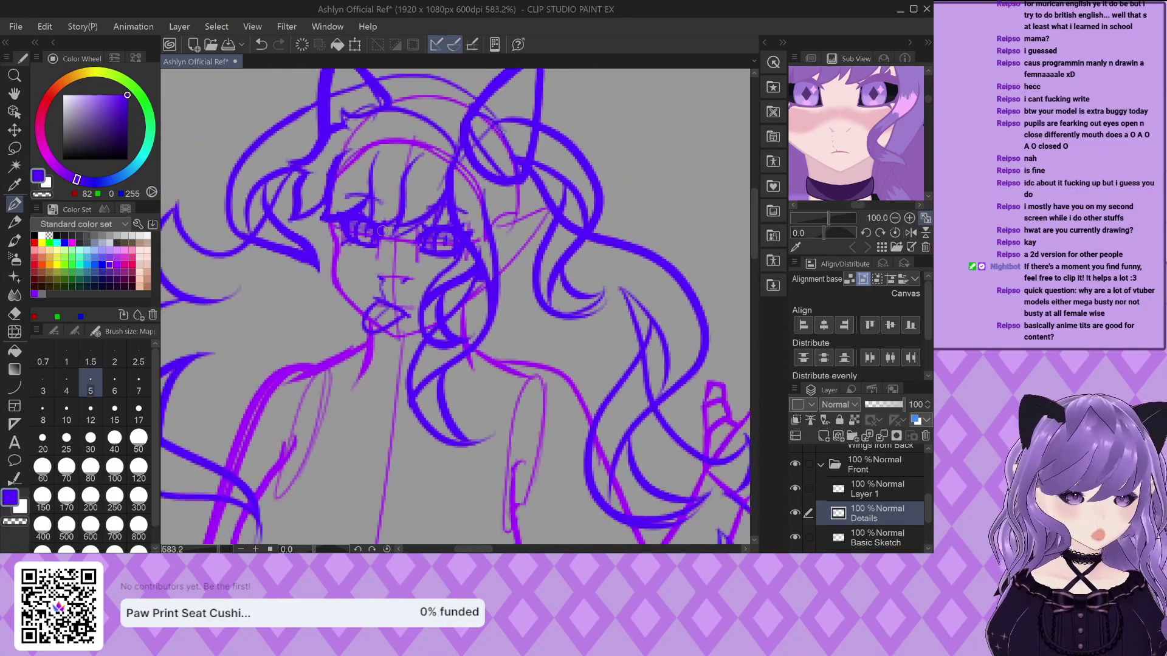
{"action": "scroll", "coordinate": [419, 273], "scroll_direction": "up", "scroll_amount": 2}
{"action": "scroll", "coordinate": [431, 270], "scroll_direction": "down", "scroll_amount": 5}
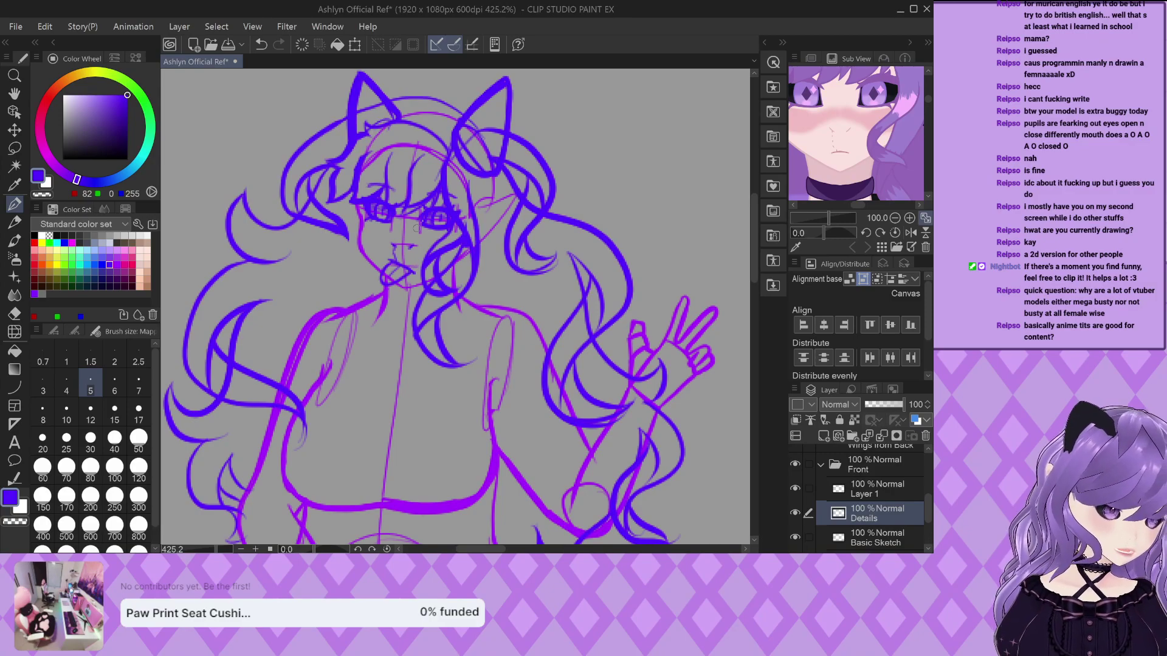
{"action": "scroll", "coordinate": [416, 230], "scroll_direction": "down", "scroll_amount": 3}
{"action": "scroll", "coordinate": [402, 309], "scroll_direction": "up", "scroll_amount": 2}
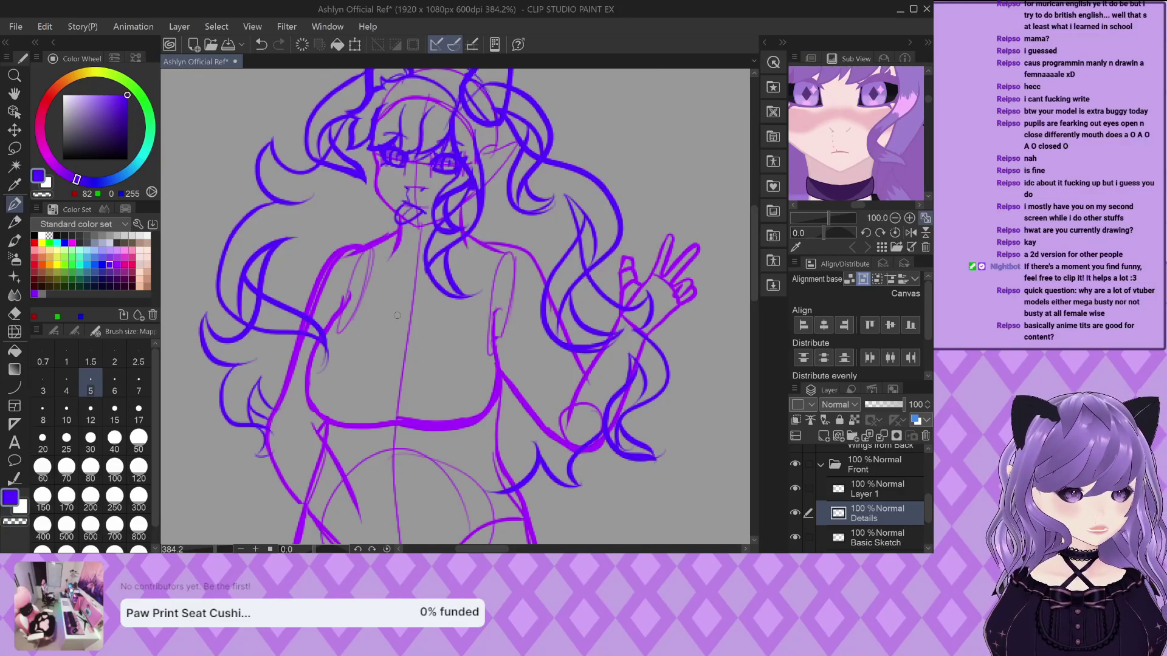
Hide and re-show Layer 1's hair linework to compare, then return to the Details layer
{"action": "scroll", "coordinate": [396, 315], "scroll_direction": "down", "scroll_amount": 2}
{"action": "left_click", "coordinate": [899, 495]}
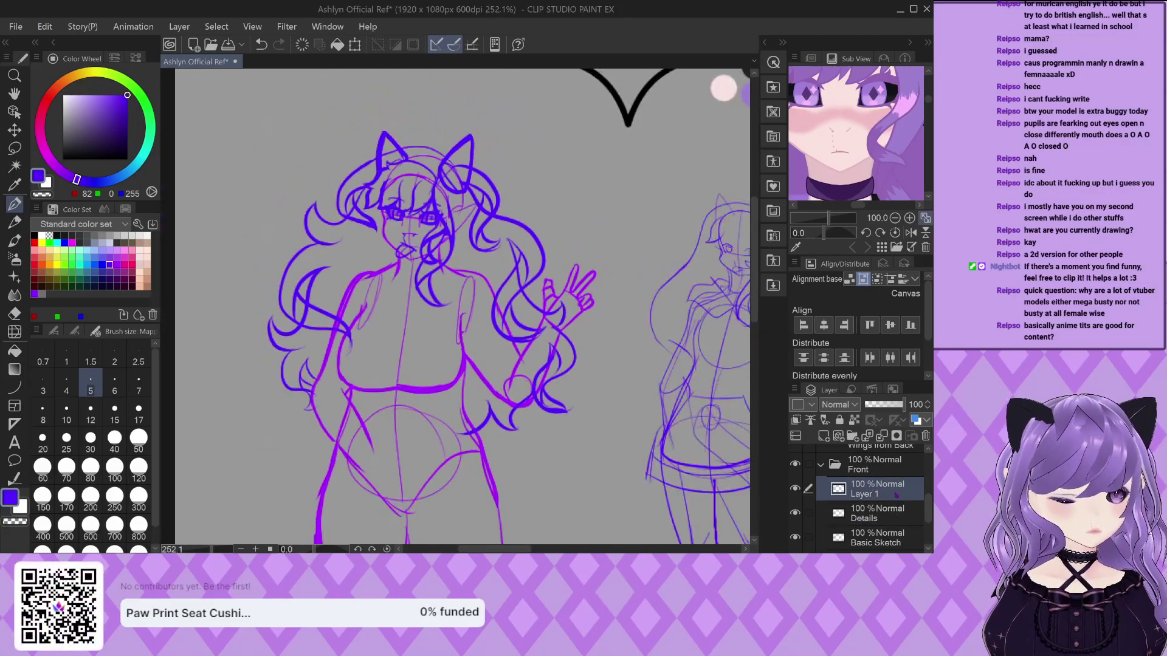
{"action": "left_click", "coordinate": [797, 490]}
{"action": "left_click", "coordinate": [797, 490]}
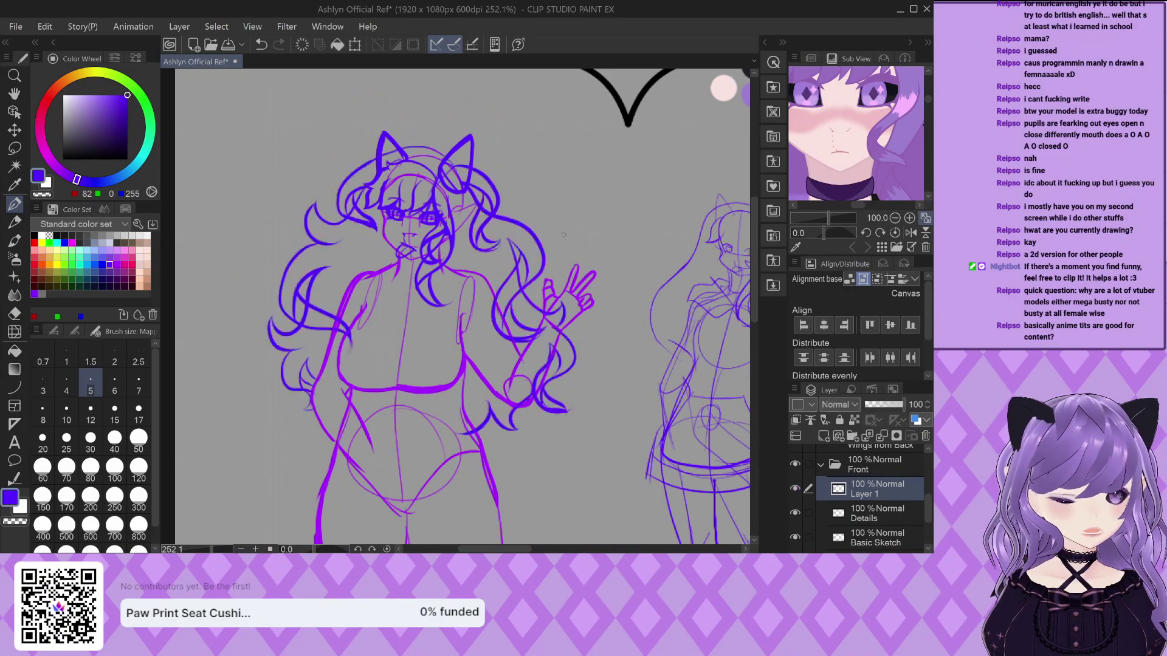
{"action": "left_click", "coordinate": [873, 509]}
Draw a hair tuft rising from the hairline and a line along the left ear's base
{"action": "scroll", "coordinate": [443, 141], "scroll_direction": "up", "scroll_amount": 14}
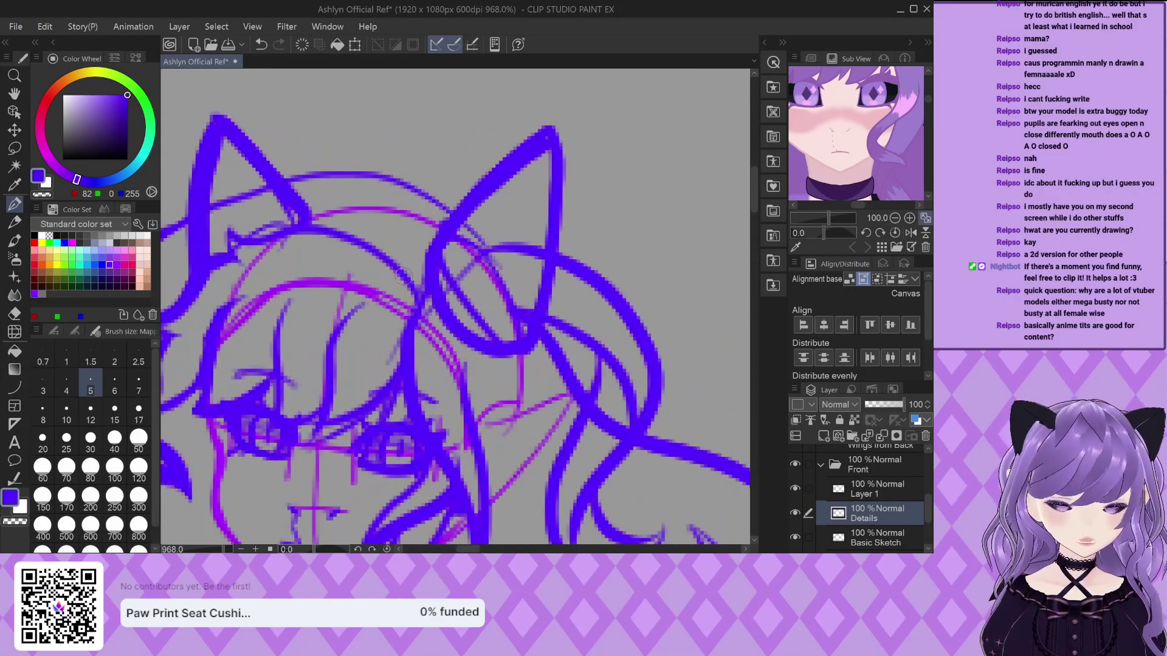
{"action": "mouse_move", "coordinate": [420, 293]}
{"action": "left_mouse_down"}
{"action": "mouse_move", "coordinate": [335, 199]}
{"action": "mouse_move", "coordinate": [333, 230]}
{"action": "left_mouse_up"}
{"action": "scroll", "coordinate": [365, 207], "scroll_direction": "down", "scroll_amount": 1}
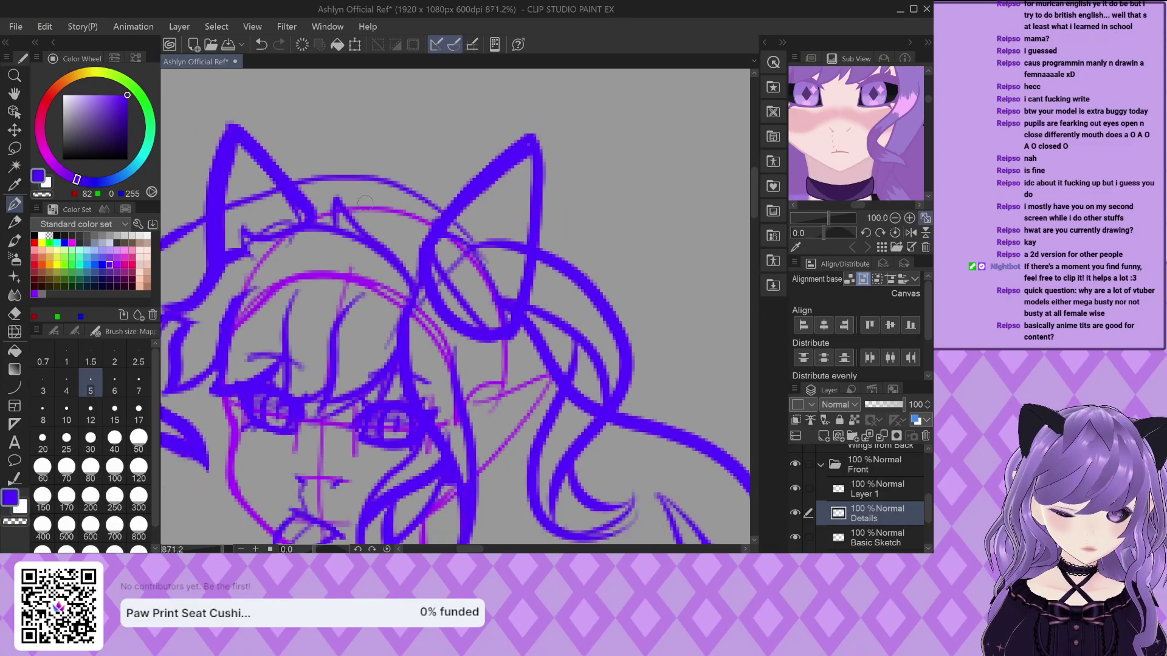
{"action": "scroll", "coordinate": [365, 202], "scroll_direction": "down", "scroll_amount": 6}
{"action": "scroll", "coordinate": [356, 136], "scroll_direction": "up", "scroll_amount": 4}
{"action": "scroll", "coordinate": [356, 136], "scroll_direction": "up", "scroll_amount": 5}
{"action": "mouse_move", "coordinate": [404, 178]}
{"action": "left_mouse_down"}
{"action": "mouse_move", "coordinate": [302, 172]}
{"action": "mouse_move", "coordinate": [307, 198]}
{"action": "left_mouse_up"}
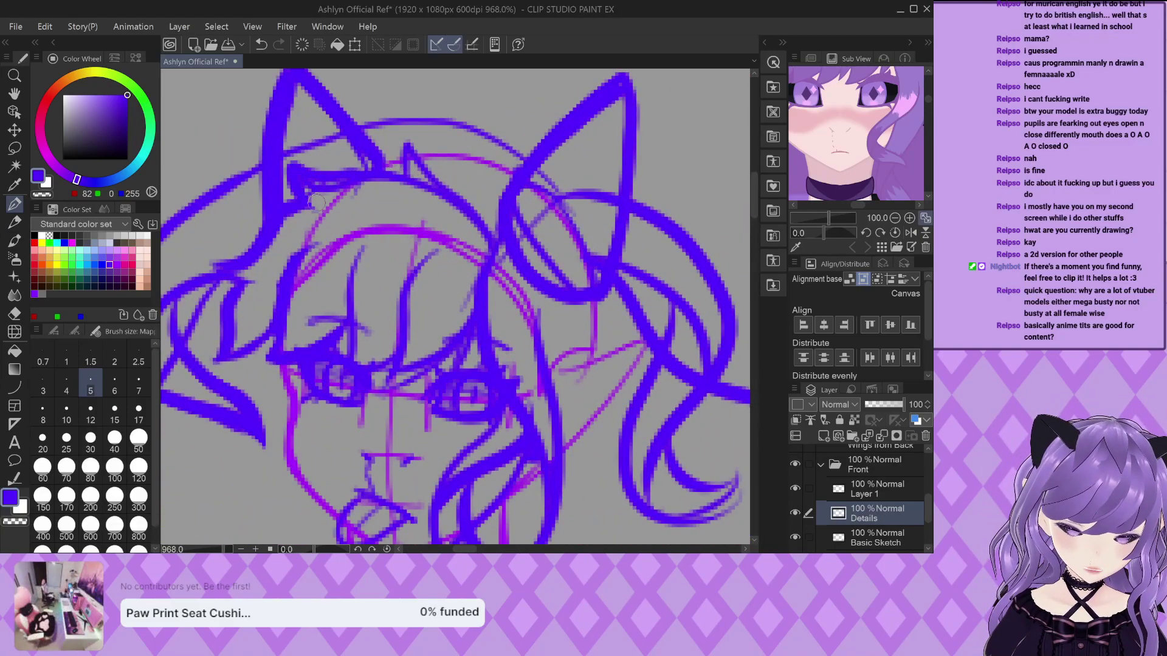
{"action": "scroll", "coordinate": [317, 201], "scroll_direction": "down", "scroll_amount": 4}
{"action": "scroll", "coordinate": [853, 121], "scroll_direction": "down", "scroll_amount": 5}
{"action": "scroll", "coordinate": [853, 122], "scroll_direction": "up", "scroll_amount": 2}
Pan the Sub View reference down to the collar and chest, and reselect Layer 1
{"action": "left_click_drag", "start_coordinate": [848, 112], "coordinate": [850, 148]}
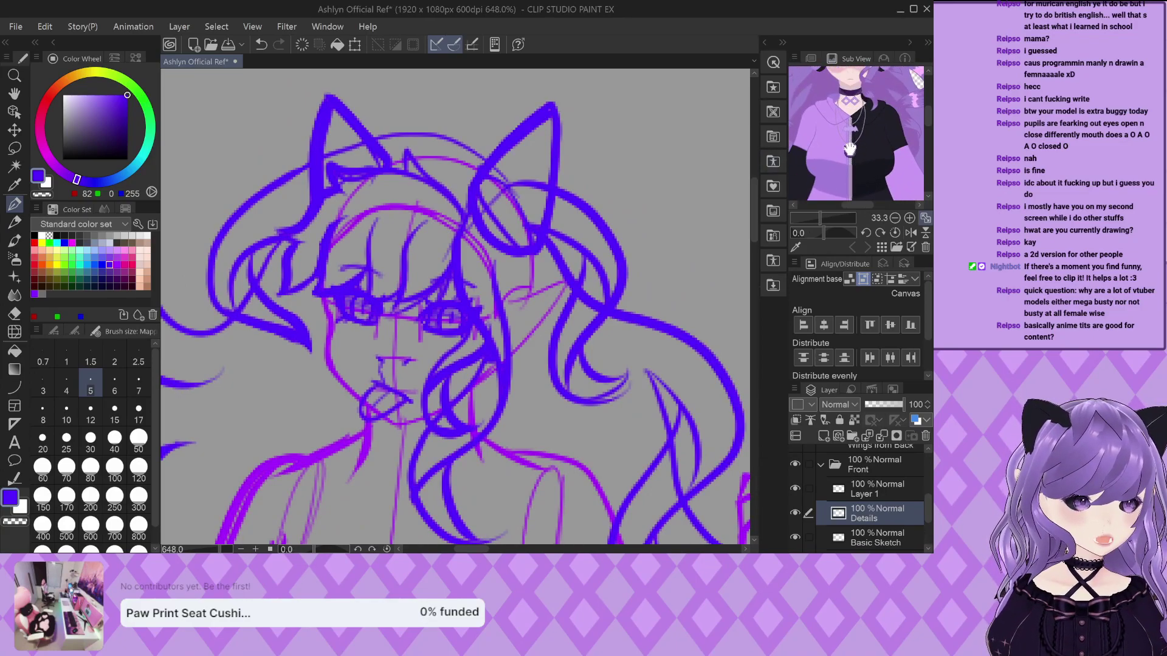
{"action": "scroll", "coordinate": [850, 147], "scroll_direction": "up", "scroll_amount": 3}
{"action": "scroll", "coordinate": [851, 145], "scroll_direction": "down", "scroll_amount": 3}
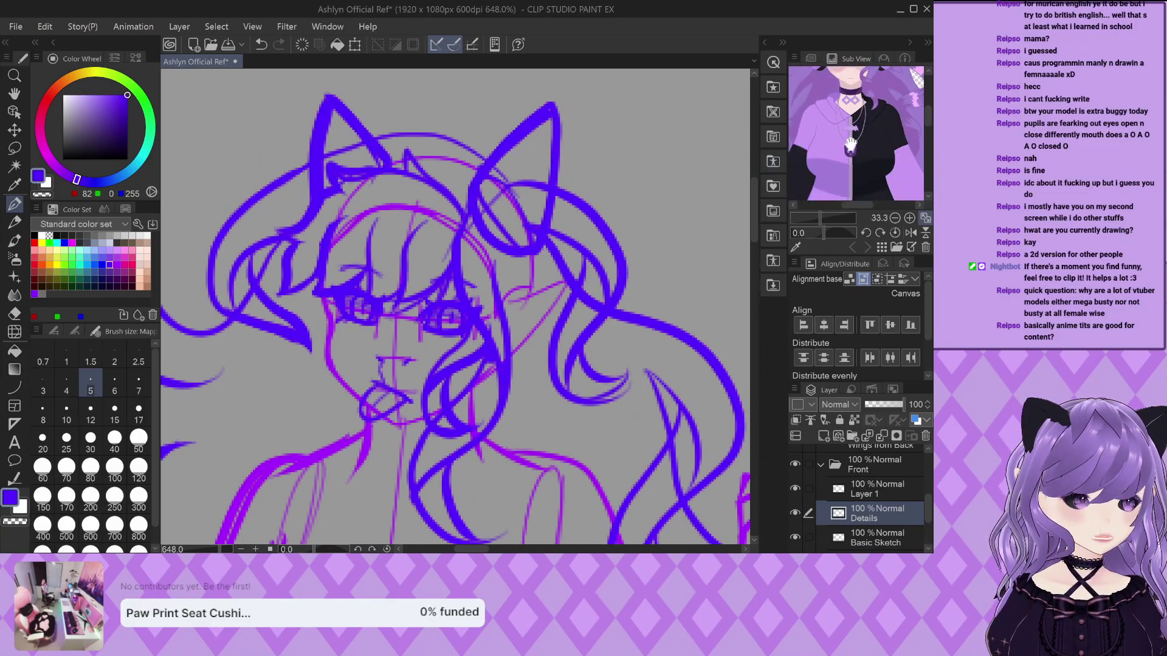
{"action": "scroll", "coordinate": [851, 145], "scroll_direction": "down", "scroll_amount": 2}
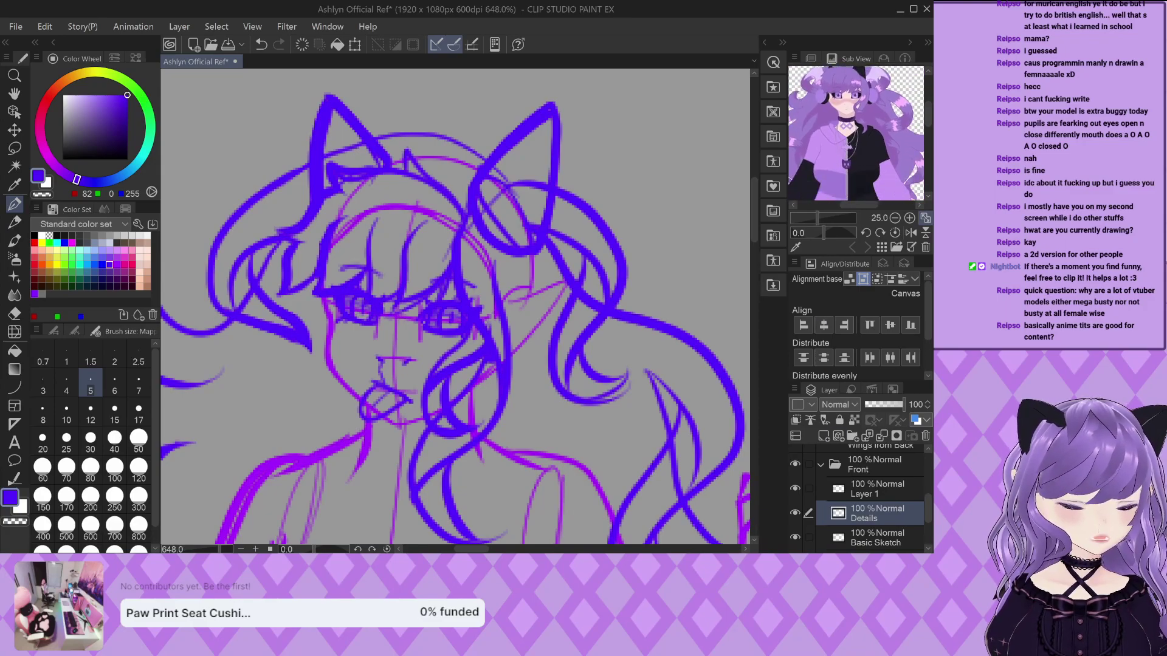
{"action": "left_click", "coordinate": [893, 496]}
{"action": "scroll", "coordinate": [423, 161], "scroll_direction": "down", "scroll_amount": 1}
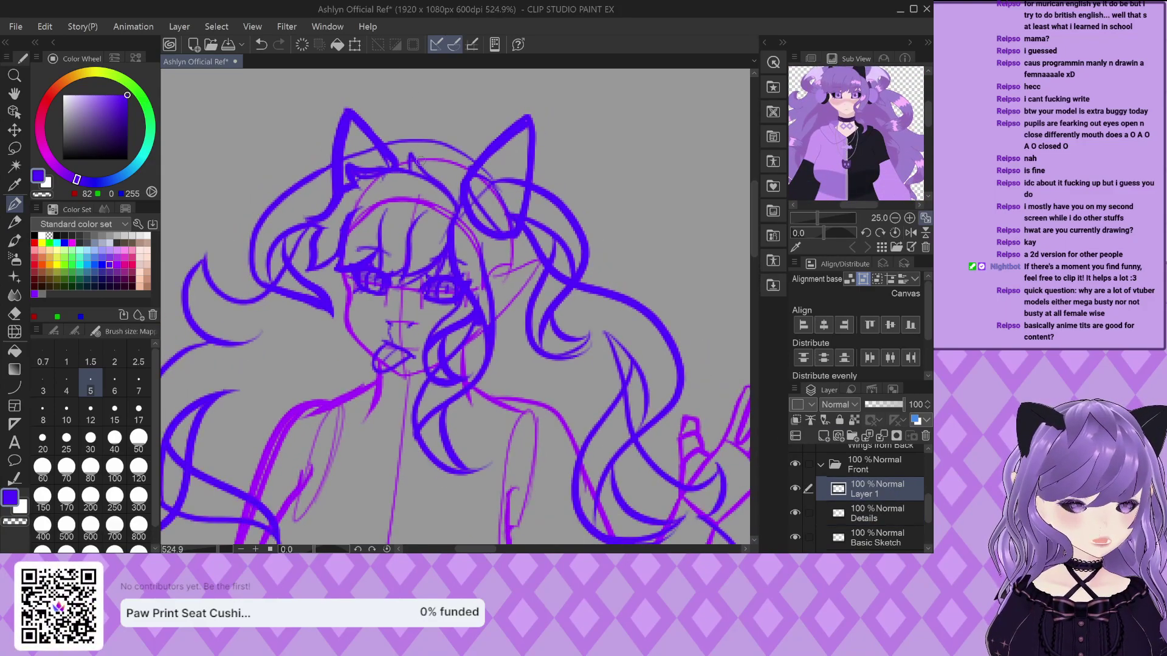
{"action": "scroll", "coordinate": [423, 160], "scroll_direction": "down", "scroll_amount": 2}
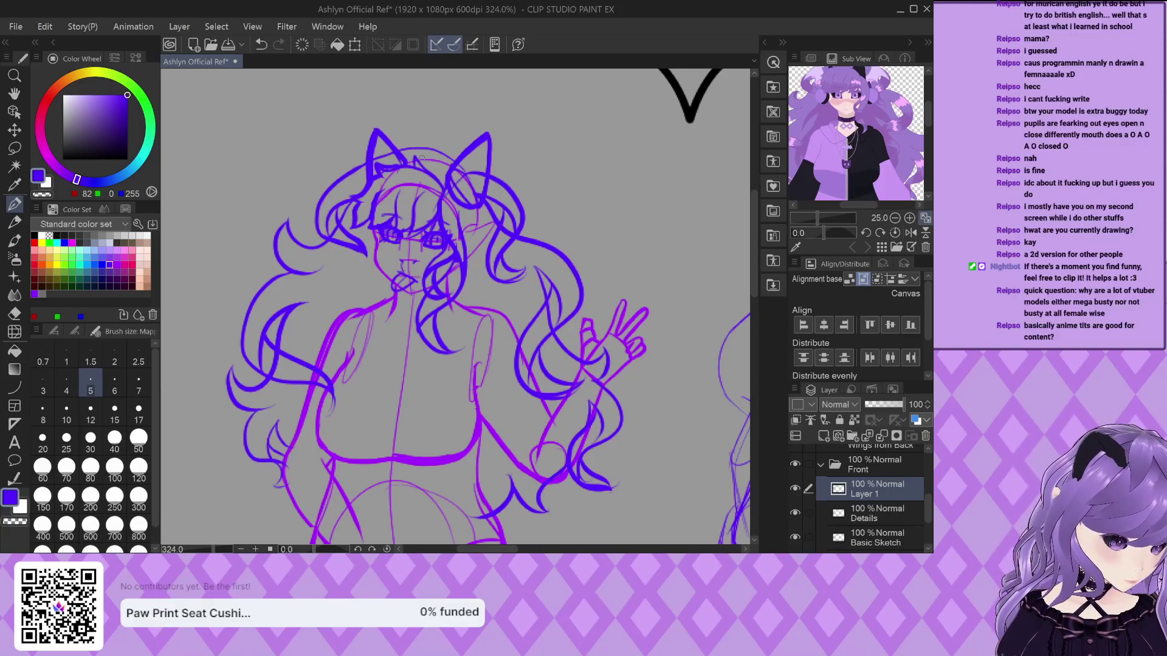
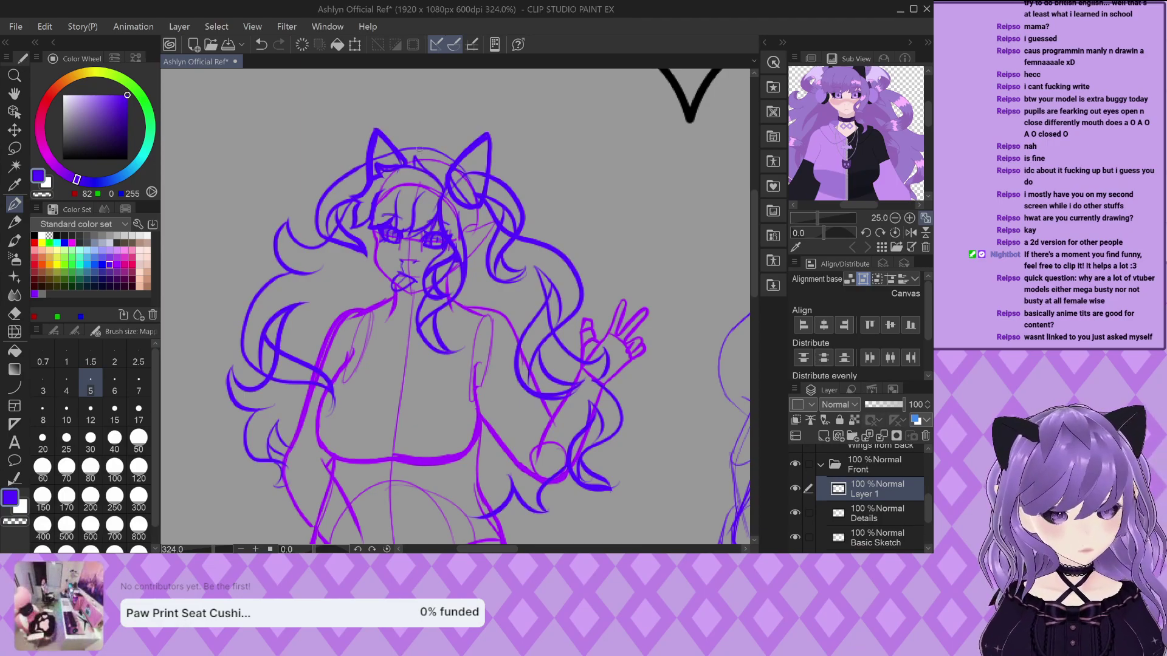
Lasso the lower blue hair lock beside the peace-sign arm, nudge it slightly left, and deselect
{"action": "scroll", "coordinate": [428, 165], "scroll_direction": "down", "scroll_amount": 5}
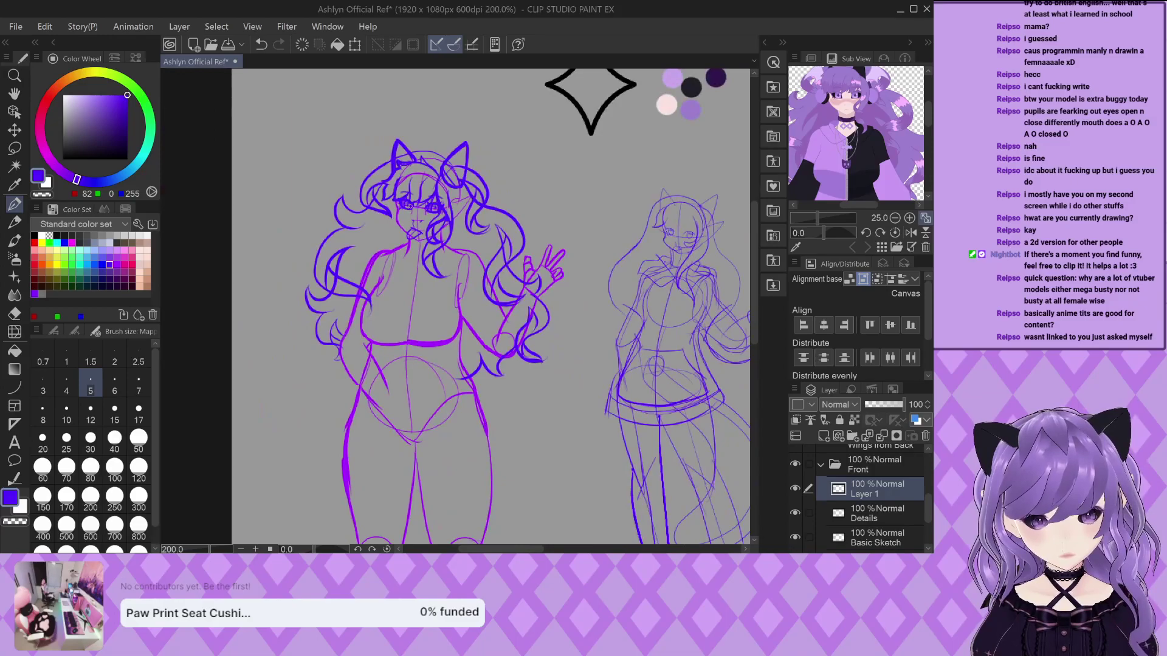
{"action": "scroll", "coordinate": [452, 340], "scroll_direction": "up", "scroll_amount": 2}
{"action": "scroll", "coordinate": [451, 341], "scroll_direction": "up", "scroll_amount": 2}
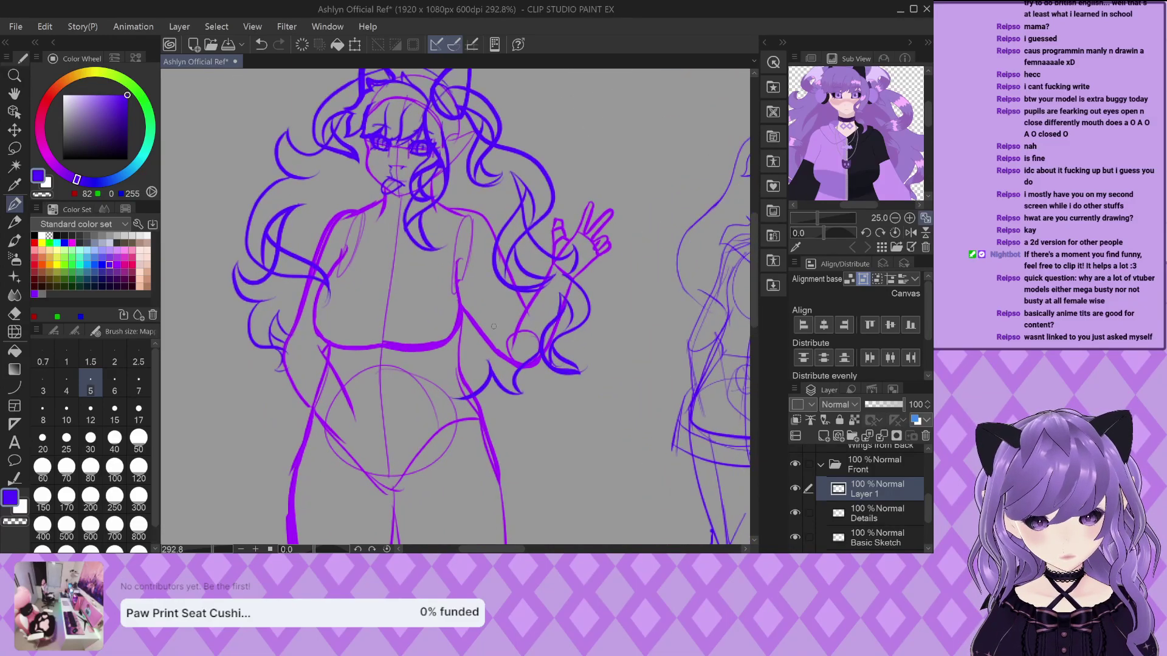
{"action": "scroll", "coordinate": [543, 266], "scroll_direction": "up", "scroll_amount": 5}
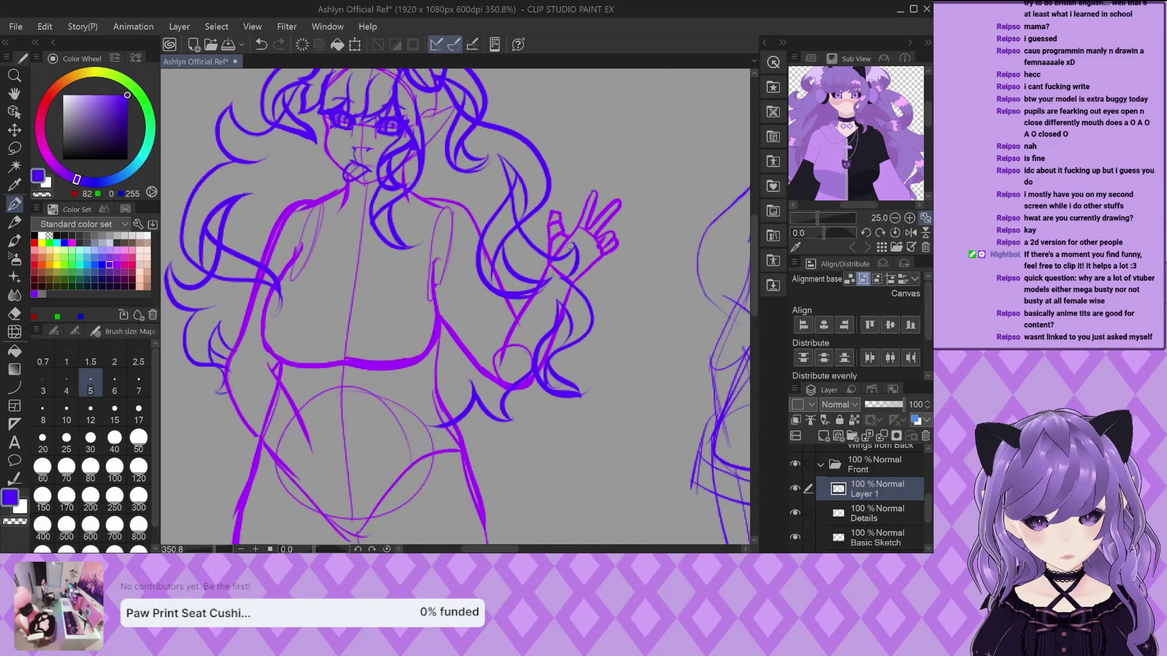
{"action": "key", "text": "m"}
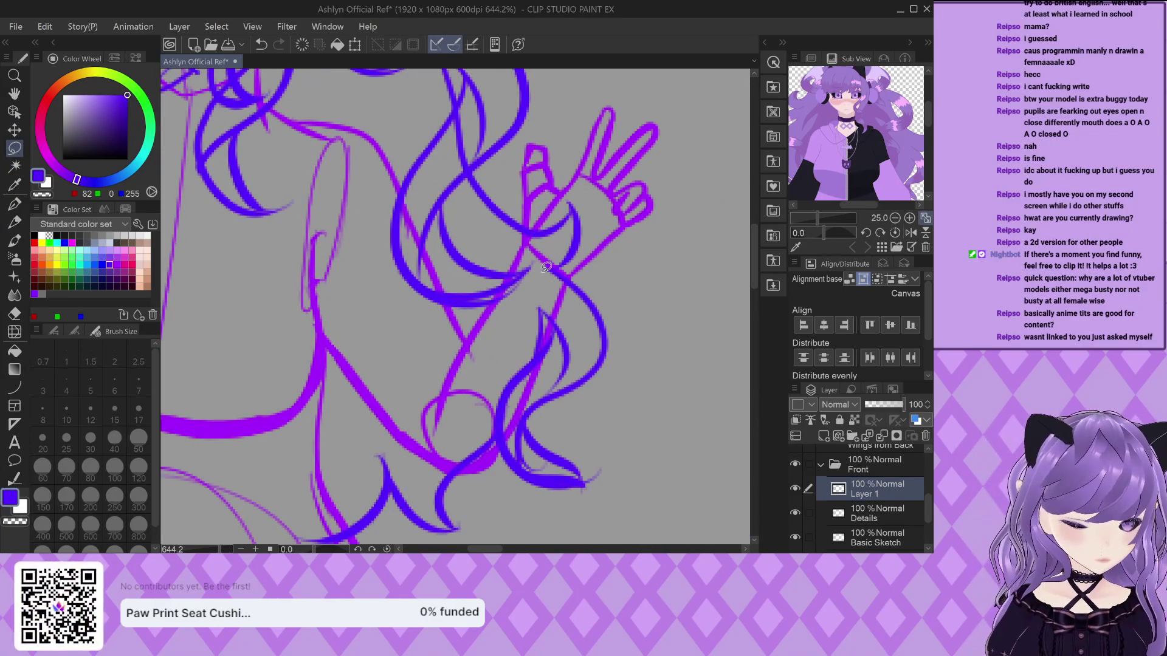
{"action": "mouse_move", "coordinate": [544, 266]}
{"action": "left_mouse_down"}
{"action": "mouse_move", "coordinate": [606, 293]}
{"action": "mouse_move", "coordinate": [650, 435]}
{"action": "mouse_move", "coordinate": [560, 537]}
{"action": "mouse_move", "coordinate": [382, 537]}
{"action": "mouse_move", "coordinate": [324, 376]}
{"action": "mouse_move", "coordinate": [331, 328]}
{"action": "left_mouse_up"}
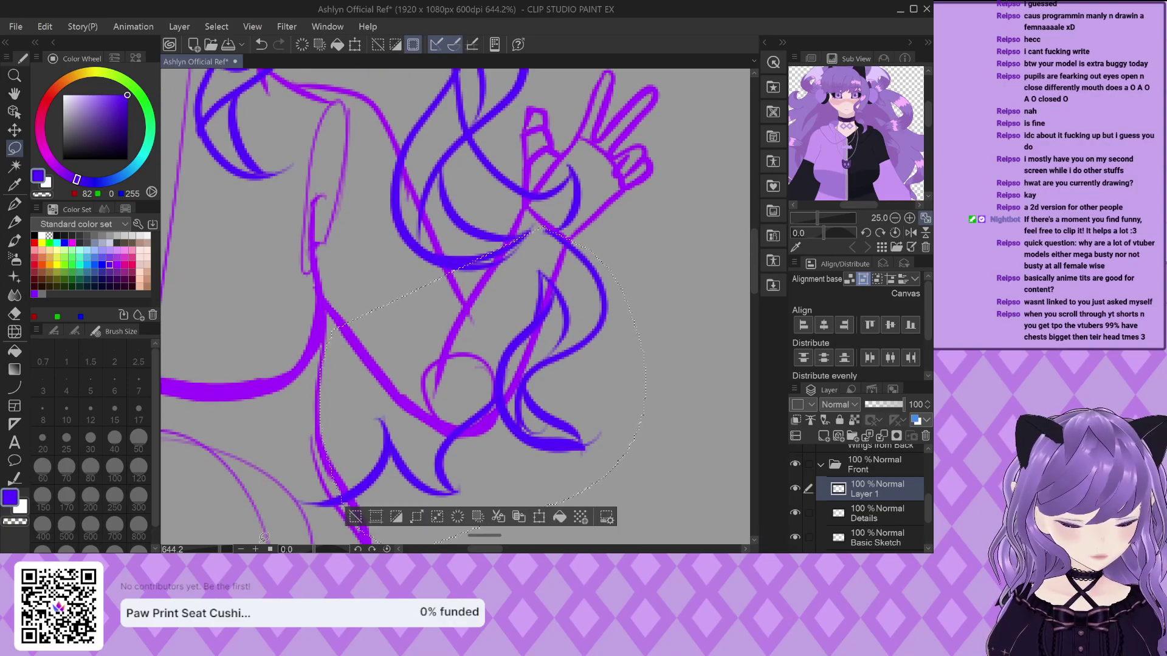
{"action": "left_click", "coordinate": [356, 516]}
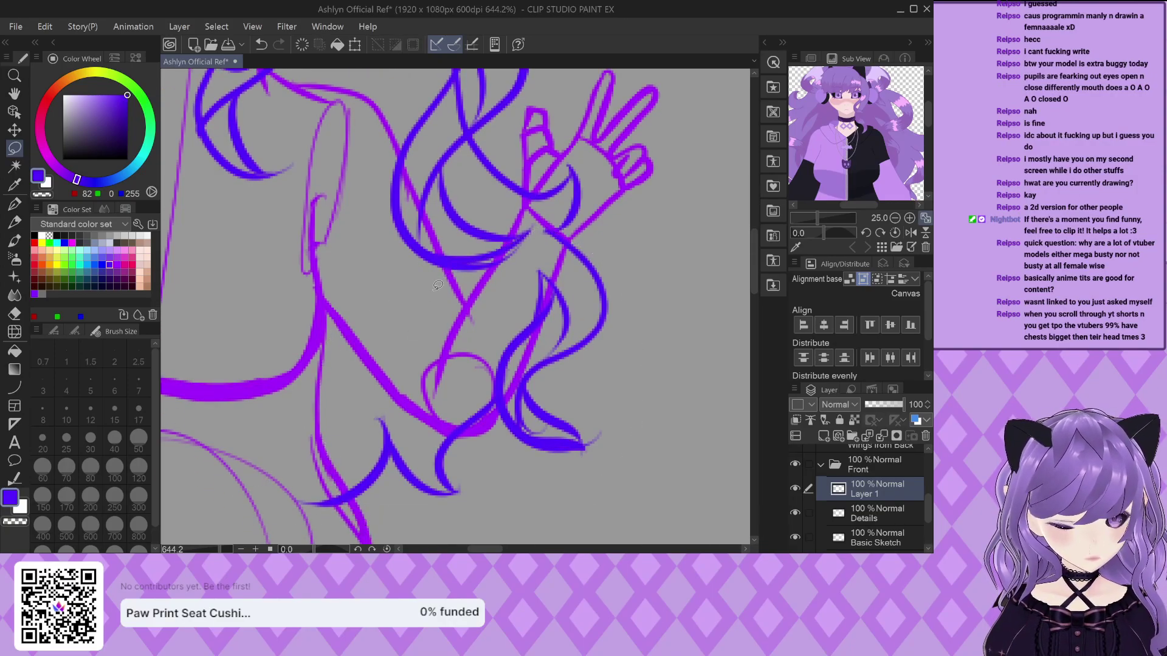
{"action": "mouse_move", "coordinate": [546, 224]}
{"action": "left_mouse_down"}
{"action": "mouse_move", "coordinate": [656, 393]}
{"action": "mouse_move", "coordinate": [552, 495]}
{"action": "mouse_move", "coordinate": [358, 519]}
{"action": "mouse_move", "coordinate": [262, 479]}
{"action": "mouse_move", "coordinate": [282, 427]}
{"action": "mouse_move", "coordinate": [372, 345]}
{"action": "mouse_move", "coordinate": [526, 265]}
{"action": "mouse_move", "coordinate": [541, 225]}
{"action": "left_mouse_up"}
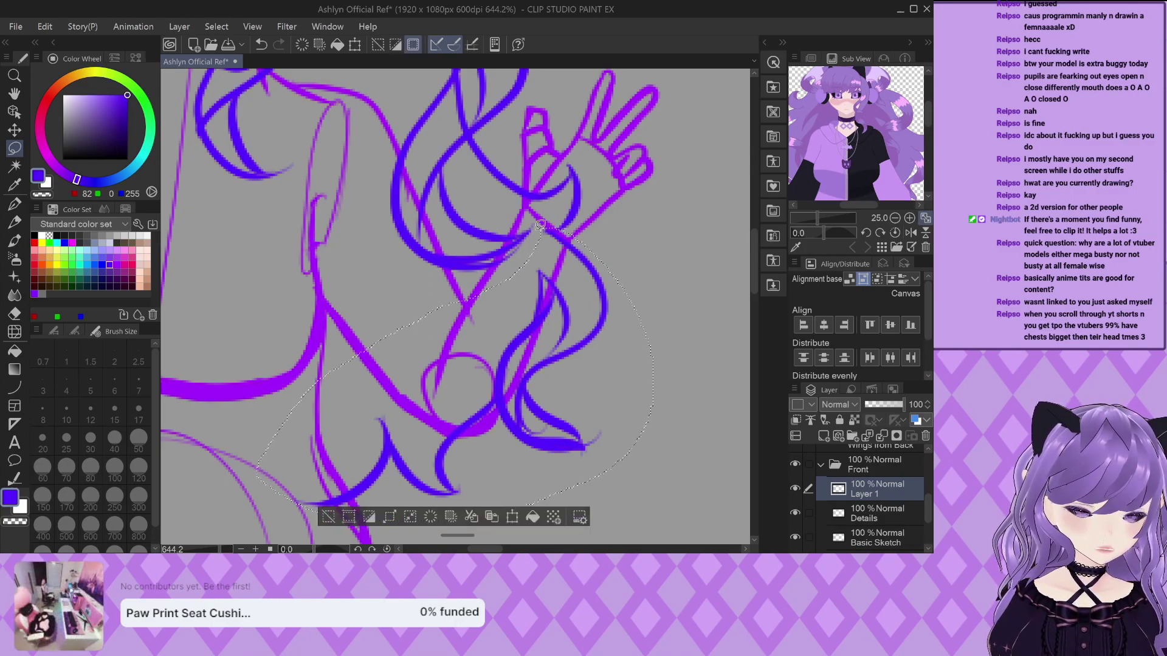
{"action": "left_click", "coordinate": [14, 130]}
{"action": "left_click_drag", "start_coordinate": [513, 333], "coordinate": [517, 319]}
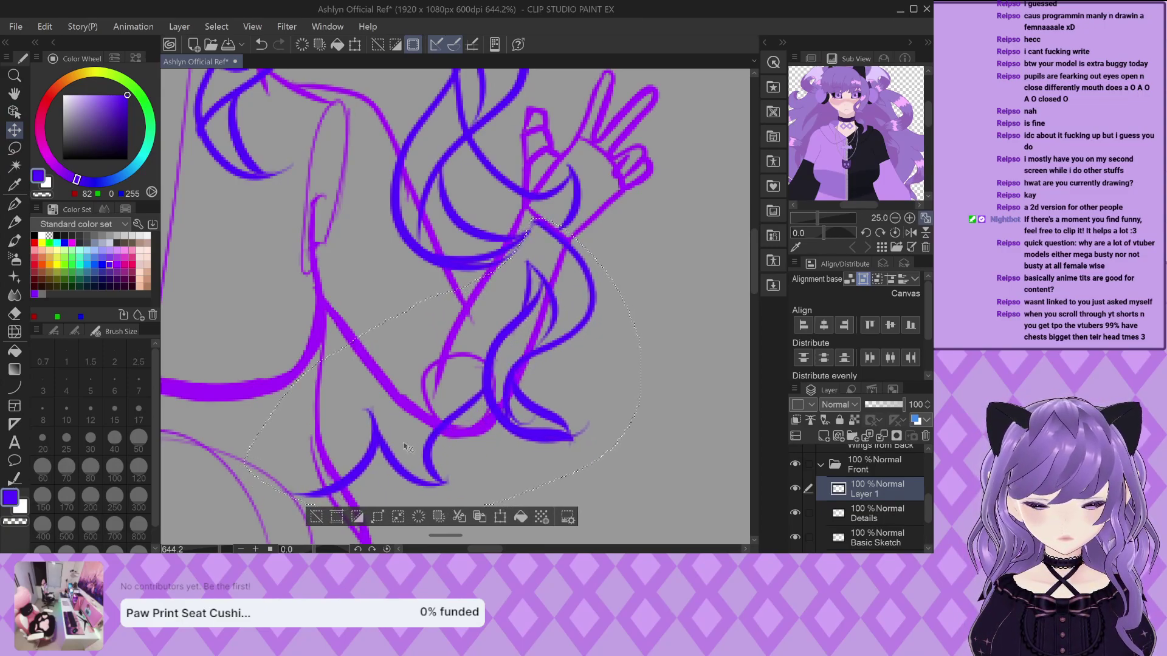
{"action": "key", "text": "ctrl+d"}
Erase the stray blue hair strokes in the lower loop and over the arm
{"action": "key", "text": "p"}
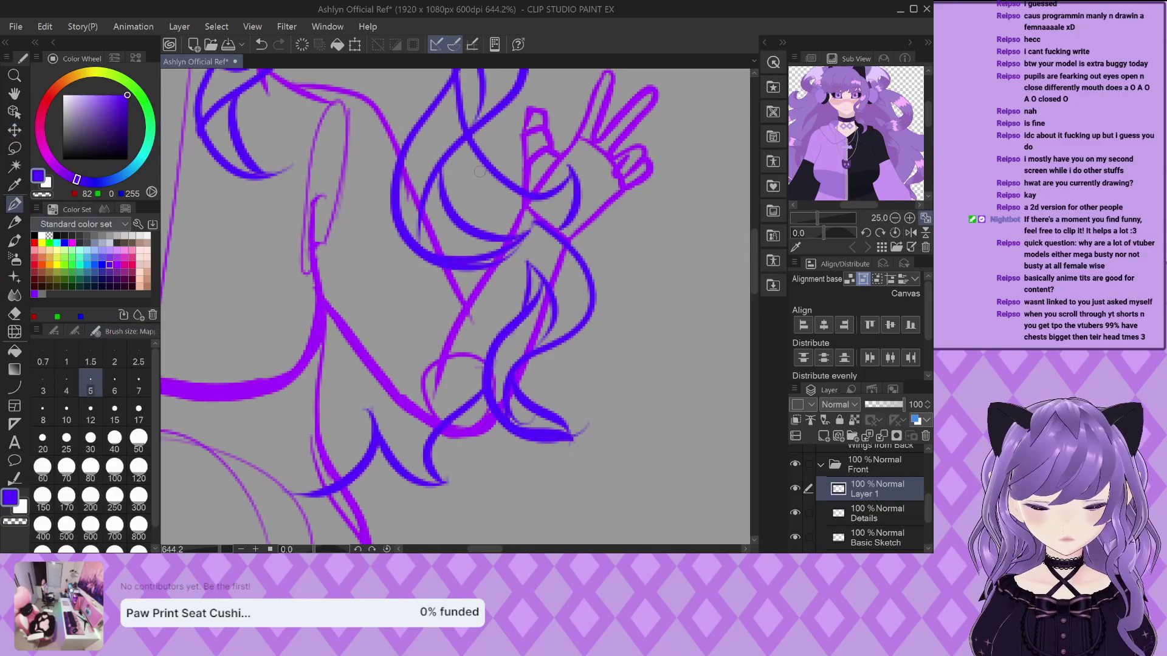
{"action": "scroll", "coordinate": [529, 146], "scroll_direction": "up", "scroll_amount": 2}
{"action": "scroll", "coordinate": [530, 137], "scroll_direction": "up", "scroll_amount": 1}
{"action": "scroll", "coordinate": [541, 239], "scroll_direction": "up", "scroll_amount": 1}
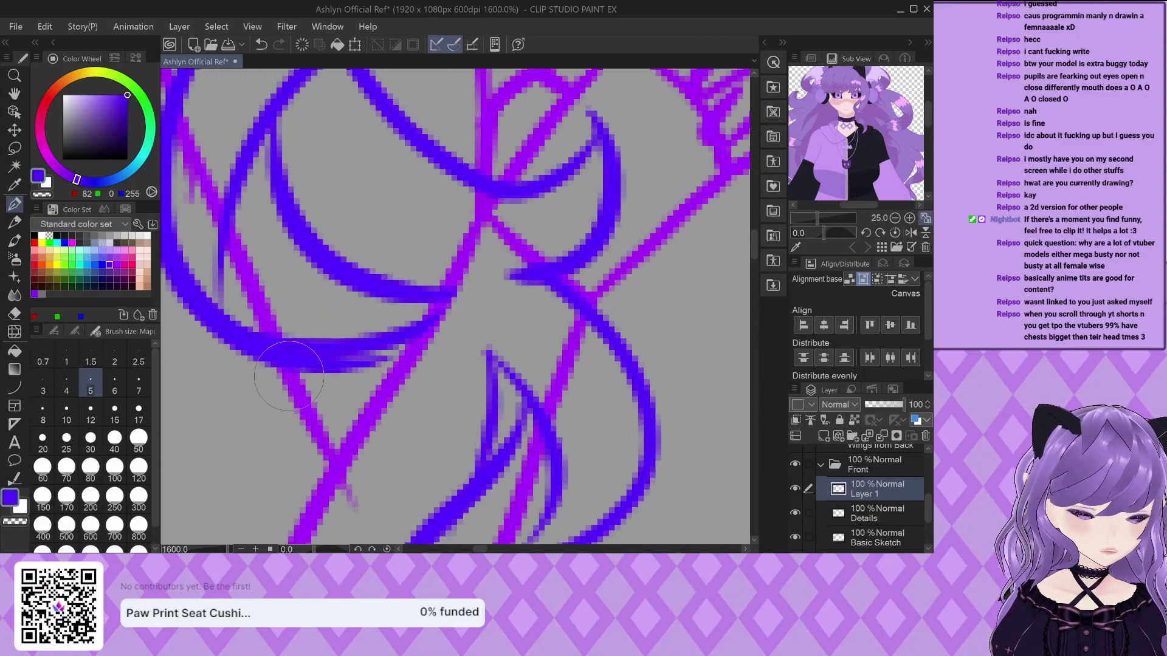
{"action": "scroll", "coordinate": [476, 330], "scroll_direction": "down", "scroll_amount": 2}
{"action": "scroll", "coordinate": [476, 330], "scroll_direction": "down", "scroll_amount": 2}
{"action": "scroll", "coordinate": [480, 334], "scroll_direction": "down", "scroll_amount": 2}
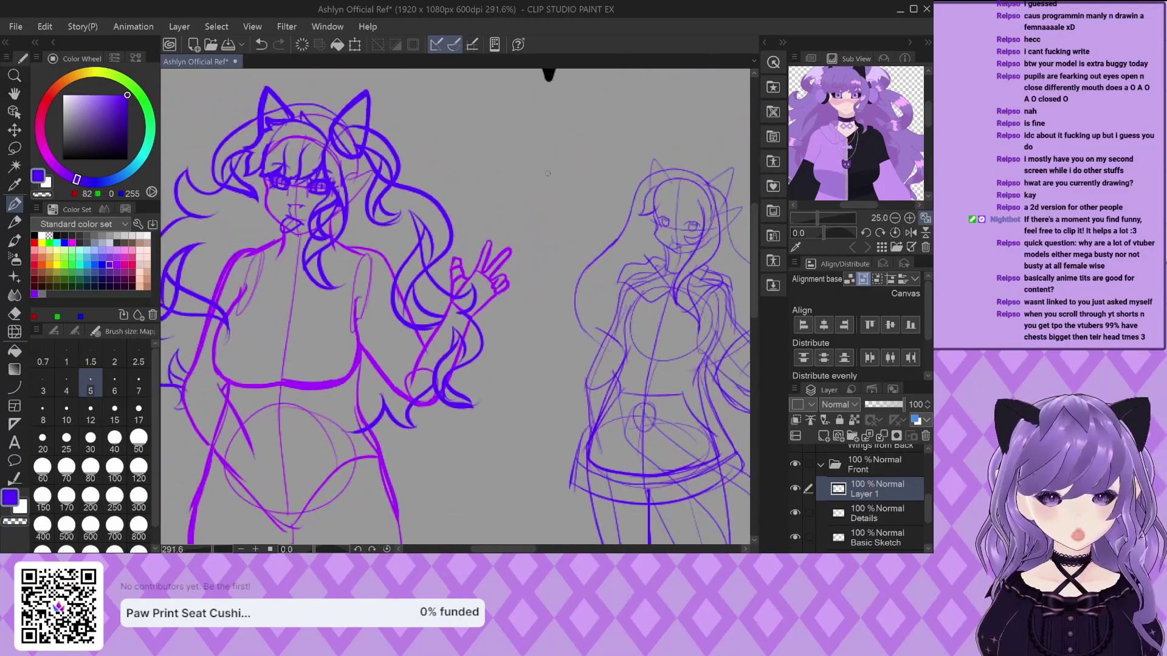
{"action": "scroll", "coordinate": [446, 213], "scroll_direction": "up", "scroll_amount": 3}
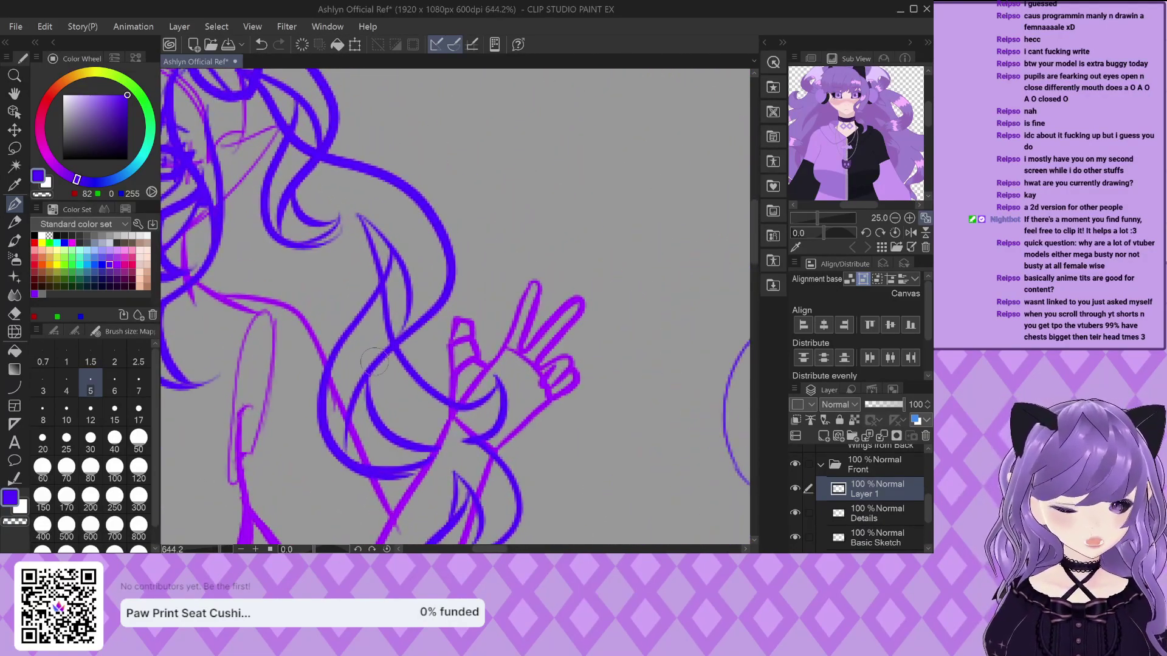
{"action": "mouse_move", "coordinate": [357, 385]}
{"action": "left_mouse_down"}
{"action": "mouse_move", "coordinate": [339, 467]}
{"action": "mouse_move", "coordinate": [393, 384]}
{"action": "mouse_move", "coordinate": [429, 459]}
{"action": "left_mouse_up"}
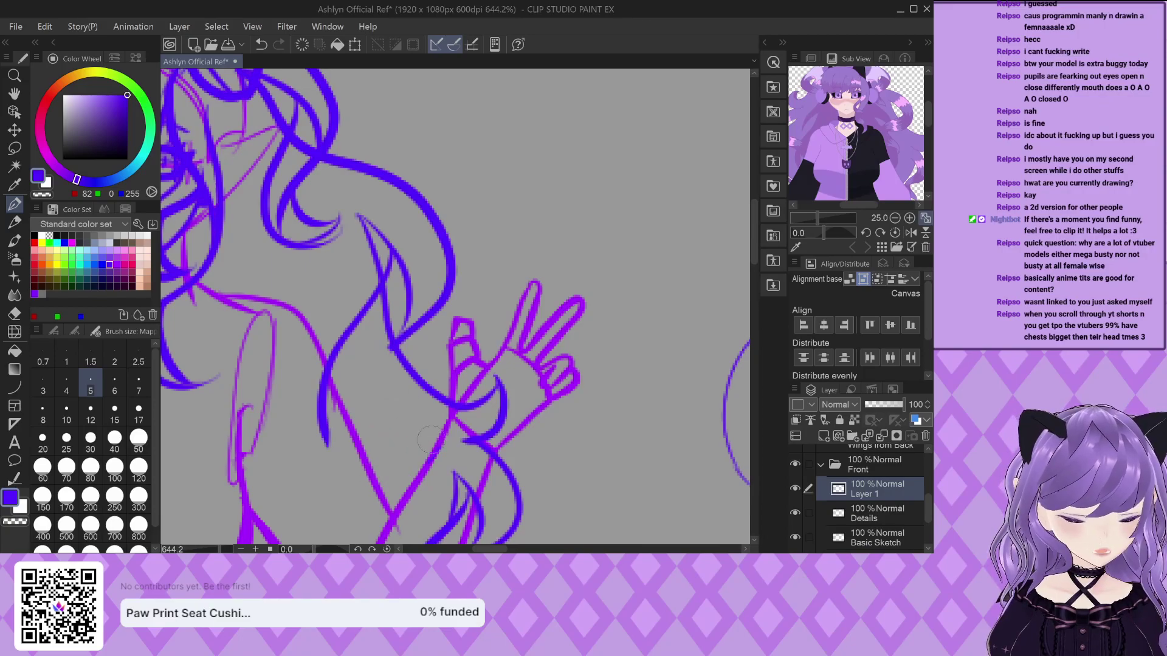
{"action": "mouse_move", "coordinate": [377, 282]}
{"action": "left_mouse_down"}
{"action": "mouse_move", "coordinate": [319, 387]}
{"action": "mouse_move", "coordinate": [330, 447]}
{"action": "left_mouse_up"}
Redraw the hair line down along the arm, adding extra locks inside the loop
{"action": "scroll", "coordinate": [377, 280], "scroll_direction": "up", "scroll_amount": 1}
{"action": "mouse_move", "coordinate": [453, 284]}
{"action": "left_mouse_down"}
{"action": "mouse_move", "coordinate": [447, 310]}
{"action": "mouse_move", "coordinate": [344, 342]}
{"action": "mouse_move", "coordinate": [341, 459]}
{"action": "mouse_move", "coordinate": [420, 501]}
{"action": "left_mouse_up"}
{"action": "mouse_move", "coordinate": [396, 252]}
{"action": "left_mouse_down"}
{"action": "mouse_move", "coordinate": [318, 321]}
{"action": "mouse_move", "coordinate": [286, 395]}
{"action": "left_mouse_up"}
{"action": "scroll", "coordinate": [337, 314], "scroll_direction": "up", "scroll_amount": 1}
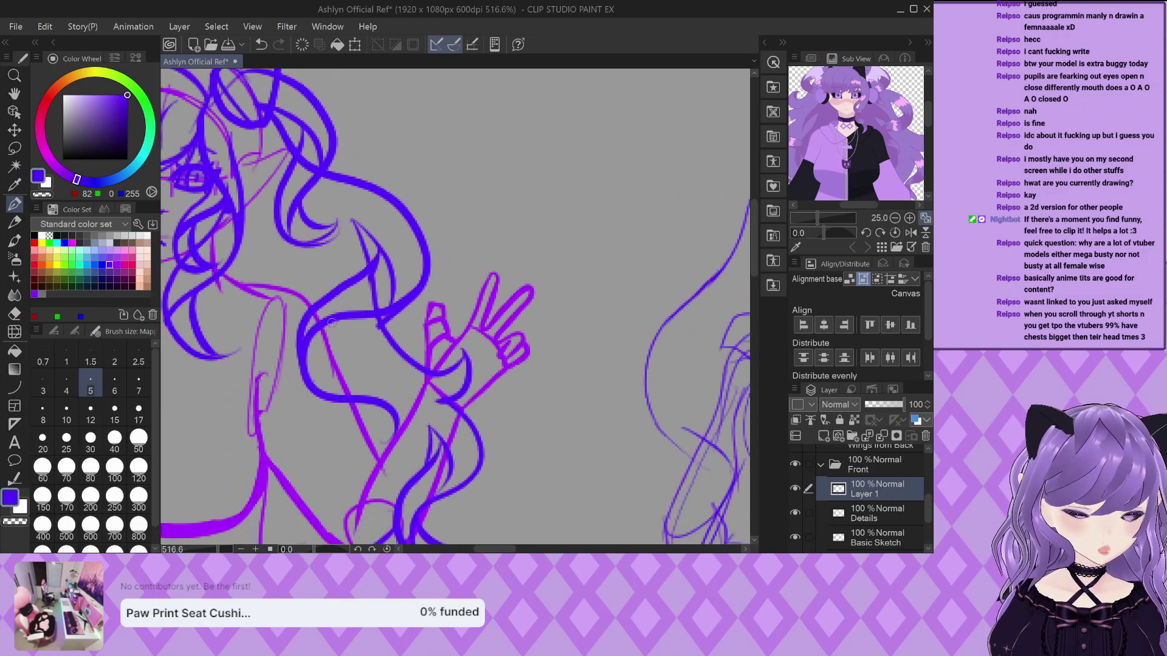
{"action": "mouse_move", "coordinate": [347, 297]}
{"action": "left_mouse_down"}
{"action": "mouse_move", "coordinate": [339, 348]}
{"action": "mouse_move", "coordinate": [427, 453]}
{"action": "left_mouse_up"}
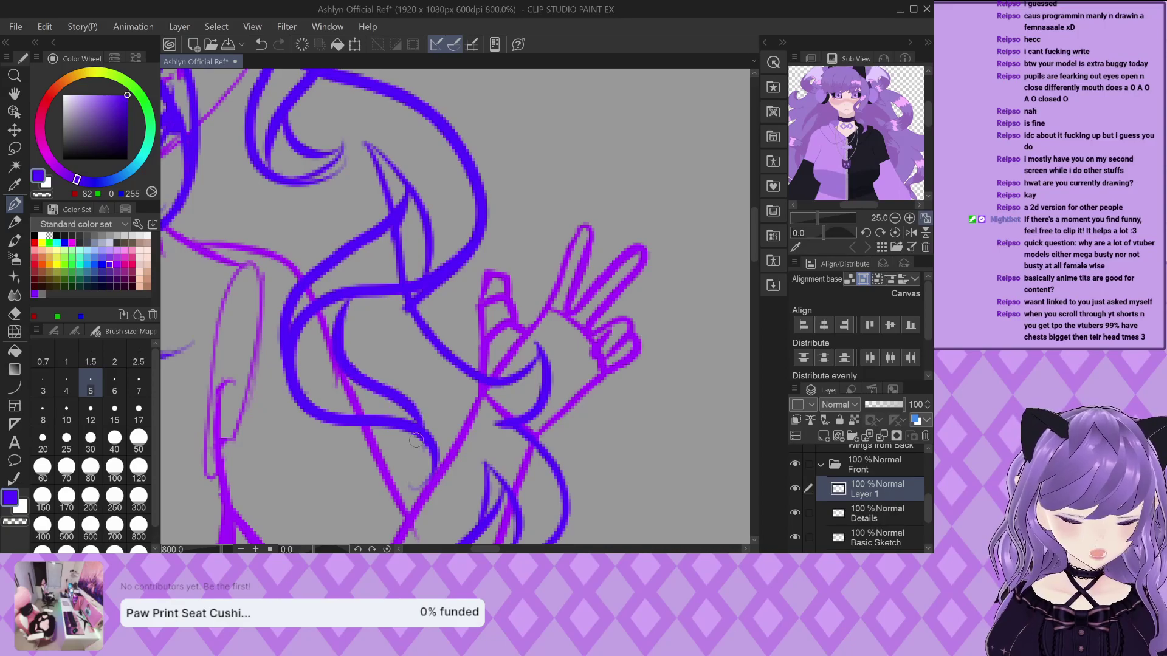
Redraw the outer hair curve by the ear and erase the inner right hair stroke
{"action": "scroll", "coordinate": [450, 486], "scroll_direction": "up", "scroll_amount": 1}
{"action": "scroll", "coordinate": [456, 487], "scroll_direction": "up", "scroll_amount": 3}
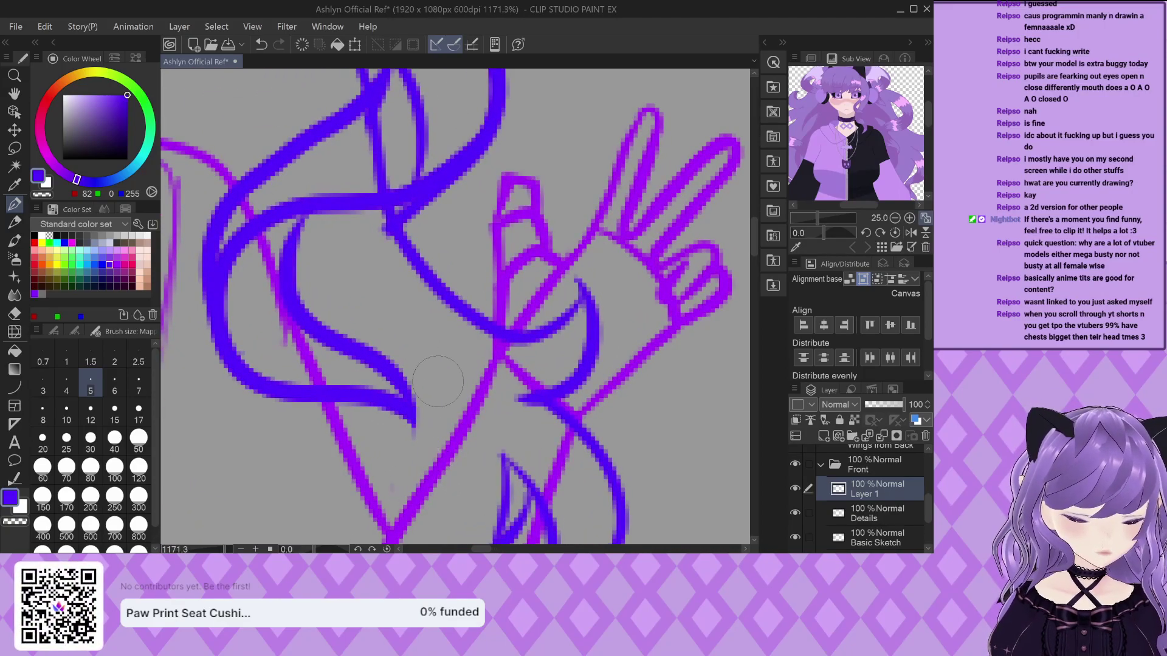
{"action": "scroll", "coordinate": [436, 419], "scroll_direction": "down", "scroll_amount": 3}
{"action": "scroll", "coordinate": [437, 419], "scroll_direction": "down", "scroll_amount": 1}
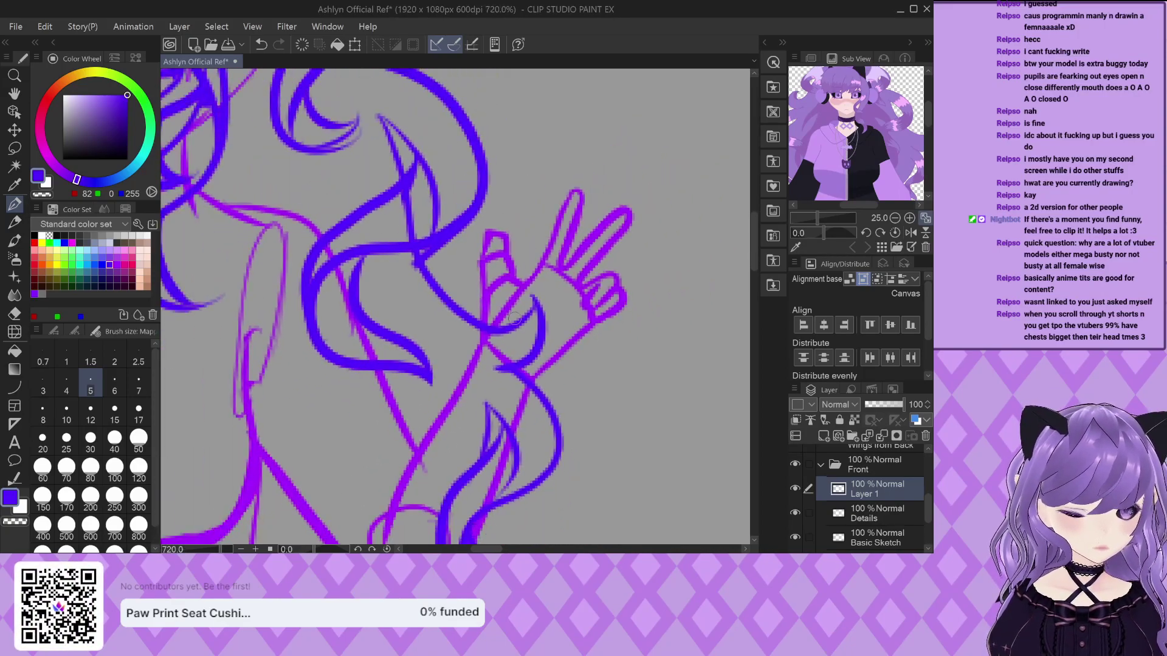
{"action": "scroll", "coordinate": [514, 319], "scroll_direction": "down", "scroll_amount": 3}
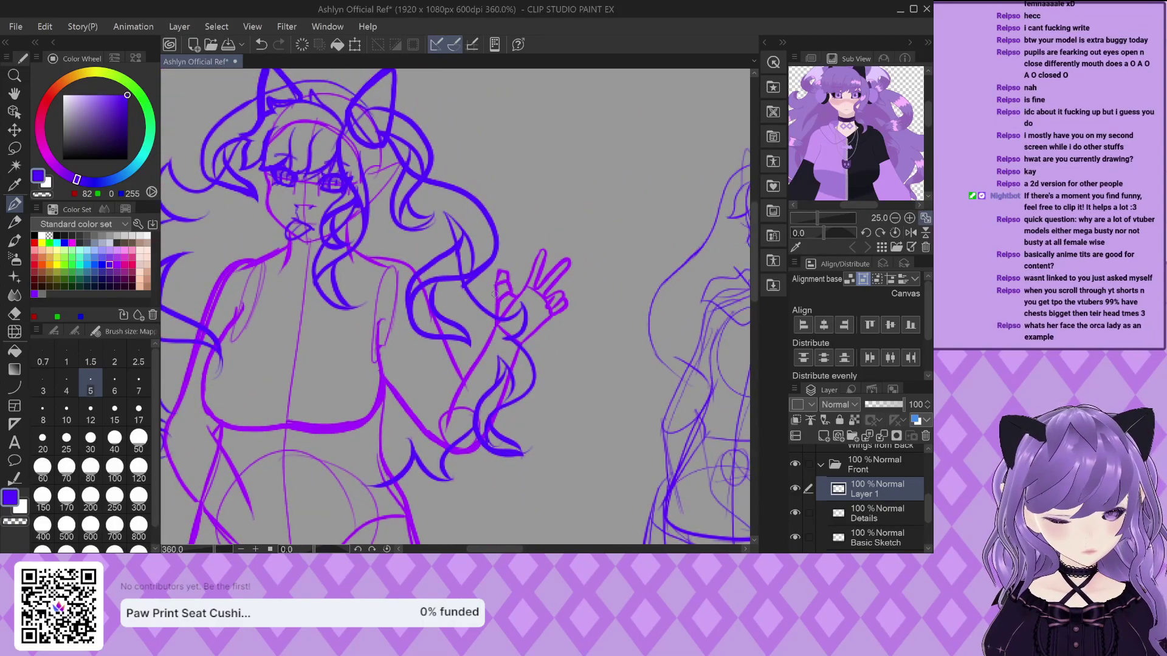
{"action": "scroll", "coordinate": [478, 277], "scroll_direction": "up", "scroll_amount": 1}
{"action": "scroll", "coordinate": [479, 277], "scroll_direction": "up", "scroll_amount": 1}
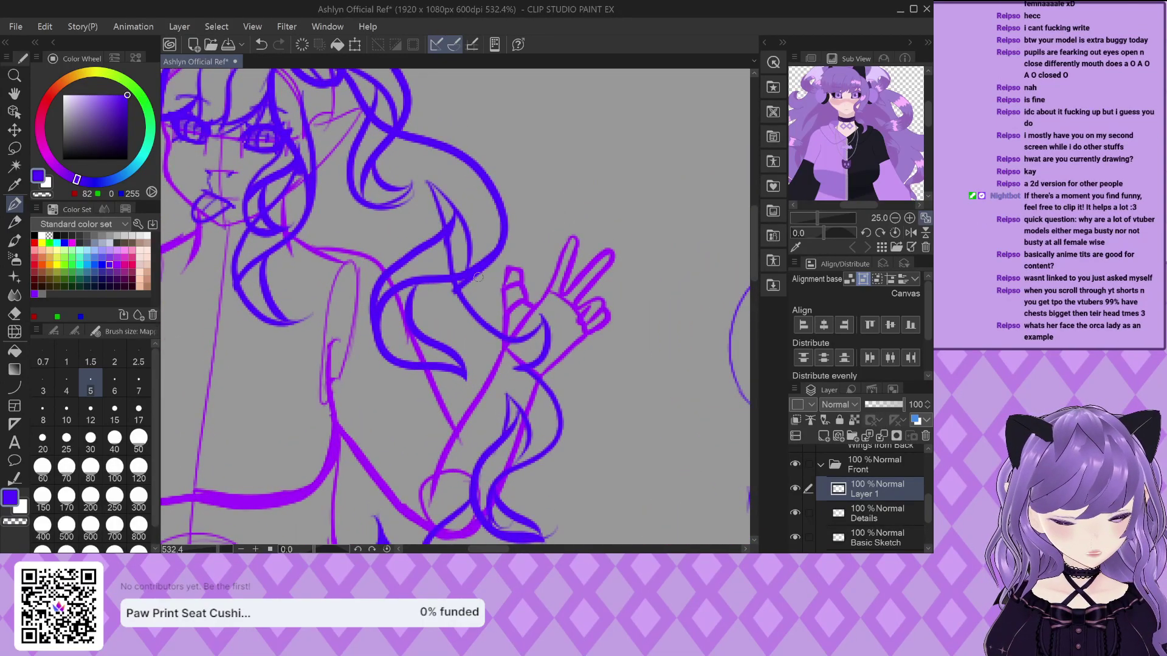
{"action": "scroll", "coordinate": [478, 273], "scroll_direction": "up", "scroll_amount": 1}
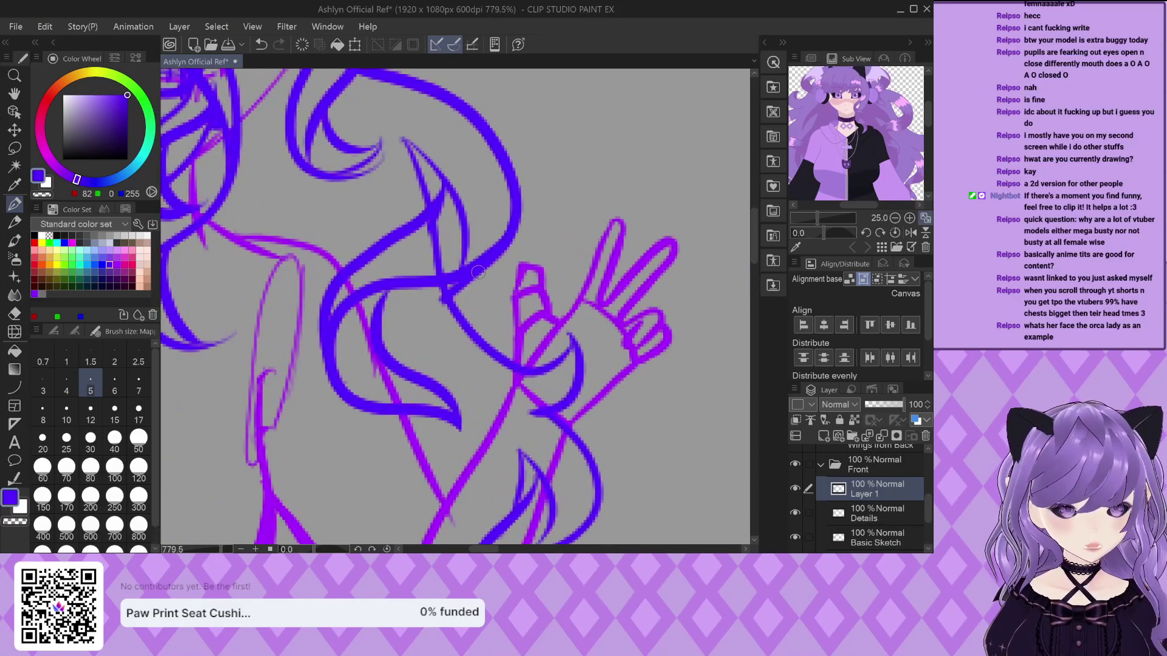
{"action": "scroll", "coordinate": [511, 309], "scroll_direction": "down", "scroll_amount": 3}
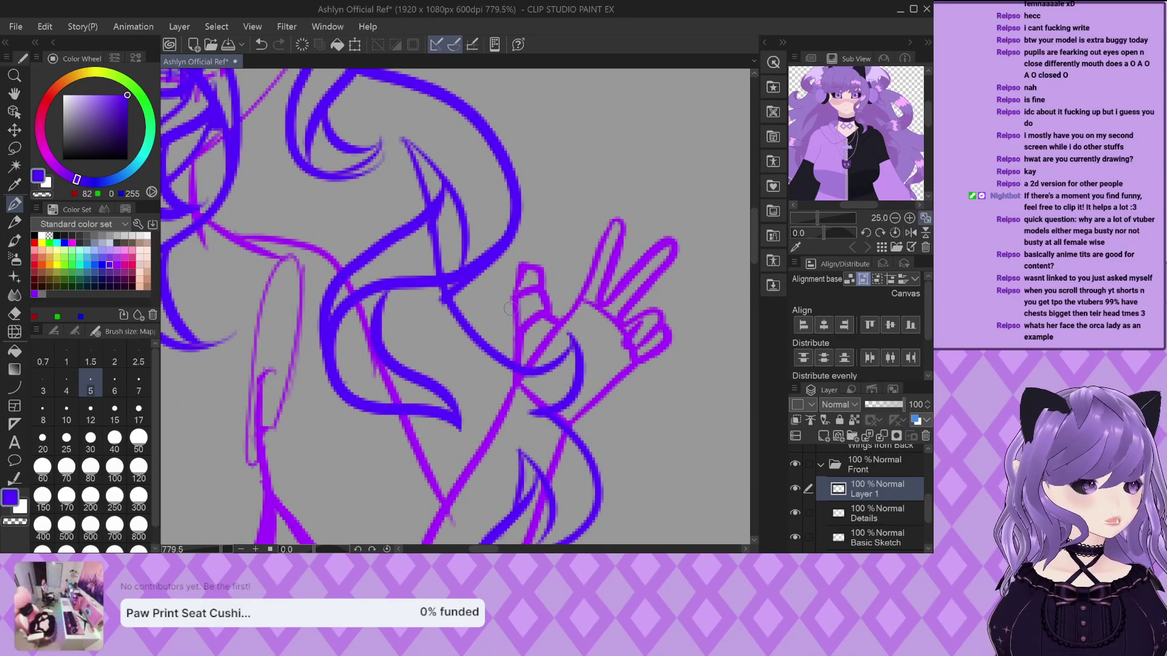
{"action": "scroll", "coordinate": [426, 146], "scroll_direction": "up", "scroll_amount": 3}
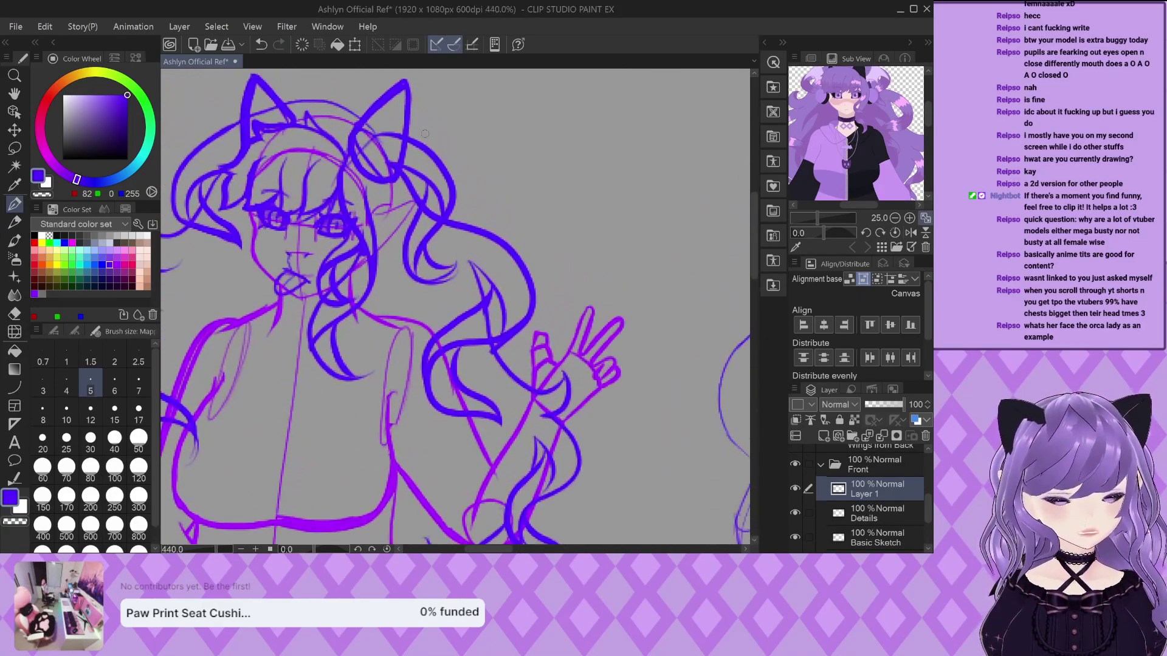
{"action": "mouse_move", "coordinate": [333, 134]}
{"action": "left_mouse_down"}
{"action": "mouse_move", "coordinate": [471, 191]}
{"action": "mouse_move", "coordinate": [481, 307]}
{"action": "mouse_move", "coordinate": [471, 222]}
{"action": "left_mouse_up"}
{"action": "scroll", "coordinate": [496, 231], "scroll_direction": "up", "scroll_amount": 1}
{"action": "mouse_move", "coordinate": [469, 288]}
{"action": "left_mouse_down"}
{"action": "mouse_move", "coordinate": [476, 247]}
{"action": "mouse_move", "coordinate": [447, 210]}
{"action": "mouse_move", "coordinate": [473, 265]}
{"action": "mouse_move", "coordinate": [466, 280]}
{"action": "mouse_move", "coordinate": [387, 151]}
{"action": "left_mouse_up"}
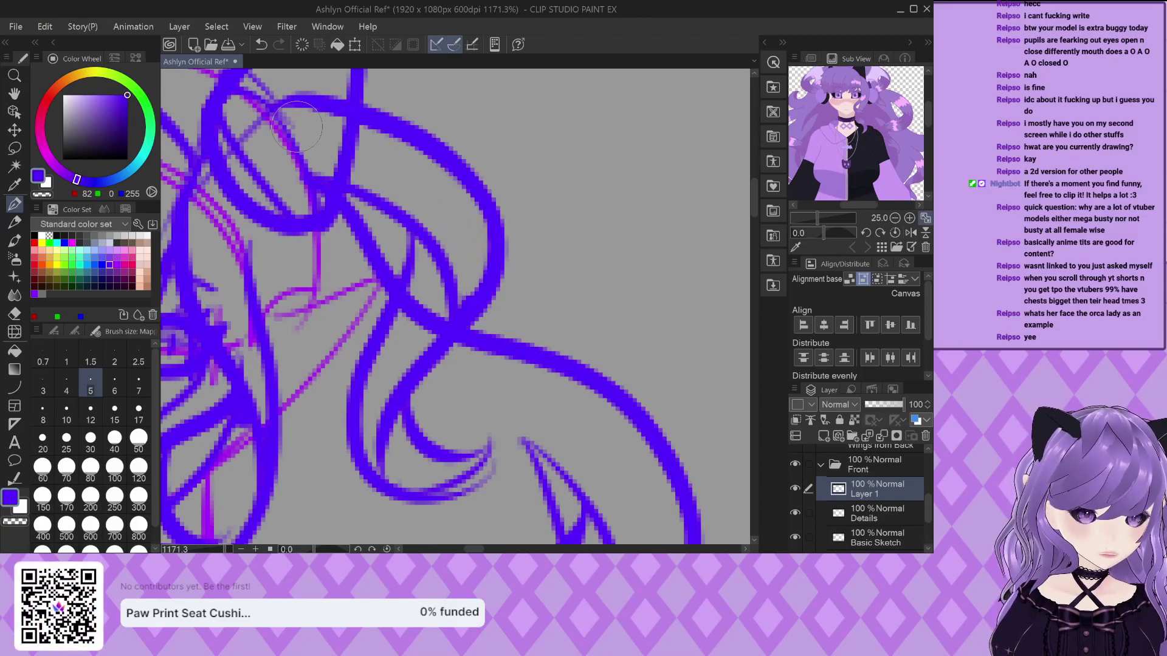
{"action": "scroll", "coordinate": [449, 227], "scroll_direction": "down", "scroll_amount": 3}
{"action": "scroll", "coordinate": [449, 227], "scroll_direction": "up", "scroll_amount": 2}
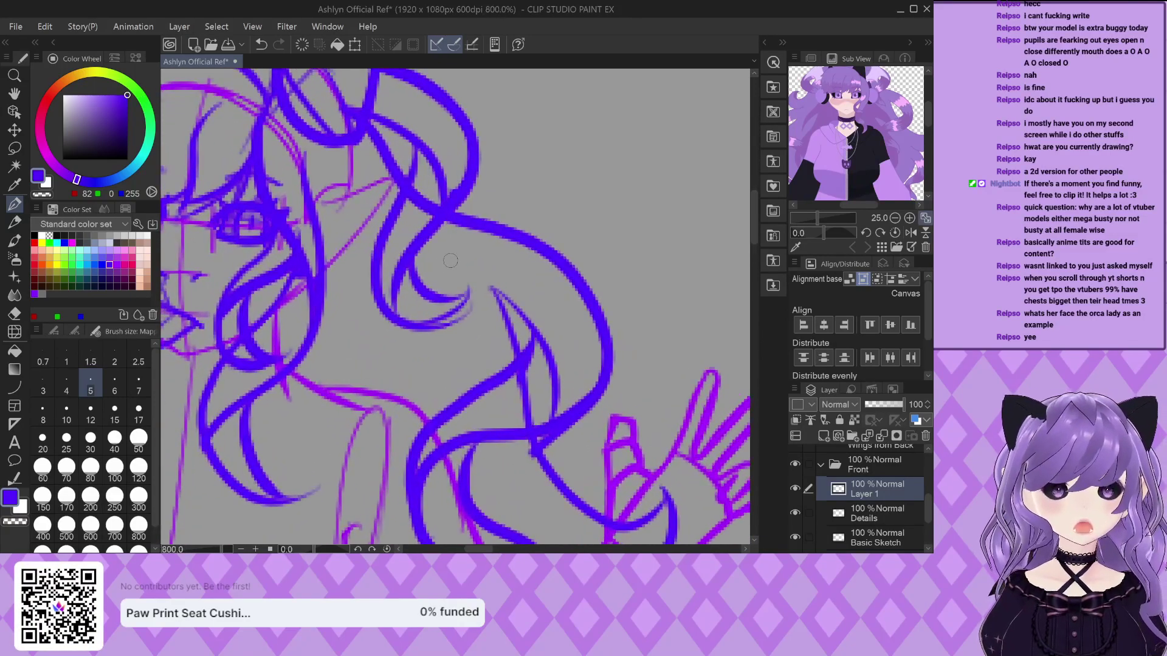
{"action": "scroll", "coordinate": [477, 246], "scroll_direction": "down", "scroll_amount": 2}
{"action": "scroll", "coordinate": [478, 247], "scroll_direction": "down", "scroll_amount": 1}
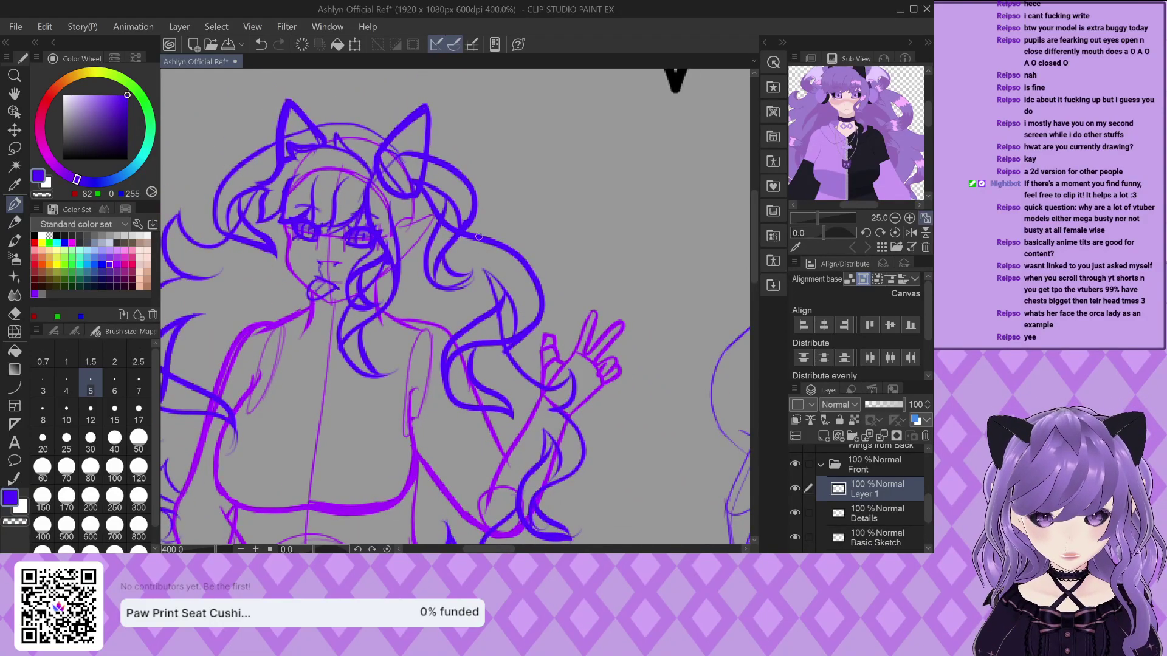
{"action": "scroll", "coordinate": [479, 237], "scroll_direction": "down", "scroll_amount": 3}
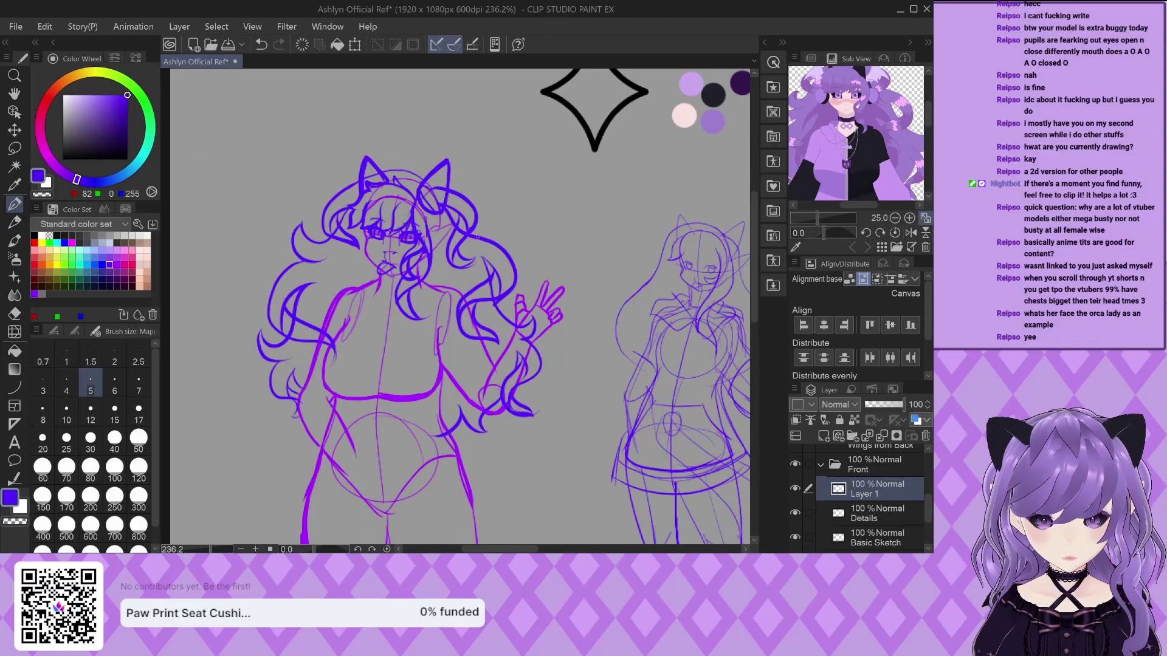
{"action": "scroll", "coordinate": [478, 237], "scroll_direction": "up", "scroll_amount": 2}
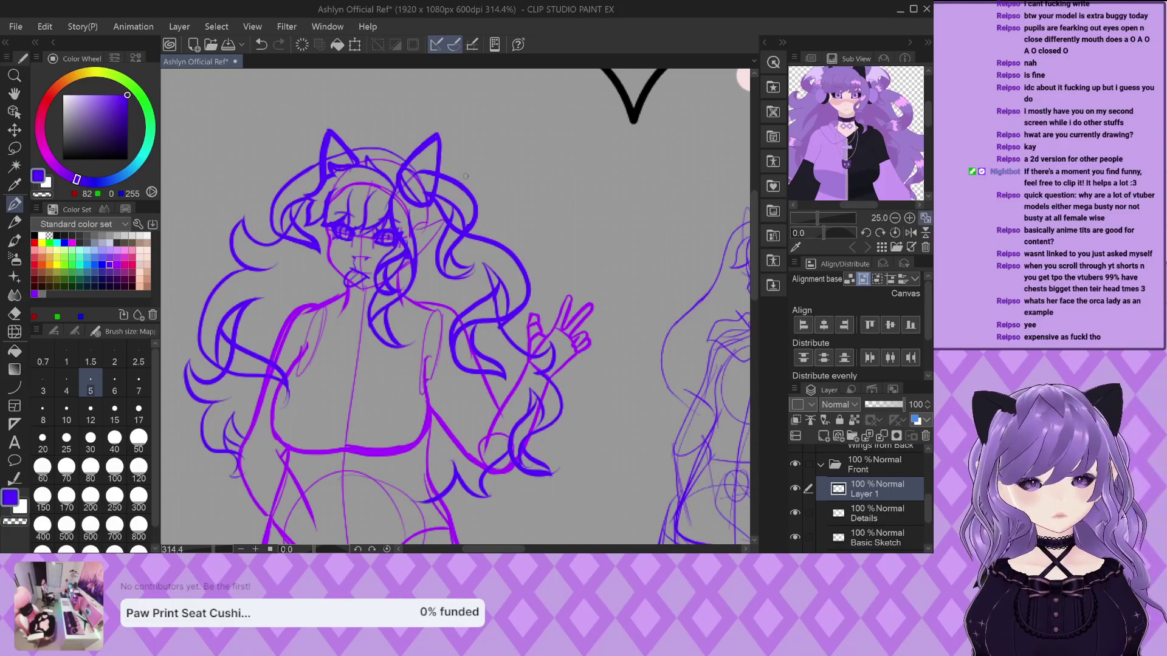
{"action": "scroll", "coordinate": [479, 211], "scroll_direction": "down", "scroll_amount": 2}
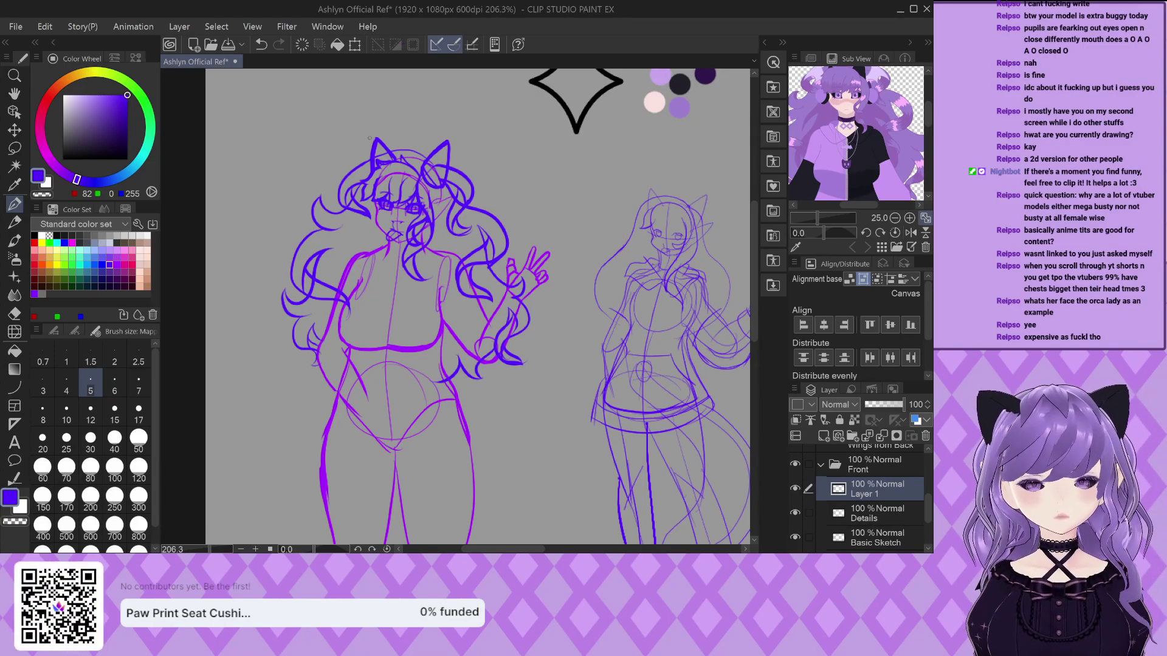
{"action": "scroll", "coordinate": [370, 138], "scroll_direction": "down", "scroll_amount": 2}
{"action": "scroll", "coordinate": [442, 290], "scroll_direction": "up", "scroll_amount": 2}
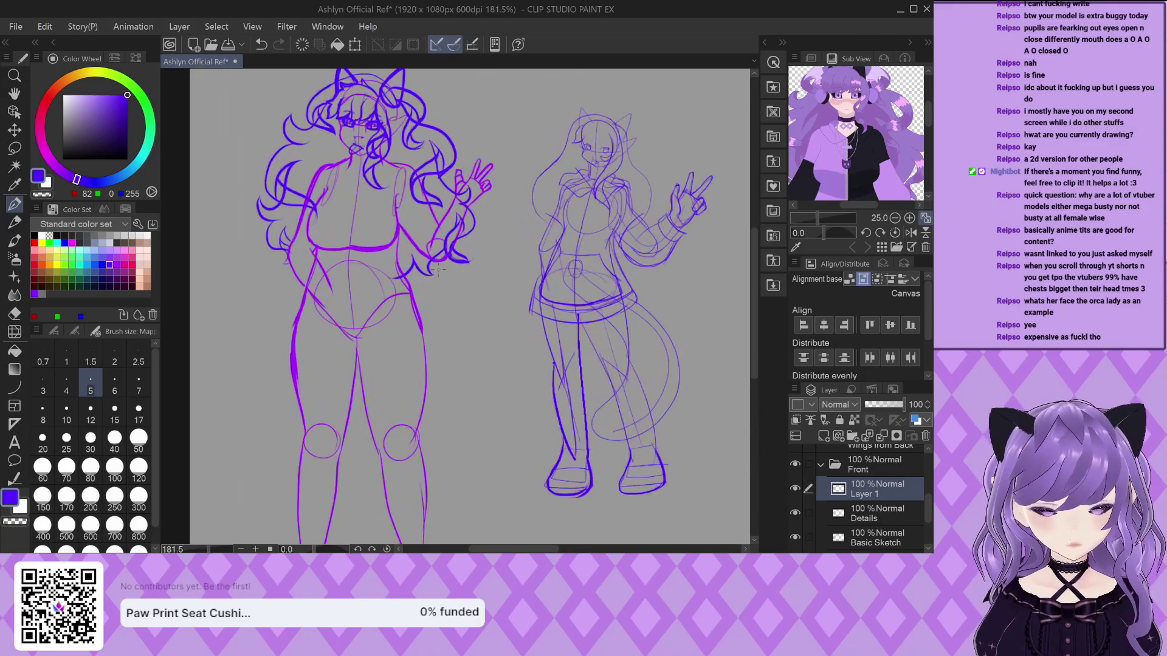
{"action": "scroll", "coordinate": [324, 286], "scroll_direction": "down", "scroll_amount": 3}
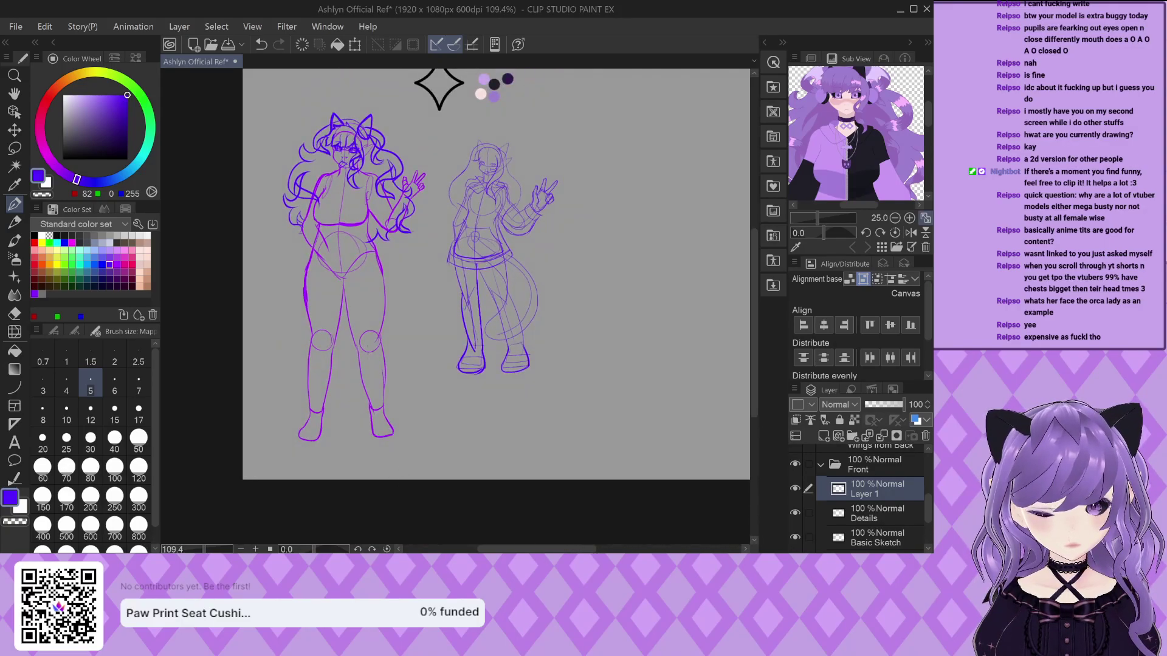
{"action": "scroll", "coordinate": [347, 196], "scroll_direction": "up", "scroll_amount": 3}
{"action": "scroll", "coordinate": [328, 146], "scroll_direction": "down", "scroll_amount": 2}
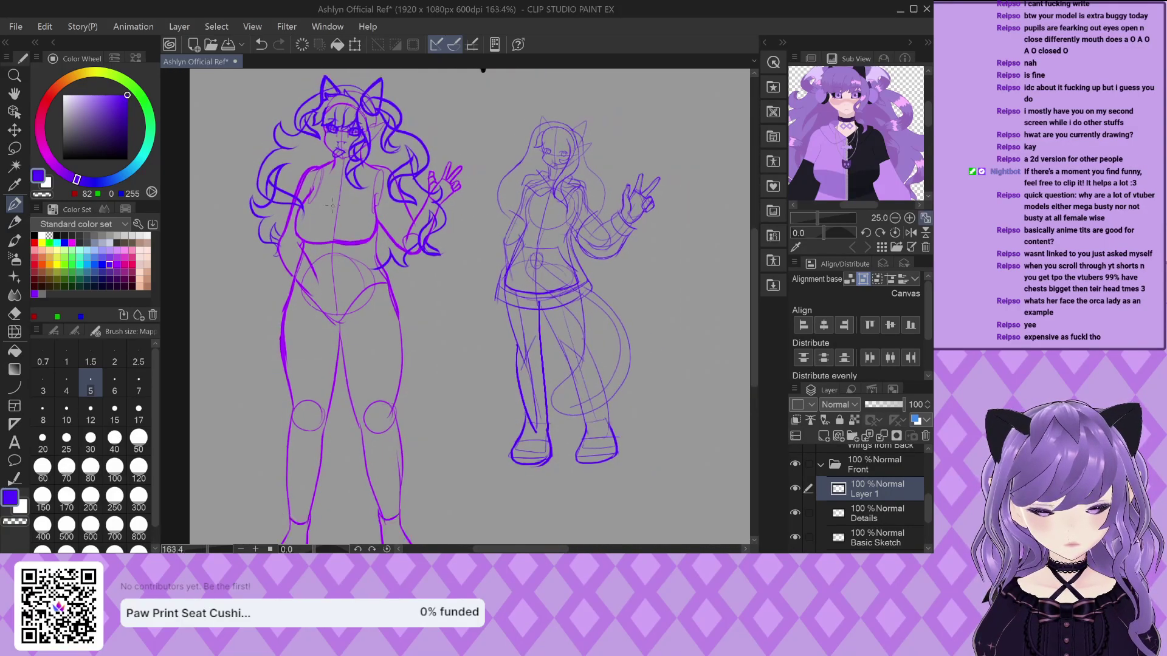
{"action": "scroll", "coordinate": [341, 133], "scroll_direction": "up", "scroll_amount": 3}
{"action": "scroll", "coordinate": [341, 128], "scroll_direction": "up", "scroll_amount": 3}
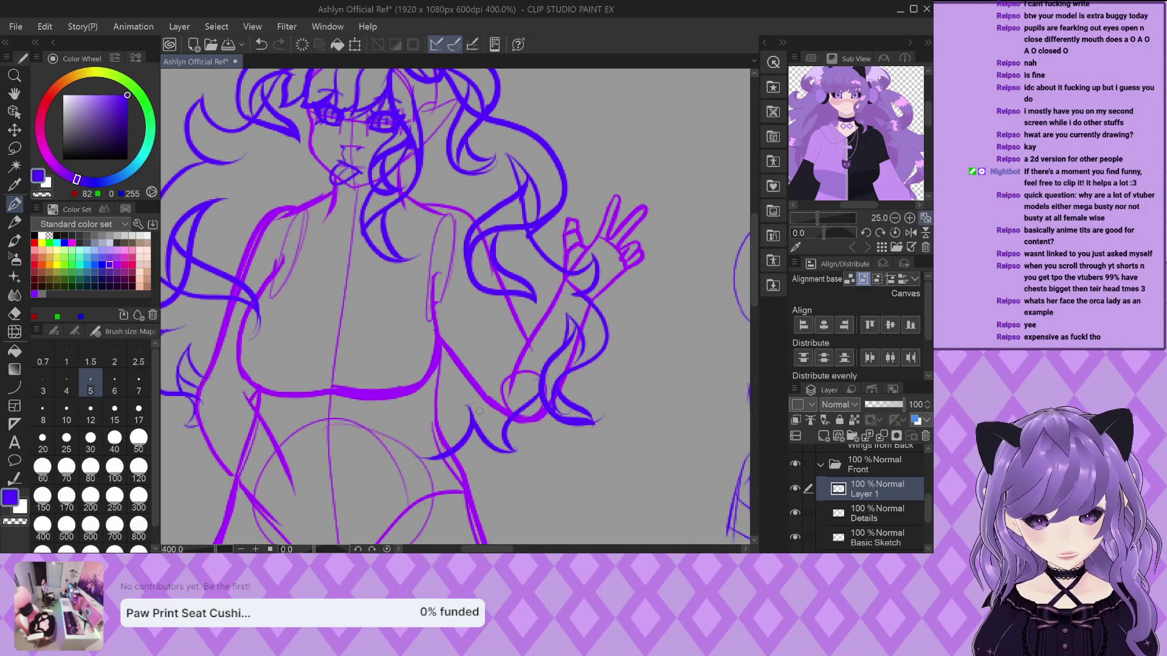
{"action": "scroll", "coordinate": [479, 412], "scroll_direction": "down", "scroll_amount": 4}
{"action": "scroll", "coordinate": [395, 243], "scroll_direction": "up", "scroll_amount": 5}
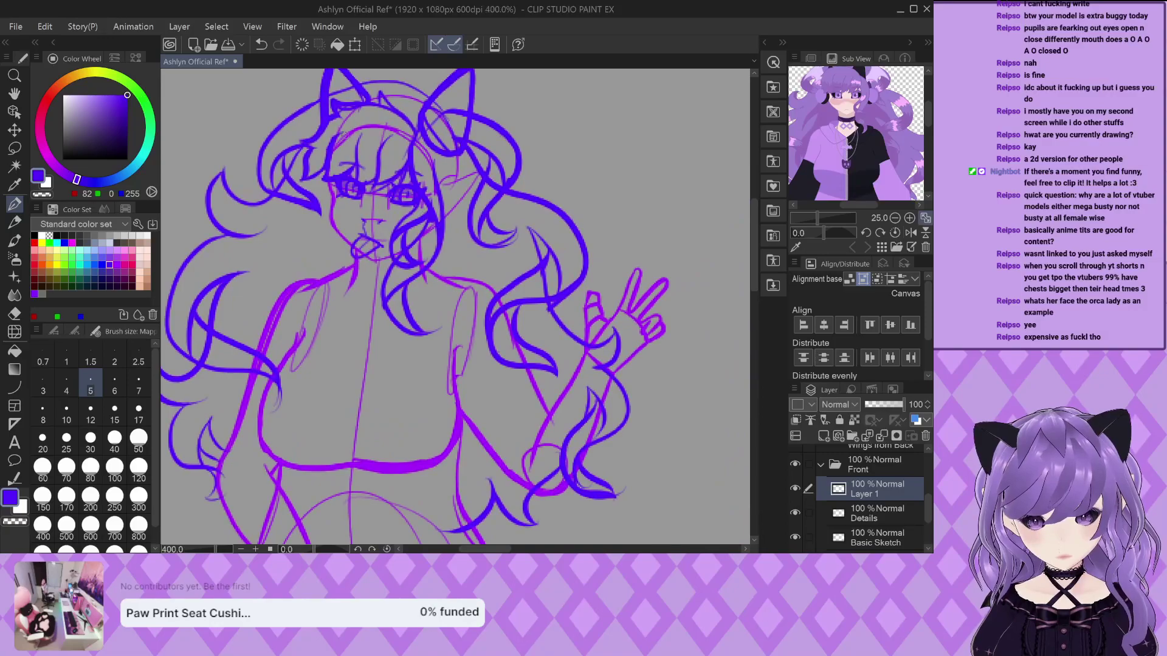
{"action": "scroll", "coordinate": [481, 322], "scroll_direction": "down", "scroll_amount": 2}
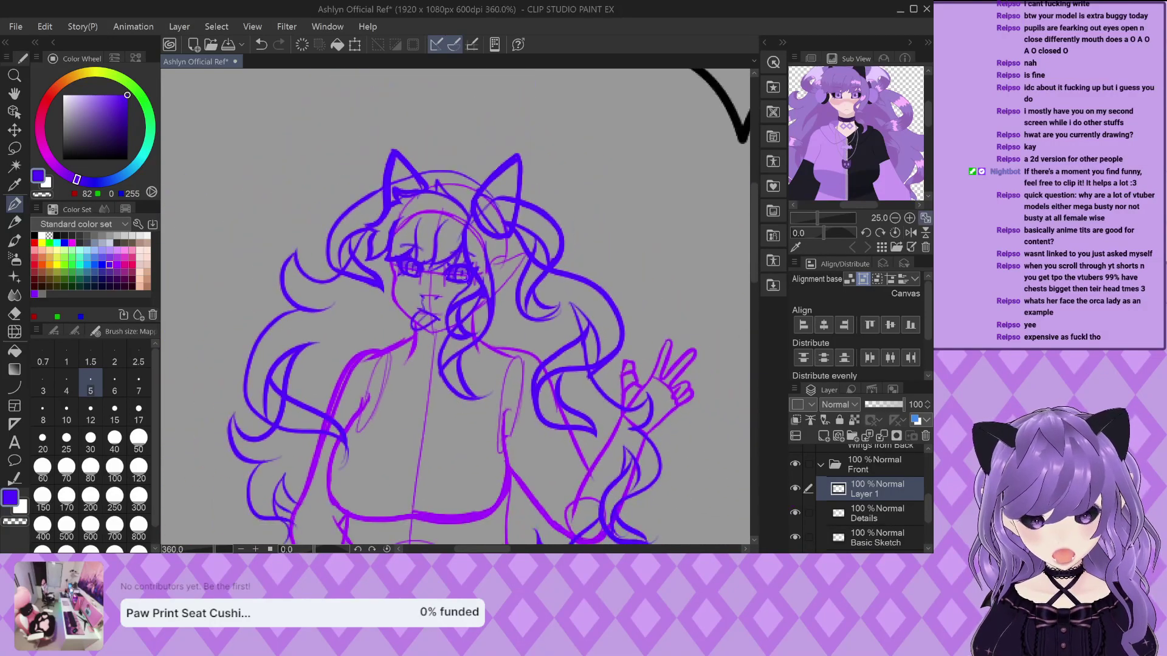
{"action": "scroll", "coordinate": [393, 201], "scroll_direction": "up", "scroll_amount": 6}
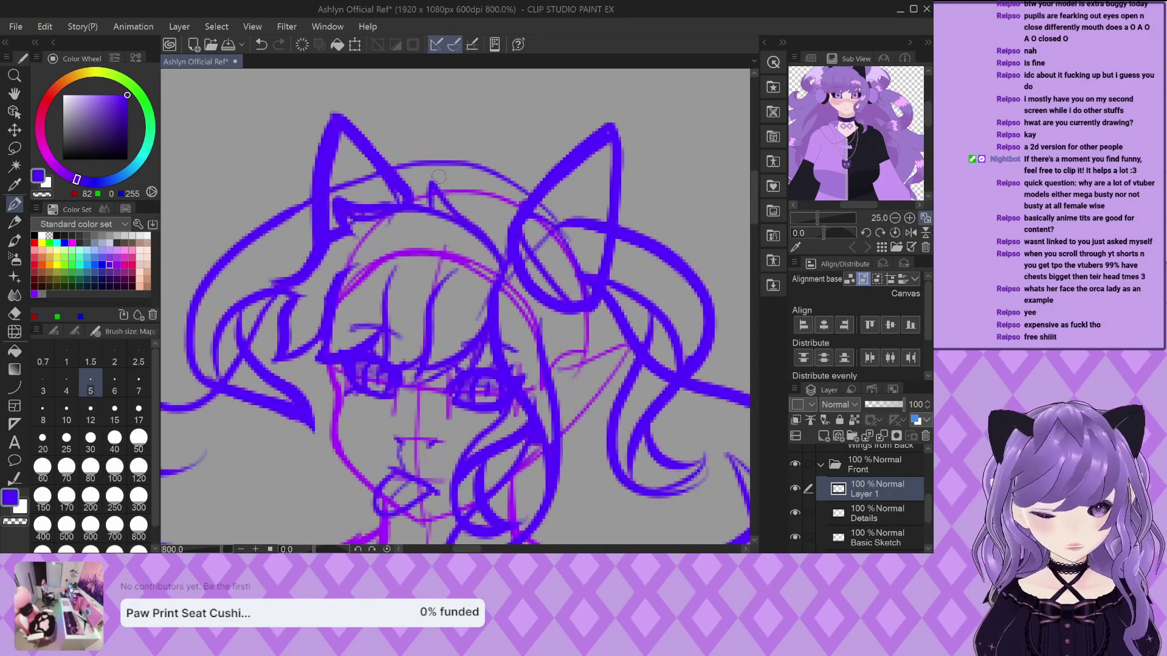
{"action": "scroll", "coordinate": [389, 177], "scroll_direction": "down", "scroll_amount": 4}
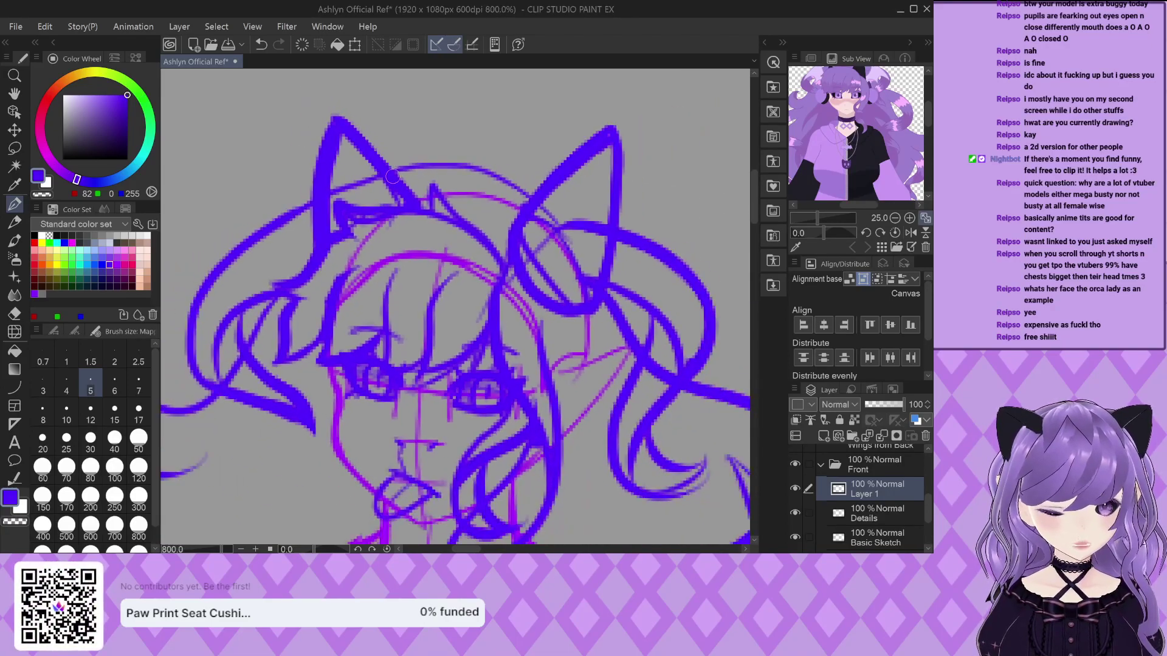
{"action": "scroll", "coordinate": [393, 176], "scroll_direction": "down", "scroll_amount": 1}
{"action": "scroll", "coordinate": [418, 180], "scroll_direction": "down", "scroll_amount": 1}
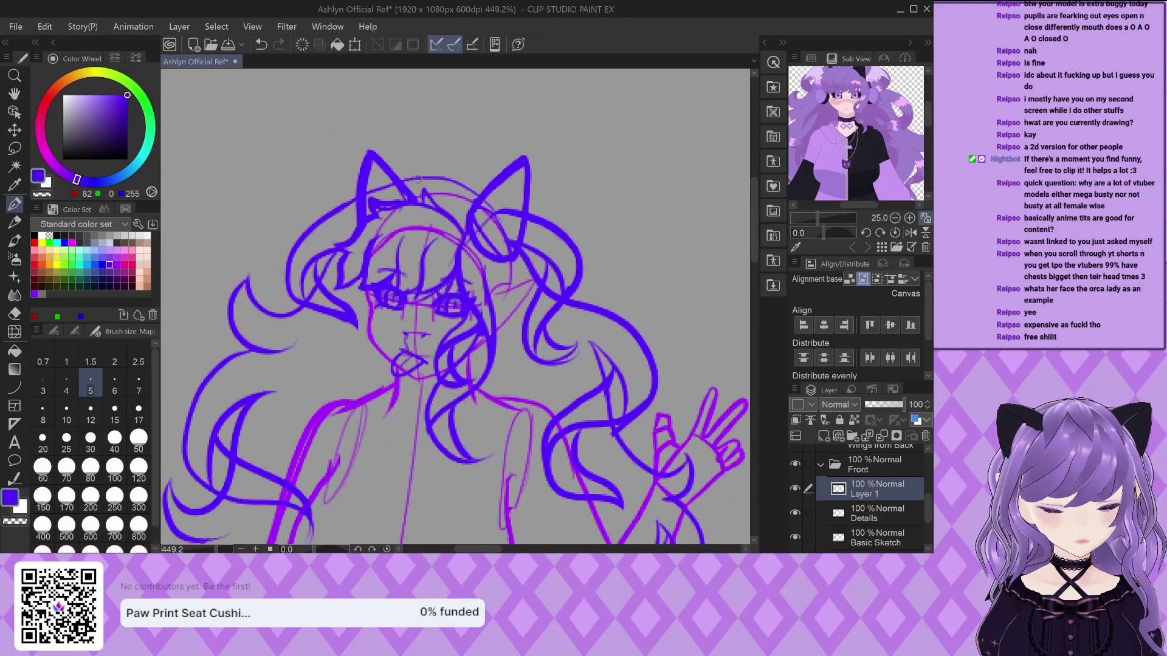
{"action": "scroll", "coordinate": [528, 239], "scroll_direction": "up", "scroll_amount": 3}
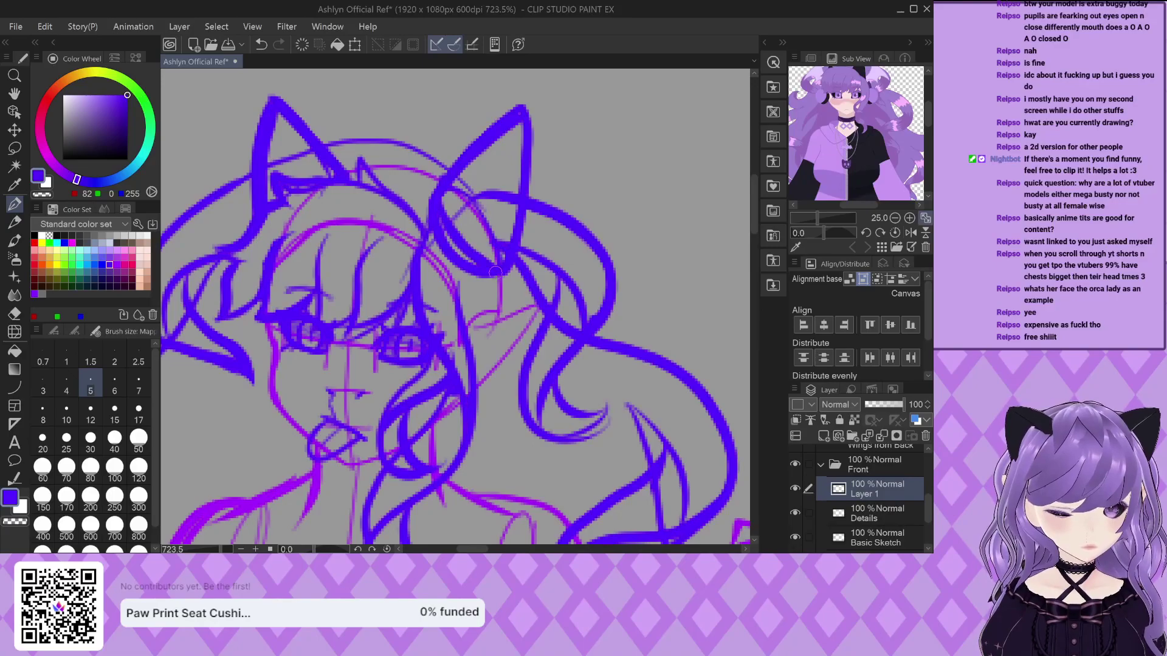
{"action": "scroll", "coordinate": [548, 208], "scroll_direction": "up", "scroll_amount": 1}
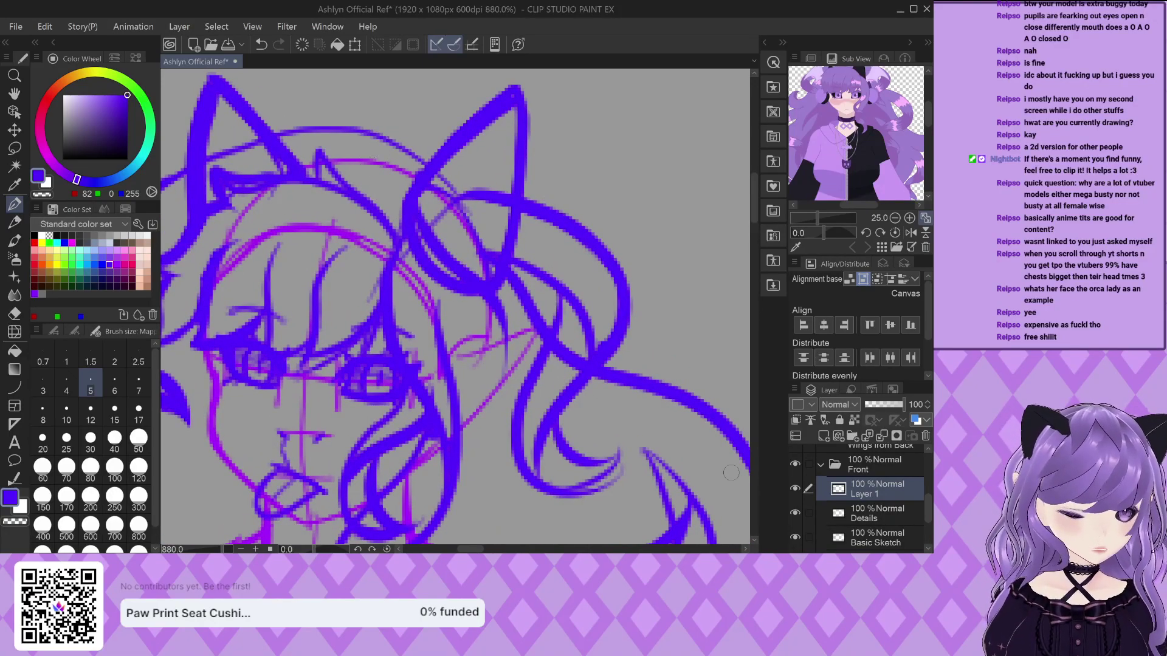
{"action": "key", "text": "alt+bracketleft"}
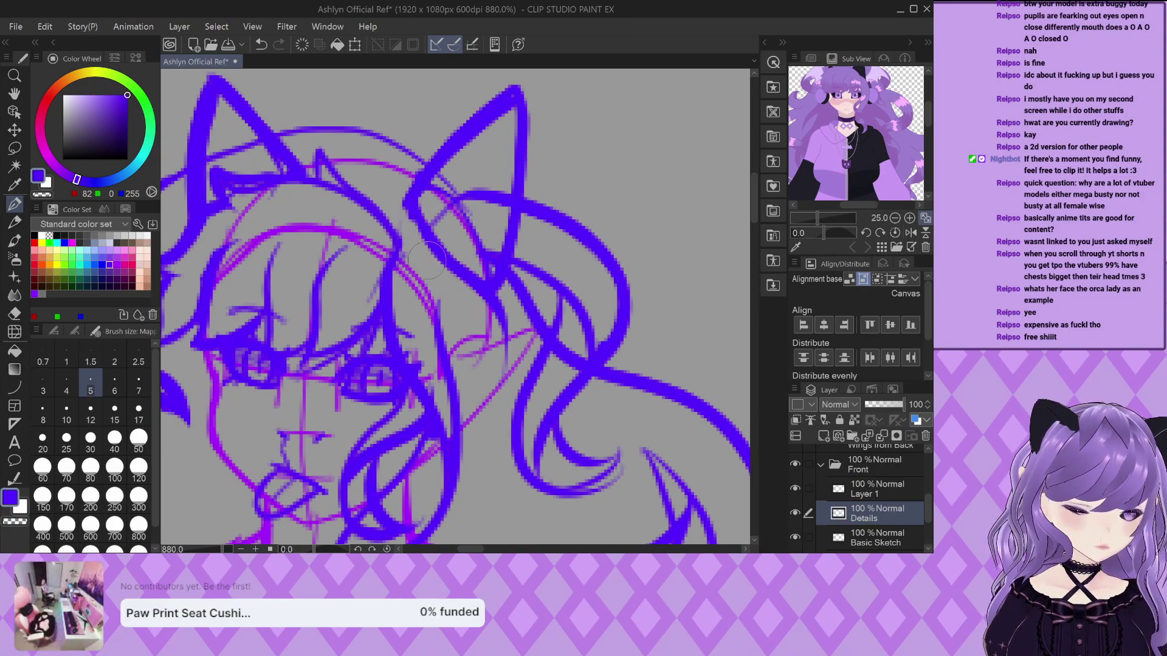
{"action": "scroll", "coordinate": [434, 255], "scroll_direction": "down", "scroll_amount": 5}
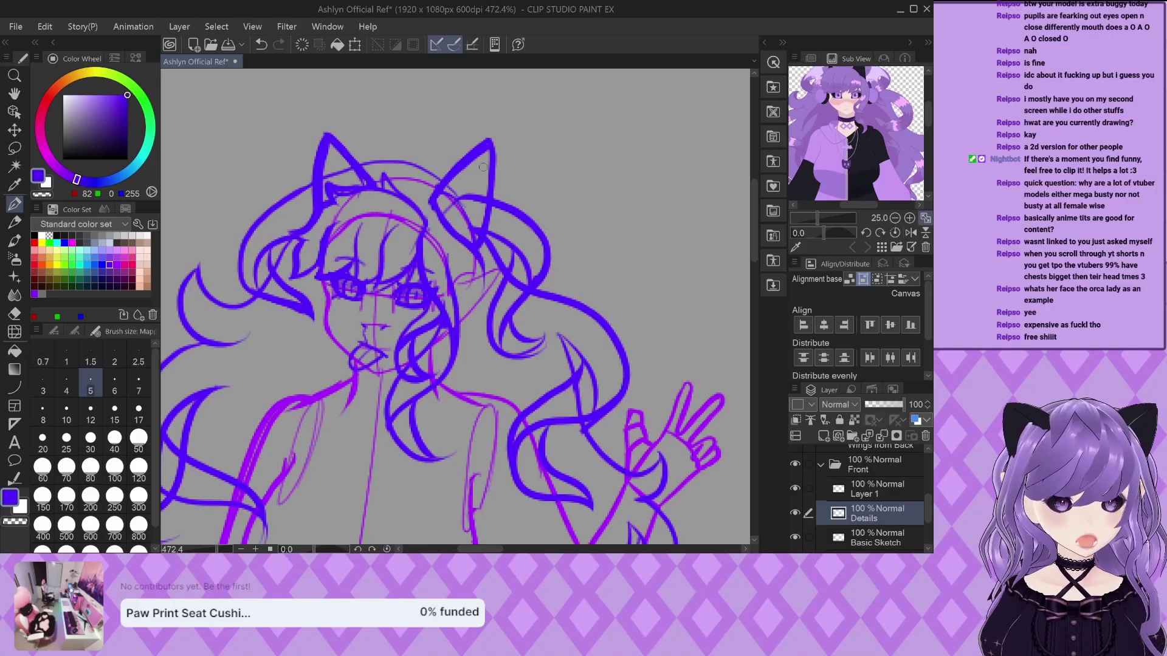
{"action": "scroll", "coordinate": [482, 167], "scroll_direction": "up", "scroll_amount": 2}
{"action": "scroll", "coordinate": [482, 167], "scroll_direction": "down", "scroll_amount": 1}
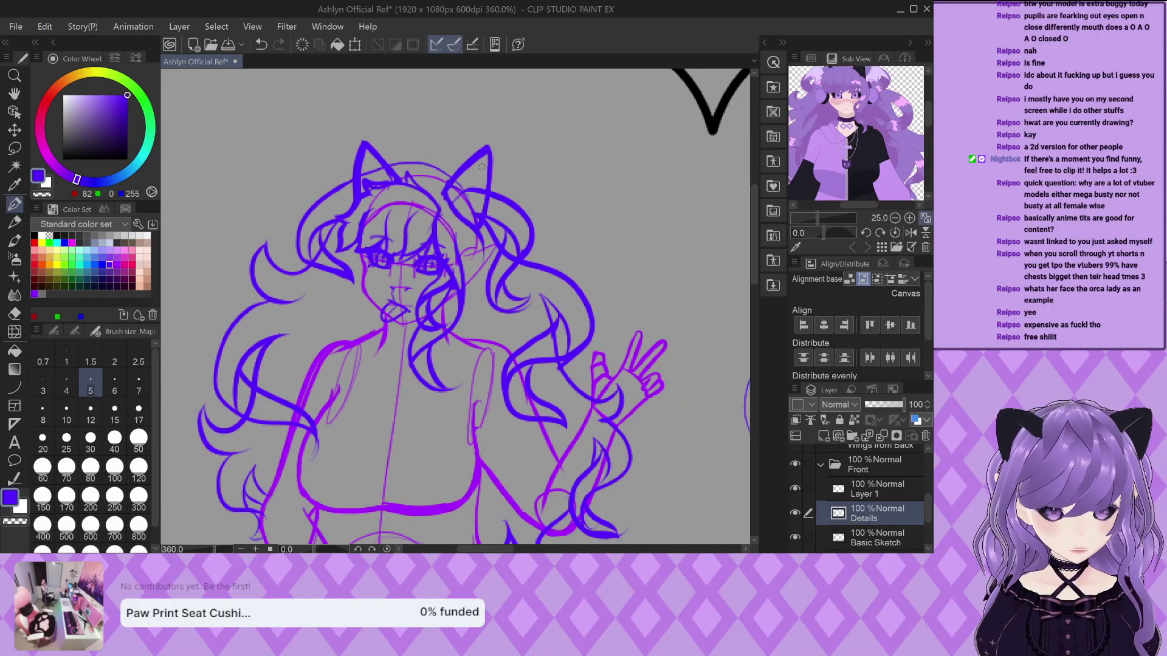
{"action": "left_click", "coordinate": [877, 493]}
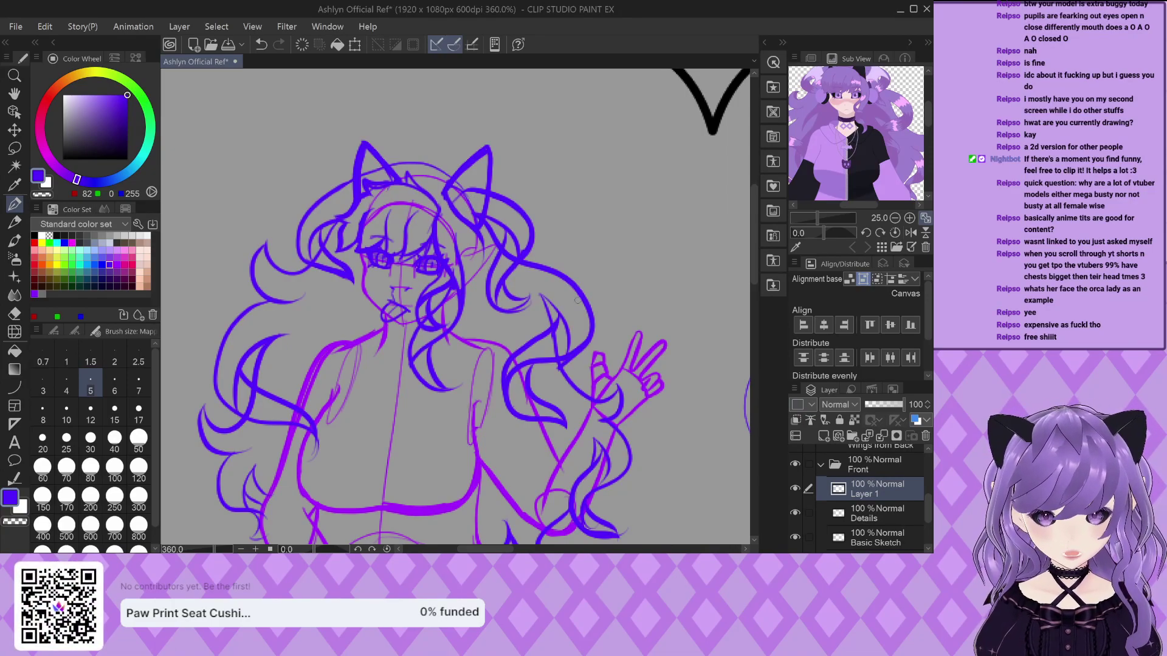
{"action": "scroll", "coordinate": [578, 299], "scroll_direction": "up", "scroll_amount": 2}
{"action": "scroll", "coordinate": [537, 325], "scroll_direction": "up", "scroll_amount": 1}
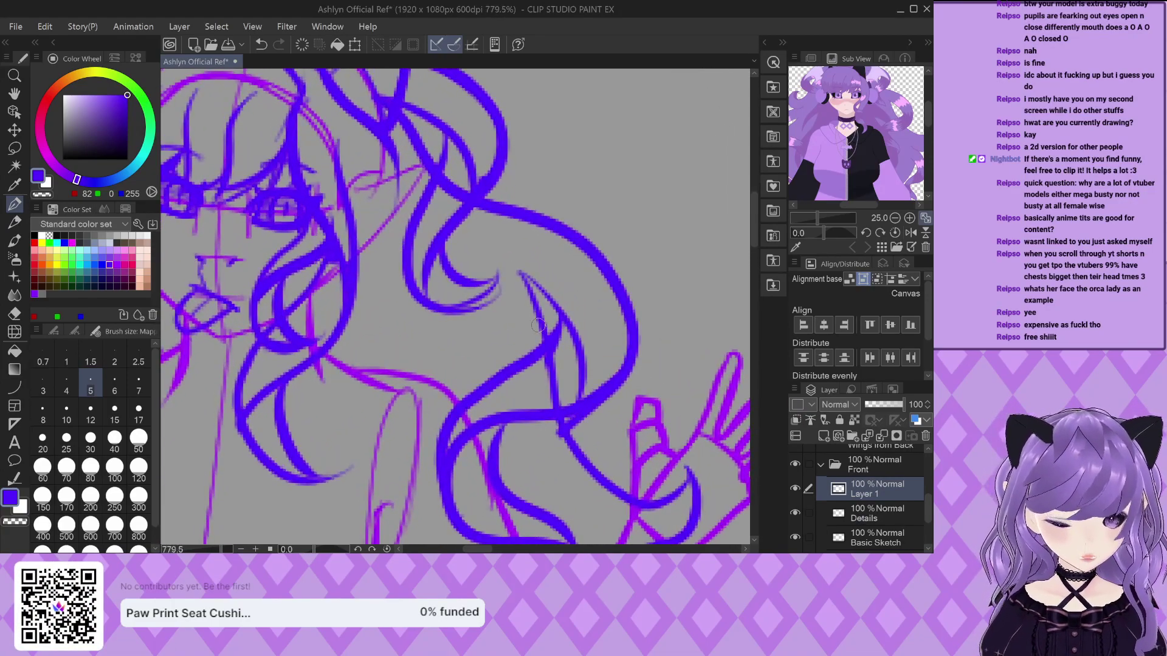
{"action": "scroll", "coordinate": [550, 344], "scroll_direction": "down", "scroll_amount": 2}
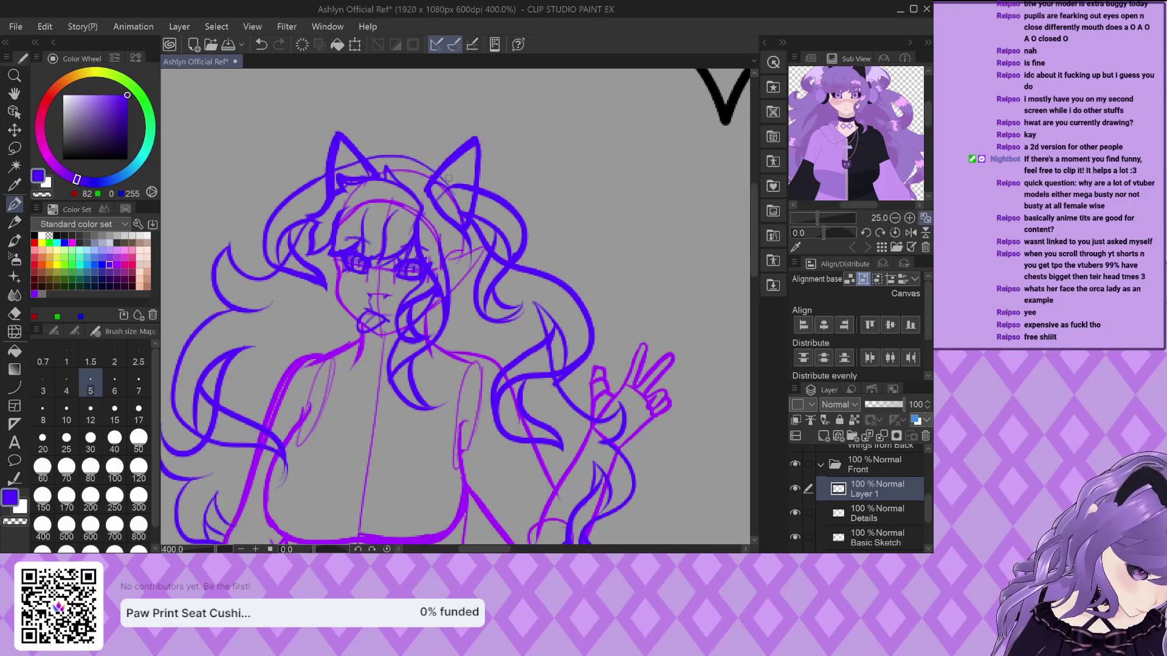
{"action": "key", "text": "ctrl+s"}
{"action": "left_click", "coordinate": [449, 178]}
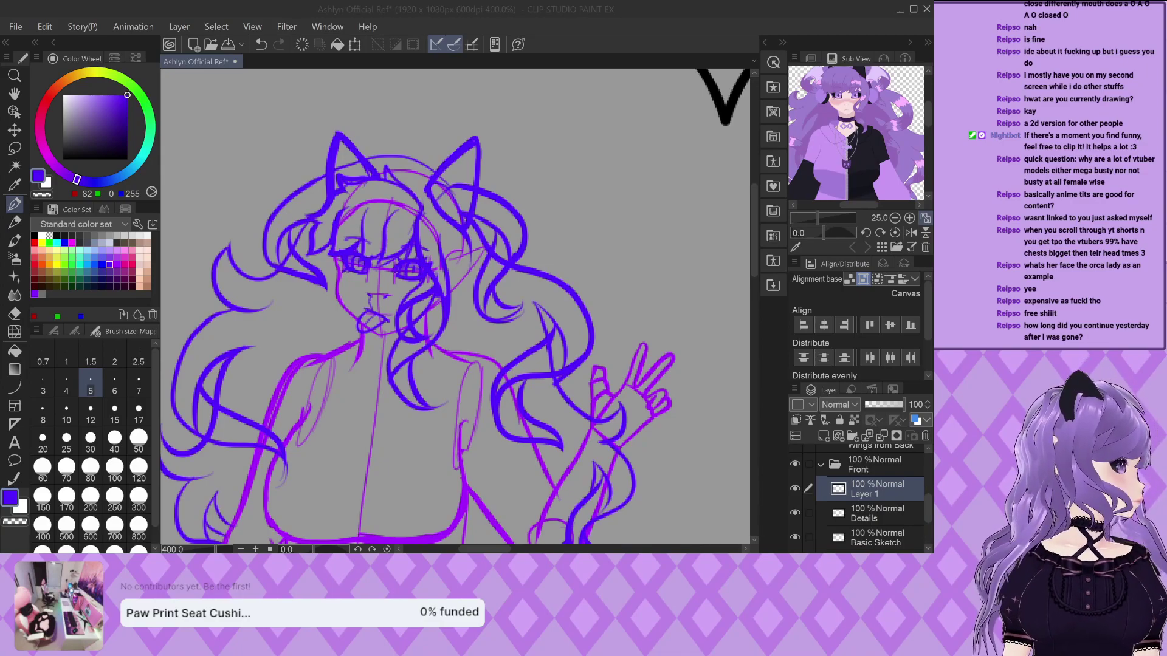
{"action": "left_click", "coordinate": [523, 210]}
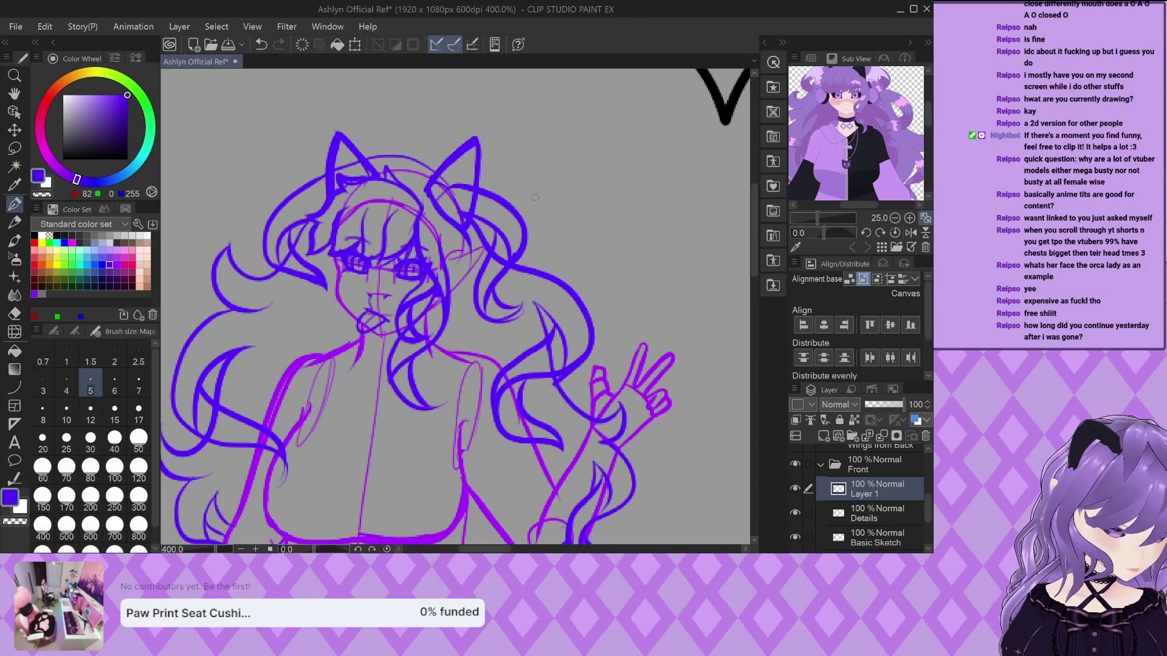
Check Layer 1's hair lines by toggling its visibility, then merge it down into Details
{"action": "scroll", "coordinate": [535, 197], "scroll_direction": "down", "scroll_amount": 3}
{"action": "scroll", "coordinate": [419, 349], "scroll_direction": "up", "scroll_amount": 3}
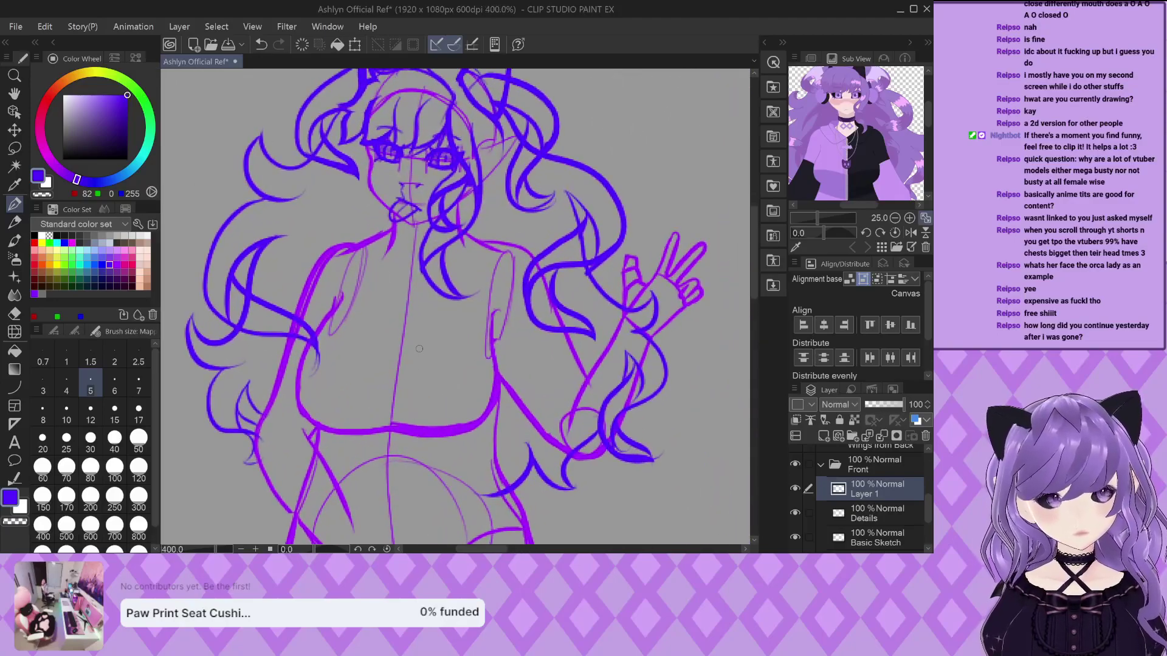
{"action": "scroll", "coordinate": [405, 270], "scroll_direction": "down", "scroll_amount": 2}
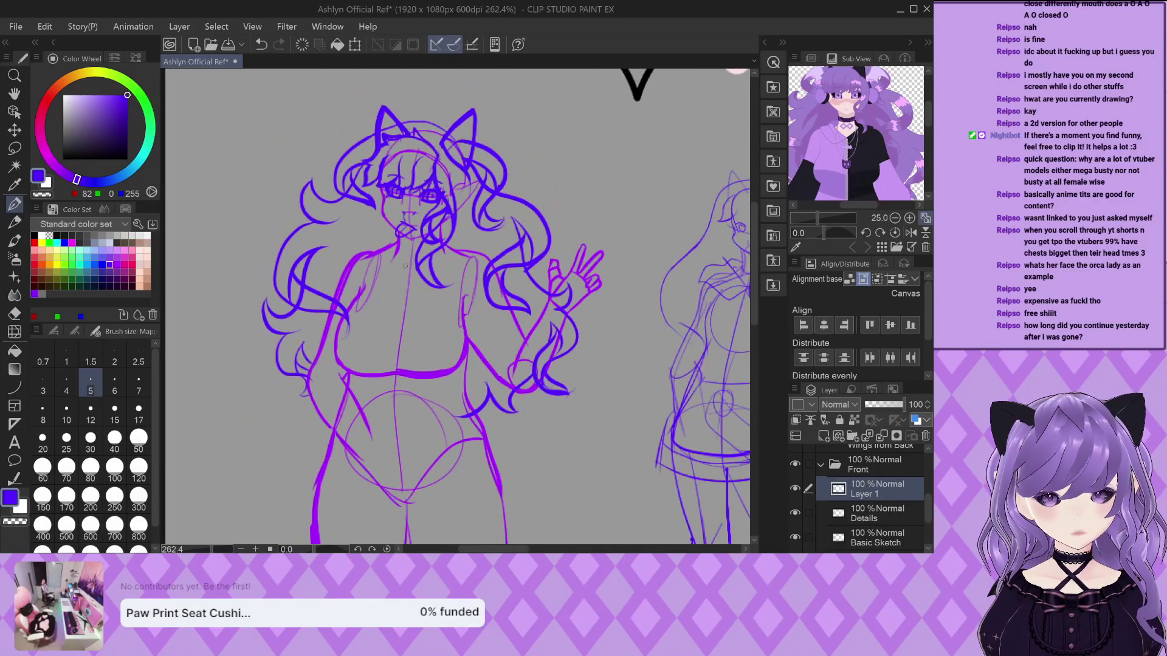
{"action": "scroll", "coordinate": [405, 266], "scroll_direction": "down", "scroll_amount": 1}
{"action": "scroll", "coordinate": [427, 477], "scroll_direction": "up", "scroll_amount": 1}
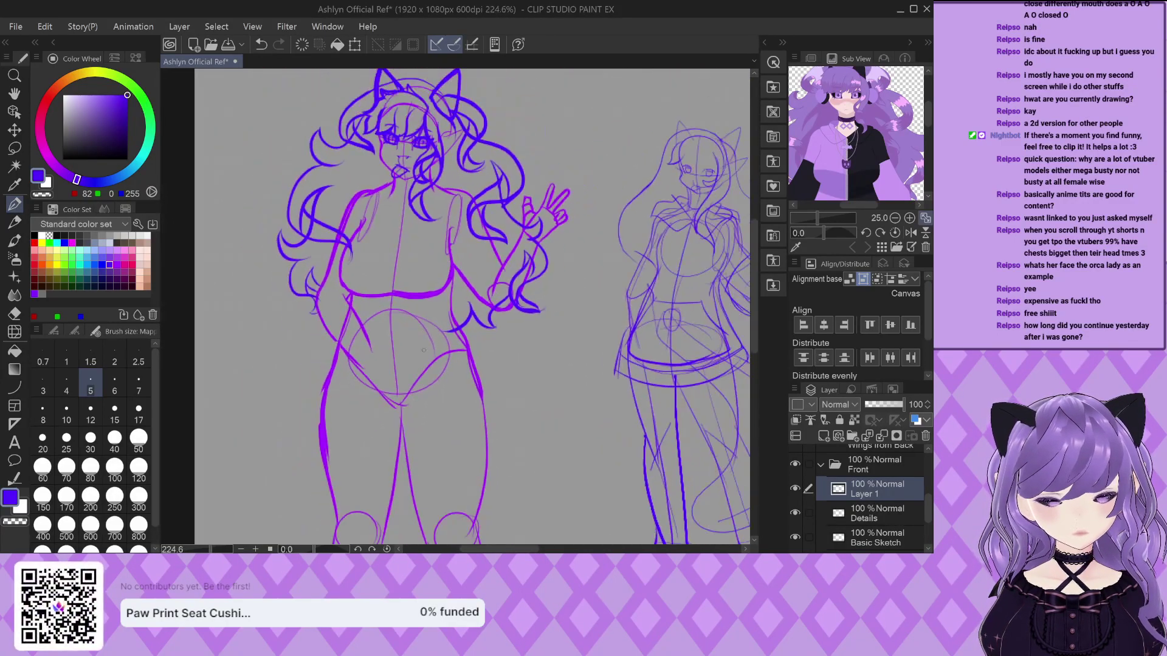
{"action": "scroll", "coordinate": [412, 123], "scroll_direction": "up", "scroll_amount": 2}
{"action": "left_click", "coordinate": [795, 489]}
{"action": "left_click", "coordinate": [795, 490]}
{"action": "key", "text": "ctrl+e"}
Save the Ashlyn Official Ref file and close its document
{"action": "scroll", "coordinate": [436, 413], "scroll_direction": "down", "scroll_amount": 3}
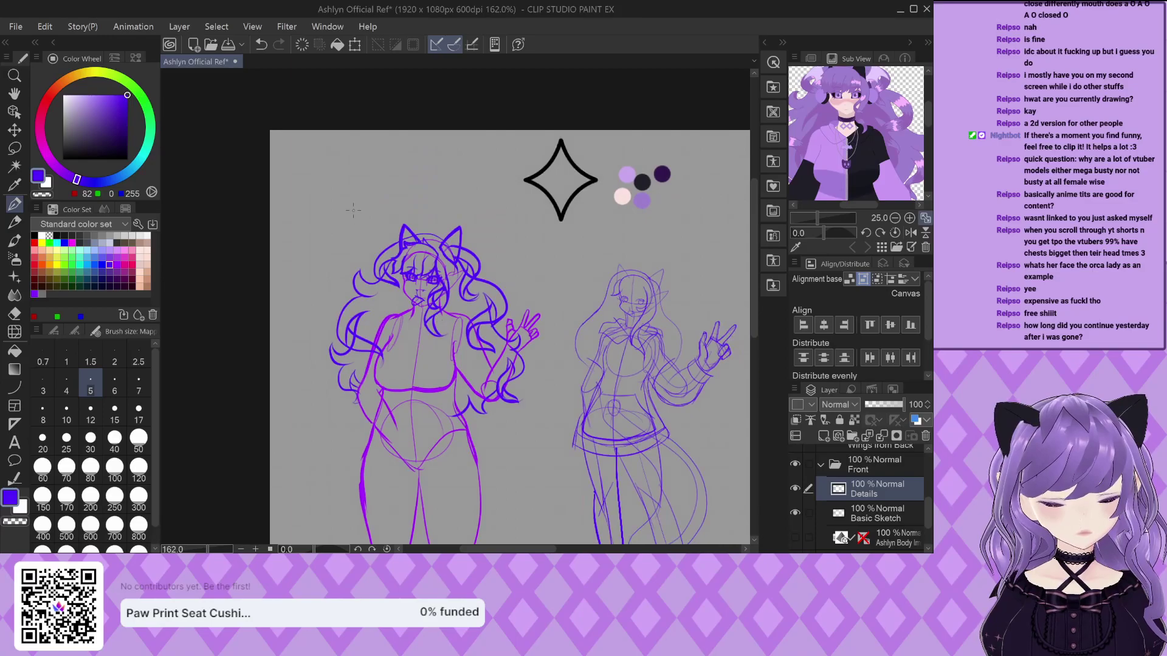
{"action": "scroll", "coordinate": [353, 211], "scroll_direction": "down", "scroll_amount": 2}
{"action": "scroll", "coordinate": [461, 403], "scroll_direction": "up", "scroll_amount": 2}
{"action": "scroll", "coordinate": [344, 302], "scroll_direction": "down", "scroll_amount": 1}
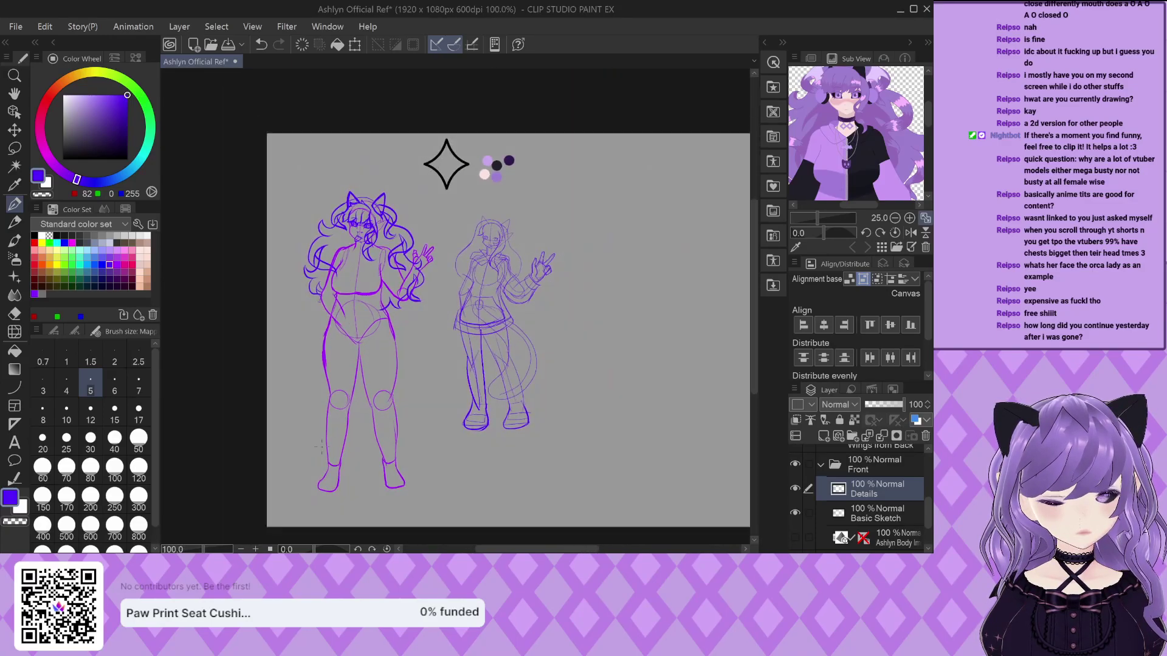
{"action": "key", "text": "ctrl+s"}
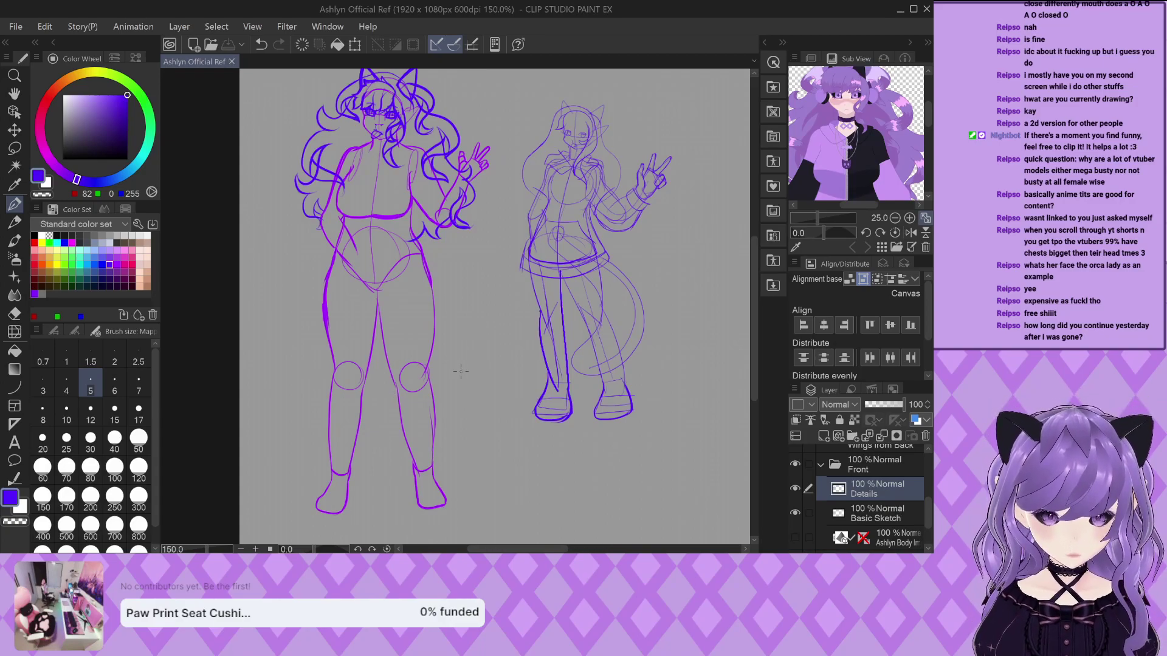
{"action": "left_click", "coordinate": [232, 62]}
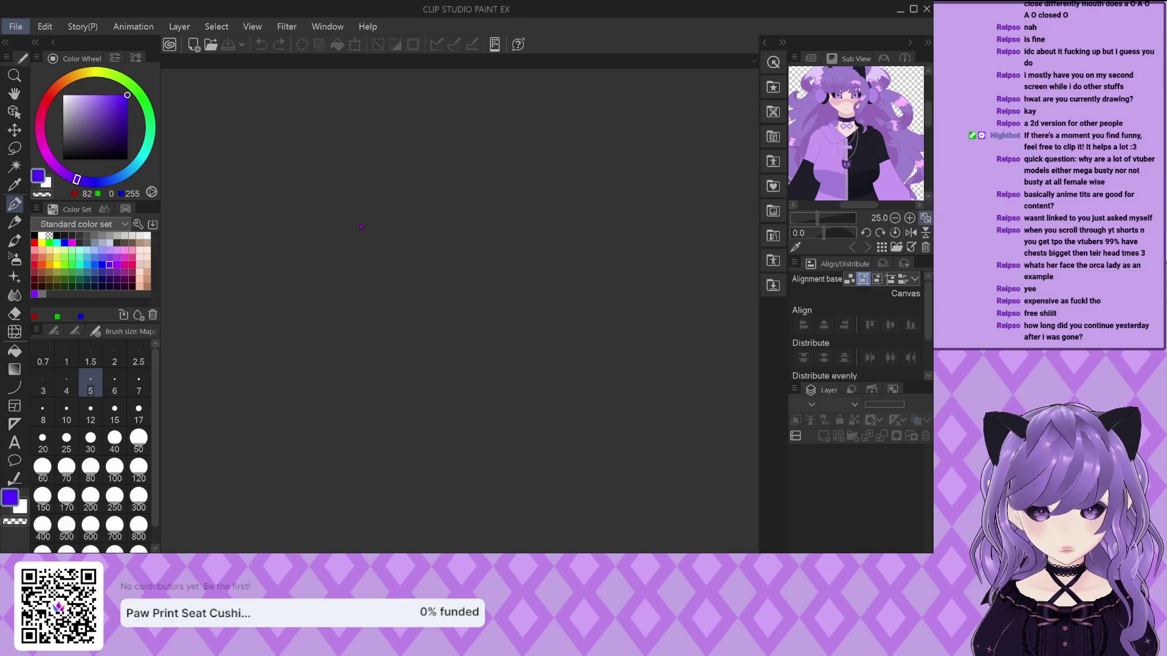
Discard an unwanted clipboard canvas, then create a blank 1920 x 1080 Illustration canvas
{"action": "left_click", "coordinate": [99, 71]}
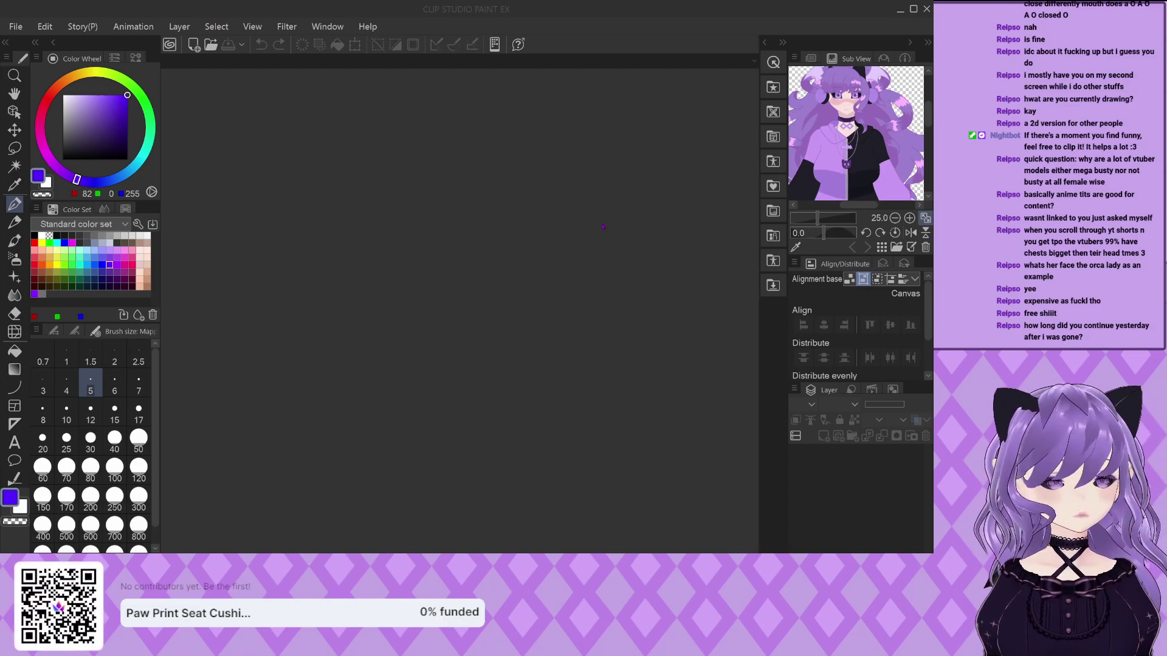
{"action": "left_click", "coordinate": [842, 539]}
{"action": "left_click", "coordinate": [16, 27]}
{"action": "left_click", "coordinate": [46, 56]}
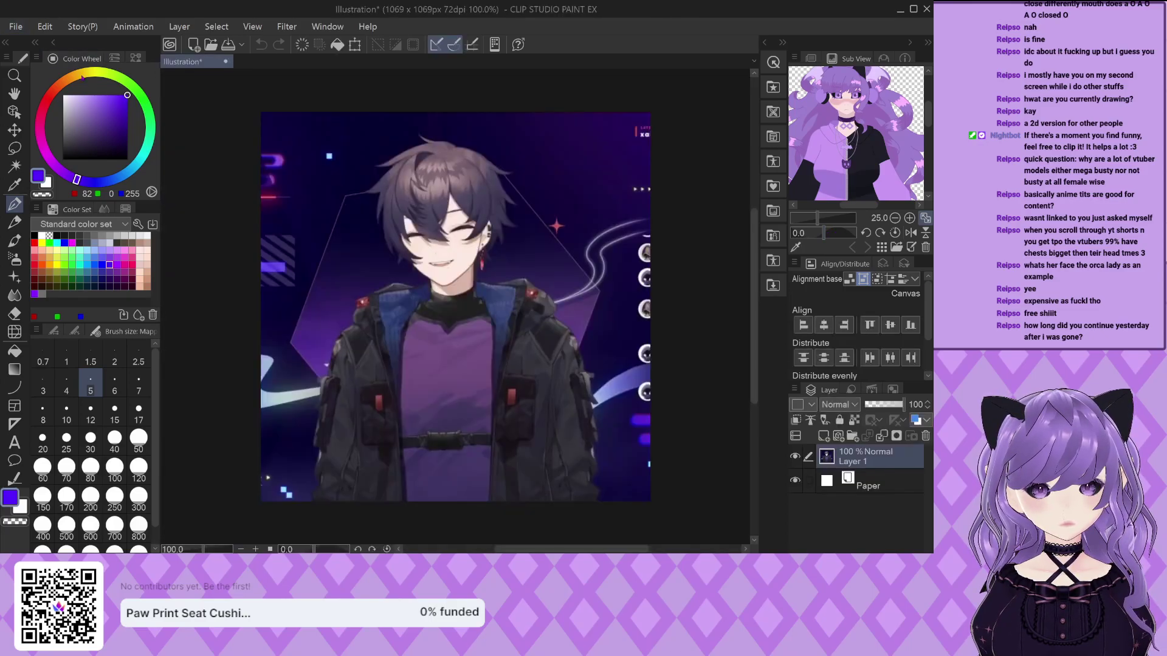
{"action": "left_click", "coordinate": [225, 61]}
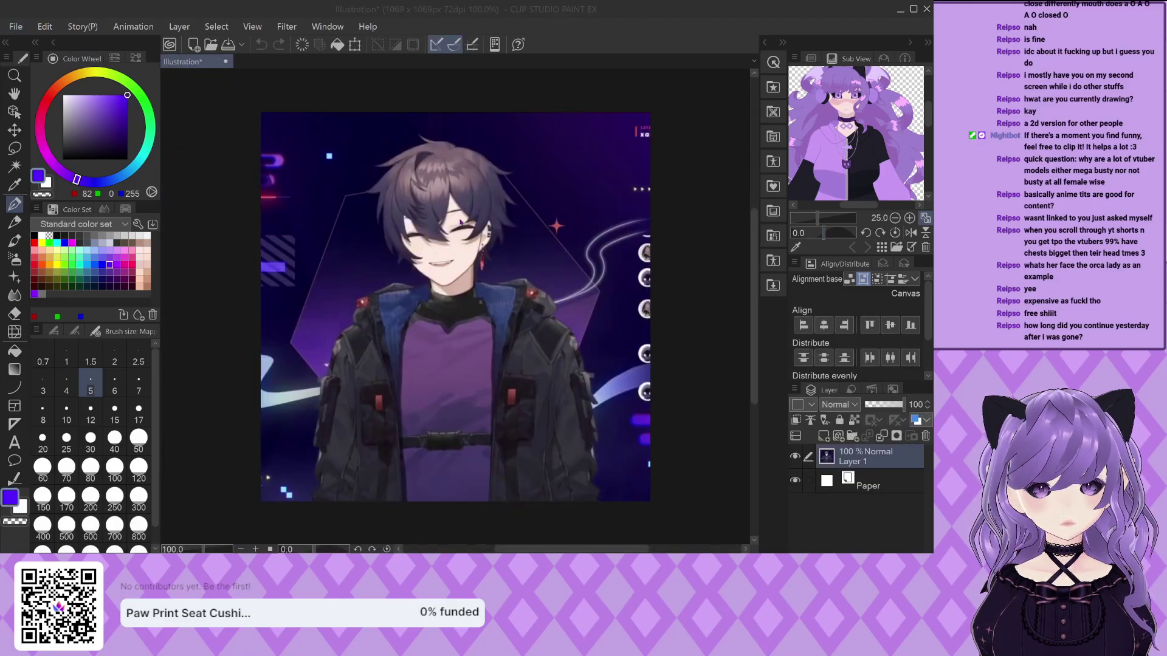
{"action": "left_click", "coordinate": [461, 222]}
{"action": "left_click", "coordinate": [16, 26]}
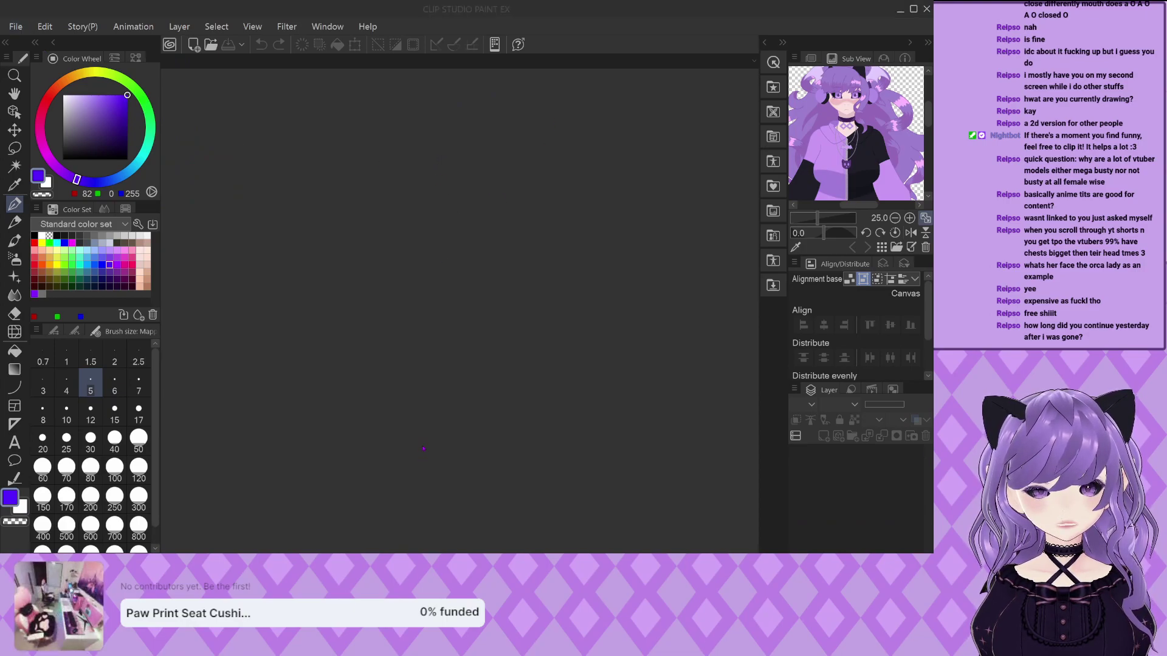
{"action": "left_click", "coordinate": [613, 85]}
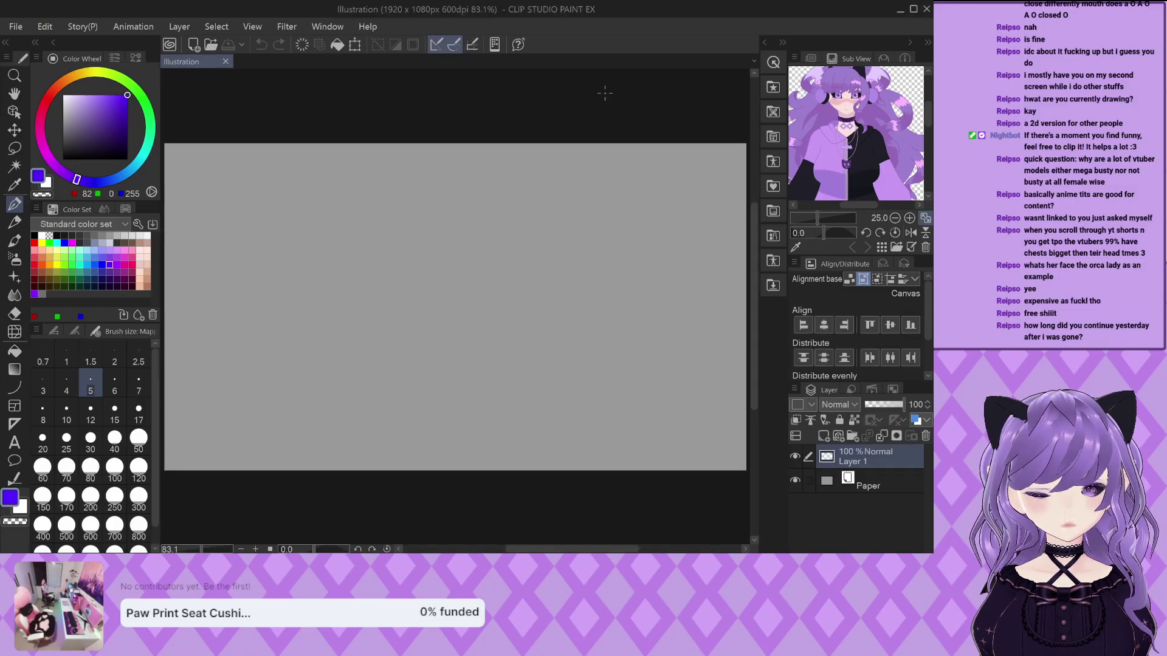
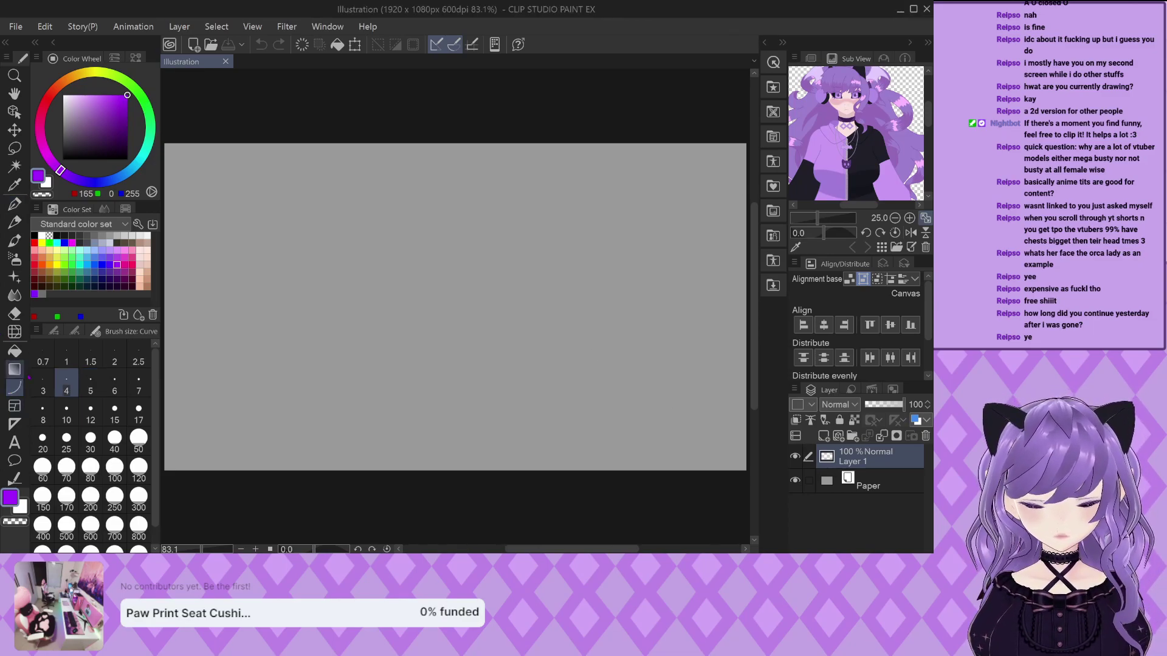
Draw a purple rectangle outline over the canvas's left side with the Figure tool's Rectangle sub tool
{"action": "left_click", "coordinate": [14, 387]}
{"action": "left_click", "coordinate": [77, 488]}
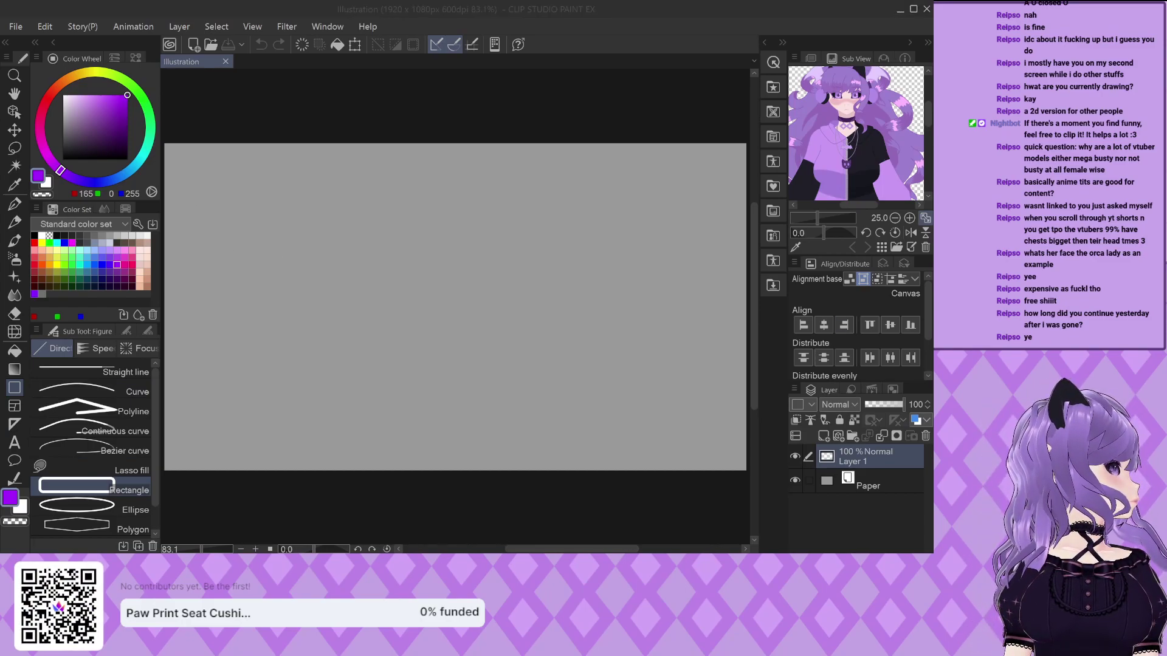
{"action": "left_click", "coordinate": [754, 306]}
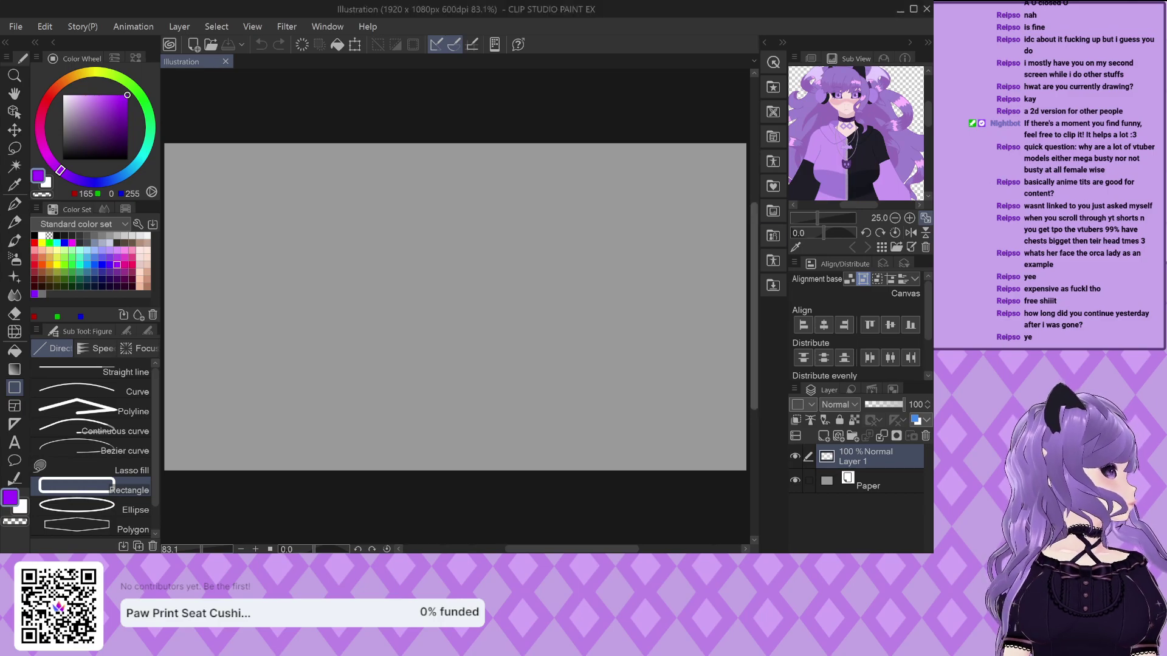
{"action": "left_click_drag", "start_coordinate": [174, 235], "coordinate": [446, 459]}
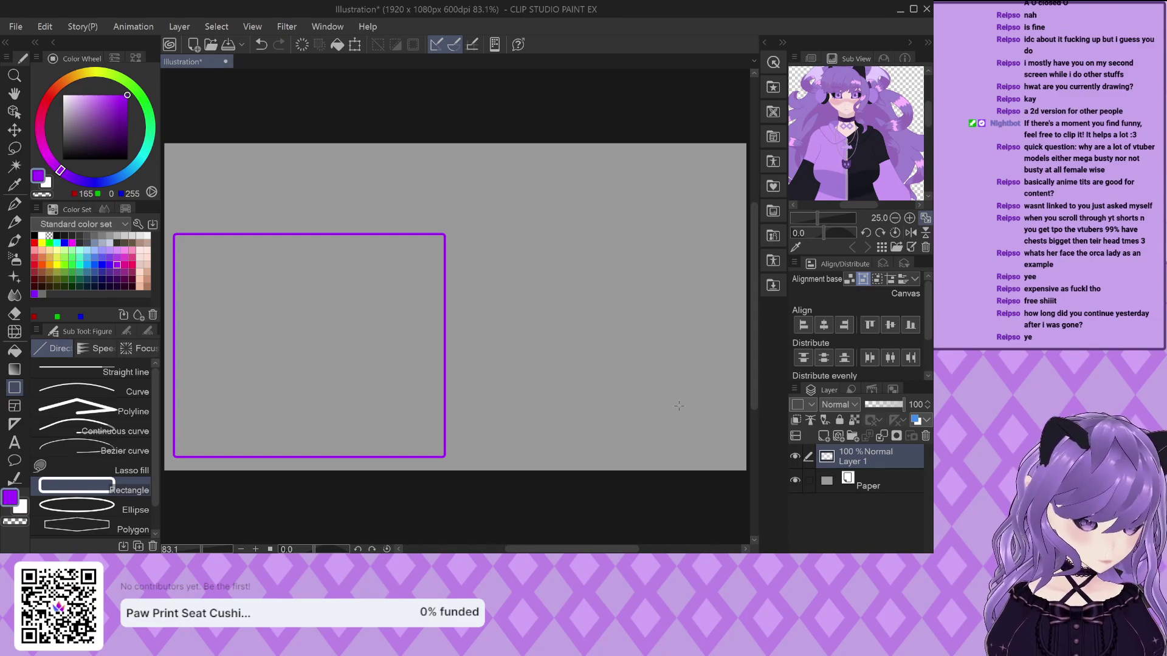
{"action": "left_click", "coordinate": [14, 204]}
Zoom in and out to inspect the purple rectangle, then select the Text tool
{"action": "scroll", "coordinate": [451, 258], "scroll_direction": "down", "scroll_amount": 2}
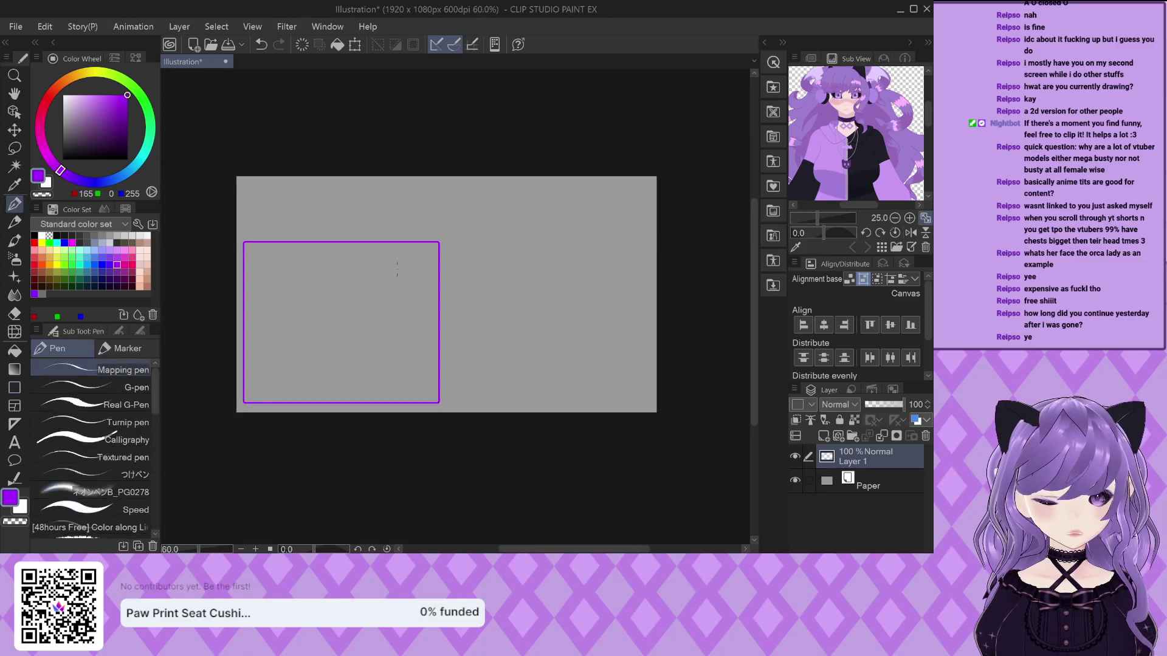
{"action": "scroll", "coordinate": [243, 291], "scroll_direction": "up", "scroll_amount": 2}
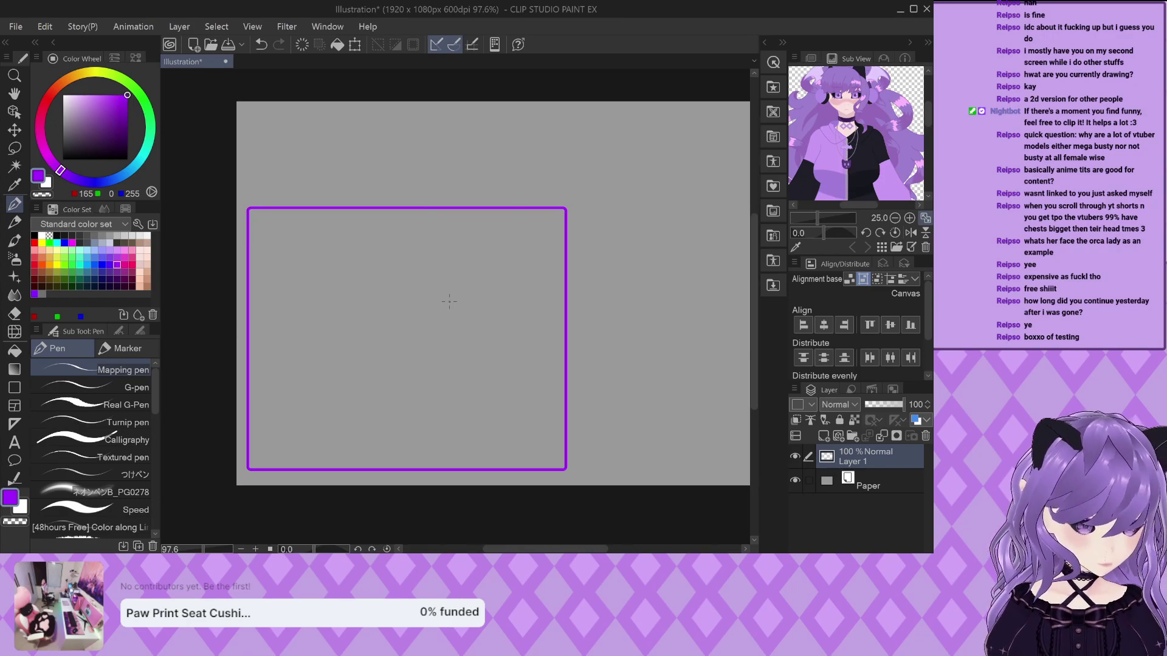
{"action": "scroll", "coordinate": [322, 474], "scroll_direction": "down", "scroll_amount": 2}
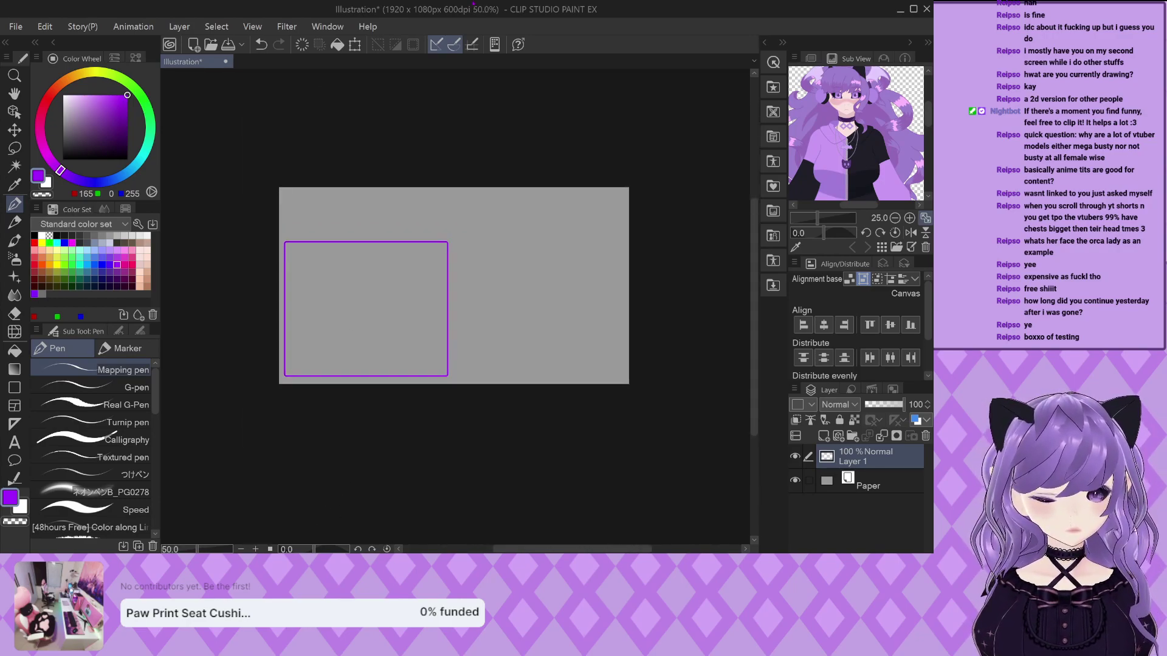
{"action": "scroll", "coordinate": [270, 244], "scroll_direction": "up", "scroll_amount": 2}
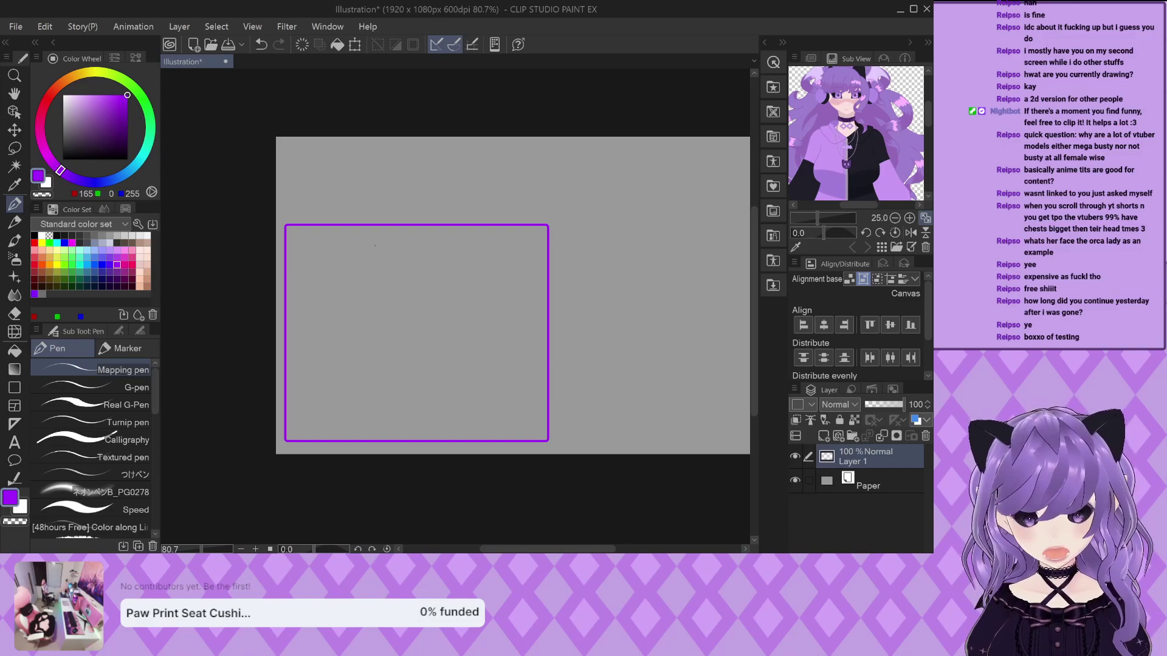
{"action": "scroll", "coordinate": [413, 239], "scroll_direction": "up", "scroll_amount": 2}
{"action": "scroll", "coordinate": [589, 213], "scroll_direction": "down", "scroll_amount": 1}
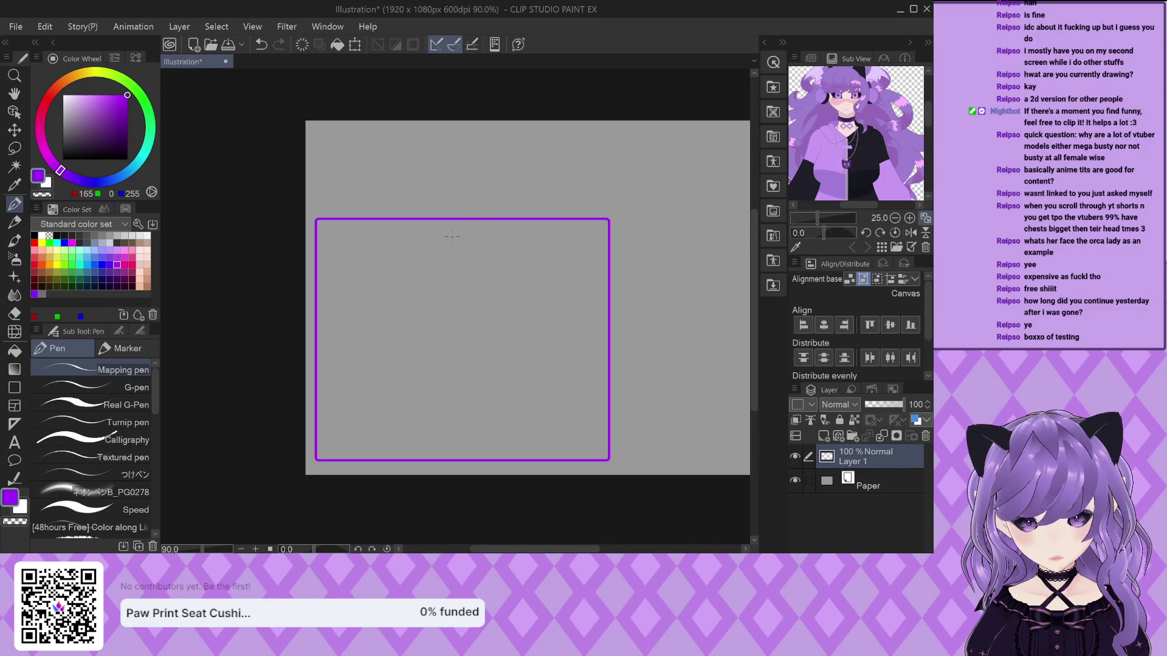
{"action": "scroll", "coordinate": [452, 237], "scroll_direction": "up", "scroll_amount": 1}
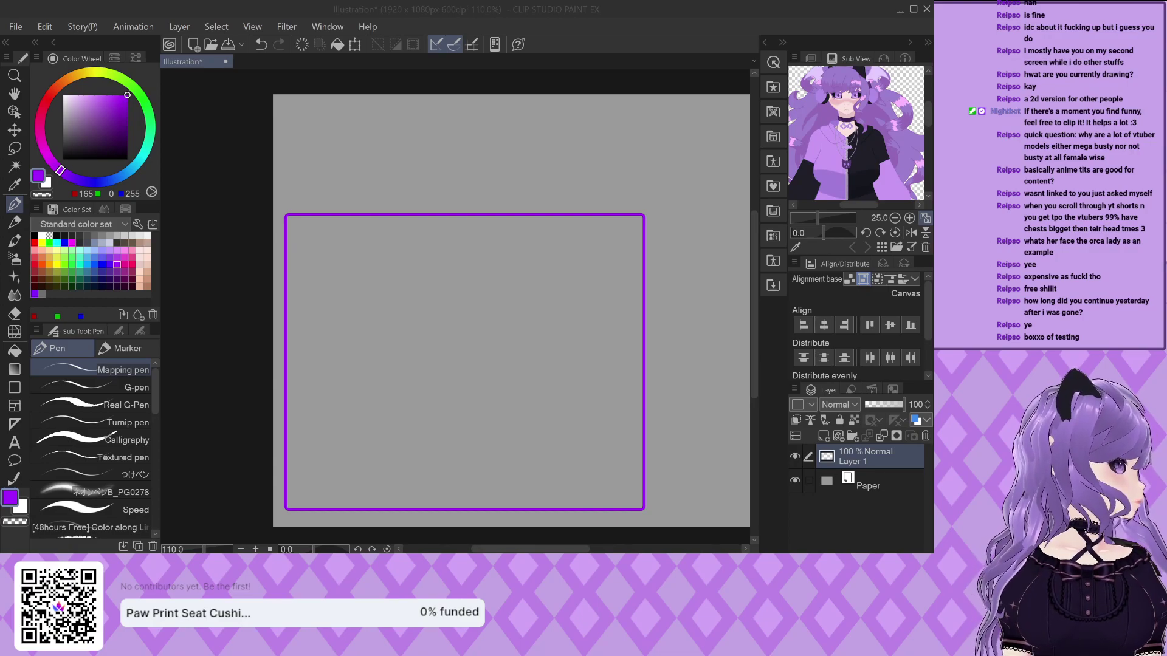
{"action": "left_click", "coordinate": [699, 316]}
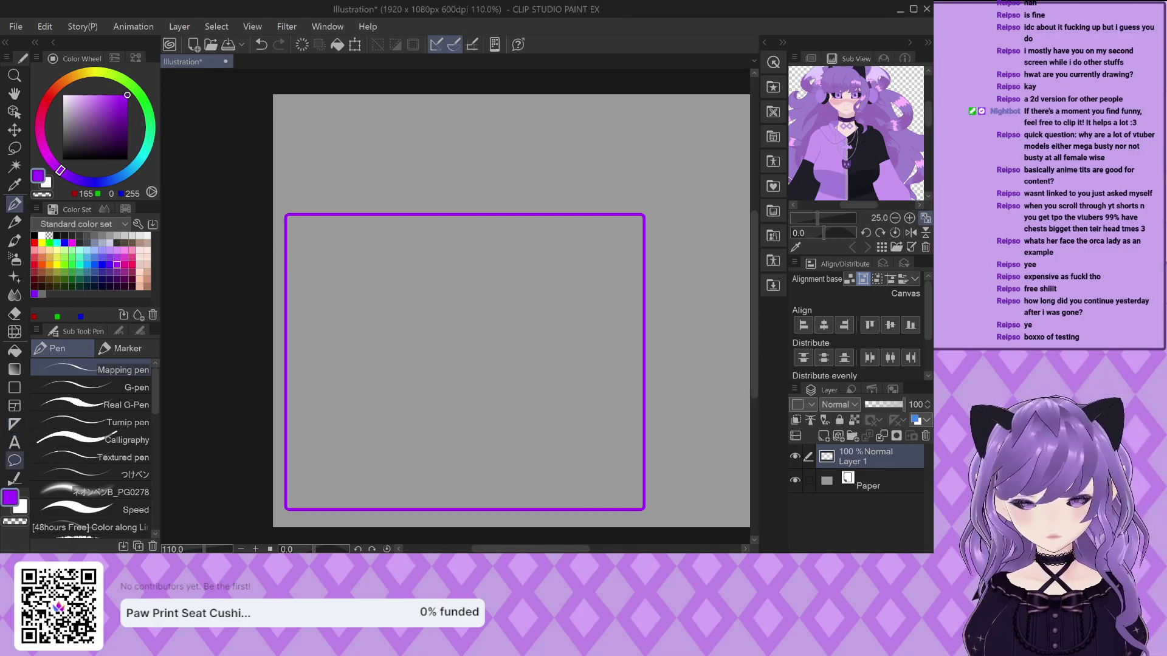
{"action": "left_click", "coordinate": [15, 442]}
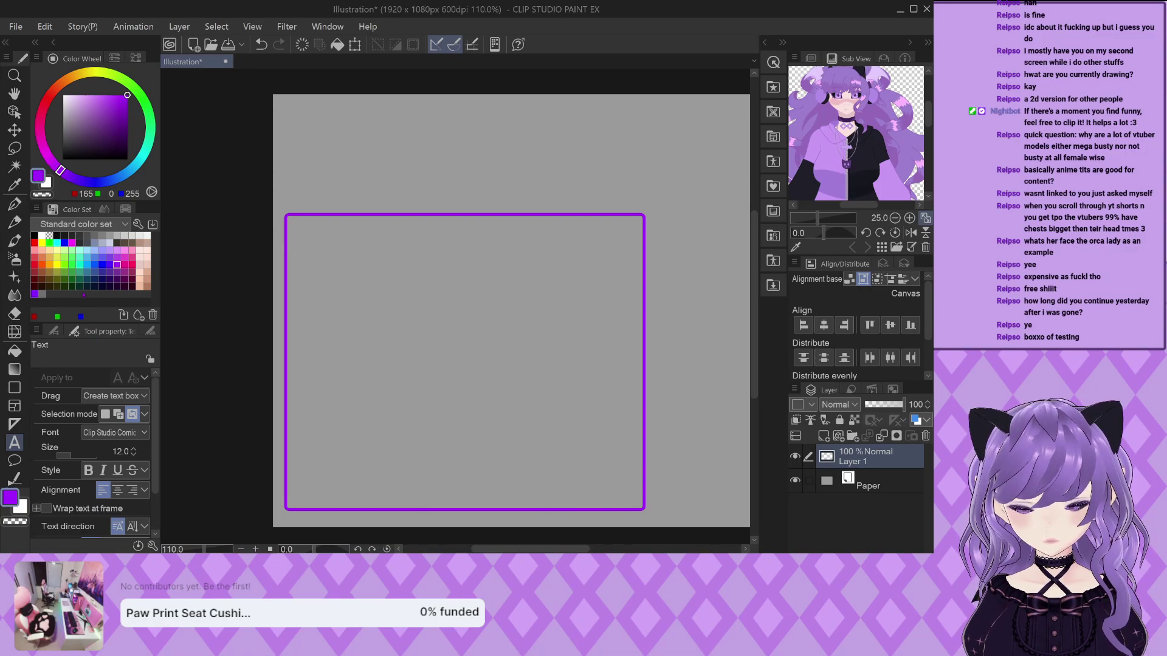
Type A, I, U, E, O on separate lines in a text box at the rectangle's top-left
{"action": "left_click", "coordinate": [304, 239]}
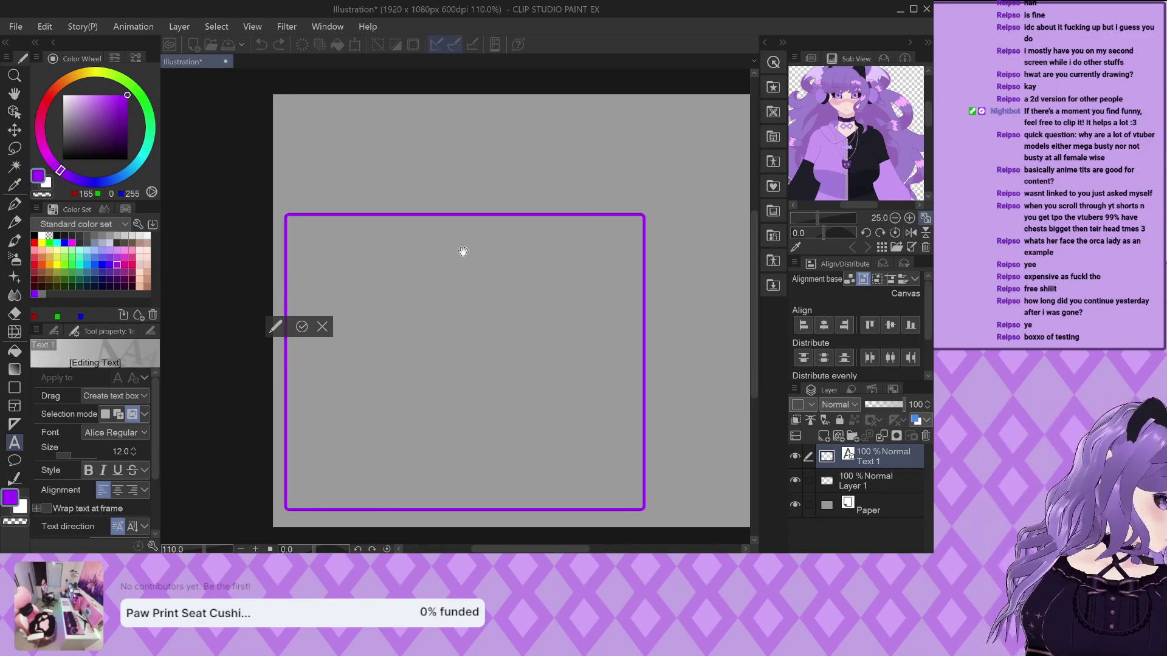
{"action": "type", "text": "A"}
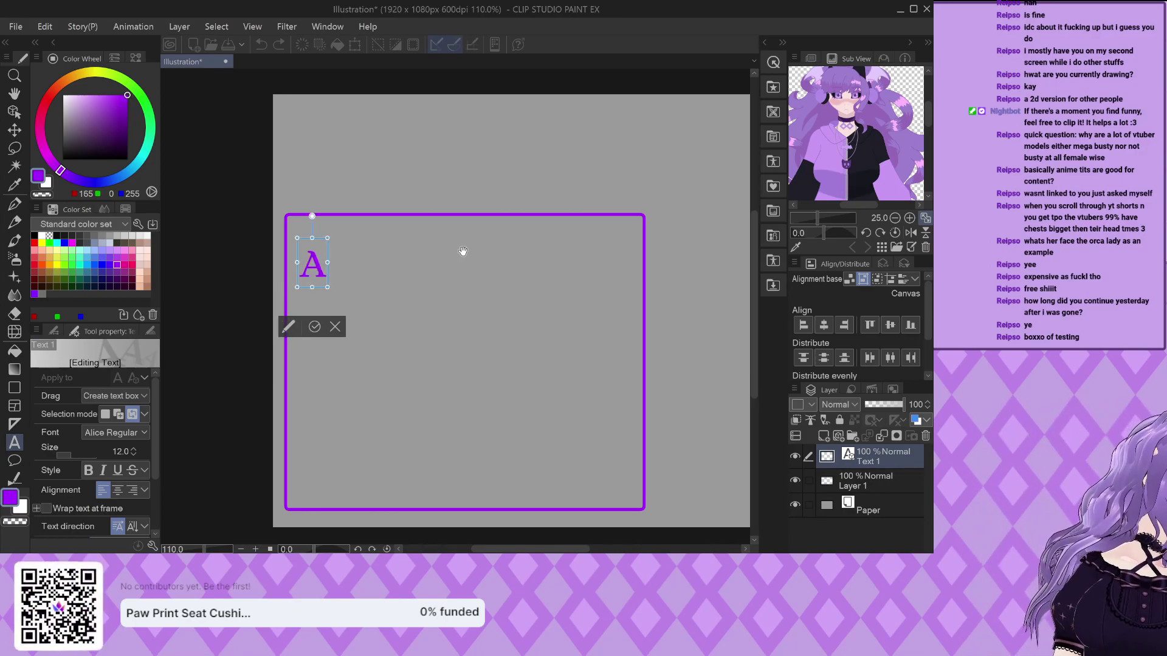
{"action": "key", "text": "Return"}
{"action": "type", "text": "I"}
{"action": "key", "text": "Return"}
{"action": "type", "text": "U"}
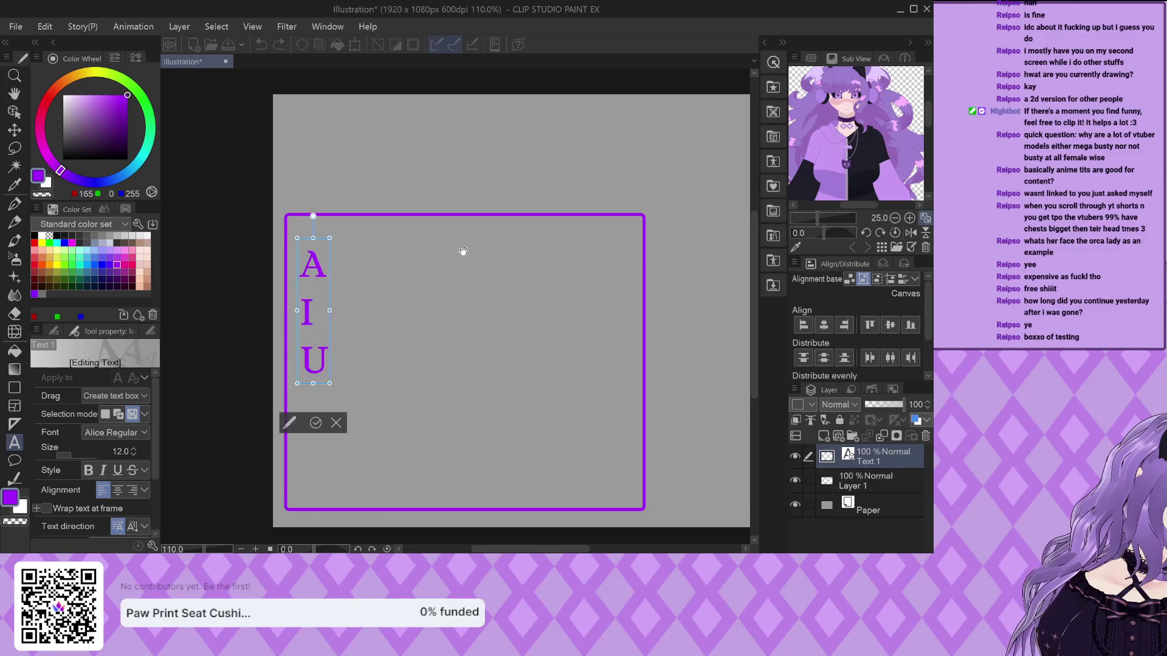
{"action": "key", "text": "Return"}
{"action": "type", "text": "E"}
{"action": "key", "text": "Return"}
{"action": "type", "text": "O"}
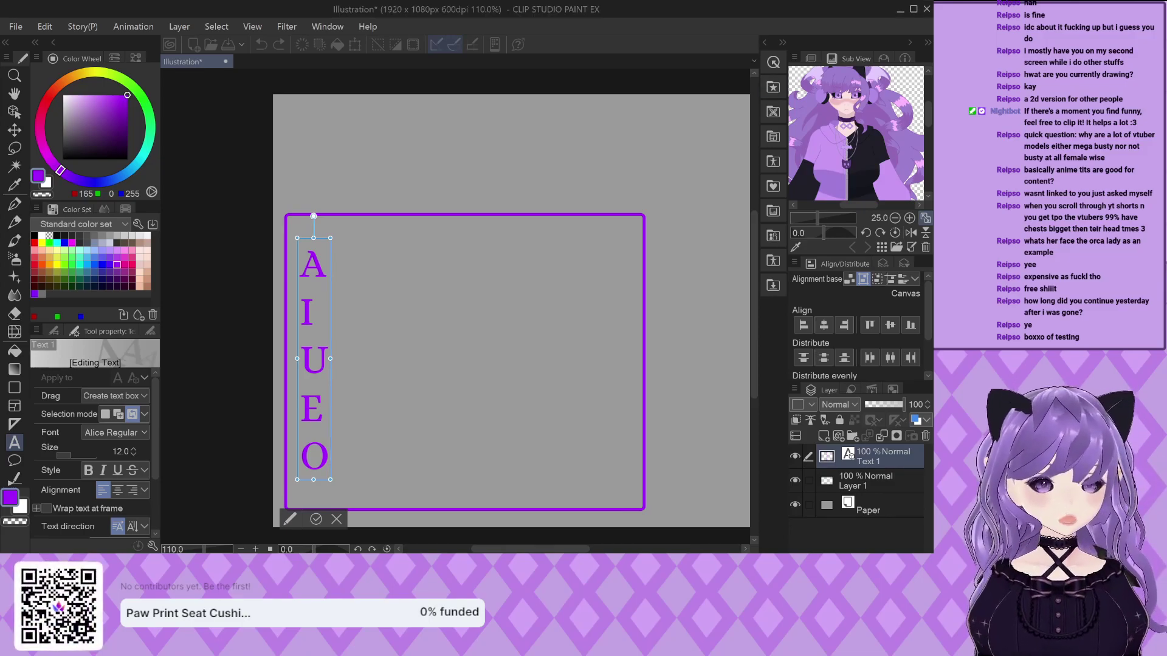
Commit the A I U E O text and nudge it slightly upward with Move layer
{"action": "left_click", "coordinate": [316, 519]}
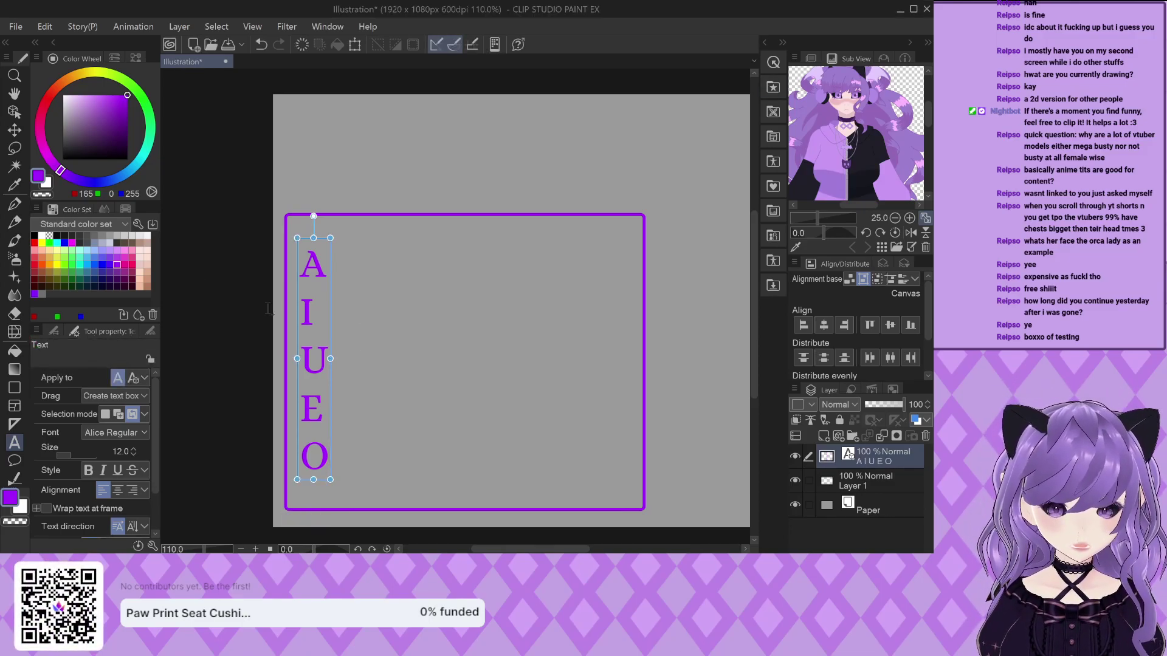
{"action": "key", "text": "k"}
{"action": "left_click_drag", "start_coordinate": [329, 375], "coordinate": [331, 372]}
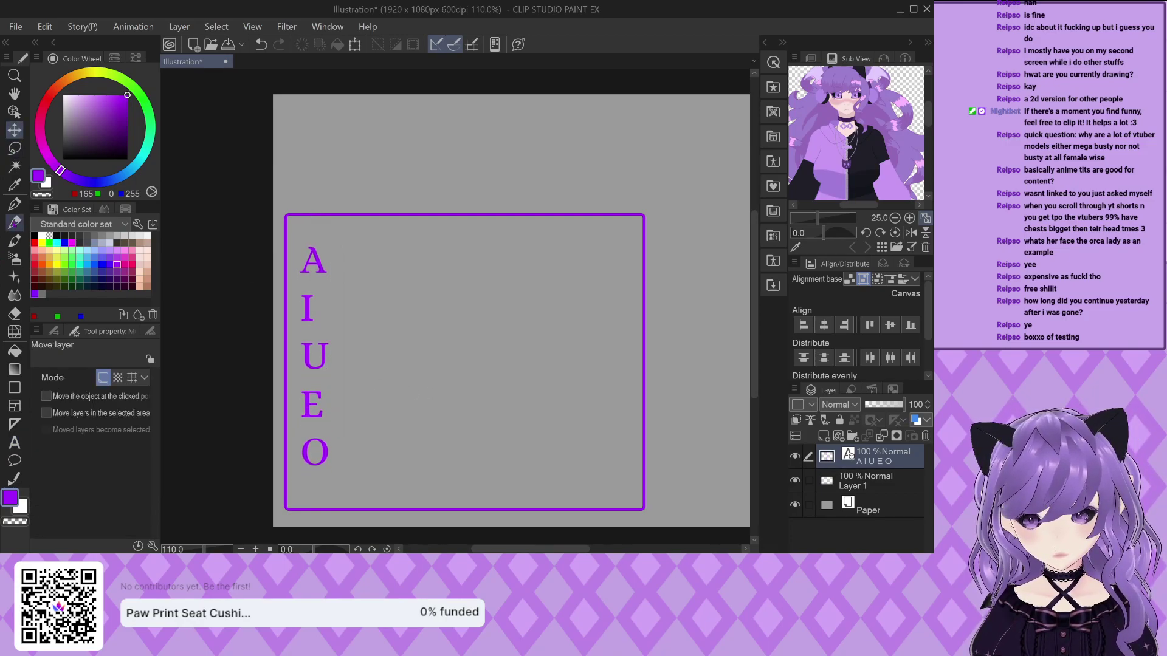
Try a pen sparkle on Layer 1 near the rectangle's bottom-right corner, then undo it
{"action": "left_click", "coordinate": [15, 204]}
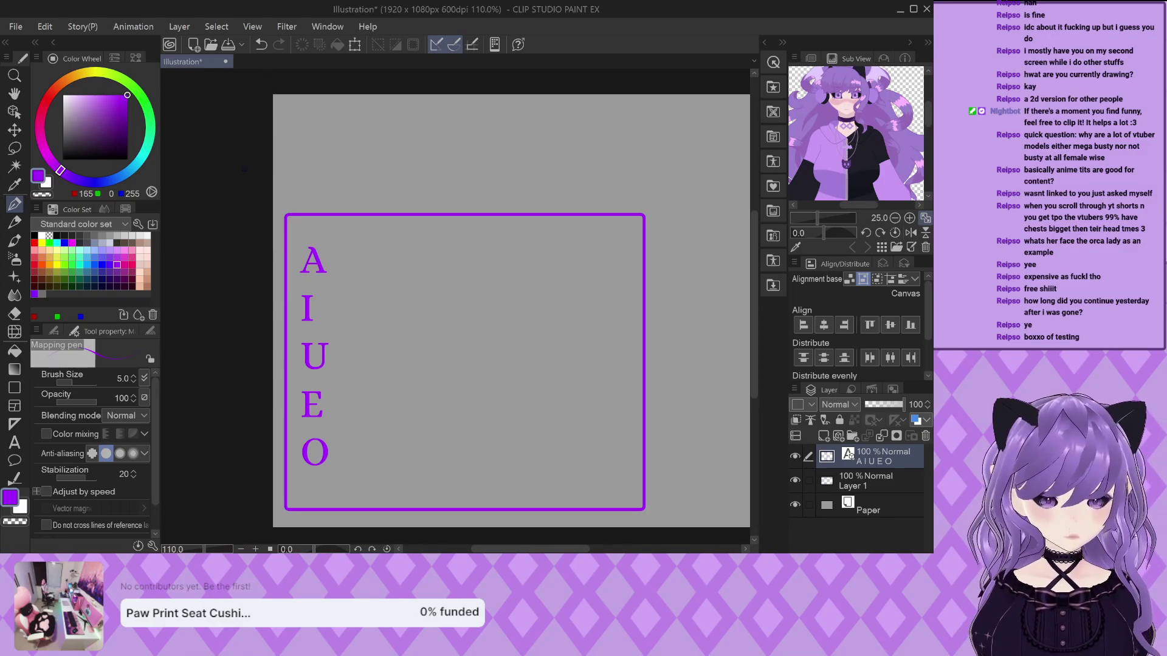
{"action": "scroll", "coordinate": [273, 227], "scroll_direction": "down", "scroll_amount": 4}
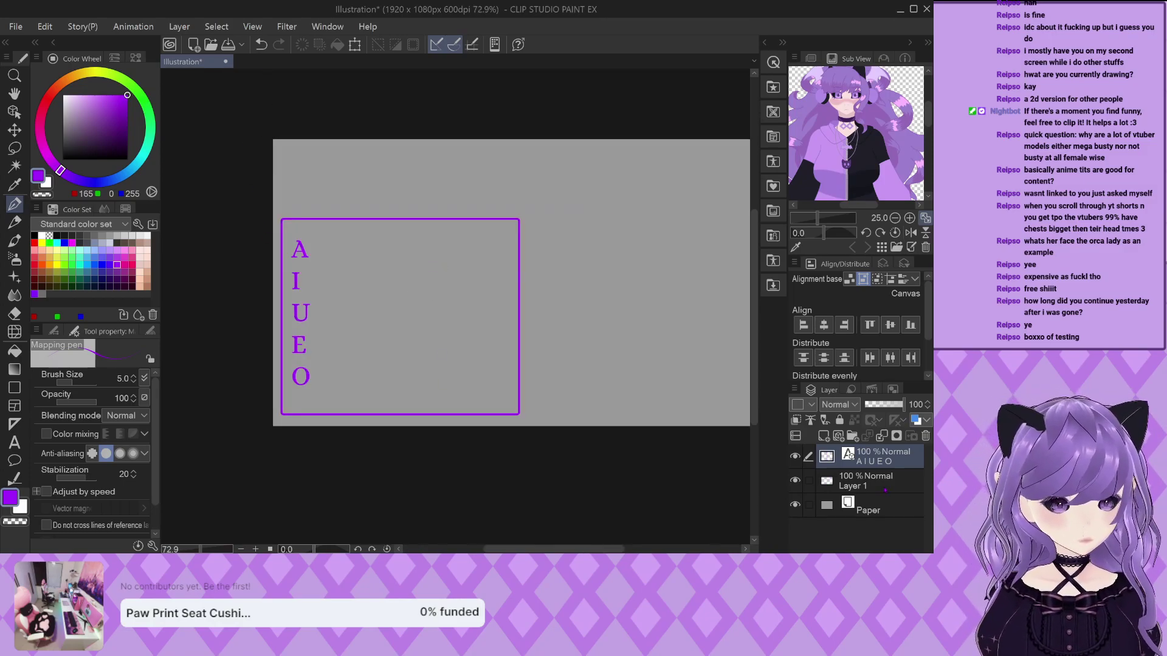
{"action": "left_click", "coordinate": [869, 482]}
{"action": "scroll", "coordinate": [342, 347], "scroll_direction": "up", "scroll_amount": 1}
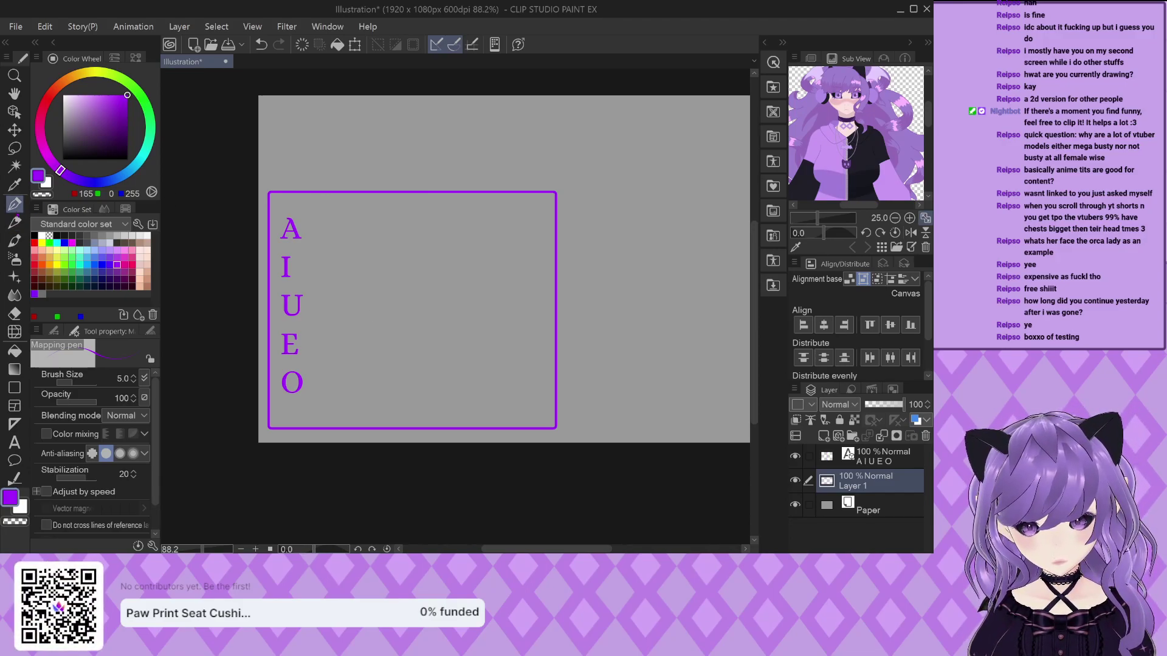
{"action": "scroll", "coordinate": [449, 216], "scroll_direction": "up", "scroll_amount": 1}
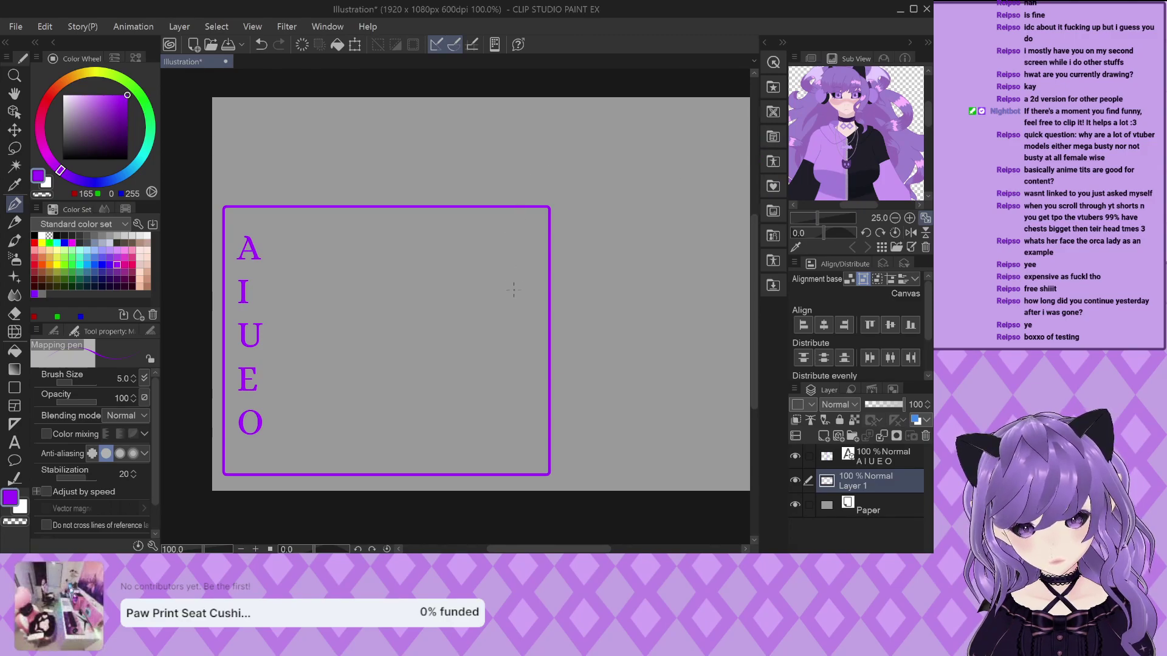
{"action": "scroll", "coordinate": [516, 423], "scroll_direction": "up", "scroll_amount": 5}
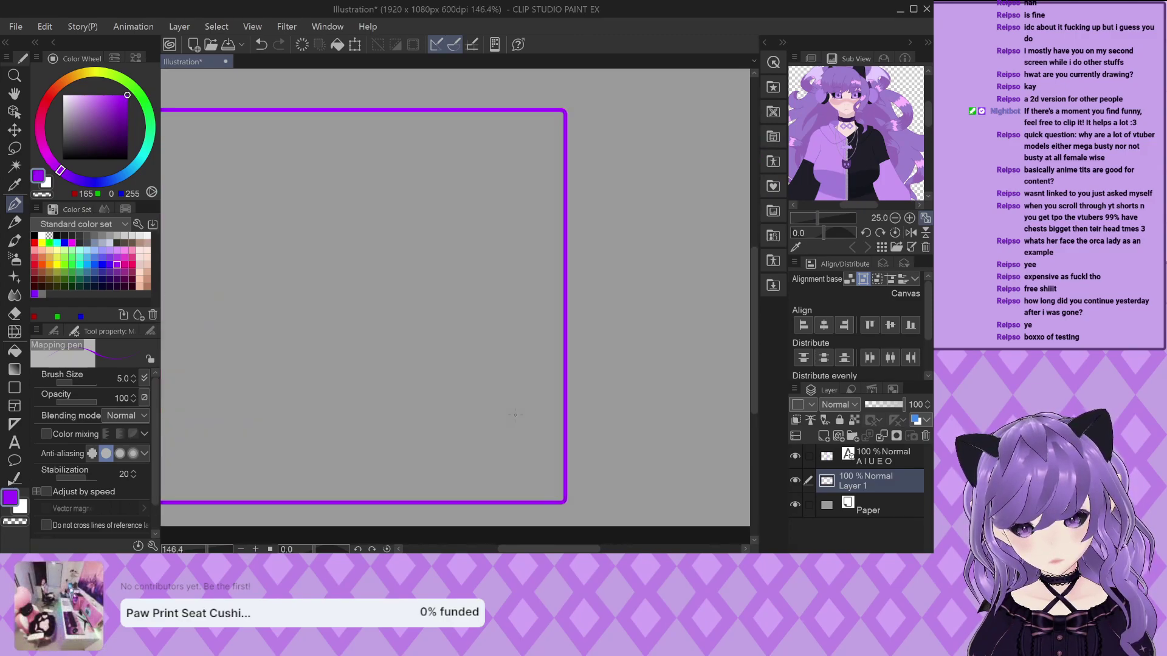
{"action": "scroll", "coordinate": [516, 423], "scroll_direction": "up", "scroll_amount": 1}
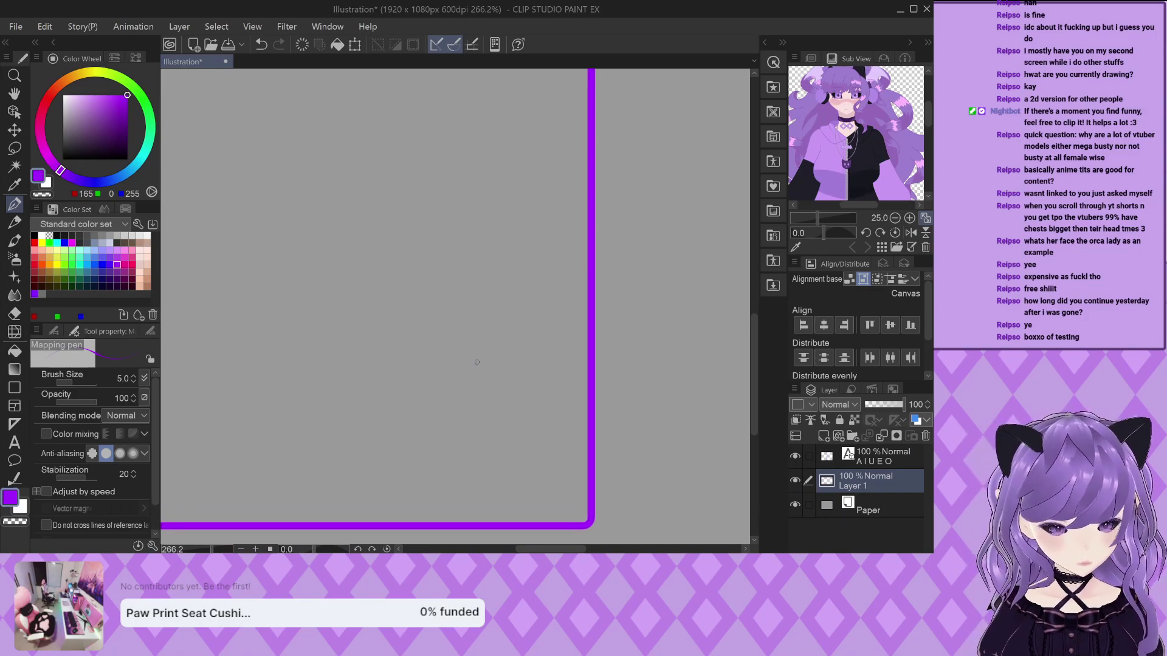
{"action": "mouse_move", "coordinate": [477, 363]}
{"action": "left_mouse_down"}
{"action": "mouse_move", "coordinate": [431, 420]}
{"action": "mouse_move", "coordinate": [452, 428]}
{"action": "mouse_move", "coordinate": [486, 480]}
{"action": "mouse_move", "coordinate": [529, 409]}
{"action": "mouse_move", "coordinate": [487, 479]}
{"action": "left_mouse_up"}
{"action": "scroll", "coordinate": [519, 398], "scroll_direction": "down", "scroll_amount": 6}
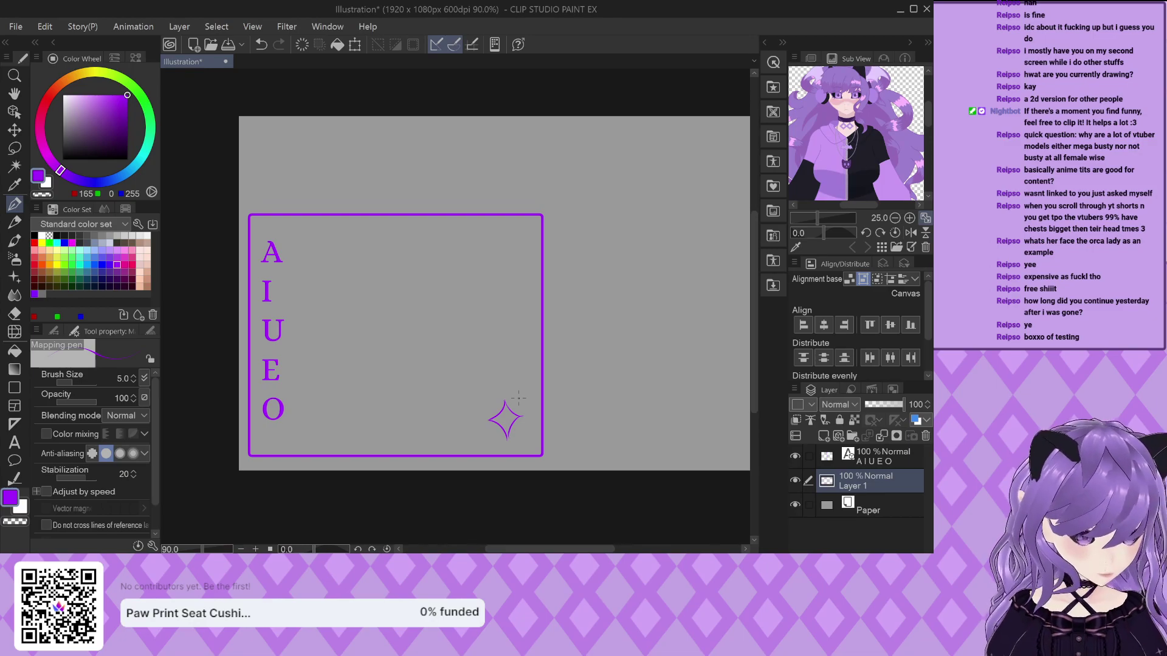
{"action": "scroll", "coordinate": [508, 421], "scroll_direction": "up", "scroll_amount": 5}
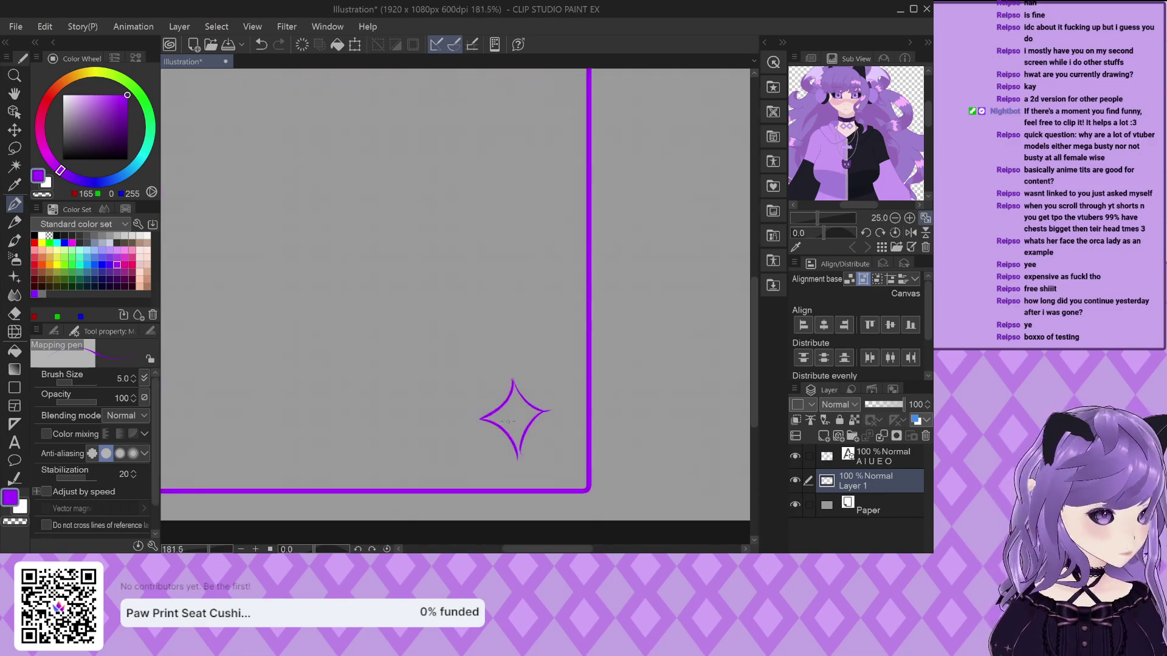
{"action": "key", "text": "ctrl+z"}
{"action": "key", "text": "ctrl+z"}
{"action": "key", "text": "ctrl+z"}
{"action": "key", "text": "ctrl+z"}
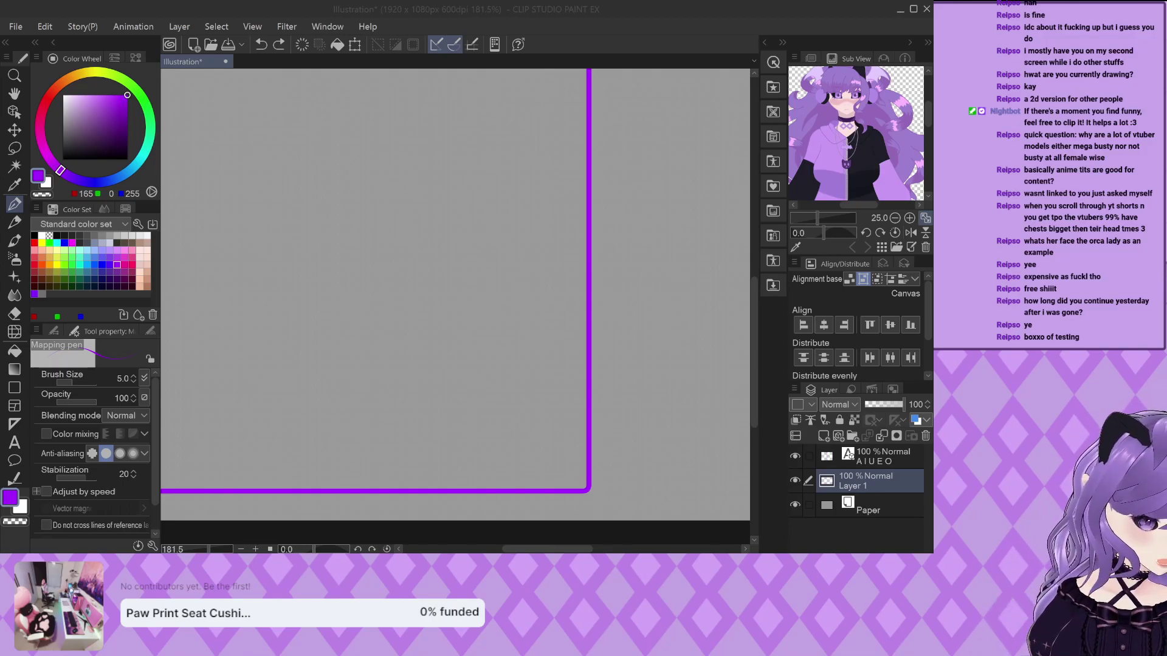
Save the drawing as Text Box, then sketch cat ears above the rectangle and undo them
{"action": "key", "text": "Return"}
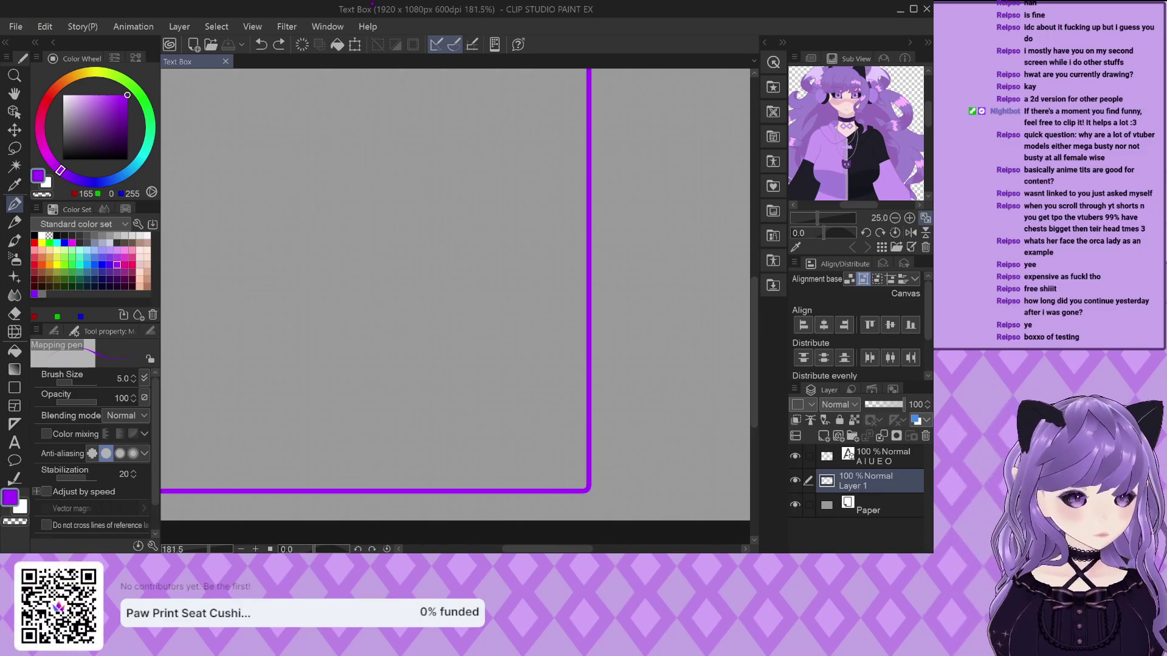
{"action": "key", "text": "ctrl+0"}
{"action": "scroll", "coordinate": [662, 317], "scroll_direction": "down", "scroll_amount": 3}
{"action": "scroll", "coordinate": [613, 134], "scroll_direction": "up", "scroll_amount": 7}
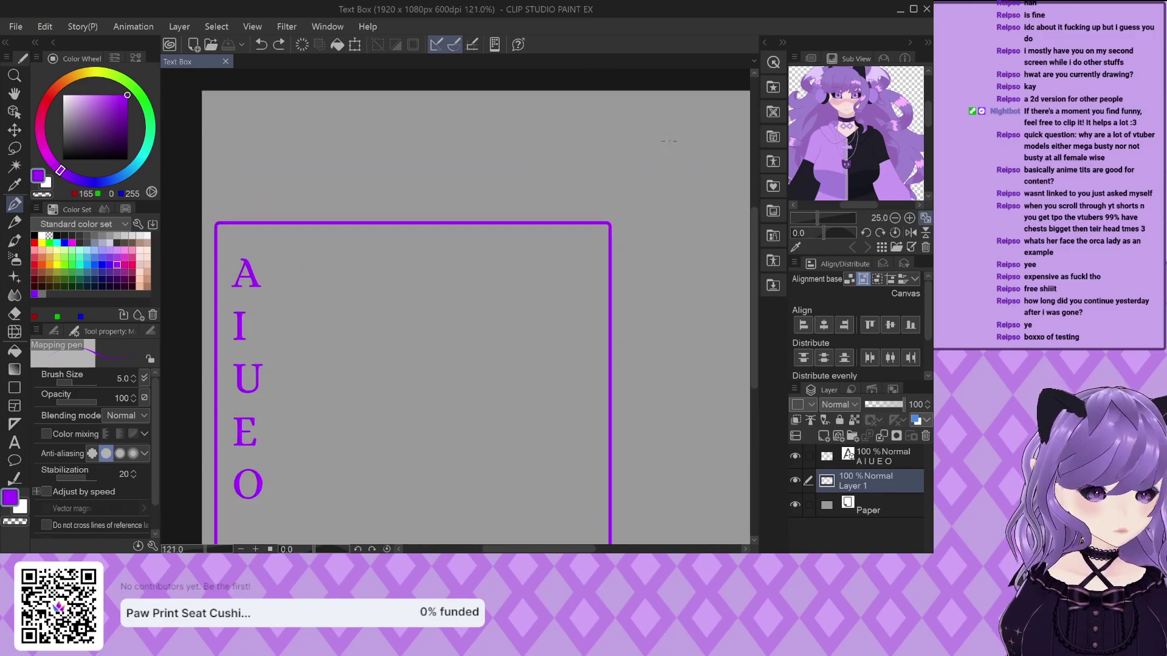
{"action": "left_click_drag", "start_coordinate": [581, 234], "coordinate": [614, 231]}
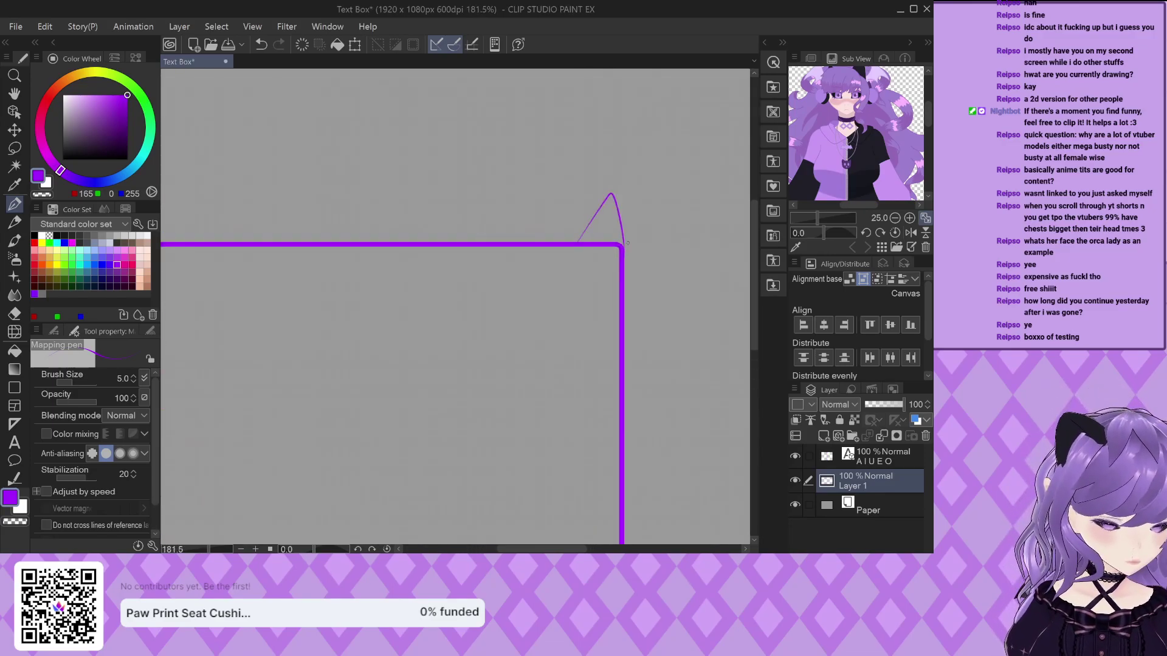
{"action": "key", "text": "ctrl+0"}
{"action": "scroll", "coordinate": [272, 254], "scroll_direction": "up", "scroll_amount": 5}
{"action": "mouse_move", "coordinate": [268, 239]}
{"action": "left_mouse_down"}
{"action": "mouse_move", "coordinate": [276, 196]}
{"action": "mouse_move", "coordinate": [307, 238]}
{"action": "left_mouse_up"}
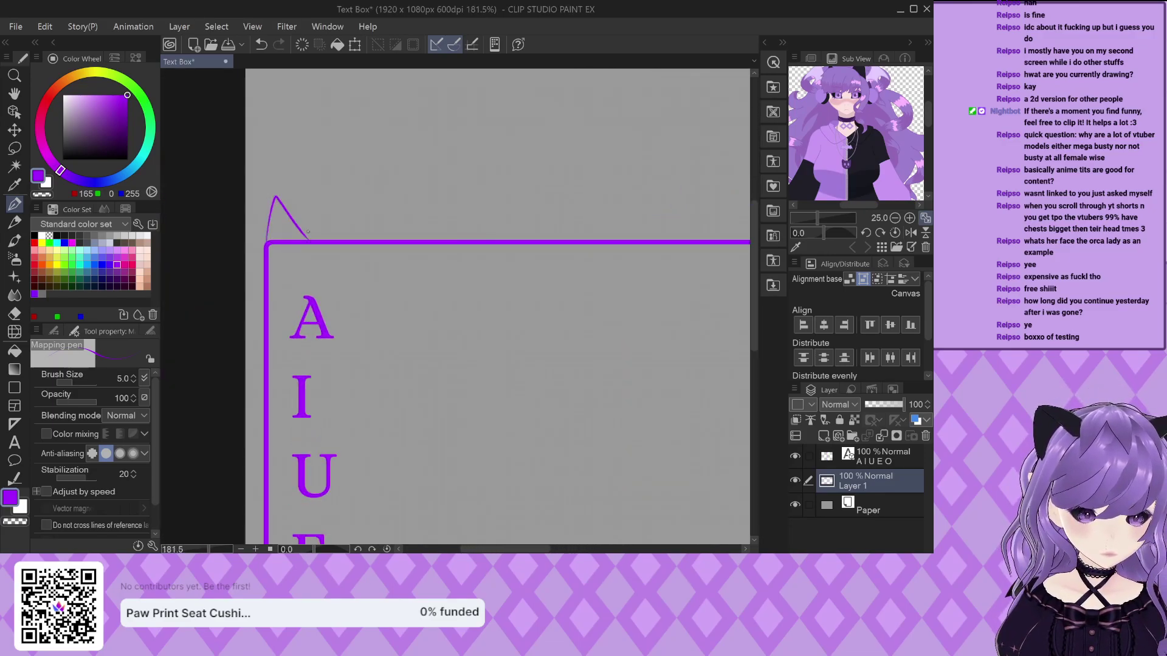
{"action": "scroll", "coordinate": [309, 234], "scroll_direction": "down", "scroll_amount": 3}
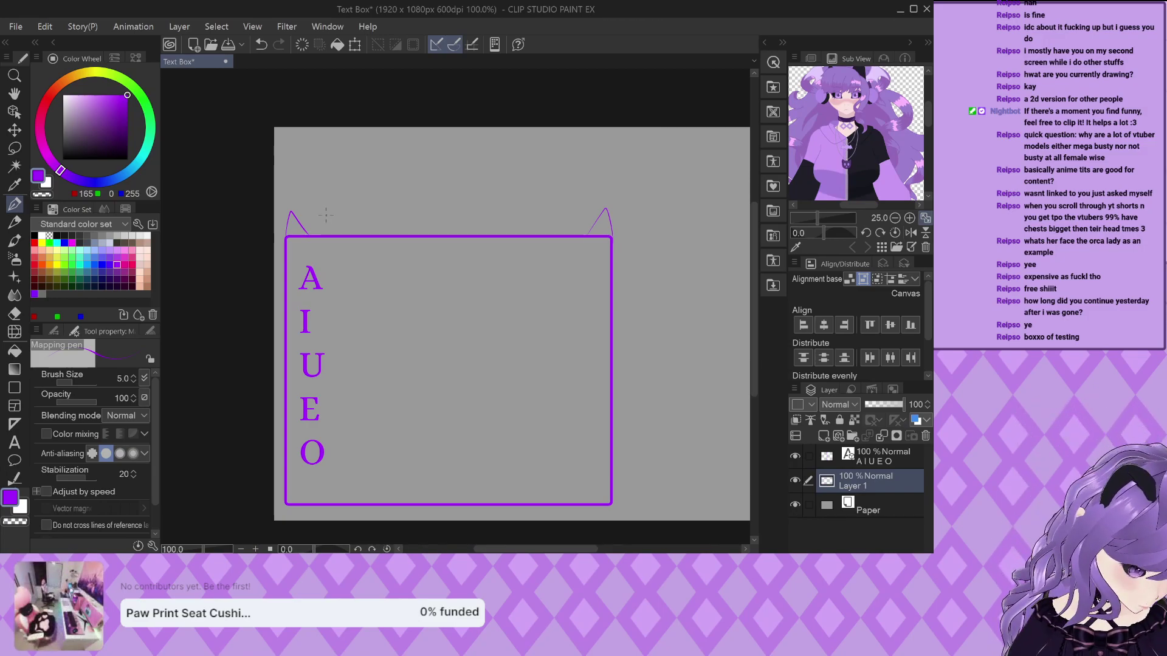
{"action": "key", "text": "ctrl+z"}
{"action": "key", "text": "ctrl+z"}
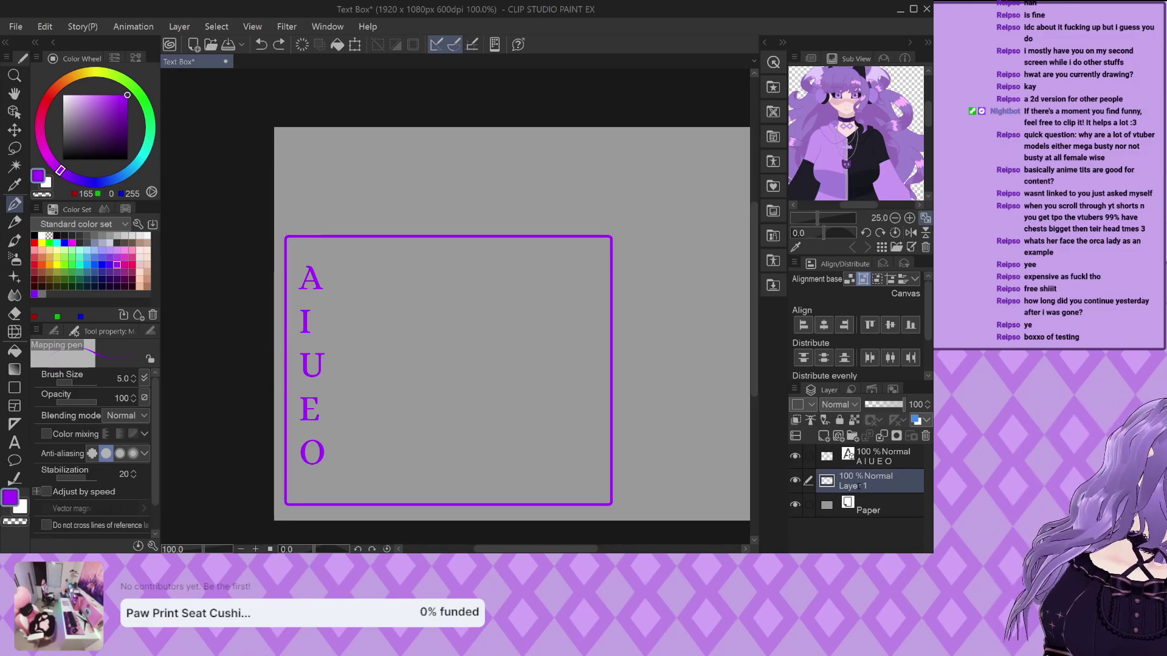
Rename the frame layer to Base Box, add a new layer above it, and pick a bluer purple
{"action": "double_click", "coordinate": [861, 485]}
{"action": "type", "text": "Base Box"}
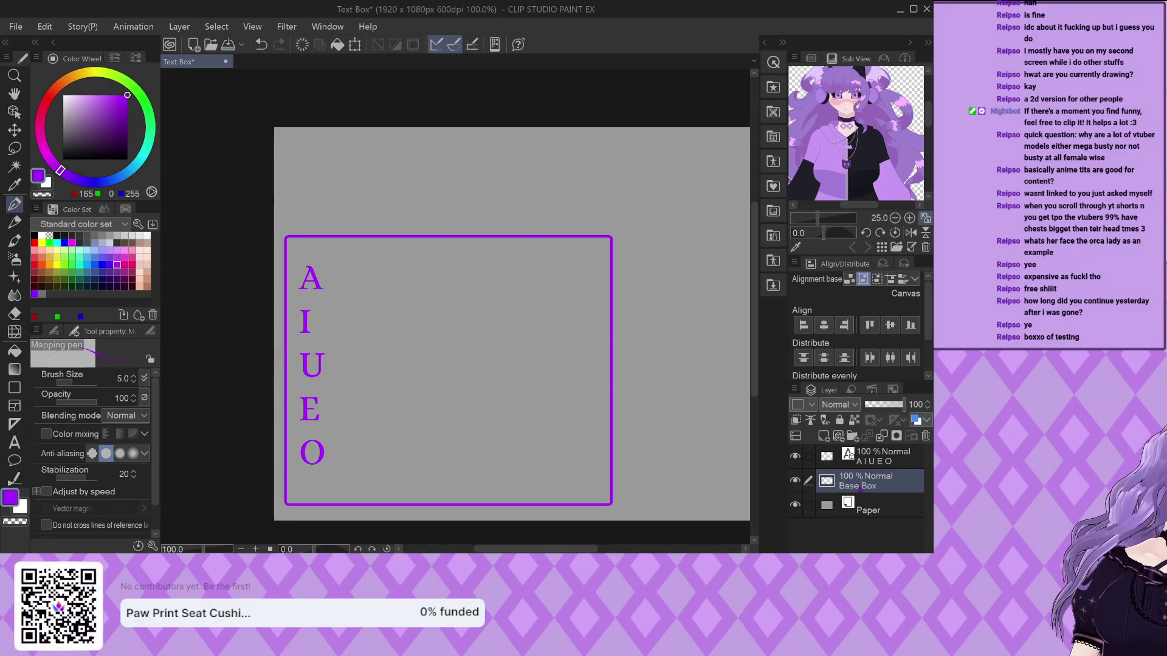
{"action": "key", "text": "Return"}
{"action": "left_click", "coordinate": [824, 436]}
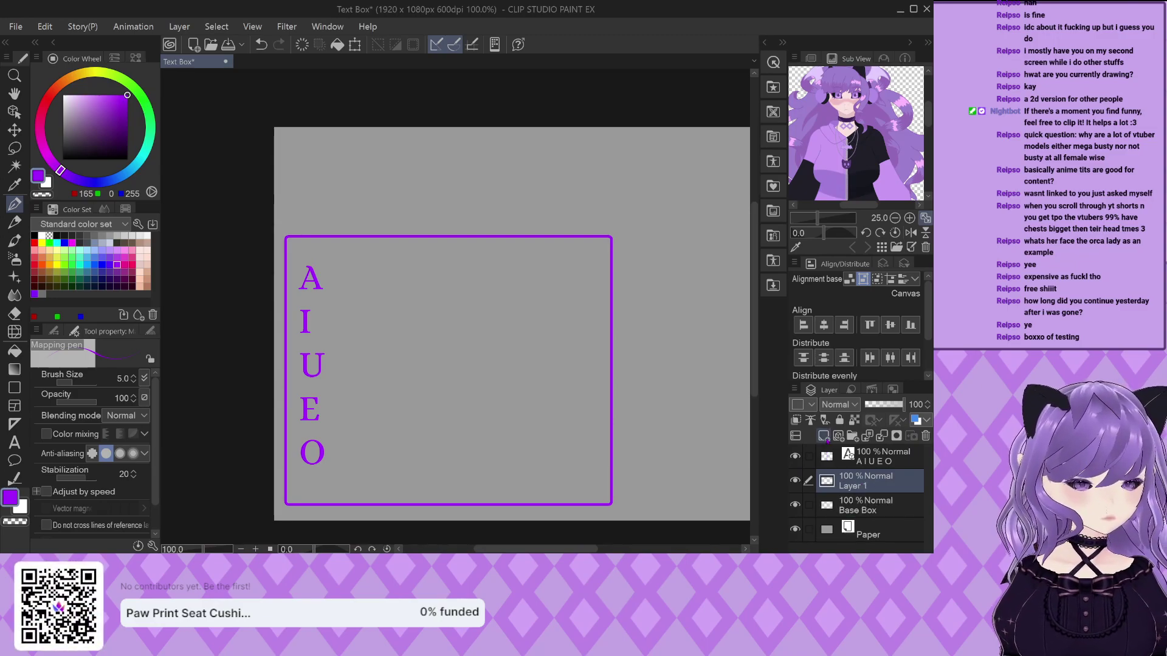
{"action": "left_click", "coordinate": [110, 264]}
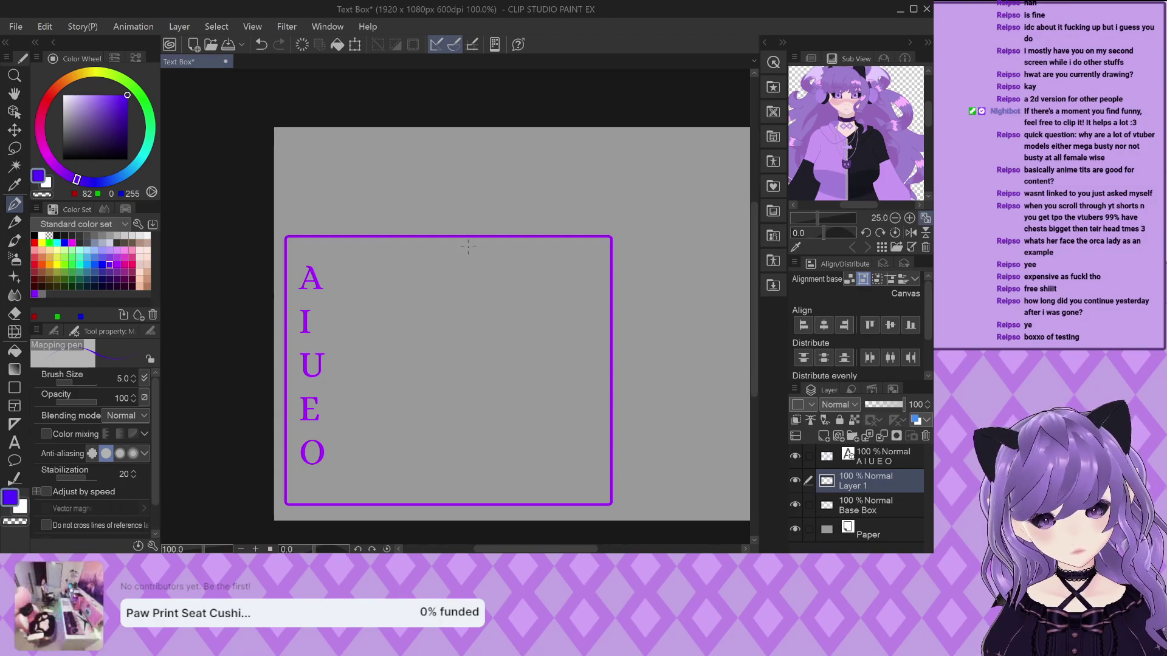
Draw a four-pointed sparkle at the frame's bottom-right corner, undoing and erasing stray strokes
{"action": "scroll", "coordinate": [279, 145], "scroll_direction": "down", "scroll_amount": 1}
{"action": "scroll", "coordinate": [474, 365], "scroll_direction": "up", "scroll_amount": 3}
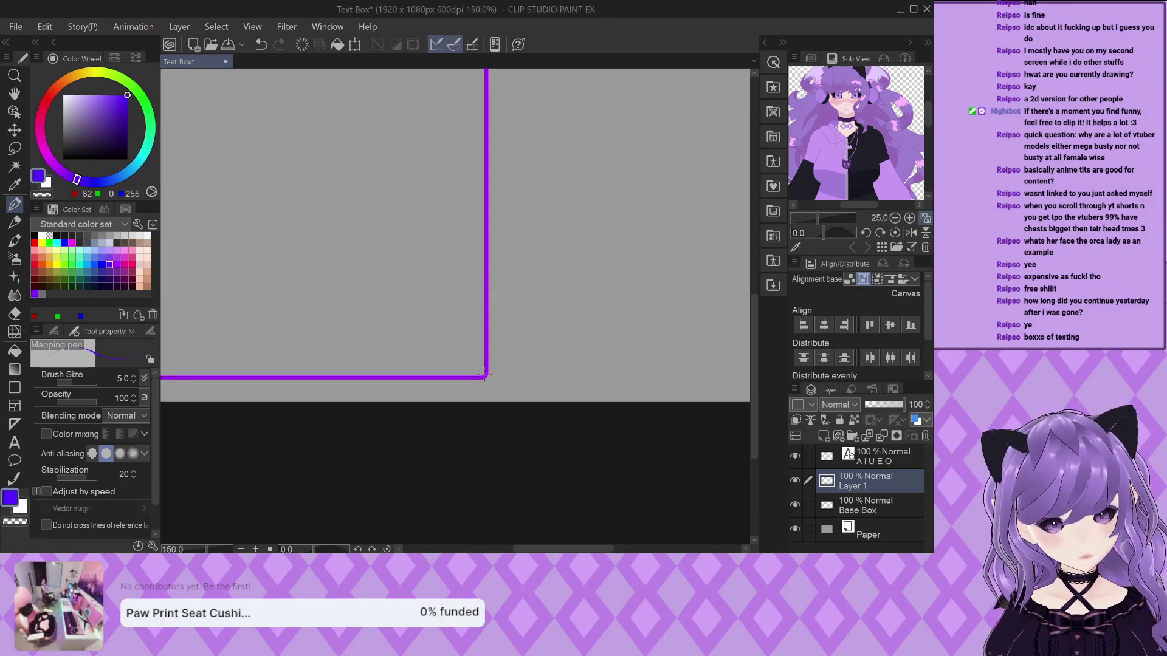
{"action": "scroll", "coordinate": [452, 353], "scroll_direction": "up", "scroll_amount": 3}
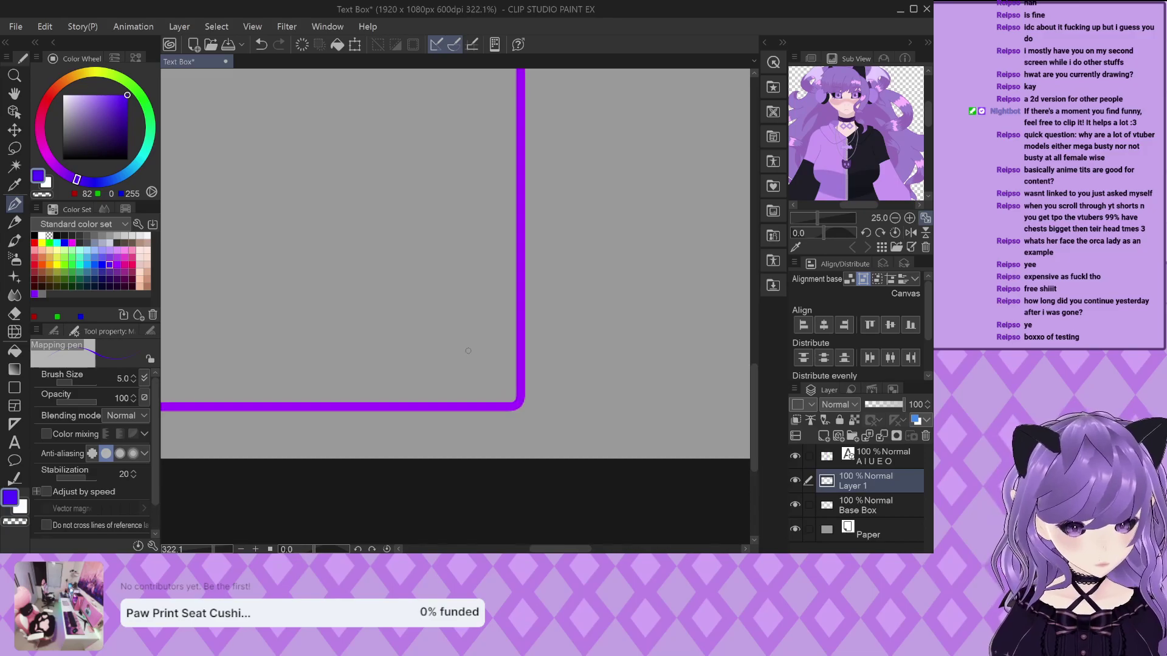
{"action": "mouse_move", "coordinate": [520, 311]}
{"action": "left_mouse_down"}
{"action": "mouse_move", "coordinate": [506, 339]}
{"action": "mouse_move", "coordinate": [443, 367]}
{"action": "left_mouse_up"}
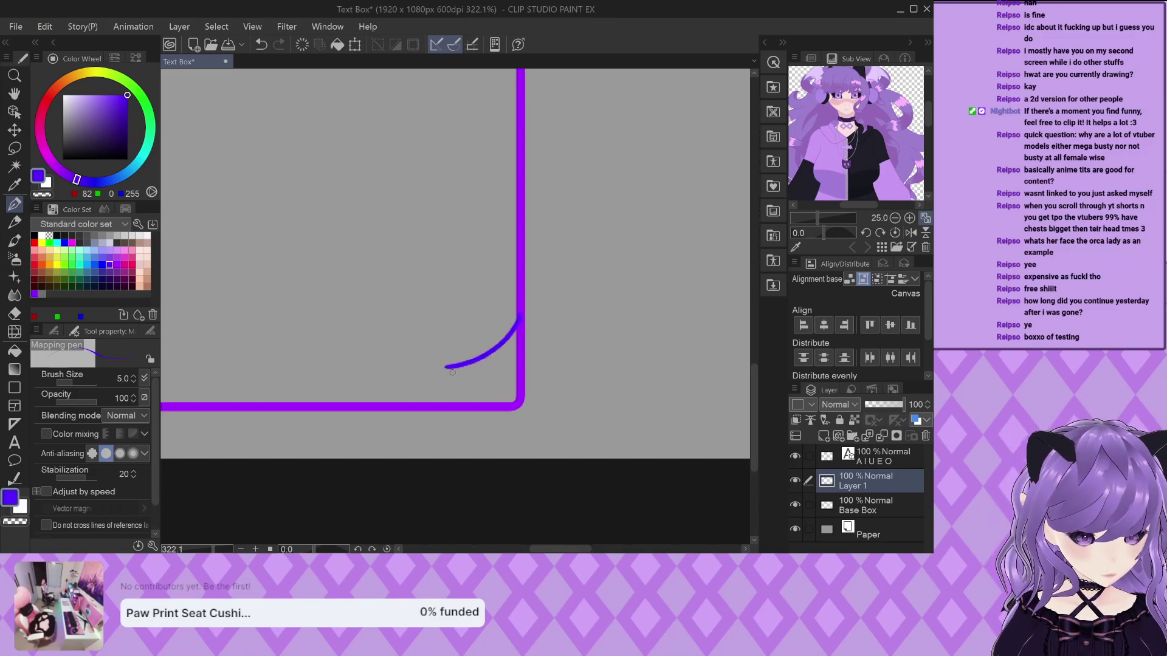
{"action": "scroll", "coordinate": [453, 368], "scroll_direction": "up", "scroll_amount": 1}
{"action": "key", "text": "ctrl+z"}
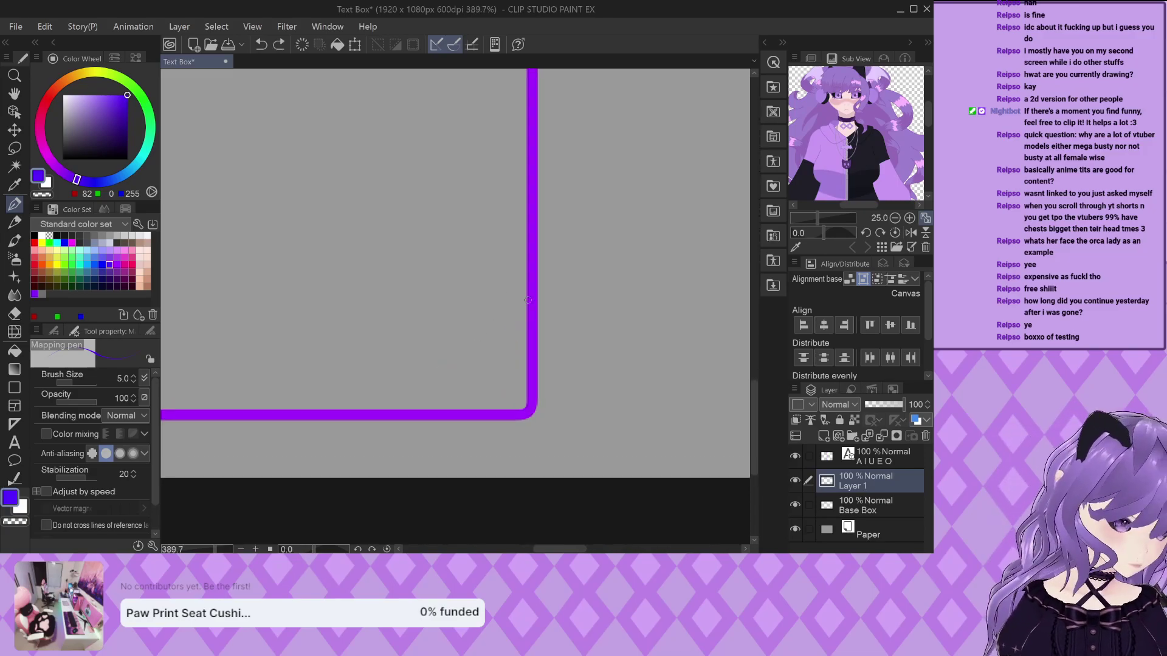
{"action": "mouse_move", "coordinate": [531, 283]}
{"action": "left_mouse_down"}
{"action": "mouse_move", "coordinate": [522, 325]}
{"action": "mouse_move", "coordinate": [456, 408]}
{"action": "left_mouse_up"}
{"action": "key", "text": "ctrl+z"}
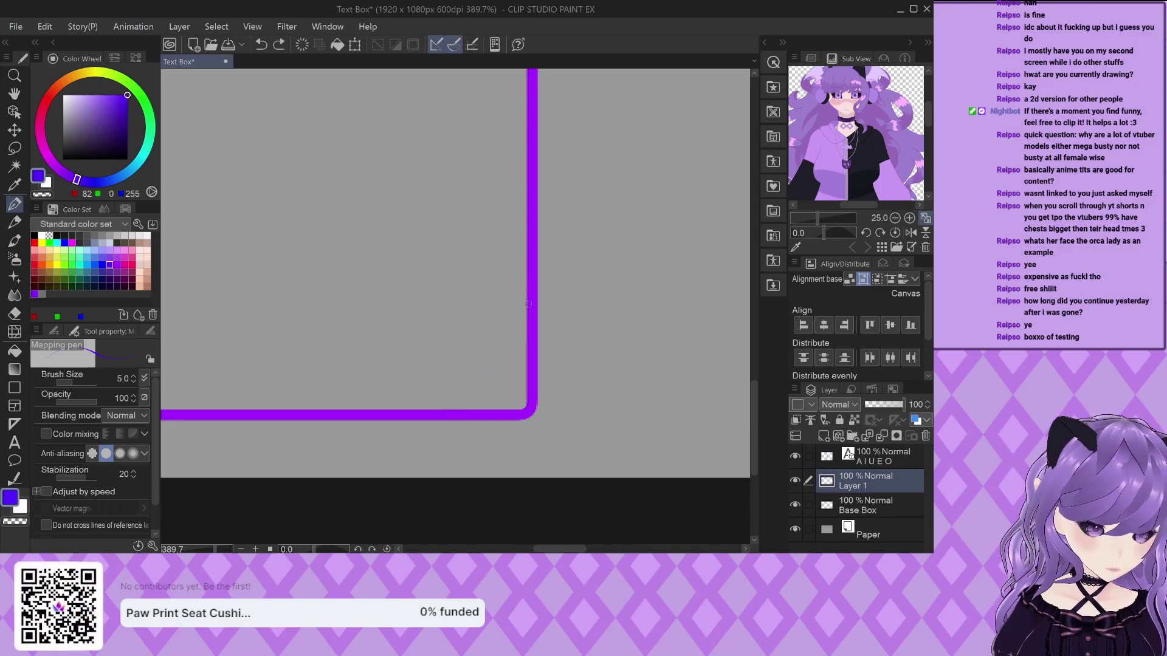
{"action": "mouse_move", "coordinate": [528, 304]}
{"action": "left_mouse_down"}
{"action": "mouse_move", "coordinate": [513, 352]}
{"action": "mouse_move", "coordinate": [455, 414]}
{"action": "mouse_move", "coordinate": [512, 465]}
{"action": "left_mouse_up"}
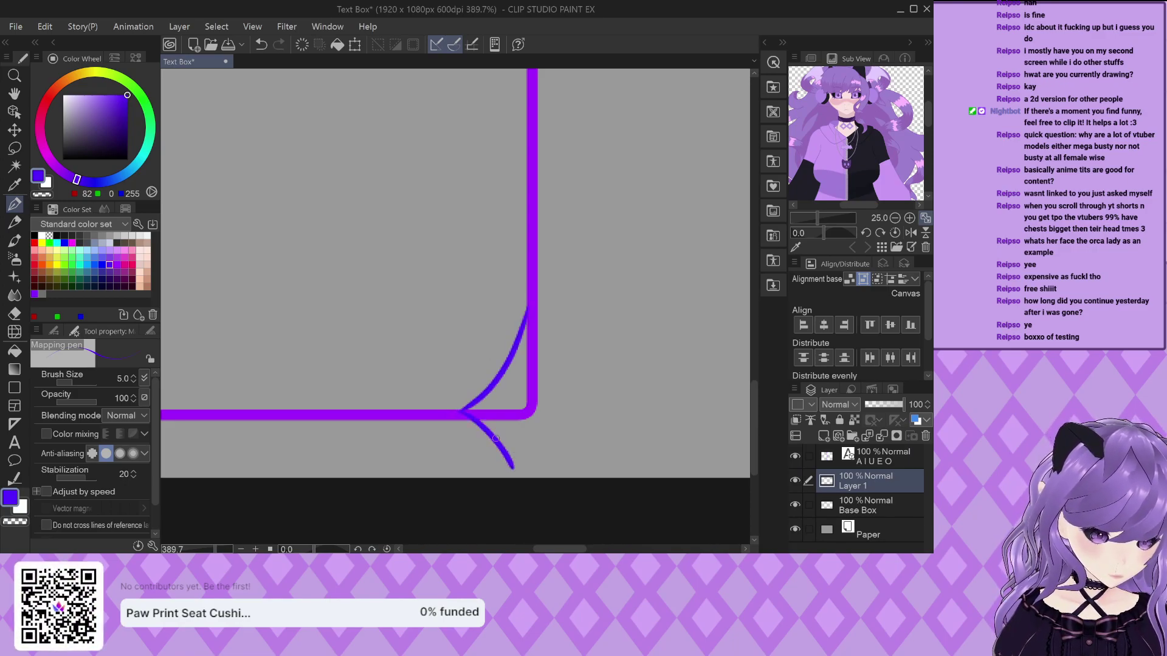
{"action": "key", "text": "ctrl+z"}
{"action": "mouse_move", "coordinate": [462, 412]}
{"action": "left_mouse_down"}
{"action": "mouse_move", "coordinate": [530, 471]}
{"action": "mouse_move", "coordinate": [575, 410]}
{"action": "left_mouse_up"}
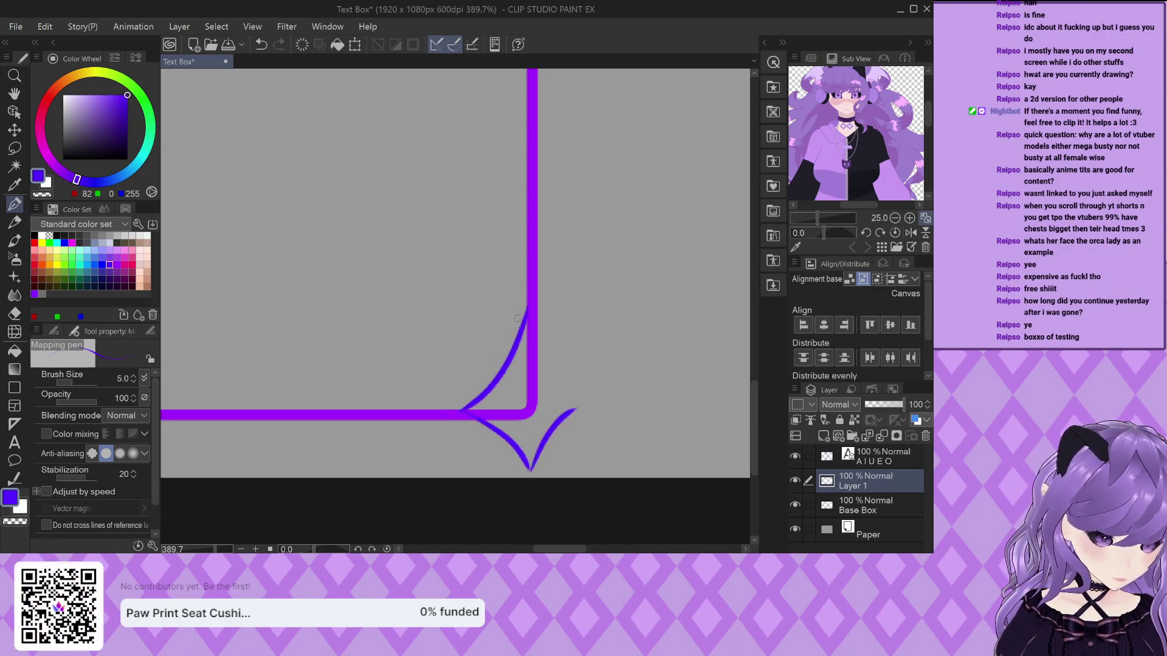
{"action": "left_click_drag", "start_coordinate": [526, 311], "coordinate": [580, 411]}
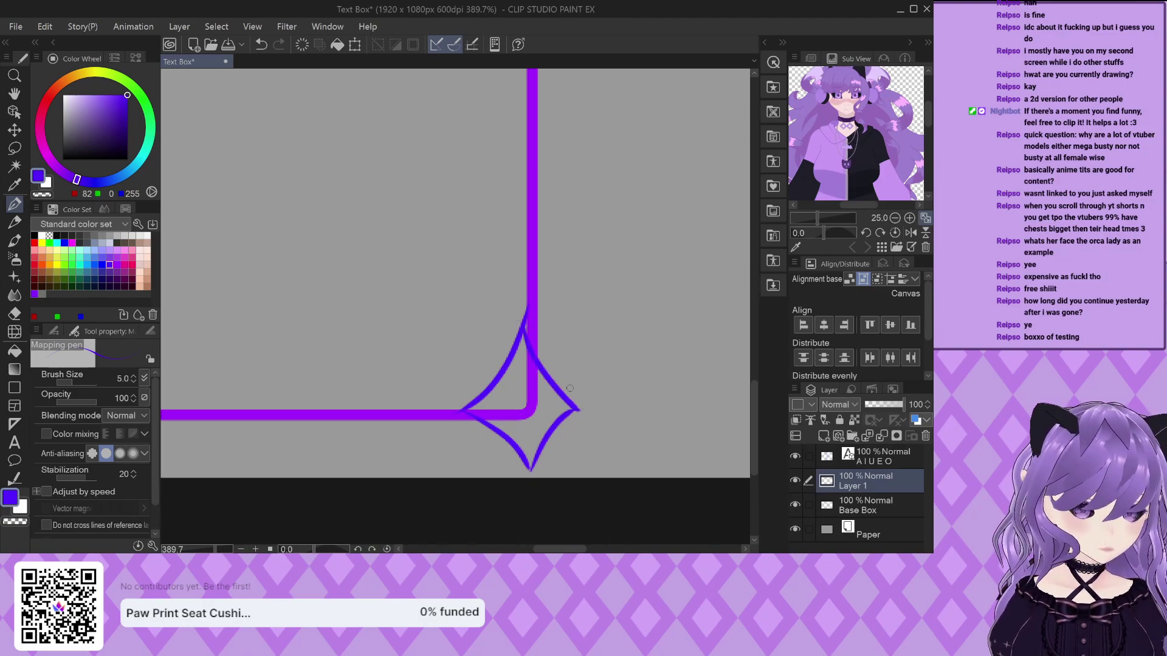
{"action": "left_click_drag", "start_coordinate": [529, 321], "coordinate": [461, 412]}
{"action": "scroll", "coordinate": [550, 350], "scroll_direction": "up", "scroll_amount": 2}
{"action": "mouse_move", "coordinate": [509, 286]}
{"action": "left_mouse_down"}
{"action": "mouse_move", "coordinate": [493, 345]}
{"action": "mouse_move", "coordinate": [521, 300]}
{"action": "mouse_move", "coordinate": [445, 401]}
{"action": "mouse_move", "coordinate": [465, 388]}
{"action": "left_mouse_up"}
{"action": "scroll", "coordinate": [465, 388], "scroll_direction": "down", "scroll_amount": 7}
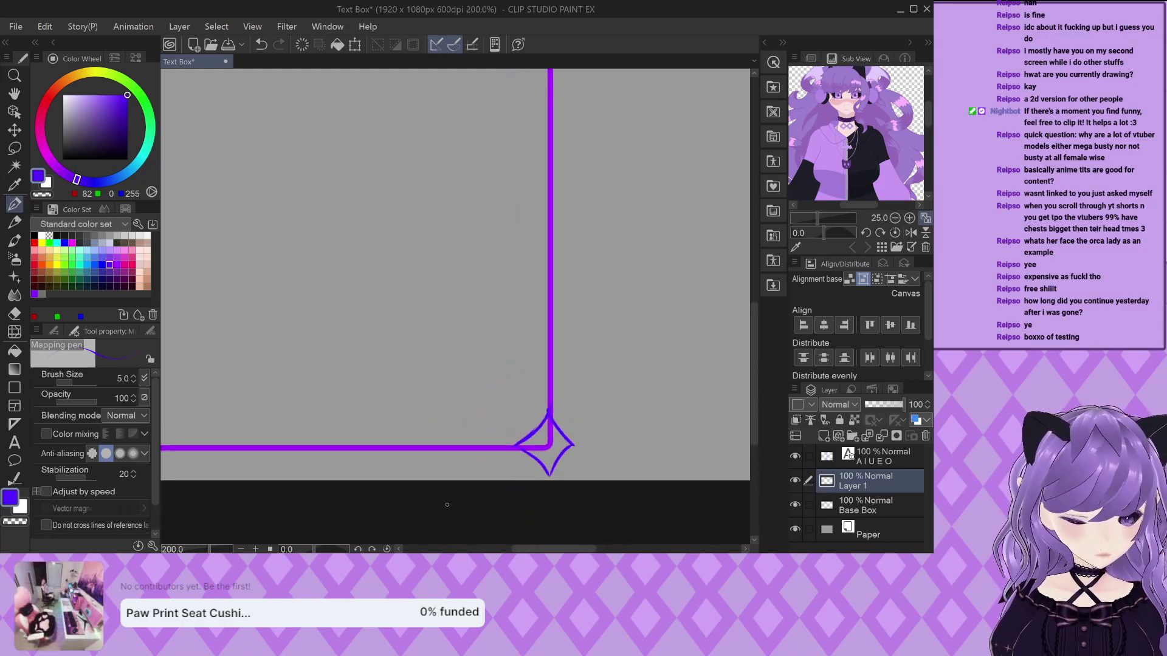
{"action": "scroll", "coordinate": [481, 292], "scroll_direction": "up", "scroll_amount": 4}
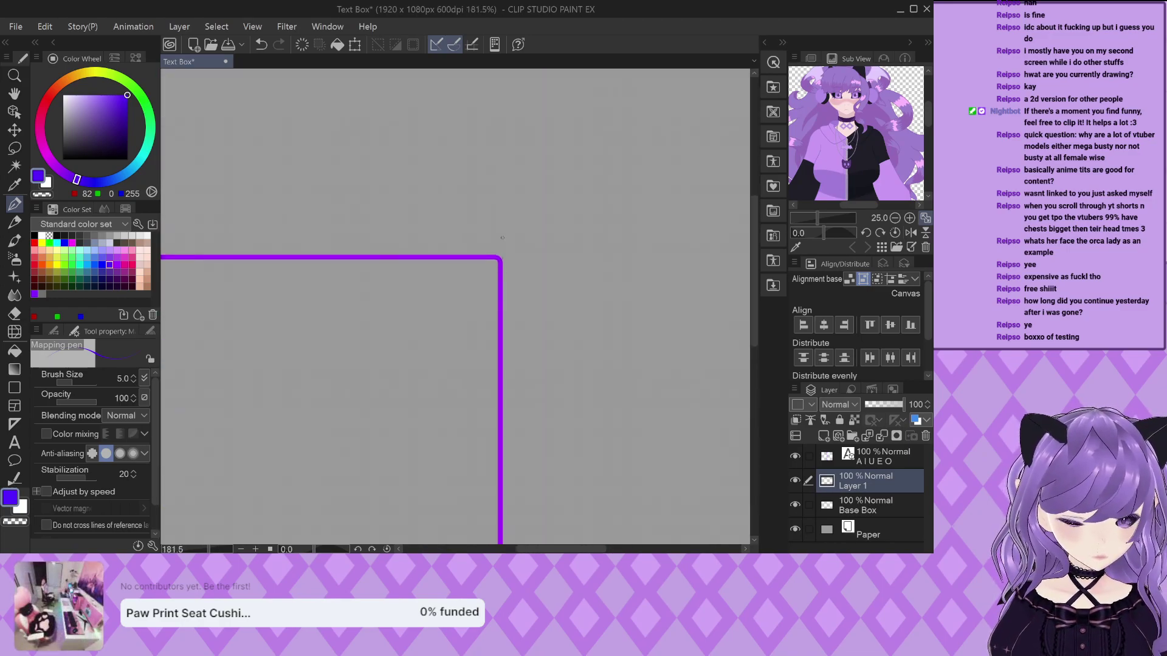
{"action": "scroll", "coordinate": [493, 242], "scroll_direction": "up", "scroll_amount": 2}
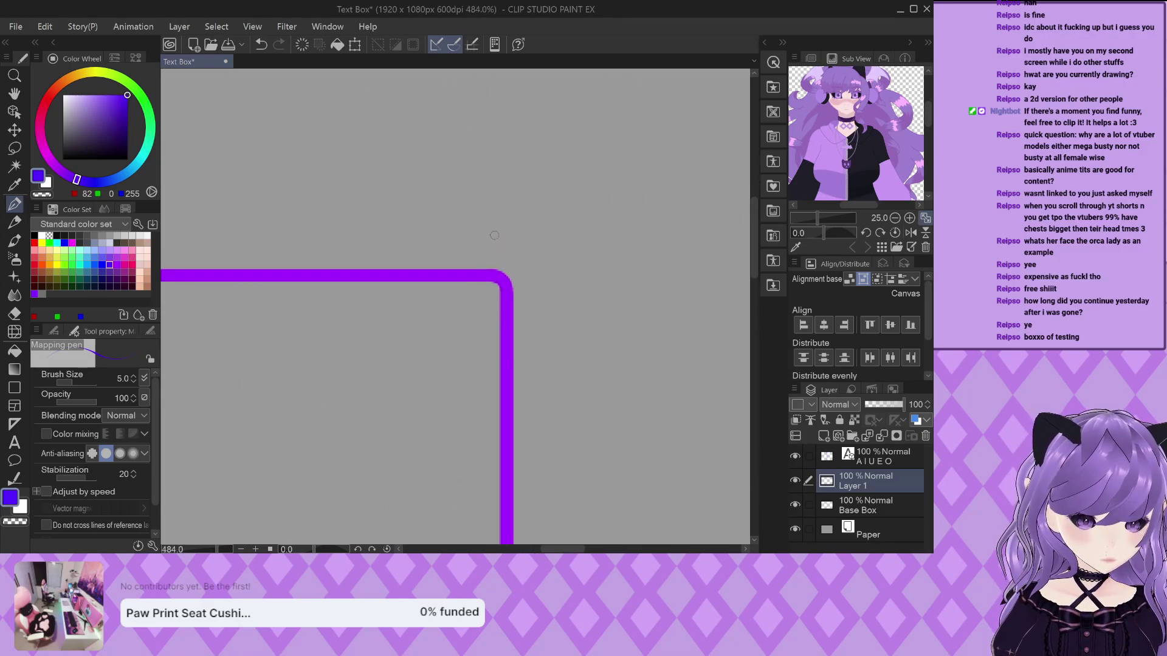
Draw a four-pointed sparkle at the frame's top-right corner and thicken its upper-left edge
{"action": "mouse_move", "coordinate": [449, 277]}
{"action": "left_mouse_down"}
{"action": "mouse_move", "coordinate": [492, 313]}
{"action": "mouse_move", "coordinate": [512, 365]}
{"action": "mouse_move", "coordinate": [584, 264]}
{"action": "left_mouse_up"}
{"action": "scroll", "coordinate": [514, 362], "scroll_direction": "up", "scroll_amount": 1}
{"action": "mouse_move", "coordinate": [437, 261]}
{"action": "left_mouse_down"}
{"action": "mouse_move", "coordinate": [492, 168]}
{"action": "mouse_move", "coordinate": [460, 242]}
{"action": "mouse_move", "coordinate": [434, 258]}
{"action": "left_mouse_up"}
{"action": "key", "text": "ctrl+z"}
{"action": "mouse_move", "coordinate": [514, 173]}
{"action": "left_mouse_down"}
{"action": "mouse_move", "coordinate": [516, 201]}
{"action": "mouse_move", "coordinate": [577, 262]}
{"action": "left_mouse_up"}
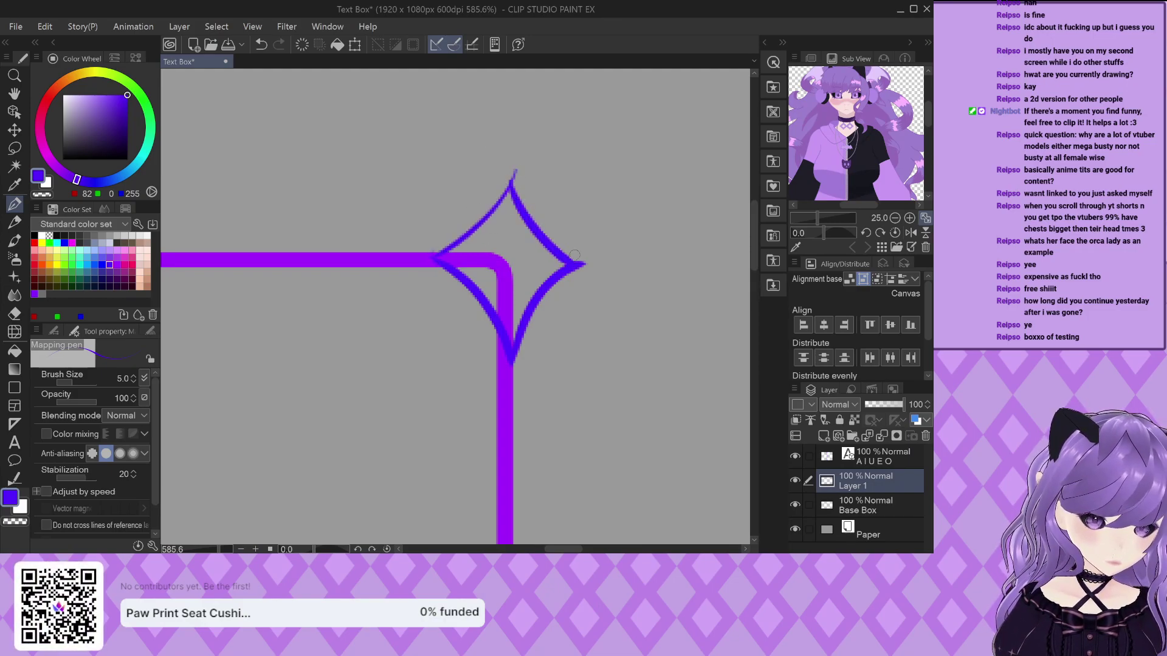
{"action": "scroll", "coordinate": [511, 182], "scroll_direction": "up", "scroll_amount": 1}
{"action": "left_click_drag", "start_coordinate": [512, 180], "coordinate": [427, 261]}
{"action": "scroll", "coordinate": [452, 257], "scroll_direction": "down", "scroll_amount": 4}
{"action": "scroll", "coordinate": [457, 265], "scroll_direction": "down", "scroll_amount": 5}
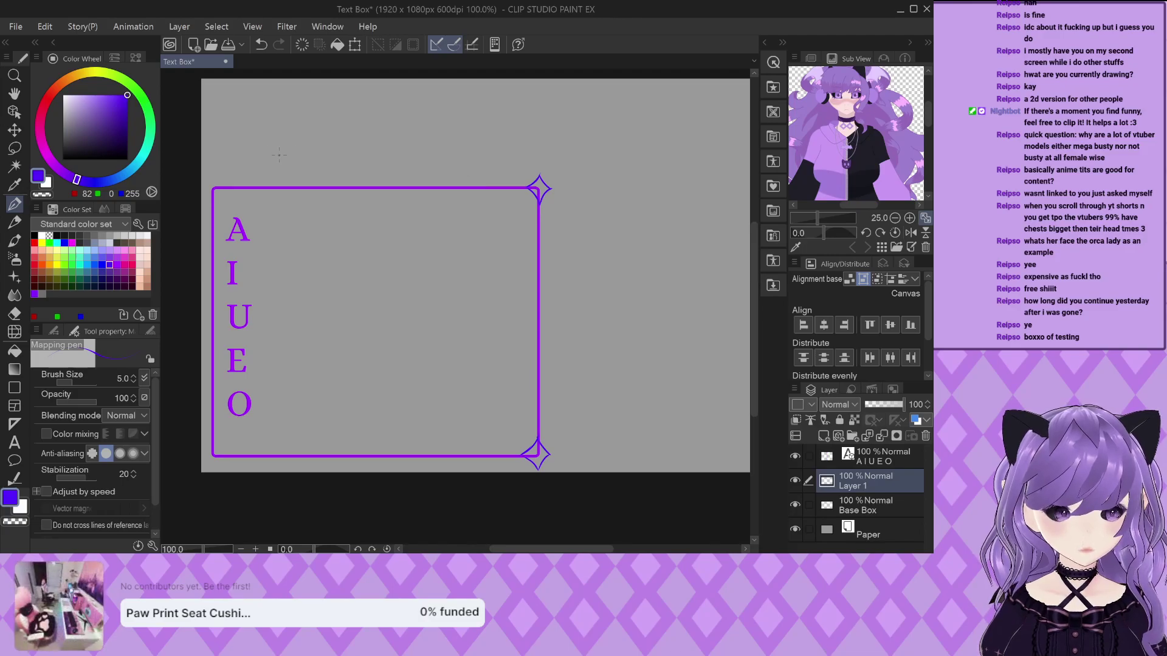
Draw a sparkle at the frame's top-left corner, erasing stray lines and undoing extra inner curves
{"action": "scroll", "coordinate": [182, 155], "scroll_direction": "up", "scroll_amount": 5}
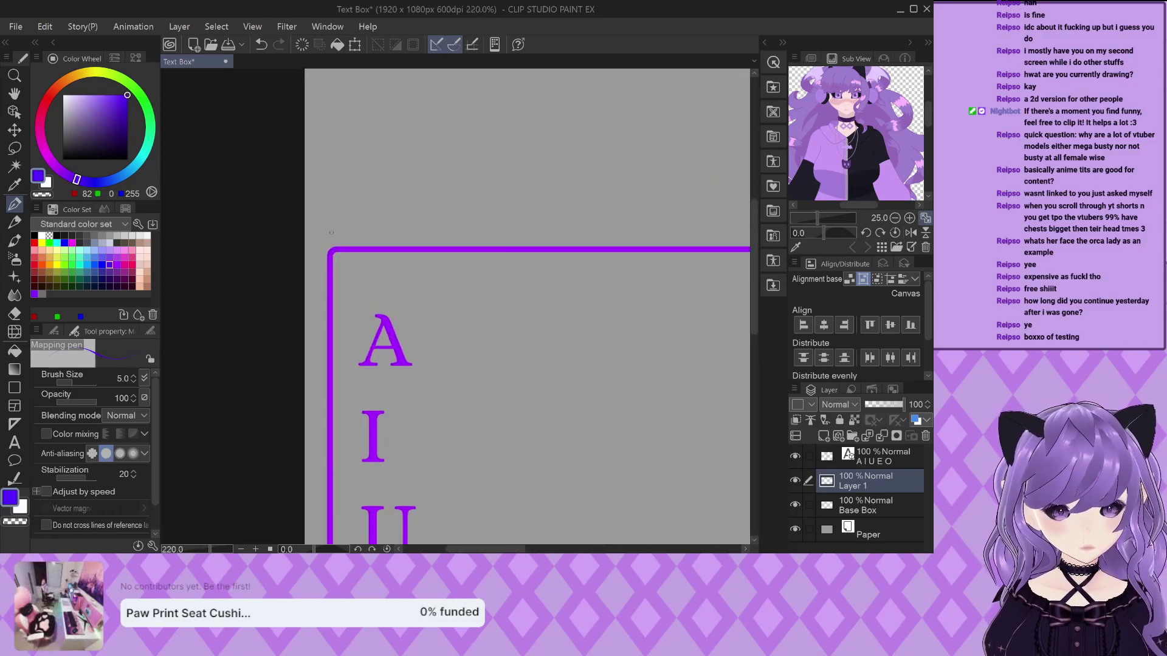
{"action": "scroll", "coordinate": [334, 244], "scroll_direction": "up", "scroll_amount": 1}
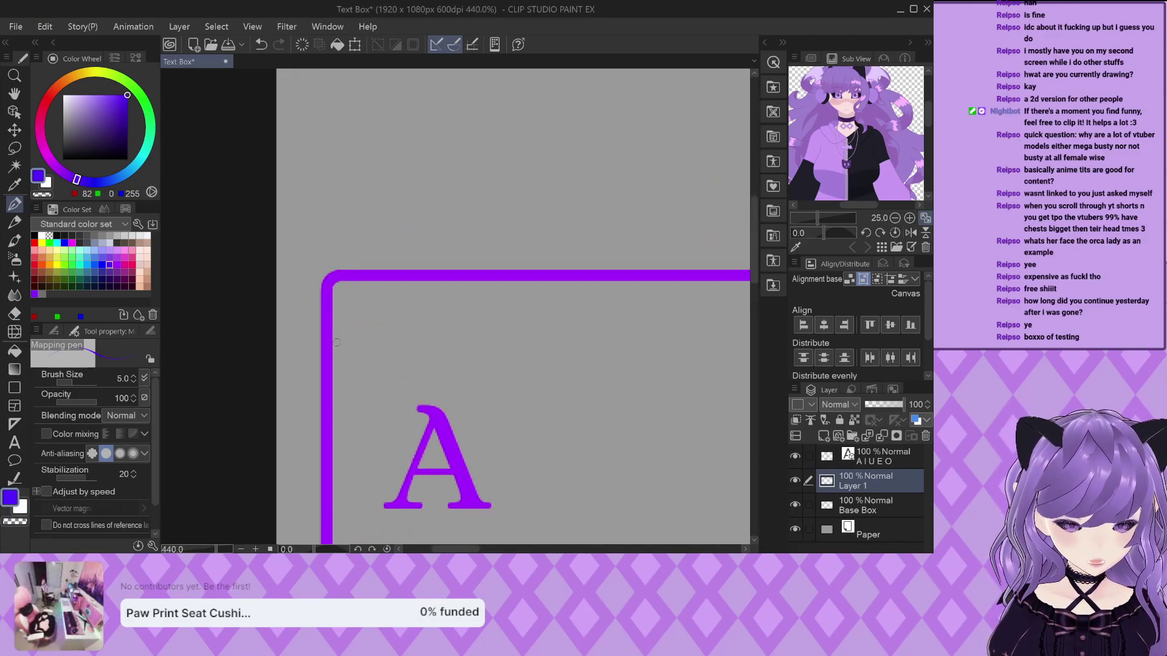
{"action": "mouse_move", "coordinate": [331, 352]}
{"action": "left_mouse_down"}
{"action": "mouse_move", "coordinate": [339, 312]}
{"action": "mouse_move", "coordinate": [378, 279]}
{"action": "left_mouse_up"}
{"action": "mouse_move", "coordinate": [329, 354]}
{"action": "left_mouse_down"}
{"action": "mouse_move", "coordinate": [291, 294]}
{"action": "mouse_move", "coordinate": [335, 171]}
{"action": "mouse_move", "coordinate": [346, 195]}
{"action": "mouse_move", "coordinate": [431, 273]}
{"action": "left_mouse_up"}
{"action": "scroll", "coordinate": [286, 291], "scroll_direction": "up", "scroll_amount": 3}
{"action": "scroll", "coordinate": [487, 259], "scroll_direction": "down", "scroll_amount": 1}
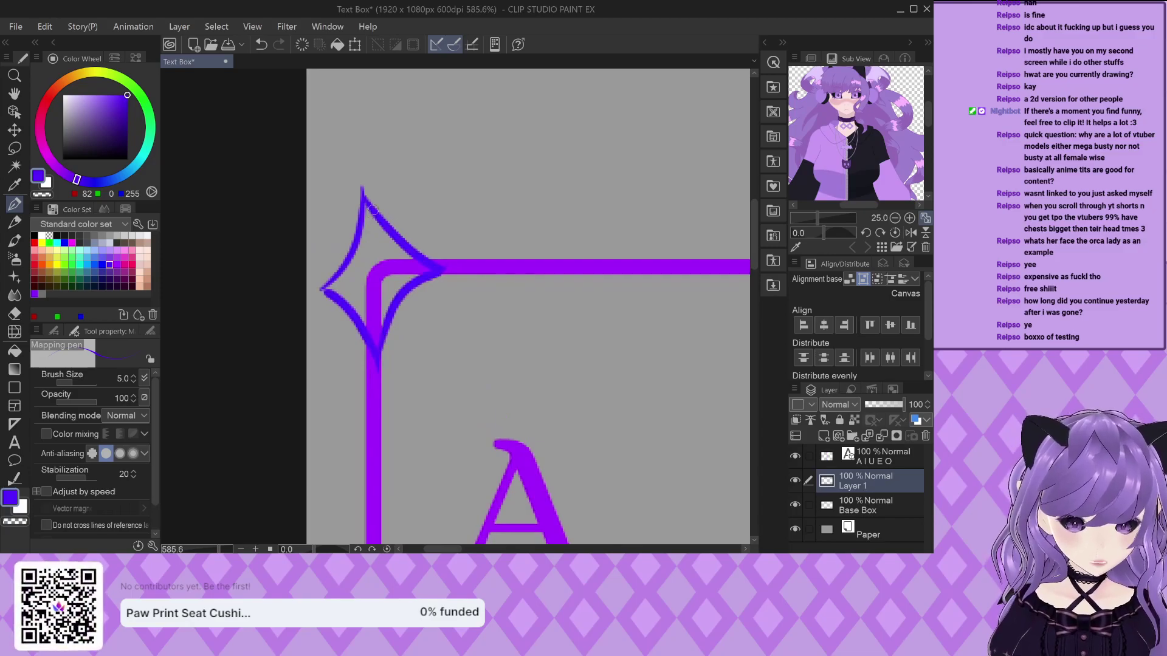
{"action": "left_click_drag", "start_coordinate": [374, 210], "coordinate": [306, 288]}
{"action": "scroll", "coordinate": [375, 210], "scroll_direction": "up", "scroll_amount": 1}
{"action": "mouse_move", "coordinate": [354, 184]}
{"action": "left_mouse_down"}
{"action": "mouse_move", "coordinate": [342, 236]}
{"action": "mouse_move", "coordinate": [281, 301]}
{"action": "mouse_move", "coordinate": [397, 410]}
{"action": "left_mouse_up"}
{"action": "scroll", "coordinate": [303, 276], "scroll_direction": "up", "scroll_amount": 1}
{"action": "scroll", "coordinate": [401, 392], "scroll_direction": "up", "scroll_amount": 1}
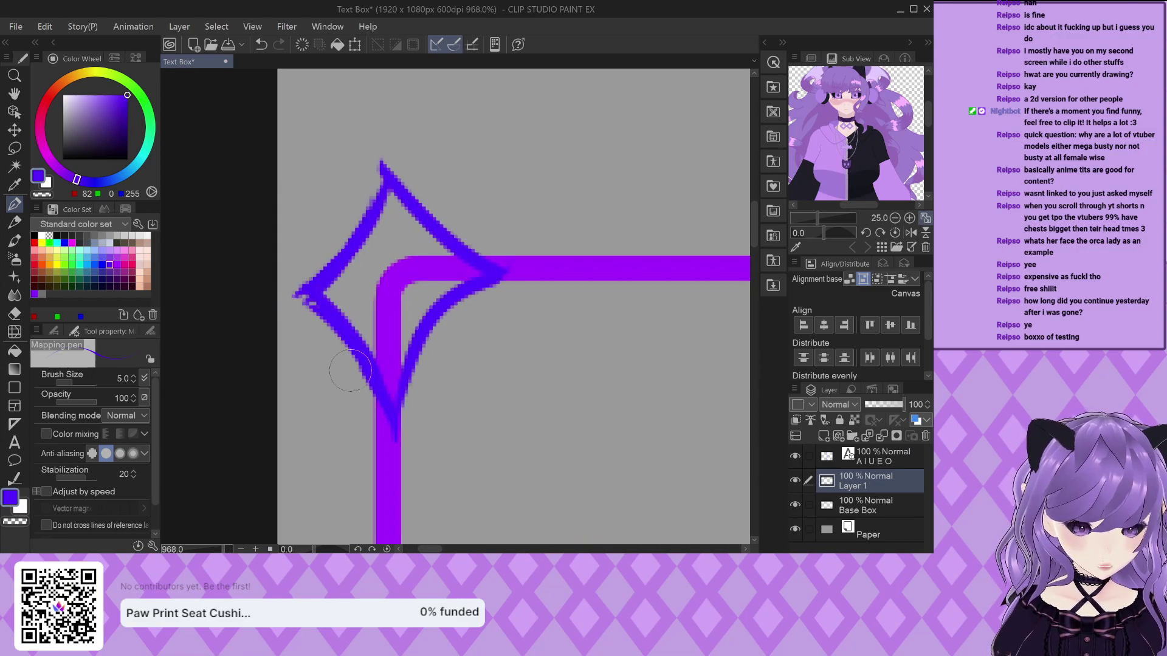
{"action": "scroll", "coordinate": [318, 190], "scroll_direction": "down", "scroll_amount": 2}
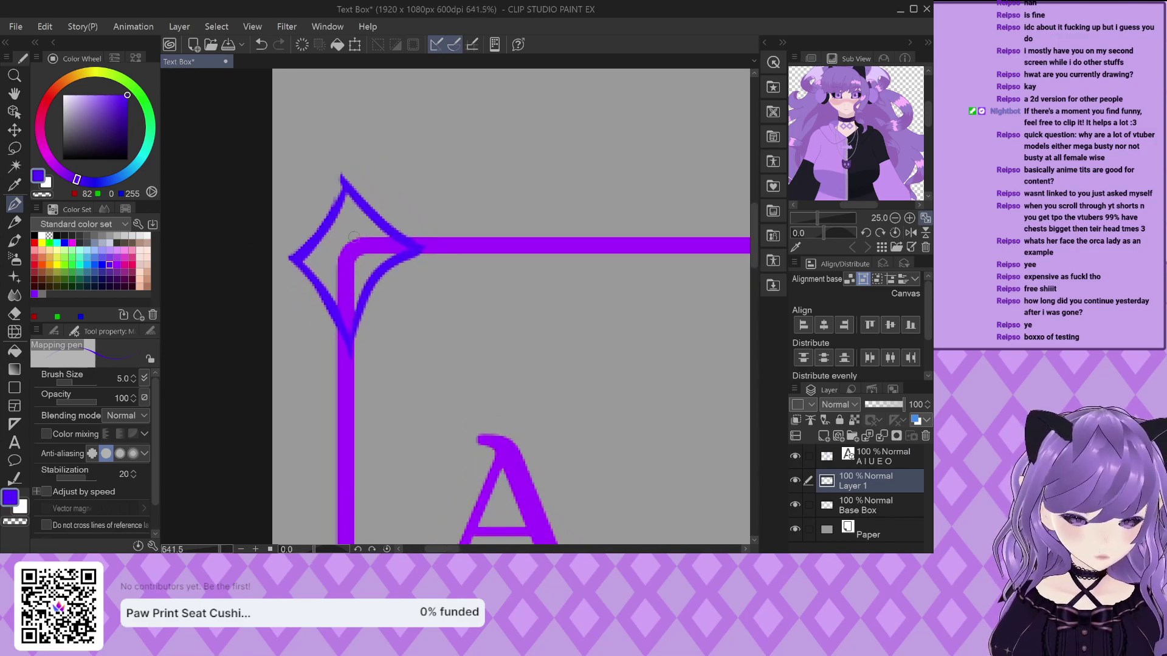
{"action": "scroll", "coordinate": [351, 239], "scroll_direction": "up", "scroll_amount": 2}
{"action": "left_click_drag", "start_coordinate": [428, 256], "coordinate": [351, 364]}
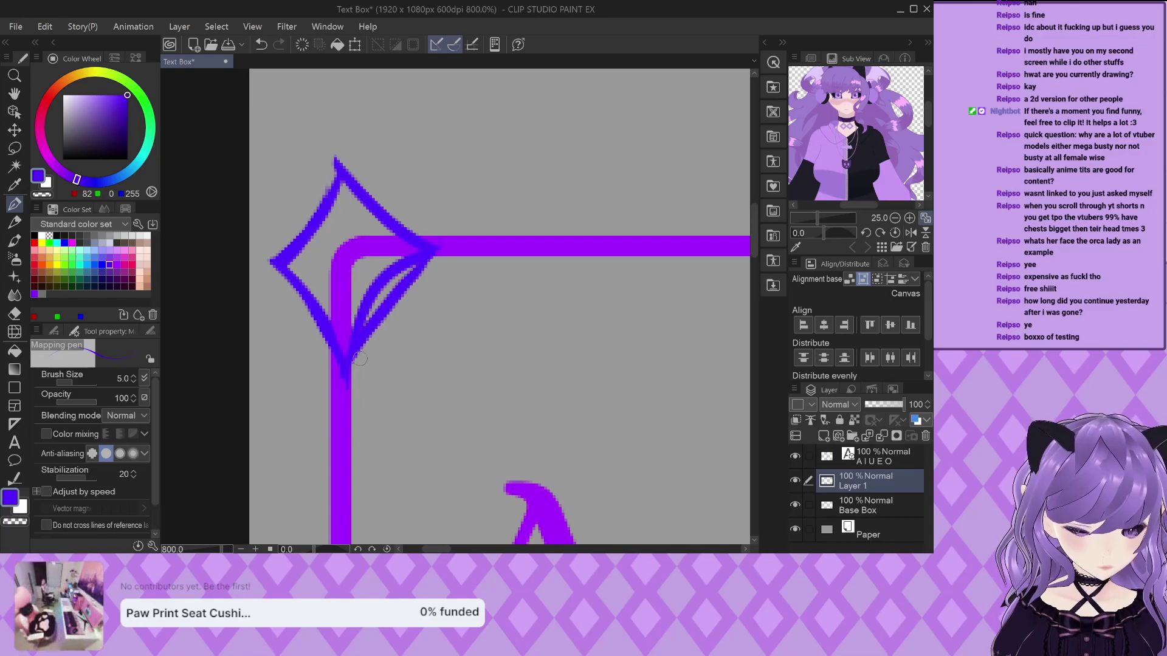
{"action": "scroll", "coordinate": [387, 225], "scroll_direction": "up", "scroll_amount": 3}
{"action": "left_click_drag", "start_coordinate": [423, 262], "coordinate": [395, 291]}
{"action": "key", "text": "ctrl+z"}
{"action": "key", "text": "ctrl+z"}
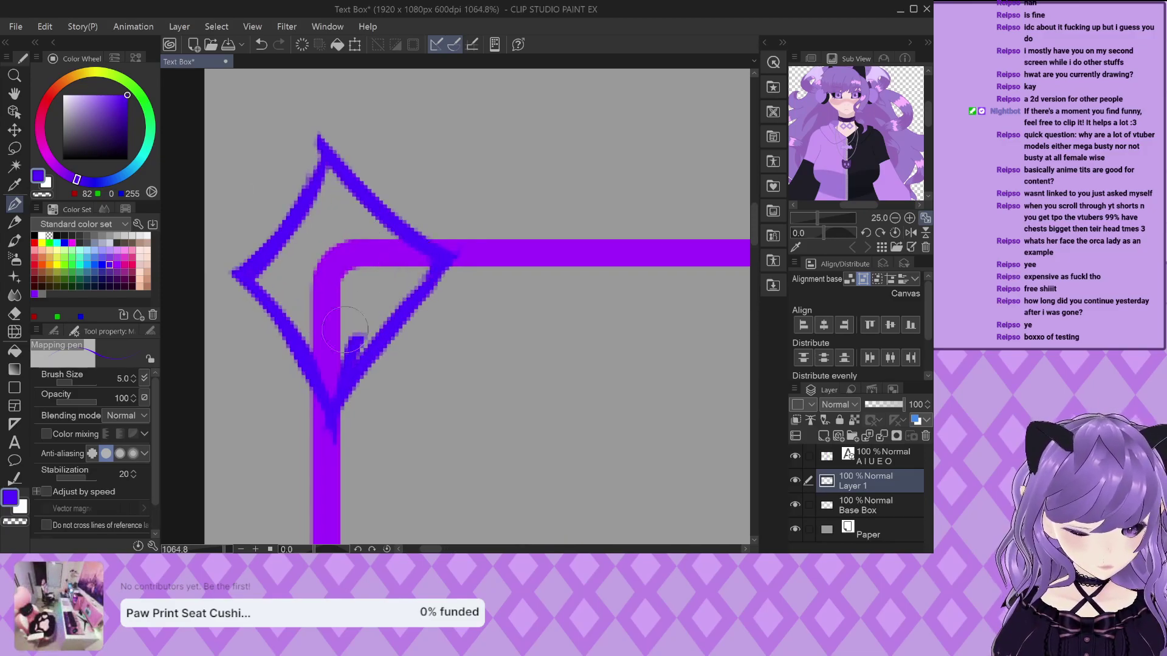
{"action": "scroll", "coordinate": [377, 196], "scroll_direction": "down", "scroll_amount": 2}
{"action": "scroll", "coordinate": [320, 194], "scroll_direction": "down", "scroll_amount": 6}
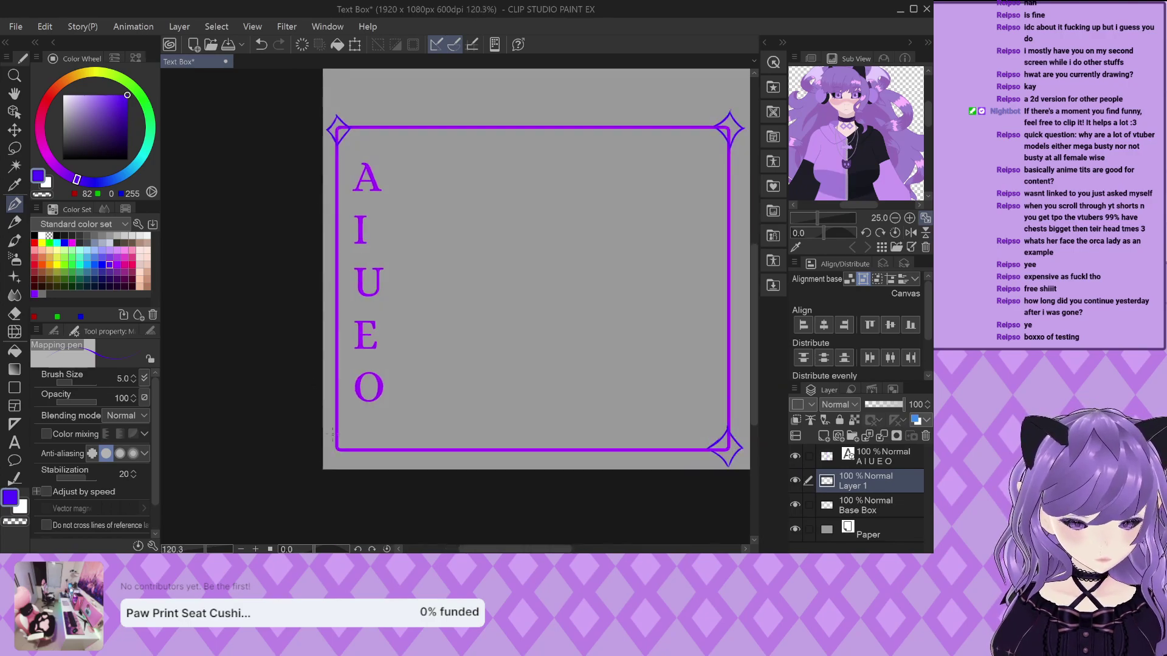
{"action": "scroll", "coordinate": [336, 413], "scroll_direction": "up", "scroll_amount": 5}
Draw the bottom-left corner sparkle and save the file with Ctrl+S
{"action": "left_click_drag", "start_coordinate": [335, 413], "coordinate": [362, 472]}
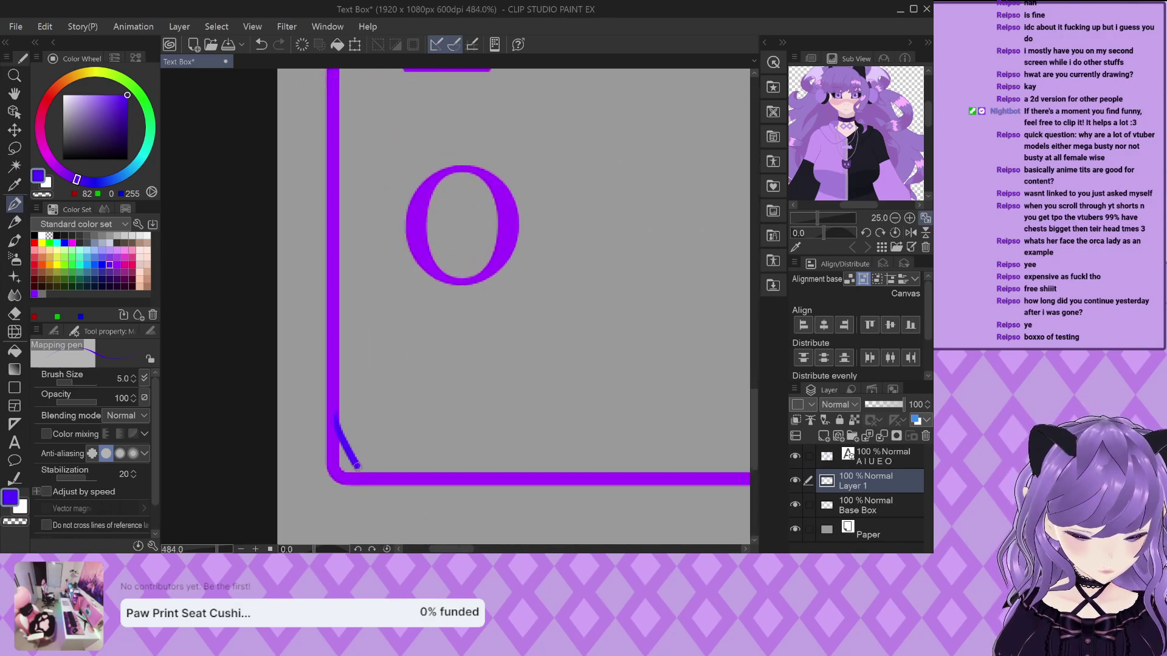
{"action": "mouse_move", "coordinate": [335, 415]}
{"action": "left_mouse_down"}
{"action": "mouse_move", "coordinate": [300, 481]}
{"action": "mouse_move", "coordinate": [331, 517]}
{"action": "mouse_move", "coordinate": [365, 471]}
{"action": "left_mouse_up"}
{"action": "scroll", "coordinate": [357, 411], "scroll_direction": "down", "scroll_amount": 2}
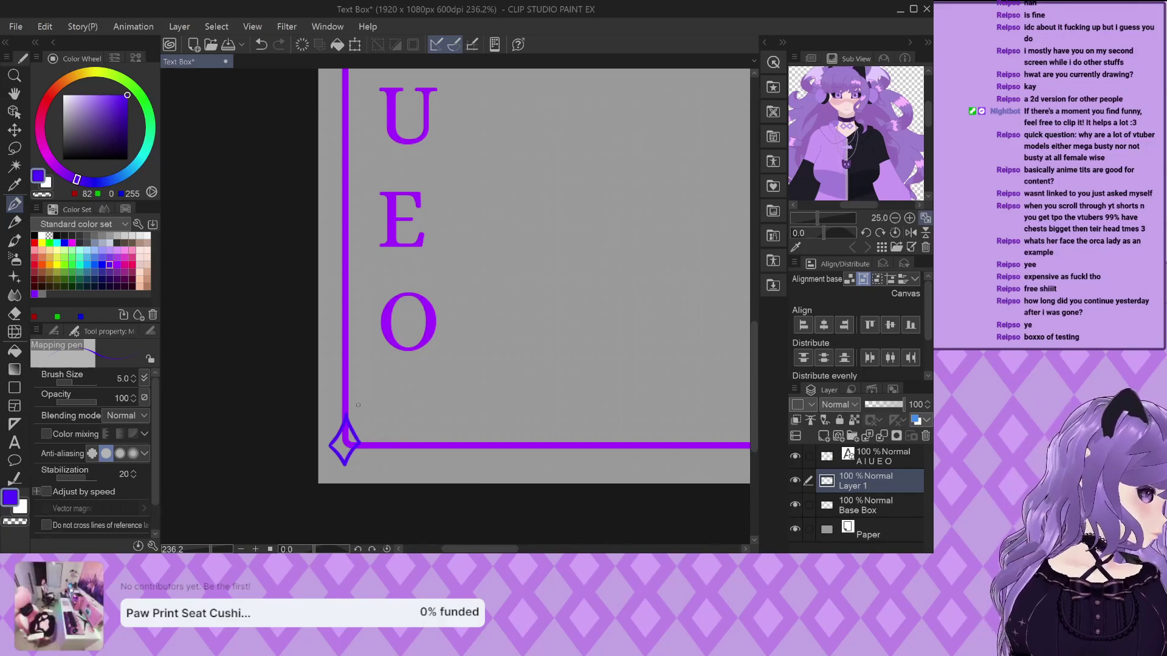
{"action": "key", "text": "ctrl+s"}
{"action": "scroll", "coordinate": [370, 392], "scroll_direction": "down", "scroll_amount": 5}
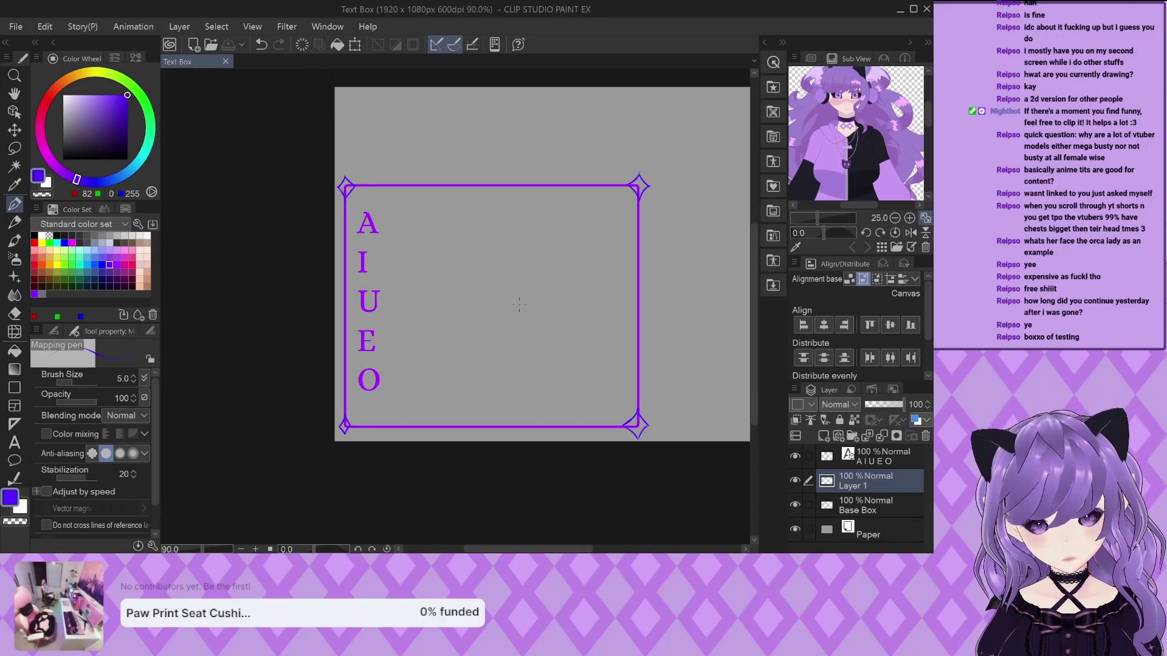
Compare the Straight line and Rectangle figure settings, finishing with the Straight line sub tool selected
{"action": "scroll", "coordinate": [560, 322], "scroll_direction": "up", "scroll_amount": 4}
{"action": "scroll", "coordinate": [287, 199], "scroll_direction": "down", "scroll_amount": 5}
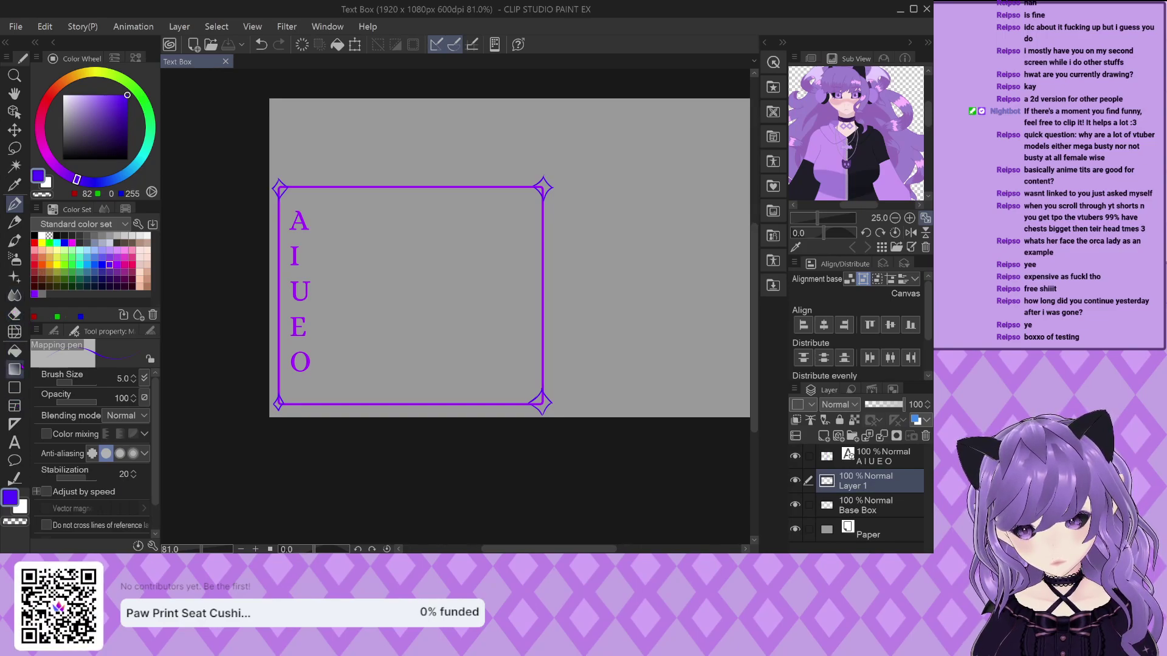
{"action": "left_click", "coordinate": [14, 387]}
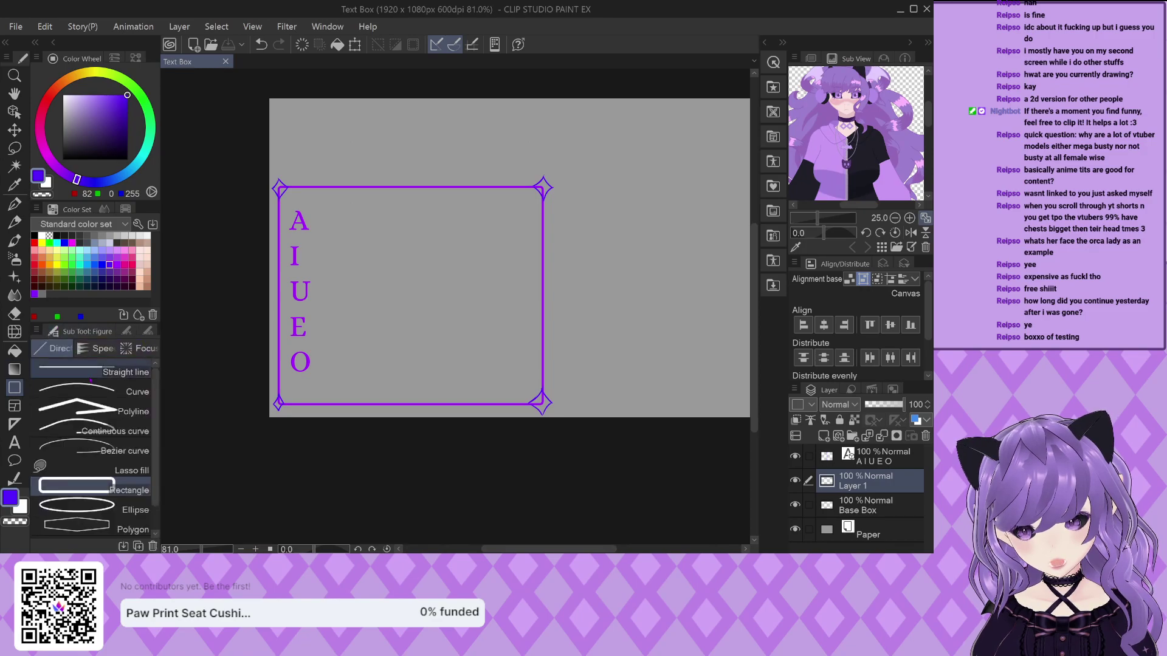
{"action": "left_click", "coordinate": [94, 369]}
{"action": "left_click", "coordinate": [126, 331]}
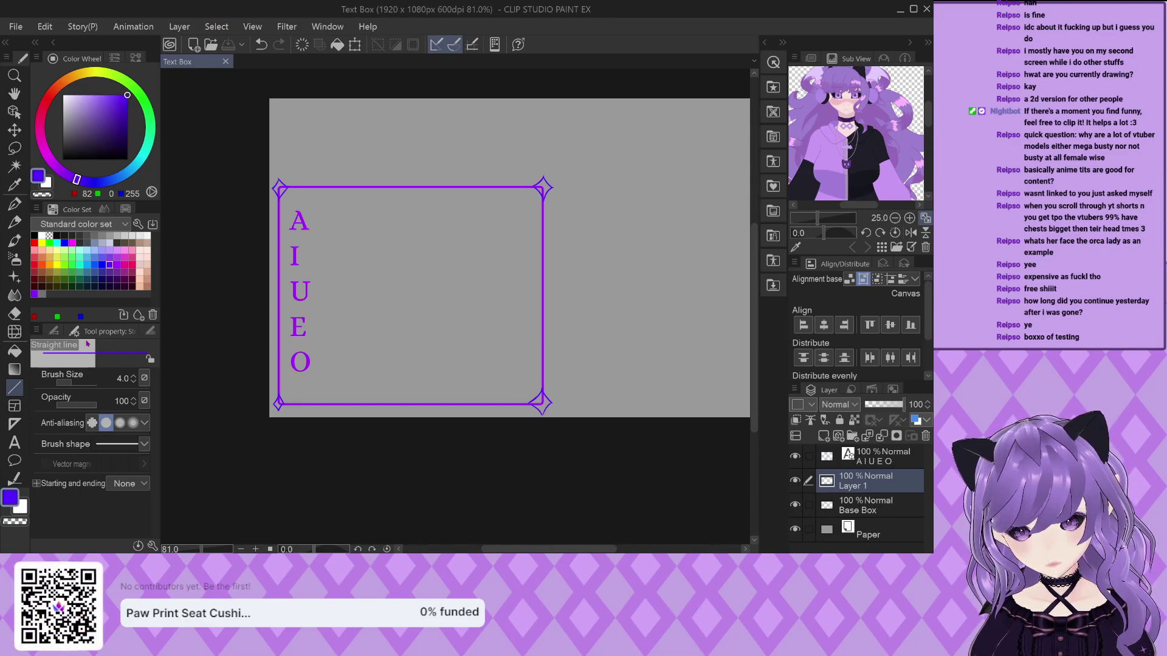
{"action": "left_click", "coordinate": [55, 333]}
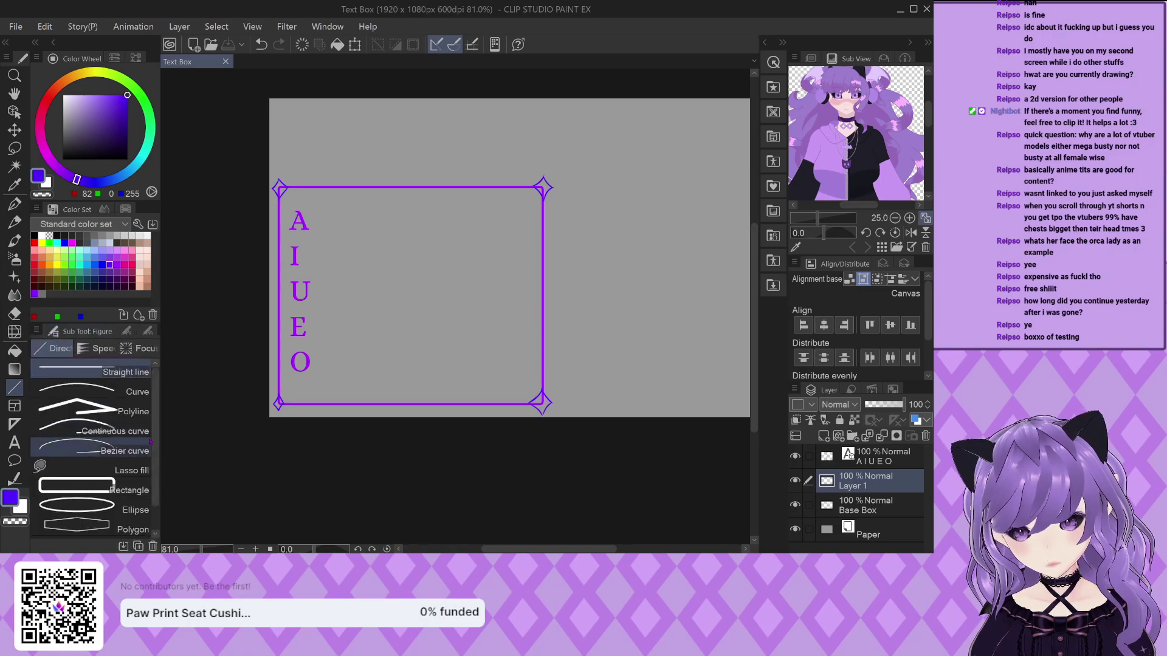
{"action": "left_click", "coordinate": [94, 488]}
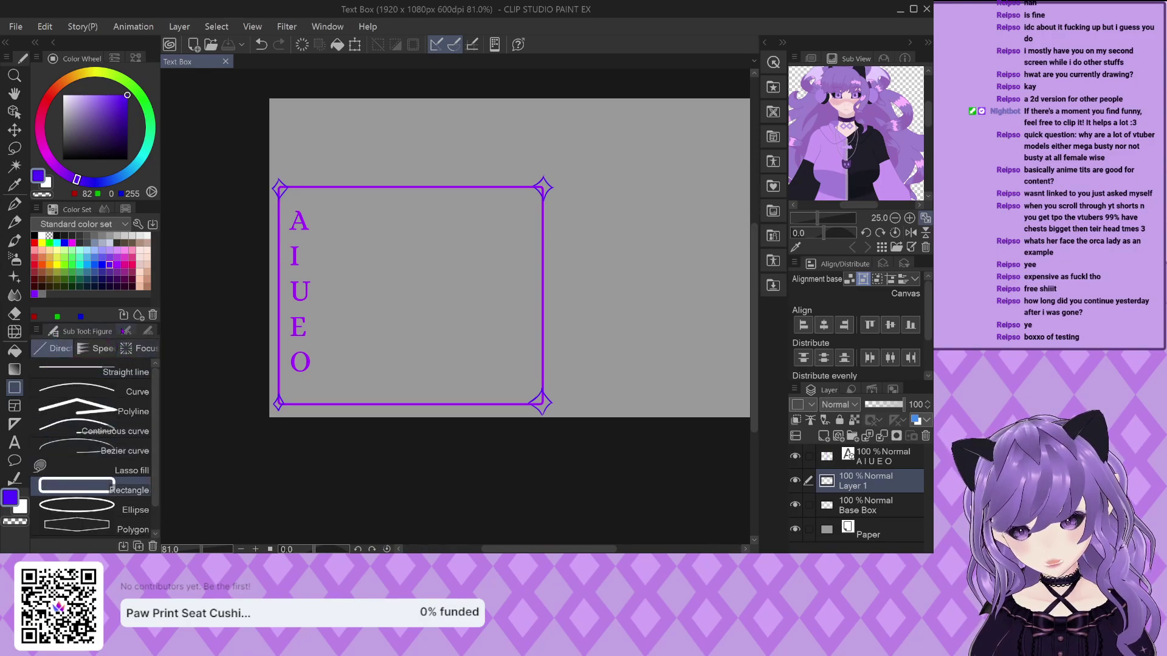
{"action": "left_click", "coordinate": [126, 332]}
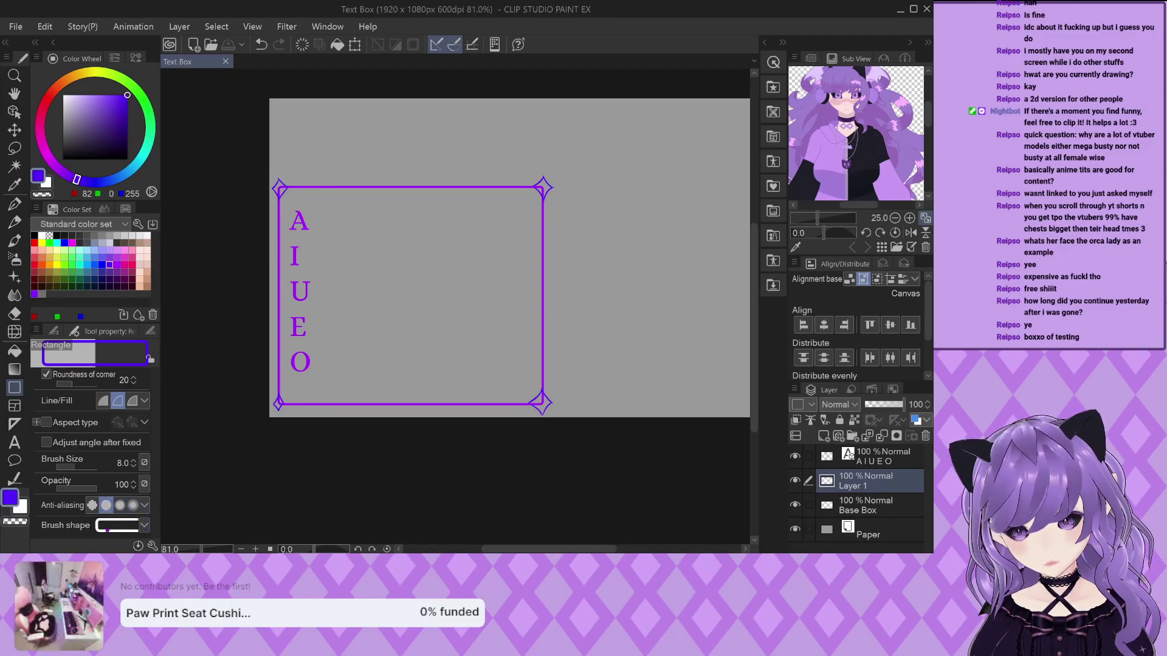
{"action": "left_click", "coordinate": [53, 331]}
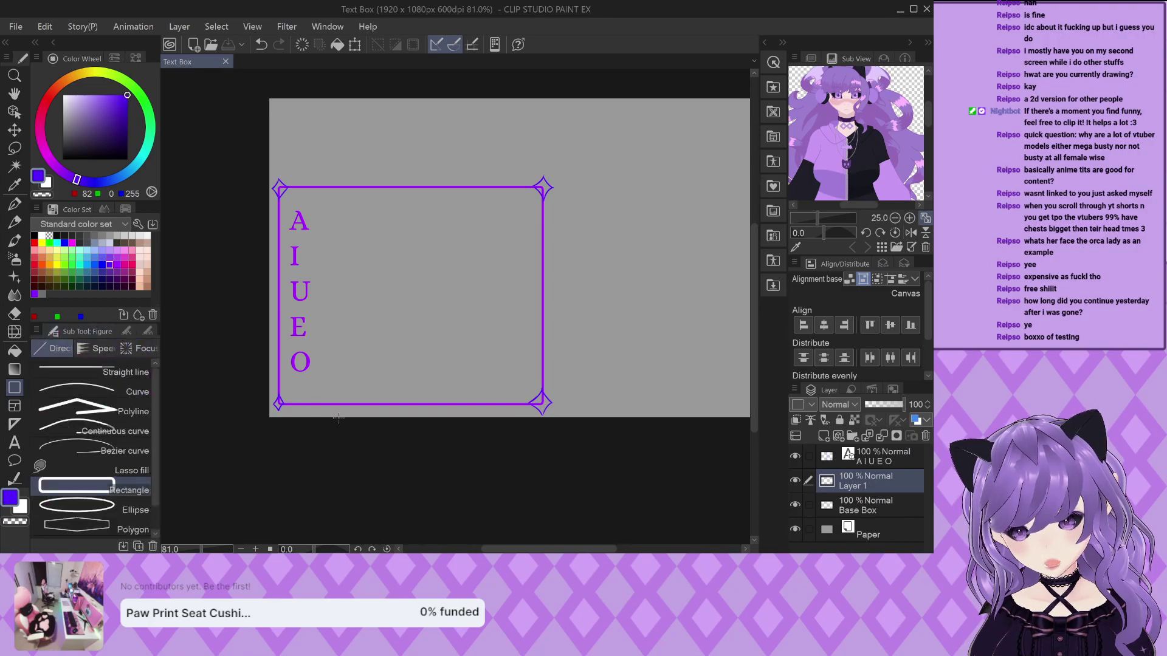
{"action": "left_click", "coordinate": [96, 376]}
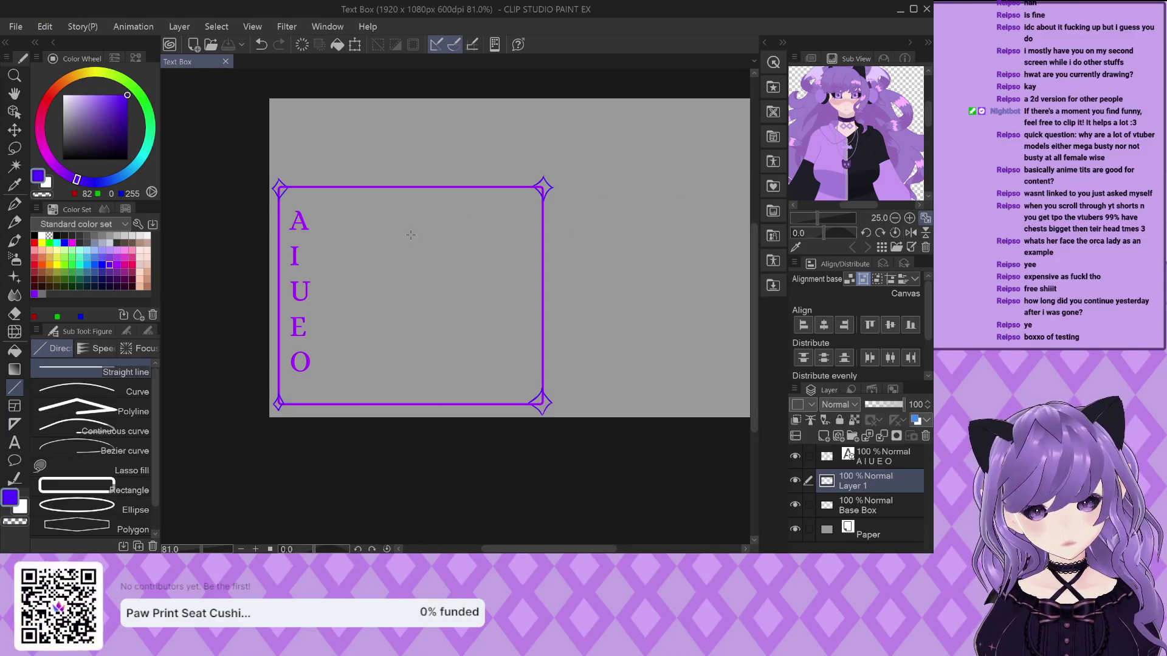
{"action": "scroll", "coordinate": [411, 235], "scroll_direction": "down", "scroll_amount": 1}
{"action": "scroll", "coordinate": [411, 235], "scroll_direction": "down", "scroll_amount": 1}
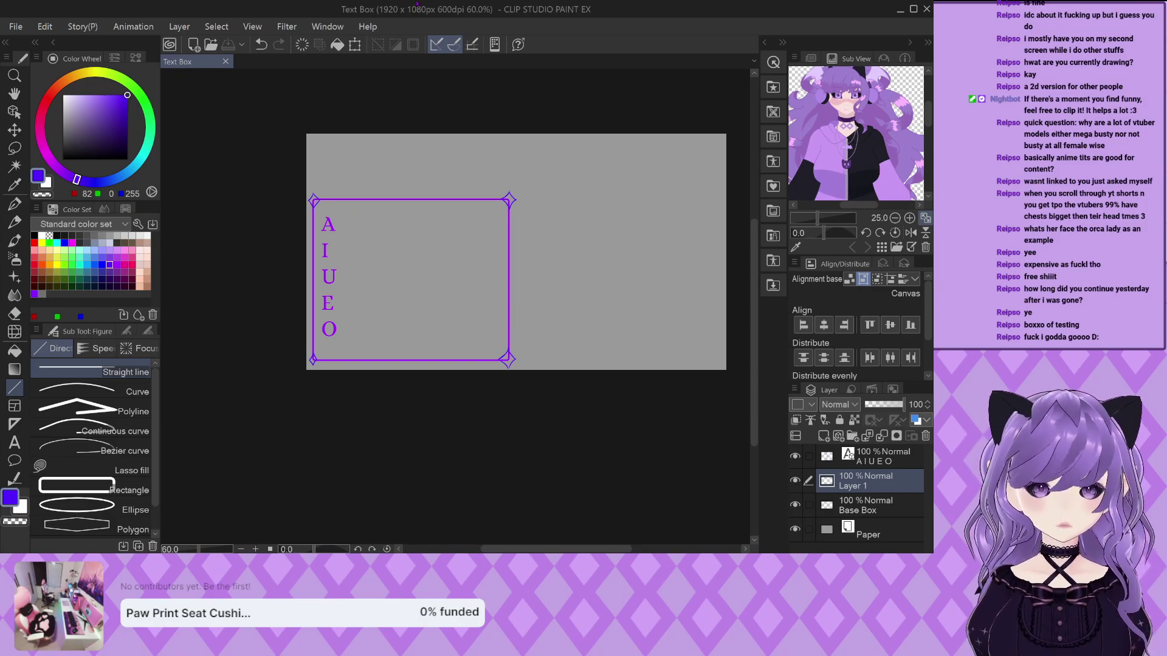
{"action": "scroll", "coordinate": [430, 261], "scroll_direction": "up", "scroll_amount": 3}
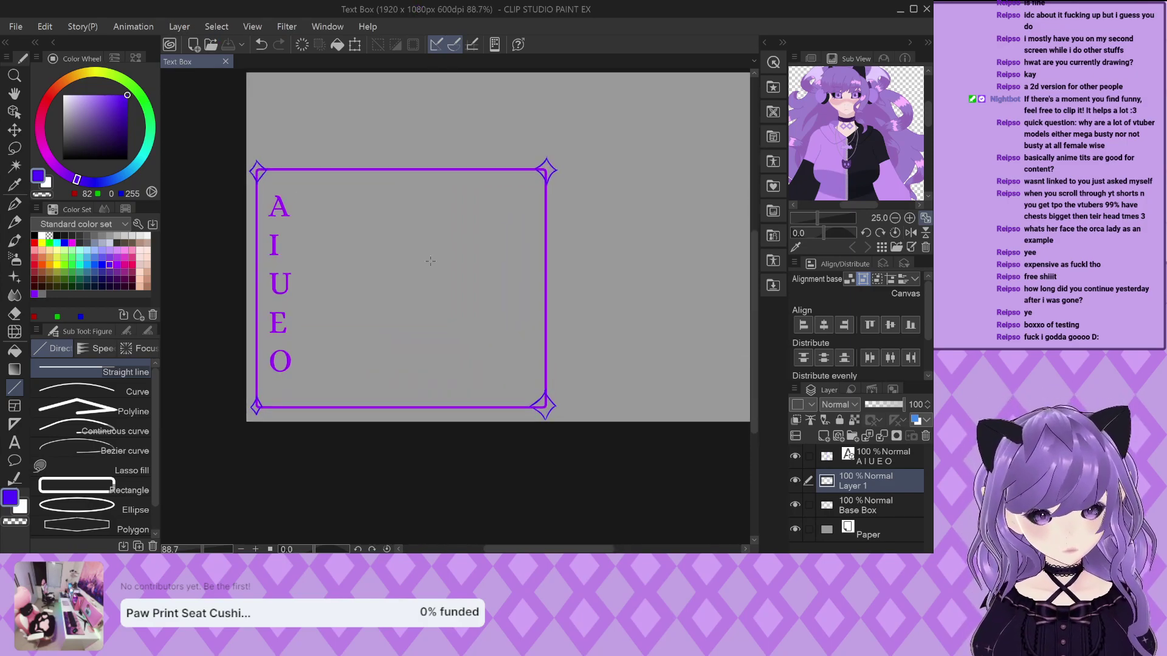
{"action": "scroll", "coordinate": [272, 335], "scroll_direction": "up", "scroll_amount": 3}
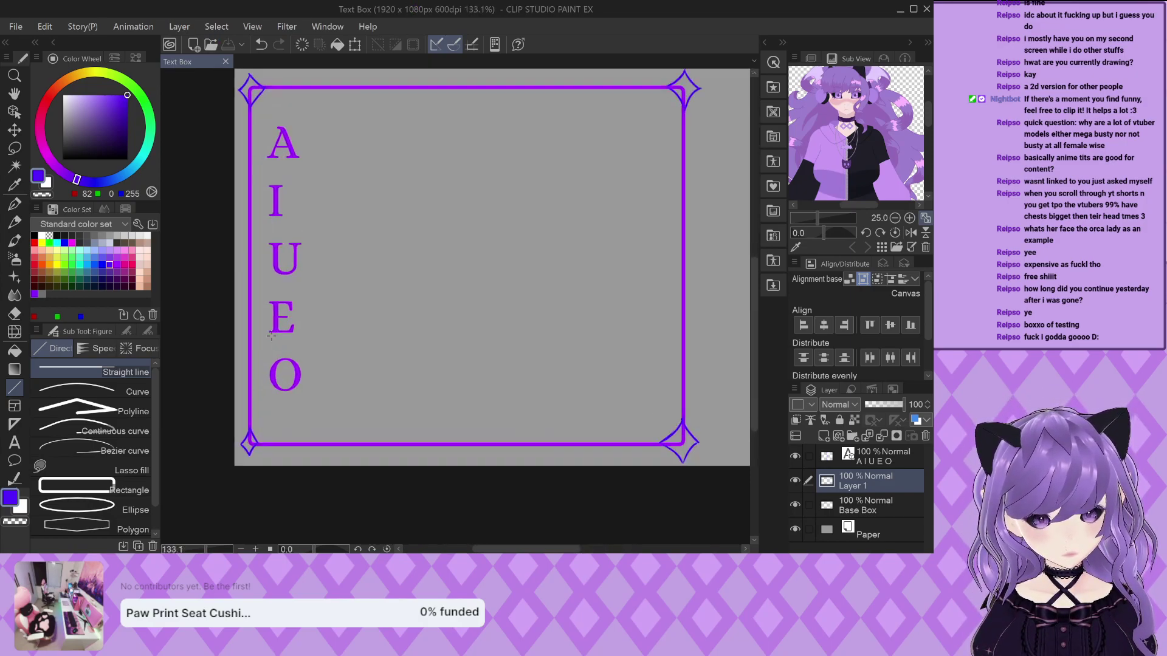
{"action": "scroll", "coordinate": [260, 349], "scroll_direction": "down", "scroll_amount": 2}
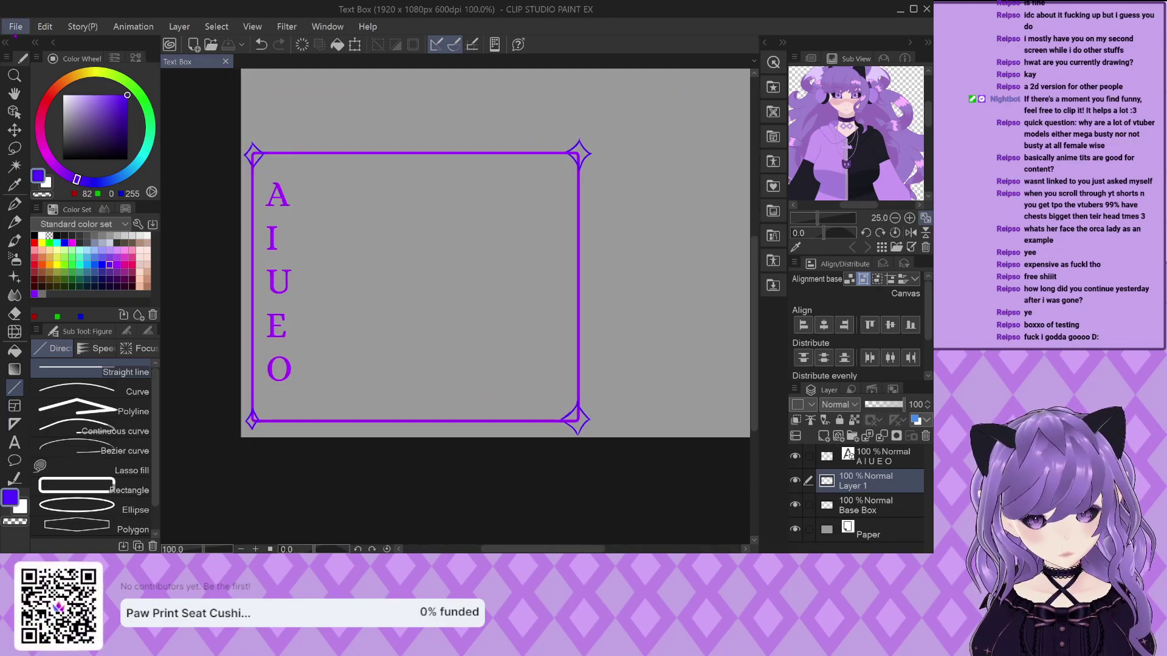
{"action": "left_click", "coordinate": [68, 77]}
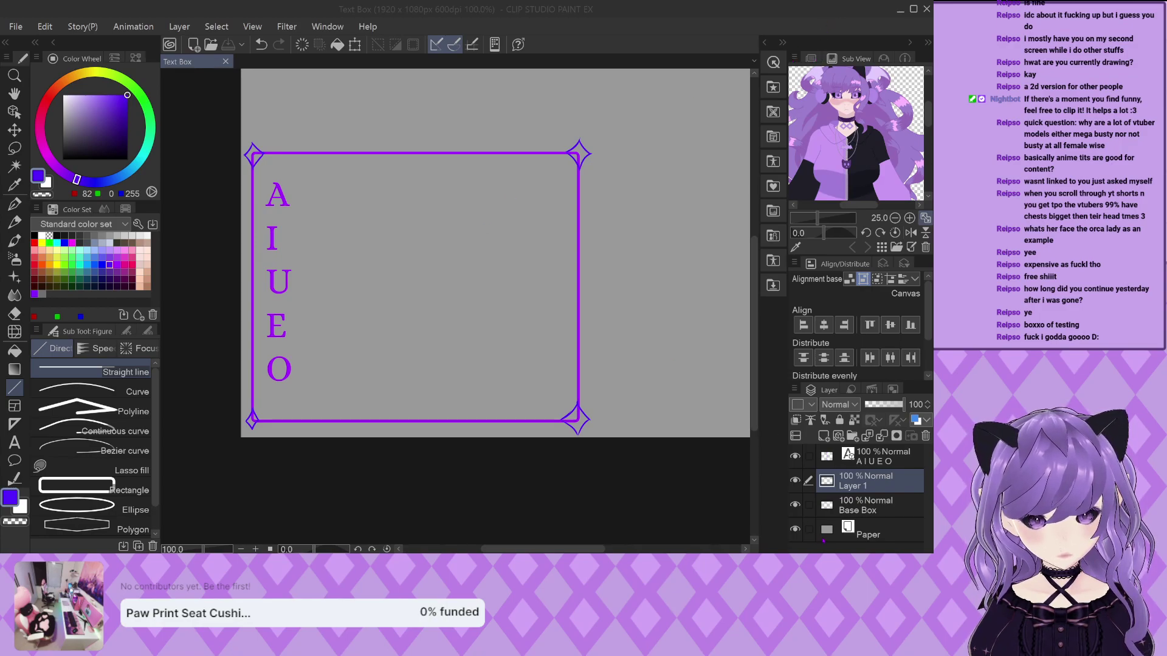
{"action": "key", "text": "alt+Tab"}
{"action": "scroll", "coordinate": [314, 368], "scroll_direction": "down", "scroll_amount": 4}
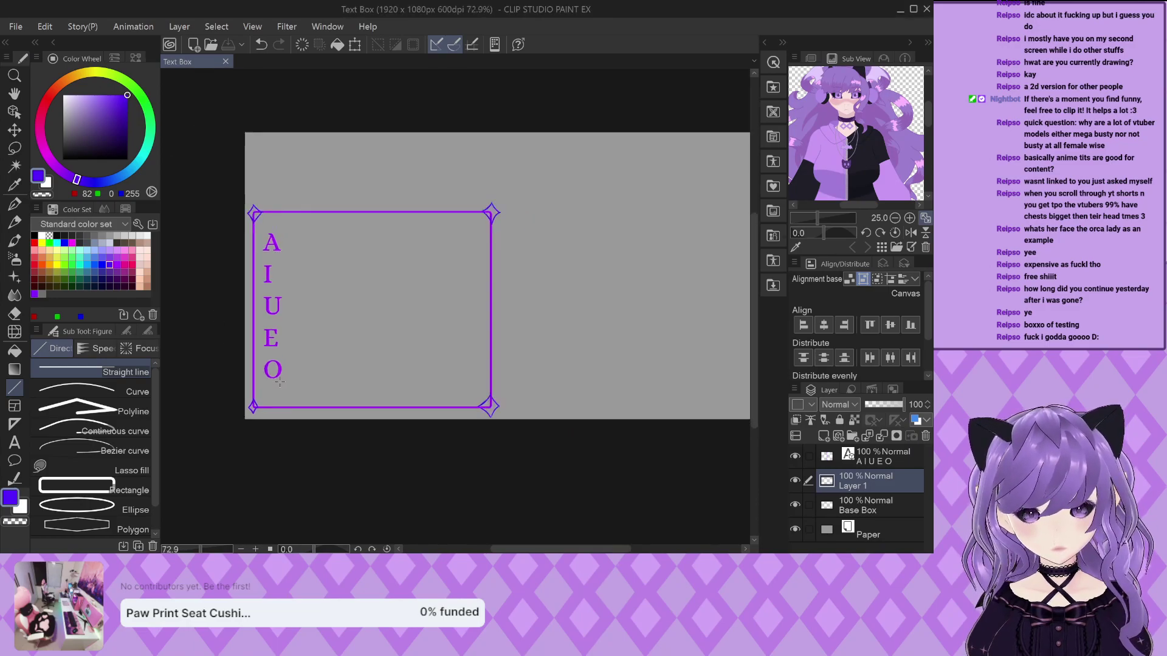
{"action": "scroll", "coordinate": [386, 369], "scroll_direction": "up", "scroll_amount": 2}
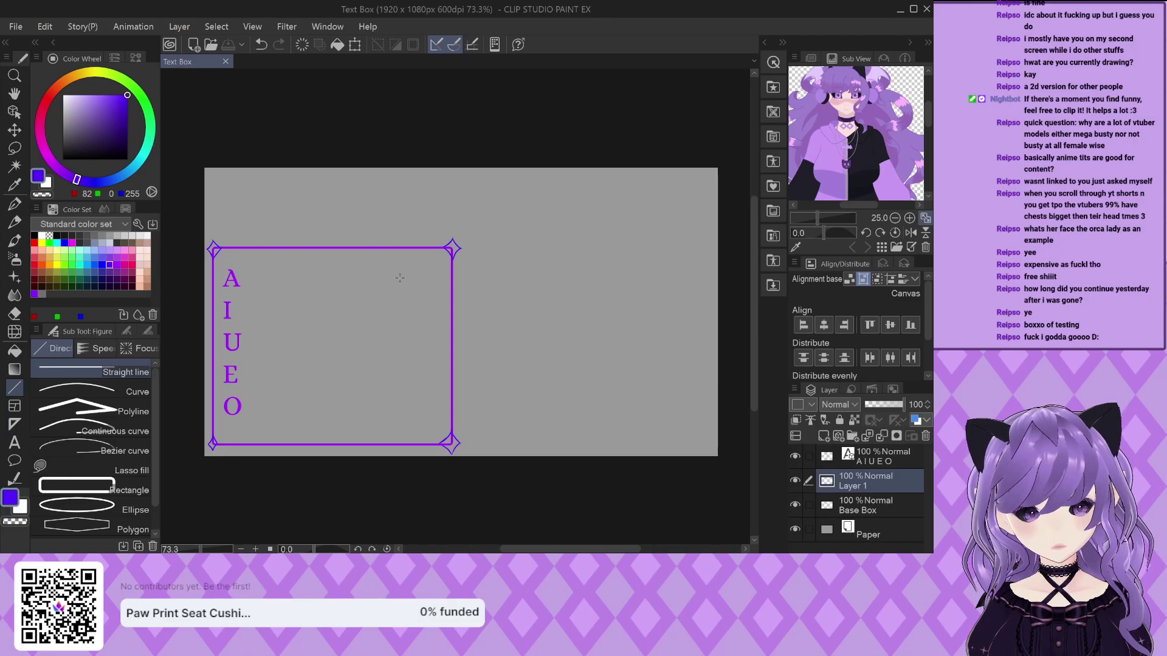
{"action": "scroll", "coordinate": [400, 278], "scroll_direction": "down", "scroll_amount": 2}
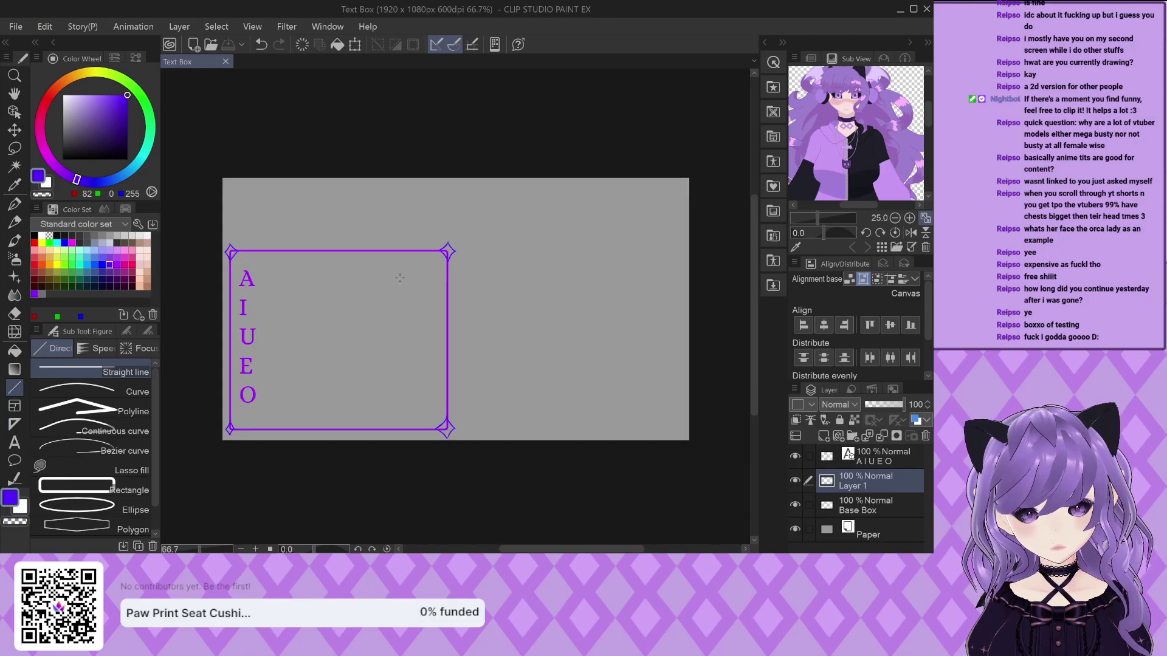
{"action": "scroll", "coordinate": [327, 276], "scroll_direction": "up", "scroll_amount": 3}
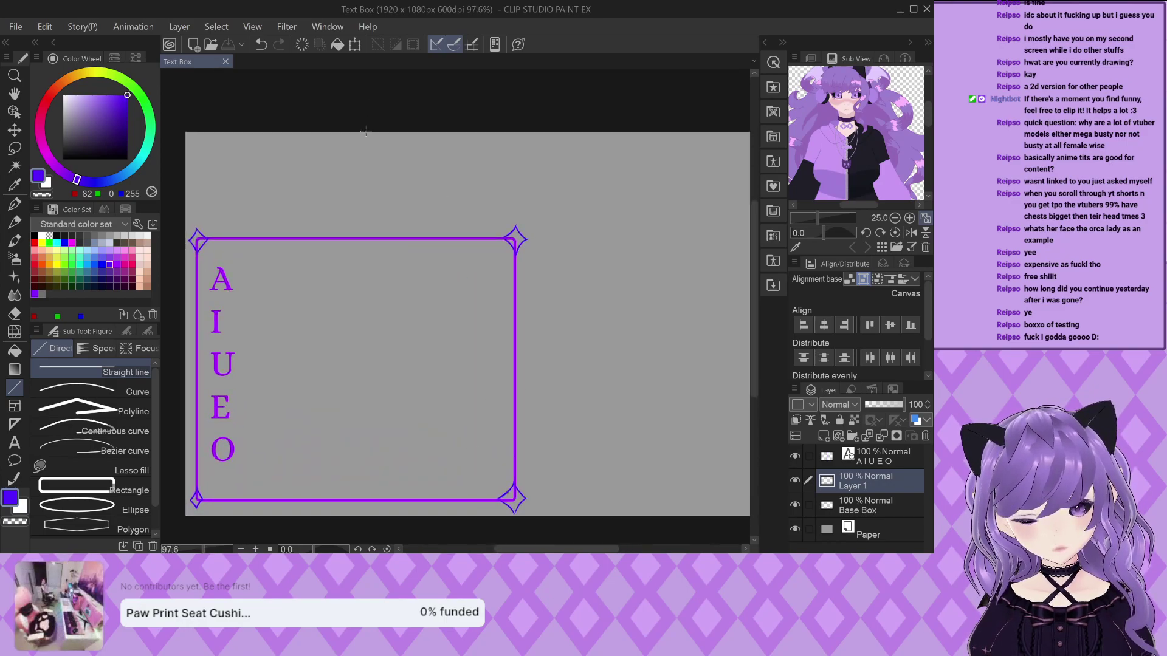
{"action": "scroll", "coordinate": [365, 130], "scroll_direction": "down", "scroll_amount": 2}
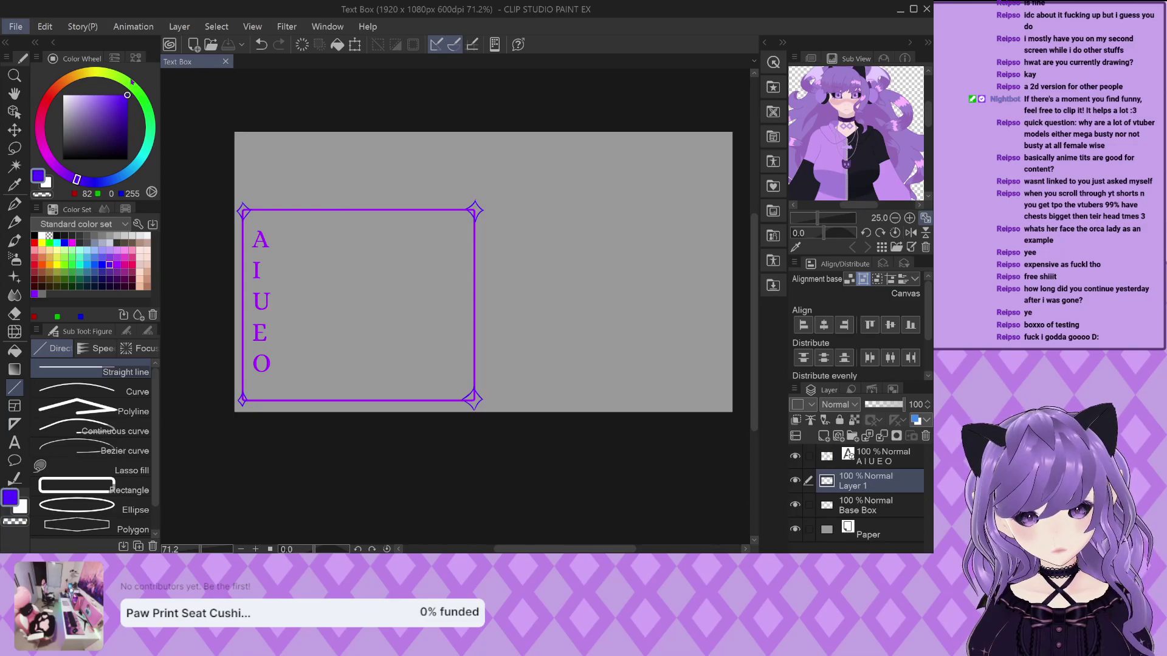
{"action": "key", "text": "alt+Tab"}
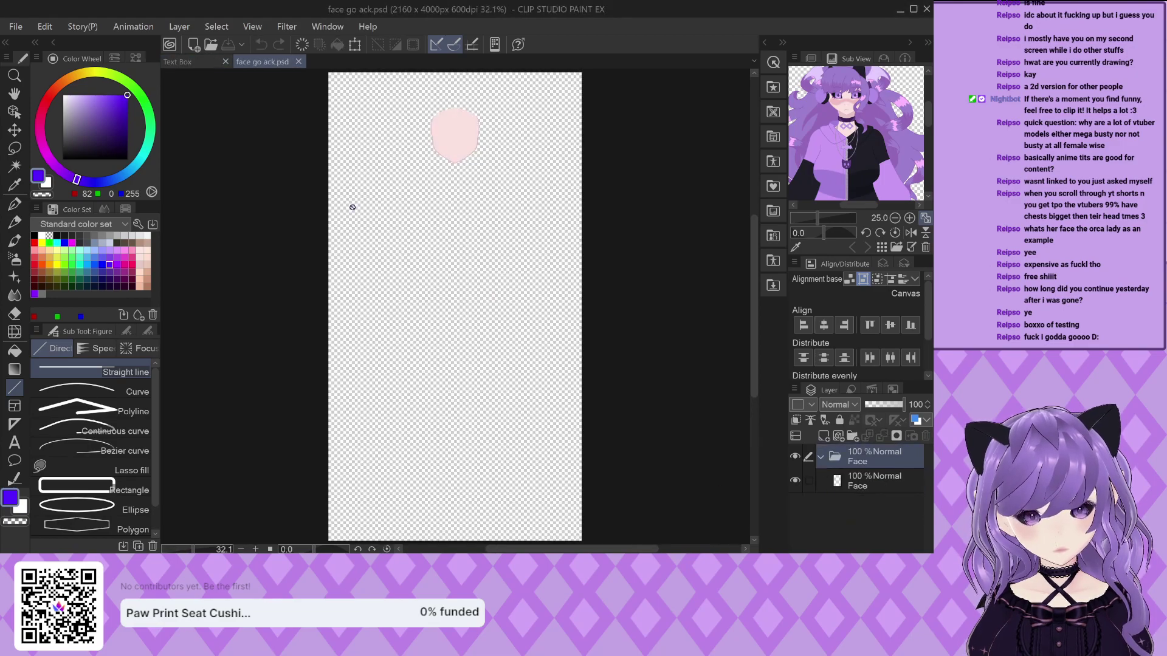
Open Neck.psd and paste its neck Color layer into face go ack.psd
{"action": "scroll", "coordinate": [473, 124], "scroll_direction": "up", "scroll_amount": 8}
{"action": "scroll", "coordinate": [434, 131], "scroll_direction": "up", "scroll_amount": 2}
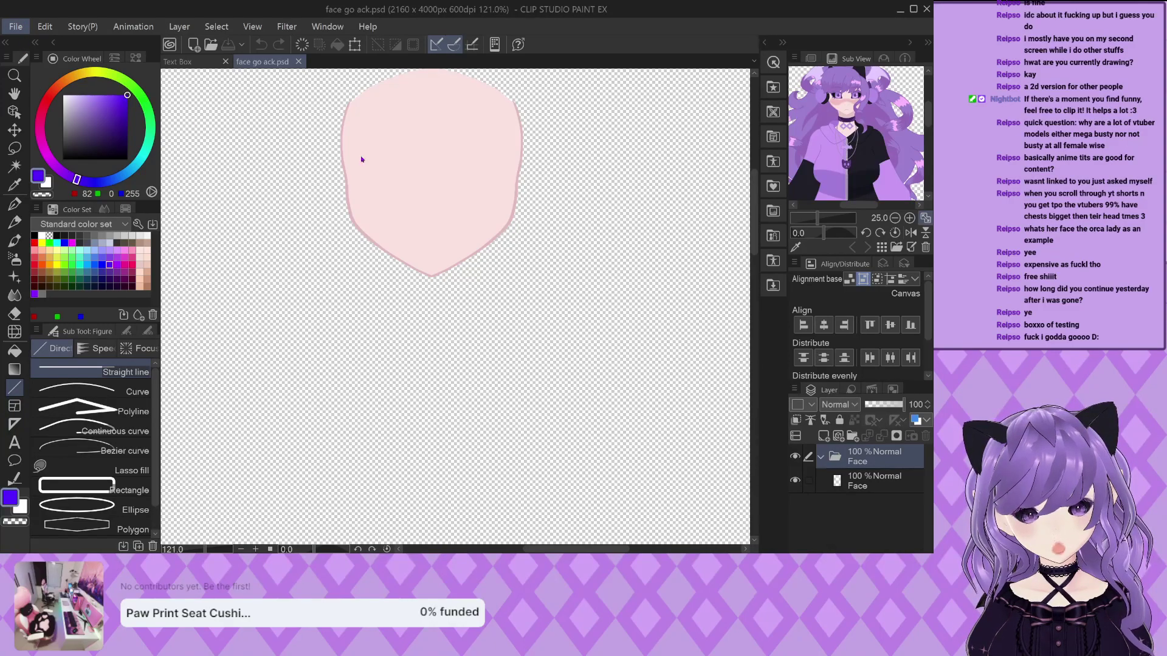
{"action": "left_click", "coordinate": [94, 73]}
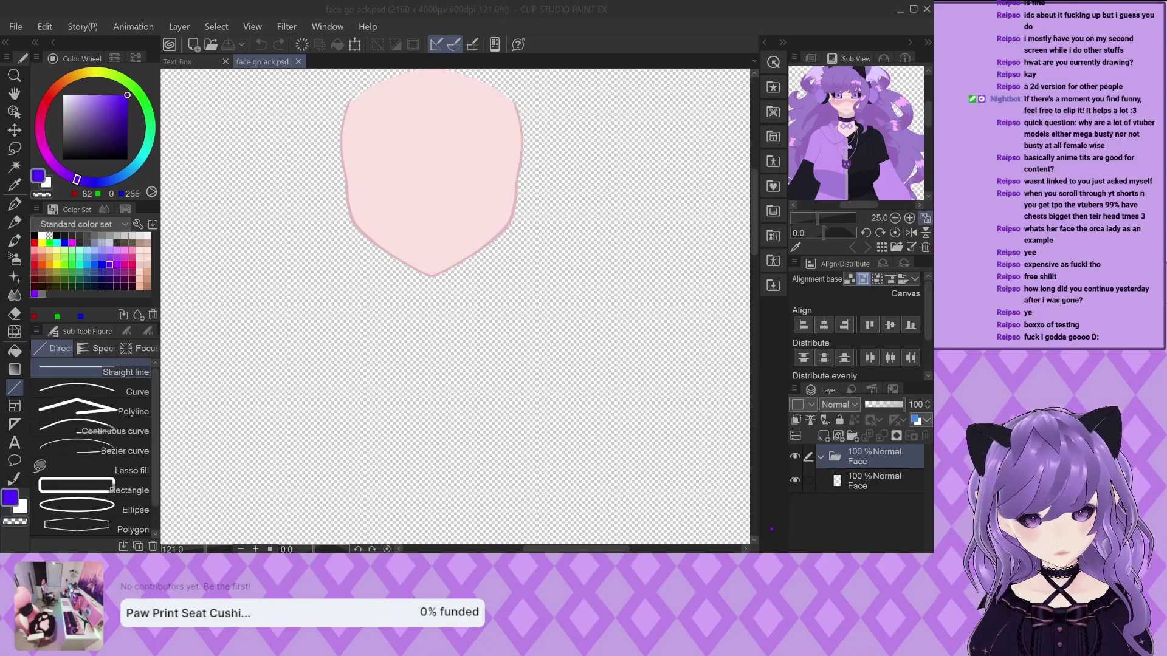
{"action": "double_click", "coordinate": [241, 222]}
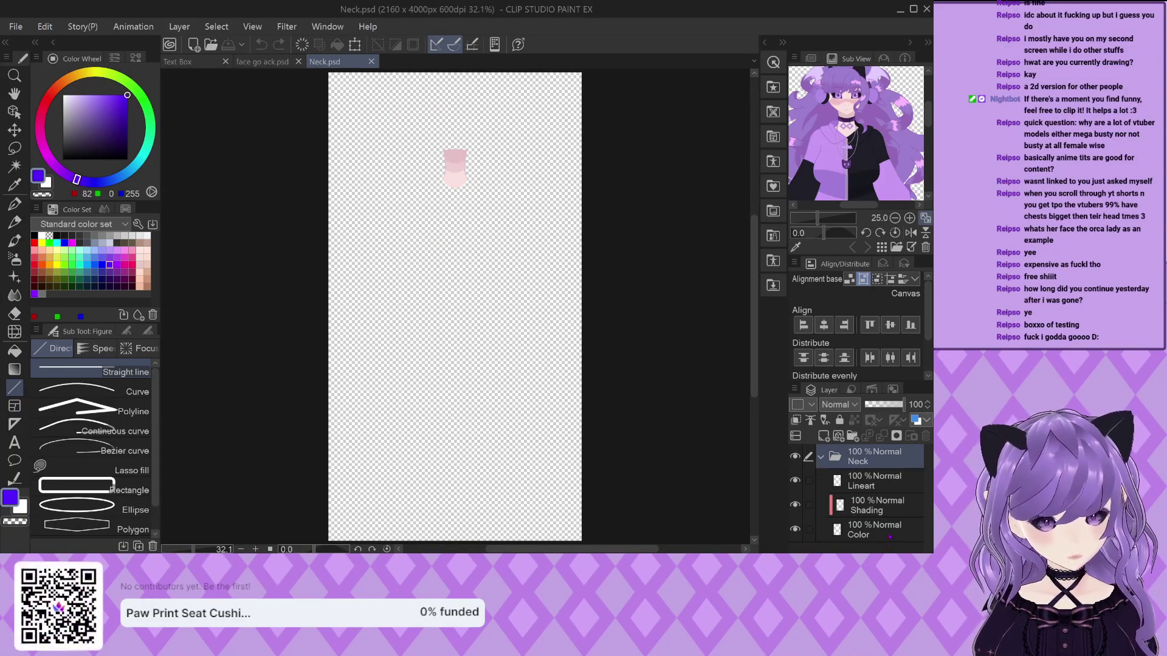
{"action": "left_click", "coordinate": [875, 529]}
{"action": "scroll", "coordinate": [485, 189], "scroll_direction": "up", "scroll_amount": 1}
{"action": "scroll", "coordinate": [499, 158], "scroll_direction": "up", "scroll_amount": 1}
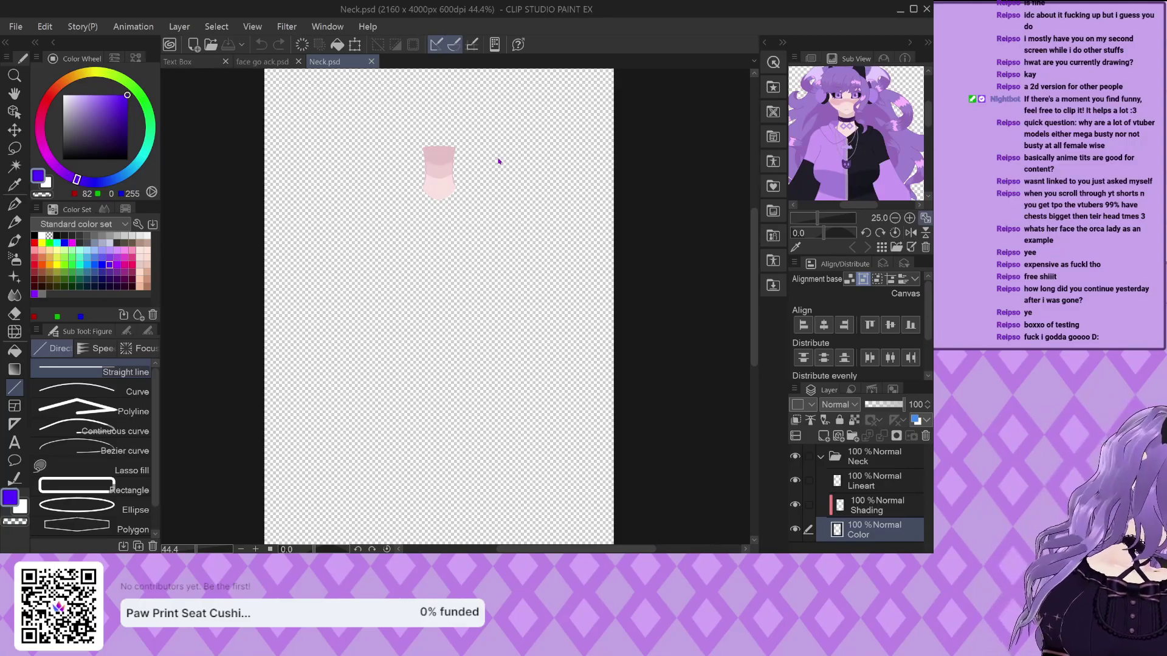
{"action": "left_click", "coordinate": [254, 62]}
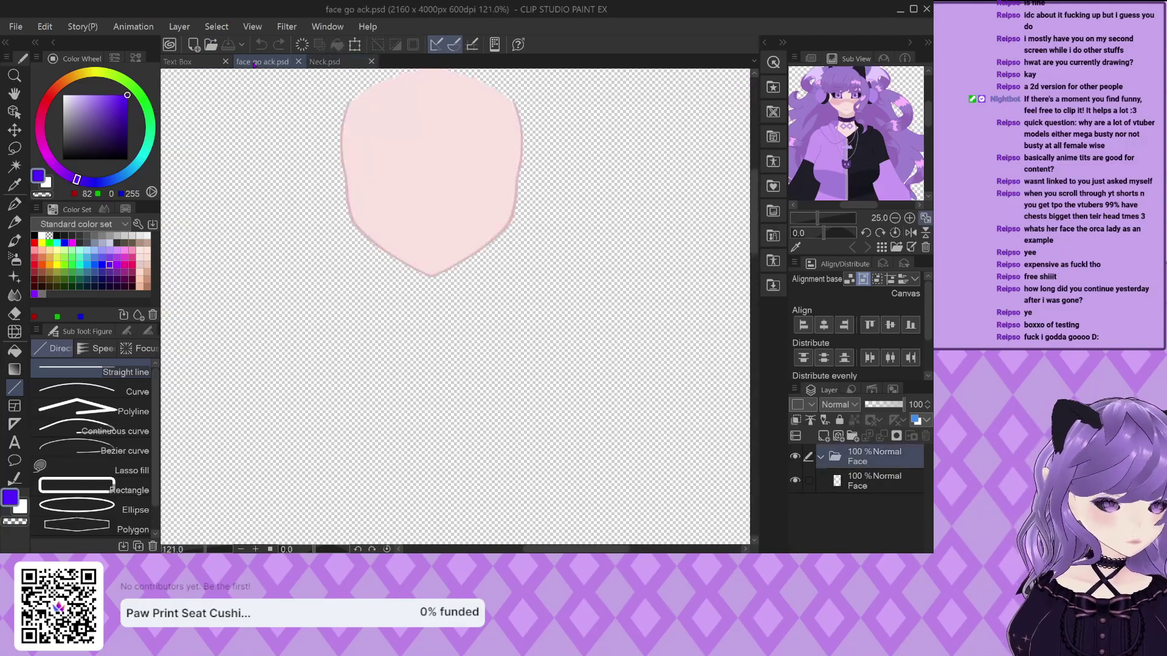
{"action": "key", "text": "ctrl+v"}
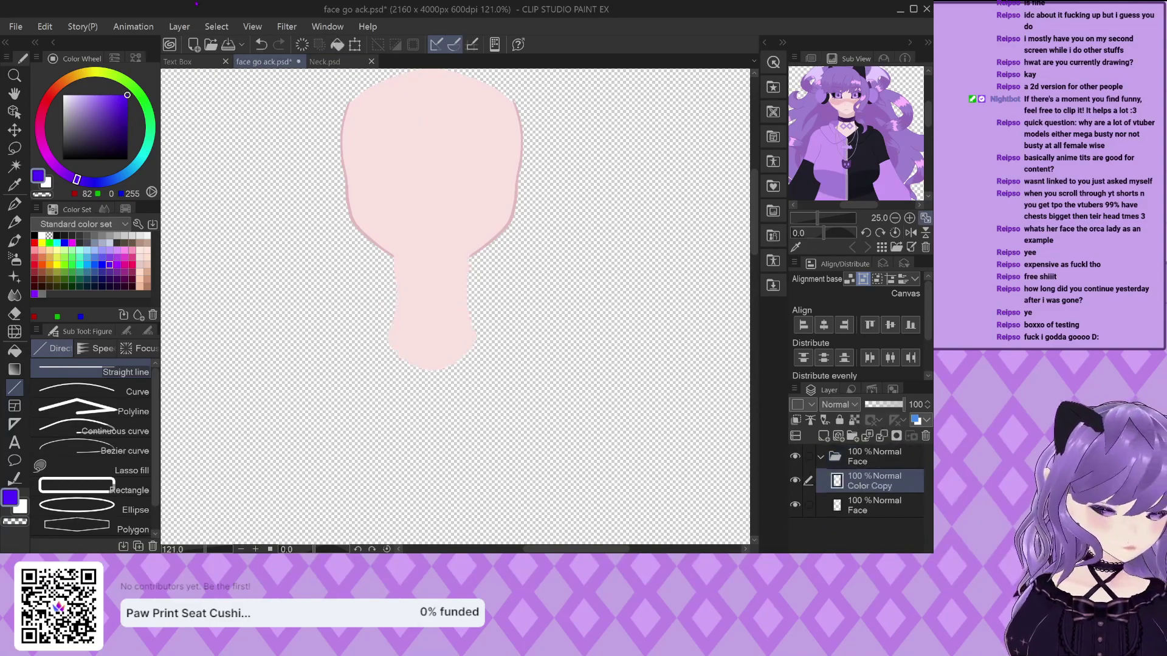
Move the pasted neck layer out of the Face folder into a new folder named Neck
{"action": "mouse_move", "coordinate": [878, 481]}
{"action": "left_mouse_down"}
{"action": "mouse_move", "coordinate": [876, 448]}
{"action": "mouse_move", "coordinate": [887, 501]}
{"action": "left_mouse_up"}
{"action": "left_click", "coordinate": [852, 435]}
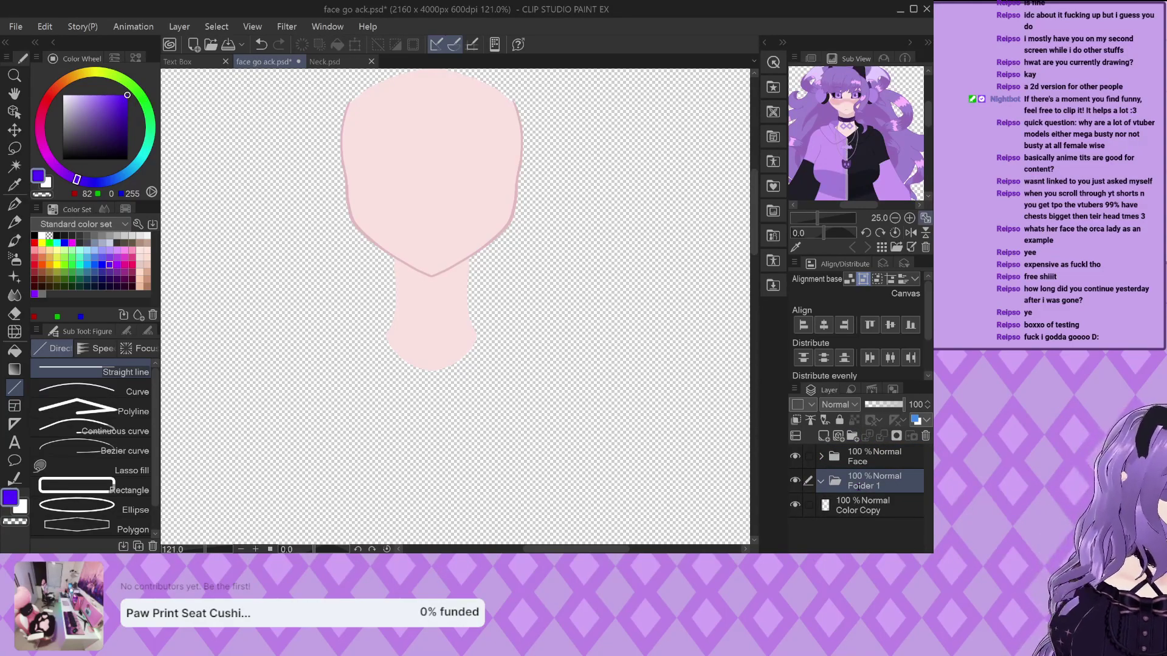
{"action": "type", "text": "Neck"}
{"action": "key", "text": "Return"}
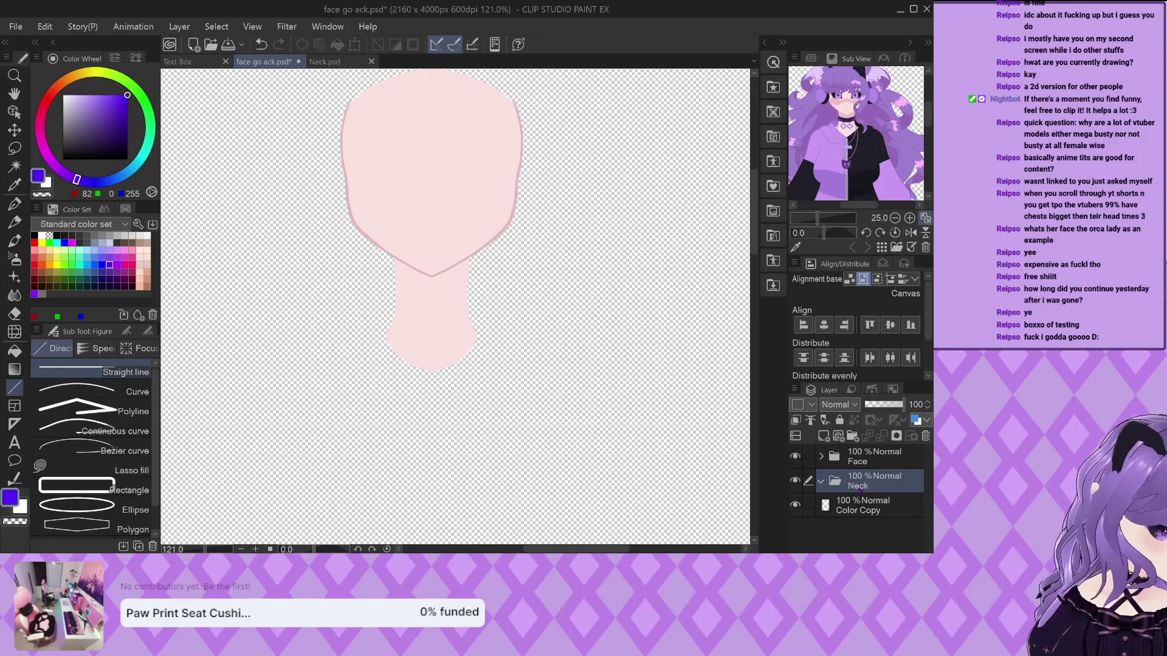
Paste the neck's Shading layer and clip Shading Copy to the Color Copy layer below
{"action": "left_click", "coordinate": [331, 61]}
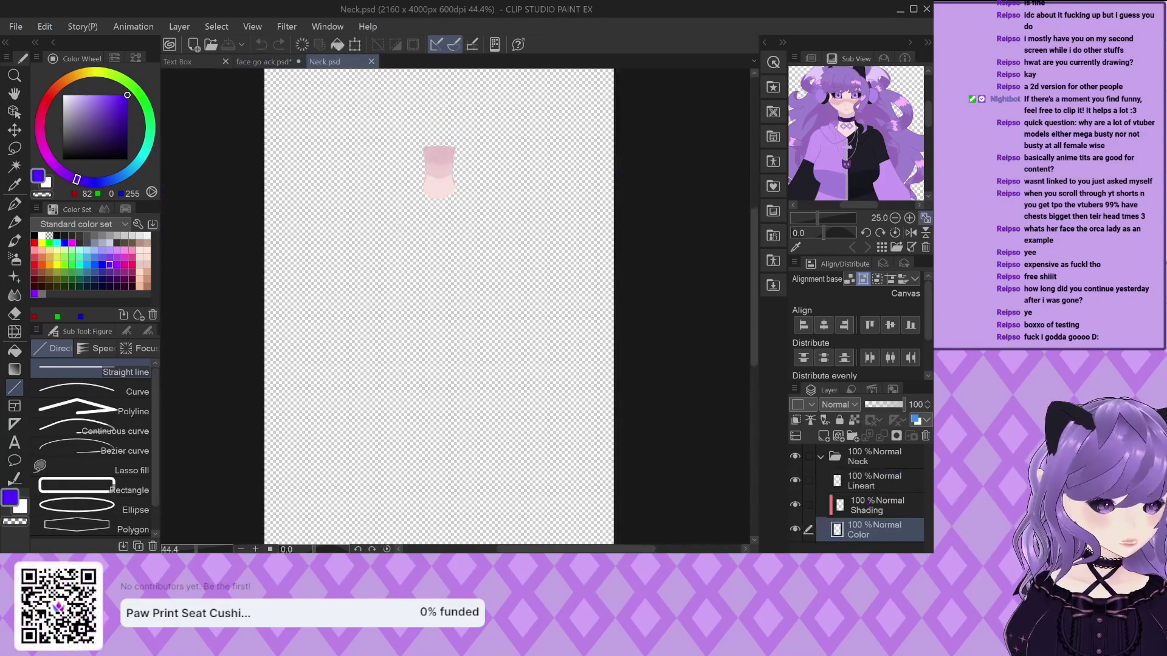
{"action": "left_click", "coordinate": [878, 507]}
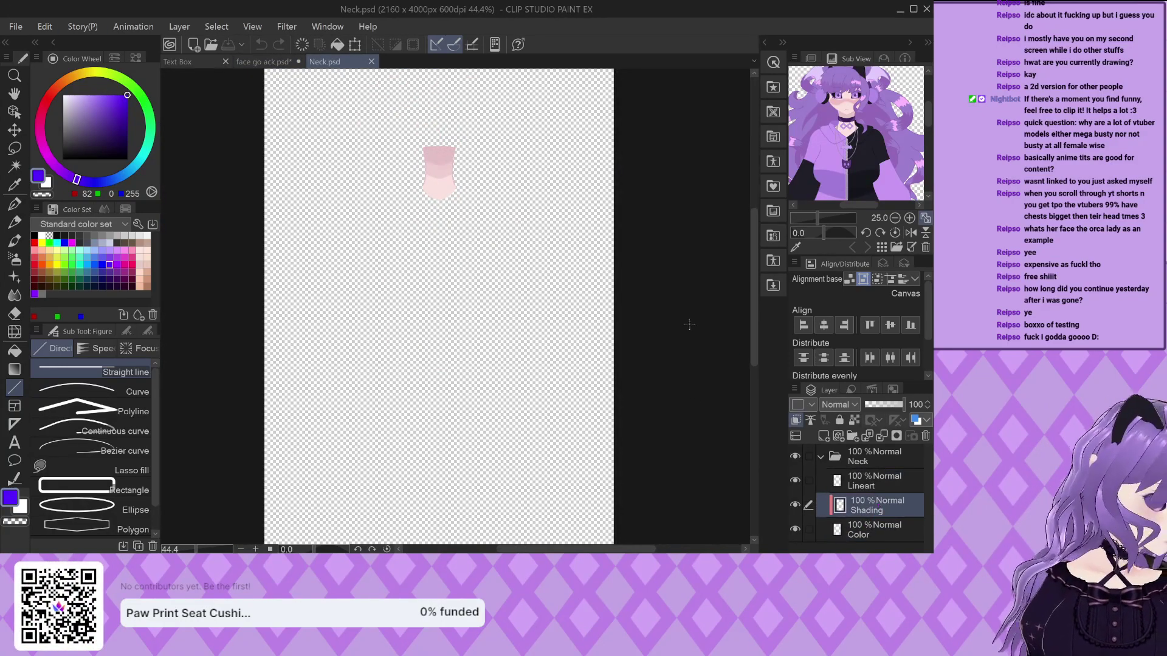
{"action": "scroll", "coordinate": [455, 138], "scroll_direction": "up", "scroll_amount": 2}
{"action": "left_click", "coordinate": [268, 62]}
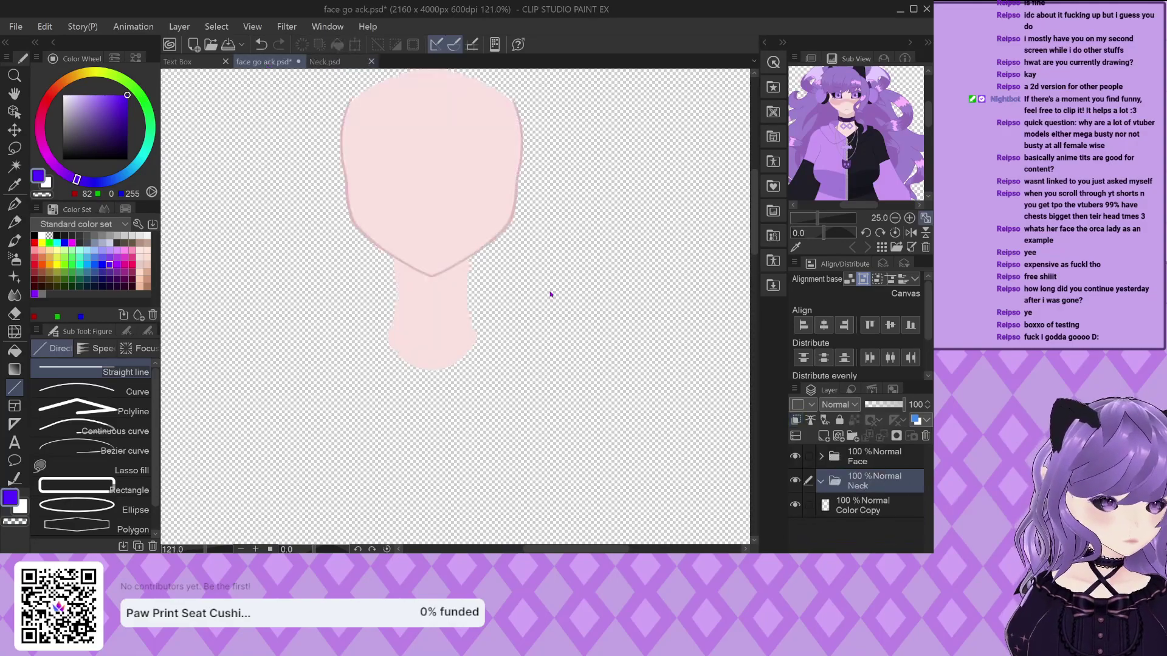
{"action": "key", "text": "ctrl+v"}
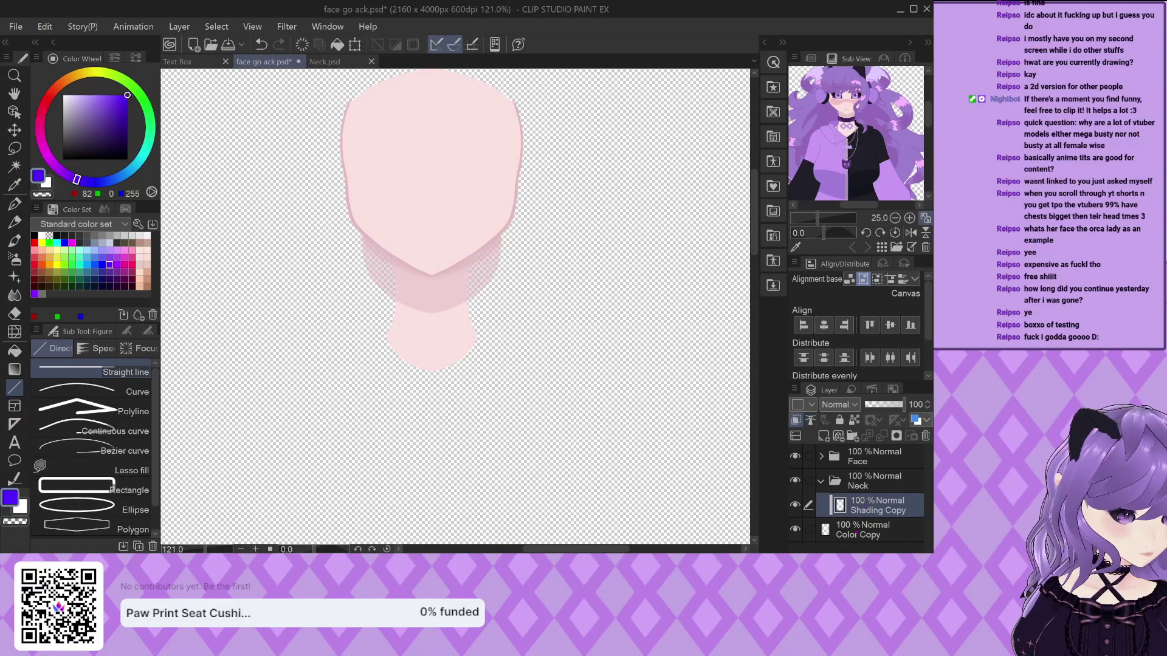
{"action": "left_click", "coordinate": [860, 524]}
{"action": "left_click", "coordinate": [880, 502]}
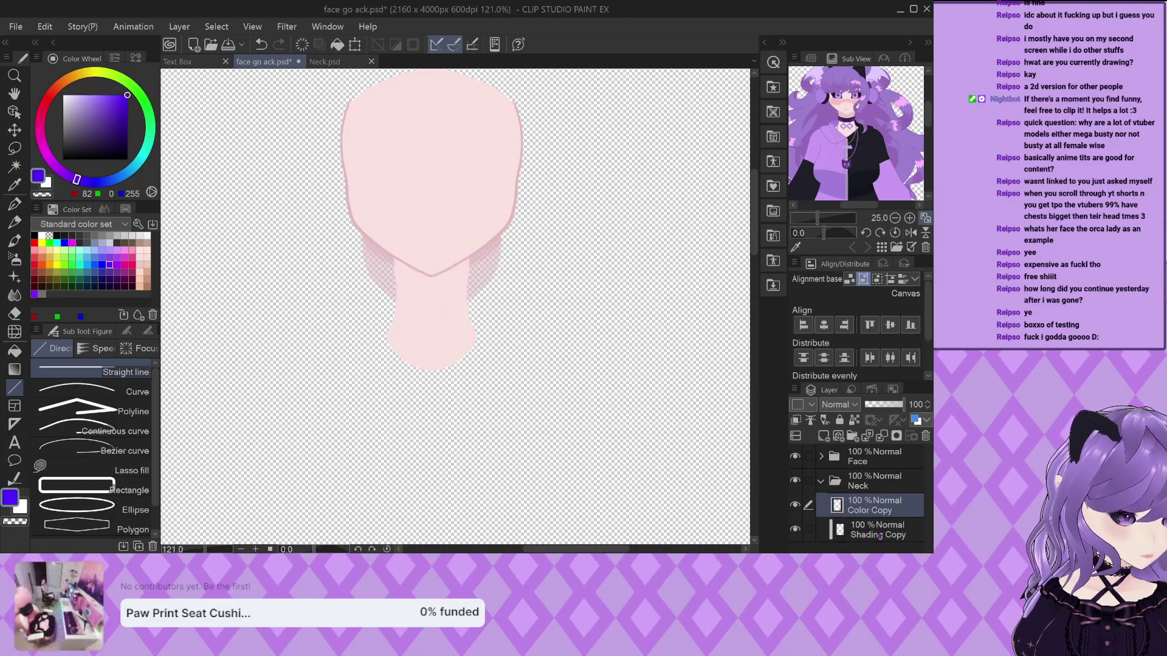
{"action": "key", "text": "ctrl+alt+g"}
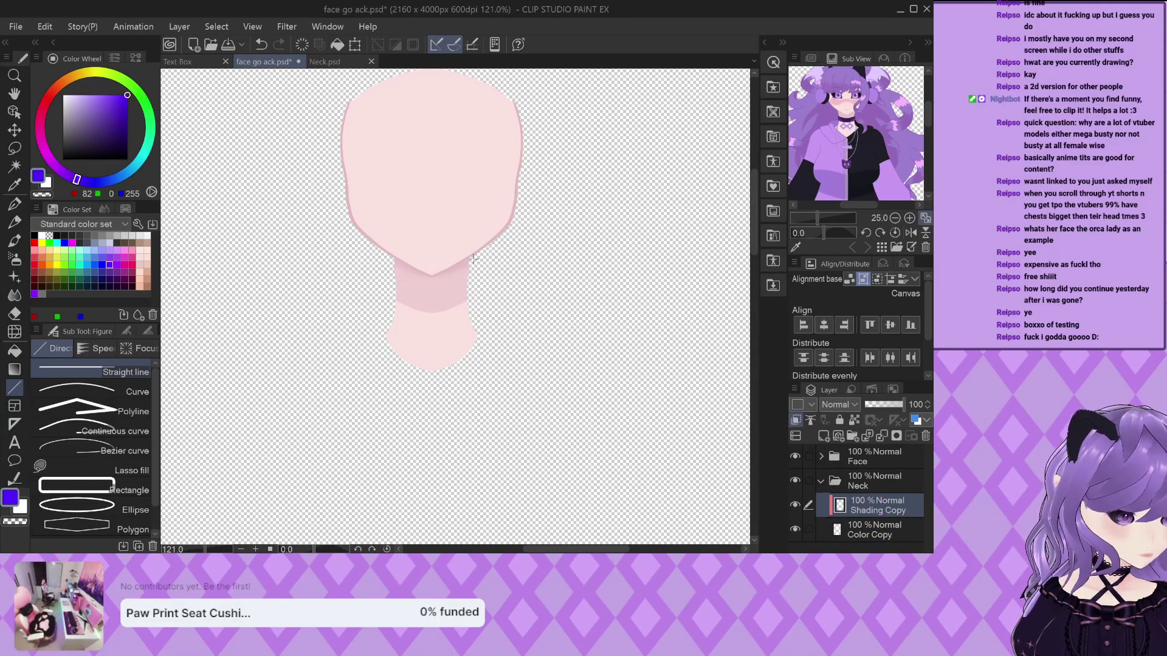
Take the neck's Lineart layer from Neck.psd back to face go ack.psd
{"action": "scroll", "coordinate": [450, 252], "scroll_direction": "up", "scroll_amount": 8}
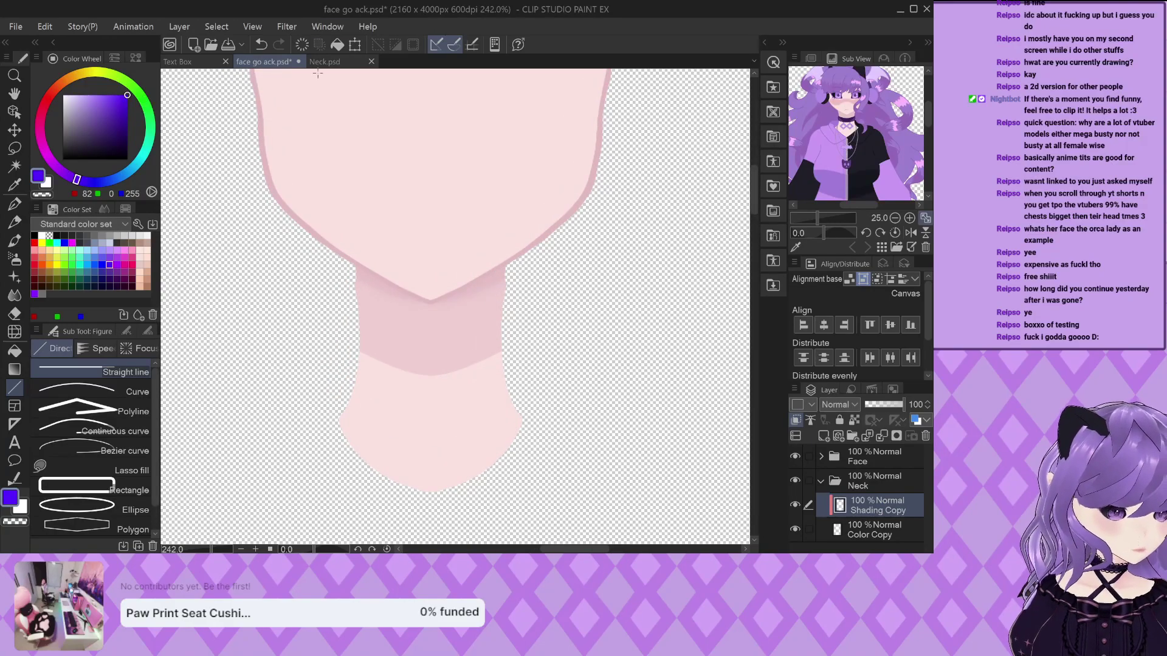
{"action": "left_click", "coordinate": [324, 62]}
{"action": "left_click", "coordinate": [868, 481]}
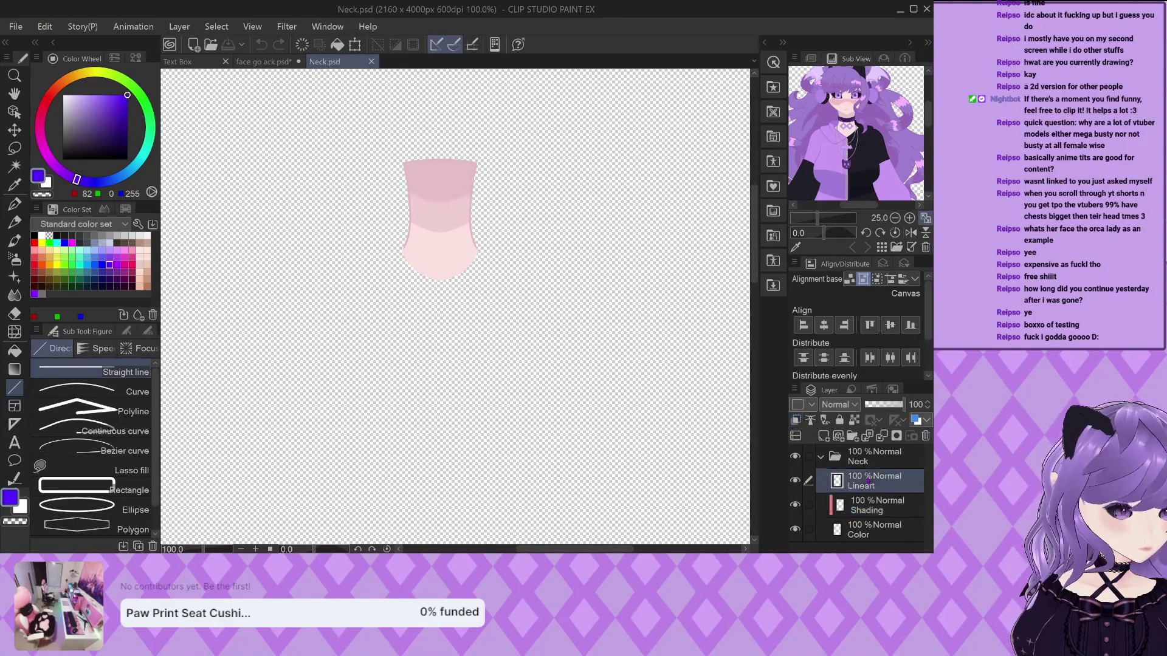
{"action": "left_click", "coordinate": [263, 62]}
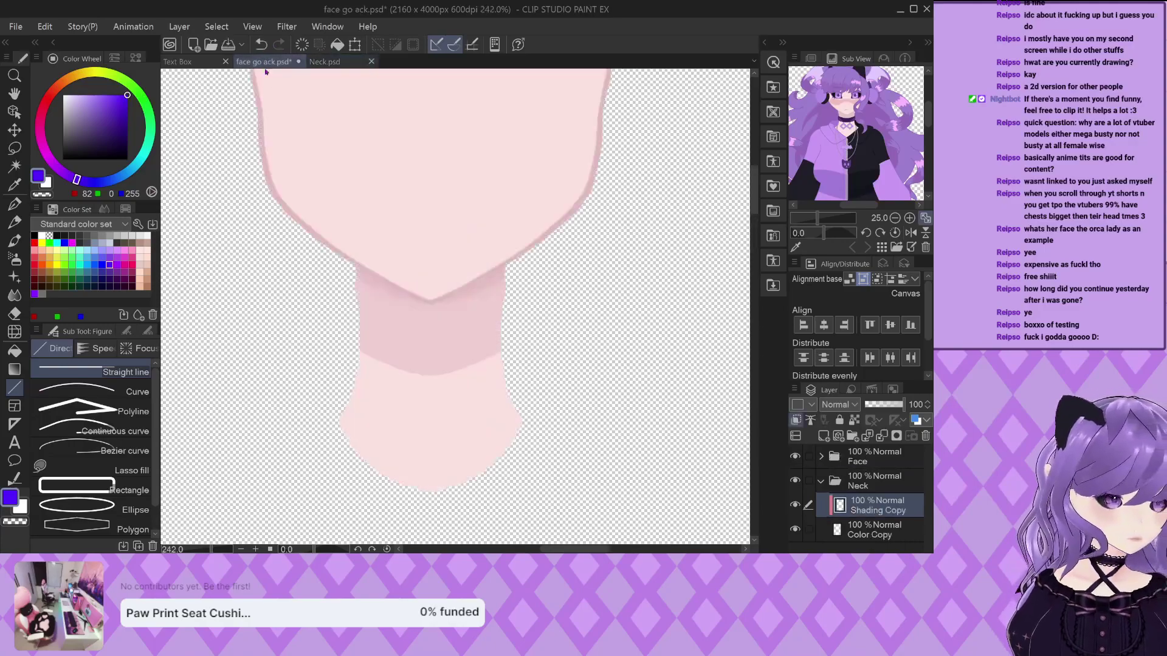
Paste the neck lineart and rename the layers Neck Lineart, Neck Shading and Neck Color
{"action": "key", "text": "ctrl+v"}
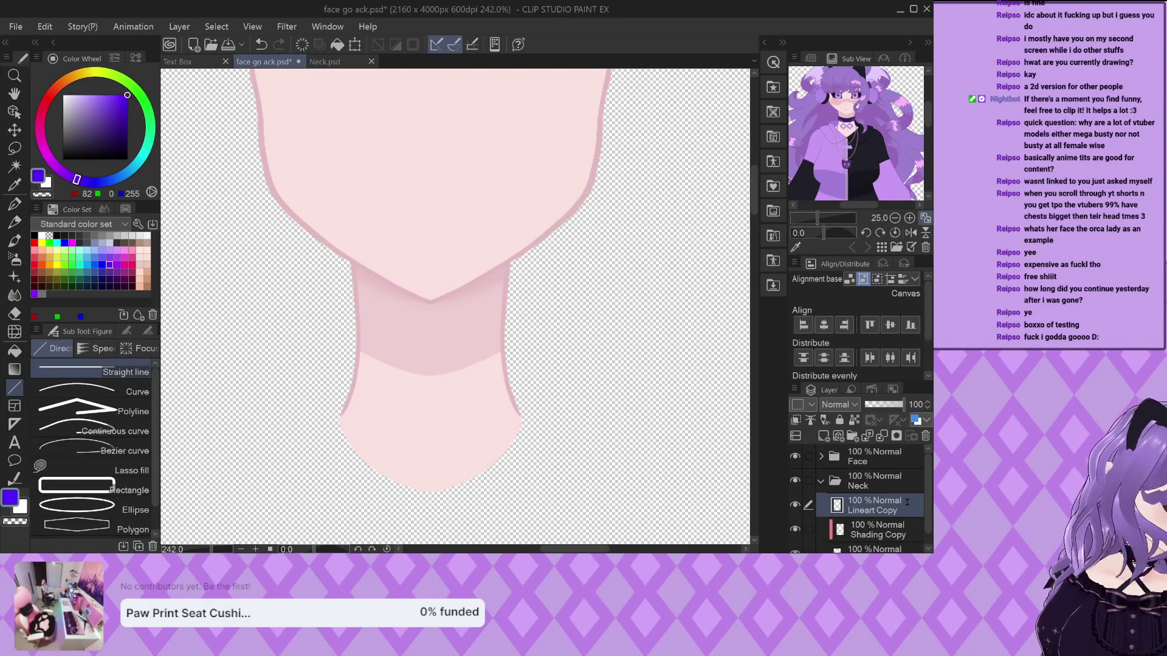
{"action": "key", "text": "Return"}
{"action": "left_click", "coordinate": [887, 539]}
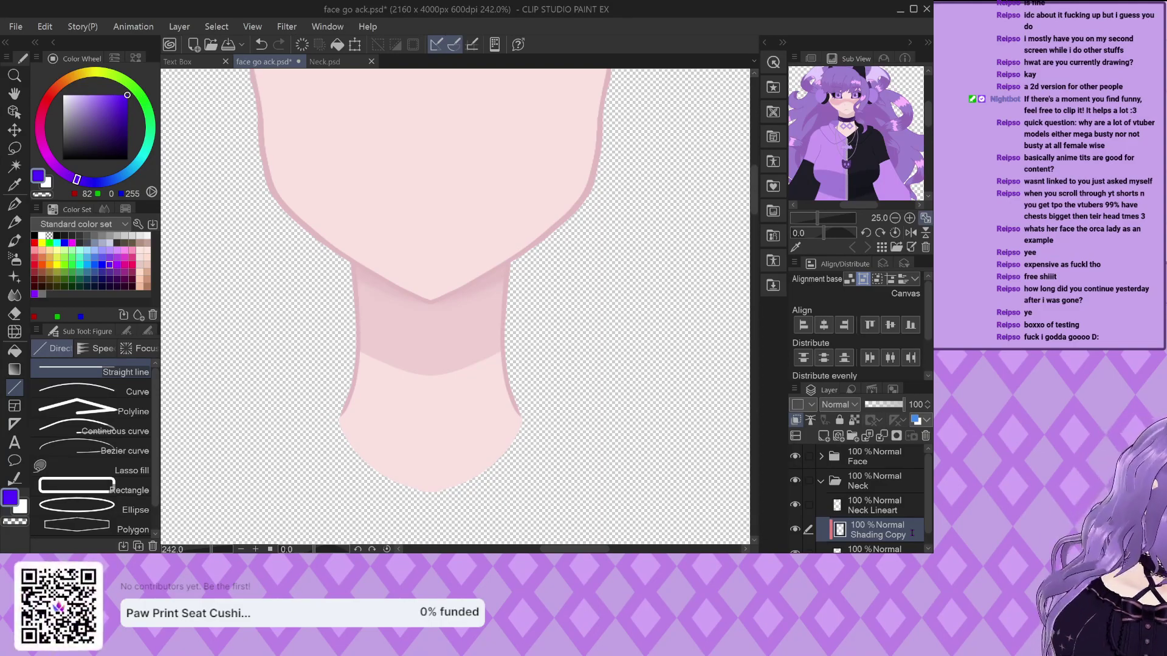
{"action": "type", "text": "Neck Shading"}
{"action": "key", "text": "Return"}
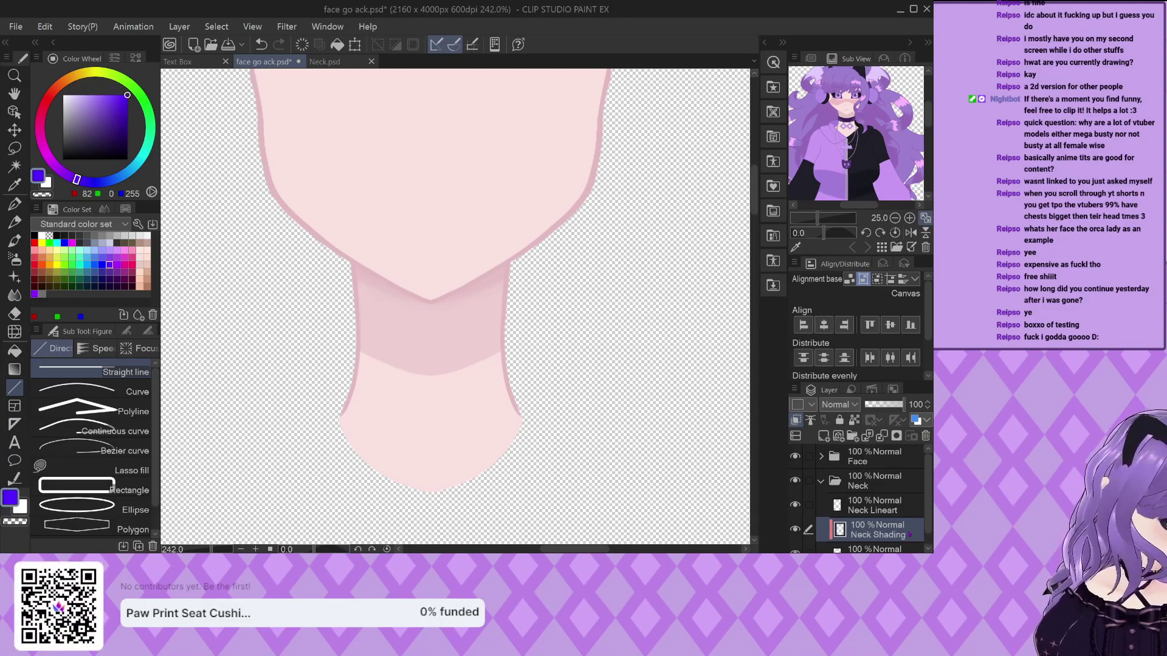
{"action": "scroll", "coordinate": [885, 477], "scroll_direction": "down", "scroll_amount": 1}
{"action": "left_click", "coordinate": [873, 543]}
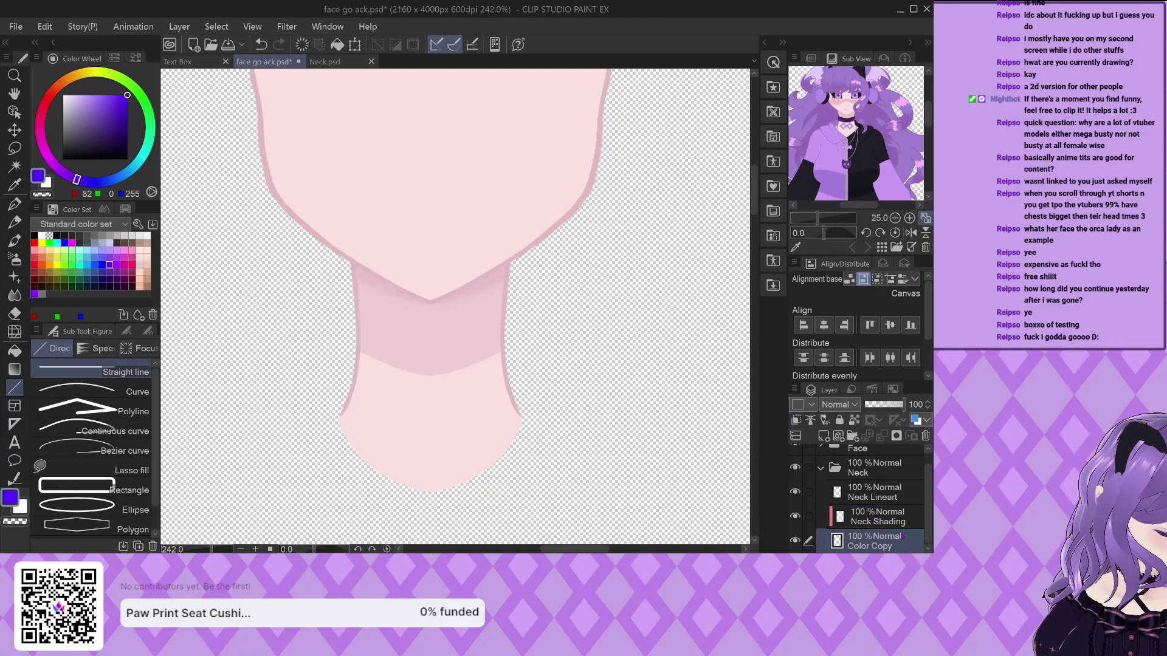
{"action": "double_click", "coordinate": [902, 536]}
{"action": "type", "text": "Neck Color"}
{"action": "key", "text": "Return"}
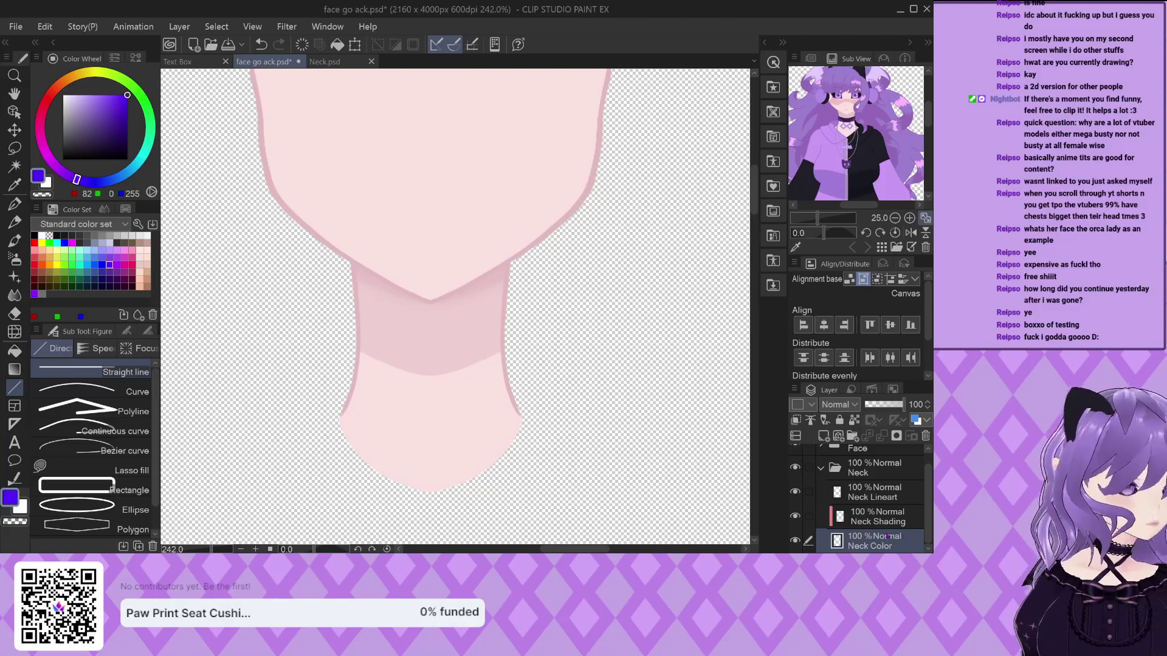
Toggle the Face folder's visibility and set its opacity to 45% to check the neck
{"action": "scroll", "coordinate": [887, 537], "scroll_direction": "up", "scroll_amount": 1}
{"action": "left_click", "coordinate": [795, 455]}
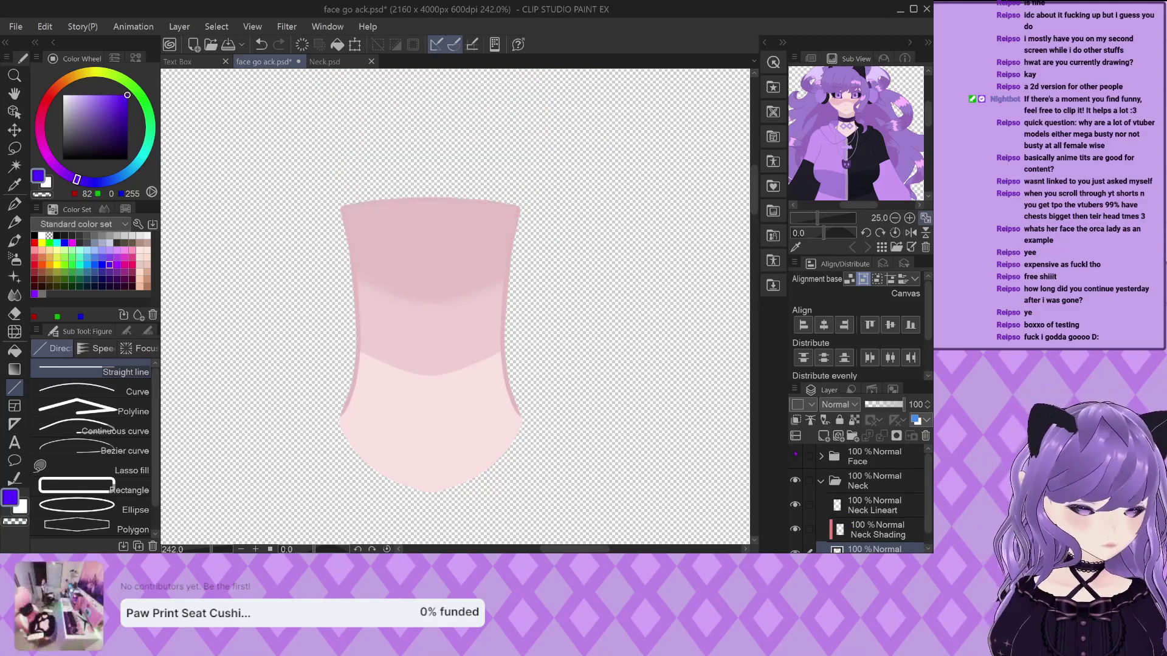
{"action": "left_click", "coordinate": [795, 454]}
{"action": "left_click", "coordinate": [876, 457]}
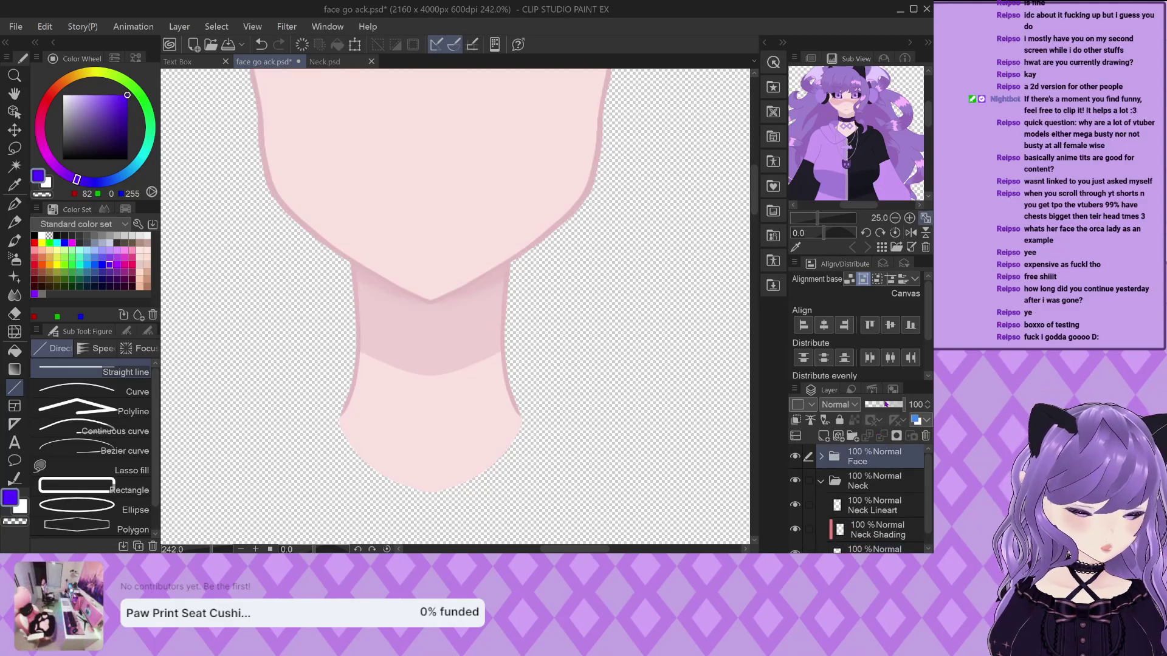
{"action": "left_click_drag", "start_coordinate": [886, 404], "coordinate": [905, 405]}
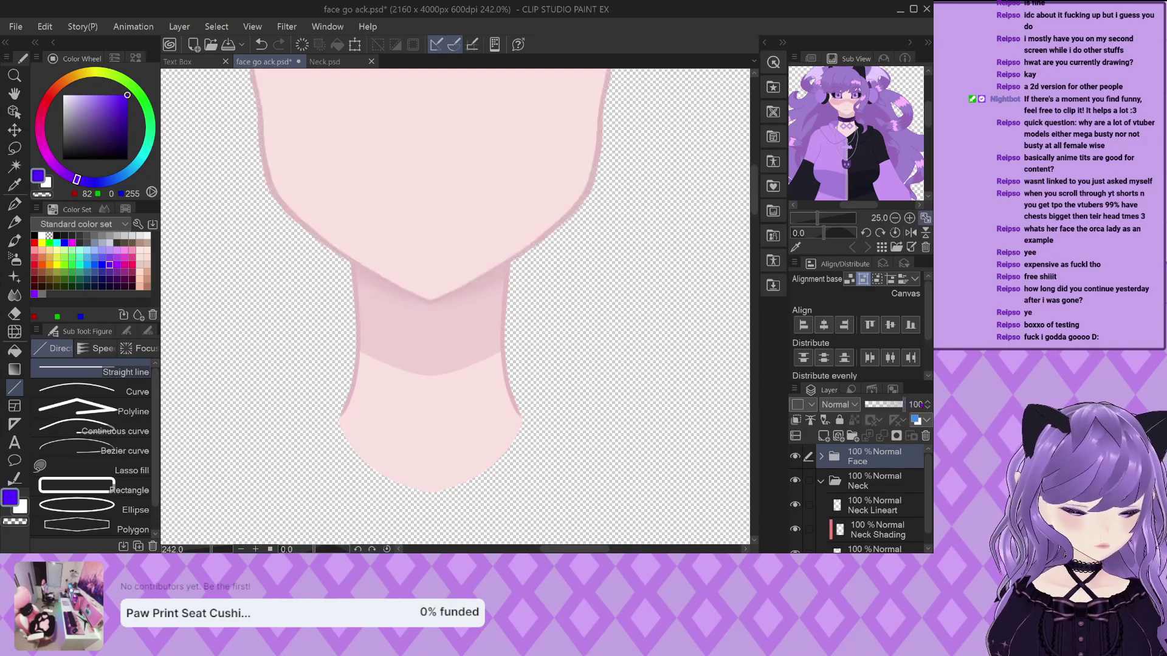
{"action": "scroll", "coordinate": [547, 353], "scroll_direction": "down", "scroll_amount": 2}
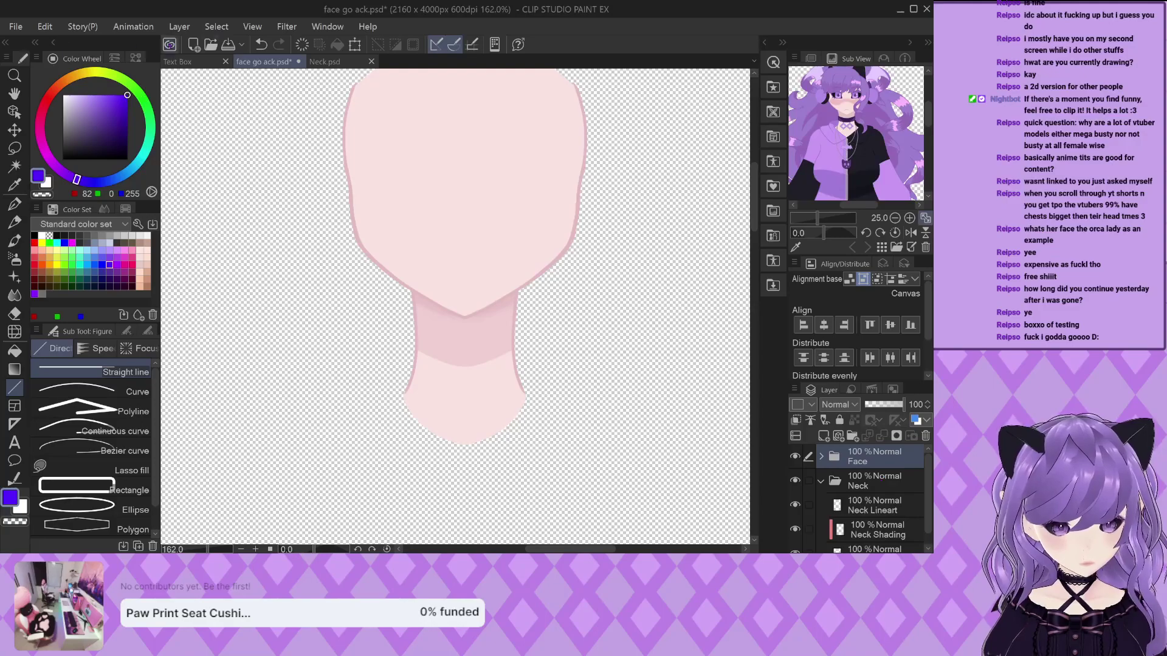
Close the Neck.psd document and look over the other open documents
{"action": "left_click", "coordinate": [325, 62]}
{"action": "left_click", "coordinate": [371, 62]}
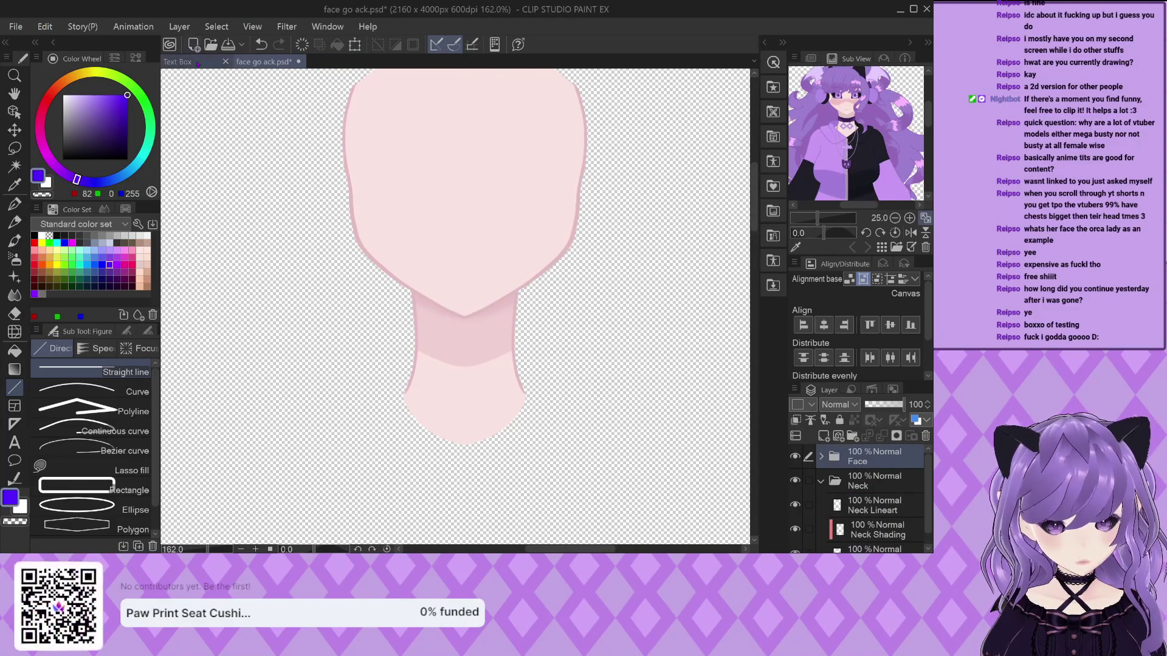
{"action": "left_click", "coordinate": [177, 61]}
{"action": "left_click", "coordinate": [263, 62]}
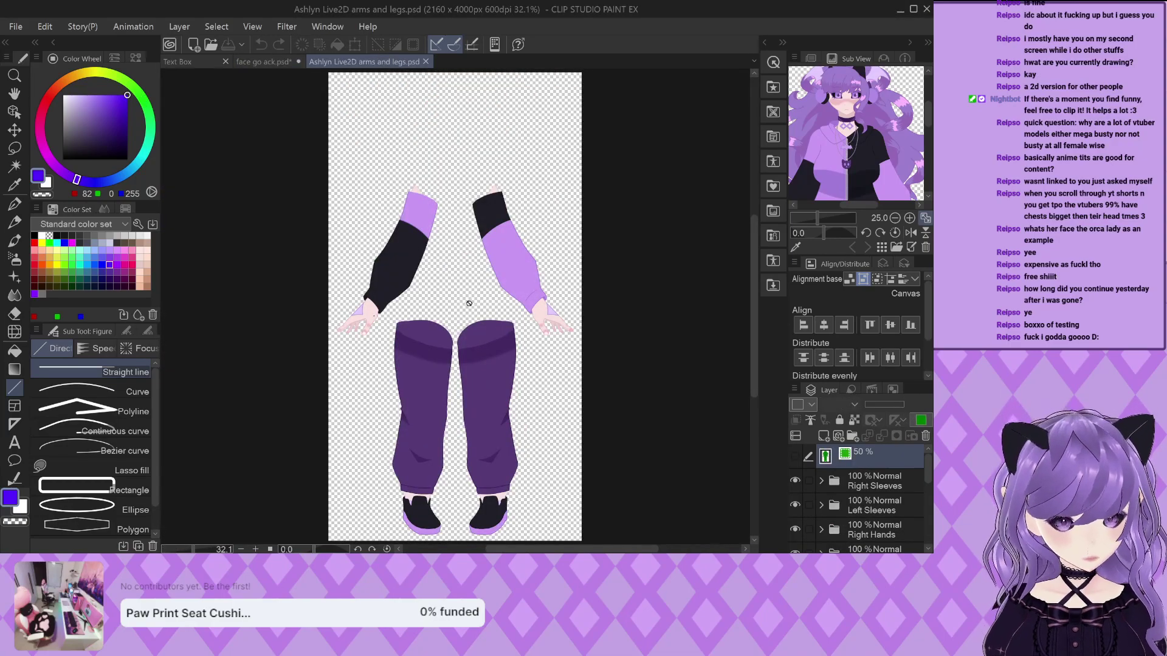
{"action": "scroll", "coordinate": [516, 323], "scroll_direction": "up", "scroll_amount": 3}
{"action": "scroll", "coordinate": [482, 293], "scroll_direction": "down", "scroll_amount": 1}
{"action": "scroll", "coordinate": [482, 293], "scroll_direction": "up", "scroll_amount": 4}
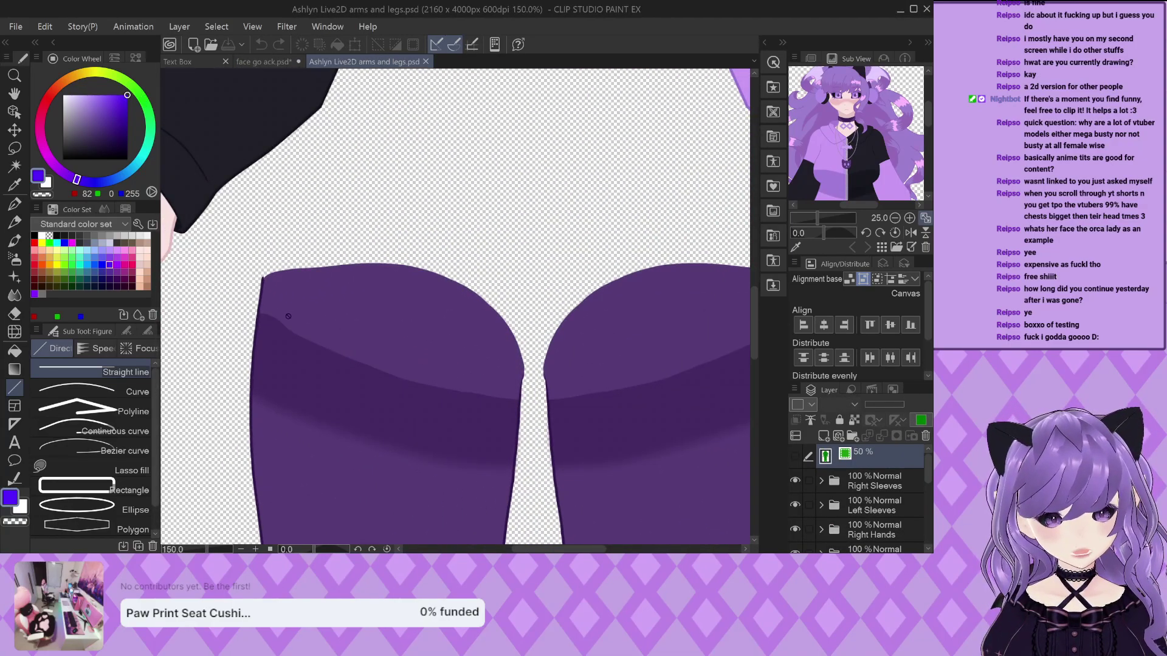
{"action": "scroll", "coordinate": [324, 322], "scroll_direction": "down", "scroll_amount": 1}
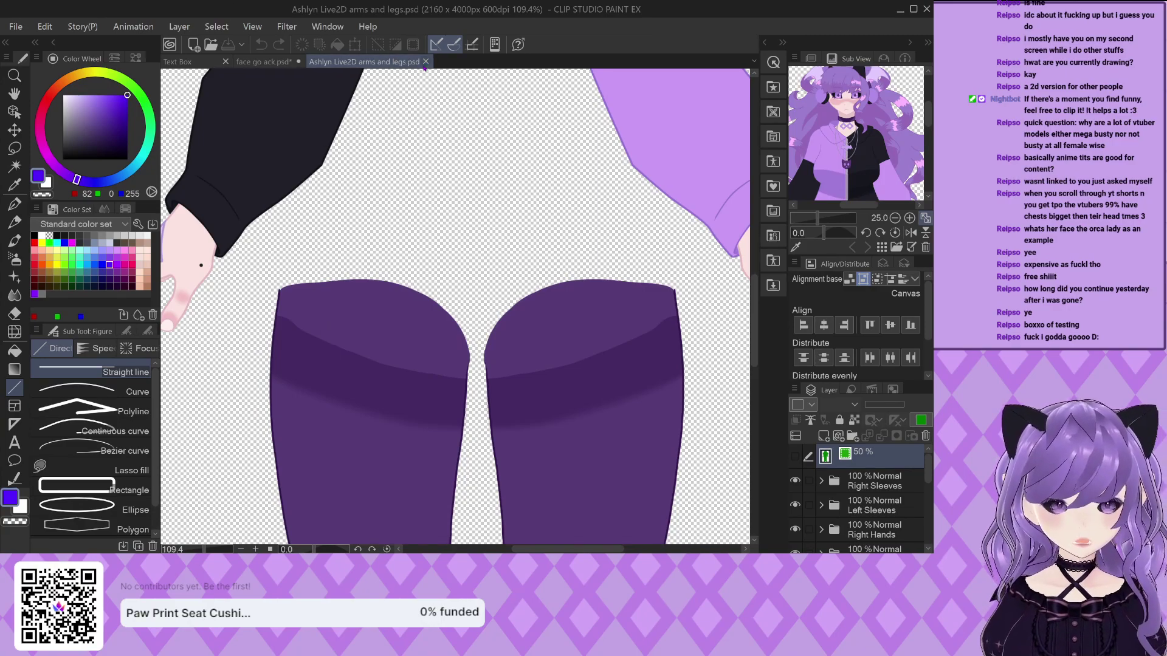
Close the arms and legs, Text Box and replacement parts documents
{"action": "left_click", "coordinate": [426, 62]}
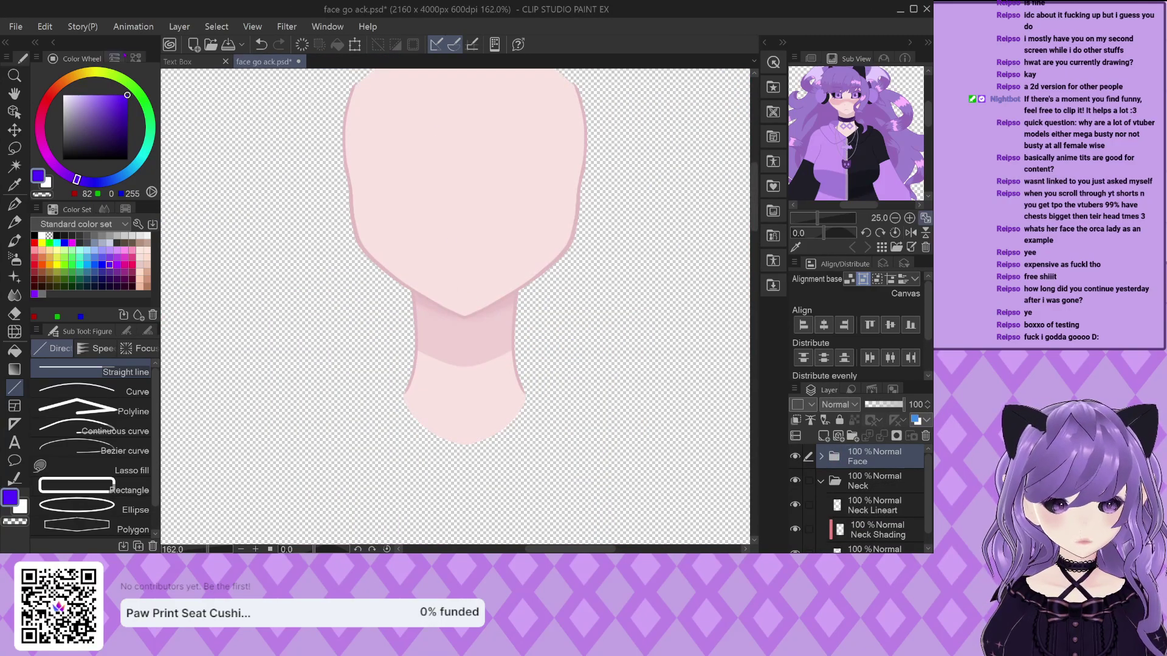
{"action": "left_click", "coordinate": [194, 63]}
{"action": "left_click", "coordinate": [226, 61]}
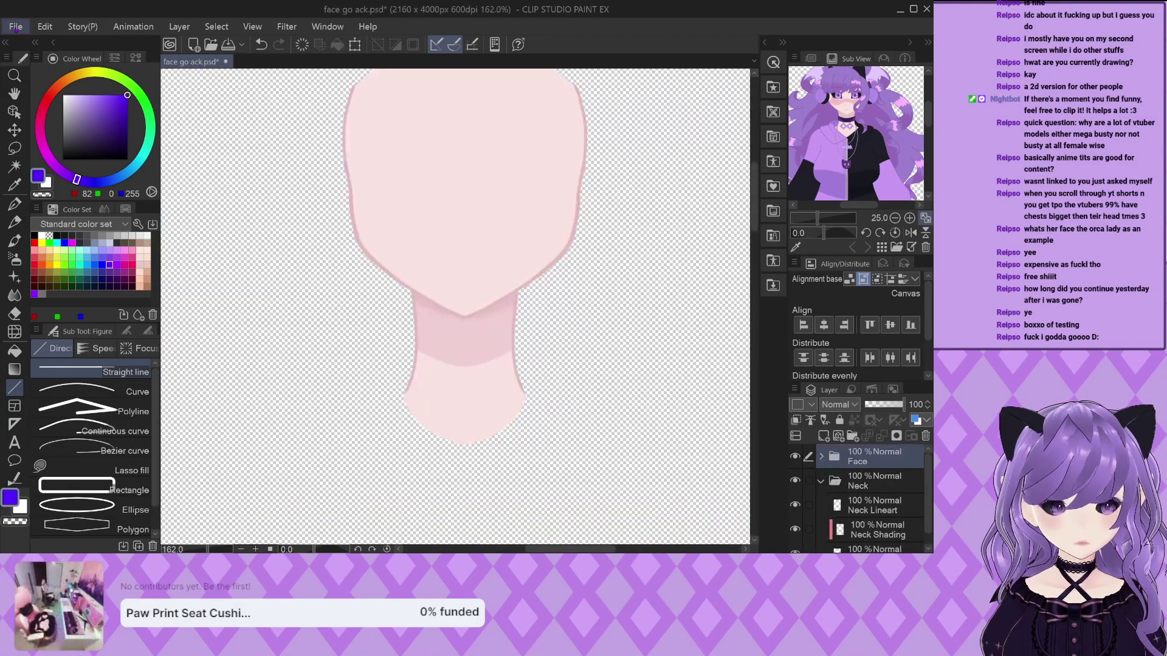
{"action": "key", "text": "alt+Tab"}
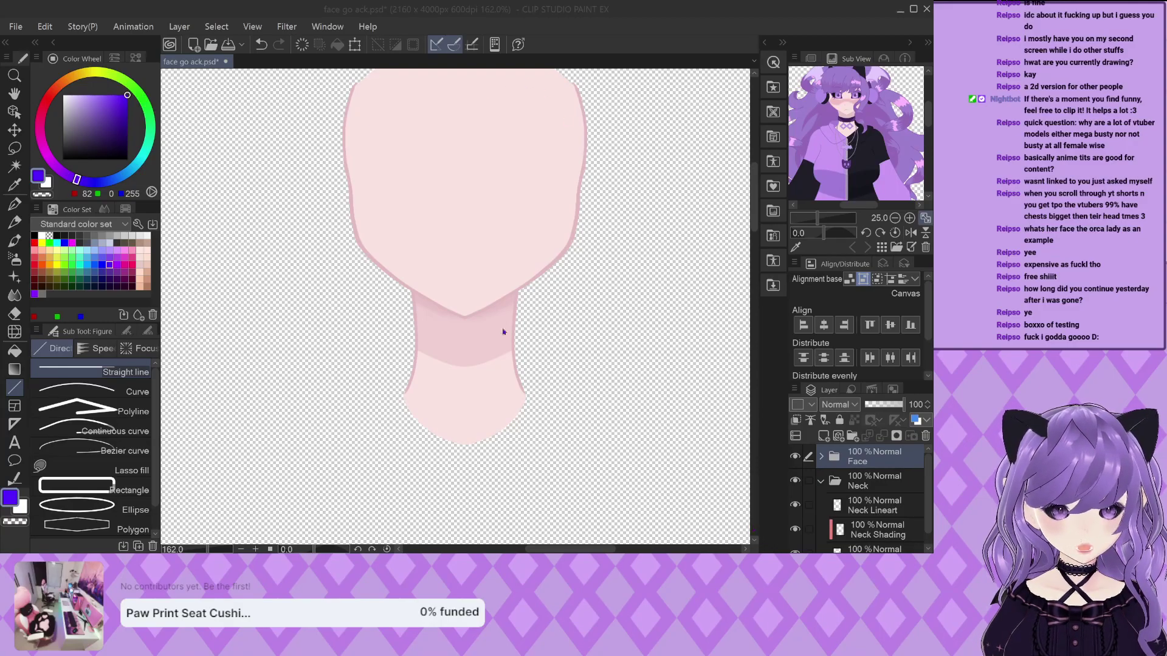
{"action": "scroll", "coordinate": [462, 170], "scroll_direction": "up", "scroll_amount": 6}
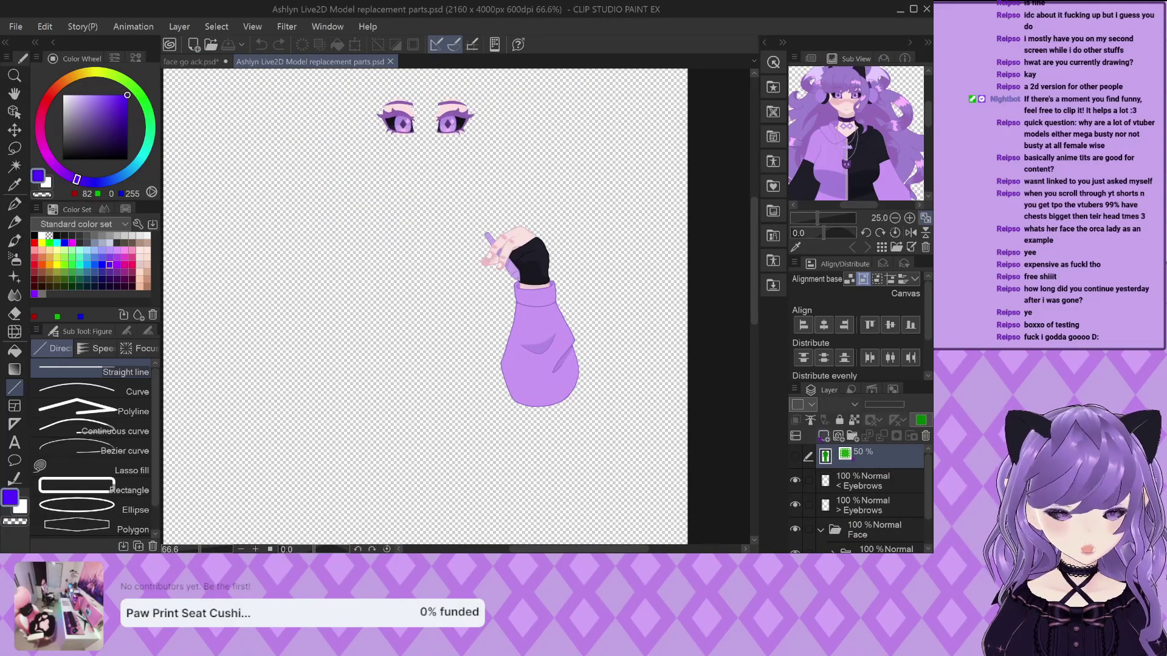
{"action": "left_click", "coordinate": [390, 61]}
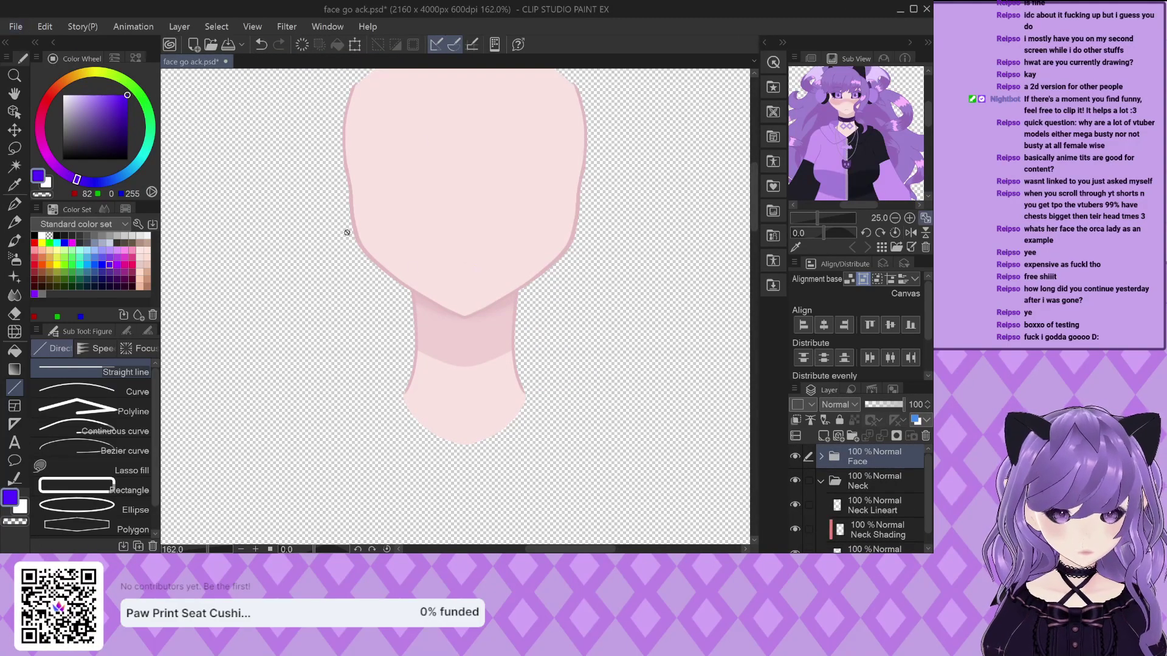
Pan the Sub View reference image, then clear it
{"action": "scroll", "coordinate": [347, 232], "scroll_direction": "up", "scroll_amount": 4}
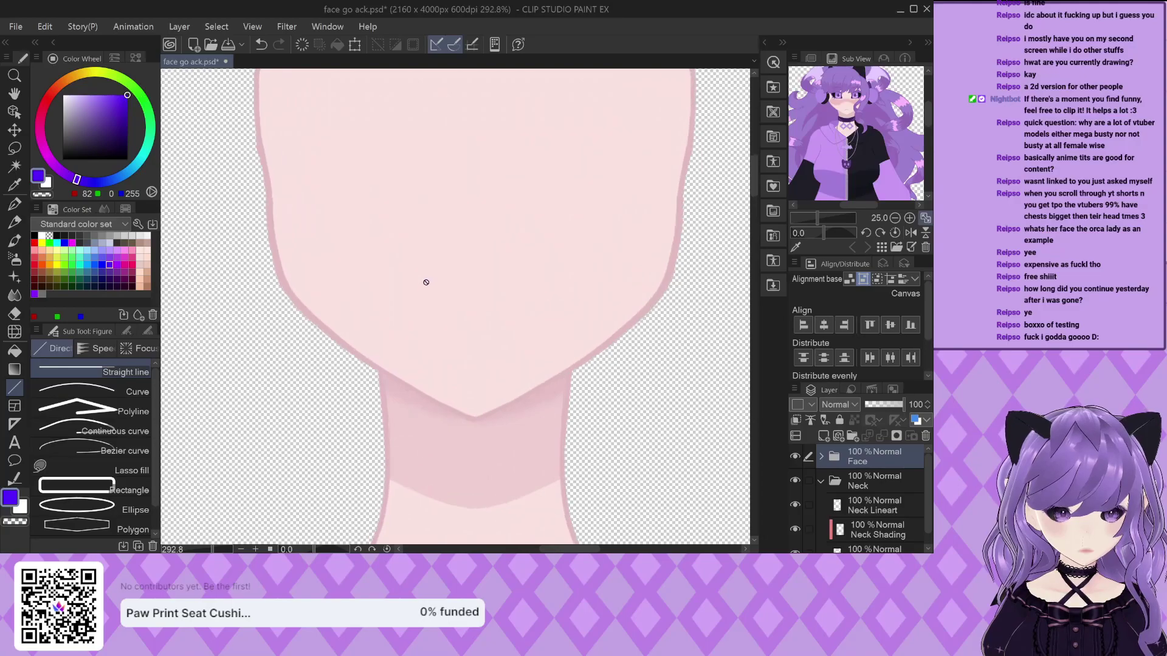
{"action": "scroll", "coordinate": [239, 203], "scroll_direction": "up", "scroll_amount": 2}
{"action": "scroll", "coordinate": [243, 210], "scroll_direction": "down", "scroll_amount": 2}
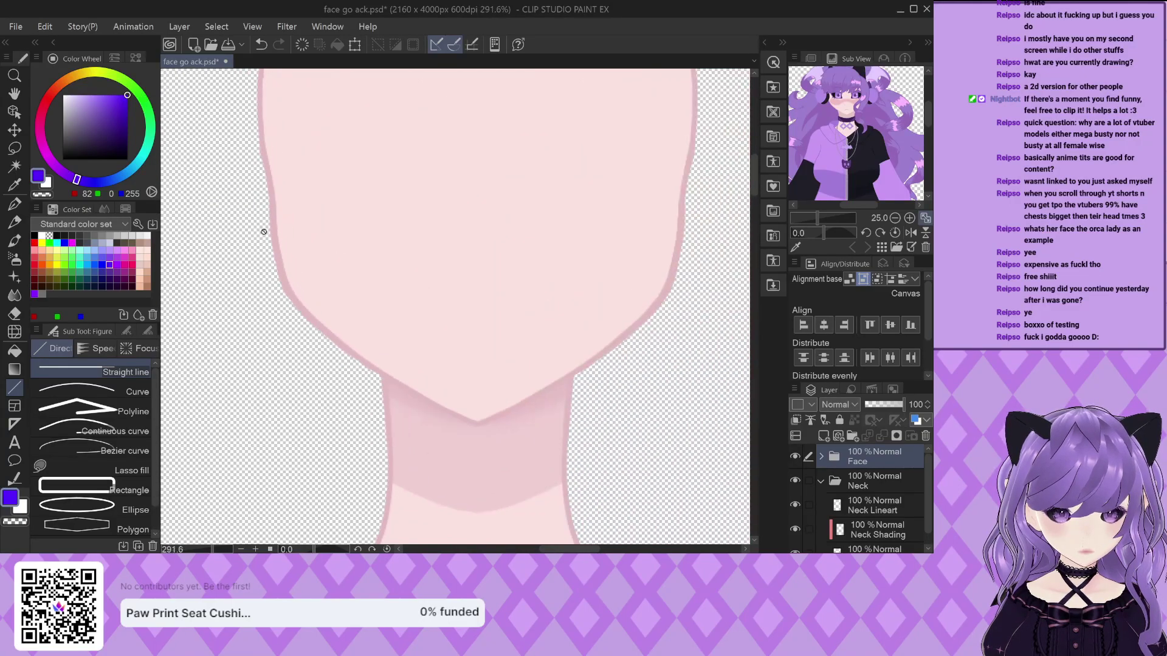
{"action": "scroll", "coordinate": [513, 450], "scroll_direction": "up", "scroll_amount": 3}
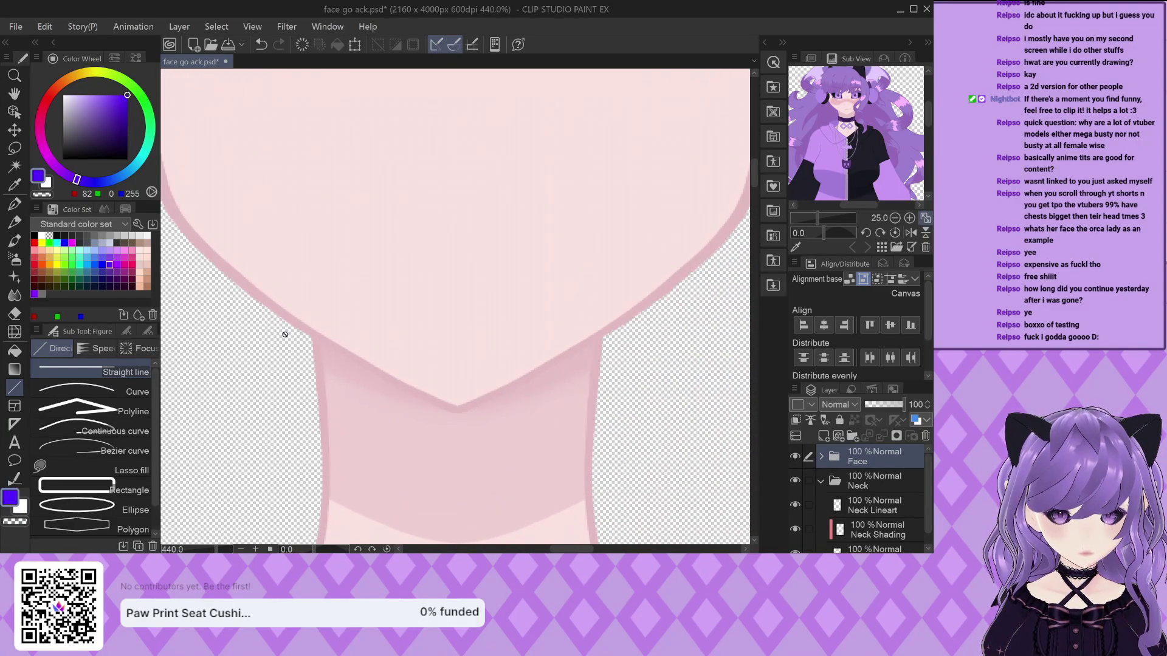
{"action": "scroll", "coordinate": [285, 334], "scroll_direction": "up", "scroll_amount": 2}
{"action": "scroll", "coordinate": [355, 322], "scroll_direction": "down", "scroll_amount": 1}
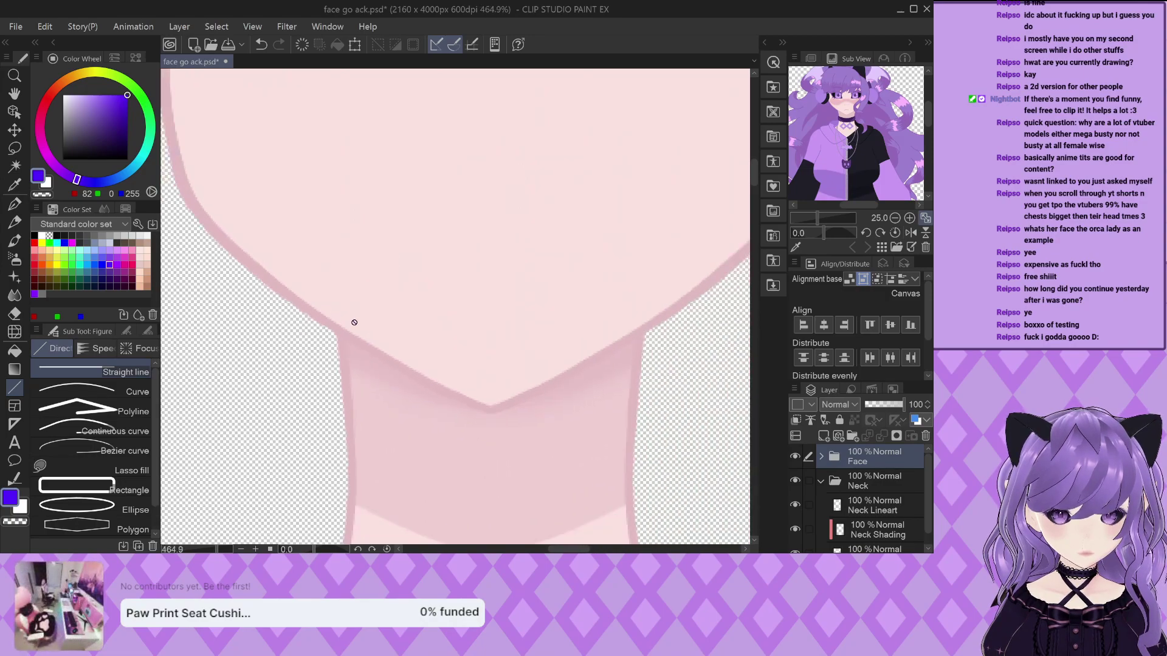
{"action": "scroll", "coordinate": [355, 322], "scroll_direction": "down", "scroll_amount": 1}
{"action": "scroll", "coordinate": [625, 458], "scroll_direction": "up", "scroll_amount": 4}
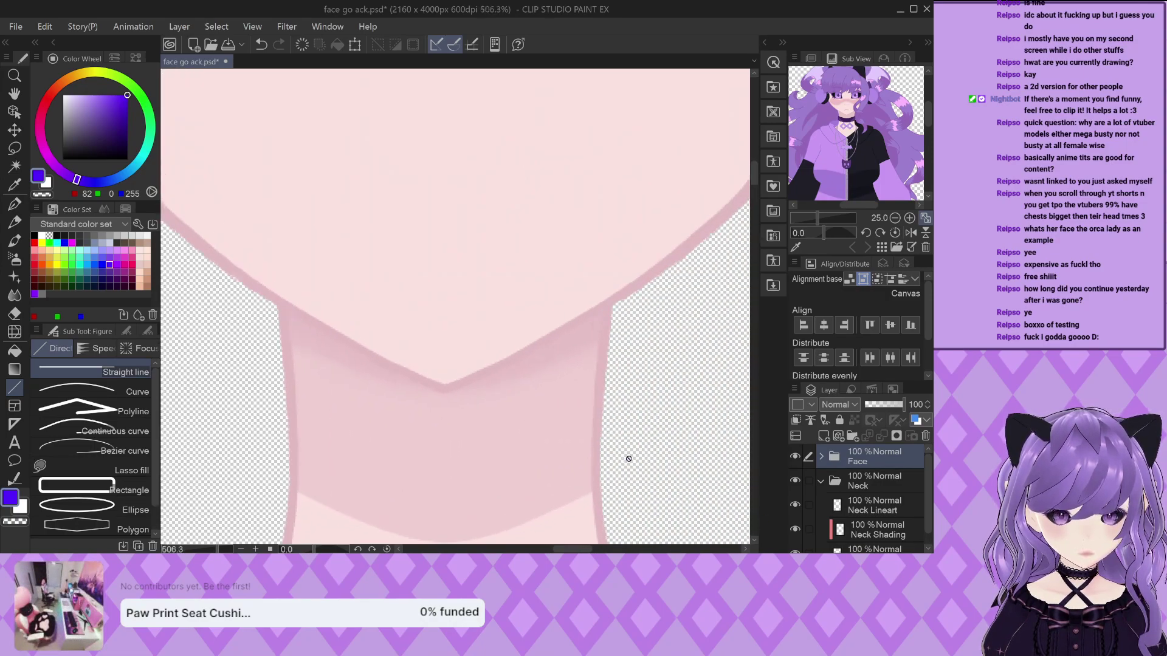
{"action": "scroll", "coordinate": [622, 442], "scroll_direction": "down", "scroll_amount": 3}
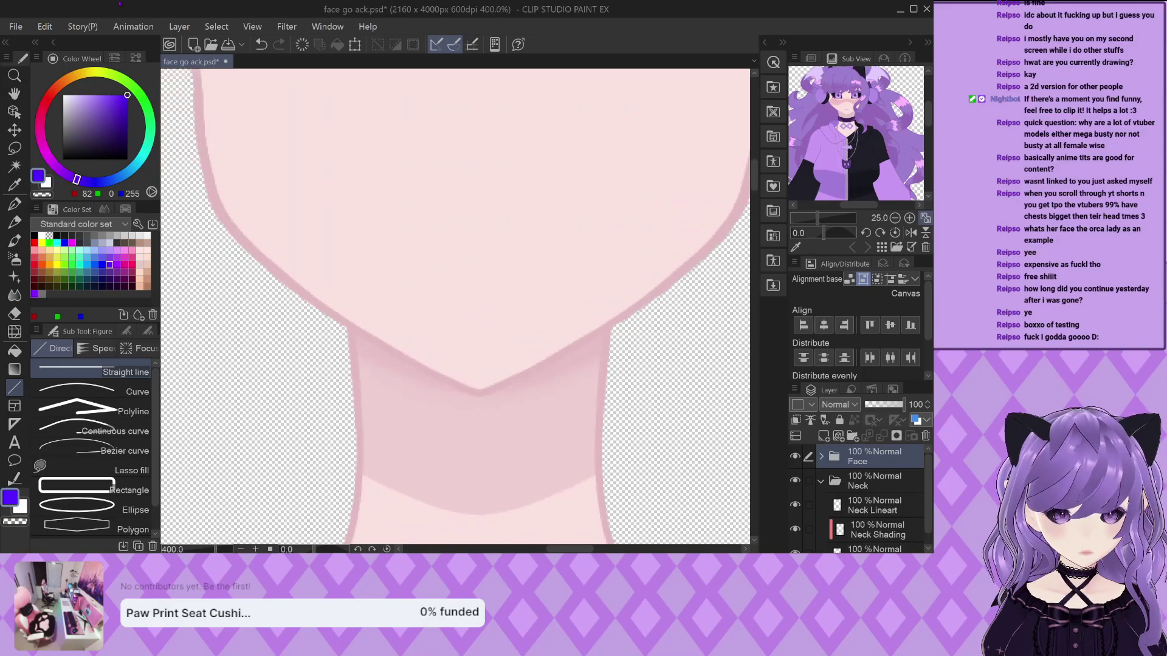
{"action": "scroll", "coordinate": [374, 181], "scroll_direction": "down", "scroll_amount": 1}
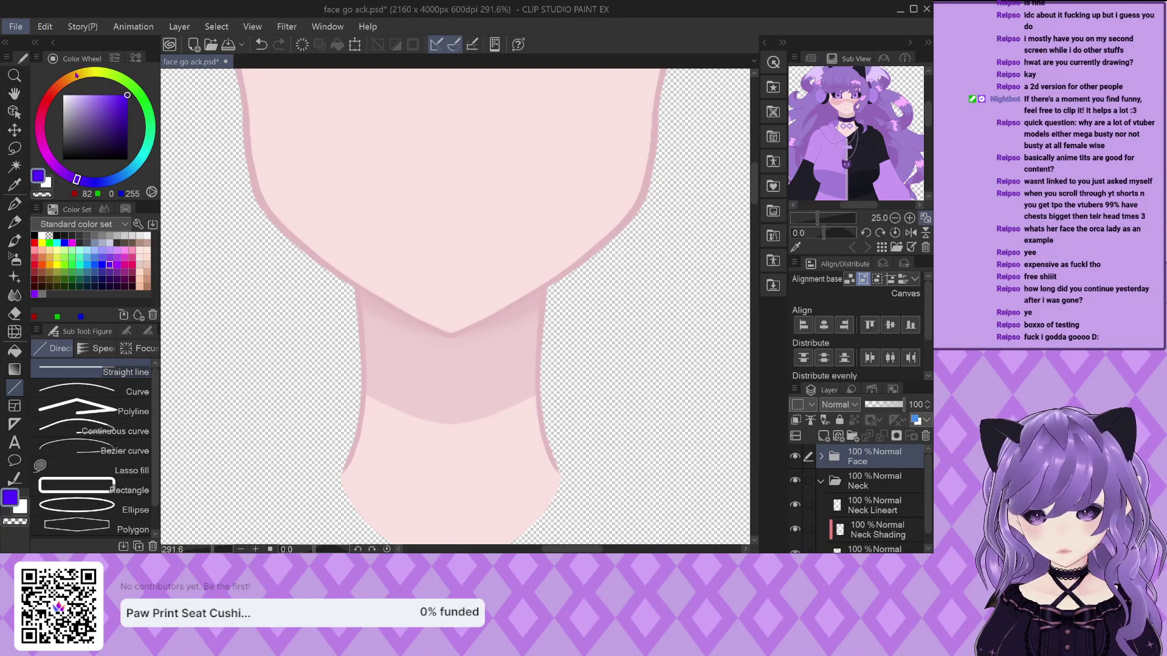
{"action": "key", "text": "alt+Tab"}
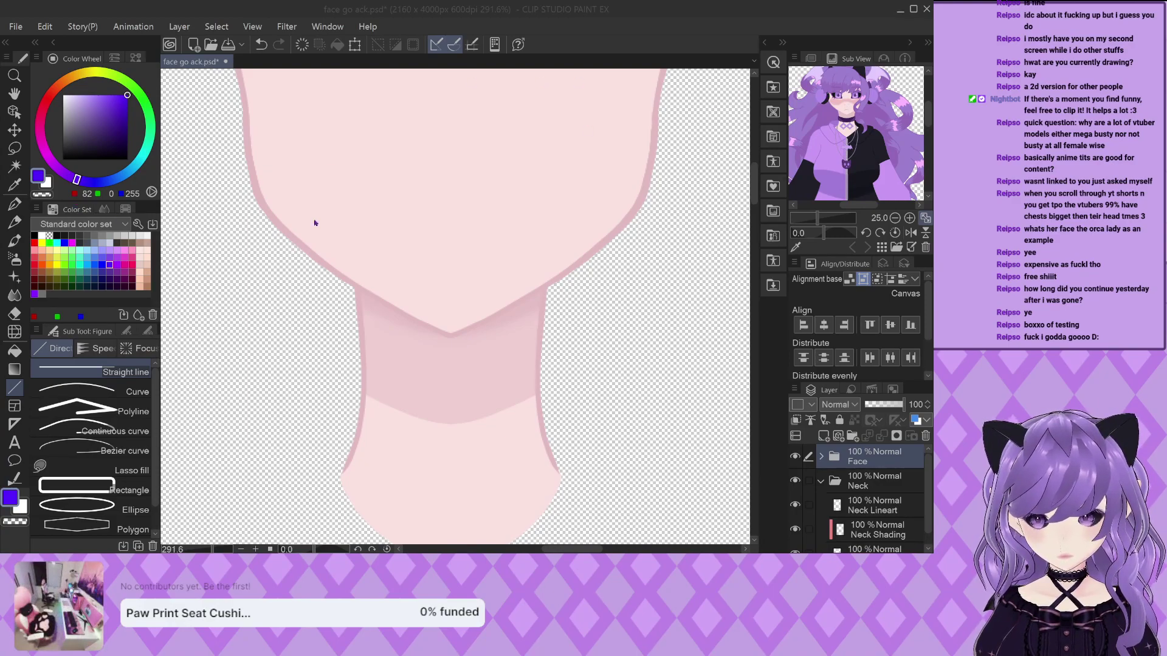
{"action": "left_click", "coordinate": [862, 100]}
{"action": "scroll", "coordinate": [863, 116], "scroll_direction": "up", "scroll_amount": 3}
{"action": "left_click_drag", "start_coordinate": [876, 131], "coordinate": [874, 164]}
{"action": "scroll", "coordinate": [875, 164], "scroll_direction": "down", "scroll_amount": 3}
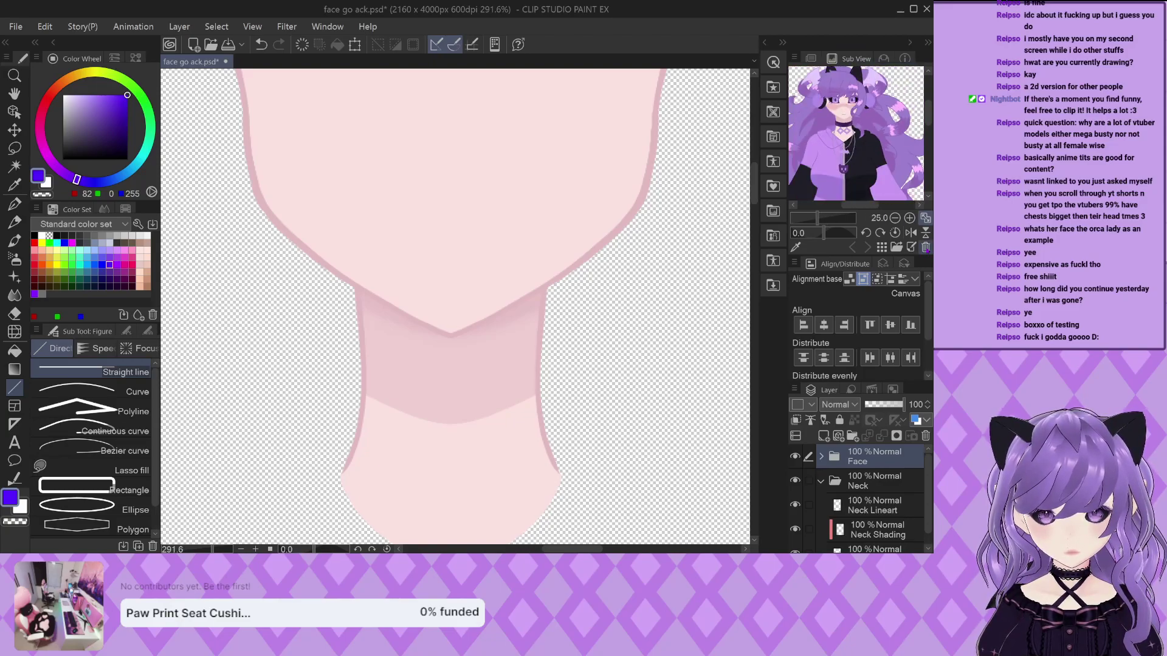
{"action": "left_click", "coordinate": [925, 247]}
{"action": "scroll", "coordinate": [448, 175], "scroll_direction": "down", "scroll_amount": 2}
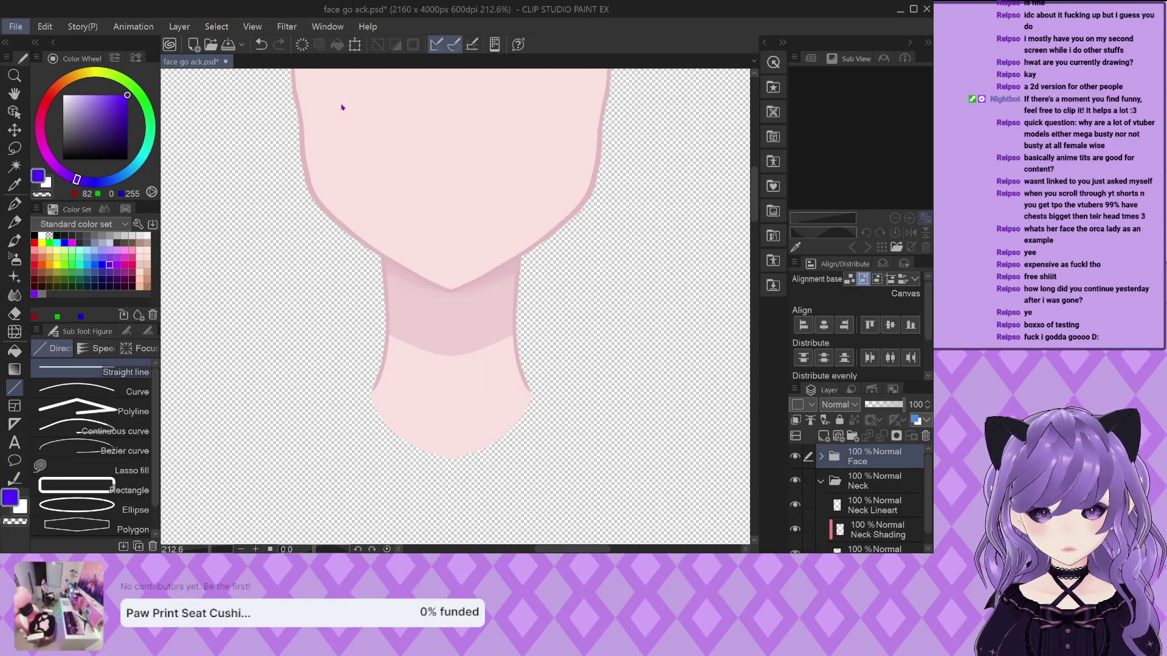
Open Ashlyn Live2D arms and legs.psd and expand its Right Sleeves folder
{"action": "left_click", "coordinate": [311, 106]}
{"action": "scroll", "coordinate": [444, 204], "scroll_direction": "up", "scroll_amount": 3}
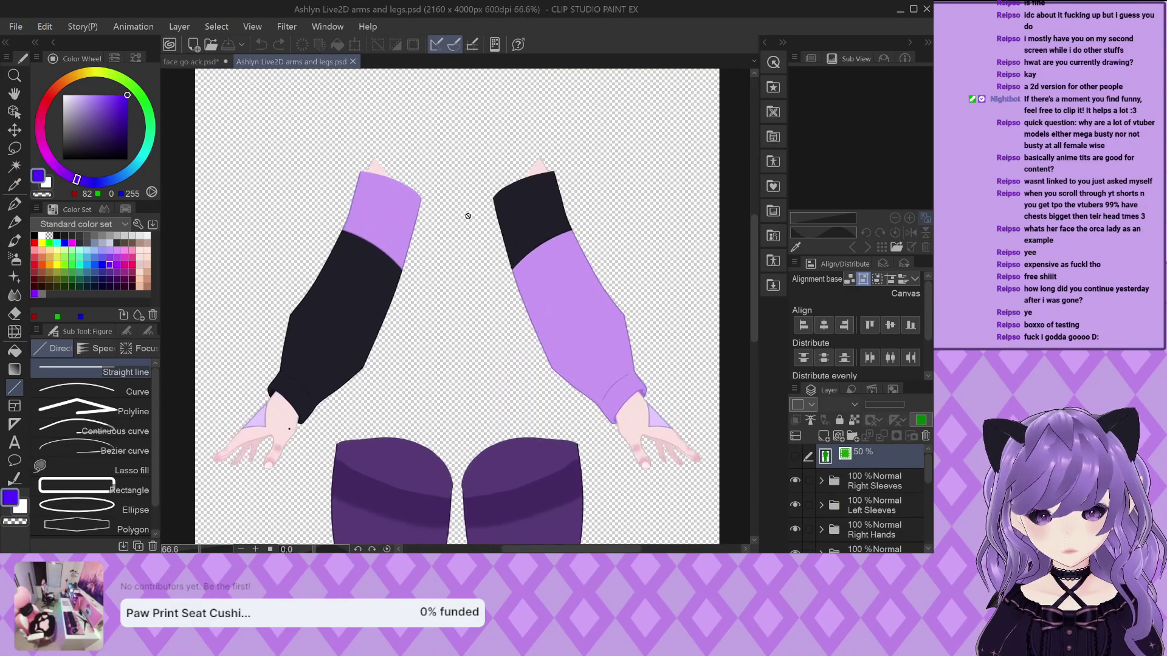
{"action": "scroll", "coordinate": [321, 330], "scroll_direction": "down", "scroll_amount": 2}
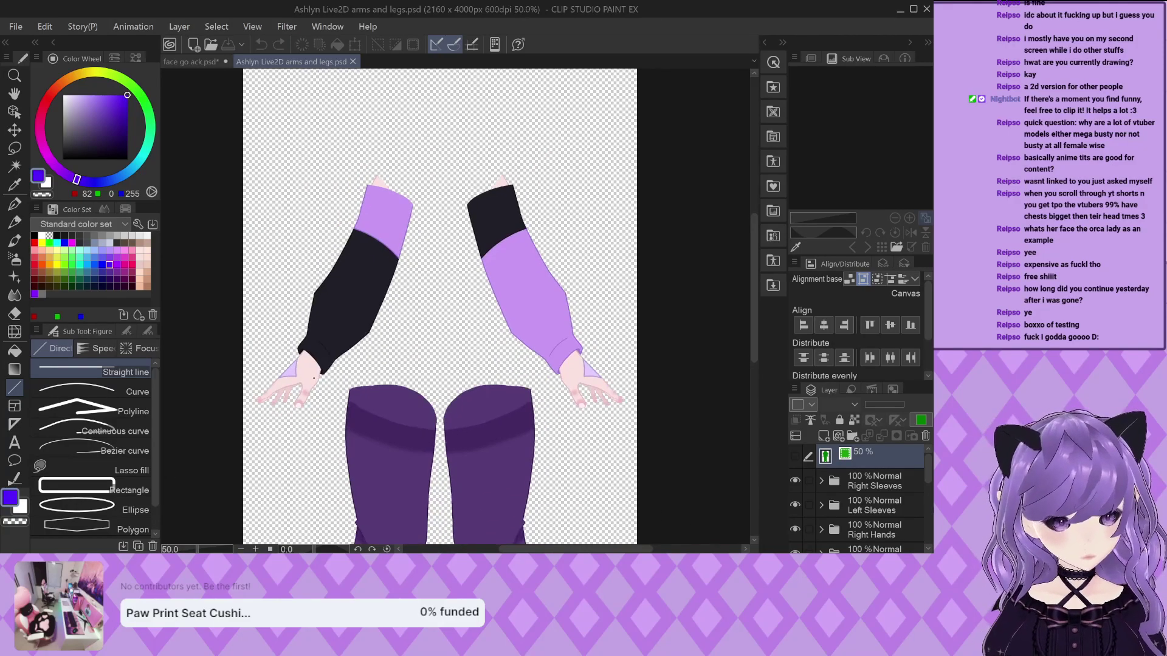
{"action": "left_click", "coordinate": [821, 481]}
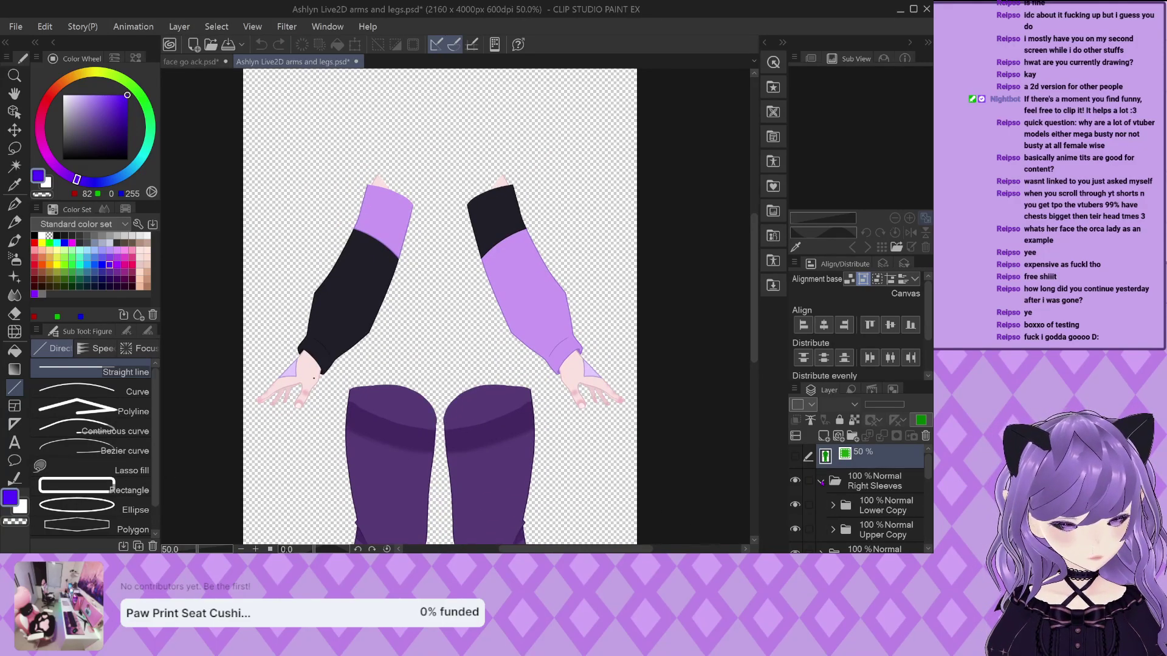
Collapse the Right Sleeves folder and zoom around the arm and leg parts
{"action": "left_click", "coordinate": [822, 482]}
{"action": "scroll", "coordinate": [856, 523], "scroll_direction": "down", "scroll_amount": 5}
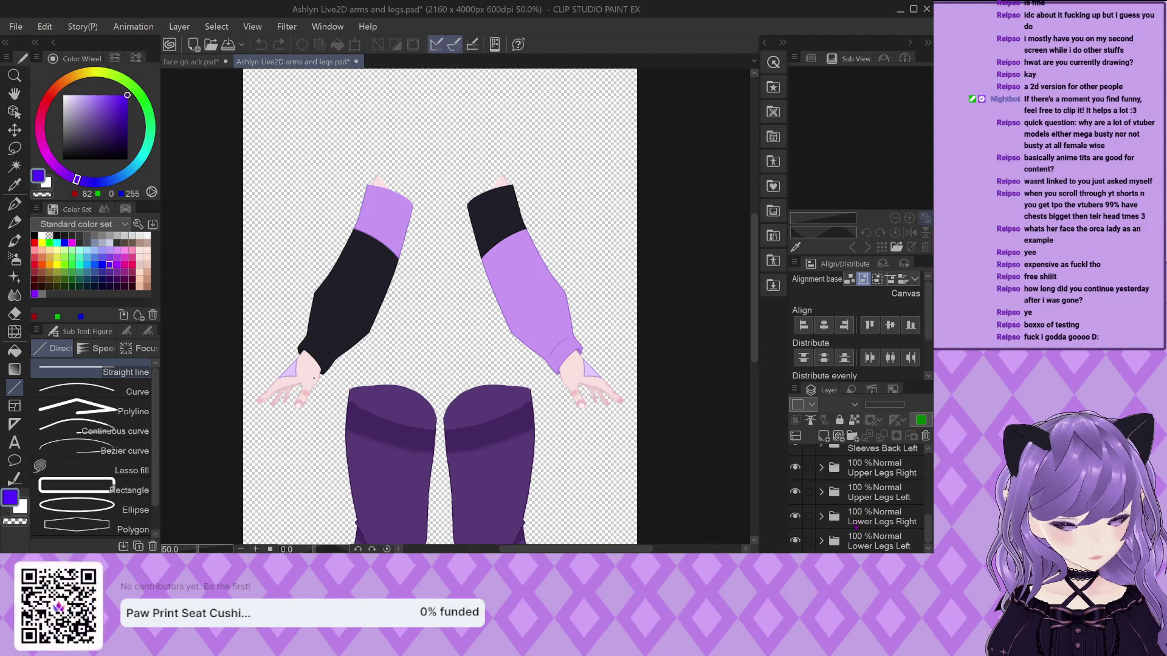
{"action": "scroll", "coordinate": [856, 527], "scroll_direction": "up", "scroll_amount": 5}
{"action": "scroll", "coordinate": [845, 493], "scroll_direction": "down", "scroll_amount": 5}
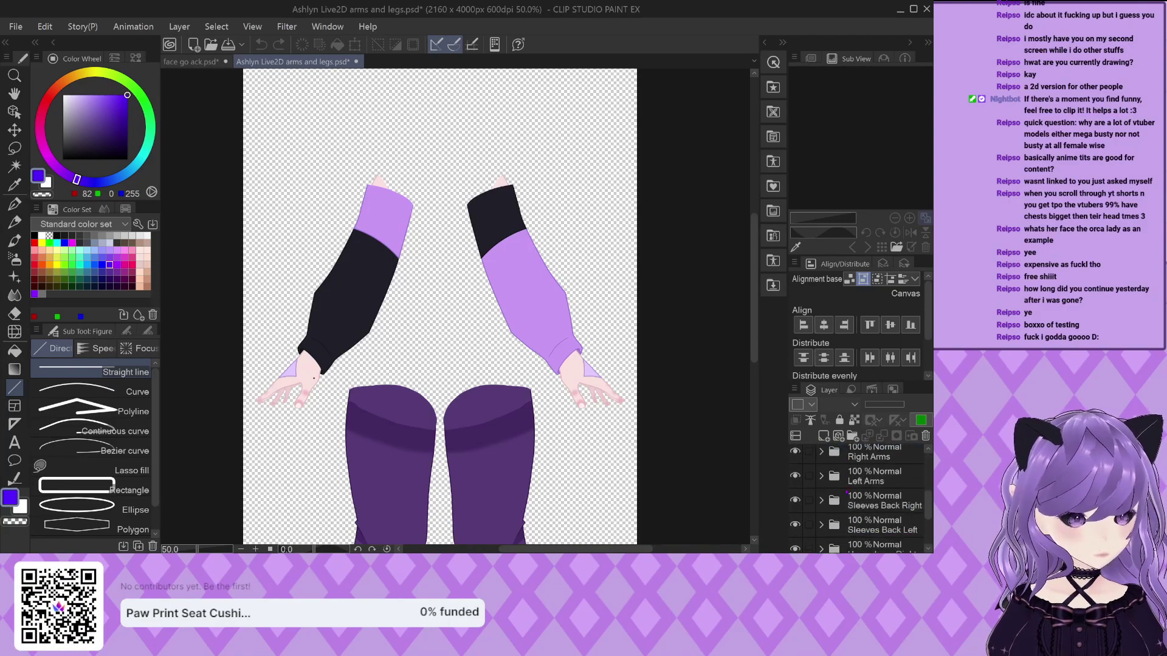
{"action": "scroll", "coordinate": [390, 242], "scroll_direction": "down", "scroll_amount": 5}
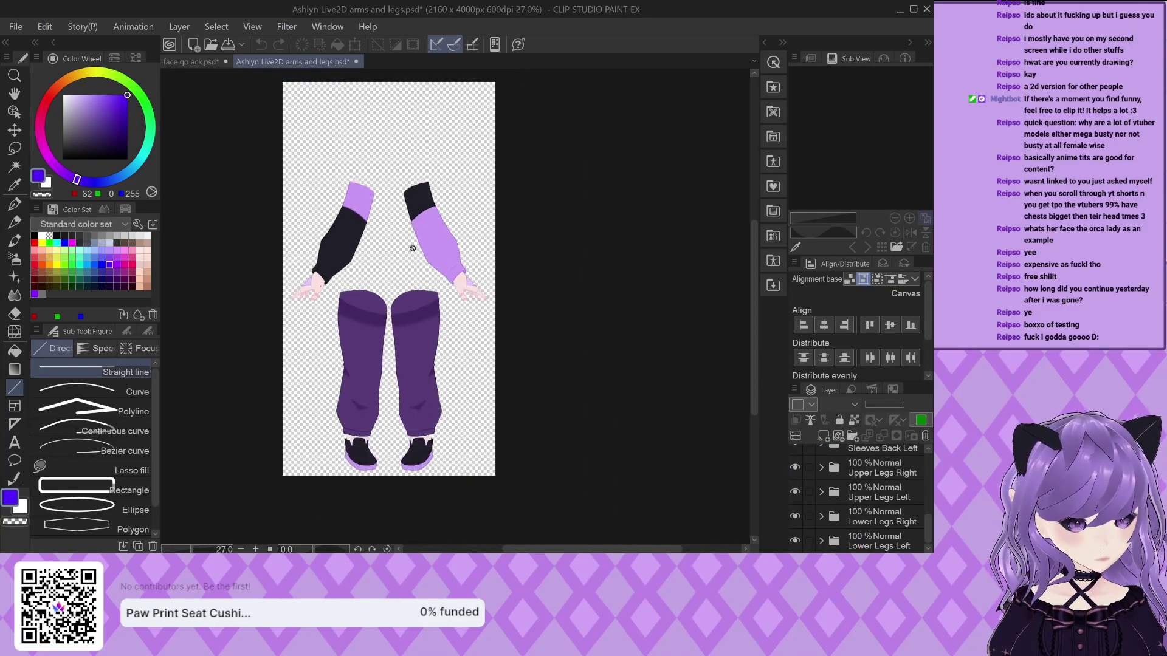
{"action": "scroll", "coordinate": [387, 407], "scroll_direction": "up", "scroll_amount": 5}
{"action": "scroll", "coordinate": [379, 428], "scroll_direction": "up", "scroll_amount": 5}
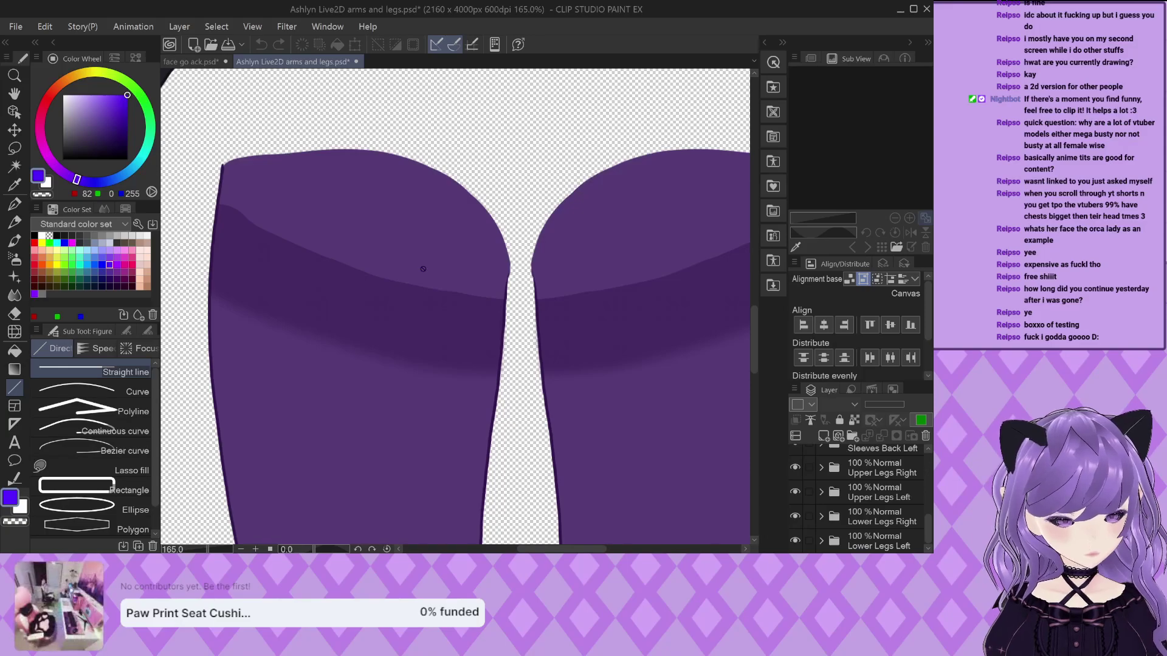
{"action": "scroll", "coordinate": [423, 269], "scroll_direction": "down", "scroll_amount": 2}
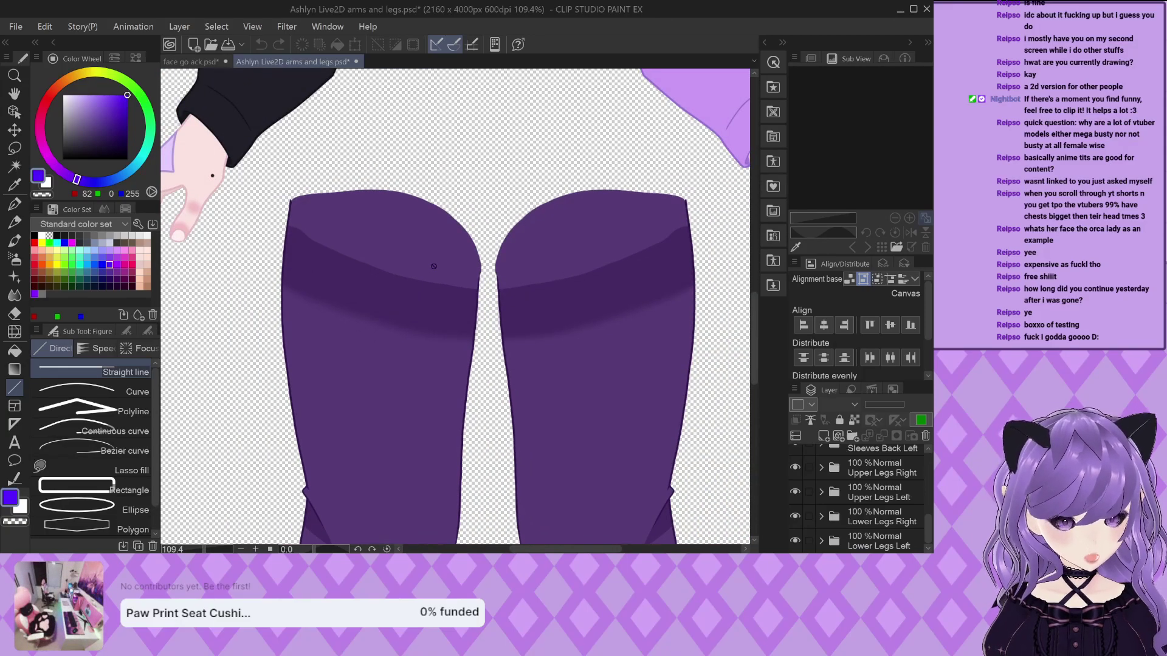
{"action": "scroll", "coordinate": [434, 266], "scroll_direction": "down", "scroll_amount": 1}
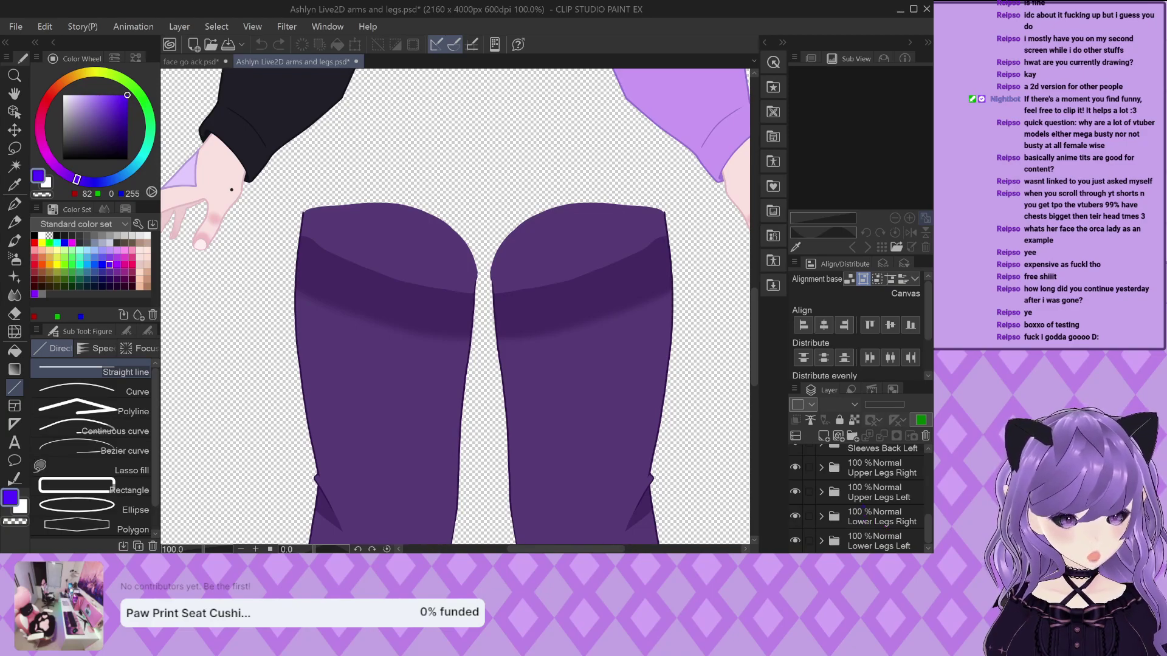
Inspect the Upper Legs Right folder's layers, then bring face go ack.psd to the front
{"action": "left_click", "coordinate": [863, 476]}
{"action": "left_click", "coordinate": [822, 468]}
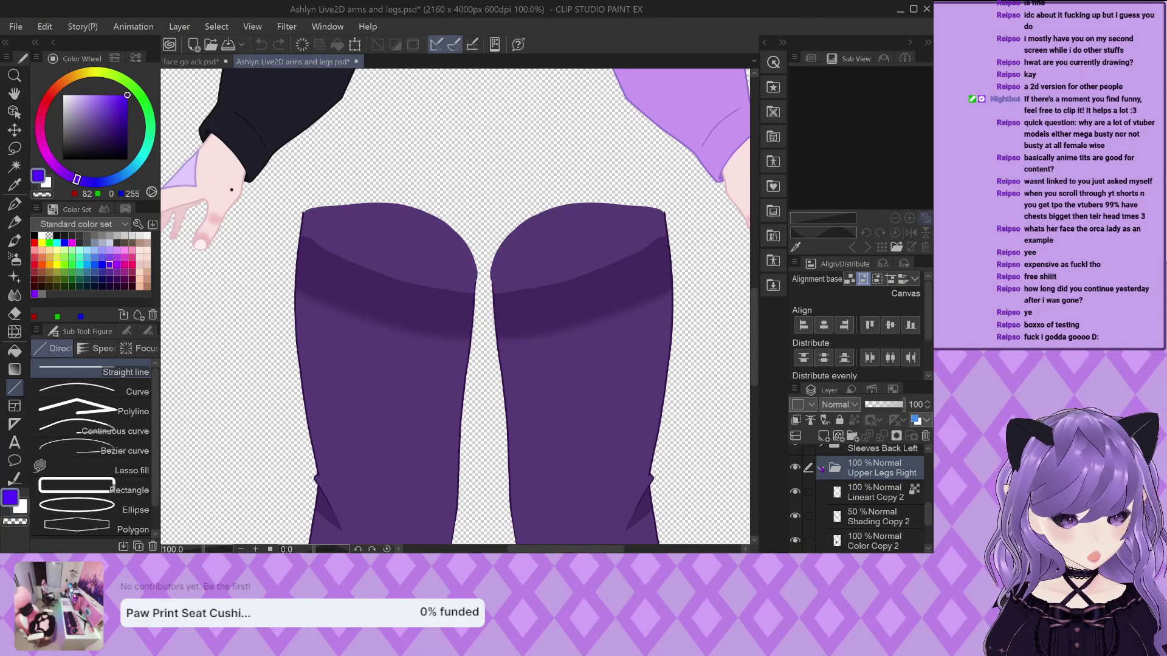
{"action": "left_click", "coordinate": [822, 468]}
{"action": "scroll", "coordinate": [439, 245], "scroll_direction": "down", "scroll_amount": 3}
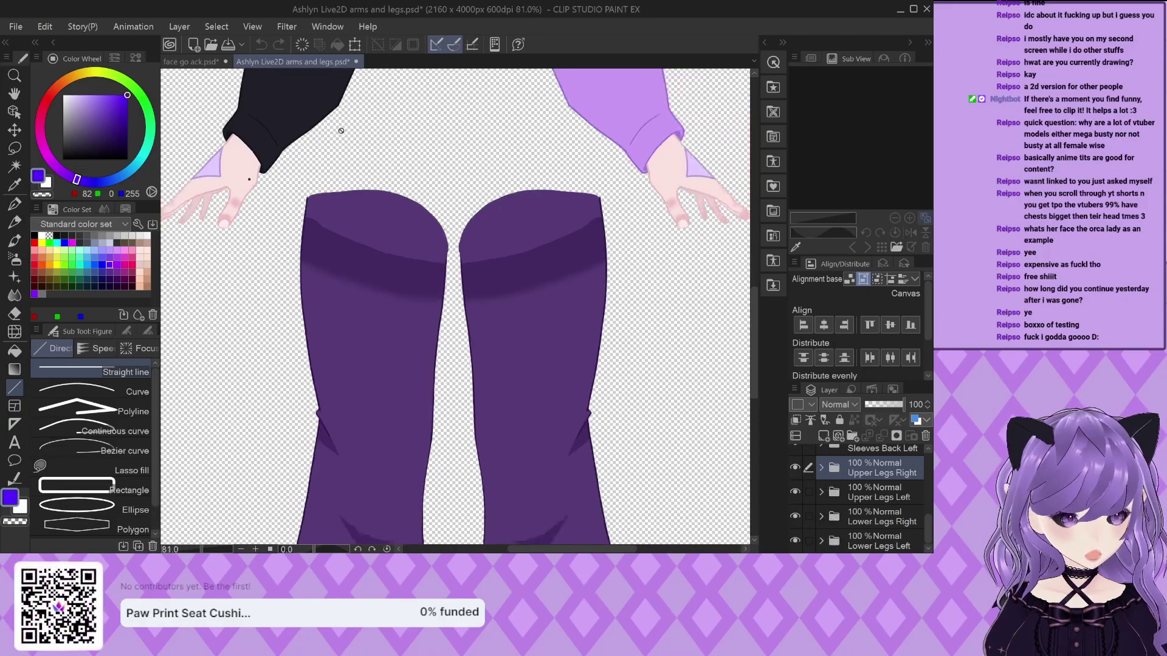
{"action": "scroll", "coordinate": [394, 515], "scroll_direction": "up", "scroll_amount": 3}
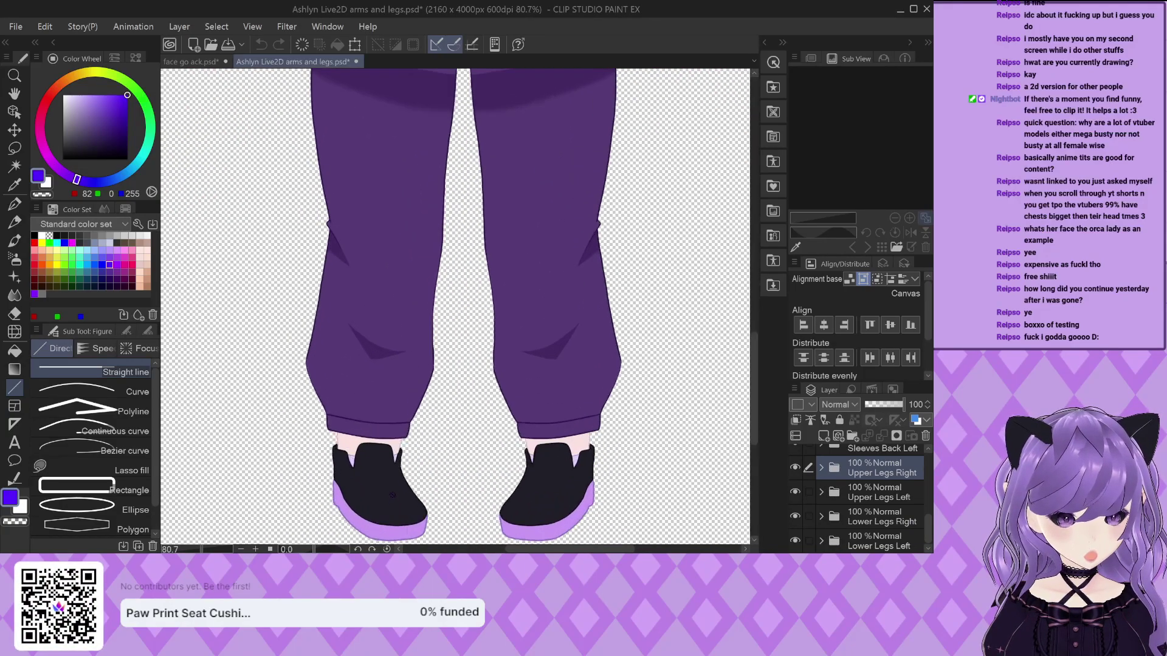
{"action": "scroll", "coordinate": [389, 486], "scroll_direction": "down", "scroll_amount": 2}
{"action": "scroll", "coordinate": [369, 222], "scroll_direction": "up", "scroll_amount": 2}
{"action": "scroll", "coordinate": [368, 222], "scroll_direction": "down", "scroll_amount": 3}
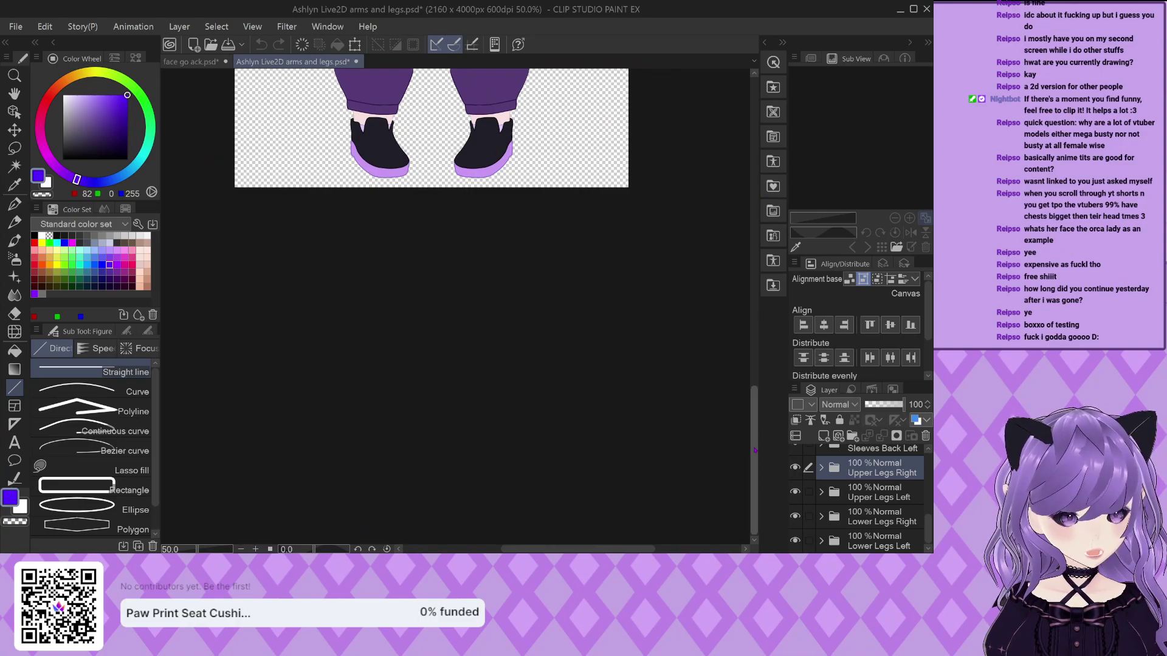
{"action": "left_click_drag", "start_coordinate": [754, 448], "coordinate": [747, 282]}
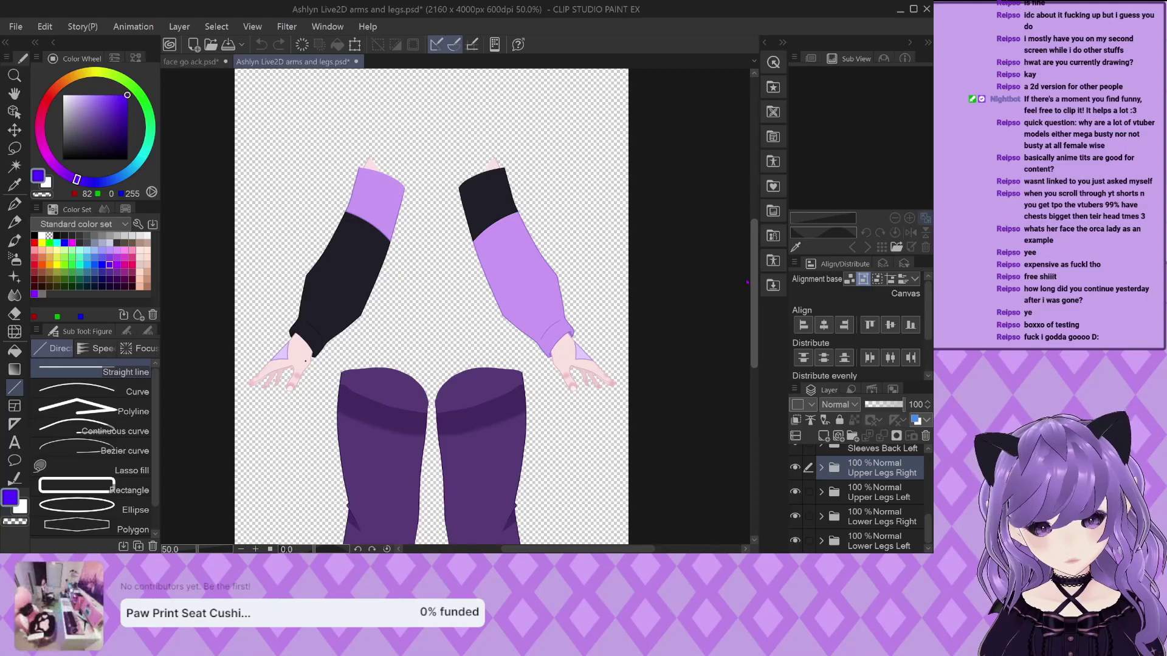
{"action": "mouse_move", "coordinate": [747, 282]}
{"action": "left_mouse_down"}
{"action": "mouse_move", "coordinate": [745, 370]}
{"action": "mouse_move", "coordinate": [745, 259]}
{"action": "mouse_move", "coordinate": [745, 283]}
{"action": "left_mouse_up"}
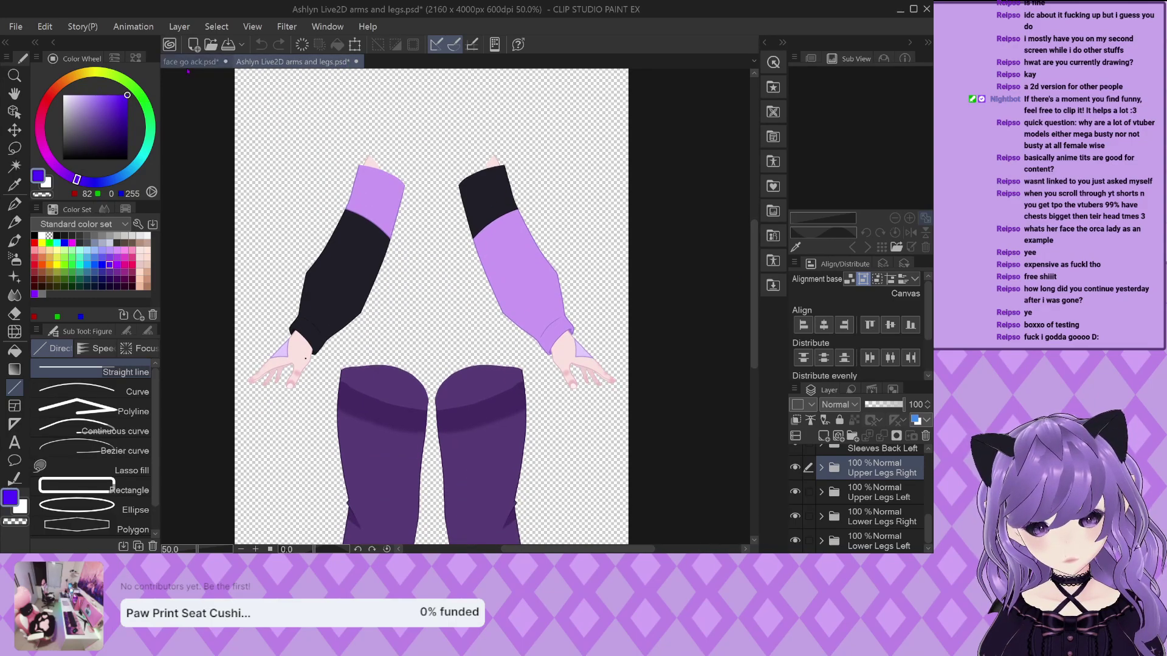
{"action": "left_click", "coordinate": [192, 61]}
{"action": "scroll", "coordinate": [417, 371], "scroll_direction": "down", "scroll_amount": 5}
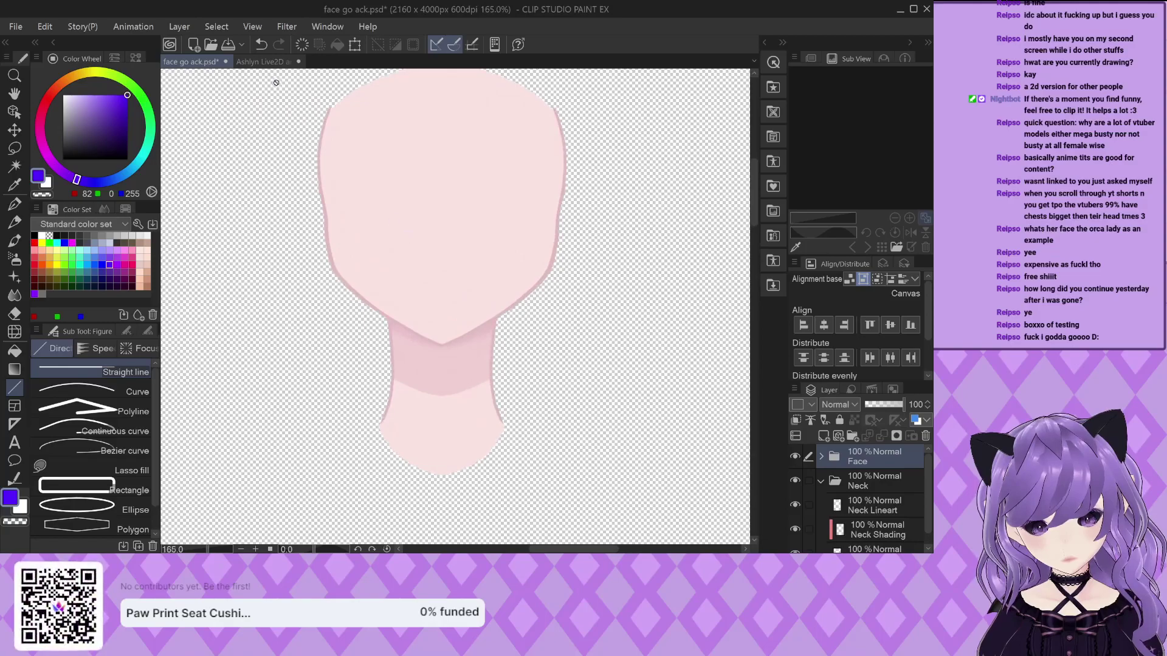
{"action": "left_click", "coordinate": [277, 61]}
{"action": "left_click", "coordinate": [173, 64]}
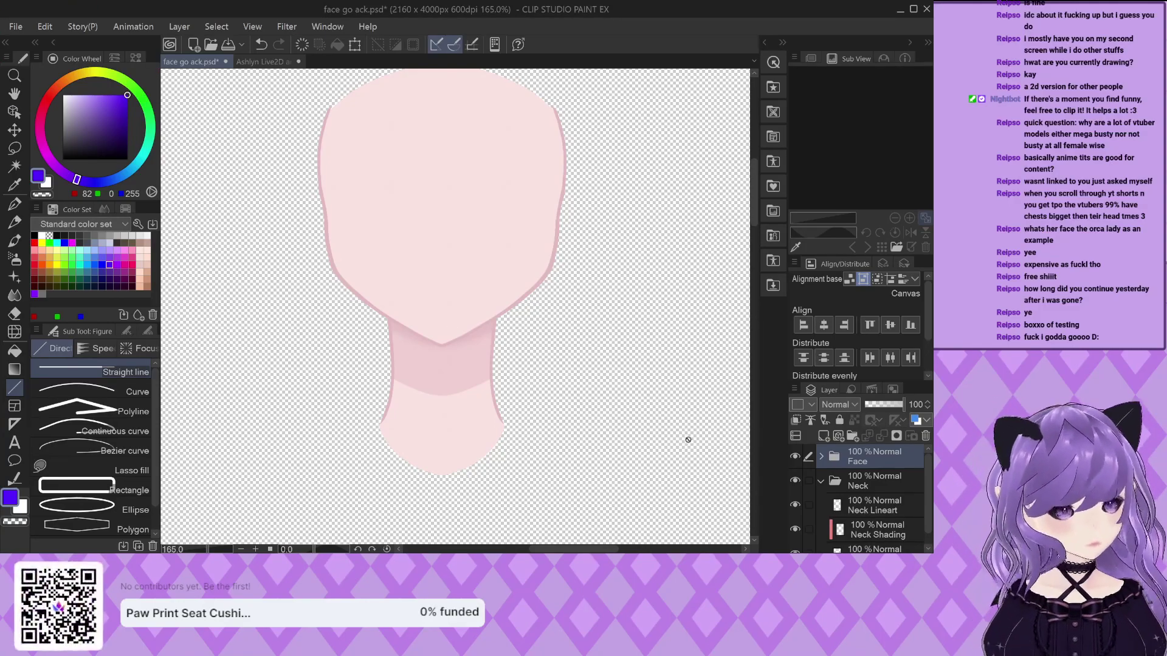
Collapse the Neck folder, expand the Face folder and toggle the Face layer's visibility
{"action": "left_click", "coordinate": [821, 481]}
{"action": "left_click", "coordinate": [822, 457]}
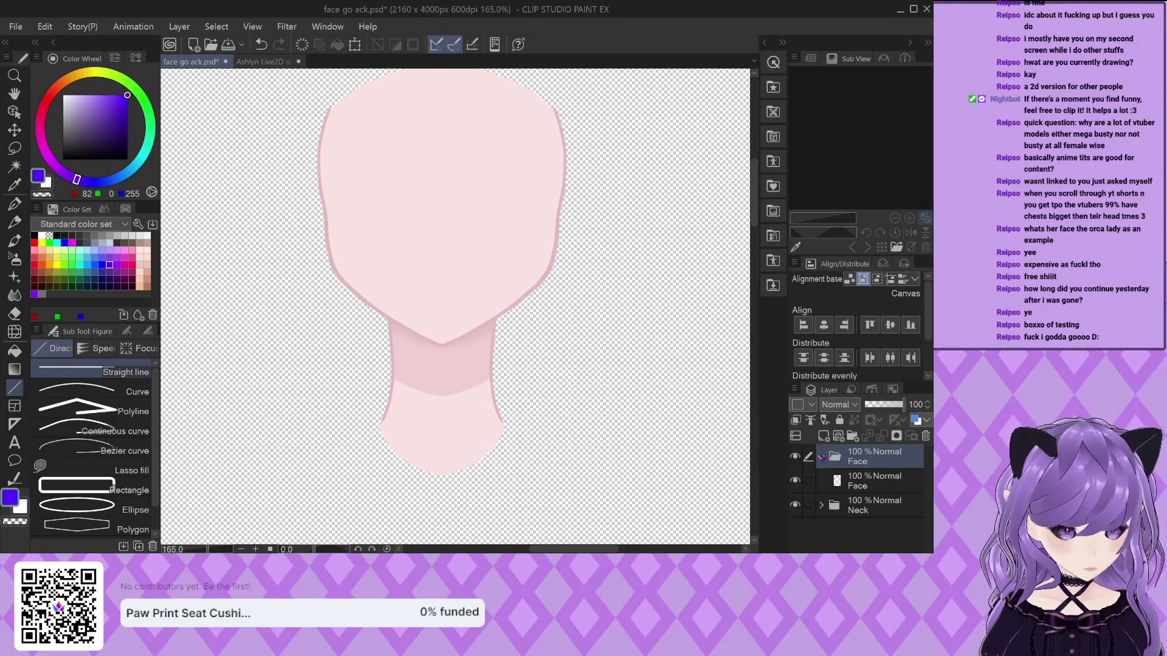
{"action": "left_click", "coordinate": [821, 456]}
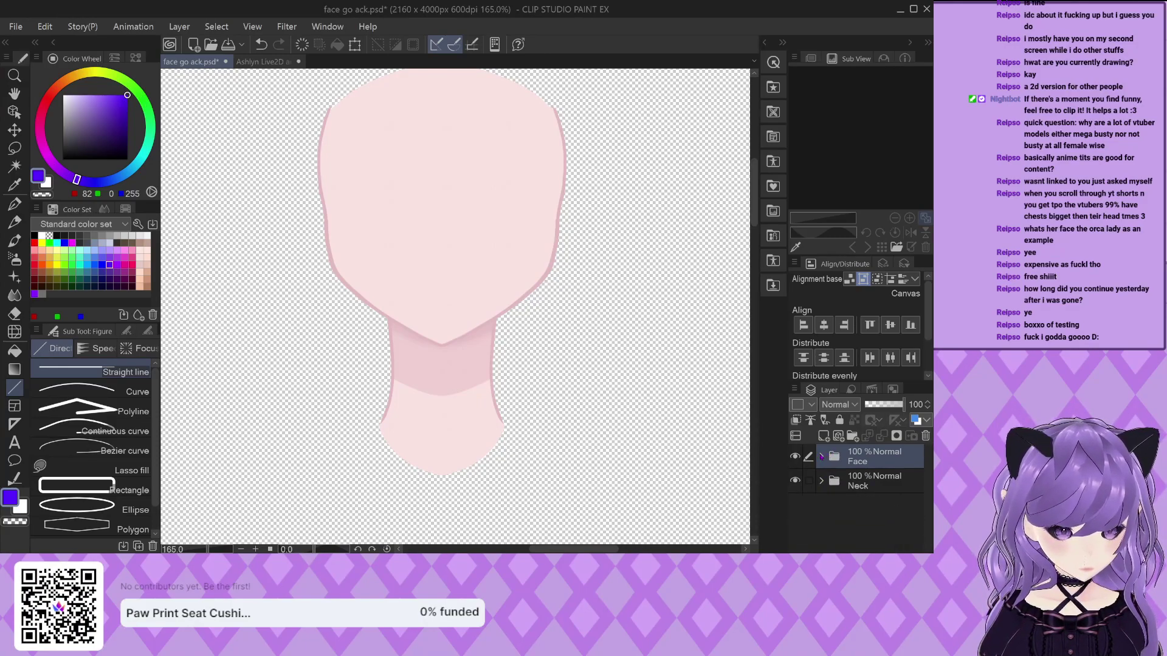
{"action": "left_click", "coordinate": [821, 456]}
{"action": "left_click", "coordinate": [849, 483]}
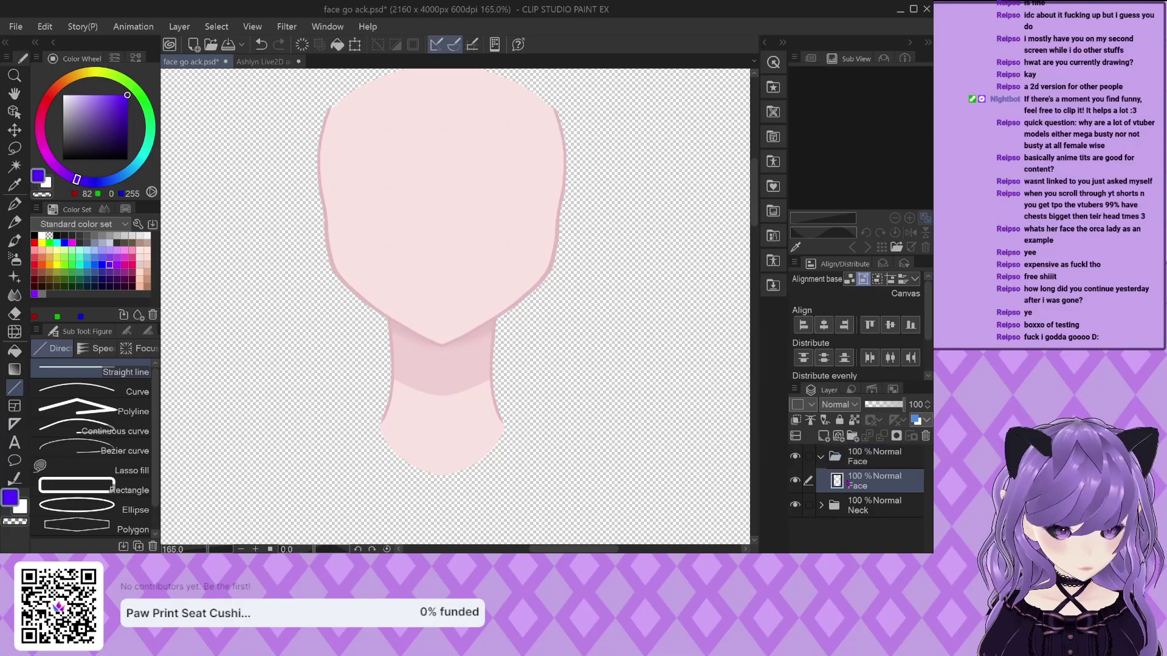
{"action": "left_click", "coordinate": [795, 481]}
{"action": "left_click", "coordinate": [795, 481]}
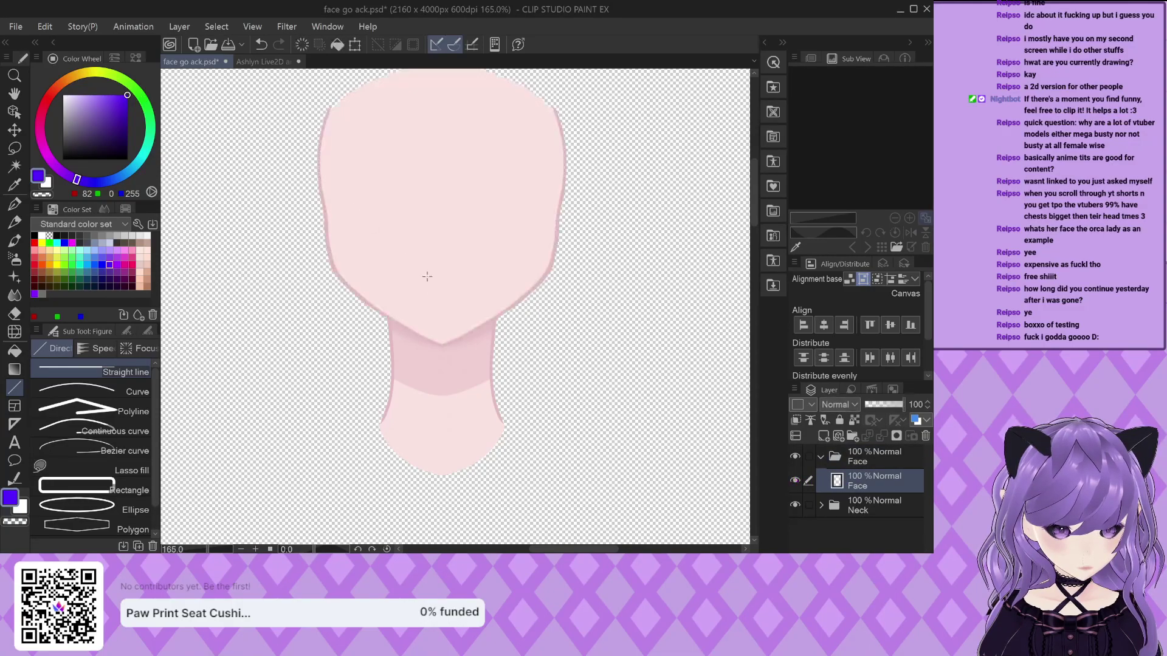
{"action": "key", "text": "ctrl+minus"}
{"action": "scroll", "coordinate": [431, 226], "scroll_direction": "up", "scroll_amount": 2}
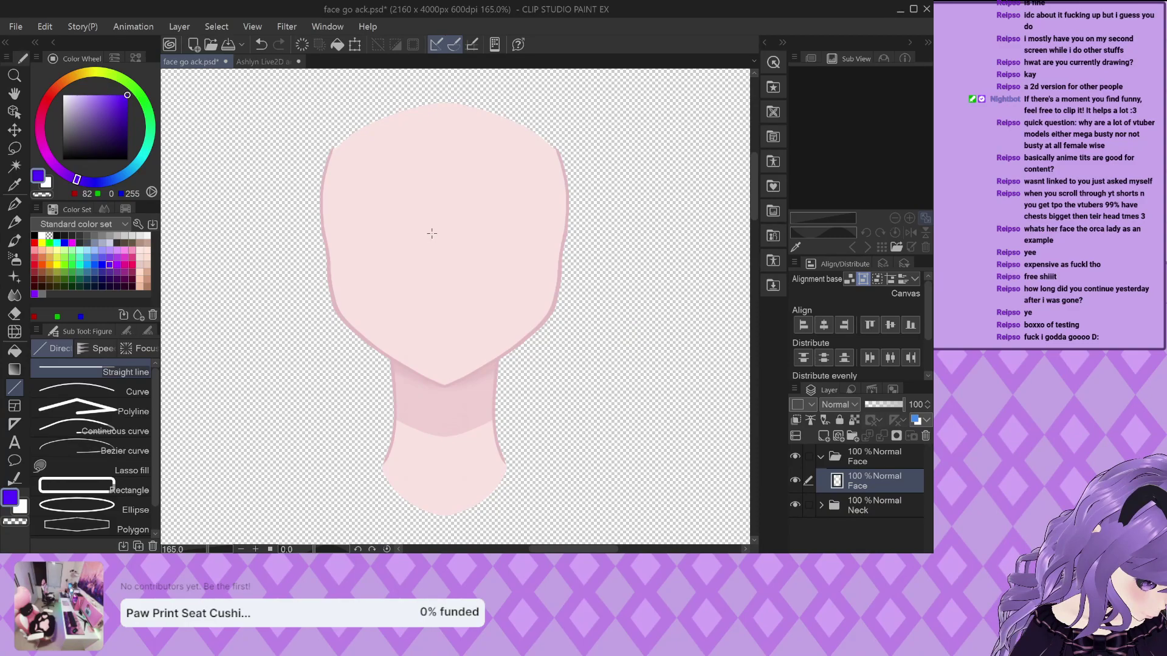
{"action": "scroll", "coordinate": [432, 234], "scroll_direction": "down", "scroll_amount": 3}
Save face go ack.psd with Ctrl+S
{"action": "left_click", "coordinate": [266, 62]}
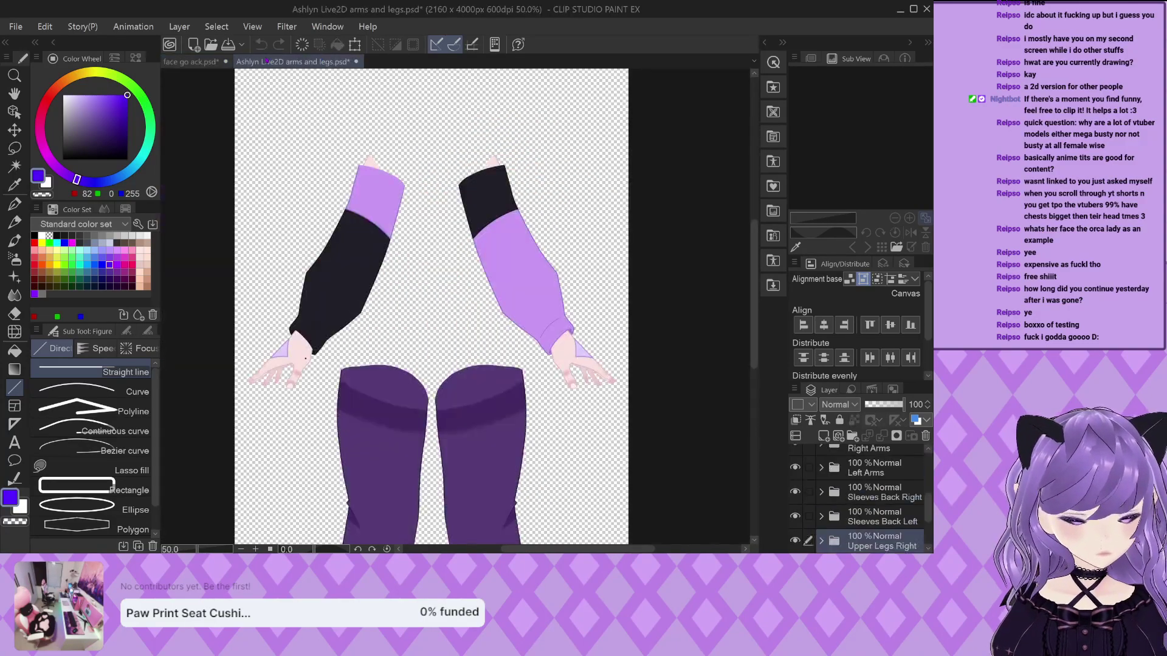
{"action": "left_click", "coordinate": [203, 62]}
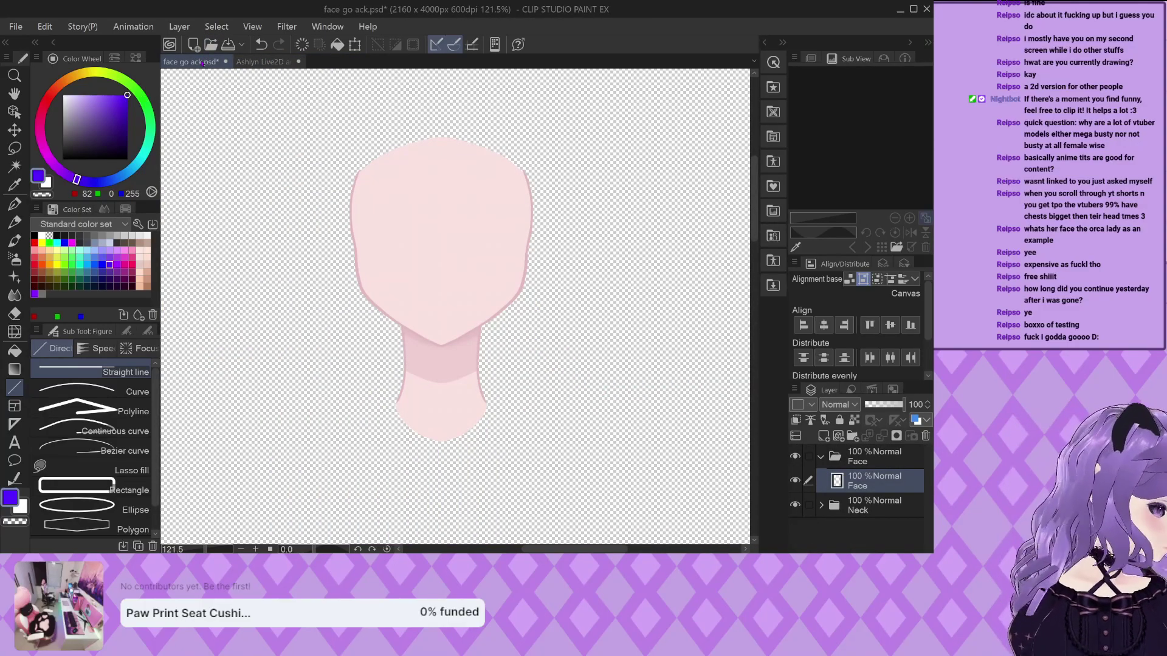
{"action": "key", "text": "ctrl+s"}
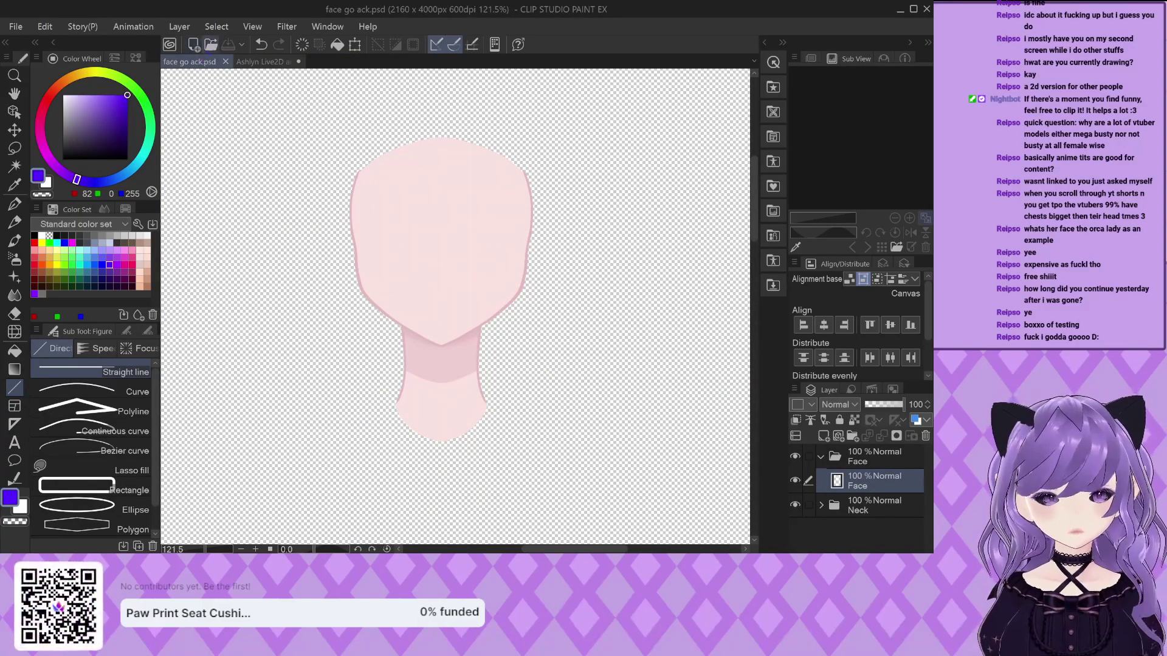
Close the Ashlyn Live2D arms and legs document
{"action": "left_click", "coordinate": [263, 62]}
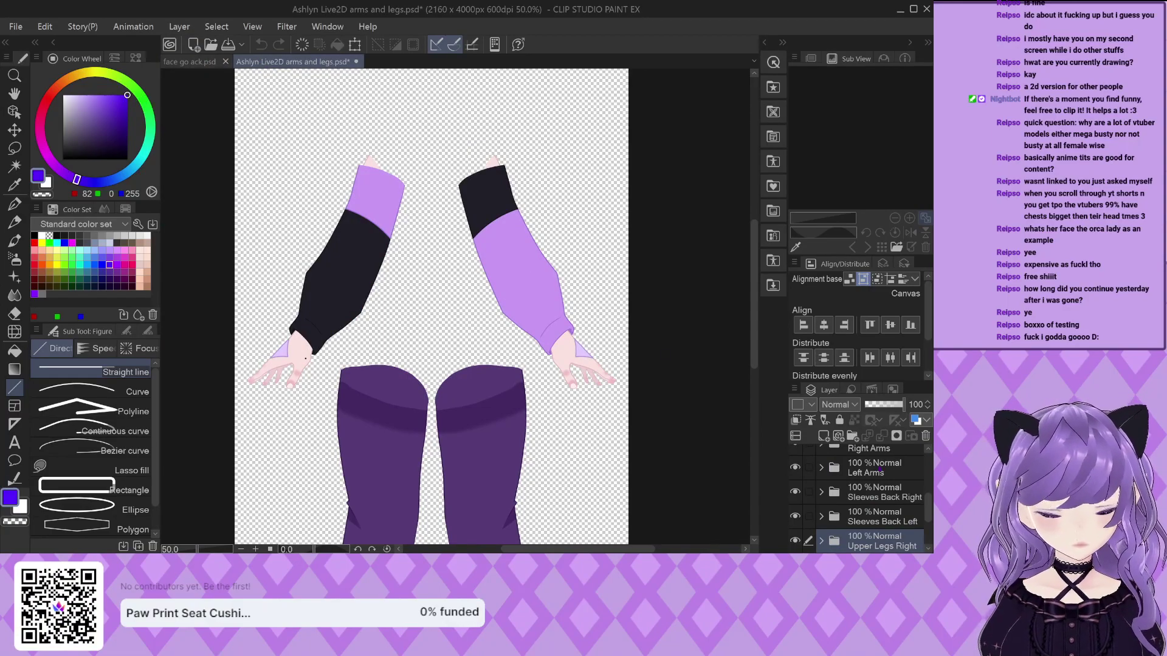
{"action": "scroll", "coordinate": [880, 469], "scroll_direction": "down", "scroll_amount": 3}
{"action": "scroll", "coordinate": [349, 318], "scroll_direction": "up", "scroll_amount": 3}
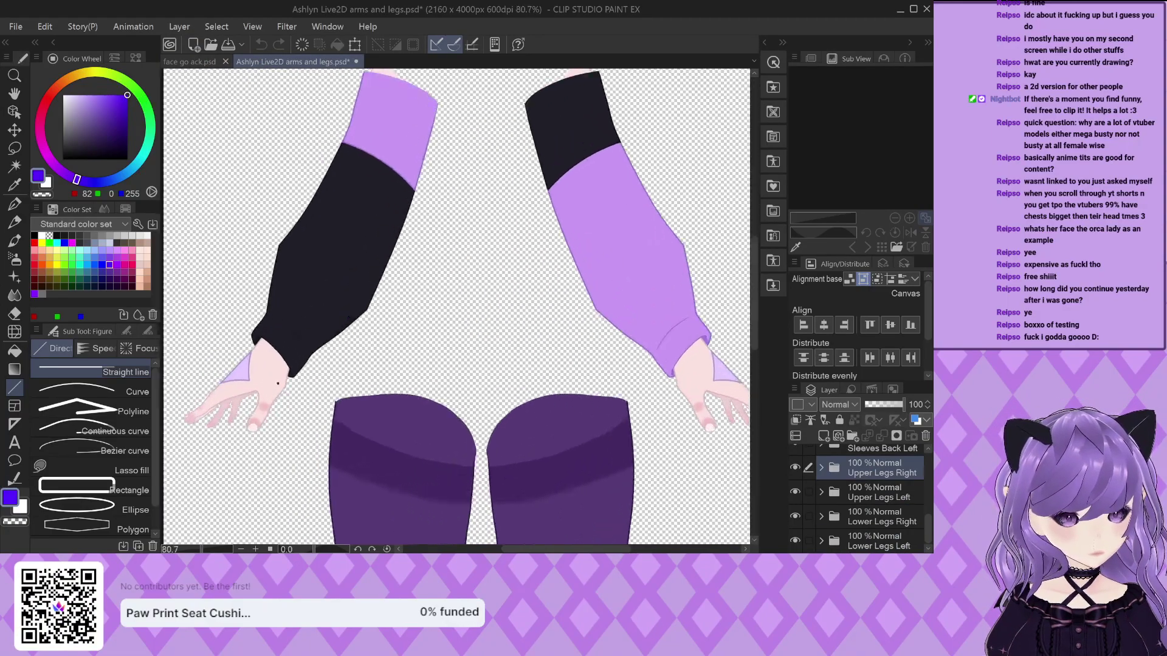
{"action": "scroll", "coordinate": [389, 313], "scroll_direction": "up", "scroll_amount": 3}
{"action": "scroll", "coordinate": [864, 523], "scroll_direction": "up", "scroll_amount": 6}
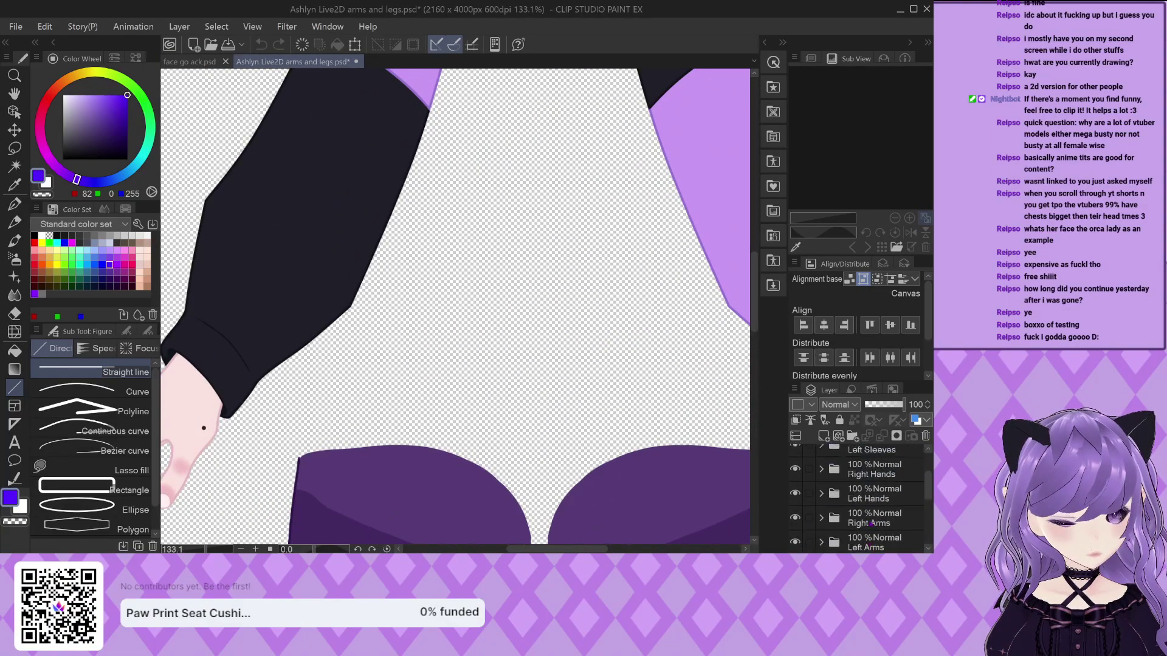
{"action": "scroll", "coordinate": [411, 256], "scroll_direction": "down", "scroll_amount": 6}
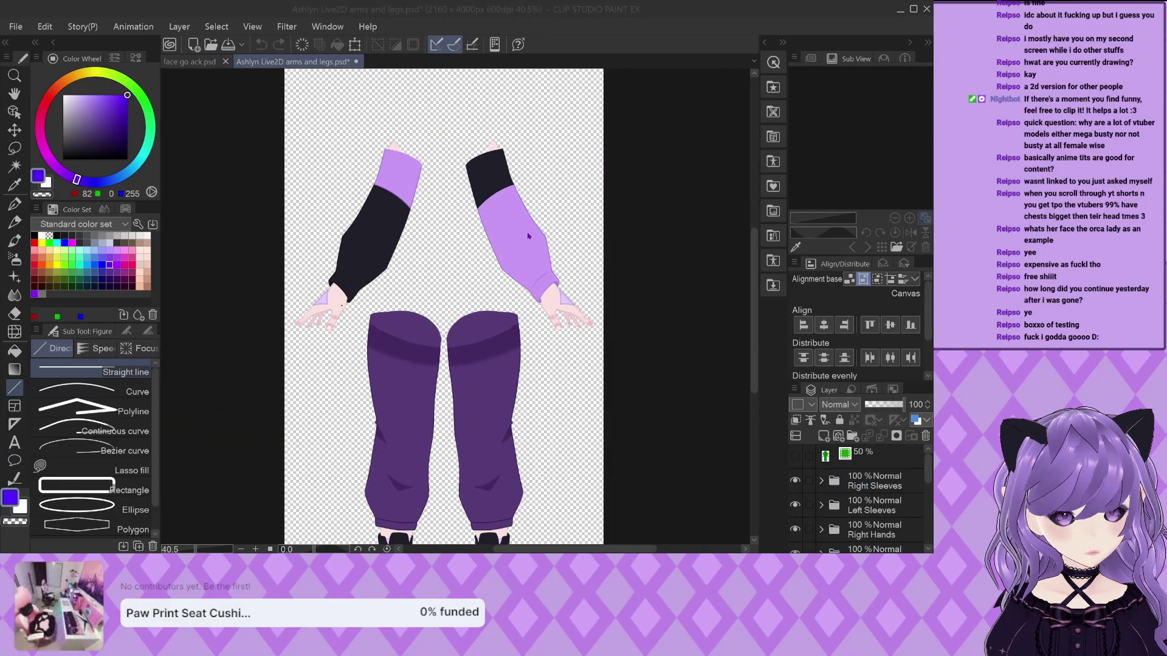
{"action": "left_click", "coordinate": [488, 211]}
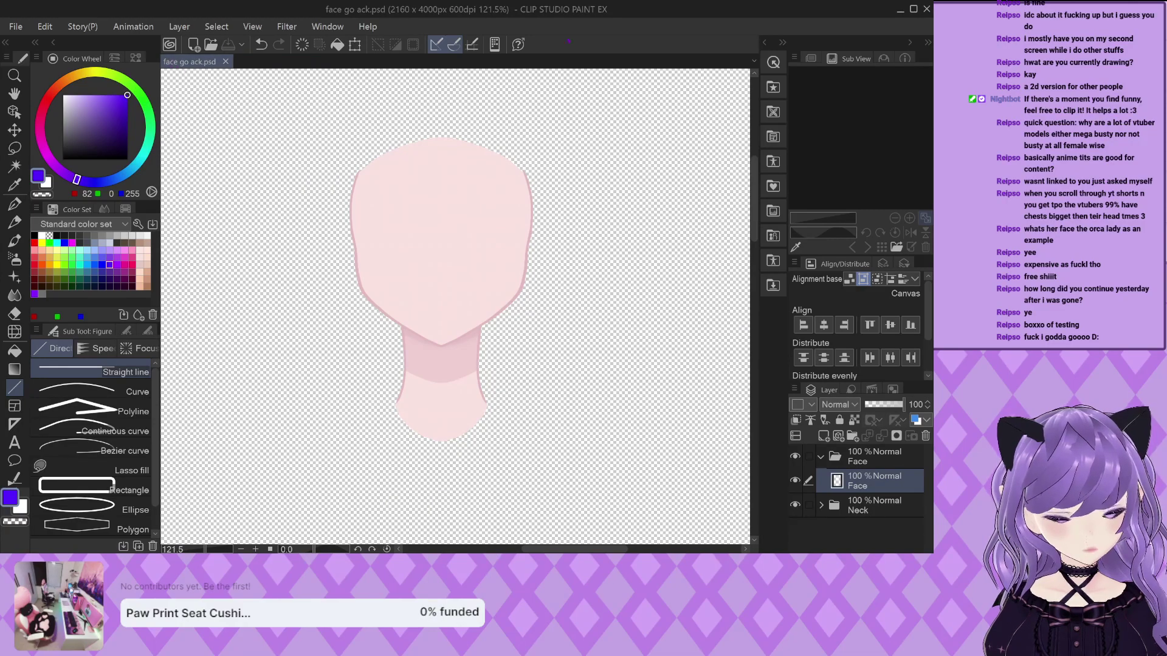
Close face go ack.psd with Ctrl+W and choose Open for the Patchouli Reference file
{"action": "key", "text": "ctrl+w"}
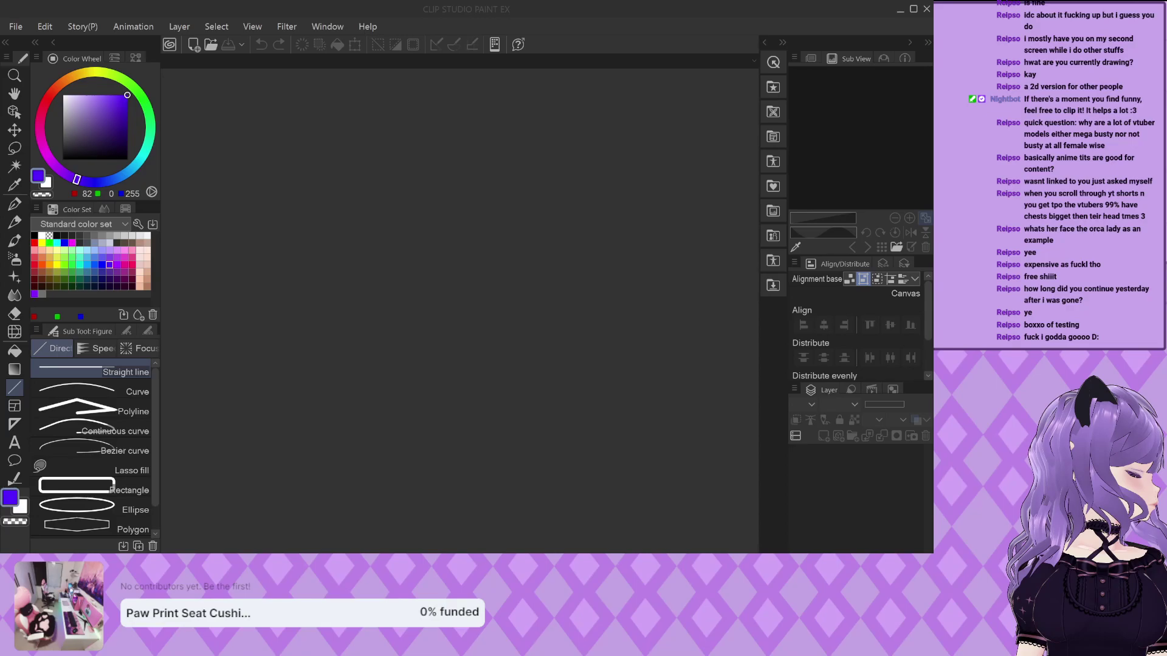
{"action": "key", "text": "alt+Tab"}
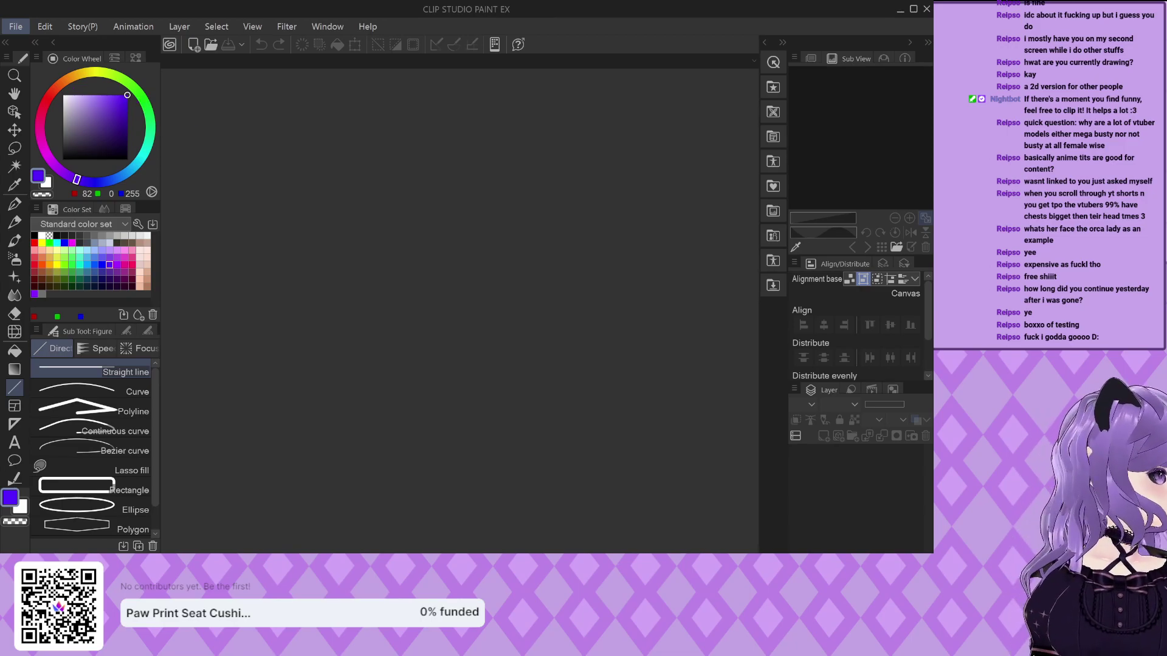
{"action": "key", "text": "alt+Tab"}
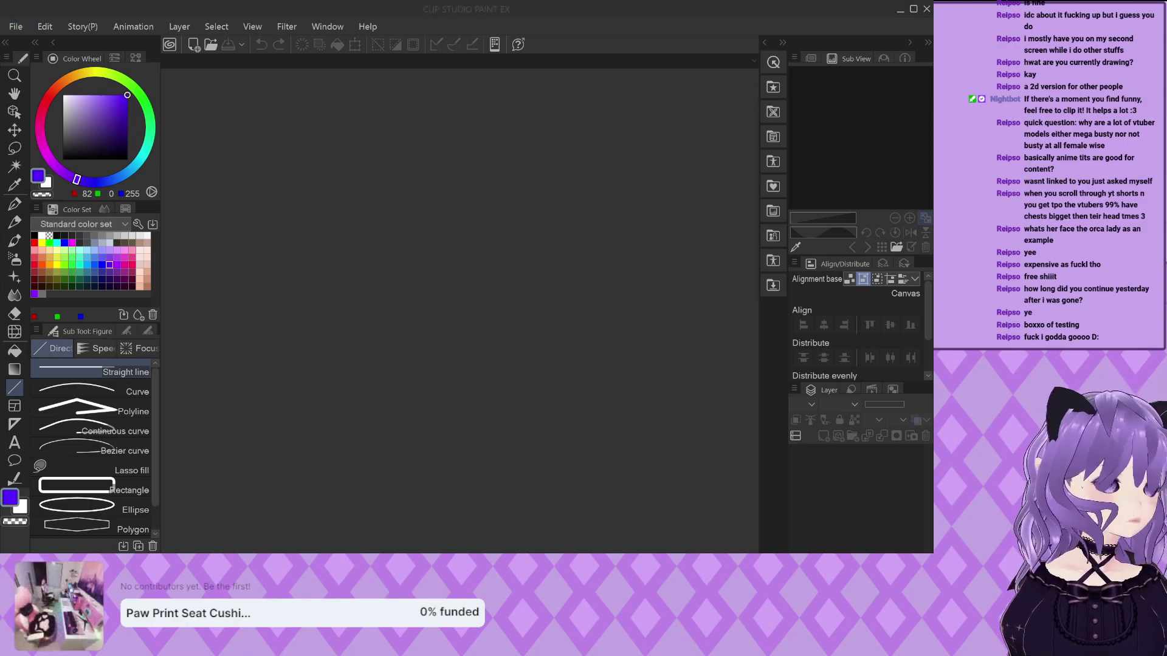
{"action": "key", "text": "alt+Tab"}
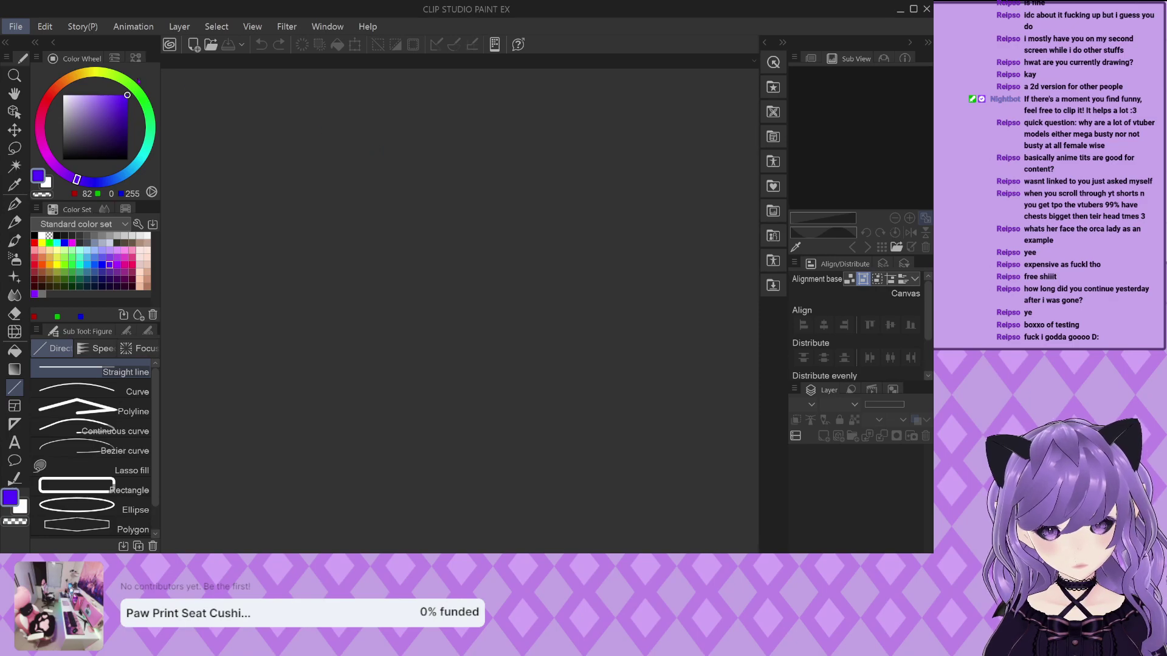
{"action": "left_click", "coordinate": [120, 78]}
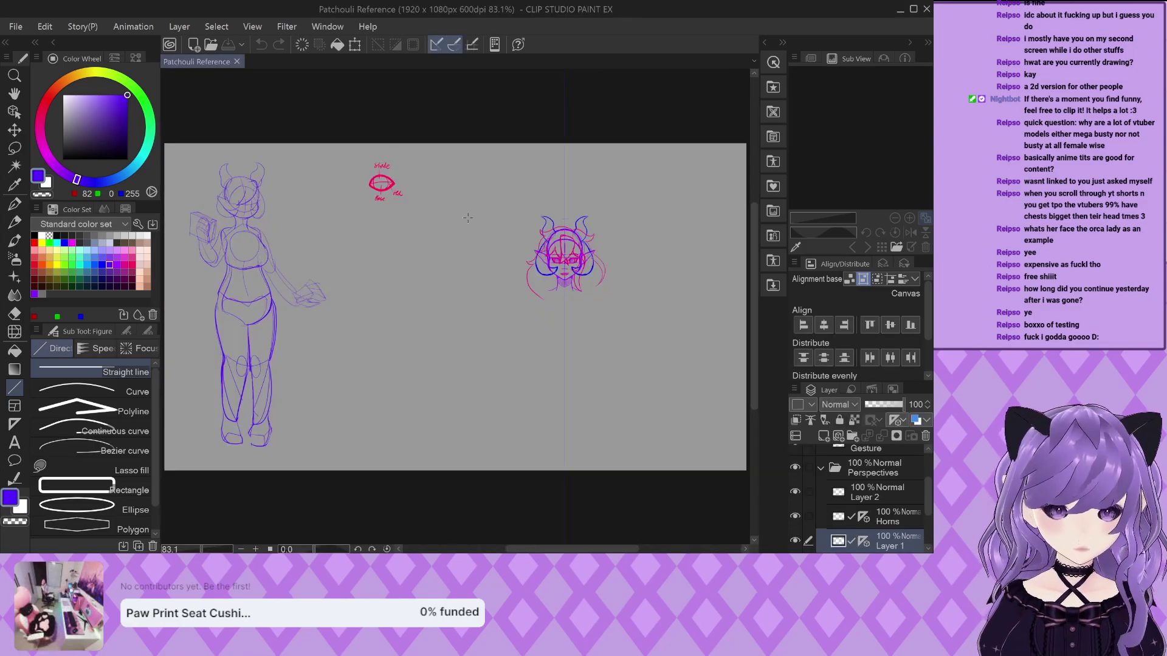
Hide and reshow the purple face sketch layer to compare it with the other lines
{"action": "scroll", "coordinate": [563, 259], "scroll_direction": "up", "scroll_amount": 7}
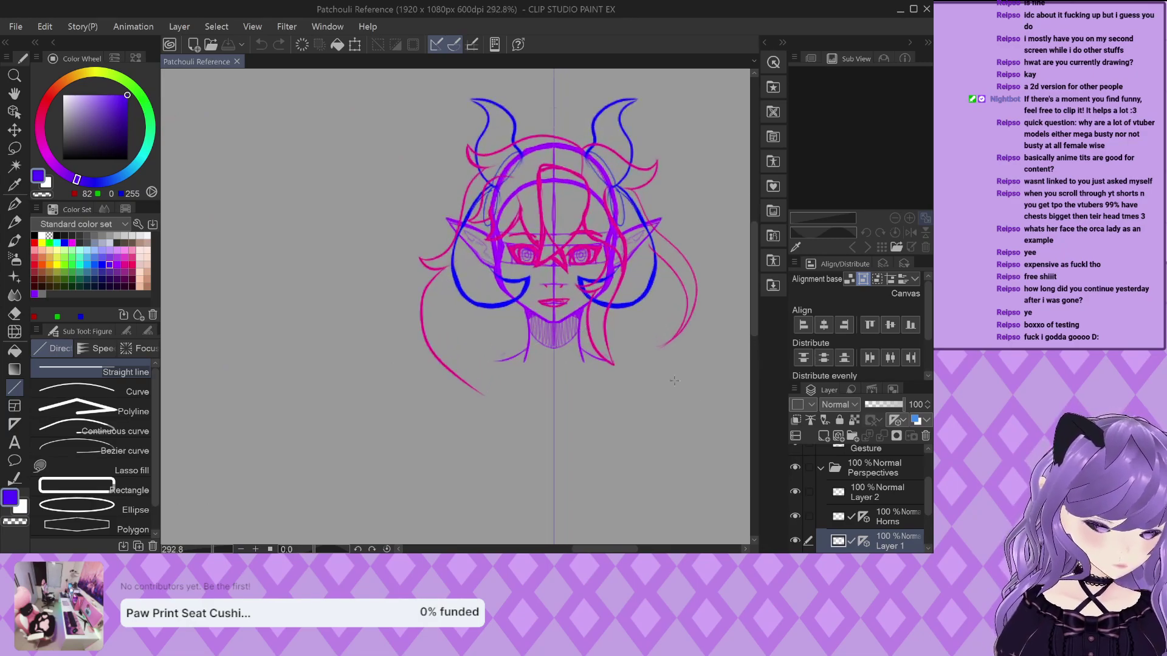
{"action": "left_click", "coordinate": [795, 541]}
{"action": "left_click", "coordinate": [795, 541]}
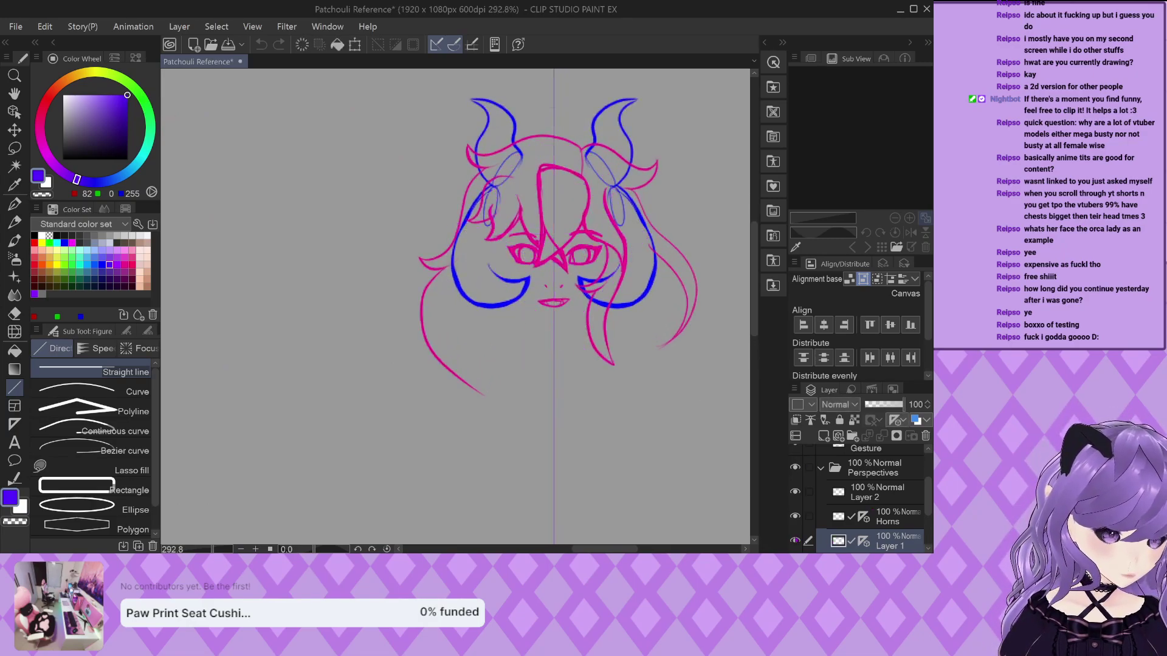
{"action": "scroll", "coordinate": [591, 231], "scroll_direction": "up", "scroll_amount": 2}
{"action": "scroll", "coordinate": [591, 231], "scroll_direction": "up", "scroll_amount": 3}
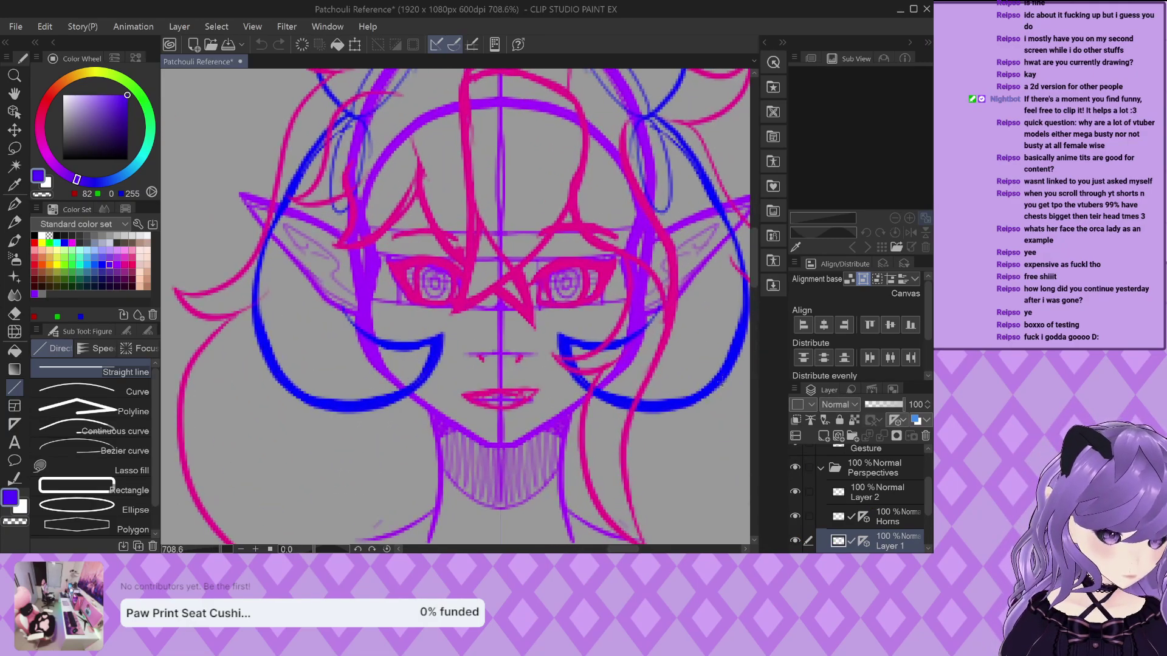
{"action": "scroll", "coordinate": [299, 125], "scroll_direction": "down", "scroll_amount": 3}
{"action": "scroll", "coordinate": [889, 520], "scroll_direction": "down", "scroll_amount": 3}
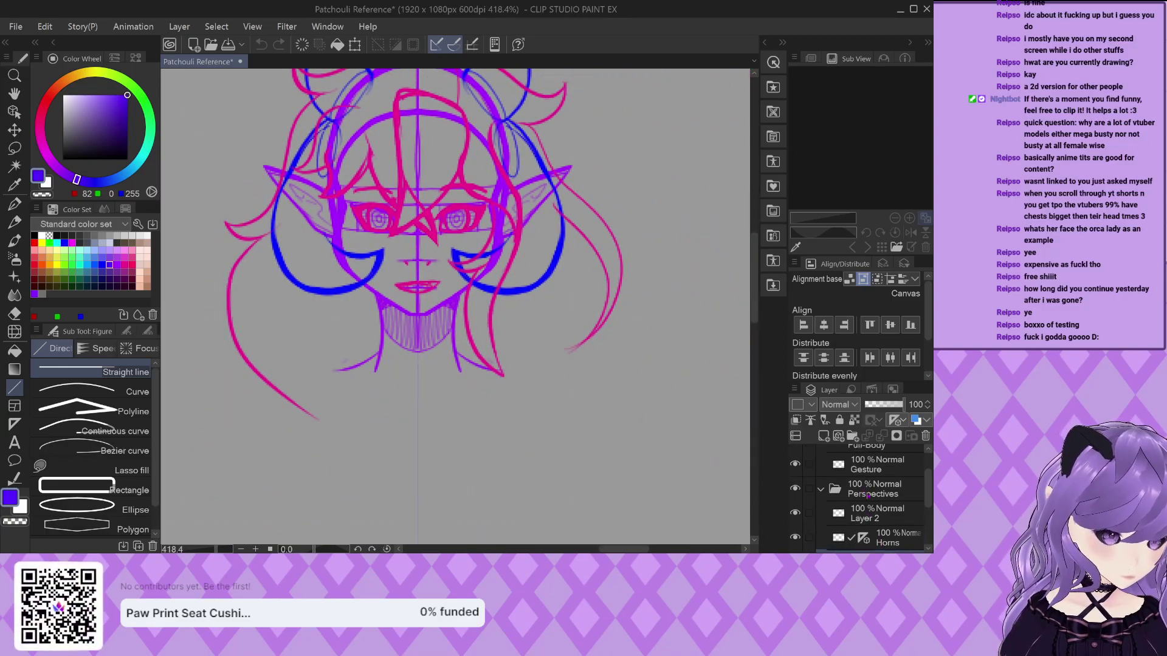
{"action": "scroll", "coordinate": [889, 520], "scroll_direction": "up", "scroll_amount": 3}
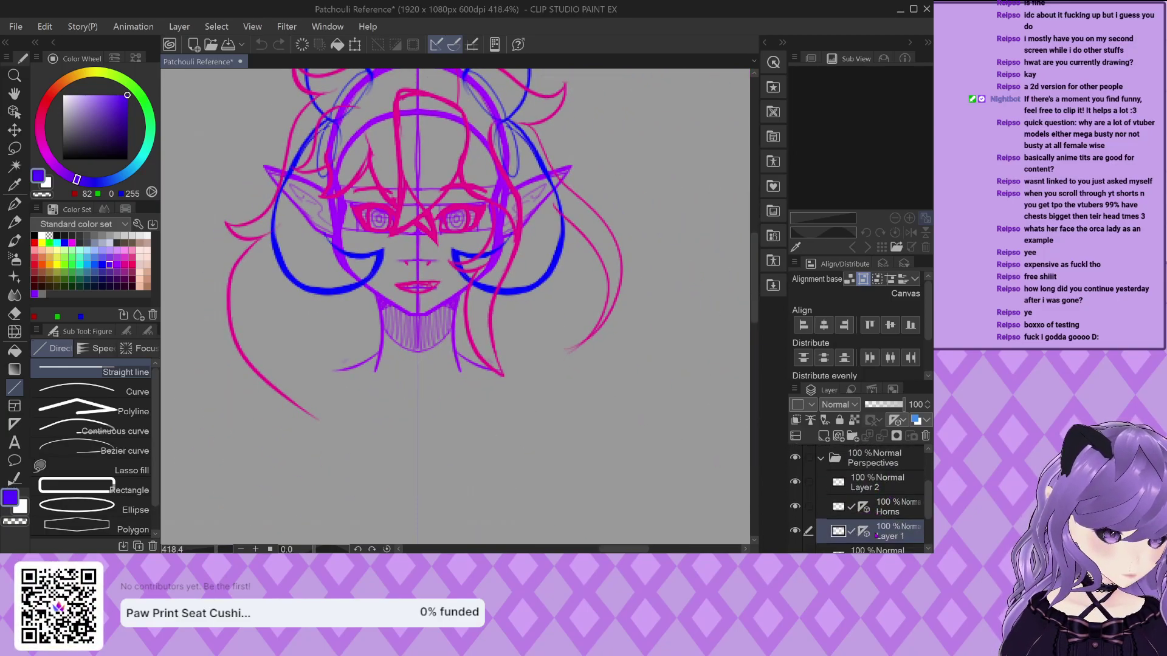
Make Layer 2 active and toggle its pink lines to check the sketch beneath
{"action": "left_click", "coordinate": [886, 482]}
{"action": "left_click", "coordinate": [795, 482]}
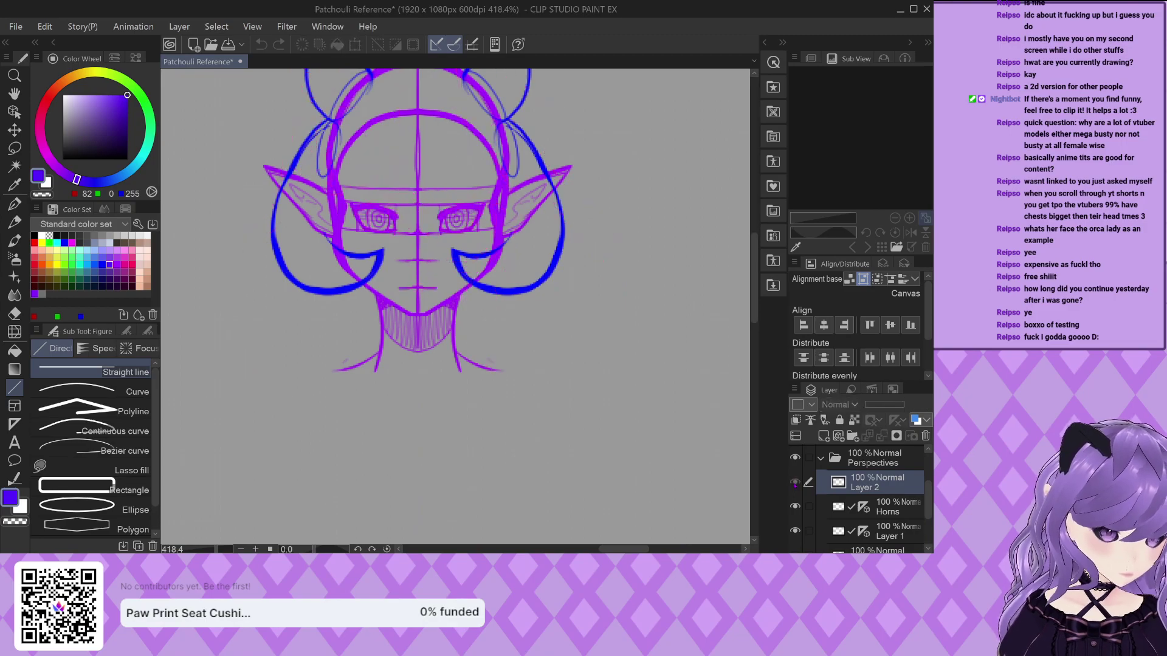
{"action": "left_click", "coordinate": [795, 482]}
{"action": "left_click", "coordinate": [795, 482]}
{"action": "left_click", "coordinate": [795, 482]}
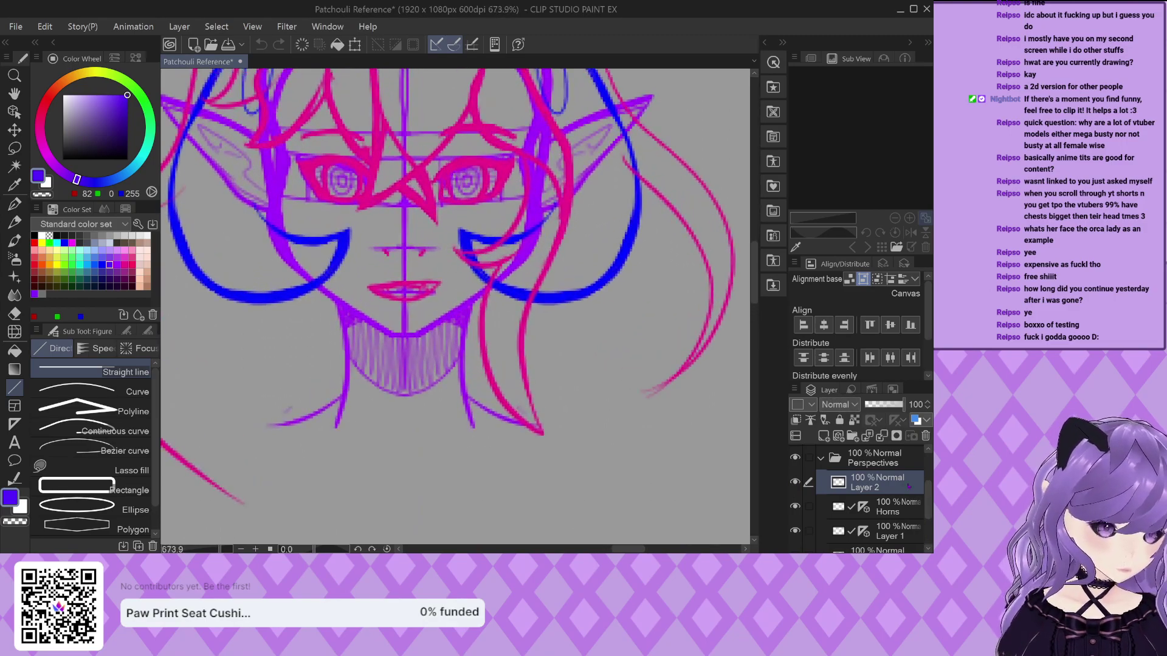
Undo the stray stroke on the lip and set the drawing colour to pink
{"action": "scroll", "coordinate": [359, 244], "scroll_direction": "up", "scroll_amount": 2}
{"action": "left_click_drag", "start_coordinate": [475, 298], "coordinate": [476, 316]}
{"action": "left_click", "coordinate": [14, 185]}
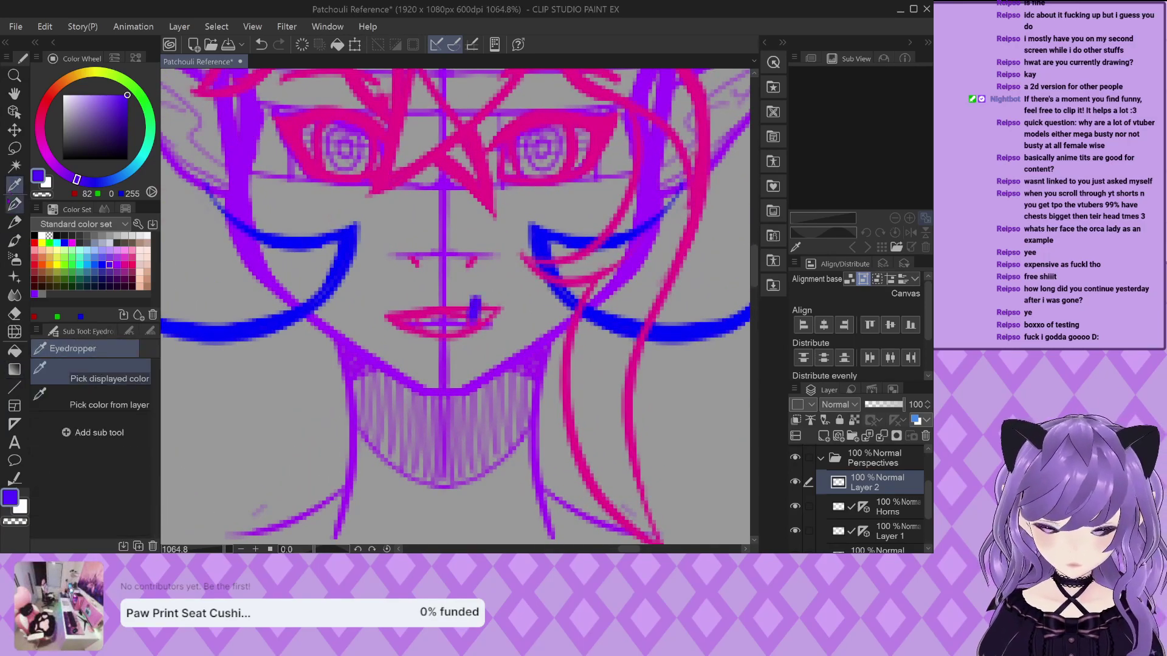
{"action": "left_click", "coordinate": [15, 204]}
{"action": "key", "text": "ctrl+z"}
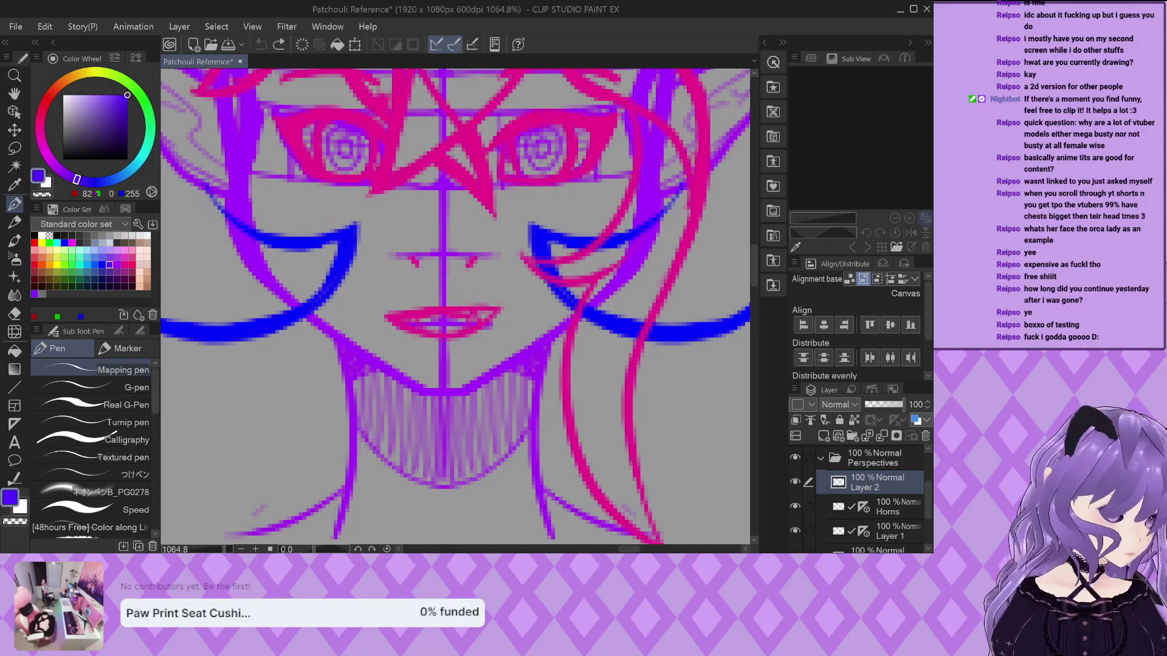
{"action": "left_click", "coordinate": [124, 264]}
Rename the purple face sketch layer, Layer 1, to 'Face Base'
{"action": "scroll", "coordinate": [496, 359], "scroll_direction": "down", "scroll_amount": 2}
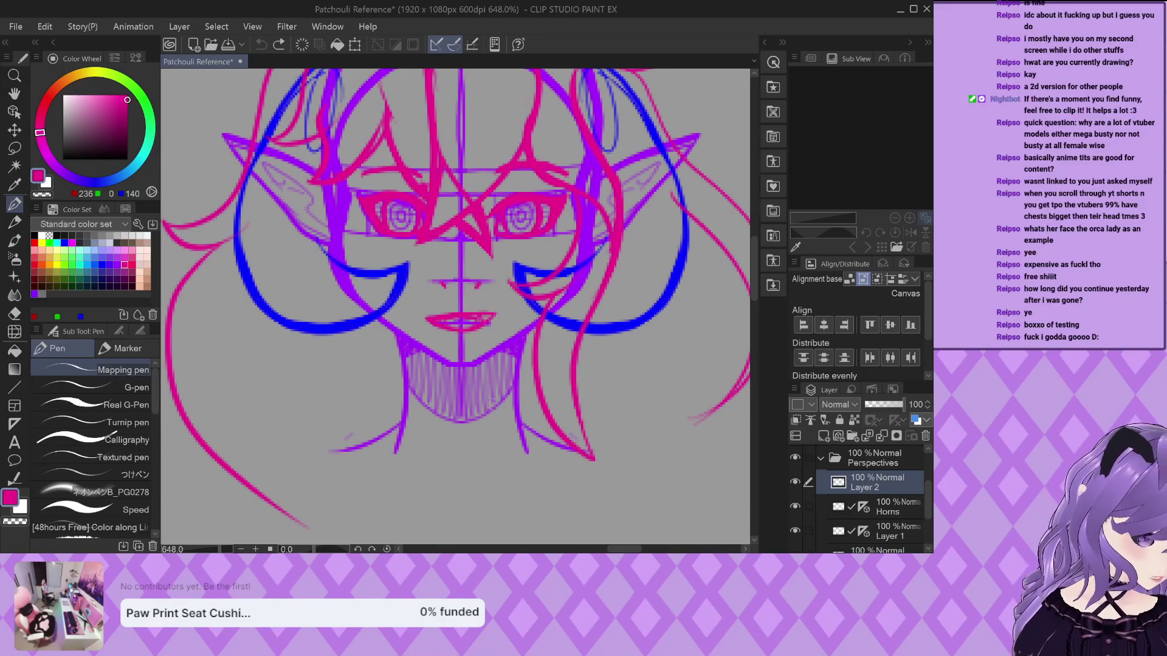
{"action": "scroll", "coordinate": [676, 369], "scroll_direction": "down", "scroll_amount": 4}
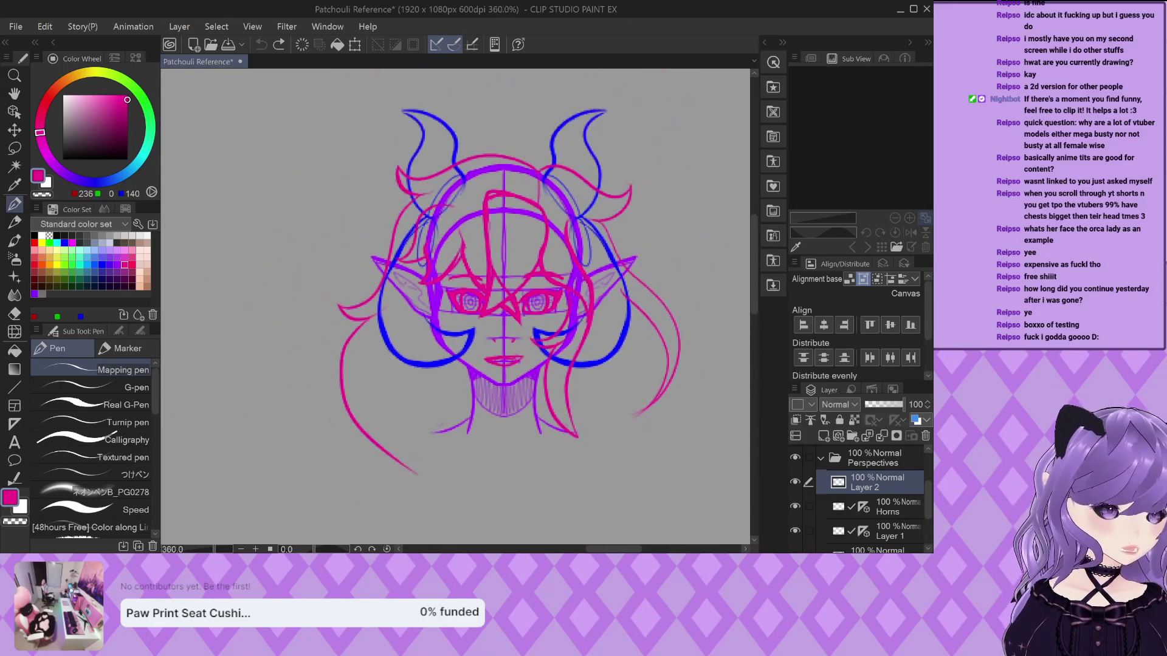
{"action": "left_click", "coordinate": [796, 534]}
{"action": "left_click", "coordinate": [796, 534]}
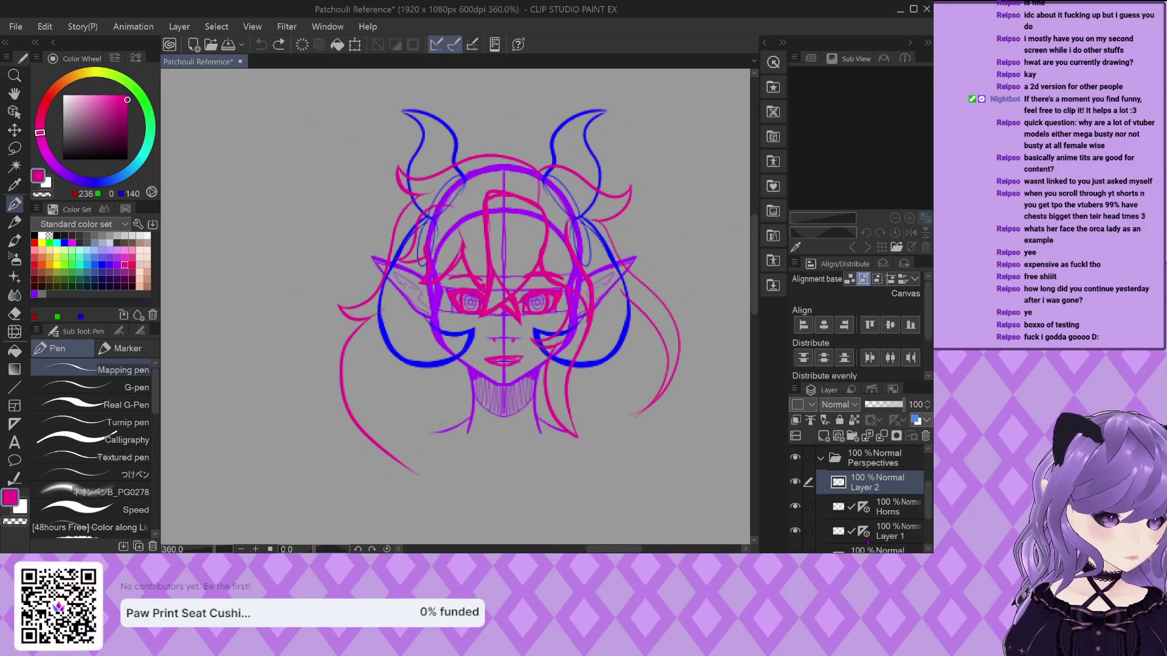
{"action": "left_click", "coordinate": [875, 540]}
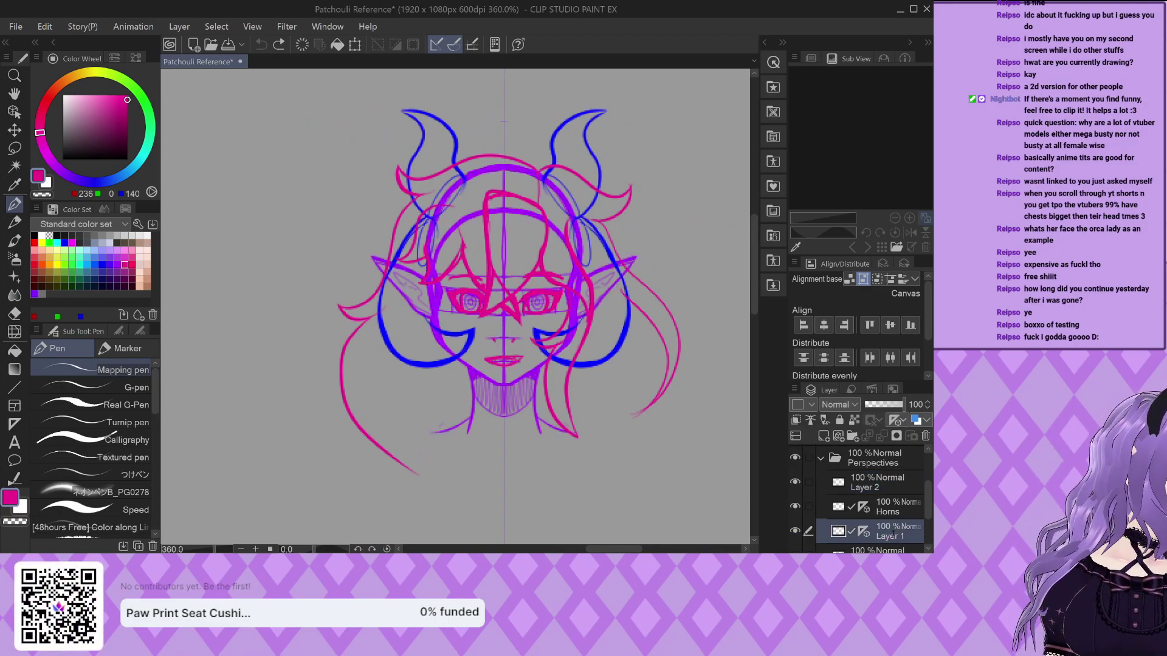
{"action": "key", "text": "ctrl+y"}
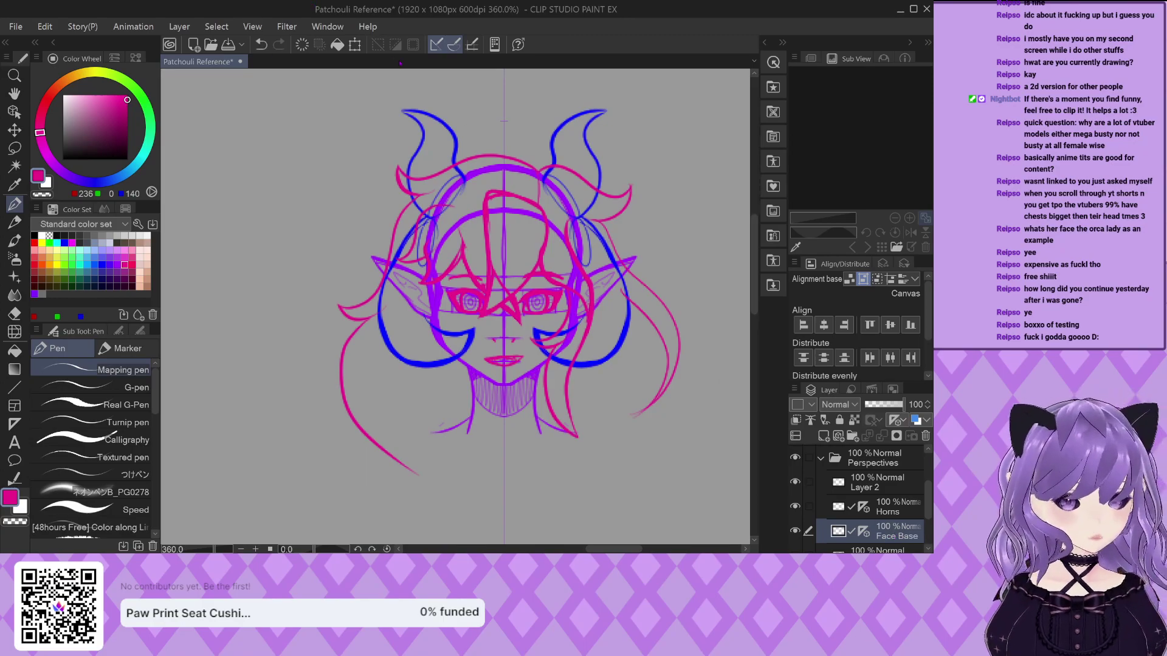
{"action": "scroll", "coordinate": [447, 194], "scroll_direction": "down", "scroll_amount": 3}
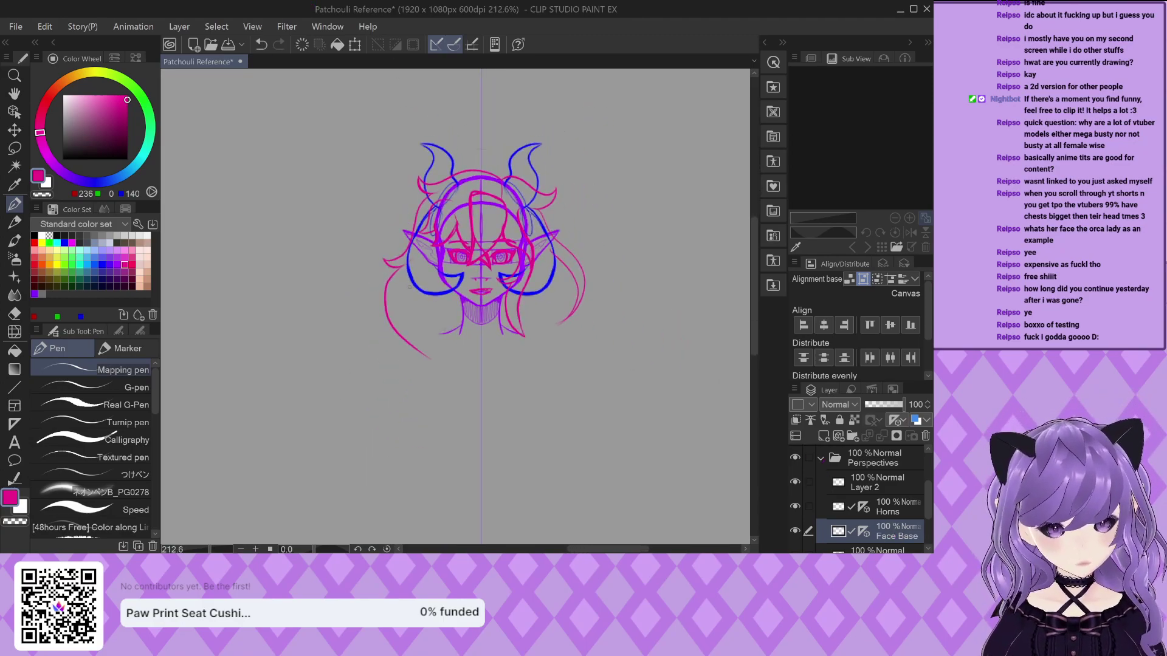
{"action": "scroll", "coordinate": [396, 300], "scroll_direction": "down", "scroll_amount": 2}
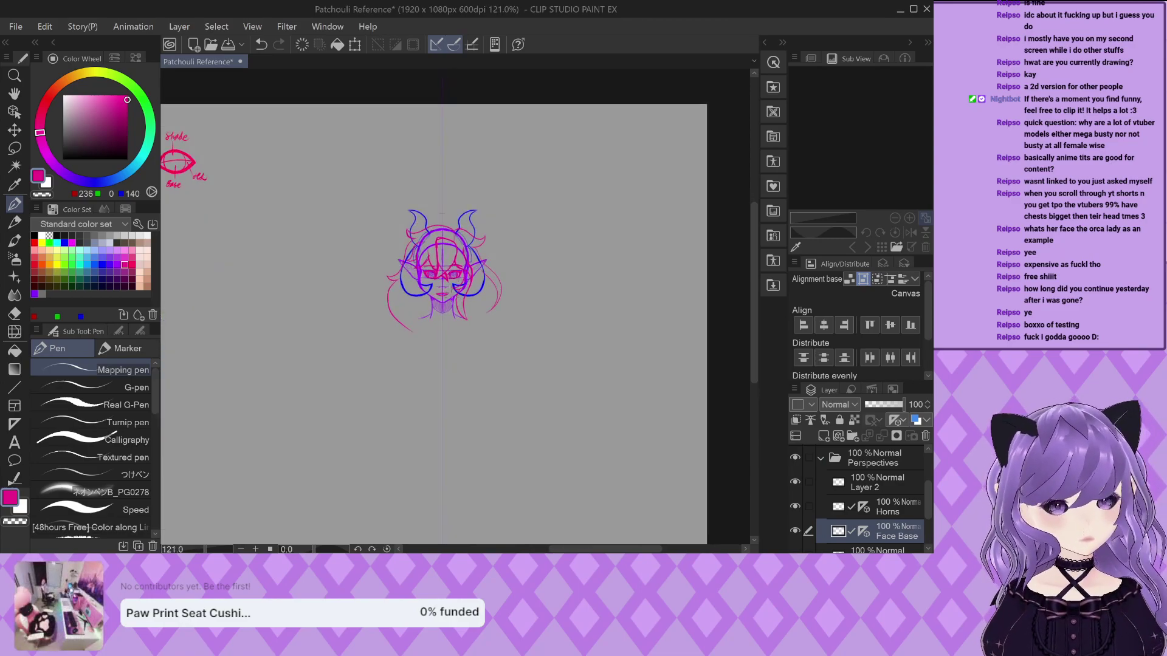
{"action": "scroll", "coordinate": [451, 295], "scroll_direction": "up", "scroll_amount": 6}
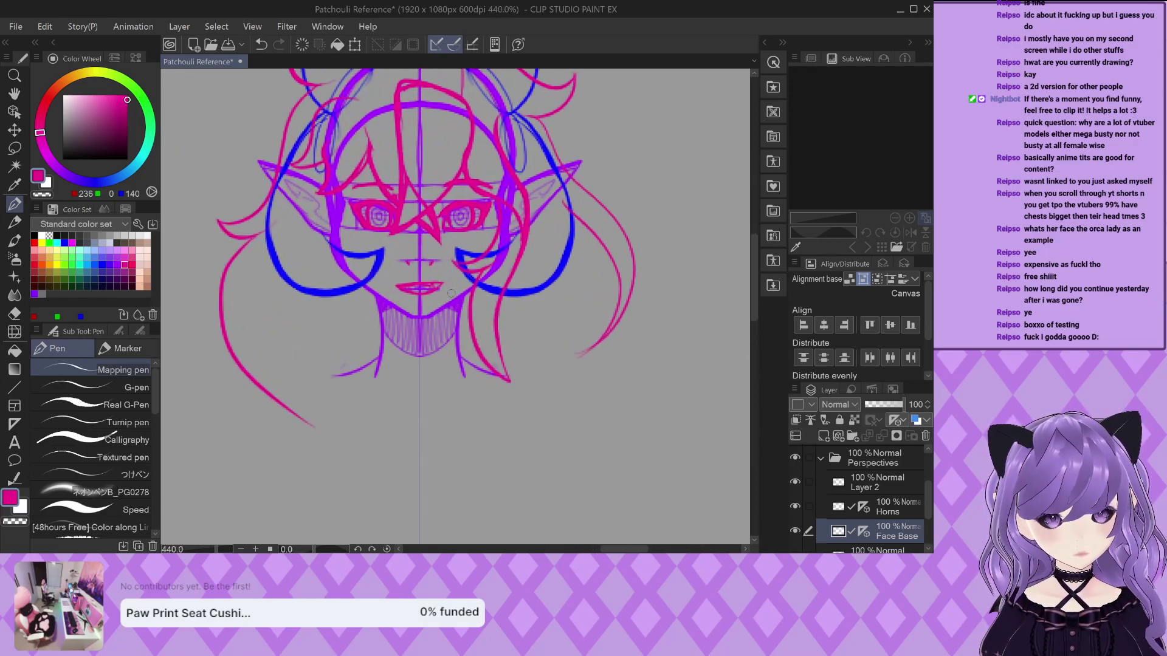
{"action": "scroll", "coordinate": [572, 346], "scroll_direction": "down", "scroll_amount": 2}
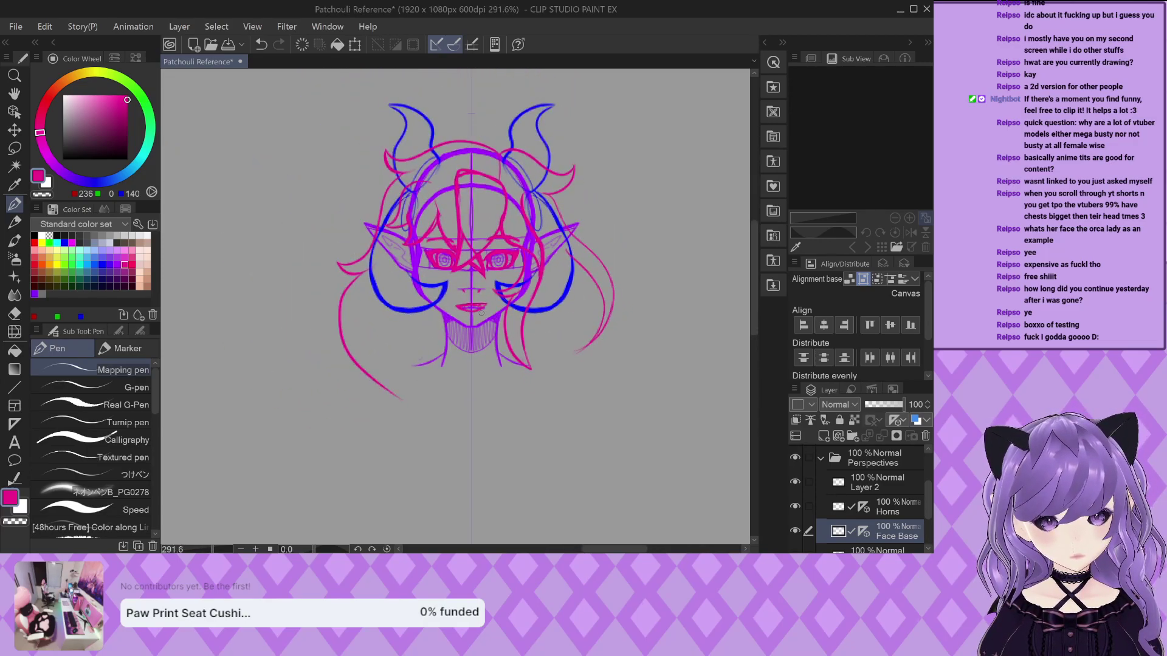
{"action": "scroll", "coordinate": [478, 298], "scroll_direction": "up", "scroll_amount": 2}
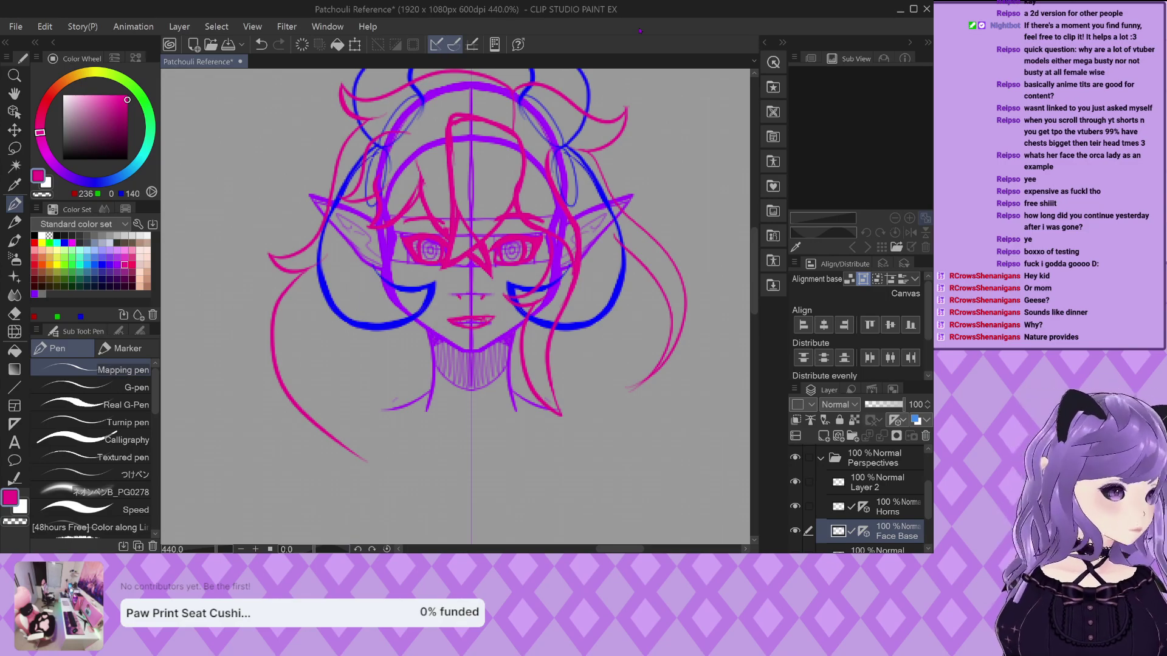
{"action": "key", "text": "ctrl+v"}
{"action": "scroll", "coordinate": [445, 322], "scroll_direction": "down", "scroll_amount": 9}
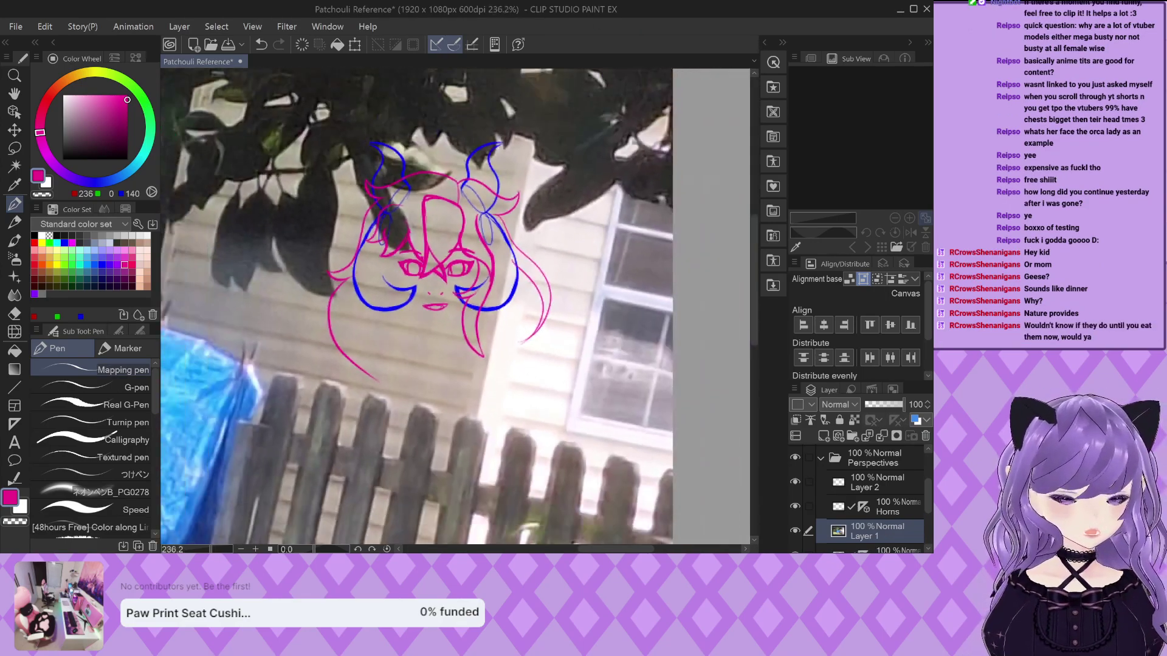
{"action": "scroll", "coordinate": [495, 342], "scroll_direction": "down", "scroll_amount": 3}
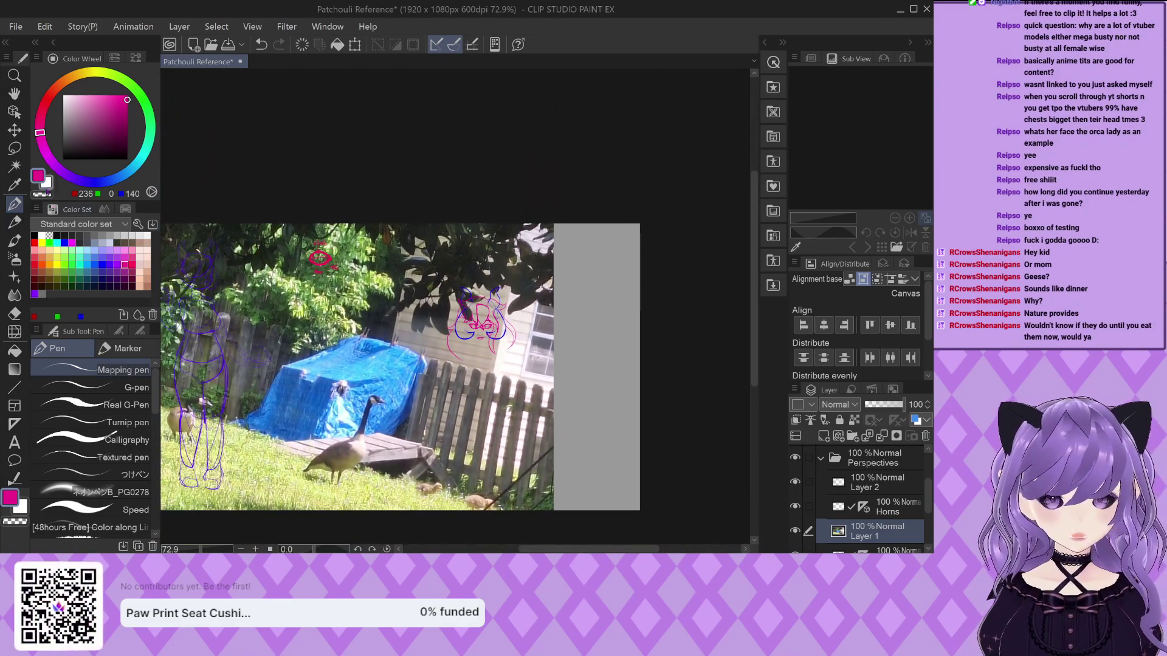
{"action": "left_click", "coordinate": [15, 130]}
{"action": "scroll", "coordinate": [308, 405], "scroll_direction": "up", "scroll_amount": 2}
{"action": "mouse_move", "coordinate": [351, 450]}
{"action": "left_mouse_down"}
{"action": "mouse_move", "coordinate": [382, 332]}
{"action": "mouse_move", "coordinate": [375, 278]}
{"action": "left_mouse_up"}
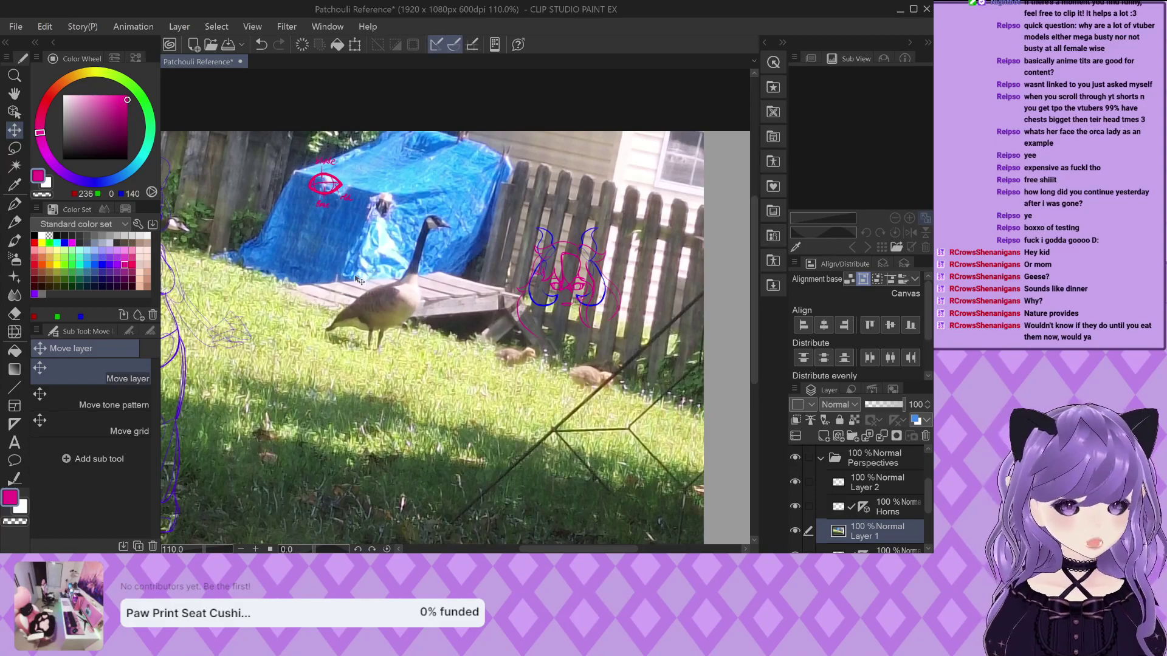
{"action": "scroll", "coordinate": [472, 351], "scroll_direction": "up", "scroll_amount": 3}
{"action": "scroll", "coordinate": [392, 243], "scroll_direction": "down", "scroll_amount": 3}
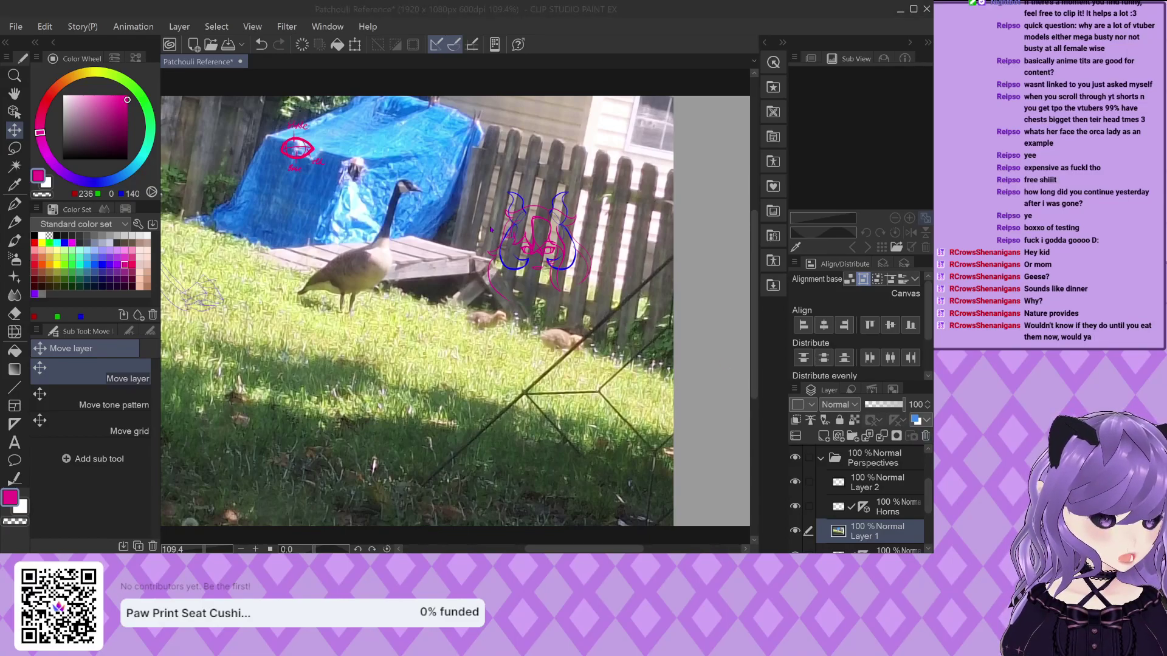
{"action": "key", "text": "ctrl+z"}
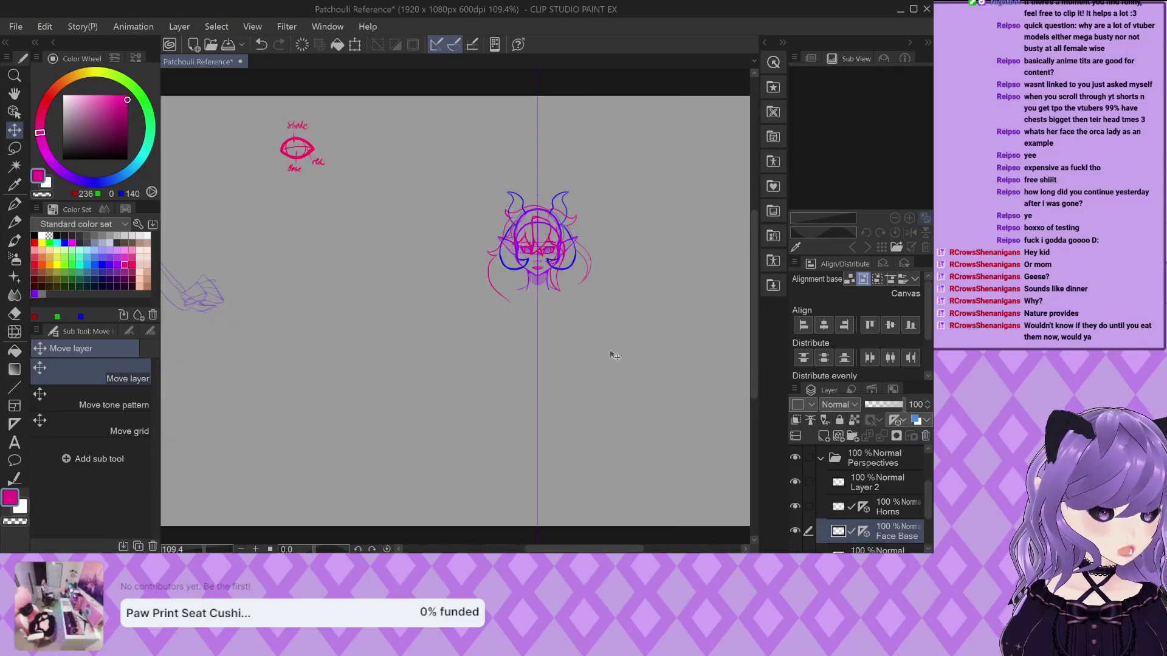
Collapse the Full-Body folder in the Layer panel
{"action": "scroll", "coordinate": [869, 499], "scroll_direction": "up", "scroll_amount": 3}
{"action": "left_click", "coordinate": [870, 458]}
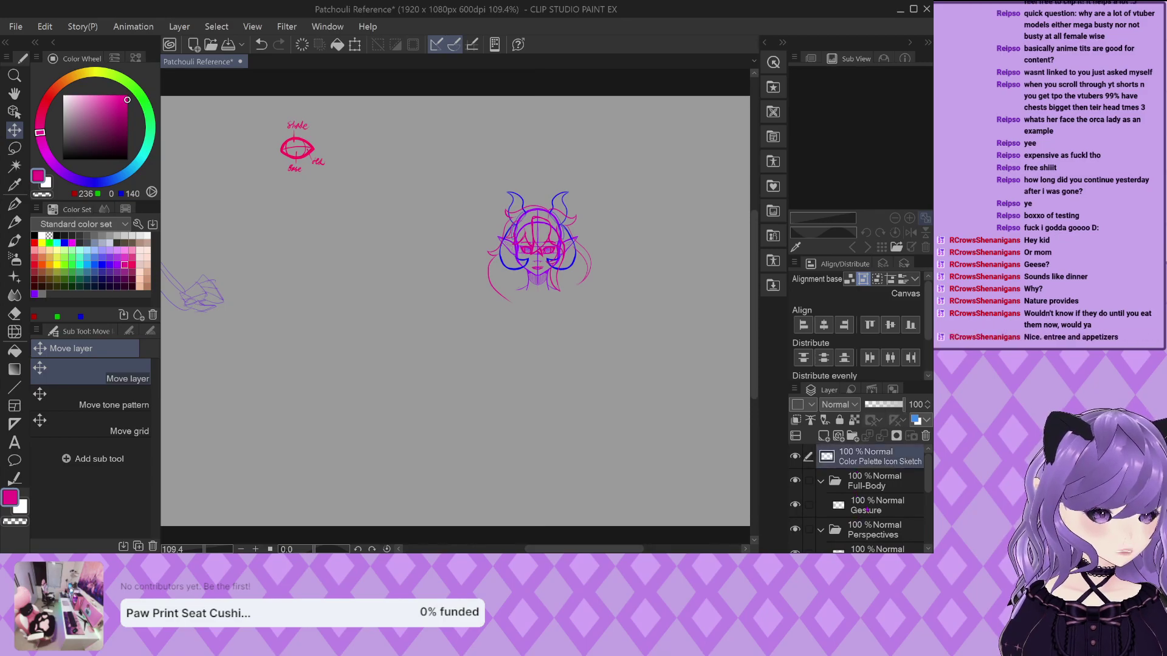
{"action": "left_click", "coordinate": [867, 509]}
{"action": "left_click", "coordinate": [820, 481]}
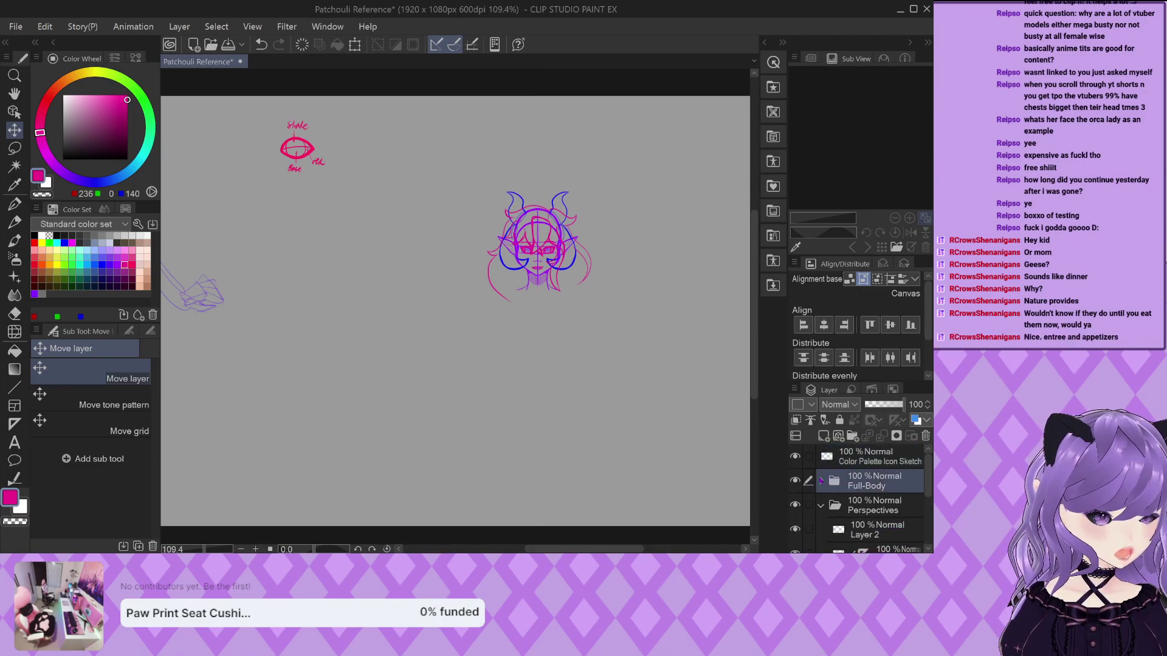
Make Layer 2 active with the Pen tool and import a reference image into Sub View
{"action": "left_click", "coordinate": [864, 530]}
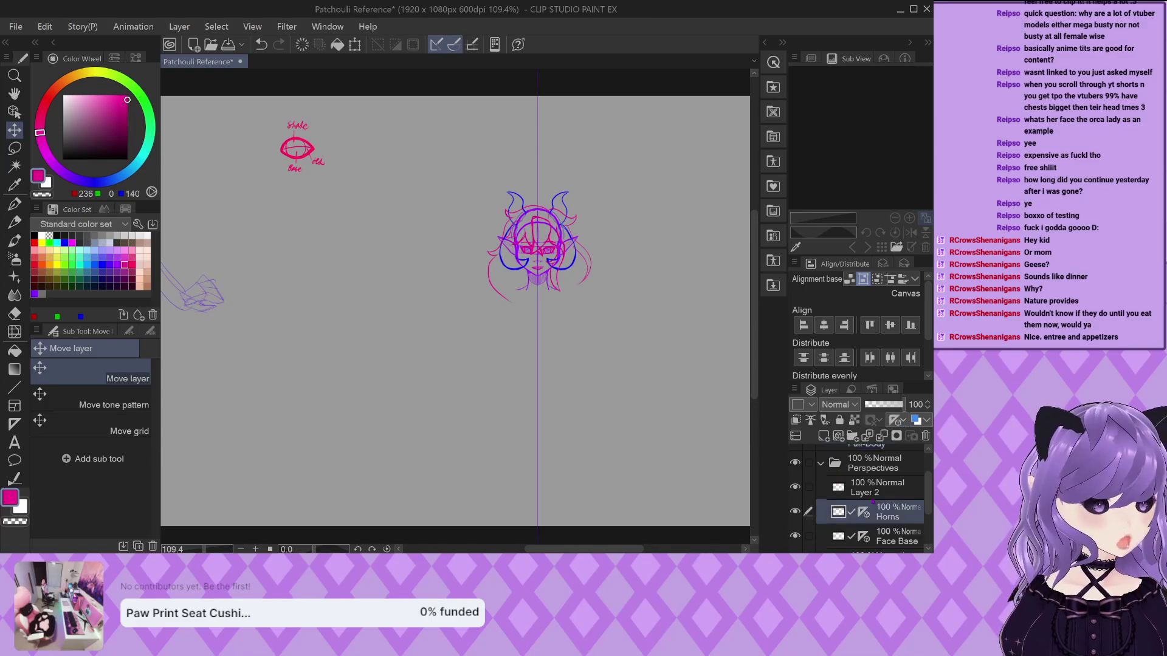
{"action": "scroll", "coordinate": [869, 522], "scroll_direction": "down", "scroll_amount": 1}
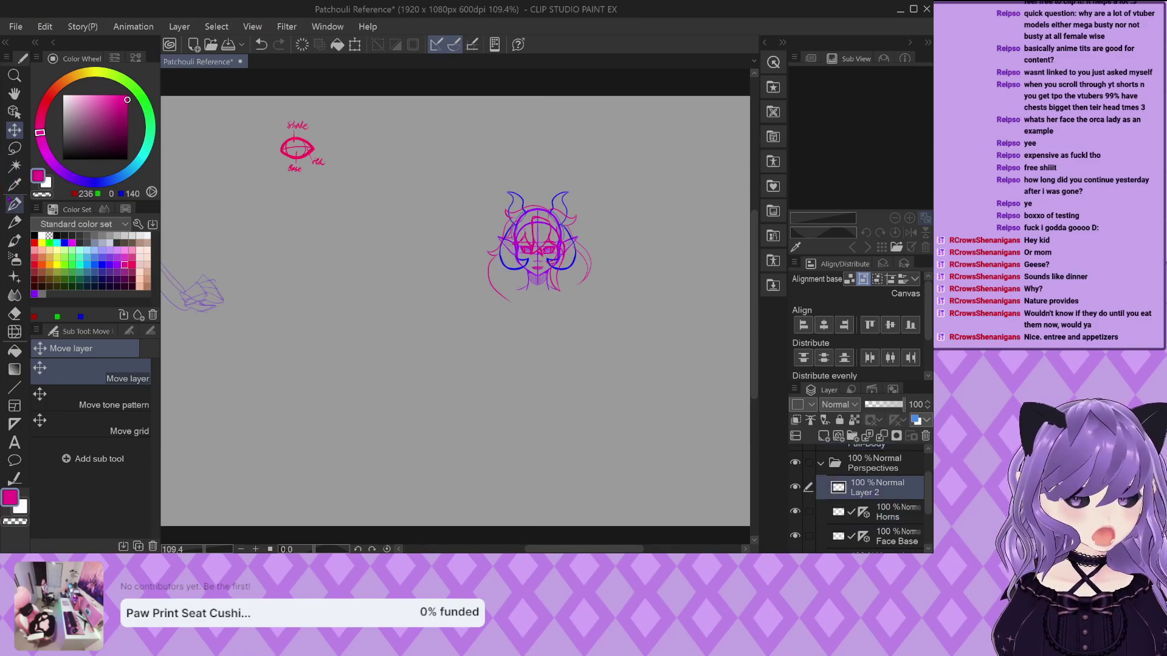
{"action": "left_click", "coordinate": [15, 203]}
{"action": "scroll", "coordinate": [579, 216], "scroll_direction": "up", "scroll_amount": 5}
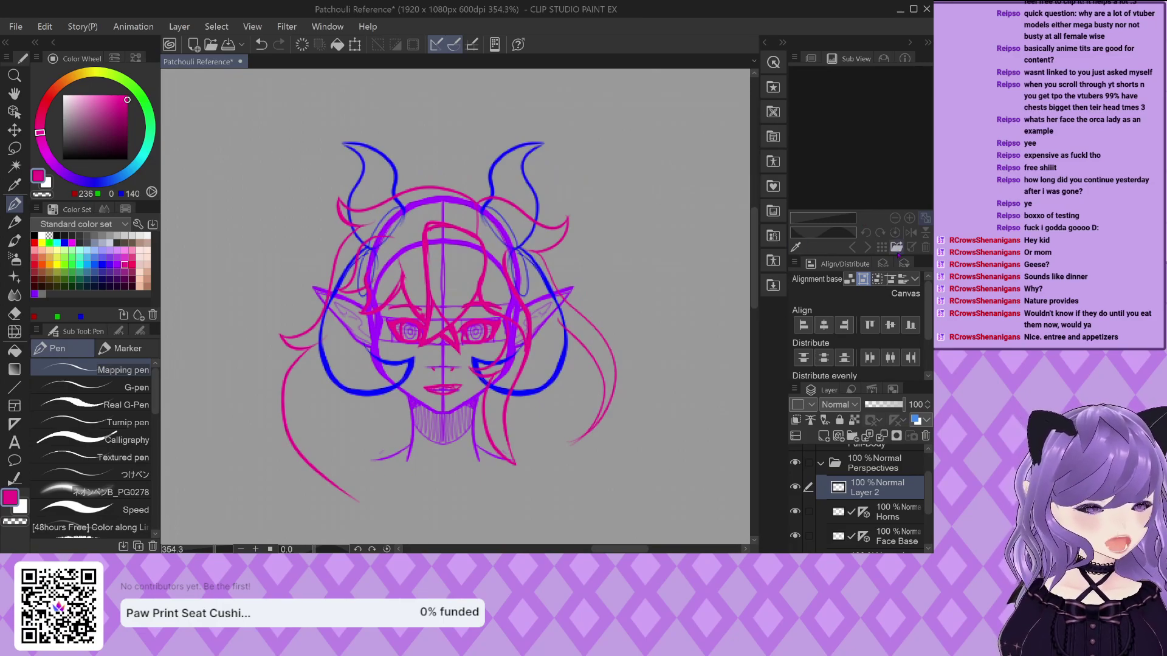
{"action": "left_click", "coordinate": [896, 248]}
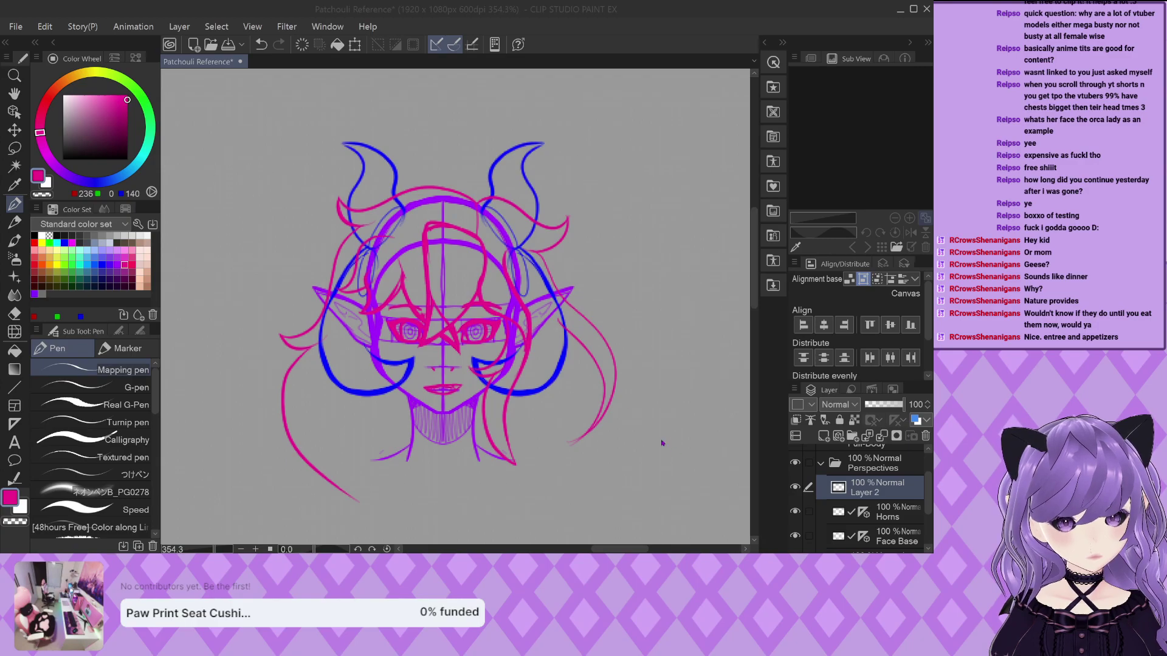
Add a pink hair strand arcing over the head and erase the stray inner hook stroke
{"action": "scroll", "coordinate": [338, 174], "scroll_direction": "up", "scroll_amount": 4}
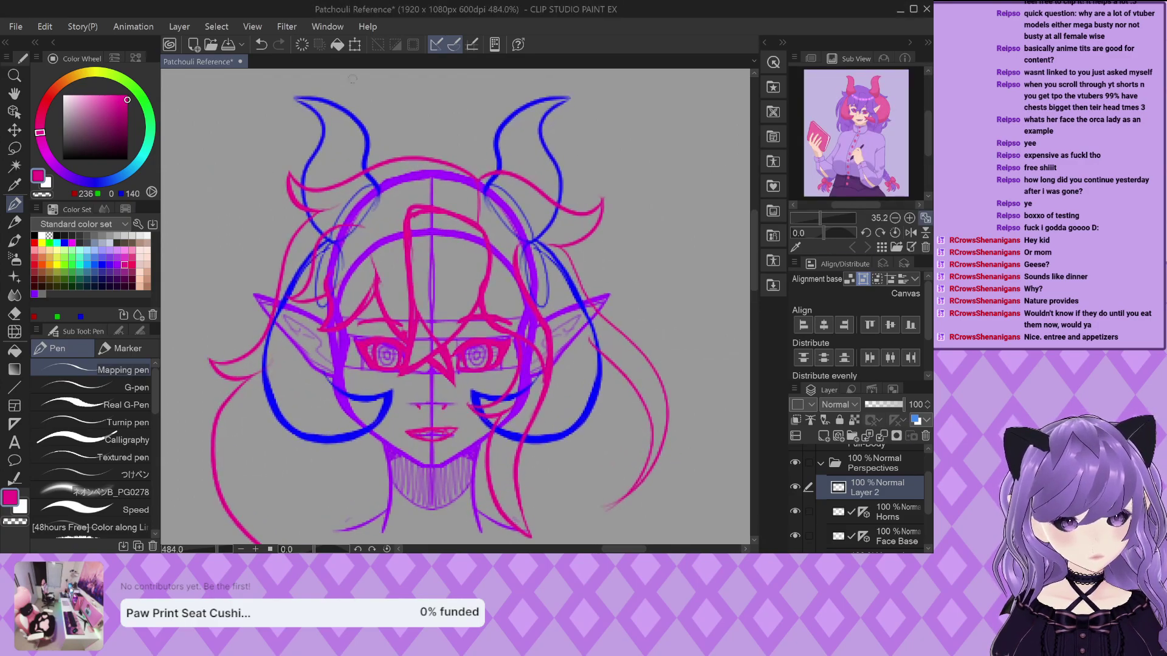
{"action": "scroll", "coordinate": [429, 234], "scroll_direction": "up", "scroll_amount": 1}
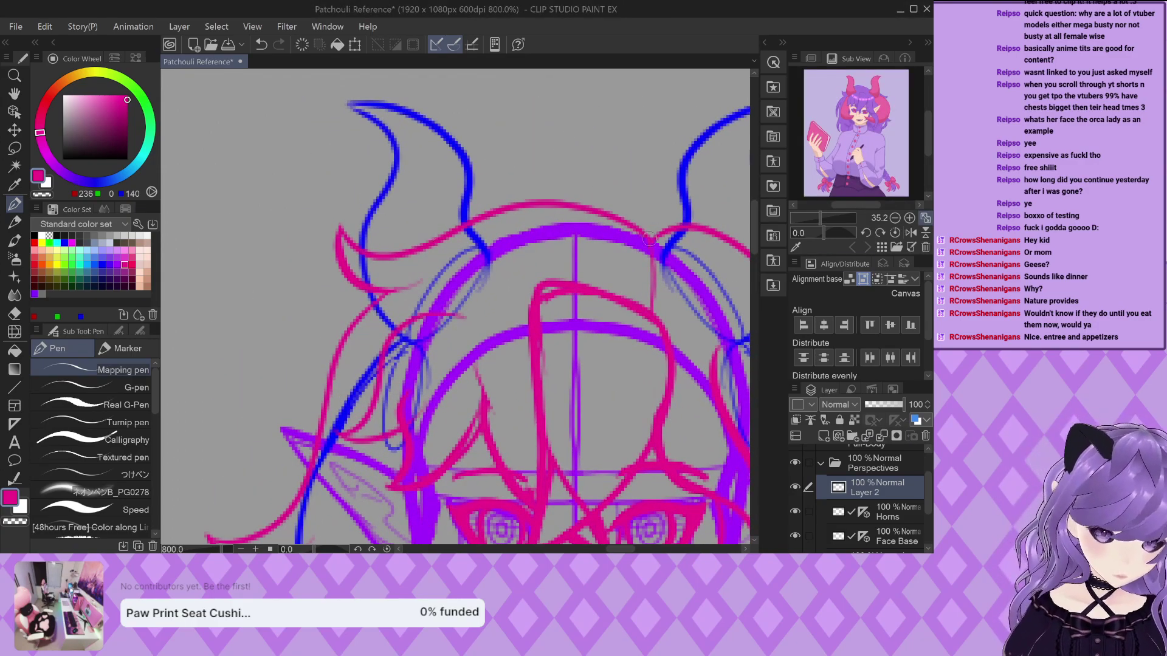
{"action": "mouse_move", "coordinate": [649, 239]}
{"action": "left_mouse_down"}
{"action": "mouse_move", "coordinate": [598, 207]}
{"action": "mouse_move", "coordinate": [521, 198]}
{"action": "mouse_move", "coordinate": [375, 259]}
{"action": "mouse_move", "coordinate": [307, 230]}
{"action": "mouse_move", "coordinate": [302, 253]}
{"action": "mouse_move", "coordinate": [337, 306]}
{"action": "mouse_move", "coordinate": [400, 282]}
{"action": "left_mouse_up"}
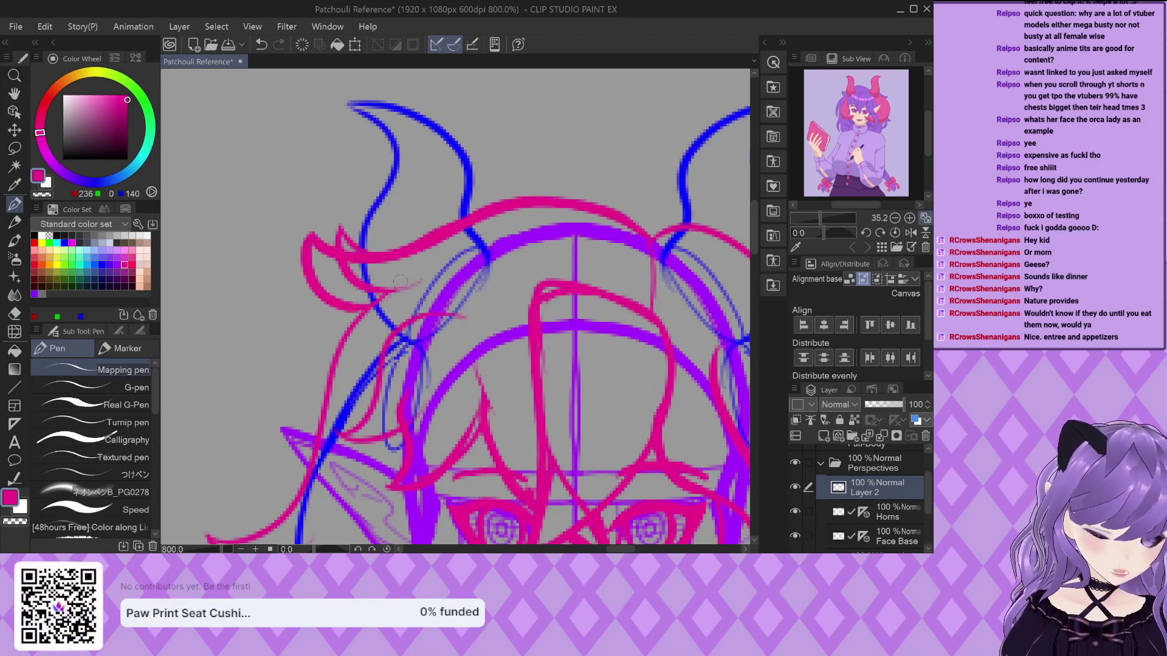
{"action": "scroll", "coordinate": [400, 282], "scroll_direction": "up", "scroll_amount": 3}
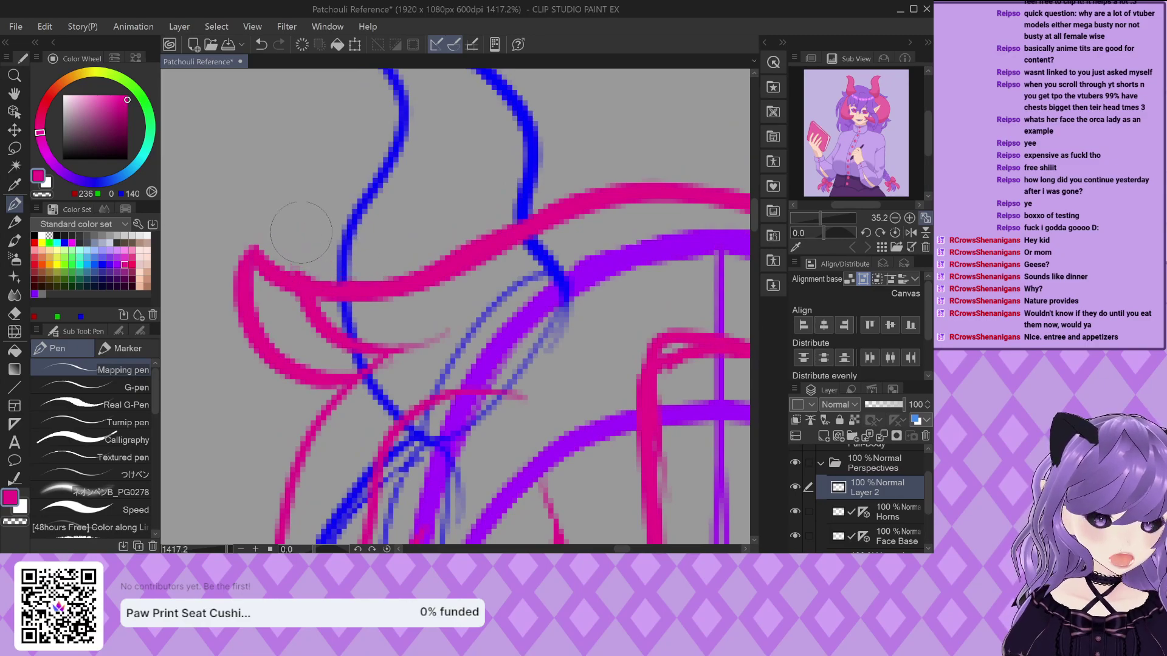
{"action": "scroll", "coordinate": [320, 264], "scroll_direction": "up", "scroll_amount": 1}
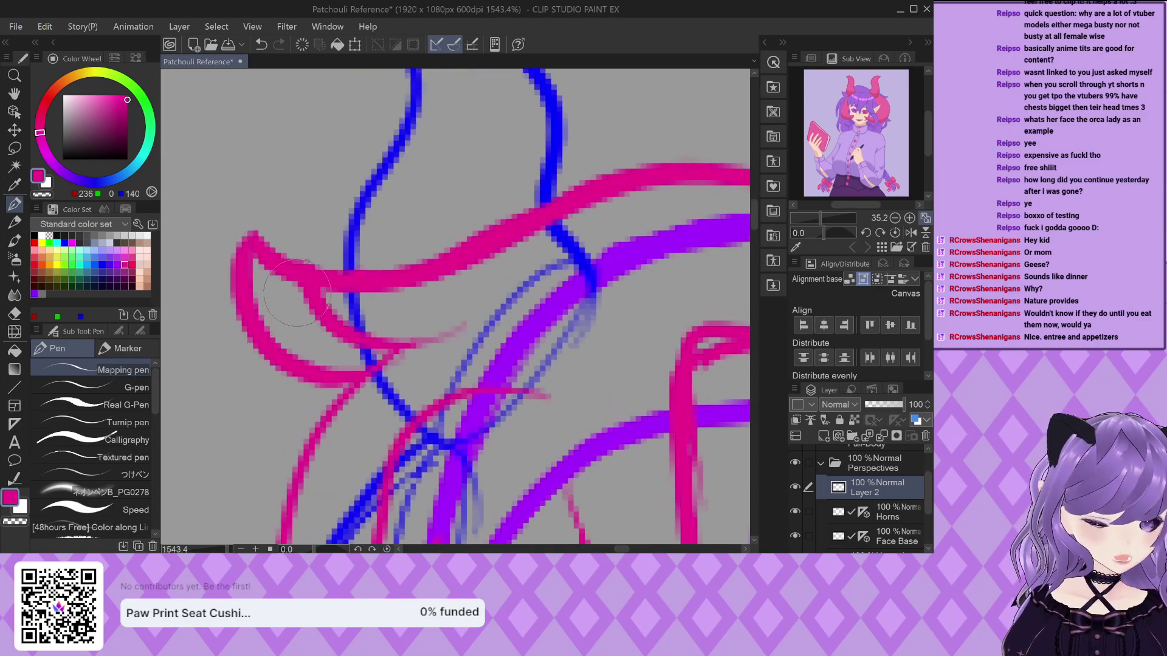
{"action": "mouse_move", "coordinate": [297, 292]}
{"action": "left_mouse_down"}
{"action": "mouse_move", "coordinate": [325, 304]}
{"action": "mouse_move", "coordinate": [311, 310]}
{"action": "mouse_move", "coordinate": [324, 320]}
{"action": "mouse_move", "coordinate": [381, 333]}
{"action": "mouse_move", "coordinate": [460, 316]}
{"action": "mouse_move", "coordinate": [433, 330]}
{"action": "mouse_move", "coordinate": [341, 335]}
{"action": "mouse_move", "coordinate": [429, 345]}
{"action": "left_mouse_up"}
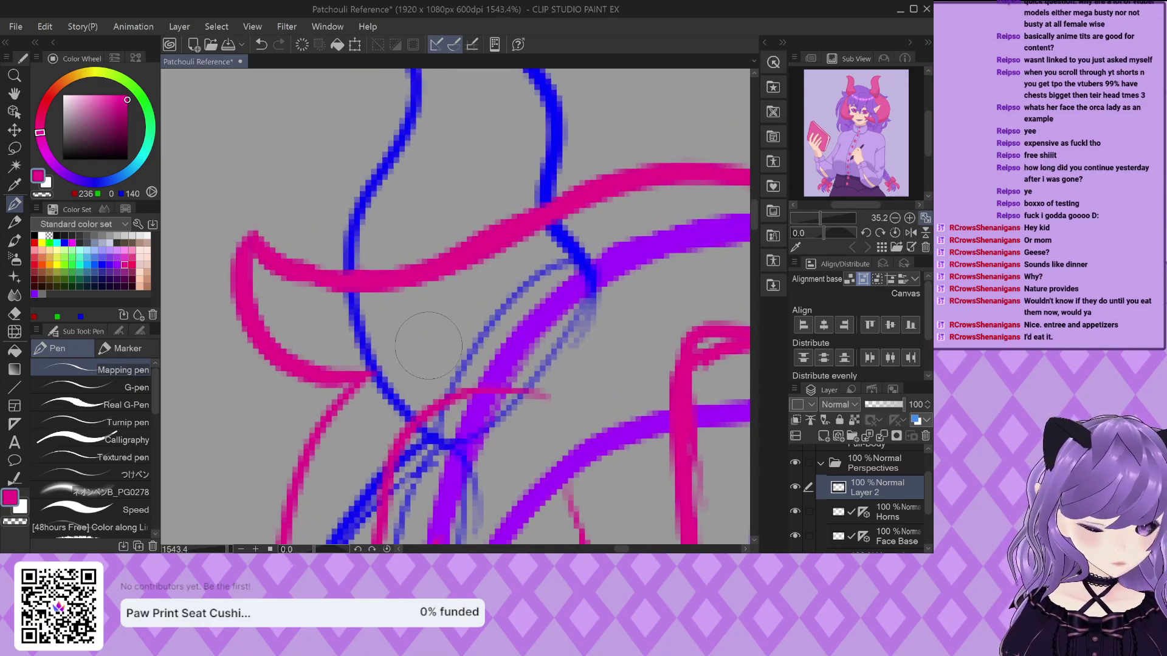
Load the group reference image in Sub View and pan it to the figures
{"action": "scroll", "coordinate": [329, 252], "scroll_direction": "down", "scroll_amount": 6}
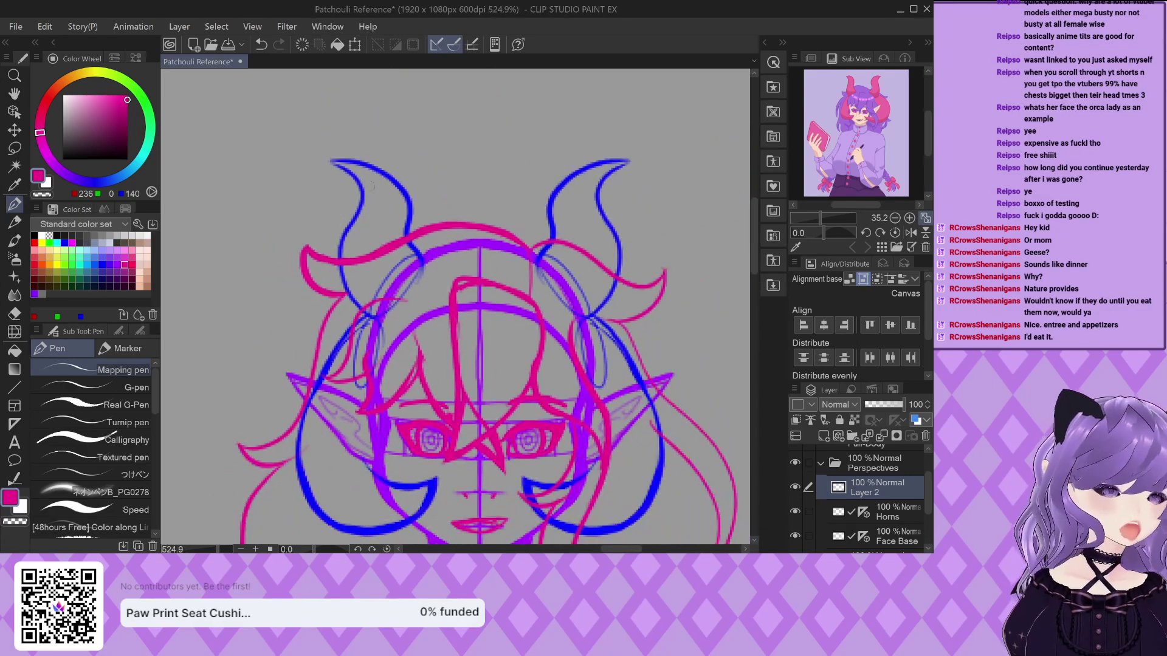
{"action": "scroll", "coordinate": [372, 186], "scroll_direction": "down", "scroll_amount": 2}
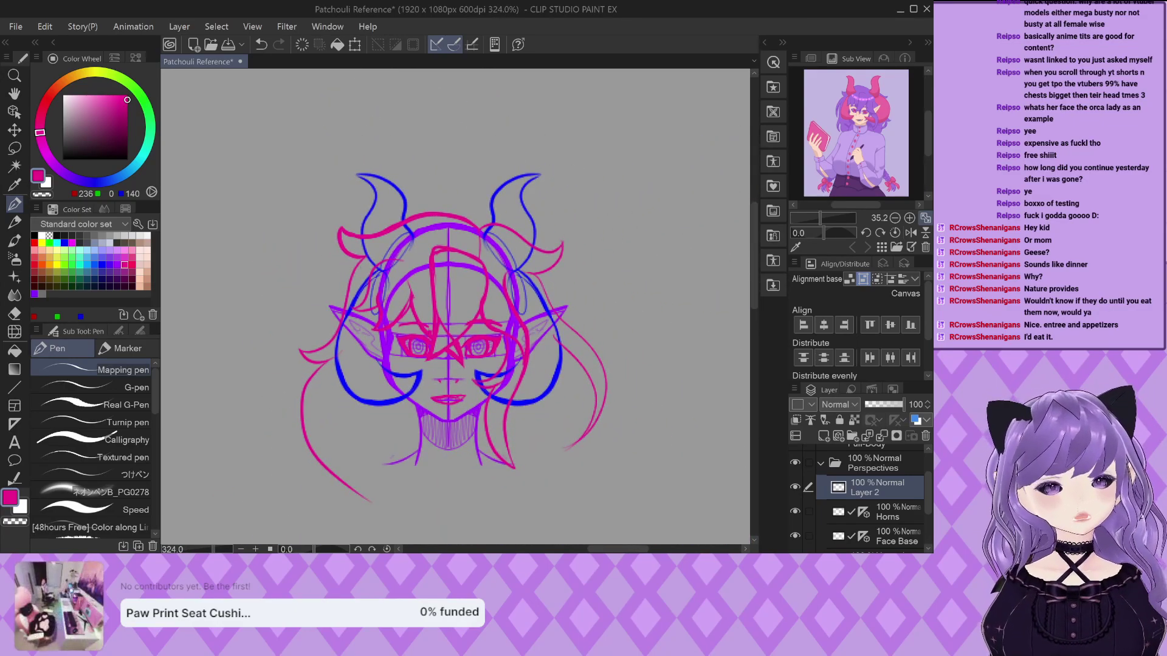
{"action": "scroll", "coordinate": [568, 349], "scroll_direction": "down", "scroll_amount": 1}
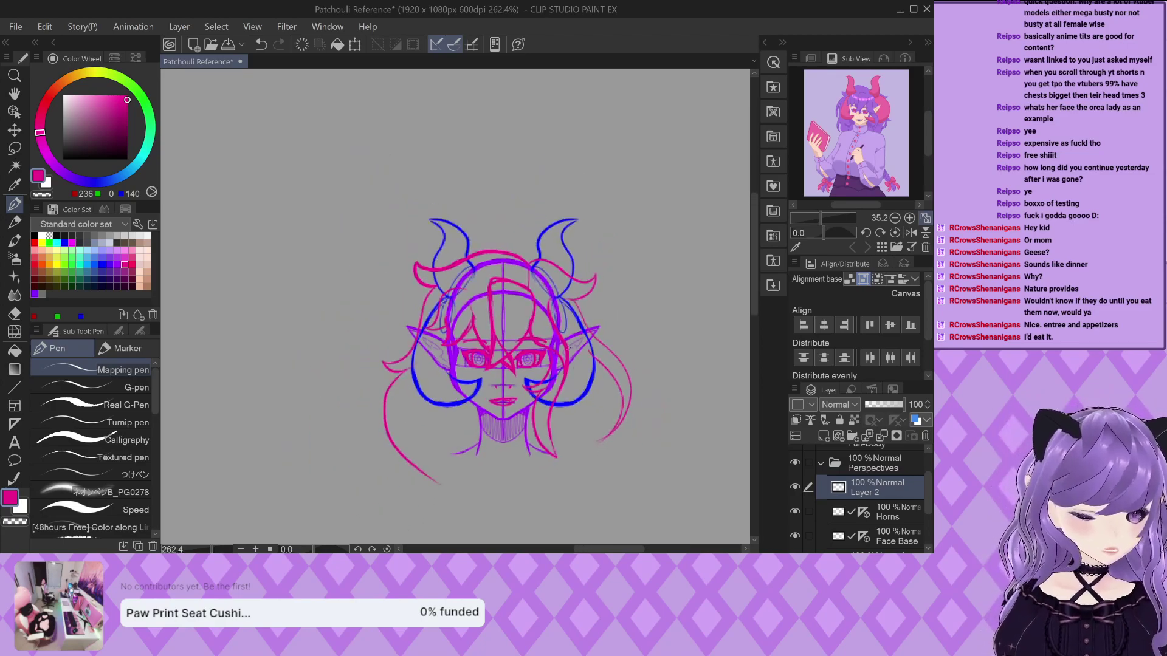
{"action": "scroll", "coordinate": [568, 348], "scroll_direction": "up", "scroll_amount": 2}
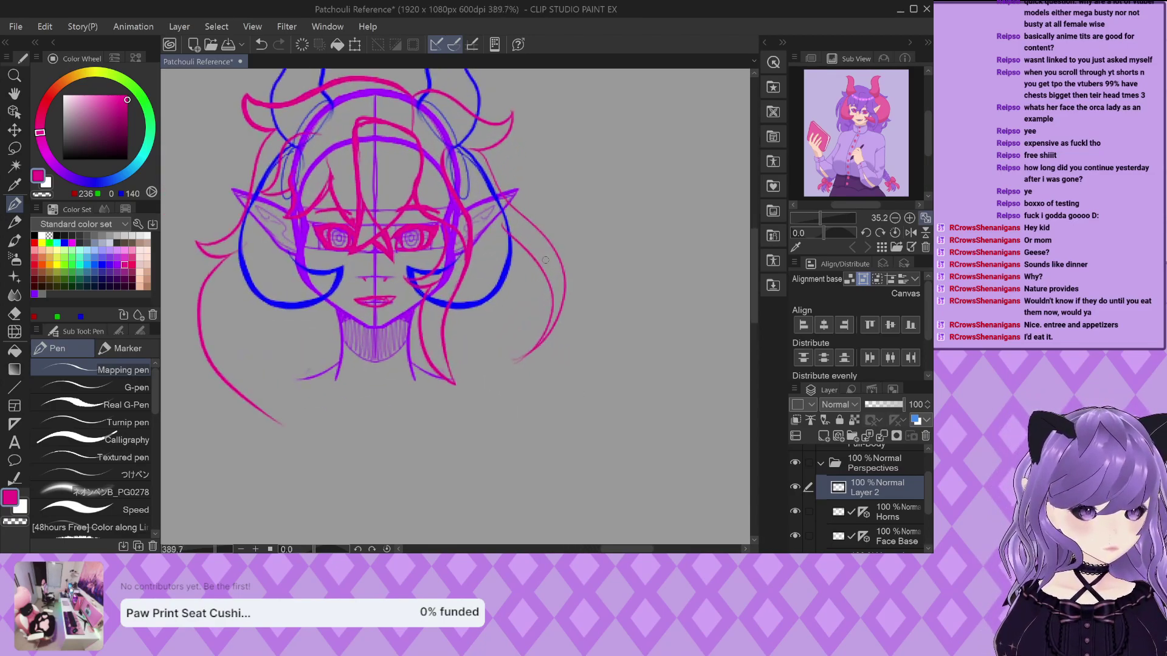
{"action": "left_click", "coordinate": [896, 247]}
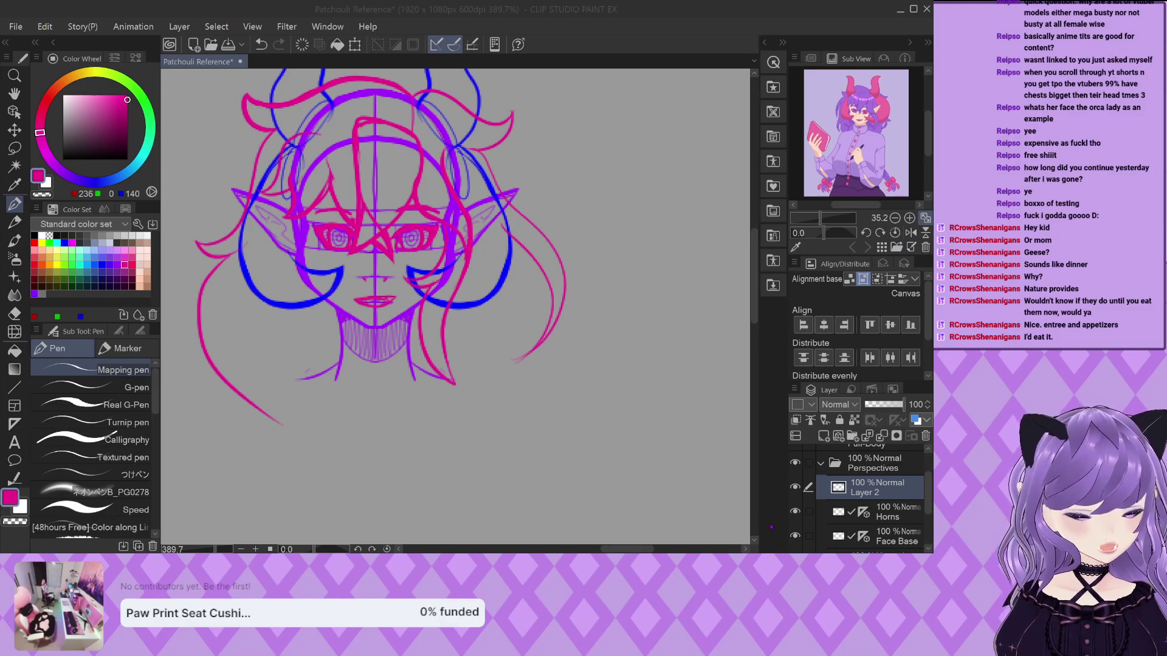
{"action": "key", "text": "Return"}
{"action": "scroll", "coordinate": [857, 127], "scroll_direction": "up", "scroll_amount": 4}
{"action": "left_click_drag", "start_coordinate": [875, 115], "coordinate": [755, 133]}
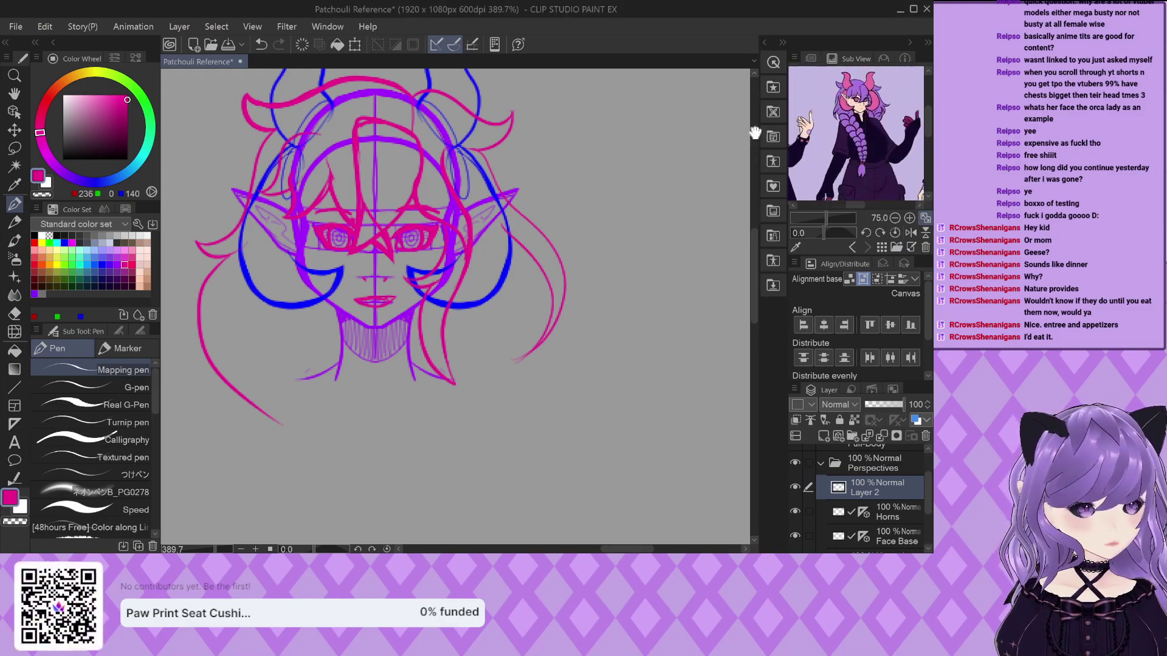
Draw long pink hair strands falling down from the ear on the right side
{"action": "scroll", "coordinate": [470, 266], "scroll_direction": "up", "scroll_amount": 1}
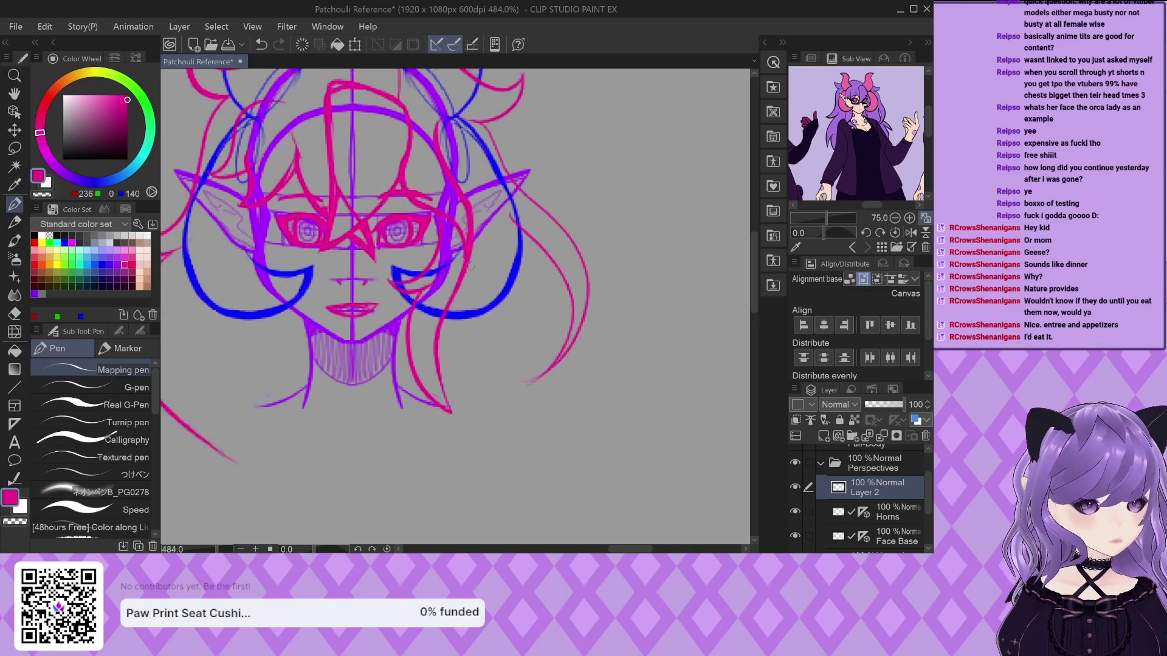
{"action": "scroll", "coordinate": [470, 266], "scroll_direction": "up", "scroll_amount": 1}
{"action": "mouse_move", "coordinate": [532, 227]}
{"action": "left_mouse_down"}
{"action": "mouse_move", "coordinate": [567, 338]}
{"action": "mouse_move", "coordinate": [638, 444]}
{"action": "mouse_move", "coordinate": [644, 489]}
{"action": "left_mouse_up"}
{"action": "left_click_drag", "start_coordinate": [563, 410], "coordinate": [637, 504]}
{"action": "scroll", "coordinate": [623, 341], "scroll_direction": "down", "scroll_amount": 3}
{"action": "scroll", "coordinate": [637, 417], "scroll_direction": "up", "scroll_amount": 2}
{"action": "scroll", "coordinate": [637, 412], "scroll_direction": "down", "scroll_amount": 2}
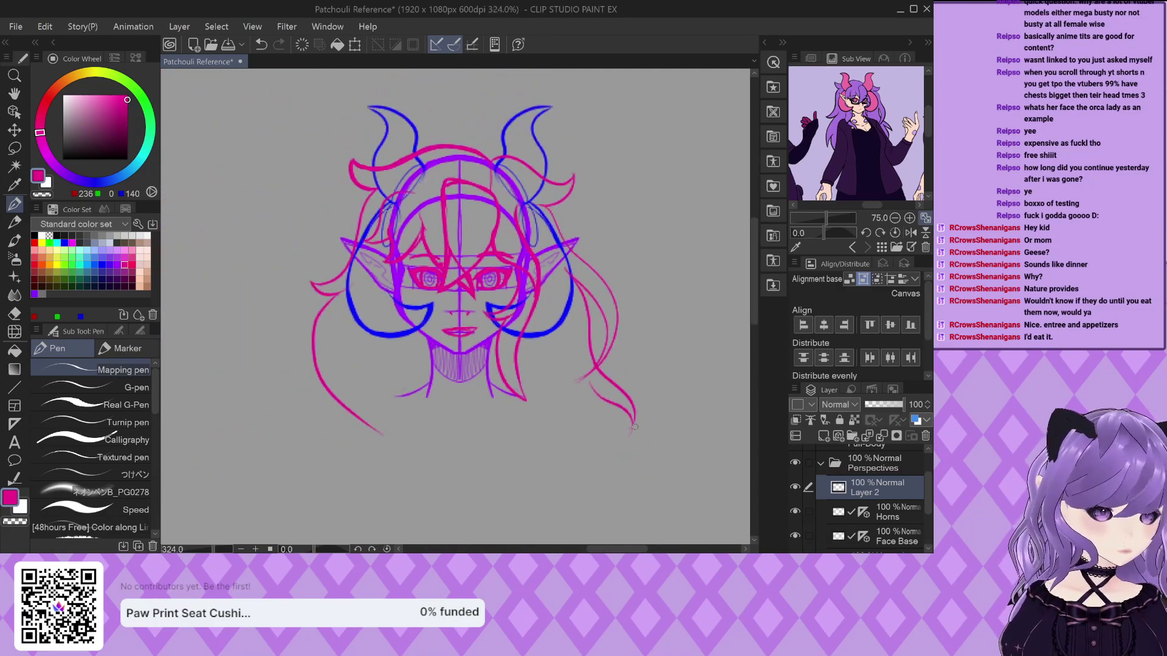
{"action": "scroll", "coordinate": [637, 412], "scroll_direction": "up", "scroll_amount": 2}
{"action": "left_click_drag", "start_coordinate": [574, 372], "coordinate": [569, 467]}
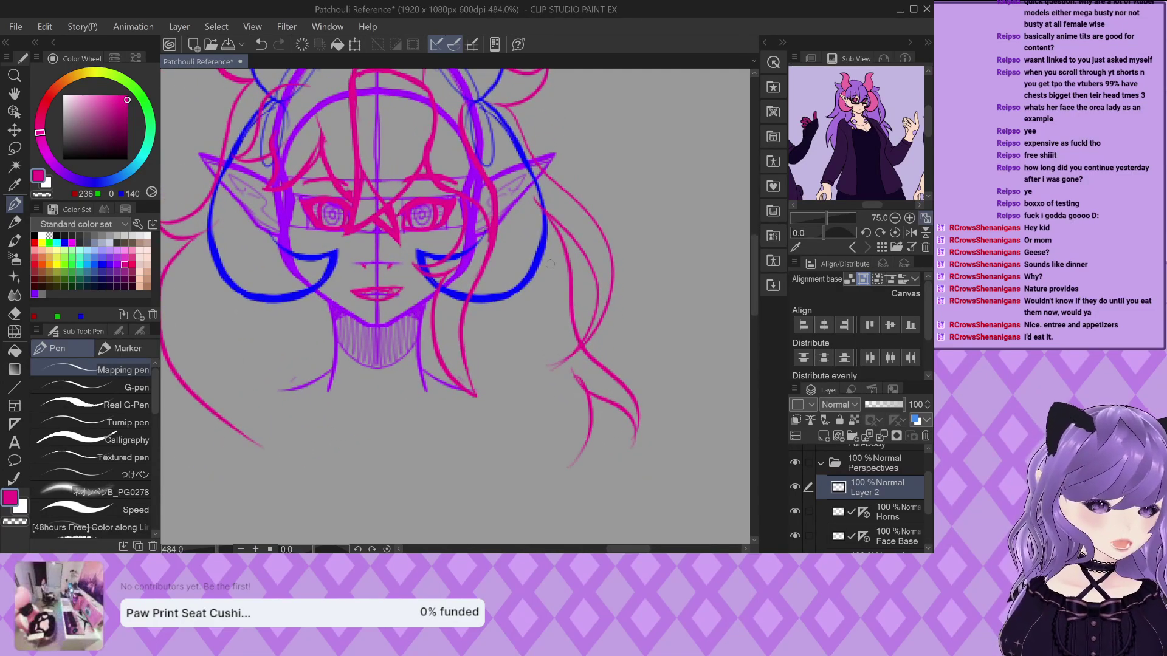
Add flowing strokes near the strand ends, undo the hooked ones, join lines and erase stray marks
{"action": "scroll", "coordinate": [547, 216], "scroll_direction": "up", "scroll_amount": 3}
{"action": "mouse_move", "coordinate": [551, 218]}
{"action": "left_mouse_down"}
{"action": "mouse_move", "coordinate": [586, 257]}
{"action": "mouse_move", "coordinate": [615, 316]}
{"action": "mouse_move", "coordinate": [617, 400]}
{"action": "mouse_move", "coordinate": [562, 488]}
{"action": "mouse_move", "coordinate": [579, 479]}
{"action": "mouse_move", "coordinate": [662, 275]}
{"action": "left_mouse_up"}
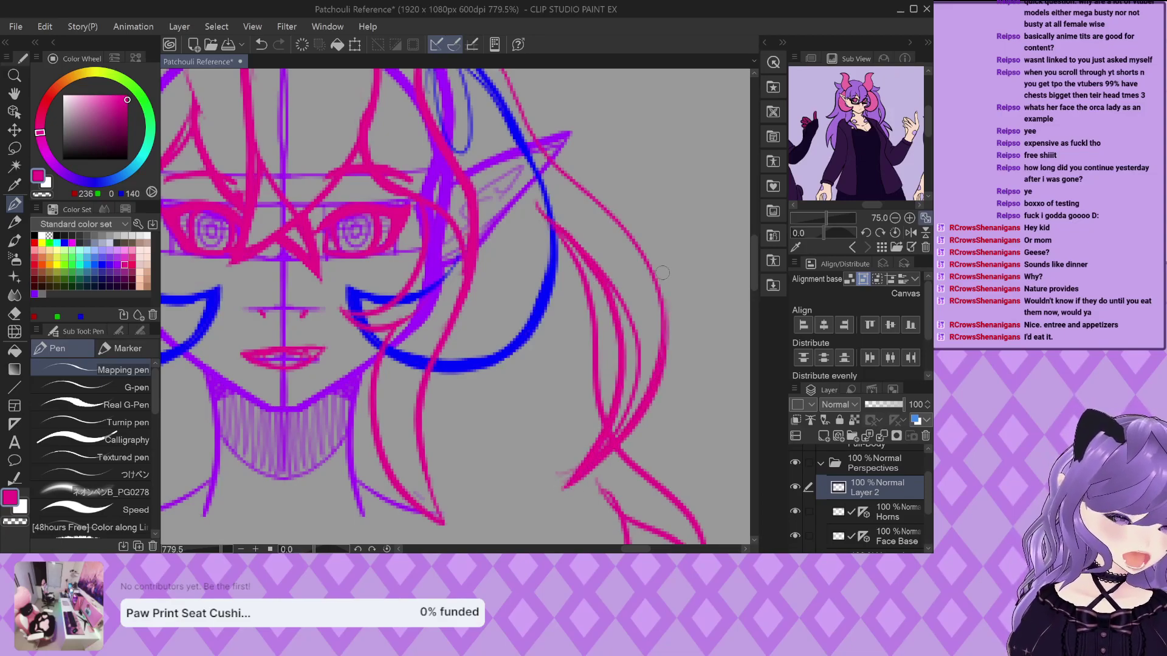
{"action": "mouse_move", "coordinate": [637, 394]}
{"action": "left_mouse_down"}
{"action": "mouse_move", "coordinate": [607, 437]}
{"action": "mouse_move", "coordinate": [632, 405]}
{"action": "mouse_move", "coordinate": [622, 407]}
{"action": "mouse_move", "coordinate": [642, 321]}
{"action": "mouse_move", "coordinate": [630, 385]}
{"action": "mouse_move", "coordinate": [632, 309]}
{"action": "left_mouse_up"}
{"action": "key", "text": "ctrl+z"}
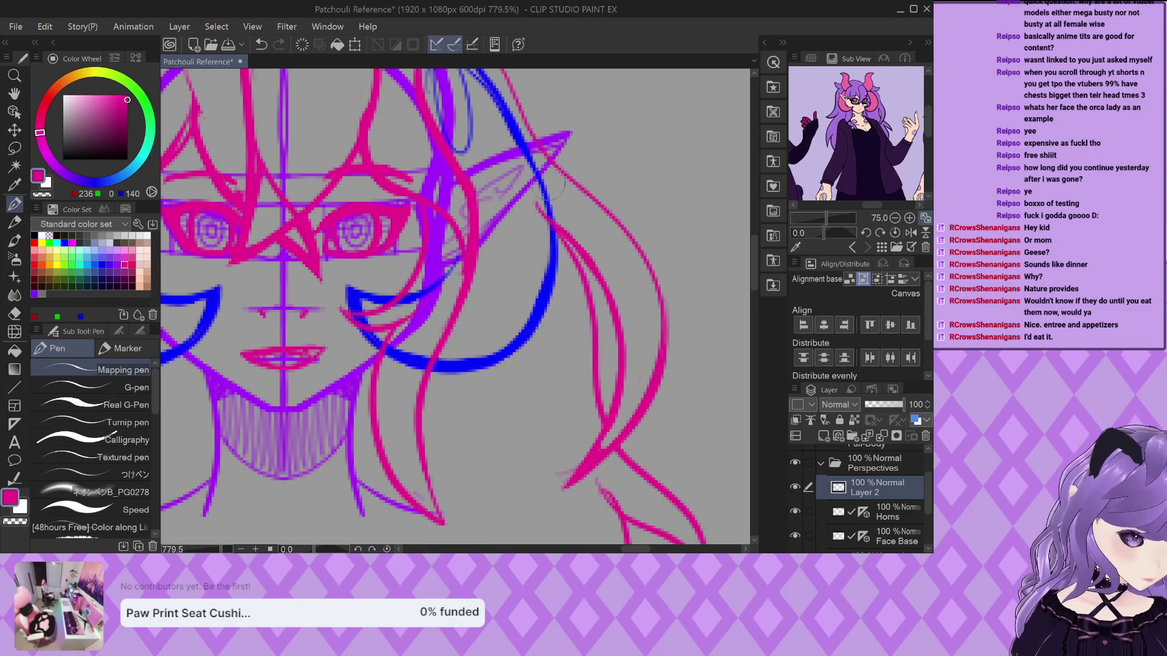
{"action": "key", "text": "ctrl+z"}
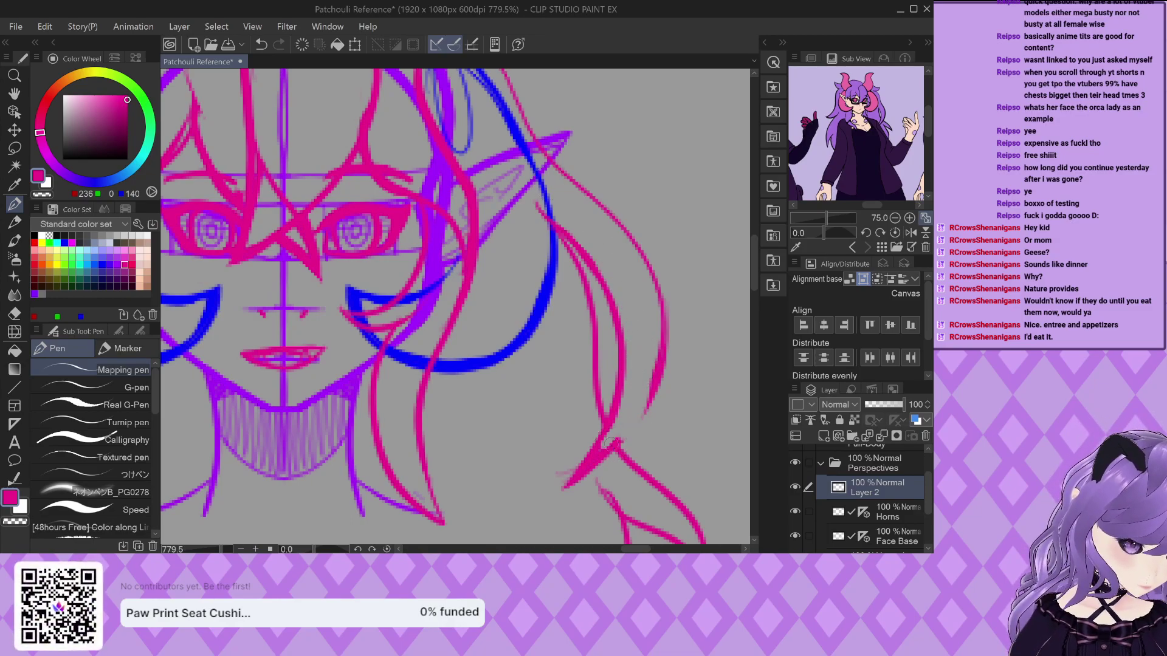
{"action": "left_click", "coordinate": [610, 445], "text": "shift"}
{"action": "left_click_drag", "start_coordinate": [641, 377], "coordinate": [642, 364]}
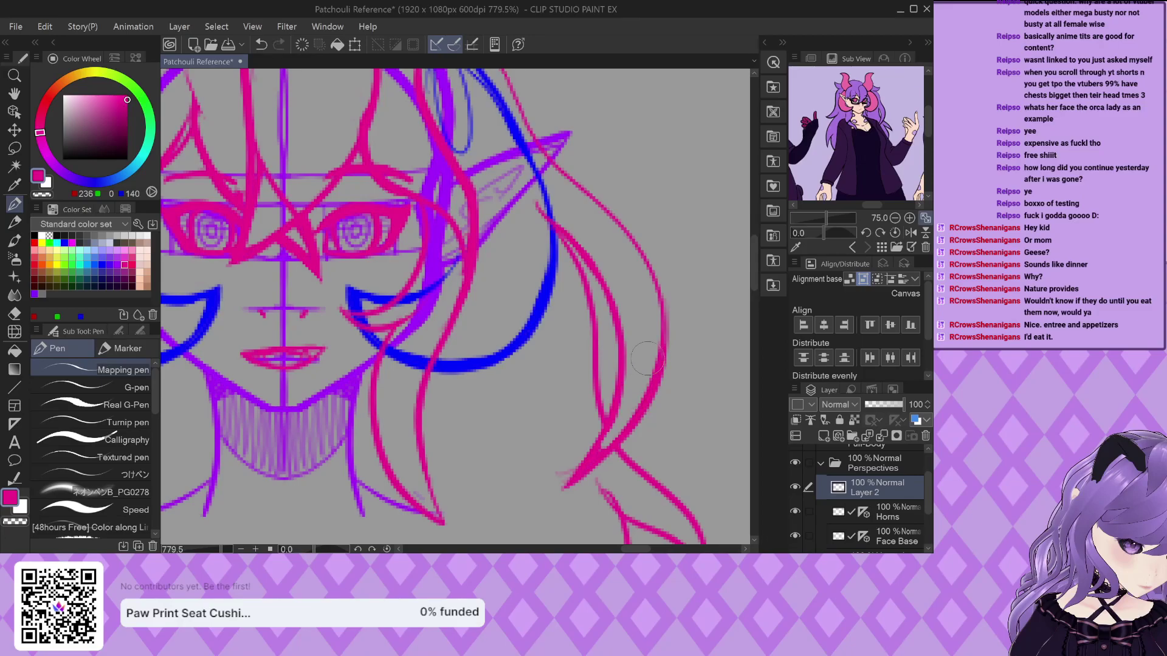
{"action": "left_click_drag", "start_coordinate": [555, 487], "coordinate": [569, 463]}
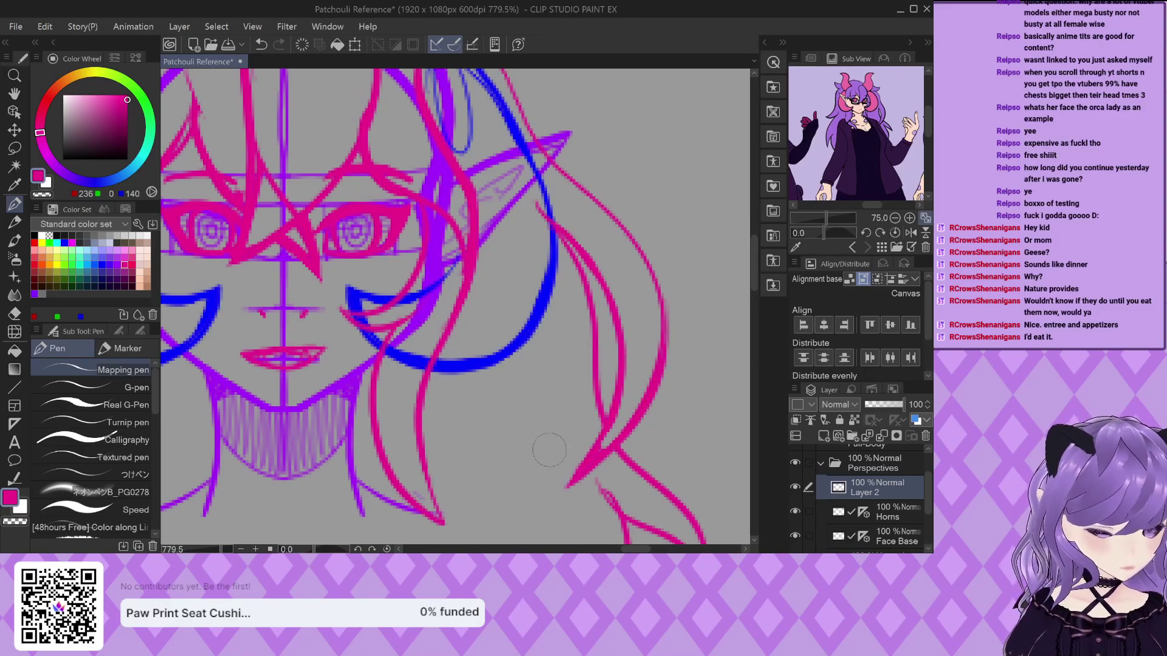
{"action": "scroll", "coordinate": [552, 354], "scroll_direction": "down", "scroll_amount": 3}
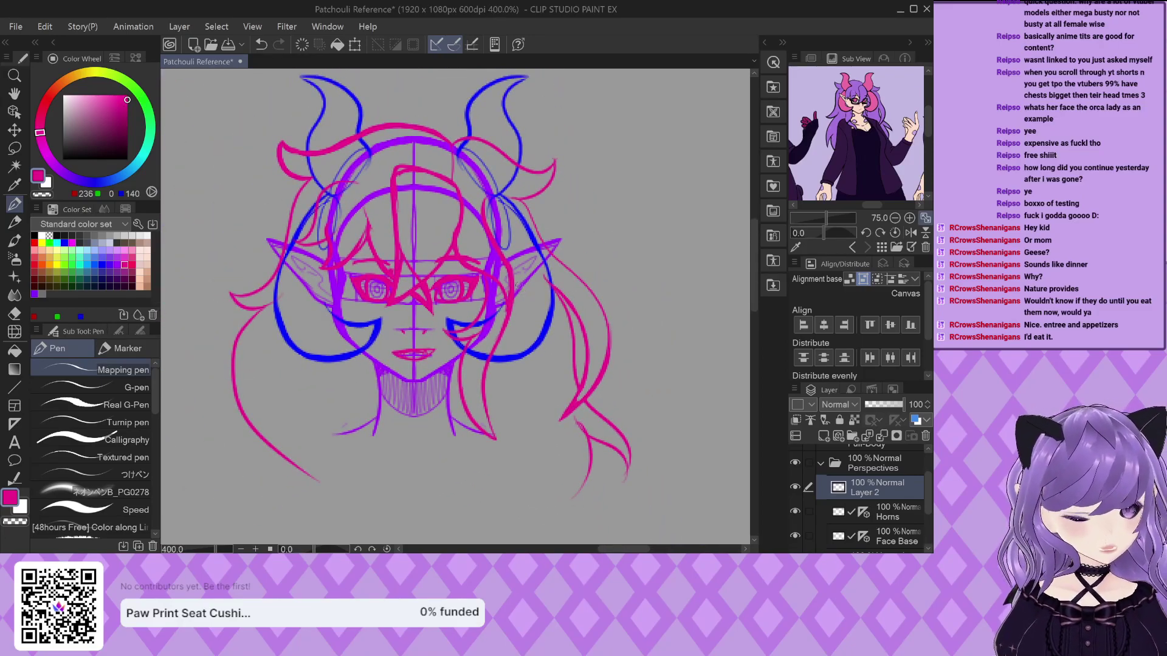
Clear the Sub View reference image and zoom around the canvas to review the long pink hair
{"action": "left_click", "coordinate": [925, 247]}
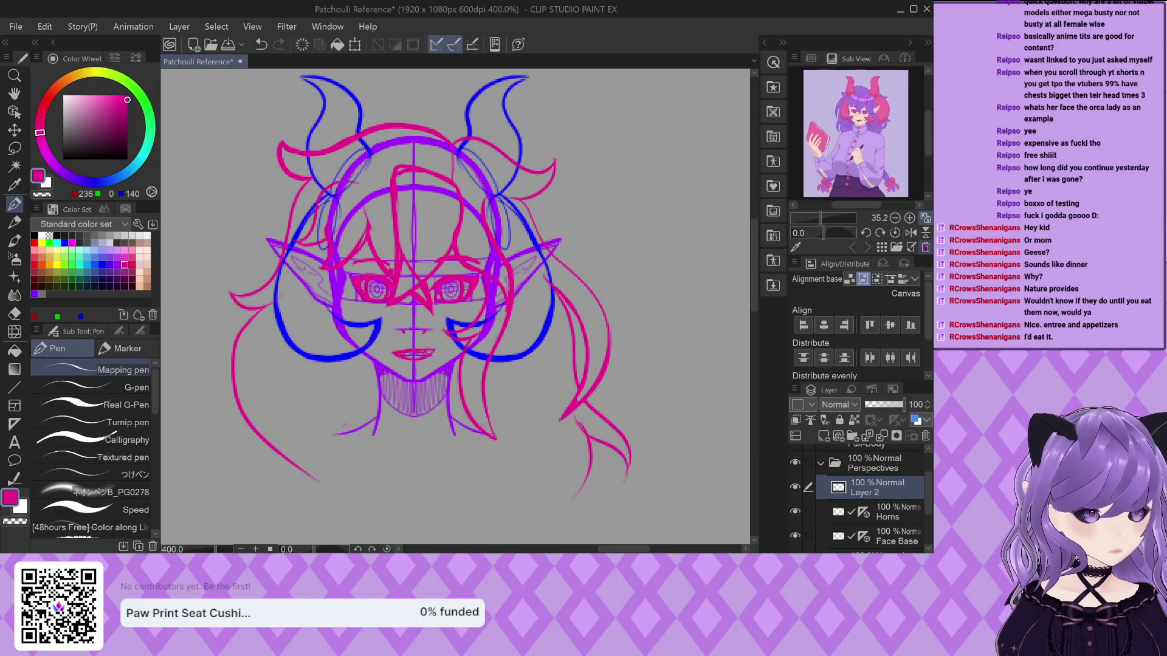
{"action": "left_click", "coordinate": [926, 248]}
{"action": "scroll", "coordinate": [548, 318], "scroll_direction": "down", "scroll_amount": 7}
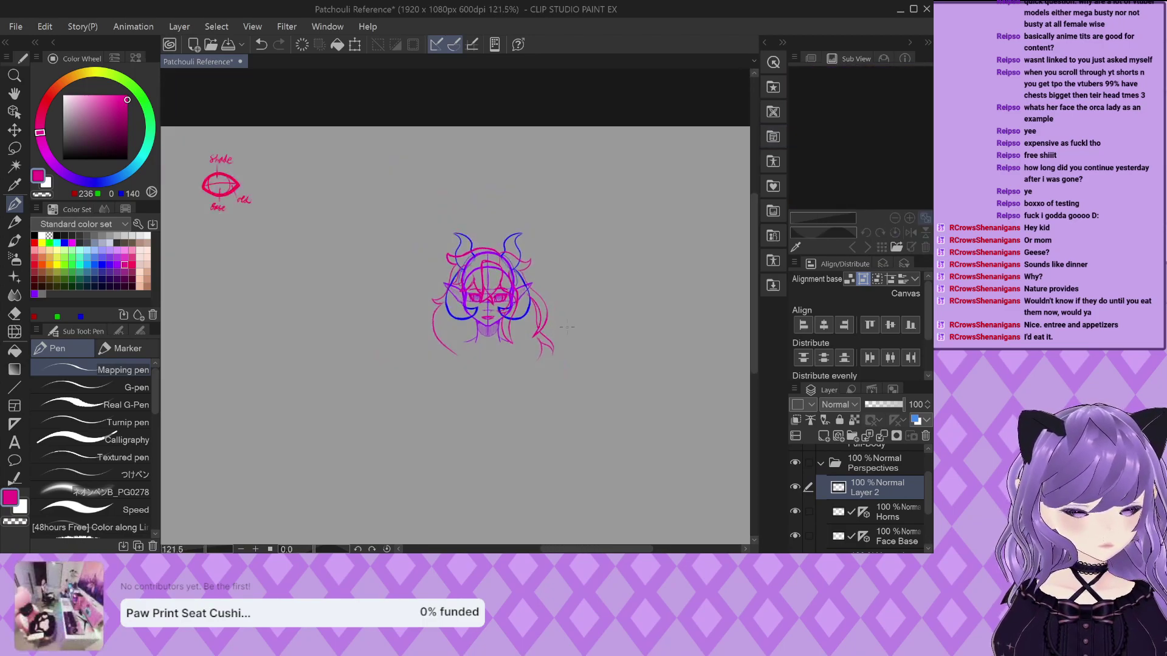
{"action": "scroll", "coordinate": [203, 289], "scroll_direction": "up", "scroll_amount": 3}
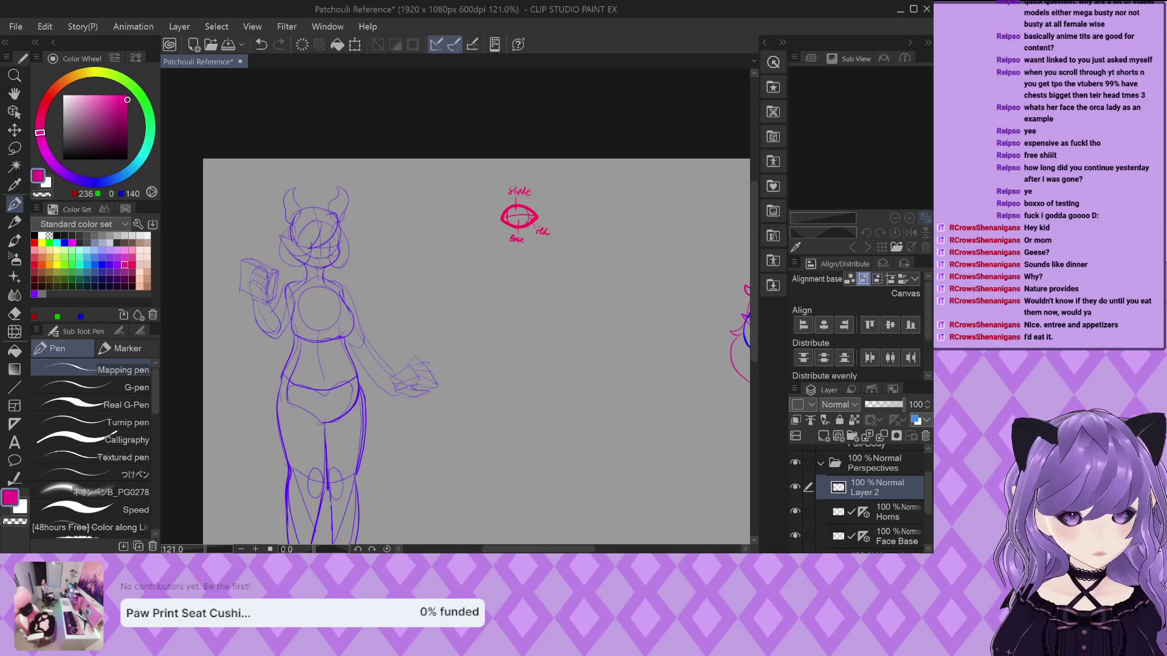
{"action": "scroll", "coordinate": [320, 231], "scroll_direction": "up", "scroll_amount": 2}
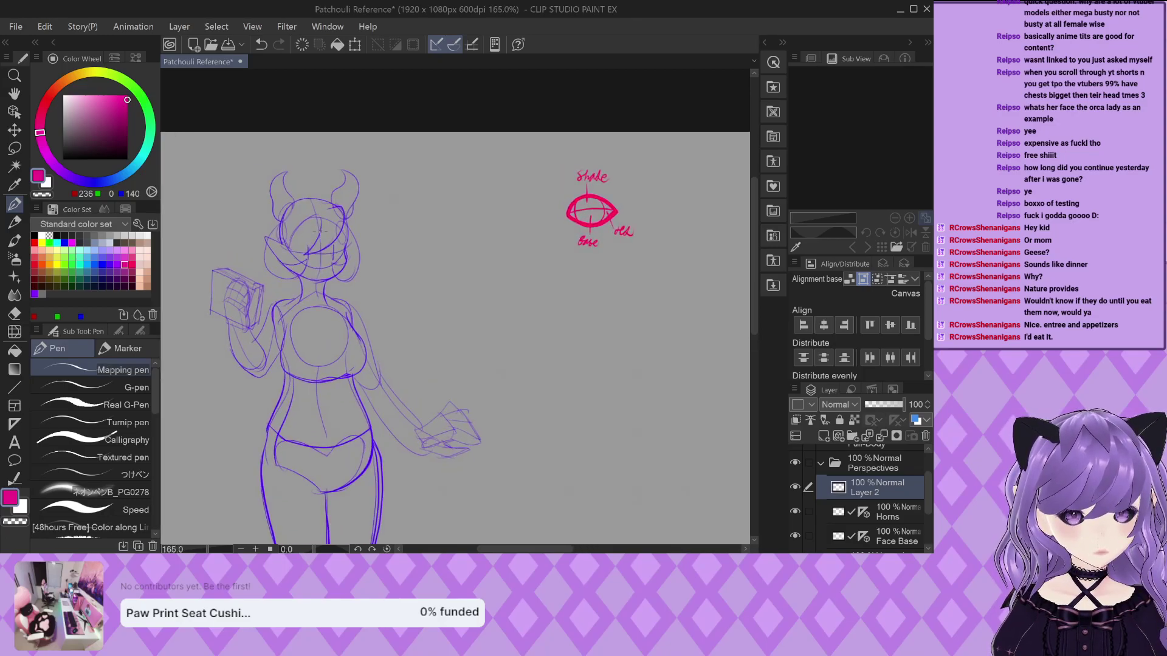
{"action": "scroll", "coordinate": [320, 231], "scroll_direction": "down", "scroll_amount": 2}
{"action": "scroll", "coordinate": [407, 228], "scroll_direction": "down", "scroll_amount": 2}
{"action": "scroll", "coordinate": [478, 210], "scroll_direction": "up", "scroll_amount": 4}
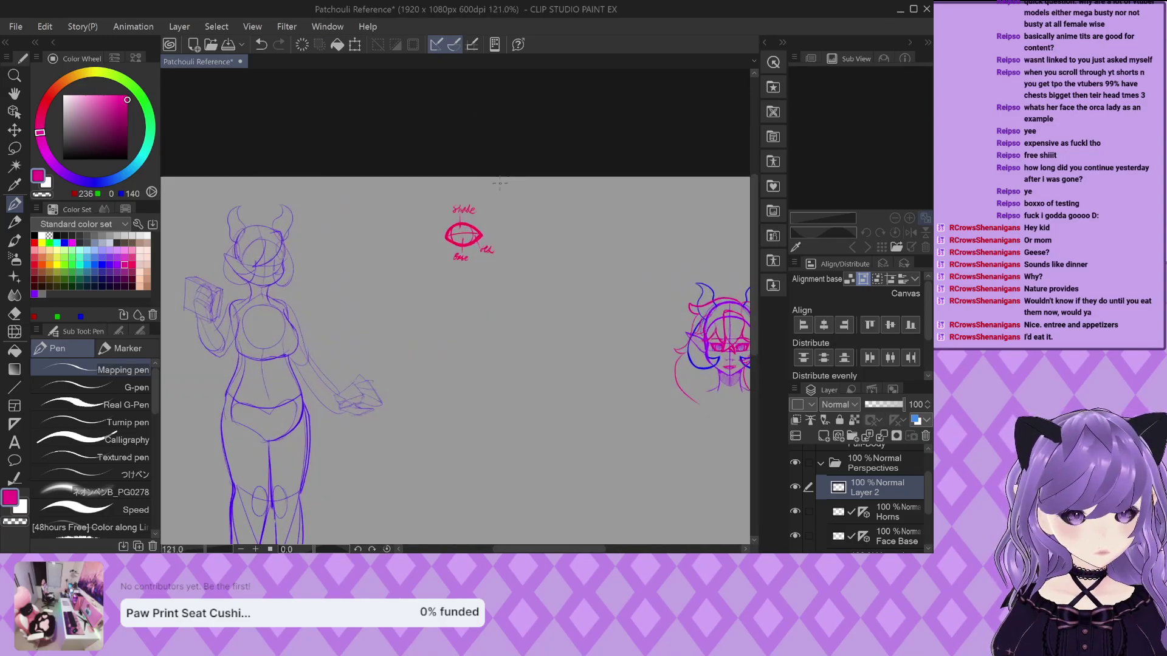
{"action": "scroll", "coordinate": [398, 212], "scroll_direction": "down", "scroll_amount": 3}
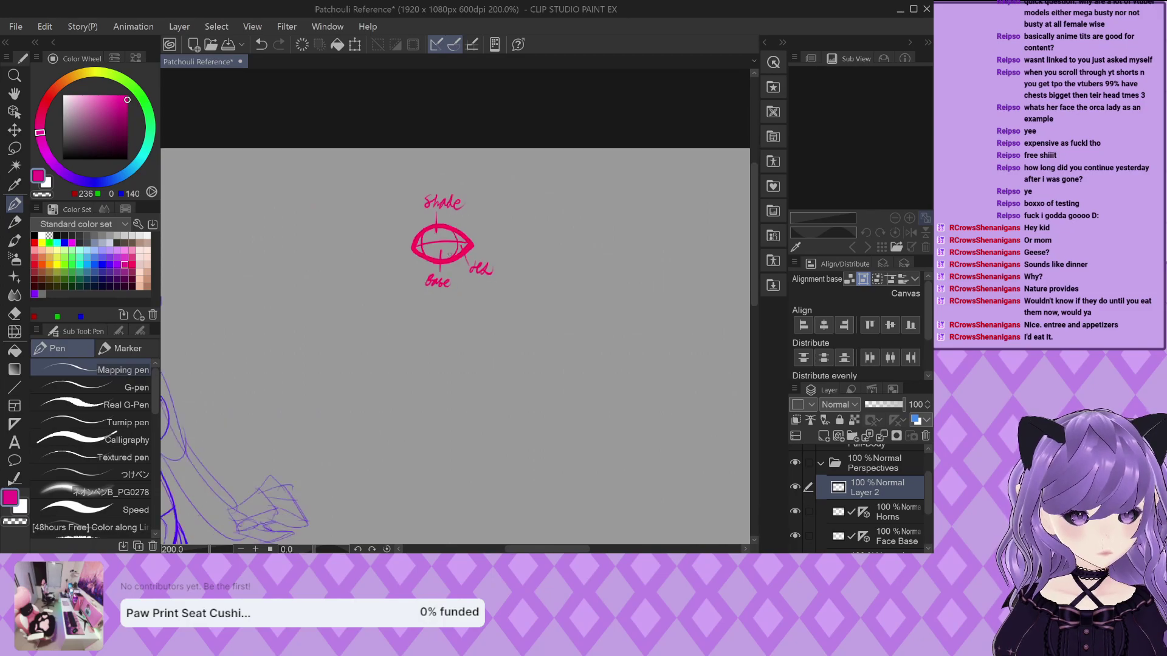
{"action": "scroll", "coordinate": [395, 195], "scroll_direction": "up", "scroll_amount": 2}
{"action": "scroll", "coordinate": [392, 176], "scroll_direction": "down", "scroll_amount": 2}
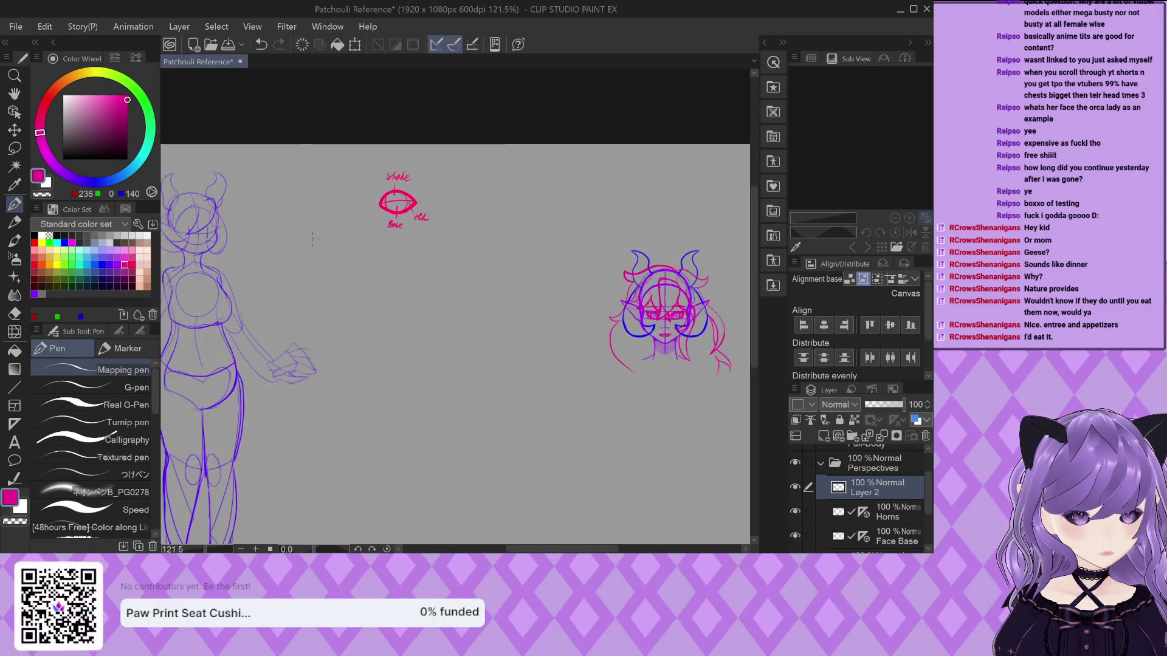
{"action": "scroll", "coordinate": [547, 292], "scroll_direction": "down", "scroll_amount": 2}
{"action": "scroll", "coordinate": [551, 334], "scroll_direction": "up", "scroll_amount": 4}
{"action": "scroll", "coordinate": [551, 334], "scroll_direction": "up", "scroll_amount": 3}
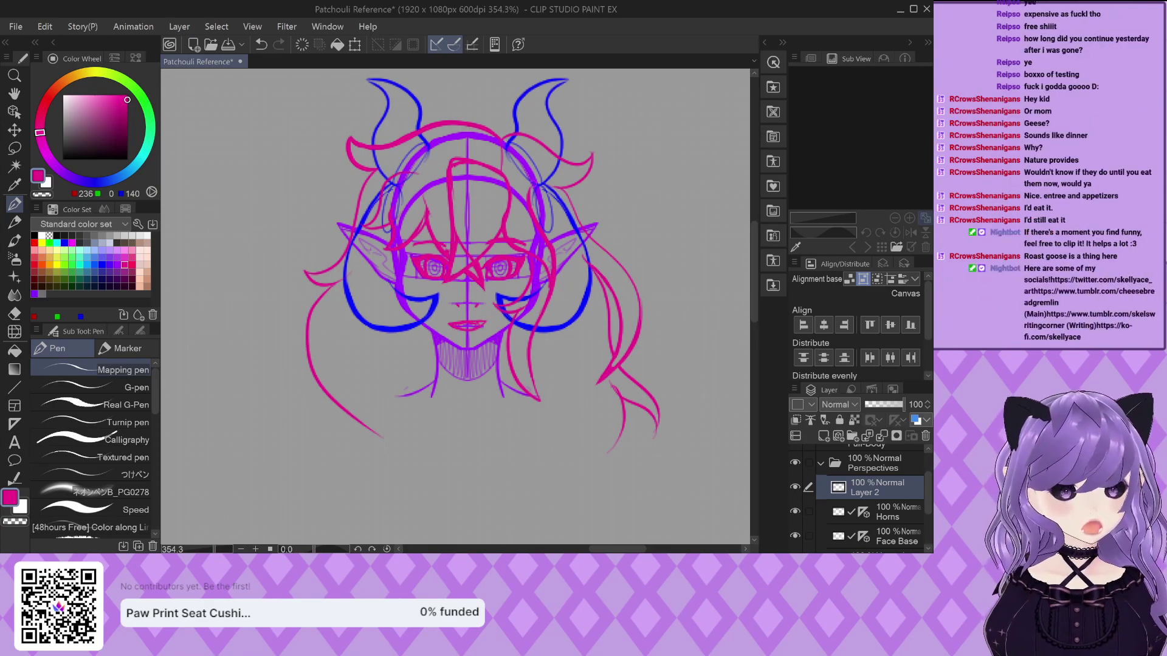
{"action": "scroll", "coordinate": [538, 296], "scroll_direction": "up", "scroll_amount": 2}
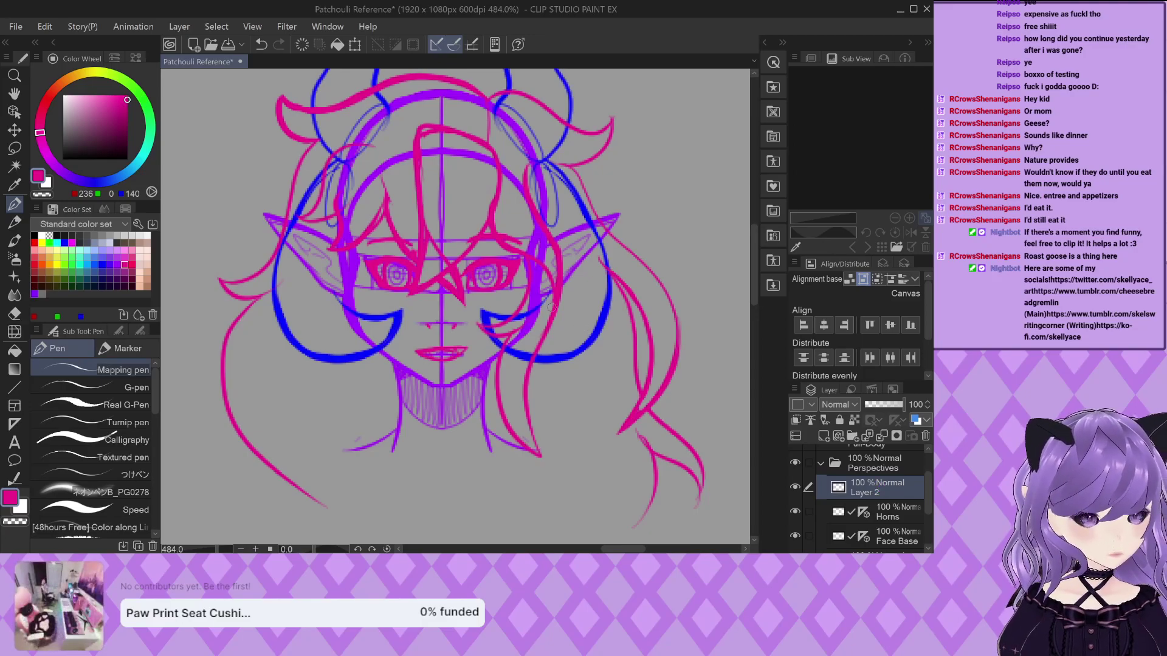
{"action": "scroll", "coordinate": [540, 278], "scroll_direction": "up", "scroll_amount": 2}
{"action": "scroll", "coordinate": [532, 228], "scroll_direction": "up", "scroll_amount": 1}
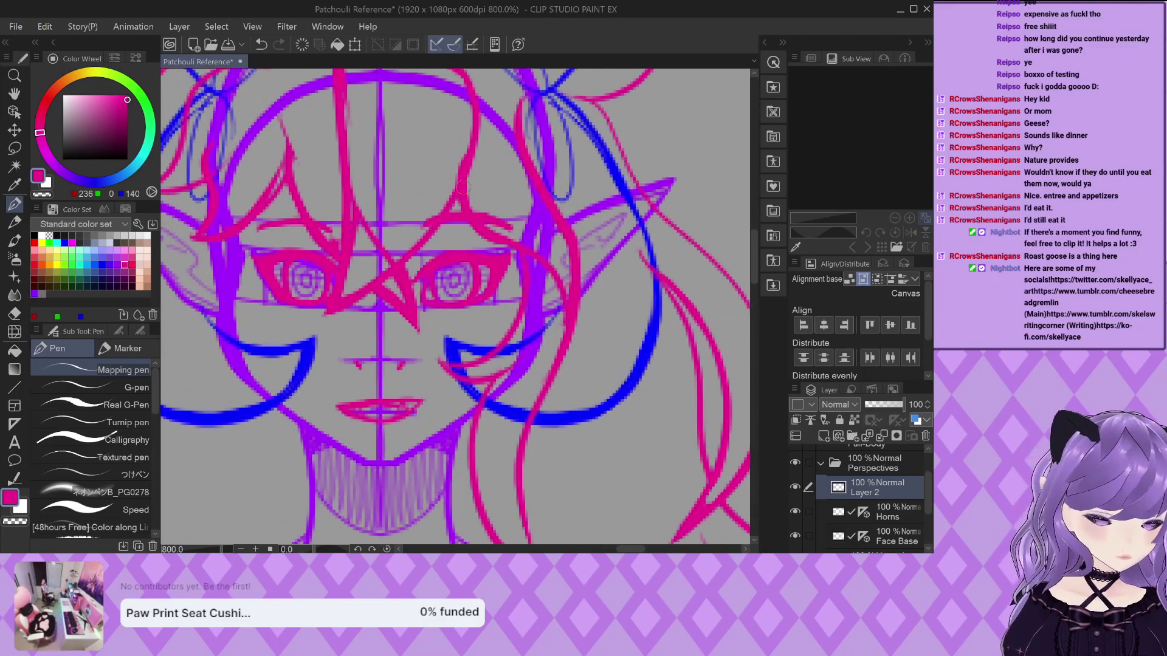
{"action": "mouse_move", "coordinate": [488, 241]}
{"action": "left_mouse_down"}
{"action": "mouse_move", "coordinate": [524, 262]}
{"action": "mouse_move", "coordinate": [563, 366]}
{"action": "left_mouse_up"}
{"action": "scroll", "coordinate": [547, 235], "scroll_direction": "up", "scroll_amount": 2}
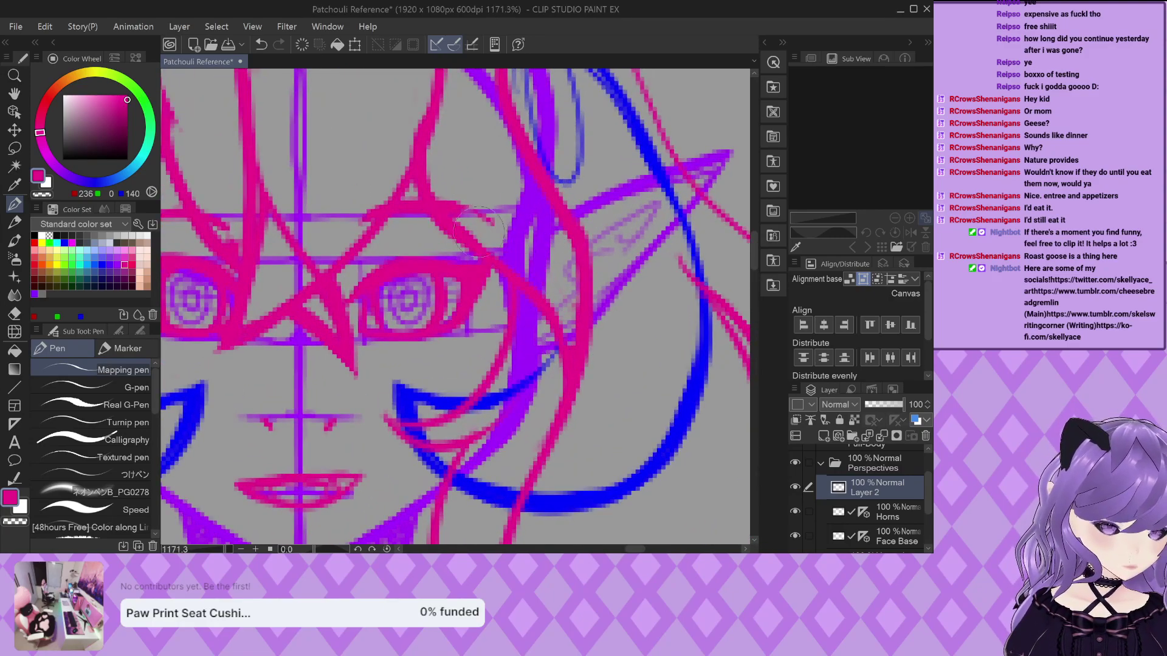
{"action": "scroll", "coordinate": [518, 230], "scroll_direction": "up", "scroll_amount": 2}
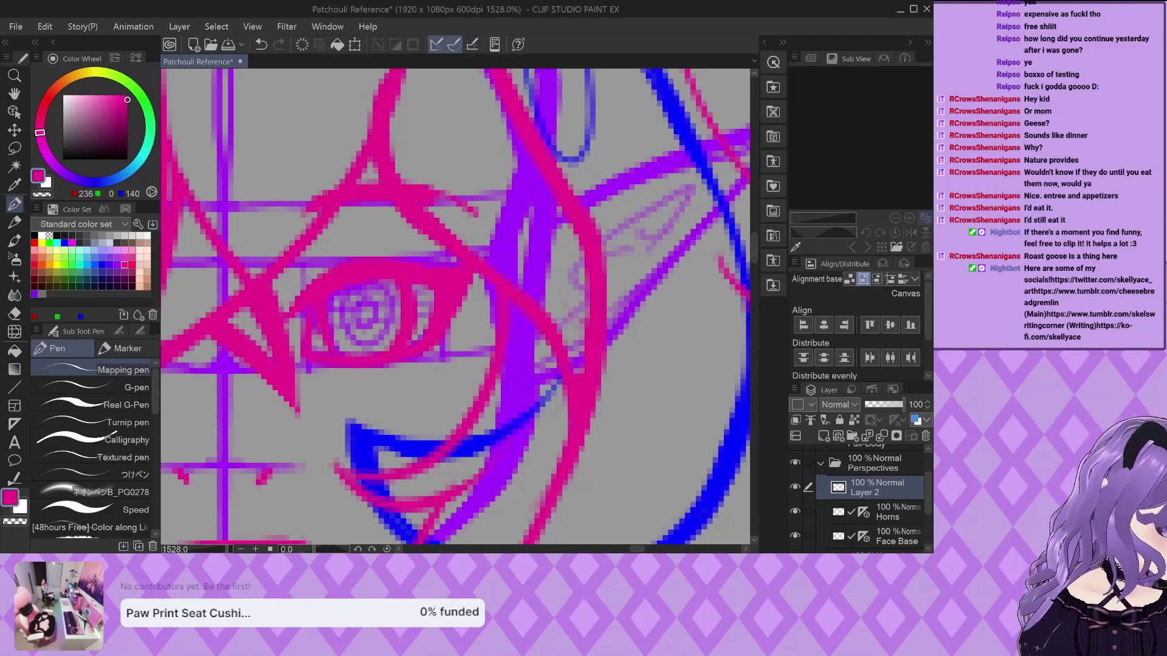
{"action": "key", "text": "ctrl+z"}
{"action": "mouse_move", "coordinate": [443, 220]}
{"action": "left_mouse_down"}
{"action": "mouse_move", "coordinate": [517, 267]}
{"action": "mouse_move", "coordinate": [571, 334]}
{"action": "mouse_move", "coordinate": [549, 284]}
{"action": "mouse_move", "coordinate": [570, 329]}
{"action": "mouse_move", "coordinate": [558, 285]}
{"action": "mouse_move", "coordinate": [506, 339]}
{"action": "mouse_move", "coordinate": [517, 302]}
{"action": "mouse_move", "coordinate": [497, 278]}
{"action": "left_mouse_up"}
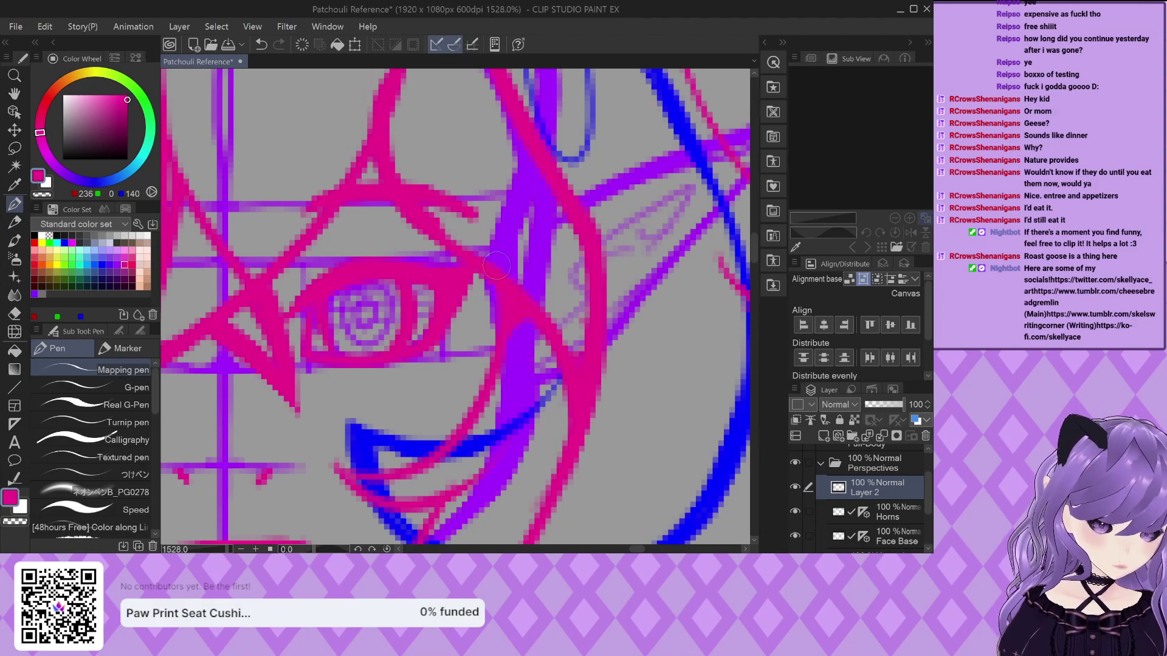
{"action": "scroll", "coordinate": [510, 265], "scroll_direction": "down", "scroll_amount": 6}
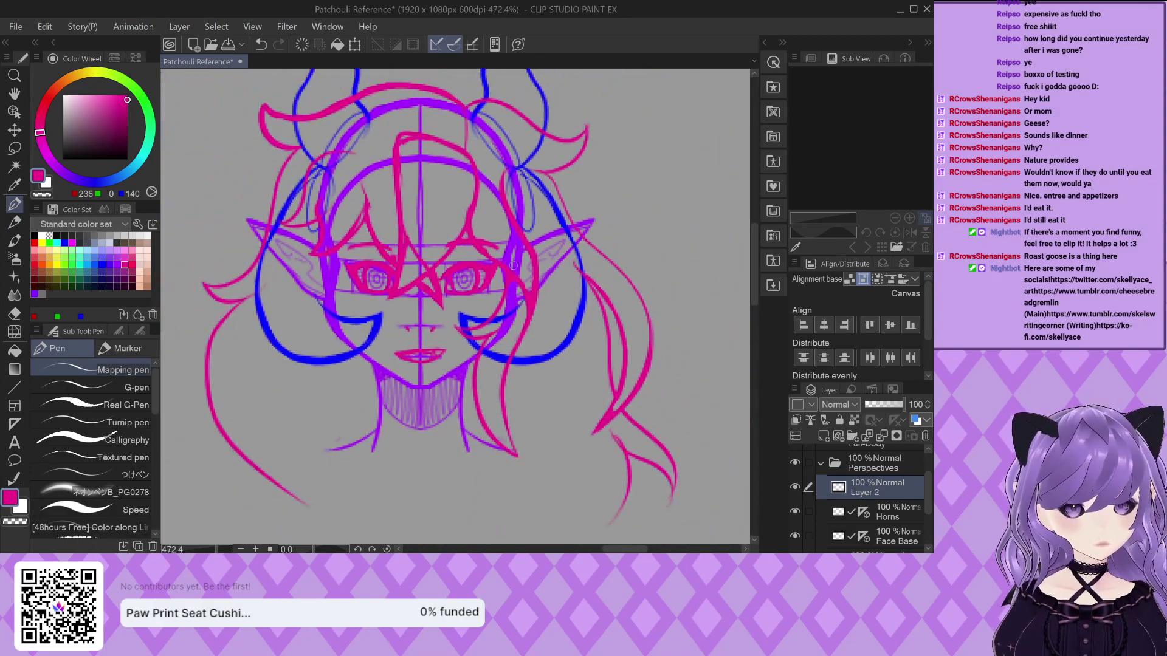
{"action": "scroll", "coordinate": [513, 270], "scroll_direction": "down", "scroll_amount": 2}
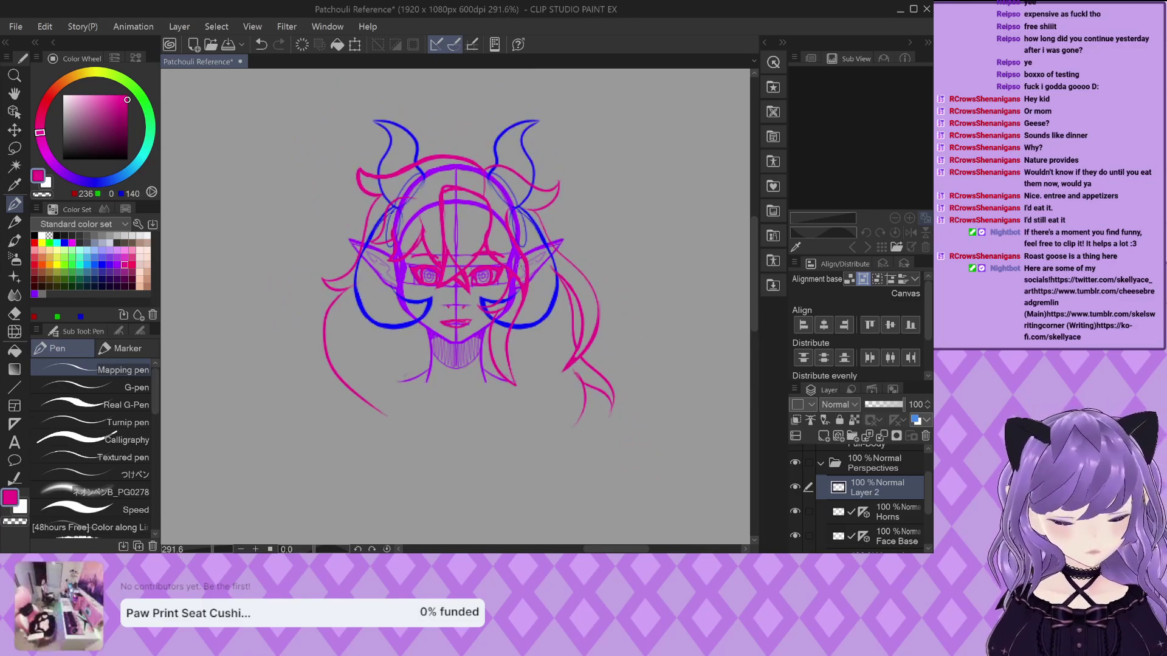
{"action": "scroll", "coordinate": [518, 268], "scroll_direction": "down", "scroll_amount": 6}
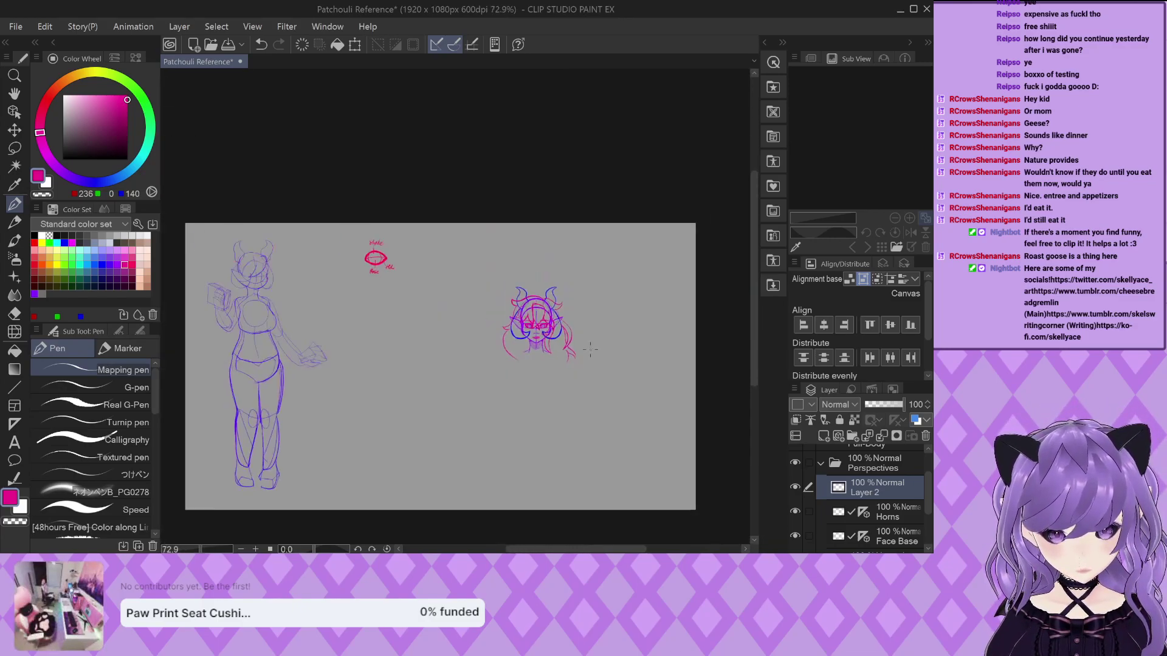
{"action": "scroll", "coordinate": [349, 267], "scroll_direction": "up", "scroll_amount": 1}
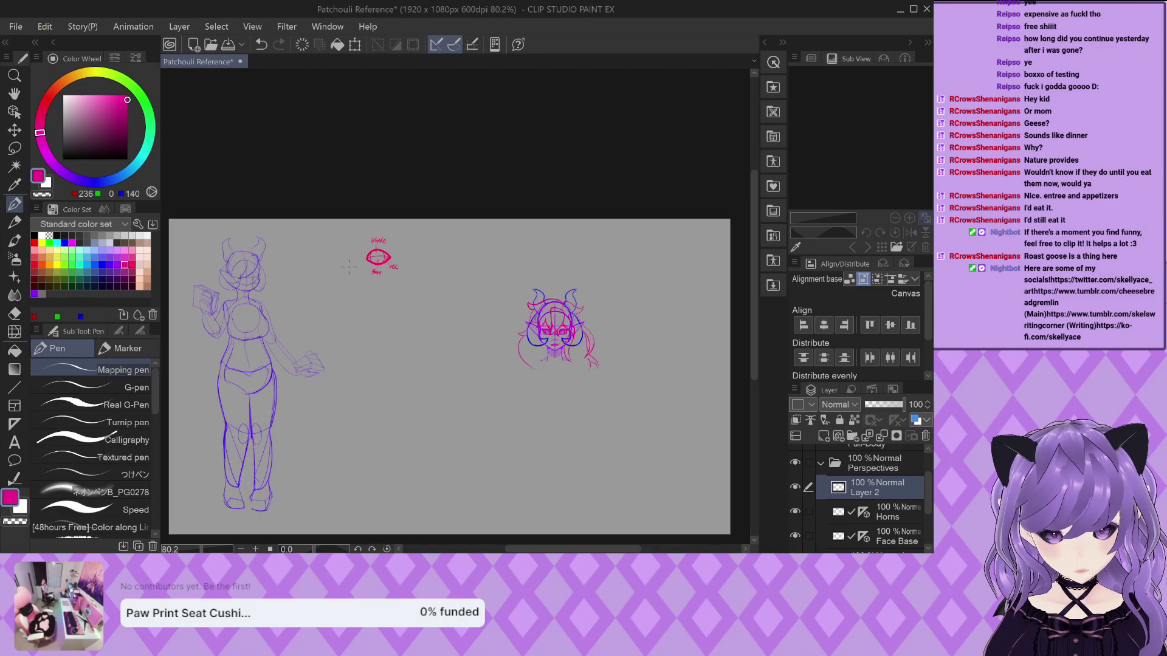
{"action": "scroll", "coordinate": [348, 266], "scroll_direction": "up", "scroll_amount": 6}
{"action": "scroll", "coordinate": [349, 266], "scroll_direction": "down", "scroll_amount": 6}
{"action": "scroll", "coordinate": [636, 395], "scroll_direction": "up", "scroll_amount": 6}
{"action": "scroll", "coordinate": [498, 256], "scroll_direction": "up", "scroll_amount": 3}
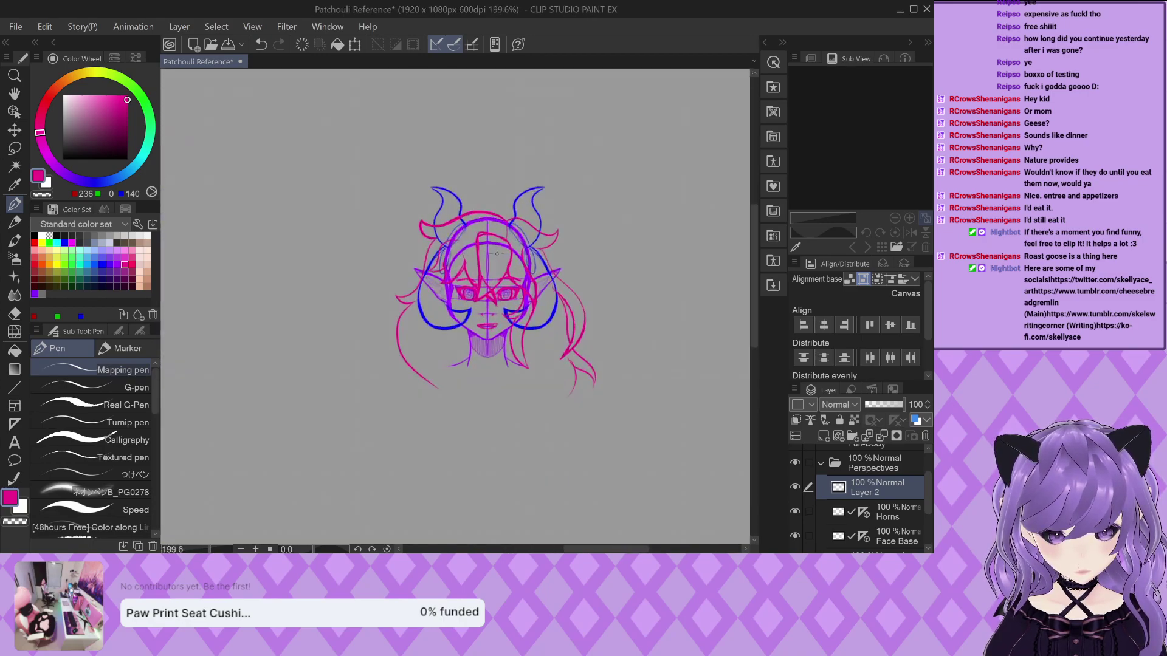
{"action": "scroll", "coordinate": [497, 254], "scroll_direction": "up", "scroll_amount": 1}
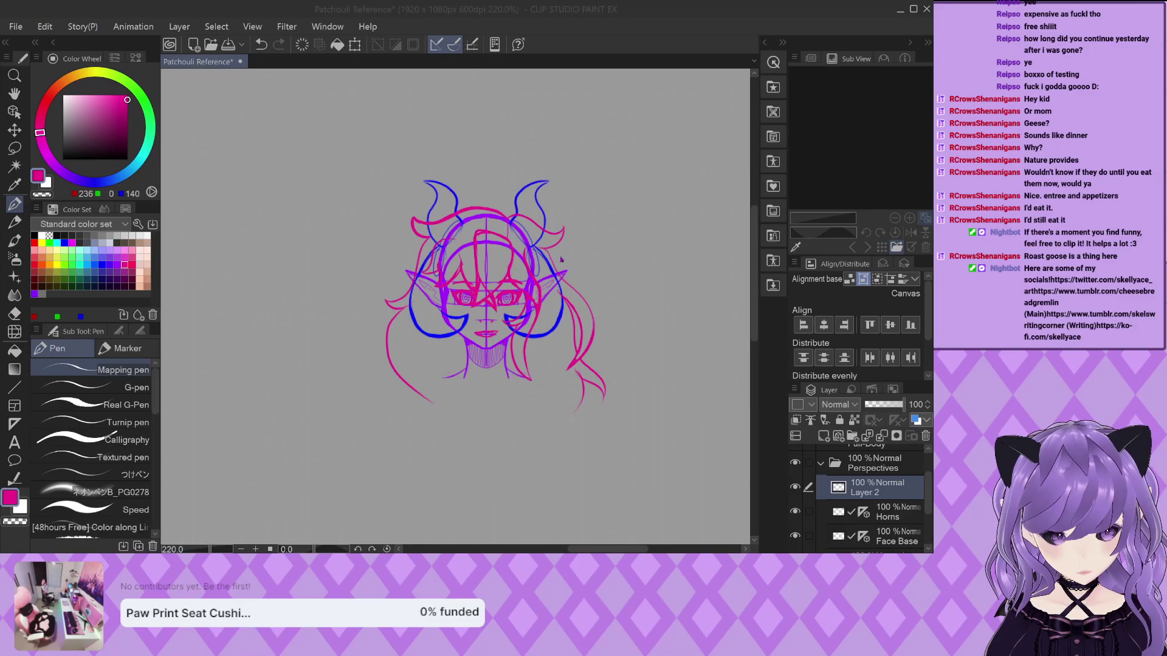
Bring up the character's face reference in Sub View and centre it on the face
{"action": "left_click", "coordinate": [742, 511]}
{"action": "scroll", "coordinate": [903, 157], "scroll_direction": "up", "scroll_amount": 6}
{"action": "left_click_drag", "start_coordinate": [902, 157], "coordinate": [863, 65]}
{"action": "scroll", "coordinate": [494, 308], "scroll_direction": "up", "scroll_amount": 10}
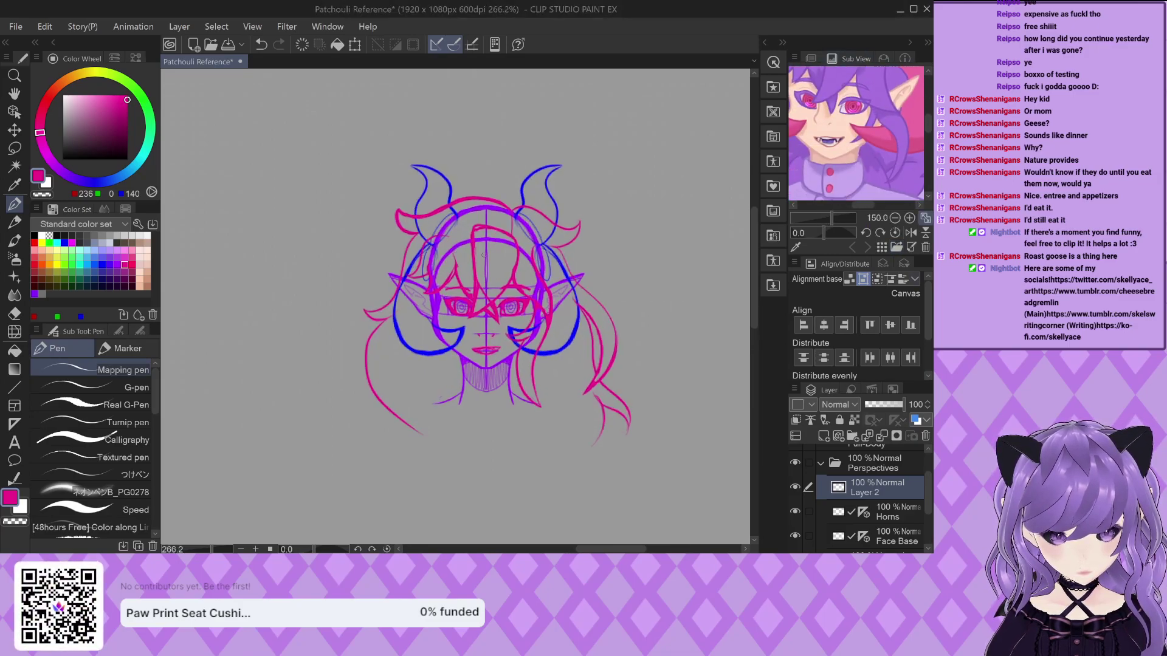
{"action": "scroll", "coordinate": [591, 275], "scroll_direction": "up", "scroll_amount": 4}
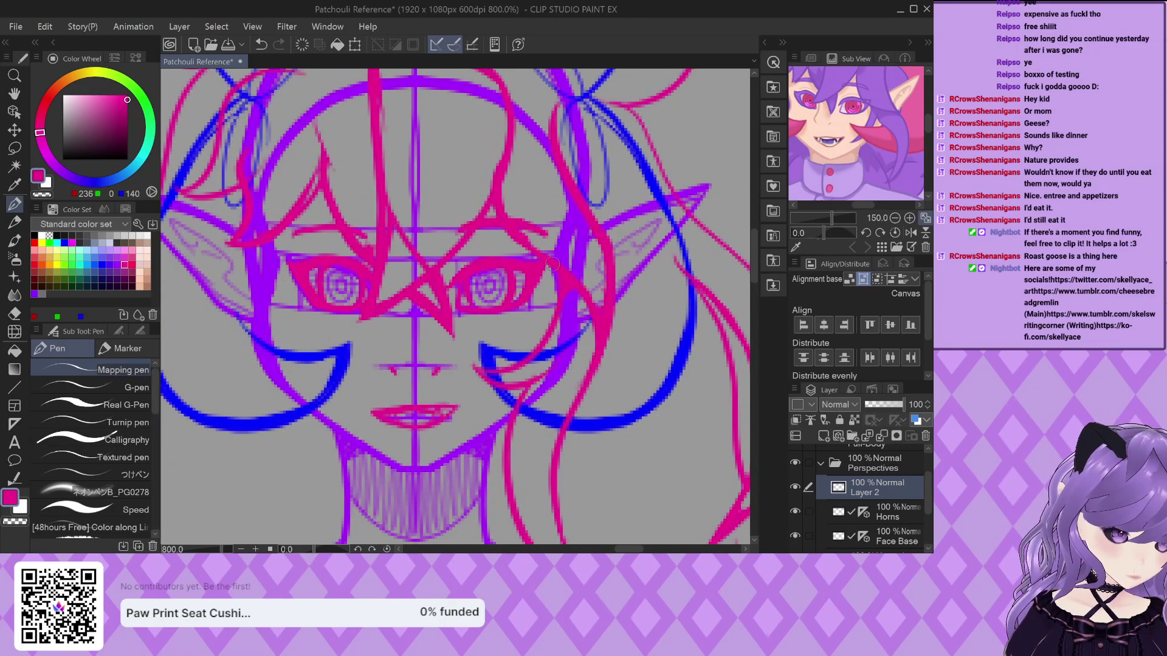
Draw pink strands along the right cheek, undoing failed attempts and erasing stray lines
{"action": "mouse_move", "coordinate": [550, 276]}
{"action": "left_mouse_down"}
{"action": "mouse_move", "coordinate": [499, 389]}
{"action": "mouse_move", "coordinate": [464, 410]}
{"action": "mouse_move", "coordinate": [534, 389]}
{"action": "mouse_move", "coordinate": [571, 363]}
{"action": "left_mouse_up"}
{"action": "scroll", "coordinate": [467, 410], "scroll_direction": "up", "scroll_amount": 3}
{"action": "key", "text": "ctrl+z"}
{"action": "key", "text": "ctrl+z"}
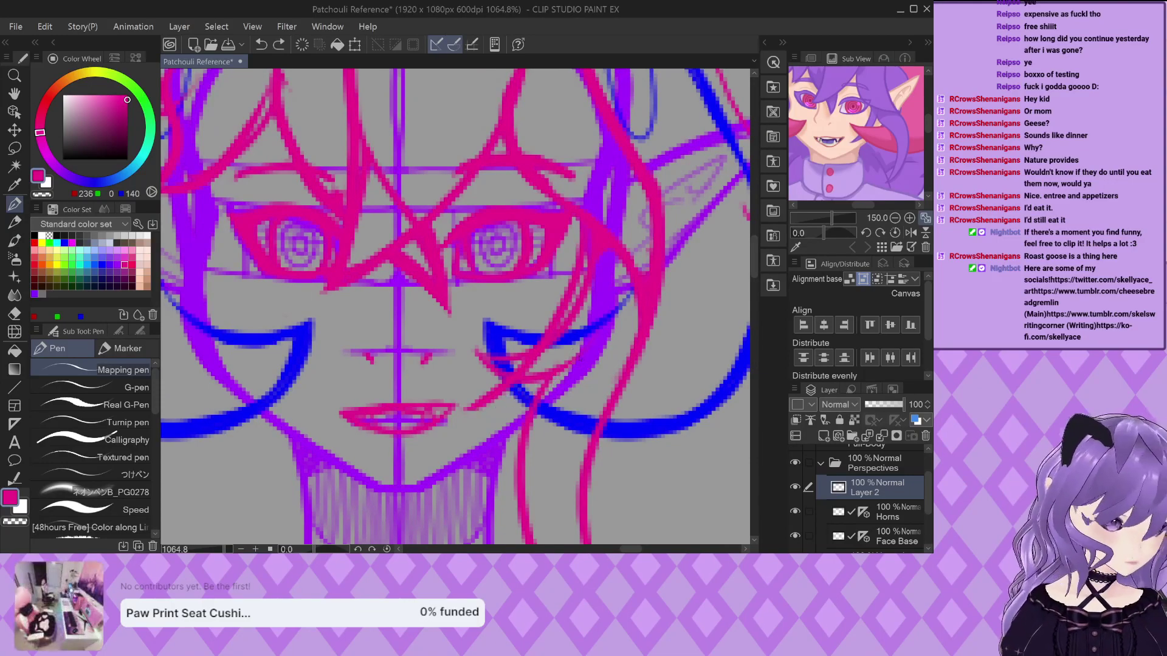
{"action": "mouse_move", "coordinate": [578, 214]}
{"action": "left_mouse_down"}
{"action": "mouse_move", "coordinate": [588, 263]}
{"action": "mouse_move", "coordinate": [563, 330]}
{"action": "mouse_move", "coordinate": [471, 433]}
{"action": "left_mouse_up"}
{"action": "key", "text": "ctrl+z"}
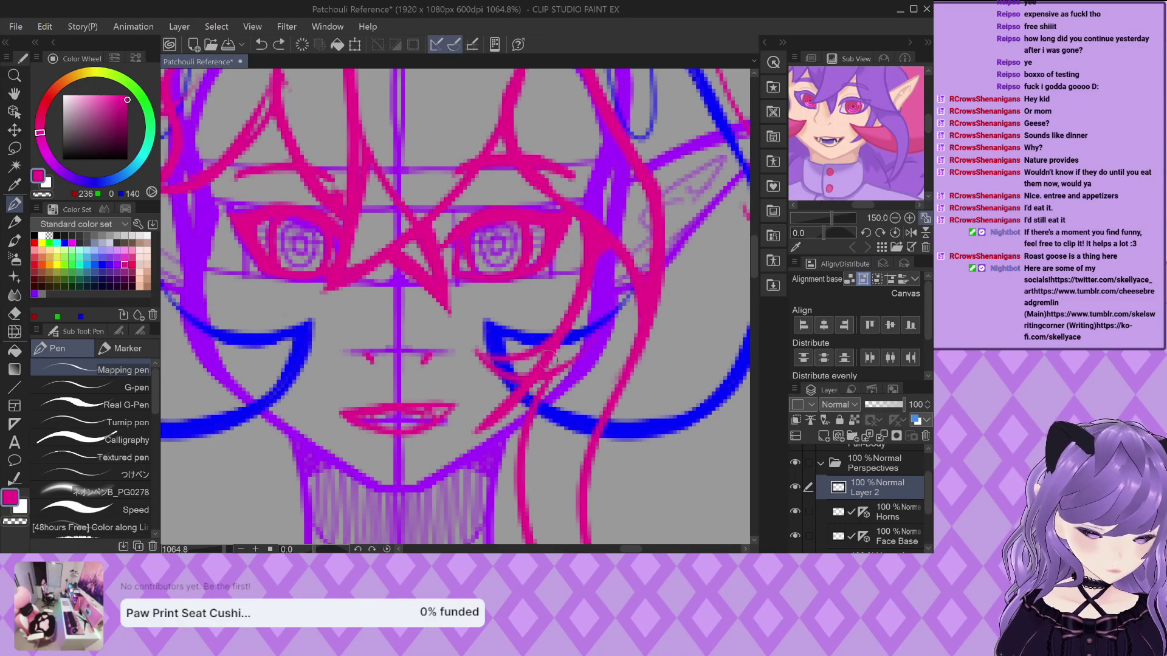
{"action": "key", "text": "ctrl+z"}
{"action": "mouse_move", "coordinate": [584, 217]}
{"action": "left_mouse_down"}
{"action": "mouse_move", "coordinate": [587, 254]}
{"action": "mouse_move", "coordinate": [554, 343]}
{"action": "mouse_move", "coordinate": [473, 408]}
{"action": "mouse_move", "coordinate": [526, 402]}
{"action": "mouse_move", "coordinate": [575, 363]}
{"action": "left_mouse_up"}
{"action": "mouse_move", "coordinate": [475, 348]}
{"action": "left_mouse_down"}
{"action": "mouse_move", "coordinate": [523, 338]}
{"action": "mouse_move", "coordinate": [491, 374]}
{"action": "mouse_move", "coordinate": [524, 355]}
{"action": "mouse_move", "coordinate": [480, 375]}
{"action": "left_mouse_up"}
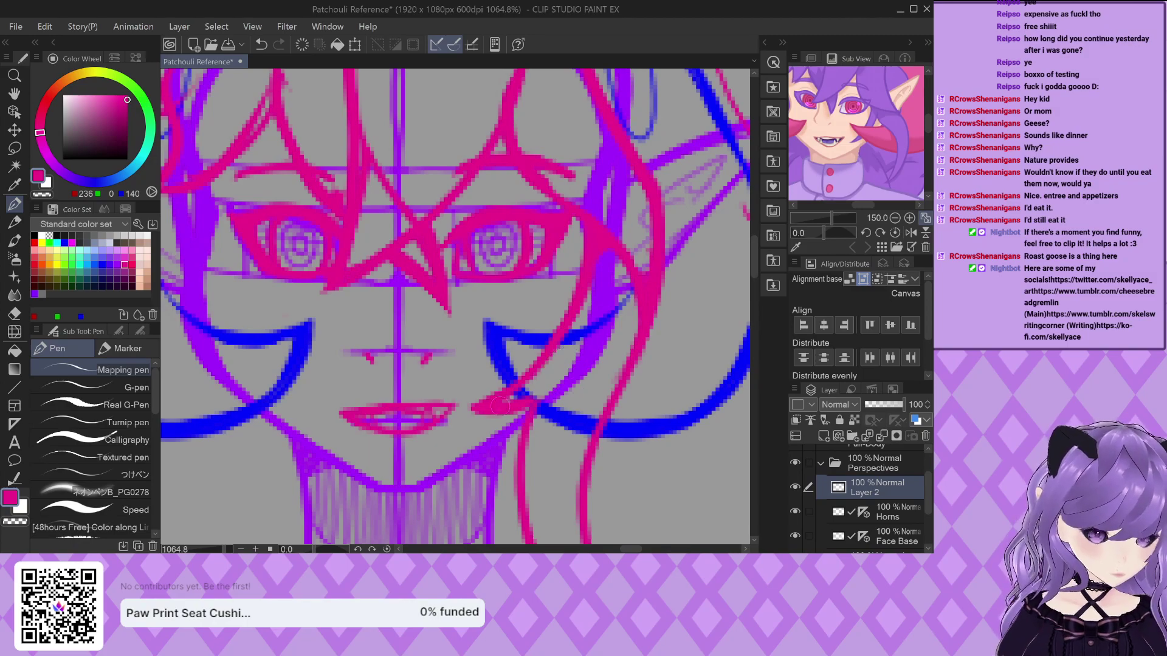
Add a strand from the mouth corner, extend it downward, and draw a long strand beside the face
{"action": "left_click_drag", "start_coordinate": [491, 408], "coordinate": [589, 351]}
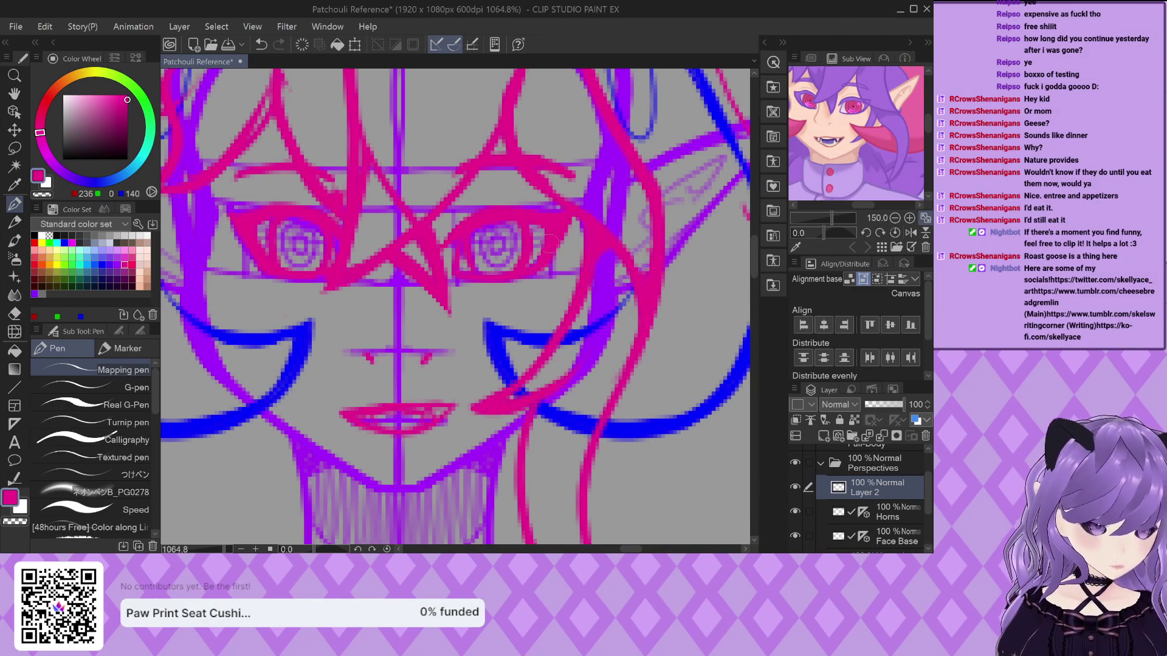
{"action": "scroll", "coordinate": [549, 243], "scroll_direction": "down", "scroll_amount": 3}
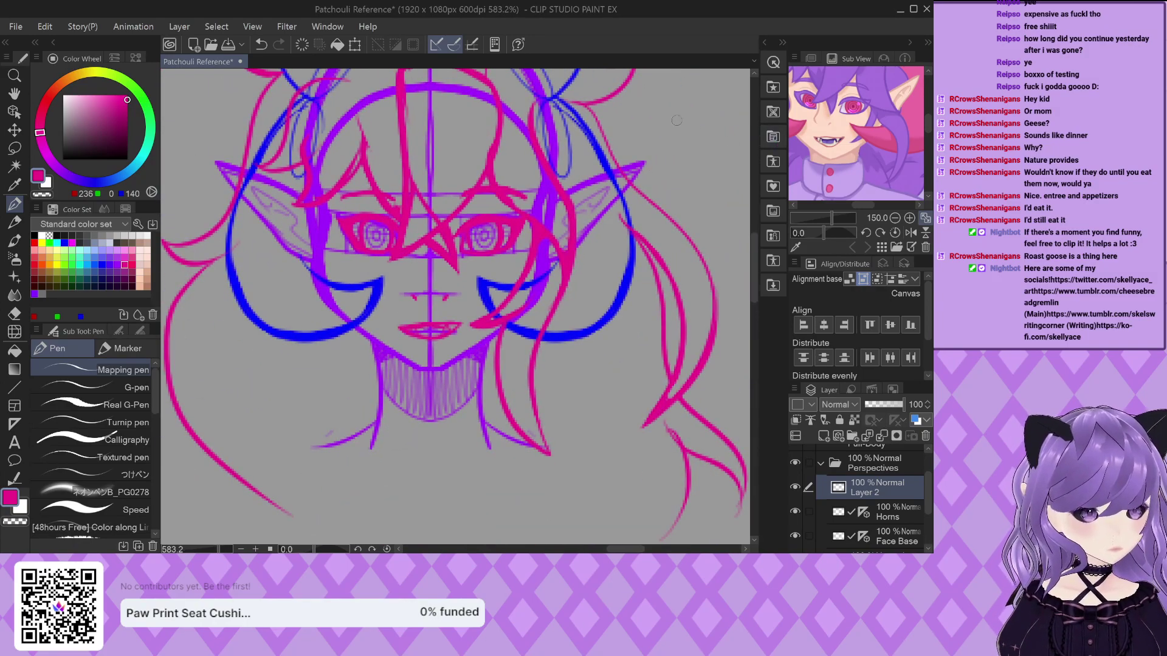
{"action": "scroll", "coordinate": [676, 120], "scroll_direction": "down", "scroll_amount": 2}
{"action": "scroll", "coordinate": [554, 287], "scroll_direction": "up", "scroll_amount": 4}
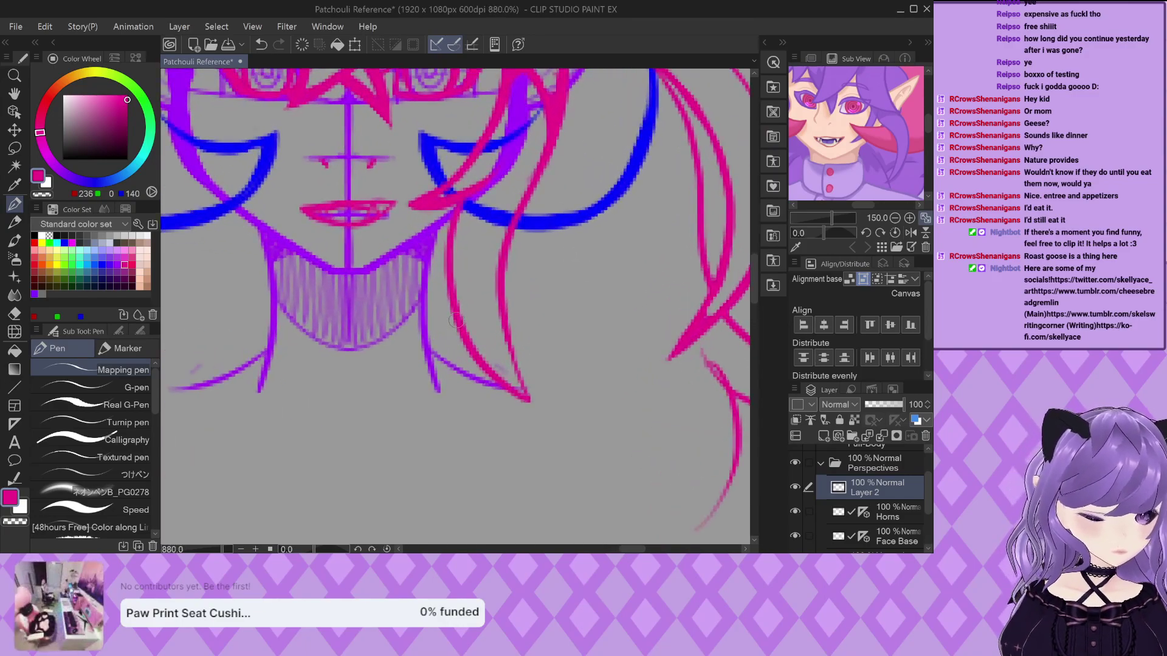
{"action": "left_click_drag", "start_coordinate": [490, 365], "coordinate": [529, 464]}
{"action": "mouse_move", "coordinate": [517, 194]}
{"action": "left_mouse_down"}
{"action": "mouse_move", "coordinate": [516, 331]}
{"action": "mouse_move", "coordinate": [539, 437]}
{"action": "mouse_move", "coordinate": [517, 489]}
{"action": "left_mouse_up"}
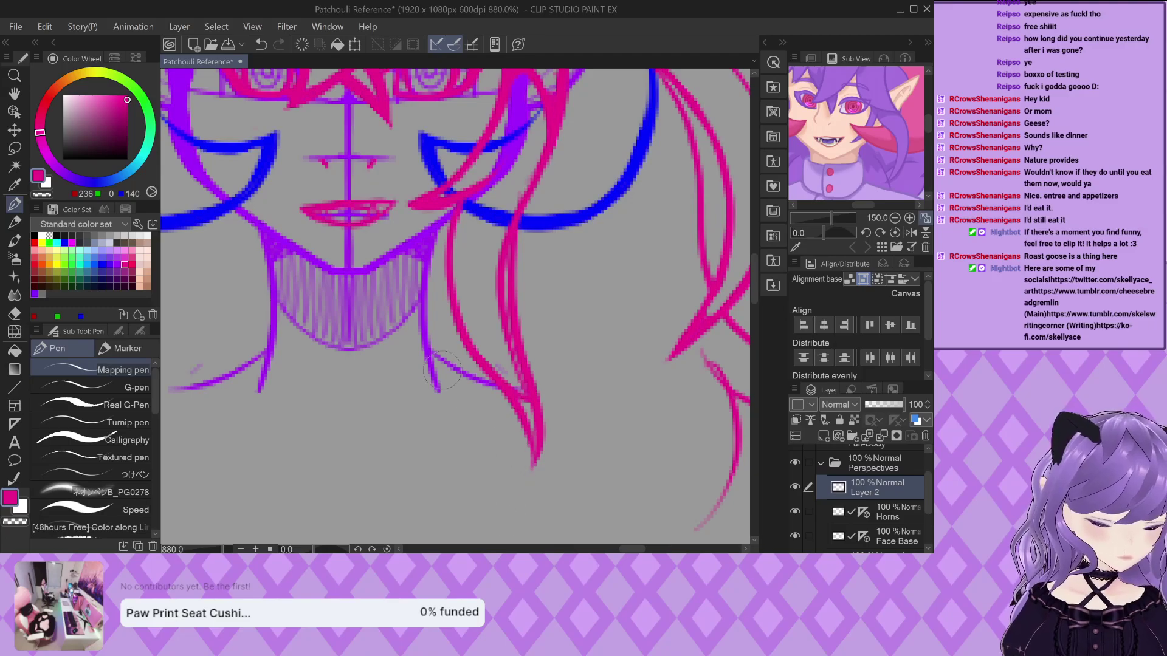
{"action": "scroll", "coordinate": [539, 388], "scroll_direction": "down", "scroll_amount": 3}
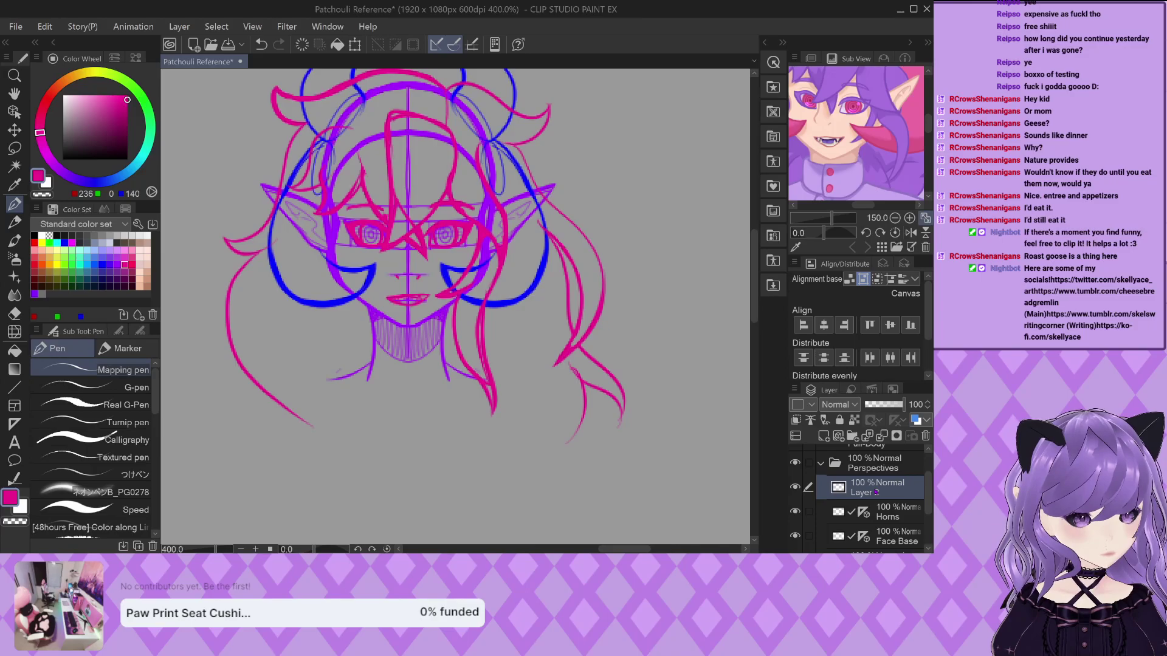
Reselect Layer 2 and zoom out to check the whole drawing
{"action": "left_click", "coordinate": [903, 469]}
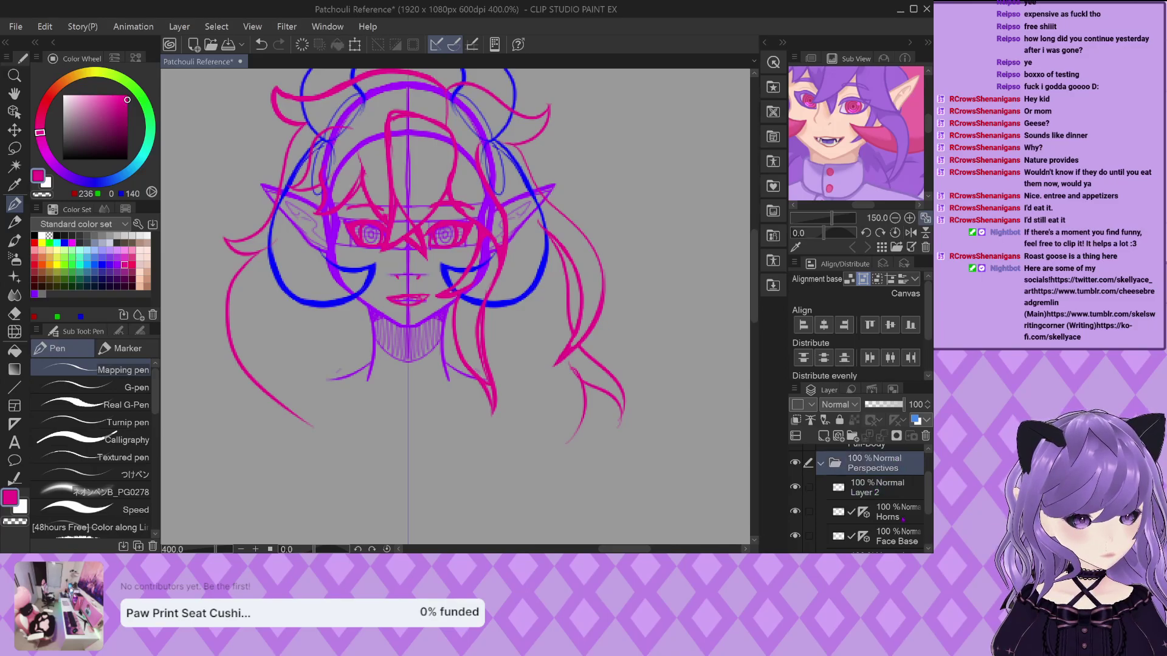
{"action": "left_click", "coordinate": [909, 480]}
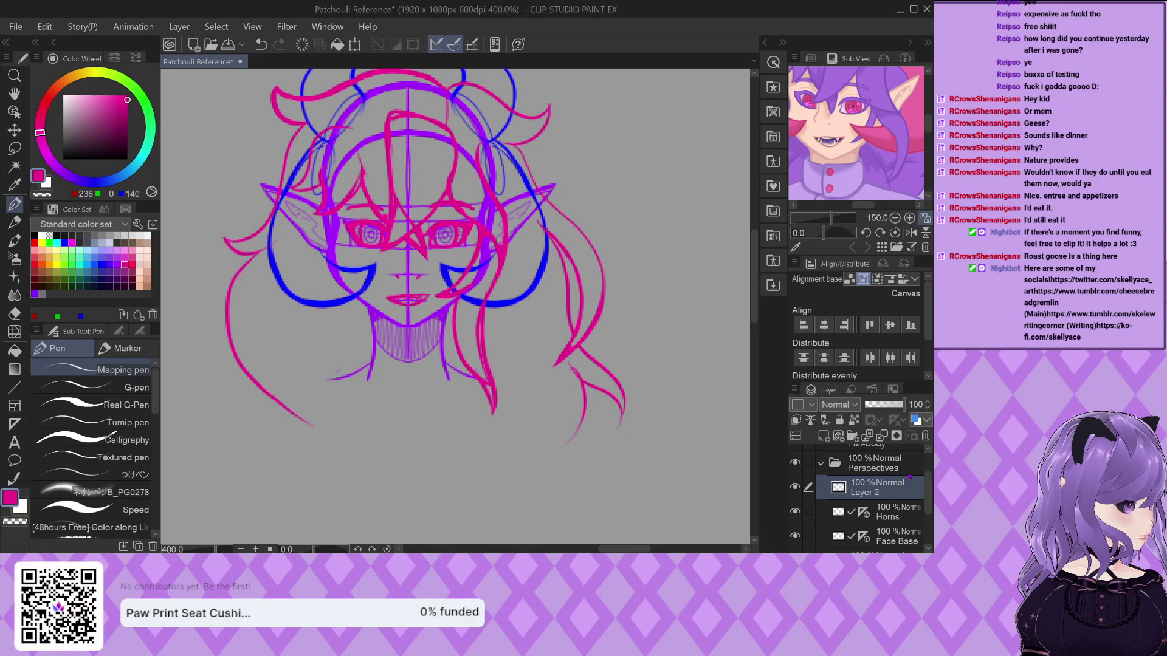
{"action": "scroll", "coordinate": [523, 368], "scroll_direction": "down", "scroll_amount": 3}
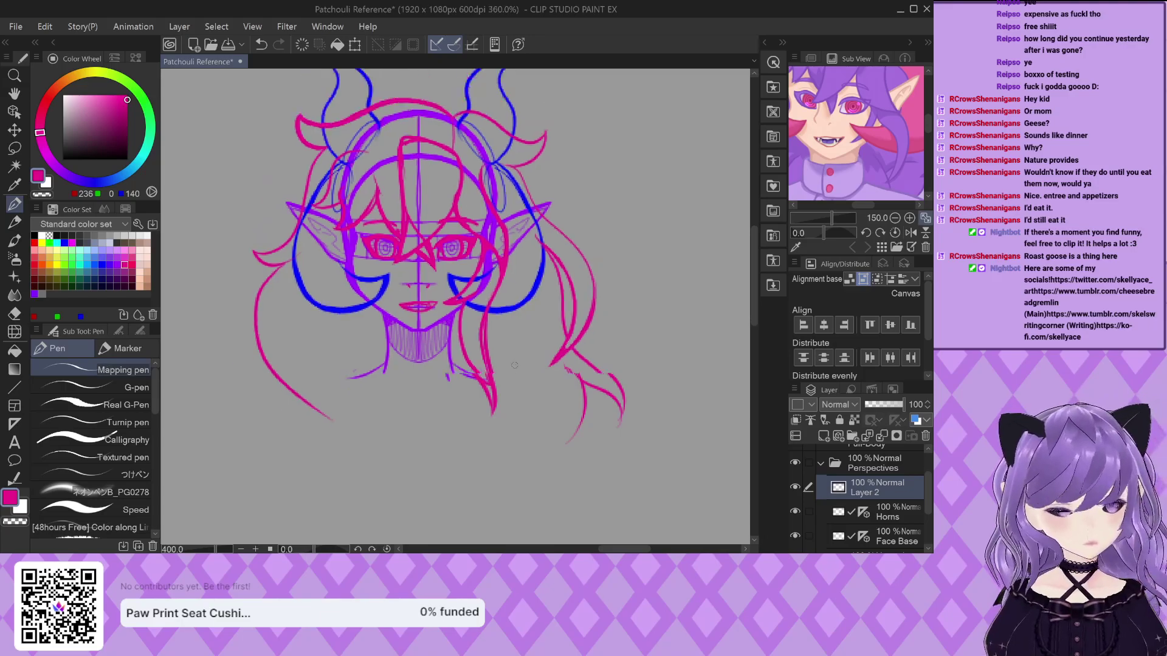
{"action": "scroll", "coordinate": [532, 292], "scroll_direction": "up", "scroll_amount": 3}
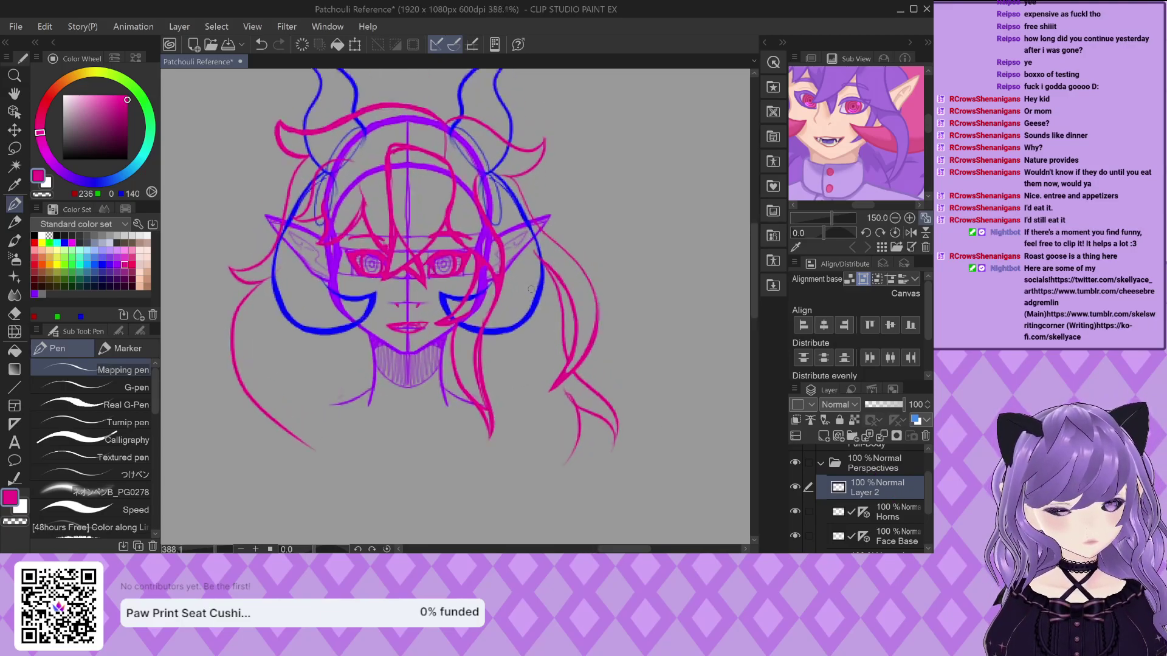
{"action": "scroll", "coordinate": [563, 321], "scroll_direction": "down", "scroll_amount": 3}
{"action": "scroll", "coordinate": [547, 251], "scroll_direction": "up", "scroll_amount": 4}
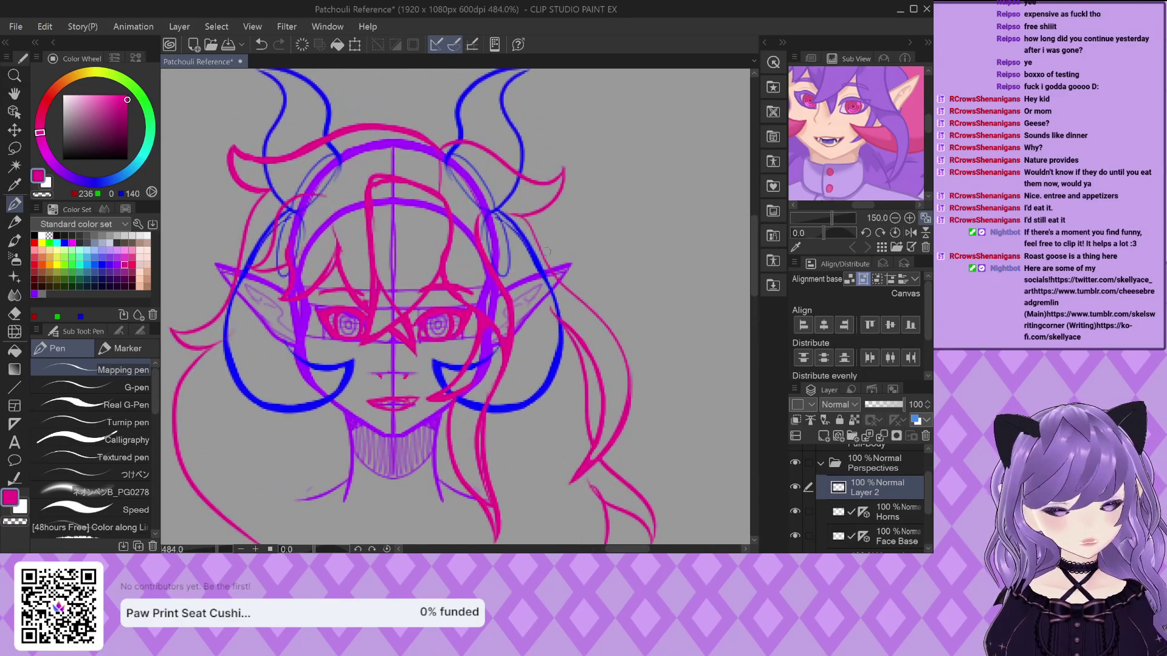
{"action": "scroll", "coordinate": [608, 315], "scroll_direction": "up", "scroll_amount": 4}
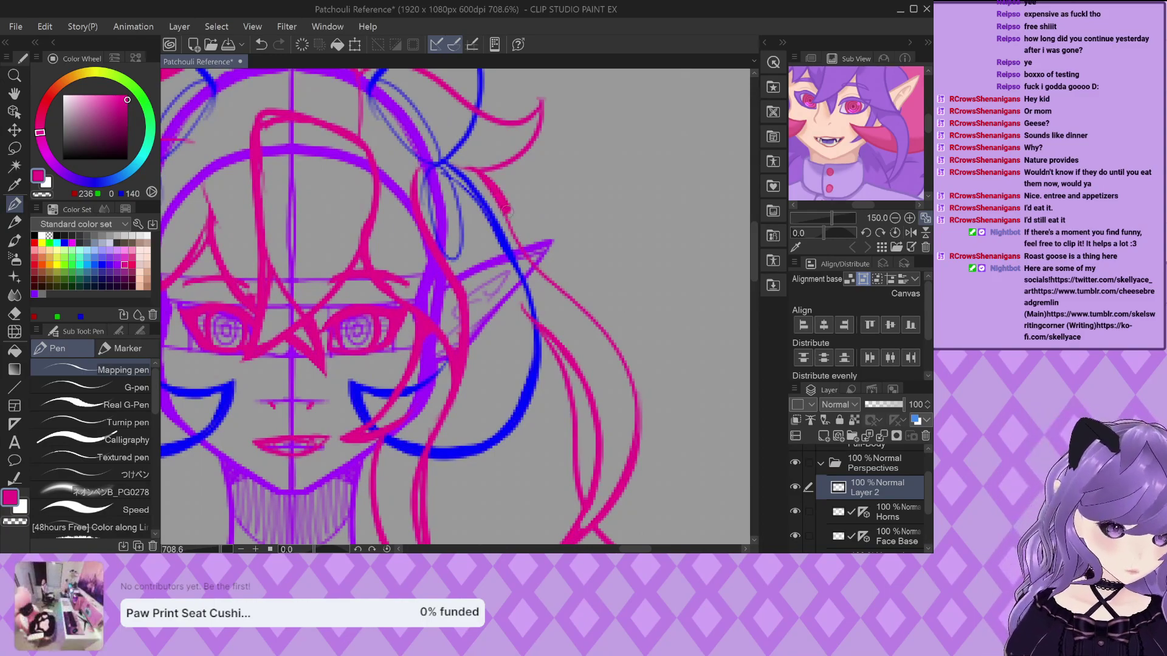
{"action": "scroll", "coordinate": [554, 293], "scroll_direction": "down", "scroll_amount": 5}
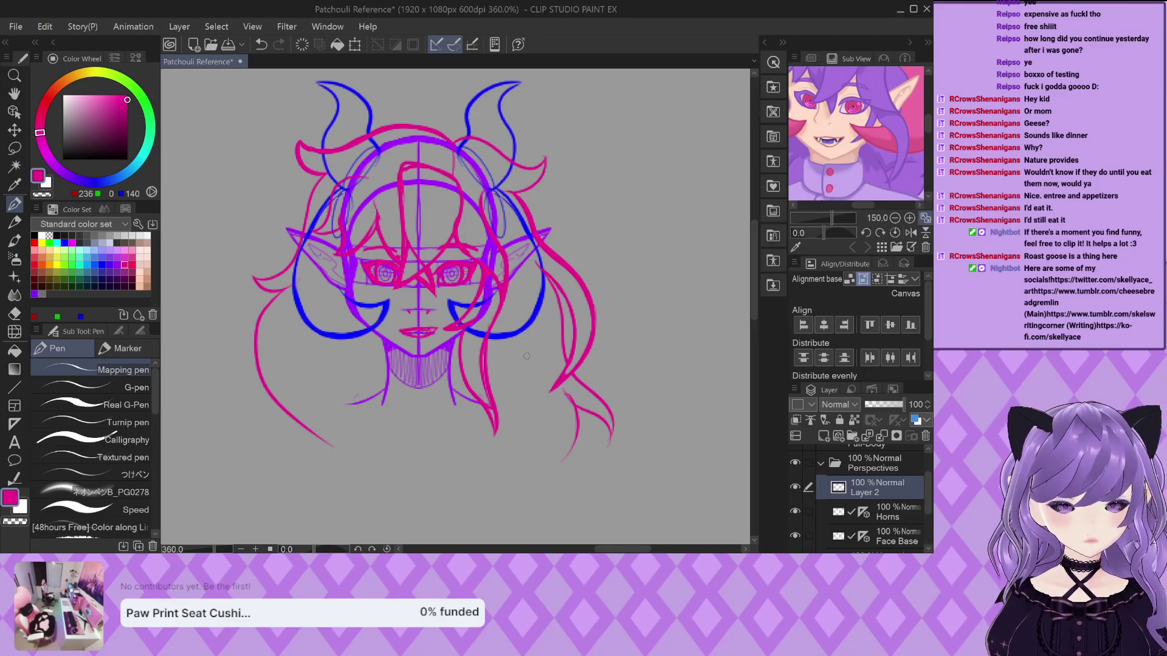
Save the Patchouli Reference sketch with Ctrl+S and close Clip Studio Paint
{"action": "scroll", "coordinate": [526, 356], "scroll_direction": "down", "scroll_amount": 2}
{"action": "scroll", "coordinate": [547, 357], "scroll_direction": "up", "scroll_amount": 2}
{"action": "scroll", "coordinate": [616, 359], "scroll_direction": "down", "scroll_amount": 3}
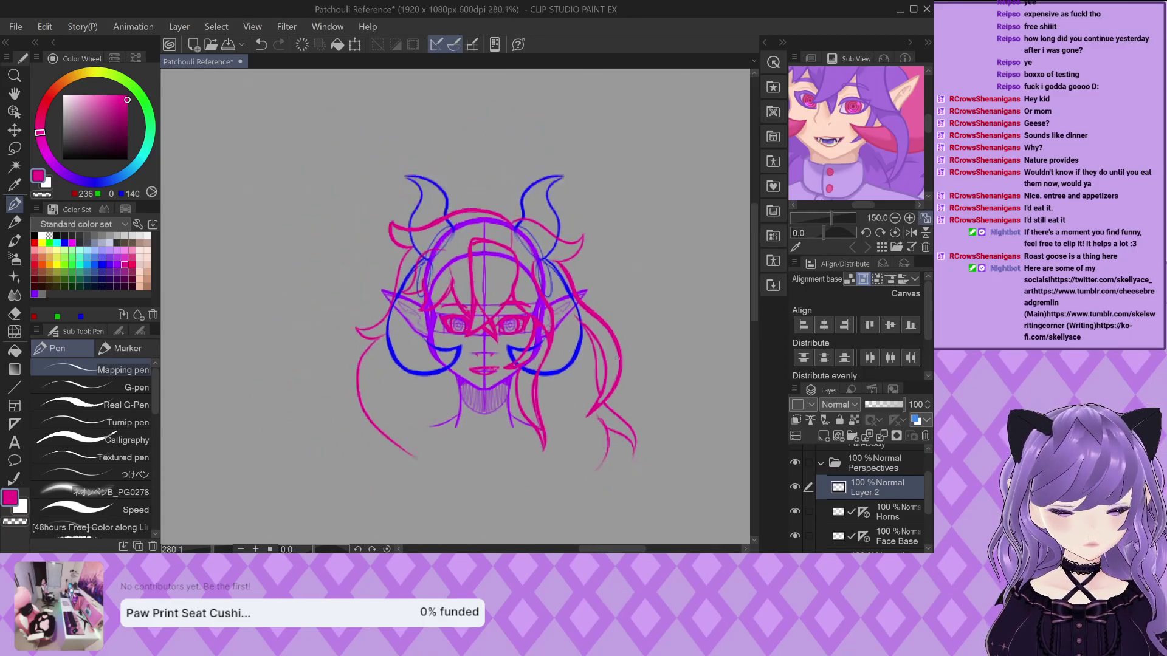
{"action": "scroll", "coordinate": [617, 359], "scroll_direction": "down", "scroll_amount": 10}
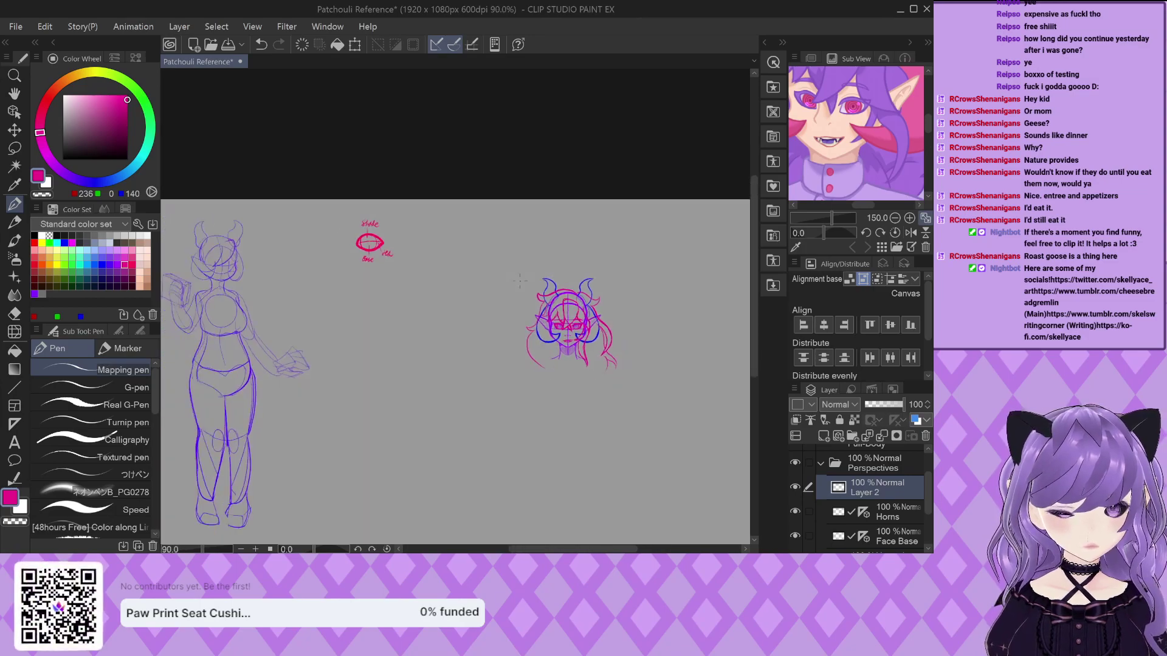
{"action": "scroll", "coordinate": [476, 305], "scroll_direction": "up", "scroll_amount": 1}
{"action": "key", "text": "ctrl+s"}
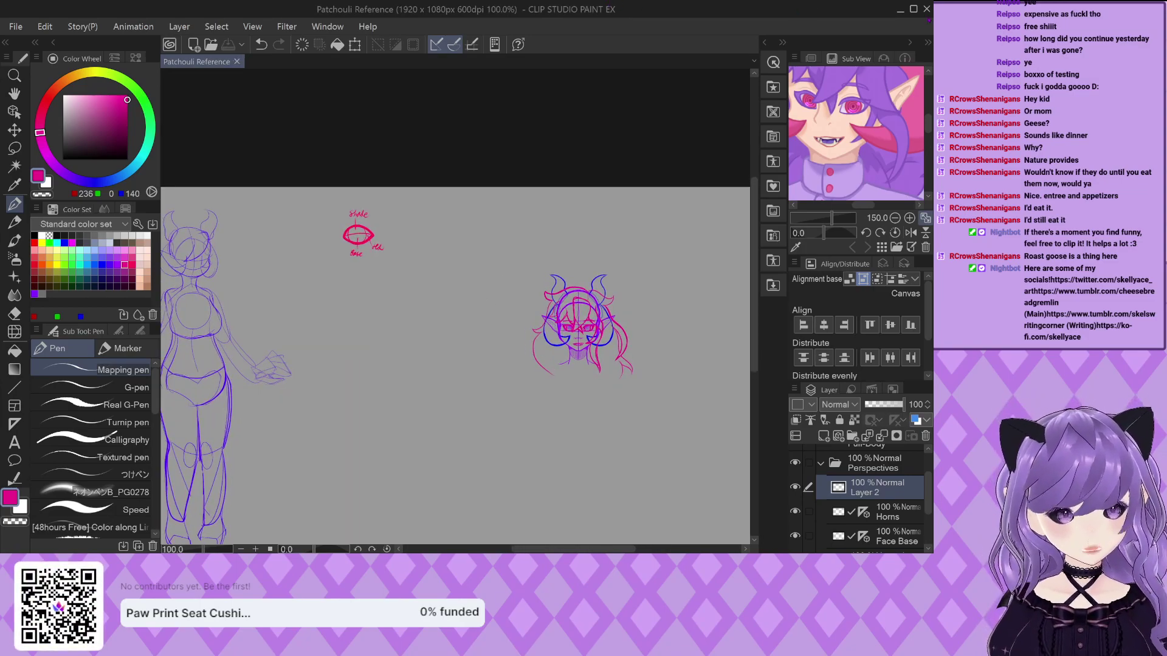
{"action": "left_click", "coordinate": [927, 10]}
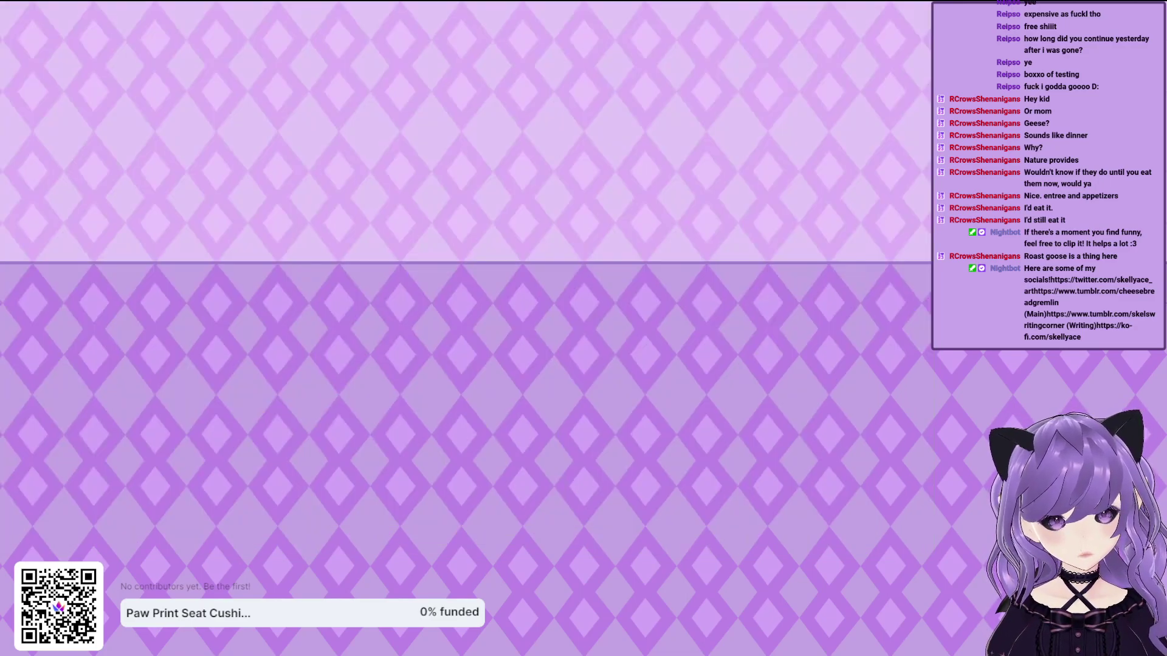
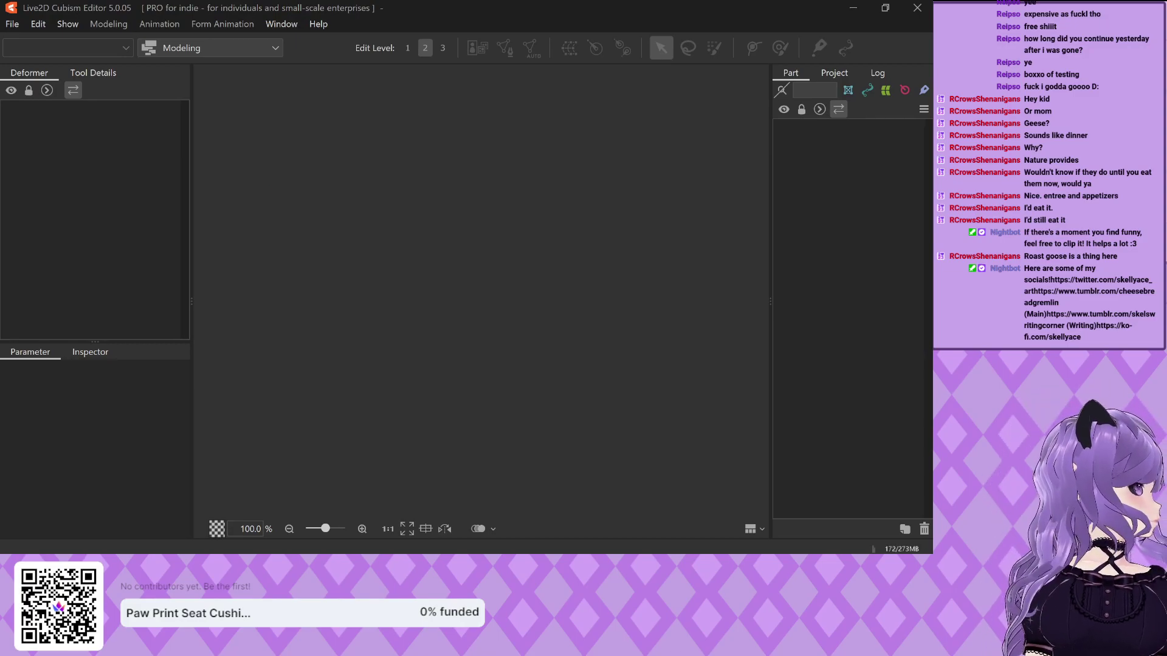
Reopen the recent backup 'Ashlyn Live2D Model_backup2024_0116_1753.cmo3' from the File menu
{"action": "left_click", "coordinate": [12, 26]}
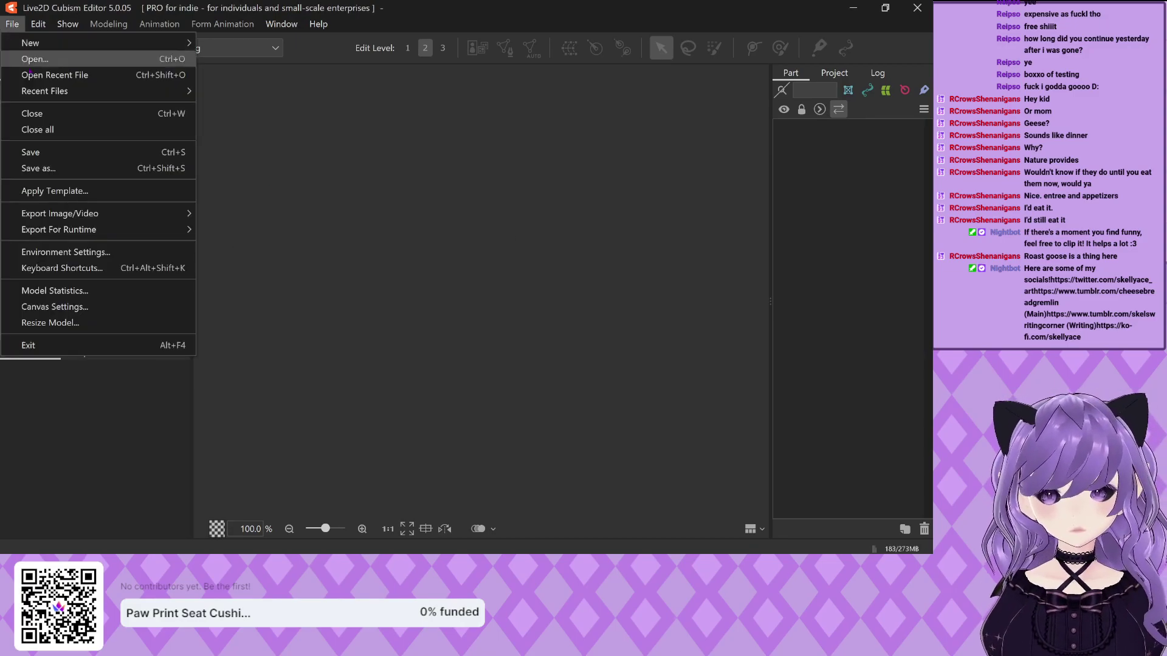
{"action": "left_click", "coordinate": [68, 74]}
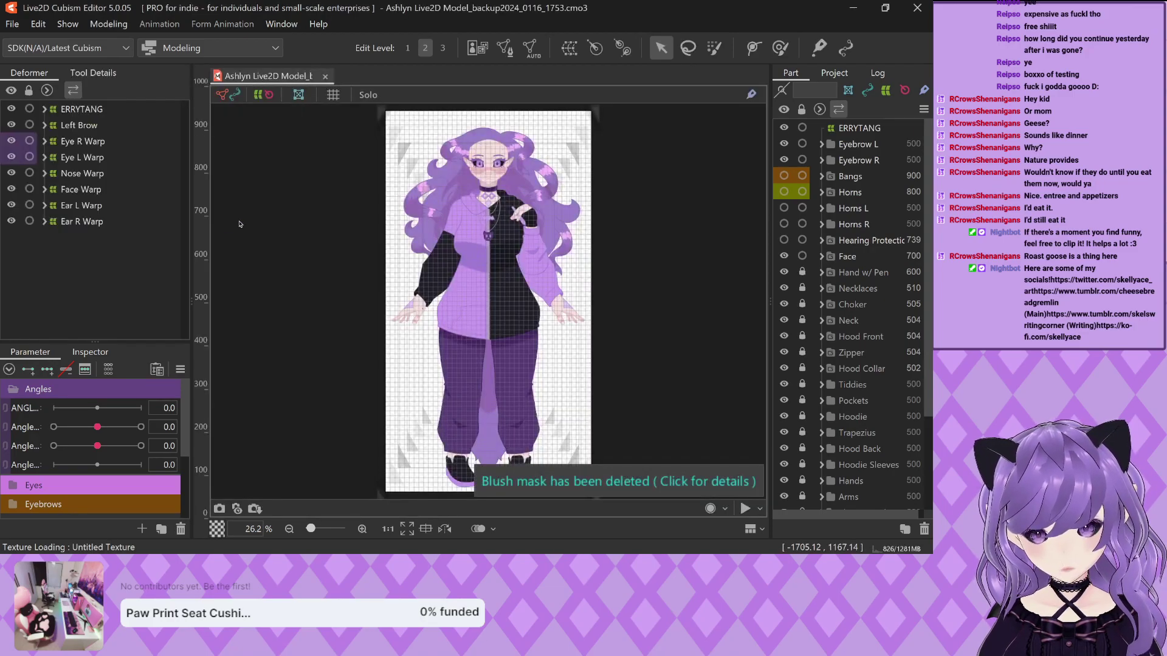
Briefly hide and re-show the Face Warp and Ear L Warp deformers
{"action": "scroll", "coordinate": [503, 185], "scroll_direction": "up", "scroll_amount": 5}
{"action": "scroll", "coordinate": [457, 294], "scroll_direction": "down", "scroll_amount": 2}
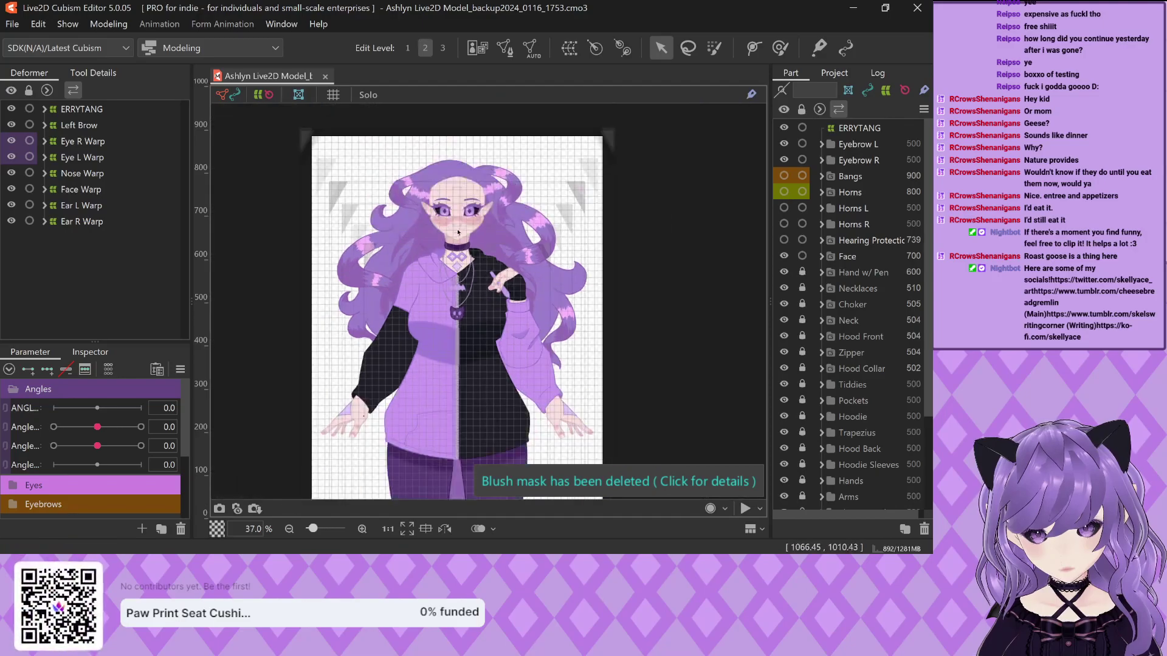
{"action": "scroll", "coordinate": [453, 216], "scroll_direction": "up", "scroll_amount": 8}
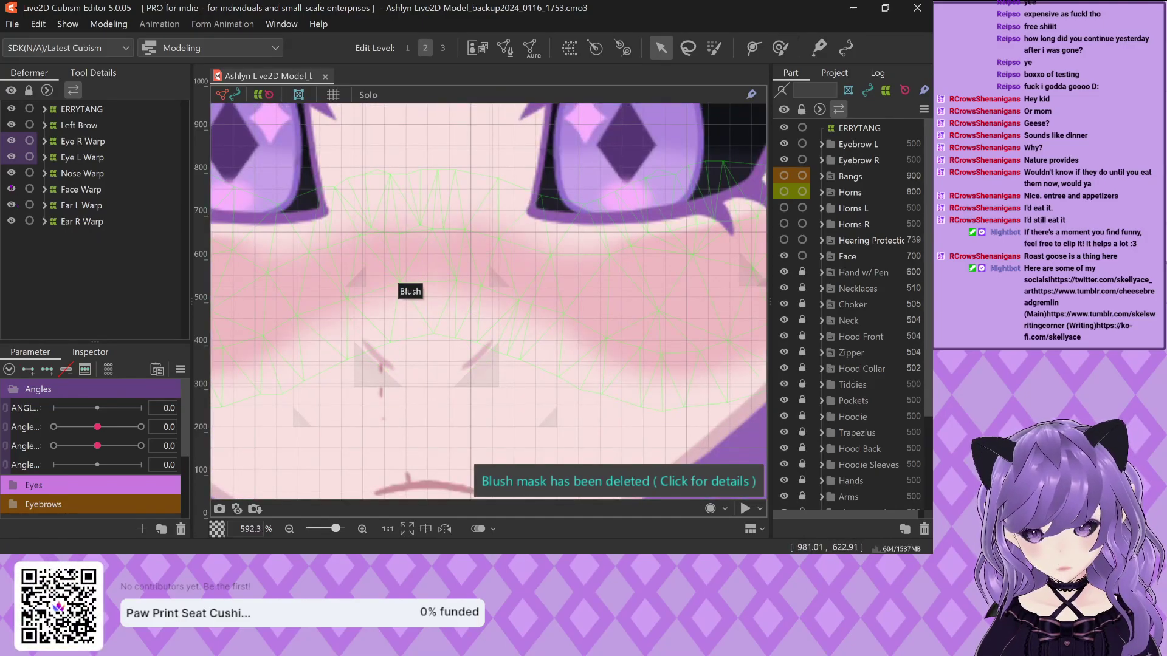
{"action": "left_click", "coordinate": [12, 190]}
{"action": "left_click", "coordinate": [11, 205]}
{"action": "left_click", "coordinate": [12, 190]}
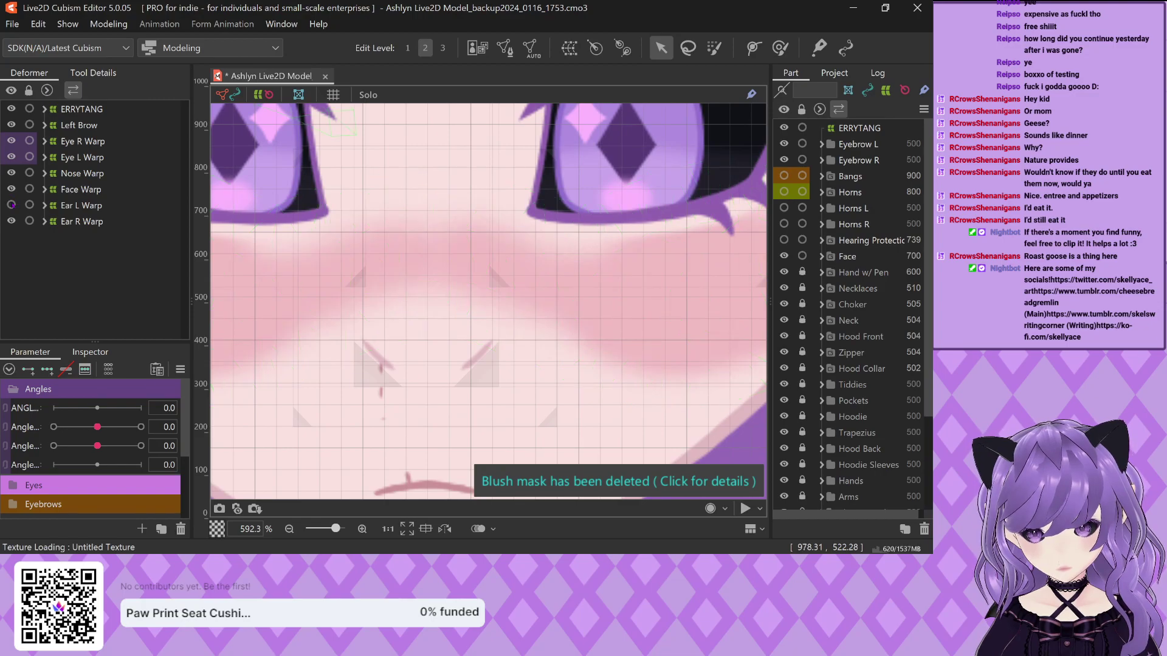
{"action": "left_click", "coordinate": [11, 205]}
{"action": "scroll", "coordinate": [527, 365], "scroll_direction": "down", "scroll_amount": 3}
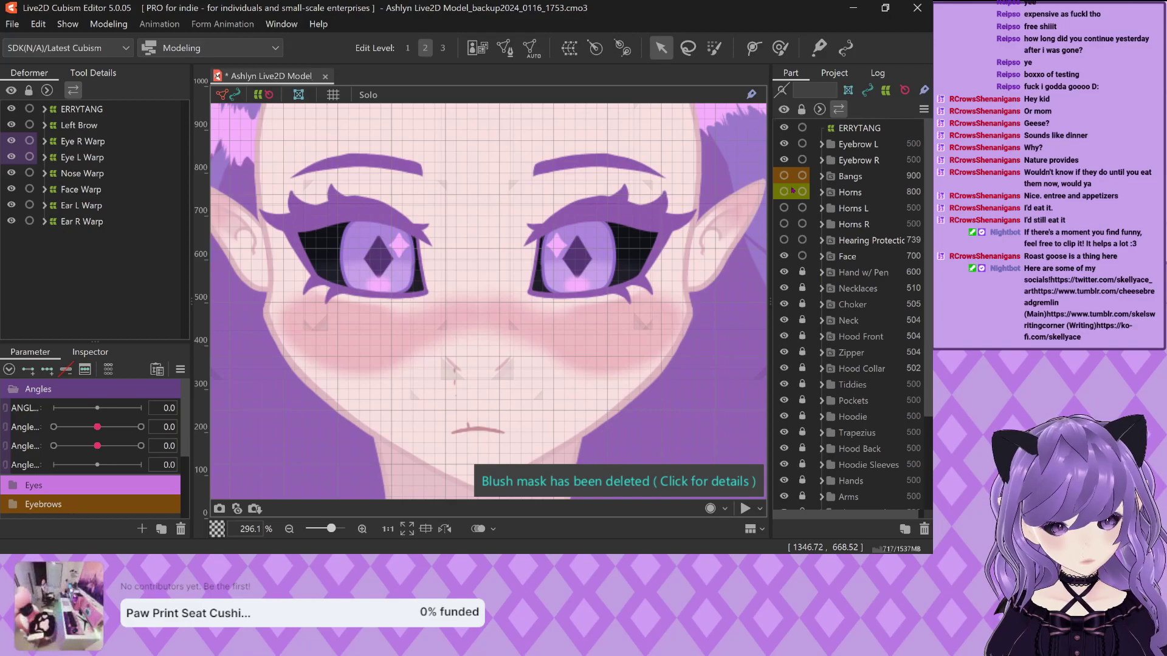
Expand the Face part and hide the Blush, Eyes, Mouth and Face layers
{"action": "left_click", "coordinate": [822, 256]}
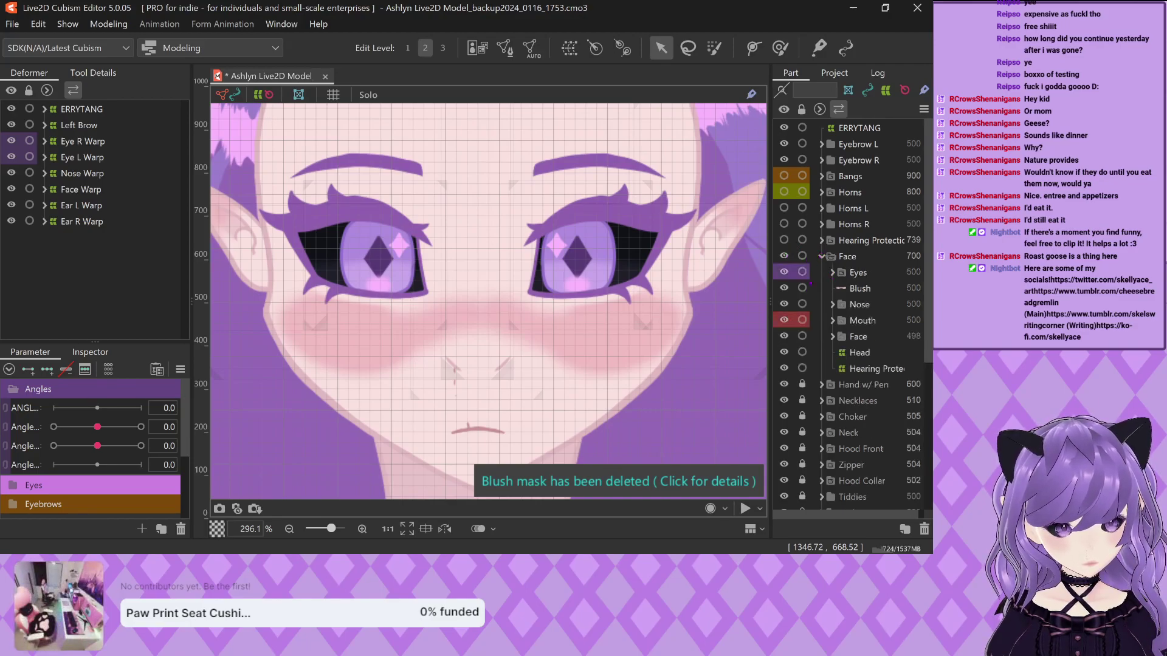
{"action": "left_click", "coordinate": [784, 288]}
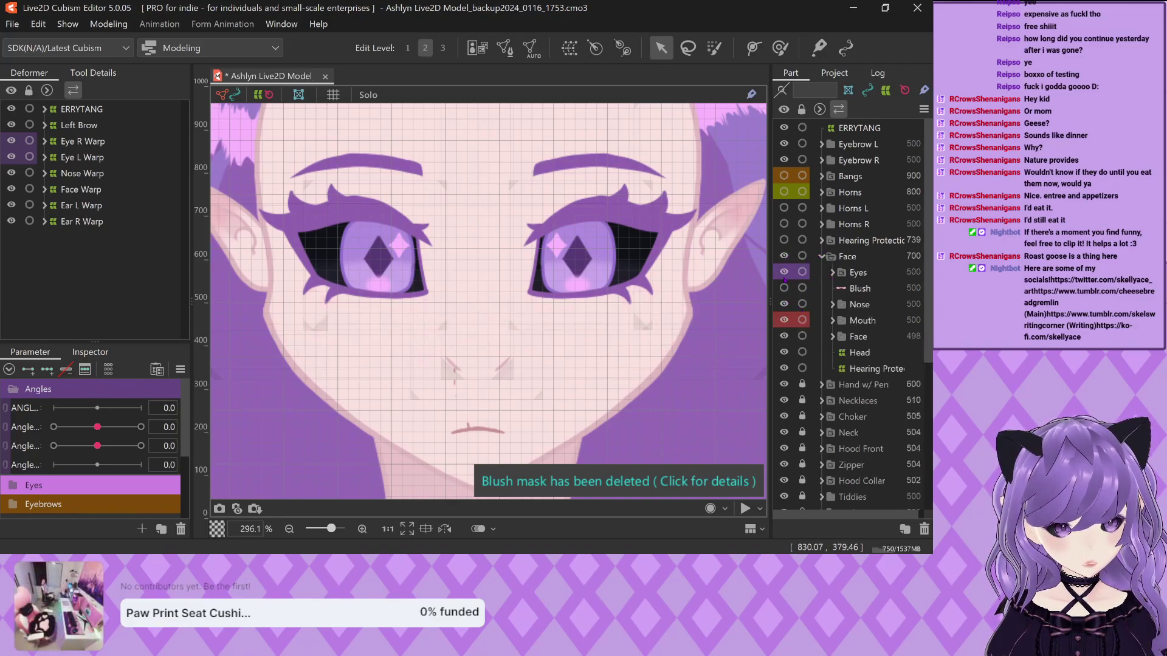
{"action": "left_click", "coordinate": [783, 273]}
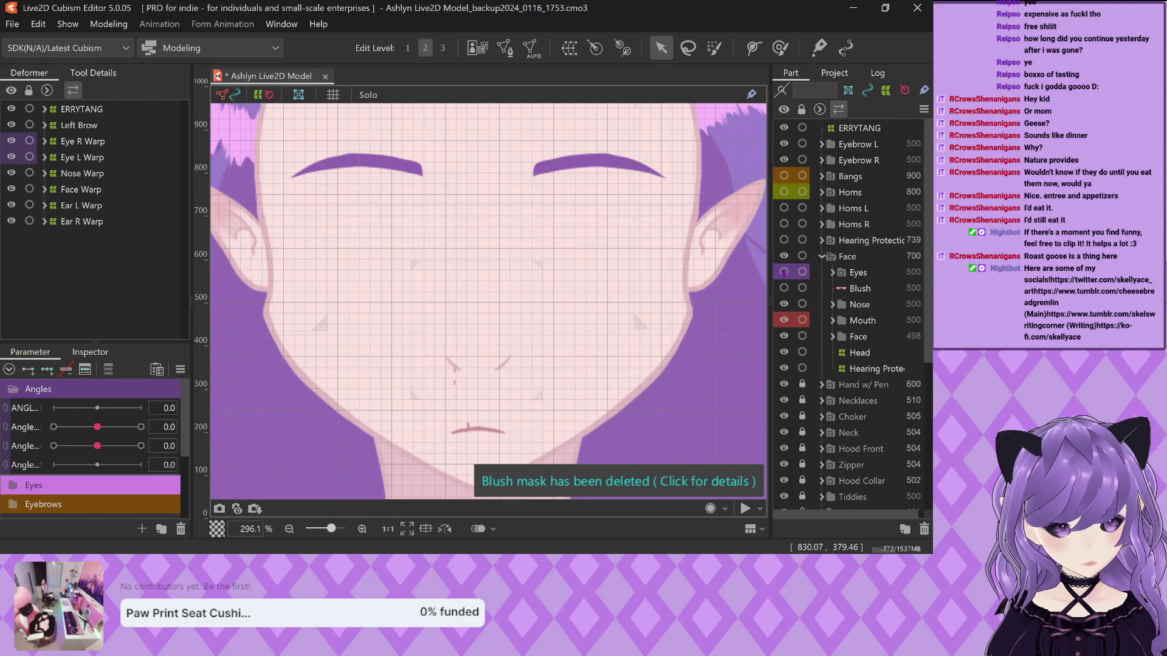
{"action": "left_click", "coordinate": [784, 321]}
{"action": "left_click", "coordinate": [784, 335]}
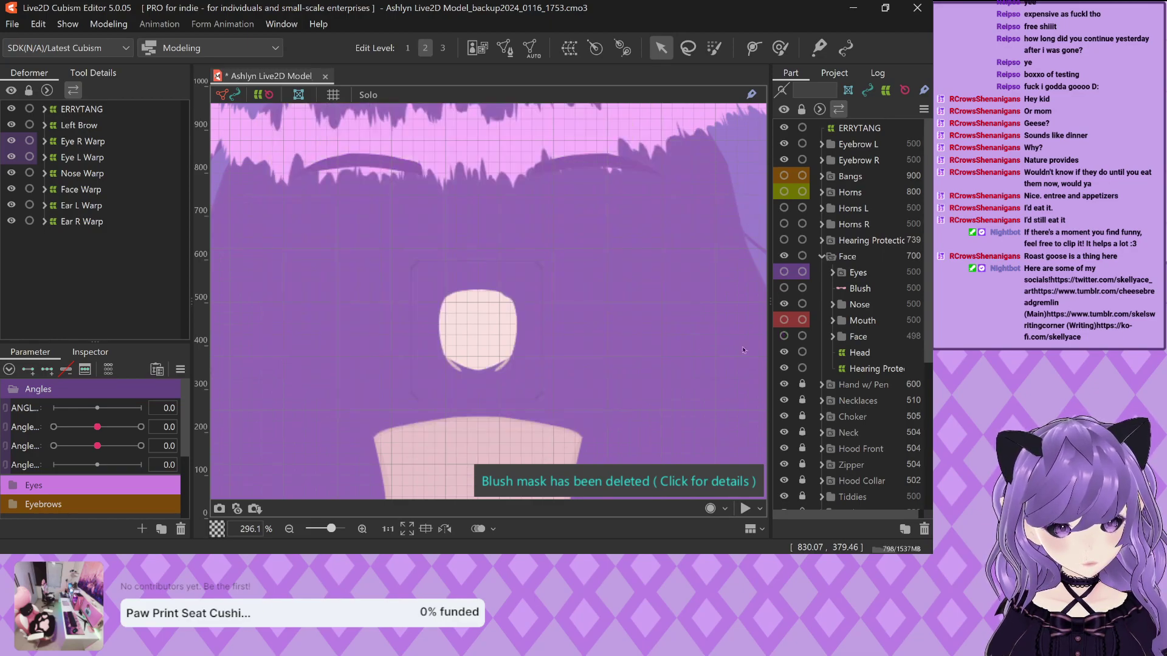
{"action": "scroll", "coordinate": [534, 346], "scroll_direction": "up", "scroll_amount": 5}
{"action": "scroll", "coordinate": [514, 346], "scroll_direction": "down", "scroll_amount": 3}
Select the bare face skin mesh and set the head angle to -30
{"action": "left_click", "coordinate": [375, 284]}
{"action": "scroll", "coordinate": [376, 284], "scroll_direction": "up", "scroll_amount": 2}
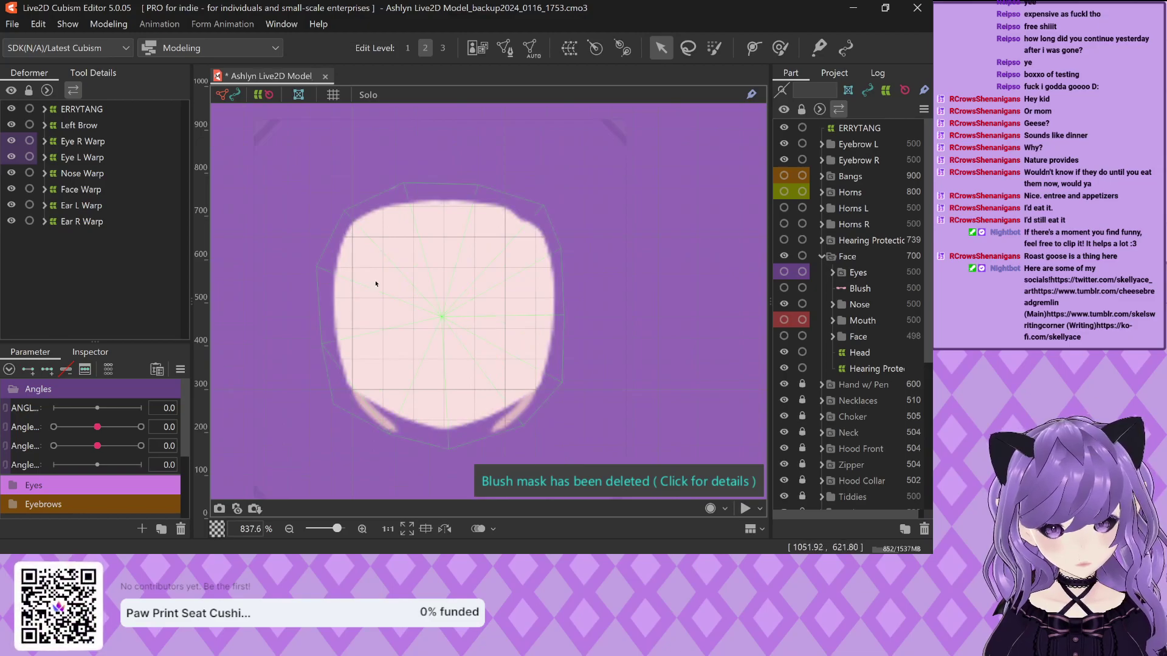
{"action": "scroll", "coordinate": [428, 185], "scroll_direction": "up", "scroll_amount": 5}
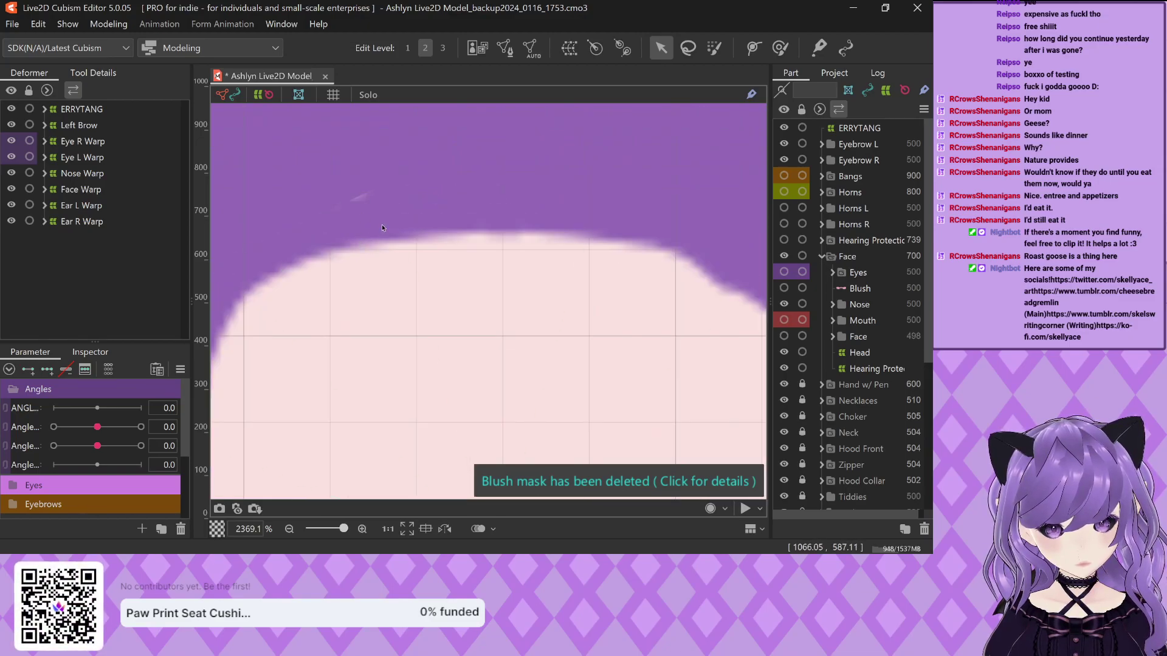
{"action": "scroll", "coordinate": [382, 227], "scroll_direction": "down", "scroll_amount": 6}
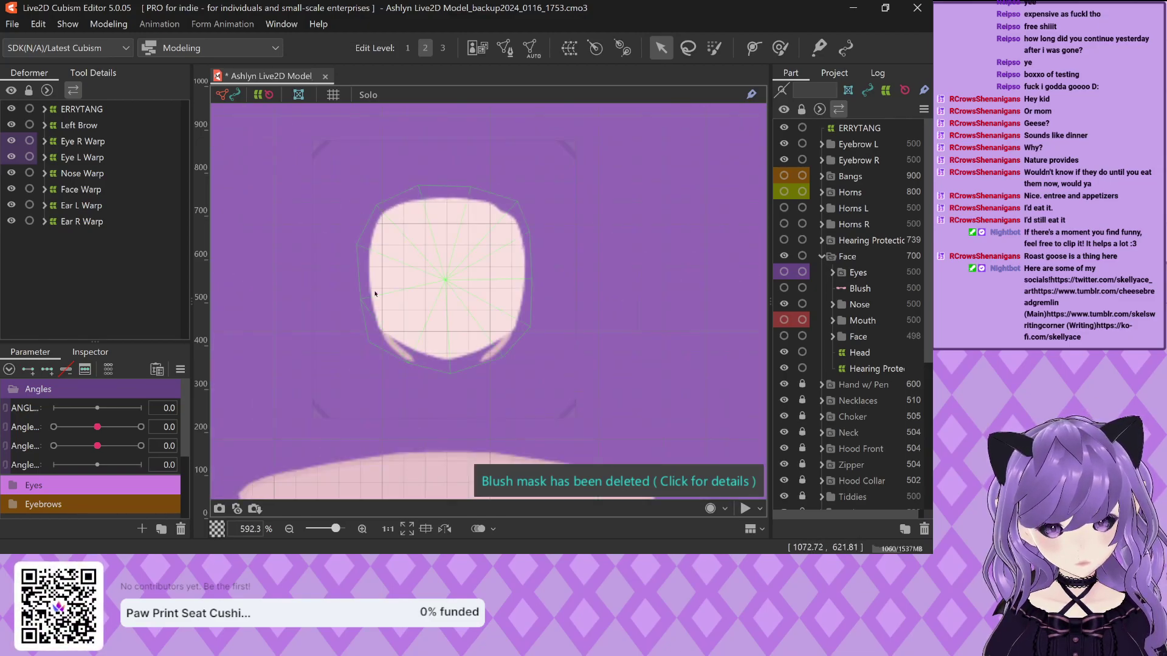
{"action": "left_click", "coordinate": [53, 427]}
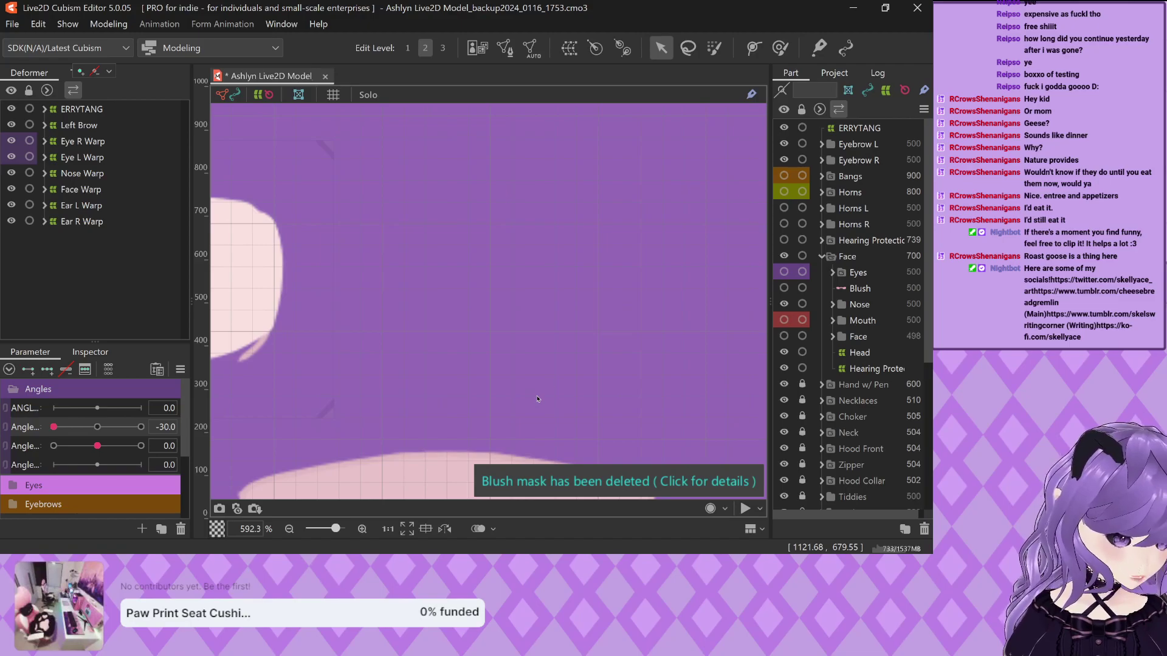
{"action": "scroll", "coordinate": [565, 336], "scroll_direction": "down", "scroll_amount": 3}
{"action": "scroll", "coordinate": [418, 331], "scroll_direction": "up", "scroll_amount": 5}
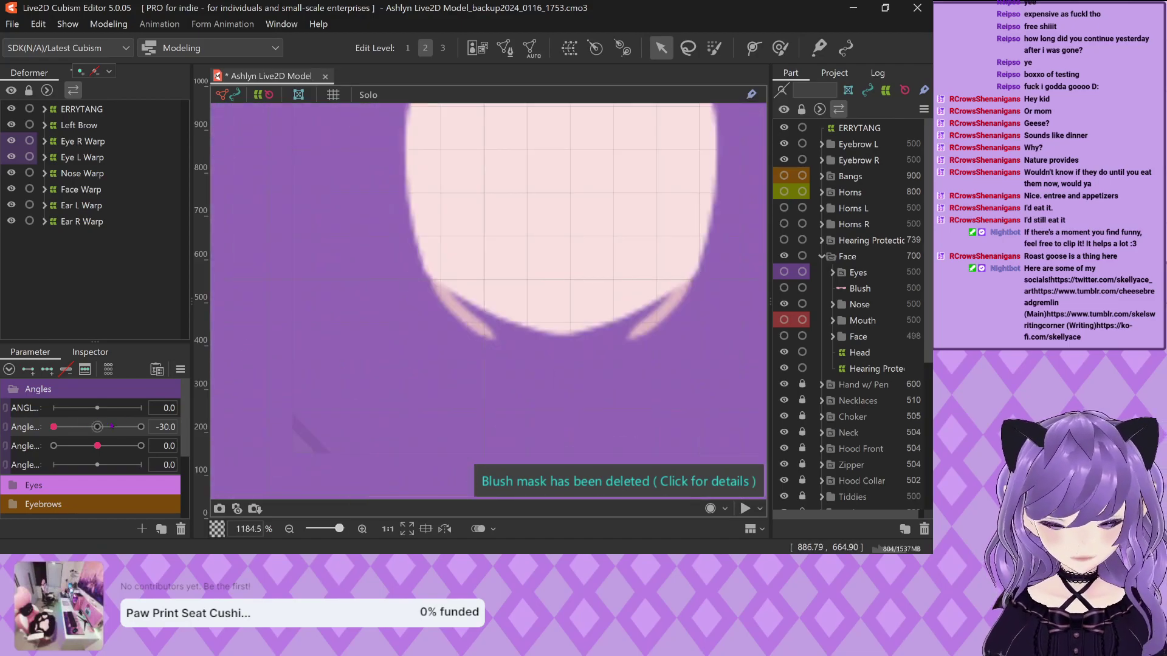
{"action": "scroll", "coordinate": [348, 349], "scroll_direction": "down", "scroll_amount": 3}
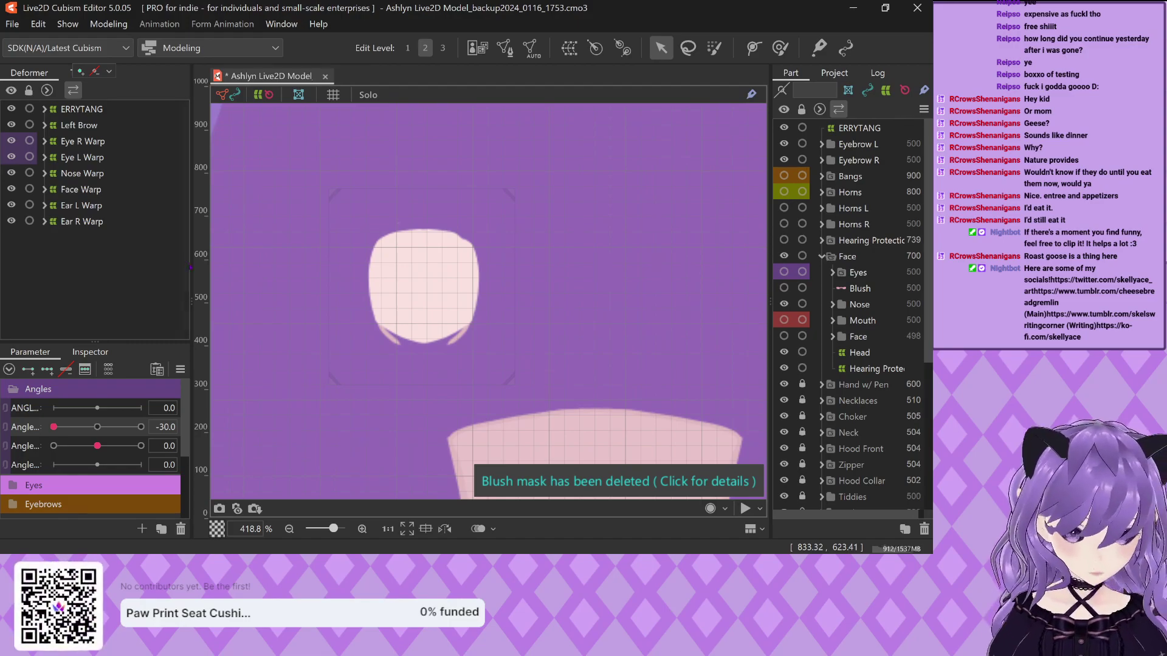
{"action": "scroll", "coordinate": [361, 251], "scroll_direction": "up", "scroll_amount": 5}
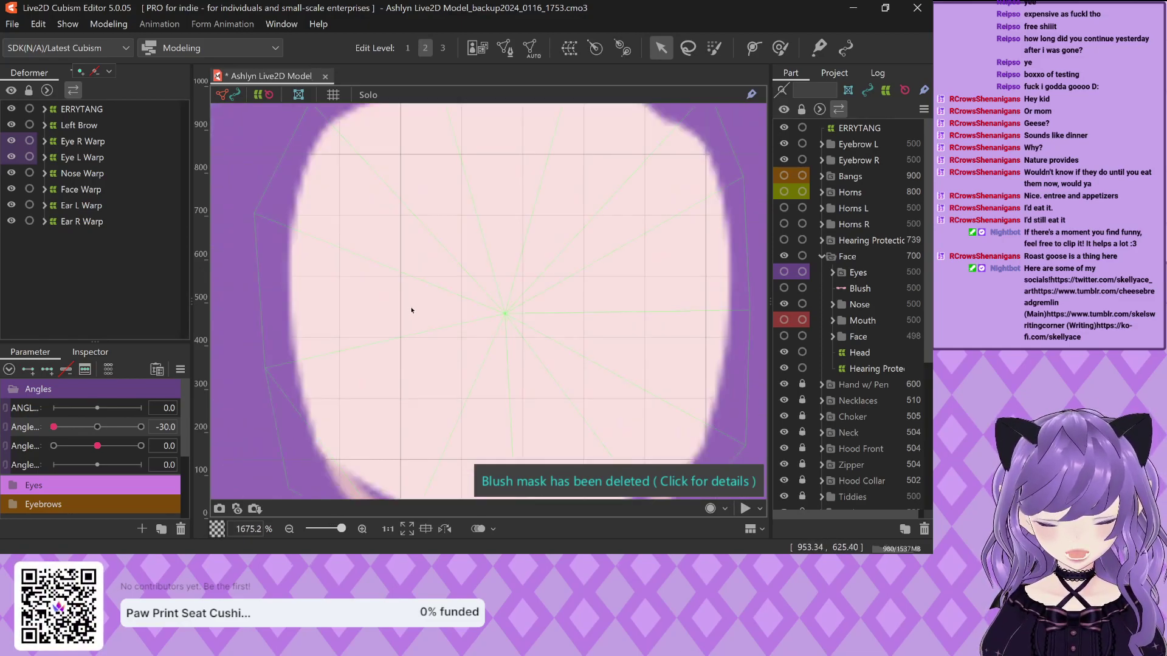
Select the To hide mask under Nose Warp and push its left-side points inward
{"action": "left_click", "coordinate": [410, 310]}
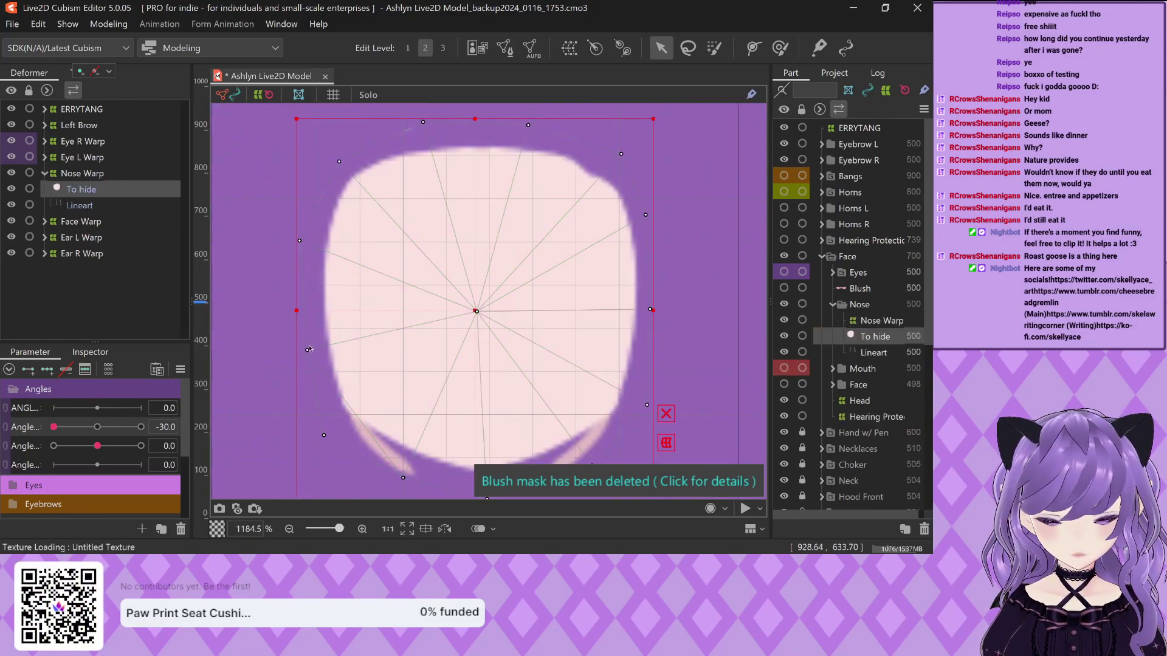
{"action": "left_click_drag", "start_coordinate": [307, 350], "coordinate": [386, 358]}
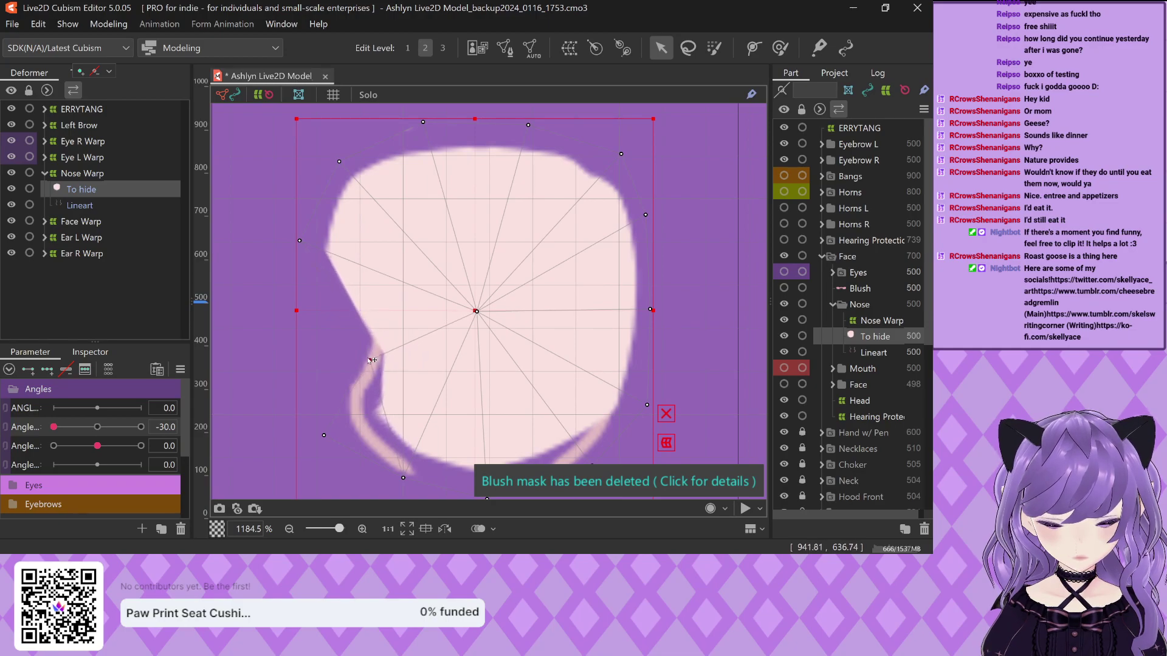
{"action": "left_click_drag", "start_coordinate": [300, 241], "coordinate": [403, 274]}
{"action": "left_click_drag", "start_coordinate": [370, 361], "coordinate": [377, 363]}
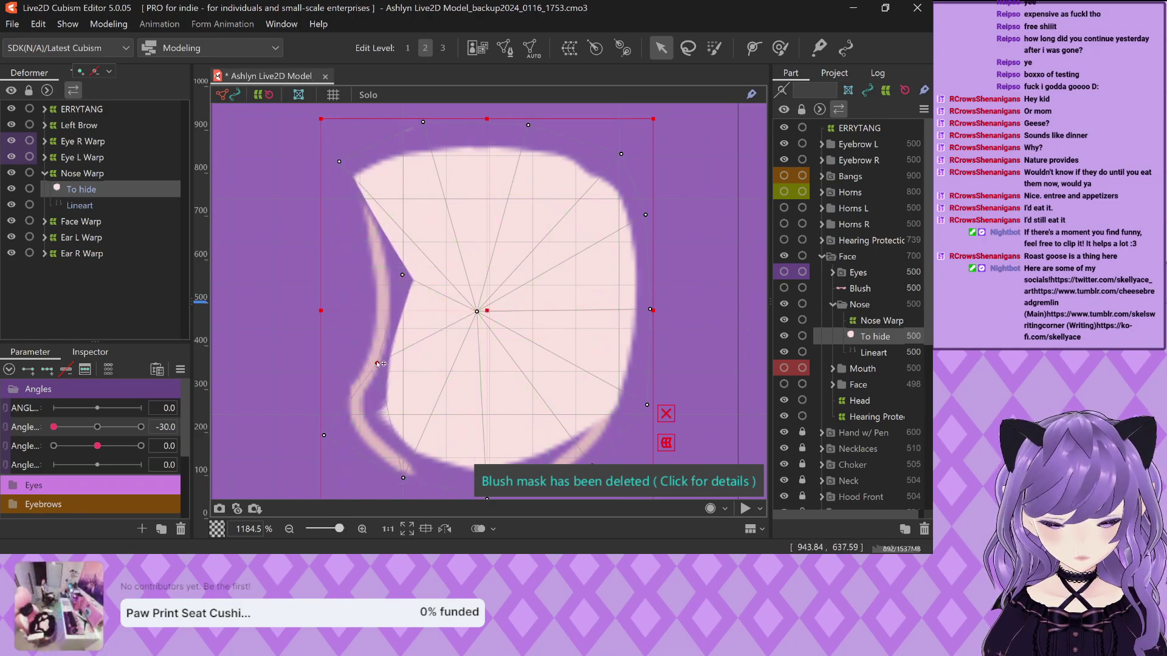
{"action": "left_click_drag", "start_coordinate": [340, 162], "coordinate": [346, 165]}
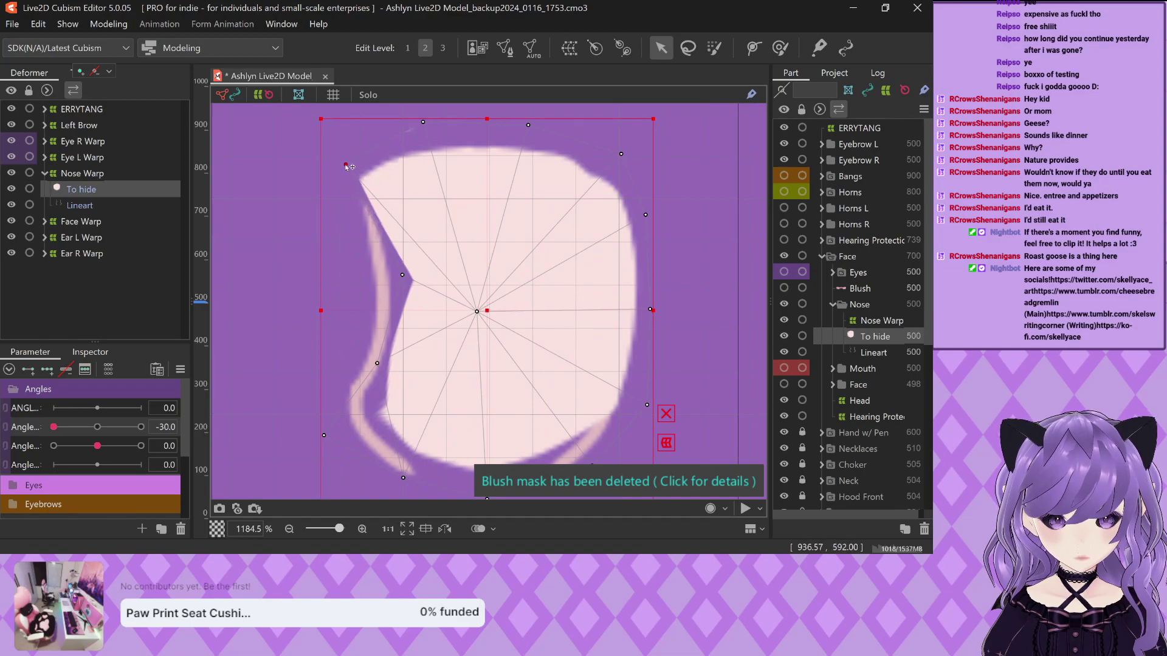
Compare at head angle 0, restore -30, and pull the mask's left edge back outward
{"action": "left_click_drag", "start_coordinate": [53, 426], "coordinate": [98, 428]}
{"action": "scroll", "coordinate": [415, 293], "scroll_direction": "down", "scroll_amount": 12}
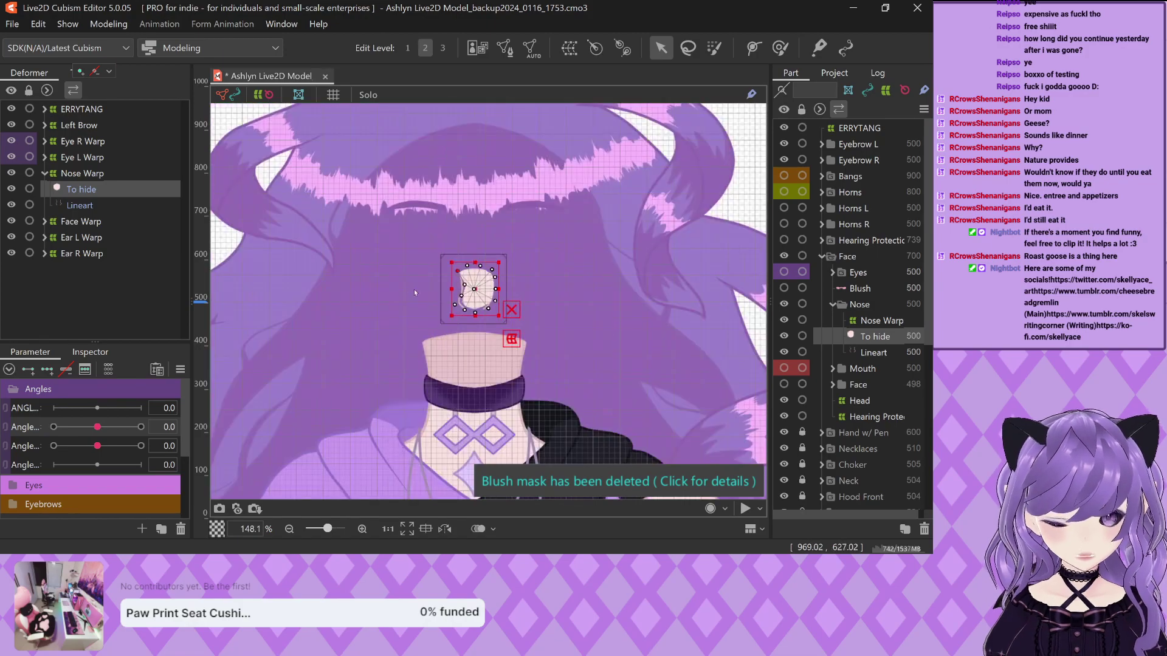
{"action": "key", "text": "ctrl+z"}
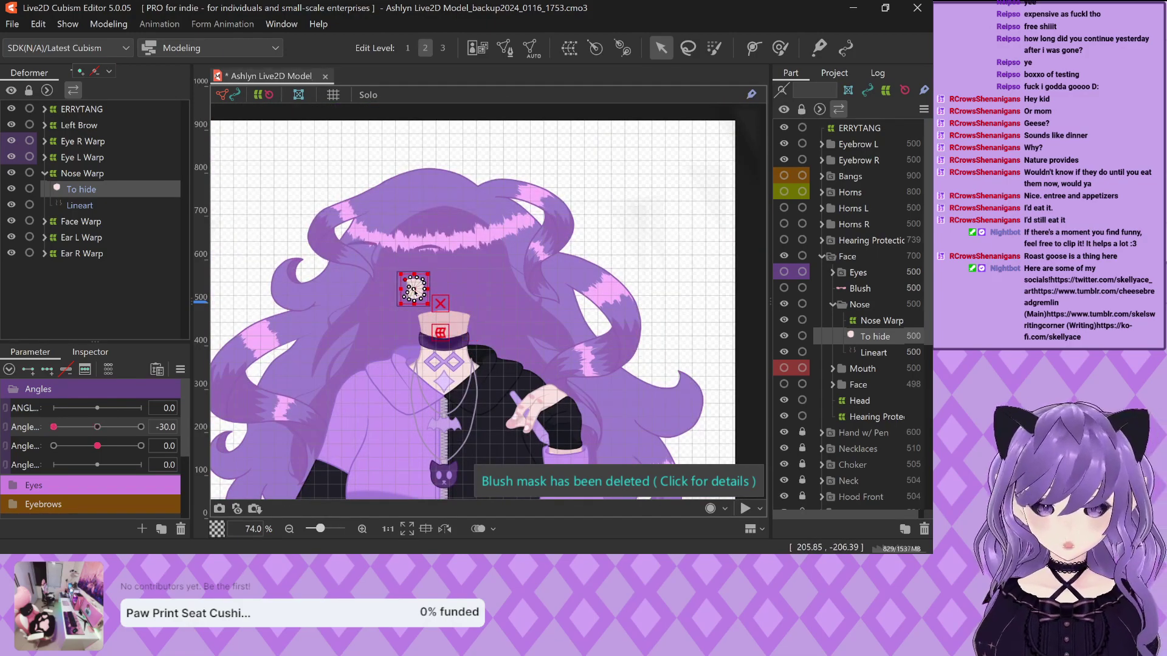
{"action": "scroll", "coordinate": [416, 243], "scroll_direction": "up", "scroll_amount": 4}
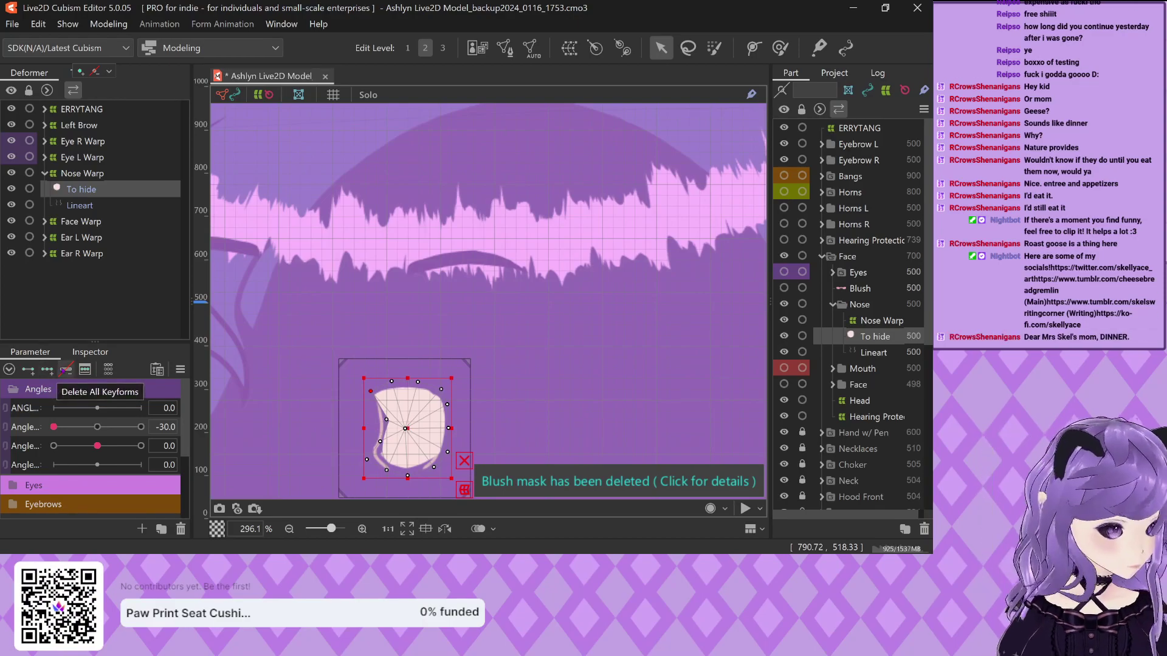
{"action": "mouse_move", "coordinate": [381, 441]}
{"action": "left_mouse_down"}
{"action": "mouse_move", "coordinate": [360, 411]}
{"action": "mouse_move", "coordinate": [363, 438]}
{"action": "left_mouse_up"}
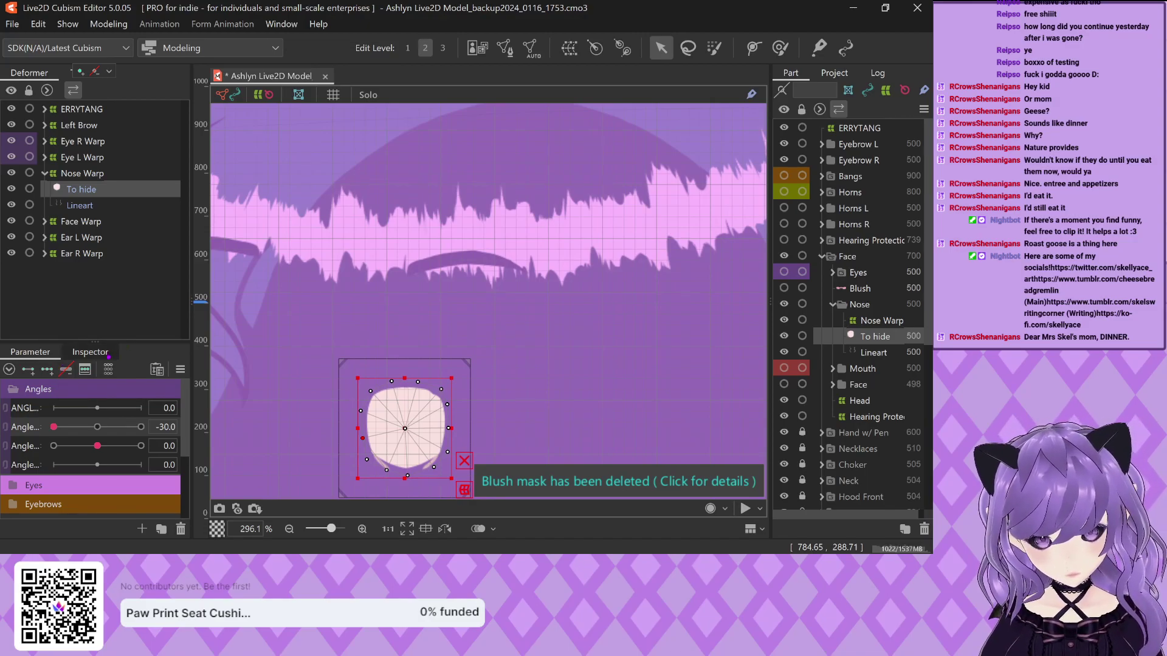
Add keyforms to the head angle parameter and sweep it to -30
{"action": "left_click", "coordinate": [48, 370]}
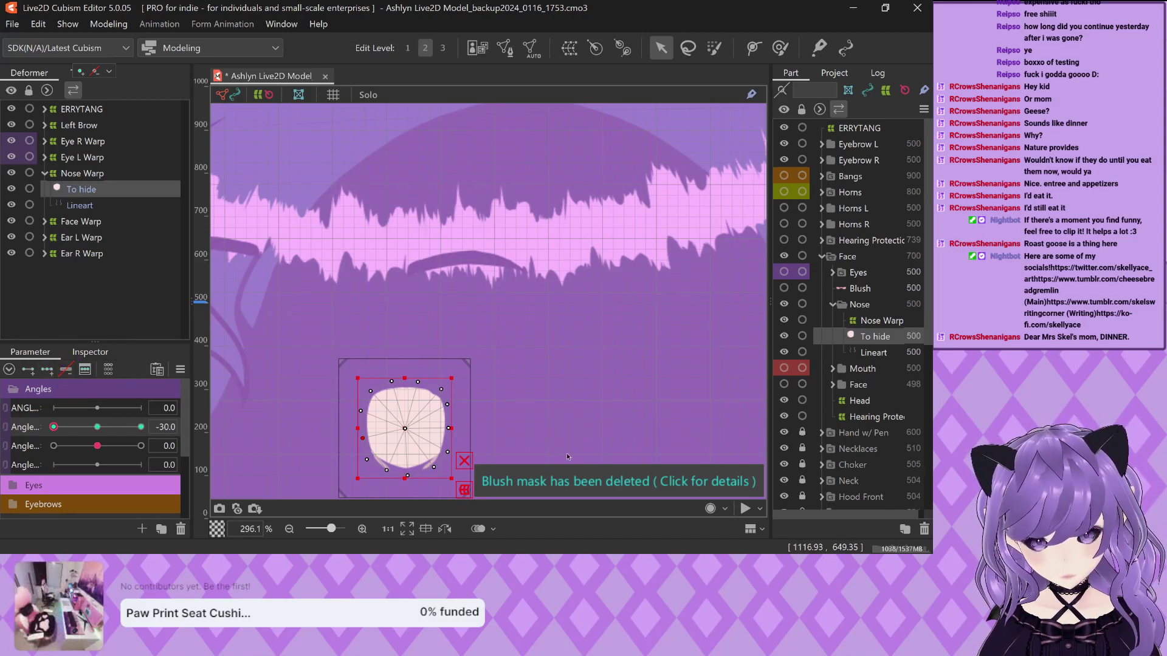
{"action": "scroll", "coordinate": [373, 270], "scroll_direction": "down", "scroll_amount": 3}
{"action": "scroll", "coordinate": [377, 391], "scroll_direction": "up", "scroll_amount": 4}
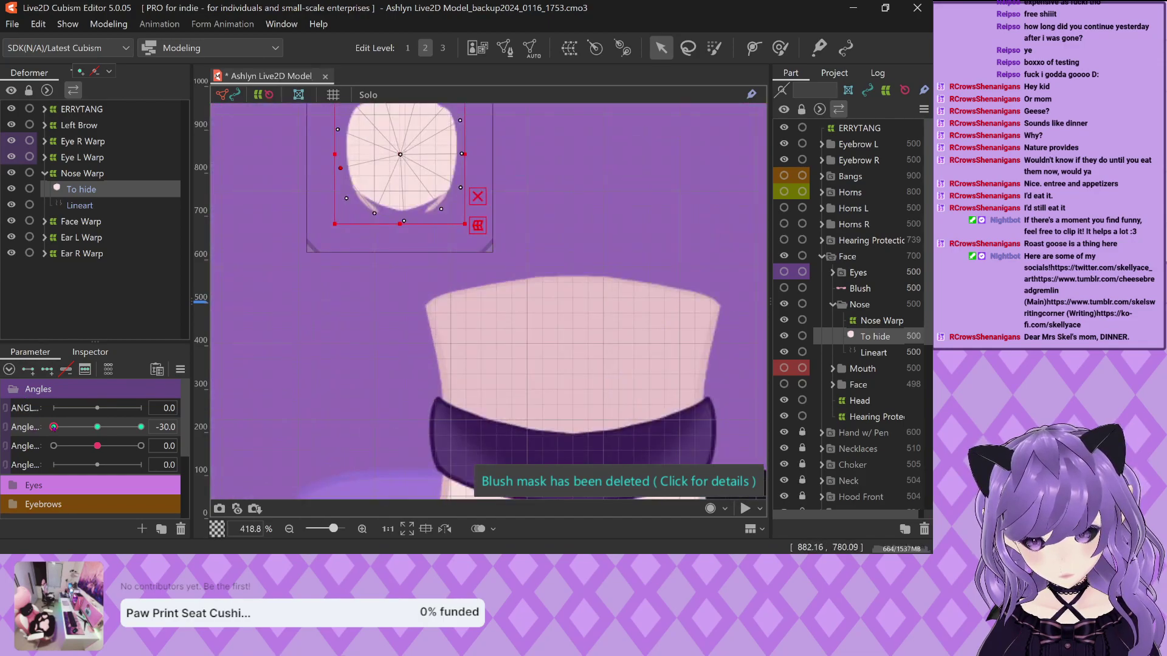
{"action": "left_click_drag", "start_coordinate": [53, 428], "coordinate": [2, 430]}
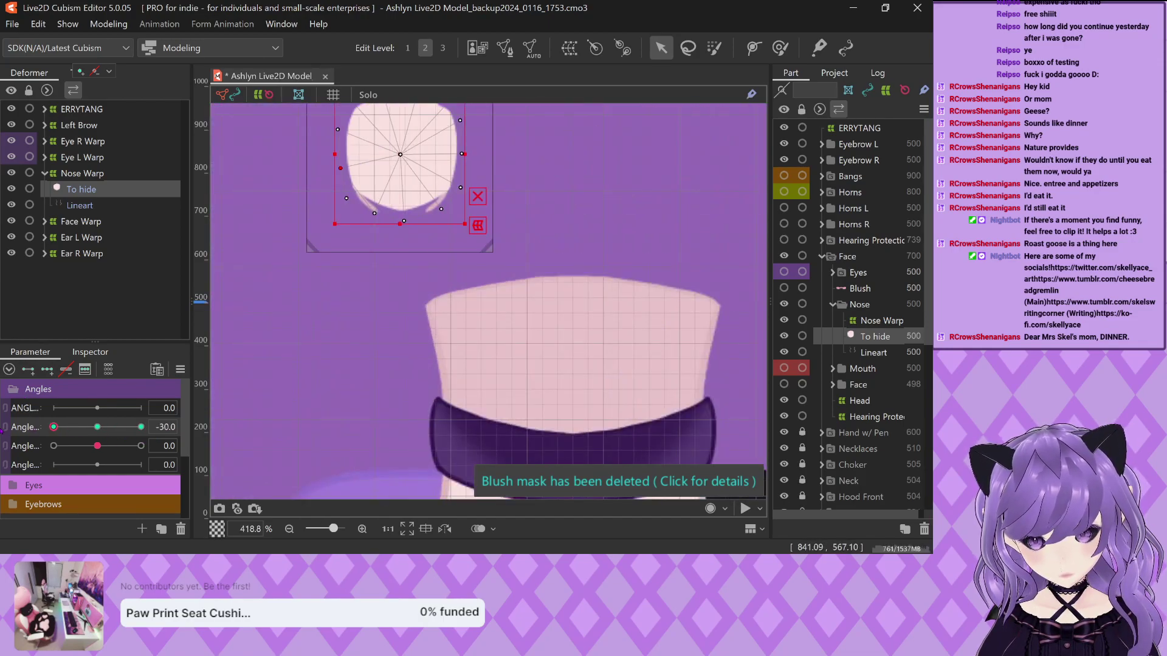
{"action": "scroll", "coordinate": [352, 248], "scroll_direction": "up", "scroll_amount": 6}
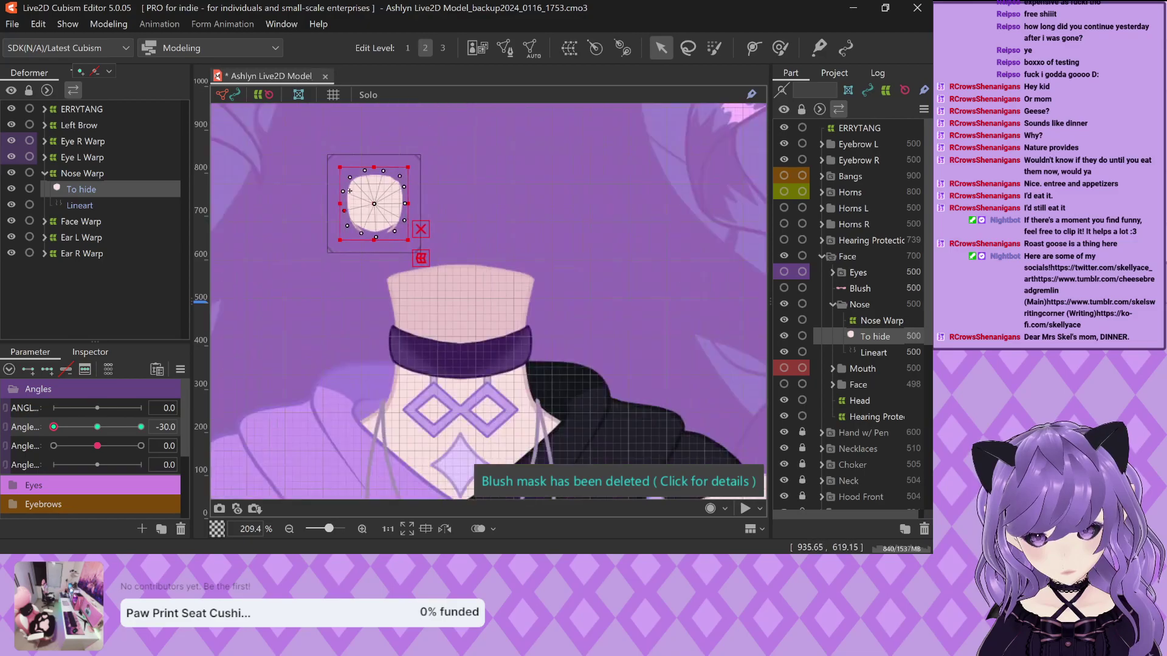
Refine the To hide mask's left outline, notching the upper-left inward and easing lower points outward
{"action": "left_click_drag", "start_coordinate": [333, 440], "coordinate": [348, 445]}
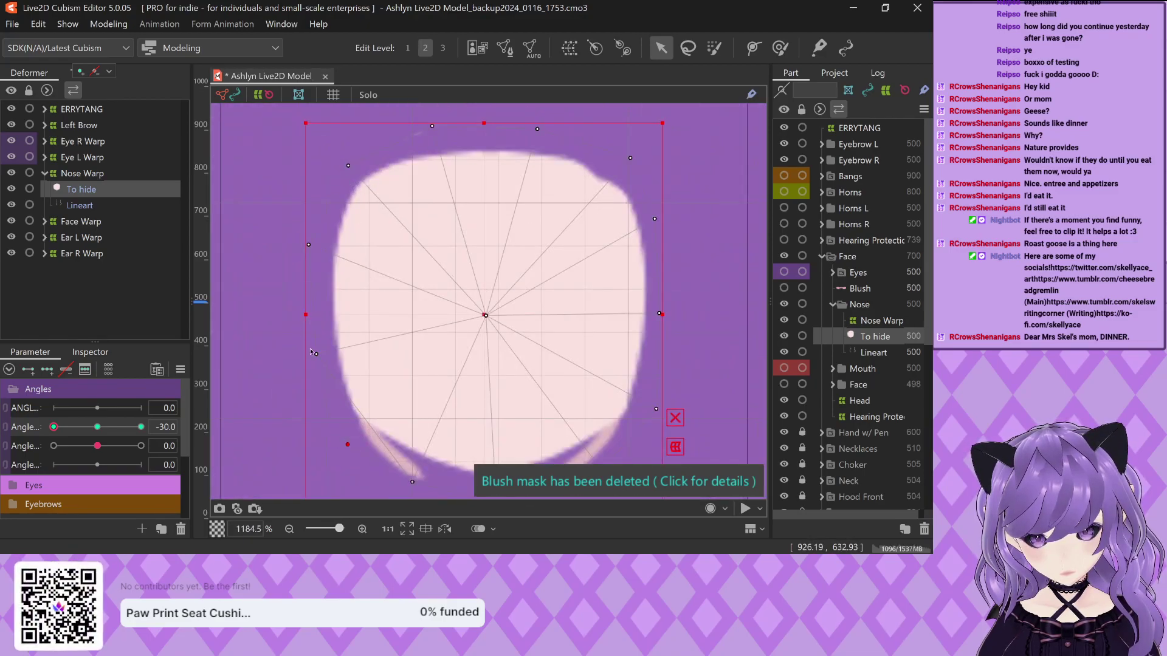
{"action": "left_click_drag", "start_coordinate": [316, 353], "coordinate": [364, 370]}
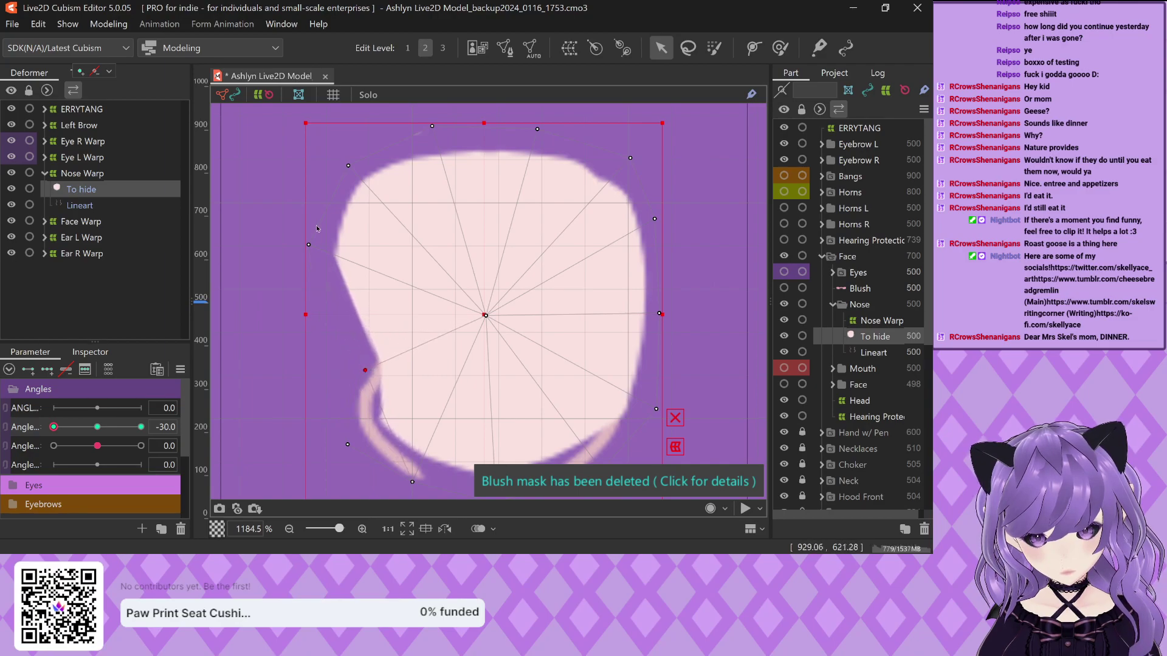
{"action": "left_click_drag", "start_coordinate": [306, 246], "coordinate": [401, 283]}
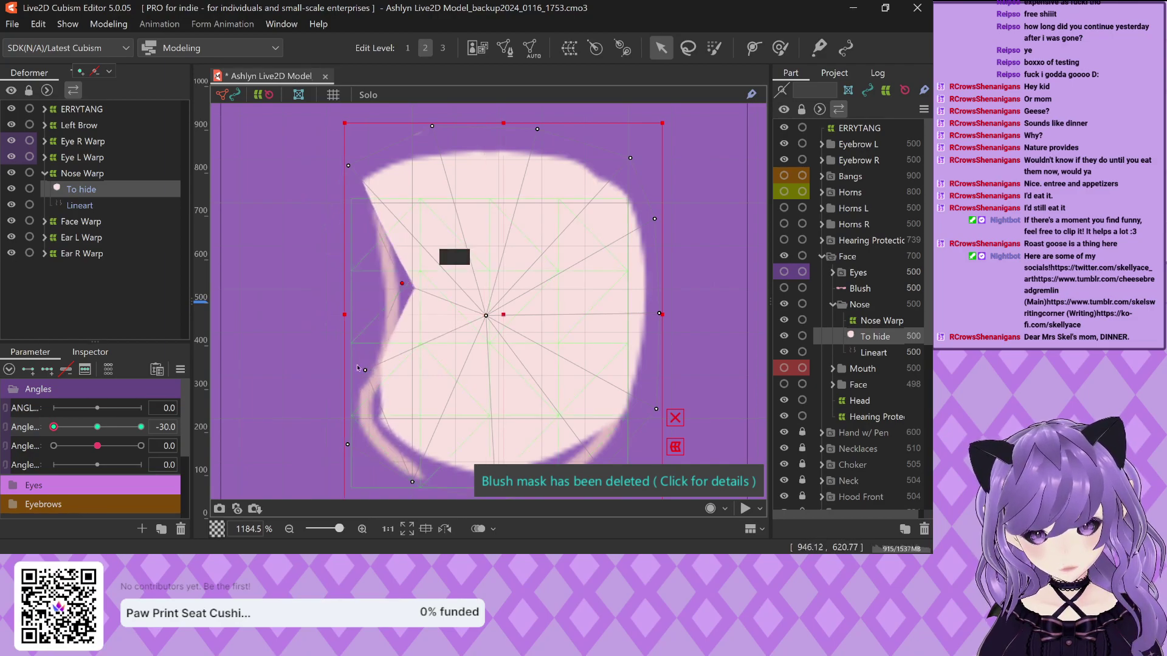
{"action": "left_click_drag", "start_coordinate": [365, 372], "coordinate": [383, 373]}
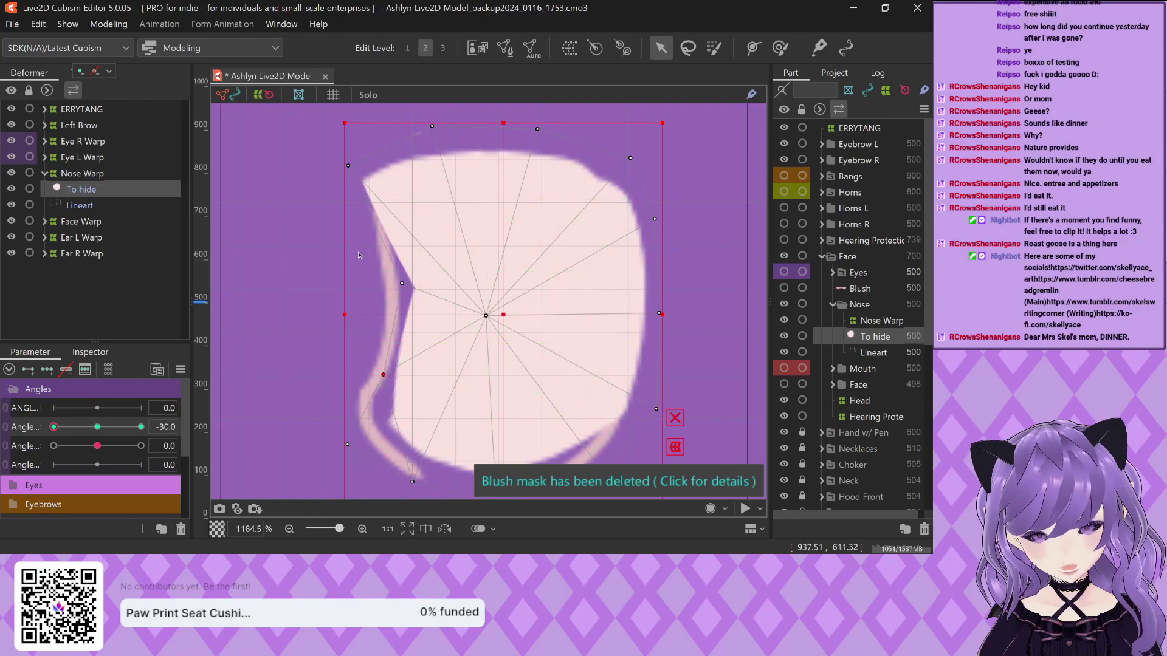
{"action": "left_click_drag", "start_coordinate": [348, 166], "coordinate": [370, 168]}
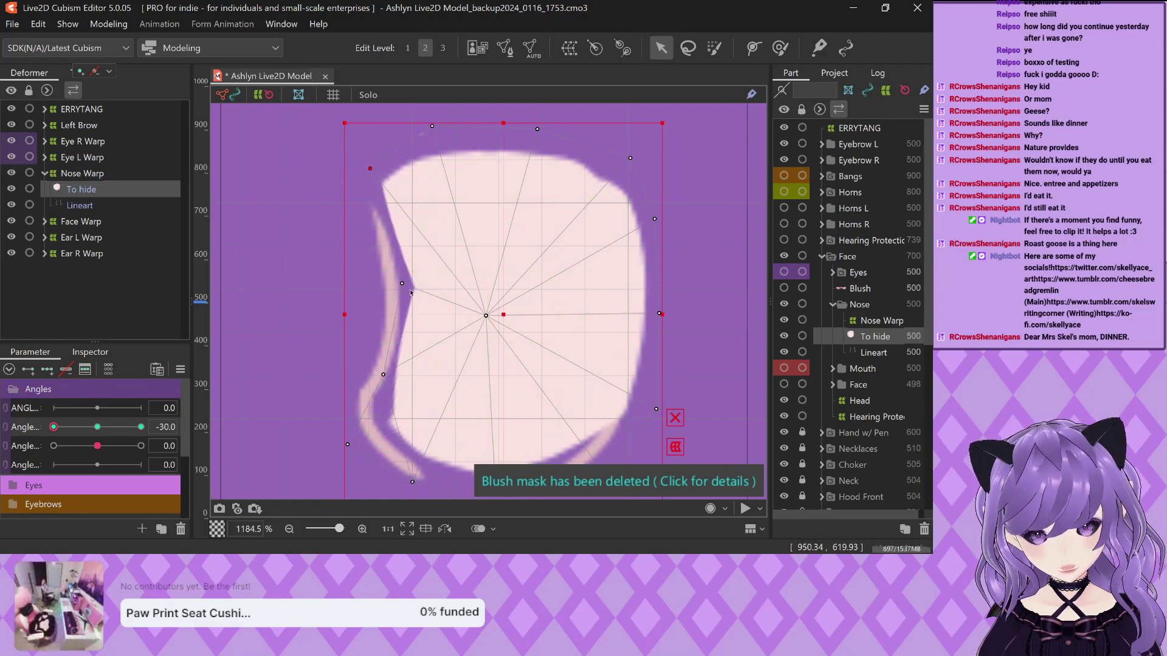
{"action": "left_click_drag", "start_coordinate": [403, 284], "coordinate": [398, 285]}
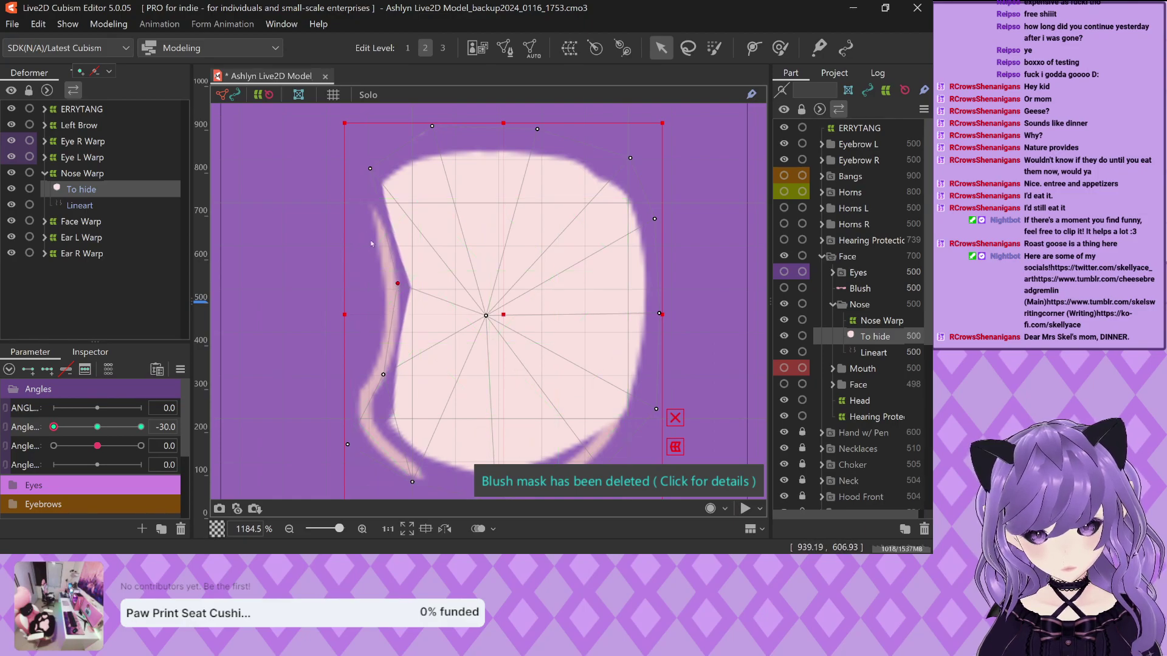
Turn the head angle from -30 to 30
{"action": "scroll", "coordinate": [454, 276], "scroll_direction": "down", "scroll_amount": 2}
{"action": "scroll", "coordinate": [455, 277], "scroll_direction": "up", "scroll_amount": 3}
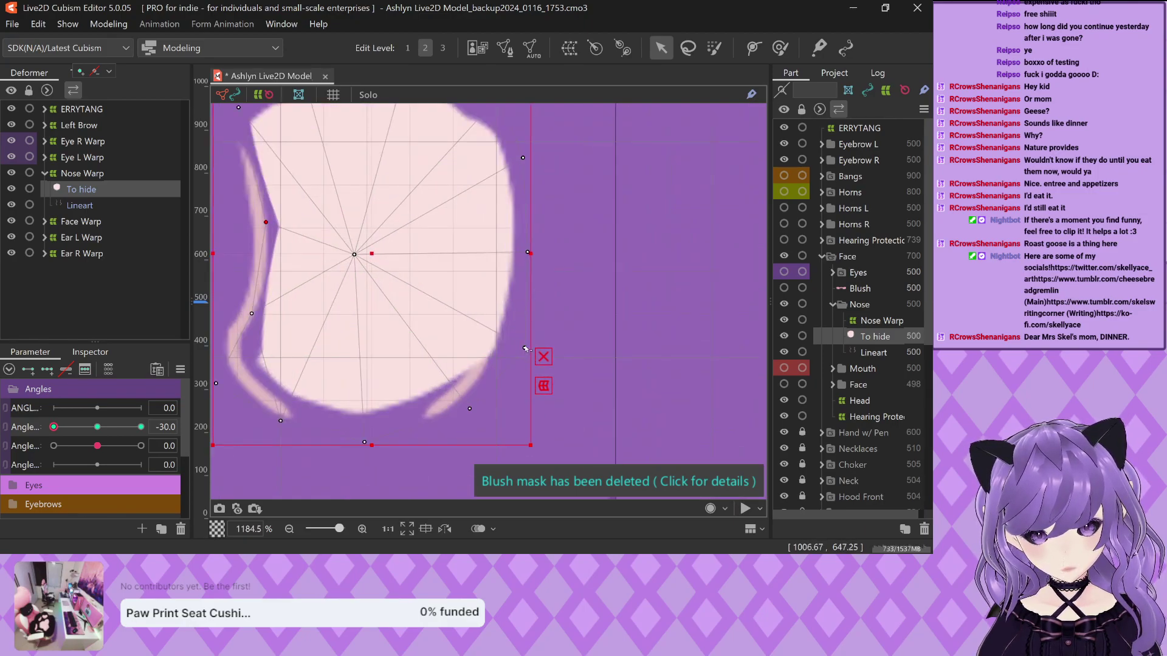
{"action": "scroll", "coordinate": [556, 382], "scroll_direction": "down", "scroll_amount": 7}
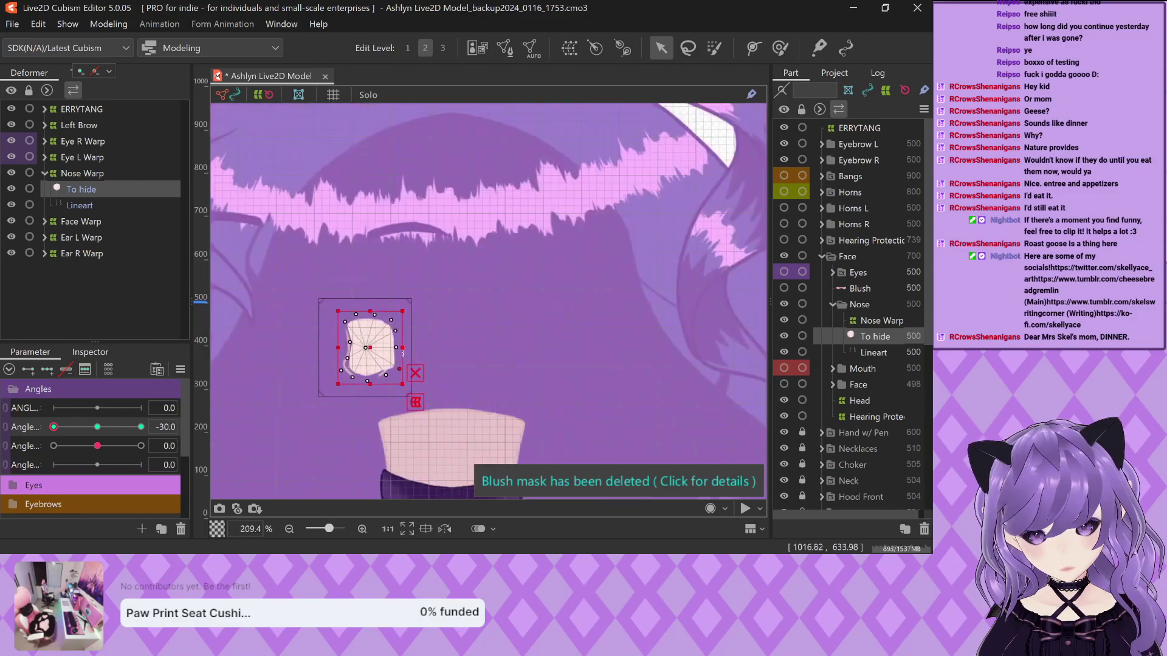
{"action": "left_click_drag", "start_coordinate": [54, 427], "coordinate": [143, 429]}
At angle 30, pull the To hide mask's right edge inward, lower its left points, then deselect
{"action": "scroll", "coordinate": [549, 371], "scroll_direction": "up", "scroll_amount": 9}
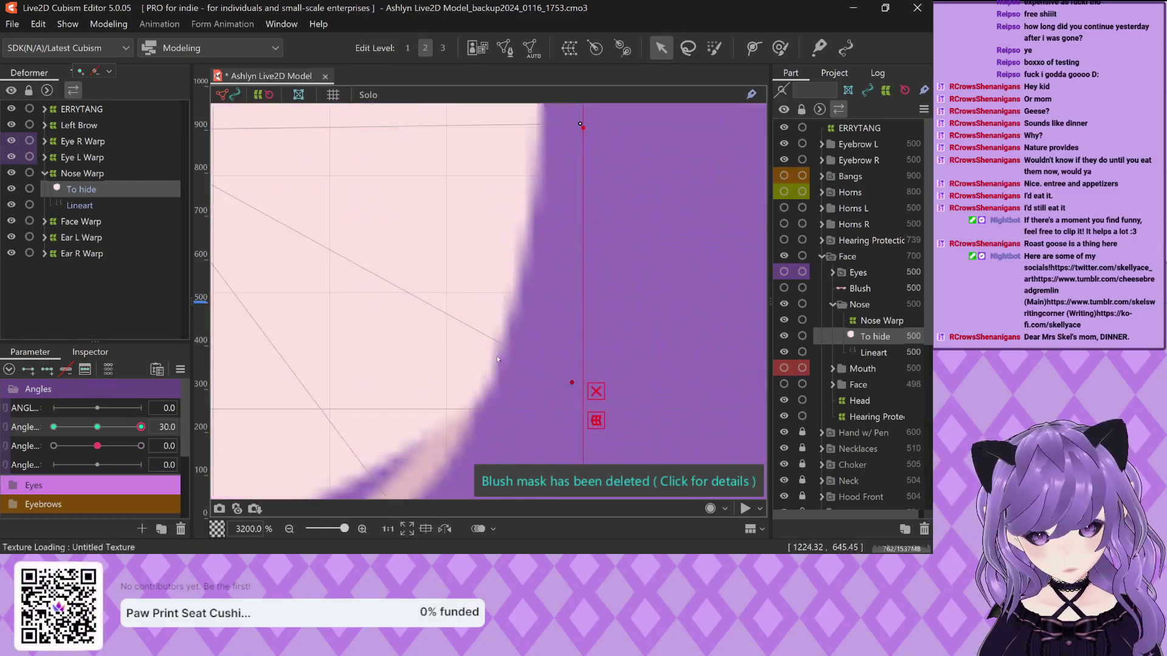
{"action": "scroll", "coordinate": [549, 373], "scroll_direction": "down", "scroll_amount": 2}
{"action": "left_click_drag", "start_coordinate": [550, 371], "coordinate": [517, 376]}
{"action": "left_click_drag", "start_coordinate": [241, 399], "coordinate": [242, 438]}
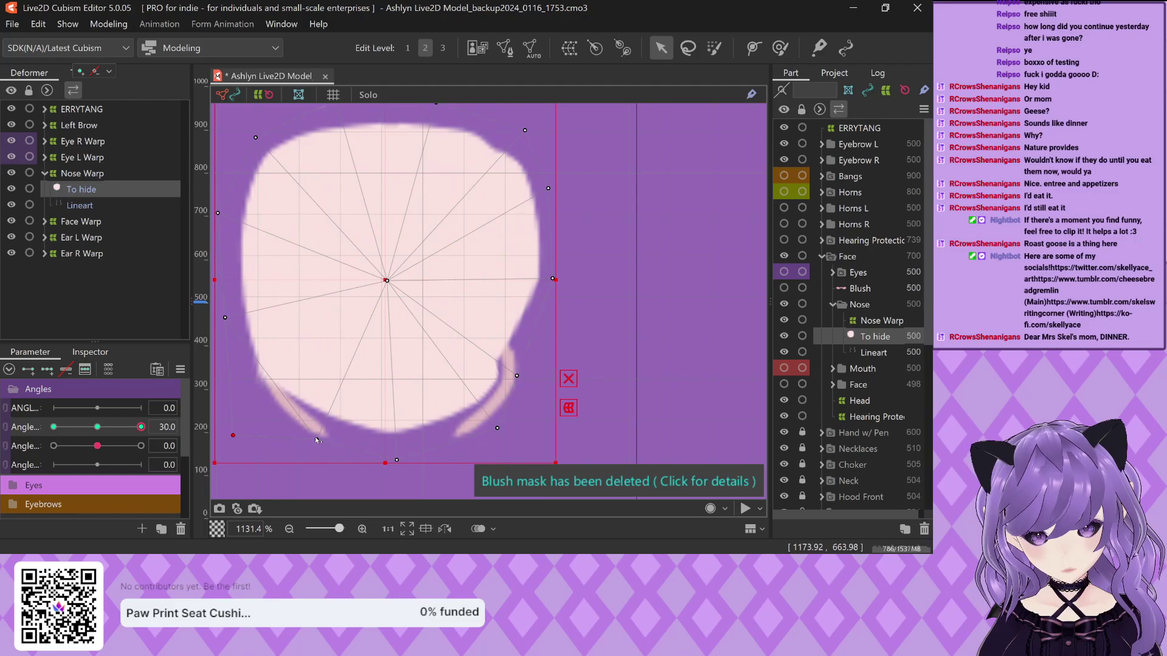
{"action": "left_click_drag", "start_coordinate": [325, 440], "coordinate": [335, 444]}
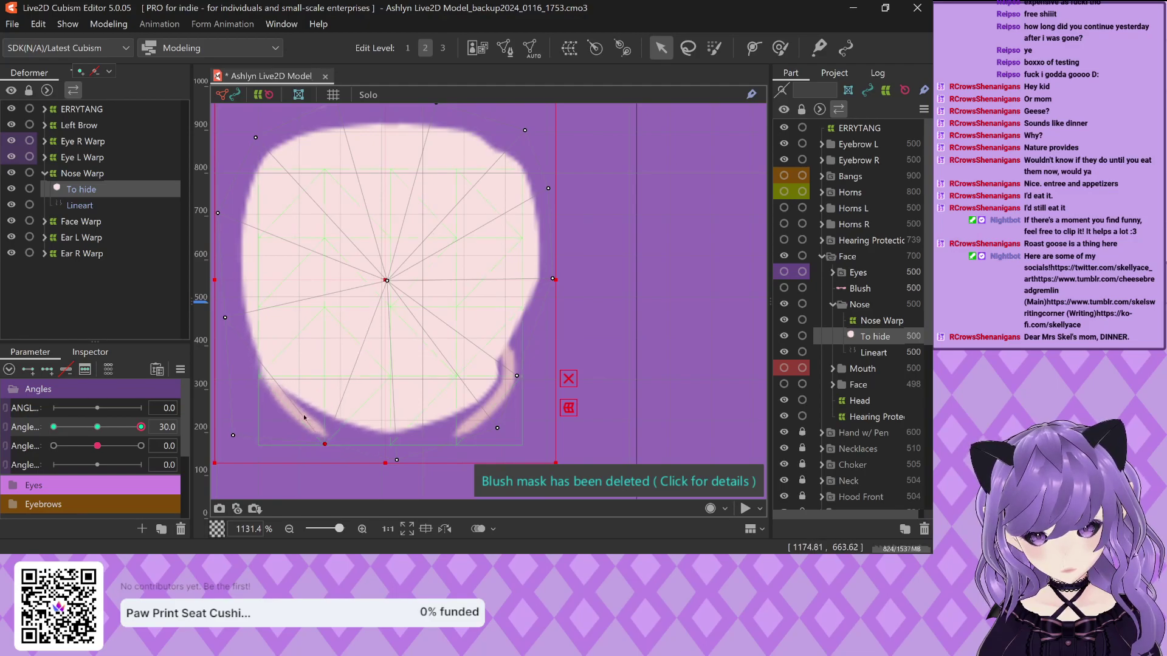
{"action": "left_click_drag", "start_coordinate": [228, 319], "coordinate": [228, 351]}
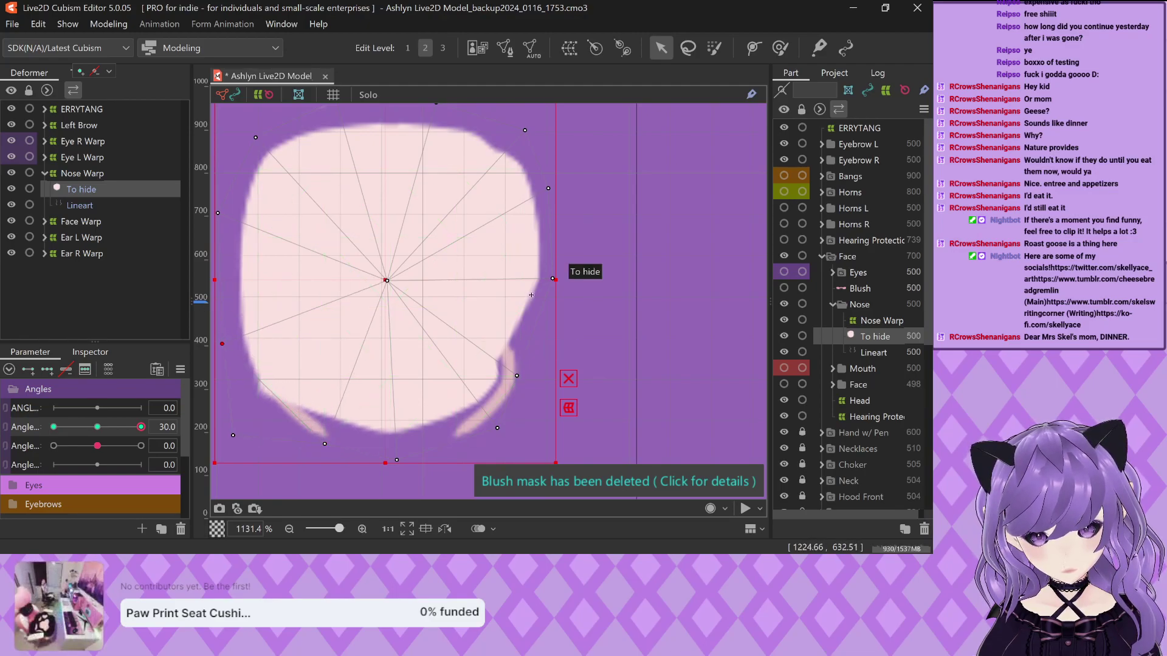
{"action": "left_click_drag", "start_coordinate": [554, 283], "coordinate": [473, 301]}
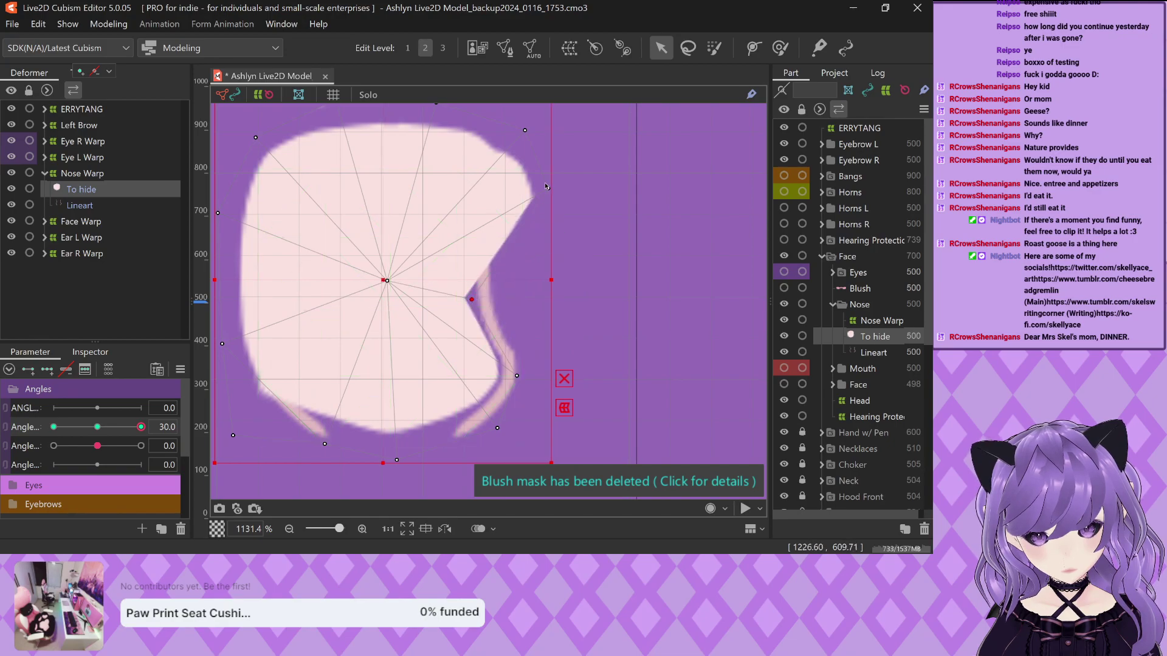
{"action": "left_click_drag", "start_coordinate": [548, 189], "coordinate": [486, 211]}
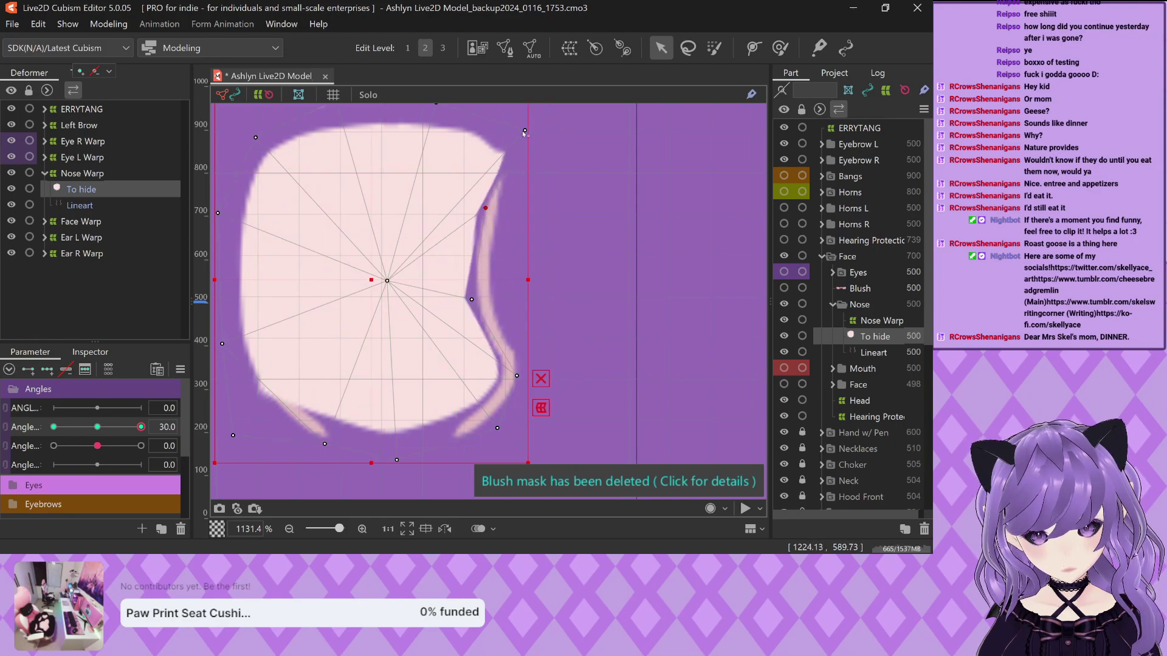
{"action": "scroll", "coordinate": [520, 220], "scroll_direction": "down", "scroll_amount": 3}
{"action": "left_click", "coordinate": [629, 240]}
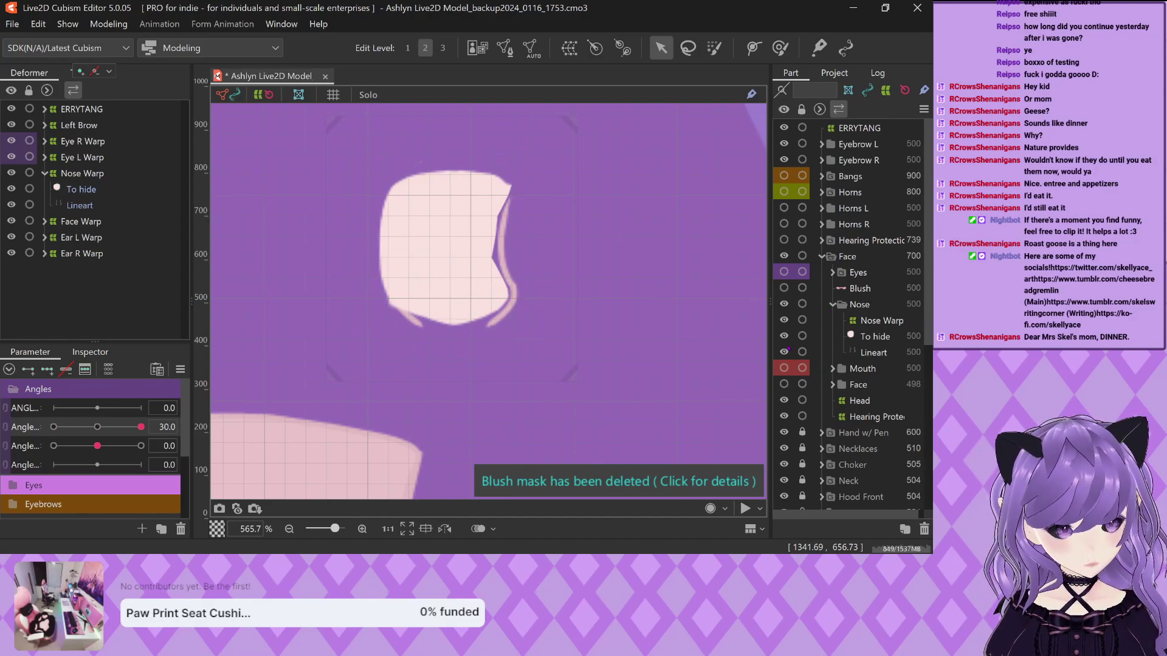
Zoom out and swing the head angle from 30 back to -30 to check the masks
{"action": "scroll", "coordinate": [505, 275], "scroll_direction": "down", "scroll_amount": 3}
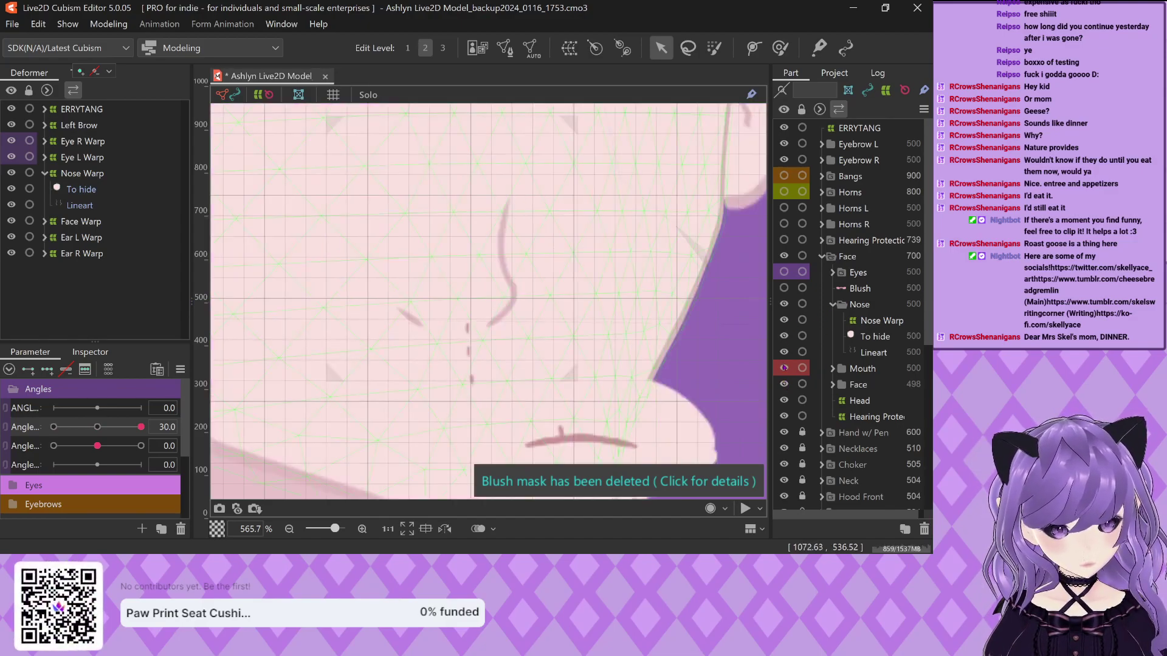
{"action": "scroll", "coordinate": [505, 275], "scroll_direction": "down", "scroll_amount": 3}
{"action": "scroll", "coordinate": [510, 272], "scroll_direction": "up", "scroll_amount": 3}
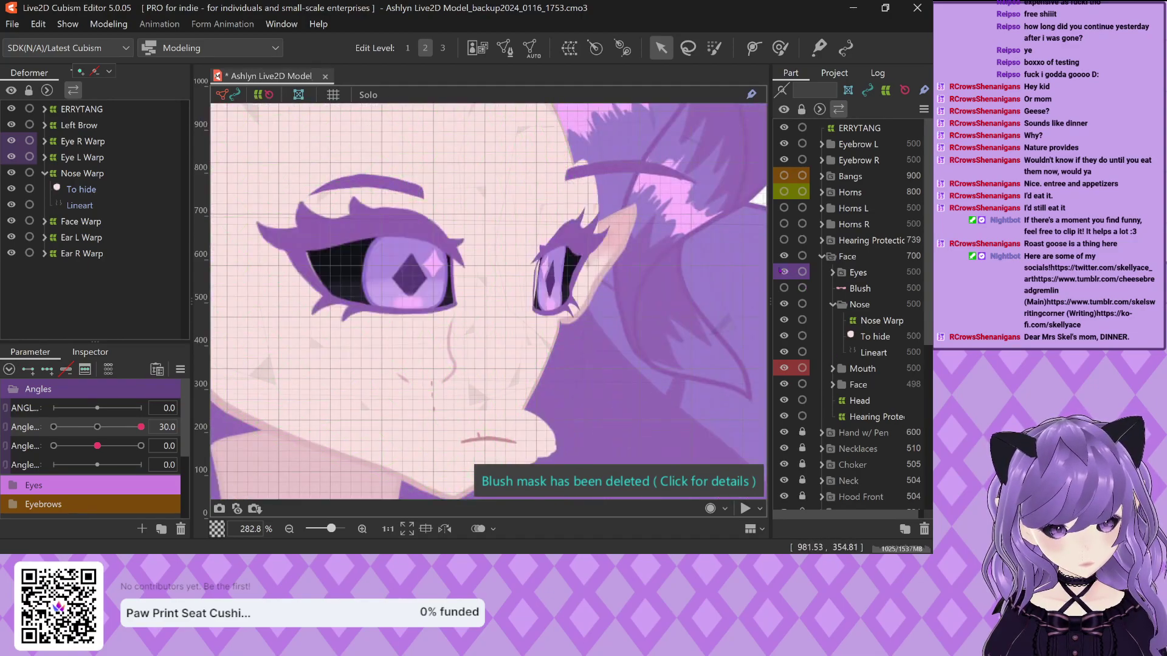
{"action": "scroll", "coordinate": [541, 254], "scroll_direction": "down", "scroll_amount": 2}
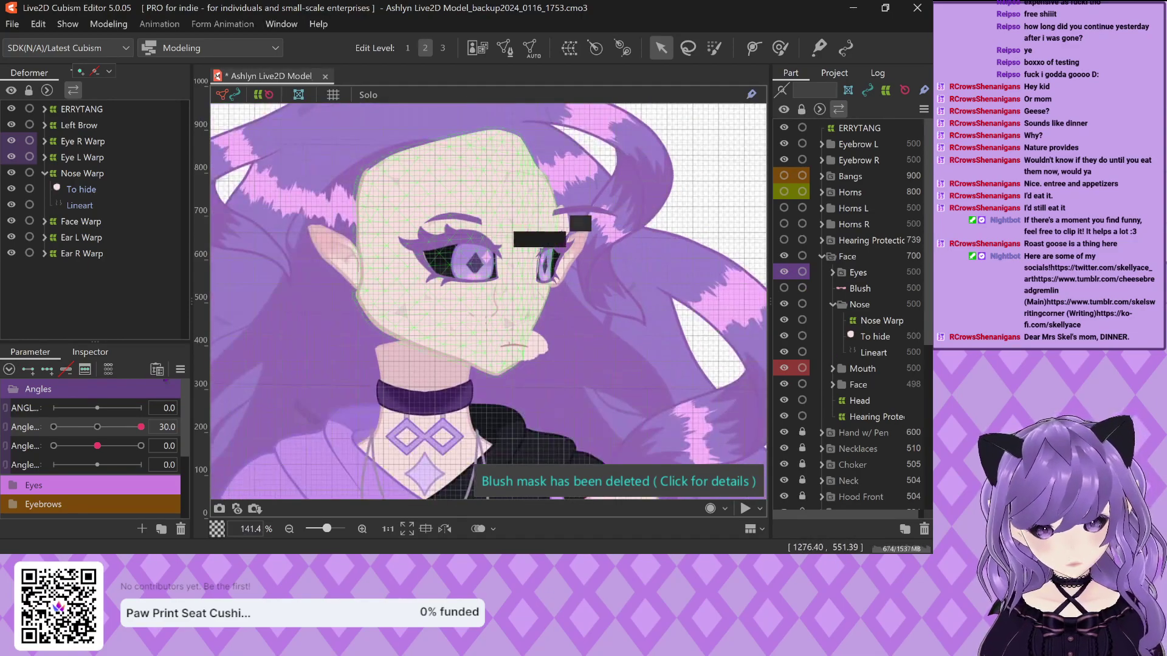
{"action": "left_click_drag", "start_coordinate": [118, 434], "coordinate": [141, 384]}
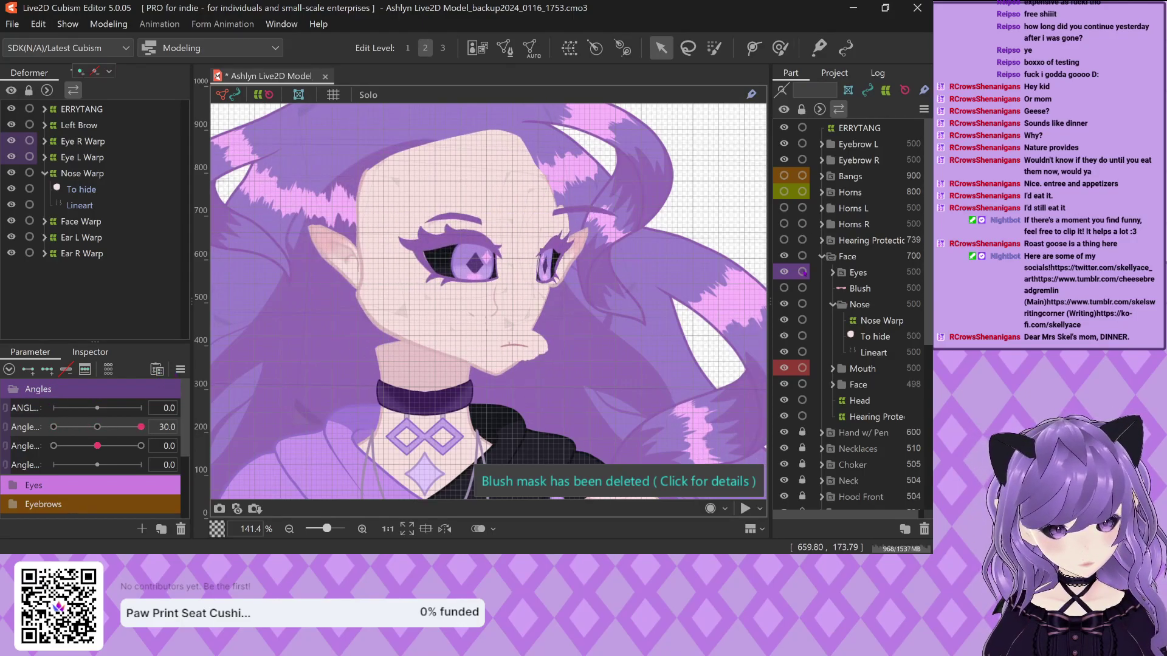
{"action": "left_click_drag", "start_coordinate": [141, 426], "coordinate": [45, 423]}
Pick the Blush mesh and brush-select the vertices along its right edge
{"action": "left_click", "coordinate": [427, 289]}
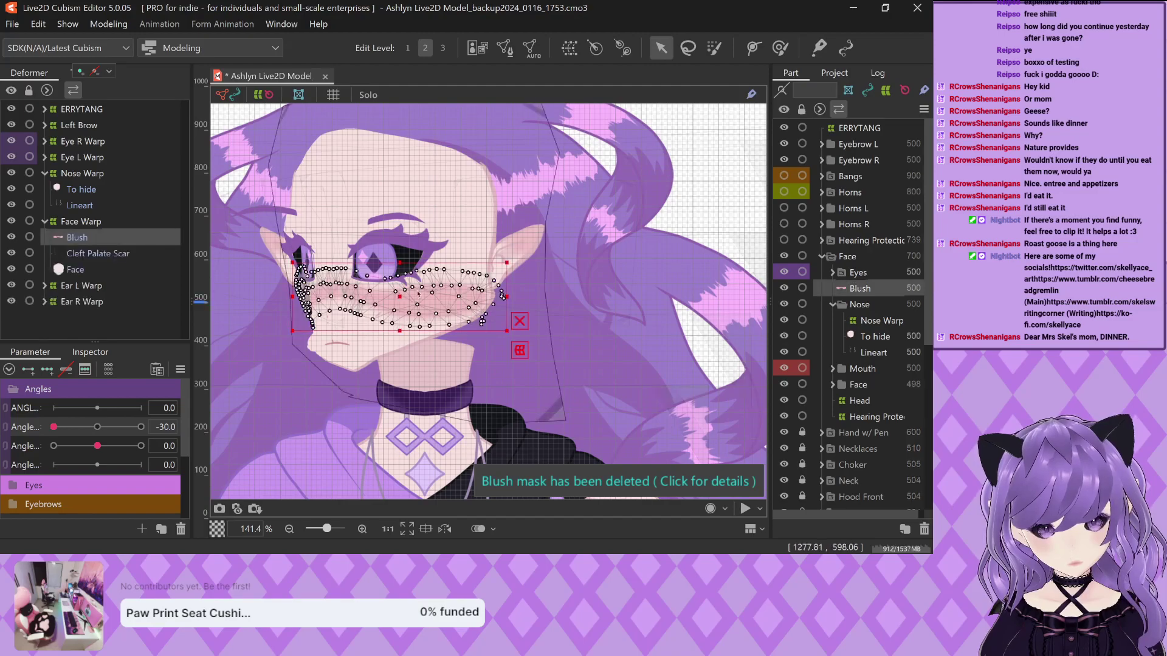
{"action": "scroll", "coordinate": [428, 289], "scroll_direction": "up", "scroll_amount": 5}
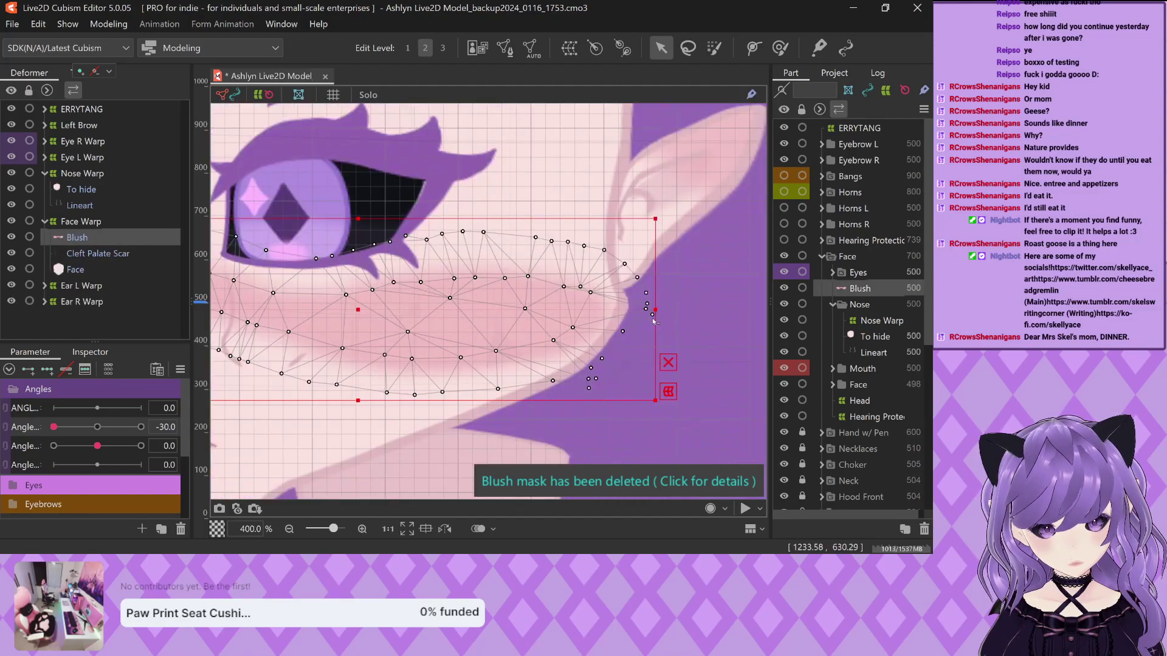
{"action": "scroll", "coordinate": [613, 310], "scroll_direction": "down", "scroll_amount": 1}
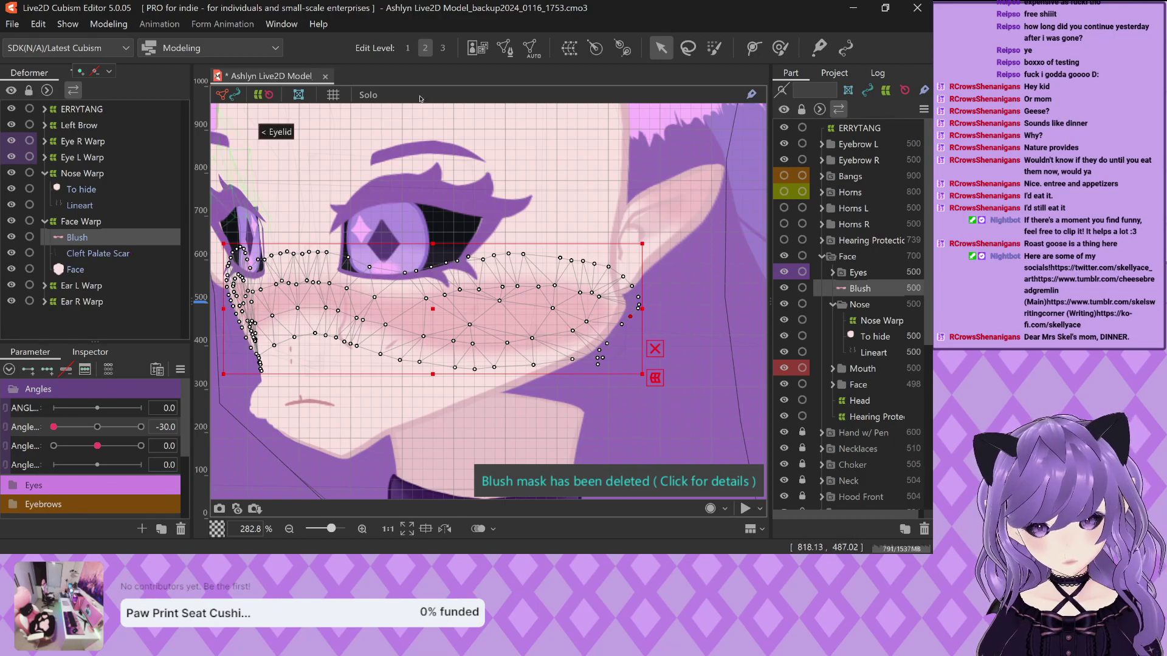
{"action": "left_click", "coordinate": [718, 50]}
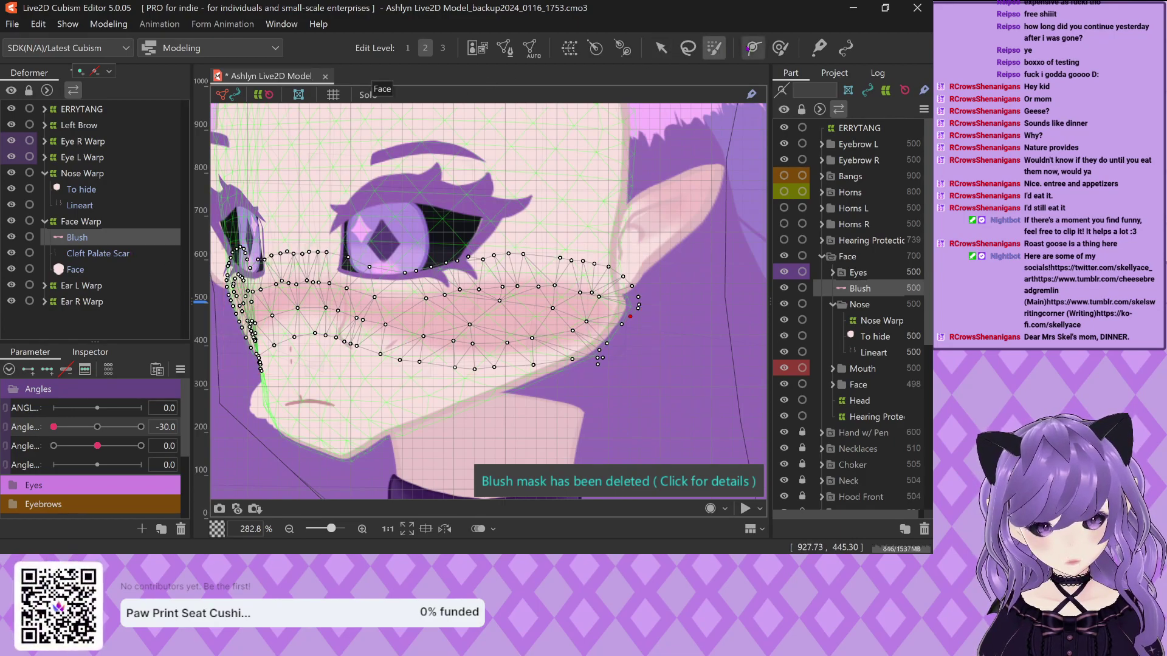
{"action": "left_click", "coordinate": [754, 48]}
{"action": "left_click", "coordinate": [715, 49]}
{"action": "left_click", "coordinate": [115, 79]}
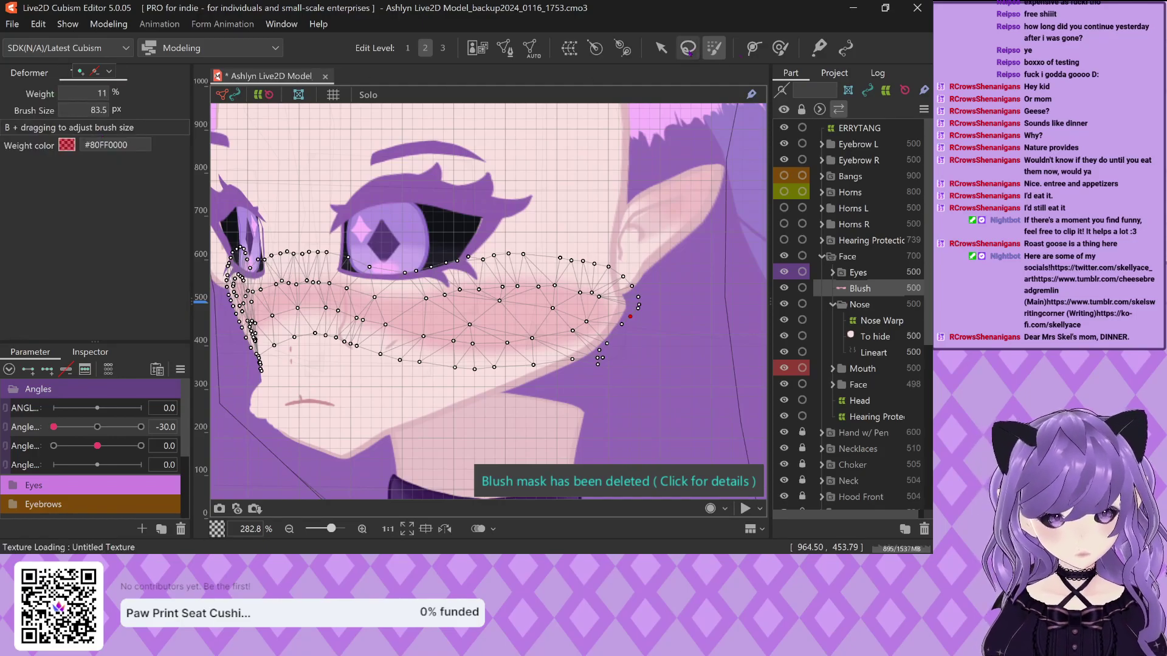
{"action": "mouse_move", "coordinate": [615, 271]}
{"action": "left_mouse_down"}
{"action": "mouse_move", "coordinate": [579, 369]}
{"action": "mouse_move", "coordinate": [642, 281]}
{"action": "mouse_move", "coordinate": [603, 334]}
{"action": "mouse_move", "coordinate": [533, 390]}
{"action": "mouse_move", "coordinate": [568, 222]}
{"action": "mouse_move", "coordinate": [509, 396]}
{"action": "mouse_move", "coordinate": [528, 304]}
{"action": "mouse_move", "coordinate": [585, 253]}
{"action": "left_mouse_up"}
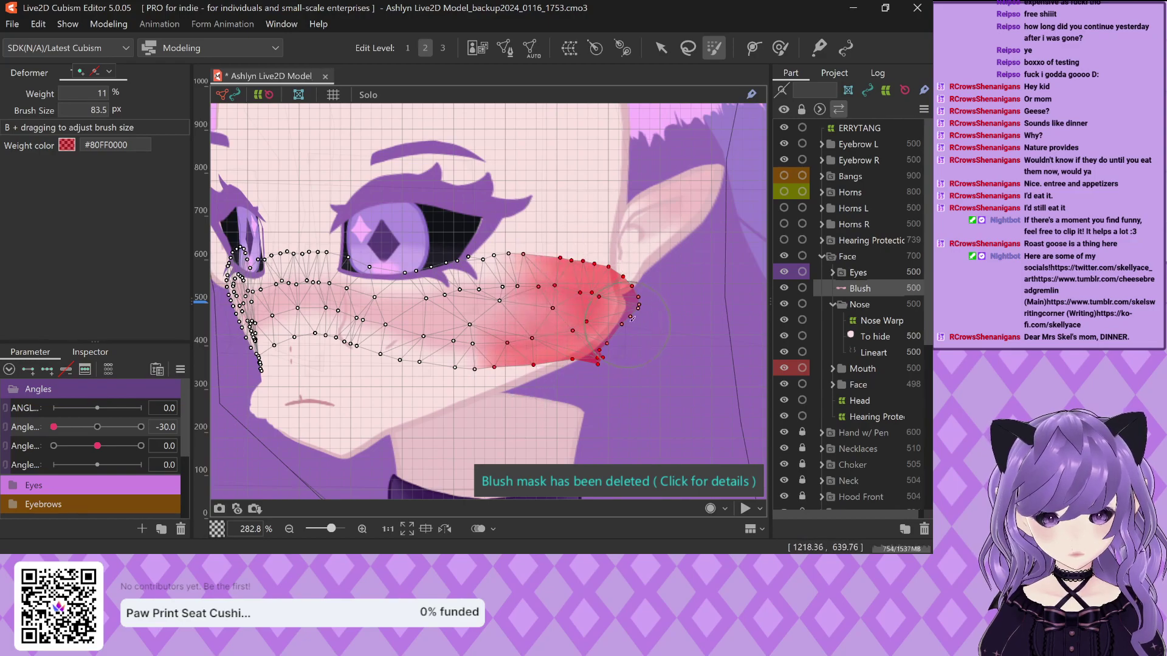
{"action": "mouse_move", "coordinate": [612, 304]}
{"action": "left_mouse_down"}
{"action": "mouse_move", "coordinate": [536, 364]}
{"action": "mouse_move", "coordinate": [572, 331]}
{"action": "left_mouse_up"}
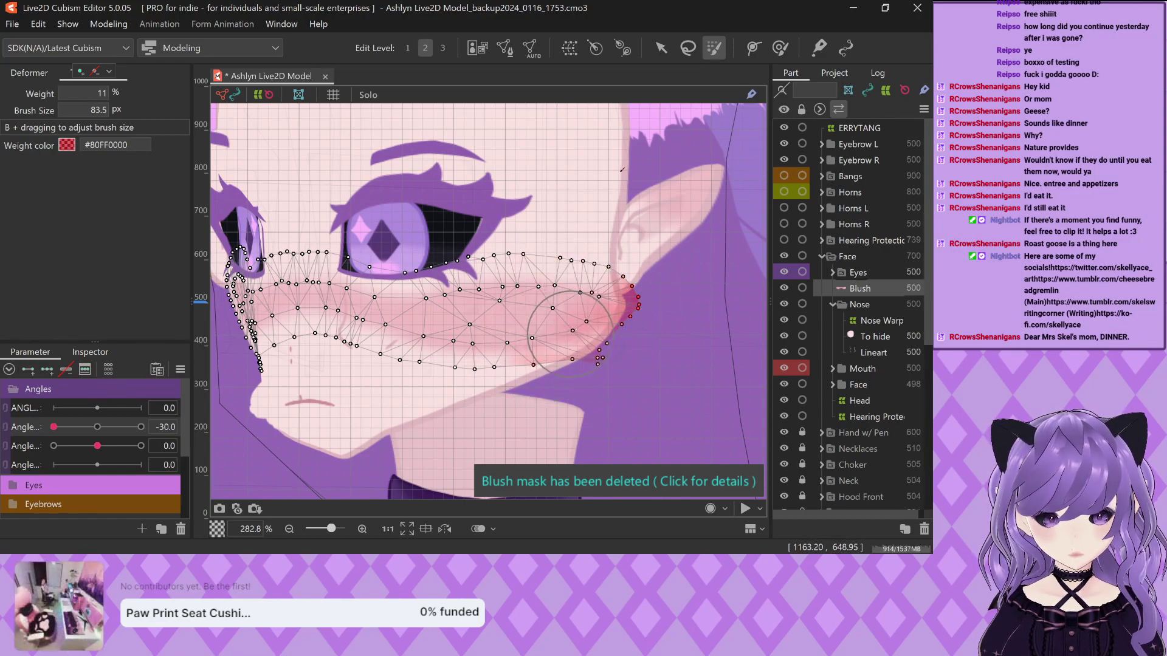
{"action": "left_click", "coordinate": [754, 47]}
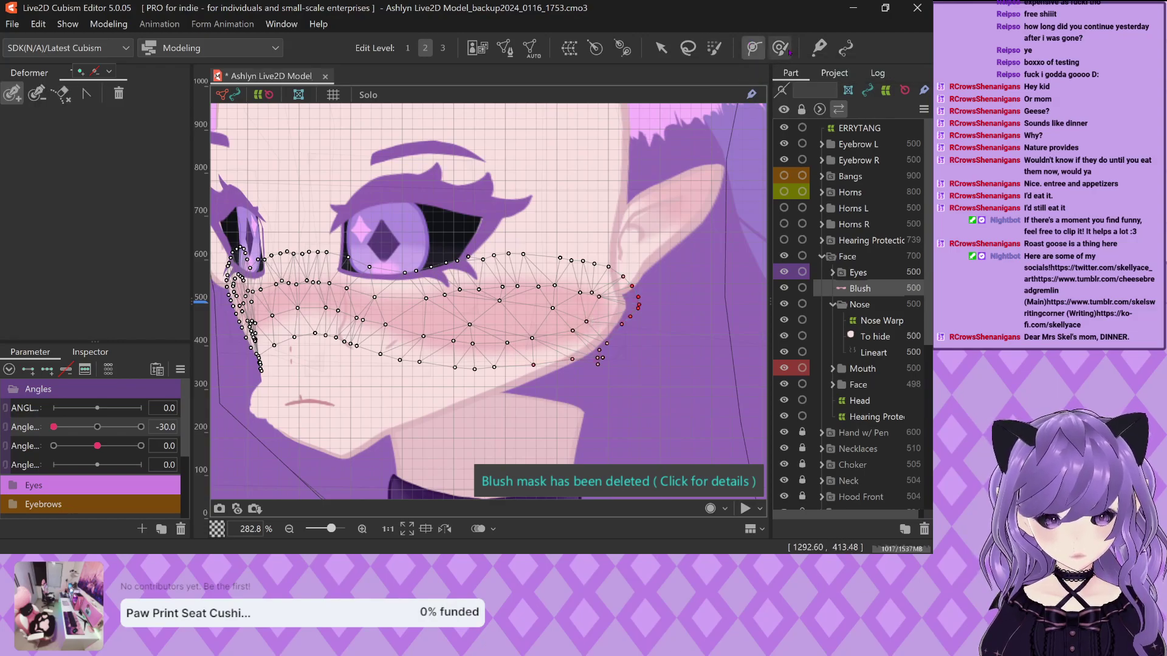
With the Deform Brush, push the blush's right-end and lower-right points inward to the left
{"action": "left_click", "coordinate": [781, 49]}
{"action": "mouse_move", "coordinate": [608, 307]}
{"action": "left_mouse_down"}
{"action": "mouse_move", "coordinate": [580, 304]}
{"action": "mouse_move", "coordinate": [610, 278]}
{"action": "mouse_move", "coordinate": [596, 278]}
{"action": "mouse_move", "coordinate": [611, 314]}
{"action": "mouse_move", "coordinate": [636, 302]}
{"action": "mouse_move", "coordinate": [613, 303]}
{"action": "left_mouse_up"}
{"action": "left_click_drag", "start_coordinate": [600, 356], "coordinate": [581, 356]}
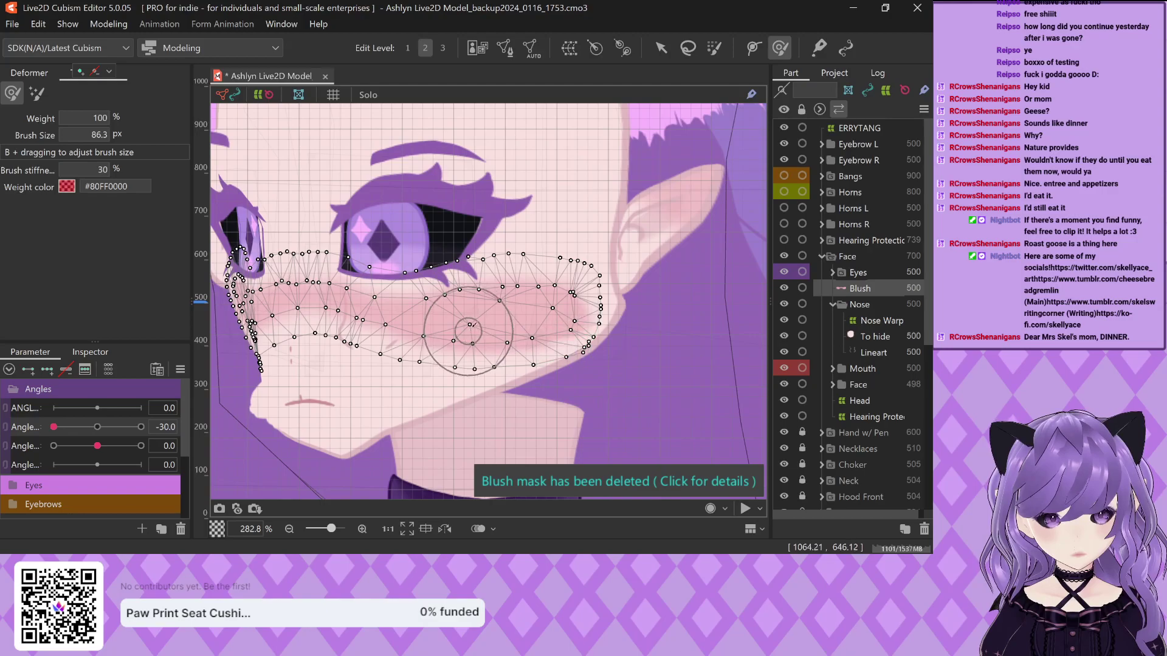
{"action": "left_click_drag", "start_coordinate": [511, 327], "coordinate": [494, 322]}
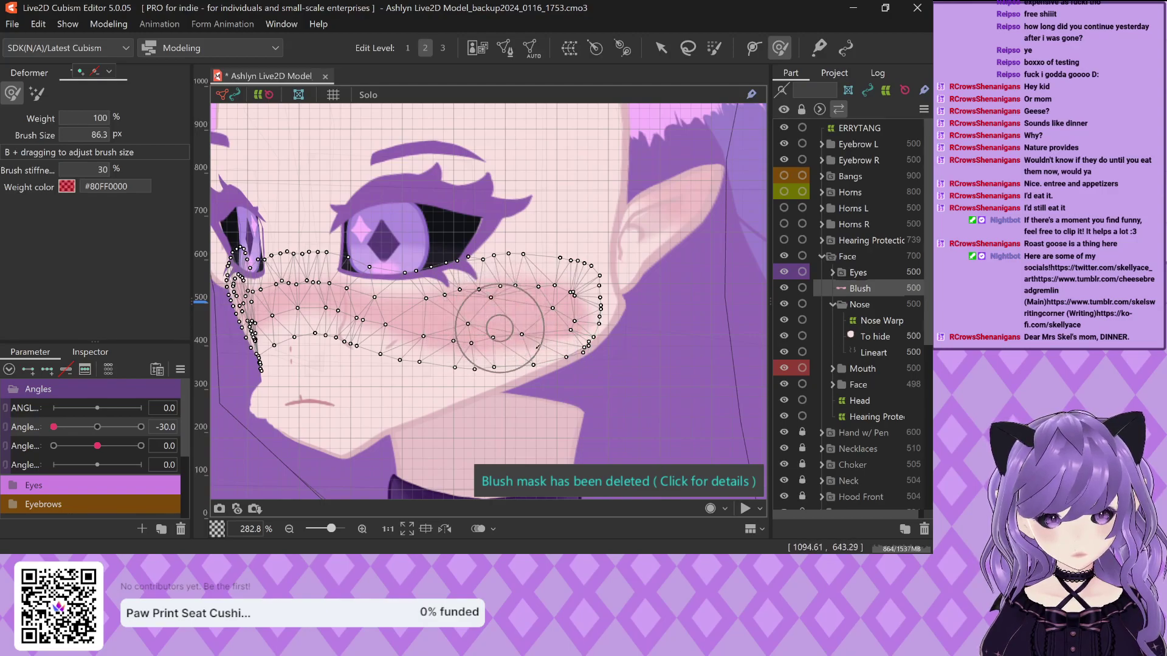
{"action": "mouse_move", "coordinate": [580, 364]}
{"action": "left_mouse_down"}
{"action": "mouse_move", "coordinate": [550, 364]}
{"action": "mouse_move", "coordinate": [567, 366]}
{"action": "mouse_move", "coordinate": [592, 329]}
{"action": "mouse_move", "coordinate": [594, 279]}
{"action": "left_mouse_up"}
{"action": "mouse_move", "coordinate": [582, 239]}
{"action": "left_mouse_down"}
{"action": "mouse_move", "coordinate": [565, 244]}
{"action": "mouse_move", "coordinate": [610, 263]}
{"action": "mouse_move", "coordinate": [535, 254]}
{"action": "mouse_move", "coordinate": [531, 241]}
{"action": "left_mouse_up"}
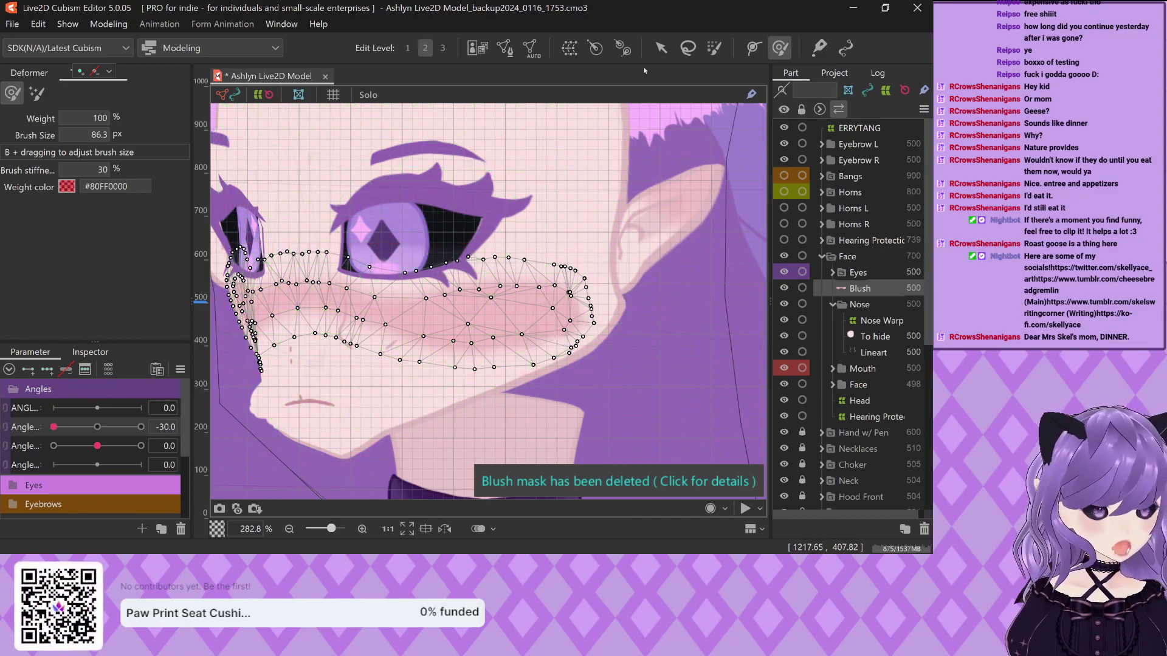
Squeeze the Blush mesh narrower with the Arrow tool, then set the head angle to 30
{"action": "key", "text": "v"}
{"action": "left_click_drag", "start_coordinate": [597, 308], "coordinate": [525, 303]}
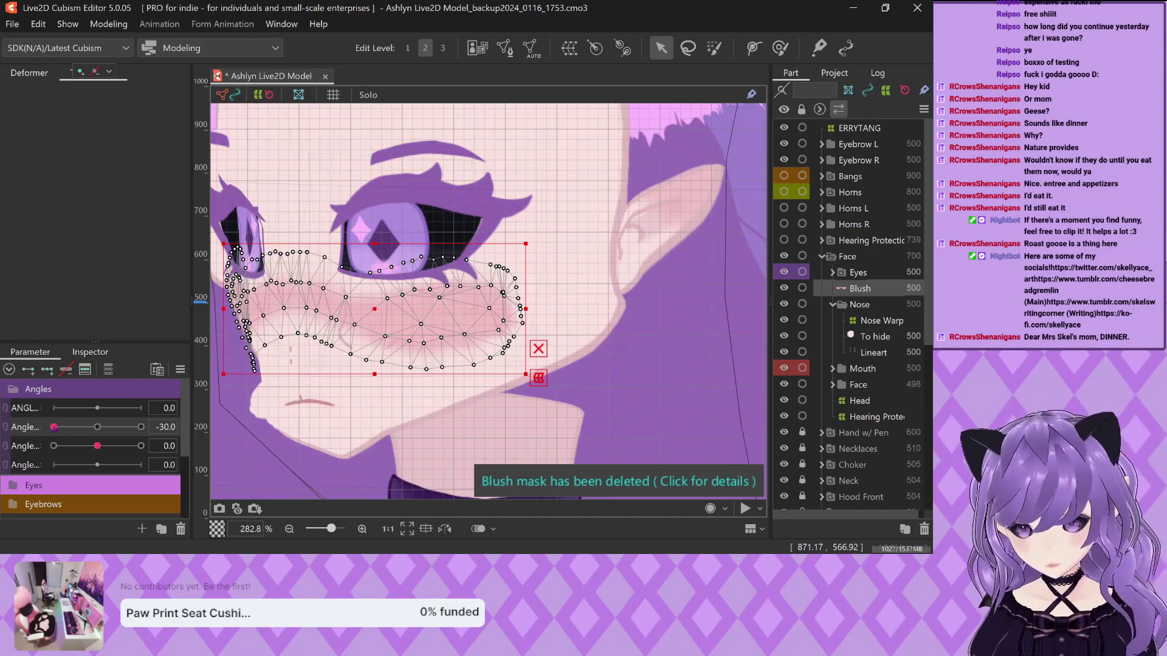
{"action": "left_click_drag", "start_coordinate": [53, 427], "coordinate": [156, 426]}
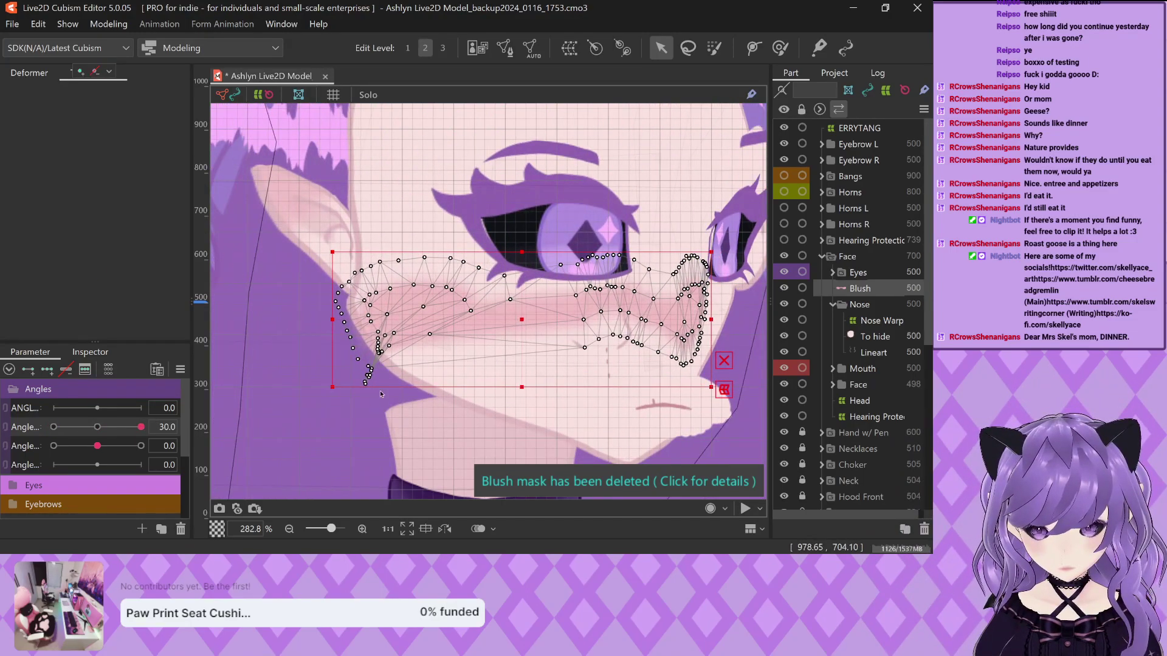
At angle 30, move the blush's left points toward the cheek and squeeze the mesh narrower from the left
{"action": "scroll", "coordinate": [376, 373], "scroll_direction": "up", "scroll_amount": 4}
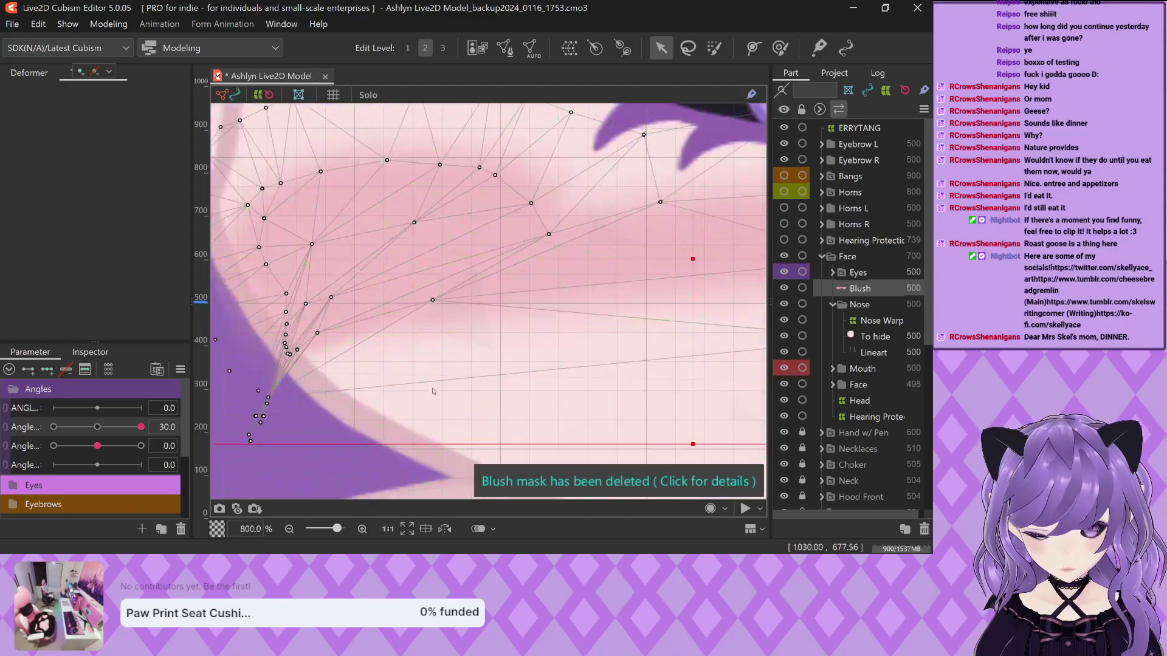
{"action": "left_click_drag", "start_coordinate": [269, 404], "coordinate": [318, 378]}
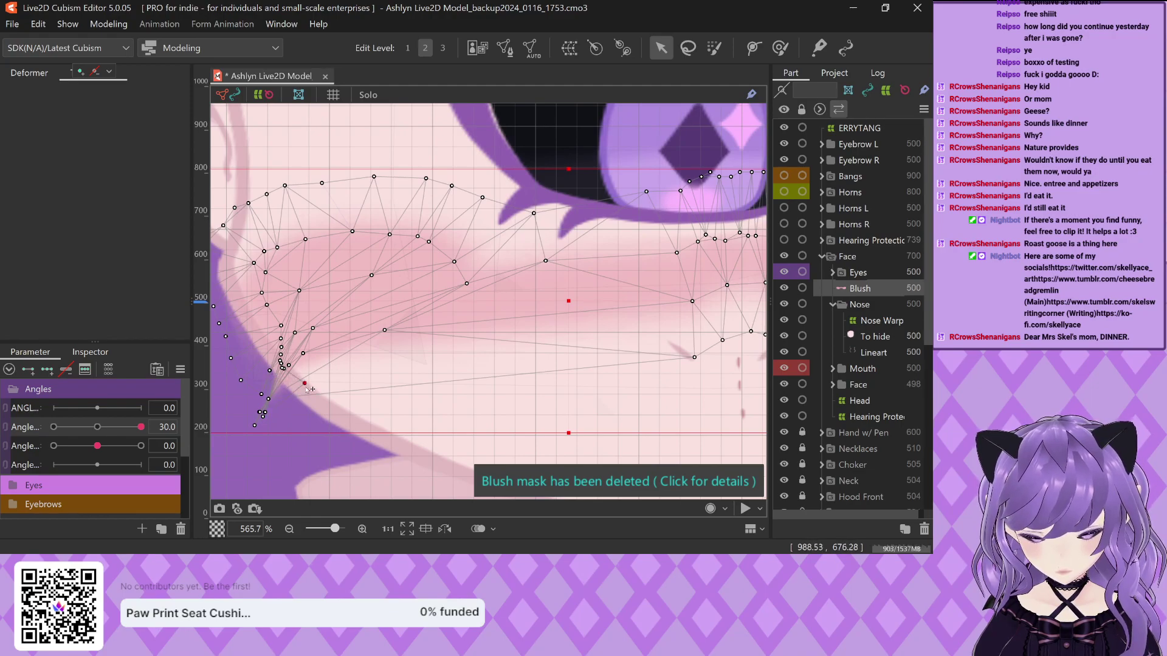
{"action": "left_click_drag", "start_coordinate": [254, 388], "coordinate": [262, 388]}
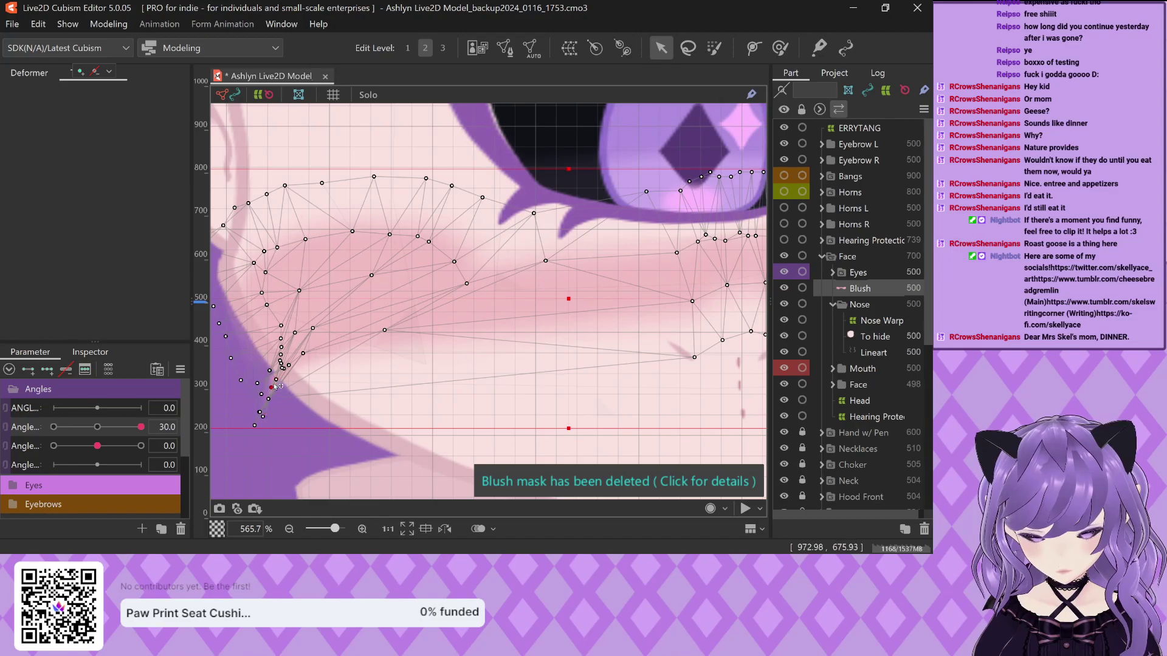
{"action": "left_click_drag", "start_coordinate": [269, 401], "coordinate": [434, 369]}
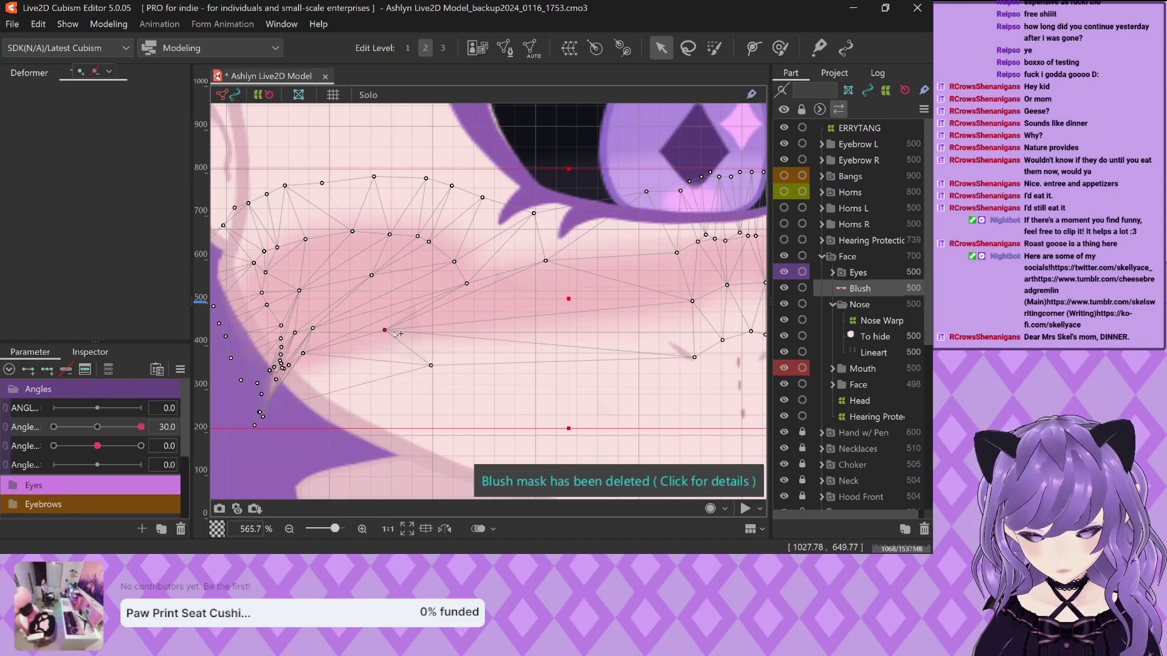
{"action": "left_click_drag", "start_coordinate": [398, 334], "coordinate": [514, 334]}
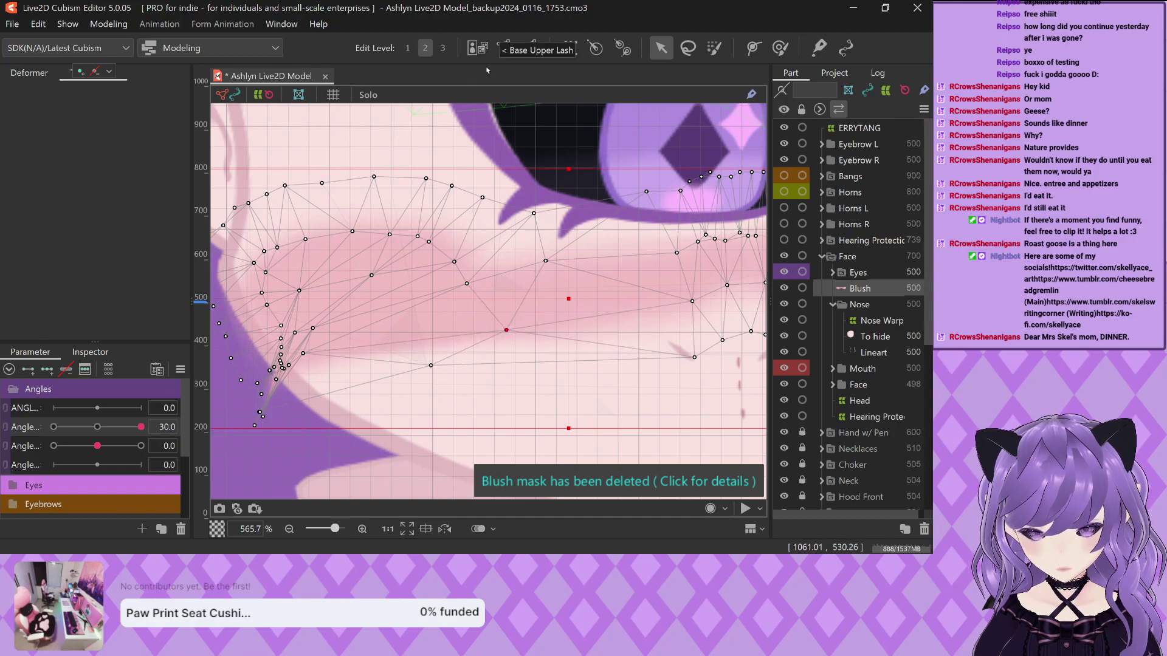
{"action": "scroll", "coordinate": [331, 271], "scroll_direction": "down", "scroll_amount": 3}
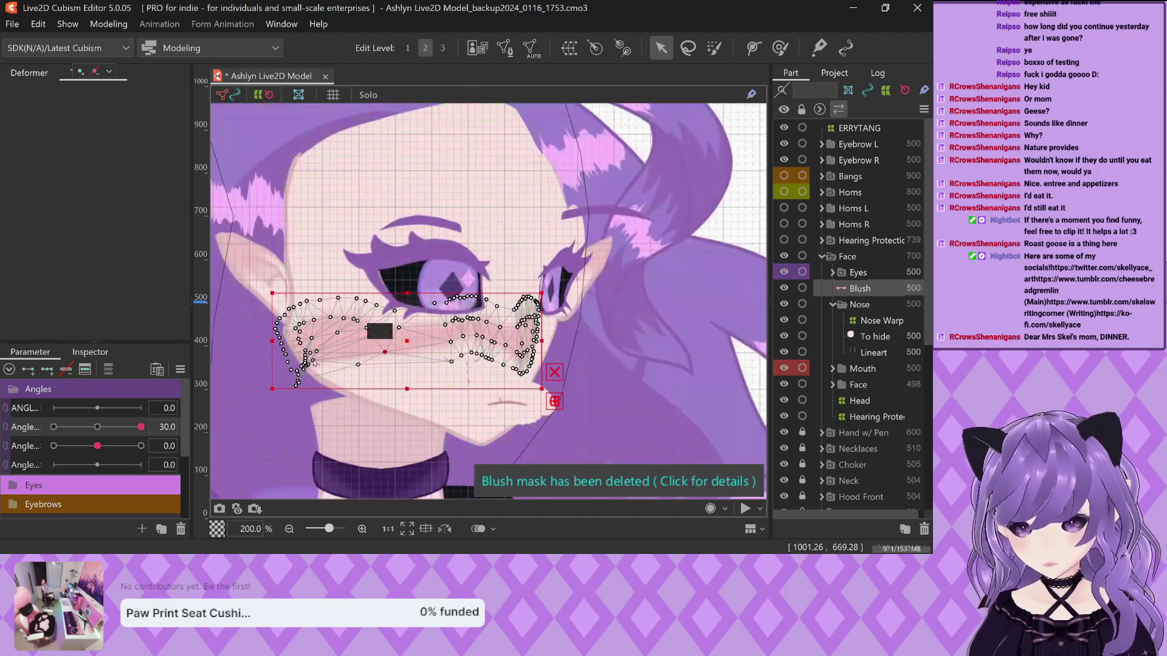
{"action": "scroll", "coordinate": [314, 362], "scroll_direction": "up", "scroll_amount": 2}
{"action": "scroll", "coordinate": [236, 336], "scroll_direction": "down", "scroll_amount": 1}
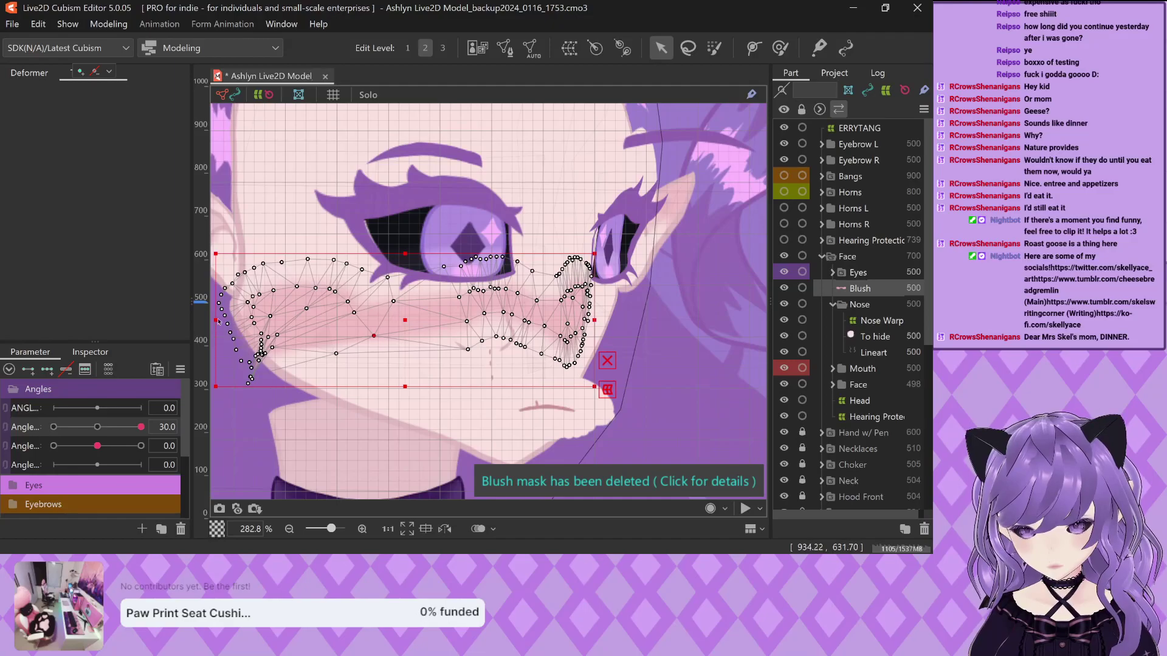
{"action": "left_click_drag", "start_coordinate": [215, 319], "coordinate": [316, 319]}
{"action": "scroll", "coordinate": [380, 354], "scroll_direction": "up", "scroll_amount": 4}
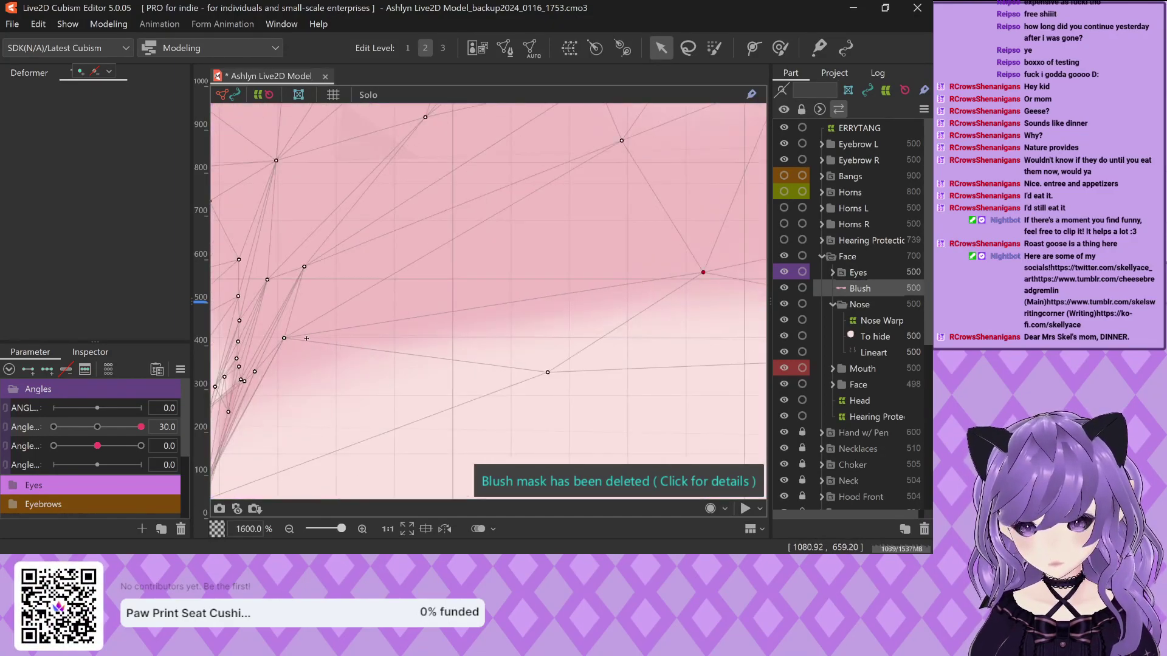
{"action": "scroll", "coordinate": [335, 284], "scroll_direction": "down", "scroll_amount": 1}
{"action": "scroll", "coordinate": [334, 284], "scroll_direction": "up", "scroll_amount": 1}
Draw the blush's left-edge and lower points up and inward to follow the cheek
{"action": "left_click_drag", "start_coordinate": [326, 278], "coordinate": [468, 213]}
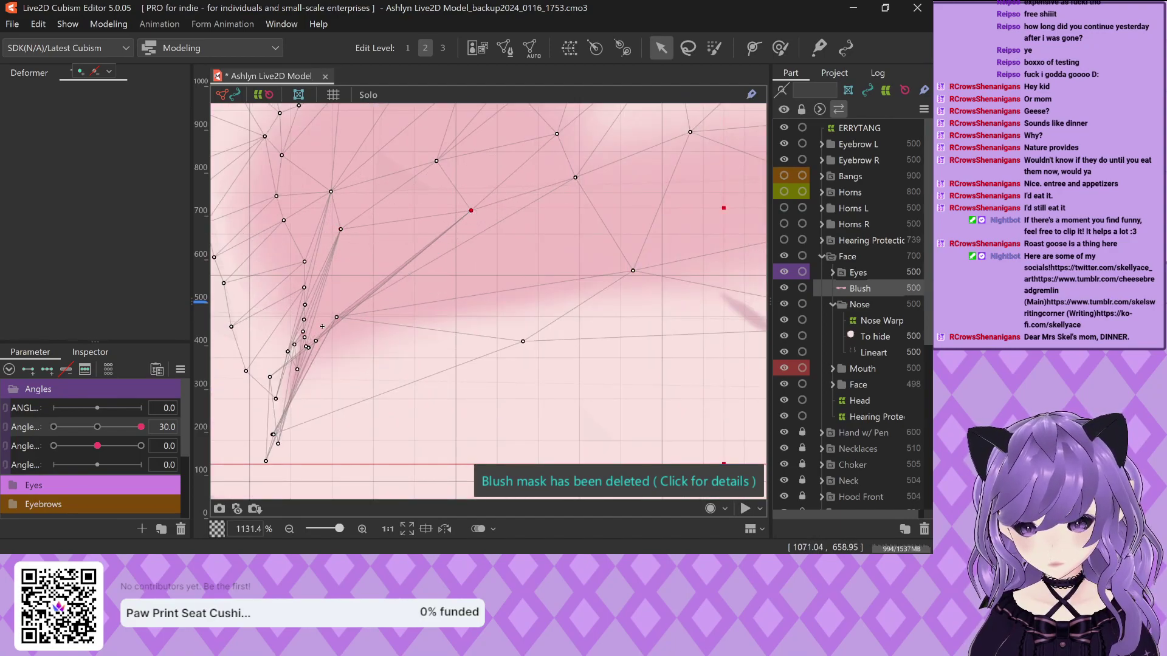
{"action": "left_click_drag", "start_coordinate": [344, 317], "coordinate": [501, 275]}
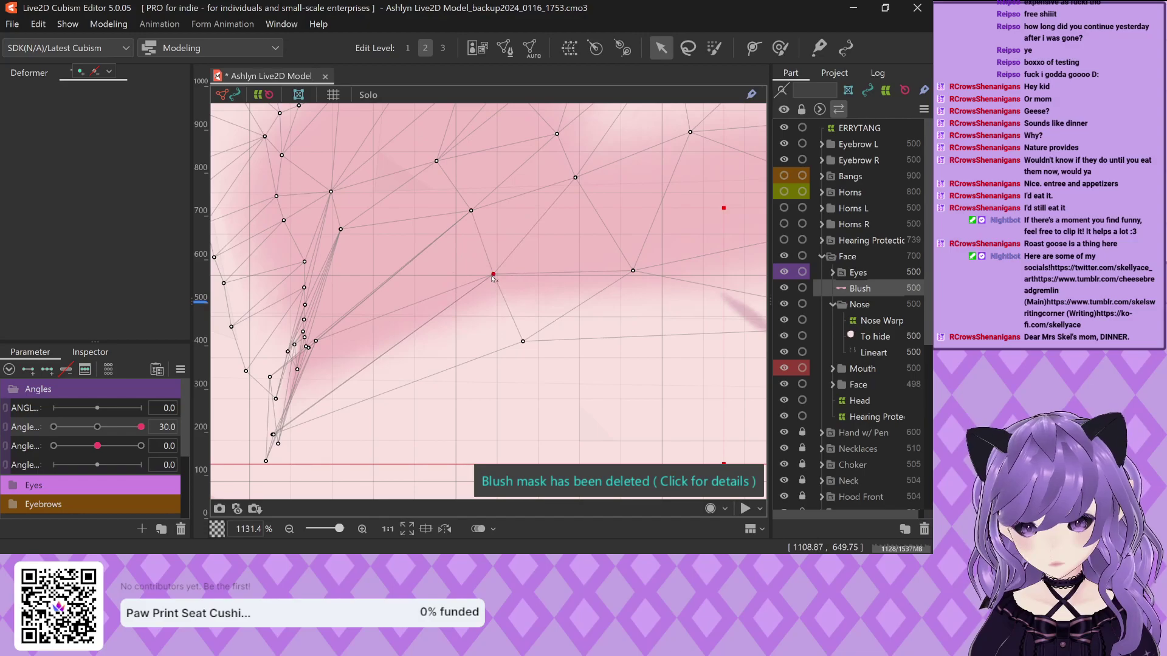
{"action": "left_click_drag", "start_coordinate": [318, 336], "coordinate": [417, 302]}
{"action": "left_click_drag", "start_coordinate": [279, 446], "coordinate": [371, 309]}
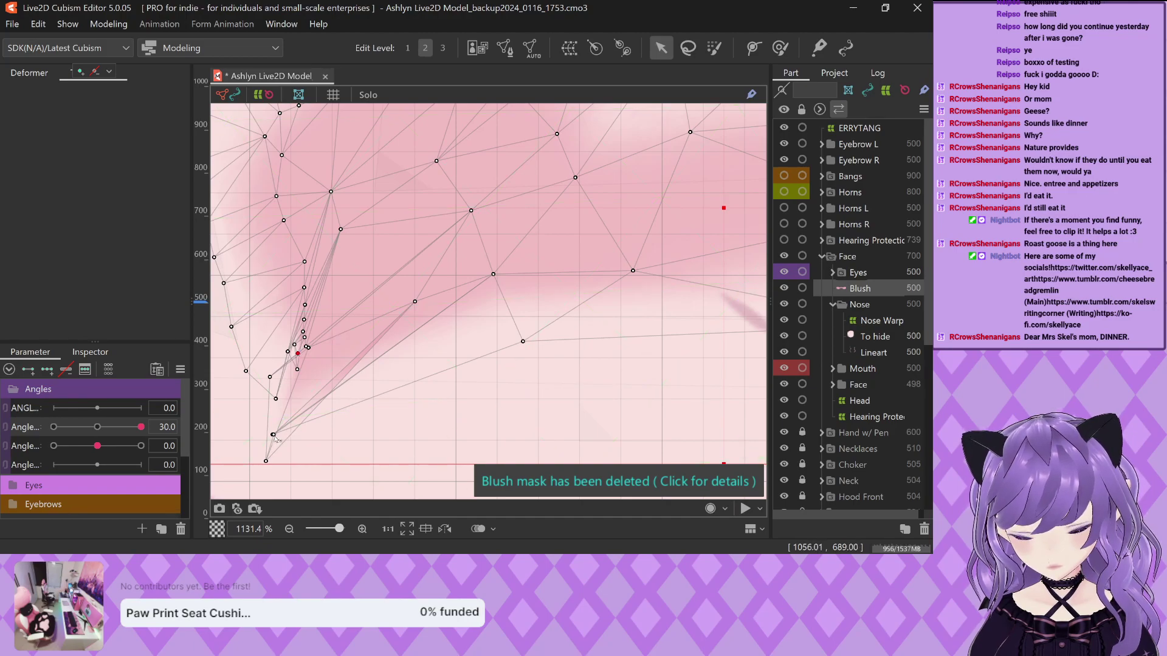
{"action": "left_click_drag", "start_coordinate": [274, 436], "coordinate": [387, 365]}
{"action": "left_click_drag", "start_coordinate": [266, 461], "coordinate": [344, 362]}
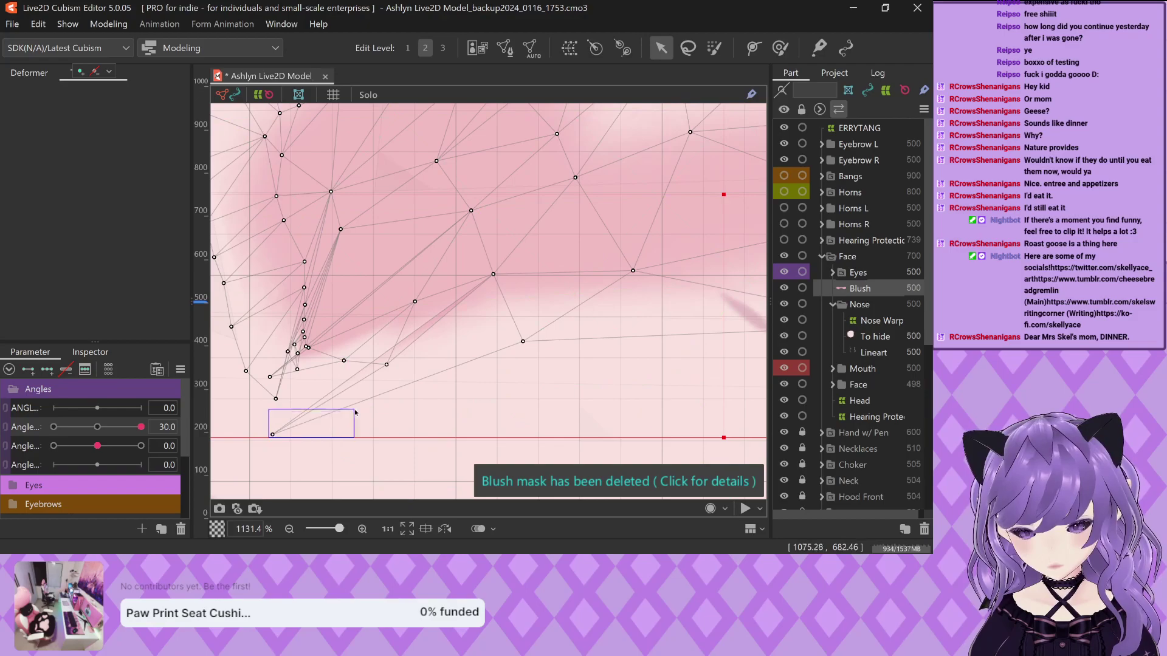
{"action": "left_click_drag", "start_coordinate": [273, 435], "coordinate": [469, 361]}
Drag the Blush mesh's lower and right points up and rightward, undoing an accidental whole-mesh move
{"action": "scroll", "coordinate": [471, 361], "scroll_direction": "down", "scroll_amount": 3}
{"action": "scroll", "coordinate": [426, 262], "scroll_direction": "up", "scroll_amount": 1}
{"action": "scroll", "coordinate": [417, 255], "scroll_direction": "down", "scroll_amount": 1}
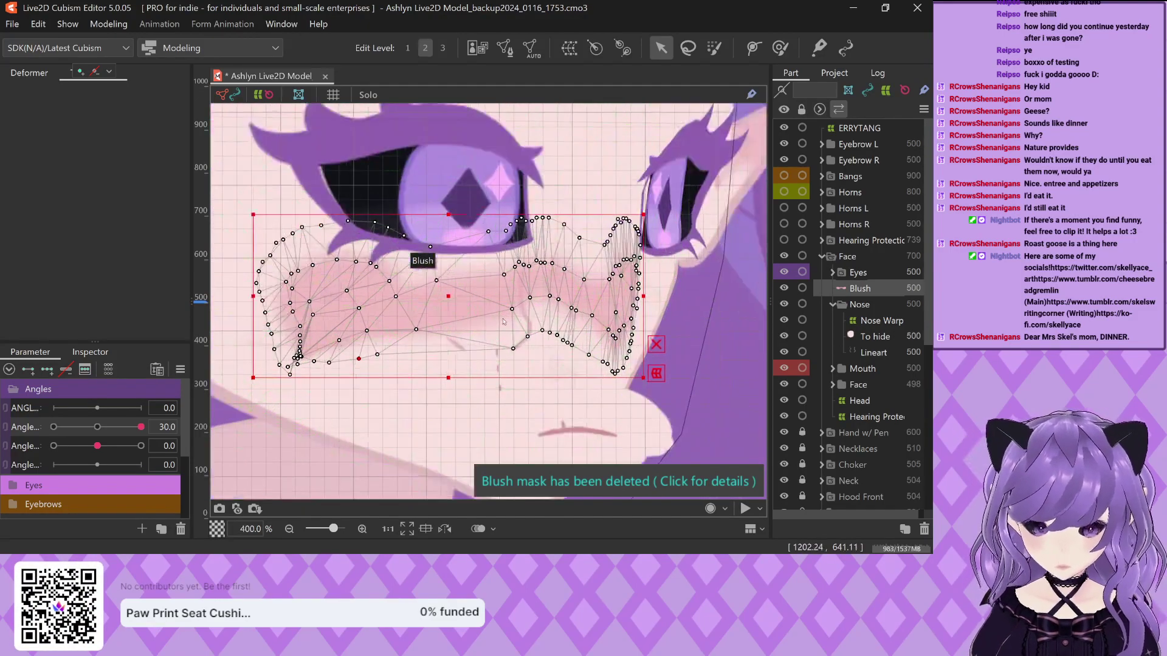
{"action": "scroll", "coordinate": [334, 363], "scroll_direction": "up", "scroll_amount": 3}
{"action": "left_click_drag", "start_coordinate": [259, 351], "coordinate": [358, 355]}
{"action": "scroll", "coordinate": [360, 356], "scroll_direction": "down", "scroll_amount": 3}
{"action": "scroll", "coordinate": [337, 392], "scroll_direction": "up", "scroll_amount": 2}
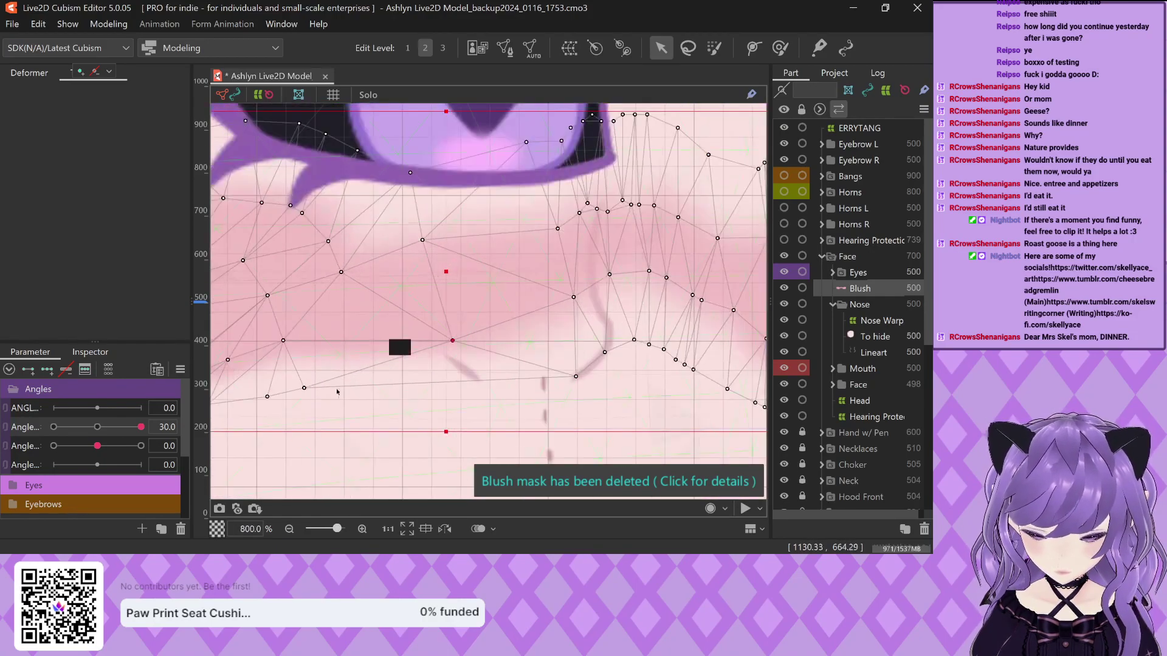
{"action": "left_click_drag", "start_coordinate": [305, 389], "coordinate": [414, 377]}
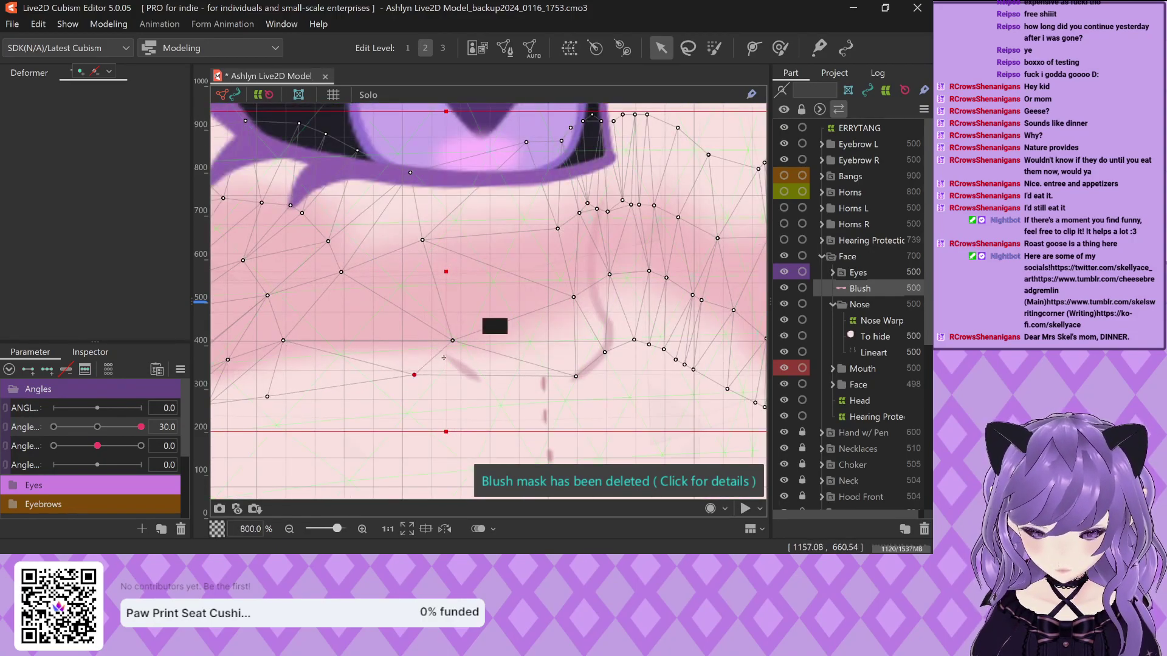
{"action": "mouse_move", "coordinate": [456, 343]}
{"action": "left_mouse_down"}
{"action": "mouse_move", "coordinate": [458, 307]}
{"action": "mouse_move", "coordinate": [459, 330]}
{"action": "left_mouse_up"}
{"action": "scroll", "coordinate": [450, 309], "scroll_direction": "down", "scroll_amount": 5}
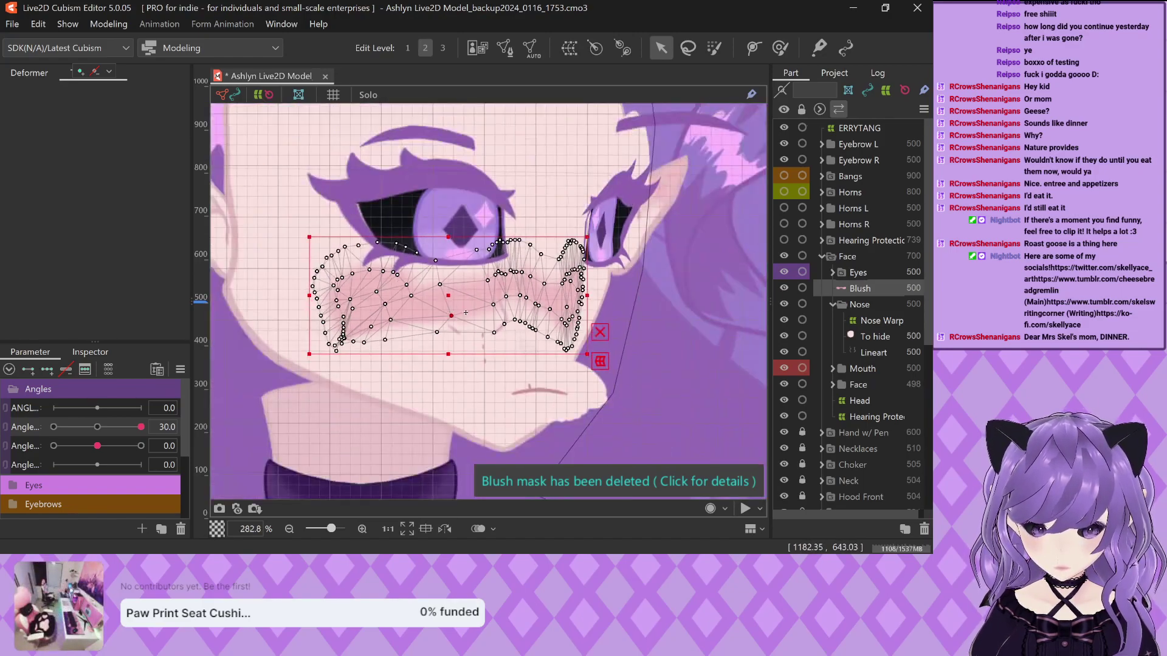
{"action": "scroll", "coordinate": [525, 292], "scroll_direction": "down", "scroll_amount": 3}
{"action": "scroll", "coordinate": [547, 291], "scroll_direction": "up", "scroll_amount": 5}
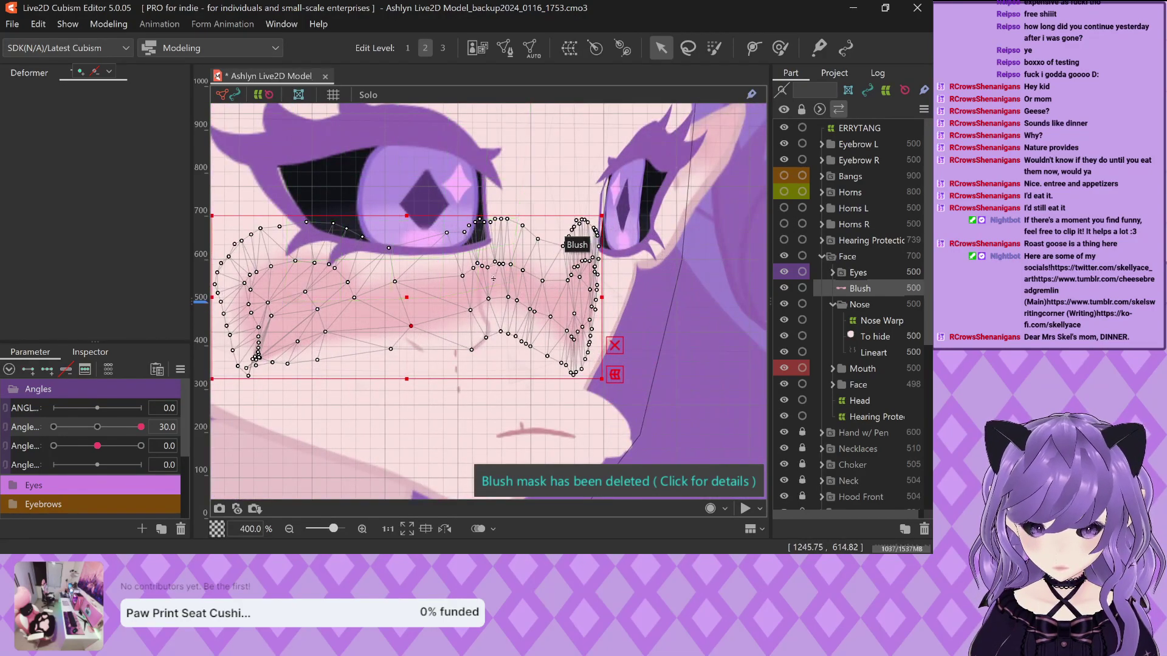
{"action": "scroll", "coordinate": [558, 293], "scroll_direction": "up", "scroll_amount": 4}
{"action": "scroll", "coordinate": [591, 307], "scroll_direction": "down", "scroll_amount": 4}
{"action": "scroll", "coordinate": [394, 334], "scroll_direction": "up", "scroll_amount": 4}
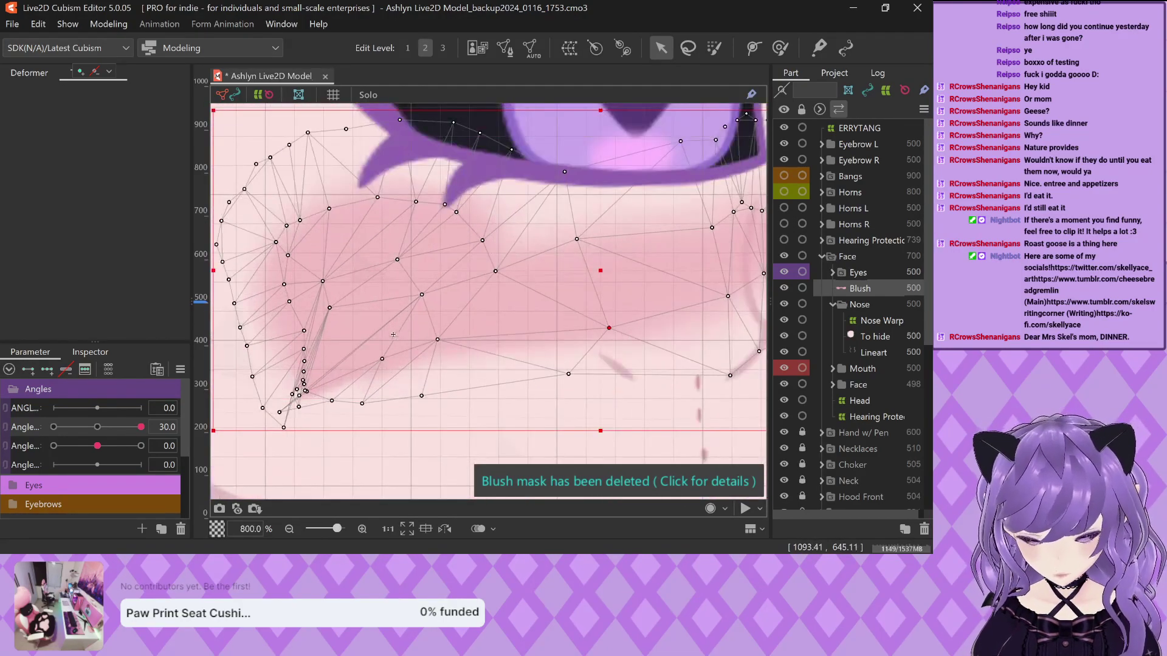
{"action": "scroll", "coordinate": [306, 460], "scroll_direction": "up", "scroll_amount": 5}
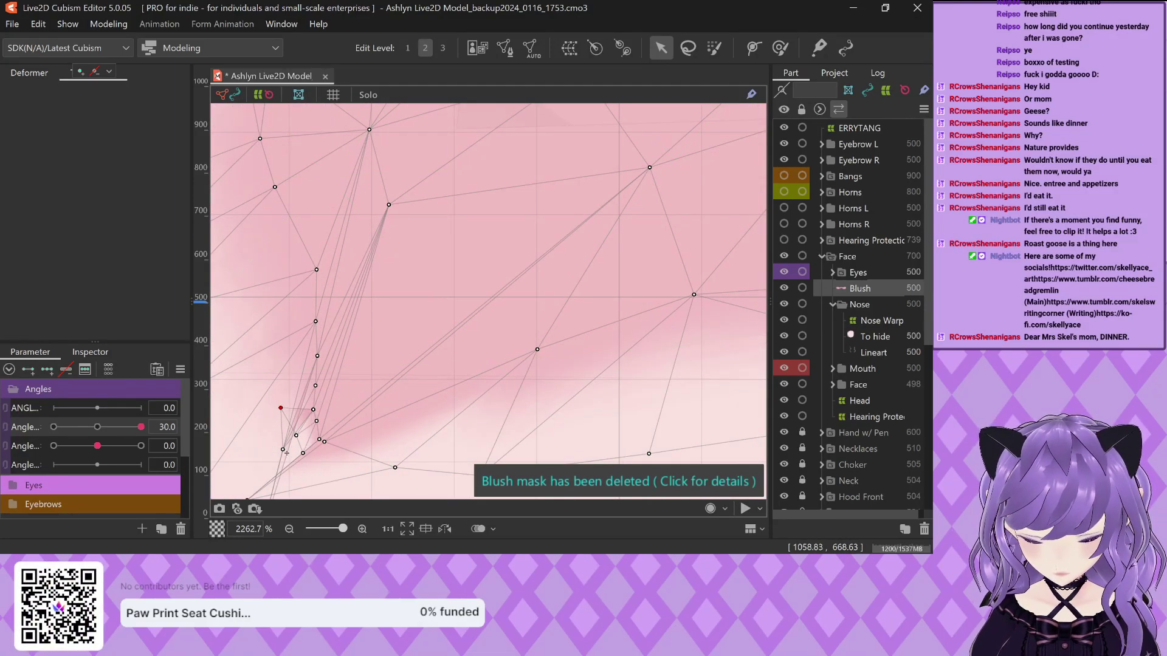
{"action": "left_click_drag", "start_coordinate": [285, 452], "coordinate": [373, 444]}
{"action": "scroll", "coordinate": [406, 291], "scroll_direction": "down", "scroll_amount": 2}
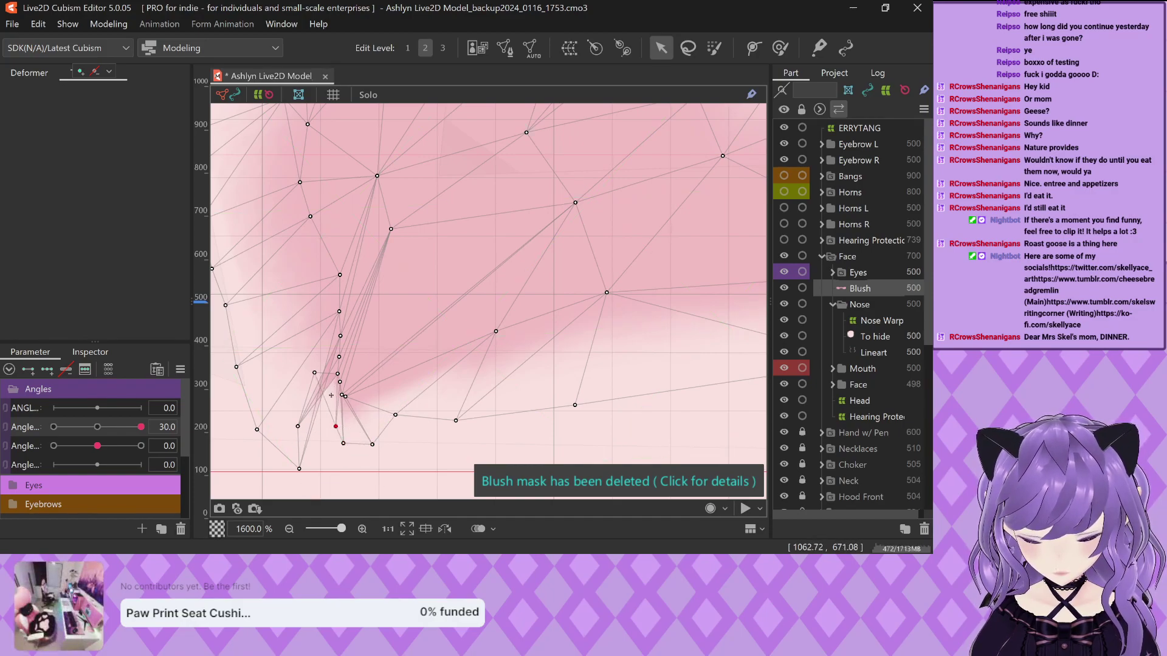
{"action": "left_click_drag", "start_coordinate": [299, 426], "coordinate": [310, 423]}
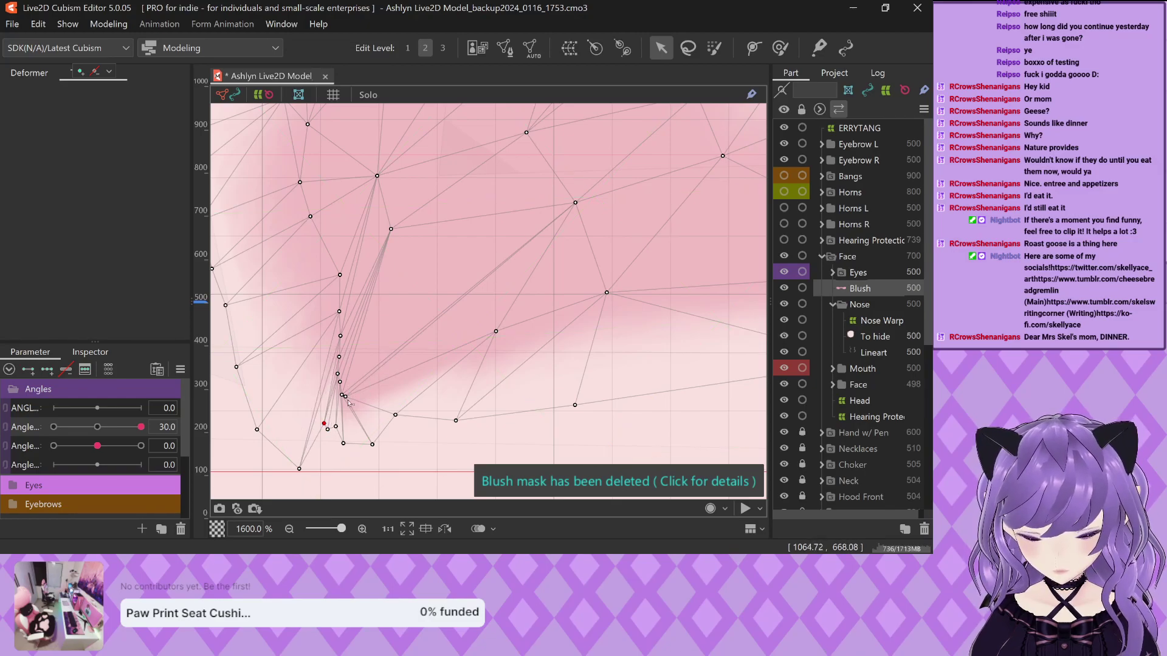
{"action": "left_click_drag", "start_coordinate": [345, 396], "coordinate": [394, 336]}
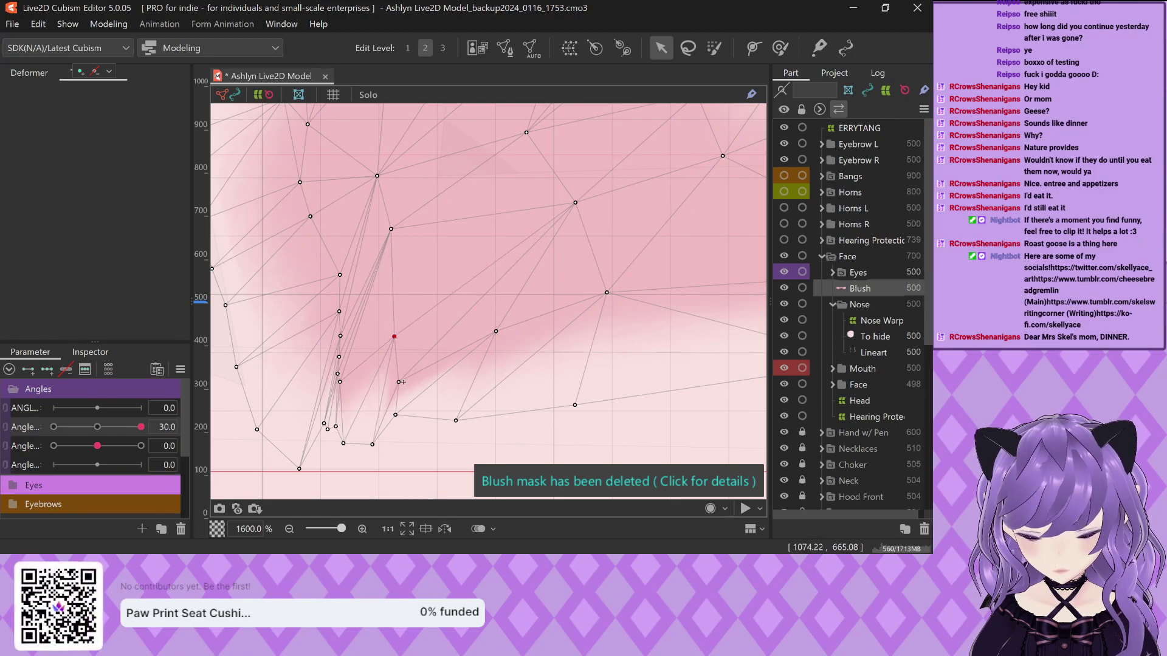
{"action": "left_click_drag", "start_coordinate": [403, 382], "coordinate": [435, 369]}
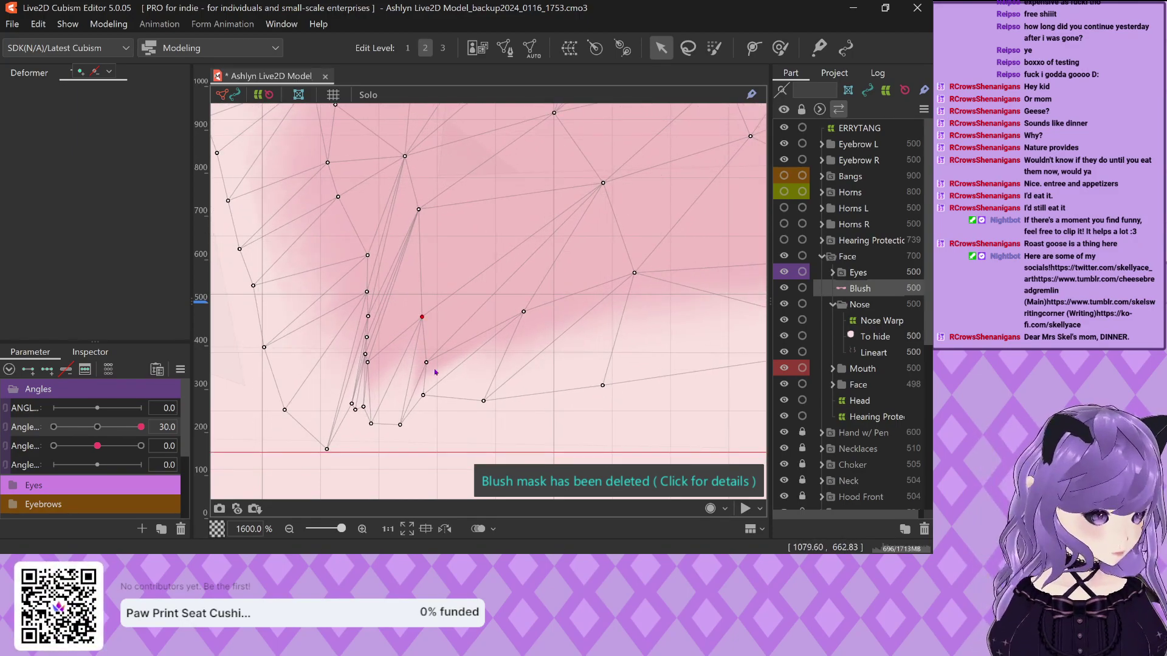
{"action": "key", "text": "ctrl+z"}
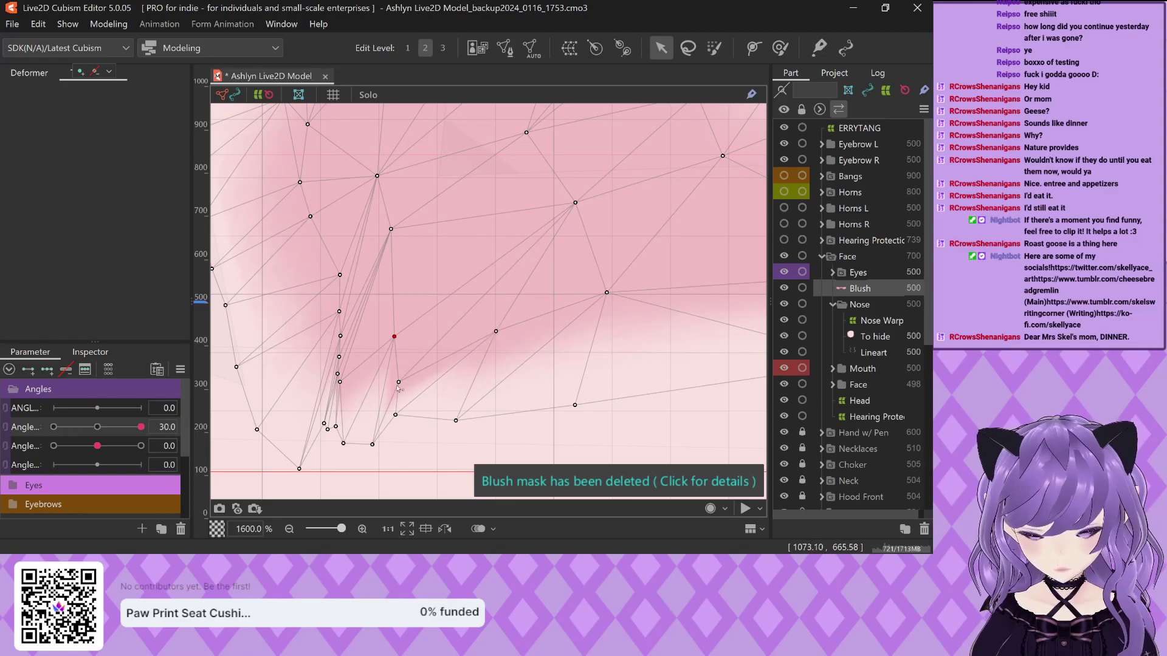
{"action": "left_click_drag", "start_coordinate": [399, 383], "coordinate": [455, 337]}
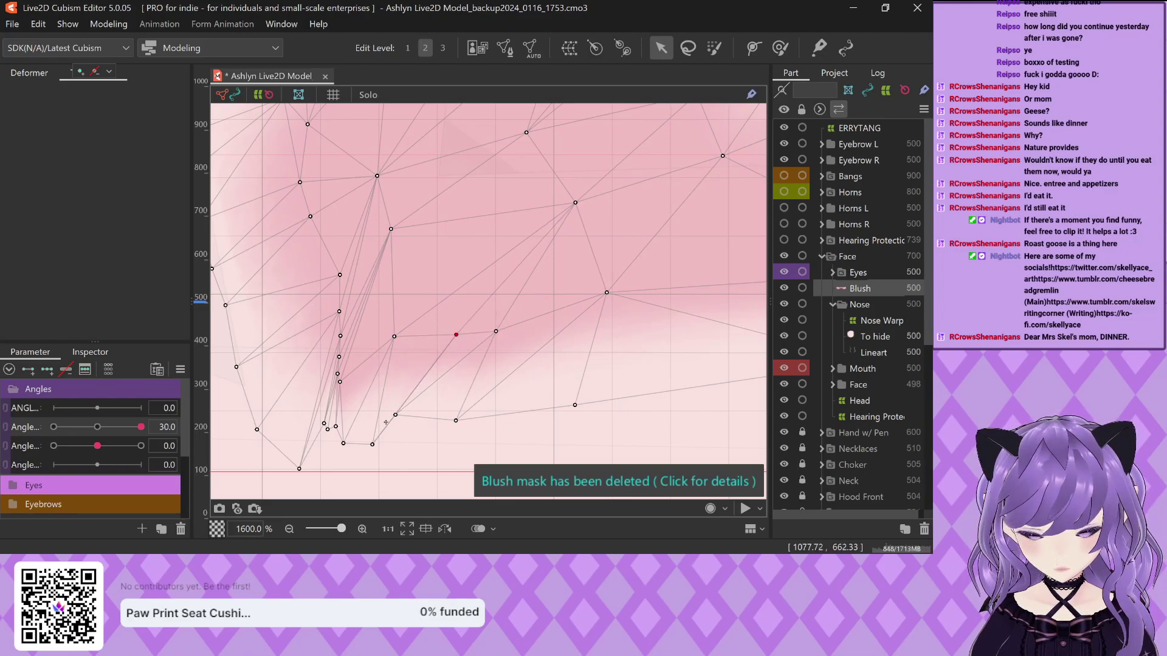
{"action": "left_click_drag", "start_coordinate": [397, 415], "coordinate": [427, 443]}
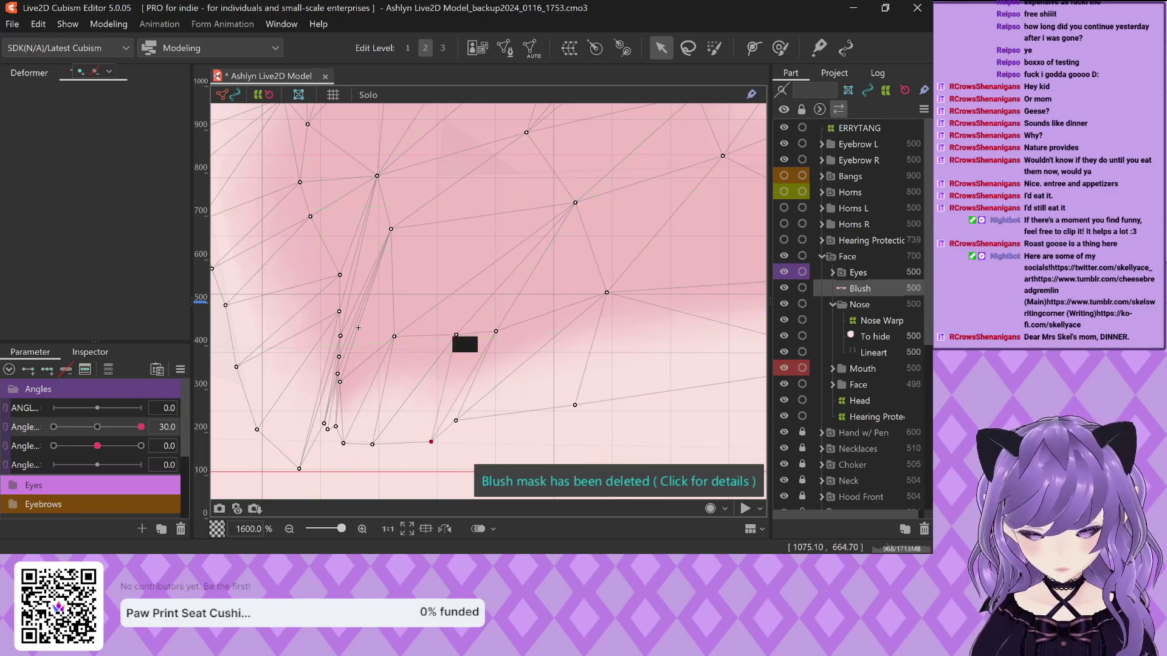
Move more Blush points down and right, then raise and pull in the lower-left points
{"action": "scroll", "coordinate": [357, 327], "scroll_direction": "down", "scroll_amount": 3}
{"action": "scroll", "coordinate": [374, 342], "scroll_direction": "down", "scroll_amount": 2}
{"action": "scroll", "coordinate": [370, 341], "scroll_direction": "up", "scroll_amount": 4}
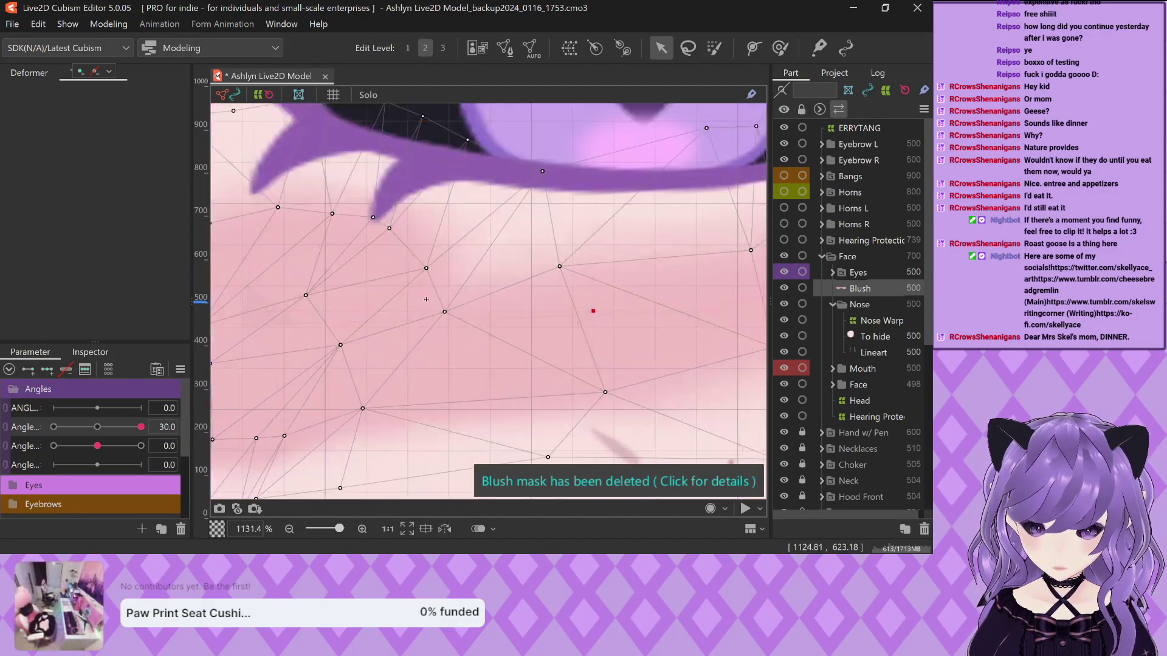
{"action": "scroll", "coordinate": [366, 352], "scroll_direction": "down", "scroll_amount": 3}
{"action": "scroll", "coordinate": [356, 371], "scroll_direction": "up", "scroll_amount": 4}
{"action": "scroll", "coordinate": [364, 345], "scroll_direction": "up", "scroll_amount": 1}
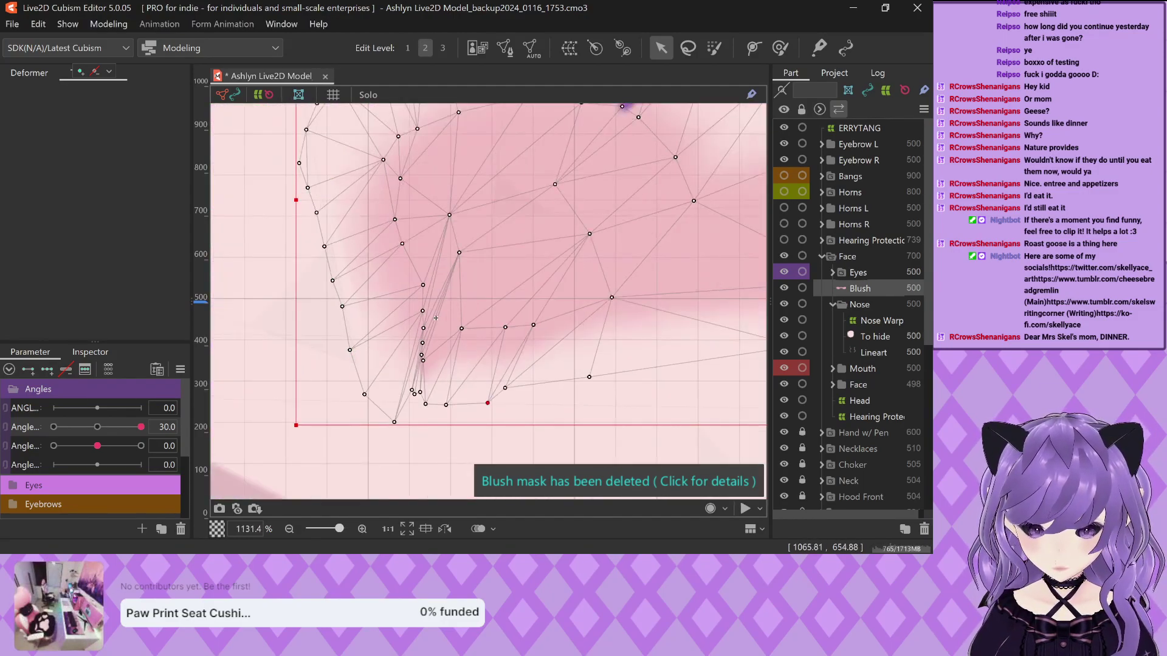
{"action": "left_click_drag", "start_coordinate": [406, 326], "coordinate": [417, 386]}
{"action": "scroll", "coordinate": [455, 340], "scroll_direction": "down", "scroll_amount": 2}
{"action": "left_click_drag", "start_coordinate": [465, 338], "coordinate": [460, 356]}
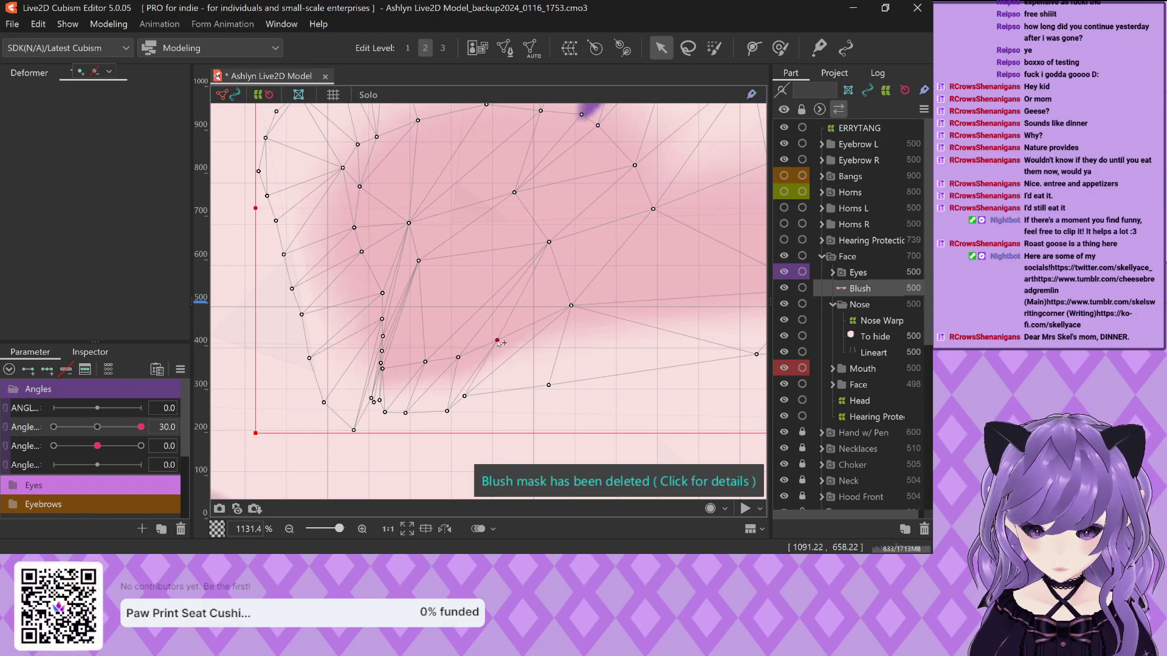
{"action": "scroll", "coordinate": [505, 255], "scroll_direction": "down", "scroll_amount": 1}
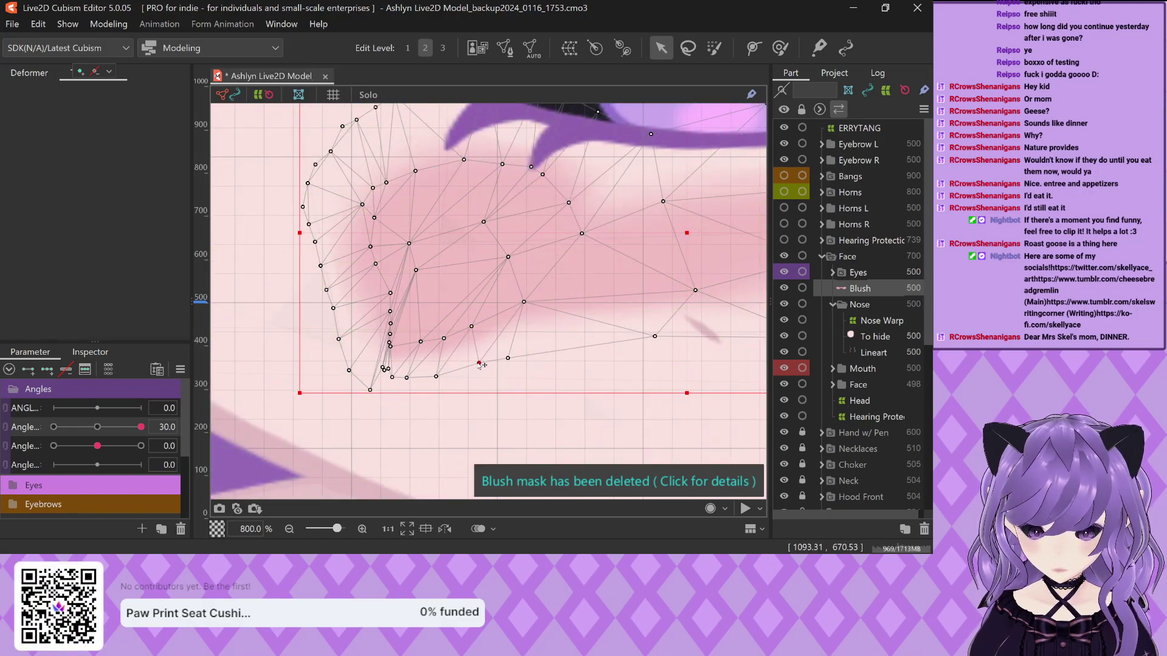
{"action": "scroll", "coordinate": [486, 363], "scroll_direction": "down", "scroll_amount": 1}
{"action": "scroll", "coordinate": [497, 315], "scroll_direction": "up", "scroll_amount": 2}
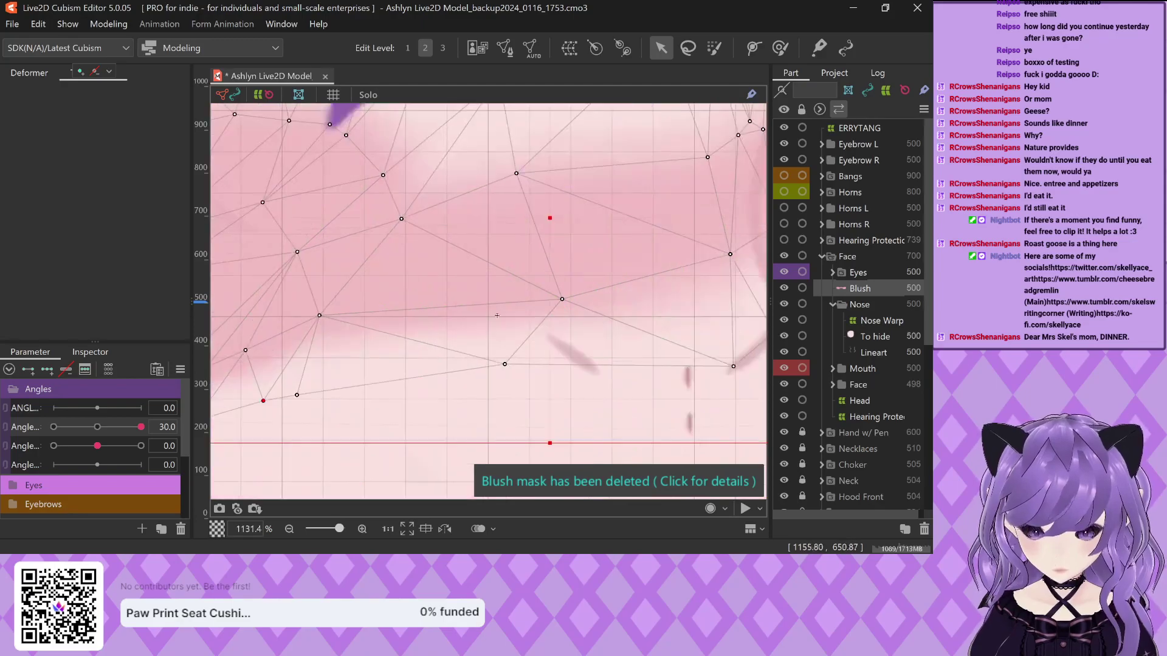
{"action": "scroll", "coordinate": [430, 322], "scroll_direction": "down", "scroll_amount": 2}
{"action": "scroll", "coordinate": [301, 304], "scroll_direction": "up", "scroll_amount": 2}
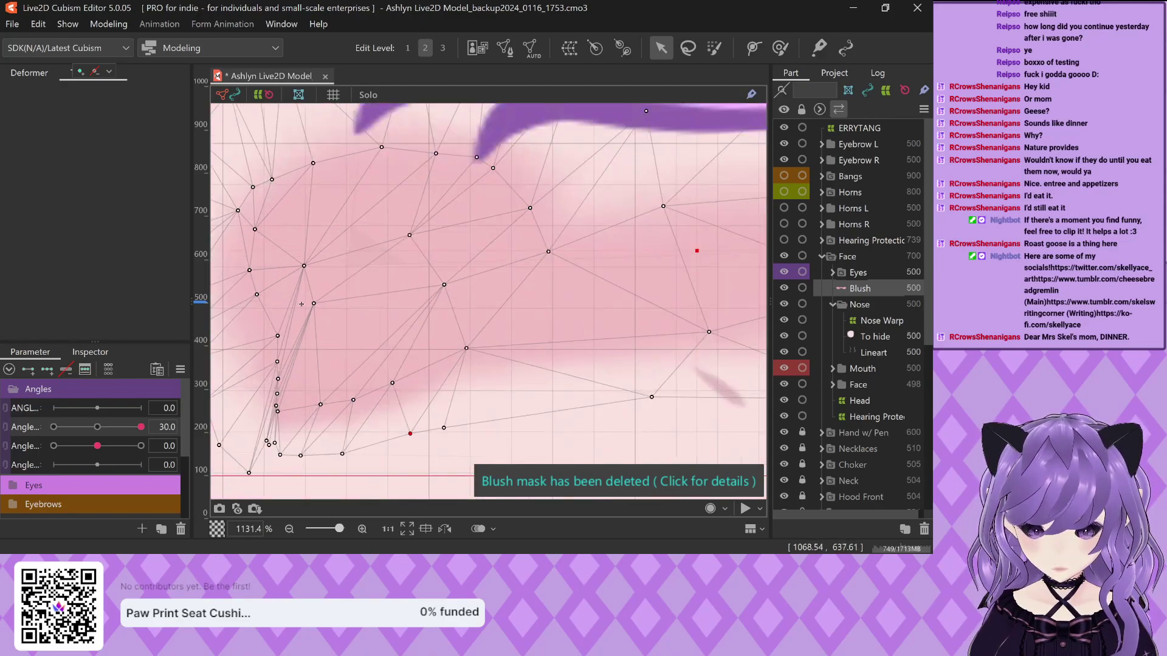
{"action": "scroll", "coordinate": [265, 423], "scroll_direction": "up", "scroll_amount": 1}
{"action": "scroll", "coordinate": [439, 333], "scroll_direction": "down", "scroll_amount": 3}
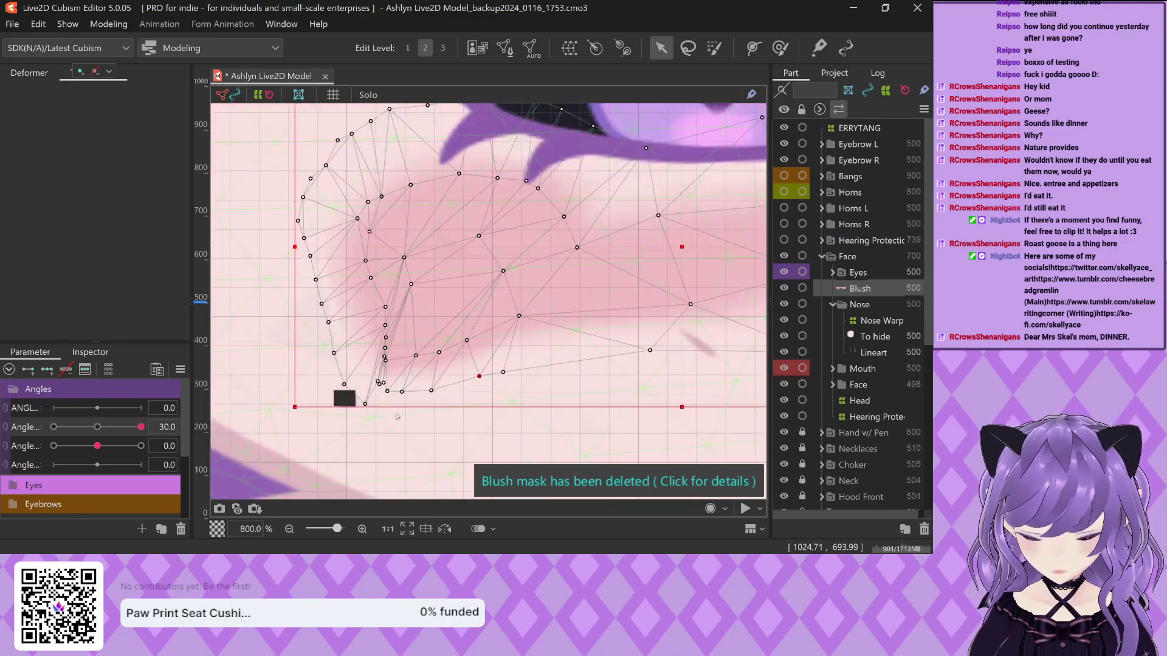
{"action": "scroll", "coordinate": [379, 384], "scroll_direction": "up", "scroll_amount": 5}
{"action": "left_click_drag", "start_coordinate": [352, 377], "coordinate": [341, 349]}
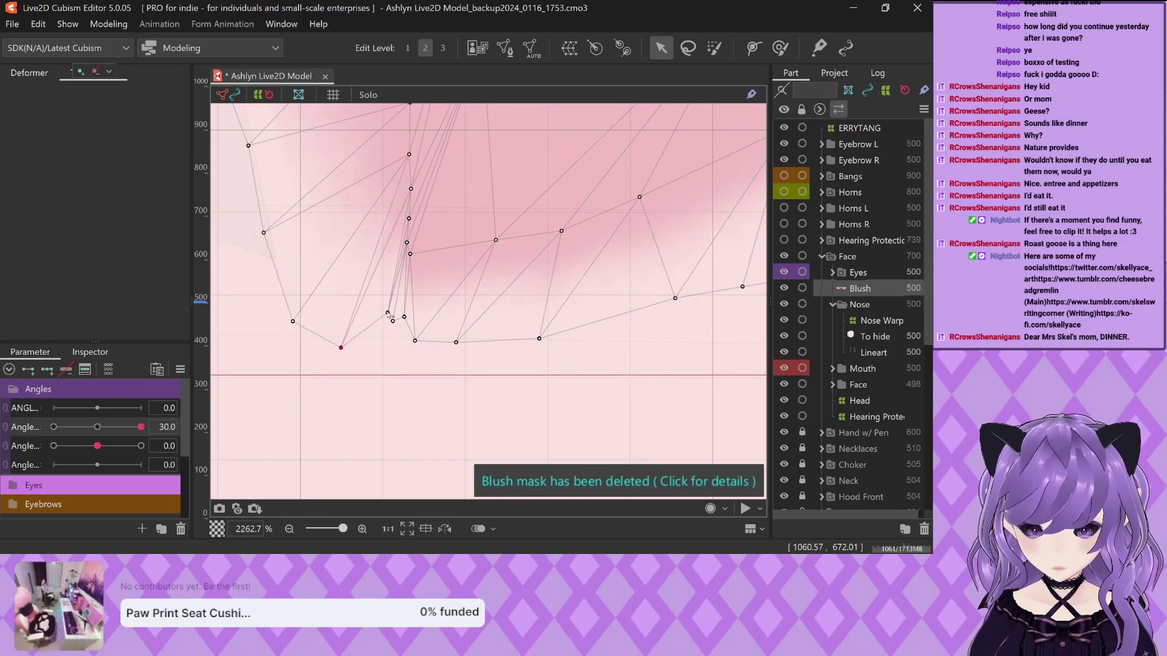
{"action": "left_click_drag", "start_coordinate": [388, 313], "coordinate": [368, 347]}
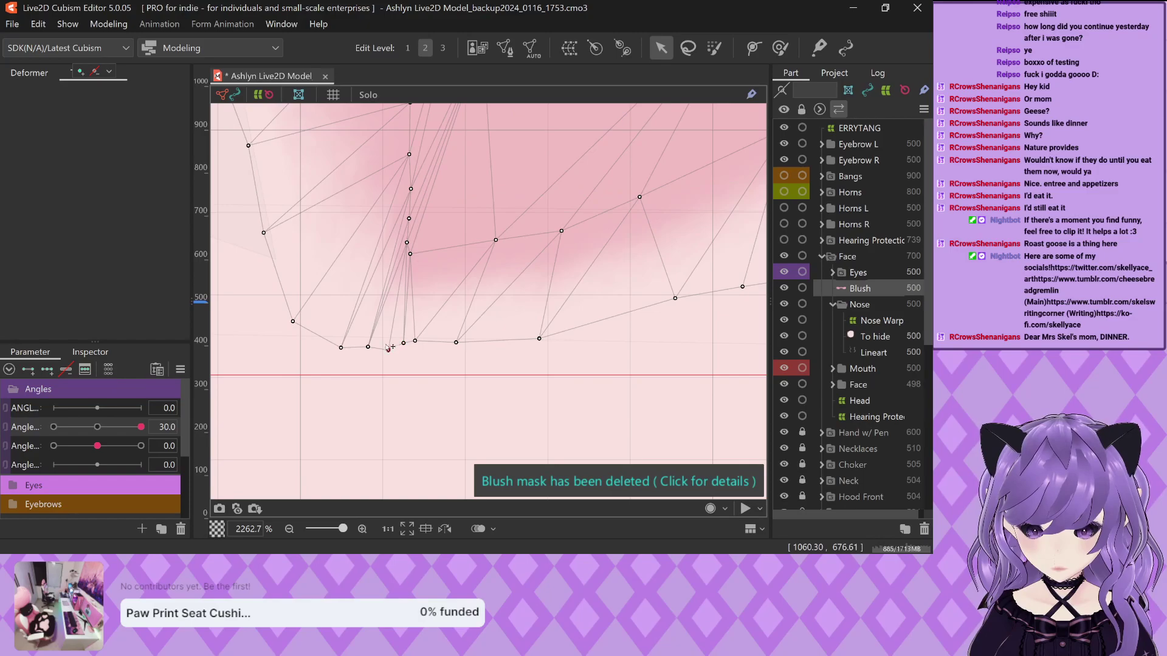
{"action": "scroll", "coordinate": [382, 290], "scroll_direction": "up", "scroll_amount": 1}
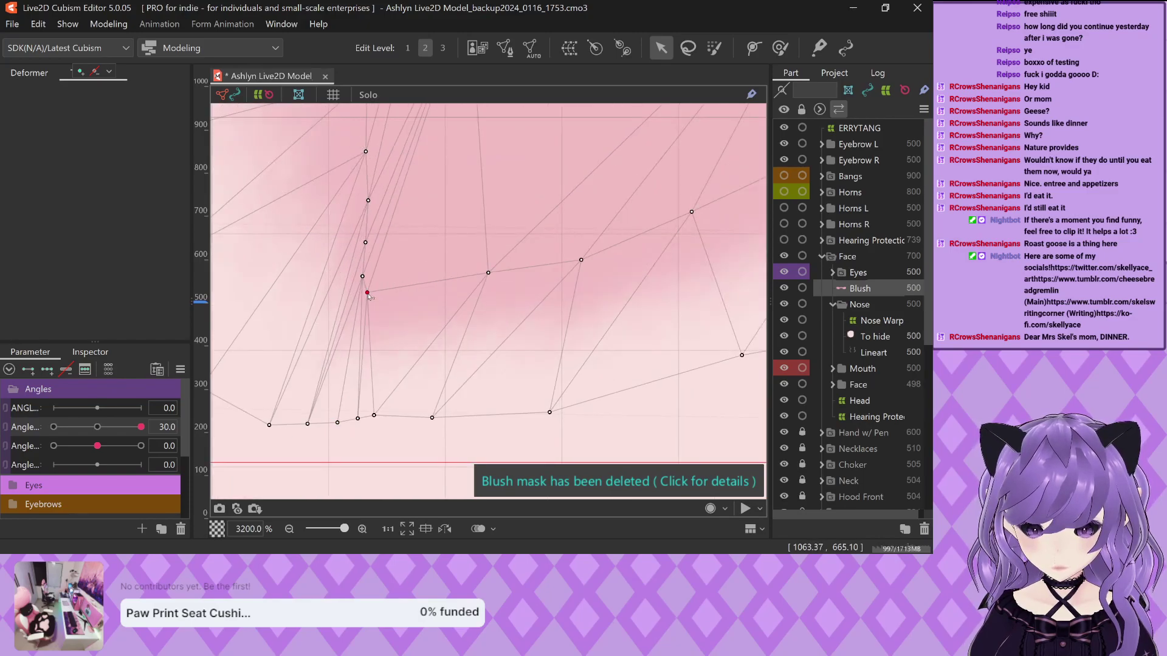
{"action": "scroll", "coordinate": [407, 269], "scroll_direction": "down", "scroll_amount": 3}
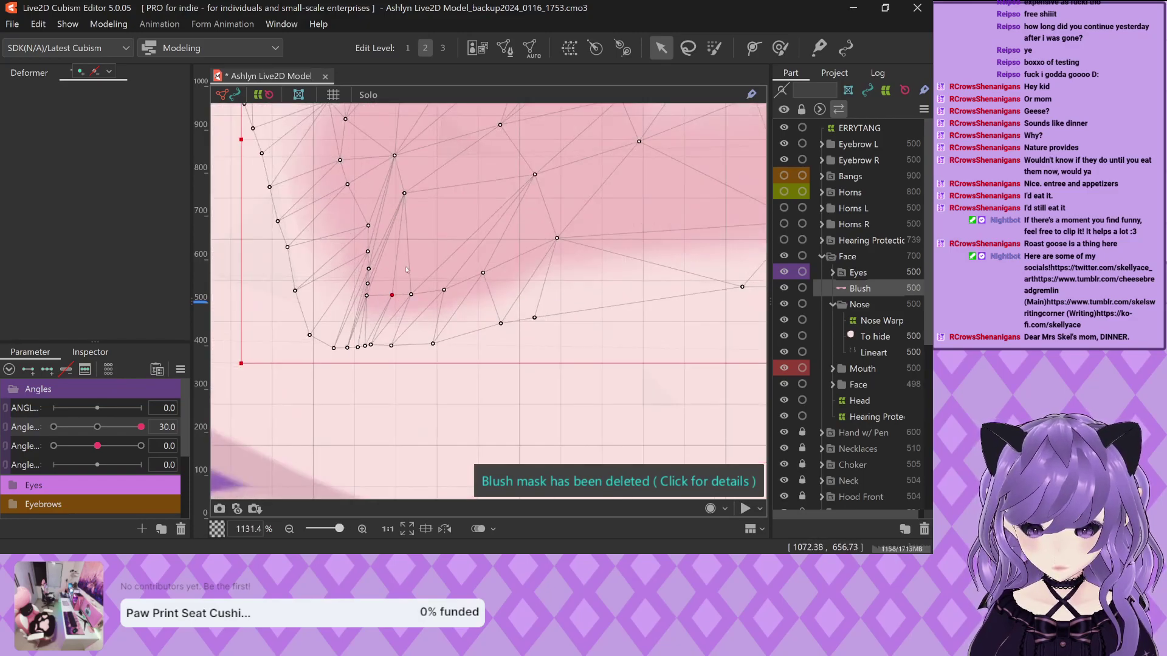
{"action": "scroll", "coordinate": [406, 270], "scroll_direction": "up", "scroll_amount": 3}
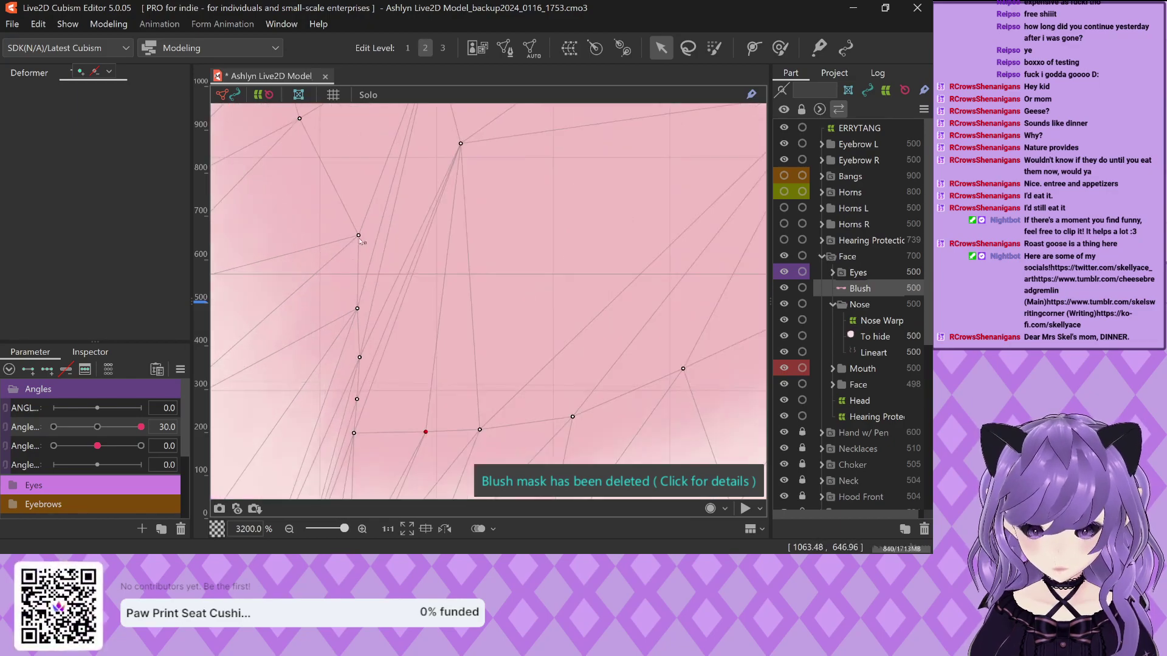
Pull the cheek-side Blush points left and the middle and under-eye points right
{"action": "left_click_drag", "start_coordinate": [359, 236], "coordinate": [331, 228]}
{"action": "left_click_drag", "start_coordinate": [358, 309], "coordinate": [322, 291]}
{"action": "left_click_drag", "start_coordinate": [360, 358], "coordinate": [328, 349]}
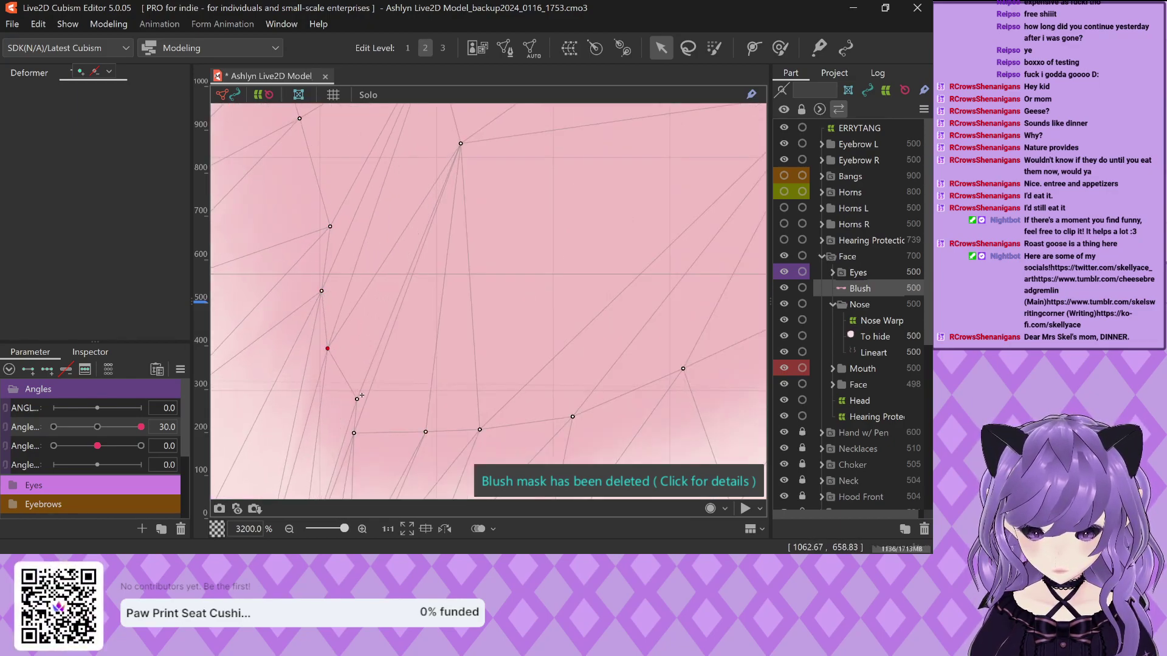
{"action": "left_click_drag", "start_coordinate": [356, 400], "coordinate": [388, 419]}
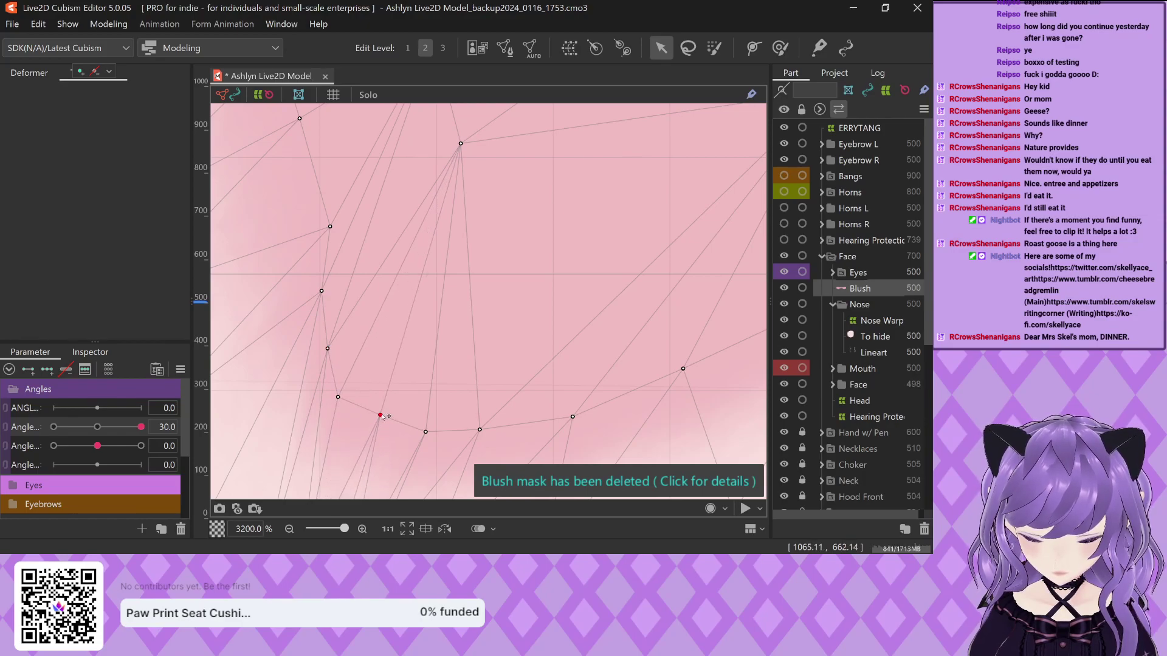
{"action": "scroll", "coordinate": [380, 389], "scroll_direction": "down", "scroll_amount": 5}
{"action": "scroll", "coordinate": [414, 368], "scroll_direction": "up", "scroll_amount": 2}
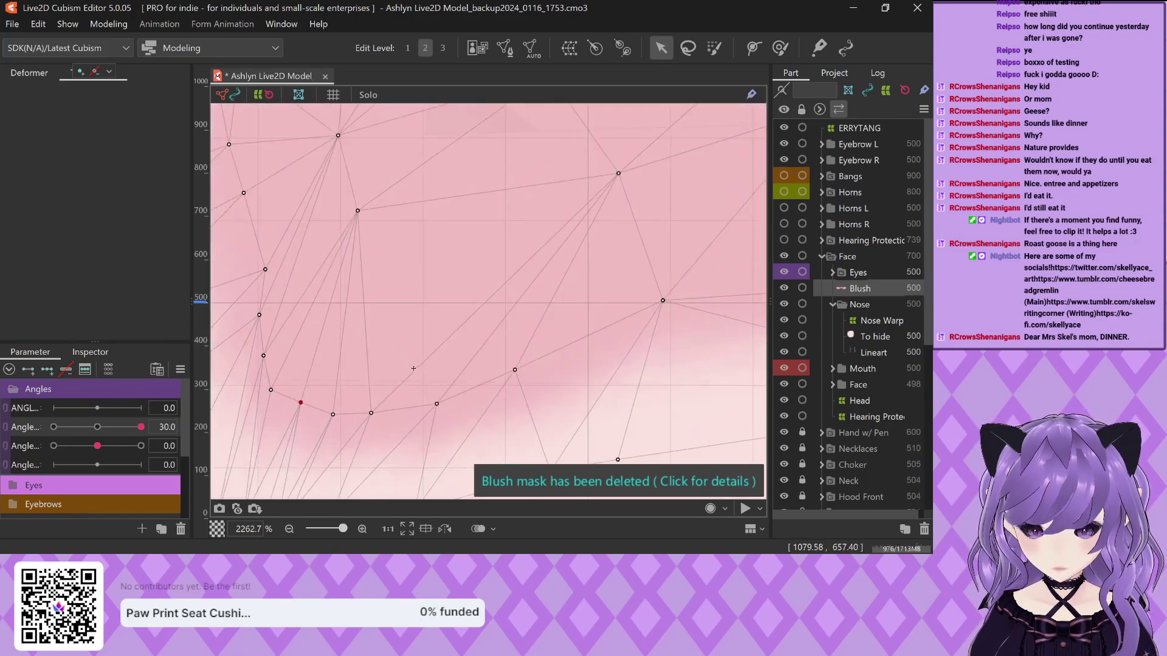
{"action": "left_click_drag", "start_coordinate": [371, 414], "coordinate": [386, 408]}
{"action": "scroll", "coordinate": [403, 342], "scroll_direction": "down", "scroll_amount": 3}
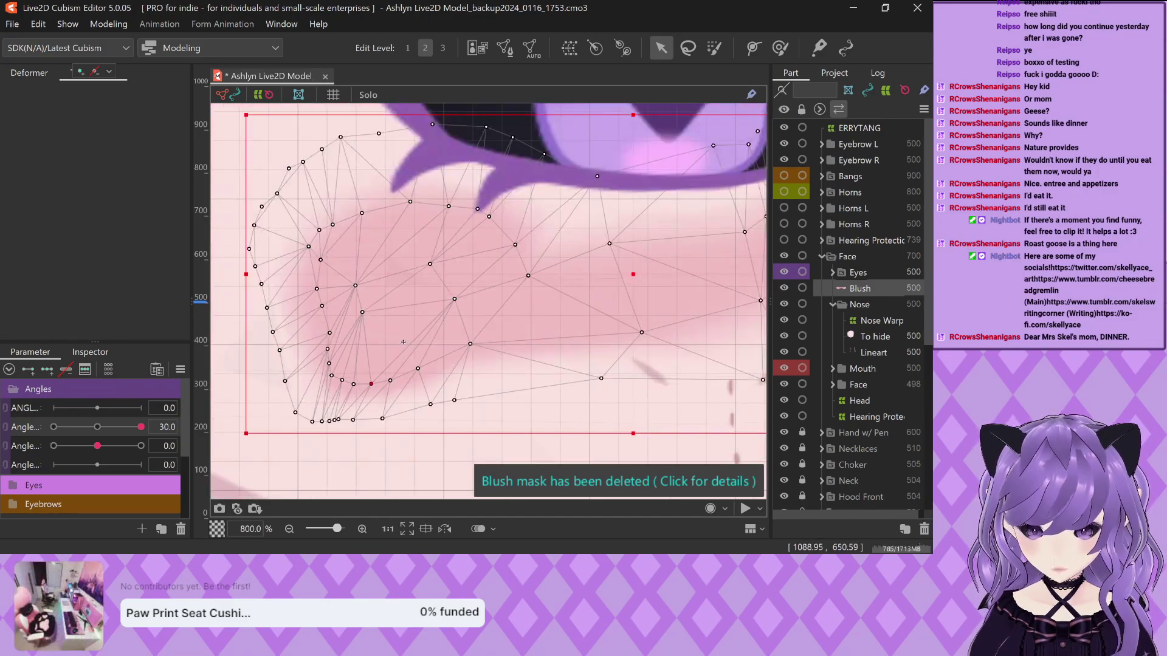
{"action": "left_click_drag", "start_coordinate": [362, 313], "coordinate": [396, 317]}
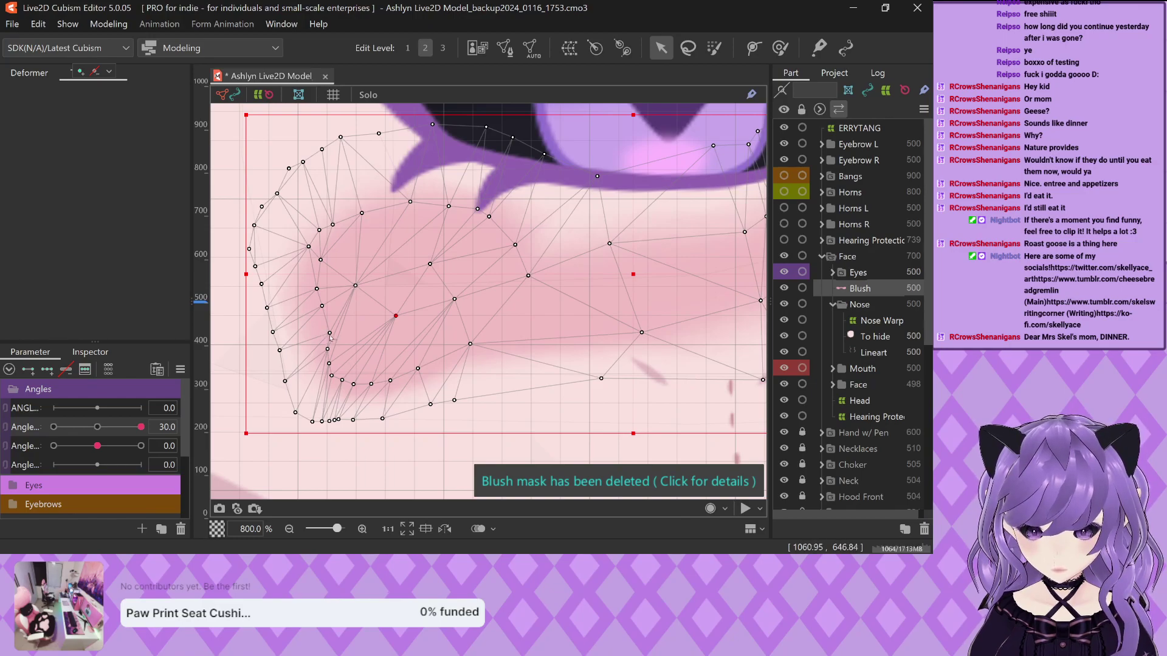
{"action": "scroll", "coordinate": [323, 324], "scroll_direction": "down", "scroll_amount": 2}
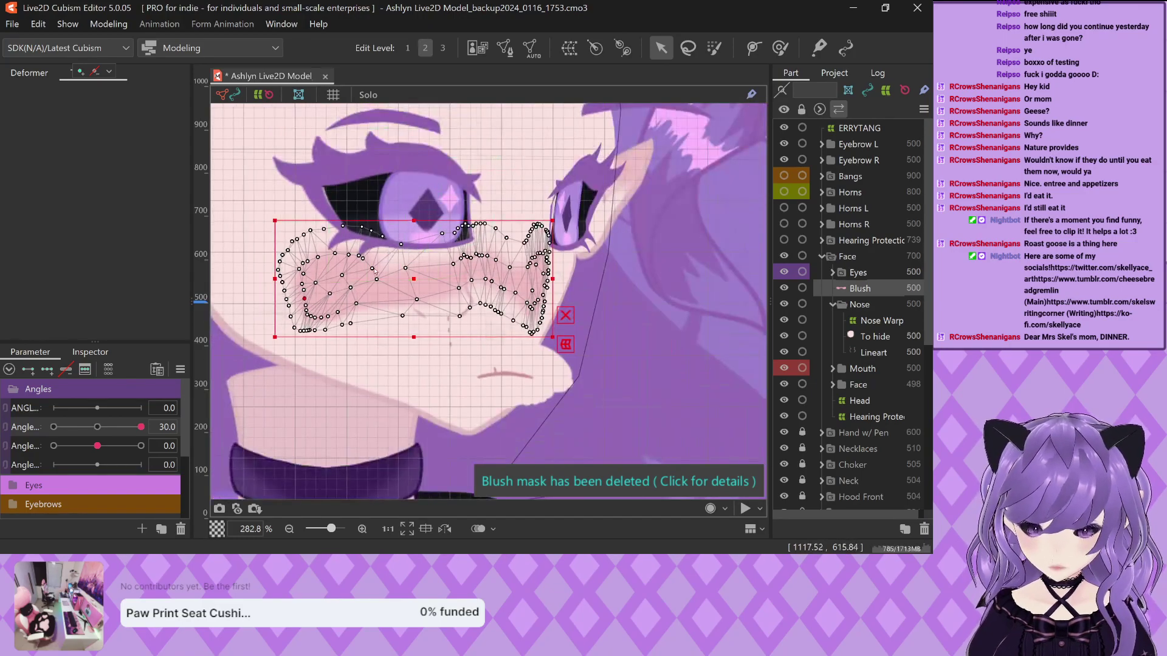
{"action": "scroll", "coordinate": [313, 316], "scroll_direction": "up", "scroll_amount": 1}
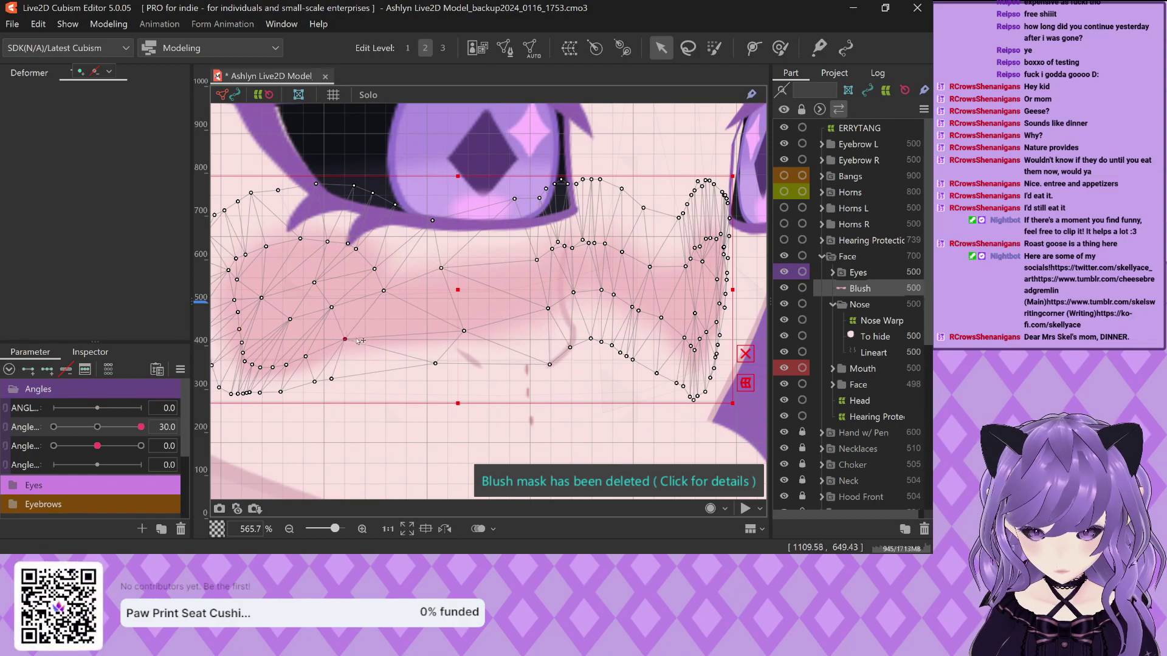
{"action": "left_click_drag", "start_coordinate": [344, 338], "coordinate": [387, 341]}
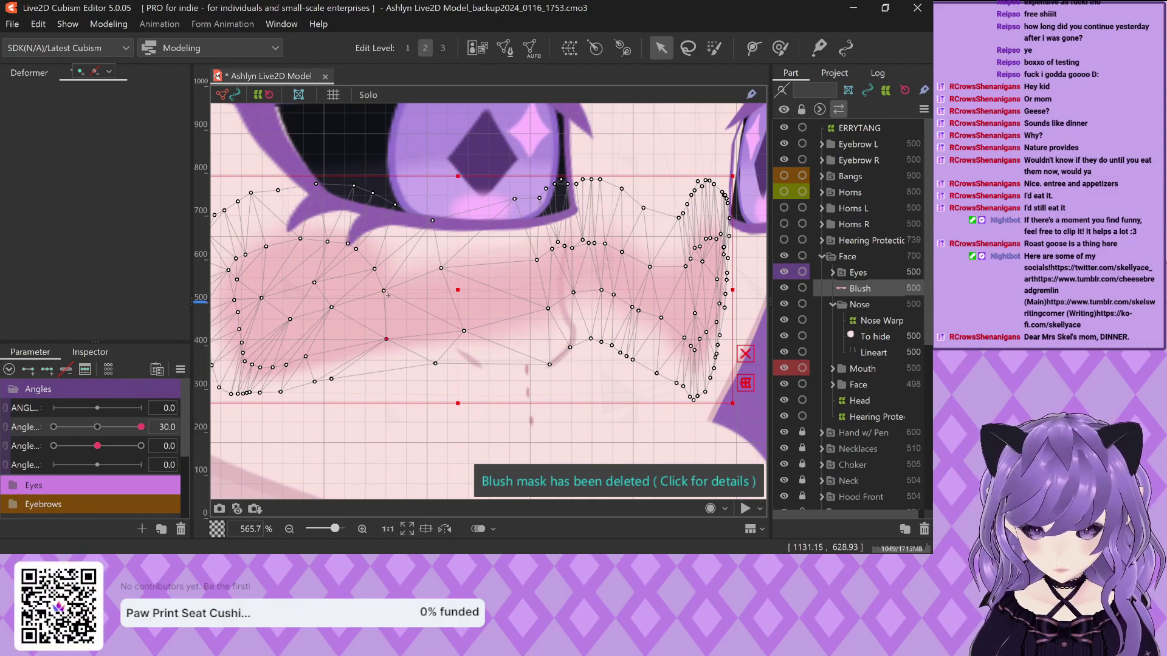
{"action": "left_click_drag", "start_coordinate": [388, 295], "coordinate": [412, 281]}
{"action": "scroll", "coordinate": [411, 281], "scroll_direction": "down", "scroll_amount": 3}
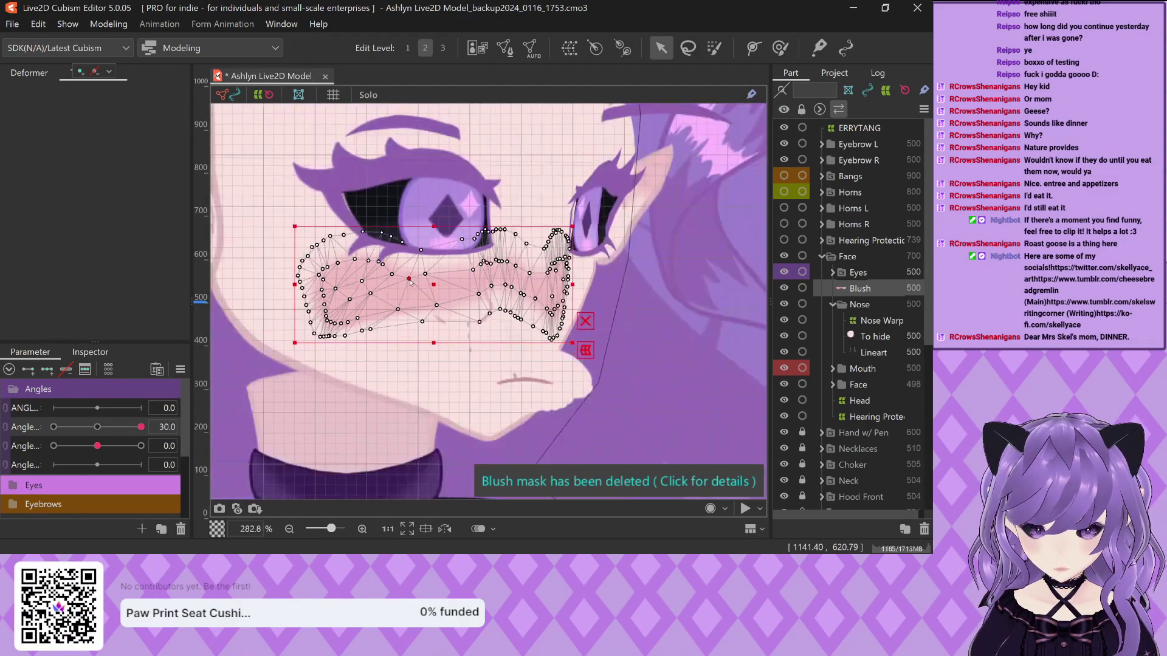
{"action": "scroll", "coordinate": [444, 275], "scroll_direction": "up", "scroll_amount": 5}
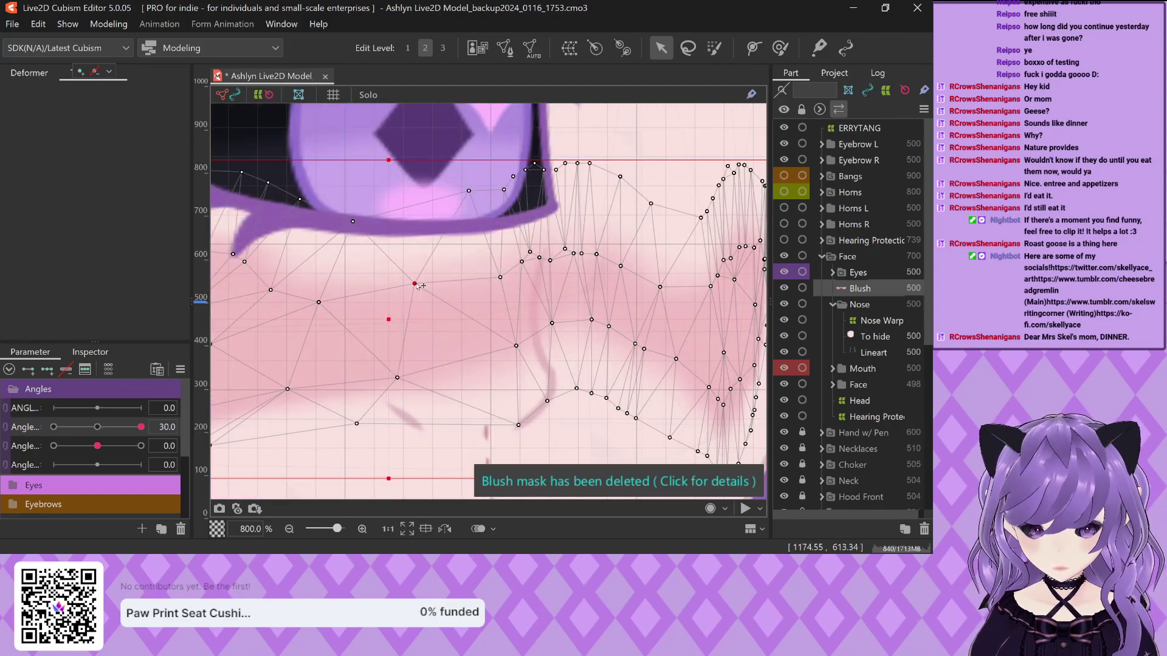
{"action": "scroll", "coordinate": [421, 326], "scroll_direction": "down", "scroll_amount": 4}
{"action": "scroll", "coordinate": [421, 326], "scroll_direction": "up", "scroll_amount": 4}
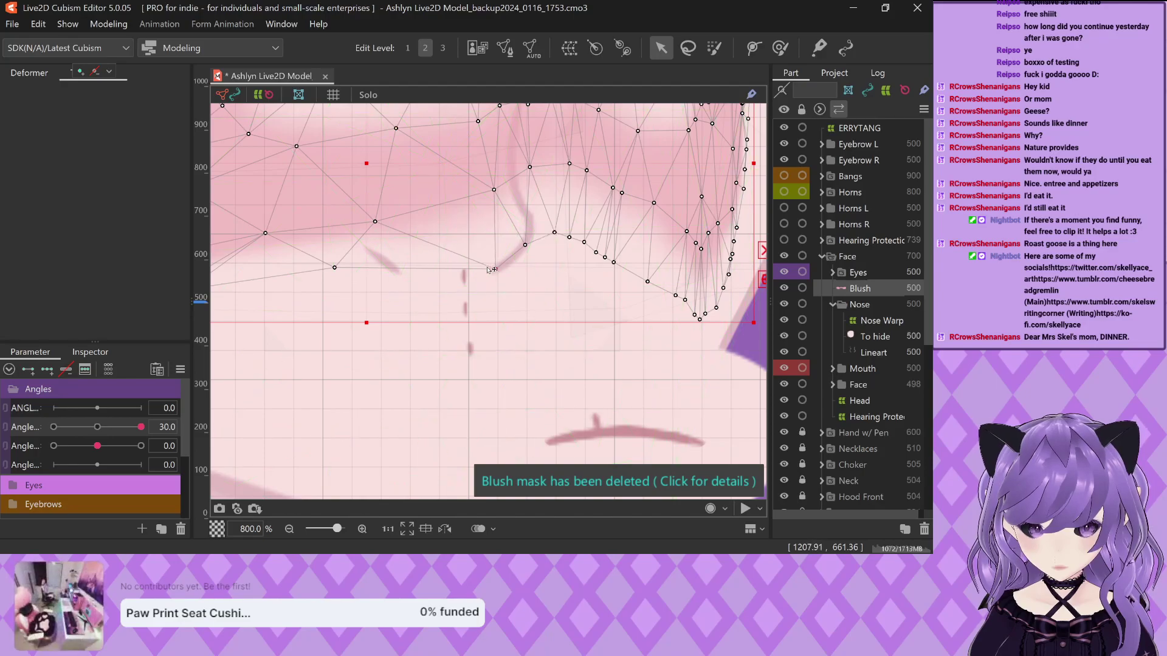
{"action": "left_click_drag", "start_coordinate": [496, 268], "coordinate": [447, 266]}
{"action": "scroll", "coordinate": [441, 264], "scroll_direction": "down", "scroll_amount": 6}
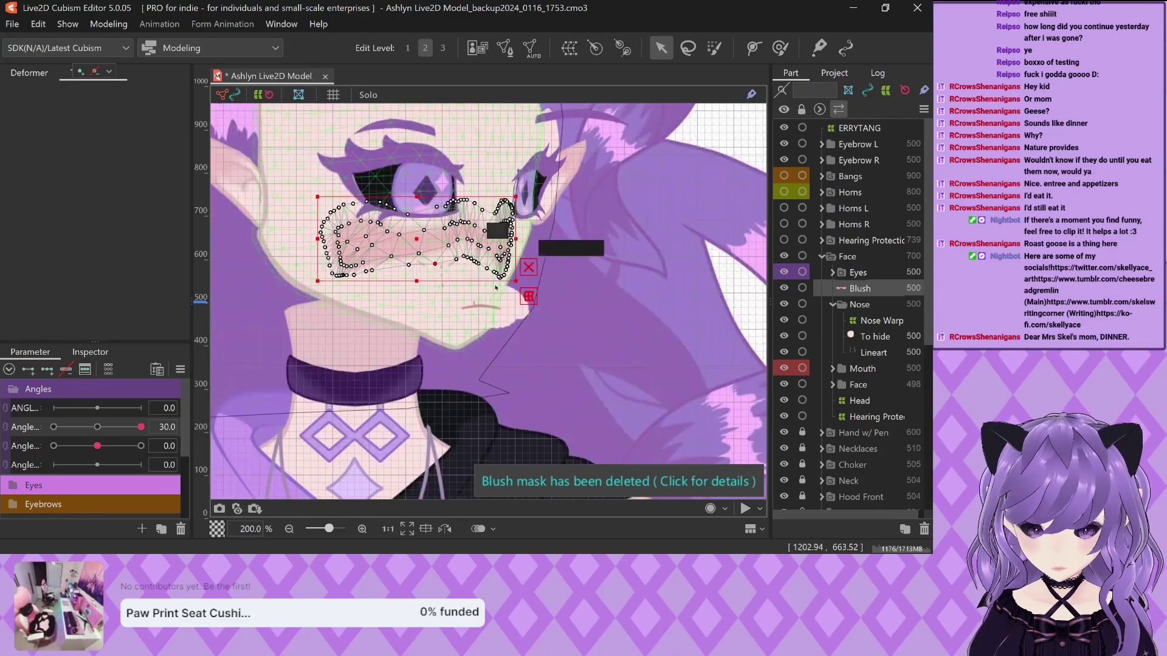
{"action": "scroll", "coordinate": [514, 278], "scroll_direction": "up", "scroll_amount": 4}
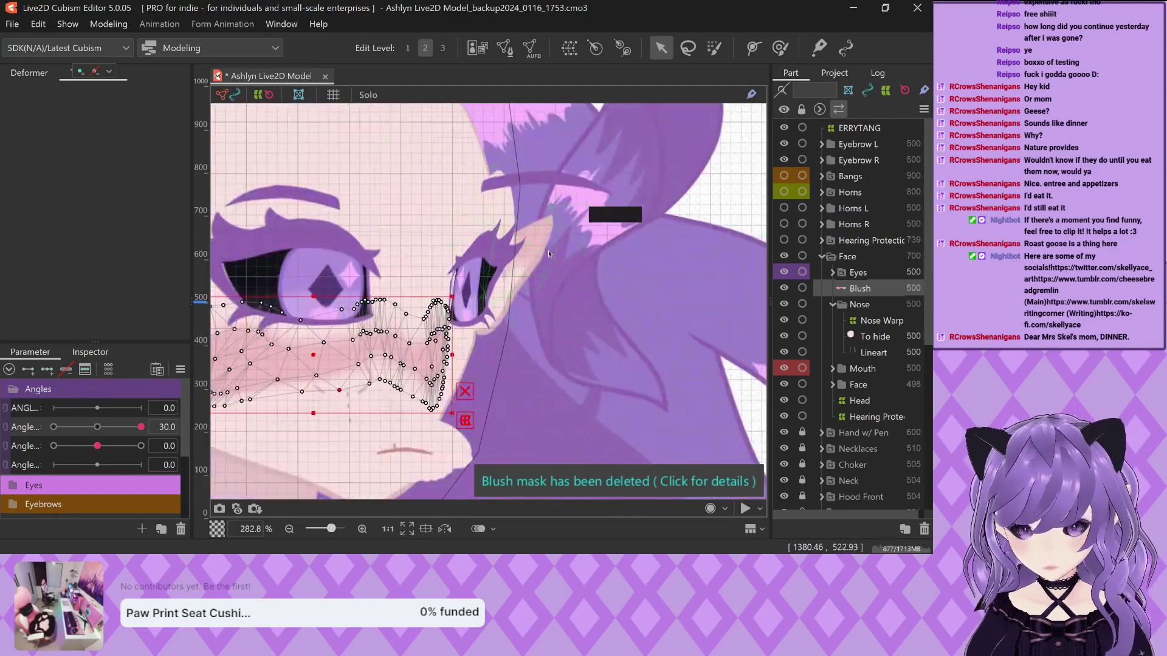
{"action": "scroll", "coordinate": [467, 261], "scroll_direction": "down", "scroll_amount": 3}
{"action": "scroll", "coordinate": [434, 305], "scroll_direction": "up", "scroll_amount": 3}
{"action": "scroll", "coordinate": [434, 305], "scroll_direction": "down", "scroll_amount": 3}
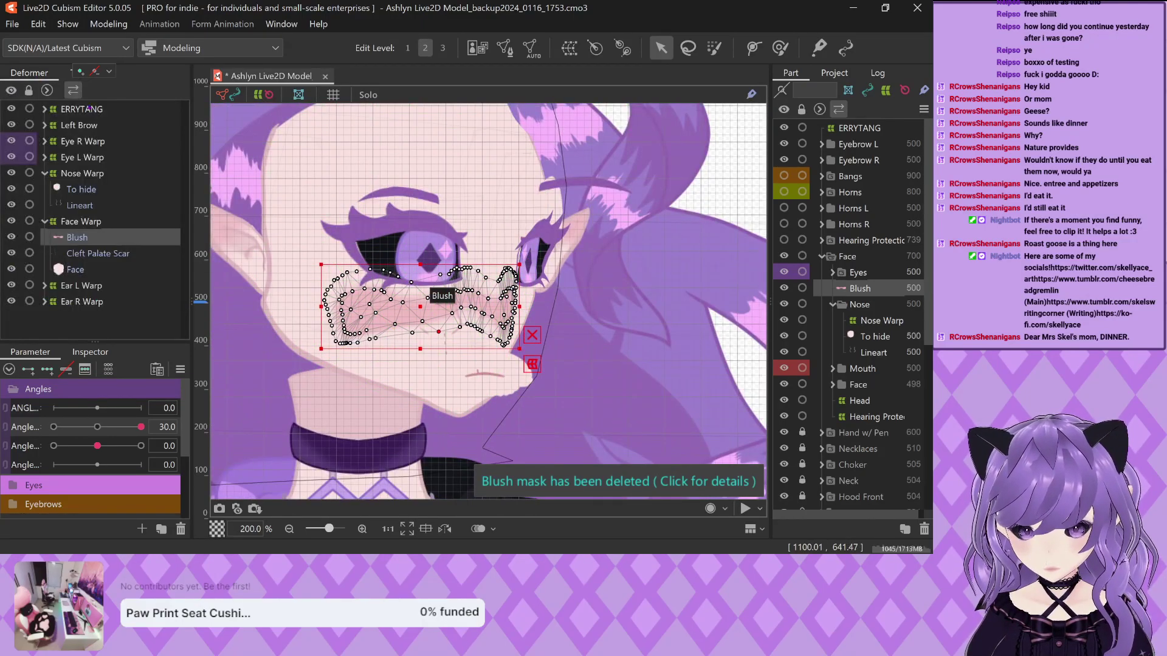
{"action": "scroll", "coordinate": [369, 208], "scroll_direction": "down", "scroll_amount": 2}
{"action": "left_click", "coordinate": [666, 175]}
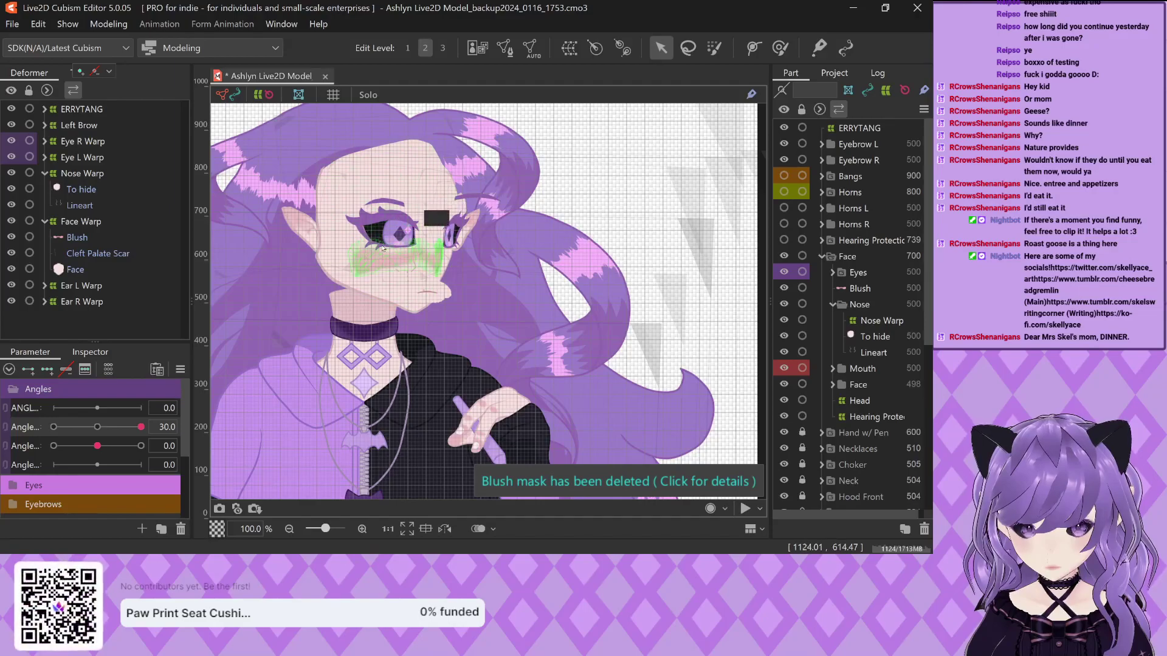
{"action": "scroll", "coordinate": [365, 252], "scroll_direction": "up", "scroll_amount": 4}
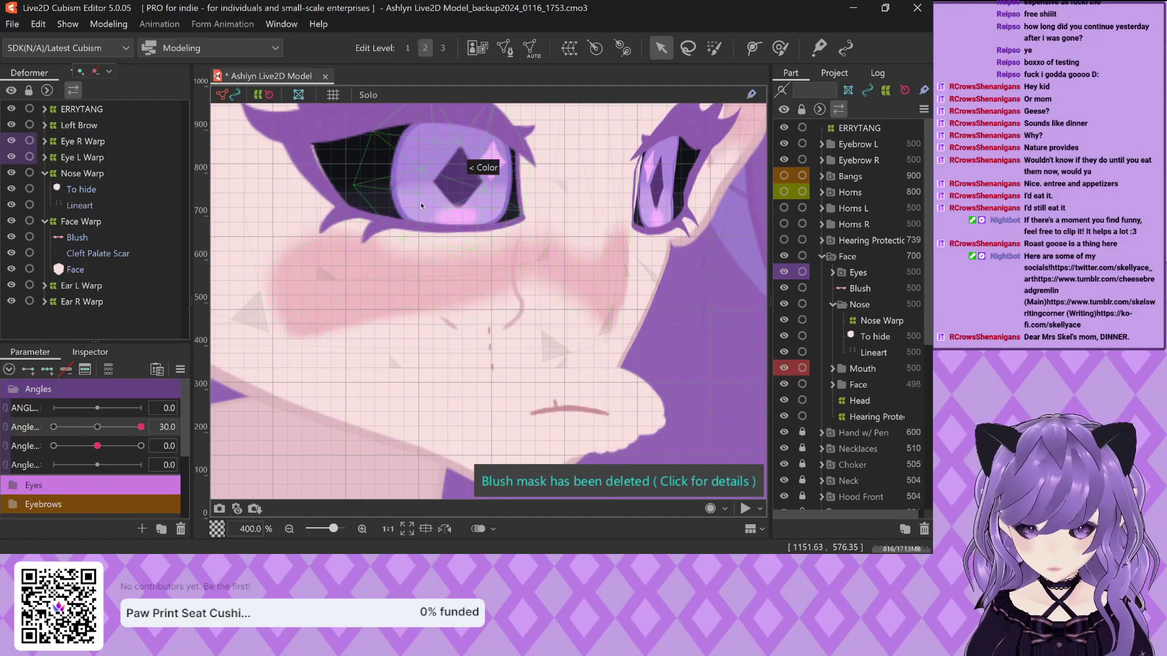
{"action": "scroll", "coordinate": [238, 325], "scroll_direction": "down", "scroll_amount": 2}
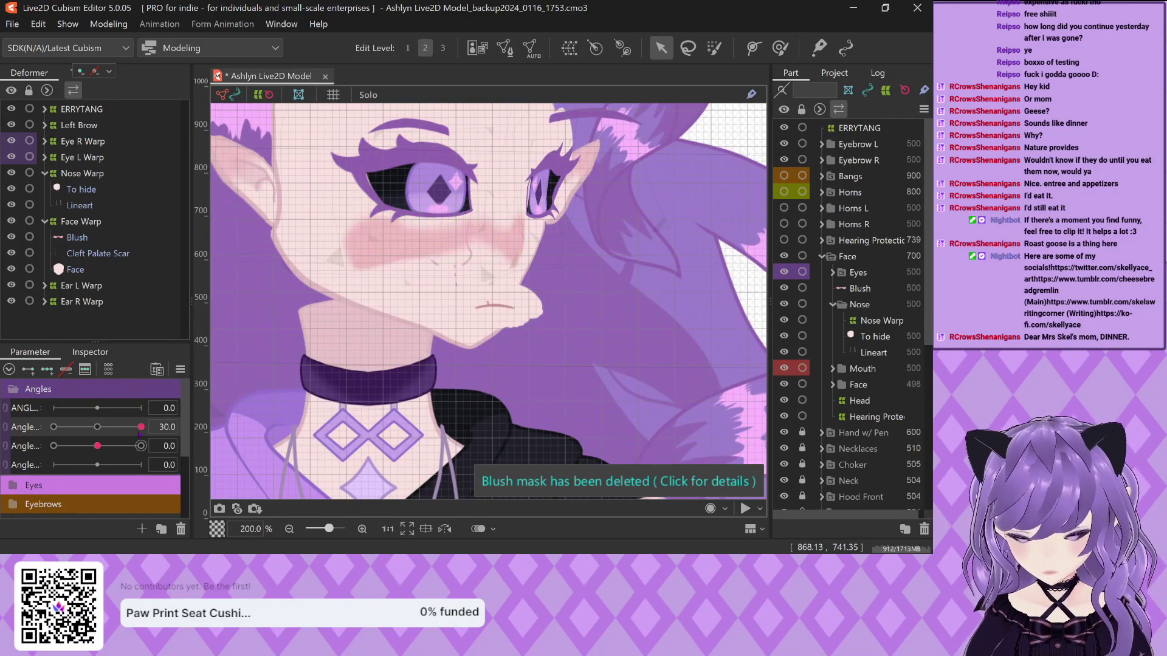
{"action": "left_click_drag", "start_coordinate": [141, 427], "coordinate": [53, 427]}
{"action": "scroll", "coordinate": [471, 341], "scroll_direction": "down", "scroll_amount": 2}
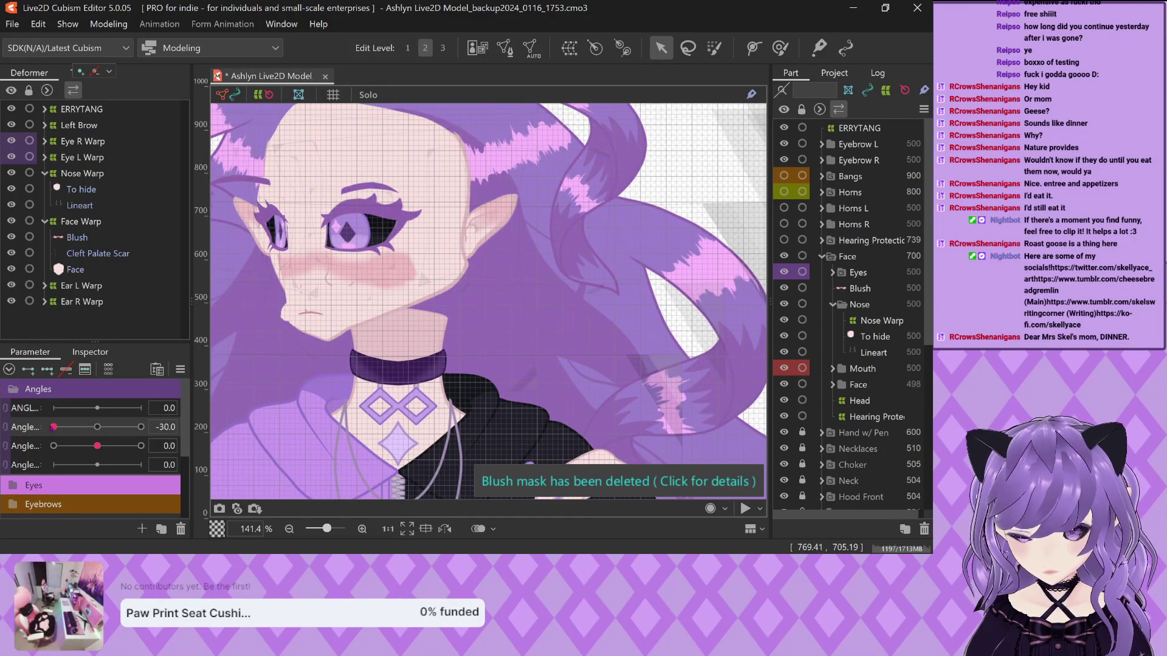
{"action": "left_click_drag", "start_coordinate": [54, 427], "coordinate": [146, 421]}
{"action": "scroll", "coordinate": [382, 270], "scroll_direction": "up", "scroll_amount": 2}
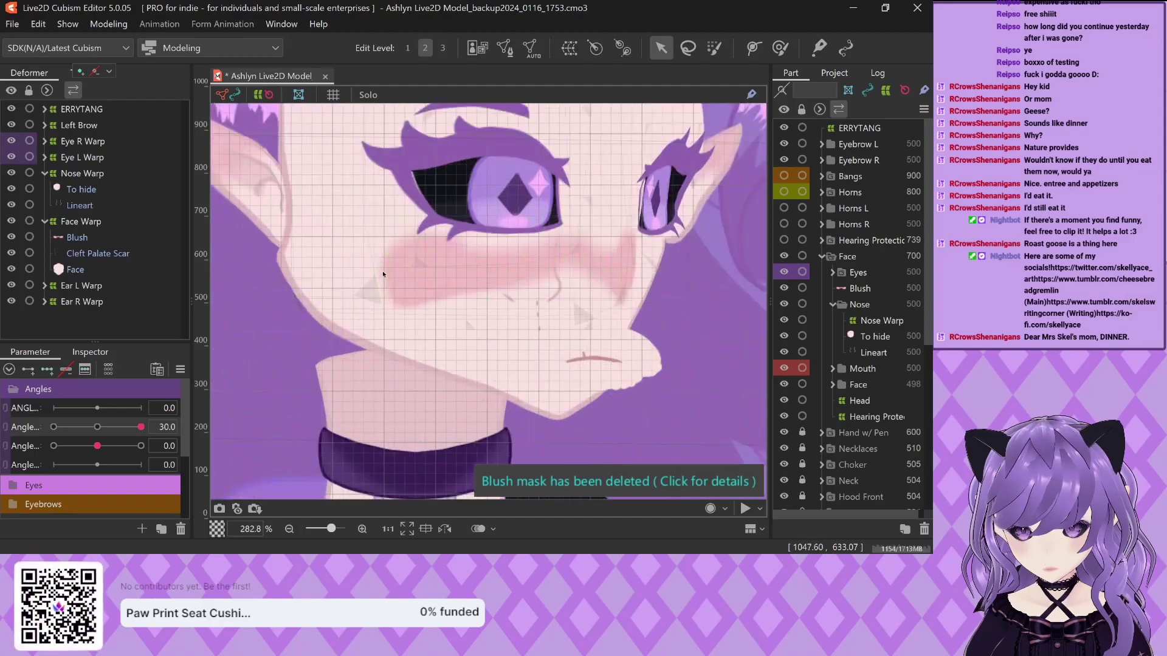
{"action": "scroll", "coordinate": [383, 274], "scroll_direction": "up", "scroll_amount": 3}
Select the Blush mesh and shift its upper and lower points up and to the right
{"action": "left_click", "coordinate": [453, 242]}
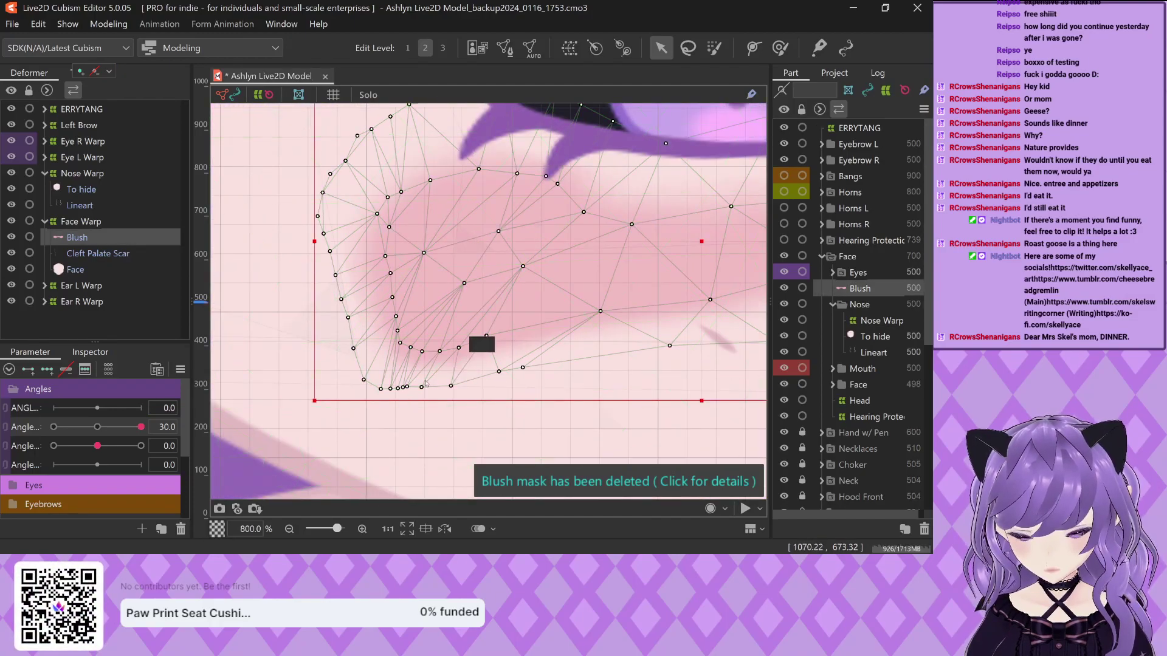
{"action": "scroll", "coordinate": [480, 384], "scroll_direction": "up", "scroll_amount": 1}
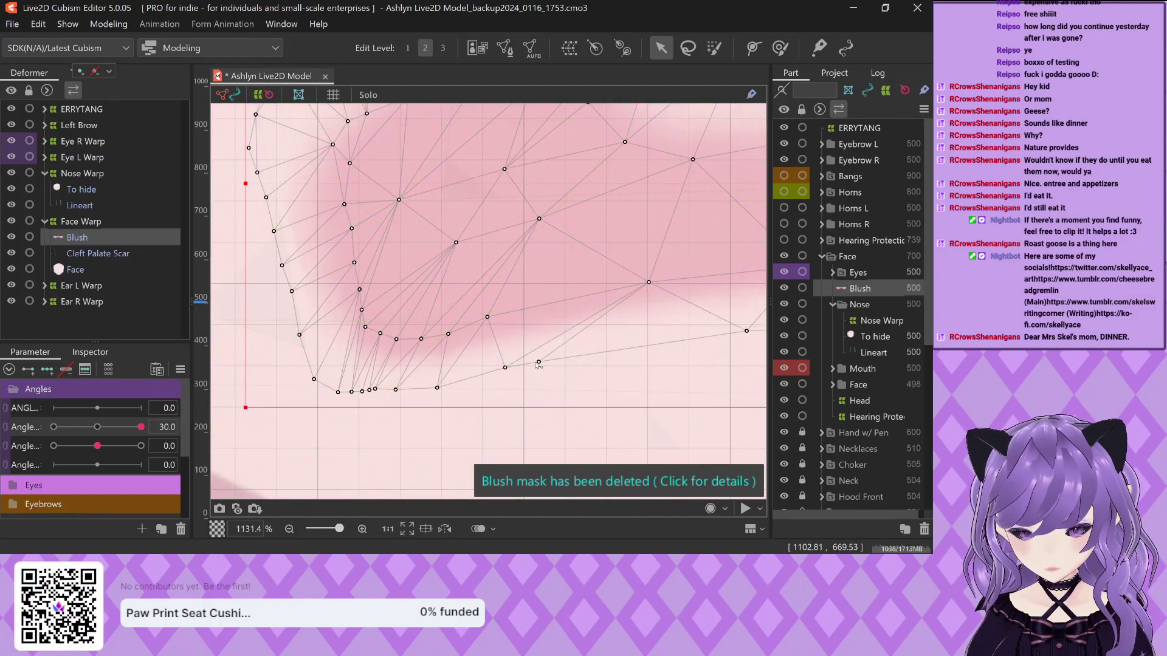
{"action": "left_click_drag", "start_coordinate": [583, 358], "coordinate": [656, 339]}
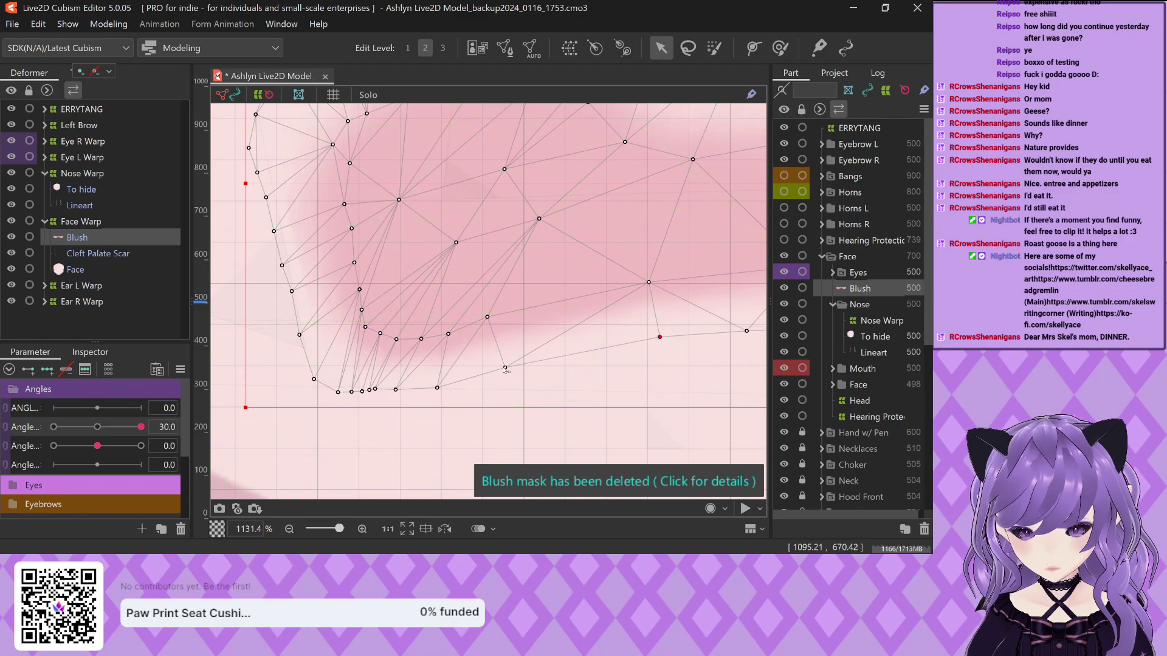
{"action": "left_click_drag", "start_coordinate": [488, 318], "coordinate": [569, 304]}
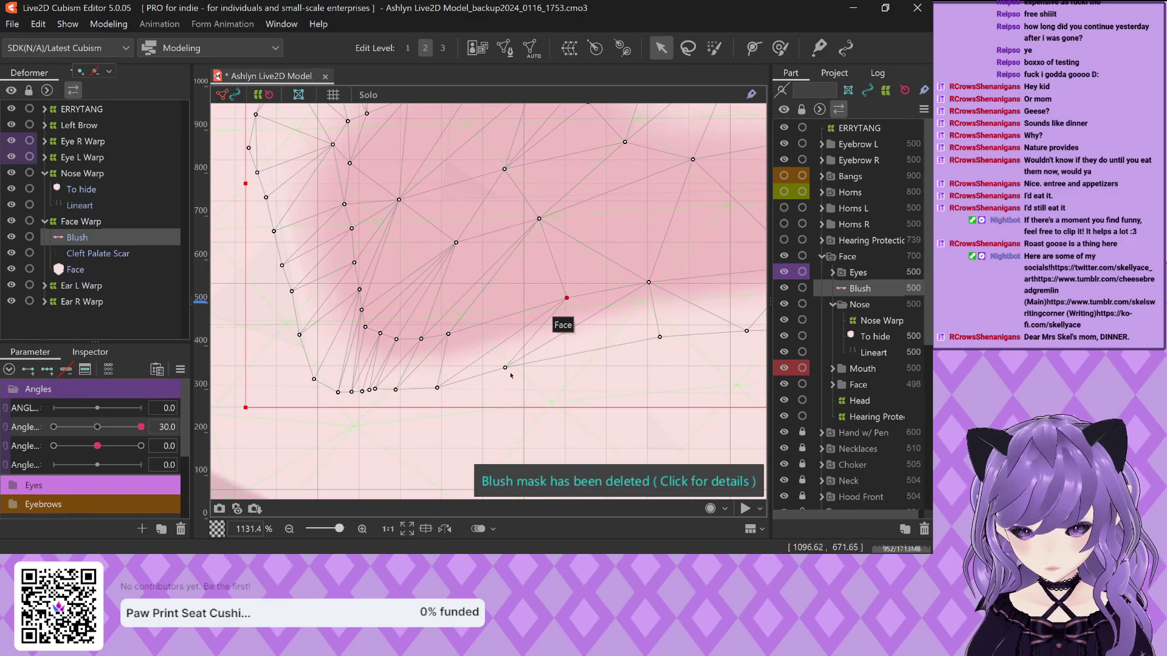
{"action": "left_click_drag", "start_coordinate": [506, 368], "coordinate": [588, 338]}
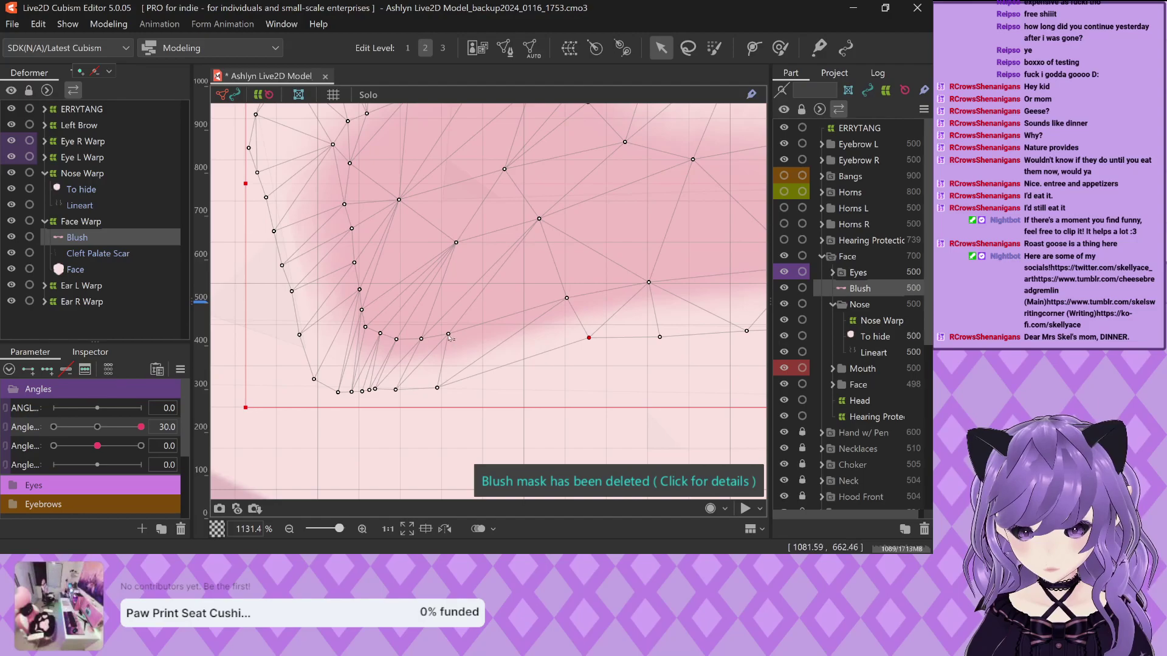
{"action": "left_click", "coordinate": [516, 309]}
{"action": "left_click_drag", "start_coordinate": [439, 387], "coordinate": [524, 360]}
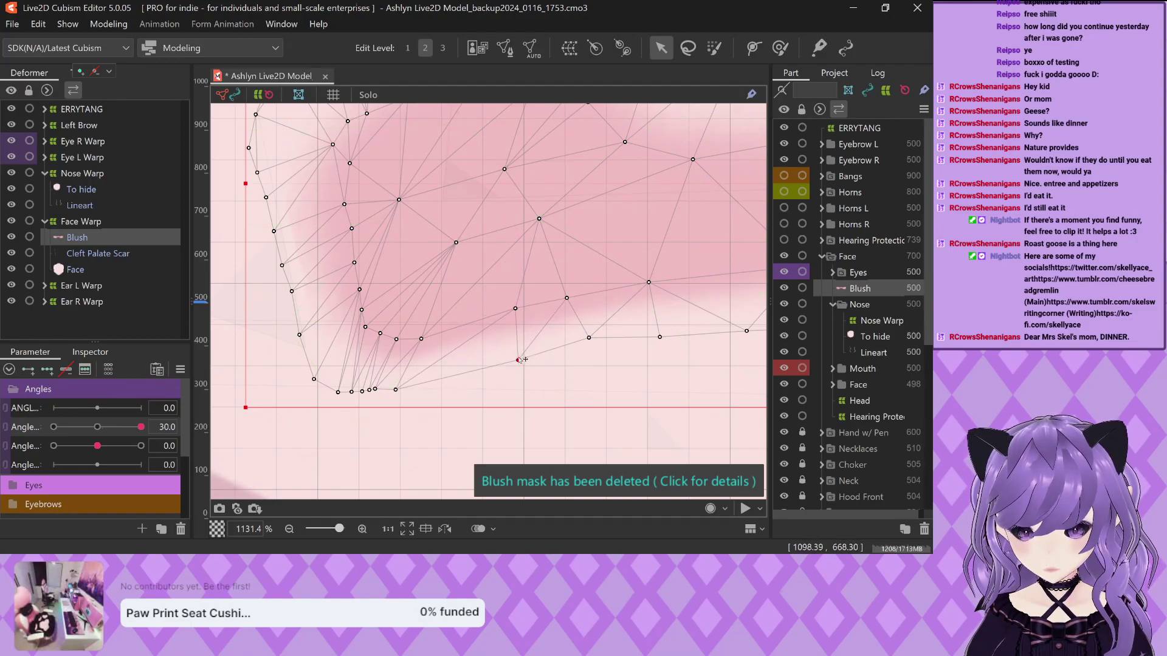
{"action": "left_click_drag", "start_coordinate": [422, 342], "coordinate": [478, 322]}
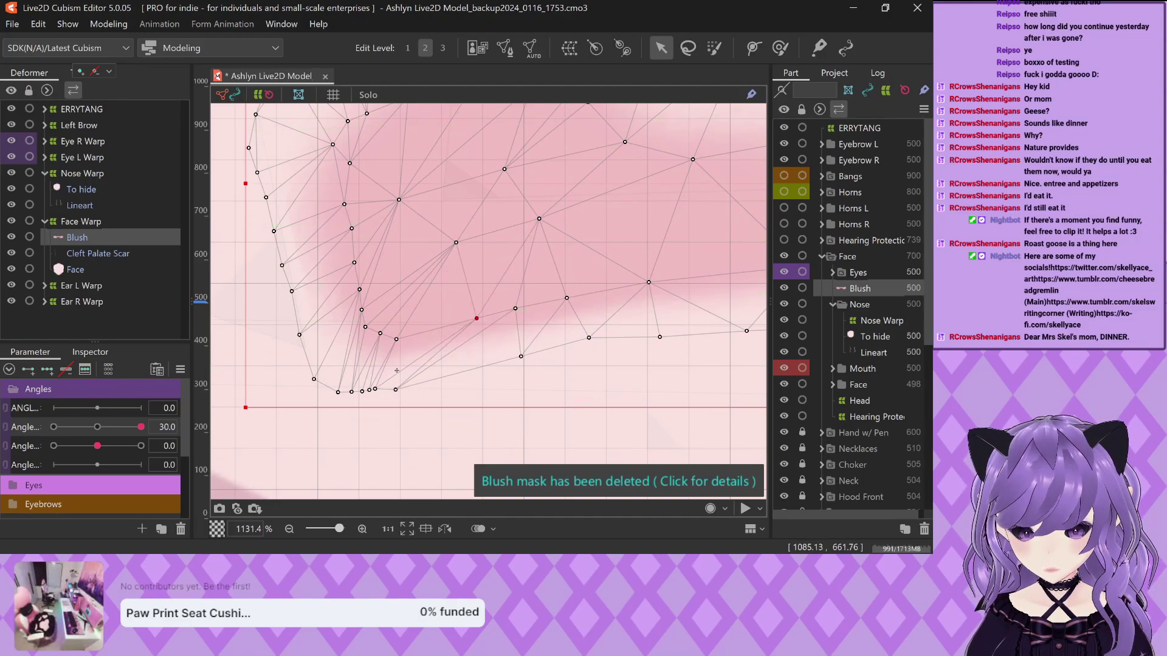
{"action": "left_click_drag", "start_coordinate": [405, 383], "coordinate": [466, 361]}
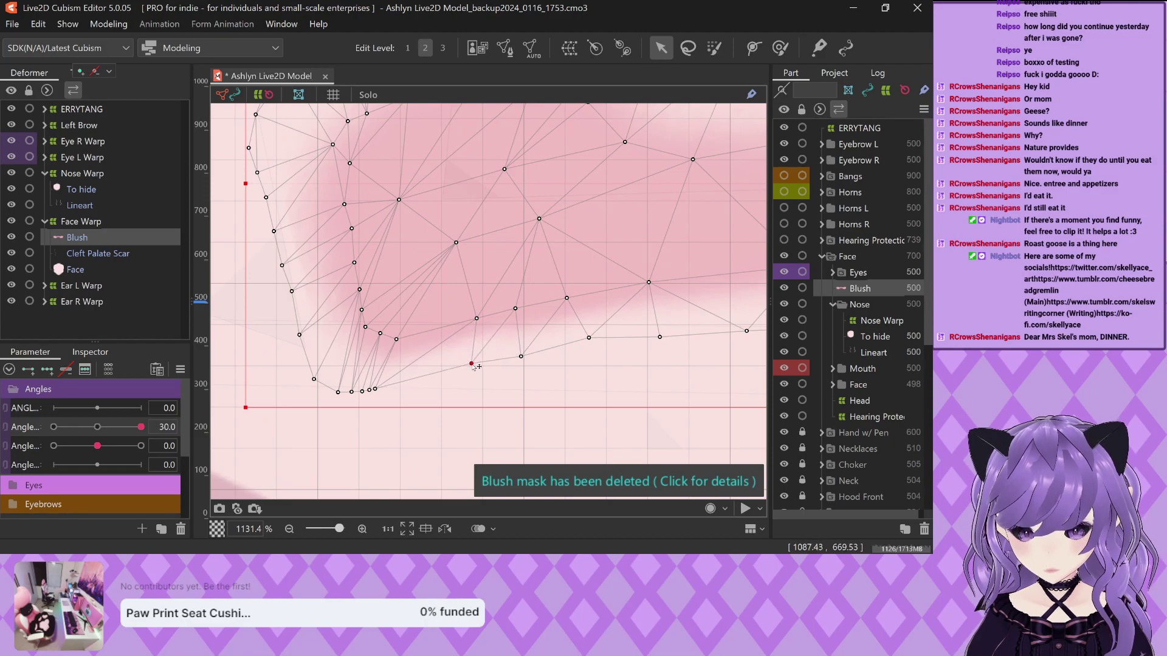
{"action": "left_click_drag", "start_coordinate": [398, 342], "coordinate": [441, 328]}
{"action": "left_click_drag", "start_coordinate": [381, 390], "coordinate": [447, 370]}
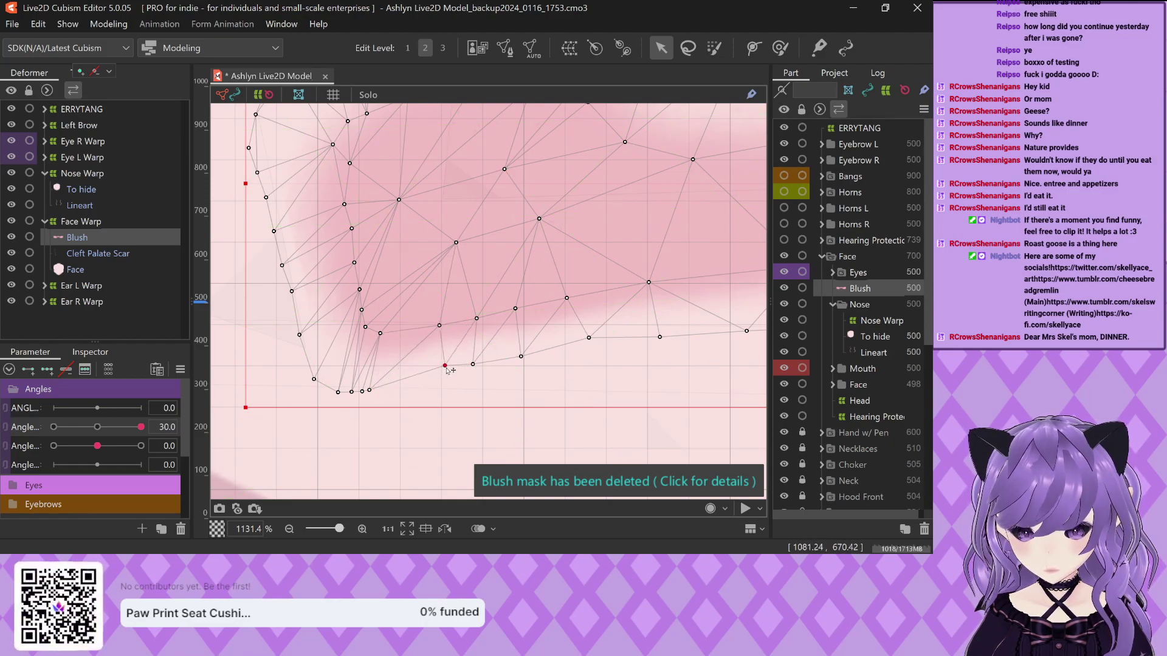
Tuck the remaining lower-left Blush points onto the blush edge, then zoom out and deselect
{"action": "left_click_drag", "start_coordinate": [381, 334], "coordinate": [414, 329]}
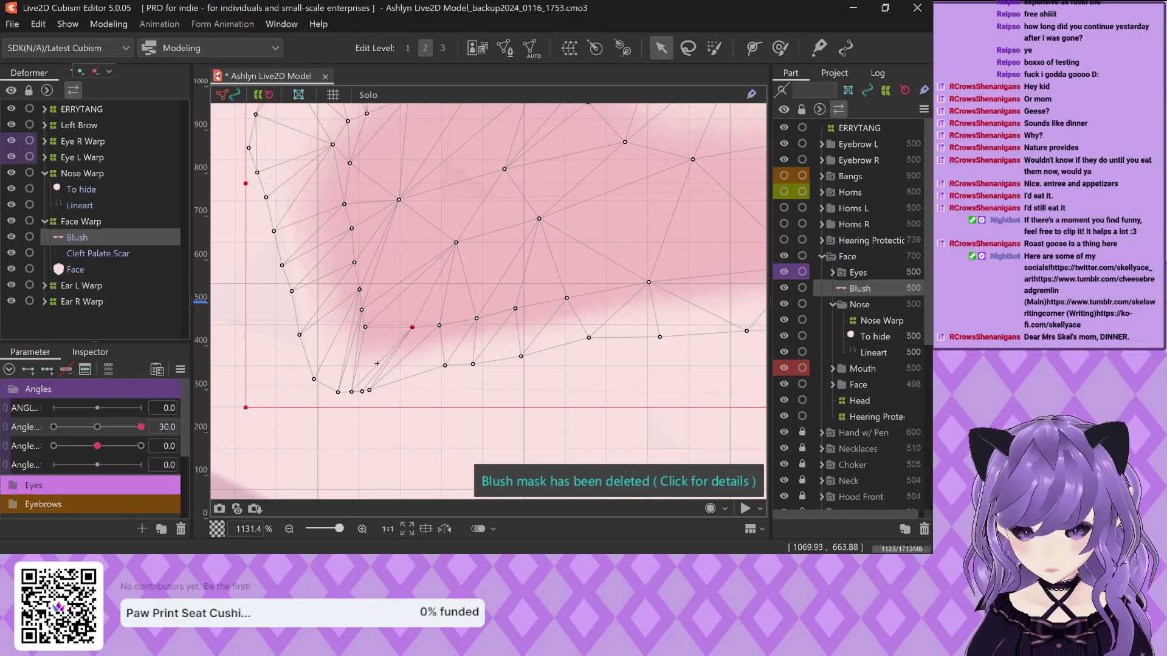
{"action": "left_click_drag", "start_coordinate": [372, 392], "coordinate": [420, 374]}
{"action": "left_click_drag", "start_coordinate": [348, 396], "coordinate": [377, 384]}
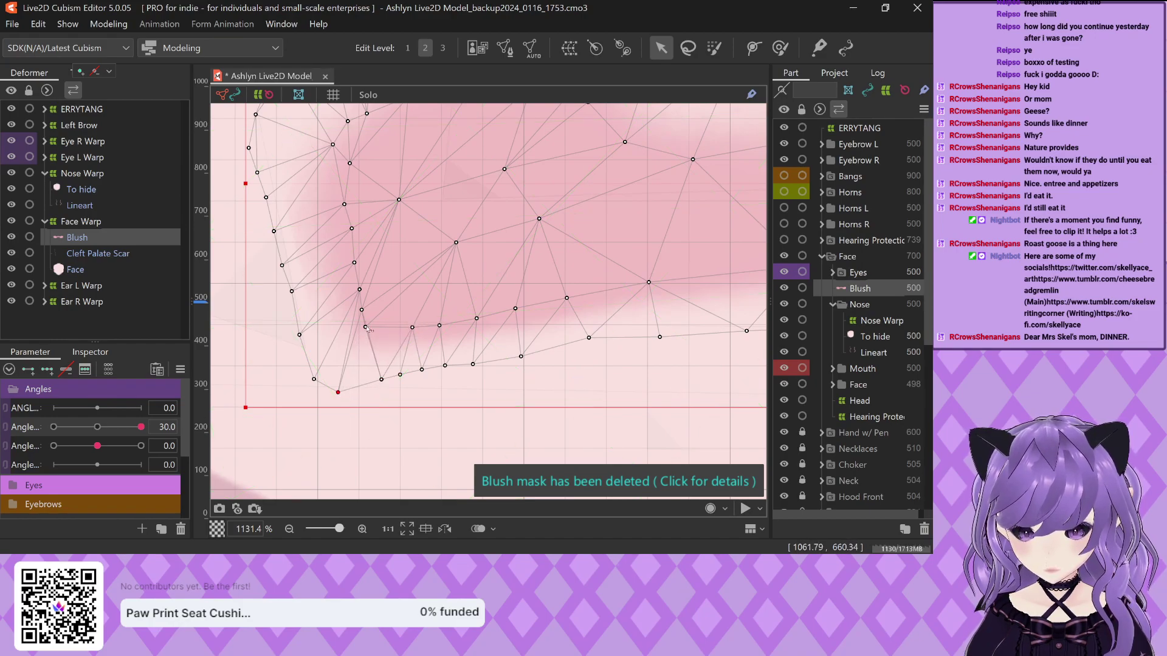
{"action": "mouse_move", "coordinate": [367, 330]}
{"action": "left_mouse_down"}
{"action": "mouse_move", "coordinate": [399, 328]}
{"action": "mouse_move", "coordinate": [372, 317]}
{"action": "left_mouse_up"}
{"action": "left_click_drag", "start_coordinate": [339, 394], "coordinate": [354, 378]}
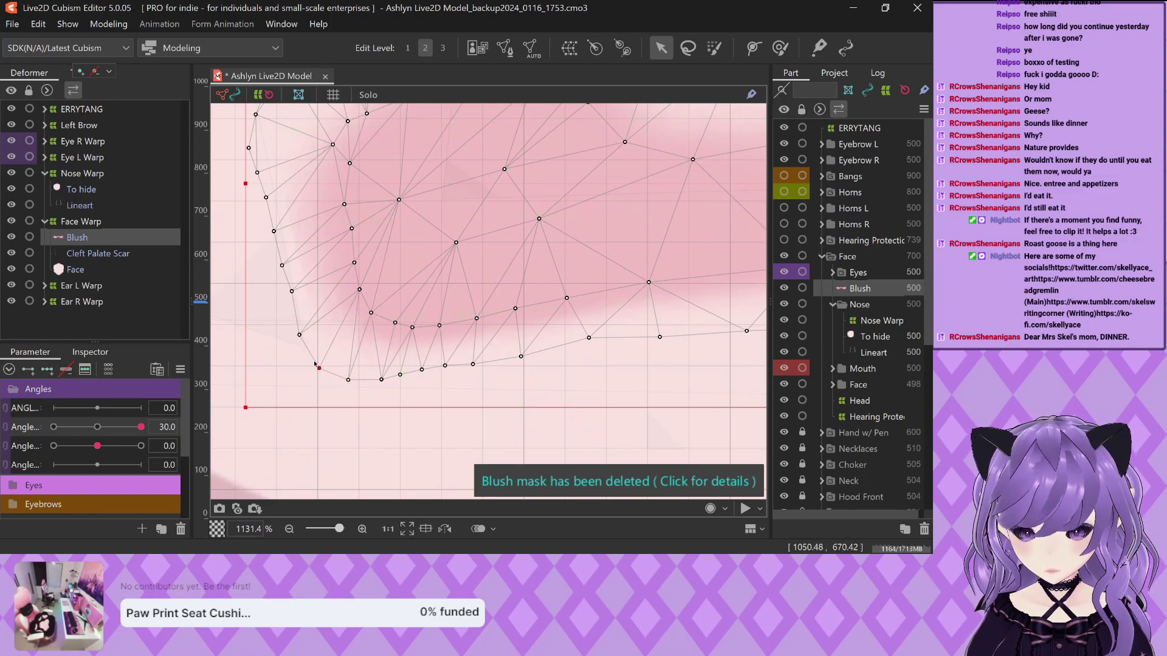
{"action": "scroll", "coordinate": [315, 364], "scroll_direction": "down", "scroll_amount": 4}
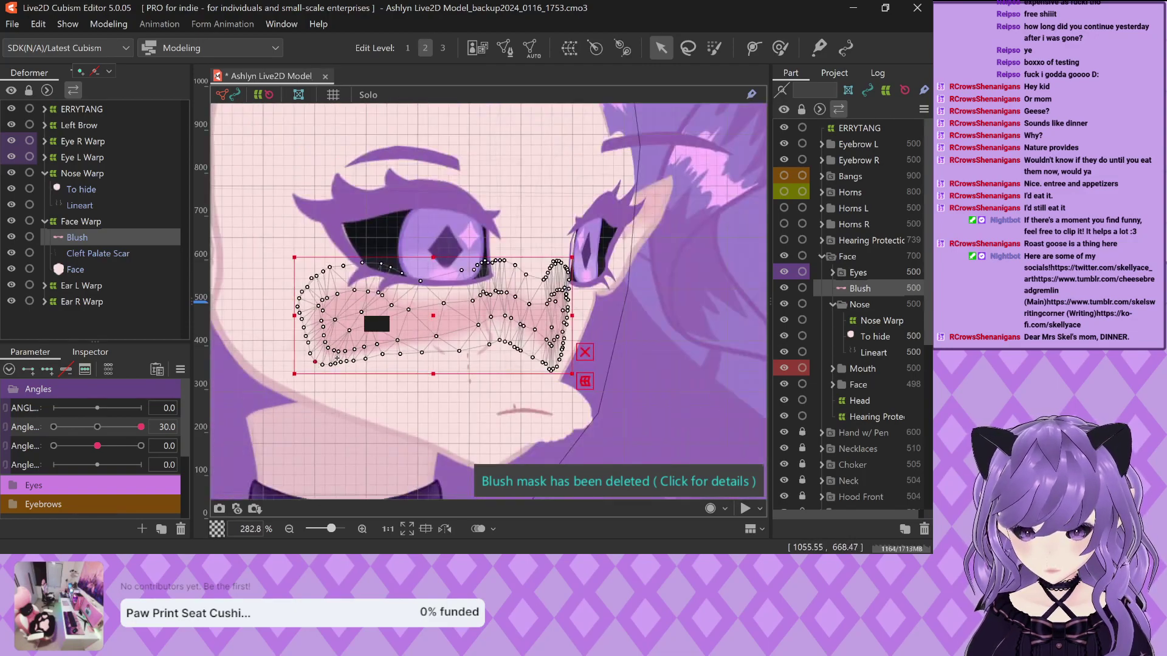
{"action": "left_click", "coordinate": [658, 308]}
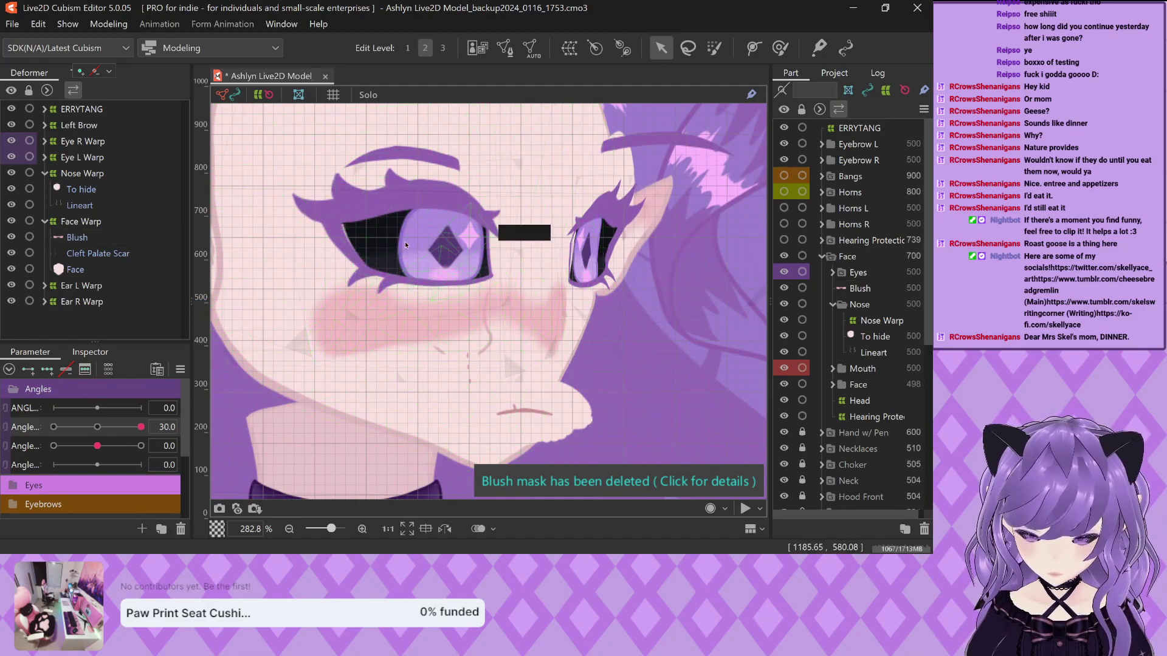
{"action": "scroll", "coordinate": [405, 245], "scroll_direction": "up", "scroll_amount": 2}
Select the first eye's sclera mesh and nudge one of its points slightly left
{"action": "left_click", "coordinate": [366, 234]}
{"action": "scroll", "coordinate": [355, 251], "scroll_direction": "down", "scroll_amount": 2}
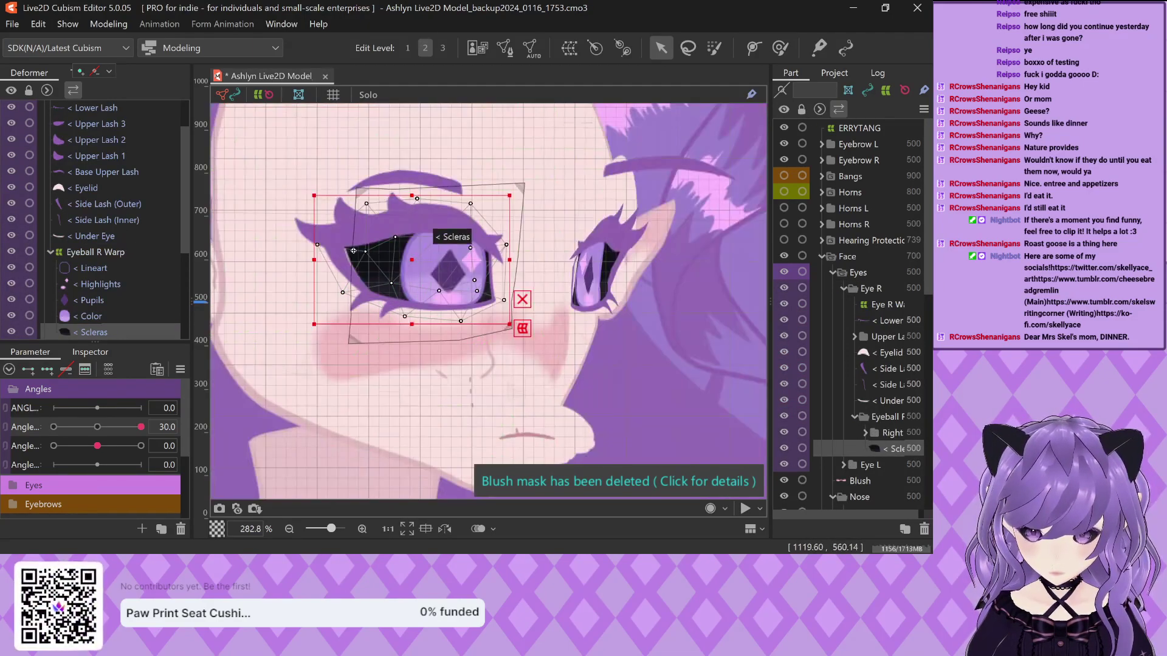
{"action": "scroll", "coordinate": [354, 251], "scroll_direction": "up", "scroll_amount": 3}
{"action": "left_click_drag", "start_coordinate": [385, 256], "coordinate": [369, 255]}
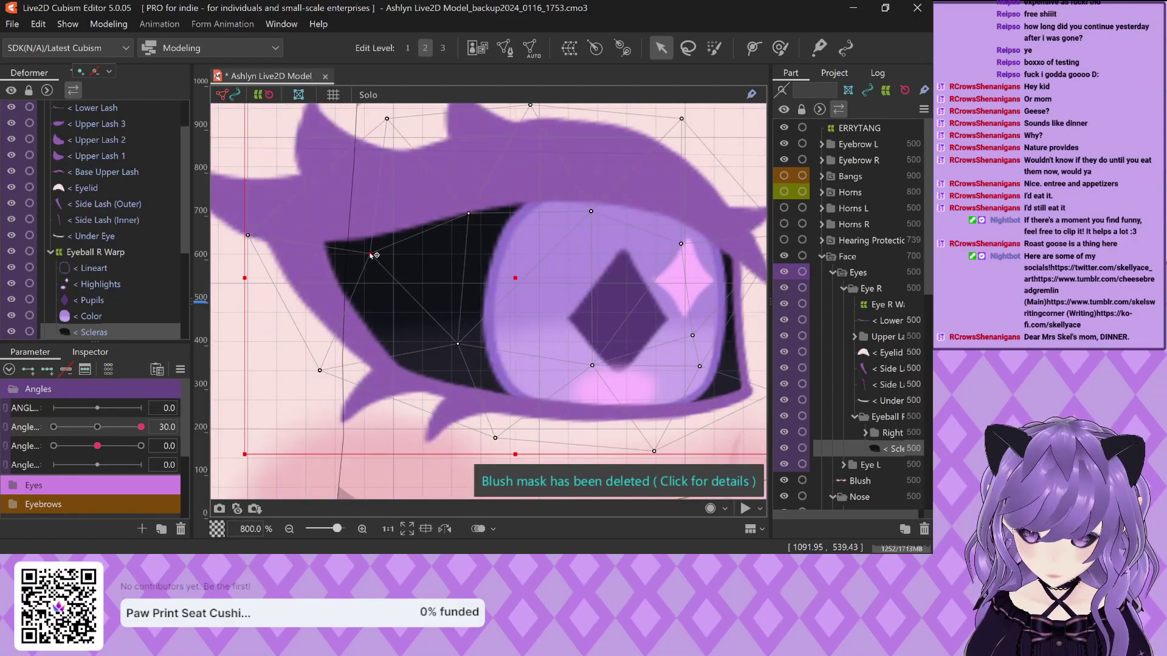
{"action": "scroll", "coordinate": [352, 269], "scroll_direction": "down", "scroll_amount": 2}
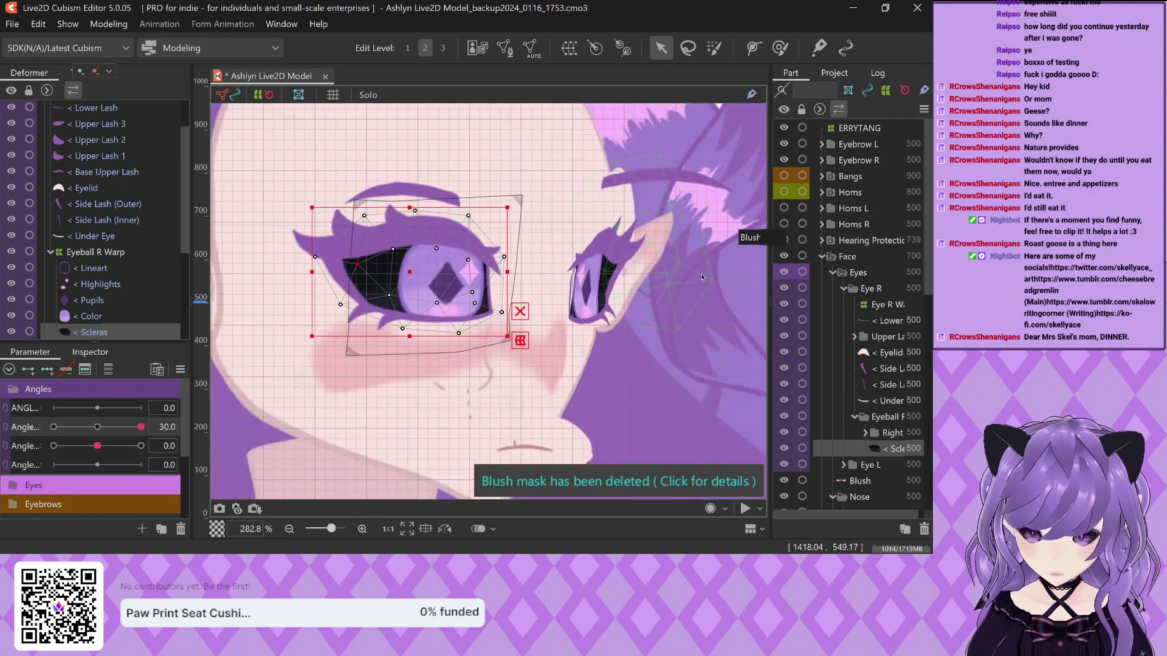
{"action": "scroll", "coordinate": [353, 272], "scroll_direction": "up", "scroll_amount": 2}
On the other eye's sclera, lower an upper point to the eyelid and fit the lower point to the lashes
{"action": "left_click", "coordinate": [442, 266]}
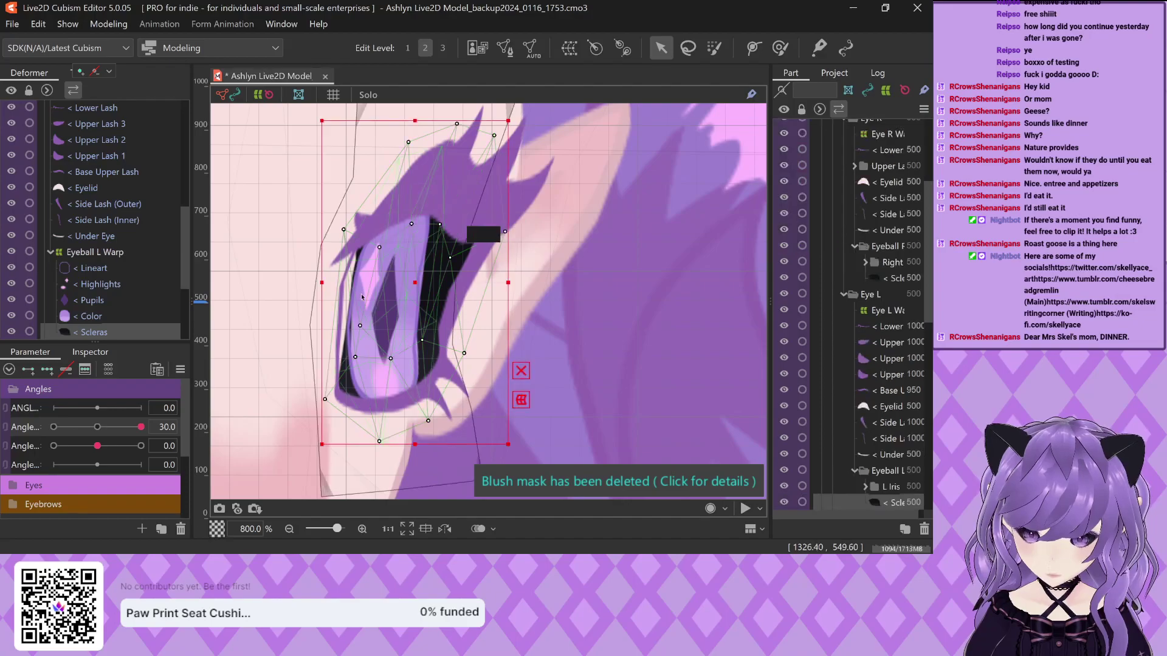
{"action": "scroll", "coordinate": [373, 373], "scroll_direction": "up", "scroll_amount": 2}
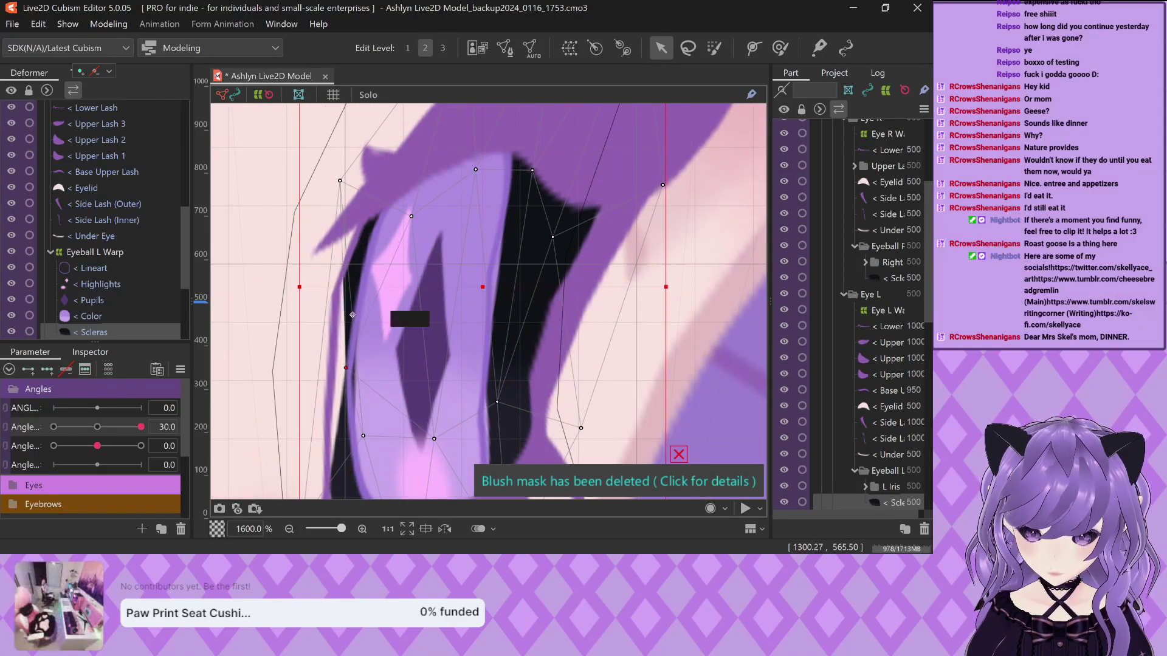
{"action": "left_click_drag", "start_coordinate": [340, 180], "coordinate": [324, 217]}
{"action": "left_click", "coordinate": [346, 369]}
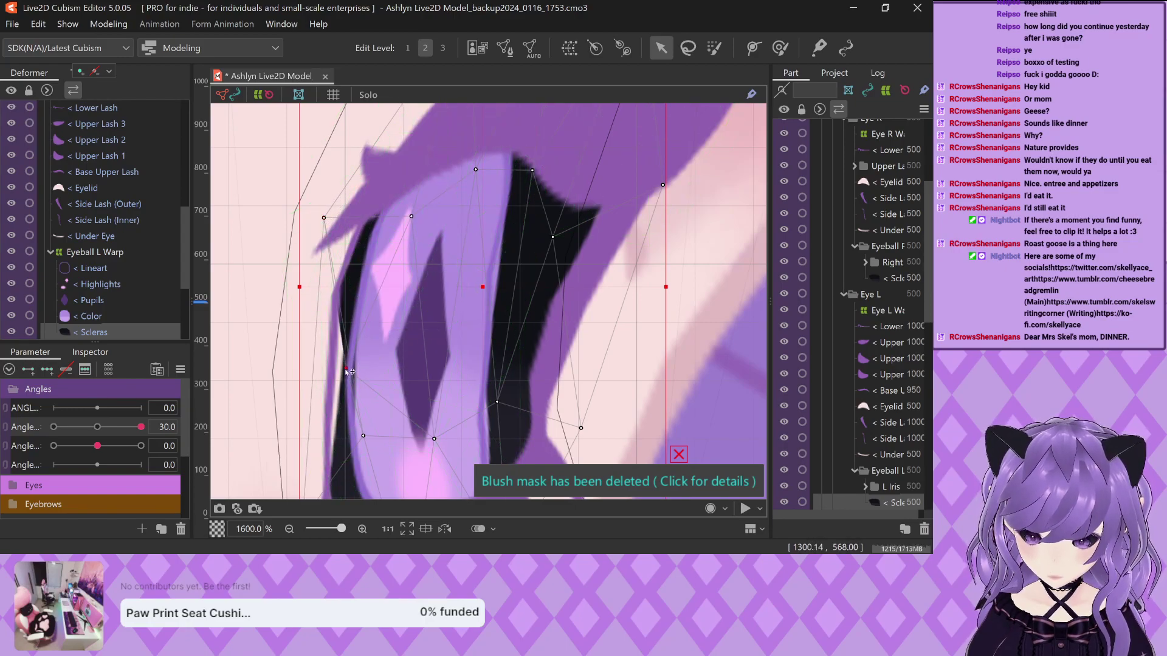
{"action": "left_click_drag", "start_coordinate": [341, 368], "coordinate": [345, 368]}
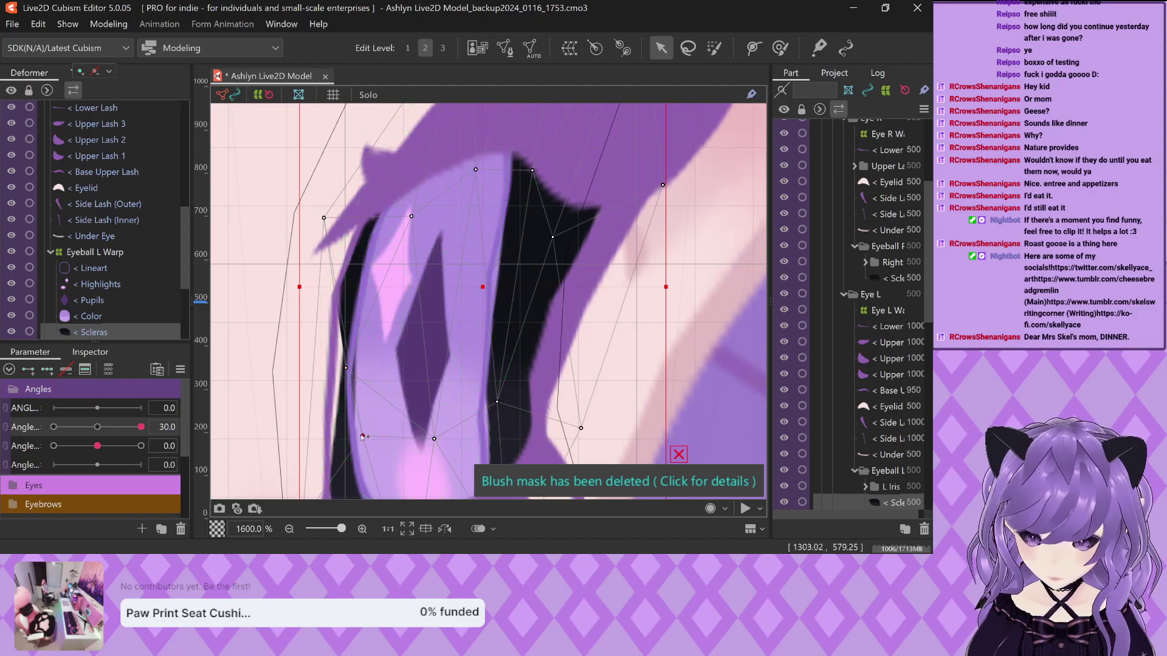
{"action": "left_click_drag", "start_coordinate": [363, 435], "coordinate": [352, 388]}
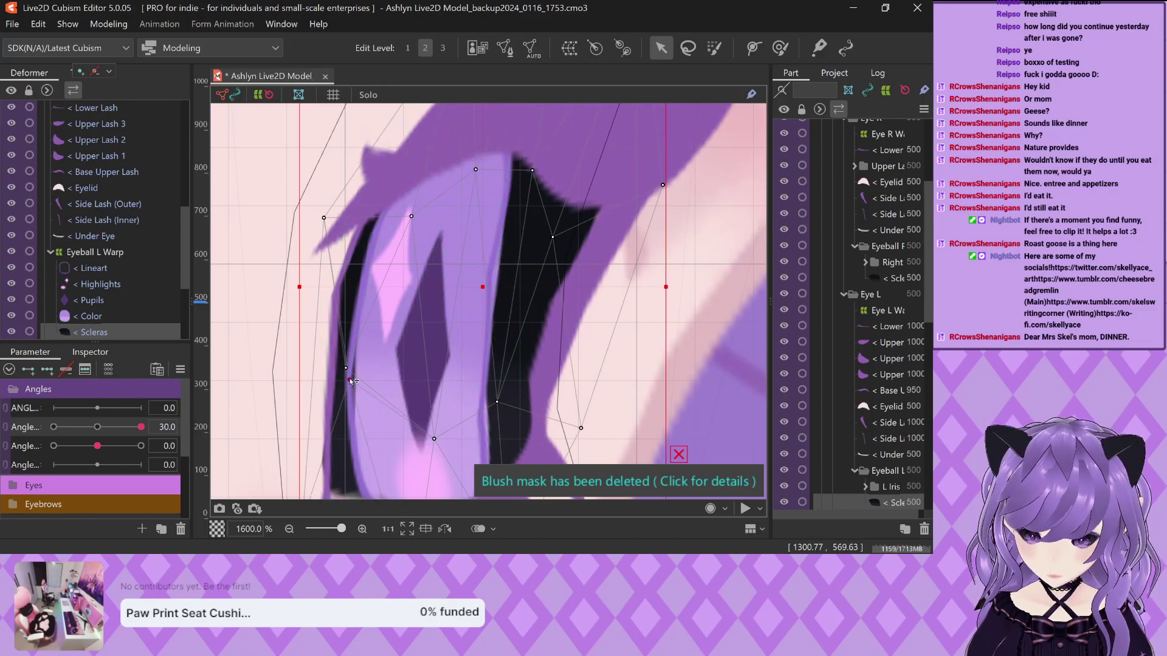
{"action": "scroll", "coordinate": [423, 268], "scroll_direction": "down", "scroll_amount": 3}
{"action": "scroll", "coordinate": [430, 346], "scroll_direction": "up", "scroll_amount": 3}
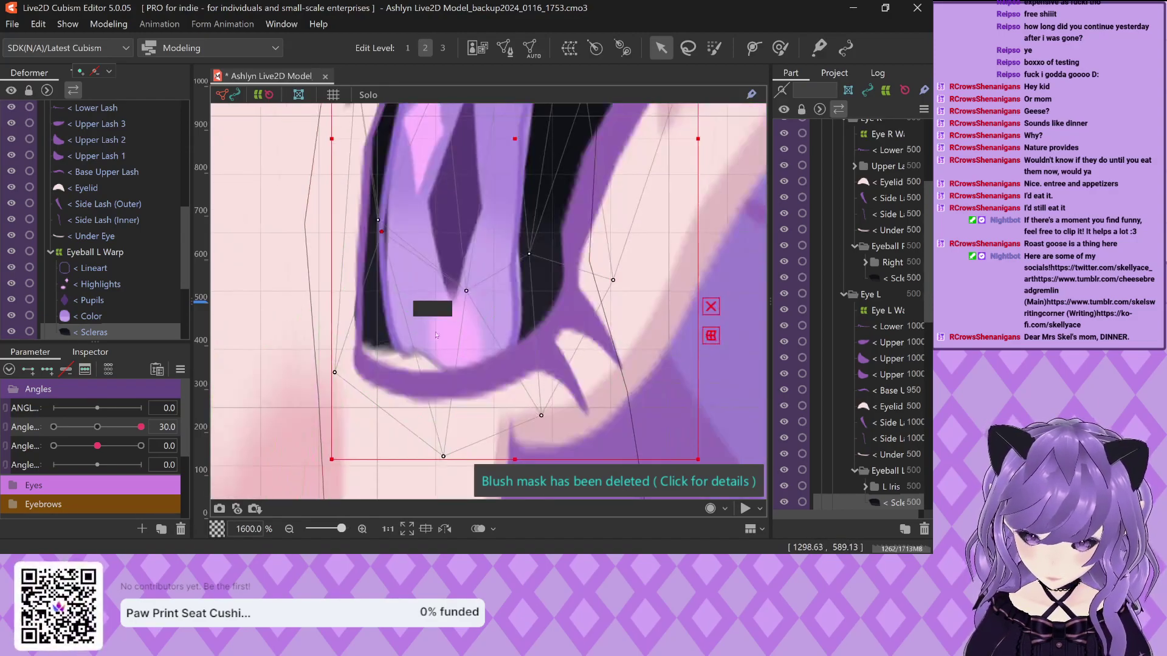
{"action": "scroll", "coordinate": [435, 335], "scroll_direction": "up", "scroll_amount": 2}
Lower more sclera edge points to fit the eye edge, then select the To hide mesh
{"action": "left_click_drag", "start_coordinate": [511, 266], "coordinate": [506, 309]}
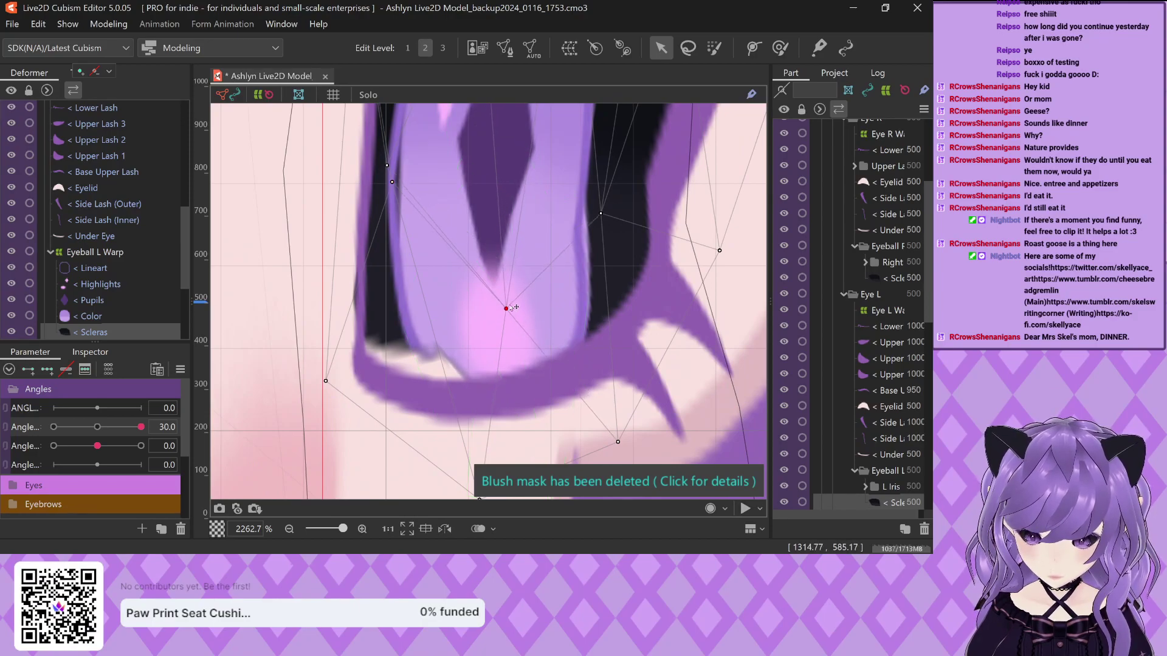
{"action": "left_click_drag", "start_coordinate": [393, 182], "coordinate": [401, 267]}
{"action": "scroll", "coordinate": [400, 271], "scroll_direction": "down", "scroll_amount": 2}
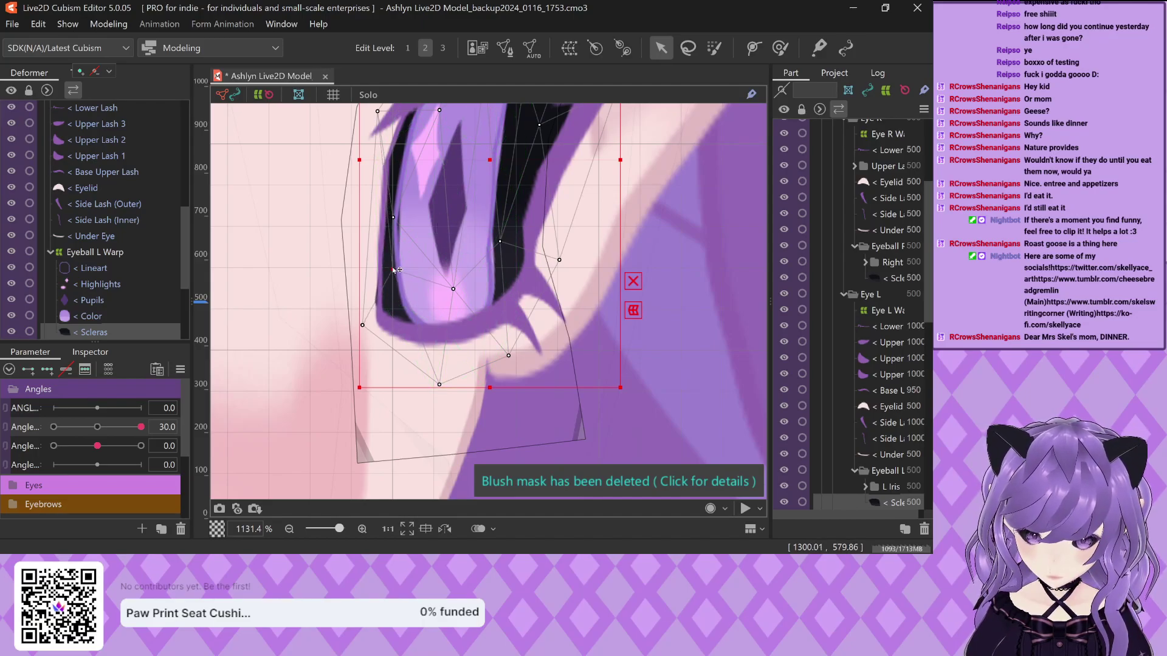
{"action": "left_click_drag", "start_coordinate": [363, 325], "coordinate": [366, 326]}
{"action": "scroll", "coordinate": [374, 315], "scroll_direction": "down", "scroll_amount": 4}
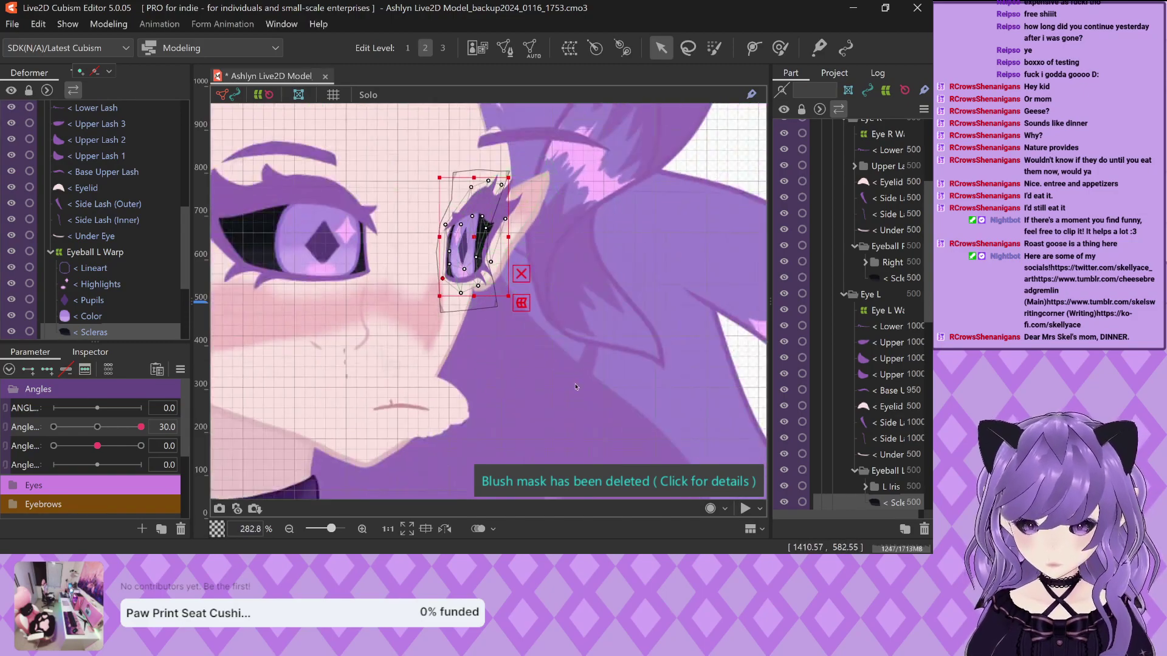
{"action": "scroll", "coordinate": [562, 345], "scroll_direction": "down", "scroll_amount": 2}
{"action": "scroll", "coordinate": [569, 333], "scroll_direction": "up", "scroll_amount": 1}
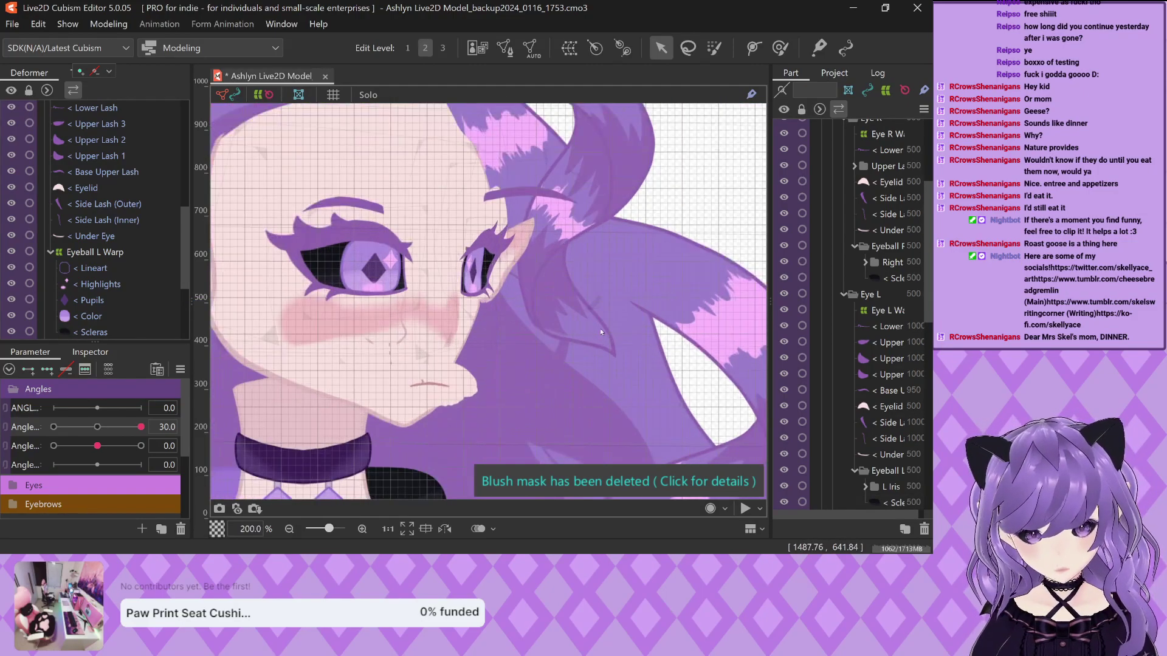
{"action": "scroll", "coordinate": [395, 340], "scroll_direction": "up", "scroll_amount": 1}
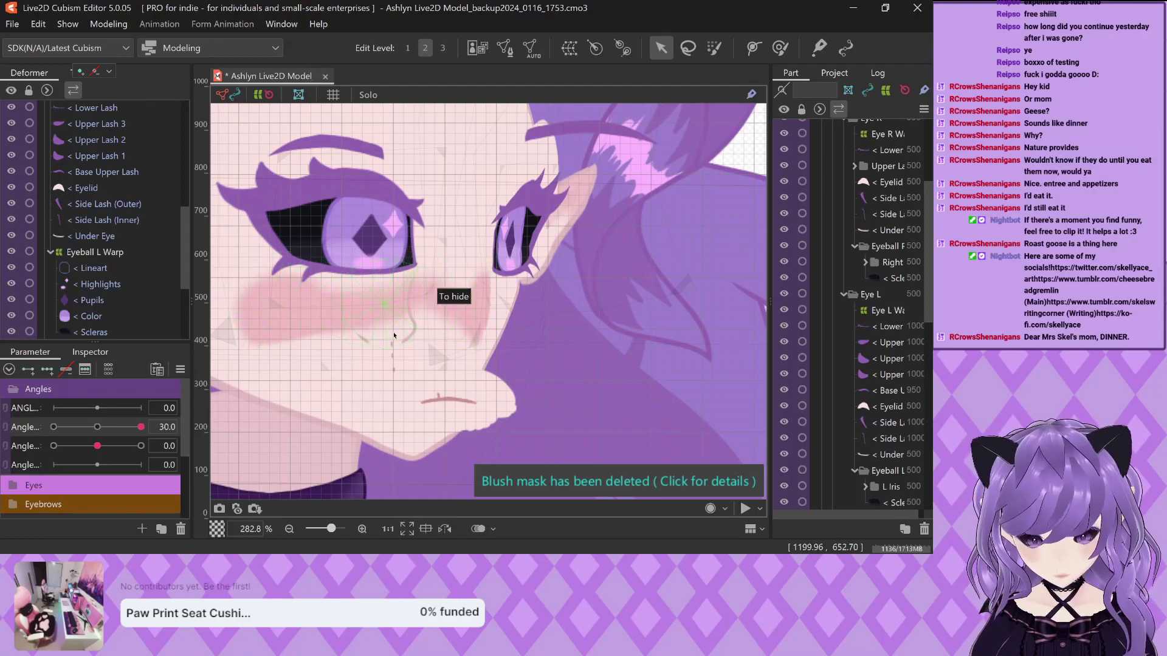
{"action": "left_click", "coordinate": [394, 335]}
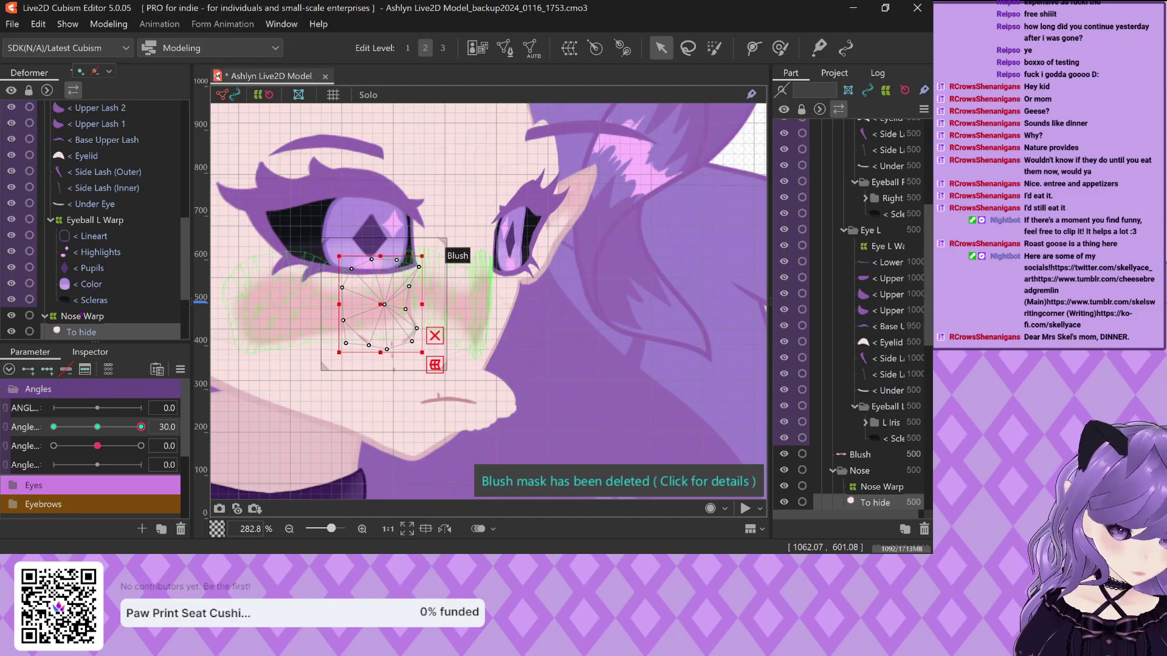
{"action": "scroll", "coordinate": [103, 261], "scroll_direction": "down", "scroll_amount": 2}
Select Nose Warp, set Angle X to -30 and shift its grid left over the nose
{"action": "left_click", "coordinate": [92, 258]}
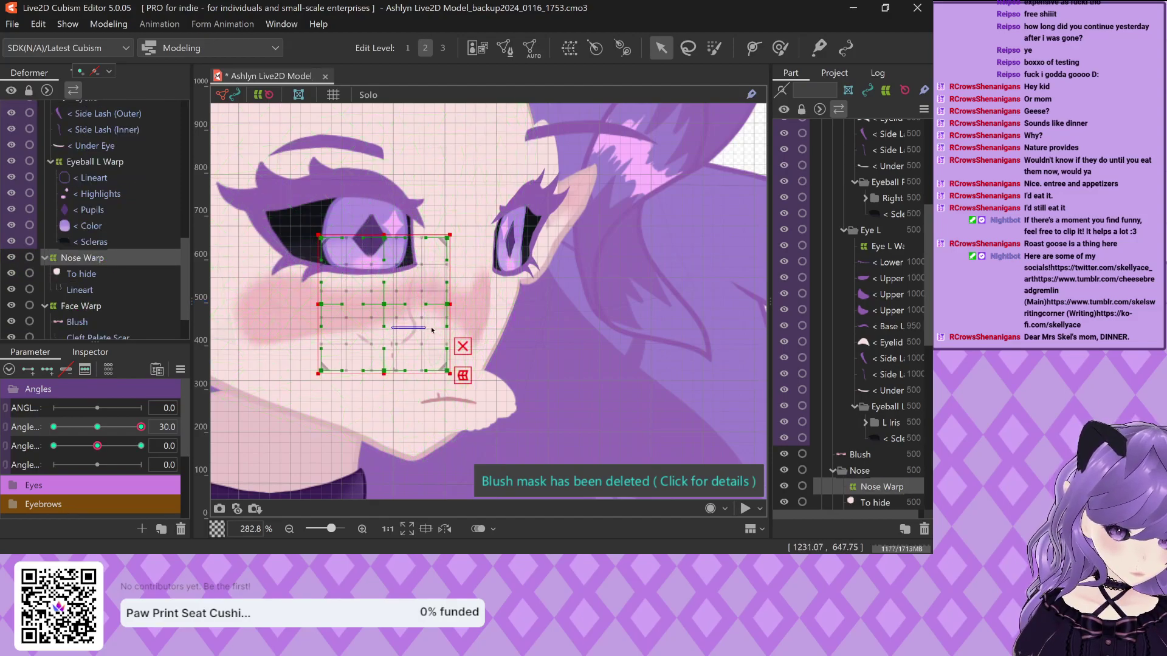
{"action": "left_click_drag", "start_coordinate": [384, 308], "coordinate": [459, 297]}
{"action": "key", "text": "ctrl+z"}
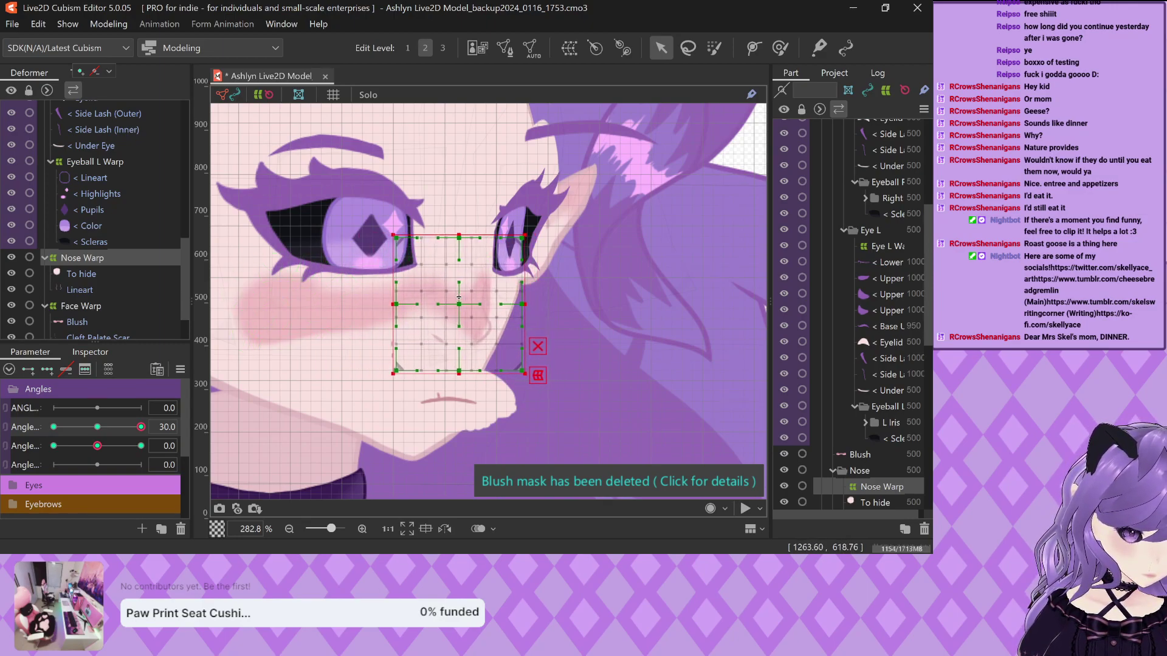
{"action": "scroll", "coordinate": [559, 264], "scroll_direction": "down", "scroll_amount": 2}
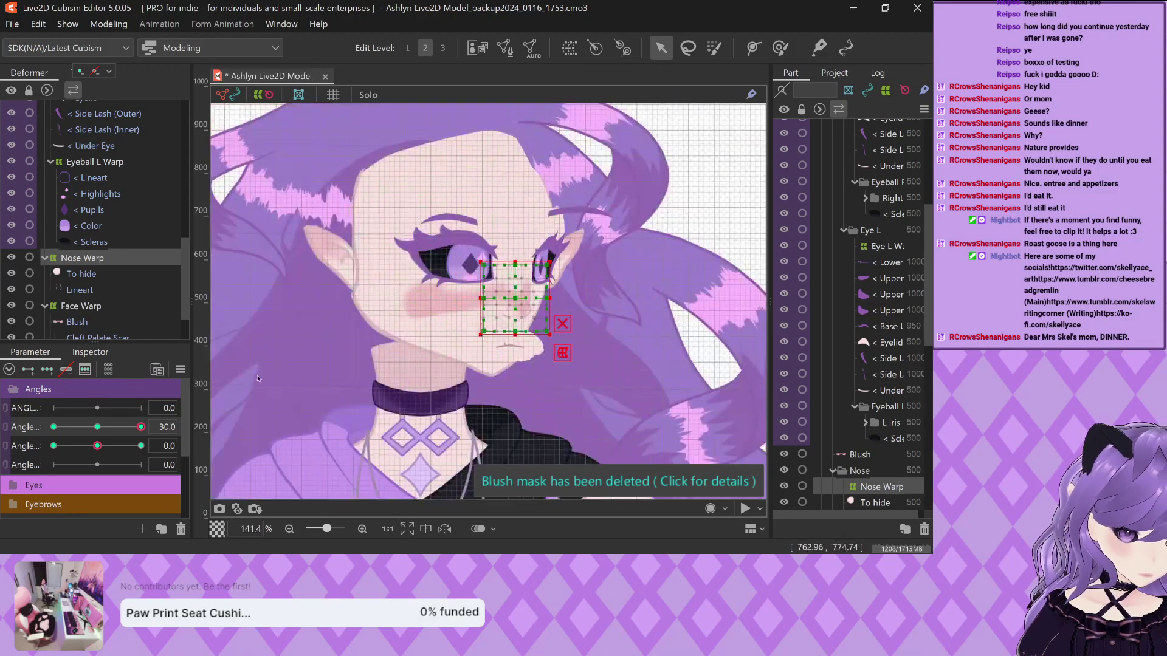
{"action": "left_click_drag", "start_coordinate": [142, 426], "coordinate": [52, 427]}
{"action": "scroll", "coordinate": [355, 306], "scroll_direction": "up", "scroll_amount": 3}
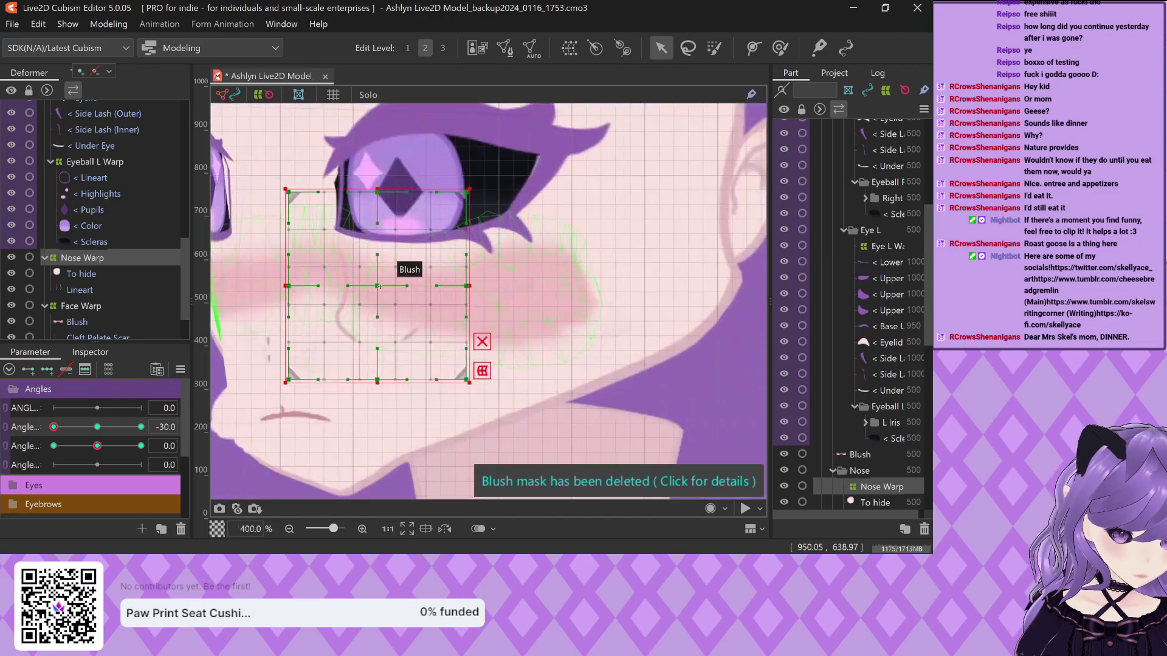
{"action": "left_click_drag", "start_coordinate": [377, 287], "coordinate": [284, 286]}
Check the nose Lineart and To hide meshes, then clear the selection
{"action": "scroll", "coordinate": [487, 219], "scroll_direction": "down", "scroll_amount": 4}
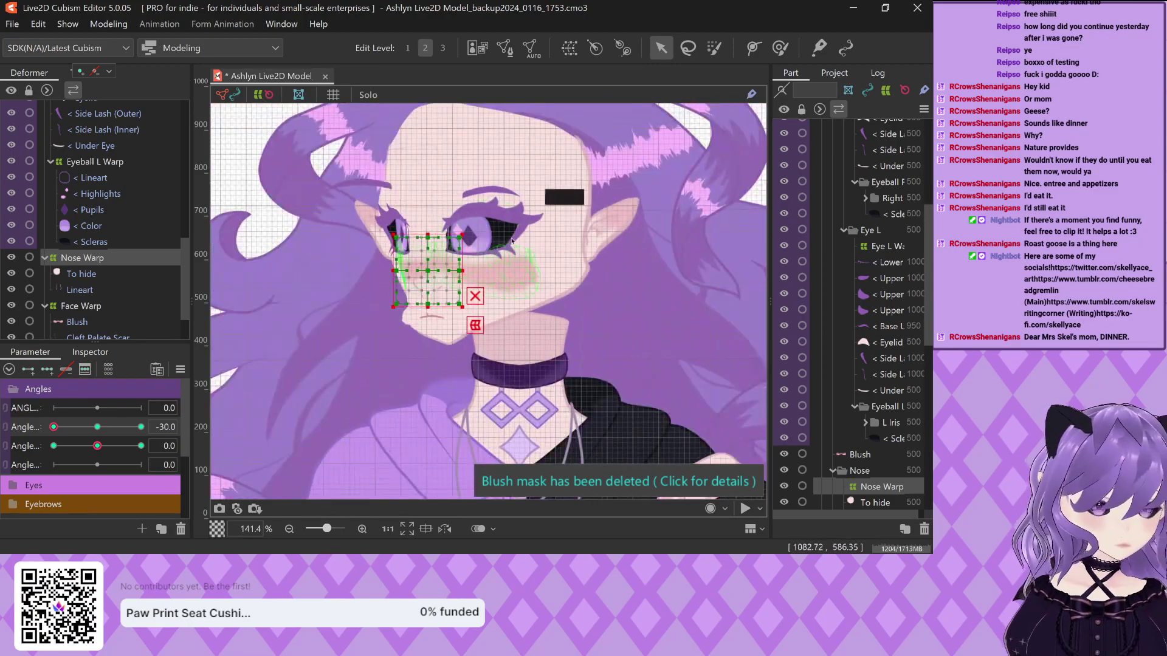
{"action": "scroll", "coordinate": [565, 197], "scroll_direction": "up", "scroll_amount": 4}
{"action": "scroll", "coordinate": [574, 271], "scroll_direction": "down", "scroll_amount": 4}
{"action": "scroll", "coordinate": [623, 320], "scroll_direction": "up", "scroll_amount": 4}
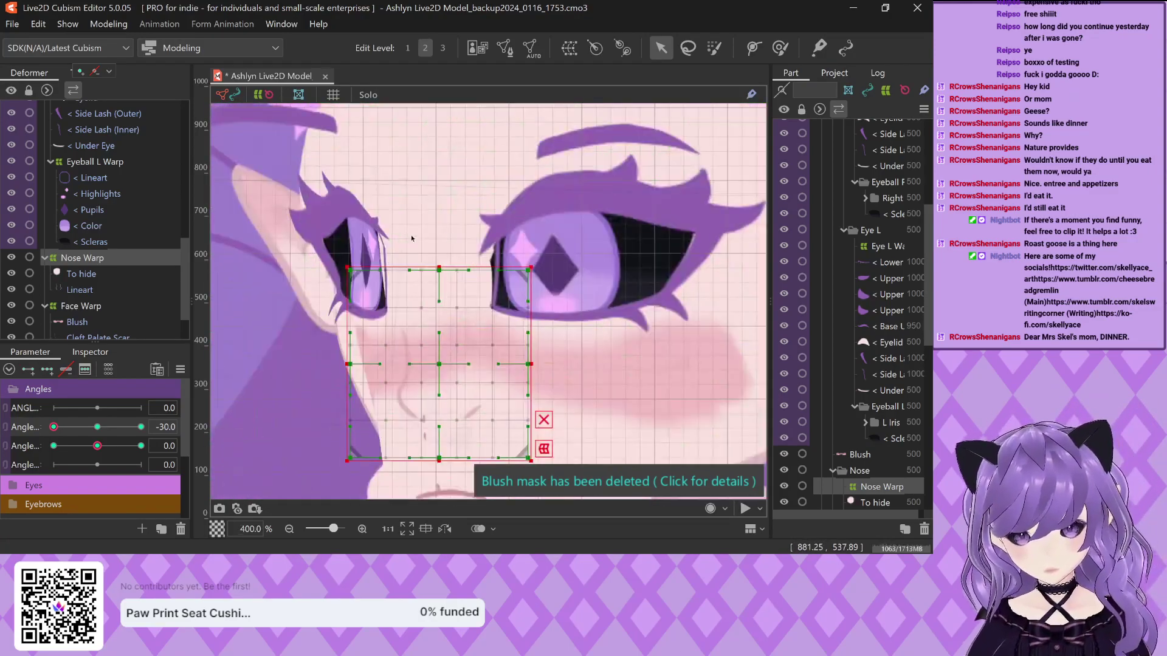
{"action": "left_click", "coordinate": [80, 290]}
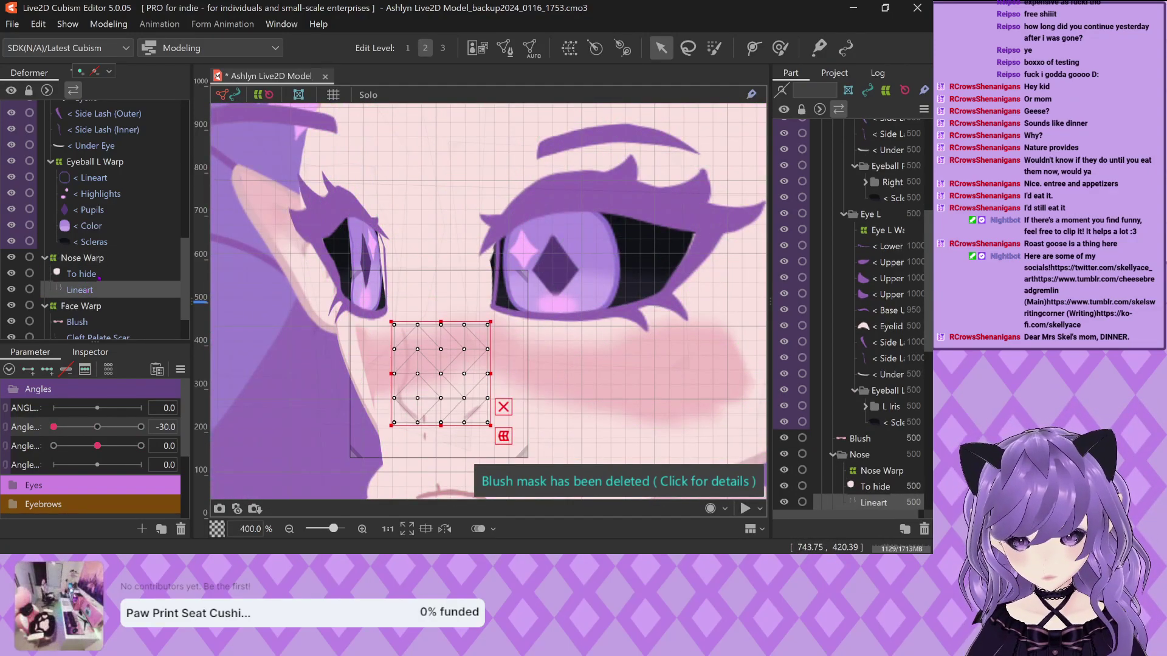
{"action": "left_click", "coordinate": [81, 274]}
{"action": "scroll", "coordinate": [311, 232], "scroll_direction": "down", "scroll_amount": 2}
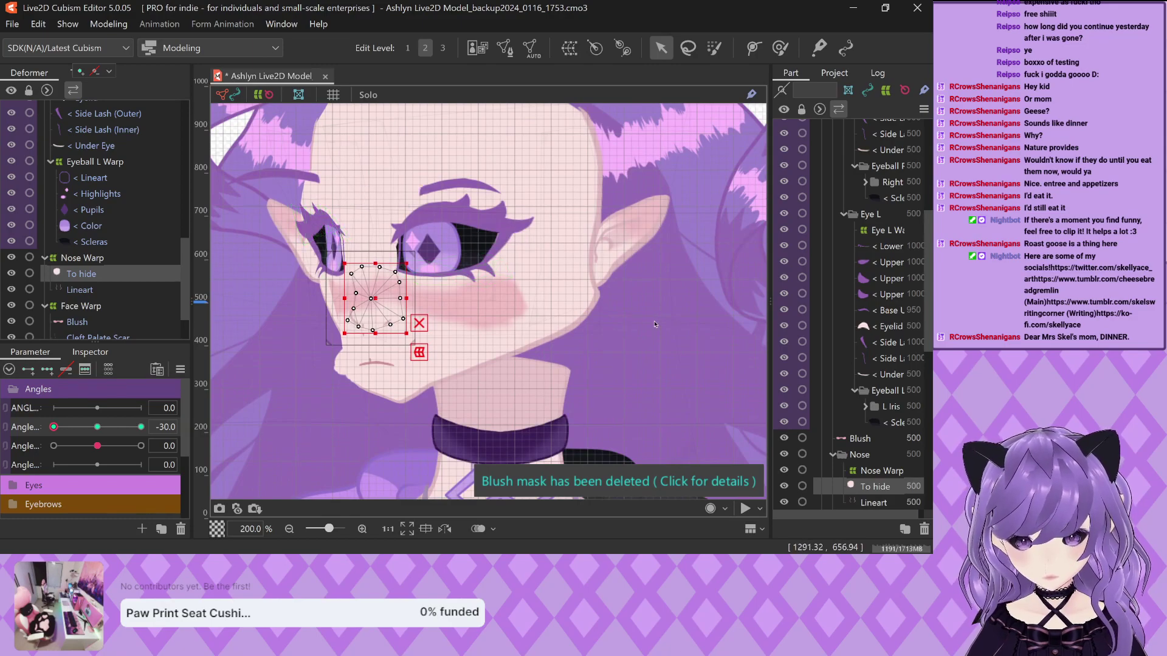
{"action": "left_click", "coordinate": [557, 299]}
Return Angle X to 0 and collapse the Face Warp and Nose Warp groups
{"action": "scroll", "coordinate": [557, 299], "scroll_direction": "down", "scroll_amount": 1}
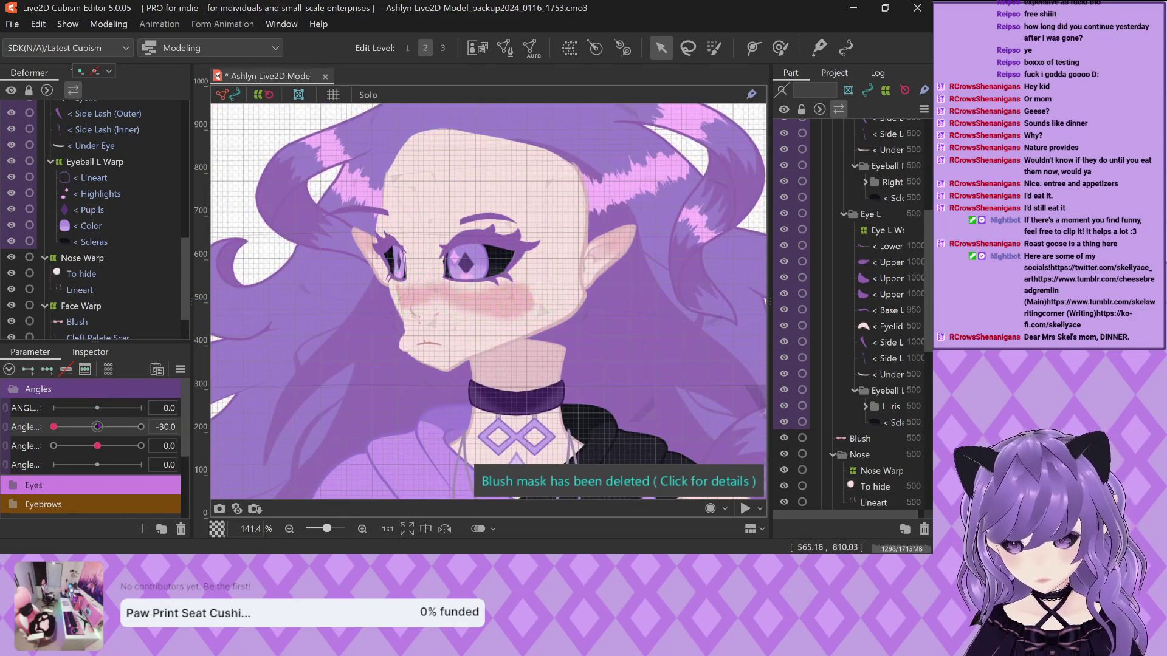
{"action": "left_click", "coordinate": [97, 426]}
{"action": "left_click_drag", "start_coordinate": [97, 427], "coordinate": [97, 427]}
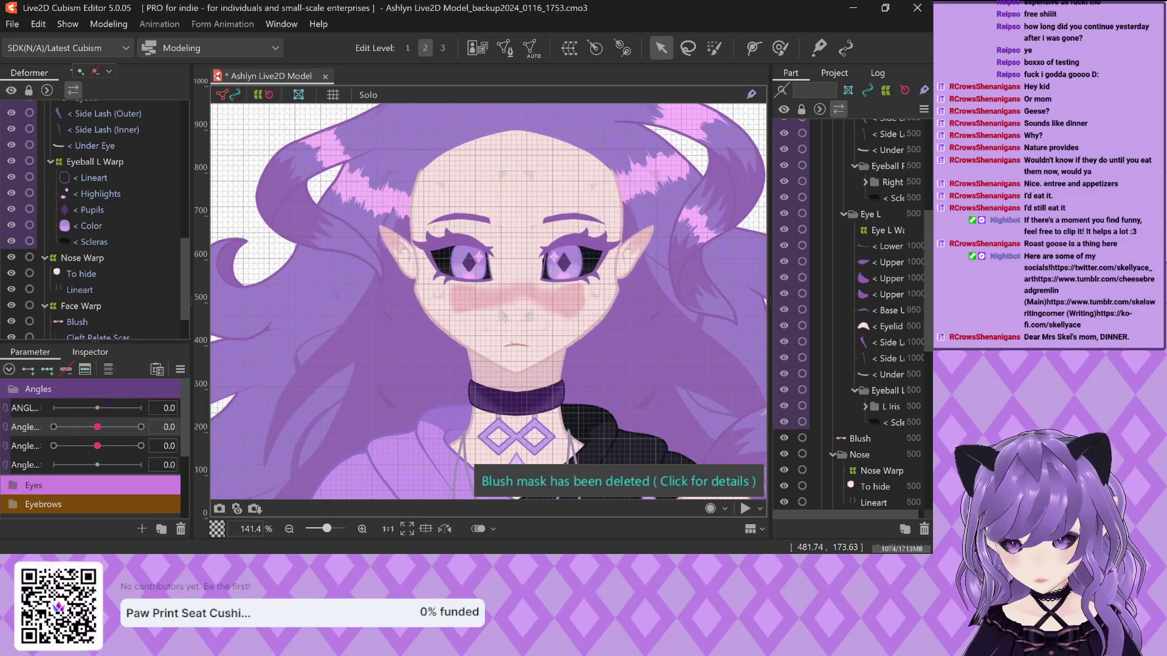
{"action": "scroll", "coordinate": [144, 300], "scroll_direction": "down", "scroll_amount": 2}
{"action": "left_click", "coordinate": [45, 252]}
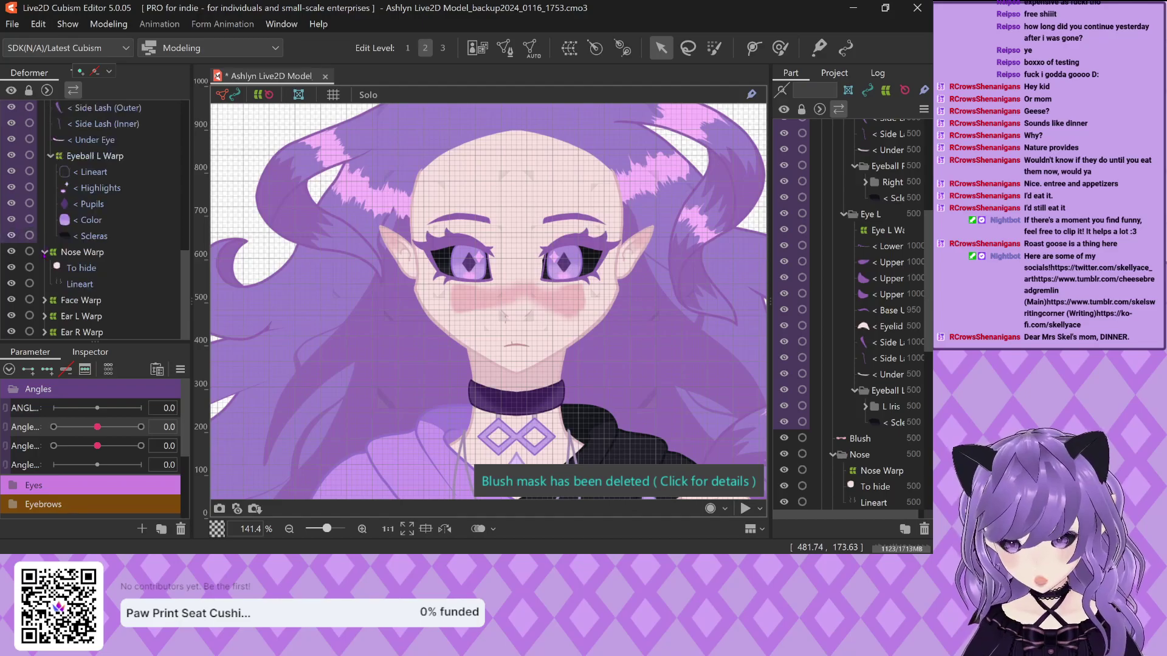
{"action": "left_click", "coordinate": [45, 253]}
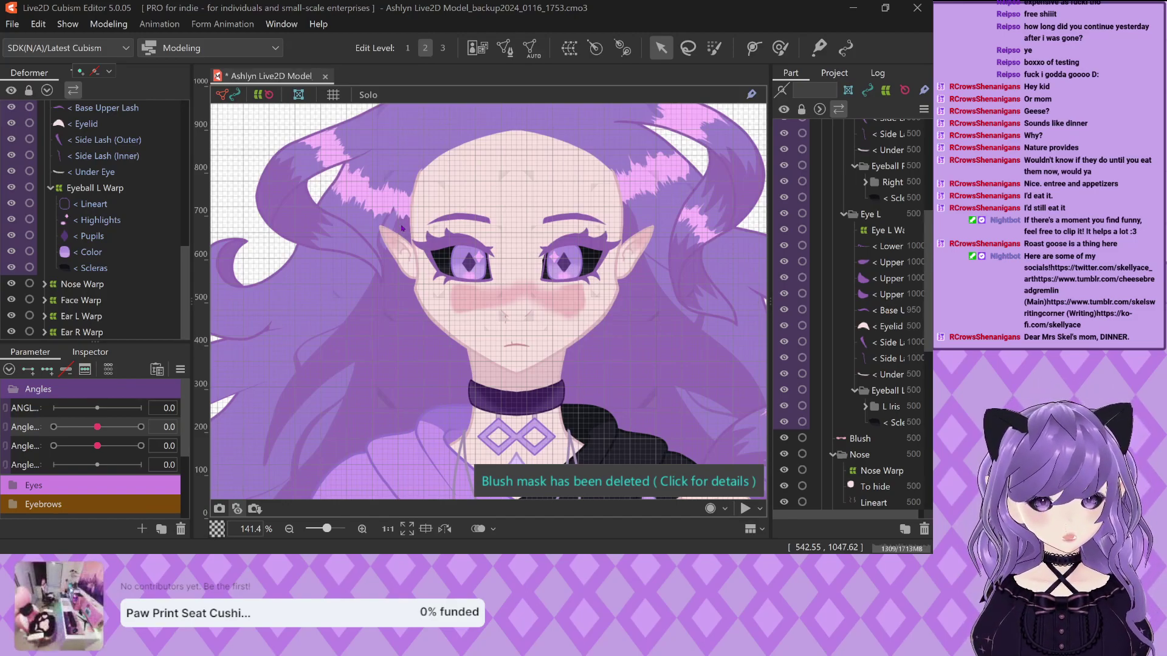
Select the Neck Shading mesh and bring up its properties in the Inspector
{"action": "key", "text": "ctrl+s"}
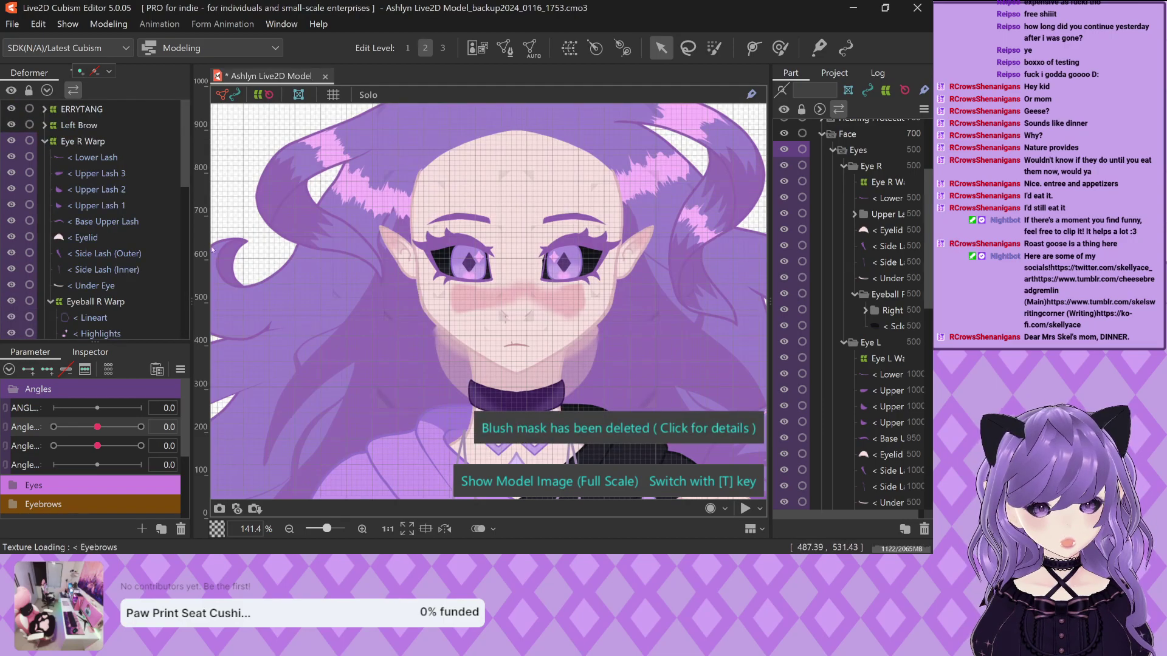
{"action": "scroll", "coordinate": [417, 293], "scroll_direction": "down", "scroll_amount": 1}
{"action": "scroll", "coordinate": [597, 368], "scroll_direction": "up", "scroll_amount": 2}
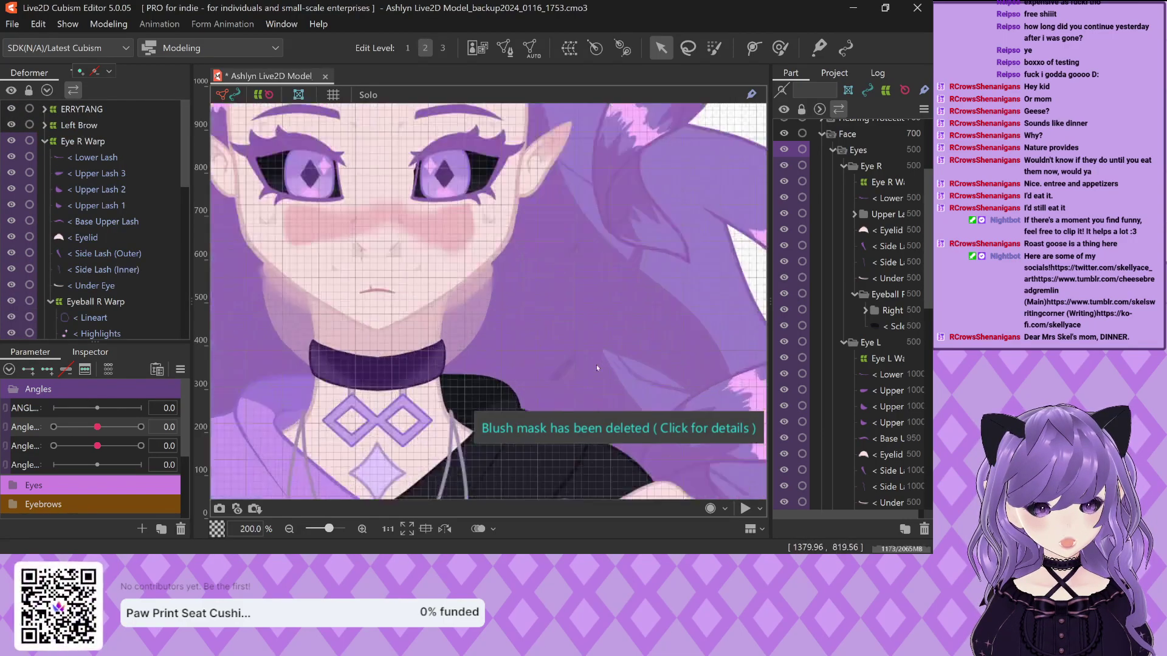
{"action": "left_click", "coordinate": [452, 321]}
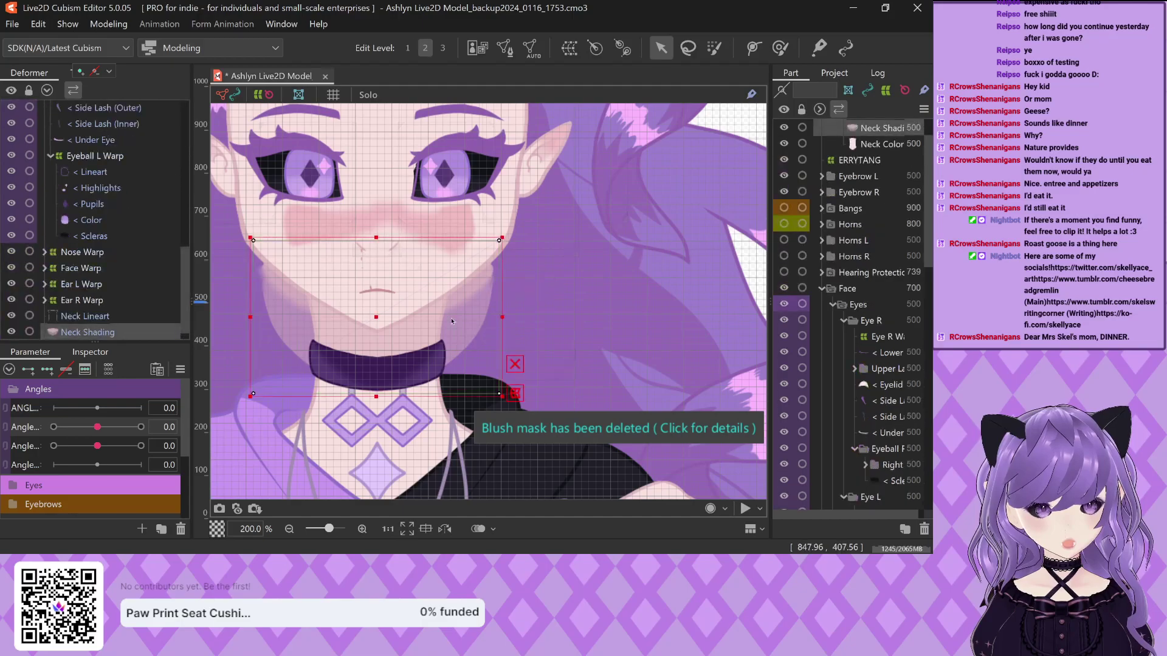
{"action": "scroll", "coordinate": [92, 332], "scroll_direction": "down", "scroll_amount": 1}
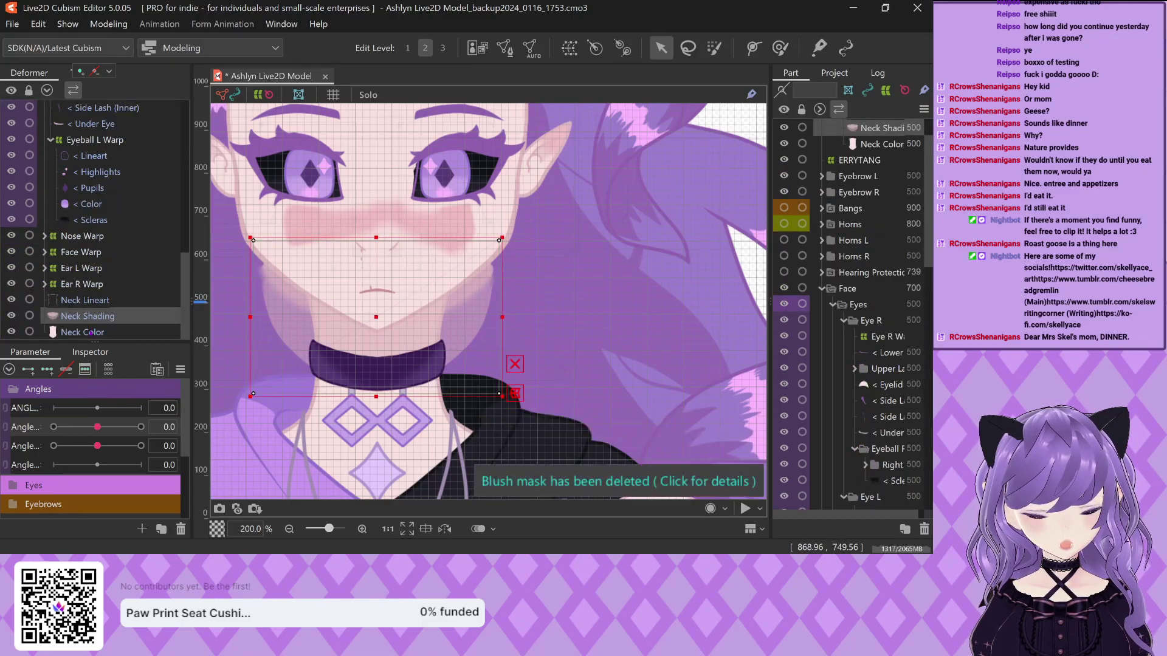
{"action": "left_click", "coordinate": [94, 353]}
{"action": "left_click", "coordinate": [100, 332]}
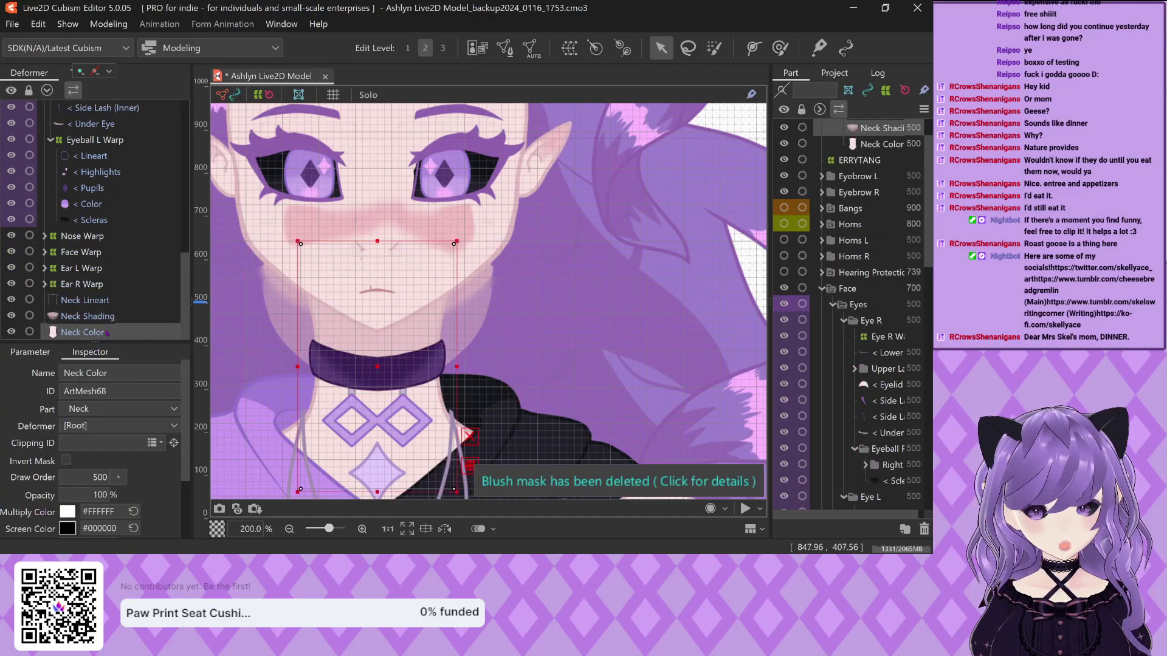
{"action": "left_click", "coordinate": [111, 322]}
{"action": "left_click", "coordinate": [111, 329]}
{"action": "left_click", "coordinate": [110, 322]}
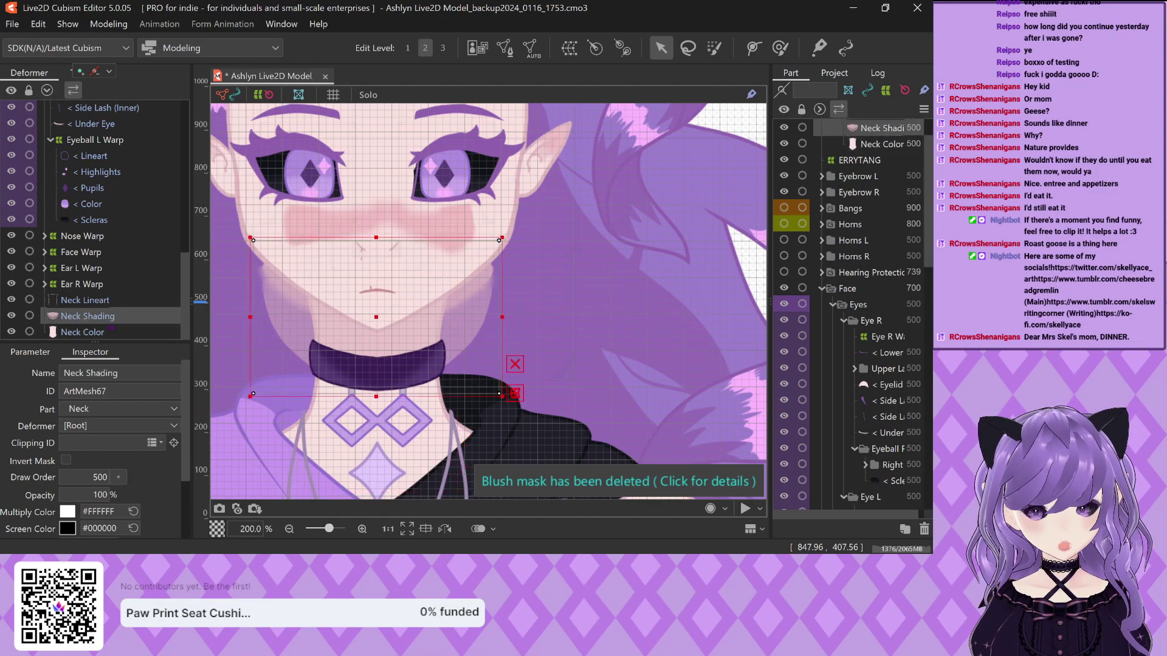
Replace the mesh's ID ArtMesh67 with NeckShade
{"action": "double_click", "coordinate": [126, 390]}
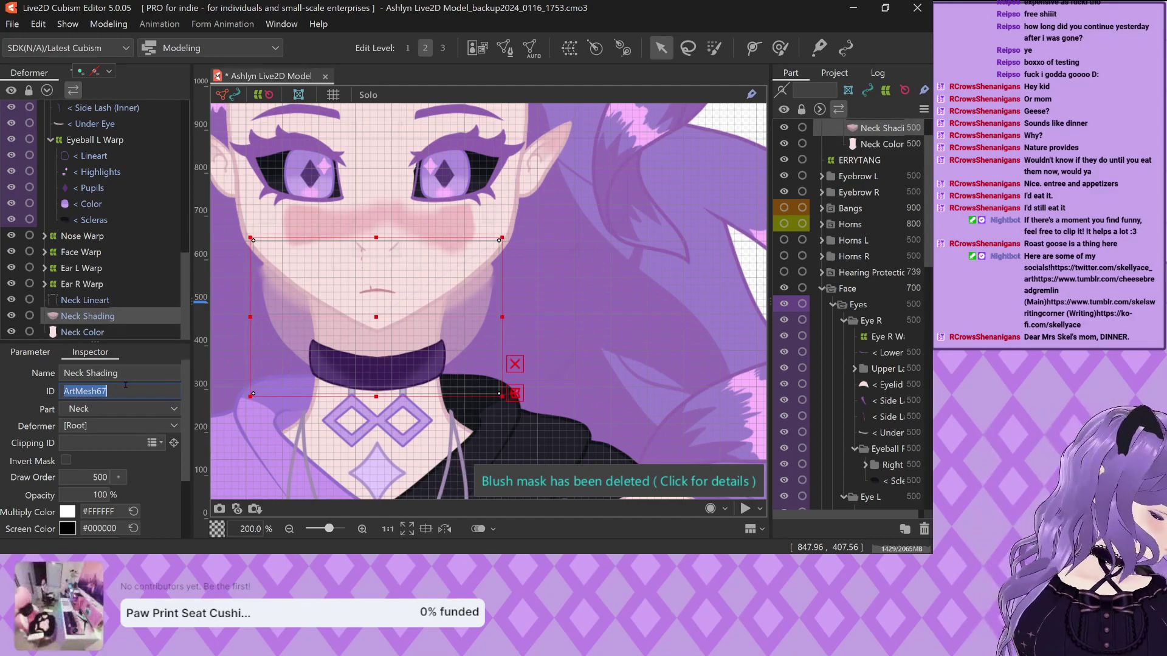
{"action": "type", "text": "NeckSgh"}
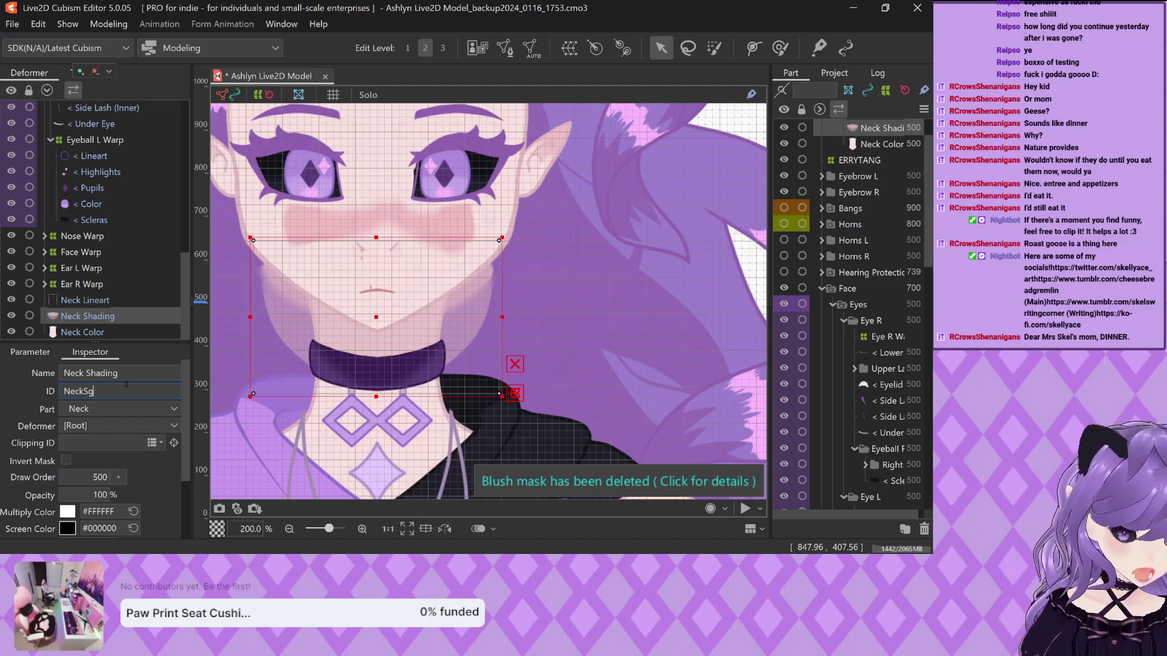
{"action": "key", "text": "BackSpace"}
{"action": "key", "text": "BackSpace"}
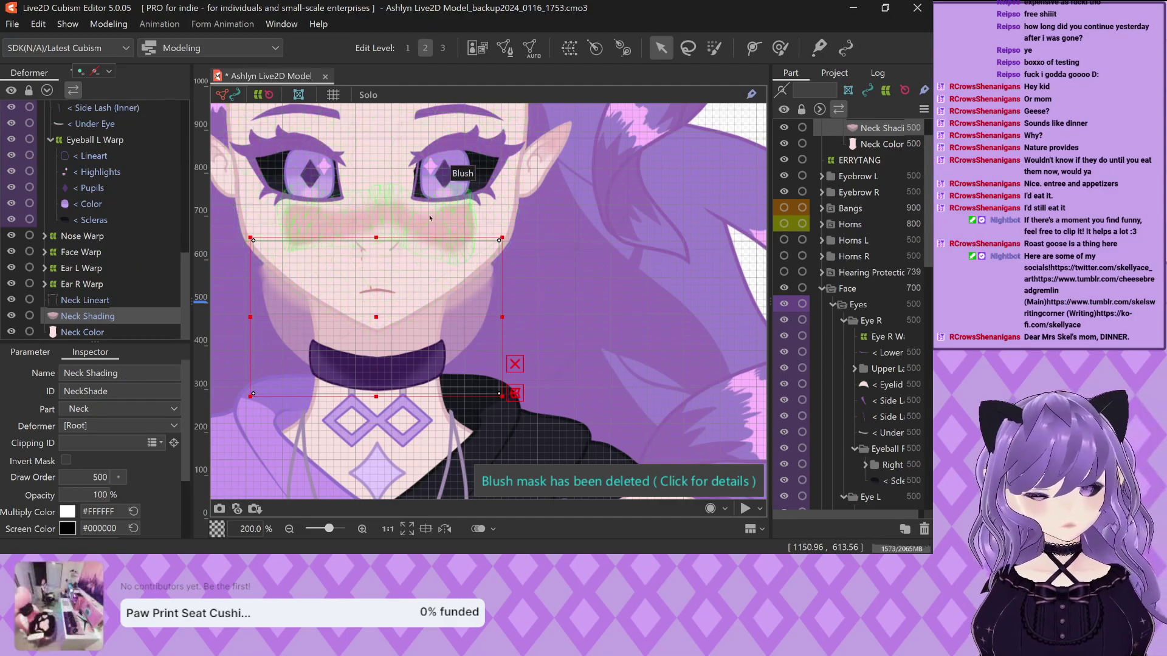
Select the cheek Blush mesh and mark it for moving from its context menu
{"action": "left_click", "coordinate": [339, 228]}
{"action": "scroll", "coordinate": [337, 228], "scroll_direction": "up", "scroll_amount": 3}
{"action": "scroll", "coordinate": [486, 251], "scroll_direction": "down", "scroll_amount": 3}
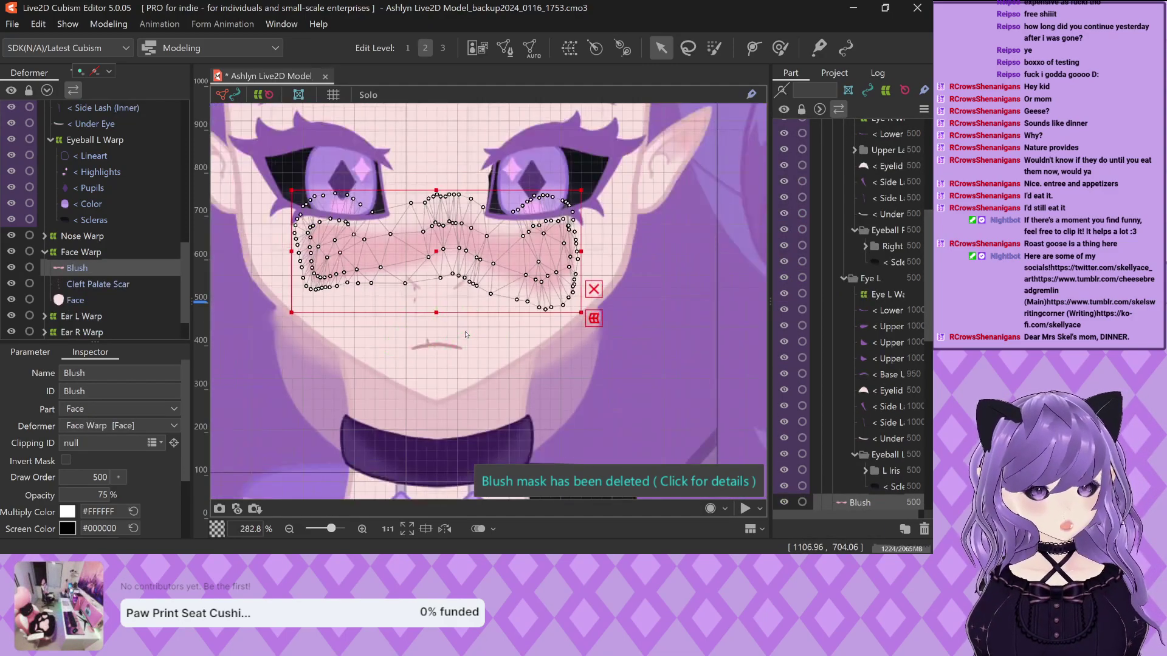
{"action": "scroll", "coordinate": [487, 251], "scroll_direction": "up", "scroll_amount": 3}
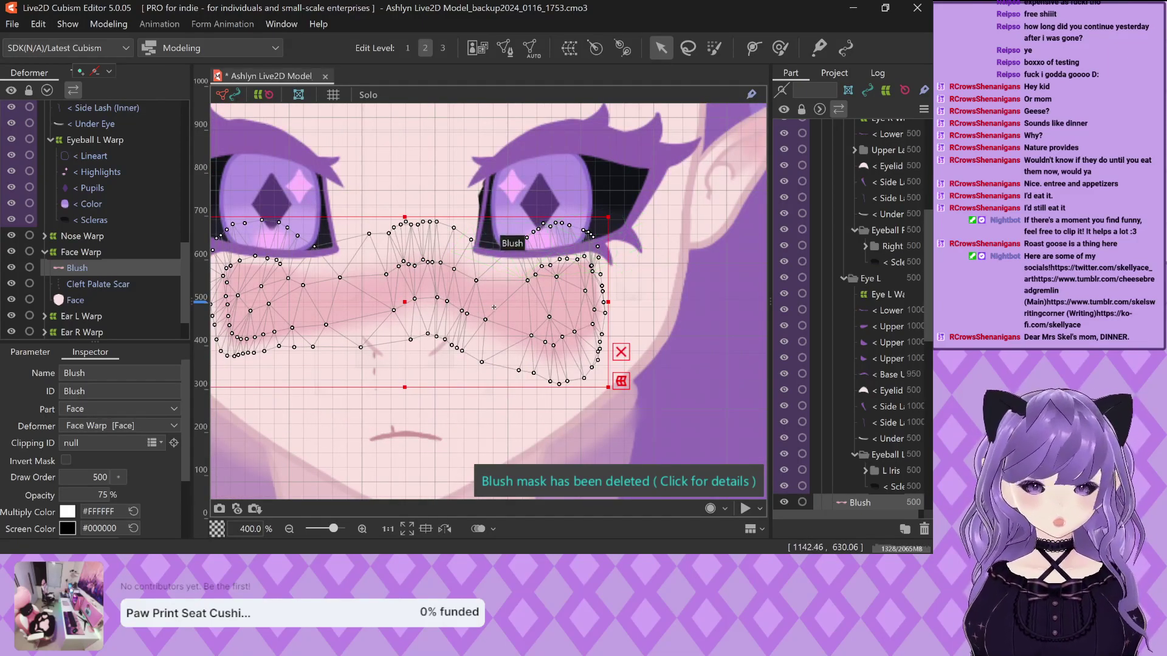
{"action": "right_click", "coordinate": [486, 251]}
{"action": "left_click", "coordinate": [426, 341]}
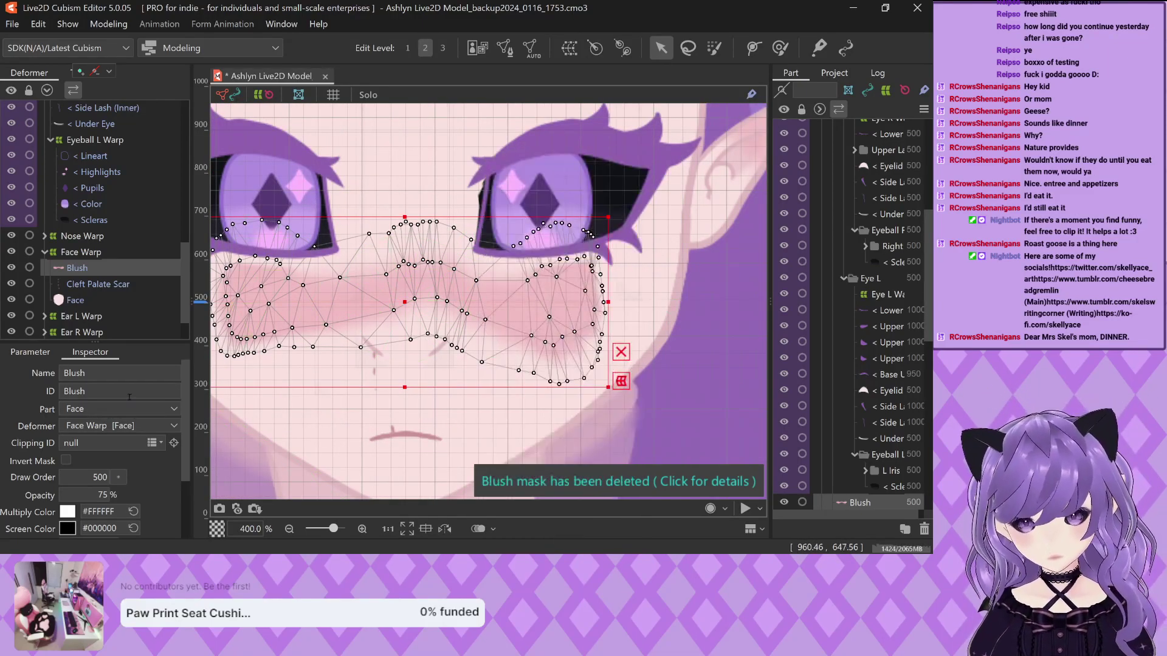
{"action": "right_click", "coordinate": [93, 268]}
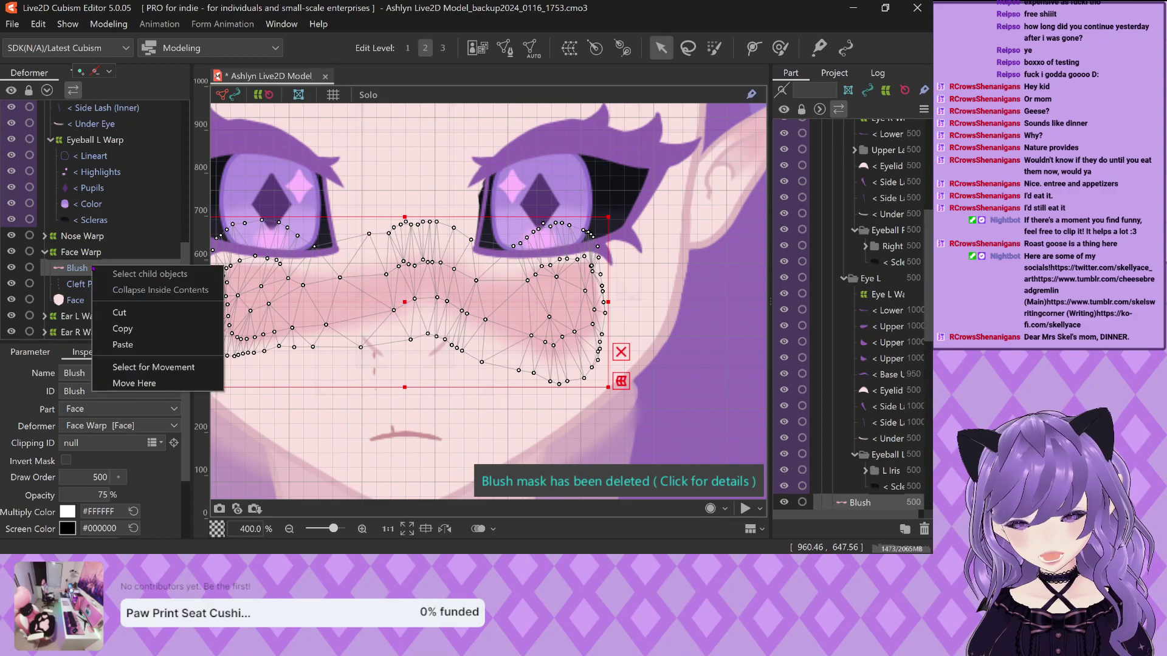
{"action": "left_click", "coordinate": [138, 367]}
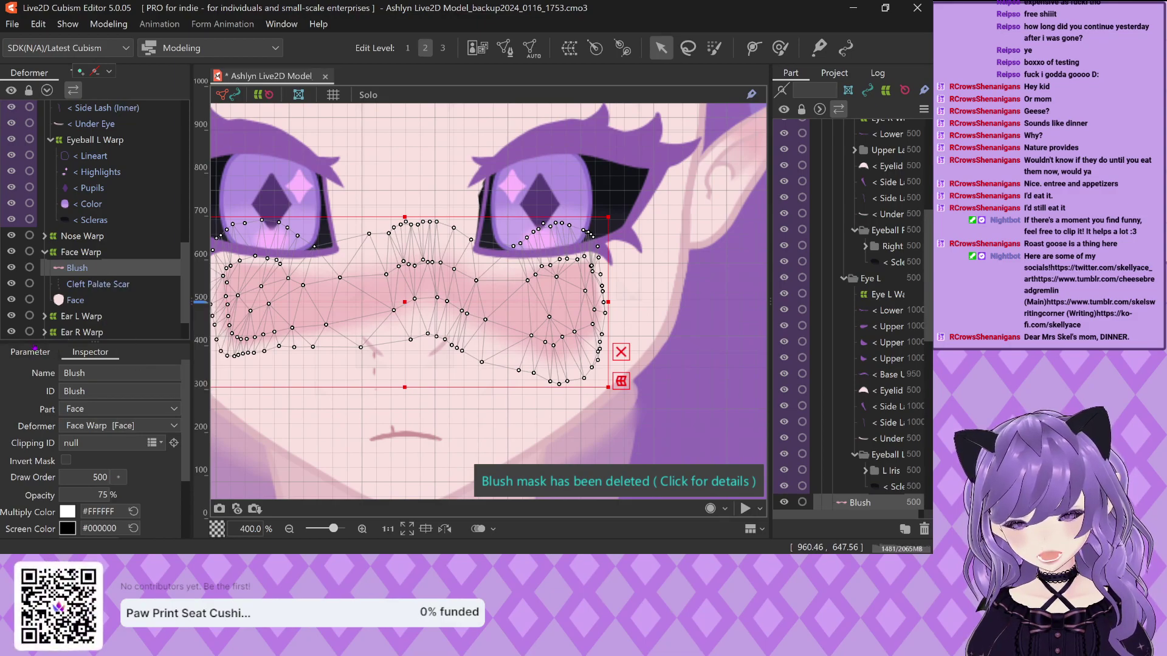
Reshape the Blush mesh into a wider symmetric form with a modeling command
{"action": "left_click", "coordinate": [34, 353]}
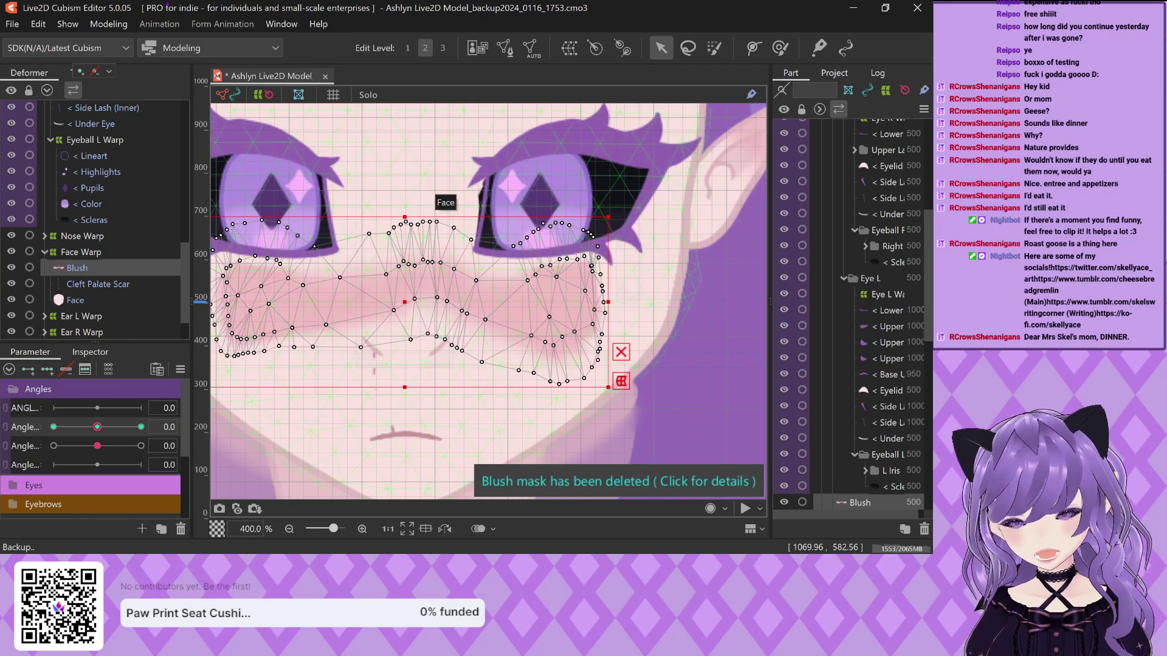
{"action": "left_click", "coordinate": [114, 24]}
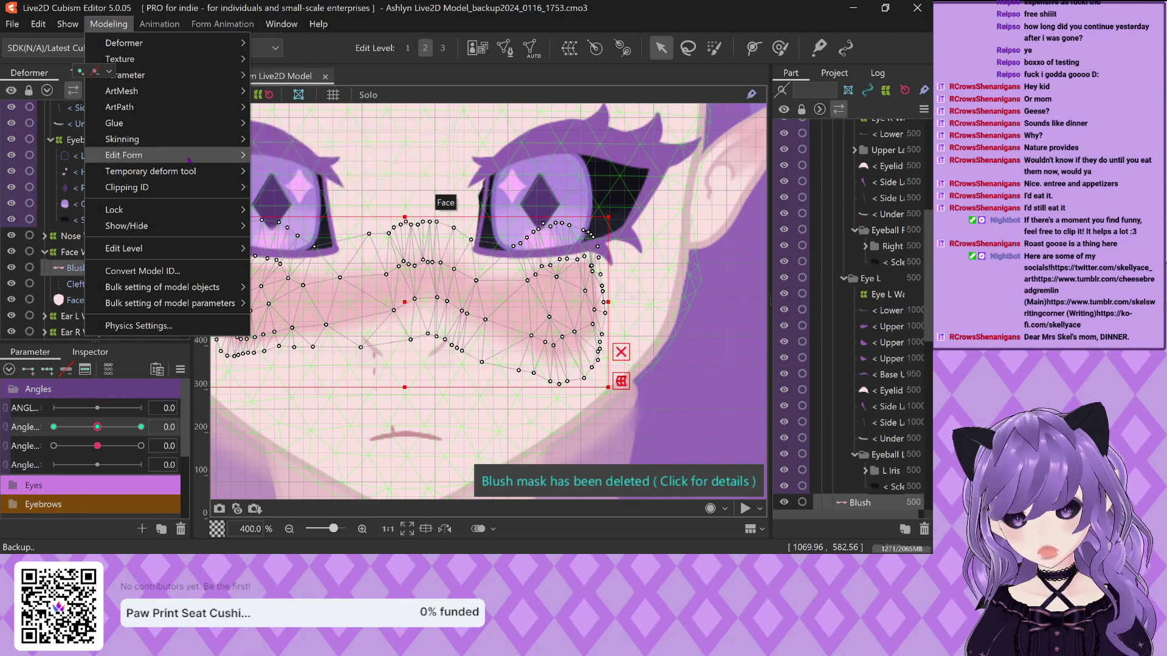
{"action": "left_click", "coordinate": [315, 201]}
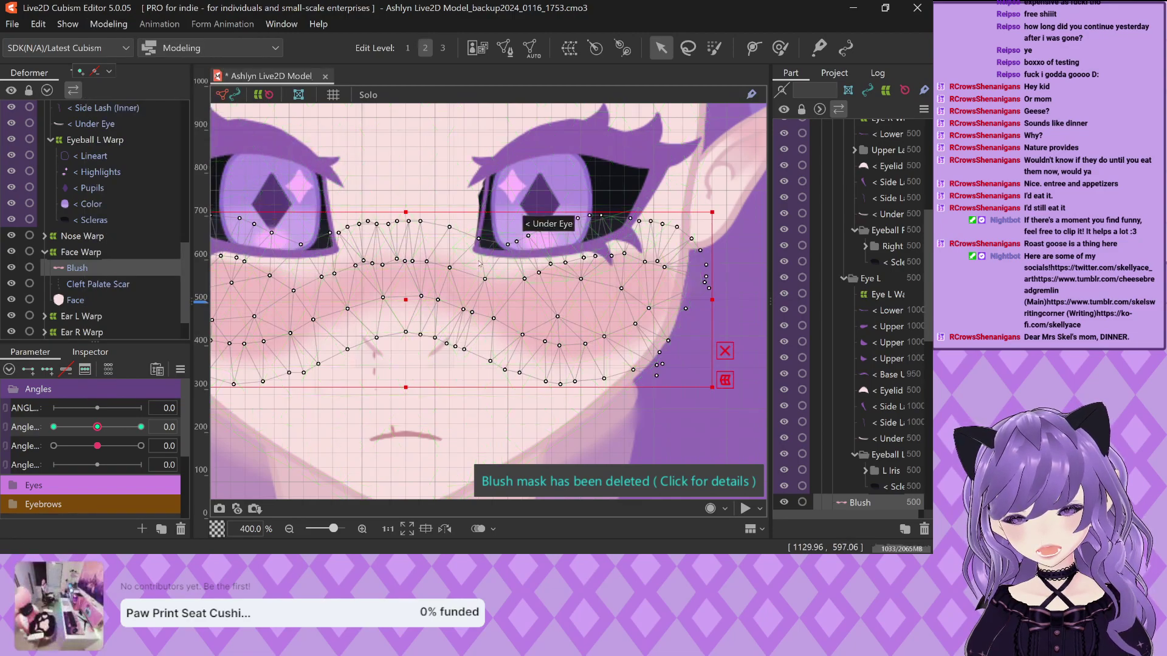
{"action": "scroll", "coordinate": [478, 264], "scroll_direction": "down", "scroll_amount": 3}
{"action": "scroll", "coordinate": [417, 279], "scroll_direction": "up", "scroll_amount": 3}
{"action": "scroll", "coordinate": [418, 279], "scroll_direction": "down", "scroll_amount": 3}
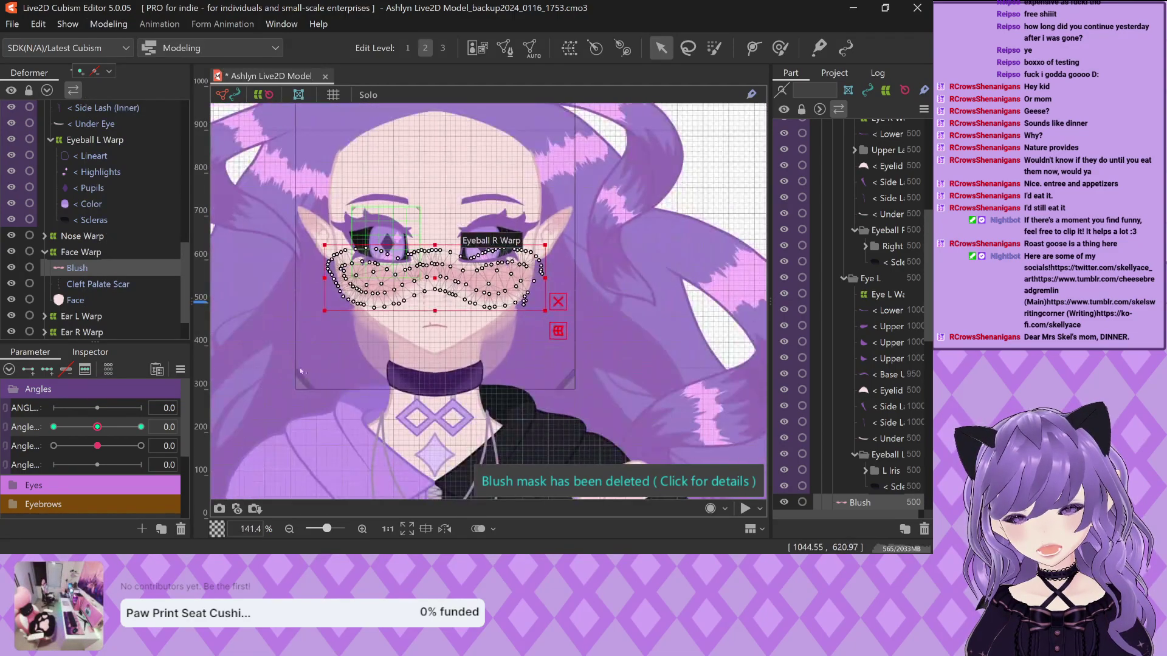
Test the blush on the angle sliders, turning the head to -30 and back to 0
{"action": "mouse_move", "coordinate": [112, 427]}
{"action": "left_mouse_down"}
{"action": "mouse_move", "coordinate": [67, 427]}
{"action": "mouse_move", "coordinate": [141, 427]}
{"action": "mouse_move", "coordinate": [53, 426]}
{"action": "mouse_move", "coordinate": [97, 427]}
{"action": "left_mouse_up"}
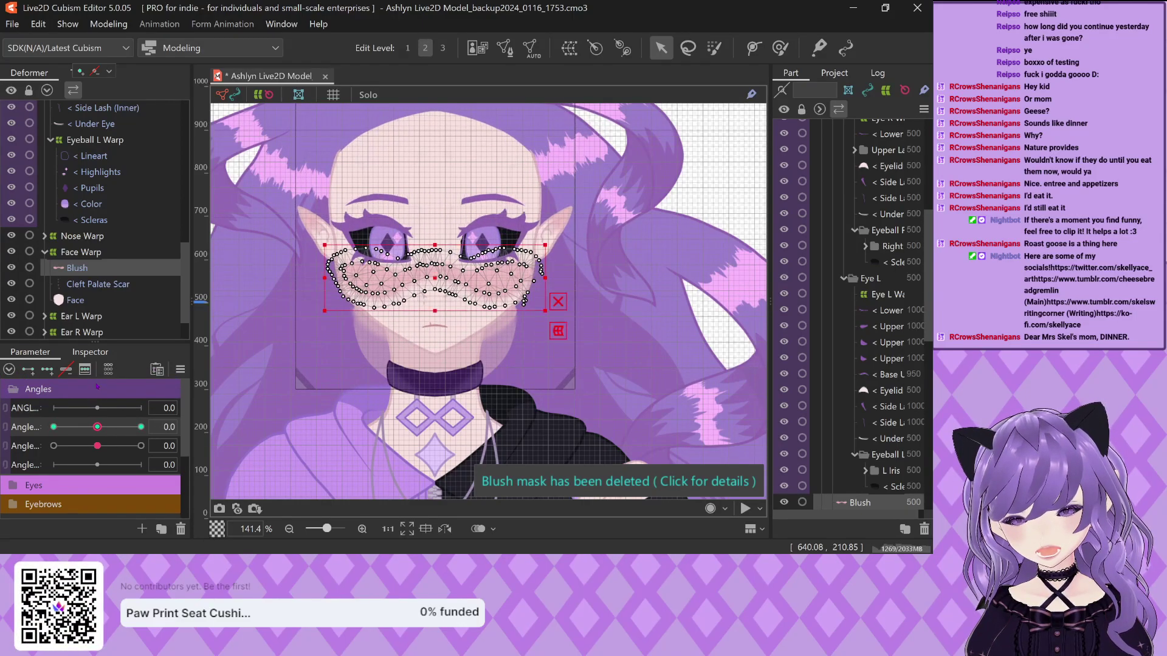
{"action": "left_click", "coordinate": [97, 427]}
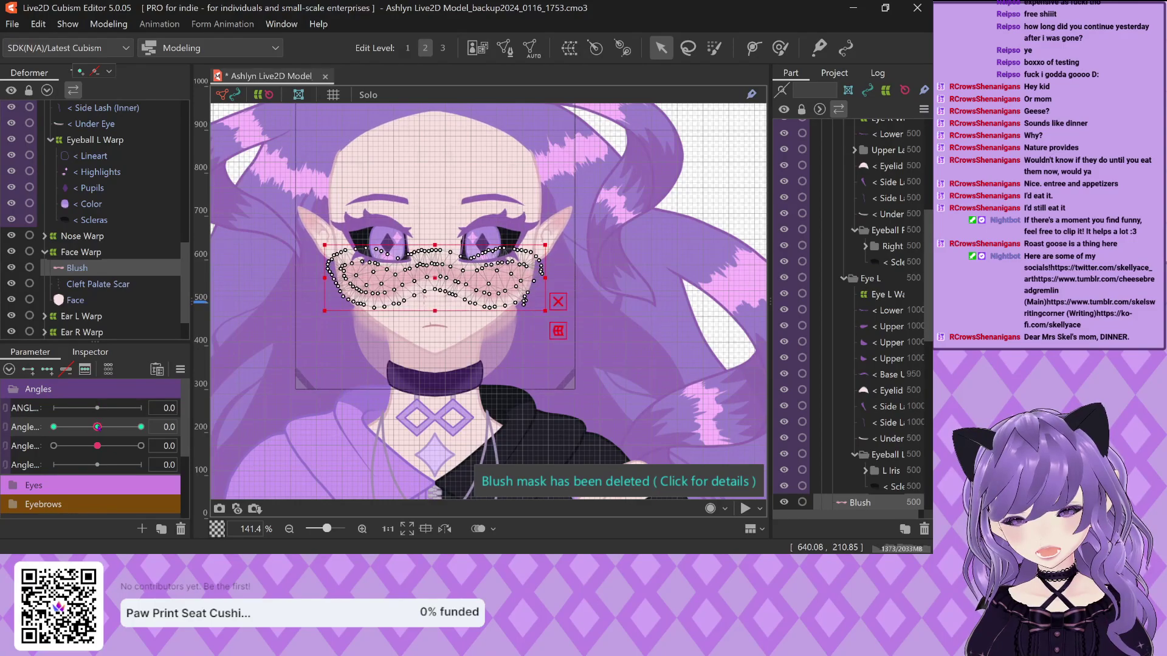
{"action": "left_click_drag", "start_coordinate": [110, 445], "coordinate": [97, 445]}
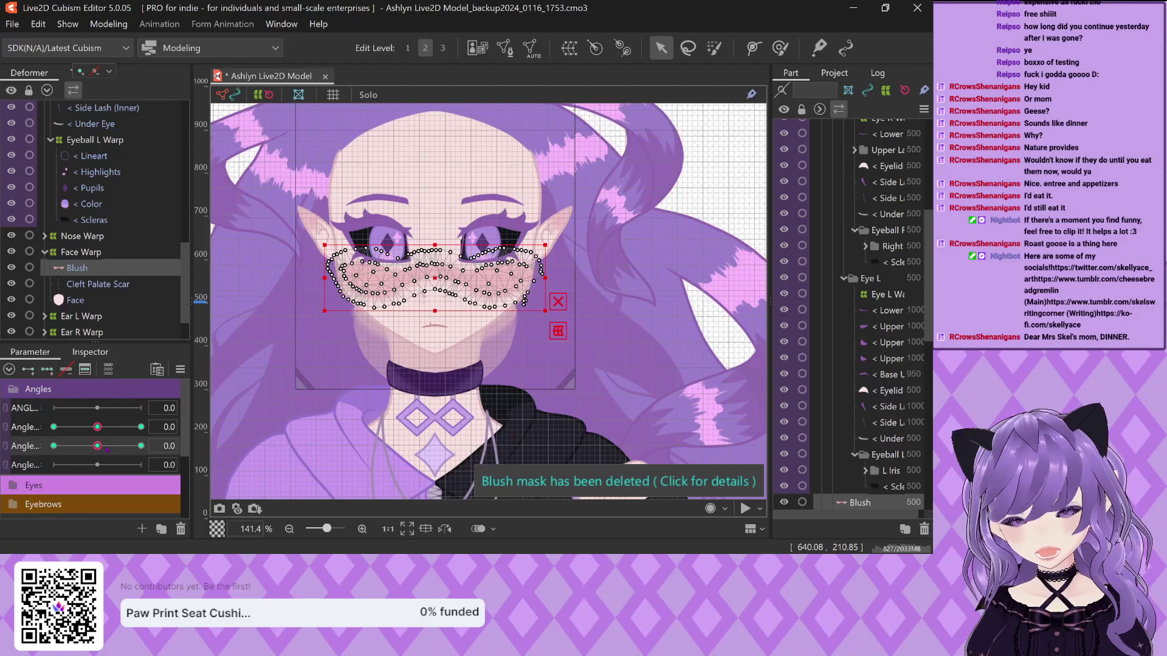
{"action": "left_click", "coordinate": [53, 446]}
{"action": "left_click_drag", "start_coordinate": [53, 446], "coordinate": [97, 445]}
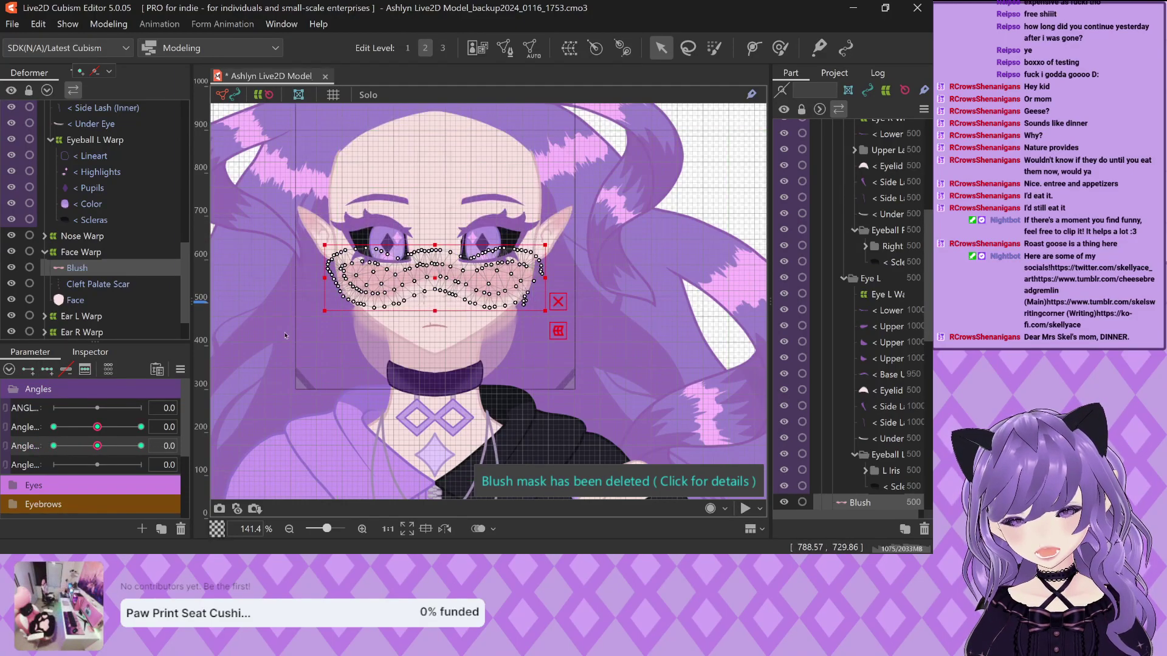
Review the Blush properties, then edit the Face art mesh's ID in the Inspector
{"action": "left_click", "coordinate": [708, 182]}
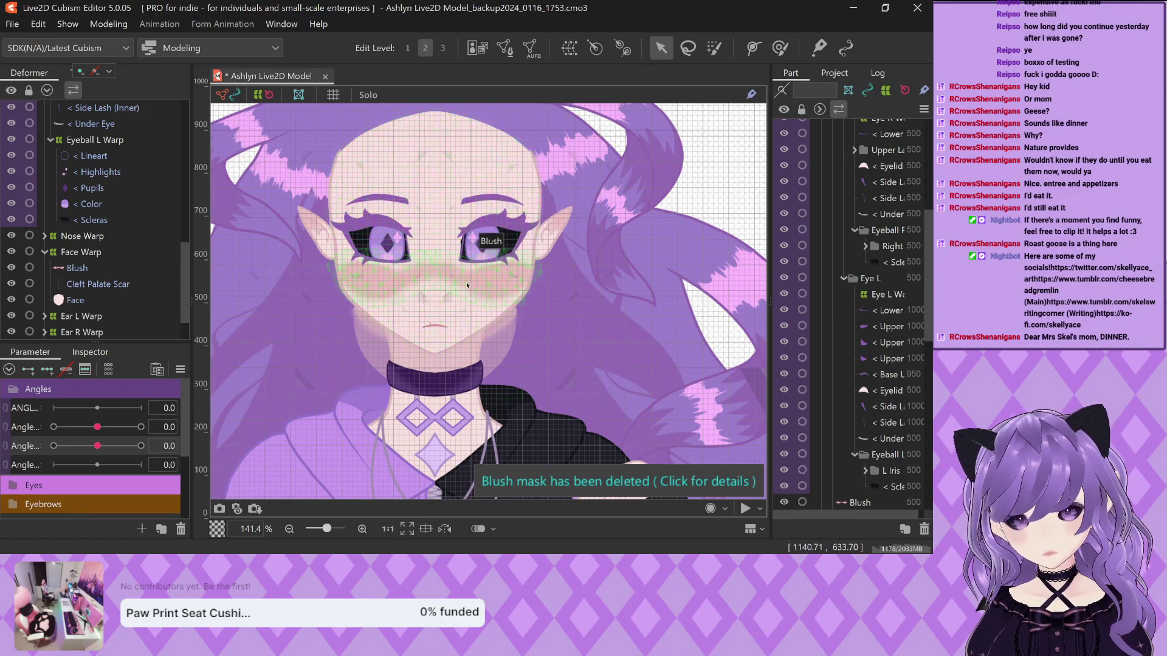
{"action": "left_click", "coordinate": [430, 288]}
{"action": "left_click", "coordinate": [97, 354]}
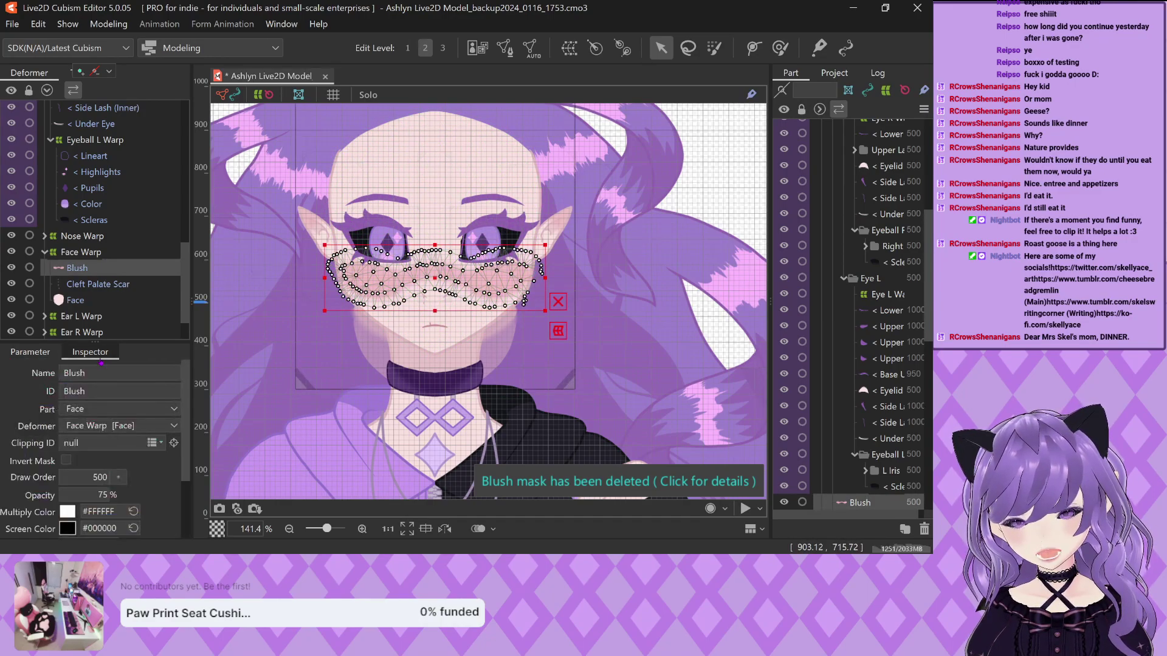
{"action": "left_click", "coordinate": [31, 352]}
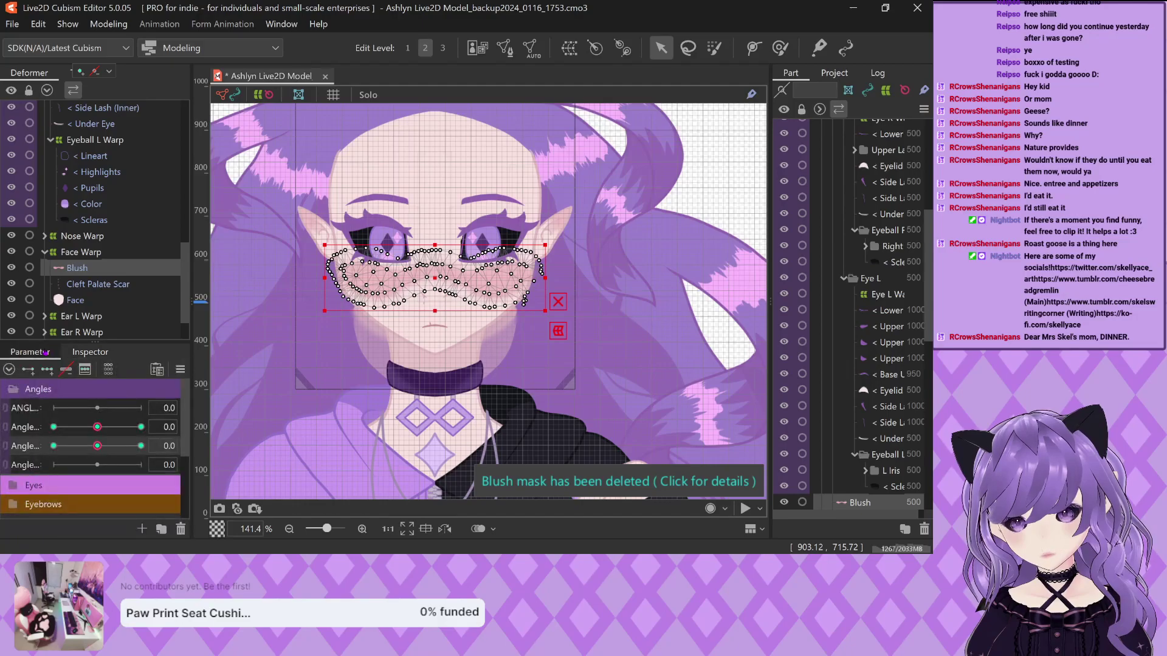
{"action": "left_click", "coordinate": [90, 352]}
{"action": "scroll", "coordinate": [131, 277], "scroll_direction": "down", "scroll_amount": 2}
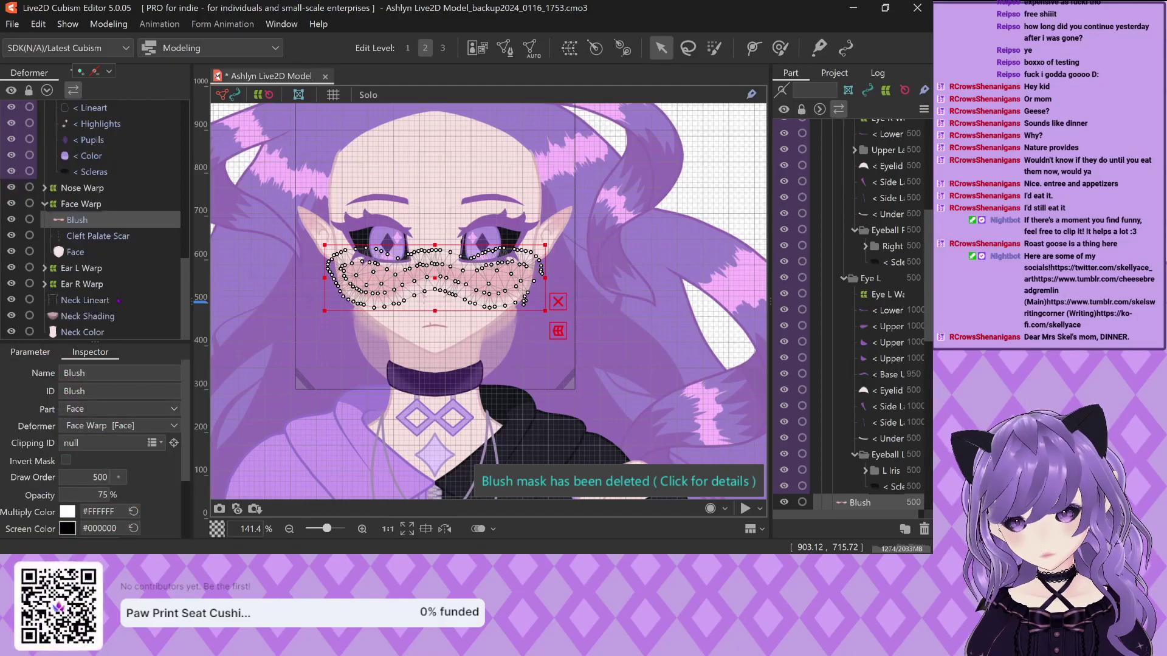
{"action": "left_click", "coordinate": [91, 252]}
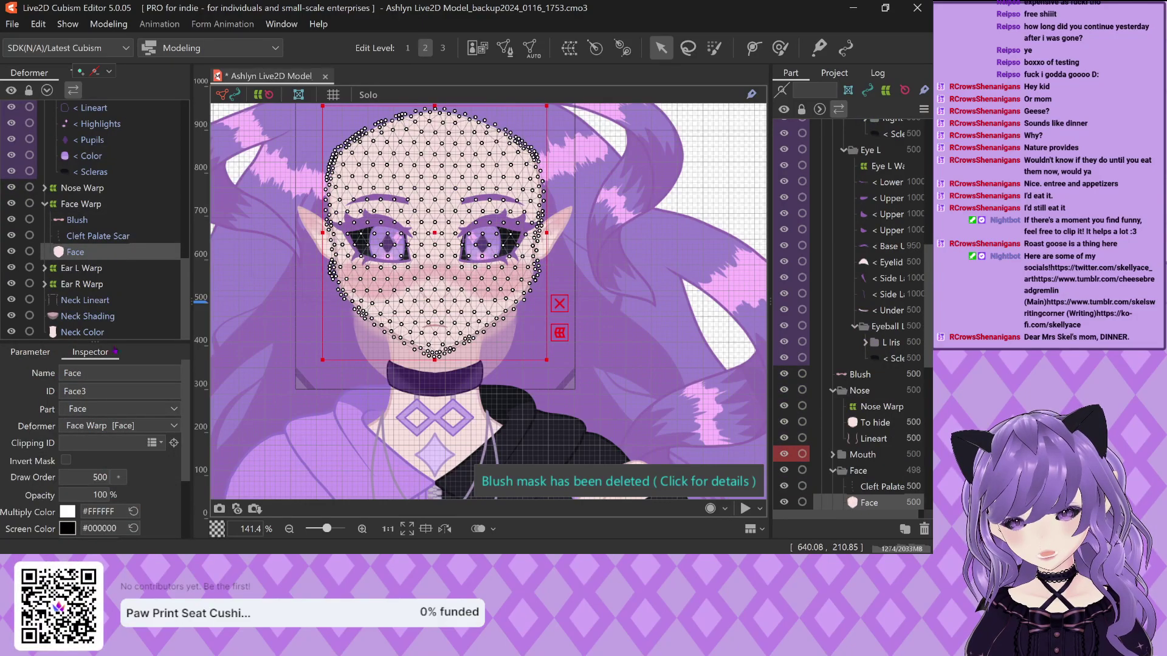
{"action": "left_click", "coordinate": [122, 389]}
{"action": "key", "text": "BackSpace"}
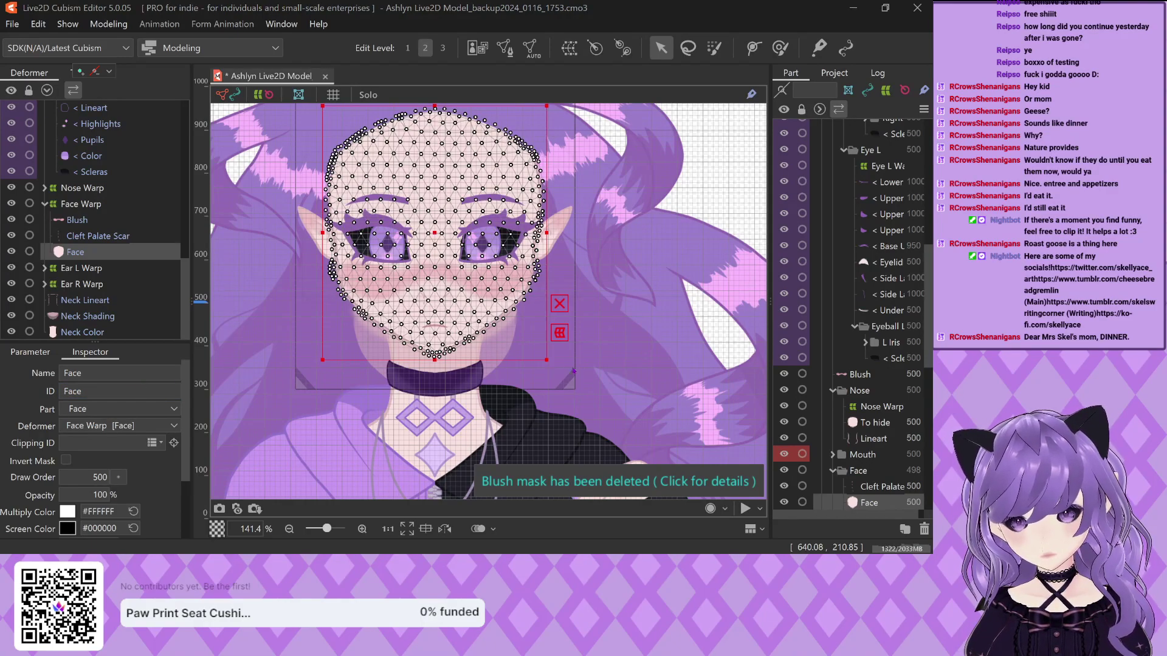
{"action": "left_click", "coordinate": [31, 352]}
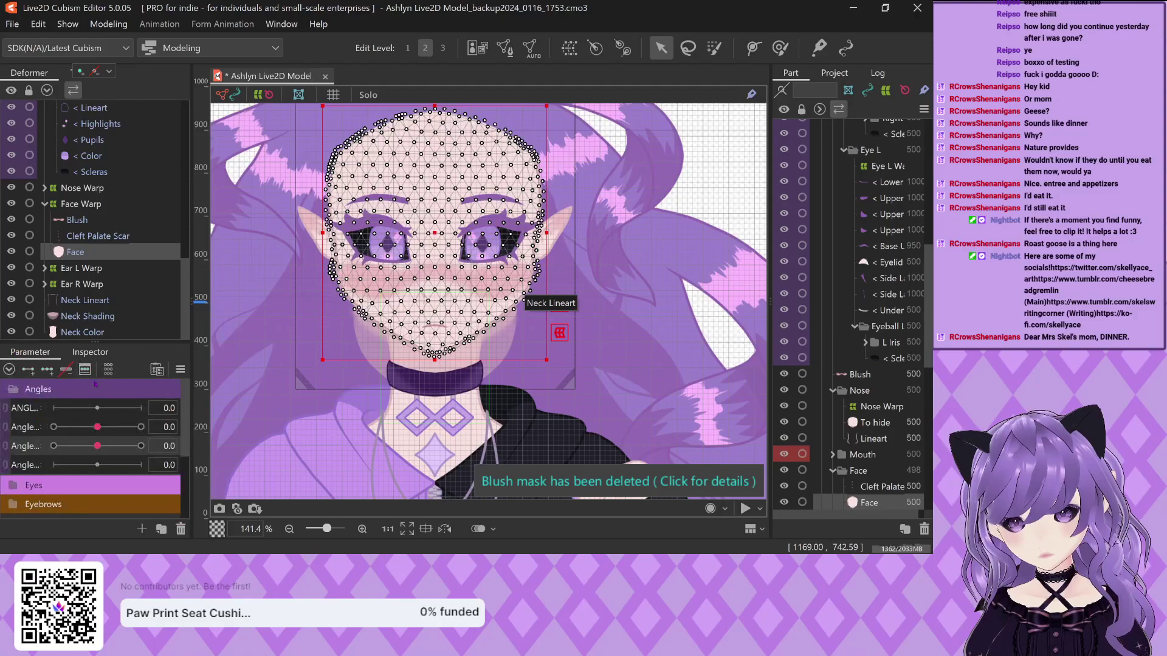
{"action": "left_click", "coordinate": [90, 352]}
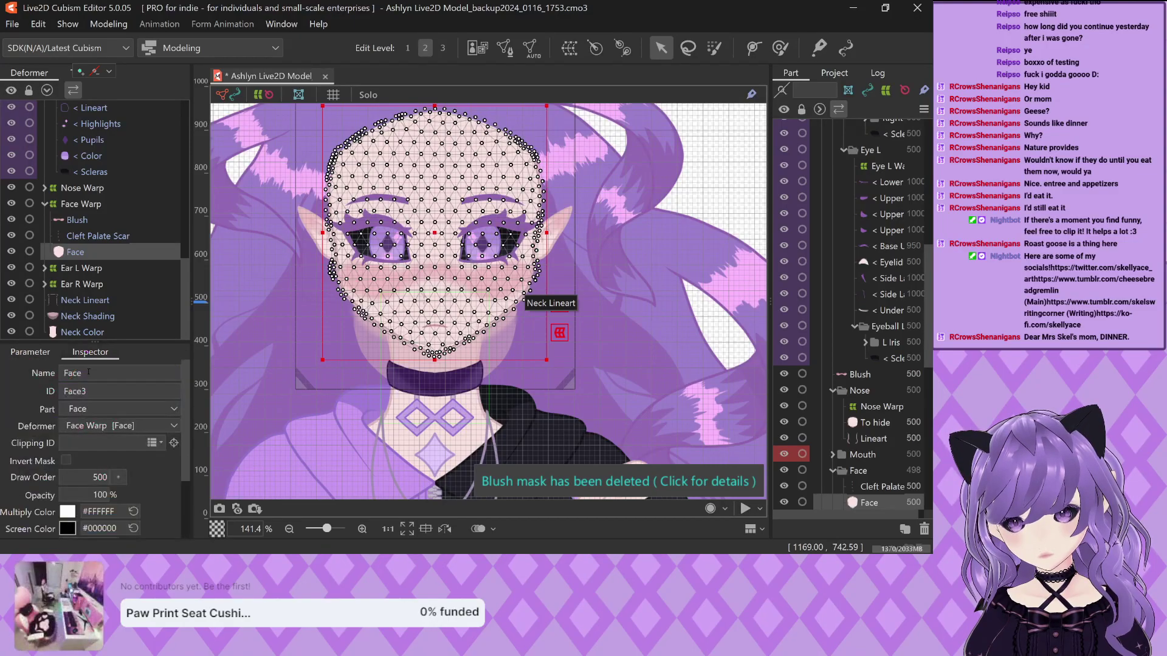
Set the Blush mesh's Clipping ID to Face3
{"action": "left_click", "coordinate": [523, 297]}
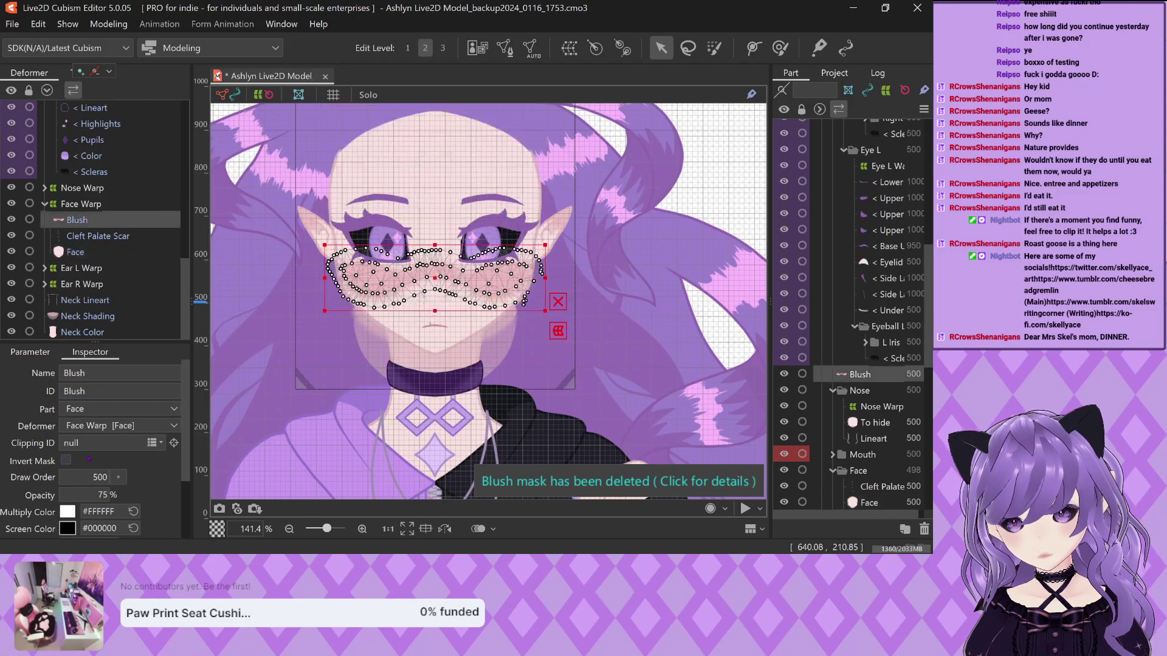
{"action": "left_click", "coordinate": [98, 442]}
{"action": "type", "text": "Face3"}
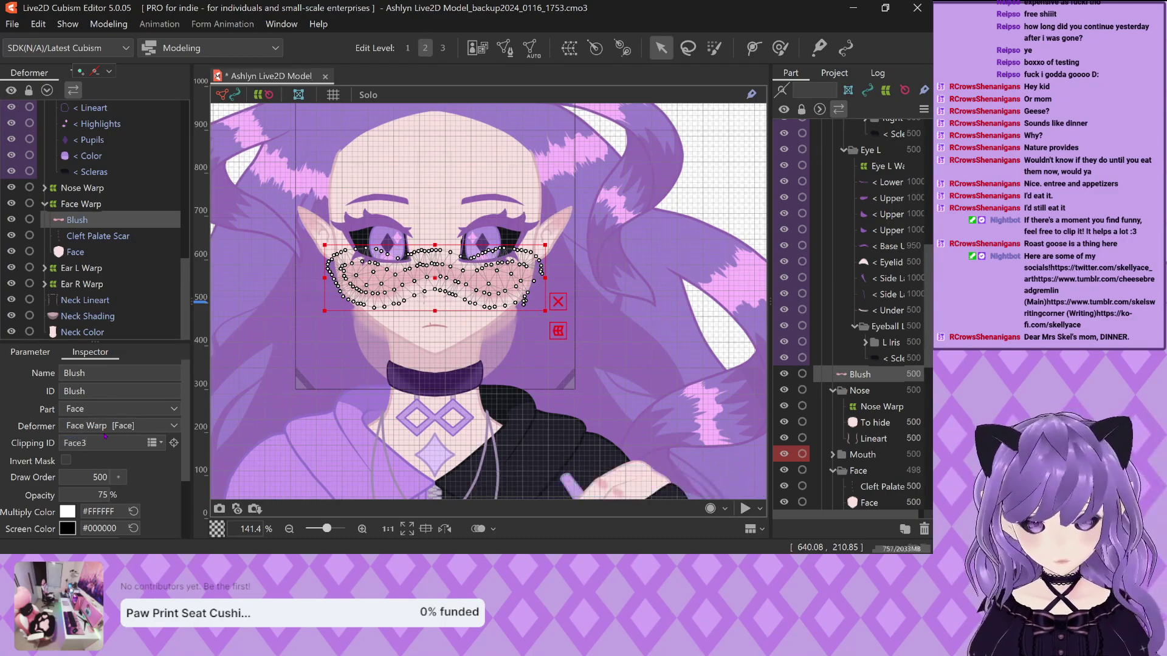
{"action": "left_click", "coordinate": [399, 435]}
Rename the neck colour mesh's ID to NeckColor and copy it
{"action": "double_click", "coordinate": [117, 390]}
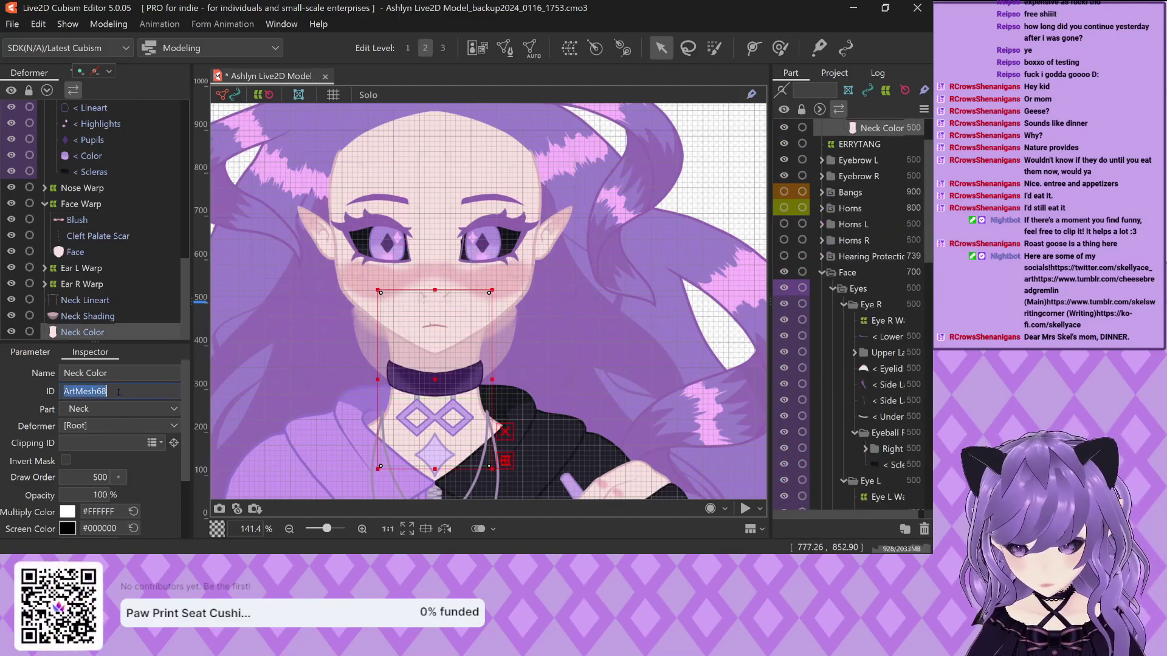
{"action": "type", "text": "NeckColor"}
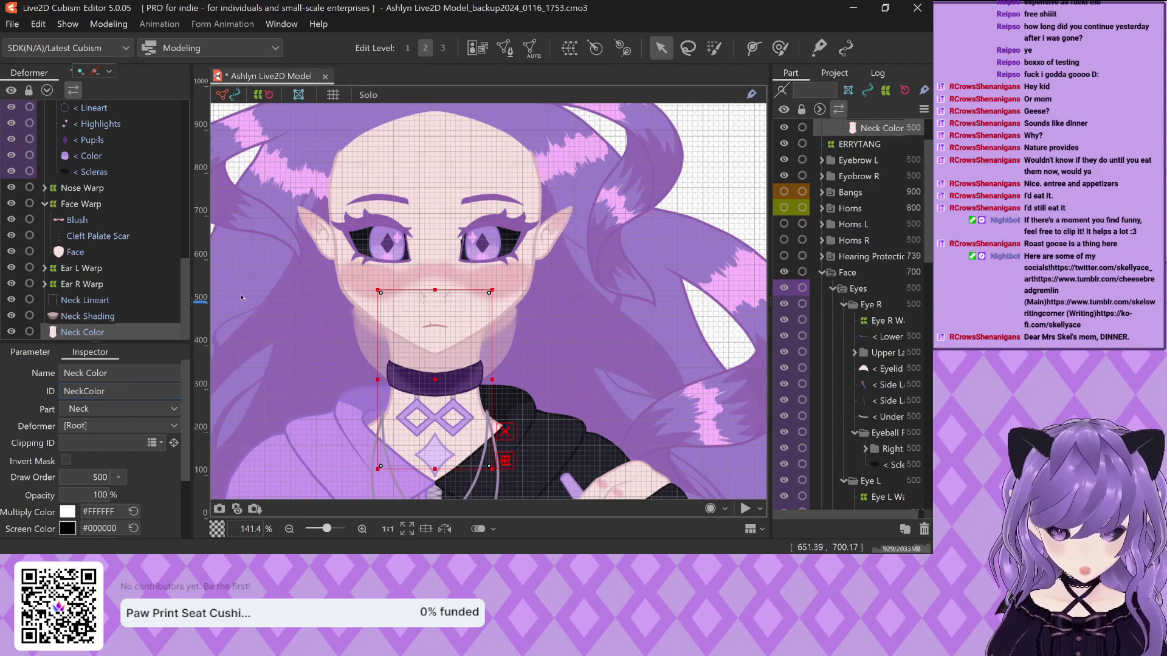
{"action": "double_click", "coordinate": [124, 394]}
{"action": "key", "text": "ctrl+c"}
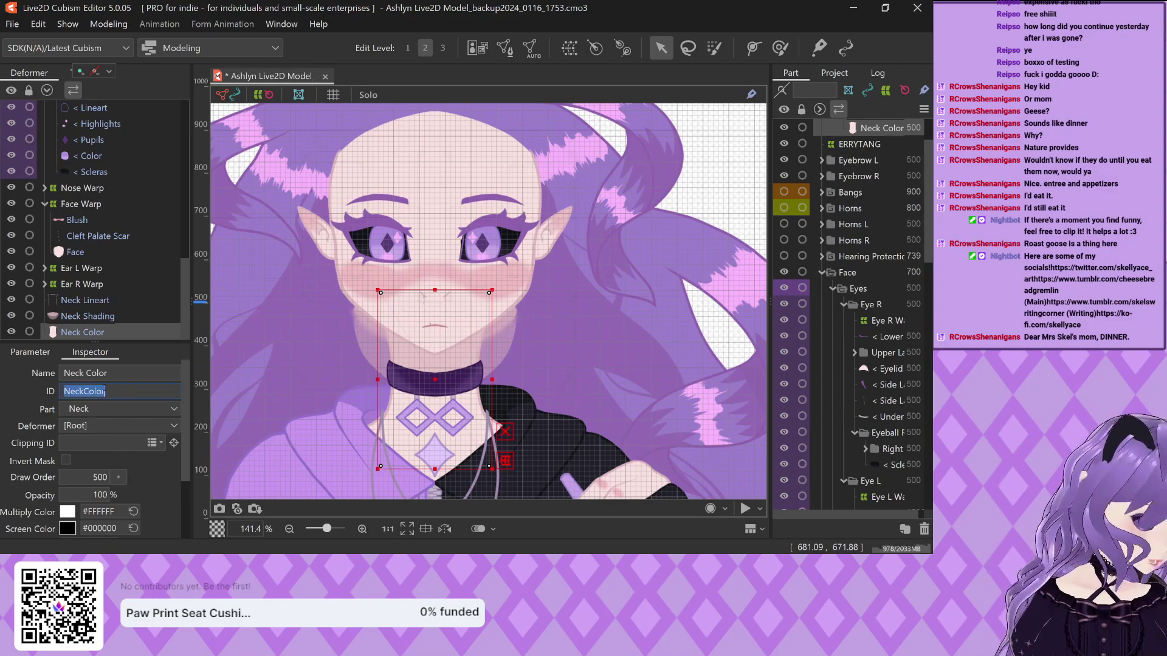
Paste NeckColor into the Neck Shading mesh's Clipping ID field
{"action": "left_click", "coordinate": [365, 334]}
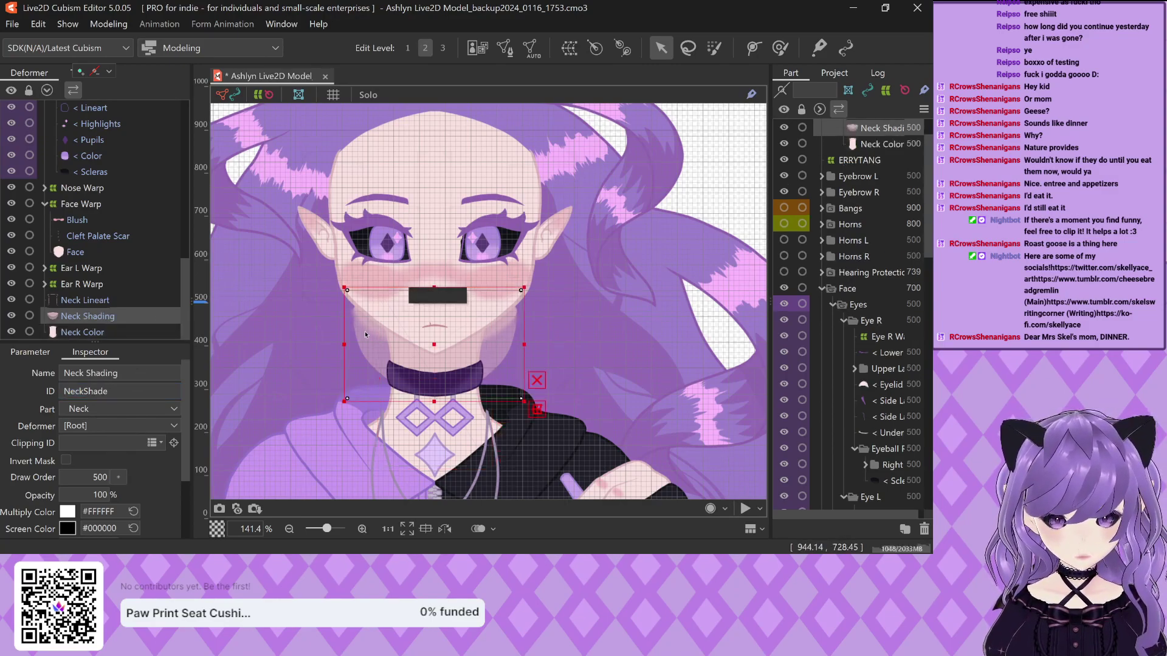
{"action": "left_click", "coordinate": [99, 444]}
{"action": "key", "text": "ctrl+v"}
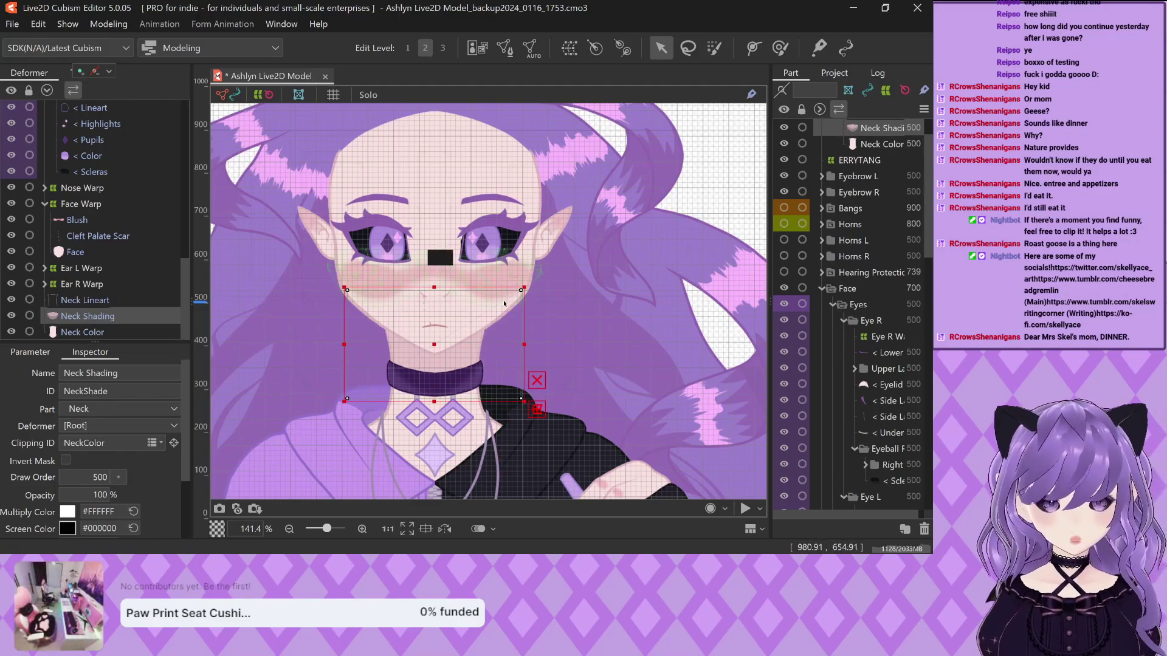
{"action": "left_click", "coordinate": [627, 340]}
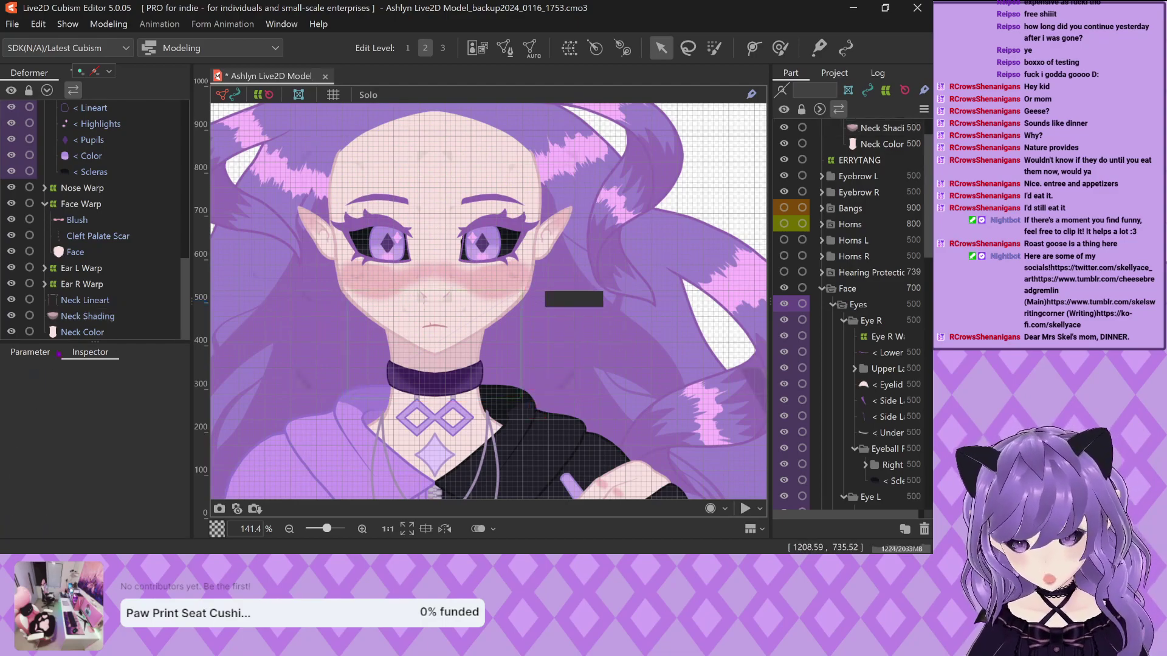
{"action": "left_click", "coordinate": [30, 352]}
Sweep the head-turn angle between -30 and 30 to test the neck
{"action": "left_click_drag", "start_coordinate": [97, 427], "coordinate": [53, 427]}
{"action": "scroll", "coordinate": [480, 338], "scroll_direction": "up", "scroll_amount": 6}
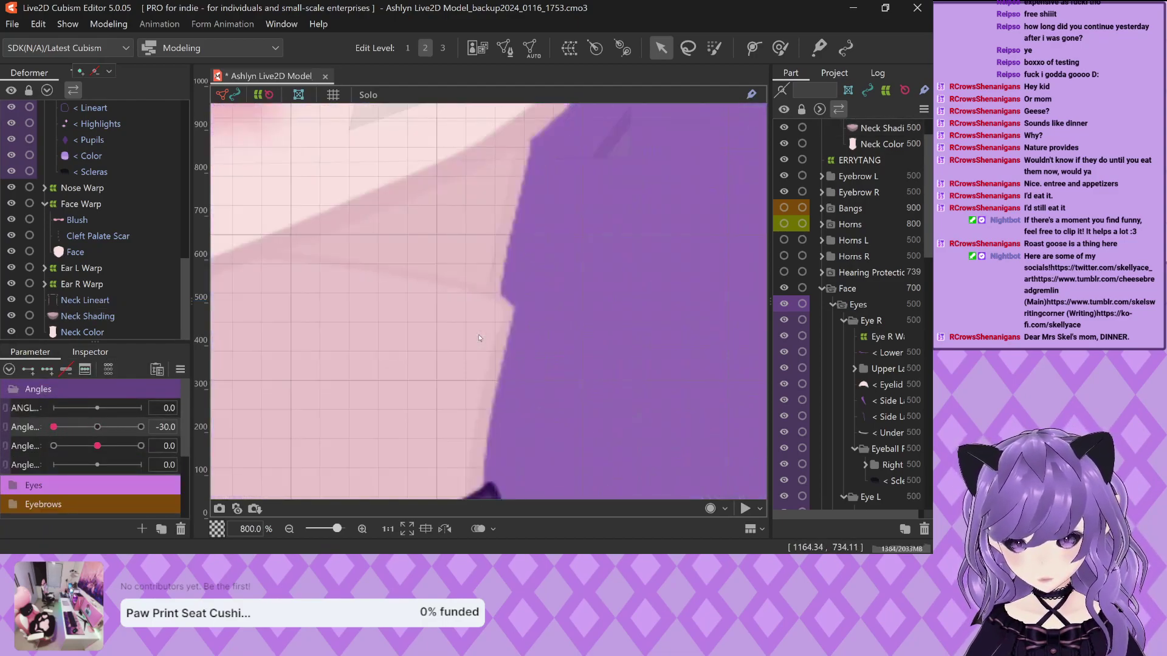
{"action": "scroll", "coordinate": [462, 344], "scroll_direction": "down", "scroll_amount": 2}
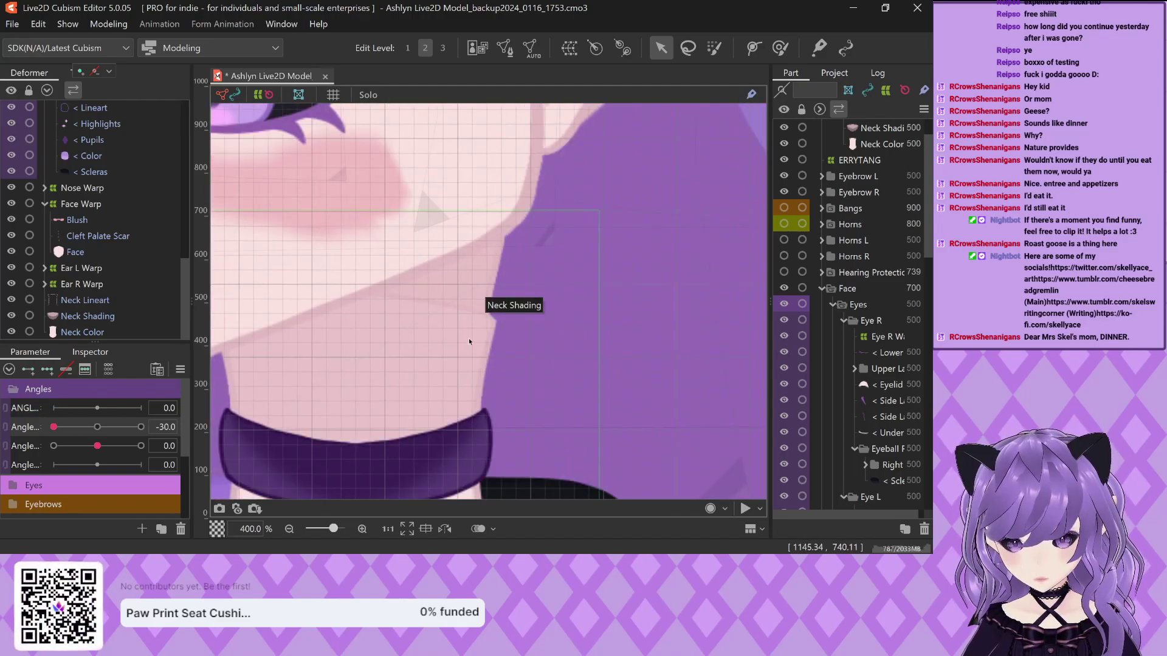
{"action": "scroll", "coordinate": [462, 344], "scroll_direction": "down", "scroll_amount": 2}
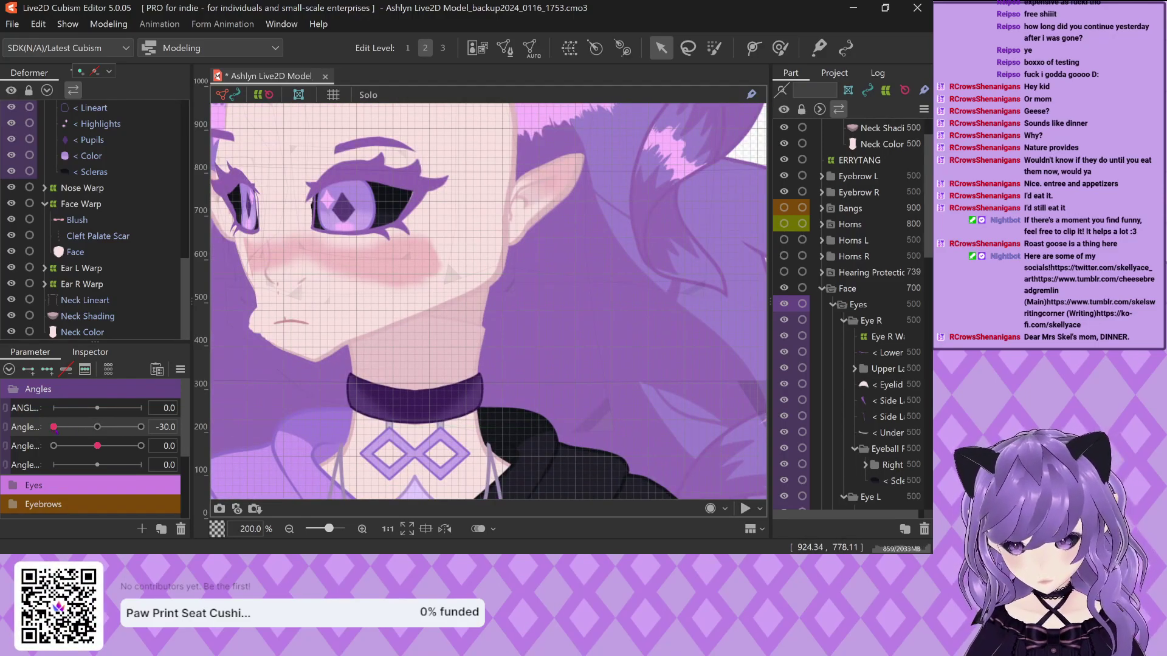
{"action": "mouse_move", "coordinate": [54, 428]}
{"action": "left_mouse_down"}
{"action": "mouse_move", "coordinate": [141, 428]}
{"action": "mouse_move", "coordinate": [54, 427]}
{"action": "left_mouse_up"}
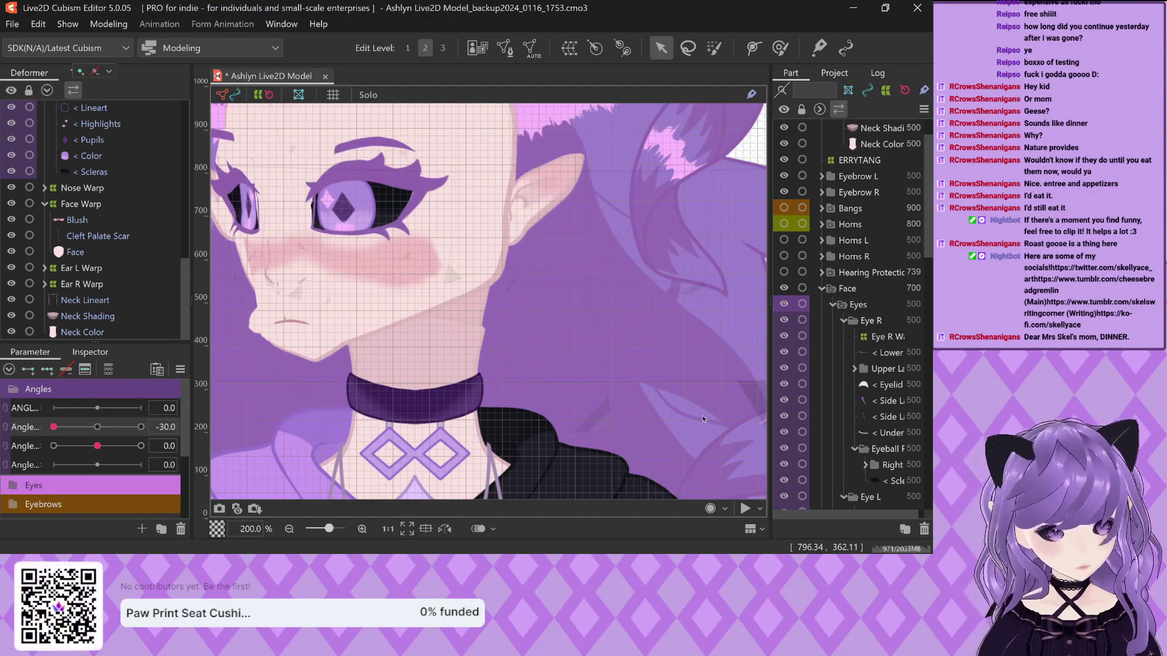
{"action": "scroll", "coordinate": [851, 304], "scroll_direction": "up", "scroll_amount": 3}
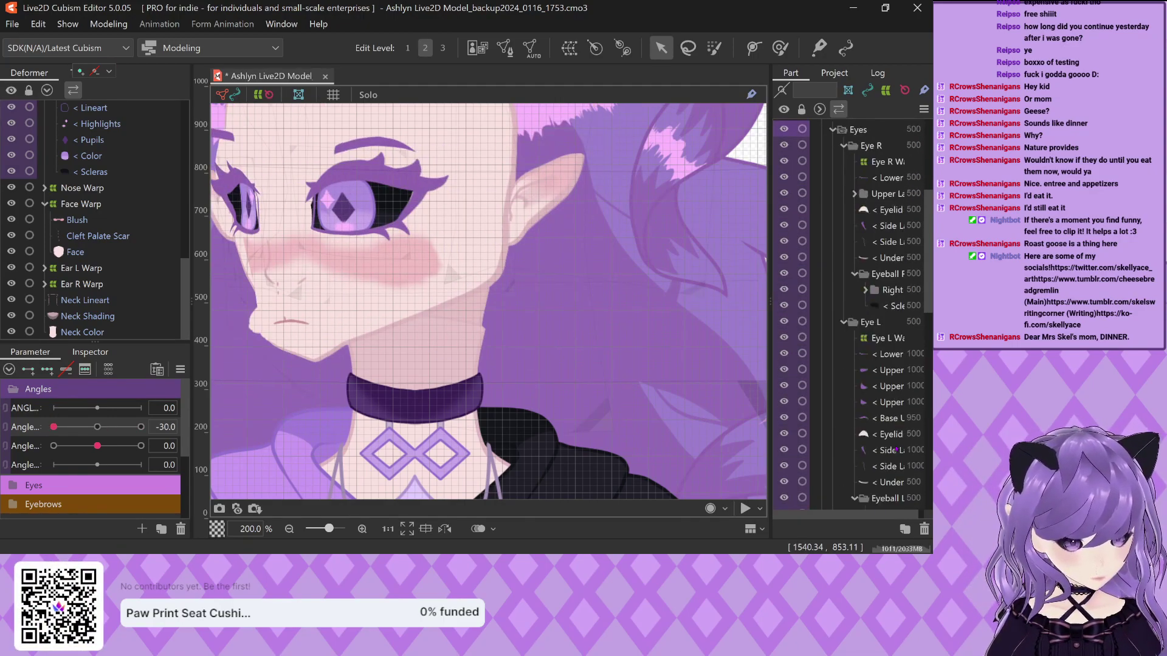
Check the Neck Lineart, Shading and Color meshes, then collapse the Eye R, Eye L and Face Warp branches
{"action": "left_click", "coordinate": [468, 350]}
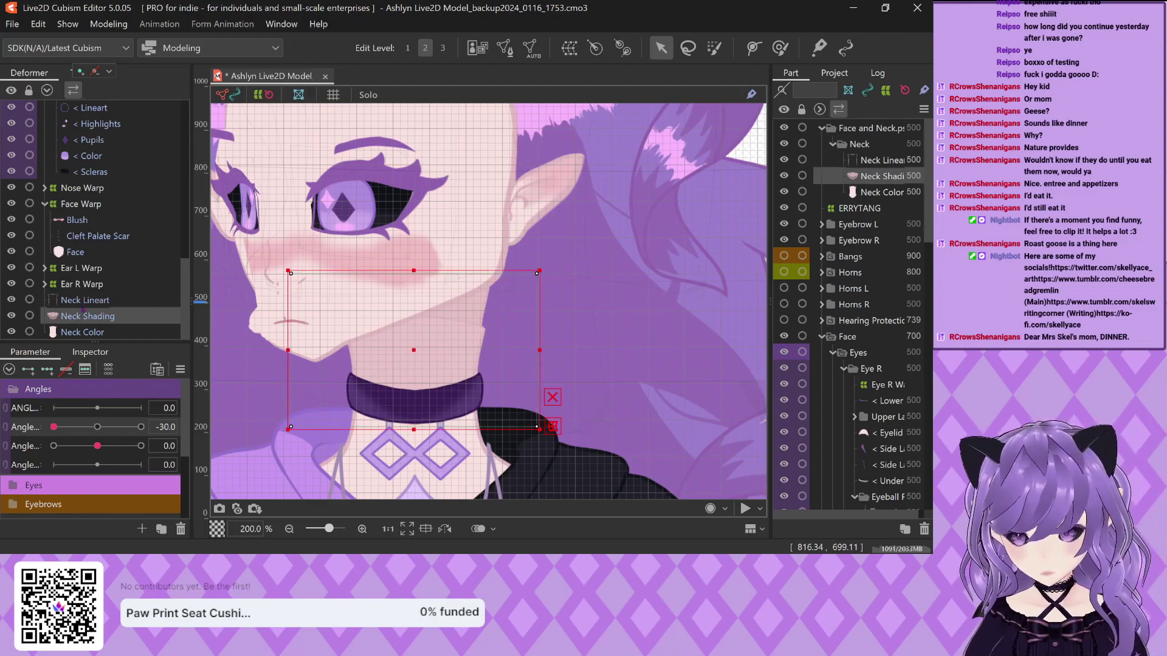
{"action": "left_click", "coordinate": [84, 301]}
{"action": "left_click", "coordinate": [88, 316]}
{"action": "left_click", "coordinate": [89, 332]}
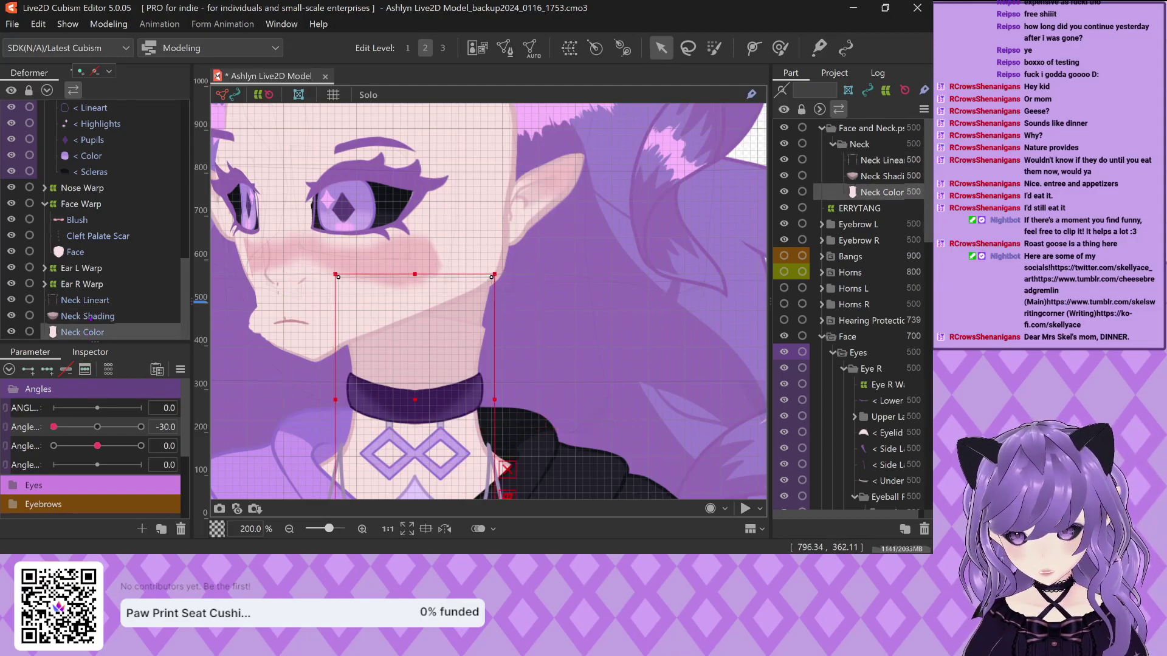
{"action": "scroll", "coordinate": [90, 317], "scroll_direction": "up", "scroll_amount": 5}
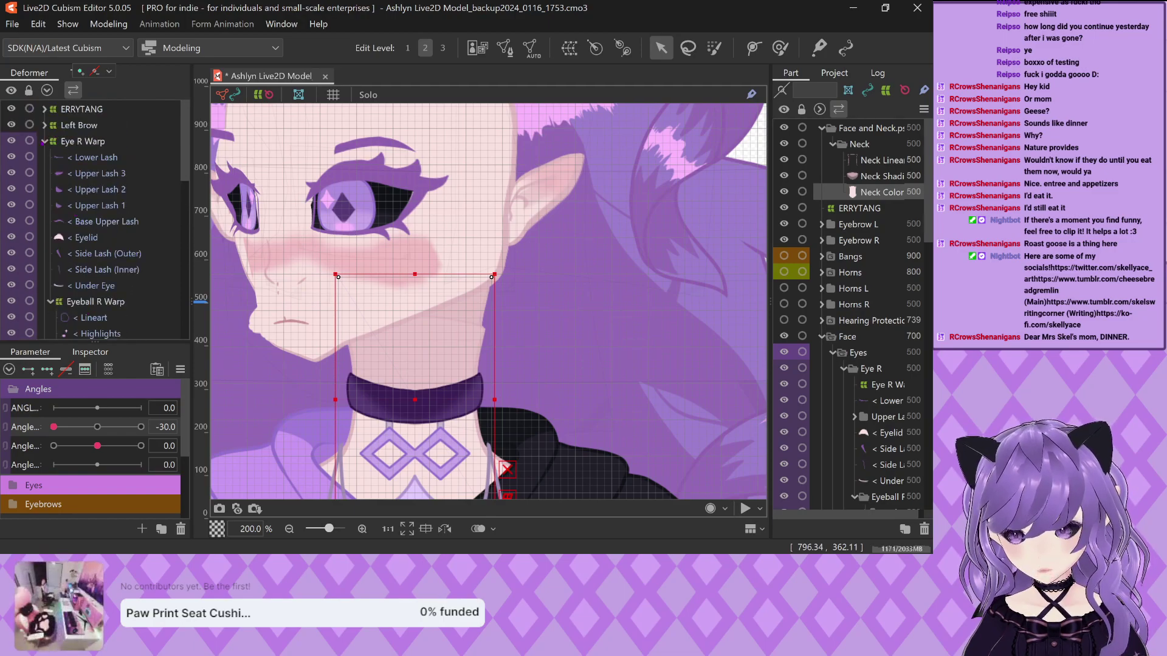
{"action": "left_click", "coordinate": [44, 141]}
{"action": "left_click", "coordinate": [44, 157]}
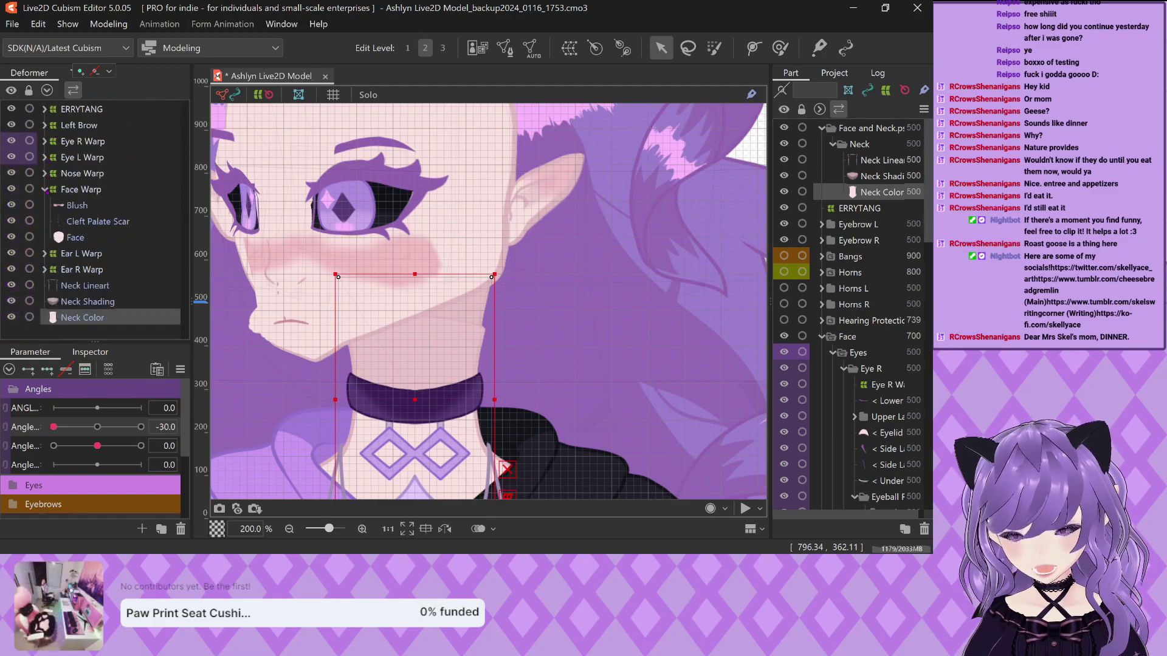
{"action": "left_click", "coordinate": [44, 189]}
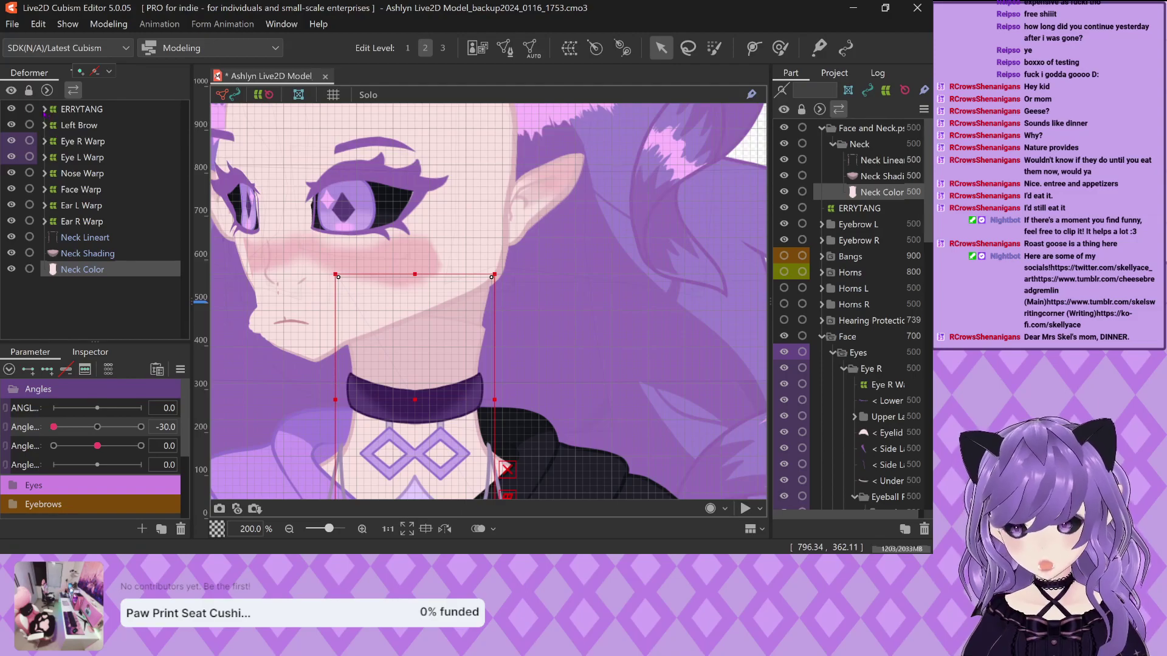
{"action": "scroll", "coordinate": [94, 219], "scroll_direction": "up", "scroll_amount": 3}
{"action": "scroll", "coordinate": [135, 278], "scroll_direction": "up", "scroll_amount": 3}
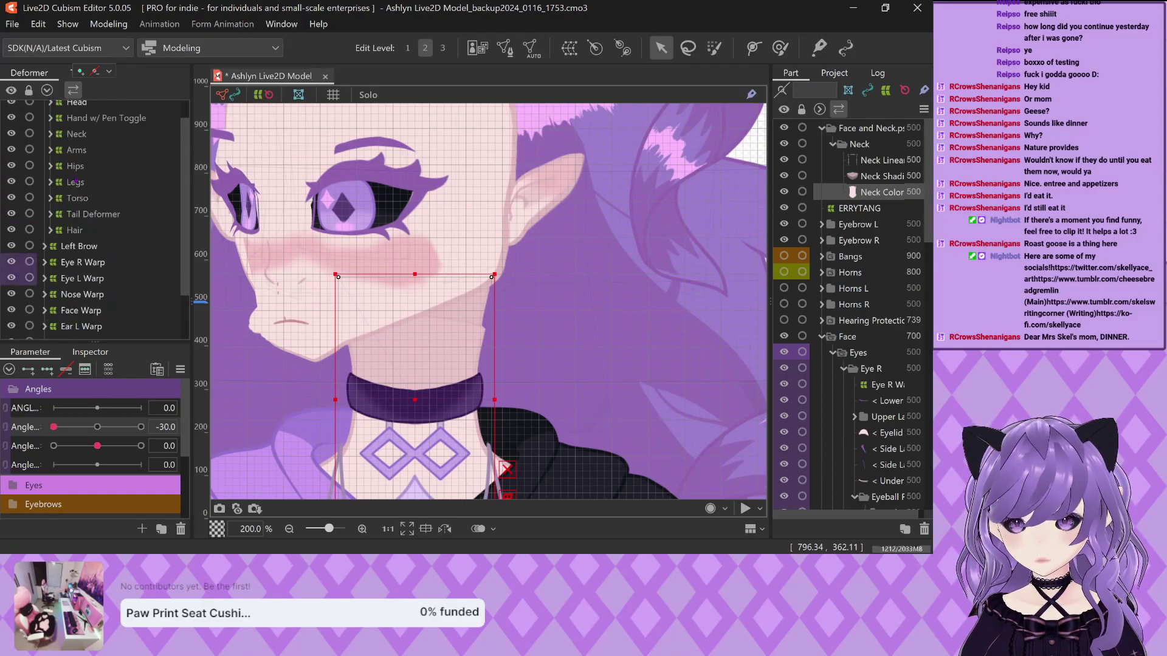
{"action": "scroll", "coordinate": [73, 180], "scroll_direction": "up", "scroll_amount": 1}
Delete the old Neck deformer together with its Neck group
{"action": "left_click", "coordinate": [57, 162]}
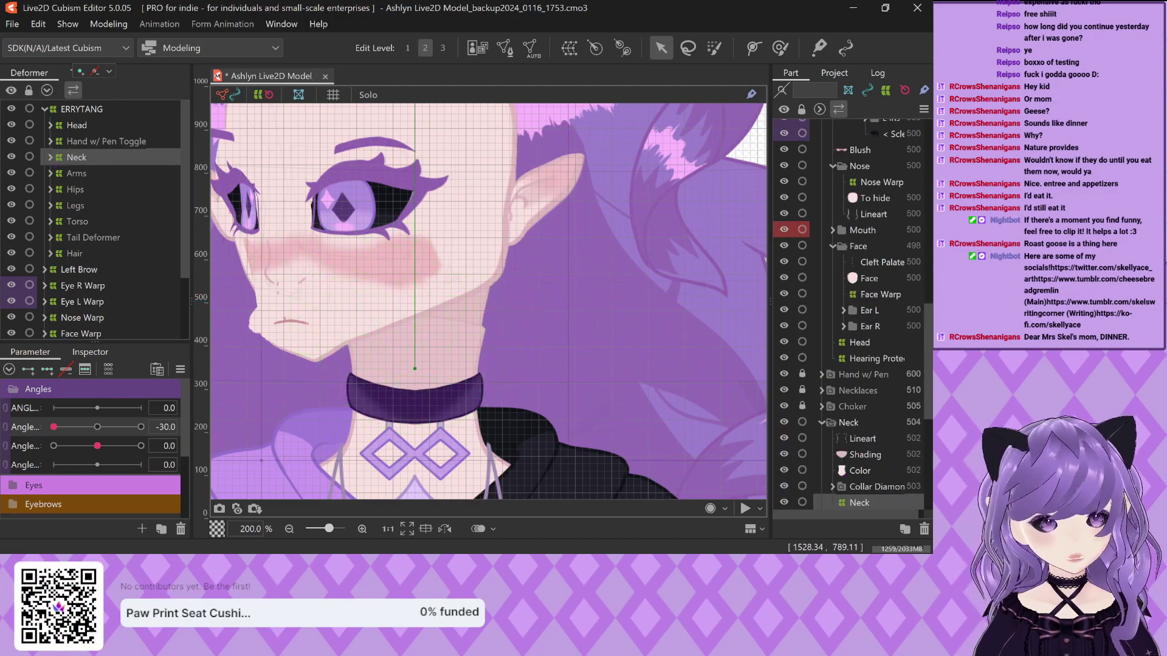
{"action": "scroll", "coordinate": [857, 494], "scroll_direction": "down", "scroll_amount": 4}
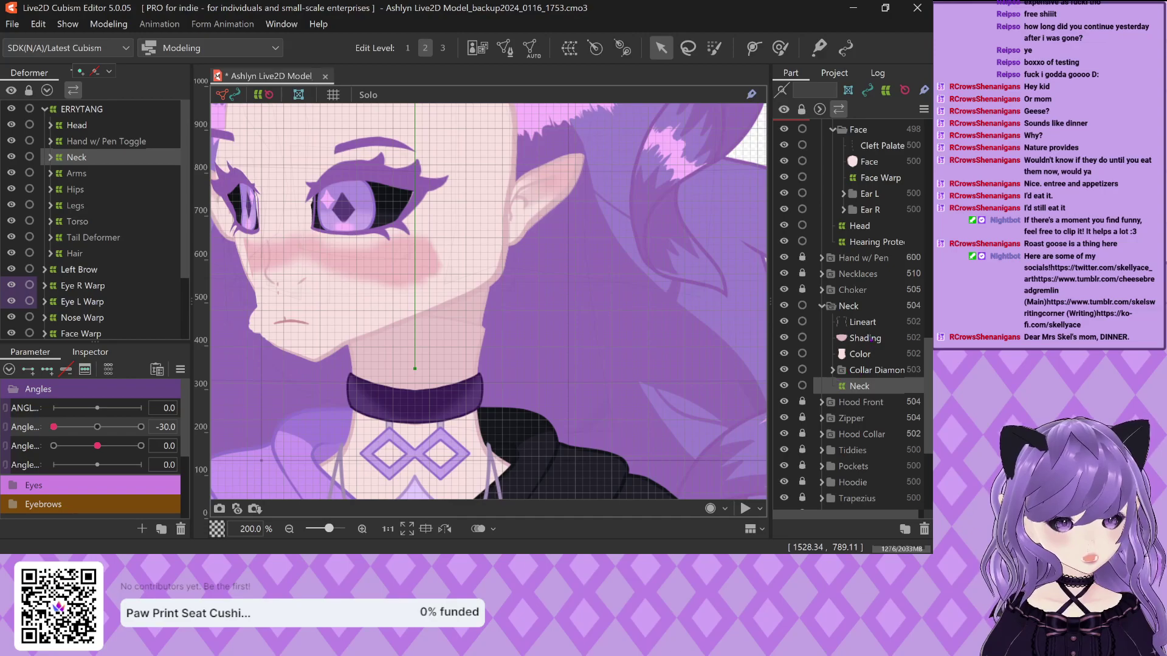
{"action": "left_click", "coordinate": [875, 323]}
{"action": "left_click", "coordinate": [851, 305]}
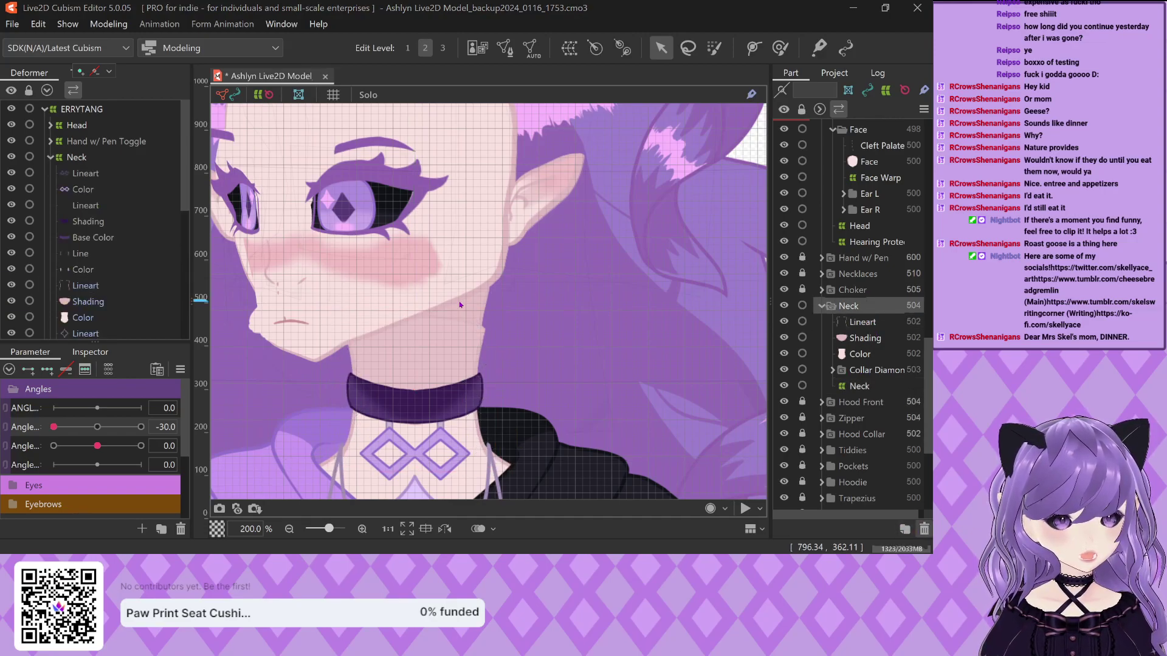
{"action": "key", "text": "Delete"}
{"action": "scroll", "coordinate": [406, 316], "scroll_direction": "down", "scroll_amount": 1}
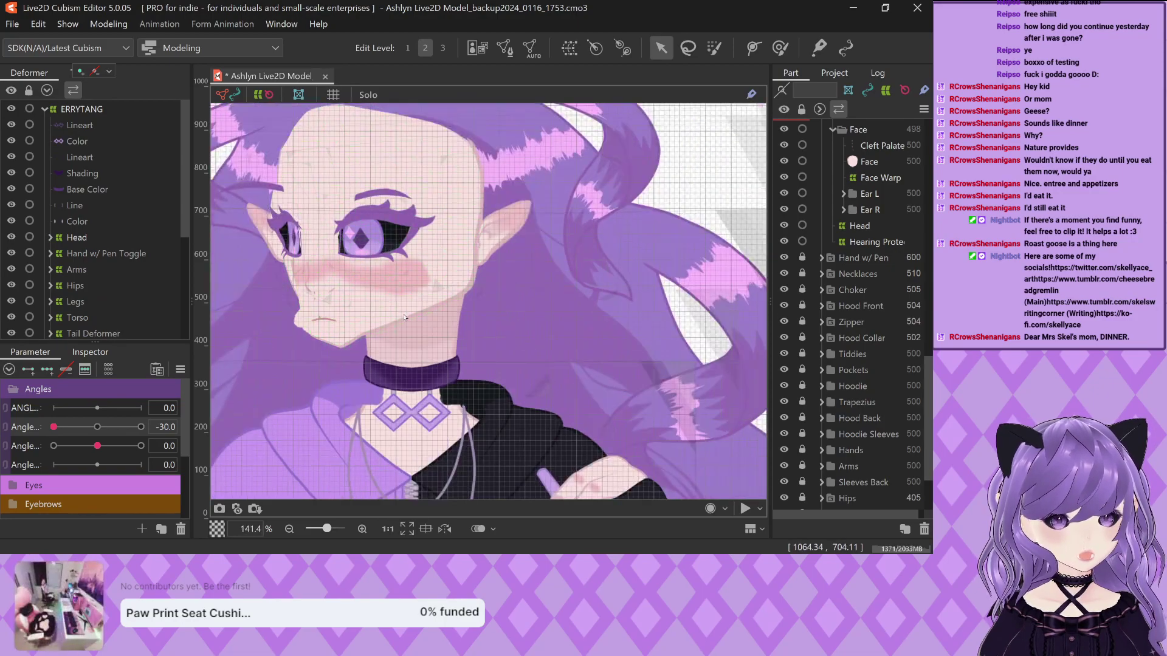
{"action": "scroll", "coordinate": [822, 394], "scroll_direction": "down", "scroll_amount": 2}
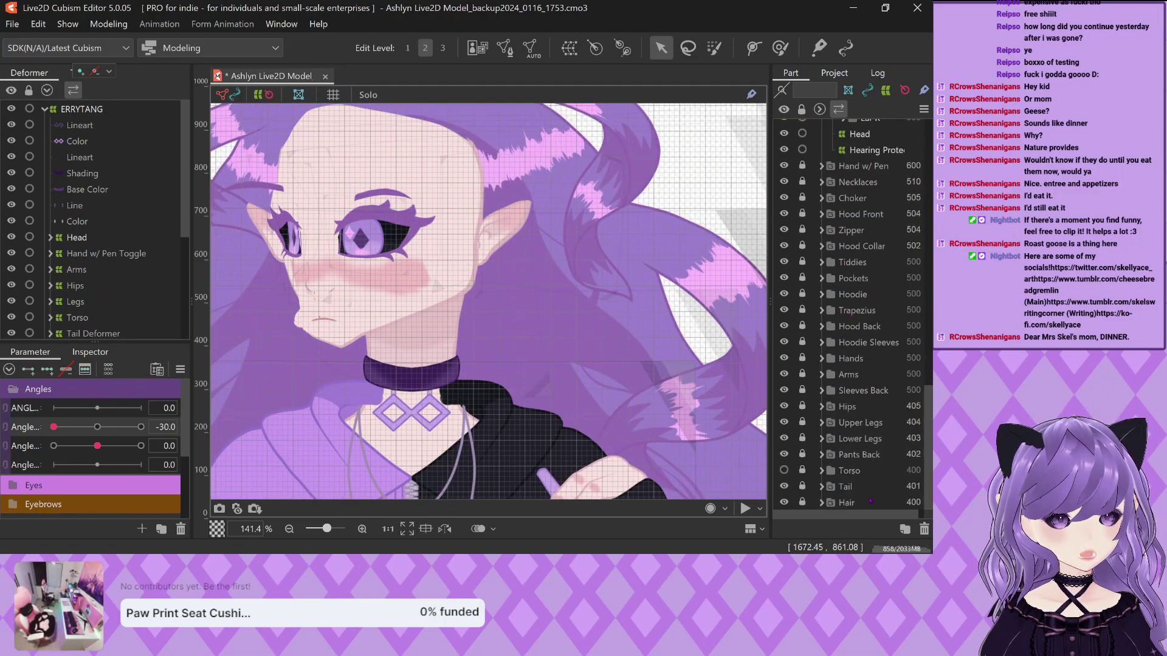
{"action": "scroll", "coordinate": [870, 460], "scroll_direction": "up", "scroll_amount": 12}
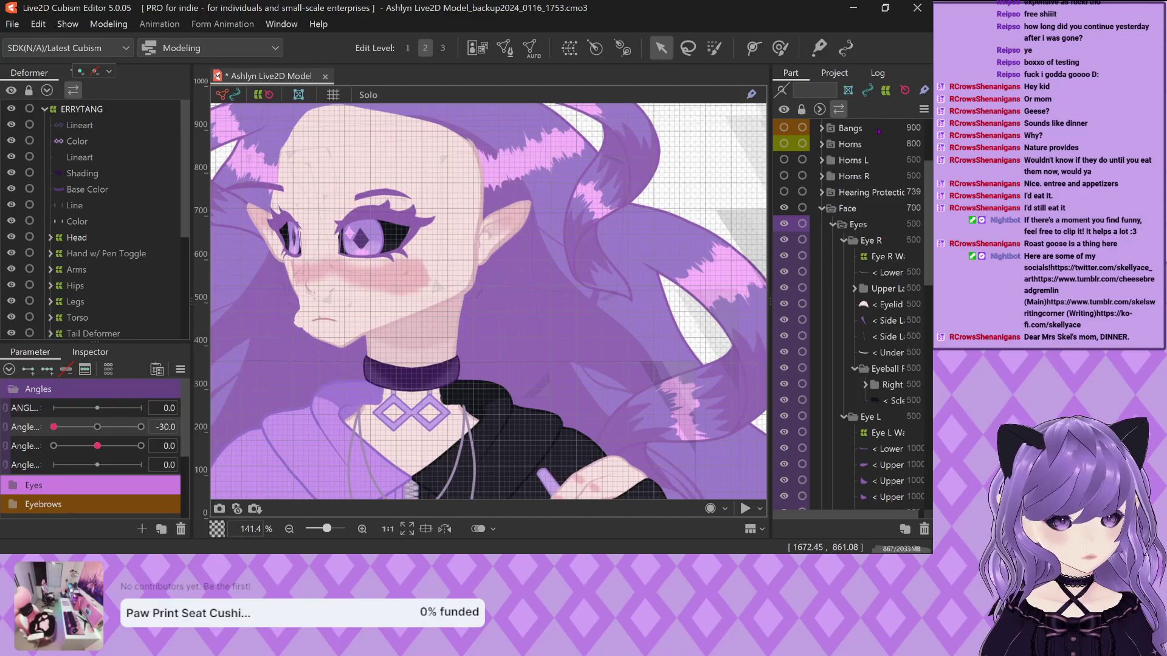
{"action": "scroll", "coordinate": [879, 131], "scroll_direction": "up", "scroll_amount": 3}
Collapse the Neck folder and bring up the Neck part's draw order settings
{"action": "left_click", "coordinate": [832, 144]}
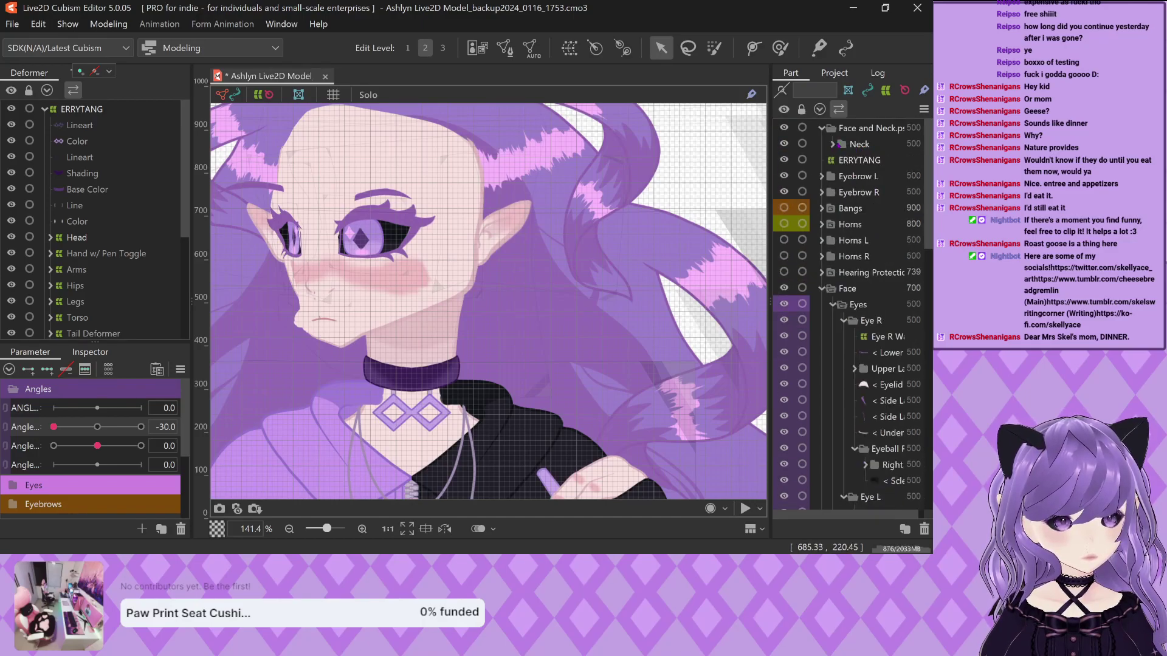
{"action": "left_click", "coordinate": [89, 352]}
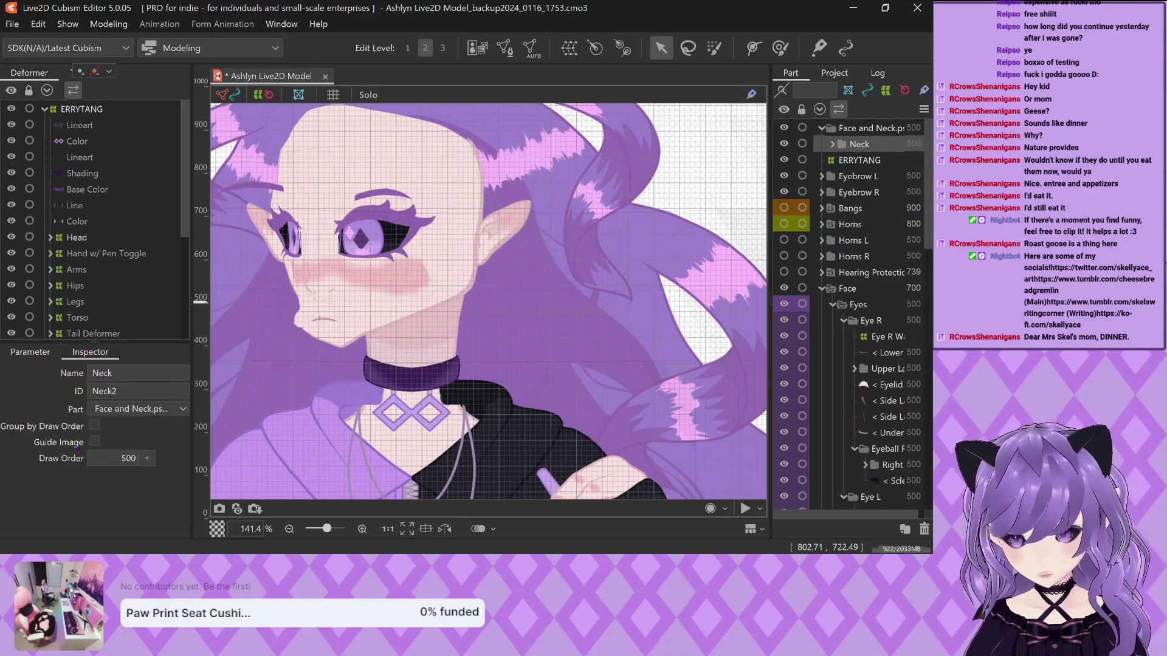
{"action": "left_click", "coordinate": [94, 426]}
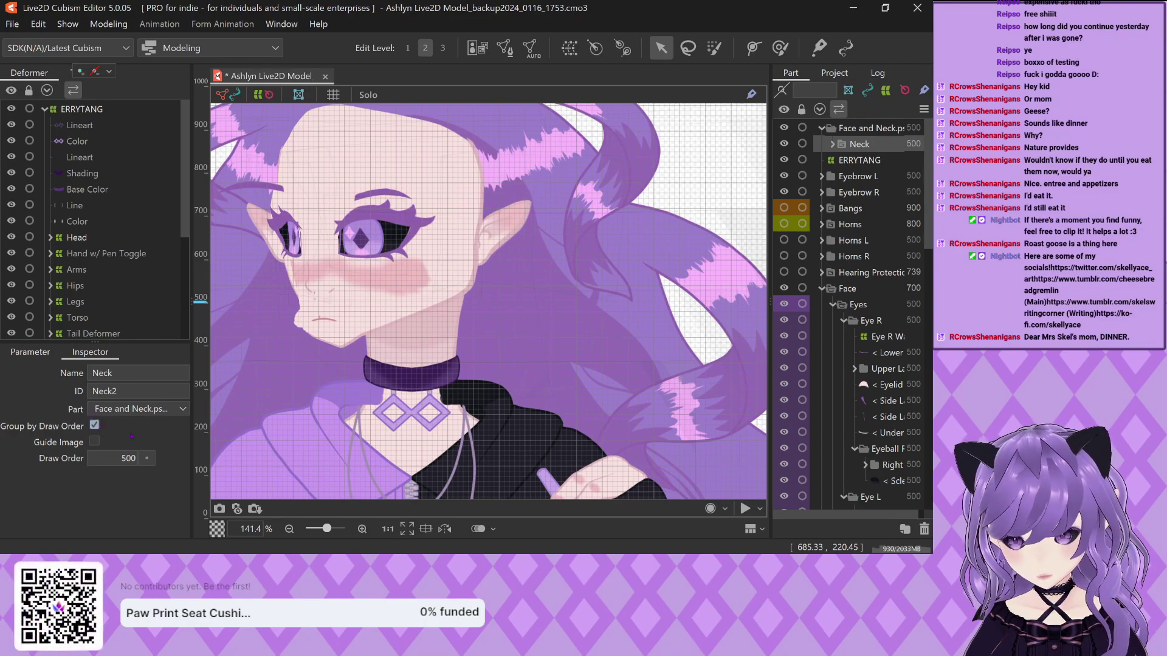
{"action": "left_click", "coordinate": [146, 459]}
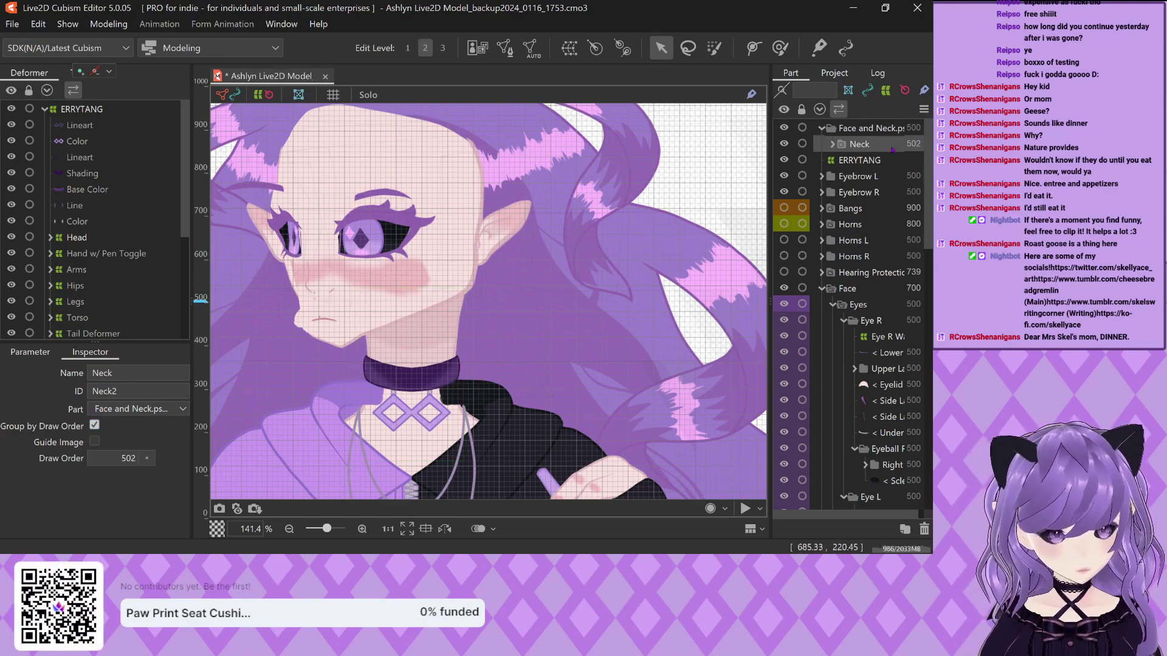
{"action": "scroll", "coordinate": [899, 314], "scroll_direction": "down", "scroll_amount": 3}
{"action": "scroll", "coordinate": [898, 450], "scroll_direction": "down", "scroll_amount": 2}
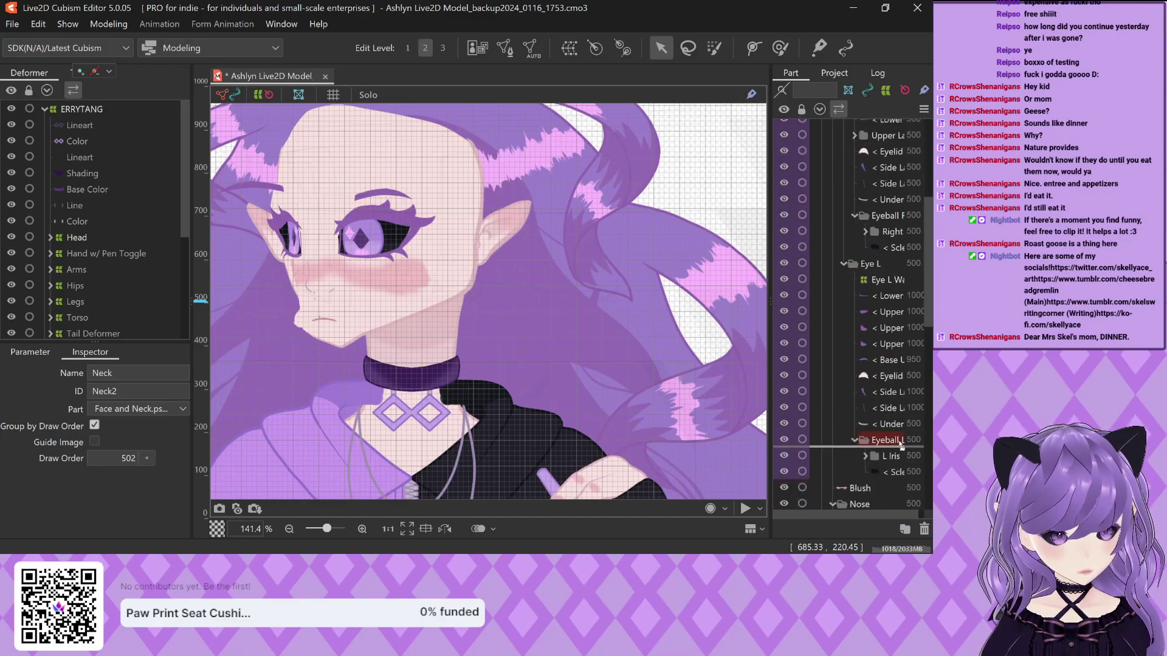
{"action": "scroll", "coordinate": [897, 472], "scroll_direction": "down", "scroll_amount": 1}
Set the Neck part's draw order to 500
{"action": "mouse_move", "coordinate": [890, 456]}
{"action": "left_mouse_down"}
{"action": "mouse_move", "coordinate": [866, 483]}
{"action": "mouse_move", "coordinate": [869, 469]}
{"action": "left_mouse_up"}
{"action": "scroll", "coordinate": [866, 483], "scroll_direction": "down", "scroll_amount": 3}
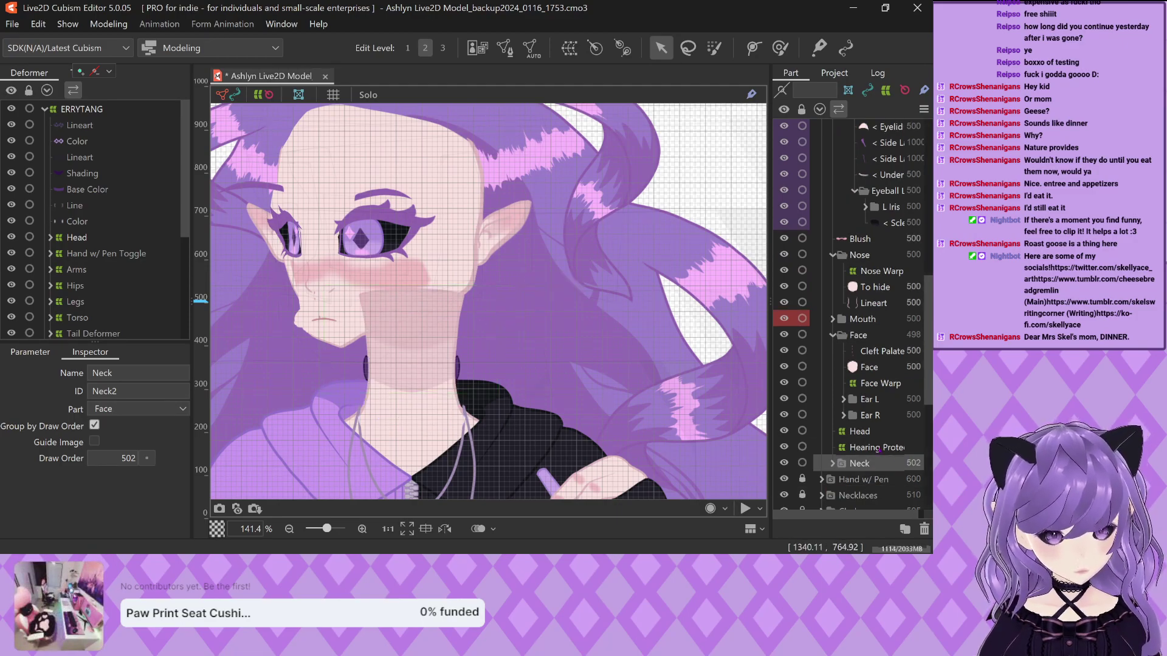
{"action": "scroll", "coordinate": [851, 463], "scroll_direction": "down", "scroll_amount": 5}
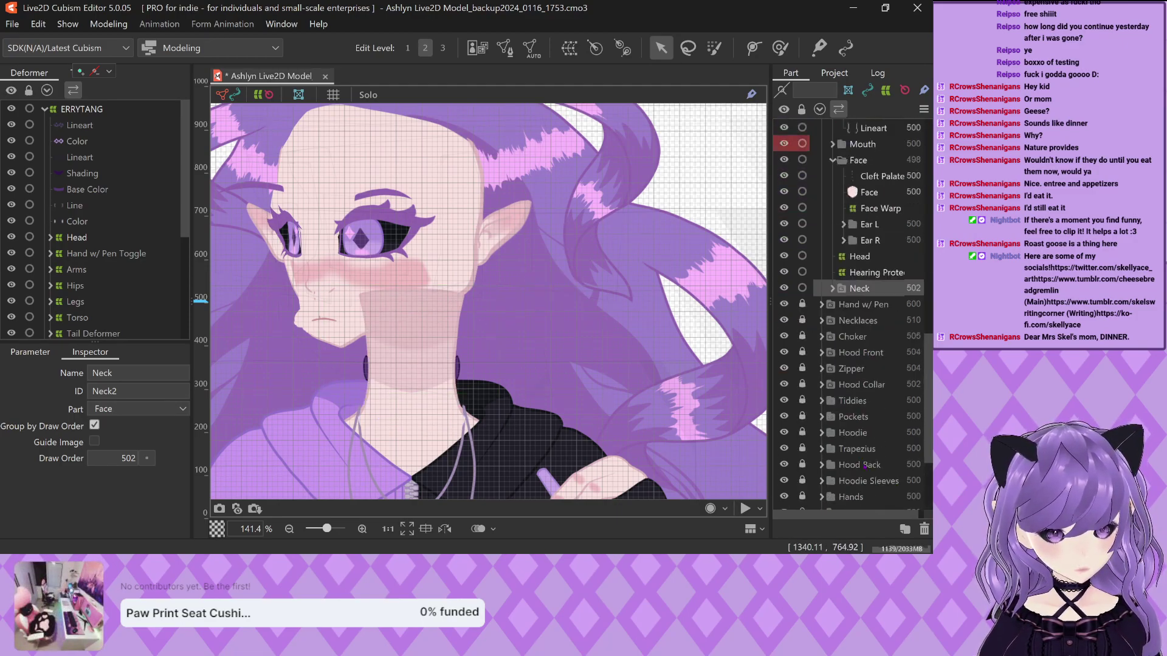
{"action": "scroll", "coordinate": [871, 468], "scroll_direction": "up", "scroll_amount": 6}
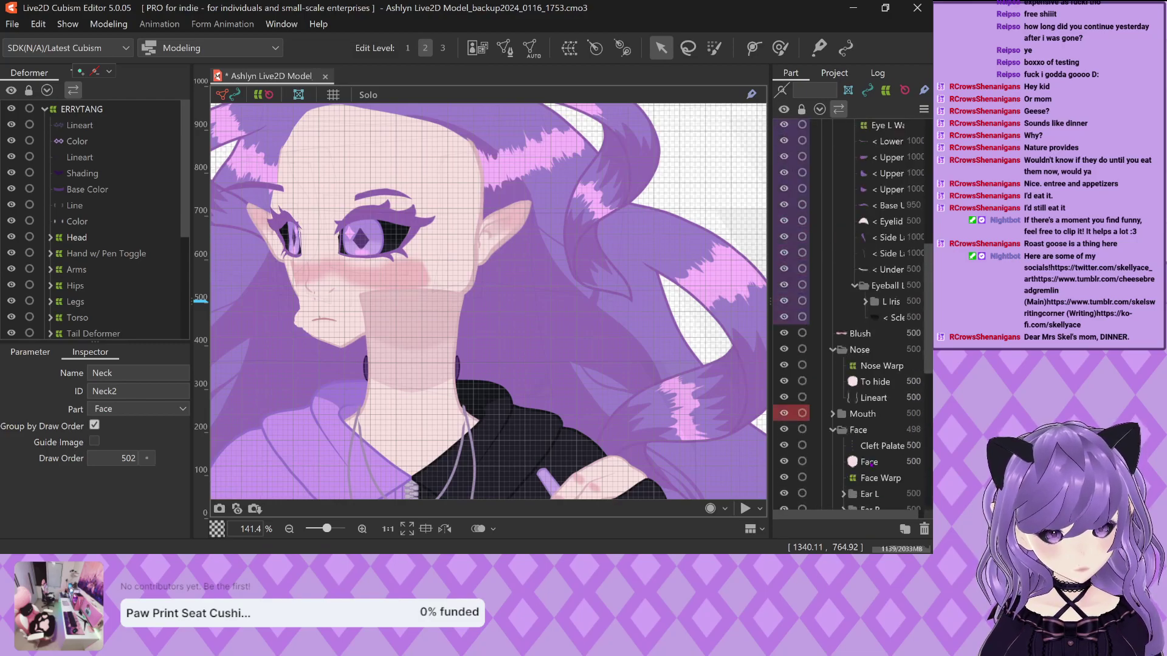
{"action": "scroll", "coordinate": [851, 317], "scroll_direction": "down", "scroll_amount": 2}
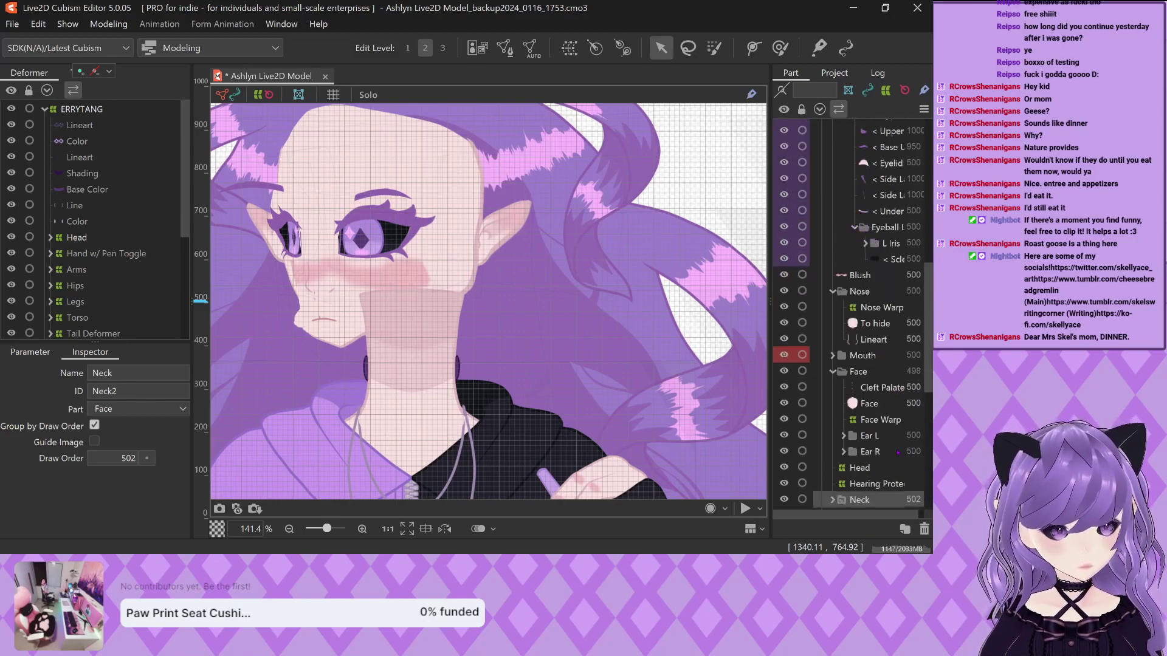
{"action": "left_click", "coordinate": [831, 441]}
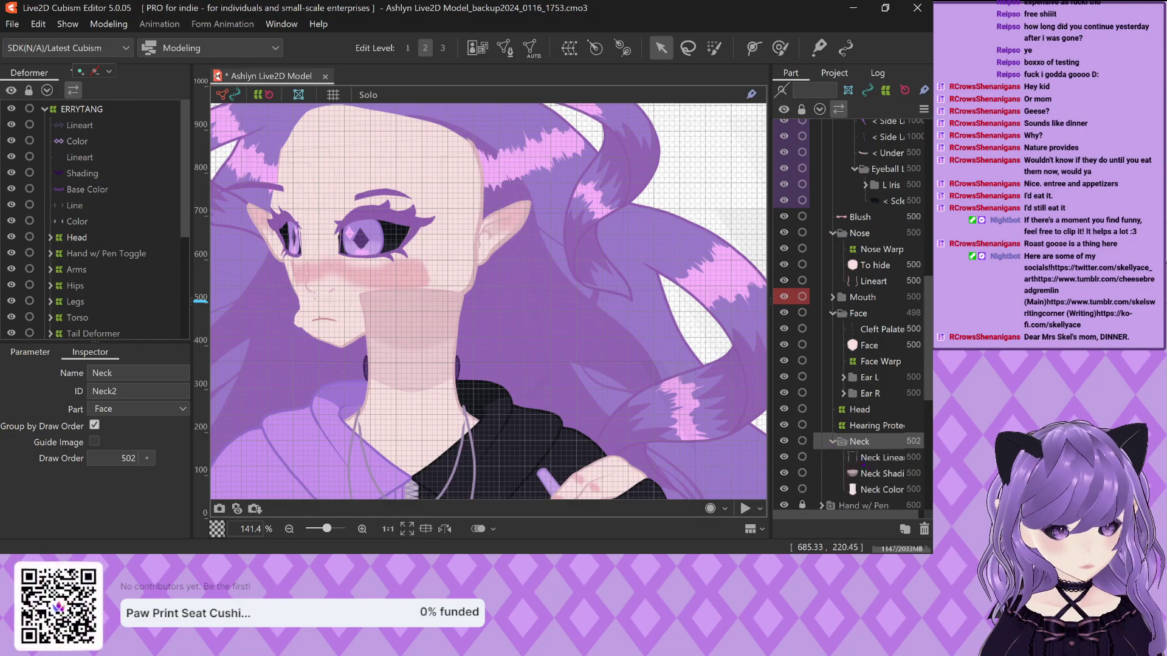
{"action": "left_click", "coordinate": [882, 457]}
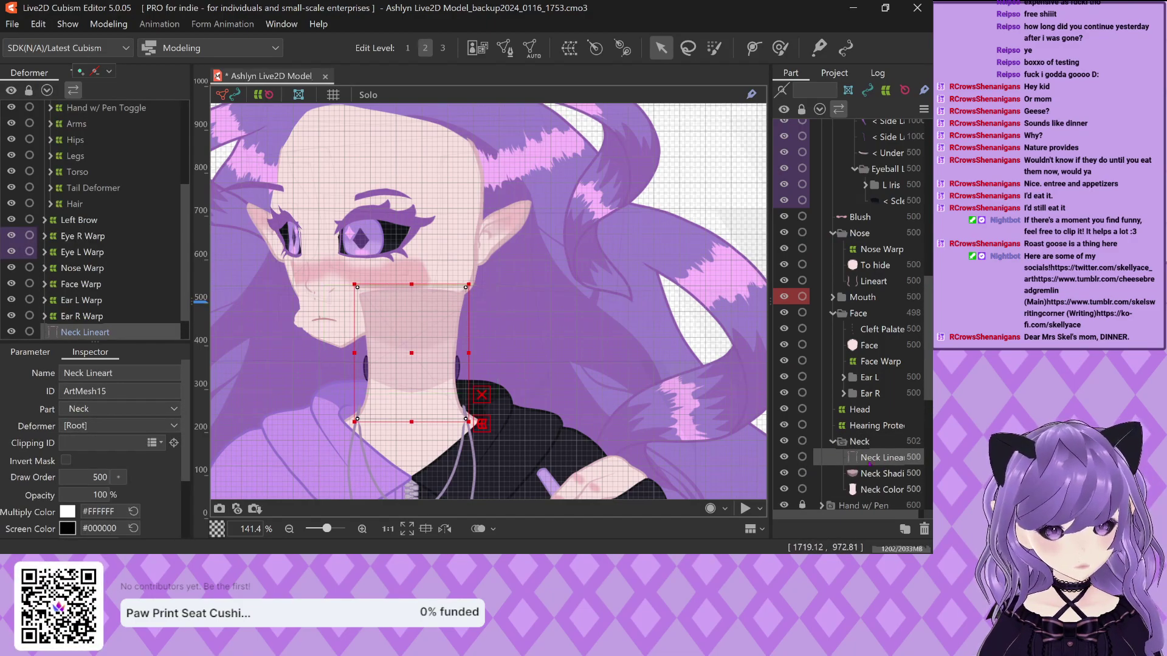
{"action": "left_click", "coordinate": [864, 442]}
{"action": "left_click", "coordinate": [150, 461]}
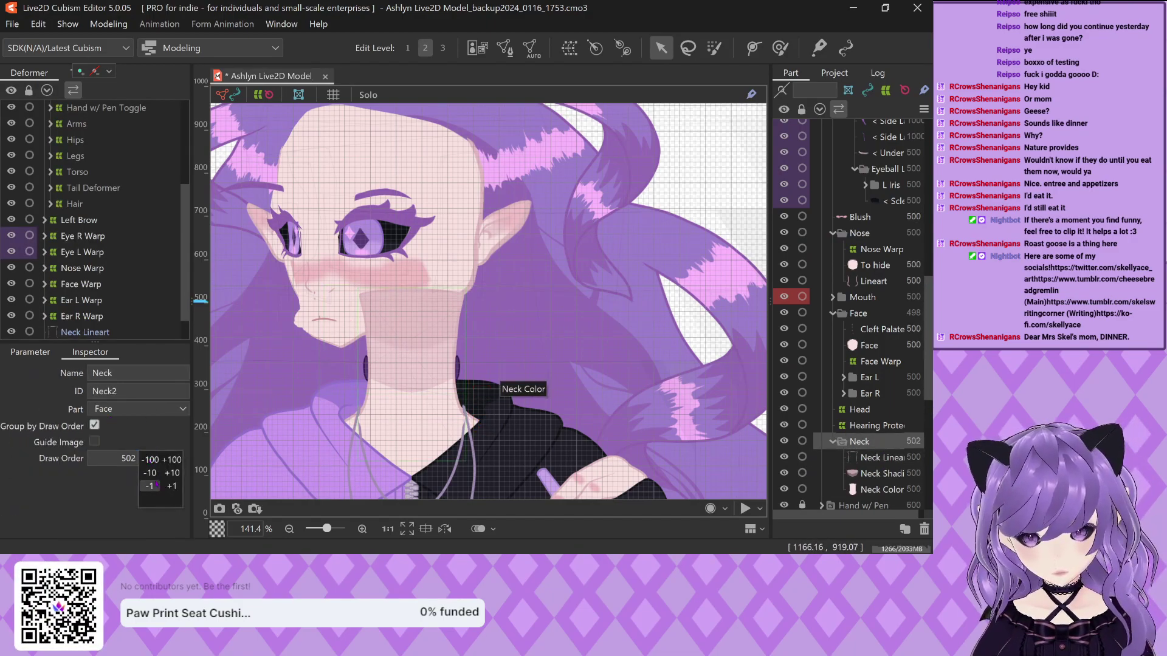
{"action": "left_click", "coordinate": [152, 486]}
{"action": "left_click", "coordinate": [152, 486]}
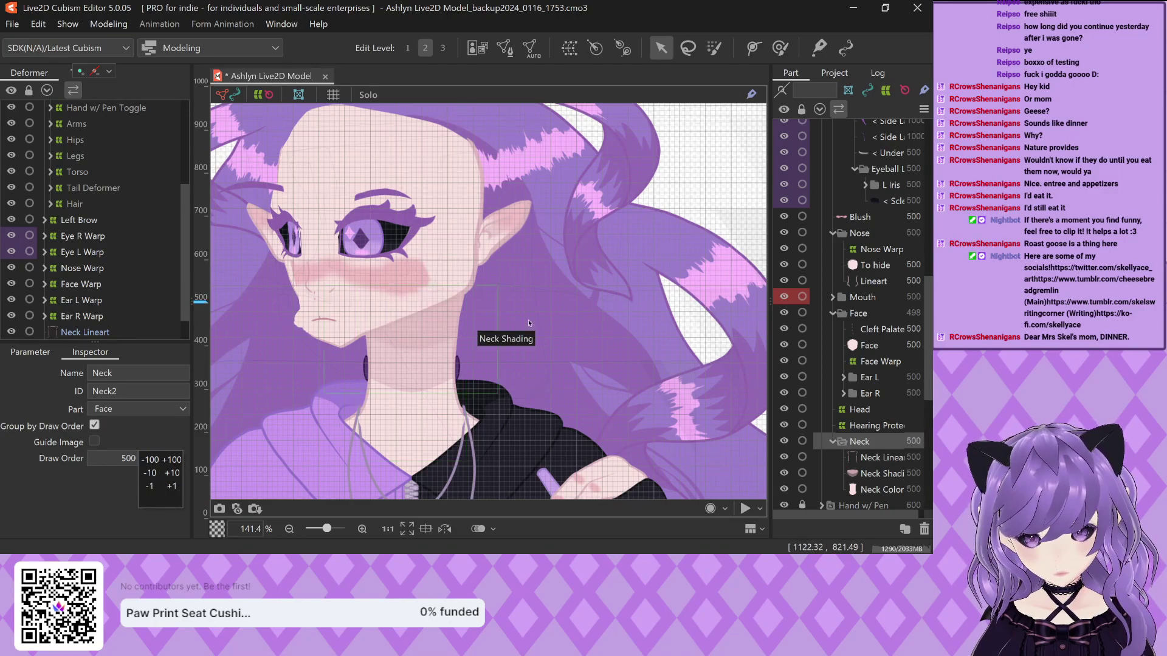
{"action": "left_click", "coordinate": [544, 314]}
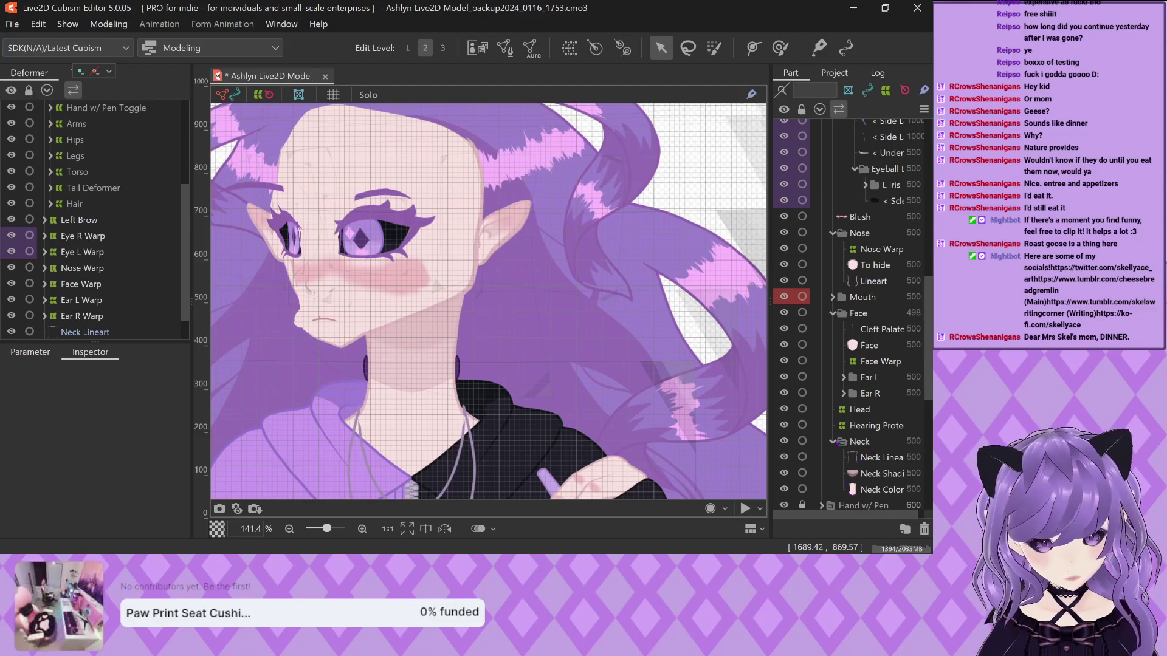
Move the Neck part out of the Face folder to sit below Choker
{"action": "left_click", "coordinate": [833, 441]}
{"action": "left_click", "coordinate": [873, 443]}
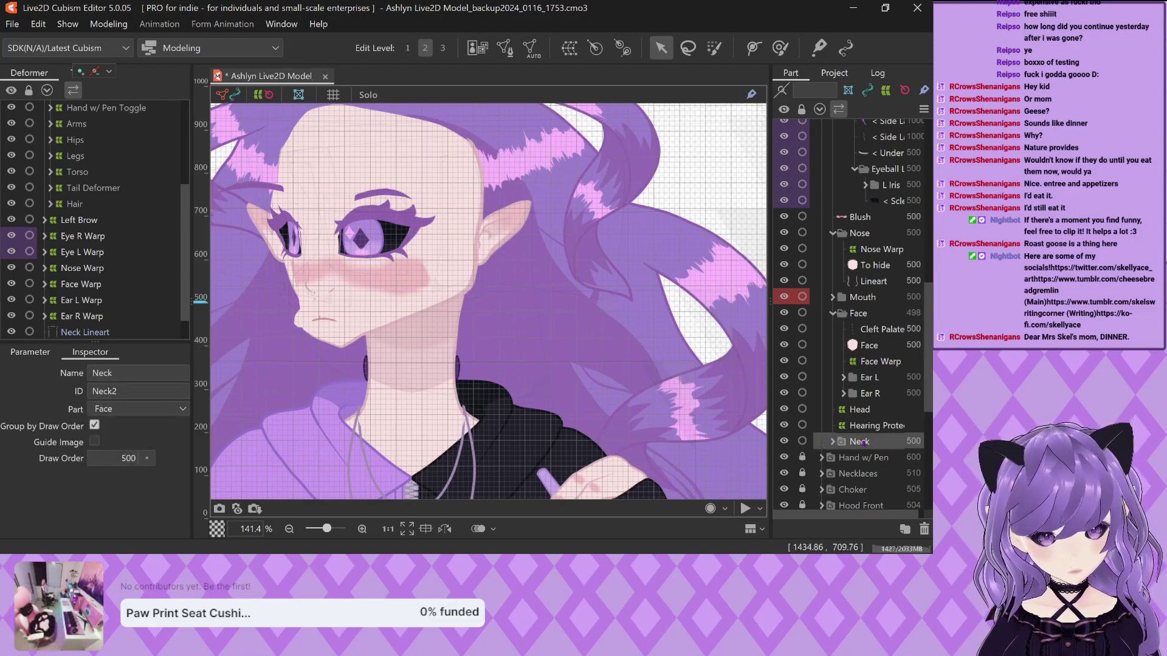
{"action": "scroll", "coordinate": [830, 442], "scroll_direction": "down", "scroll_amount": 2}
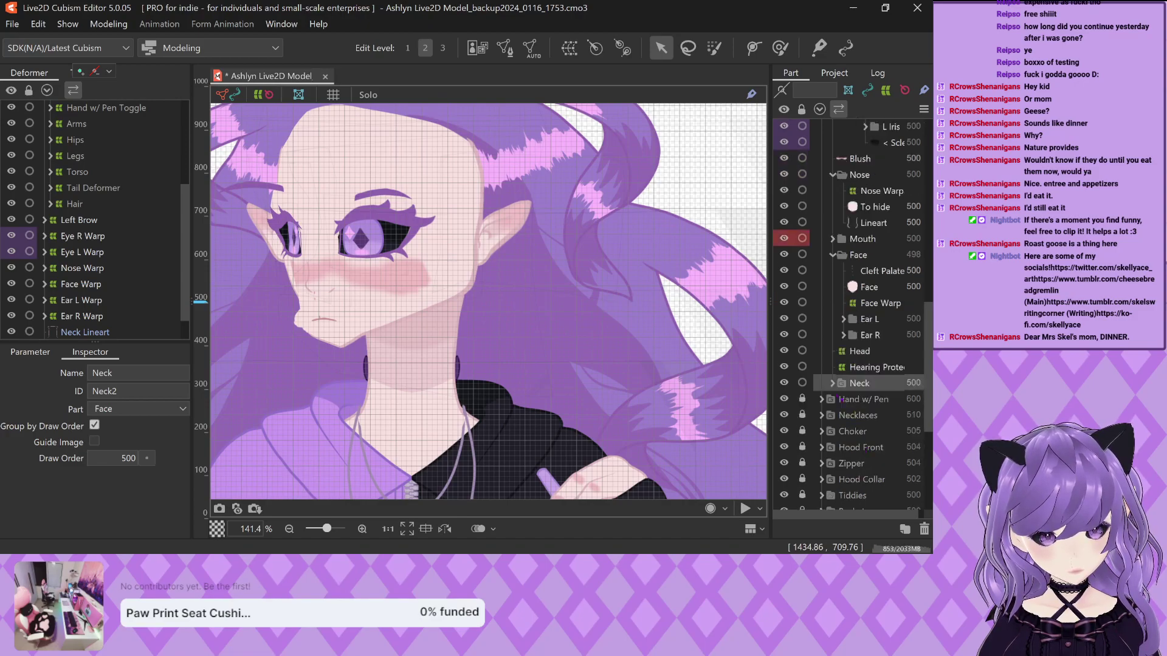
{"action": "left_click", "coordinate": [834, 432]}
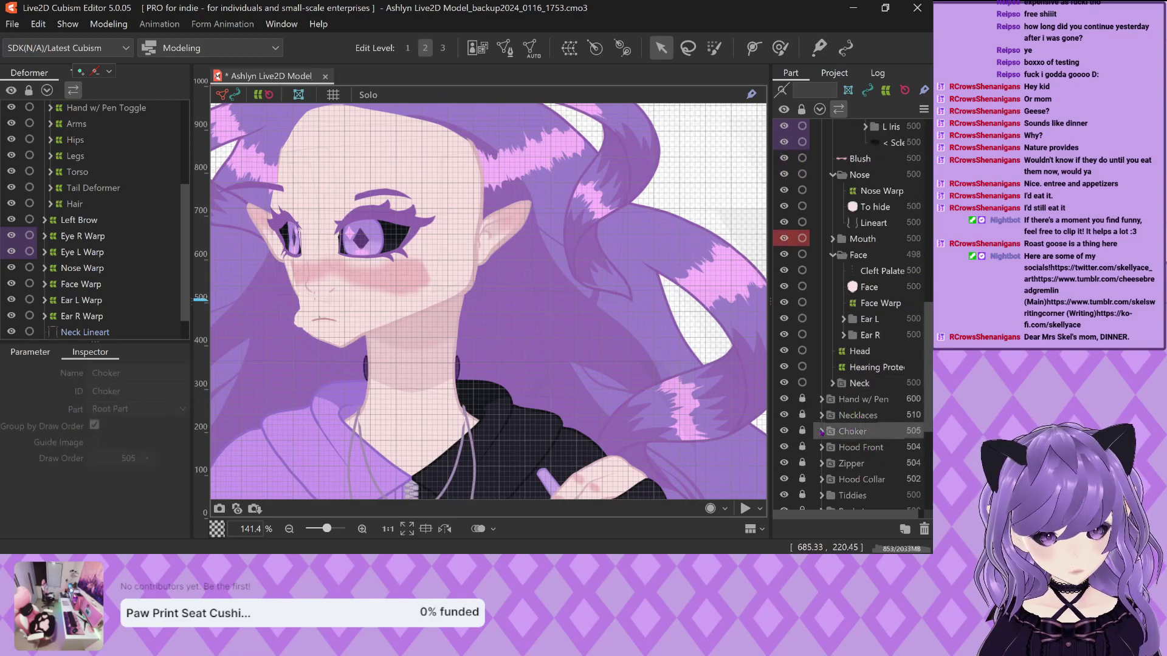
{"action": "left_click", "coordinate": [822, 432]}
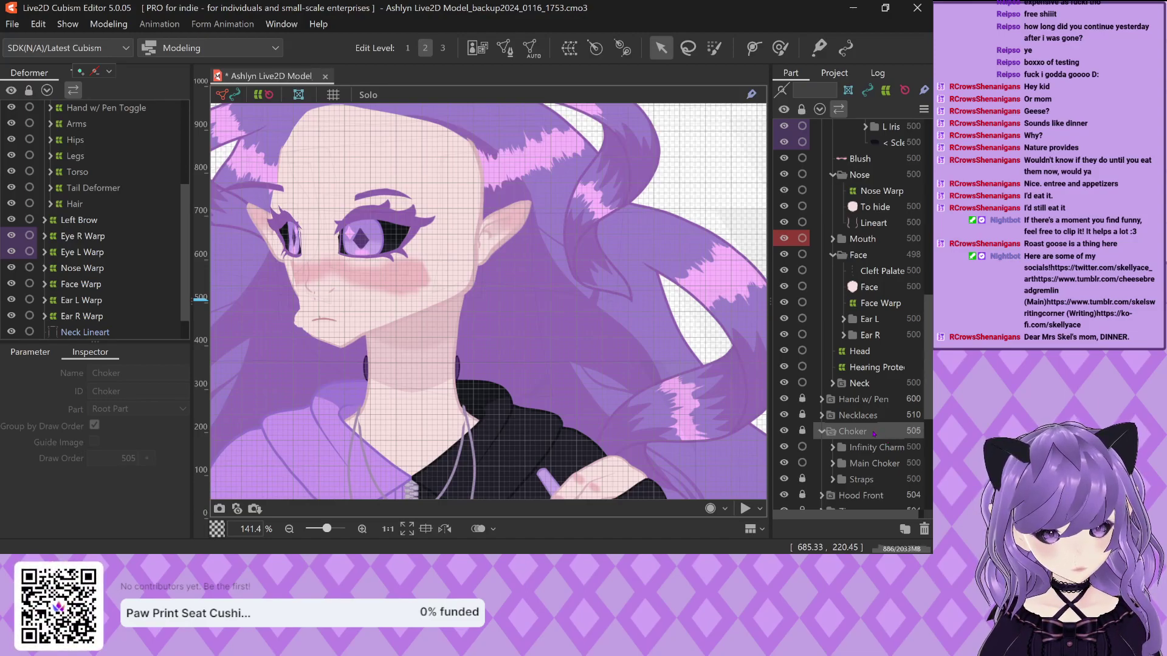
{"action": "left_click", "coordinate": [822, 431]}
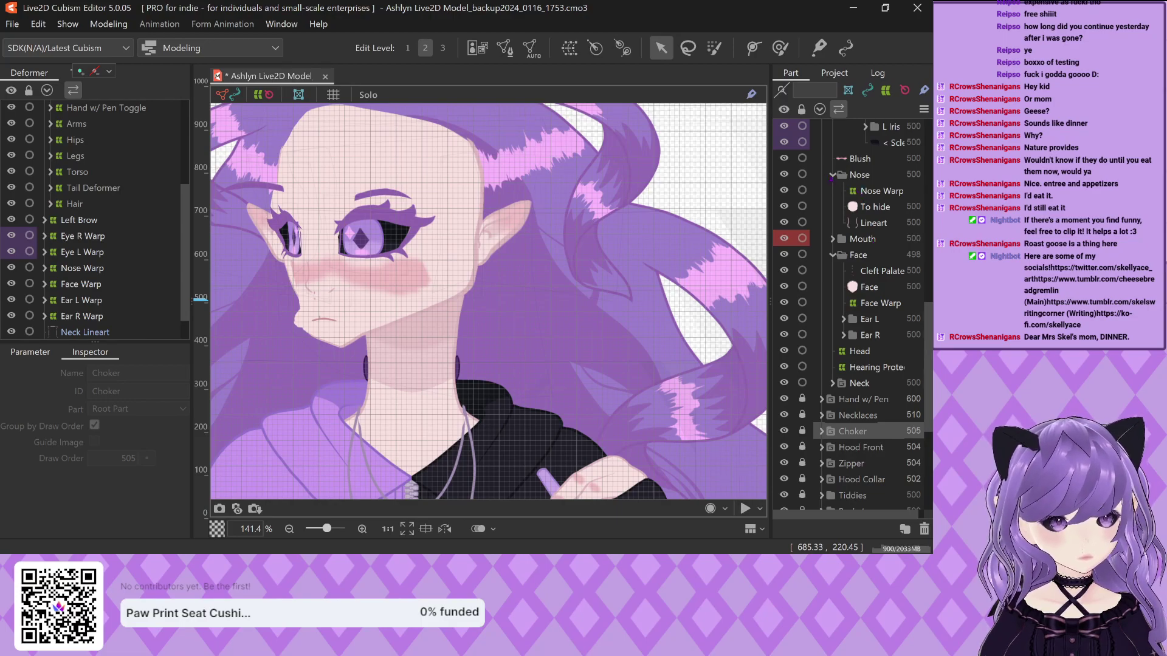
{"action": "left_click", "coordinate": [875, 384]}
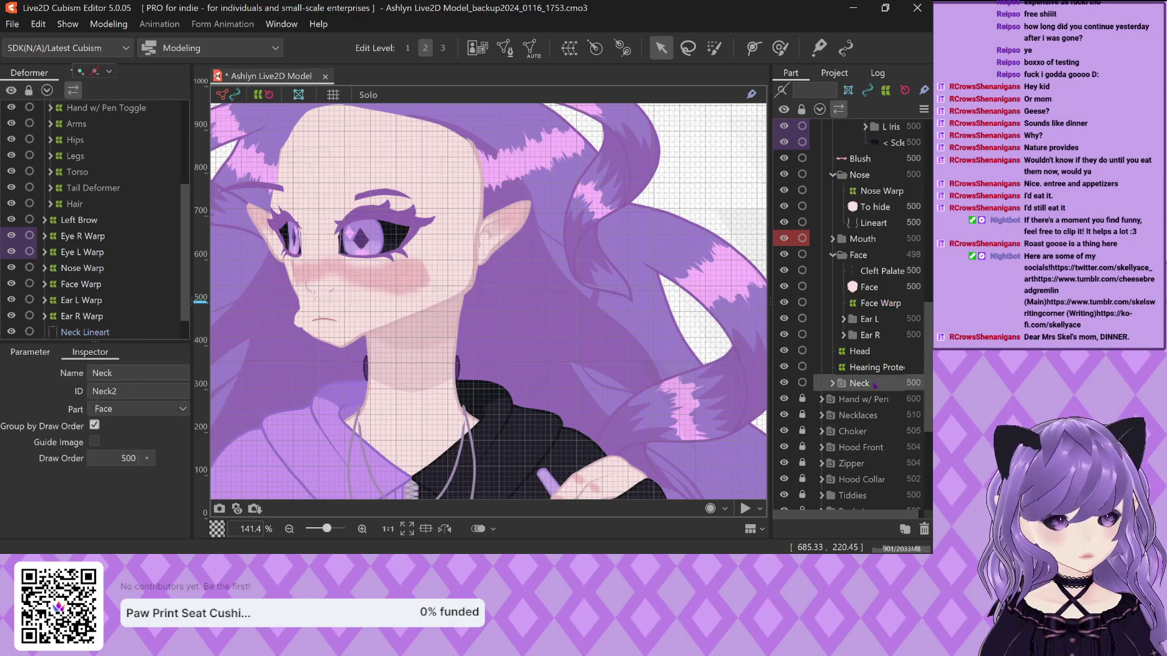
{"action": "left_click_drag", "start_coordinate": [876, 384], "coordinate": [885, 427]}
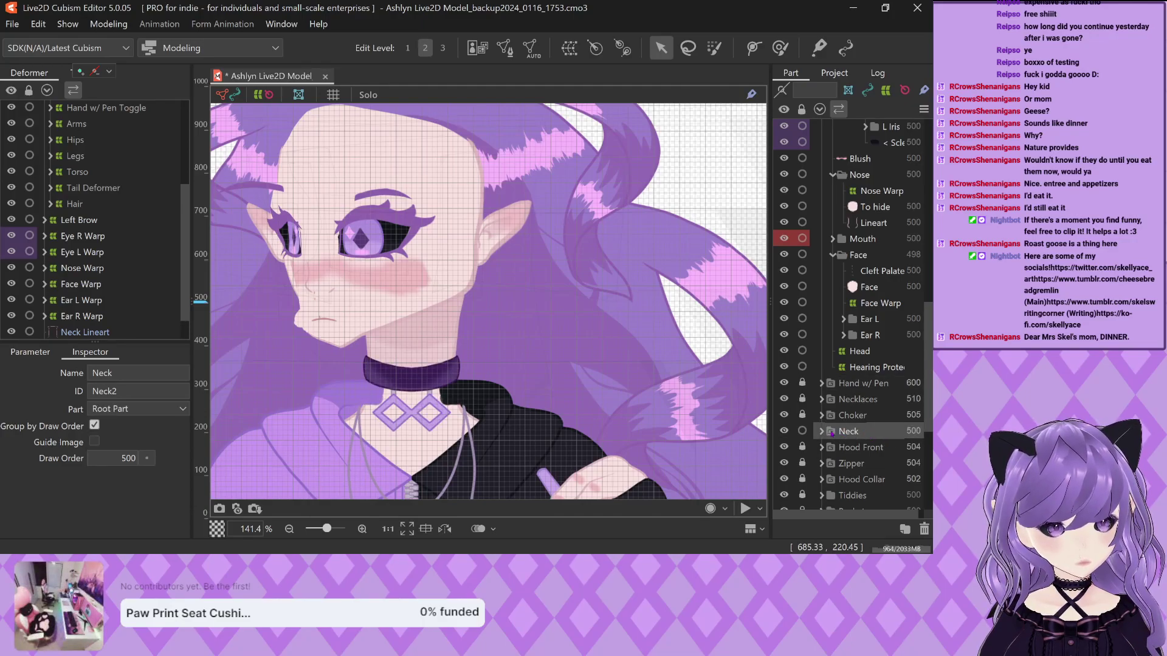
Raise Neck's draw order to 502 and compare it with the Hood Front and Zipper parts
{"action": "left_click", "coordinate": [146, 464]}
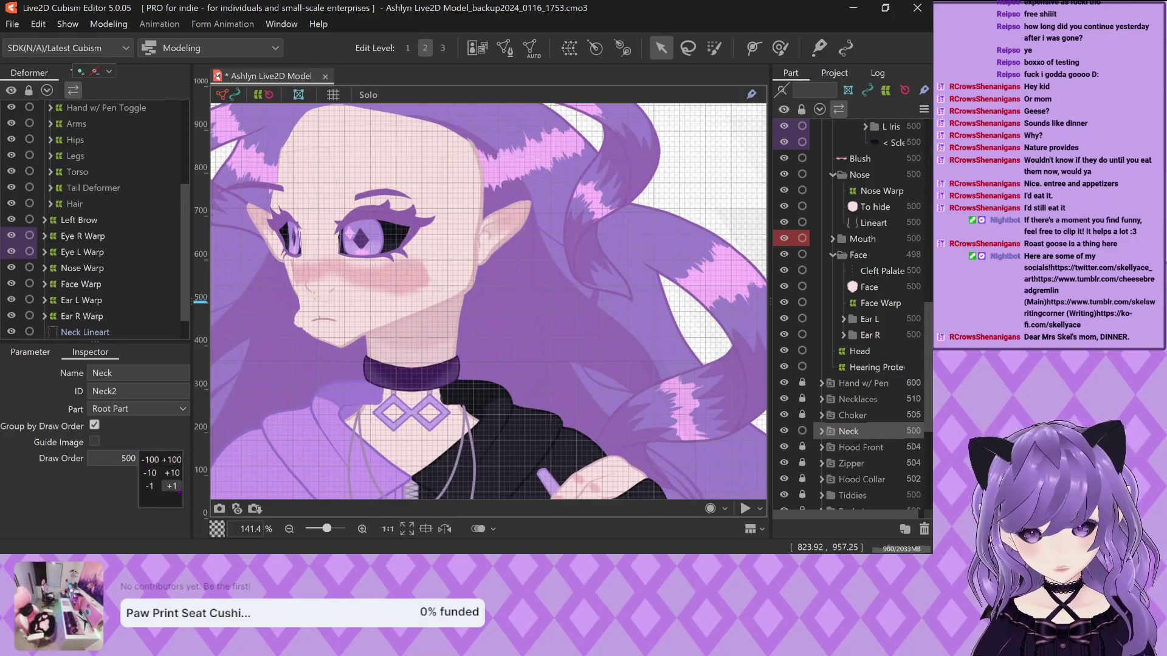
{"action": "left_click", "coordinate": [173, 487]}
{"action": "left_click", "coordinate": [172, 487]}
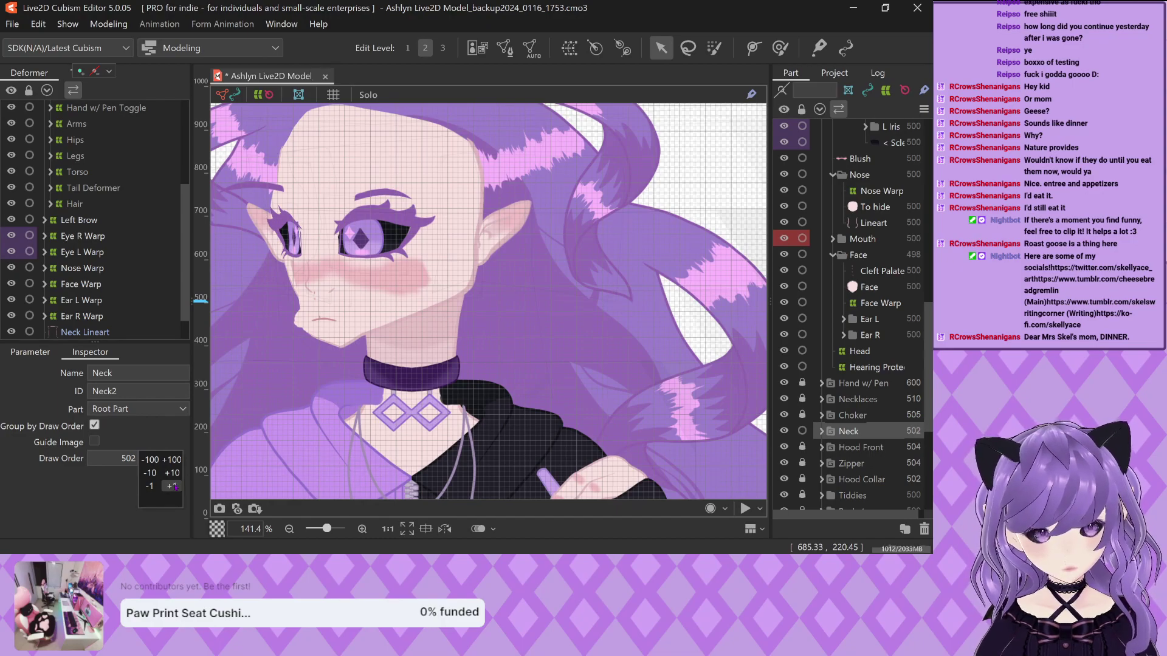
{"action": "left_click", "coordinate": [861, 448]}
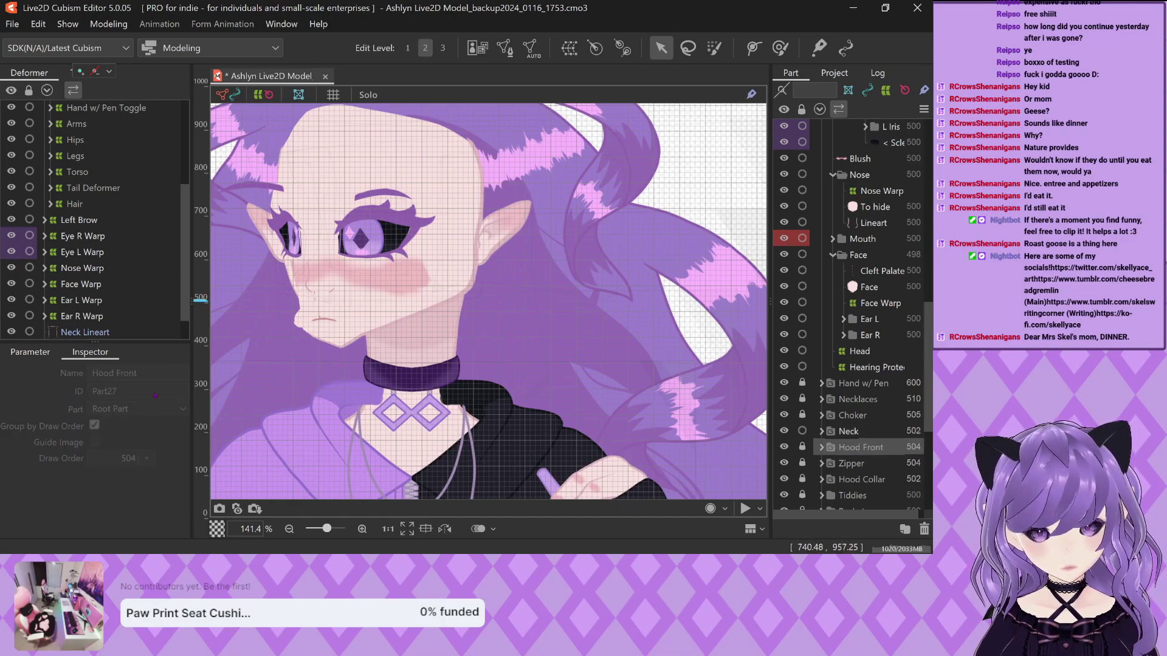
{"action": "left_click", "coordinate": [863, 463]}
{"action": "scroll", "coordinate": [893, 486], "scroll_direction": "down", "scroll_amount": 3}
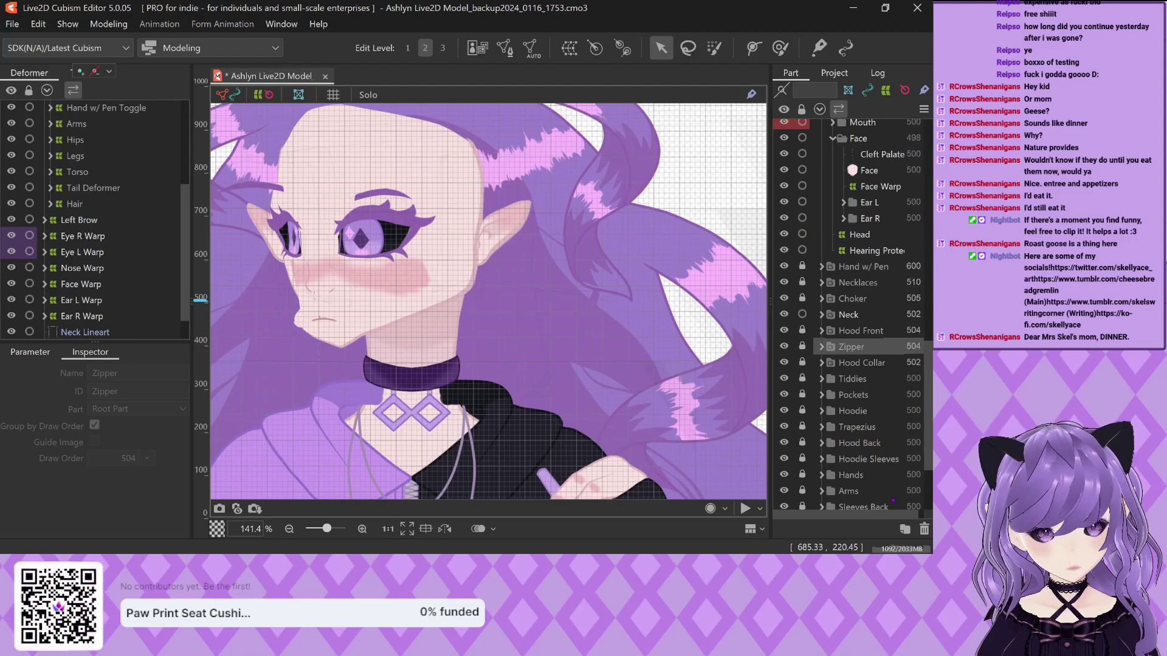
{"action": "left_click", "coordinate": [824, 332]}
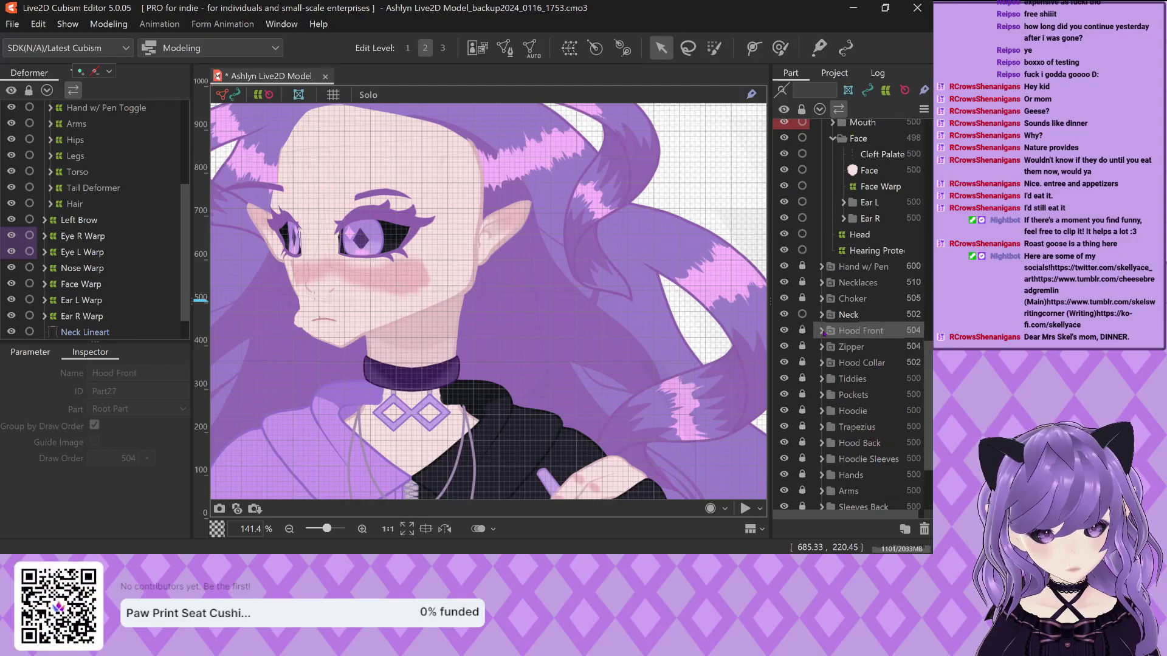
{"action": "left_click", "coordinate": [836, 314]}
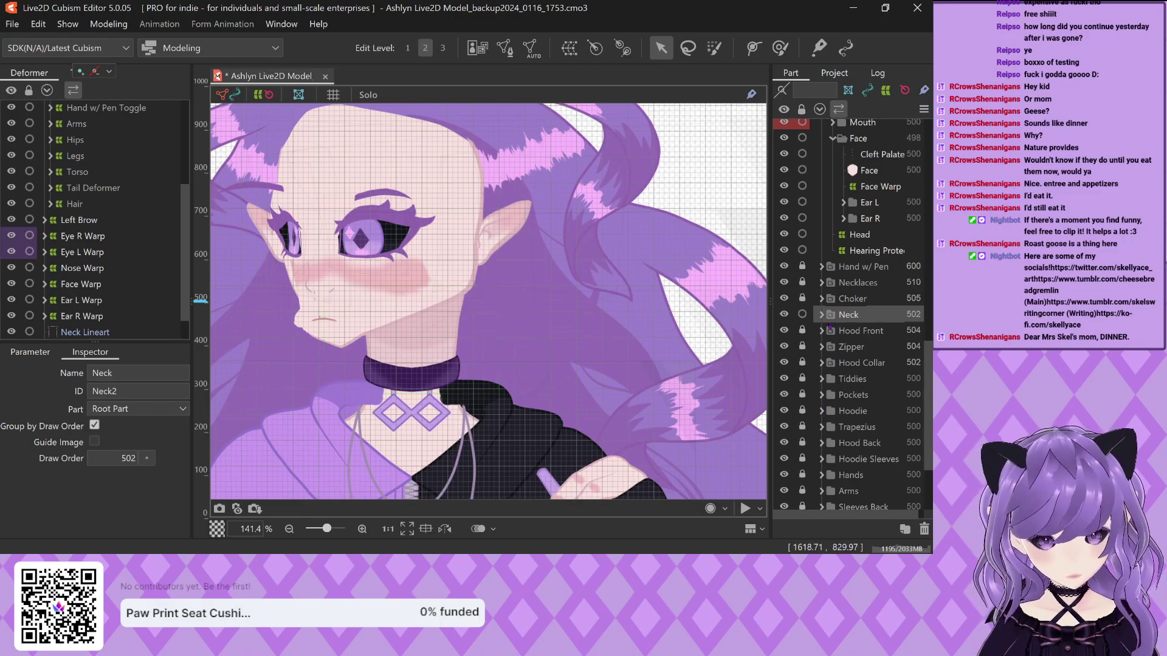
{"action": "left_click", "coordinate": [821, 315]}
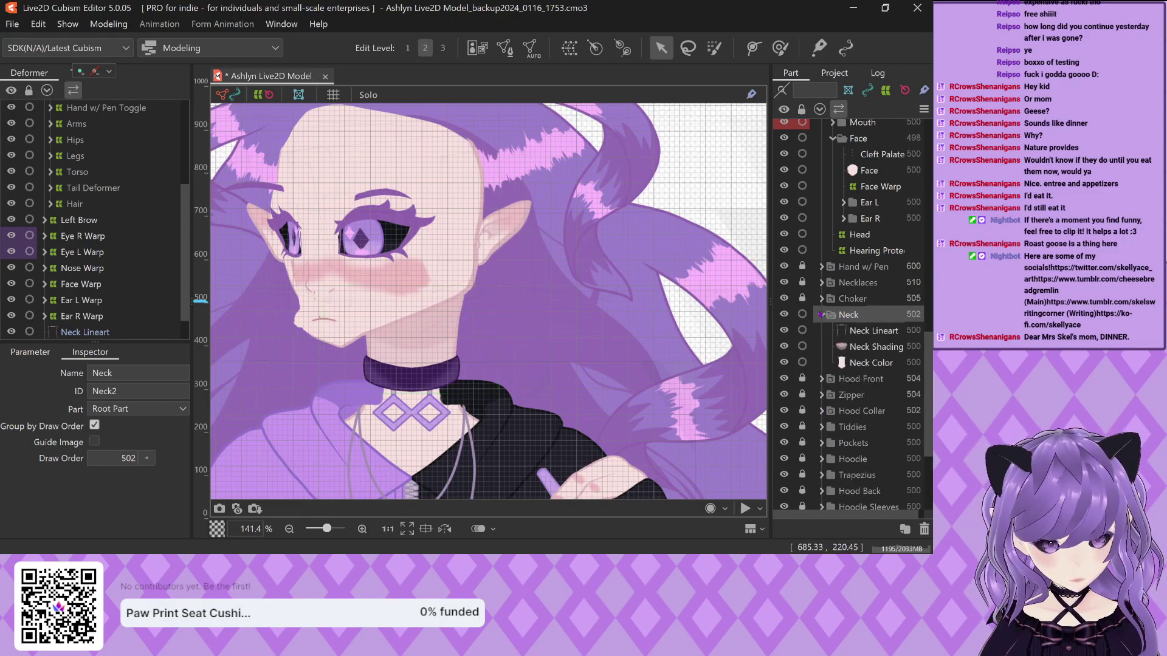
{"action": "left_click", "coordinate": [472, 398]}
{"action": "right_click", "coordinate": [348, 394]}
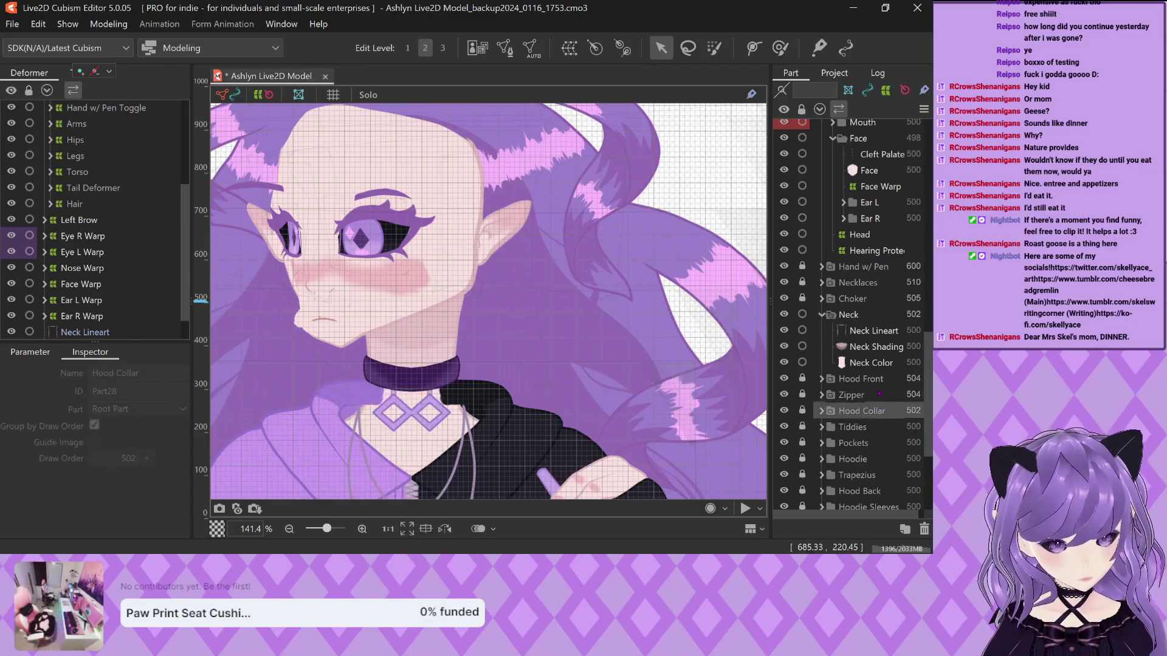
Inspect Hood Front's meshes, then raise the Neck part's draw order to 505
{"action": "left_click", "coordinate": [859, 379]}
{"action": "left_click", "coordinate": [821, 379]}
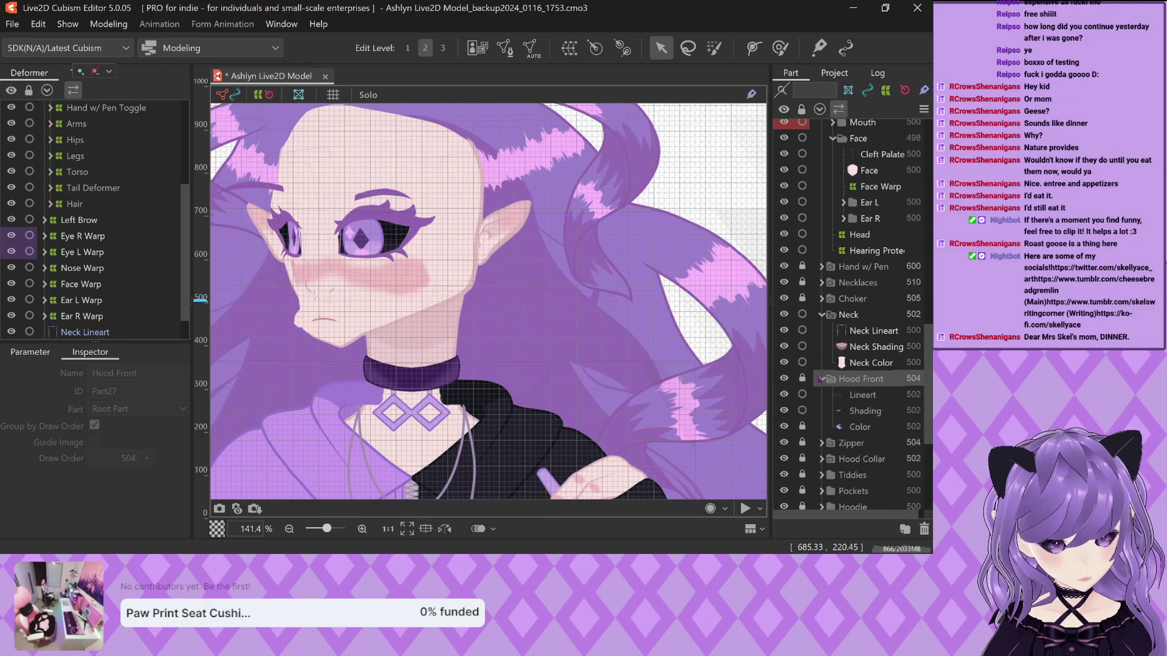
{"action": "left_click", "coordinate": [866, 411]}
{"action": "left_click", "coordinate": [869, 380]}
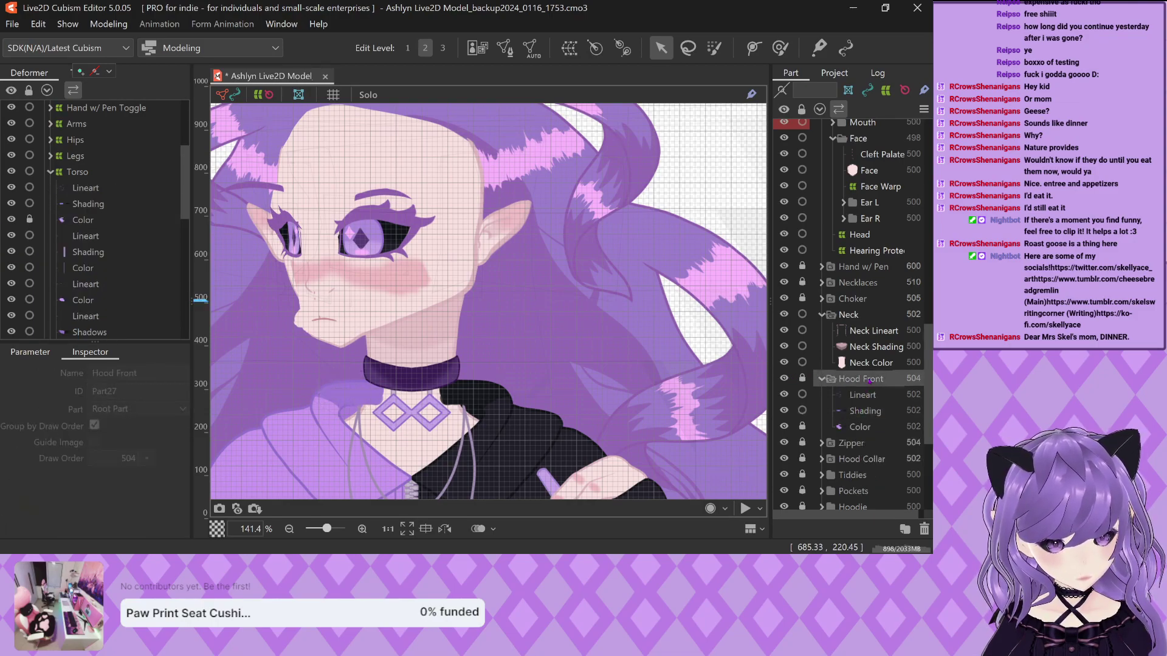
{"action": "left_click", "coordinate": [849, 314]}
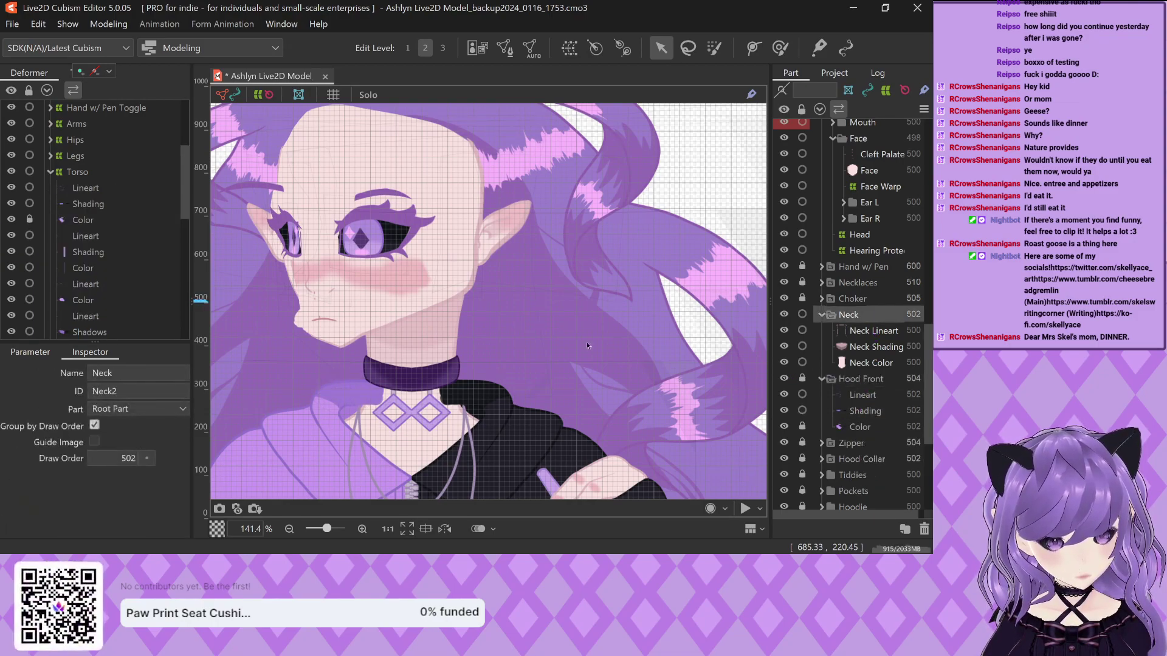
{"action": "left_click", "coordinate": [152, 461]}
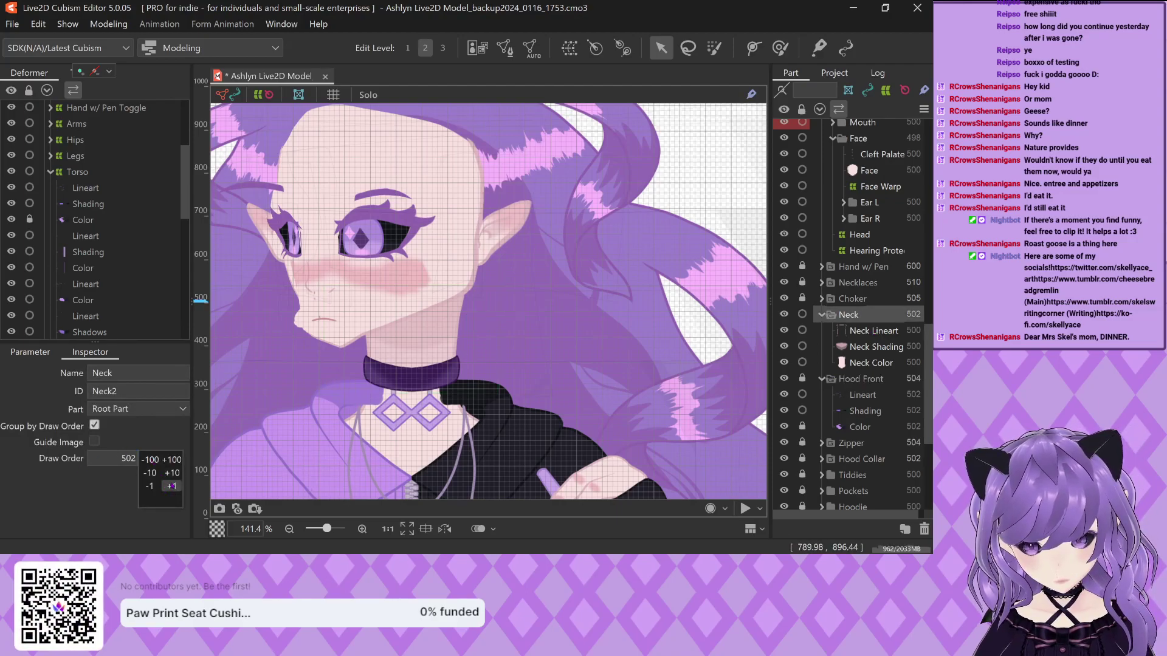
{"action": "left_click", "coordinate": [172, 486]}
{"action": "left_click", "coordinate": [172, 486]}
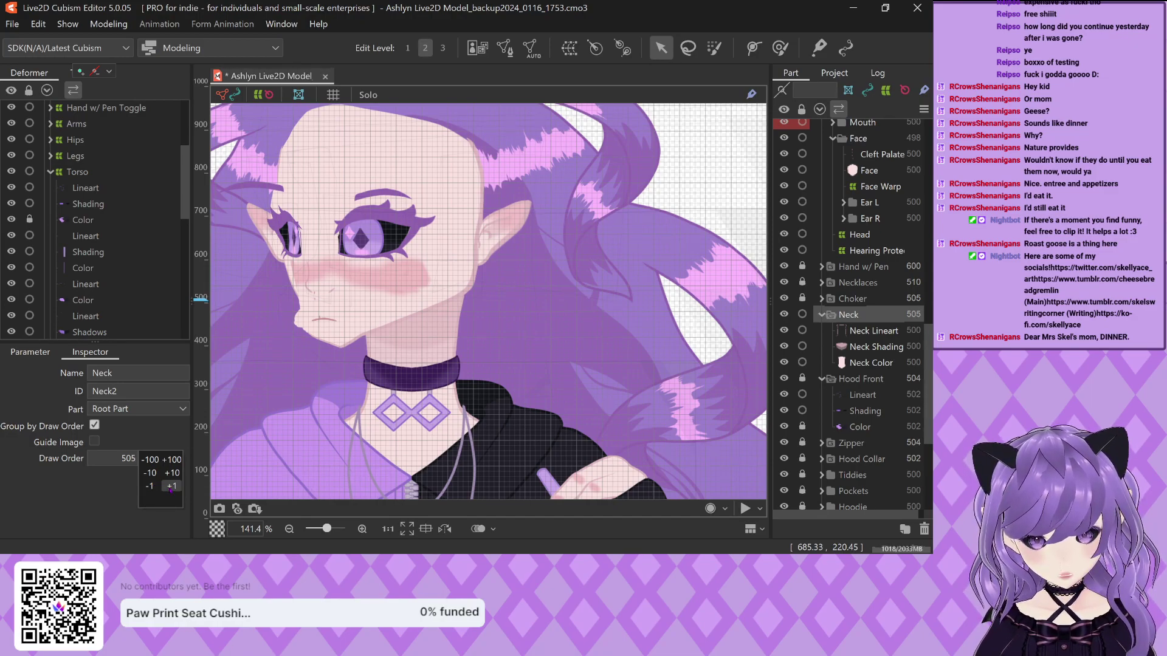
{"action": "left_click", "coordinate": [171, 487]}
Collapse the Neck and Hood Front parts and check the Neck Color mesh inside Neck
{"action": "left_click", "coordinate": [864, 329]}
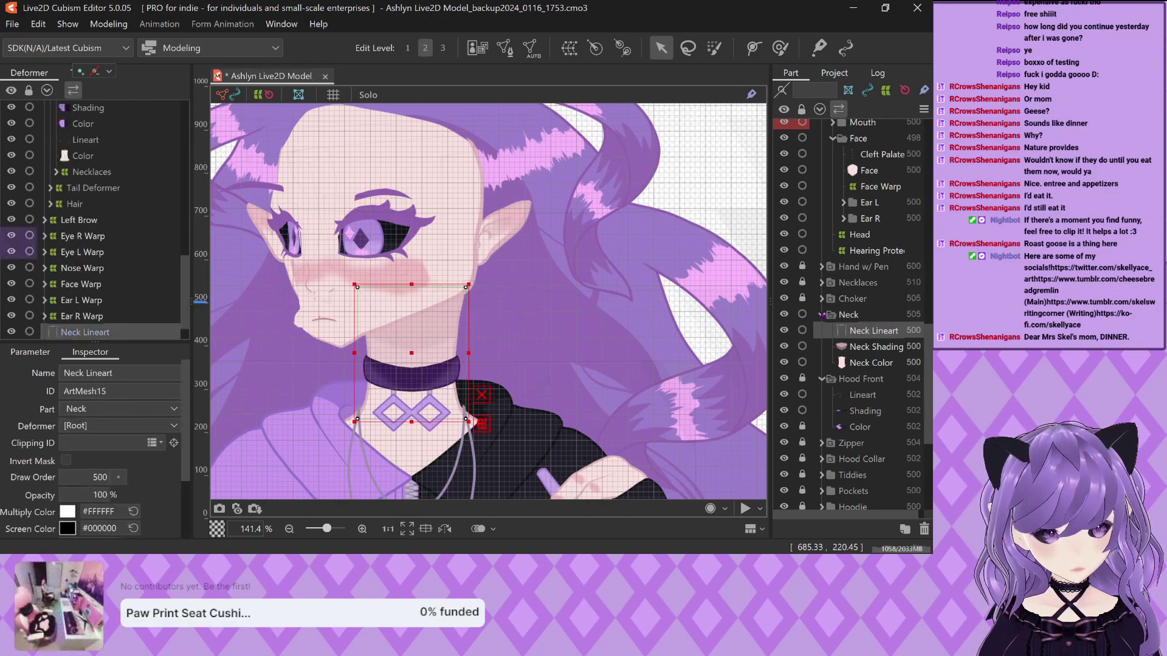
{"action": "left_click", "coordinate": [860, 315]}
{"action": "left_click", "coordinate": [821, 314]}
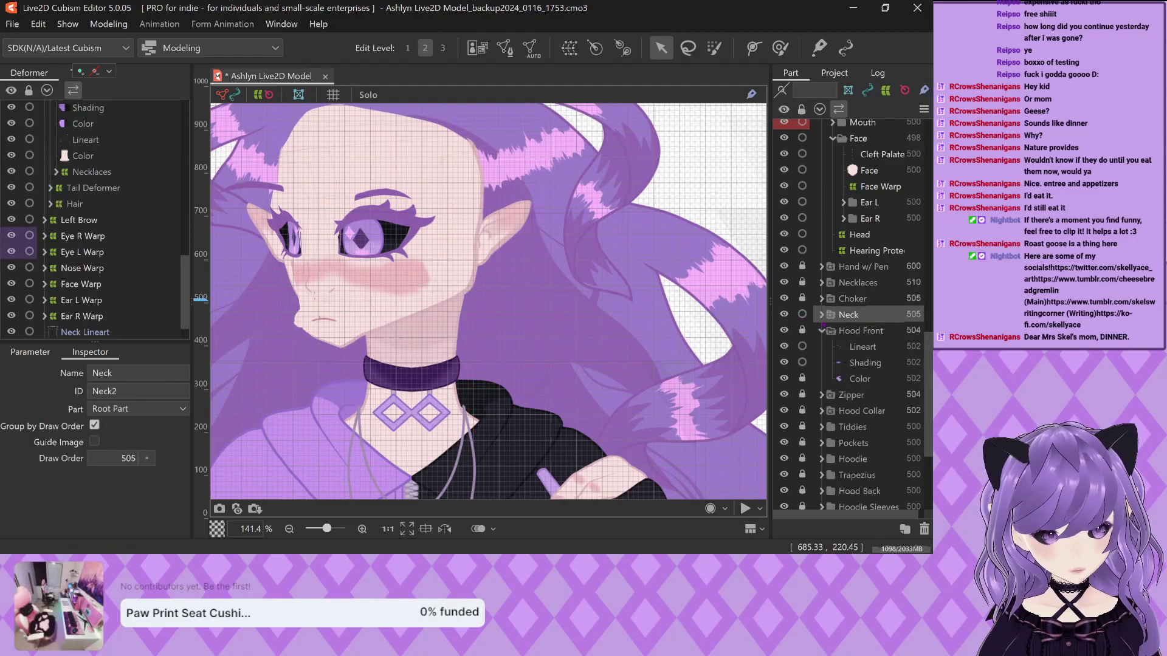
{"action": "left_click", "coordinate": [822, 330]}
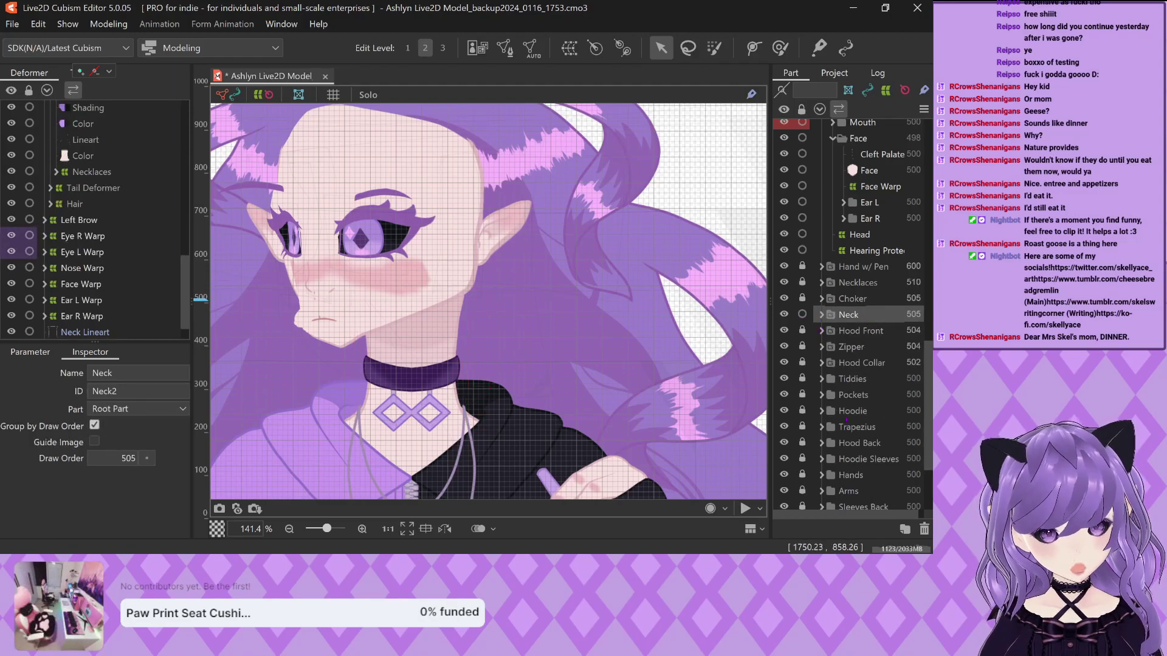
{"action": "scroll", "coordinate": [846, 419], "scroll_direction": "up", "scroll_amount": 4}
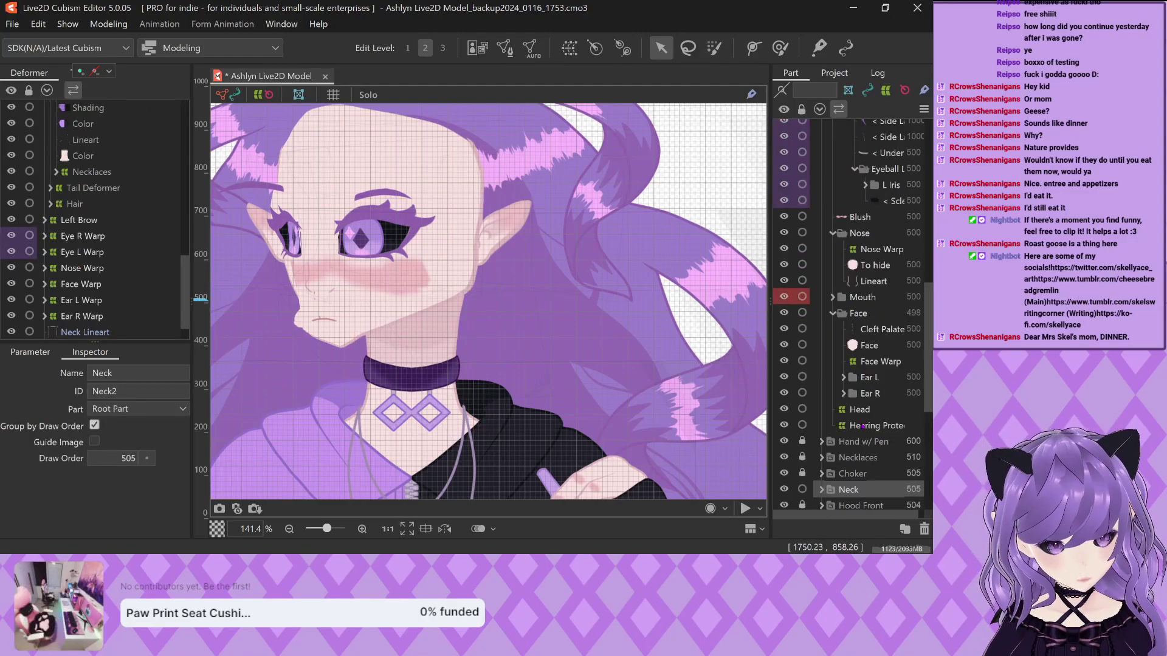
{"action": "left_click", "coordinate": [821, 489]}
{"action": "scroll", "coordinate": [851, 425], "scroll_direction": "down", "scroll_amount": 3}
{"action": "left_click", "coordinate": [871, 421]}
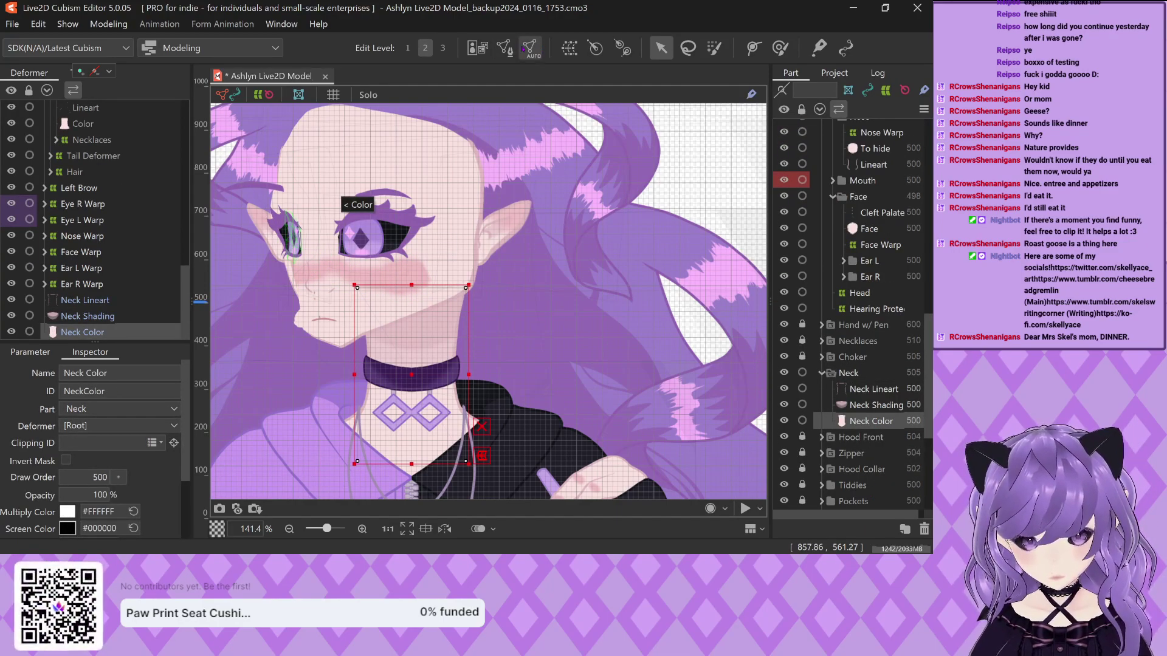
Apply Automatic Mesh Generation (Ctrl+Shift+A) to Neck Shading, then to Neck Lineart, and review the neck
{"action": "left_click", "coordinate": [570, 223]}
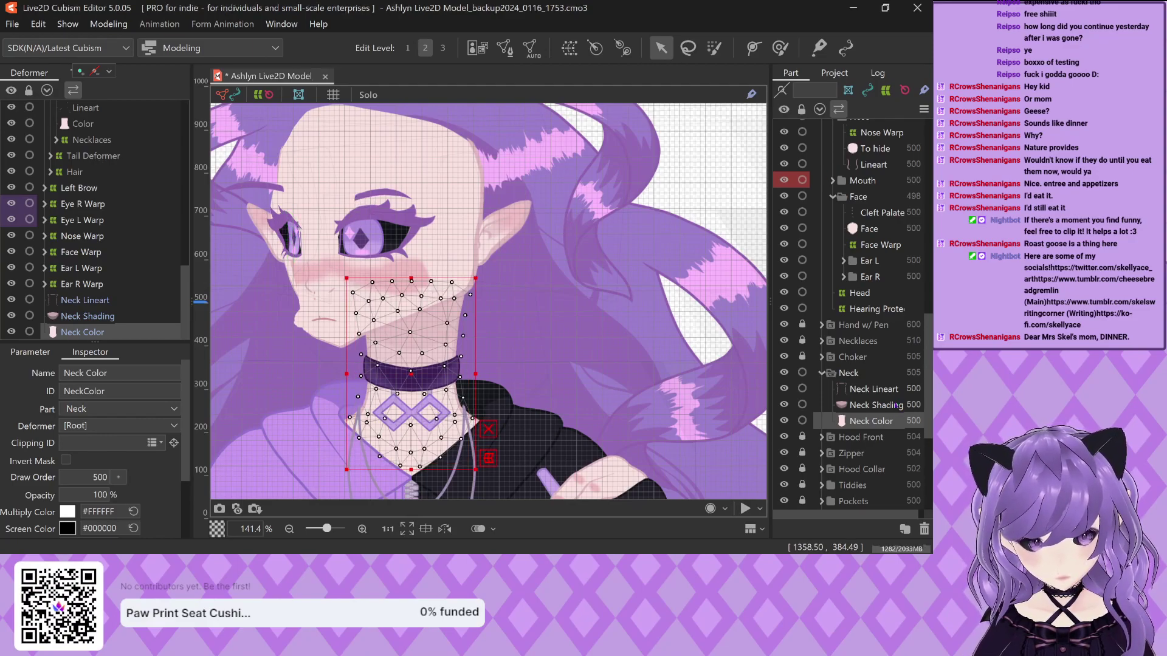
{"action": "left_click", "coordinate": [875, 405]}
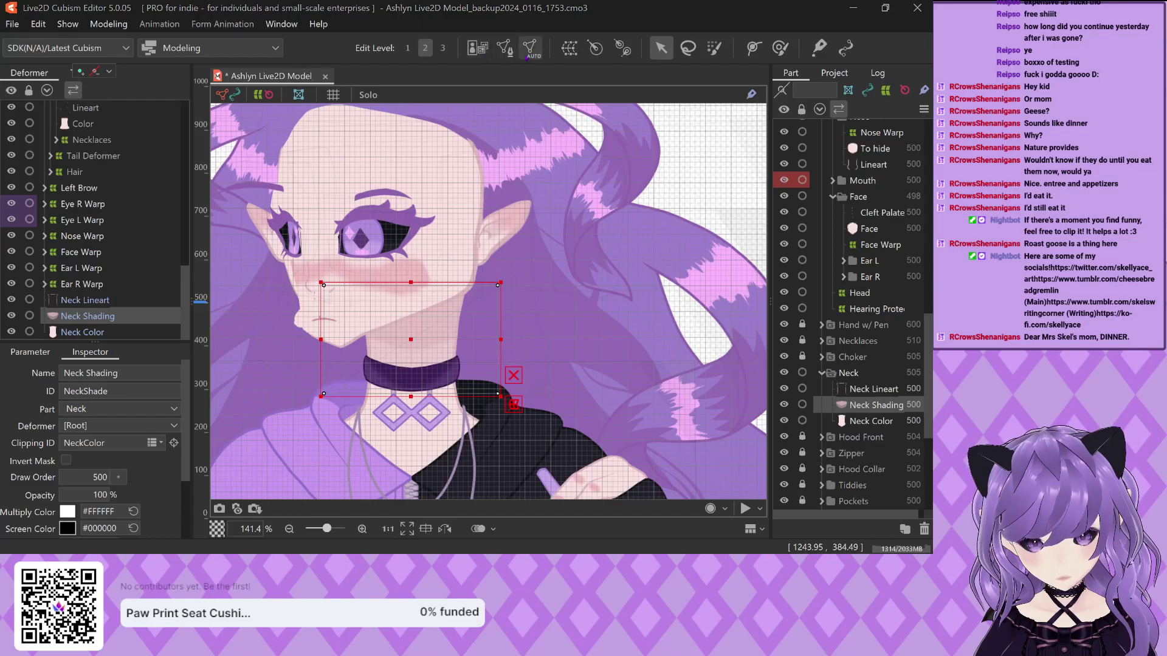
{"action": "key", "text": "ctrl+shift+a"}
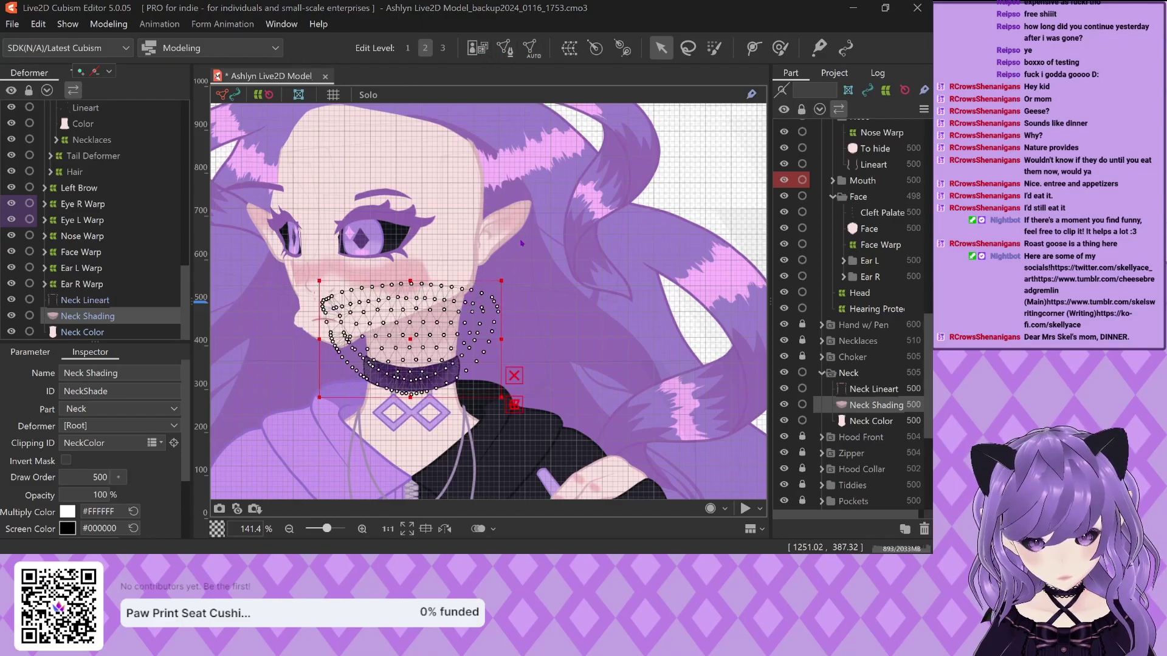
{"action": "left_click", "coordinate": [873, 390]}
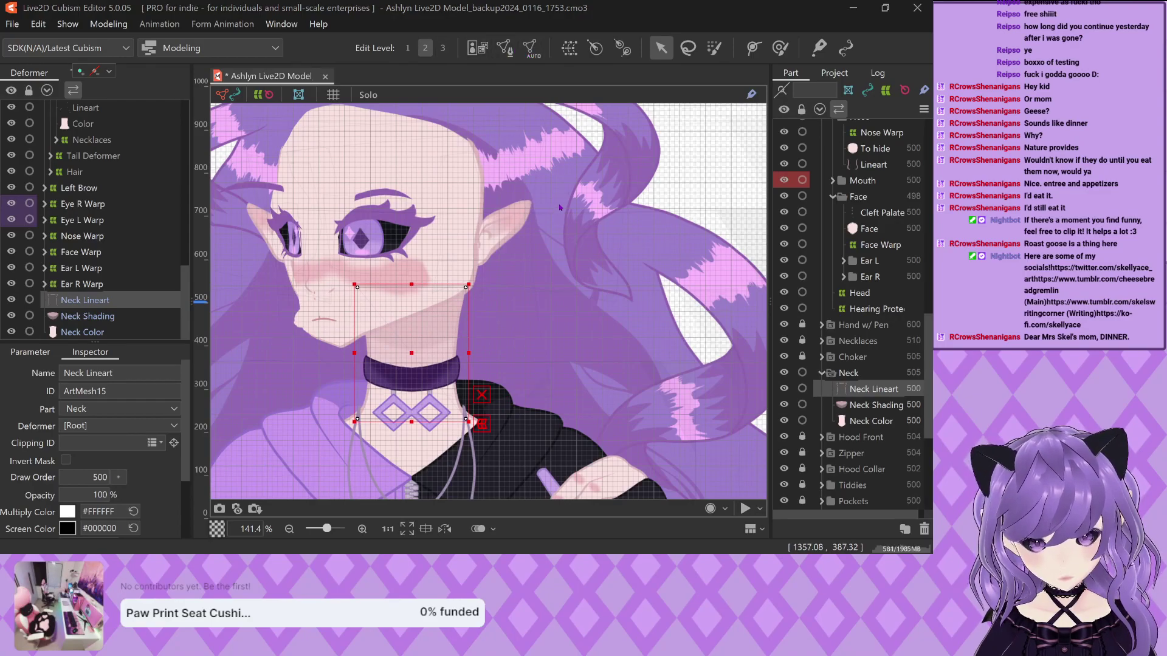
{"action": "key", "text": "ctrl+shift+a"}
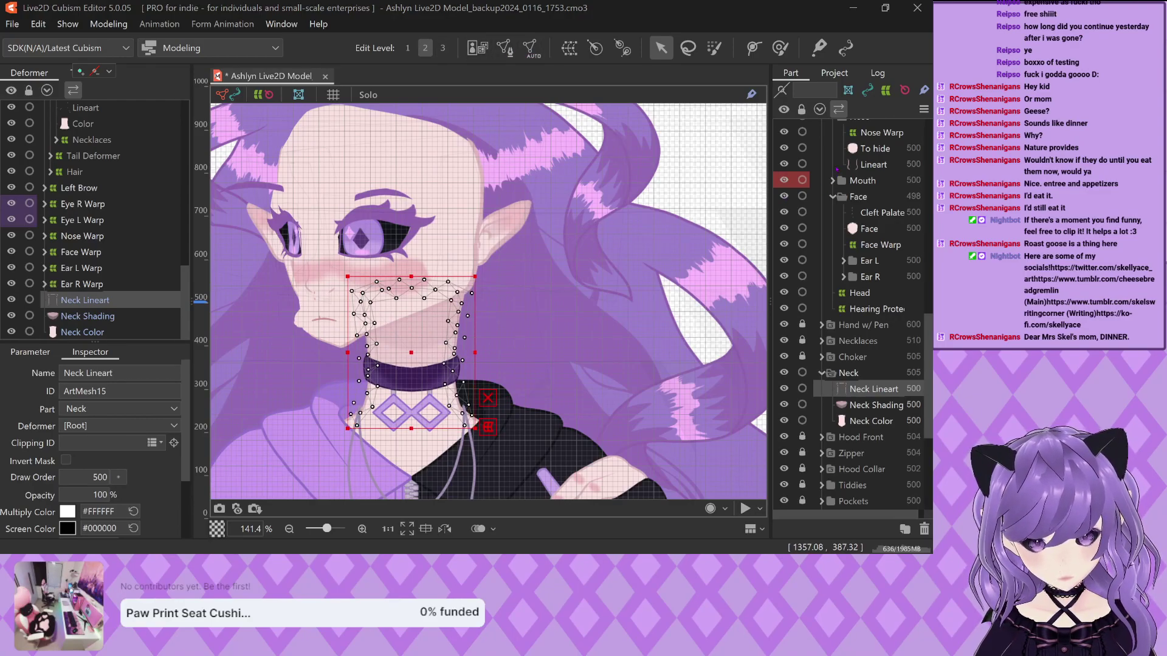
{"action": "left_click", "coordinate": [541, 186]}
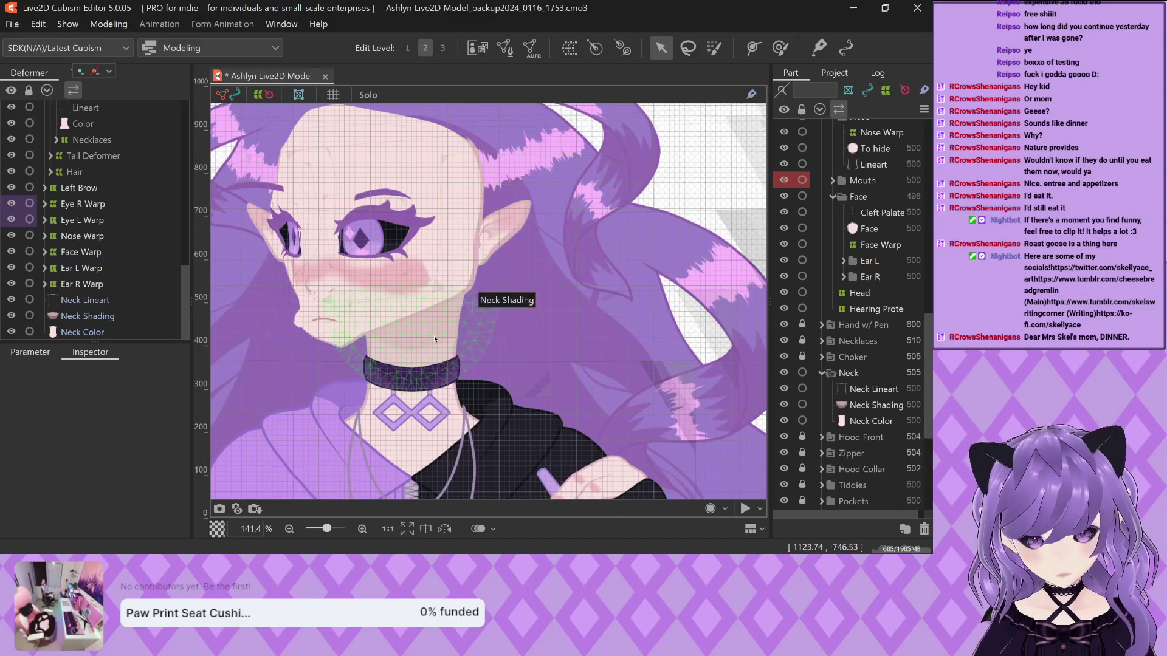
{"action": "scroll", "coordinate": [434, 335], "scroll_direction": "up", "scroll_amount": 4}
{"action": "scroll", "coordinate": [494, 353], "scroll_direction": "down", "scroll_amount": 3}
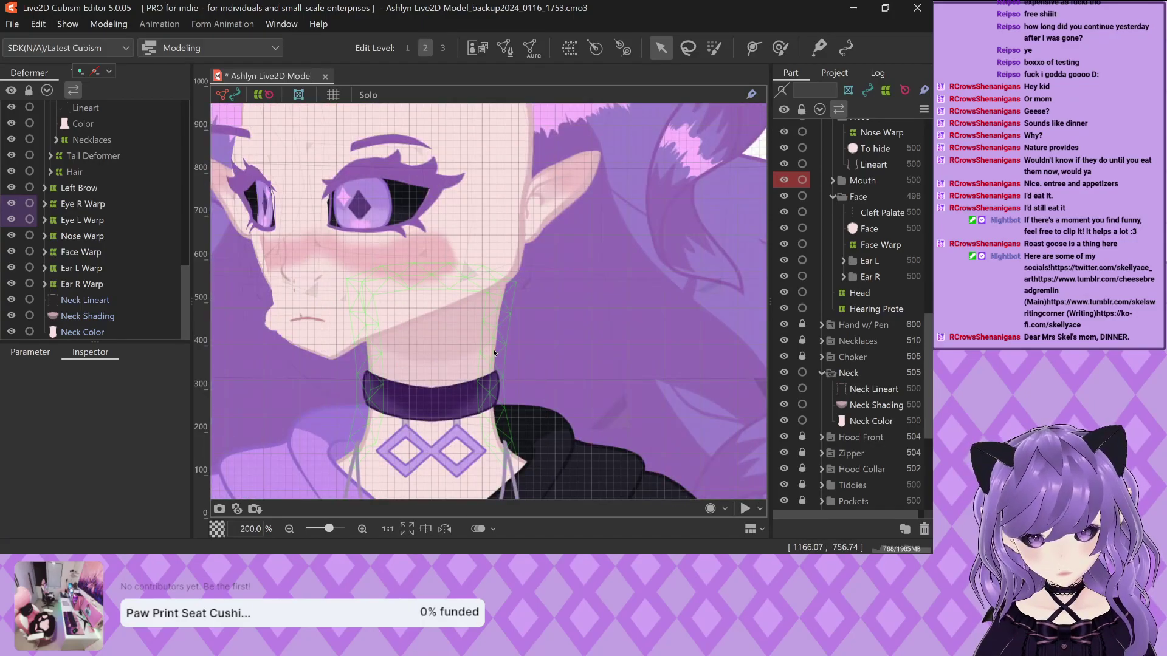
{"action": "scroll", "coordinate": [494, 352], "scroll_direction": "down", "scroll_amount": 1}
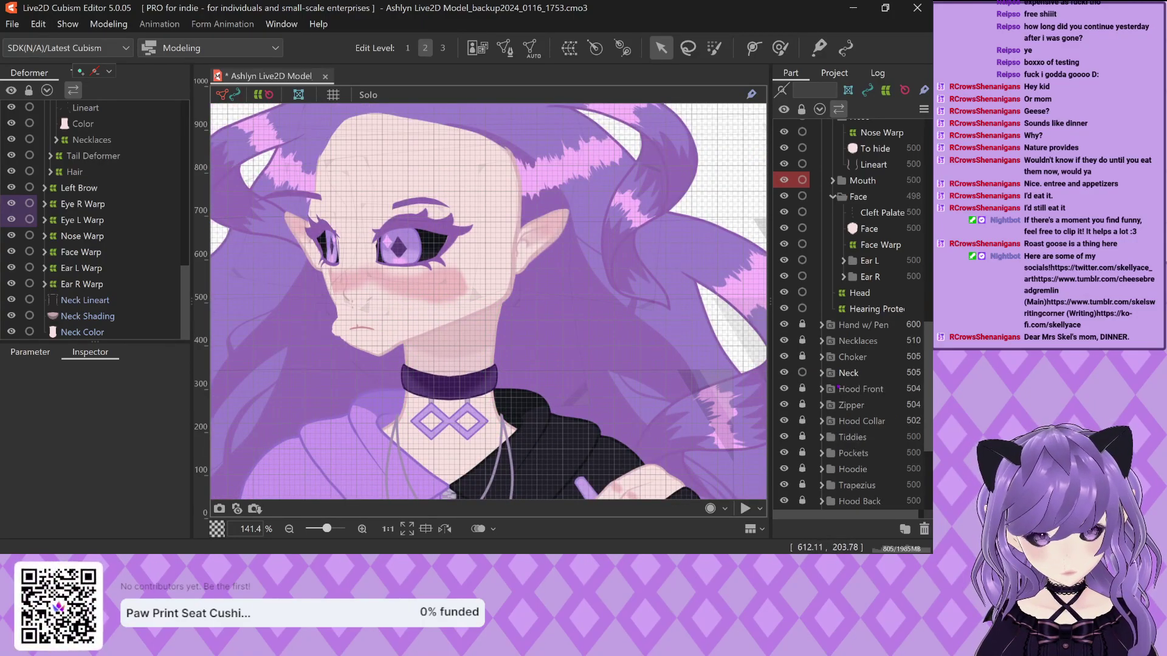
{"action": "scroll", "coordinate": [851, 304], "scroll_direction": "up", "scroll_amount": 4}
Delete the leftover Face and Neck.psd part from the parts list
{"action": "left_click", "coordinate": [869, 404]}
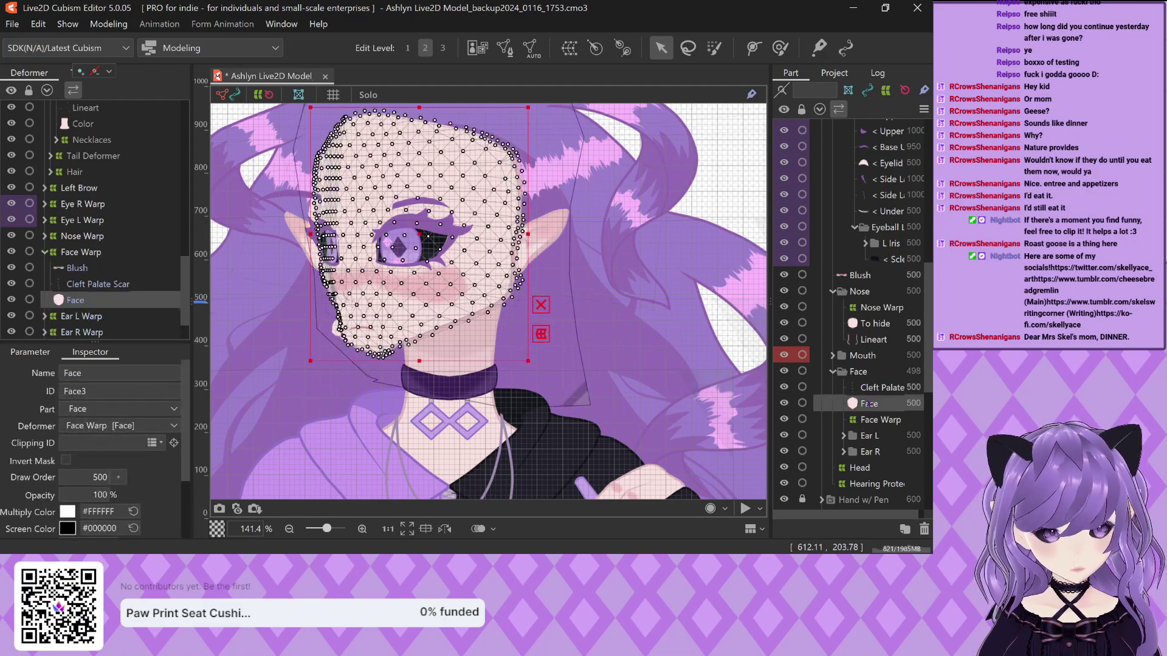
{"action": "scroll", "coordinate": [818, 401], "scroll_direction": "up", "scroll_amount": 8}
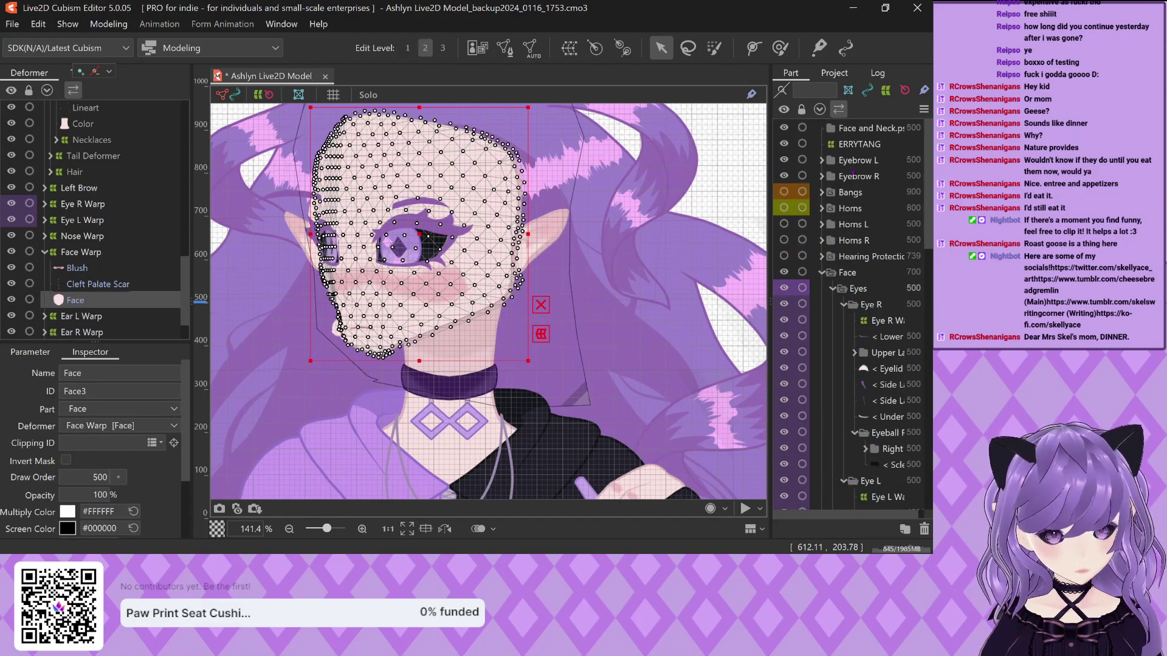
{"action": "left_click", "coordinate": [815, 129]}
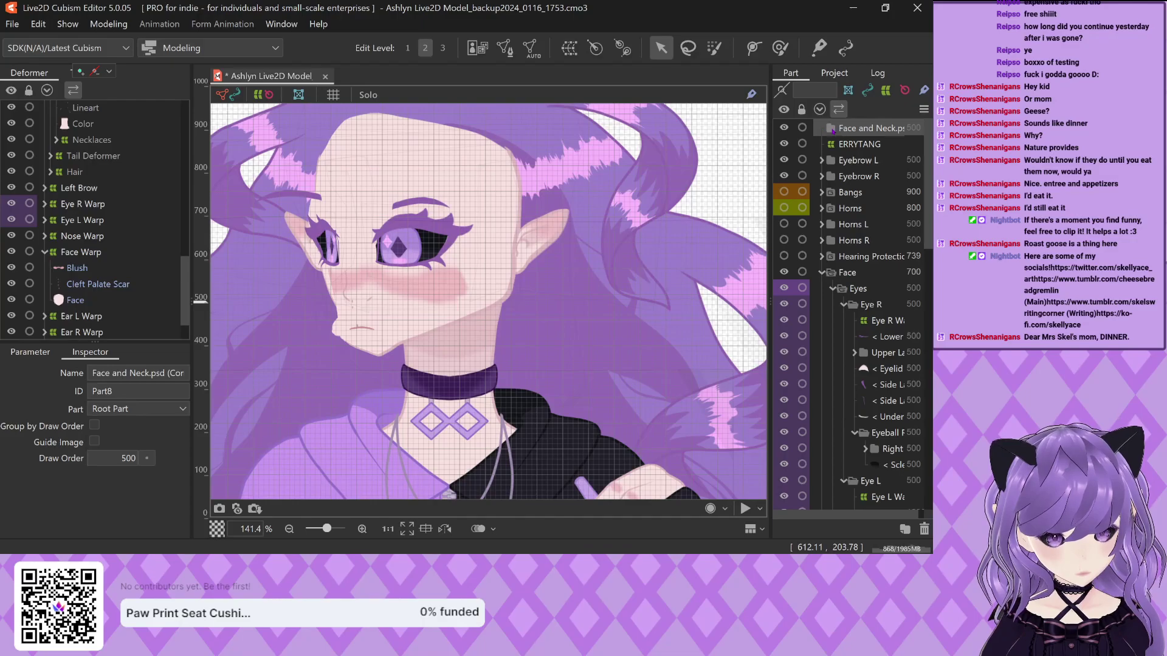
{"action": "left_click", "coordinate": [925, 528]}
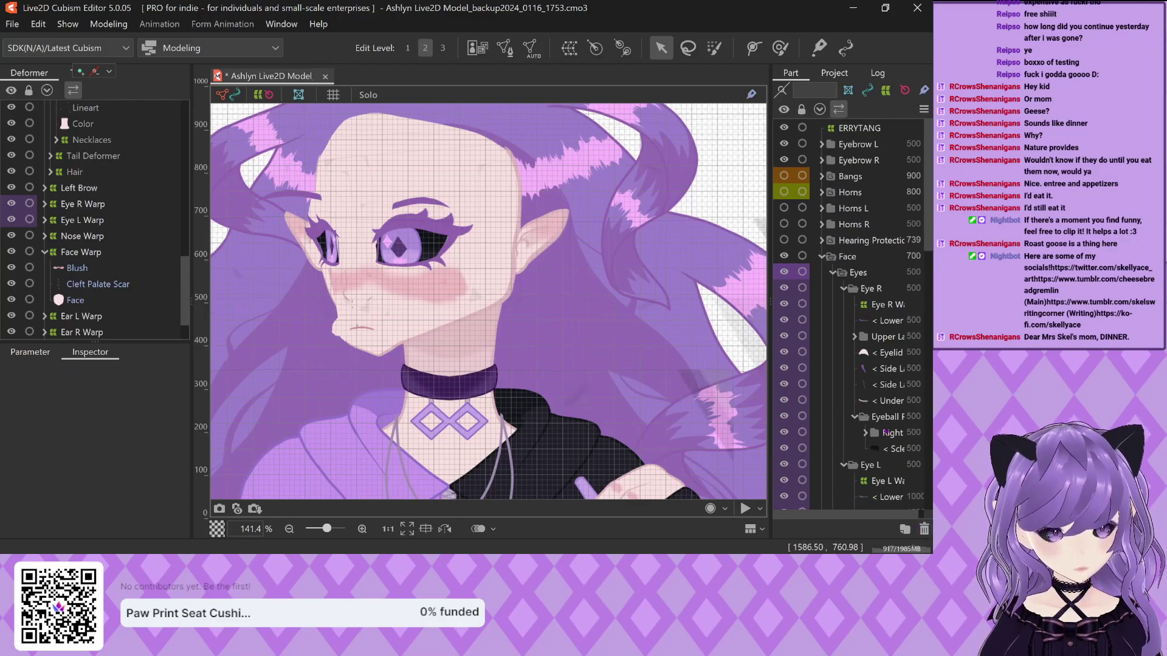
{"action": "scroll", "coordinate": [887, 431], "scroll_direction": "down", "scroll_amount": 6}
{"action": "scroll", "coordinate": [887, 430], "scroll_direction": "down", "scroll_amount": 4}
With Face selected, nudge the second Angle parameter and reset it to 0.0
{"action": "left_click", "coordinate": [869, 351]}
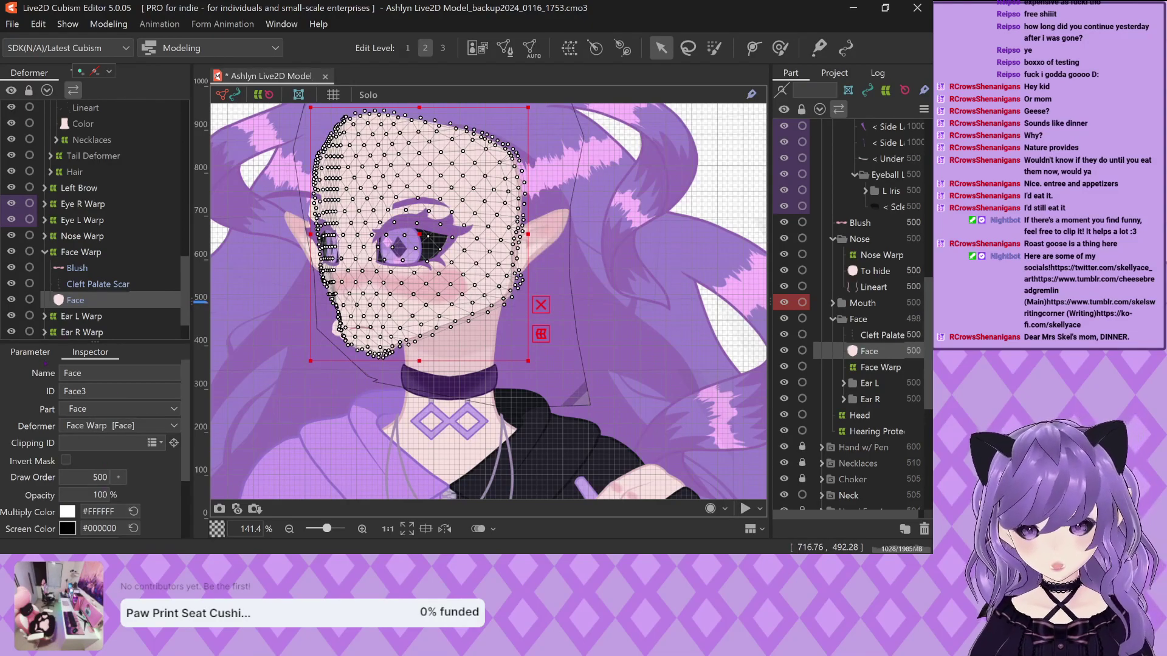
{"action": "left_click", "coordinate": [30, 351]}
{"action": "left_click", "coordinate": [98, 427]}
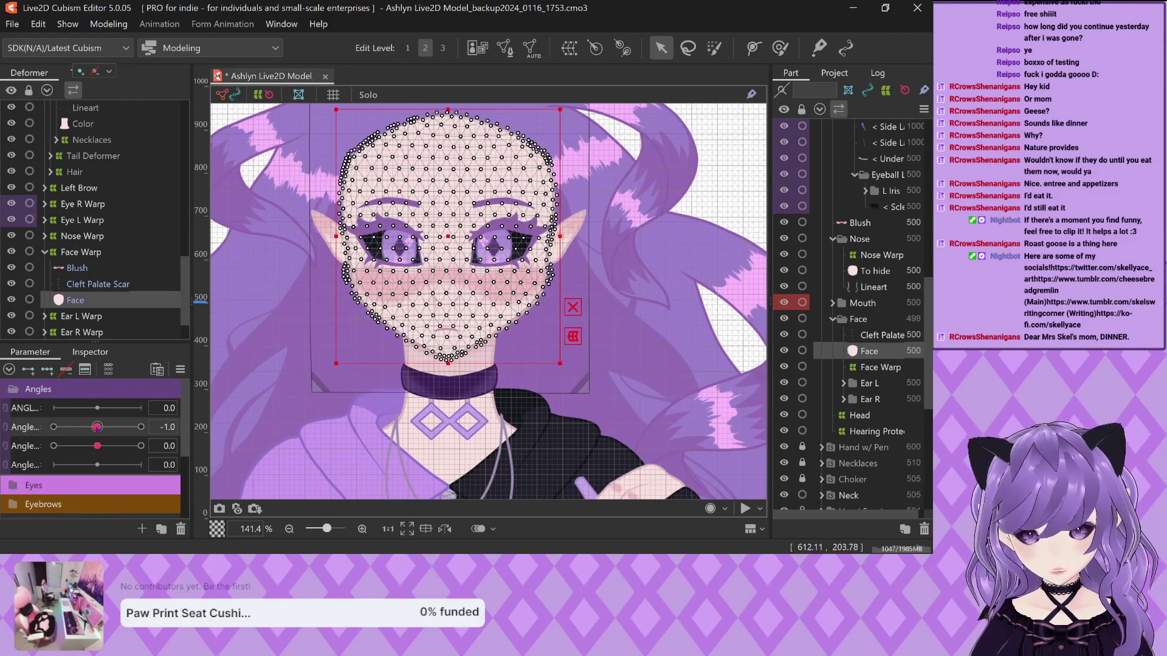
{"action": "left_click_drag", "start_coordinate": [97, 427], "coordinate": [99, 427]}
{"action": "scroll", "coordinate": [354, 319], "scroll_direction": "down", "scroll_amount": 2}
Inspect the Neck Shading and Blush meshes, then select Face and enter Edit Mesh
{"action": "left_click", "coordinate": [696, 169]}
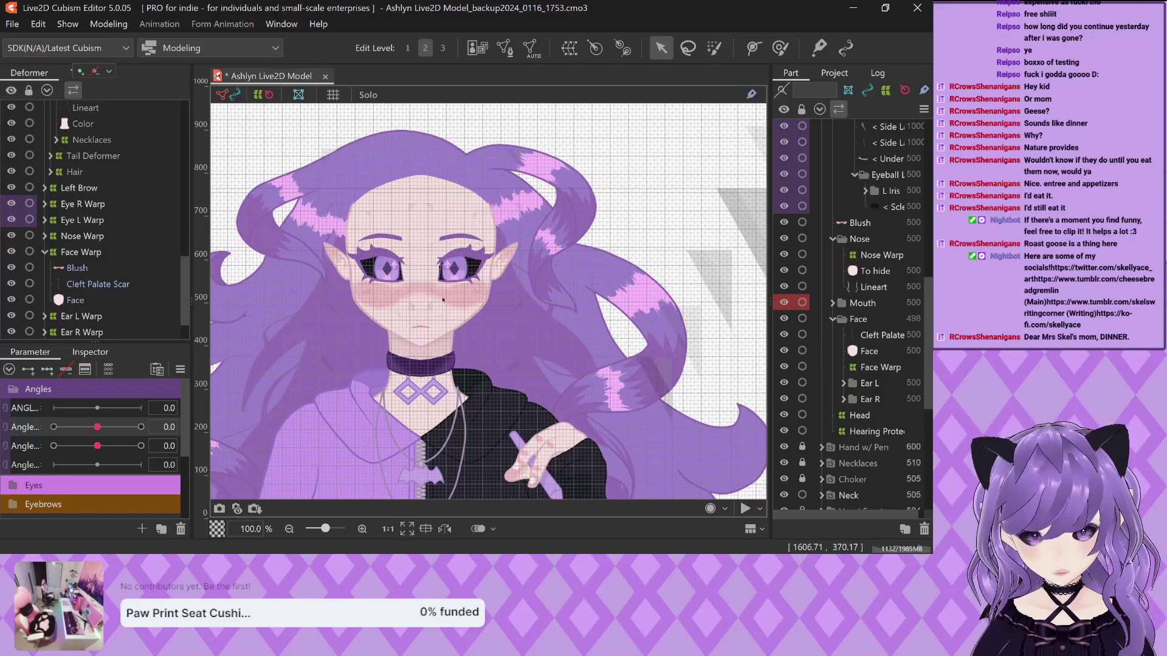
{"action": "scroll", "coordinate": [443, 299], "scroll_direction": "up", "scroll_amount": 2}
{"action": "mouse_move", "coordinate": [583, 323]}
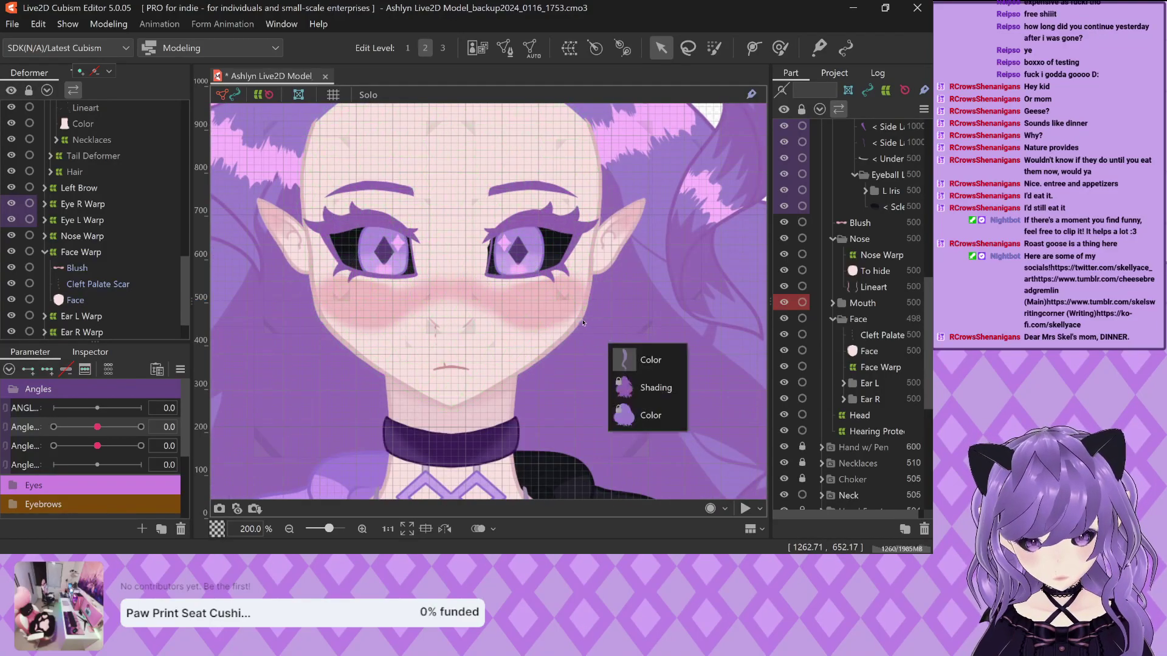
{"action": "left_click", "coordinate": [534, 291]}
{"action": "left_click", "coordinate": [552, 357]}
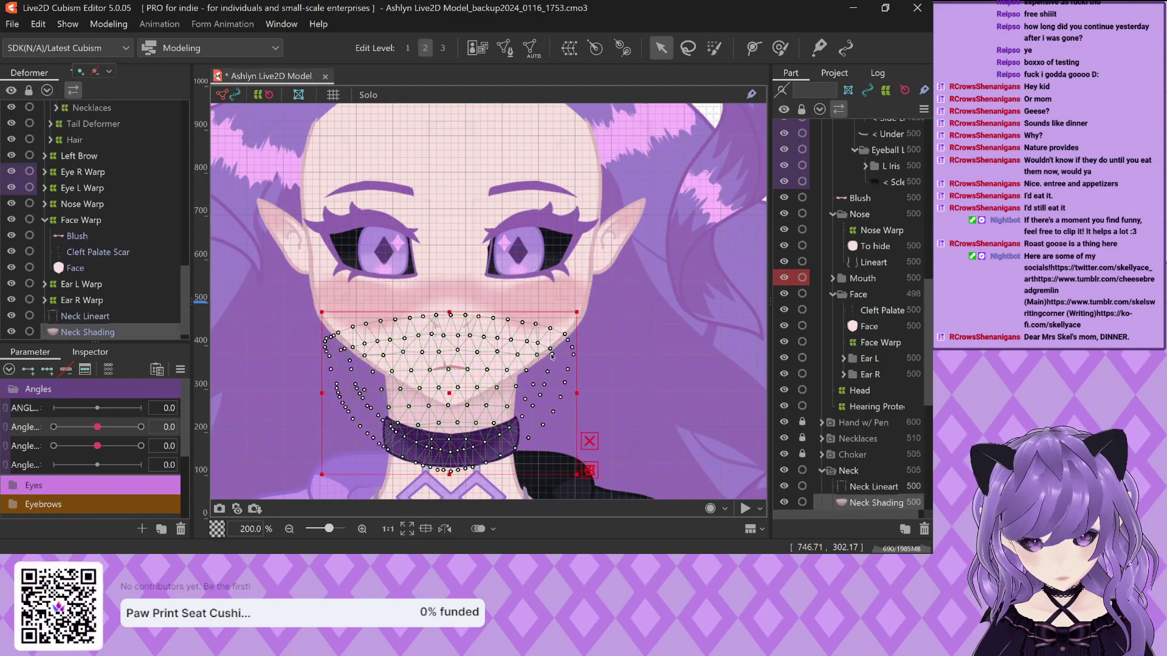
{"action": "left_click", "coordinate": [630, 280]}
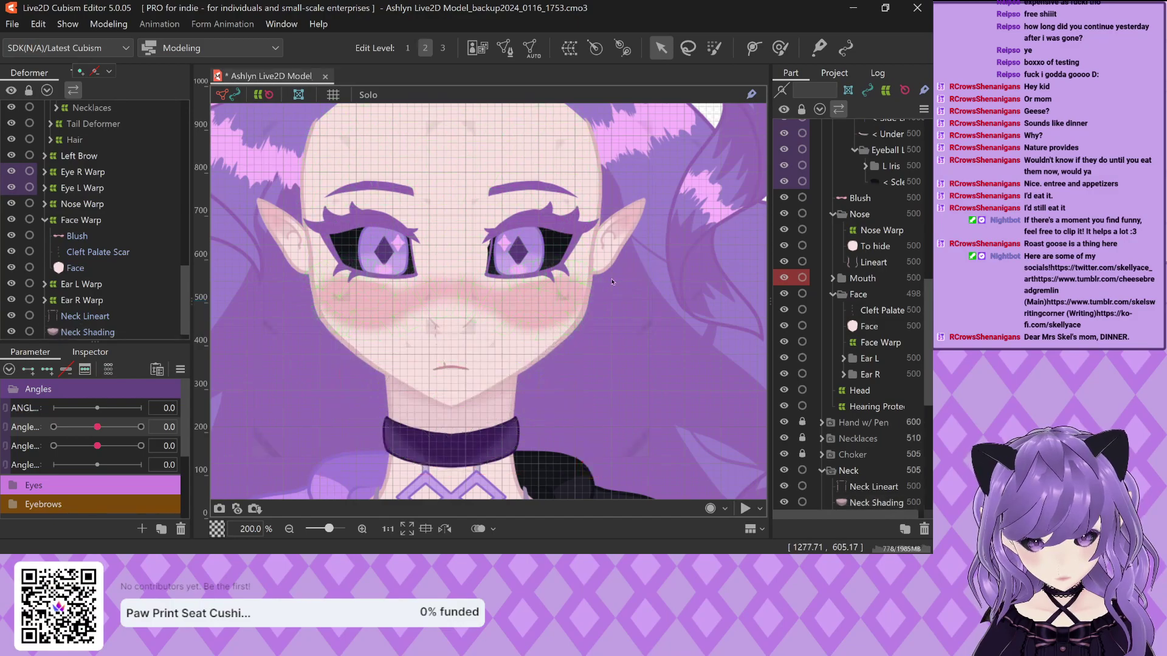
{"action": "scroll", "coordinate": [612, 279], "scroll_direction": "up", "scroll_amount": 3}
{"action": "left_click", "coordinate": [494, 286]}
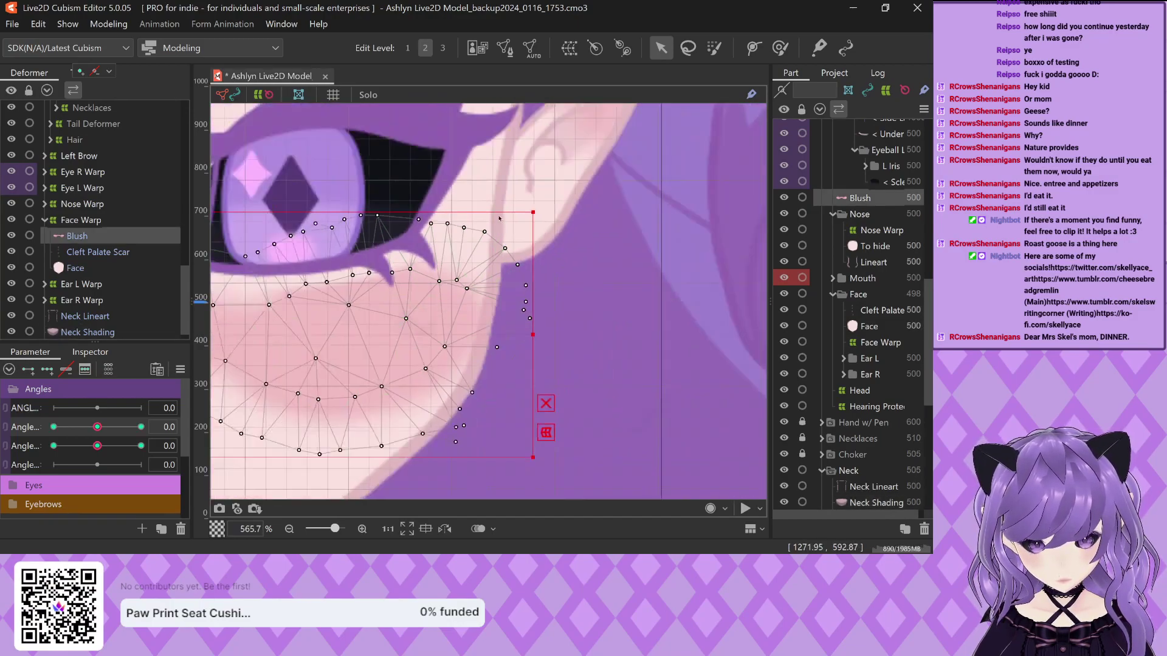
{"action": "scroll", "coordinate": [499, 218], "scroll_direction": "down", "scroll_amount": 4}
{"action": "left_click", "coordinate": [415, 153]}
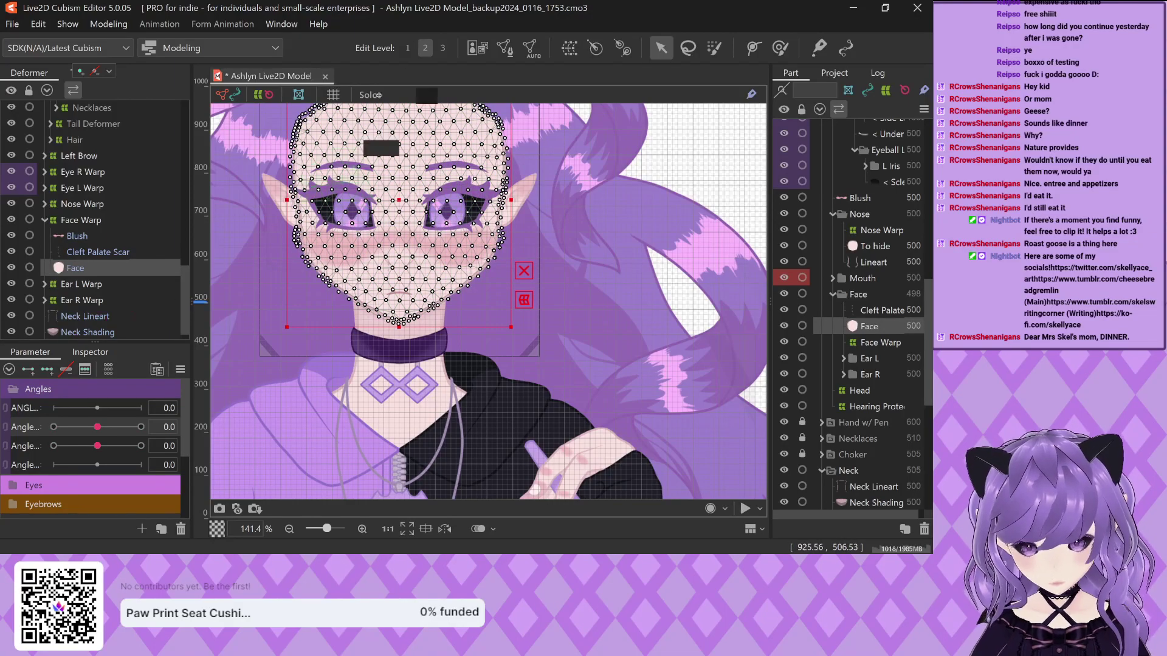
{"action": "left_click", "coordinate": [506, 49]}
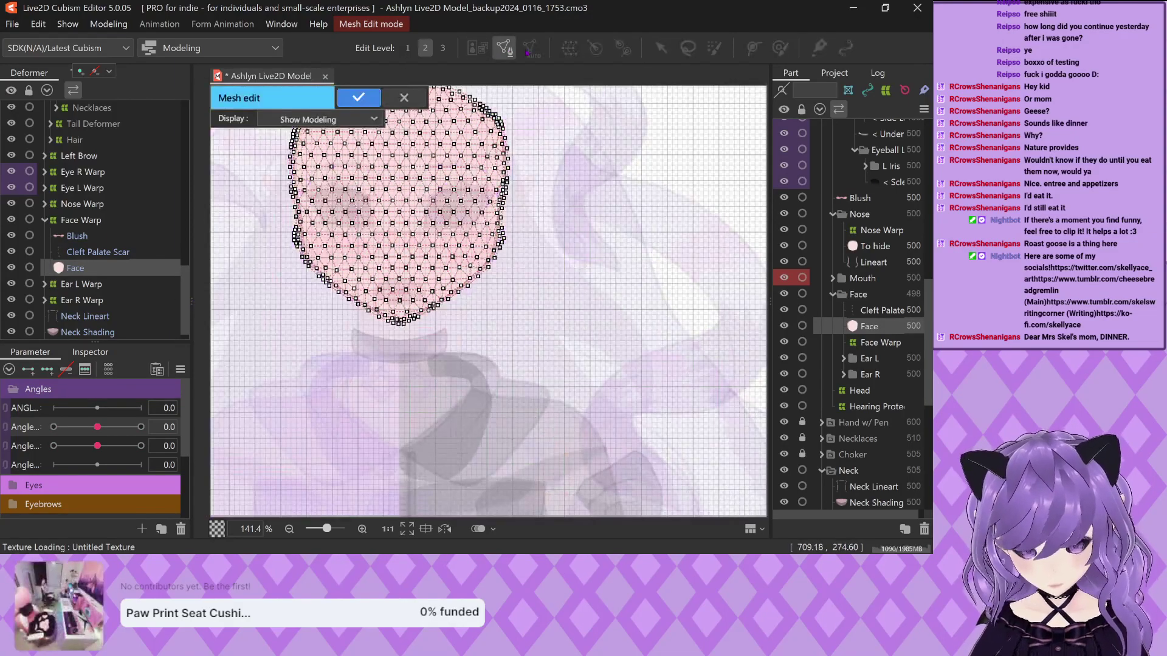
Delete two stray vertices on the Face mesh's right edge and apply the edit with Enter
{"action": "scroll", "coordinate": [611, 237], "scroll_direction": "up", "scroll_amount": 10}
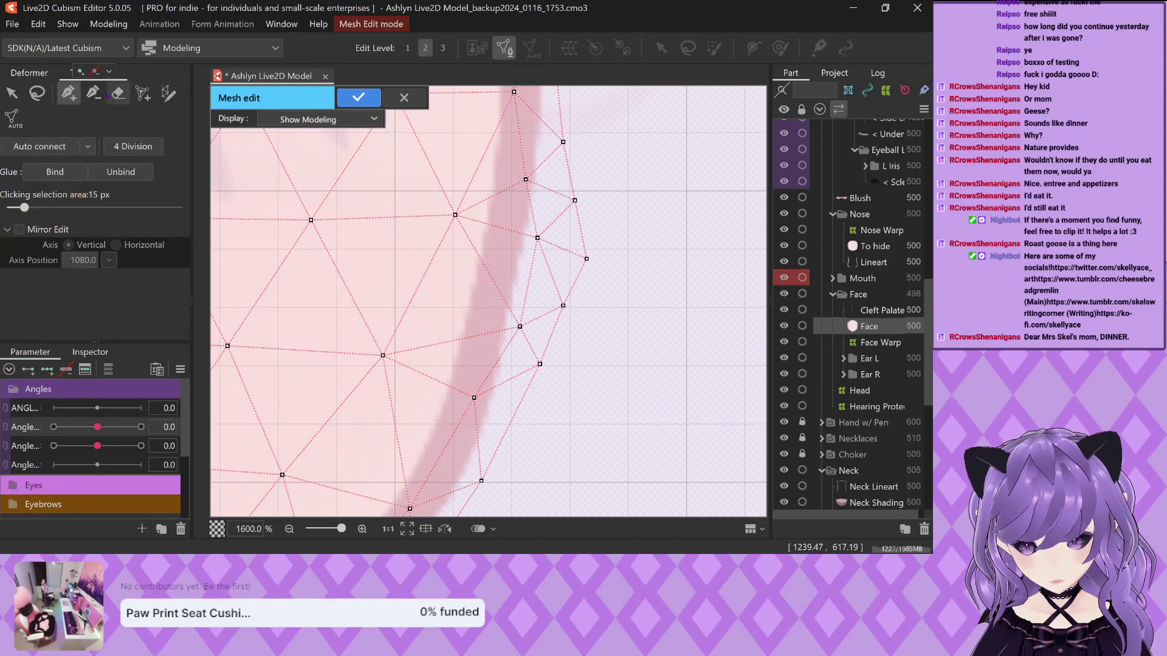
{"action": "left_click", "coordinate": [588, 260]}
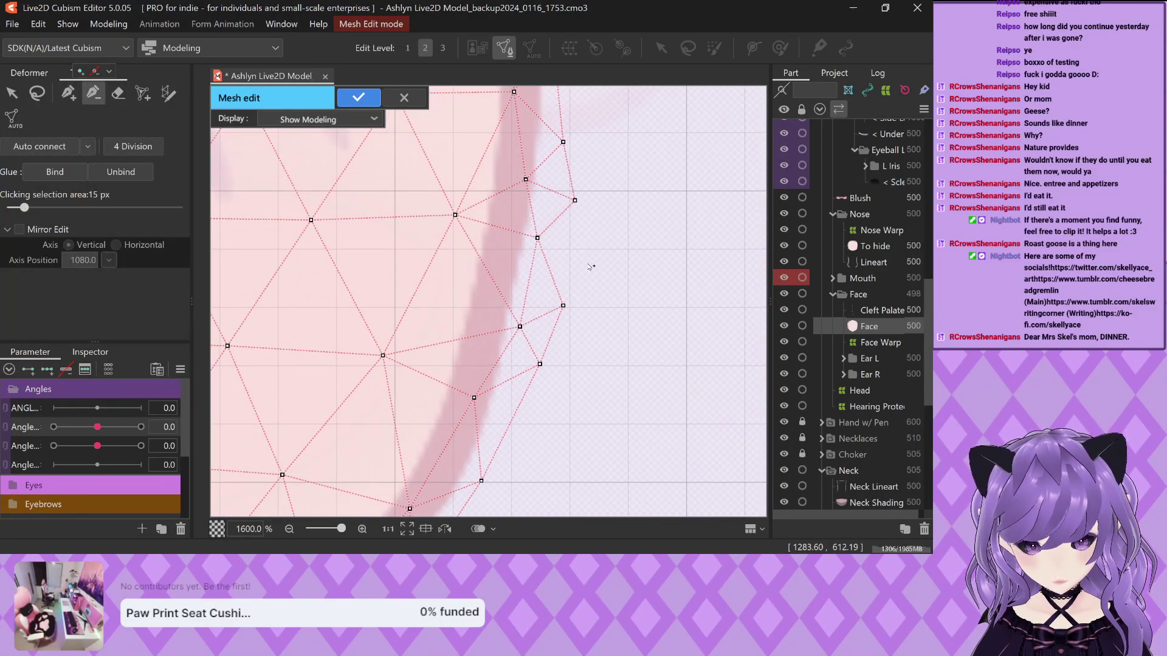
{"action": "left_click", "coordinate": [564, 305], "text": "shift"}
{"action": "scroll", "coordinate": [568, 303], "scroll_direction": "down", "scroll_amount": 6}
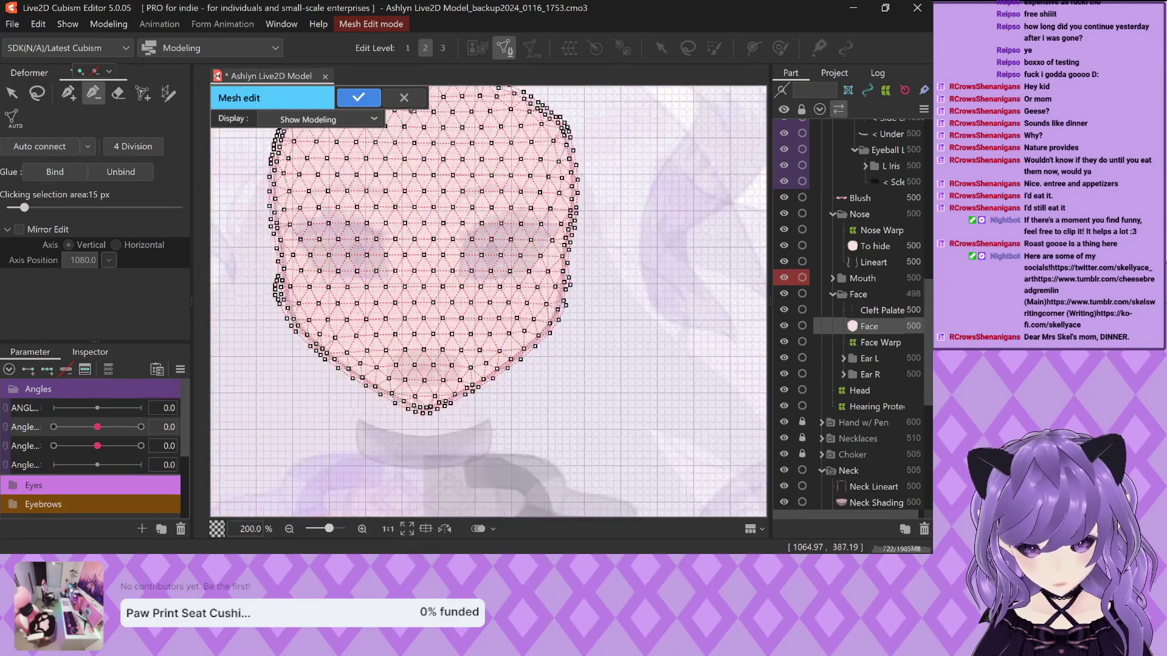
{"action": "key", "text": "Return"}
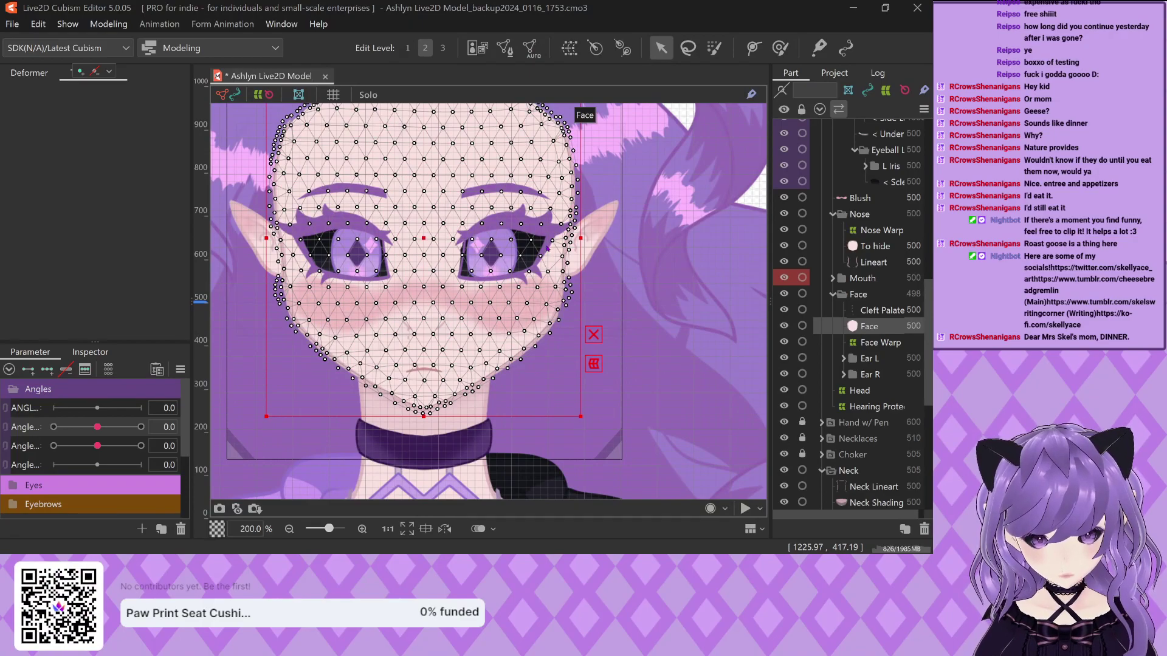
Keep the Latest Cubism SDK setting and deselect the face mesh
{"action": "scroll", "coordinate": [239, 216], "scroll_direction": "down", "scroll_amount": 1}
{"action": "left_click", "coordinate": [66, 48]}
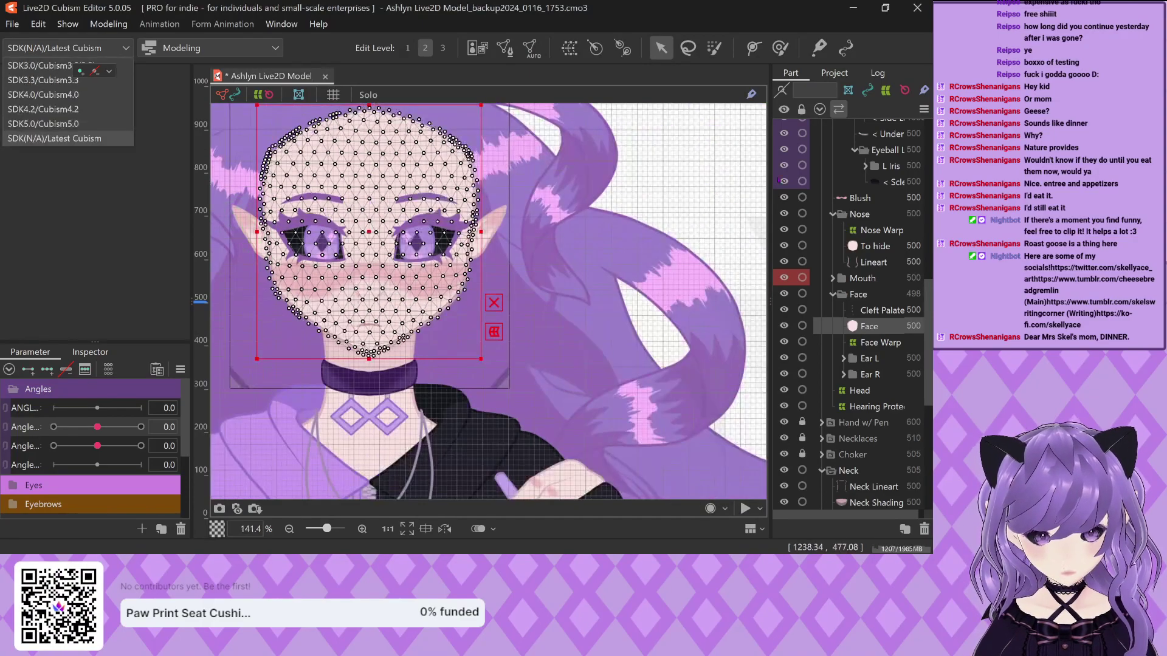
{"action": "left_click", "coordinate": [55, 139]}
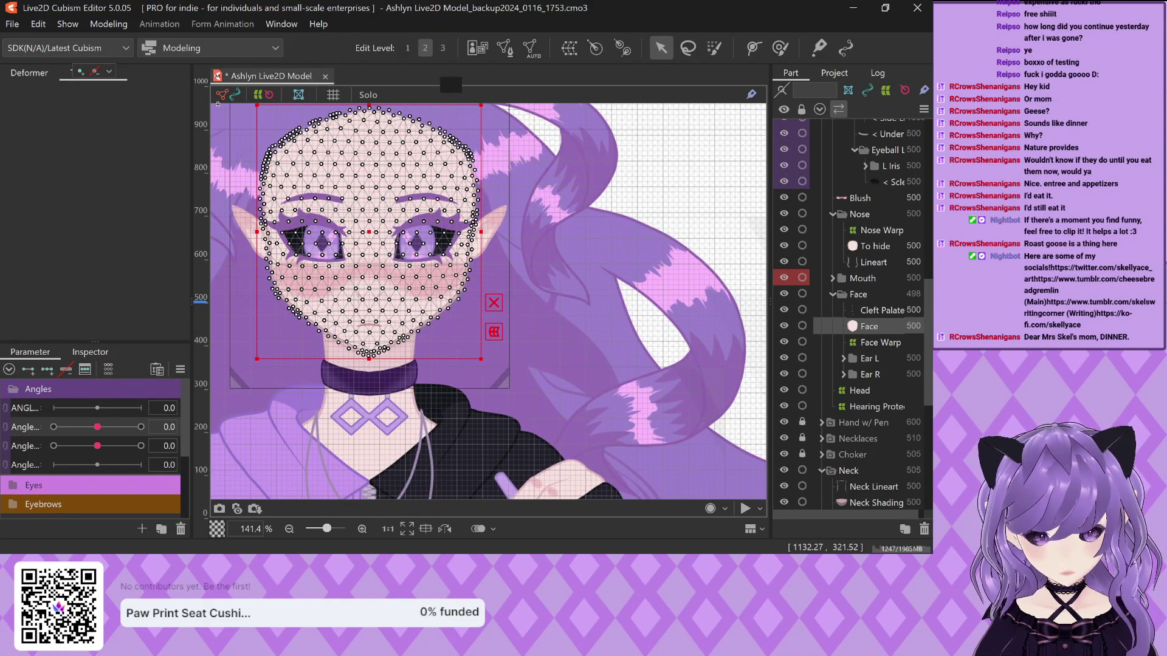
{"action": "scroll", "coordinate": [438, 232], "scroll_direction": "down", "scroll_amount": 1}
{"action": "left_click", "coordinate": [665, 160]}
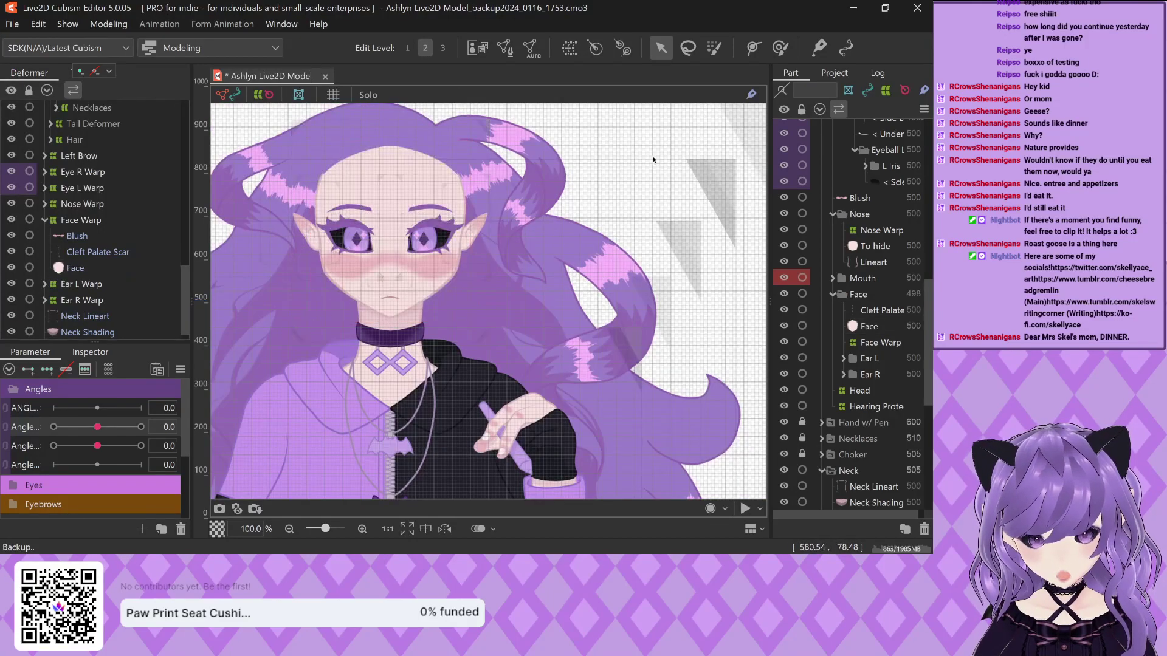
Swing the second Angle parameter to 30, skip Auto Generation of Face Motion, then drag to -30
{"action": "mouse_move", "coordinate": [98, 427]}
{"action": "left_mouse_down"}
{"action": "mouse_move", "coordinate": [151, 419]}
{"action": "mouse_move", "coordinate": [97, 426]}
{"action": "left_mouse_up"}
{"action": "left_click", "coordinate": [180, 369]}
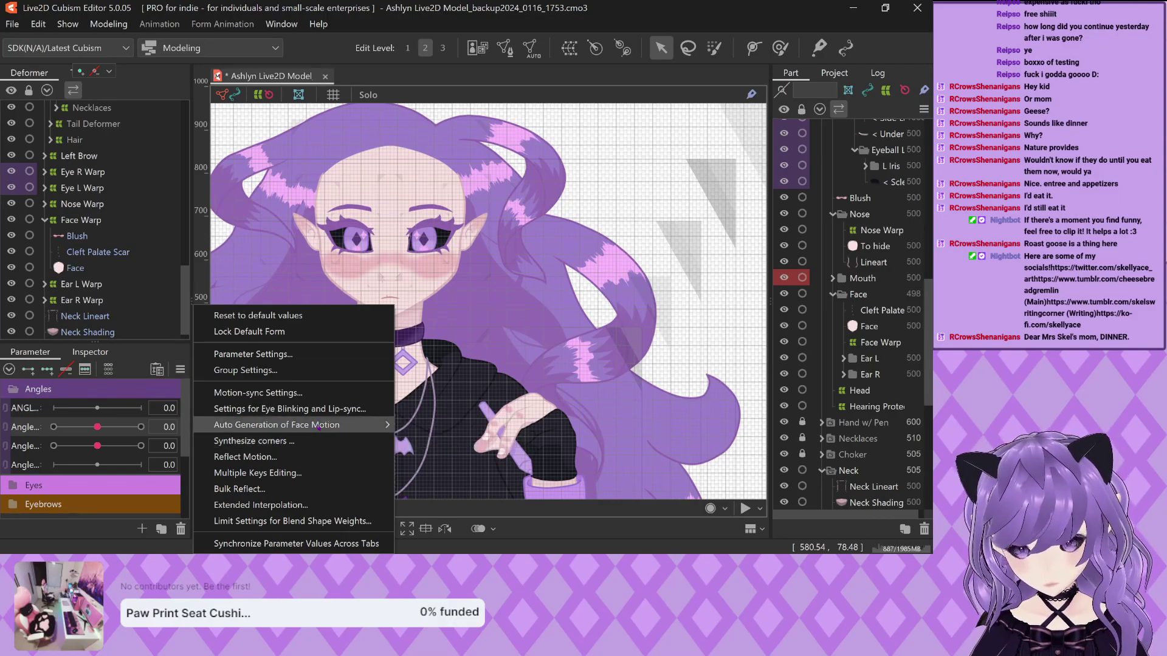
{"action": "mouse_move", "coordinate": [365, 424]}
{"action": "left_click", "coordinate": [405, 440]}
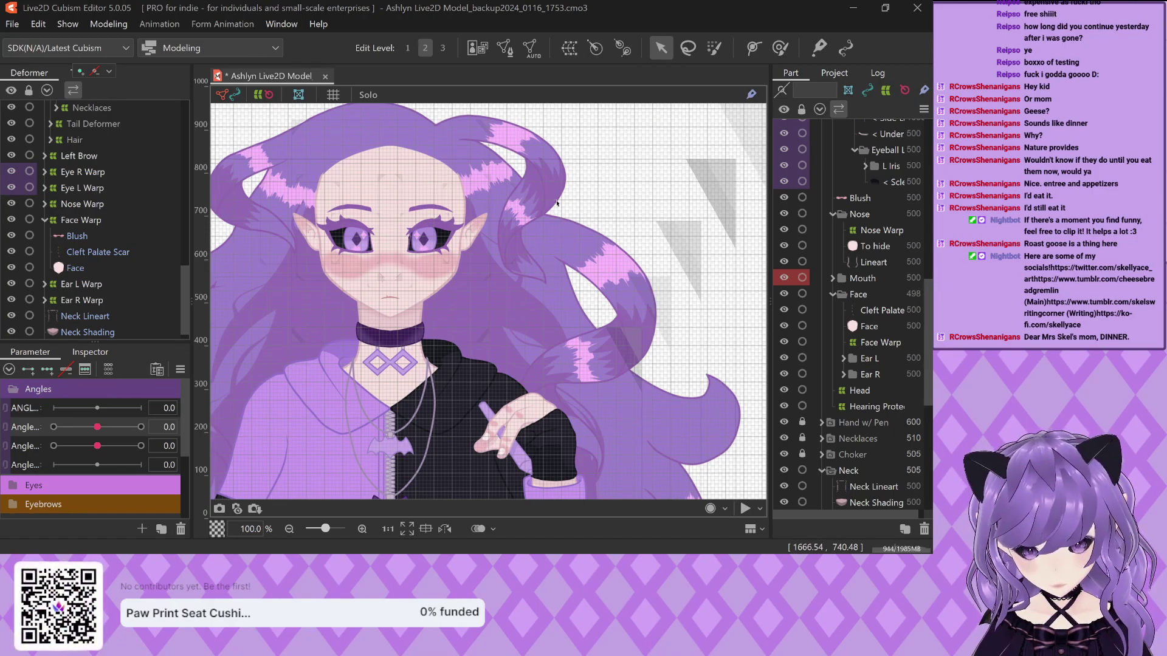
{"action": "left_click_drag", "start_coordinate": [97, 427], "coordinate": [54, 427]}
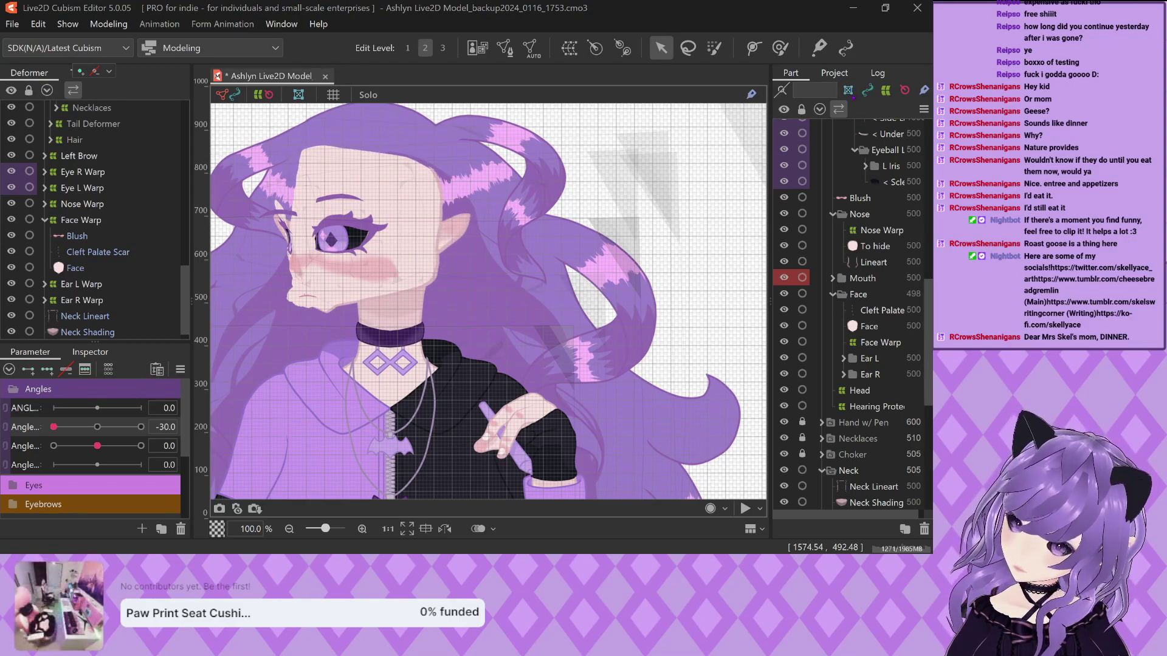
{"action": "scroll", "coordinate": [306, 262], "scroll_direction": "up", "scroll_amount": 4}
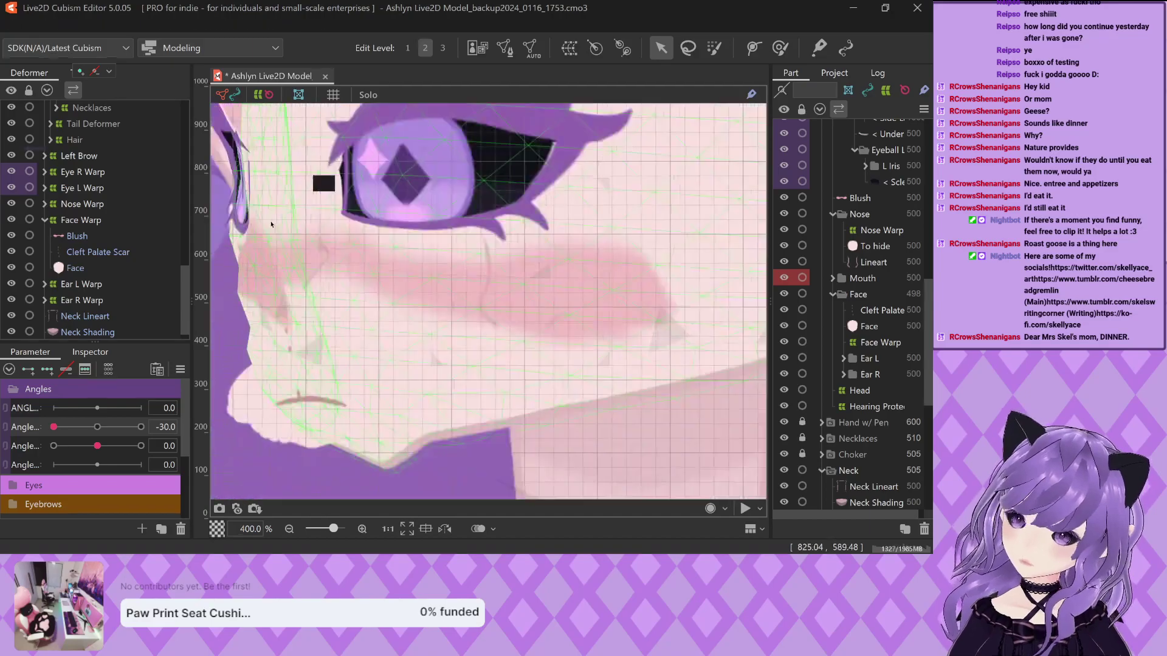
{"action": "key", "text": "space"}
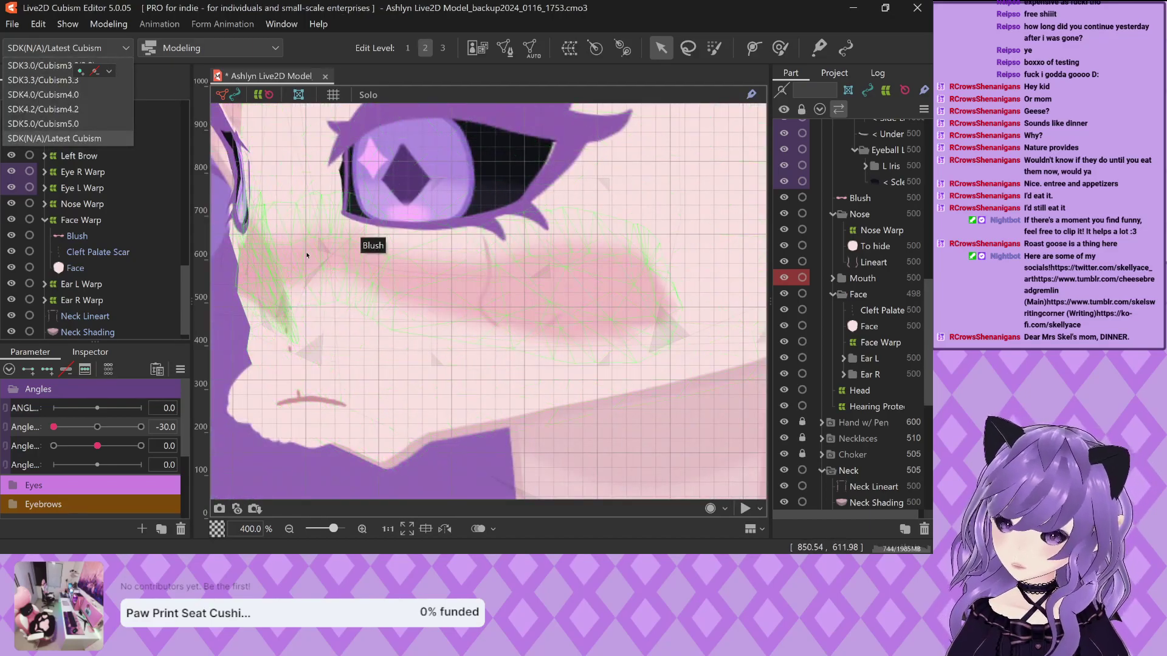
{"action": "scroll", "coordinate": [377, 322], "scroll_direction": "down", "scroll_amount": 3}
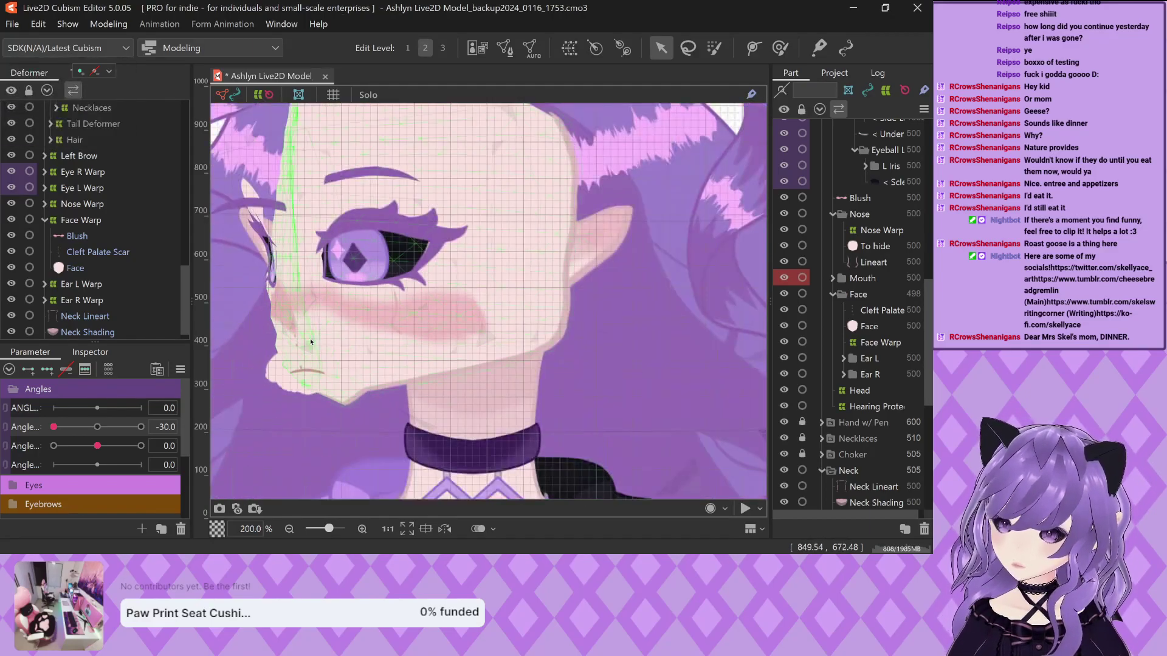
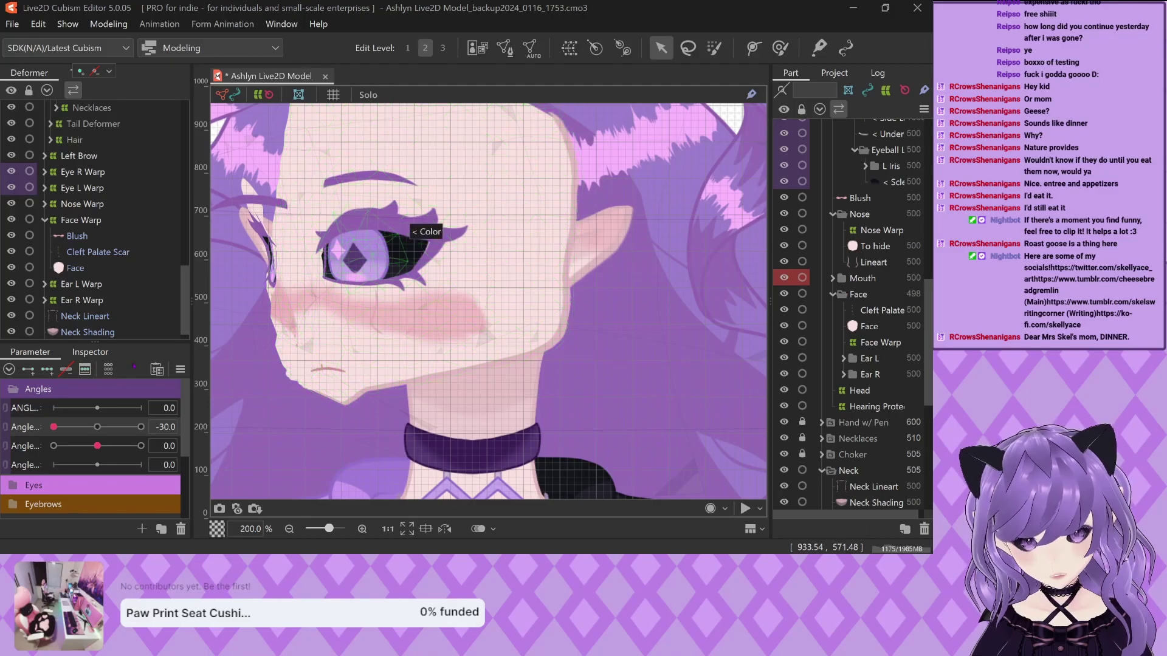
Swing Angle X fully to 30 and then toward -30, finally resetting it to 0
{"action": "left_click", "coordinate": [97, 426]}
{"action": "left_click_drag", "start_coordinate": [97, 427], "coordinate": [190, 406]}
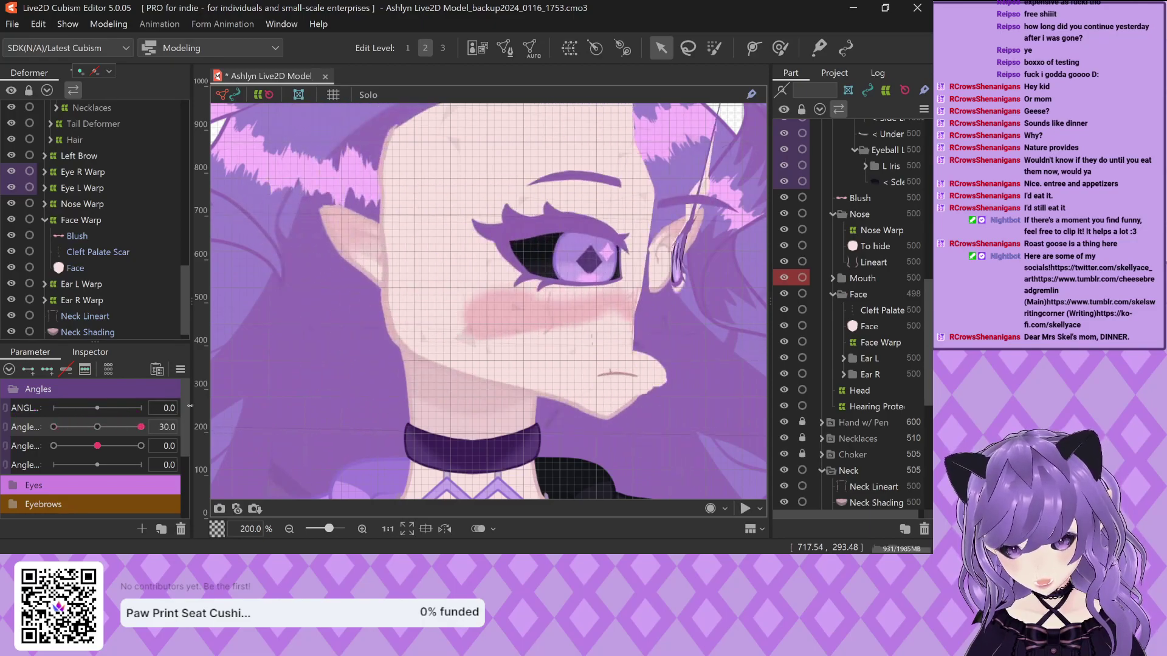
{"action": "left_click", "coordinate": [97, 427]}
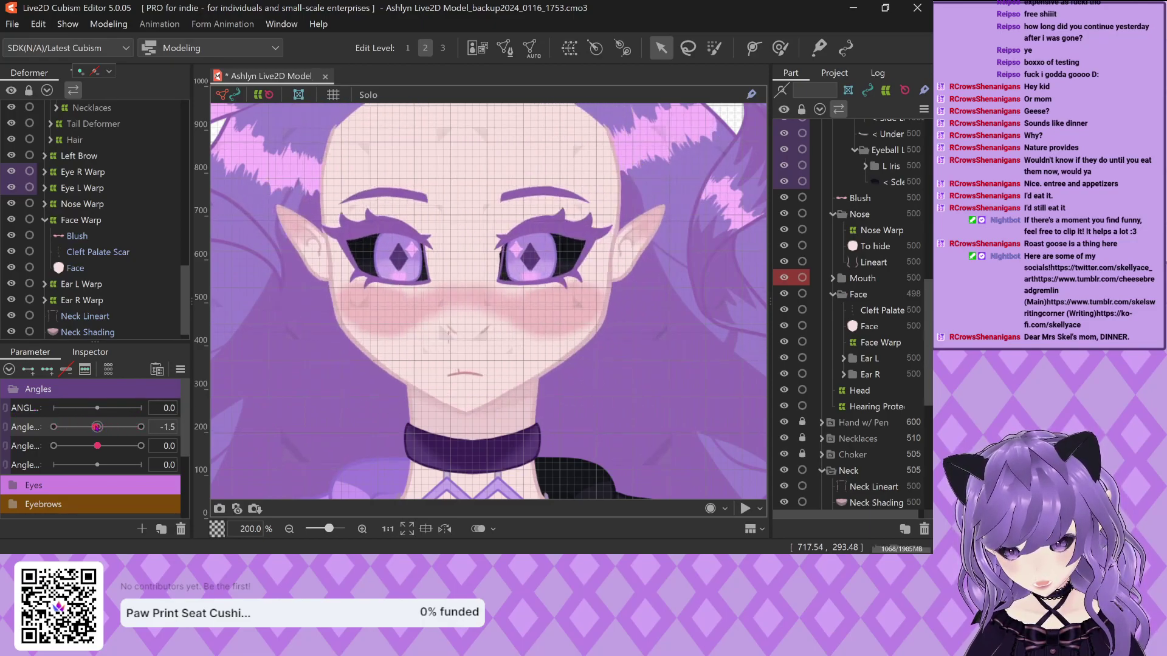
{"action": "left_click", "coordinate": [97, 426]}
{"action": "scroll", "coordinate": [247, 348], "scroll_direction": "down", "scroll_amount": 1}
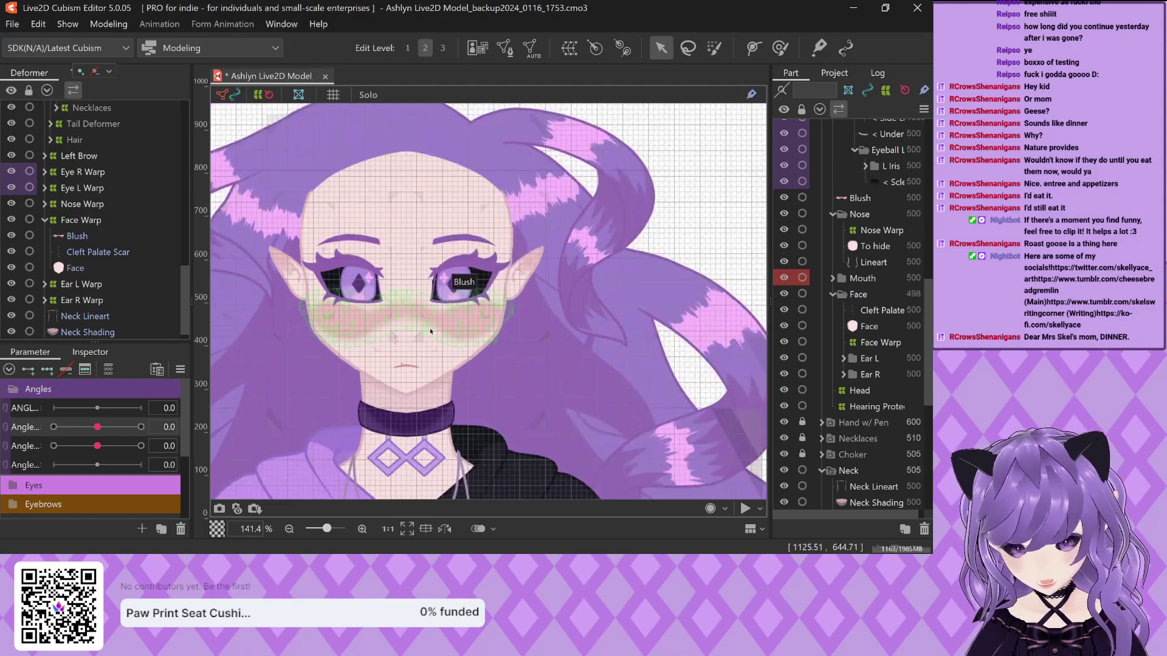
{"action": "scroll", "coordinate": [426, 310], "scroll_direction": "up", "scroll_amount": 2}
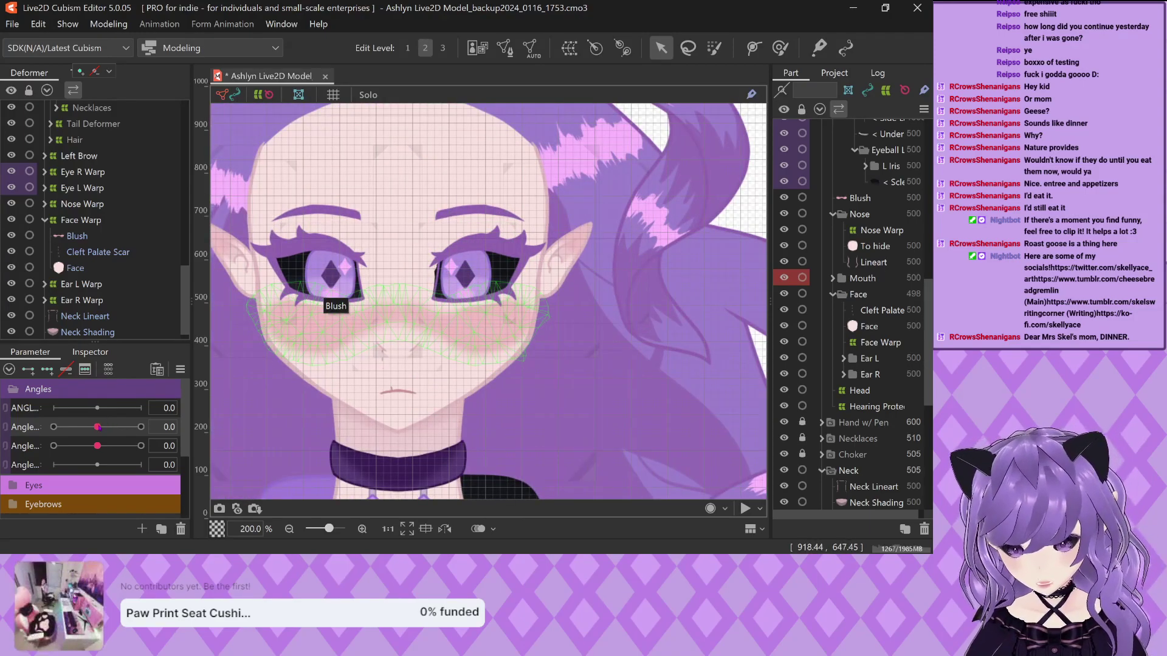
{"action": "left_click_drag", "start_coordinate": [98, 427], "coordinate": [61, 427]}
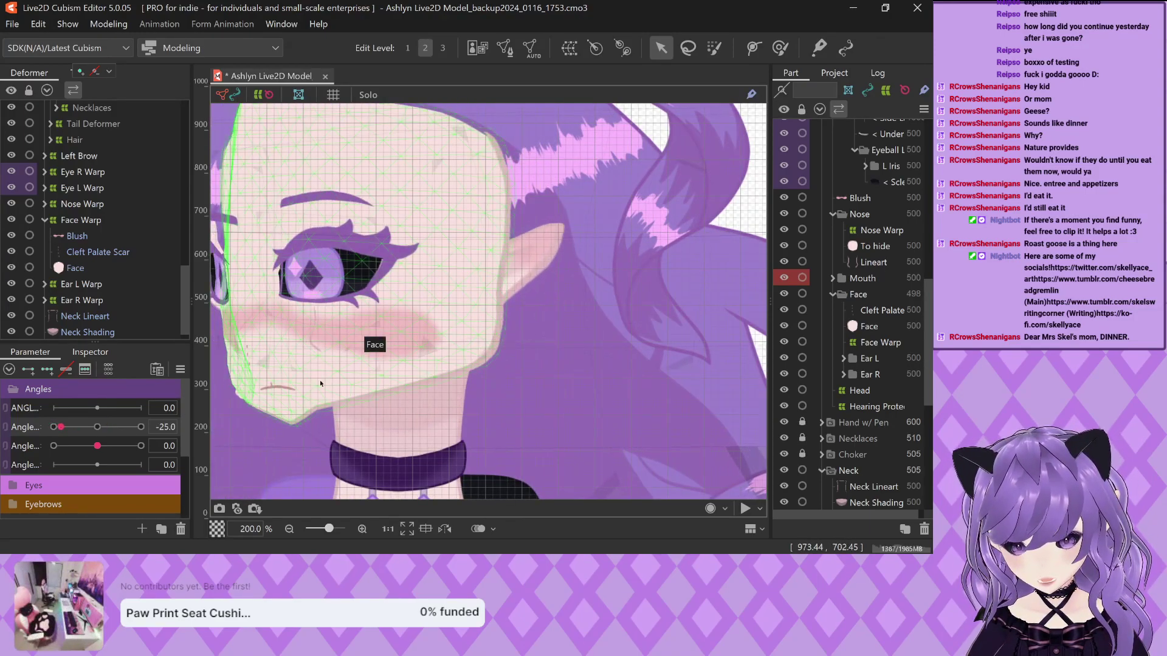
{"action": "scroll", "coordinate": [320, 381], "scroll_direction": "down", "scroll_amount": 2}
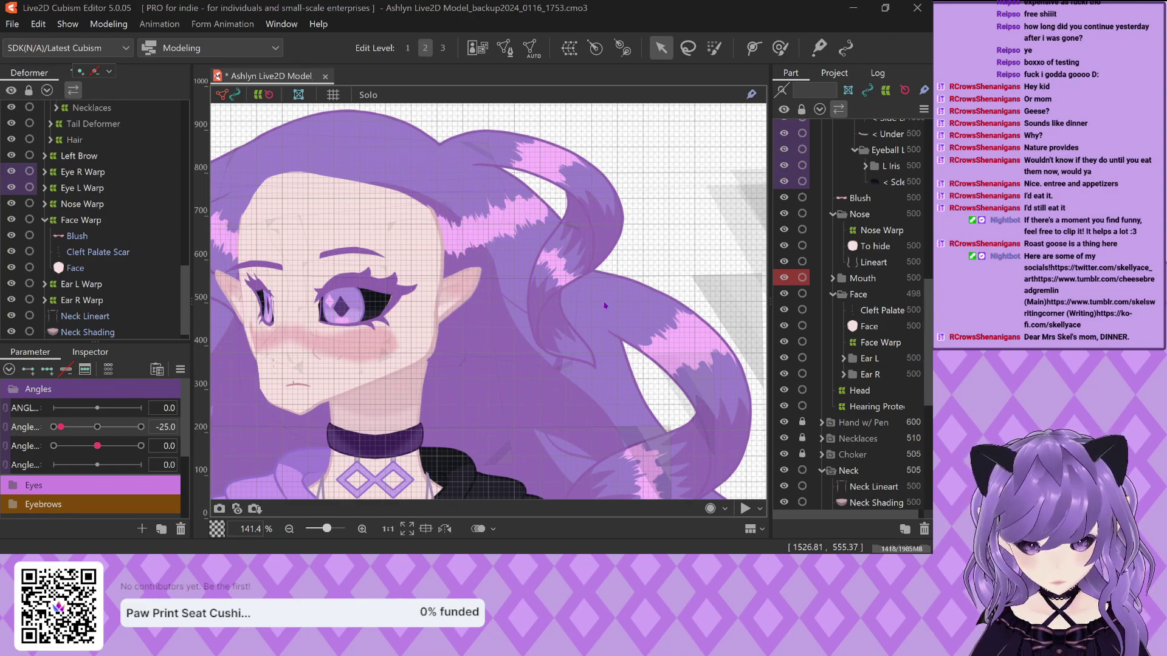
{"action": "left_click", "coordinate": [98, 427]}
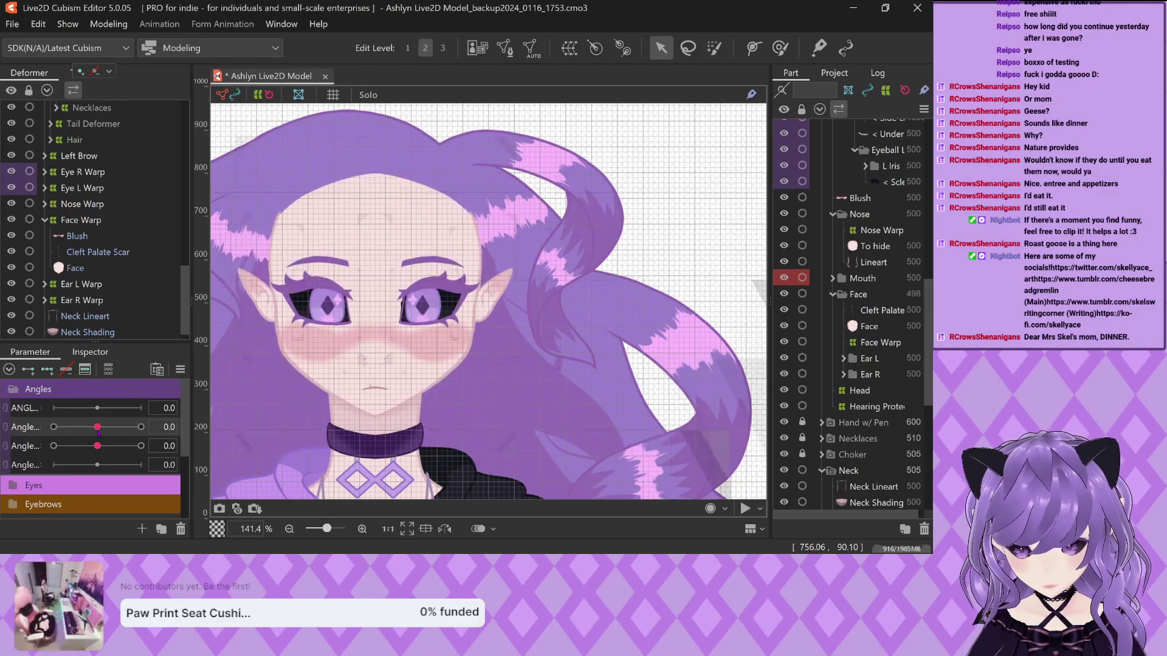
Drag Angle Y partway, fully down to -30, and finish fully up at 30
{"action": "left_click", "coordinate": [141, 446]}
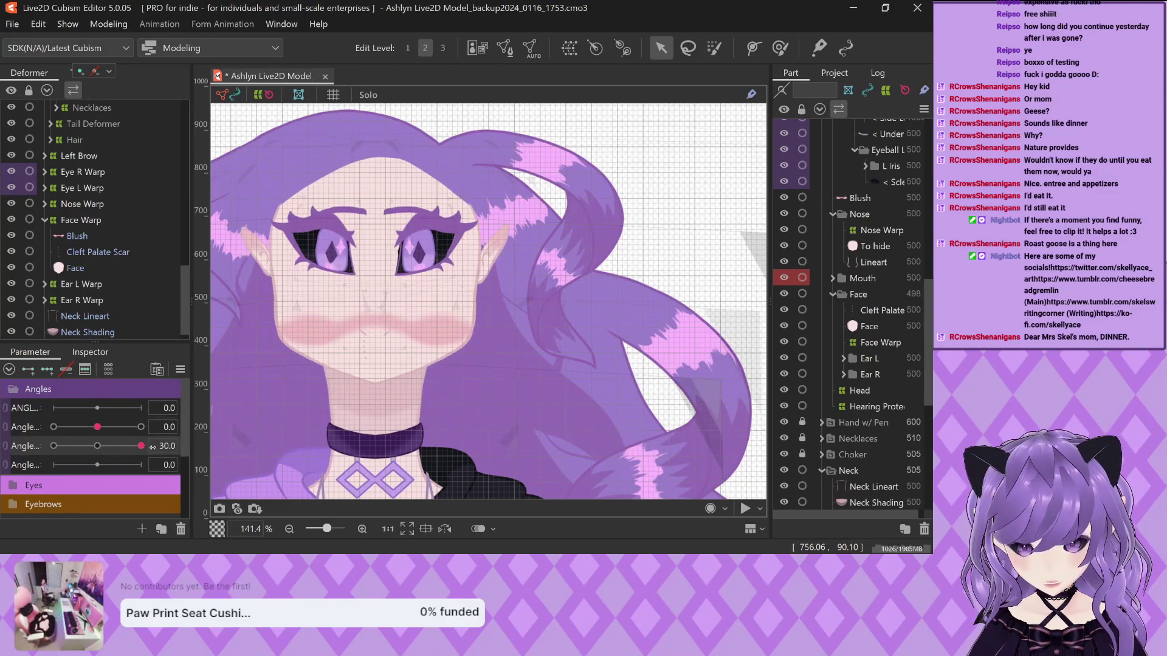
{"action": "mouse_move", "coordinate": [153, 448]}
{"action": "left_mouse_down"}
{"action": "mouse_move", "coordinate": [133, 448]}
{"action": "mouse_move", "coordinate": [163, 457]}
{"action": "left_mouse_up"}
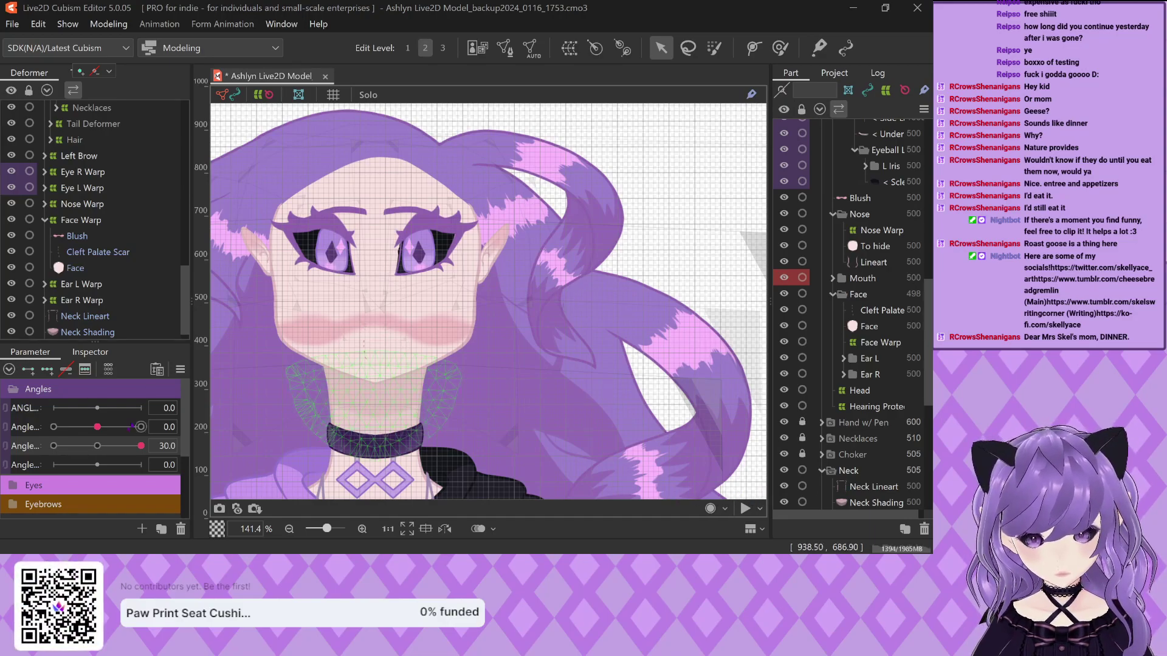
{"action": "left_click_drag", "start_coordinate": [141, 446], "coordinate": [13, 453]}
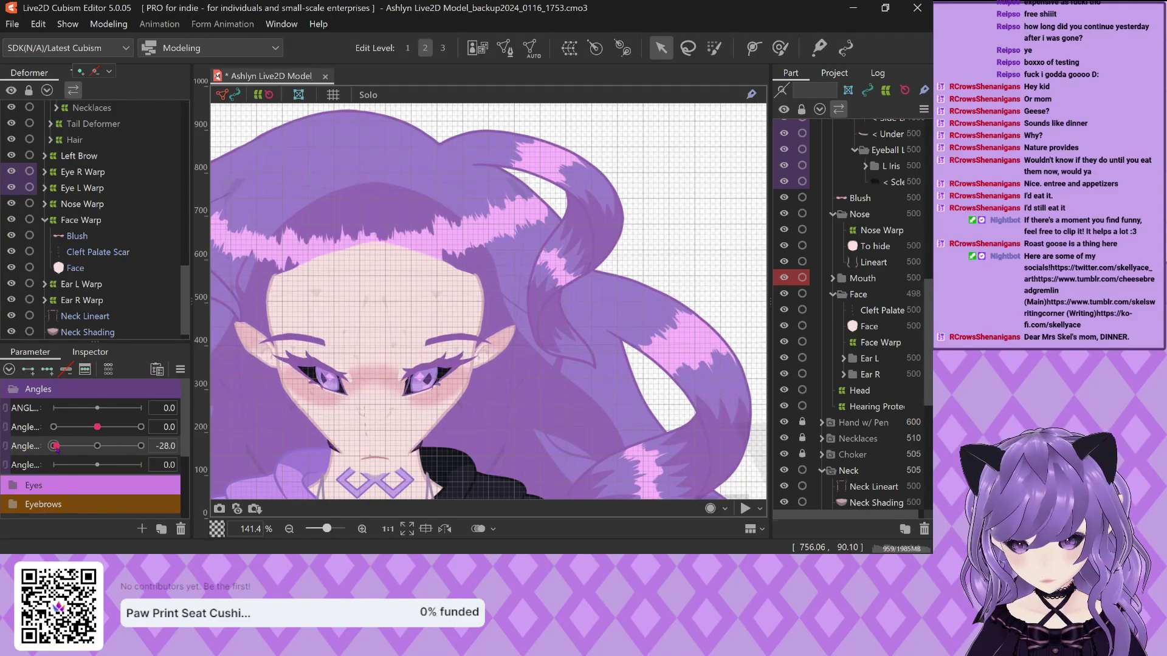
{"action": "left_click", "coordinate": [141, 446]}
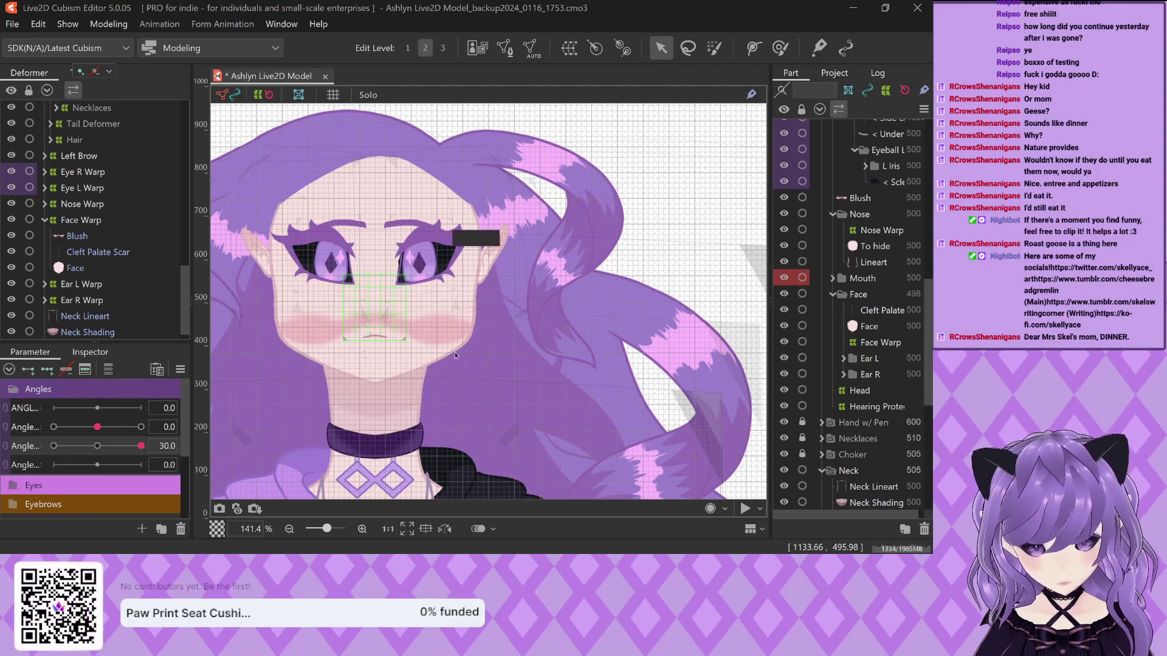
Set Angle Y to -30 to edit the head-down pose
{"action": "scroll", "coordinate": [418, 321], "scroll_direction": "up", "scroll_amount": 5}
{"action": "scroll", "coordinate": [433, 367], "scroll_direction": "down", "scroll_amount": 1}
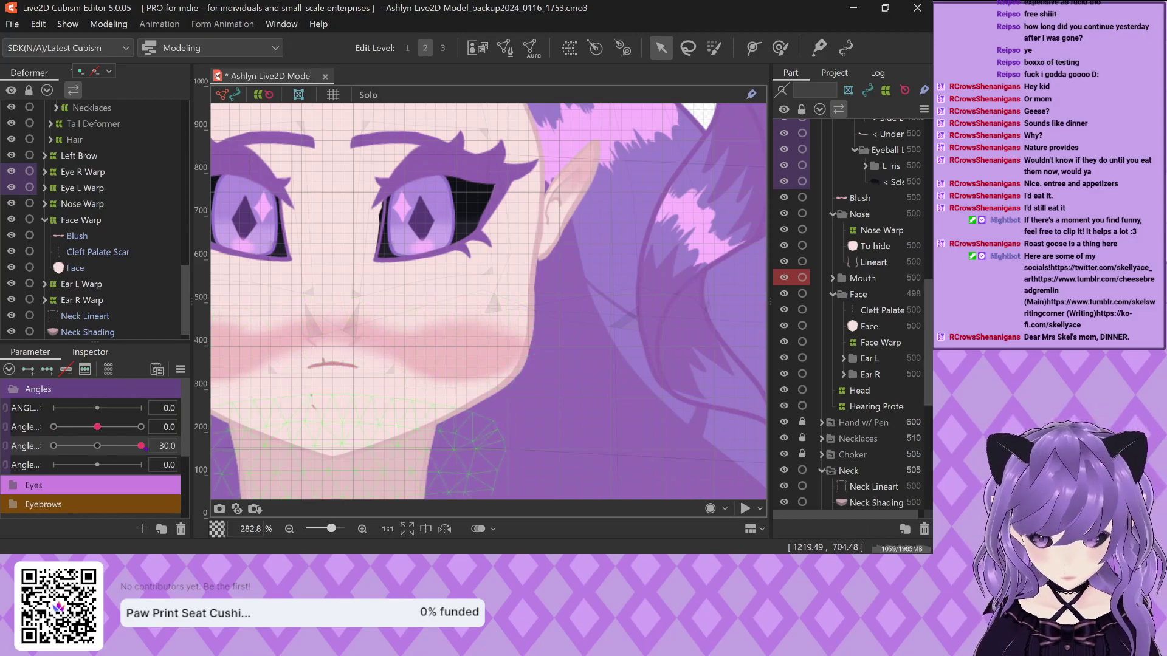
{"action": "left_click_drag", "start_coordinate": [141, 446], "coordinate": [54, 446]}
{"action": "scroll", "coordinate": [414, 289], "scroll_direction": "down", "scroll_amount": 2}
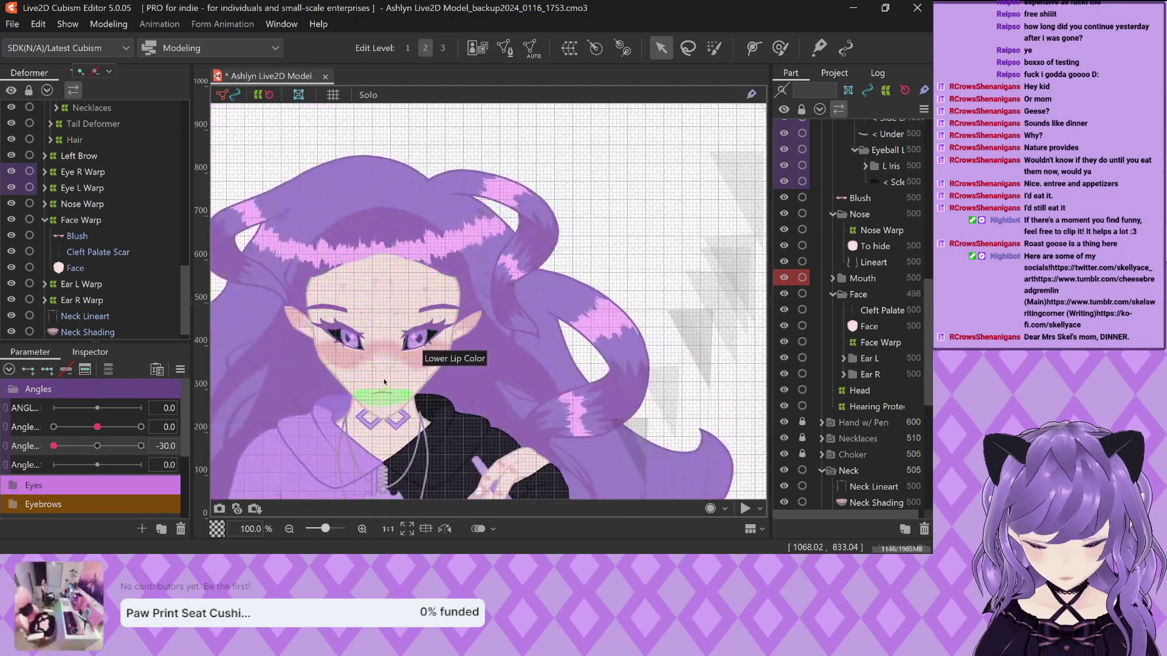
{"action": "scroll", "coordinate": [359, 456], "scroll_direction": "up", "scroll_amount": 2}
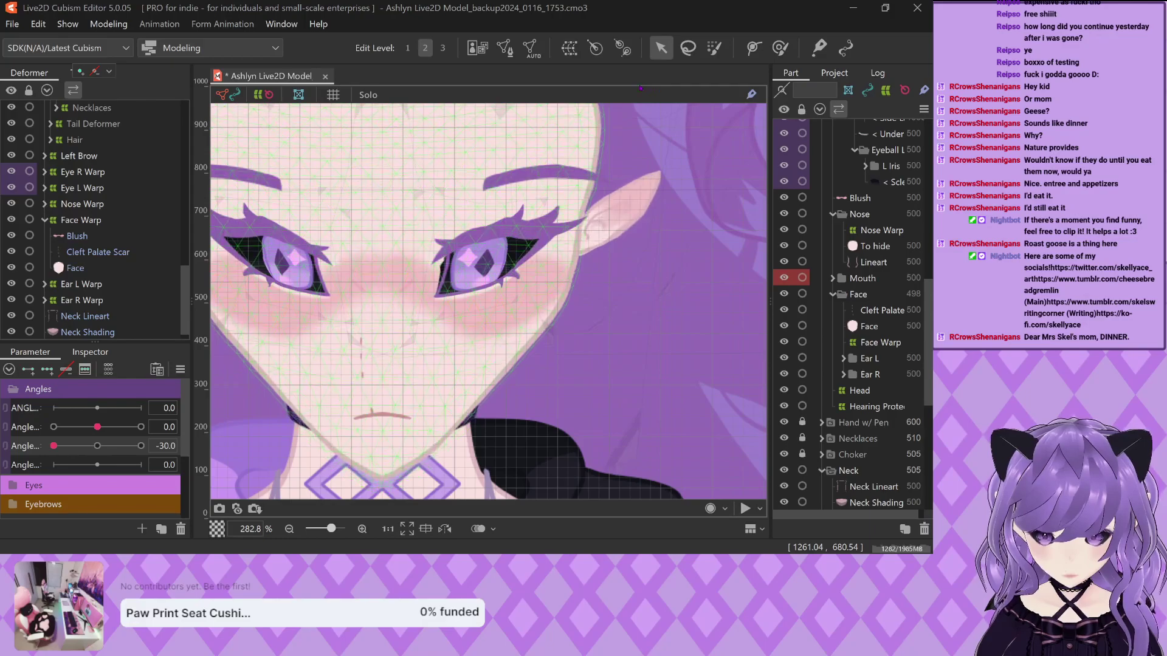
Nudge the face outline, blush and ears downward for the head-down pose
{"action": "key", "text": "ctrl+z"}
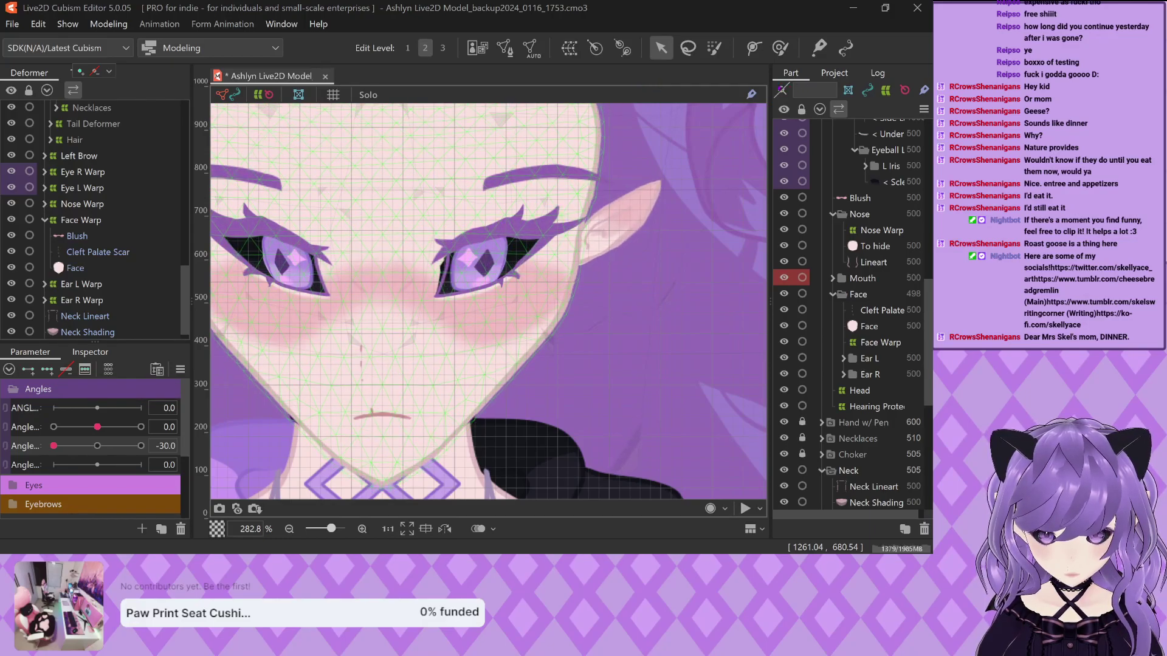
{"action": "scroll", "coordinate": [469, 237], "scroll_direction": "down", "scroll_amount": 3}
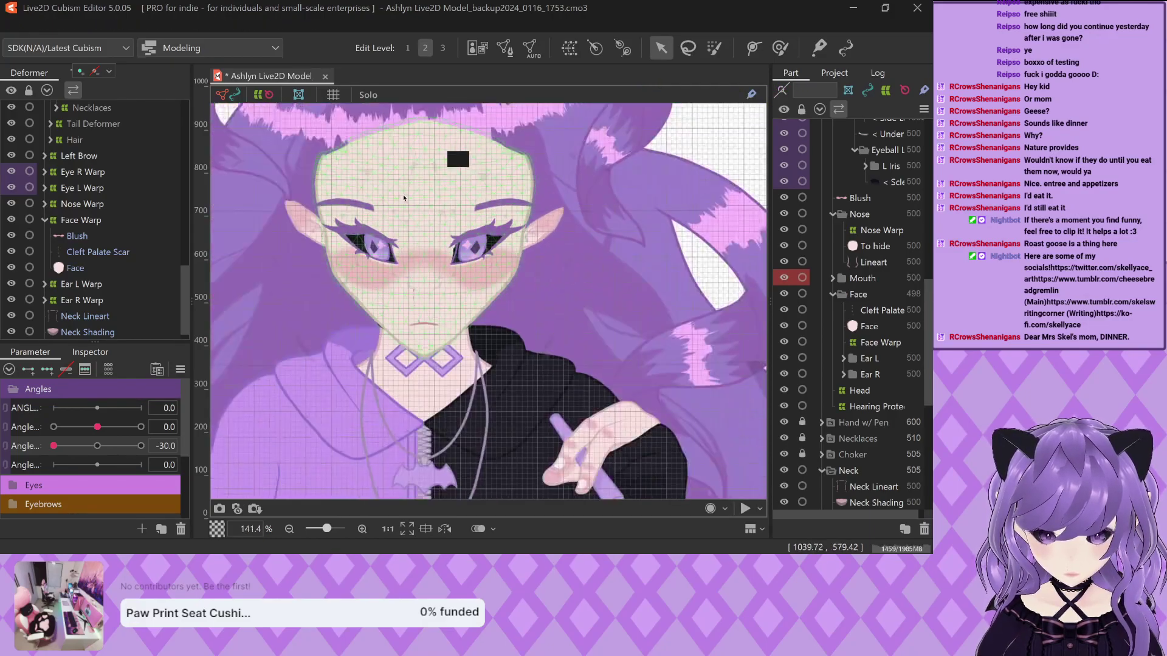
{"action": "key", "text": "space"}
{"action": "scroll", "coordinate": [436, 333], "scroll_direction": "up", "scroll_amount": 3}
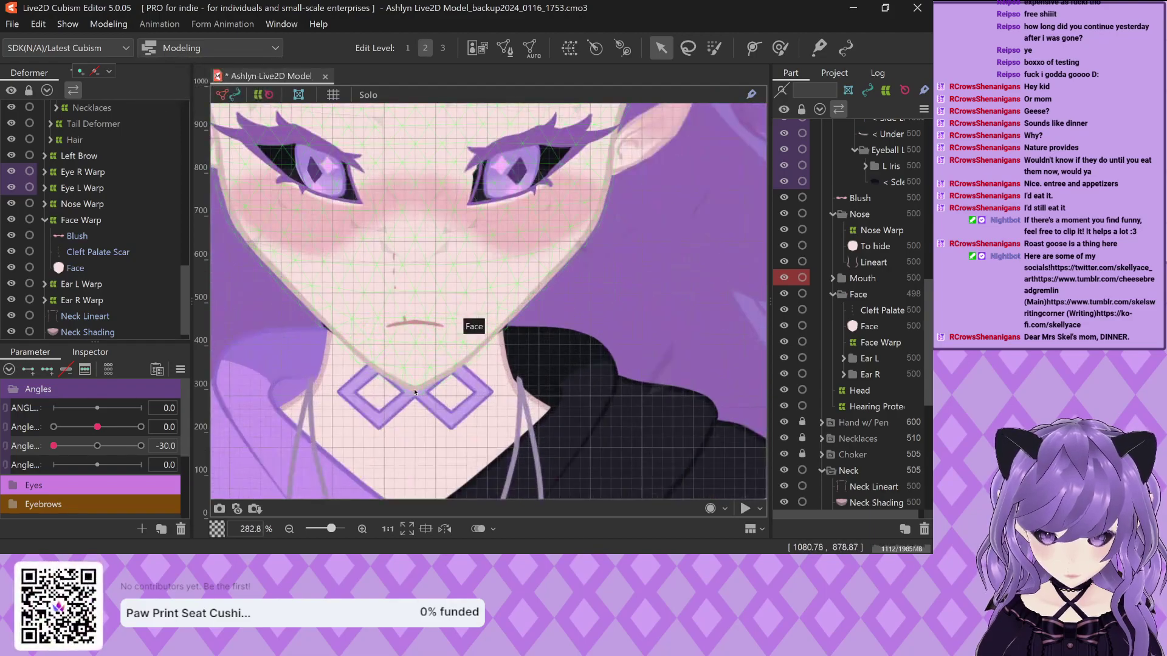
{"action": "scroll", "coordinate": [421, 363], "scroll_direction": "down", "scroll_amount": 3}
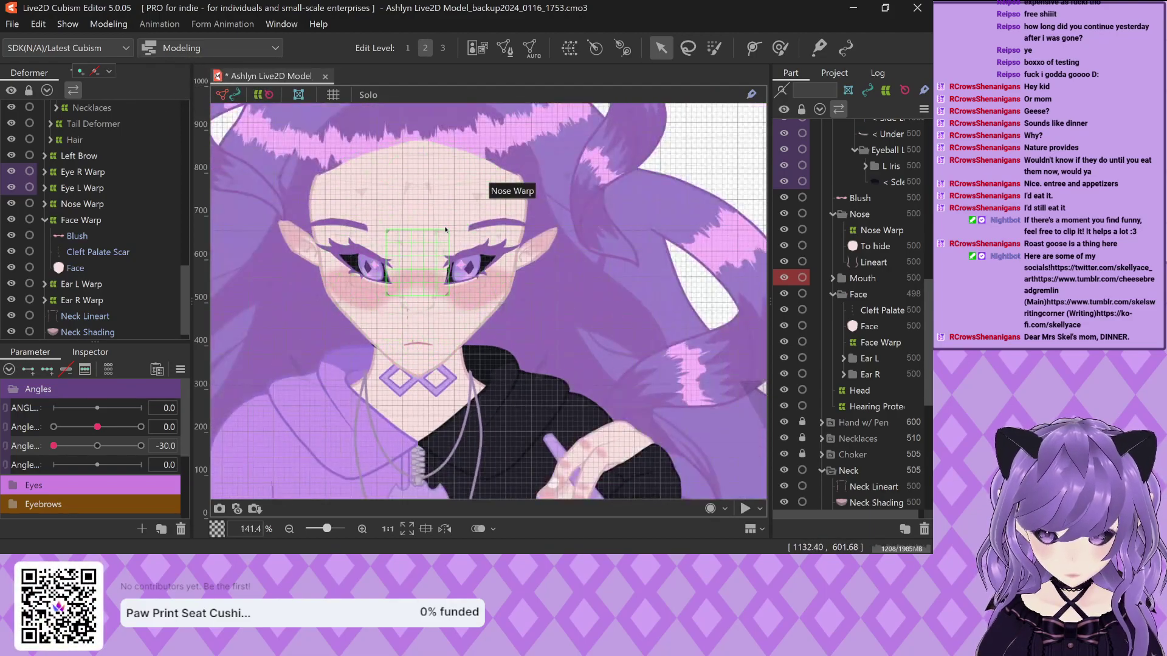
{"action": "scroll", "coordinate": [476, 302], "scroll_direction": "up", "scroll_amount": 3}
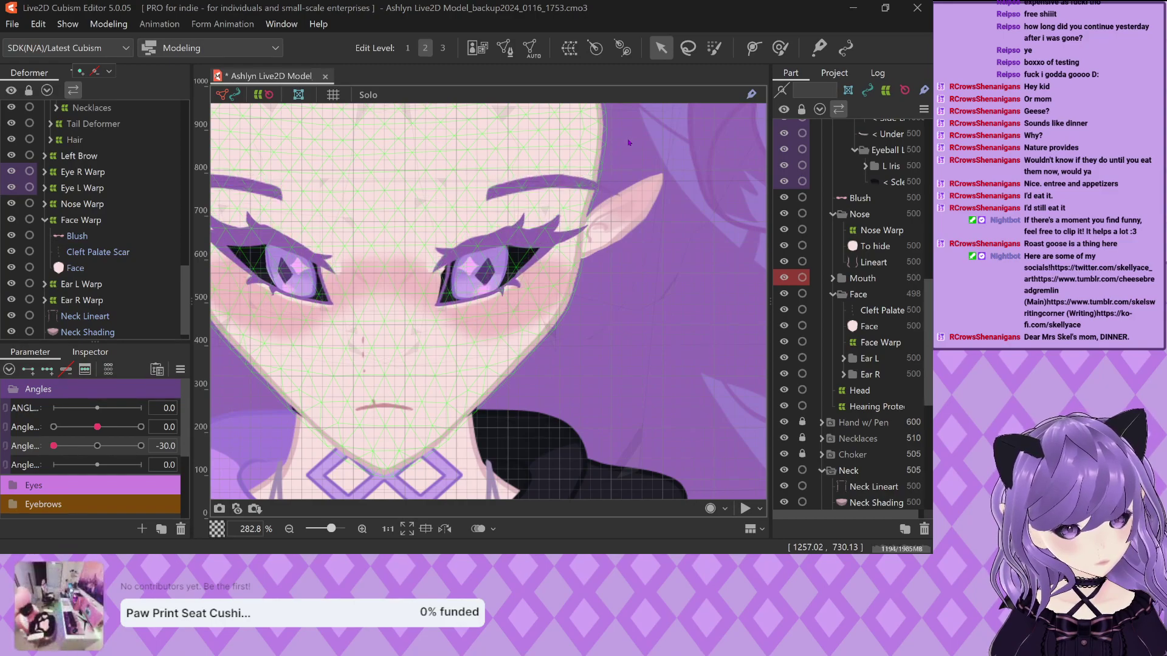
{"action": "scroll", "coordinate": [430, 137], "scroll_direction": "down", "scroll_amount": 3}
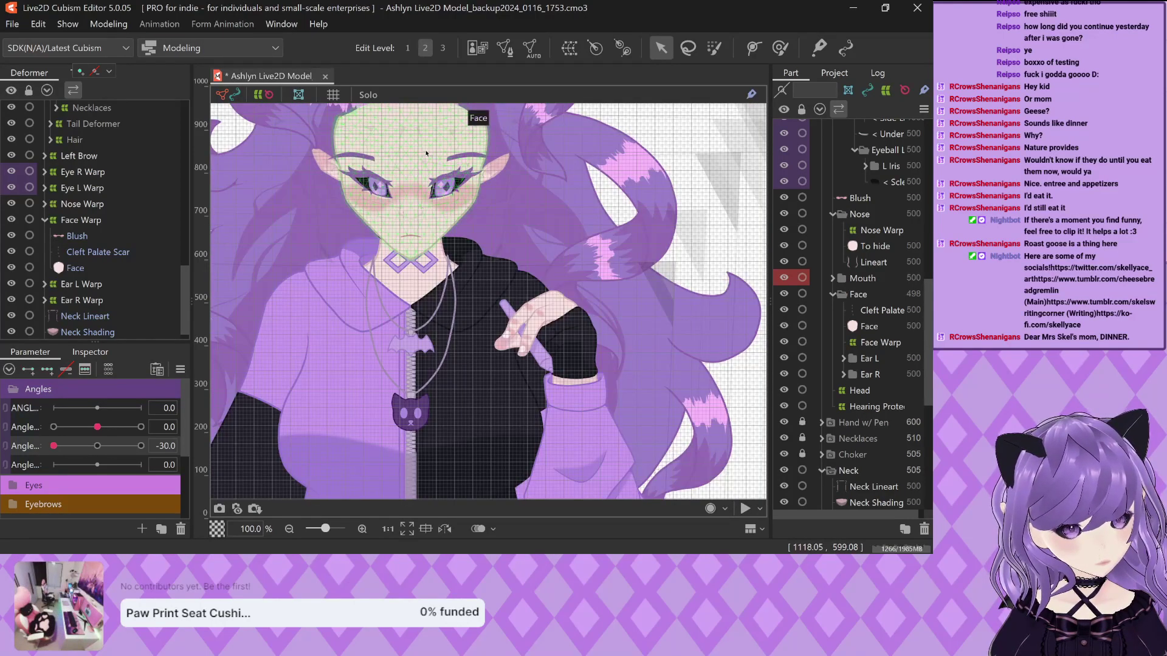
{"action": "scroll", "coordinate": [429, 145], "scroll_direction": "up", "scroll_amount": 3}
{"action": "scroll", "coordinate": [432, 257], "scroll_direction": "down", "scroll_amount": 1}
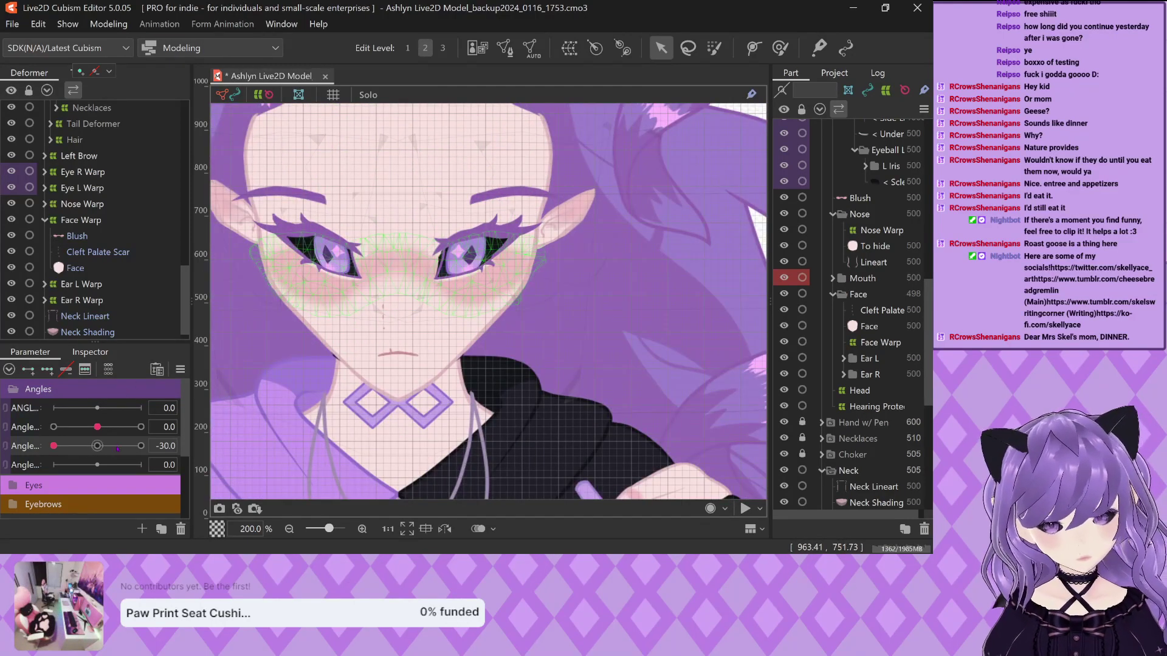
{"action": "scroll", "coordinate": [472, 389], "scroll_direction": "down", "scroll_amount": 1}
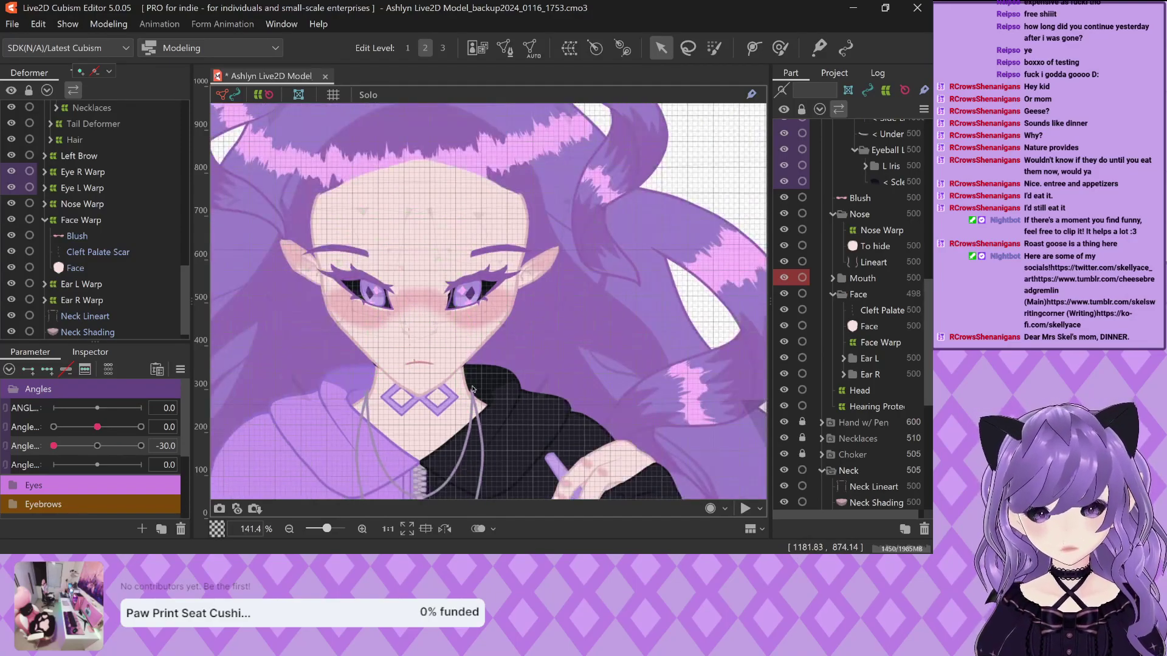
{"action": "scroll", "coordinate": [473, 390], "scroll_direction": "up", "scroll_amount": 1}
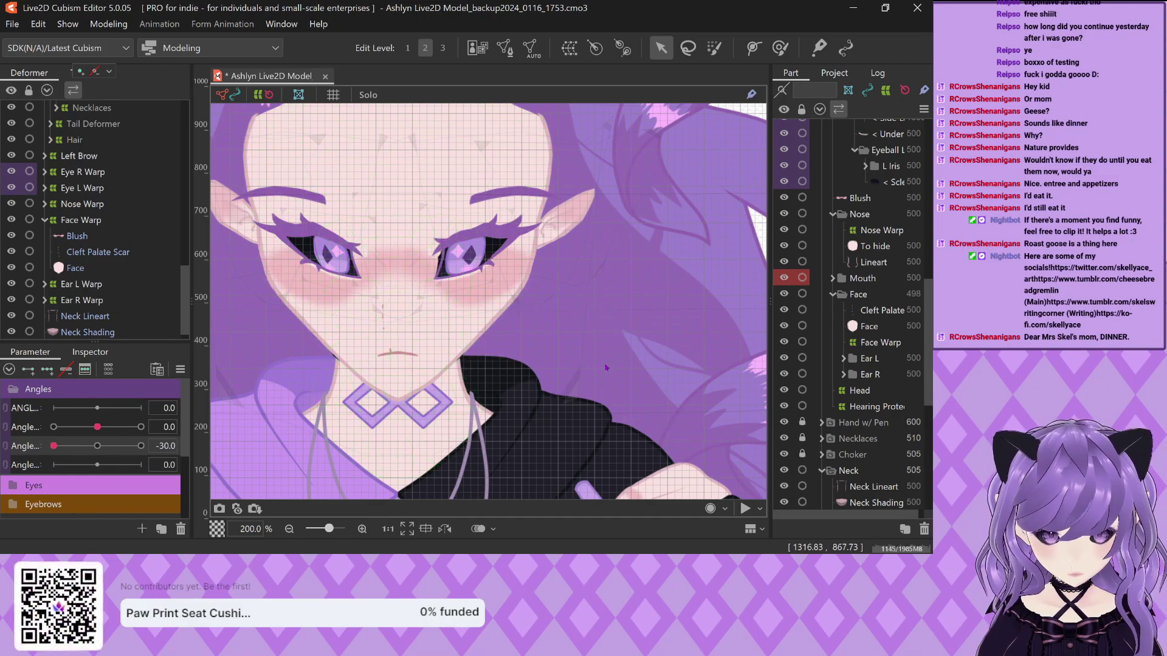
Nudge the mouth upward and shift the eyes and eyebrows into new positions
{"action": "key", "text": "ctrl+z"}
{"action": "key", "text": "ctrl+z"}
{"action": "key", "text": "ctrl+z"}
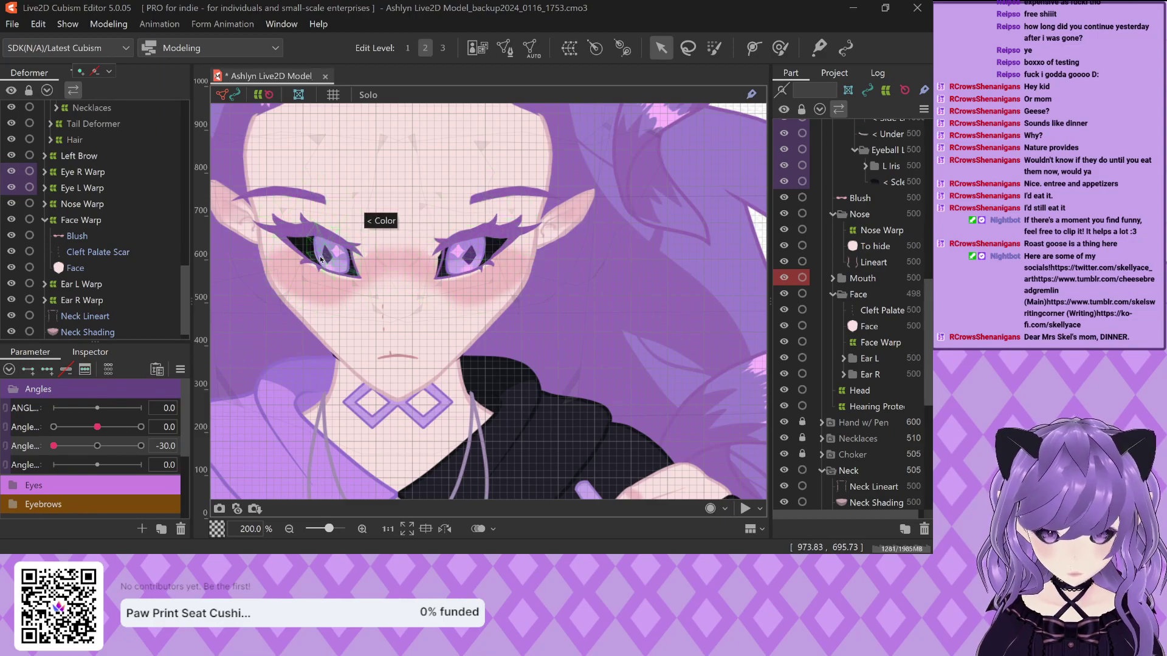
{"action": "scroll", "coordinate": [293, 210], "scroll_direction": "up", "scroll_amount": 2}
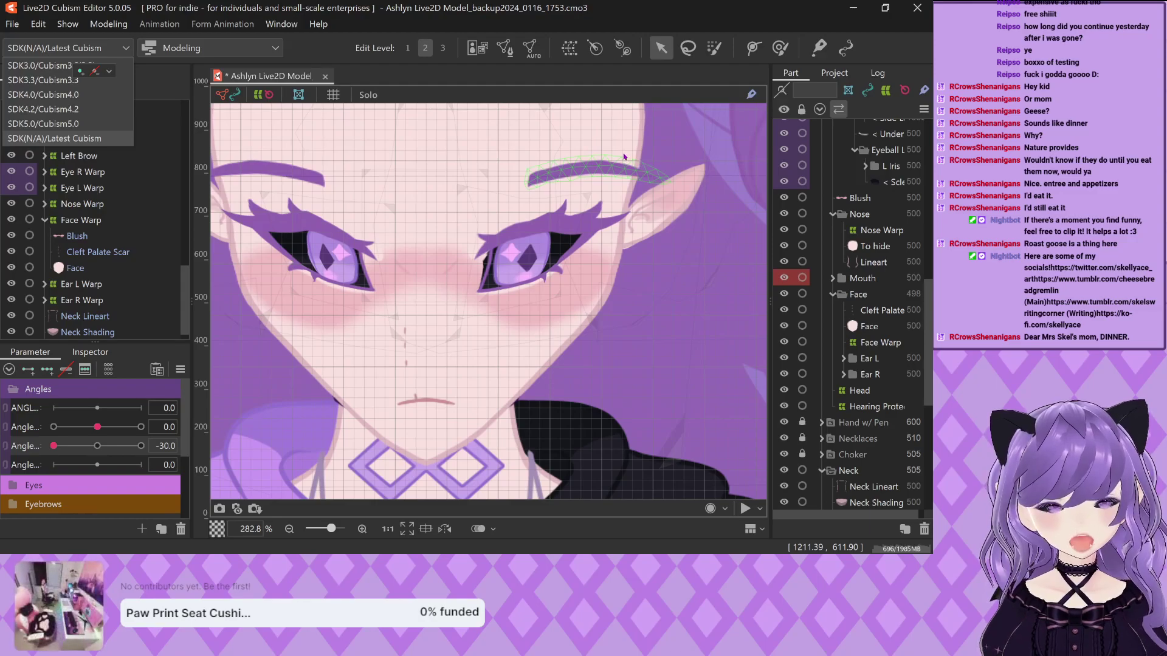
{"action": "key", "text": "ctrl+z"}
{"action": "key", "text": "ctrl+z"}
{"action": "key", "text": "ctrl+z"}
{"action": "key", "text": "ctrl+z"}
{"action": "key", "text": "ctrl+z"}
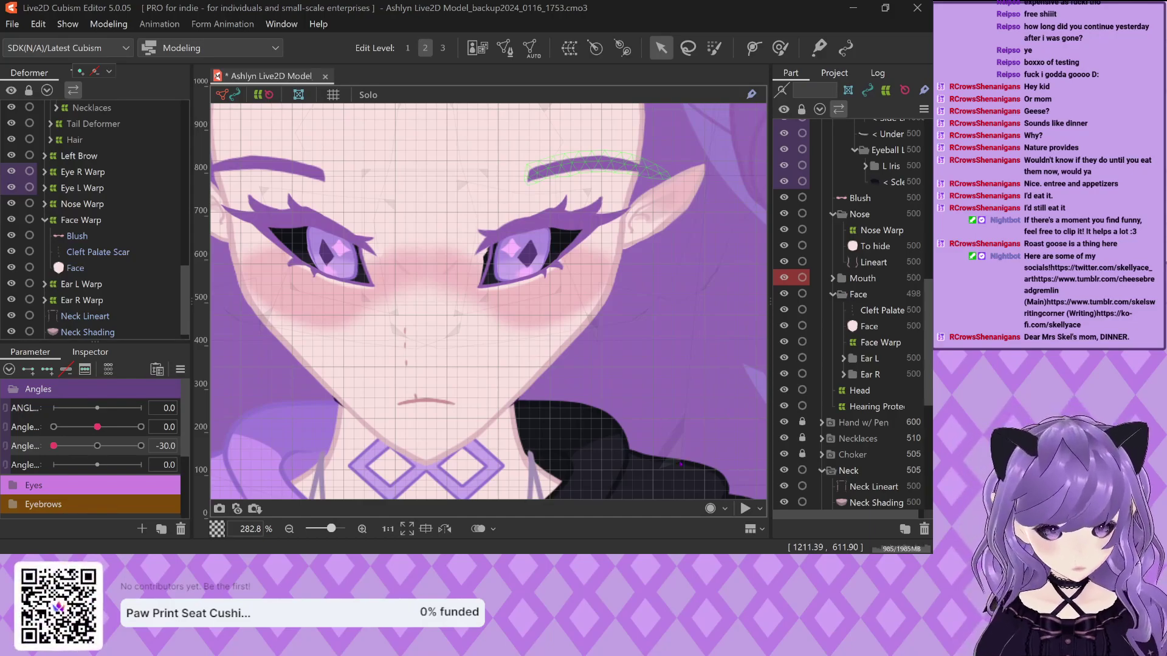
Select the Face Warp covering the whole face
{"action": "left_click", "coordinate": [500, 380]}
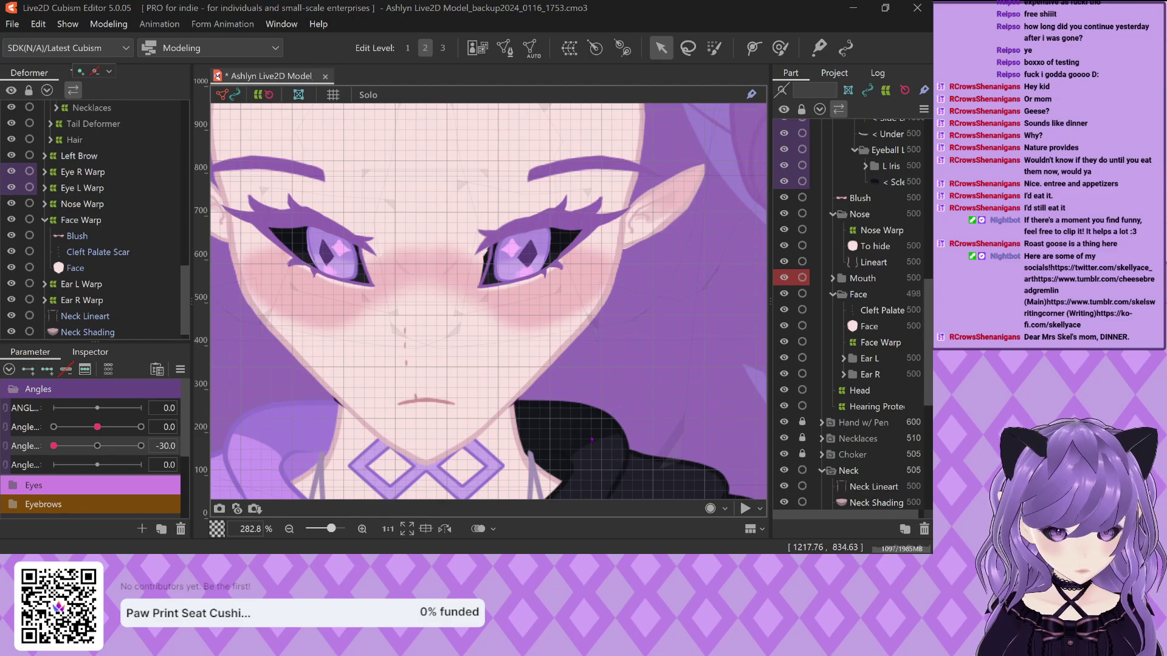
{"action": "scroll", "coordinate": [462, 358], "scroll_direction": "down", "scroll_amount": 3}
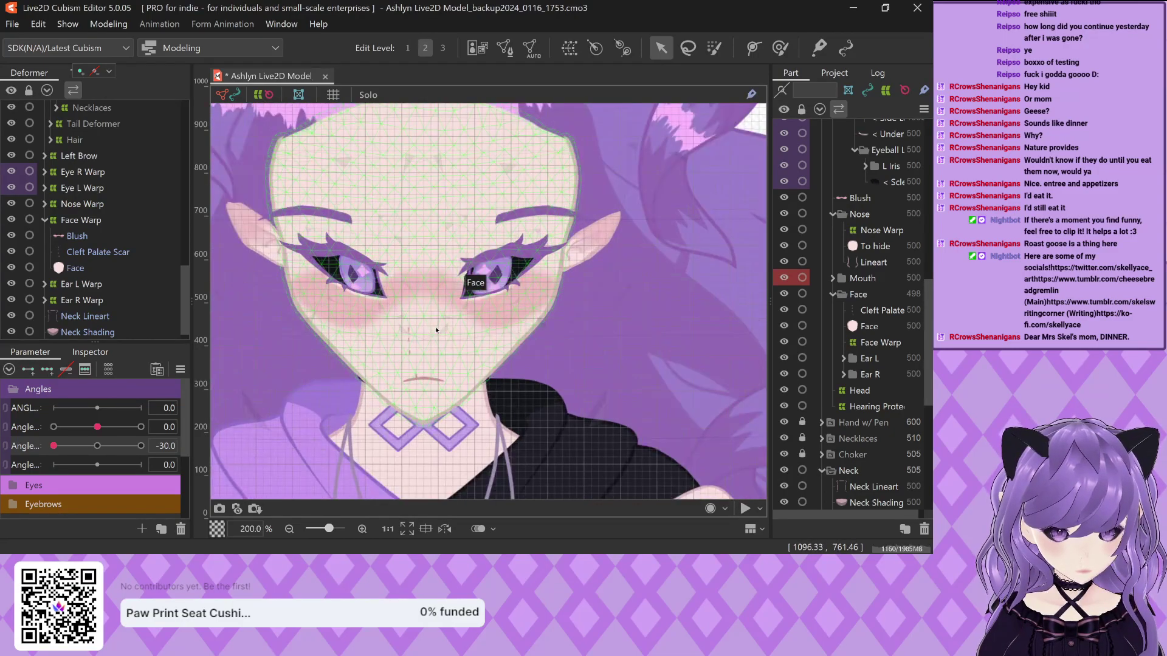
{"action": "scroll", "coordinate": [437, 330], "scroll_direction": "down", "scroll_amount": 1}
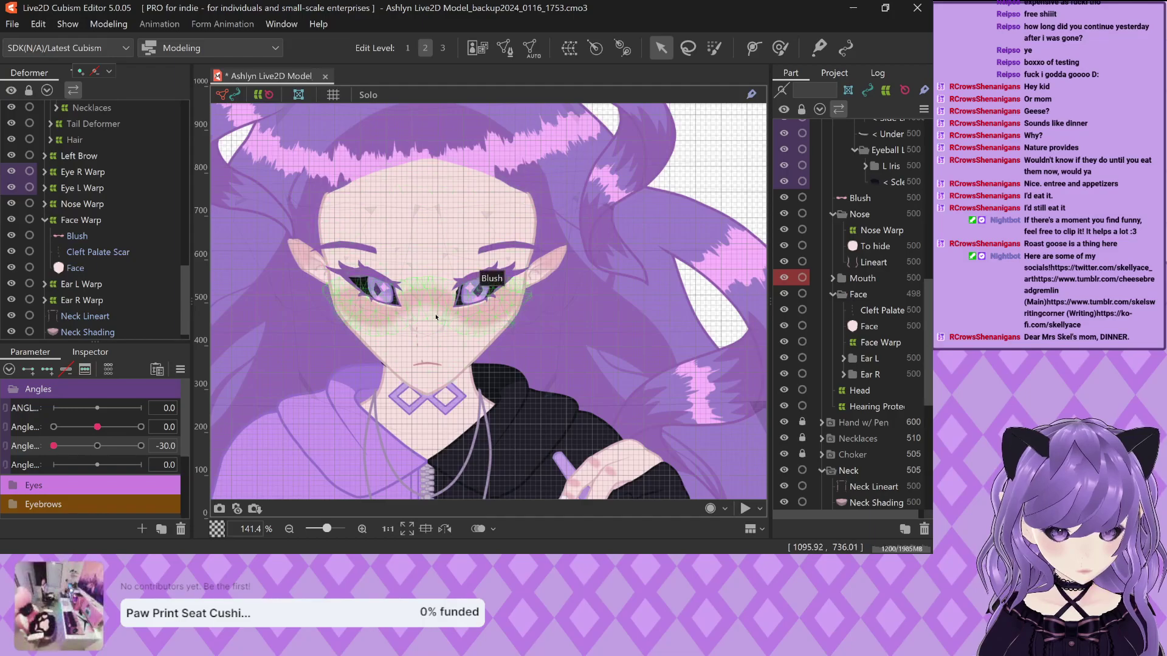
{"action": "scroll", "coordinate": [436, 318], "scroll_direction": "down", "scroll_amount": 2}
{"action": "scroll", "coordinate": [436, 318], "scroll_direction": "up", "scroll_amount": 3}
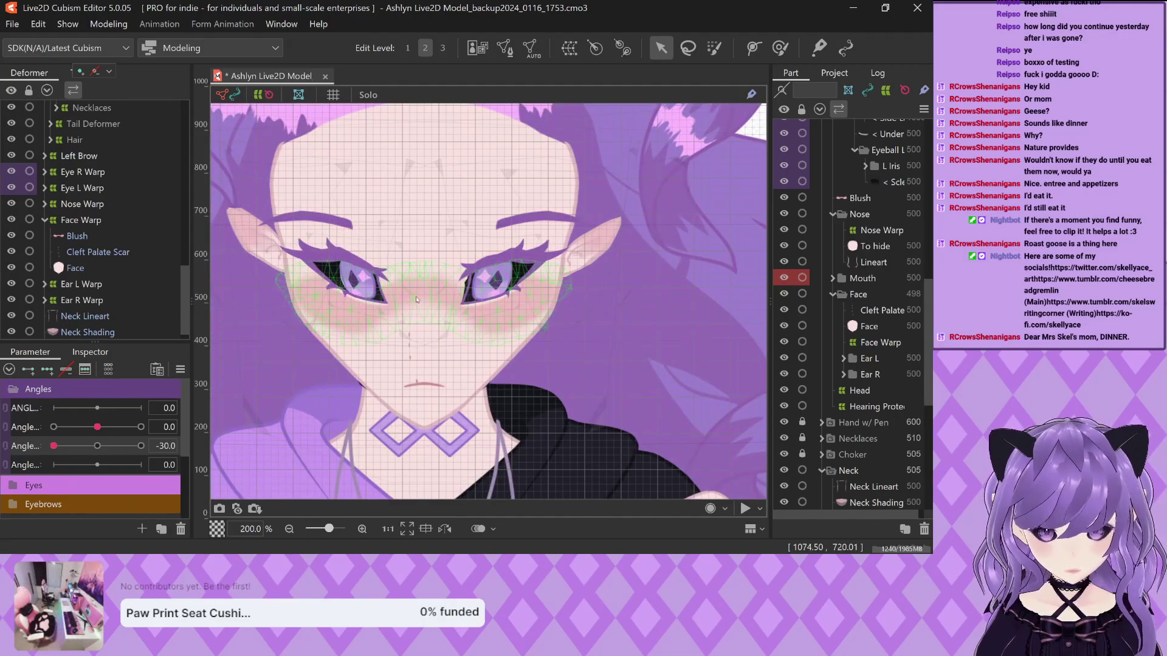
{"action": "scroll", "coordinate": [417, 300], "scroll_direction": "up", "scroll_amount": 2}
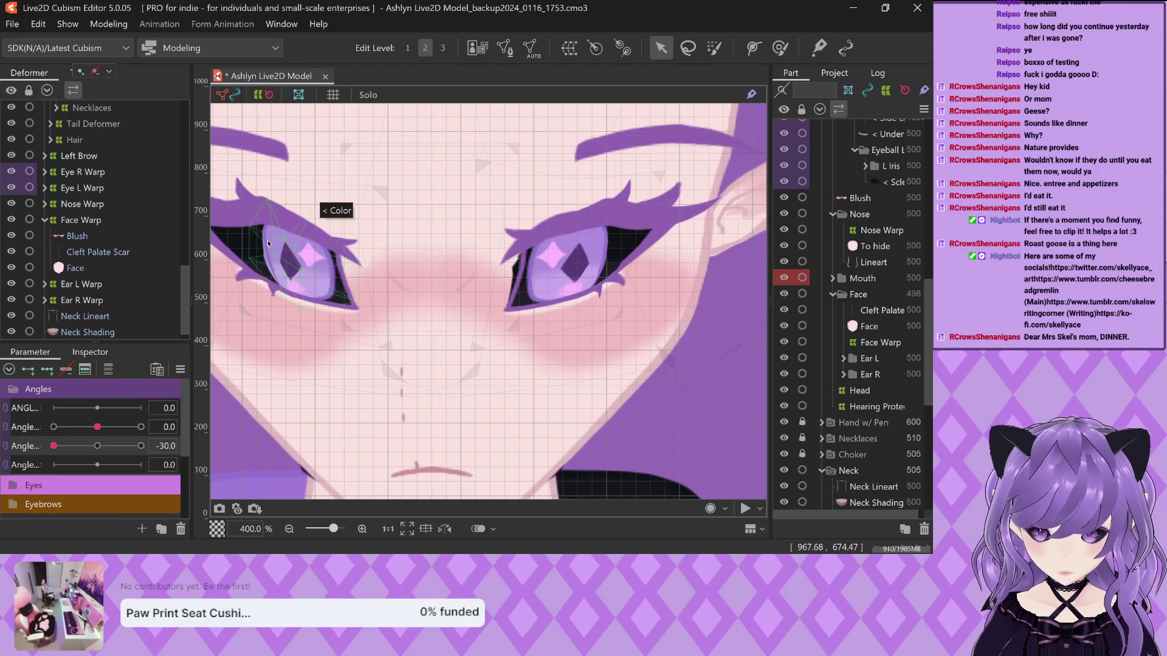
{"action": "scroll", "coordinate": [369, 285], "scroll_direction": "down", "scroll_amount": 1}
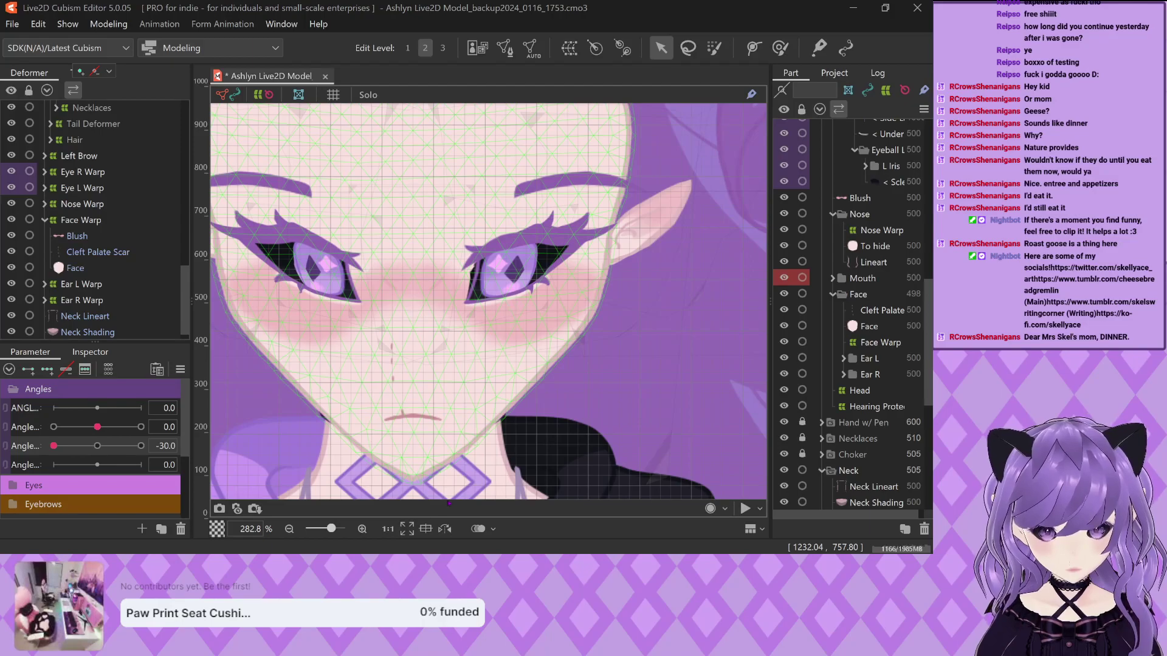
Reset the third Angle parameter to 0.0, then set it to 30.0
{"action": "left_click", "coordinate": [97, 446]}
{"action": "scroll", "coordinate": [511, 389], "scroll_direction": "down", "scroll_amount": 2}
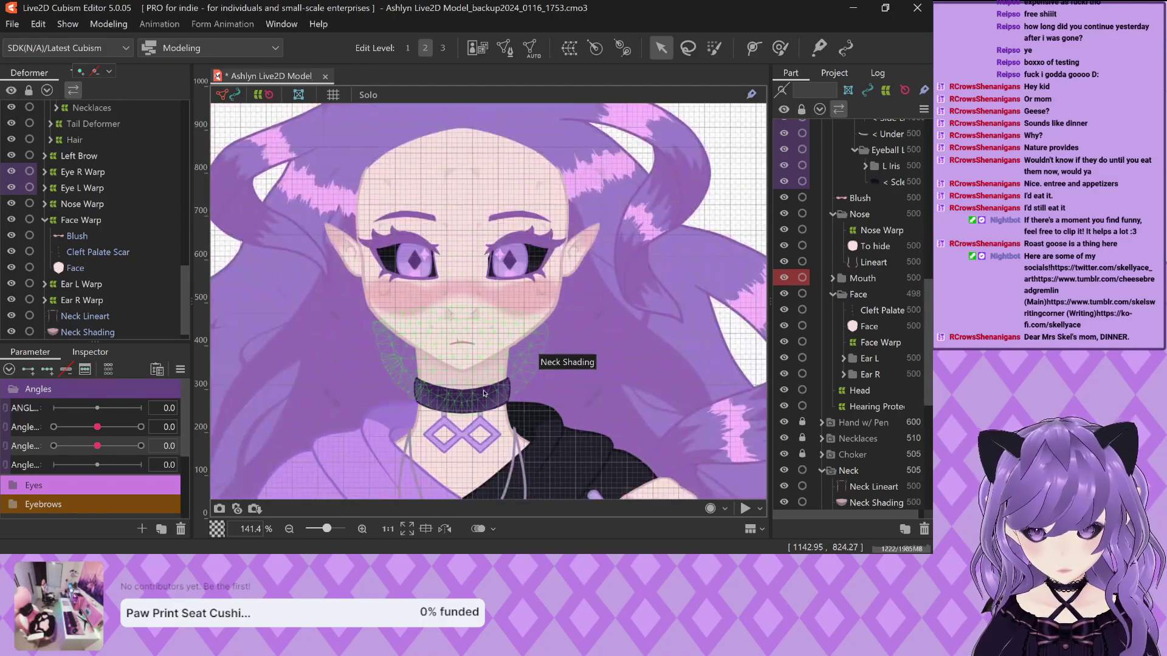
{"action": "scroll", "coordinate": [478, 273], "scroll_direction": "up", "scroll_amount": 1}
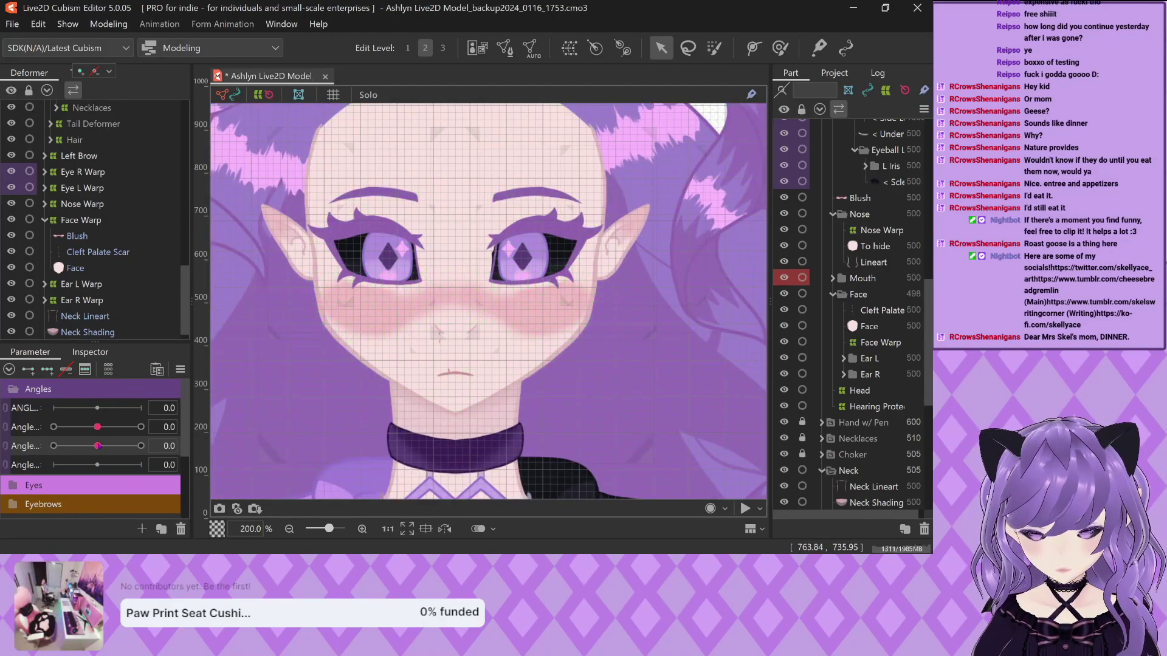
{"action": "left_click_drag", "start_coordinate": [97, 445], "coordinate": [149, 445]}
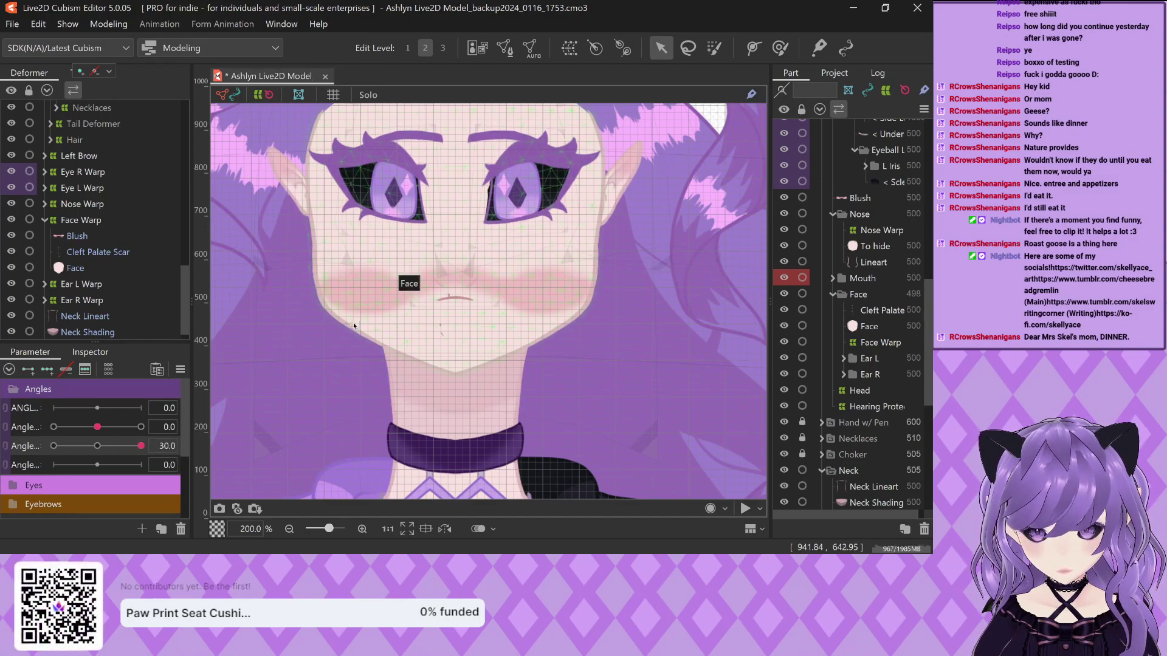
{"action": "scroll", "coordinate": [307, 278], "scroll_direction": "up", "scroll_amount": 2}
{"action": "scroll", "coordinate": [309, 281], "scroll_direction": "down", "scroll_amount": 3}
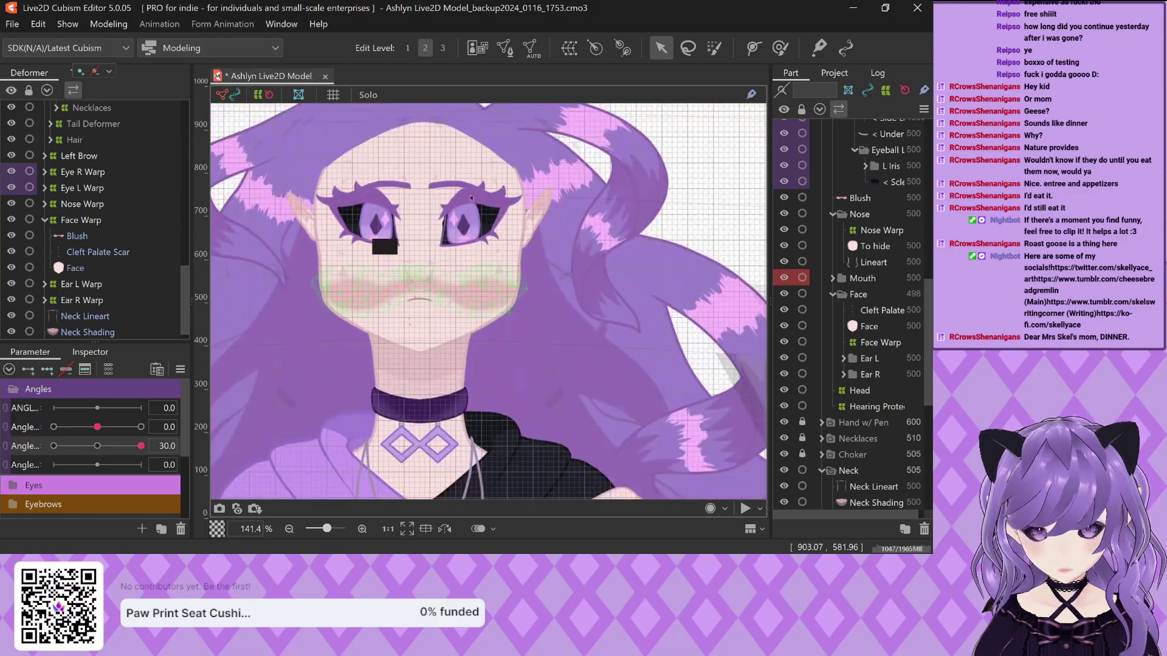
{"action": "scroll", "coordinate": [477, 185], "scroll_direction": "up", "scroll_amount": 2}
Undo the left eyebrow's accidental move and arch its middle slightly upward
{"action": "left_click", "coordinate": [426, 188]}
{"action": "scroll", "coordinate": [428, 188], "scroll_direction": "up", "scroll_amount": 2}
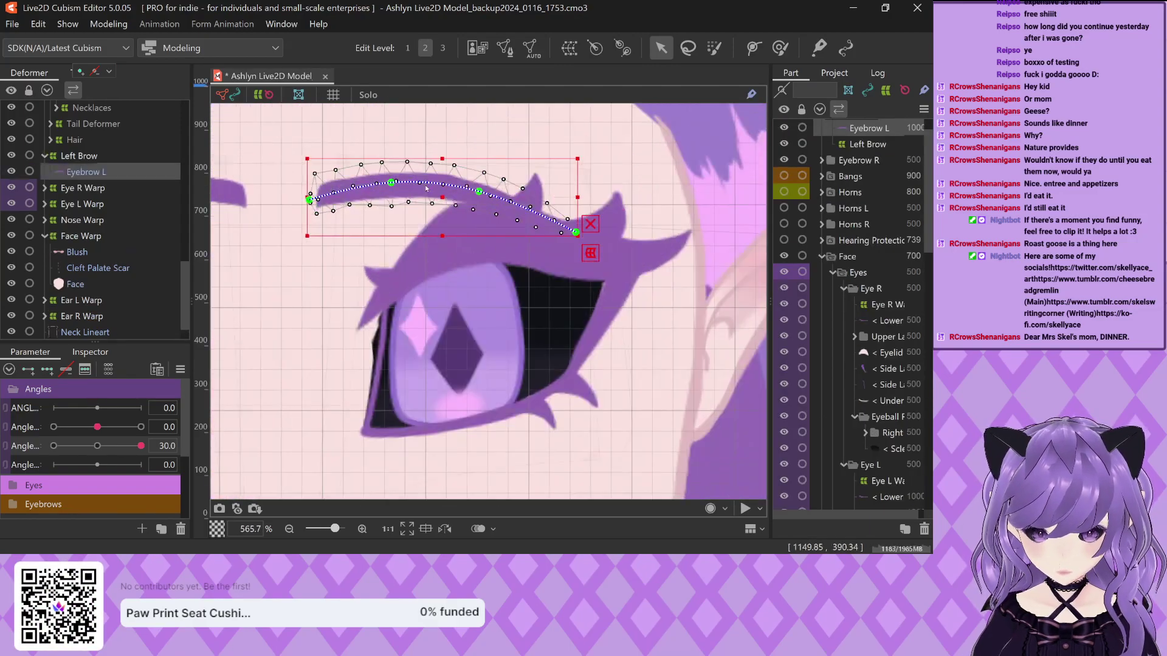
{"action": "scroll", "coordinate": [459, 174], "scroll_direction": "down", "scroll_amount": 3}
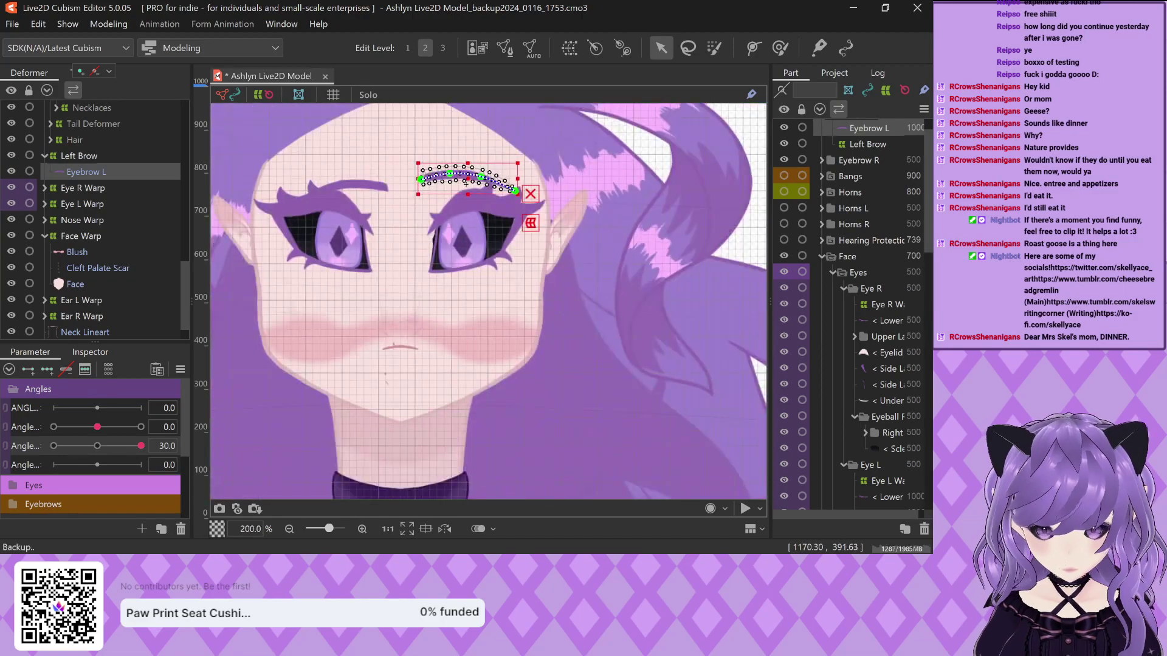
{"action": "key", "text": "ctrl+z"}
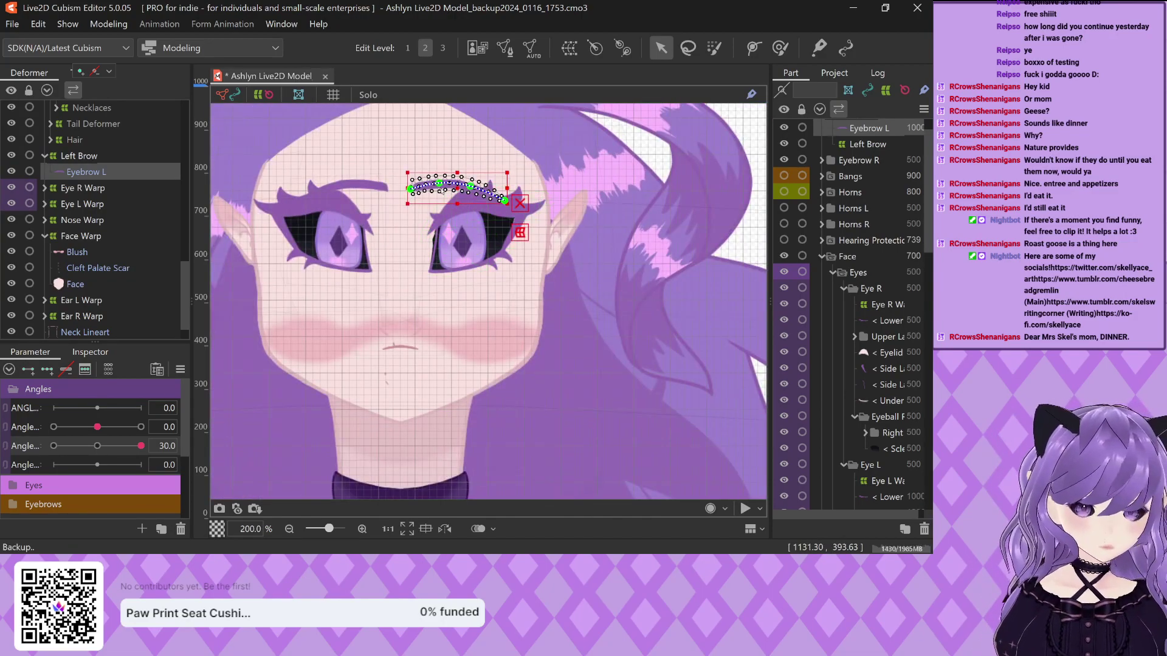
{"action": "mouse_move", "coordinate": [442, 187]}
{"action": "left_mouse_down"}
{"action": "mouse_move", "coordinate": [441, 173]}
{"action": "mouse_move", "coordinate": [448, 199]}
{"action": "left_mouse_up"}
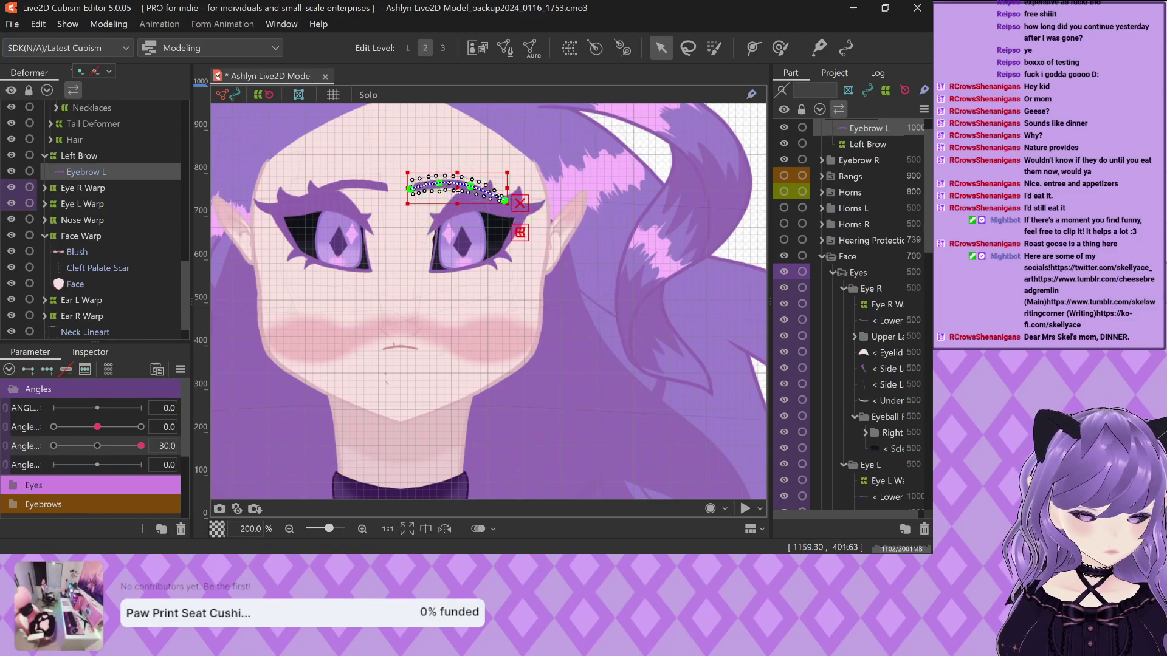
Select the Left Brow deformer in the Deformer panel
{"action": "left_click", "coordinate": [80, 156]}
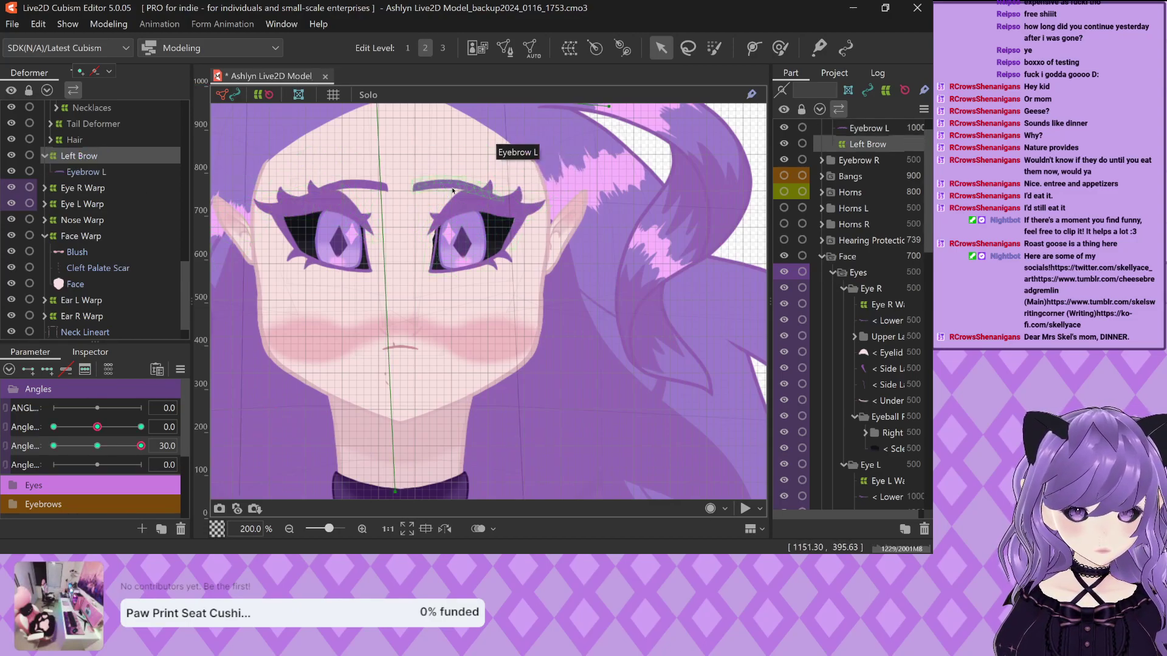
{"action": "left_click", "coordinate": [450, 185]}
{"action": "scroll", "coordinate": [442, 241], "scroll_direction": "down", "scroll_amount": 2}
{"action": "left_click", "coordinate": [107, 157]}
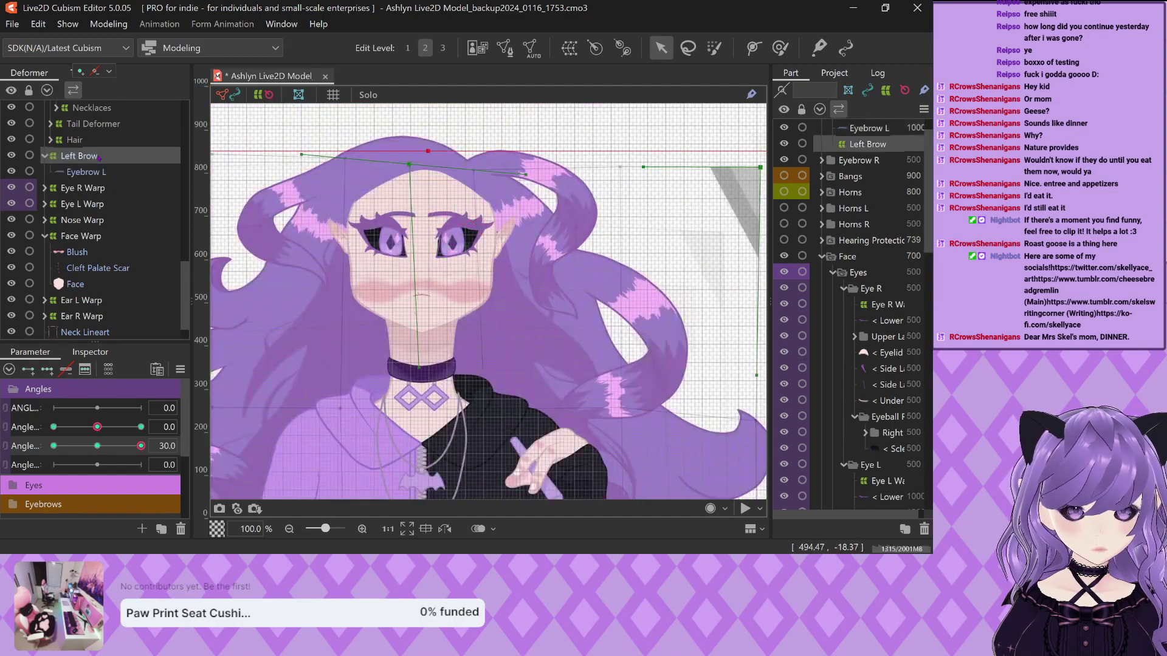
{"action": "scroll", "coordinate": [400, 216], "scroll_direction": "down", "scroll_amount": 2}
{"action": "scroll", "coordinate": [421, 238], "scroll_direction": "up", "scroll_amount": 1}
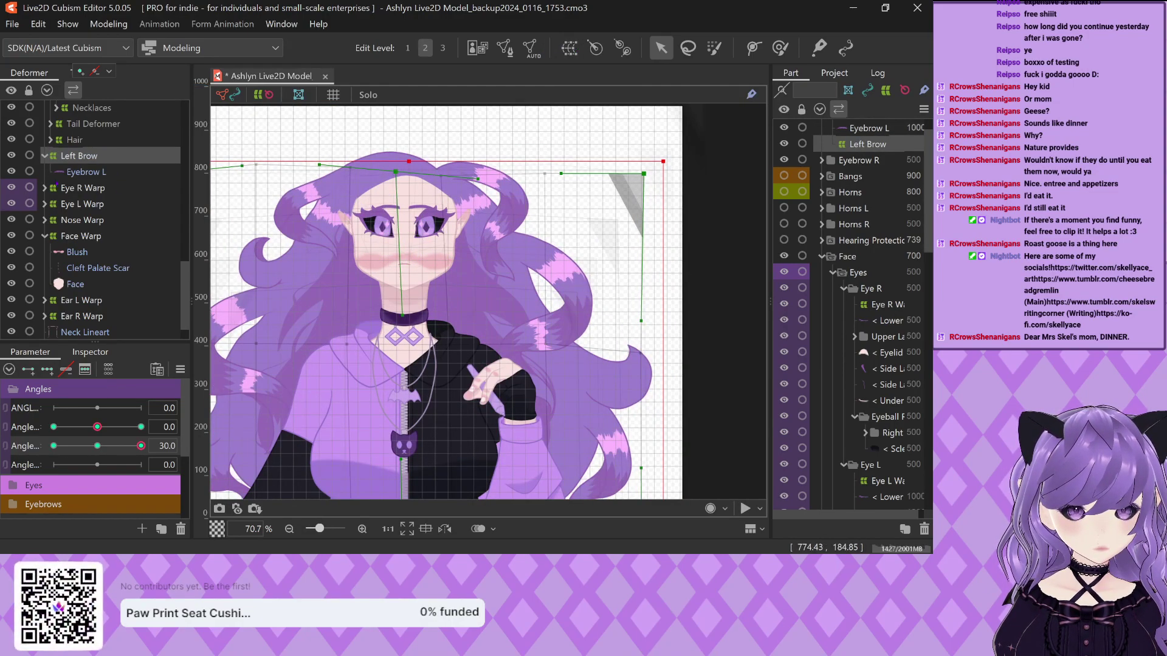
{"action": "right_click", "coordinate": [85, 156]}
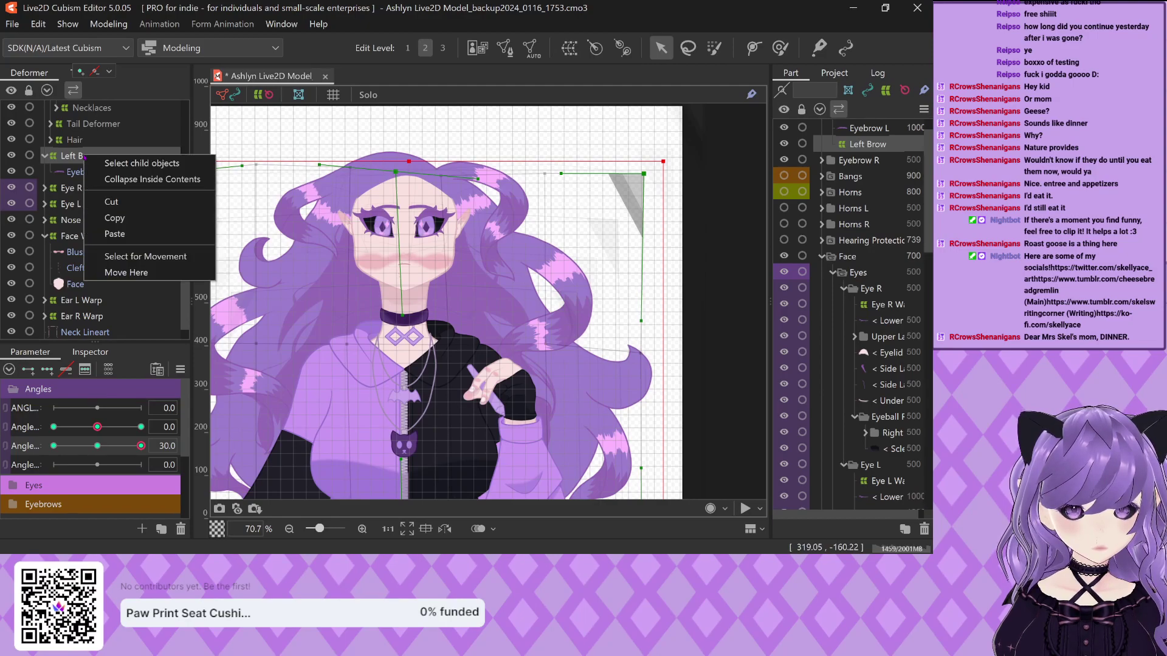
{"action": "left_click", "coordinate": [80, 157]}
Change the Left Brow deformer's ID to LBrowWarp in the Inspector
{"action": "left_click", "coordinate": [37, 77]}
{"action": "left_click", "coordinate": [38, 76]}
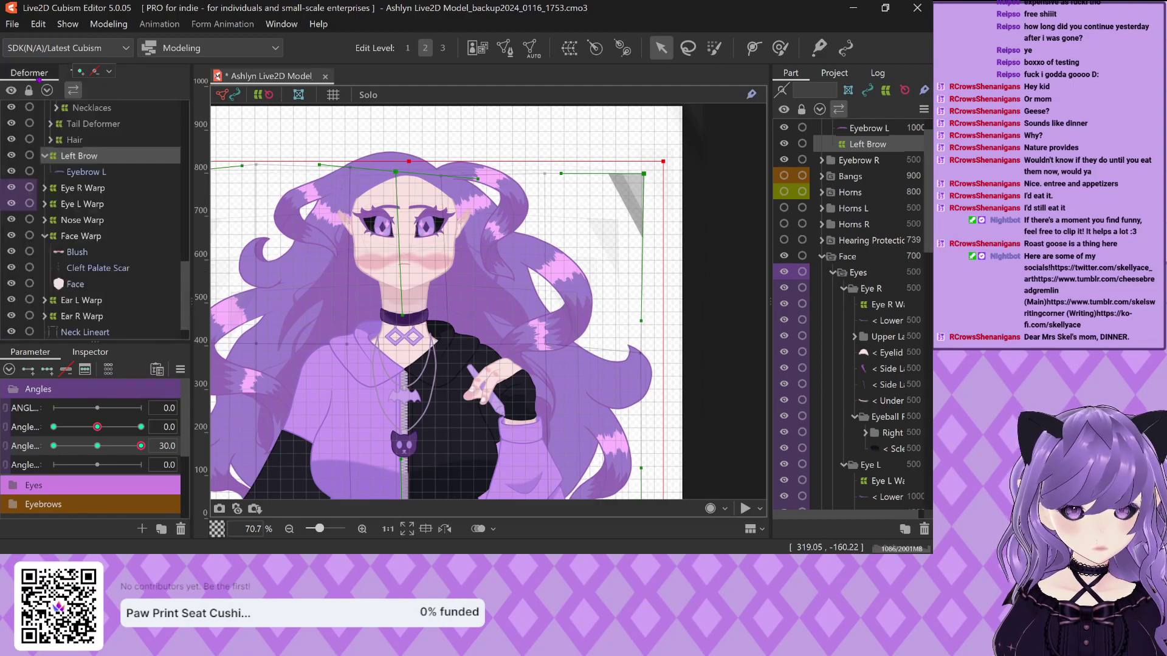
{"action": "left_click", "coordinate": [90, 352]}
{"action": "left_click", "coordinate": [29, 358]}
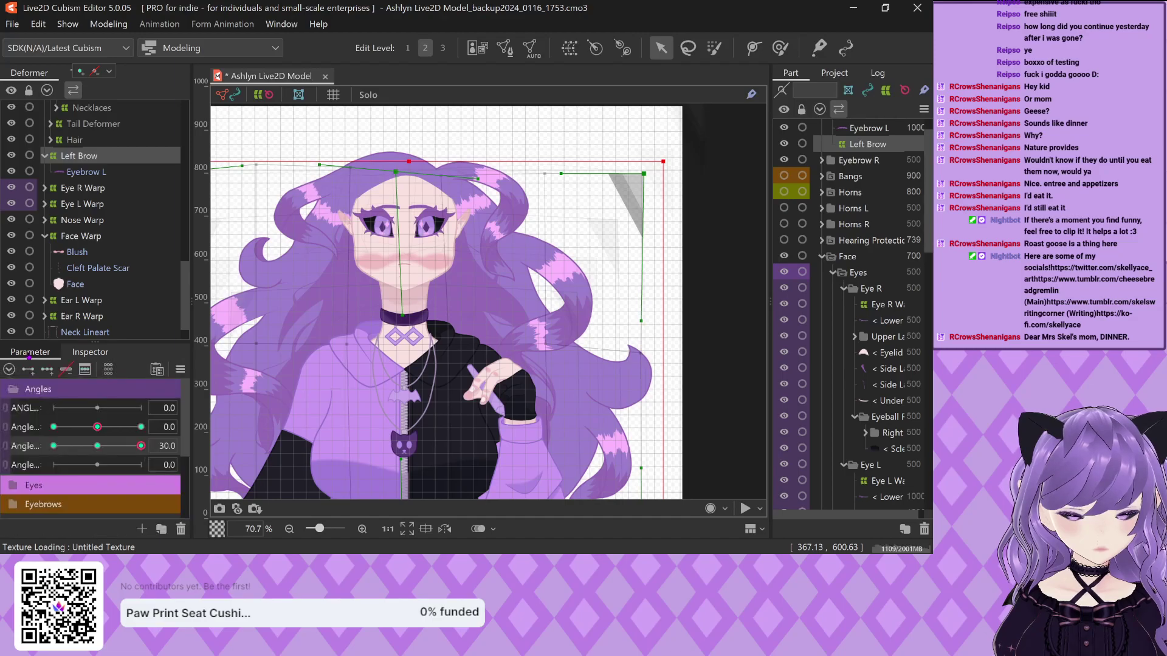
{"action": "left_click", "coordinate": [90, 352]}
{"action": "left_click", "coordinate": [29, 351]}
{"action": "left_click", "coordinate": [90, 352]}
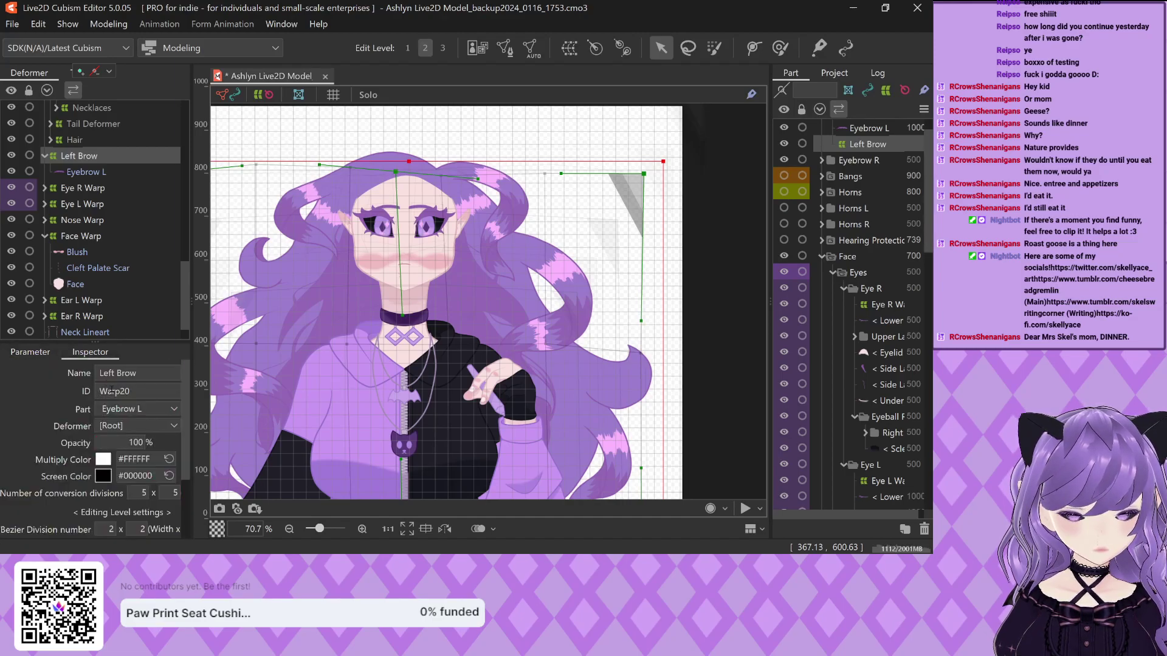
{"action": "type", "text": "LBrow"}
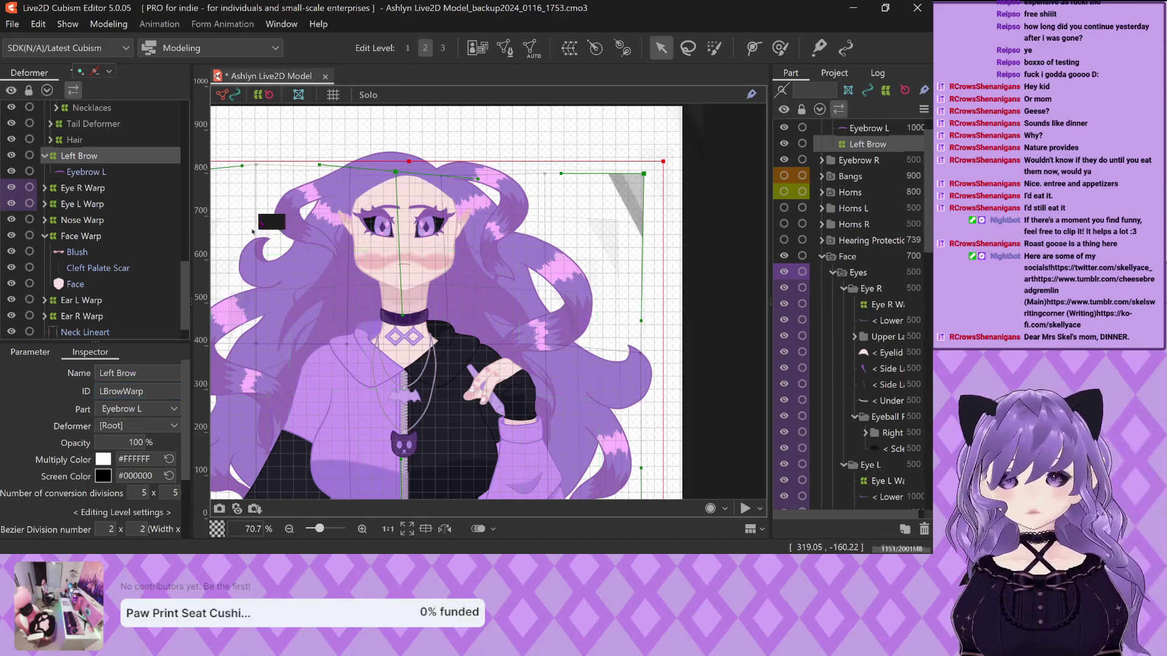
{"action": "scroll", "coordinate": [355, 231], "scroll_direction": "up", "scroll_amount": 2}
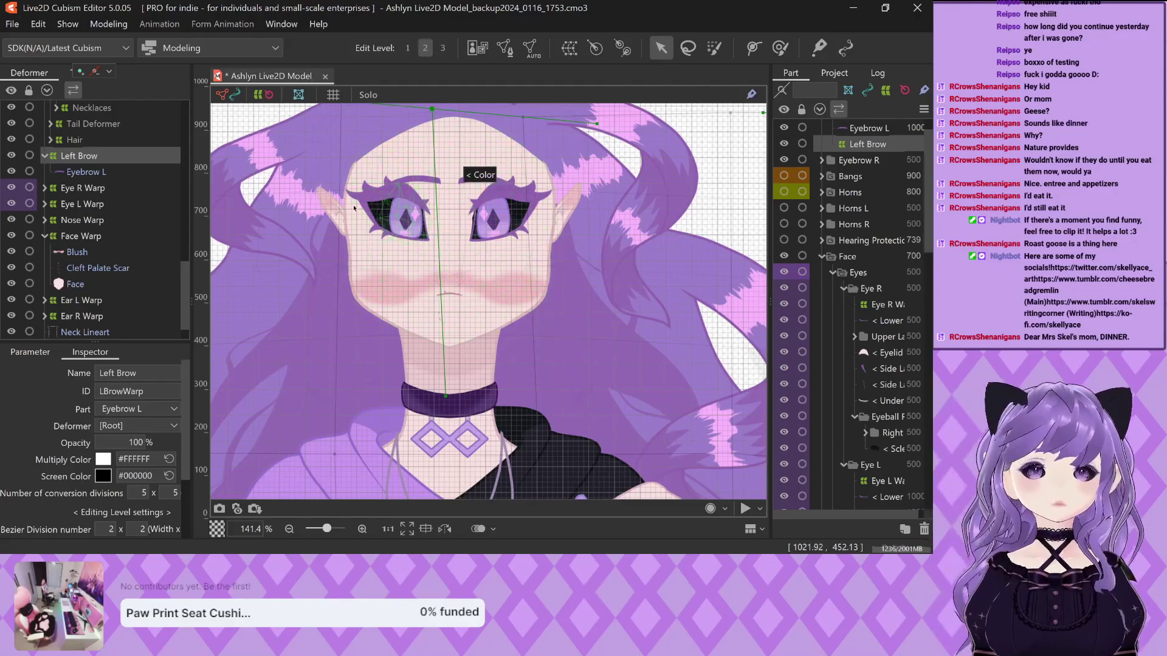
Select the Eye R Warp deformer and pull its lower-right point upward
{"action": "left_click", "coordinate": [86, 236]}
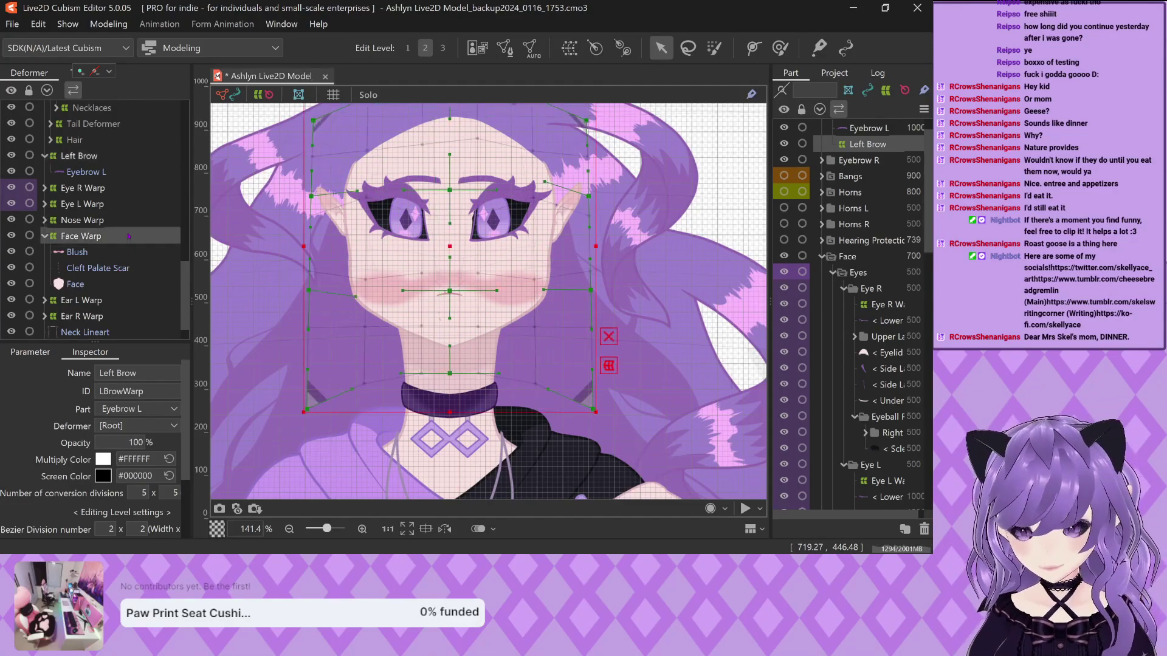
{"action": "scroll", "coordinate": [83, 200], "scroll_direction": "up", "scroll_amount": 8}
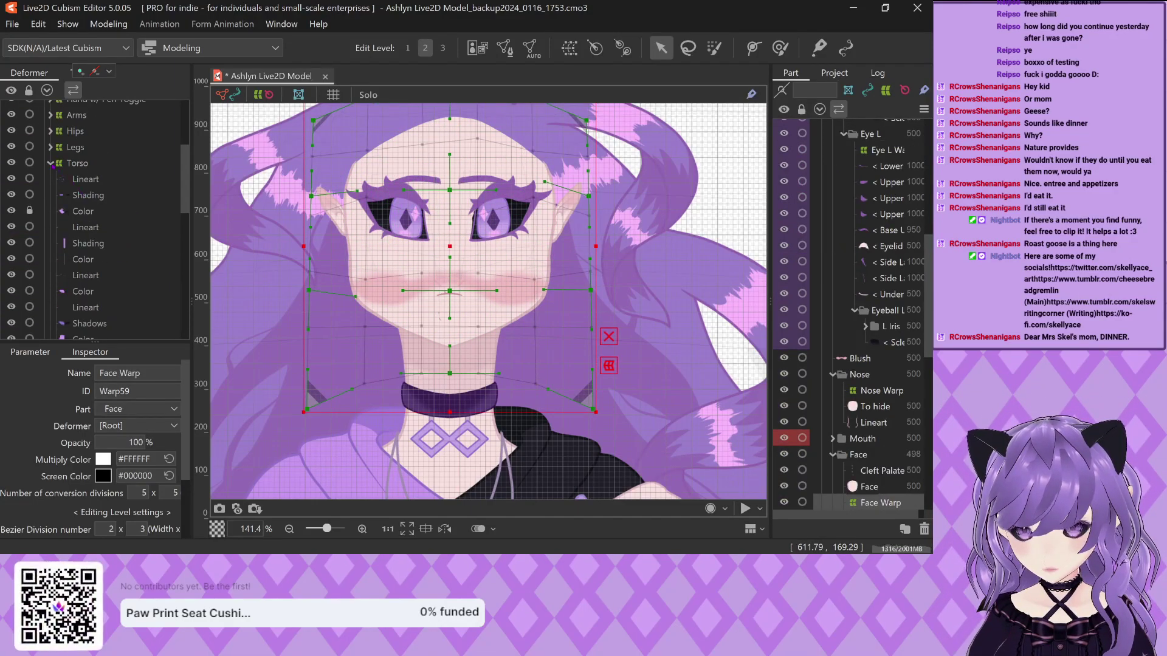
{"action": "left_click", "coordinate": [50, 163]}
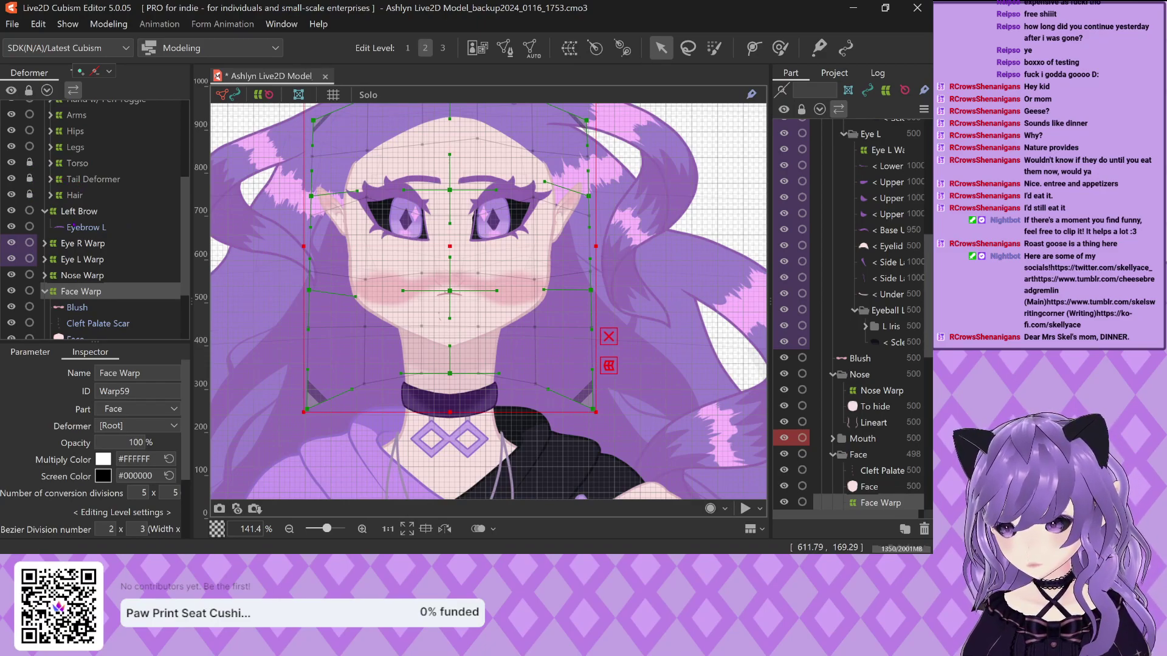
{"action": "left_click", "coordinate": [75, 227]}
{"action": "left_click", "coordinate": [79, 243]}
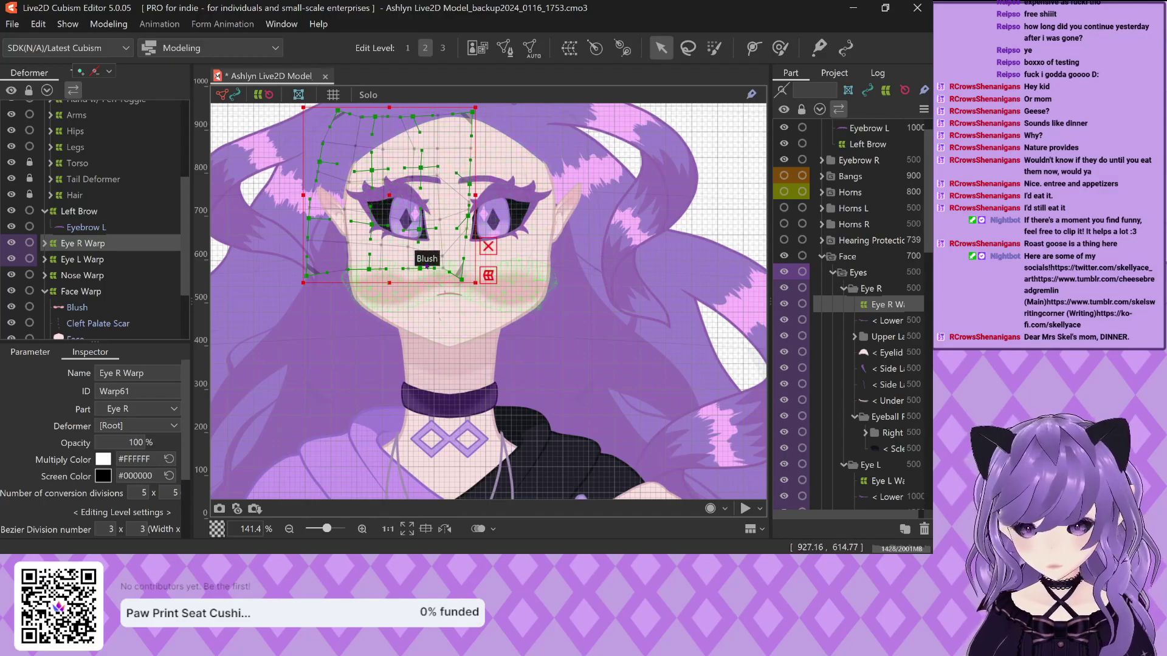
{"action": "scroll", "coordinate": [427, 267], "scroll_direction": "up", "scroll_amount": 4}
{"action": "left_click_drag", "start_coordinate": [497, 290], "coordinate": [507, 228]}
Set the Angle X parameter to 30 to view the turned face
{"action": "left_click", "coordinate": [30, 352]}
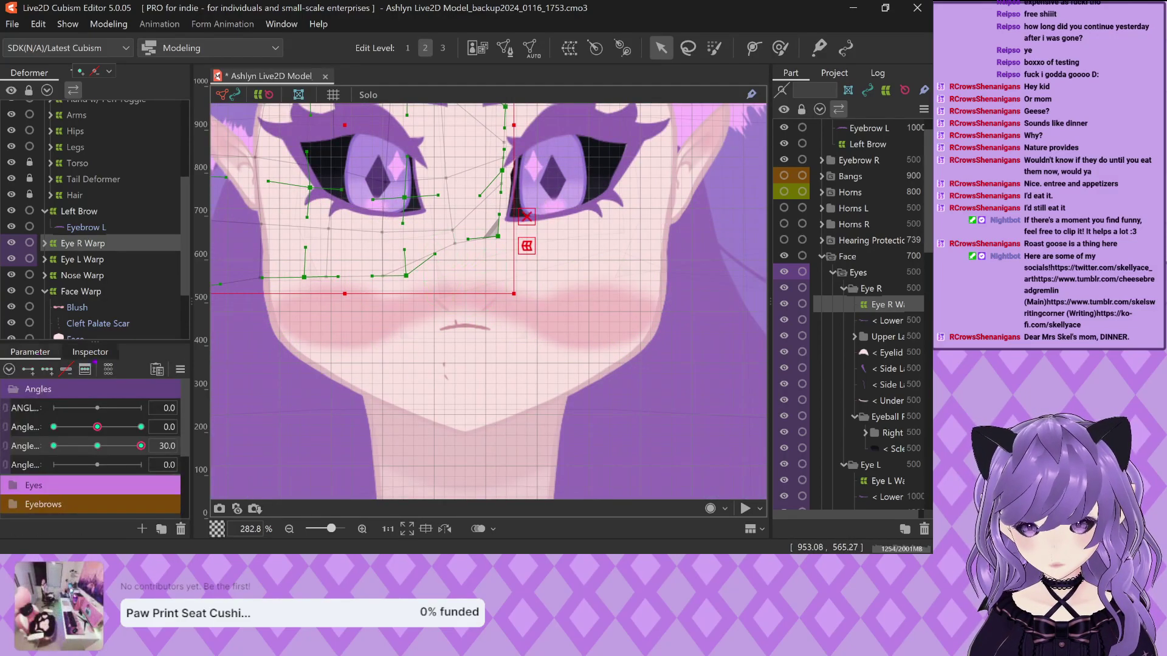
{"action": "left_click", "coordinate": [141, 446]}
{"action": "scroll", "coordinate": [409, 424], "scroll_direction": "down", "scroll_amount": 2}
{"action": "scroll", "coordinate": [409, 424], "scroll_direction": "up", "scroll_amount": 2}
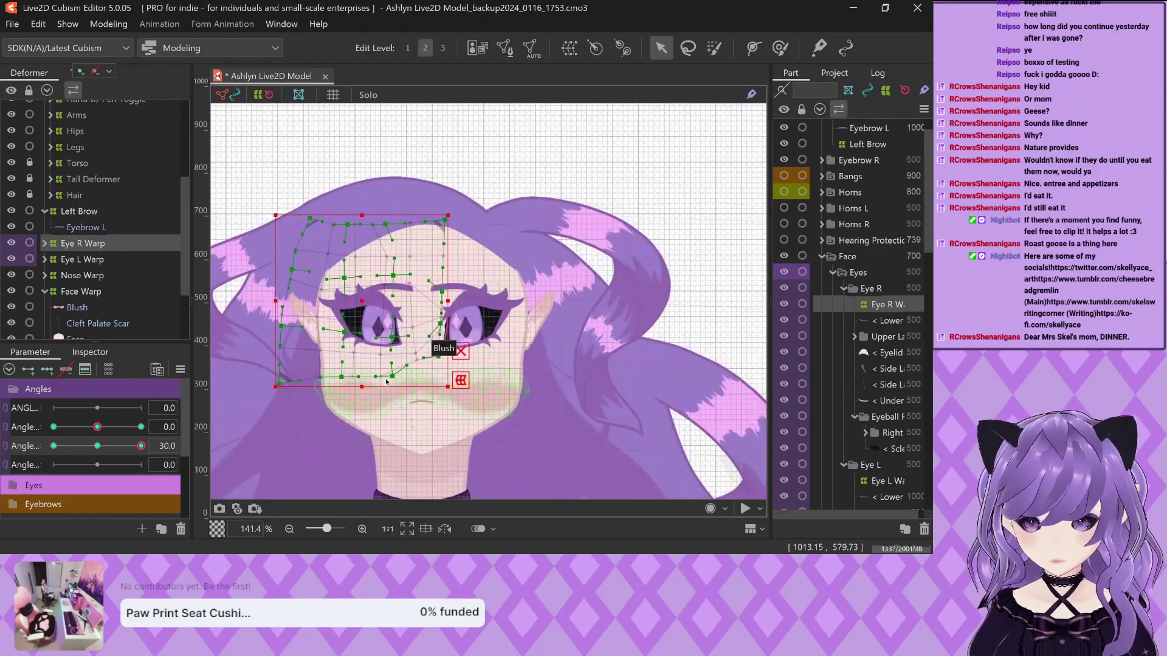
{"action": "scroll", "coordinate": [409, 424], "scroll_direction": "down", "scroll_amount": 2}
{"action": "scroll", "coordinate": [380, 267], "scroll_direction": "up", "scroll_amount": 2}
{"action": "scroll", "coordinate": [395, 379], "scroll_direction": "down", "scroll_amount": 2}
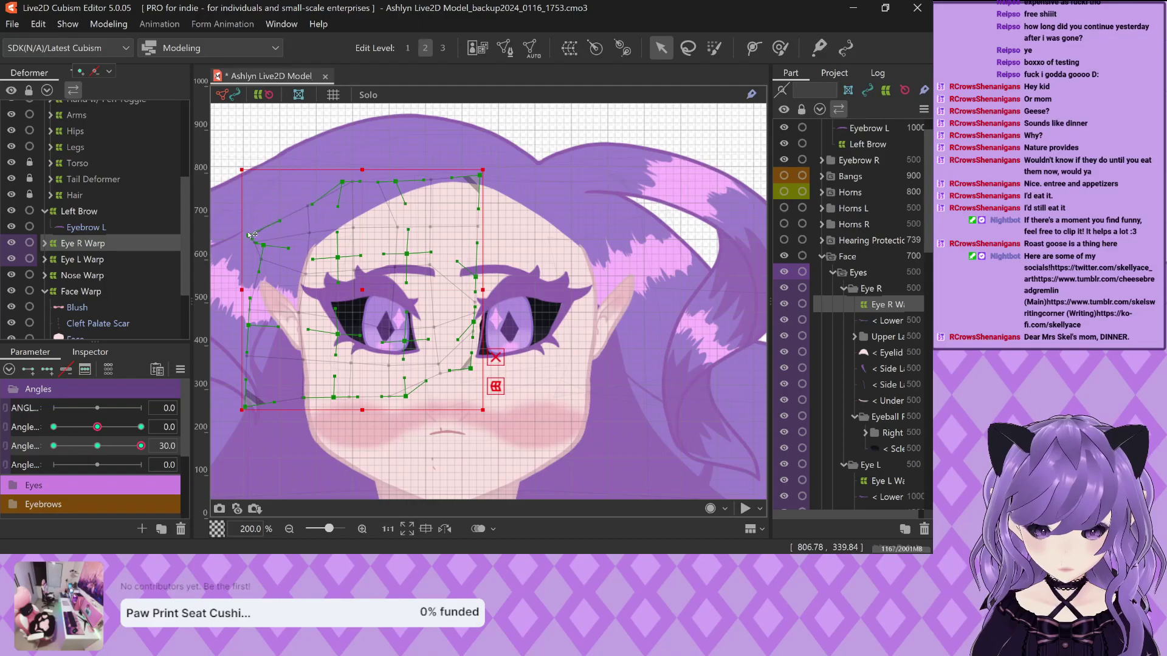
Lower the Eye R Warp's top edge and brow-area points, and raise its bottom edge
{"action": "left_click_drag", "start_coordinate": [250, 234], "coordinate": [252, 290]}
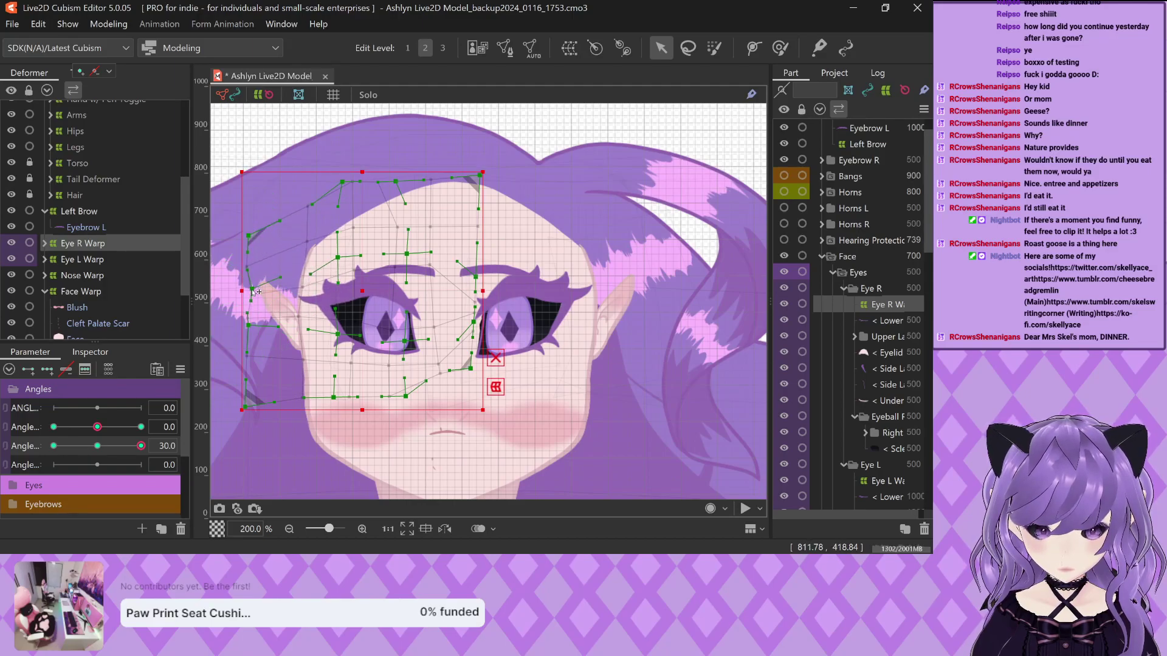
{"action": "left_click_drag", "start_coordinate": [348, 190], "coordinate": [341, 218]}
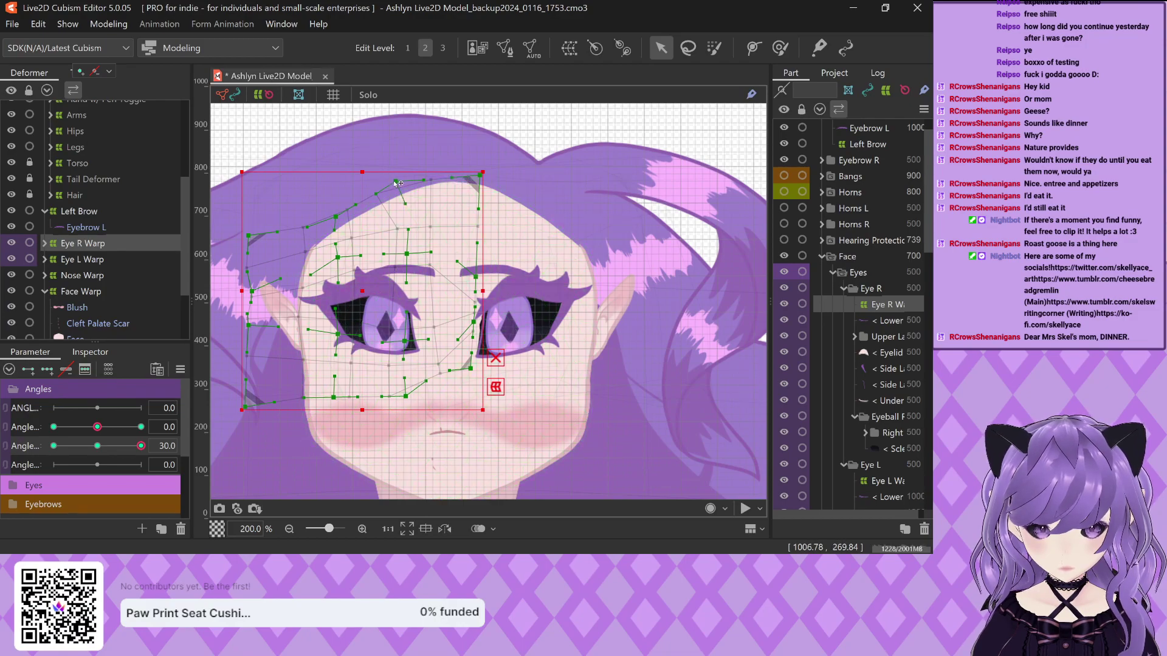
{"action": "left_click_drag", "start_coordinate": [396, 181], "coordinate": [399, 225]}
{"action": "left_click_drag", "start_coordinate": [338, 258], "coordinate": [337, 278]}
{"action": "left_click_drag", "start_coordinate": [407, 253], "coordinate": [406, 276]}
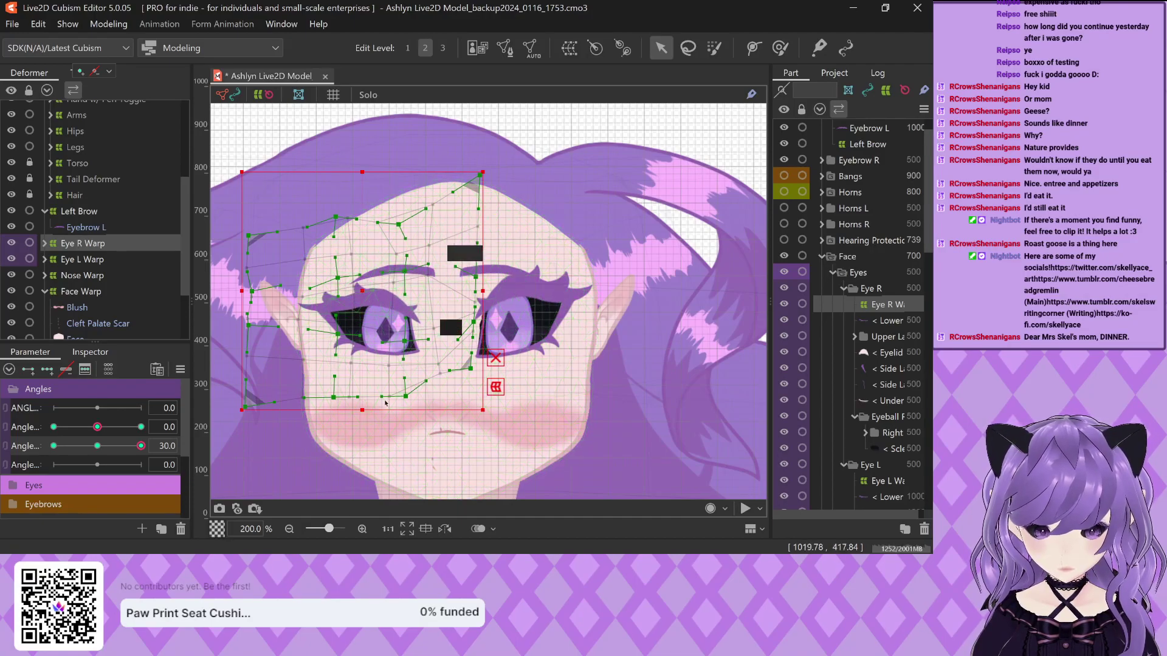
{"action": "left_click_drag", "start_coordinate": [405, 396], "coordinate": [410, 378]}
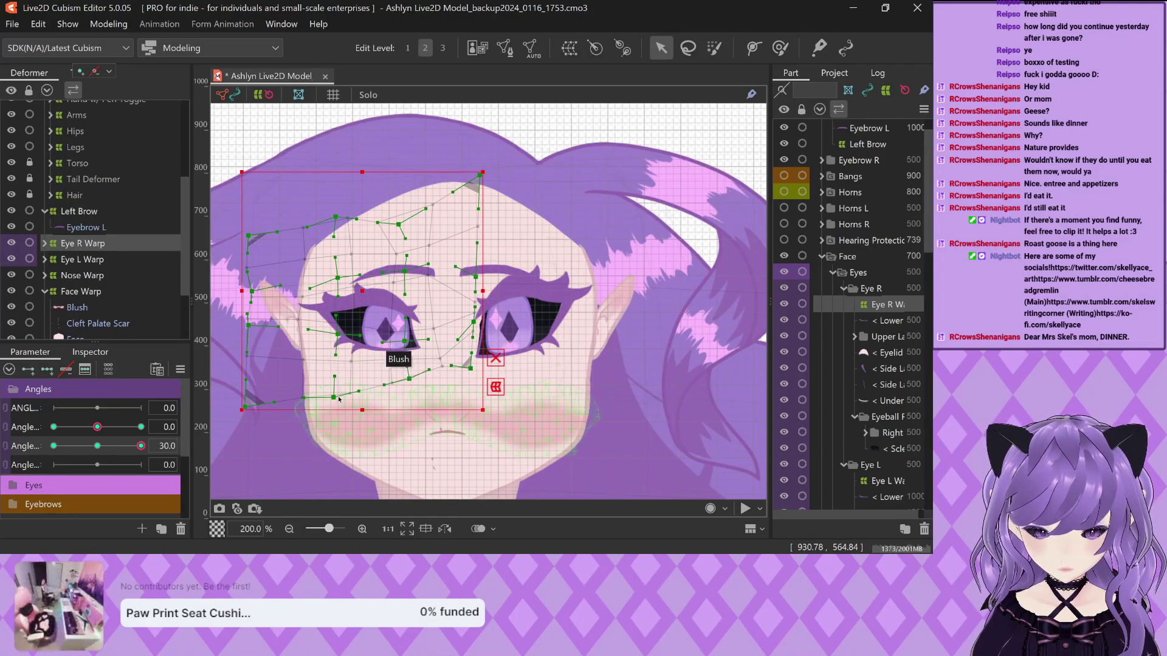
{"action": "left_click_drag", "start_coordinate": [333, 398], "coordinate": [338, 384]}
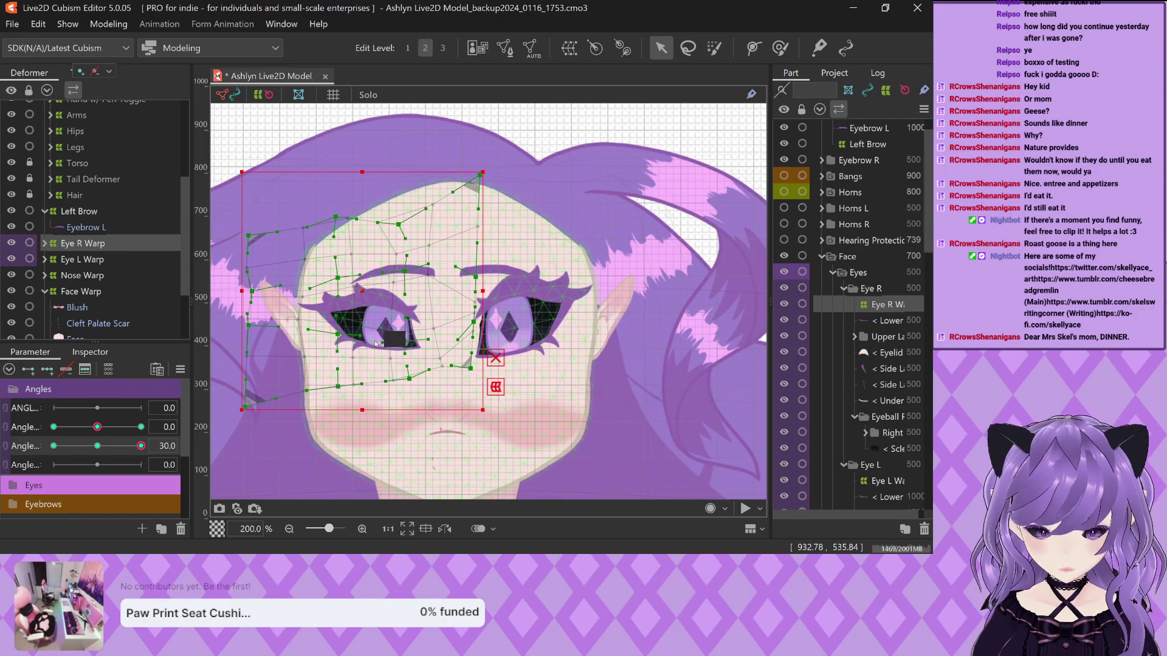
Refine the Eye R Warp: raise a lower point, pull both right corners inward, nudge left-middle
{"action": "scroll", "coordinate": [365, 370], "scroll_direction": "down", "scroll_amount": 2}
{"action": "scroll", "coordinate": [389, 353], "scroll_direction": "up", "scroll_amount": 4}
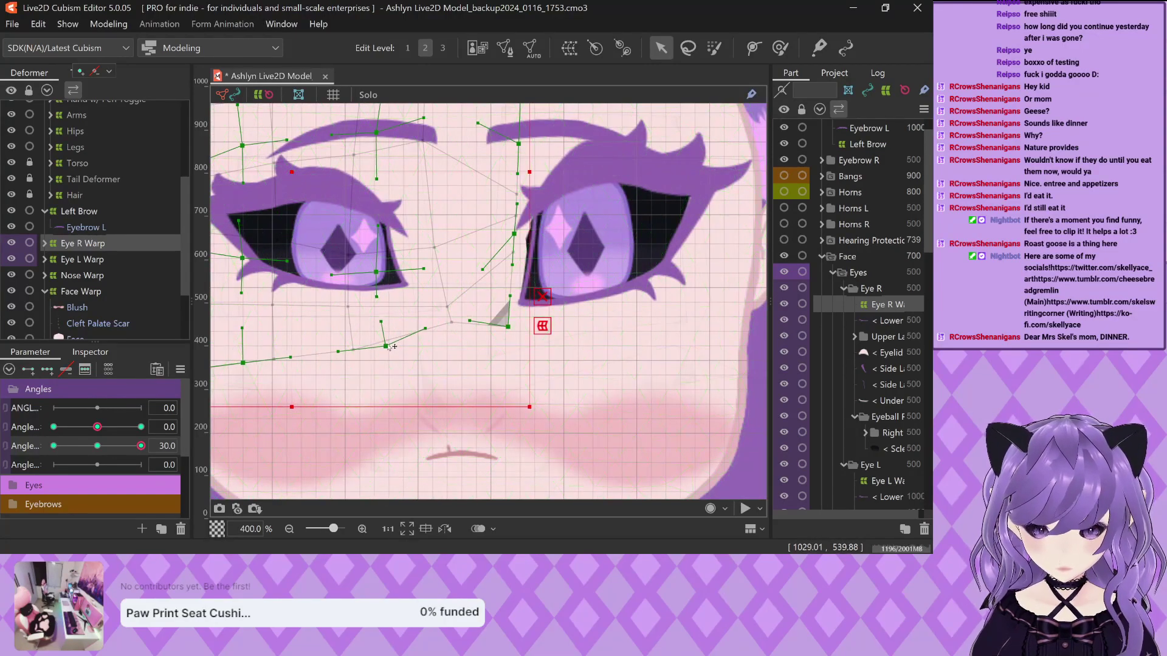
{"action": "left_click_drag", "start_coordinate": [388, 347], "coordinate": [391, 336]}
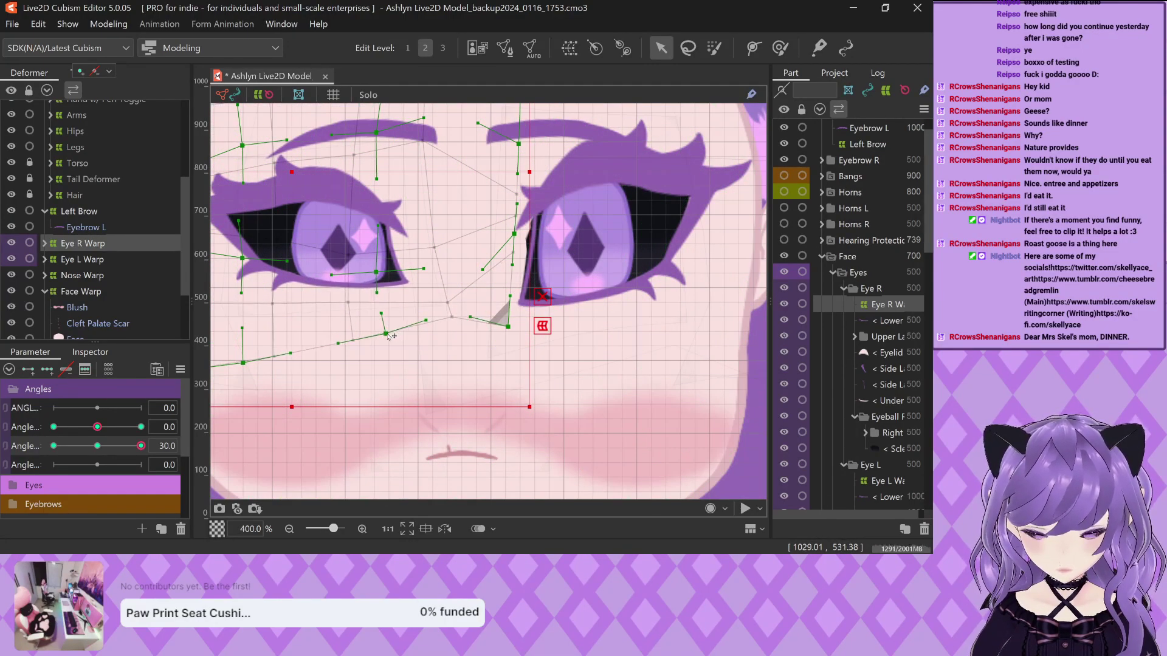
{"action": "scroll", "coordinate": [391, 336], "scroll_direction": "down", "scroll_amount": 2}
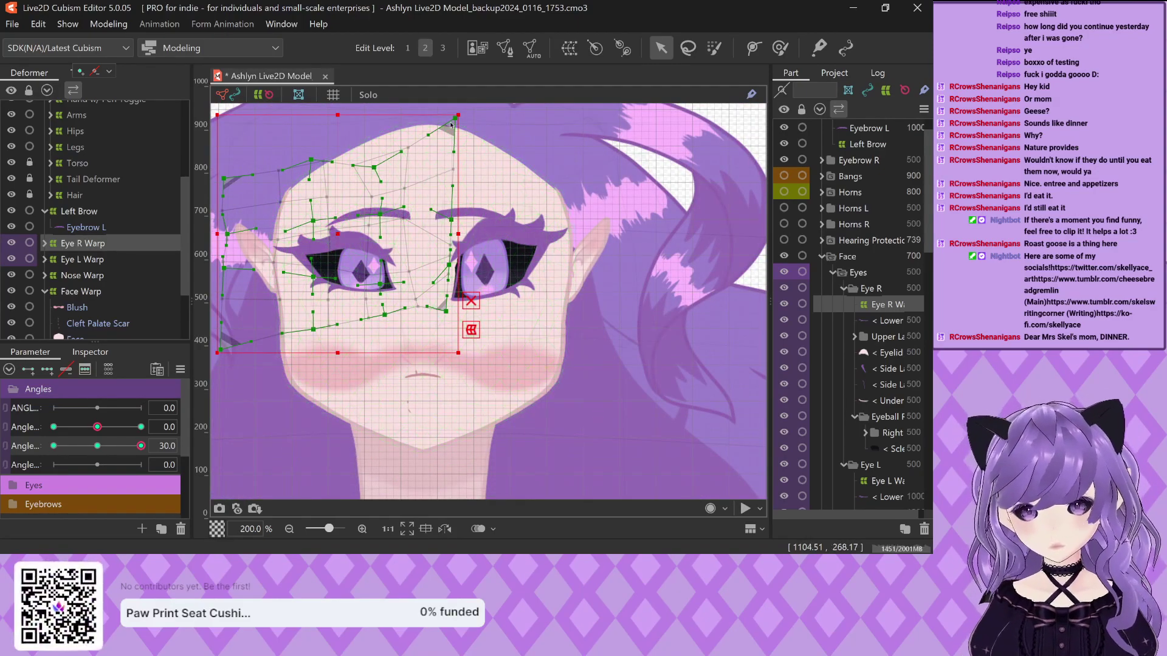
{"action": "left_click_drag", "start_coordinate": [451, 125], "coordinate": [451, 214]}
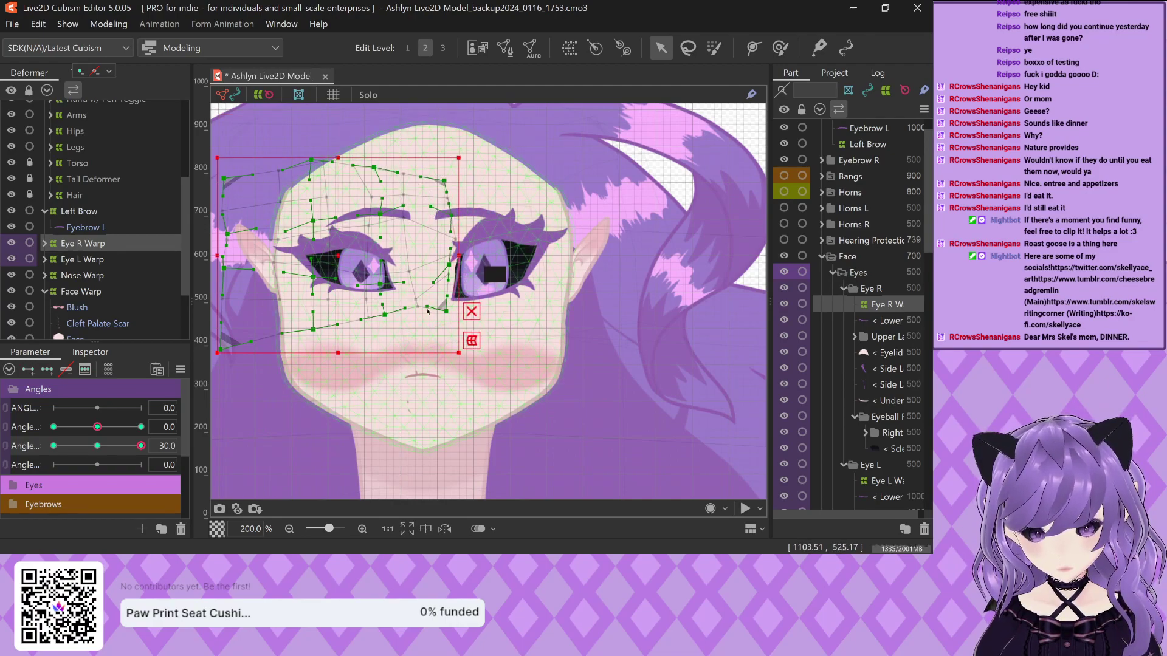
{"action": "left_click_drag", "start_coordinate": [446, 311], "coordinate": [388, 320]}
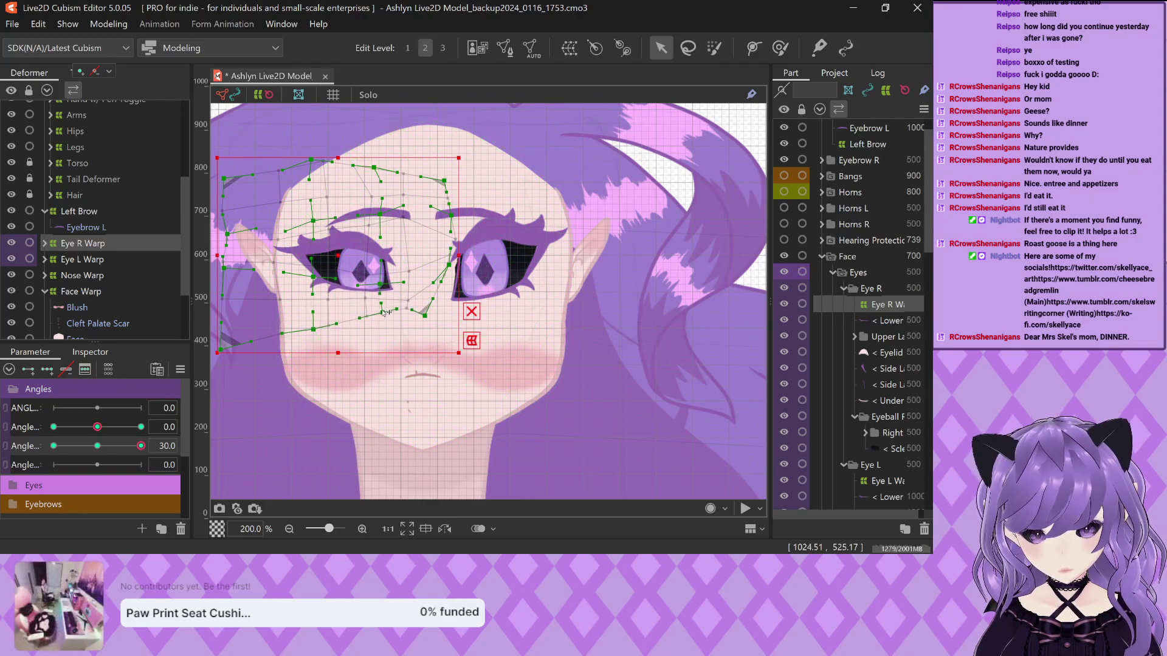
{"action": "scroll", "coordinate": [319, 303], "scroll_direction": "up", "scroll_amount": 2}
{"action": "left_click_drag", "start_coordinate": [306, 250], "coordinate": [309, 259]}
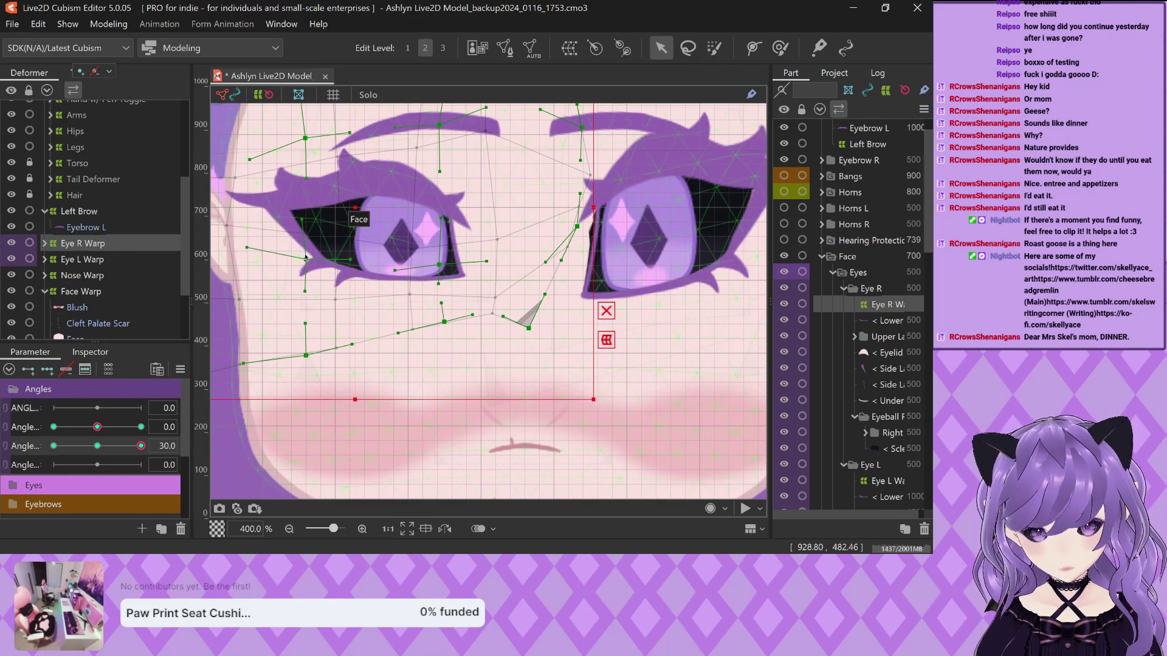
{"action": "left_click", "coordinate": [400, 245]}
Move the Eyeball R Warp's iris and pupil up and pull its lower edge and corner down
{"action": "scroll", "coordinate": [399, 244], "scroll_direction": "up", "scroll_amount": 4}
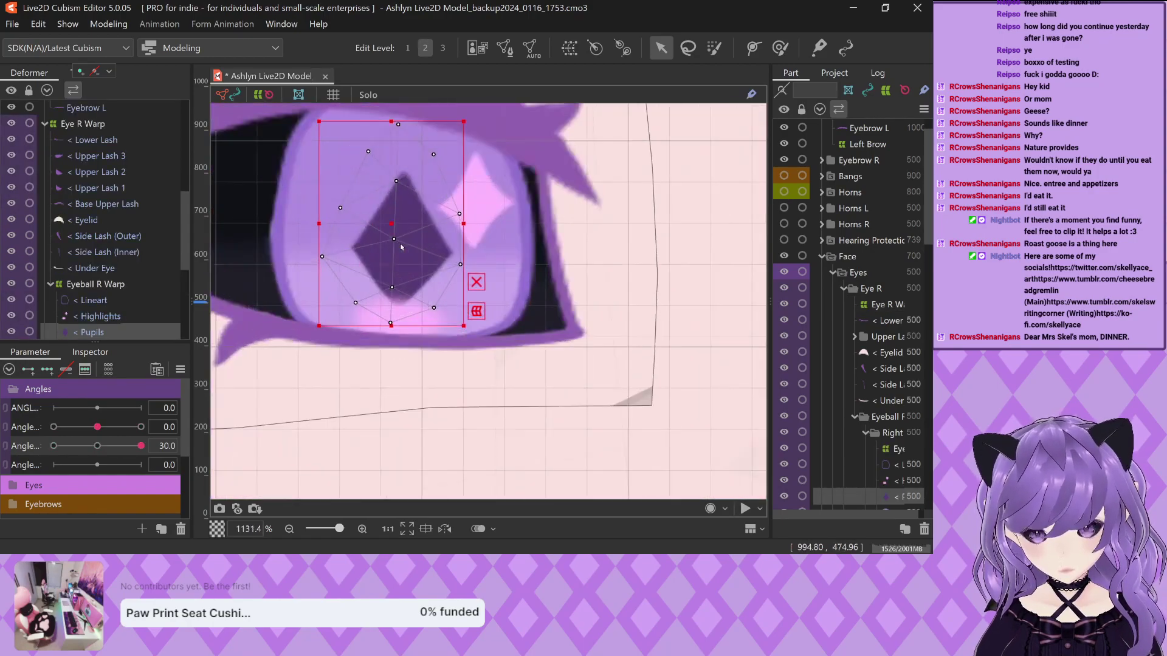
{"action": "scroll", "coordinate": [396, 243], "scroll_direction": "down", "scroll_amount": 2}
{"action": "scroll", "coordinate": [378, 271], "scroll_direction": "down", "scroll_amount": 3}
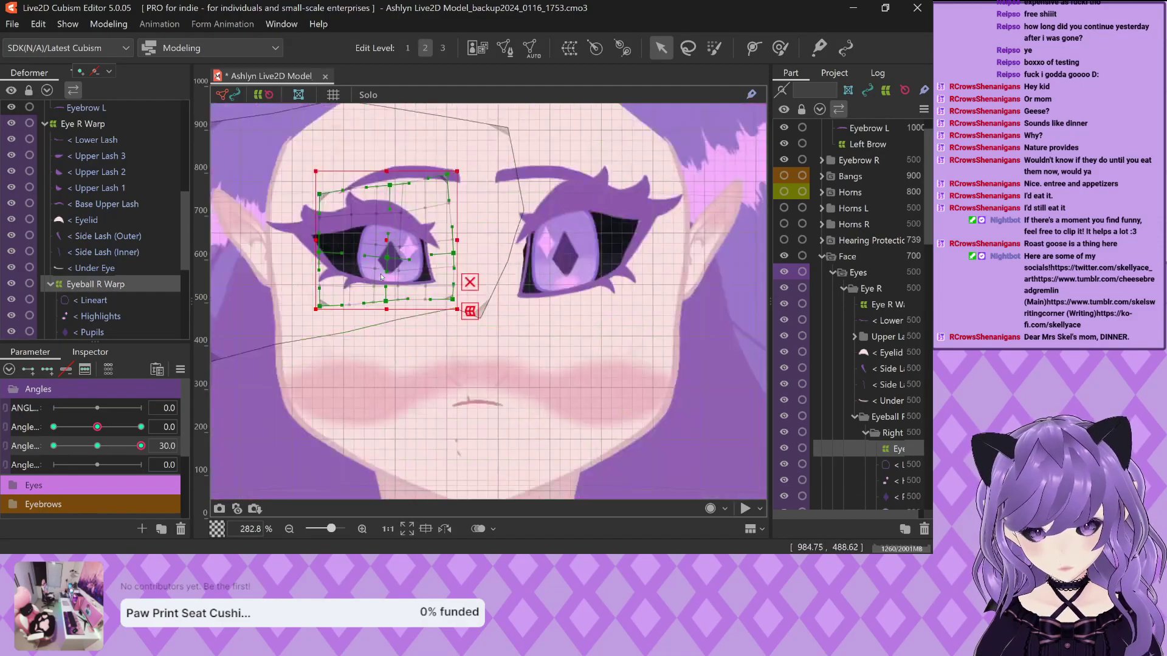
{"action": "scroll", "coordinate": [383, 260], "scroll_direction": "up", "scroll_amount": 3}
{"action": "left_click_drag", "start_coordinate": [383, 260], "coordinate": [392, 234]}
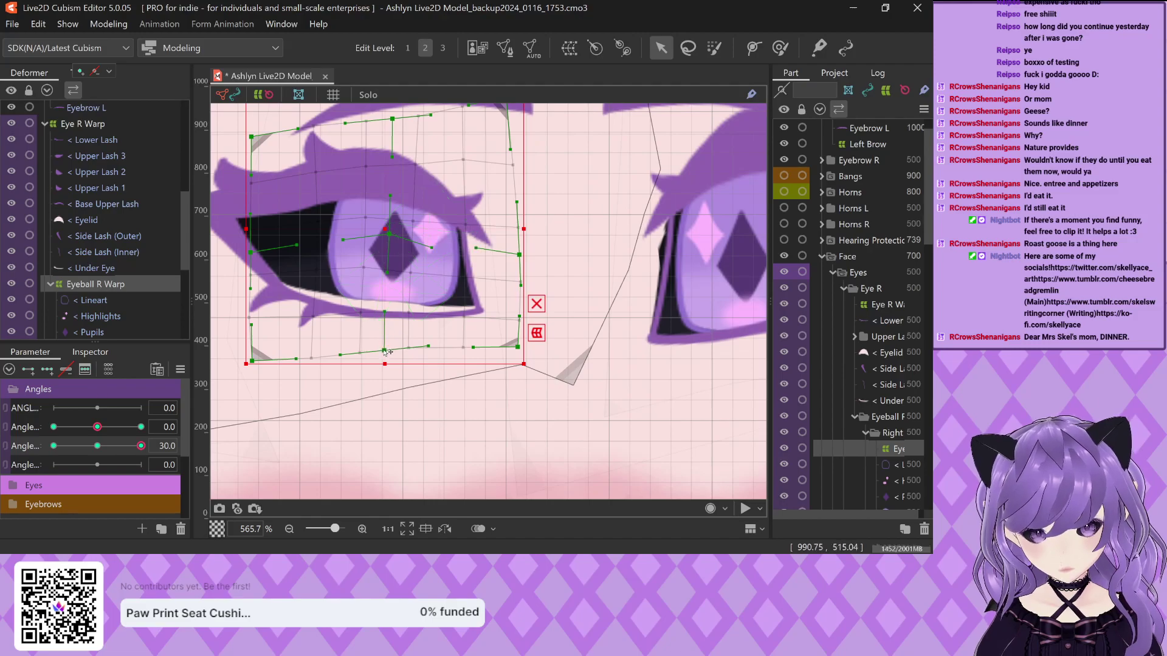
{"action": "left_click_drag", "start_coordinate": [385, 352], "coordinate": [382, 383]}
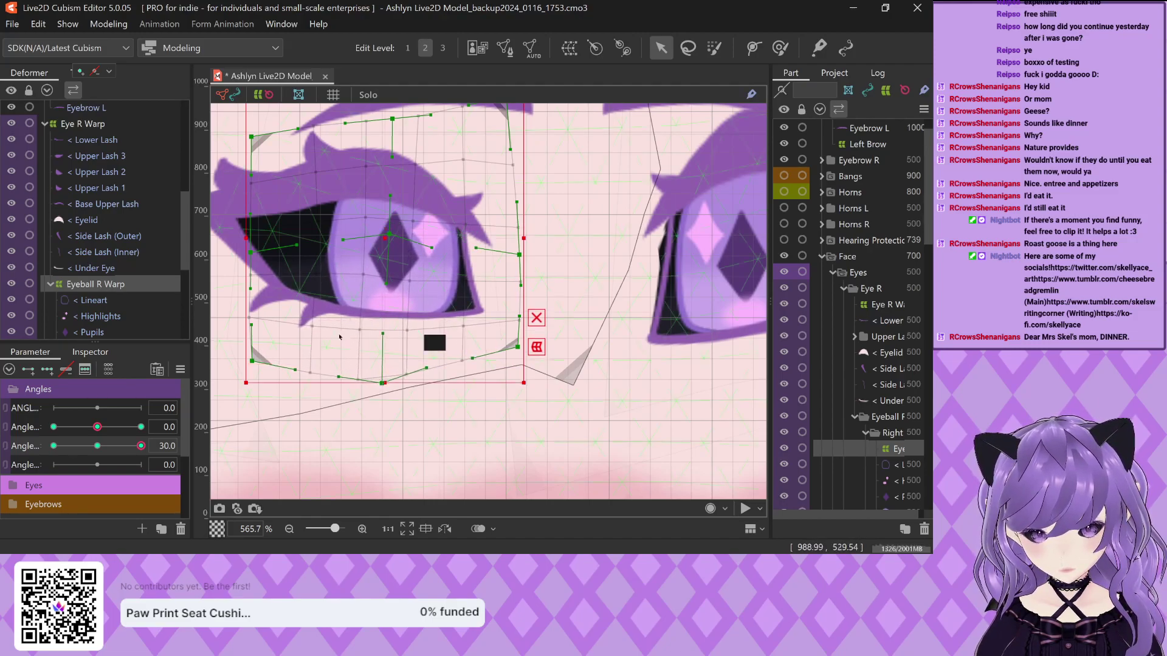
{"action": "left_click_drag", "start_coordinate": [252, 361], "coordinate": [254, 367]}
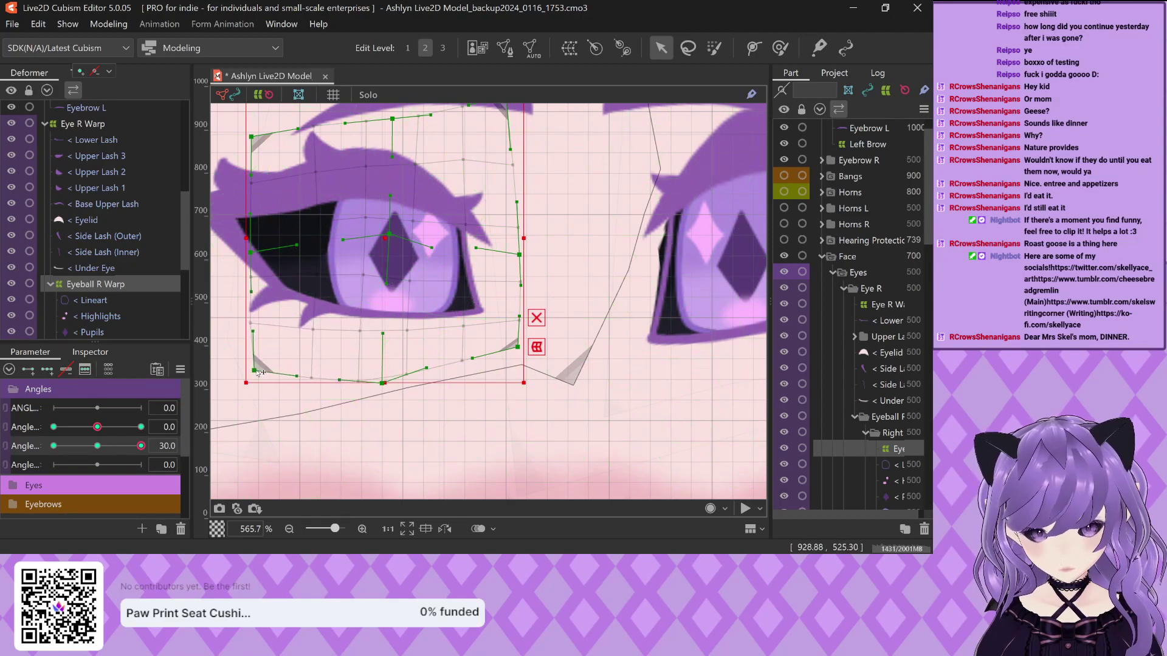
{"action": "scroll", "coordinate": [422, 268], "scroll_direction": "down", "scroll_amount": 5}
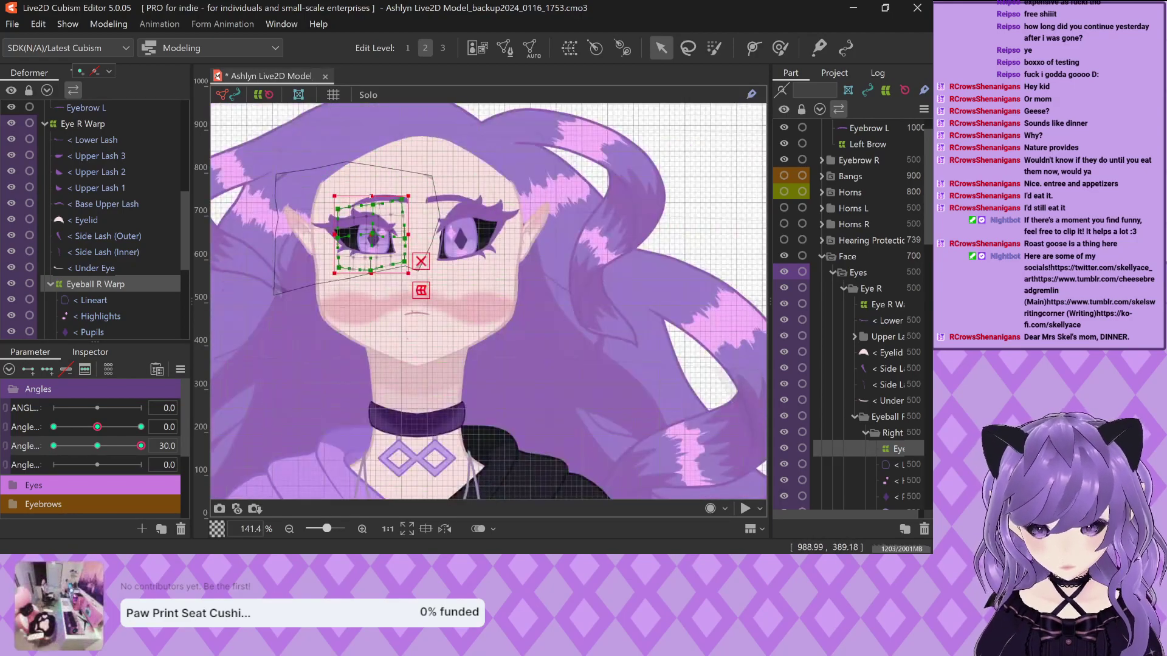
{"action": "left_click", "coordinate": [592, 191]}
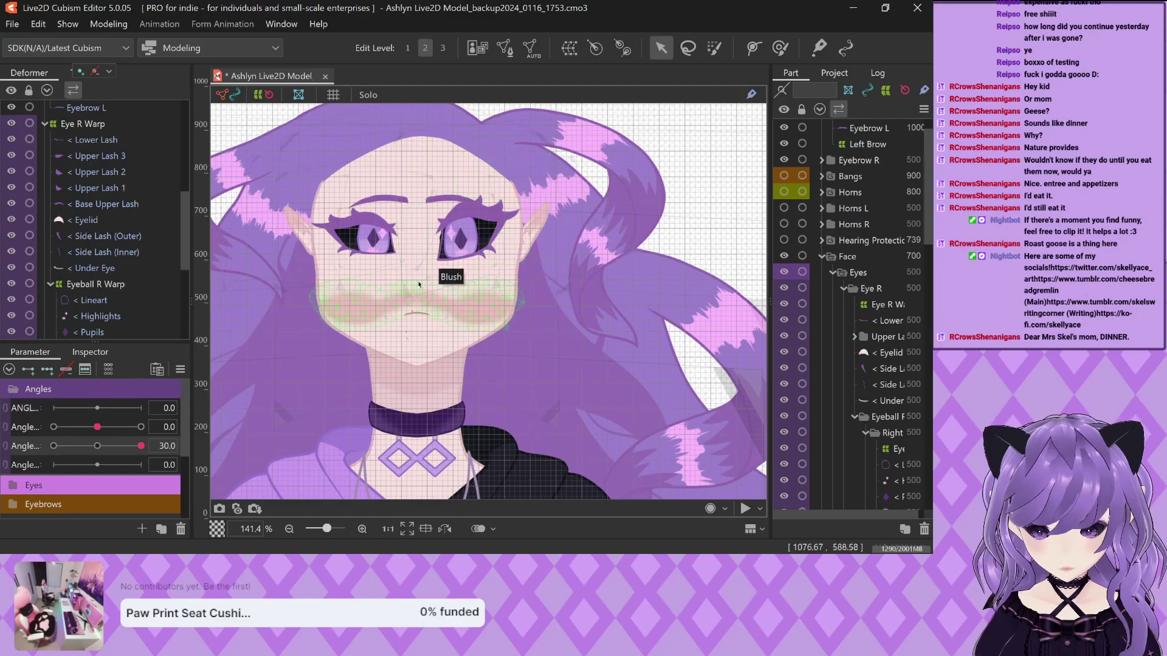
{"action": "scroll", "coordinate": [419, 284], "scroll_direction": "up", "scroll_amount": 1}
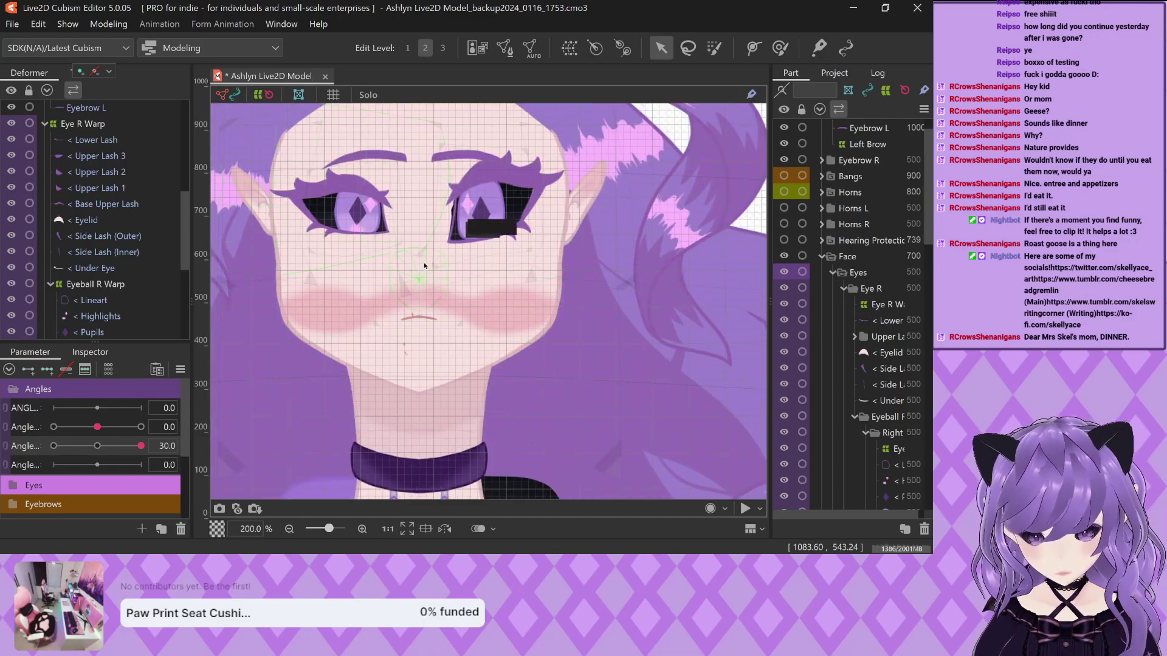
{"action": "left_click", "coordinate": [425, 270]}
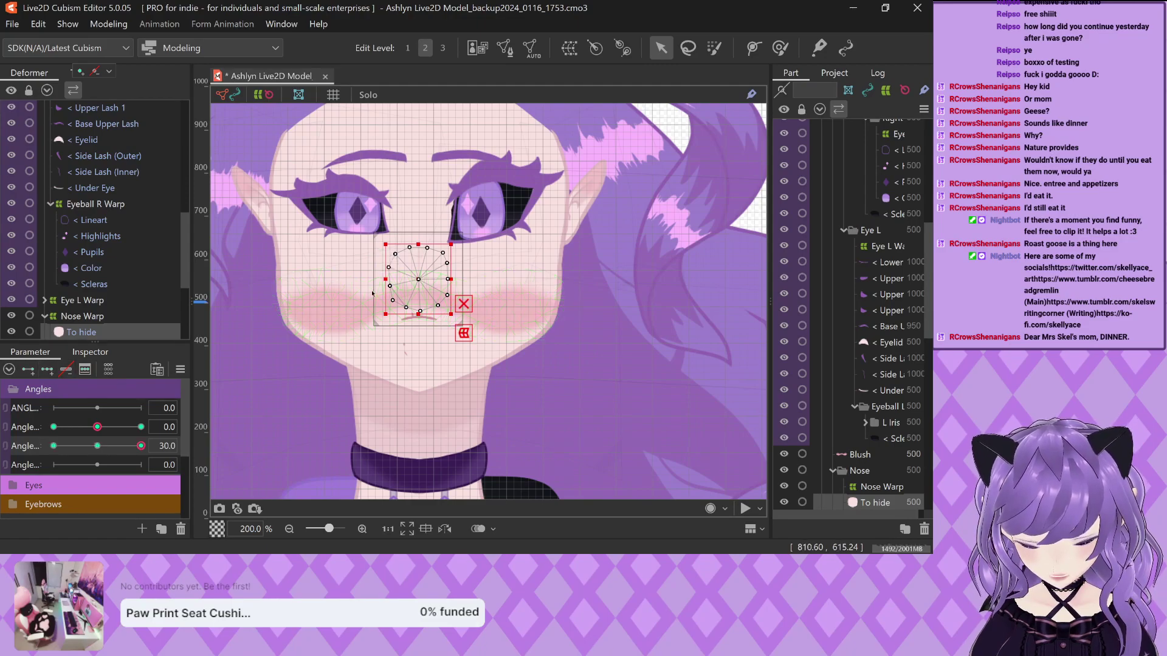
Select the Nose Warp and move its grid up onto the bridge between the eyes
{"action": "scroll", "coordinate": [97, 290], "scroll_direction": "down", "scroll_amount": 2}
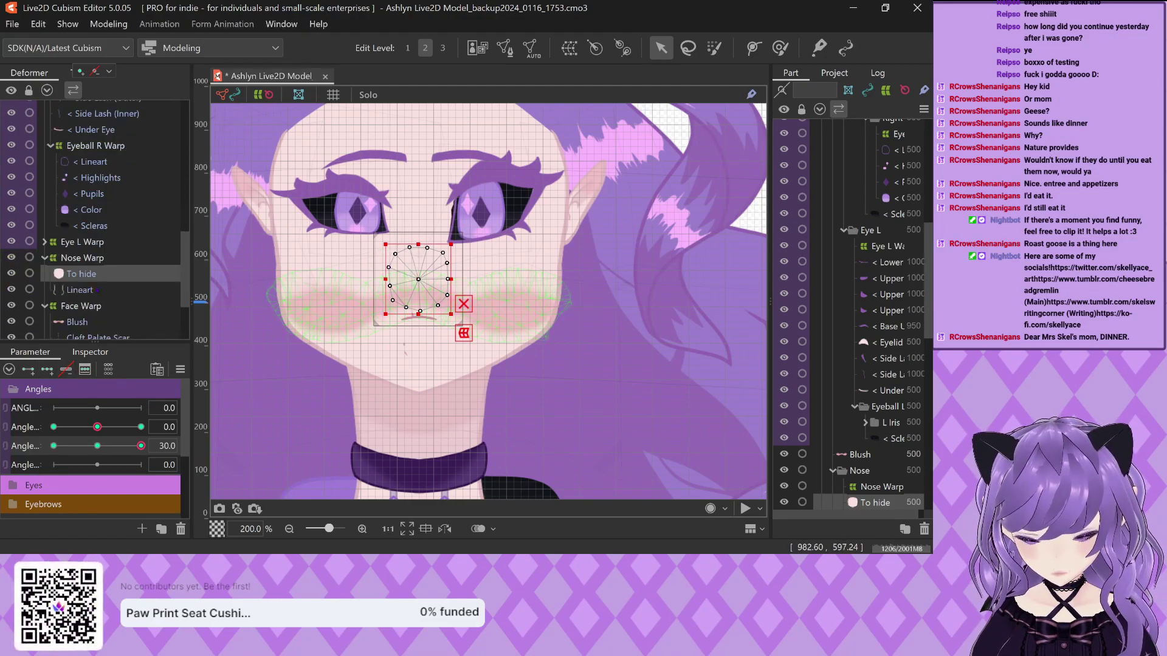
{"action": "left_click", "coordinate": [100, 258]}
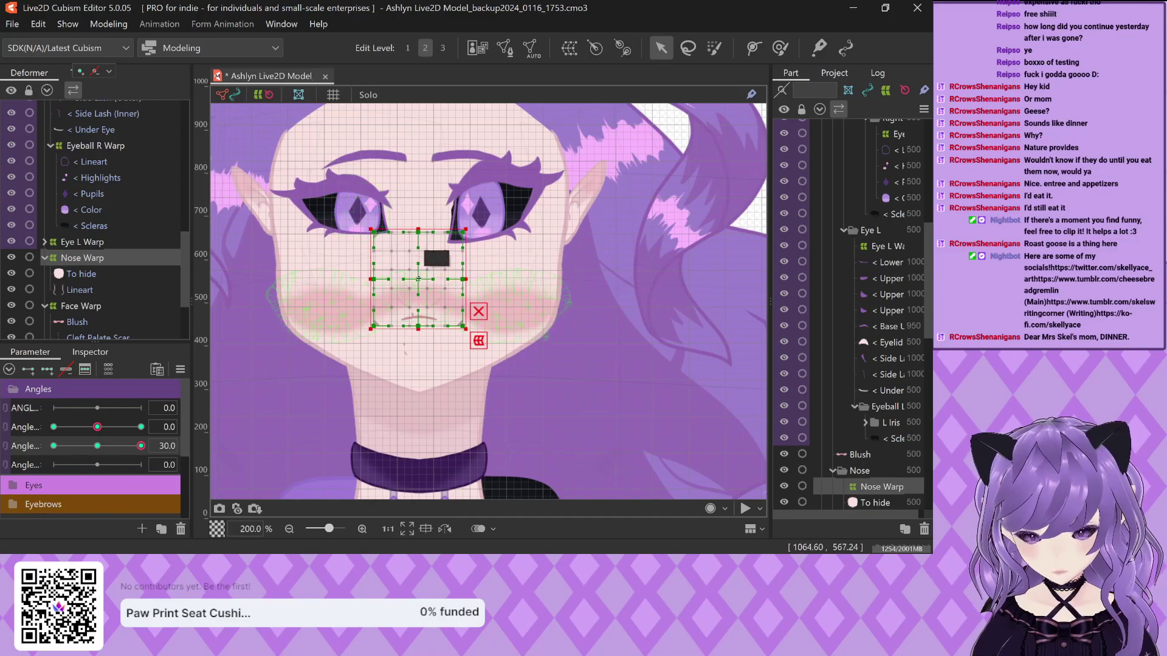
{"action": "left_click_drag", "start_coordinate": [422, 278], "coordinate": [415, 246]}
{"action": "scroll", "coordinate": [445, 241], "scroll_direction": "up", "scroll_amount": 1}
{"action": "scroll", "coordinate": [461, 238], "scroll_direction": "down", "scroll_amount": 2}
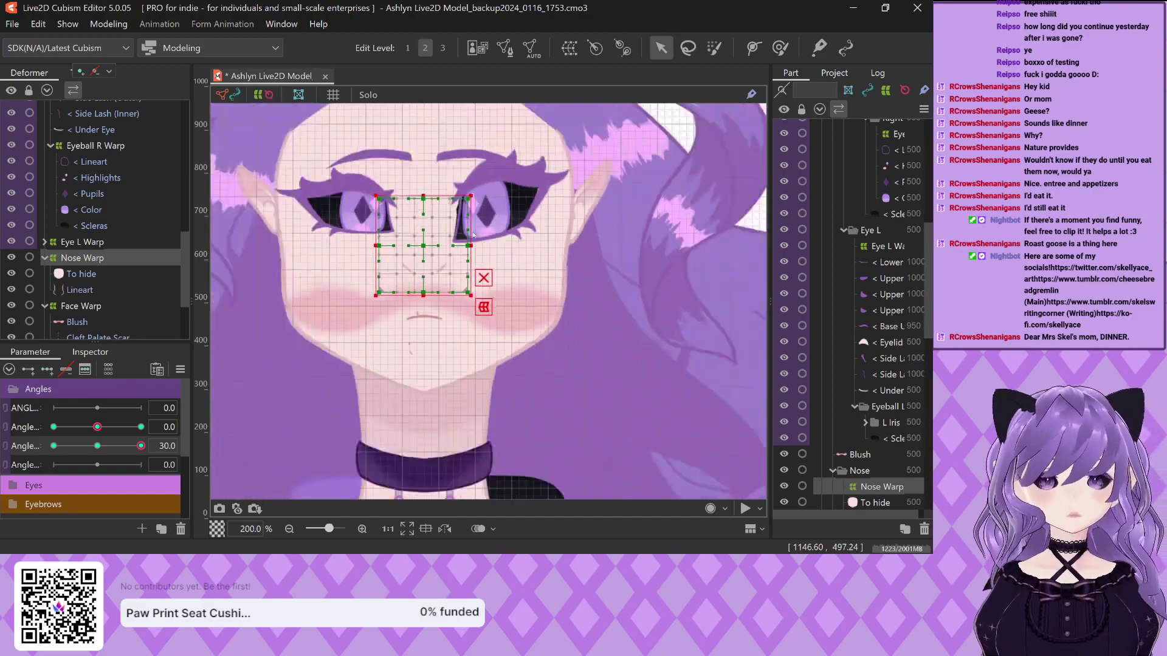
{"action": "scroll", "coordinate": [473, 235], "scroll_direction": "up", "scroll_amount": 2}
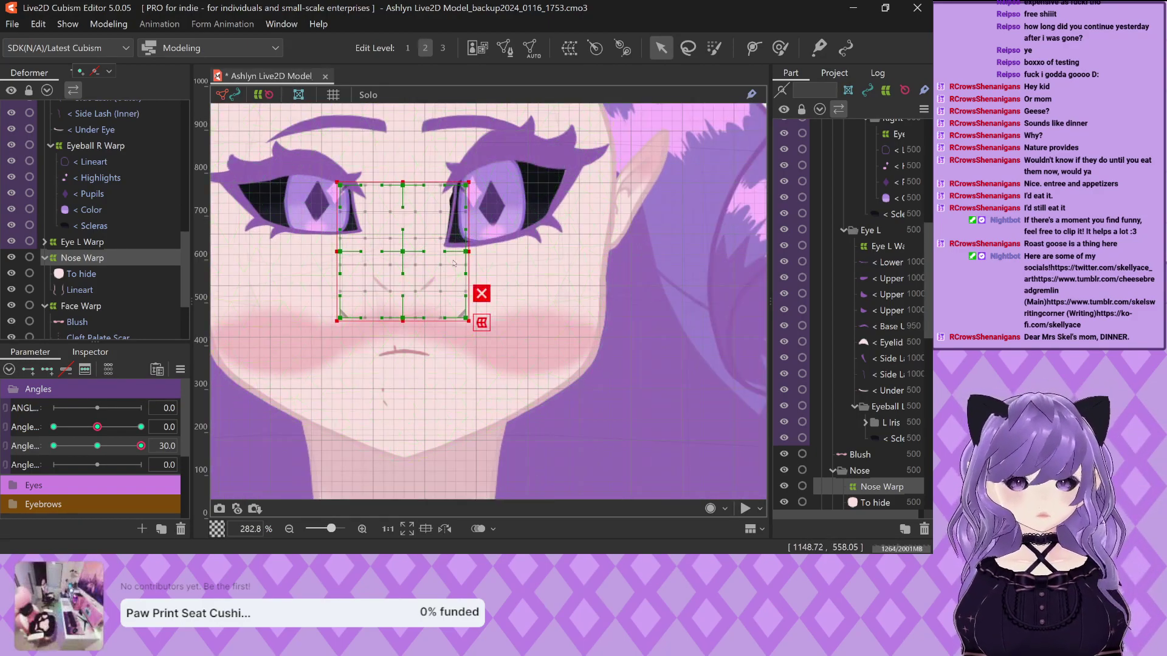
{"action": "scroll", "coordinate": [472, 237], "scroll_direction": "down", "scroll_amount": 1}
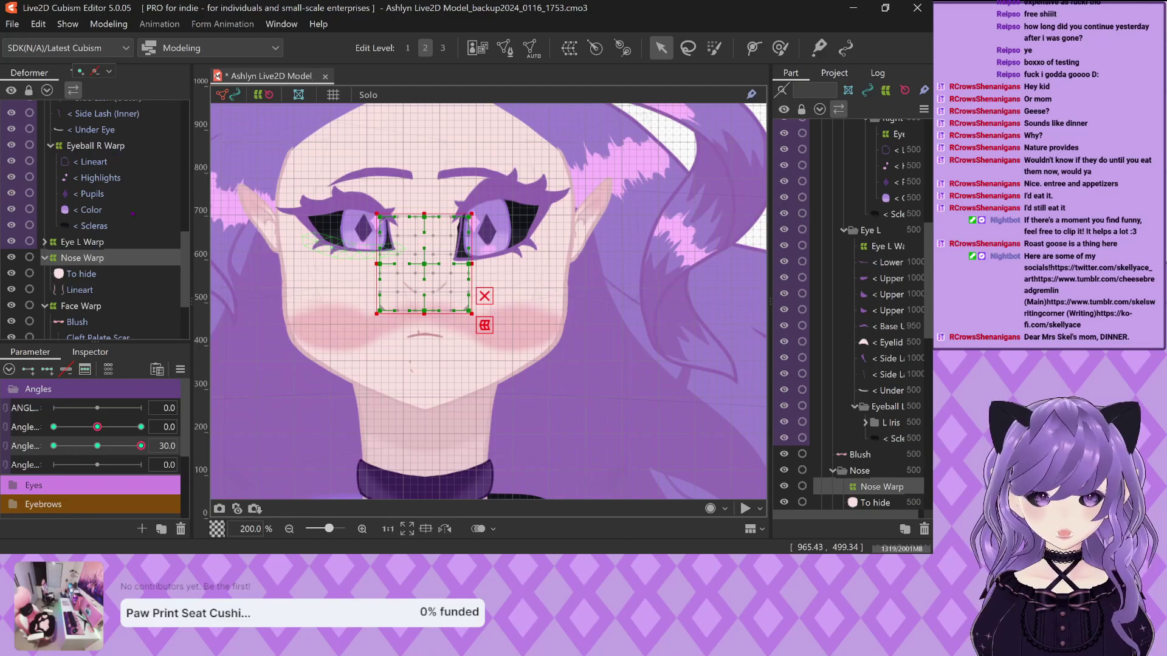
{"action": "scroll", "coordinate": [133, 213], "scroll_direction": "up", "scroll_amount": 5}
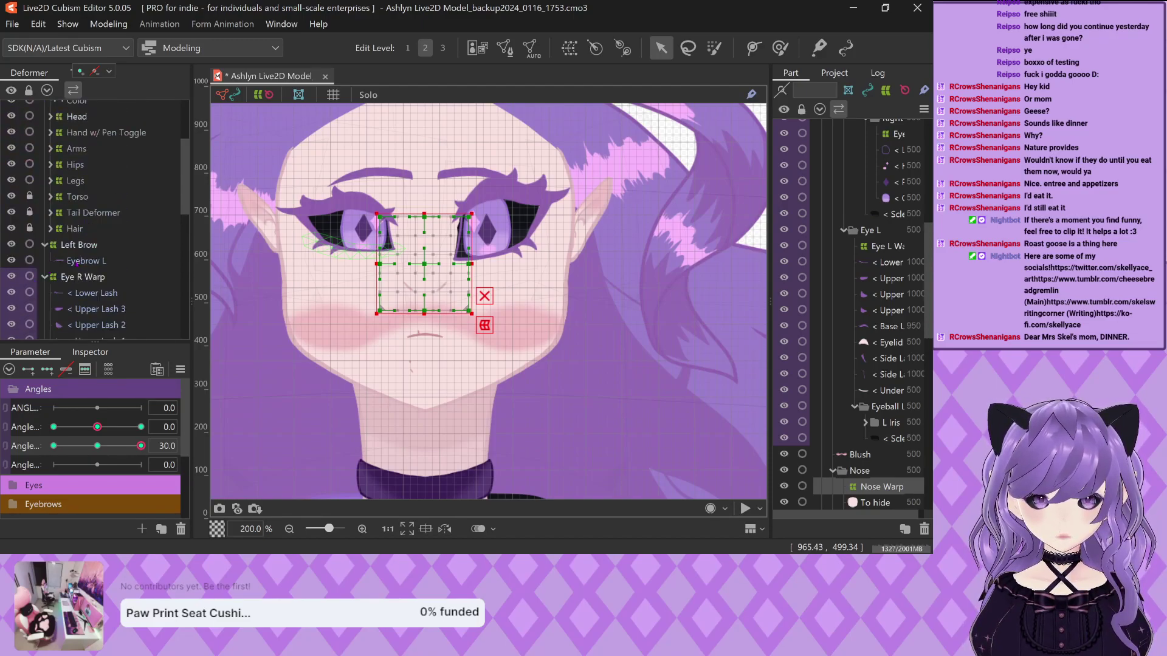
{"action": "left_click", "coordinate": [77, 262]}
{"action": "scroll", "coordinate": [410, 168], "scroll_direction": "up", "scroll_amount": 1}
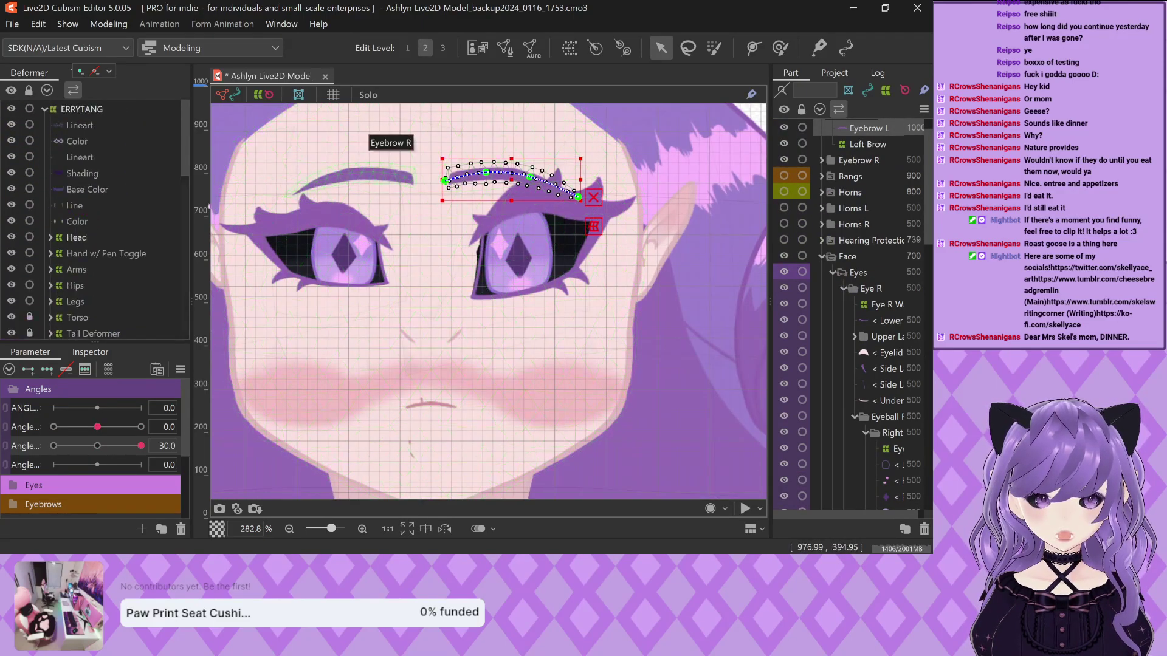
Select the Right Brow deformer and pull its warp's top-right corner left
{"action": "left_click", "coordinate": [371, 176]}
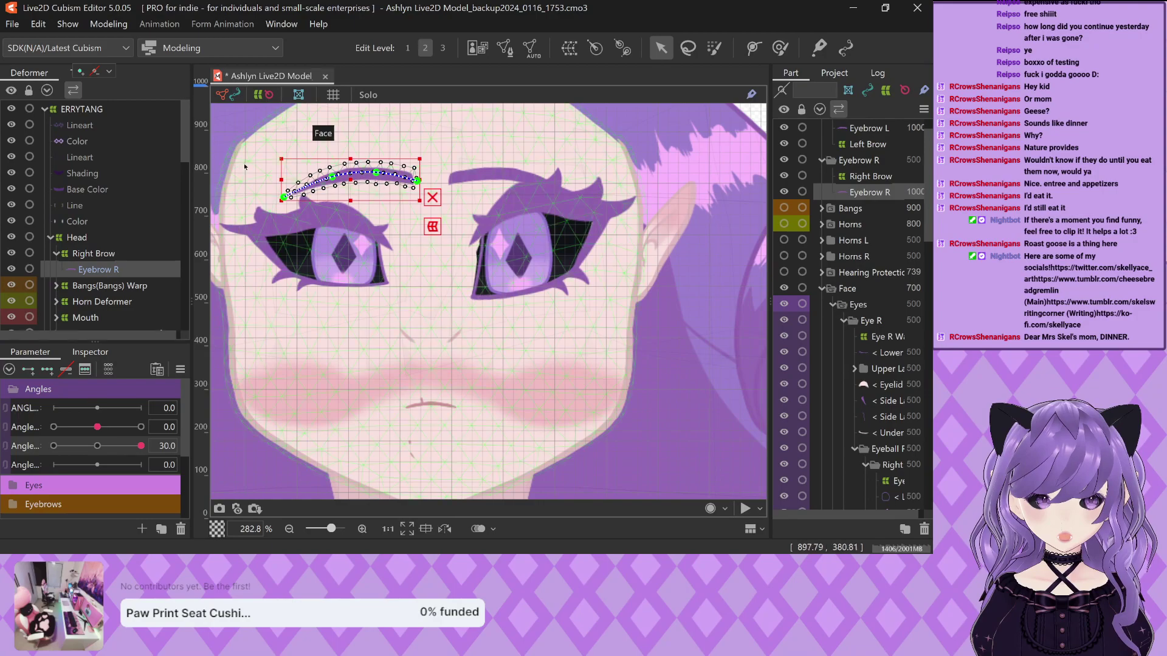
{"action": "left_click", "coordinate": [91, 253]}
{"action": "scroll", "coordinate": [474, 258], "scroll_direction": "down", "scroll_amount": 3}
{"action": "scroll", "coordinate": [420, 258], "scroll_direction": "up", "scroll_amount": 1}
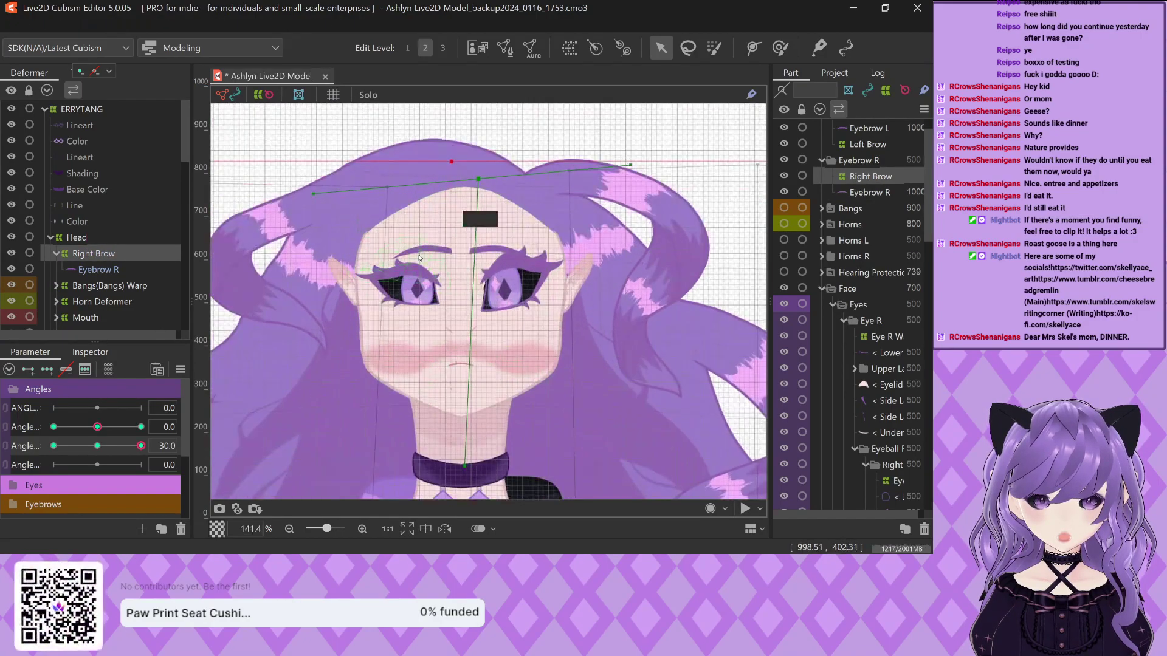
{"action": "scroll", "coordinate": [419, 257], "scroll_direction": "down", "scroll_amount": 2}
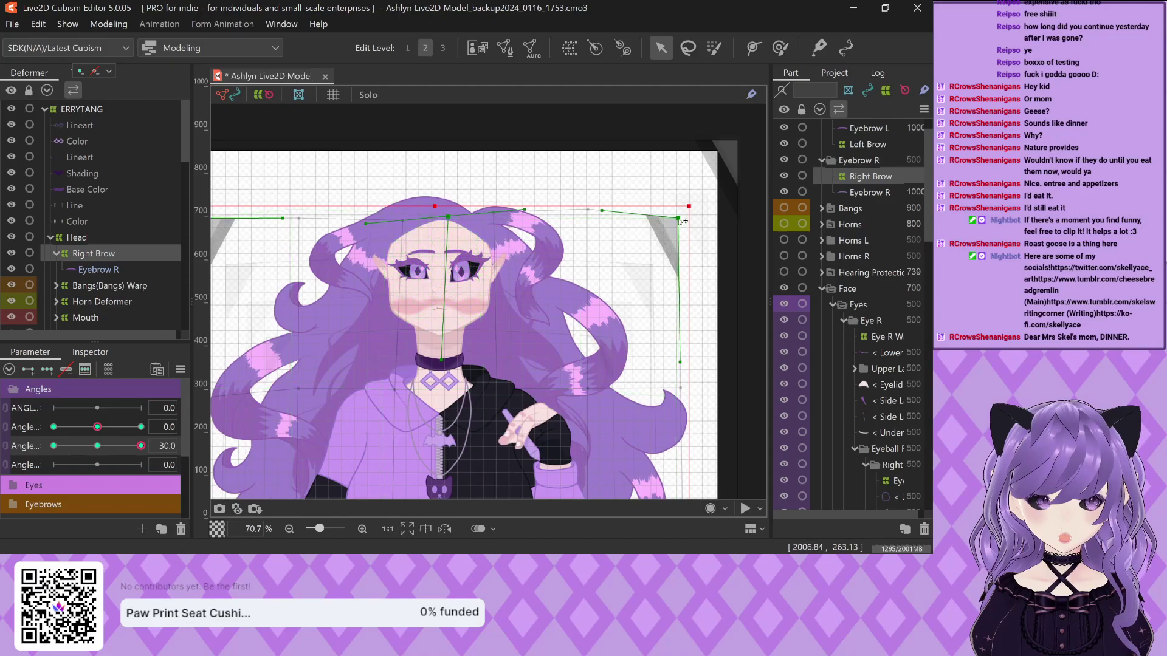
{"action": "left_click_drag", "start_coordinate": [678, 217], "coordinate": [600, 223]}
Pull the warp's top-left corner outward and select the Blush mesh on the face
{"action": "scroll", "coordinate": [599, 225], "scroll_direction": "down", "scroll_amount": 1}
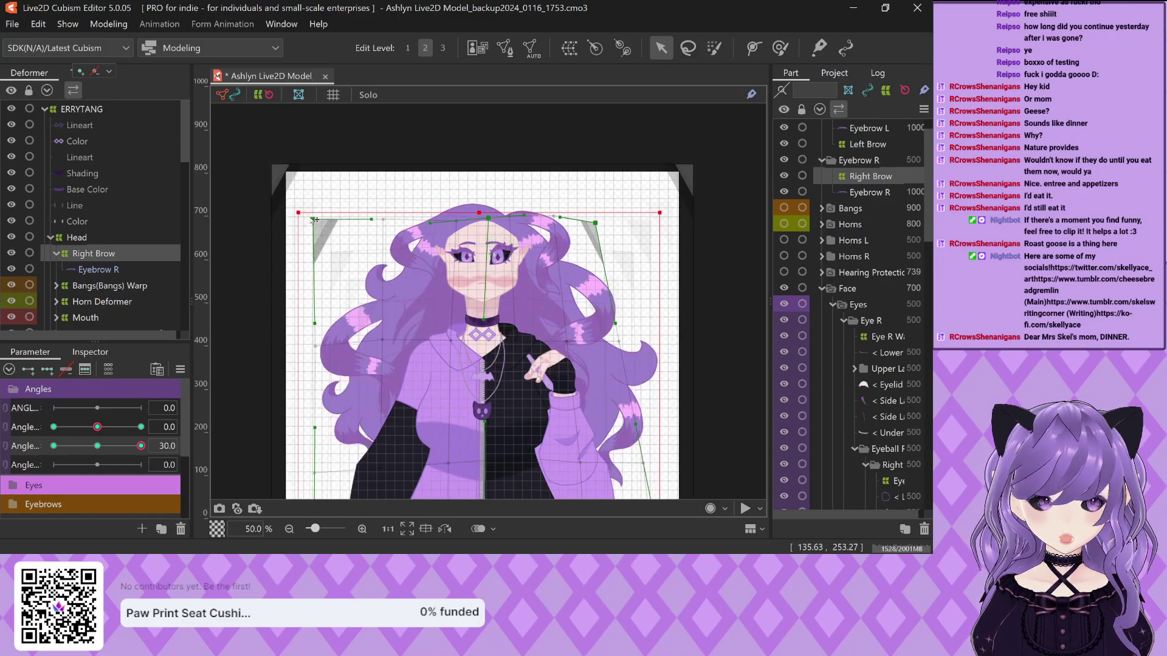
{"action": "left_click_drag", "start_coordinate": [316, 219], "coordinate": [279, 219]}
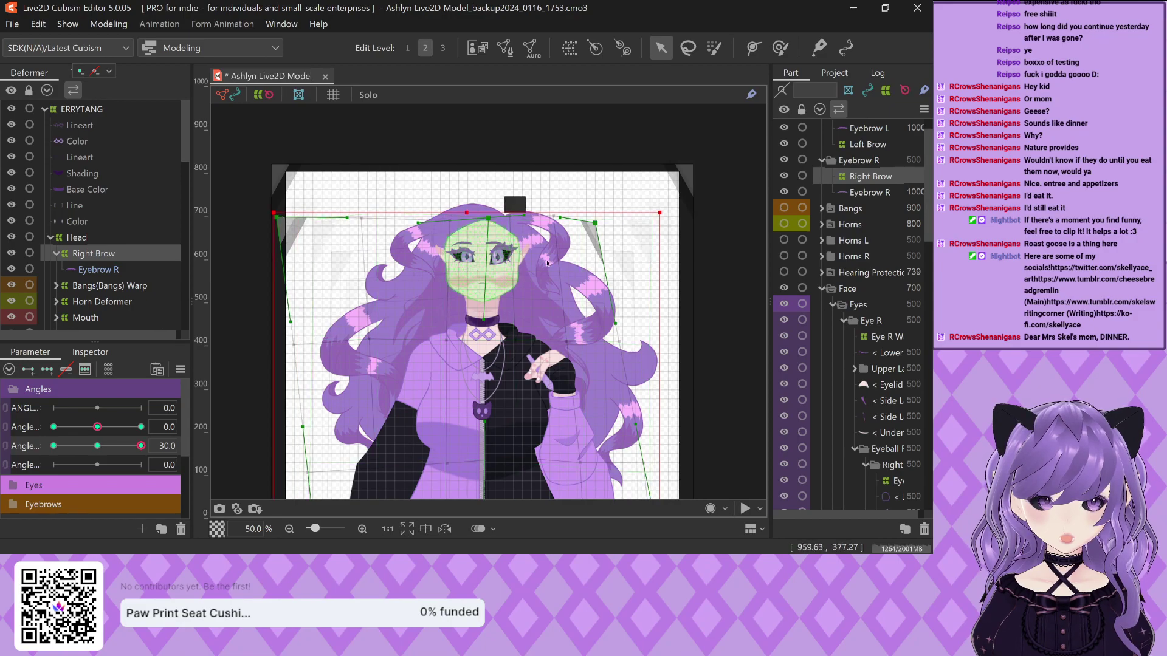
{"action": "scroll", "coordinate": [486, 237], "scroll_direction": "up", "scroll_amount": 5}
{"action": "scroll", "coordinate": [425, 212], "scroll_direction": "down", "scroll_amount": 7}
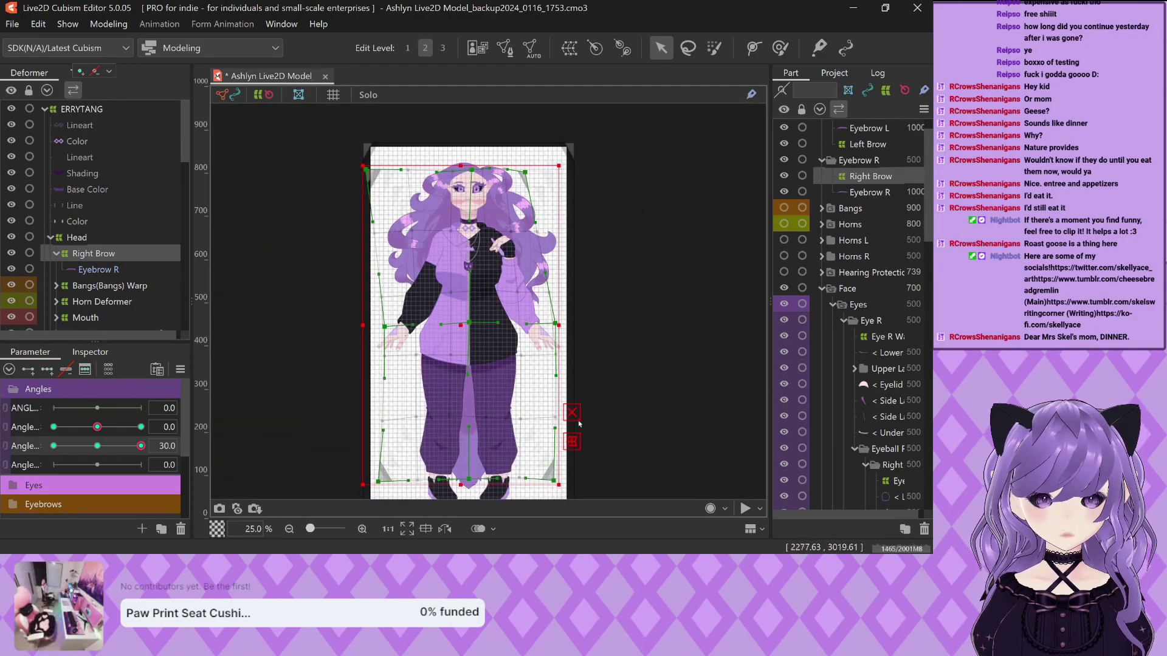
{"action": "scroll", "coordinate": [378, 204], "scroll_direction": "up", "scroll_amount": 3}
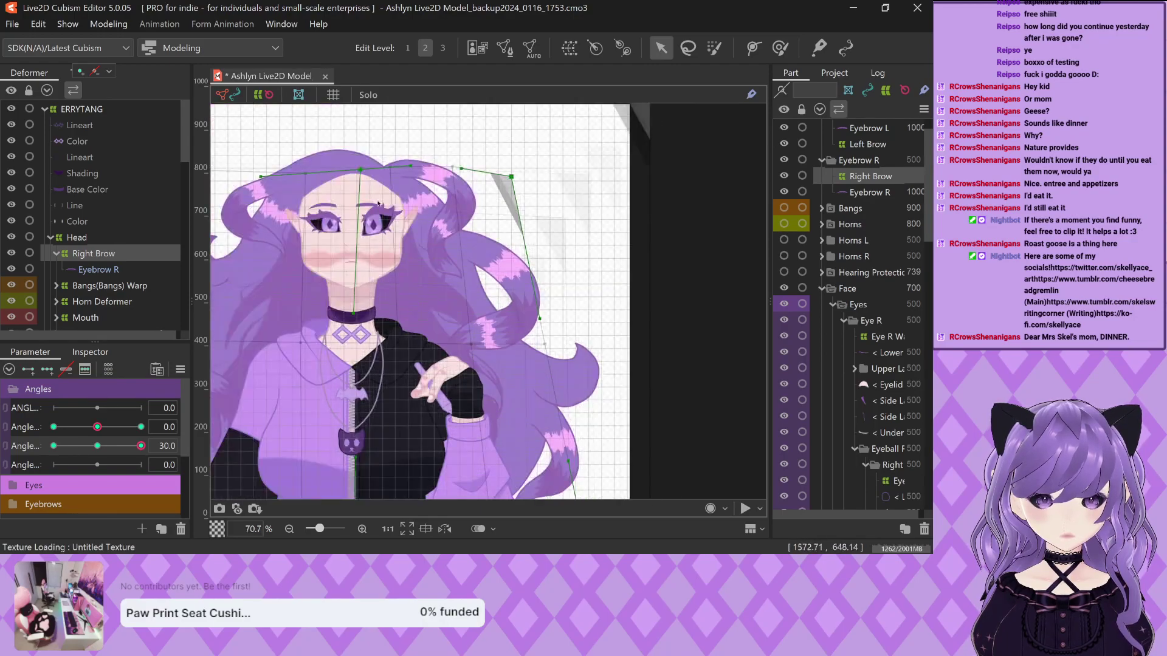
{"action": "scroll", "coordinate": [378, 203], "scroll_direction": "up", "scroll_amount": 2}
{"action": "scroll", "coordinate": [486, 325], "scroll_direction": "up", "scroll_amount": 3}
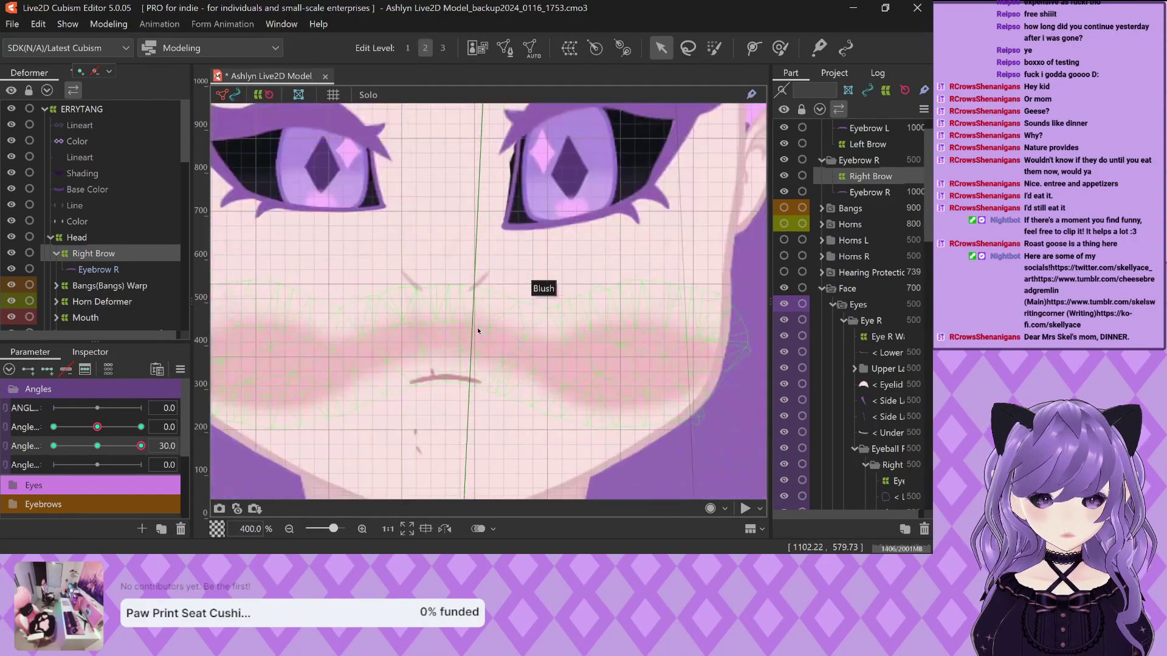
{"action": "scroll", "coordinate": [468, 365], "scroll_direction": "down", "scroll_amount": 2}
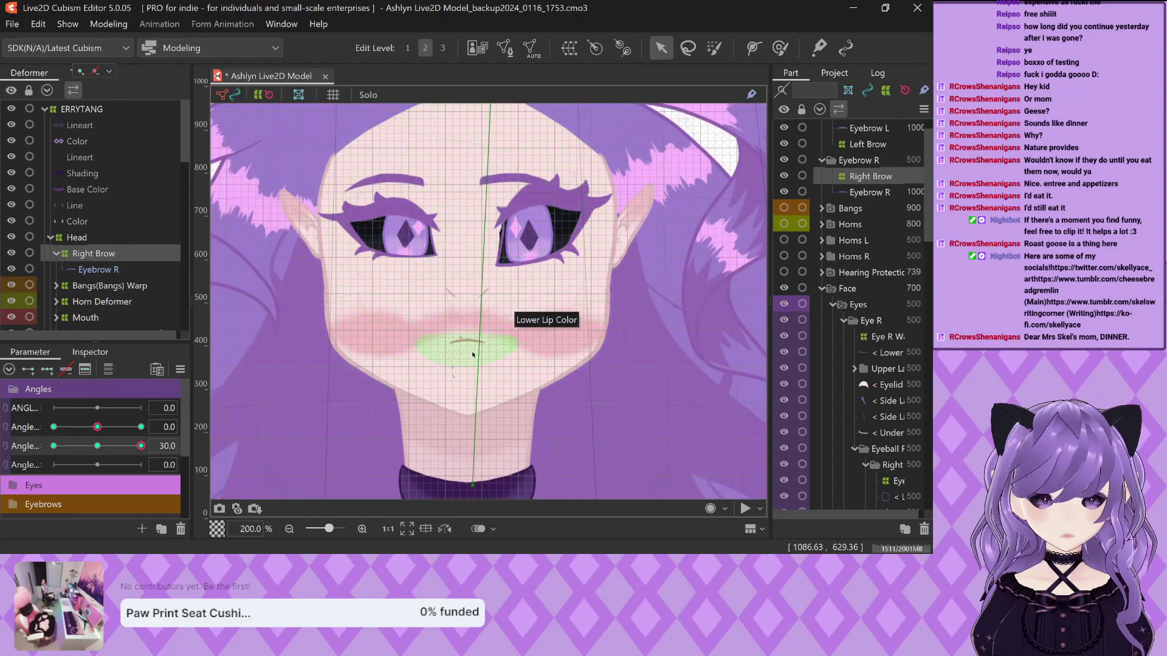
{"action": "scroll", "coordinate": [87, 434], "scroll_direction": "down", "scroll_amount": 3}
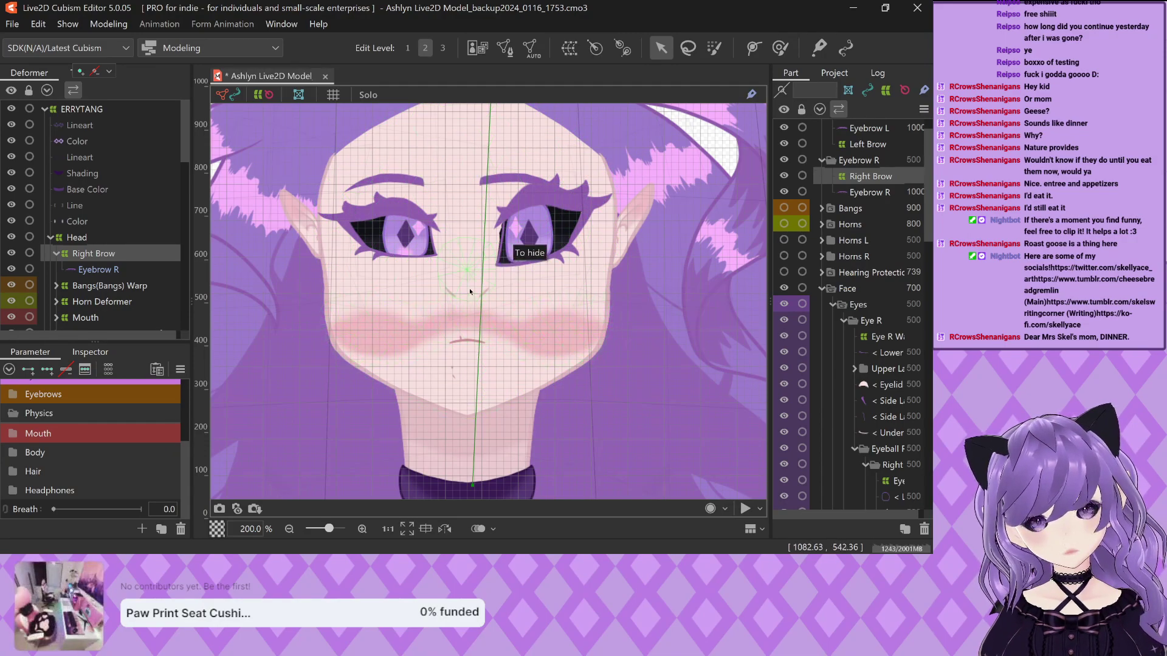
{"action": "left_click", "coordinate": [465, 315]}
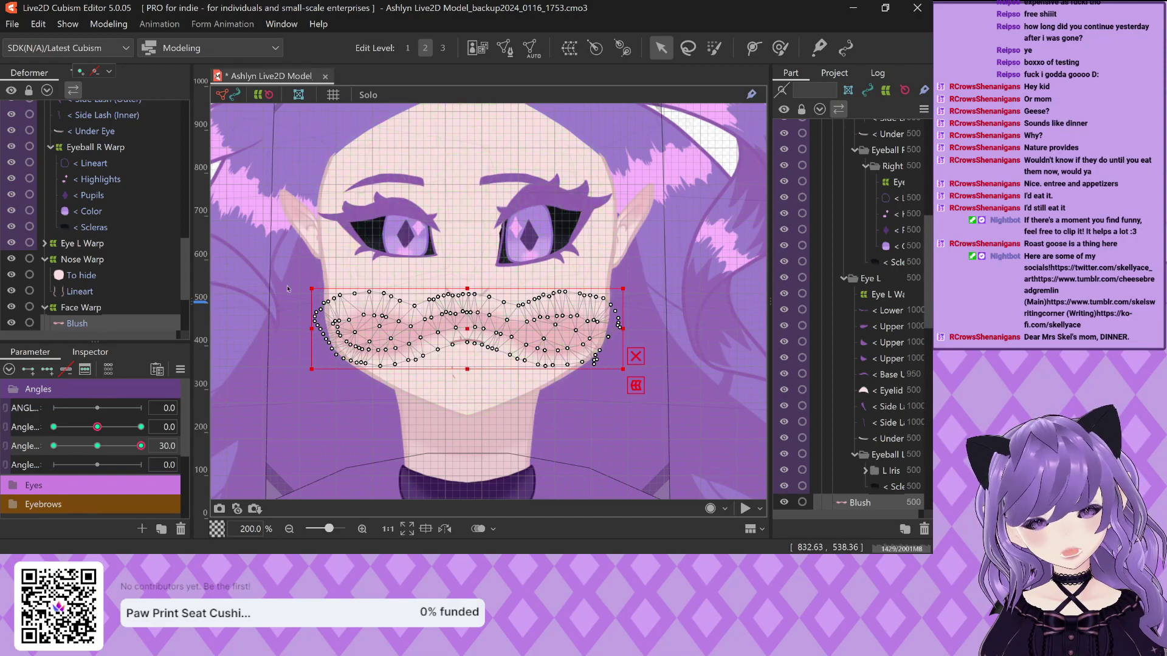
Marquee-select every Blush vertex and raise them three steps up the cheeks
{"action": "left_click_drag", "start_coordinate": [287, 288], "coordinate": [626, 389]}
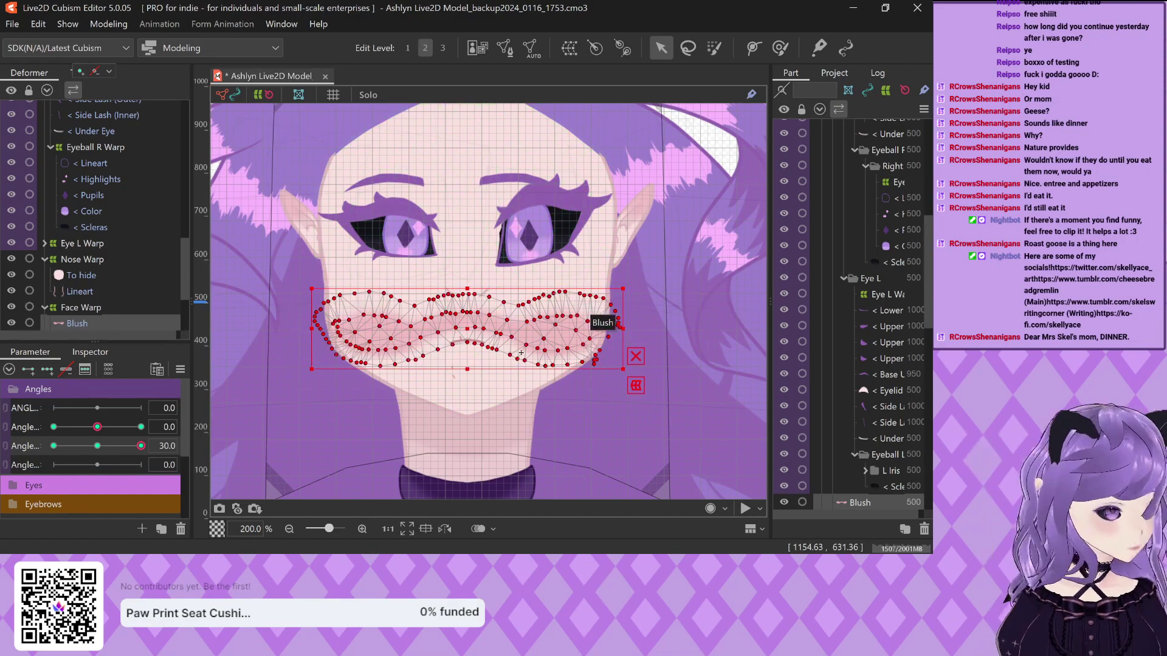
{"action": "key", "text": "Up"}
{"action": "key", "text": "Up"}
{"action": "key", "text": "Up"}
{"action": "key", "text": "Up"}
{"action": "key", "text": "Up"}
{"action": "key", "text": "Up"}
{"action": "key", "text": "Up"}
{"action": "key", "text": "Up"}
{"action": "key", "text": "Up"}
{"action": "key", "text": "Up"}
{"action": "key", "text": "Up"}
{"action": "key", "text": "Up"}
{"action": "key", "text": "Up"}
{"action": "key", "text": "Up"}
{"action": "key", "text": "Up"}
{"action": "key", "text": "Up"}
{"action": "key", "text": "Up"}
{"action": "key", "text": "Up"}
{"action": "key", "text": "Up"}
{"action": "key", "text": "Up"}
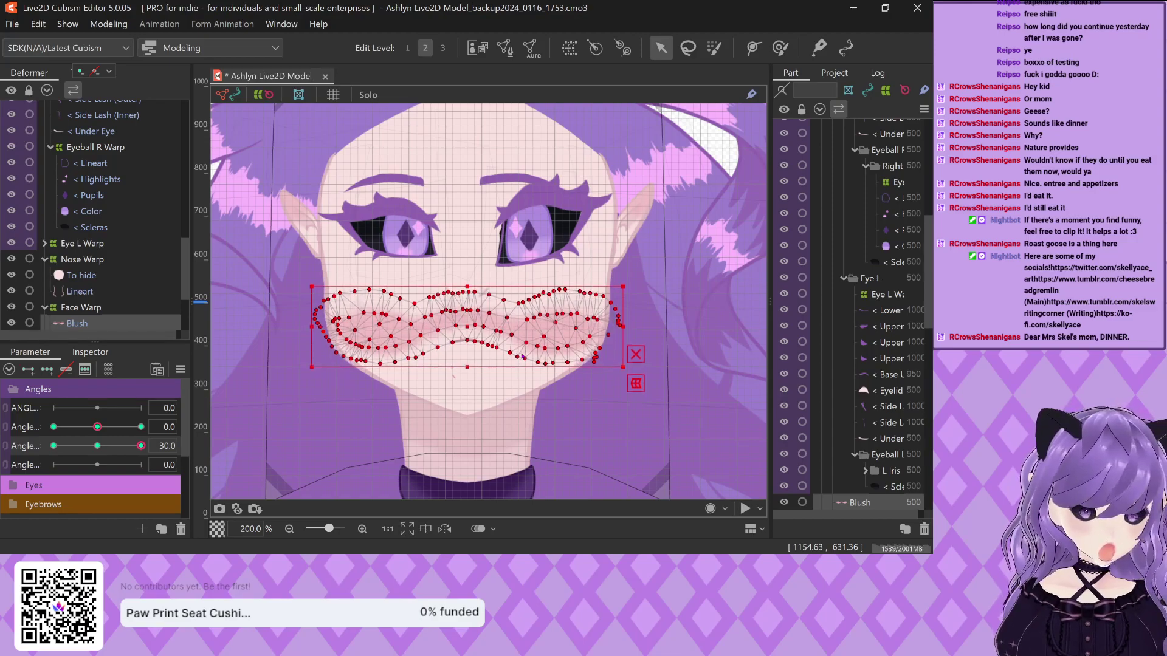
{"action": "key", "text": "Up"}
{"action": "key", "text": "Up"}
{"action": "key", "text": "Up"}
{"action": "key", "text": "Up"}
{"action": "key", "text": "Up"}
{"action": "key", "text": "Up"}
{"action": "key", "text": "Up"}
{"action": "key", "text": "Up"}
{"action": "key", "text": "Up"}
{"action": "key", "text": "Up"}
{"action": "key", "text": "Up"}
{"action": "key", "text": "Up"}
{"action": "key", "text": "Up"}
{"action": "key", "text": "Up"}
{"action": "key", "text": "Up"}
{"action": "key", "text": "Up"}
{"action": "key", "text": "Up"}
{"action": "key", "text": "Up"}
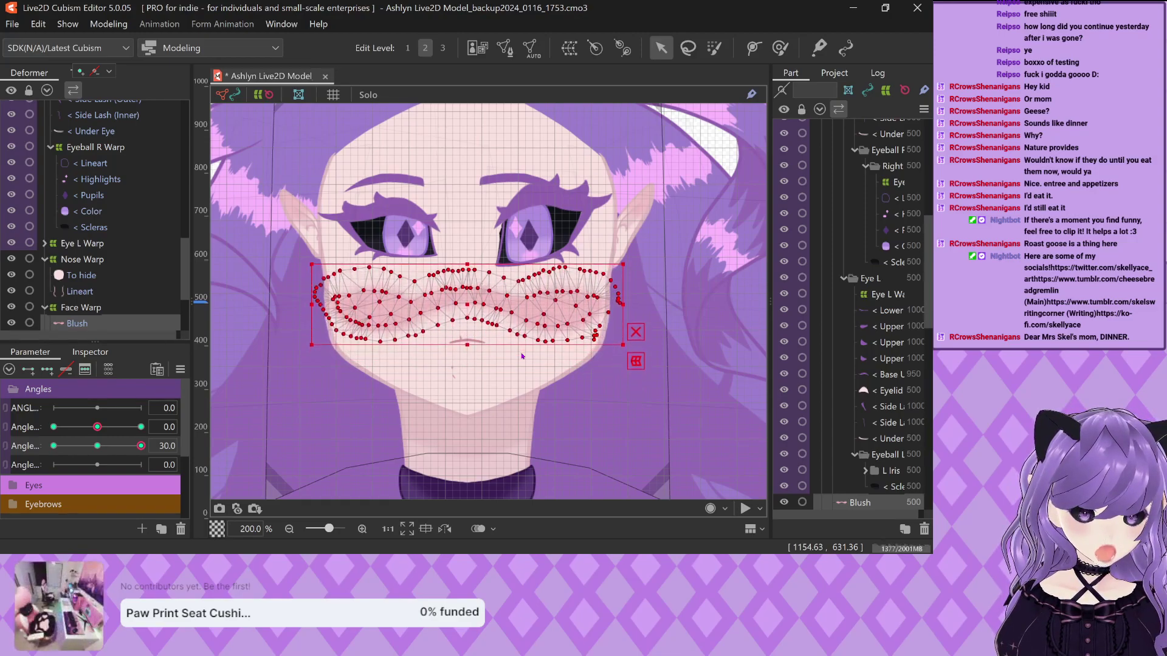
{"action": "key", "text": "Up"}
{"action": "key", "text": "Up"}
{"action": "key", "text": "Up"}
{"action": "key", "text": "Up"}
{"action": "key", "text": "Up"}
{"action": "key", "text": "Up"}
{"action": "key", "text": "Up"}
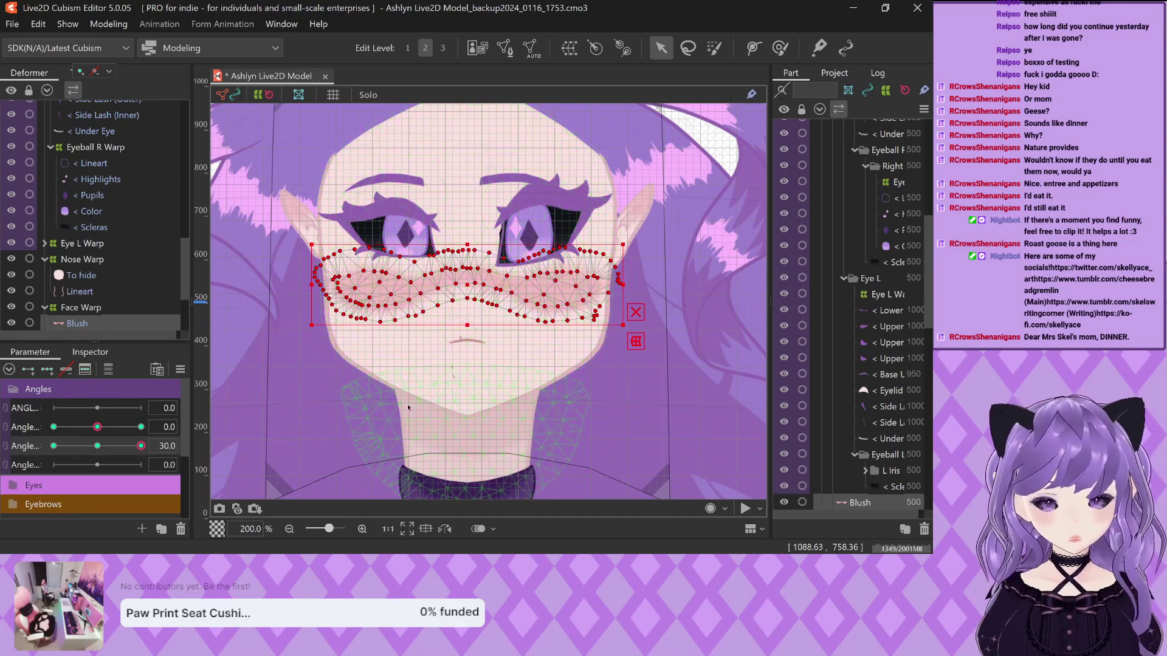
Select the Mouth deformer and nudge it one step lower on the face
{"action": "left_click", "coordinate": [460, 339]}
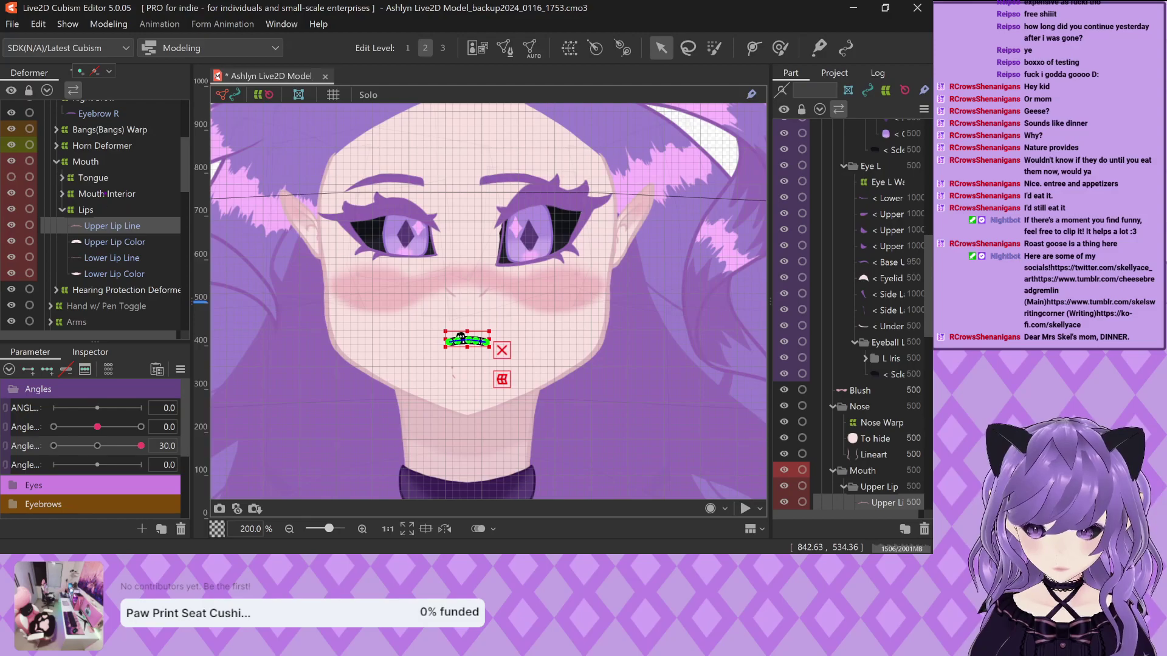
{"action": "left_click", "coordinate": [104, 164]}
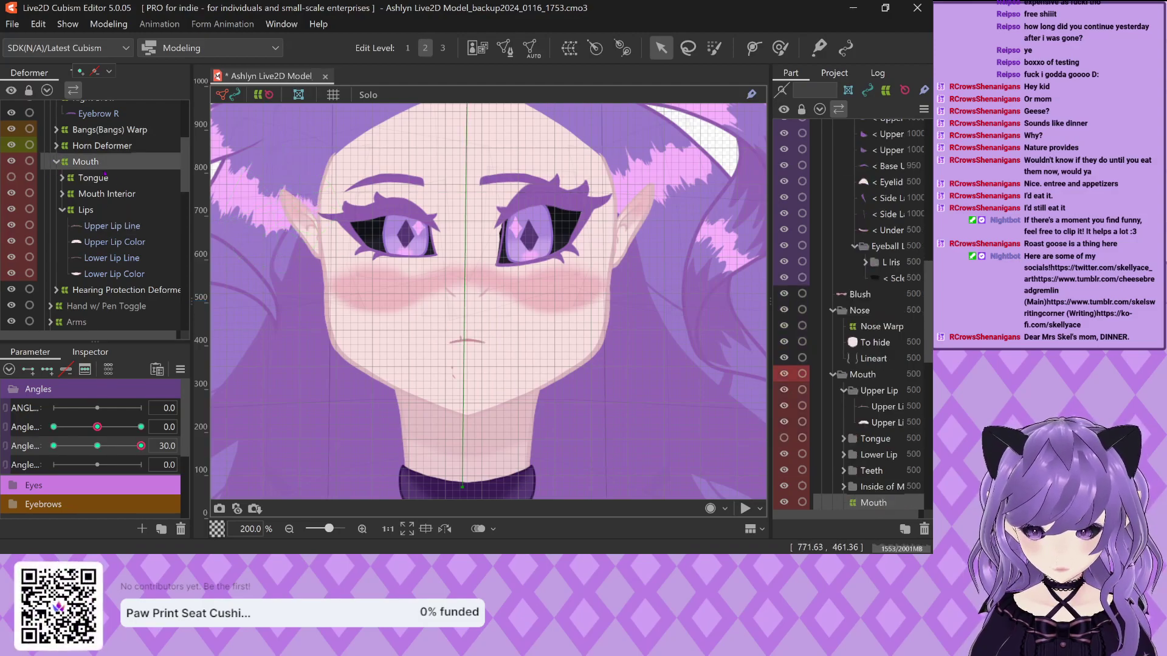
{"action": "scroll", "coordinate": [255, 230], "scroll_direction": "down", "scroll_amount": 3}
{"action": "scroll", "coordinate": [293, 258], "scroll_direction": "up", "scroll_amount": 3}
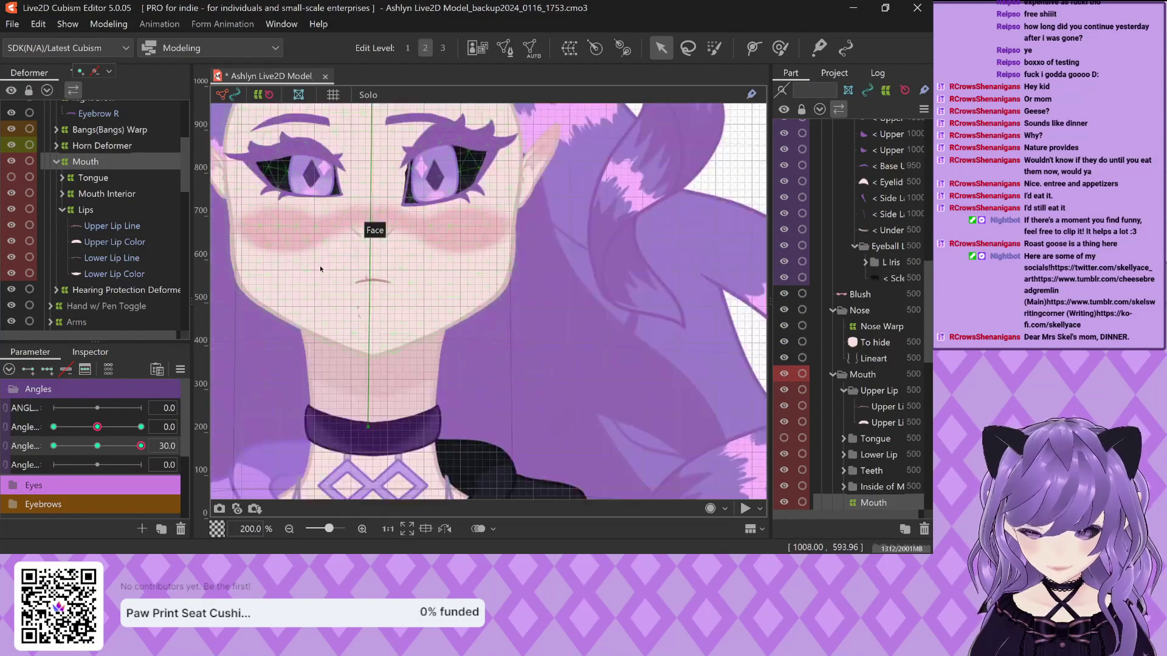
{"action": "key", "text": "Down"}
{"action": "key", "text": "Down"}
{"action": "key", "text": "Down"}
{"action": "key", "text": "Down"}
{"action": "key", "text": "Down"}
{"action": "key", "text": "Down"}
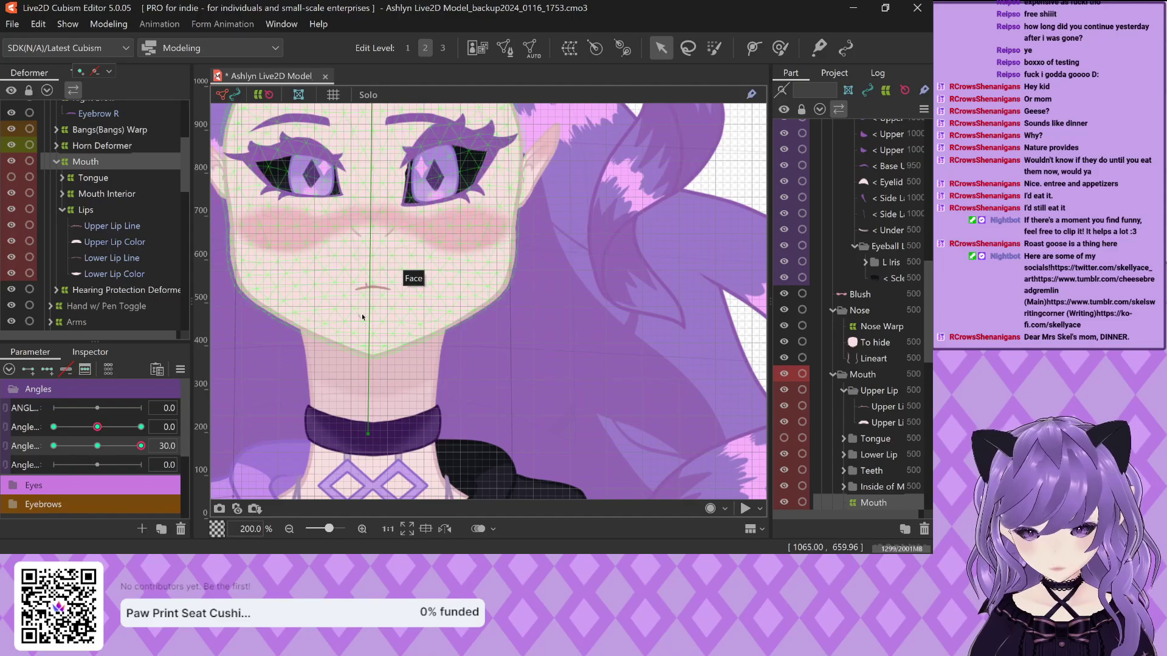
Deselect the Mouth deformer and select the Cleft Palate Scar mesh
{"action": "left_click", "coordinate": [516, 349]}
{"action": "scroll", "coordinate": [357, 332], "scroll_direction": "up", "scroll_amount": 3}
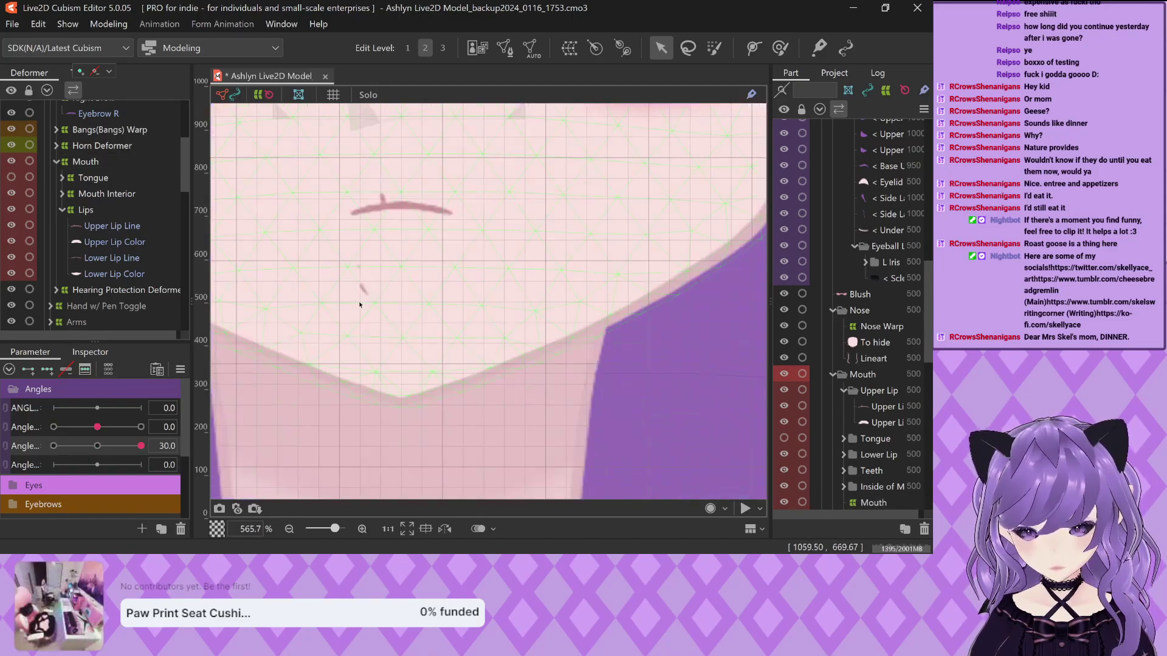
{"action": "left_click", "coordinate": [366, 291]}
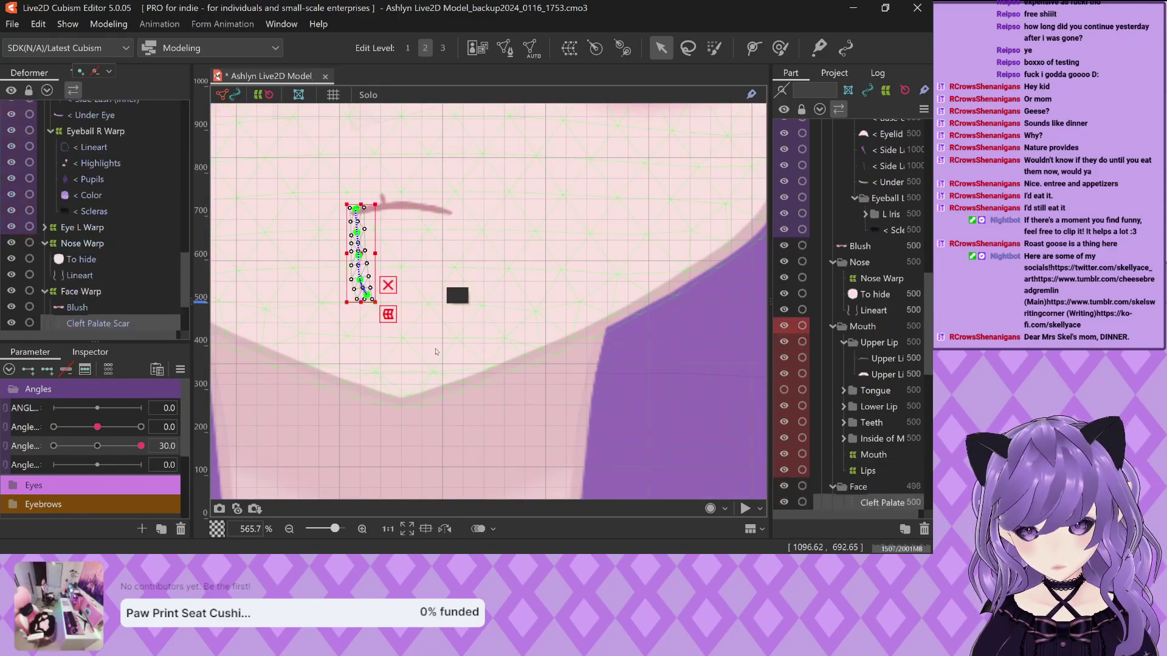
Move the Cleft Palate Scar three steps up toward the nose
{"action": "scroll", "coordinate": [435, 351], "scroll_direction": "down", "scroll_amount": 3}
{"action": "key", "text": "Up"}
{"action": "key", "text": "Up"}
{"action": "key", "text": "Up"}
{"action": "key", "text": "Up"}
{"action": "key", "text": "Up"}
{"action": "key", "text": "Up"}
{"action": "key", "text": "Up"}
{"action": "key", "text": "Up"}
{"action": "key", "text": "Up"}
{"action": "key", "text": "Up"}
{"action": "key", "text": "Up"}
{"action": "key", "text": "Up"}
{"action": "key", "text": "Up"}
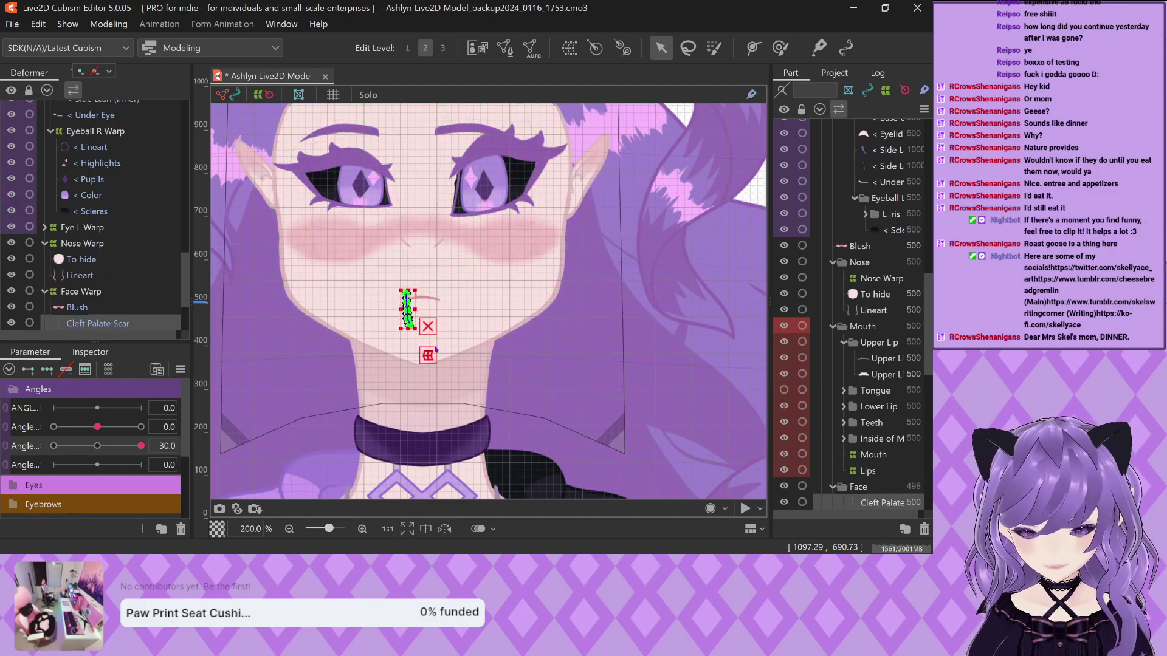
{"action": "key", "text": "Up"}
{"action": "key", "text": "Up"}
{"action": "key", "text": "Up"}
{"action": "key", "text": "Up"}
{"action": "key", "text": "Up"}
{"action": "key", "text": "Up"}
{"action": "key", "text": "Up"}
{"action": "key", "text": "Up"}
{"action": "key", "text": "Up"}
{"action": "key", "text": "Up"}
{"action": "key", "text": "Up"}
{"action": "key", "text": "Up"}
{"action": "key", "text": "Up"}
{"action": "key", "text": "Up"}
{"action": "key", "text": "Up"}
{"action": "key", "text": "Up"}
{"action": "key", "text": "Up"}
{"action": "key", "text": "Up"}
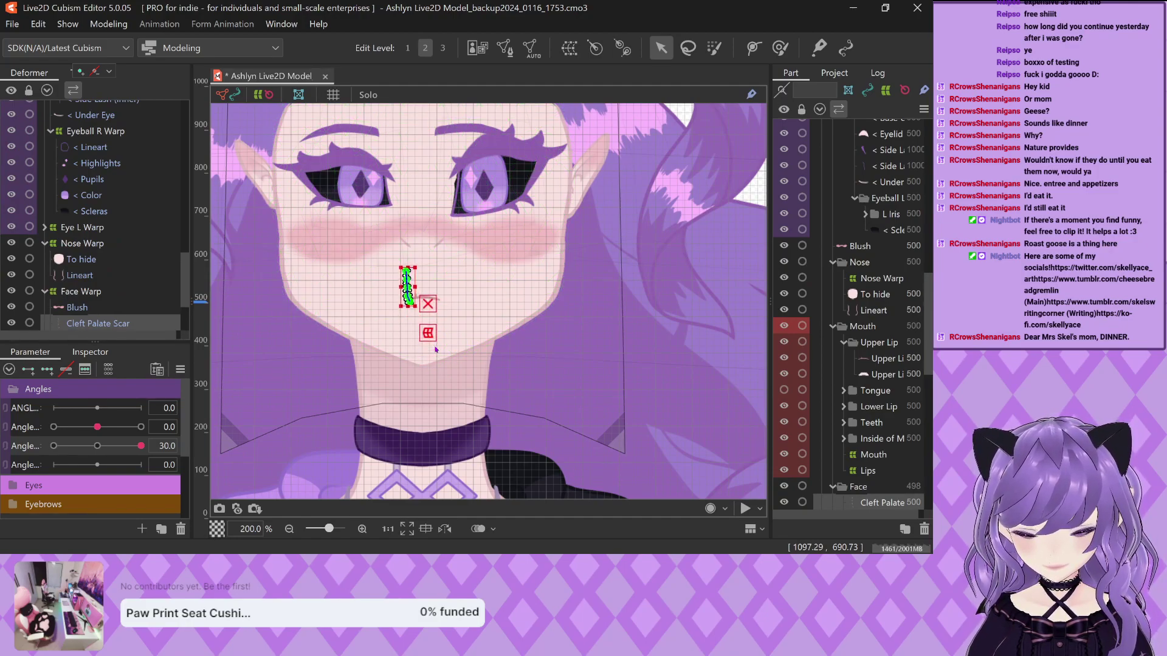
{"action": "key", "text": "Up"}
{"action": "key", "text": "Up"}
{"action": "key", "text": "Up"}
{"action": "key", "text": "Up"}
{"action": "key", "text": "Up"}
{"action": "key", "text": "Up"}
{"action": "key", "text": "Up"}
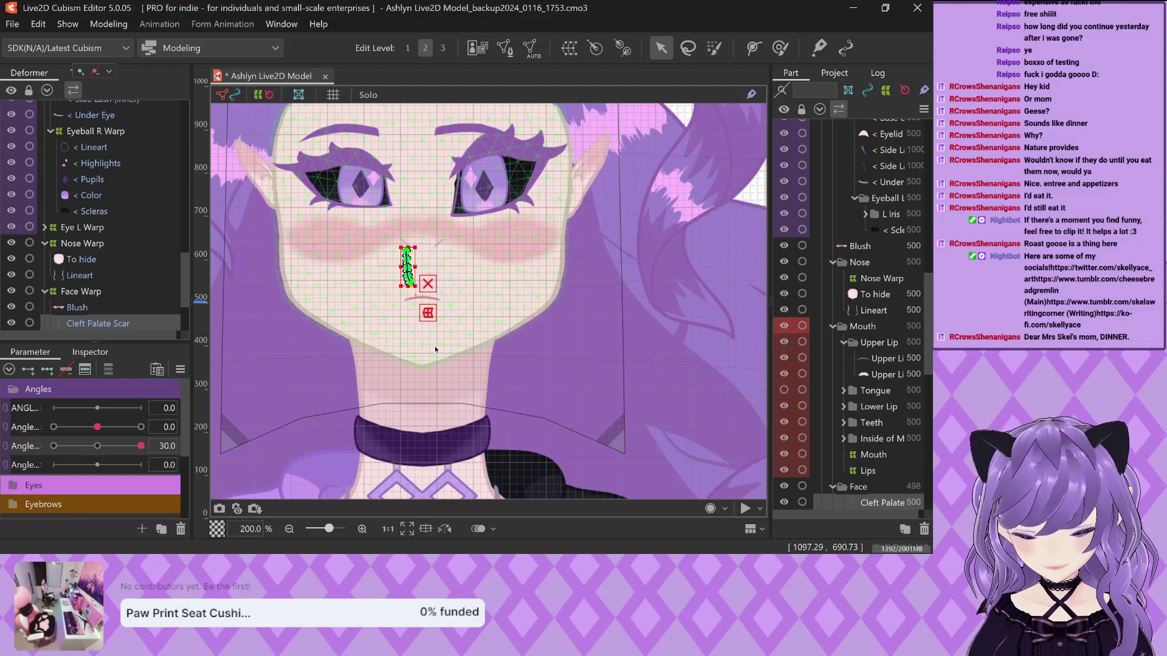
{"action": "left_click", "coordinate": [623, 295]}
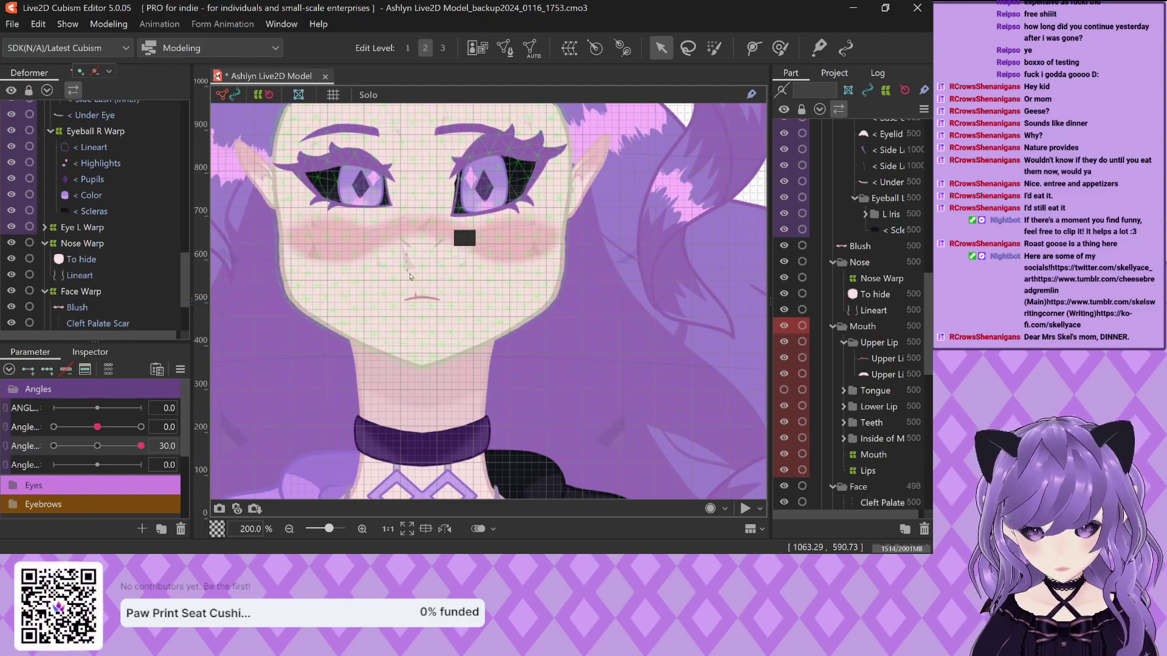
Reselect the Cleft Palate Scar mesh on the canvas
{"action": "scroll", "coordinate": [408, 274], "scroll_direction": "up", "scroll_amount": 4}
{"action": "left_click", "coordinate": [400, 266]}
{"action": "scroll", "coordinate": [416, 307], "scroll_direction": "up", "scroll_amount": 2}
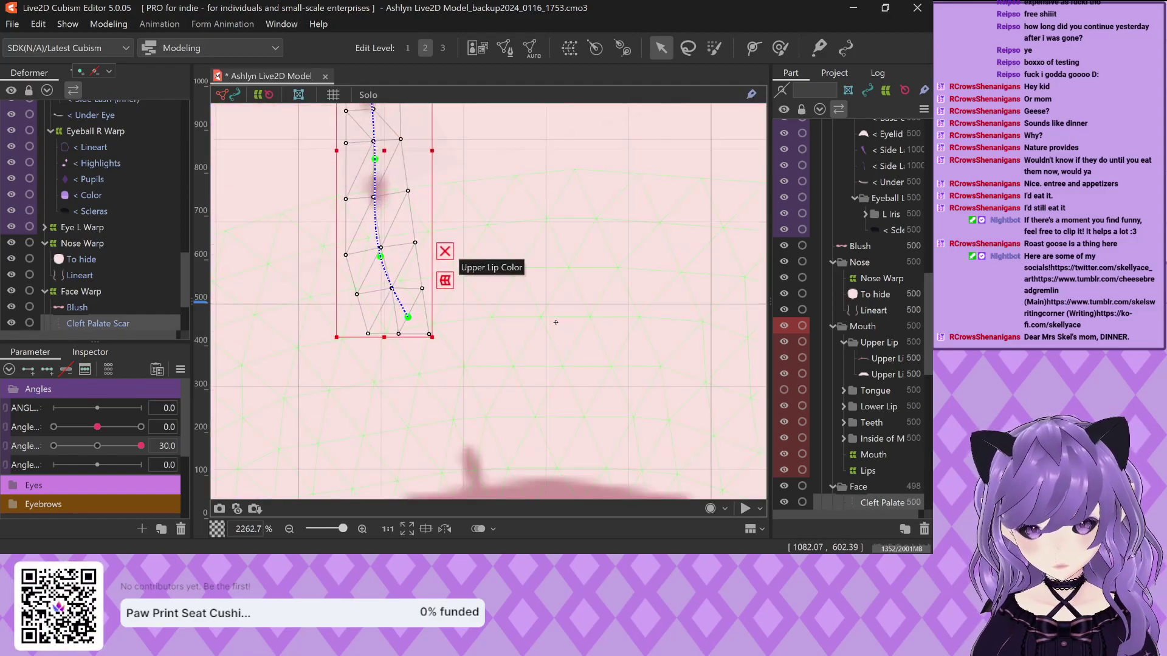
{"action": "left_click", "coordinate": [412, 304]}
{"action": "scroll", "coordinate": [406, 302], "scroll_direction": "down", "scroll_amount": 2}
{"action": "left_click", "coordinate": [395, 249]}
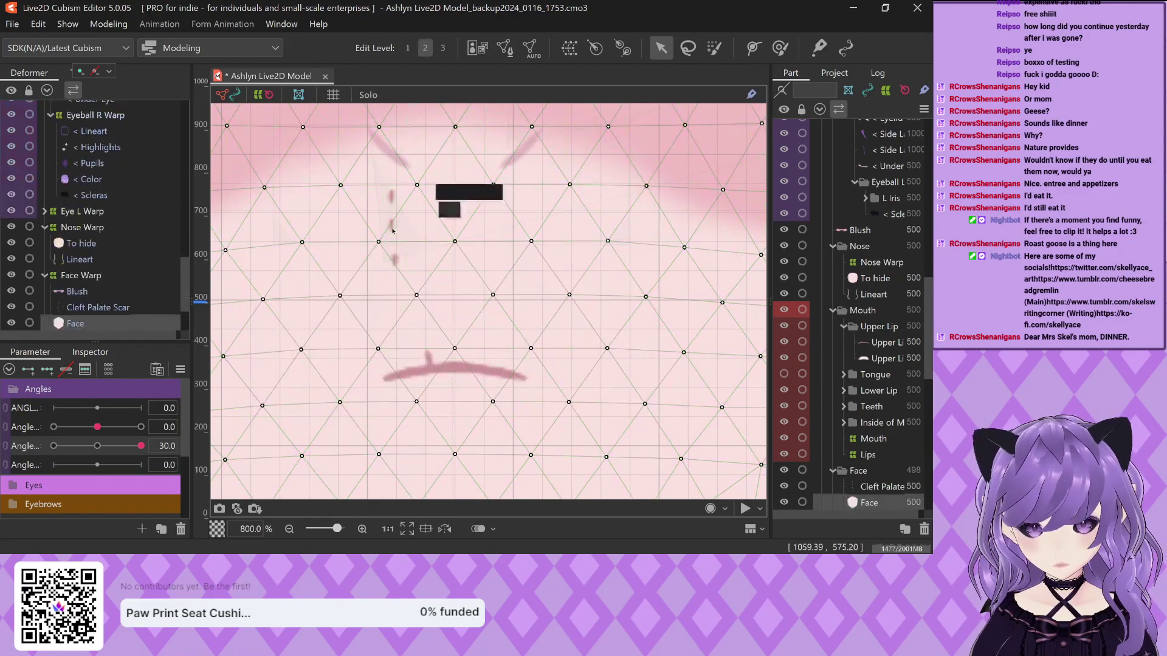
{"action": "left_click", "coordinate": [393, 231]}
View the scar's properties and open its Draw Order step-adjust popup
{"action": "scroll", "coordinate": [851, 316], "scroll_direction": "down", "scroll_amount": 4}
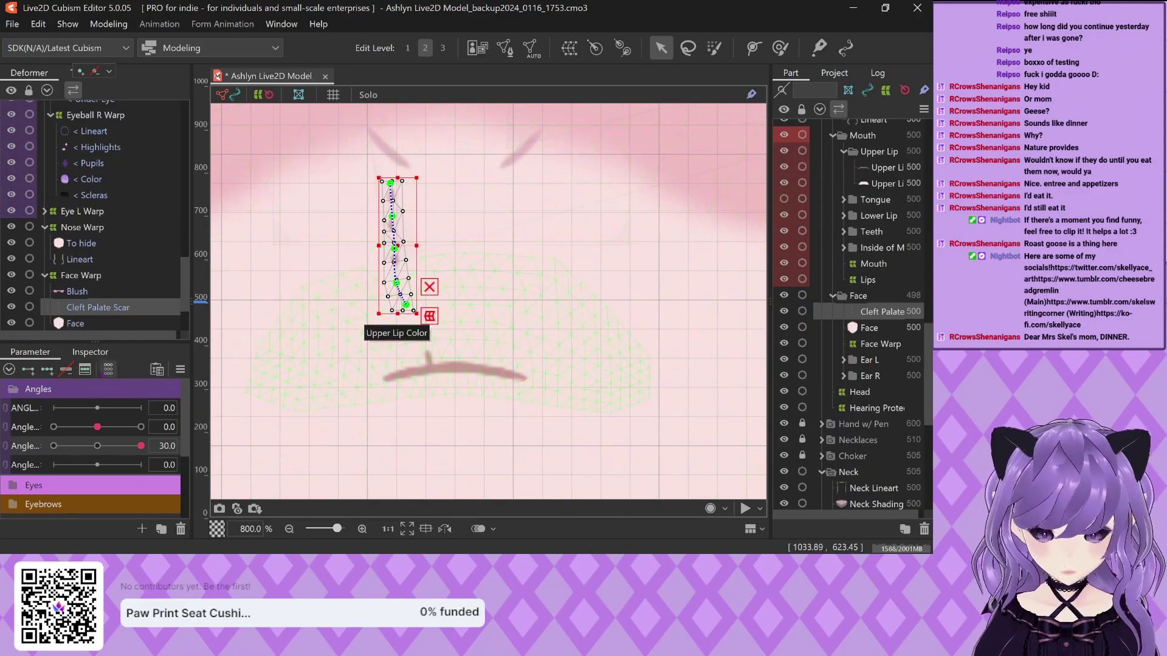
{"action": "left_click", "coordinate": [90, 352]}
{"action": "left_click", "coordinate": [858, 296]}
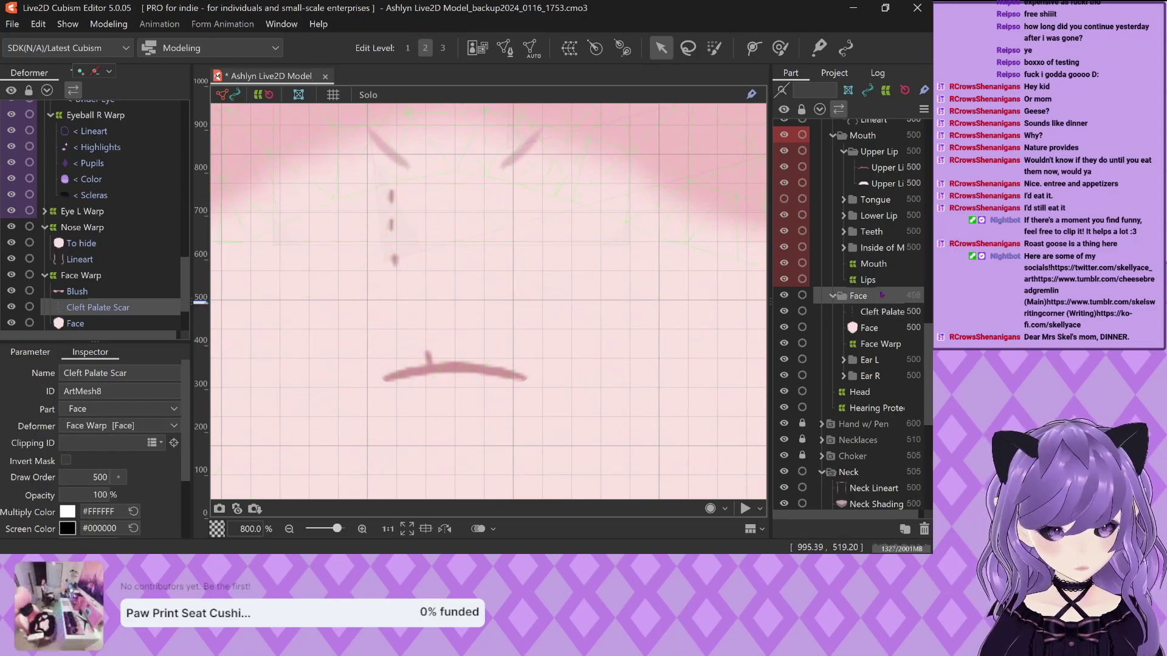
{"action": "left_click", "coordinate": [31, 353]}
{"action": "left_click", "coordinate": [879, 311]}
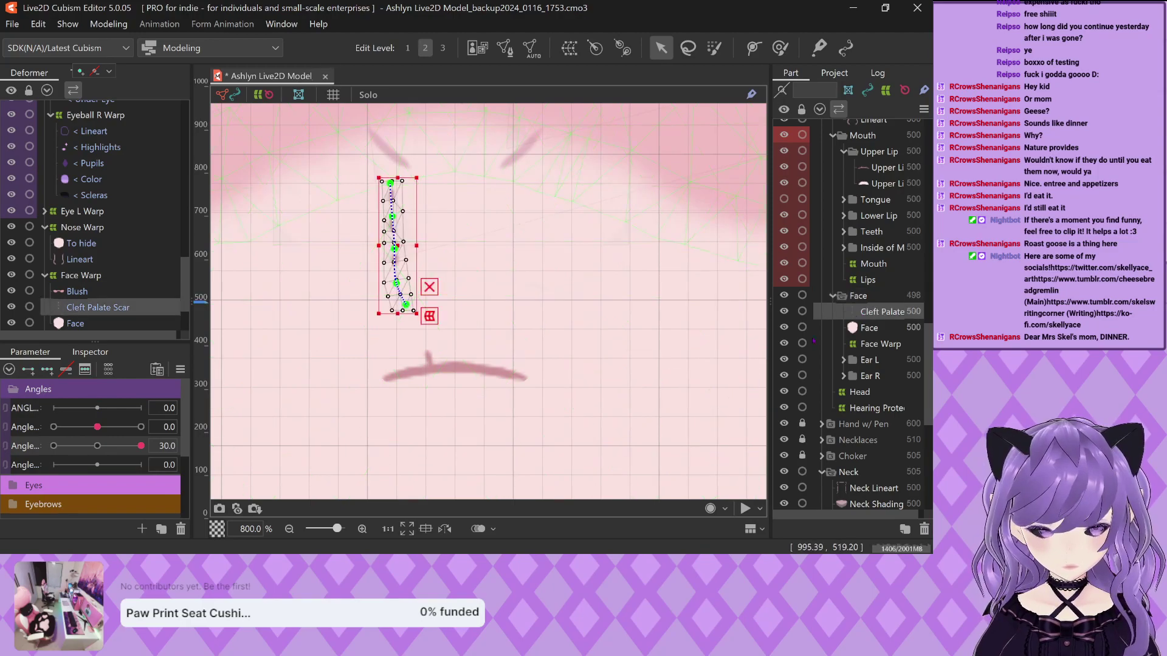
{"action": "scroll", "coordinate": [388, 310], "scroll_direction": "down", "scroll_amount": 2}
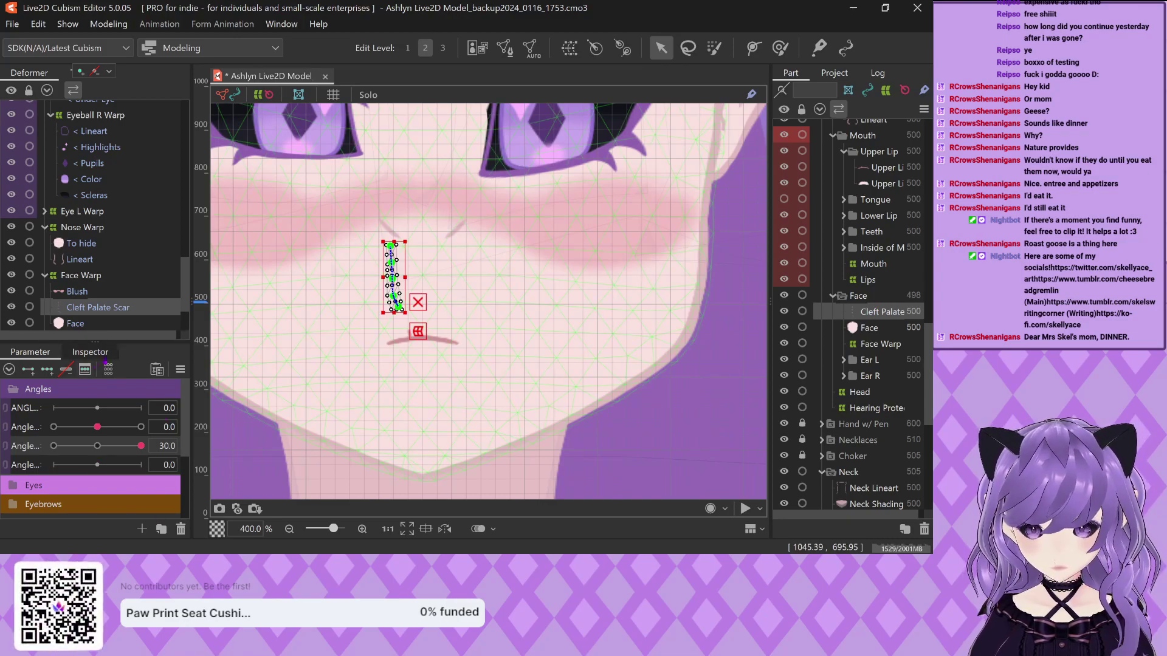
{"action": "left_click", "coordinate": [90, 352]}
{"action": "left_click", "coordinate": [117, 476]}
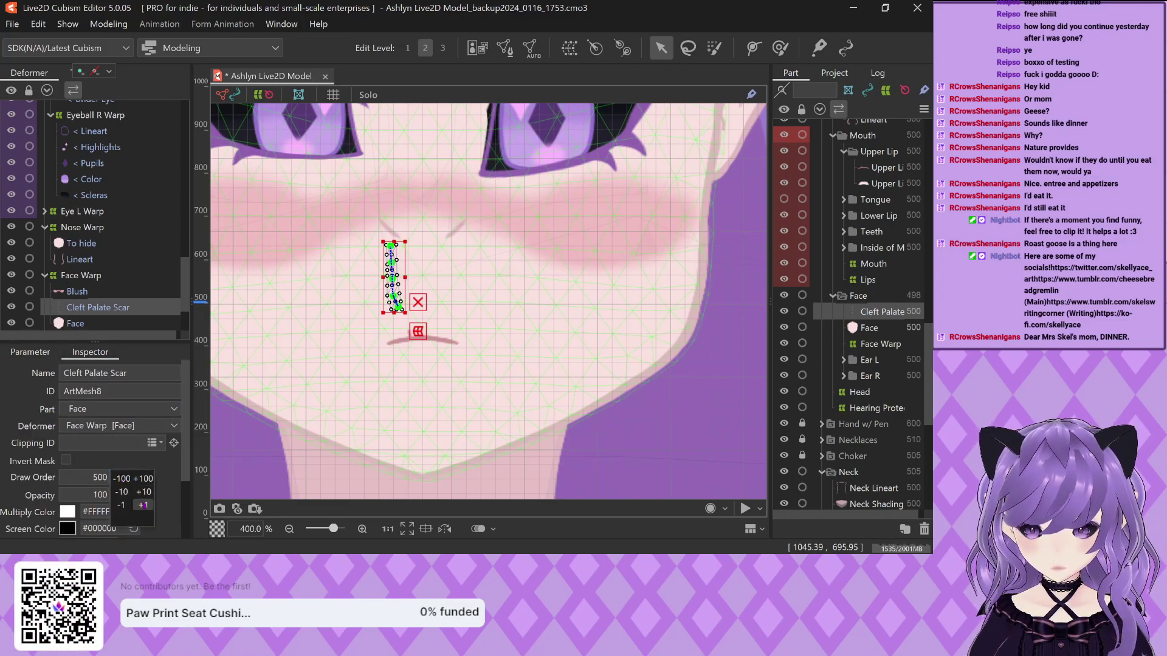
Try stretching the Cleft Palate Scar mesh downward, then undo it
{"action": "left_click", "coordinate": [532, 274]}
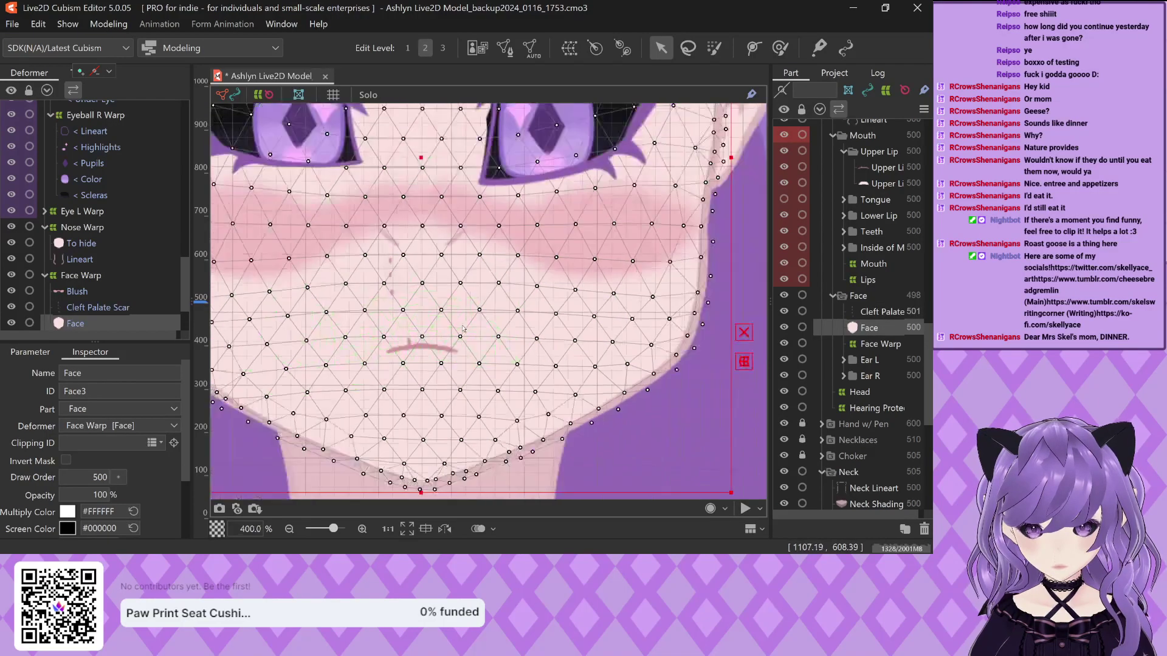
{"action": "scroll", "coordinate": [641, 287], "scroll_direction": "down", "scroll_amount": 2}
{"action": "left_click", "coordinate": [640, 287]}
{"action": "scroll", "coordinate": [518, 308], "scroll_direction": "up", "scroll_amount": 4}
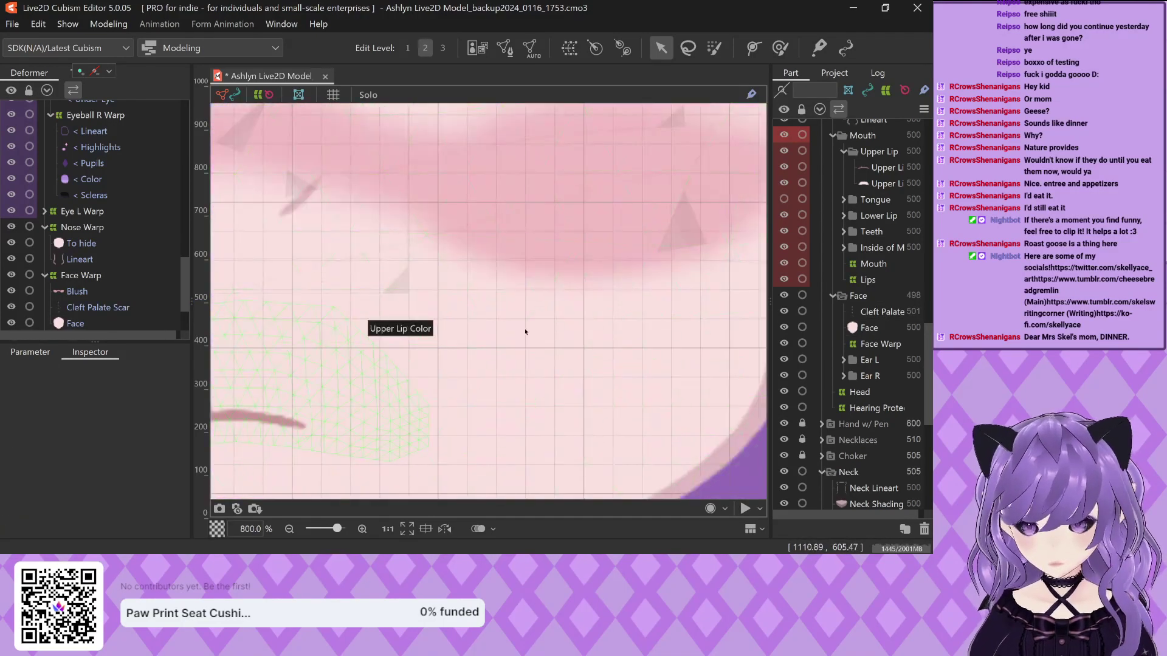
{"action": "scroll", "coordinate": [525, 332], "scroll_direction": "down", "scroll_amount": 2}
{"action": "scroll", "coordinate": [417, 300], "scroll_direction": "up", "scroll_amount": 2}
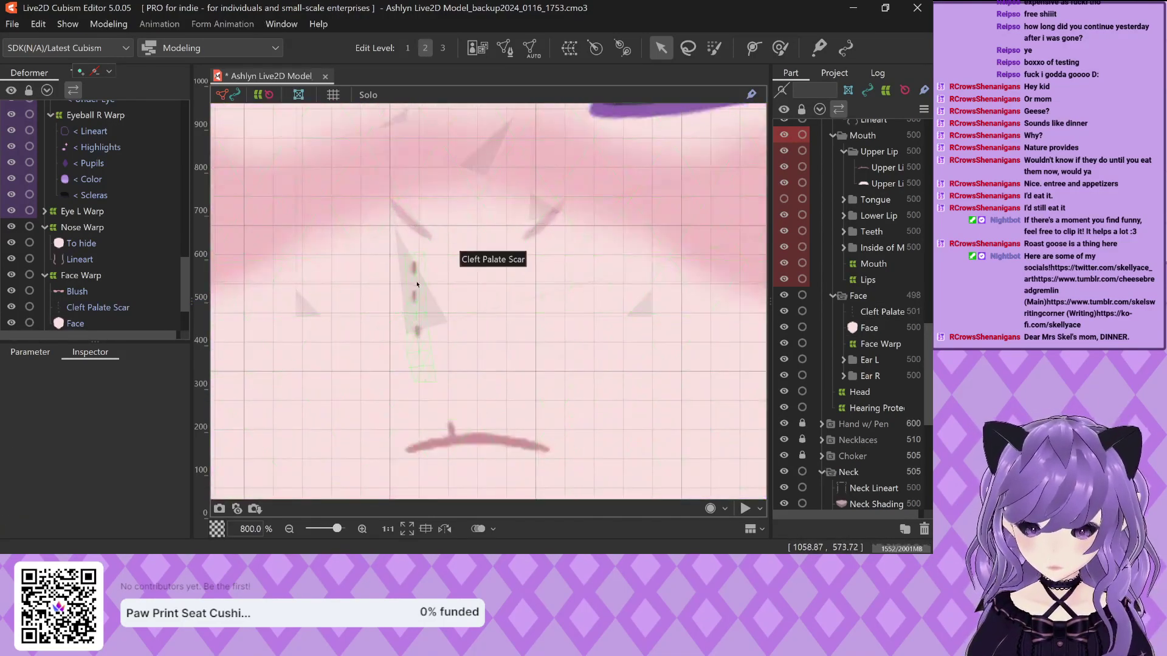
{"action": "left_click", "coordinate": [417, 300]}
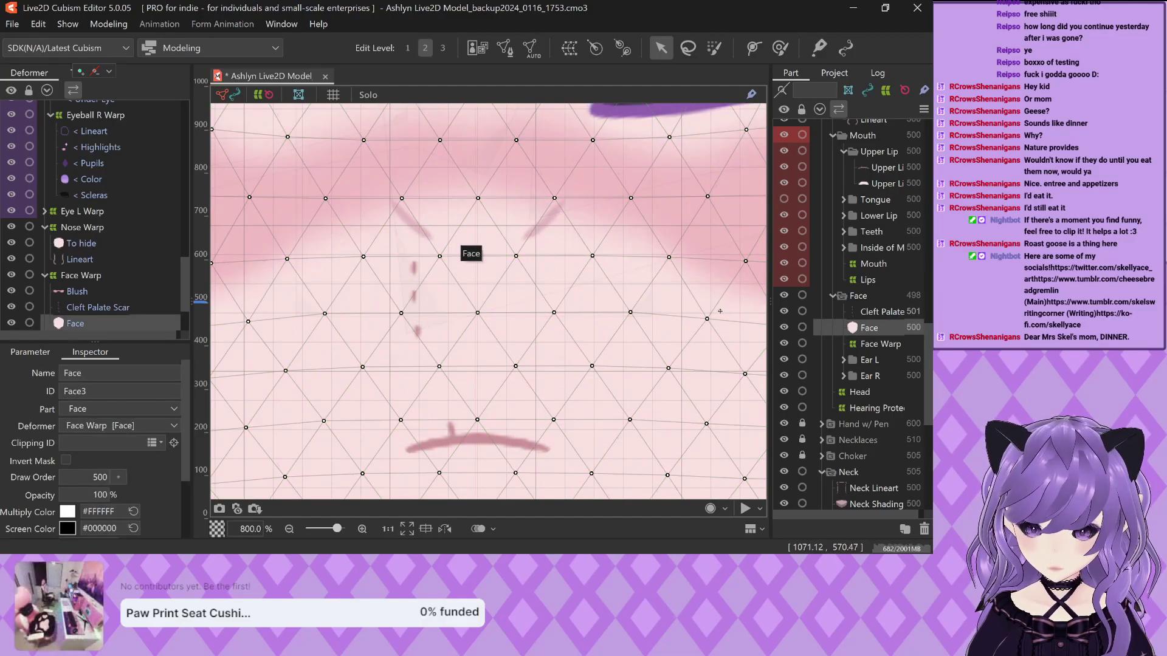
{"action": "left_click", "coordinate": [417, 300]}
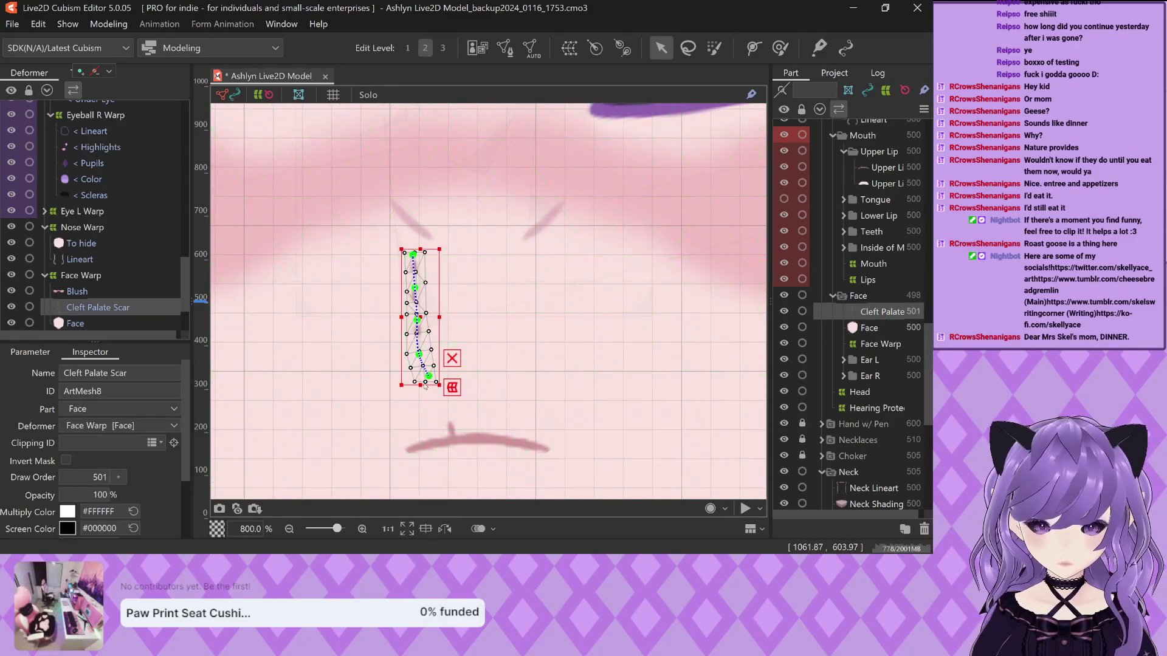
{"action": "left_click_drag", "start_coordinate": [420, 387], "coordinate": [436, 316]}
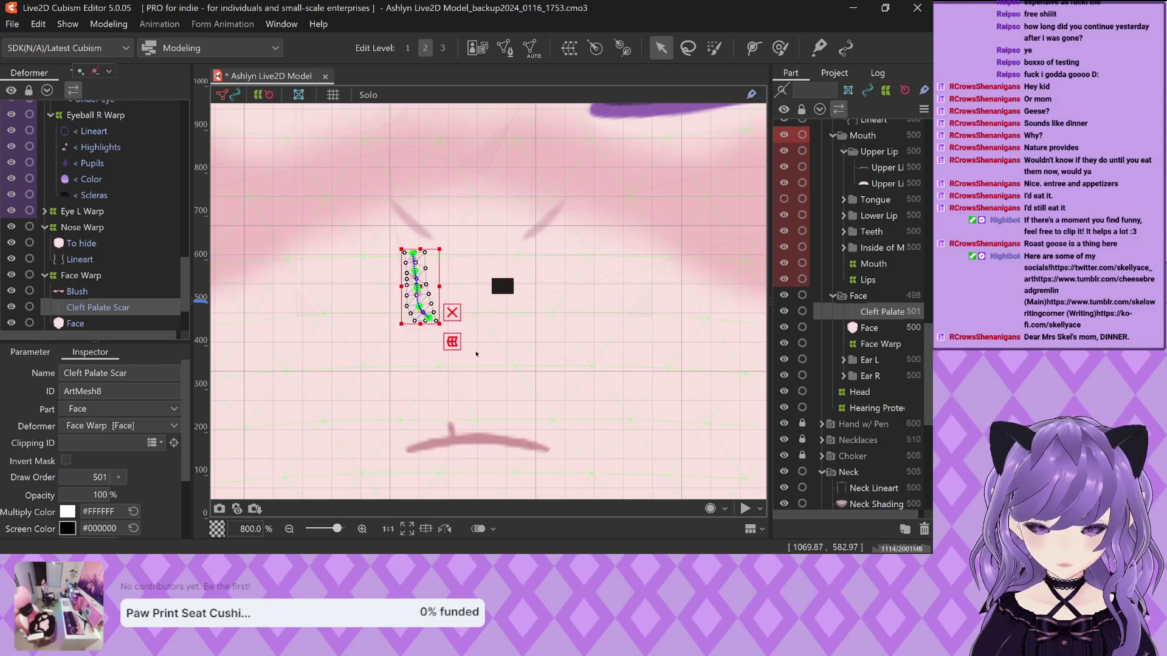
{"action": "left_click", "coordinate": [531, 372]}
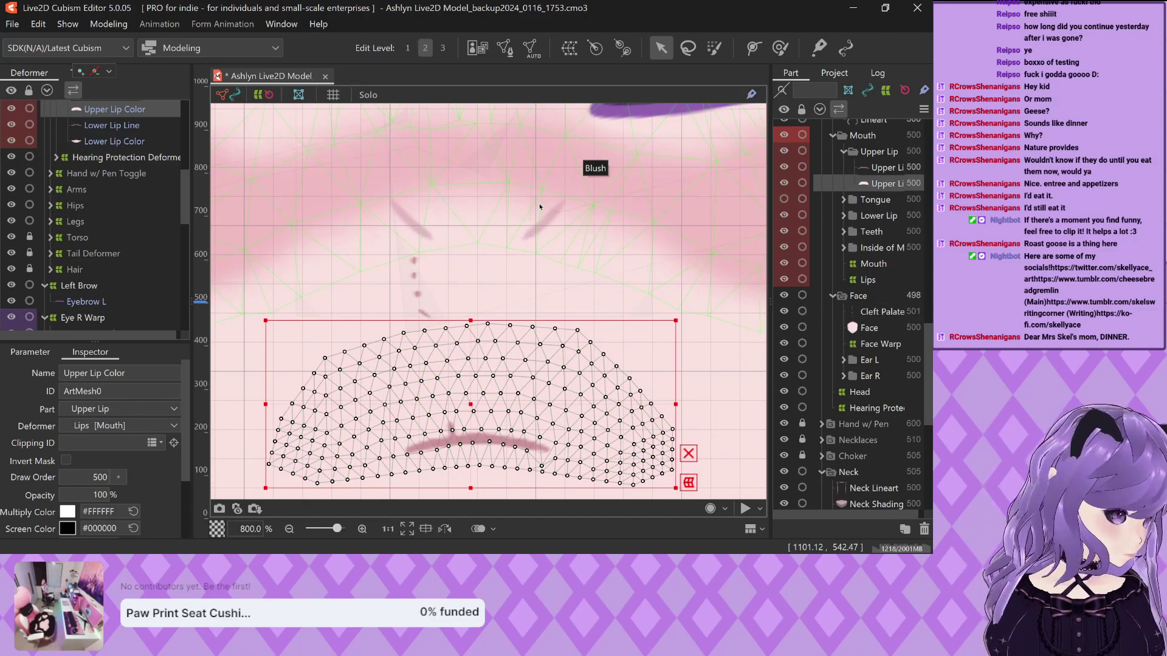
{"action": "key", "text": "ctrl+z"}
{"action": "key", "text": "ctrl+z"}
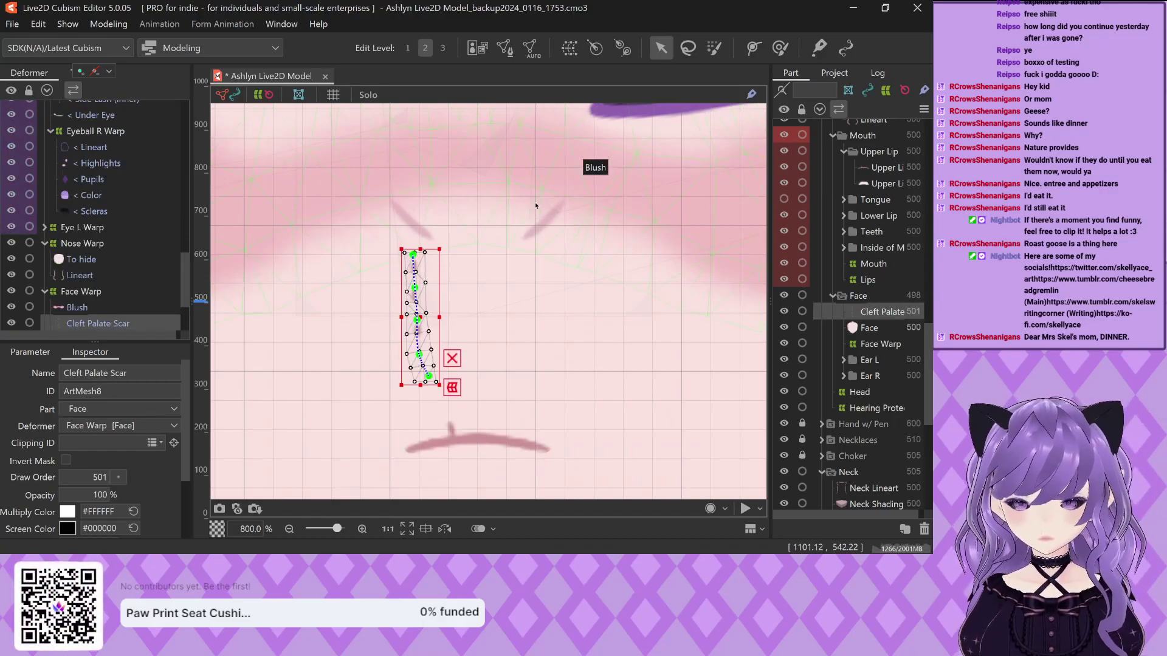
Check the scar's deformer list, then reselect the Cleft Palate Scar in the Part panel
{"action": "scroll", "coordinate": [139, 460], "scroll_direction": "down", "scroll_amount": 2}
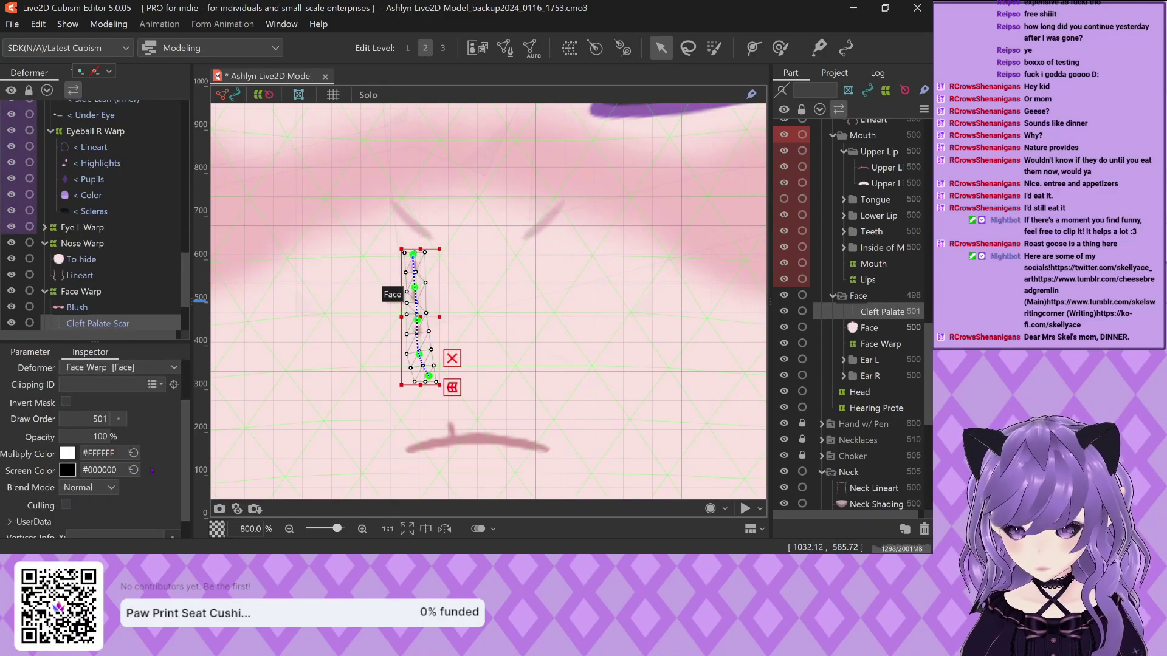
{"action": "scroll", "coordinate": [139, 461], "scroll_direction": "up", "scroll_amount": 2}
{"action": "left_click", "coordinate": [151, 428]}
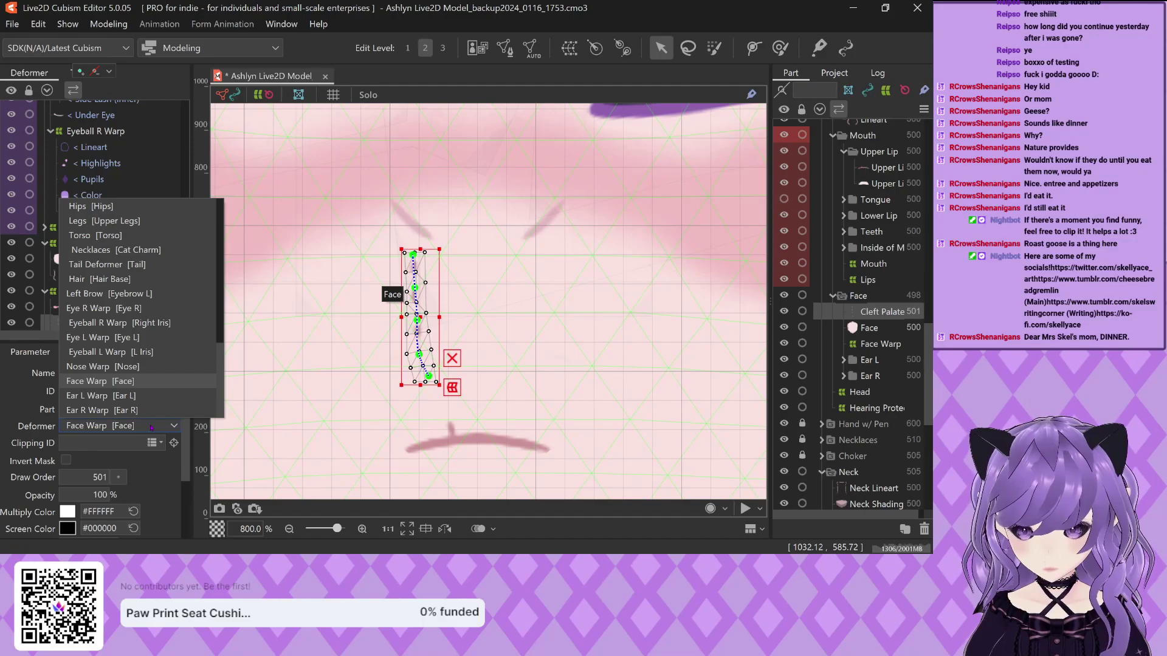
{"action": "left_click", "coordinate": [151, 427]}
{"action": "left_click", "coordinate": [409, 340]}
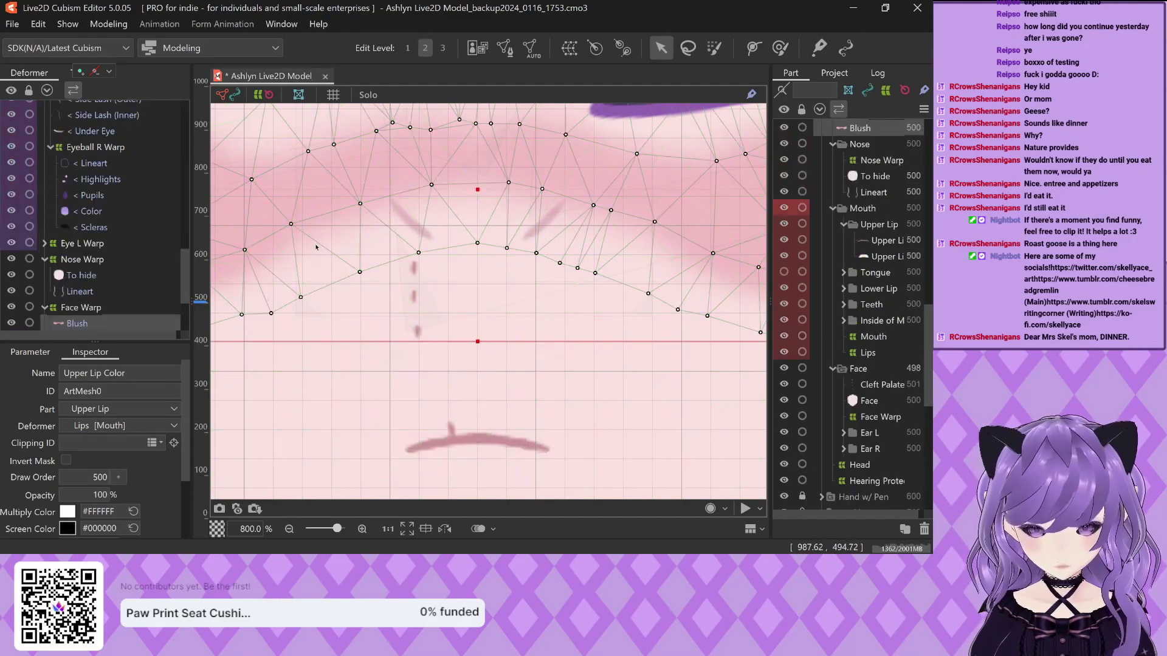
{"action": "scroll", "coordinate": [319, 261], "scroll_direction": "down", "scroll_amount": 1}
{"action": "left_click", "coordinate": [450, 311]}
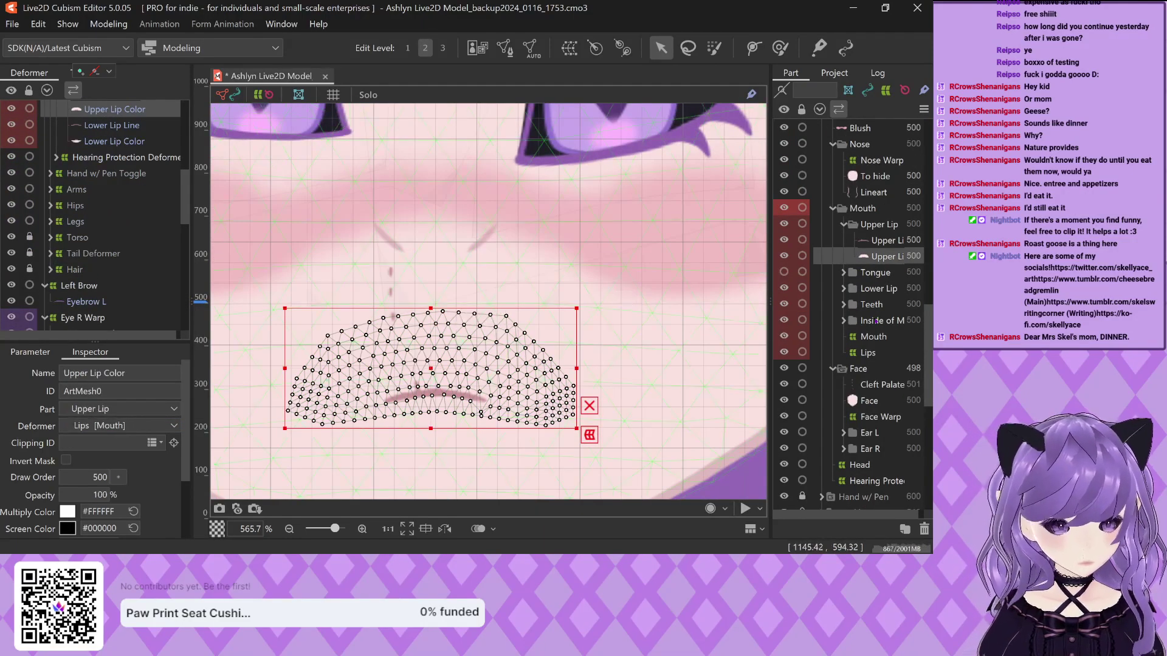
{"action": "left_click", "coordinate": [888, 240]}
{"action": "left_click", "coordinate": [878, 384]}
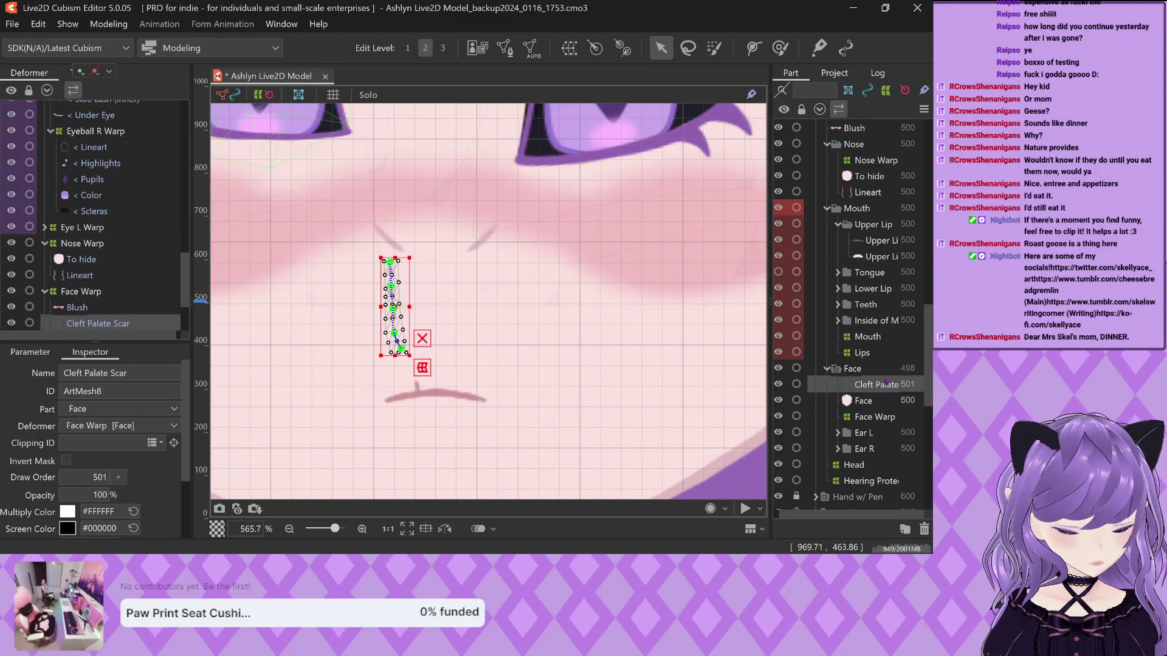
Set the Cleft Palate Scar's draw order to 510 with +10 and -1 steps
{"action": "left_click_drag", "start_coordinate": [886, 369], "coordinate": [895, 389]}
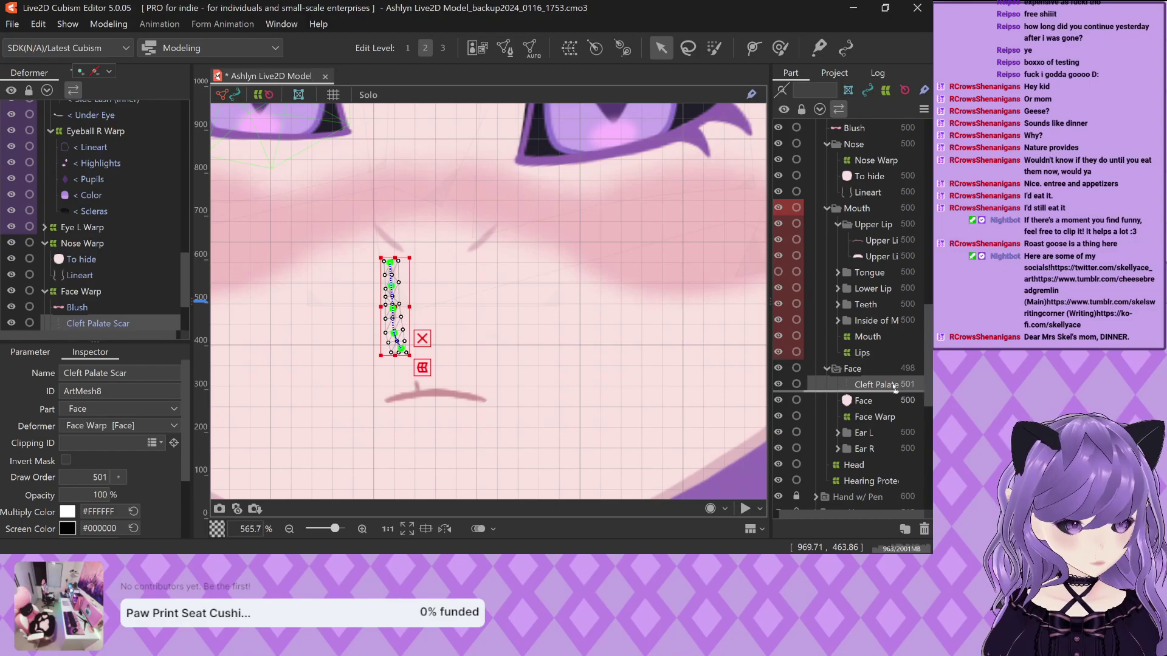
{"action": "left_click", "coordinate": [896, 372]}
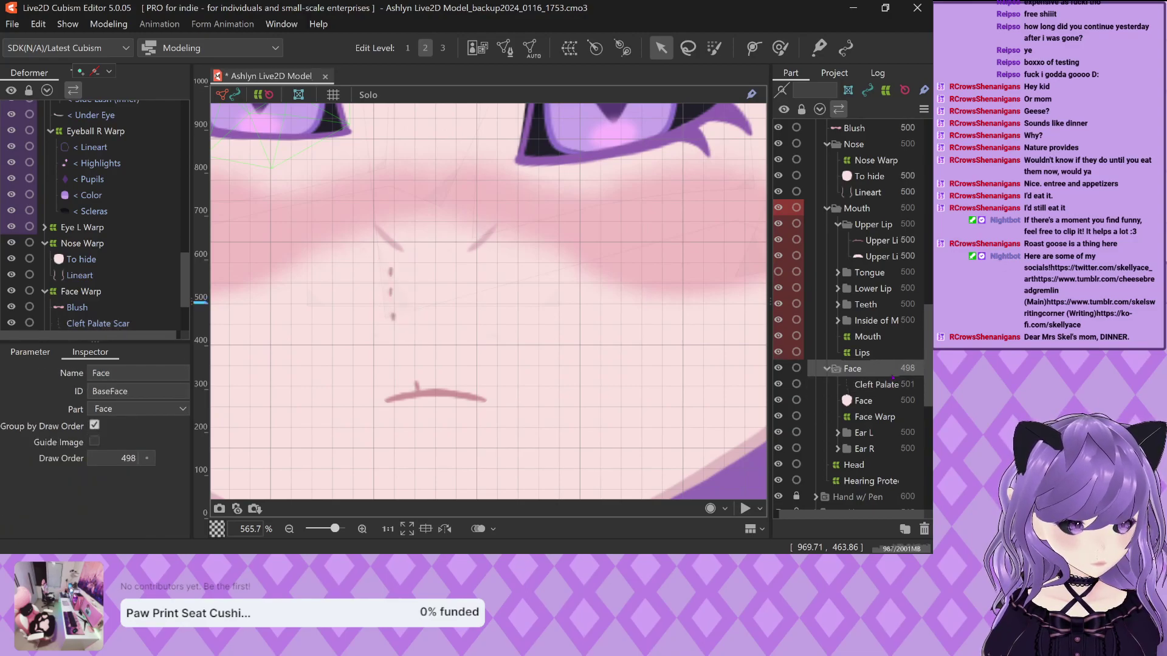
{"action": "left_click", "coordinate": [147, 460]}
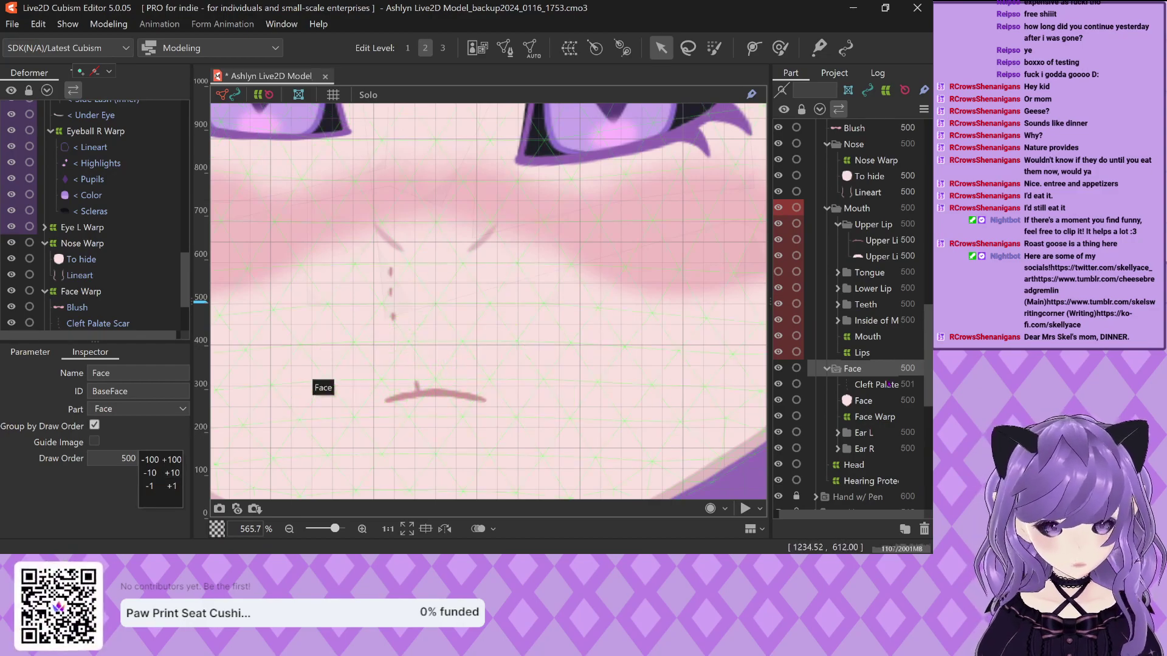
{"action": "left_click", "coordinate": [873, 379]}
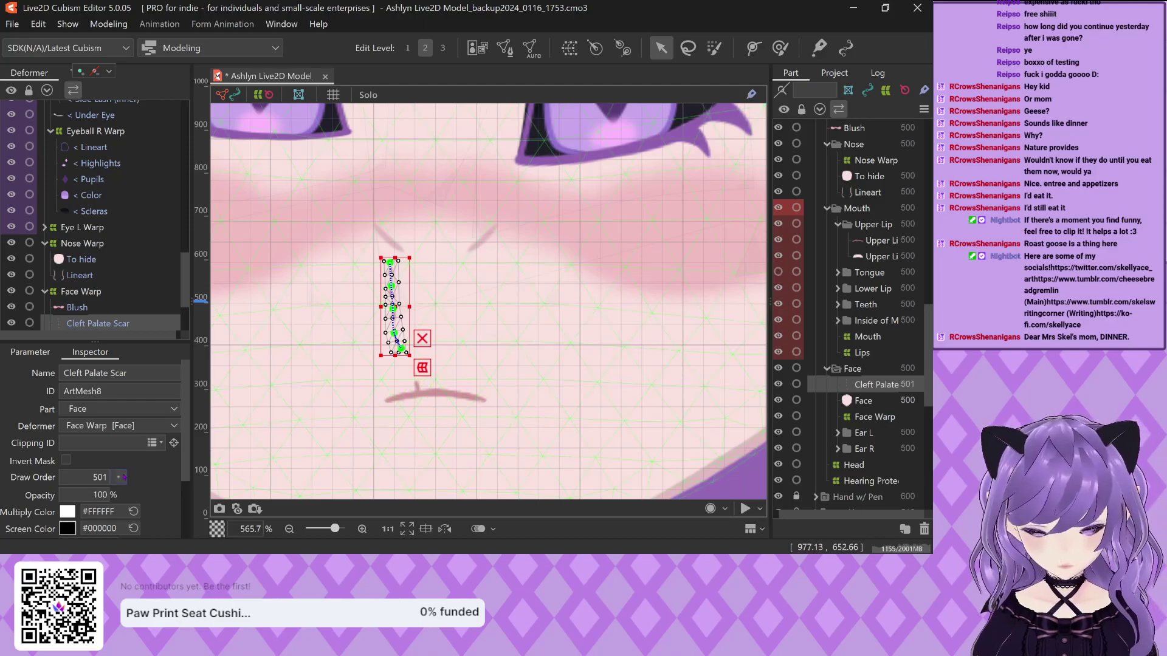
{"action": "left_click", "coordinate": [121, 477]}
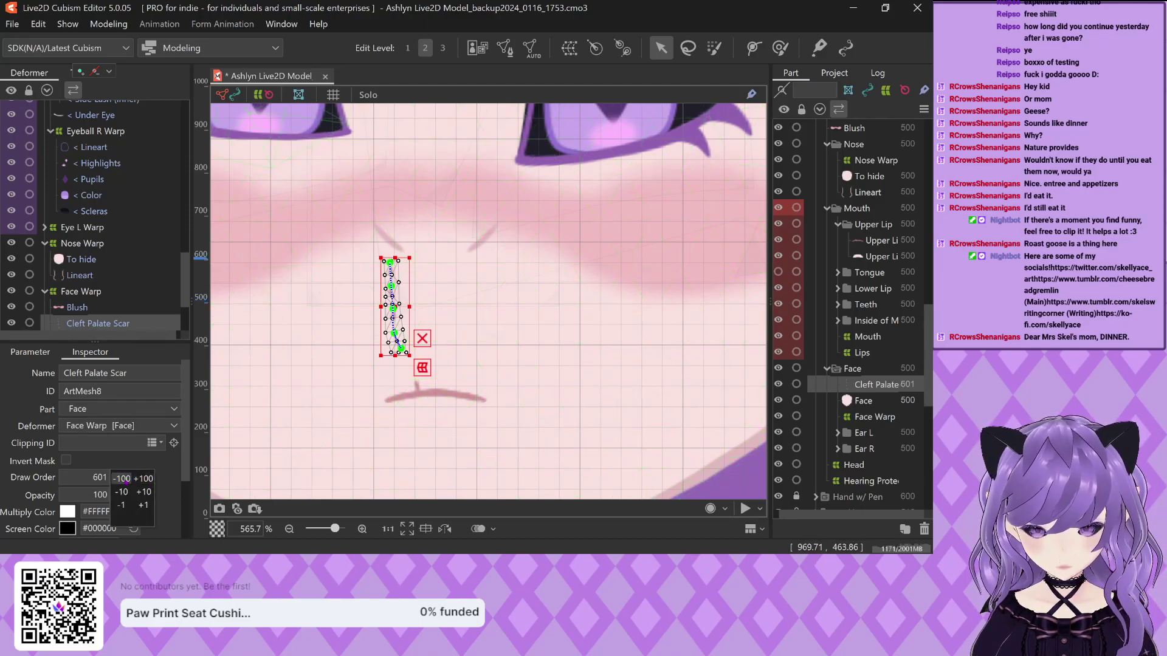
{"action": "left_click", "coordinate": [142, 493]}
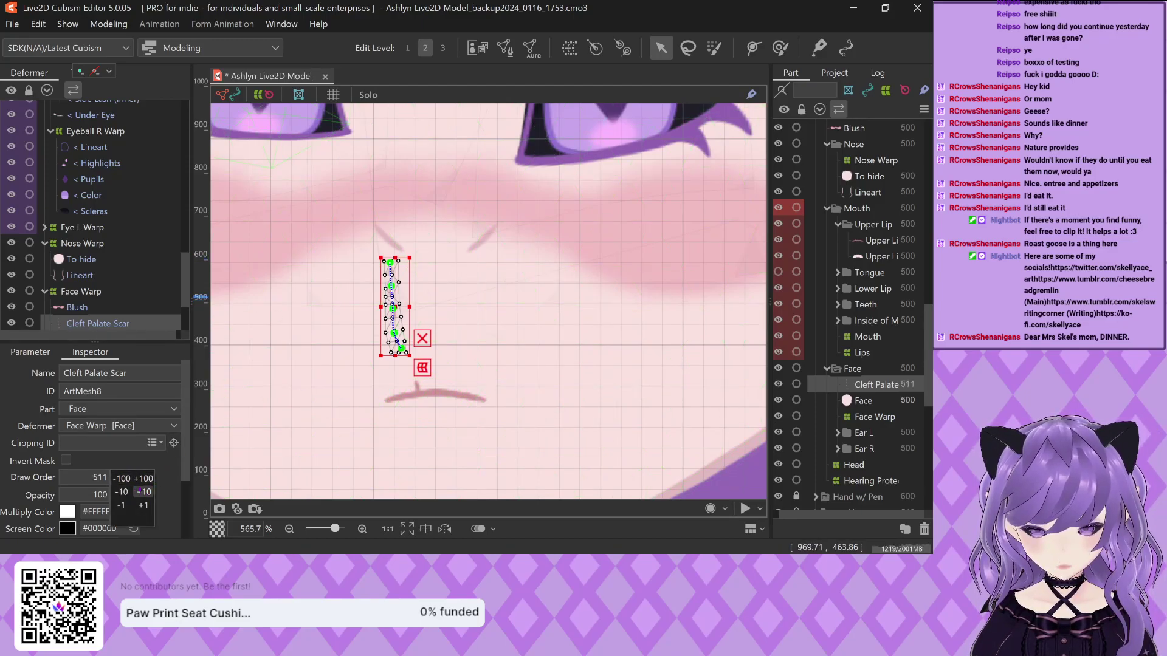
{"action": "left_click", "coordinate": [123, 505]}
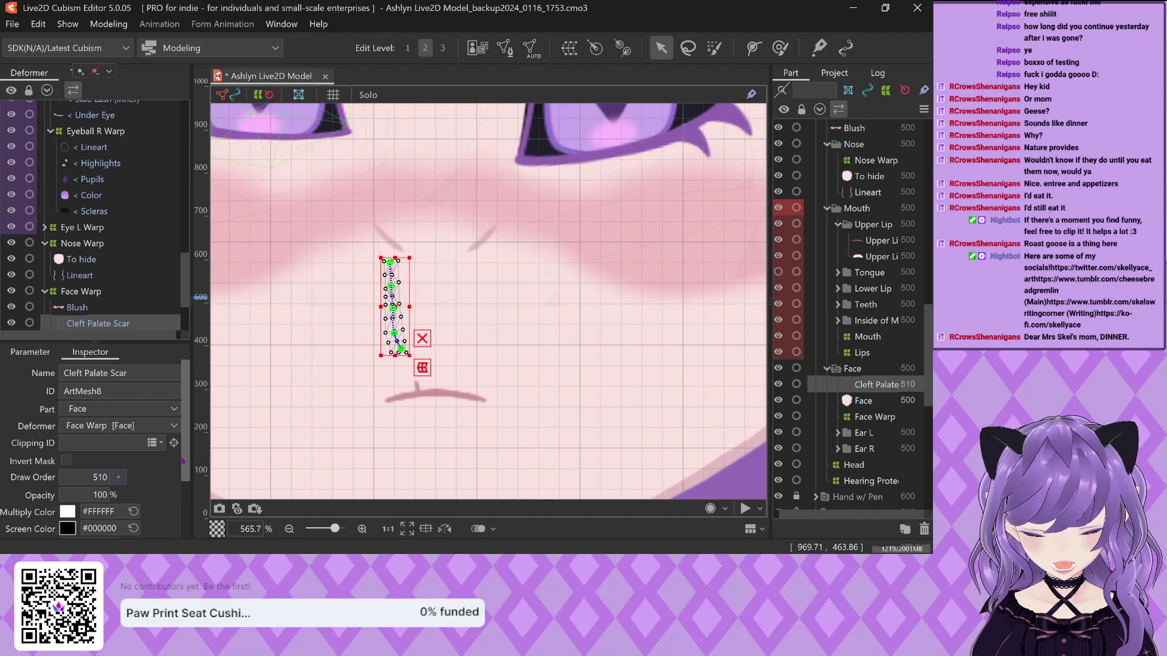
Drag the Cleft Palate Scar row into the Mouth part
{"action": "left_click", "coordinate": [456, 459]}
{"action": "left_click", "coordinate": [880, 386]}
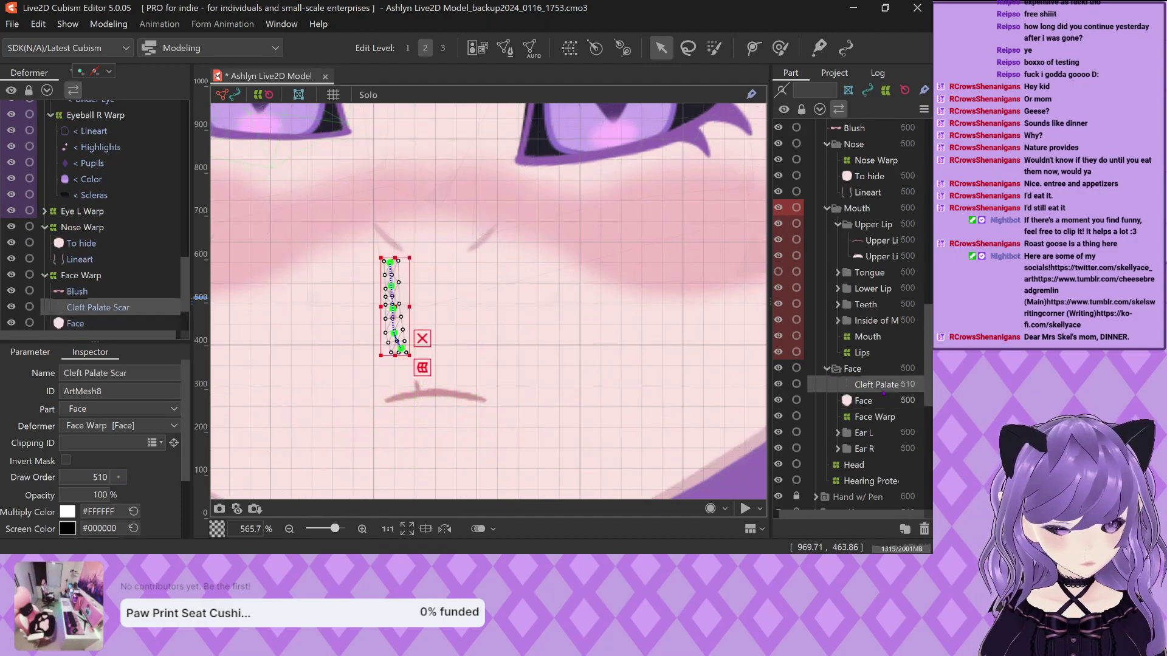
{"action": "left_click_drag", "start_coordinate": [892, 298], "coordinate": [897, 214]}
Reselect the Cleft Palate Scar and display its deform path settings
{"action": "left_click", "coordinate": [397, 340]}
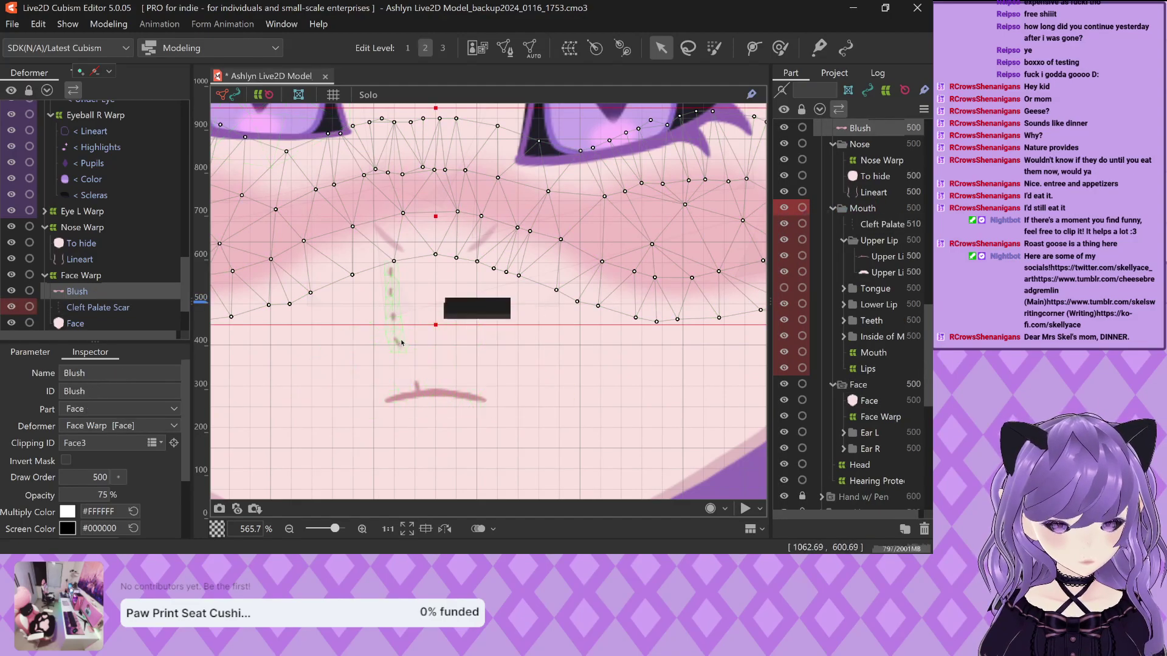
{"action": "scroll", "coordinate": [398, 322], "scroll_direction": "down", "scroll_amount": 3}
{"action": "left_click", "coordinate": [394, 304]}
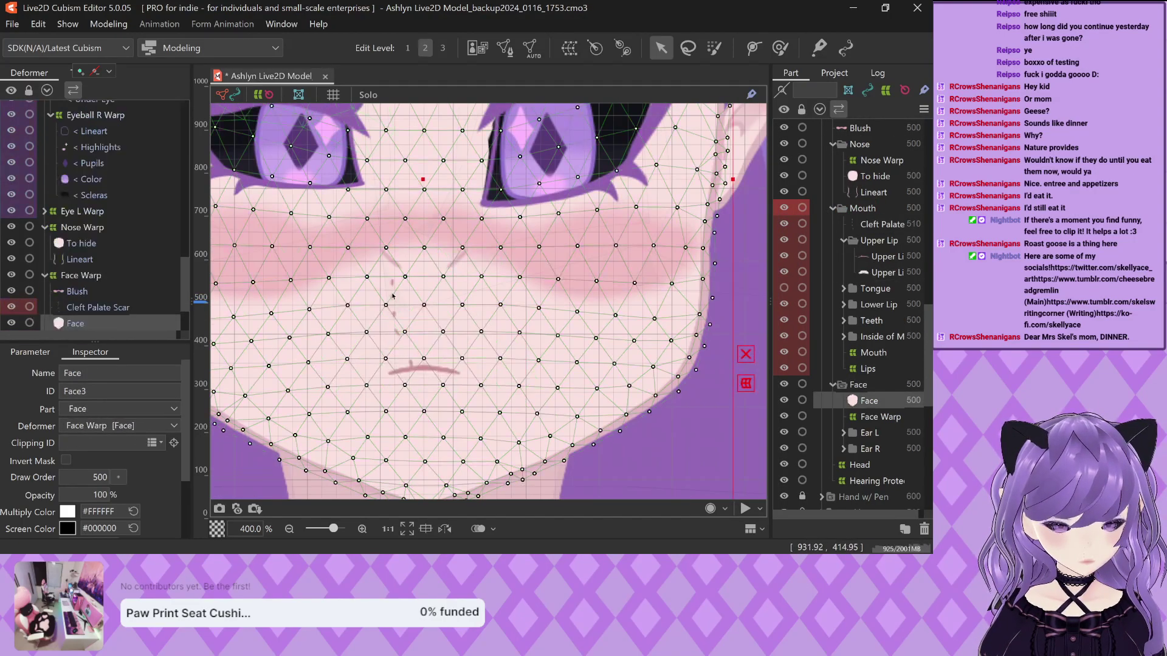
{"action": "left_click", "coordinate": [394, 303]}
{"action": "scroll", "coordinate": [393, 303], "scroll_direction": "up", "scroll_amount": 9}
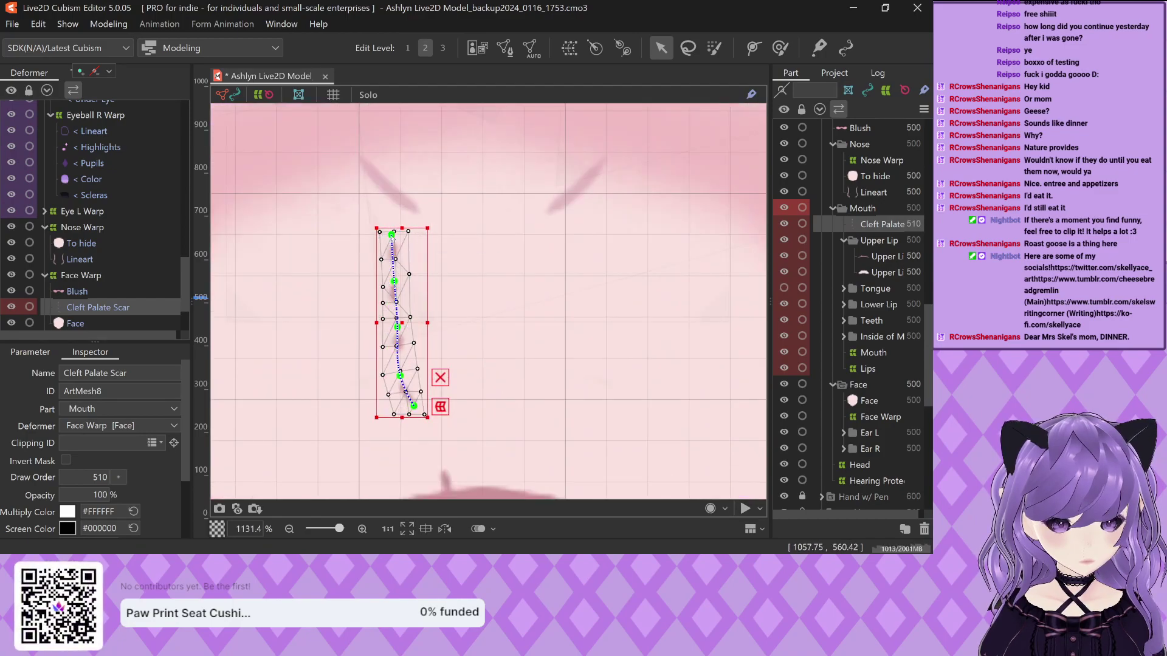
{"action": "left_click", "coordinate": [396, 201]}
{"action": "scroll", "coordinate": [395, 200], "scroll_direction": "down", "scroll_amount": 6}
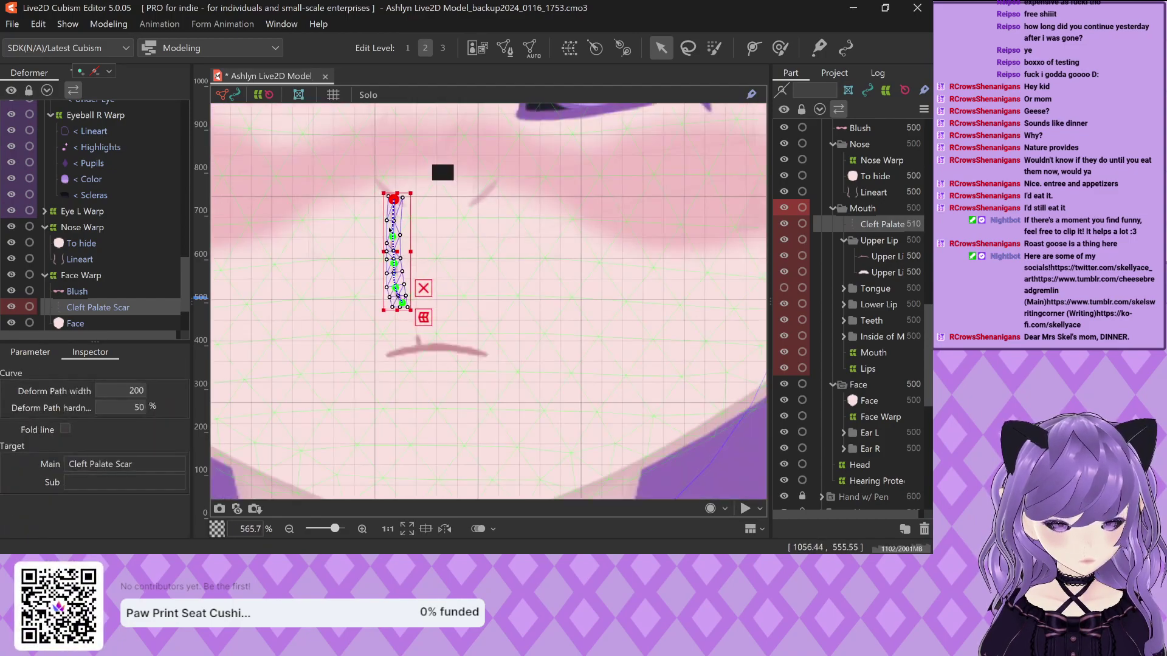
Select the mouth parts from Upper Lip through Inside of Mouth and nudge them up
{"action": "left_click", "coordinate": [424, 352]}
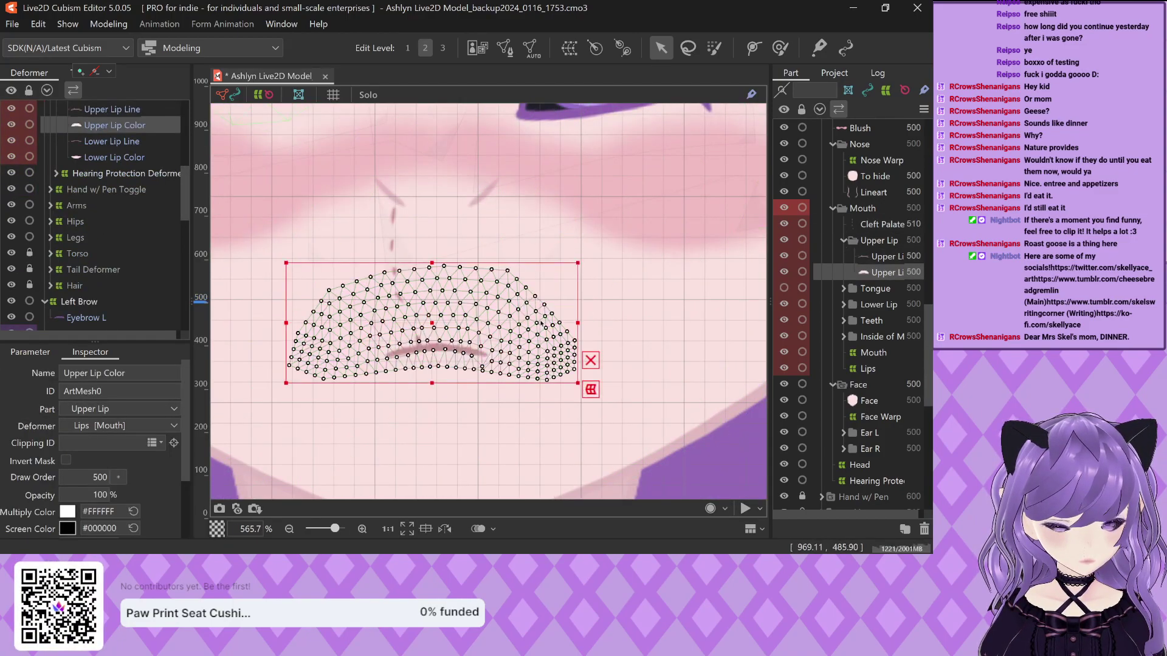
{"action": "left_click", "coordinate": [863, 208]}
{"action": "left_click", "coordinate": [882, 240]}
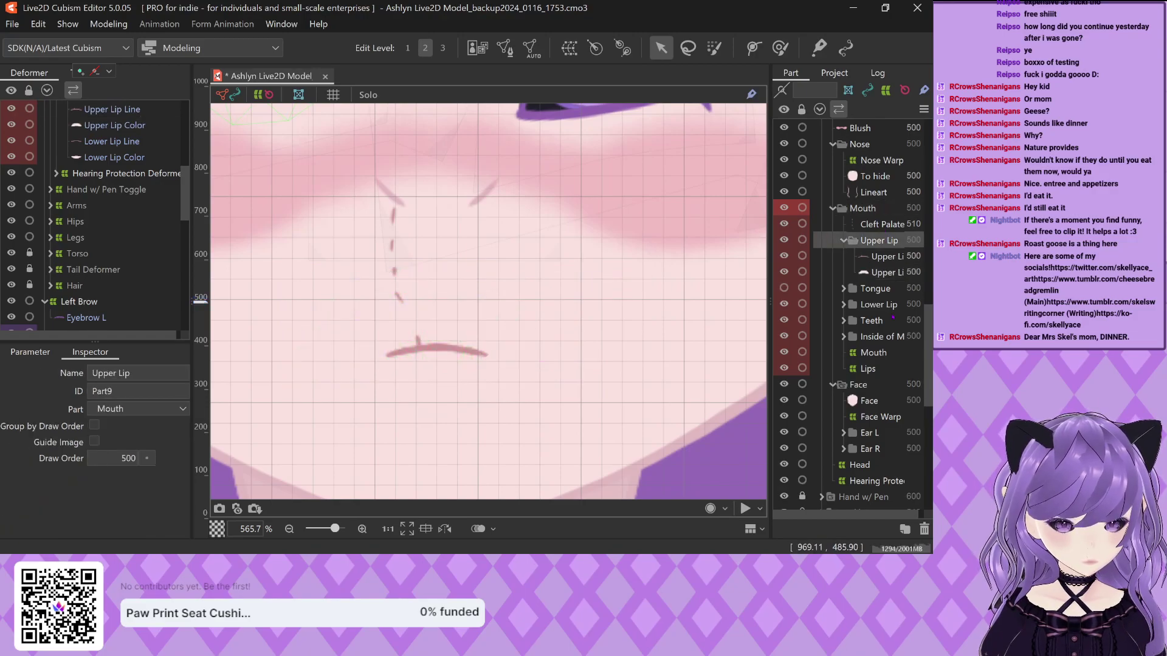
{"action": "left_click", "coordinate": [879, 337], "text": "shift"}
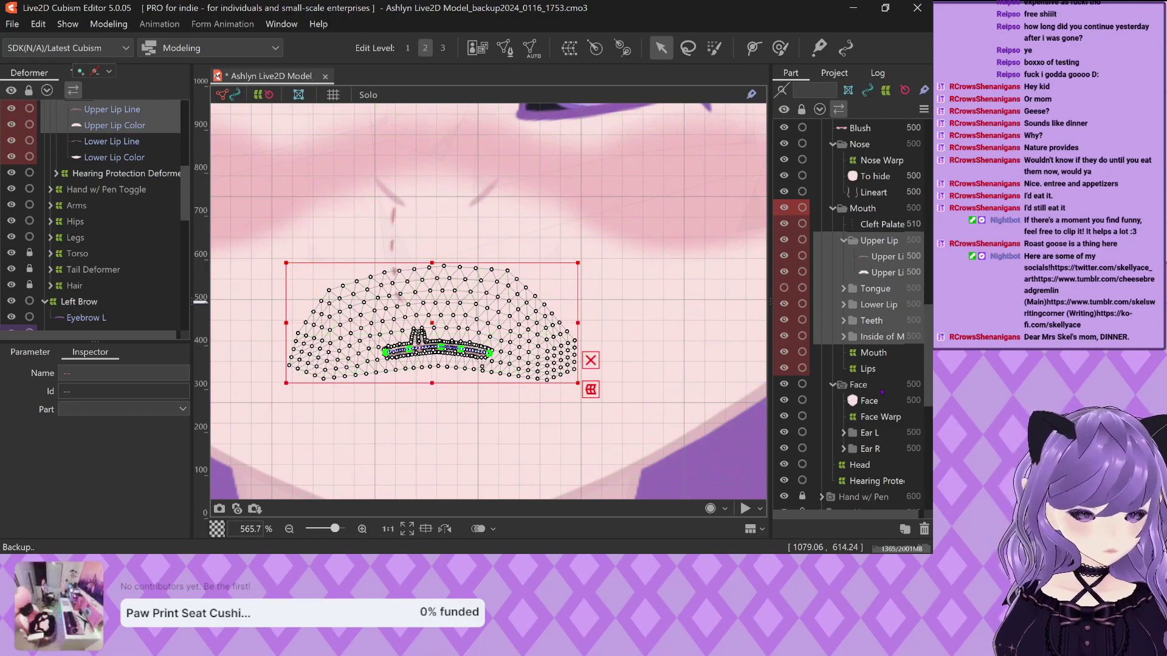
{"action": "scroll", "coordinate": [422, 376], "scroll_direction": "up", "scroll_amount": 2}
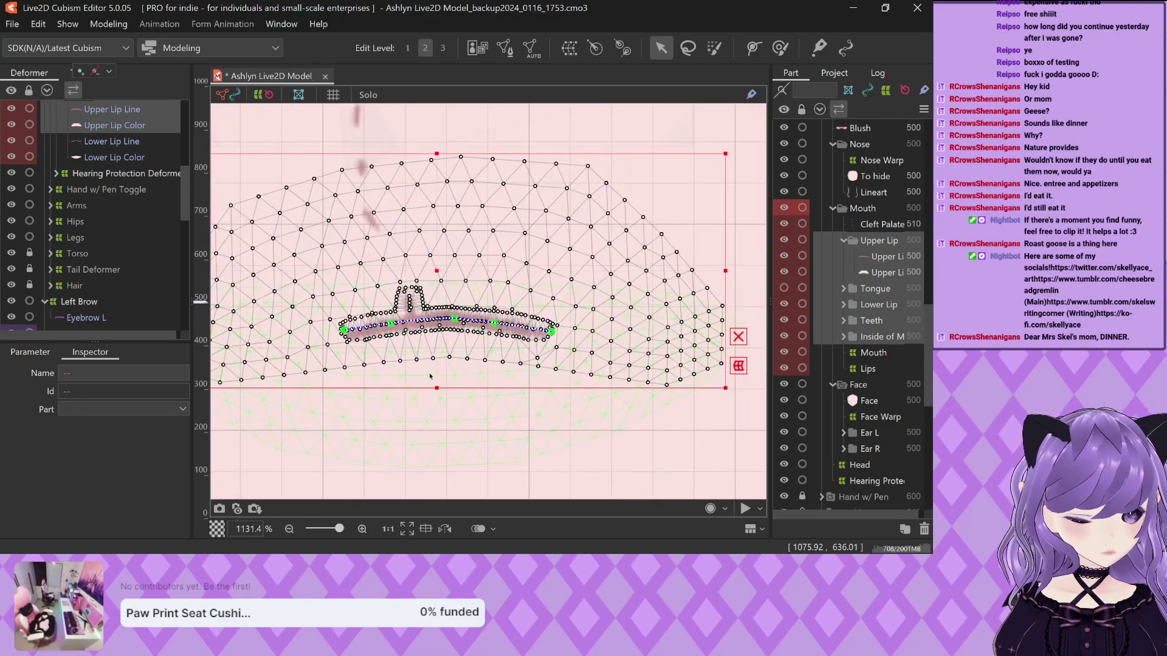
{"action": "key", "text": "Up"}
{"action": "key", "text": "Up"}
{"action": "key", "text": "Up"}
{"action": "key", "text": "Up"}
{"action": "key", "text": "Up"}
{"action": "key", "text": "Up"}
{"action": "key", "text": "Up"}
{"action": "key", "text": "Up"}
{"action": "key", "text": "Up"}
{"action": "key", "text": "Up"}
{"action": "key", "text": "Up"}
{"action": "key", "text": "Up"}
{"action": "key", "text": "Up"}
{"action": "key", "text": "Up"}
{"action": "key", "text": "Up"}
{"action": "key", "text": "Up"}
{"action": "key", "text": "Up"}
{"action": "key", "text": "Up"}
{"action": "key", "text": "Up"}
{"action": "key", "text": "Up"}
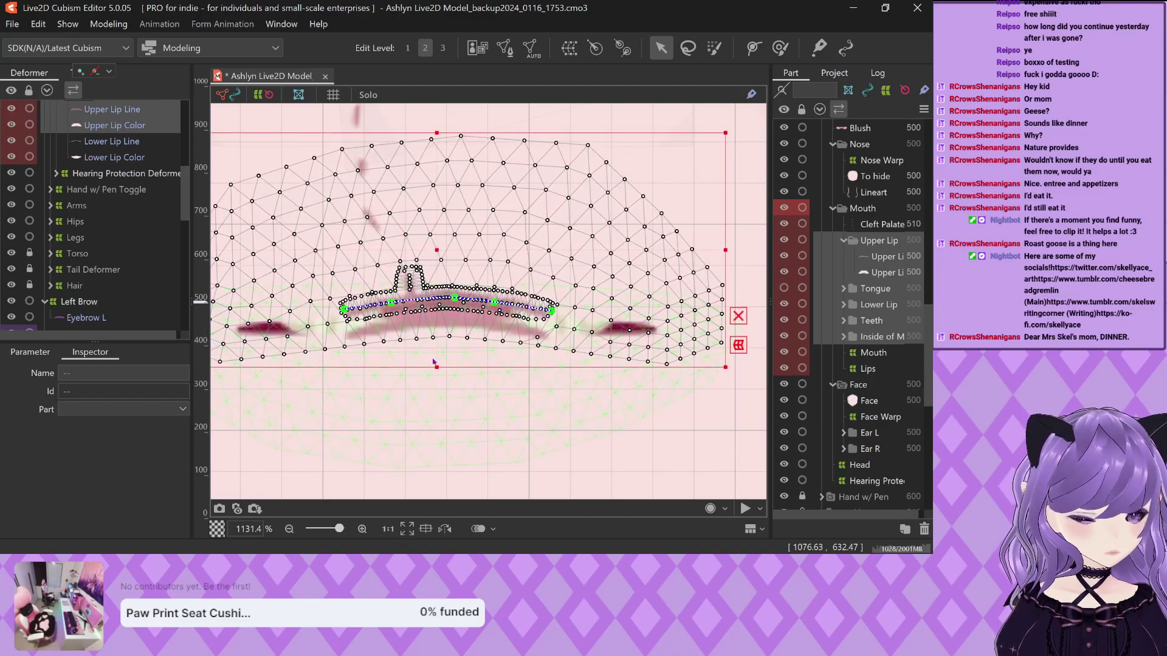
Undo the raise, lower the lip meshes five steps, then undo again
{"action": "key", "text": "ctrl+z"}
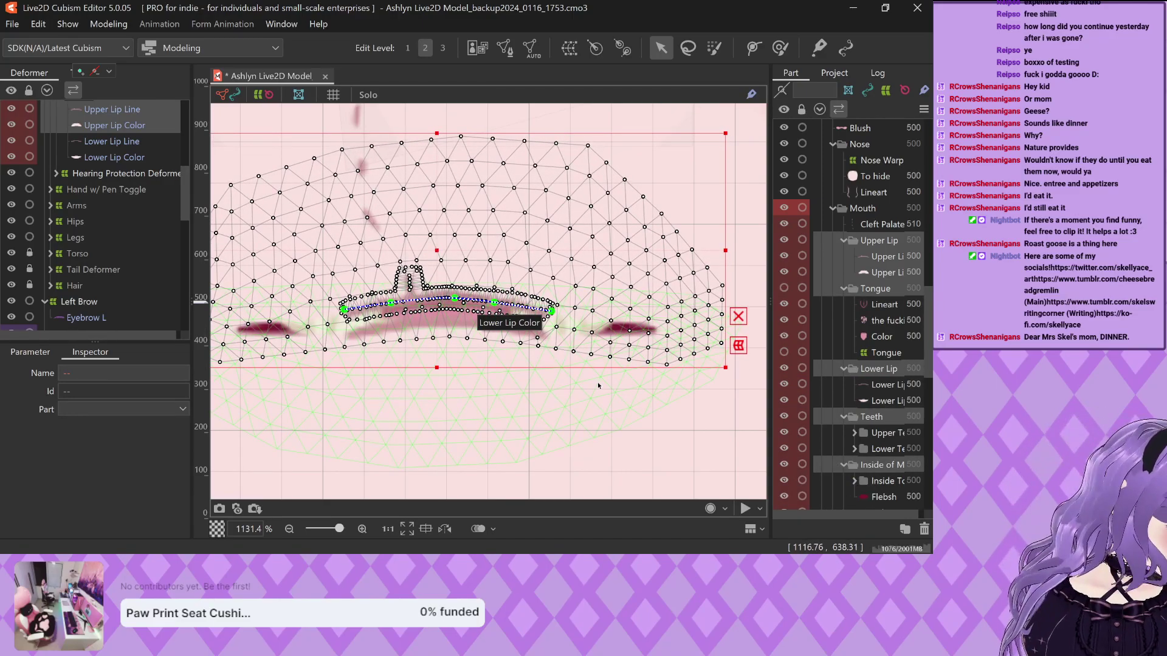
{"action": "key", "text": "Down"}
{"action": "key", "text": "Down"}
{"action": "key", "text": "Down"}
{"action": "key", "text": "Down"}
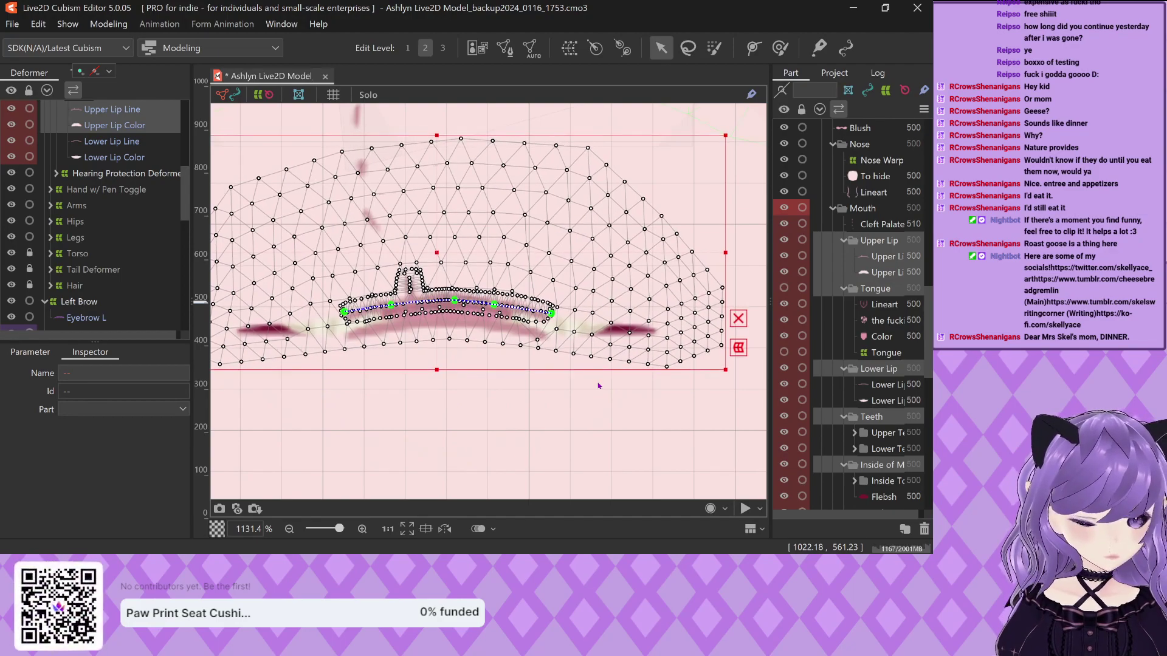
{"action": "key", "text": "Down"}
{"action": "key", "text": "Down"}
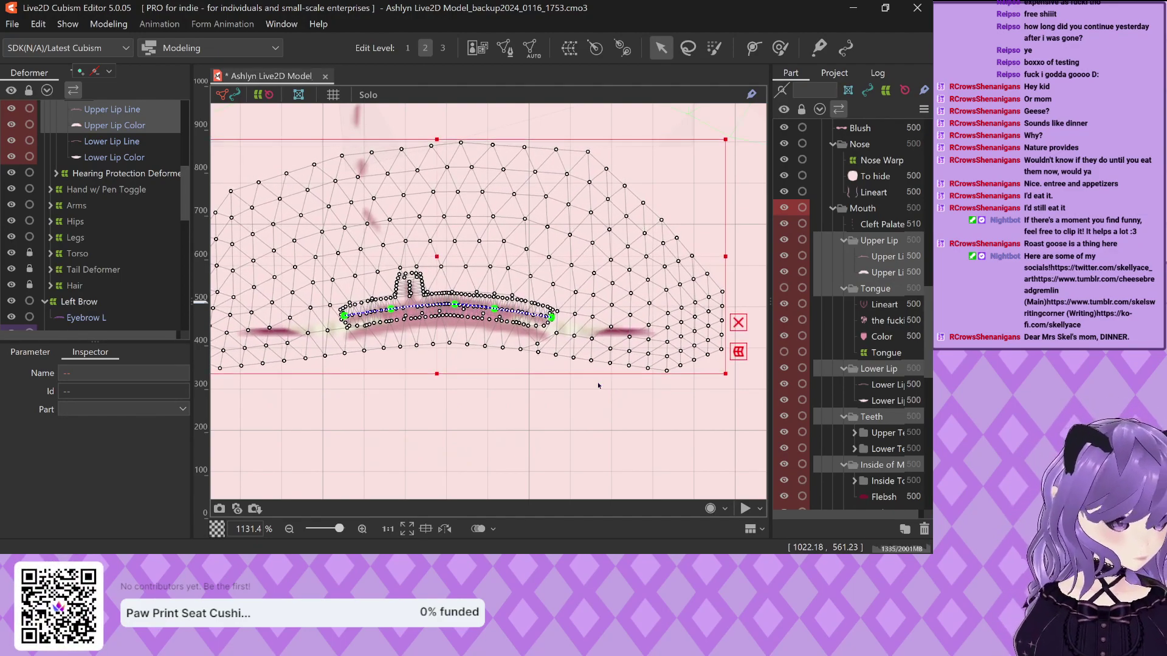
{"action": "key", "text": "Down"}
{"action": "key", "text": "Down"}
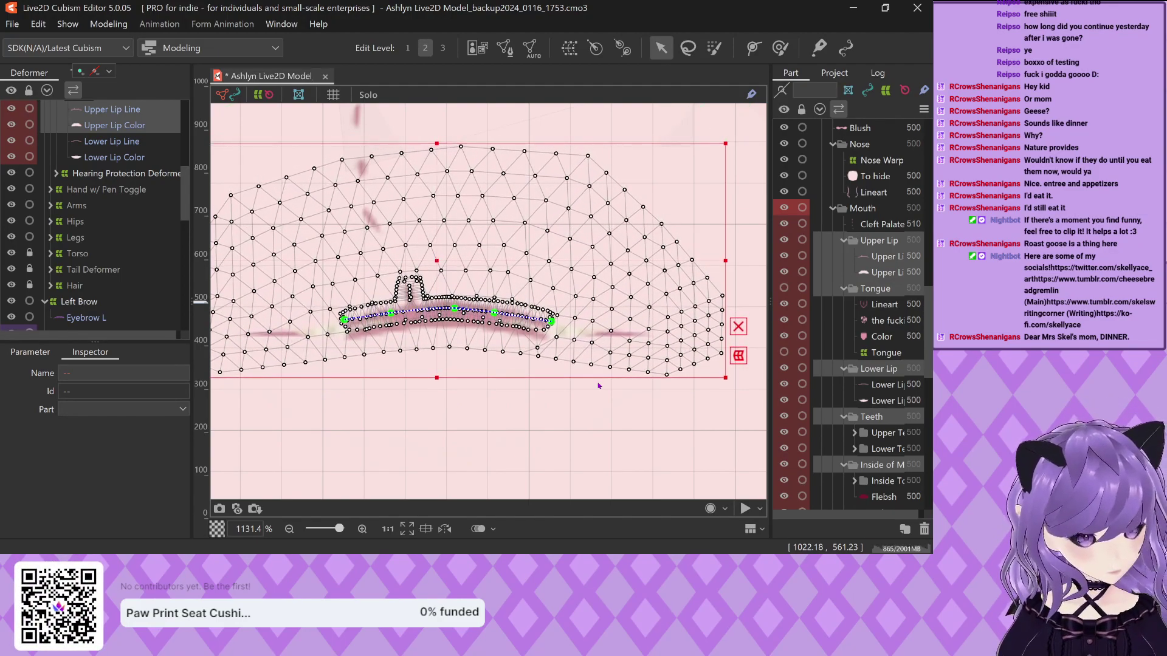
{"action": "key", "text": "Down"}
{"action": "key", "text": "Down"}
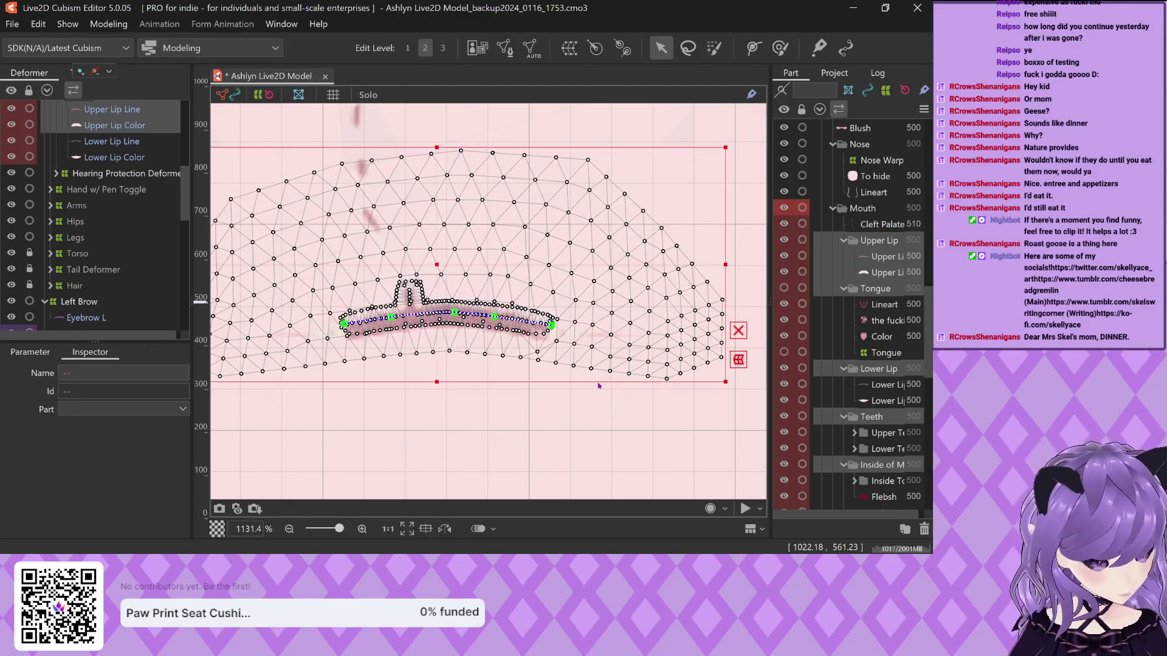
{"action": "key", "text": "Down"}
{"action": "key", "text": "Down"}
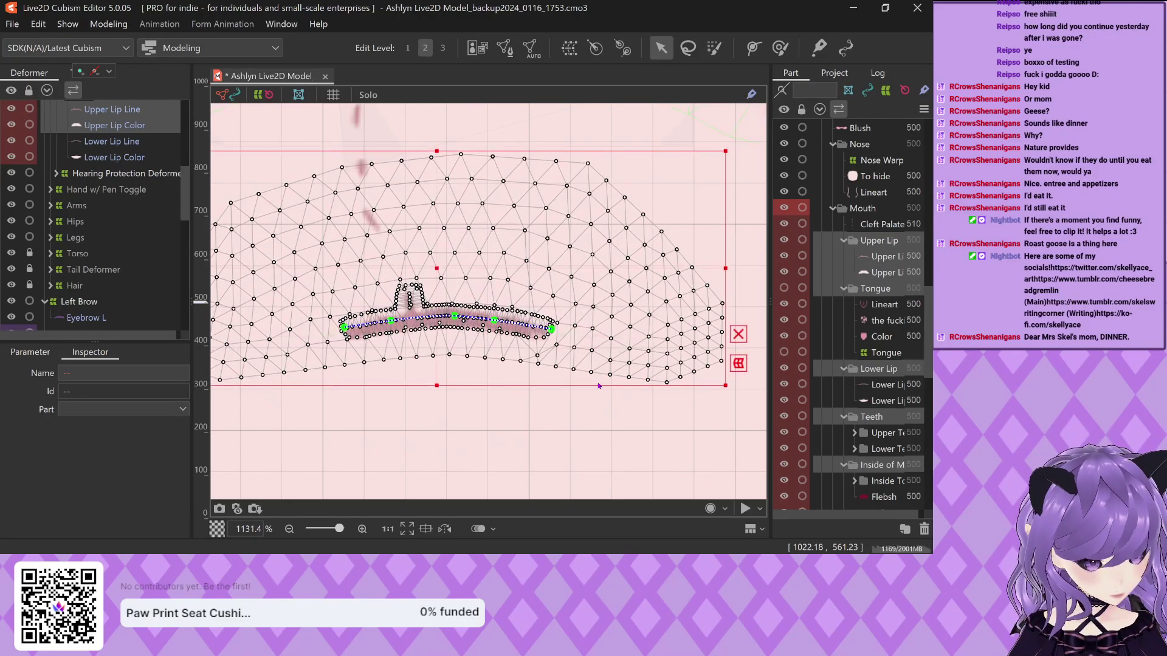
{"action": "key", "text": "ctrl+z"}
{"action": "key", "text": "ctrl+z"}
{"action": "key", "text": "ctrl+z"}
{"action": "key", "text": "ctrl+z"}
{"action": "key", "text": "ctrl+z"}
{"action": "key", "text": "ctrl+z"}
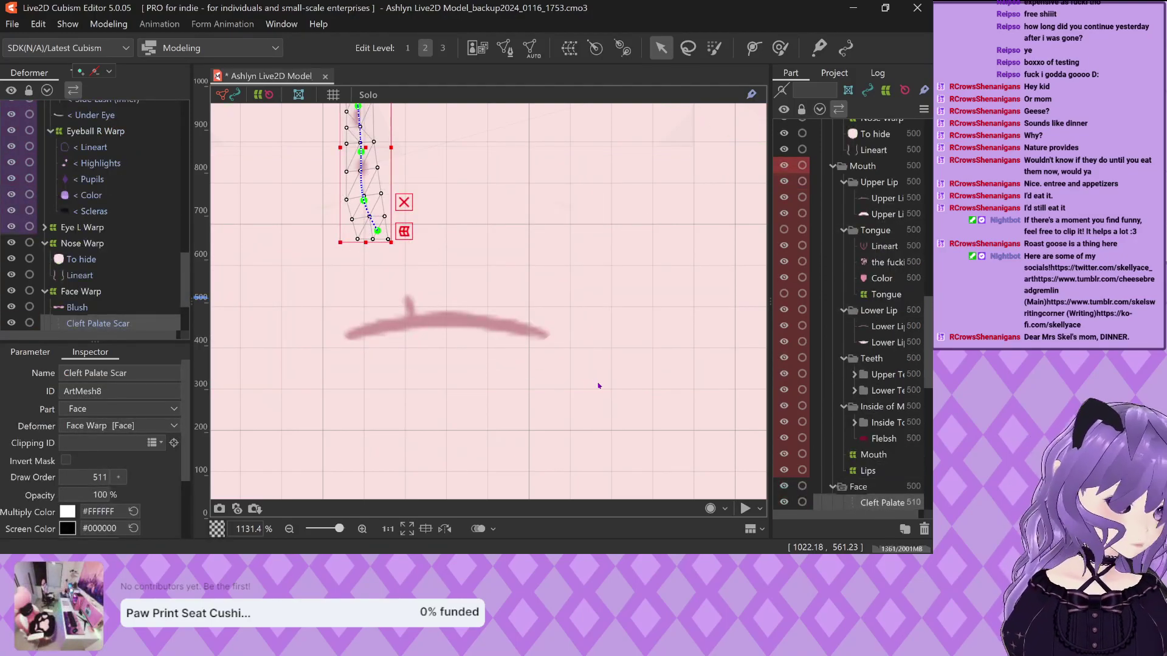
Put the Cleft Palate Scar back under Mouth and bring up its deform path
{"action": "key", "text": "ctrl+z"}
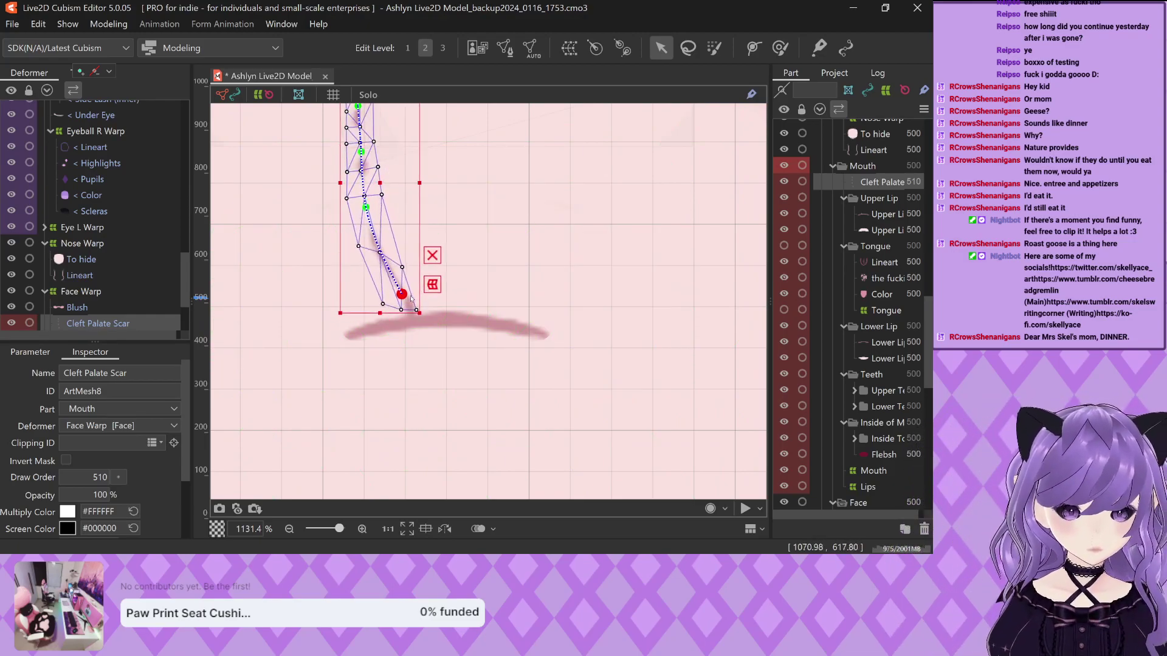
{"action": "left_click", "coordinate": [414, 291]}
{"action": "scroll", "coordinate": [385, 283], "scroll_direction": "up", "scroll_amount": 2}
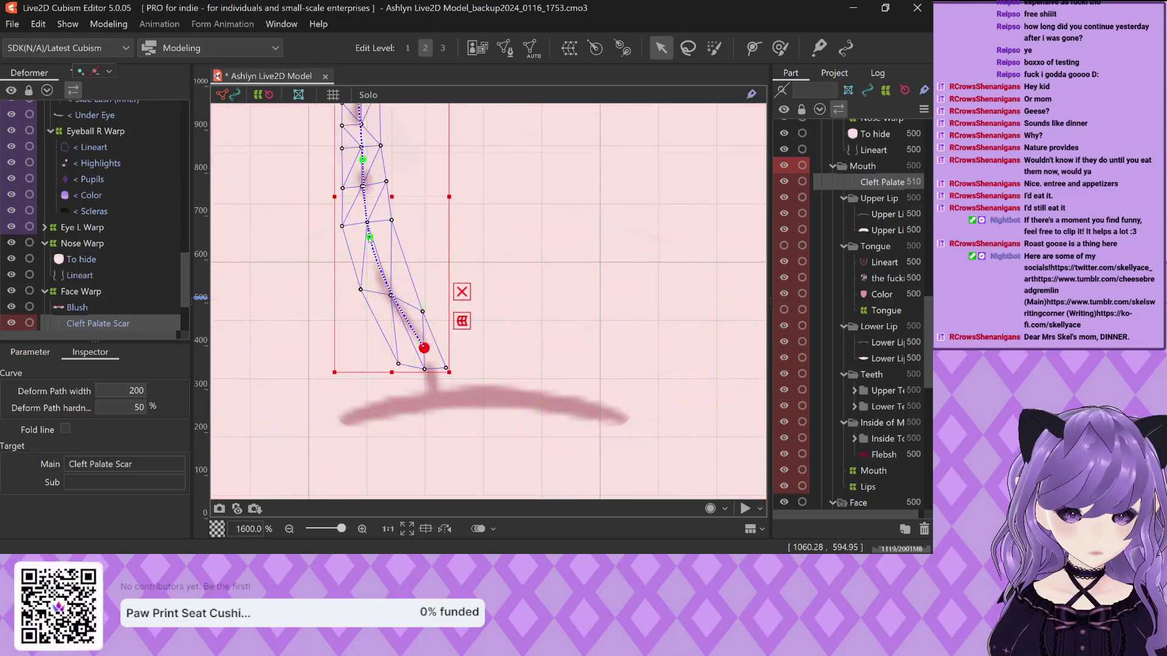
Bend the scar's path: lower end down-right, a middle point lower, top point higher
{"action": "left_click_drag", "start_coordinate": [383, 280], "coordinate": [392, 293]}
{"action": "scroll", "coordinate": [400, 301], "scroll_direction": "down", "scroll_amount": 3}
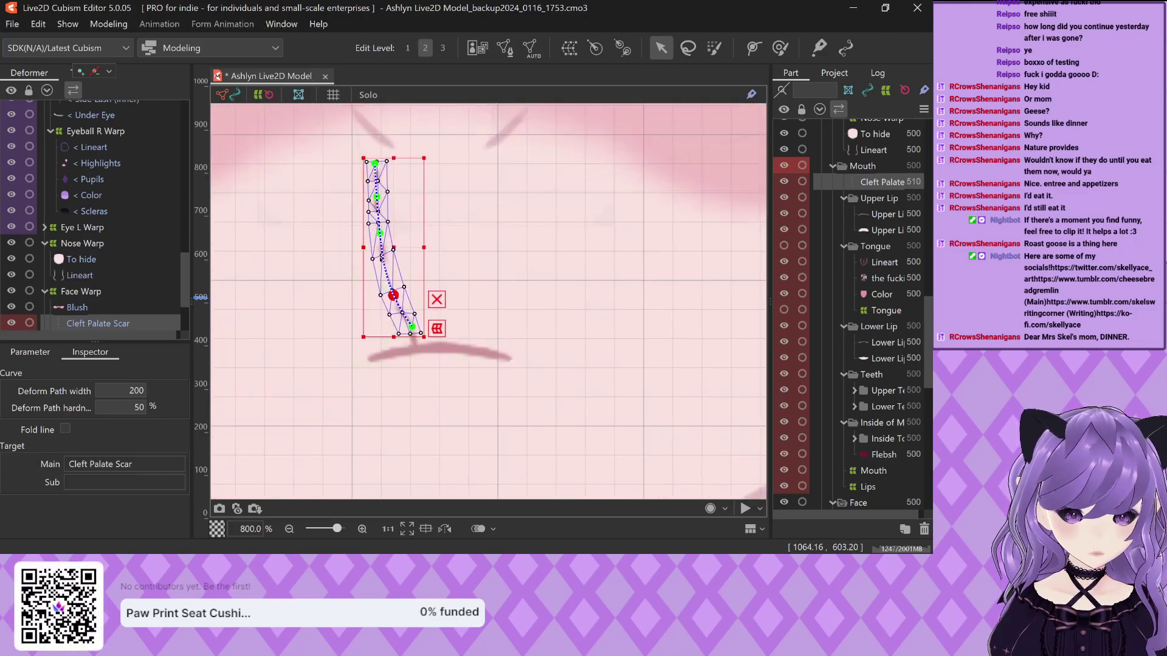
{"action": "scroll", "coordinate": [383, 236], "scroll_direction": "up", "scroll_amount": 3}
{"action": "left_click_drag", "start_coordinate": [384, 236], "coordinate": [382, 274]}
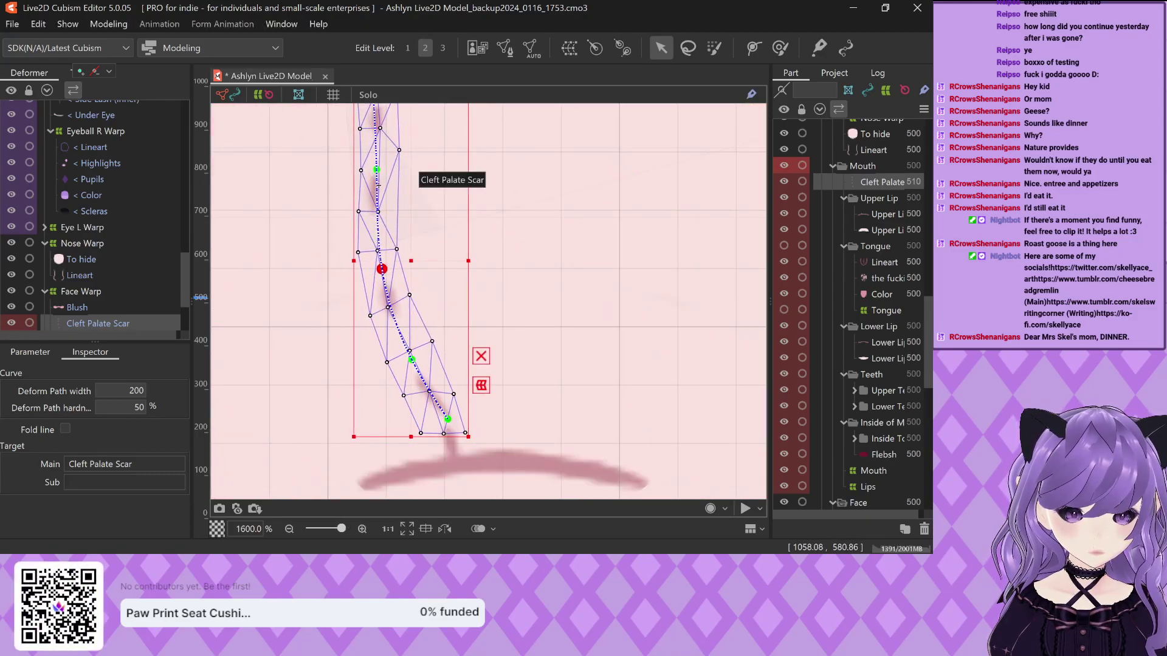
{"action": "left_click_drag", "start_coordinate": [376, 173], "coordinate": [388, 135]}
{"action": "scroll", "coordinate": [372, 213], "scroll_direction": "down", "scroll_amount": 3}
{"action": "scroll", "coordinate": [370, 173], "scroll_direction": "up", "scroll_amount": 3}
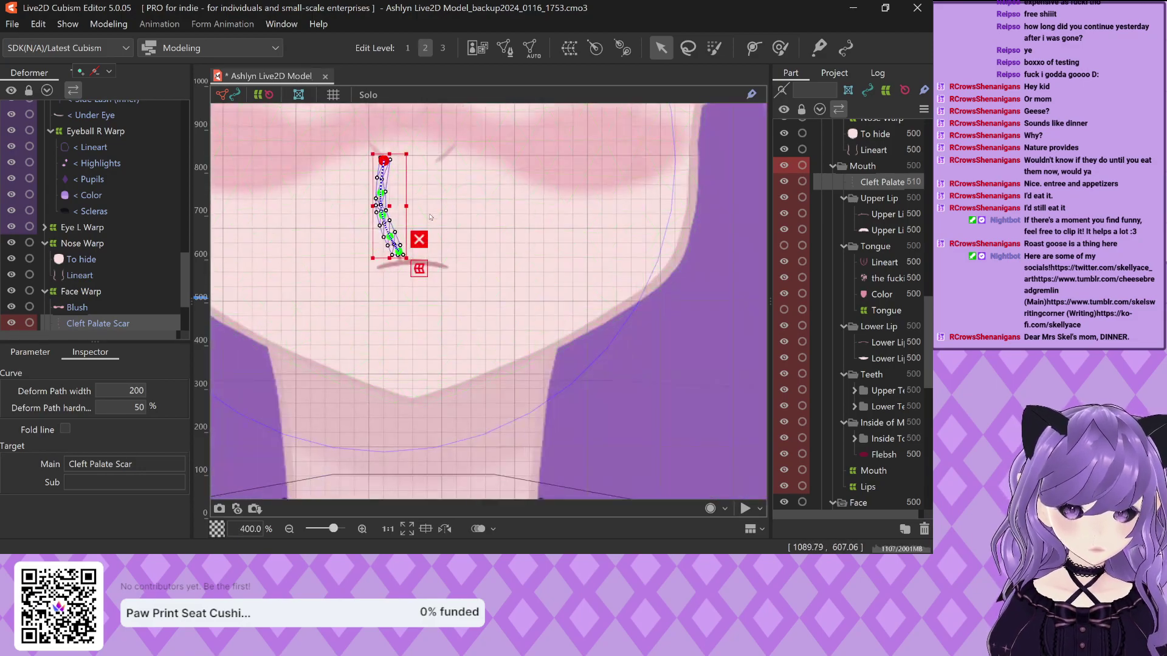
{"action": "scroll", "coordinate": [431, 217], "scroll_direction": "down", "scroll_amount": 5}
{"action": "scroll", "coordinate": [465, 115], "scroll_direction": "up", "scroll_amount": 5}
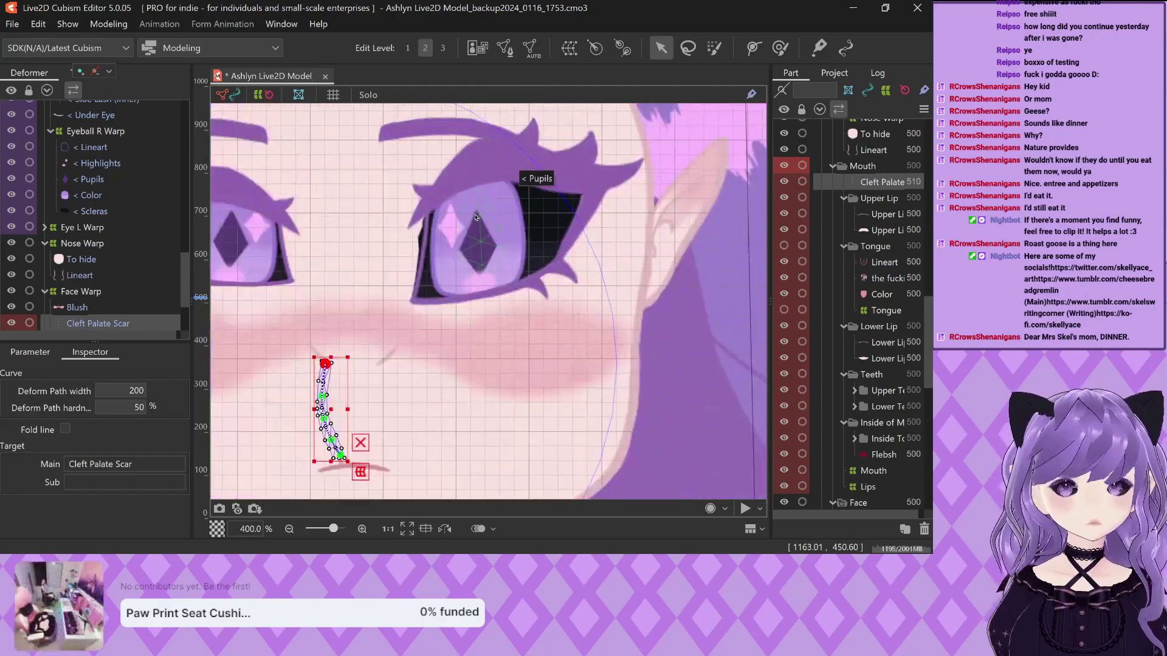
{"action": "scroll", "coordinate": [475, 217], "scroll_direction": "down", "scroll_amount": 3}
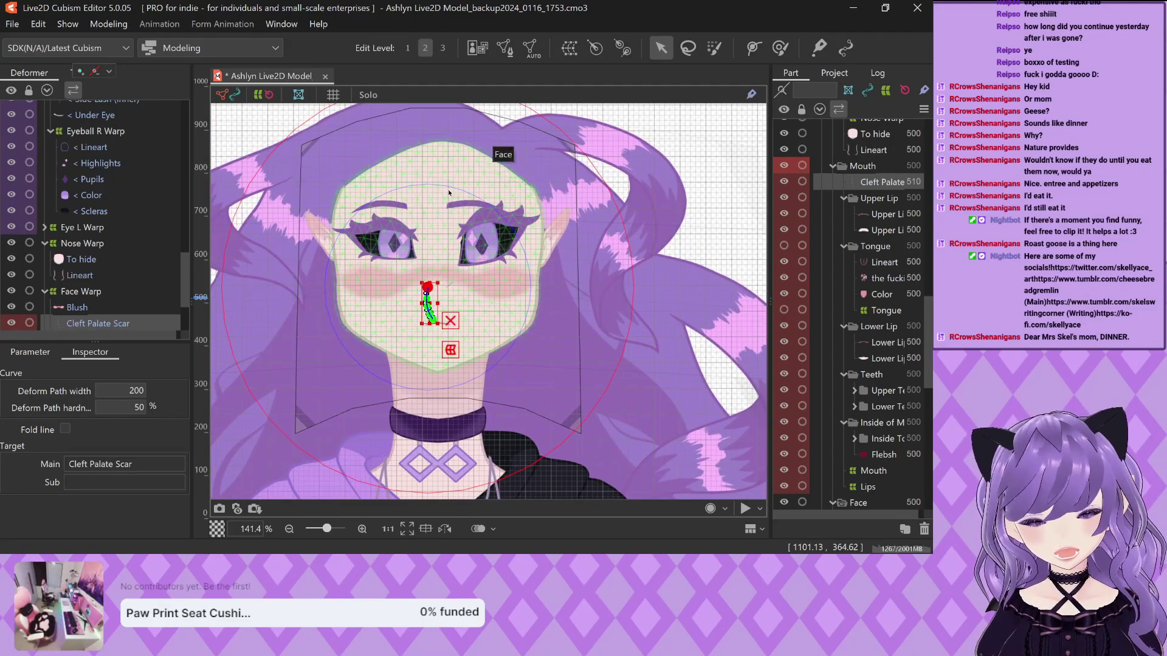
{"action": "scroll", "coordinate": [421, 245], "scroll_direction": "up", "scroll_amount": 3}
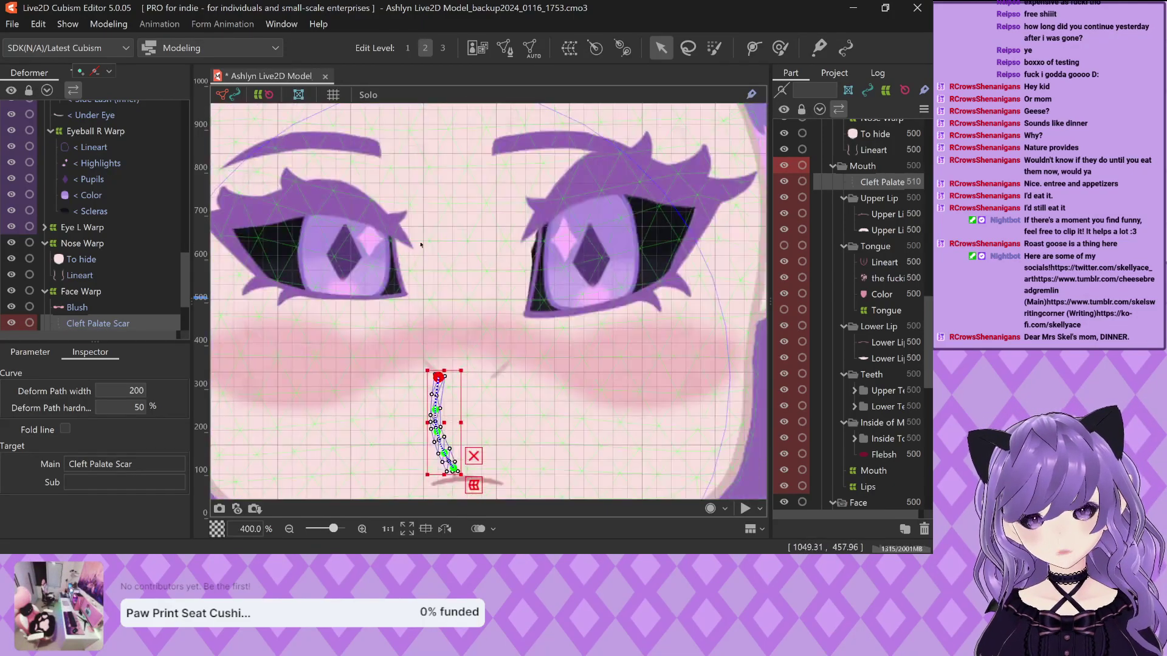
{"action": "scroll", "coordinate": [421, 245], "scroll_direction": "up", "scroll_amount": 2}
{"action": "scroll", "coordinate": [384, 253], "scroll_direction": "down", "scroll_amount": 2}
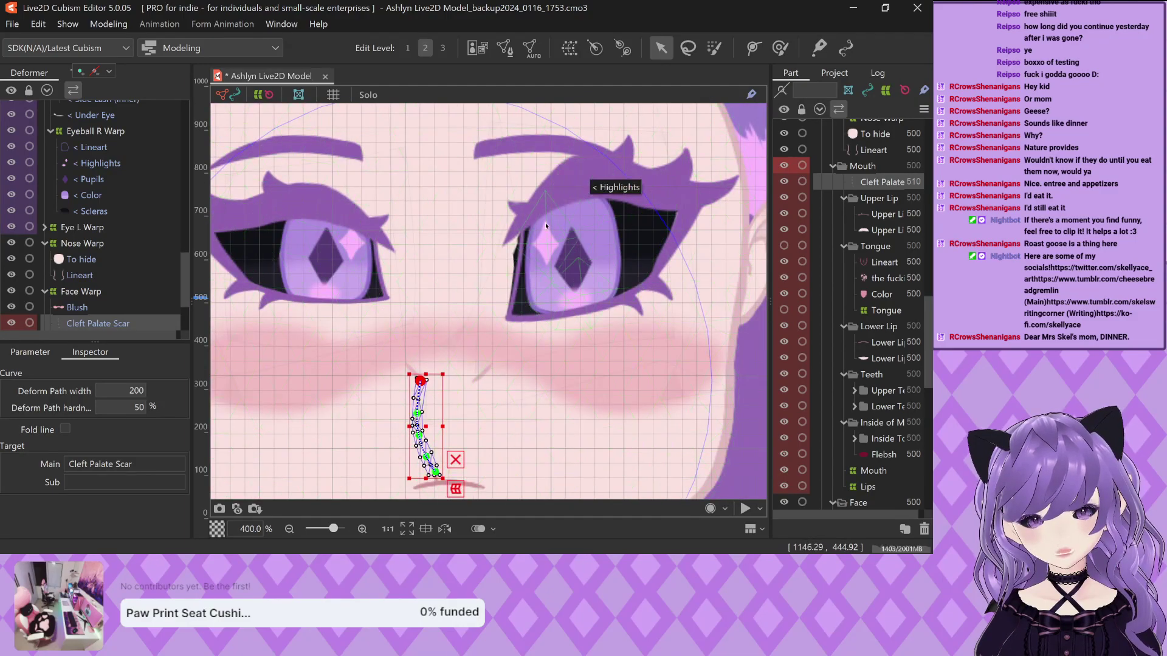
{"action": "scroll", "coordinate": [508, 235], "scroll_direction": "down", "scroll_amount": 2}
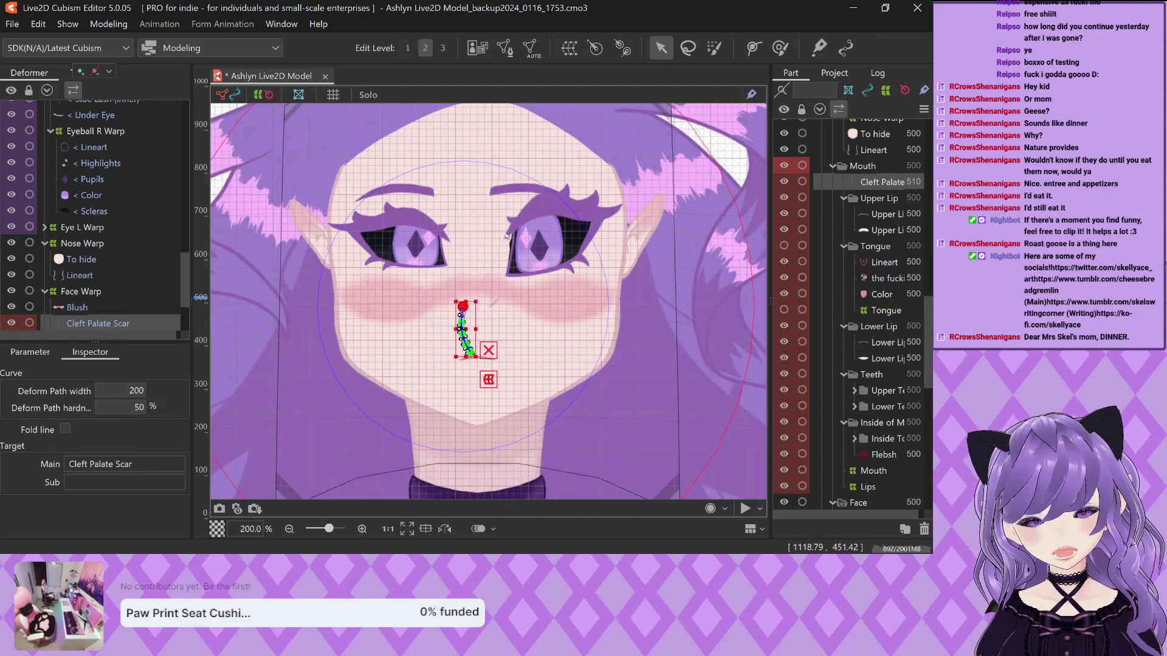
{"action": "scroll", "coordinate": [507, 236], "scroll_direction": "down", "scroll_amount": 1}
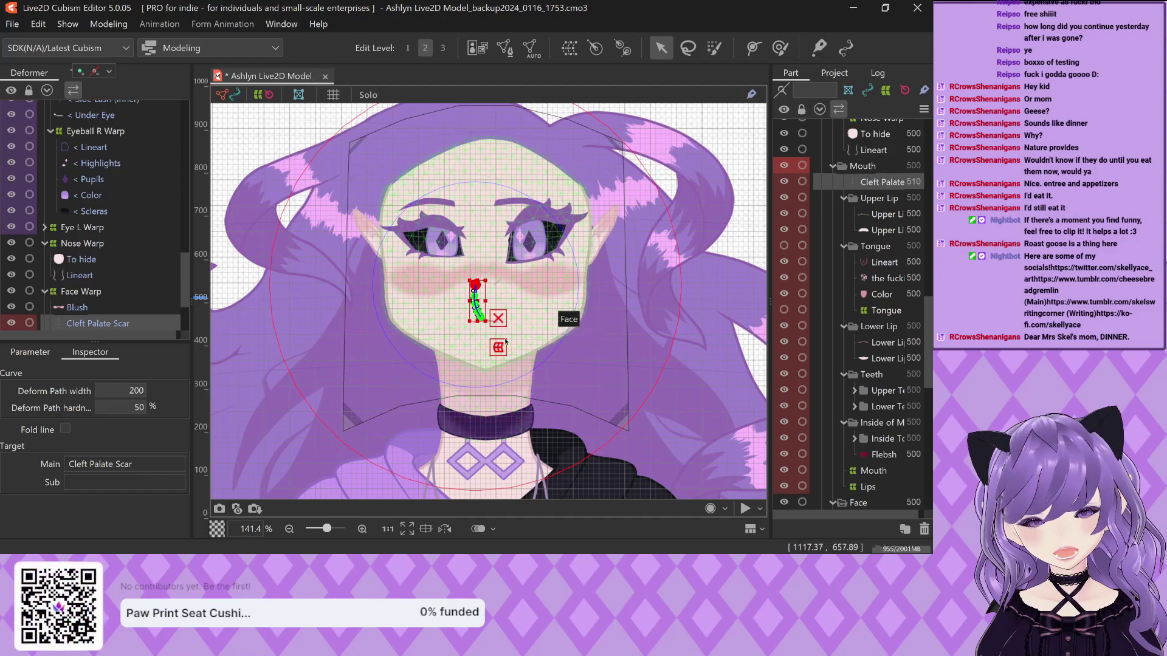
{"action": "scroll", "coordinate": [505, 343], "scroll_direction": "up", "scroll_amount": 5}
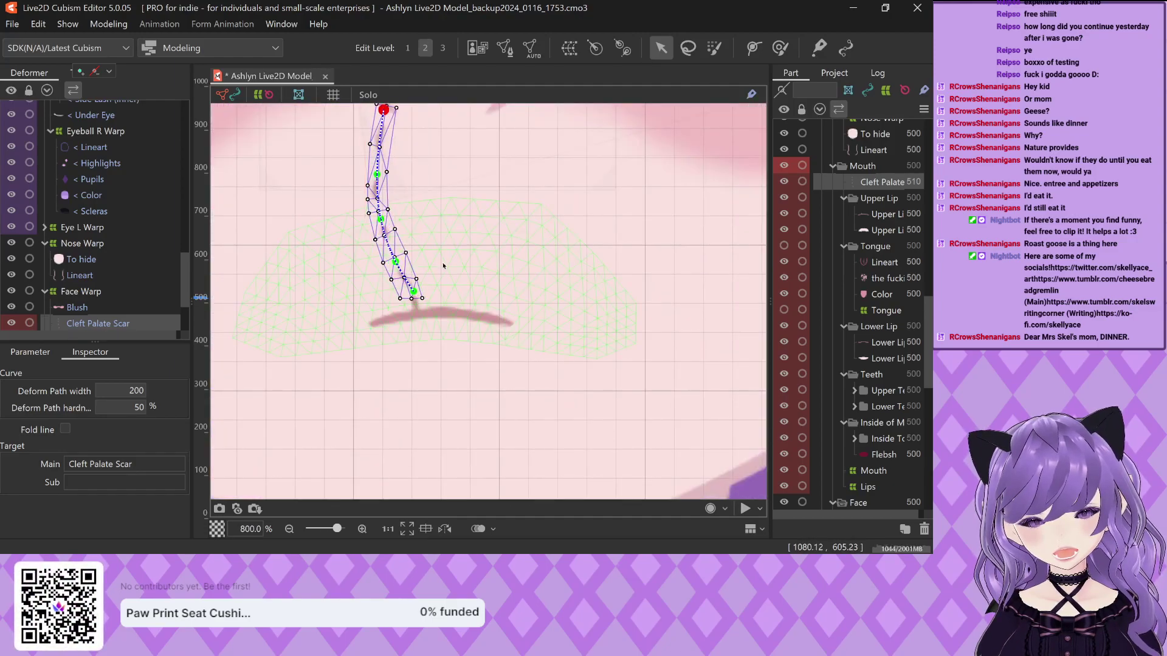
{"action": "scroll", "coordinate": [522, 268], "scroll_direction": "down", "scroll_amount": 4}
{"action": "left_click", "coordinate": [589, 219]}
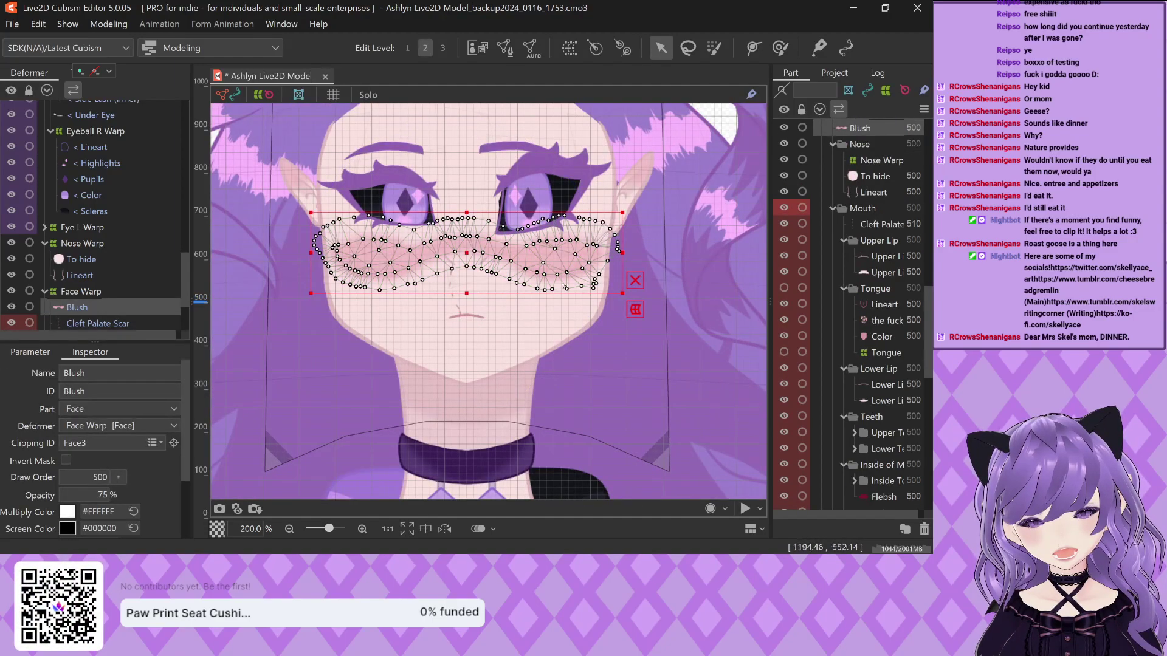
{"action": "left_click", "coordinate": [658, 300]}
{"action": "scroll", "coordinate": [417, 287], "scroll_direction": "up", "scroll_amount": 4}
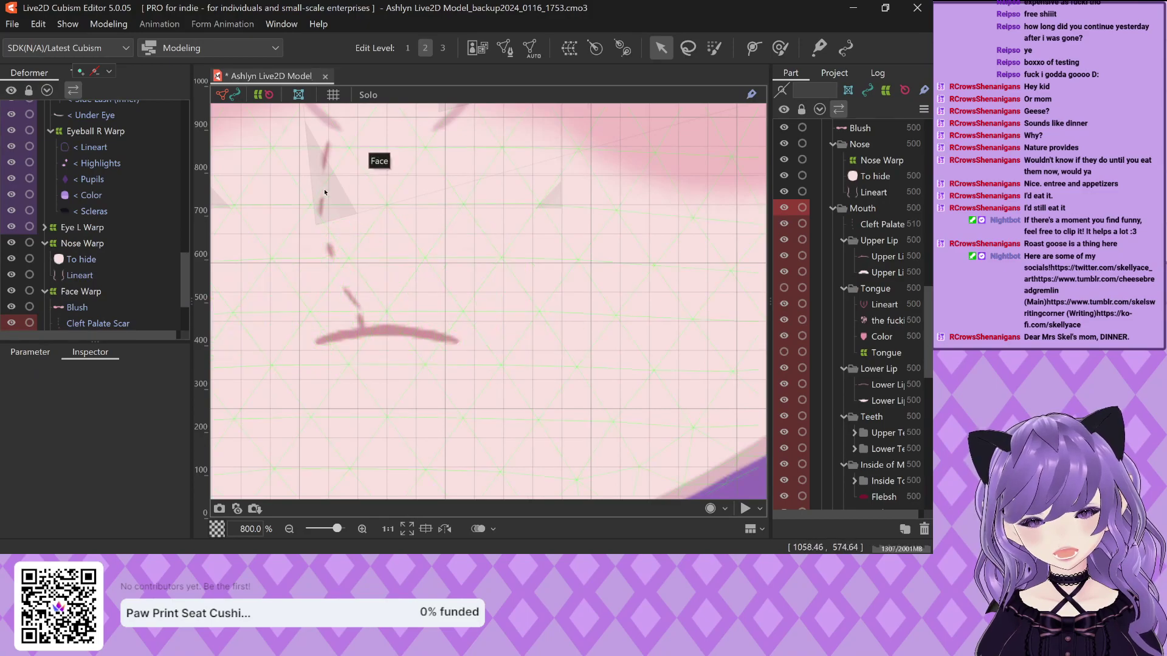
{"action": "left_click", "coordinate": [323, 211]}
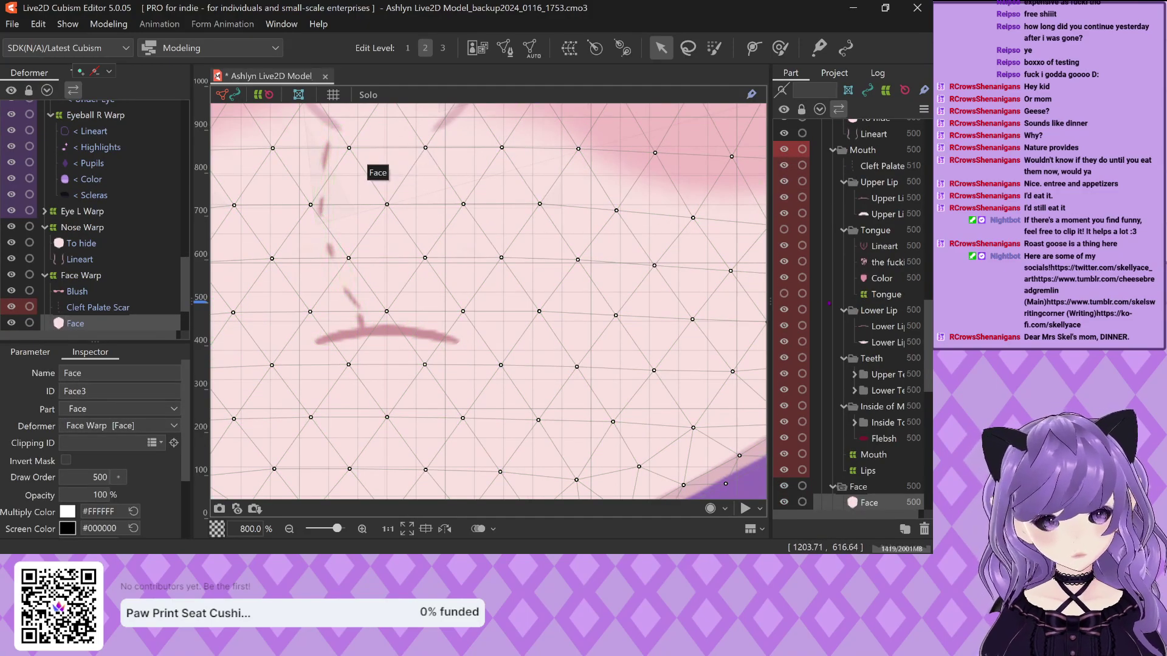
{"action": "scroll", "coordinate": [863, 218], "scroll_direction": "up", "scroll_amount": 3}
{"action": "left_click", "coordinate": [358, 304]}
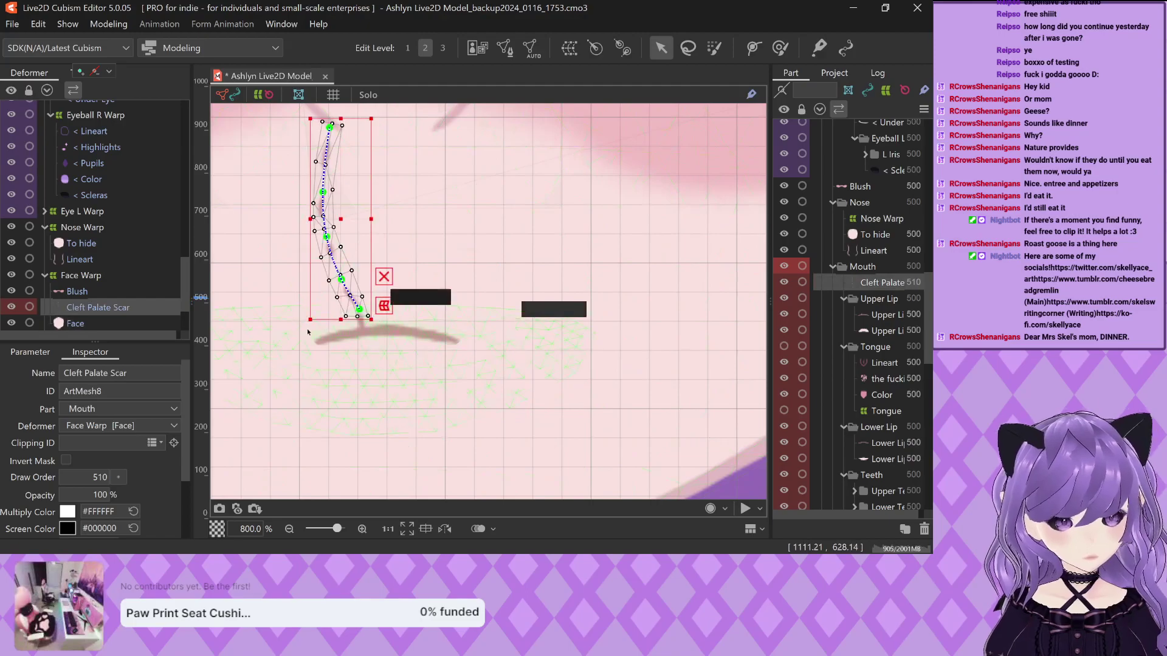
{"action": "left_click", "coordinate": [360, 309]}
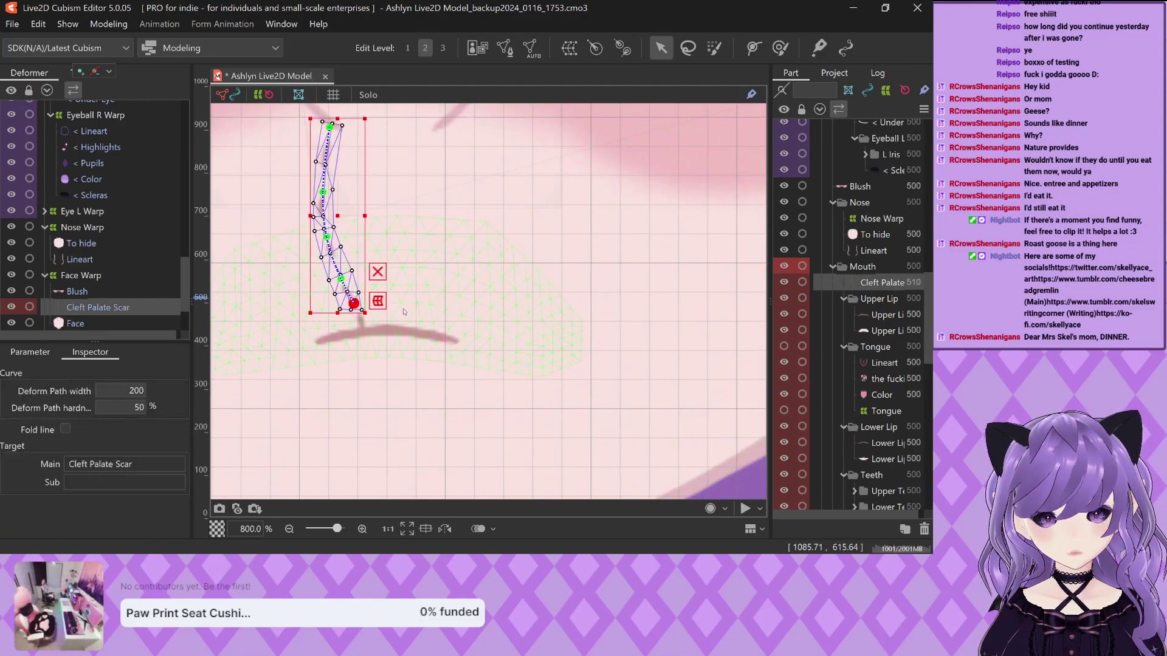
{"action": "scroll", "coordinate": [401, 307], "scroll_direction": "down", "scroll_amount": 5}
{"action": "left_click", "coordinate": [738, 184]}
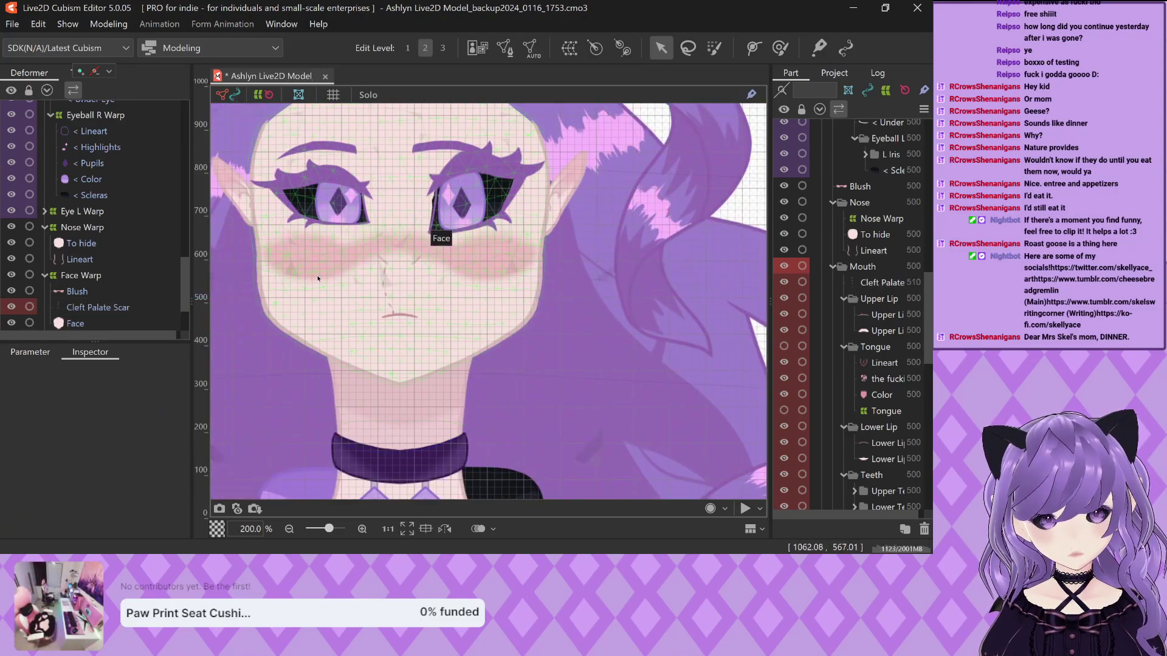
{"action": "scroll", "coordinate": [321, 281], "scroll_direction": "up", "scroll_amount": 4}
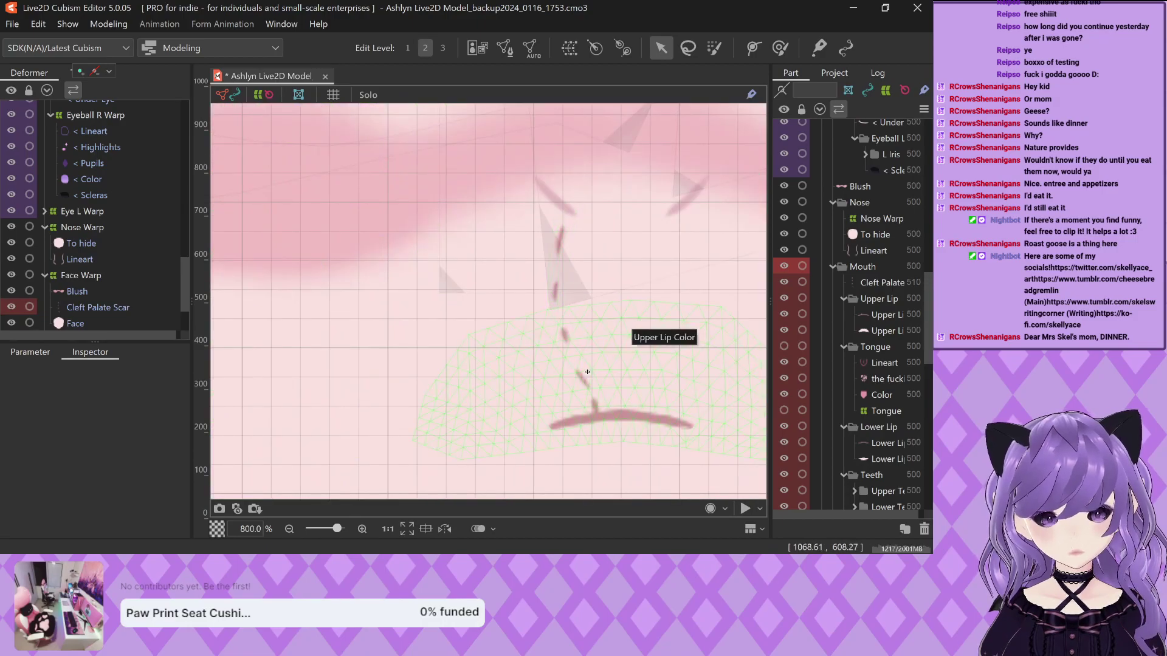
{"action": "left_click", "coordinate": [613, 322]}
{"action": "scroll", "coordinate": [380, 284], "scroll_direction": "down", "scroll_amount": 1}
{"action": "scroll", "coordinate": [380, 285], "scroll_direction": "down", "scroll_amount": 5}
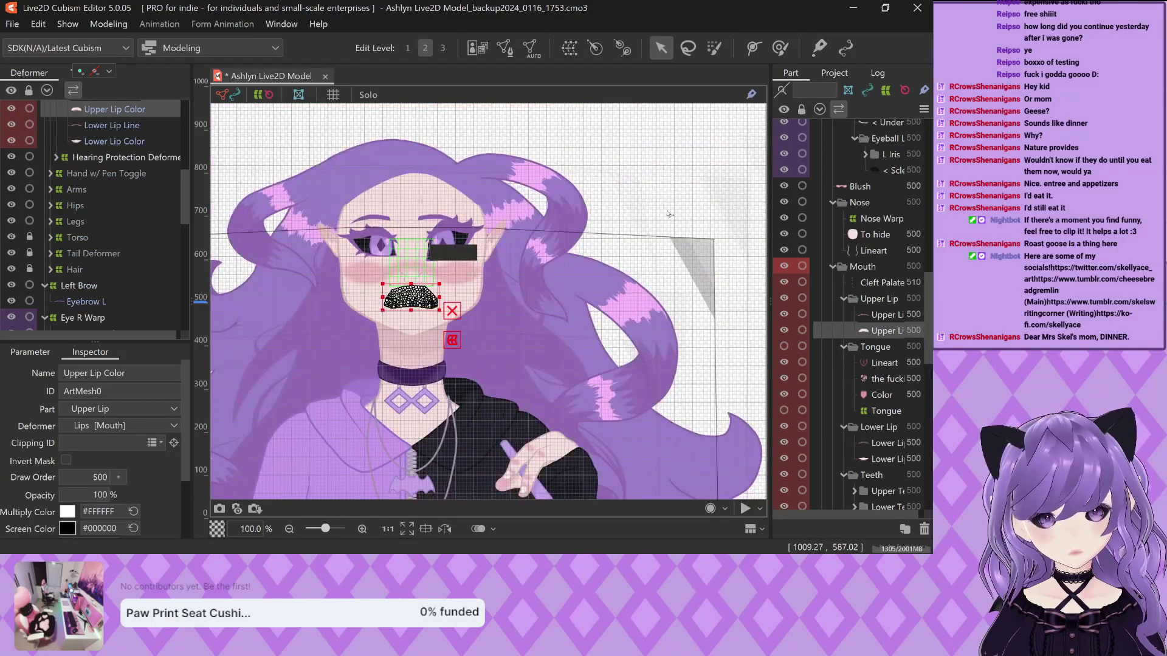
Clear the selection and collapse the Tongue, Lower Lip and Upper Lip groups
{"action": "left_click", "coordinate": [670, 214]}
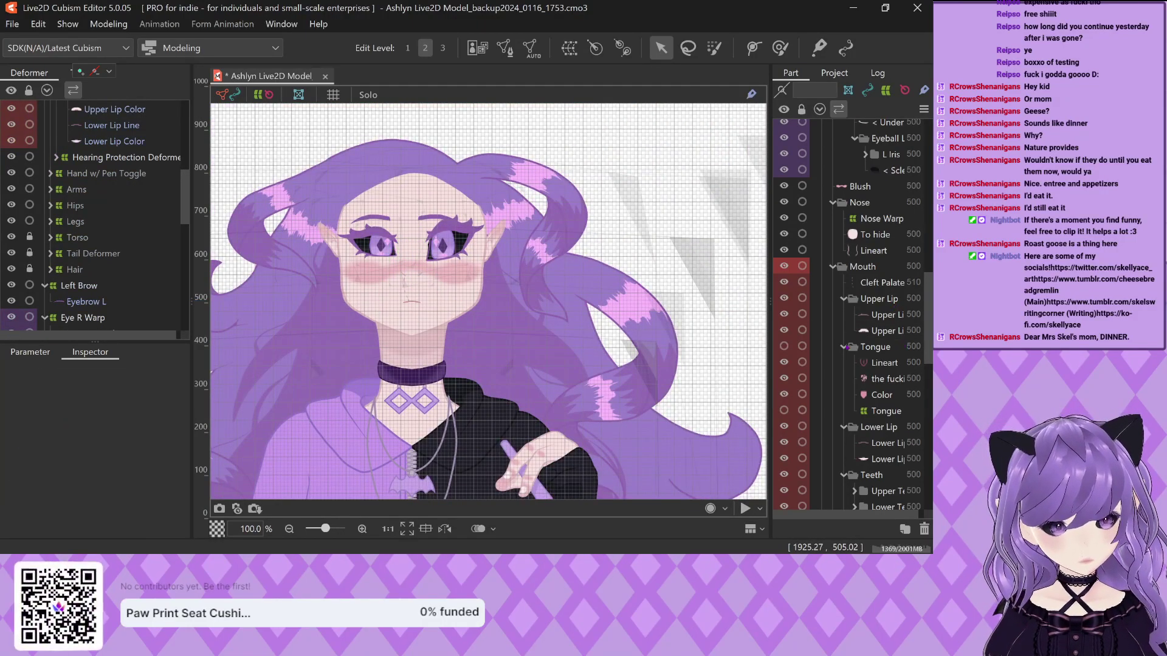
{"action": "left_click", "coordinate": [843, 347]}
{"action": "left_click", "coordinate": [844, 363]}
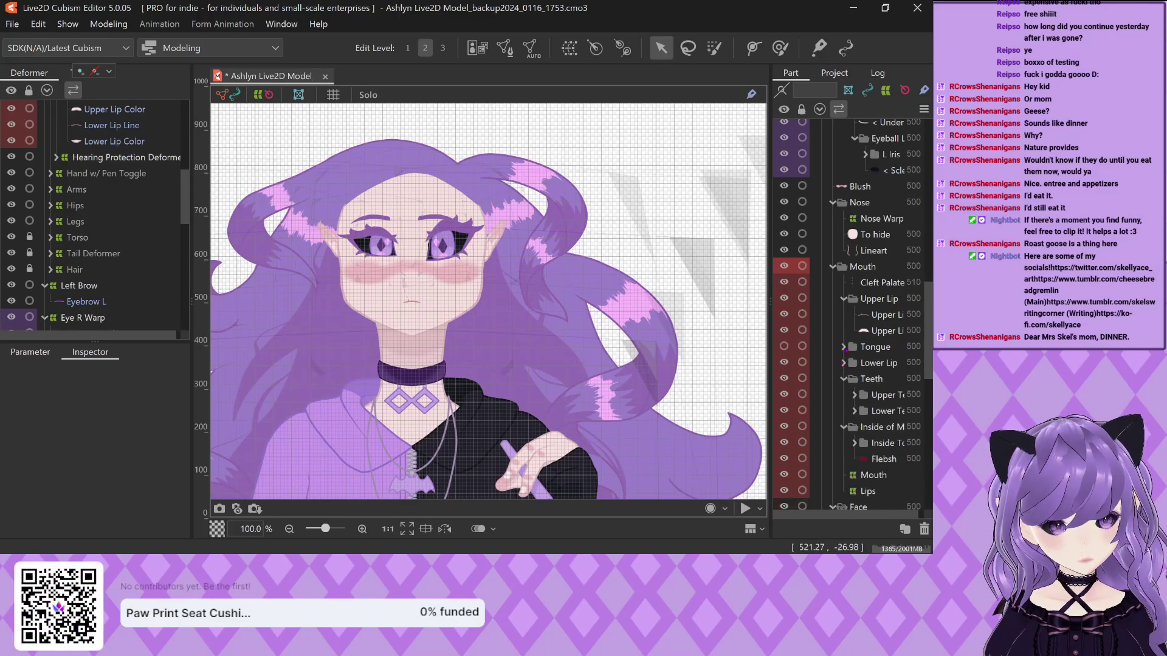
{"action": "left_click", "coordinate": [843, 298]}
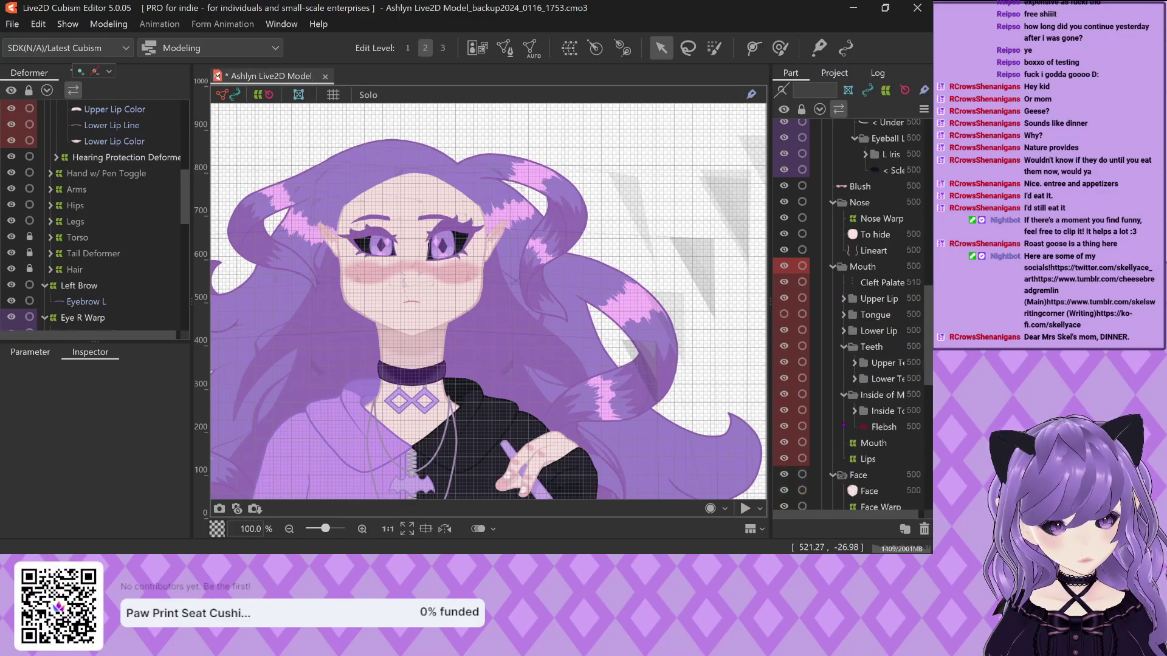
Select the Flebsh mouth interior mesh to inspect it, then deselect it
{"action": "left_click", "coordinate": [875, 427]}
{"action": "scroll", "coordinate": [523, 249], "scroll_direction": "up", "scroll_amount": 5}
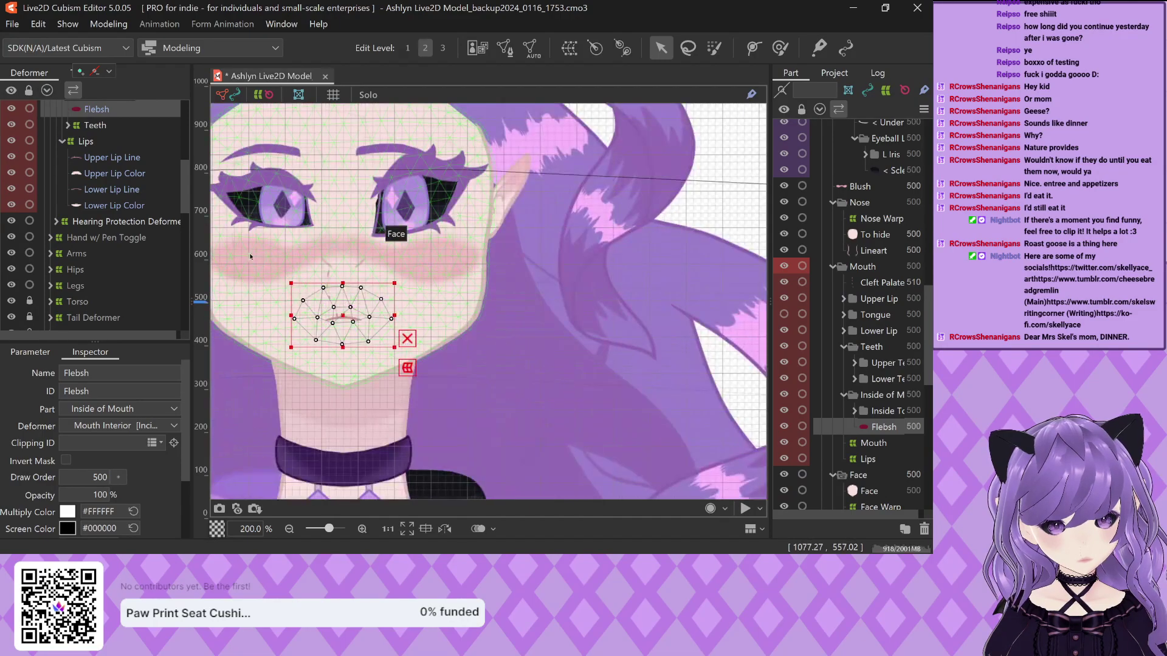
{"action": "scroll", "coordinate": [280, 260], "scroll_direction": "down", "scroll_amount": 3}
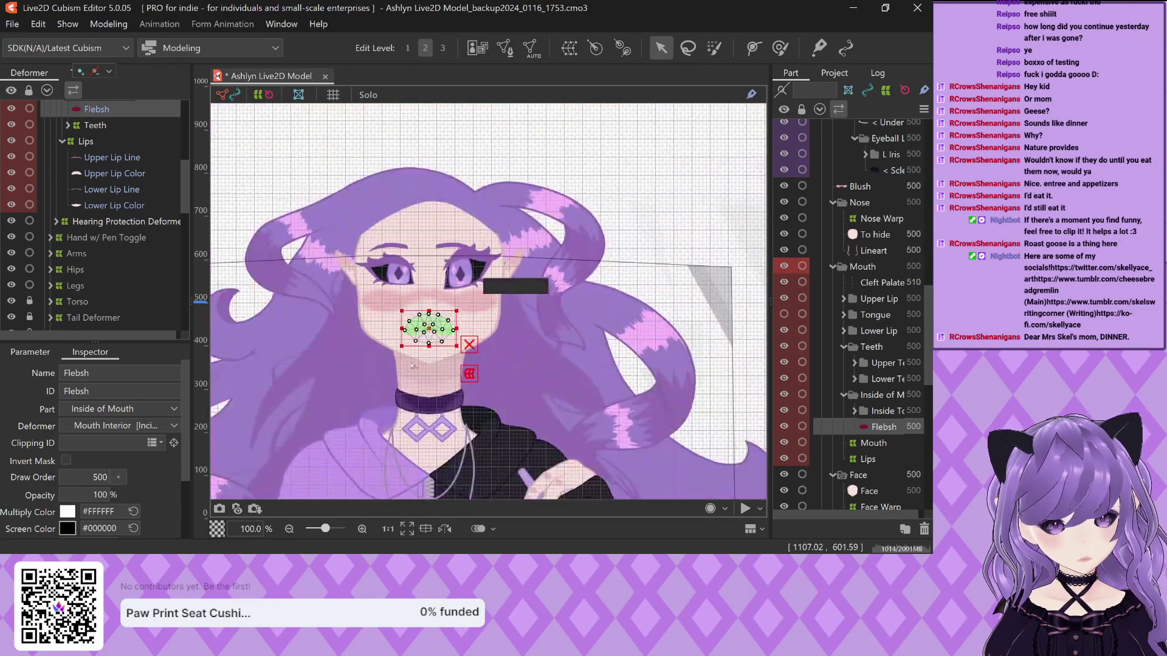
{"action": "scroll", "coordinate": [424, 362], "scroll_direction": "up", "scroll_amount": 2}
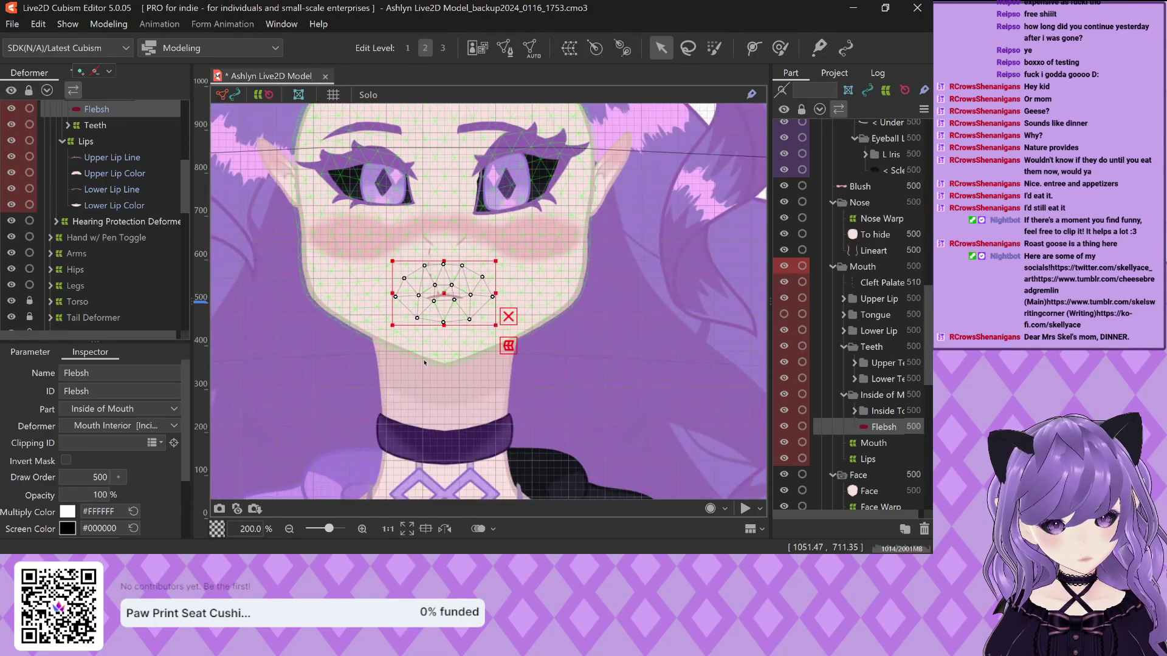
{"action": "left_click", "coordinate": [584, 370]}
Select the Eye L Warp deformer in the Deformer panel
{"action": "scroll", "coordinate": [583, 370], "scroll_direction": "down", "scroll_amount": 1}
{"action": "scroll", "coordinate": [540, 330], "scroll_direction": "up", "scroll_amount": 2}
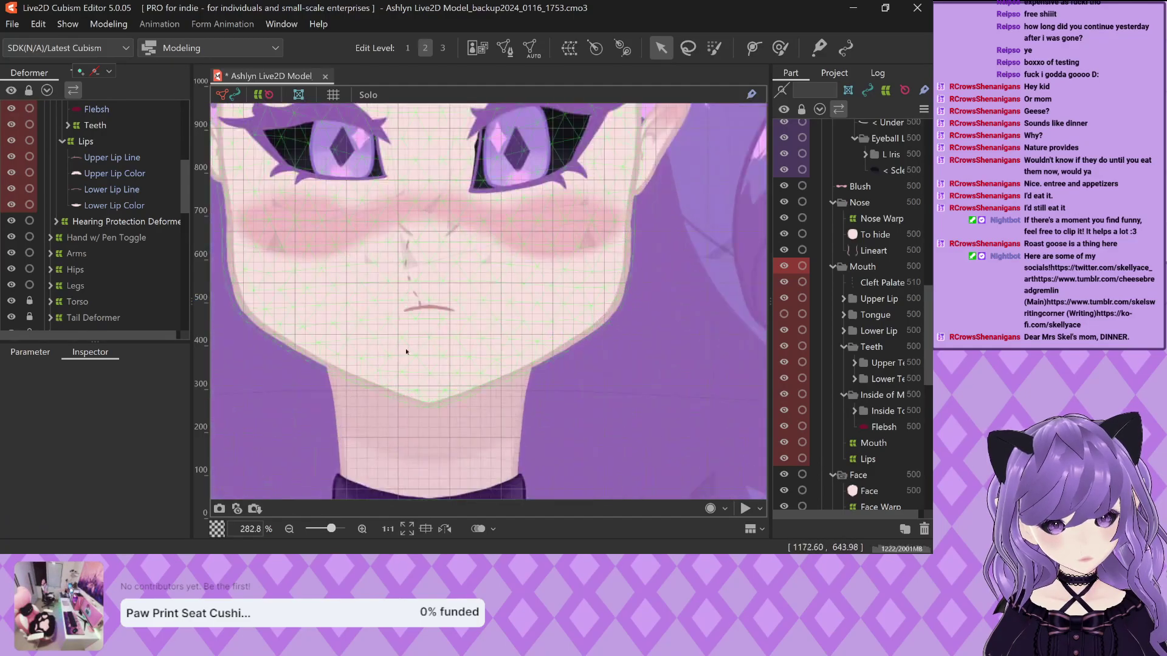
{"action": "scroll", "coordinate": [347, 253], "scroll_direction": "up", "scroll_amount": 2}
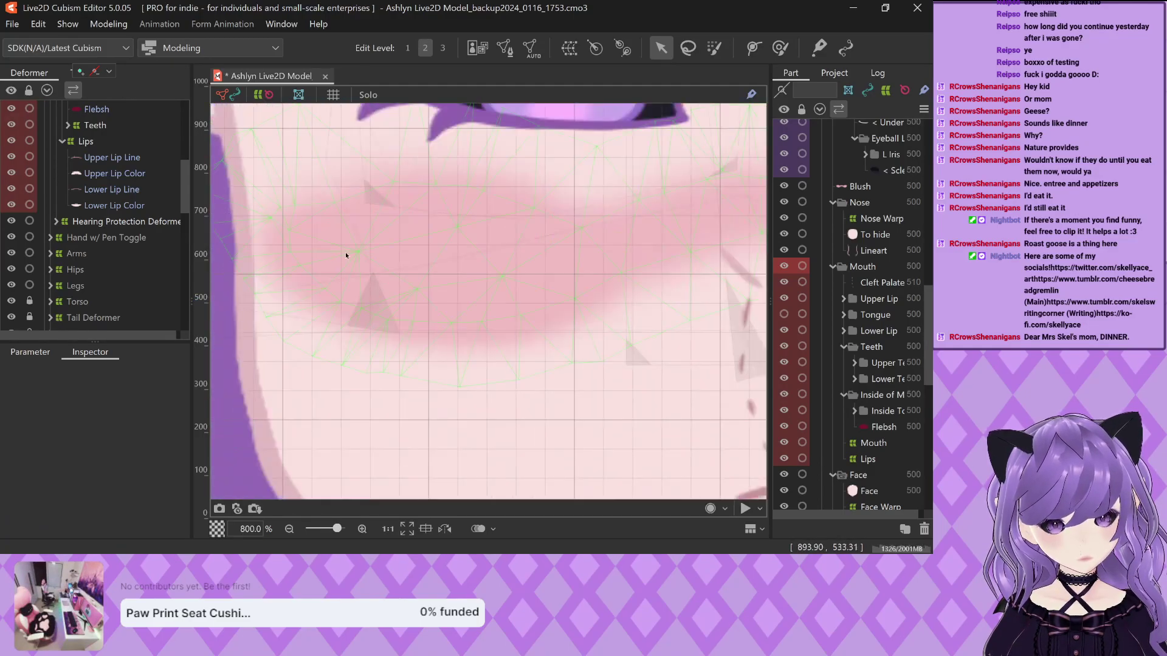
{"action": "scroll", "coordinate": [344, 255], "scroll_direction": "down", "scroll_amount": 2}
{"action": "scroll", "coordinate": [344, 255], "scroll_direction": "down", "scroll_amount": 1}
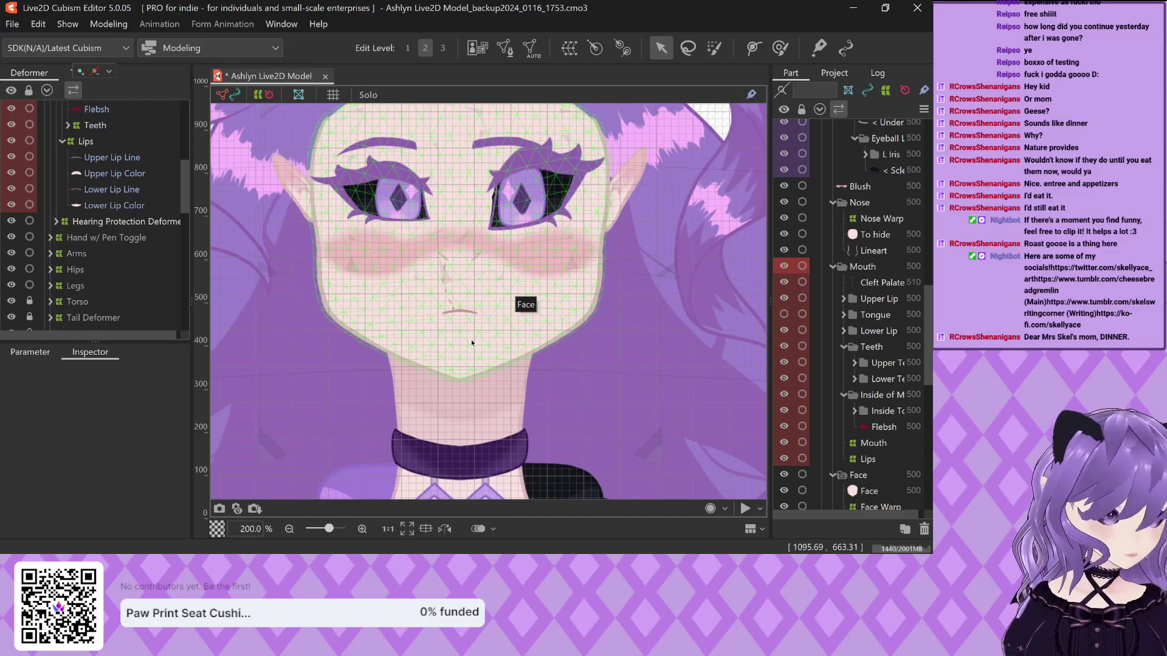
{"action": "scroll", "coordinate": [472, 340], "scroll_direction": "up", "scroll_amount": 3}
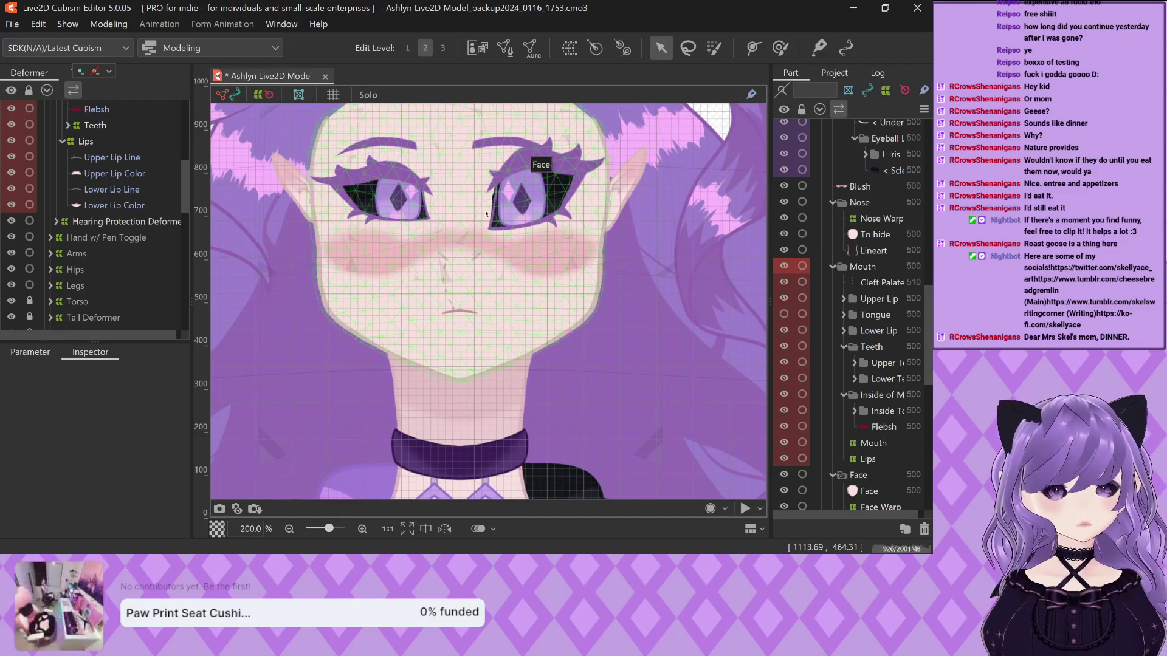
{"action": "scroll", "coordinate": [115, 228], "scroll_direction": "up", "scroll_amount": 3}
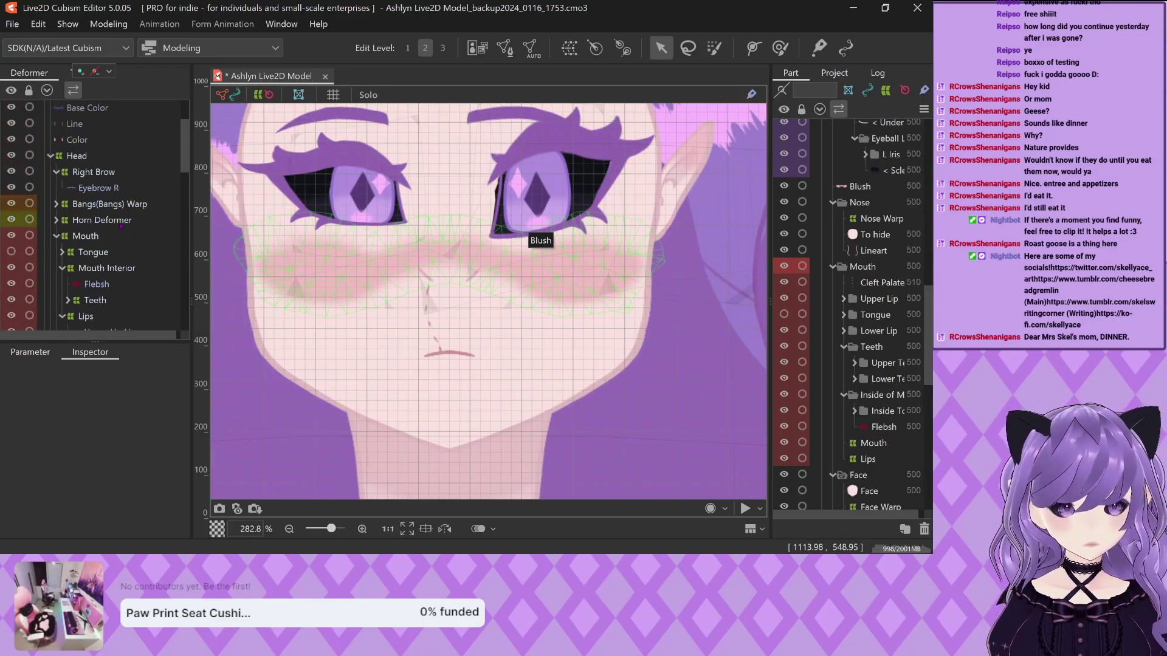
{"action": "scroll", "coordinate": [115, 228], "scroll_direction": "down", "scroll_amount": 9}
{"action": "scroll", "coordinate": [114, 229], "scroll_direction": "down", "scroll_amount": 2}
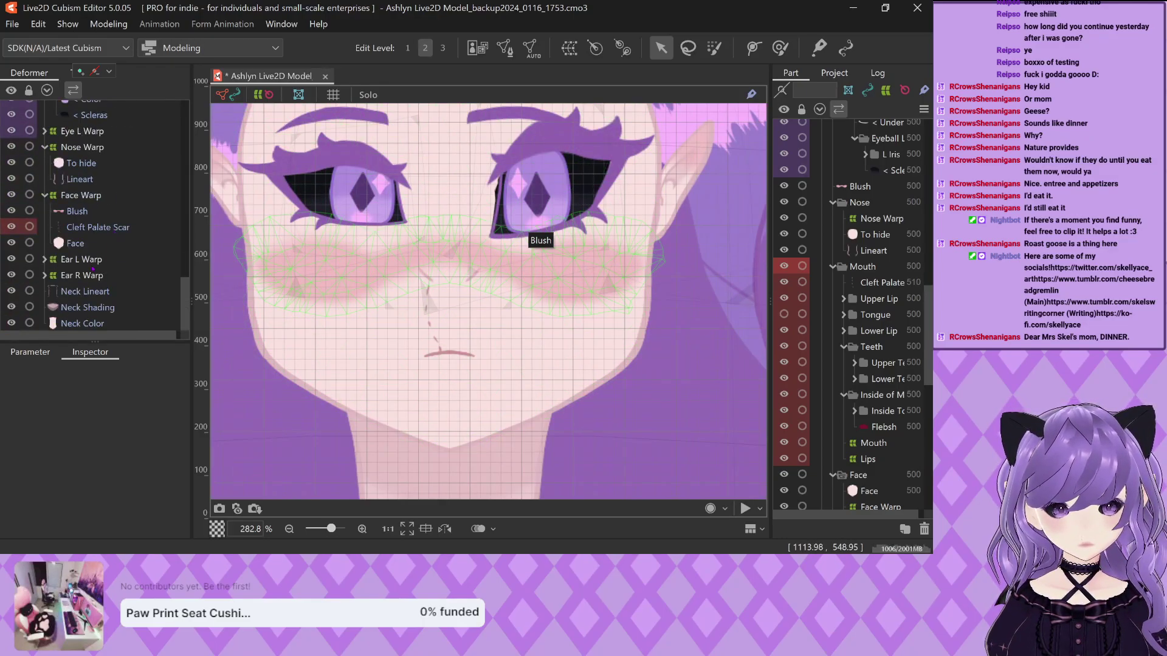
{"action": "scroll", "coordinate": [102, 148], "scroll_direction": "up", "scroll_amount": 1}
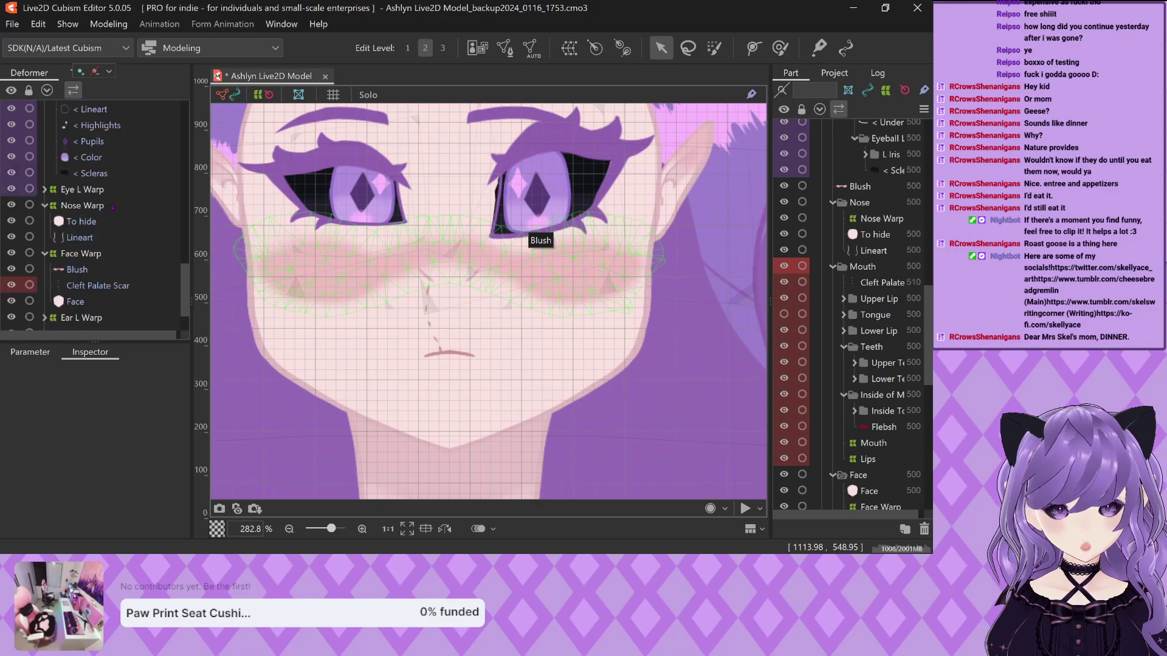
{"action": "left_click", "coordinate": [79, 189]}
Lift the Eye L Warp points near the nose and below the eye, undoing an accidental grid move
{"action": "scroll", "coordinate": [501, 231], "scroll_direction": "down", "scroll_amount": 1}
{"action": "scroll", "coordinate": [501, 231], "scroll_direction": "up", "scroll_amount": 4}
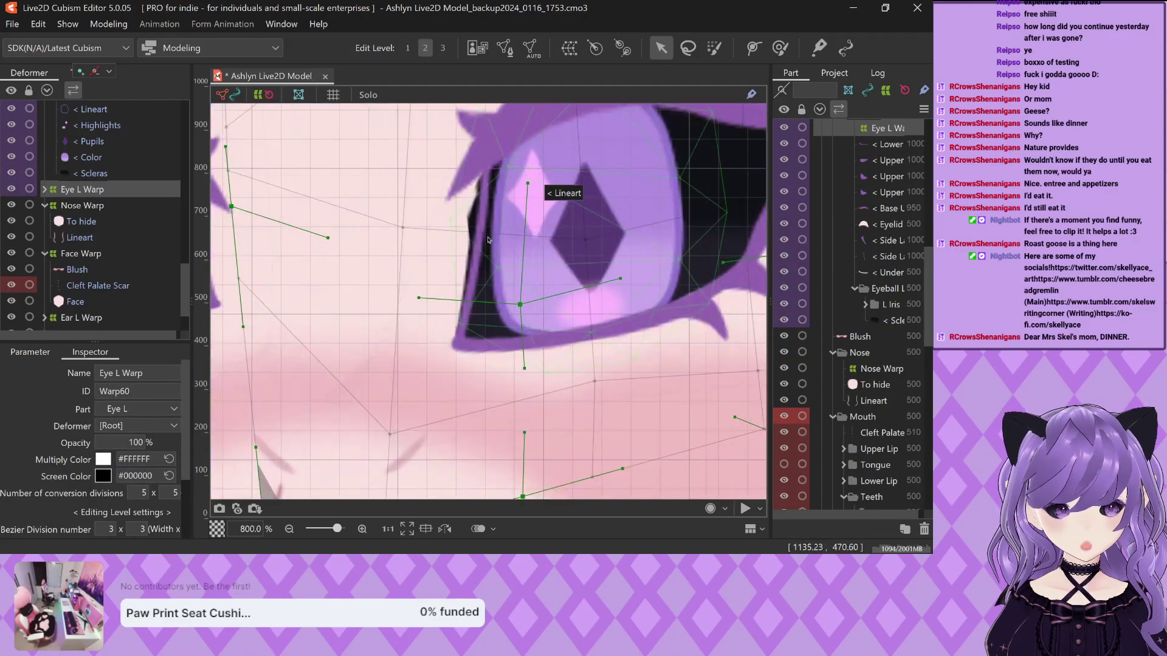
{"action": "scroll", "coordinate": [391, 420], "scroll_direction": "down", "scroll_amount": 2}
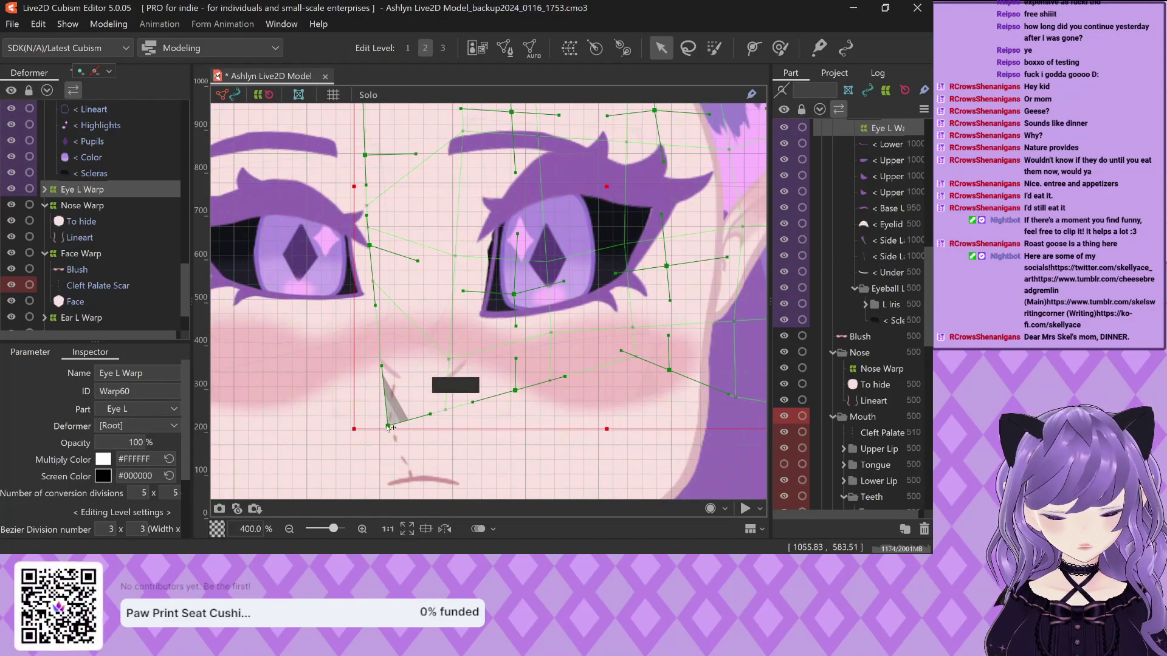
{"action": "left_click_drag", "start_coordinate": [390, 420], "coordinate": [417, 287]}
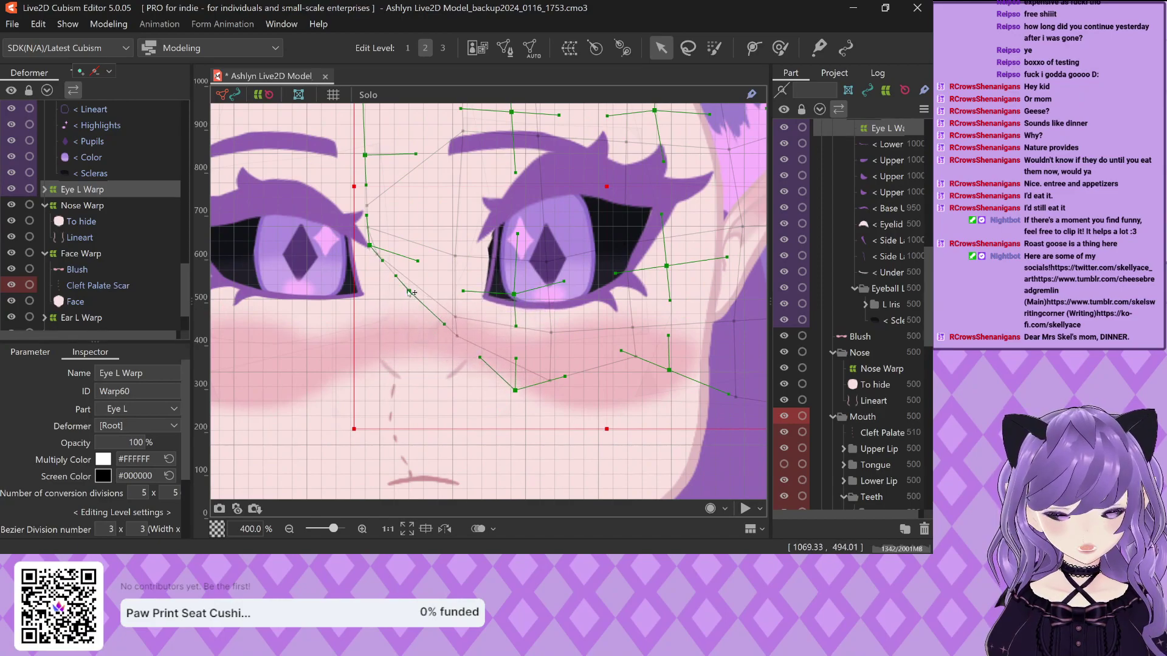
{"action": "left_click_drag", "start_coordinate": [516, 390], "coordinate": [520, 356]}
{"action": "scroll", "coordinate": [458, 350], "scroll_direction": "down", "scroll_amount": 3}
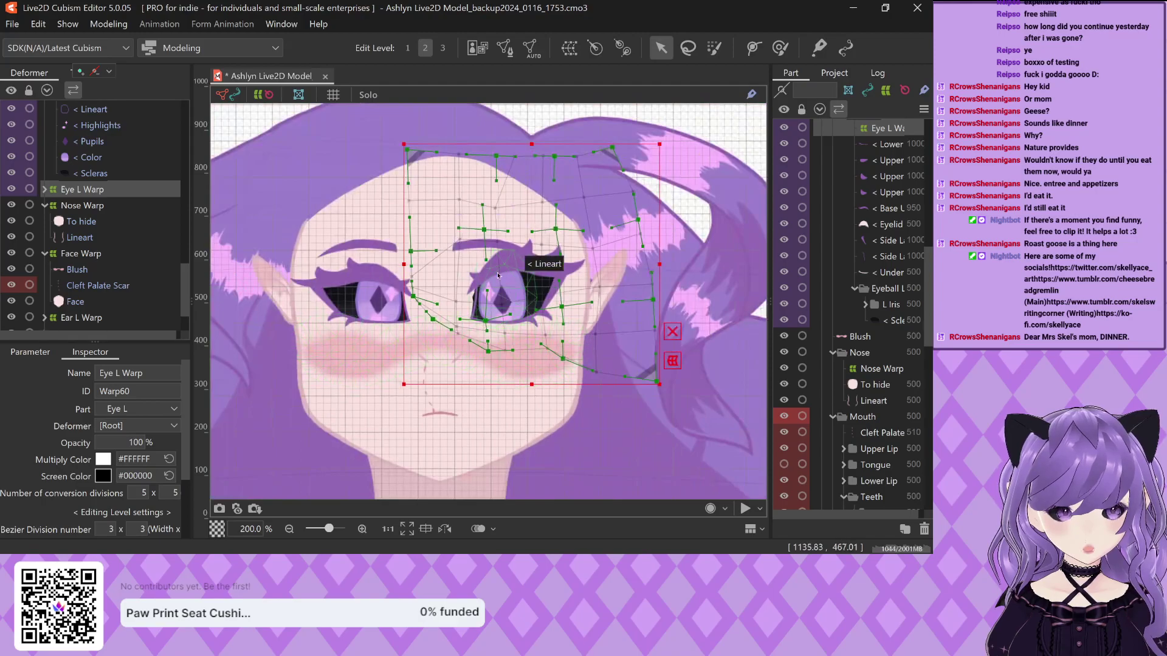
{"action": "scroll", "coordinate": [497, 276], "scroll_direction": "up", "scroll_amount": 3}
{"action": "scroll", "coordinate": [484, 278], "scroll_direction": "down", "scroll_amount": 3}
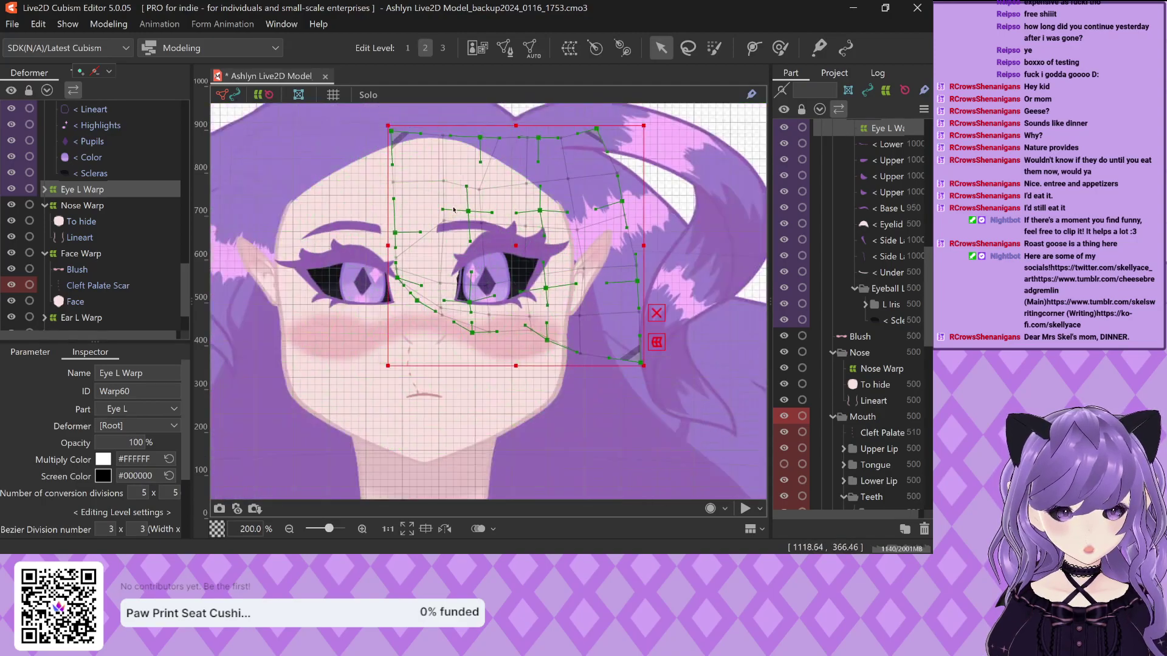
{"action": "scroll", "coordinate": [469, 146], "scroll_direction": "up", "scroll_amount": 3}
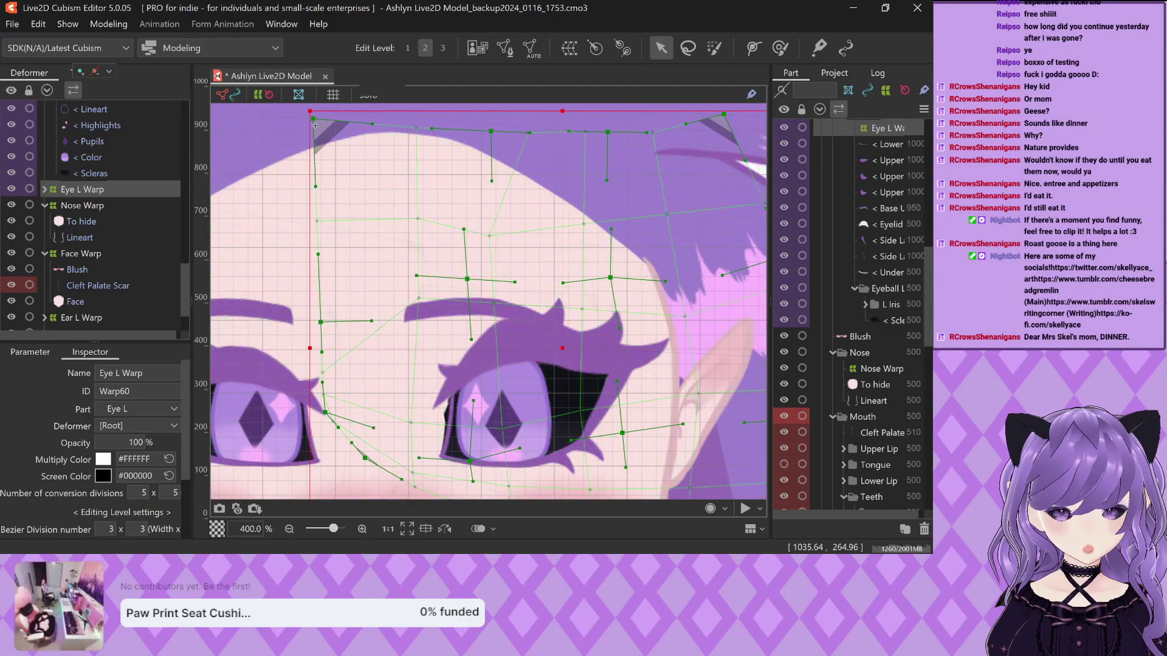
{"action": "left_click_drag", "start_coordinate": [314, 125], "coordinate": [317, 168]}
{"action": "key", "text": "ctrl+z"}
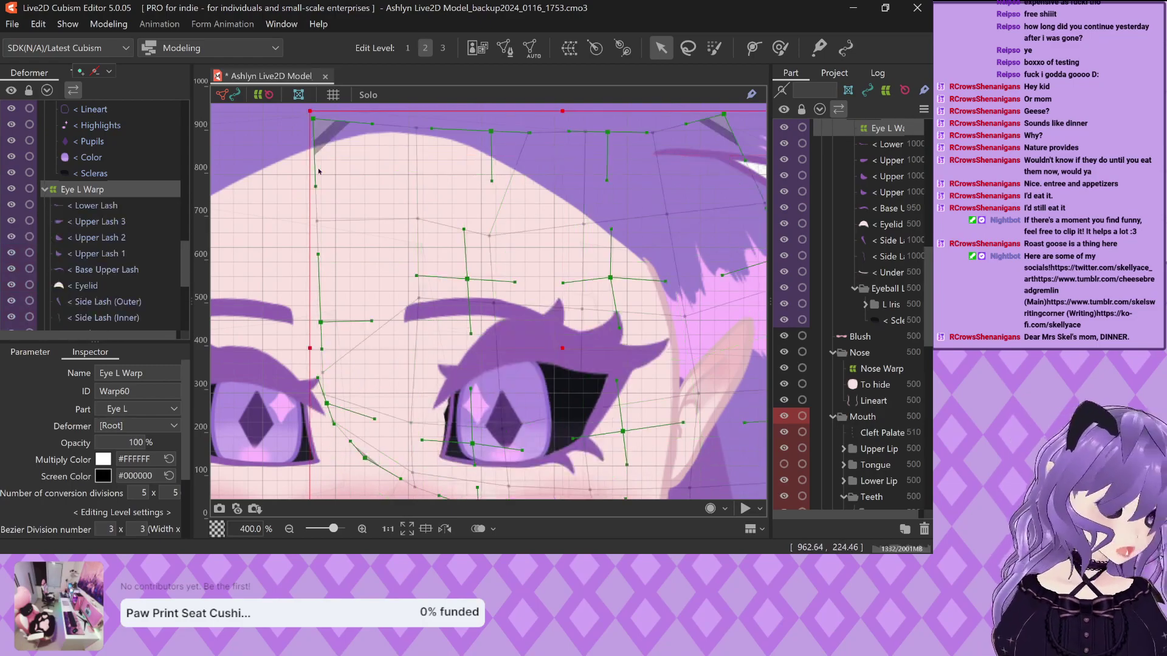
Bend the left brow and upper eyelid downward on the warp, undoing an accidental box shrink
{"action": "scroll", "coordinate": [398, 182], "scroll_direction": "down", "scroll_amount": 3}
{"action": "scroll", "coordinate": [457, 259], "scroll_direction": "up", "scroll_amount": 3}
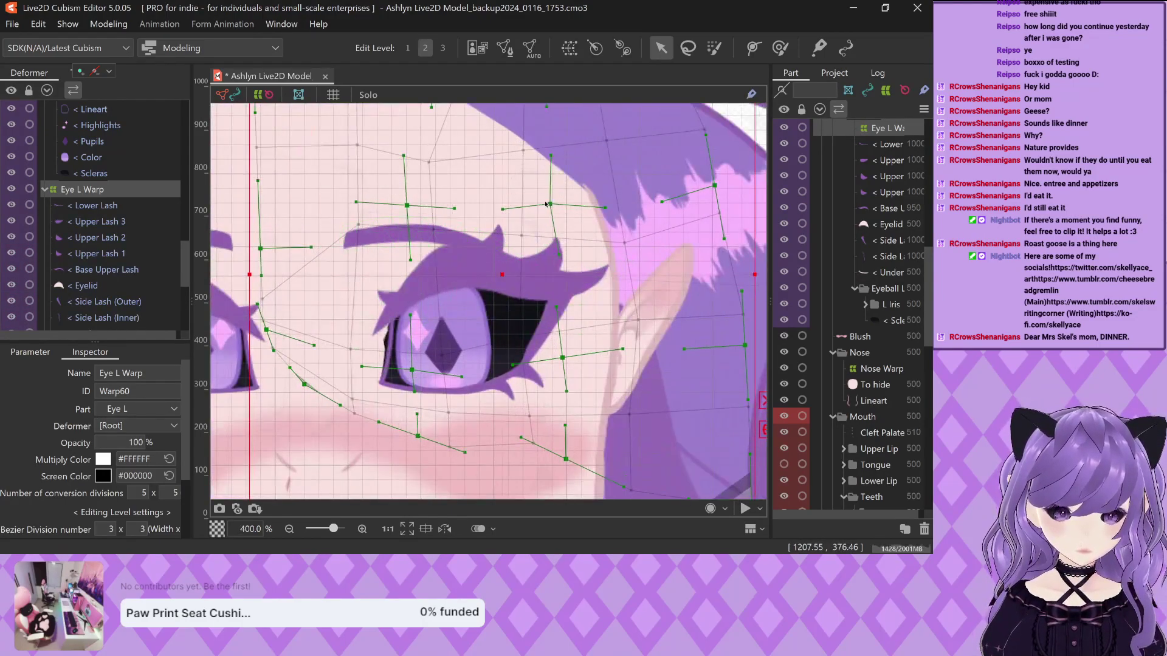
{"action": "left_click_drag", "start_coordinate": [550, 204], "coordinate": [569, 252]}
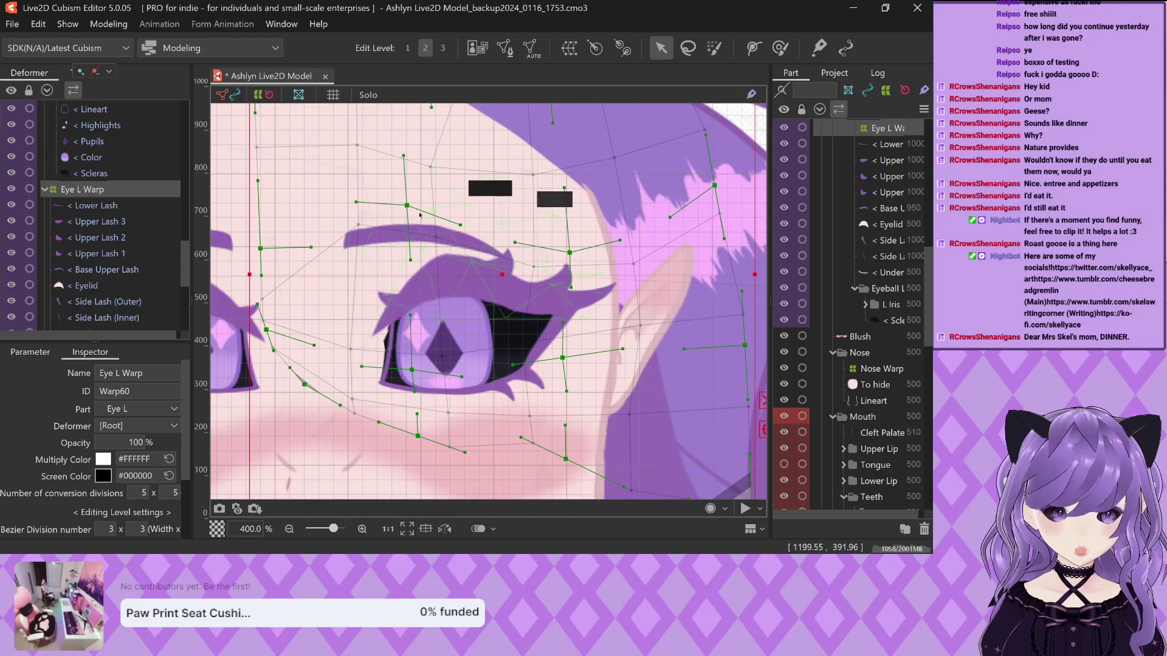
{"action": "left_click_drag", "start_coordinate": [404, 234], "coordinate": [403, 248]}
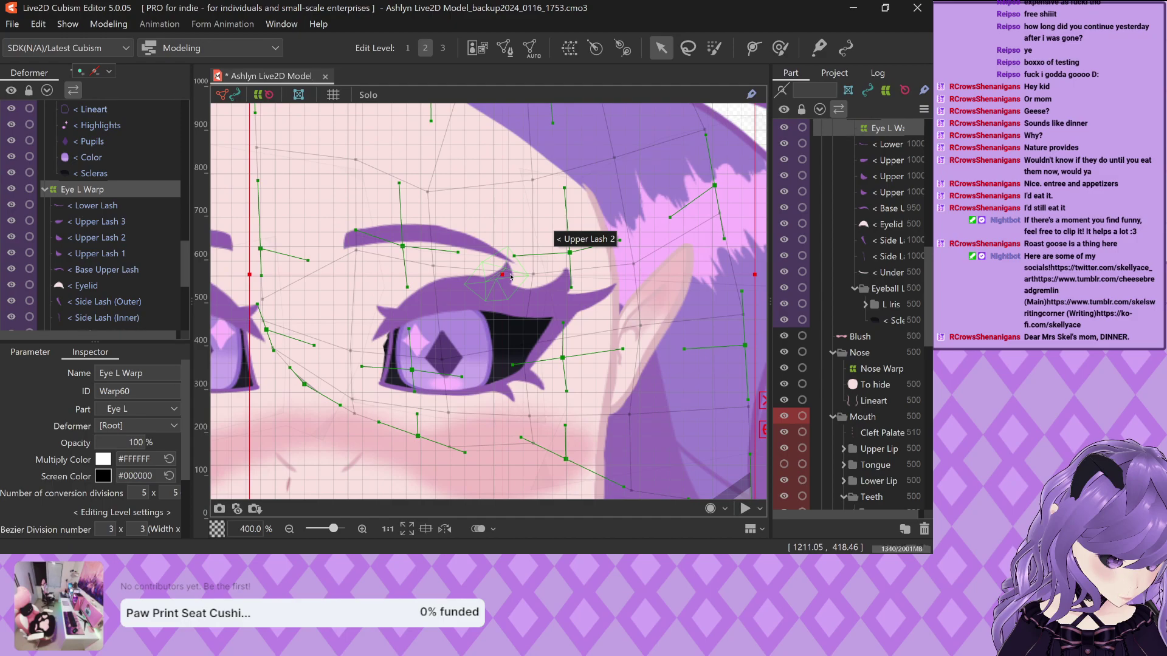
{"action": "scroll", "coordinate": [510, 277], "scroll_direction": "down", "scroll_amount": 3}
{"action": "scroll", "coordinate": [430, 324], "scroll_direction": "up", "scroll_amount": 2}
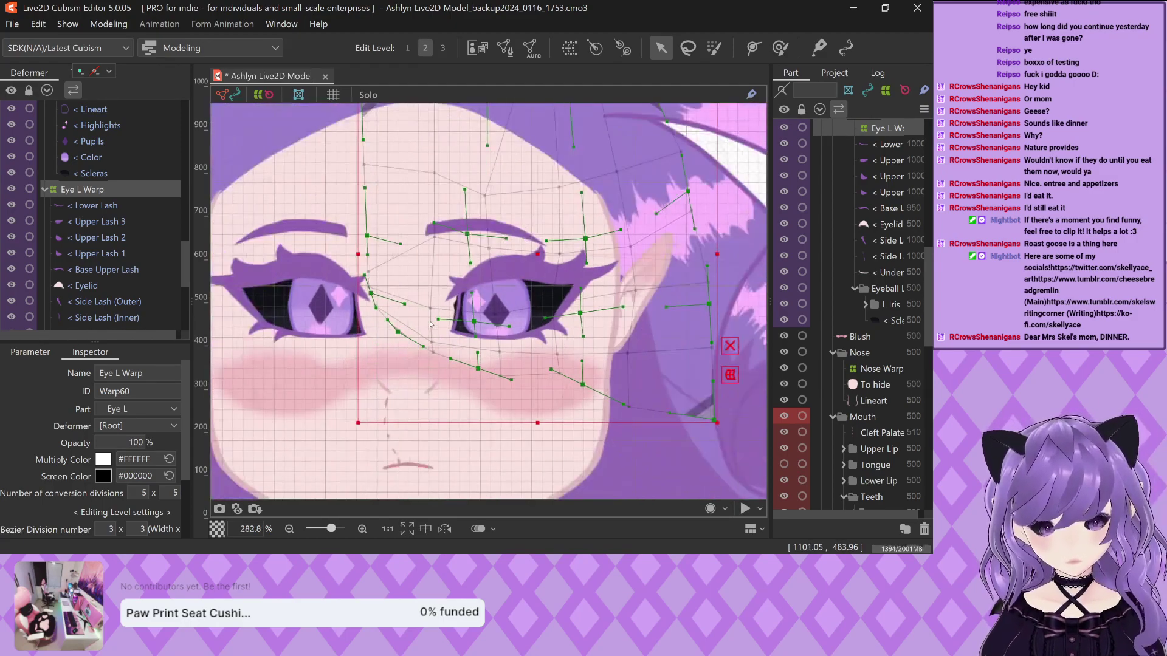
{"action": "scroll", "coordinate": [593, 319], "scroll_direction": "down", "scroll_amount": 1}
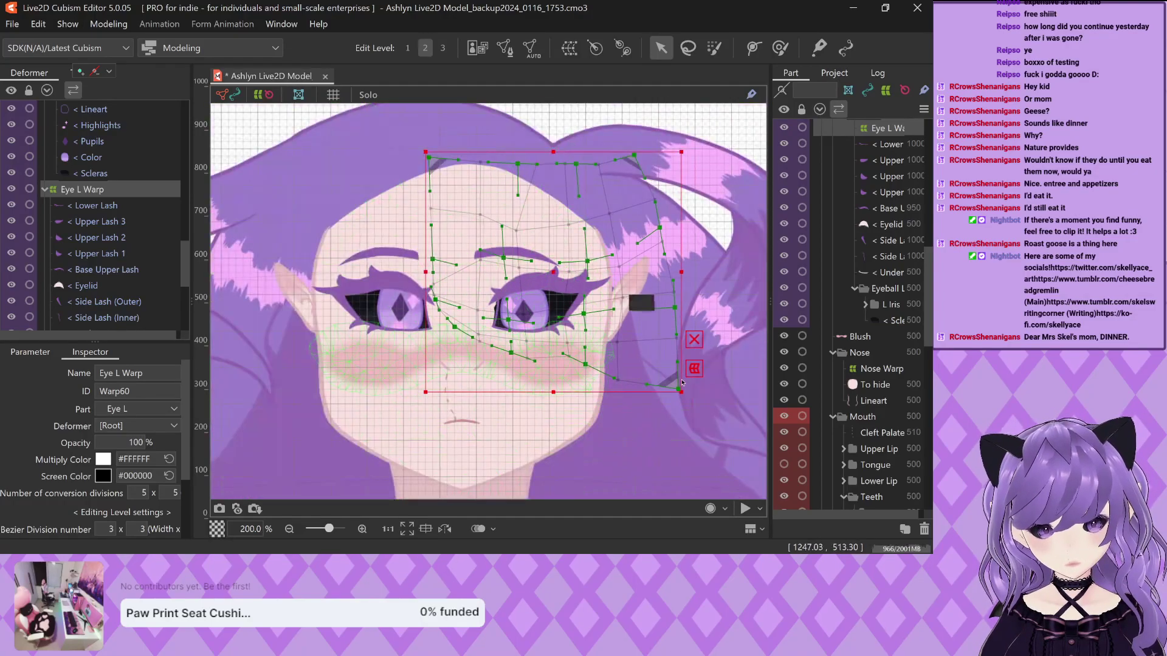
{"action": "left_click_drag", "start_coordinate": [681, 392], "coordinate": [677, 384]}
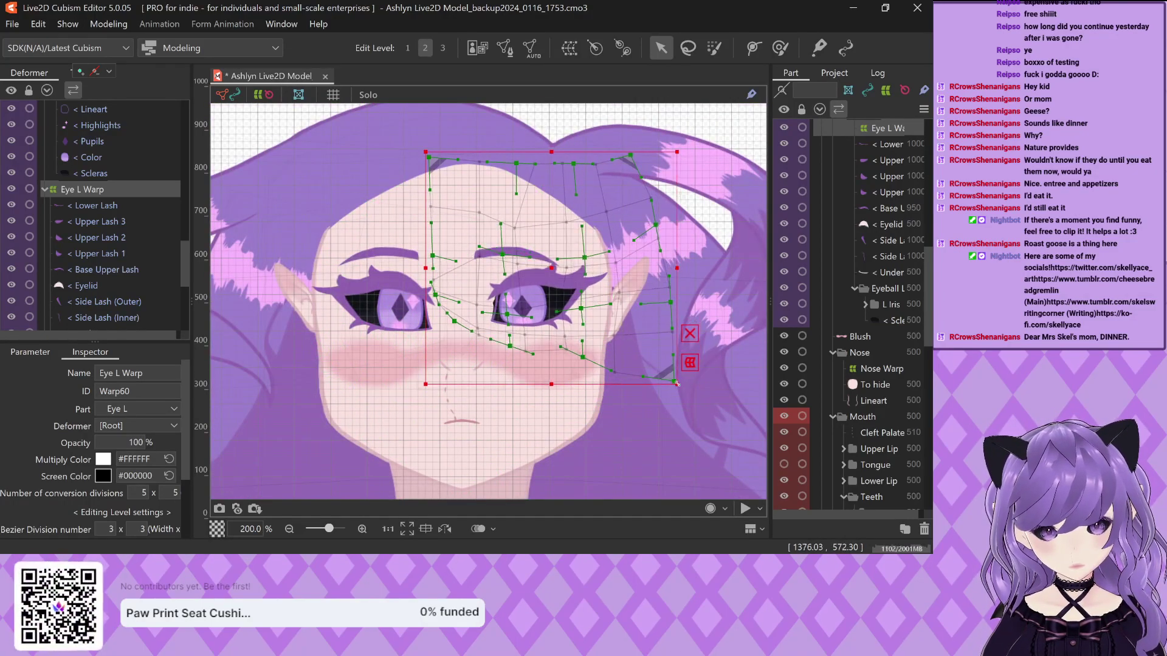
{"action": "key", "text": "ctrl+z"}
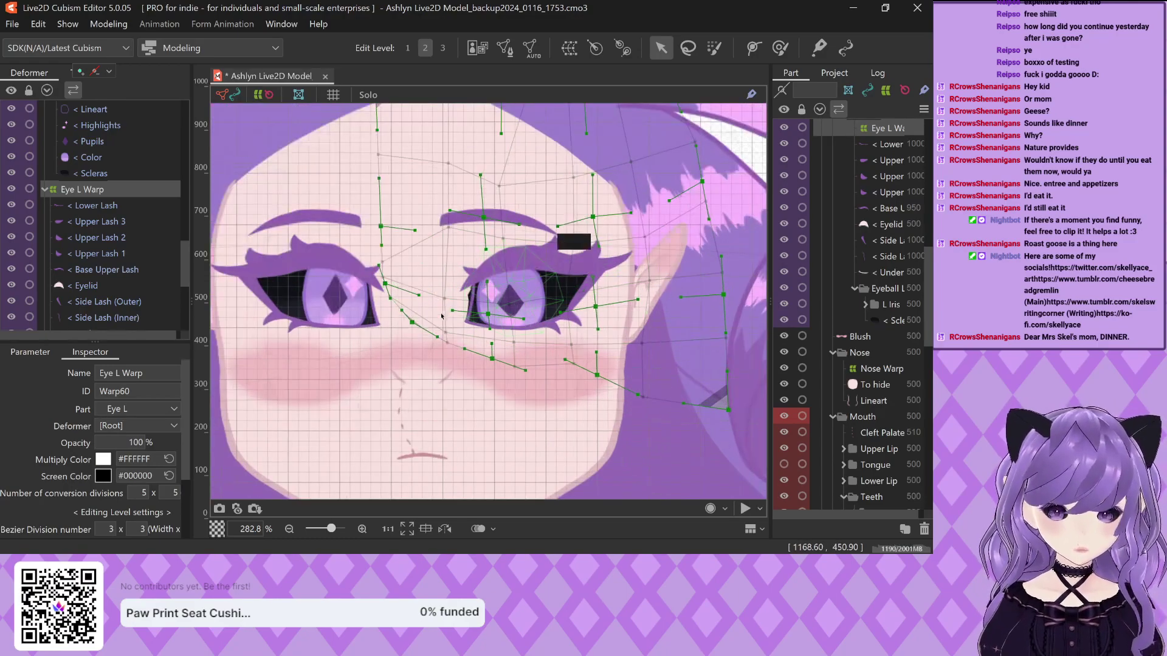
{"action": "scroll", "coordinate": [556, 333], "scroll_direction": "up", "scroll_amount": 1}
{"action": "scroll", "coordinate": [393, 283], "scroll_direction": "up", "scroll_amount": 1}
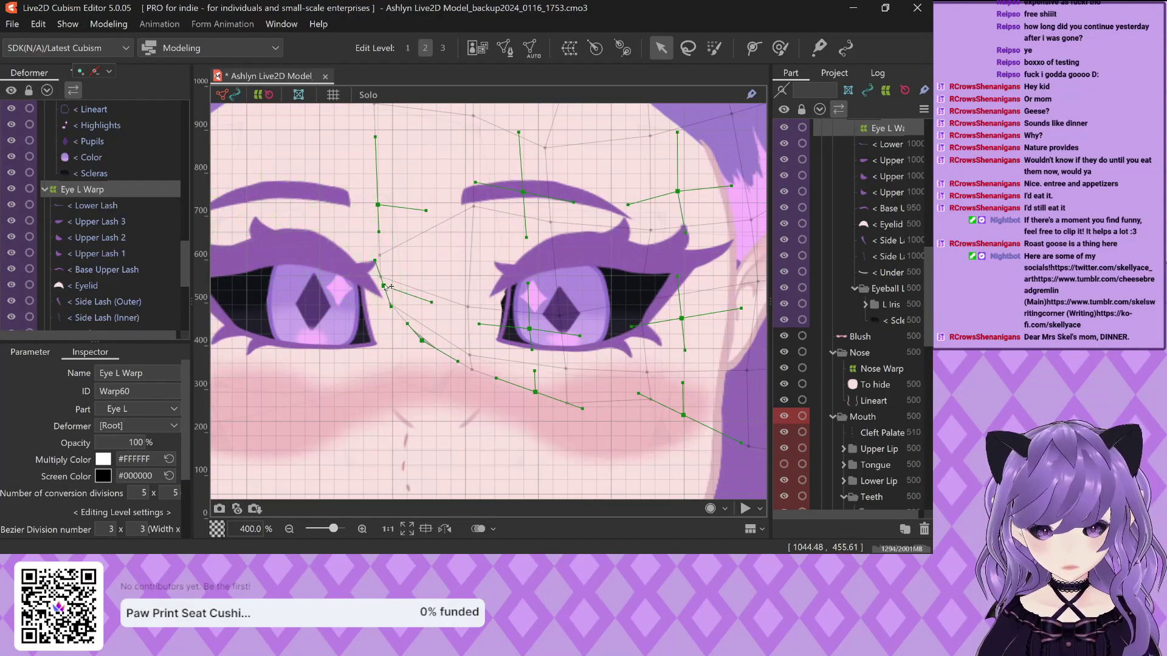
Adjust the inner eye corner, lower eye contour and cheek points of Eye L Warp
{"action": "left_click_drag", "start_coordinate": [385, 286], "coordinate": [388, 289]}
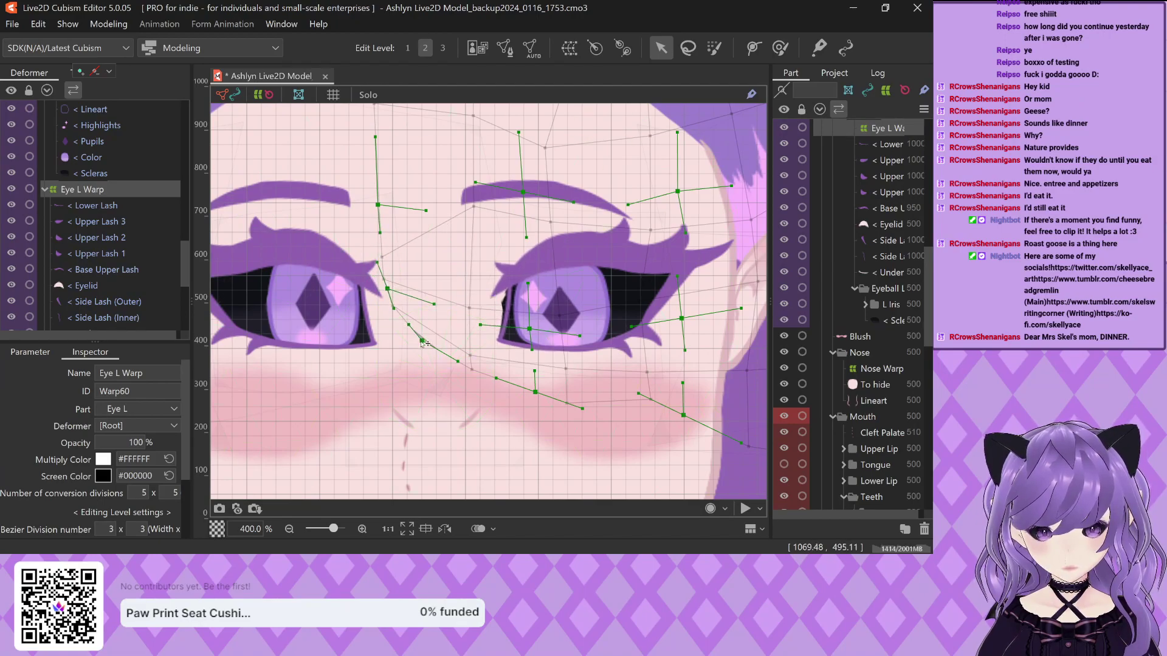
{"action": "left_click_drag", "start_coordinate": [423, 341], "coordinate": [417, 365]}
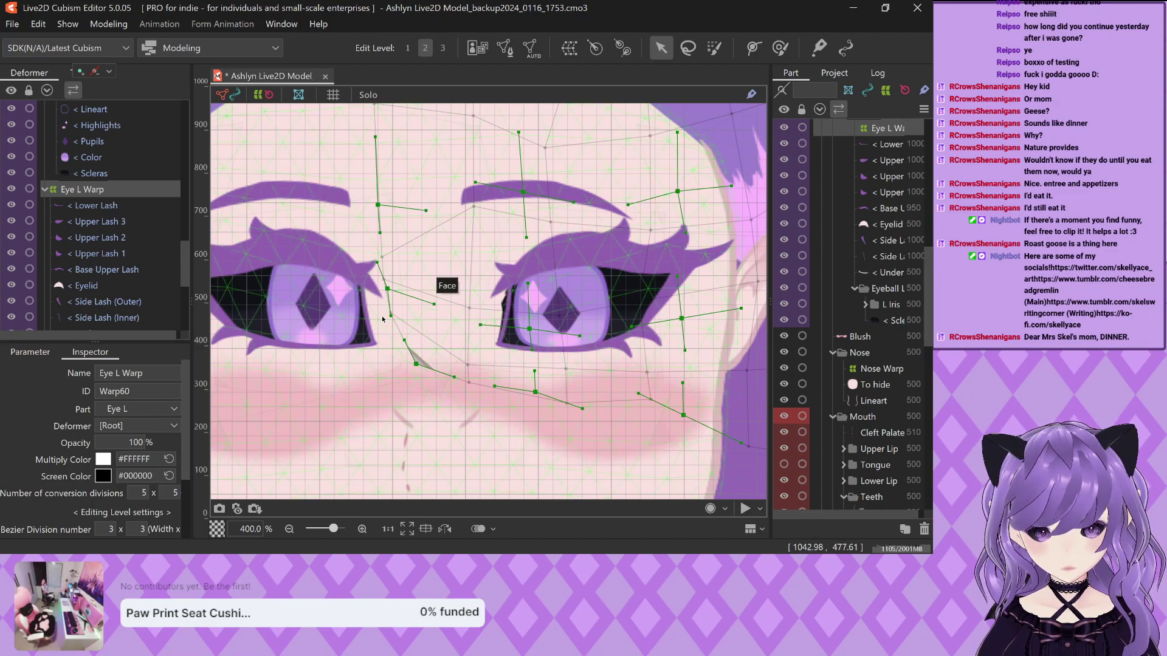
{"action": "scroll", "coordinate": [406, 322], "scroll_direction": "down", "scroll_amount": 2}
{"action": "scroll", "coordinate": [532, 389], "scroll_direction": "up", "scroll_amount": 2}
{"action": "left_click_drag", "start_coordinate": [617, 379], "coordinate": [642, 381]}
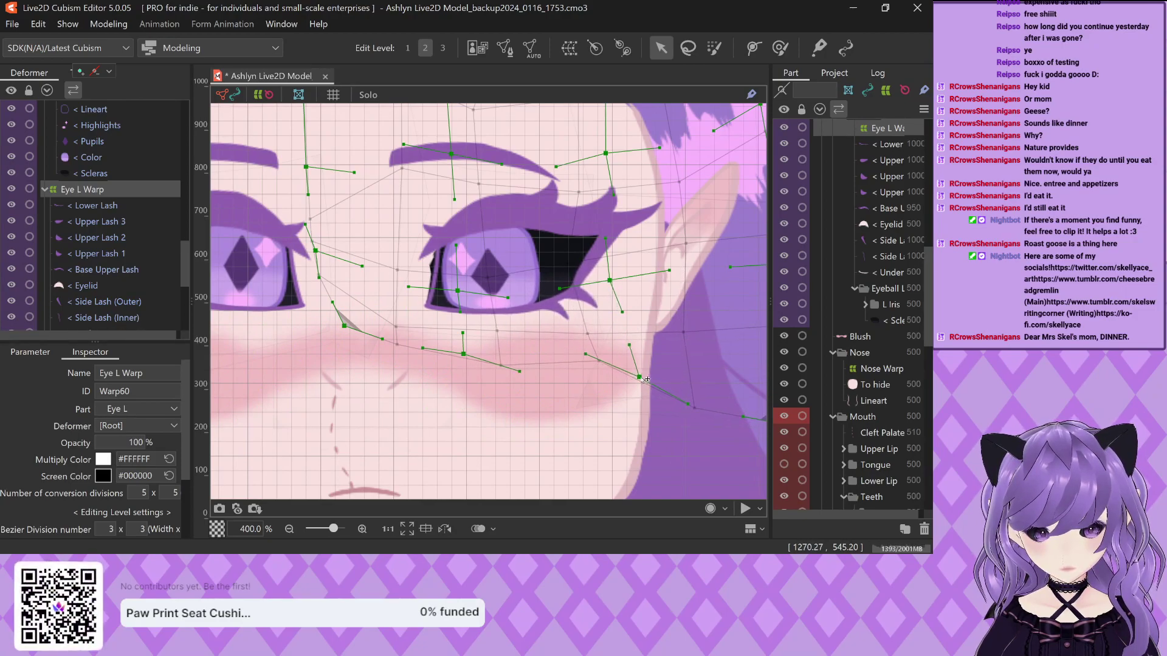
{"action": "scroll", "coordinate": [547, 297], "scroll_direction": "down", "scroll_amount": 2}
{"action": "scroll", "coordinate": [519, 347], "scroll_direction": "down", "scroll_amount": 1}
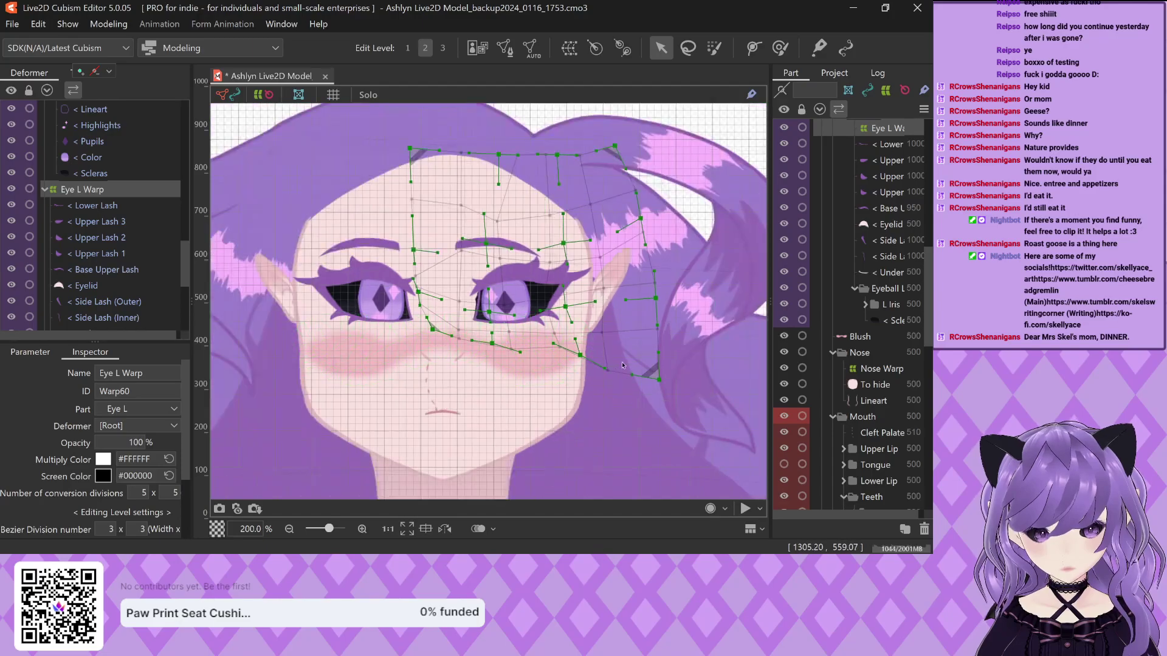
{"action": "scroll", "coordinate": [621, 365], "scroll_direction": "up", "scroll_amount": 1}
Pull the Eye L Warp's lower-right corner and right-side points inward and down
{"action": "left_click_drag", "start_coordinate": [676, 387], "coordinate": [653, 345]}
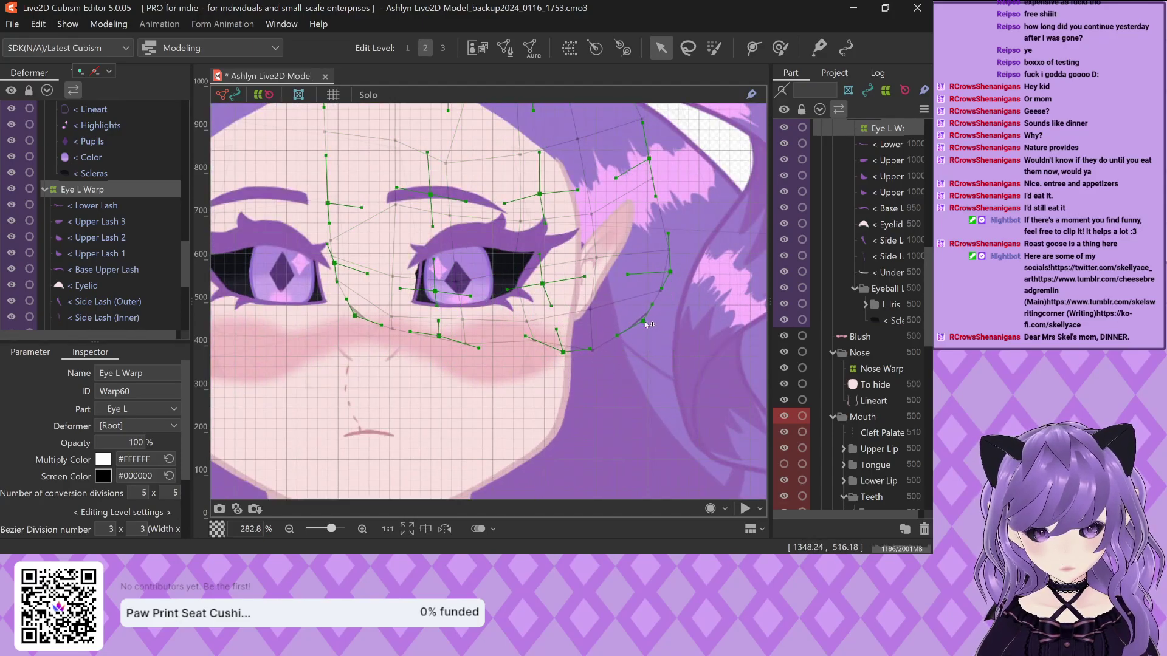
{"action": "left_click_drag", "start_coordinate": [563, 352], "coordinate": [569, 351]}
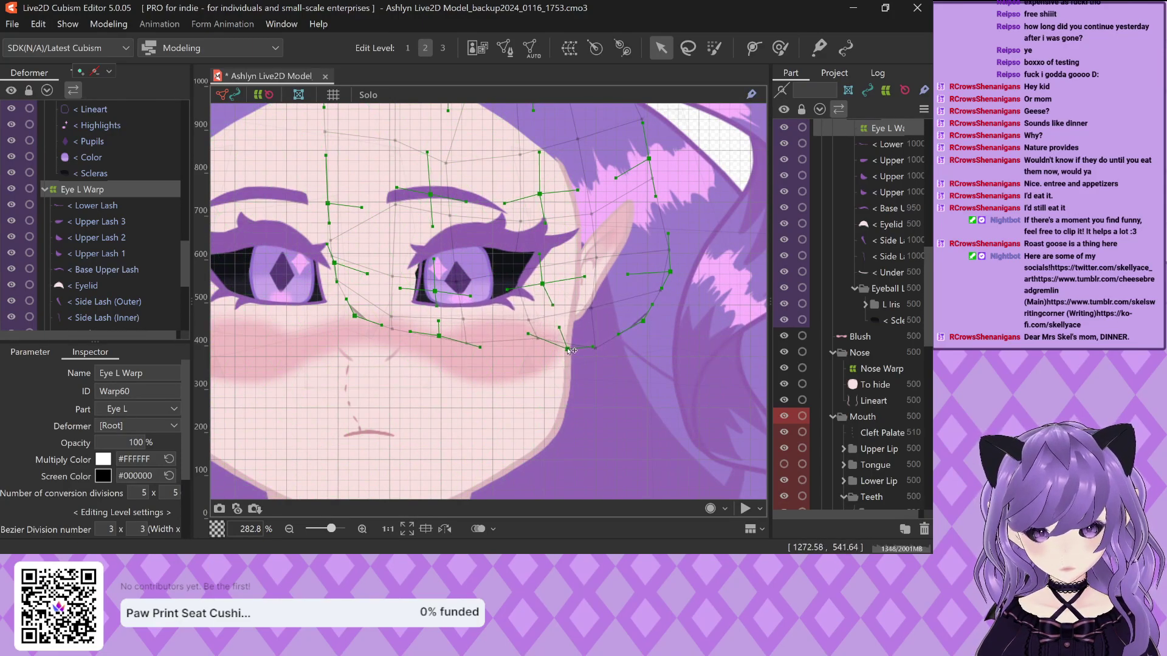
{"action": "left_click_drag", "start_coordinate": [650, 328], "coordinate": [646, 332]}
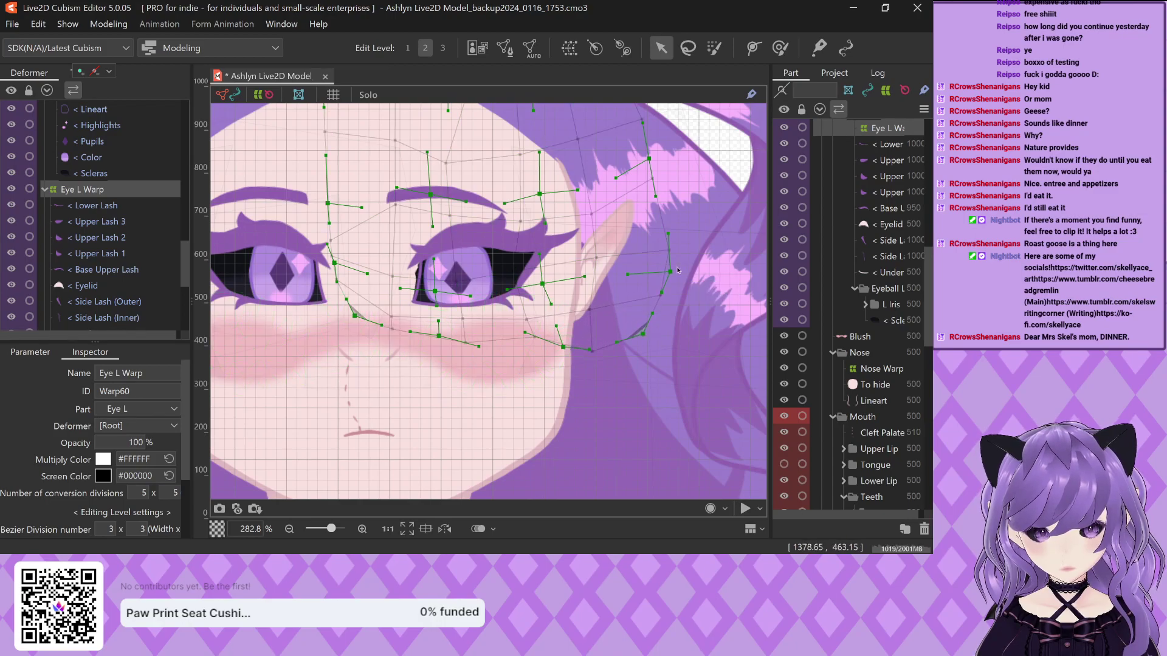
{"action": "left_click_drag", "start_coordinate": [671, 271], "coordinate": [638, 291]}
{"action": "scroll", "coordinate": [648, 284], "scroll_direction": "down", "scroll_amount": 1}
{"action": "scroll", "coordinate": [602, 276], "scroll_direction": "up", "scroll_amount": 1}
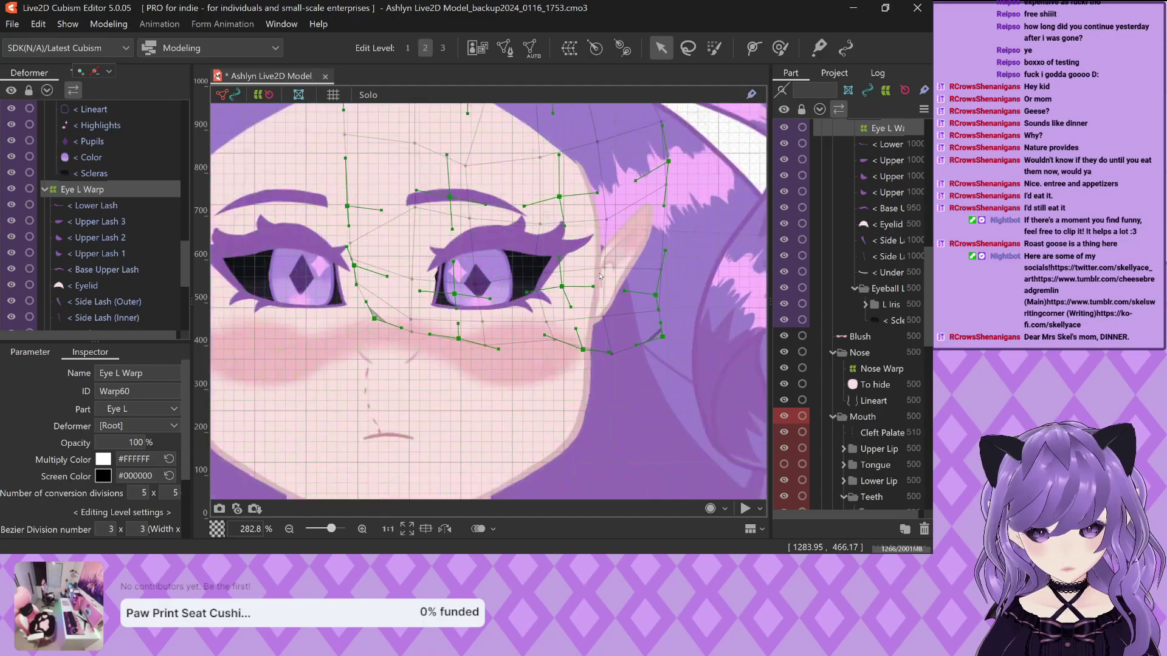
{"action": "left_click_drag", "start_coordinate": [661, 295], "coordinate": [657, 304]}
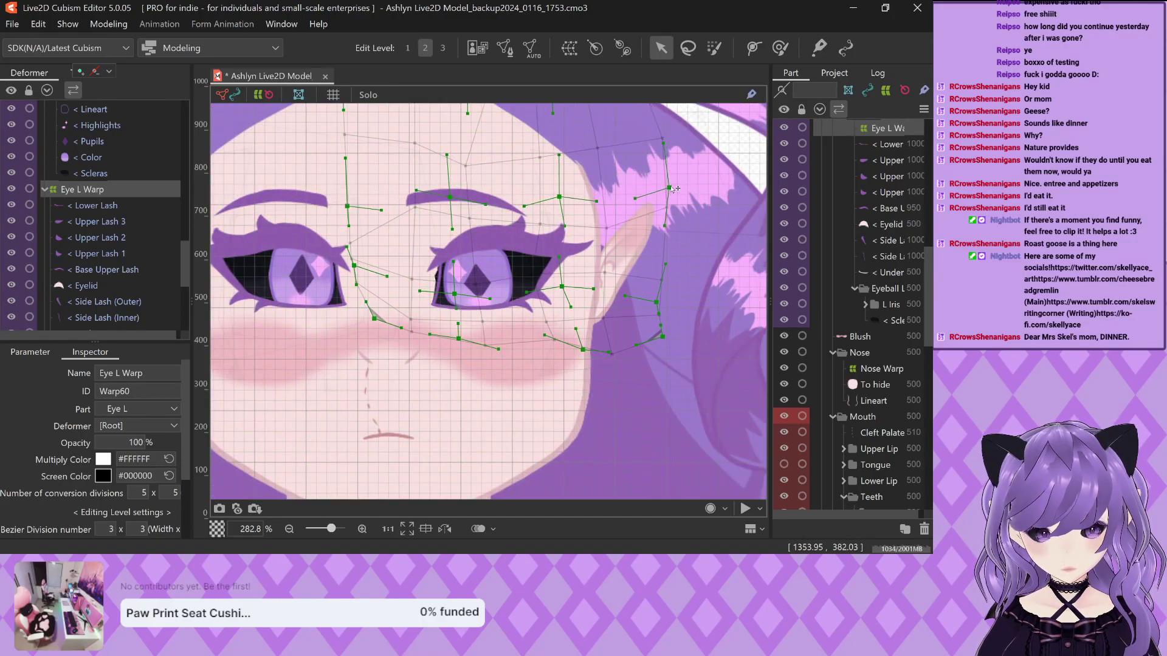
{"action": "scroll", "coordinate": [565, 222], "scroll_direction": "down", "scroll_amount": 3}
{"action": "scroll", "coordinate": [565, 223], "scroll_direction": "up", "scroll_amount": 2}
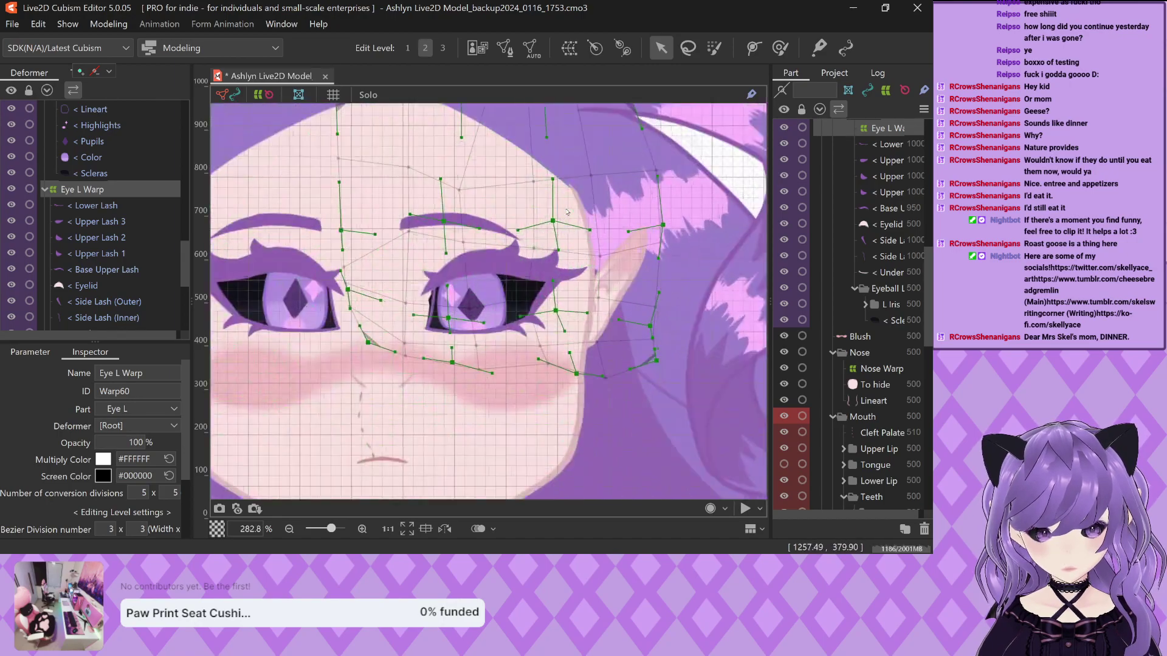
{"action": "scroll", "coordinate": [565, 223], "scroll_direction": "down", "scroll_amount": 1}
Lower the Eye L Warp's top edge from the top-right to the top-left corner
{"action": "left_click_drag", "start_coordinate": [610, 124], "coordinate": [611, 171]}
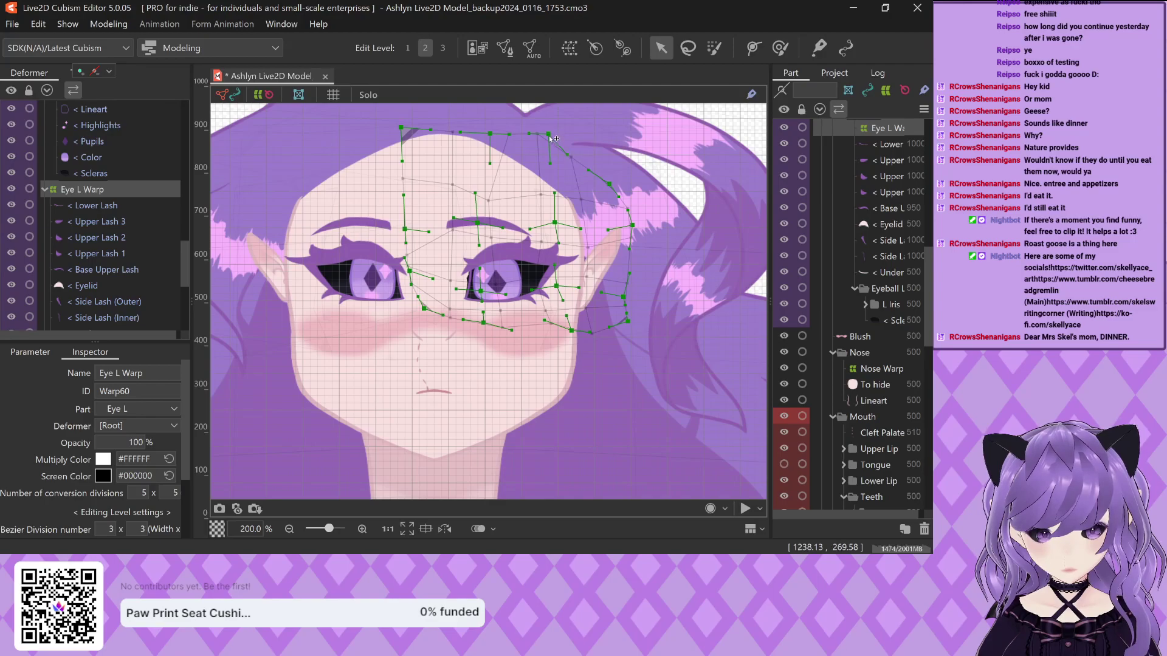
{"action": "left_click_drag", "start_coordinate": [549, 136], "coordinate": [554, 176]}
{"action": "left_click_drag", "start_coordinate": [490, 133], "coordinate": [491, 185]}
{"action": "left_click_drag", "start_coordinate": [403, 128], "coordinate": [419, 199]}
Select the Eyeball L Warp deformer via the iris mesh
{"action": "scroll", "coordinate": [417, 219], "scroll_direction": "up", "scroll_amount": 2}
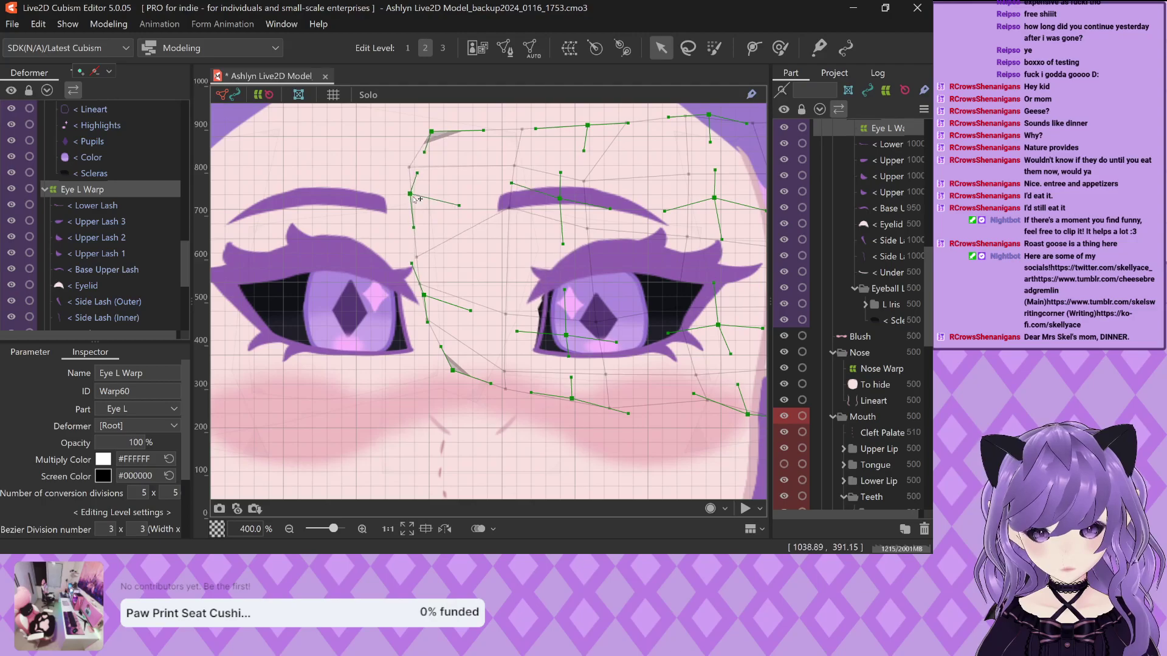
{"action": "scroll", "coordinate": [441, 242], "scroll_direction": "down", "scroll_amount": 3}
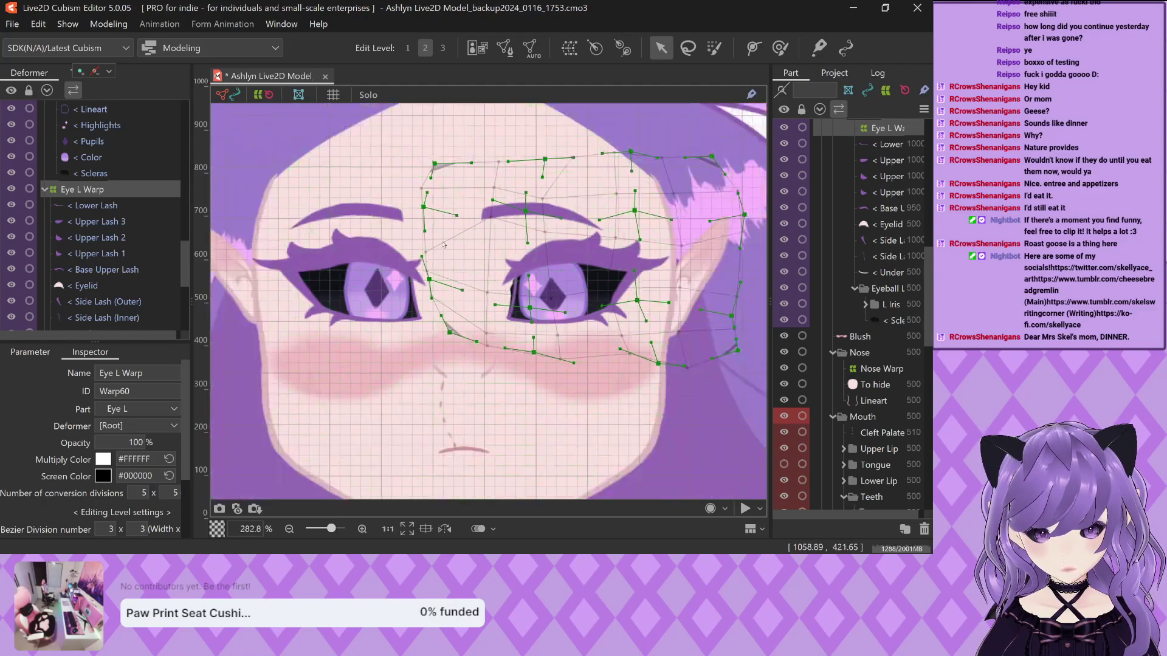
{"action": "scroll", "coordinate": [528, 274], "scroll_direction": "up", "scroll_amount": 3}
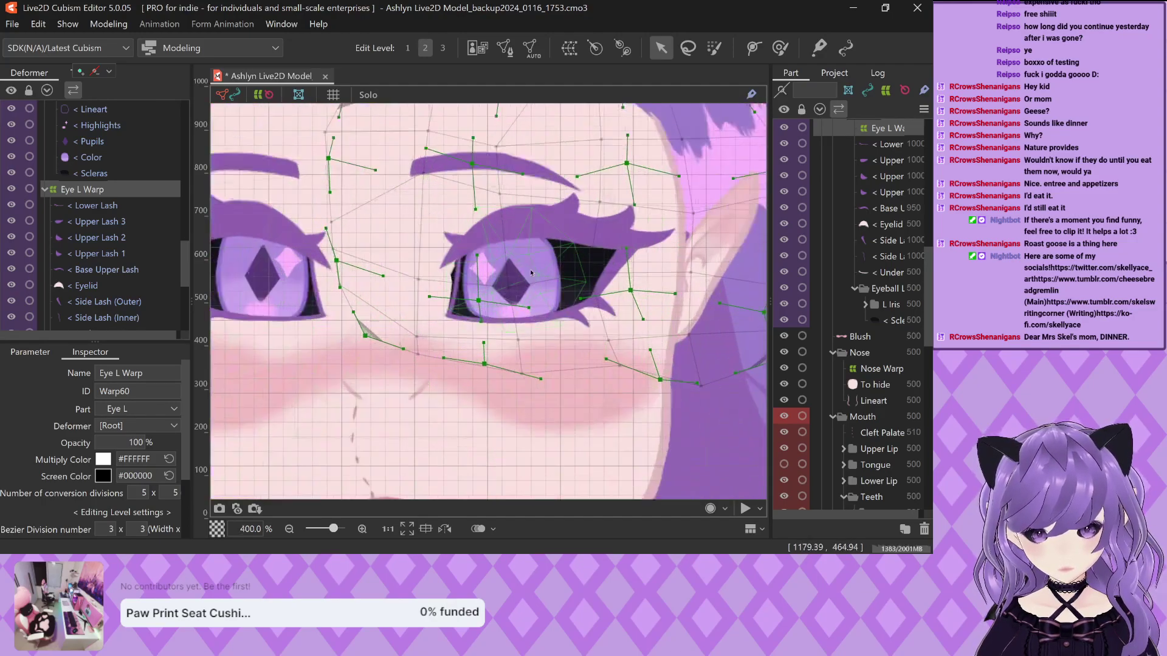
{"action": "left_click", "coordinate": [532, 272]}
{"action": "scroll", "coordinate": [526, 274], "scroll_direction": "down", "scroll_amount": 1}
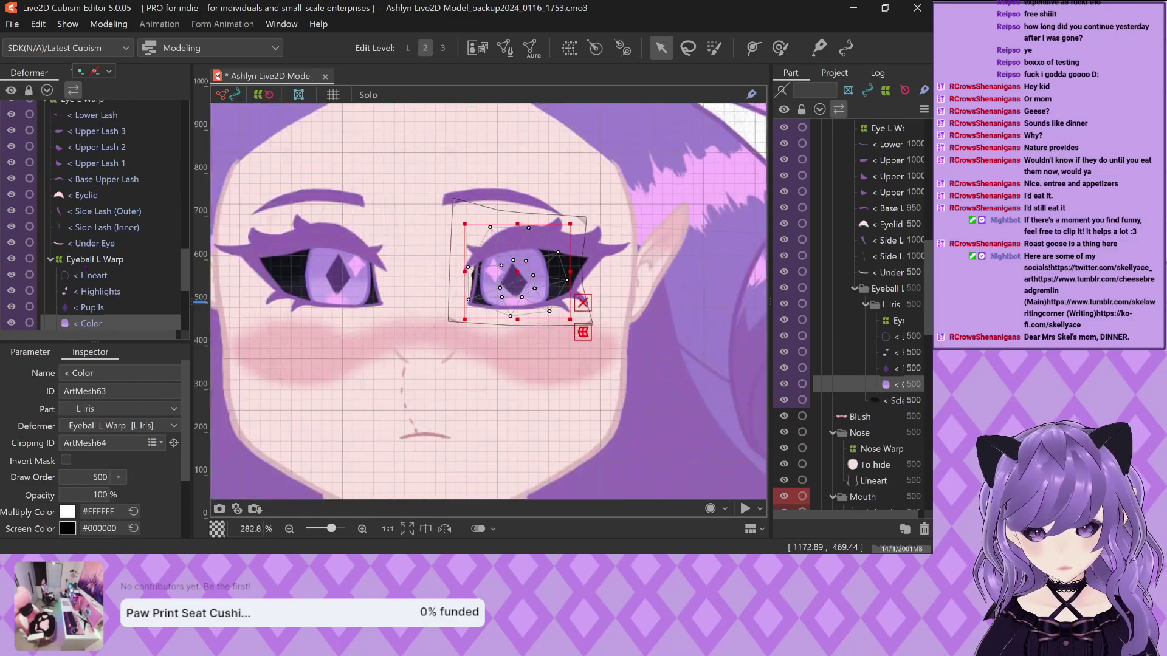
{"action": "left_click", "coordinate": [126, 262]}
Move the iris and pupil up-right and stretch the Eyeball L Warp's bottom edge down
{"action": "scroll", "coordinate": [472, 292], "scroll_direction": "up", "scroll_amount": 1}
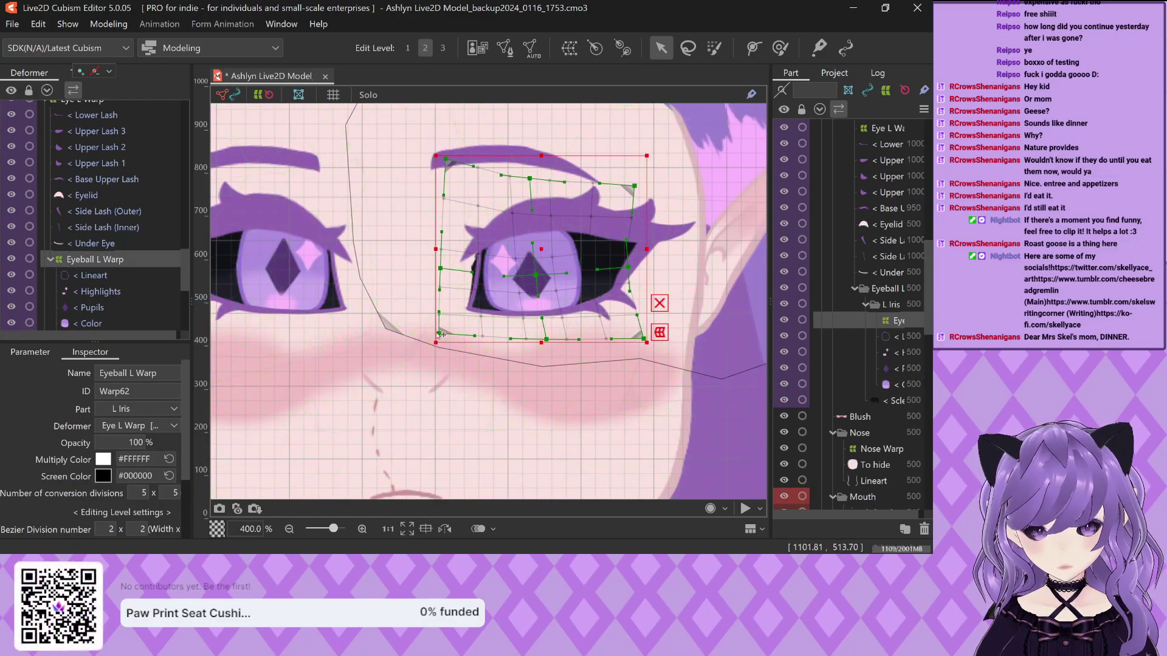
{"action": "mouse_move", "coordinate": [442, 271]}
{"action": "left_mouse_down"}
{"action": "mouse_move", "coordinate": [454, 271]}
{"action": "mouse_move", "coordinate": [446, 261]}
{"action": "left_mouse_up"}
{"action": "key", "text": "ctrl+z"}
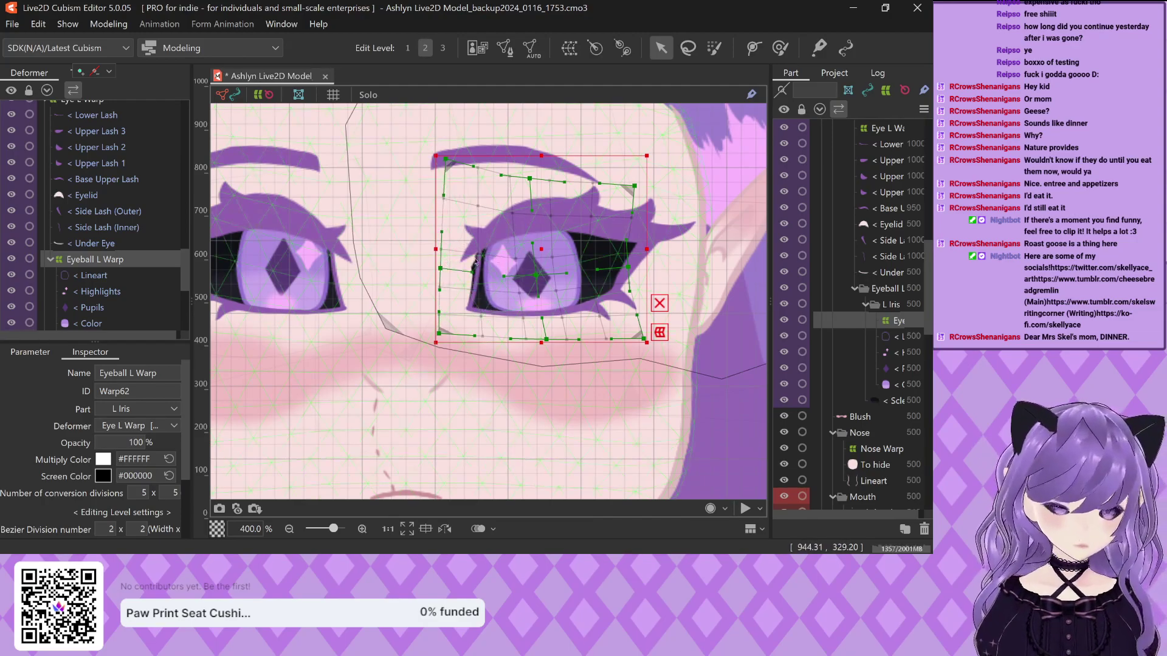
{"action": "scroll", "coordinate": [475, 262], "scroll_direction": "up", "scroll_amount": 4}
{"action": "scroll", "coordinate": [514, 284], "scroll_direction": "down", "scroll_amount": 2}
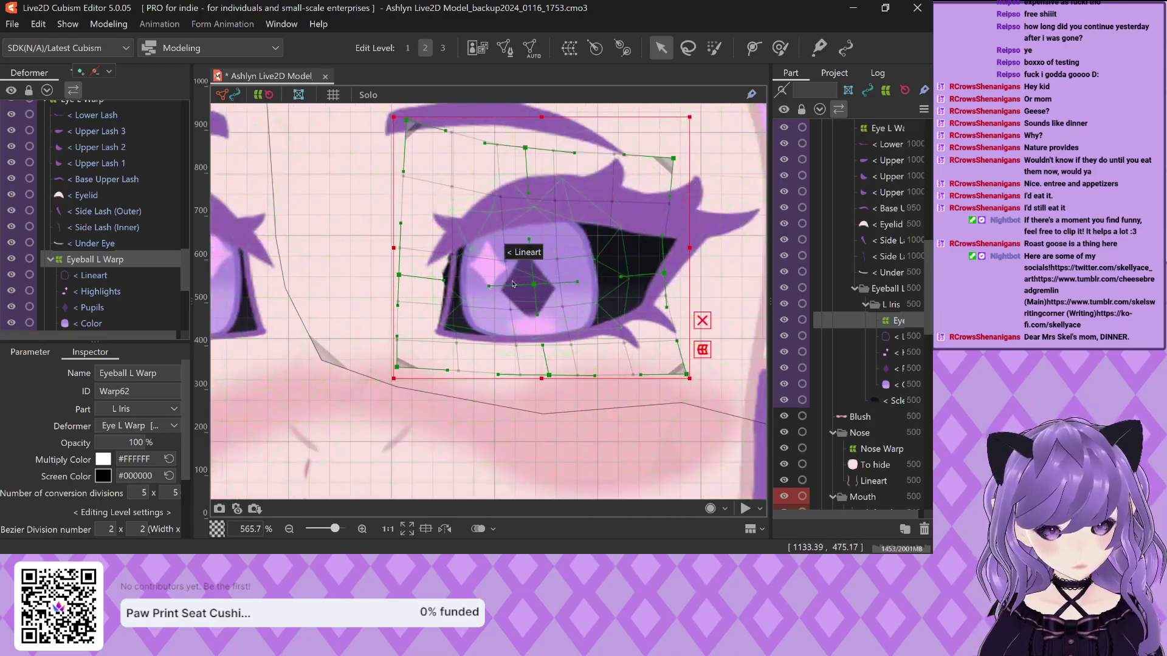
{"action": "left_click_drag", "start_coordinate": [513, 284], "coordinate": [544, 264]}
{"action": "left_click_drag", "start_coordinate": [552, 377], "coordinate": [552, 386]}
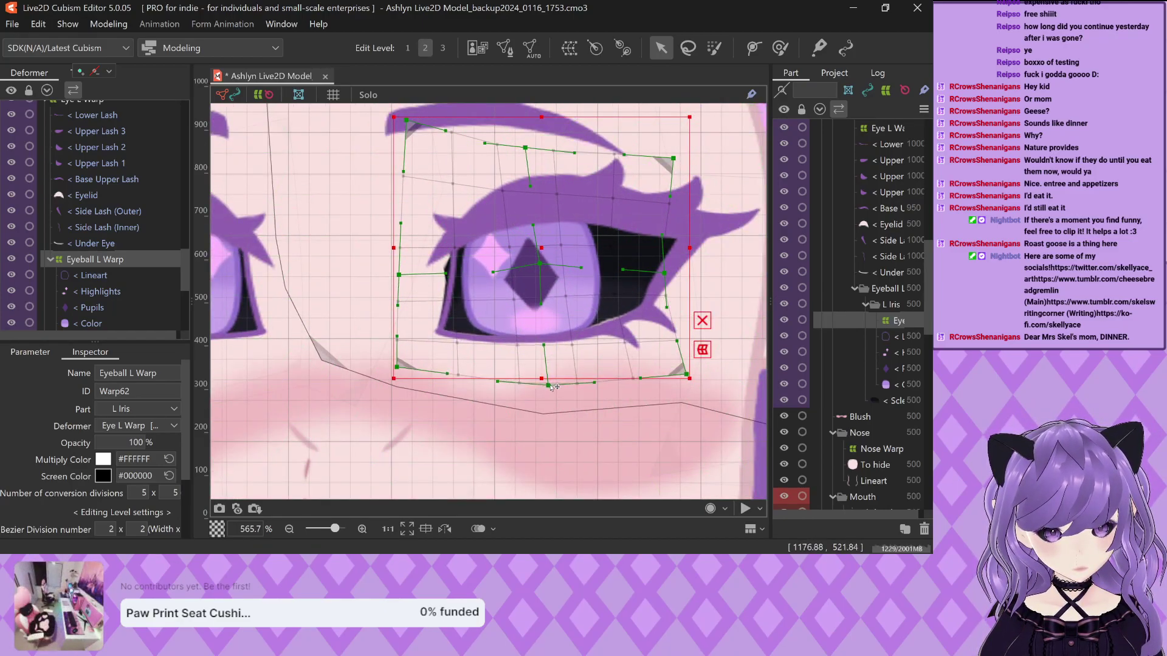
{"action": "left_click_drag", "start_coordinate": [642, 381], "coordinate": [646, 385]}
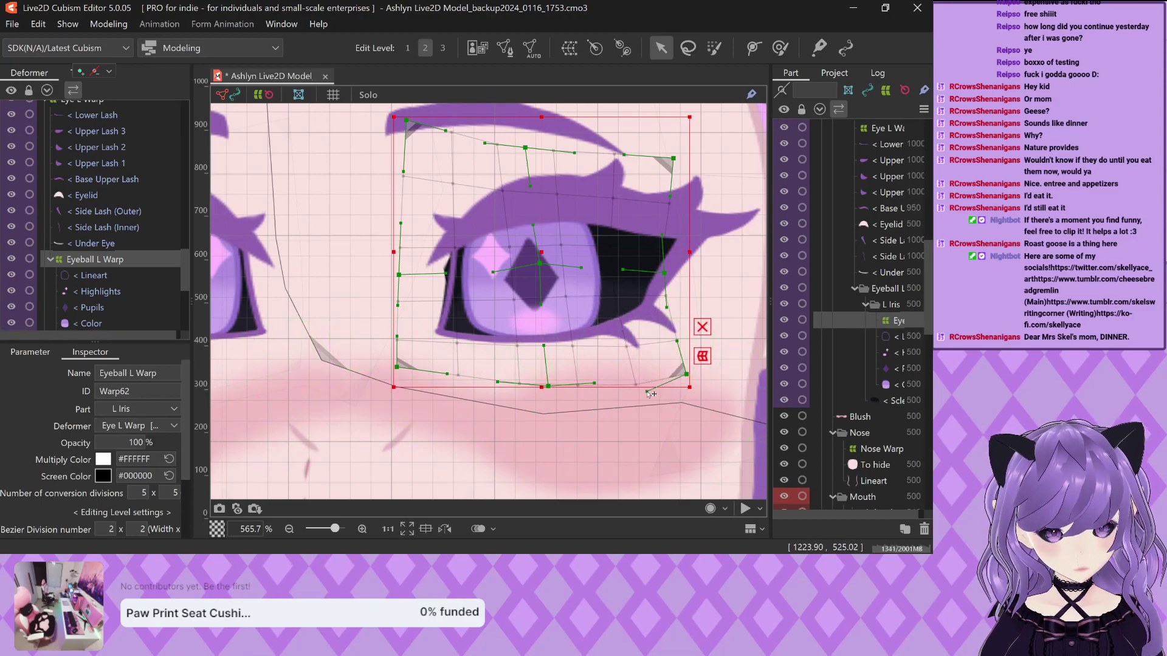
{"action": "scroll", "coordinate": [487, 316], "scroll_direction": "down", "scroll_amount": 2}
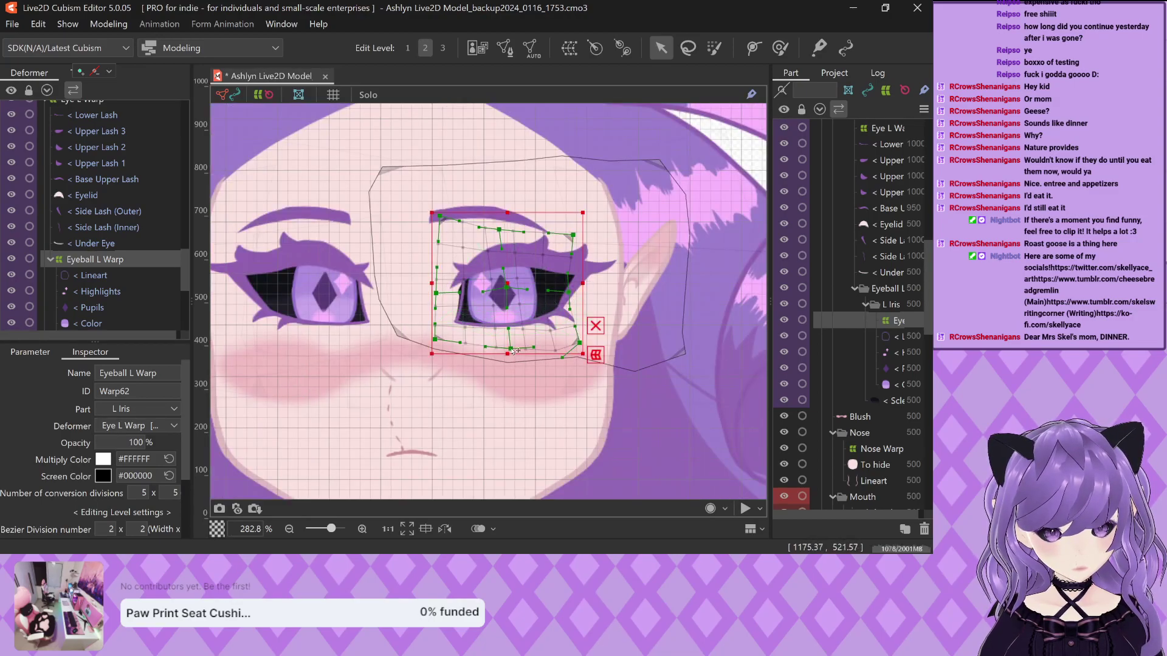
{"action": "left_click_drag", "start_coordinate": [515, 350], "coordinate": [504, 351]}
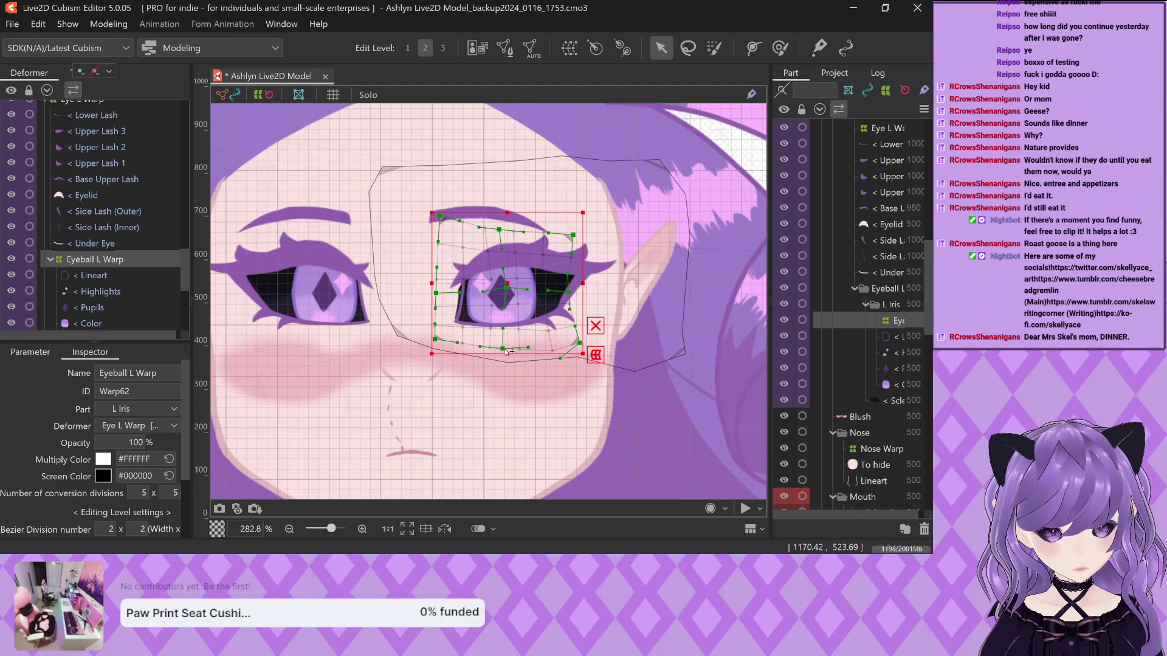
{"action": "scroll", "coordinate": [510, 352], "scroll_direction": "up", "scroll_amount": 2}
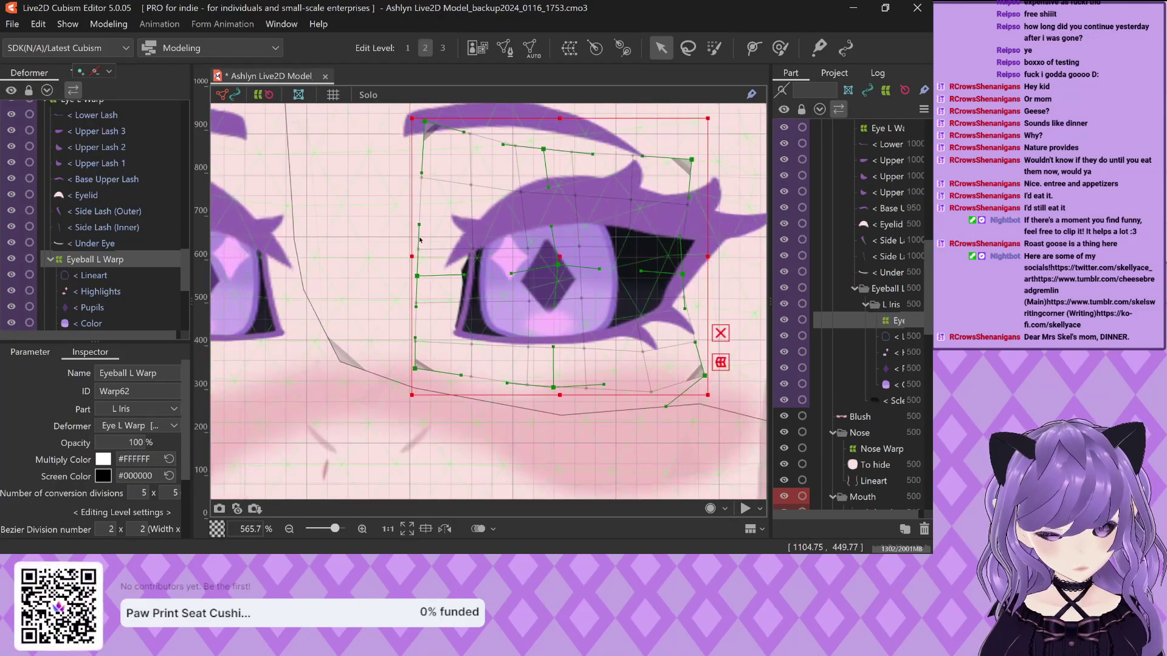
Refine the eyeball warp's top-left and left-edge points, nudge the iris left, then deselect
{"action": "left_click_drag", "start_coordinate": [431, 128], "coordinate": [461, 144]}
{"action": "left_click_drag", "start_coordinate": [418, 275], "coordinate": [427, 275]}
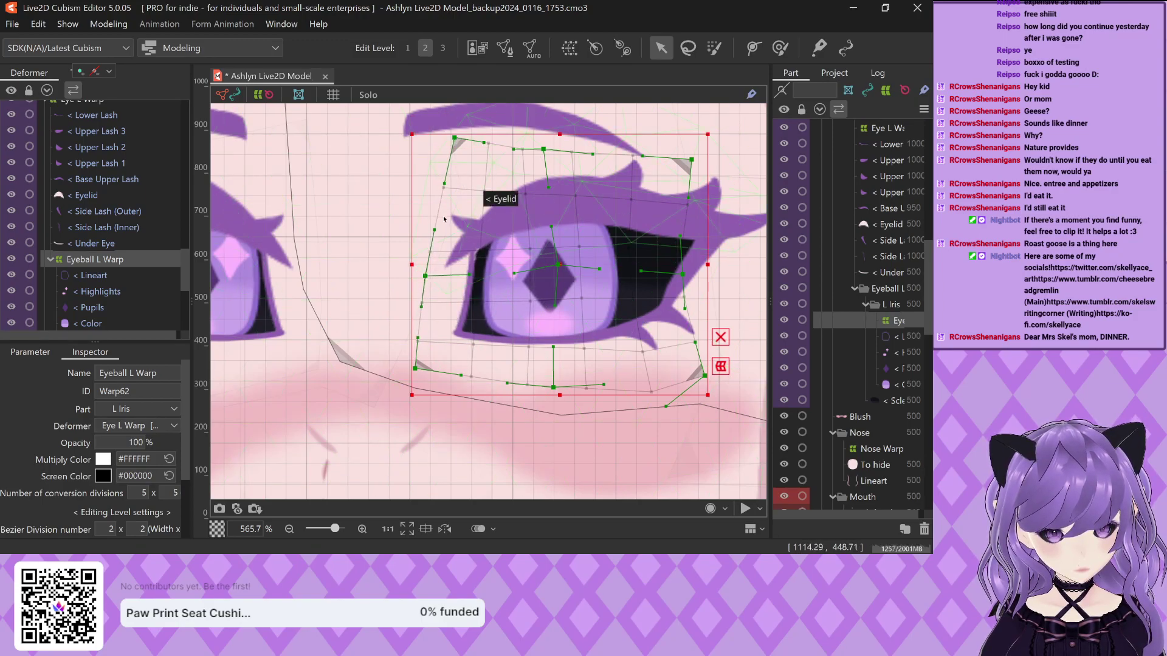
{"action": "left_click_drag", "start_coordinate": [453, 145], "coordinate": [439, 139]}
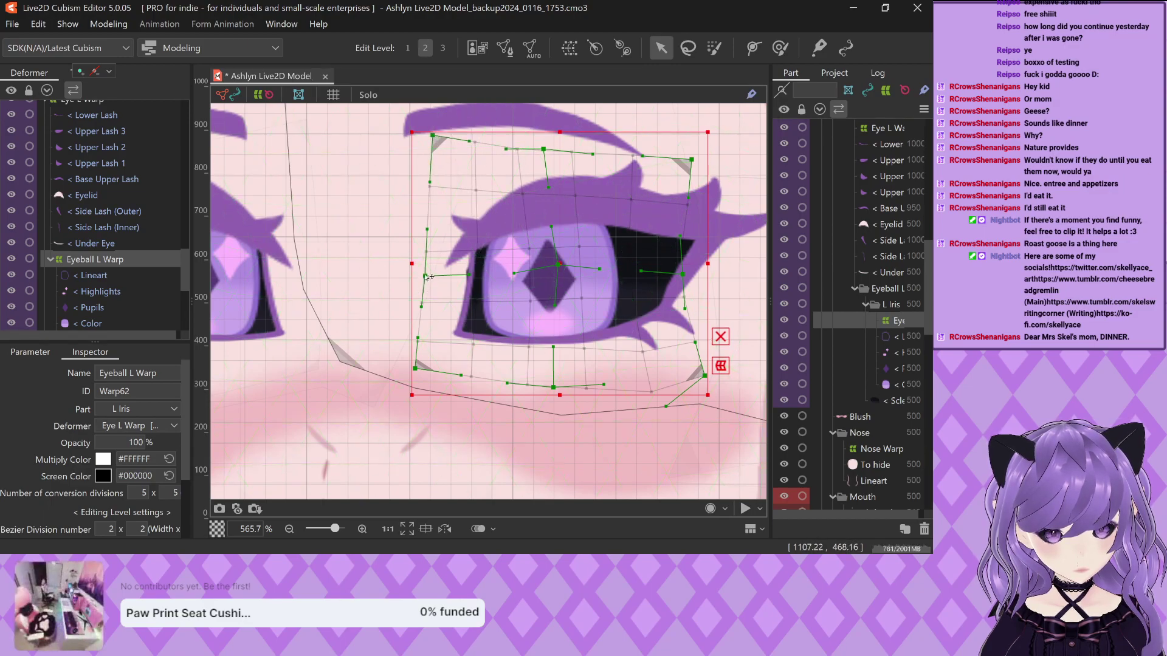
{"action": "left_click_drag", "start_coordinate": [425, 276], "coordinate": [430, 282]}
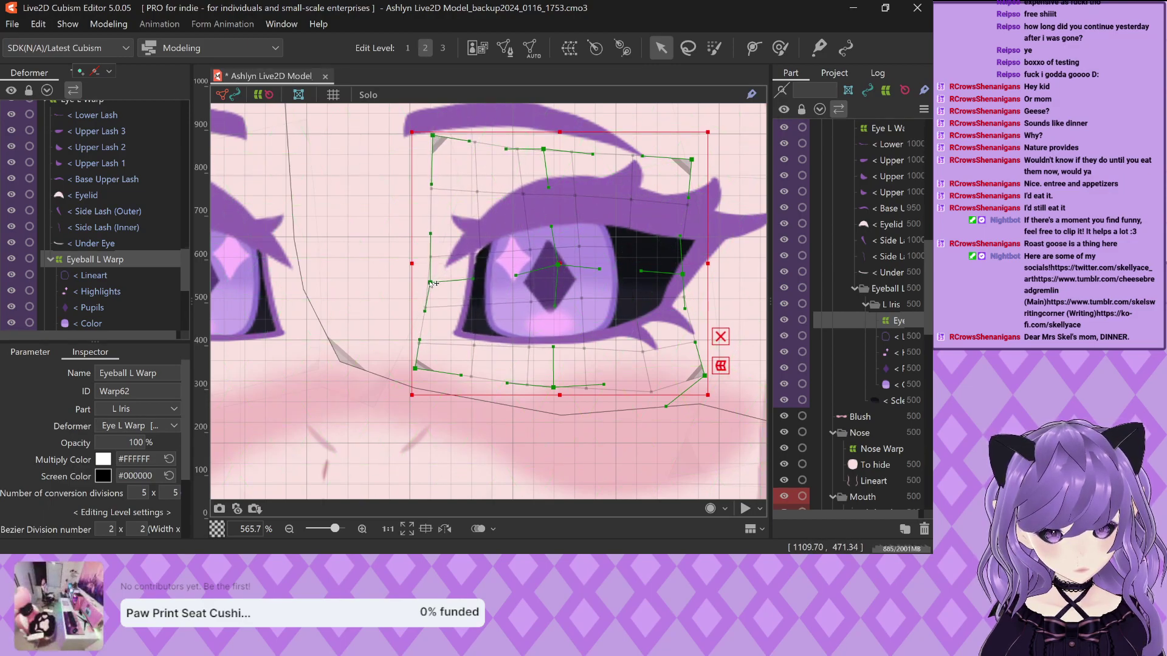
{"action": "left_click_drag", "start_coordinate": [571, 261], "coordinate": [563, 262]}
{"action": "key", "text": "ctrl+z"}
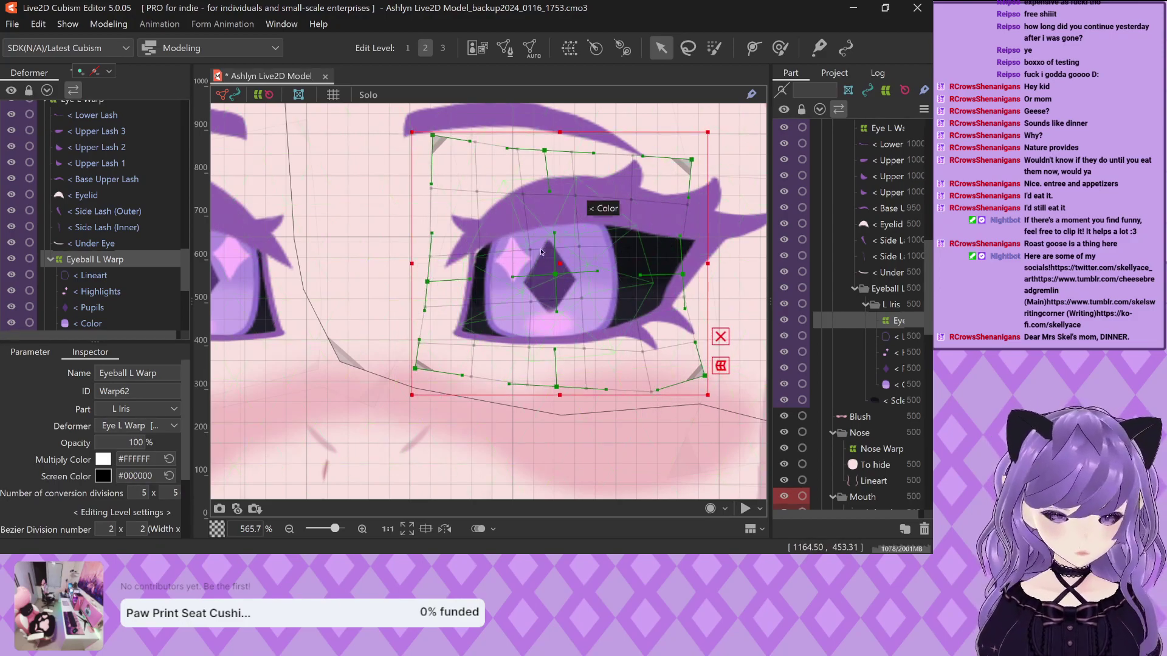
{"action": "left_click_drag", "start_coordinate": [560, 275], "coordinate": [553, 275]}
{"action": "scroll", "coordinate": [551, 276], "scroll_direction": "down", "scroll_amount": 2}
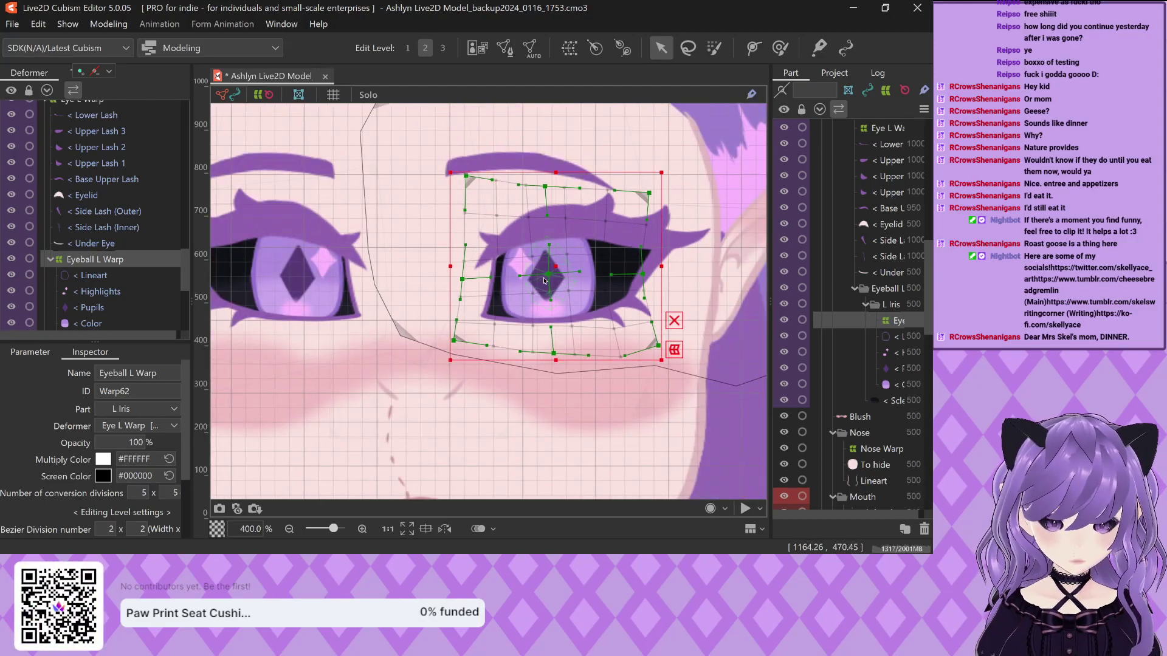
{"action": "scroll", "coordinate": [530, 281], "scroll_direction": "down", "scroll_amount": 2}
{"action": "left_click", "coordinate": [630, 395]}
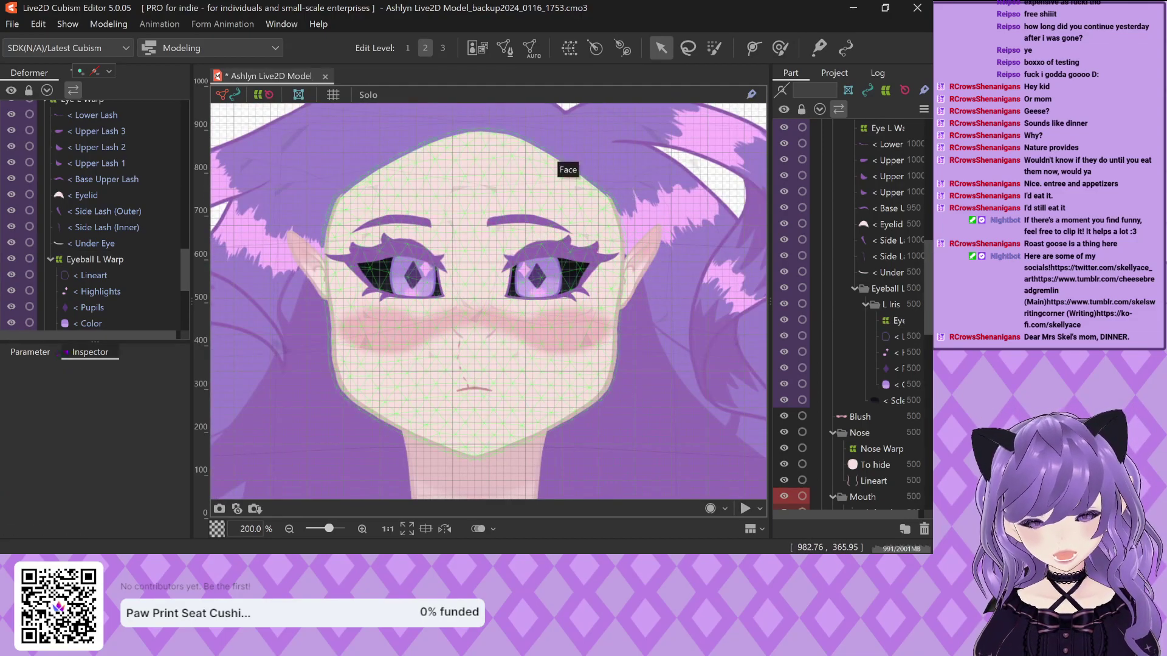
Show the parameter sliders and preview the face turned toward -30
{"action": "left_click", "coordinate": [36, 352]}
{"action": "left_click_drag", "start_coordinate": [142, 447], "coordinate": [151, 424]}
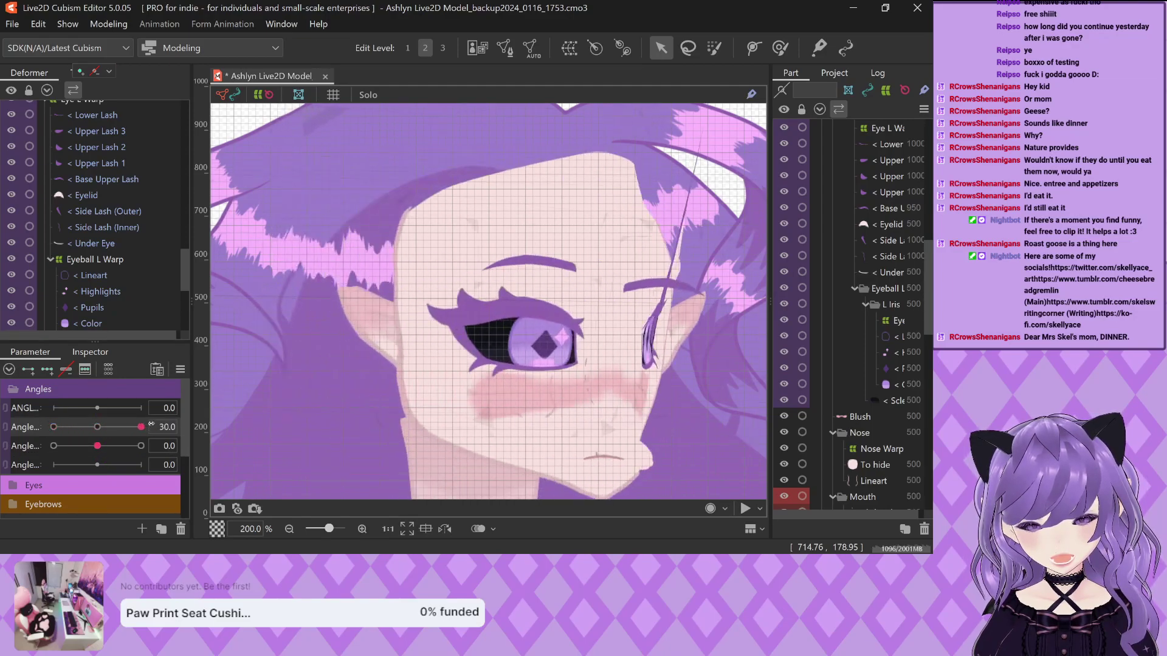
{"action": "scroll", "coordinate": [514, 319], "scroll_direction": "down", "scroll_amount": 2}
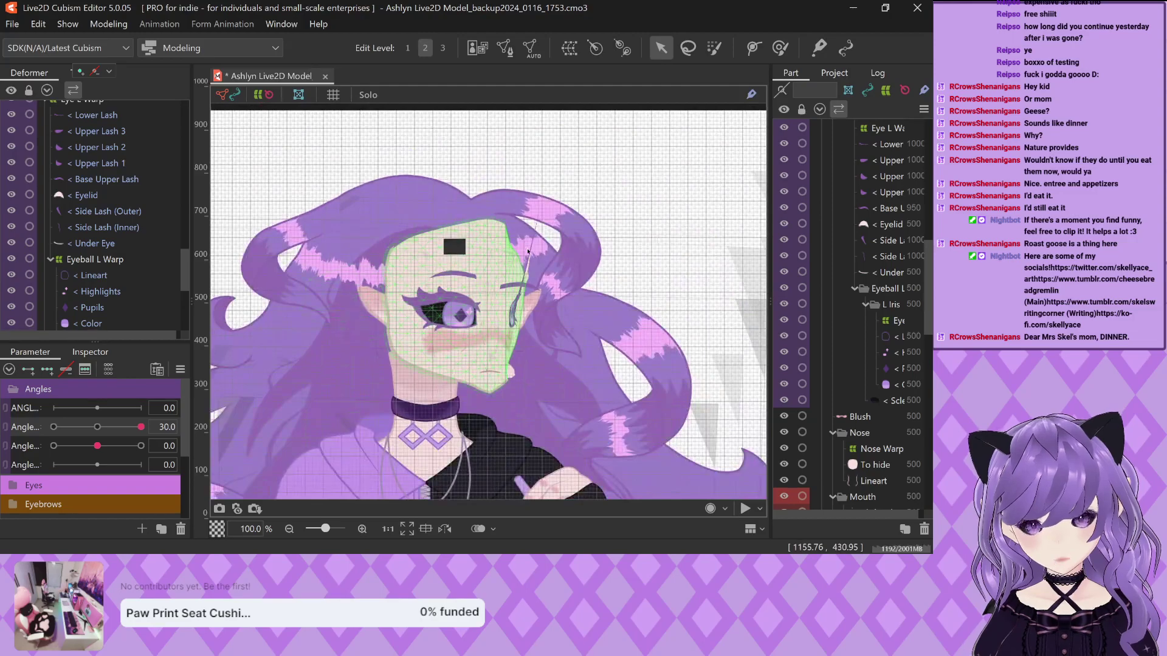
{"action": "scroll", "coordinate": [513, 319], "scroll_direction": "up", "scroll_amount": 1}
Select Eye L Warp and pull its stray top-right point back down beside the eye
{"action": "left_click", "coordinate": [514, 319]}
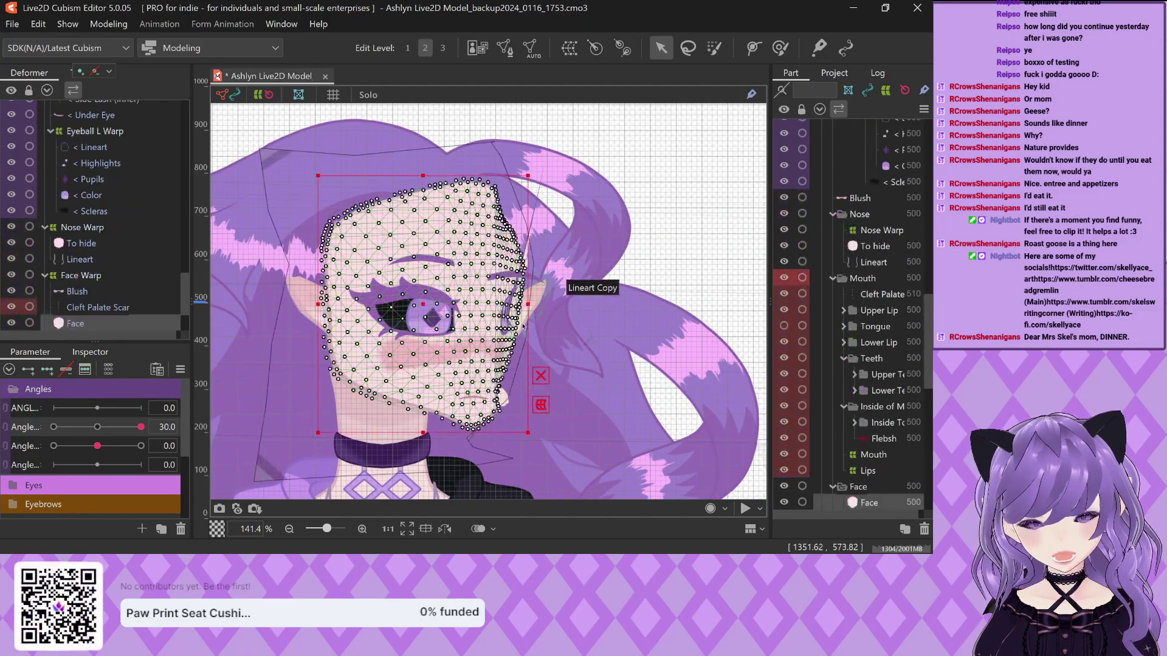
{"action": "left_click", "coordinate": [123, 131]}
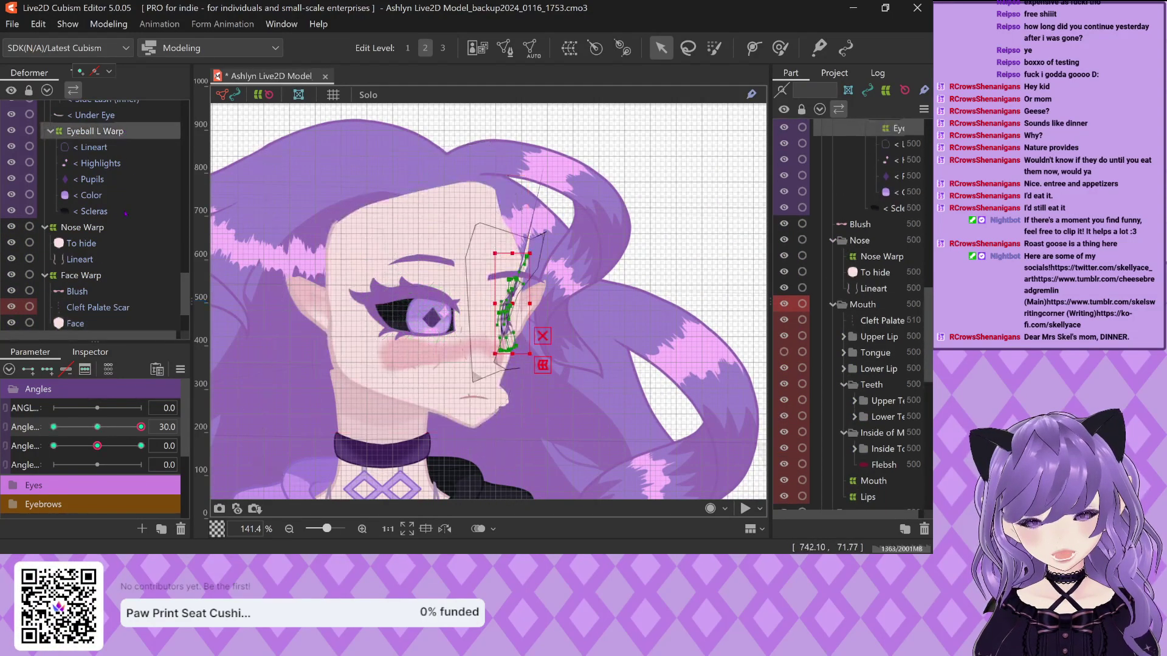
{"action": "scroll", "coordinate": [125, 214], "scroll_direction": "up", "scroll_amount": 3}
{"action": "scroll", "coordinate": [112, 231], "scroll_direction": "up", "scroll_amount": 4}
{"action": "left_click", "coordinate": [101, 263]}
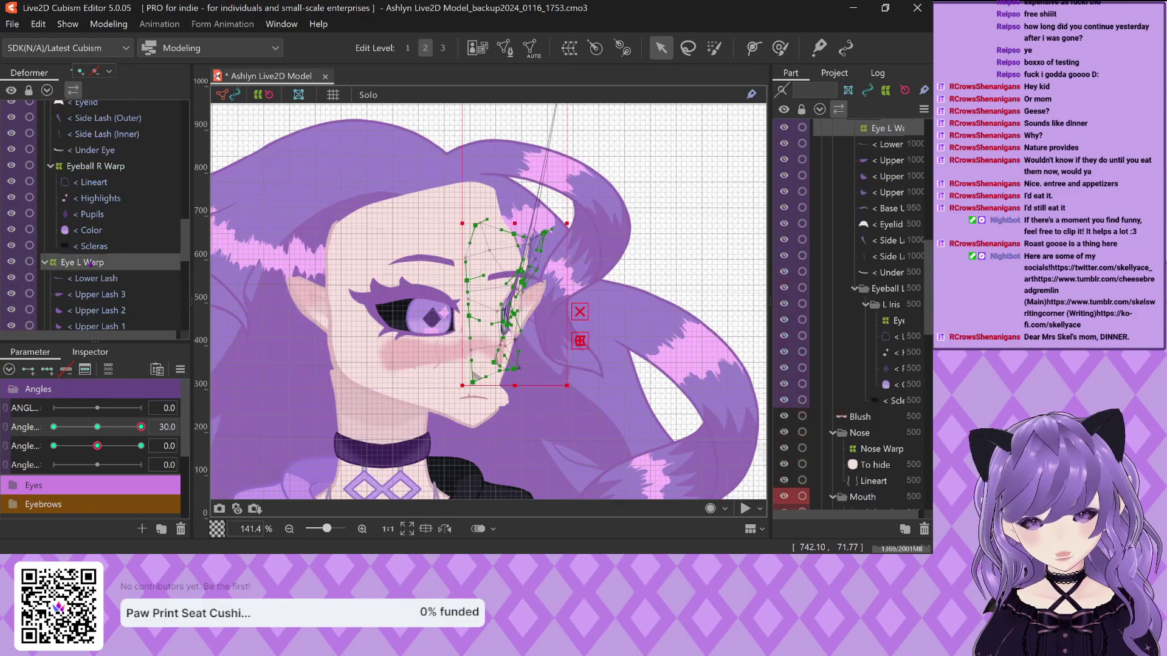
{"action": "scroll", "coordinate": [389, 335], "scroll_direction": "down", "scroll_amount": 2}
{"action": "scroll", "coordinate": [515, 172], "scroll_direction": "up", "scroll_amount": 2}
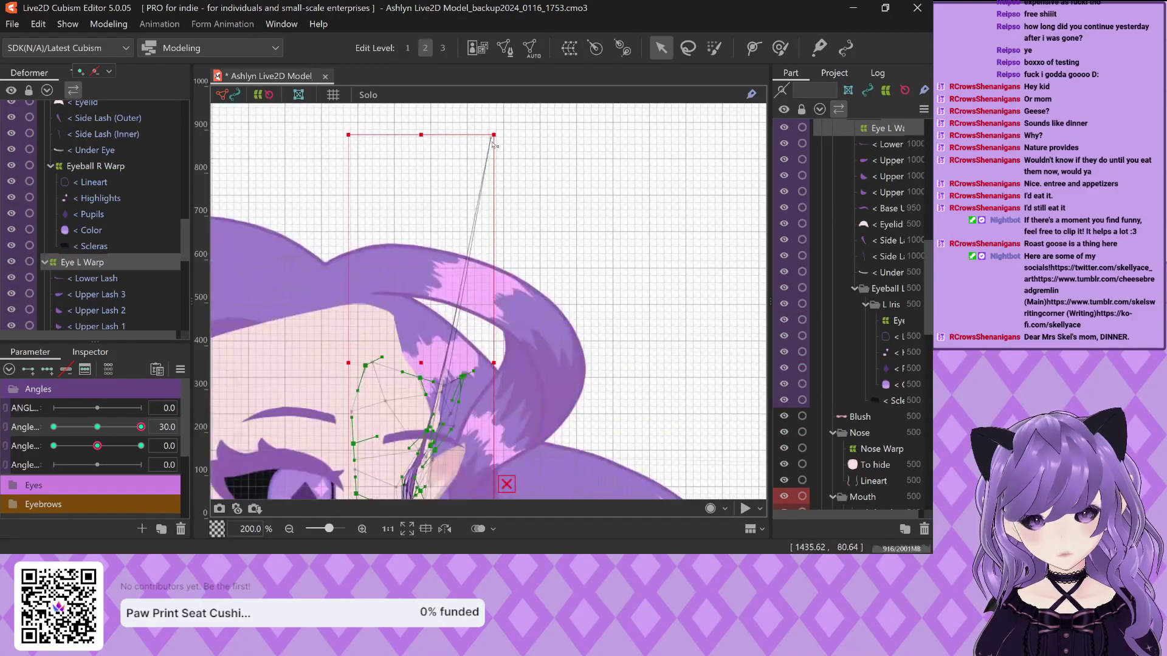
{"action": "left_click_drag", "start_coordinate": [491, 141], "coordinate": [436, 336]}
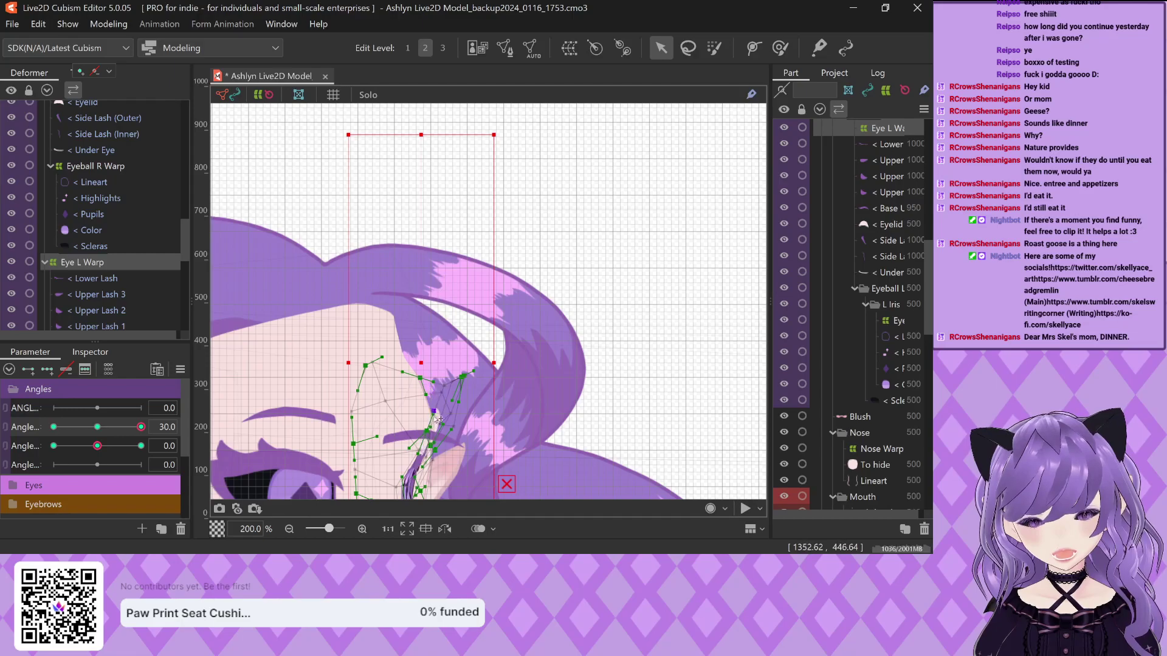
Set the Angle X slider to -30
{"action": "scroll", "coordinate": [432, 436], "scroll_direction": "down", "scroll_amount": 2}
{"action": "scroll", "coordinate": [388, 362], "scroll_direction": "up", "scroll_amount": 4}
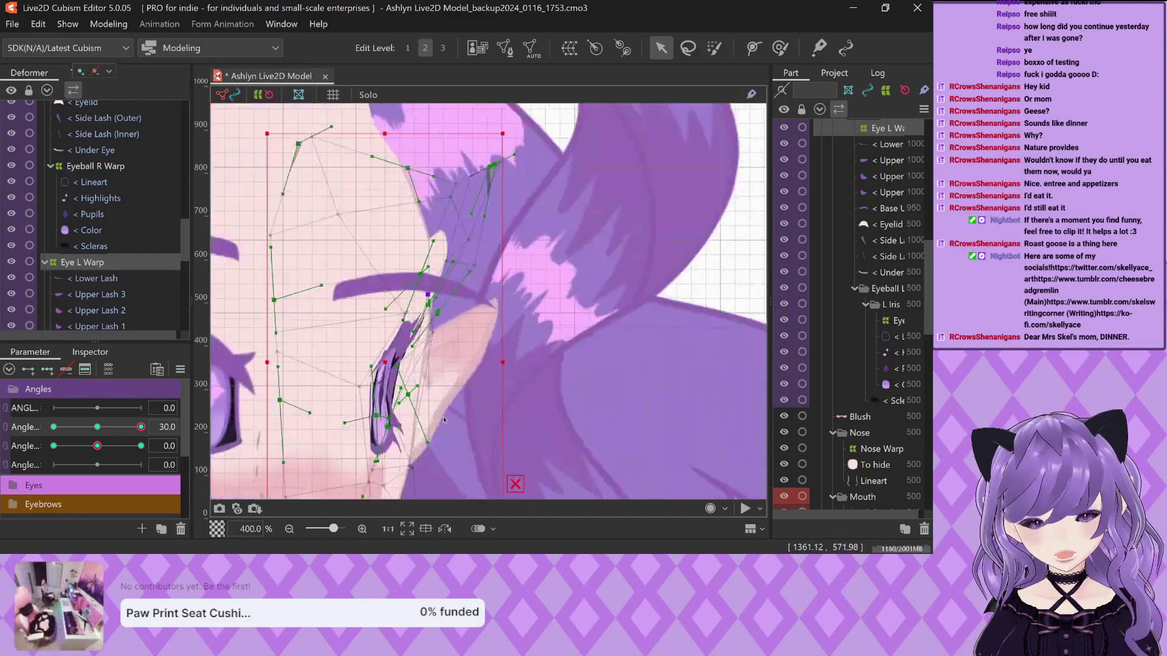
{"action": "scroll", "coordinate": [388, 362], "scroll_direction": "down", "scroll_amount": 4}
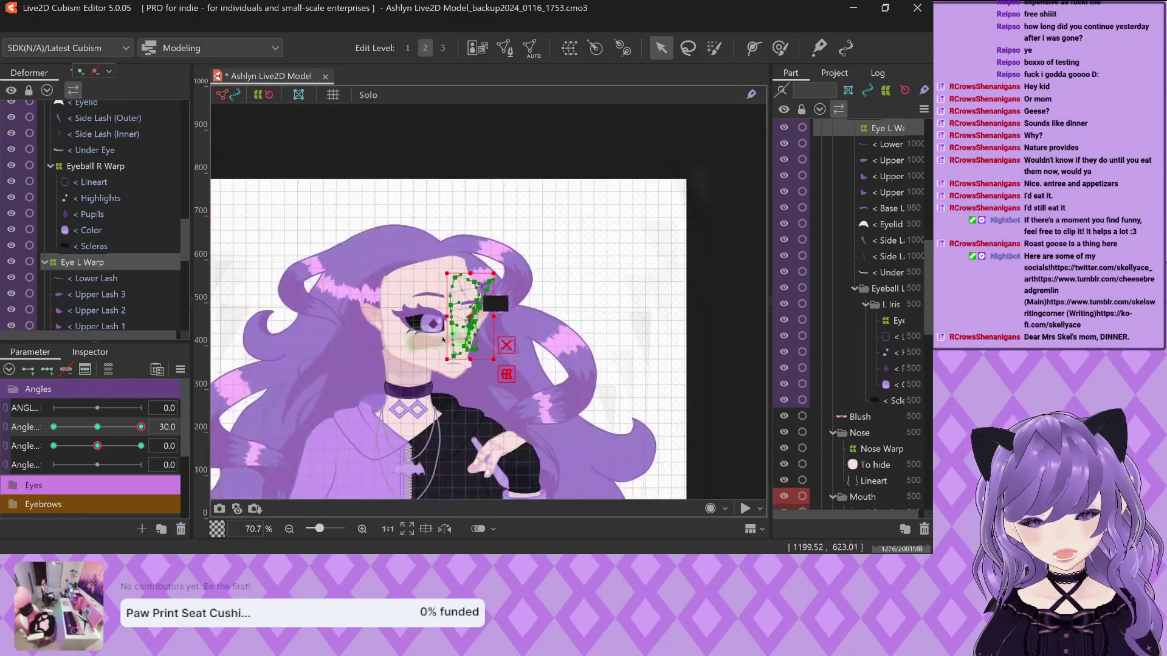
{"action": "scroll", "coordinate": [488, 308], "scroll_direction": "up", "scroll_amount": 3}
{"action": "scroll", "coordinate": [456, 313], "scroll_direction": "down", "scroll_amount": 1}
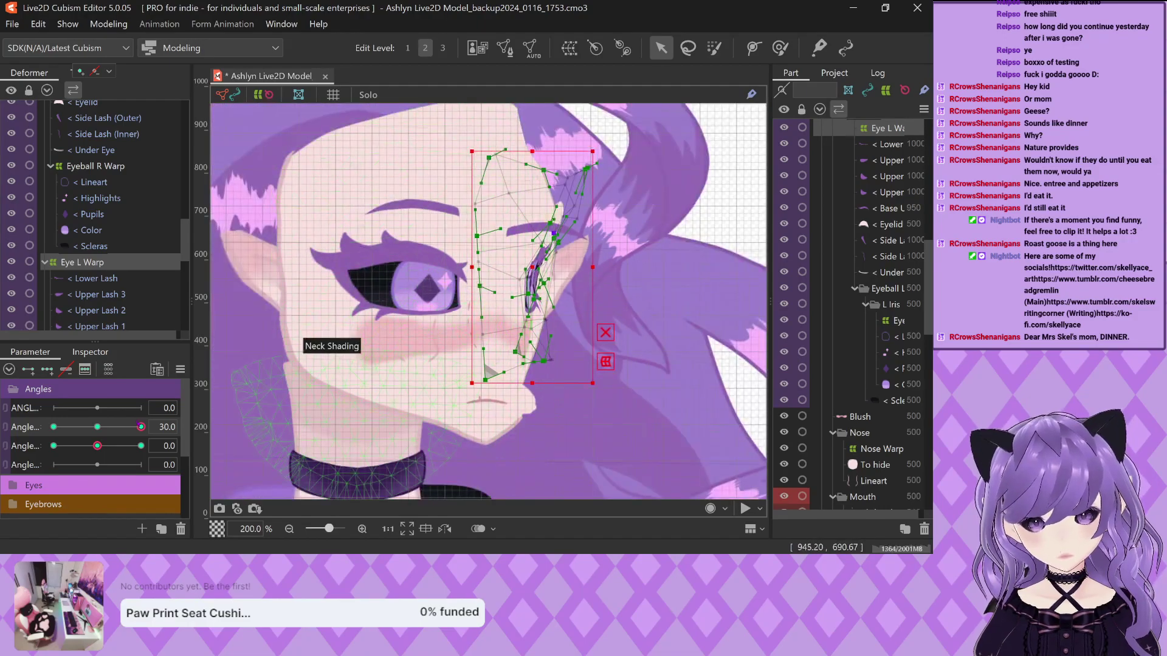
{"action": "left_click_drag", "start_coordinate": [141, 427], "coordinate": [40, 429]}
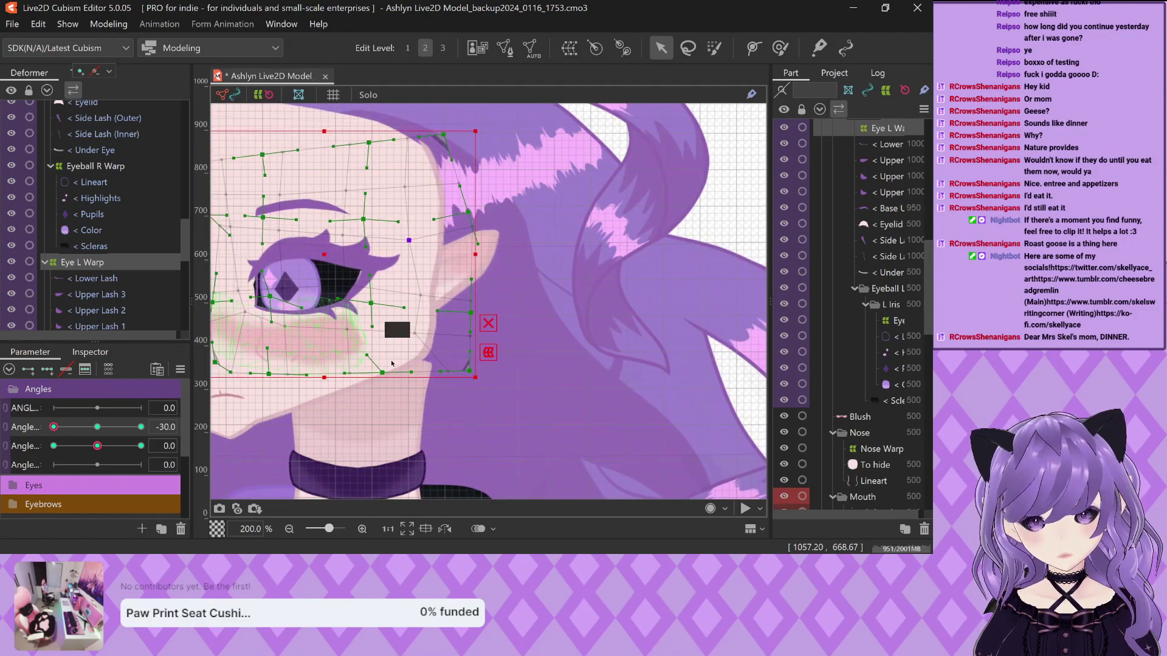
At Angle X -30, pull the Eye L Warp's right-edge points in toward the eye
{"action": "scroll", "coordinate": [392, 364], "scroll_direction": "down", "scroll_amount": 2}
{"action": "scroll", "coordinate": [252, 342], "scroll_direction": "up", "scroll_amount": 2}
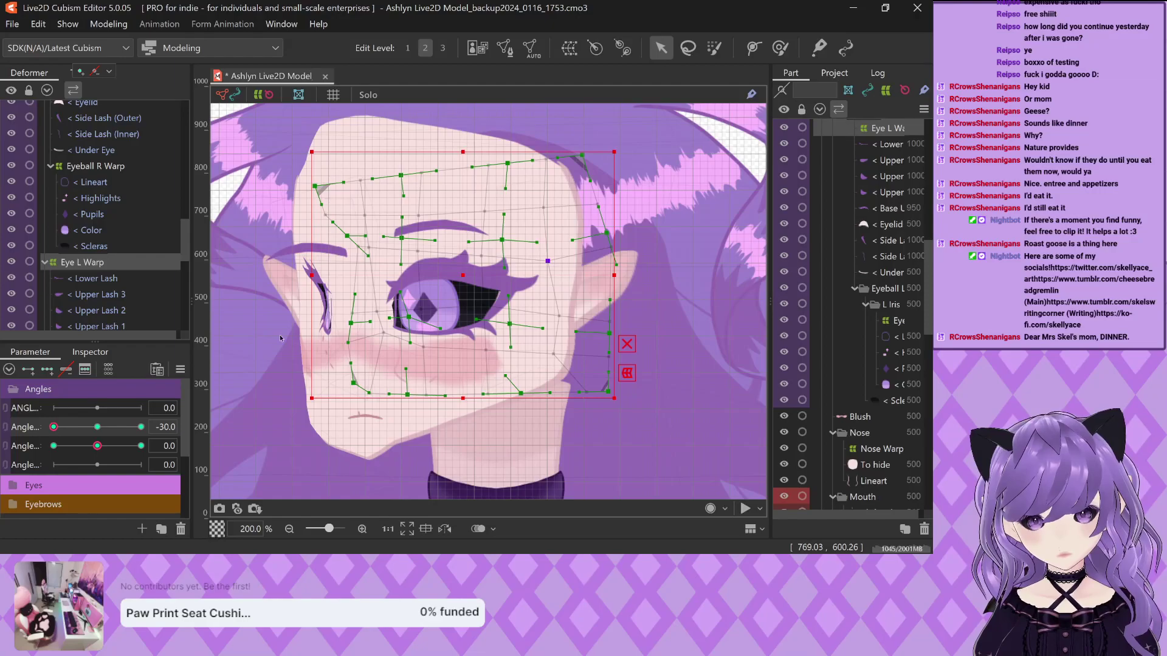
{"action": "mouse_move", "coordinate": [53, 427]}
{"action": "left_mouse_down"}
{"action": "mouse_move", "coordinate": [153, 429]}
{"action": "mouse_move", "coordinate": [54, 427]}
{"action": "left_mouse_up"}
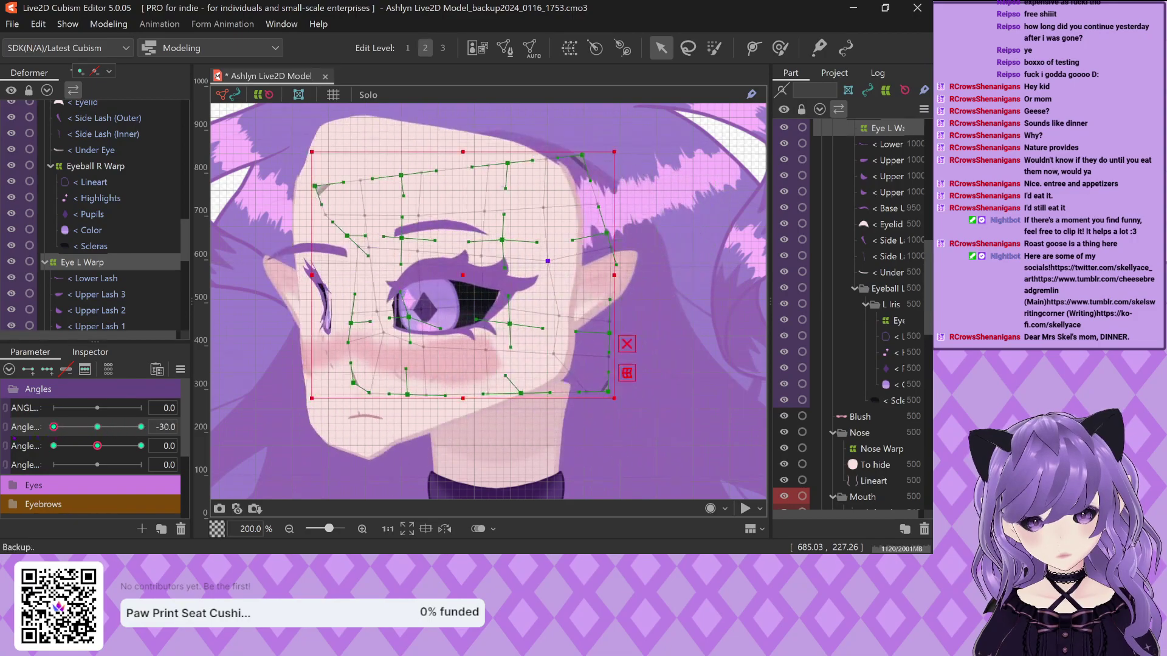
{"action": "scroll", "coordinate": [432, 375], "scroll_direction": "up", "scroll_amount": 2}
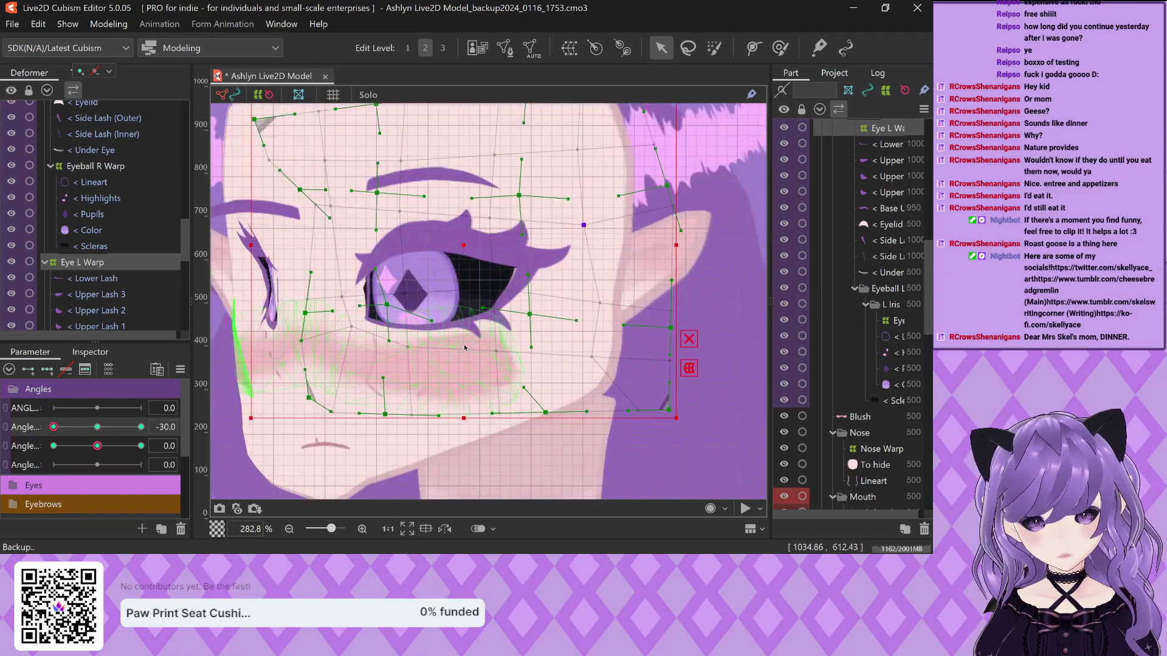
{"action": "scroll", "coordinate": [414, 336], "scroll_direction": "down", "scroll_amount": 2}
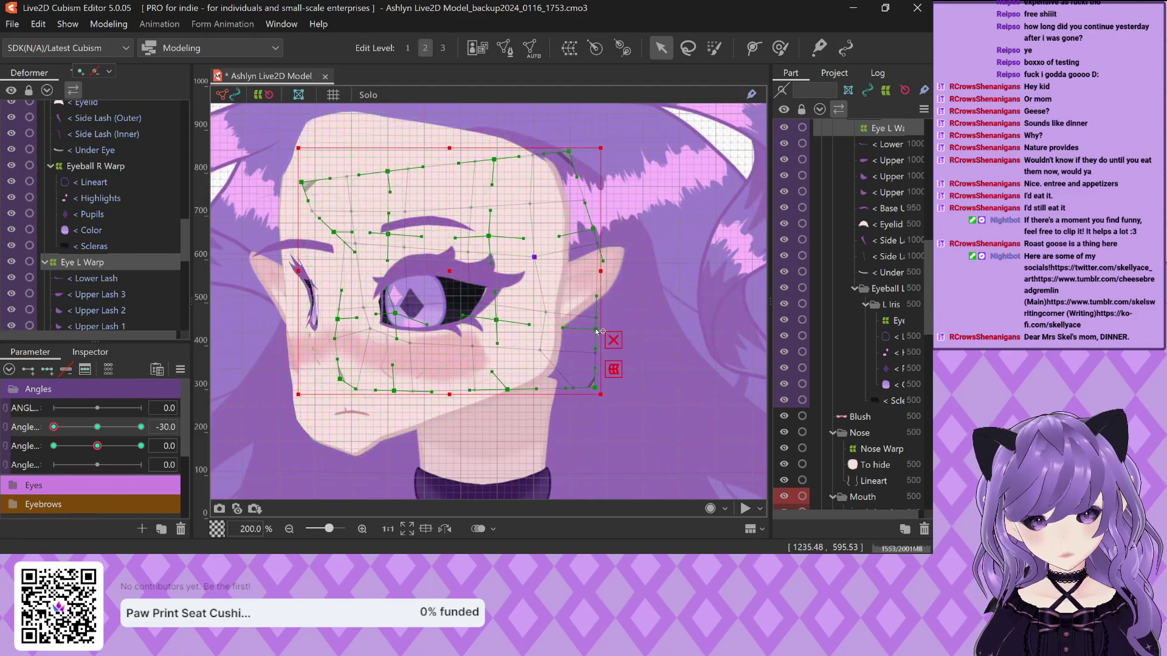
{"action": "left_click_drag", "start_coordinate": [599, 331], "coordinate": [558, 323]}
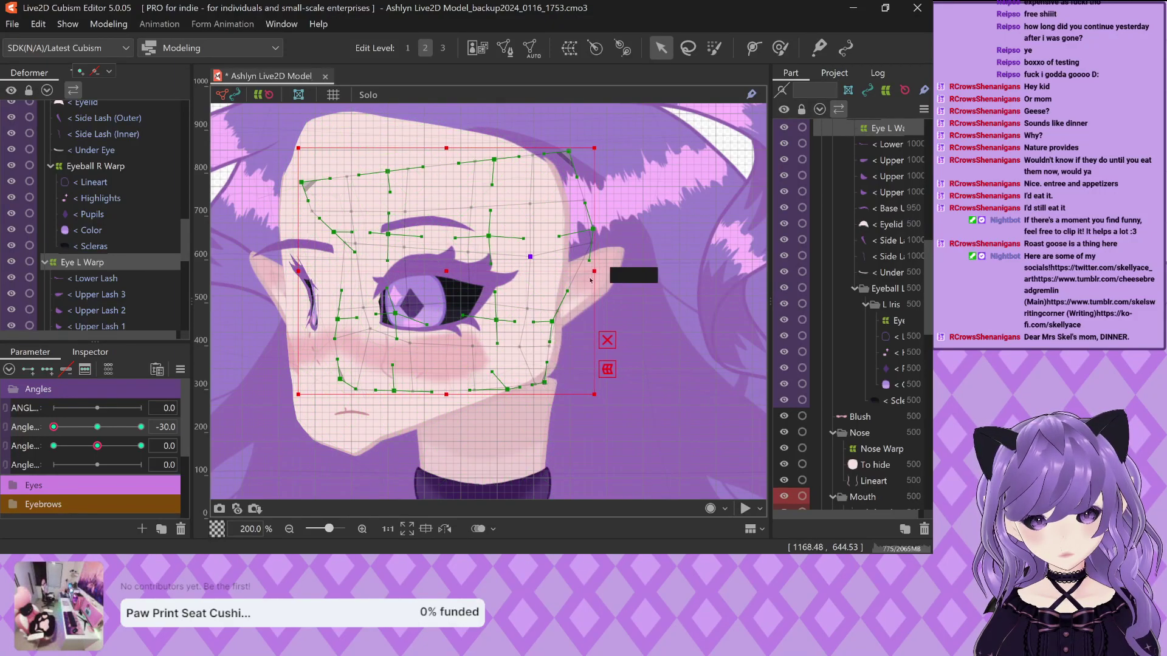
{"action": "left_click_drag", "start_coordinate": [592, 229], "coordinate": [549, 241]}
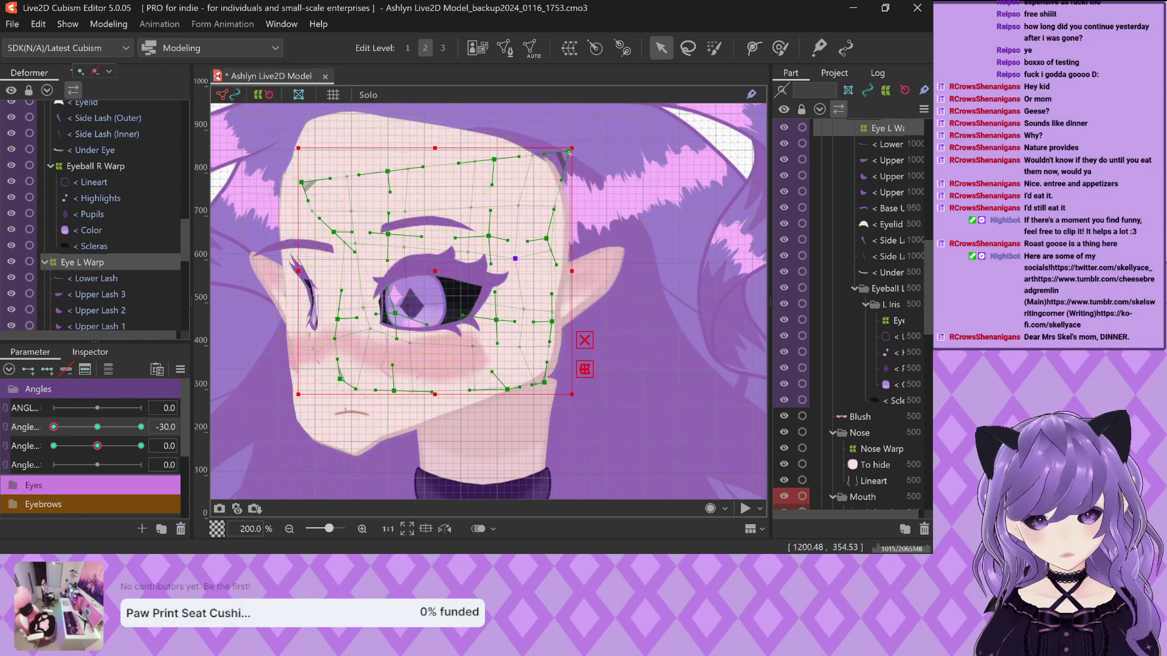
Tilt the eye warp clockwise, lower its top edge and top-left corner, and straighten the left handles
{"action": "left_click_drag", "start_coordinate": [579, 144], "coordinate": [389, 193]}
{"action": "left_click_drag", "start_coordinate": [302, 182], "coordinate": [339, 266]}
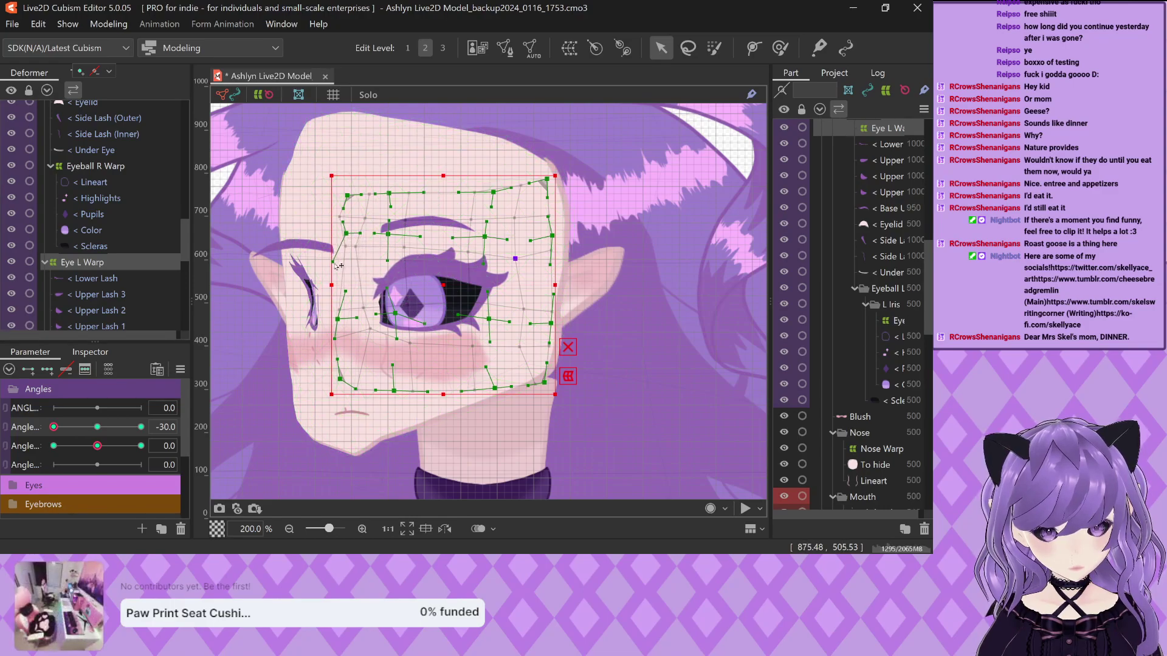
{"action": "scroll", "coordinate": [343, 209], "scroll_direction": "up", "scroll_amount": 3}
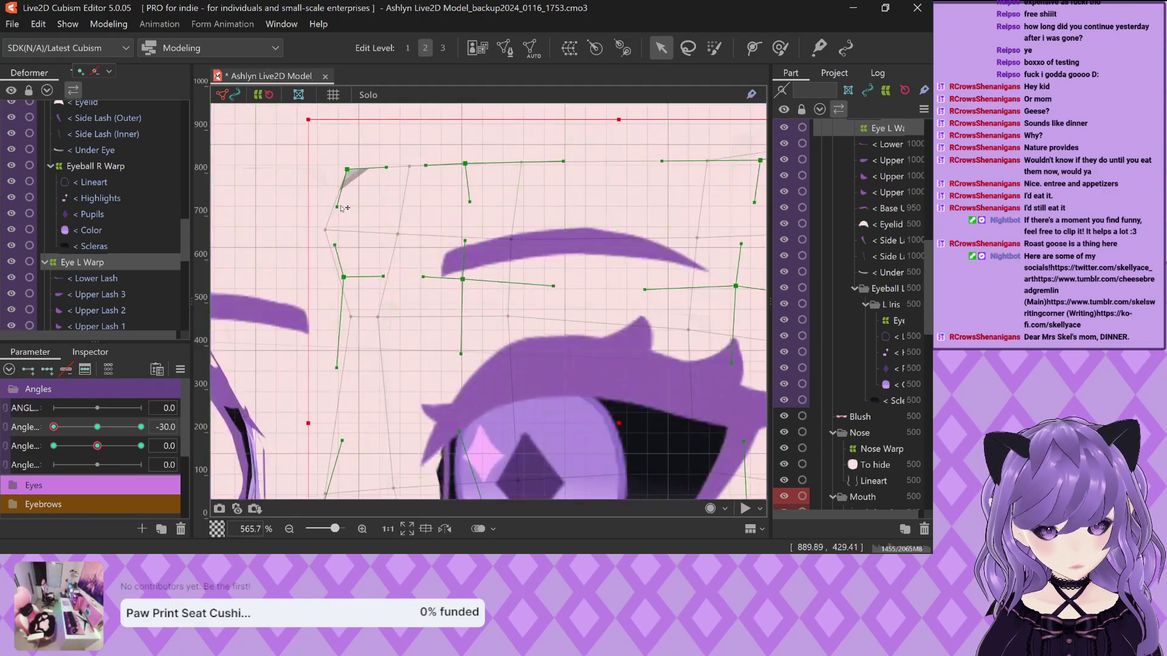
{"action": "left_click_drag", "start_coordinate": [340, 207], "coordinate": [356, 243]}
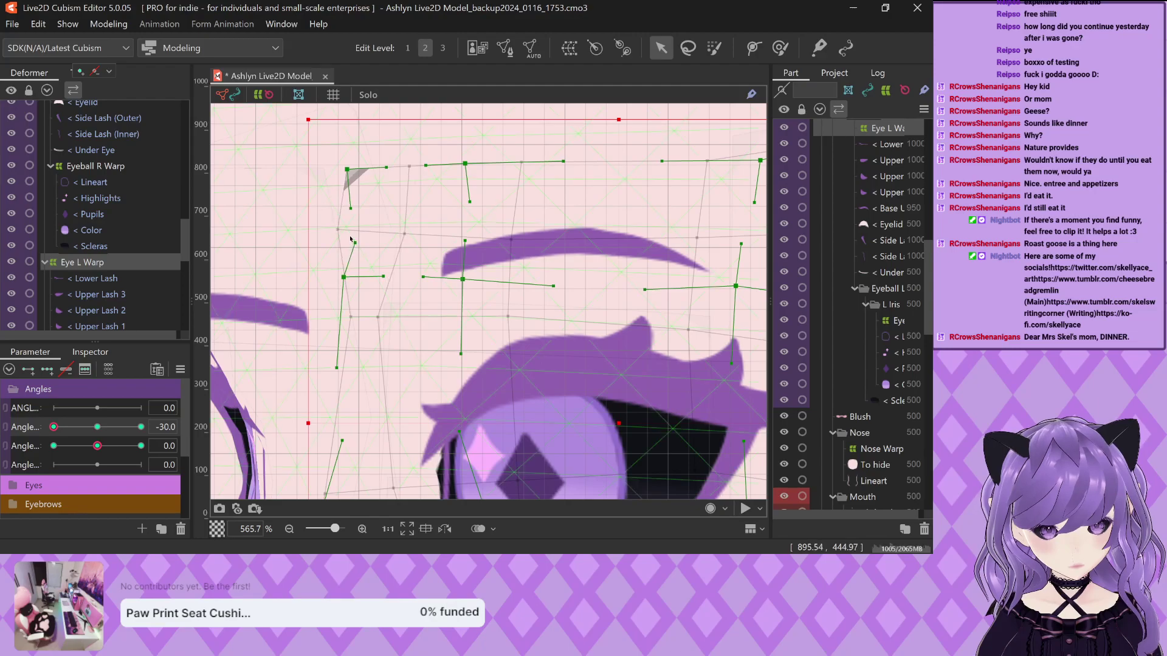
{"action": "scroll", "coordinate": [350, 239], "scroll_direction": "down", "scroll_amount": 1}
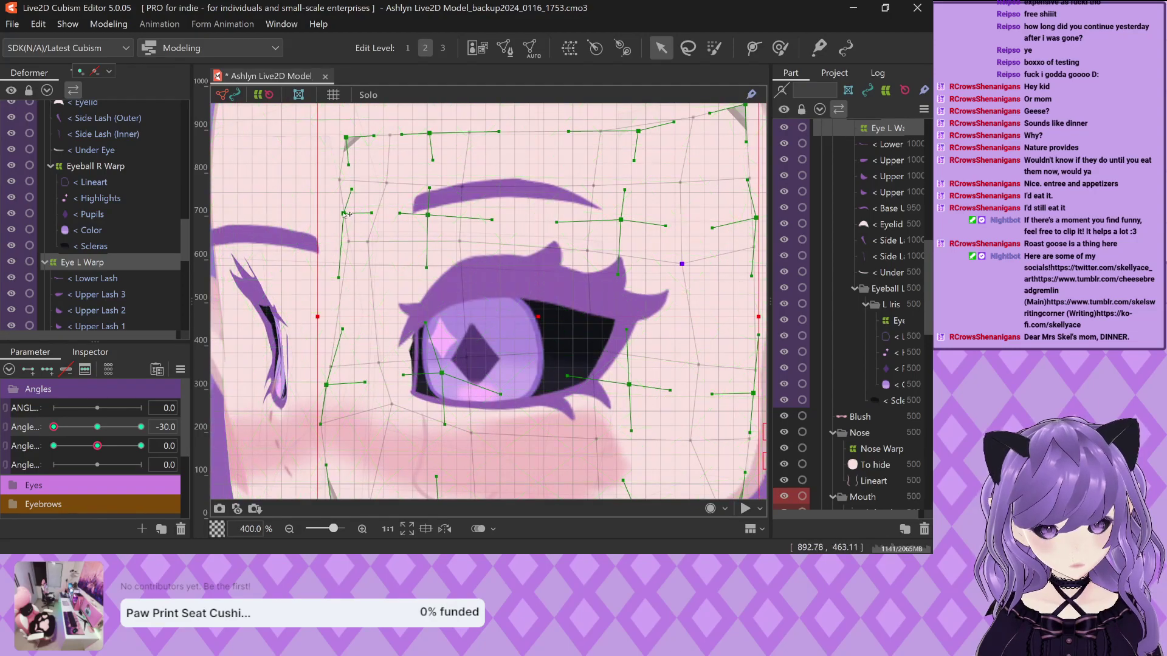
{"action": "scroll", "coordinate": [344, 230], "scroll_direction": "down", "scroll_amount": 2}
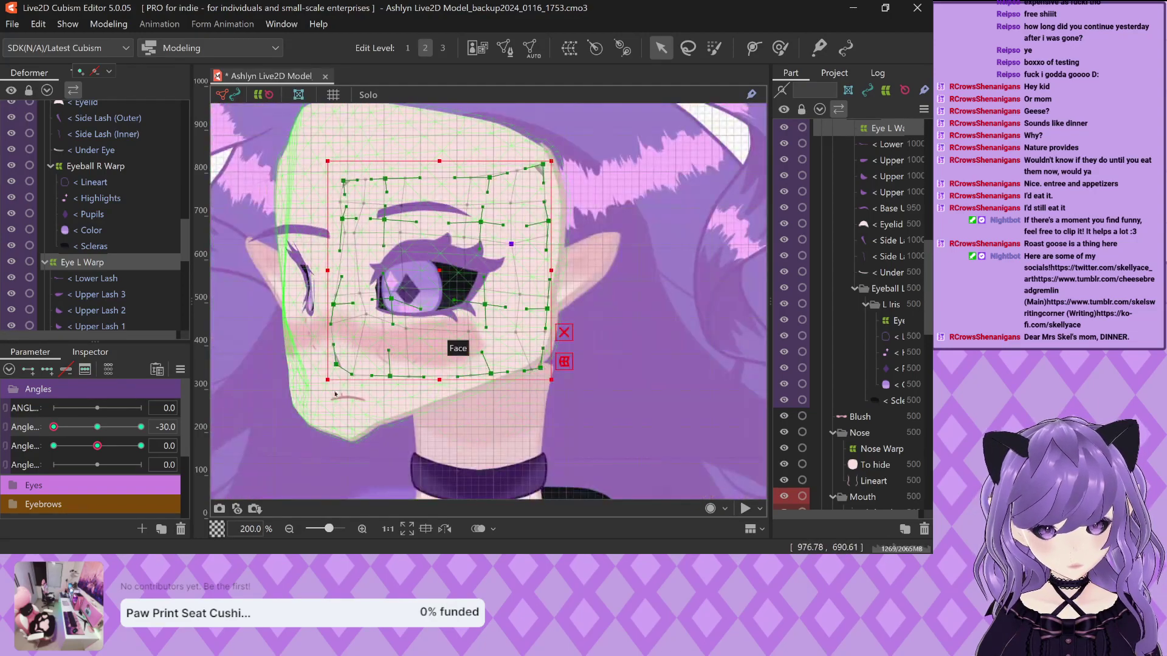
{"action": "scroll", "coordinate": [399, 364], "scroll_direction": "up", "scroll_amount": 2}
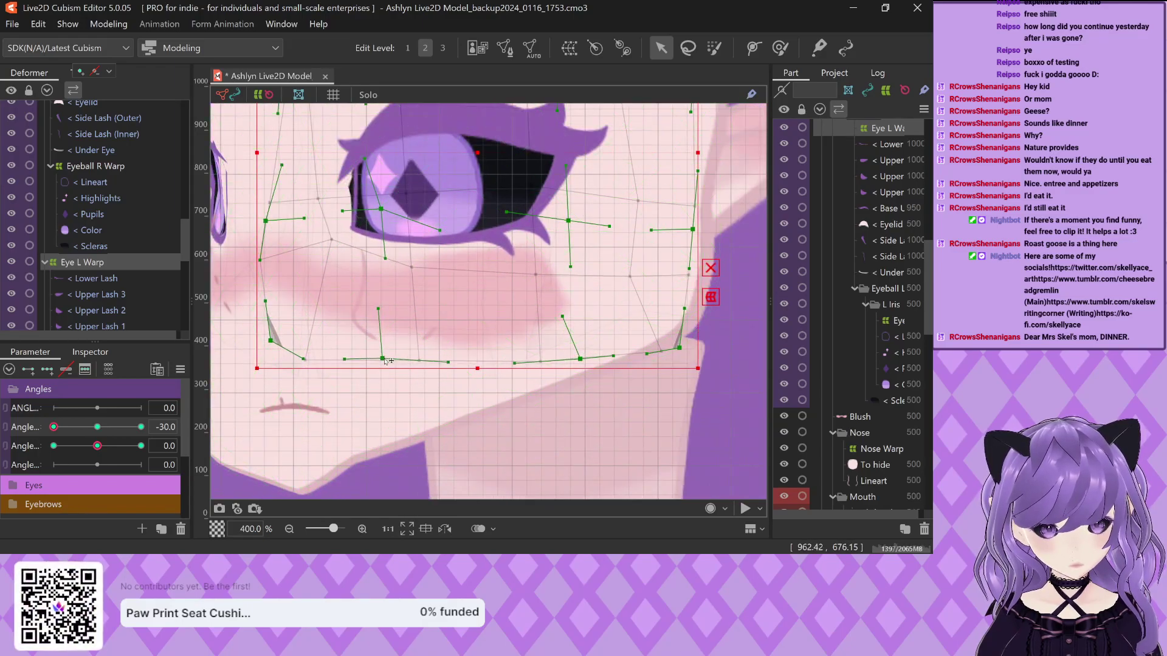
{"action": "scroll", "coordinate": [434, 343], "scroll_direction": "down", "scroll_amount": 2}
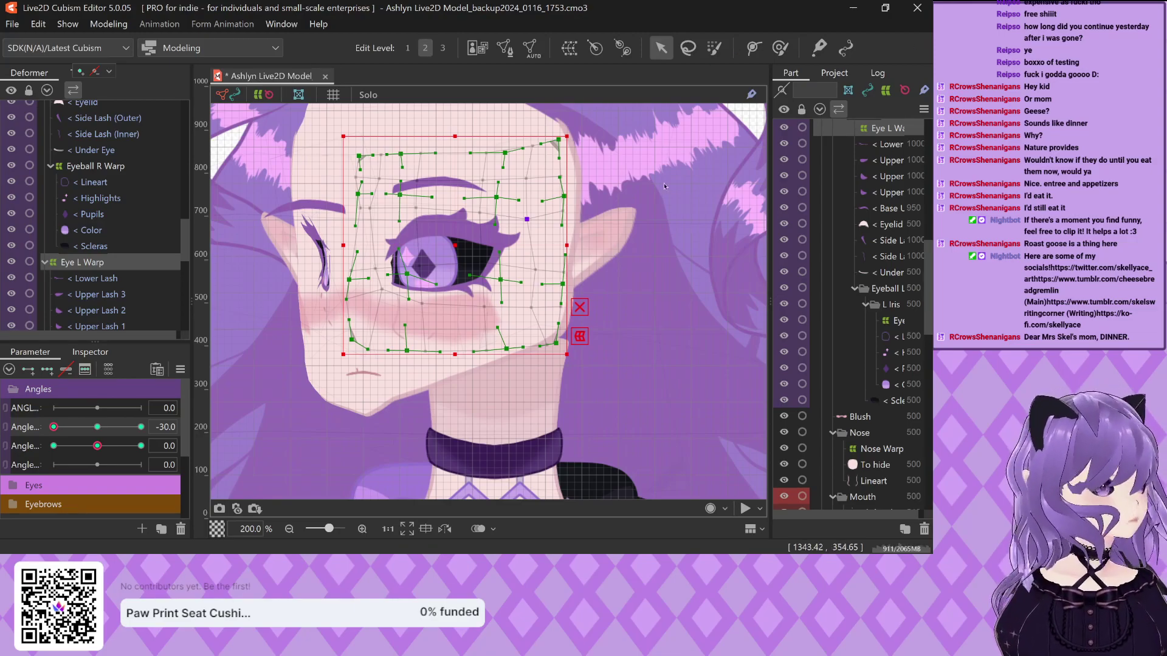
Select the Face art mesh and add a new vertex on the chin's left edge
{"action": "left_click", "coordinate": [396, 353]}
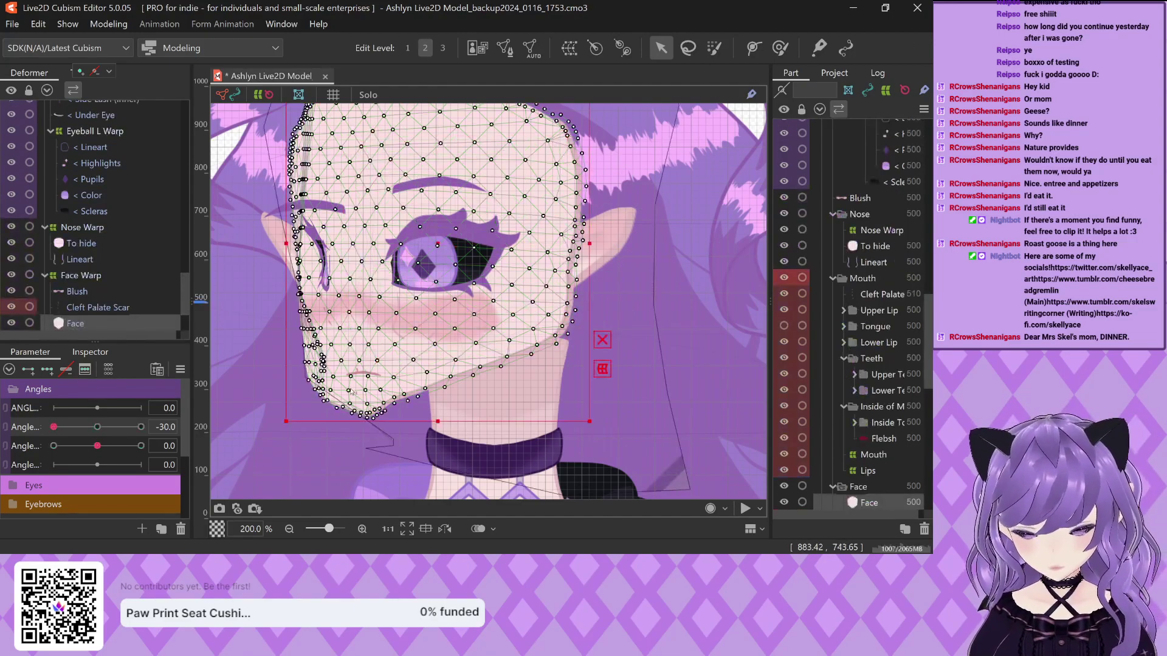
{"action": "scroll", "coordinate": [350, 379], "scroll_direction": "up", "scroll_amount": 1}
{"action": "scroll", "coordinate": [350, 379], "scroll_direction": "up", "scroll_amount": 1}
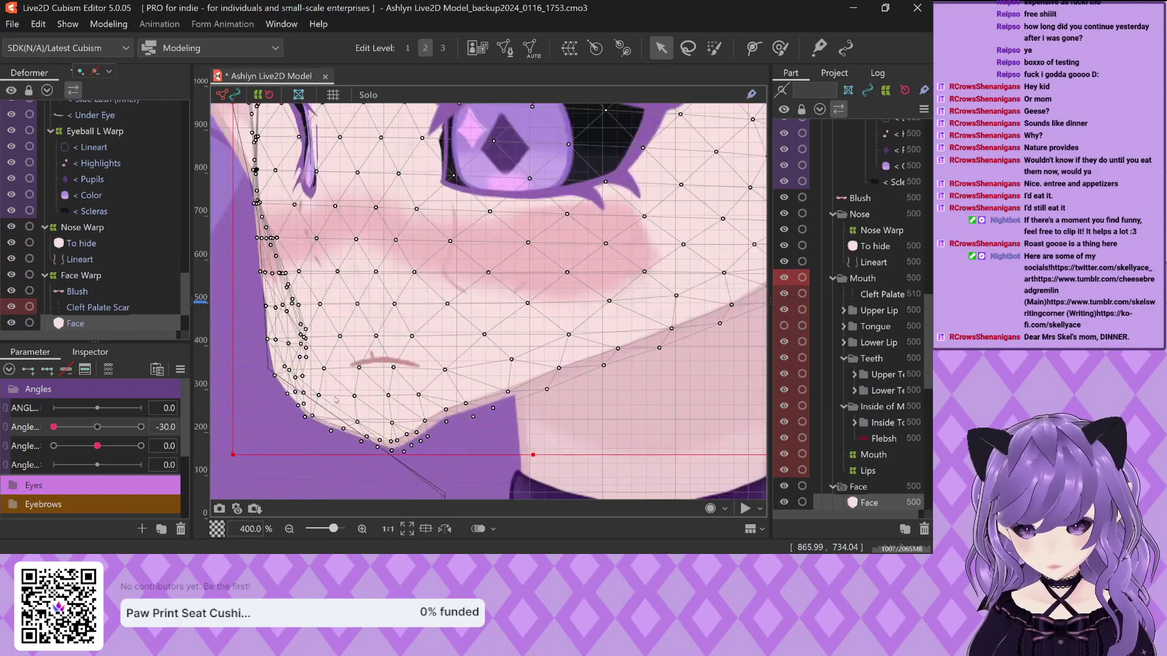
{"action": "left_click", "coordinate": [259, 344]}
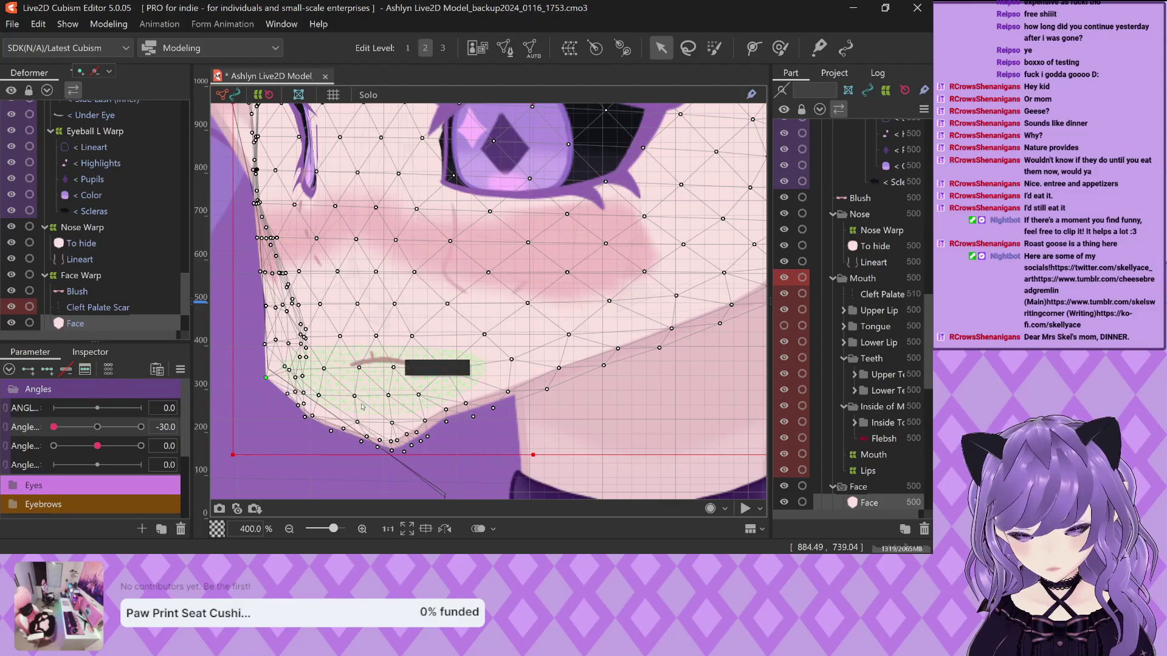
{"action": "scroll", "coordinate": [362, 405], "scroll_direction": "down", "scroll_amount": 2}
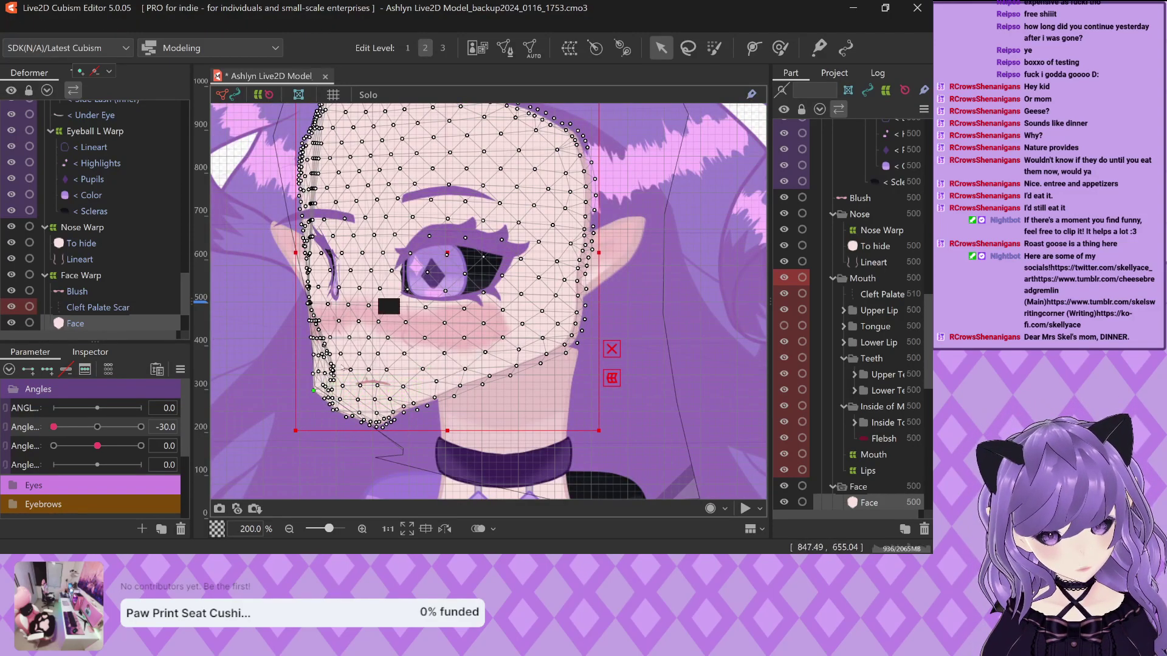
{"action": "scroll", "coordinate": [389, 304], "scroll_direction": "down", "scroll_amount": 1}
{"action": "scroll", "coordinate": [465, 327], "scroll_direction": "up", "scroll_amount": 2}
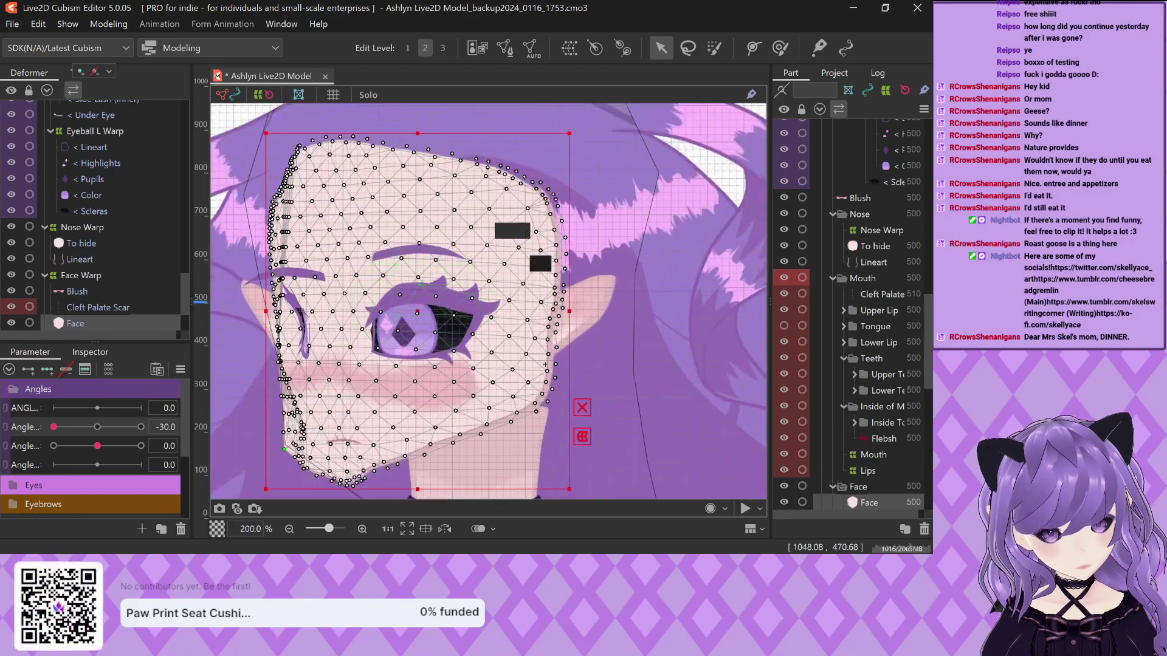
{"action": "scroll", "coordinate": [523, 299], "scroll_direction": "down", "scroll_amount": 1}
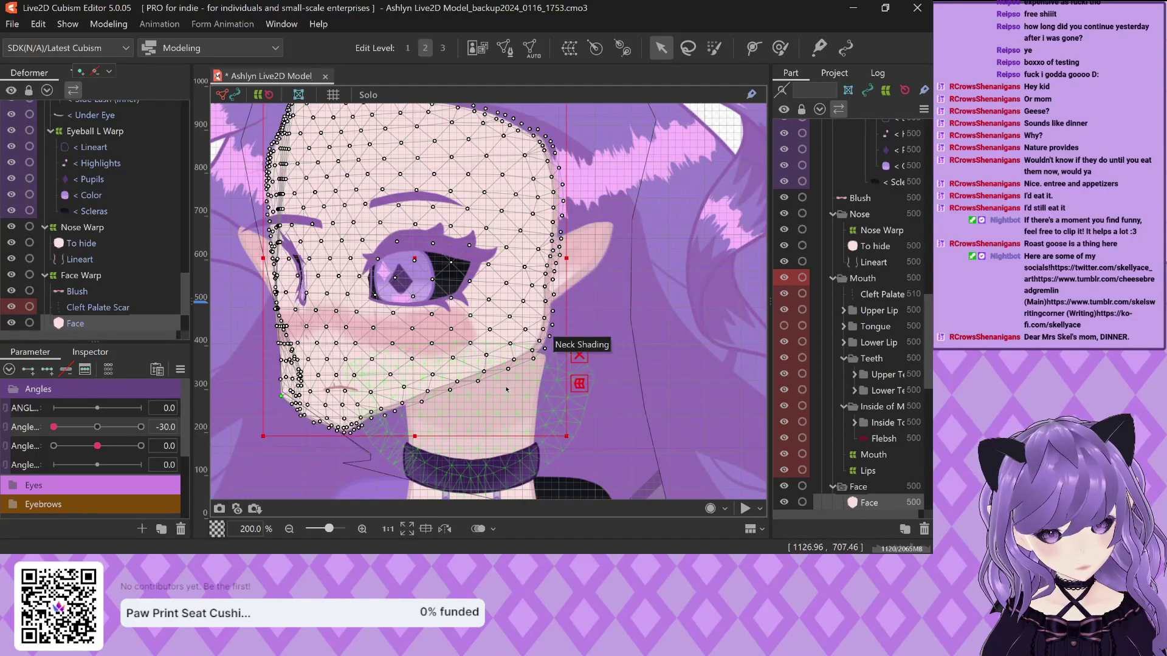
{"action": "scroll", "coordinate": [506, 390], "scroll_direction": "up", "scroll_amount": 2}
{"action": "scroll", "coordinate": [506, 387], "scroll_direction": "down", "scroll_amount": 2}
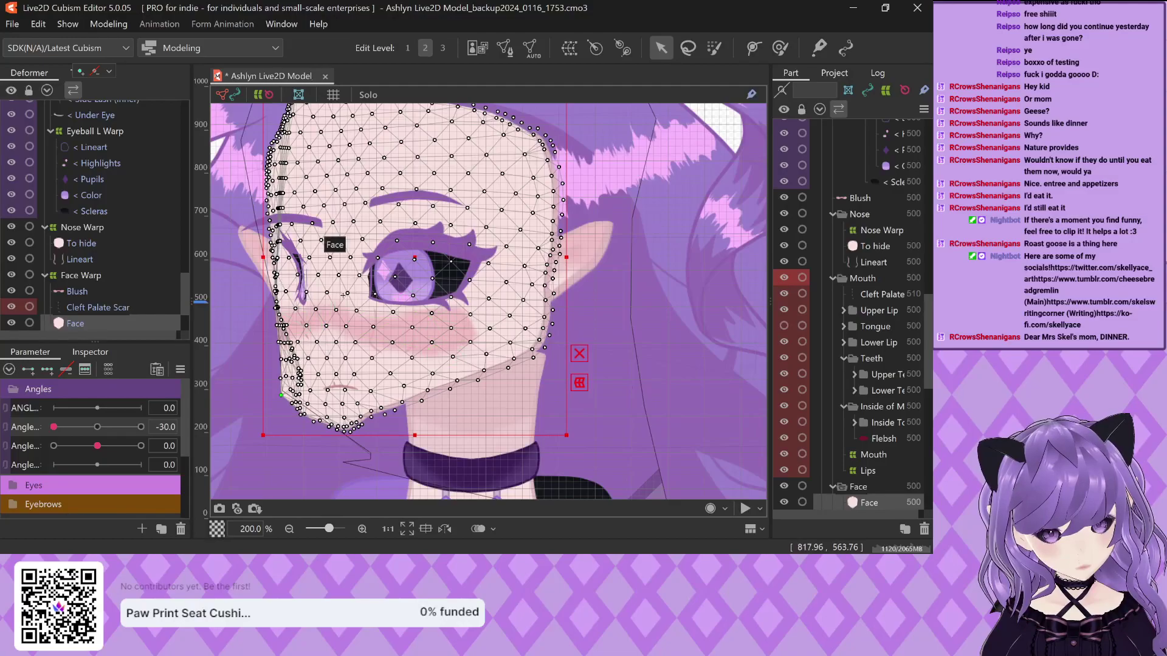
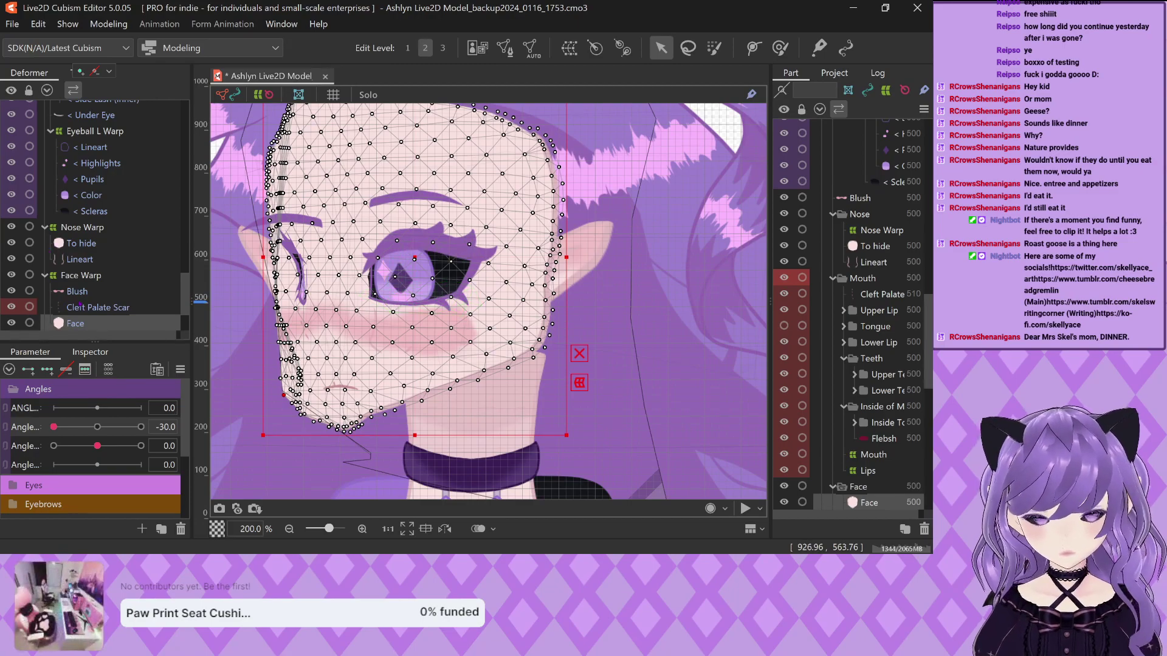
Select Face Warp in the Deformer panel to show its warp grid on the canvas
{"action": "left_click", "coordinate": [86, 276]}
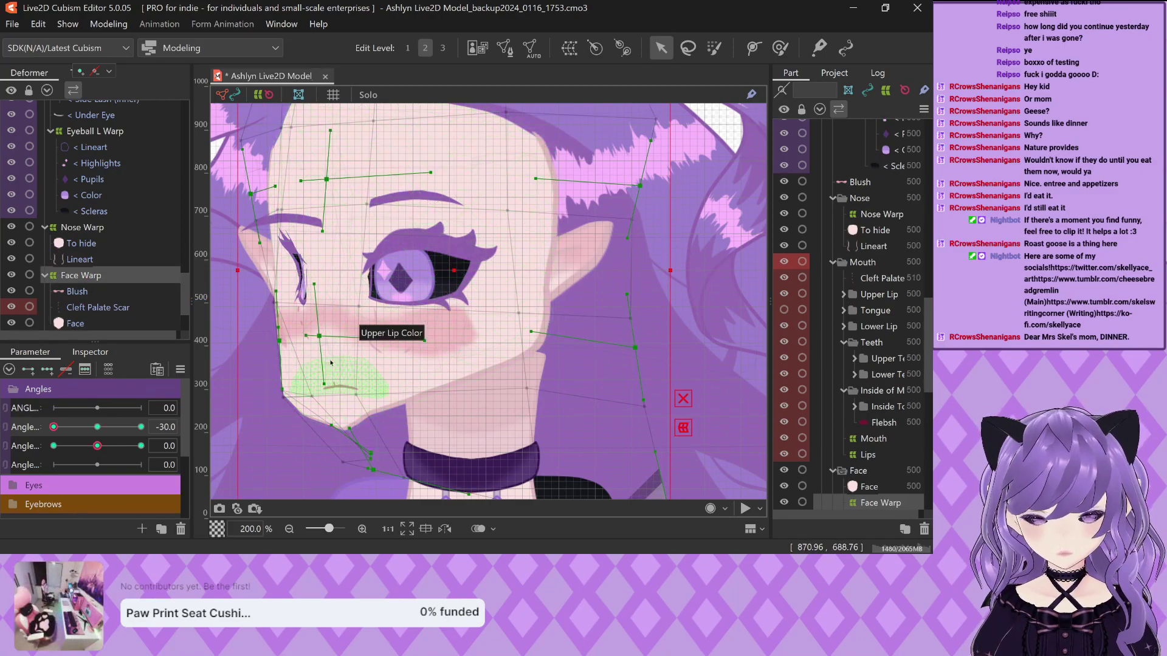
At Angle X -30, push the warp's cheek point right and reposition the jaw and chin points
{"action": "left_click_drag", "start_coordinate": [320, 336], "coordinate": [348, 337]}
{"action": "left_click_drag", "start_coordinate": [283, 393], "coordinate": [327, 352]}
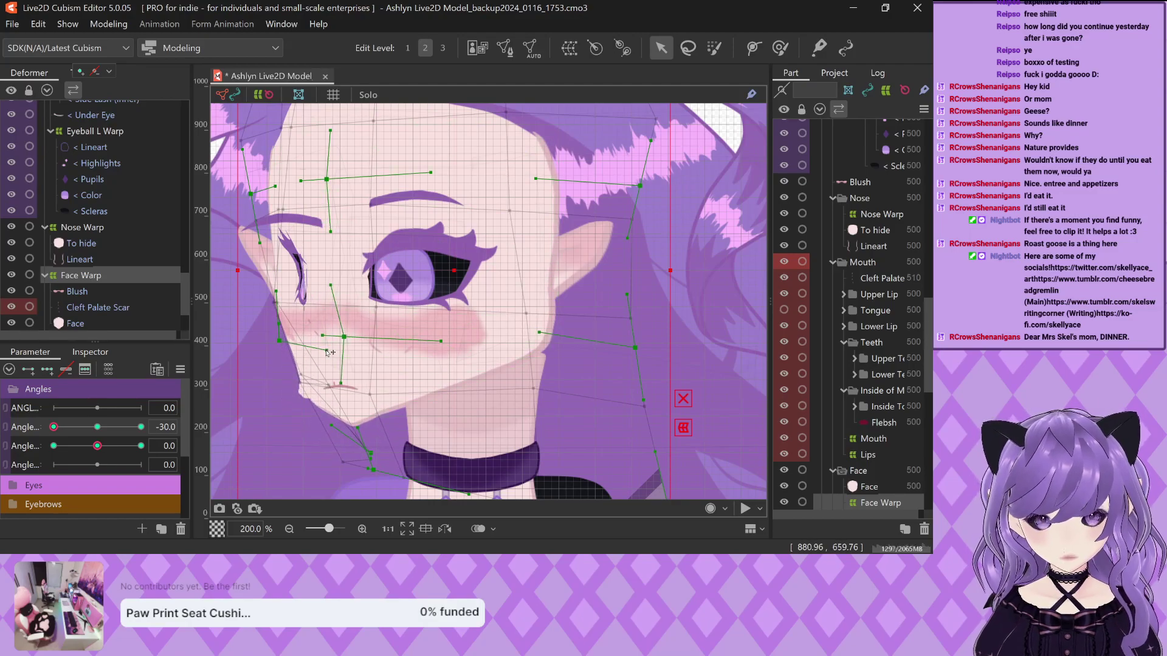
{"action": "scroll", "coordinate": [403, 332], "scroll_direction": "down", "scroll_amount": 3}
{"action": "scroll", "coordinate": [359, 425], "scroll_direction": "up", "scroll_amount": 3}
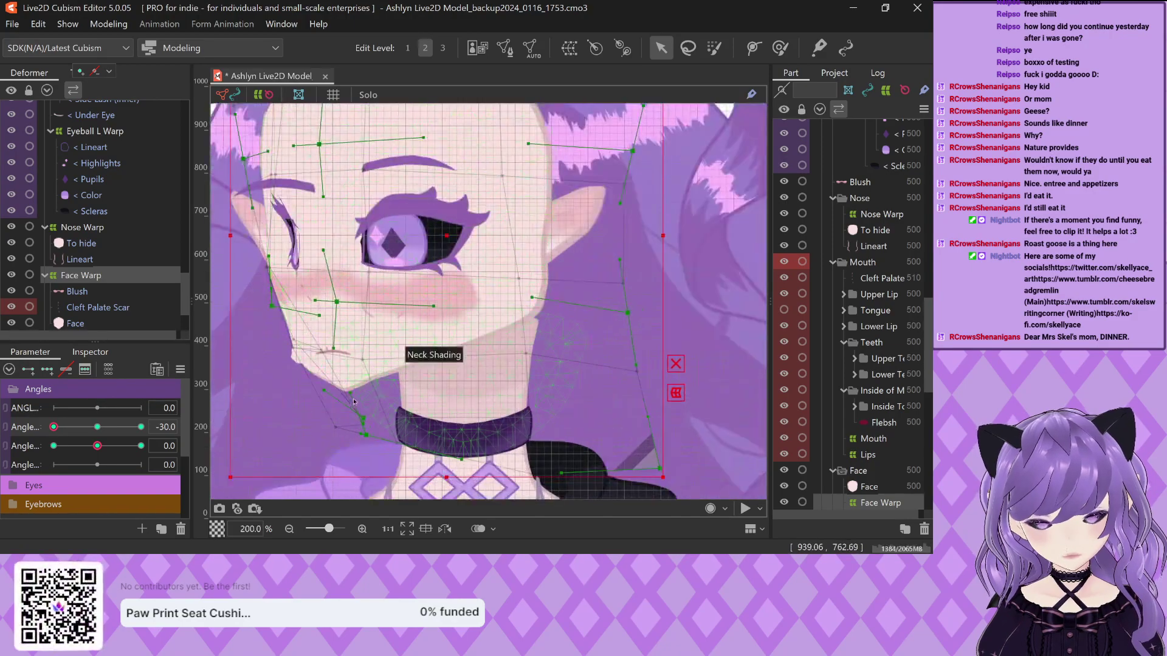
{"action": "left_click_drag", "start_coordinate": [364, 419], "coordinate": [429, 432]}
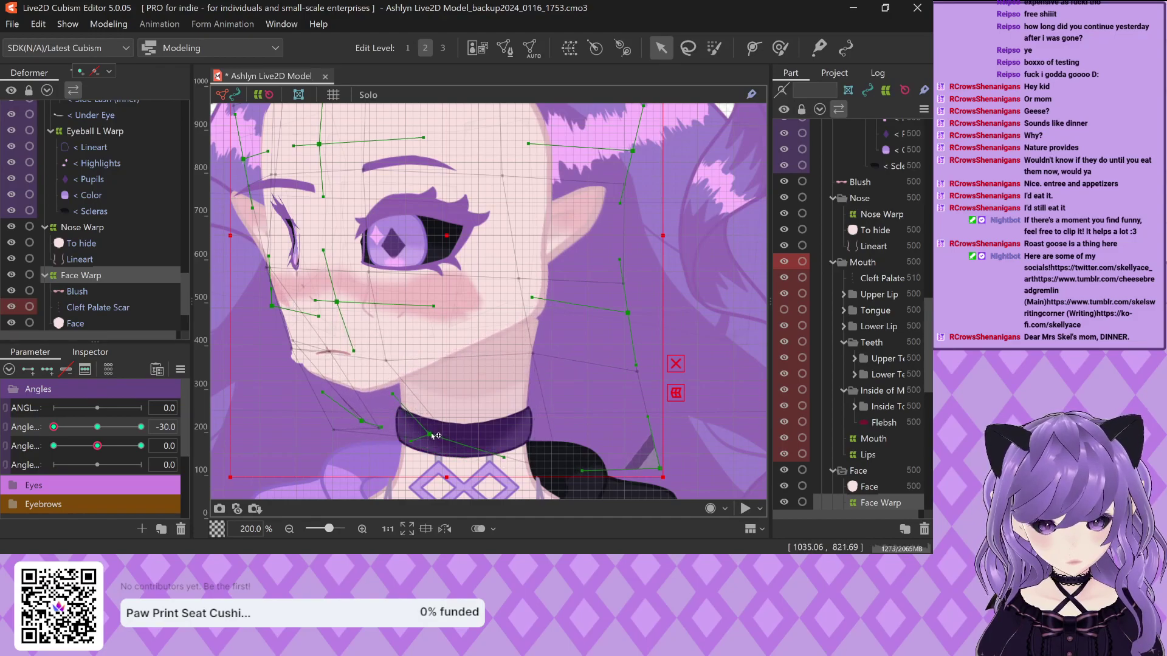
{"action": "scroll", "coordinate": [506, 404], "scroll_direction": "down", "scroll_amount": 2}
{"action": "scroll", "coordinate": [595, 341], "scroll_direction": "up", "scroll_amount": 2}
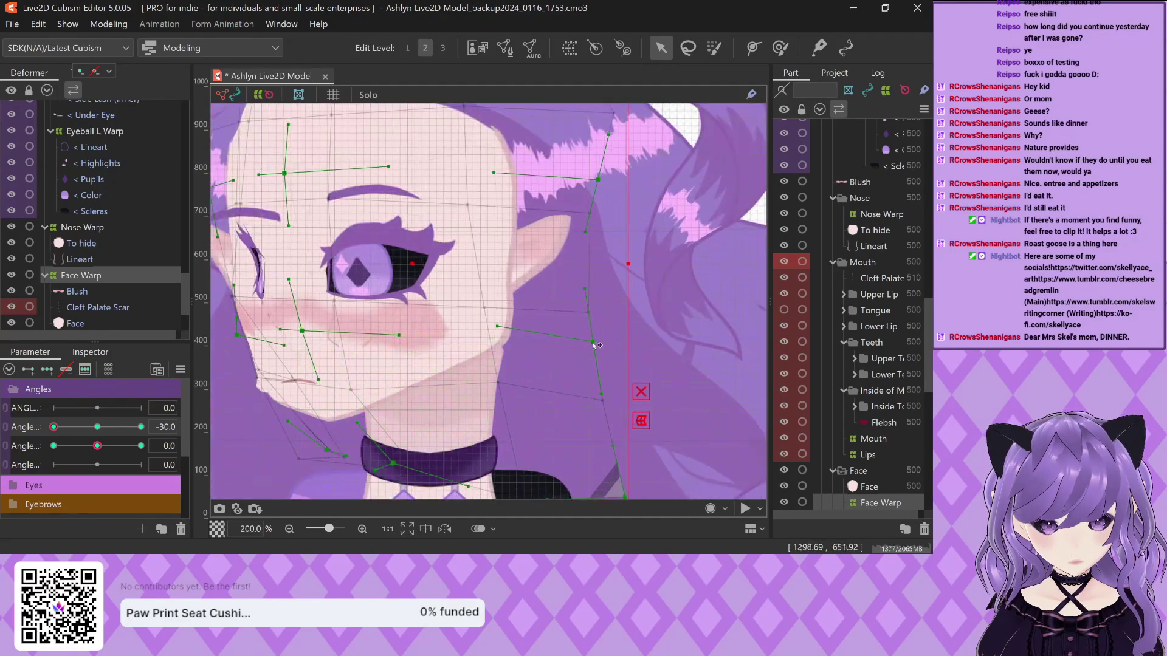
Move the face warp's right-edge points outward and up, then lower a right-cheek point
{"action": "left_click_drag", "start_coordinate": [602, 342], "coordinate": [612, 353]}
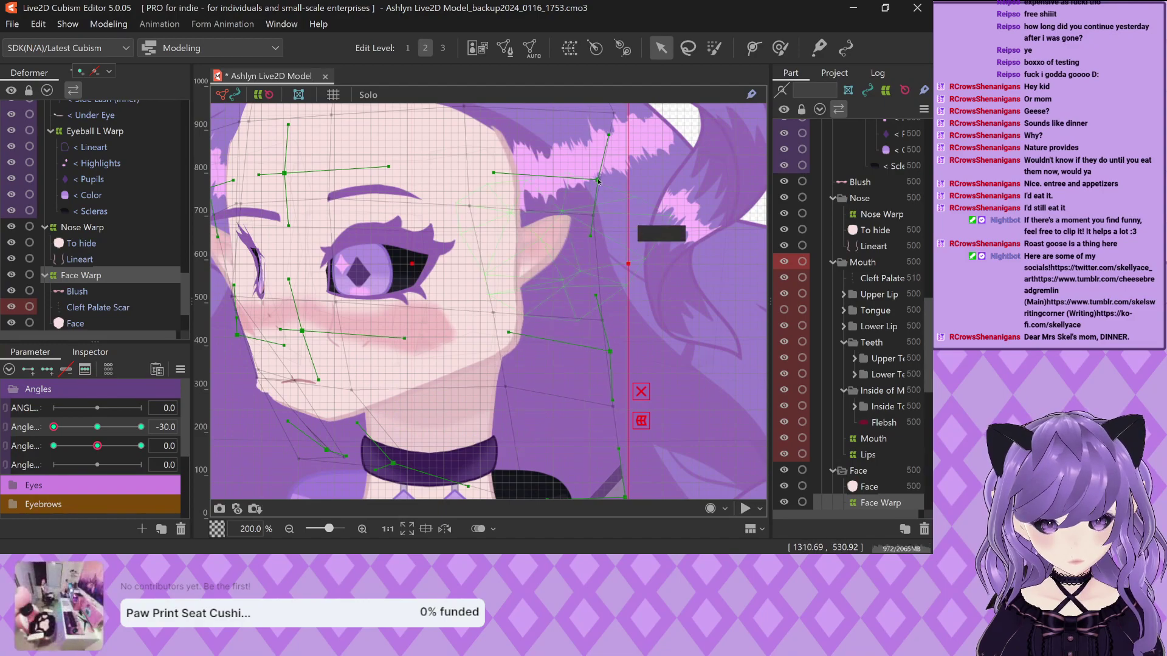
{"action": "left_click_drag", "start_coordinate": [603, 180], "coordinate": [636, 181]}
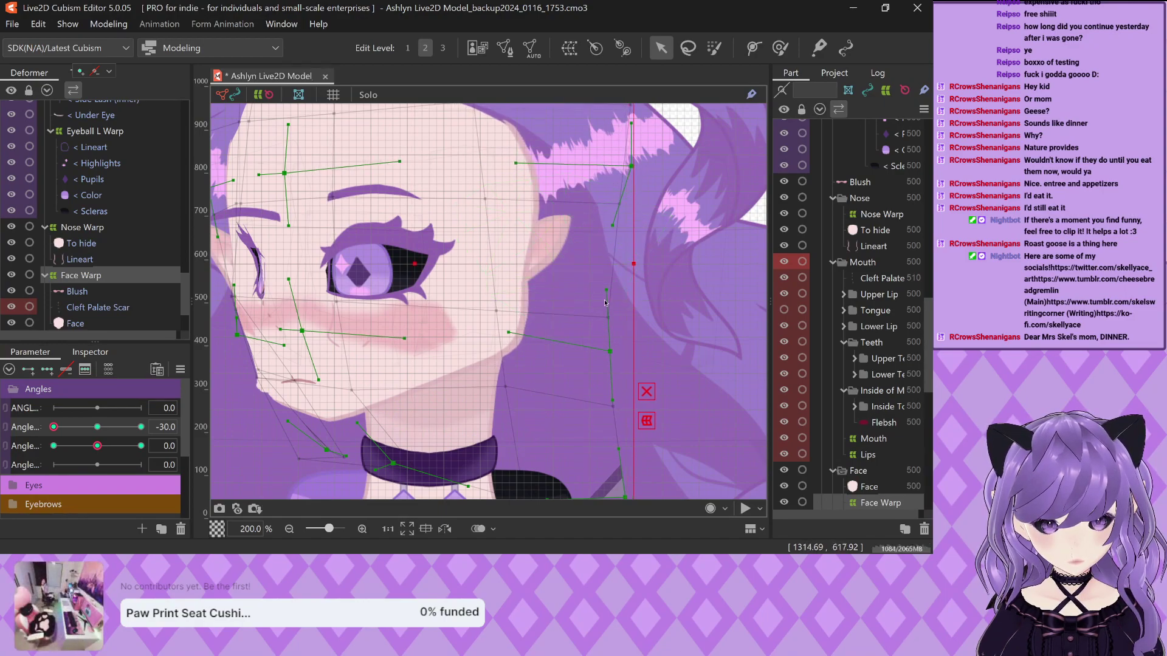
{"action": "mouse_move", "coordinate": [611, 296]}
{"action": "left_mouse_down"}
{"action": "mouse_move", "coordinate": [633, 291]}
{"action": "mouse_move", "coordinate": [625, 281]}
{"action": "left_mouse_up"}
{"action": "scroll", "coordinate": [505, 248], "scroll_direction": "down", "scroll_amount": 1}
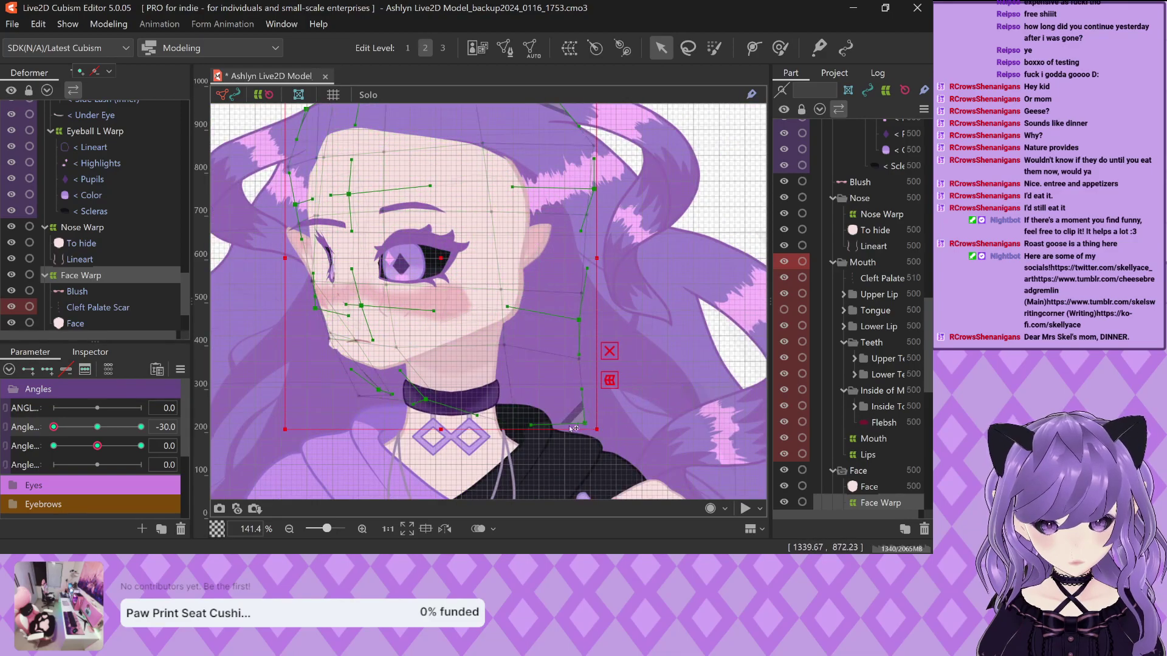
{"action": "scroll", "coordinate": [559, 334], "scroll_direction": "up", "scroll_amount": 2}
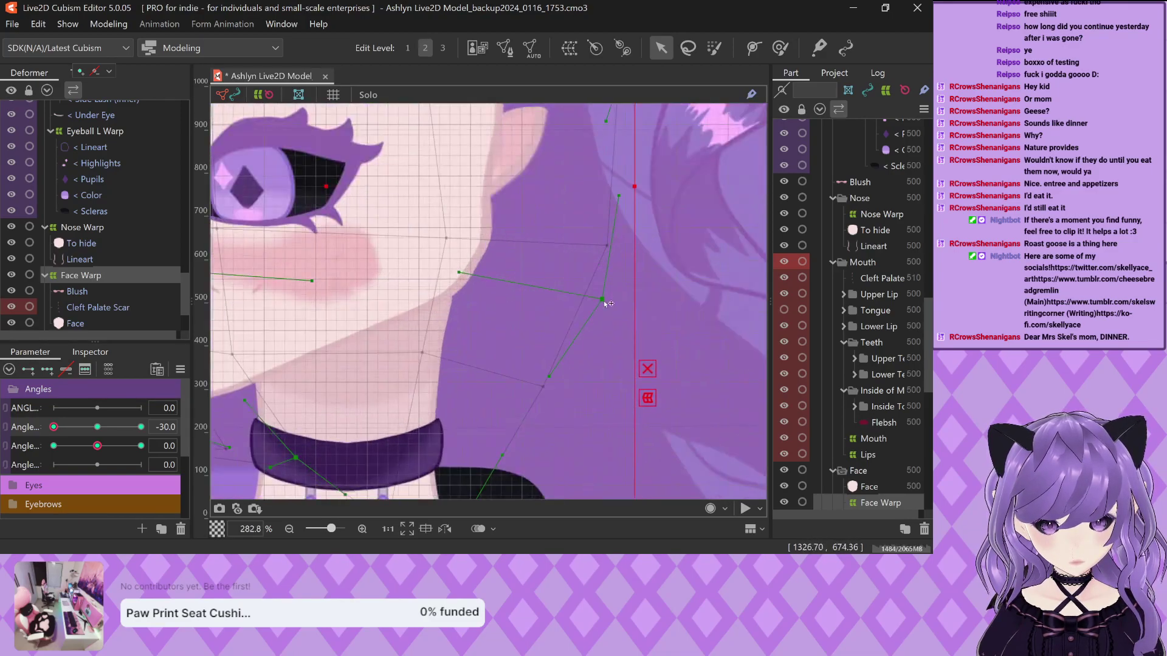
{"action": "left_click_drag", "start_coordinate": [608, 303], "coordinate": [603, 314]}
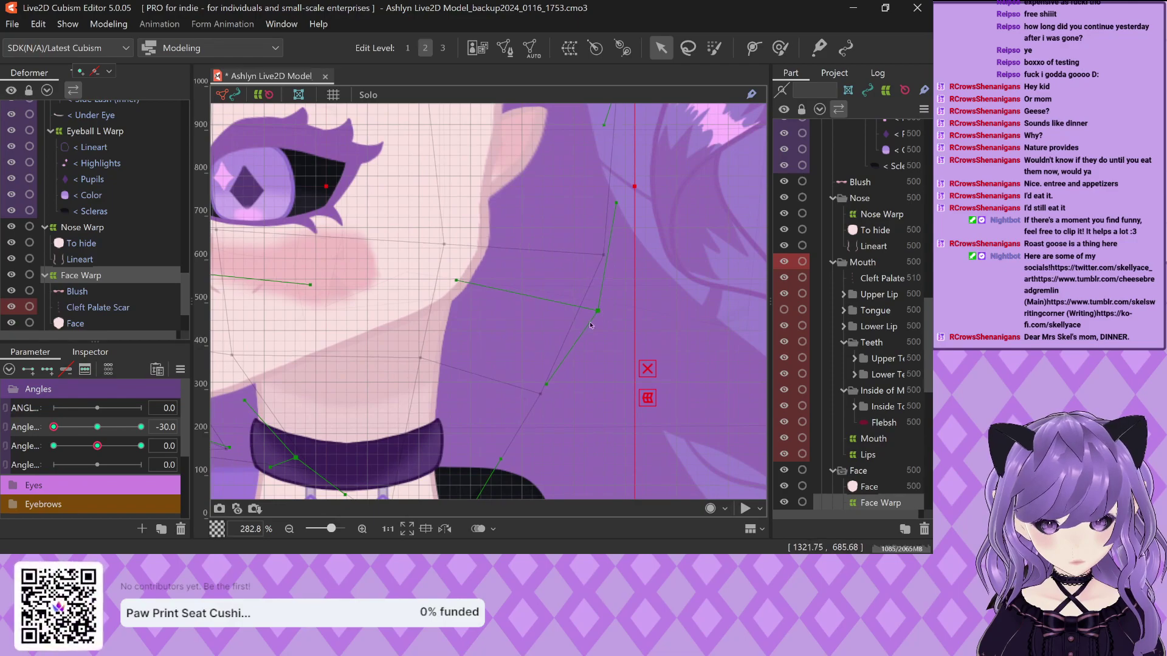
{"action": "scroll", "coordinate": [589, 325], "scroll_direction": "down", "scroll_amount": 3}
{"action": "scroll", "coordinate": [543, 273], "scroll_direction": "up", "scroll_amount": 2}
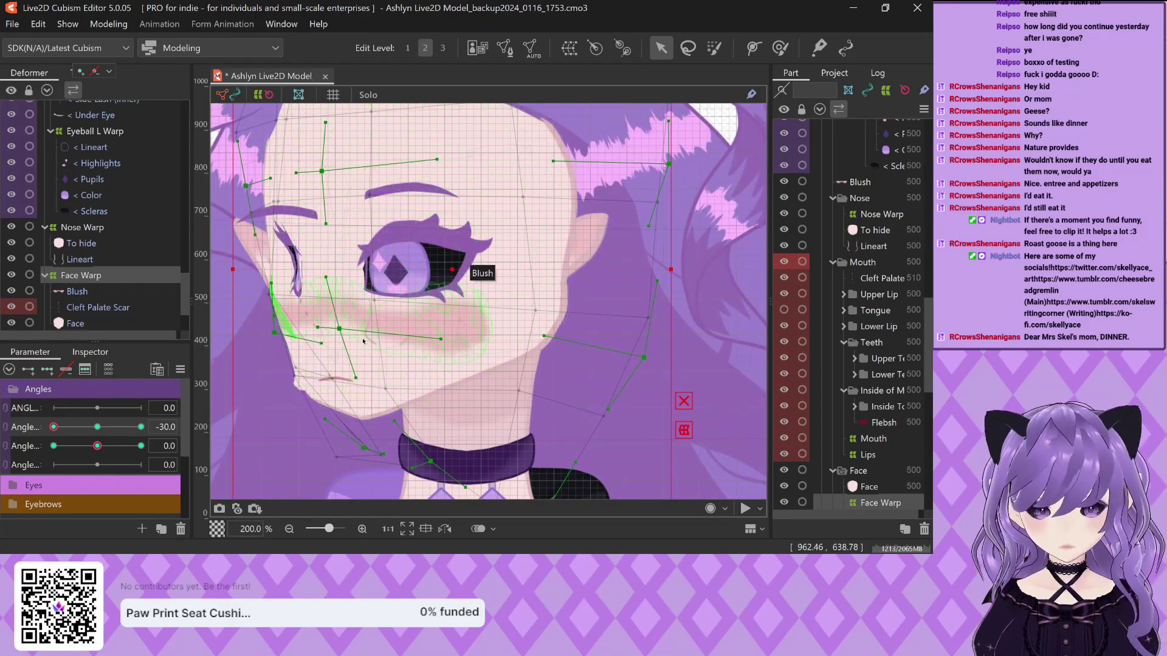
{"action": "scroll", "coordinate": [326, 312], "scroll_direction": "down", "scroll_amount": 2}
{"action": "scroll", "coordinate": [322, 292], "scroll_direction": "up", "scroll_amount": 2}
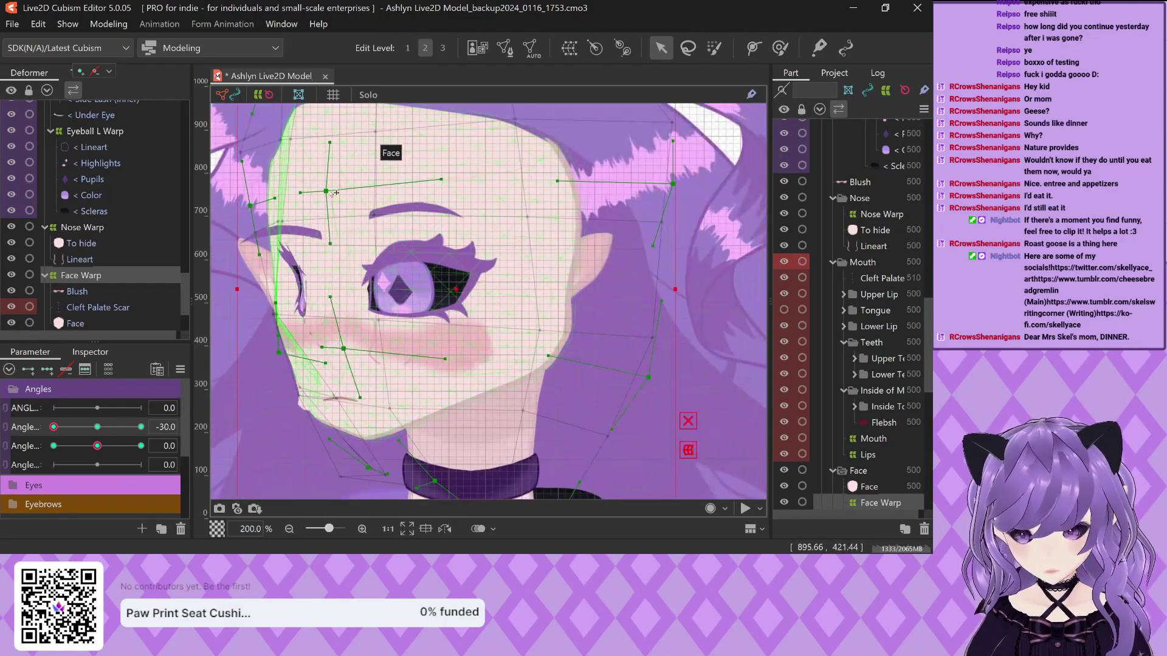
Shift the upper-left warp point right and bend the curves near the eye, cheek and jaw
{"action": "left_click_drag", "start_coordinate": [327, 191], "coordinate": [359, 194]}
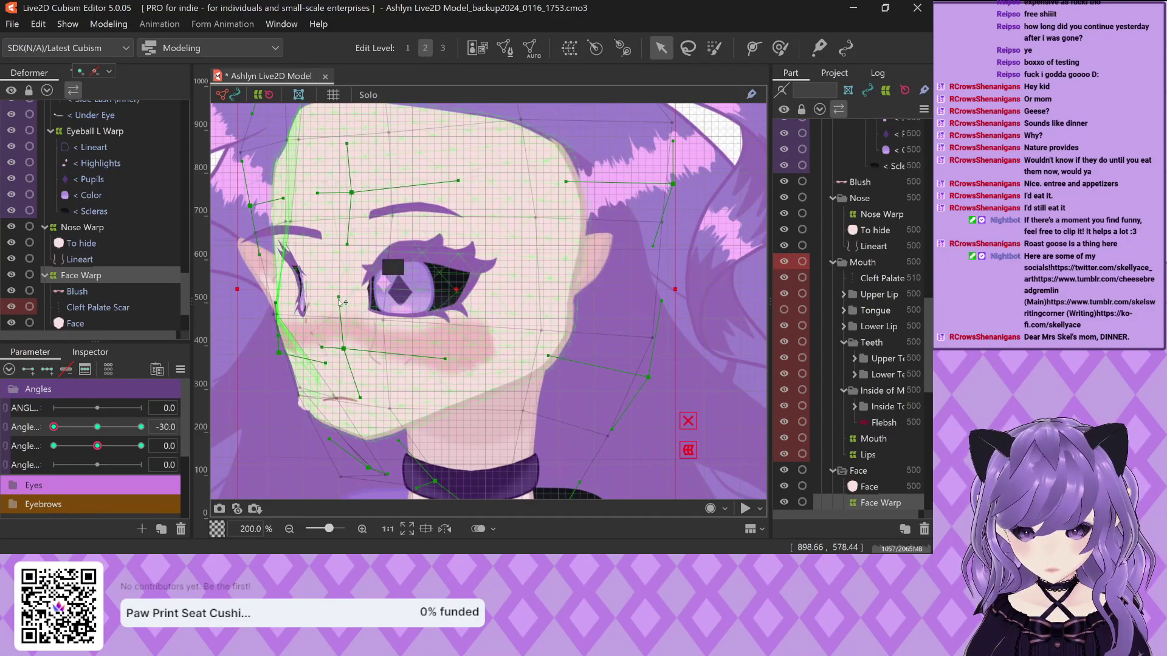
{"action": "mouse_move", "coordinate": [338, 297]}
{"action": "left_mouse_down"}
{"action": "mouse_move", "coordinate": [351, 294]}
{"action": "mouse_move", "coordinate": [332, 296]}
{"action": "left_mouse_up"}
{"action": "left_click_drag", "start_coordinate": [447, 361], "coordinate": [406, 381]}
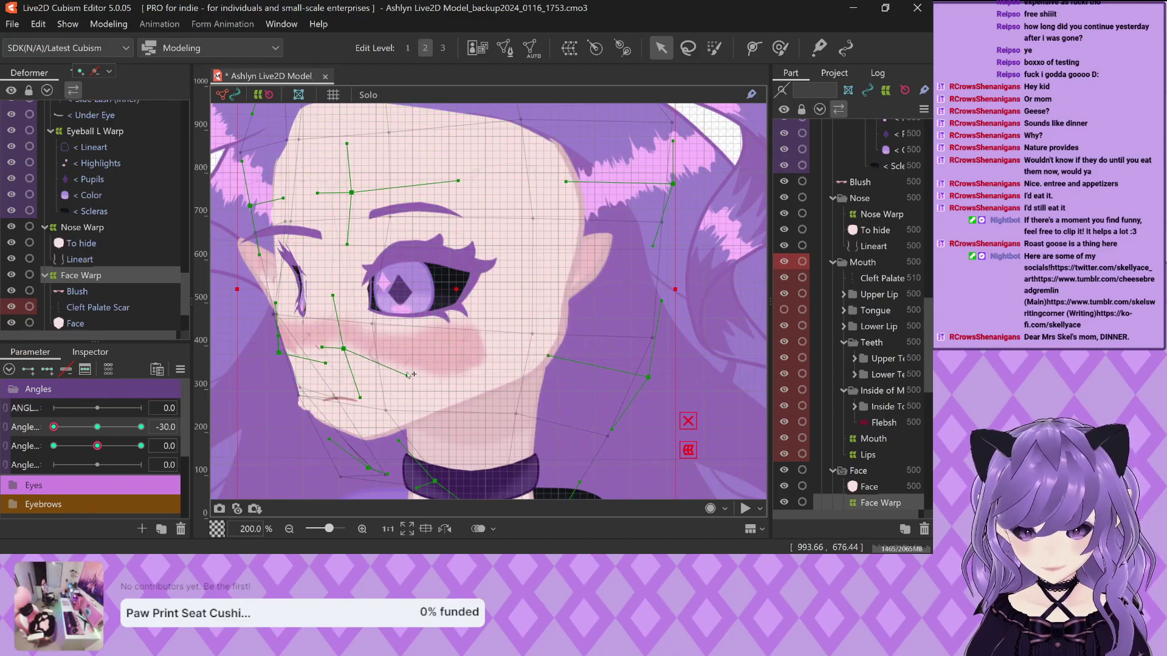
{"action": "scroll", "coordinate": [432, 345], "scroll_direction": "down", "scroll_amount": 1}
{"action": "left_click_drag", "start_coordinate": [586, 369], "coordinate": [588, 371]}
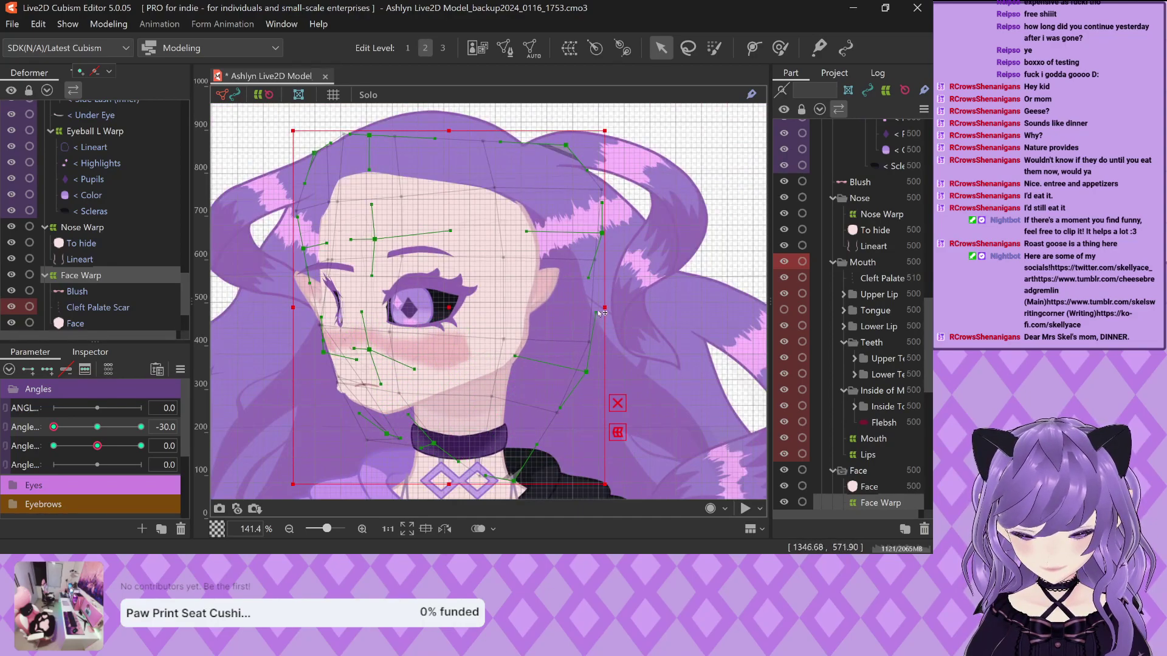
{"action": "scroll", "coordinate": [524, 332], "scroll_direction": "up", "scroll_amount": 3}
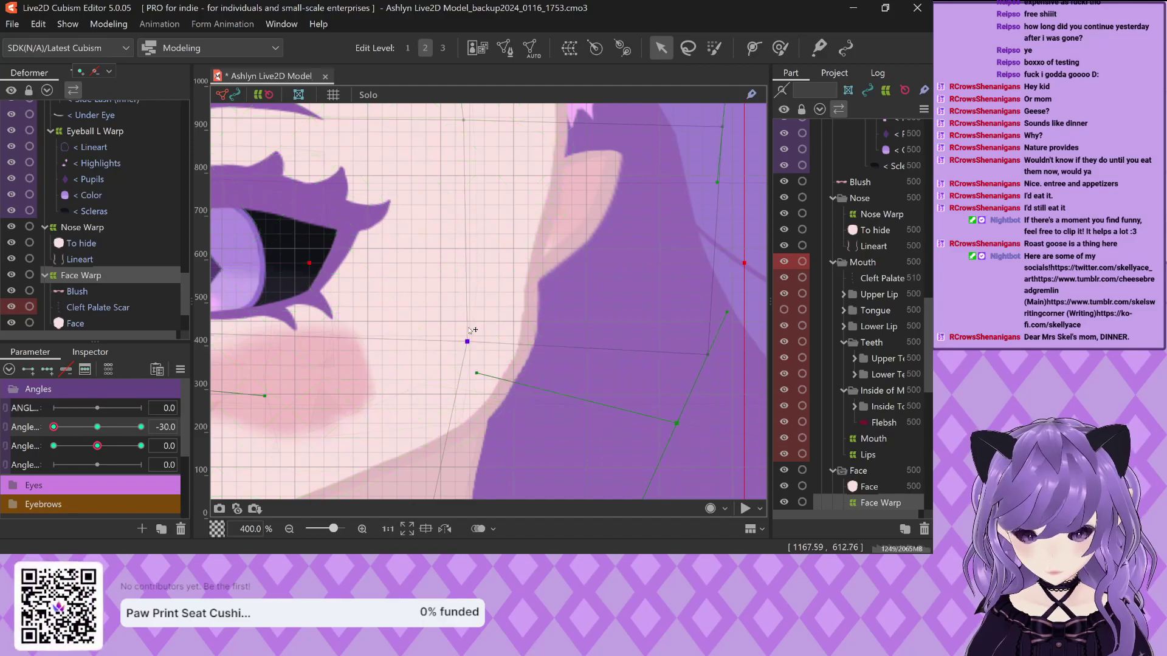
{"action": "scroll", "coordinate": [473, 330], "scroll_direction": "down", "scroll_amount": 1}
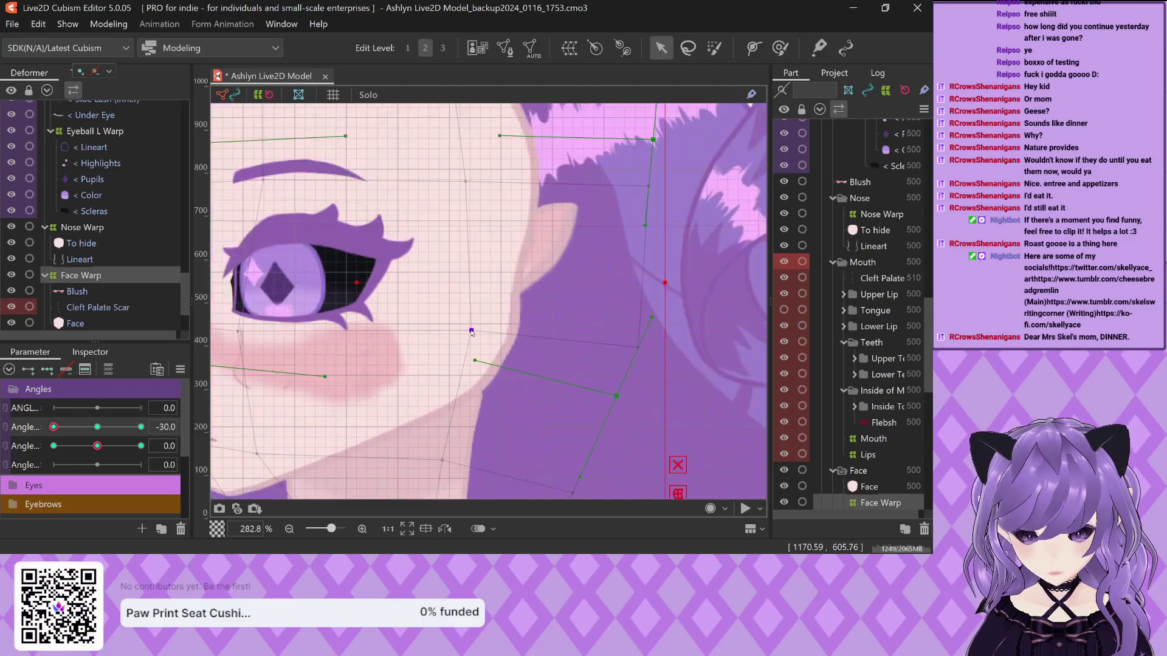
Lower a right-cheek grid point, then deselect the face warp to check the result
{"action": "left_click", "coordinate": [466, 184]}
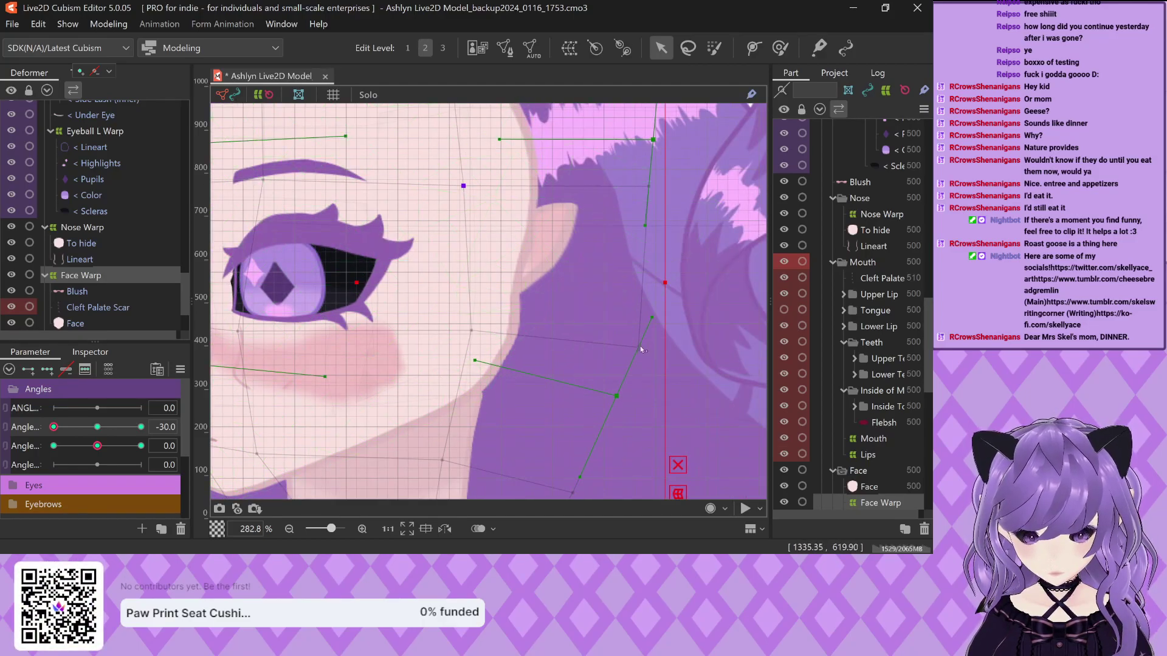
{"action": "left_click_drag", "start_coordinate": [641, 349], "coordinate": [654, 370]}
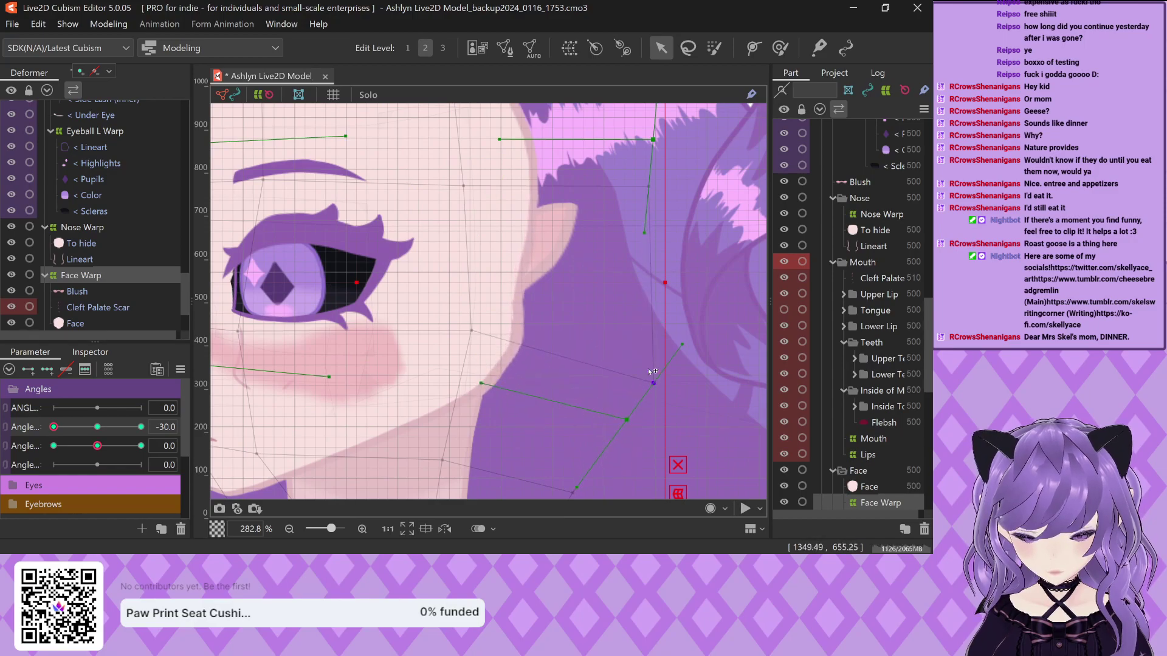
{"action": "scroll", "coordinate": [653, 362], "scroll_direction": "down", "scroll_amount": 2}
{"action": "scroll", "coordinate": [472, 373], "scroll_direction": "up", "scroll_amount": 1}
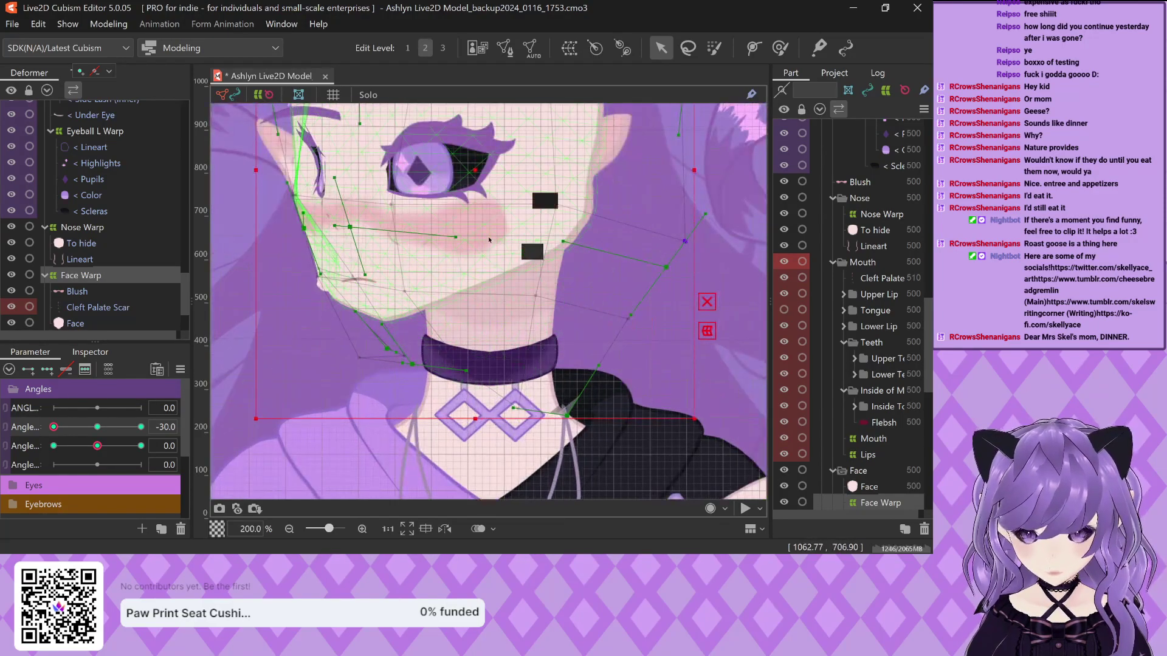
{"action": "scroll", "coordinate": [497, 241], "scroll_direction": "up", "scroll_amount": 1}
{"action": "scroll", "coordinate": [429, 366], "scroll_direction": "down", "scroll_amount": 1}
{"action": "left_click", "coordinate": [653, 371]}
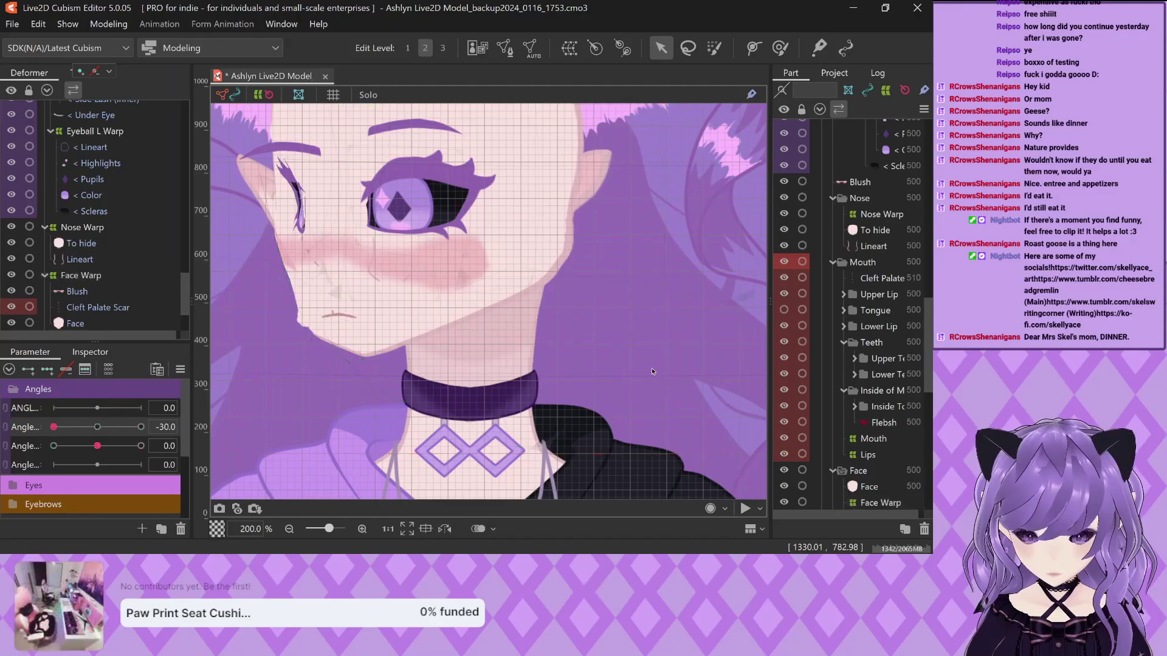
Select the Face mesh and nudge a right-cheek outline vertex slightly right
{"action": "left_click", "coordinate": [601, 249]}
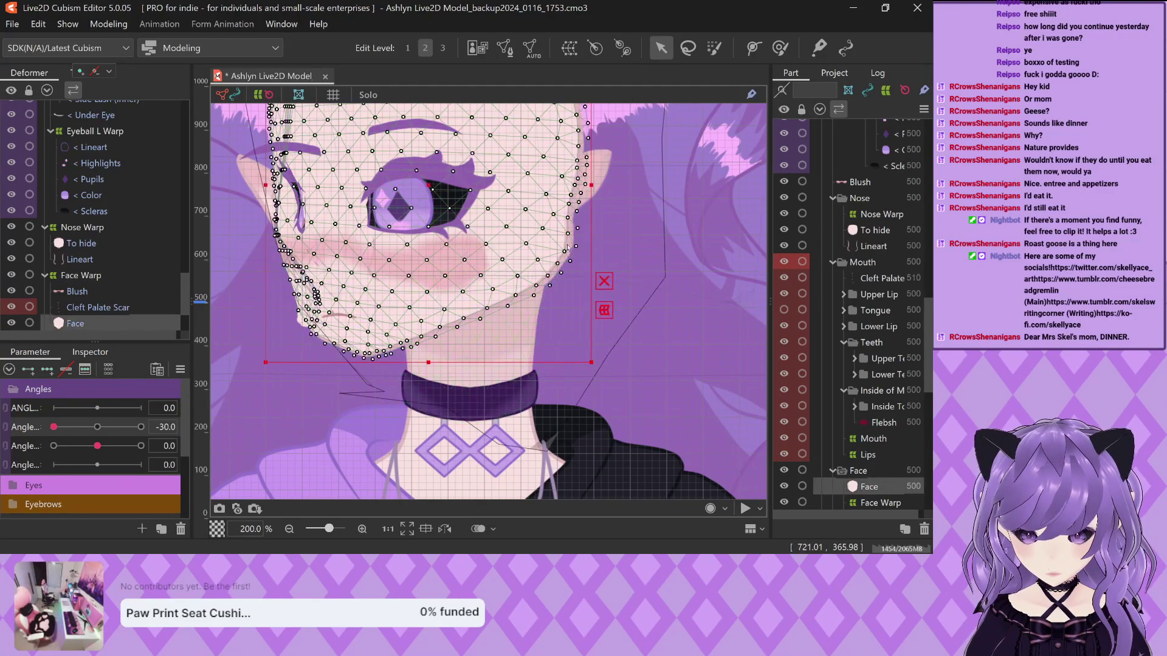
{"action": "scroll", "coordinate": [601, 251], "scroll_direction": "up", "scroll_amount": 3}
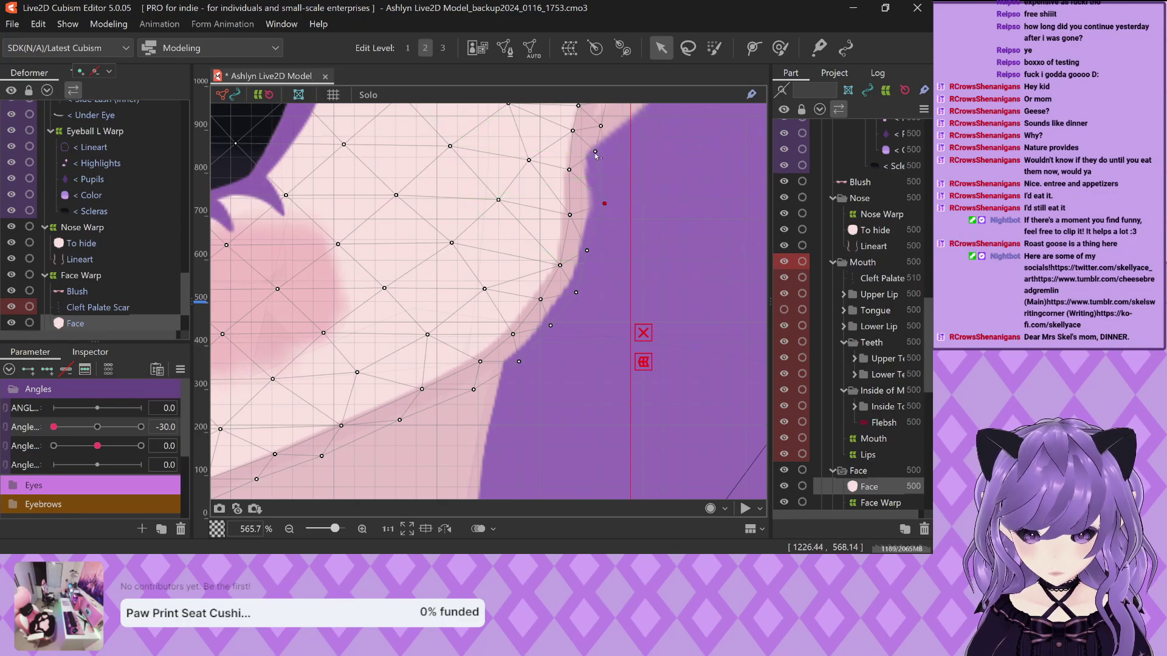
{"action": "left_click_drag", "start_coordinate": [568, 171], "coordinate": [581, 174]}
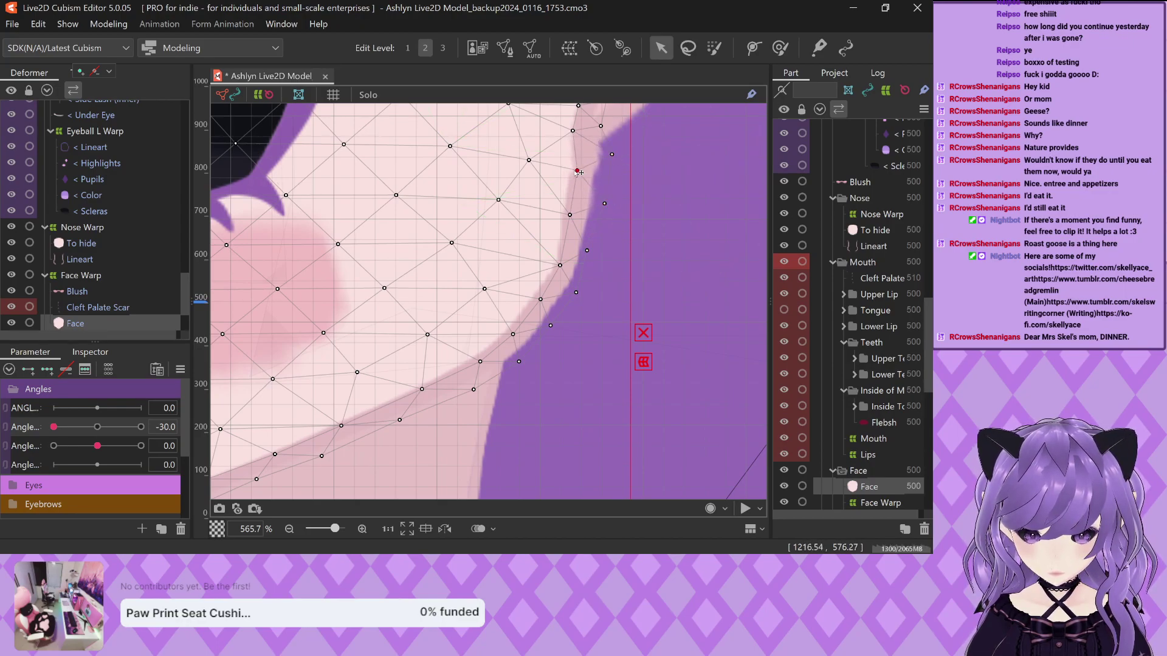
{"action": "scroll", "coordinate": [612, 207], "scroll_direction": "down", "scroll_amount": 4}
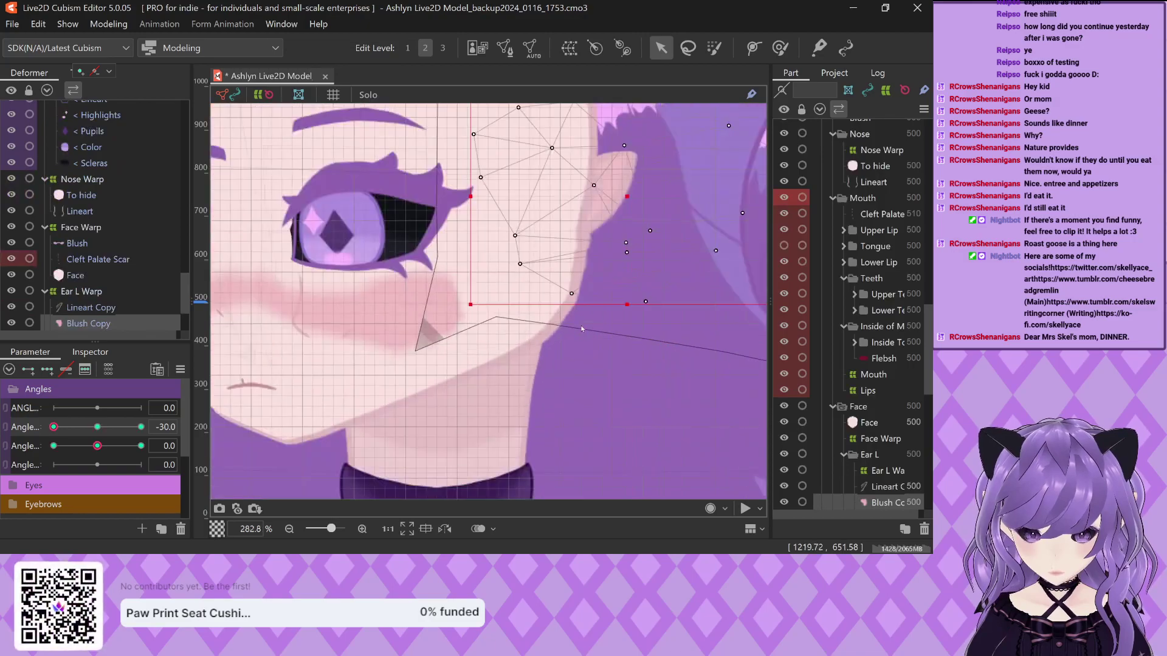
{"action": "left_click", "coordinate": [461, 324]}
{"action": "scroll", "coordinate": [505, 283], "scroll_direction": "up", "scroll_amount": 2}
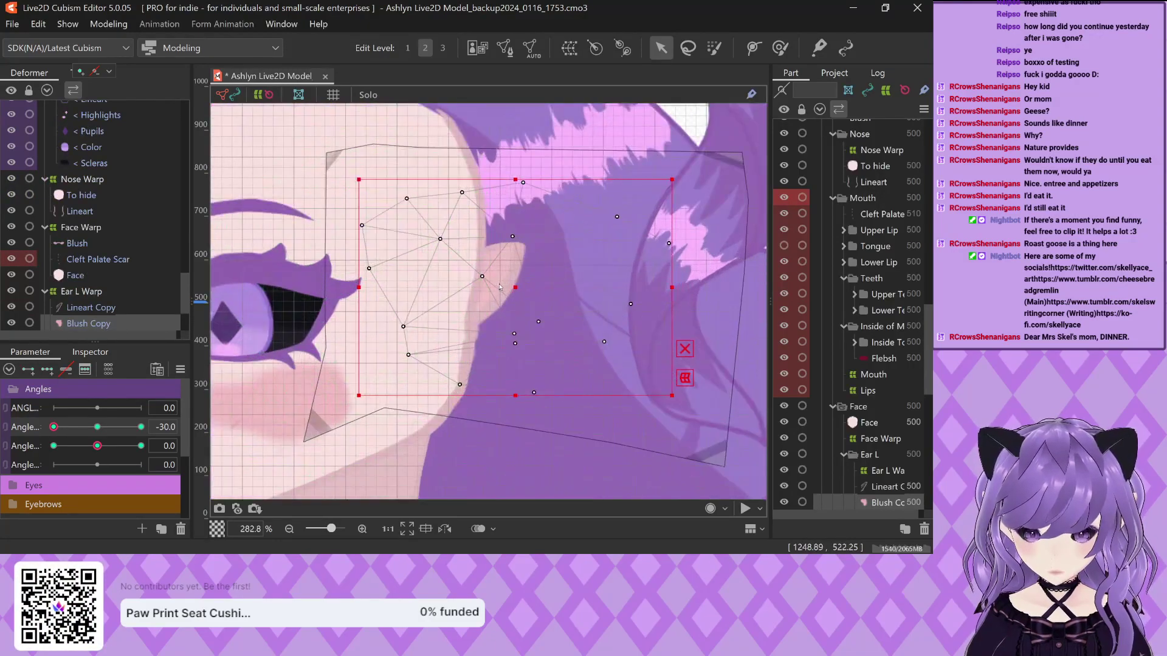
{"action": "scroll", "coordinate": [500, 286], "scroll_direction": "down", "scroll_amount": 3}
{"action": "scroll", "coordinate": [434, 304], "scroll_direction": "up", "scroll_amount": 2}
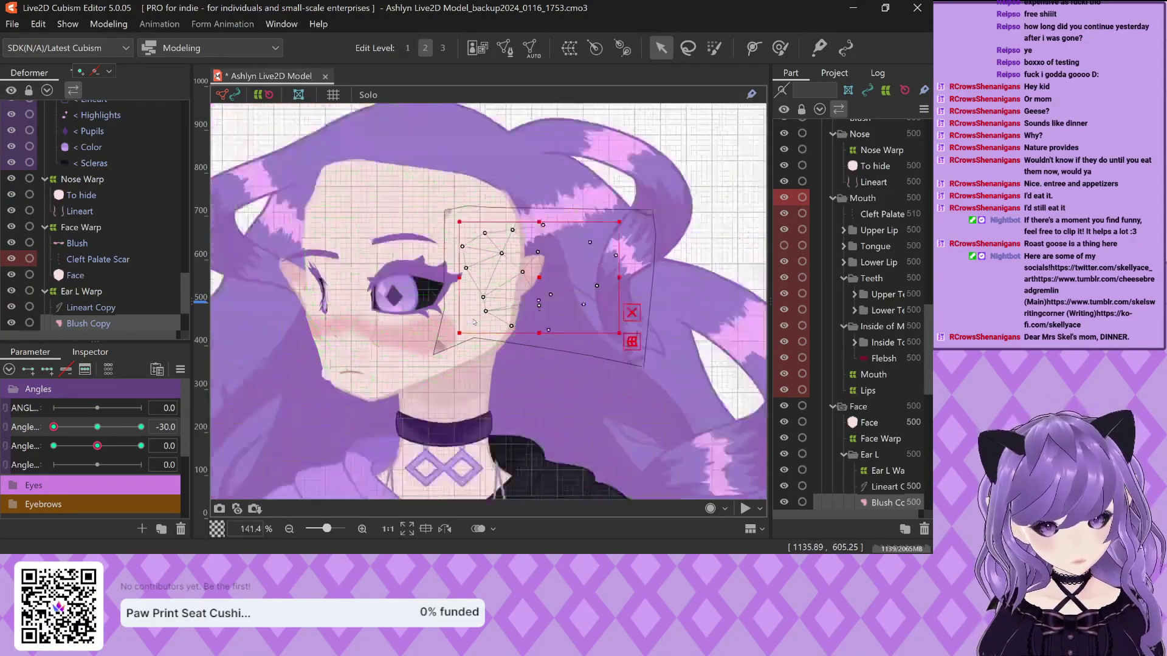
{"action": "scroll", "coordinate": [459, 313], "scroll_direction": "down", "scroll_amount": 2}
{"action": "scroll", "coordinate": [316, 311], "scroll_direction": "up", "scroll_amount": 2}
{"action": "scroll", "coordinate": [465, 270], "scroll_direction": "down", "scroll_amount": 2}
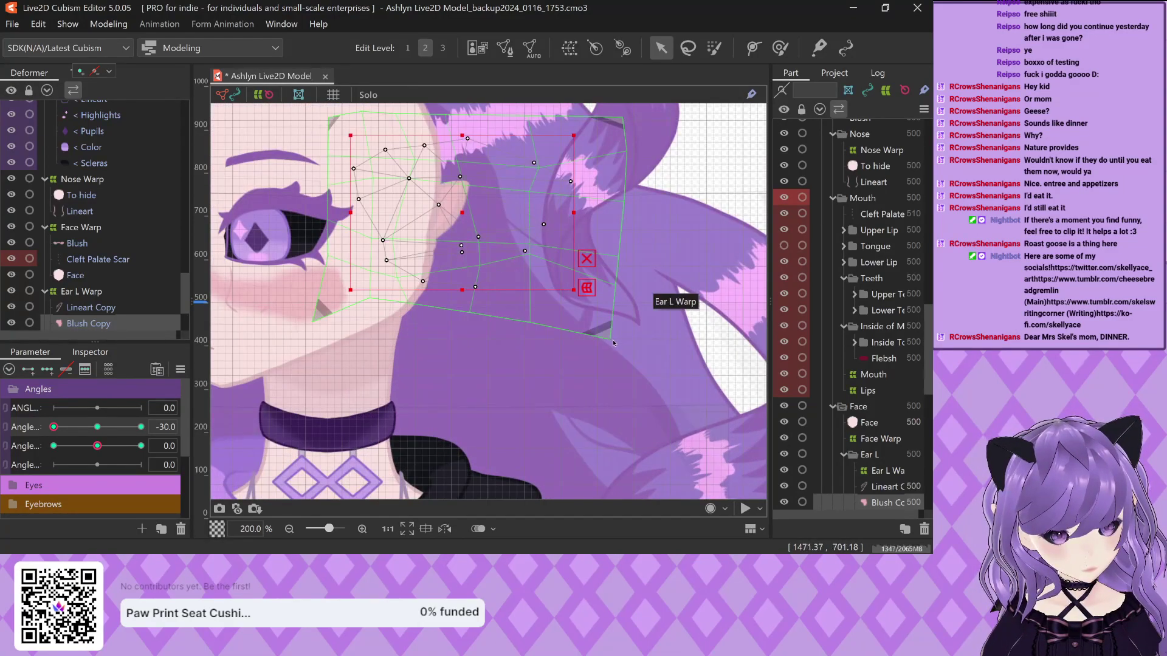
{"action": "left_click", "coordinate": [611, 341]}
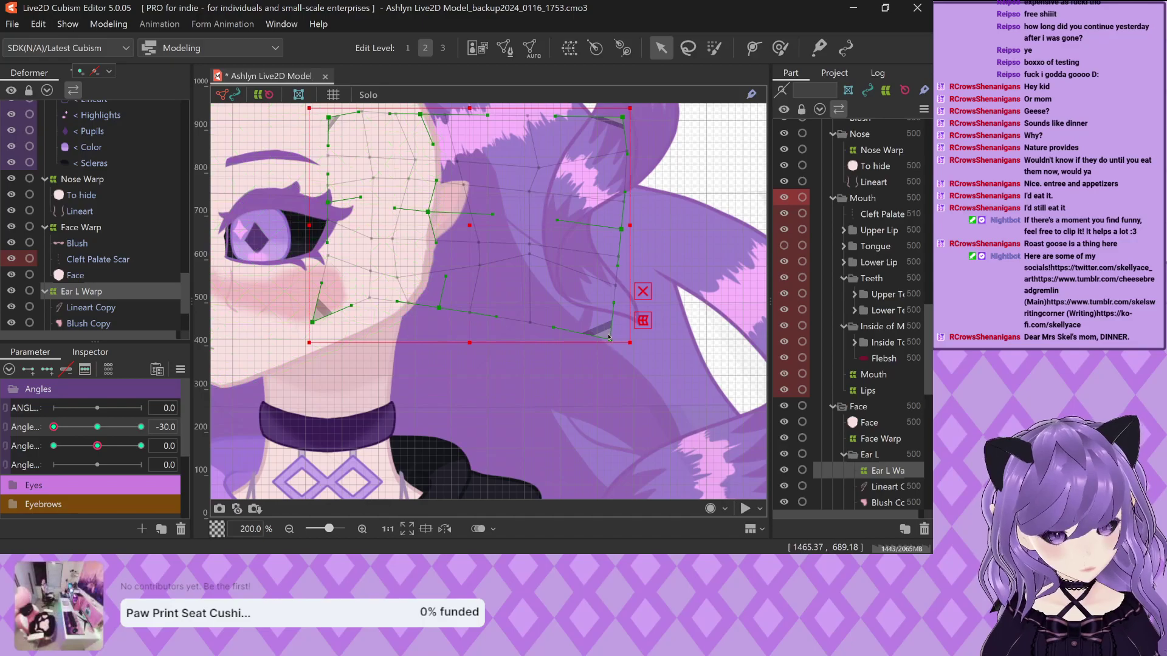
{"action": "left_click_drag", "start_coordinate": [615, 328], "coordinate": [628, 280]}
{"action": "scroll", "coordinate": [633, 142], "scroll_direction": "up", "scroll_amount": 2}
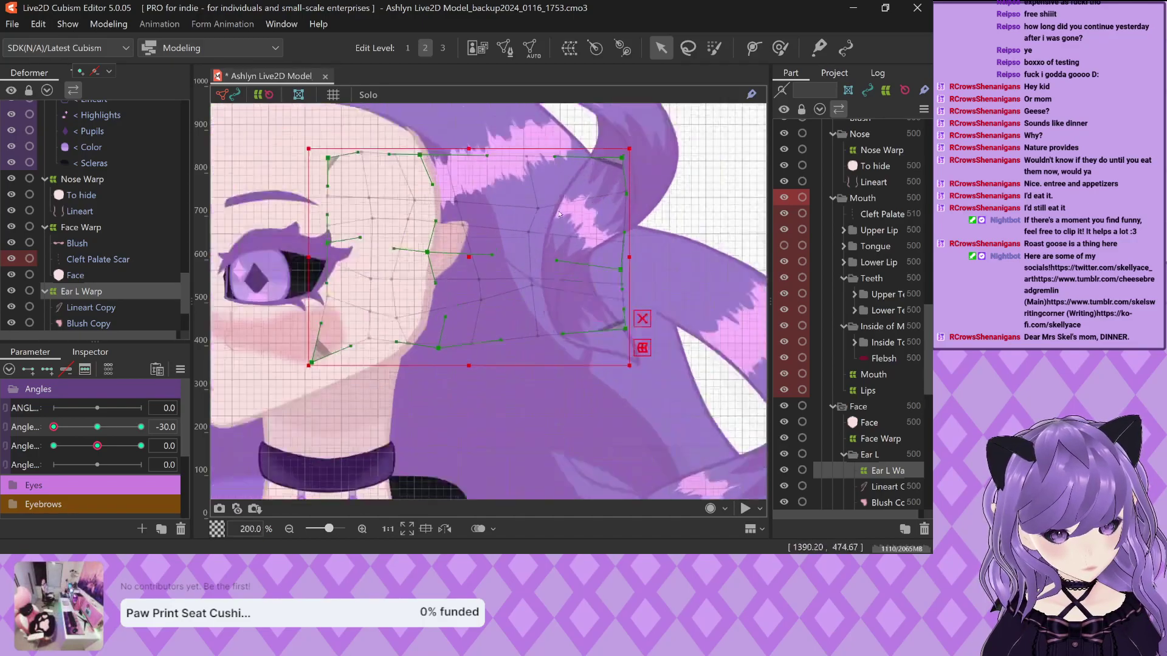
{"action": "left_click_drag", "start_coordinate": [650, 136], "coordinate": [662, 94]}
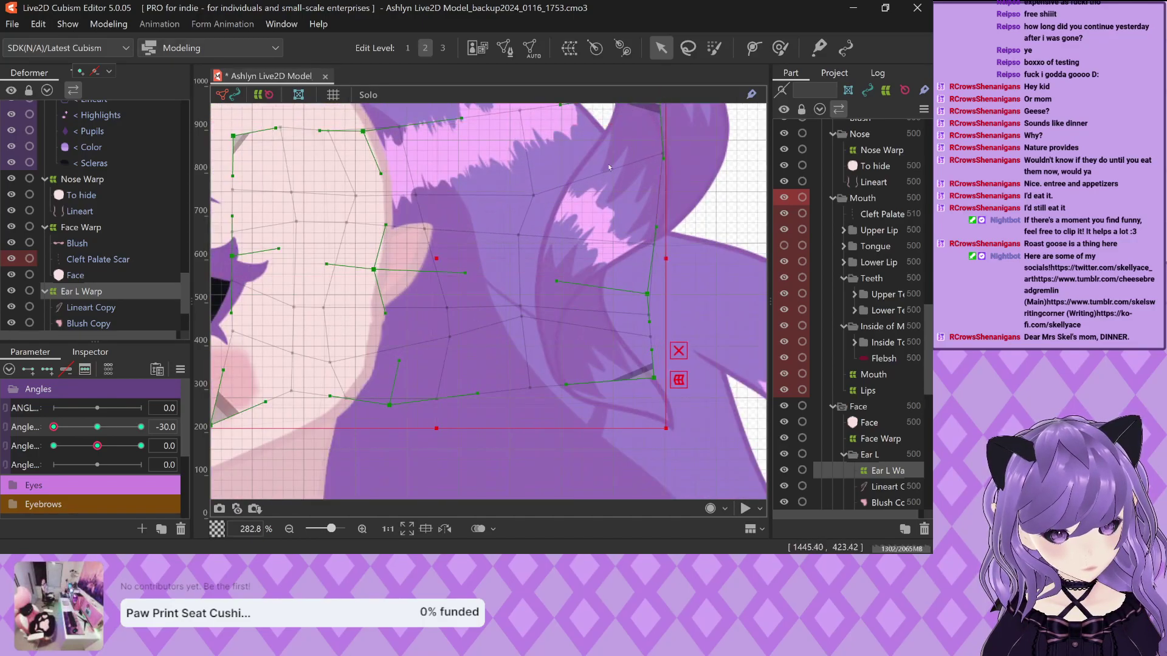
{"action": "scroll", "coordinate": [602, 173], "scroll_direction": "down", "scroll_amount": 2}
{"action": "scroll", "coordinate": [484, 233], "scroll_direction": "up", "scroll_amount": 2}
{"action": "left_click_drag", "start_coordinate": [497, 203], "coordinate": [527, 199]}
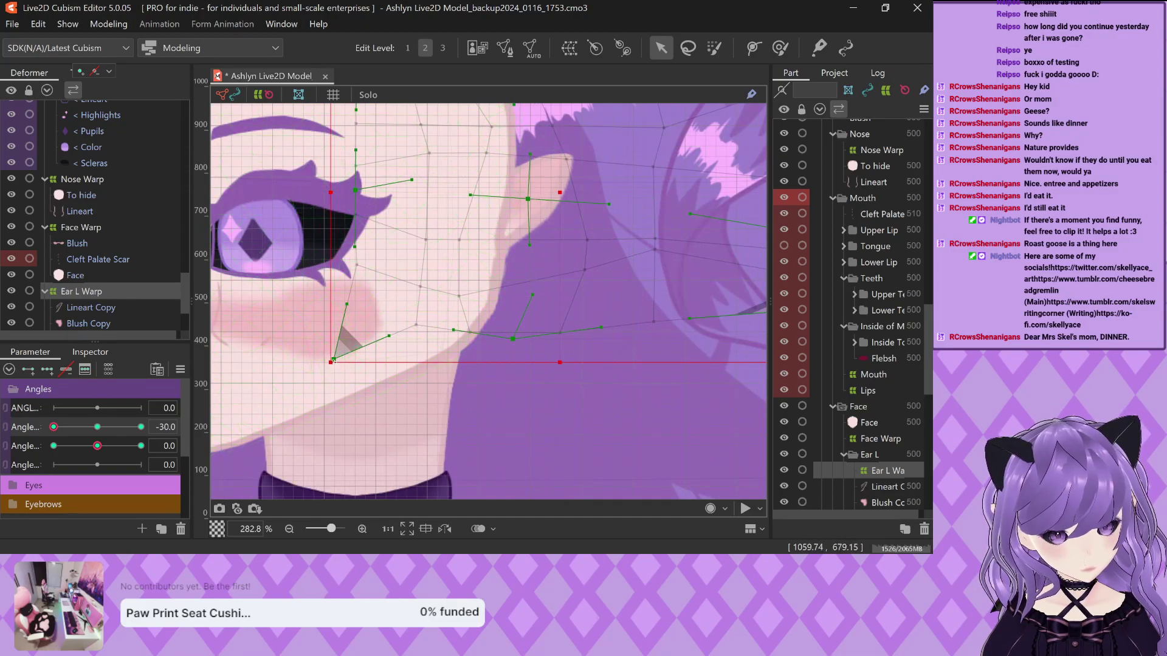
{"action": "left_click_drag", "start_coordinate": [328, 366], "coordinate": [324, 361]}
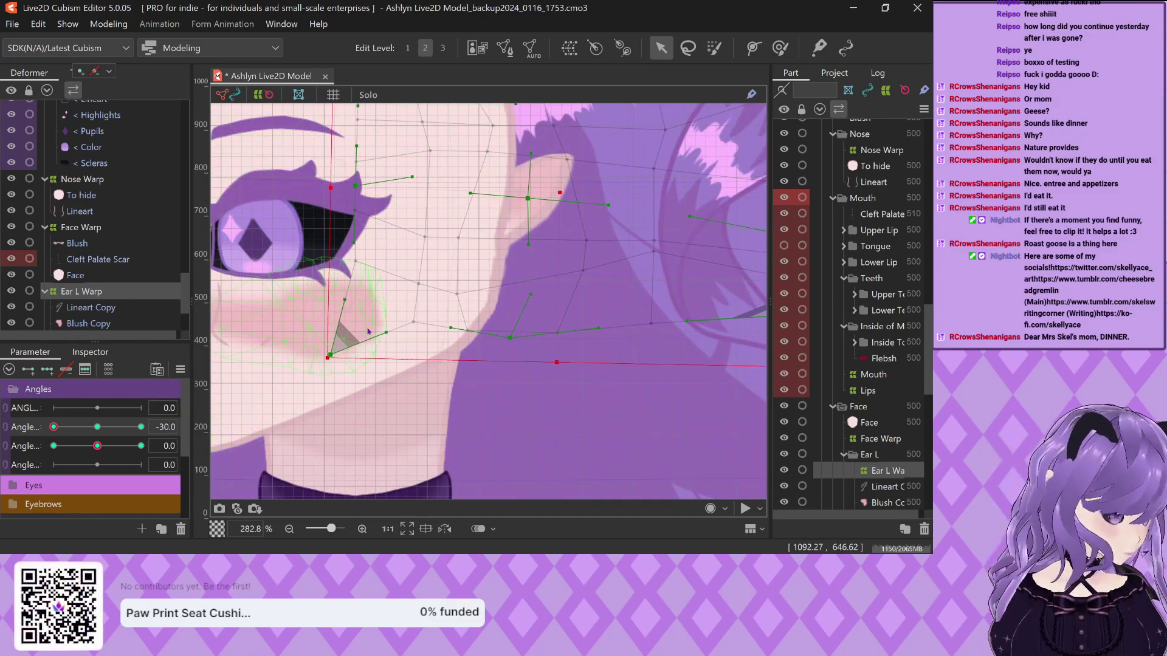
{"action": "key", "text": "ctrl+z"}
{"action": "left_click", "coordinate": [537, 372]}
{"action": "scroll", "coordinate": [529, 374], "scroll_direction": "down", "scroll_amount": 4}
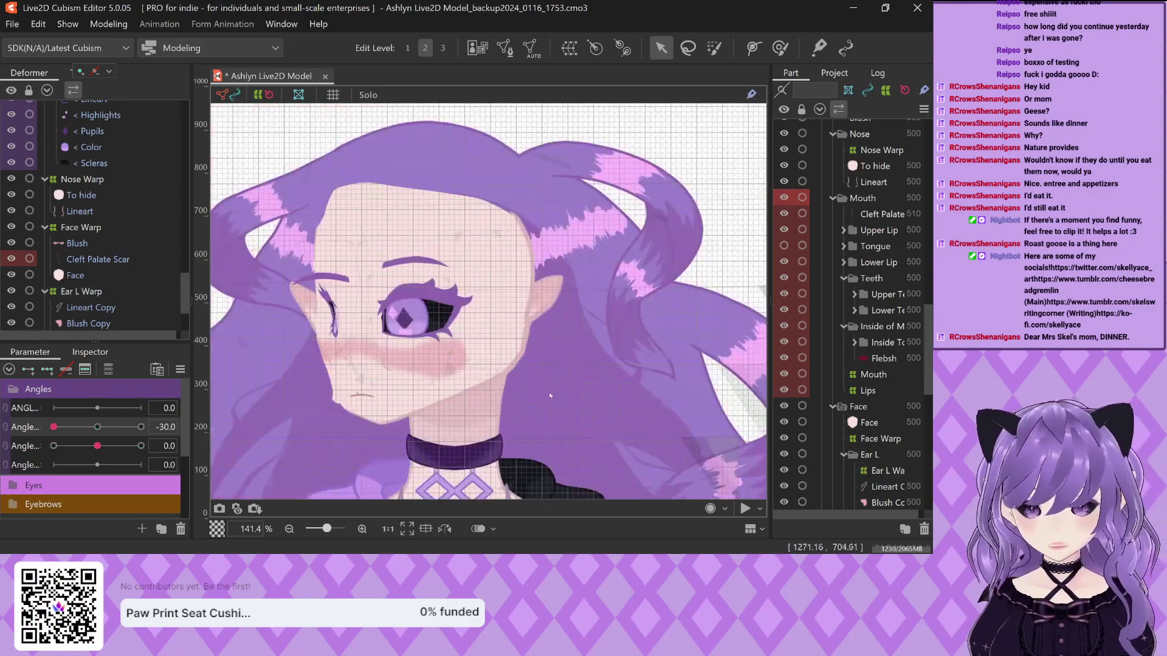
{"action": "scroll", "coordinate": [474, 380], "scroll_direction": "up", "scroll_amount": 4}
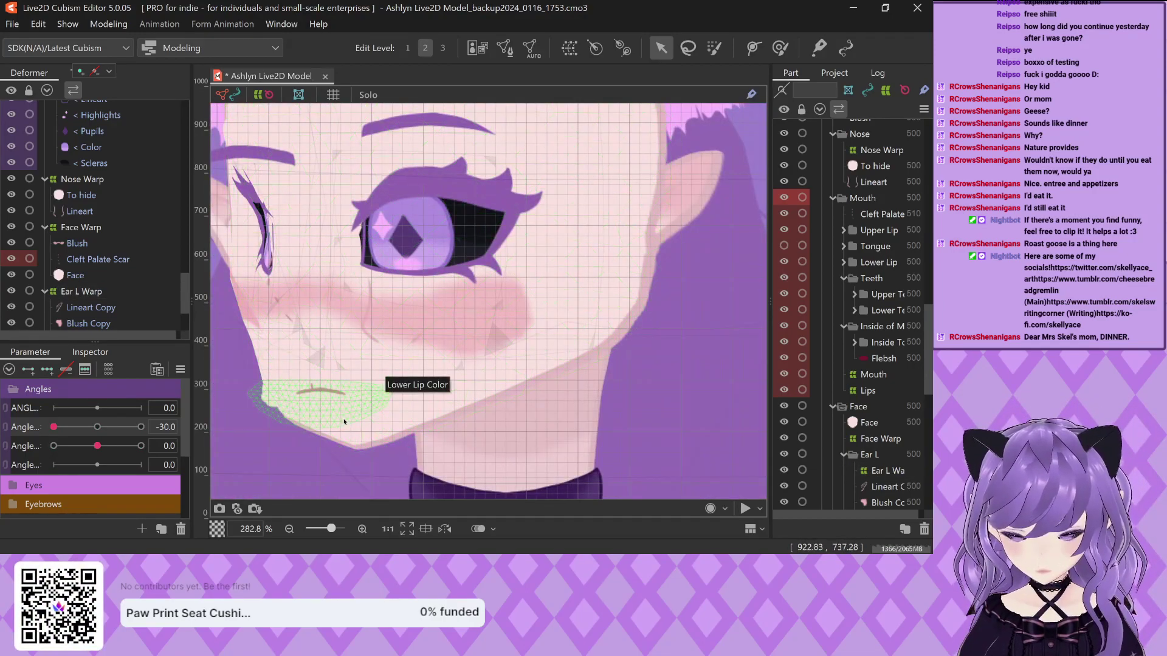
Select the Face mesh and shift its cheek and inner face vertices right, adjusting jaw and chin
{"action": "left_click", "coordinate": [391, 403]}
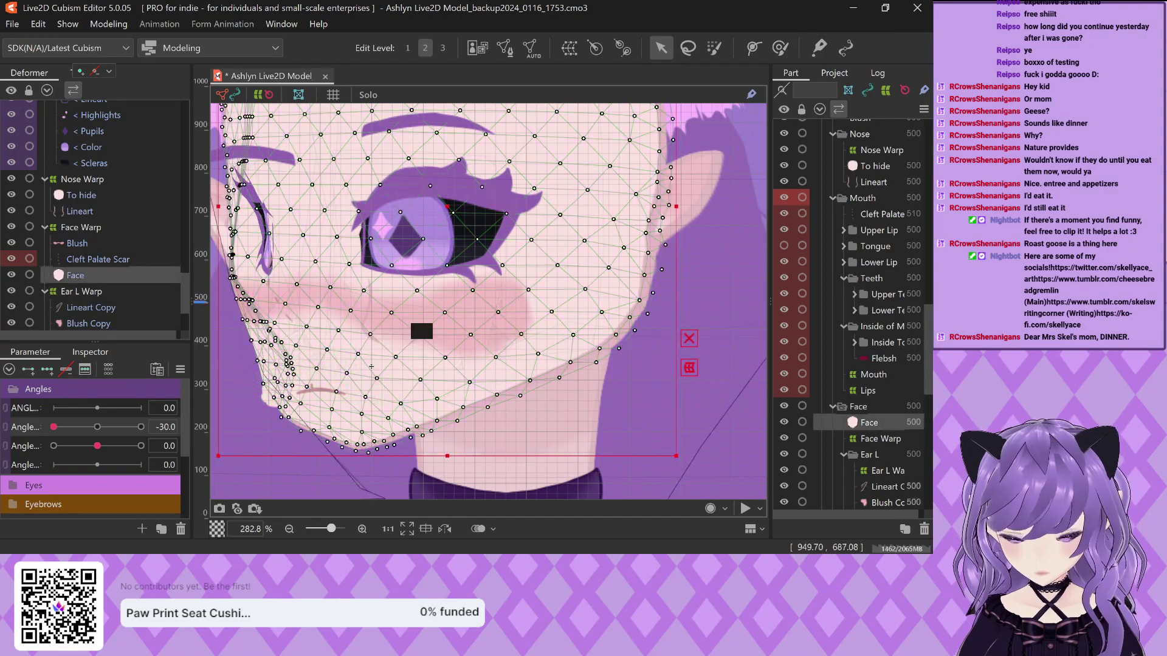
{"action": "scroll", "coordinate": [365, 364], "scroll_direction": "down", "scroll_amount": 4}
{"action": "scroll", "coordinate": [321, 390], "scroll_direction": "up", "scroll_amount": 6}
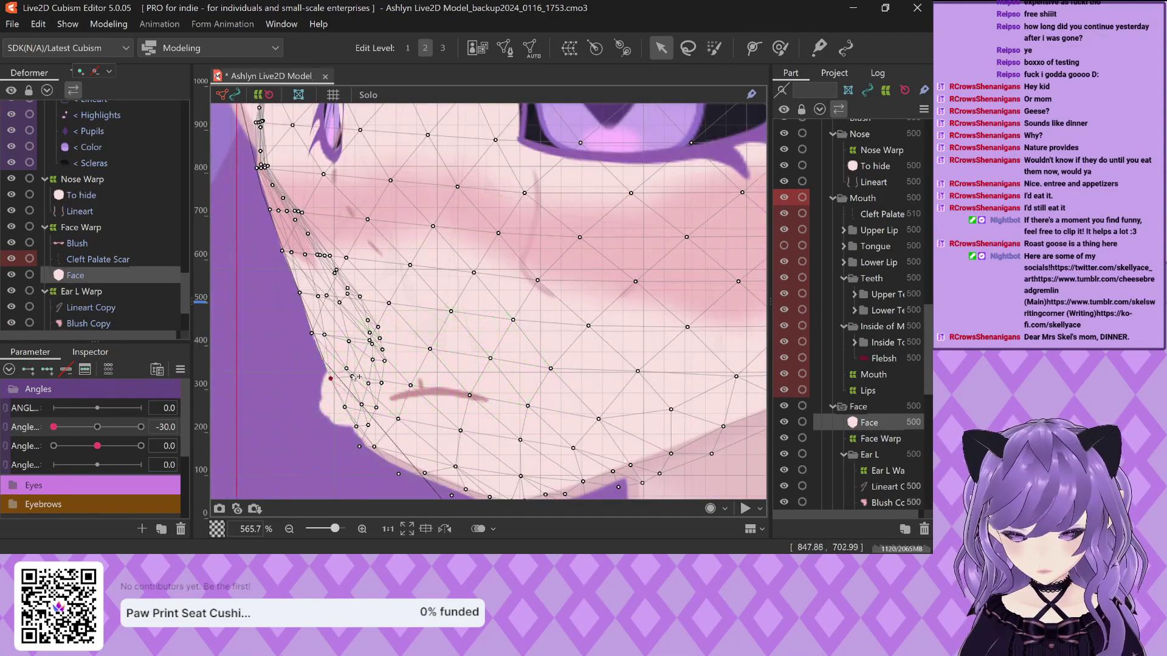
{"action": "left_click_drag", "start_coordinate": [323, 379], "coordinate": [329, 402]}
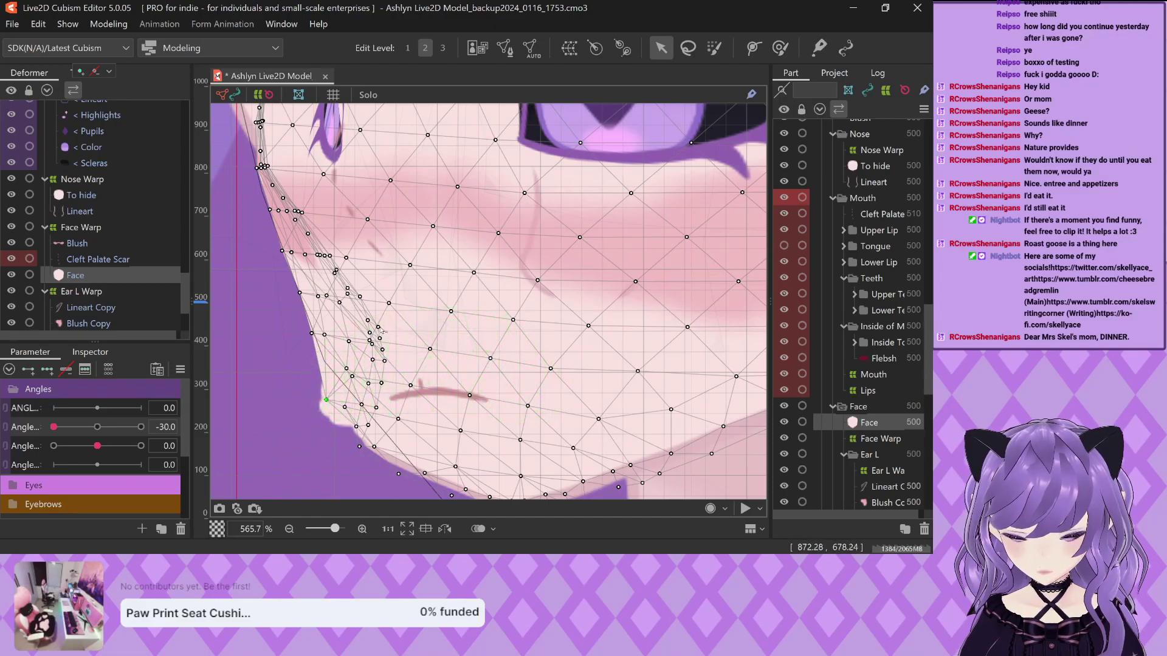
{"action": "left_click", "coordinate": [326, 335]}
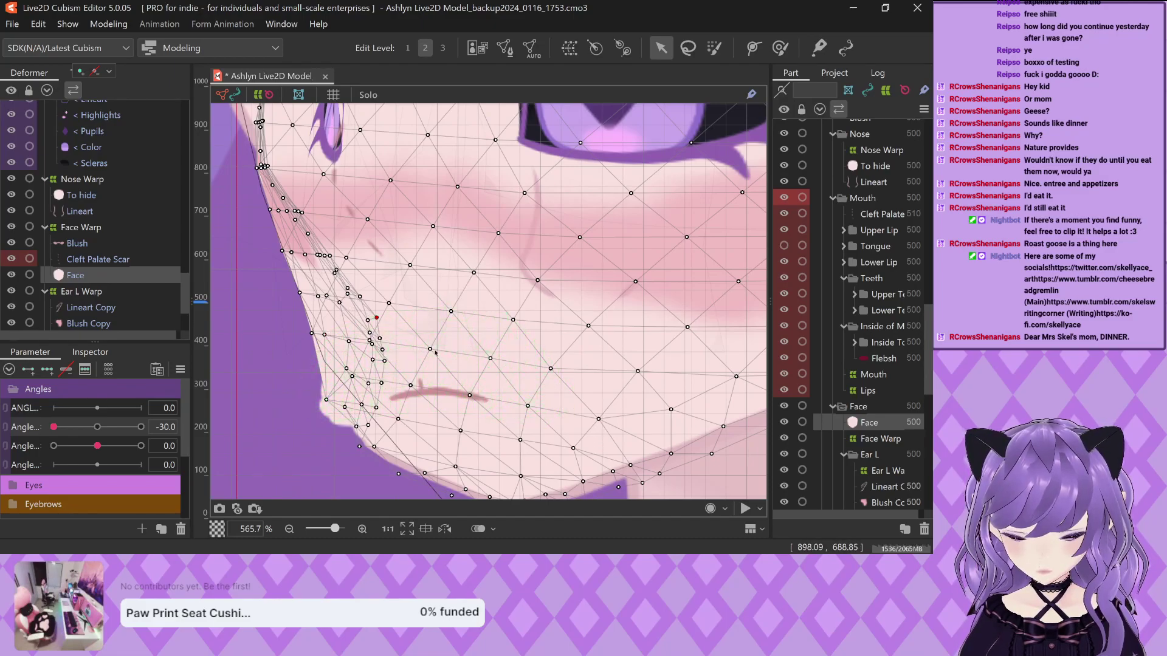
{"action": "left_click_drag", "start_coordinate": [430, 350], "coordinate": [474, 308]}
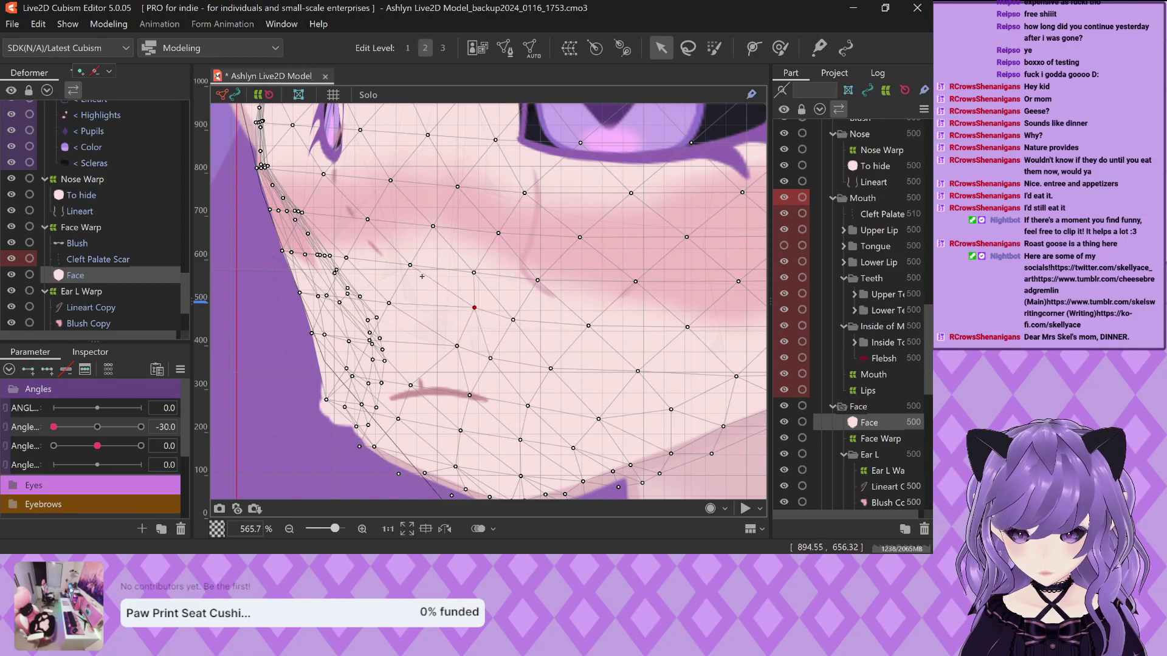
{"action": "left_click_drag", "start_coordinate": [410, 265], "coordinate": [433, 262]}
{"action": "left_click_drag", "start_coordinate": [389, 303], "coordinate": [428, 294]}
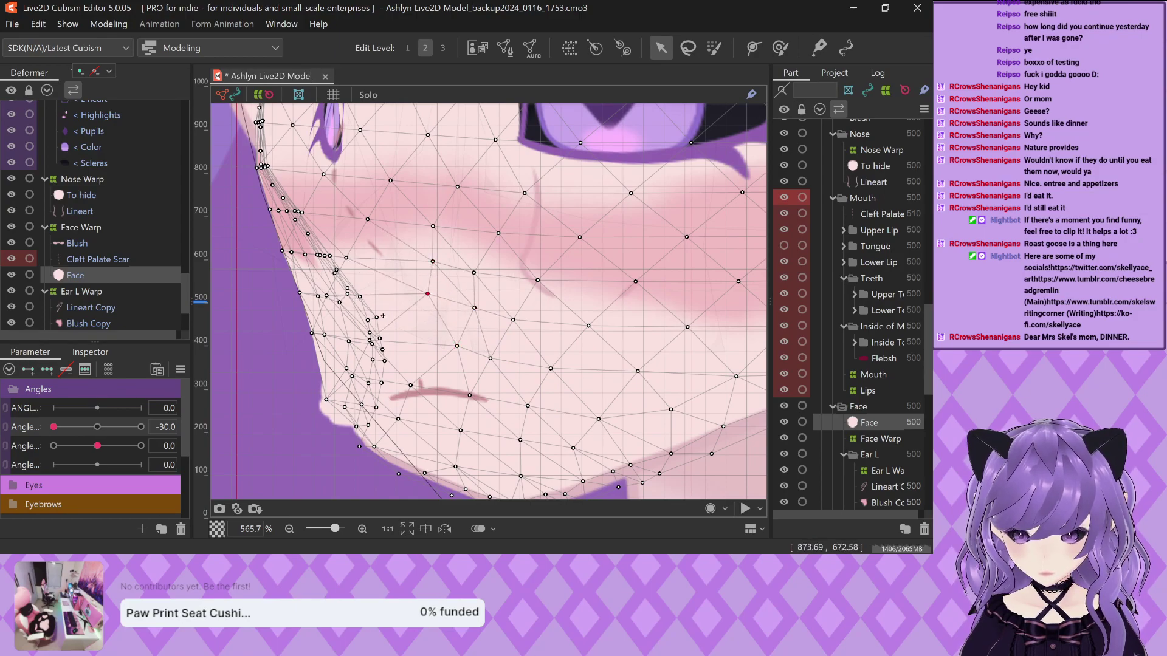
{"action": "left_click_drag", "start_coordinate": [340, 332], "coordinate": [360, 350]}
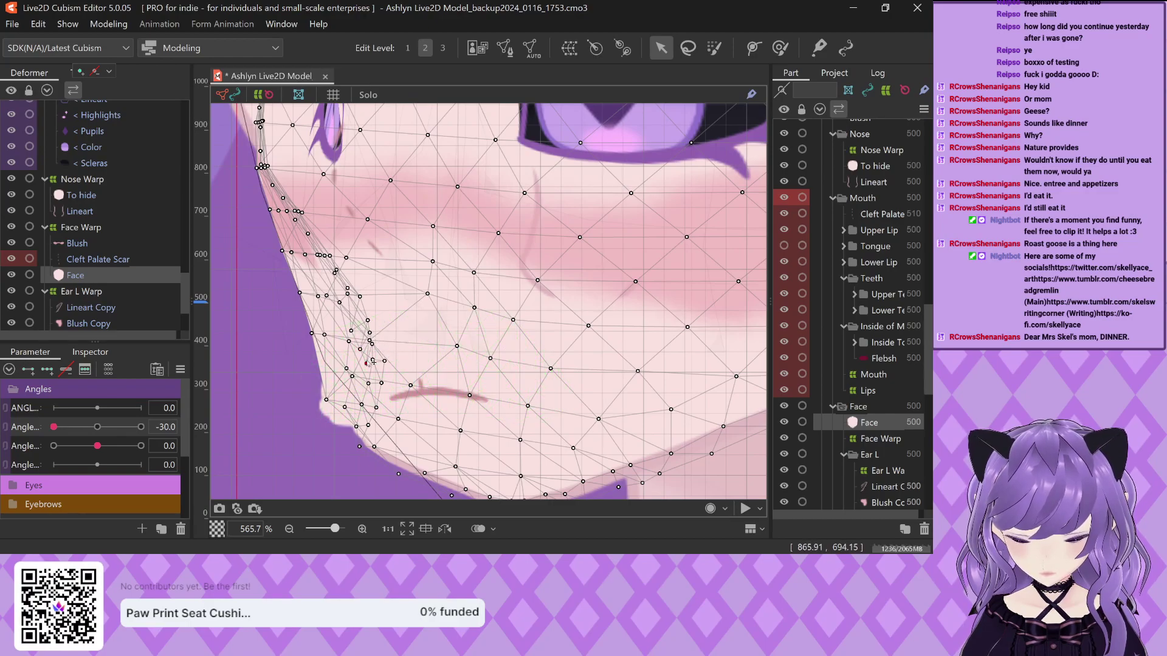
{"action": "left_click_drag", "start_coordinate": [412, 386], "coordinate": [440, 407]}
{"action": "left_click_drag", "start_coordinate": [374, 448], "coordinate": [377, 445]}
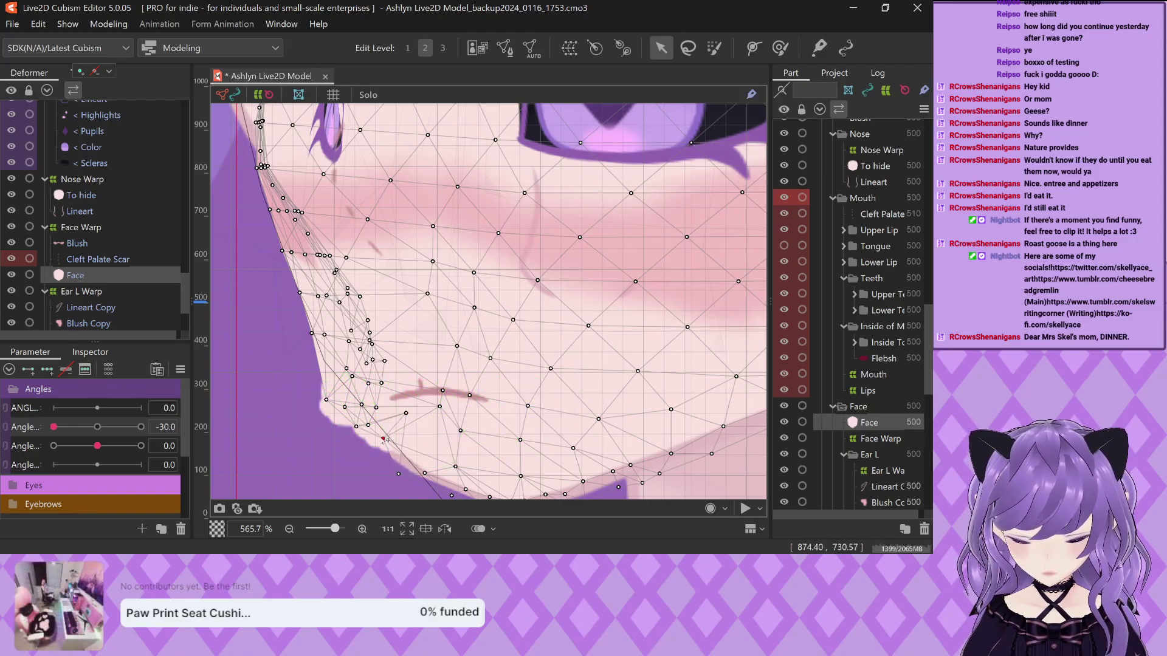
Nudge the chin-edge vertex and drag an inner vertex down onto the chin edge
{"action": "scroll", "coordinate": [382, 406], "scroll_direction": "down", "scroll_amount": 2}
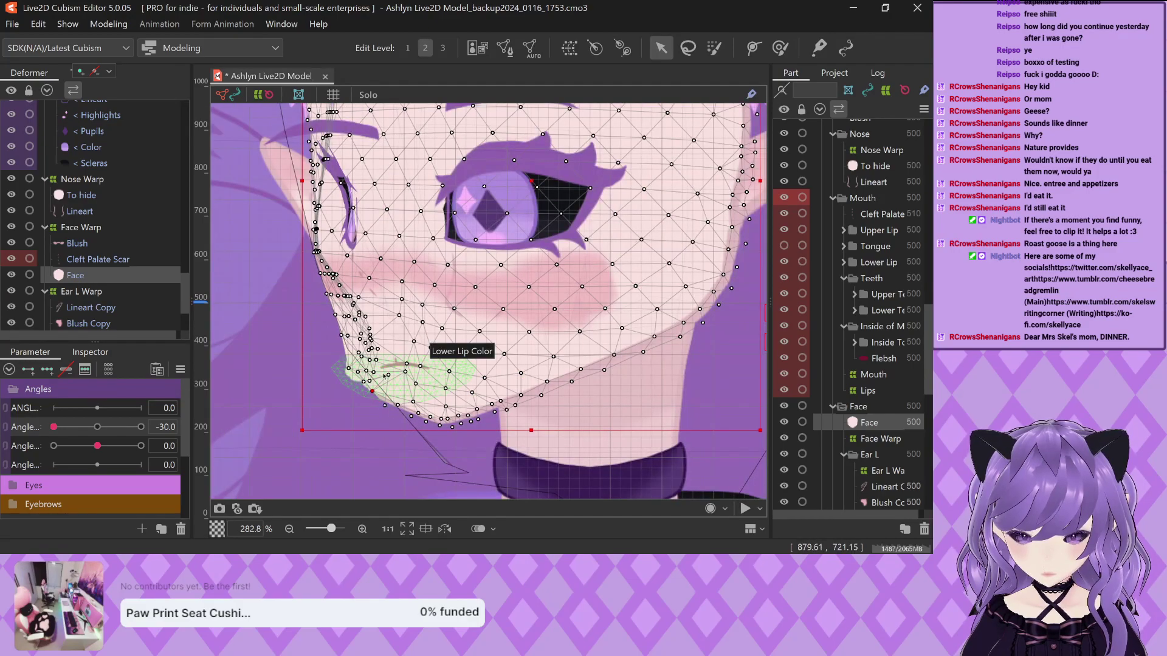
{"action": "scroll", "coordinate": [391, 385], "scroll_direction": "down", "scroll_amount": 1}
{"action": "scroll", "coordinate": [403, 406], "scroll_direction": "up", "scroll_amount": 1}
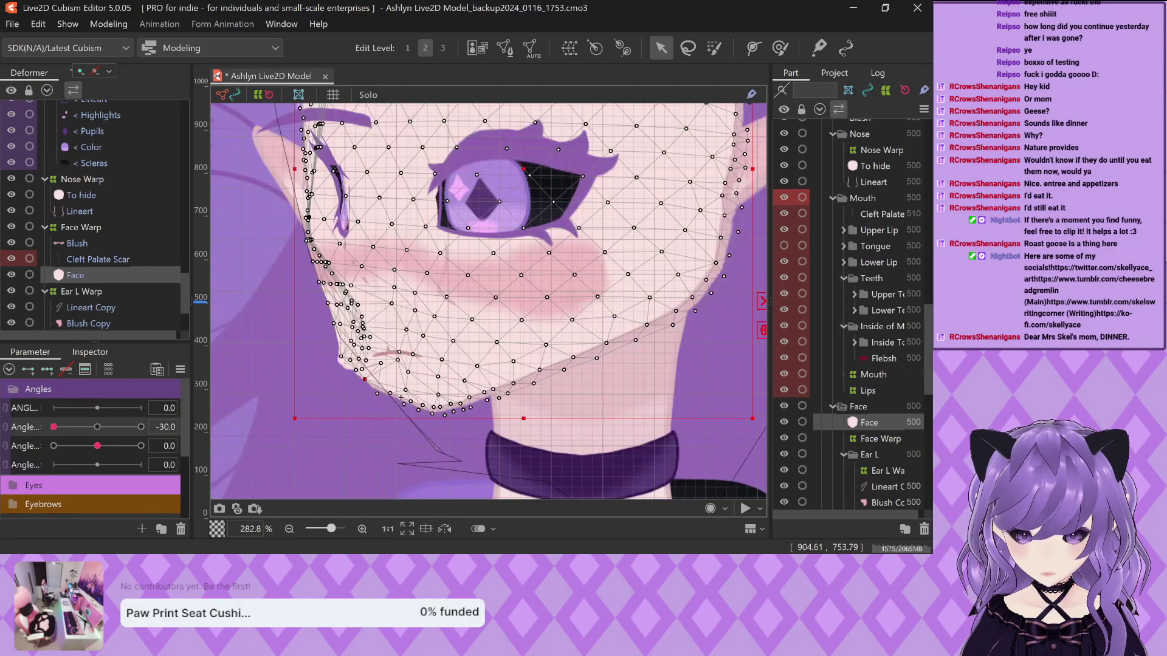
{"action": "scroll", "coordinate": [371, 381], "scroll_direction": "up", "scroll_amount": 6}
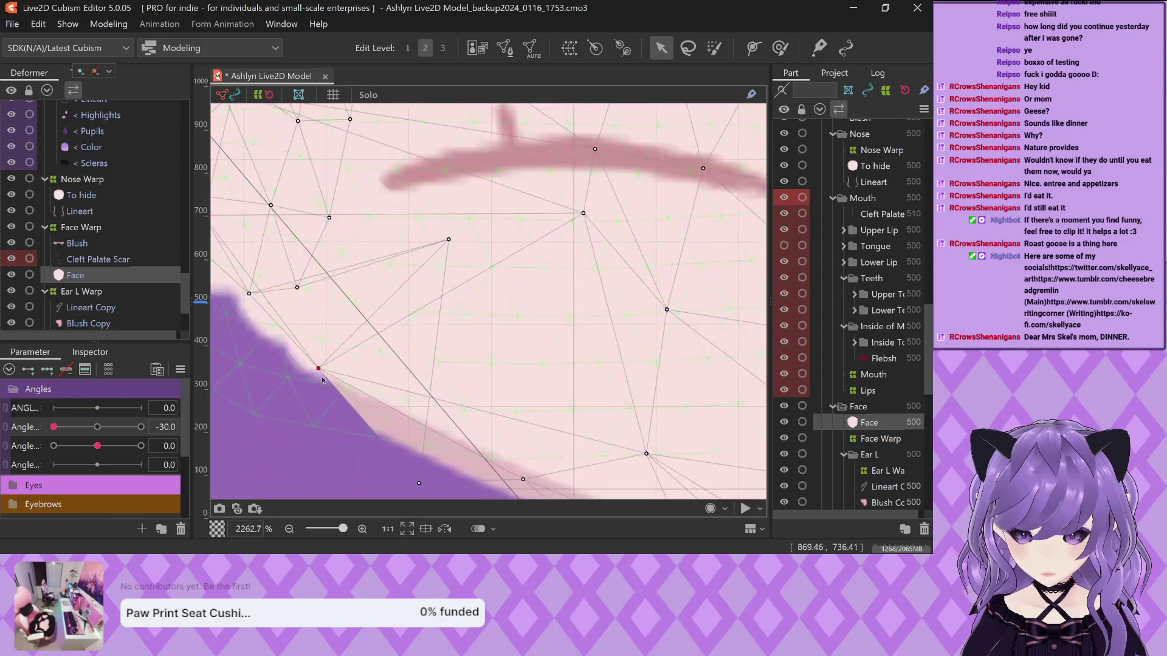
{"action": "left_click_drag", "start_coordinate": [320, 369], "coordinate": [324, 370]}
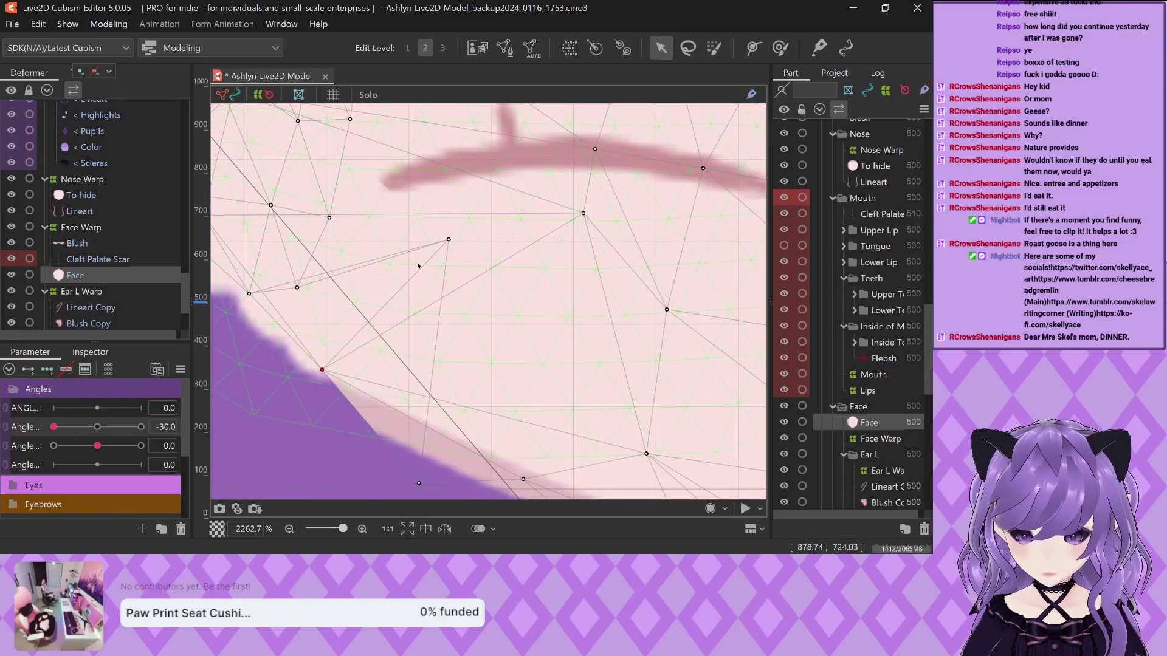
{"action": "left_click_drag", "start_coordinate": [449, 241], "coordinate": [328, 370]}
{"action": "scroll", "coordinate": [332, 372], "scroll_direction": "down", "scroll_amount": 5}
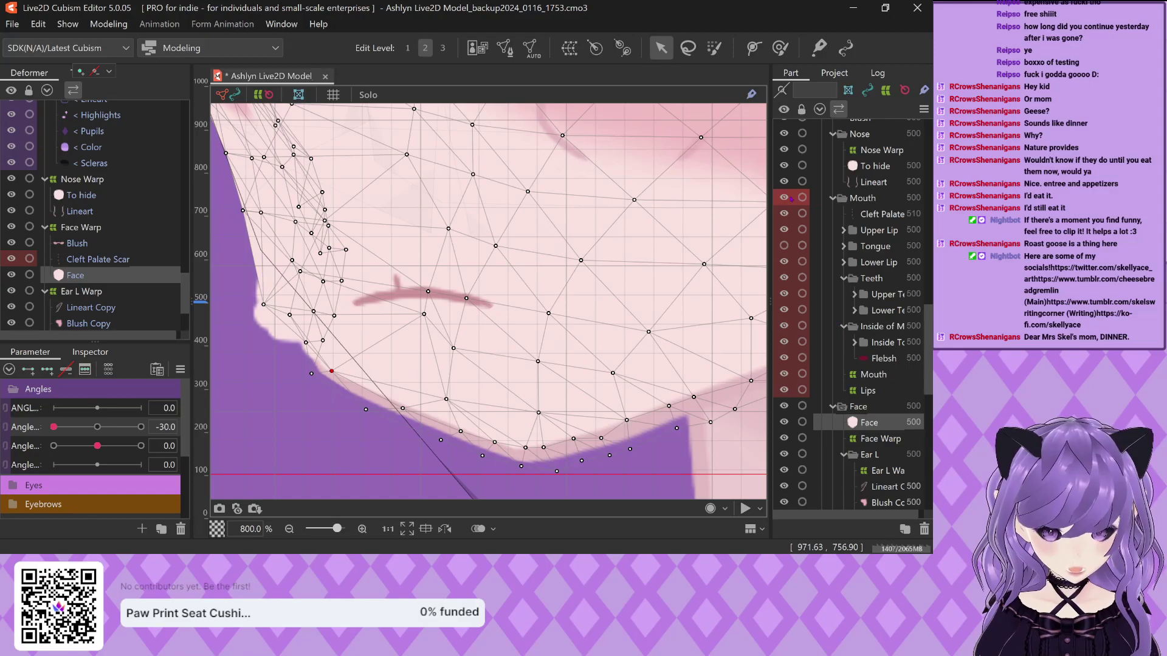
Hide the Mouth part to expose the chin and pull a chin-edge vertex down-right
{"action": "left_click", "coordinate": [784, 197]}
{"action": "scroll", "coordinate": [430, 369], "scroll_direction": "down", "scroll_amount": 4}
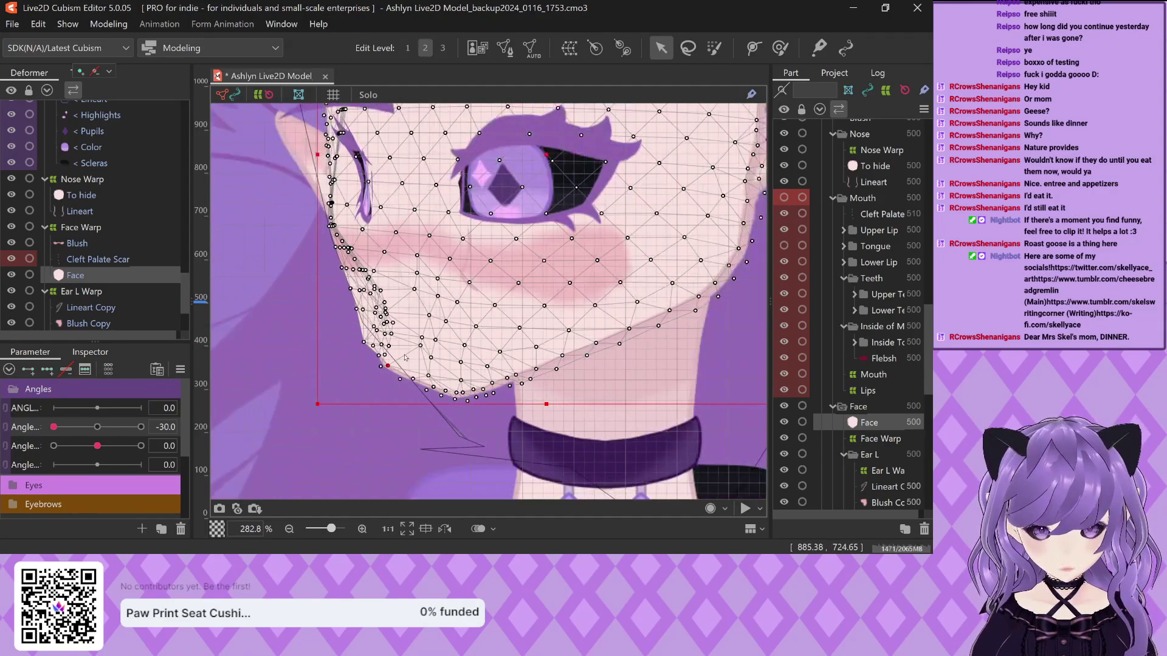
{"action": "scroll", "coordinate": [403, 289], "scroll_direction": "up", "scroll_amount": 2}
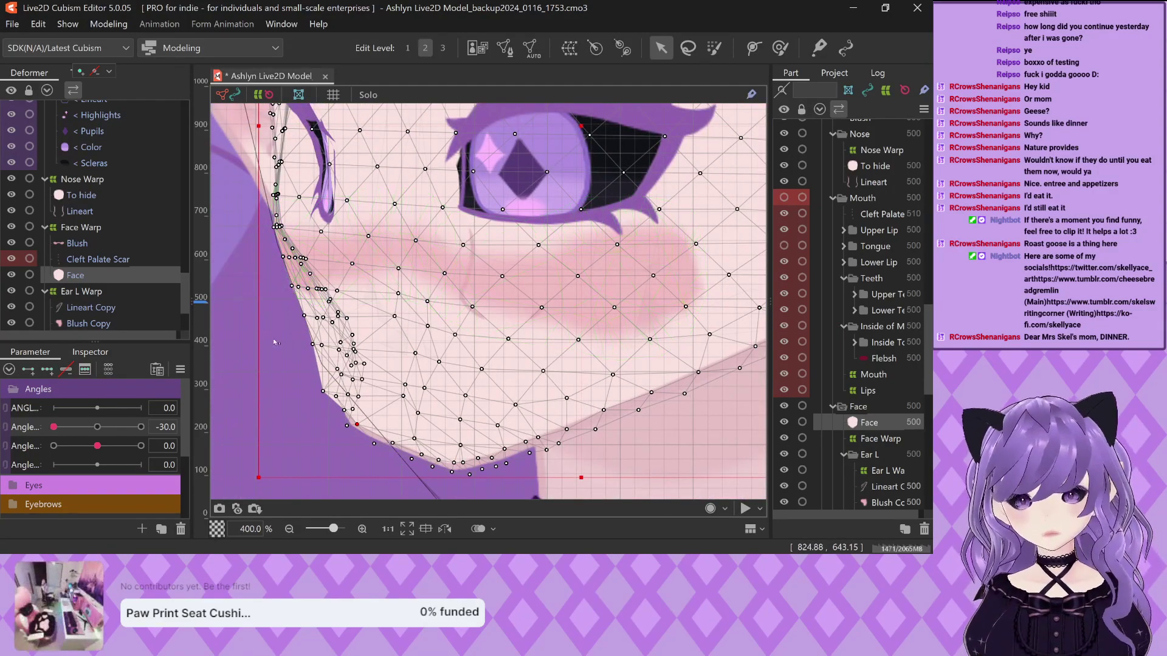
{"action": "scroll", "coordinate": [315, 345], "scroll_direction": "up", "scroll_amount": 2}
{"action": "scroll", "coordinate": [315, 343], "scroll_direction": "down", "scroll_amount": 1}
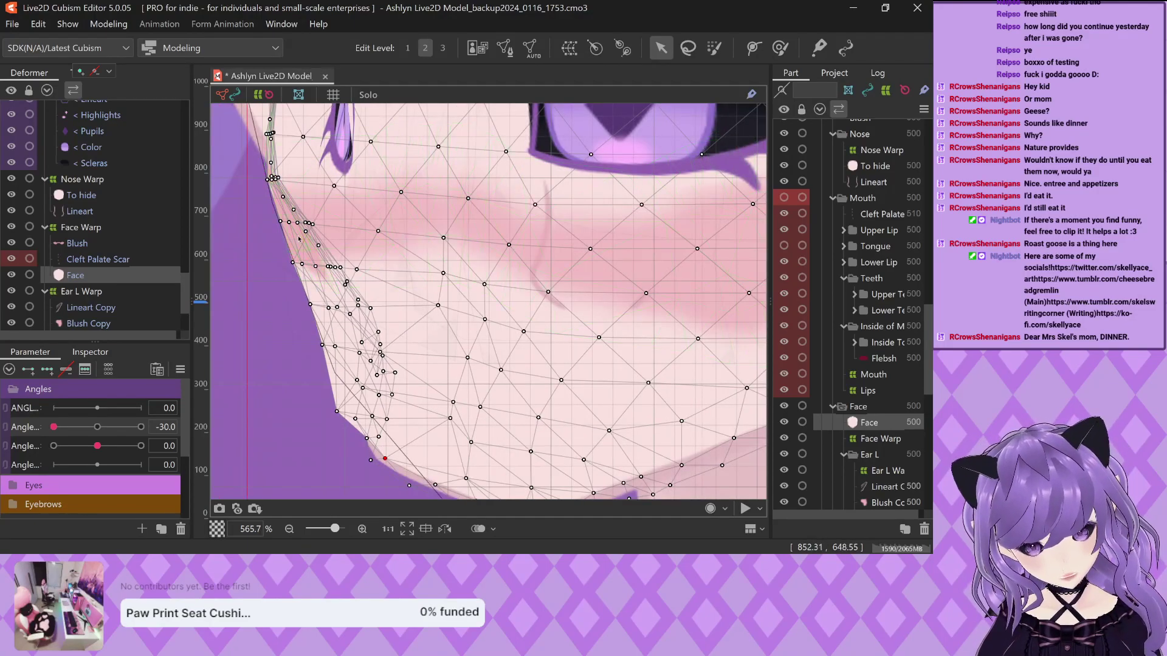
{"action": "scroll", "coordinate": [274, 309], "scroll_direction": "up", "scroll_amount": 2}
{"action": "left_click_drag", "start_coordinate": [291, 293], "coordinate": [298, 300]}
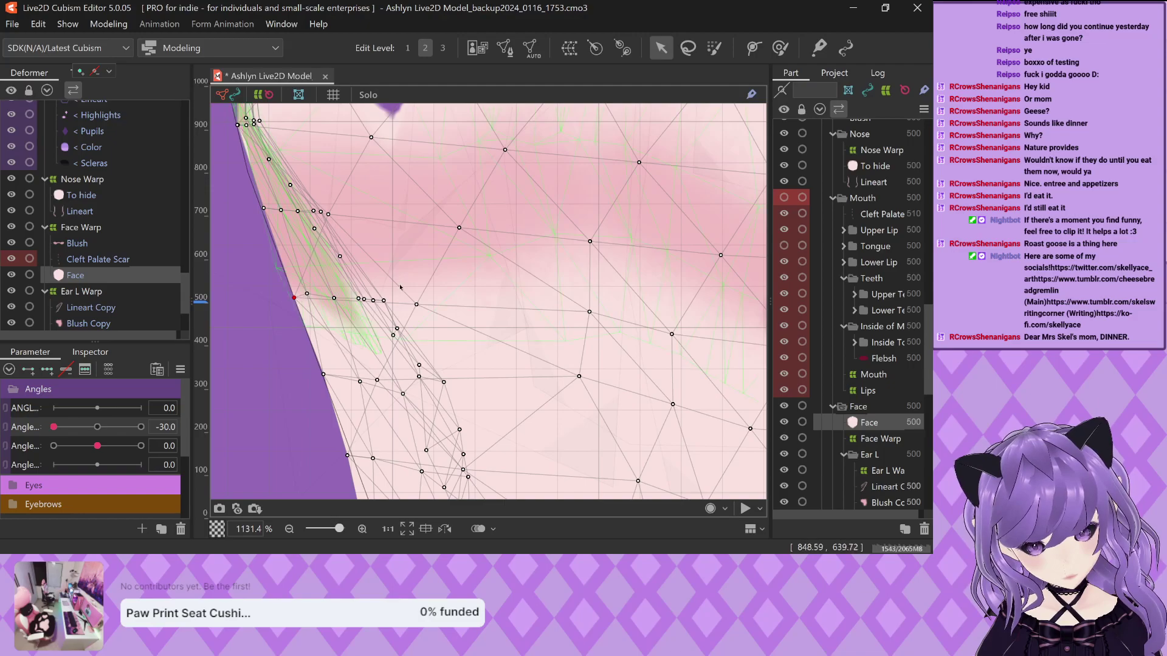
{"action": "scroll", "coordinate": [378, 304], "scroll_direction": "down", "scroll_amount": 4}
{"action": "scroll", "coordinate": [276, 379], "scroll_direction": "up", "scroll_amount": 4}
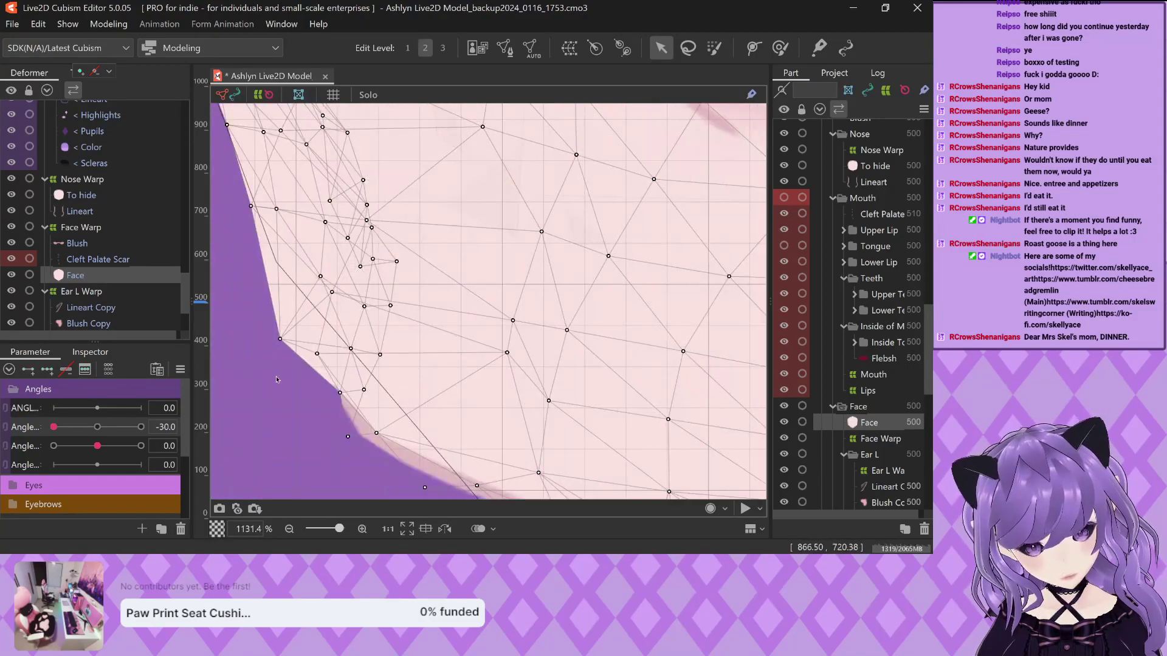
Reshape the jawline by moving its edge and inner jaw vertices
{"action": "left_click_drag", "start_coordinate": [280, 339], "coordinate": [366, 340]}
{"action": "left_click_drag", "start_coordinate": [340, 395], "coordinate": [338, 394]}
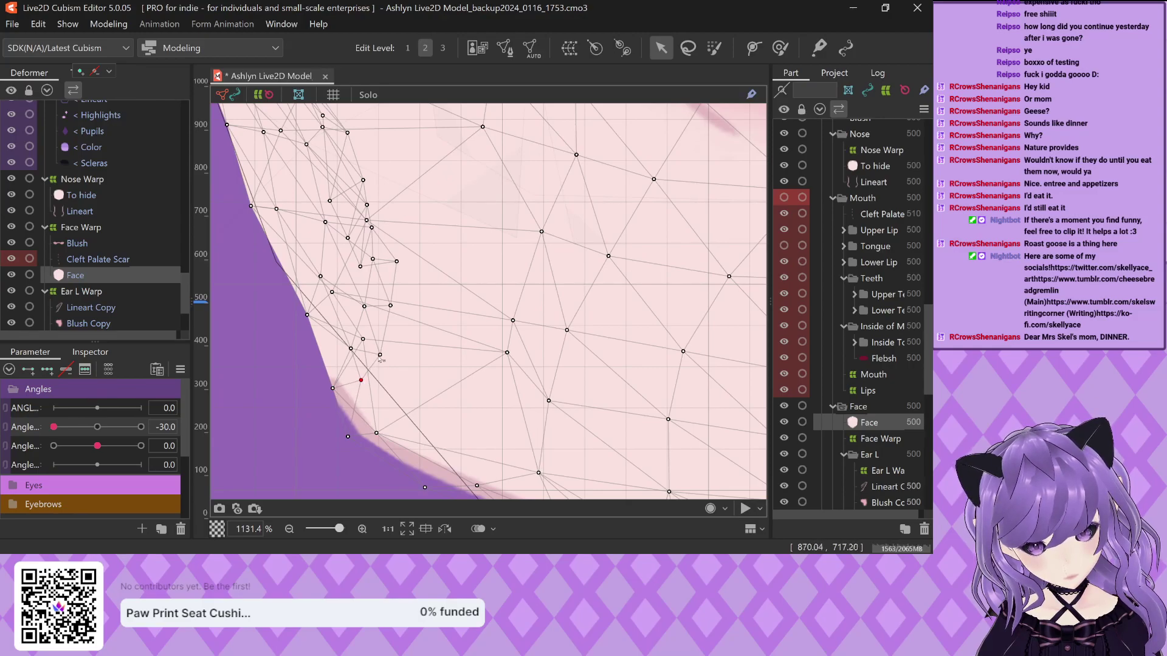
{"action": "left_click_drag", "start_coordinate": [363, 340], "coordinate": [339, 344]}
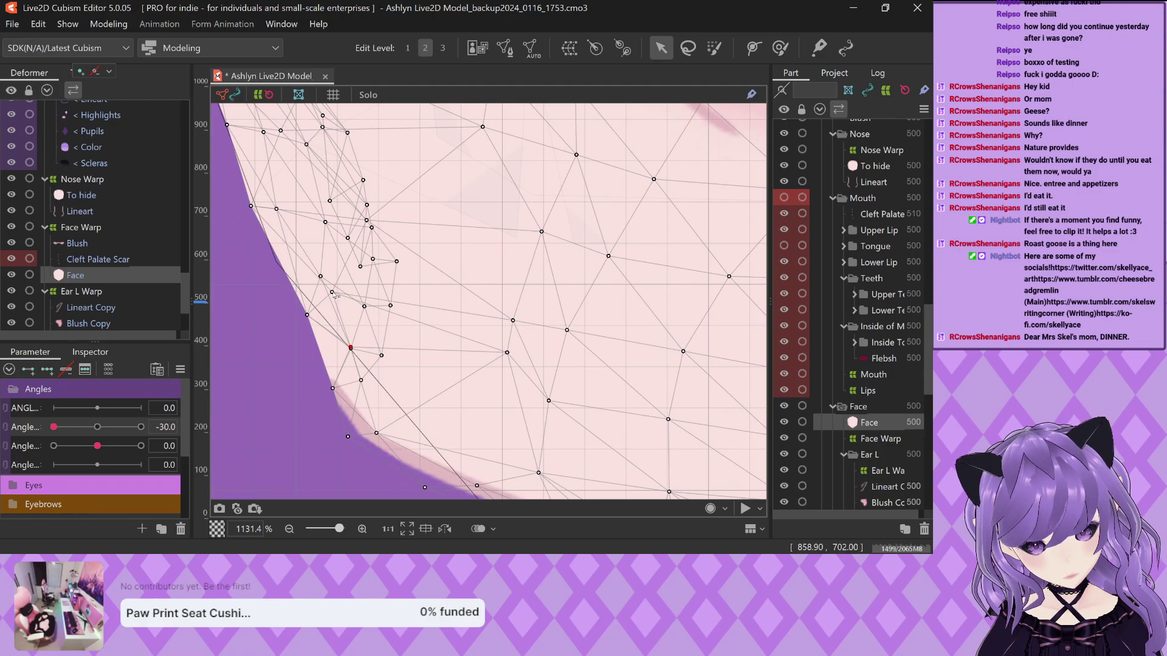
{"action": "left_click_drag", "start_coordinate": [333, 295], "coordinate": [296, 342]}
Add a new jaw vertex and align it and its neighbours with the jawline edge
{"action": "left_click", "coordinate": [344, 316]}
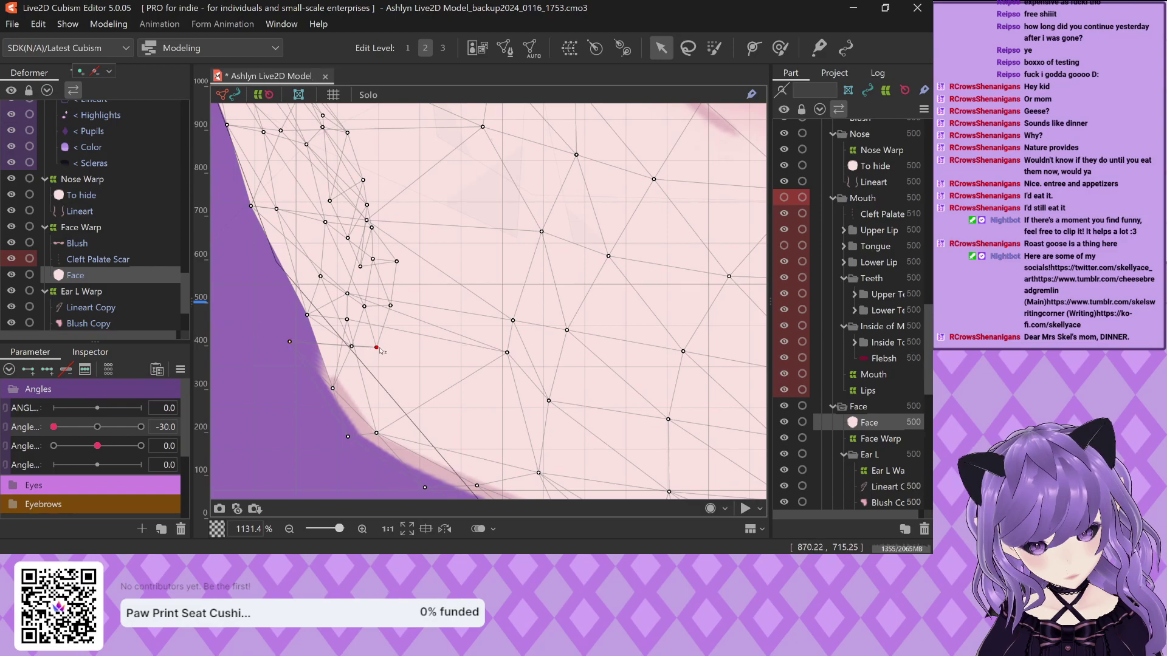
{"action": "left_click_drag", "start_coordinate": [378, 348], "coordinate": [275, 311]}
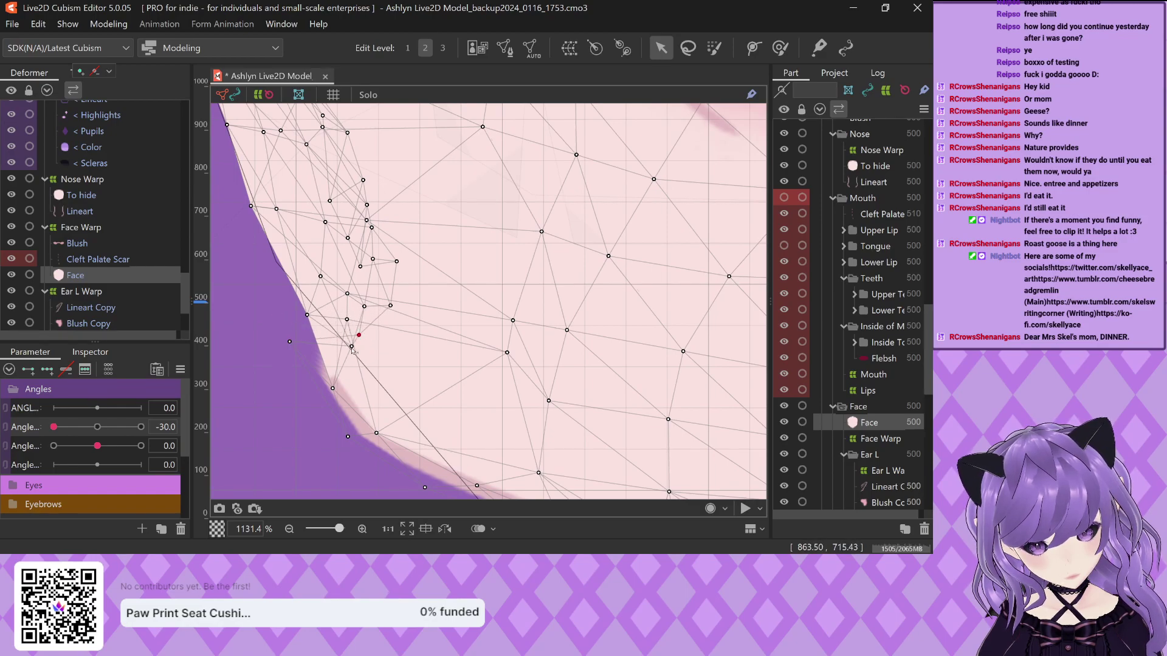
{"action": "left_click_drag", "start_coordinate": [352, 350], "coordinate": [306, 328]}
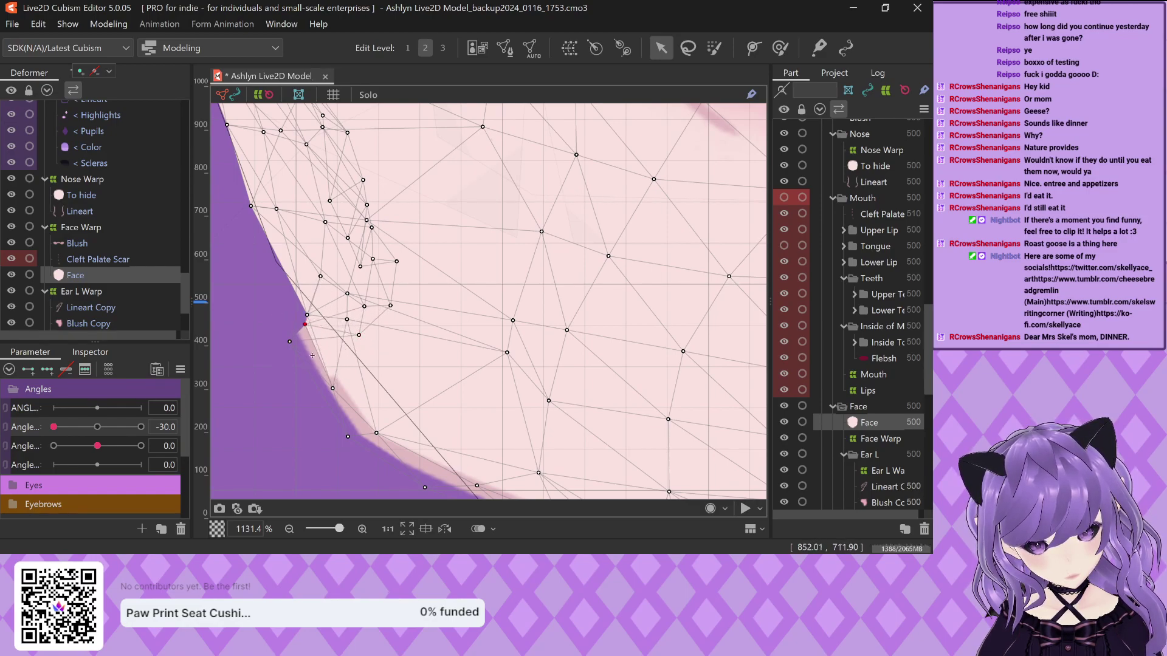
{"action": "left_click_drag", "start_coordinate": [334, 389], "coordinate": [329, 380]}
{"action": "scroll", "coordinate": [329, 381], "scroll_direction": "down", "scroll_amount": 10}
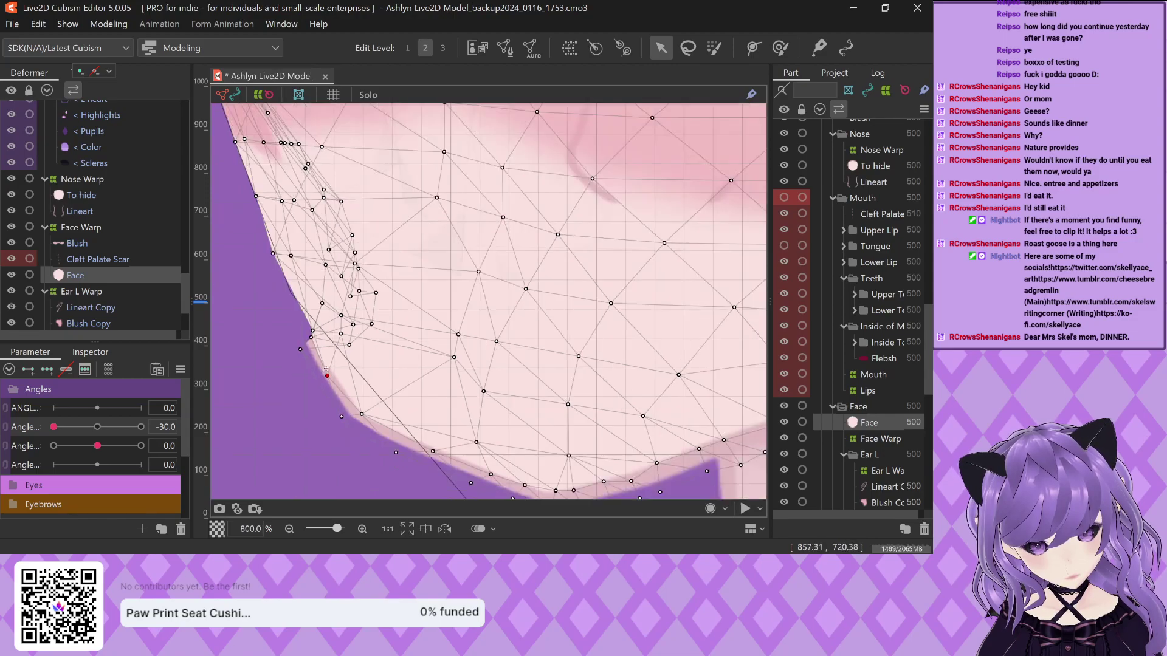
{"action": "scroll", "coordinate": [340, 365], "scroll_direction": "up", "scroll_amount": 8}
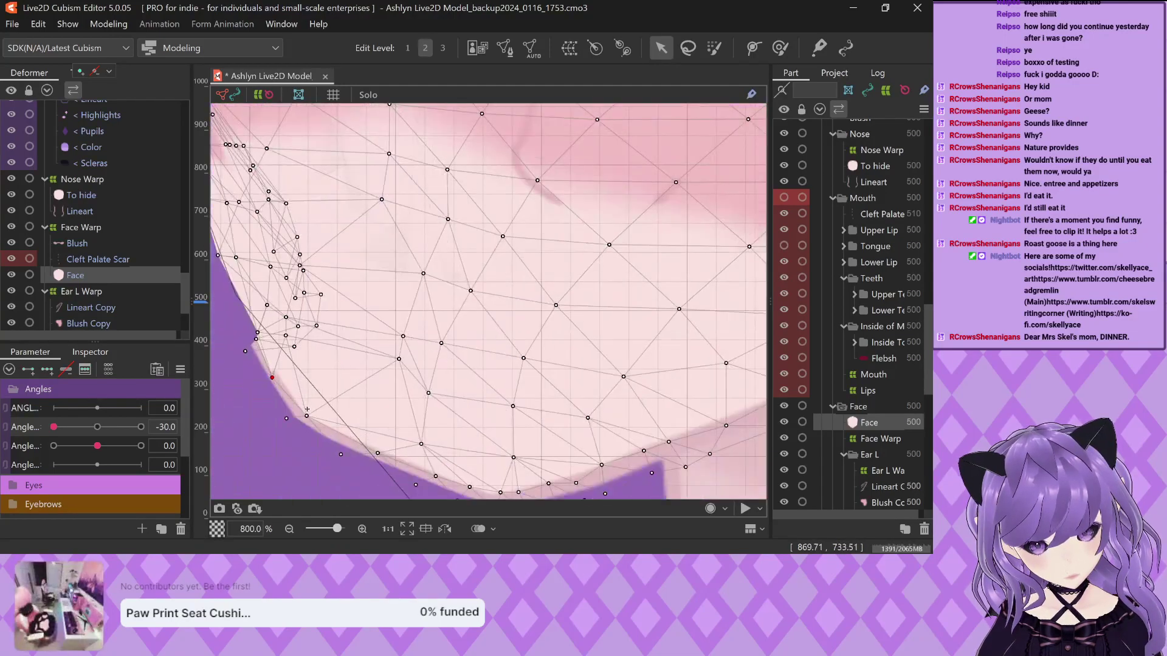
{"action": "left_click_drag", "start_coordinate": [311, 419], "coordinate": [320, 414]}
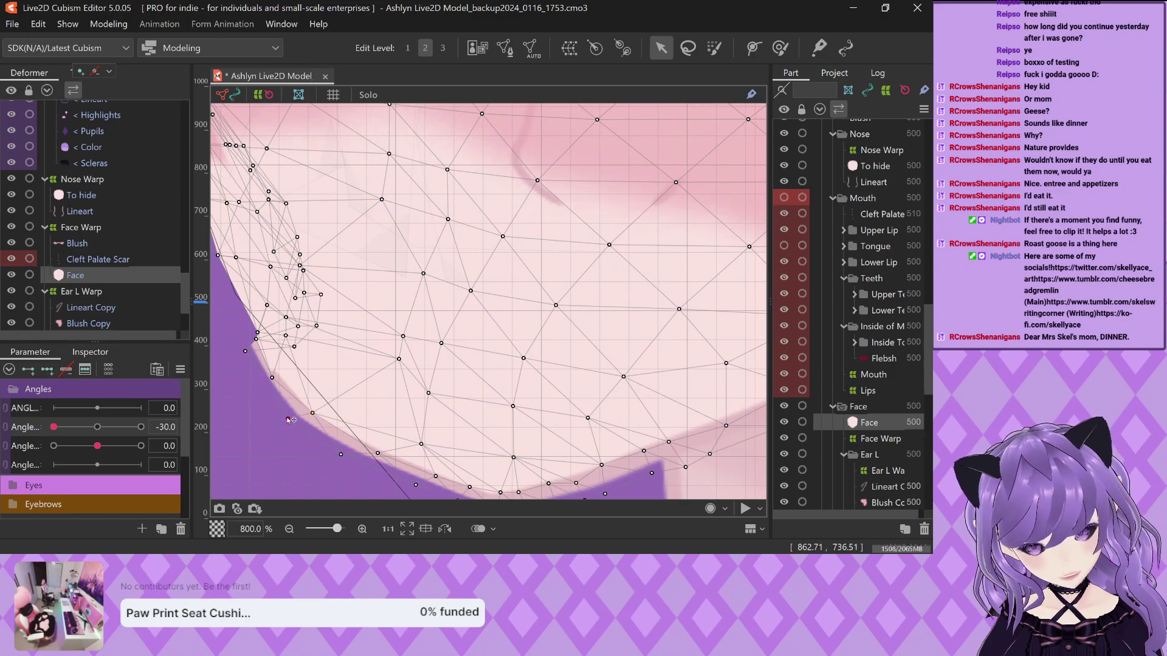
Shift successive jaw vertices to refine the chin curve
{"action": "scroll", "coordinate": [292, 420], "scroll_direction": "down", "scroll_amount": 3}
{"action": "scroll", "coordinate": [367, 413], "scroll_direction": "down", "scroll_amount": 3}
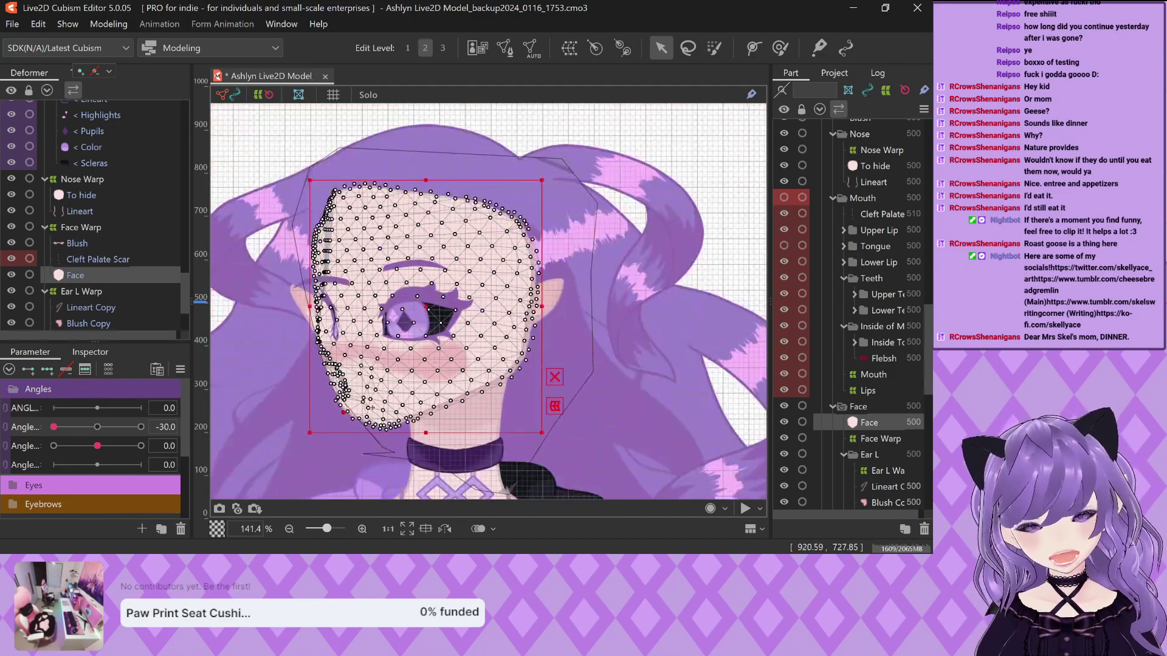
{"action": "scroll", "coordinate": [325, 385], "scroll_direction": "up", "scroll_amount": 2}
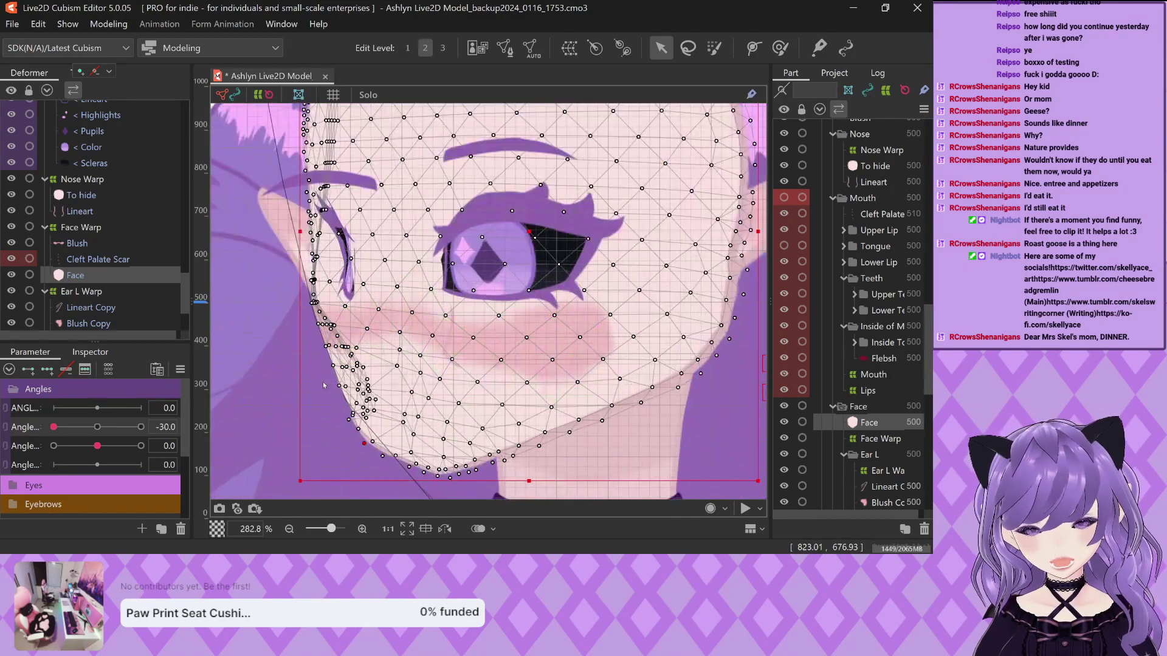
{"action": "scroll", "coordinate": [389, 465], "scroll_direction": "up", "scroll_amount": 3}
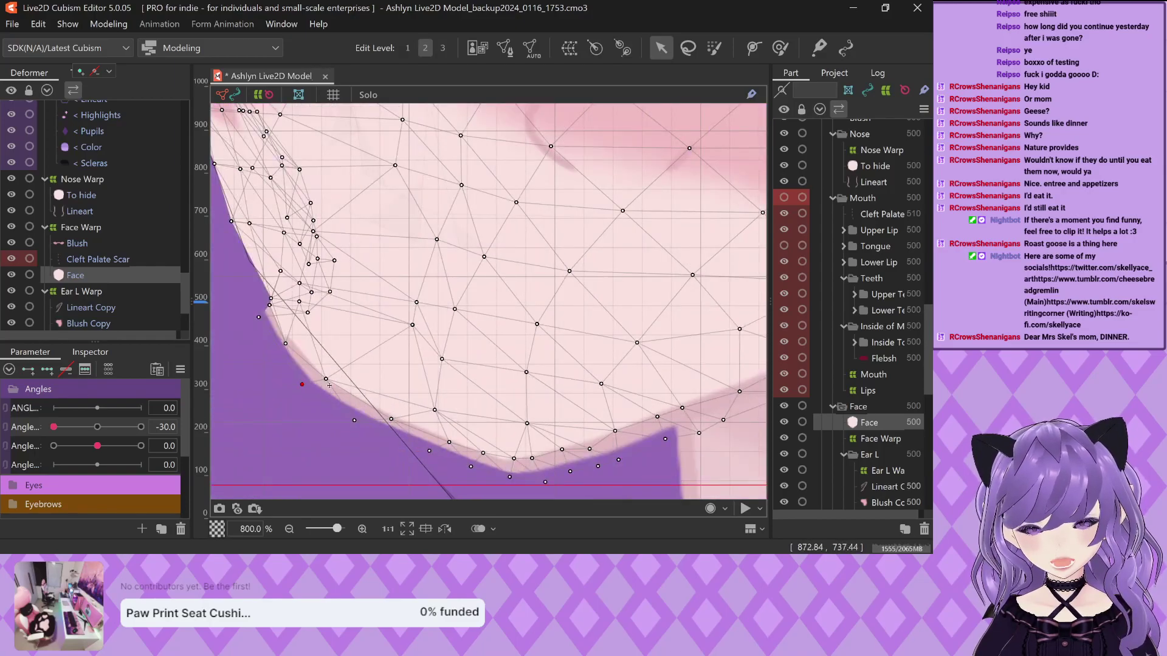
{"action": "left_click_drag", "start_coordinate": [327, 381], "coordinate": [344, 379]}
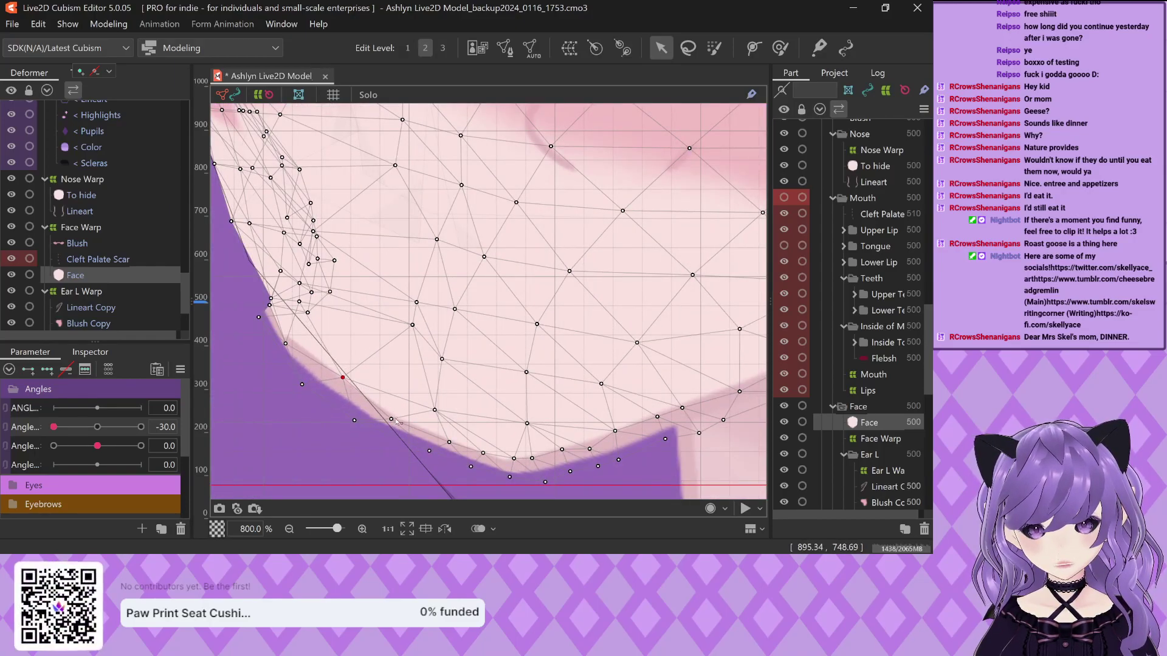
{"action": "left_click_drag", "start_coordinate": [391, 420], "coordinate": [402, 418]}
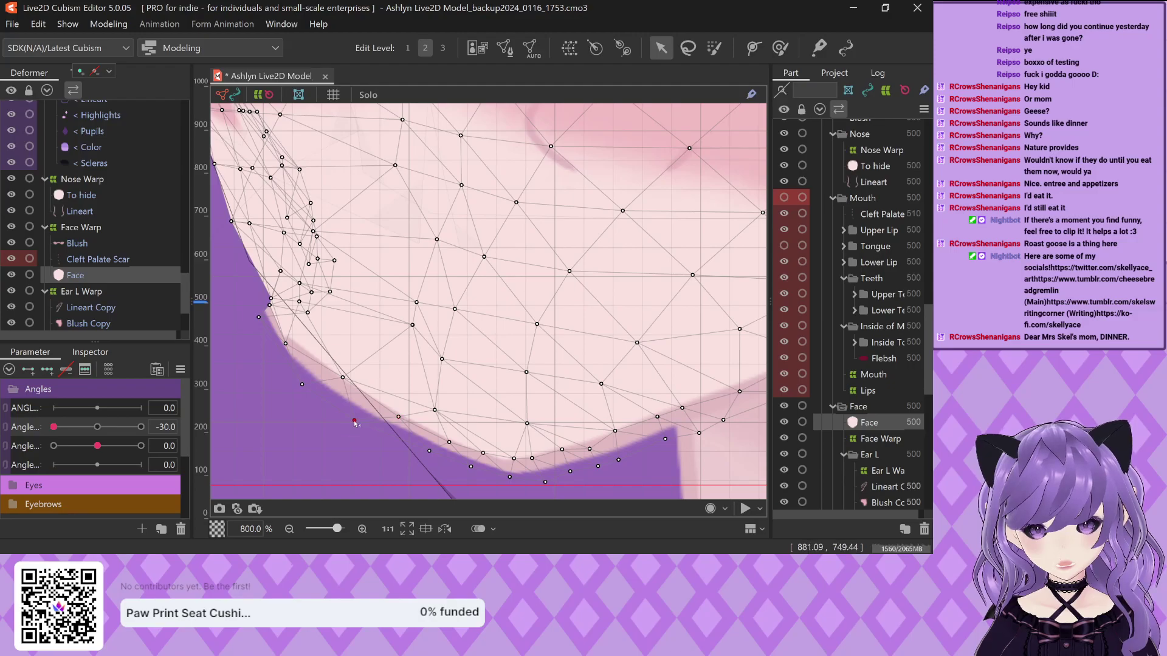
{"action": "scroll", "coordinate": [363, 424], "scroll_direction": "down", "scroll_amount": 2}
{"action": "scroll", "coordinate": [349, 324], "scroll_direction": "up", "scroll_amount": 3}
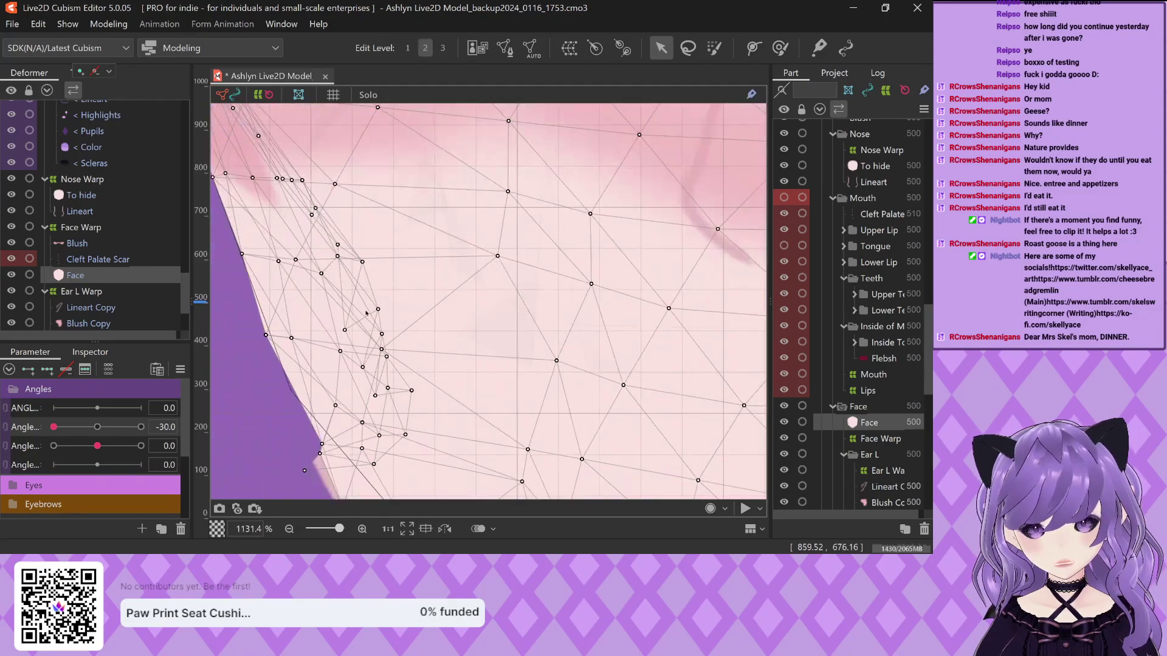
Pull three inner lower-cheek vertices up and inward
{"action": "left_click_drag", "start_coordinate": [345, 331], "coordinate": [430, 267]}
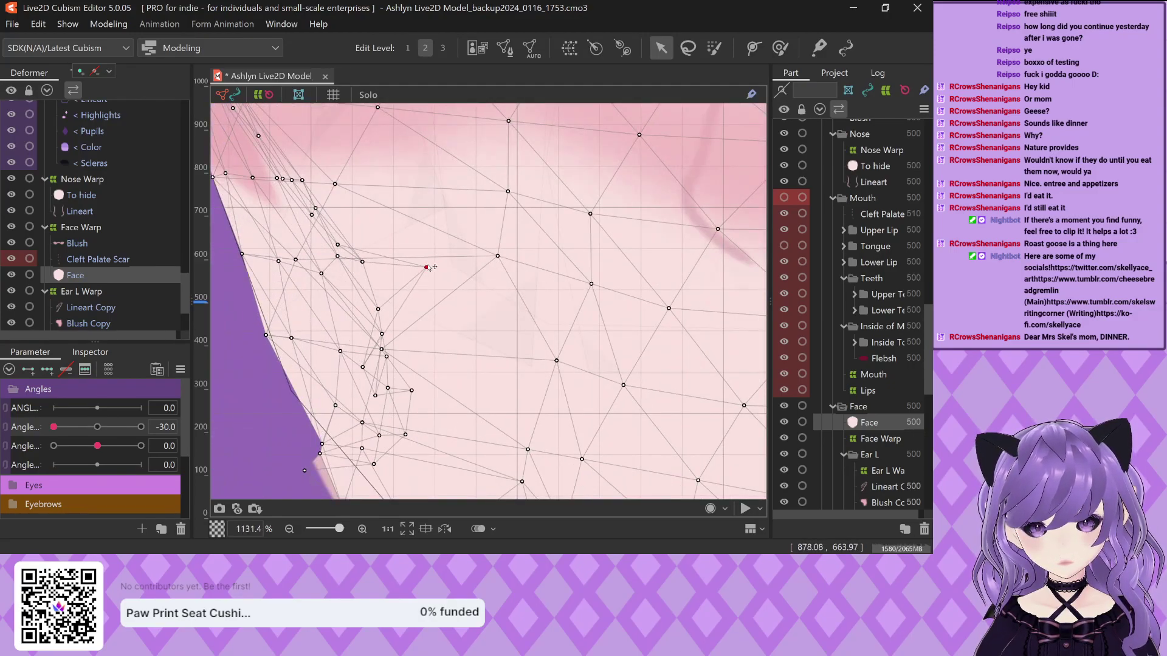
{"action": "left_click_drag", "start_coordinate": [364, 360], "coordinate": [434, 329]}
{"action": "left_click_drag", "start_coordinate": [380, 395], "coordinate": [503, 350]}
{"action": "scroll", "coordinate": [503, 350], "scroll_direction": "down", "scroll_amount": 2}
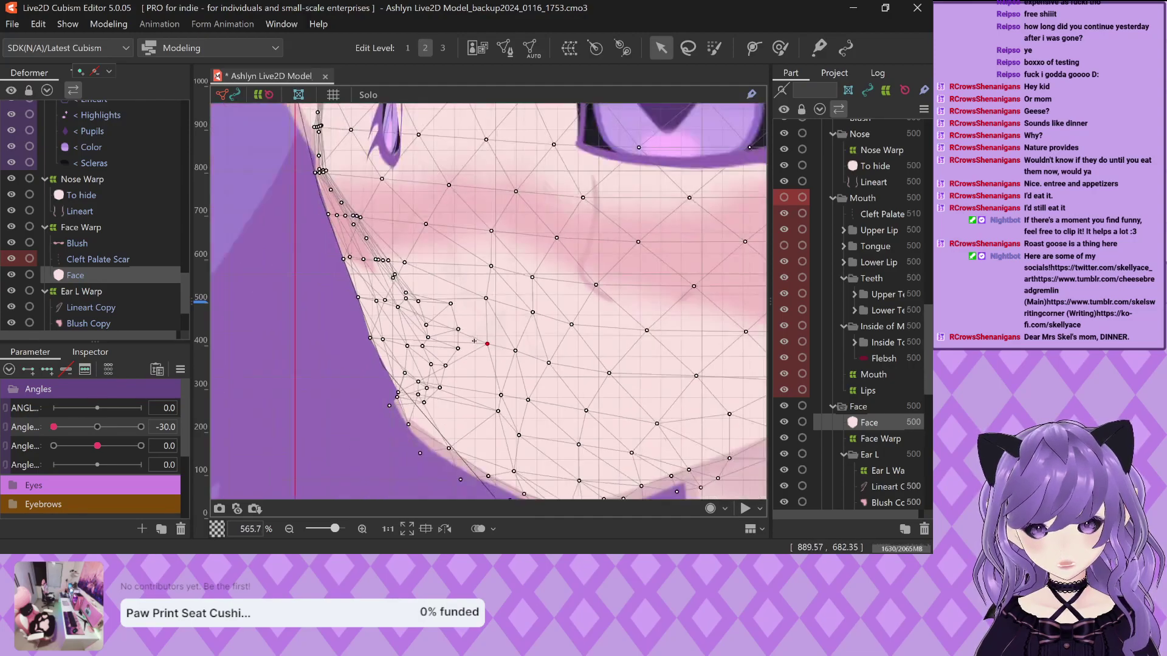
{"action": "scroll", "coordinate": [362, 186], "scroll_direction": "up", "scroll_amount": 2}
{"action": "scroll", "coordinate": [315, 243], "scroll_direction": "down", "scroll_amount": 3}
Nudge a vertex on the face's left edge slightly left, then right and down
{"action": "scroll", "coordinate": [317, 216], "scroll_direction": "down", "scroll_amount": 3}
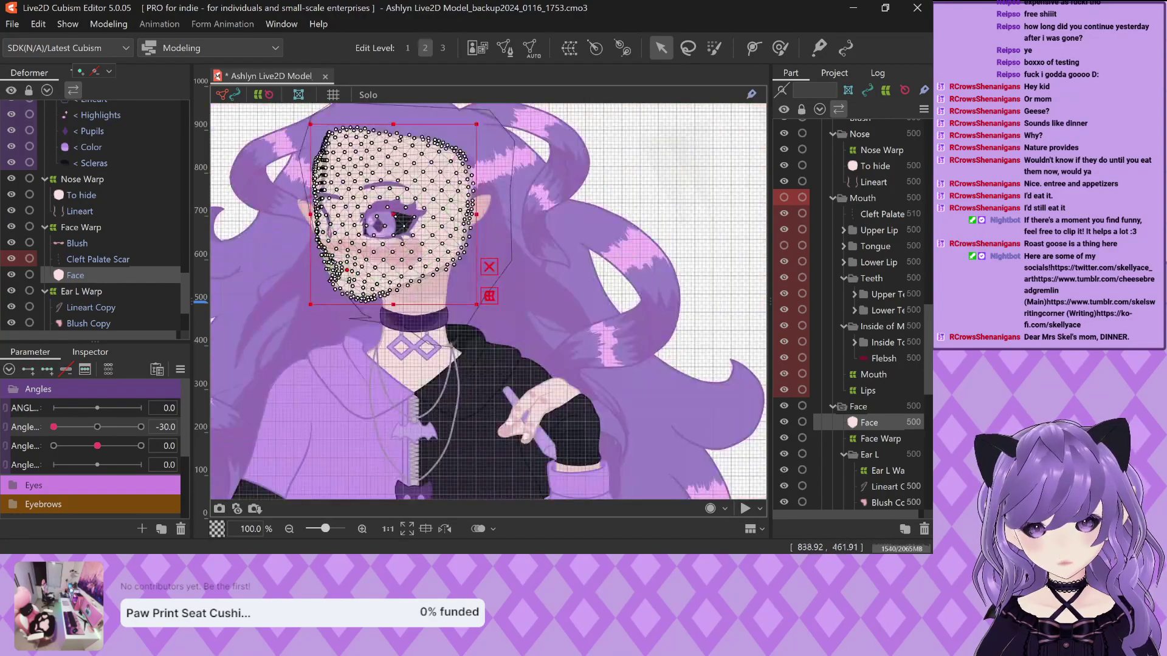
{"action": "scroll", "coordinate": [349, 217], "scroll_direction": "up", "scroll_amount": 6}
{"action": "scroll", "coordinate": [349, 216], "scroll_direction": "up", "scroll_amount": 4}
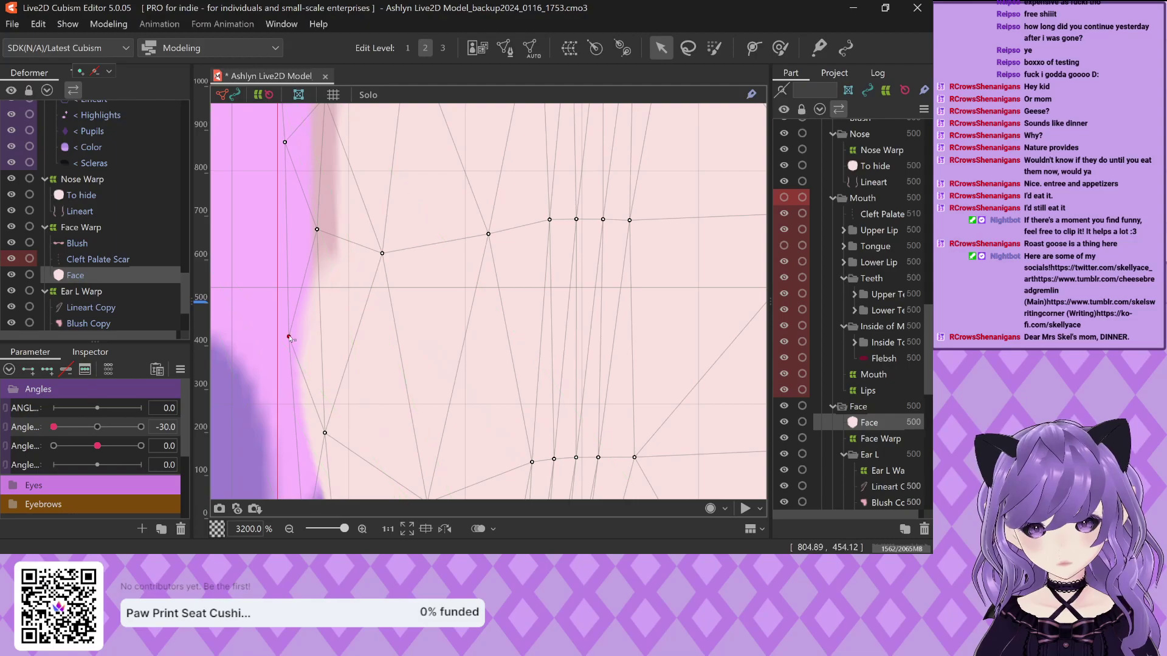
{"action": "mouse_move", "coordinate": [289, 335]}
{"action": "left_mouse_down"}
{"action": "mouse_move", "coordinate": [334, 338]}
{"action": "mouse_move", "coordinate": [281, 333]}
{"action": "left_mouse_up"}
{"action": "scroll", "coordinate": [316, 297], "scroll_direction": "down", "scroll_amount": 2}
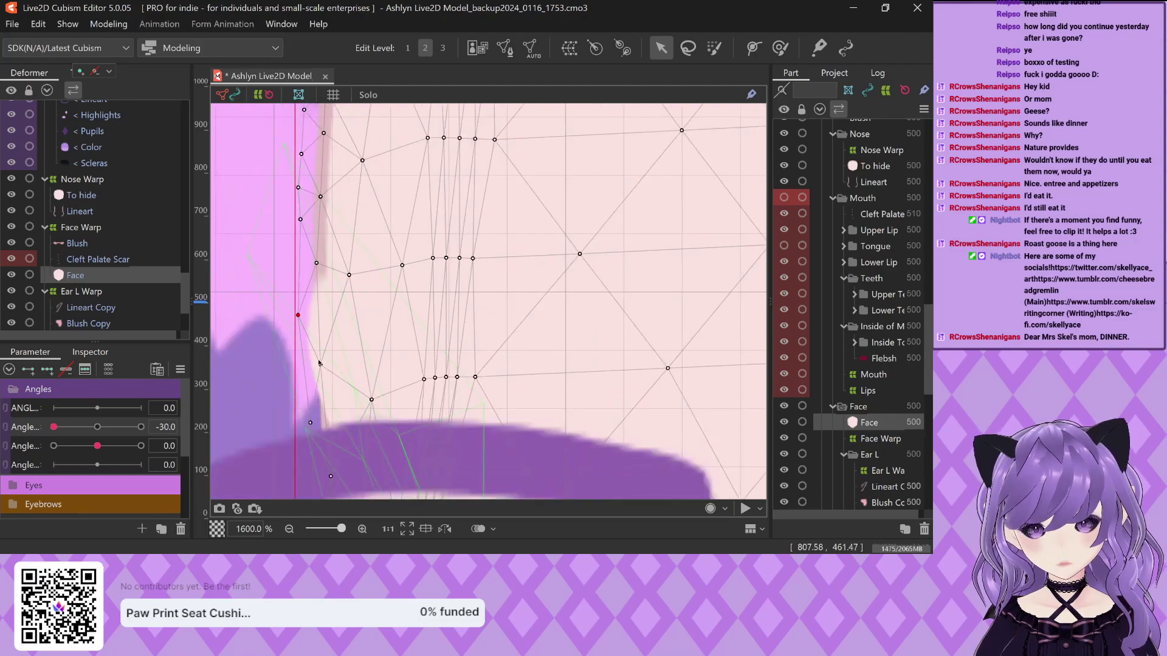
{"action": "left_click_drag", "start_coordinate": [322, 366], "coordinate": [330, 368]}
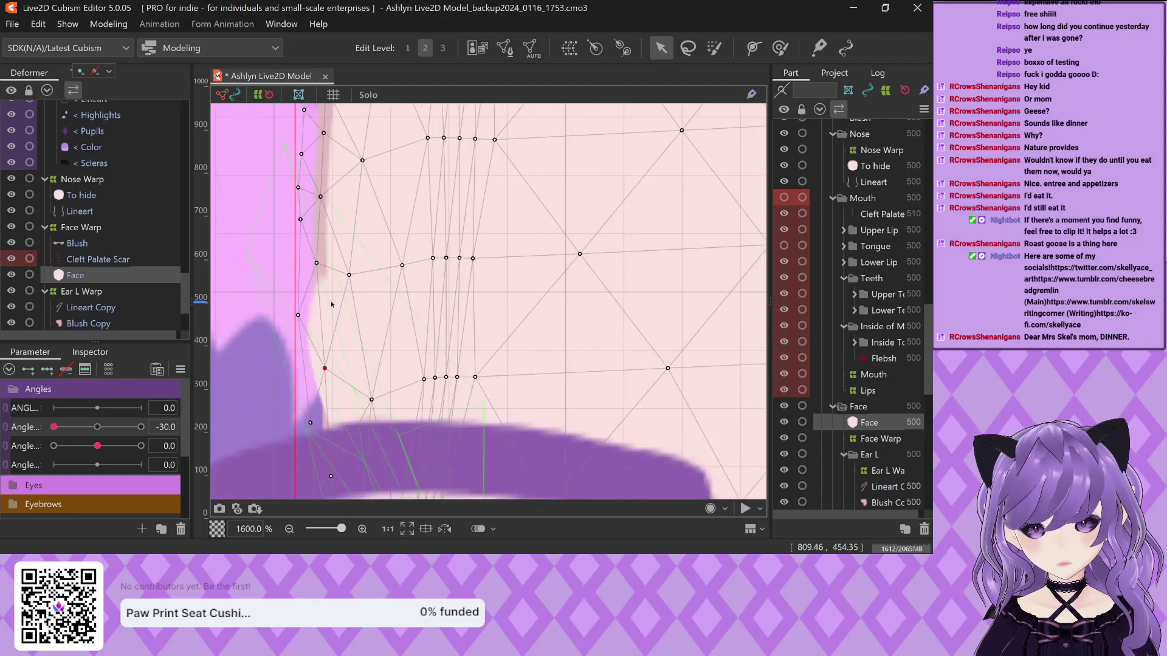
{"action": "scroll", "coordinate": [331, 304], "scroll_direction": "down", "scroll_amount": 3}
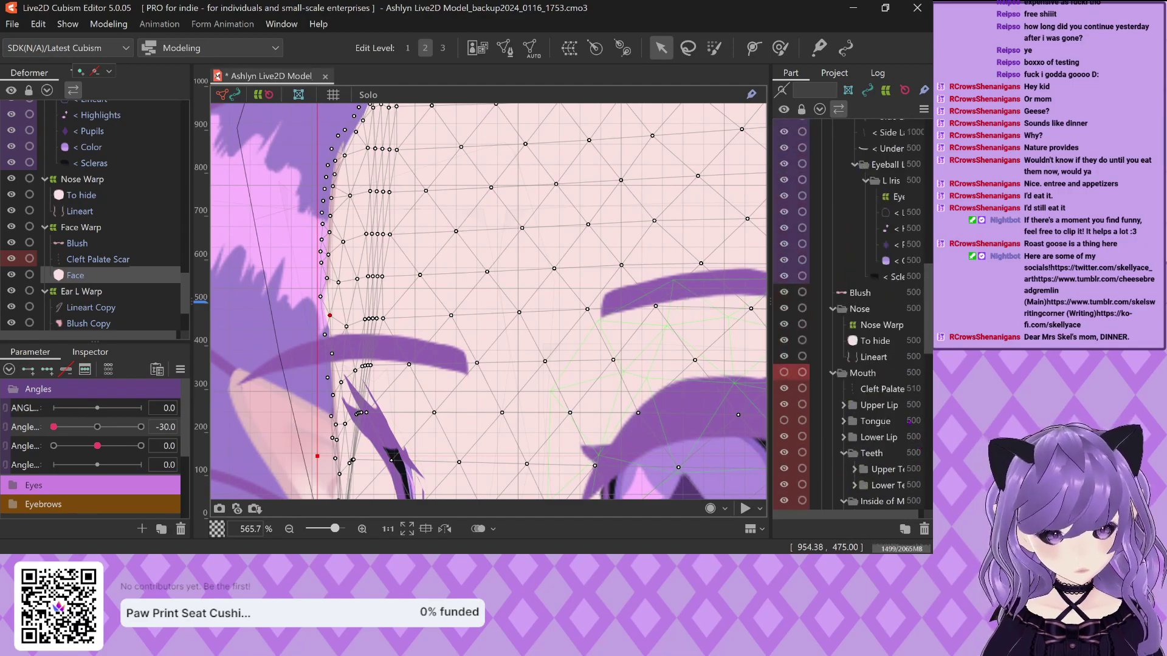
{"action": "scroll", "coordinate": [872, 396], "scroll_direction": "up", "scroll_amount": 6}
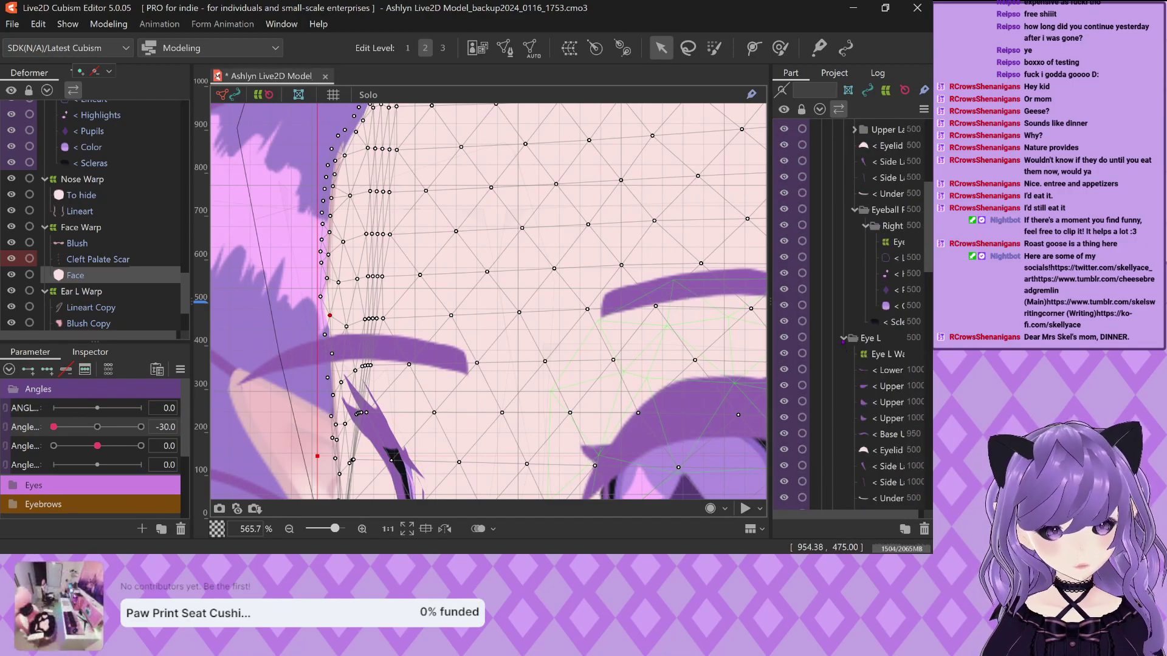
Hide the Eye L and Eye R parts and reselect the Face mesh
{"action": "left_click", "coordinate": [843, 339]}
{"action": "left_click", "coordinate": [784, 338]}
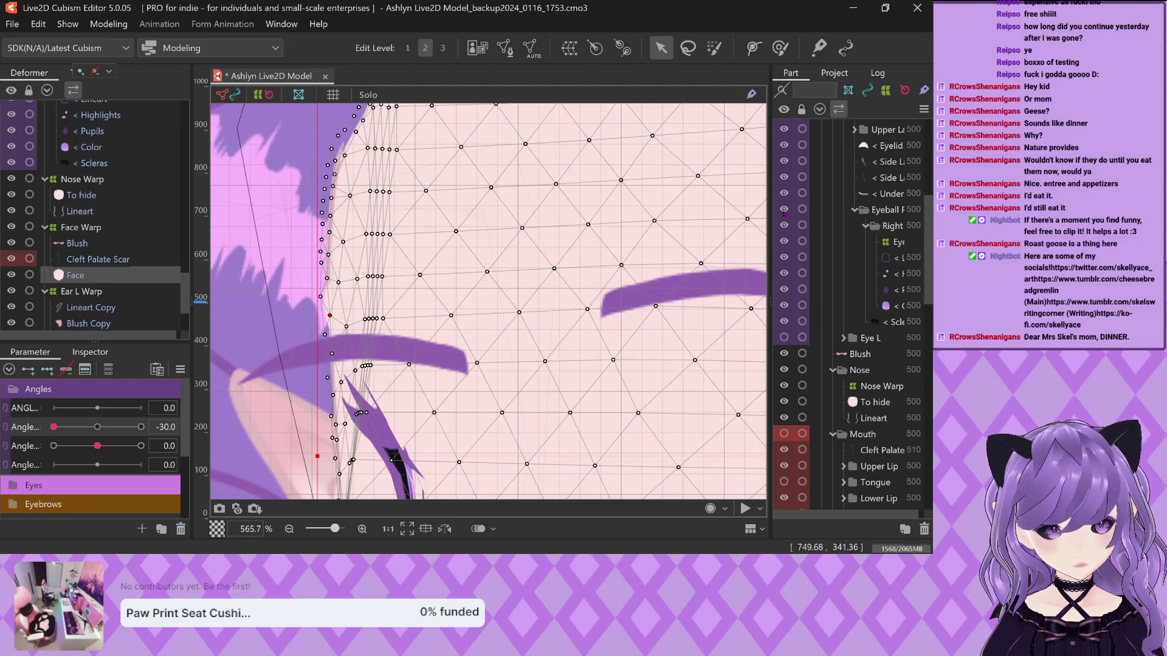
{"action": "scroll", "coordinate": [808, 254], "scroll_direction": "up", "scroll_amount": 3}
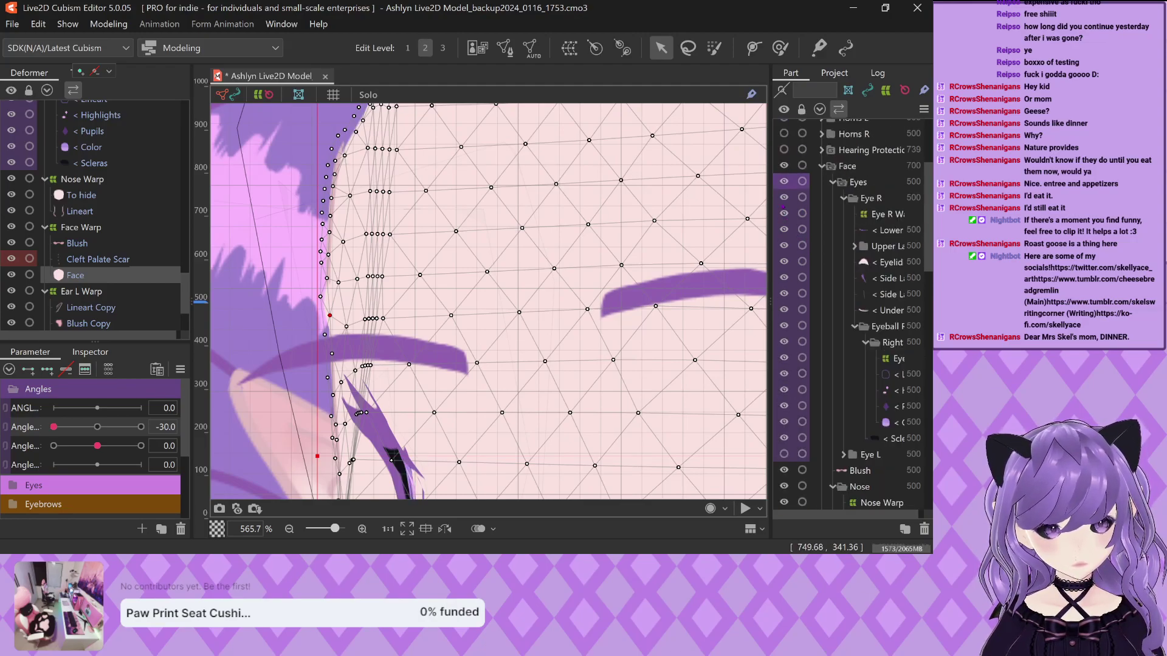
{"action": "left_click", "coordinate": [784, 198]}
{"action": "scroll", "coordinate": [444, 137], "scroll_direction": "down", "scroll_amount": 1}
{"action": "scroll", "coordinate": [812, 213], "scroll_direction": "up", "scroll_amount": 1}
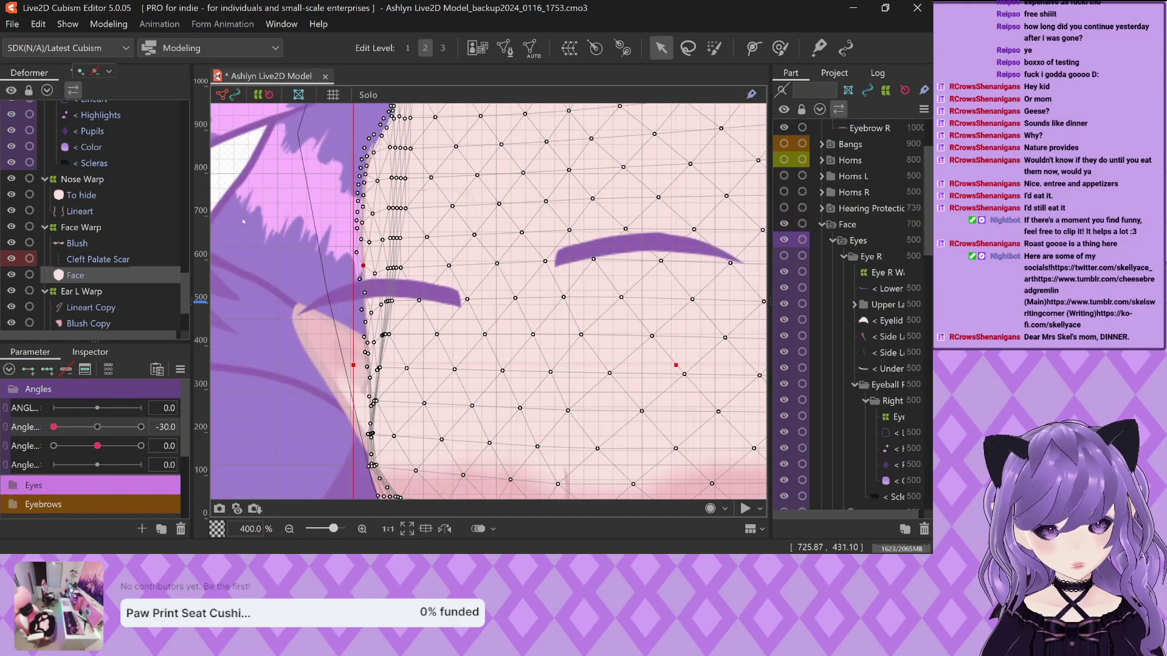
{"action": "scroll", "coordinate": [358, 231], "scroll_direction": "down", "scroll_amount": 2}
{"action": "scroll", "coordinate": [304, 316], "scroll_direction": "up", "scroll_amount": 3}
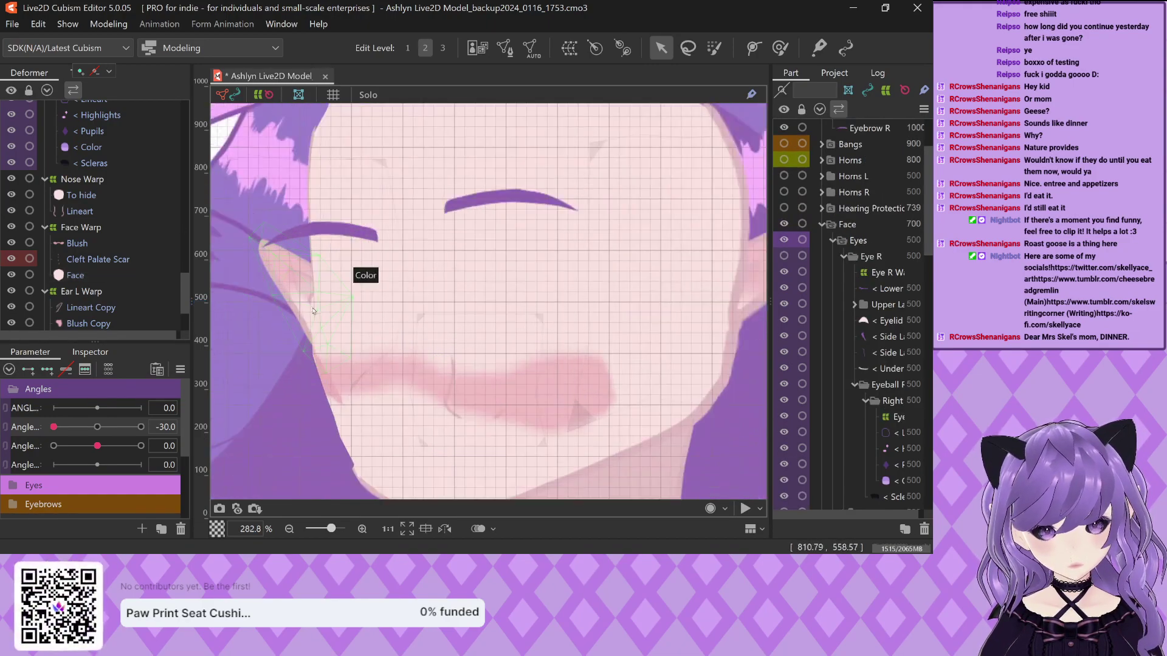
{"action": "left_click", "coordinate": [431, 257]}
Pull three bunched left-cheek edge vertices inward to the right, then ease one back slightly
{"action": "scroll", "coordinate": [359, 389], "scroll_direction": "up", "scroll_amount": 3}
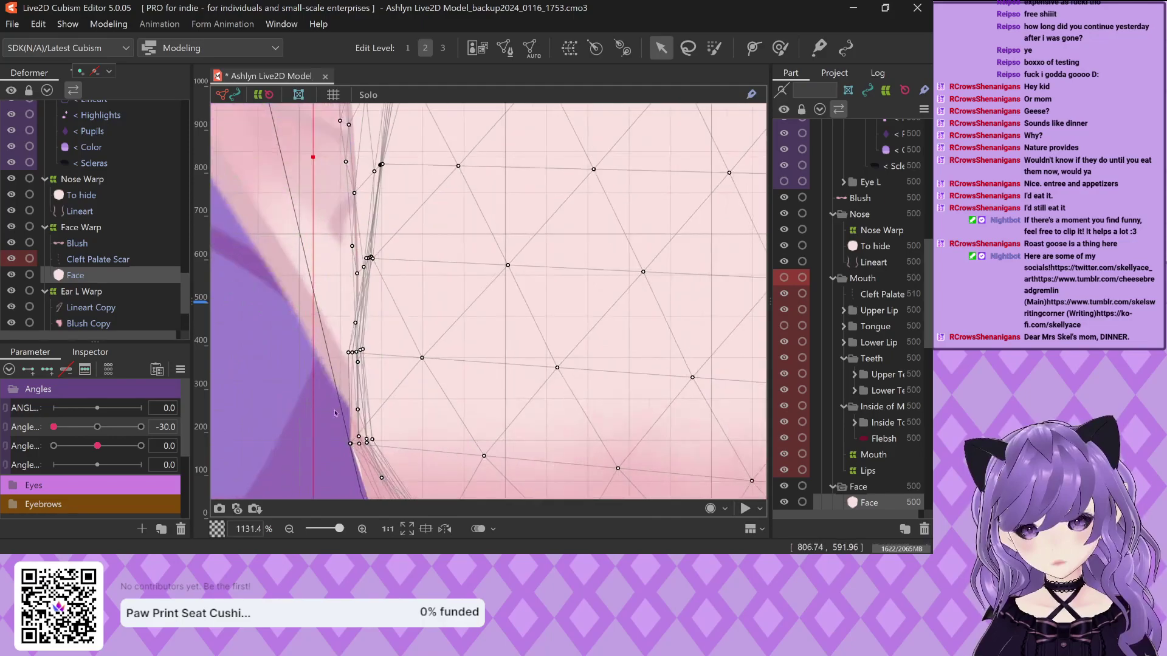
{"action": "scroll", "coordinate": [359, 389], "scroll_direction": "up", "scroll_amount": 2}
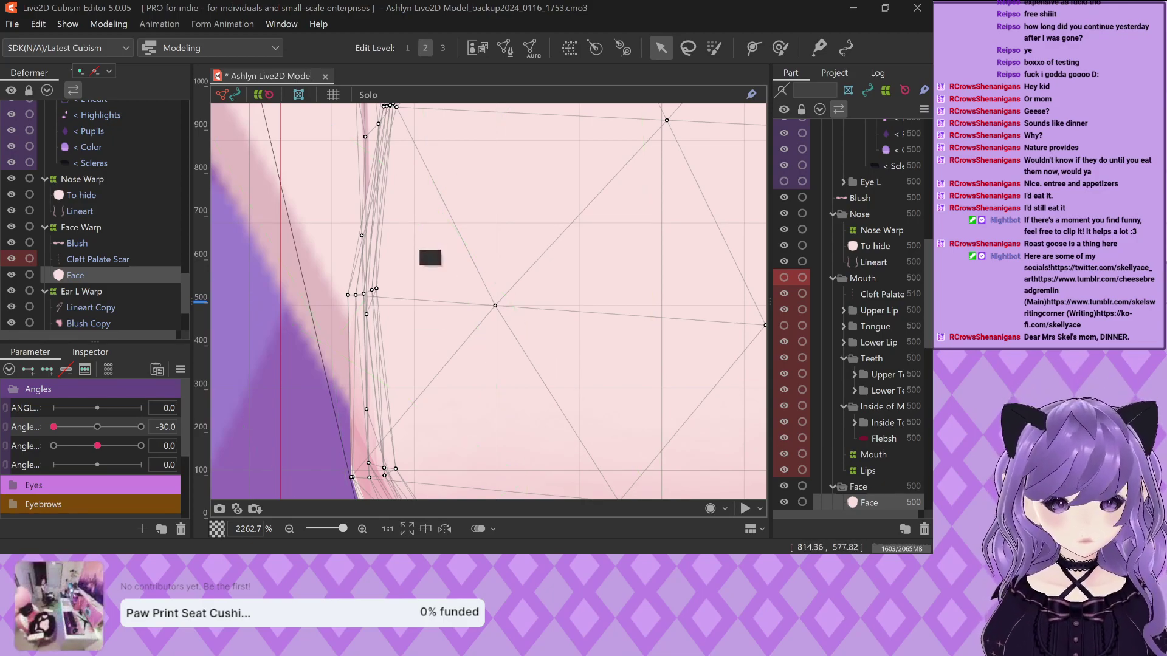
{"action": "left_click_drag", "start_coordinate": [365, 287], "coordinate": [447, 299]}
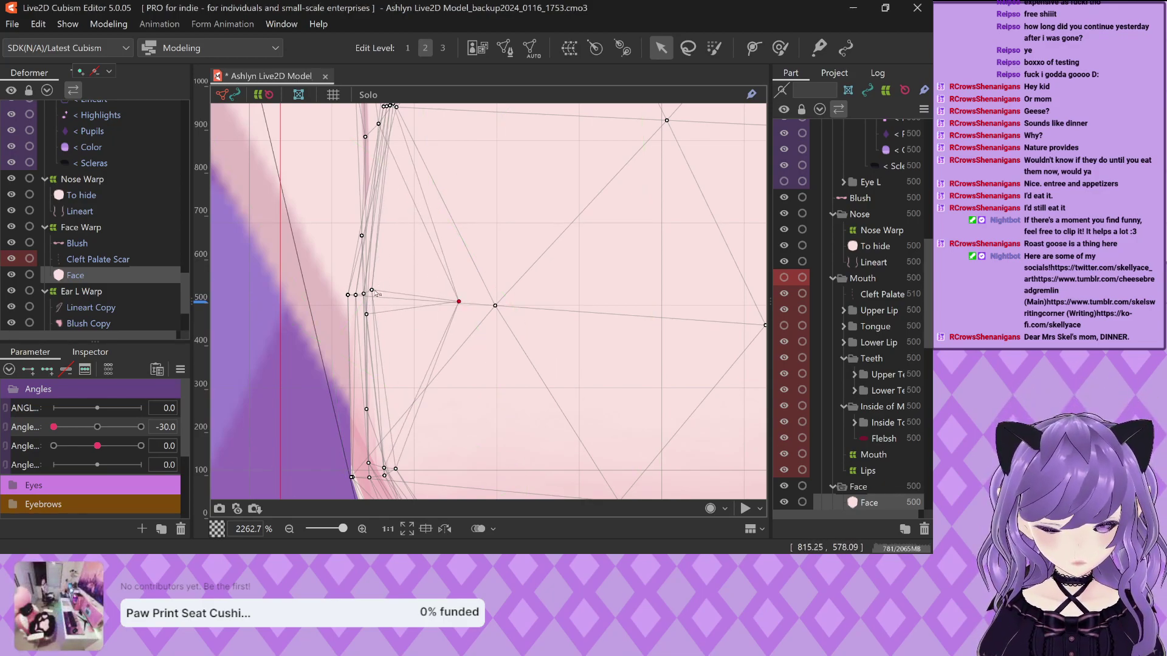
{"action": "left_click_drag", "start_coordinate": [372, 291], "coordinate": [439, 296]}
{"action": "left_click_drag", "start_coordinate": [365, 296], "coordinate": [400, 296]}
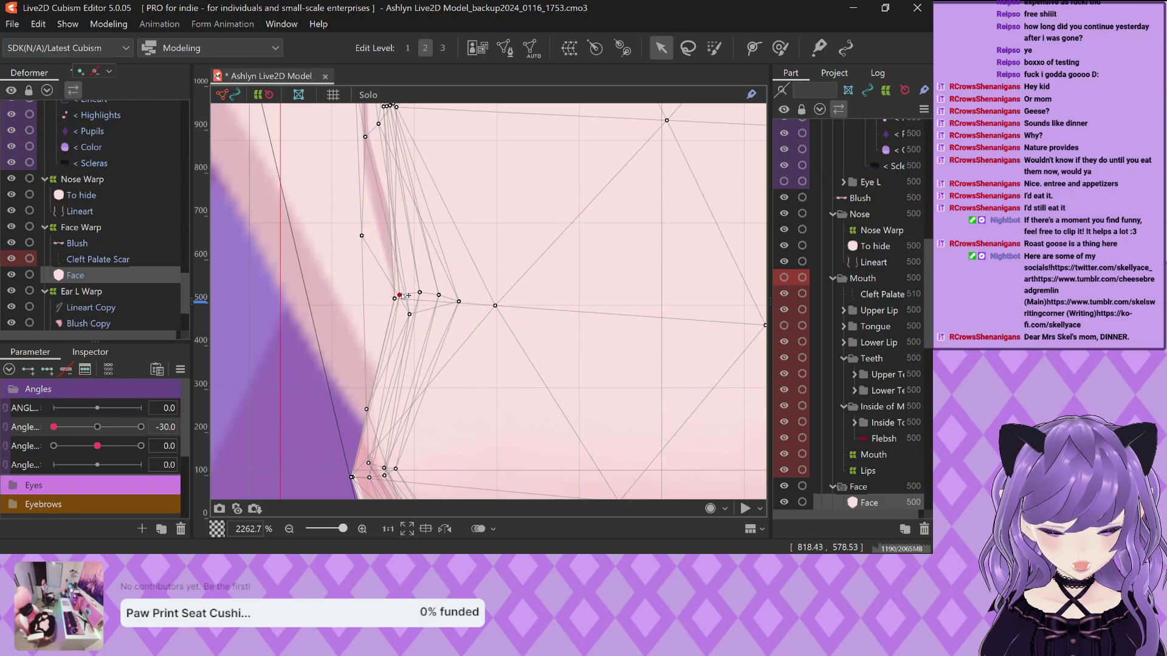
{"action": "scroll", "coordinate": [383, 243], "scroll_direction": "down", "scroll_amount": 1}
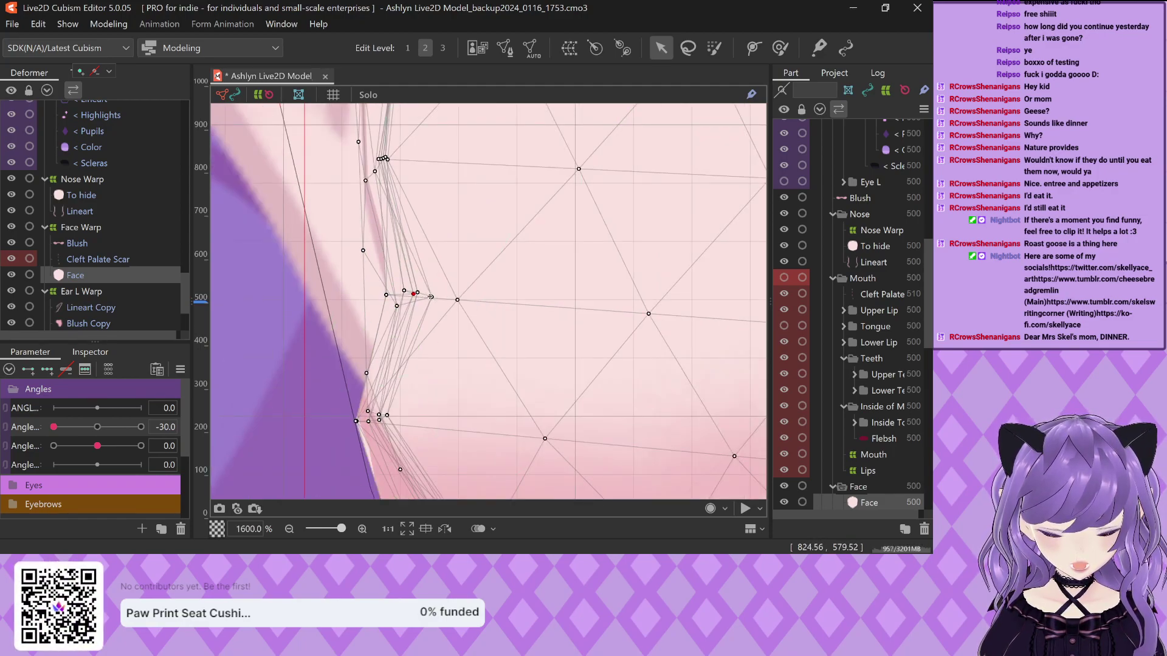
{"action": "left_click_drag", "start_coordinate": [431, 297], "coordinate": [396, 295]}
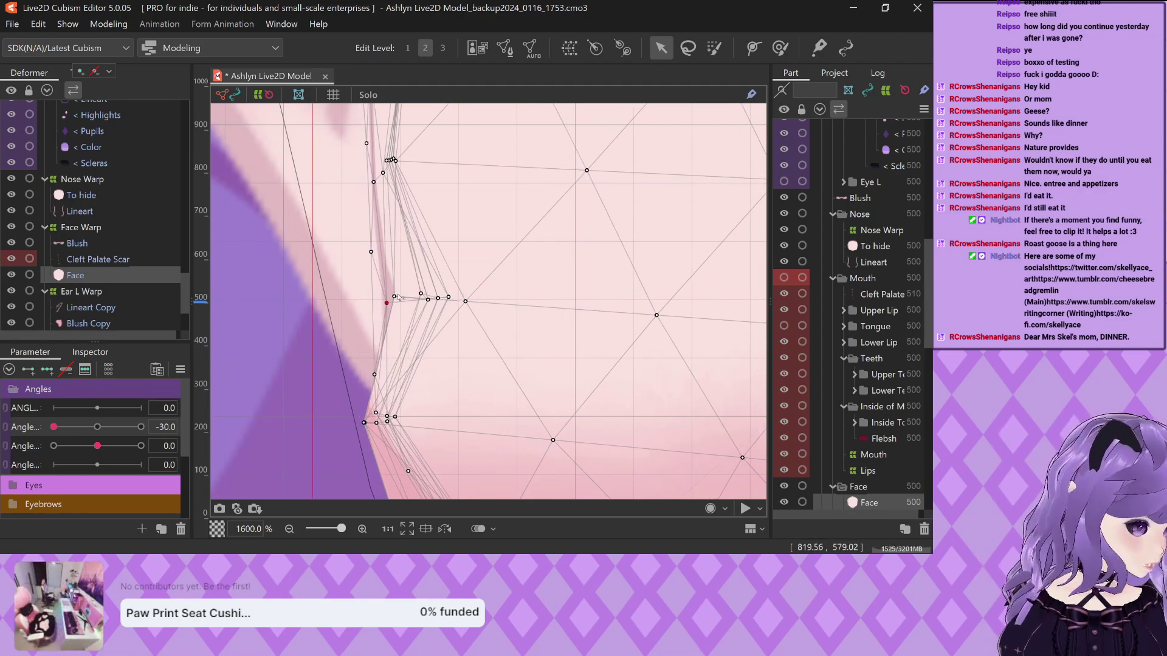
{"action": "scroll", "coordinate": [398, 298], "scroll_direction": "down", "scroll_amount": 1}
{"action": "scroll", "coordinate": [395, 284], "scroll_direction": "down", "scroll_amount": 4}
{"action": "scroll", "coordinate": [403, 306], "scroll_direction": "up", "scroll_amount": 4}
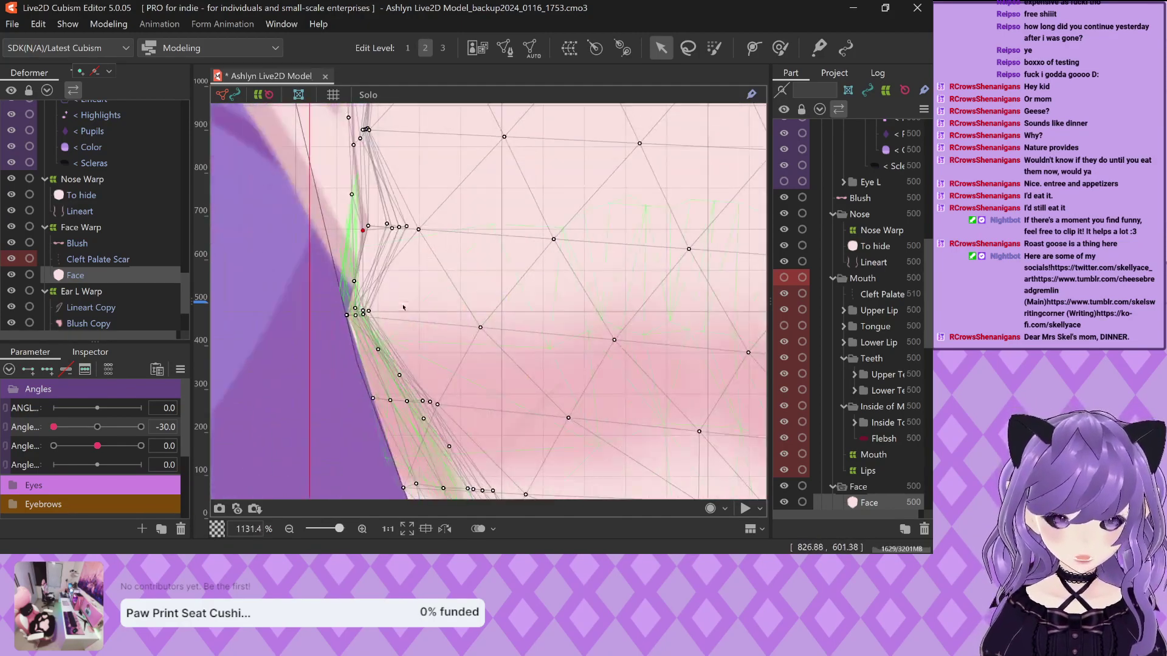
{"action": "scroll", "coordinate": [404, 308], "scroll_direction": "down", "scroll_amount": 6}
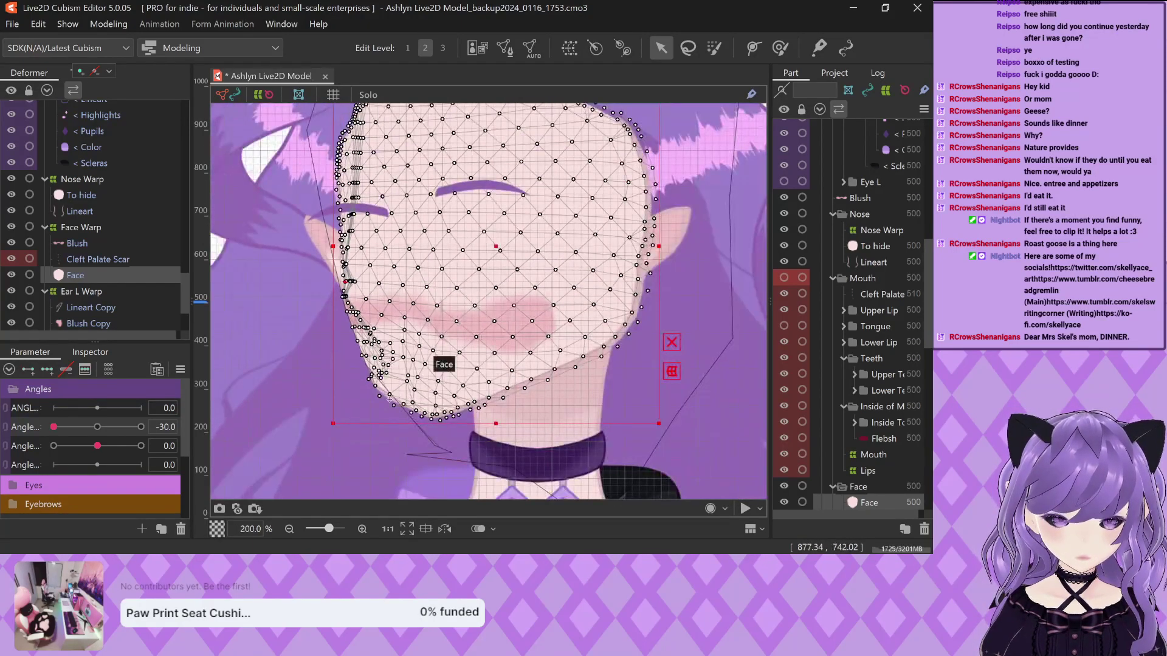
Shift the left jaw-edge Face mesh vertices inward and down-right to smooth the jawline
{"action": "scroll", "coordinate": [390, 399], "scroll_direction": "up", "scroll_amount": 8}
{"action": "scroll", "coordinate": [382, 374], "scroll_direction": "down", "scroll_amount": 2}
{"action": "scroll", "coordinate": [378, 364], "scroll_direction": "up", "scroll_amount": 1}
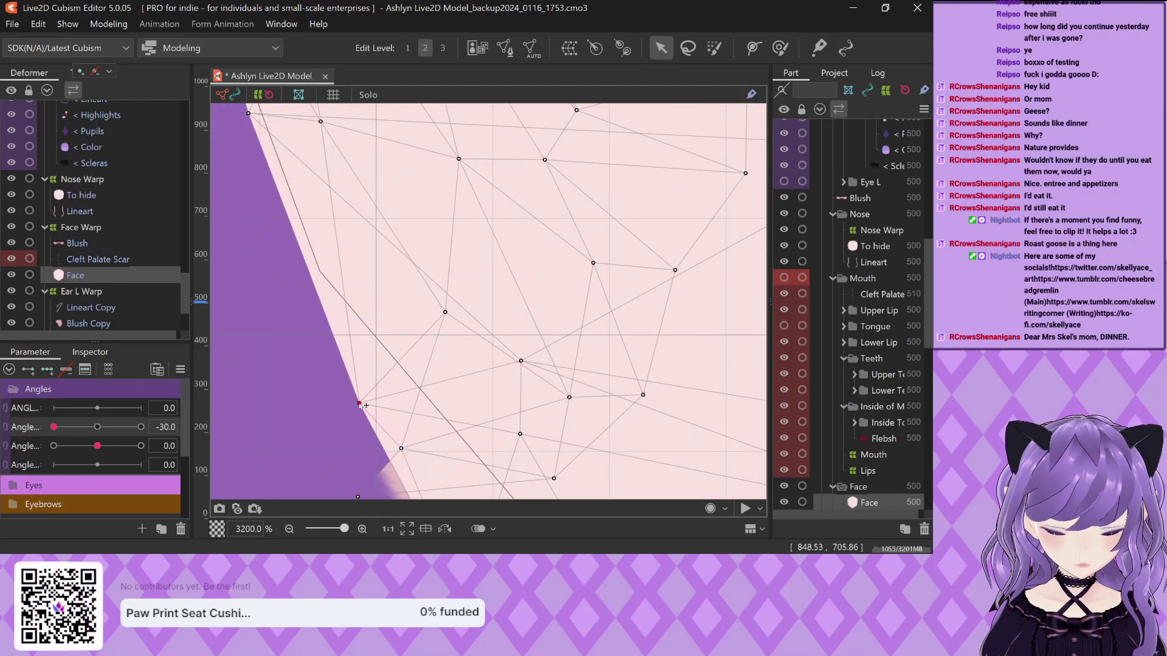
{"action": "scroll", "coordinate": [405, 434], "scroll_direction": "up", "scroll_amount": 3}
{"action": "left_click_drag", "start_coordinate": [383, 383], "coordinate": [389, 383]}
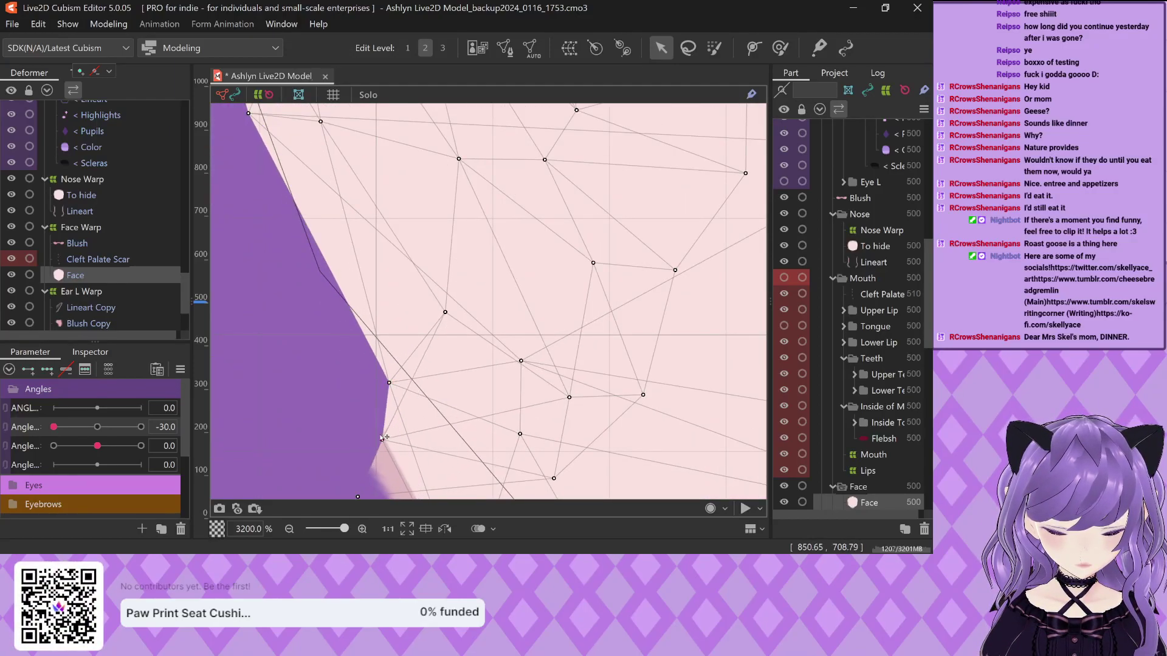
{"action": "scroll", "coordinate": [404, 425], "scroll_direction": "down", "scroll_amount": 4}
{"action": "scroll", "coordinate": [402, 385], "scroll_direction": "up", "scroll_amount": 3}
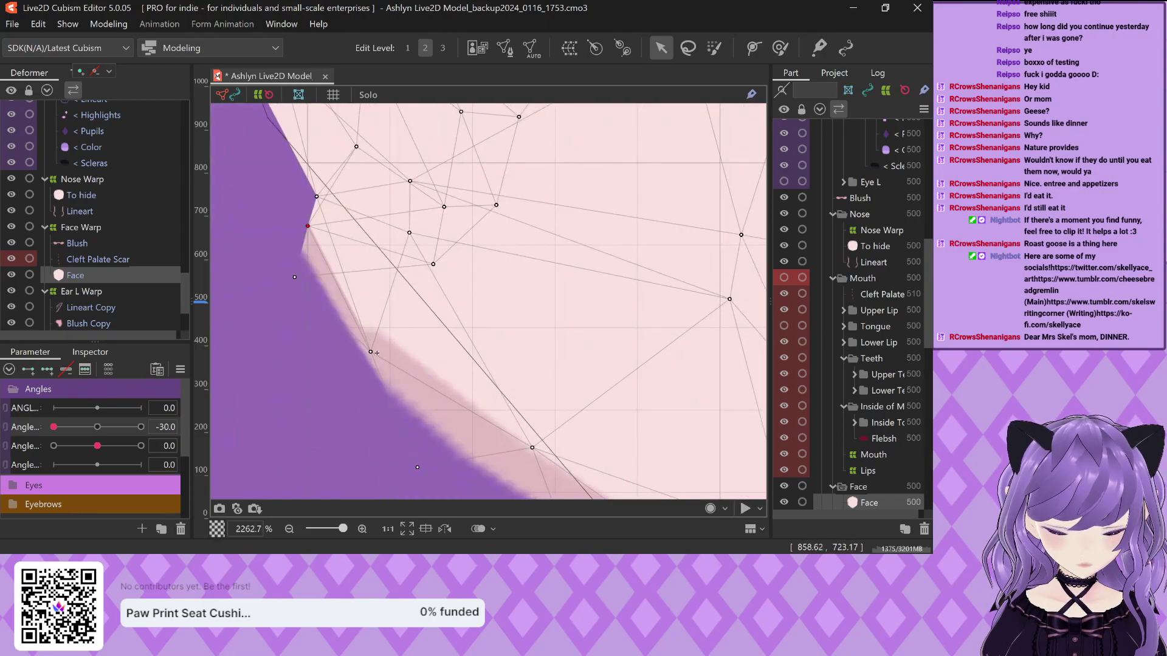
{"action": "left_click_drag", "start_coordinate": [372, 353], "coordinate": [388, 355]}
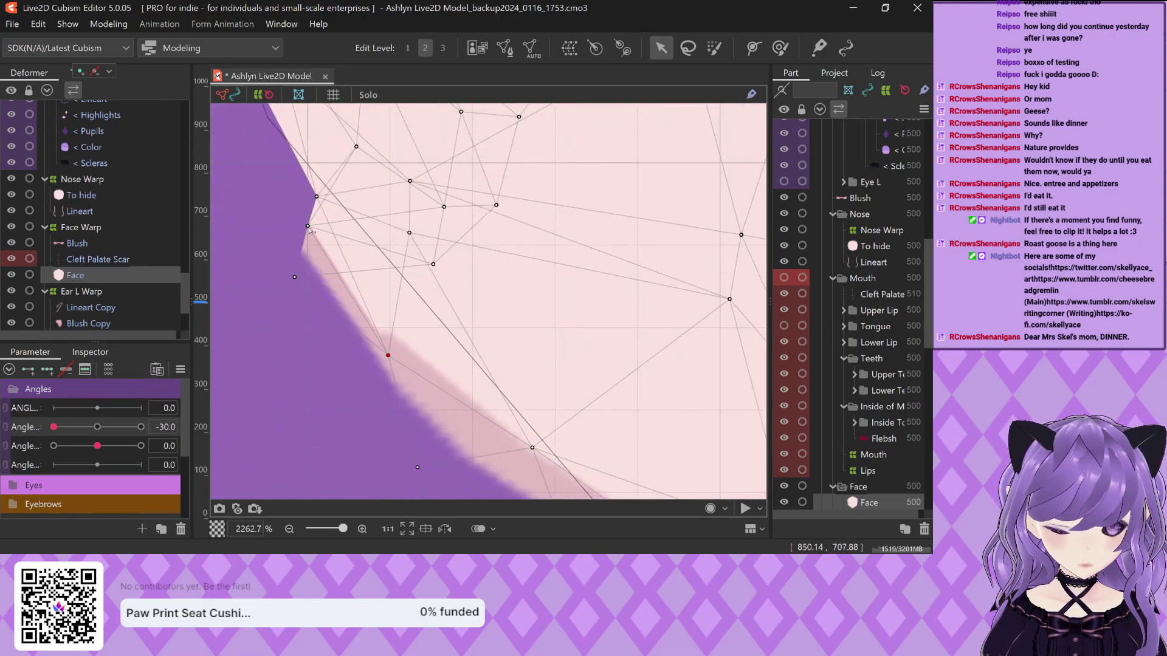
{"action": "left_click_drag", "start_coordinate": [310, 230], "coordinate": [380, 291]}
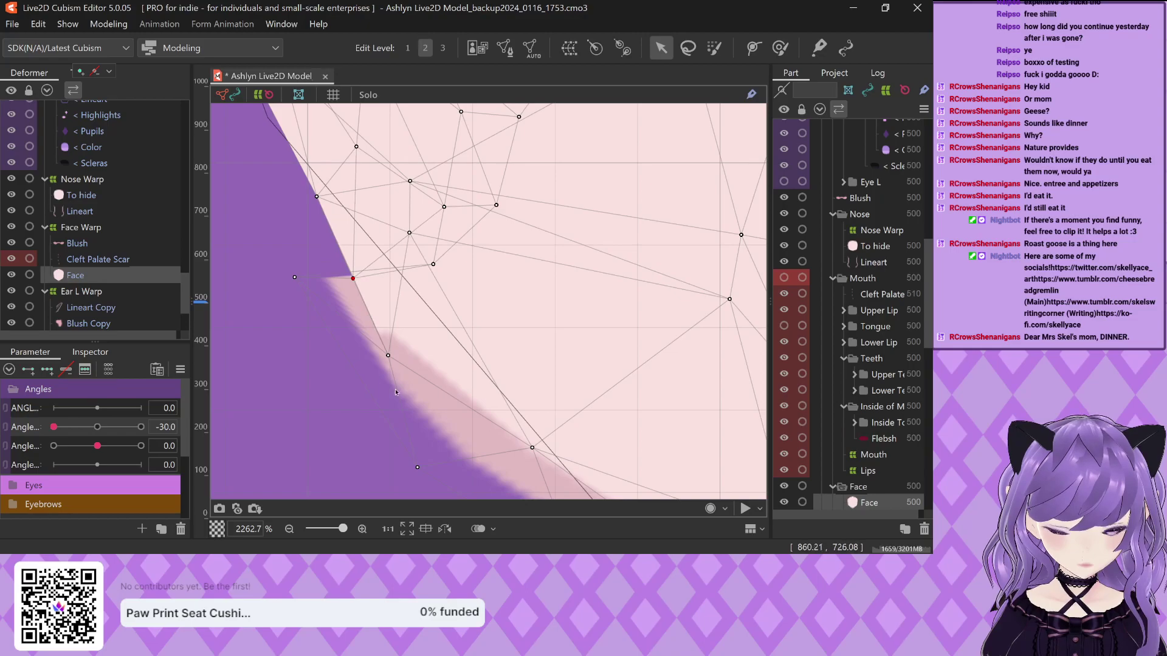
{"action": "left_click_drag", "start_coordinate": [418, 467], "coordinate": [403, 440]}
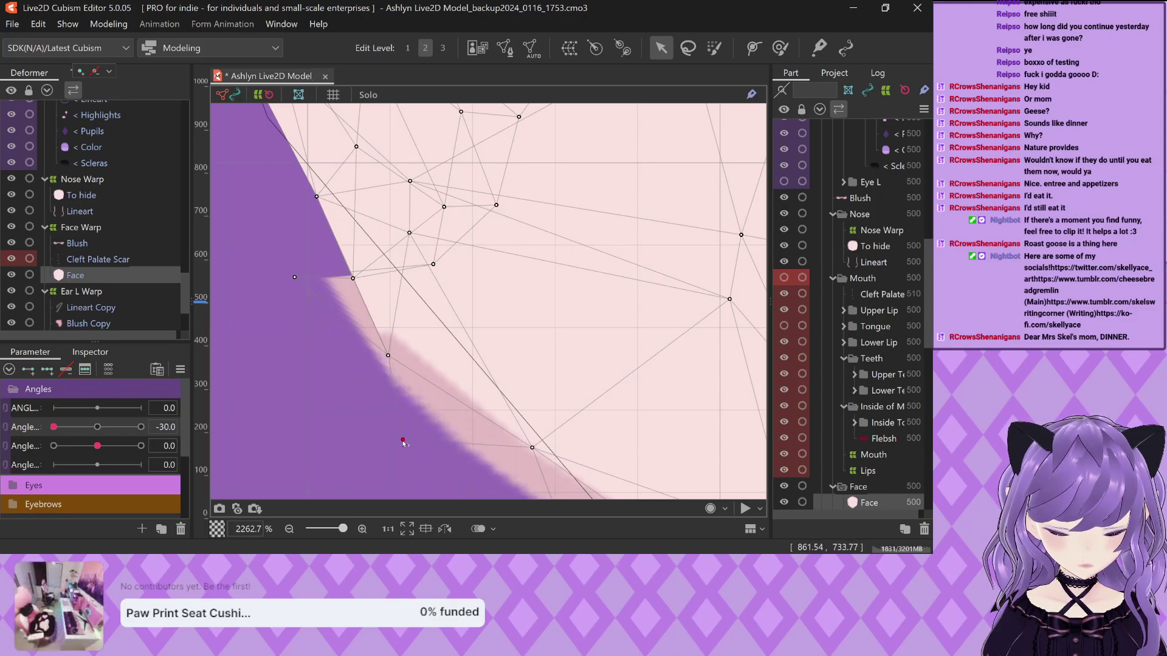
Lift the chin-edge and jaw-edge vertices up and left along the lower face outline
{"action": "scroll", "coordinate": [367, 379], "scroll_direction": "down", "scroll_amount": 3}
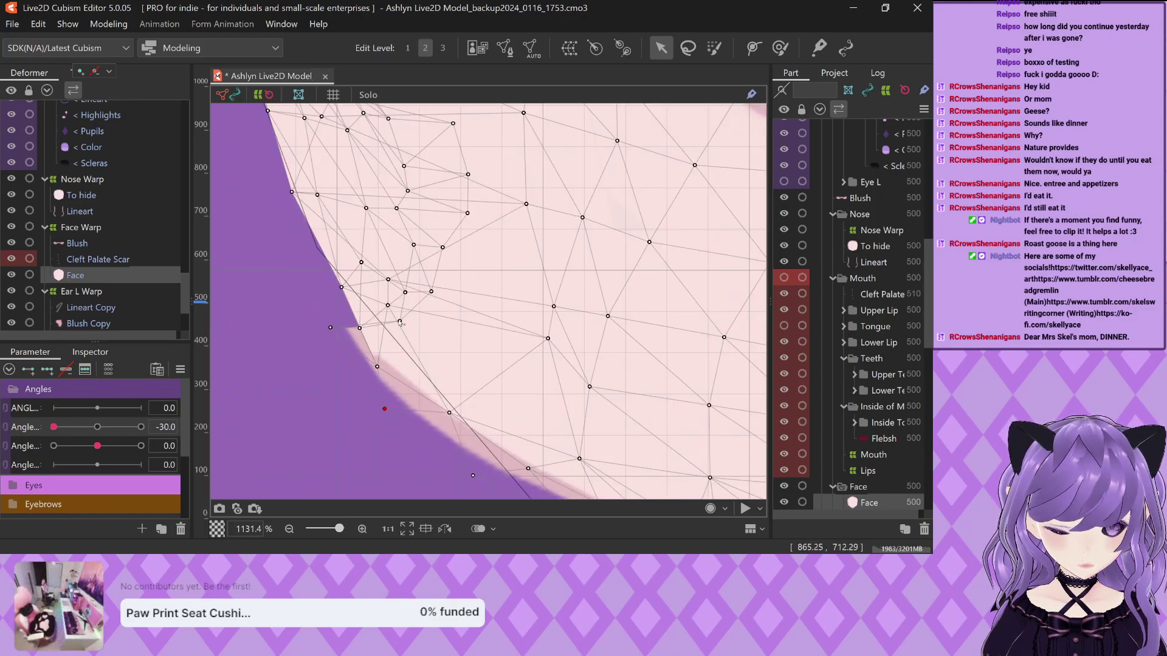
{"action": "scroll", "coordinate": [400, 322], "scroll_direction": "up", "scroll_amount": 3}
{"action": "left_click_drag", "start_coordinate": [316, 342], "coordinate": [292, 268]}
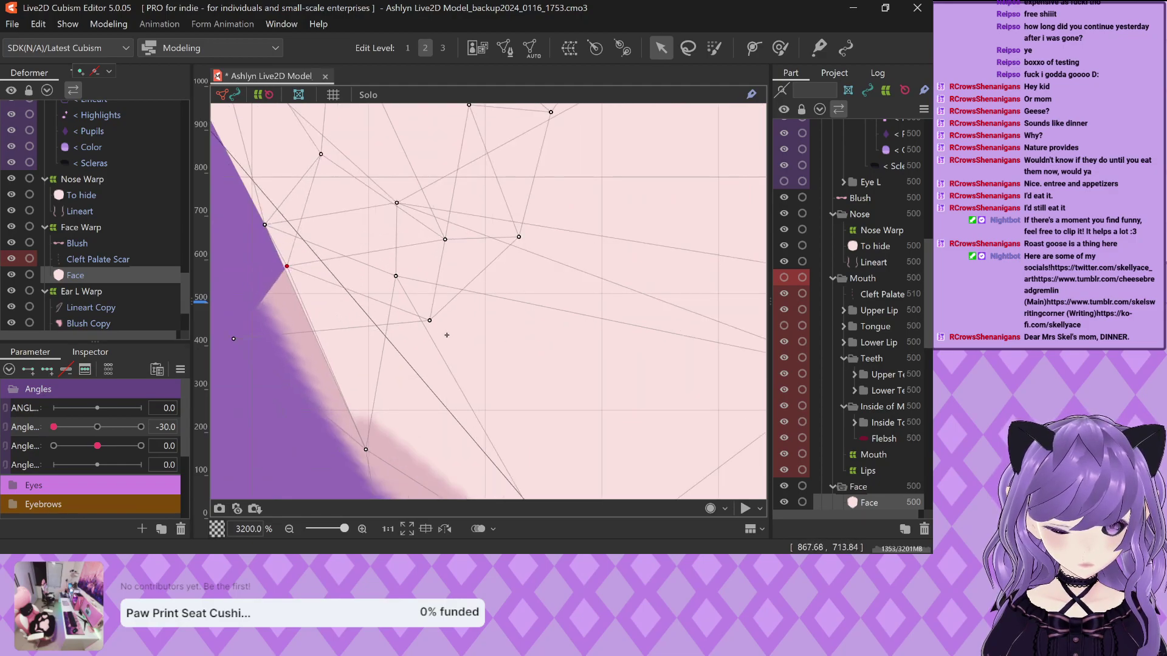
{"action": "left_click_drag", "start_coordinate": [430, 321], "coordinate": [356, 253]}
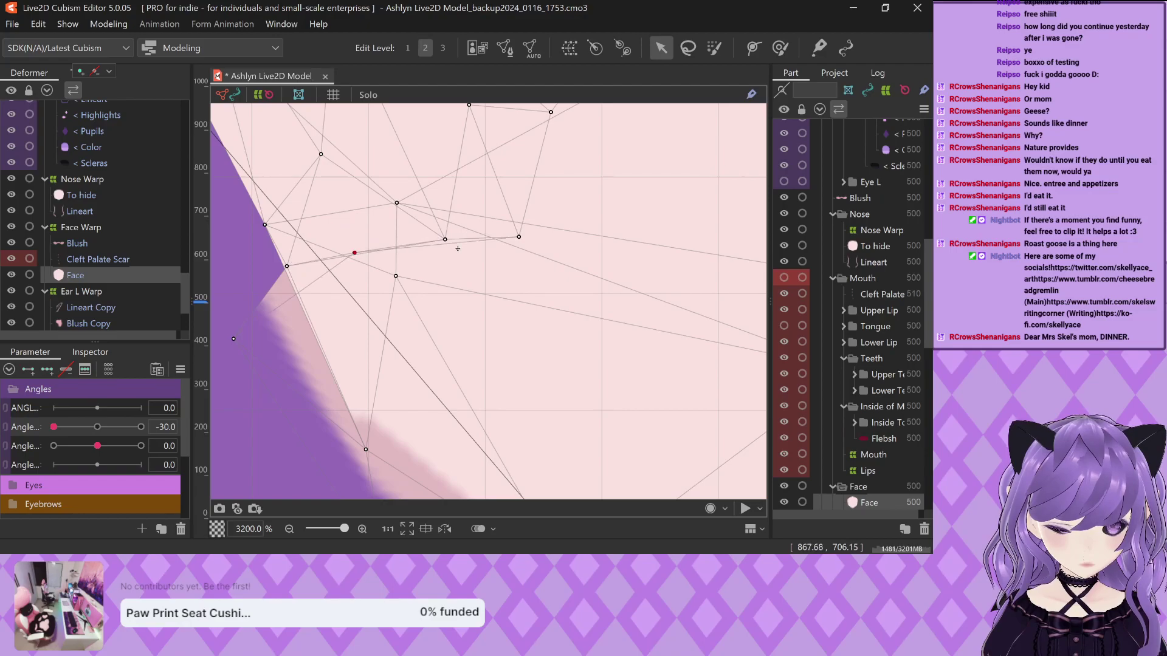
{"action": "left_click_drag", "start_coordinate": [447, 243], "coordinate": [422, 141]}
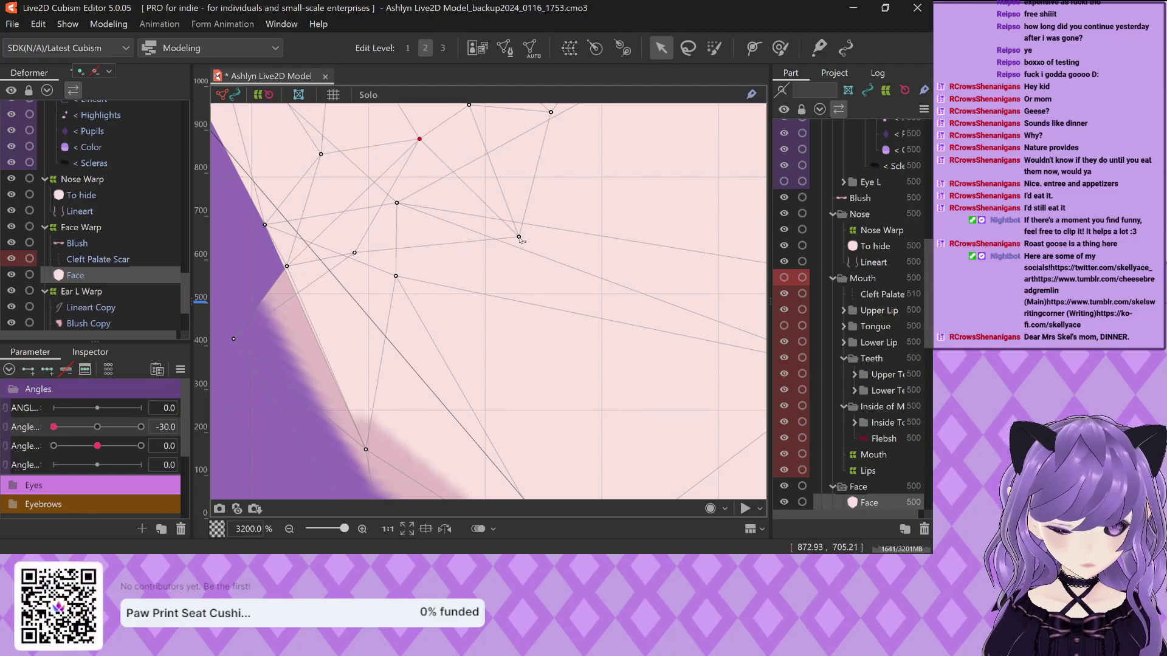
{"action": "left_click_drag", "start_coordinate": [521, 240], "coordinate": [465, 151]}
Pull the cheek-edge vertices rightward into the face, then nudge nearby vertices to smooth the mesh lines
{"action": "scroll", "coordinate": [420, 449], "scroll_direction": "down", "scroll_amount": 5}
{"action": "scroll", "coordinate": [357, 359], "scroll_direction": "up", "scroll_amount": 5}
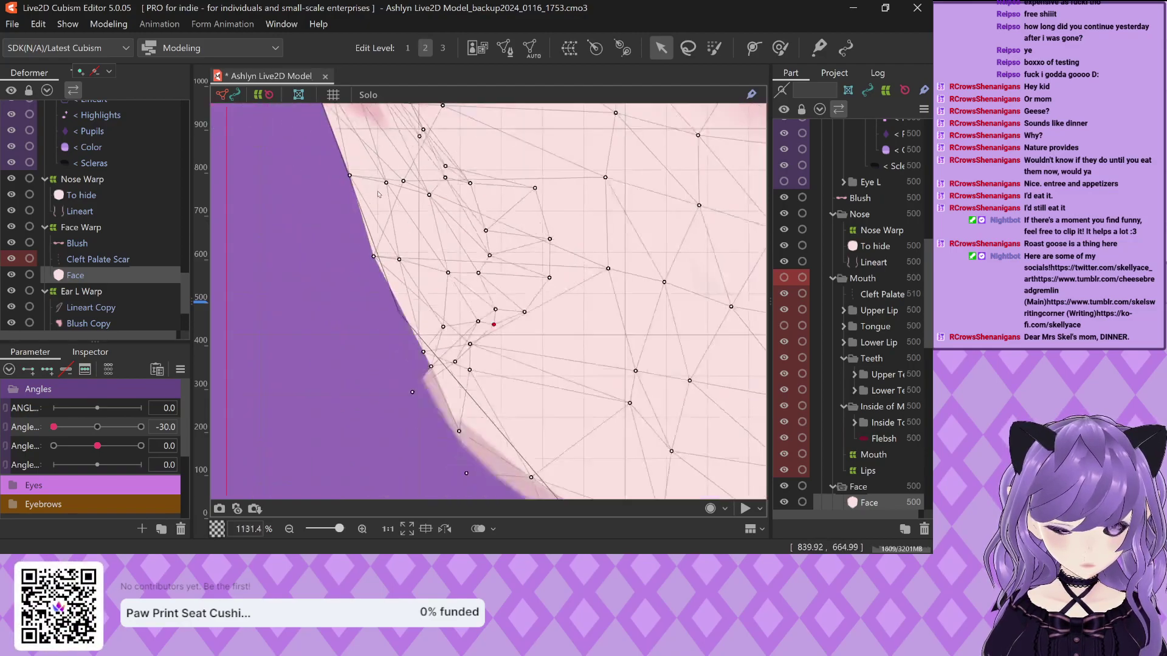
{"action": "scroll", "coordinate": [358, 360], "scroll_direction": "down", "scroll_amount": 2}
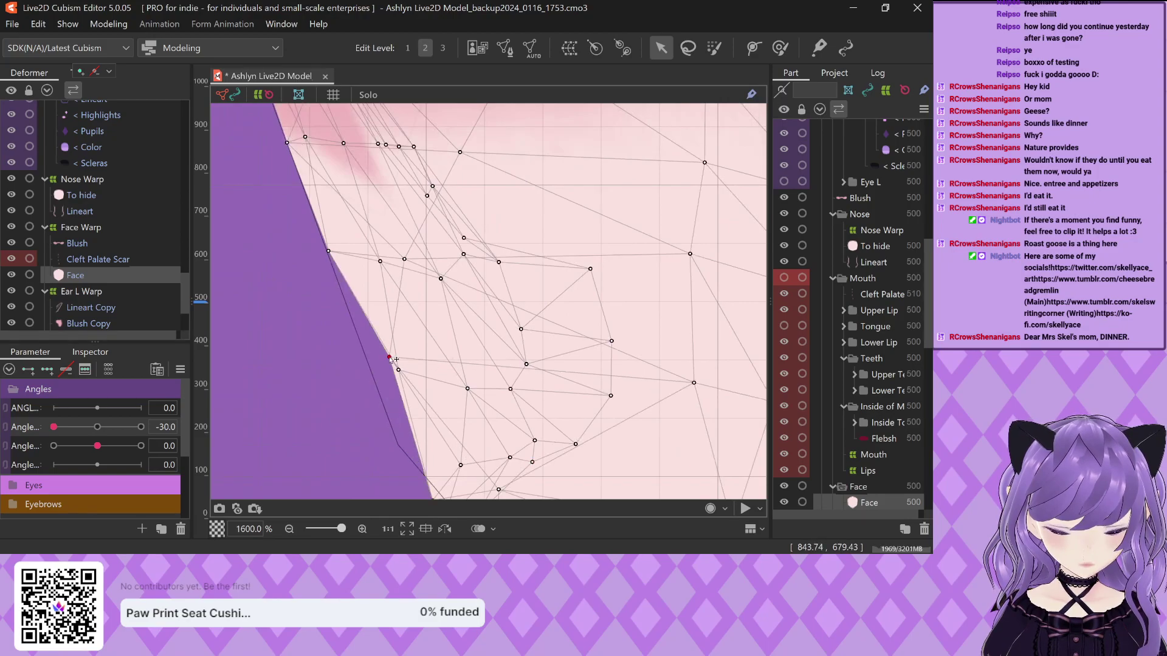
{"action": "scroll", "coordinate": [375, 339], "scroll_direction": "down", "scroll_amount": 1}
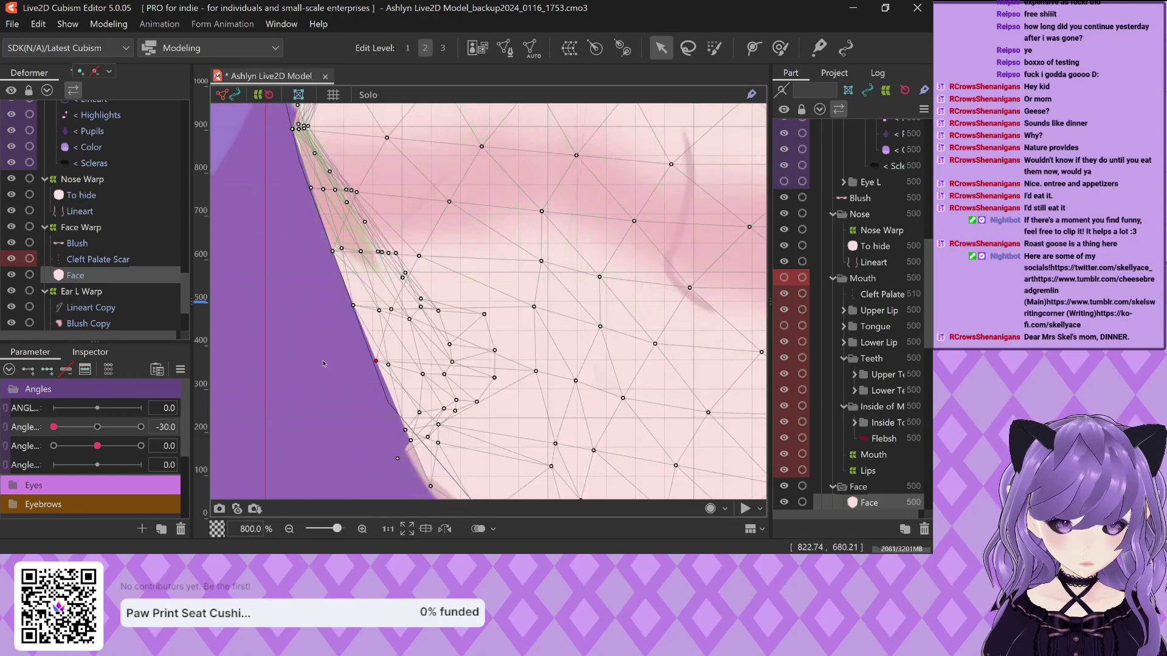
{"action": "scroll", "coordinate": [375, 338], "scroll_direction": "down", "scroll_amount": 1}
{"action": "scroll", "coordinate": [342, 330], "scroll_direction": "up", "scroll_amount": 3}
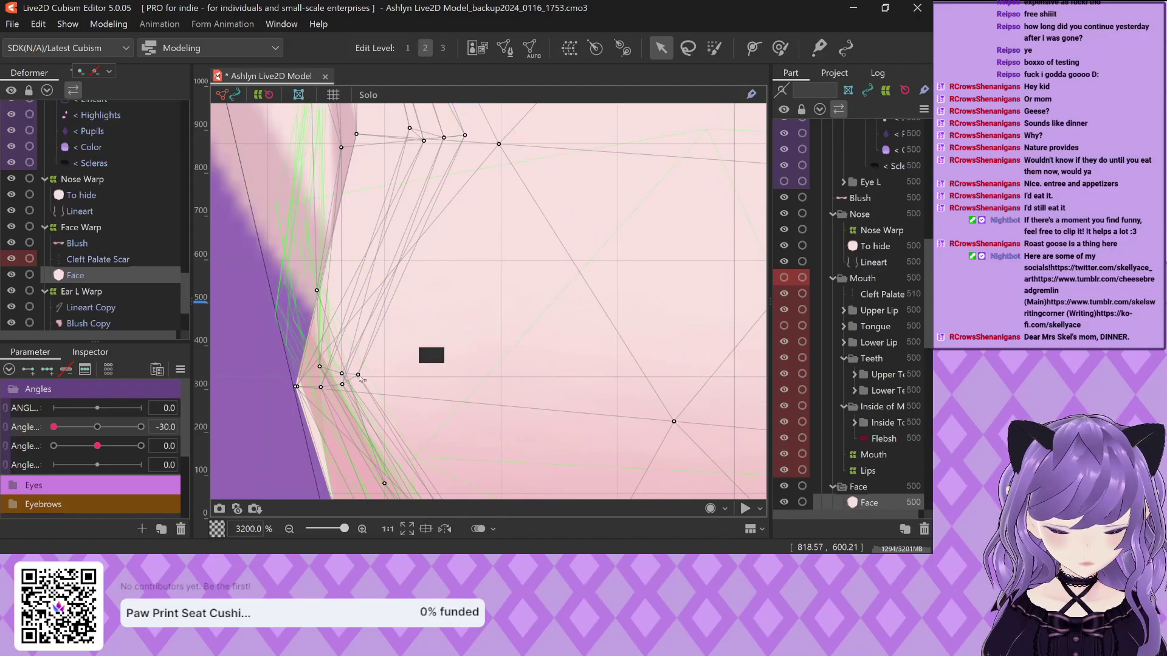
{"action": "left_click_drag", "start_coordinate": [358, 374], "coordinate": [478, 400]}
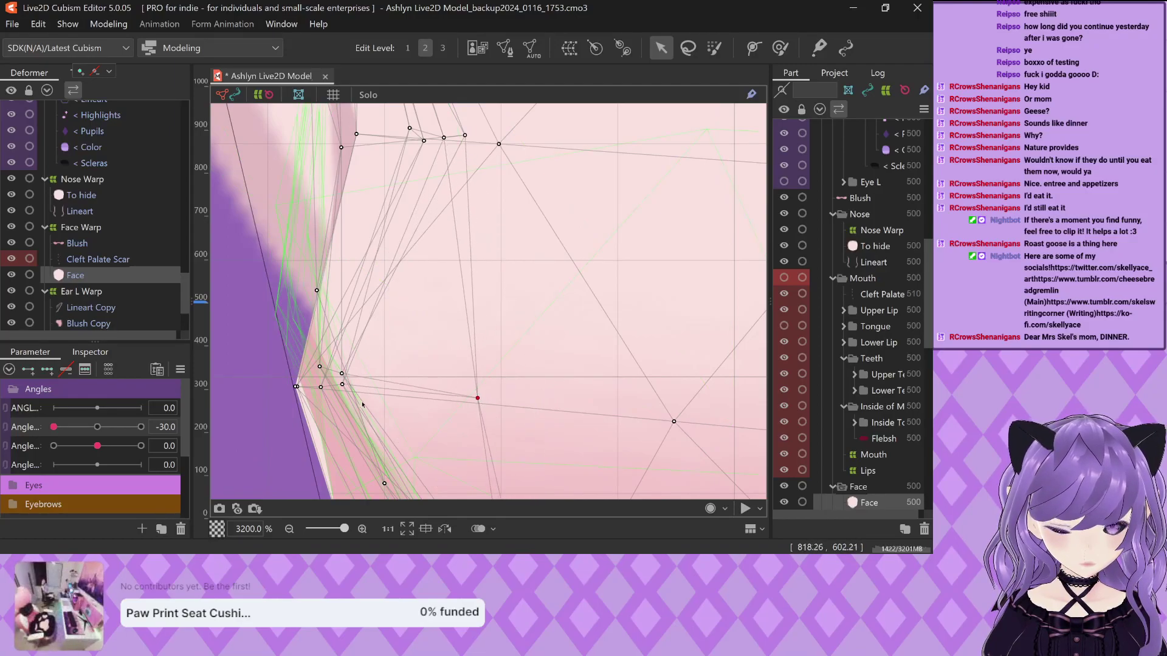
{"action": "left_click_drag", "start_coordinate": [341, 374], "coordinate": [415, 307]}
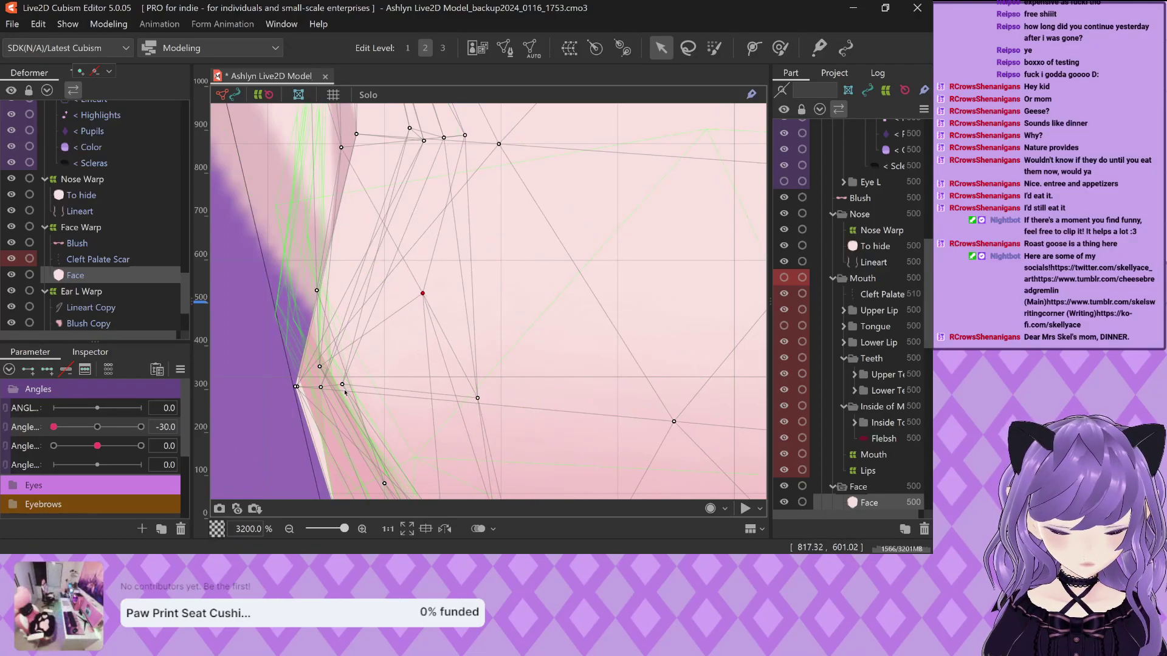
{"action": "left_click_drag", "start_coordinate": [342, 384], "coordinate": [520, 371]}
{"action": "scroll", "coordinate": [438, 304], "scroll_direction": "down", "scroll_amount": 3}
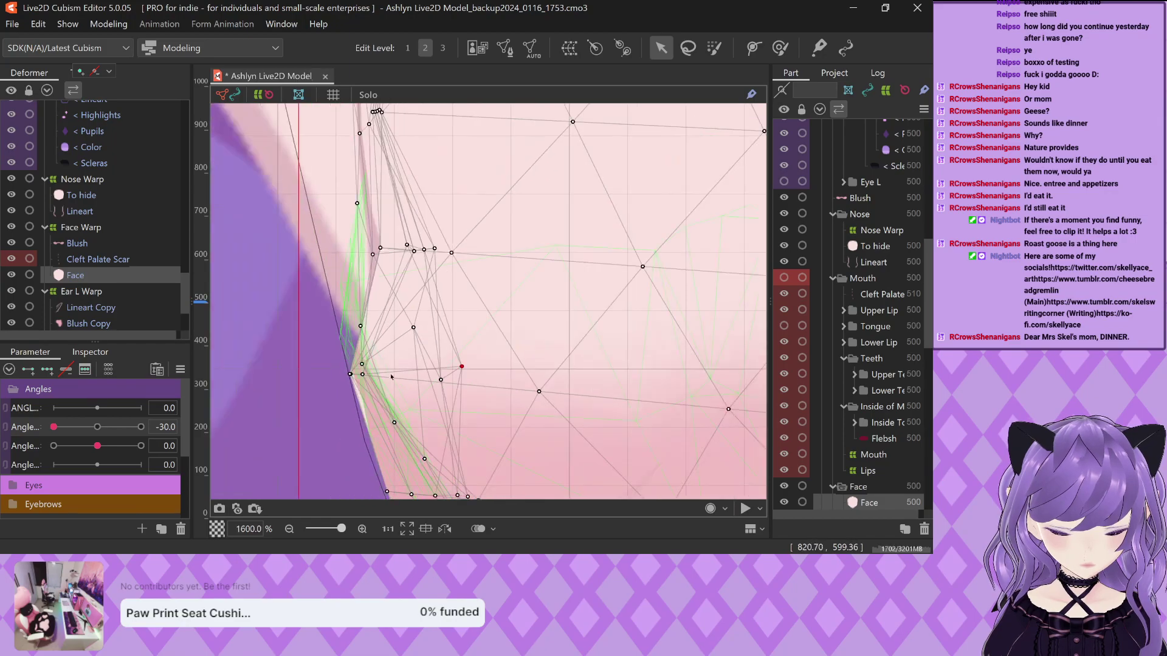
{"action": "scroll", "coordinate": [365, 256], "scroll_direction": "down", "scroll_amount": 2}
{"action": "scroll", "coordinate": [338, 296], "scroll_direction": "up", "scroll_amount": 4}
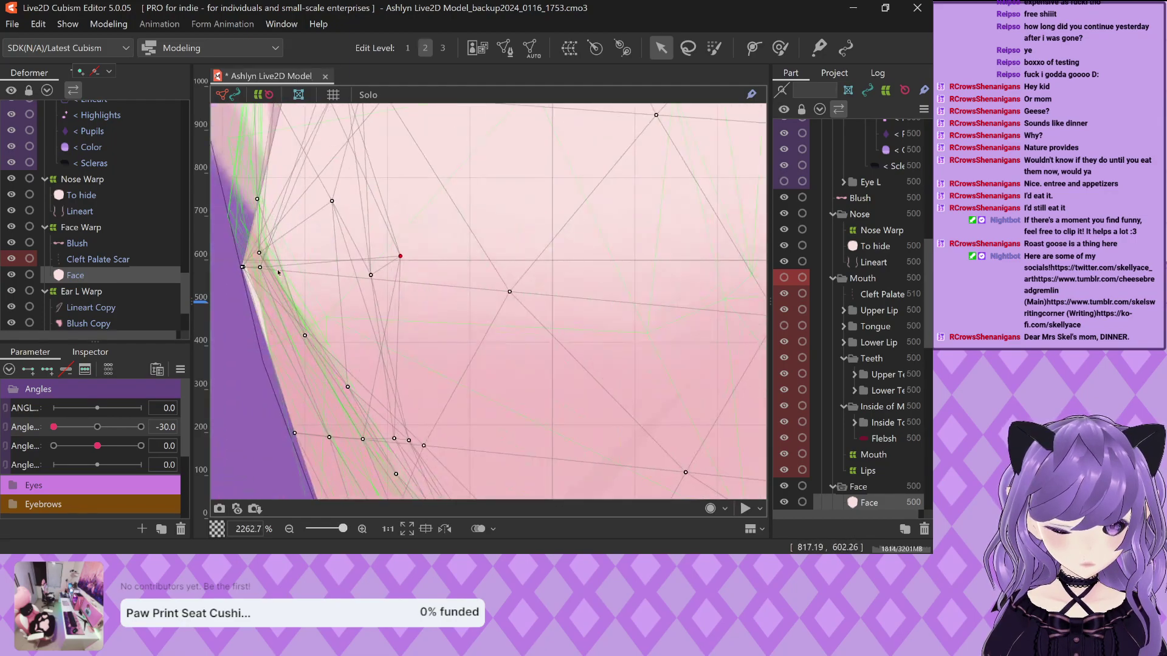
{"action": "left_click_drag", "start_coordinate": [262, 269], "coordinate": [333, 271]}
{"action": "left_click_drag", "start_coordinate": [428, 446], "coordinate": [533, 405]}
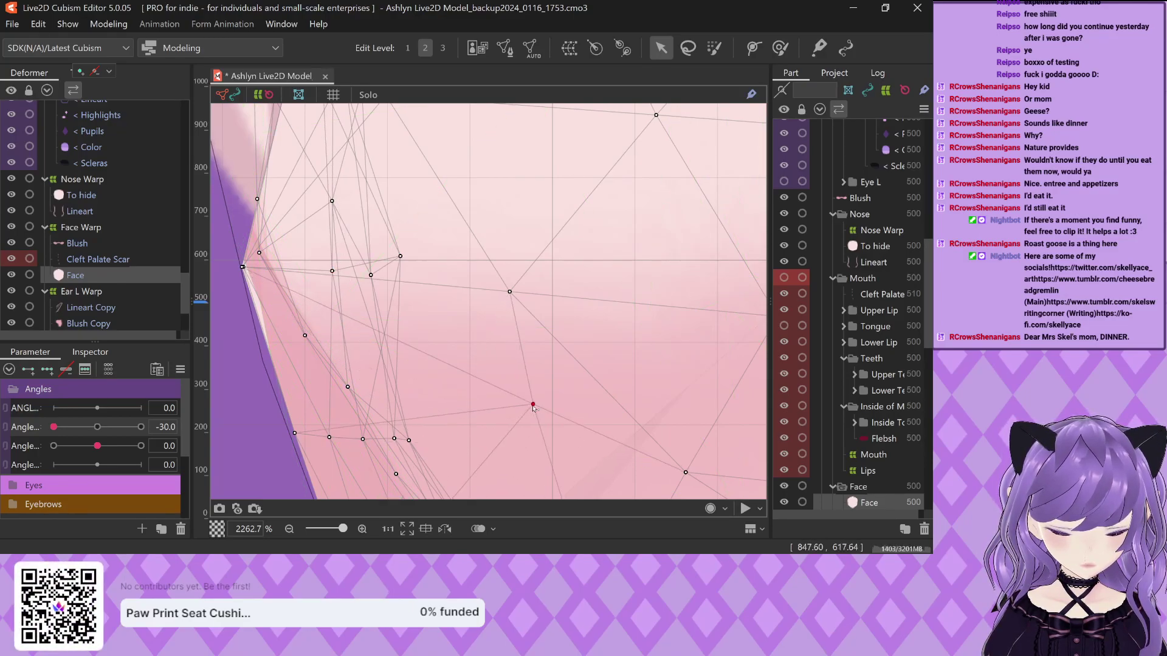
Move the interior Face mesh vertices up and right to even out the triangles
{"action": "scroll", "coordinate": [423, 332], "scroll_direction": "down", "scroll_amount": 3}
{"action": "scroll", "coordinate": [428, 396], "scroll_direction": "up", "scroll_amount": 3}
{"action": "left_click_drag", "start_coordinate": [396, 319], "coordinate": [455, 268]}
{"action": "left_click_drag", "start_coordinate": [383, 317], "coordinate": [499, 215]}
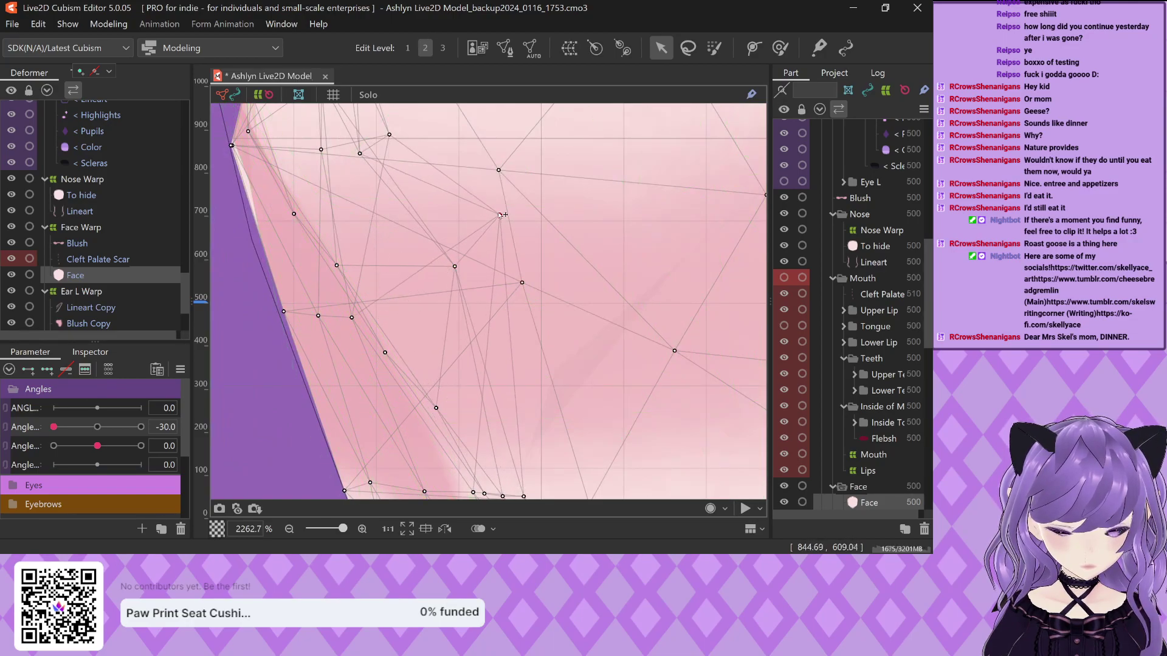
{"action": "scroll", "coordinate": [471, 254], "scroll_direction": "up", "scroll_amount": 2}
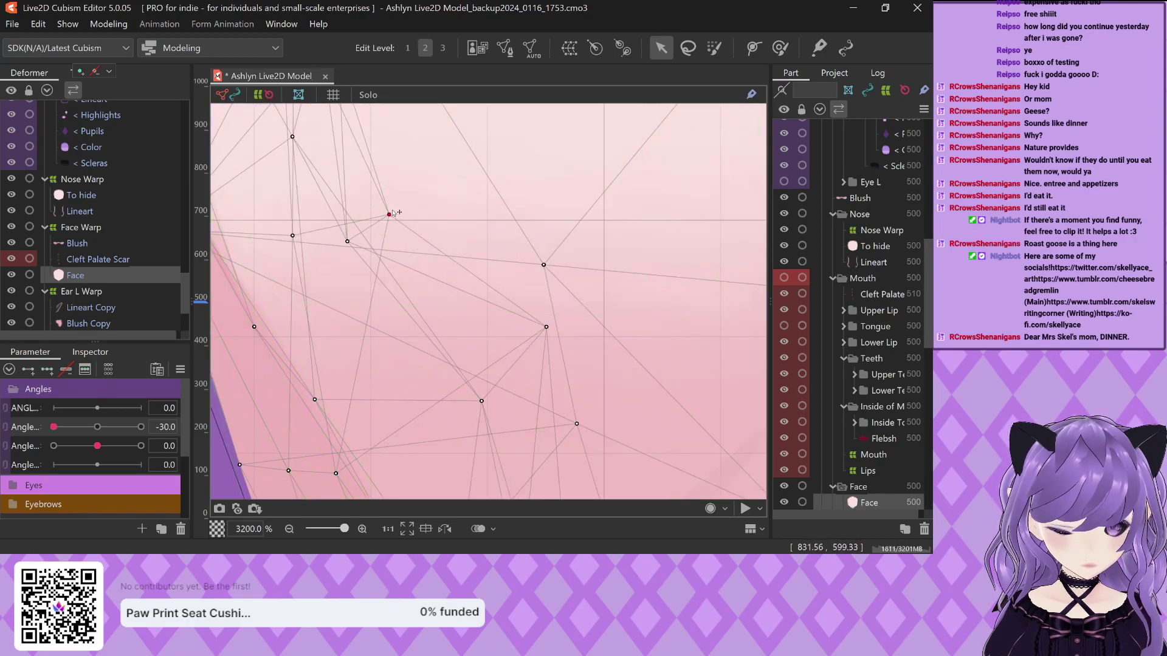
{"action": "left_click_drag", "start_coordinate": [392, 213], "coordinate": [448, 183]}
{"action": "left_click_drag", "start_coordinate": [349, 242], "coordinate": [389, 180]}
{"action": "scroll", "coordinate": [395, 258], "scroll_direction": "down", "scroll_amount": 3}
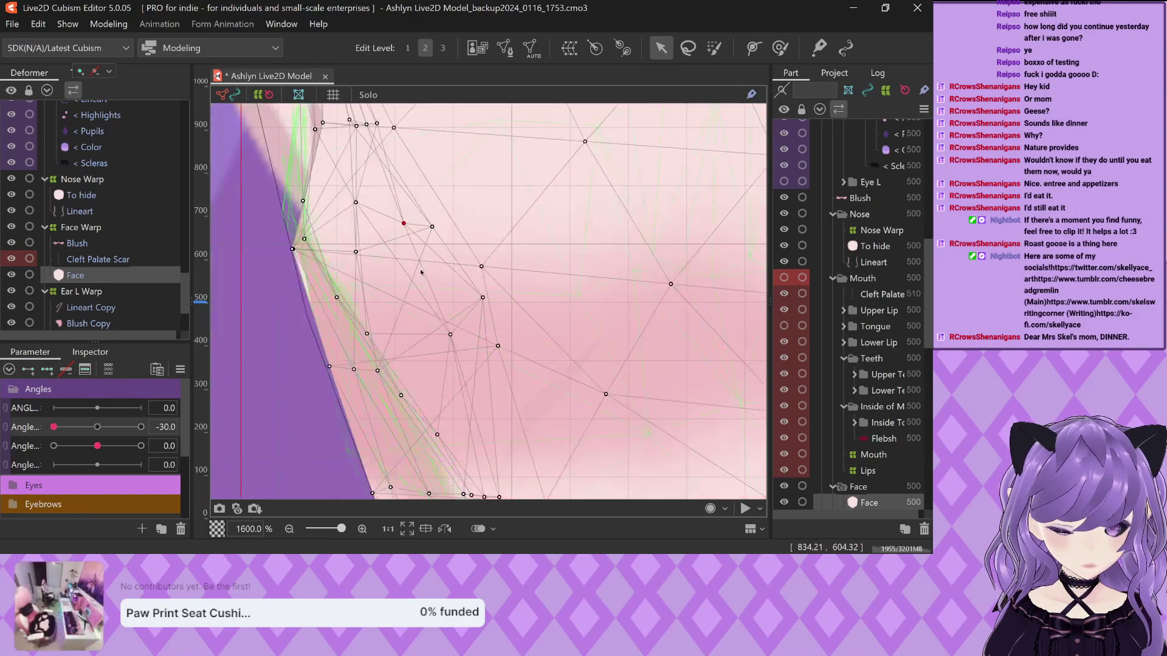
{"action": "scroll", "coordinate": [394, 236], "scroll_direction": "up", "scroll_amount": 3}
{"action": "left_click_drag", "start_coordinate": [392, 233], "coordinate": [461, 196]}
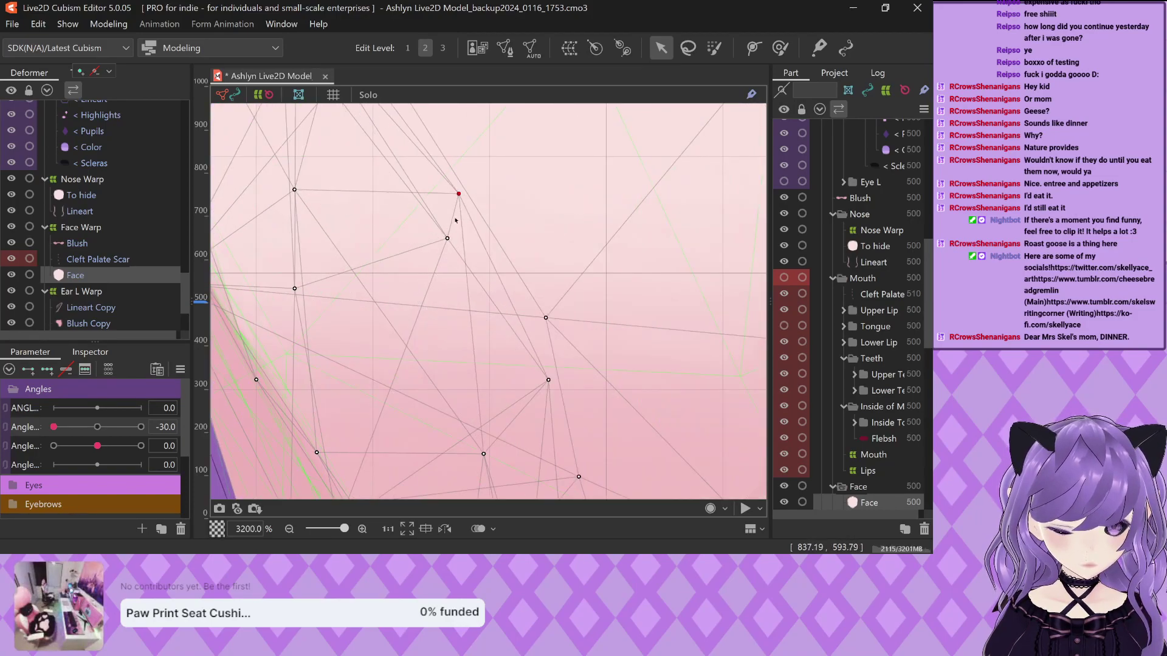
{"action": "scroll", "coordinate": [465, 257], "scroll_direction": "down", "scroll_amount": 2}
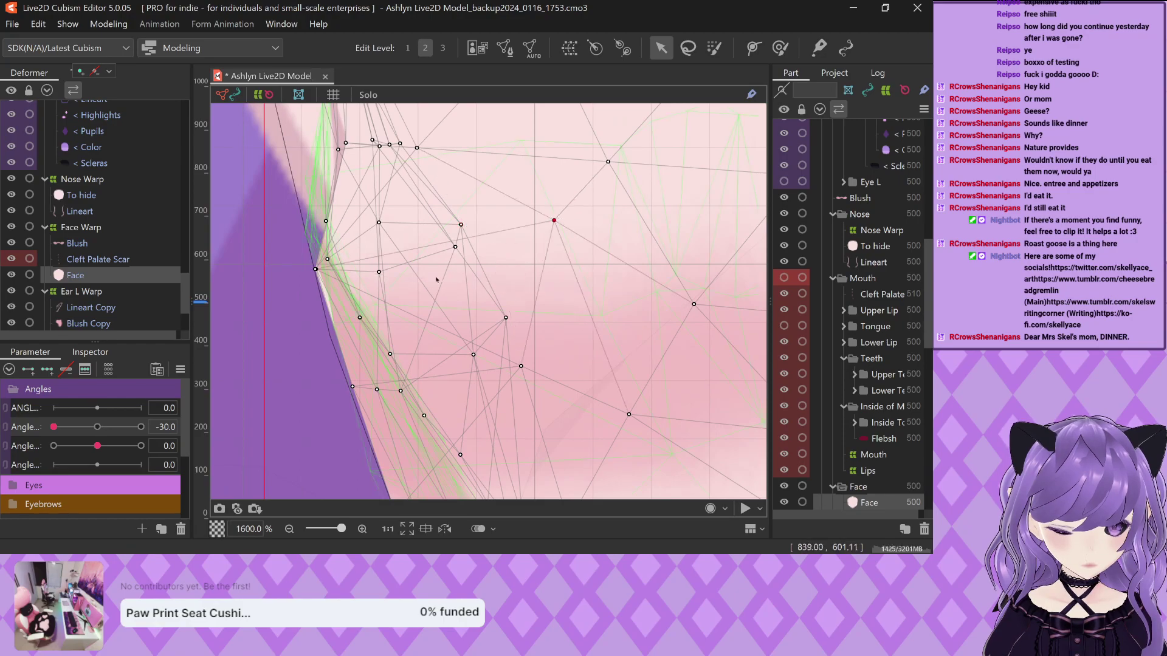
{"action": "scroll", "coordinate": [359, 262], "scroll_direction": "down", "scroll_amount": 6}
{"action": "scroll", "coordinate": [360, 262], "scroll_direction": "down", "scroll_amount": 2}
{"action": "scroll", "coordinate": [389, 271], "scroll_direction": "up", "scroll_amount": 4}
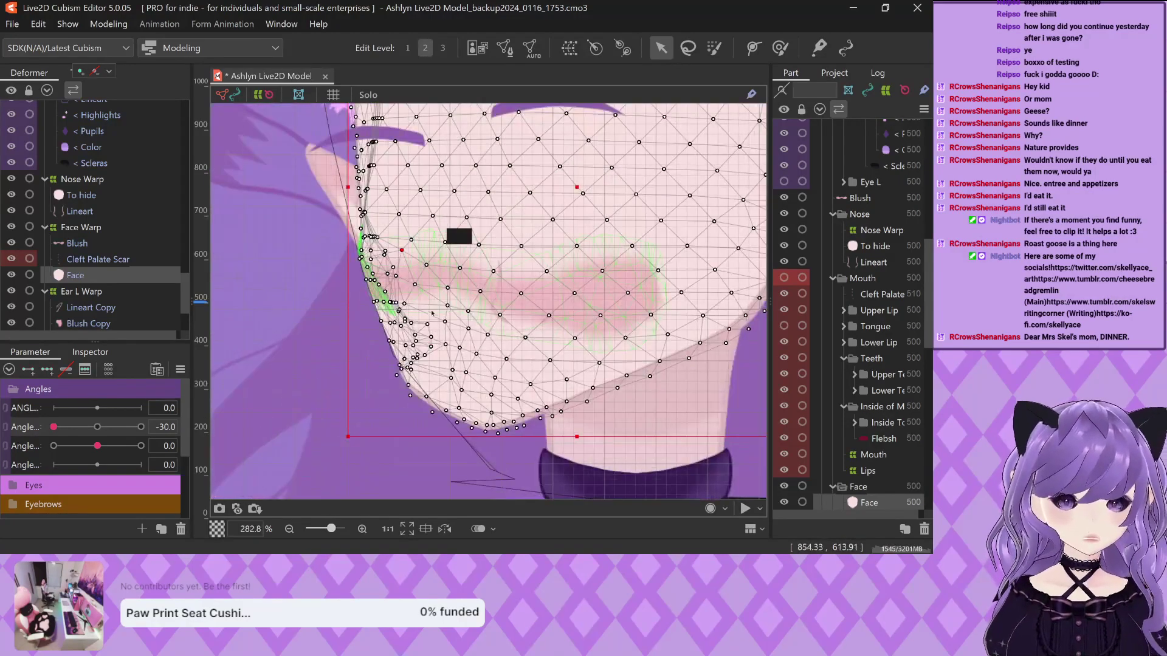
{"action": "scroll", "coordinate": [376, 381], "scroll_direction": "down", "scroll_amount": 1}
{"action": "scroll", "coordinate": [432, 412], "scroll_direction": "down", "scroll_amount": 2}
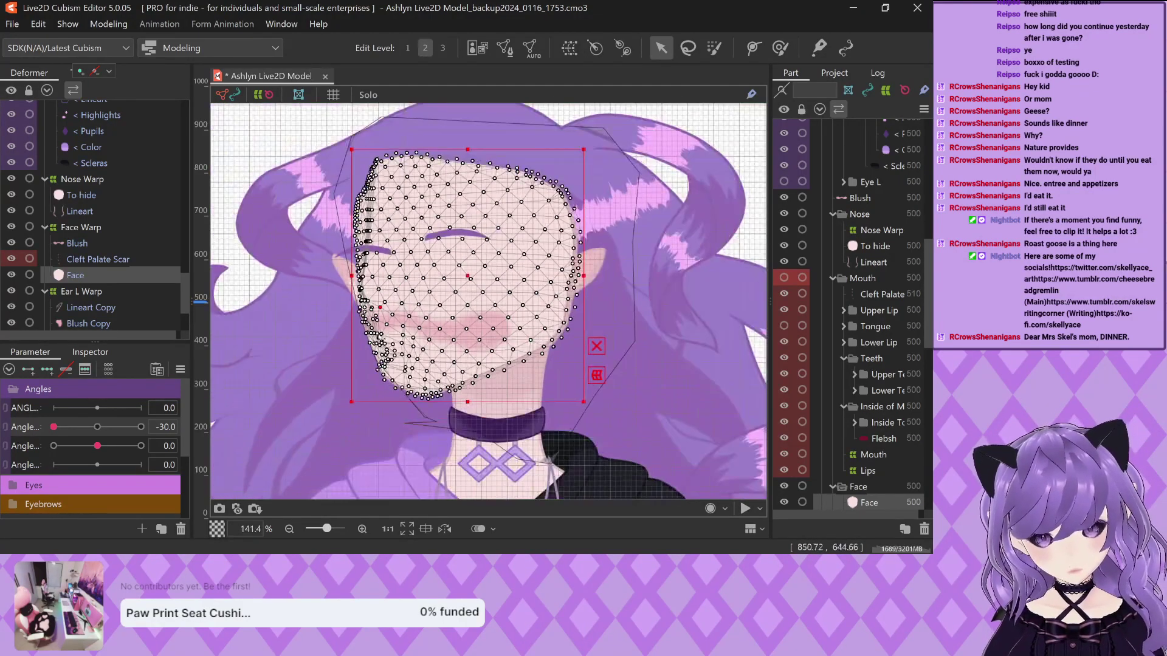
{"action": "scroll", "coordinate": [403, 395], "scroll_direction": "up", "scroll_amount": 2}
{"action": "scroll", "coordinate": [376, 294], "scroll_direction": "up", "scroll_amount": 6}
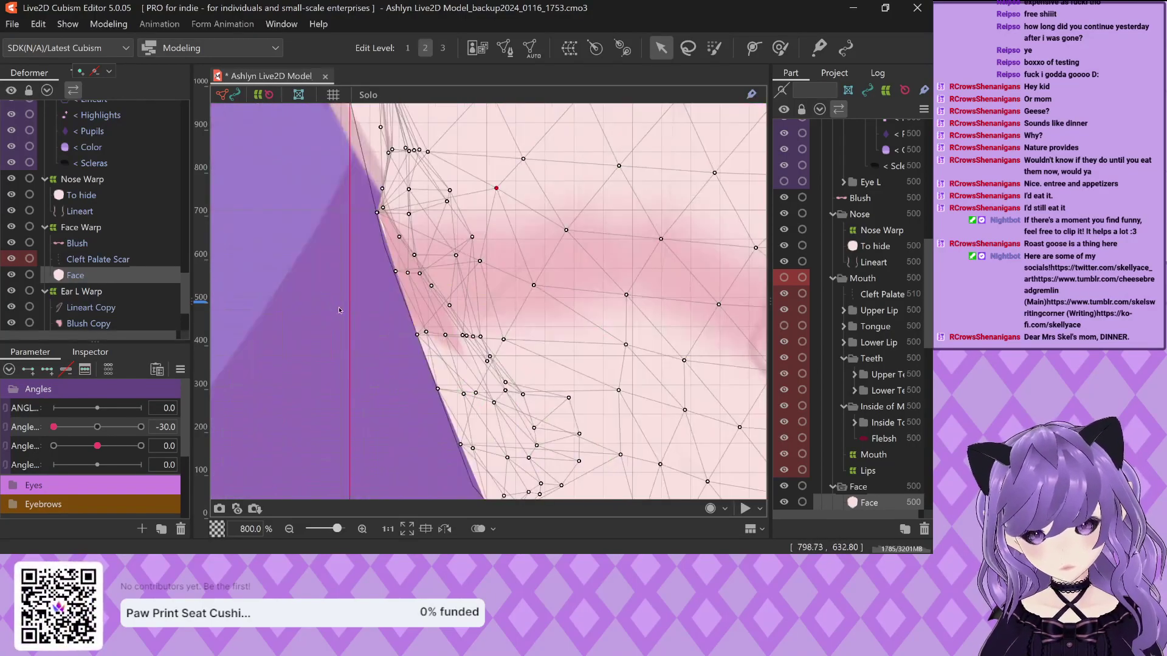
{"action": "scroll", "coordinate": [376, 294], "scroll_direction": "down", "scroll_amount": 2}
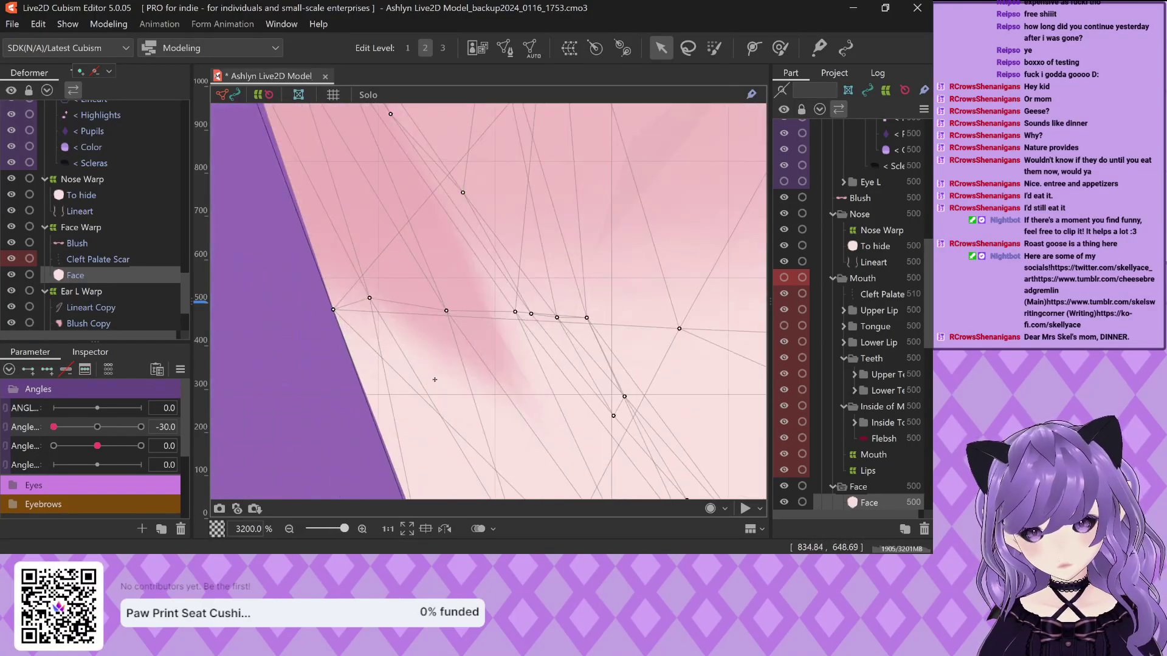
{"action": "scroll", "coordinate": [362, 349], "scroll_direction": "down", "scroll_amount": 6}
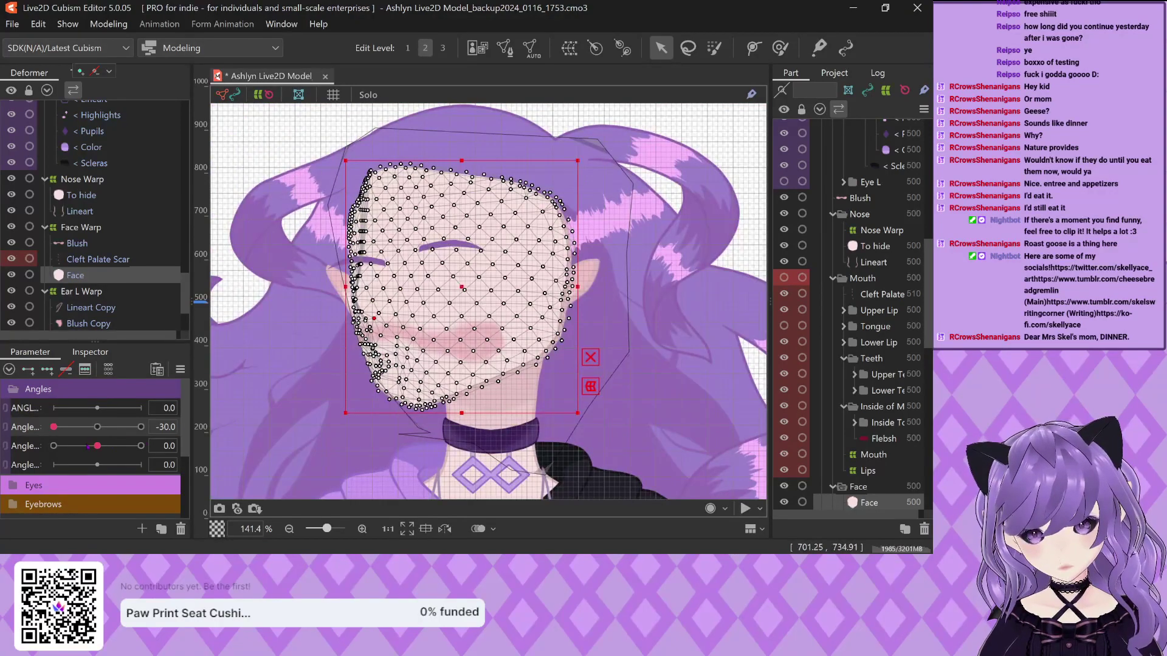
{"action": "left_click_drag", "start_coordinate": [60, 429], "coordinate": [34, 434]}
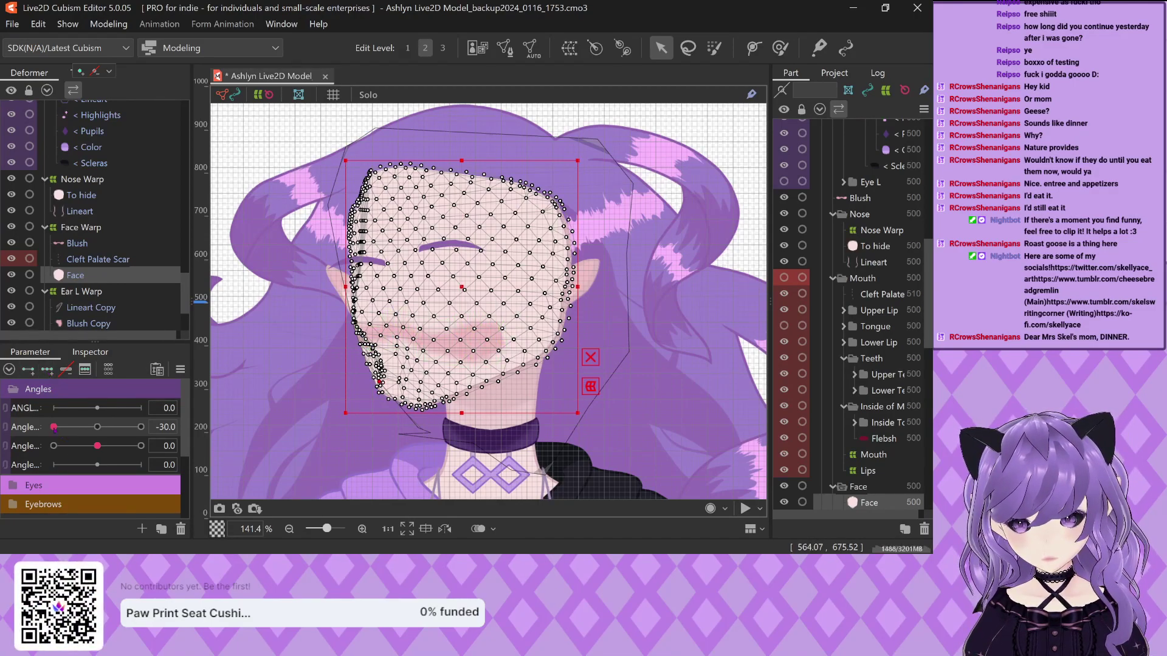
Undo the Angle X change and several earlier Face and Face Warp edits with Ctrl+Z
{"action": "left_click_drag", "start_coordinate": [54, 428], "coordinate": [99, 431]}
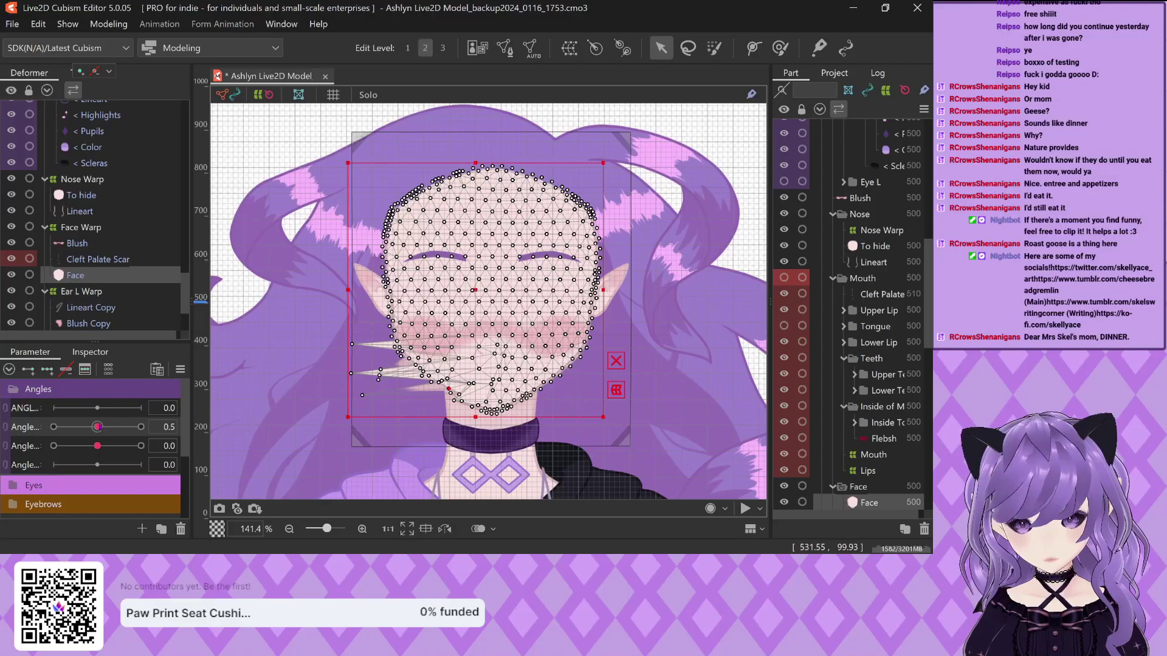
{"action": "key", "text": "ctrl+z"}
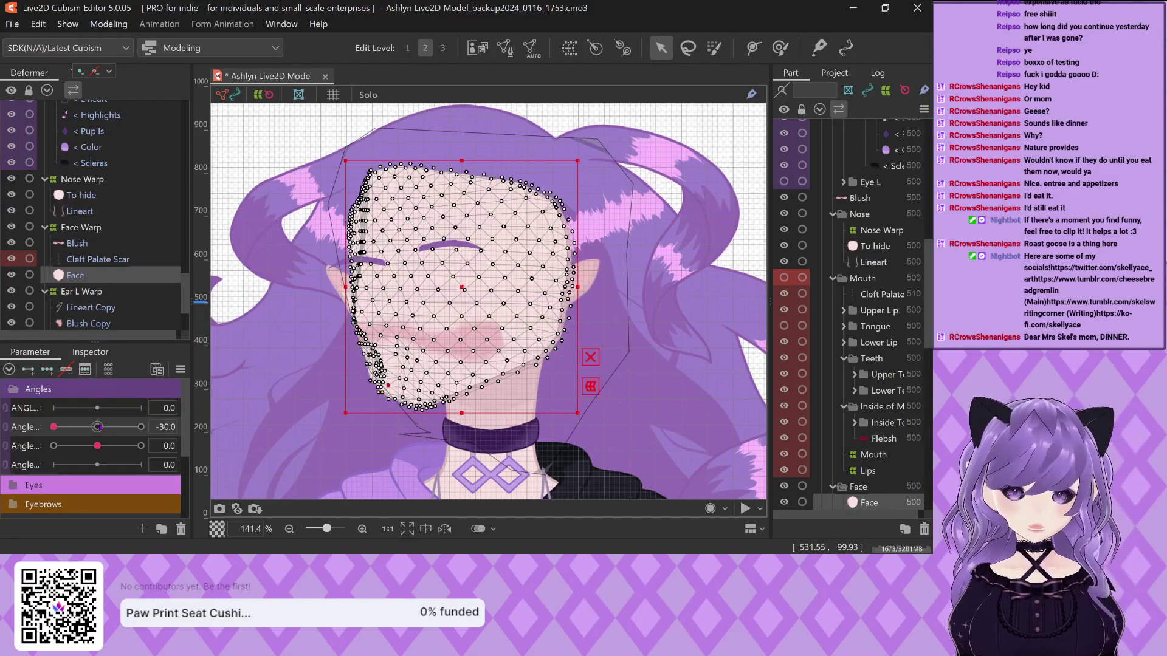
{"action": "key", "text": "ctrl+z"}
{"action": "key", "text": "ctrl+z"}
{"action": "key", "text": "ctrl+z"}
{"action": "key", "text": "ctrl+z"}
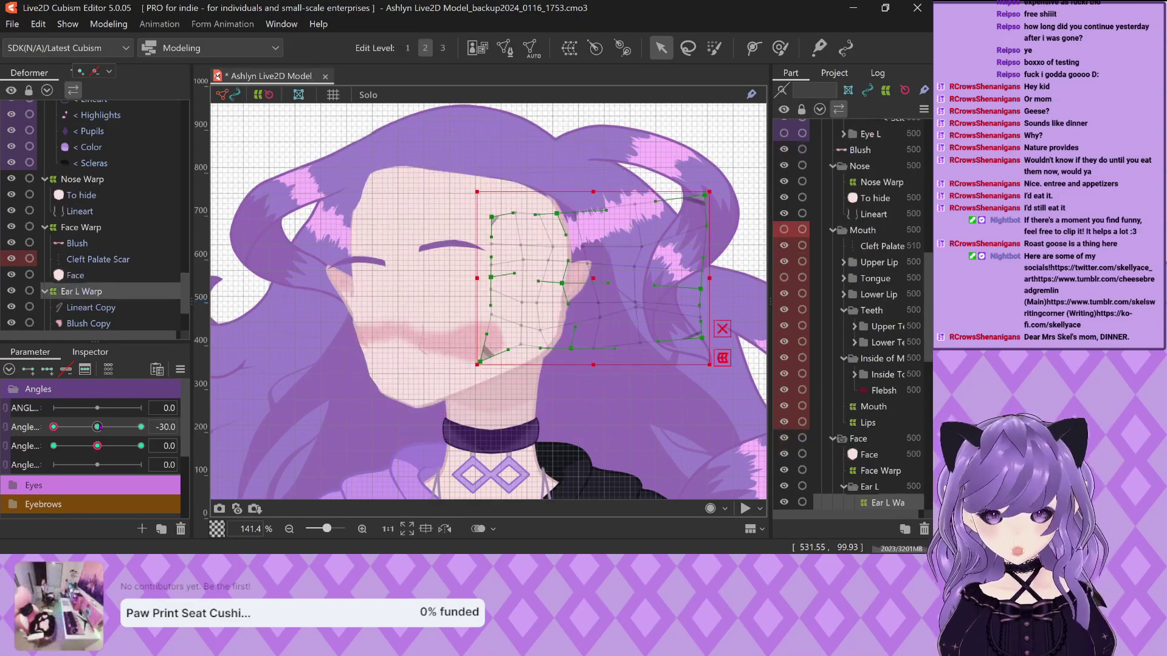
{"action": "key", "text": "ctrl+z"}
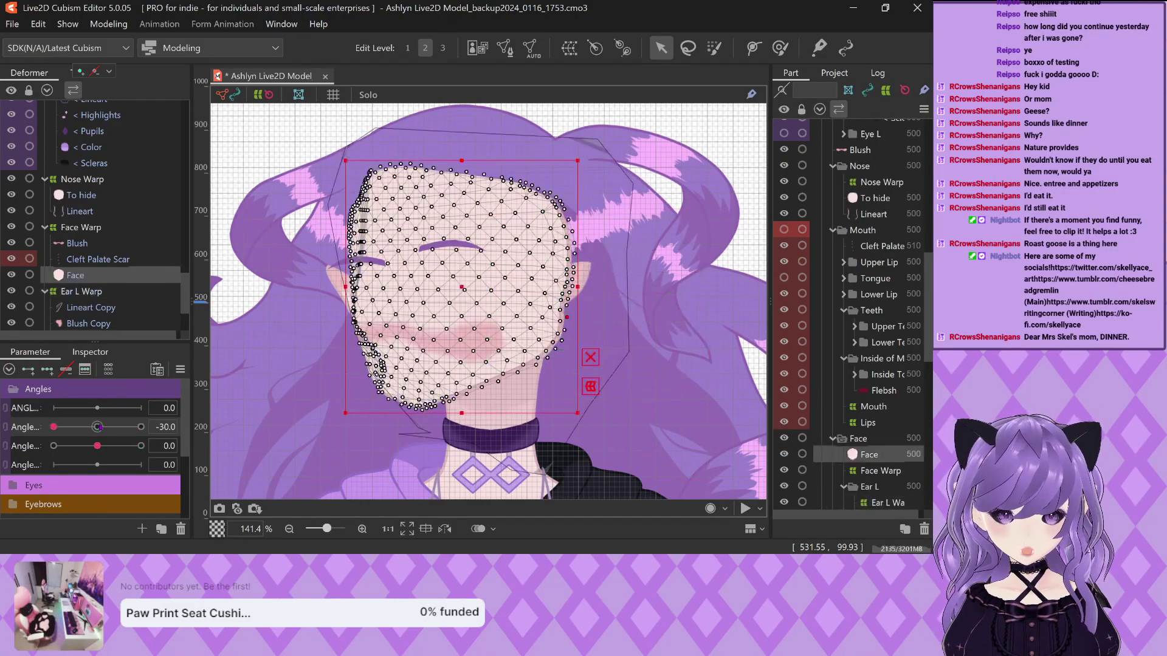
{"action": "key", "text": "ctrl+z"}
{"action": "key", "text": "ctrl+z"}
{"action": "key", "text": "ctrl+z"}
{"action": "key", "text": "ctrl+z"}
{"action": "key", "text": "ctrl+z"}
{"action": "key", "text": "ctrl+z"}
{"action": "key", "text": "ctrl+z"}
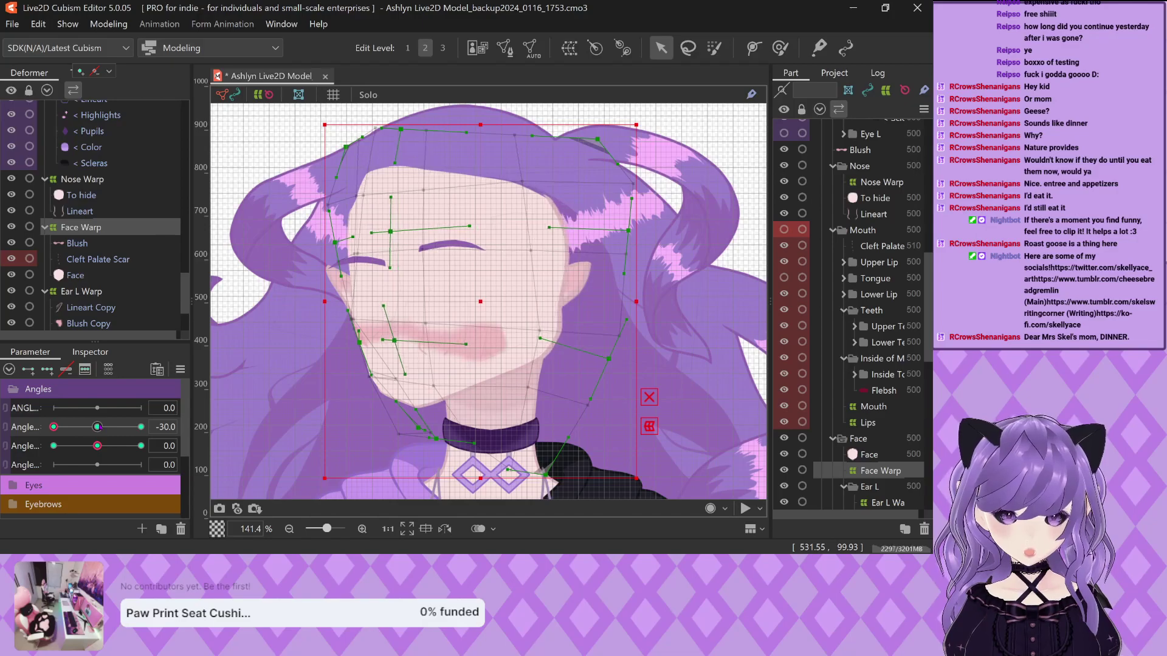
{"action": "key", "text": "ctrl+z"}
{"action": "key", "text": "ctrl+z"}
{"action": "key", "text": "ctrl+z"}
{"action": "key", "text": "ctrl+z"}
{"action": "key", "text": "ctrl+z"}
{"action": "key", "text": "ctrl+z"}
{"action": "key", "text": "ctrl+z"}
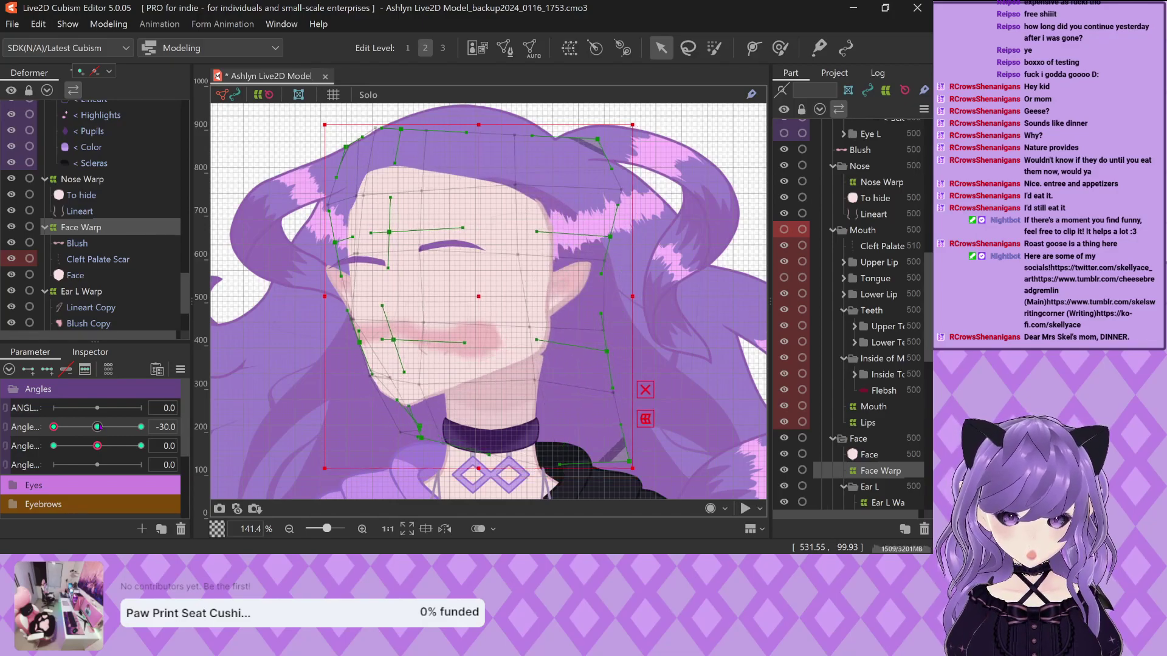
{"action": "key", "text": "ctrl+z"}
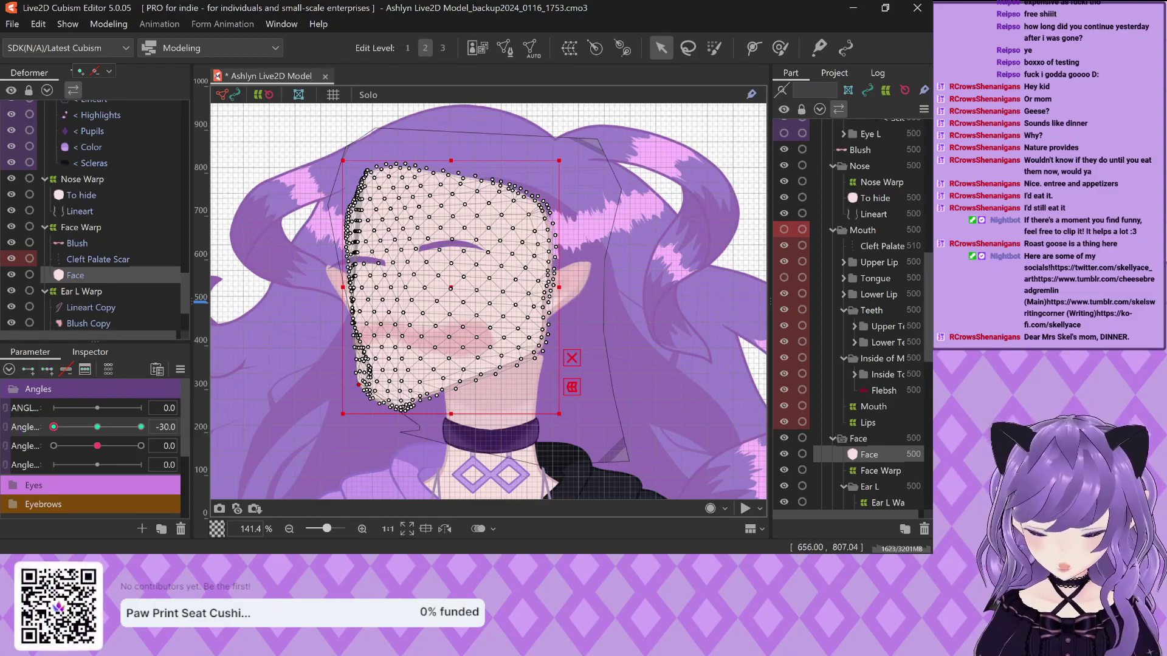
Turn the head back toward the front and put the stray vertex back onto the jawline
{"action": "left_click_drag", "start_coordinate": [54, 427], "coordinate": [97, 427]}
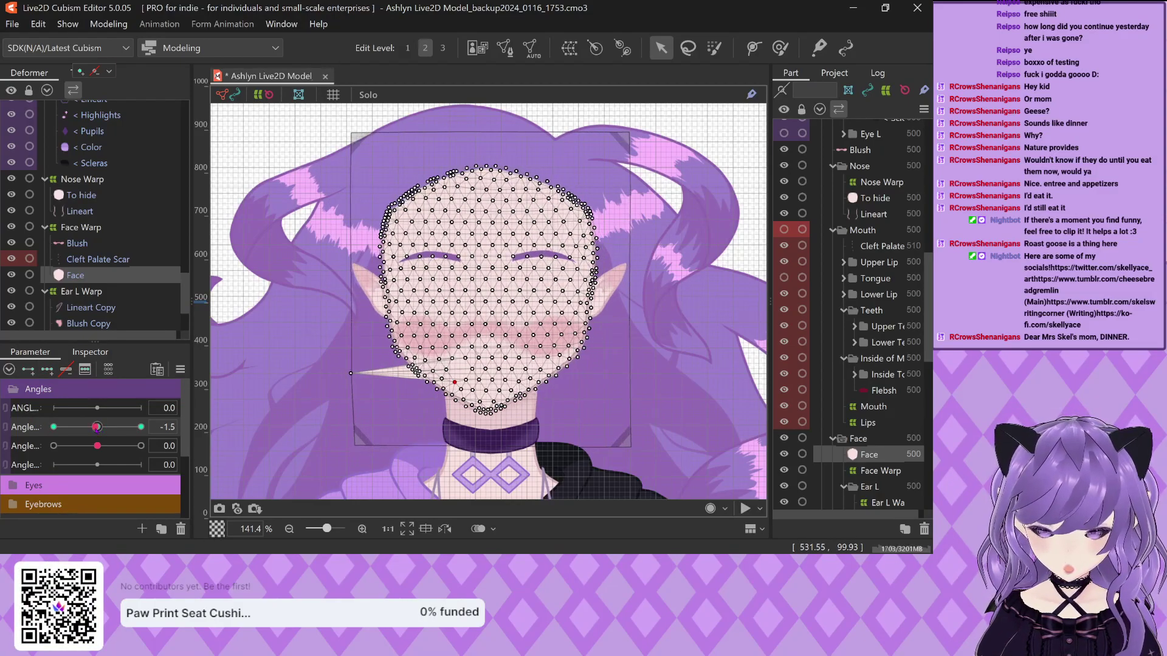
{"action": "scroll", "coordinate": [433, 384], "scroll_direction": "up", "scroll_amount": 2}
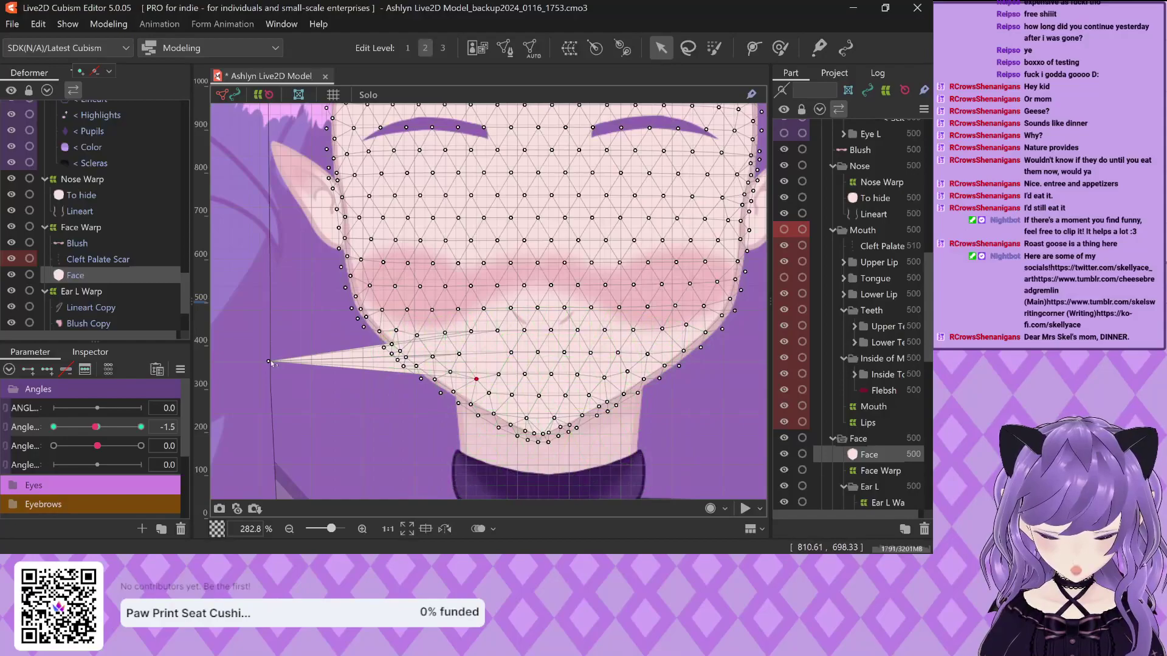
{"action": "left_click_drag", "start_coordinate": [271, 363], "coordinate": [488, 358]}
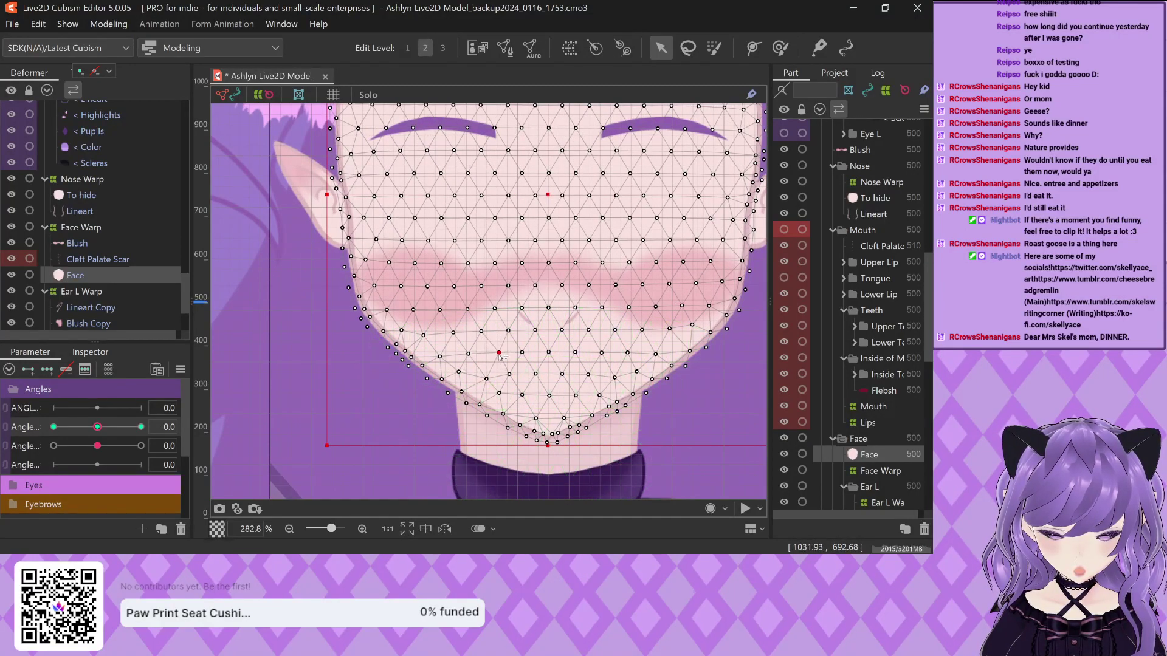
{"action": "scroll", "coordinate": [499, 355], "scroll_direction": "down", "scroll_amount": 1}
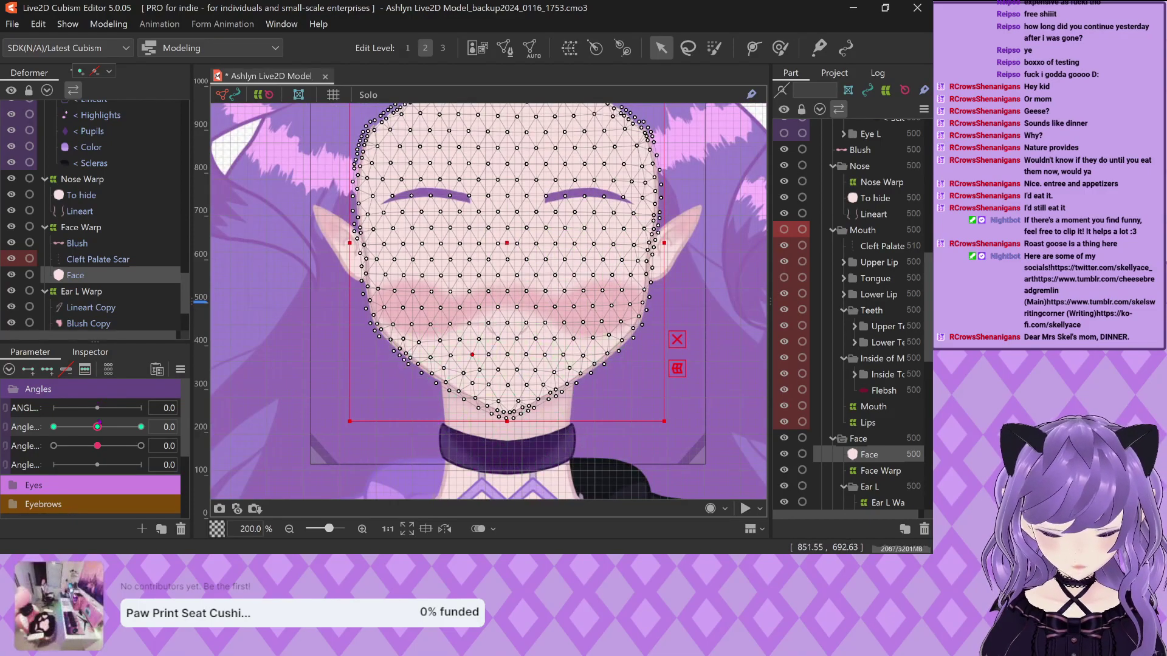
Set Angle X to -30 and zoom out to see the whole face mesh
{"action": "left_click_drag", "start_coordinate": [97, 427], "coordinate": [37, 430]}
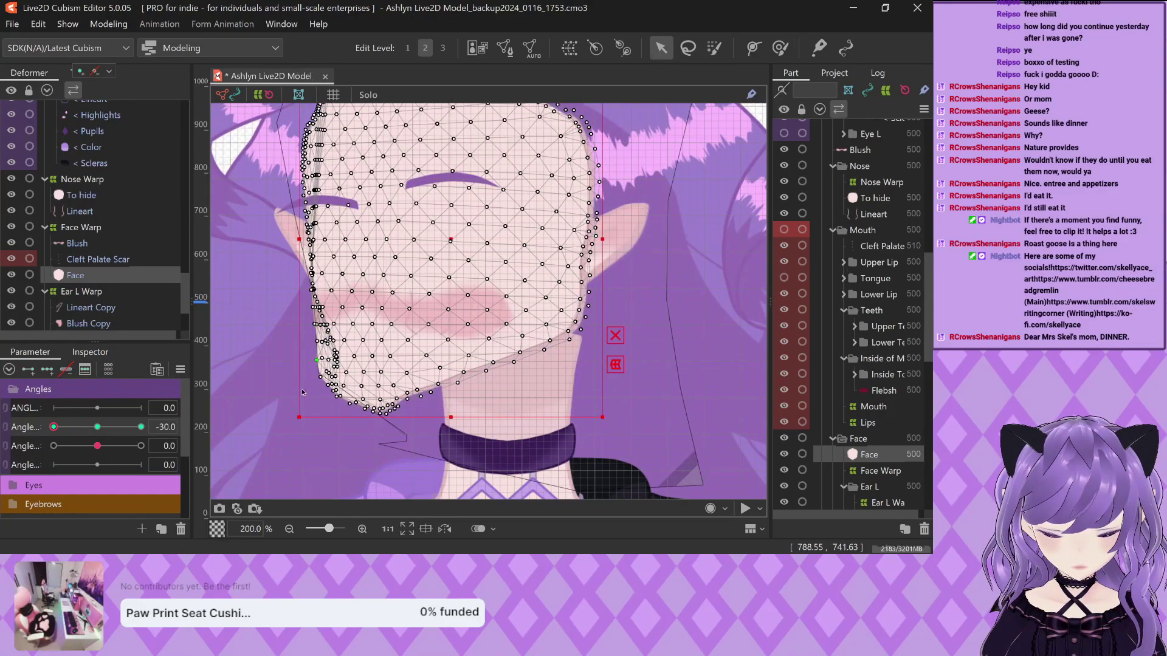
{"action": "scroll", "coordinate": [317, 386], "scroll_direction": "up", "scroll_amount": 2}
{"action": "scroll", "coordinate": [321, 385], "scroll_direction": "down", "scroll_amount": 2}
{"action": "scroll", "coordinate": [379, 401], "scroll_direction": "down", "scroll_amount": 1}
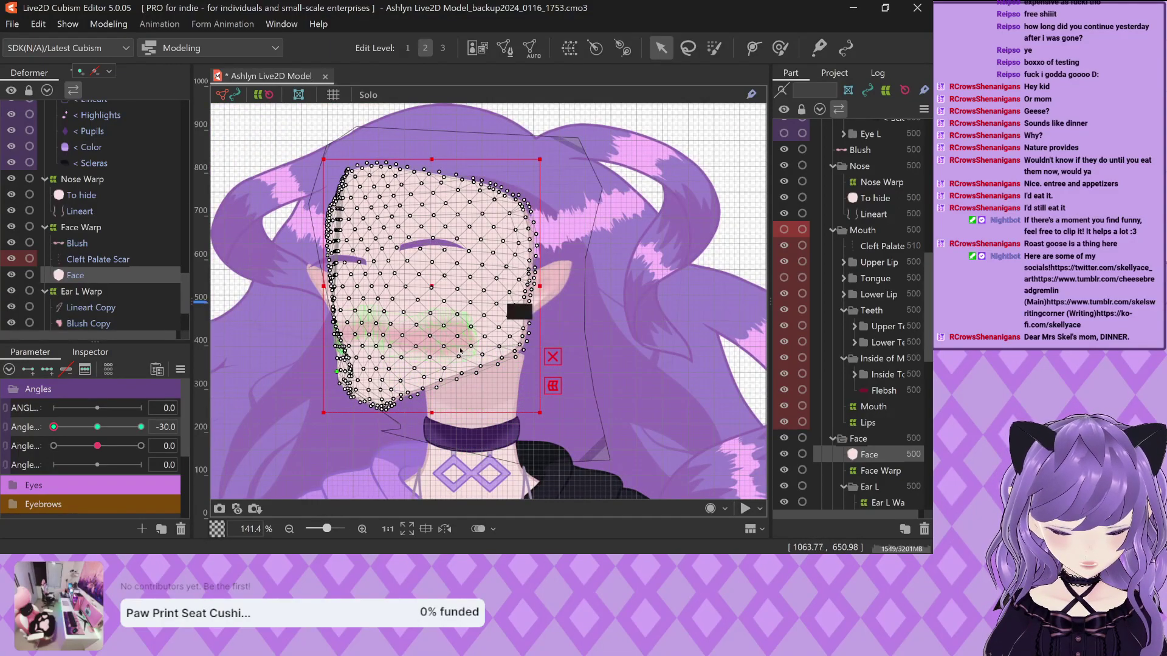
Zoom into the jaw and move one jaw-edge vertex to smooth the contour
{"action": "scroll", "coordinate": [483, 329], "scroll_direction": "up", "scroll_amount": 4}
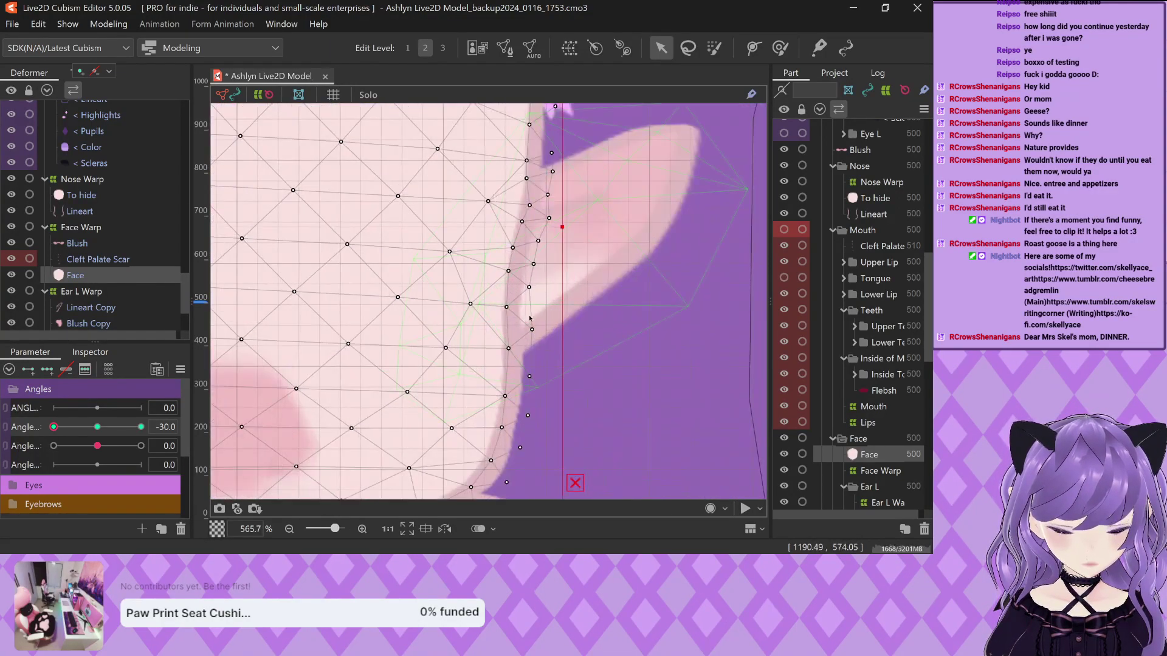
{"action": "scroll", "coordinate": [550, 326], "scroll_direction": "down", "scroll_amount": 3}
{"action": "scroll", "coordinate": [362, 370], "scroll_direction": "up", "scroll_amount": 3}
{"action": "scroll", "coordinate": [535, 382], "scroll_direction": "down", "scroll_amount": 3}
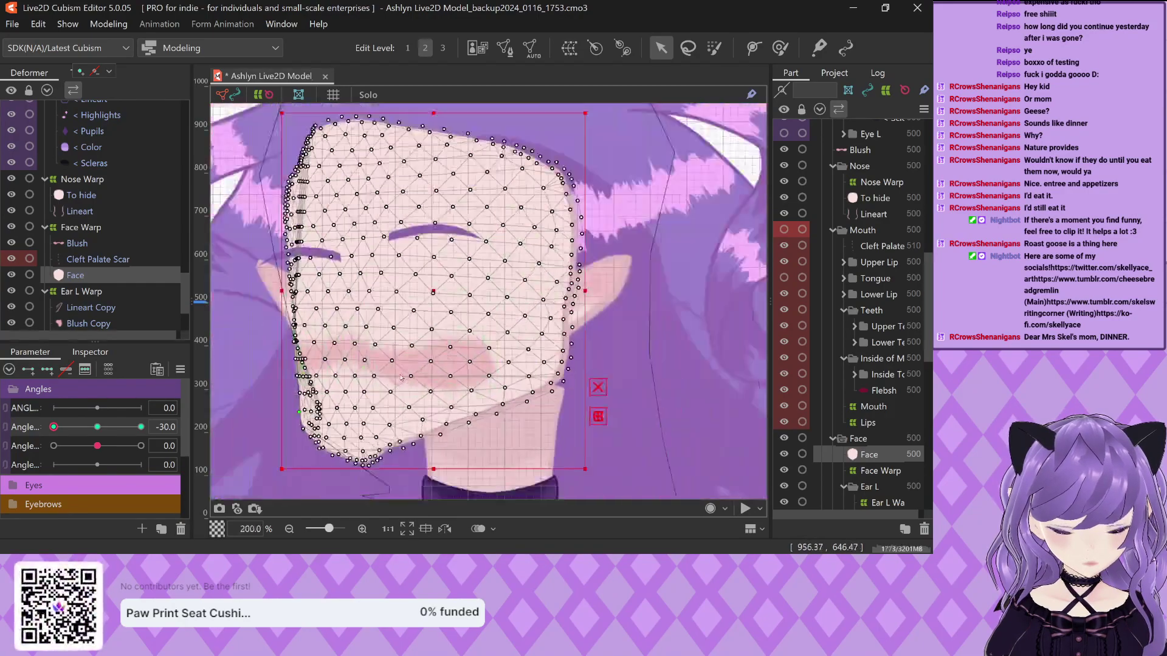
{"action": "scroll", "coordinate": [564, 378], "scroll_direction": "down", "scroll_amount": 3}
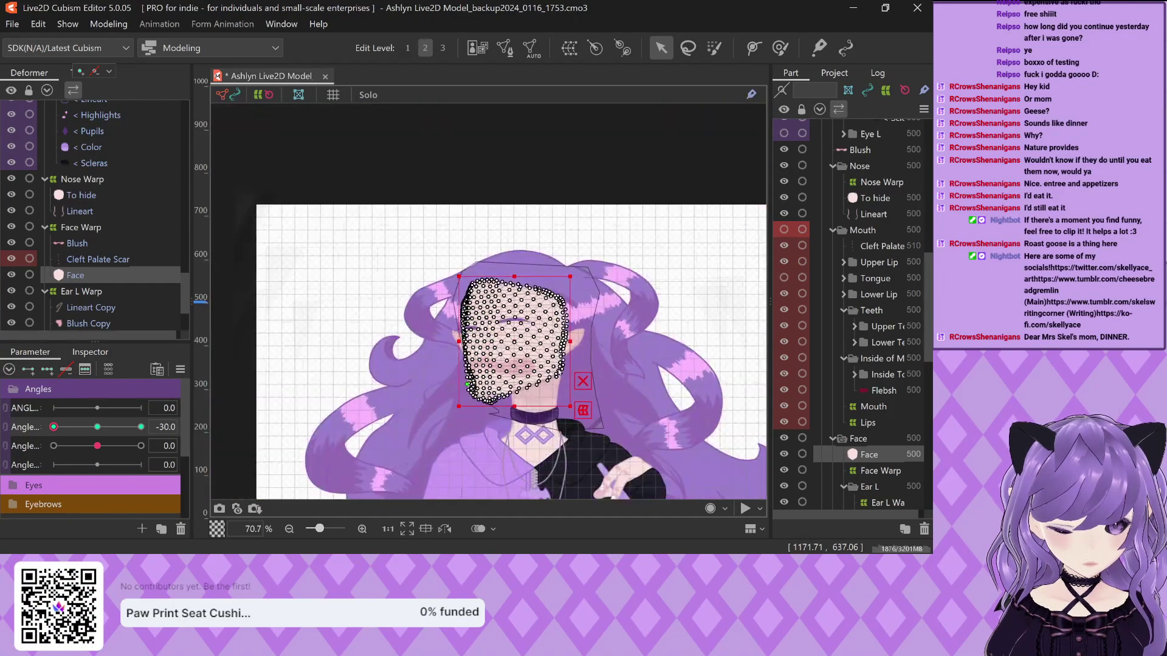
{"action": "scroll", "coordinate": [569, 376], "scroll_direction": "up", "scroll_amount": 3}
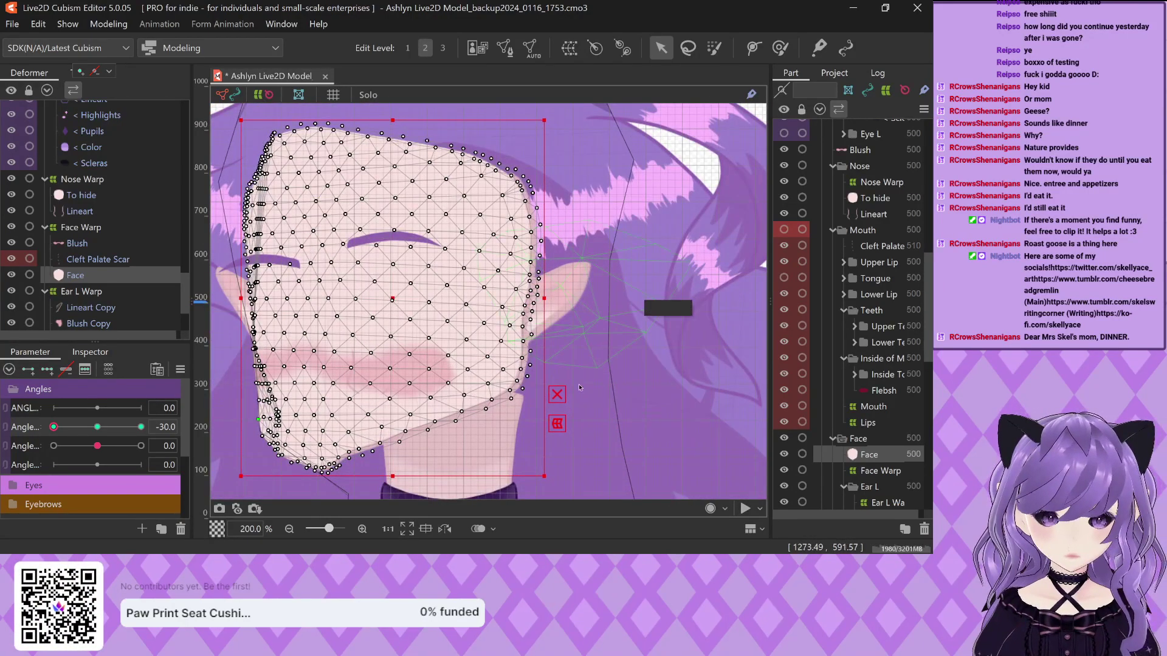
{"action": "scroll", "coordinate": [508, 343], "scroll_direction": "up", "scroll_amount": 3}
{"action": "scroll", "coordinate": [556, 364], "scroll_direction": "down", "scroll_amount": 3}
{"action": "scroll", "coordinate": [529, 389], "scroll_direction": "up", "scroll_amount": 5}
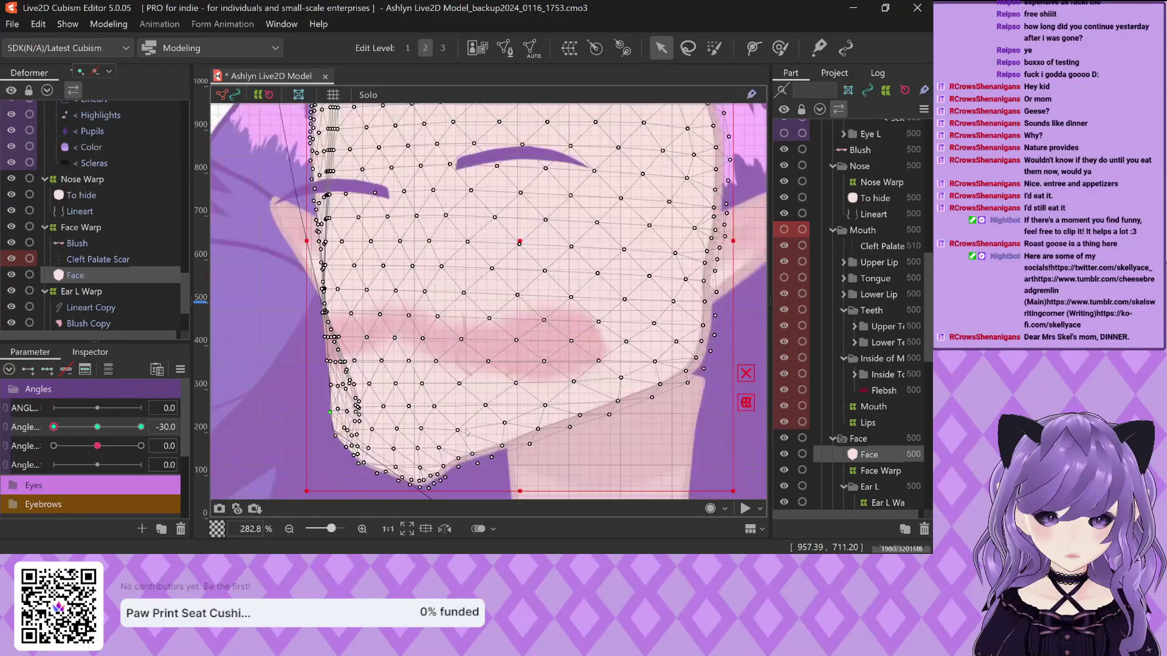
{"action": "scroll", "coordinate": [397, 316], "scroll_direction": "down", "scroll_amount": 3}
{"action": "scroll", "coordinate": [437, 439], "scroll_direction": "up", "scroll_amount": 3}
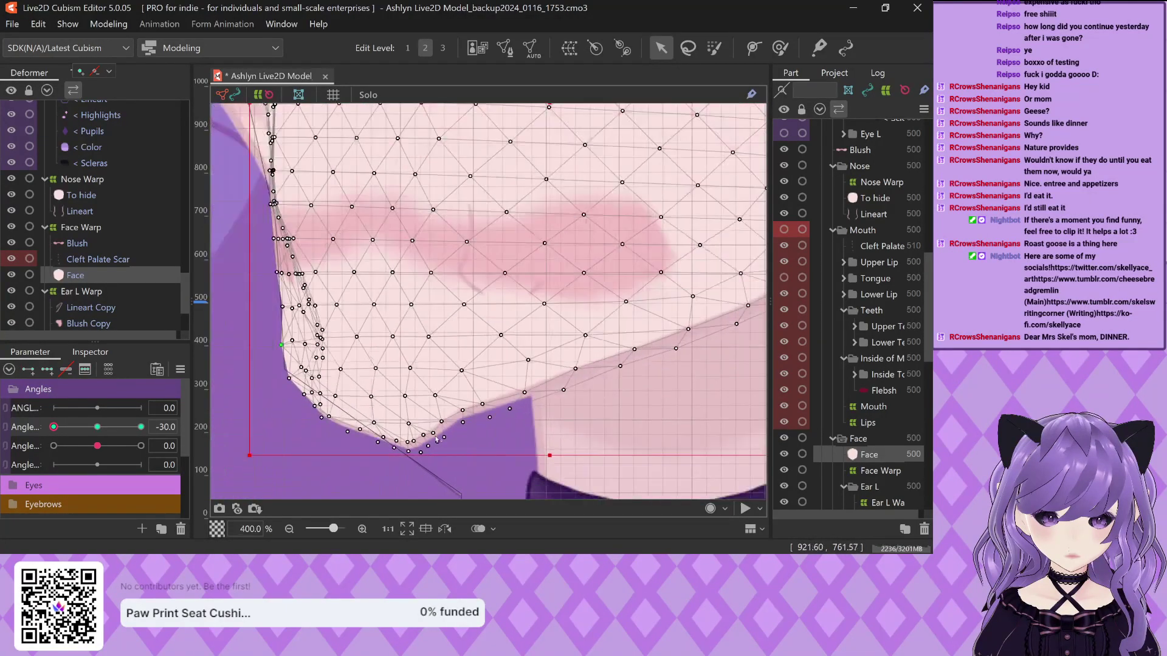
{"action": "scroll", "coordinate": [286, 334], "scroll_direction": "up", "scroll_amount": 4}
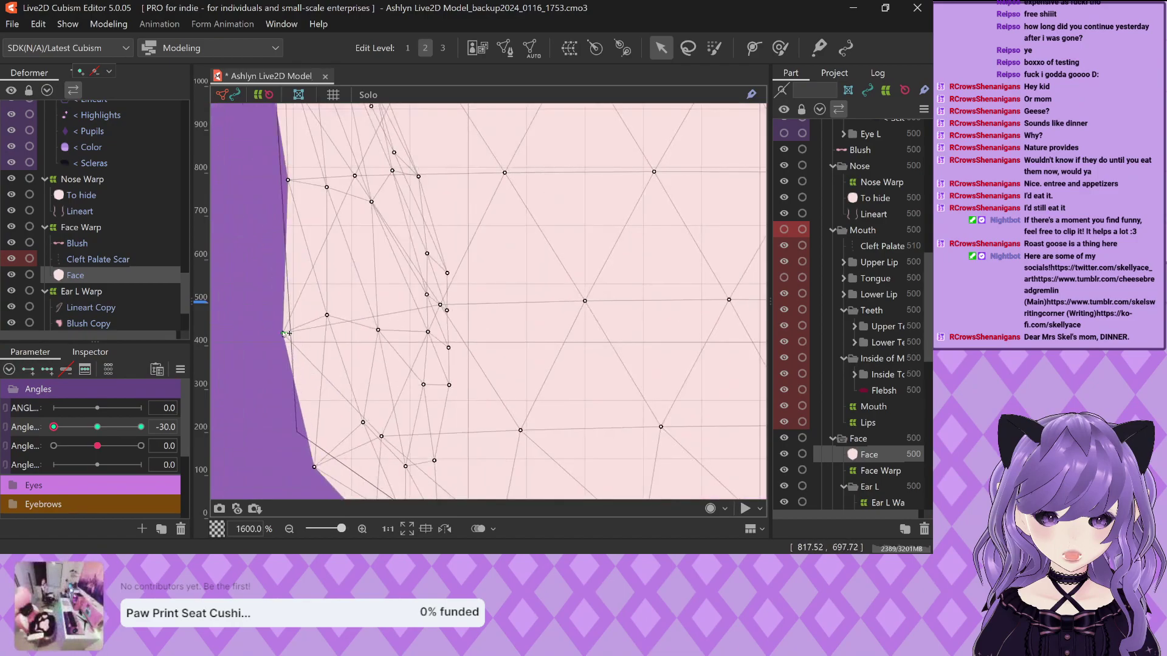
{"action": "left_click_drag", "start_coordinate": [284, 333], "coordinate": [318, 358]}
{"action": "scroll", "coordinate": [298, 285], "scroll_direction": "down", "scroll_amount": 1}
{"action": "scroll", "coordinate": [303, 284], "scroll_direction": "down", "scroll_amount": 1}
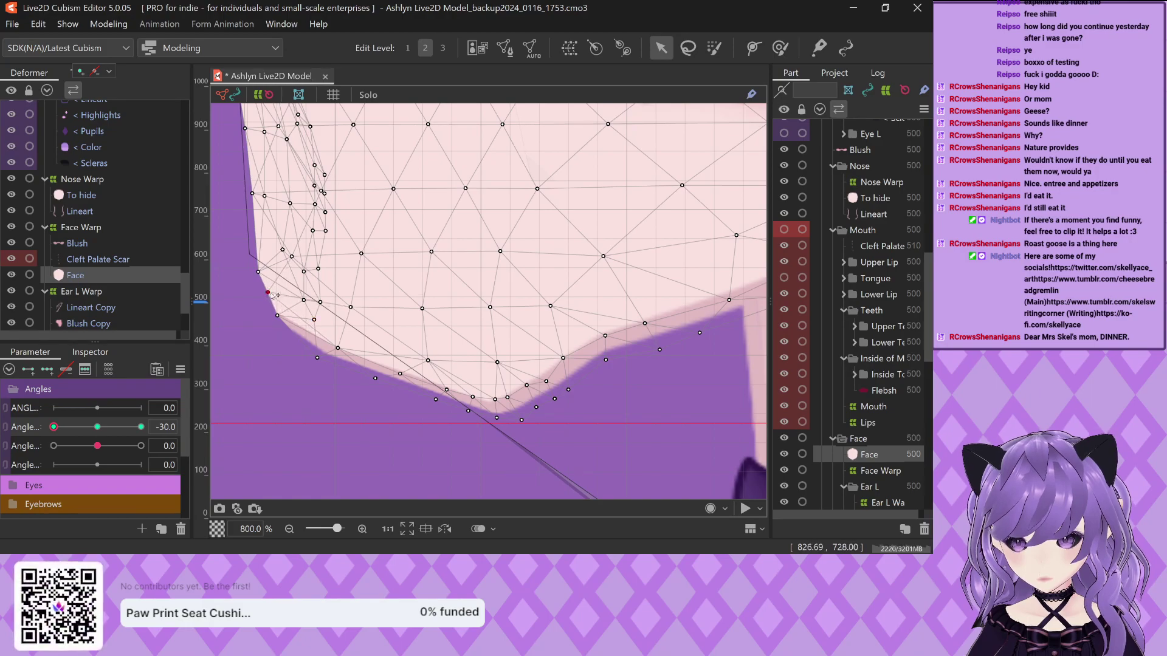
Pull a chin vertex right along the jaw and nudge the Angle X slider slightly
{"action": "left_click_drag", "start_coordinate": [292, 257], "coordinate": [332, 255]}
{"action": "scroll", "coordinate": [291, 276], "scroll_direction": "down", "scroll_amount": 3}
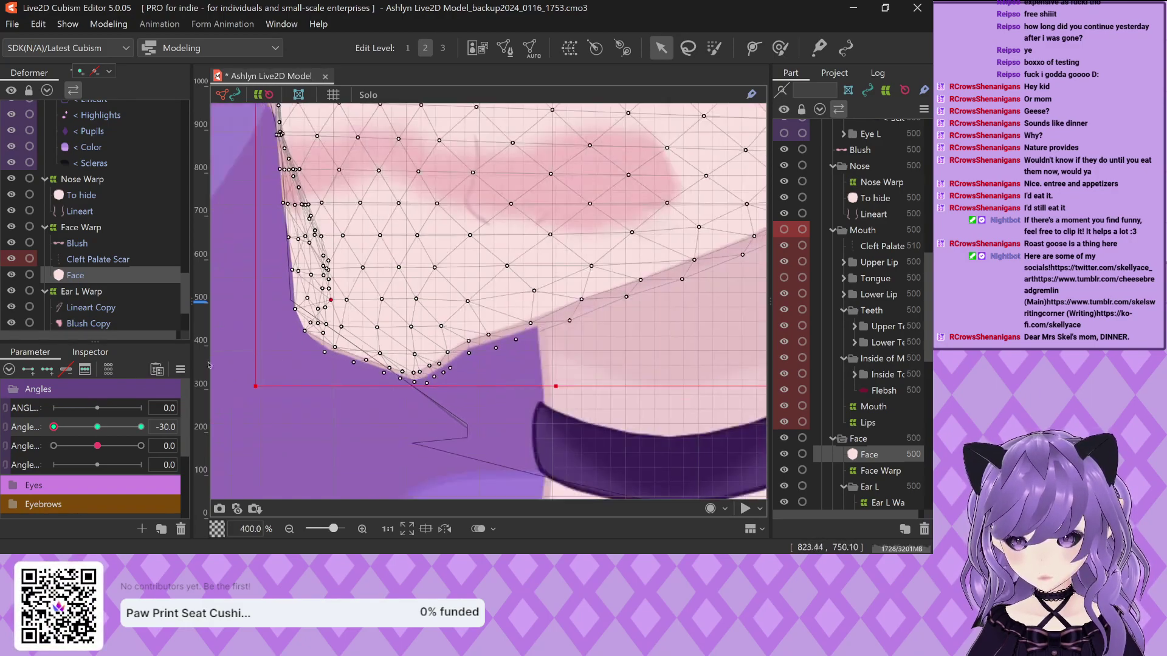
{"action": "mouse_move", "coordinate": [55, 427]}
{"action": "left_mouse_down"}
{"action": "mouse_move", "coordinate": [100, 427]}
{"action": "mouse_move", "coordinate": [49, 424]}
{"action": "left_mouse_up"}
{"action": "scroll", "coordinate": [280, 448], "scroll_direction": "down", "scroll_amount": 1}
{"action": "scroll", "coordinate": [291, 395], "scroll_direction": "up", "scroll_amount": 2}
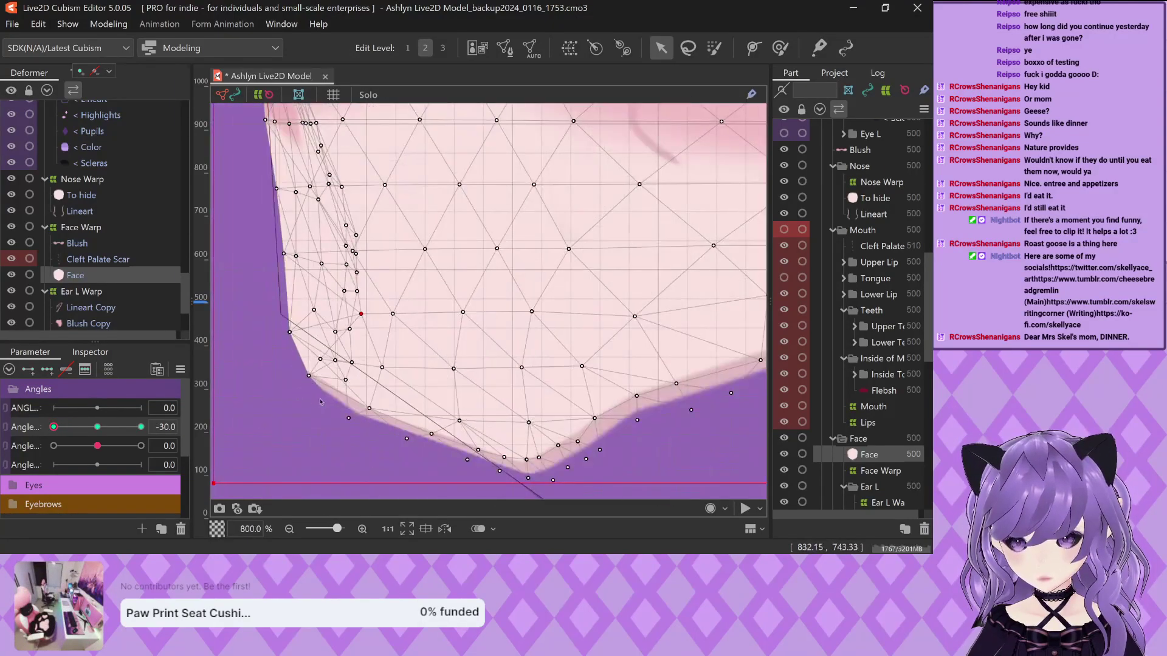
{"action": "scroll", "coordinate": [371, 410], "scroll_direction": "down", "scroll_amount": 3}
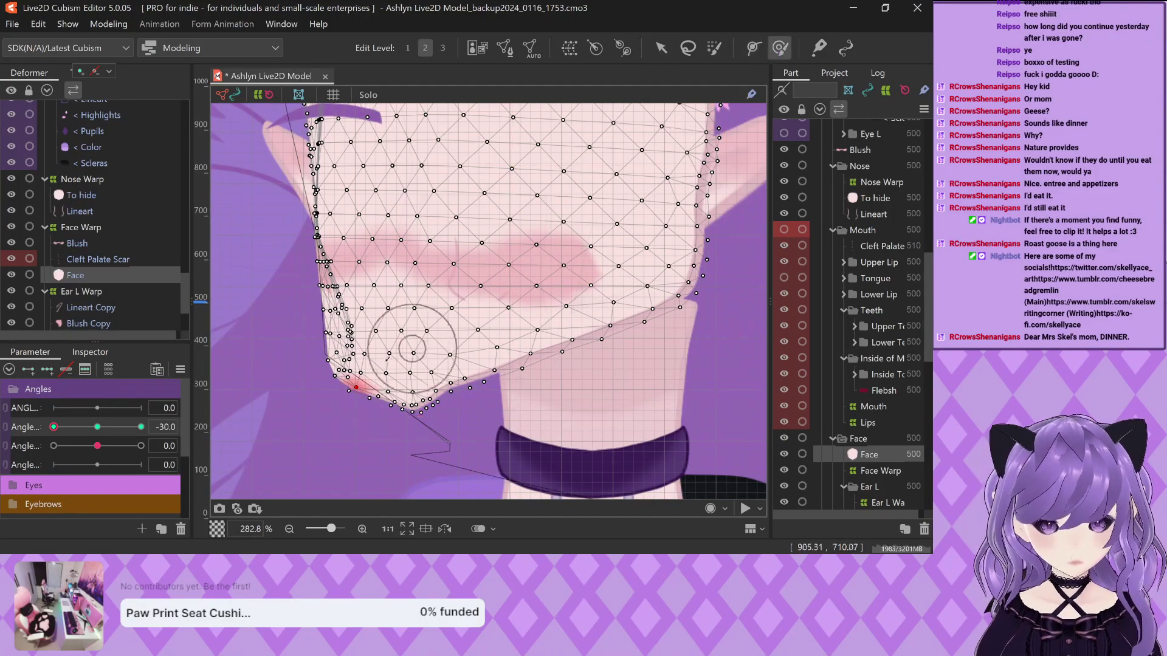
Brush the chin mesh toward the cheek, then undo the accidental stretch
{"action": "mouse_move", "coordinate": [344, 381]}
{"action": "left_mouse_down"}
{"action": "mouse_move", "coordinate": [351, 389]}
{"action": "mouse_move", "coordinate": [460, 284]}
{"action": "mouse_move", "coordinate": [352, 245]}
{"action": "mouse_move", "coordinate": [365, 423]}
{"action": "mouse_move", "coordinate": [516, 361]}
{"action": "mouse_move", "coordinate": [686, 411]}
{"action": "mouse_move", "coordinate": [522, 474]}
{"action": "mouse_move", "coordinate": [261, 413]}
{"action": "mouse_move", "coordinate": [250, 398]}
{"action": "left_mouse_up"}
{"action": "key", "text": "ctrl"}
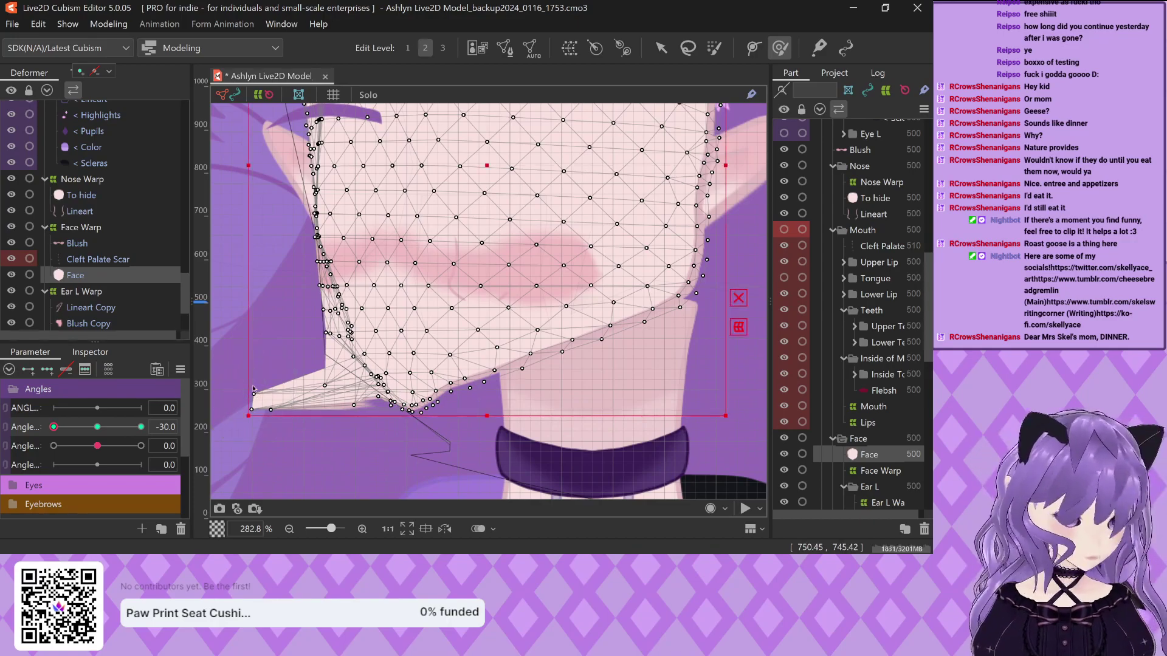
{"action": "key", "text": "ctrl+z"}
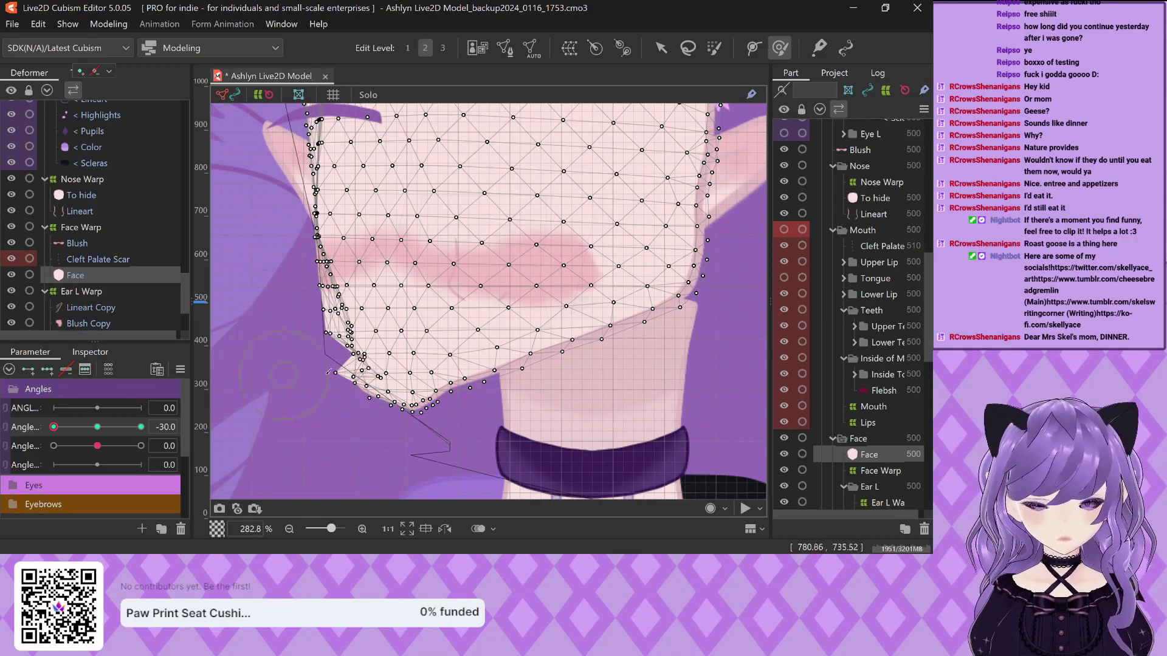
Brush the jaw, chin and lower-cheek vertices up and right into a tighter jawline curve
{"action": "scroll", "coordinate": [328, 372], "scroll_direction": "up", "scroll_amount": 3}
{"action": "mouse_move", "coordinate": [298, 400]}
{"action": "left_mouse_down"}
{"action": "mouse_move", "coordinate": [399, 400]}
{"action": "mouse_move", "coordinate": [452, 341]}
{"action": "left_mouse_up"}
{"action": "mouse_move", "coordinate": [359, 373]}
{"action": "left_mouse_down"}
{"action": "mouse_move", "coordinate": [364, 386]}
{"action": "mouse_move", "coordinate": [349, 377]}
{"action": "left_mouse_up"}
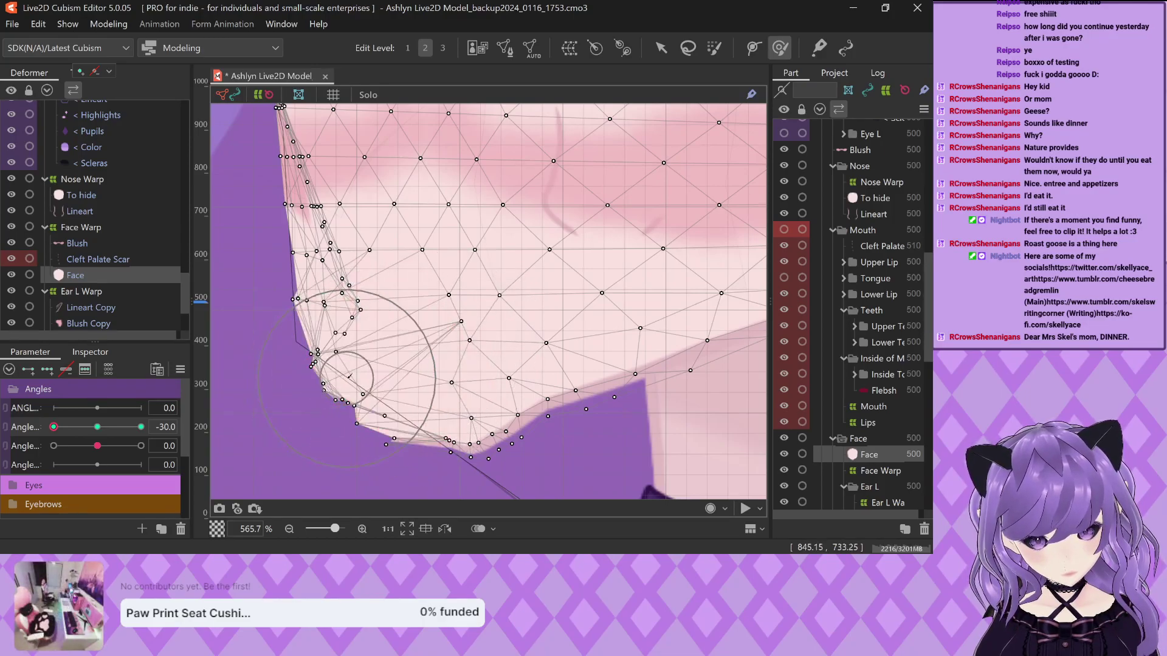
{"action": "scroll", "coordinate": [347, 432], "scroll_direction": "down", "scroll_amount": 3}
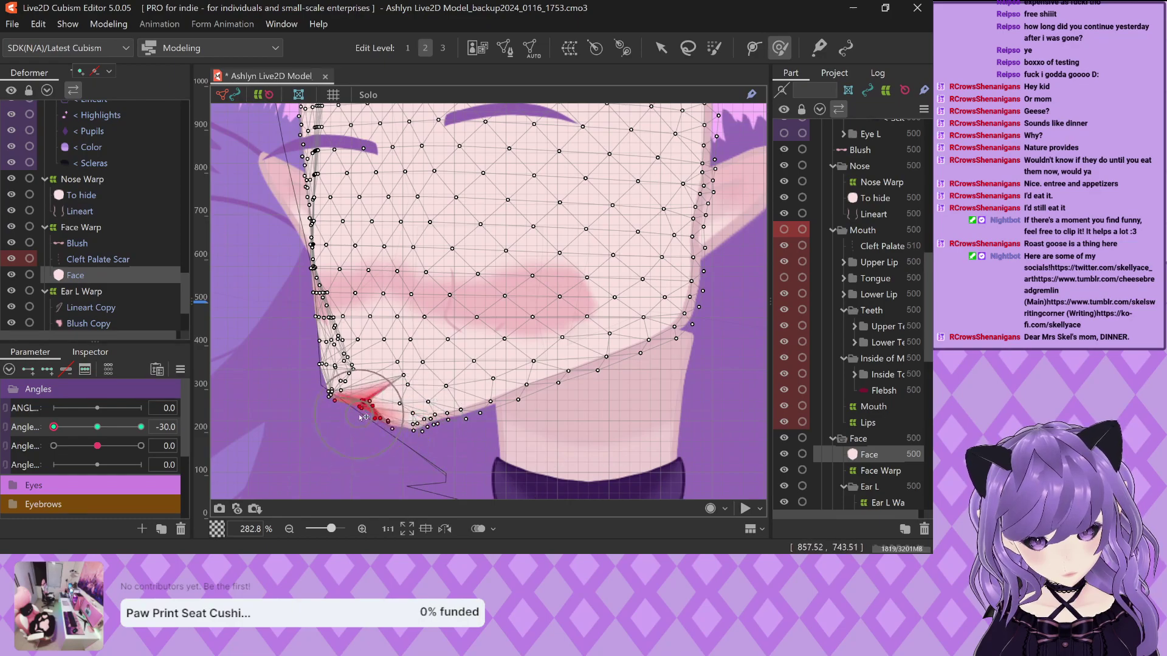
{"action": "scroll", "coordinate": [340, 382], "scroll_direction": "up", "scroll_amount": 3}
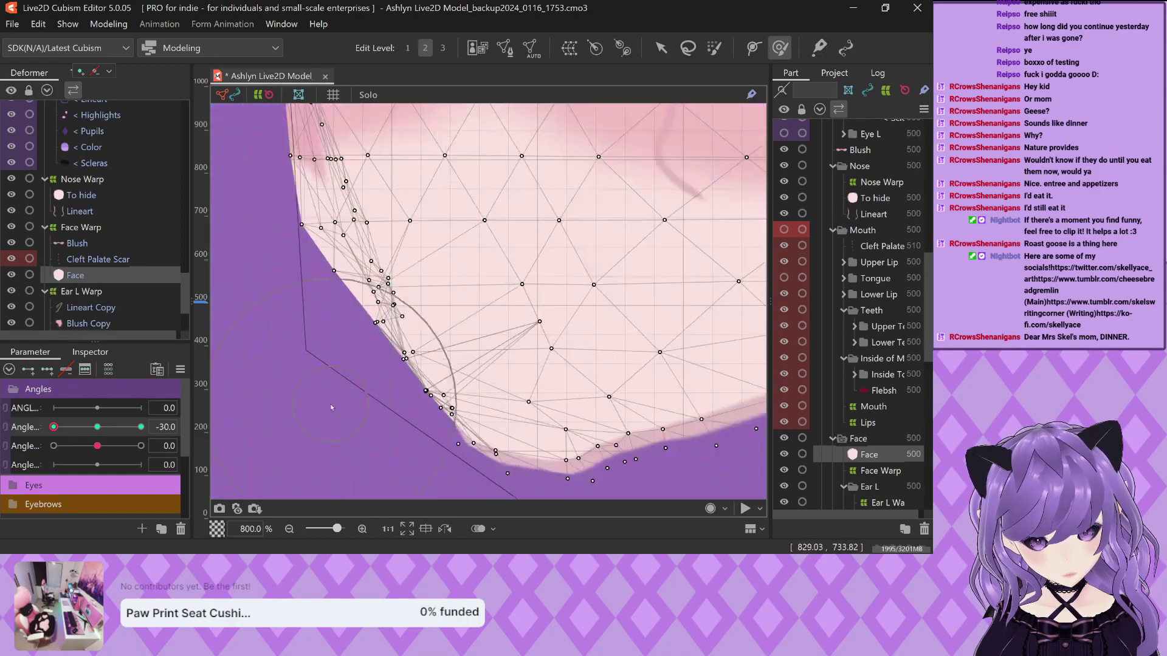
{"action": "scroll", "coordinate": [327, 392], "scroll_direction": "down", "scroll_amount": 4}
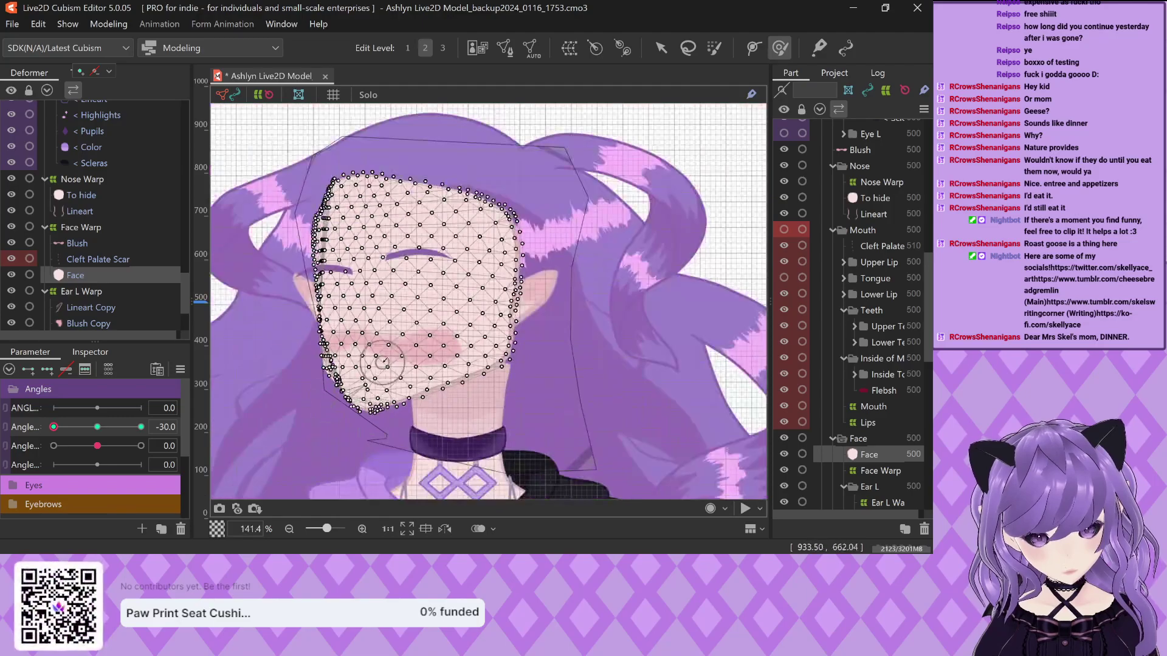
{"action": "scroll", "coordinate": [350, 364], "scroll_direction": "up", "scroll_amount": 4}
{"action": "mouse_move", "coordinate": [365, 395]}
{"action": "left_mouse_down"}
{"action": "mouse_move", "coordinate": [468, 334]}
{"action": "mouse_move", "coordinate": [391, 334]}
{"action": "left_mouse_up"}
{"action": "scroll", "coordinate": [445, 338], "scroll_direction": "down", "scroll_amount": 4}
{"action": "scroll", "coordinate": [413, 358], "scroll_direction": "up", "scroll_amount": 3}
Use the arrow selection tool to spread the crowded left jaw and cheek vertices apart, mostly up and right
{"action": "left_click", "coordinate": [661, 47]}
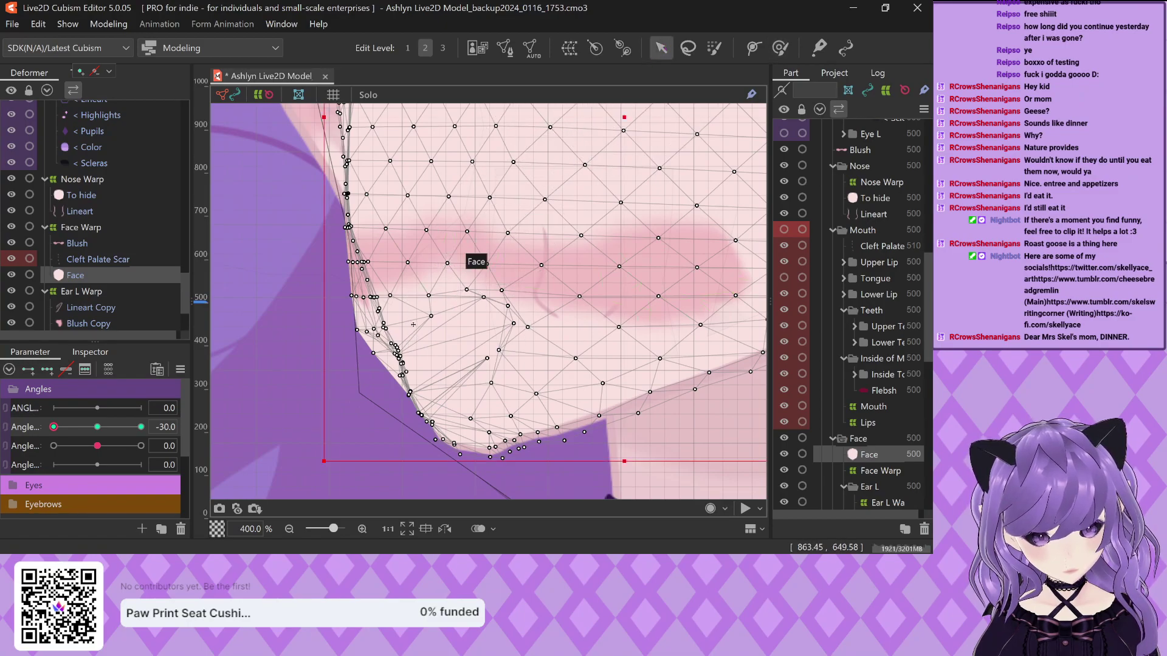
{"action": "scroll", "coordinate": [476, 261], "scroll_direction": "up", "scroll_amount": 2}
{"action": "left_click_drag", "start_coordinate": [554, 271], "coordinate": [543, 278]}
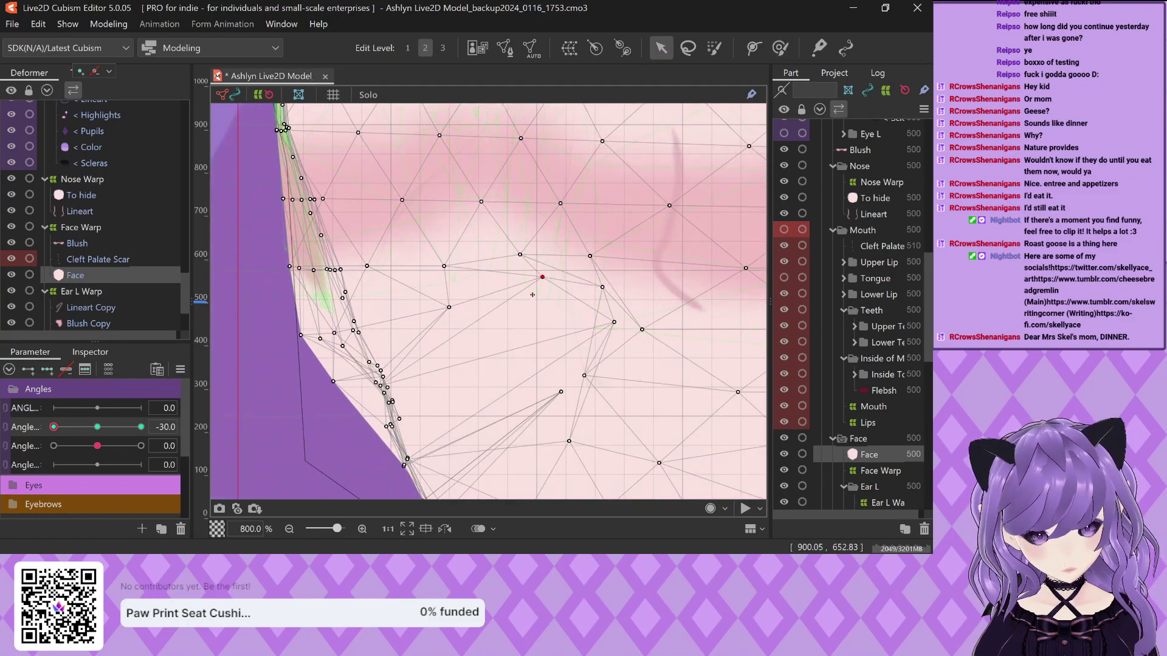
{"action": "scroll", "coordinate": [366, 410], "scroll_direction": "down", "scroll_amount": 3}
{"action": "scroll", "coordinate": [389, 440], "scroll_direction": "up", "scroll_amount": 3}
{"action": "left_click_drag", "start_coordinate": [346, 360], "coordinate": [460, 273]}
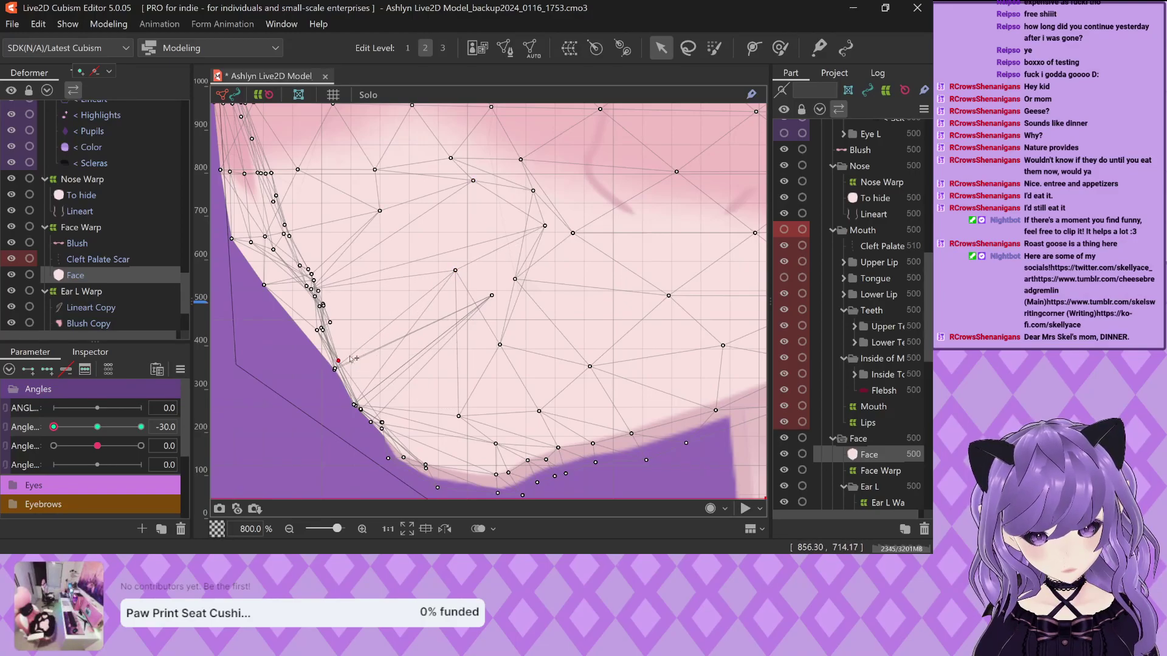
{"action": "left_click_drag", "start_coordinate": [339, 361], "coordinate": [392, 325]}
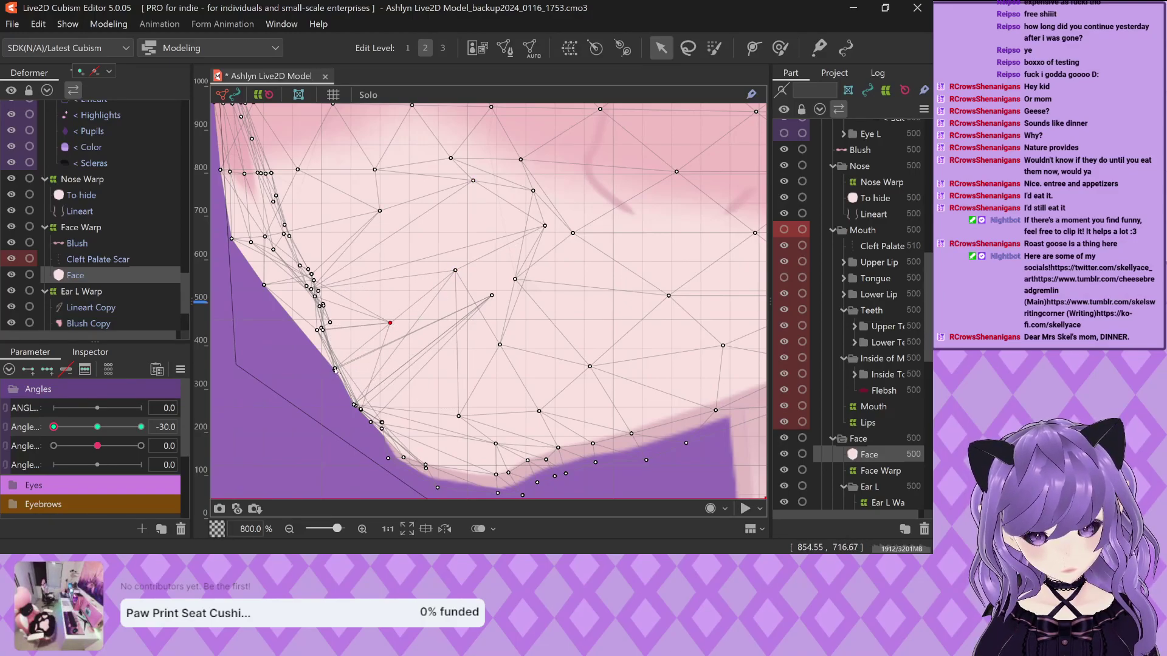
{"action": "left_click_drag", "start_coordinate": [335, 369], "coordinate": [463, 300]}
{"action": "left_click_drag", "start_coordinate": [335, 371], "coordinate": [309, 383]}
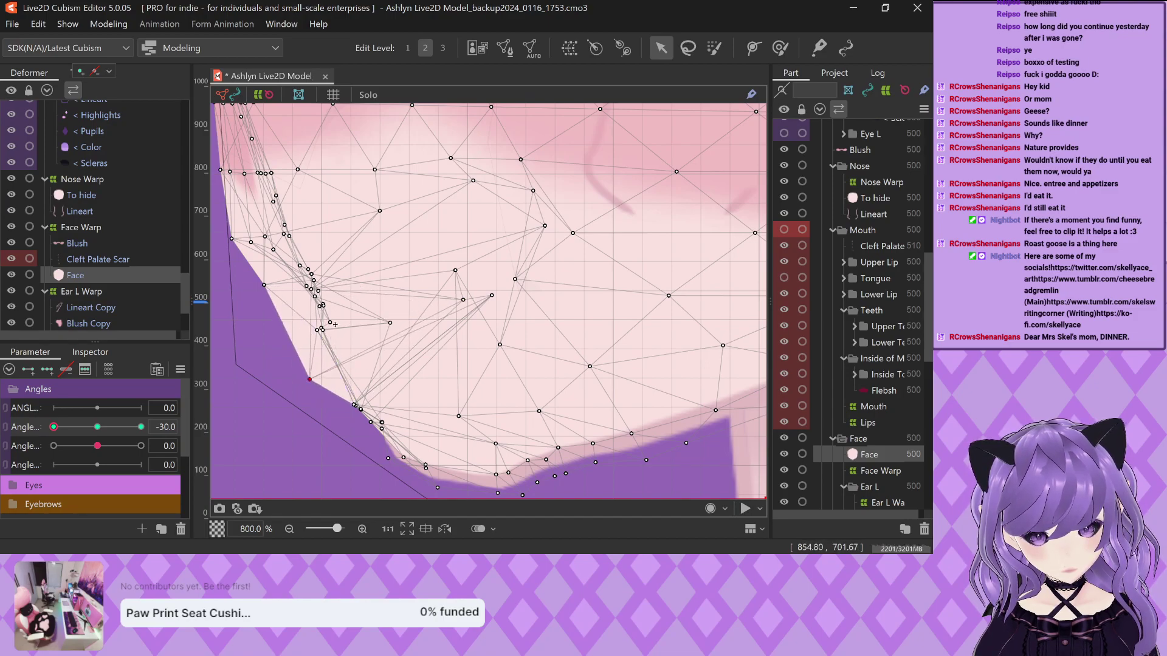
{"action": "left_click_drag", "start_coordinate": [392, 325], "coordinate": [357, 330]}
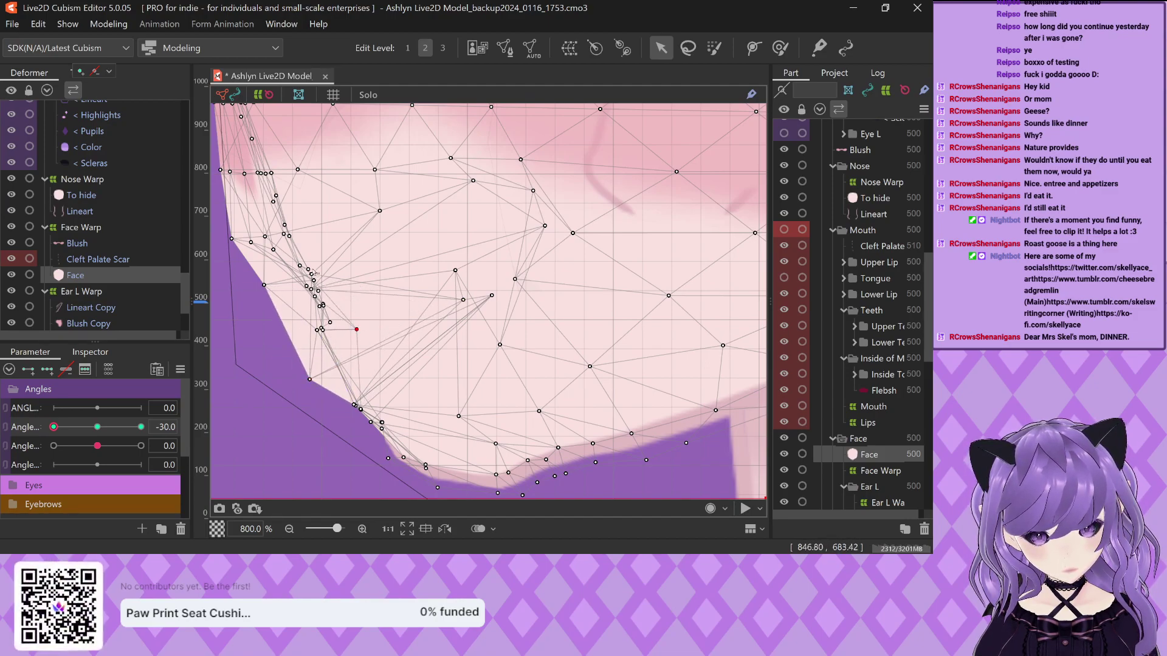
{"action": "left_click_drag", "start_coordinate": [310, 270], "coordinate": [315, 265]}
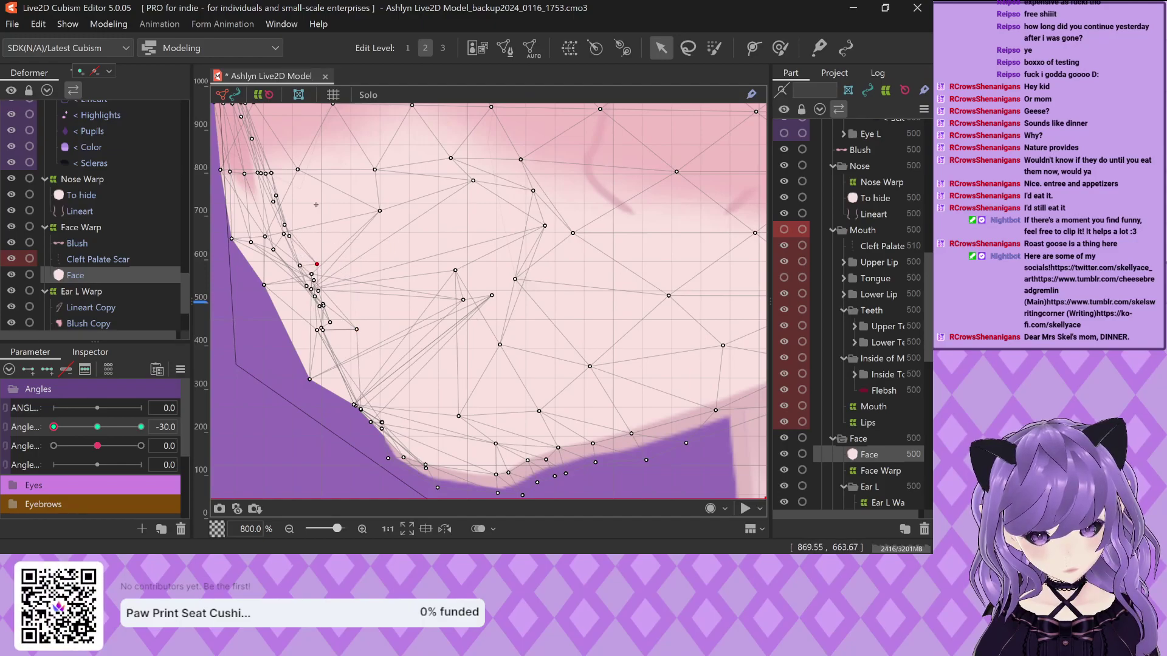
{"action": "scroll", "coordinate": [404, 469], "scroll_direction": "down", "scroll_amount": 10}
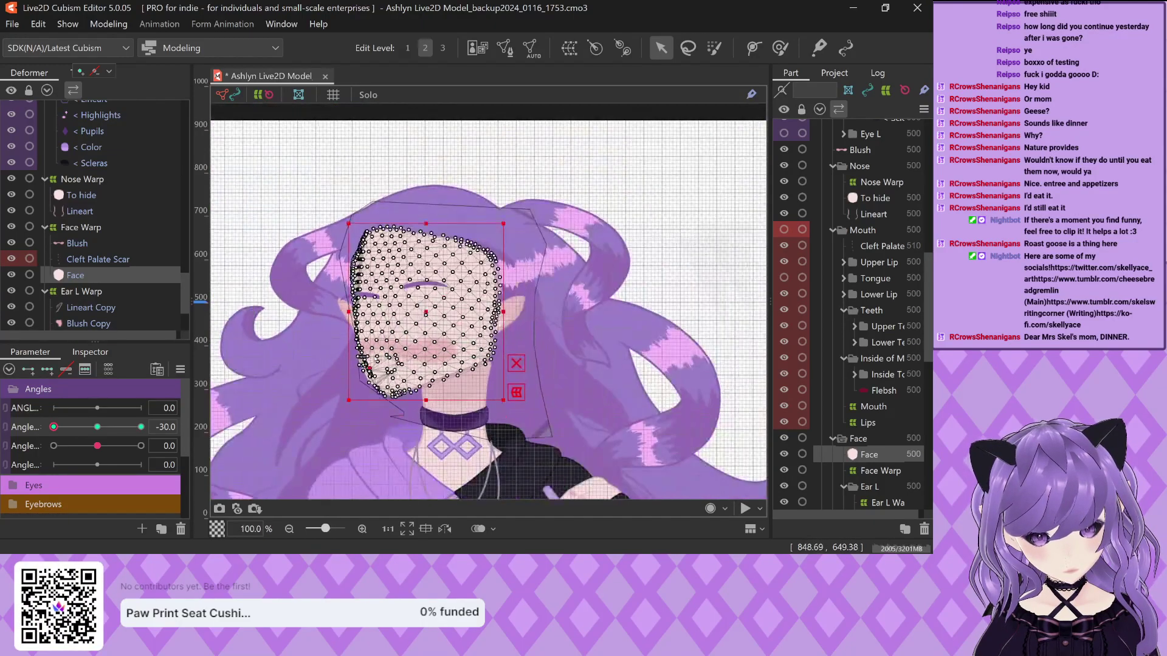
Pull the clustered left-edge vertices below the eyebrow out to the right
{"action": "scroll", "coordinate": [396, 326], "scroll_direction": "up", "scroll_amount": 8}
{"action": "scroll", "coordinate": [396, 325], "scroll_direction": "down", "scroll_amount": 4}
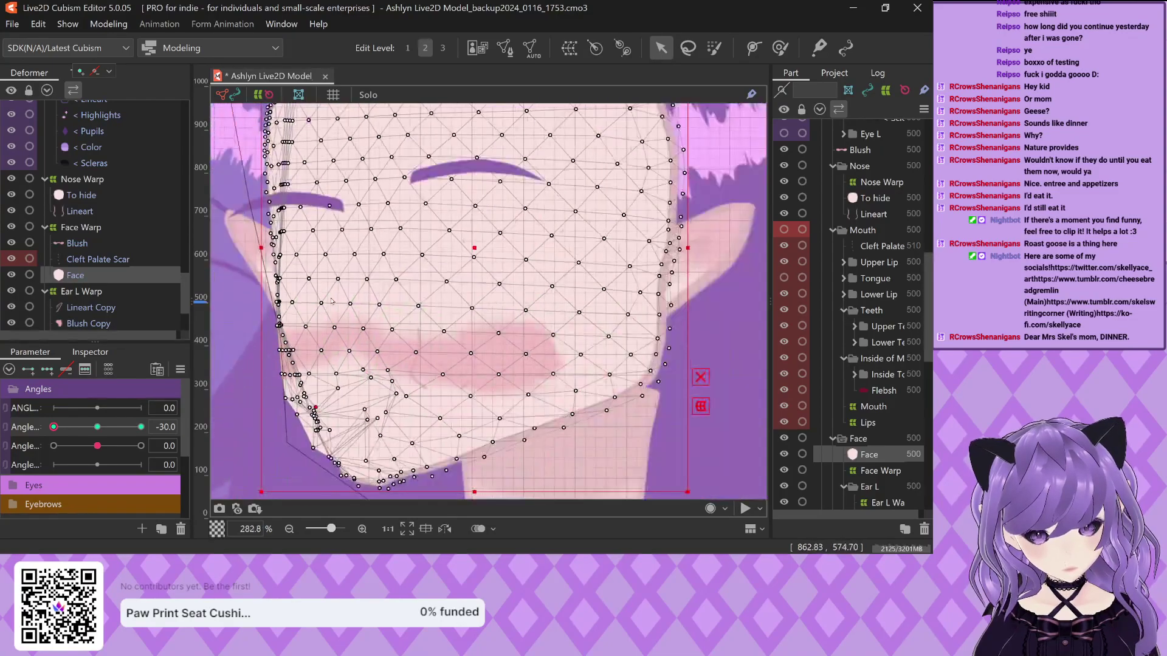
{"action": "scroll", "coordinate": [278, 239], "scroll_direction": "up", "scroll_amount": 2}
{"action": "scroll", "coordinate": [278, 238], "scroll_direction": "up", "scroll_amount": 2}
{"action": "left_click_drag", "start_coordinate": [293, 217], "coordinate": [413, 223]}
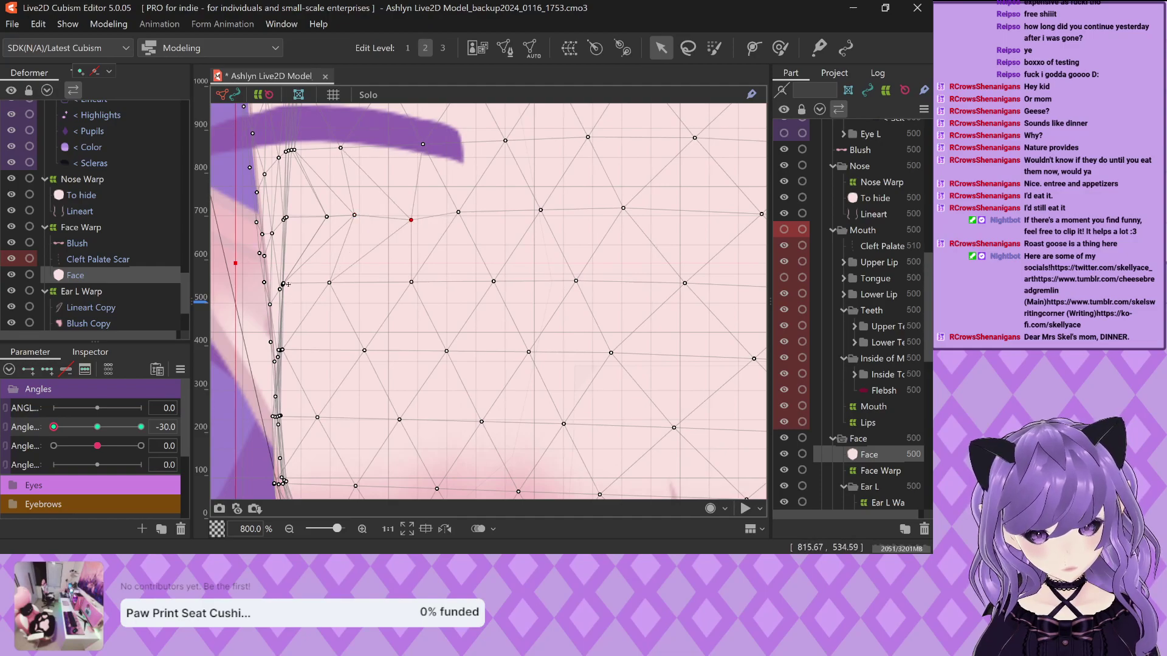
{"action": "left_click_drag", "start_coordinate": [283, 284], "coordinate": [384, 282]}
{"action": "left_click_drag", "start_coordinate": [283, 285], "coordinate": [367, 285]}
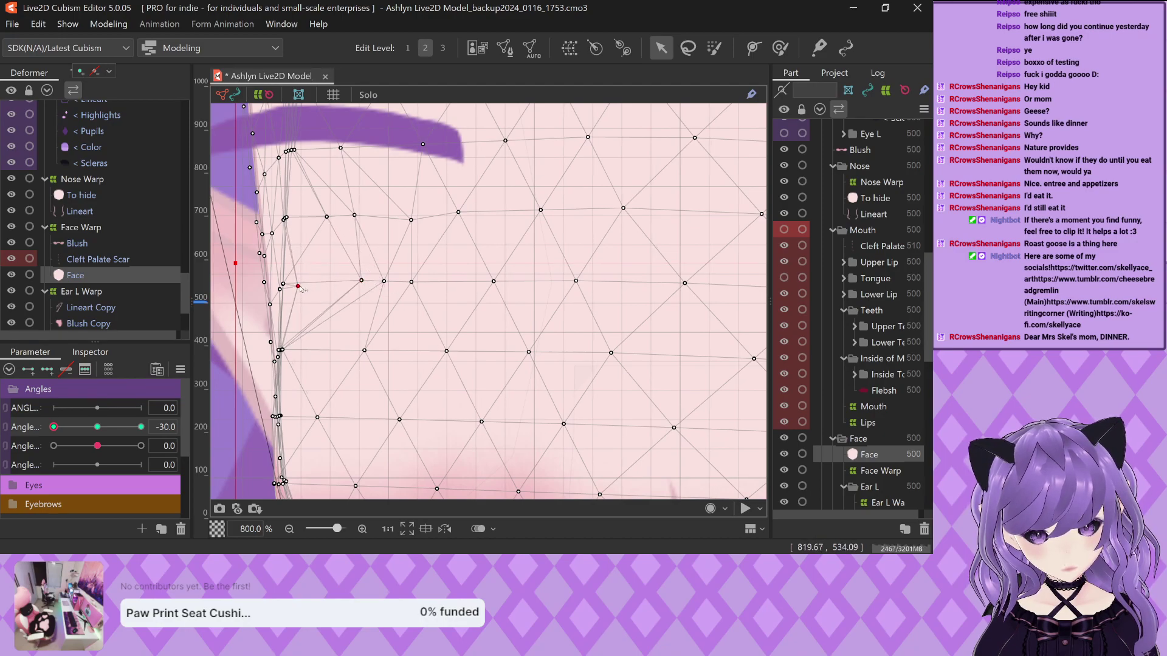
{"action": "mouse_move", "coordinate": [284, 284]}
{"action": "left_mouse_down"}
{"action": "mouse_move", "coordinate": [345, 276]}
{"action": "mouse_move", "coordinate": [299, 287]}
{"action": "left_mouse_up"}
Move the cheek and jaw edge vertices up-left onto the face outline
{"action": "scroll", "coordinate": [328, 287], "scroll_direction": "down", "scroll_amount": 3}
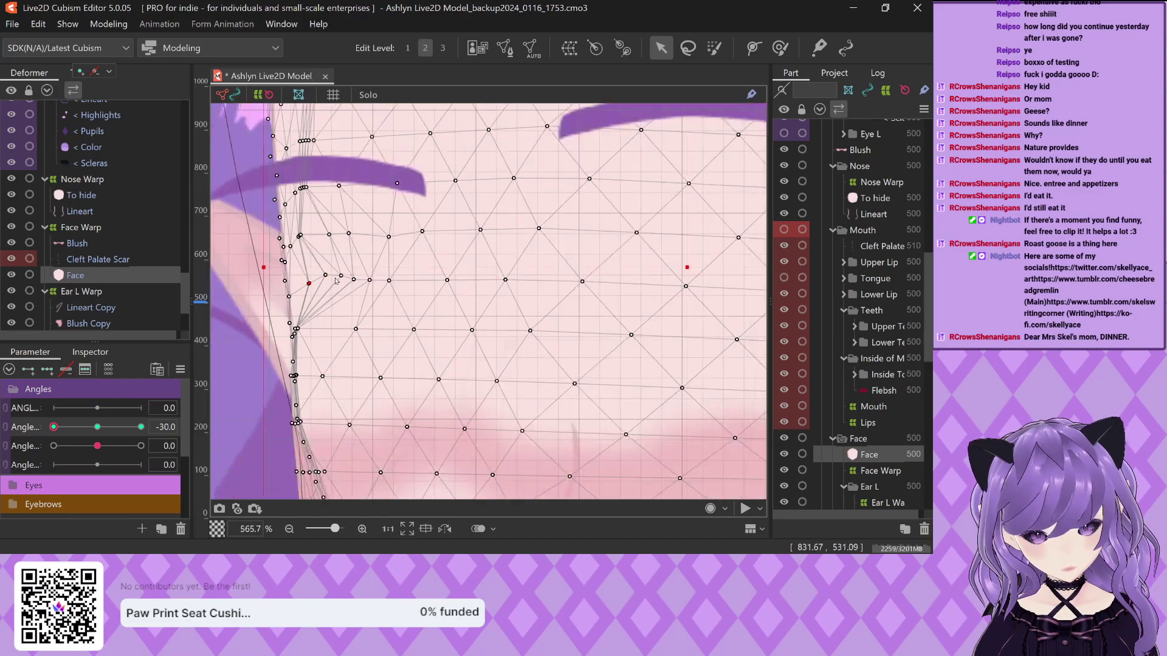
{"action": "scroll", "coordinate": [305, 287], "scroll_direction": "up", "scroll_amount": 5}
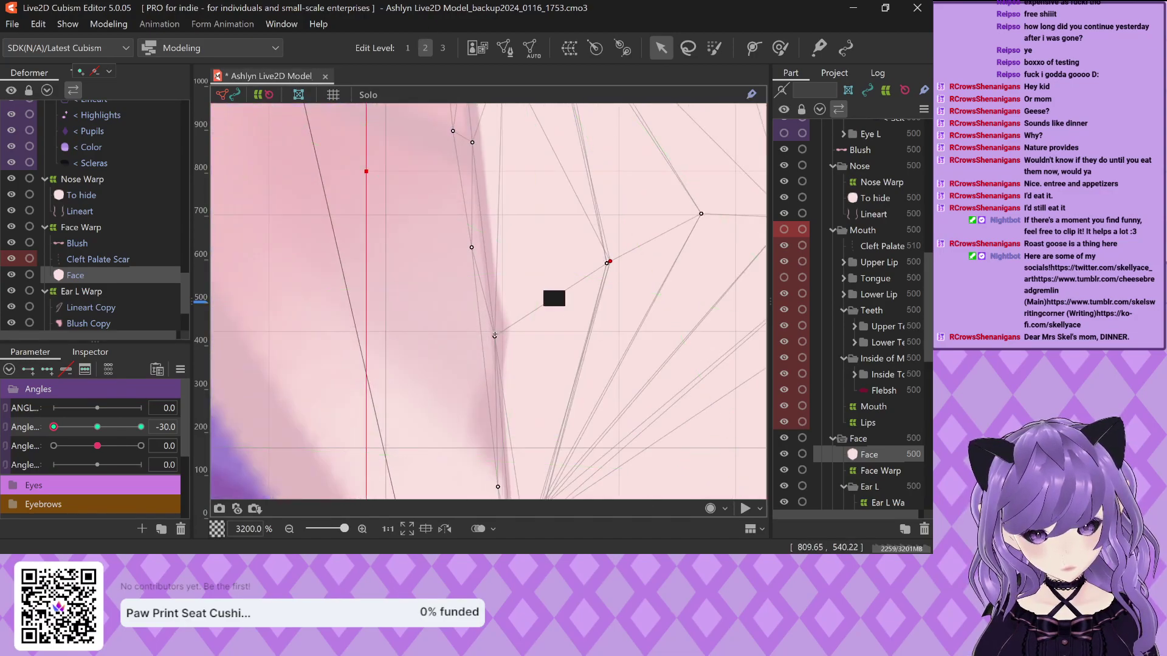
{"action": "left_click_drag", "start_coordinate": [494, 336], "coordinate": [489, 331]}
{"action": "scroll", "coordinate": [427, 277], "scroll_direction": "down", "scroll_amount": 1}
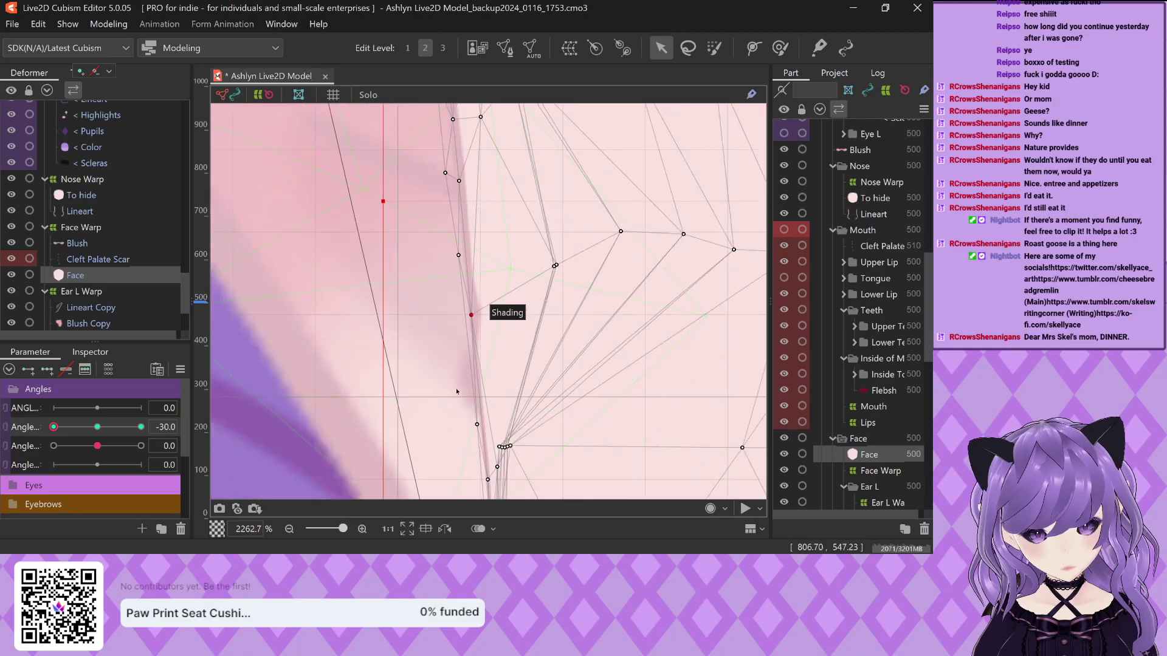
{"action": "left_click_drag", "start_coordinate": [477, 426], "coordinate": [420, 394]}
{"action": "left_click_drag", "start_coordinate": [459, 255], "coordinate": [414, 265]}
{"action": "left_click_drag", "start_coordinate": [446, 173], "coordinate": [424, 177]}
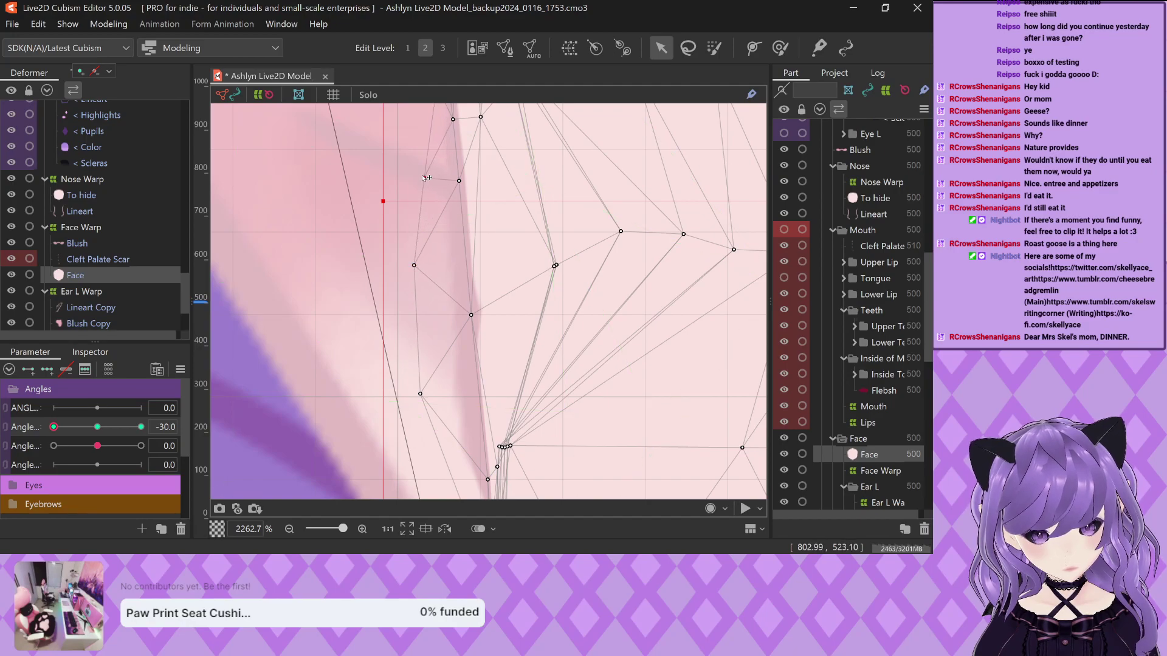
Tuck the upper face-edge vertices along the hair edge to tighten the cheek contour
{"action": "scroll", "coordinate": [428, 218], "scroll_direction": "down", "scroll_amount": 3}
{"action": "scroll", "coordinate": [428, 182], "scroll_direction": "up", "scroll_amount": 3}
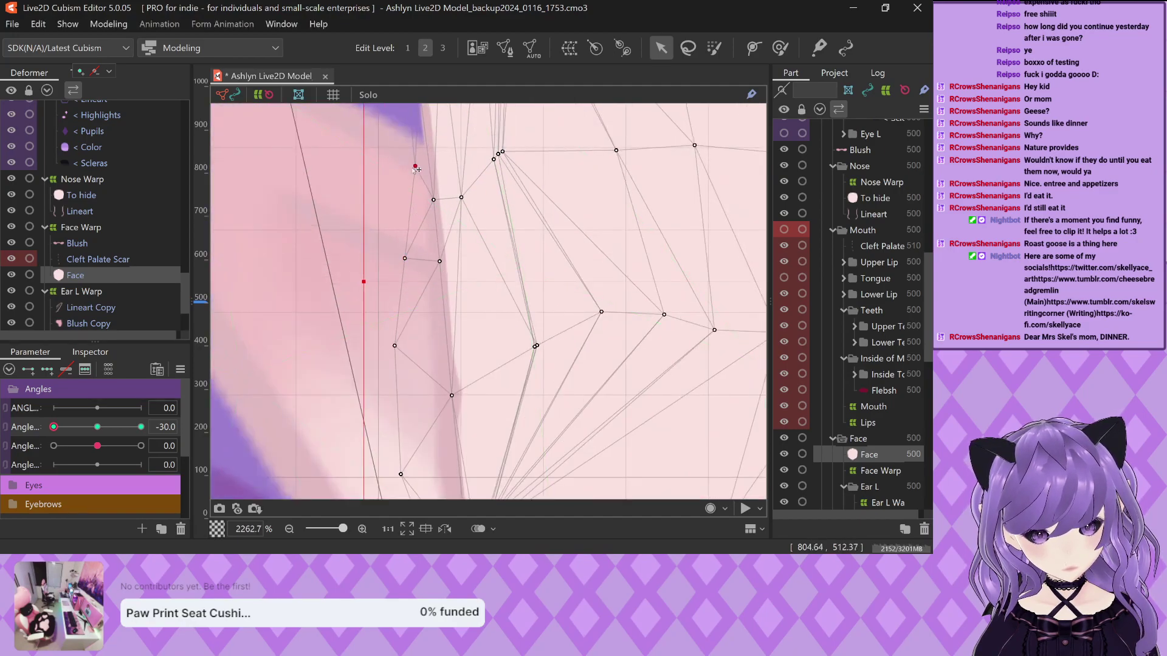
{"action": "scroll", "coordinate": [410, 245], "scroll_direction": "down", "scroll_amount": 4}
{"action": "scroll", "coordinate": [413, 175], "scroll_direction": "up", "scroll_amount": 4}
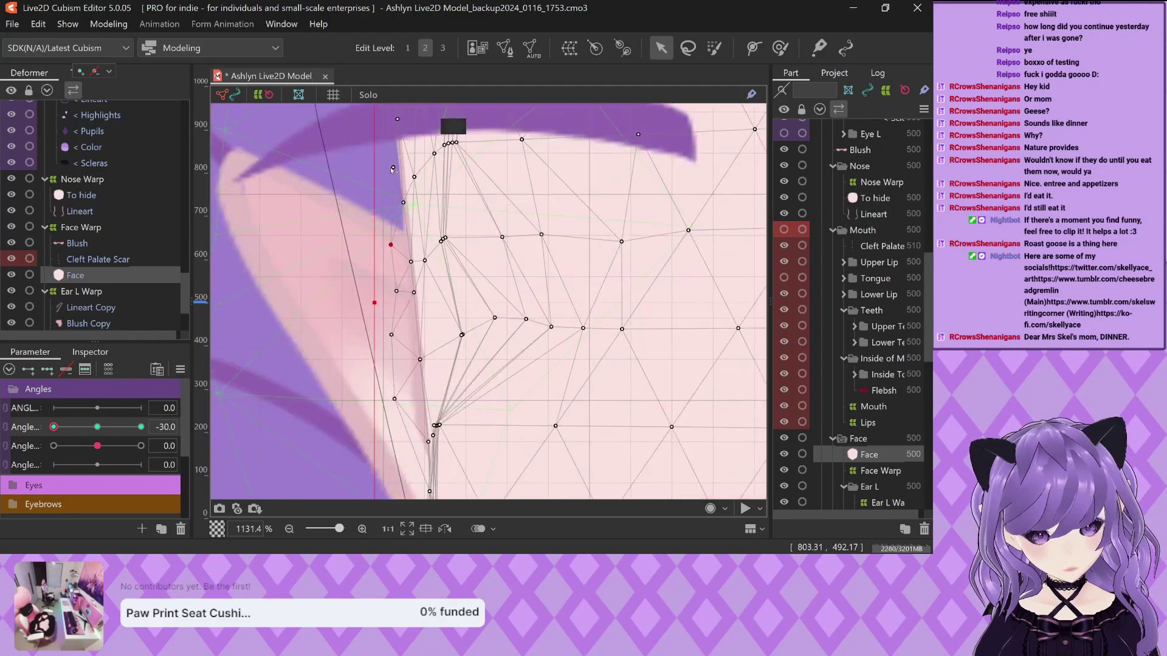
{"action": "left_click", "coordinate": [330, 177]}
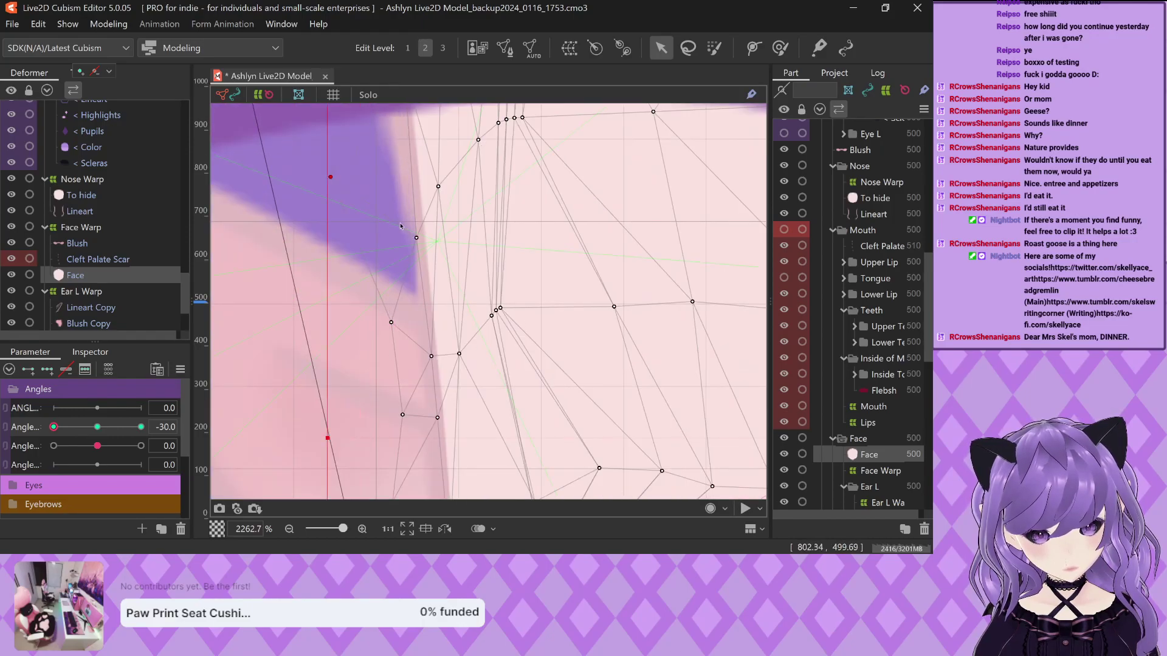
{"action": "left_click_drag", "start_coordinate": [417, 238], "coordinate": [411, 239]}
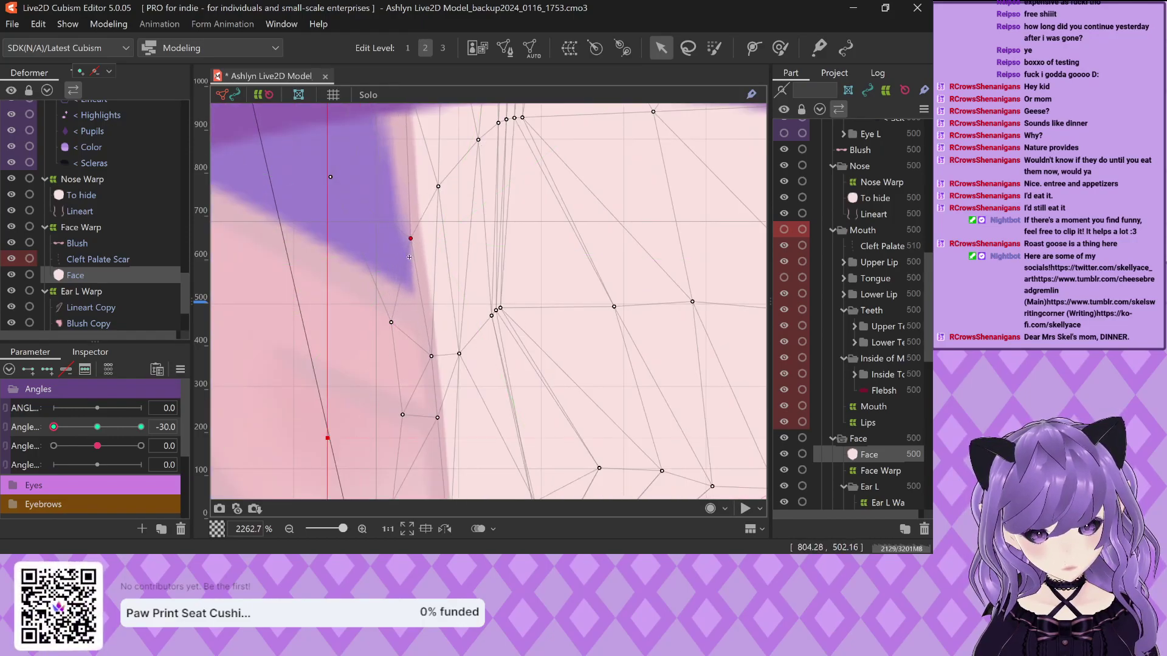
{"action": "left_click_drag", "start_coordinate": [432, 361], "coordinate": [437, 358]}
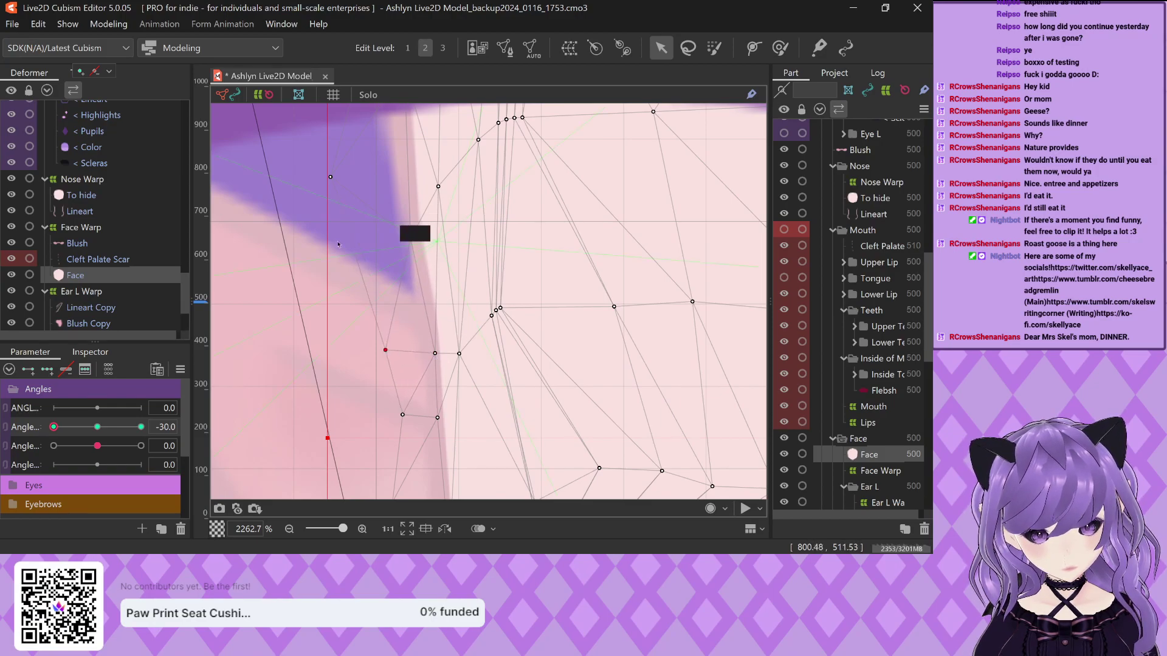
{"action": "scroll", "coordinate": [370, 229], "scroll_direction": "down", "scroll_amount": 5}
{"action": "scroll", "coordinate": [370, 375], "scroll_direction": "down", "scroll_amount": 3}
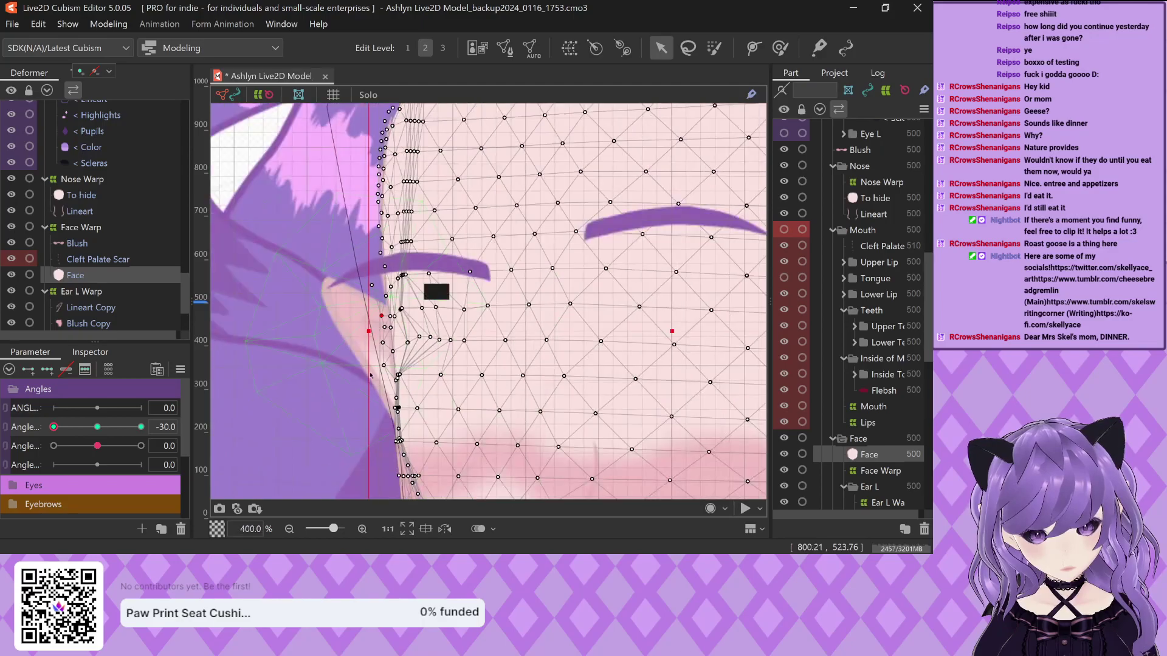
{"action": "scroll", "coordinate": [370, 375], "scroll_direction": "down", "scroll_amount": 3}
{"action": "scroll", "coordinate": [391, 427], "scroll_direction": "up", "scroll_amount": 3}
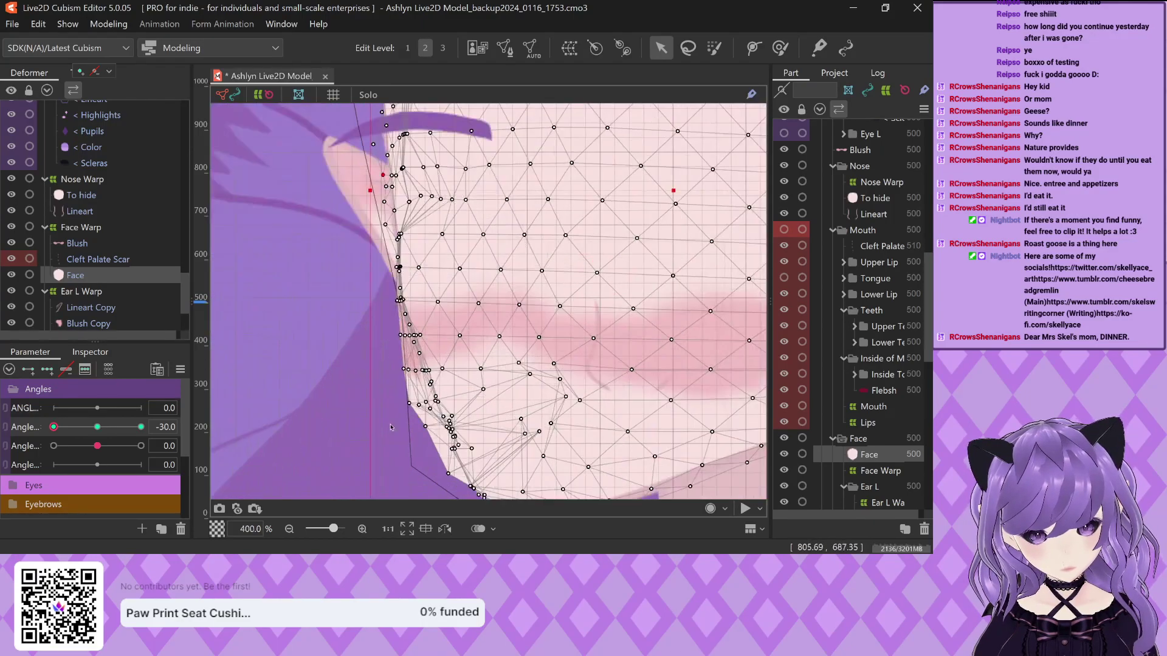
{"action": "scroll", "coordinate": [391, 428], "scroll_direction": "down", "scroll_amount": 2}
{"action": "scroll", "coordinate": [357, 273], "scroll_direction": "up", "scroll_amount": 5}
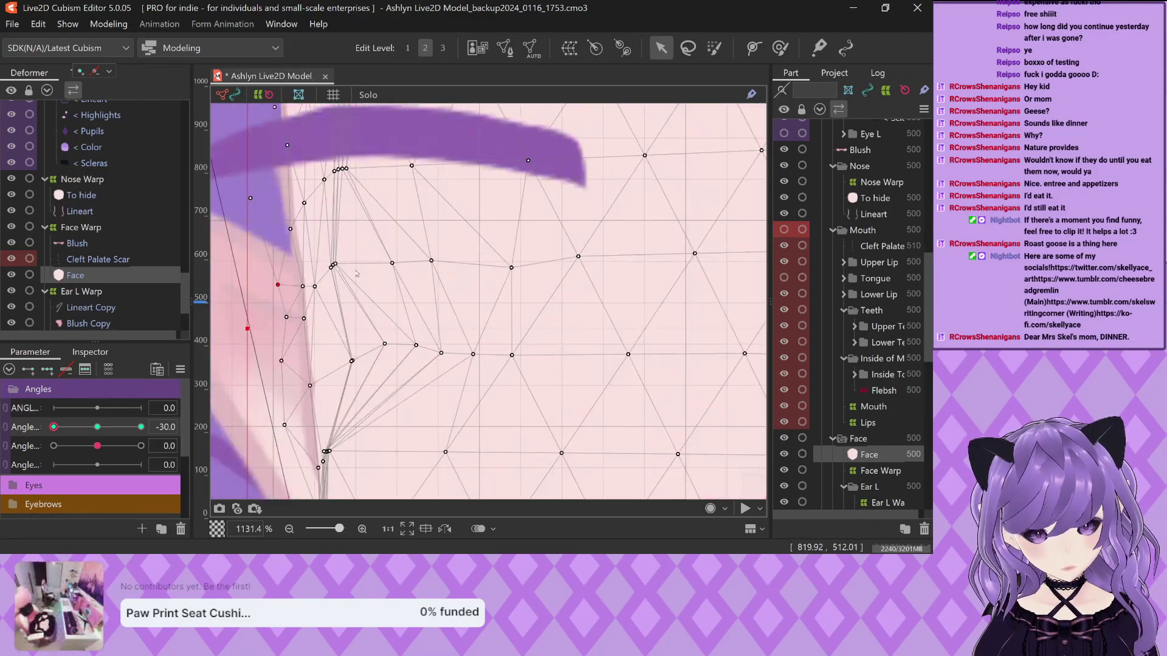
{"action": "scroll", "coordinate": [356, 273], "scroll_direction": "down", "scroll_amount": 5}
{"action": "scroll", "coordinate": [359, 337], "scroll_direction": "up", "scroll_amount": 2}
{"action": "scroll", "coordinate": [340, 365], "scroll_direction": "down", "scroll_amount": 2}
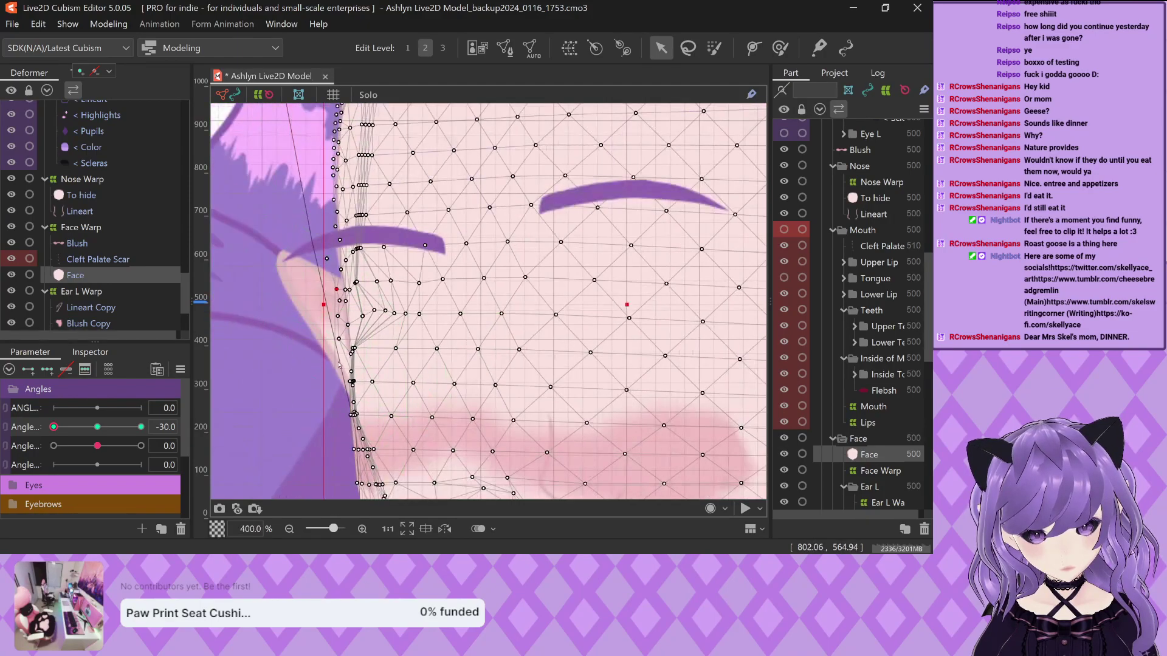
{"action": "scroll", "coordinate": [339, 364], "scroll_direction": "up", "scroll_amount": 2}
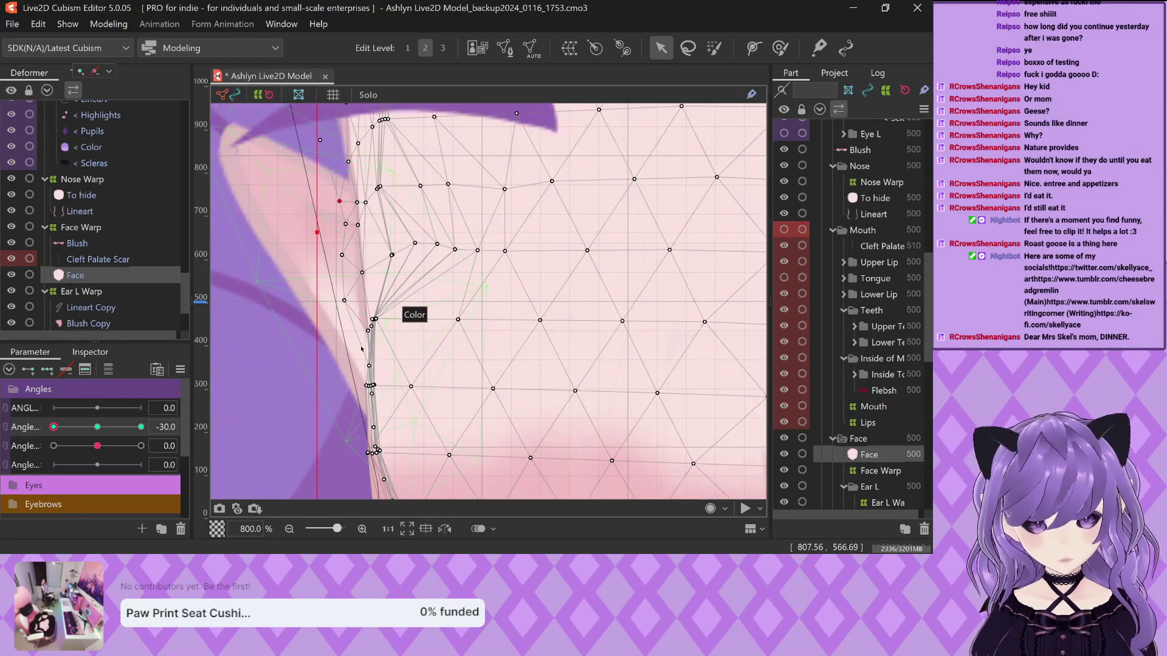
{"action": "scroll", "coordinate": [361, 348], "scroll_direction": "down", "scroll_amount": 2}
{"action": "scroll", "coordinate": [363, 243], "scroll_direction": "up", "scroll_amount": 1}
{"action": "scroll", "coordinate": [363, 235], "scroll_direction": "down", "scroll_amount": 2}
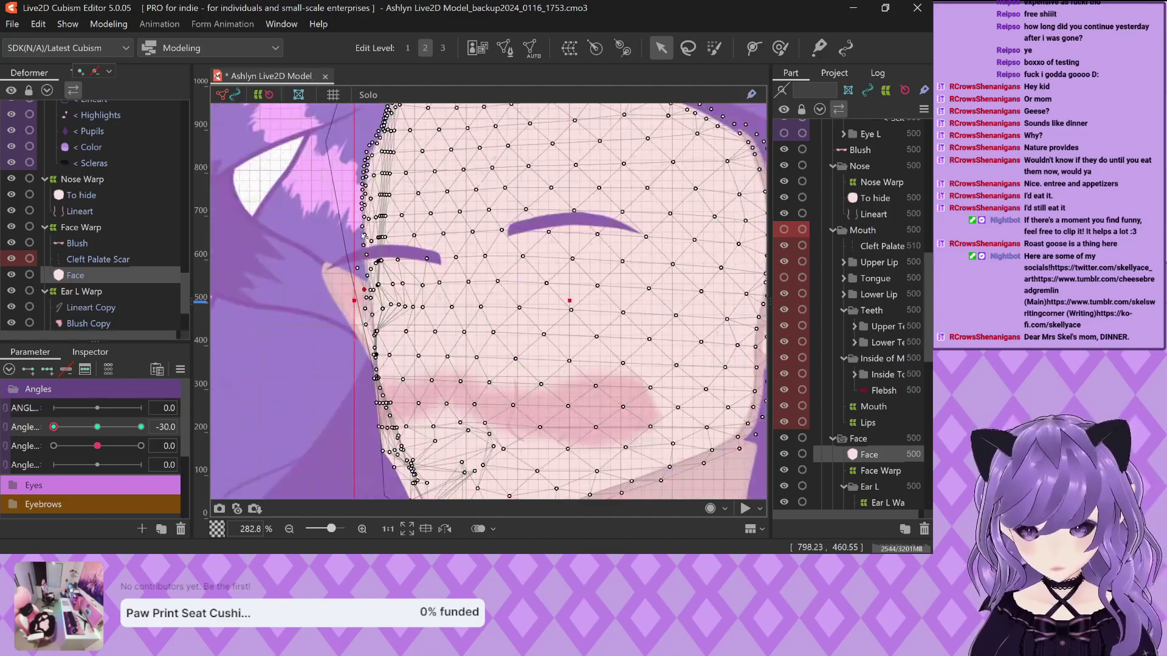
{"action": "scroll", "coordinate": [382, 385], "scroll_direction": "up", "scroll_amount": 5}
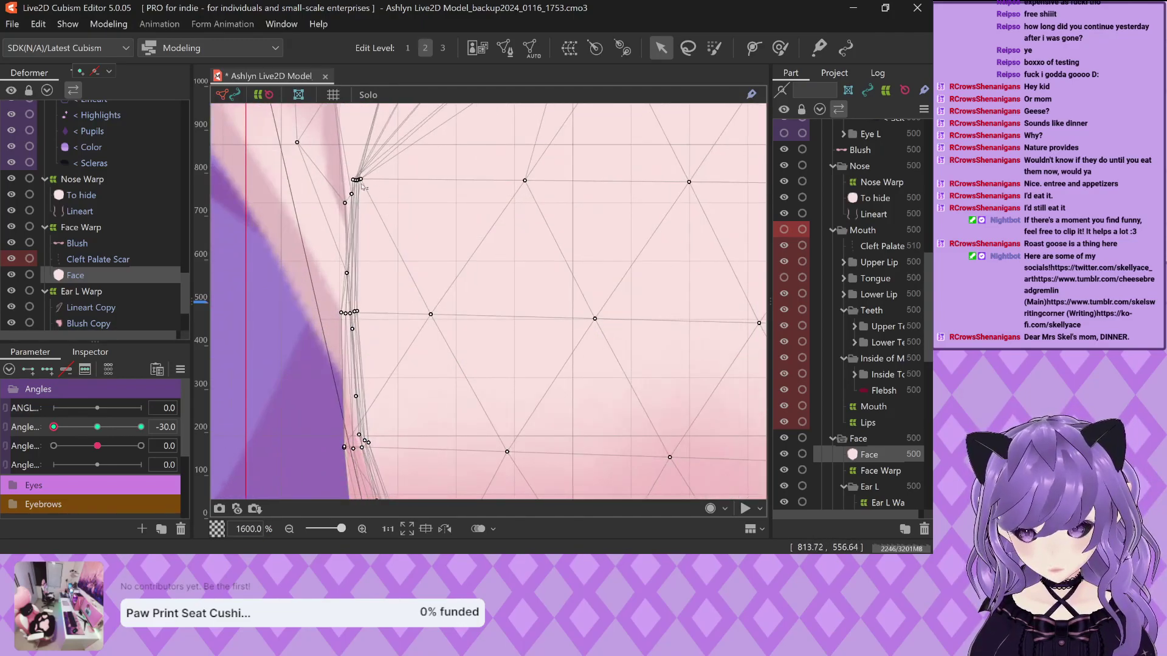
Pull the upper-left cheek edge vertices right into the cheek, separating the stacked ones
{"action": "left_click_drag", "start_coordinate": [361, 180], "coordinate": [436, 181]}
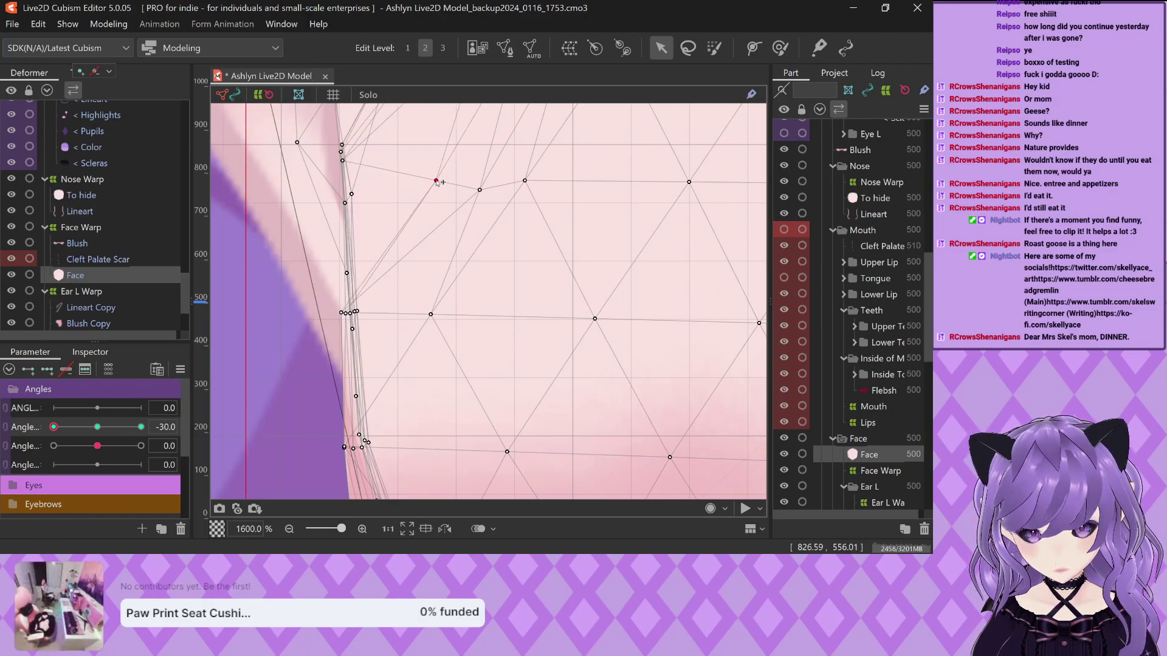
{"action": "left_click_drag", "start_coordinate": [351, 194], "coordinate": [367, 180]}
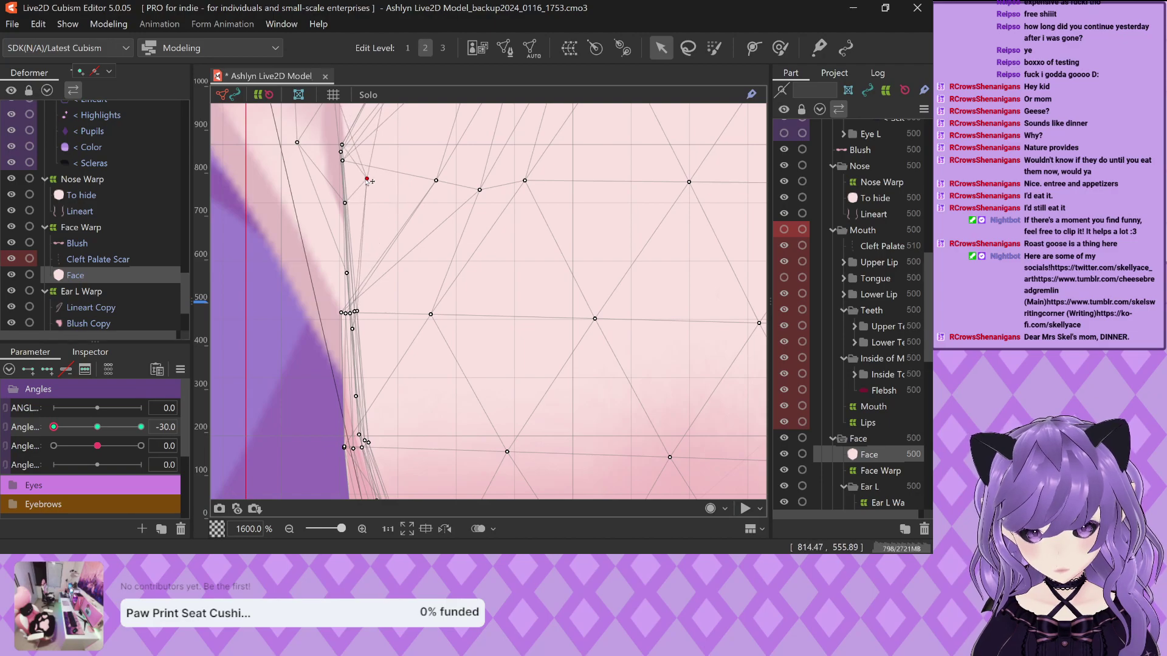
{"action": "scroll", "coordinate": [366, 257], "scroll_direction": "down", "scroll_amount": 2}
{"action": "scroll", "coordinate": [366, 260], "scroll_direction": "up", "scroll_amount": 3}
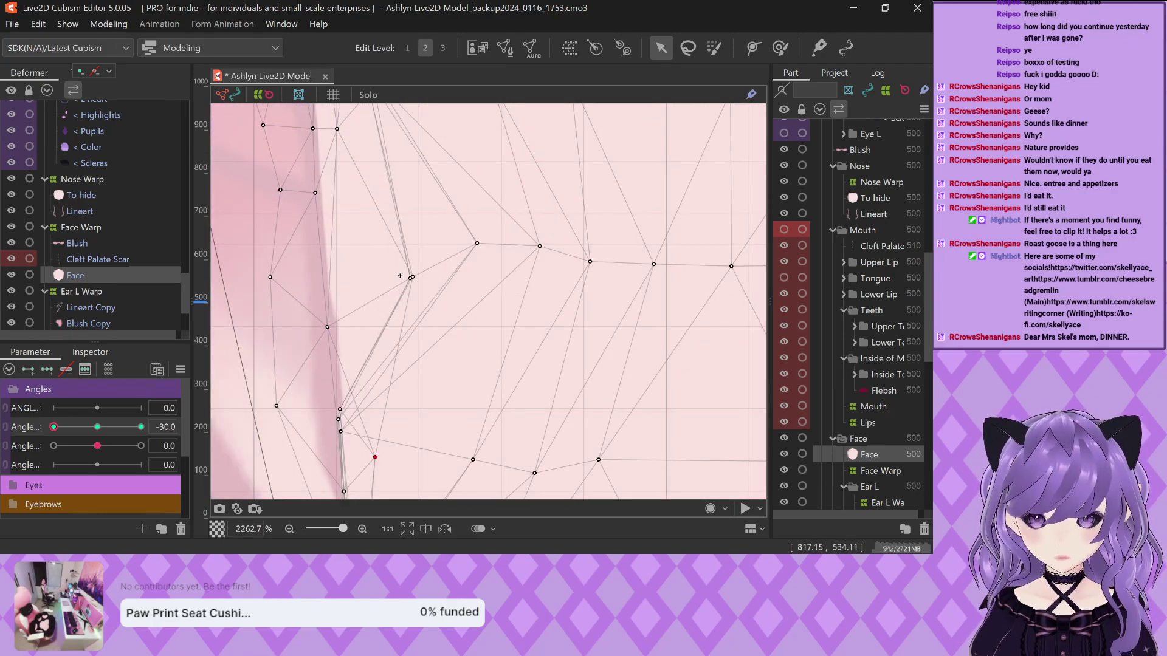
{"action": "left_click_drag", "start_coordinate": [411, 279], "coordinate": [368, 250]}
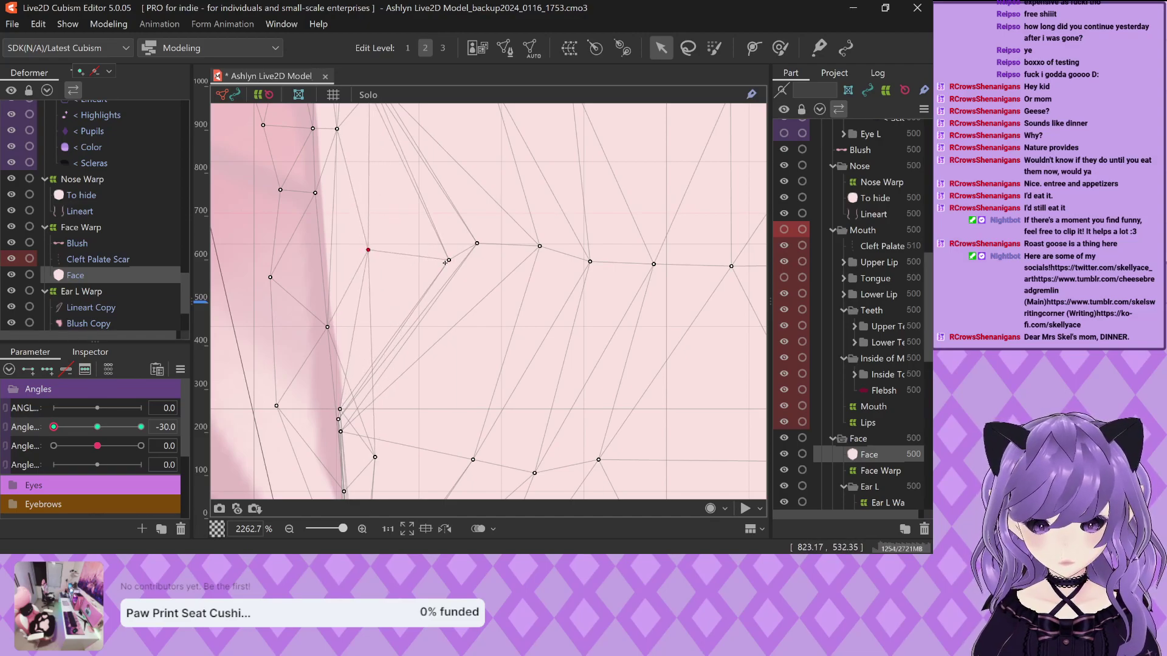
{"action": "left_click_drag", "start_coordinate": [449, 261], "coordinate": [410, 237]}
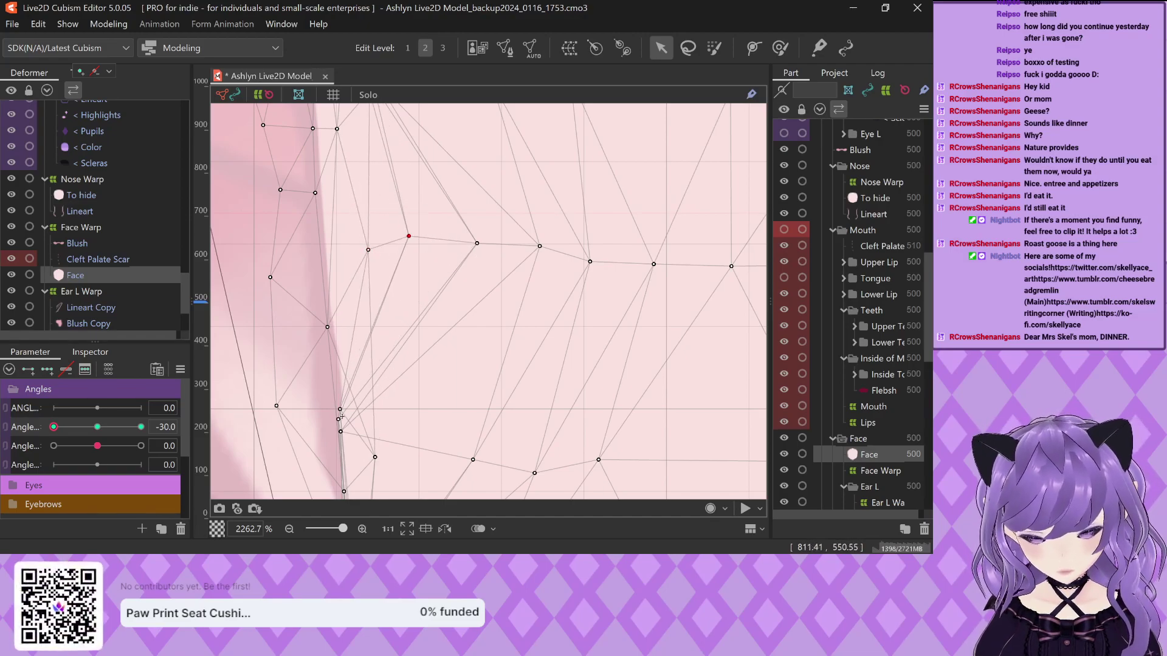
Pull the lower edge vertices up-right into the face and raise one along the jaw
{"action": "left_click_drag", "start_coordinate": [340, 432], "coordinate": [460, 377]}
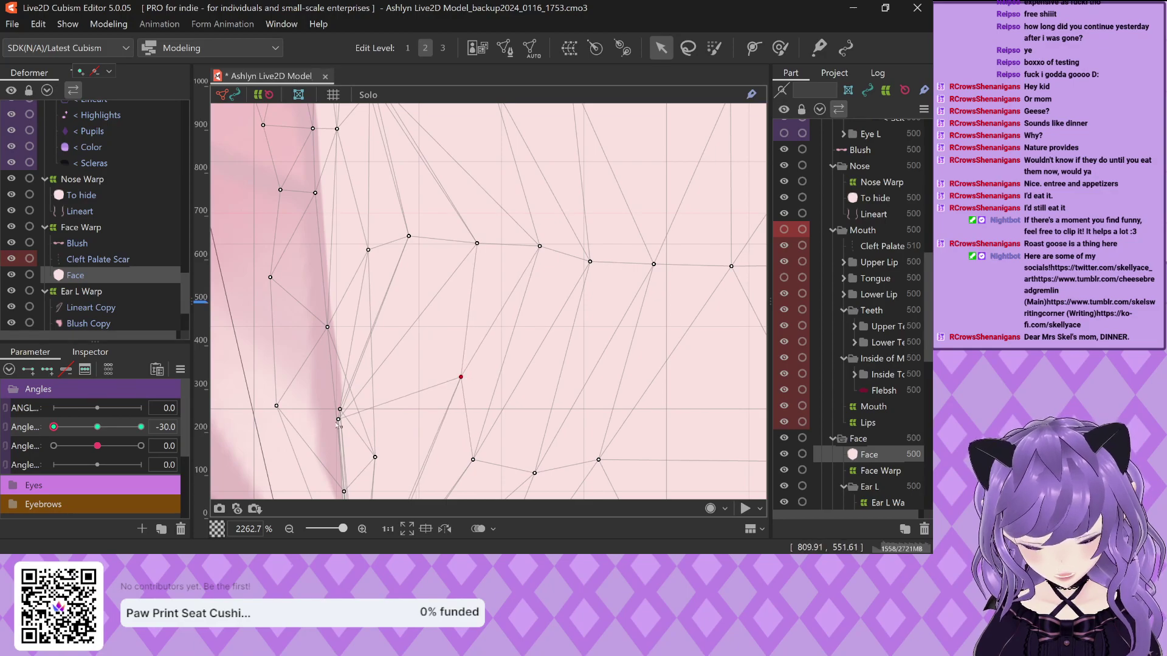
{"action": "left_click_drag", "start_coordinate": [338, 420], "coordinate": [438, 362]}
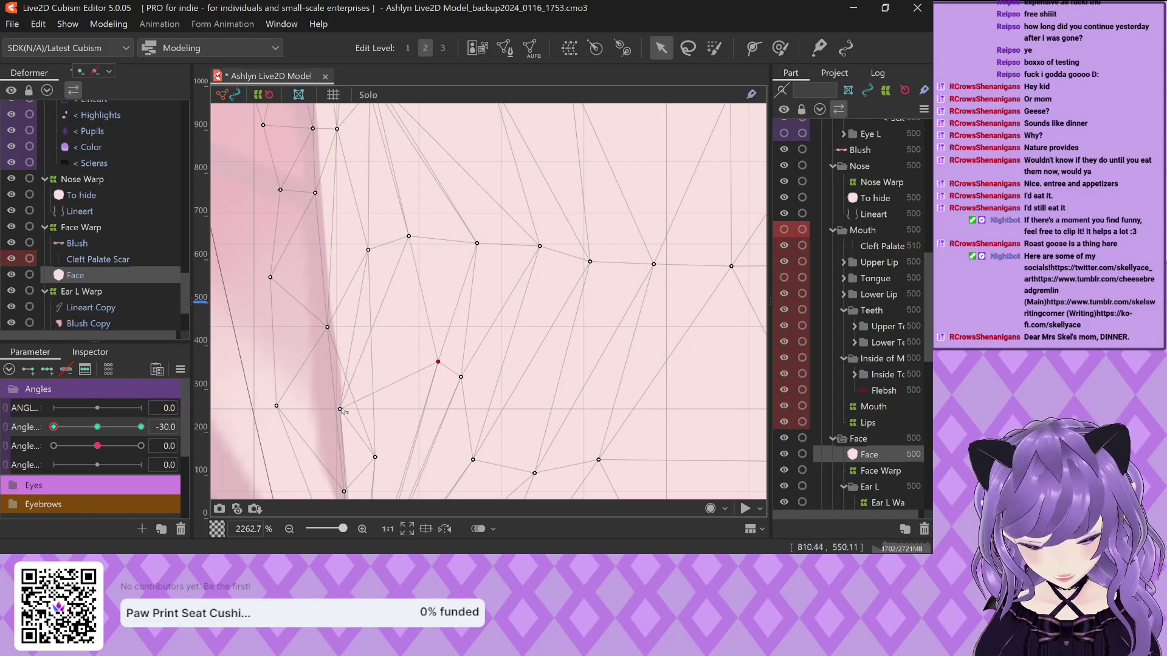
{"action": "left_click_drag", "start_coordinate": [341, 410], "coordinate": [411, 363]}
{"action": "scroll", "coordinate": [391, 251], "scroll_direction": "down", "scroll_amount": 4}
{"action": "scroll", "coordinate": [389, 305], "scroll_direction": "up", "scroll_amount": 3}
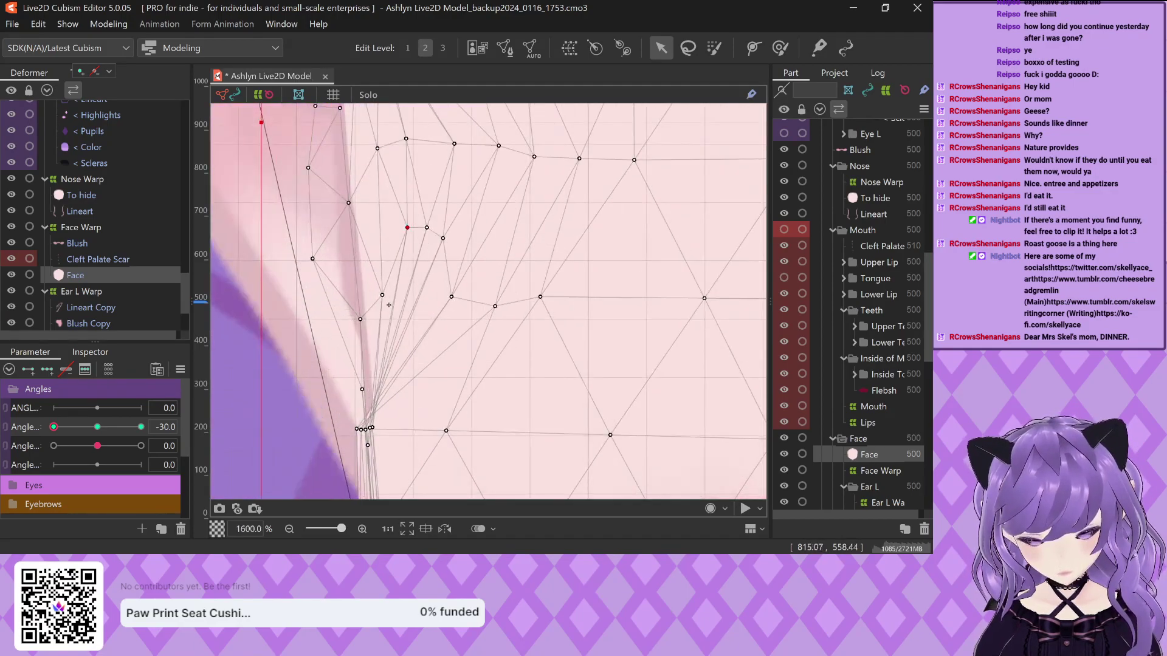
{"action": "left_click_drag", "start_coordinate": [383, 293], "coordinate": [393, 235]}
{"action": "scroll", "coordinate": [393, 237], "scroll_direction": "down", "scroll_amount": 3}
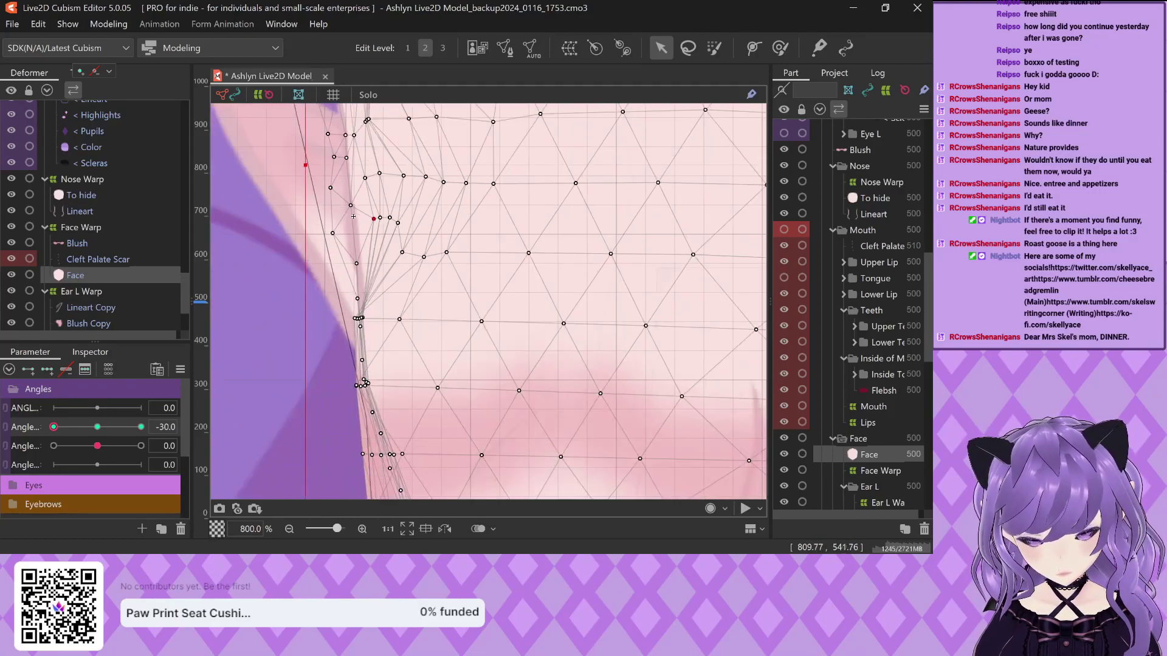
{"action": "scroll", "coordinate": [389, 310], "scroll_direction": "up", "scroll_amount": 4}
Move two edge vertices right into the face interior, undoing an accidental whole-mesh shift
{"action": "left_click_drag", "start_coordinate": [280, 326], "coordinate": [535, 284]}
{"action": "left_click_drag", "start_coordinate": [393, 289], "coordinate": [460, 295]}
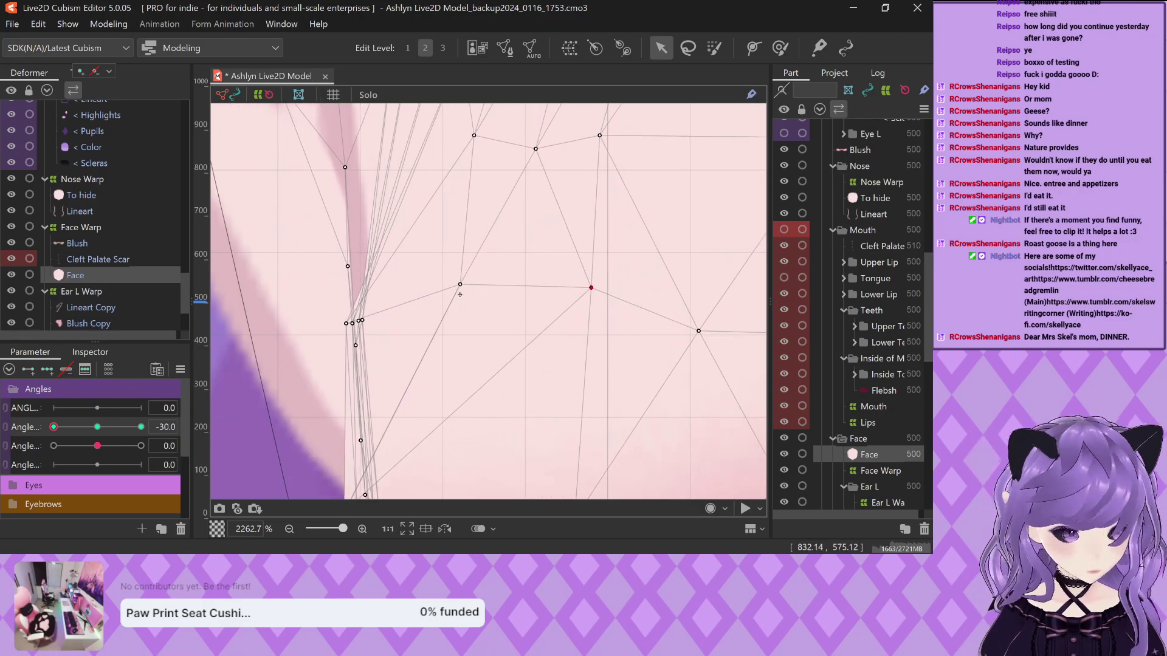
{"action": "key", "text": "ctrl+z"}
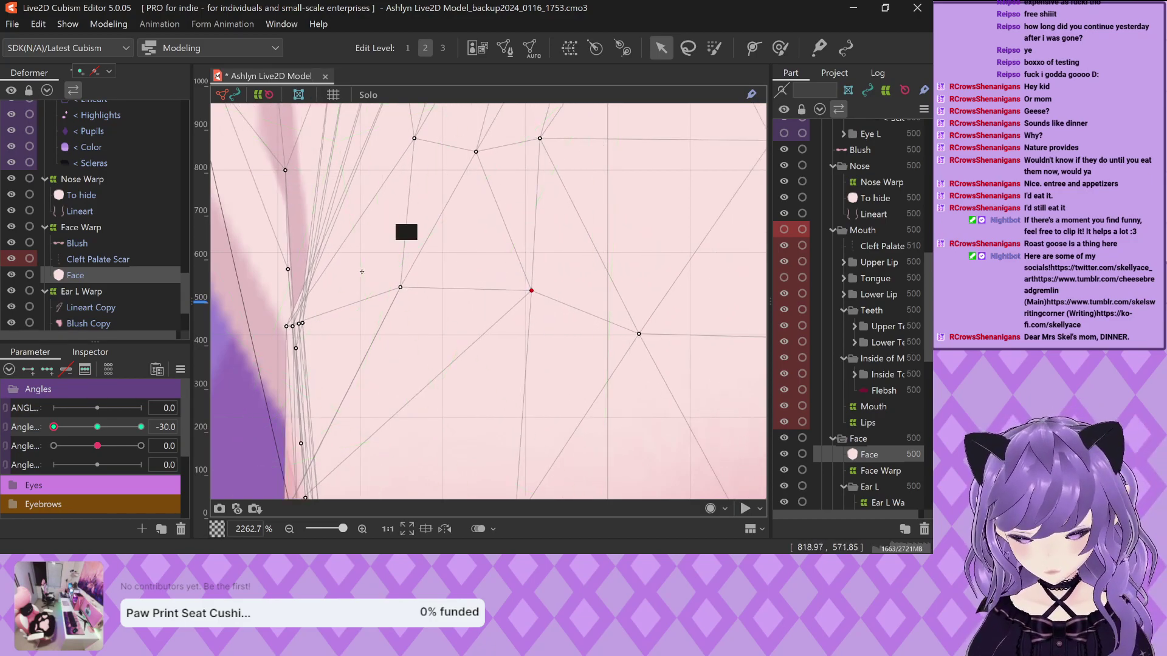
{"action": "left_click_drag", "start_coordinate": [411, 288], "coordinate": [451, 290]}
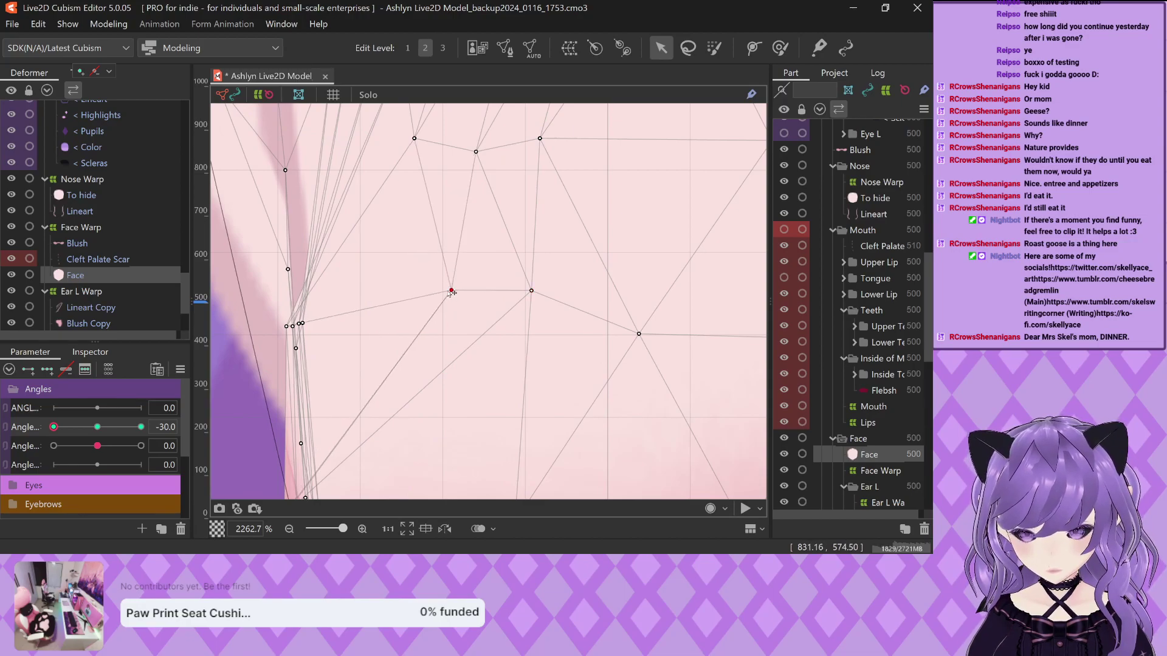
{"action": "left_click_drag", "start_coordinate": [286, 326], "coordinate": [360, 309]}
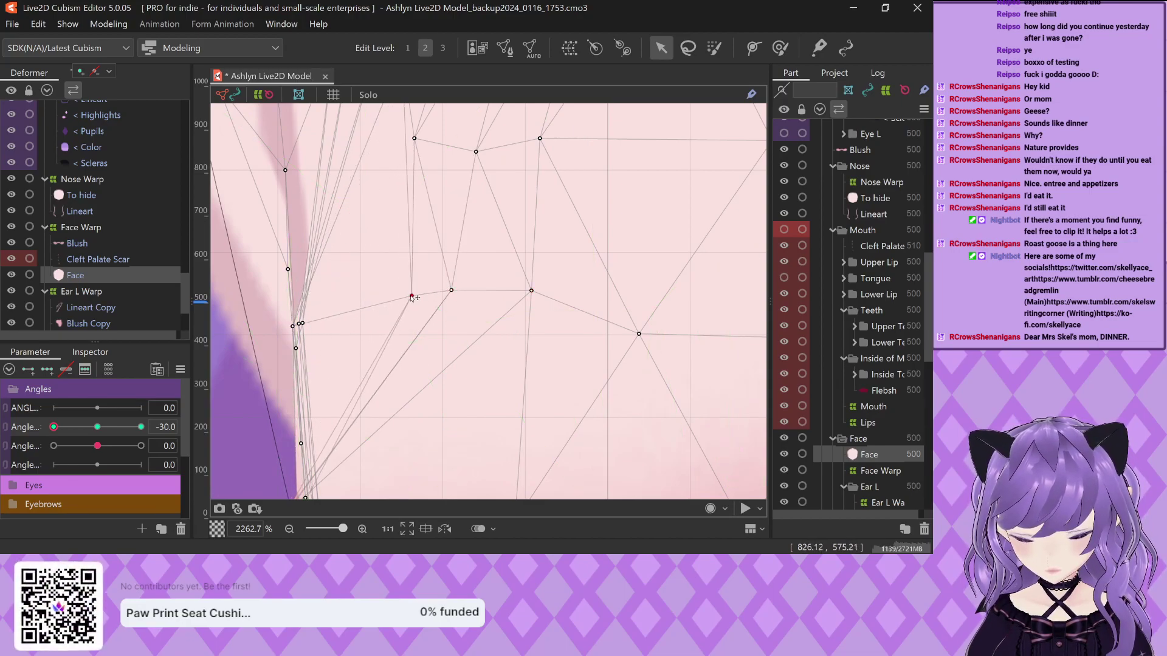
{"action": "scroll", "coordinate": [371, 250], "scroll_direction": "down", "scroll_amount": 3}
{"action": "scroll", "coordinate": [306, 308], "scroll_direction": "up", "scroll_amount": 5}
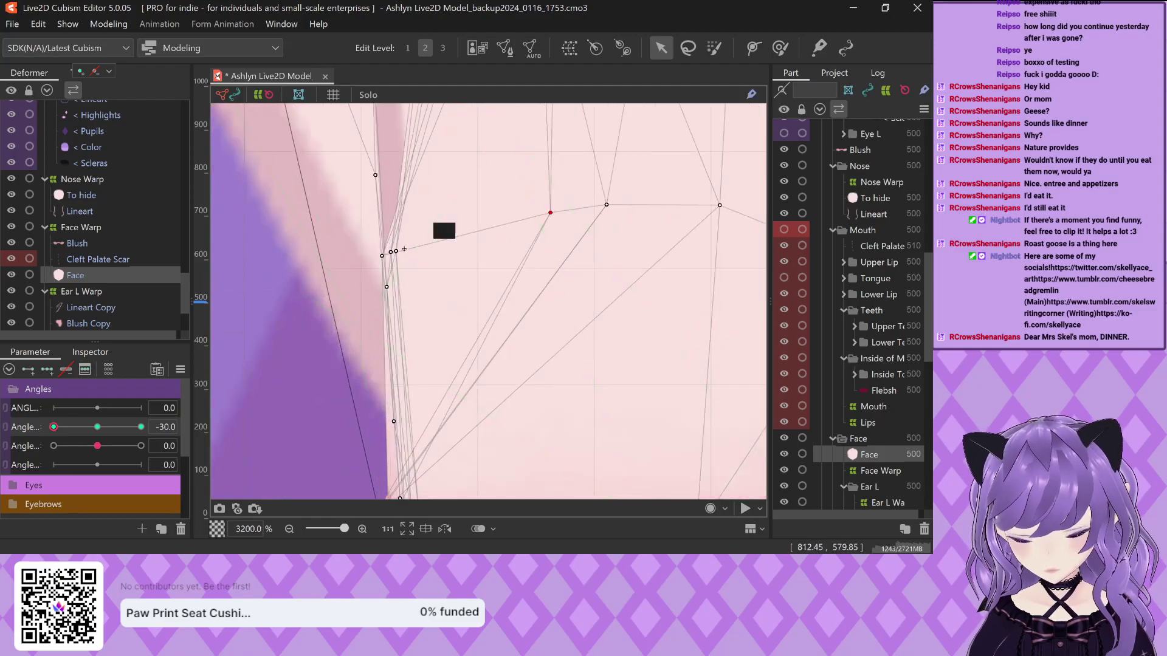
Pull three jaw edge vertices right to smooth the jaw and set one onto the outline
{"action": "left_click_drag", "start_coordinate": [385, 257], "coordinate": [491, 236]}
{"action": "left_click_drag", "start_coordinate": [399, 254], "coordinate": [462, 238]}
{"action": "left_click_drag", "start_coordinate": [392, 253], "coordinate": [441, 238]}
{"action": "scroll", "coordinate": [434, 244], "scroll_direction": "down", "scroll_amount": 1}
{"action": "scroll", "coordinate": [401, 369], "scroll_direction": "up", "scroll_amount": 1}
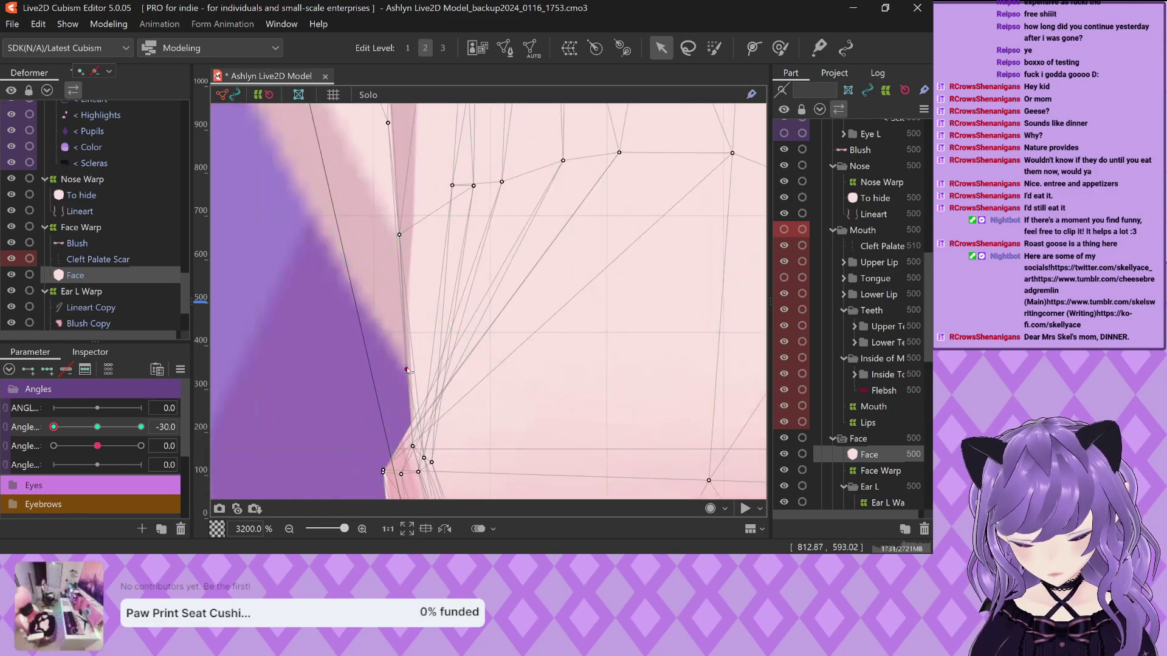
{"action": "left_click_drag", "start_coordinate": [406, 370], "coordinate": [364, 354]}
{"action": "scroll", "coordinate": [331, 310], "scroll_direction": "down", "scroll_amount": 2}
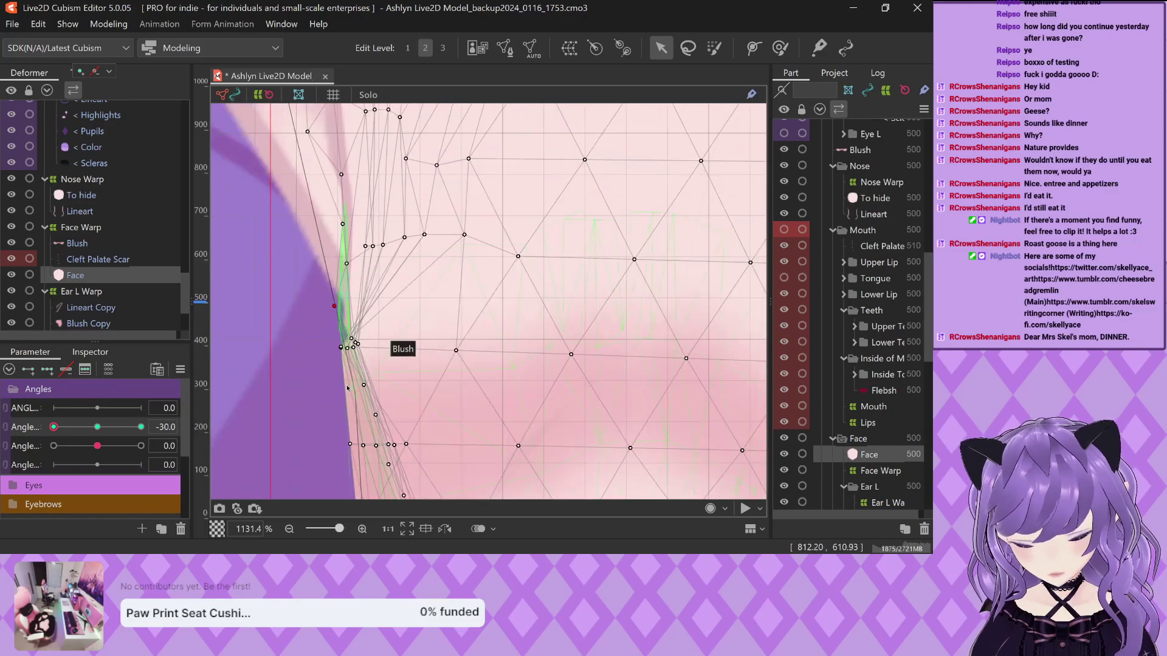
{"action": "scroll", "coordinate": [351, 371], "scroll_direction": "up", "scroll_amount": 2}
Pull the upper overlapping vertex apart from its twin and move cheek vertices into place
{"action": "left_click_drag", "start_coordinate": [330, 279], "coordinate": [554, 275]}
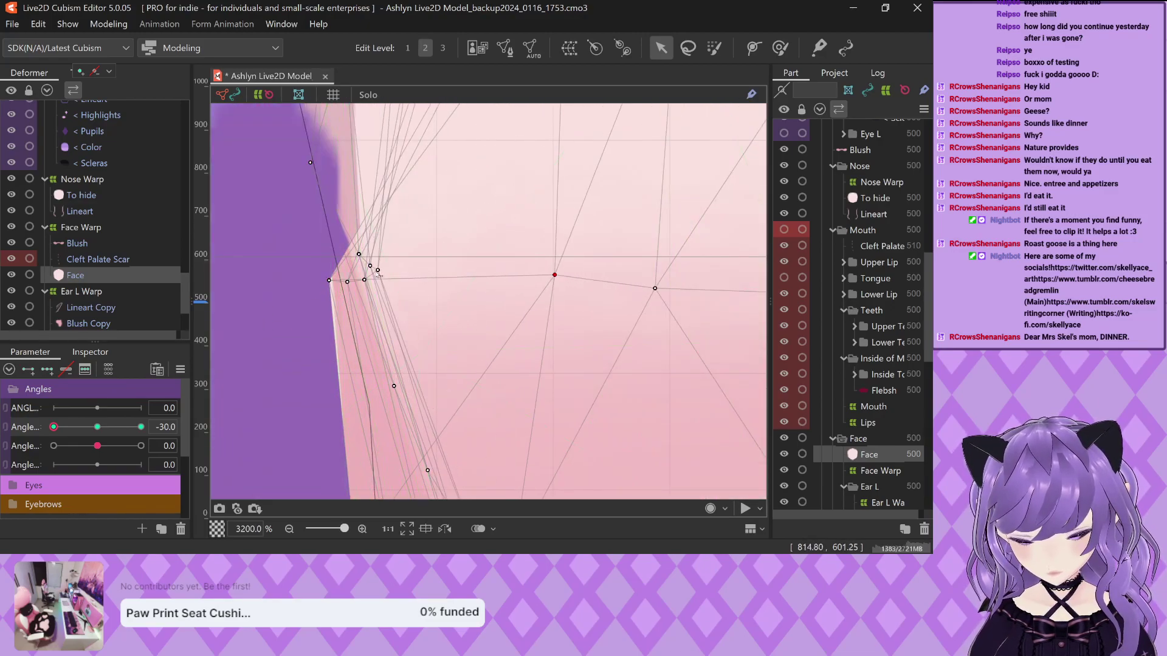
{"action": "left_click_drag", "start_coordinate": [380, 270], "coordinate": [499, 268]}
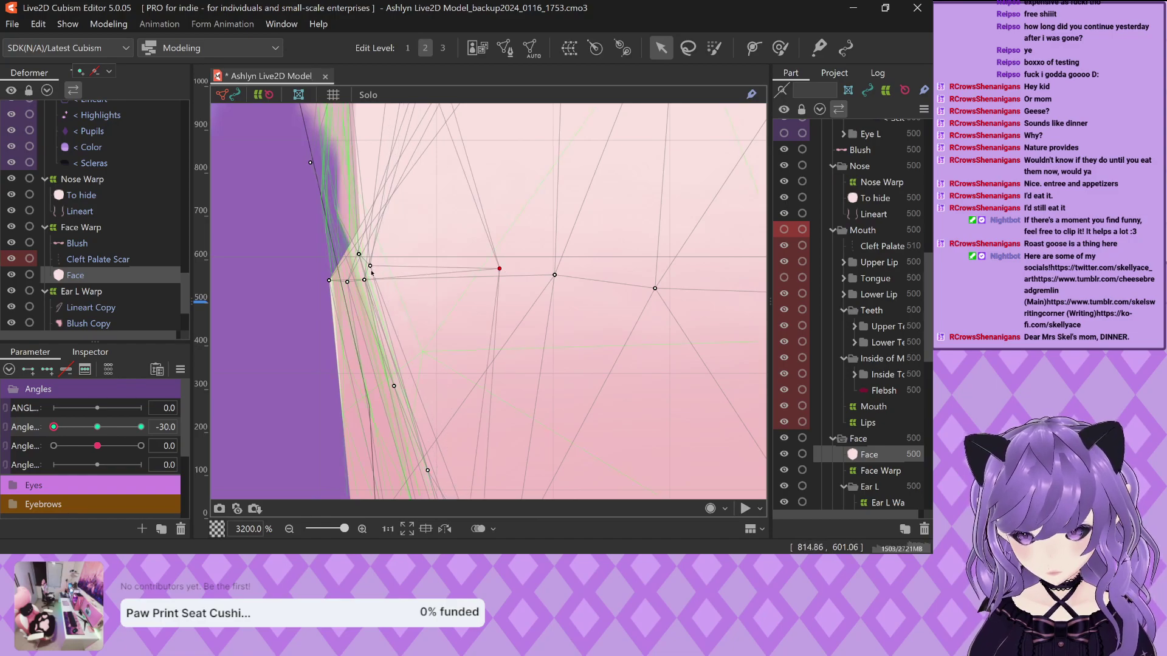
{"action": "scroll", "coordinate": [370, 343], "scroll_direction": "down", "scroll_amount": 3}
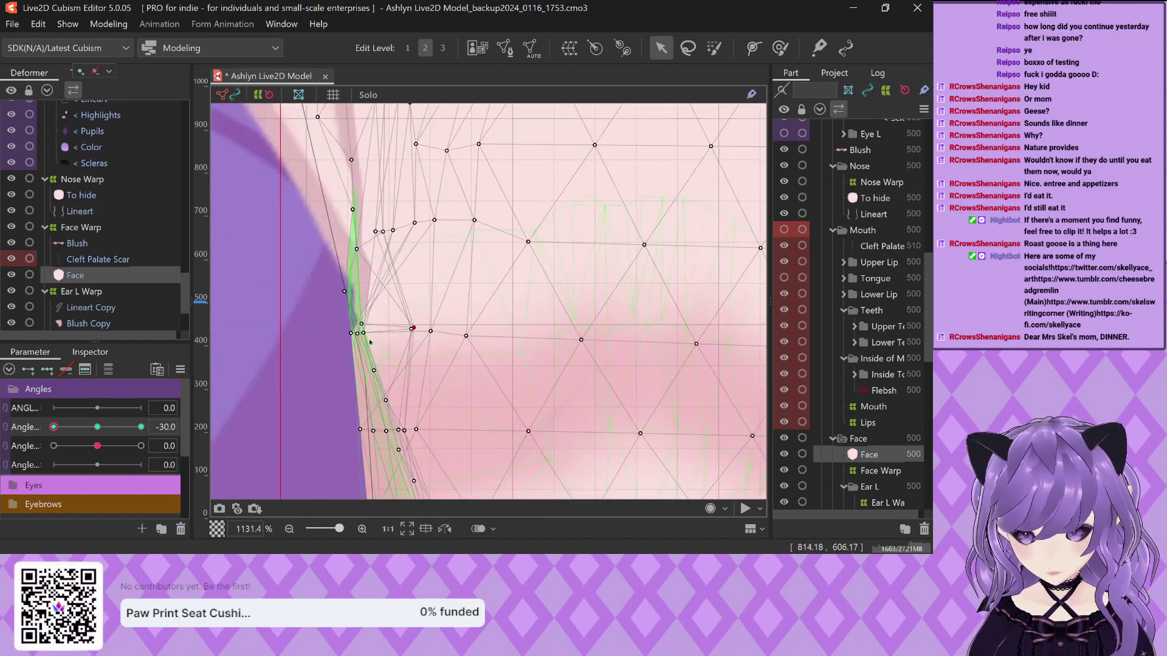
{"action": "scroll", "coordinate": [455, 249], "scroll_direction": "up", "scroll_amount": 1}
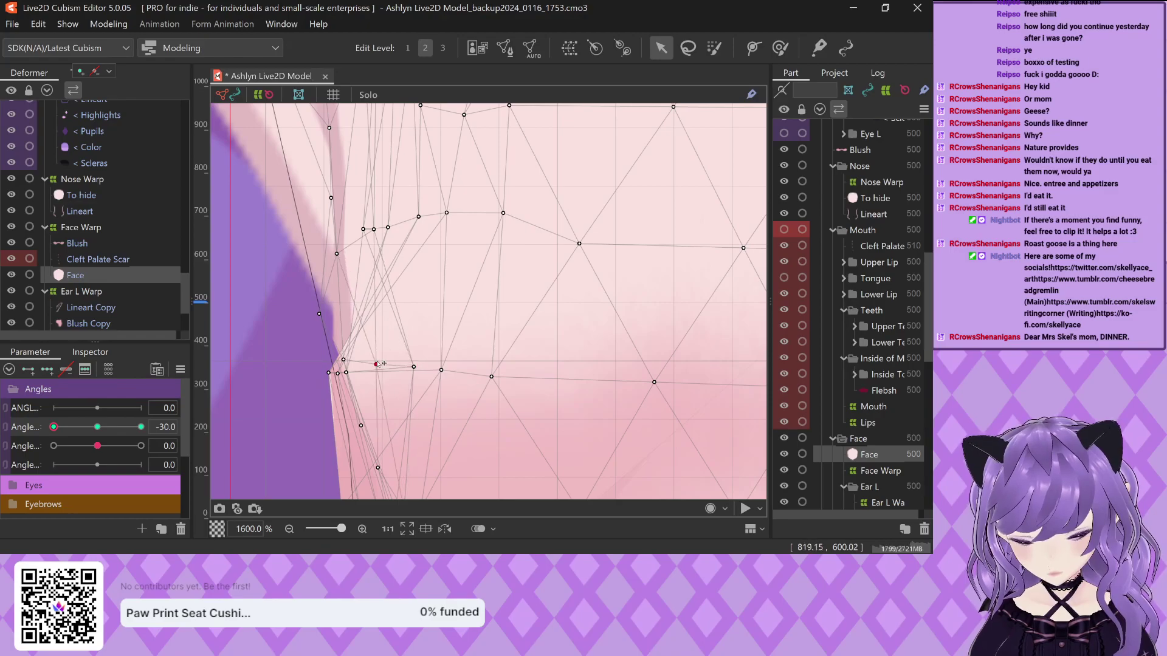
{"action": "left_click_drag", "start_coordinate": [381, 363], "coordinate": [315, 348]}
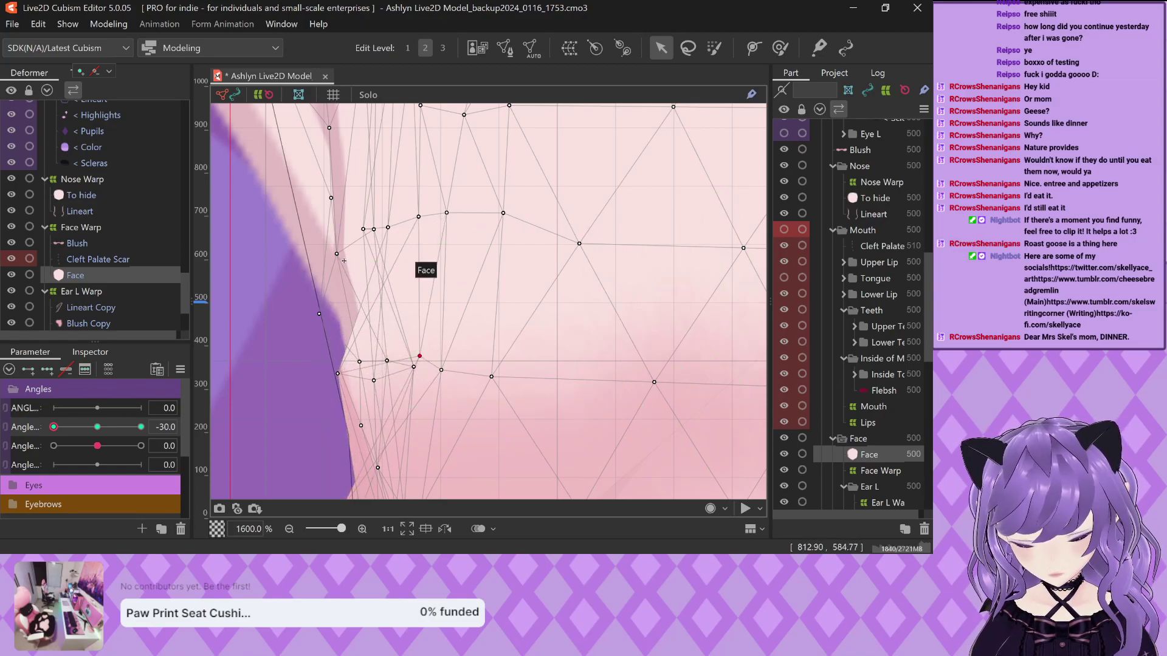
Pull a jaw vertex up-right and move a cheek vertex further right
{"action": "scroll", "coordinate": [356, 367], "scroll_direction": "down", "scroll_amount": 3}
{"action": "scroll", "coordinate": [356, 367], "scroll_direction": "up", "scroll_amount": 2}
{"action": "scroll", "coordinate": [300, 304], "scroll_direction": "down", "scroll_amount": 3}
{"action": "scroll", "coordinate": [308, 302], "scroll_direction": "up", "scroll_amount": 4}
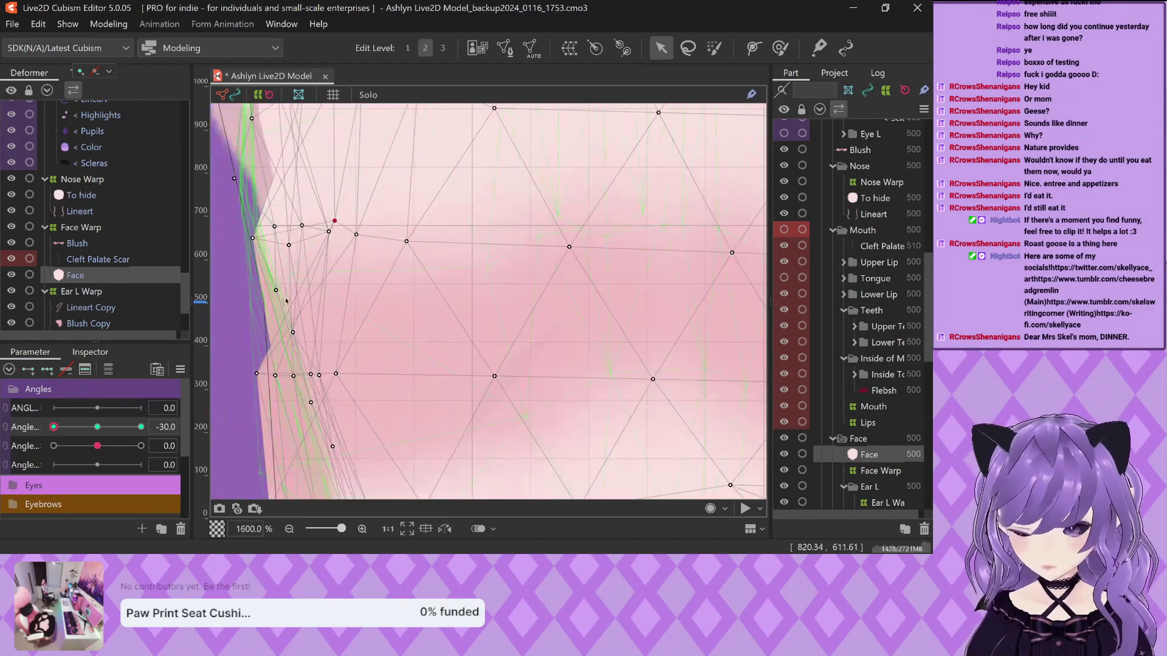
{"action": "scroll", "coordinate": [398, 317], "scroll_direction": "down", "scroll_amount": 2}
{"action": "scroll", "coordinate": [399, 317], "scroll_direction": "down", "scroll_amount": 3}
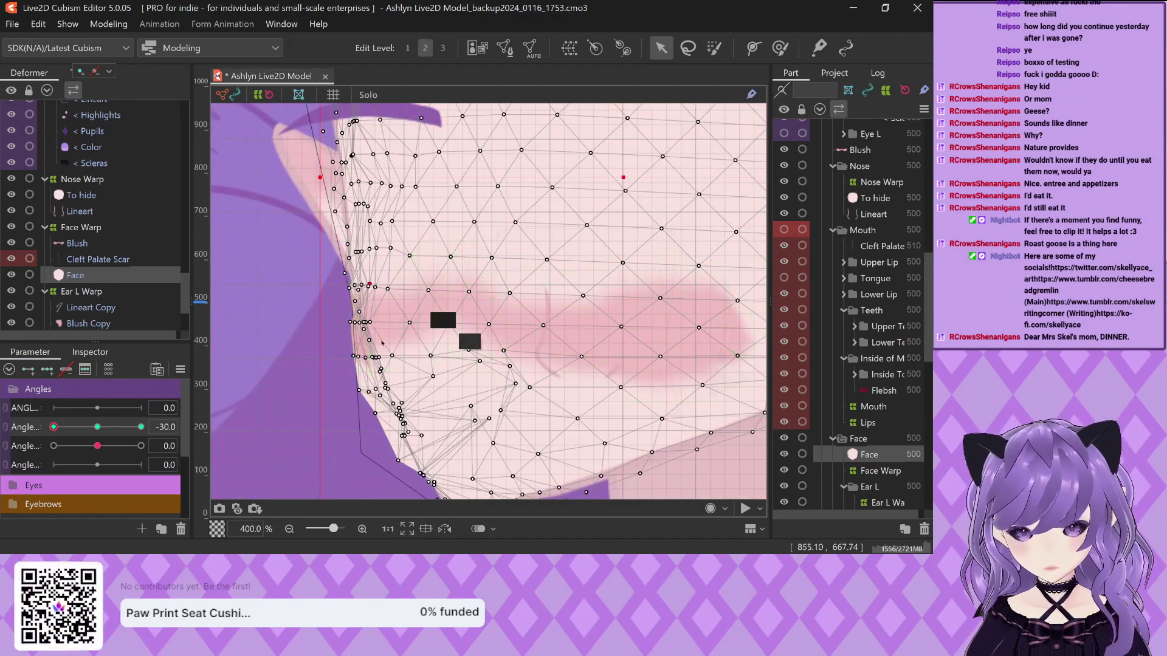
{"action": "scroll", "coordinate": [448, 440], "scroll_direction": "up", "scroll_amount": 3}
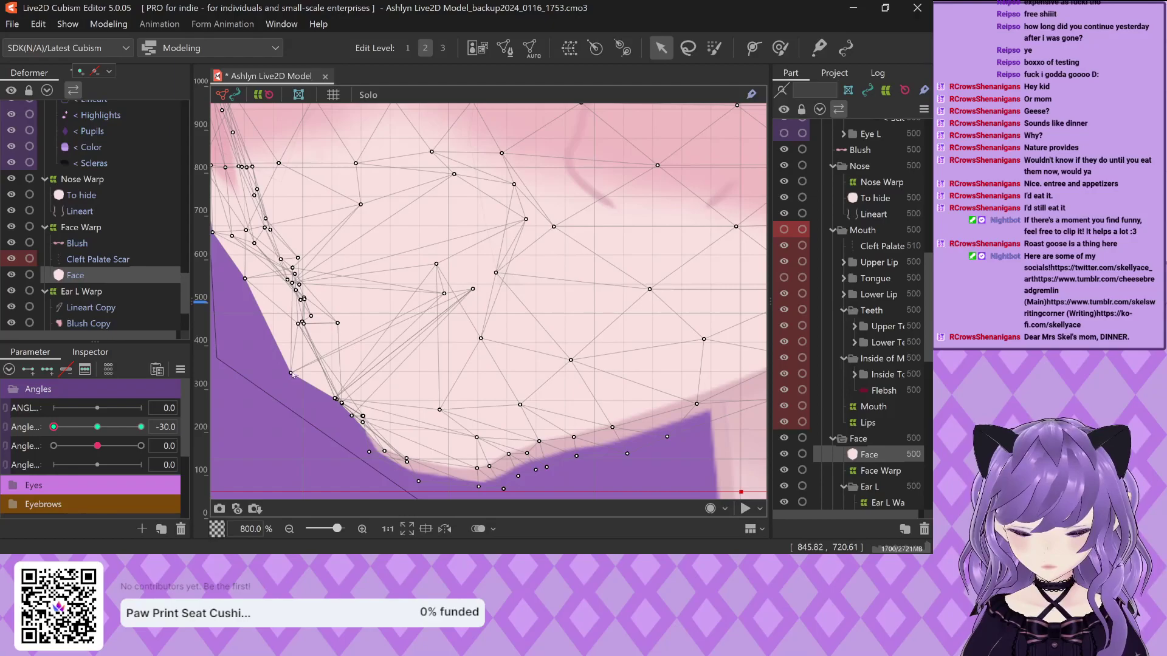
{"action": "scroll", "coordinate": [293, 375], "scroll_direction": "down", "scroll_amount": 1}
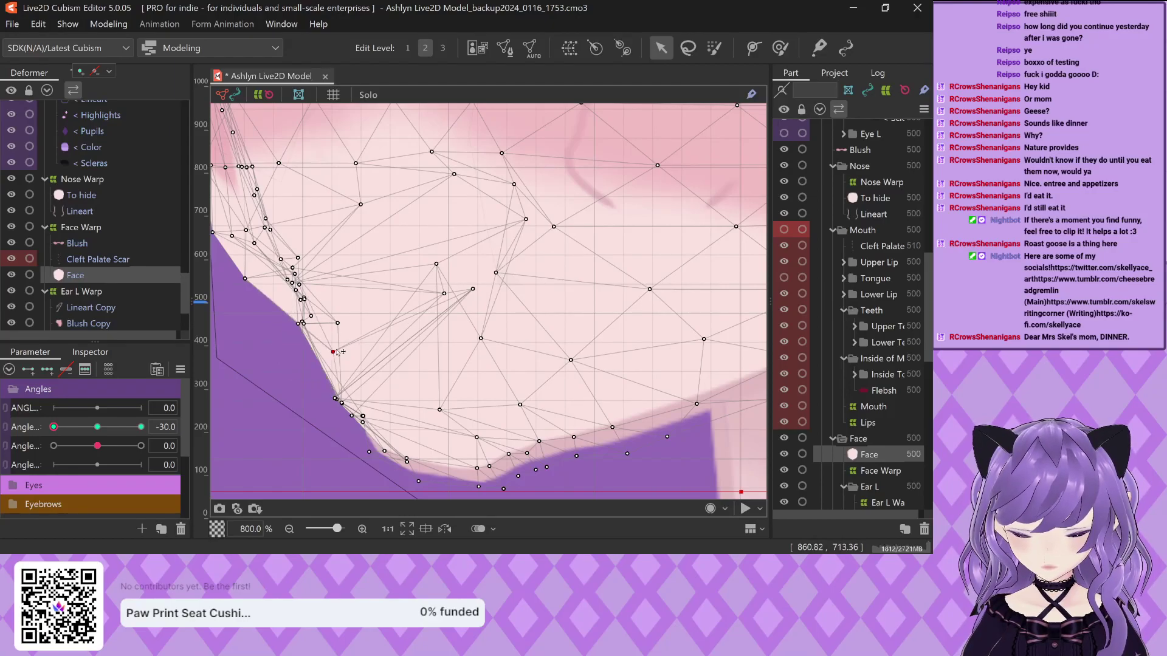
{"action": "scroll", "coordinate": [284, 292], "scroll_direction": "up", "scroll_amount": 4}
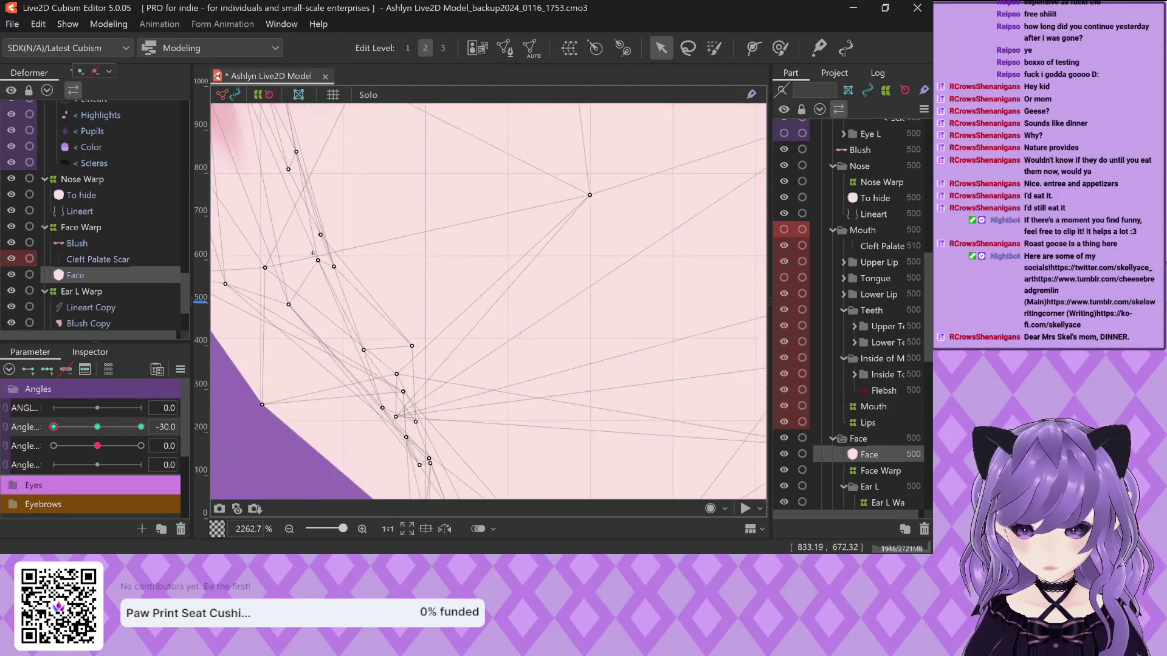
{"action": "left_click_drag", "start_coordinate": [321, 236], "coordinate": [467, 190]}
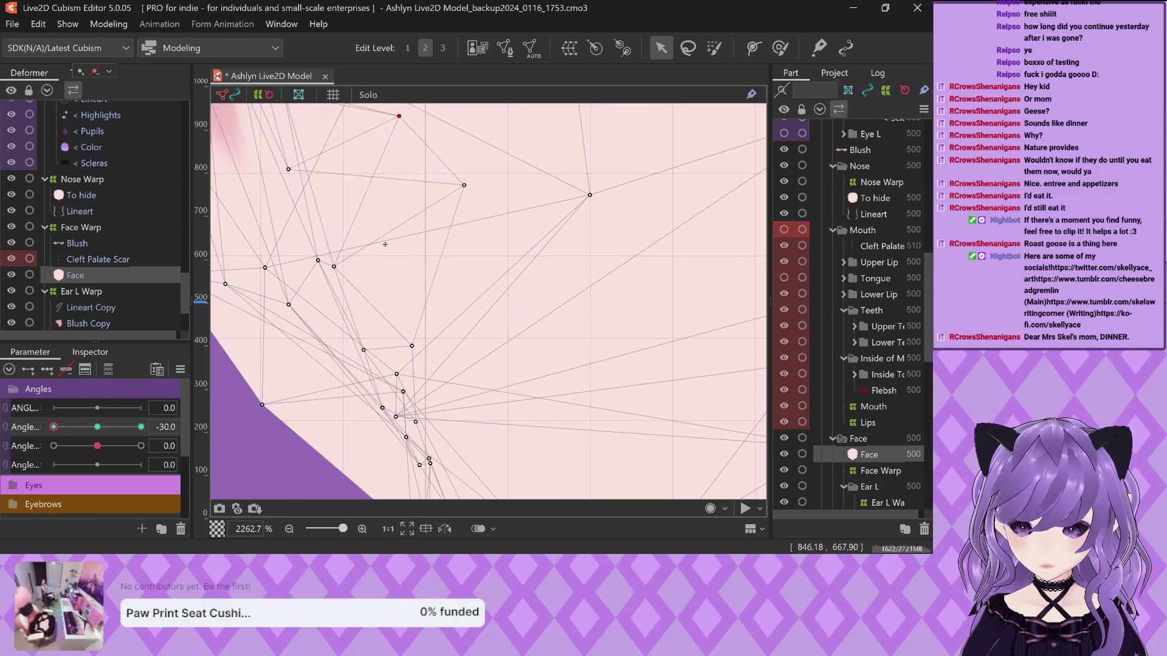
{"action": "scroll", "coordinate": [382, 176], "scroll_direction": "down", "scroll_amount": 3}
{"action": "scroll", "coordinate": [381, 176], "scroll_direction": "up", "scroll_amount": 1}
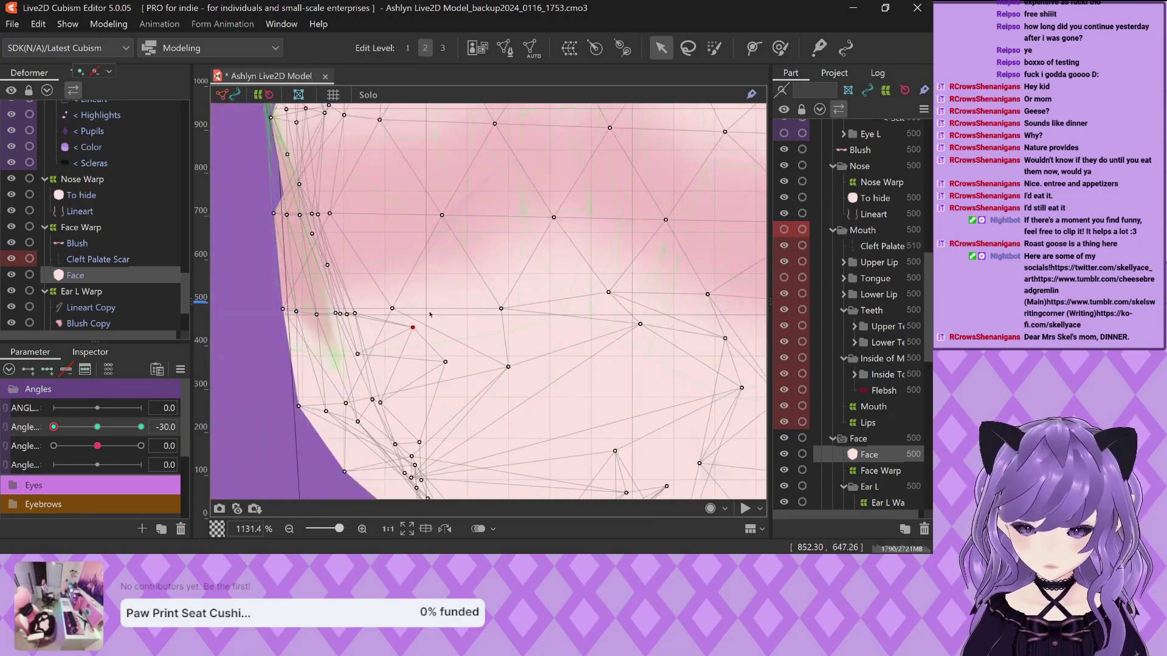
{"action": "left_click_drag", "start_coordinate": [361, 358], "coordinate": [402, 348]}
Shift the crowded upper cheek and face-edge vertices right so they spread evenly
{"action": "scroll", "coordinate": [348, 315], "scroll_direction": "up", "scroll_amount": 1}
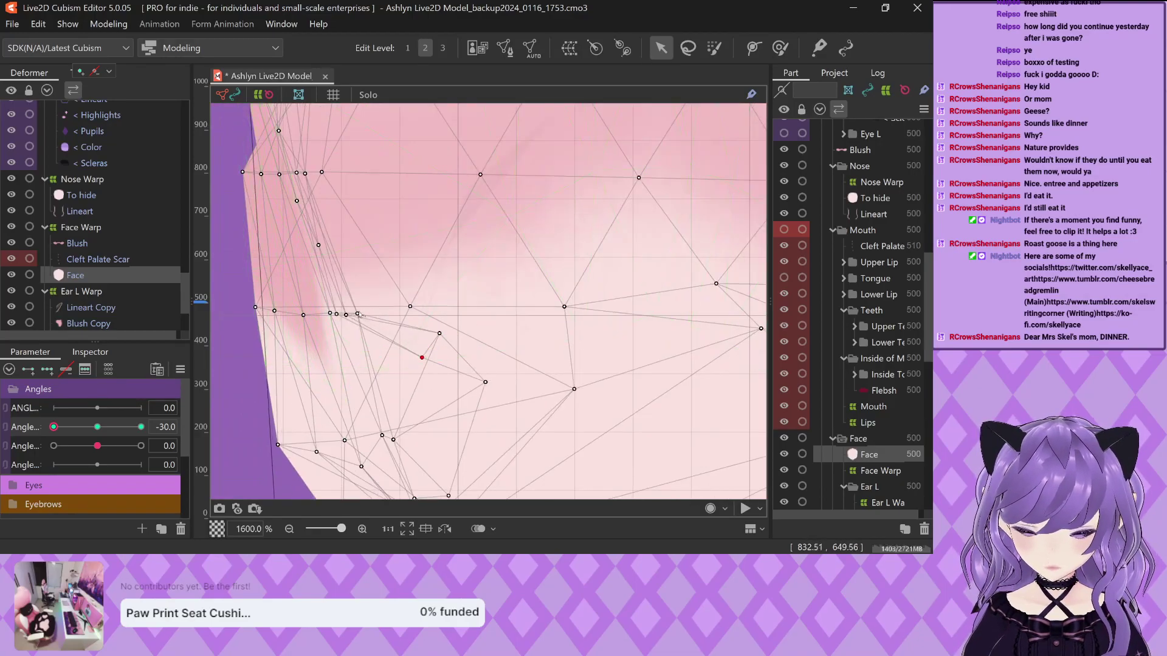
{"action": "left_click_drag", "start_coordinate": [358, 315], "coordinate": [398, 283]}
{"action": "left_click_drag", "start_coordinate": [319, 246], "coordinate": [347, 265]}
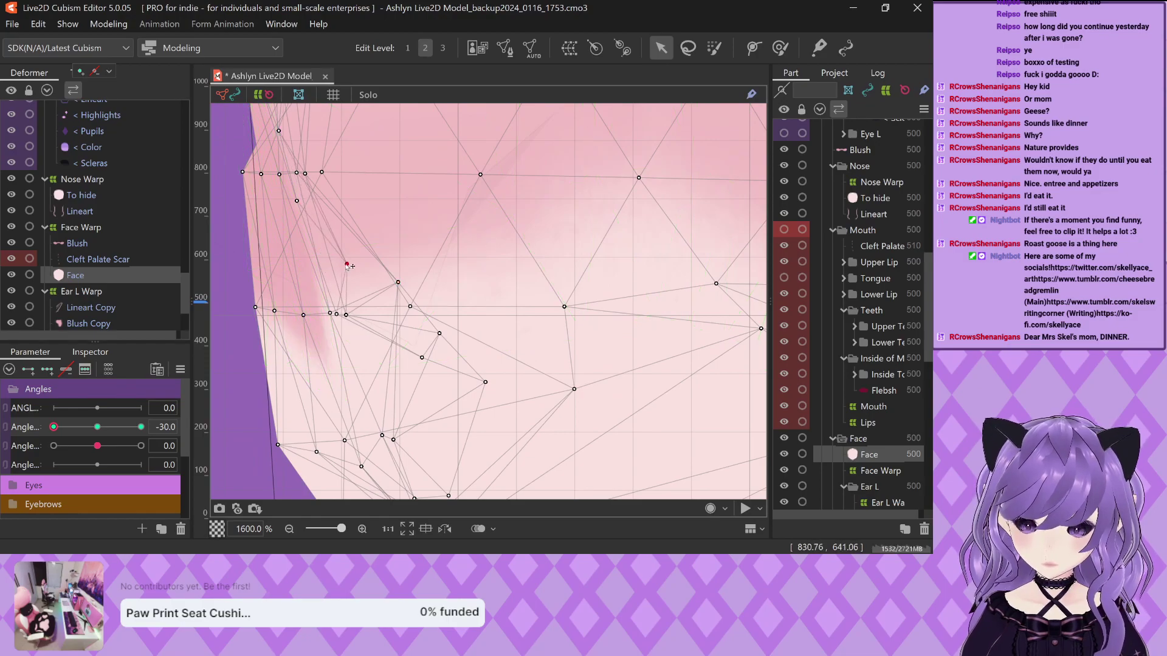
{"action": "left_click_drag", "start_coordinate": [322, 173], "coordinate": [408, 179]}
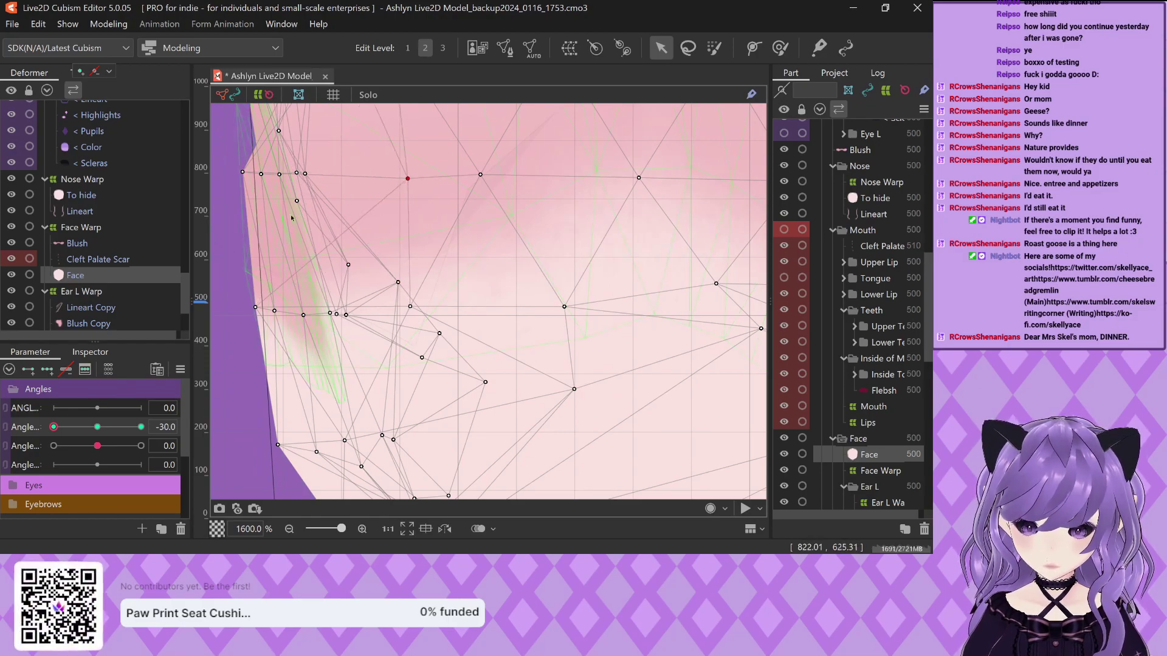
{"action": "left_click_drag", "start_coordinate": [278, 315], "coordinate": [296, 312]}
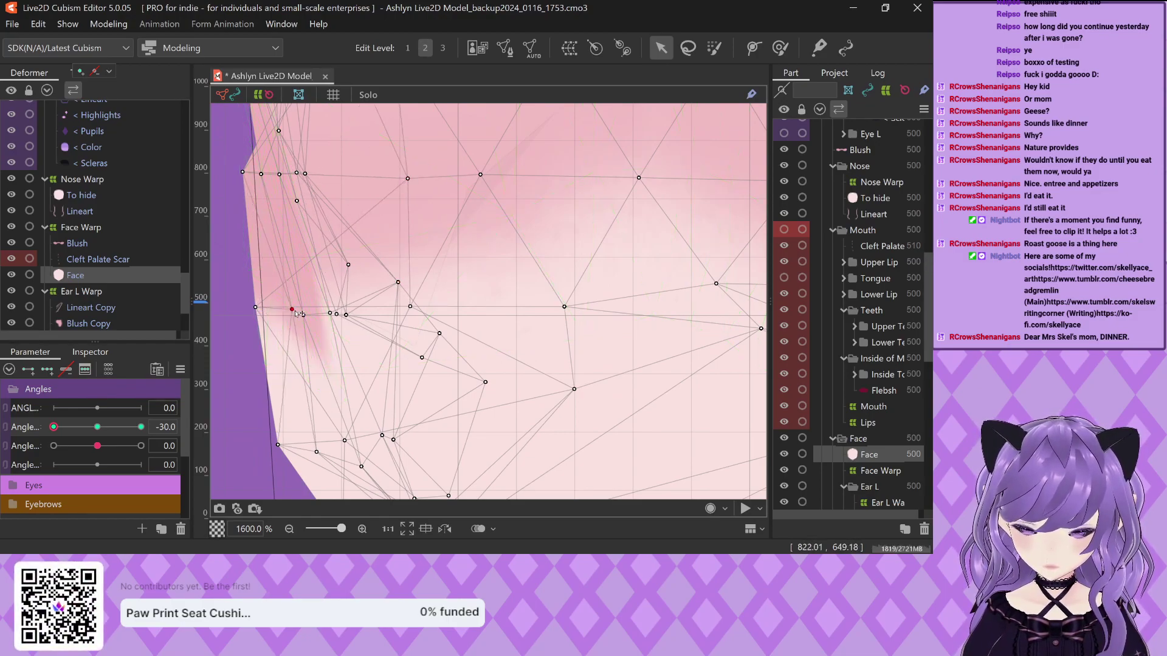
{"action": "left_click_drag", "start_coordinate": [306, 175], "coordinate": [375, 156]}
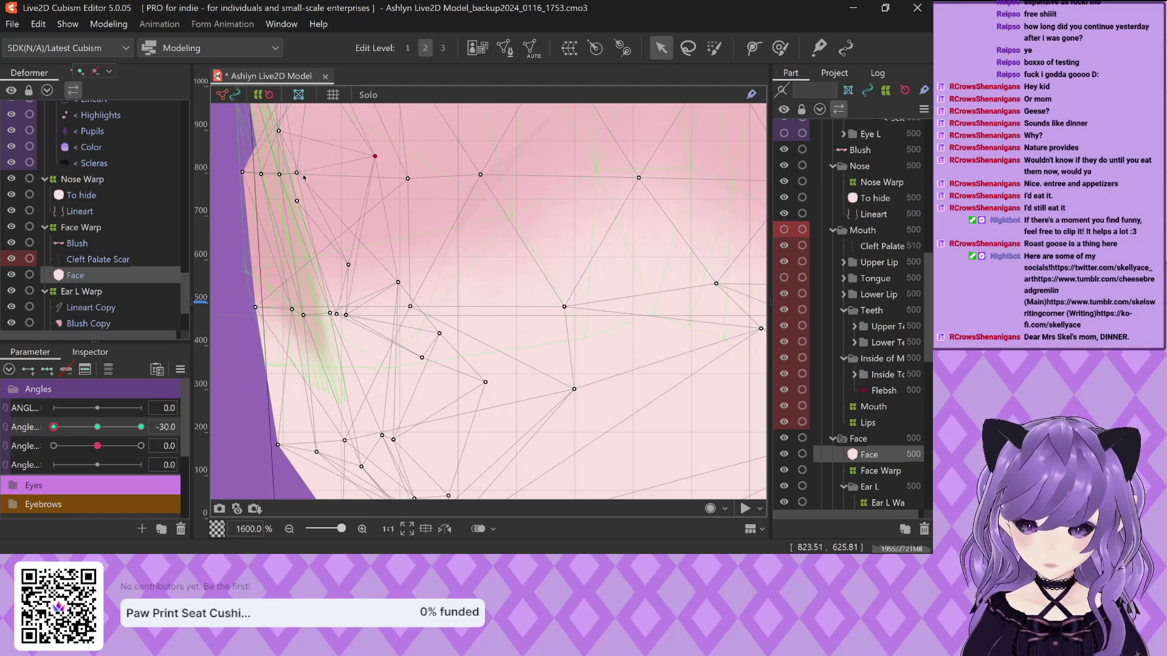
{"action": "left_click_drag", "start_coordinate": [297, 174], "coordinate": [341, 171]}
{"action": "left_click_drag", "start_coordinate": [279, 131], "coordinate": [298, 129]}
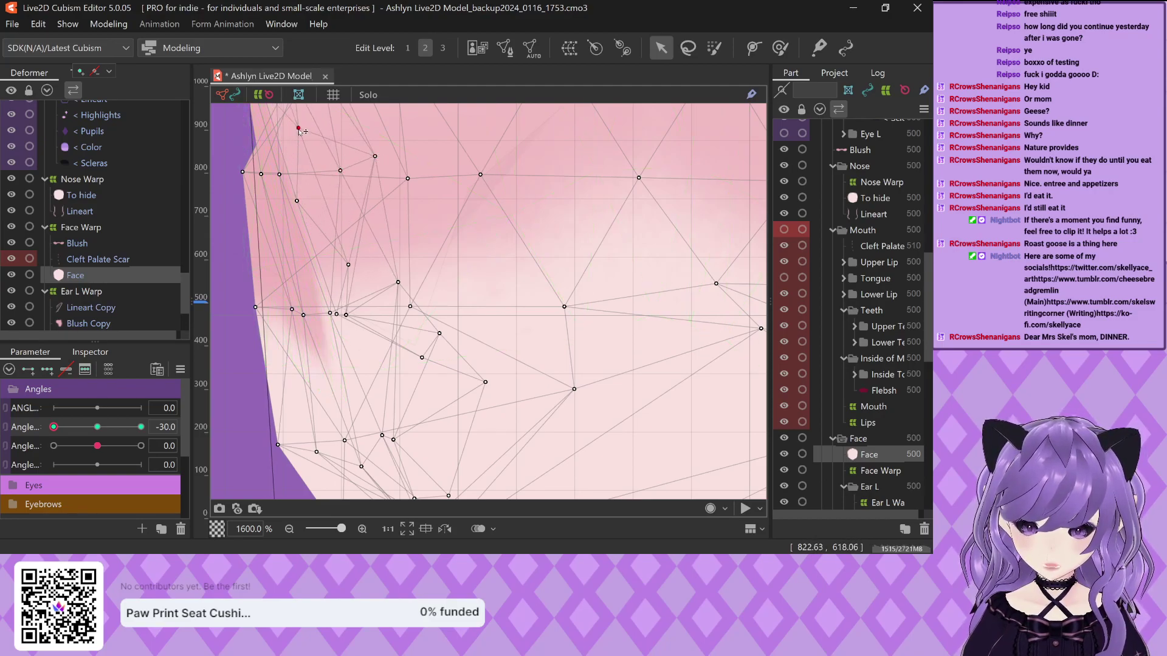
{"action": "mouse_move", "coordinate": [297, 201]}
{"action": "left_mouse_down"}
{"action": "mouse_move", "coordinate": [301, 175]}
{"action": "mouse_move", "coordinate": [268, 173]}
{"action": "mouse_move", "coordinate": [305, 197]}
{"action": "left_mouse_up"}
Pull the left face-edge, inner cheek and lower cheek vertices right to narrow the jaw contour at -30
{"action": "scroll", "coordinate": [324, 234], "scroll_direction": "down", "scroll_amount": 3}
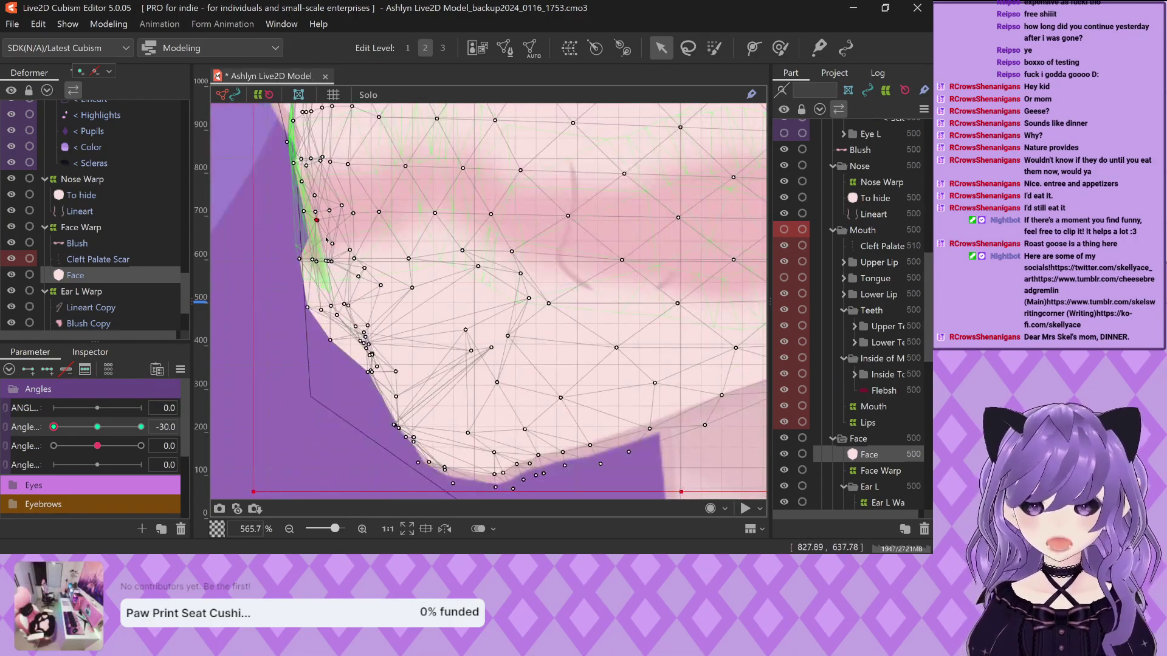
{"action": "scroll", "coordinate": [359, 264], "scroll_direction": "up", "scroll_amount": 2}
{"action": "left_click_drag", "start_coordinate": [241, 260], "coordinate": [303, 276]}
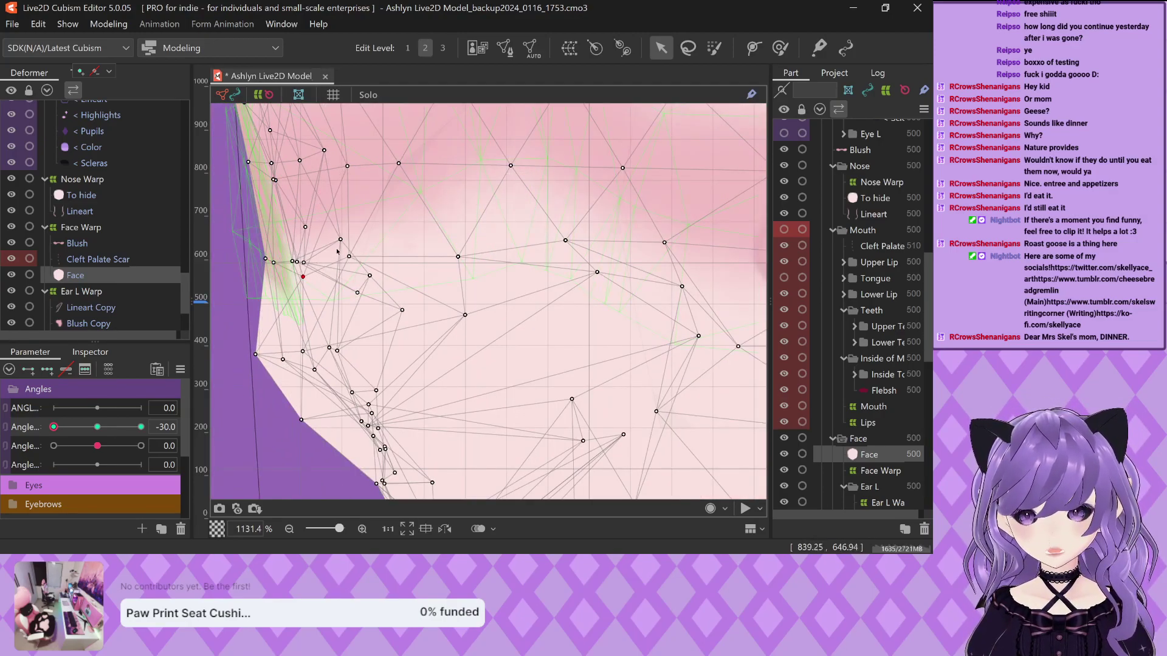
{"action": "left_click_drag", "start_coordinate": [343, 239], "coordinate": [397, 231]}
{"action": "left_click_drag", "start_coordinate": [370, 276], "coordinate": [414, 305]}
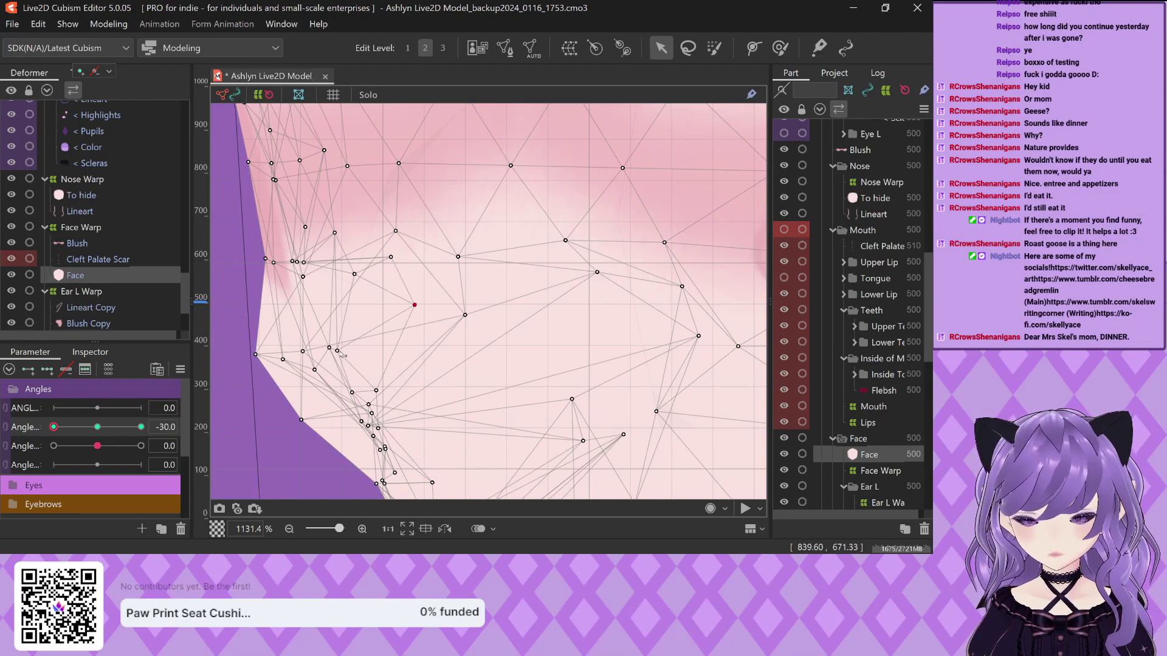
{"action": "left_click_drag", "start_coordinate": [339, 352], "coordinate": [389, 309]}
{"action": "left_click_drag", "start_coordinate": [392, 258], "coordinate": [397, 268]}
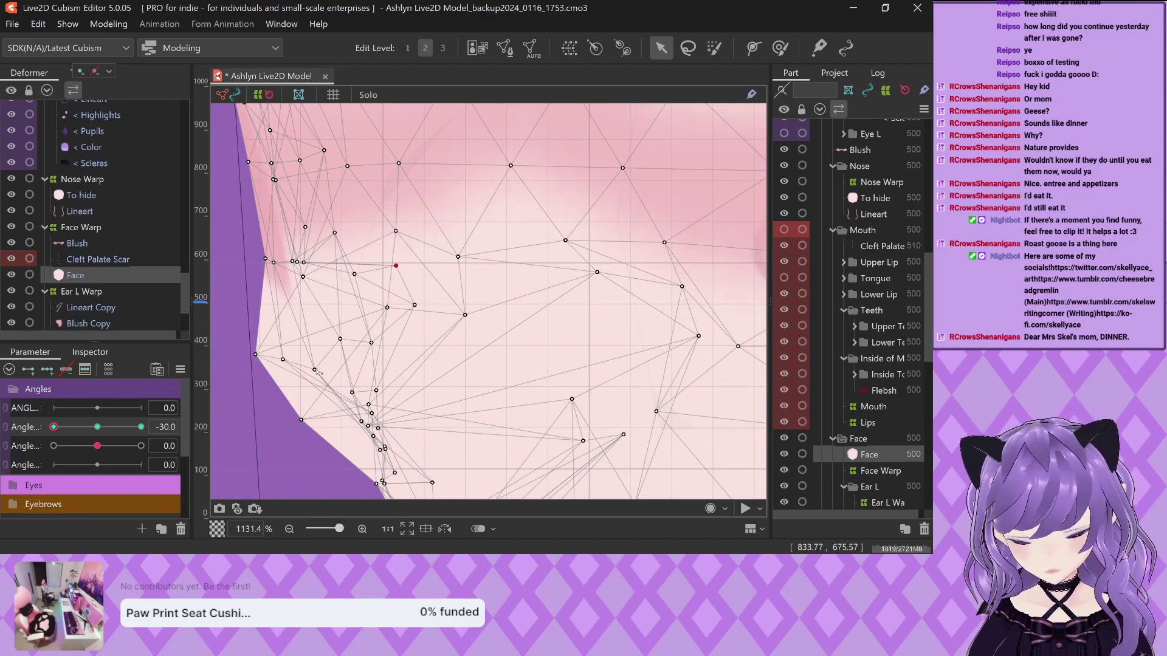
{"action": "left_click_drag", "start_coordinate": [315, 370], "coordinate": [357, 343]}
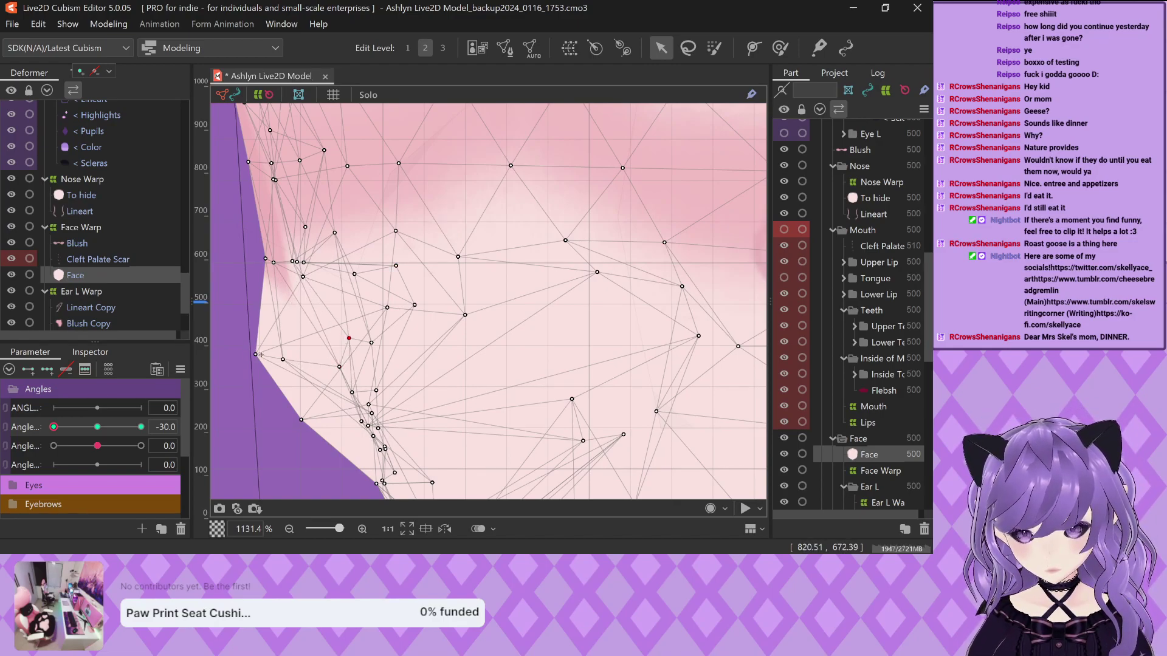
{"action": "left_click_drag", "start_coordinate": [283, 361], "coordinate": [310, 346]}
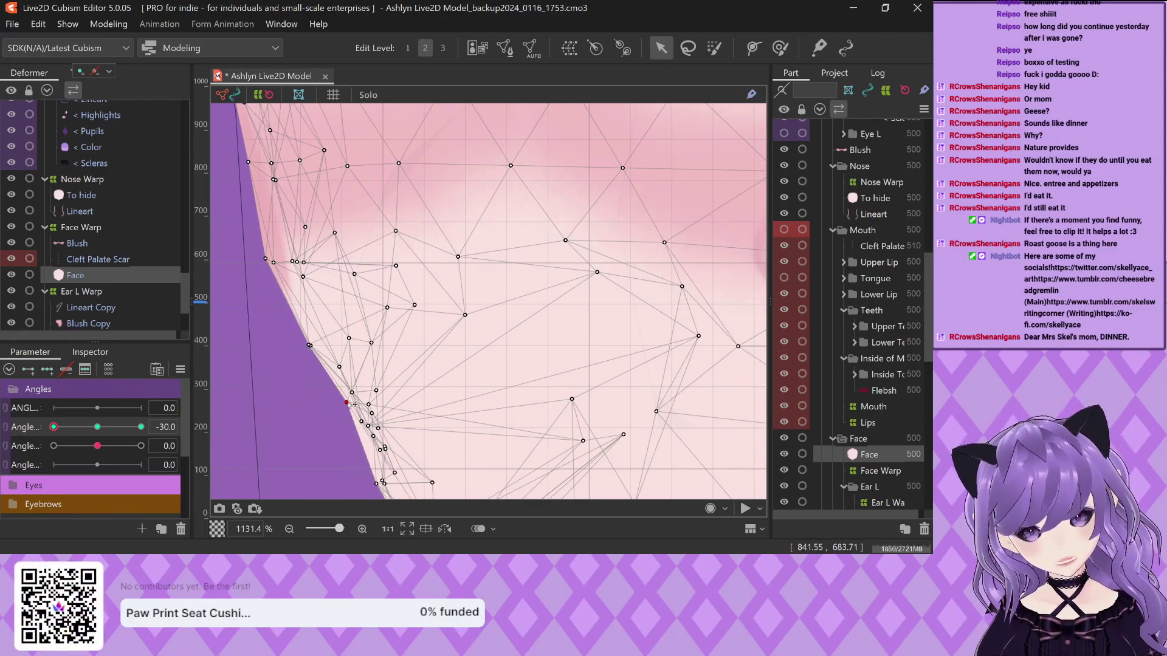
Deselect the Face mesh to preview its shape, then reselect it near the chin
{"action": "scroll", "coordinate": [380, 365], "scroll_direction": "down", "scroll_amount": 8}
{"action": "scroll", "coordinate": [383, 344], "scroll_direction": "down", "scroll_amount": 2}
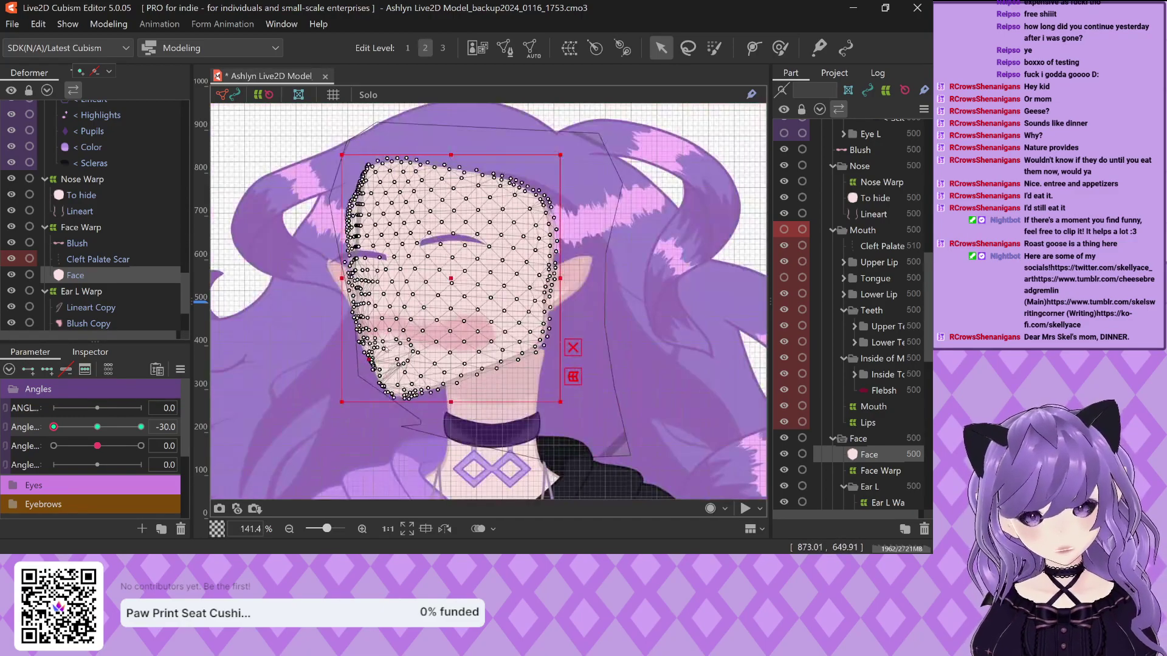
{"action": "scroll", "coordinate": [380, 403], "scroll_direction": "up", "scroll_amount": 3}
{"action": "scroll", "coordinate": [369, 400], "scroll_direction": "down", "scroll_amount": 1}
{"action": "left_click", "coordinate": [386, 425]}
{"action": "scroll", "coordinate": [386, 423], "scroll_direction": "up", "scroll_amount": 2}
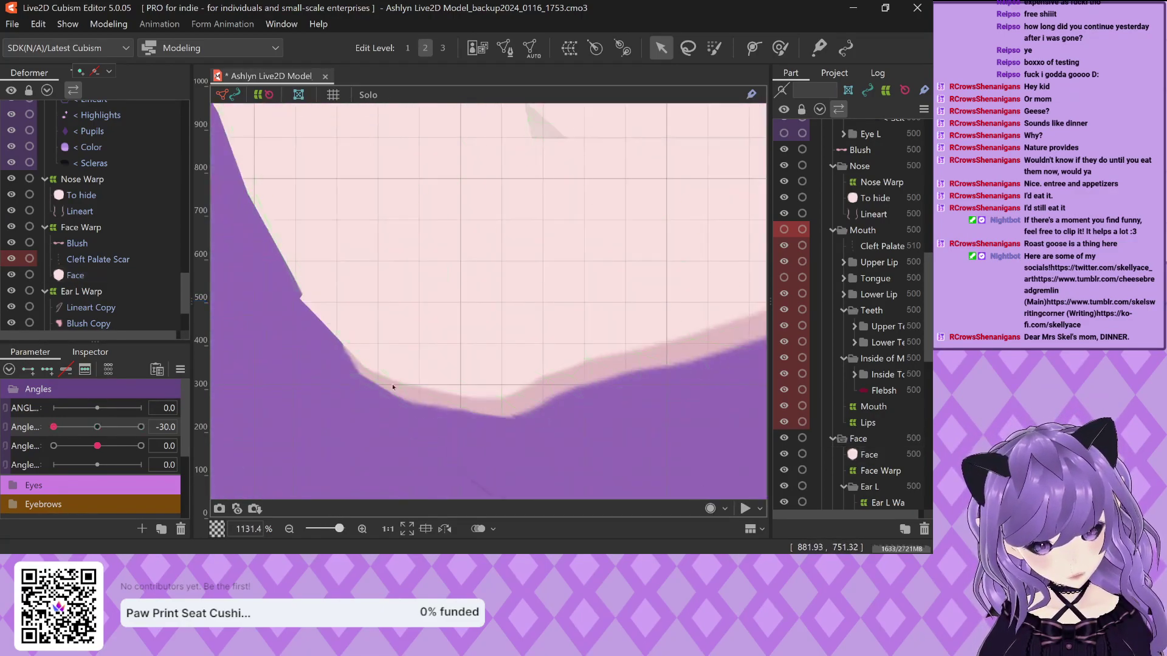
{"action": "left_click", "coordinate": [398, 400]}
{"action": "scroll", "coordinate": [350, 393], "scroll_direction": "up", "scroll_amount": 2}
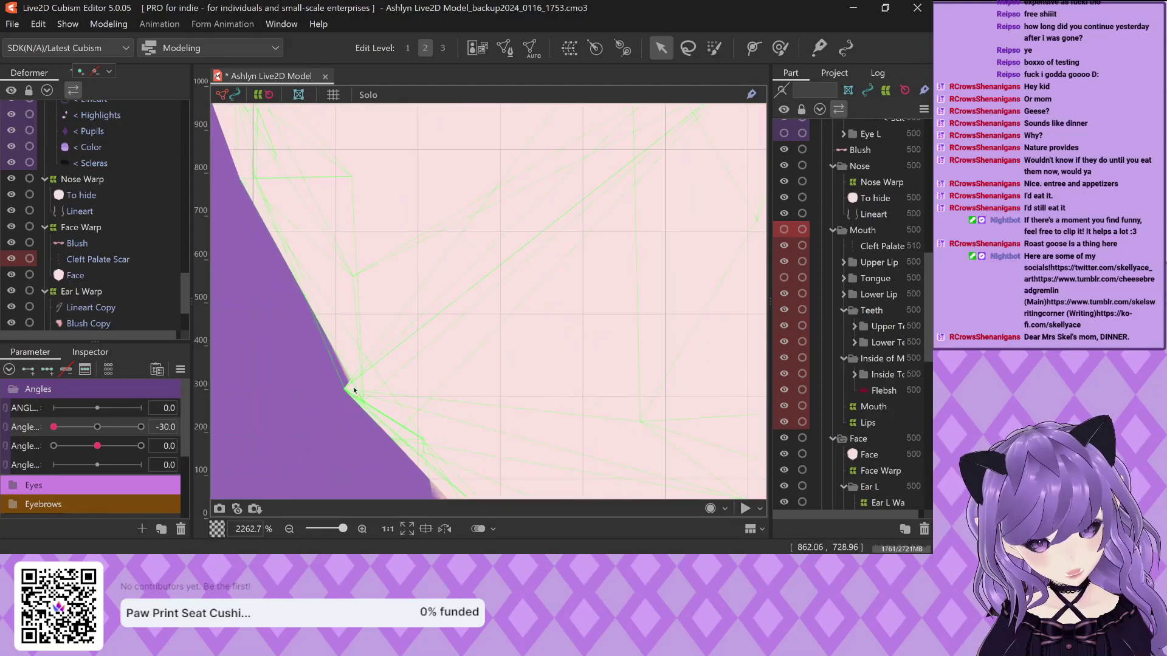
{"action": "left_click", "coordinate": [357, 389]}
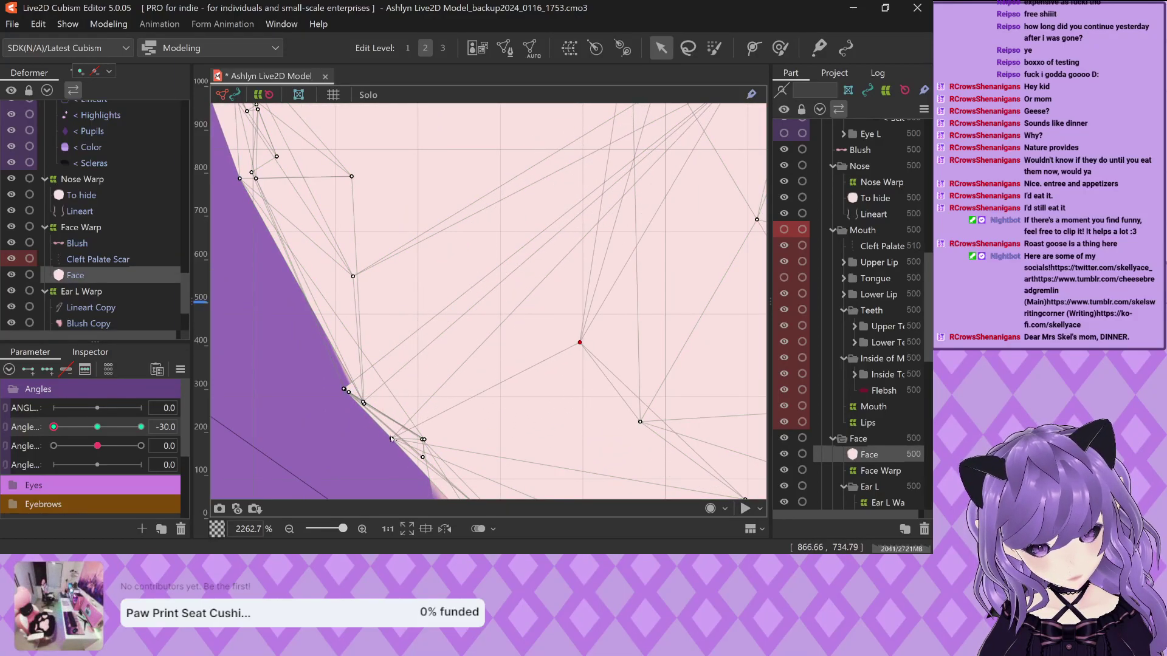
Drag the crowded chin and jawline vertices up and right to tidy the chin outline
{"action": "left_click_drag", "start_coordinate": [392, 440], "coordinate": [497, 407]}
{"action": "left_click_drag", "start_coordinate": [344, 389], "coordinate": [411, 440]}
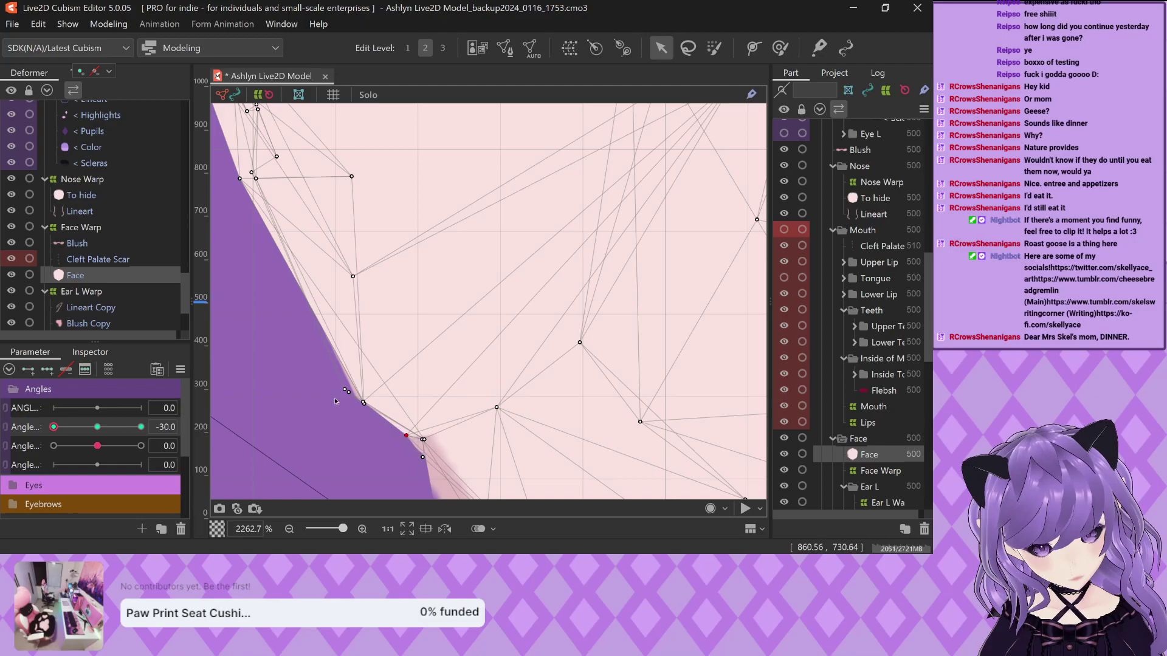
{"action": "left_click_drag", "start_coordinate": [345, 390], "coordinate": [411, 386]}
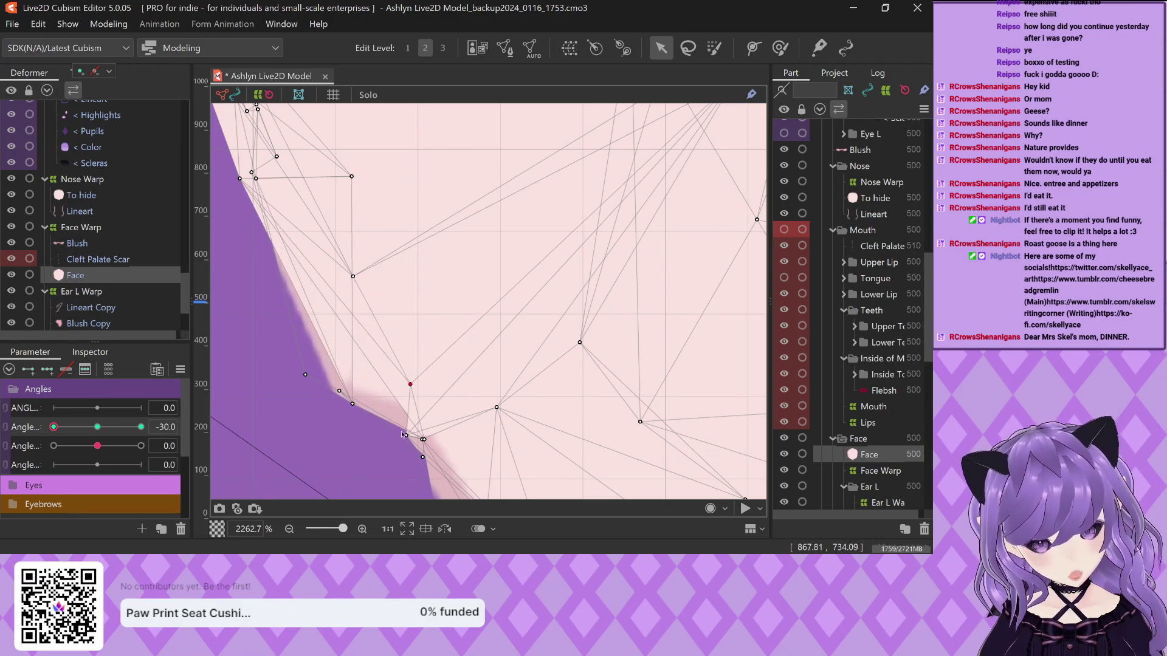
{"action": "left_click_drag", "start_coordinate": [409, 438], "coordinate": [461, 444]}
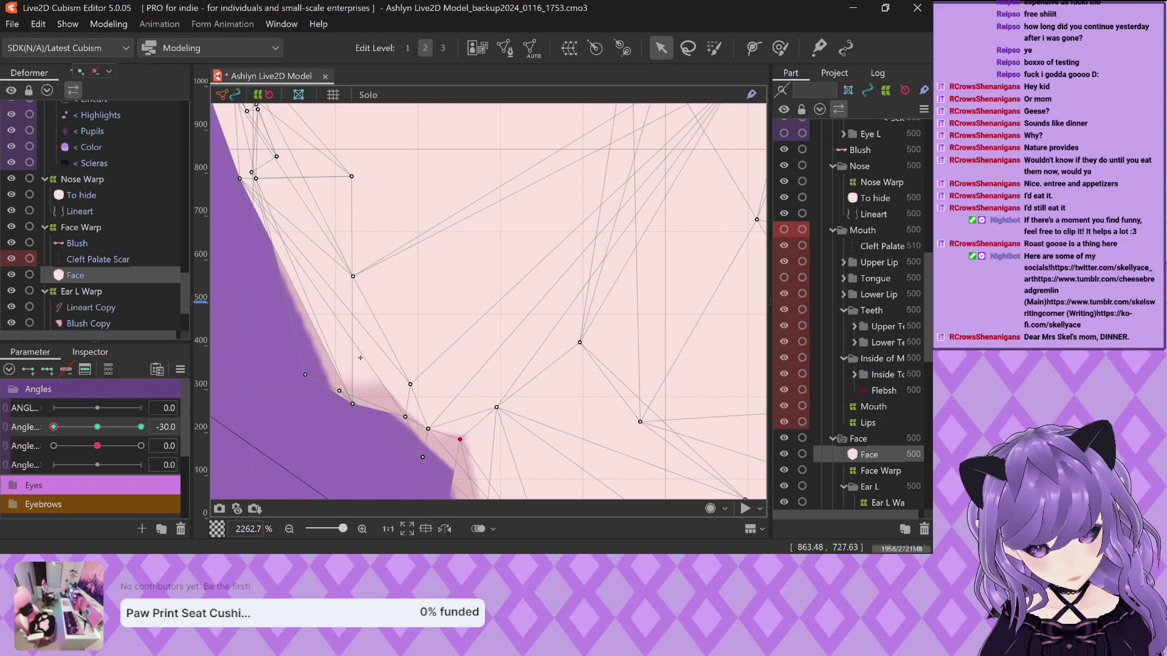
{"action": "scroll", "coordinate": [376, 340], "scroll_direction": "down", "scroll_amount": 4}
{"action": "scroll", "coordinate": [431, 424], "scroll_direction": "up", "scroll_amount": 4}
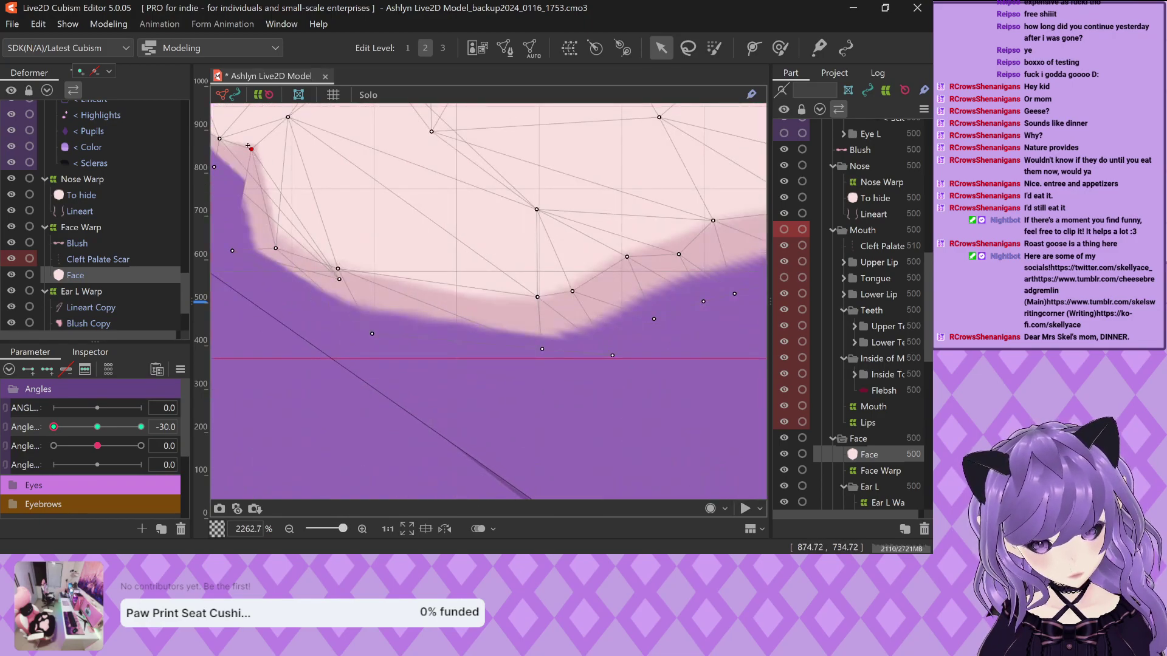
Undo an accidental Face mesh shift and pull a chin-edge vertex down and left
{"action": "left_click_drag", "start_coordinate": [248, 146], "coordinate": [244, 197]}
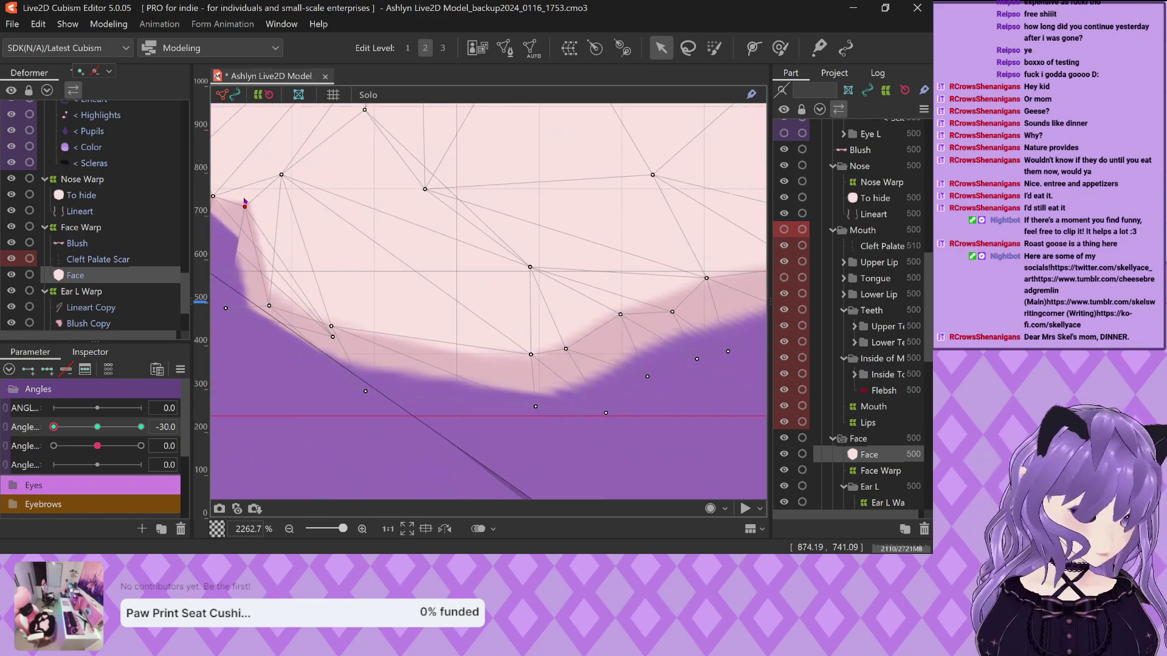
{"action": "key", "text": "ctrl+z"}
{"action": "left_click_drag", "start_coordinate": [251, 149], "coordinate": [232, 266]}
{"action": "scroll", "coordinate": [304, 246], "scroll_direction": "up", "scroll_amount": 2}
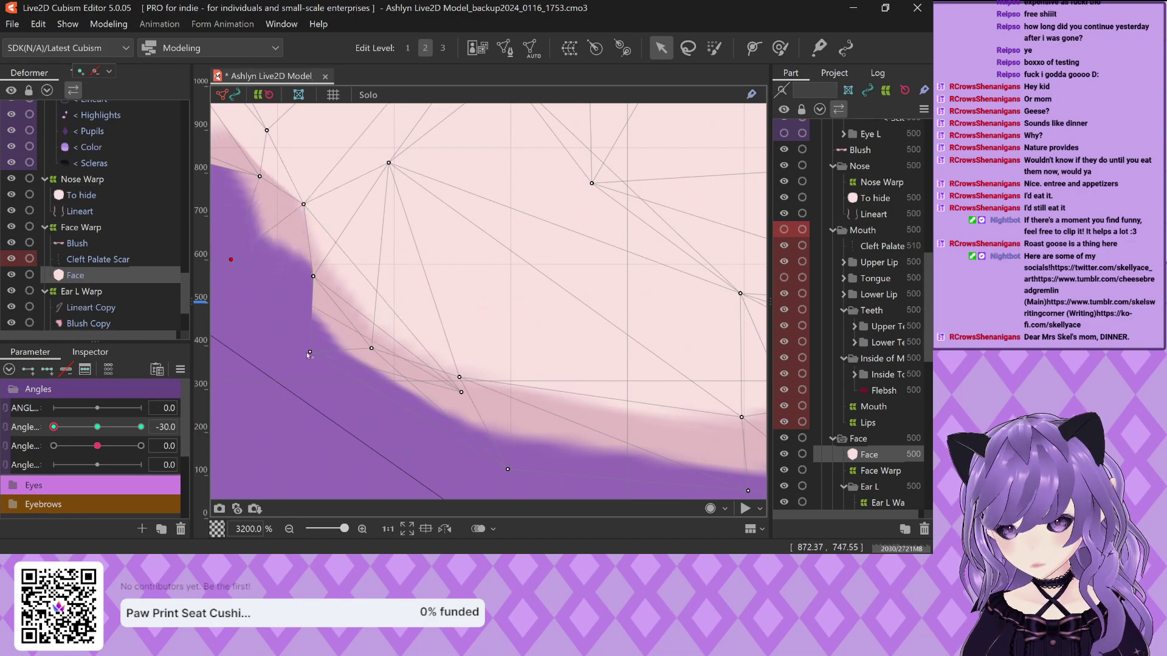
Move jaw mesh points onto the chin outline and shift an inner point downward
{"action": "mouse_move", "coordinate": [310, 354]}
{"action": "left_mouse_down"}
{"action": "mouse_move", "coordinate": [301, 323]}
{"action": "mouse_move", "coordinate": [322, 342]}
{"action": "left_mouse_up"}
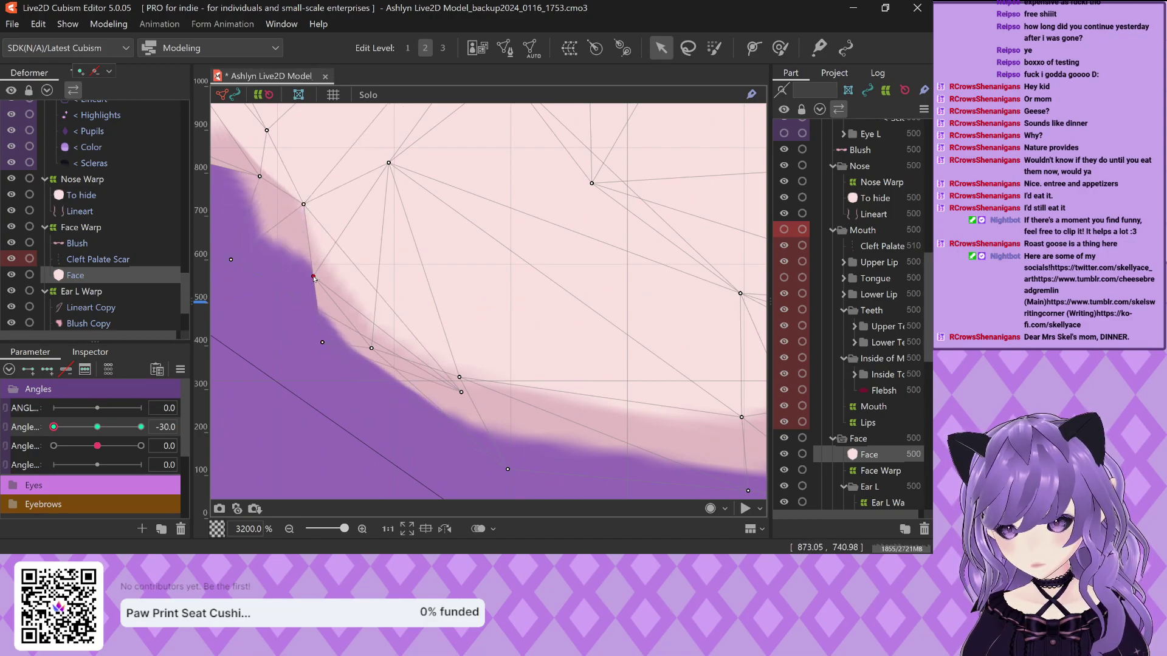
{"action": "left_click_drag", "start_coordinate": [314, 278], "coordinate": [347, 308]}
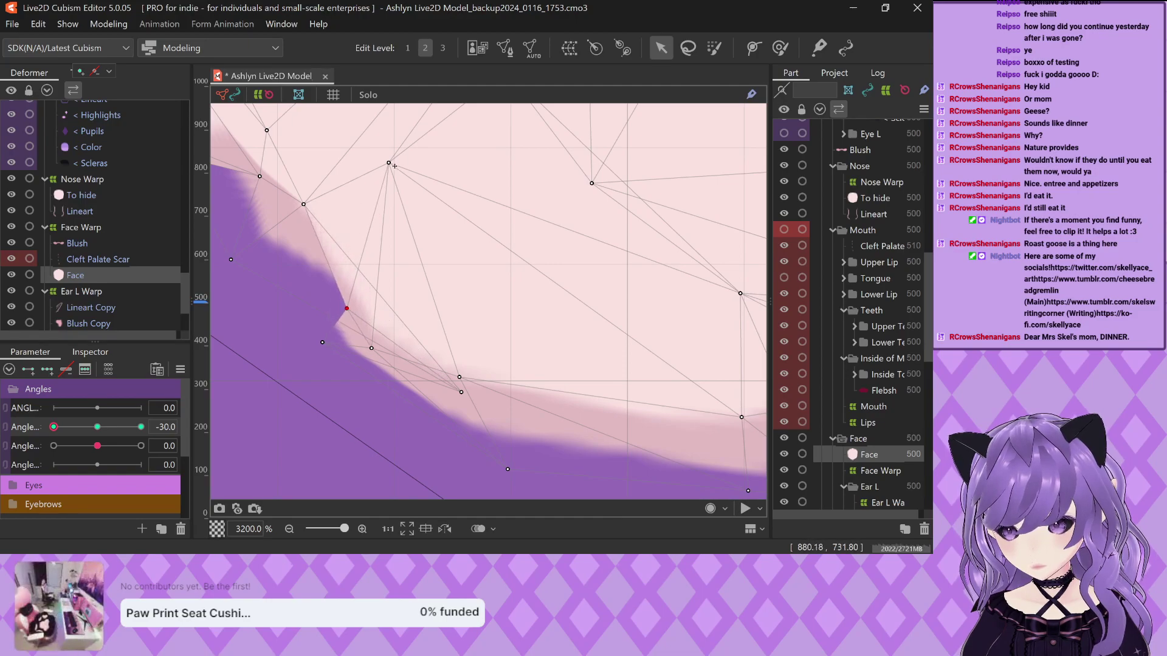
{"action": "left_click_drag", "start_coordinate": [390, 165], "coordinate": [425, 276]}
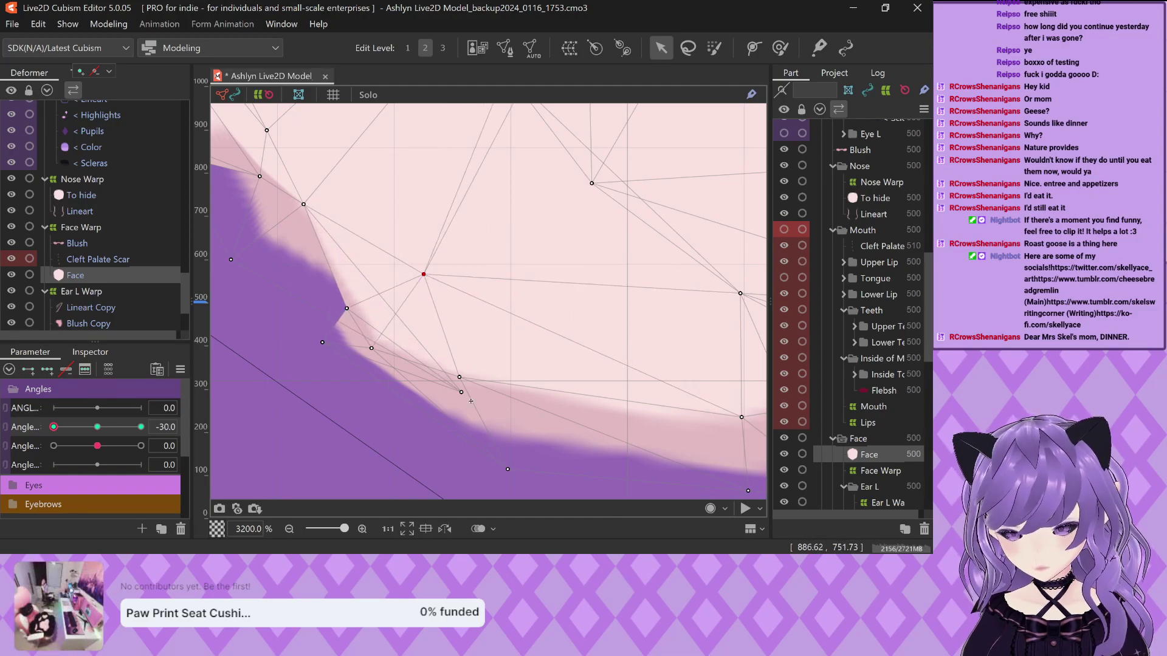
{"action": "left_click_drag", "start_coordinate": [464, 395], "coordinate": [279, 315]}
{"action": "scroll", "coordinate": [322, 344], "scroll_direction": "down", "scroll_amount": 3}
{"action": "scroll", "coordinate": [332, 329], "scroll_direction": "up", "scroll_amount": 3}
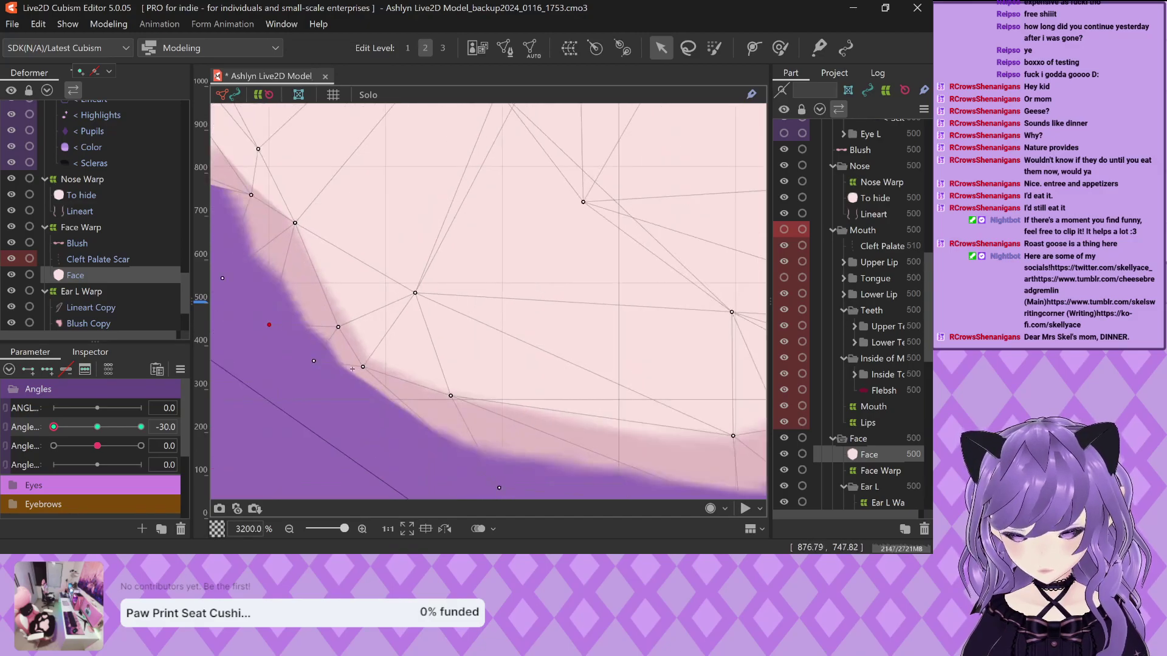
Lower and tighten the chin vertices, then raise two along the jawline
{"action": "left_click_drag", "start_coordinate": [367, 372], "coordinate": [391, 384]}
{"action": "scroll", "coordinate": [390, 377], "scroll_direction": "down", "scroll_amount": 2}
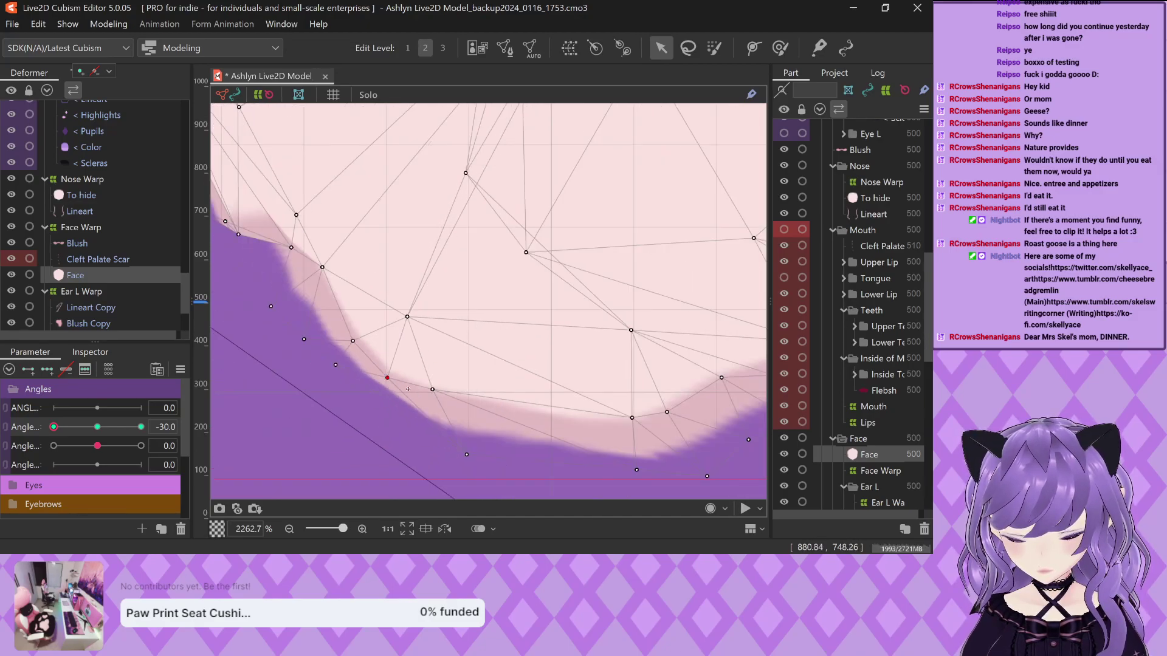
{"action": "left_click_drag", "start_coordinate": [467, 456], "coordinate": [401, 430]}
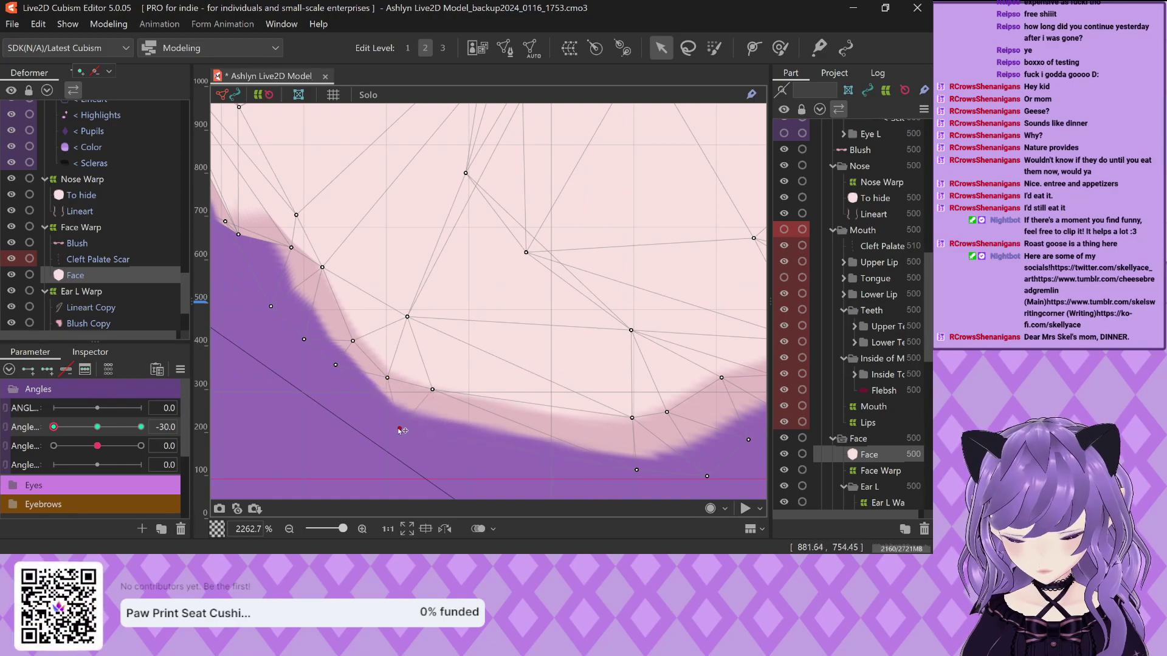
{"action": "scroll", "coordinate": [399, 427], "scroll_direction": "down", "scroll_amount": 4}
{"action": "scroll", "coordinate": [484, 432], "scroll_direction": "up", "scroll_amount": 3}
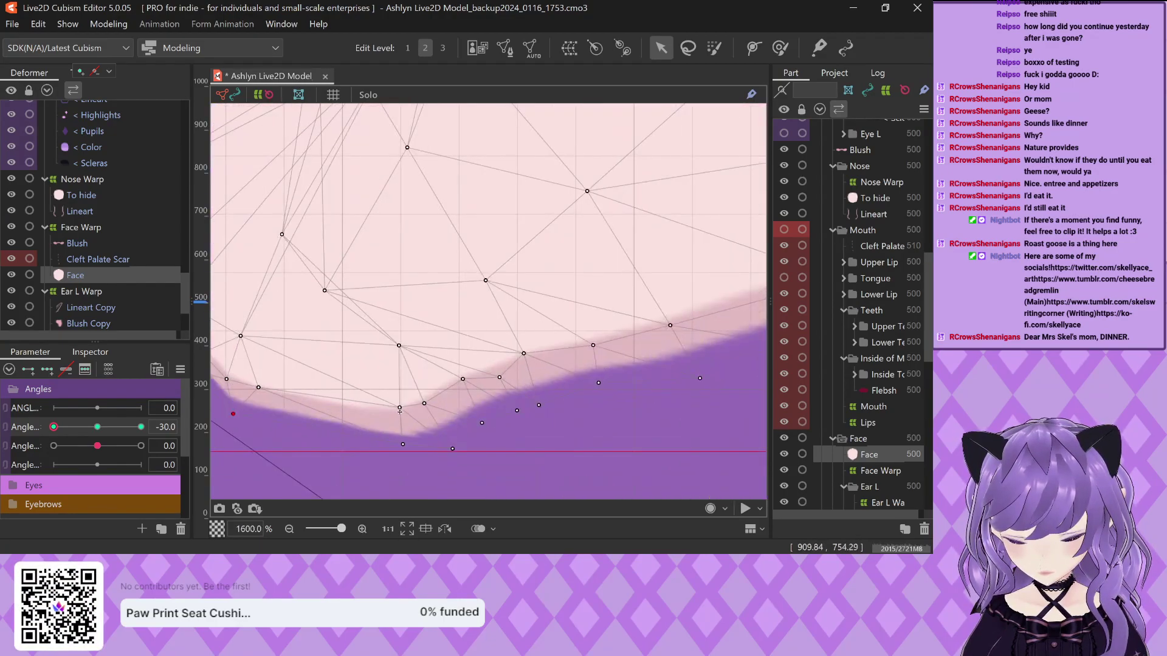
{"action": "left_click_drag", "start_coordinate": [401, 410], "coordinate": [426, 391]}
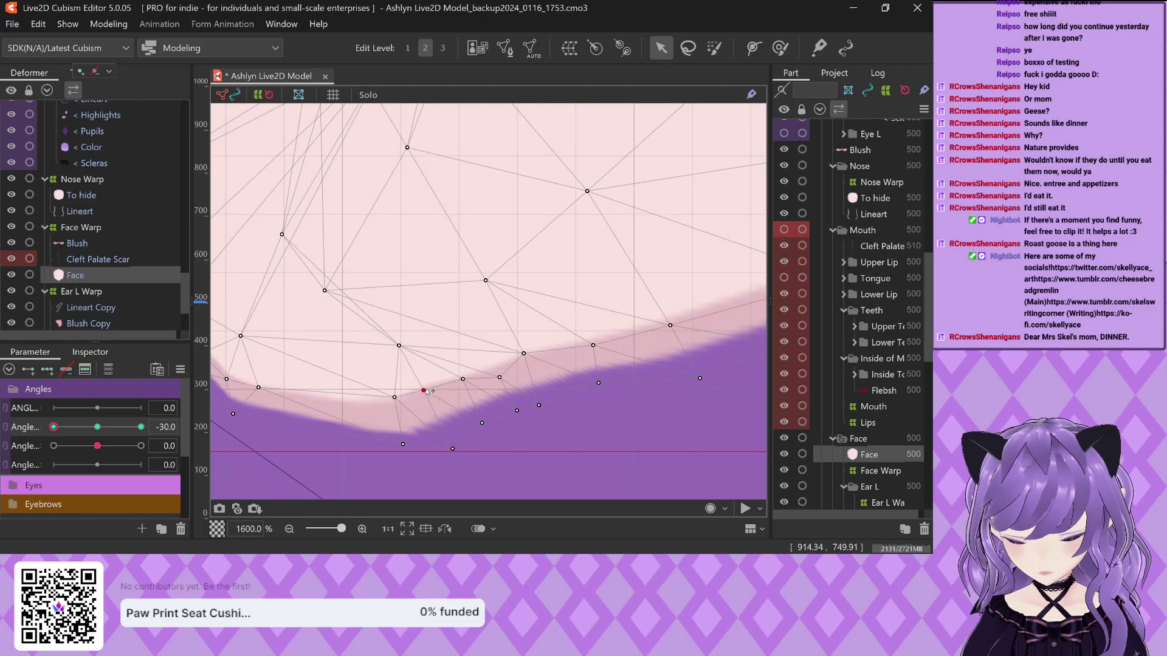
{"action": "scroll", "coordinate": [445, 390], "scroll_direction": "down", "scroll_amount": 6}
Check the result, reselect the Face mesh and even out the inner jaw and cheek points
{"action": "left_click", "coordinate": [465, 443]}
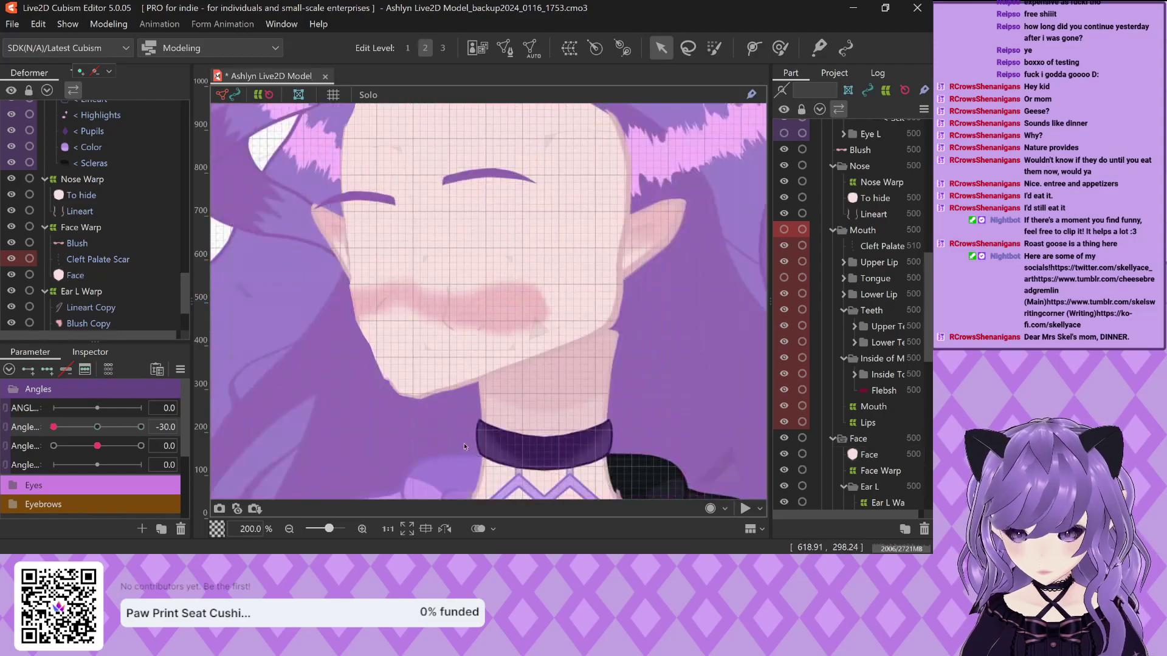
{"action": "scroll", "coordinate": [437, 368], "scroll_direction": "up", "scroll_amount": 1}
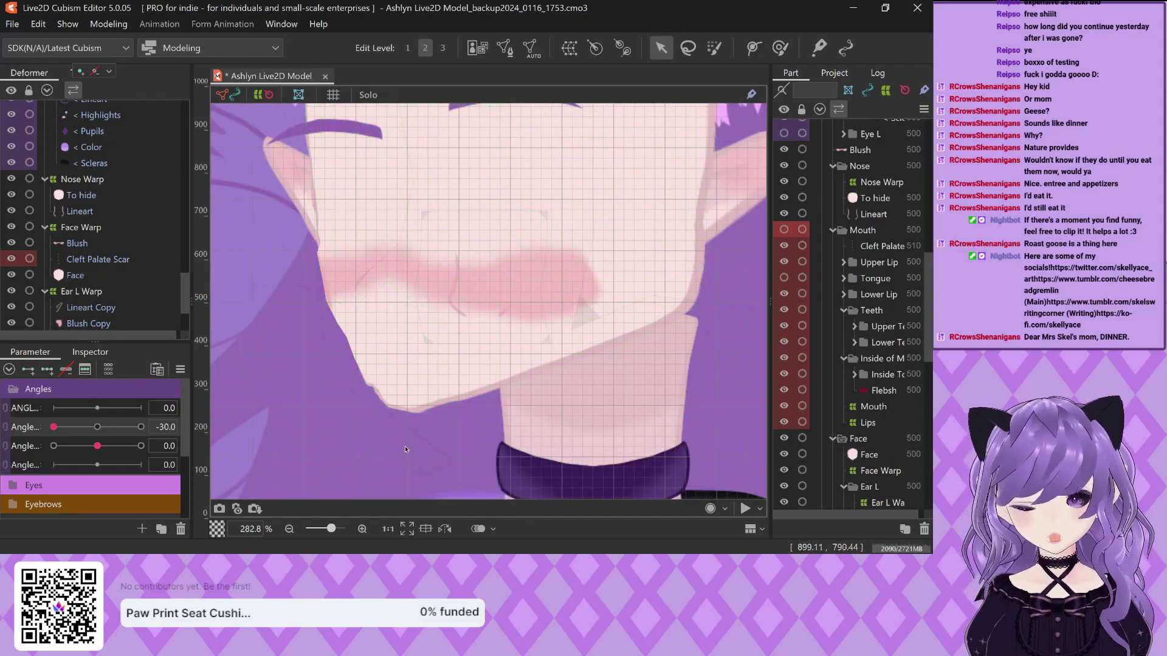
{"action": "scroll", "coordinate": [372, 383], "scroll_direction": "up", "scroll_amount": 5}
{"action": "left_click", "coordinate": [450, 387]}
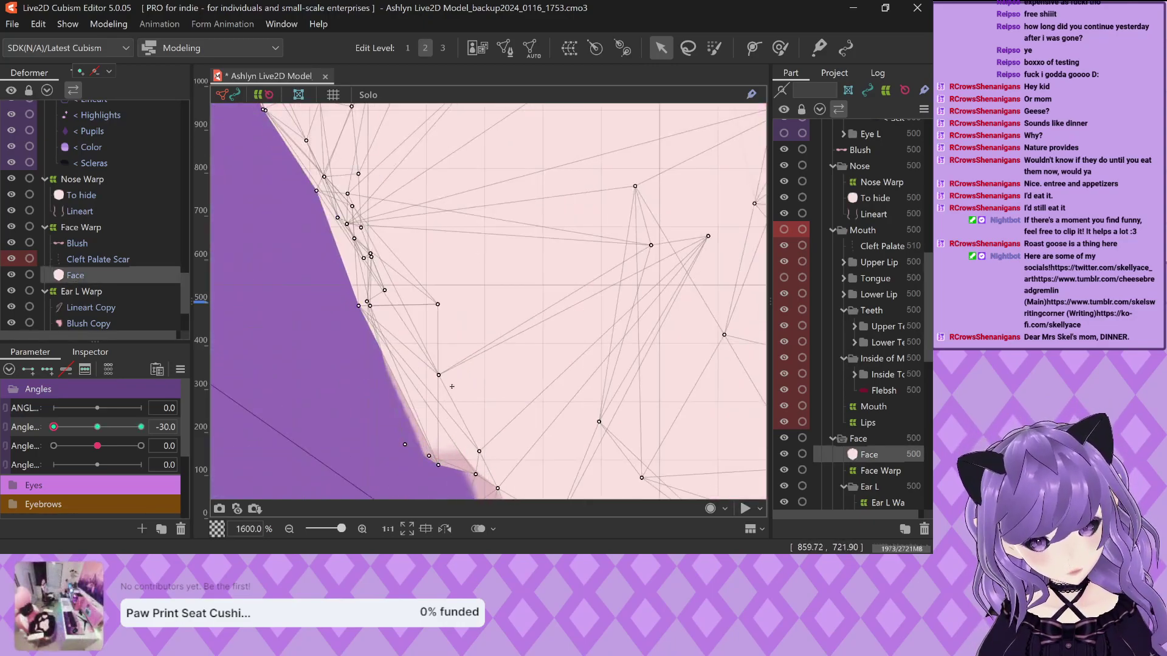
{"action": "left_click_drag", "start_coordinate": [442, 378], "coordinate": [561, 301]}
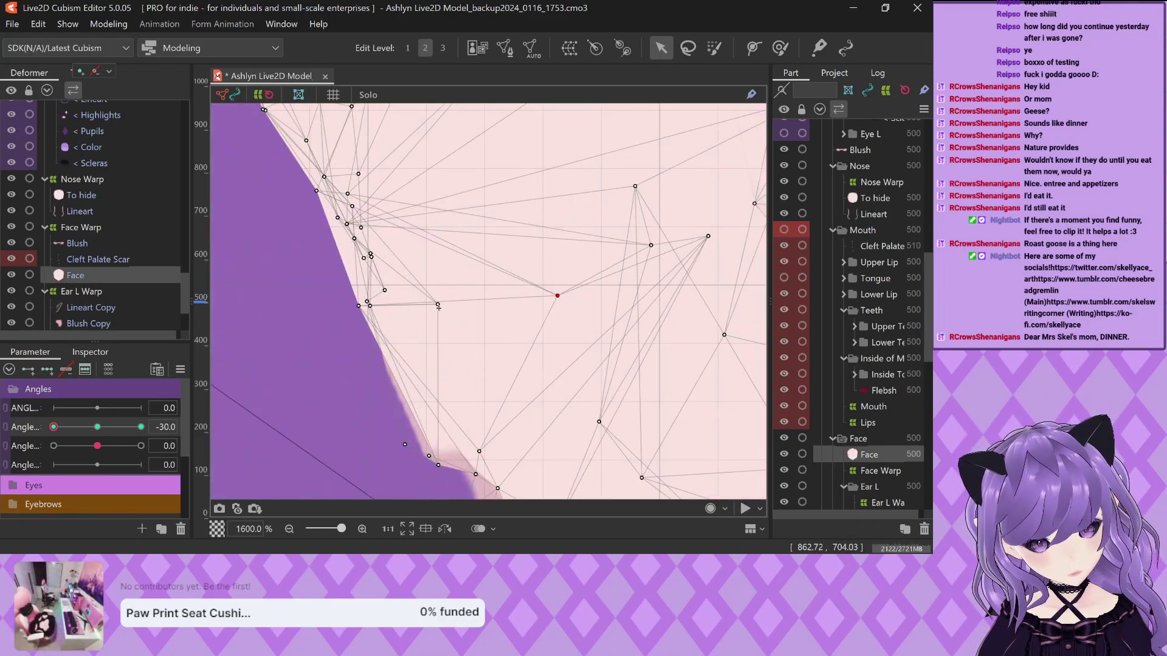
{"action": "left_click_drag", "start_coordinate": [363, 311], "coordinate": [496, 329]}
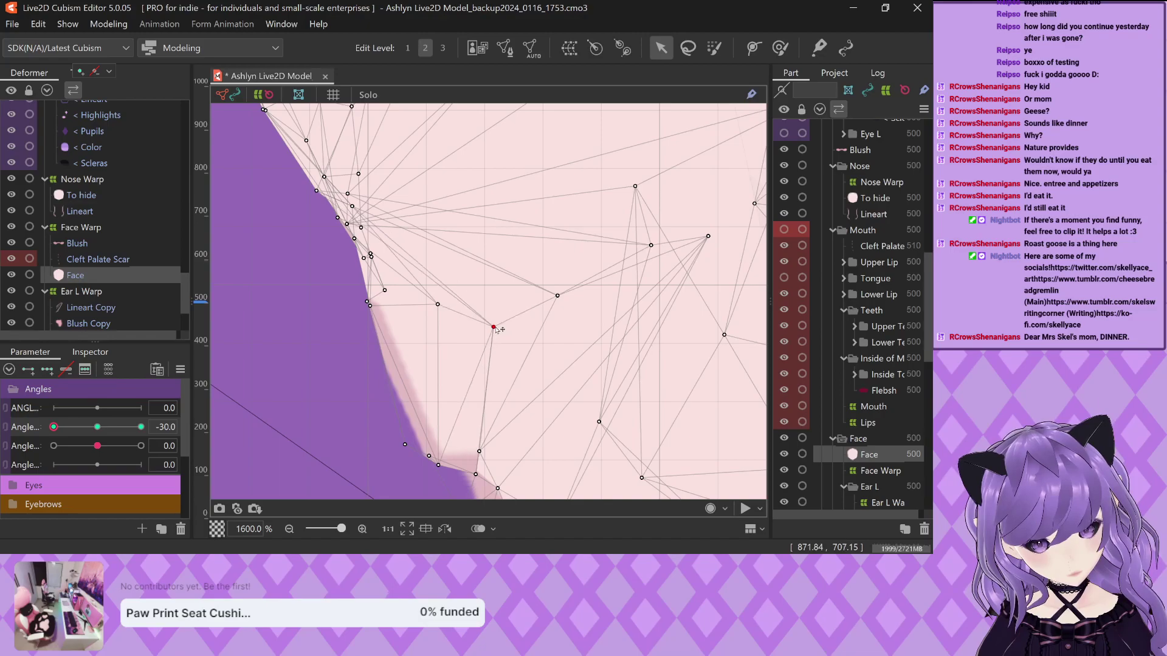
{"action": "left_click_drag", "start_coordinate": [439, 303], "coordinate": [456, 318]}
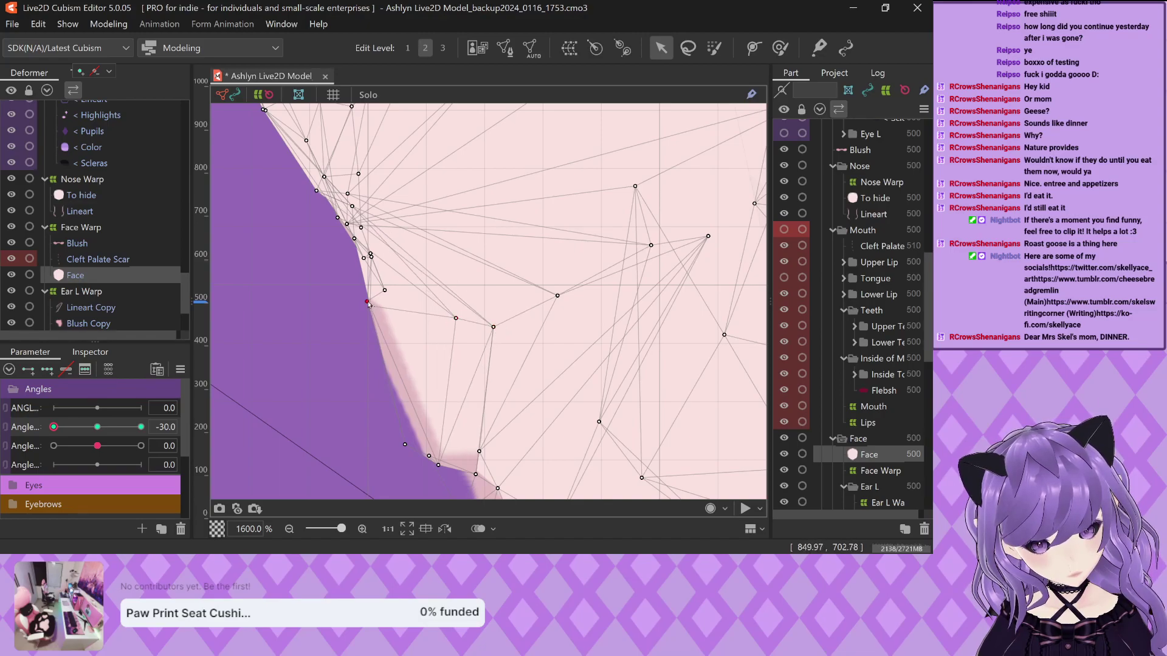
{"action": "left_click_drag", "start_coordinate": [369, 303], "coordinate": [341, 287]}
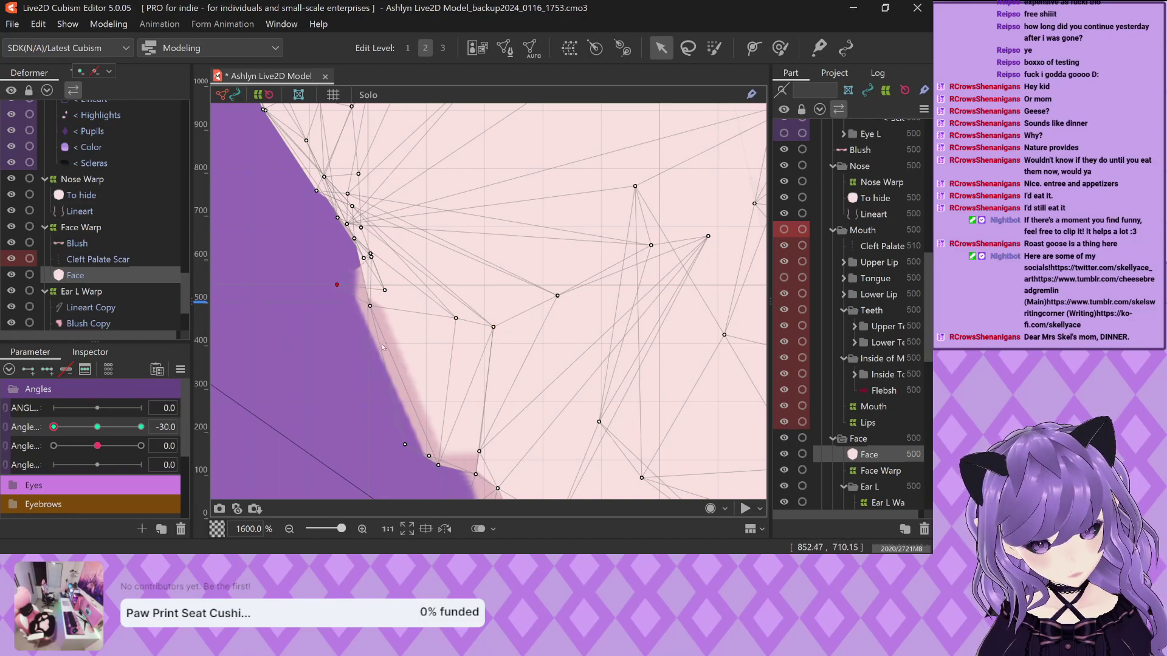
Pull the jaw vertex up-left onto the outline after undoing a stray mesh change
{"action": "scroll", "coordinate": [344, 290], "scroll_direction": "up", "scroll_amount": 3}
{"action": "left_click_drag", "start_coordinate": [399, 329], "coordinate": [358, 269]}
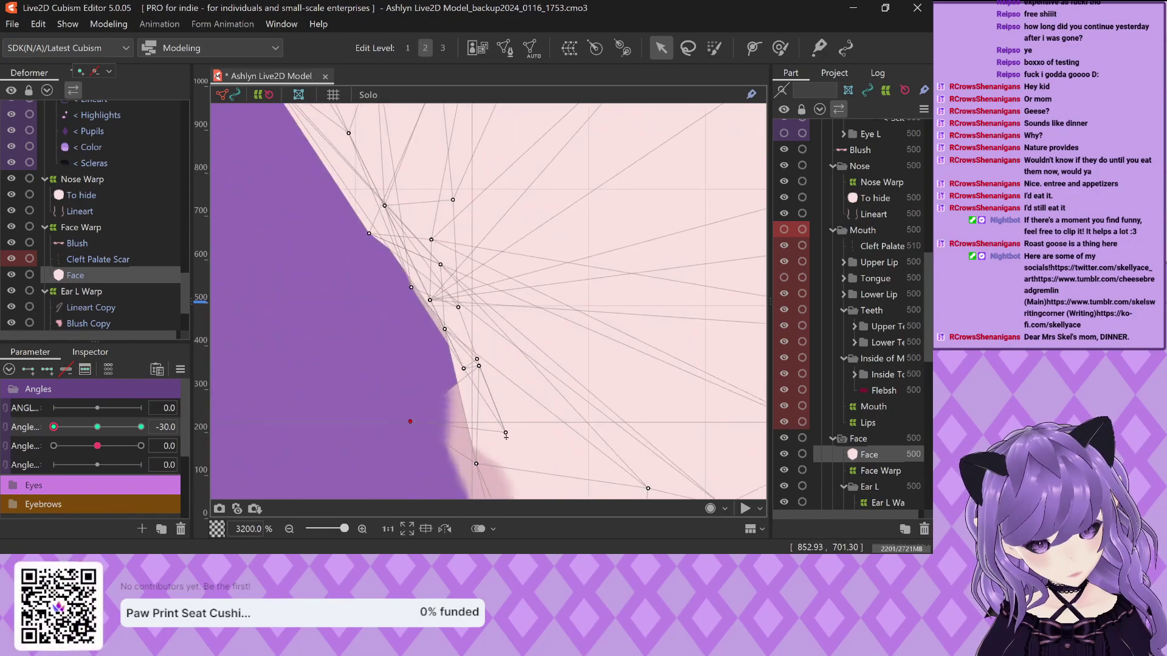
{"action": "left_click_drag", "start_coordinate": [506, 430], "coordinate": [395, 366]}
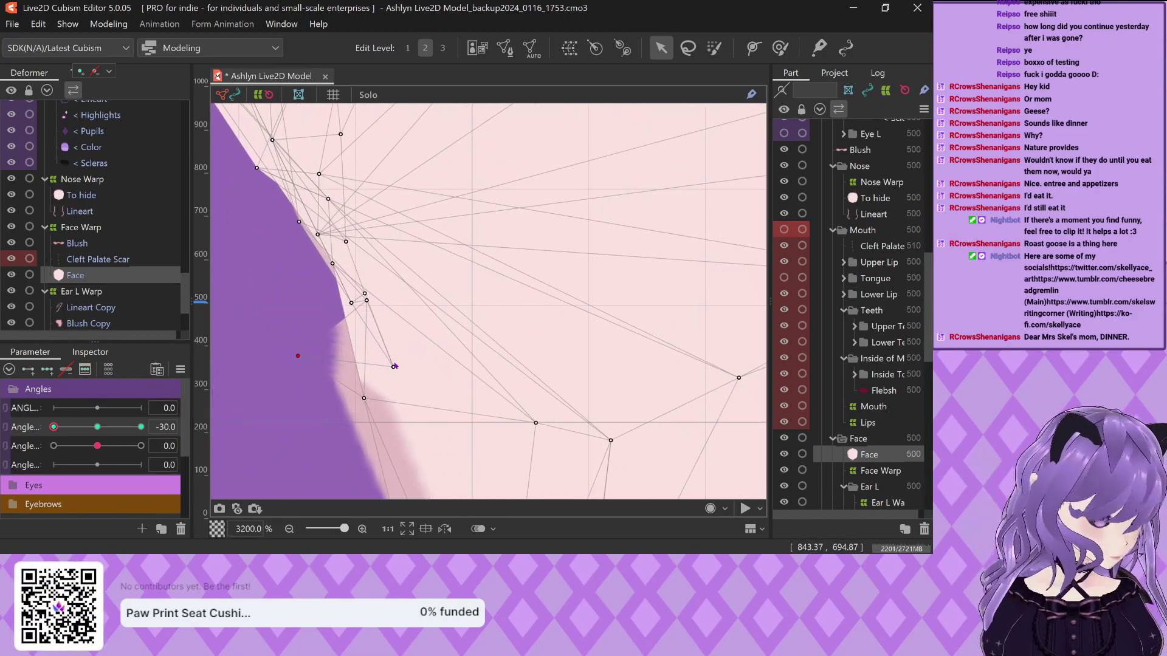
{"action": "key", "text": "ctrl+z"}
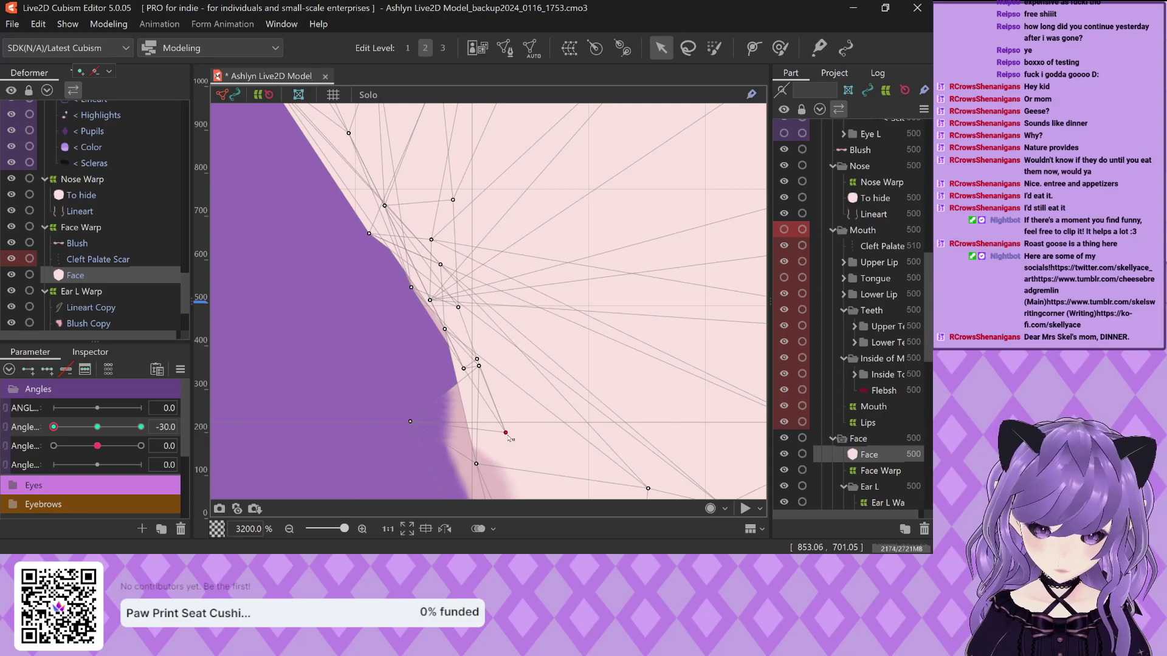
{"action": "left_click_drag", "start_coordinate": [508, 436], "coordinate": [339, 324]}
{"action": "scroll", "coordinate": [375, 299], "scroll_direction": "down", "scroll_amount": 5}
{"action": "scroll", "coordinate": [435, 363], "scroll_direction": "up", "scroll_amount": 5}
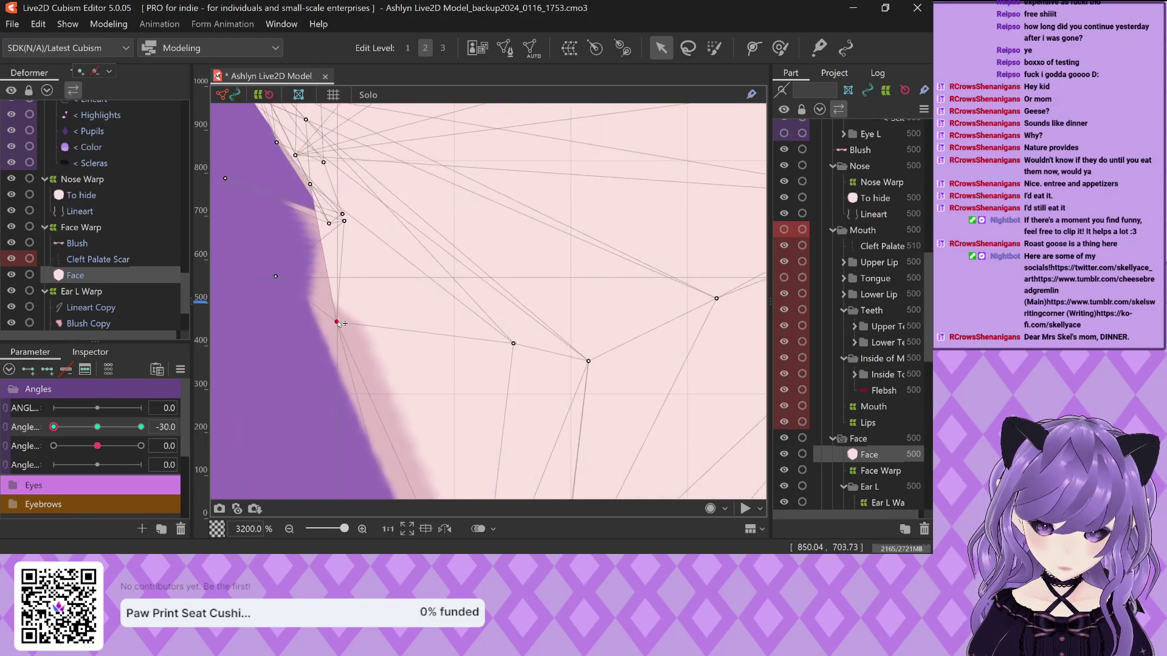
Move jaw edge vertices up-left onto the outline and adjust neighbouring inner points
{"action": "left_click_drag", "start_coordinate": [330, 223], "coordinate": [251, 138]}
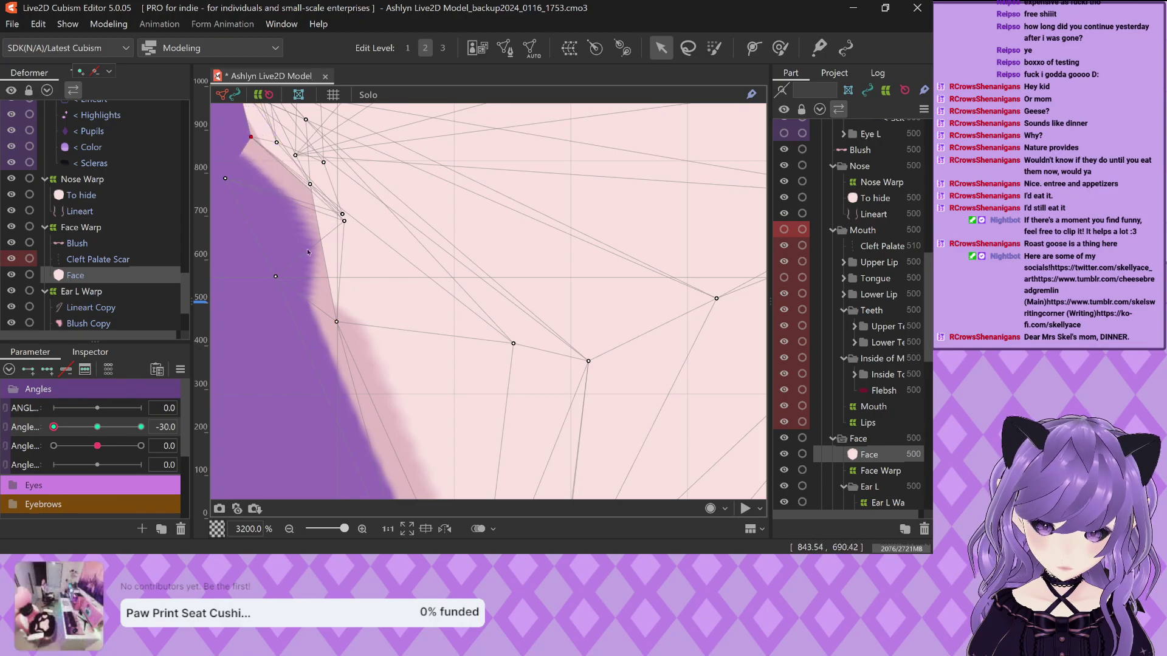
{"action": "scroll", "coordinate": [392, 325], "scroll_direction": "down", "scroll_amount": 5}
{"action": "scroll", "coordinate": [307, 237], "scroll_direction": "up", "scroll_amount": 5}
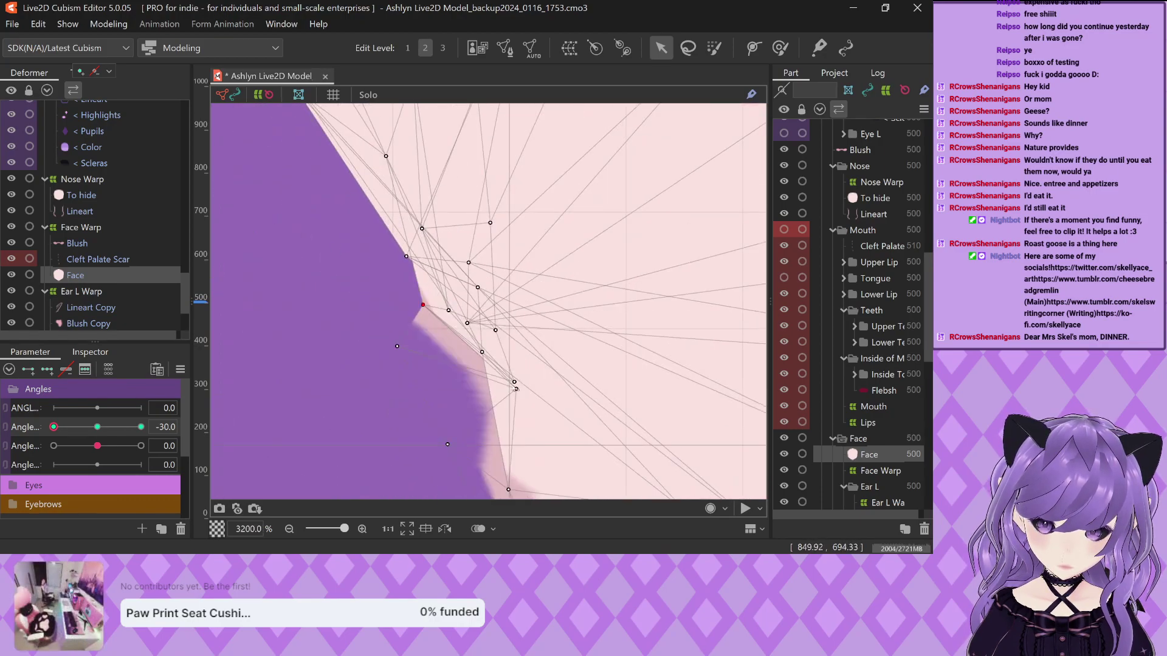
{"action": "left_click_drag", "start_coordinate": [516, 389], "coordinate": [473, 345]}
{"action": "left_click_drag", "start_coordinate": [429, 292], "coordinate": [409, 278]}
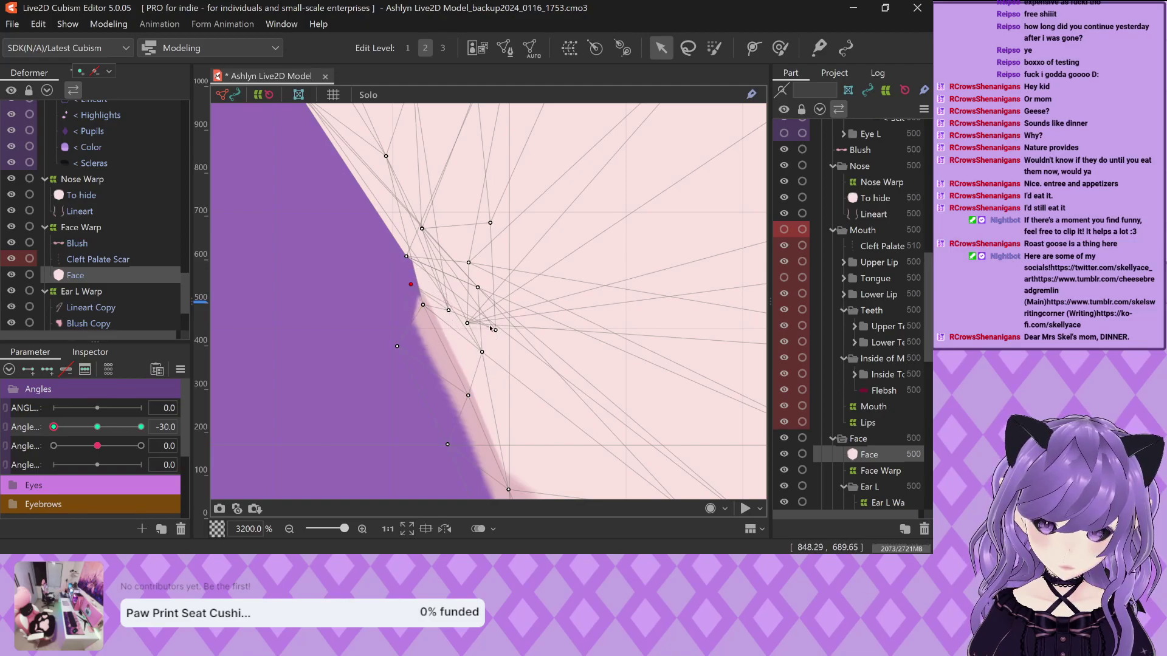
{"action": "left_click_drag", "start_coordinate": [495, 331], "coordinate": [394, 257]}
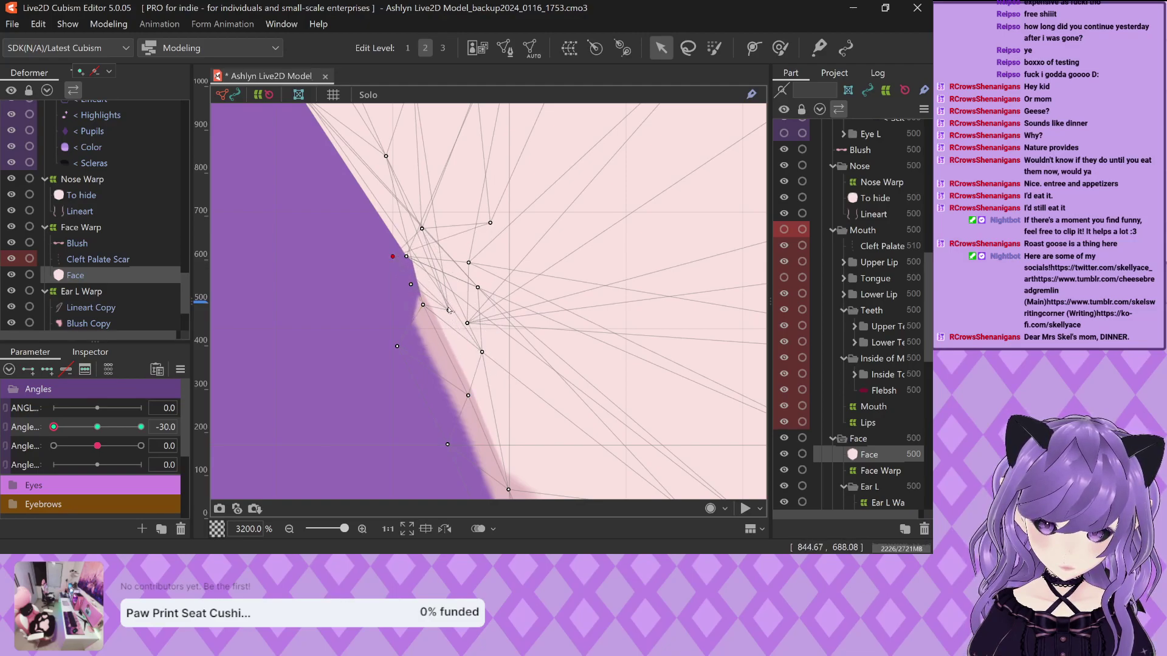
{"action": "left_click_drag", "start_coordinate": [449, 310], "coordinate": [419, 297]}
Pull mesh points up-left toward the cheek and relax the inner mesh
{"action": "left_click_drag", "start_coordinate": [394, 259], "coordinate": [325, 165]}
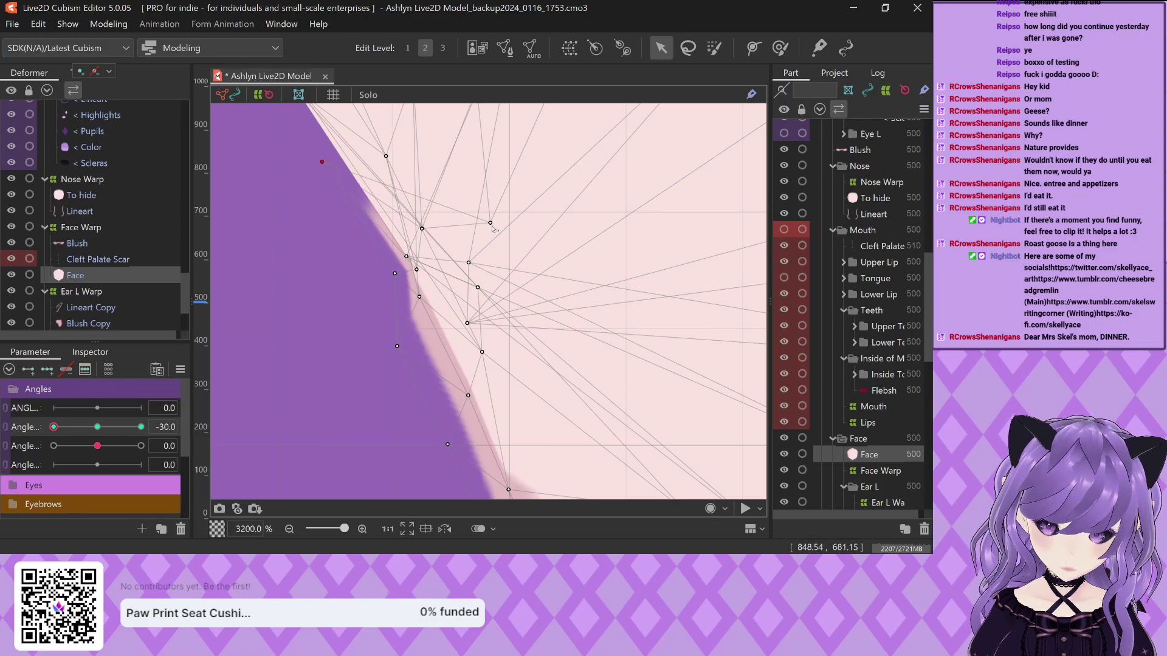
{"action": "left_click_drag", "start_coordinate": [491, 224], "coordinate": [441, 175]}
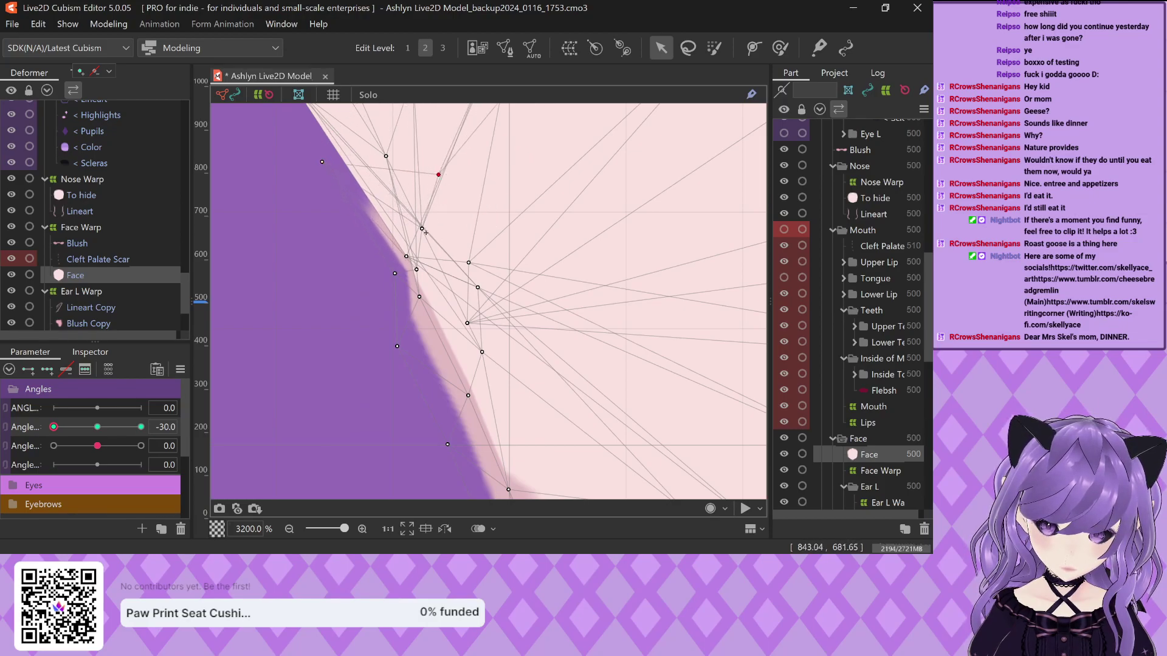
{"action": "left_click_drag", "start_coordinate": [423, 231], "coordinate": [310, 104]}
{"action": "scroll", "coordinate": [386, 251], "scroll_direction": "down", "scroll_amount": 3}
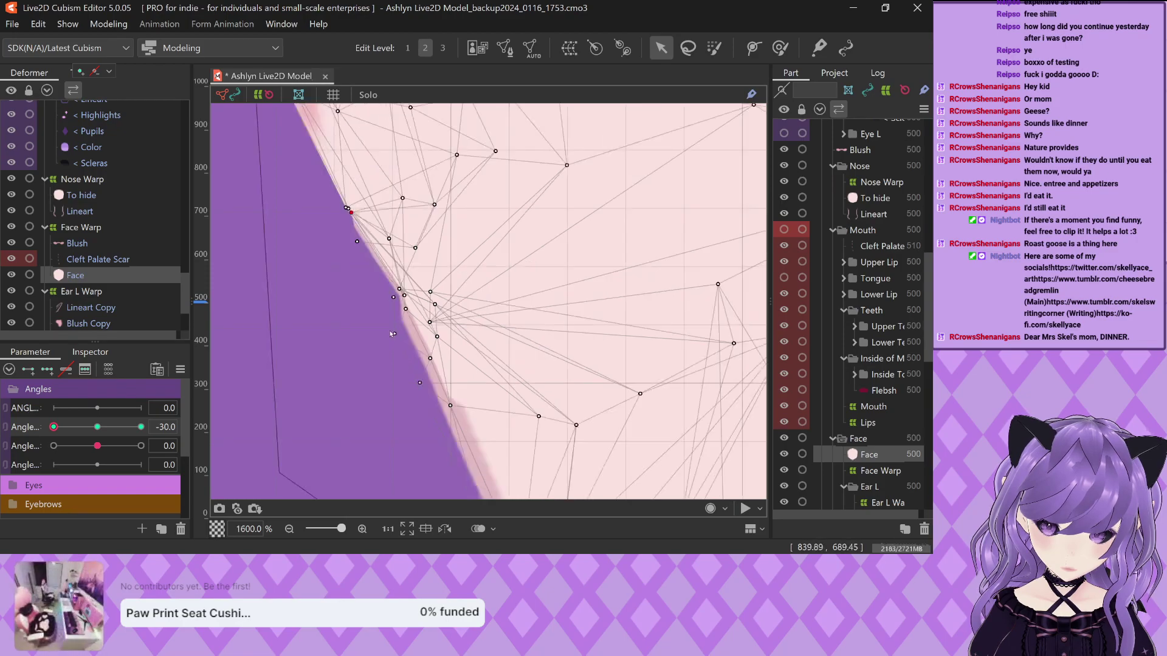
{"action": "scroll", "coordinate": [385, 252], "scroll_direction": "up", "scroll_amount": 3}
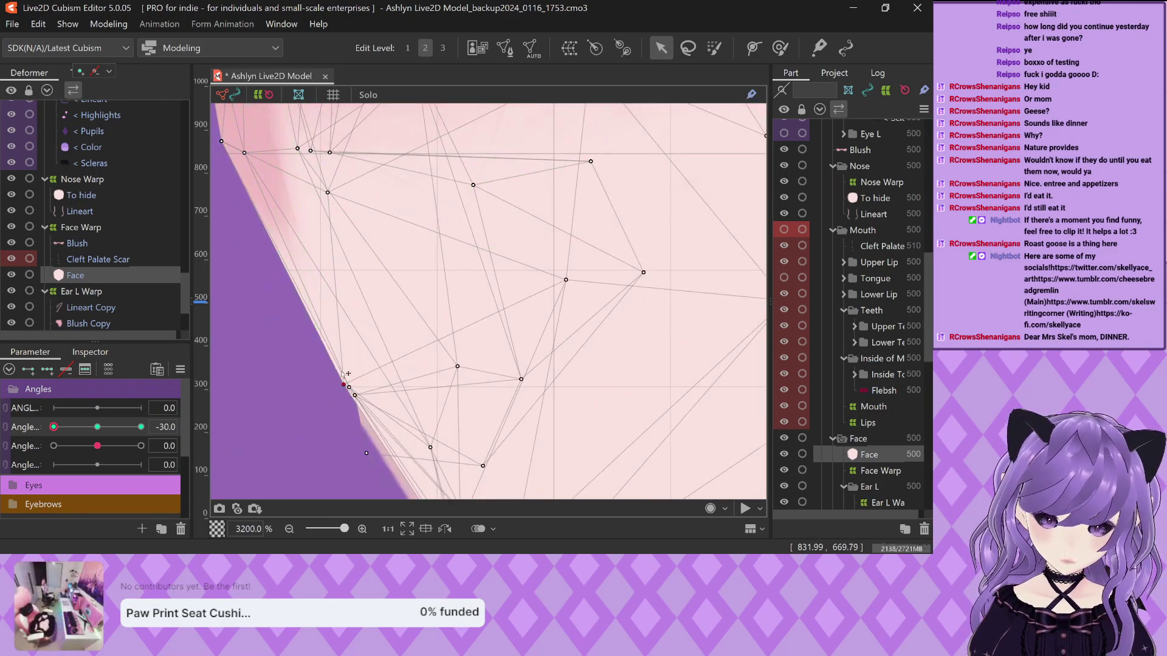
Raise jaw vertices to straighten the face edge and pull inner points left to even spacing
{"action": "left_click_drag", "start_coordinate": [342, 373], "coordinate": [350, 258]}
{"action": "left_click_drag", "start_coordinate": [349, 387], "coordinate": [345, 294]}
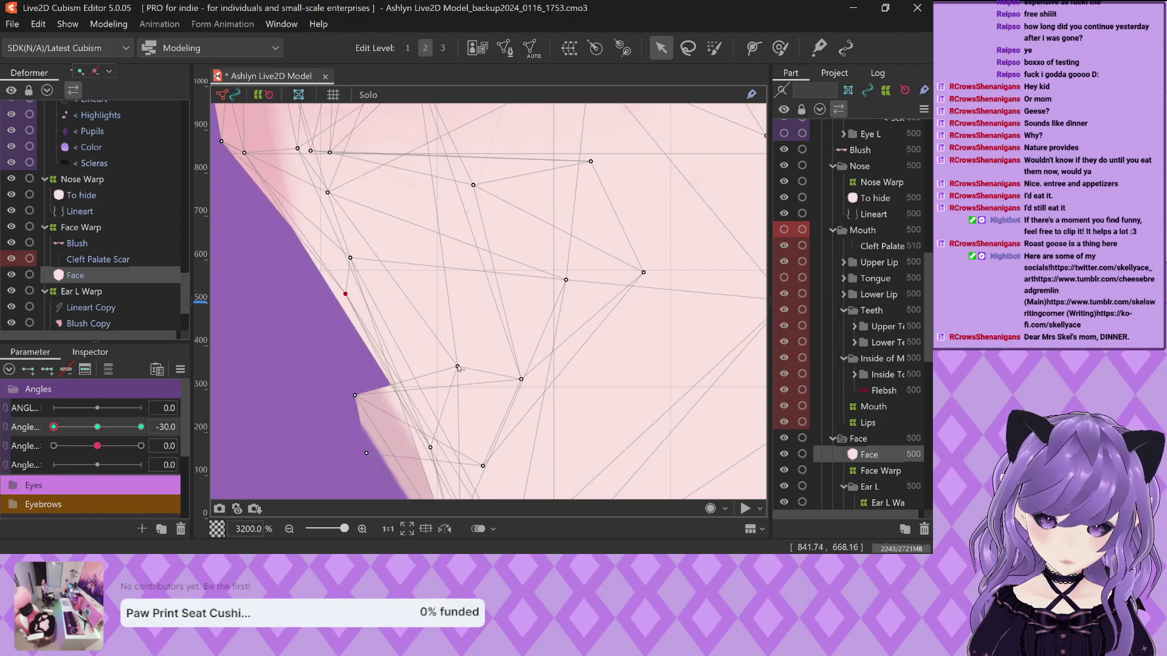
{"action": "left_click_drag", "start_coordinate": [458, 368], "coordinate": [356, 338]}
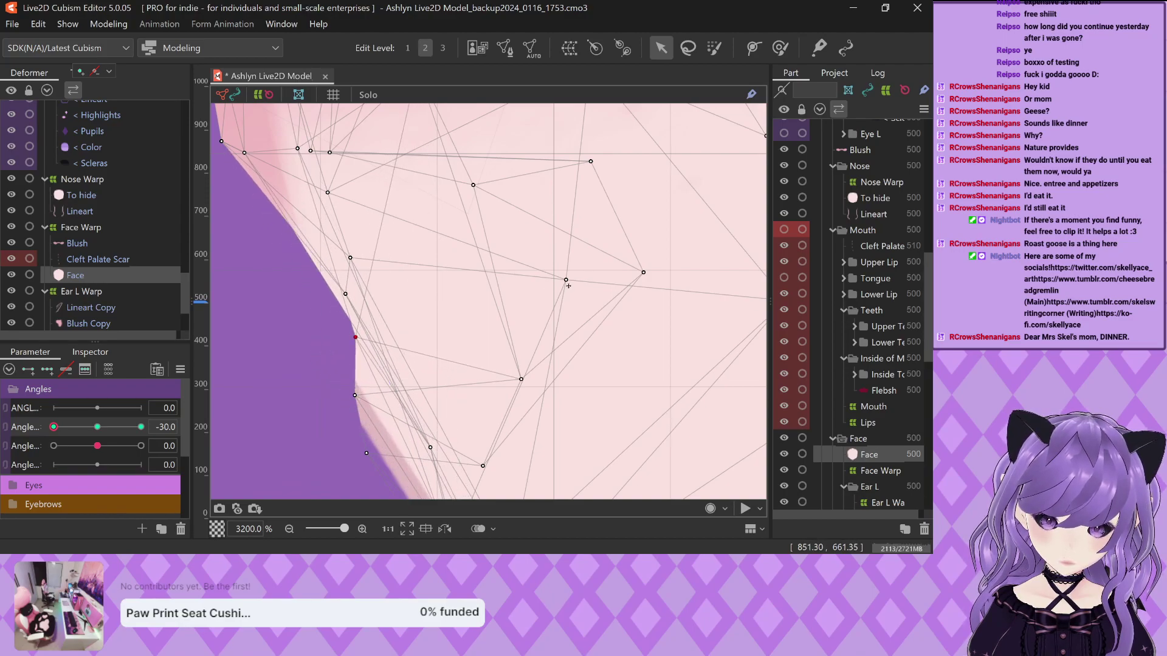
{"action": "left_click_drag", "start_coordinate": [568, 280], "coordinate": [531, 281]}
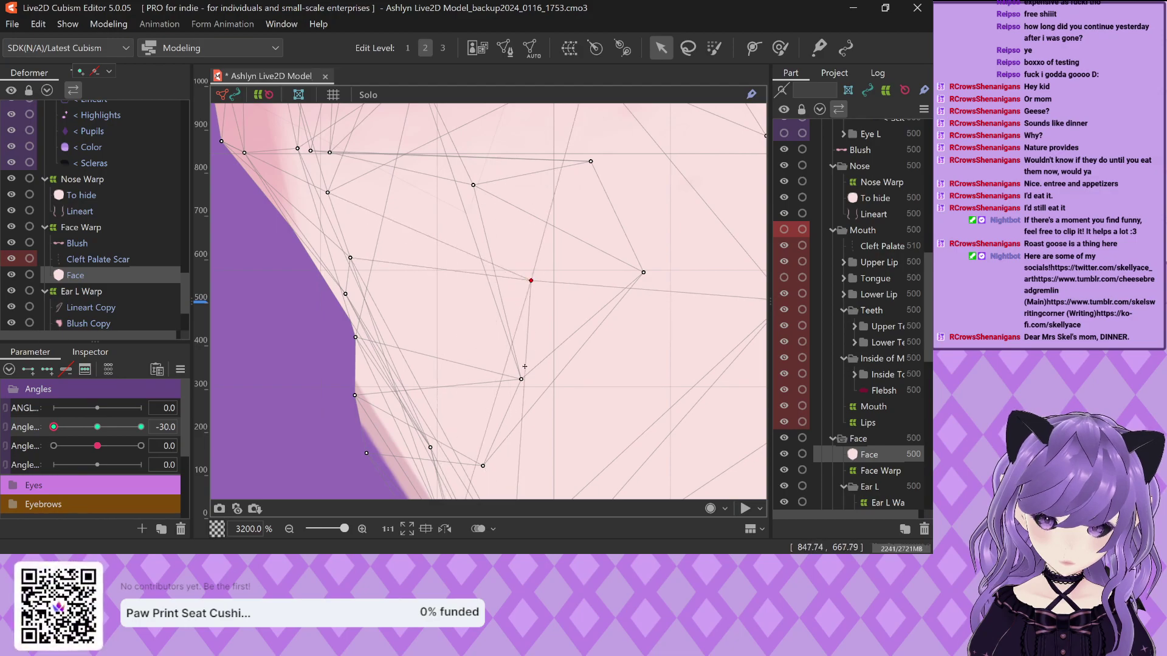
{"action": "left_click_drag", "start_coordinate": [521, 381], "coordinate": [272, 274]}
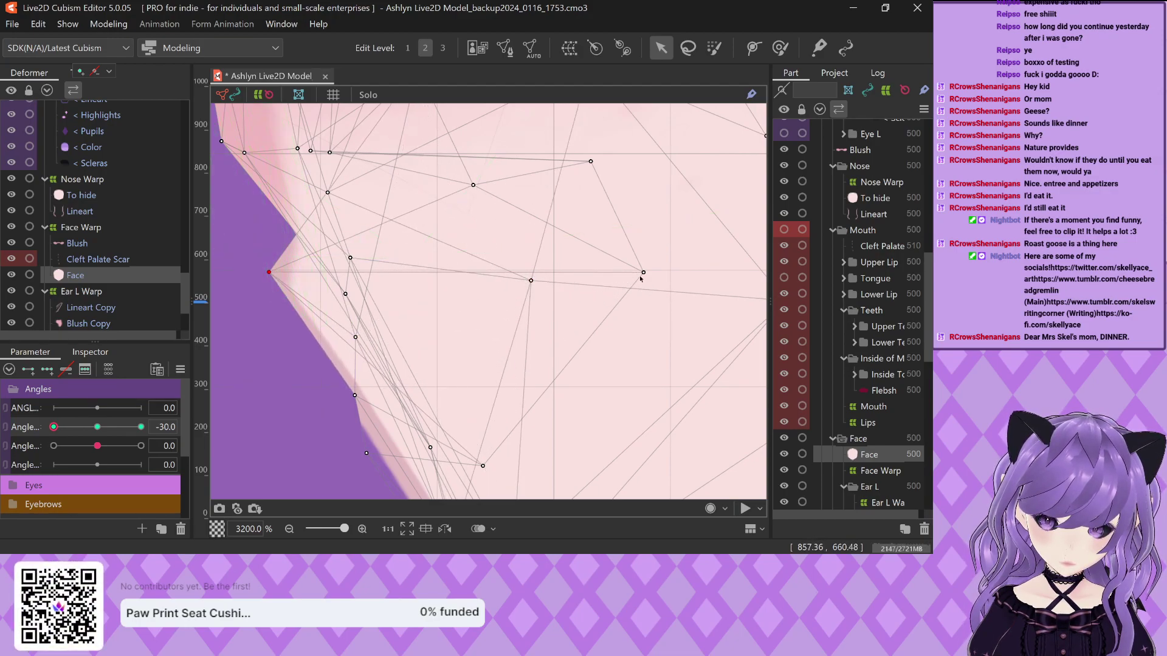
{"action": "left_click_drag", "start_coordinate": [644, 272], "coordinate": [364, 276]}
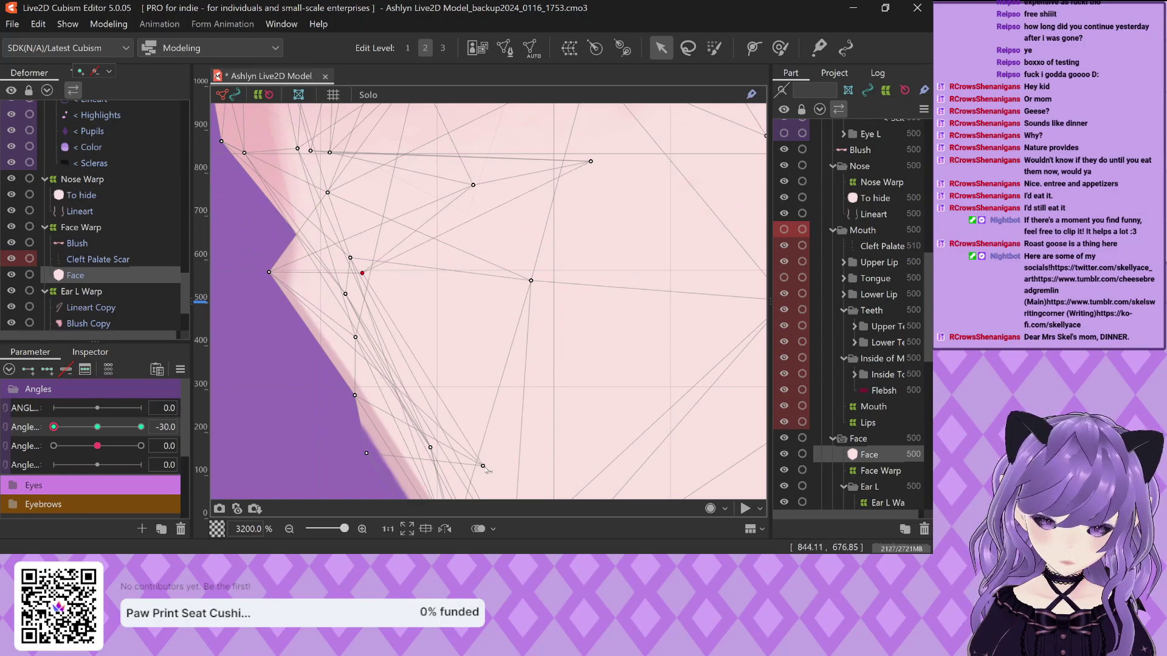
Move the remaining jaw-edge and upper face vertices inward onto the outline
{"action": "left_click_drag", "start_coordinate": [484, 467], "coordinate": [378, 381]}
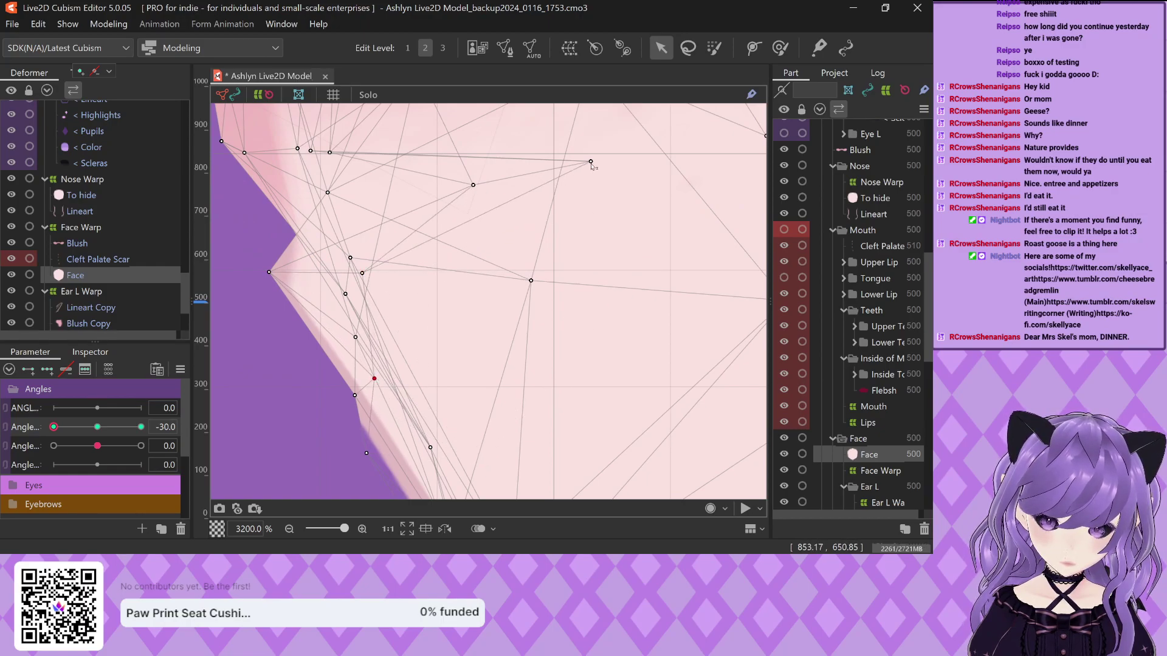
{"action": "left_click_drag", "start_coordinate": [592, 164], "coordinate": [345, 192]}
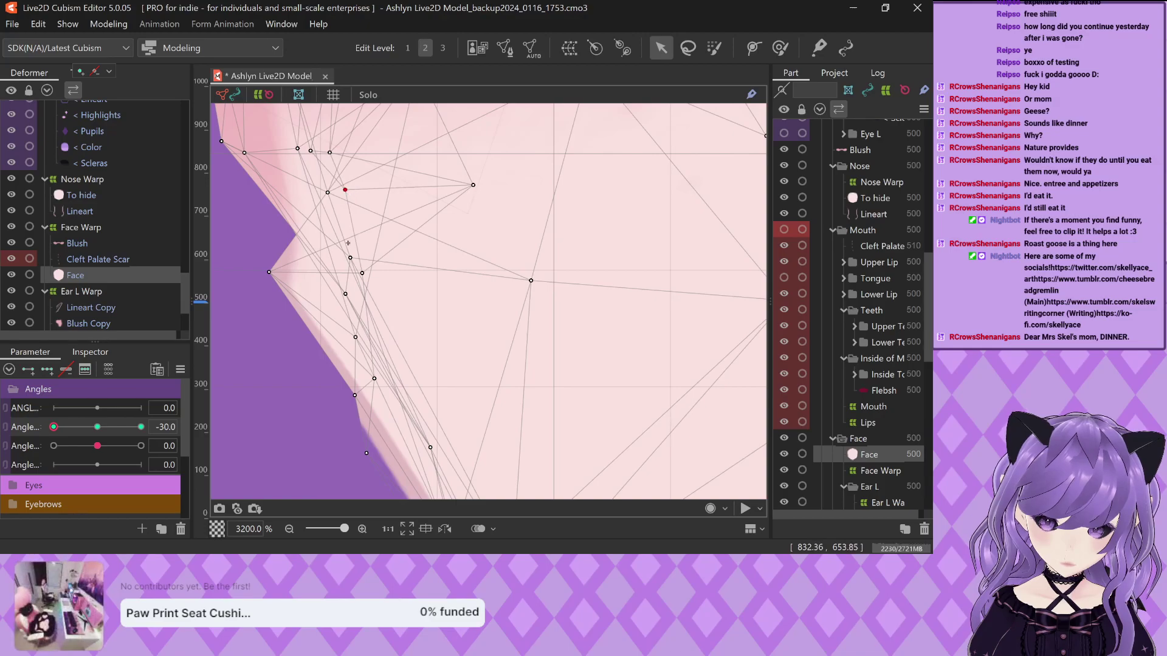
{"action": "left_click_drag", "start_coordinate": [356, 337], "coordinate": [337, 335]}
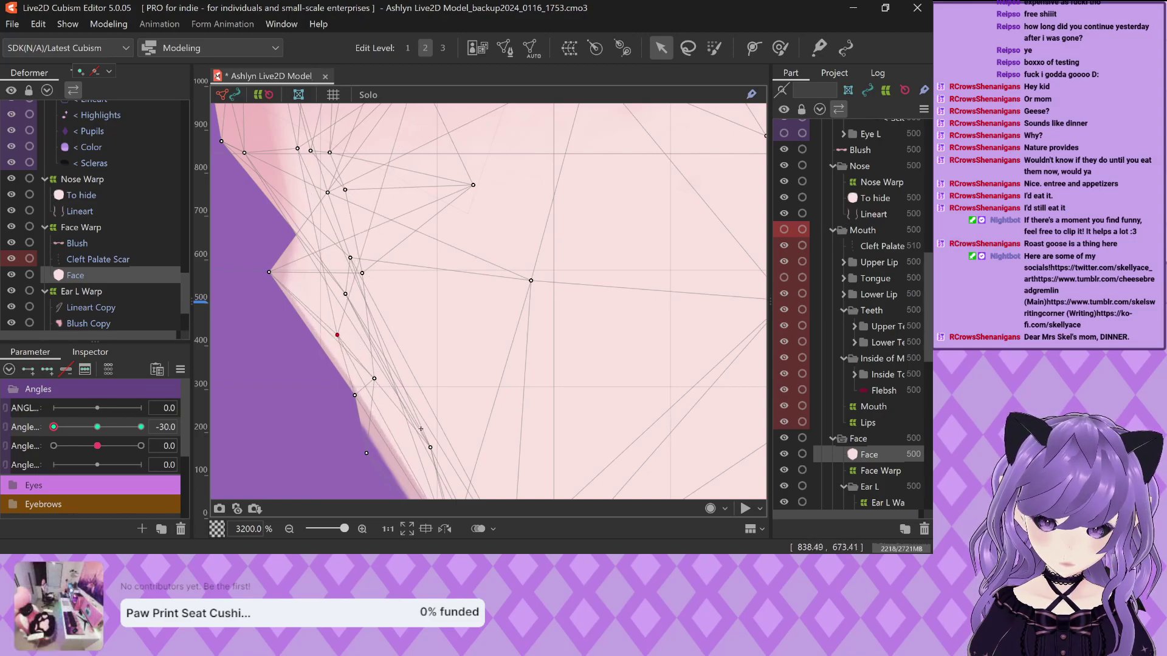
{"action": "left_click_drag", "start_coordinate": [429, 451], "coordinate": [383, 392]}
Reposition upper Face mesh vertices up and right at the -30 Angle X key
{"action": "scroll", "coordinate": [386, 389], "scroll_direction": "down", "scroll_amount": 3}
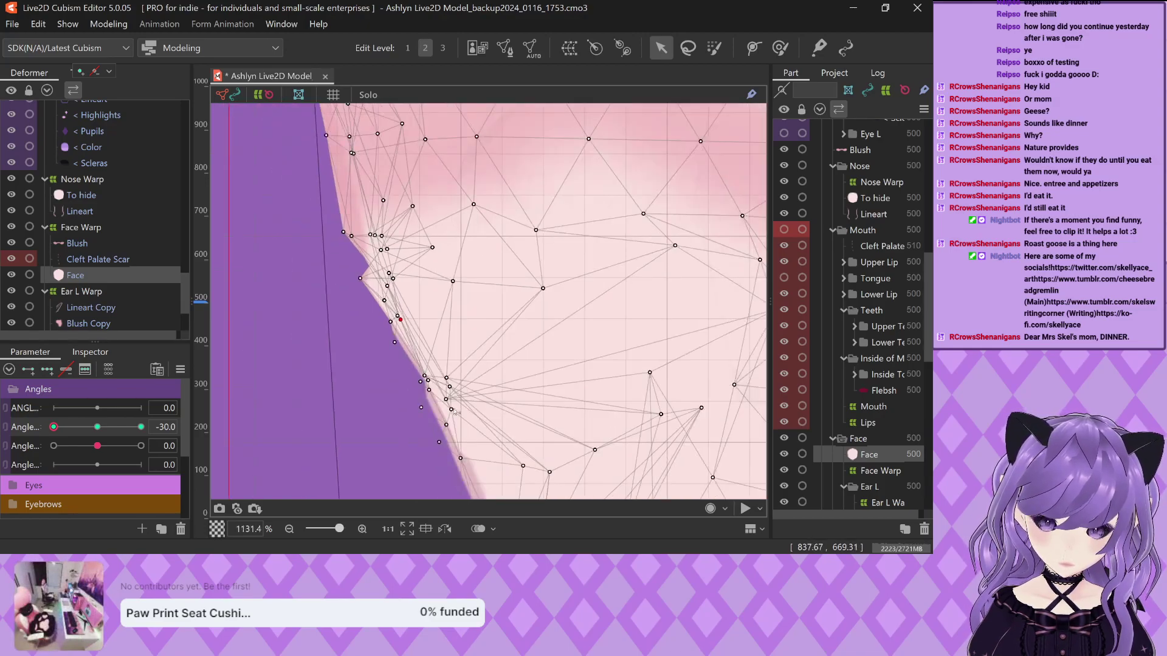
{"action": "scroll", "coordinate": [430, 345], "scroll_direction": "up", "scroll_amount": 3}
{"action": "left_click_drag", "start_coordinate": [407, 313], "coordinate": [497, 121]}
{"action": "left_click_drag", "start_coordinate": [406, 372], "coordinate": [552, 220]}
{"action": "scroll", "coordinate": [386, 347], "scroll_direction": "down", "scroll_amount": 2}
{"action": "scroll", "coordinate": [433, 320], "scroll_direction": "up", "scroll_amount": 1}
{"action": "left_click_drag", "start_coordinate": [421, 310], "coordinate": [648, 257]}
{"action": "scroll", "coordinate": [528, 290], "scroll_direction": "down", "scroll_amount": 1}
{"action": "scroll", "coordinate": [655, 375], "scroll_direction": "up", "scroll_amount": 1}
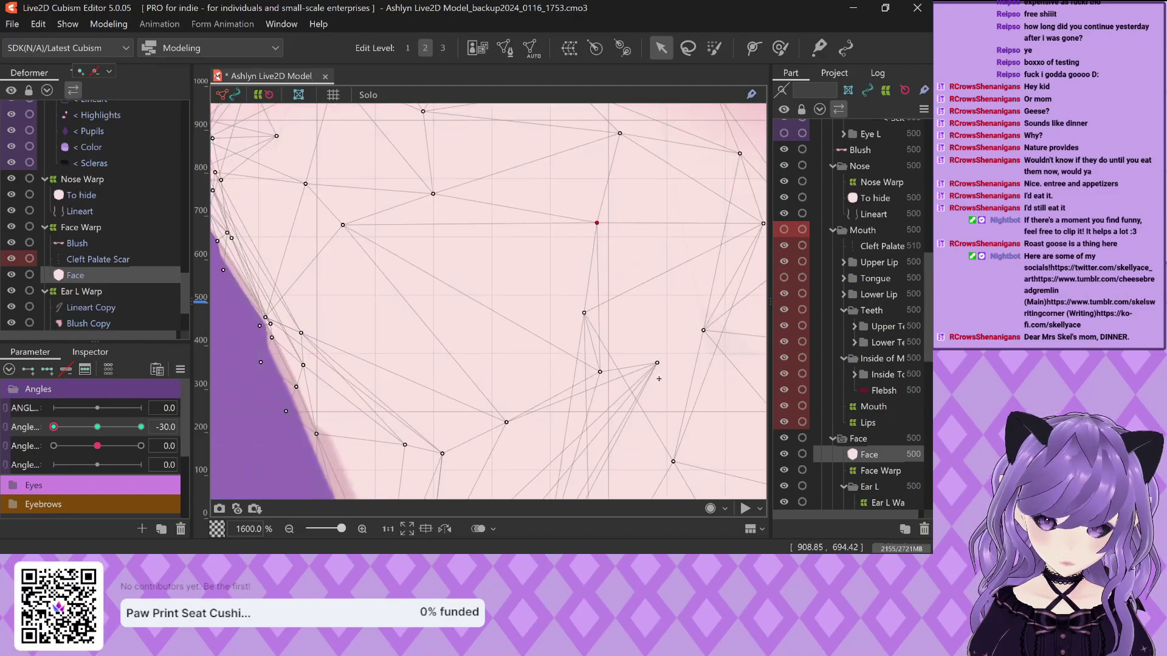
{"action": "left_click_drag", "start_coordinate": [657, 364], "coordinate": [597, 435]}
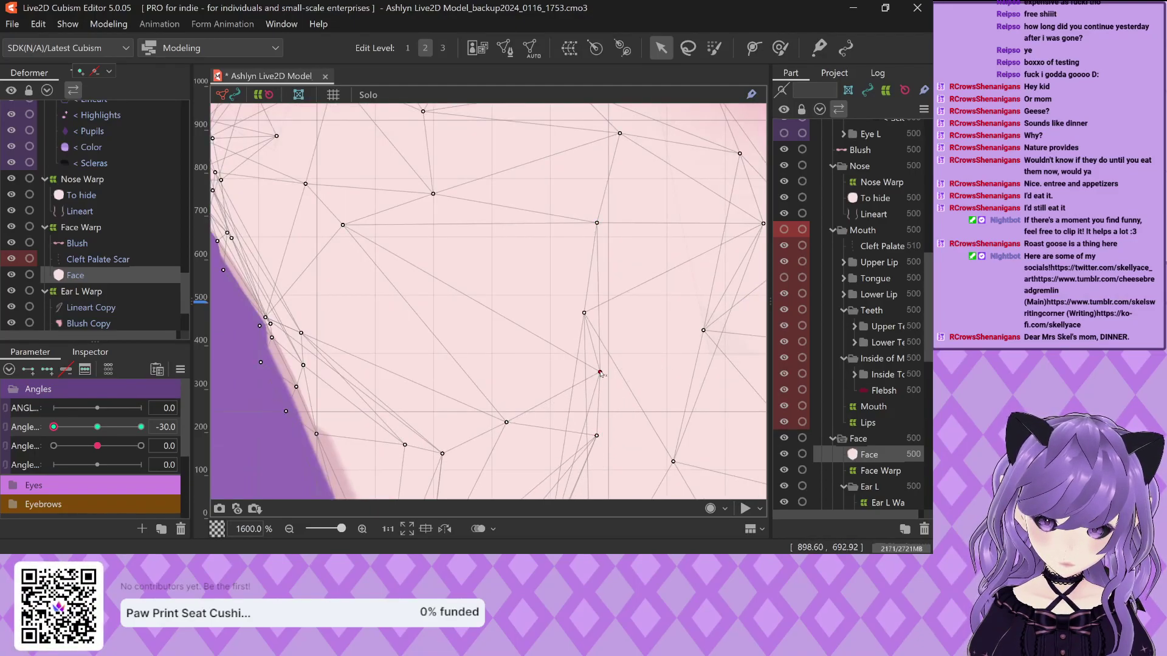
{"action": "left_click_drag", "start_coordinate": [600, 372], "coordinate": [475, 271]}
Pull cheek vertices up-left toward the jaw, undoing an accidental whole-mesh shift
{"action": "scroll", "coordinate": [479, 344], "scroll_direction": "up", "scroll_amount": 1}
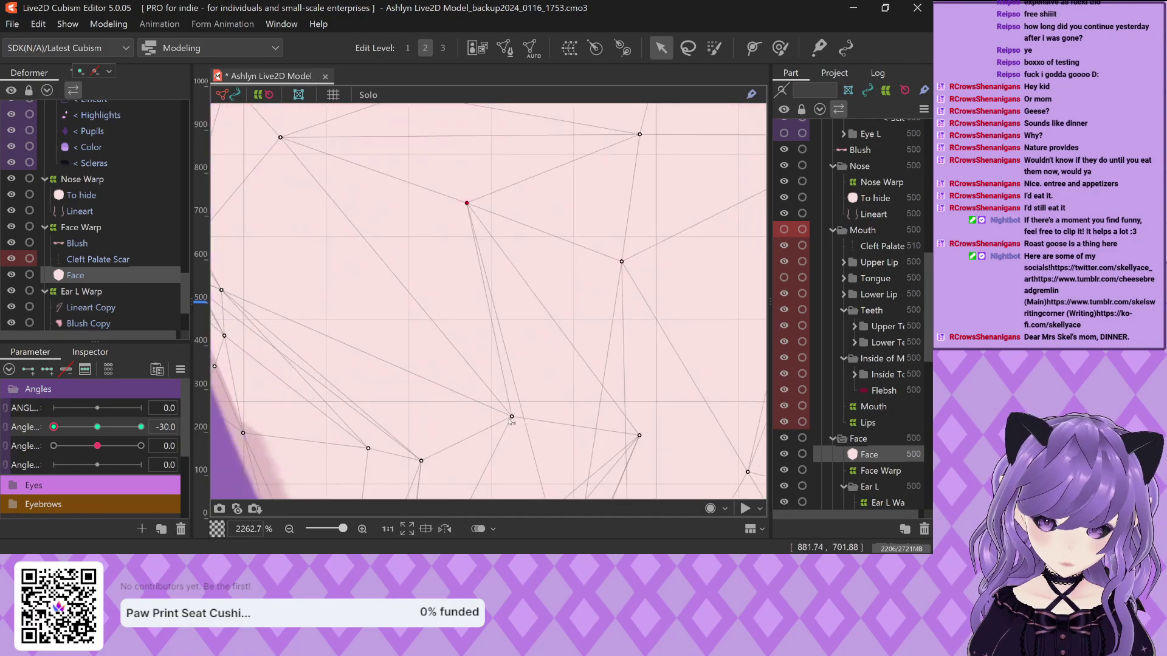
{"action": "left_click_drag", "start_coordinate": [512, 416], "coordinate": [312, 248]}
{"action": "scroll", "coordinate": [352, 253], "scroll_direction": "down", "scroll_amount": 1}
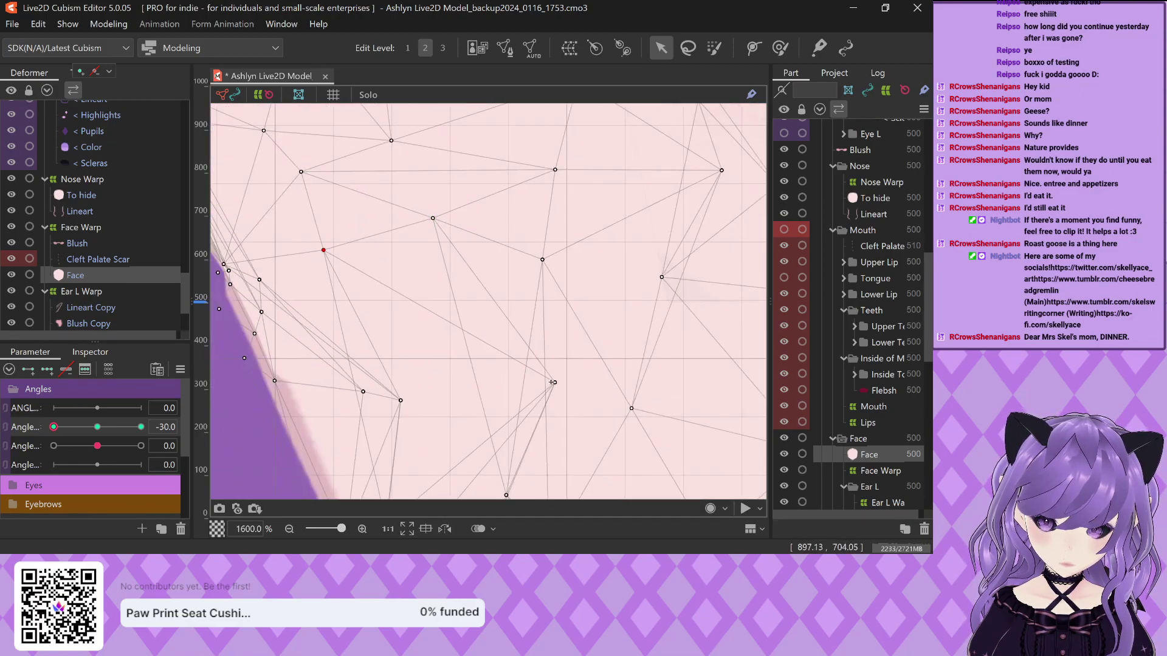
{"action": "left_click_drag", "start_coordinate": [554, 382], "coordinate": [416, 324]}
{"action": "scroll", "coordinate": [423, 280], "scroll_direction": "down", "scroll_amount": 3}
{"action": "scroll", "coordinate": [457, 350], "scroll_direction": "up", "scroll_amount": 2}
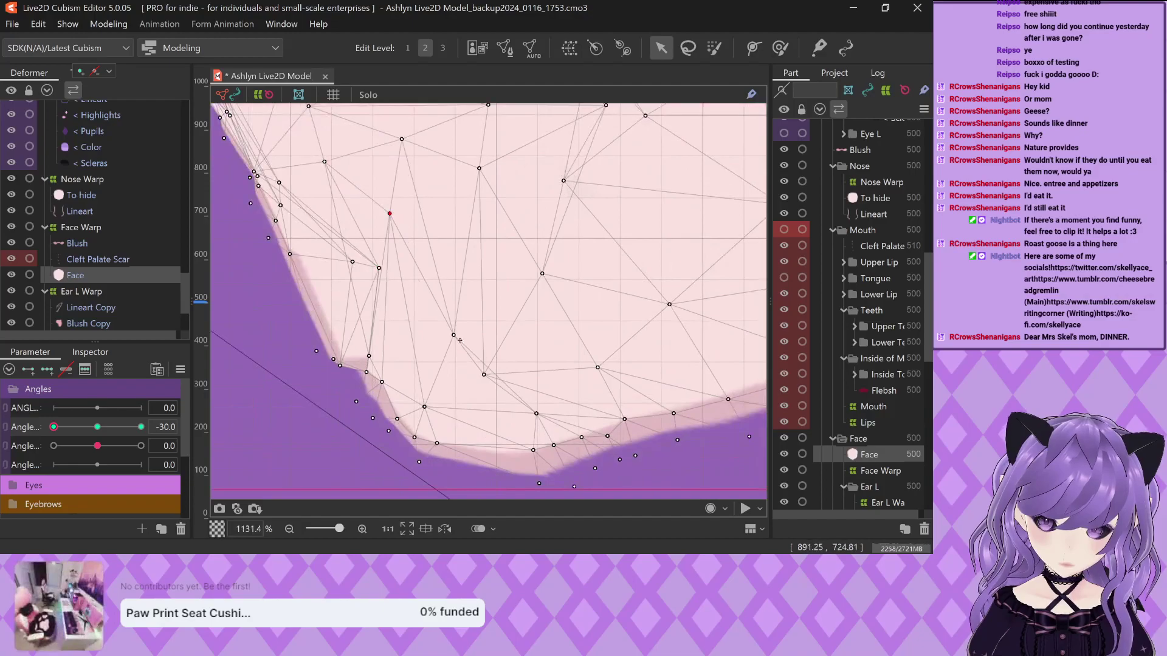
{"action": "left_click_drag", "start_coordinate": [393, 217], "coordinate": [394, 237]}
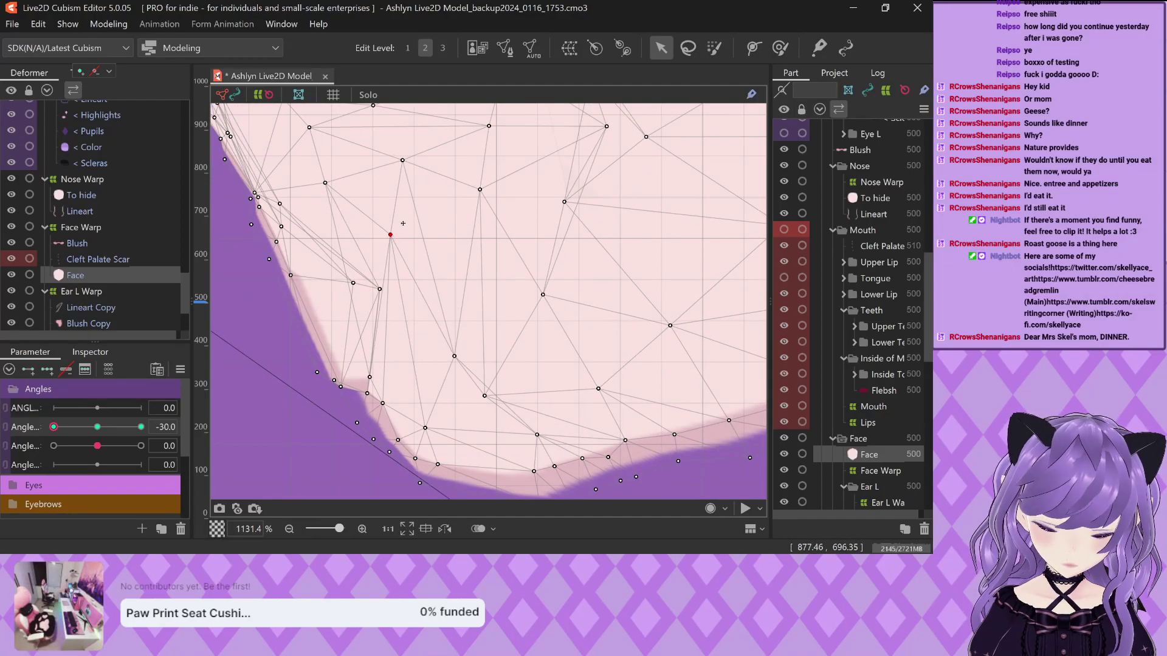
{"action": "key", "text": "ctrl+z"}
Pull jaw vertices down and left onto the jaw outline
{"action": "scroll", "coordinate": [353, 308], "scroll_direction": "up", "scroll_amount": 3}
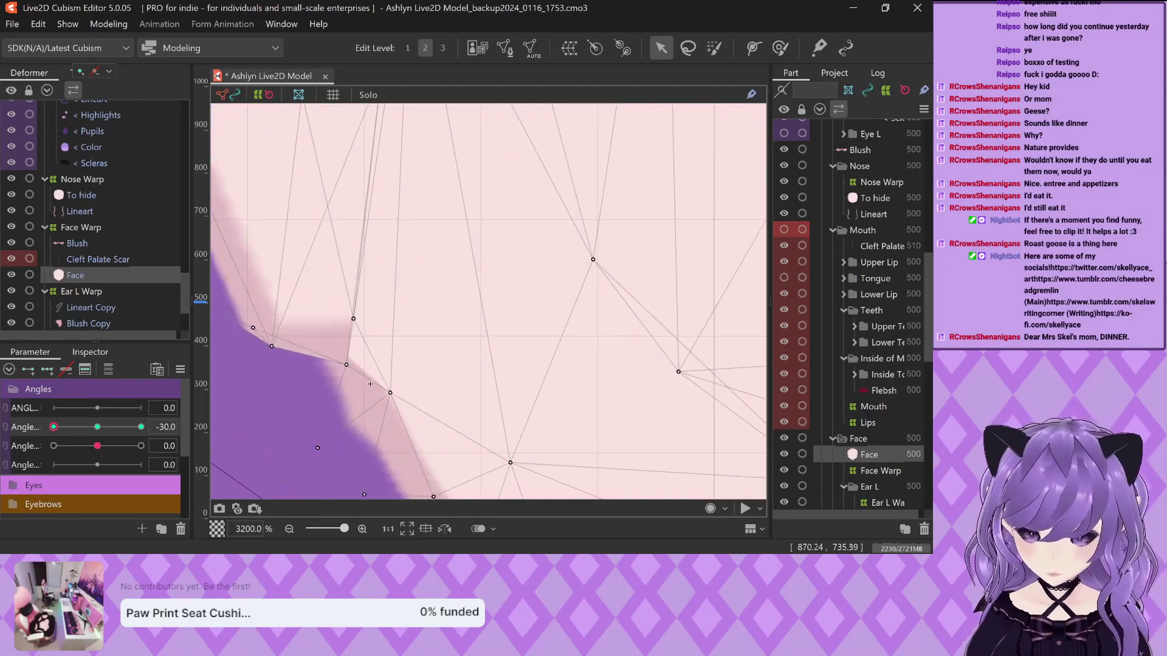
{"action": "left_click_drag", "start_coordinate": [361, 356], "coordinate": [321, 400]}
{"action": "left_click_drag", "start_coordinate": [287, 337], "coordinate": [271, 342]}
{"action": "scroll", "coordinate": [347, 310], "scroll_direction": "down", "scroll_amount": 3}
{"action": "scroll", "coordinate": [319, 311], "scroll_direction": "up", "scroll_amount": 3}
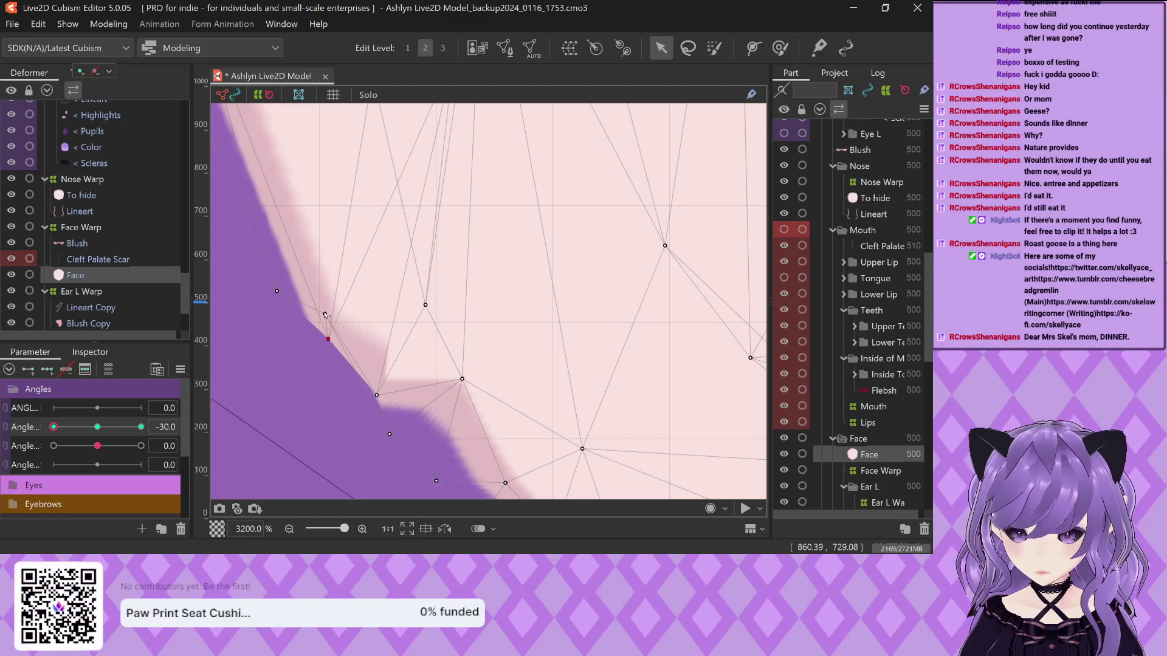
{"action": "left_click_drag", "start_coordinate": [325, 315], "coordinate": [323, 371]}
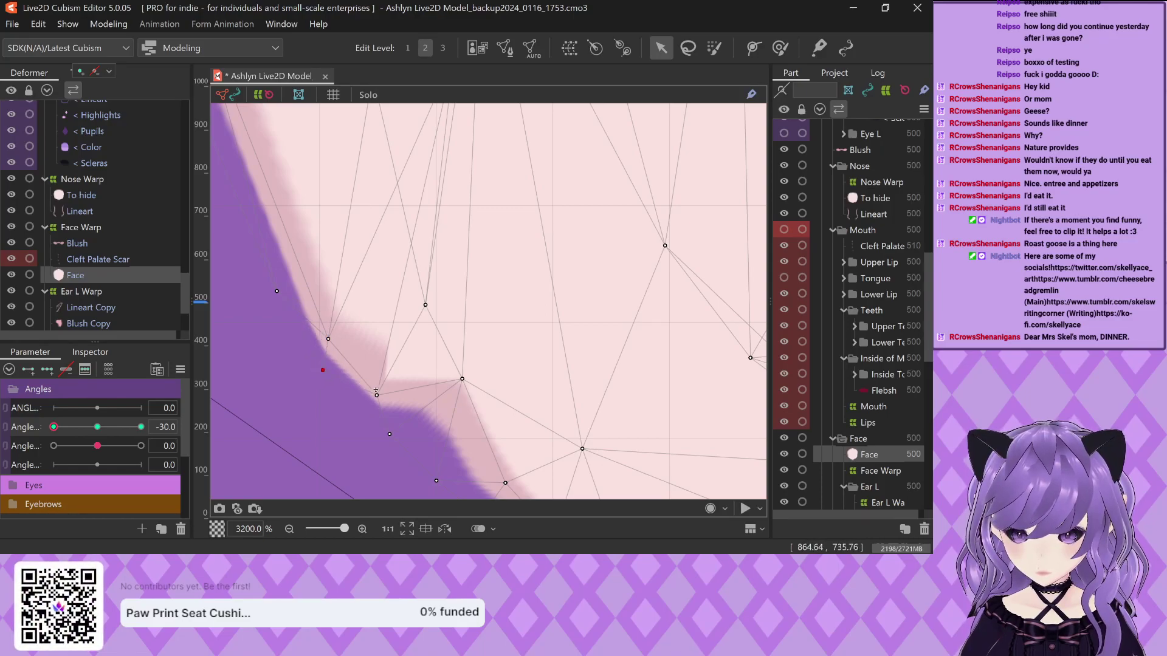
{"action": "left_click_drag", "start_coordinate": [380, 396], "coordinate": [389, 383]}
{"action": "left_click_drag", "start_coordinate": [428, 309], "coordinate": [451, 310]}
{"action": "left_click_drag", "start_coordinate": [454, 377], "coordinate": [457, 421]}
Move the remaining vertices down-left and adjust cheek vertices inside the left cheek edge
{"action": "scroll", "coordinate": [398, 355], "scroll_direction": "down", "scroll_amount": 2}
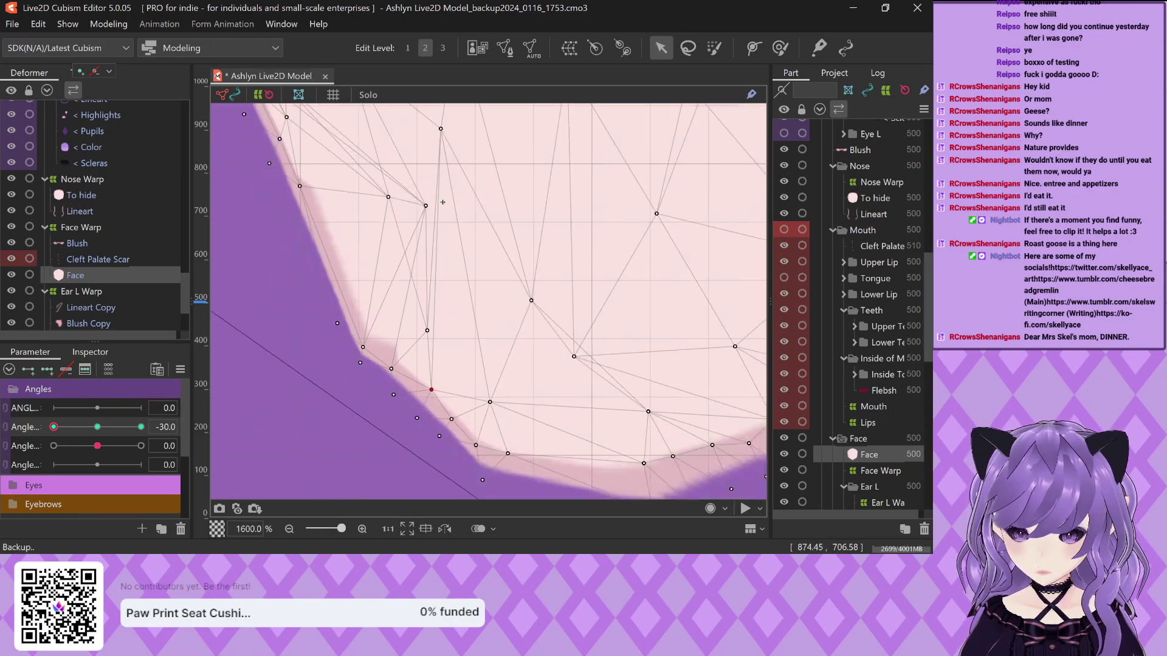
{"action": "left_click_drag", "start_coordinate": [427, 214], "coordinate": [403, 330]}
{"action": "scroll", "coordinate": [373, 348], "scroll_direction": "up", "scroll_amount": 2}
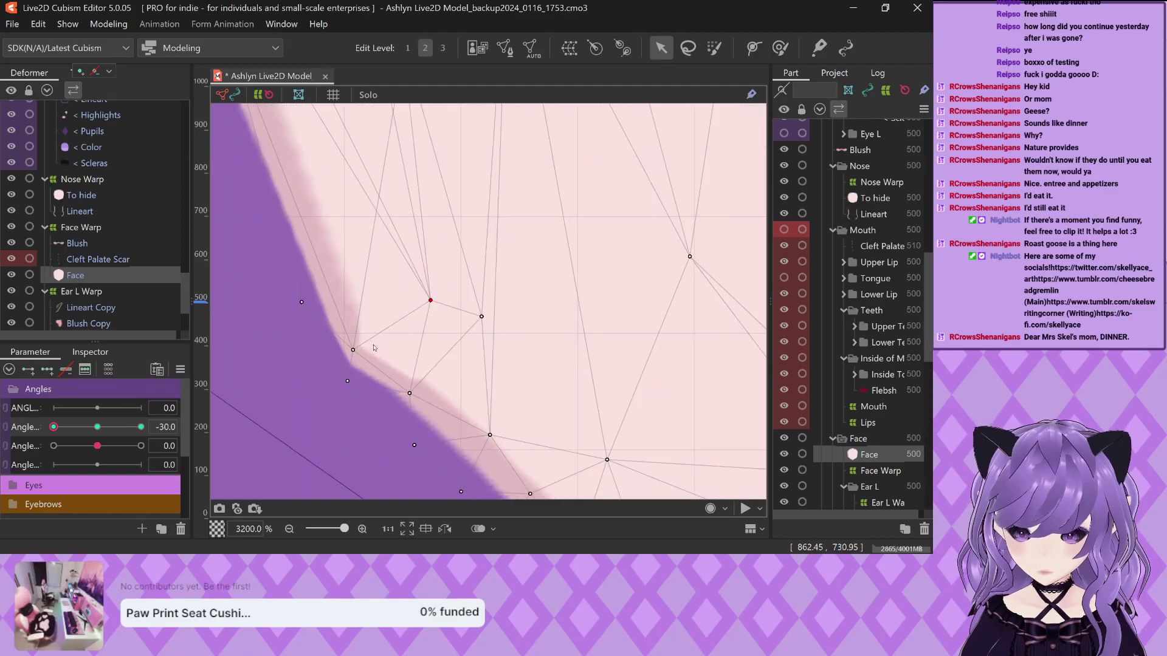
{"action": "scroll", "coordinate": [377, 304], "scroll_direction": "down", "scroll_amount": 2}
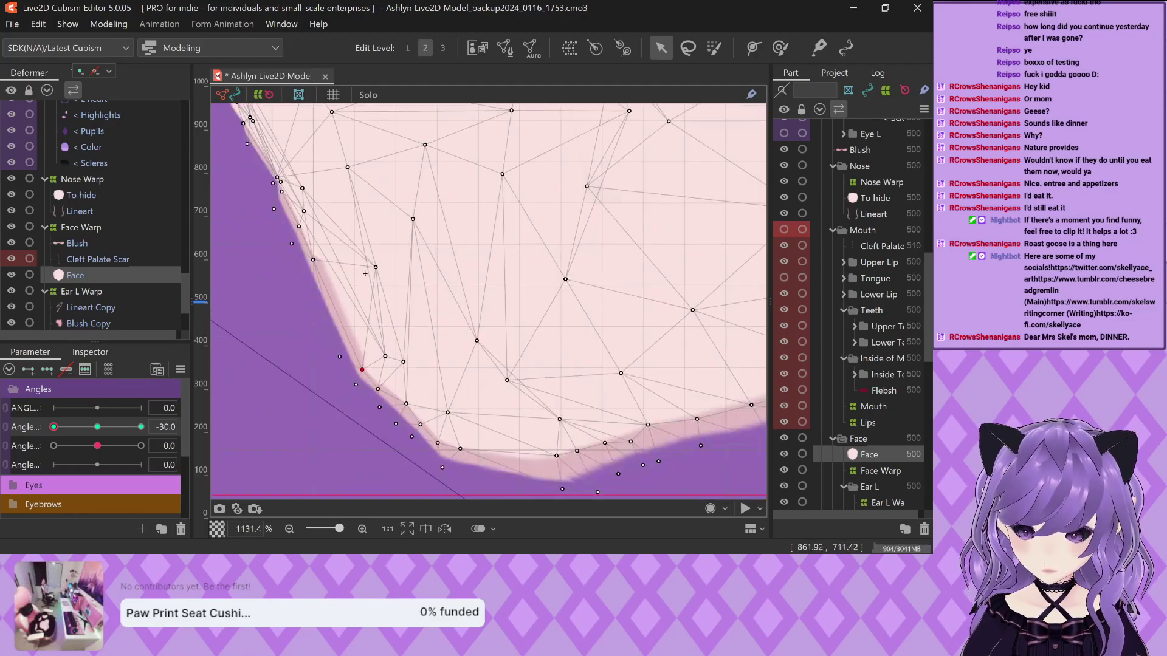
{"action": "scroll", "coordinate": [391, 260], "scroll_direction": "up", "scroll_amount": 2}
{"action": "left_click_drag", "start_coordinate": [391, 260], "coordinate": [315, 385]}
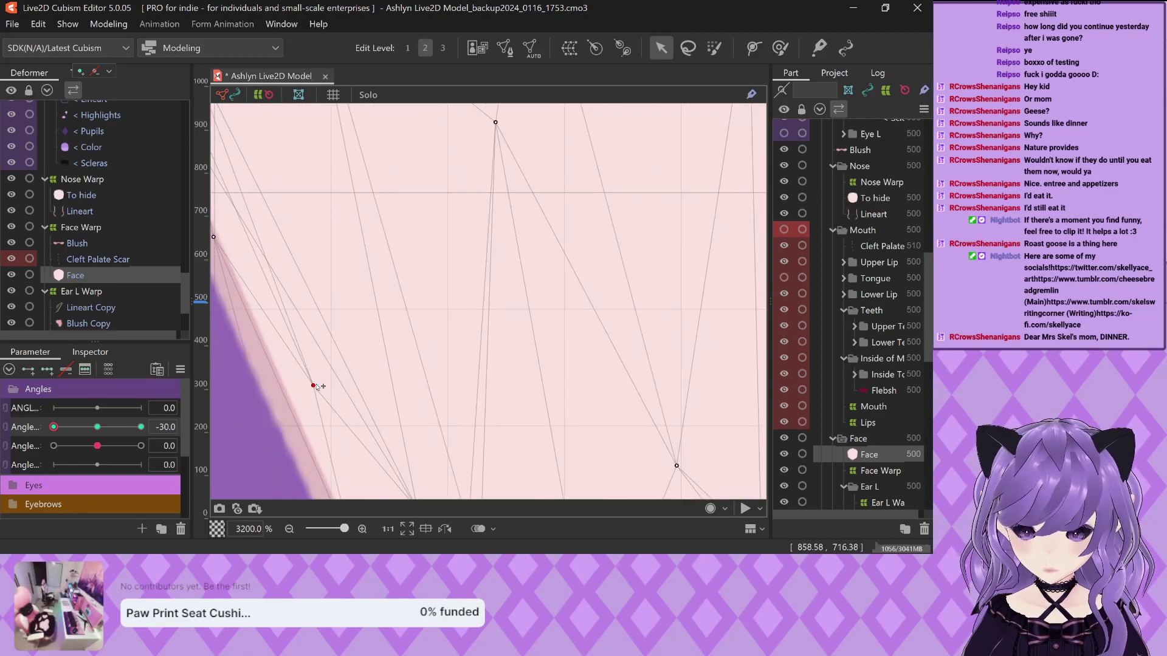
{"action": "scroll", "coordinate": [355, 352], "scroll_direction": "down", "scroll_amount": 4}
{"action": "scroll", "coordinate": [325, 235], "scroll_direction": "up", "scroll_amount": 2}
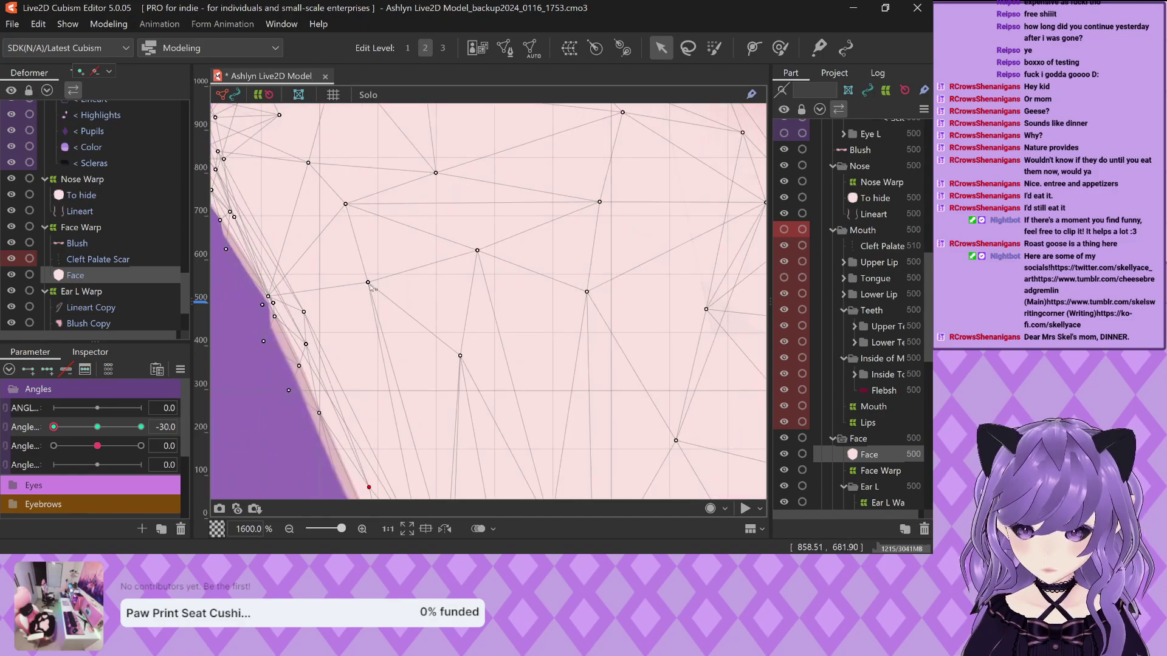
{"action": "left_click_drag", "start_coordinate": [369, 283], "coordinate": [416, 321]}
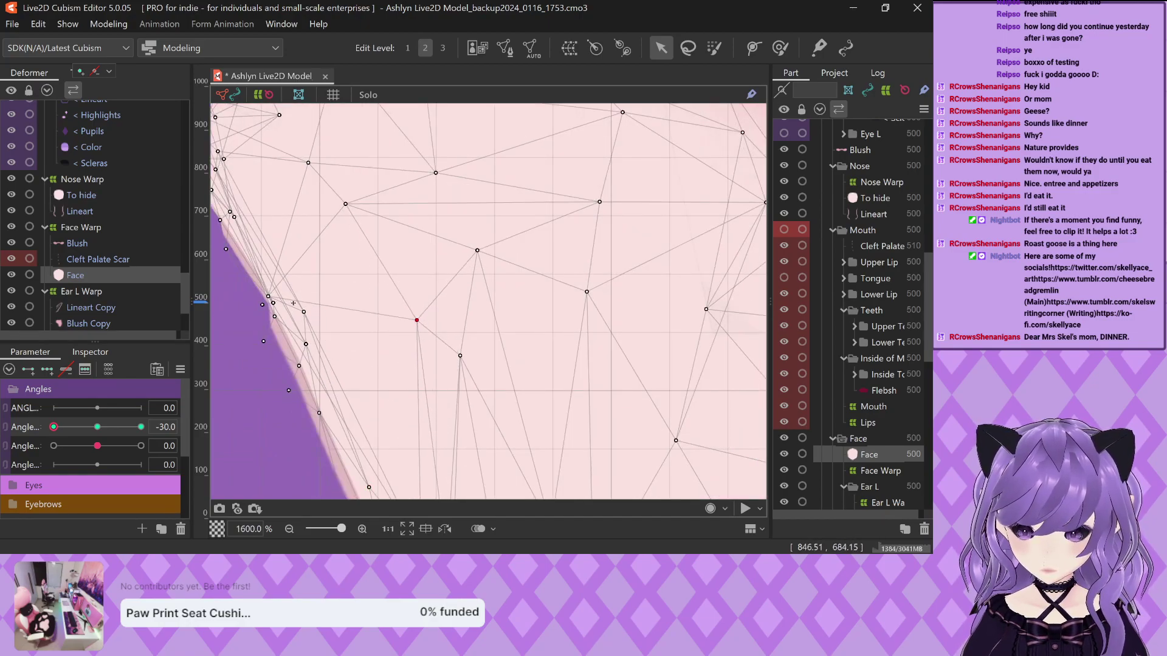
{"action": "left_click_drag", "start_coordinate": [269, 297], "coordinate": [329, 254]}
Nudge face and jawline vertices up-left to follow the turned jaw
{"action": "scroll", "coordinate": [385, 273], "scroll_direction": "down", "scroll_amount": 3}
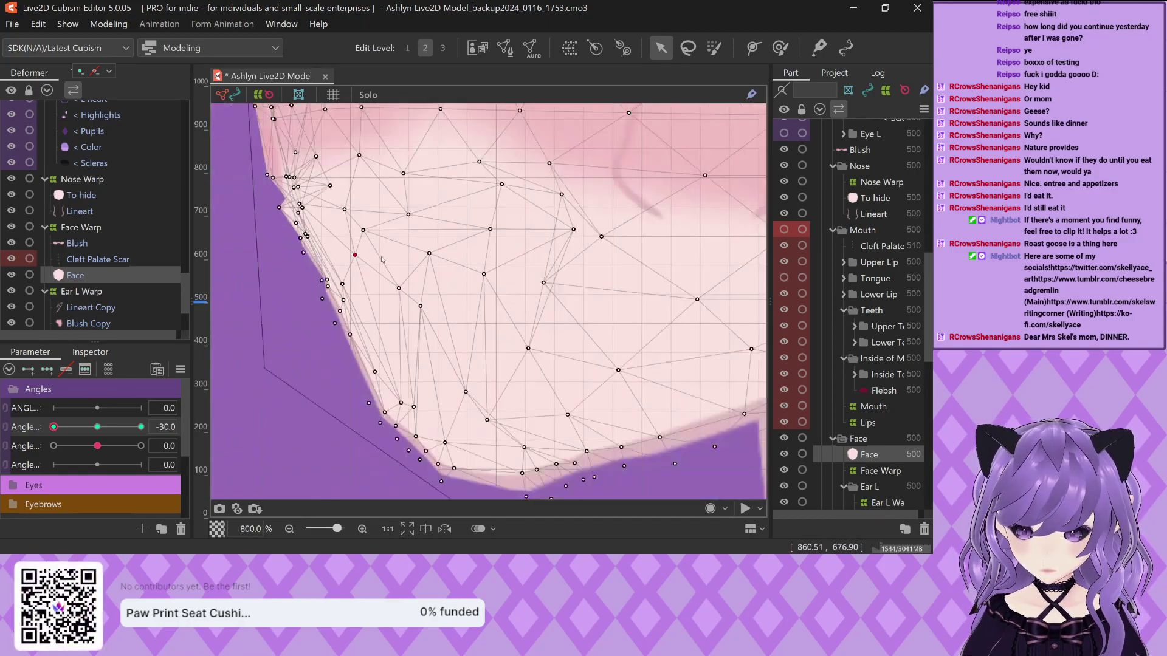
{"action": "scroll", "coordinate": [368, 301], "scroll_direction": "up", "scroll_amount": 3}
{"action": "left_click_drag", "start_coordinate": [377, 160], "coordinate": [416, 203]}
{"action": "scroll", "coordinate": [322, 280], "scroll_direction": "down", "scroll_amount": 2}
{"action": "scroll", "coordinate": [311, 256], "scroll_direction": "up", "scroll_amount": 3}
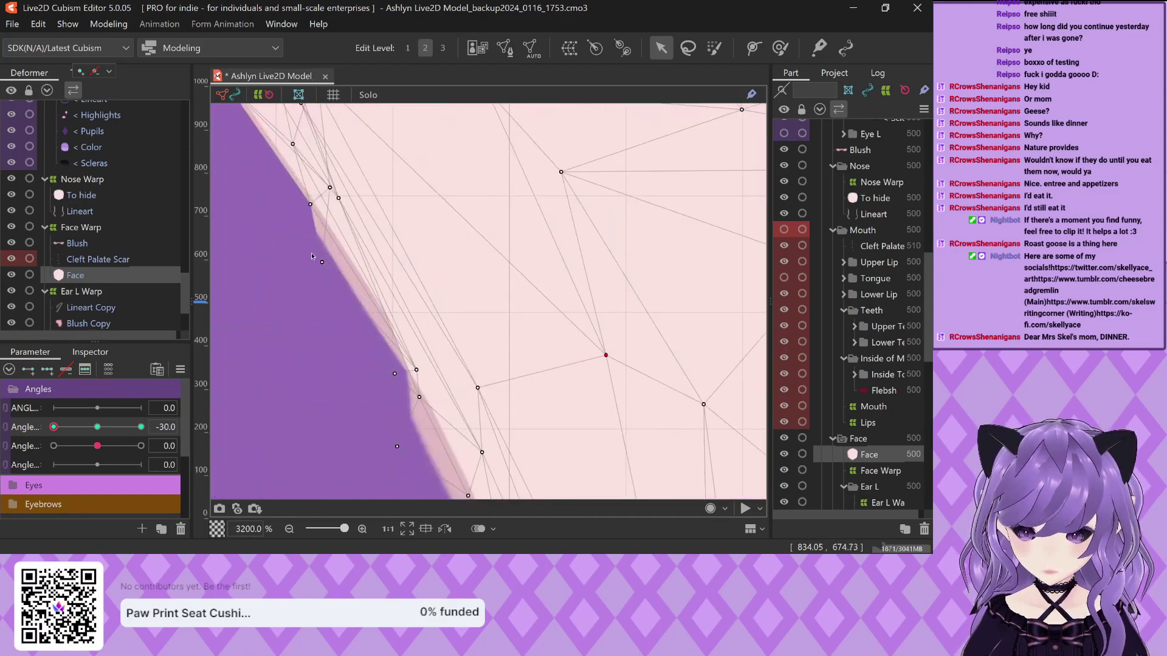
{"action": "left_click_drag", "start_coordinate": [416, 371], "coordinate": [360, 377]}
{"action": "scroll", "coordinate": [451, 384], "scroll_direction": "down", "scroll_amount": 1}
{"action": "left_click_drag", "start_coordinate": [463, 384], "coordinate": [422, 285]}
{"action": "scroll", "coordinate": [423, 288], "scroll_direction": "down", "scroll_amount": 4}
{"action": "scroll", "coordinate": [474, 401], "scroll_direction": "up", "scroll_amount": 3}
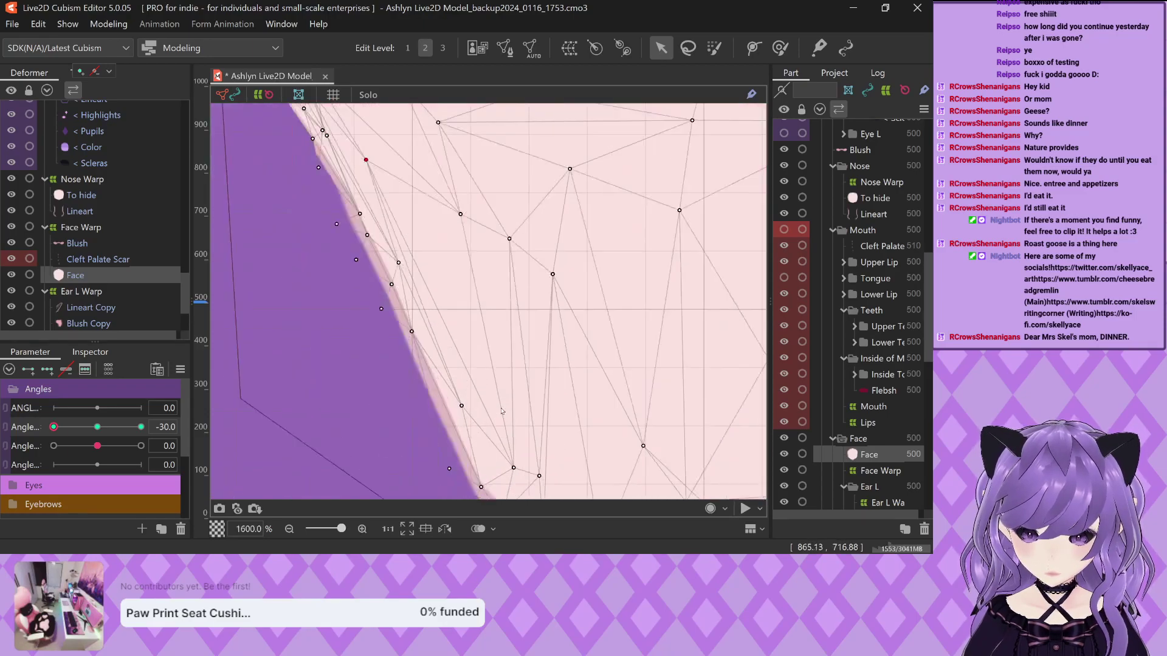
{"action": "left_click_drag", "start_coordinate": [514, 468], "coordinate": [492, 403]}
Pull interior cheek vertices inward, undoing an accidental whole-mesh shift
{"action": "scroll", "coordinate": [493, 403], "scroll_direction": "down", "scroll_amount": 2}
{"action": "scroll", "coordinate": [451, 325], "scroll_direction": "up", "scroll_amount": 3}
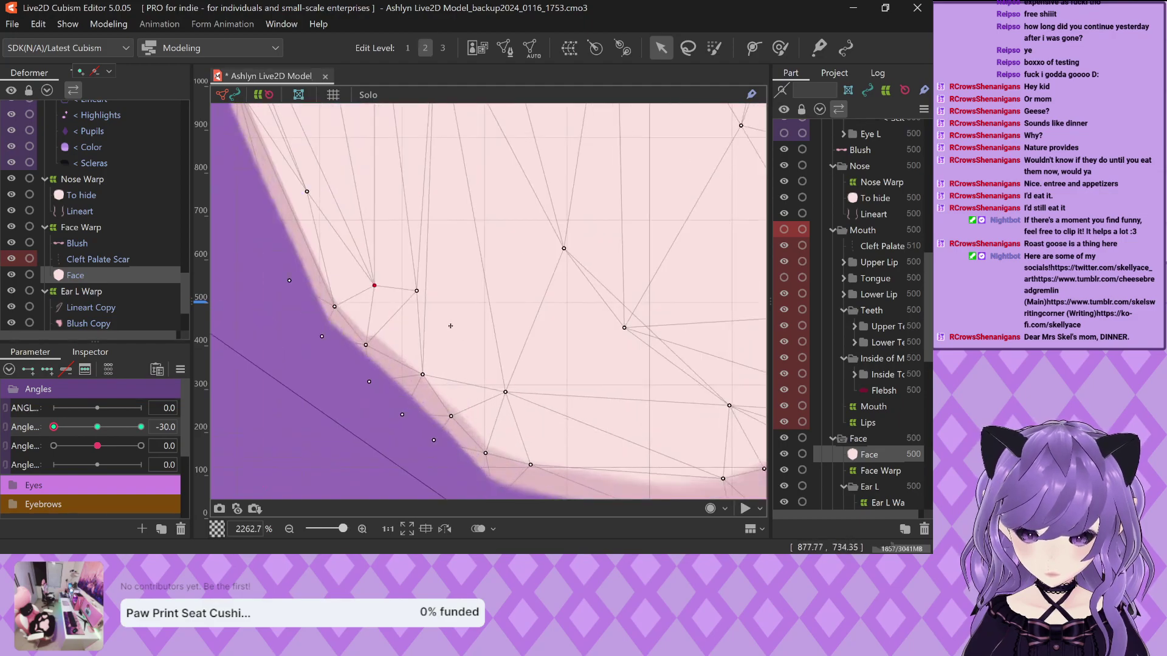
{"action": "left_click_drag", "start_coordinate": [418, 293], "coordinate": [424, 321]}
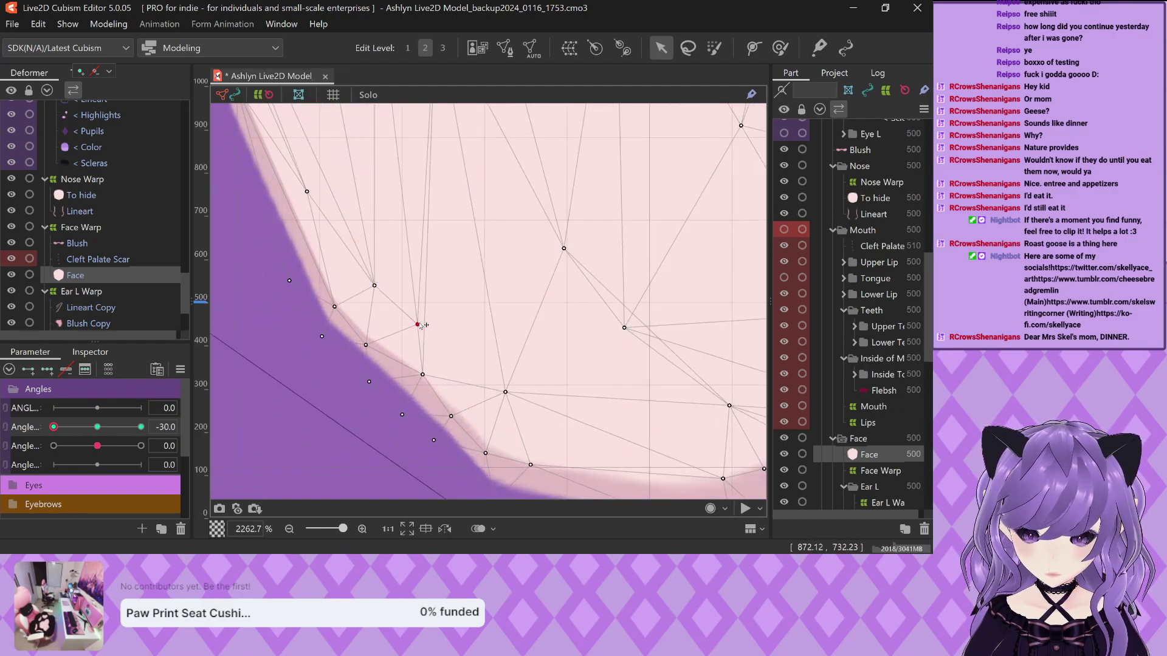
{"action": "scroll", "coordinate": [426, 377], "scroll_direction": "down", "scroll_amount": 3}
{"action": "scroll", "coordinate": [412, 235], "scroll_direction": "up", "scroll_amount": 2}
{"action": "scroll", "coordinate": [407, 238], "scroll_direction": "down", "scroll_amount": 3}
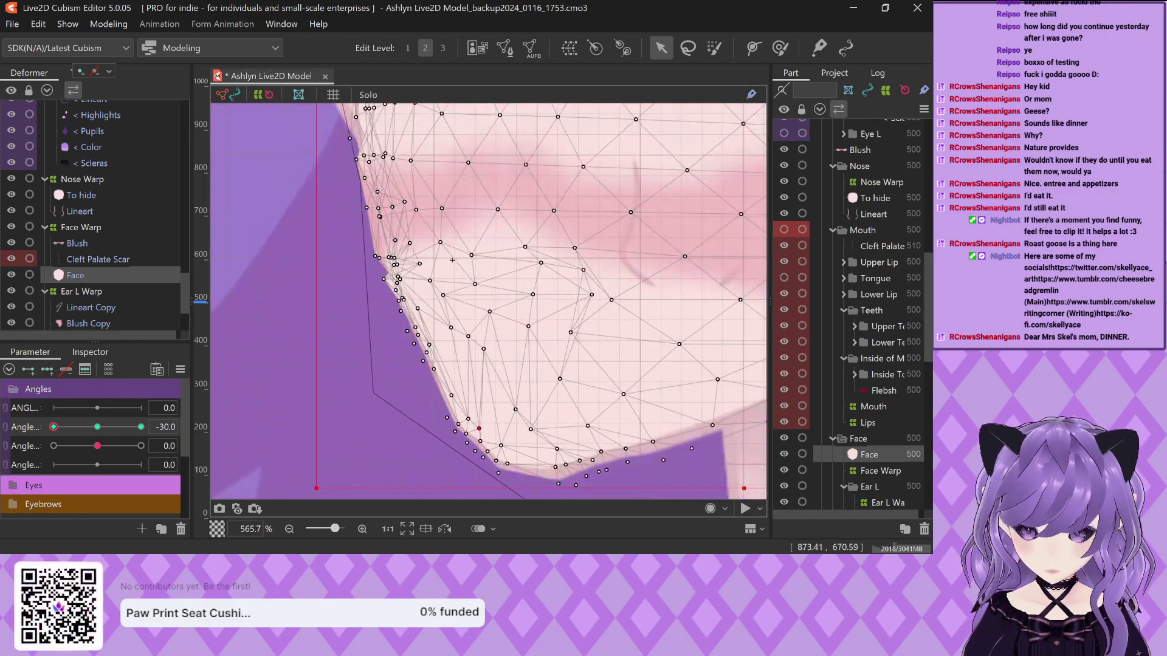
{"action": "scroll", "coordinate": [401, 243], "scroll_direction": "up", "scroll_amount": 2}
{"action": "left_click_drag", "start_coordinate": [343, 297], "coordinate": [415, 297]}
{"action": "key", "text": "ctrl+z"}
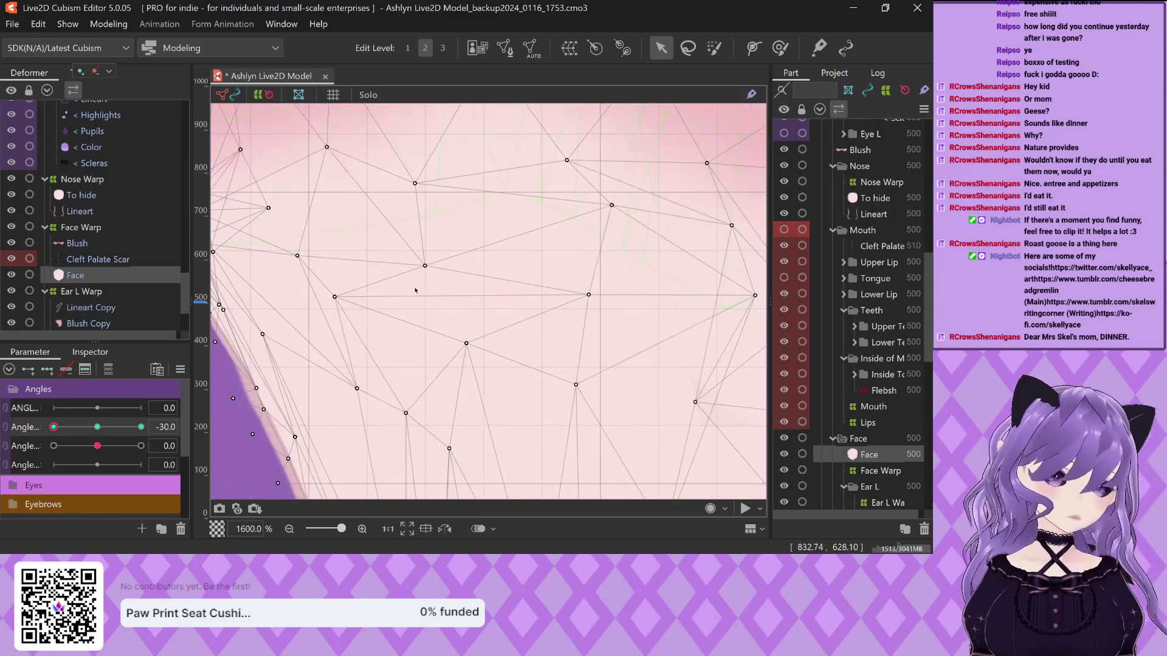
{"action": "left_click_drag", "start_coordinate": [335, 297], "coordinate": [423, 308]}
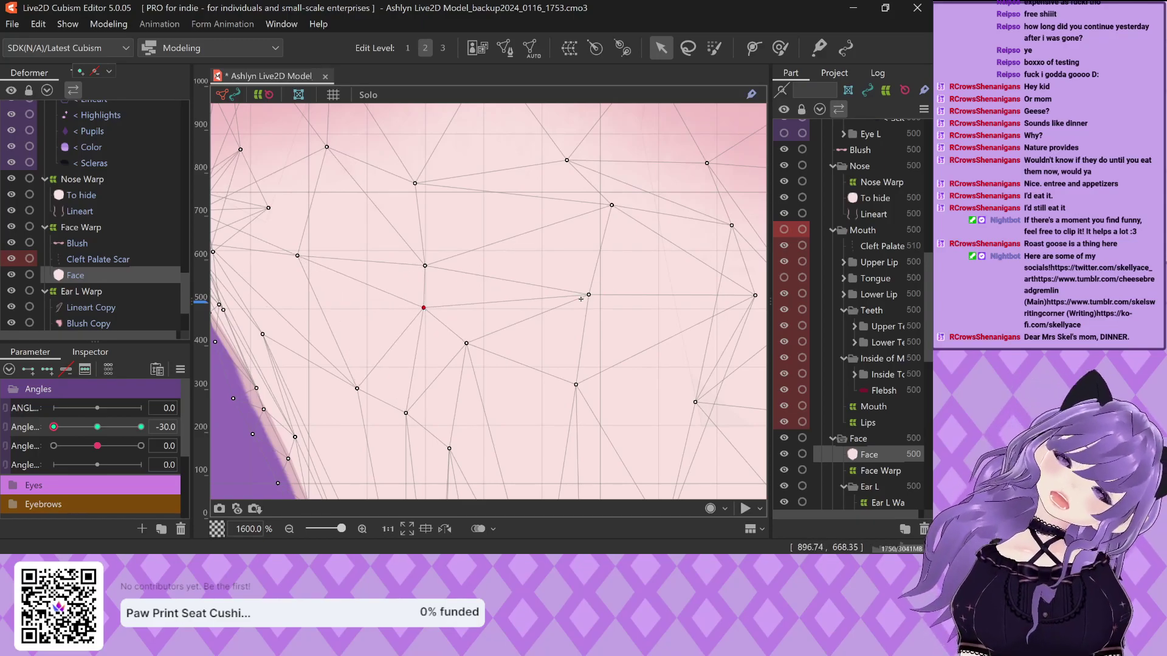
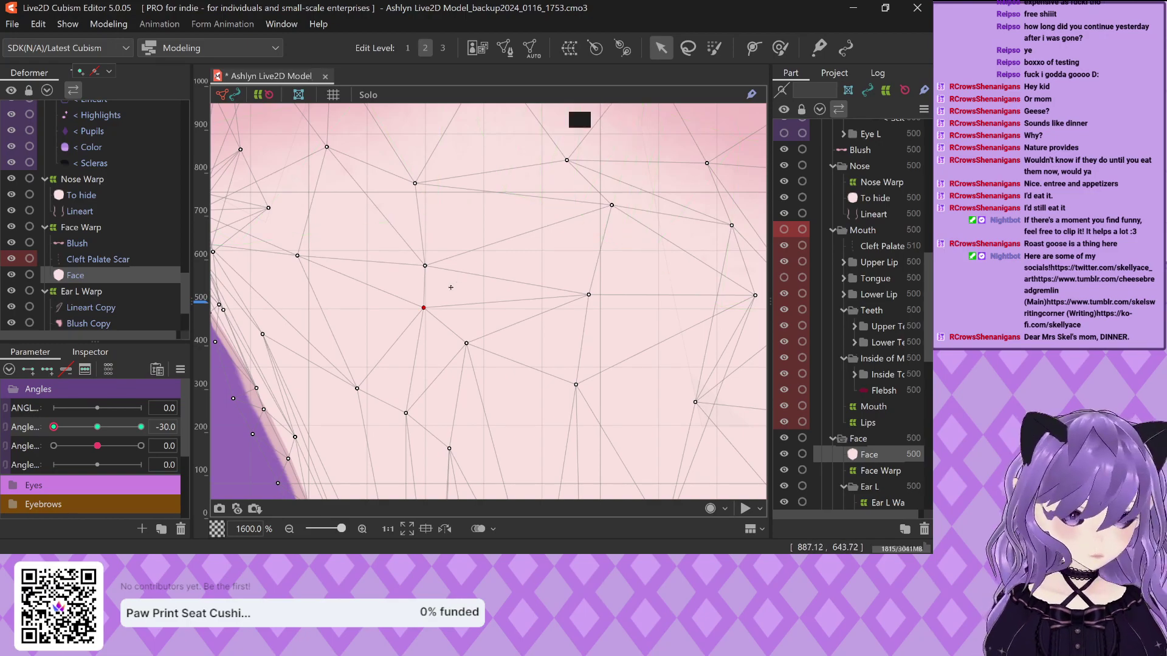
Pull the first left face-edge vertices onto the cheek outline, moving them left and up-left
{"action": "scroll", "coordinate": [446, 294], "scroll_direction": "down", "scroll_amount": 3}
{"action": "scroll", "coordinate": [439, 335], "scroll_direction": "up", "scroll_amount": 5}
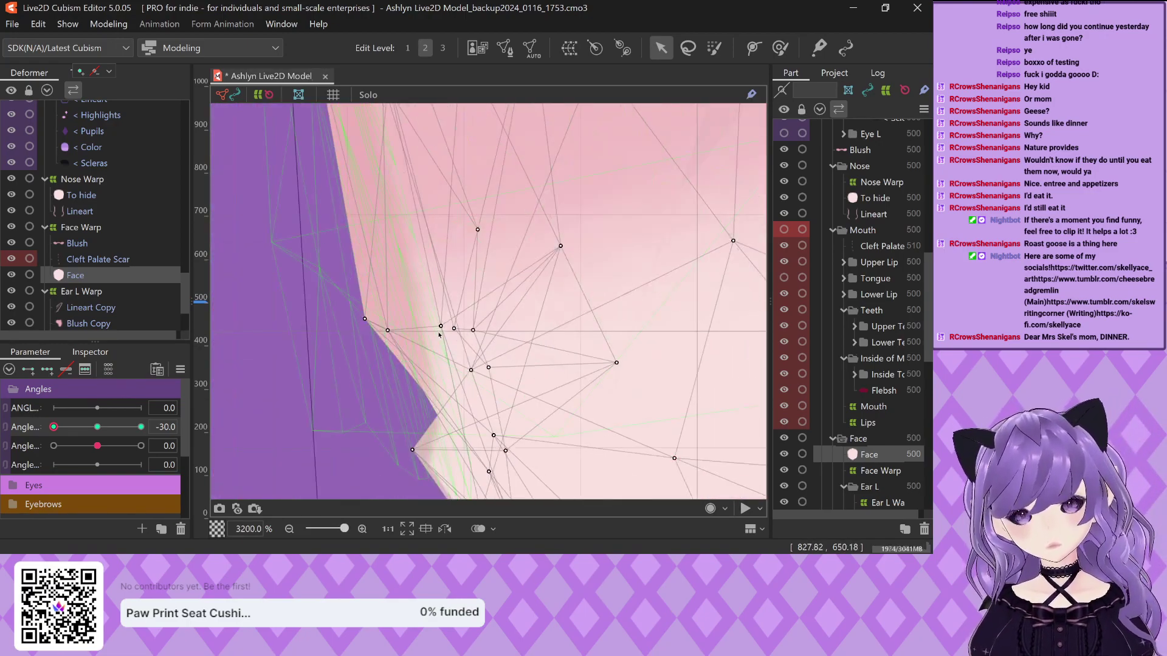
{"action": "left_click_drag", "start_coordinate": [364, 320], "coordinate": [472, 296]}
{"action": "scroll", "coordinate": [465, 340], "scroll_direction": "down", "scroll_amount": 3}
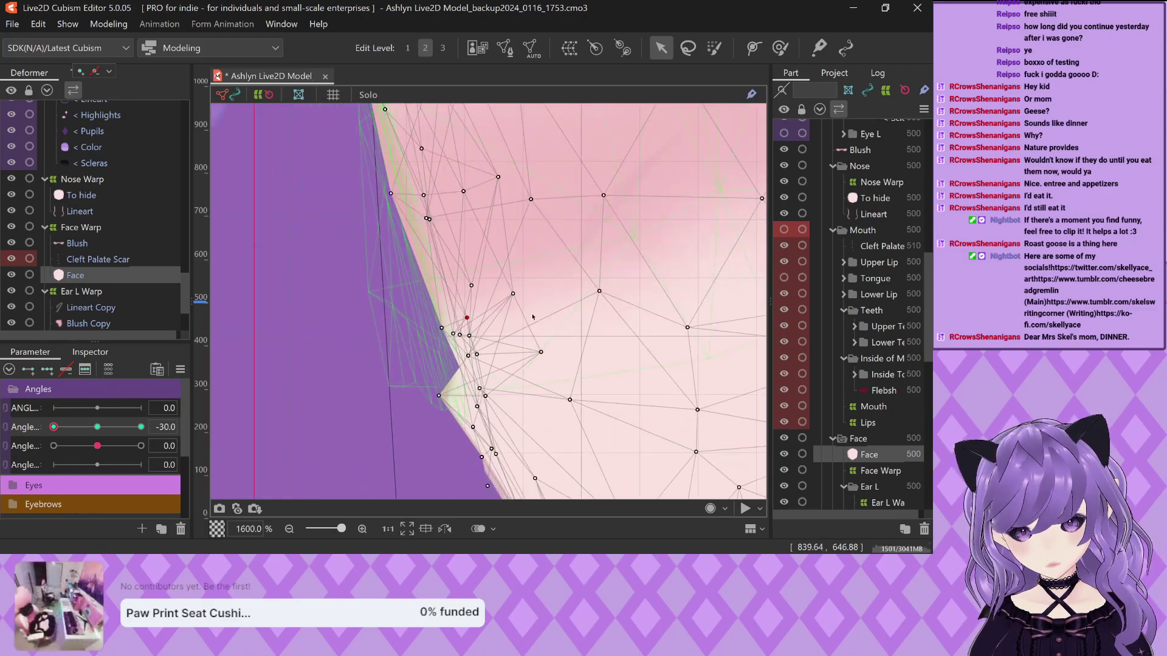
{"action": "left_click_drag", "start_coordinate": [540, 352], "coordinate": [429, 342]}
{"action": "scroll", "coordinate": [435, 419], "scroll_direction": "up", "scroll_amount": 3}
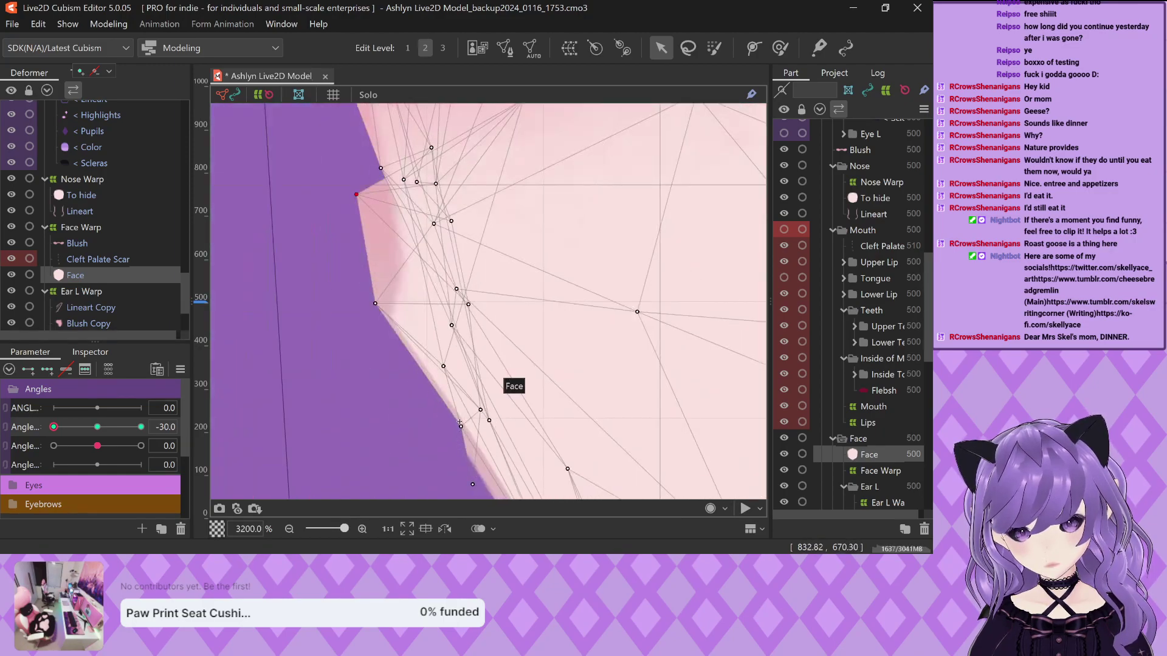
{"action": "left_click_drag", "start_coordinate": [461, 428], "coordinate": [433, 393]}
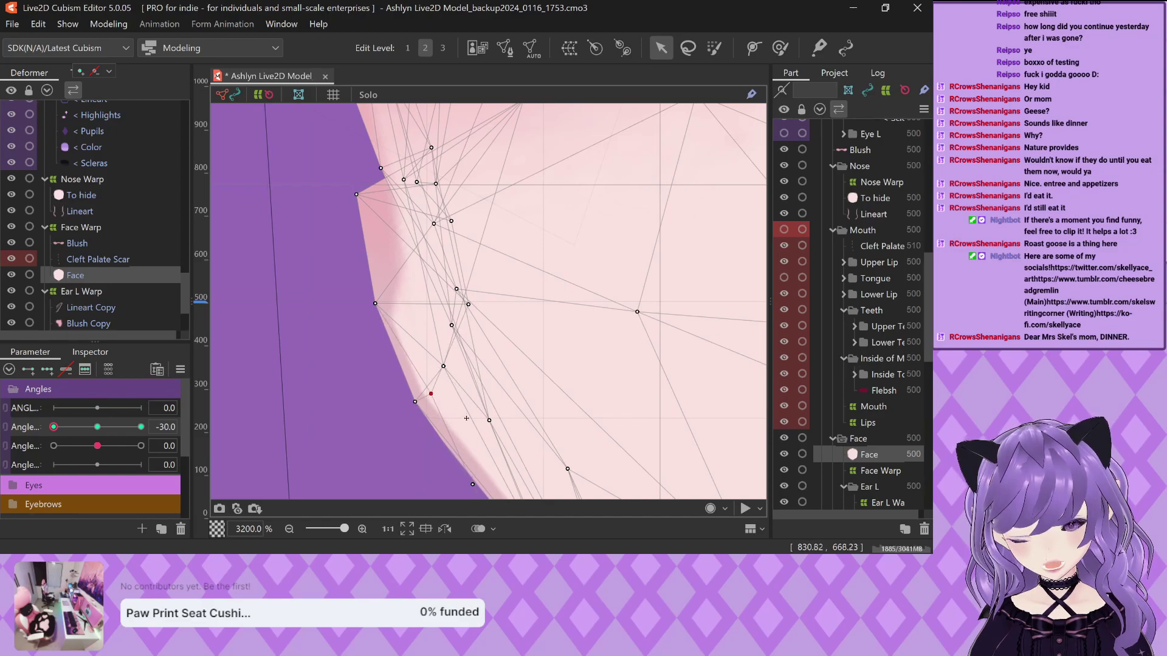
{"action": "left_click_drag", "start_coordinate": [490, 421], "coordinate": [478, 391]}
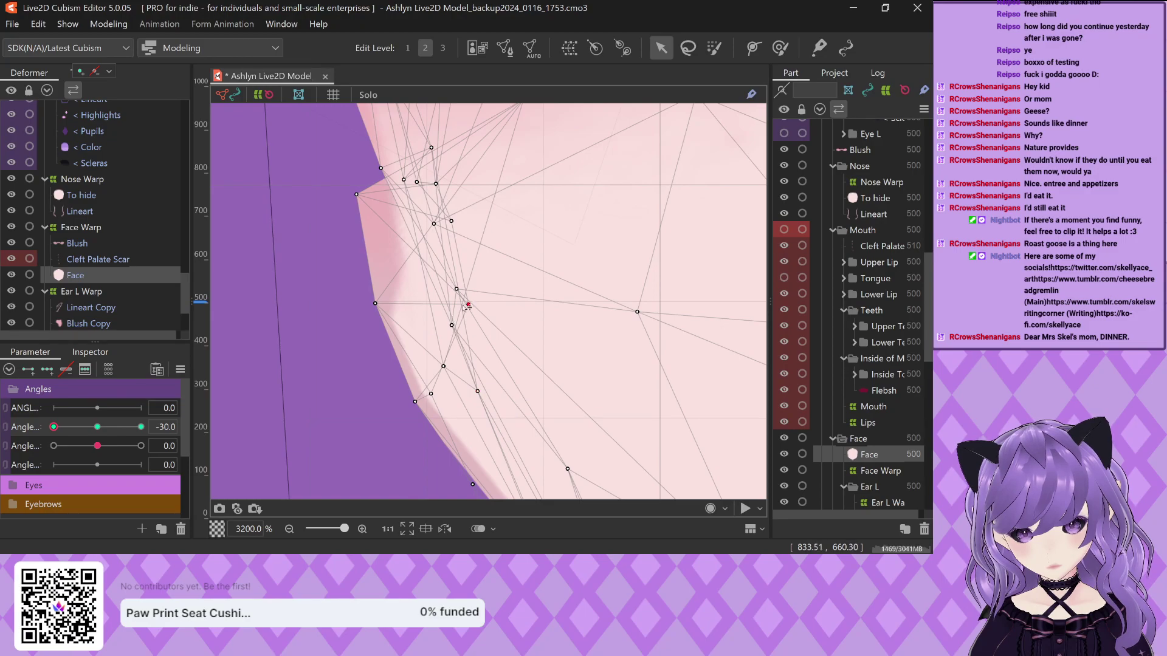
{"action": "left_click_drag", "start_coordinate": [467, 305], "coordinate": [410, 302]}
Even out the mesh and pull more vertices onto the face edge toward the jaw
{"action": "scroll", "coordinate": [495, 261], "scroll_direction": "down", "scroll_amount": 5}
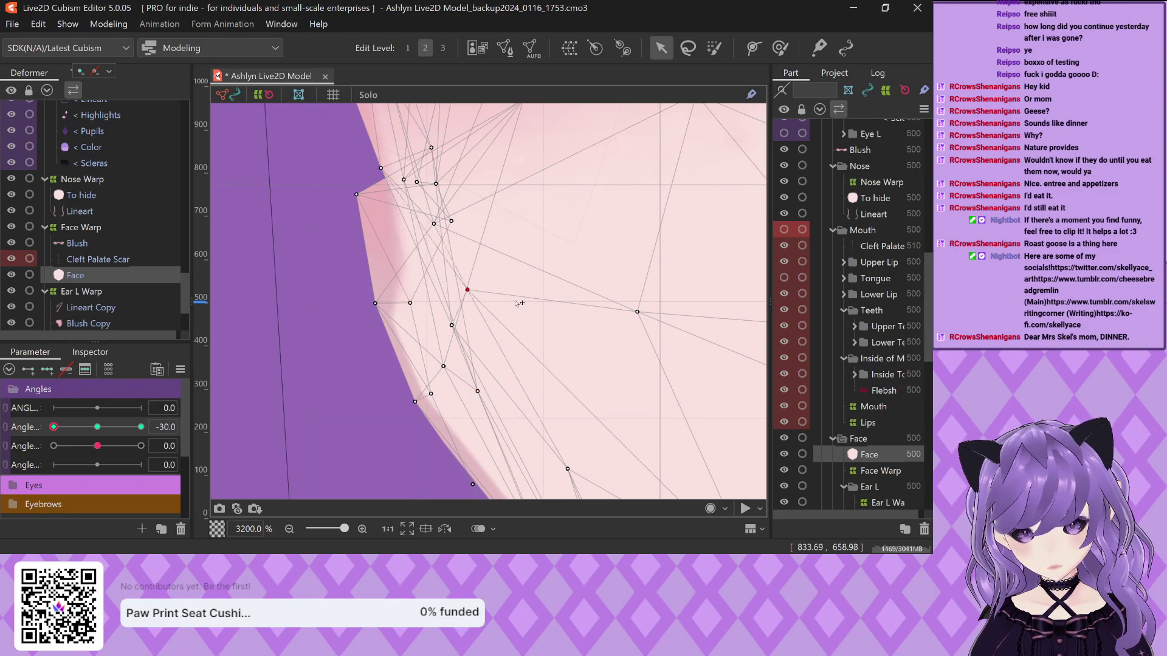
{"action": "scroll", "coordinate": [495, 262], "scroll_direction": "up", "scroll_amount": 5}
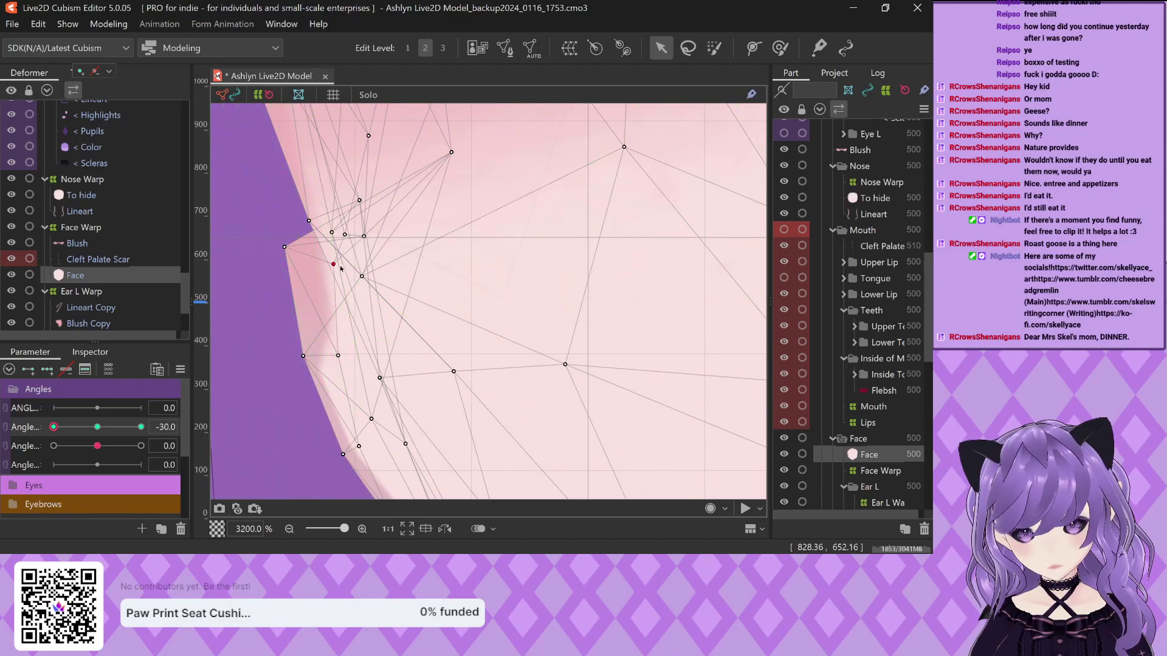
{"action": "left_click_drag", "start_coordinate": [362, 276], "coordinate": [490, 272]}
{"action": "scroll", "coordinate": [524, 270], "scroll_direction": "down", "scroll_amount": 3}
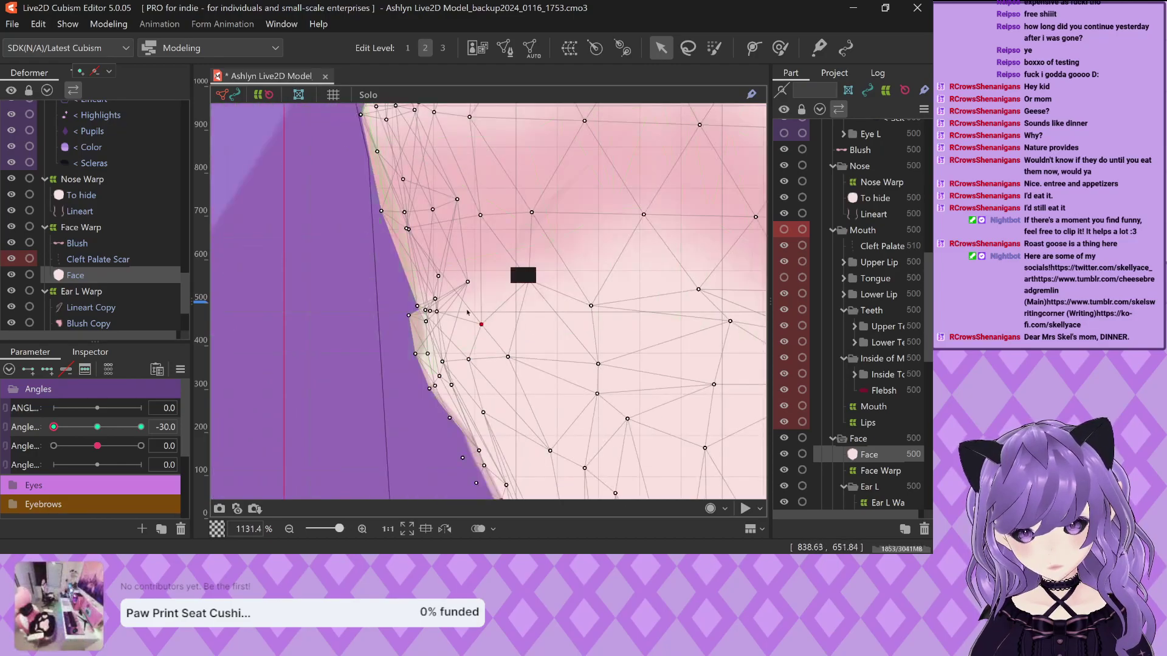
{"action": "scroll", "coordinate": [489, 244], "scroll_direction": "up", "scroll_amount": 2}
{"action": "scroll", "coordinate": [489, 244], "scroll_direction": "up", "scroll_amount": 1}
{"action": "left_click_drag", "start_coordinate": [431, 354], "coordinate": [270, 327]}
{"action": "scroll", "coordinate": [412, 242], "scroll_direction": "down", "scroll_amount": 2}
{"action": "scroll", "coordinate": [350, 374], "scroll_direction": "up", "scroll_amount": 2}
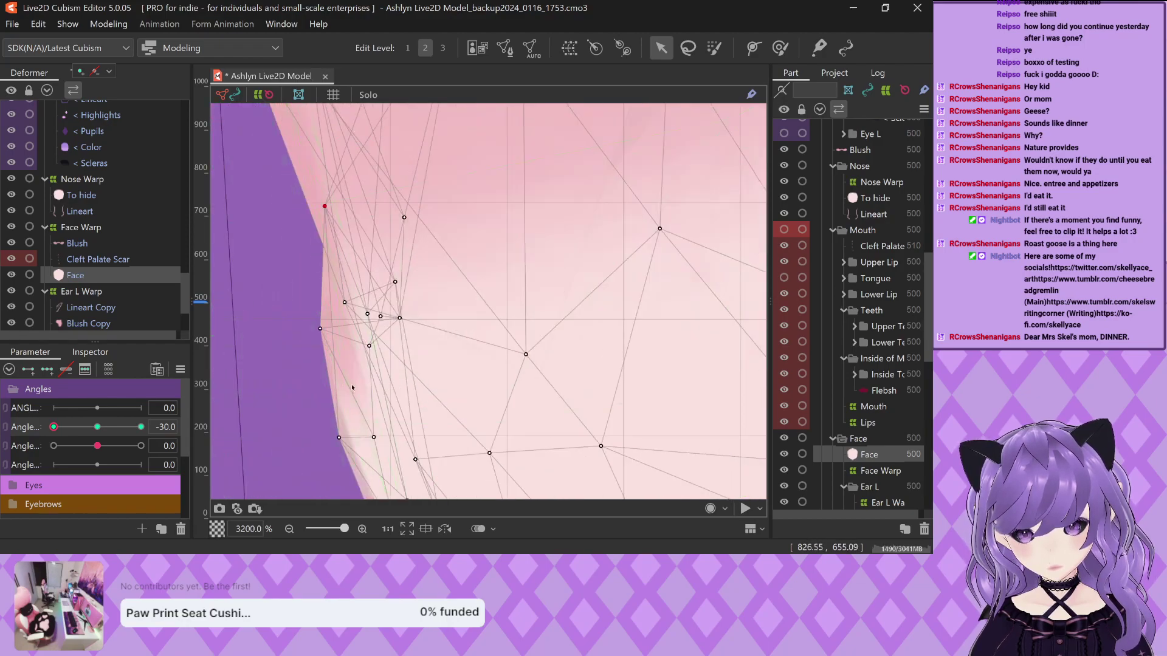
{"action": "left_click_drag", "start_coordinate": [338, 437], "coordinate": [340, 434]}
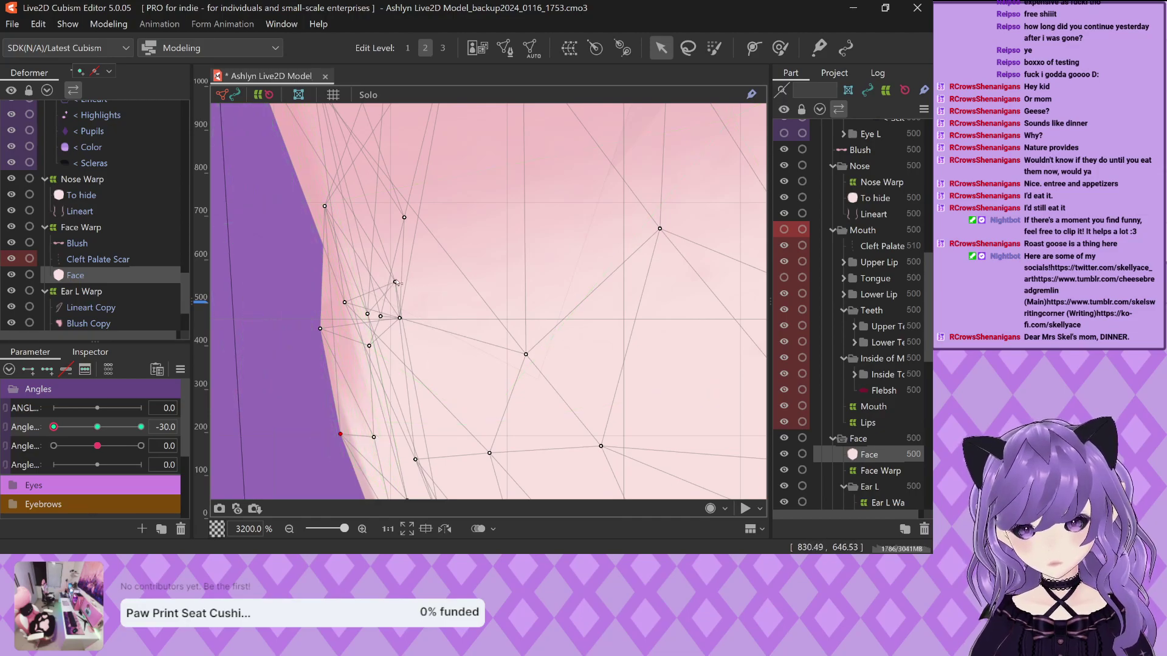
{"action": "left_click_drag", "start_coordinate": [395, 283], "coordinate": [376, 269]}
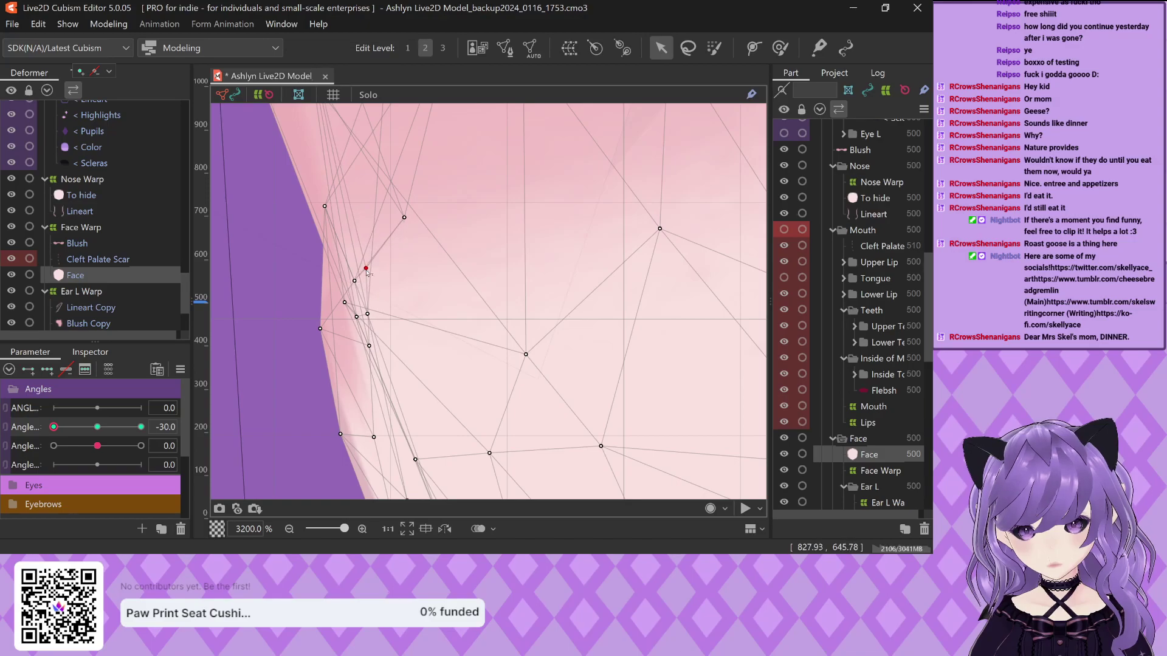
Shift upper vertices left onto the face outline and fine-tune those along the cheek edge
{"action": "scroll", "coordinate": [419, 194], "scroll_direction": "down", "scroll_amount": 3}
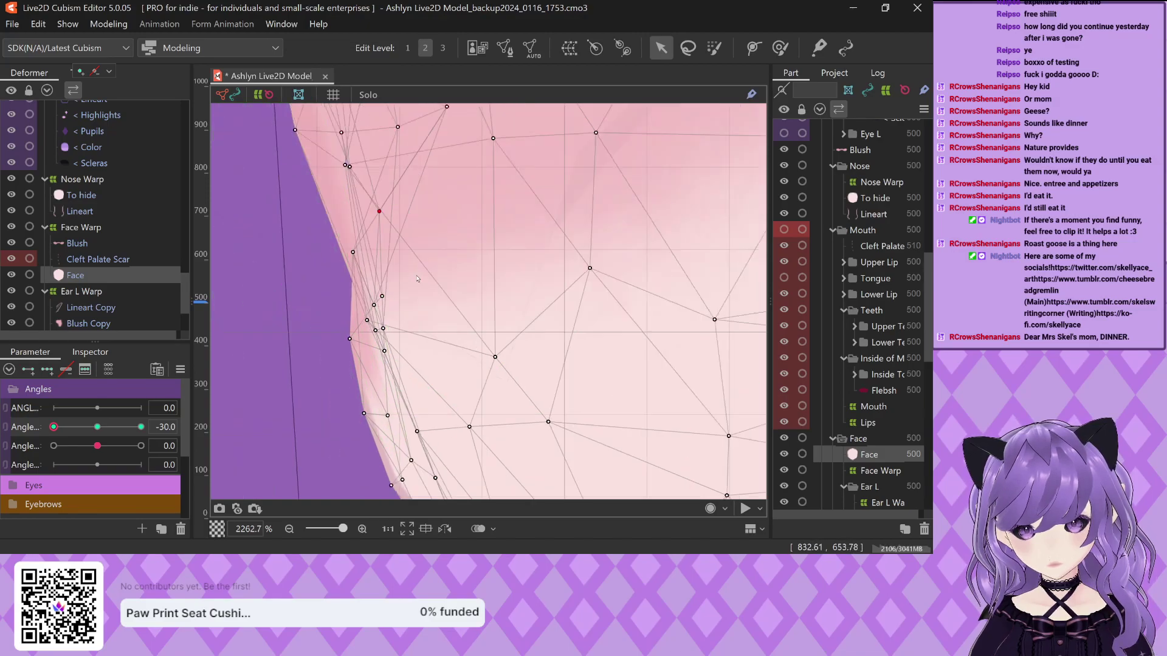
{"action": "scroll", "coordinate": [431, 172], "scroll_direction": "up", "scroll_amount": 3}
{"action": "left_click_drag", "start_coordinate": [446, 191], "coordinate": [332, 204]}
{"action": "scroll", "coordinate": [431, 256], "scroll_direction": "down", "scroll_amount": 2}
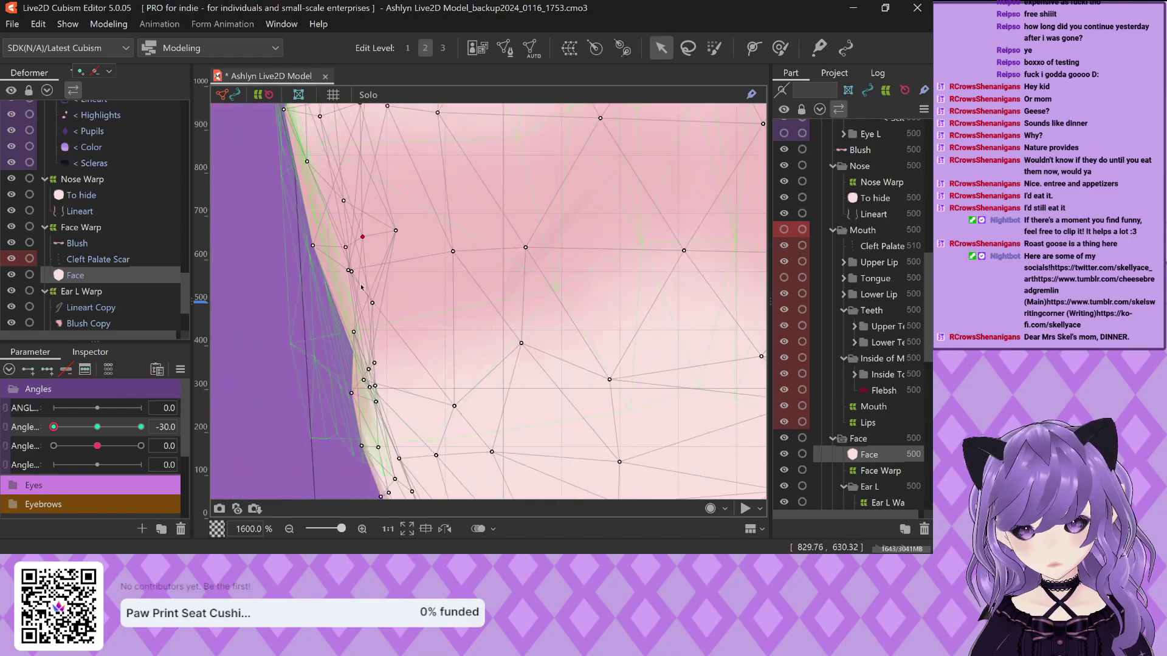
{"action": "scroll", "coordinate": [379, 268], "scroll_direction": "up", "scroll_amount": 2}
{"action": "mouse_move", "coordinate": [355, 259]}
{"action": "left_mouse_down"}
{"action": "mouse_move", "coordinate": [404, 259]}
{"action": "mouse_move", "coordinate": [322, 256]}
{"action": "mouse_move", "coordinate": [335, 257]}
{"action": "left_mouse_up"}
{"action": "left_click_drag", "start_coordinate": [404, 326], "coordinate": [393, 302]}
{"action": "mouse_move", "coordinate": [364, 263]}
{"action": "left_mouse_down"}
{"action": "mouse_move", "coordinate": [434, 254]}
{"action": "mouse_move", "coordinate": [380, 265]}
{"action": "left_mouse_up"}
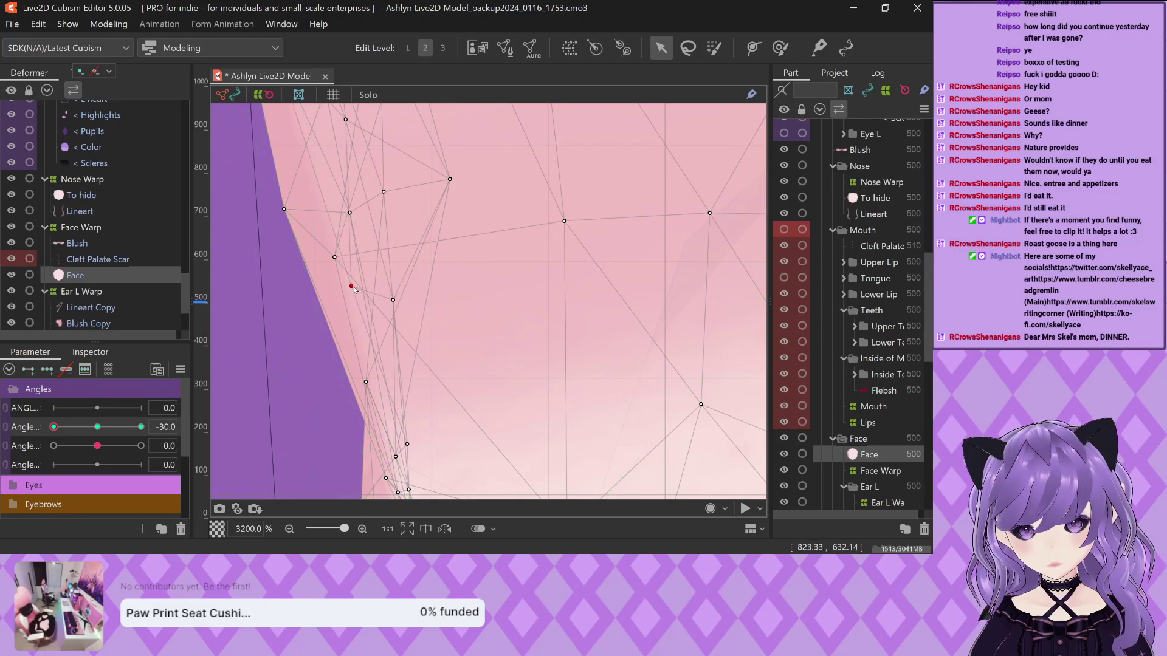
{"action": "scroll", "coordinate": [395, 365], "scroll_direction": "down", "scroll_amount": 3}
{"action": "scroll", "coordinate": [354, 231], "scroll_direction": "up", "scroll_amount": 3}
{"action": "scroll", "coordinate": [354, 232], "scroll_direction": "up", "scroll_amount": 3}
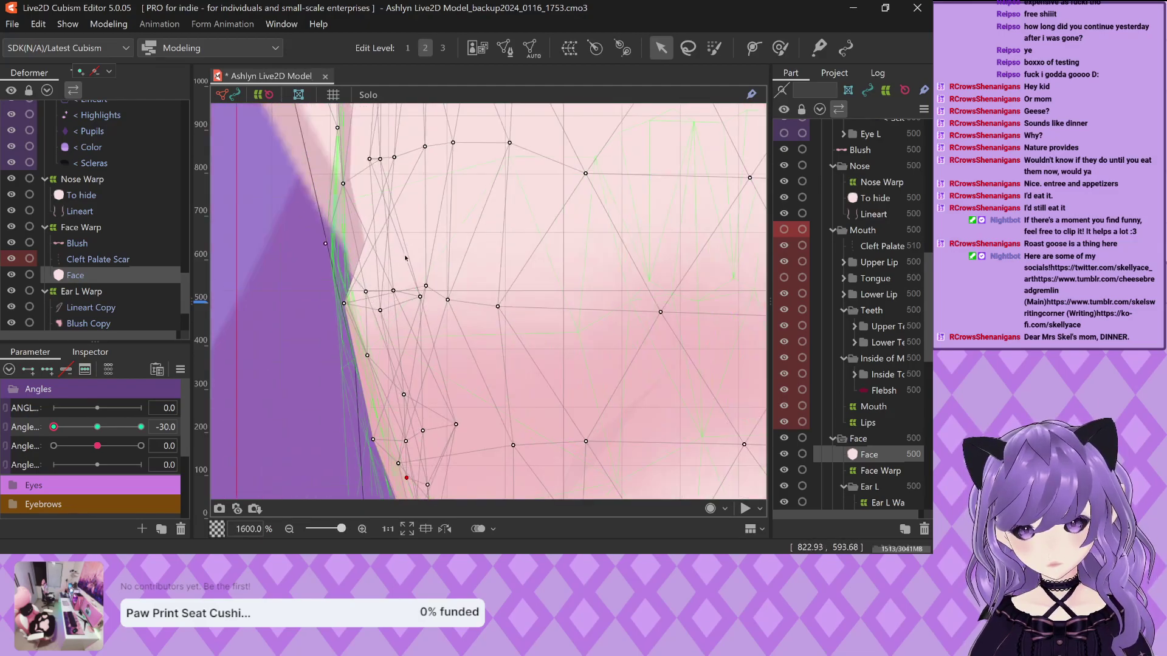
Lower vertices along the face outline and move inner vertices down toward the jaw
{"action": "left_click", "coordinate": [284, 344]}
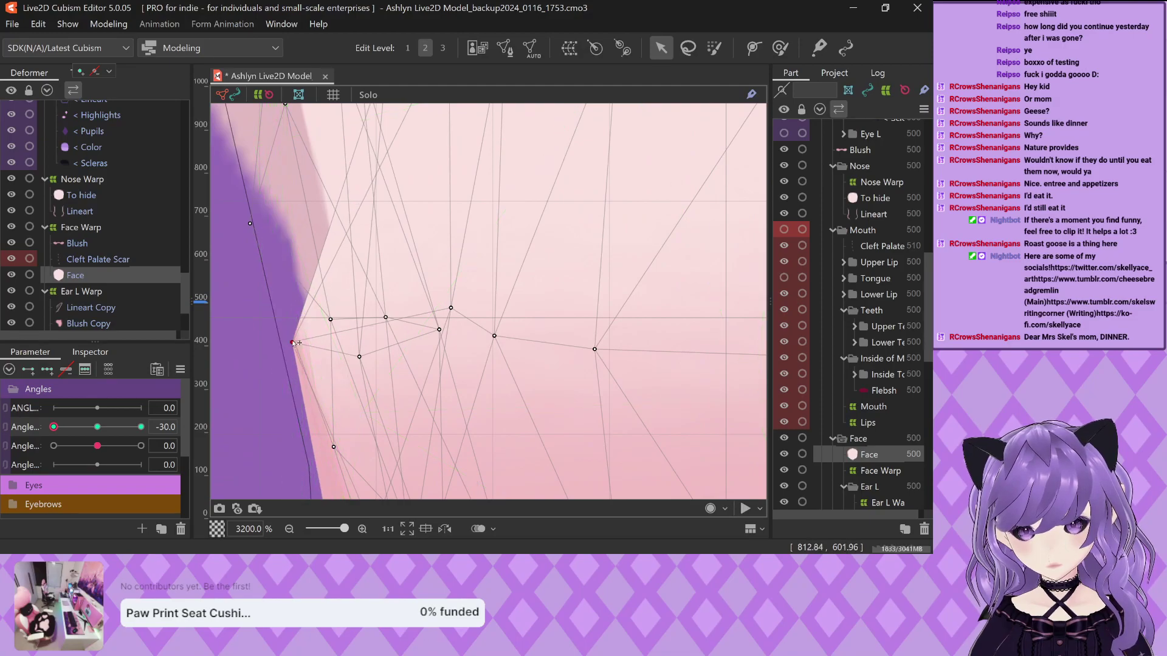
{"action": "scroll", "coordinate": [333, 358], "scroll_direction": "down", "scroll_amount": 1}
{"action": "mouse_move", "coordinate": [389, 195]}
{"action": "left_mouse_down"}
{"action": "mouse_move", "coordinate": [397, 228]}
{"action": "mouse_move", "coordinate": [286, 275]}
{"action": "mouse_move", "coordinate": [267, 301]}
{"action": "mouse_move", "coordinate": [236, 264]}
{"action": "mouse_move", "coordinate": [402, 191]}
{"action": "mouse_move", "coordinate": [354, 194]}
{"action": "mouse_move", "coordinate": [356, 330]}
{"action": "mouse_move", "coordinate": [307, 297]}
{"action": "mouse_move", "coordinate": [280, 295]}
{"action": "left_mouse_up"}
{"action": "scroll", "coordinate": [356, 330], "scroll_direction": "up", "scroll_amount": 2}
{"action": "scroll", "coordinate": [373, 253], "scroll_direction": "down", "scroll_amount": 1}
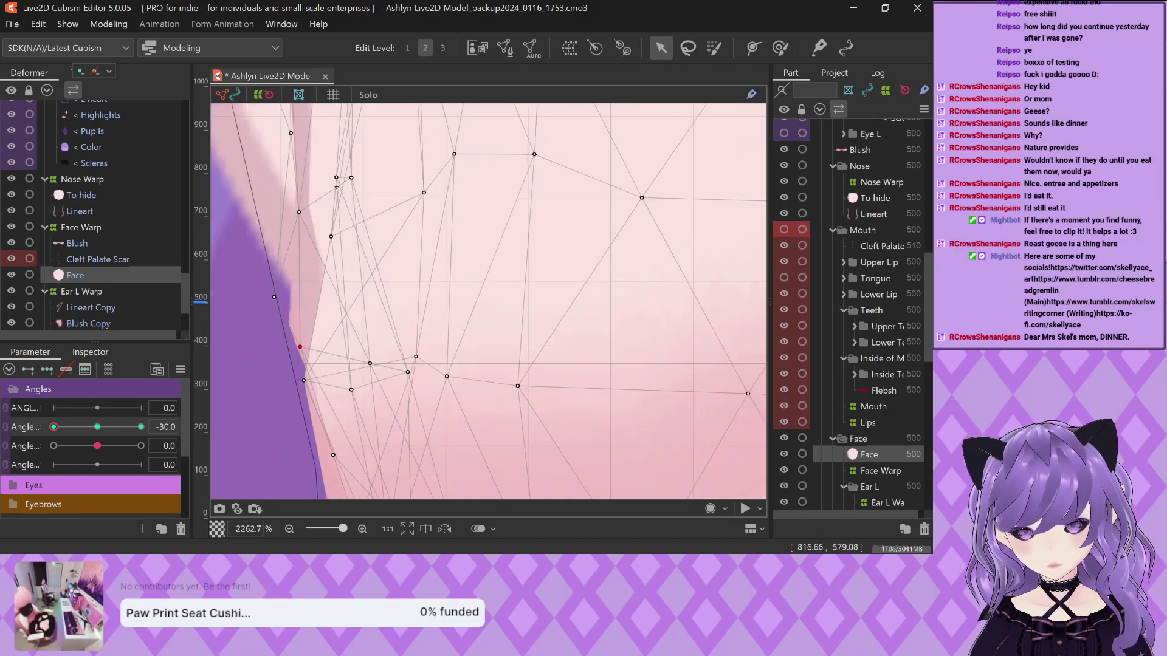
{"action": "left_click_drag", "start_coordinate": [338, 178], "coordinate": [307, 342]}
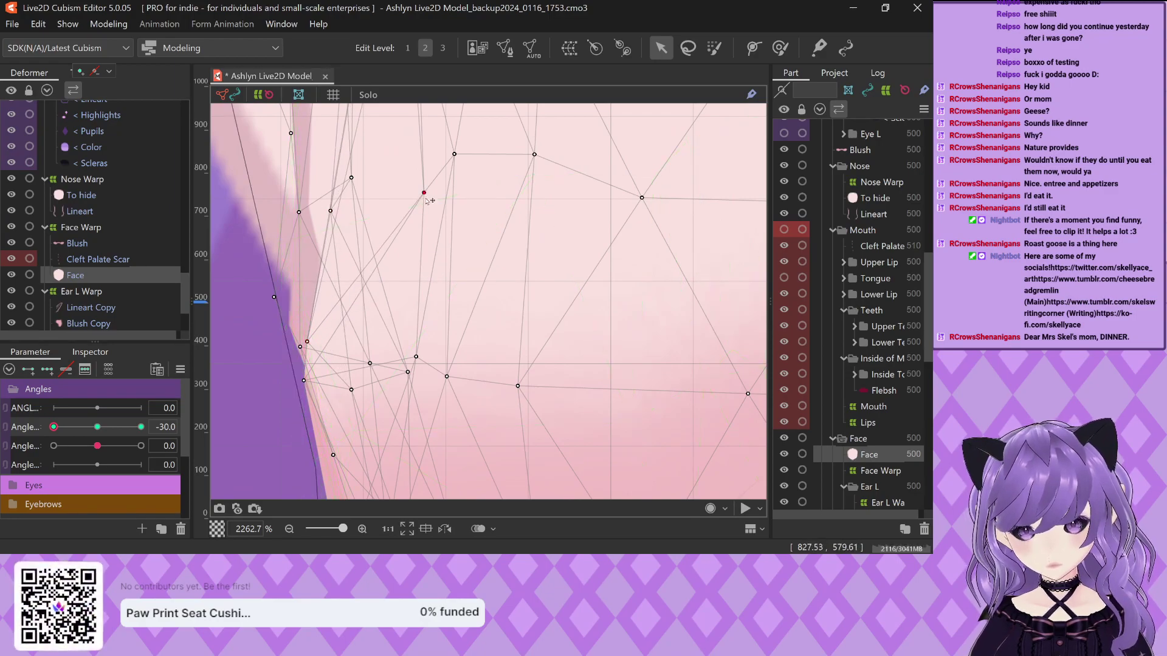
{"action": "left_click_drag", "start_coordinate": [423, 194], "coordinate": [385, 297]}
Reposition the lower inner vertices so the mesh is spaced evenly
{"action": "left_click_drag", "start_coordinate": [369, 364], "coordinate": [391, 413]}
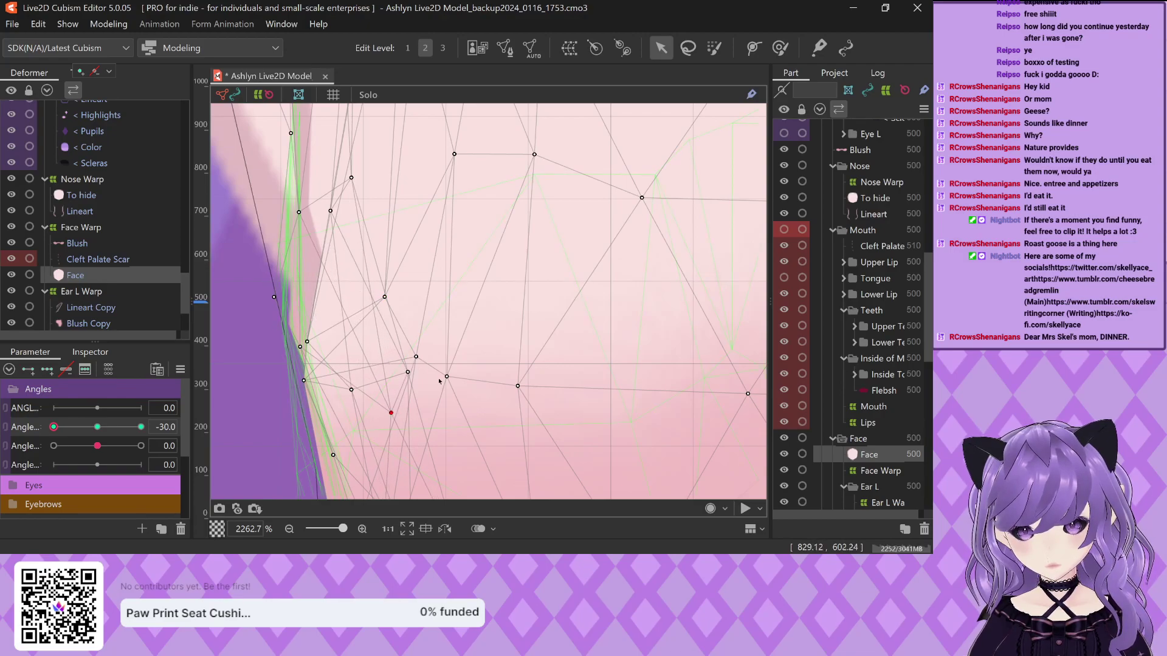
{"action": "left_click_drag", "start_coordinate": [446, 377], "coordinate": [479, 320]}
{"action": "scroll", "coordinate": [443, 377], "scroll_direction": "down", "scroll_amount": 3}
{"action": "scroll", "coordinate": [443, 377], "scroll_direction": "down", "scroll_amount": 2}
{"action": "scroll", "coordinate": [417, 243], "scroll_direction": "up", "scroll_amount": 3}
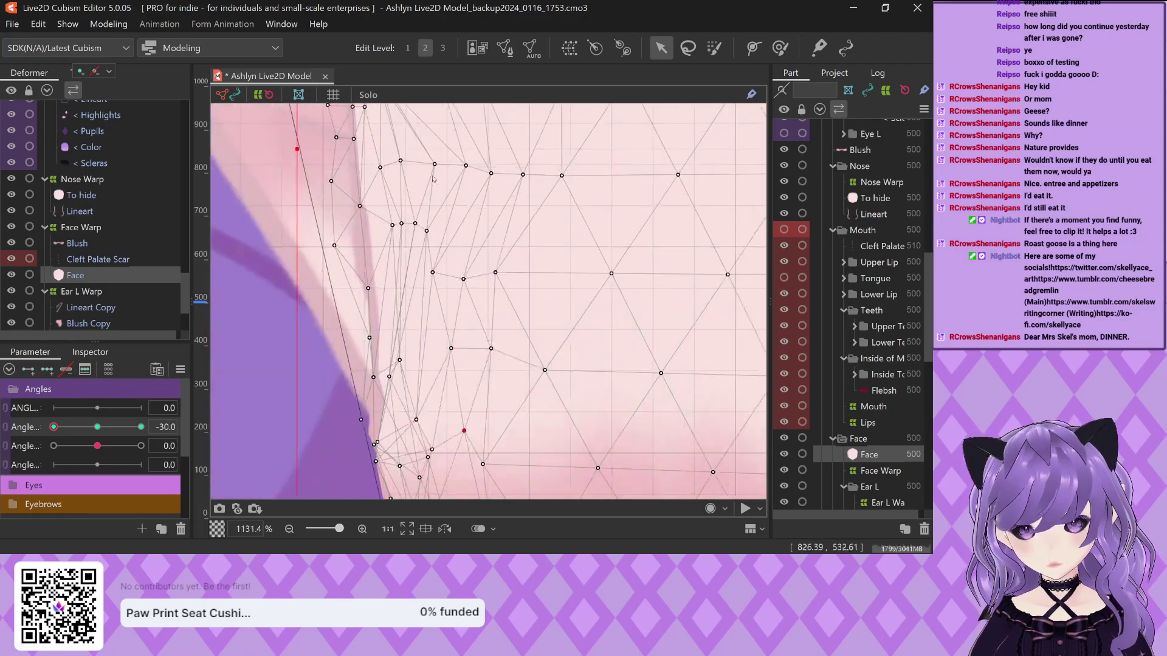
{"action": "scroll", "coordinate": [360, 272], "scroll_direction": "down", "scroll_amount": 2}
{"action": "scroll", "coordinate": [362, 261], "scroll_direction": "down", "scroll_amount": 3}
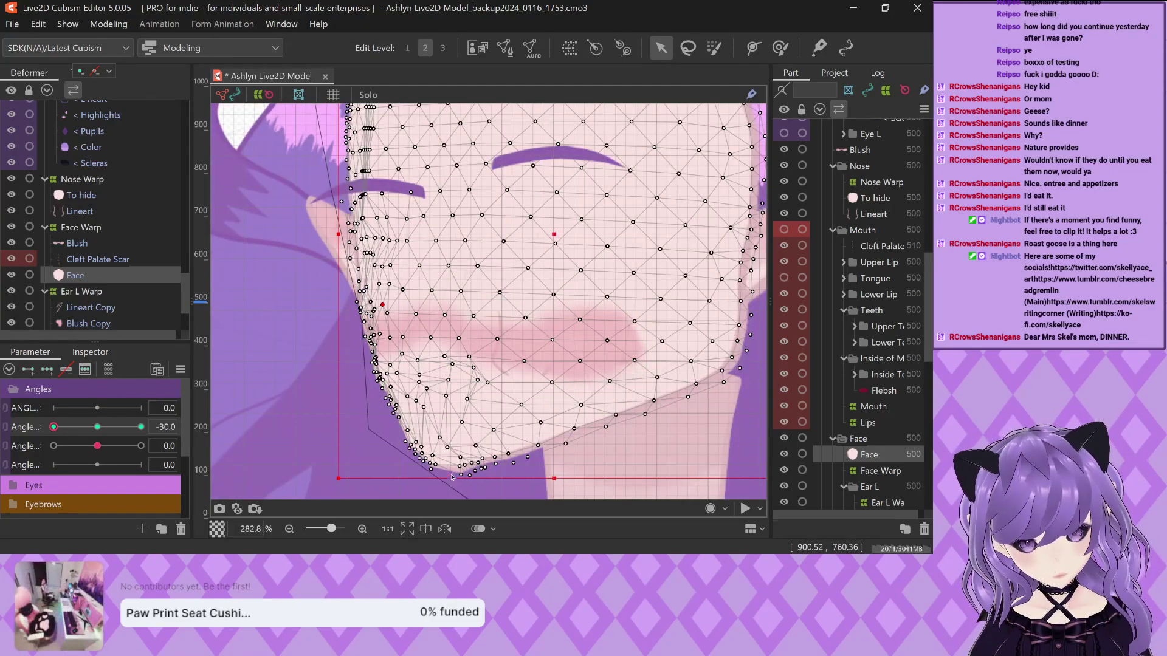
Set a jaw-edge vertex on the outline and rearrange the inner jaw vertices for even spacing
{"action": "scroll", "coordinate": [388, 445], "scroll_direction": "up", "scroll_amount": 7}
{"action": "scroll", "coordinate": [358, 408], "scroll_direction": "down", "scroll_amount": 4}
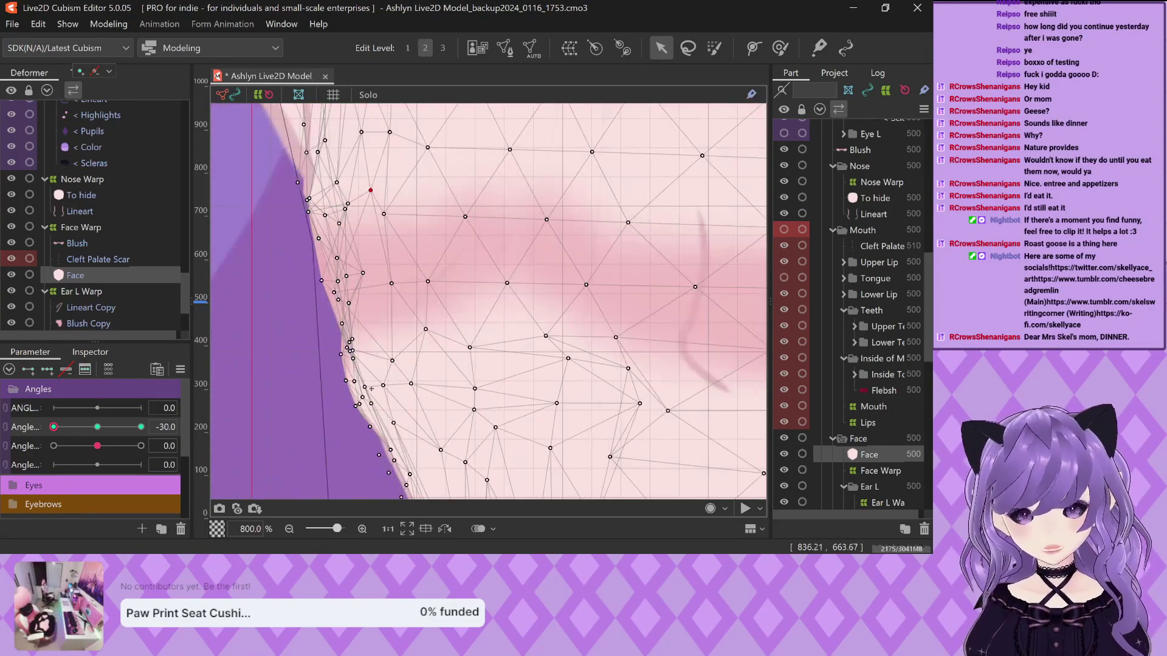
{"action": "scroll", "coordinate": [333, 377], "scroll_direction": "up", "scroll_amount": 4}
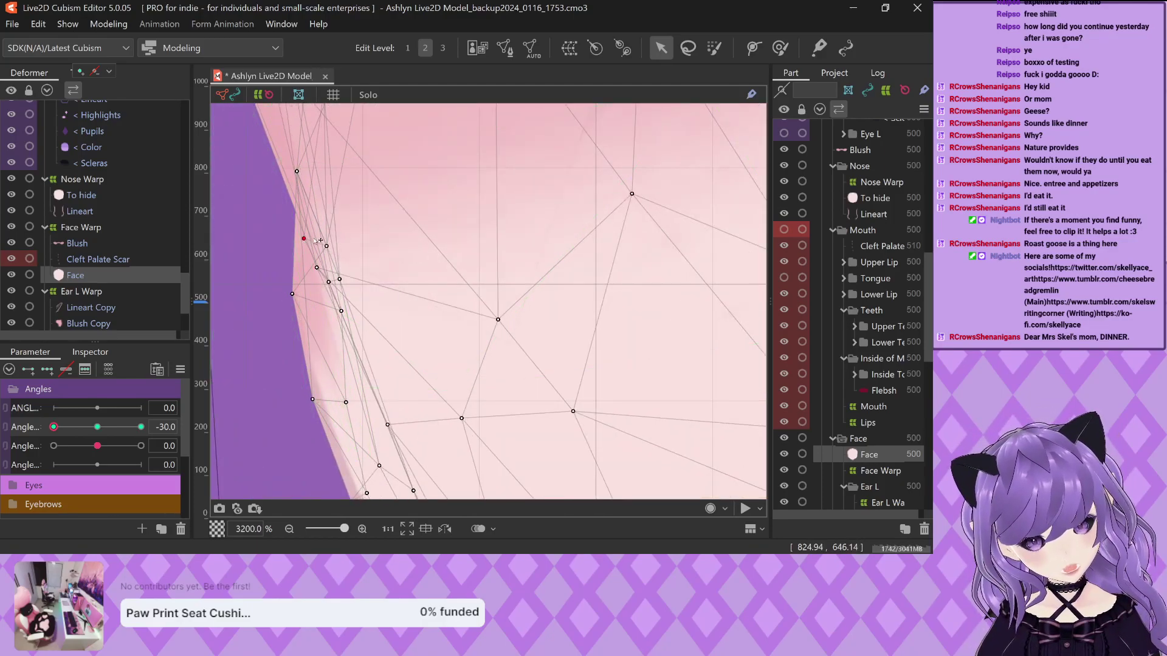
{"action": "mouse_move", "coordinate": [341, 311]}
{"action": "left_mouse_down"}
{"action": "mouse_move", "coordinate": [377, 287]}
{"action": "mouse_move", "coordinate": [330, 313]}
{"action": "left_mouse_up"}
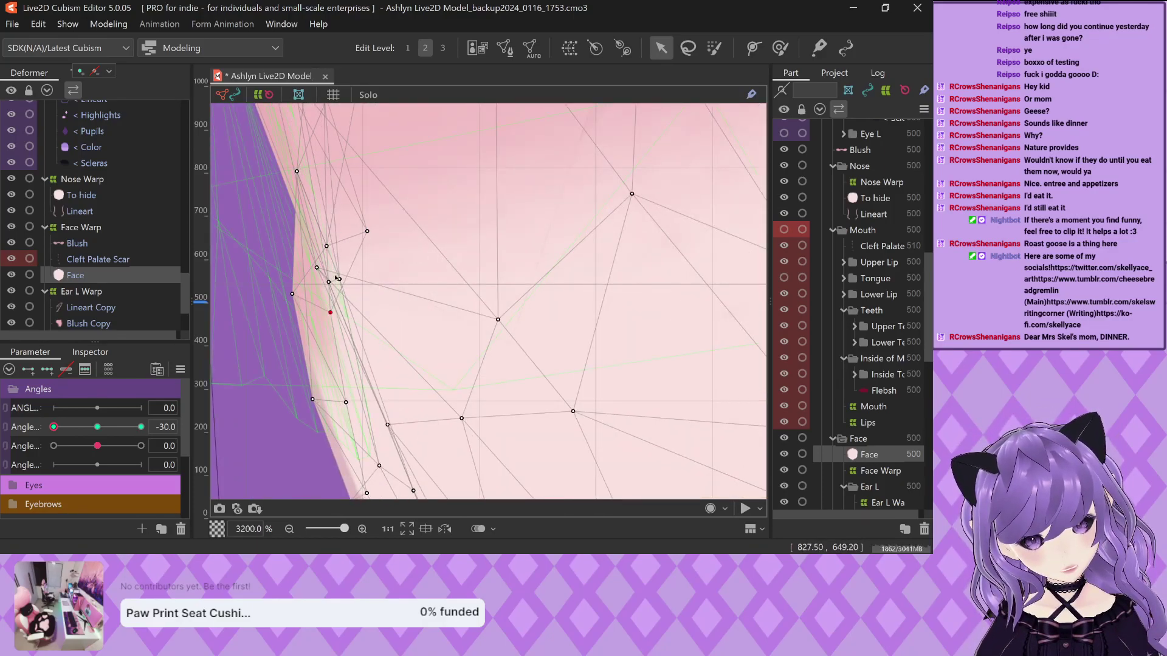
{"action": "scroll", "coordinate": [448, 296], "scroll_direction": "down", "scroll_amount": 2}
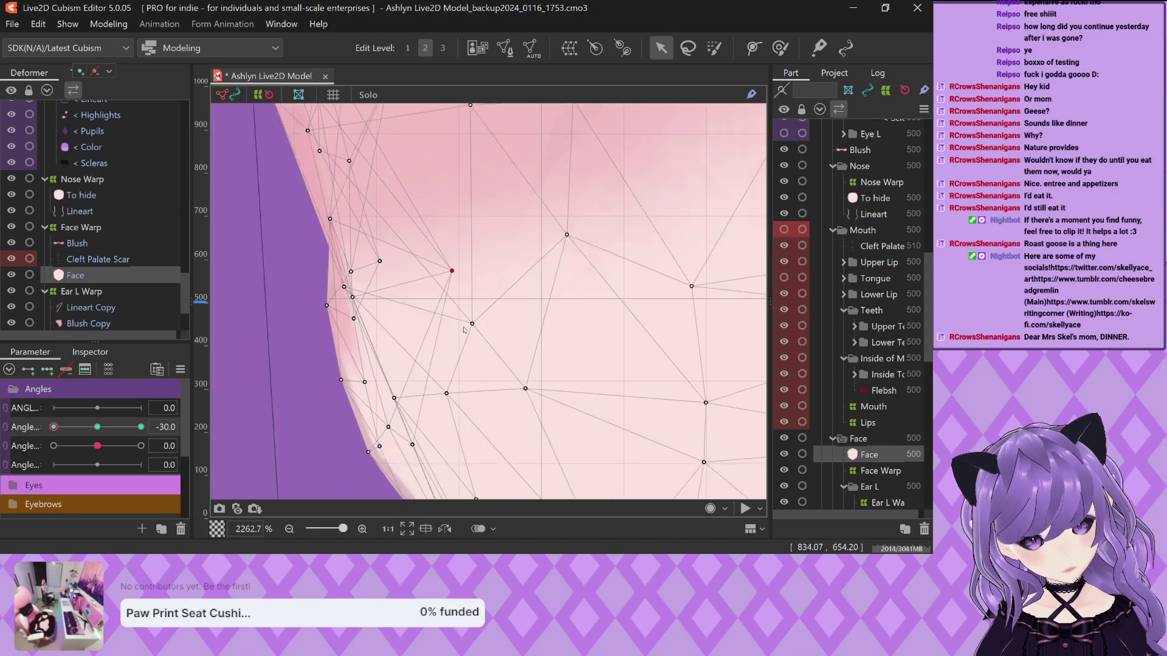
{"action": "left_click_drag", "start_coordinate": [440, 291], "coordinate": [464, 279]}
{"action": "scroll", "coordinate": [425, 231], "scroll_direction": "up", "scroll_amount": 2}
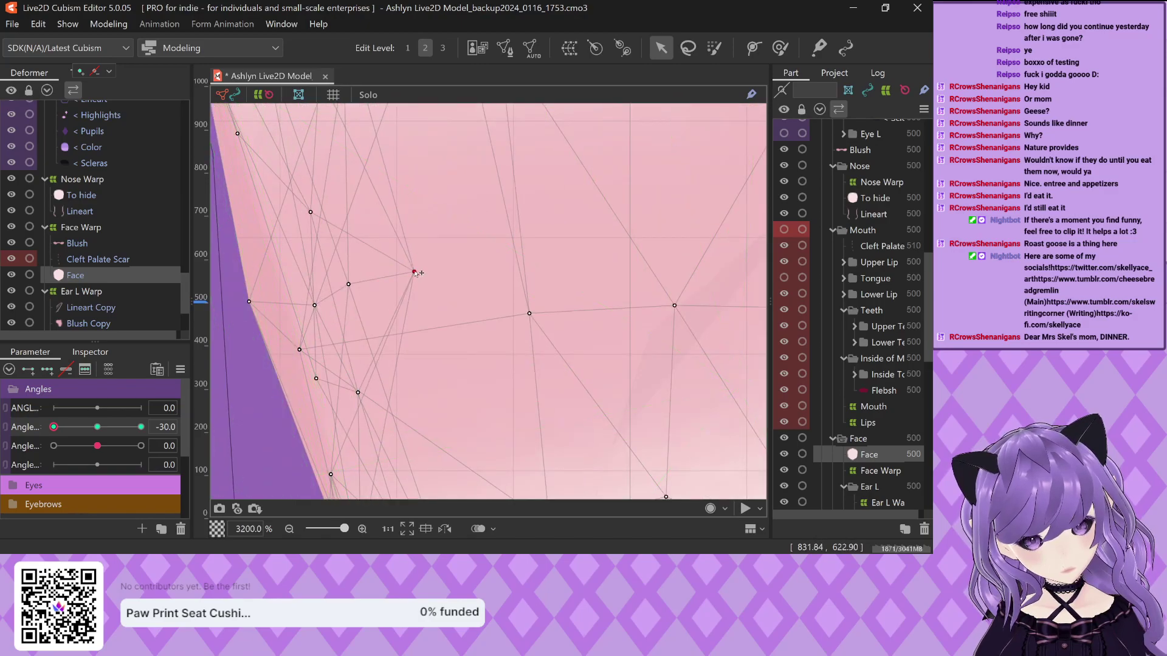
{"action": "left_click_drag", "start_coordinate": [417, 274], "coordinate": [359, 273]}
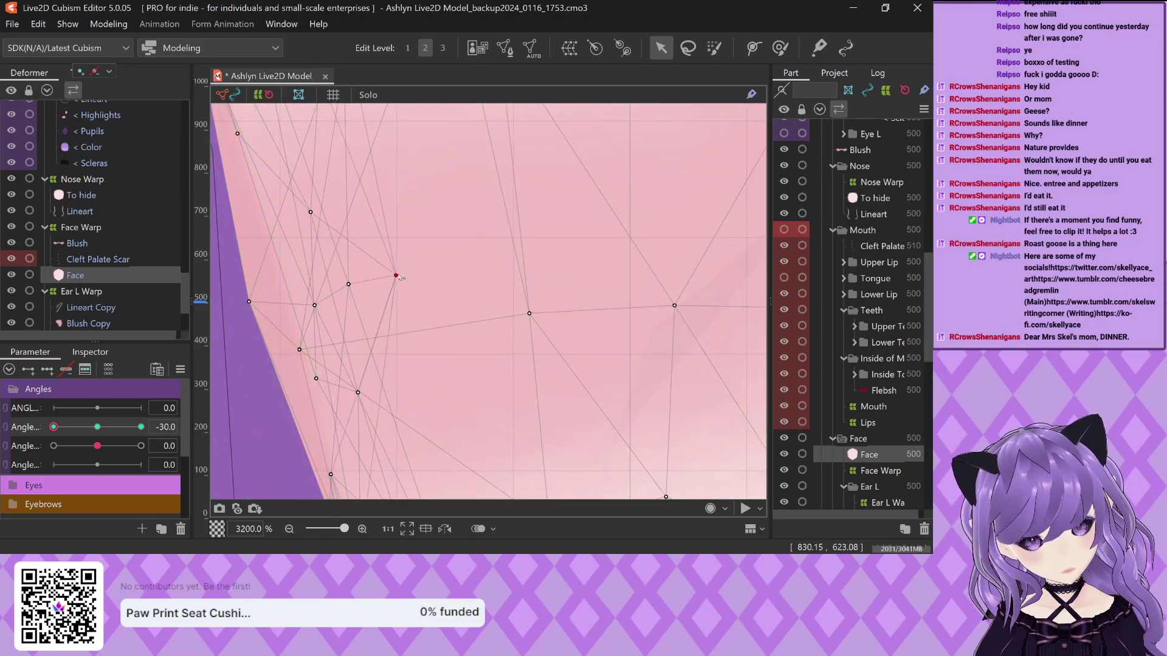
{"action": "scroll", "coordinate": [365, 273], "scroll_direction": "down", "scroll_amount": 2}
{"action": "scroll", "coordinate": [404, 197], "scroll_direction": "up", "scroll_amount": 2}
{"action": "left_click_drag", "start_coordinate": [409, 194], "coordinate": [417, 291]}
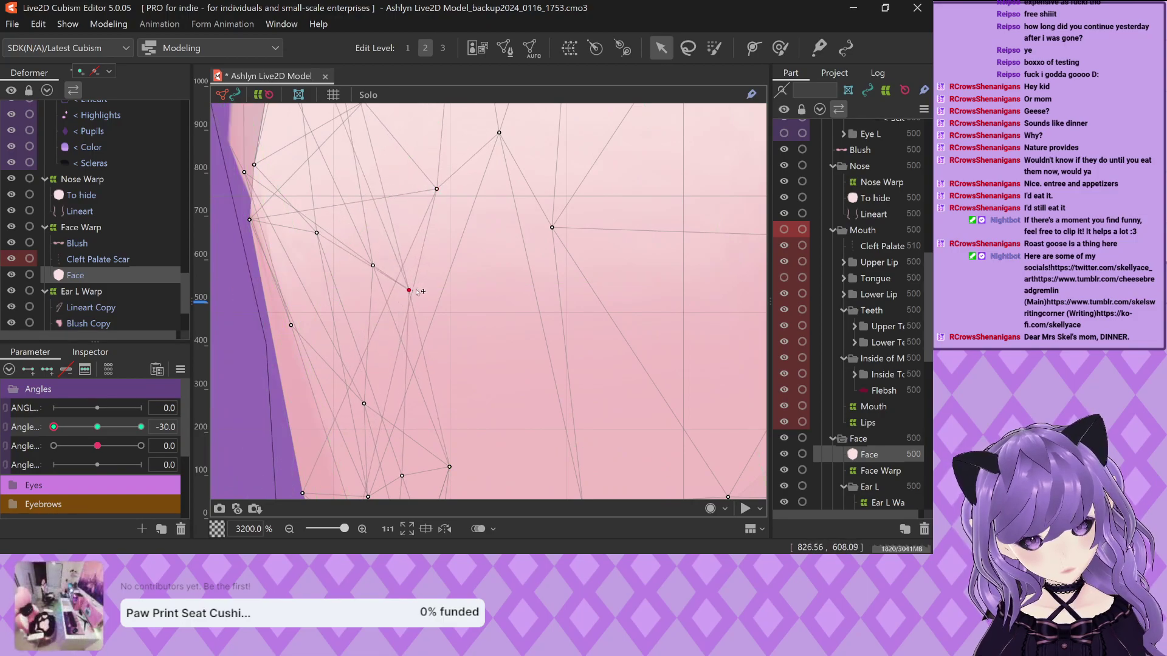
Fine-tune the inner cheek vertices, pulling one down toward the edge and lifting a lower one
{"action": "left_click_drag", "start_coordinate": [386, 339], "coordinate": [387, 324]}
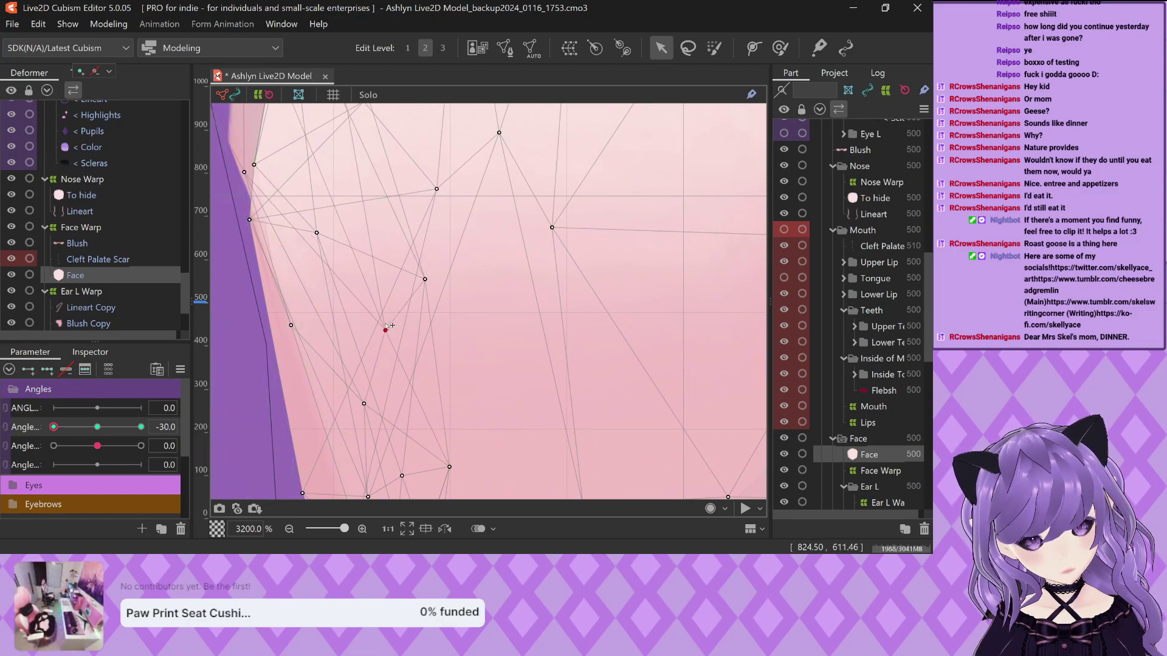
{"action": "scroll", "coordinate": [385, 311], "scroll_direction": "down", "scroll_amount": 3}
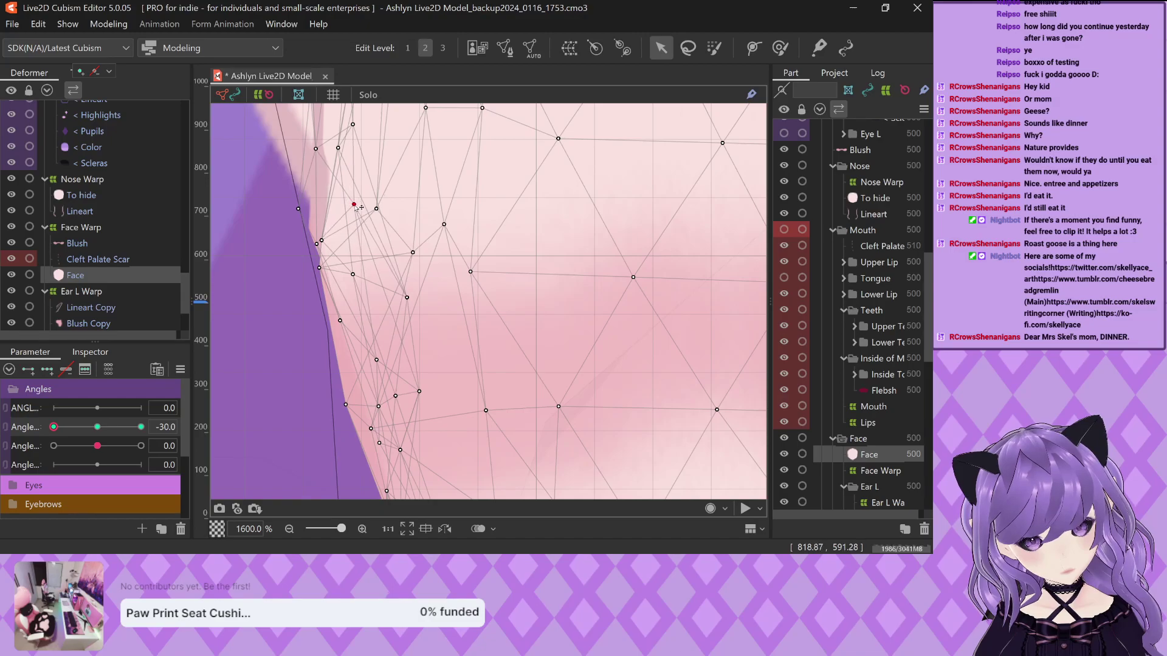
{"action": "mouse_move", "coordinate": [356, 207]}
{"action": "left_mouse_down"}
{"action": "mouse_move", "coordinate": [372, 223]}
{"action": "mouse_move", "coordinate": [344, 209]}
{"action": "left_mouse_up"}
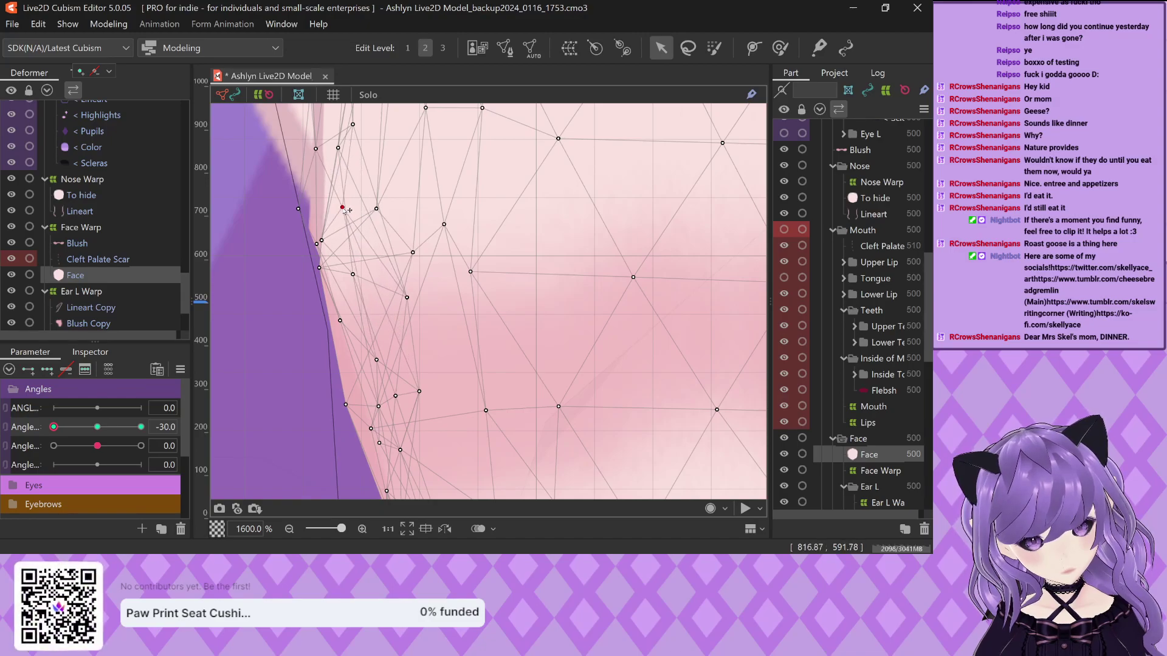
{"action": "scroll", "coordinate": [342, 209], "scroll_direction": "up", "scroll_amount": 3}
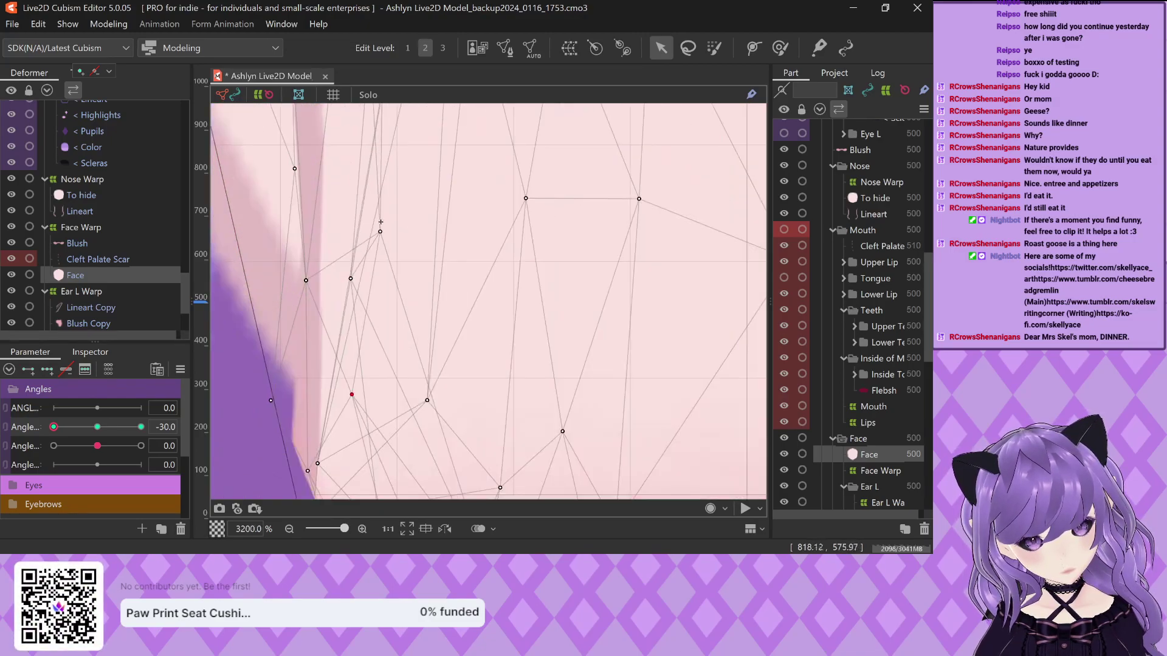
{"action": "left_click_drag", "start_coordinate": [382, 234], "coordinate": [371, 282]}
{"action": "scroll", "coordinate": [376, 284], "scroll_direction": "down", "scroll_amount": 5}
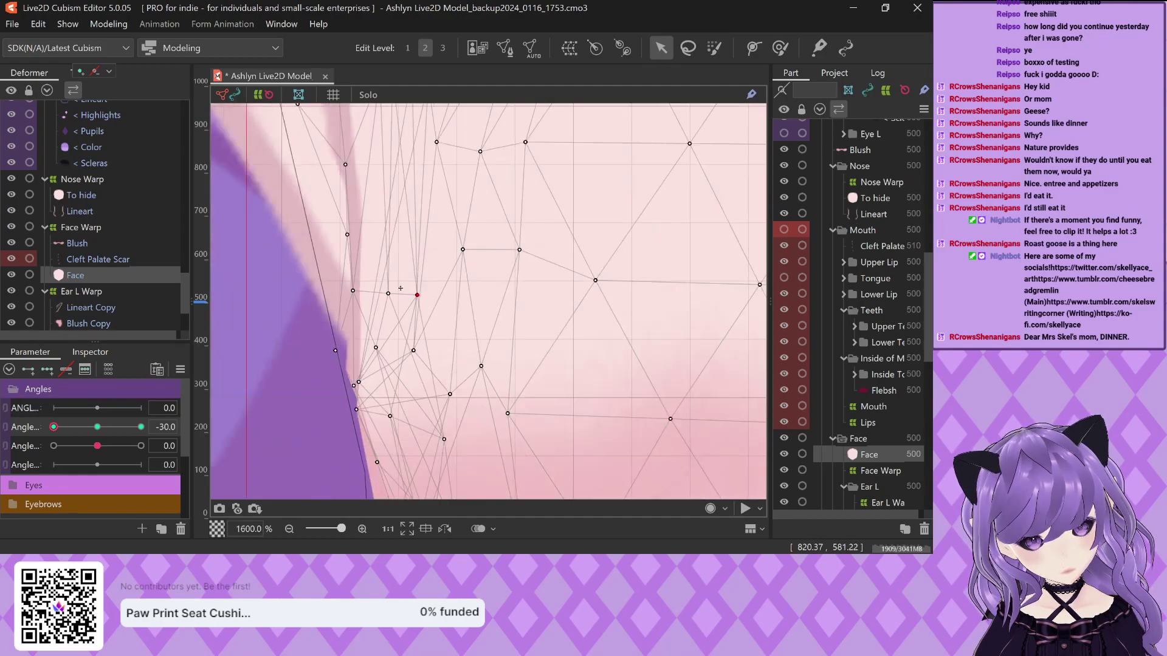
{"action": "scroll", "coordinate": [435, 203], "scroll_direction": "up", "scroll_amount": 3}
{"action": "left_click_drag", "start_coordinate": [387, 290], "coordinate": [432, 288]}
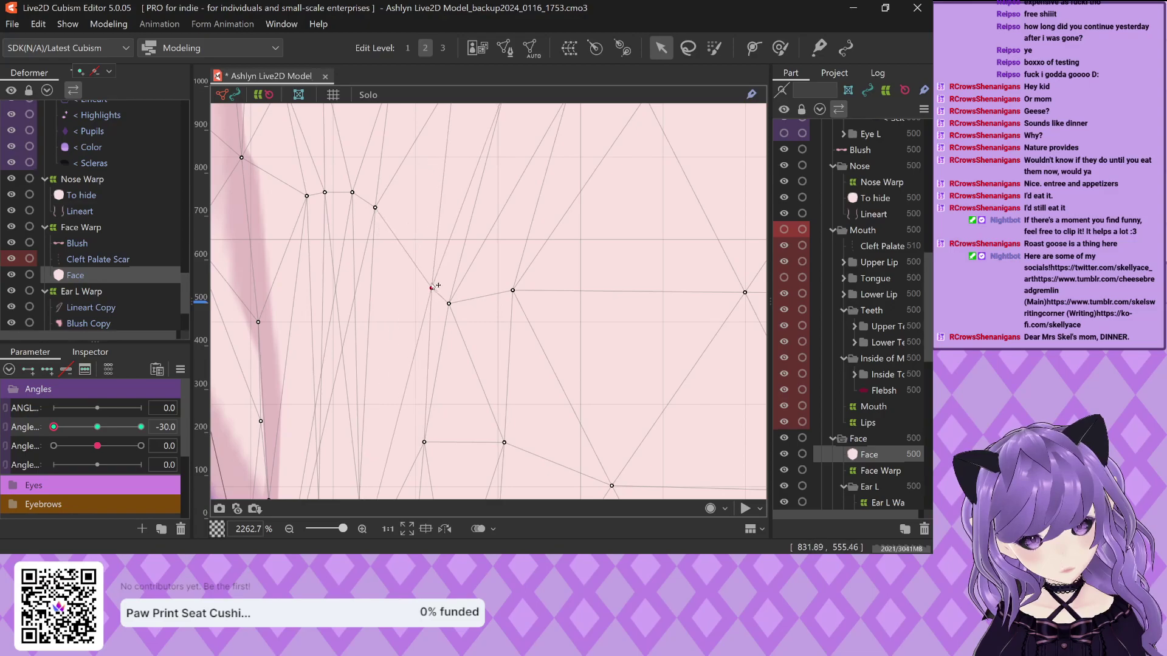
{"action": "scroll", "coordinate": [436, 249], "scroll_direction": "down", "scroll_amount": 2}
{"action": "left_click_drag", "start_coordinate": [399, 379], "coordinate": [402, 294]}
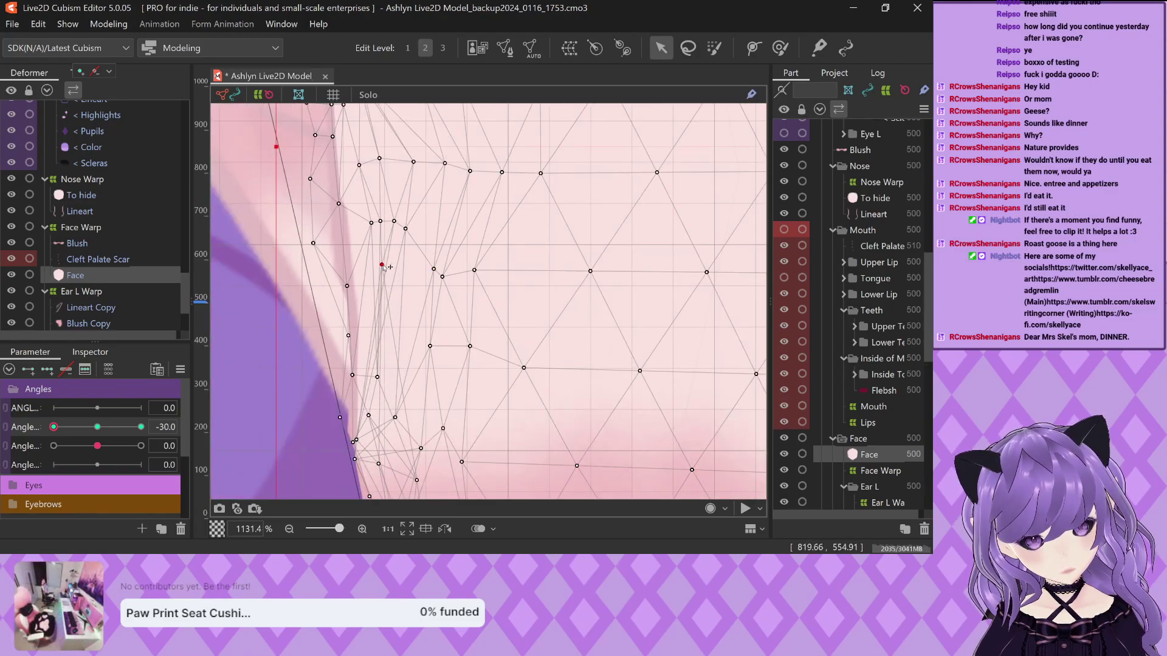
Pull the cheek-edge vertices onto the purple face edge and shift nearby cheek vertices up
{"action": "scroll", "coordinate": [402, 327], "scroll_direction": "down", "scroll_amount": 2}
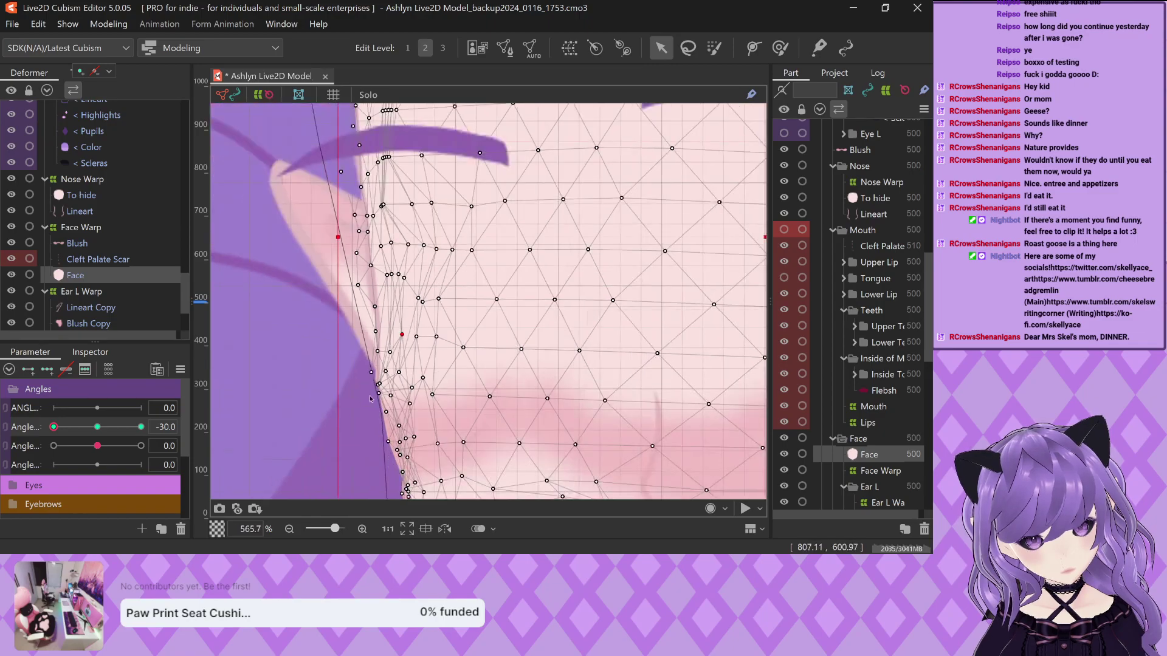
{"action": "scroll", "coordinate": [394, 381], "scroll_direction": "up", "scroll_amount": 5}
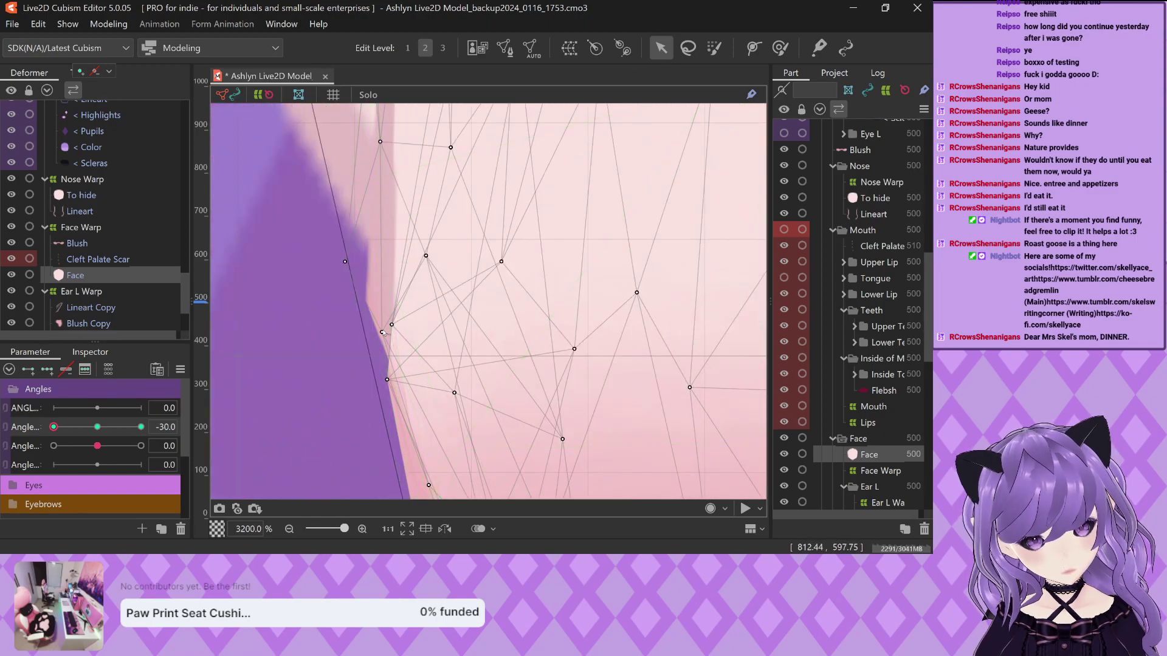
{"action": "left_click_drag", "start_coordinate": [364, 319], "coordinate": [437, 345]}
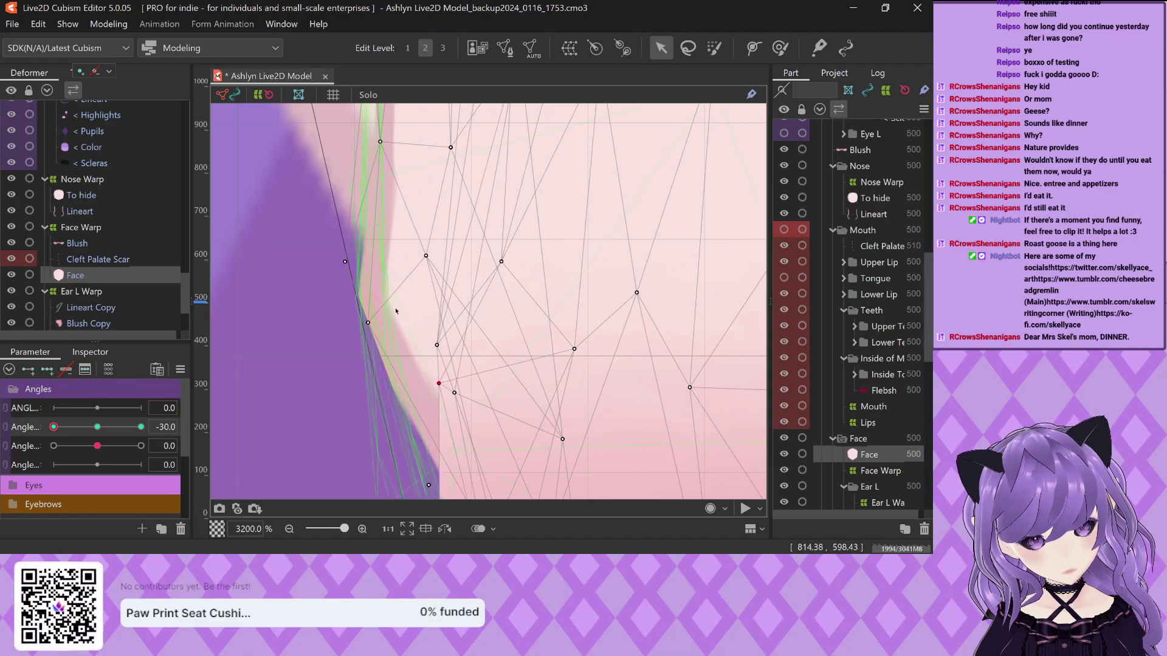
{"action": "scroll", "coordinate": [391, 377], "scroll_direction": "down", "scroll_amount": 3}
{"action": "scroll", "coordinate": [387, 336], "scroll_direction": "up", "scroll_amount": 2}
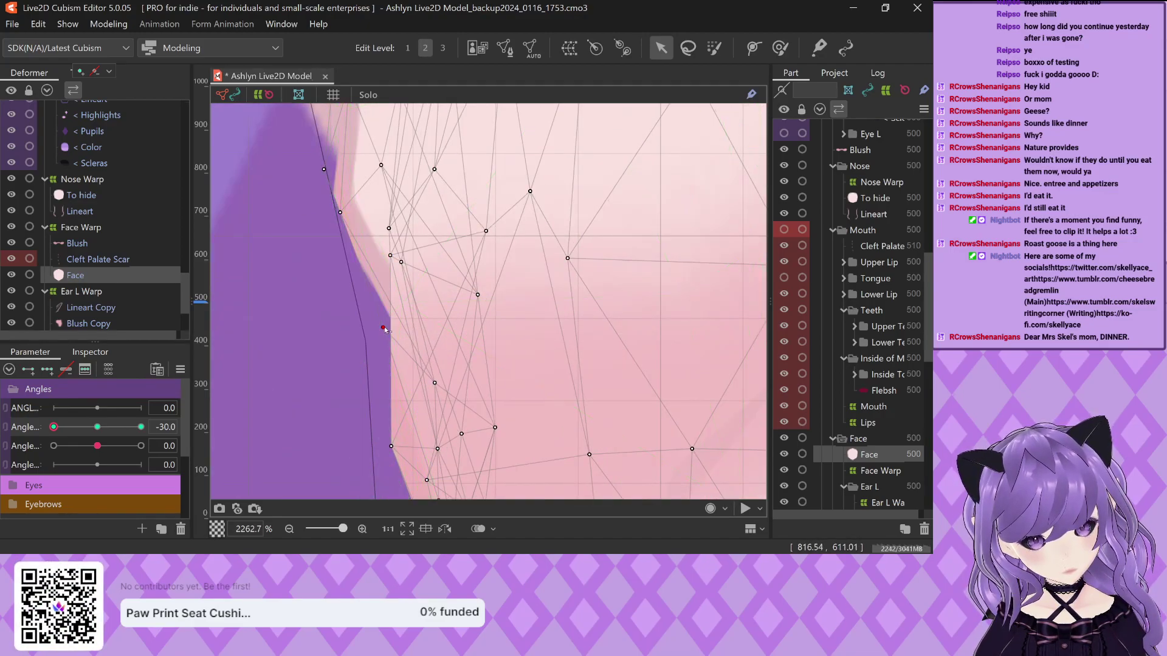
{"action": "left_click_drag", "start_coordinate": [427, 313], "coordinate": [353, 340]}
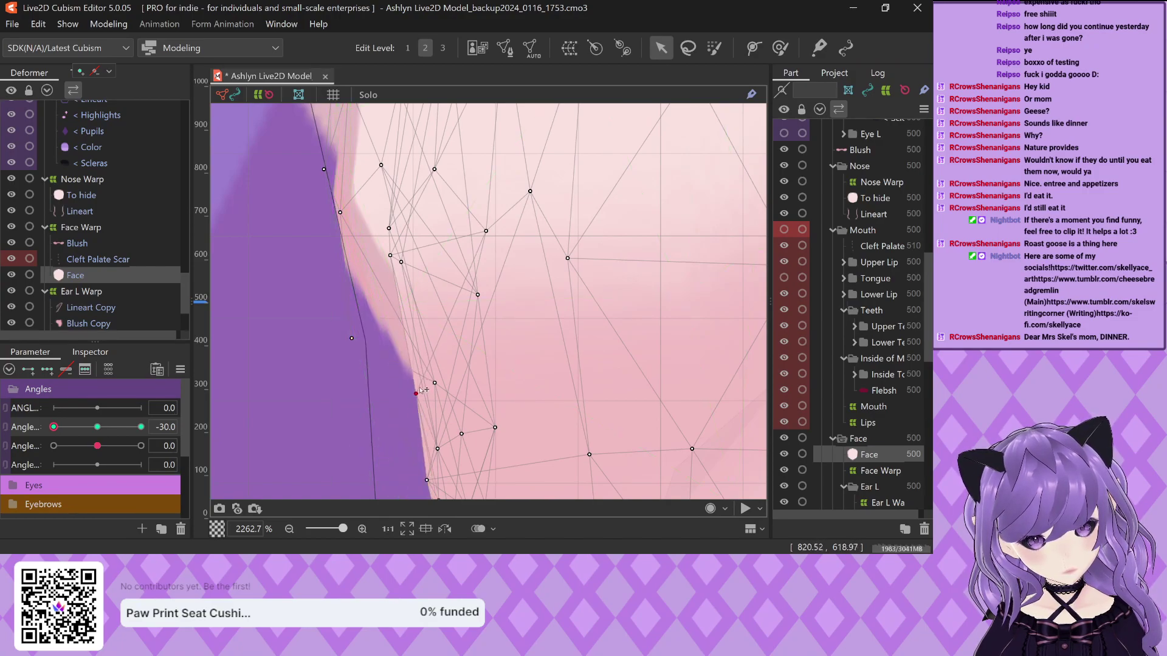
{"action": "scroll", "coordinate": [385, 312], "scroll_direction": "down", "scroll_amount": 2}
{"action": "scroll", "coordinate": [386, 312], "scroll_direction": "up", "scroll_amount": 1}
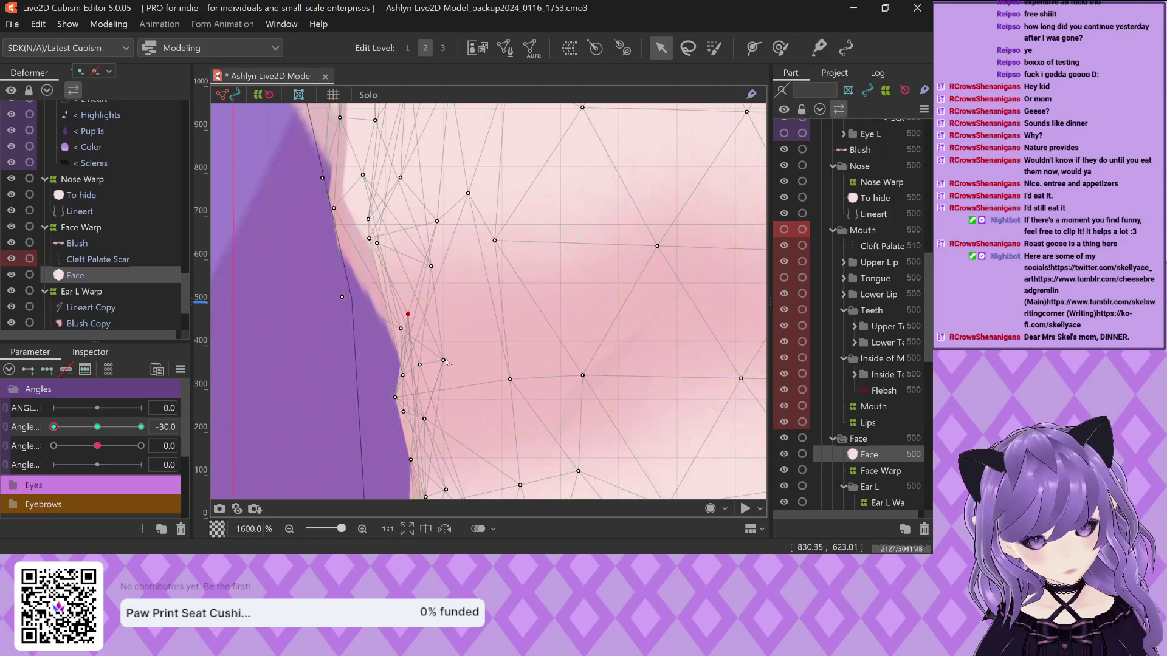
{"action": "left_click_drag", "start_coordinate": [430, 267], "coordinate": [452, 257]}
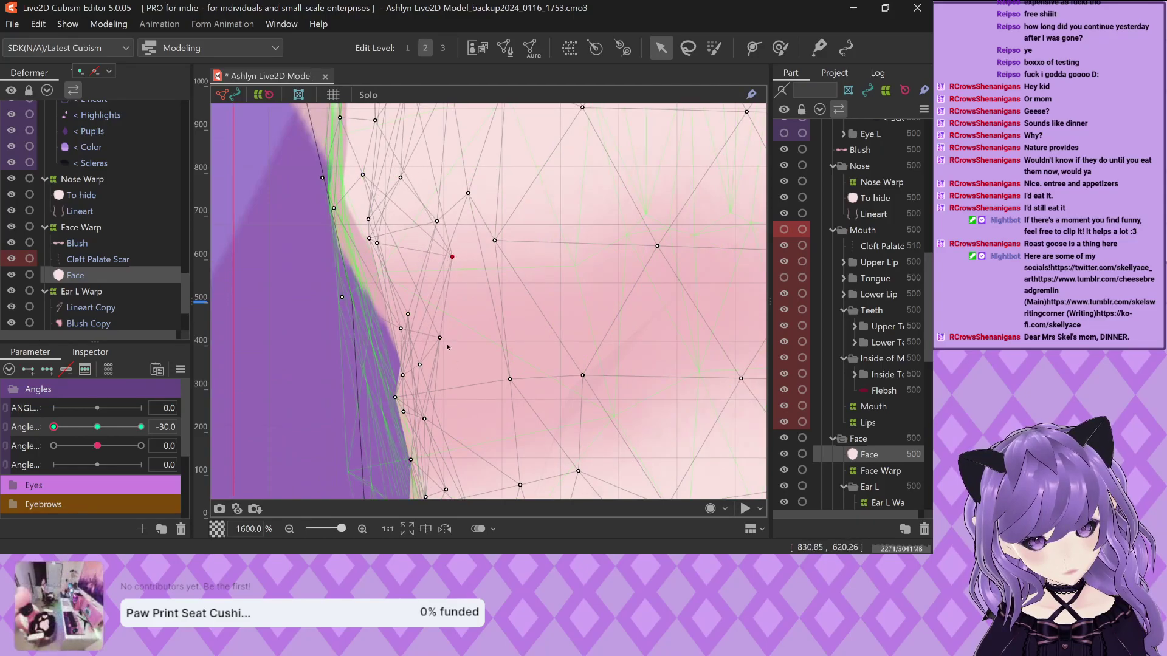
{"action": "left_click_drag", "start_coordinate": [440, 337], "coordinate": [426, 207]}
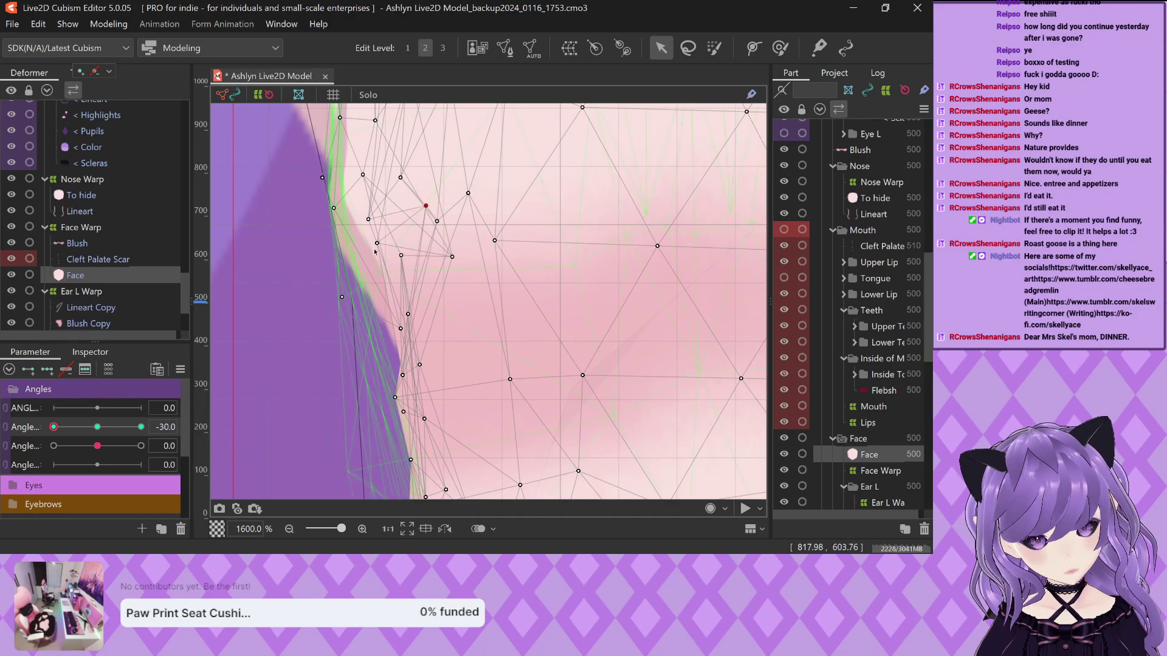
{"action": "left_click_drag", "start_coordinate": [377, 243], "coordinate": [445, 203]}
Spread the inner cheek and jaw vertices up and to the right
{"action": "scroll", "coordinate": [384, 235], "scroll_direction": "down", "scroll_amount": 3}
{"action": "scroll", "coordinate": [433, 357], "scroll_direction": "up", "scroll_amount": 3}
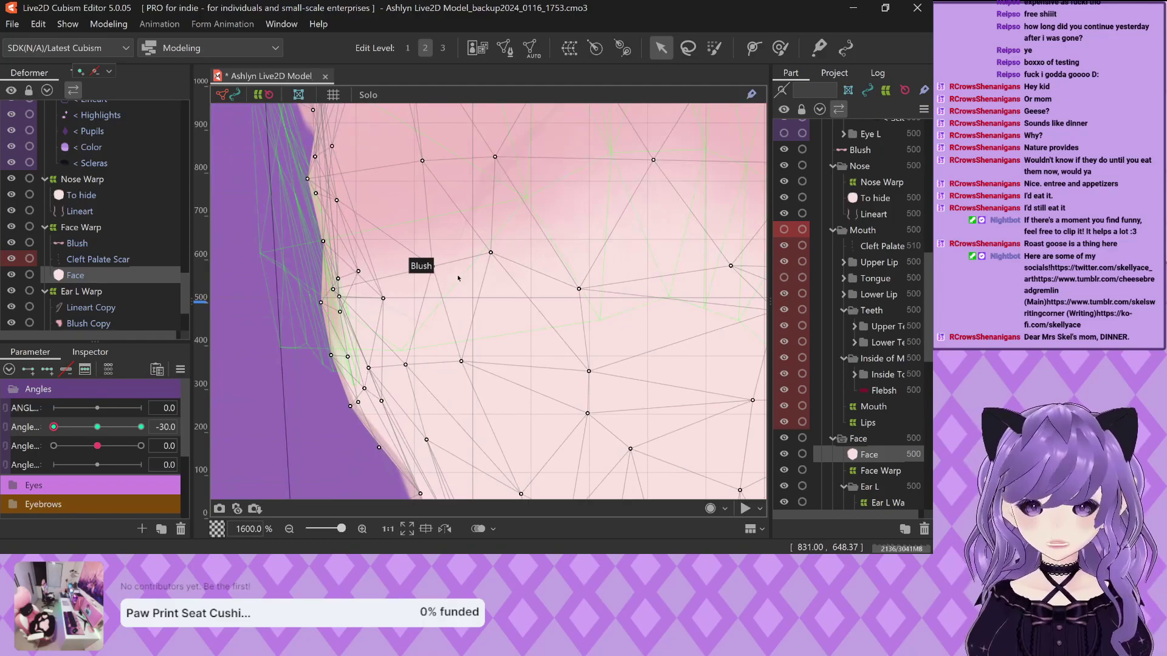
{"action": "left_click_drag", "start_coordinate": [492, 252], "coordinate": [544, 251]}
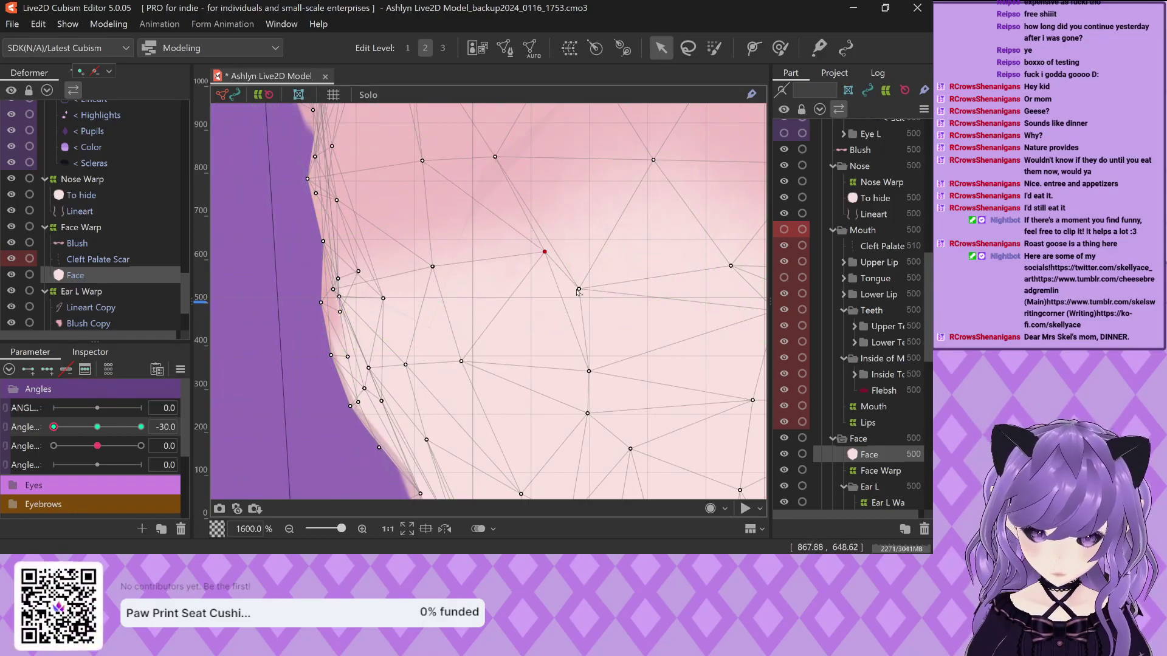
{"action": "left_click_drag", "start_coordinate": [578, 289], "coordinate": [688, 241]}
{"action": "left_click_drag", "start_coordinate": [590, 372], "coordinate": [697, 338]}
{"action": "left_click_drag", "start_coordinate": [462, 361], "coordinate": [604, 335]}
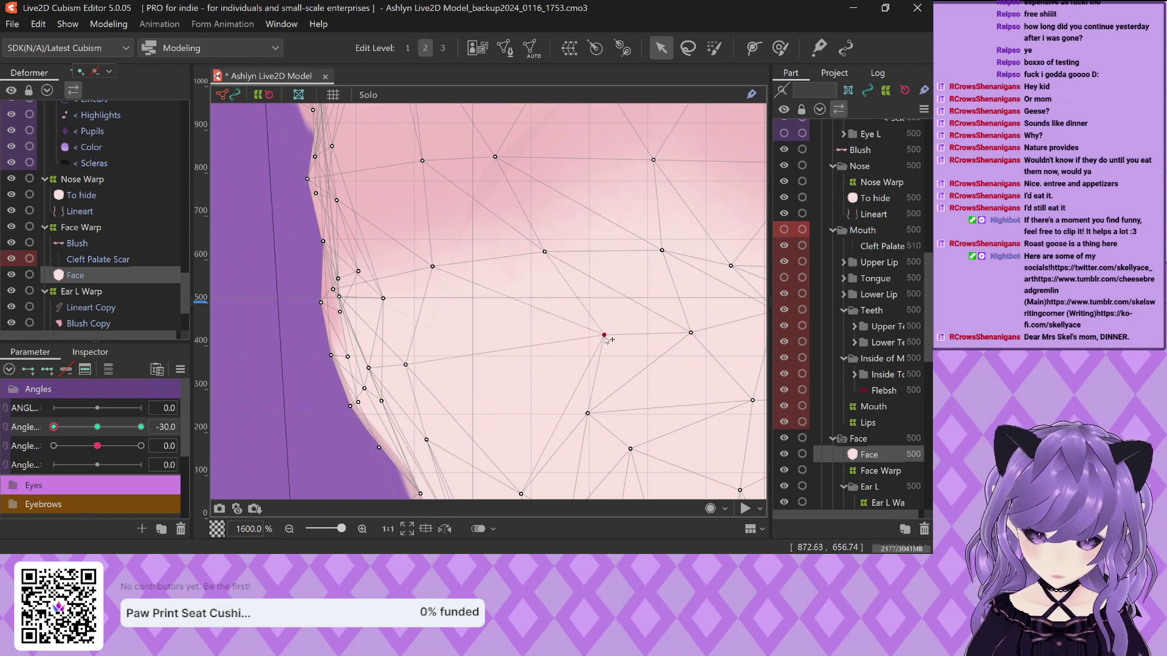
{"action": "scroll", "coordinate": [486, 350], "scroll_direction": "down", "scroll_amount": 1}
{"action": "left_click_drag", "start_coordinate": [556, 395], "coordinate": [613, 370]}
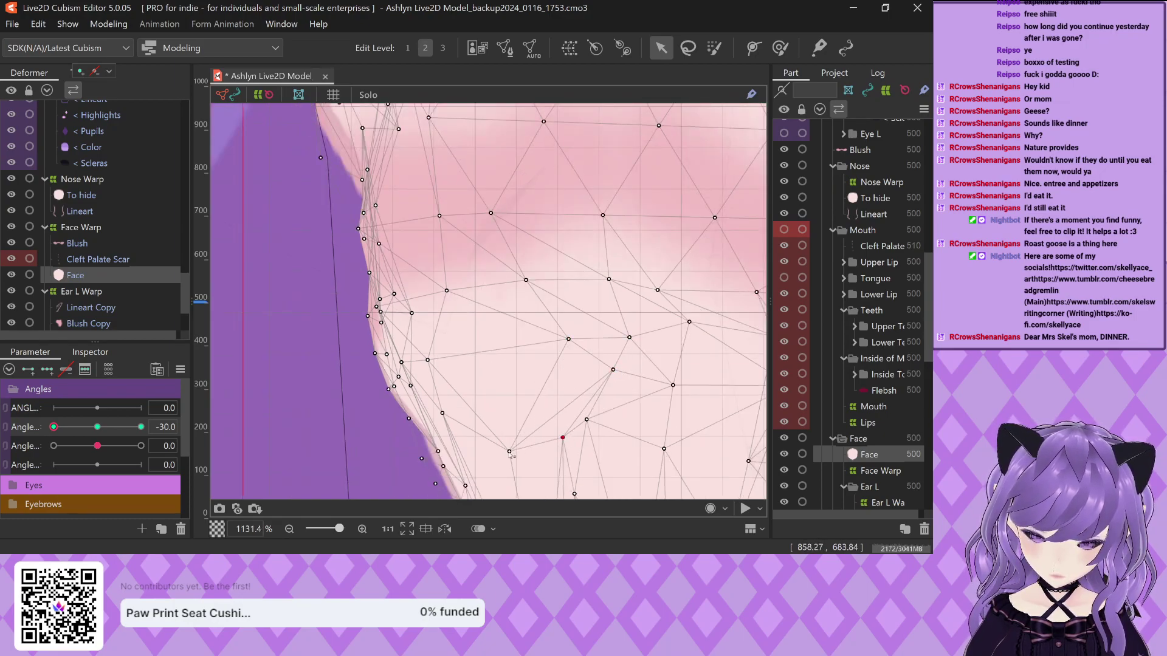
{"action": "left_click_drag", "start_coordinate": [509, 453], "coordinate": [547, 384]}
{"action": "left_click_drag", "start_coordinate": [428, 360], "coordinate": [492, 350]}
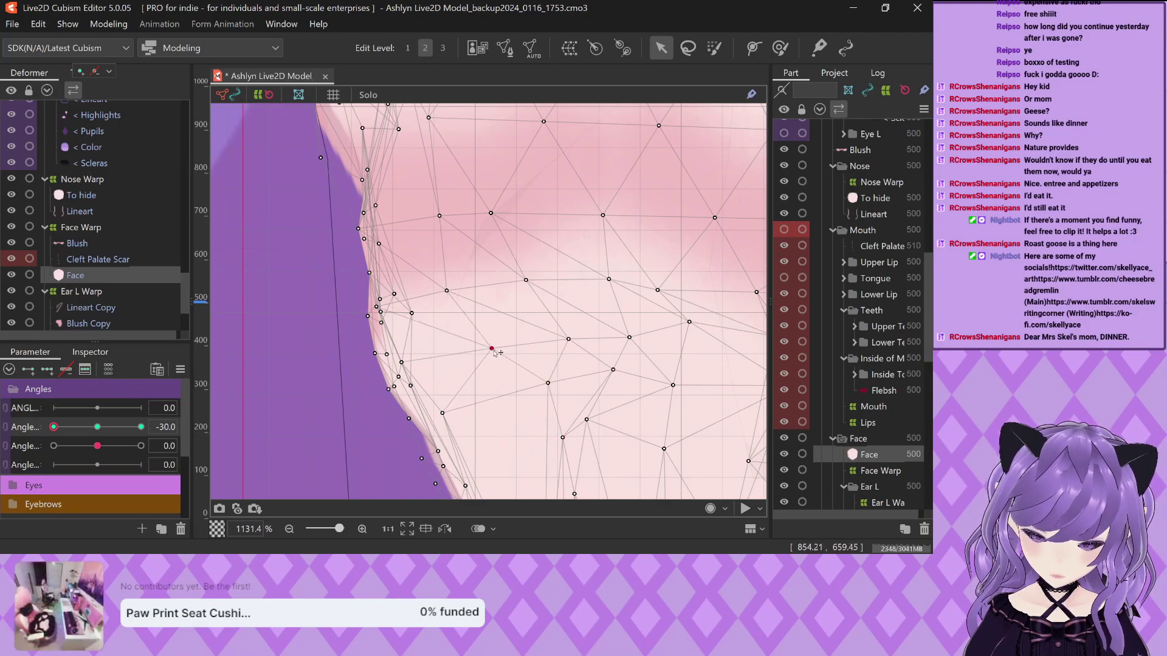
{"action": "left_click_drag", "start_coordinate": [443, 414], "coordinate": [511, 402]}
Adjust the vertices along the jaw edge and move a cheek vertex right
{"action": "scroll", "coordinate": [398, 213], "scroll_direction": "down", "scroll_amount": 3}
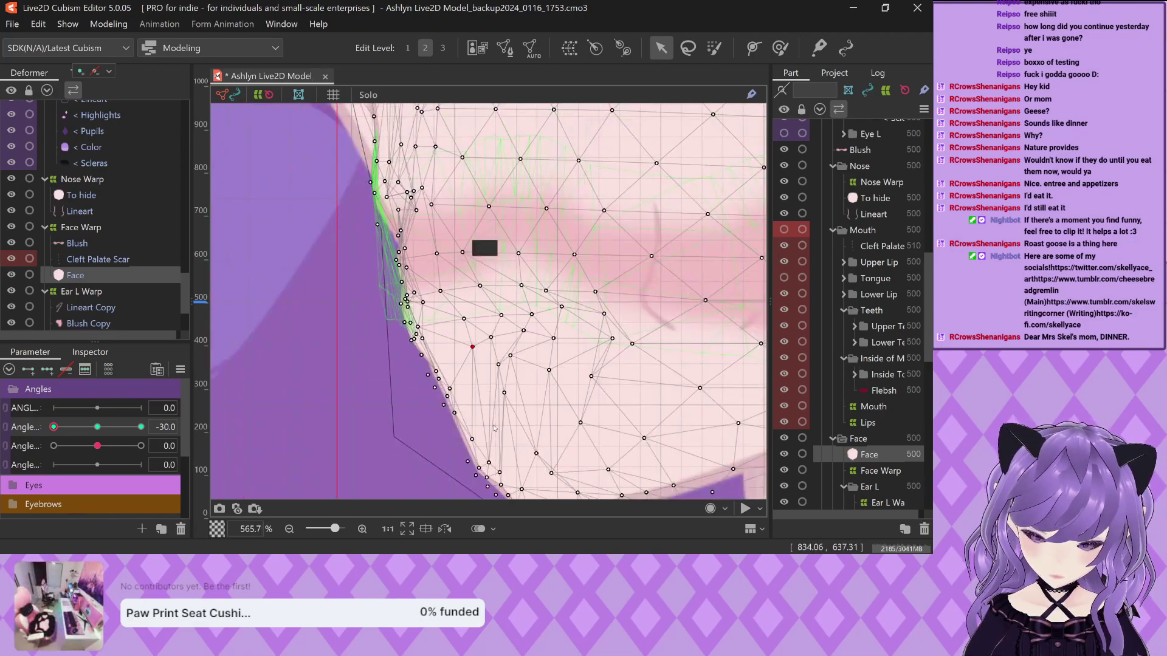
{"action": "scroll", "coordinate": [454, 344], "scroll_direction": "up", "scroll_amount": 3}
{"action": "scroll", "coordinate": [454, 344], "scroll_direction": "up", "scroll_amount": 3}
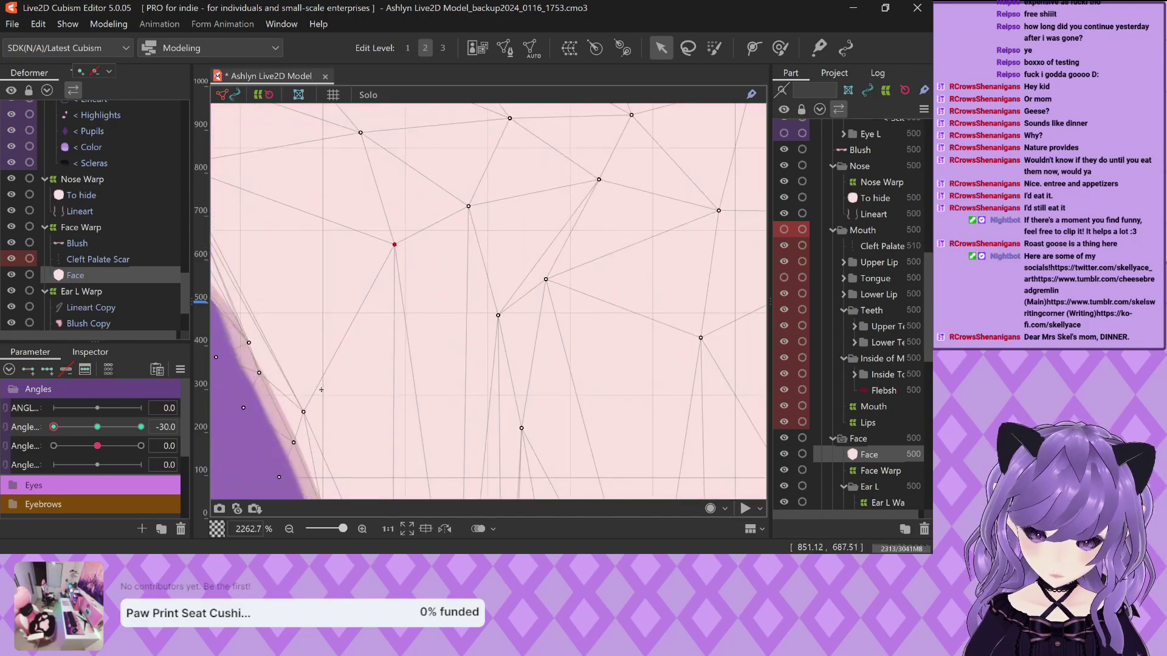
{"action": "left_click_drag", "start_coordinate": [305, 414], "coordinate": [338, 381]}
{"action": "scroll", "coordinate": [337, 379], "scroll_direction": "down", "scroll_amount": 3}
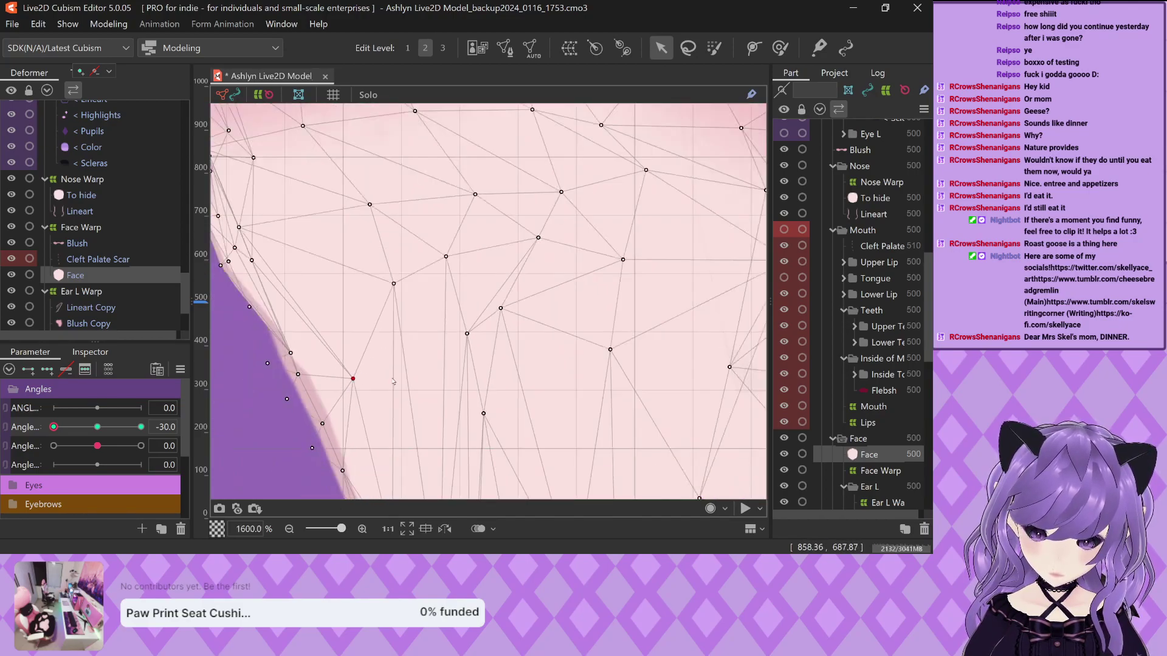
{"action": "scroll", "coordinate": [296, 353], "scroll_direction": "up", "scroll_amount": 4}
{"action": "left_click_drag", "start_coordinate": [235, 206], "coordinate": [376, 271]}
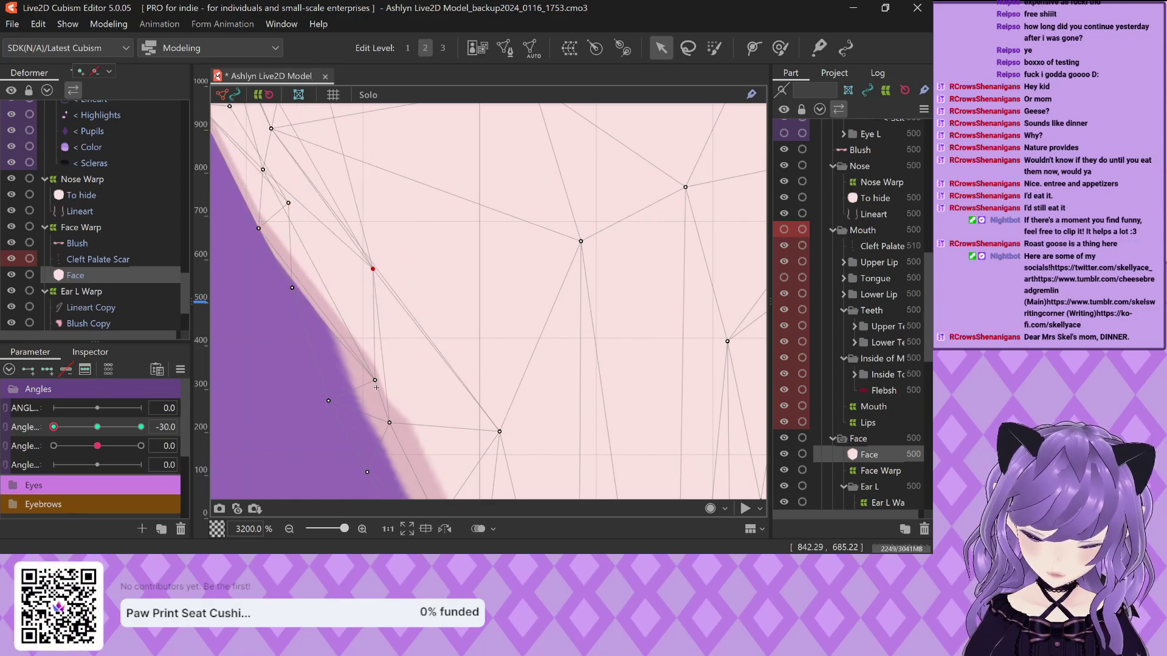
{"action": "left_click_drag", "start_coordinate": [377, 382], "coordinate": [330, 346]}
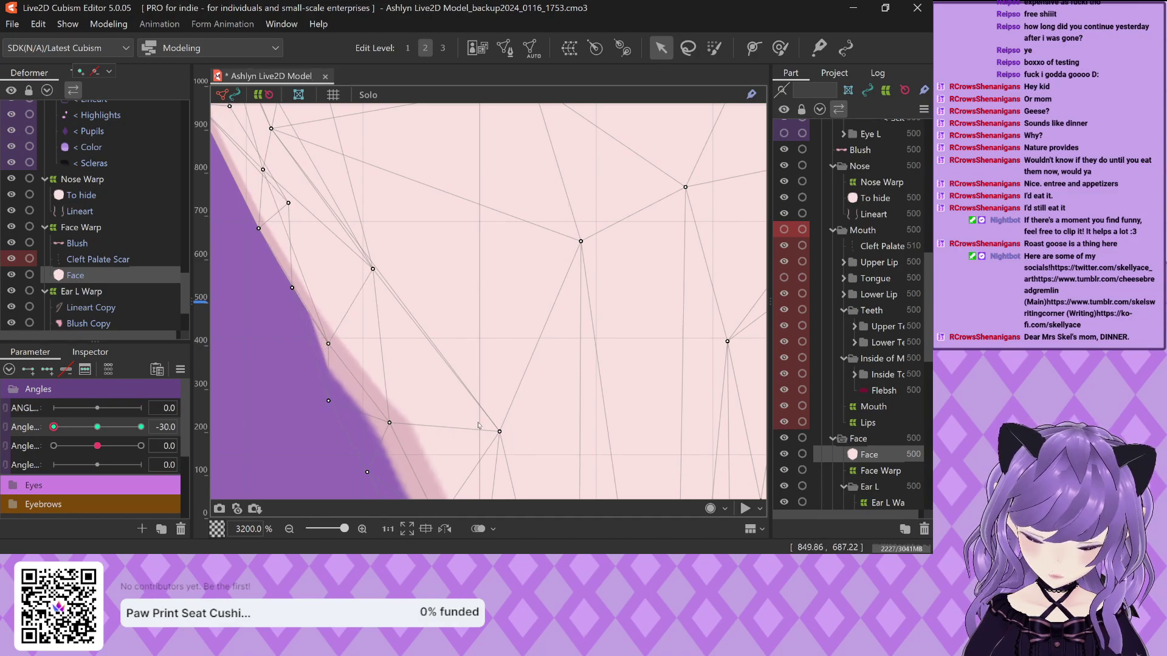
{"action": "scroll", "coordinate": [474, 424], "scroll_direction": "down", "scroll_amount": 4}
{"action": "scroll", "coordinate": [322, 201], "scroll_direction": "up", "scroll_amount": 3}
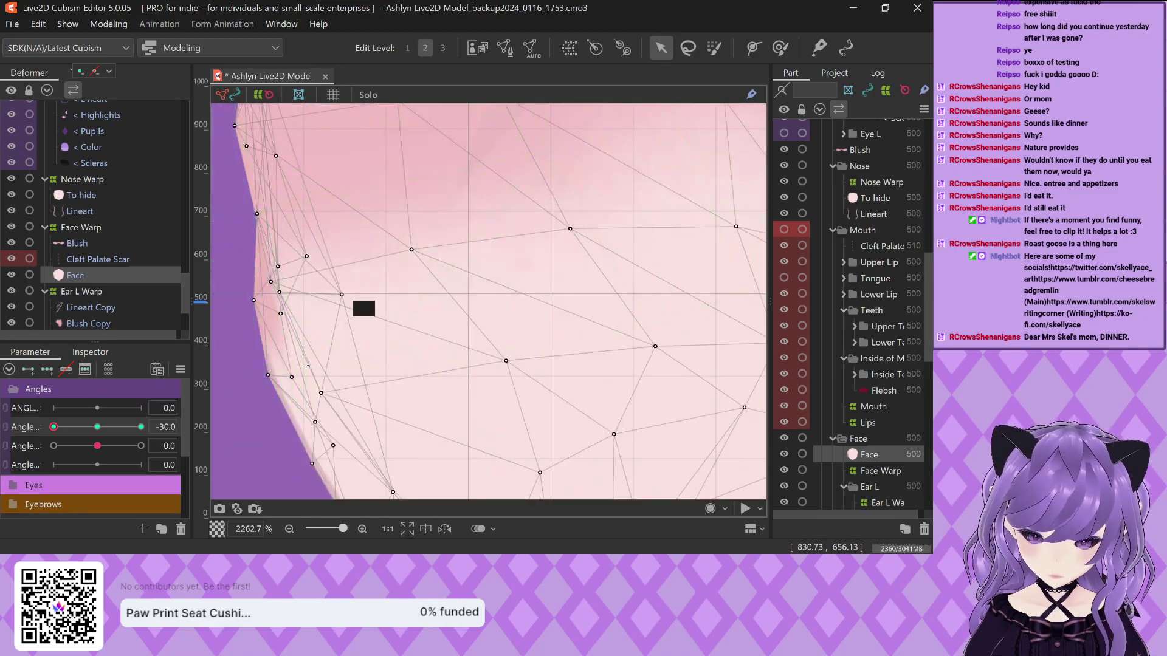
{"action": "left_click_drag", "start_coordinate": [321, 394], "coordinate": [429, 397]}
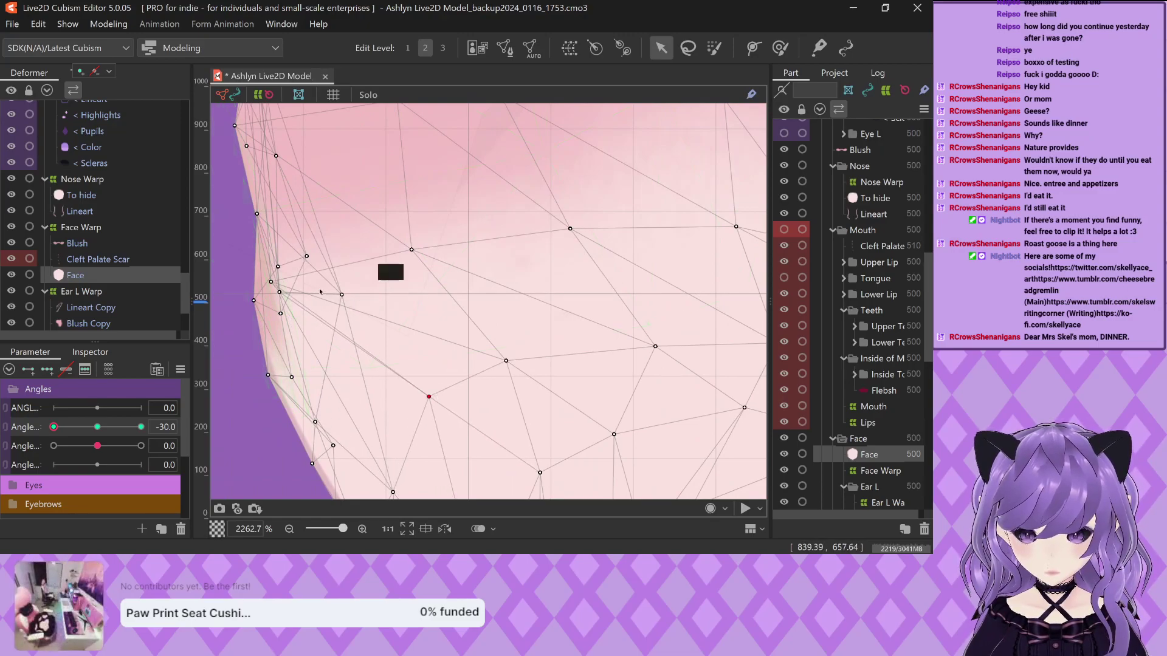
Settle the remaining cheek and jaw edge vertices onto the face outline
{"action": "scroll", "coordinate": [388, 291], "scroll_direction": "down", "scroll_amount": 2}
{"action": "scroll", "coordinate": [315, 304], "scroll_direction": "up", "scroll_amount": 2}
{"action": "left_click_drag", "start_coordinate": [349, 279], "coordinate": [316, 231]}
{"action": "left_click_drag", "start_coordinate": [264, 199], "coordinate": [331, 252]}
{"action": "left_click_drag", "start_coordinate": [275, 360], "coordinate": [338, 357]}
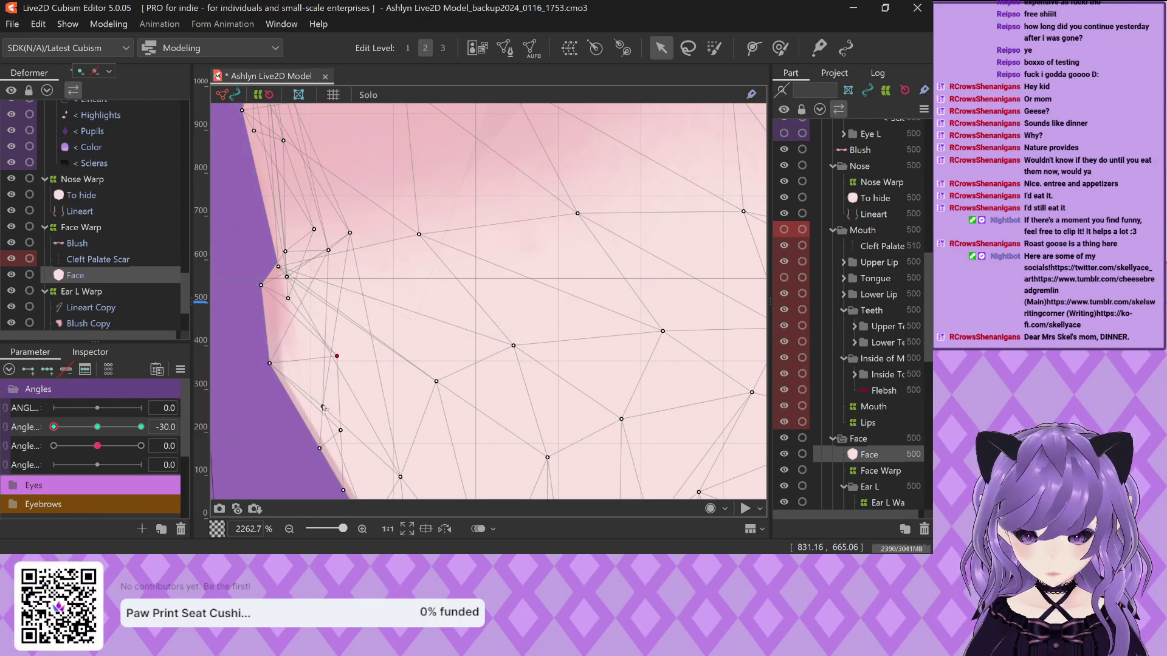
{"action": "left_click_drag", "start_coordinate": [322, 407], "coordinate": [357, 357]}
{"action": "mouse_move", "coordinate": [320, 449]}
{"action": "left_mouse_down"}
{"action": "mouse_move", "coordinate": [305, 459]}
{"action": "mouse_move", "coordinate": [313, 453]}
{"action": "left_mouse_up"}
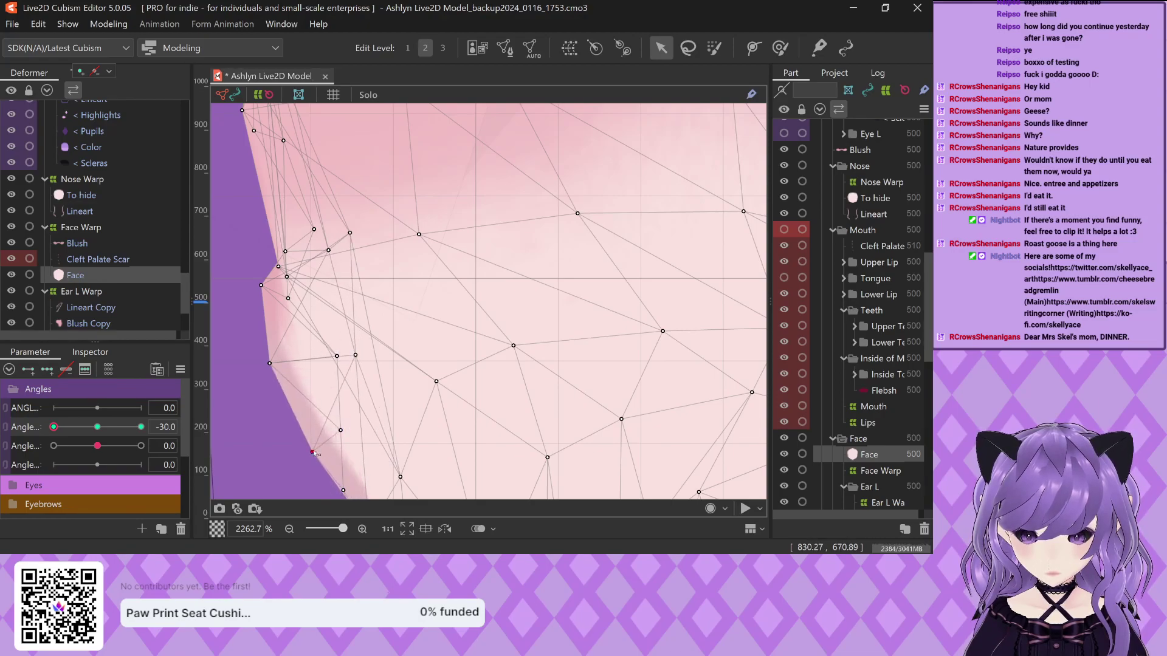
{"action": "left_click_drag", "start_coordinate": [270, 396], "coordinate": [295, 406]}
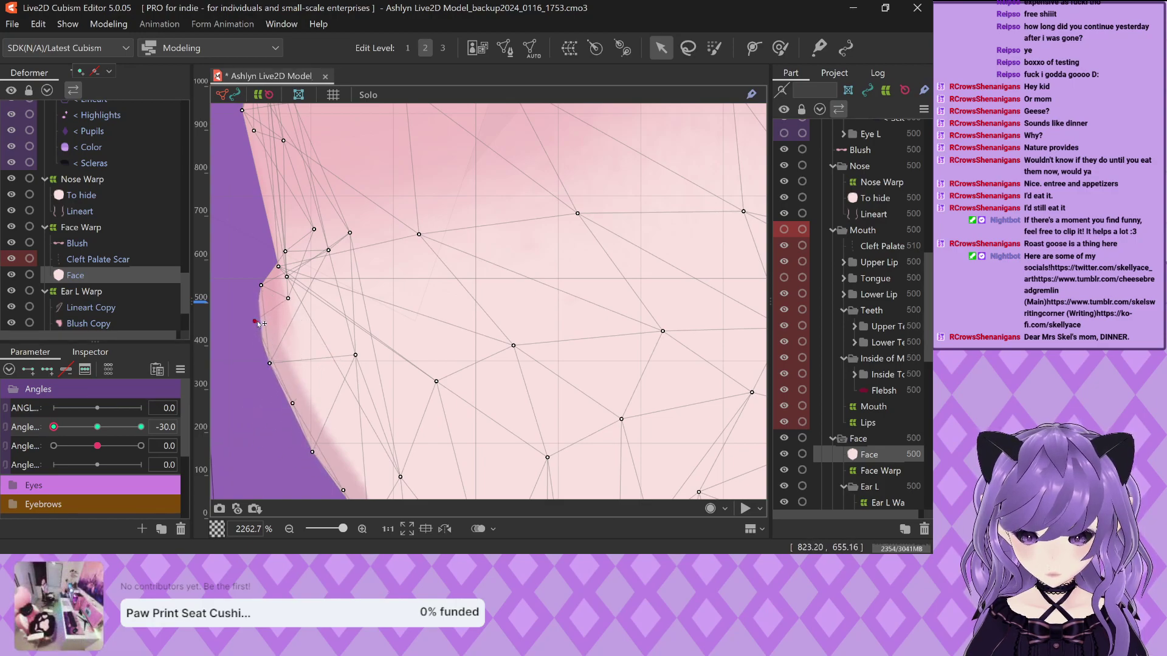
{"action": "left_click_drag", "start_coordinate": [258, 324], "coordinate": [265, 326]}
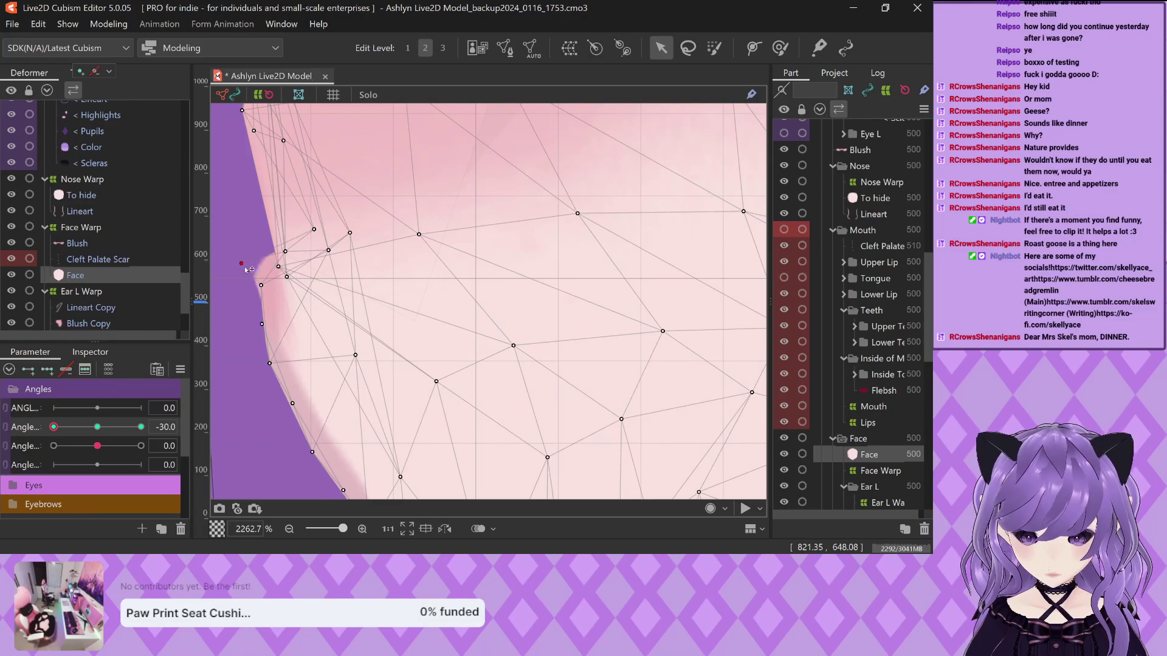
{"action": "left_click_drag", "start_coordinate": [249, 269], "coordinate": [260, 277]}
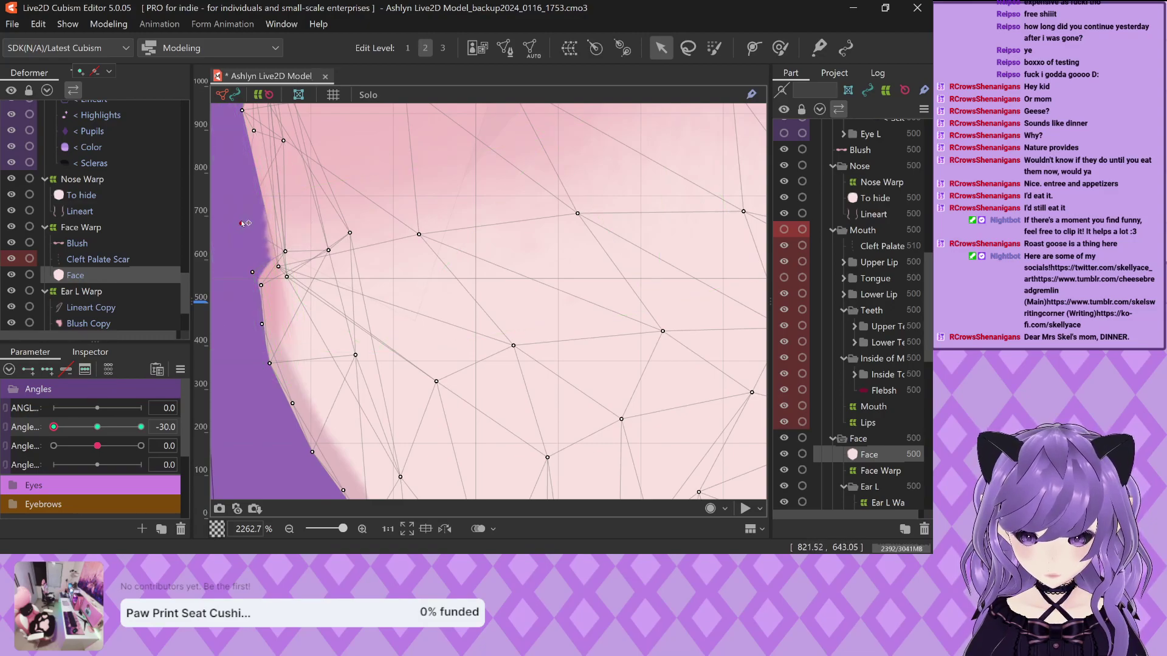
Pull the first Face mesh vertices along the cheek edge onto the Angle X -30 outline
{"action": "scroll", "coordinate": [330, 197], "scroll_direction": "up", "scroll_amount": 1}
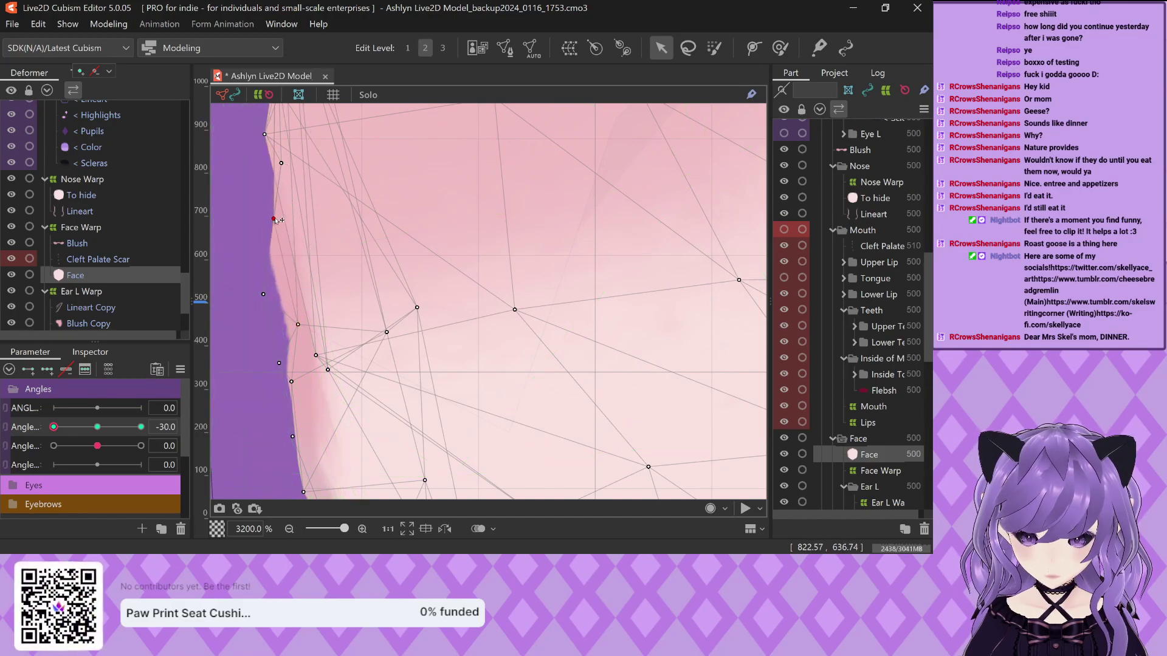
{"action": "scroll", "coordinate": [327, 263], "scroll_direction": "down", "scroll_amount": 2}
{"action": "scroll", "coordinate": [327, 263], "scroll_direction": "up", "scroll_amount": 2}
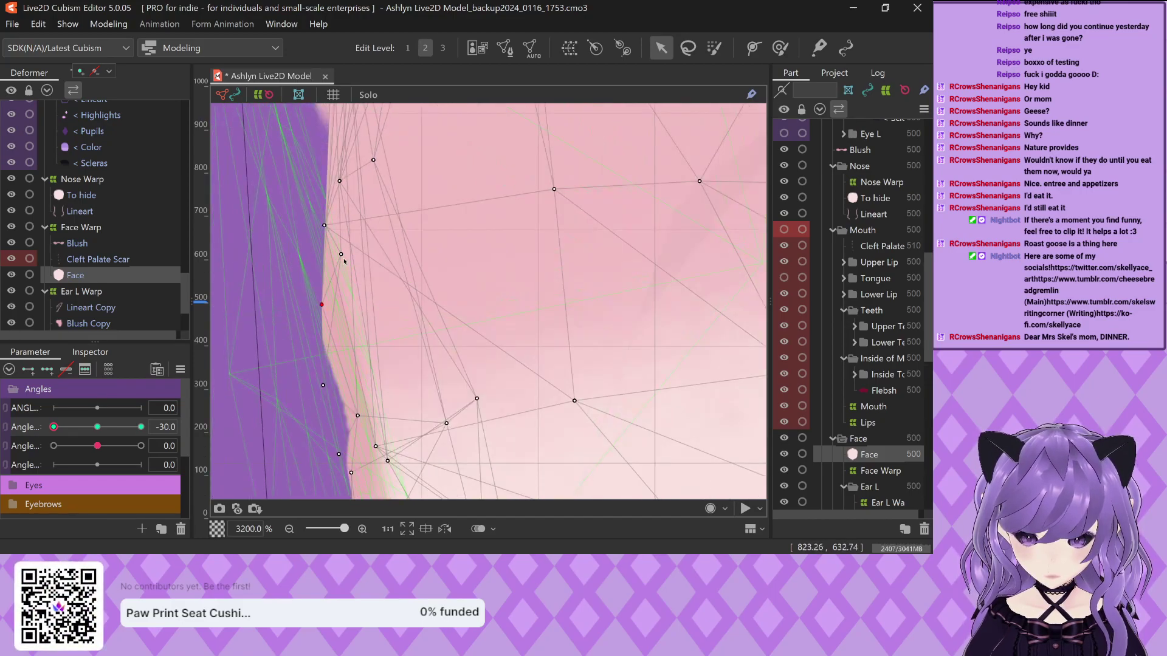
{"action": "left_click_drag", "start_coordinate": [342, 255], "coordinate": [275, 208]}
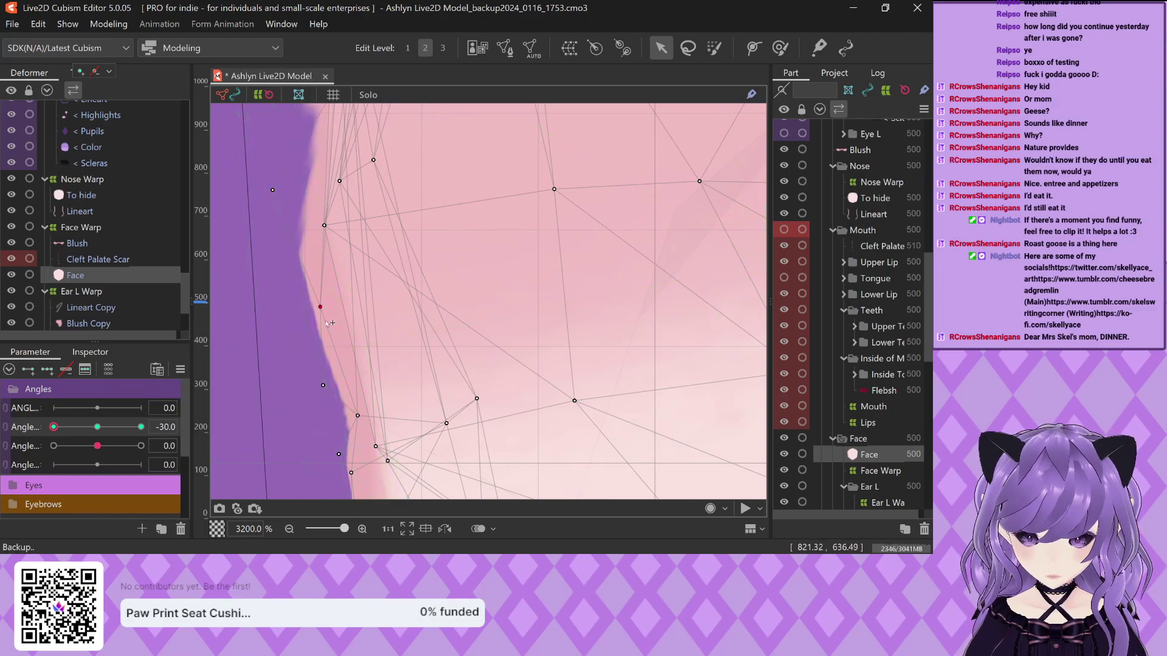
{"action": "scroll", "coordinate": [328, 324], "scroll_direction": "down", "scroll_amount": 2}
{"action": "scroll", "coordinate": [371, 340], "scroll_direction": "up", "scroll_amount": 2}
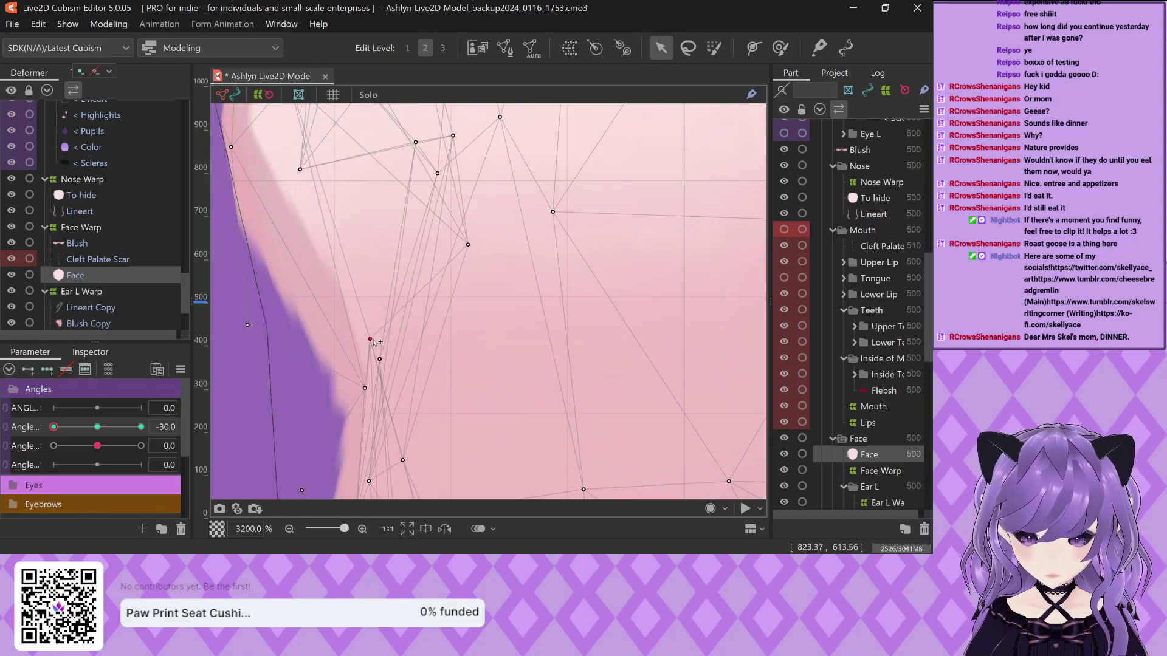
{"action": "left_click_drag", "start_coordinate": [372, 340], "coordinate": [413, 419]}
{"action": "left_click_drag", "start_coordinate": [365, 389], "coordinate": [499, 355]}
Reposition the cheek vertices toward the edge and raise one near the blush area
{"action": "scroll", "coordinate": [355, 389], "scroll_direction": "down", "scroll_amount": 2}
{"action": "scroll", "coordinate": [370, 428], "scroll_direction": "up", "scroll_amount": 2}
{"action": "left_click_drag", "start_coordinate": [345, 401], "coordinate": [431, 279]}
{"action": "scroll", "coordinate": [369, 355], "scroll_direction": "down", "scroll_amount": 2}
{"action": "scroll", "coordinate": [381, 286], "scroll_direction": "up", "scroll_amount": 2}
{"action": "scroll", "coordinate": [377, 281], "scroll_direction": "down", "scroll_amount": 2}
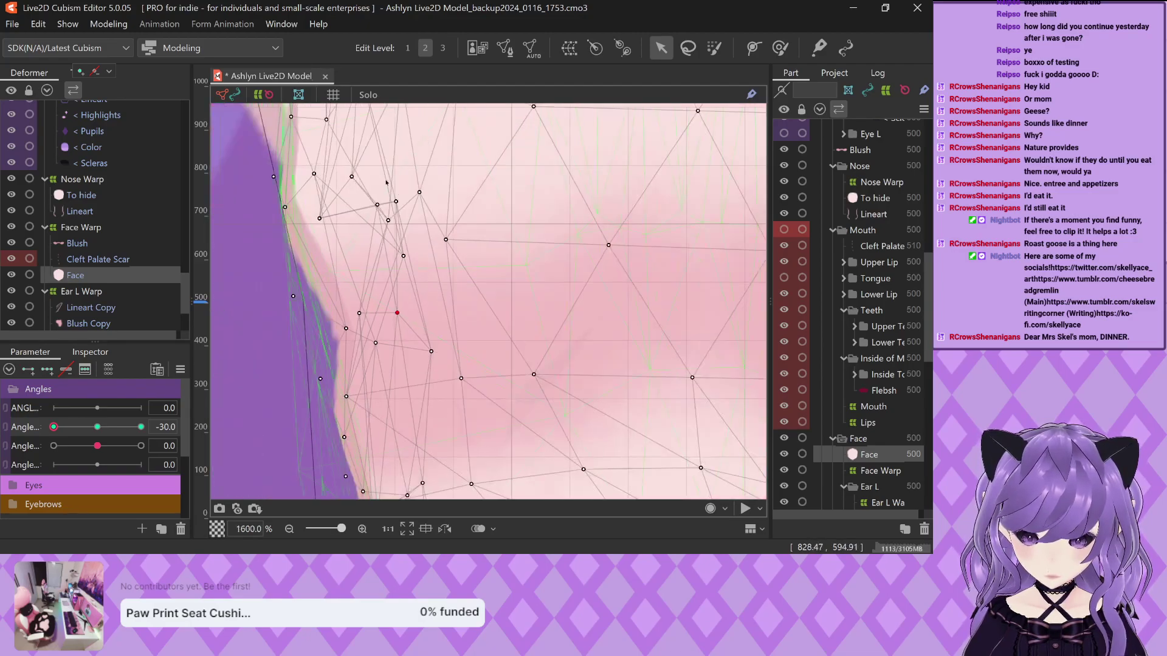
{"action": "scroll", "coordinate": [386, 181], "scroll_direction": "up", "scroll_amount": 2}
{"action": "left_click_drag", "start_coordinate": [409, 231], "coordinate": [304, 336]}
{"action": "left_click_drag", "start_coordinate": [369, 239], "coordinate": [348, 277]}
{"action": "left_click_drag", "start_coordinate": [423, 342], "coordinate": [340, 304]}
{"action": "left_click_drag", "start_coordinate": [393, 271], "coordinate": [405, 160]}
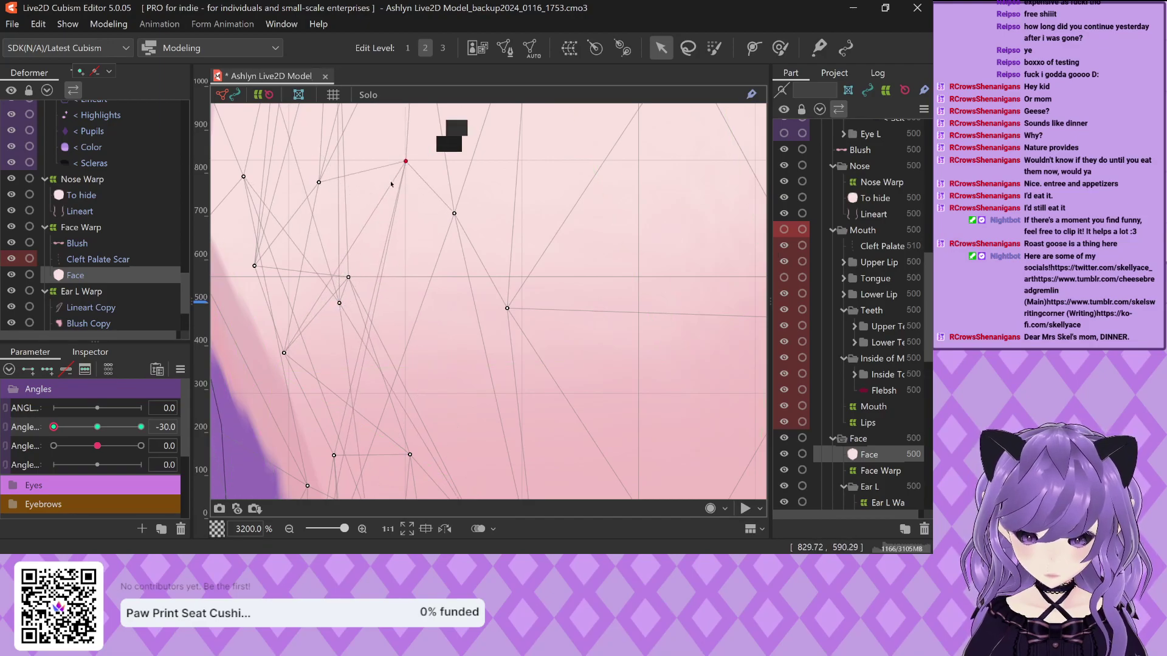
{"action": "scroll", "coordinate": [390, 183], "scroll_direction": "down", "scroll_amount": 2}
{"action": "left_click_drag", "start_coordinate": [351, 375], "coordinate": [428, 333]}
Shift the lower cheek vertices down and right to even out the mesh
{"action": "scroll", "coordinate": [398, 275], "scroll_direction": "down", "scroll_amount": 2}
{"action": "scroll", "coordinate": [418, 351], "scroll_direction": "up", "scroll_amount": 1}
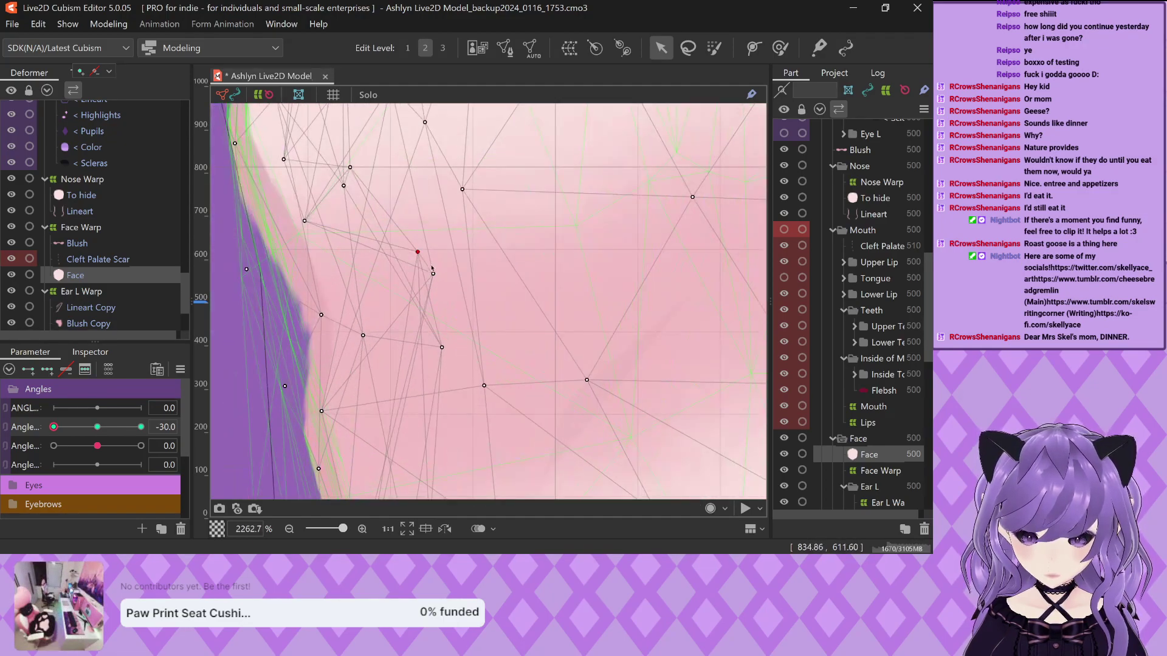
{"action": "left_click_drag", "start_coordinate": [432, 268], "coordinate": [393, 298]}
{"action": "left_click_drag", "start_coordinate": [375, 365], "coordinate": [408, 392]}
{"action": "scroll", "coordinate": [278, 226], "scroll_direction": "down", "scroll_amount": 2}
{"action": "scroll", "coordinate": [299, 319], "scroll_direction": "up", "scroll_amount": 1}
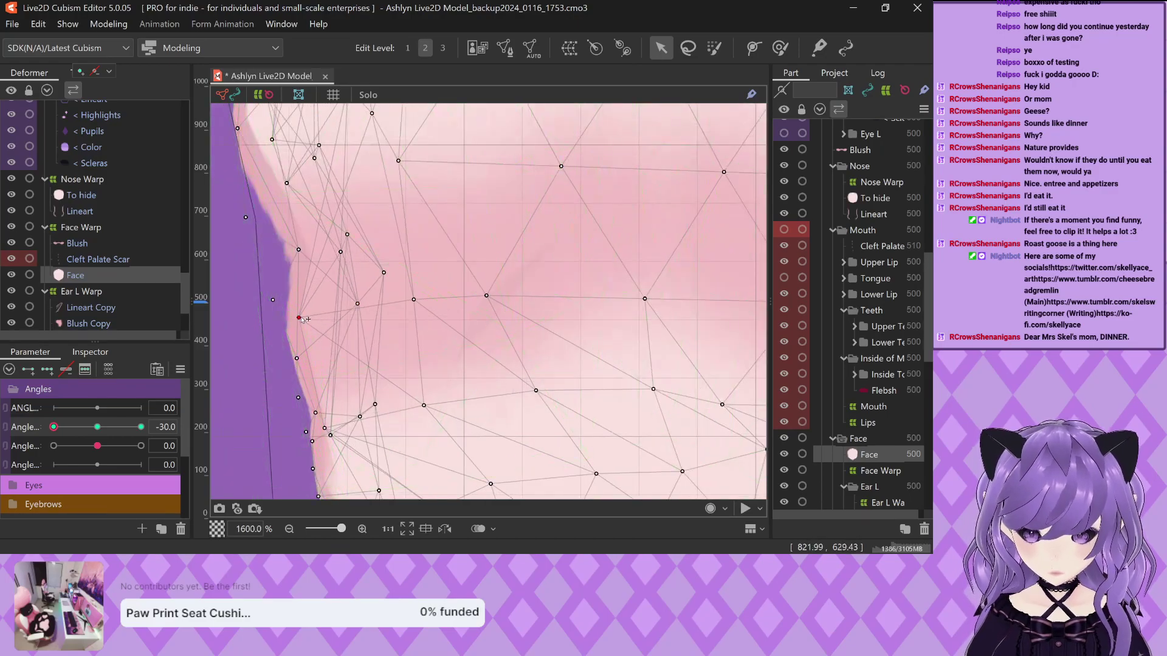
{"action": "left_click_drag", "start_coordinate": [302, 319], "coordinate": [339, 323]}
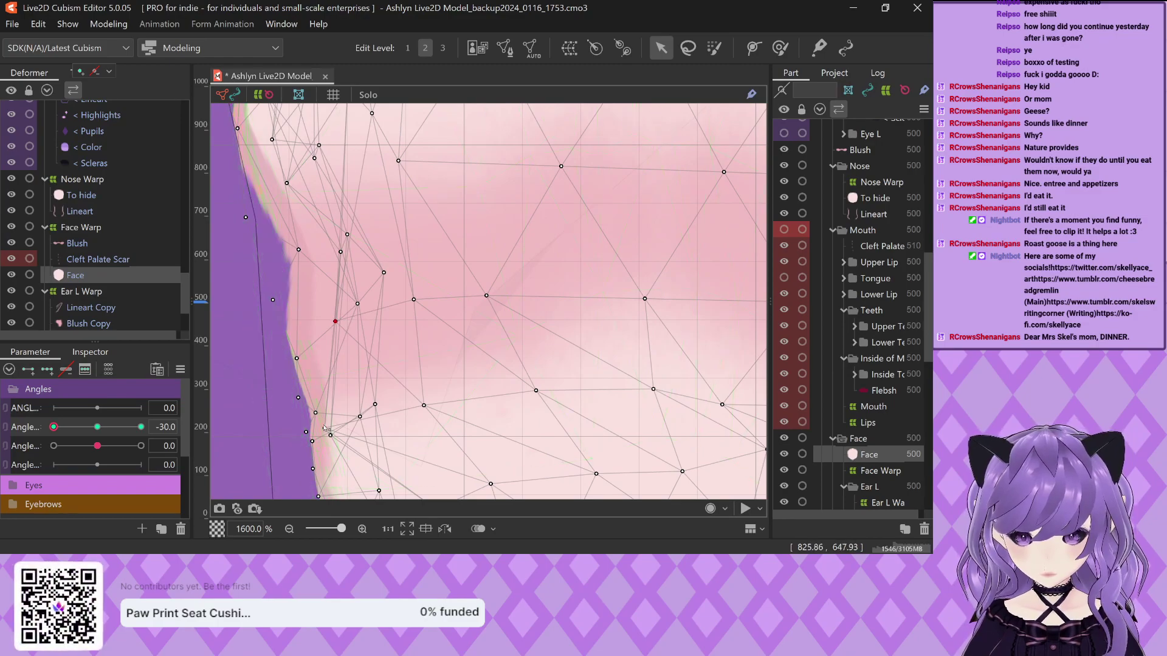
{"action": "left_click_drag", "start_coordinate": [327, 429], "coordinate": [425, 460]}
Fine-tune the upper cheek-edge vertices so they sit exactly on the face outline
{"action": "left_click", "coordinate": [383, 403]}
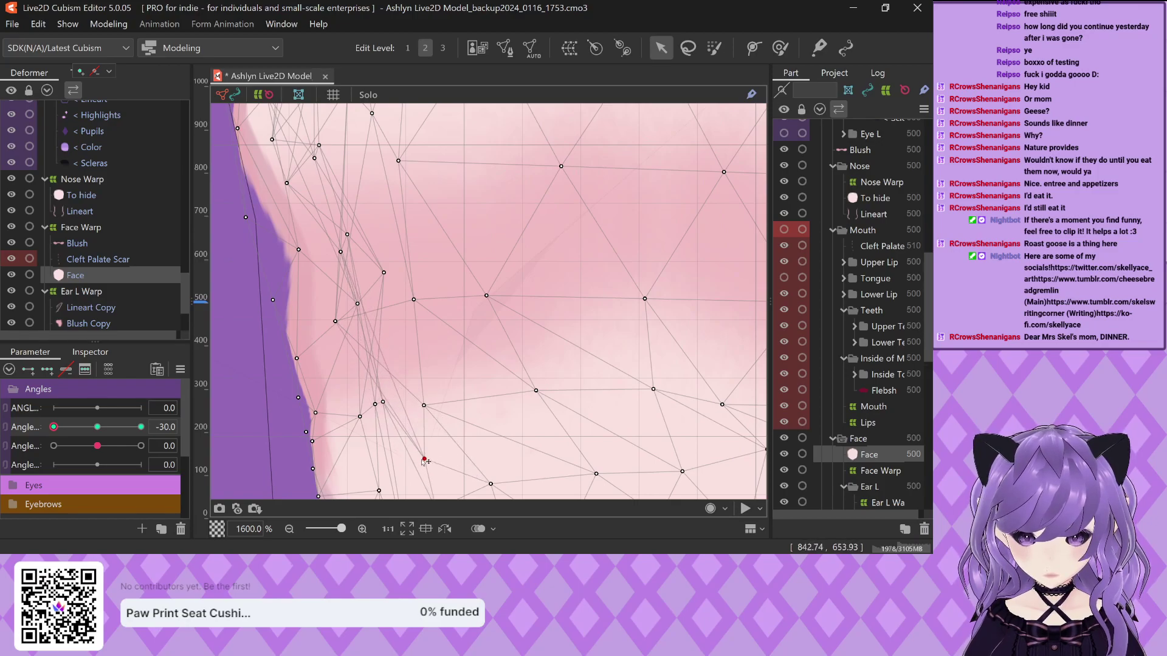
{"action": "scroll", "coordinate": [362, 303], "scroll_direction": "down", "scroll_amount": 2}
{"action": "scroll", "coordinate": [368, 359], "scroll_direction": "up", "scroll_amount": 2}
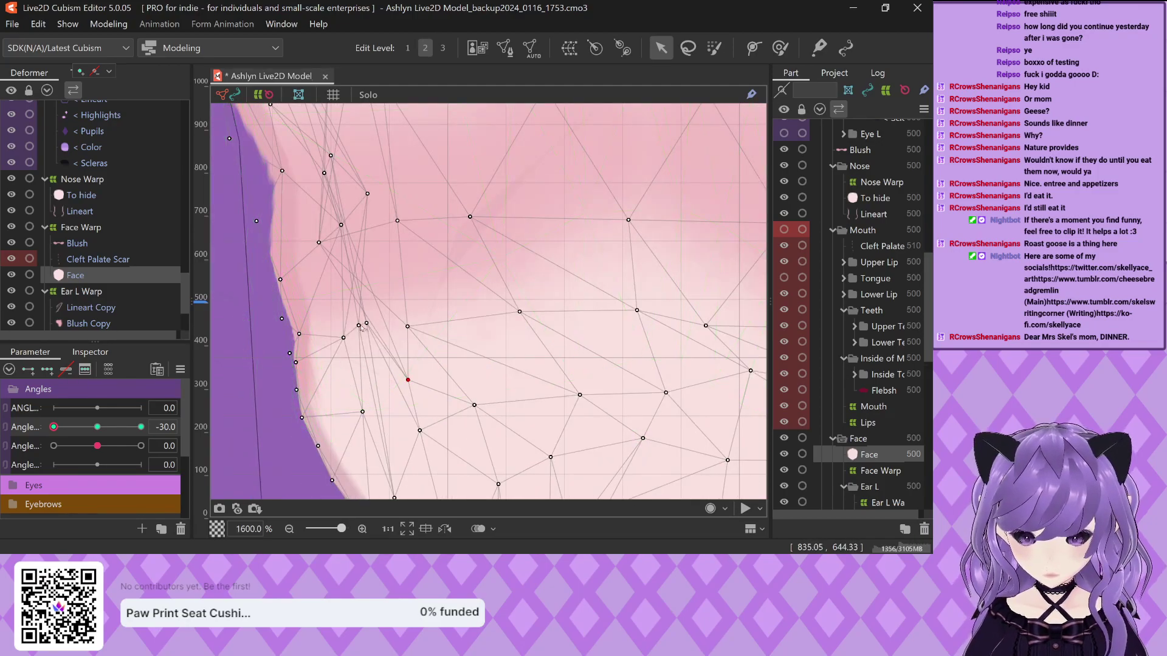
{"action": "left_click_drag", "start_coordinate": [359, 326], "coordinate": [348, 330]}
{"action": "left_click", "coordinate": [290, 282]}
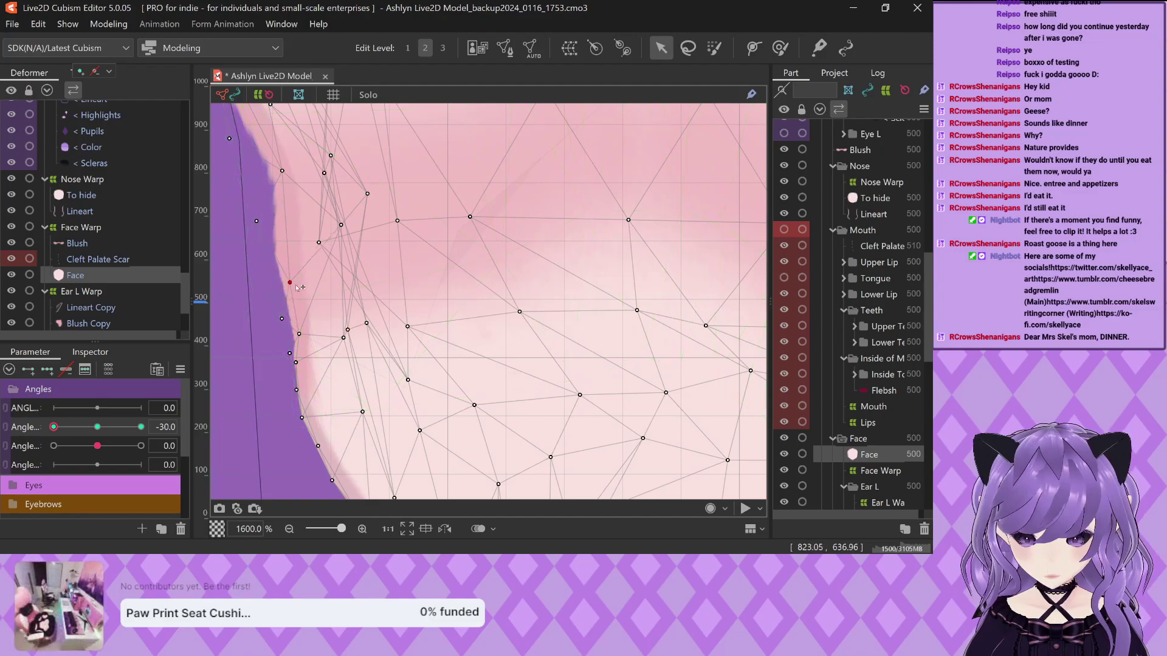
{"action": "left_click_drag", "start_coordinate": [298, 288], "coordinate": [302, 287]}
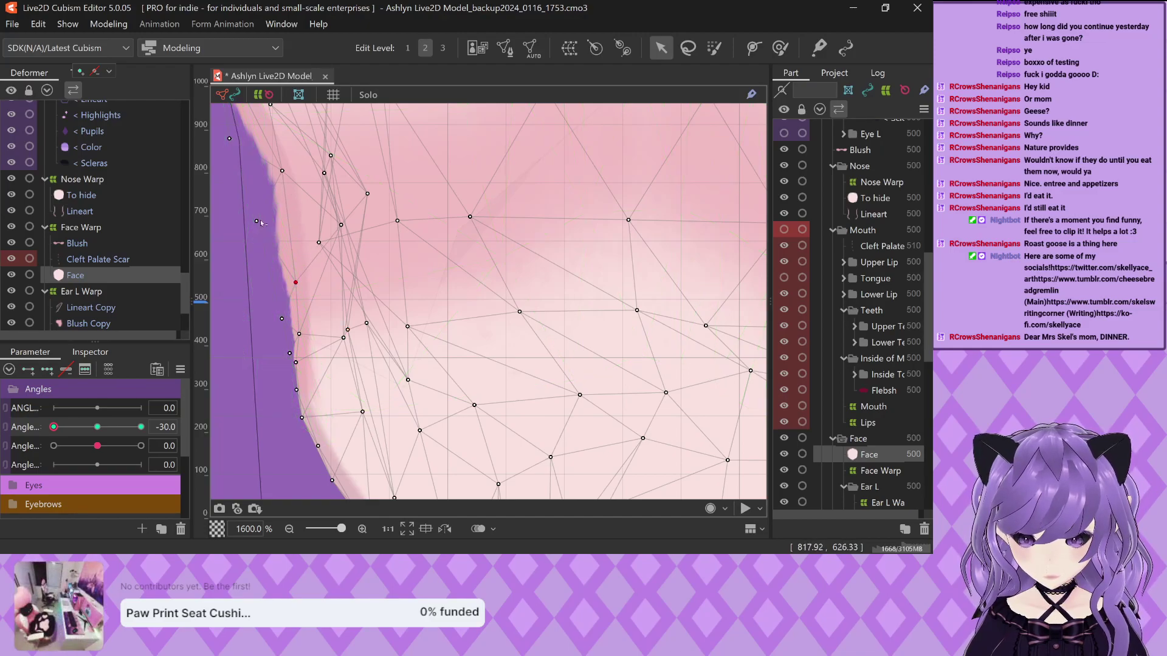
{"action": "left_click_drag", "start_coordinate": [260, 226], "coordinate": [272, 225]}
Move the upper inner cheek vertices right to spread the Face mesh triangles
{"action": "scroll", "coordinate": [275, 231], "scroll_direction": "down", "scroll_amount": 3}
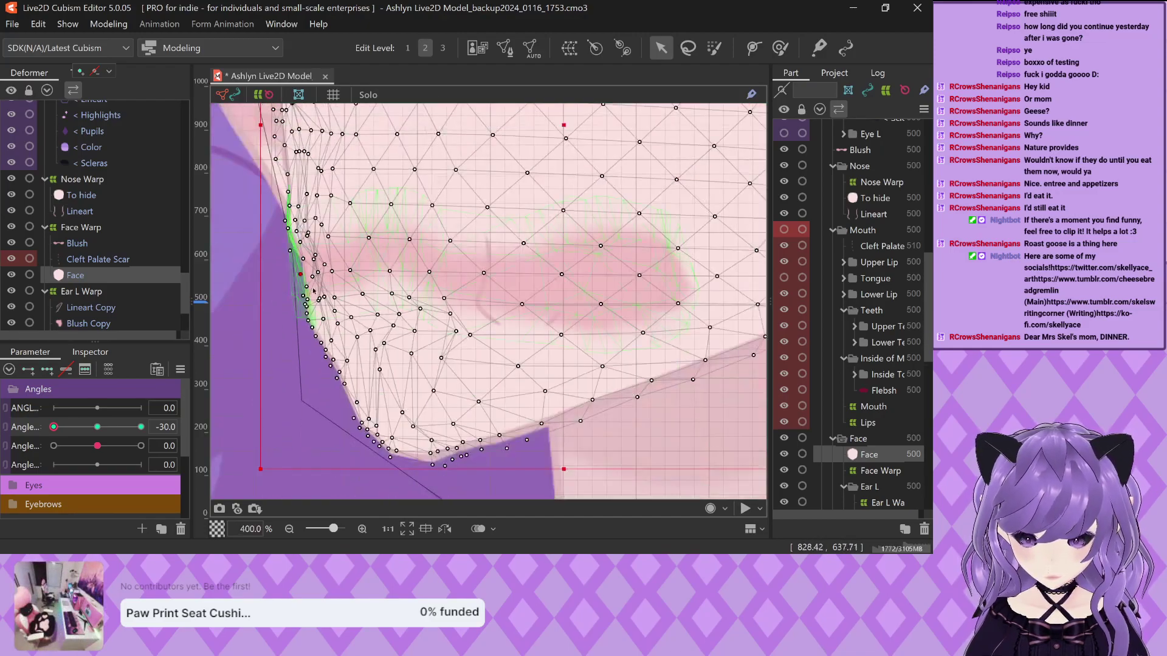
{"action": "scroll", "coordinate": [343, 254], "scroll_direction": "up", "scroll_amount": 2}
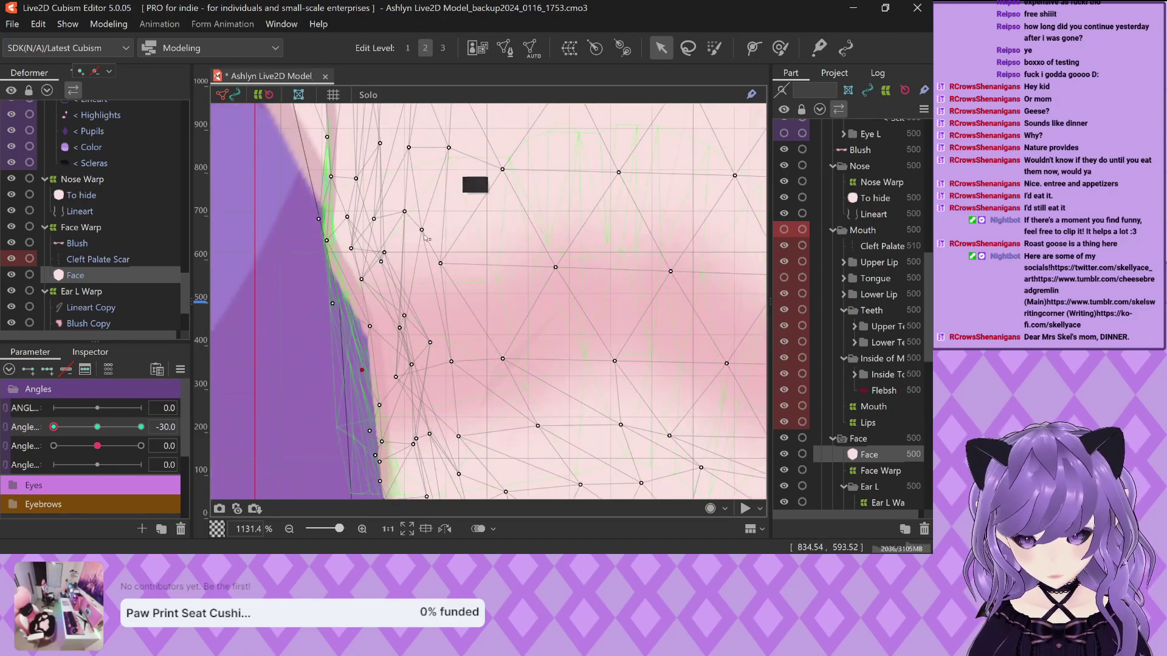
{"action": "left_click_drag", "start_coordinate": [441, 263], "coordinate": [498, 251]}
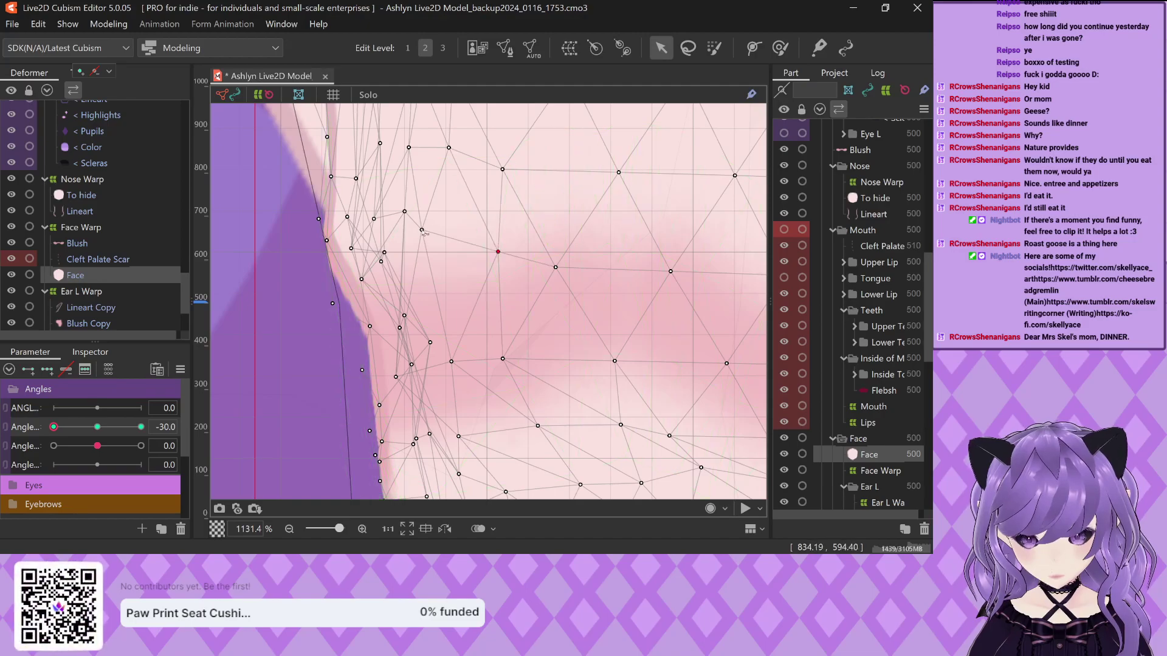
{"action": "left_click_drag", "start_coordinate": [422, 230], "coordinate": [486, 266]}
{"action": "left_click_drag", "start_coordinate": [404, 212], "coordinate": [467, 268]}
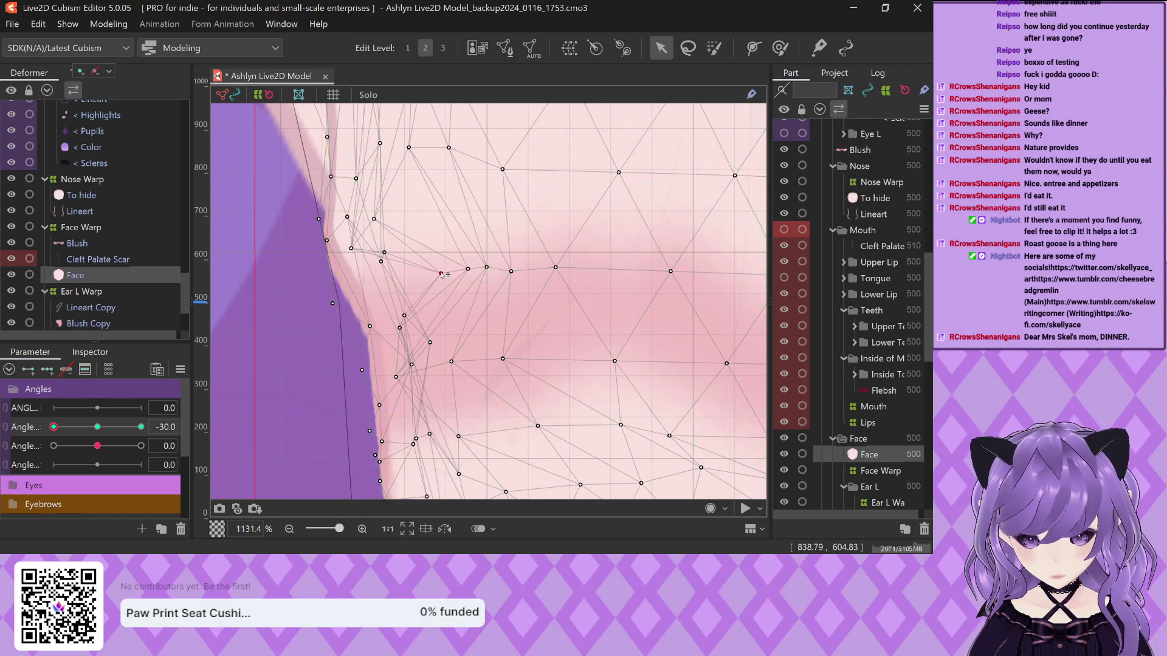
Push the mid-cheek vertices up and right to balance the mesh at -30
{"action": "left_click_drag", "start_coordinate": [399, 328], "coordinate": [435, 291]}
{"action": "left_click_drag", "start_coordinate": [412, 365], "coordinate": [463, 328]}
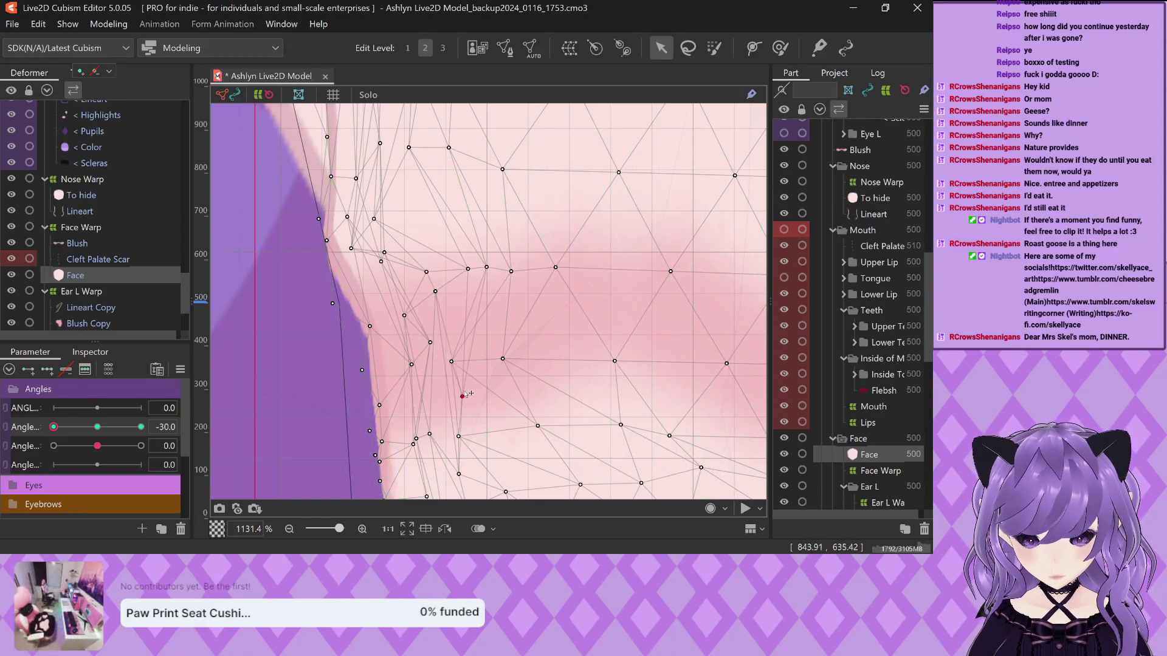
{"action": "mouse_move", "coordinate": [462, 396]}
{"action": "left_mouse_down"}
{"action": "mouse_move", "coordinate": [442, 325]}
{"action": "mouse_move", "coordinate": [474, 342]}
{"action": "mouse_move", "coordinate": [488, 319]}
{"action": "mouse_move", "coordinate": [456, 341]}
{"action": "mouse_move", "coordinate": [458, 395]}
{"action": "left_mouse_up"}
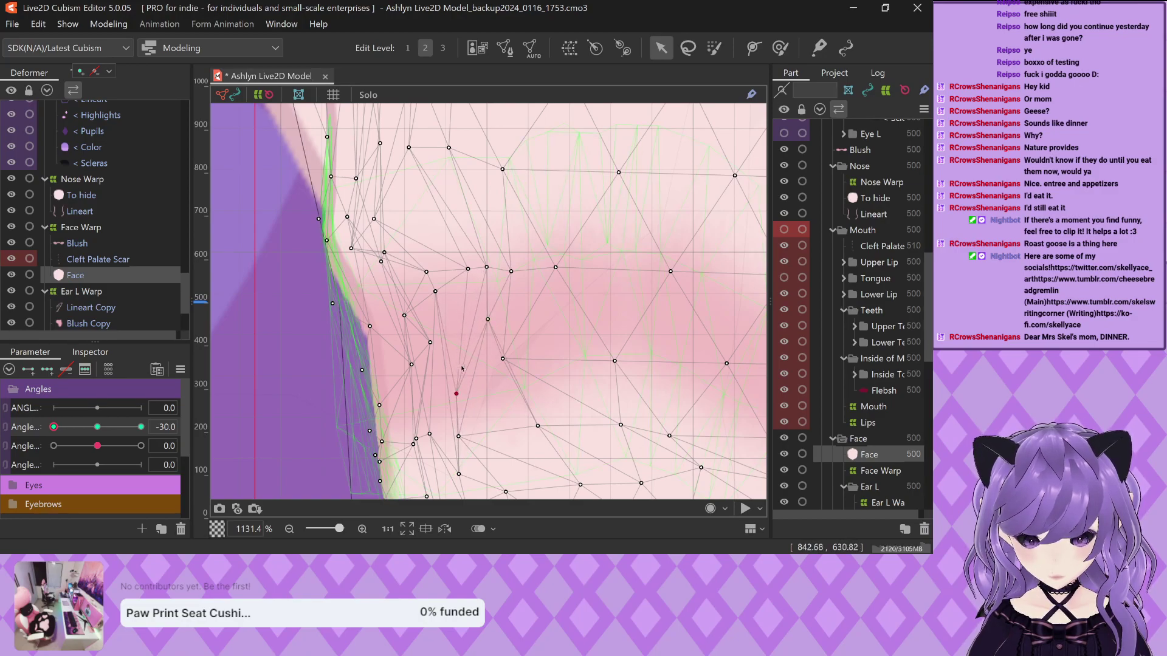
{"action": "left_click_drag", "start_coordinate": [503, 359], "coordinate": [568, 330]}
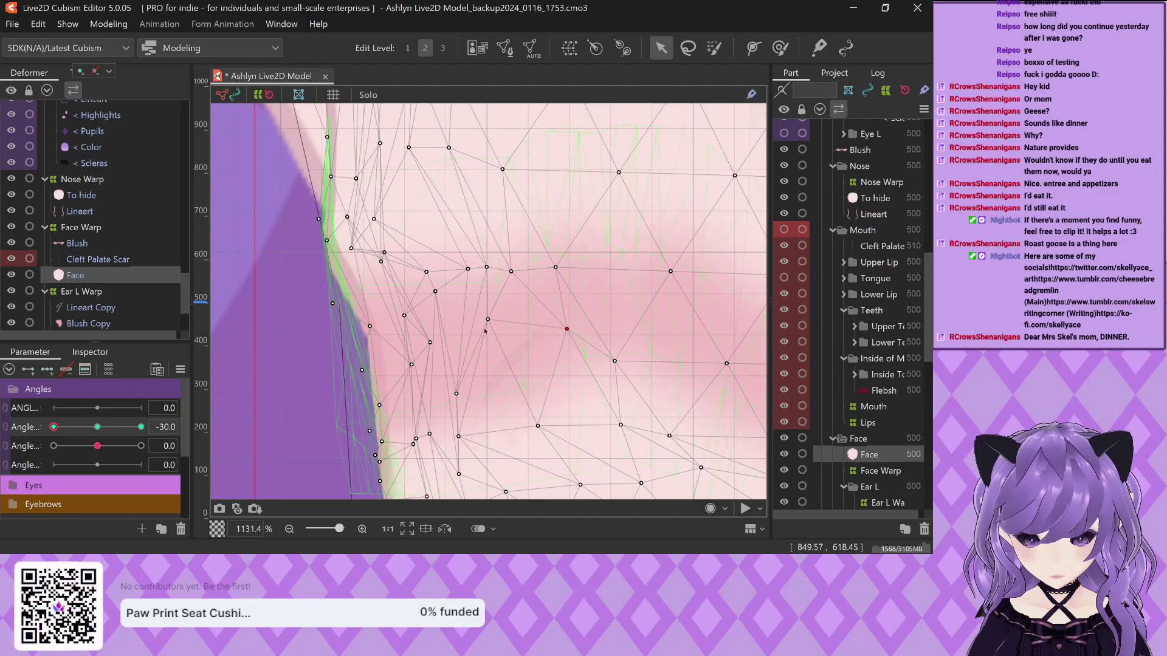
{"action": "left_click_drag", "start_coordinate": [488, 319], "coordinate": [512, 366]}
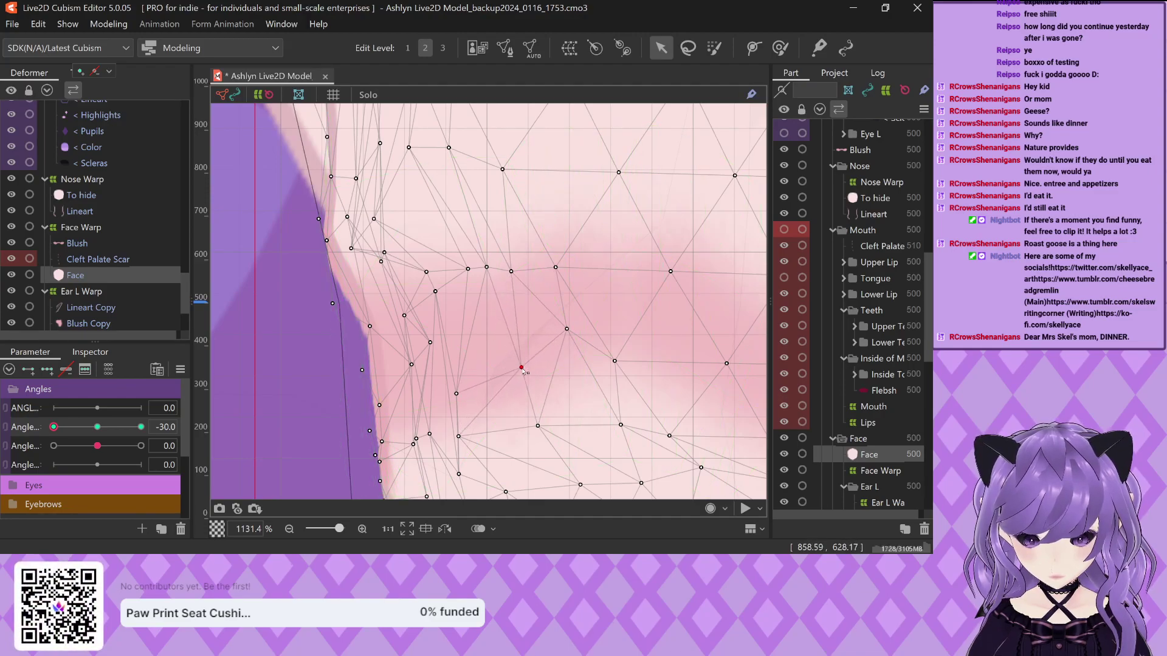
{"action": "left_click", "coordinate": [491, 359]}
Adjust the inner vertices near the jaw and raise the lower cheek vertices
{"action": "left_click_drag", "start_coordinate": [435, 291], "coordinate": [448, 319]}
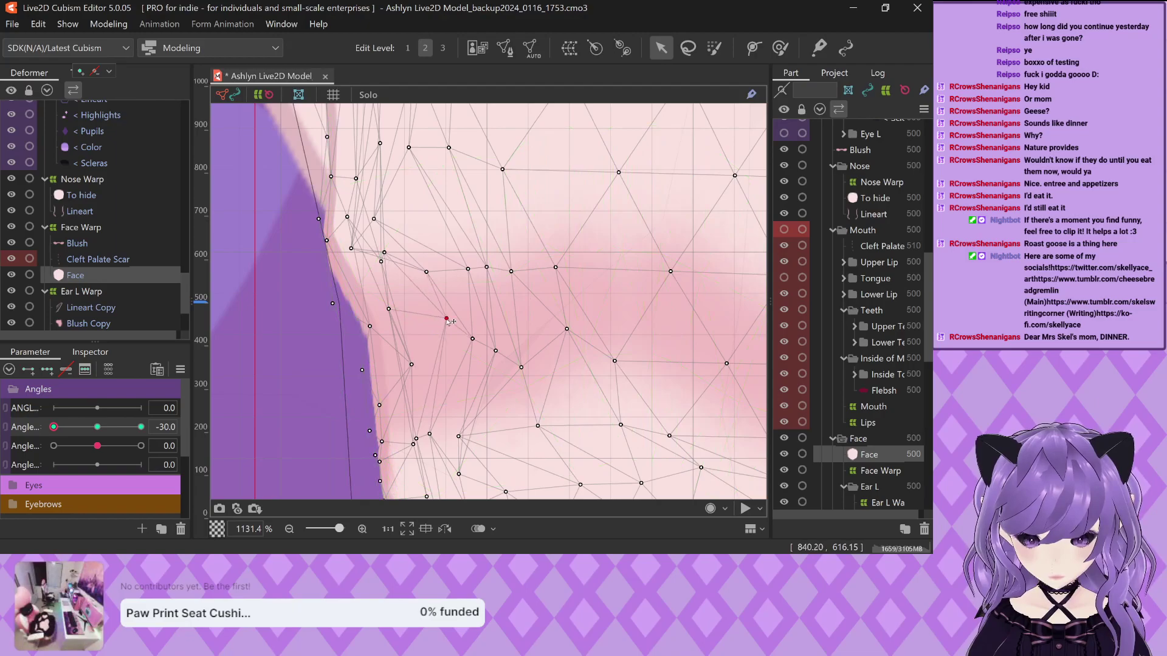
{"action": "left_click_drag", "start_coordinate": [411, 365], "coordinate": [389, 360]}
{"action": "left_click_drag", "start_coordinate": [389, 309], "coordinate": [420, 348]}
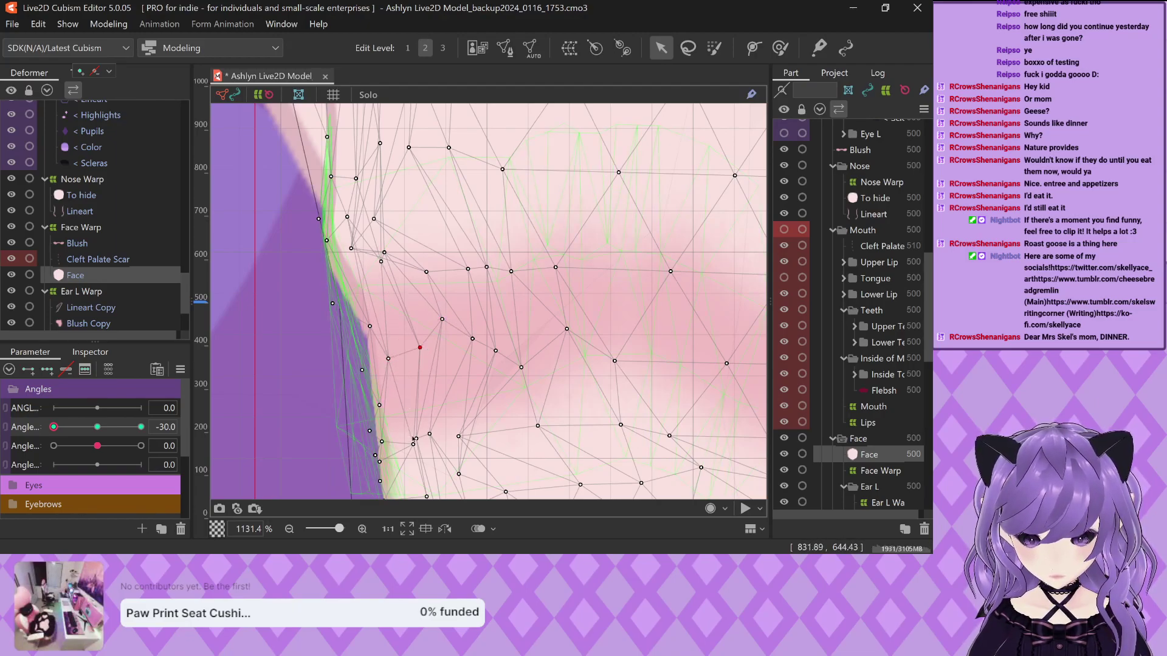
{"action": "left_click", "coordinate": [415, 439]}
{"action": "left_click_drag", "start_coordinate": [429, 434], "coordinate": [459, 380]}
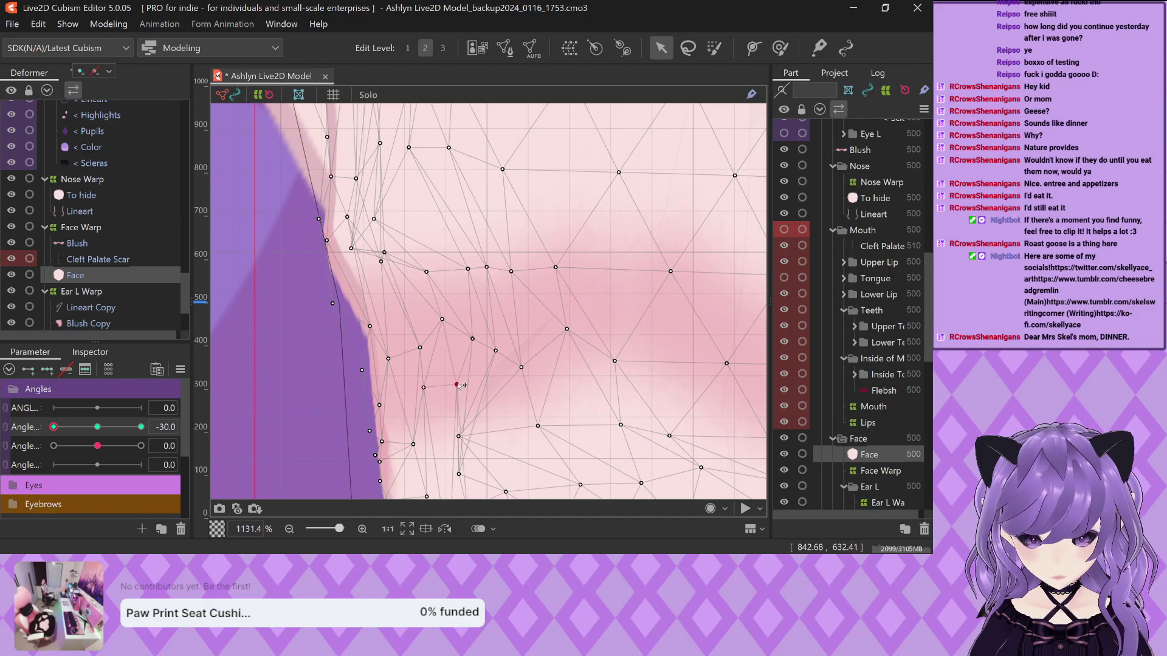
{"action": "left_click_drag", "start_coordinate": [413, 444], "coordinate": [439, 373]}
{"action": "scroll", "coordinate": [456, 391], "scroll_direction": "down", "scroll_amount": 2}
Undo the last vertex move and nudge the lower face-edge vertex along the outline
{"action": "scroll", "coordinate": [424, 388], "scroll_direction": "up", "scroll_amount": 4}
{"action": "key", "text": "ctrl+z"}
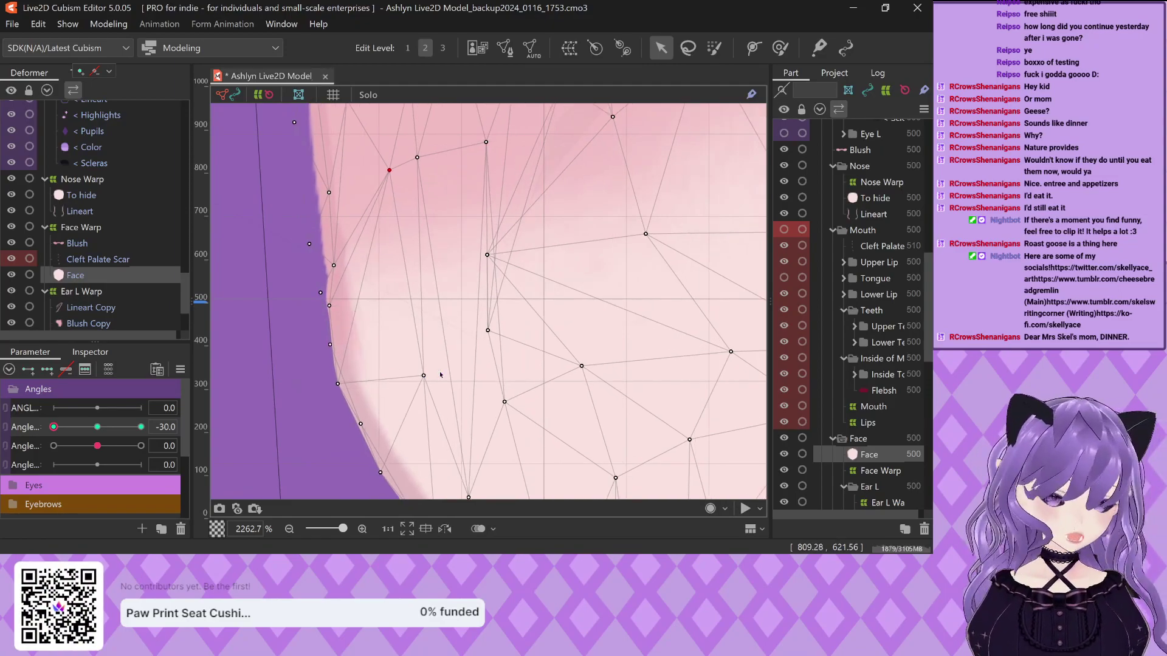
{"action": "left_click", "coordinate": [338, 383]}
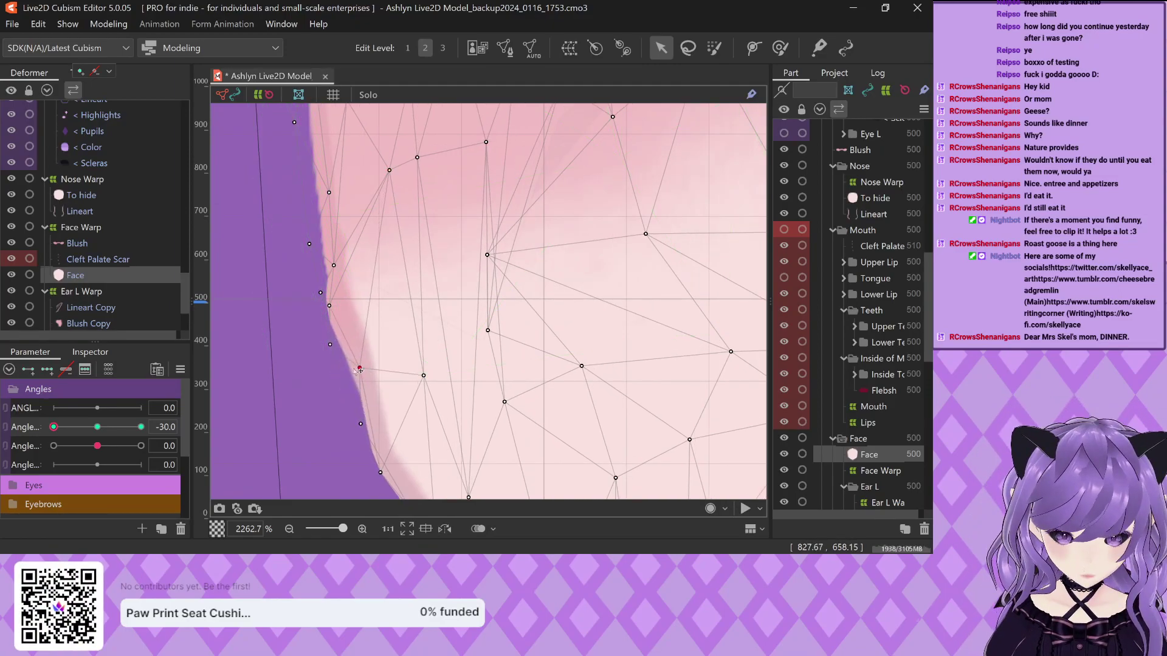
{"action": "left_click_drag", "start_coordinate": [338, 384], "coordinate": [334, 354]}
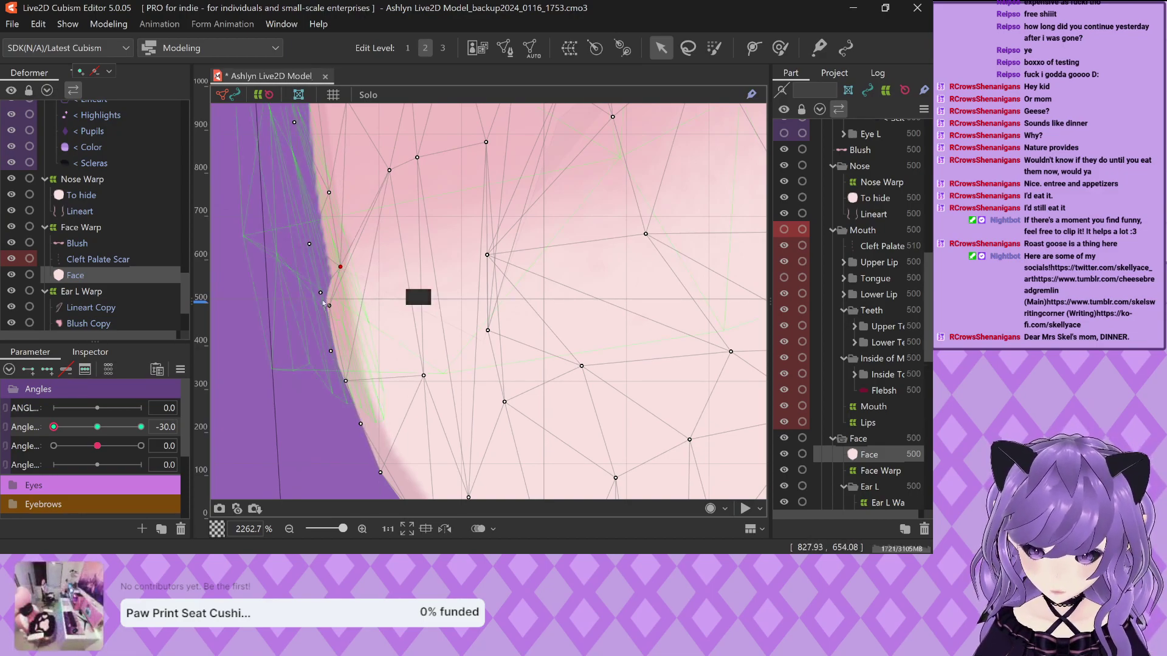
{"action": "scroll", "coordinate": [353, 411], "scroll_direction": "down", "scroll_amount": 3}
{"action": "scroll", "coordinate": [353, 412], "scroll_direction": "up", "scroll_amount": 3}
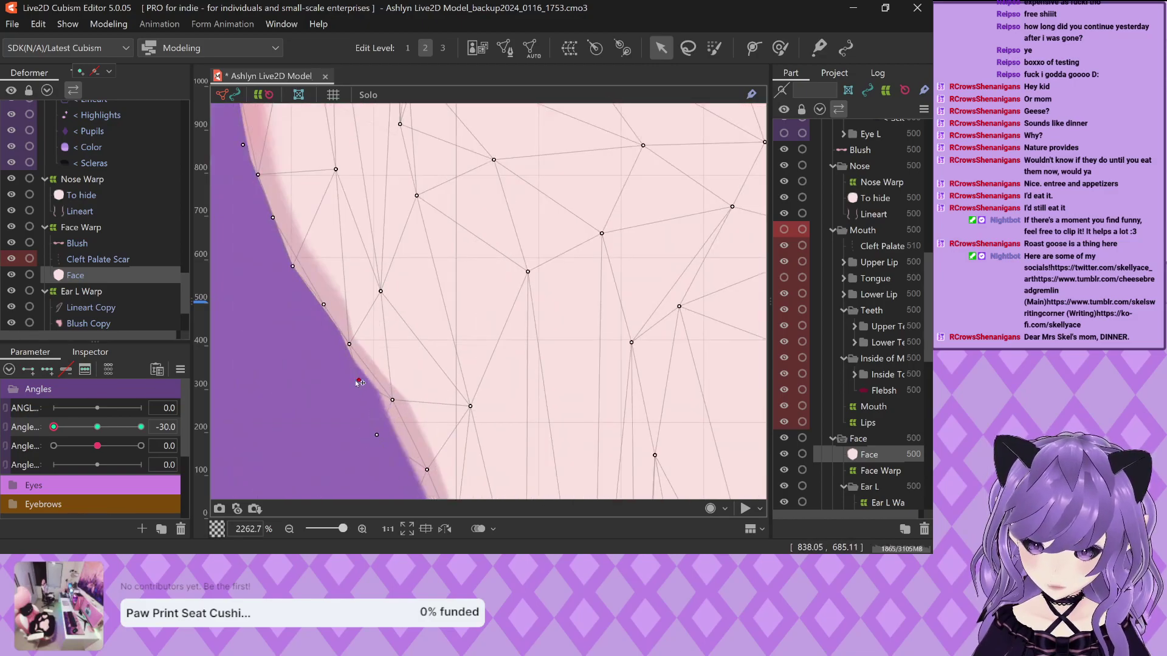
Pull two more cheek-edge vertices onto the turned outline, then deselect the Face mesh
{"action": "left_click", "coordinate": [350, 343]}
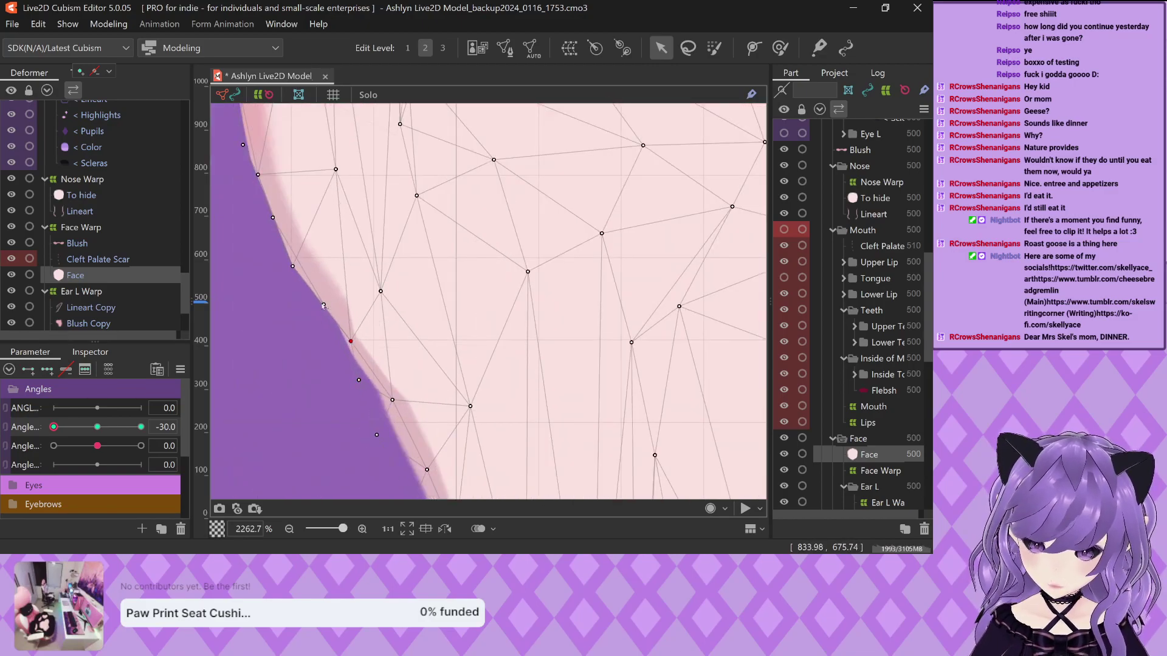
{"action": "mouse_move", "coordinate": [319, 305]}
{"action": "left_mouse_down"}
{"action": "mouse_move", "coordinate": [258, 307]}
{"action": "mouse_move", "coordinate": [316, 317]}
{"action": "left_mouse_up"}
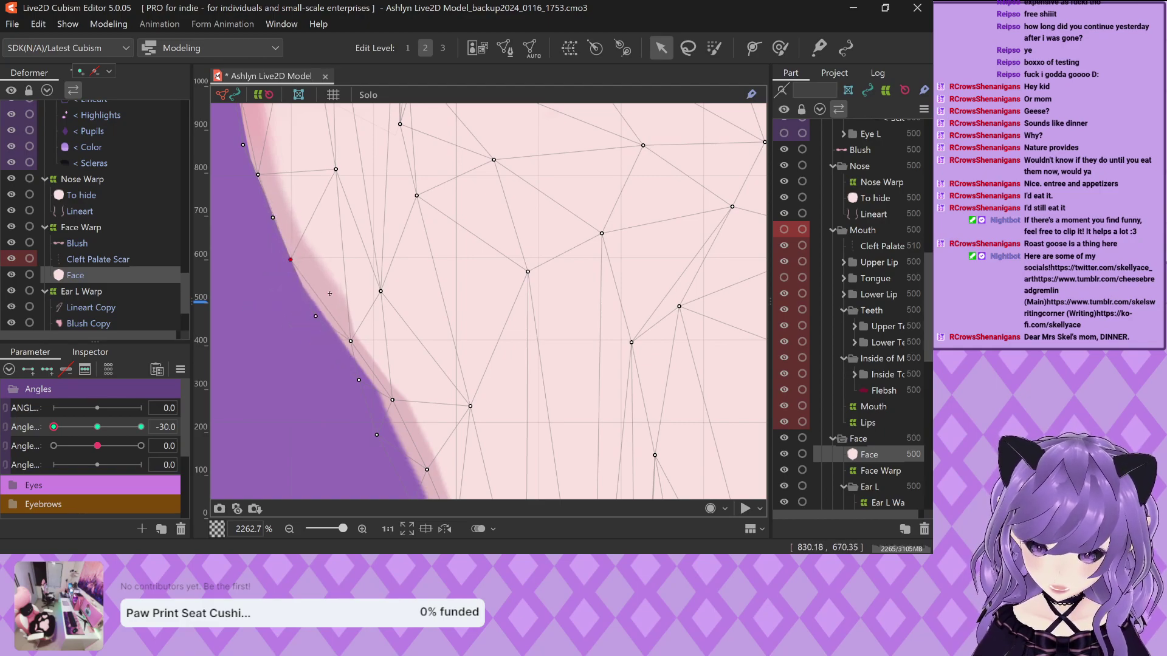
{"action": "scroll", "coordinate": [366, 384], "scroll_direction": "down", "scroll_amount": 2}
{"action": "scroll", "coordinate": [365, 384], "scroll_direction": "up", "scroll_amount": 3}
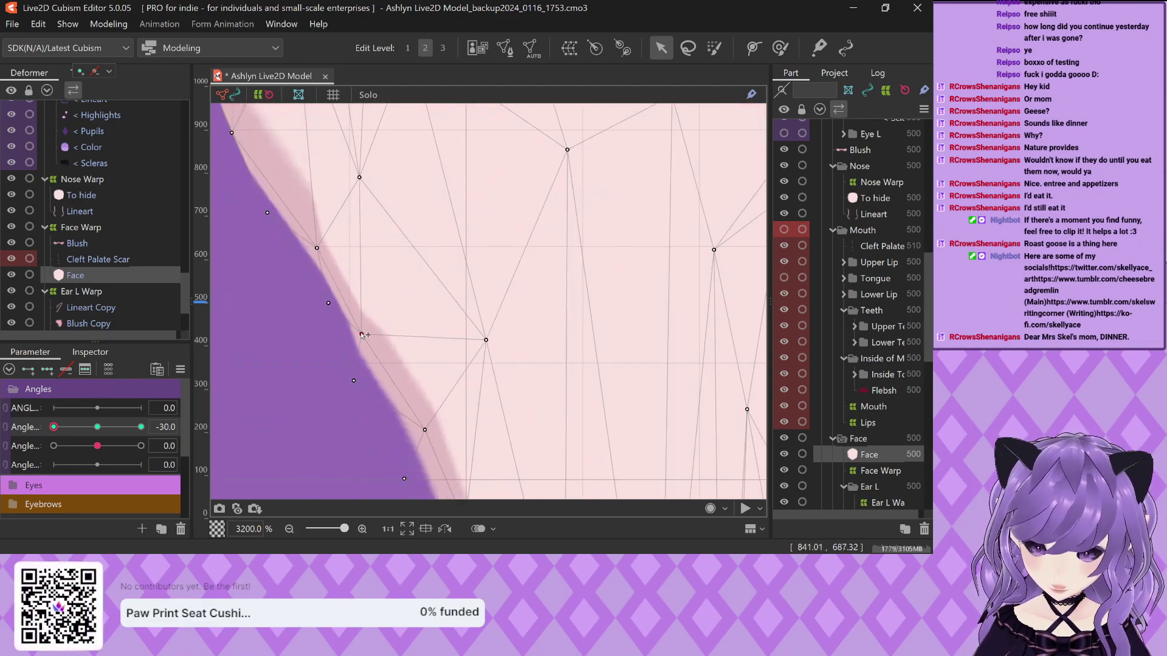
{"action": "scroll", "coordinate": [381, 333], "scroll_direction": "down", "scroll_amount": 2}
{"action": "left_click_drag", "start_coordinate": [435, 336], "coordinate": [404, 327]}
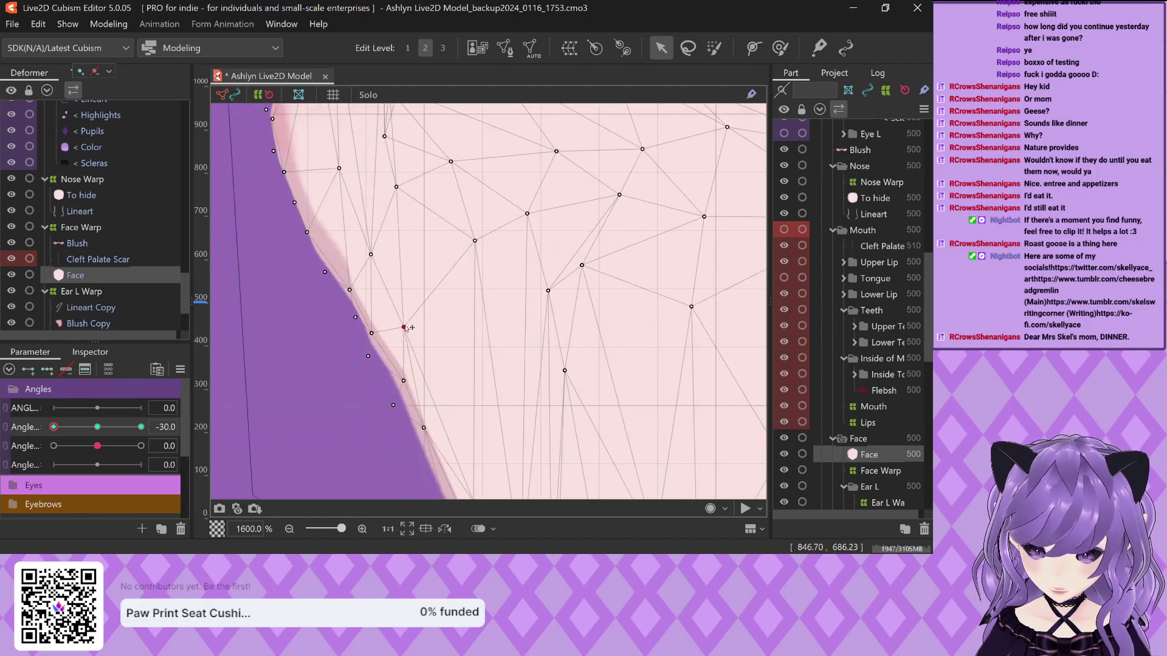
{"action": "scroll", "coordinate": [371, 300], "scroll_direction": "down", "scroll_amount": 7}
{"action": "left_click", "coordinate": [627, 398]}
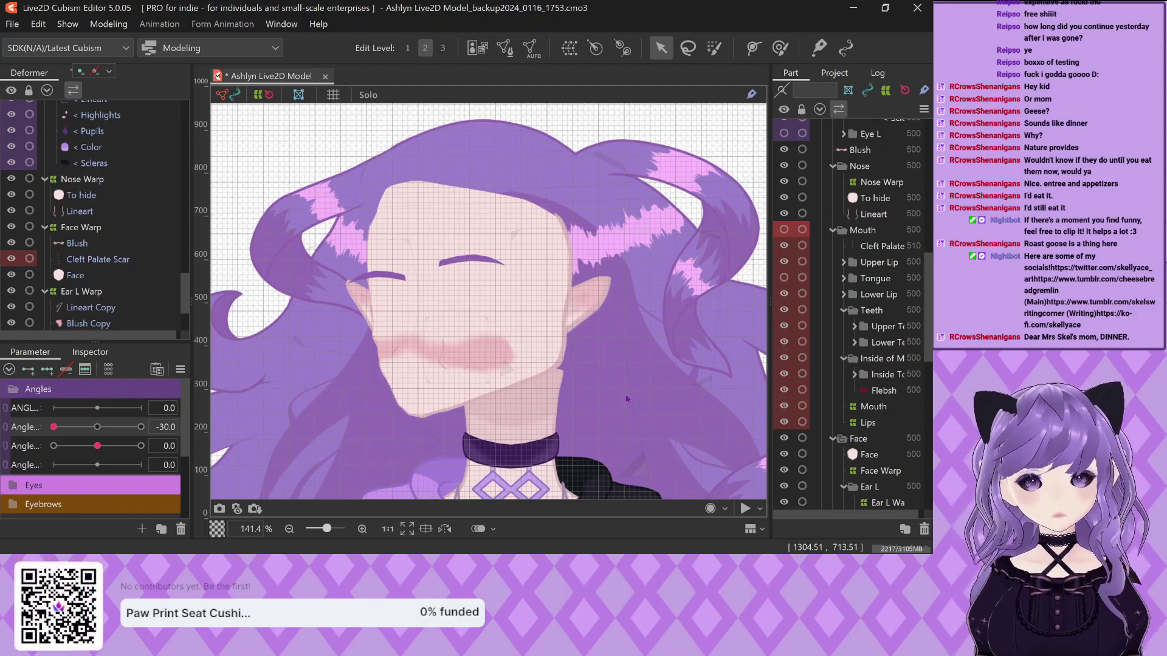
Select the Face mesh and move the cheek vertices up-right onto the face edge
{"action": "left_click", "coordinate": [439, 392]}
{"action": "scroll", "coordinate": [439, 392], "scroll_direction": "up", "scroll_amount": 10}
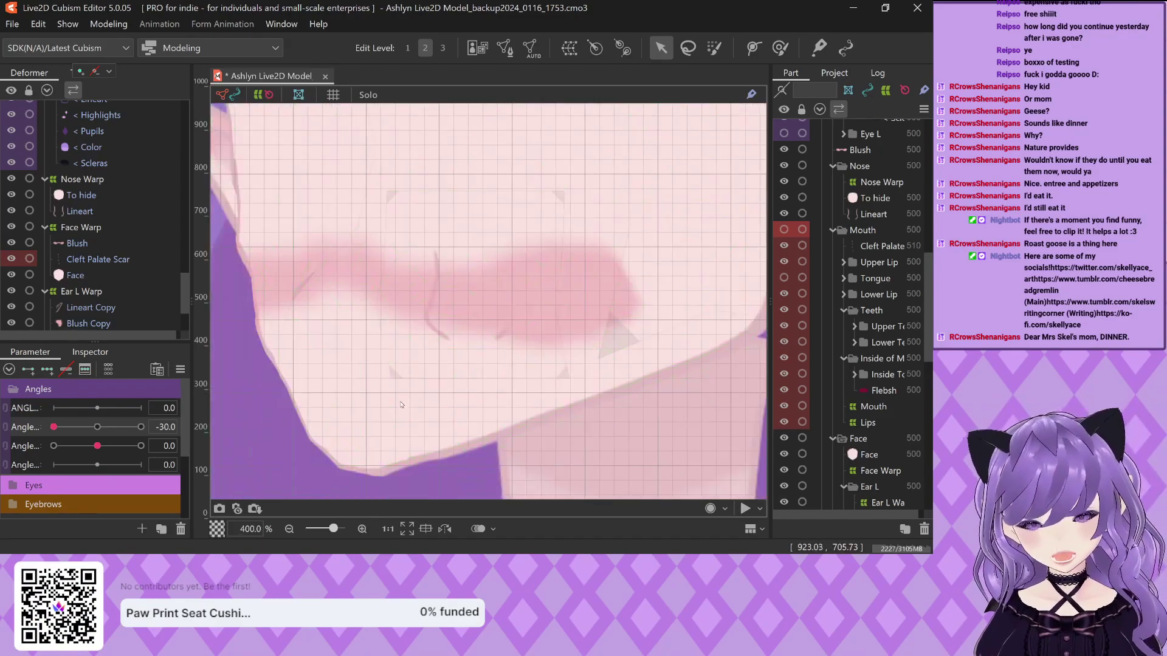
{"action": "scroll", "coordinate": [341, 395], "scroll_direction": "up", "scroll_amount": 6}
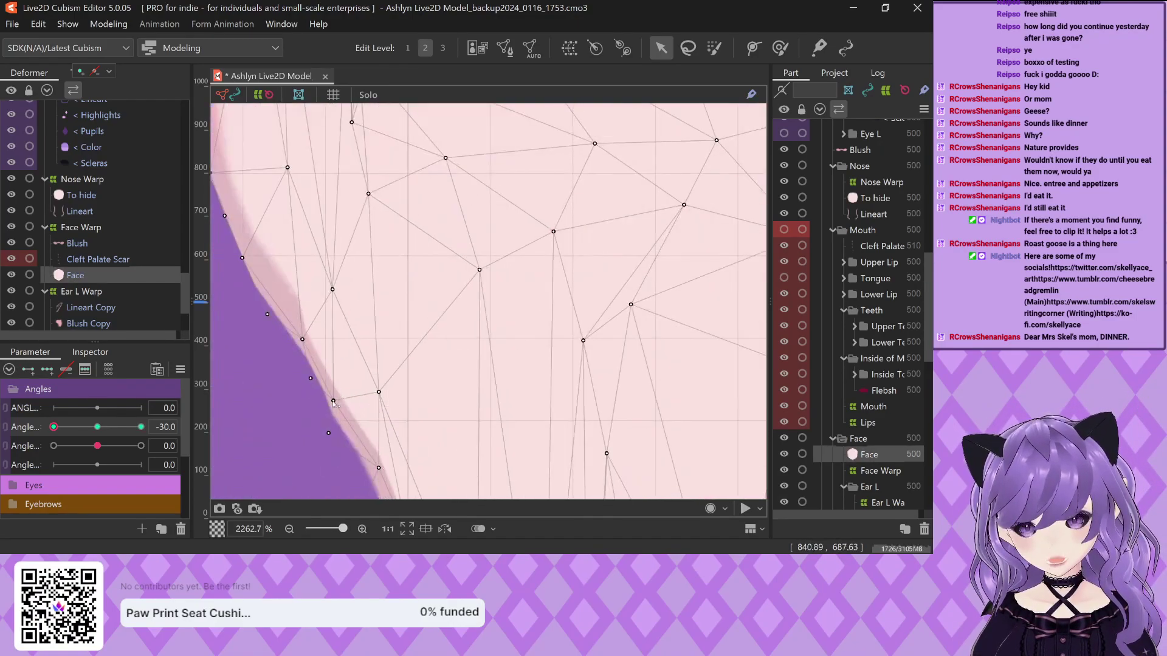
{"action": "left_click_drag", "start_coordinate": [333, 401], "coordinate": [353, 390]}
{"action": "left_click_drag", "start_coordinate": [305, 341], "coordinate": [322, 333]}
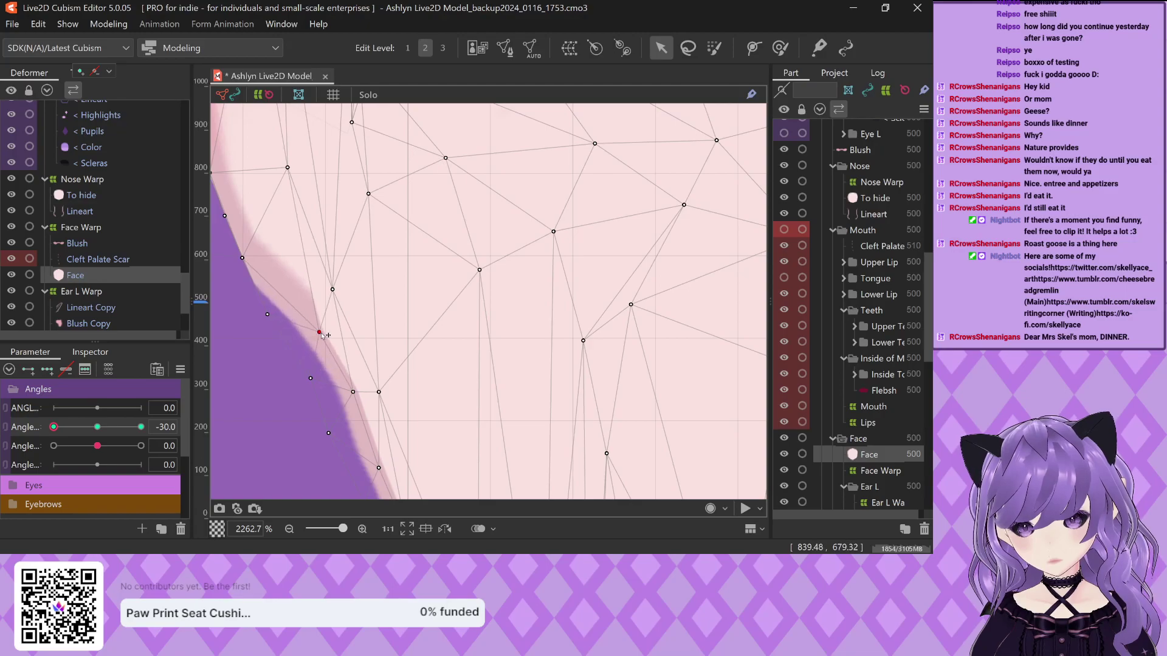
{"action": "left_click_drag", "start_coordinate": [351, 312], "coordinate": [365, 319]}
{"action": "scroll", "coordinate": [366, 320], "scroll_direction": "down", "scroll_amount": 2}
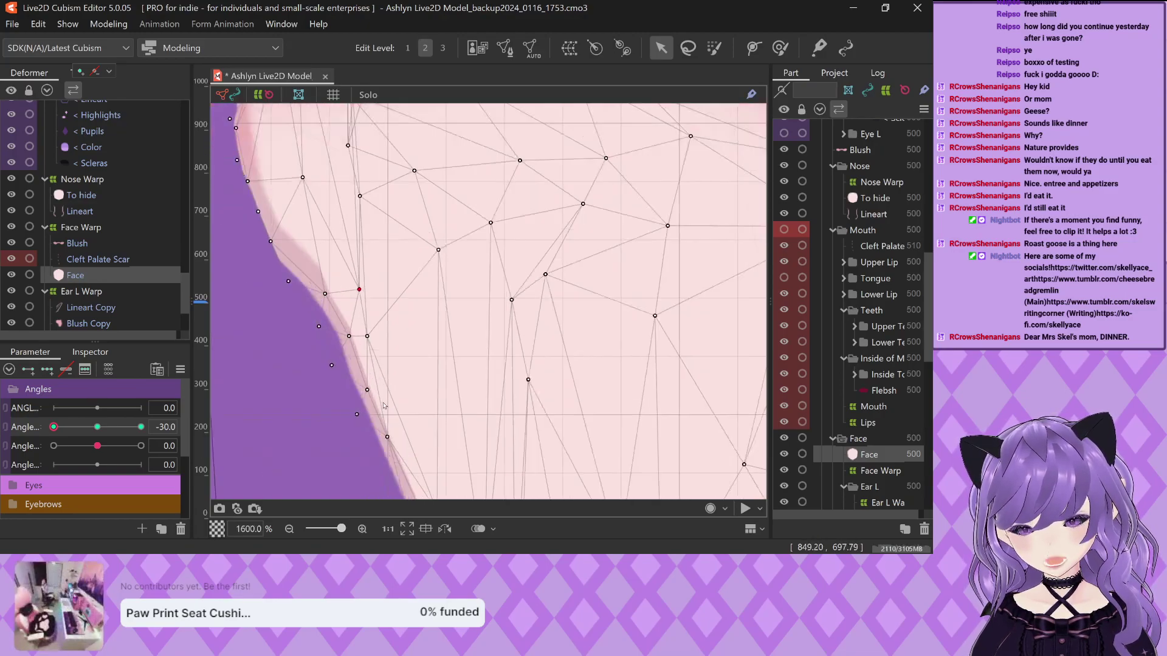
{"action": "scroll", "coordinate": [380, 392], "scroll_direction": "up", "scroll_amount": 3}
Place the jaw-edge vertices on the outline, undoing an accidental whole-mesh move
{"action": "left_click_drag", "start_coordinate": [354, 272], "coordinate": [378, 347]}
{"action": "scroll", "coordinate": [379, 348], "scroll_direction": "down", "scroll_amount": 3}
{"action": "scroll", "coordinate": [382, 401], "scroll_direction": "up", "scroll_amount": 3}
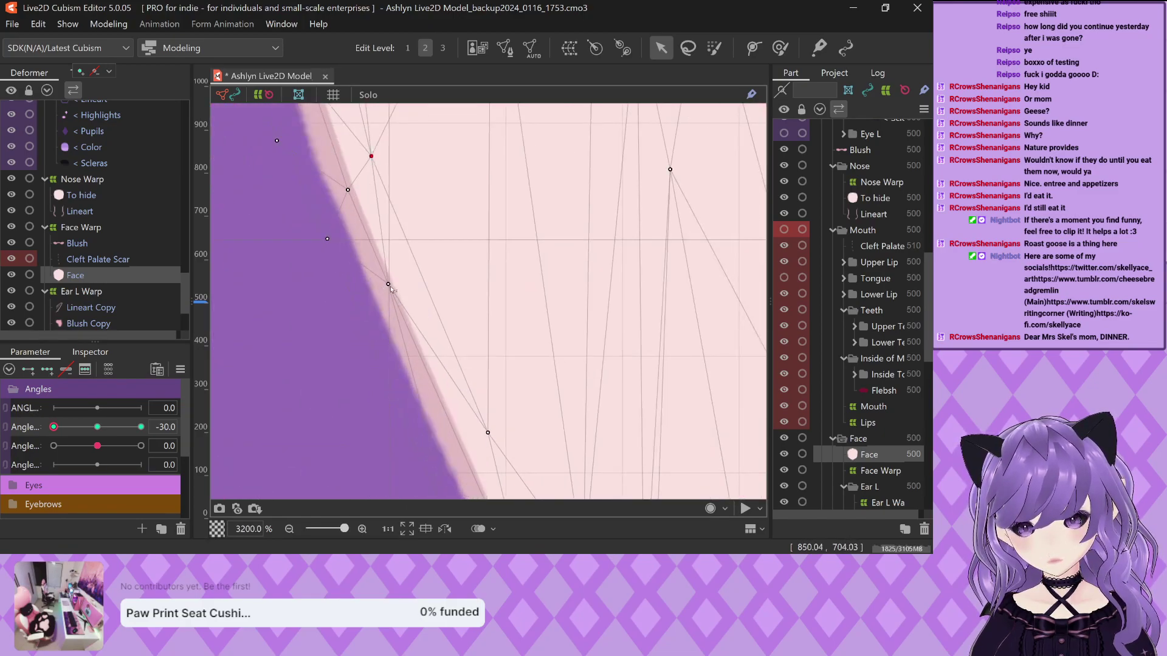
{"action": "left_click_drag", "start_coordinate": [389, 287], "coordinate": [405, 327]}
{"action": "scroll", "coordinate": [418, 339], "scroll_direction": "down", "scroll_amount": 3}
{"action": "scroll", "coordinate": [377, 333], "scroll_direction": "up", "scroll_amount": 3}
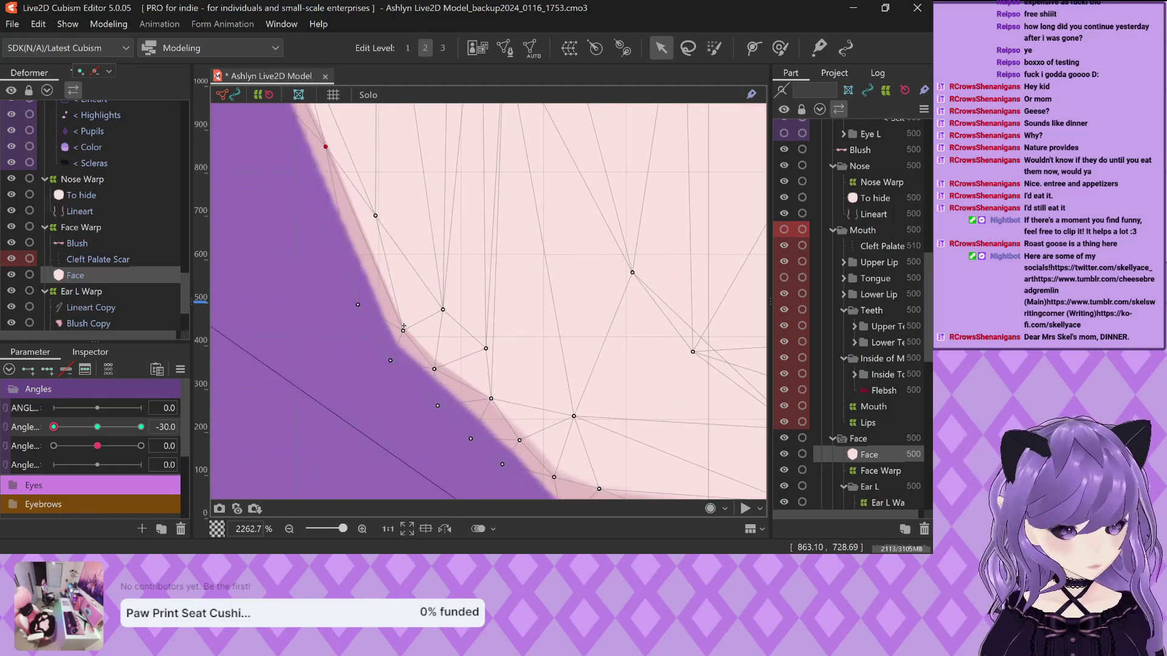
{"action": "key", "text": "ctrl+z"}
{"action": "left_click_drag", "start_coordinate": [393, 342], "coordinate": [397, 338]}
{"action": "scroll", "coordinate": [414, 358], "scroll_direction": "down", "scroll_amount": 4}
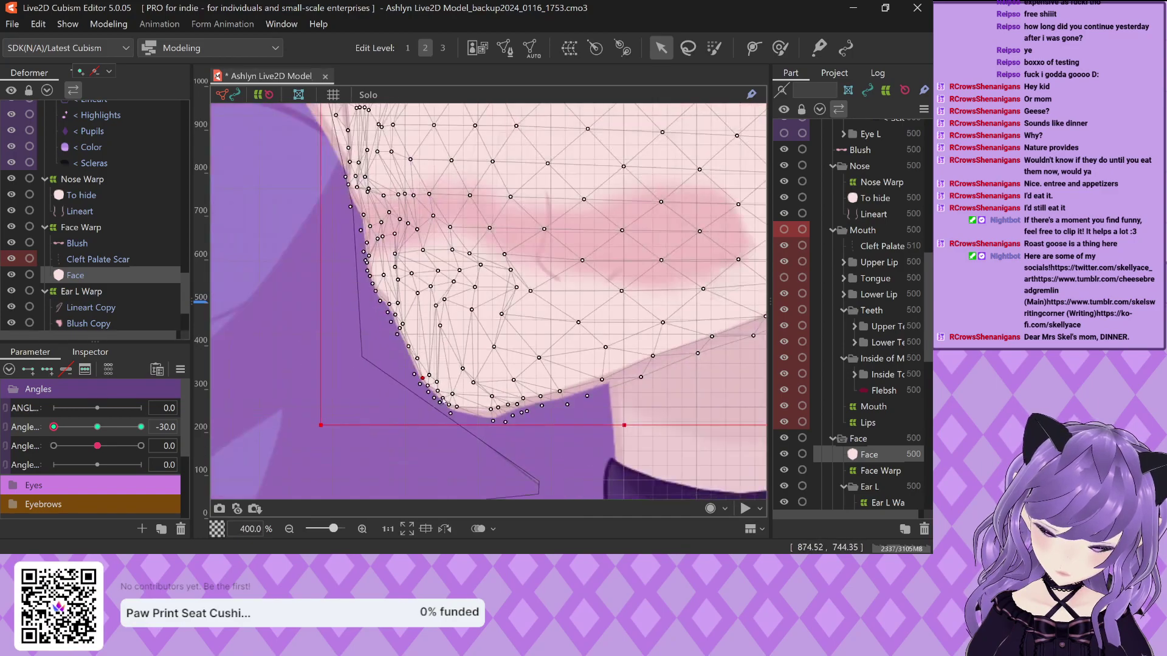
{"action": "scroll", "coordinate": [415, 296], "scroll_direction": "up", "scroll_amount": 3}
Pull the inner cheek vertices down toward the chin to even out the triangles
{"action": "left_click_drag", "start_coordinate": [413, 290], "coordinate": [442, 421]}
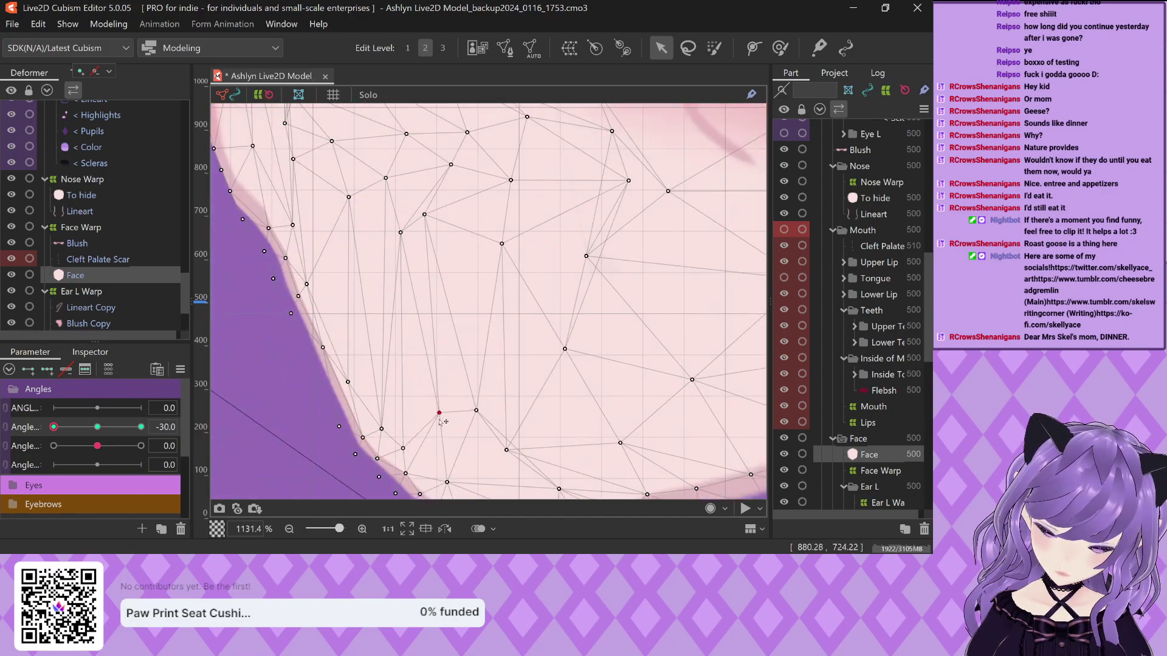
{"action": "left_click_drag", "start_coordinate": [394, 239], "coordinate": [399, 381]}
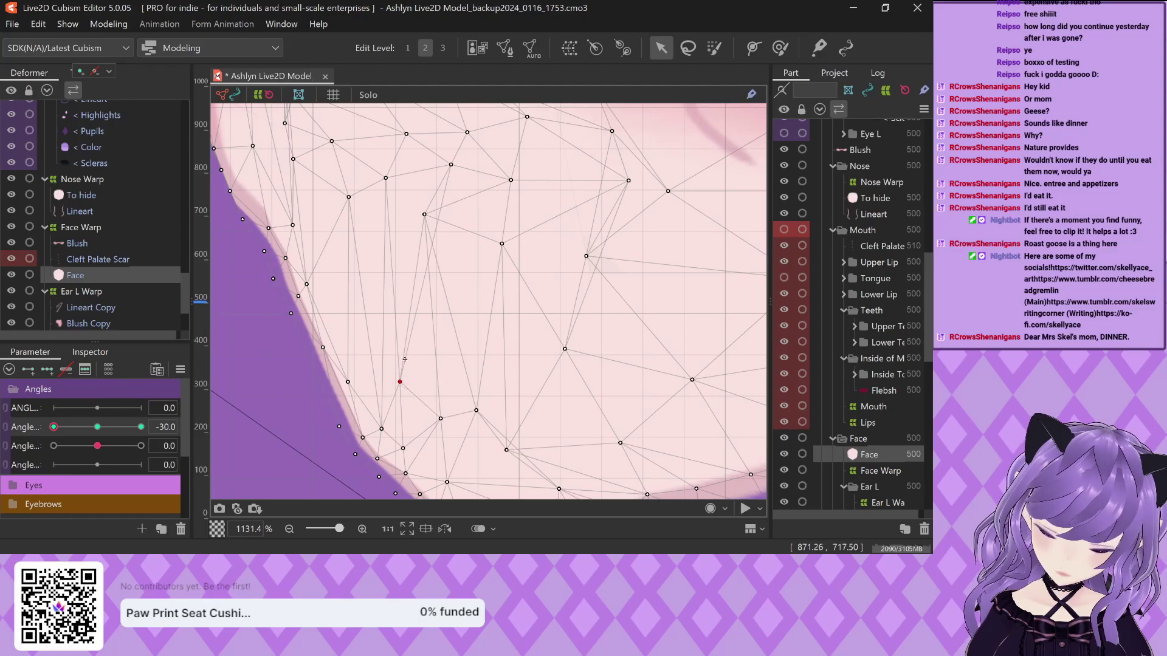
{"action": "left_click_drag", "start_coordinate": [427, 218], "coordinate": [485, 315]}
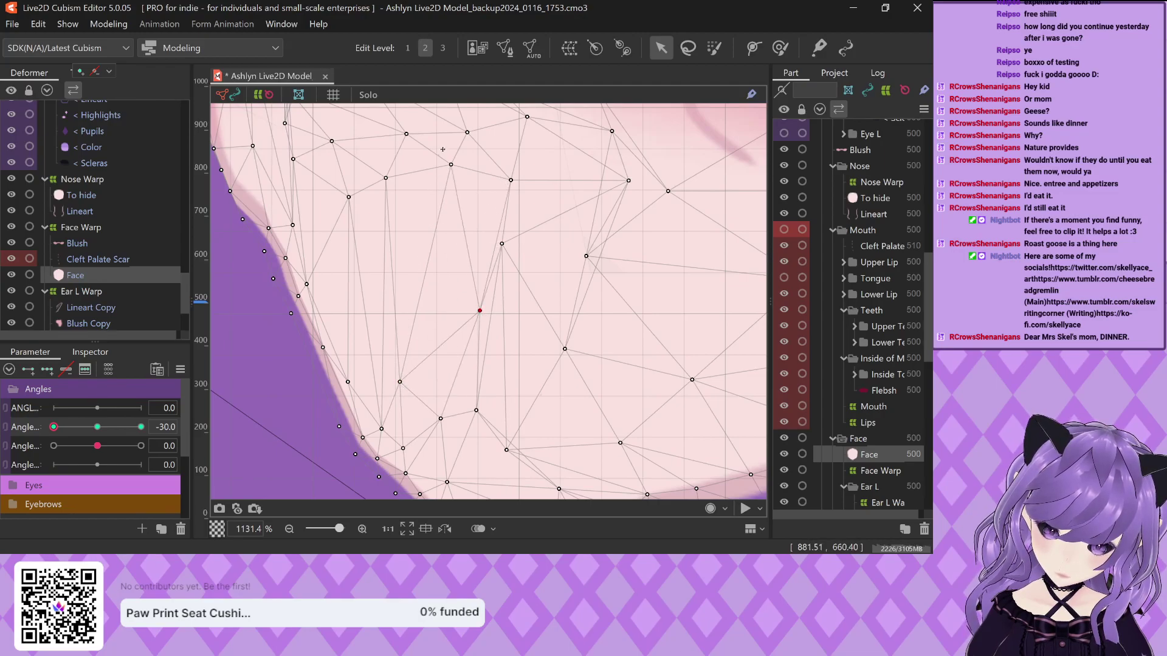
{"action": "left_click_drag", "start_coordinate": [447, 218], "coordinate": [439, 286]}
{"action": "left_click_drag", "start_coordinate": [504, 246], "coordinate": [682, 244]}
{"action": "left_click_drag", "start_coordinate": [629, 183], "coordinate": [593, 239]}
Spread the remaining inner vertices rightward, adjust the temple-edge vertex, then deselect to check
{"action": "scroll", "coordinate": [513, 307], "scroll_direction": "down", "scroll_amount": 5}
{"action": "scroll", "coordinate": [531, 321], "scroll_direction": "up", "scroll_amount": 5}
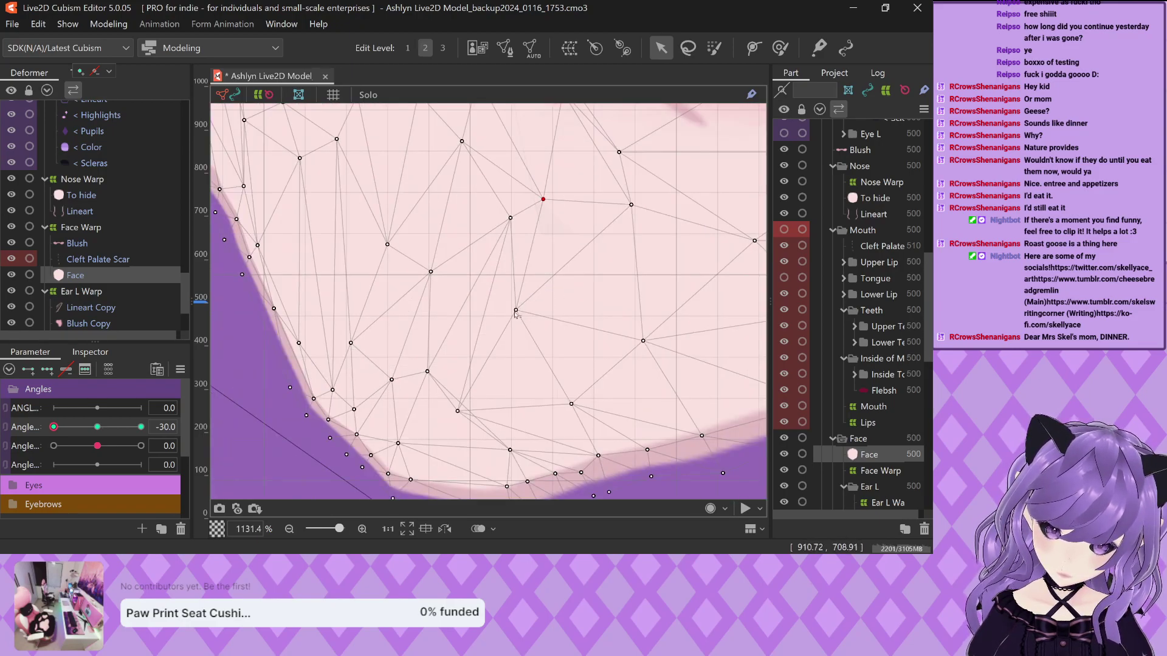
{"action": "left_click_drag", "start_coordinate": [516, 312], "coordinate": [593, 305]}
{"action": "left_click_drag", "start_coordinate": [458, 412], "coordinate": [541, 348]}
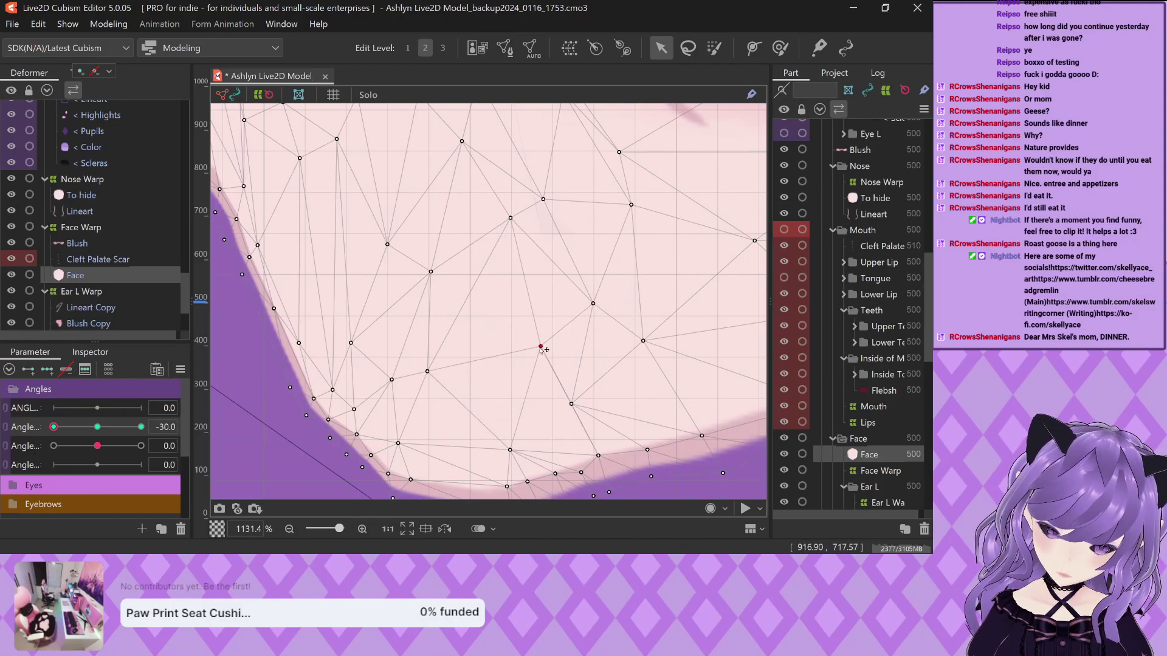
{"action": "scroll", "coordinate": [424, 377], "scroll_direction": "down", "scroll_amount": 5}
{"action": "scroll", "coordinate": [469, 378], "scroll_direction": "up", "scroll_amount": 5}
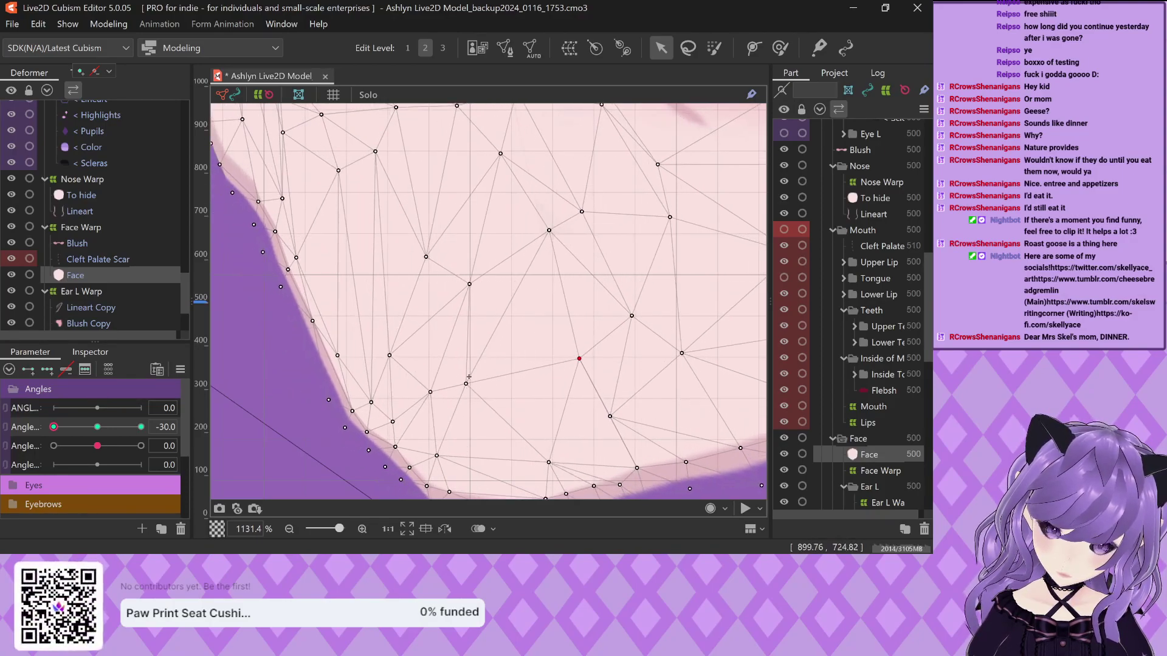
{"action": "scroll", "coordinate": [469, 380], "scroll_direction": "down", "scroll_amount": 6}
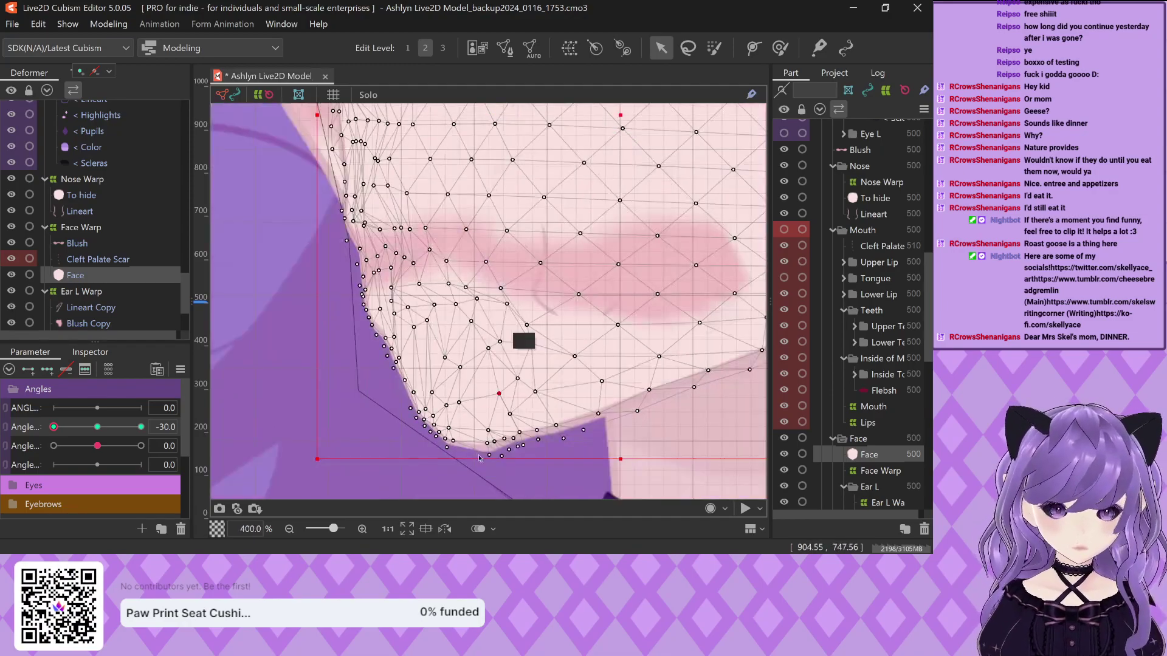
{"action": "scroll", "coordinate": [464, 302], "scroll_direction": "up", "scroll_amount": 4}
{"action": "scroll", "coordinate": [450, 263], "scroll_direction": "down", "scroll_amount": 4}
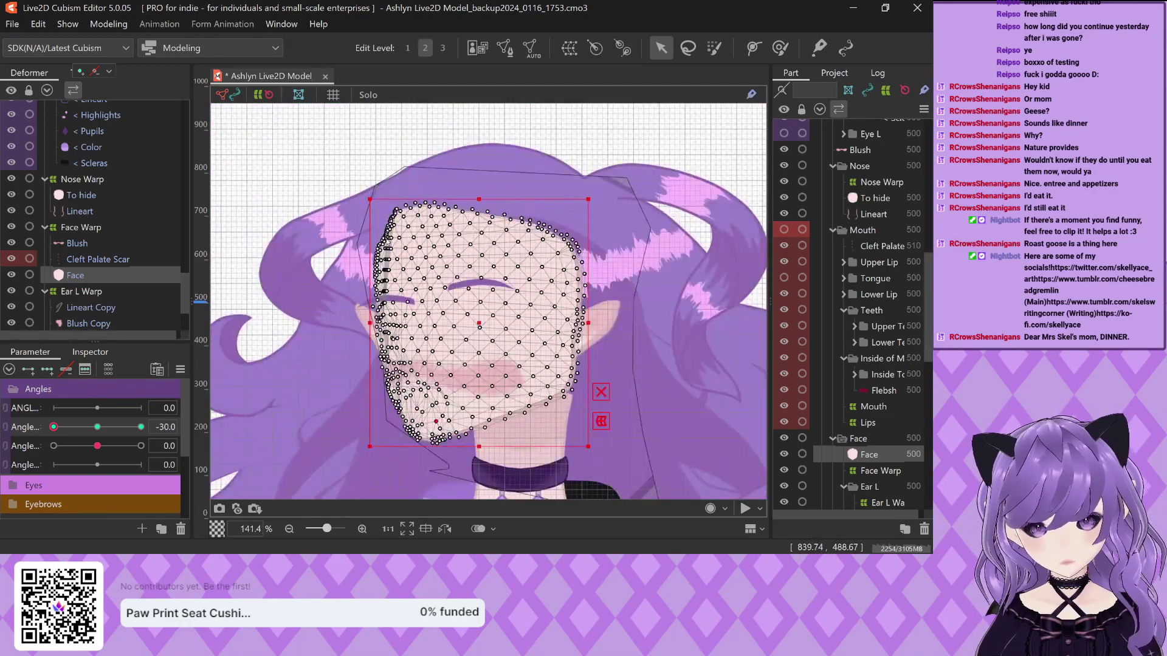
{"action": "scroll", "coordinate": [391, 241], "scroll_direction": "up", "scroll_amount": 5}
{"action": "left_click_drag", "start_coordinate": [404, 236], "coordinate": [424, 235]}
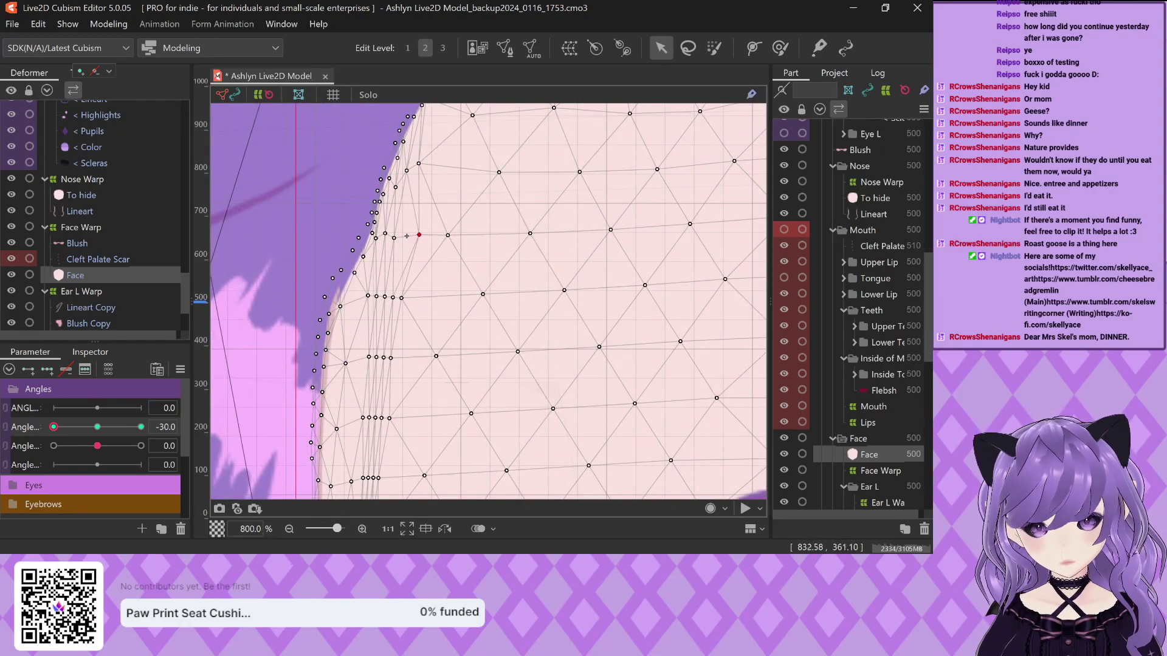
{"action": "scroll", "coordinate": [407, 236], "scroll_direction": "down", "scroll_amount": 5}
{"action": "scroll", "coordinate": [389, 243], "scroll_direction": "up", "scroll_amount": 5}
{"action": "scroll", "coordinate": [347, 250], "scroll_direction": "down", "scroll_amount": 2}
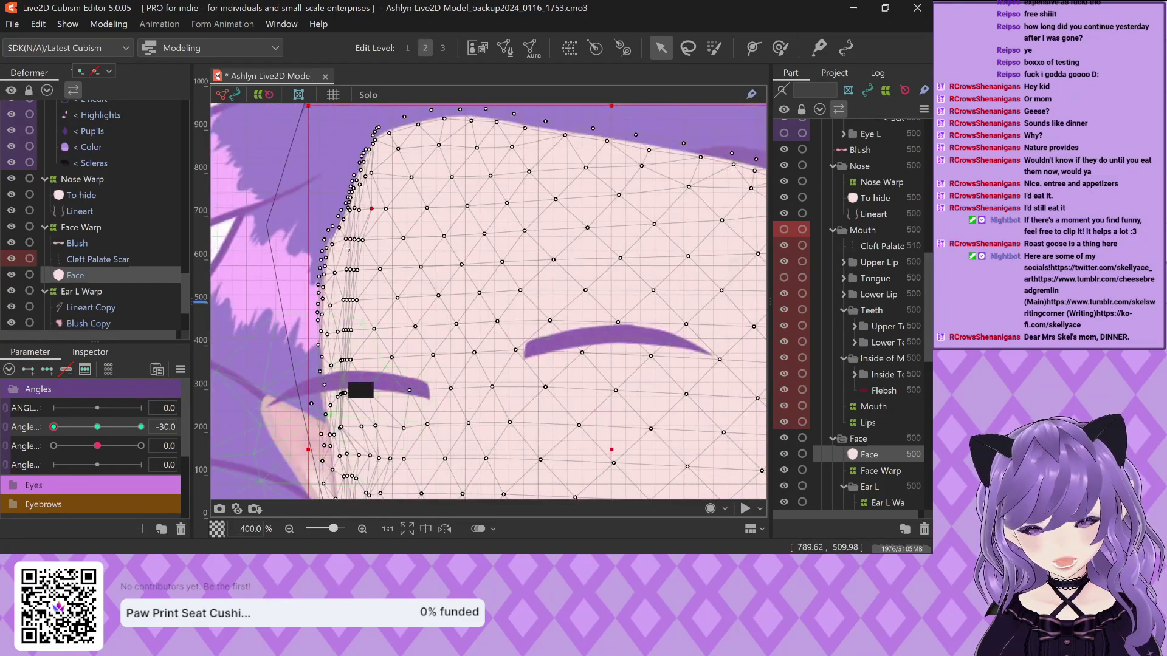
{"action": "scroll", "coordinate": [348, 250], "scroll_direction": "down", "scroll_amount": 3}
{"action": "scroll", "coordinate": [389, 292], "scroll_direction": "up", "scroll_amount": 3}
{"action": "scroll", "coordinate": [404, 299], "scroll_direction": "down", "scroll_amount": 3}
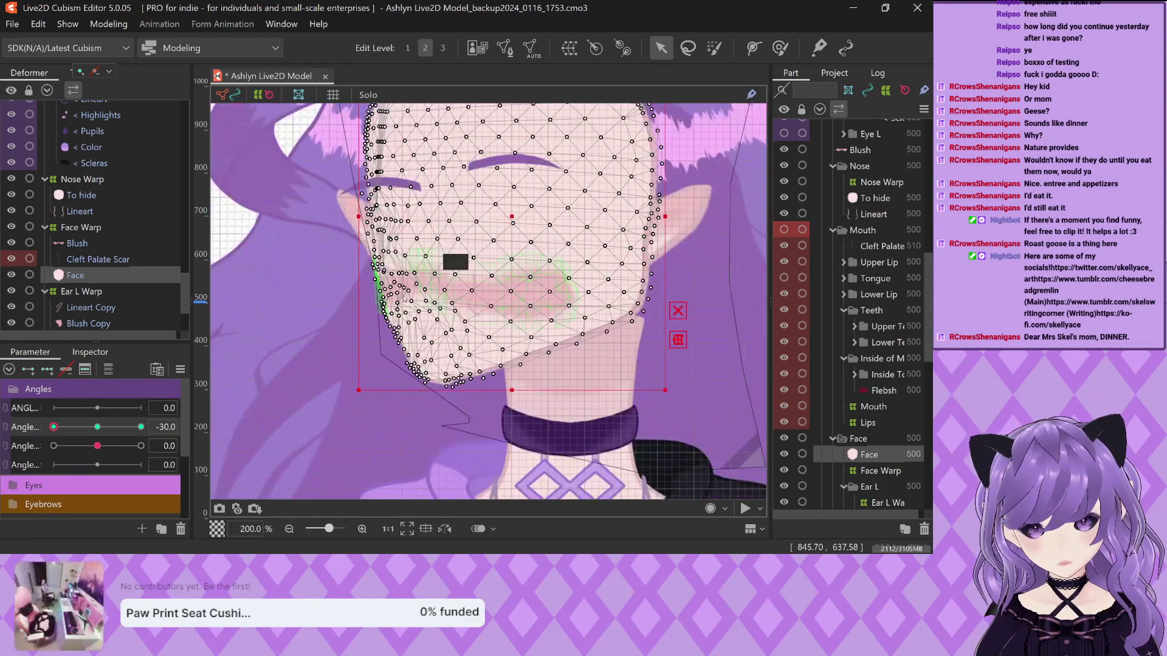
{"action": "scroll", "coordinate": [404, 299], "scroll_direction": "up", "scroll_amount": 6}
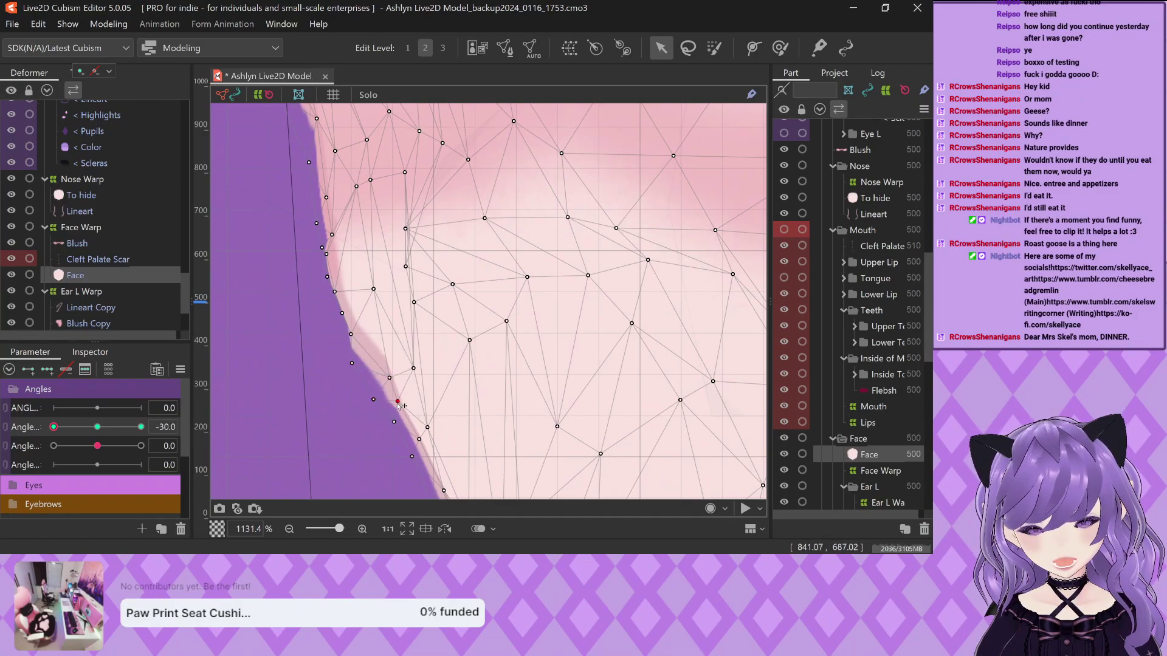
{"action": "scroll", "coordinate": [399, 406], "scroll_direction": "down", "scroll_amount": 6}
{"action": "left_click", "coordinate": [409, 467]}
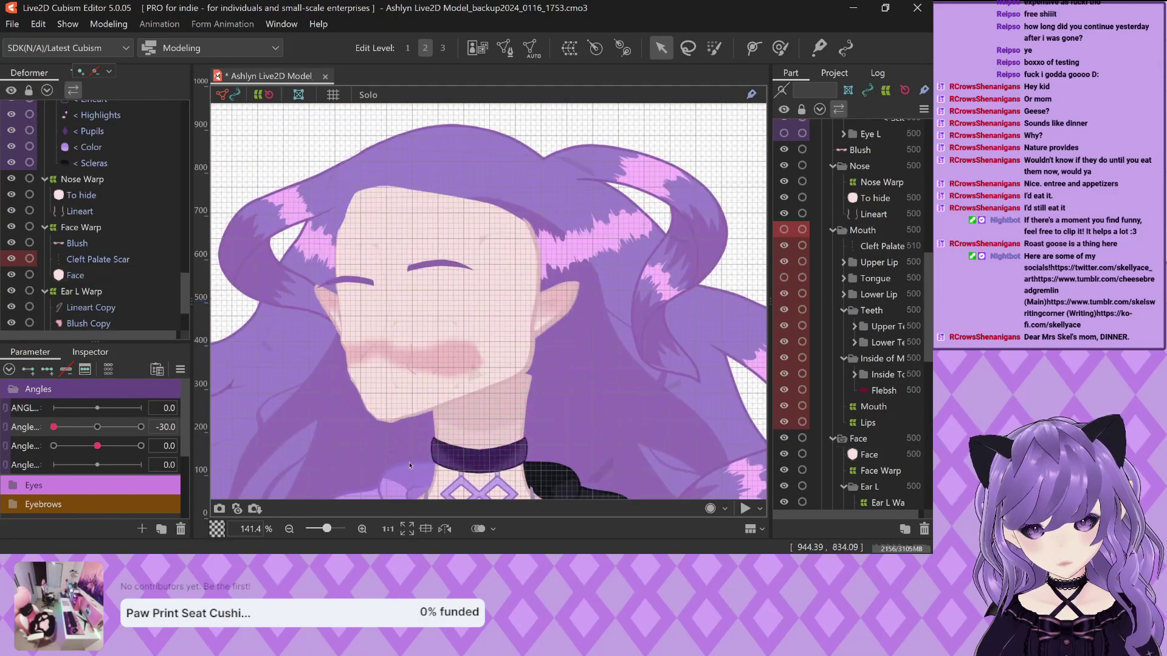
Select the Face Warp and place its lower-left point on the jaw edge
{"action": "left_click", "coordinate": [409, 358]}
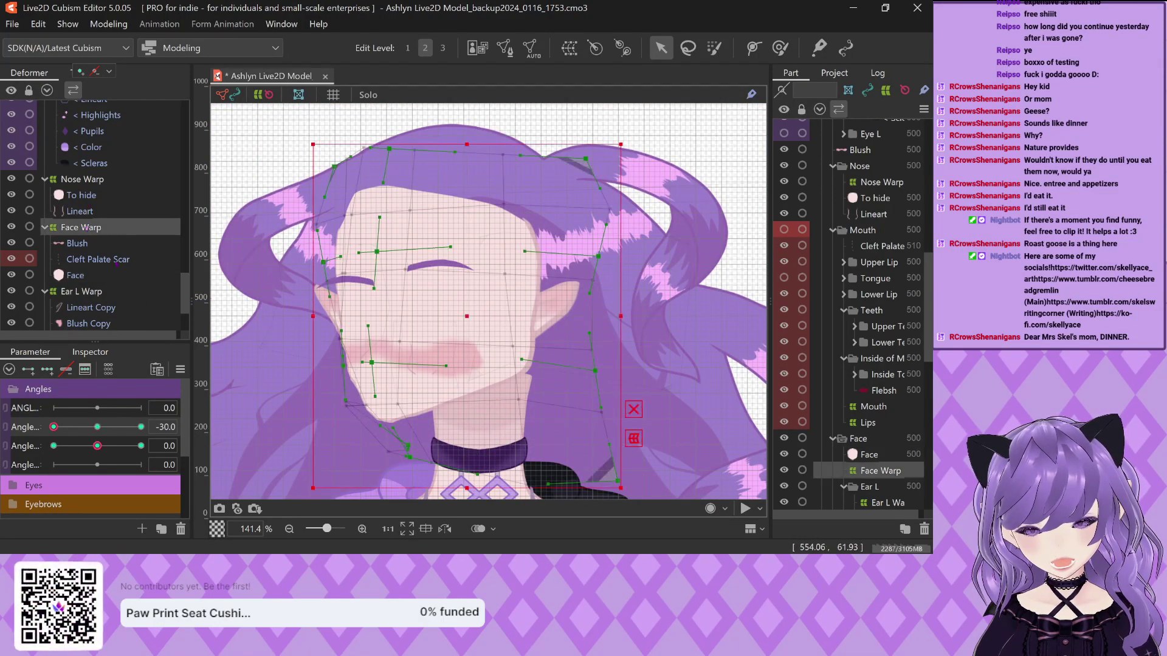
{"action": "scroll", "coordinate": [362, 410], "scroll_direction": "up", "scroll_amount": 2}
{"action": "left_click_drag", "start_coordinate": [332, 409], "coordinate": [367, 386]}
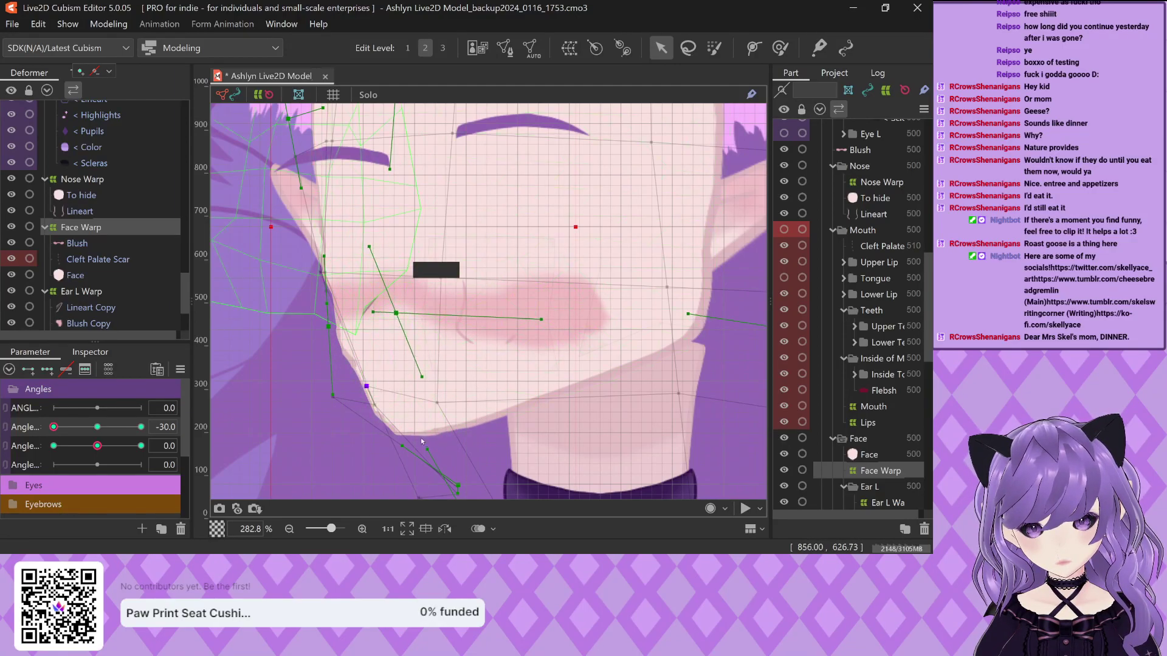
{"action": "scroll", "coordinate": [412, 256], "scroll_direction": "down", "scroll_amount": 1}
{"action": "left_click_drag", "start_coordinate": [422, 447], "coordinate": [393, 408]}
{"action": "scroll", "coordinate": [392, 407], "scroll_direction": "up", "scroll_amount": 1}
{"action": "left_click_drag", "start_coordinate": [428, 373], "coordinate": [399, 386]}
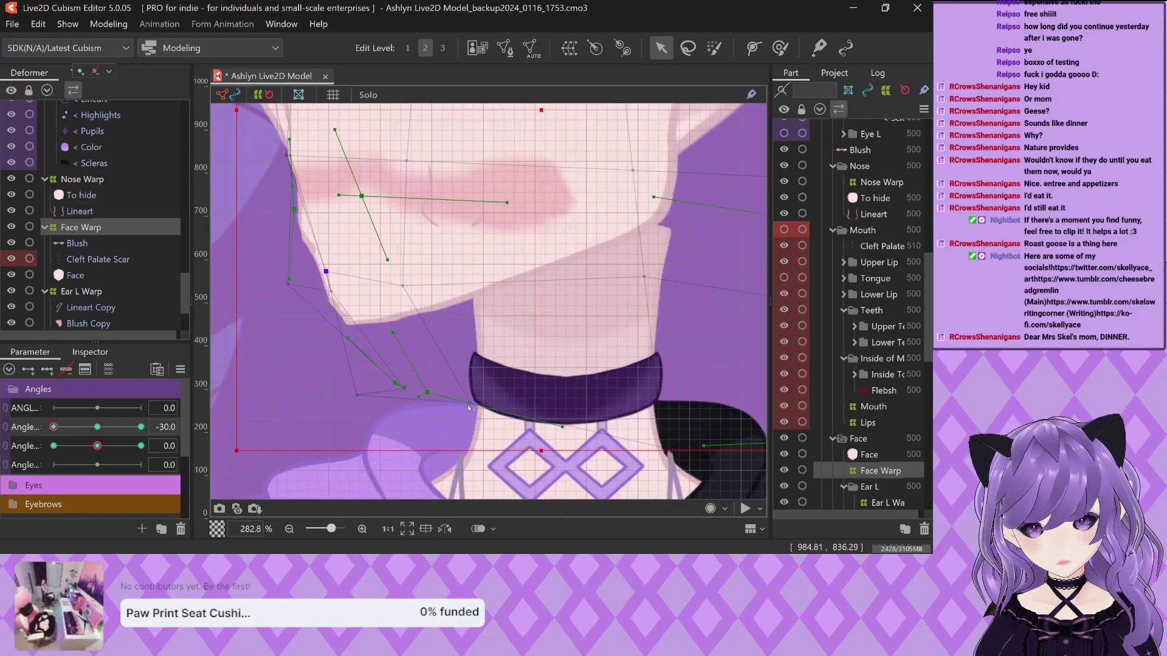
Reshape the jaw curve by moving the lower Face Warp points inward and rightward
{"action": "left_click_drag", "start_coordinate": [562, 428], "coordinate": [609, 409]}
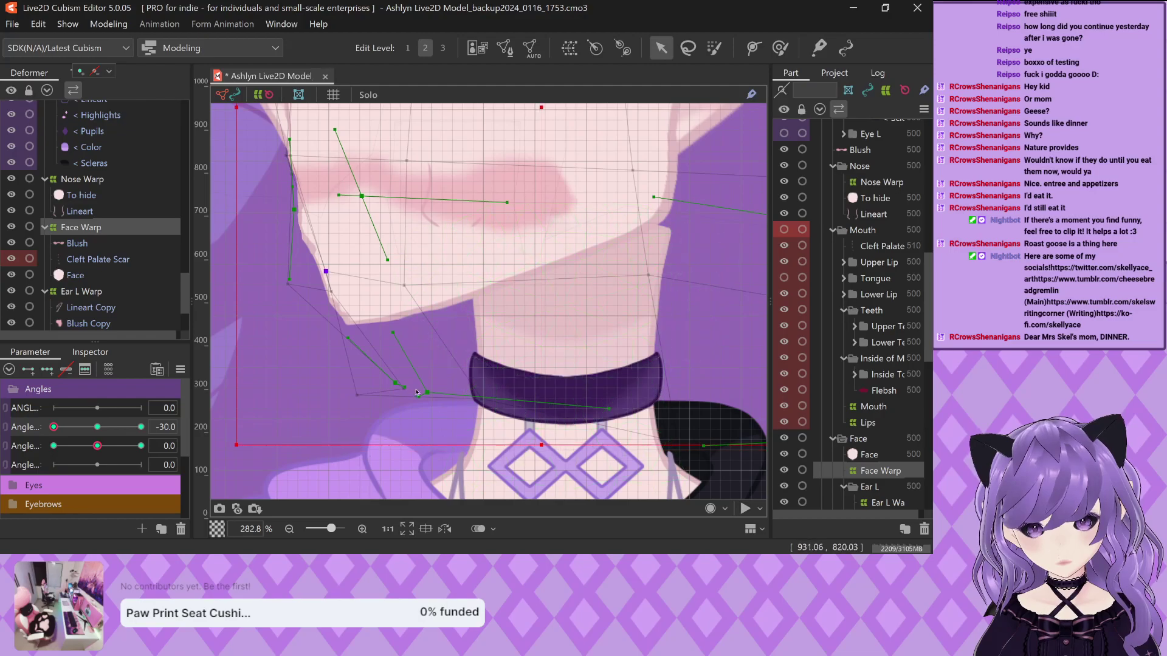
{"action": "left_click_drag", "start_coordinate": [428, 394], "coordinate": [540, 376]}
{"action": "scroll", "coordinate": [440, 398], "scroll_direction": "down", "scroll_amount": 3}
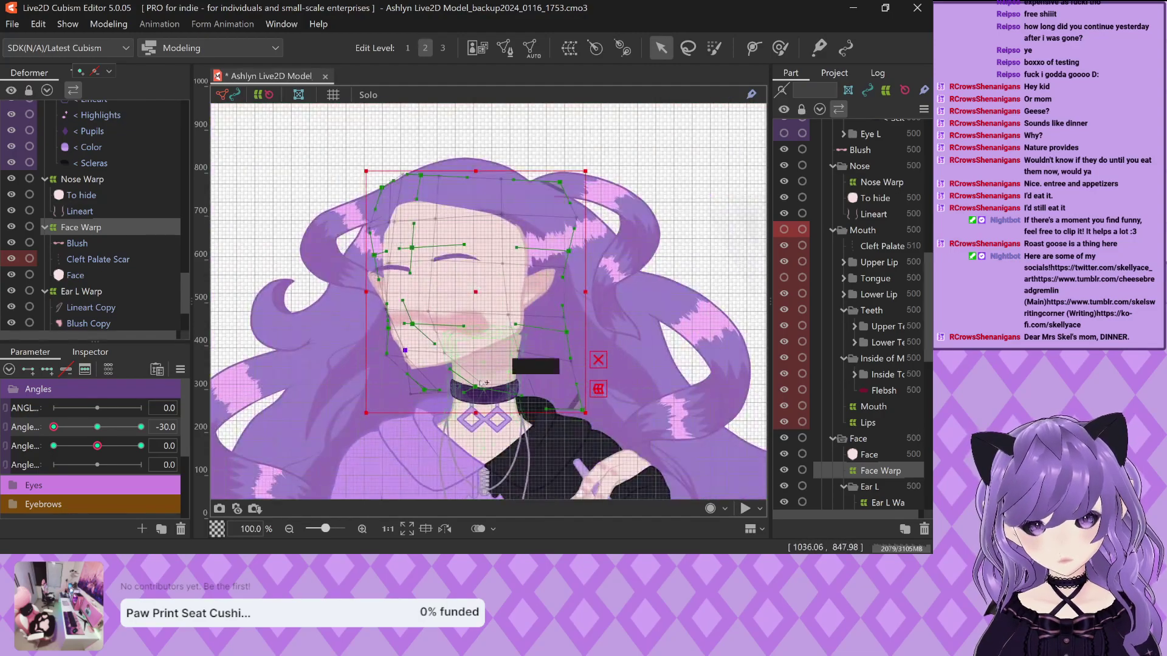
{"action": "scroll", "coordinate": [488, 378], "scroll_direction": "up", "scroll_amount": 2}
{"action": "scroll", "coordinate": [322, 378], "scroll_direction": "up", "scroll_amount": 2}
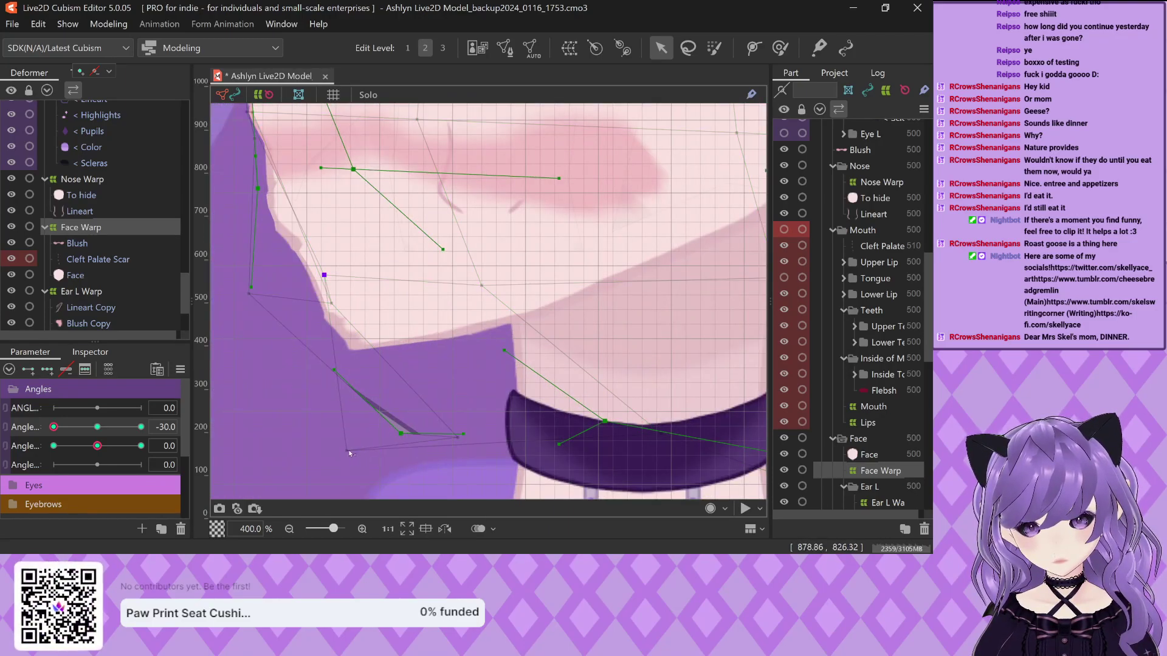
{"action": "left_click_drag", "start_coordinate": [349, 452], "coordinate": [538, 435]}
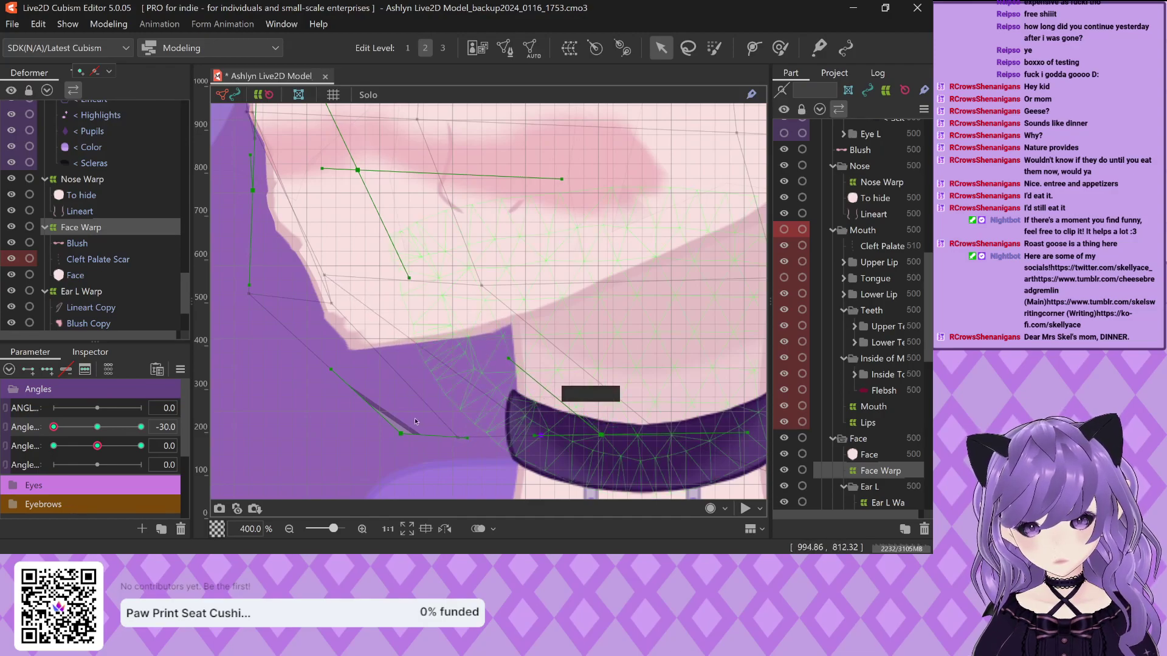
{"action": "scroll", "coordinate": [356, 373], "scroll_direction": "down", "scroll_amount": 5}
{"action": "scroll", "coordinate": [356, 373], "scroll_direction": "up", "scroll_amount": 4}
{"action": "left_click_drag", "start_coordinate": [364, 378], "coordinate": [402, 392]}
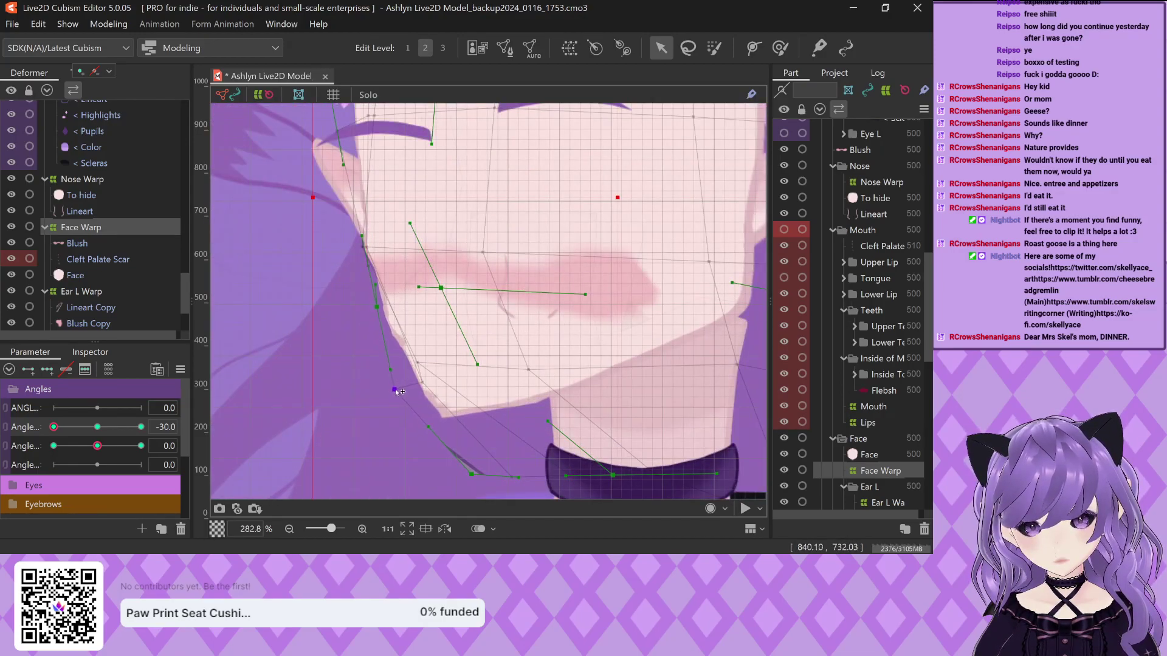
{"action": "scroll", "coordinate": [353, 355], "scroll_direction": "up", "scroll_amount": 2}
{"action": "scroll", "coordinate": [389, 357], "scroll_direction": "down", "scroll_amount": 5}
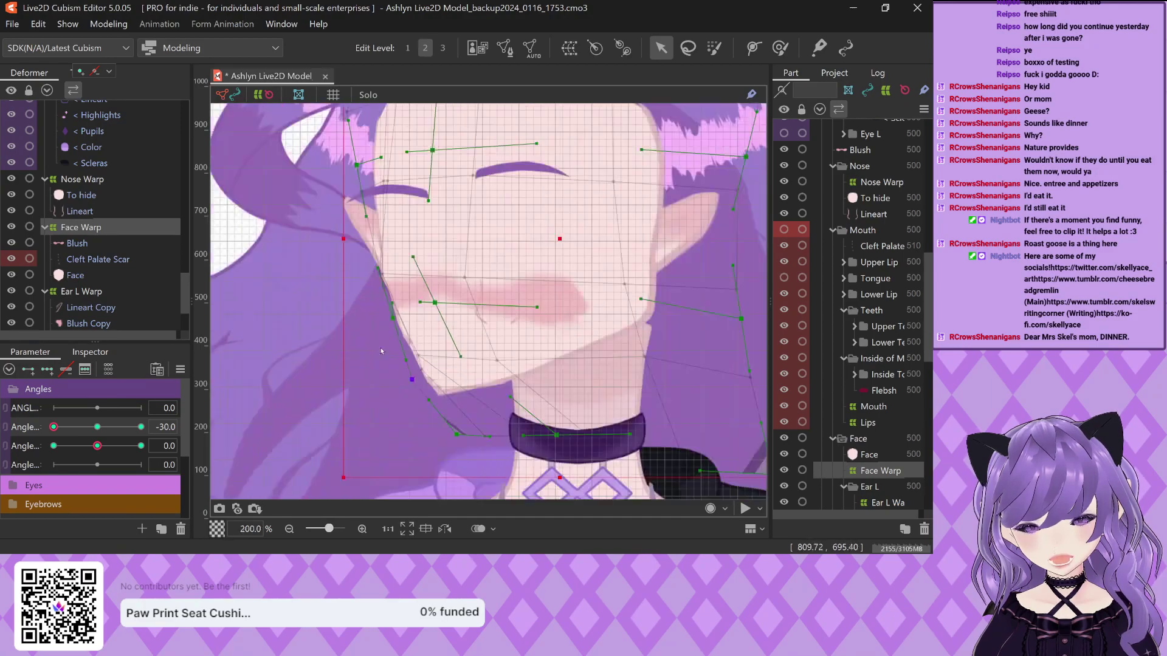
{"action": "scroll", "coordinate": [395, 343], "scroll_direction": "up", "scroll_amount": 4}
{"action": "scroll", "coordinate": [337, 347], "scroll_direction": "down", "scroll_amount": 5}
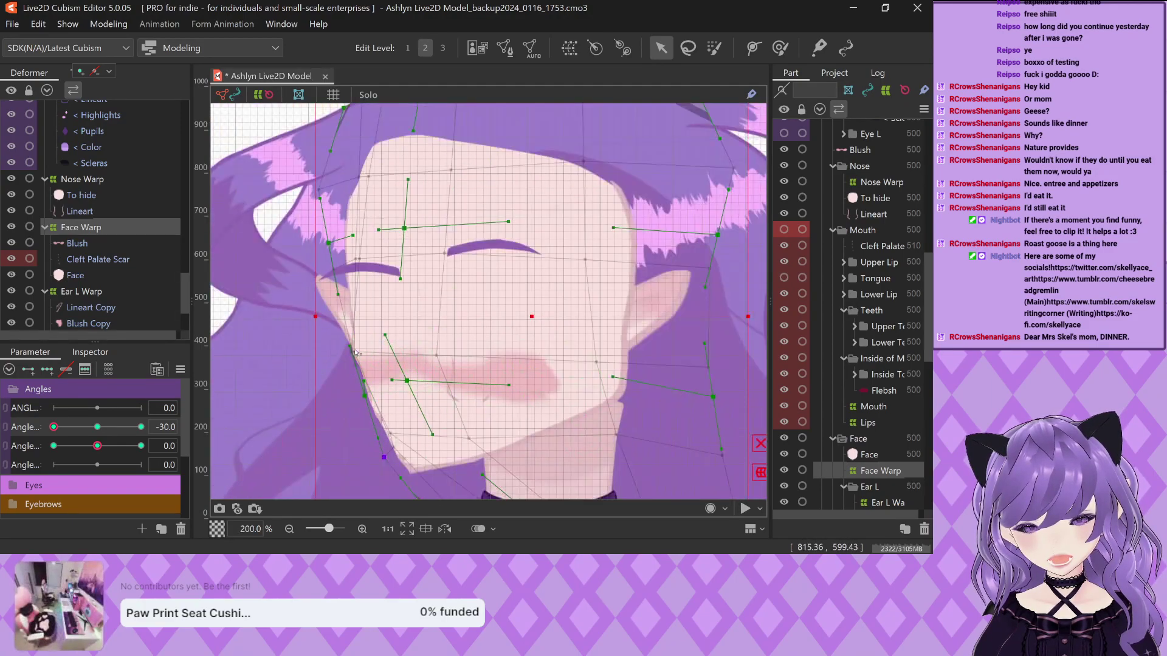
{"action": "scroll", "coordinate": [350, 260], "scroll_direction": "up", "scroll_amount": 4}
Push the Face Warp cheek-and-ear grid point outward and lower the jawline point
{"action": "scroll", "coordinate": [426, 256], "scroll_direction": "down", "scroll_amount": 2}
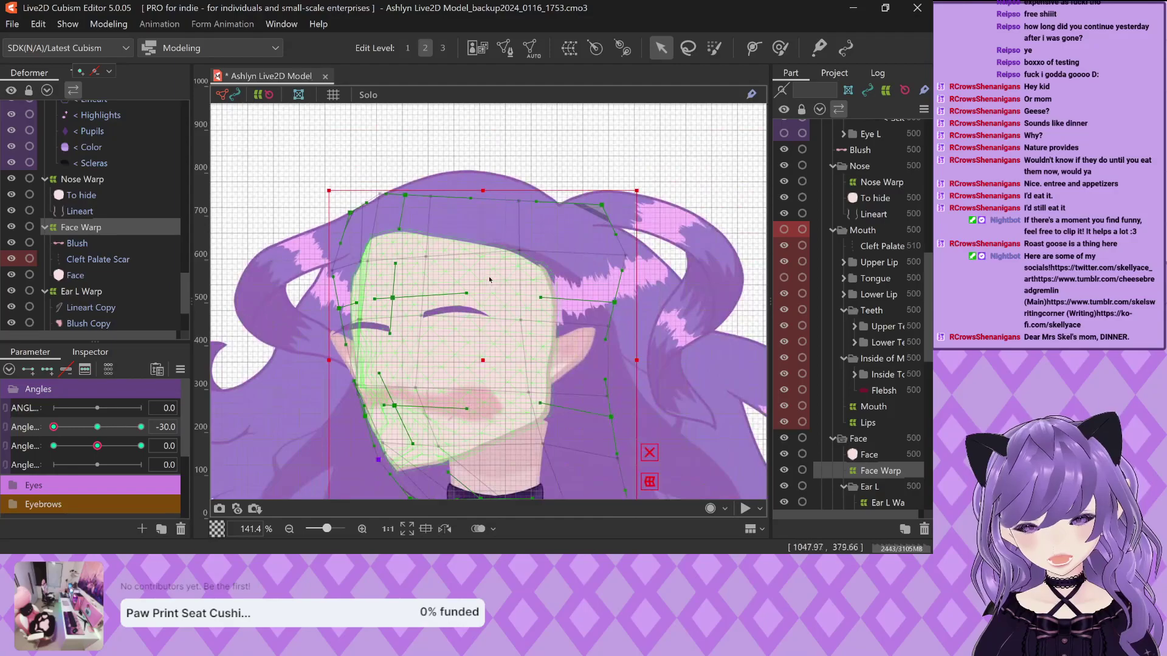
{"action": "scroll", "coordinate": [536, 248], "scroll_direction": "up", "scroll_amount": 3}
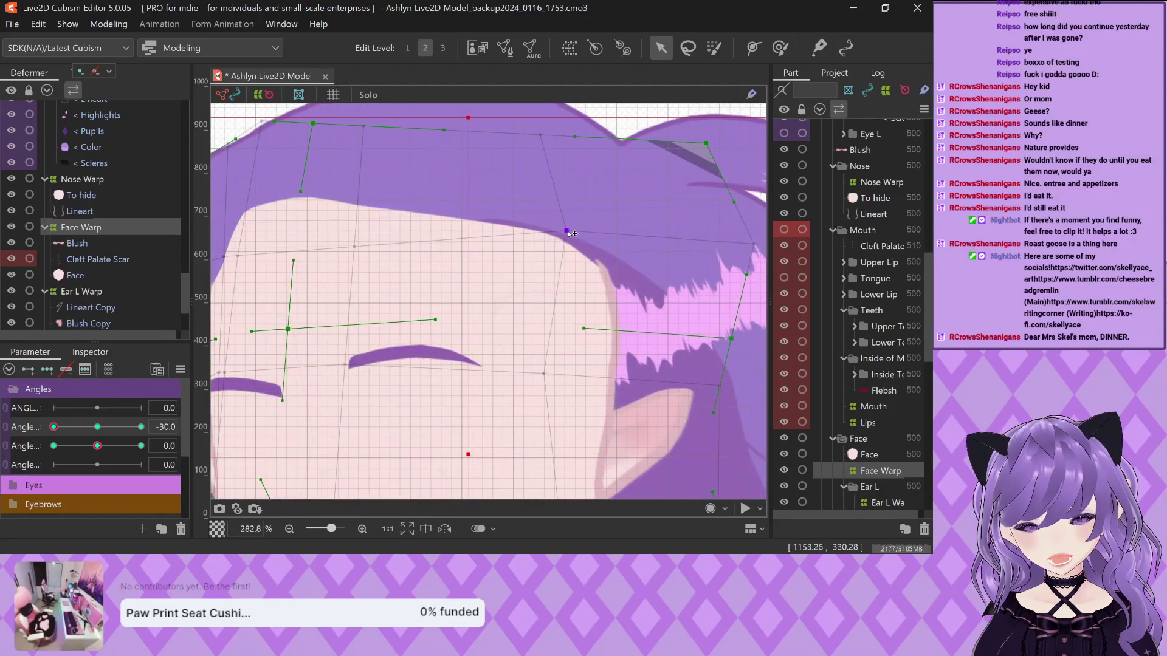
{"action": "scroll", "coordinate": [541, 280], "scroll_direction": "down", "scroll_amount": 2}
{"action": "scroll", "coordinate": [536, 334], "scroll_direction": "up", "scroll_amount": 3}
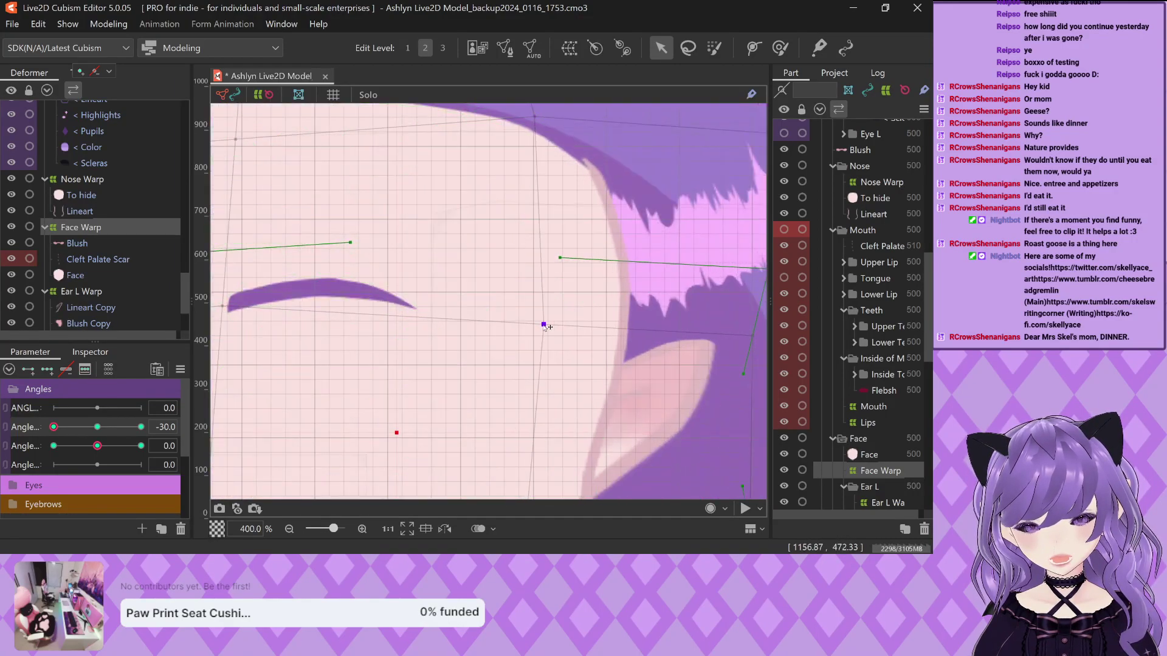
{"action": "scroll", "coordinate": [543, 322], "scroll_direction": "down", "scroll_amount": 3}
{"action": "scroll", "coordinate": [479, 230], "scroll_direction": "up", "scroll_amount": 2}
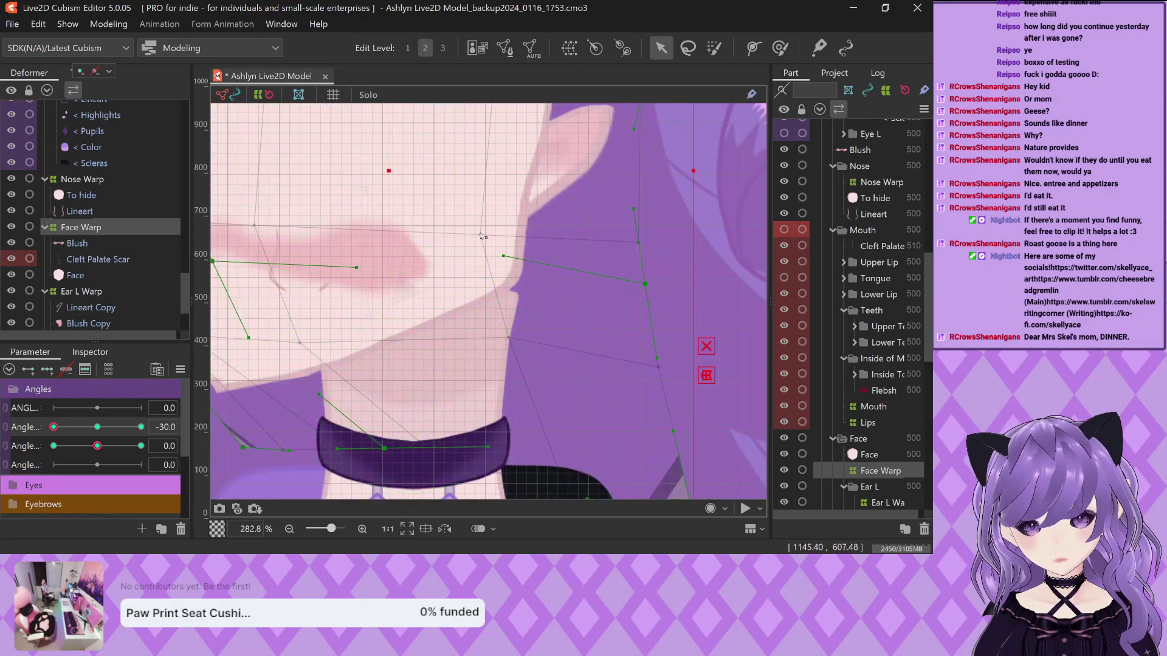
{"action": "left_click_drag", "start_coordinate": [514, 228], "coordinate": [505, 225]}
{"action": "left_click_drag", "start_coordinate": [511, 339], "coordinate": [509, 369]}
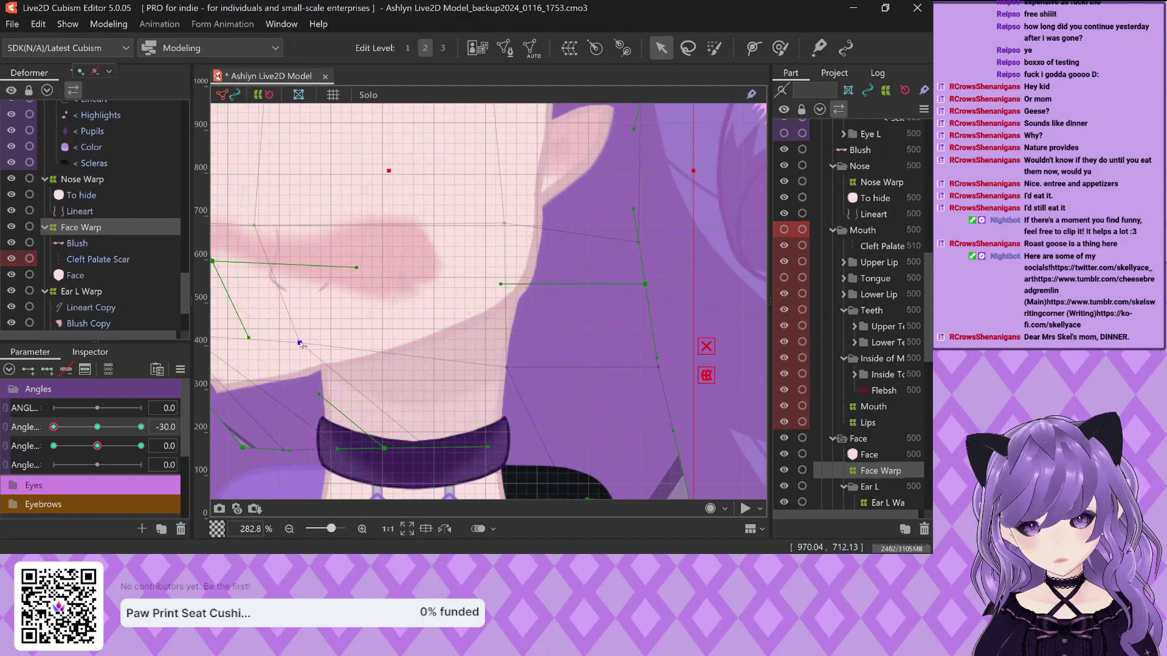
Push the contour outward near the ear, bend the cheek warp curves, then deselect Face Warp
{"action": "scroll", "coordinate": [453, 317], "scroll_direction": "down", "scroll_amount": 3}
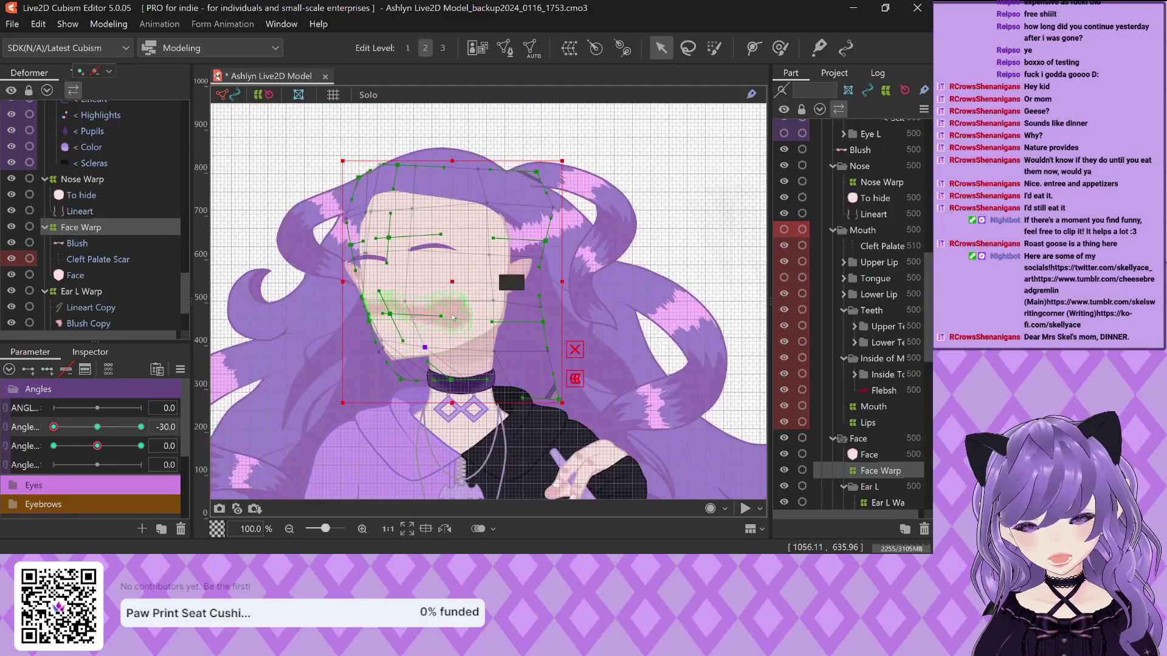
{"action": "scroll", "coordinate": [453, 317], "scroll_direction": "up", "scroll_amount": 3}
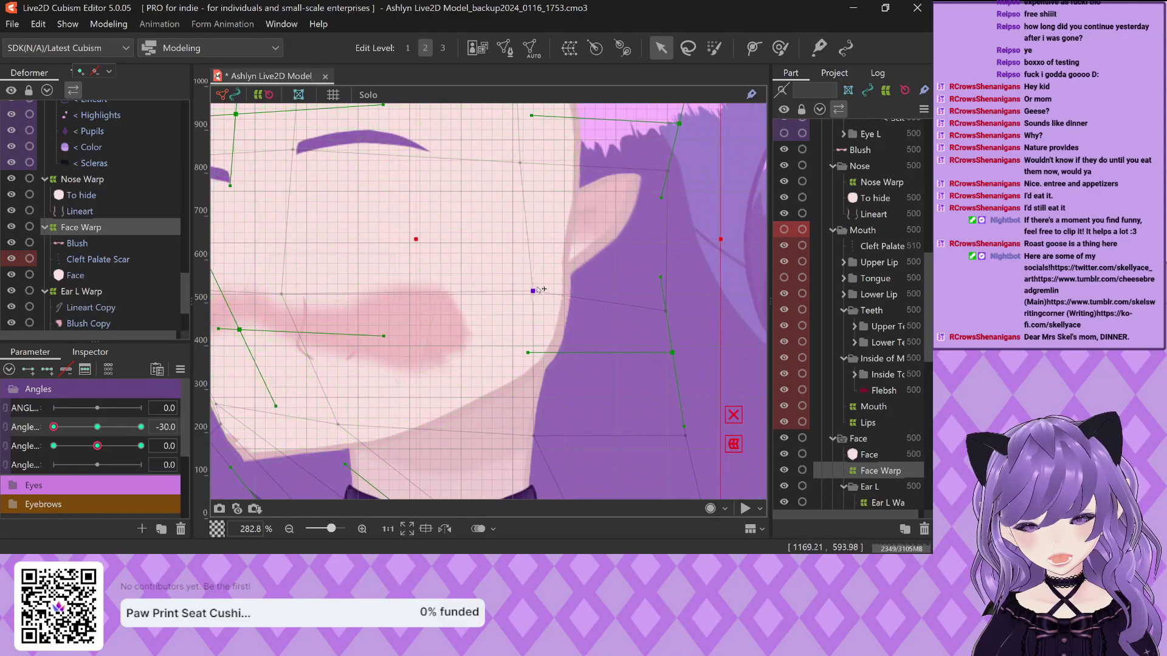
{"action": "left_click_drag", "start_coordinate": [538, 289], "coordinate": [542, 291]}
{"action": "left_click_drag", "start_coordinate": [519, 163], "coordinate": [555, 158]}
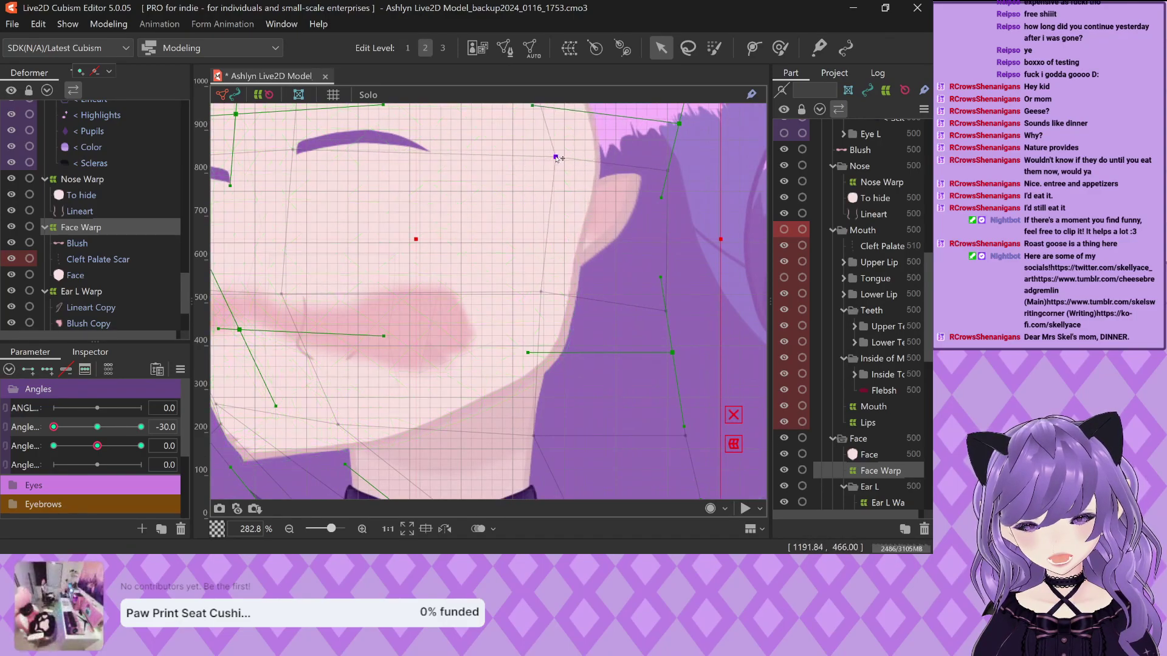
{"action": "mouse_move", "coordinate": [661, 278]}
{"action": "left_mouse_down"}
{"action": "mouse_move", "coordinate": [687, 293]}
{"action": "mouse_move", "coordinate": [675, 291]}
{"action": "left_mouse_up"}
{"action": "left_click_drag", "start_coordinate": [662, 200], "coordinate": [677, 221]}
{"action": "scroll", "coordinate": [667, 242], "scroll_direction": "down", "scroll_amount": 2}
{"action": "scroll", "coordinate": [358, 326], "scroll_direction": "down", "scroll_amount": 3}
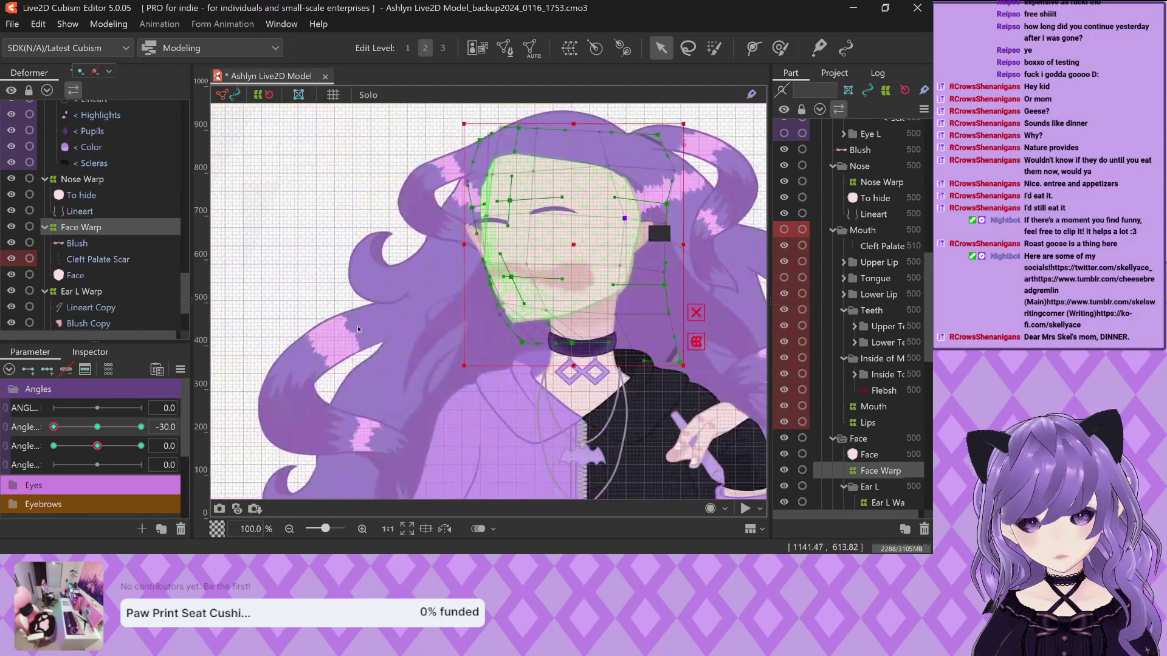
{"action": "scroll", "coordinate": [383, 199], "scroll_direction": "up", "scroll_amount": 2}
{"action": "scroll", "coordinate": [263, 322], "scroll_direction": "down", "scroll_amount": 2}
{"action": "scroll", "coordinate": [263, 322], "scroll_direction": "up", "scroll_amount": 5}
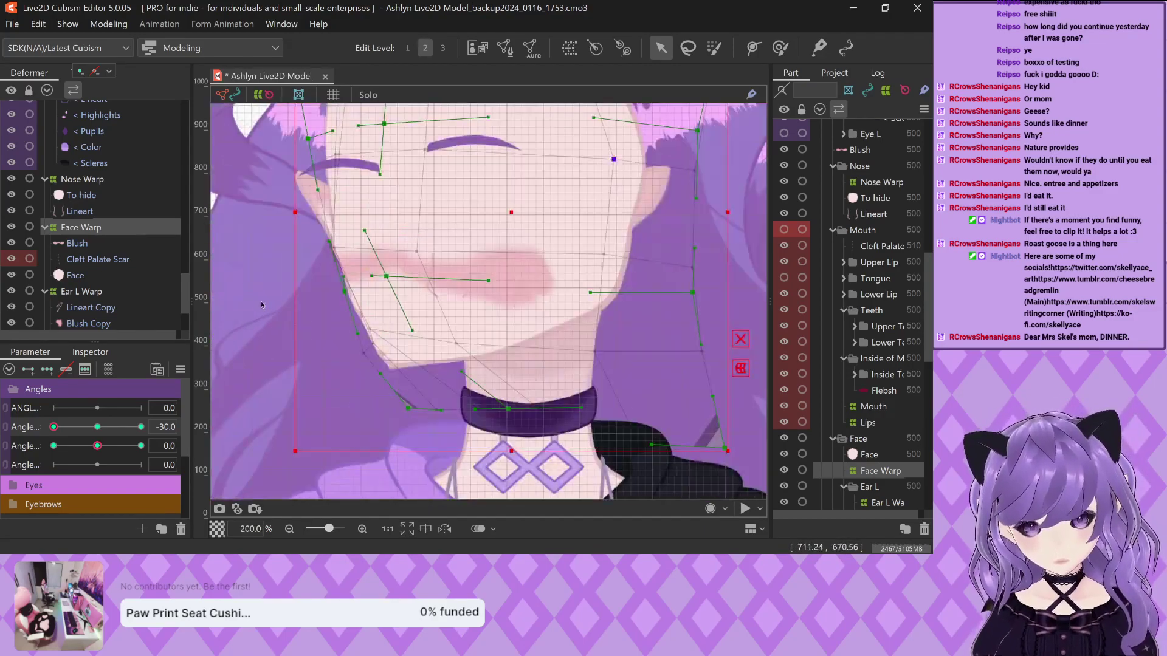
{"action": "scroll", "coordinate": [329, 359], "scroll_direction": "down", "scroll_amount": 2}
{"action": "left_click", "coordinate": [330, 359]}
Select the Face art mesh, undoing an accidental move of the whole mesh
{"action": "scroll", "coordinate": [372, 352], "scroll_direction": "up", "scroll_amount": 4}
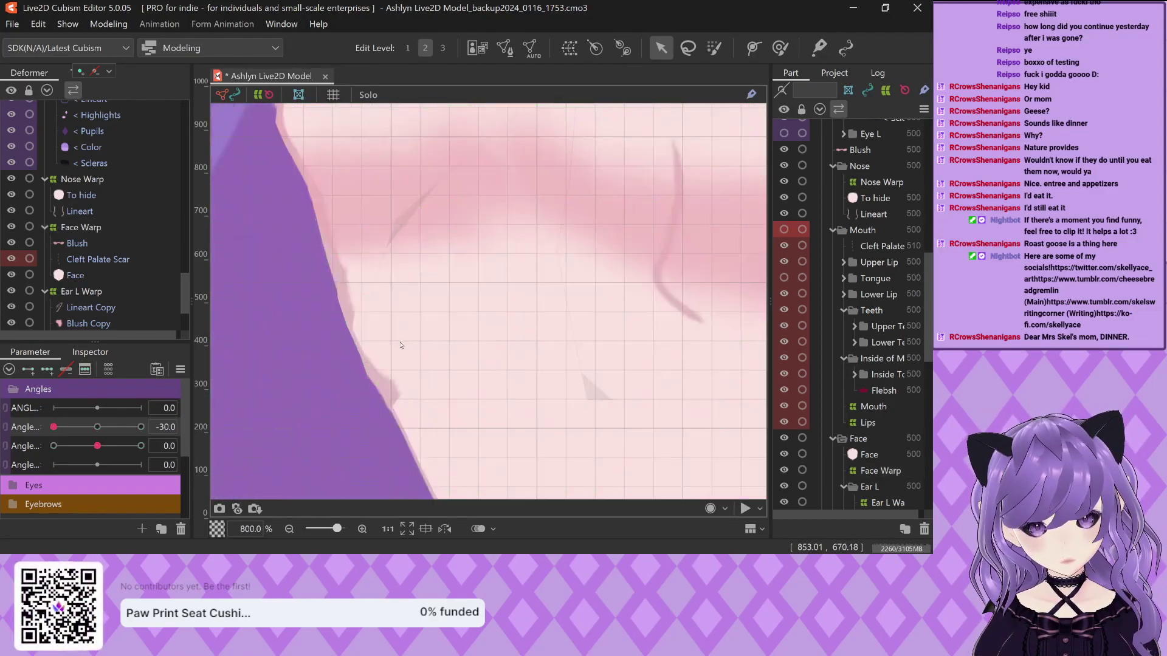
{"action": "left_click", "coordinate": [401, 343]}
{"action": "scroll", "coordinate": [367, 344], "scroll_direction": "up", "scroll_amount": 1}
{"action": "scroll", "coordinate": [367, 345], "scroll_direction": "up", "scroll_amount": 1}
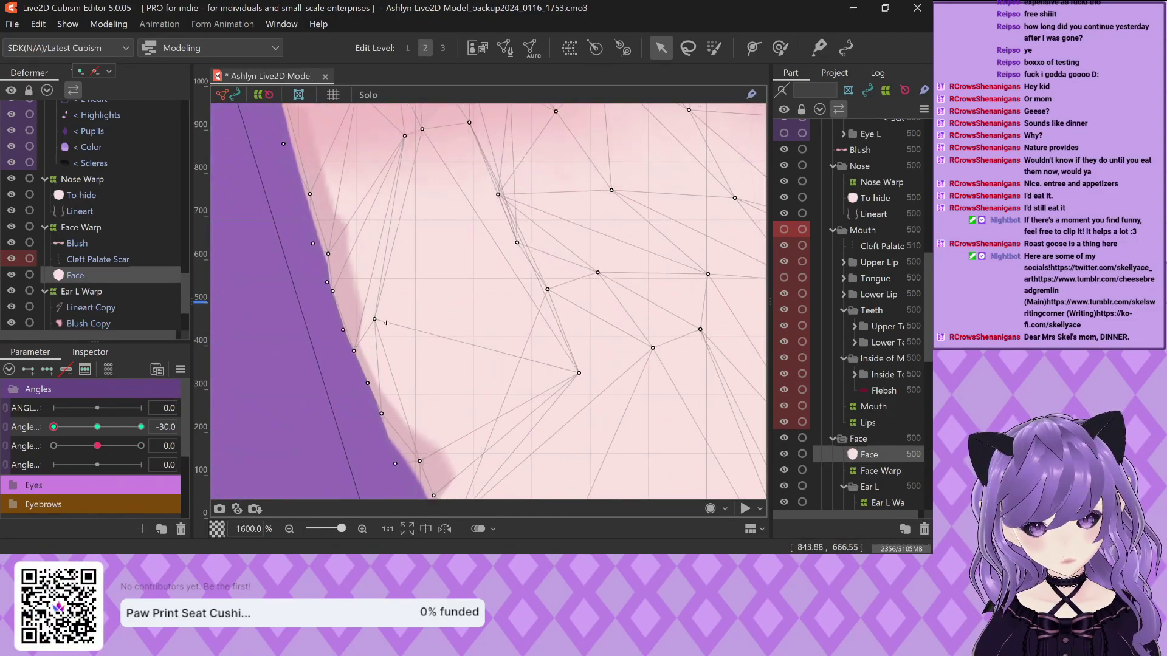
{"action": "key", "text": "ctrl+z"}
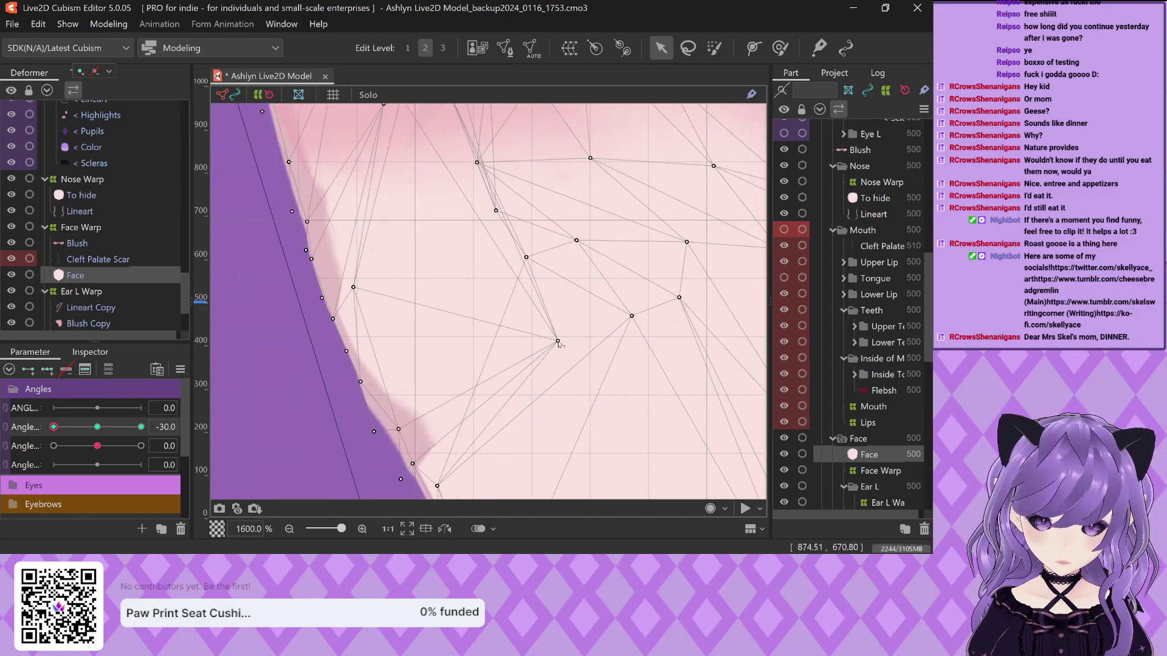
Drag several Face mesh vertices down onto the cheek edge, undoing the last move
{"action": "left_click_drag", "start_coordinate": [558, 341], "coordinate": [400, 320]}
{"action": "scroll", "coordinate": [413, 308], "scroll_direction": "down", "scroll_amount": 2}
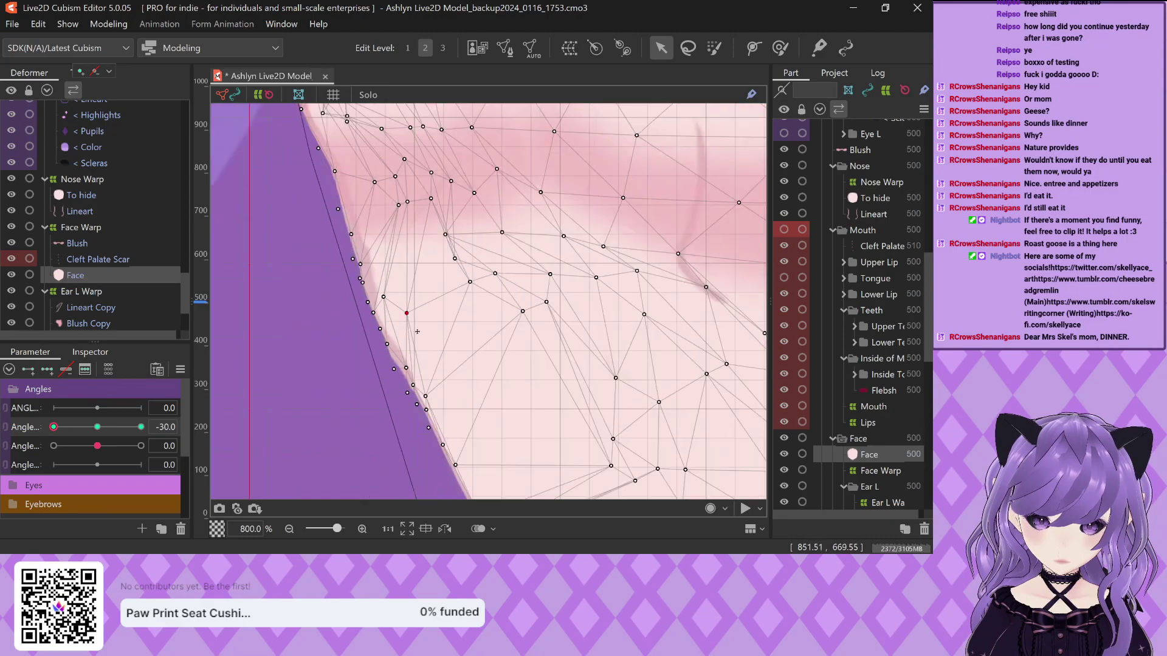
{"action": "scroll", "coordinate": [511, 304], "scroll_direction": "up", "scroll_amount": 1}
{"action": "left_click_drag", "start_coordinate": [453, 264], "coordinate": [430, 350]}
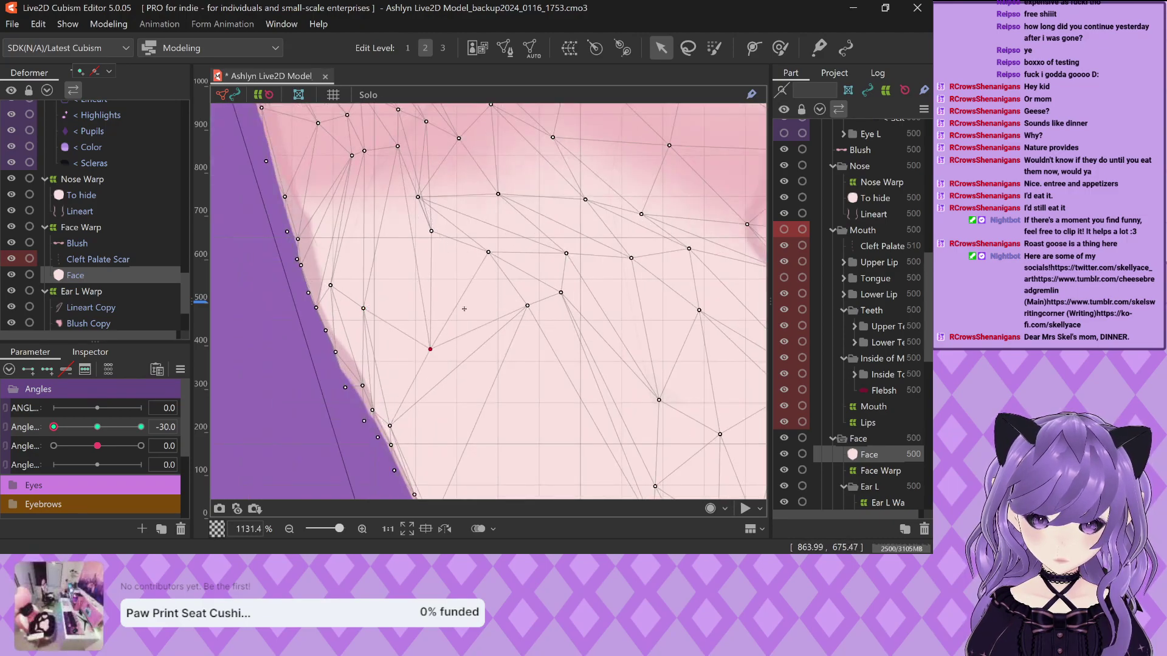
{"action": "scroll", "coordinate": [430, 350], "scroll_direction": "down", "scroll_amount": 2}
{"action": "scroll", "coordinate": [492, 232], "scroll_direction": "up", "scroll_amount": 2}
{"action": "left_click_drag", "start_coordinate": [482, 216], "coordinate": [464, 396]}
{"action": "left_click_drag", "start_coordinate": [516, 203], "coordinate": [500, 363]}
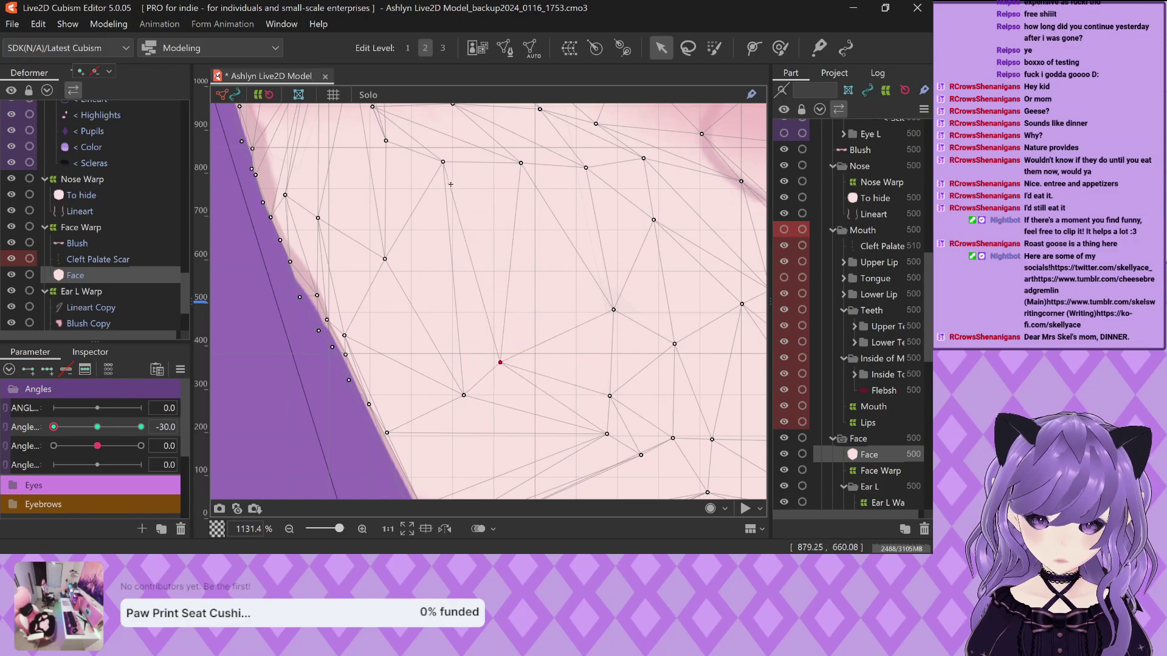
{"action": "left_click_drag", "start_coordinate": [443, 164], "coordinate": [439, 305]}
{"action": "scroll", "coordinate": [492, 376], "scroll_direction": "down", "scroll_amount": 2}
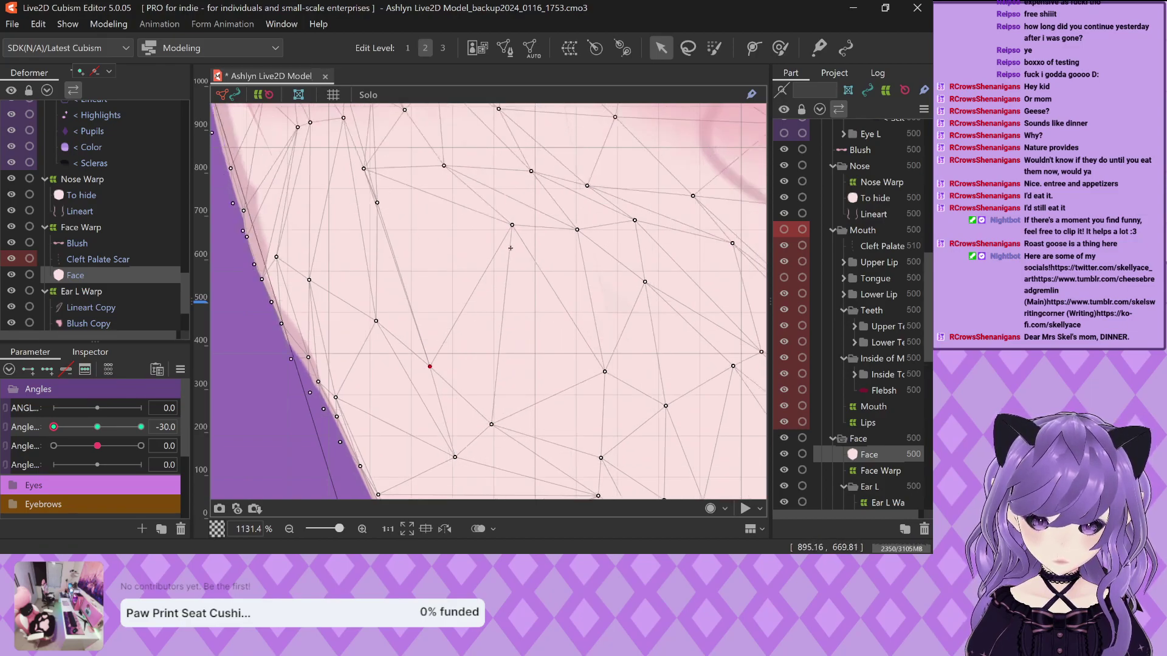
{"action": "scroll", "coordinate": [508, 267], "scroll_direction": "up", "scroll_amount": 2}
{"action": "key", "text": "ctrl+z"}
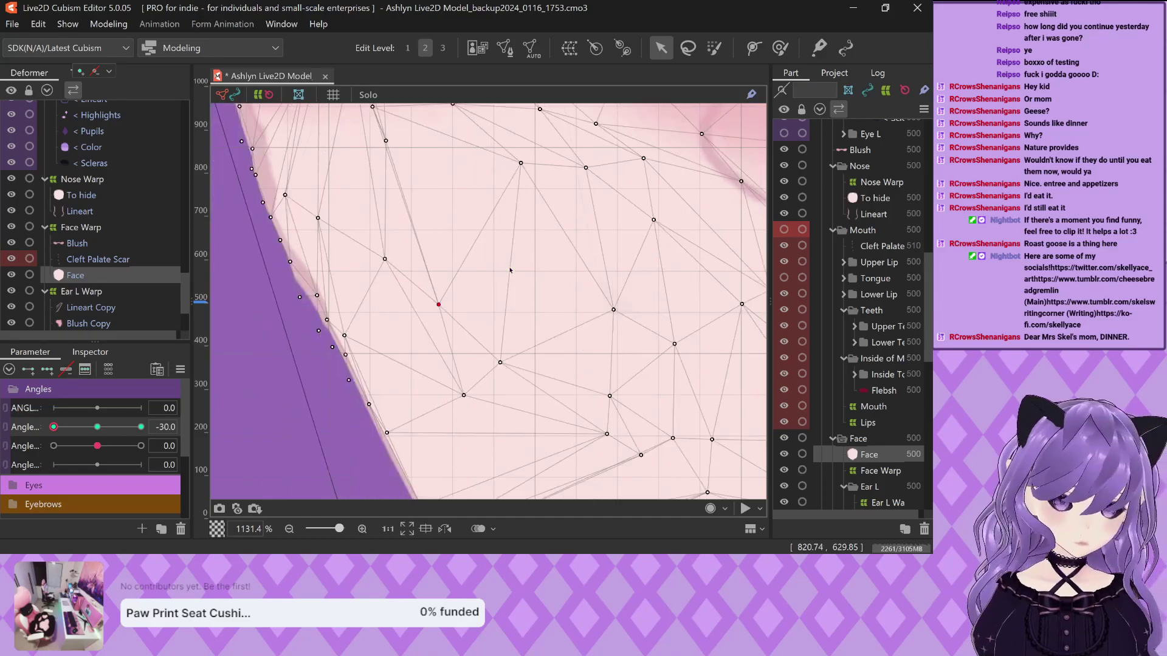
Pull more mid-face and upper cheek vertices downward to fit the -30 turn
{"action": "left_click_drag", "start_coordinate": [645, 159], "coordinate": [657, 184]}
{"action": "left_click_drag", "start_coordinate": [587, 170], "coordinate": [589, 252]}
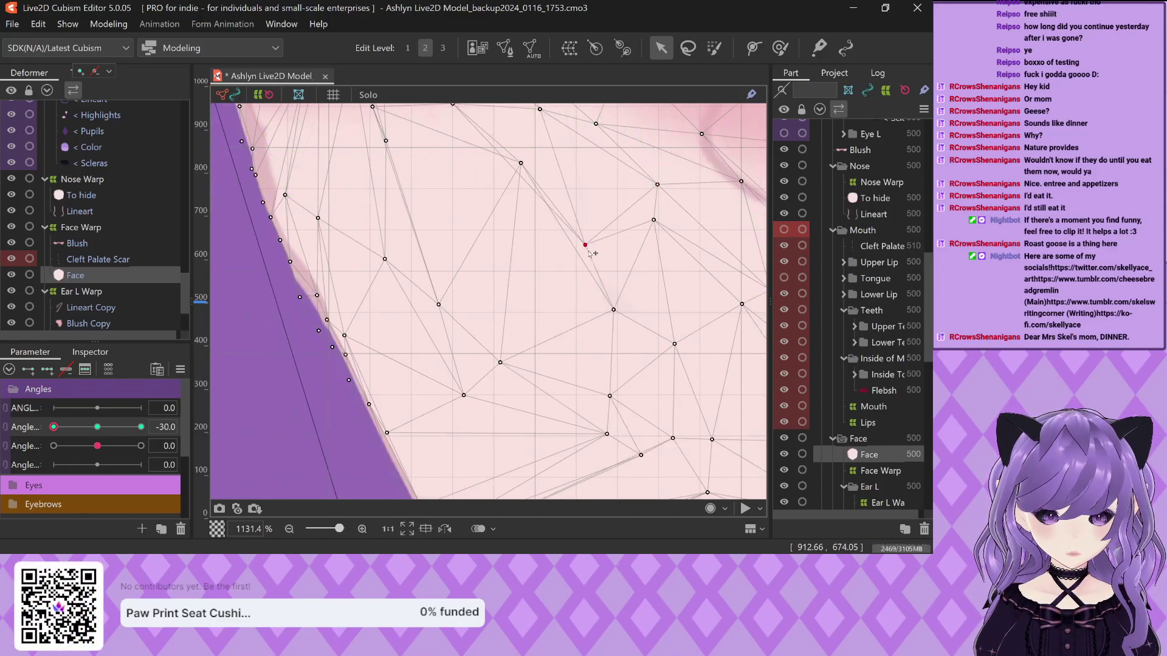
{"action": "left_click_drag", "start_coordinate": [521, 164], "coordinate": [508, 305]}
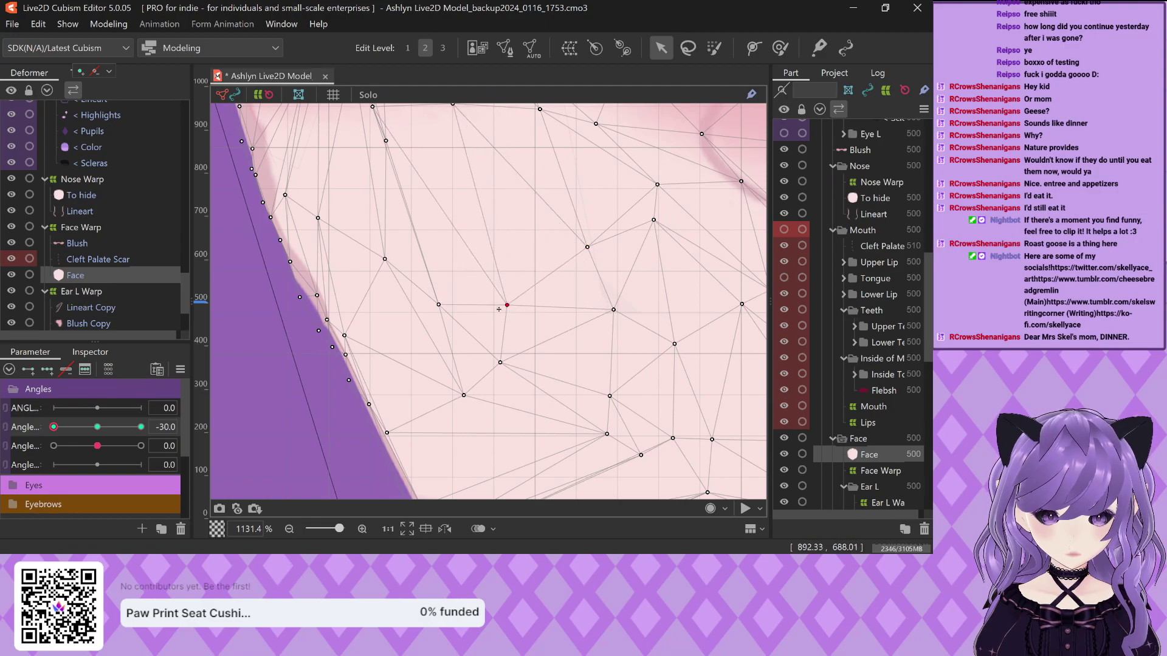
{"action": "scroll", "coordinate": [508, 305], "scroll_direction": "down", "scroll_amount": 1}
{"action": "scroll", "coordinate": [468, 249], "scroll_direction": "up", "scroll_amount": 1}
{"action": "left_click_drag", "start_coordinate": [466, 246], "coordinate": [527, 333]}
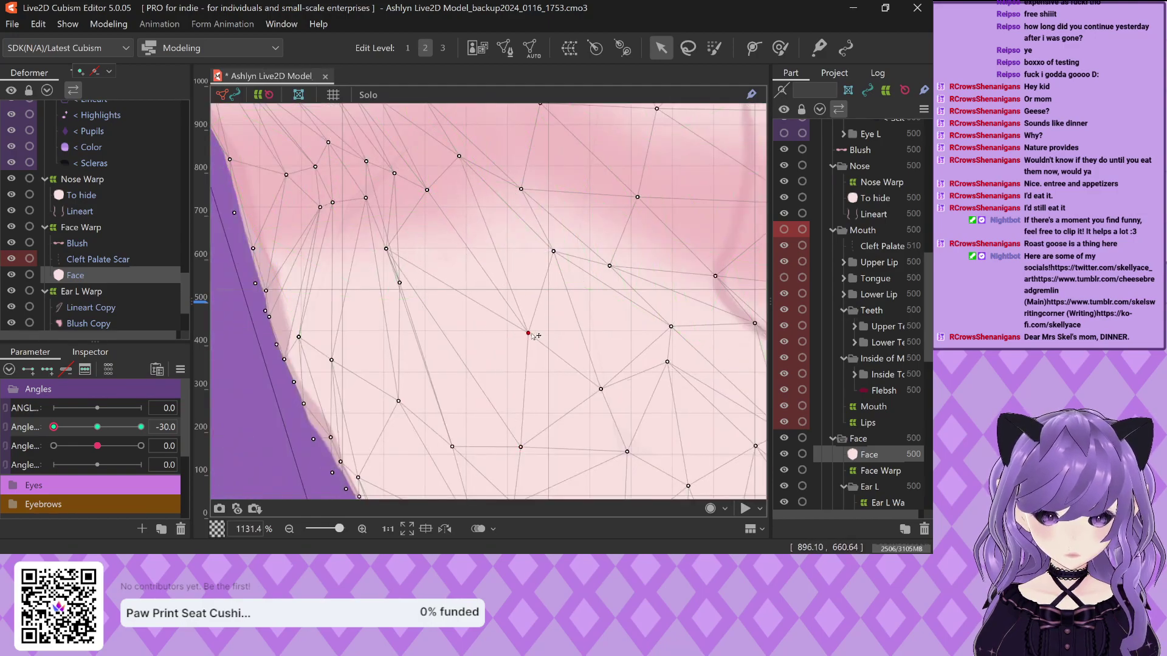
{"action": "left_click_drag", "start_coordinate": [400, 283], "coordinate": [419, 302]}
{"action": "left_click_drag", "start_coordinate": [386, 250], "coordinate": [492, 362]}
{"action": "left_click_drag", "start_coordinate": [425, 312], "coordinate": [437, 353]}
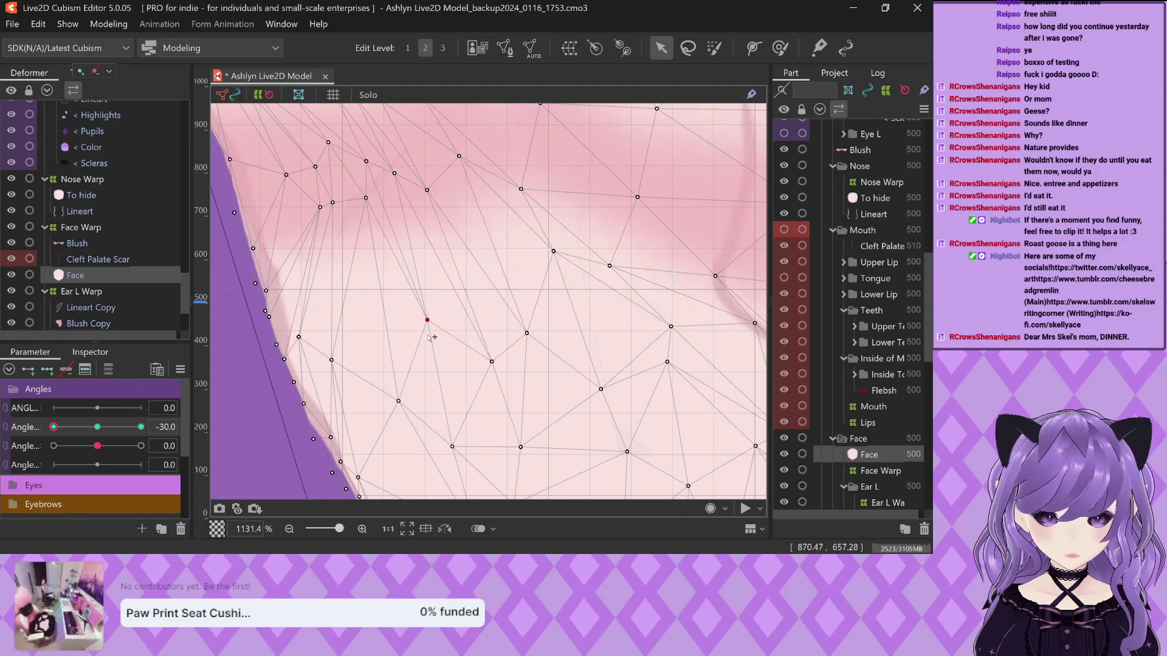
{"action": "left_click_drag", "start_coordinate": [366, 199], "coordinate": [386, 334]}
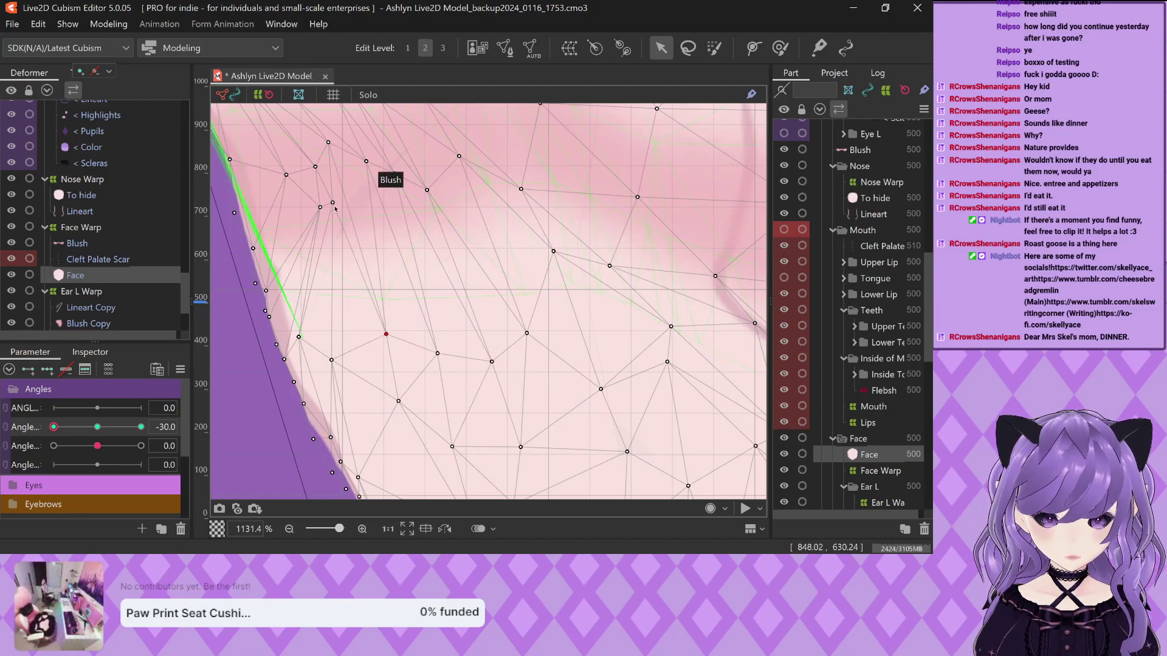
{"action": "left_click_drag", "start_coordinate": [333, 203], "coordinate": [340, 287]}
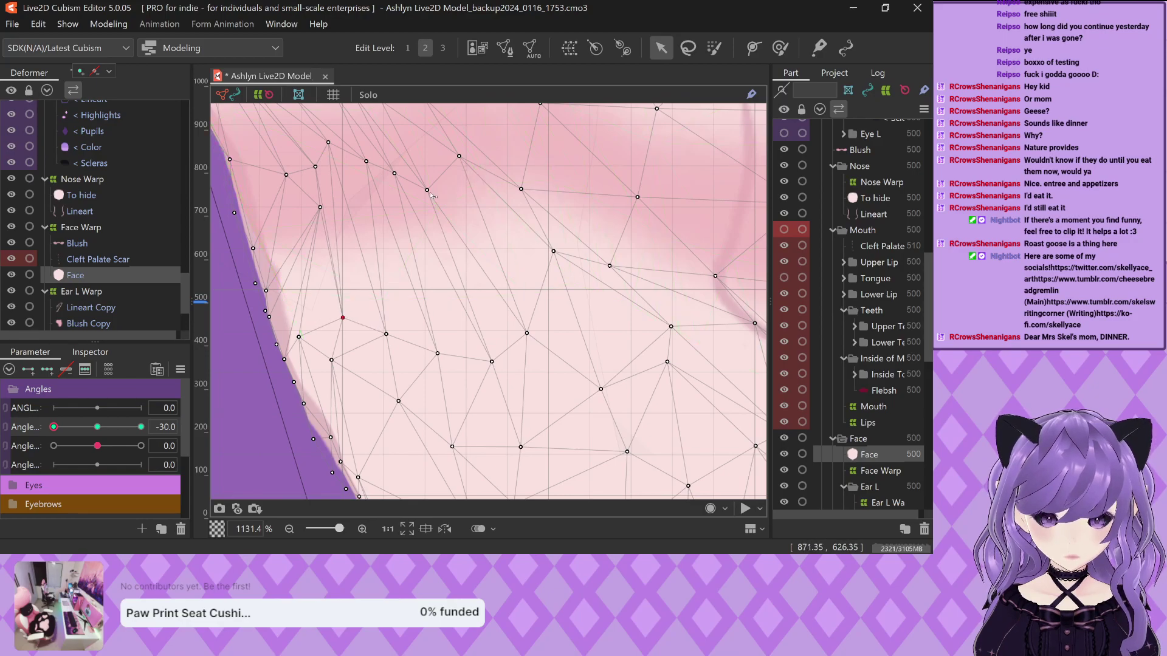
Lower the upper and upper-left face vertices down toward the cheek
{"action": "left_click_drag", "start_coordinate": [427, 190], "coordinate": [478, 284]}
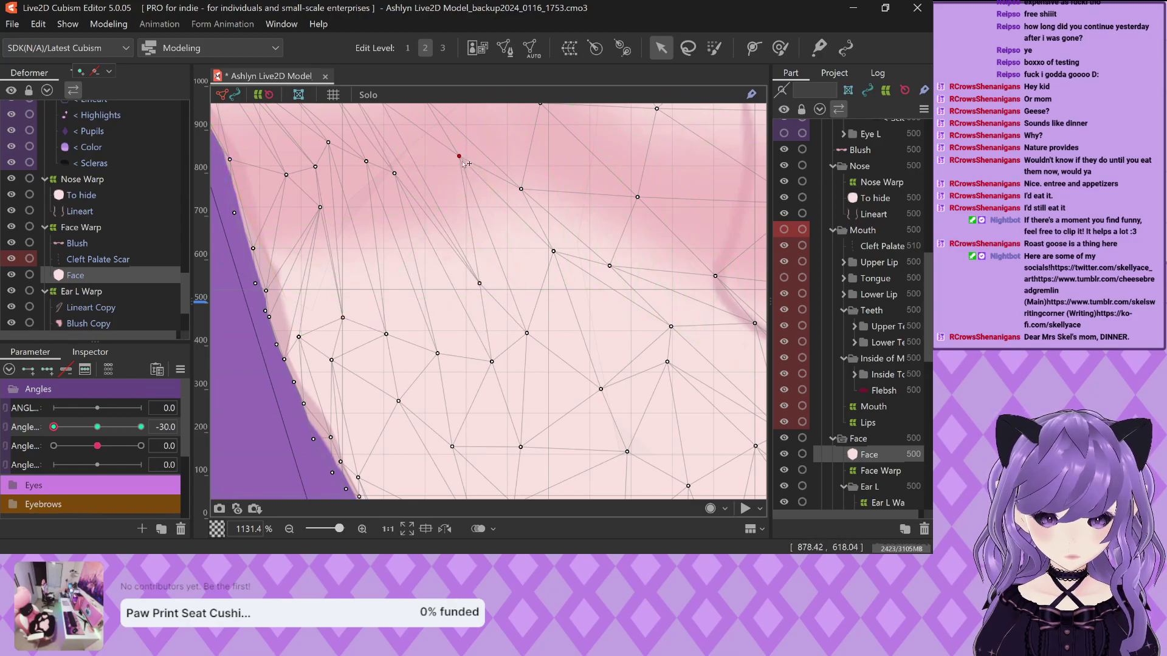
{"action": "left_click_drag", "start_coordinate": [462, 161], "coordinate": [516, 254]}
{"action": "left_click_drag", "start_coordinate": [395, 174], "coordinate": [453, 301]}
{"action": "left_click_drag", "start_coordinate": [366, 162], "coordinate": [405, 296]}
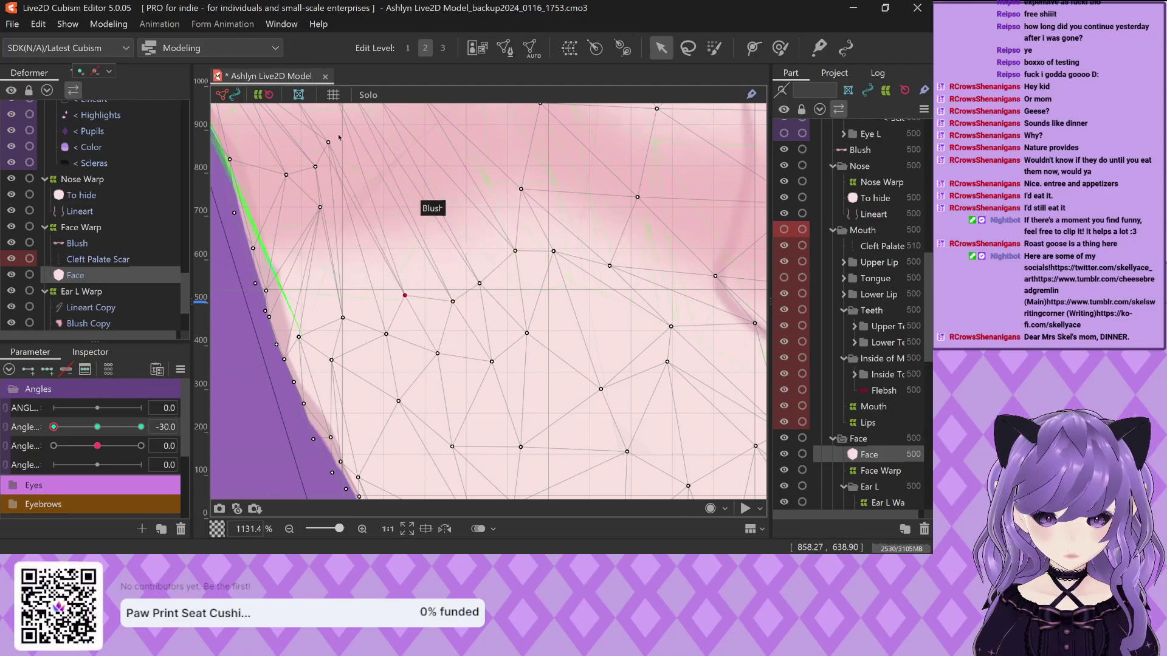
{"action": "left_click_drag", "start_coordinate": [320, 208], "coordinate": [315, 285]}
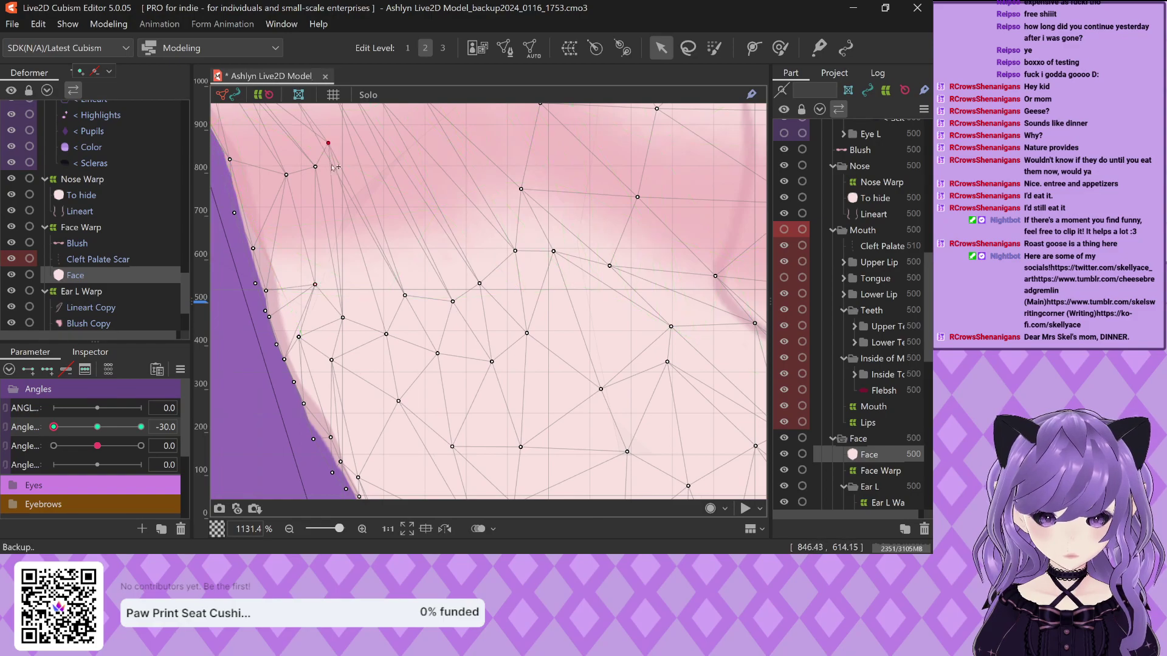
{"action": "left_click_drag", "start_coordinate": [332, 167], "coordinate": [372, 281]}
{"action": "left_click_drag", "start_coordinate": [316, 167], "coordinate": [297, 229]}
Select the Blush mesh and drag its lower-tip edge vertex against the cheek
{"action": "scroll", "coordinate": [310, 298], "scroll_direction": "down", "scroll_amount": 3}
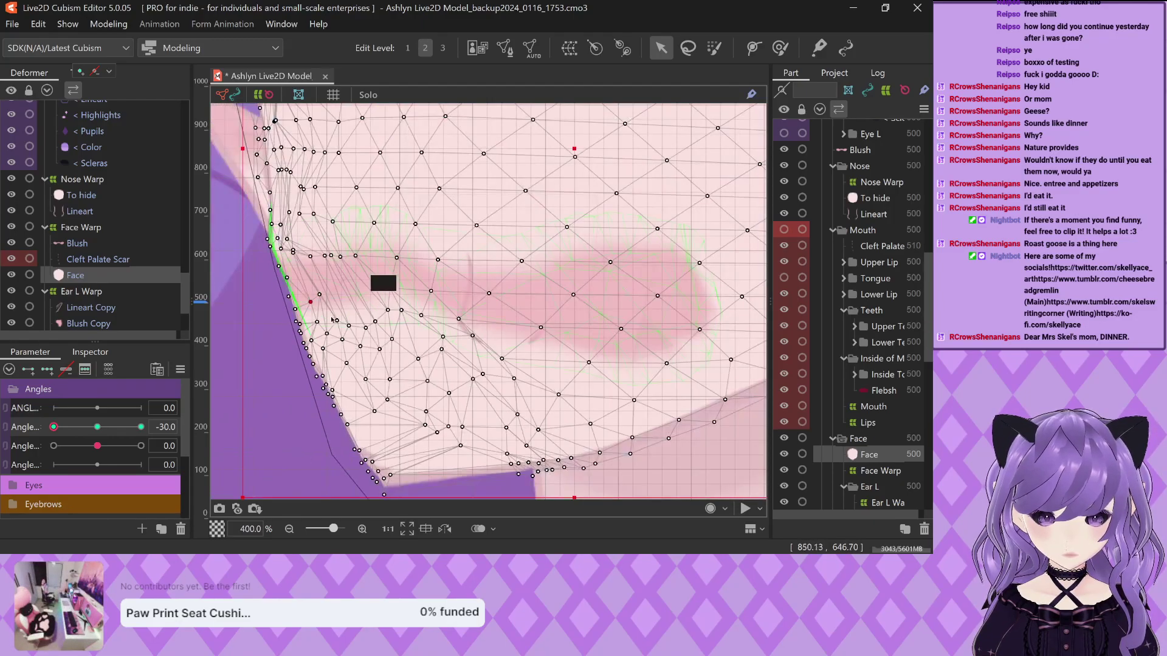
{"action": "scroll", "coordinate": [281, 271], "scroll_direction": "up", "scroll_amount": 3}
{"action": "scroll", "coordinate": [326, 304], "scroll_direction": "up", "scroll_amount": 2}
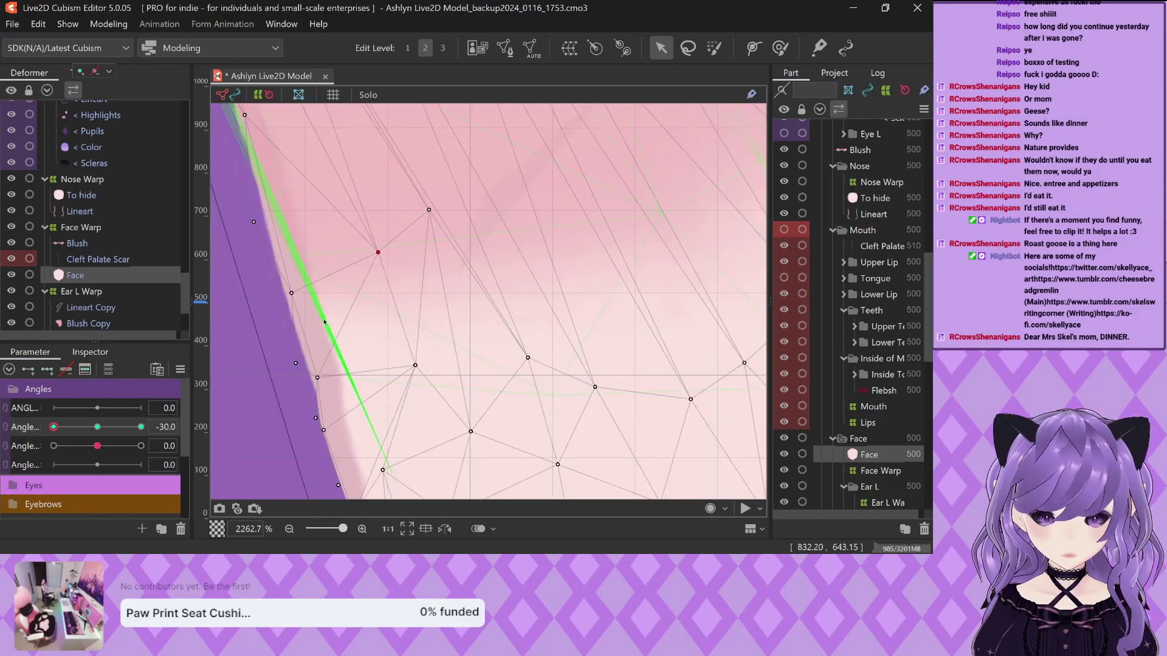
{"action": "left_click", "coordinate": [325, 322]}
{"action": "scroll", "coordinate": [325, 322], "scroll_direction": "down", "scroll_amount": 5}
{"action": "scroll", "coordinate": [331, 329], "scroll_direction": "up", "scroll_amount": 3}
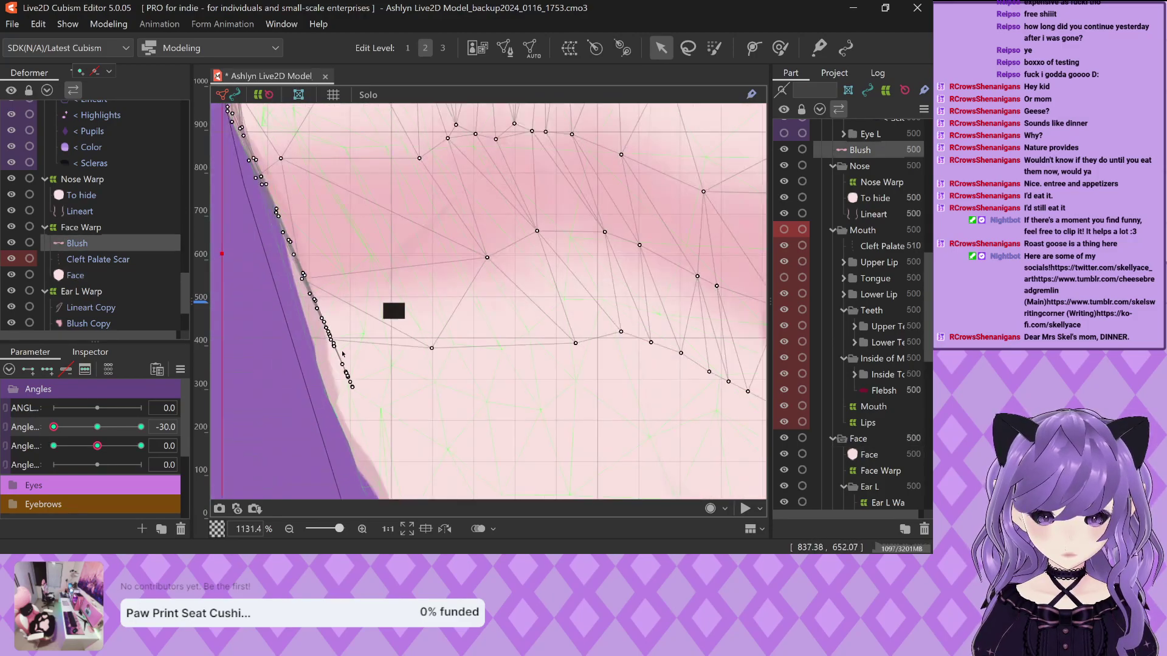
{"action": "scroll", "coordinate": [348, 384], "scroll_direction": "up", "scroll_amount": 1}
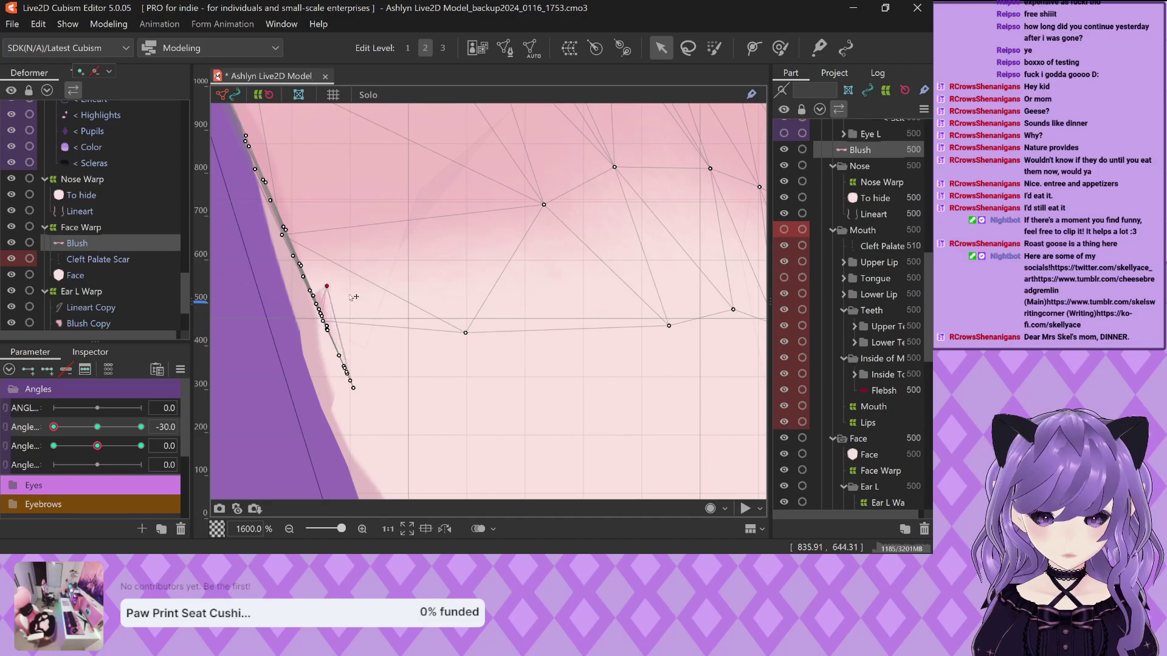
{"action": "left_click_drag", "start_coordinate": [350, 295], "coordinate": [348, 372]}
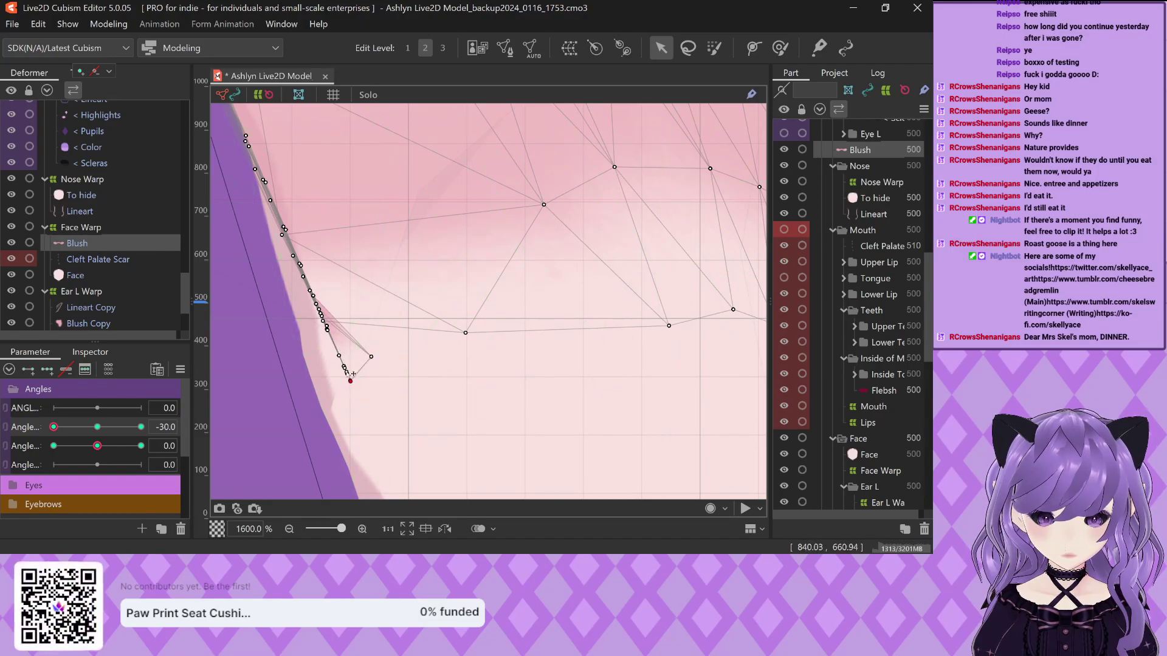
Try the Deform Brush on the blush corner, undo it, and return to single-vertex editing
{"action": "scroll", "coordinate": [353, 365], "scroll_direction": "down", "scroll_amount": 1}
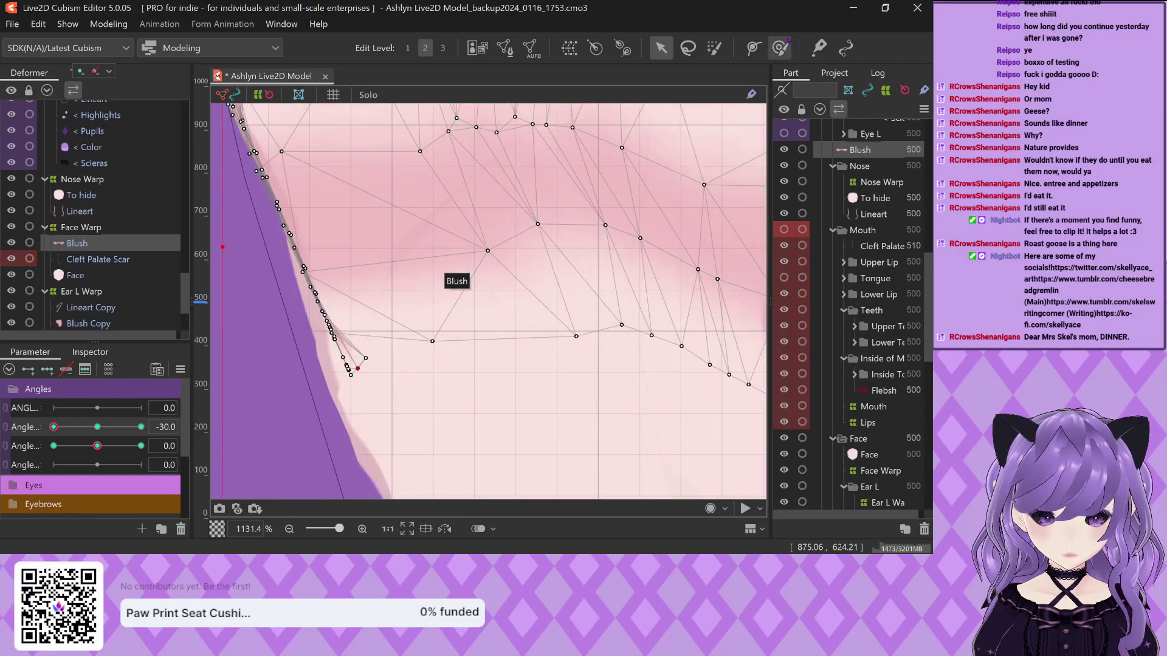
{"action": "left_click", "coordinate": [786, 44]}
{"action": "mouse_move", "coordinate": [343, 394]}
{"action": "left_mouse_down"}
{"action": "mouse_move", "coordinate": [311, 331]}
{"action": "mouse_move", "coordinate": [317, 344]}
{"action": "left_mouse_up"}
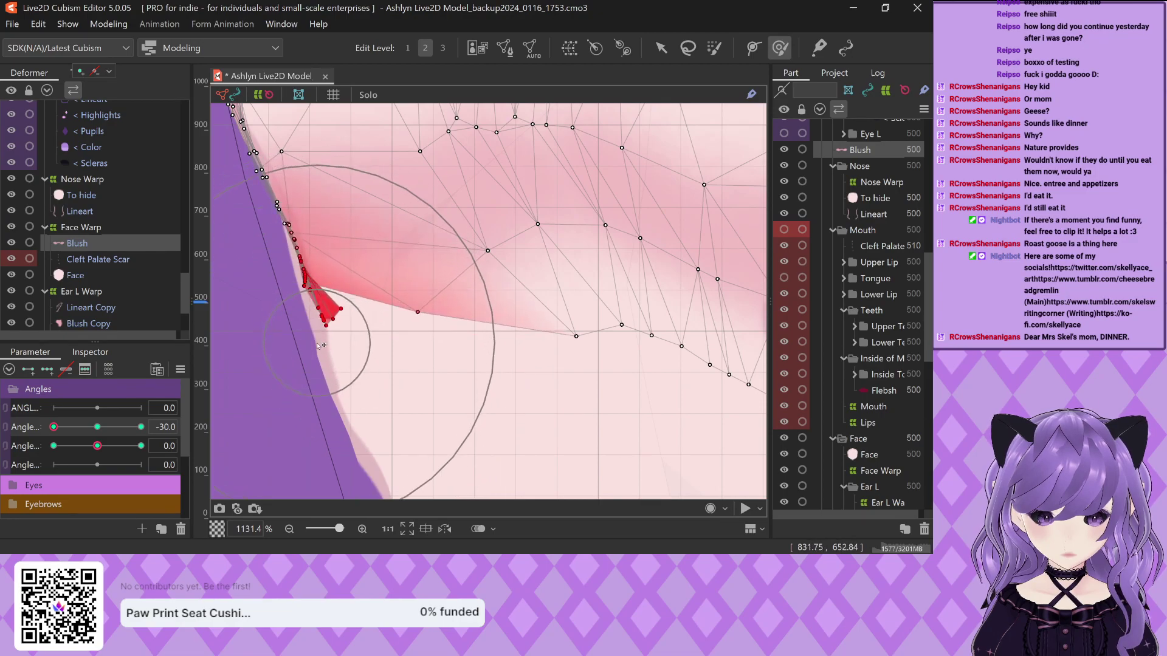
{"action": "key", "text": "ctrl+z"}
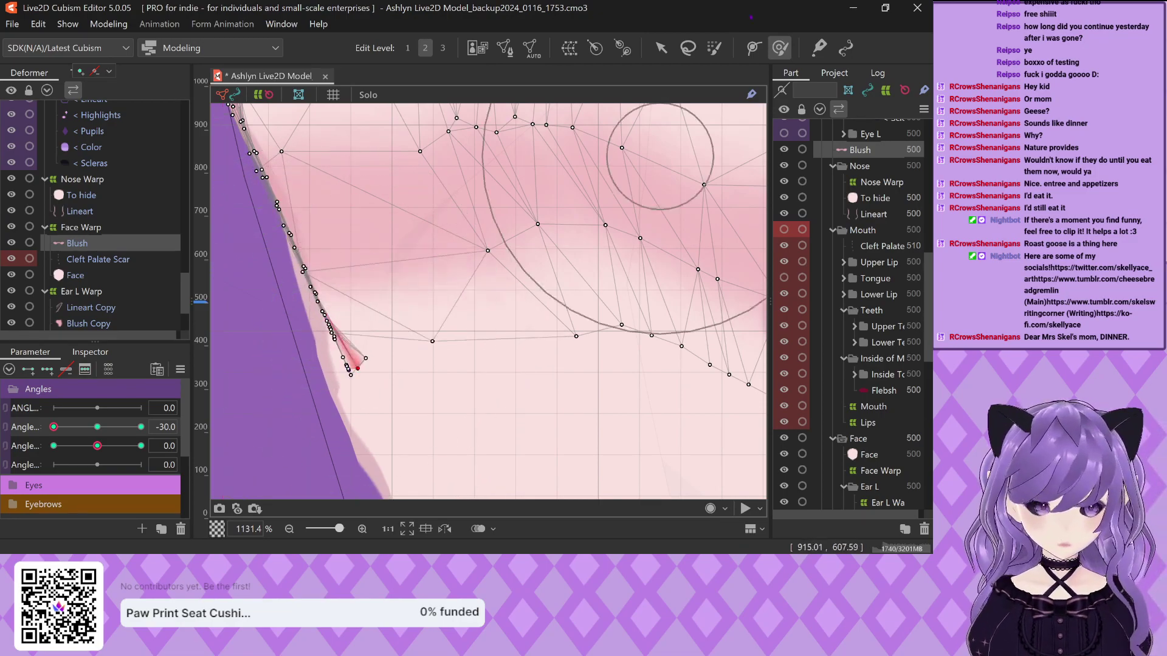
{"action": "key", "text": "v"}
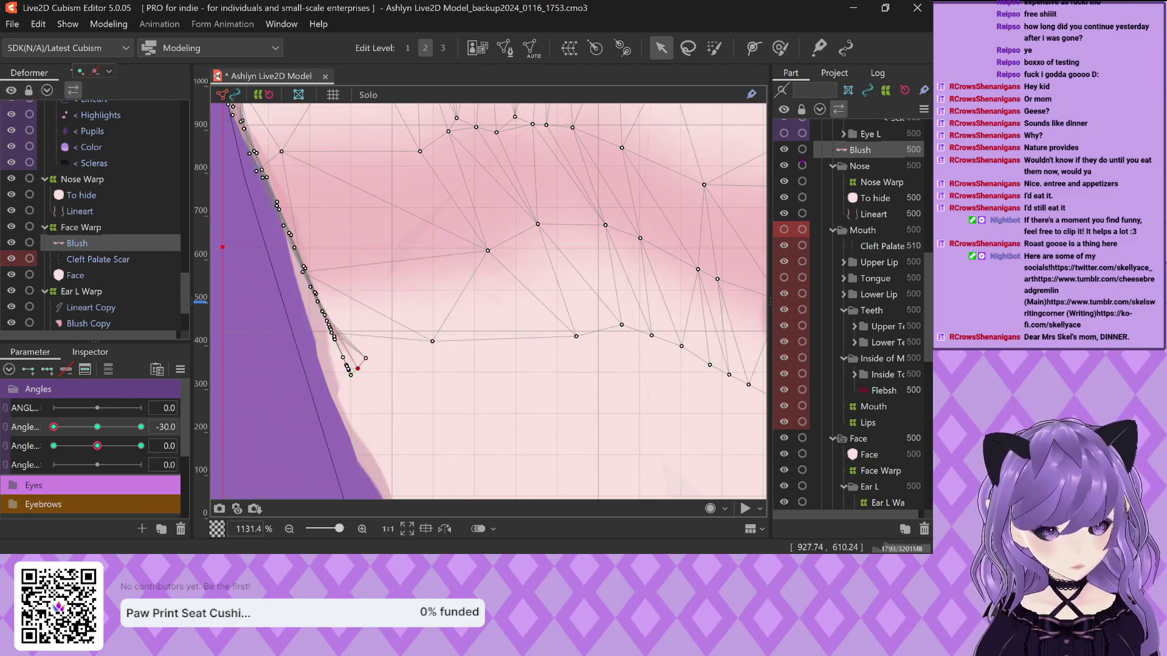
Hide the Blush layer and reselect the Face mesh
{"action": "left_click", "coordinate": [785, 149]}
{"action": "scroll", "coordinate": [375, 343], "scroll_direction": "down", "scroll_amount": 4}
{"action": "left_click", "coordinate": [372, 351]}
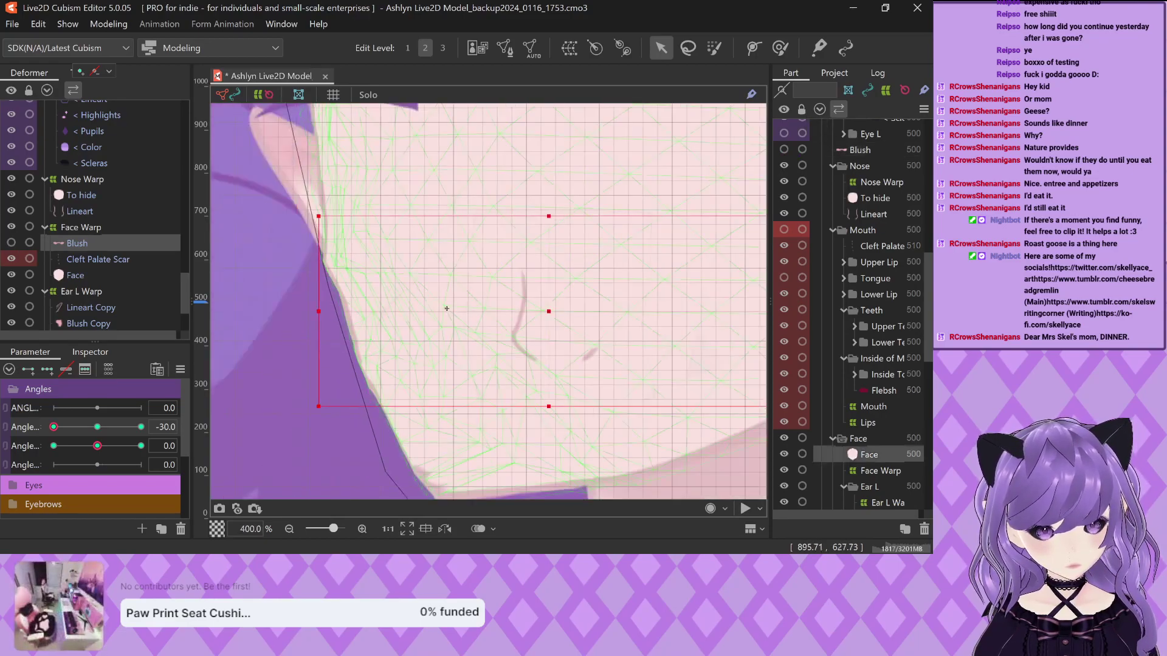
Tuck the lower-left face-edge vertices onto the jaw outline
{"action": "scroll", "coordinate": [355, 310], "scroll_direction": "up", "scroll_amount": 2}
{"action": "scroll", "coordinate": [328, 270], "scroll_direction": "up", "scroll_amount": 8}
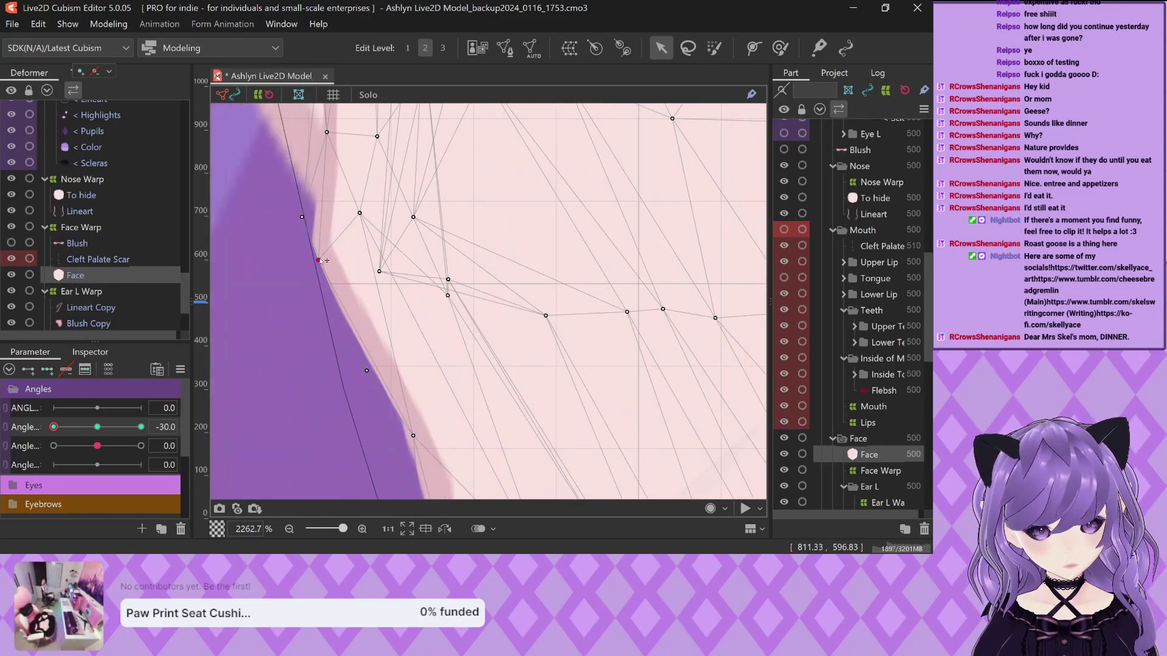
{"action": "scroll", "coordinate": [351, 301], "scroll_direction": "down", "scroll_amount": 6}
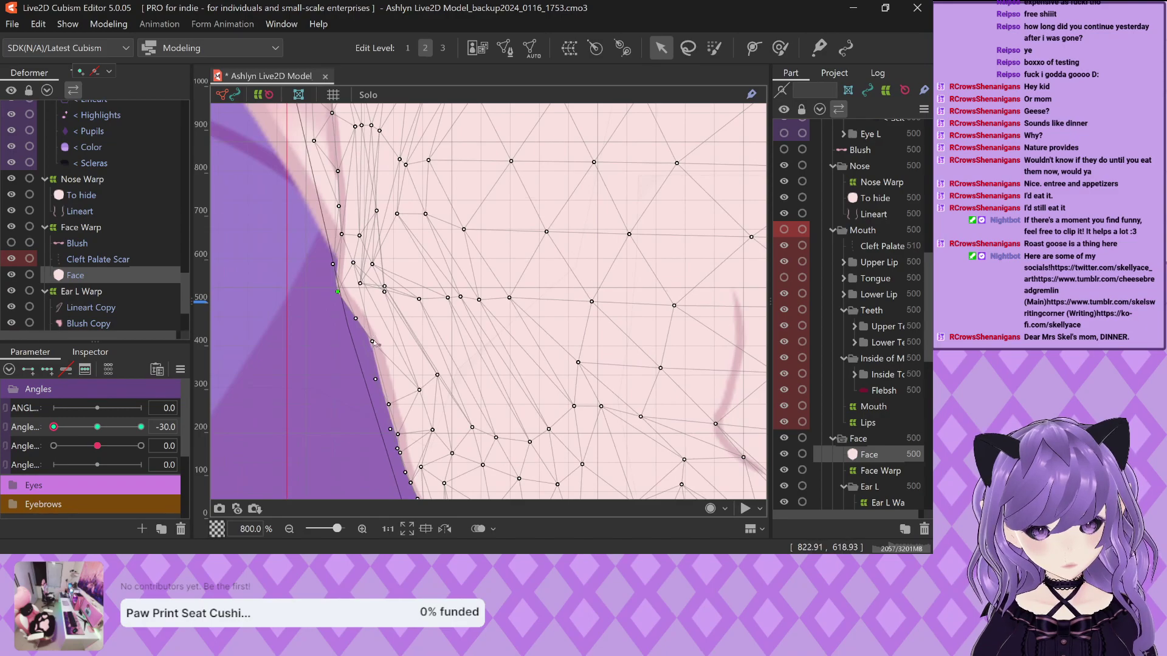
{"action": "left_click_drag", "start_coordinate": [373, 343], "coordinate": [353, 355]}
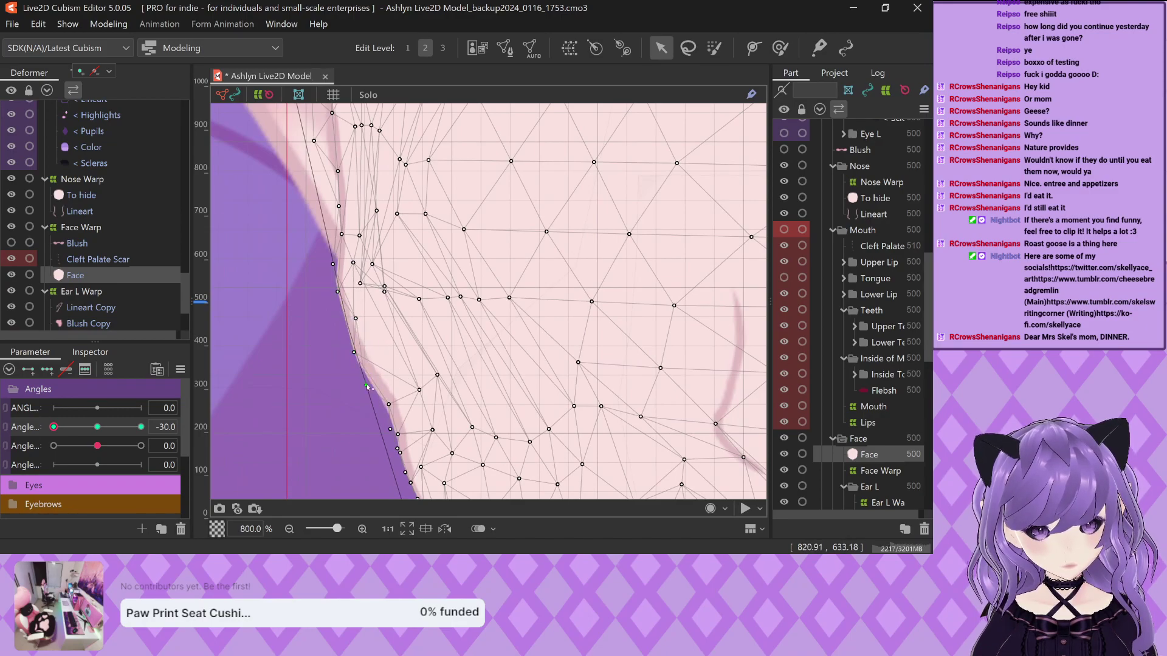
{"action": "scroll", "coordinate": [384, 406], "scroll_direction": "down", "scroll_amount": 8}
{"action": "scroll", "coordinate": [361, 420], "scroll_direction": "up", "scroll_amount": 12}
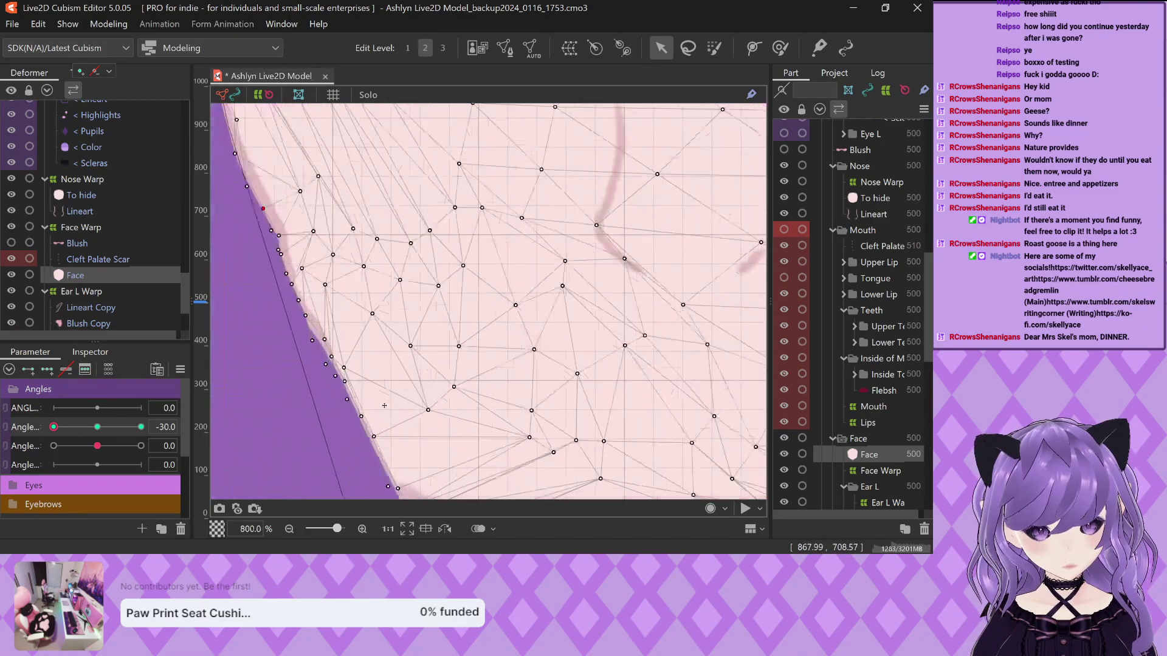
{"action": "left_click_drag", "start_coordinate": [357, 419], "coordinate": [511, 456]}
{"action": "left_click_drag", "start_coordinate": [328, 384], "coordinate": [316, 389]}
Nudge the inner and upper cheek vertices down and to the right
{"action": "scroll", "coordinate": [327, 322], "scroll_direction": "down", "scroll_amount": 3}
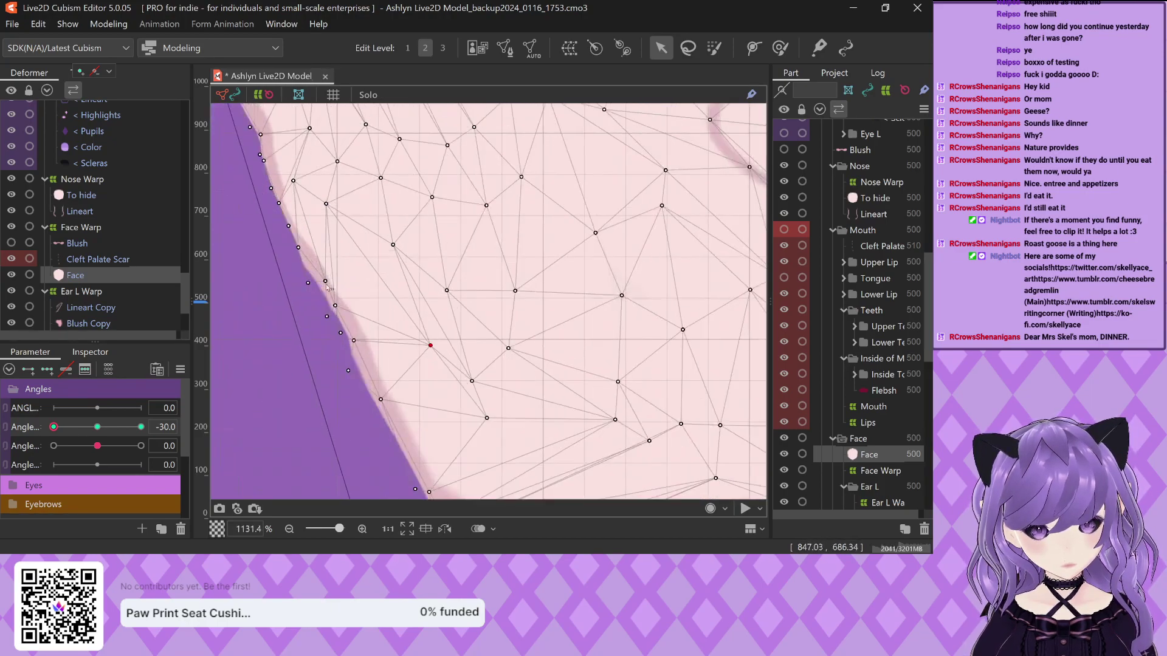
{"action": "left_click_drag", "start_coordinate": [344, 311], "coordinate": [343, 320]}
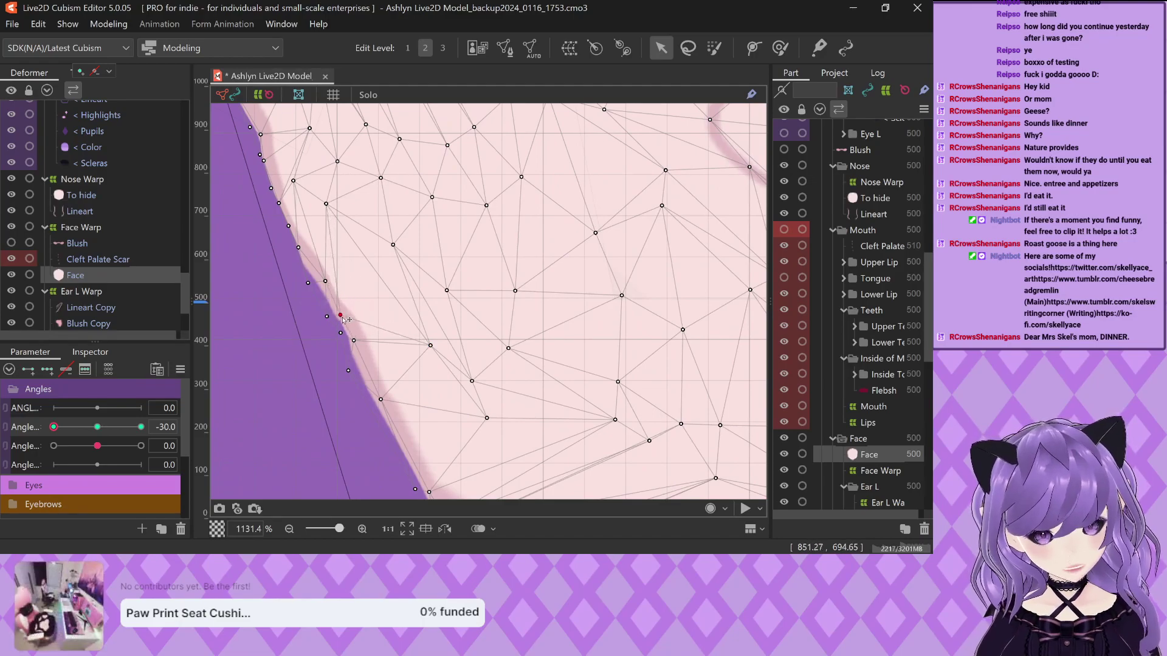
{"action": "left_click_drag", "start_coordinate": [329, 205], "coordinate": [390, 266]}
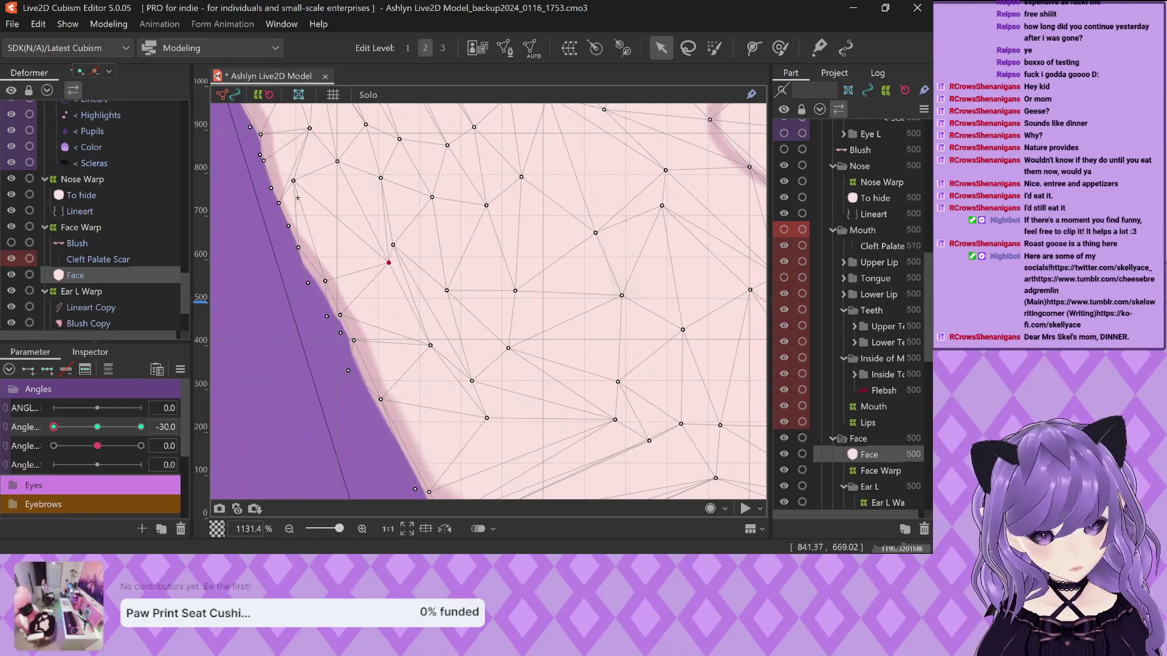
{"action": "left_click_drag", "start_coordinate": [296, 185], "coordinate": [345, 238]}
{"action": "scroll", "coordinate": [332, 239], "scroll_direction": "down", "scroll_amount": 1}
Move the chin's bottom vertices up and right along the jaw guide
{"action": "scroll", "coordinate": [355, 345], "scroll_direction": "down", "scroll_amount": 2}
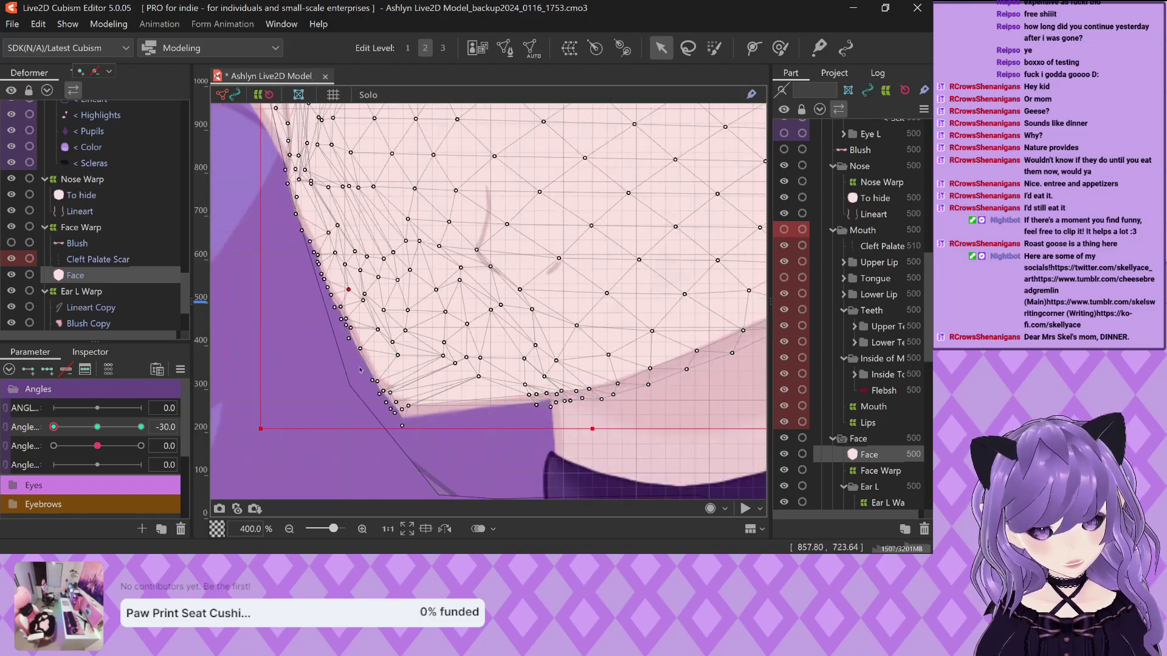
{"action": "scroll", "coordinate": [420, 432], "scroll_direction": "up", "scroll_amount": 3}
{"action": "left_click_drag", "start_coordinate": [371, 415], "coordinate": [418, 393]}
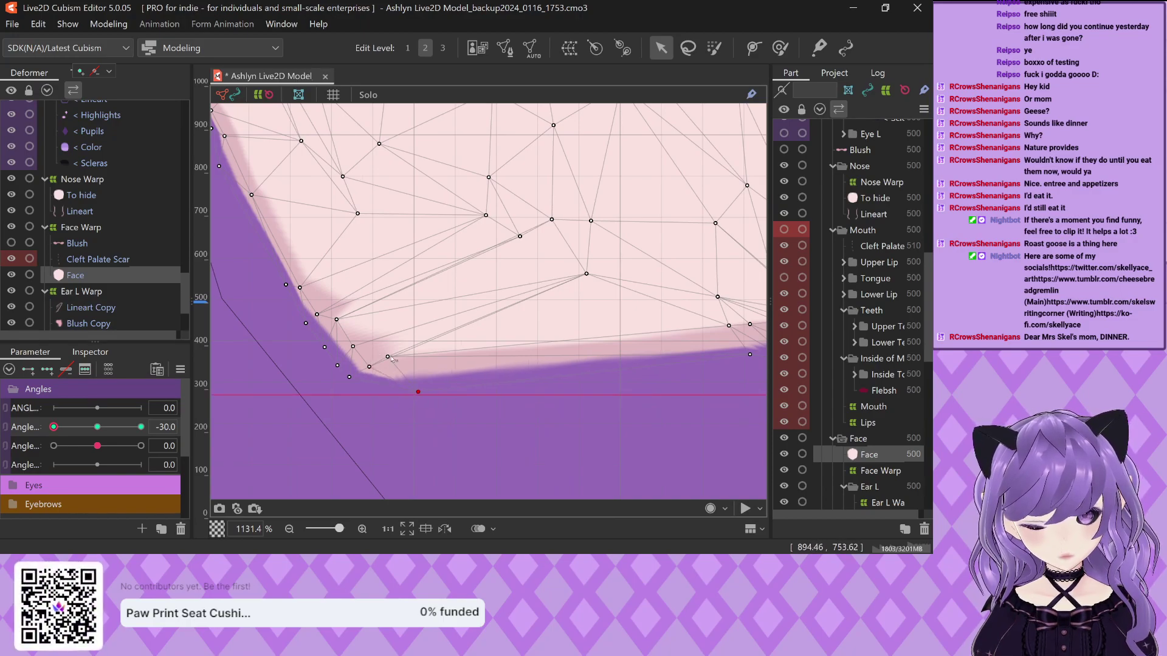
{"action": "left_click_drag", "start_coordinate": [388, 357], "coordinate": [572, 351]}
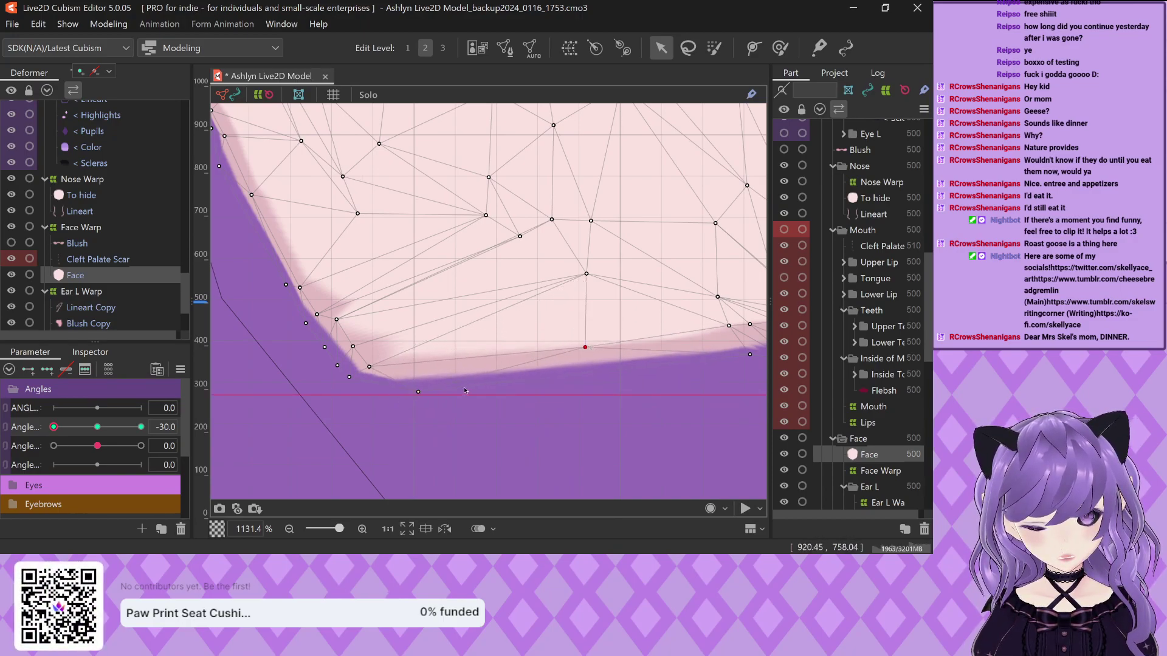
{"action": "scroll", "coordinate": [573, 351], "scroll_direction": "down", "scroll_amount": 5}
{"action": "scroll", "coordinate": [424, 392], "scroll_direction": "up", "scroll_amount": 3}
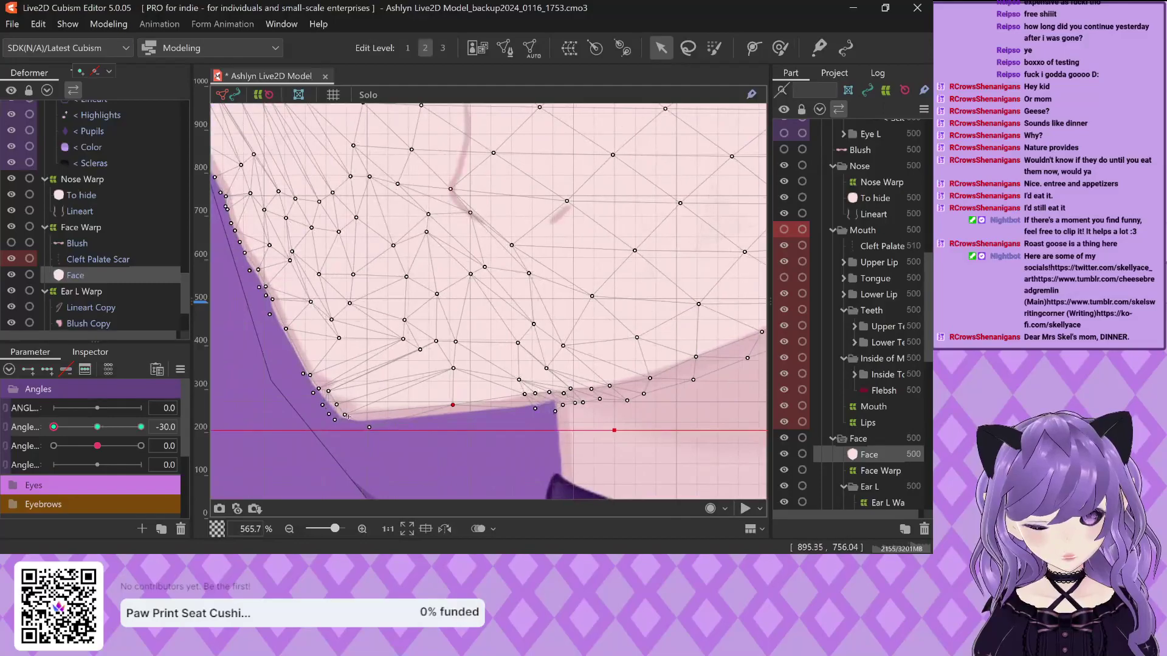
{"action": "scroll", "coordinate": [380, 427], "scroll_direction": "up", "scroll_amount": 2}
{"action": "left_click_drag", "start_coordinate": [359, 429], "coordinate": [483, 433]}
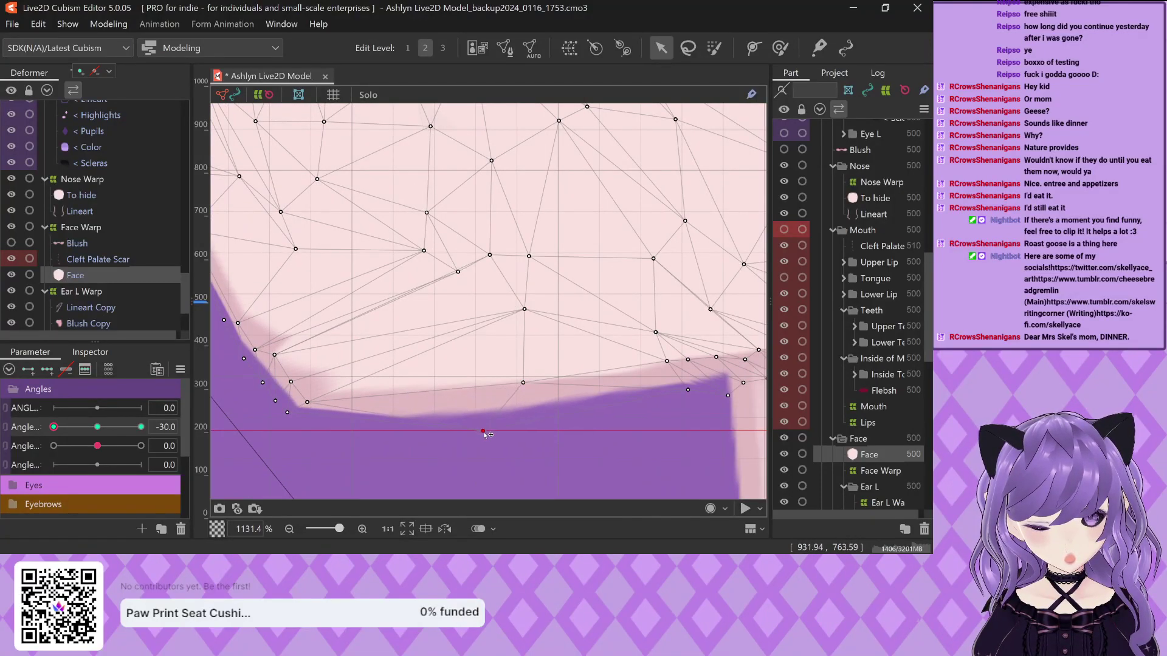
{"action": "left_click_drag", "start_coordinate": [308, 402], "coordinate": [433, 417]}
Shift the lower jaw-edge vertices rightward to reshape the chin
{"action": "left_click_drag", "start_coordinate": [292, 382], "coordinate": [363, 394]}
{"action": "left_click_drag", "start_coordinate": [287, 414], "coordinate": [380, 429]}
{"action": "left_click_drag", "start_coordinate": [278, 359], "coordinate": [340, 369]}
{"action": "left_click_drag", "start_coordinate": [276, 402], "coordinate": [314, 401]}
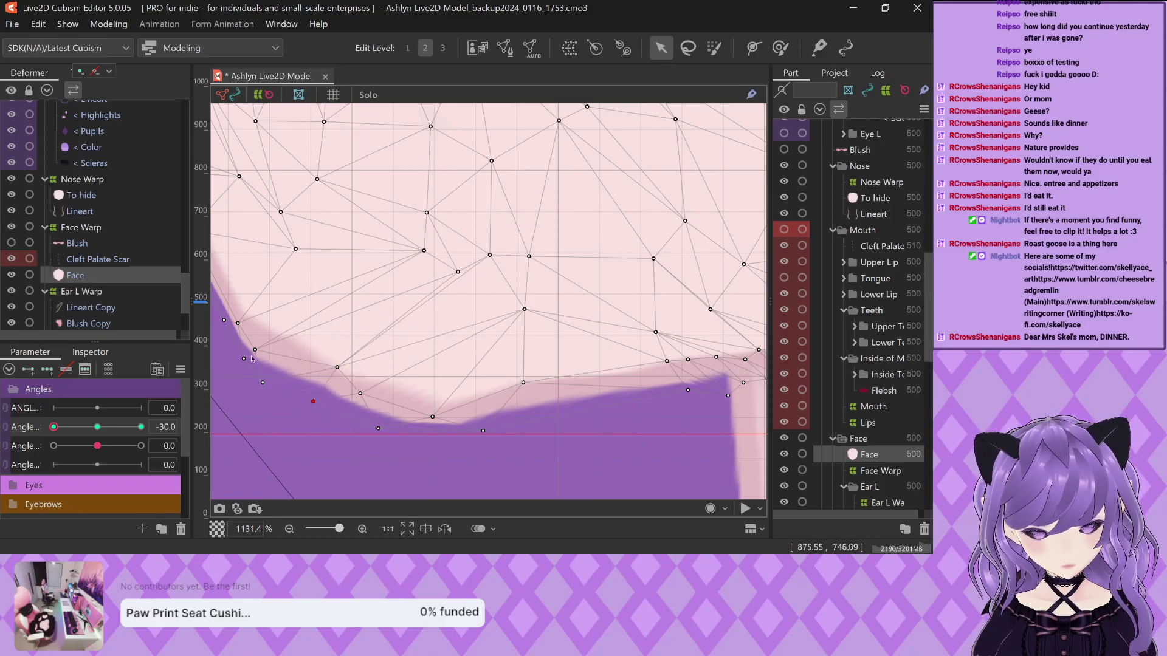
{"action": "left_click_drag", "start_coordinate": [255, 350], "coordinate": [244, 325]}
Tighten the chin edge and pull the upper jaw vertices left toward the cheek
{"action": "scroll", "coordinate": [352, 329], "scroll_direction": "down", "scroll_amount": 3}
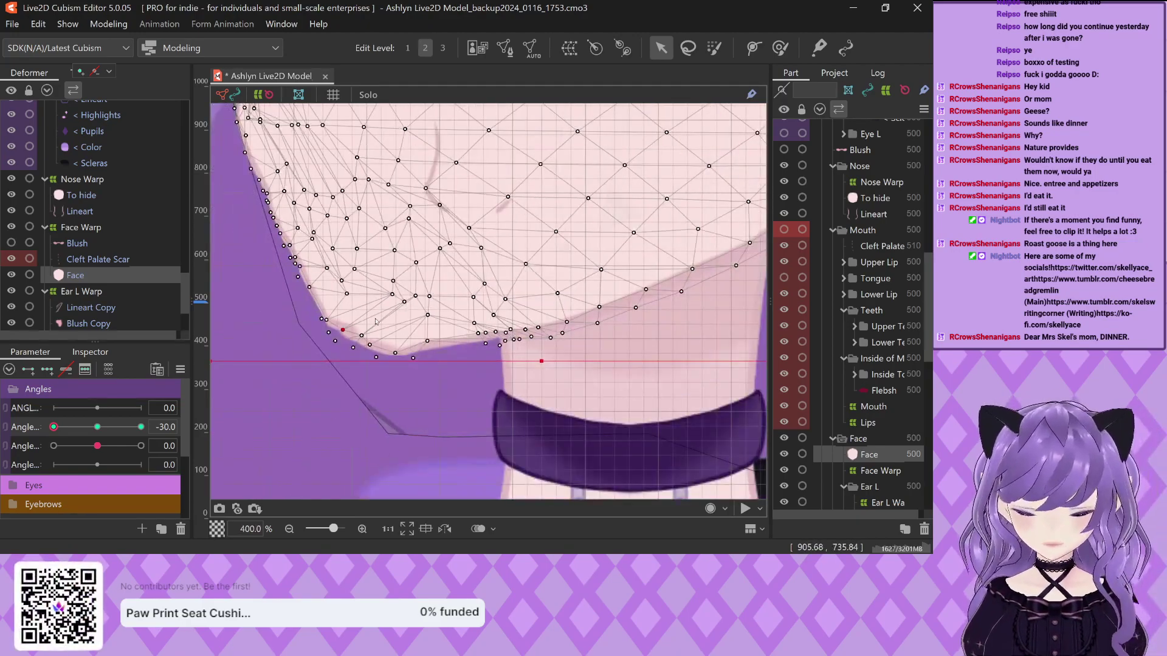
{"action": "scroll", "coordinate": [315, 329], "scroll_direction": "up", "scroll_amount": 4}
{"action": "scroll", "coordinate": [314, 329], "scroll_direction": "down", "scroll_amount": 4}
{"action": "scroll", "coordinate": [360, 369], "scroll_direction": "up", "scroll_amount": 3}
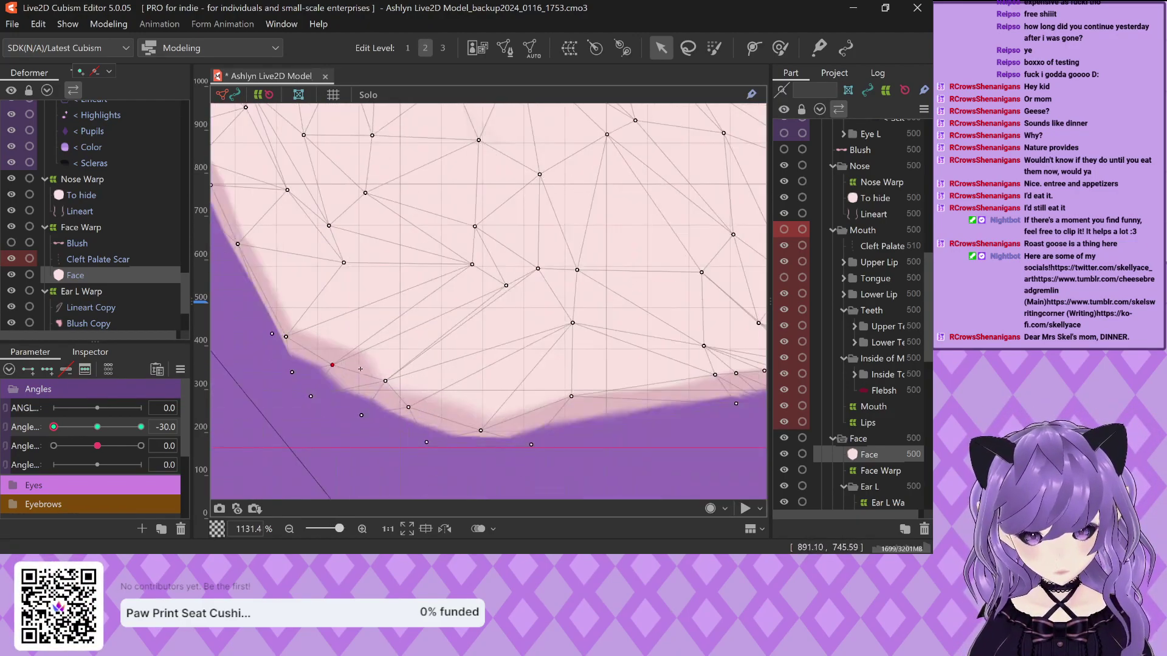
{"action": "left_click_drag", "start_coordinate": [334, 369], "coordinate": [323, 378]}
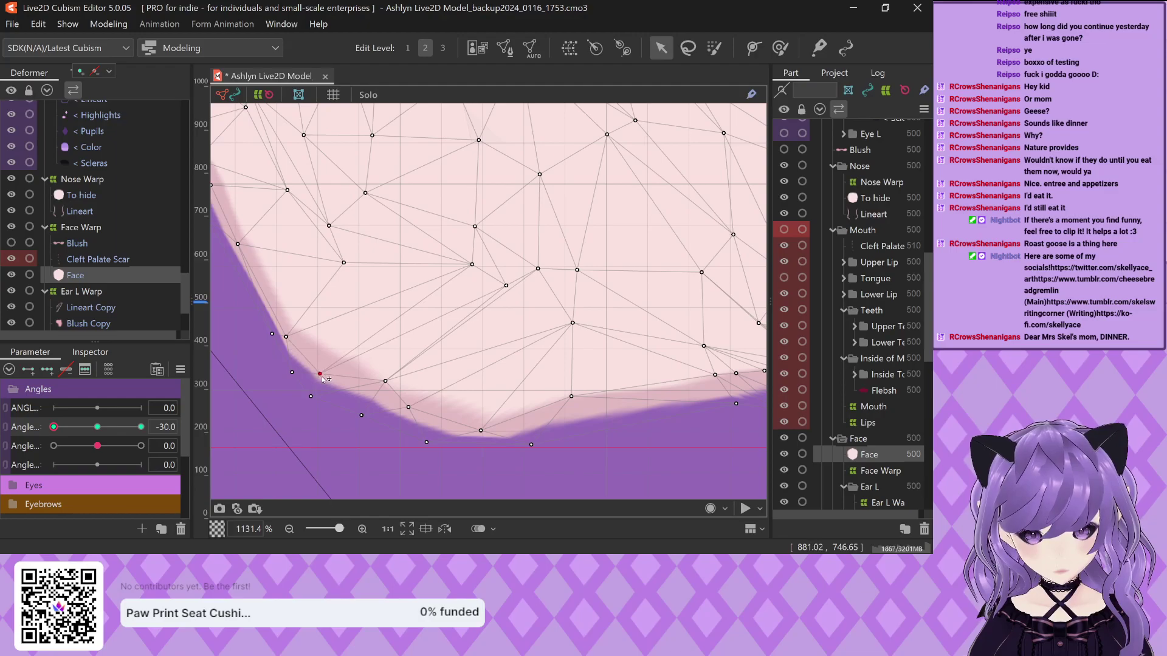
{"action": "left_click_drag", "start_coordinate": [505, 285], "coordinate": [431, 334]}
{"action": "left_click_drag", "start_coordinate": [474, 267], "coordinate": [361, 289]}
{"action": "left_click_drag", "start_coordinate": [385, 382], "coordinate": [415, 412]}
Preview the jaw, reselect the Face mesh, and fit the left jaw-edge vertices to the outline
{"action": "scroll", "coordinate": [478, 441], "scroll_direction": "down", "scroll_amount": 4}
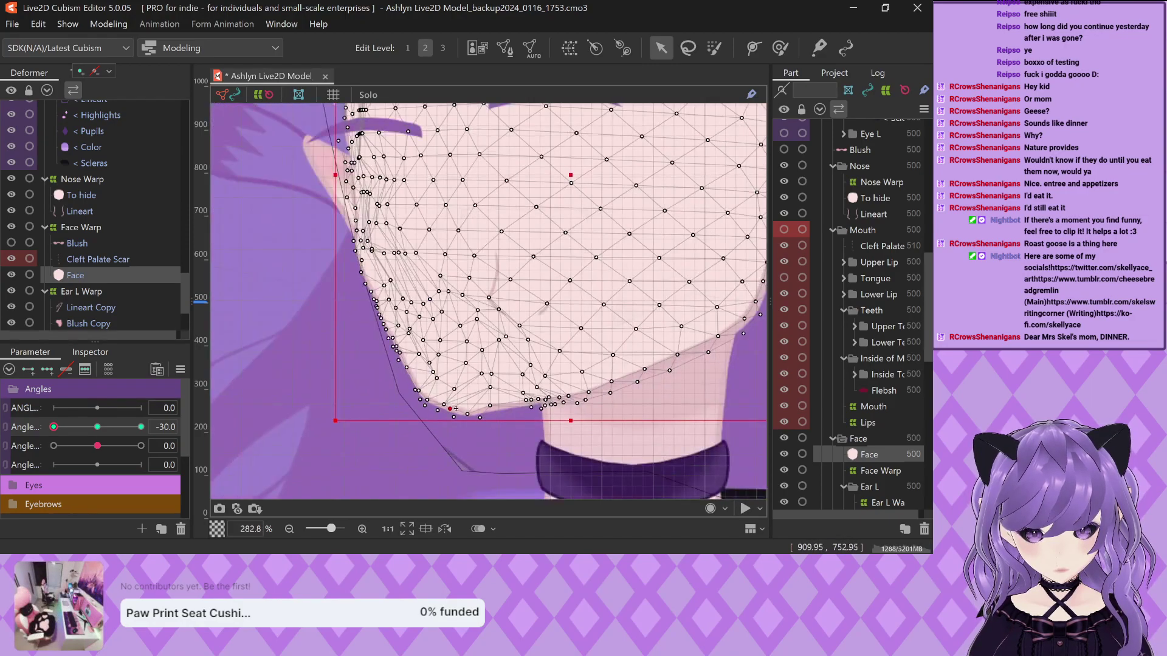
{"action": "left_click", "coordinate": [333, 407]}
{"action": "scroll", "coordinate": [333, 407], "scroll_direction": "down", "scroll_amount": 2}
{"action": "scroll", "coordinate": [438, 400], "scroll_direction": "up", "scroll_amount": 4}
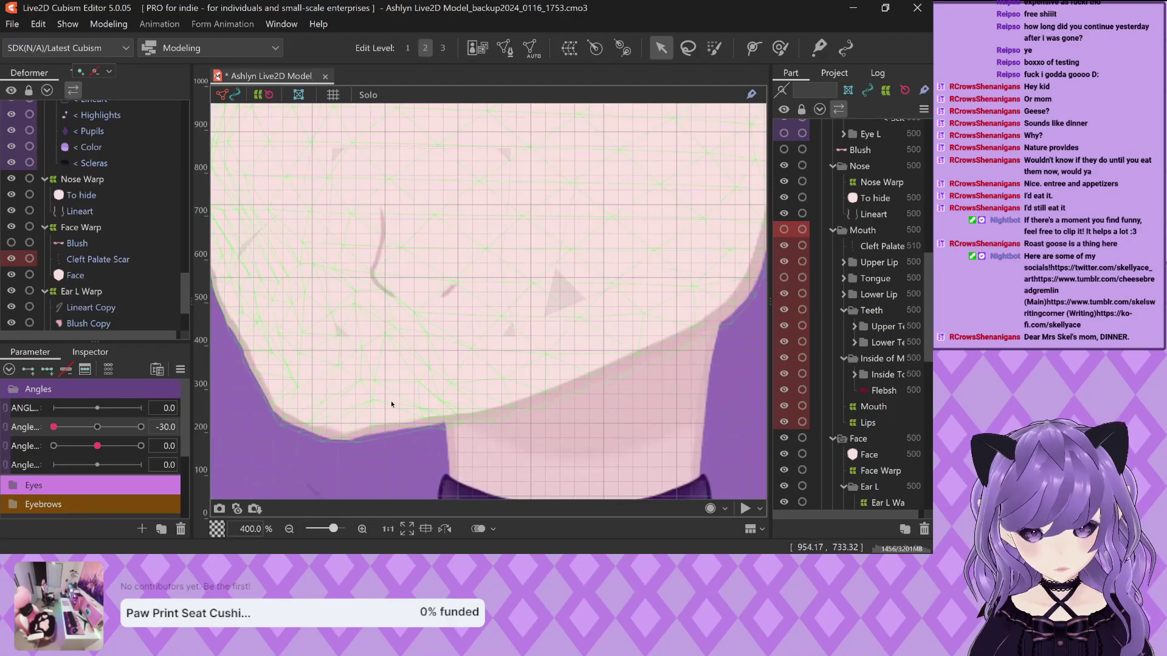
{"action": "left_click", "coordinate": [317, 372]}
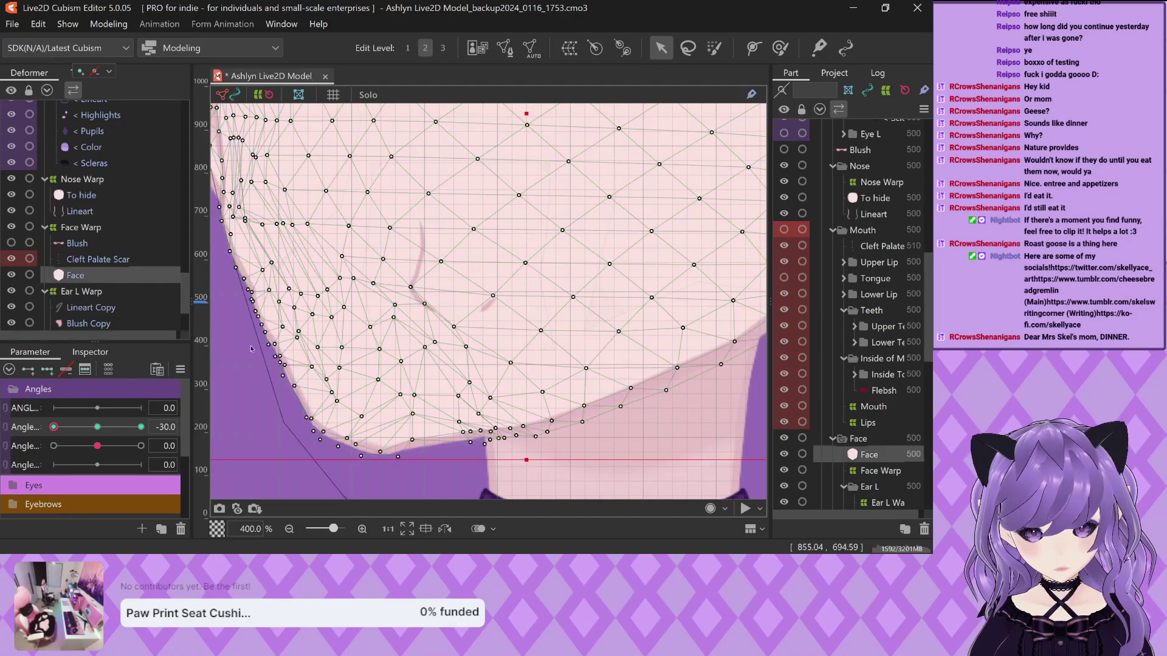
{"action": "scroll", "coordinate": [309, 340], "scroll_direction": "up", "scroll_amount": 5}
{"action": "left_click_drag", "start_coordinate": [379, 280], "coordinate": [364, 245]}
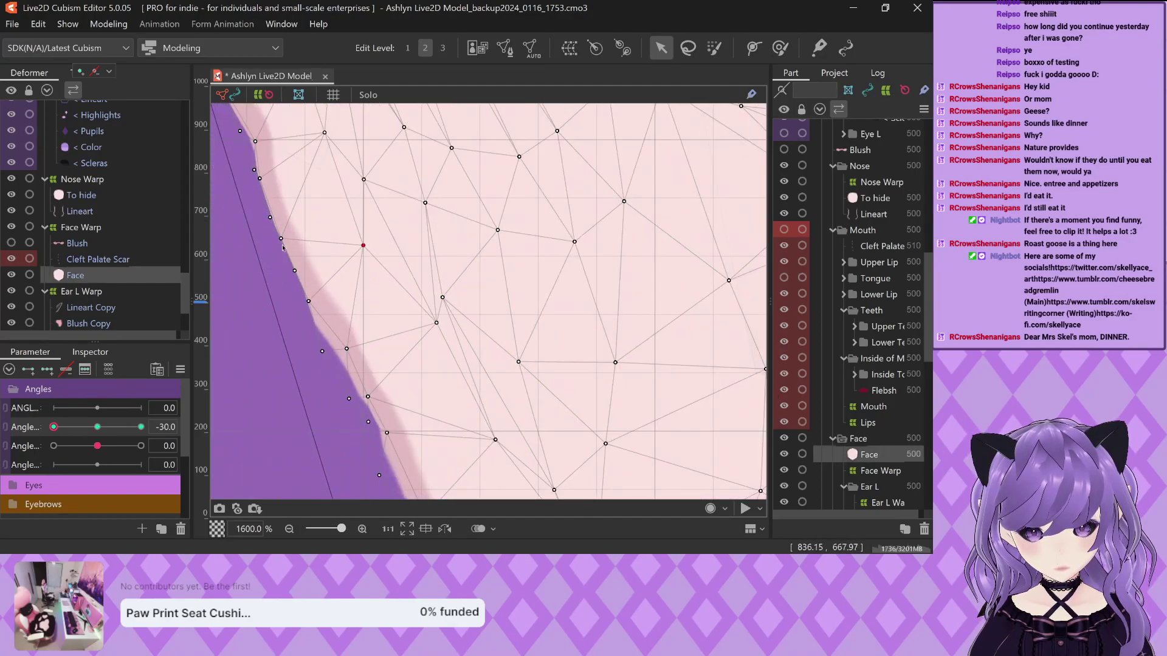
{"action": "left_click_drag", "start_coordinate": [284, 241], "coordinate": [293, 297]}
{"action": "left_click_drag", "start_coordinate": [322, 351], "coordinate": [311, 340]}
{"action": "left_click_drag", "start_coordinate": [348, 401], "coordinate": [353, 398]}
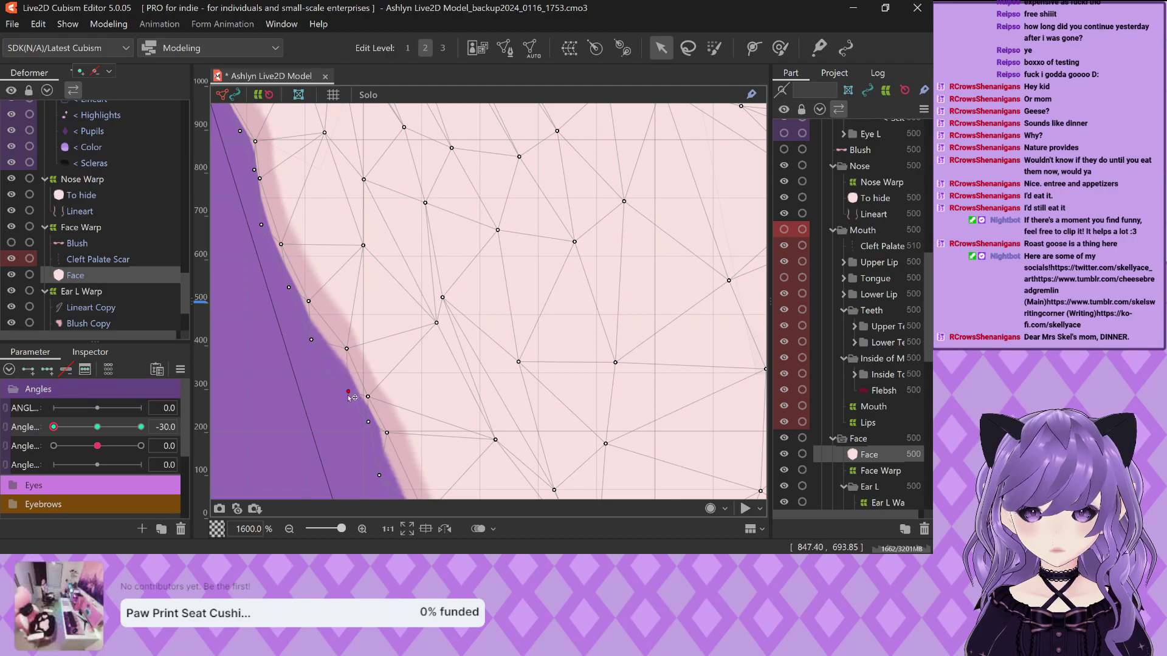
Reselect the Face mesh and open the parameter options list and Modeling menu
{"action": "scroll", "coordinate": [324, 362], "scroll_direction": "down", "scroll_amount": 3}
{"action": "scroll", "coordinate": [344, 378], "scroll_direction": "up", "scroll_amount": 4}
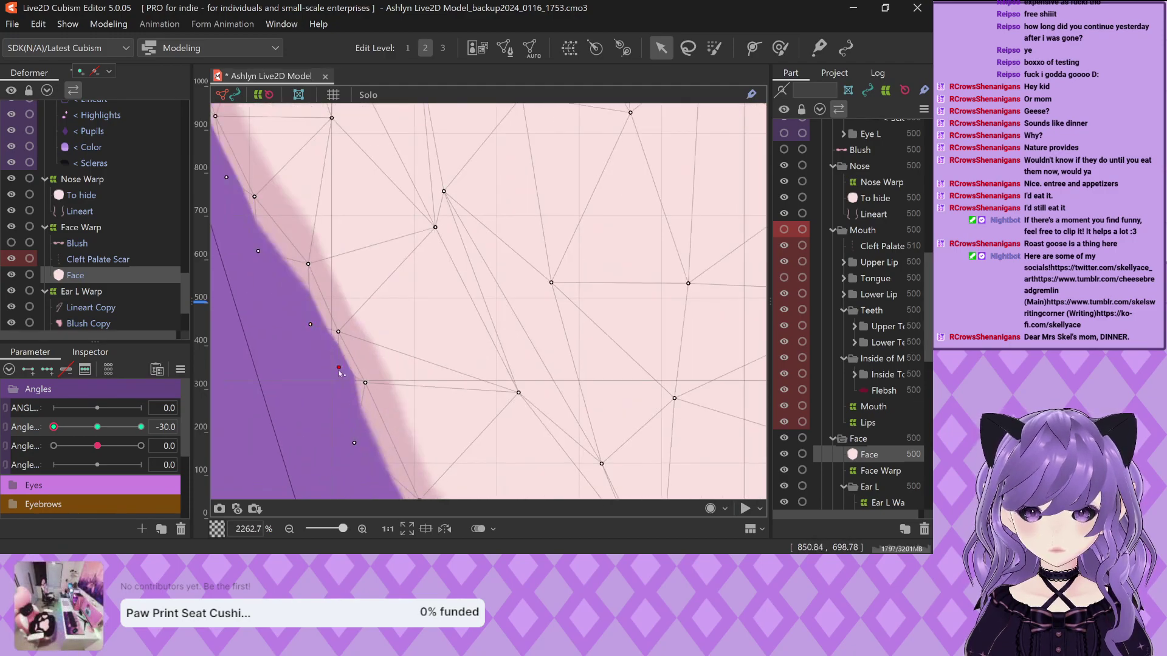
{"action": "scroll", "coordinate": [322, 380], "scroll_direction": "down", "scroll_amount": 10}
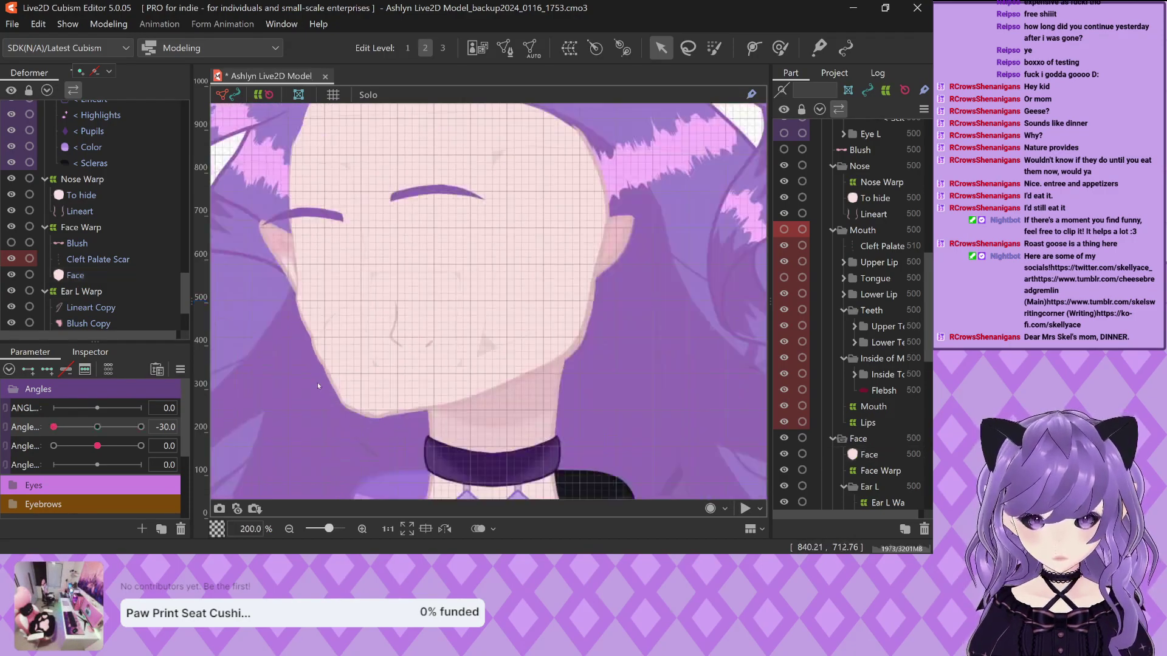
{"action": "scroll", "coordinate": [320, 384], "scroll_direction": "down", "scroll_amount": 2}
{"action": "scroll", "coordinate": [303, 399], "scroll_direction": "up", "scroll_amount": 3}
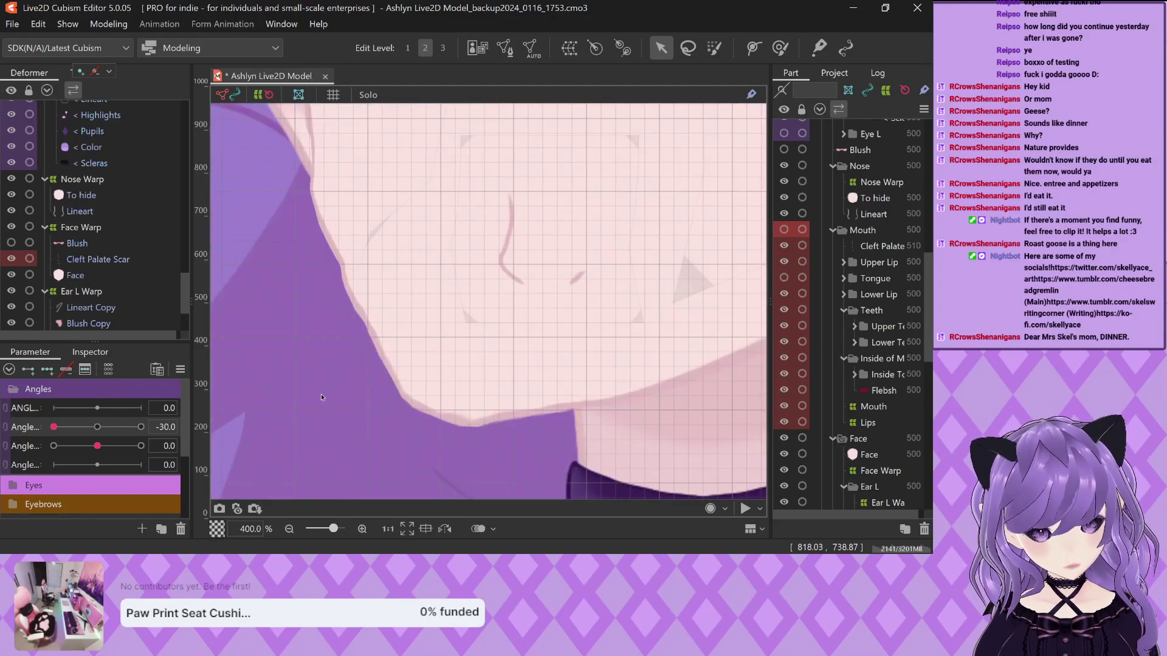
{"action": "scroll", "coordinate": [321, 398], "scroll_direction": "down", "scroll_amount": 2}
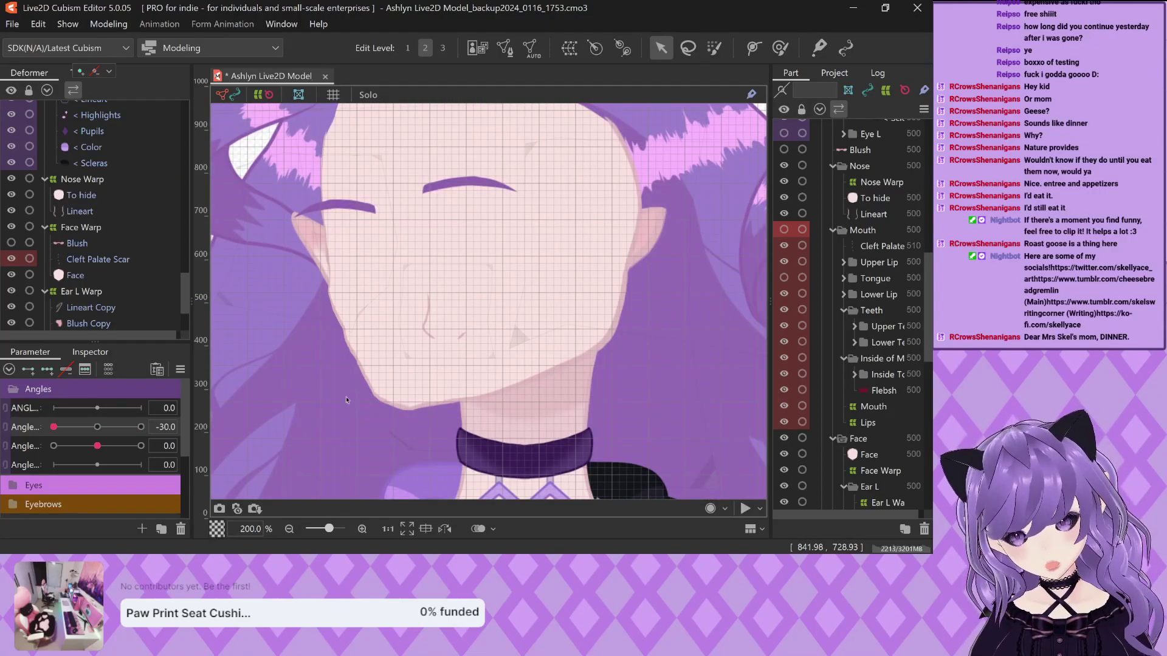
{"action": "scroll", "coordinate": [362, 377], "scroll_direction": "up", "scroll_amount": 3}
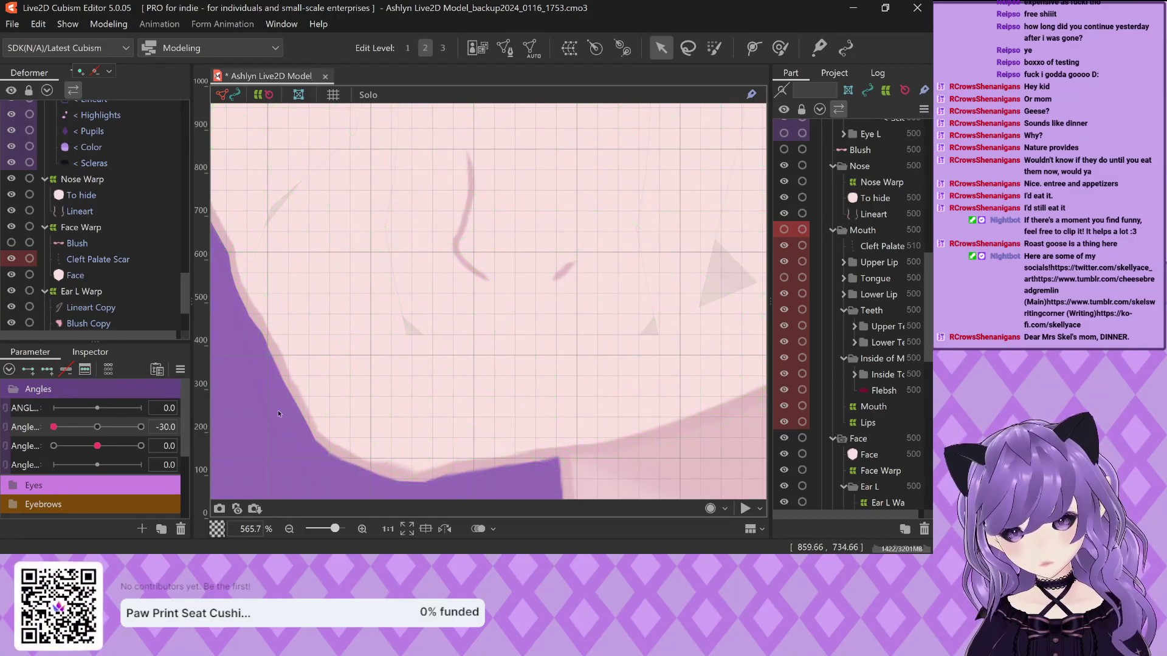
{"action": "left_click", "coordinate": [281, 338]}
{"action": "scroll", "coordinate": [281, 337], "scroll_direction": "down", "scroll_amount": 1}
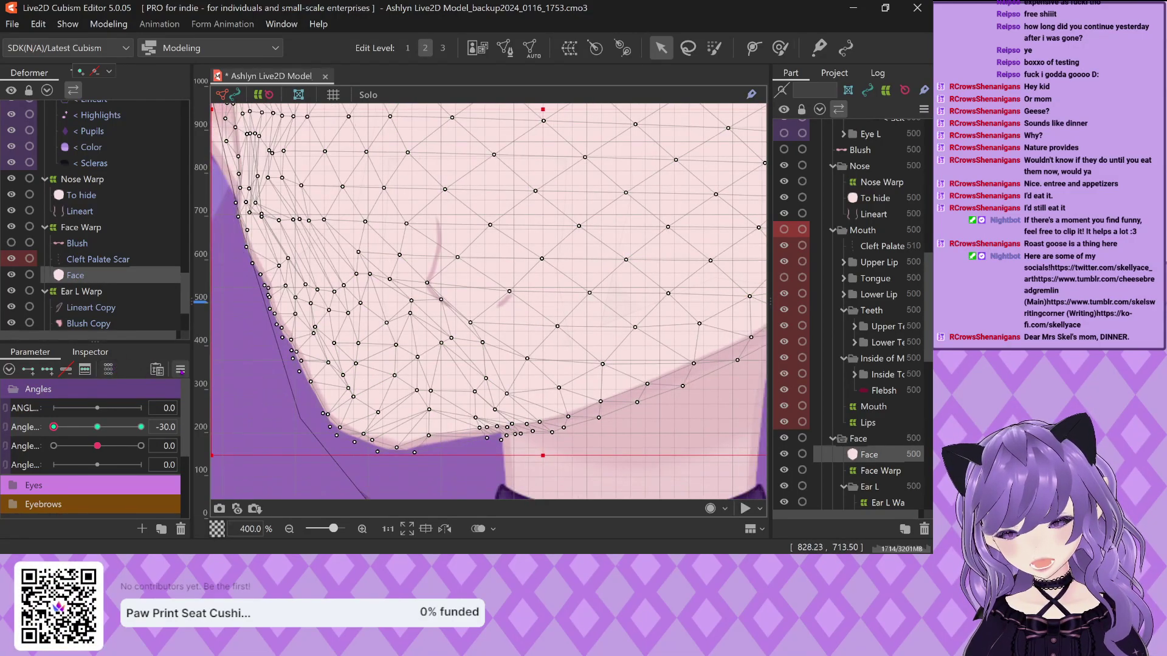
{"action": "left_click", "coordinate": [180, 369]}
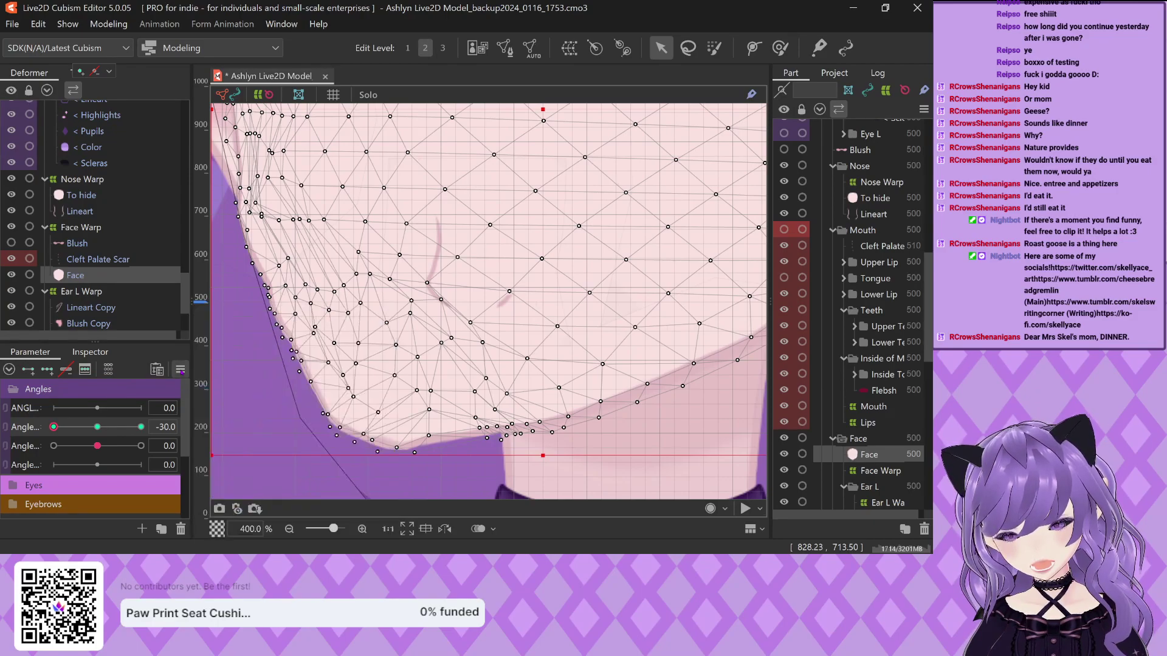
{"action": "left_click", "coordinate": [114, 26]}
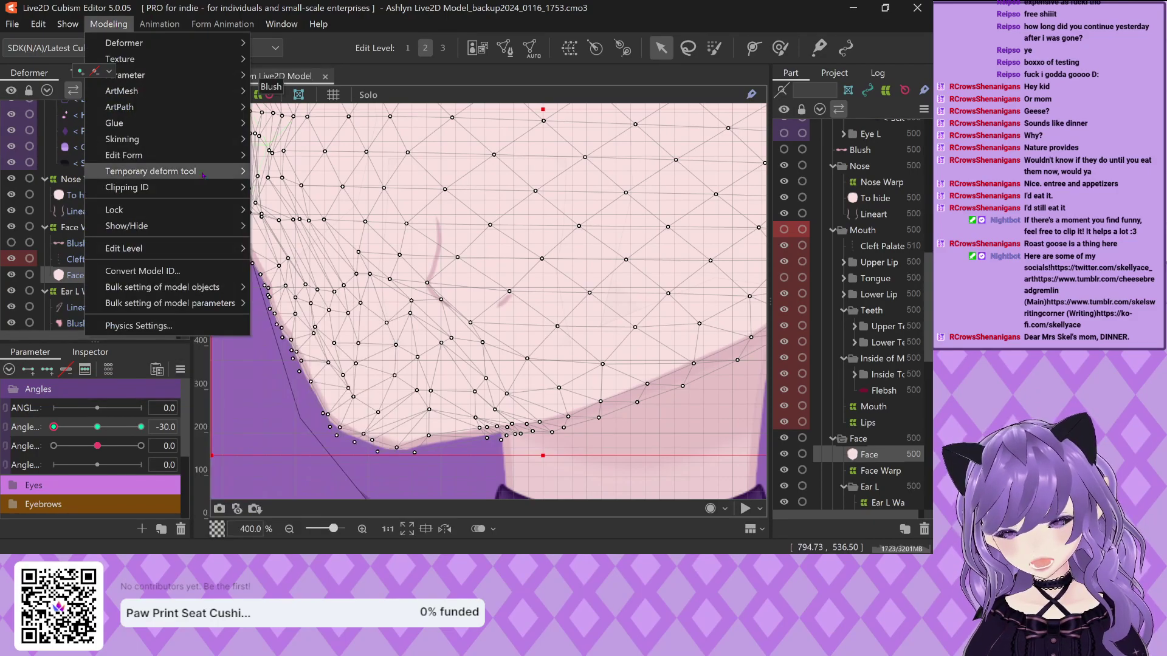
Browse the Temporary deform tool, Edit Form, Skinning and Edit Level submenus without applying any
{"action": "mouse_move", "coordinate": [211, 178]}
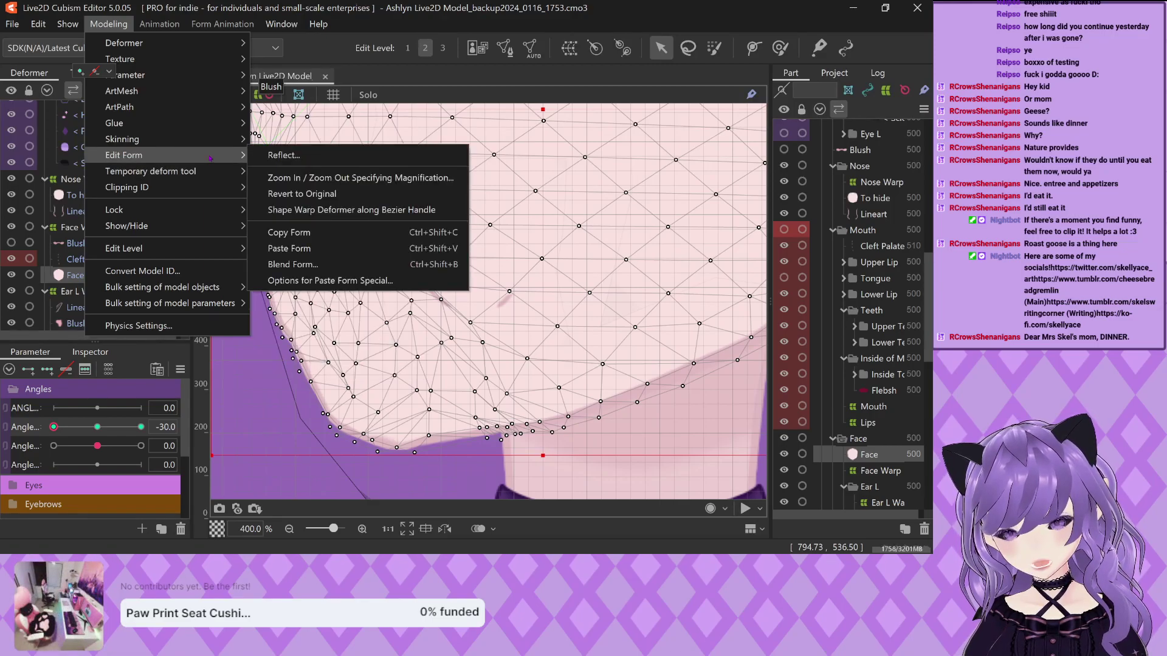
{"action": "mouse_move", "coordinate": [207, 136]}
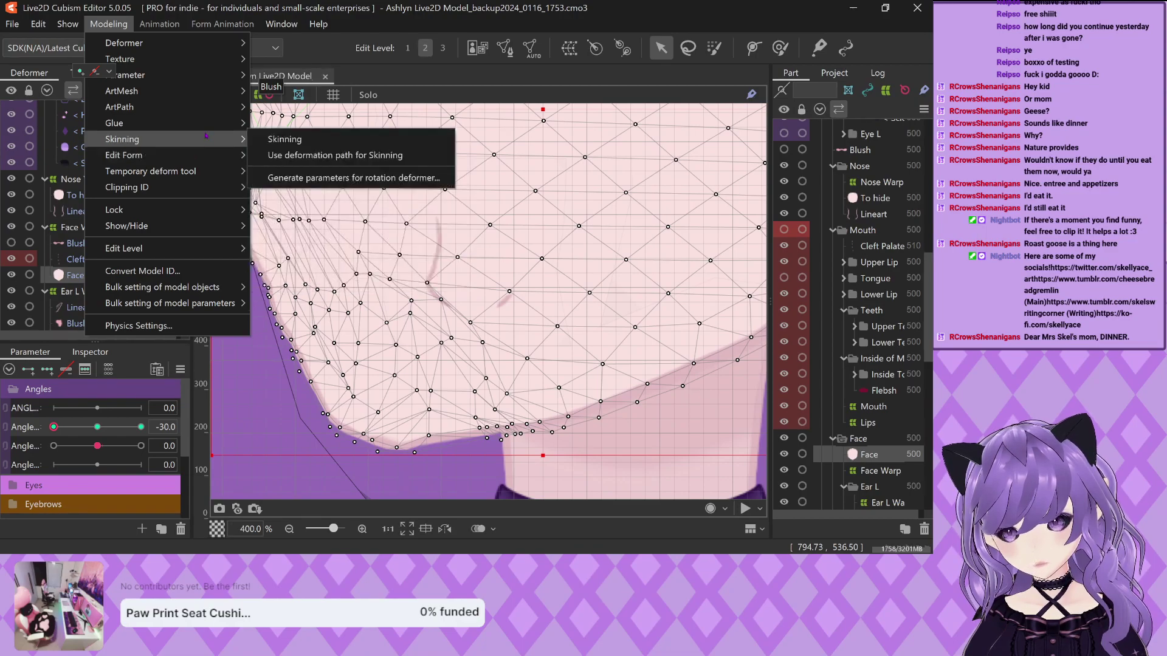
{"action": "mouse_move", "coordinate": [208, 112]}
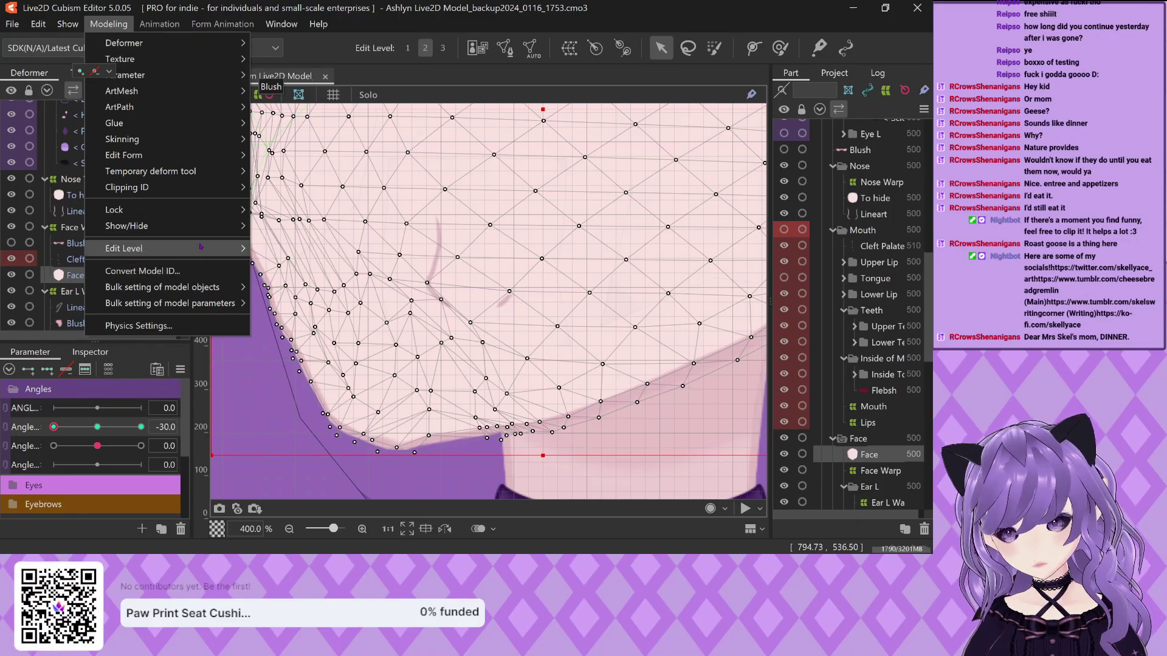
{"action": "mouse_move", "coordinate": [201, 246]}
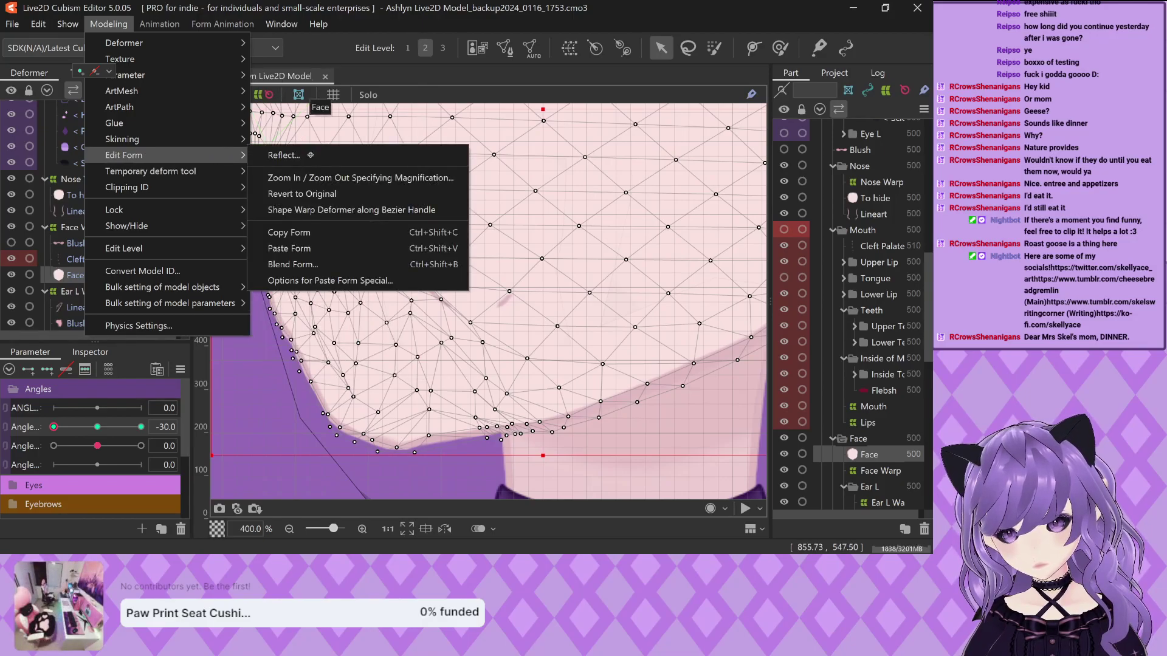
{"action": "left_click", "coordinate": [328, 122]}
Zoom into the face and toggle the Face mesh selection to check its points against the jaw
{"action": "scroll", "coordinate": [263, 363], "scroll_direction": "up", "scroll_amount": 1}
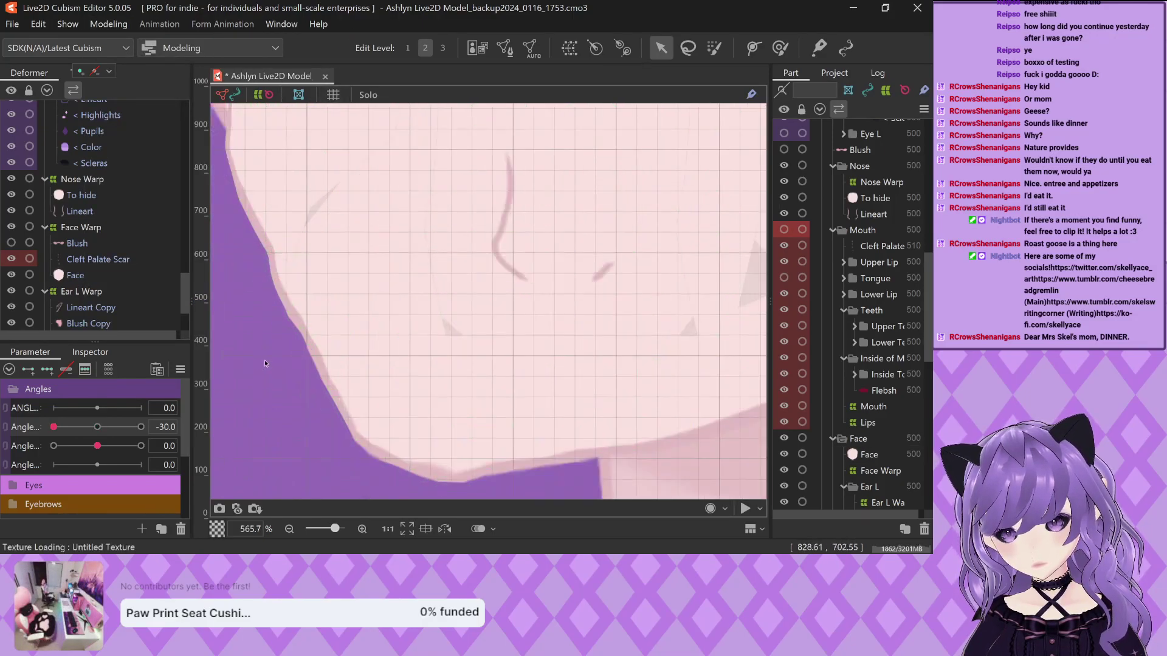
{"action": "scroll", "coordinate": [286, 355], "scroll_direction": "down", "scroll_amount": 2}
{"action": "scroll", "coordinate": [297, 261], "scroll_direction": "up", "scroll_amount": 2}
{"action": "left_click", "coordinate": [297, 261]}
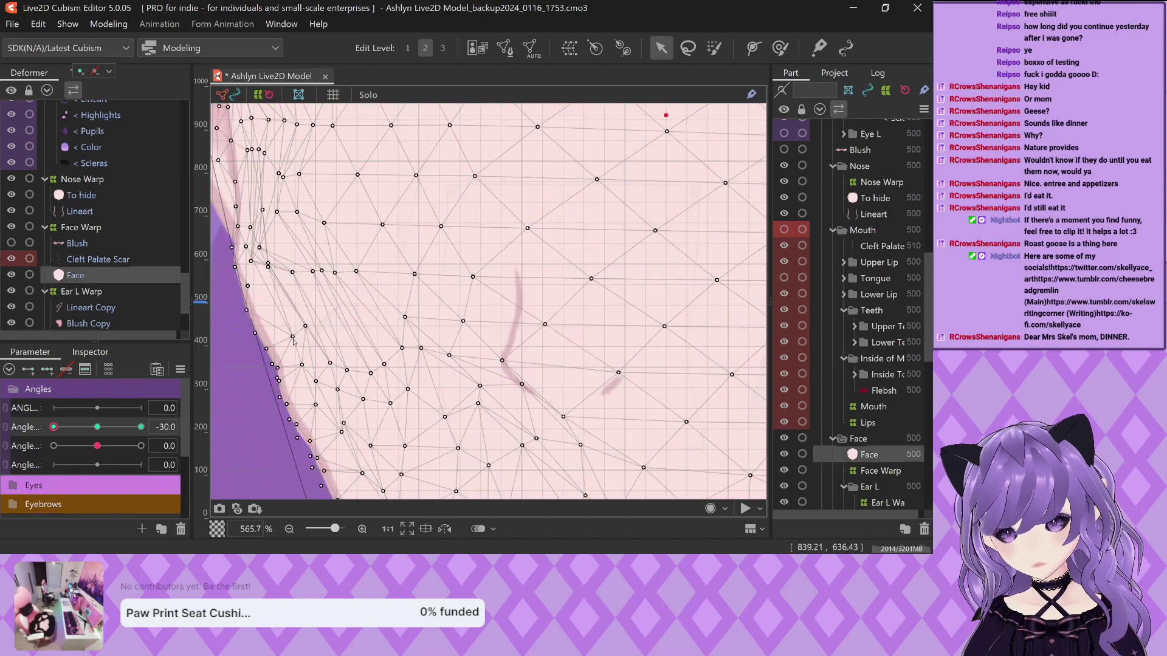
{"action": "scroll", "coordinate": [296, 260], "scroll_direction": "down", "scroll_amount": 3}
{"action": "left_click", "coordinate": [252, 396]}
{"action": "scroll", "coordinate": [354, 380], "scroll_direction": "up", "scroll_amount": 3}
{"action": "left_click", "coordinate": [354, 380]}
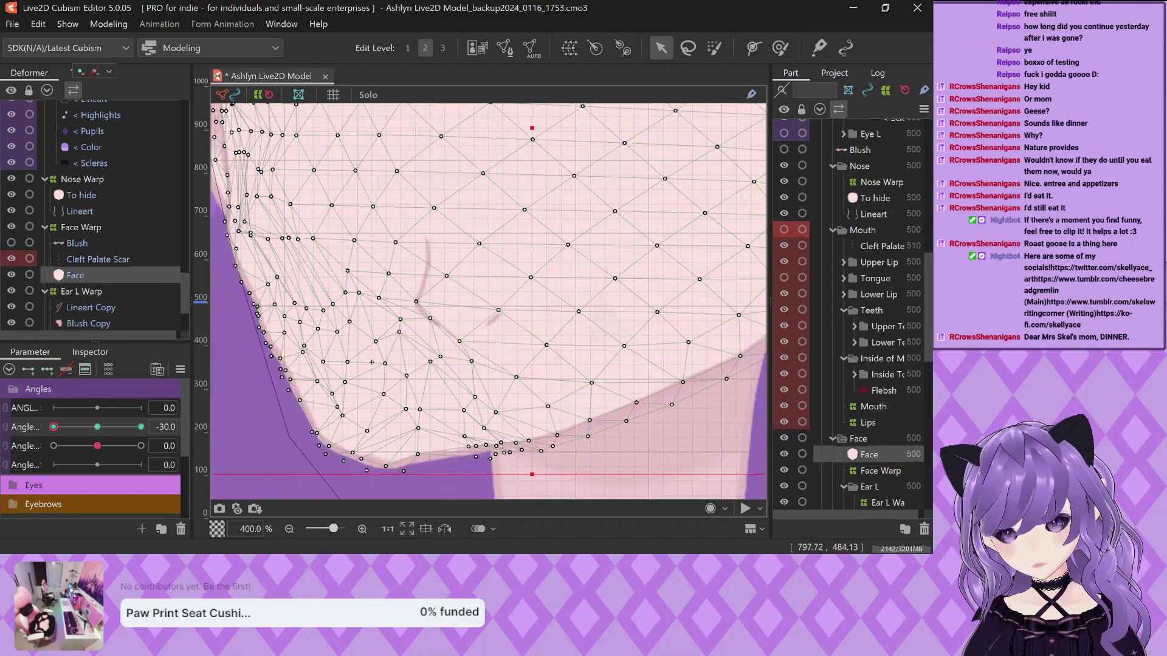
Pick a chin vertex, preview the artwork, then reselect the Face mesh at the jaw edge
{"action": "scroll", "coordinate": [425, 325], "scroll_direction": "up", "scroll_amount": 1}
{"action": "left_click", "coordinate": [447, 441]}
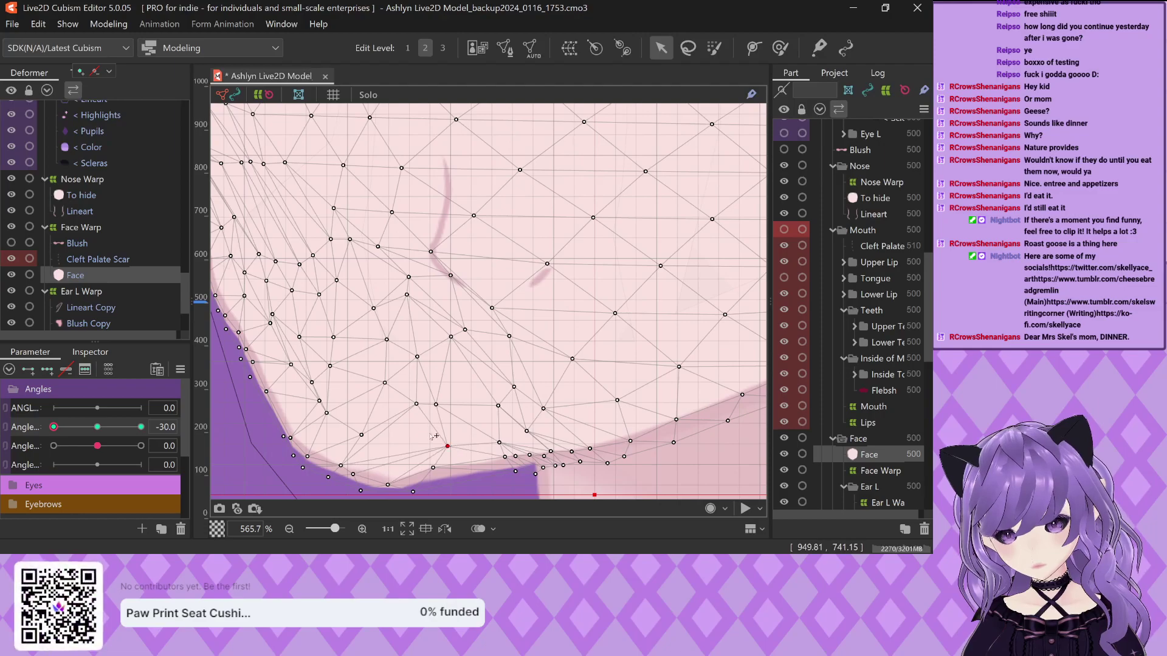
{"action": "scroll", "coordinate": [434, 437], "scroll_direction": "down", "scroll_amount": 3}
{"action": "left_click", "coordinate": [377, 439]}
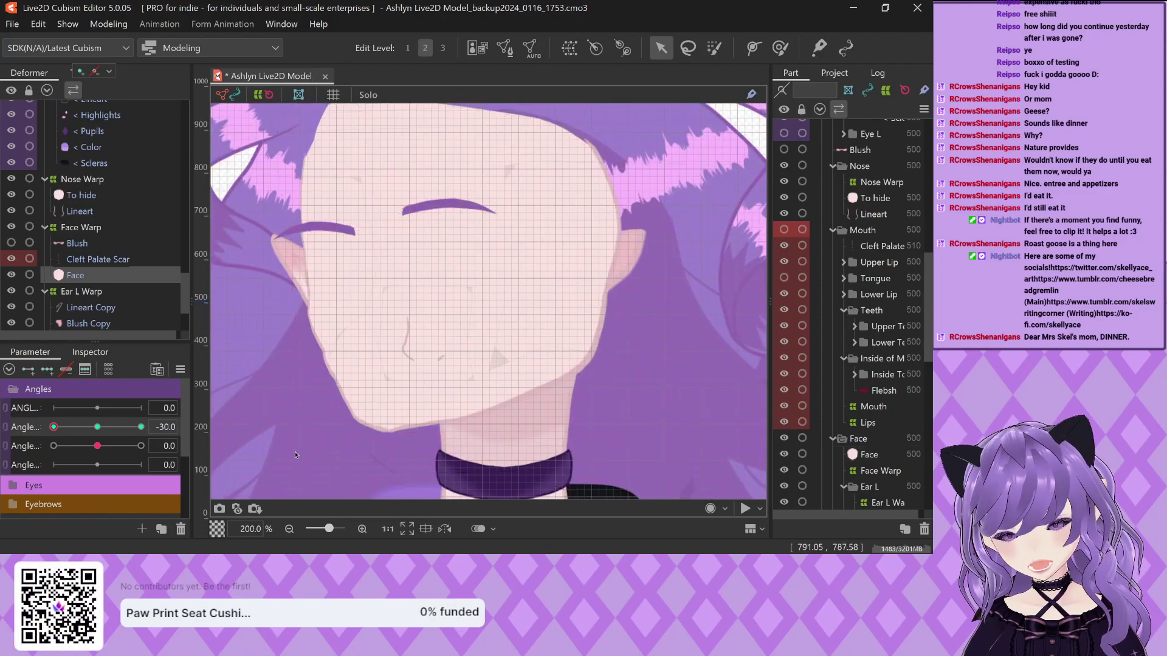
{"action": "left_click", "coordinate": [406, 386]}
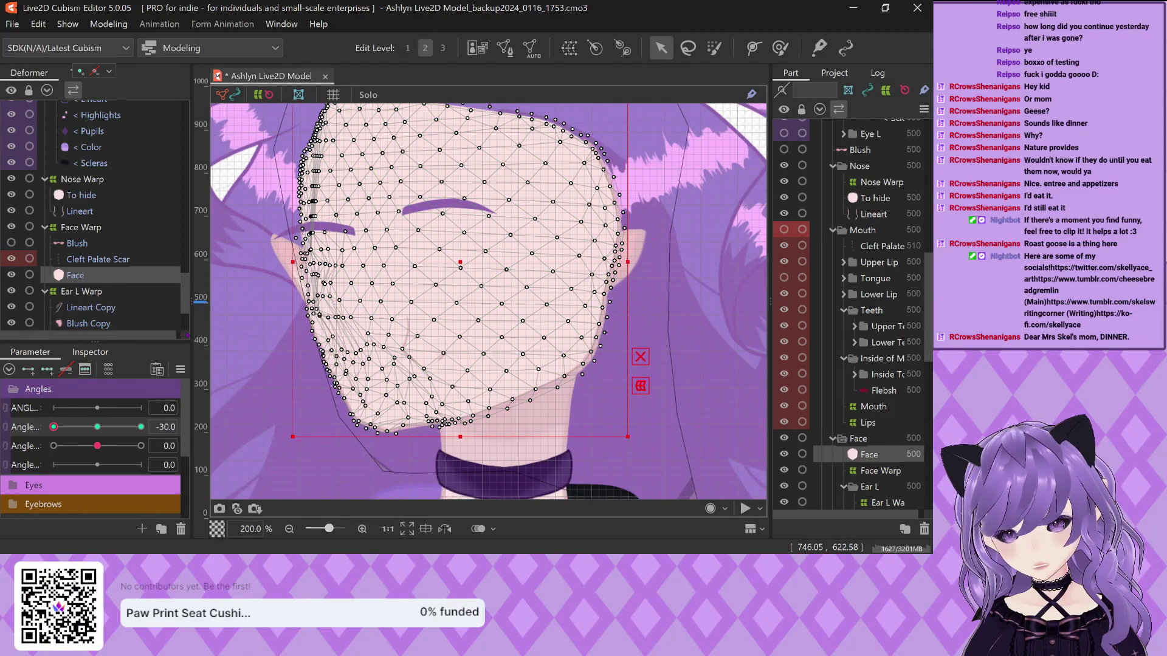
{"action": "left_click", "coordinate": [235, 333]}
{"action": "scroll", "coordinate": [323, 322], "scroll_direction": "up", "scroll_amount": 3}
{"action": "left_click", "coordinate": [326, 295]}
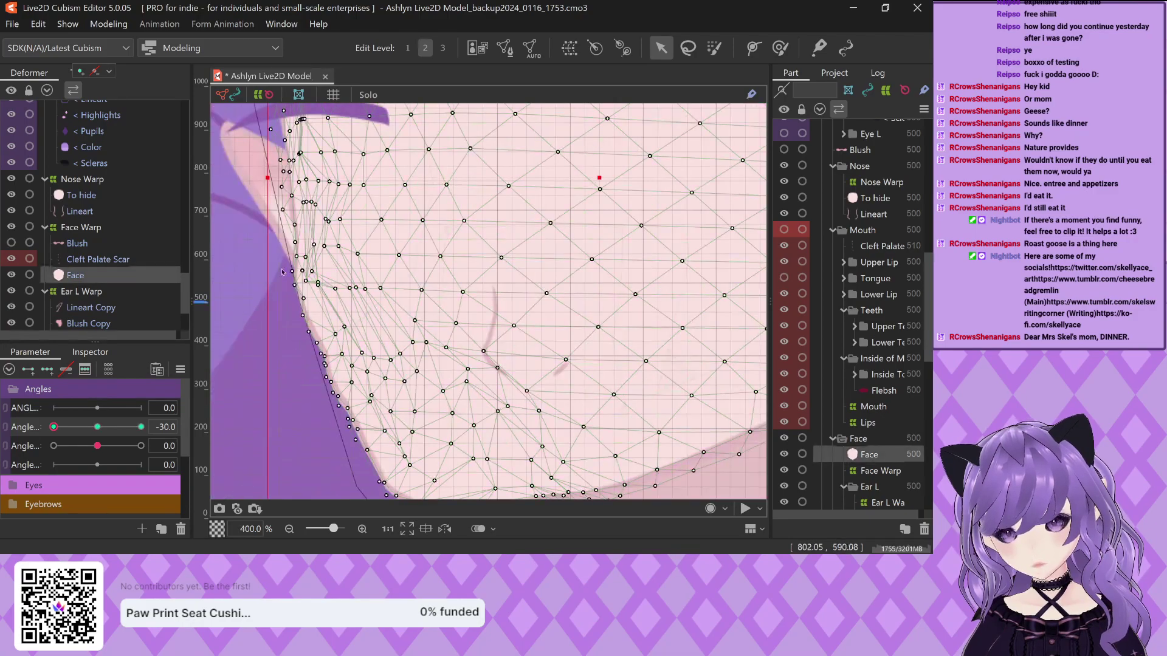
{"action": "scroll", "coordinate": [365, 296], "scroll_direction": "up", "scroll_amount": 5}
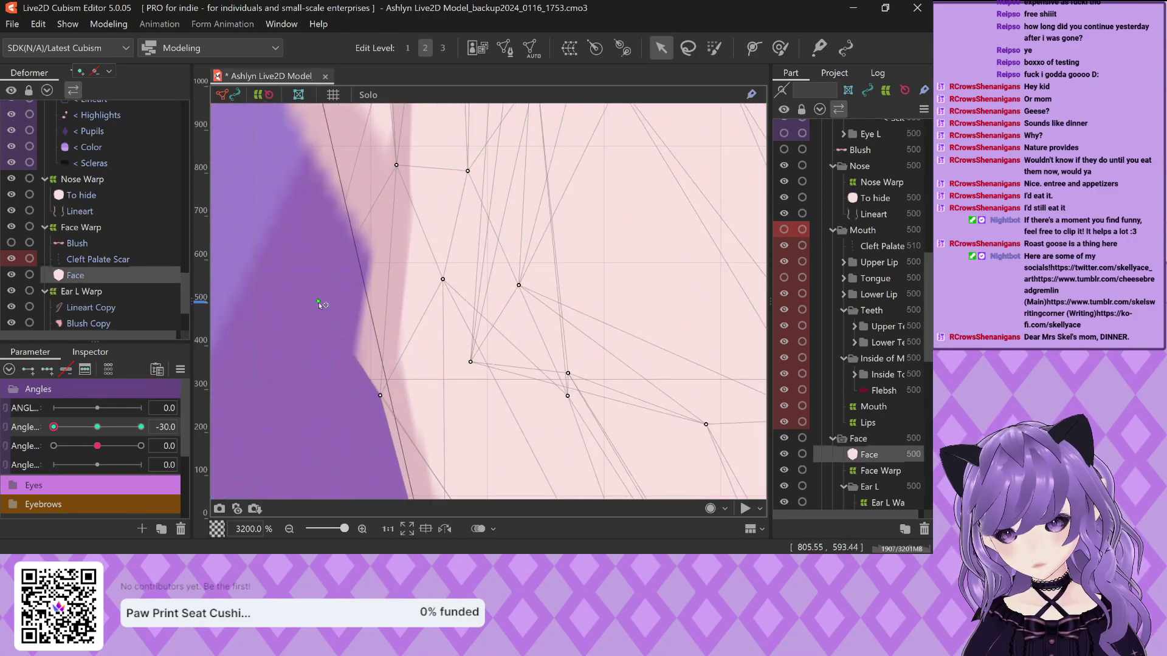
Pull the jaw-edge vertices up-left onto the face outline and reshape the inner cheek vertices
{"action": "left_click_drag", "start_coordinate": [380, 397], "coordinate": [344, 372]}
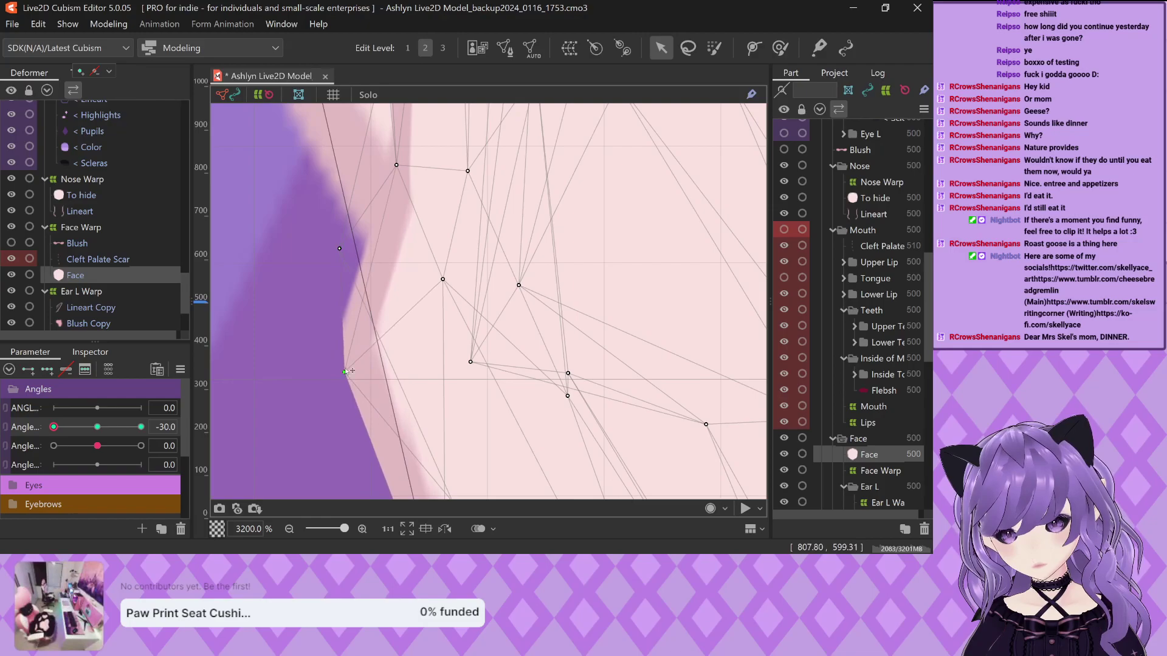
{"action": "scroll", "coordinate": [350, 365], "scroll_direction": "down", "scroll_amount": 3}
{"action": "scroll", "coordinate": [369, 389], "scroll_direction": "up", "scroll_amount": 2}
{"action": "left_click_drag", "start_coordinate": [405, 425], "coordinate": [332, 406]}
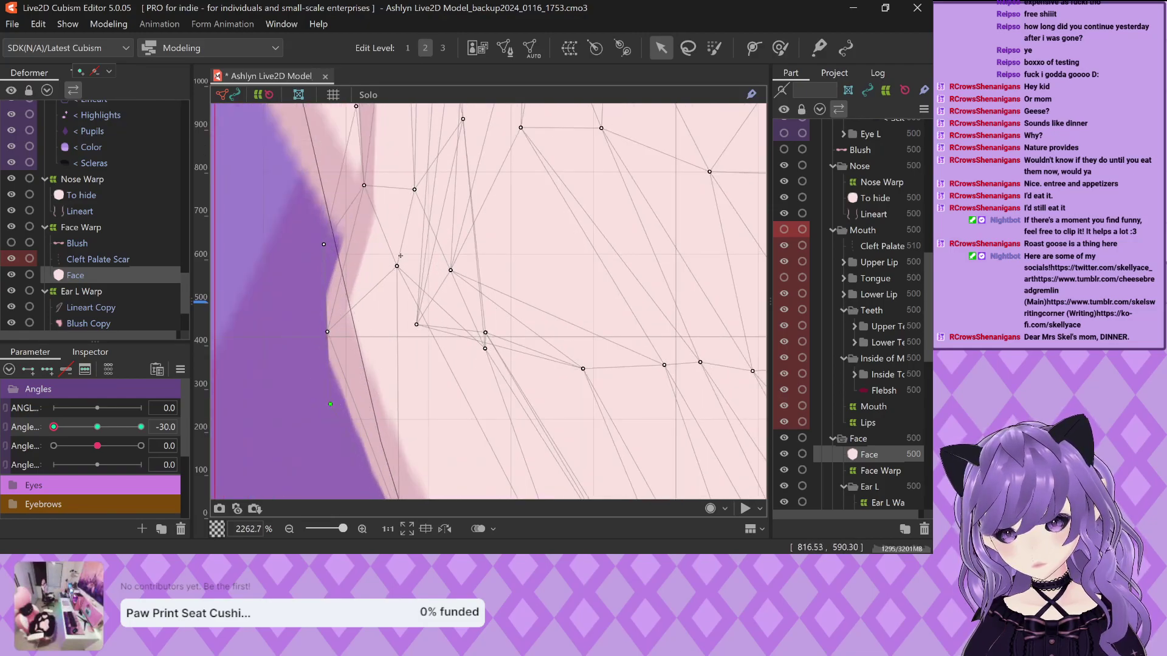
{"action": "left_click_drag", "start_coordinate": [397, 267], "coordinate": [373, 275]}
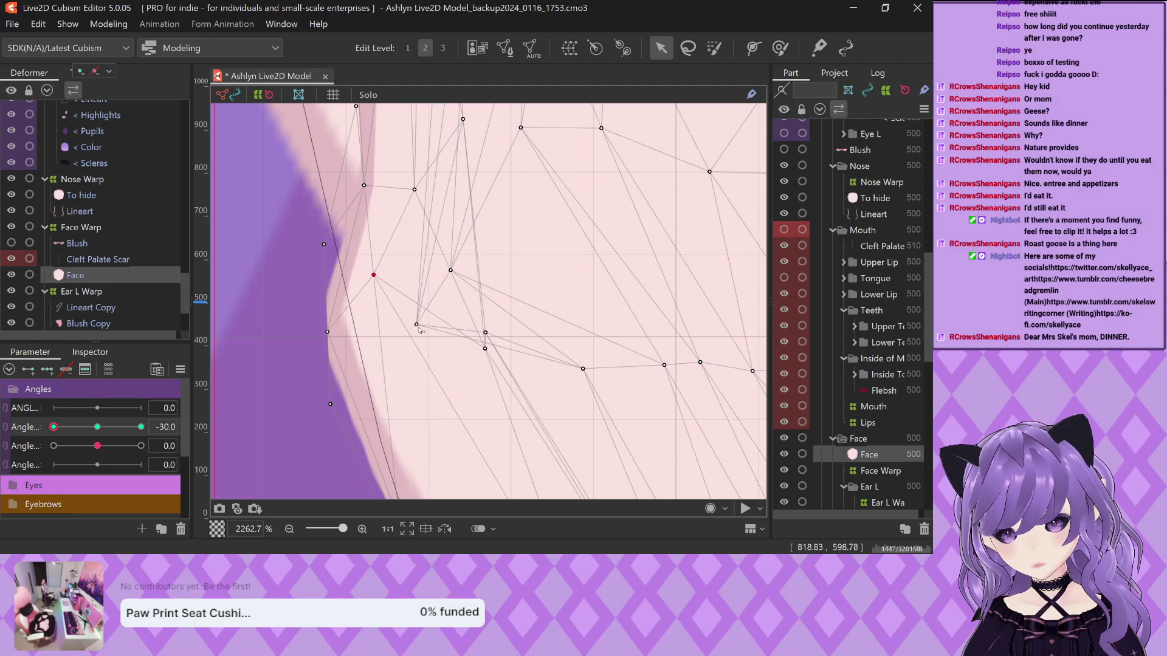
{"action": "left_click_drag", "start_coordinate": [418, 329], "coordinate": [535, 234]}
{"action": "left_click_drag", "start_coordinate": [488, 336], "coordinate": [519, 351]}
{"action": "mouse_move", "coordinate": [585, 372]}
{"action": "left_mouse_down"}
{"action": "mouse_move", "coordinate": [614, 298]}
{"action": "mouse_move", "coordinate": [582, 385]}
{"action": "left_mouse_up"}
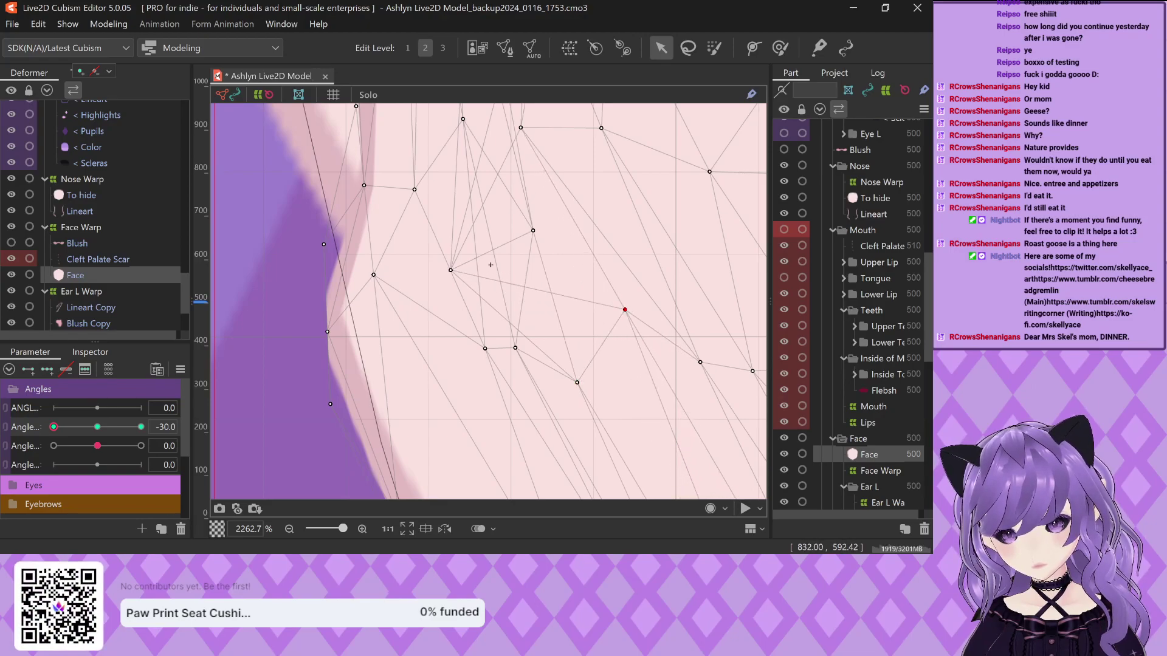
Move the lower cheek vertices up toward the eye to match the cheek contour
{"action": "scroll", "coordinate": [547, 336], "scroll_direction": "down", "scroll_amount": 3}
{"action": "scroll", "coordinate": [547, 336], "scroll_direction": "up", "scroll_amount": 1}
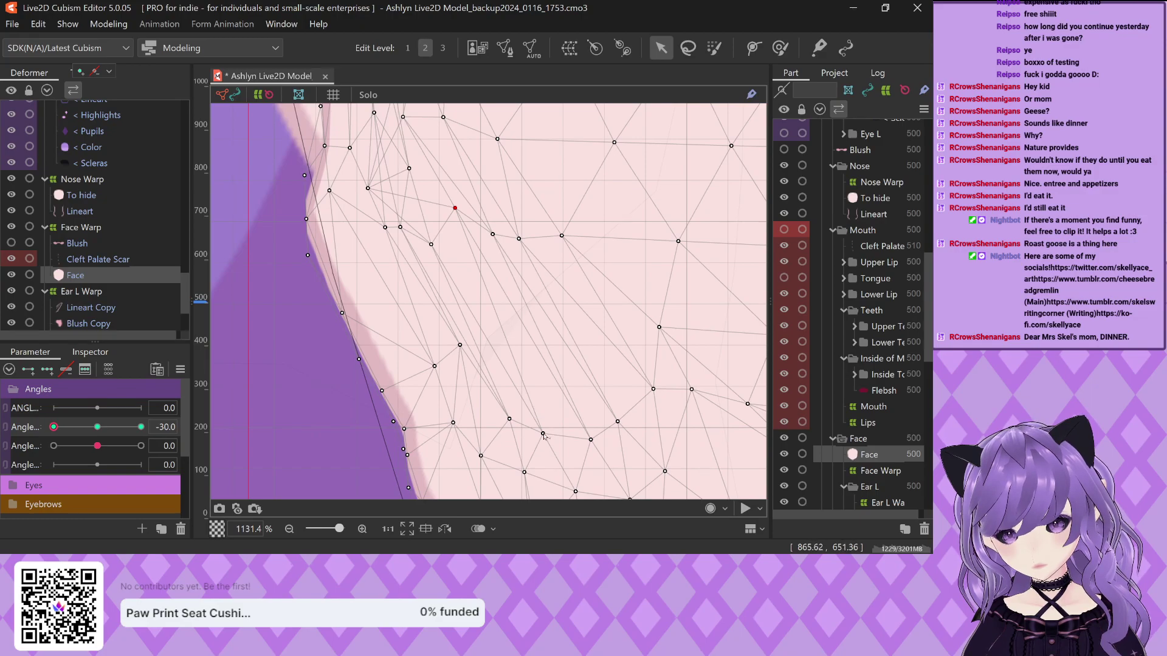
{"action": "left_click_drag", "start_coordinate": [544, 435], "coordinate": [533, 364]}
{"action": "left_click_drag", "start_coordinate": [592, 439], "coordinate": [562, 349]}
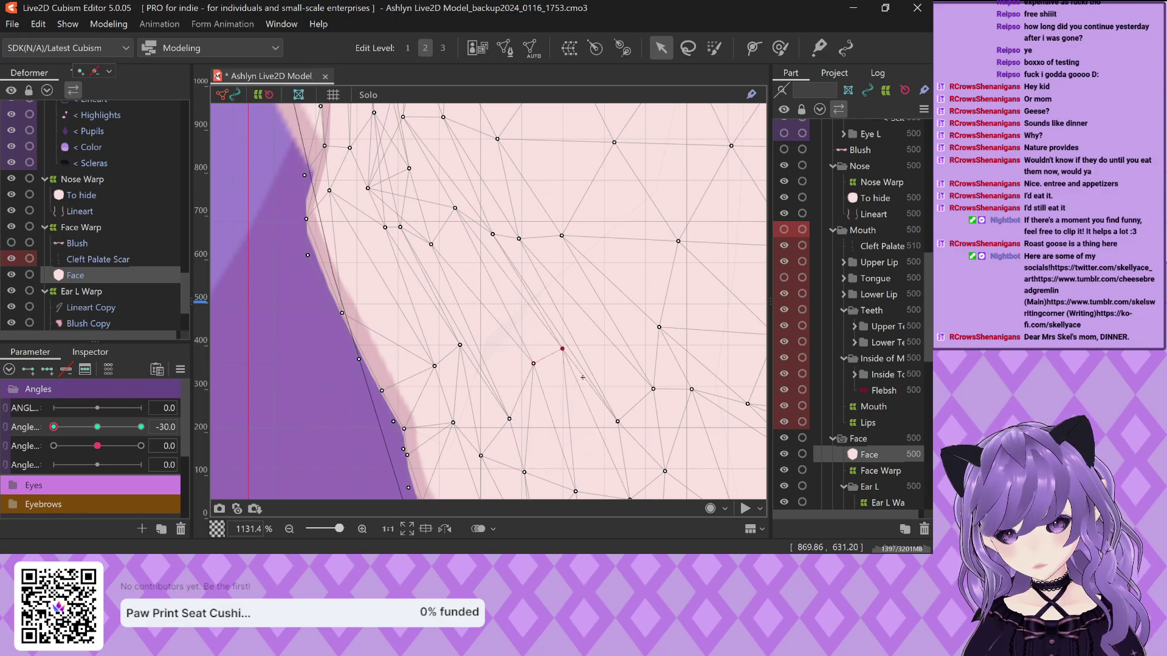
{"action": "scroll", "coordinate": [524, 220], "scroll_direction": "up", "scroll_amount": 1}
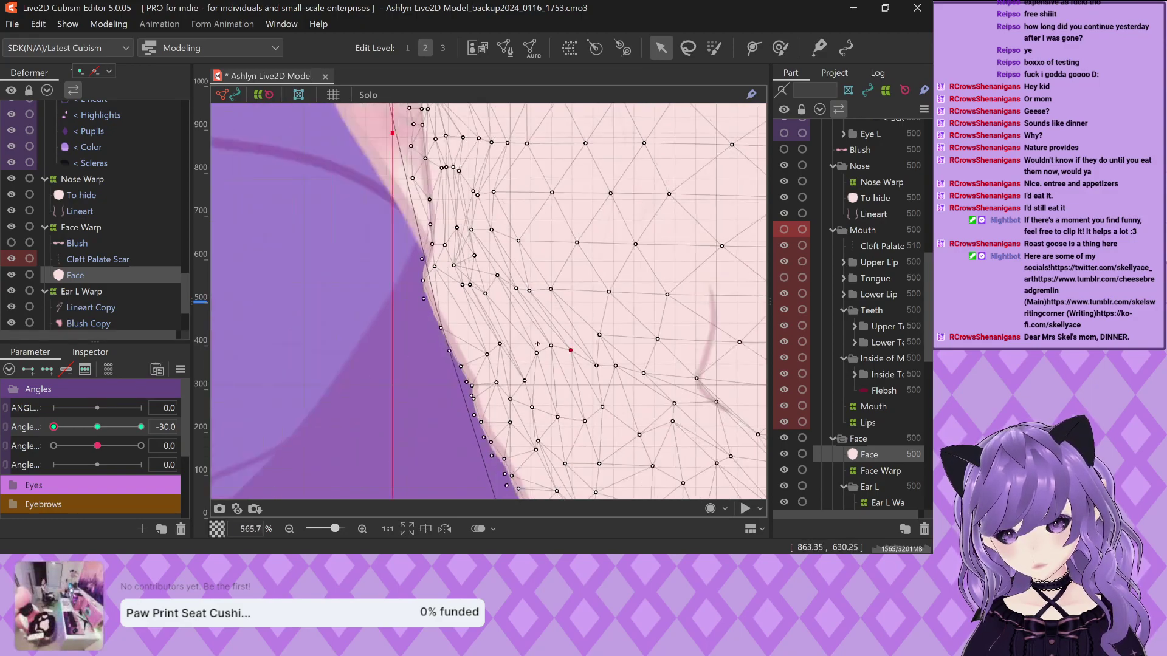
{"action": "left_click_drag", "start_coordinate": [457, 391], "coordinate": [487, 441]}
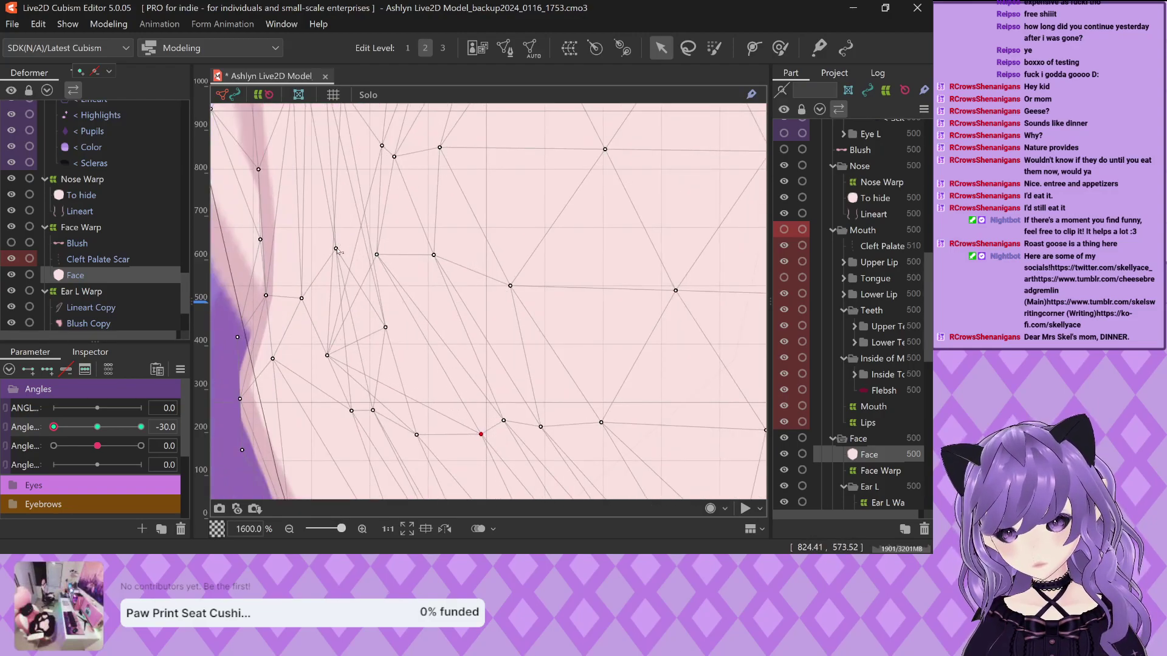
Shift the mid-cheek vertices right to space the Face mesh triangles evenly
{"action": "left_click_drag", "start_coordinate": [336, 249], "coordinate": [386, 344]}
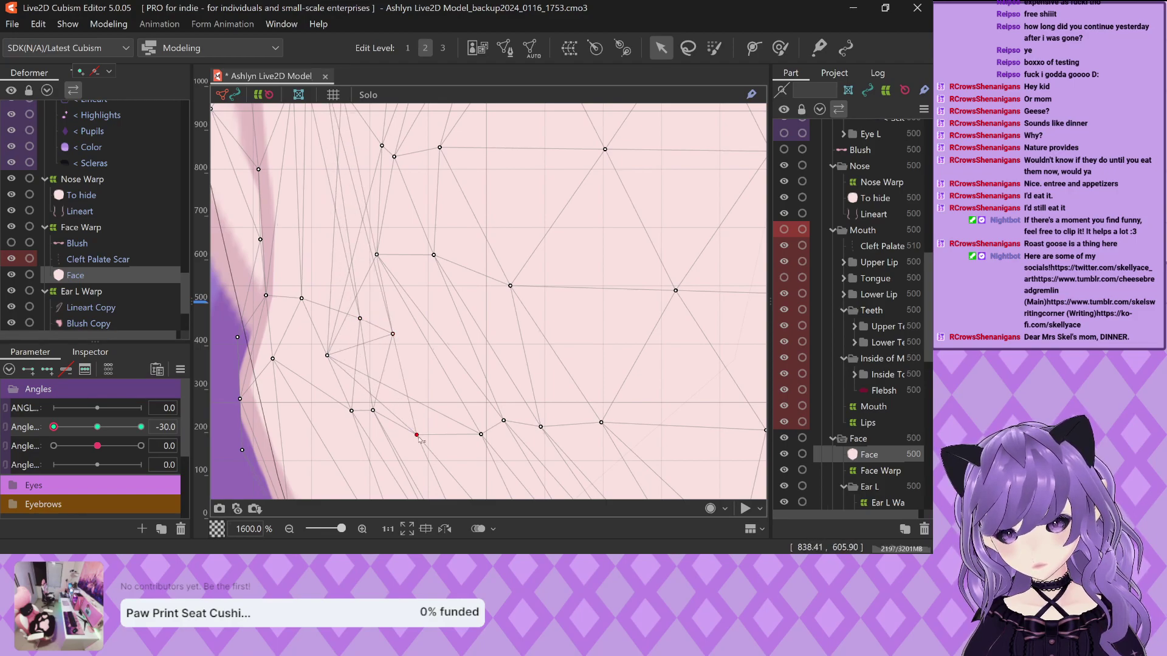
{"action": "left_click_drag", "start_coordinate": [420, 439], "coordinate": [418, 426]}
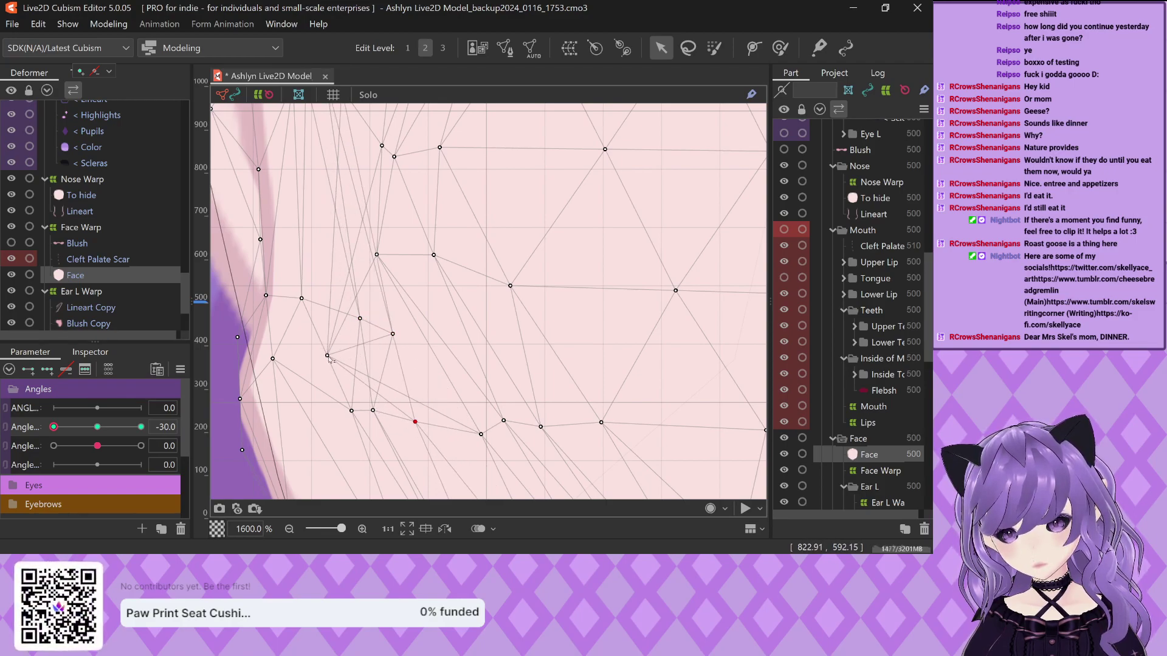
{"action": "left_click_drag", "start_coordinate": [328, 358], "coordinate": [399, 319]}
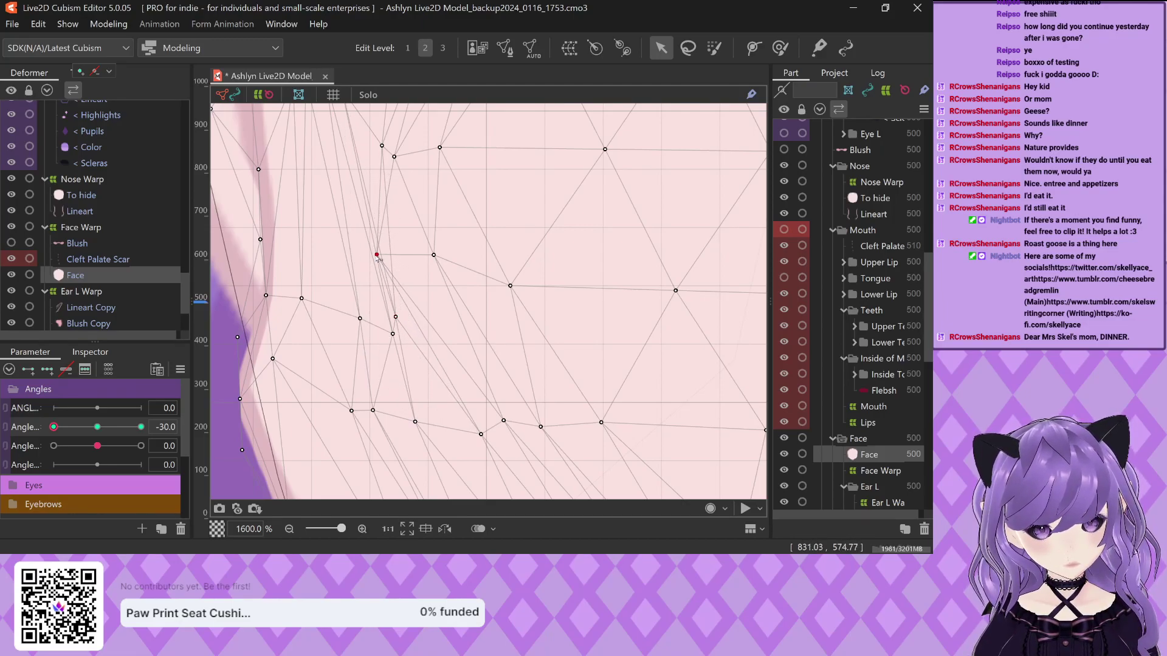
{"action": "left_click_drag", "start_coordinate": [378, 259], "coordinate": [604, 288]}
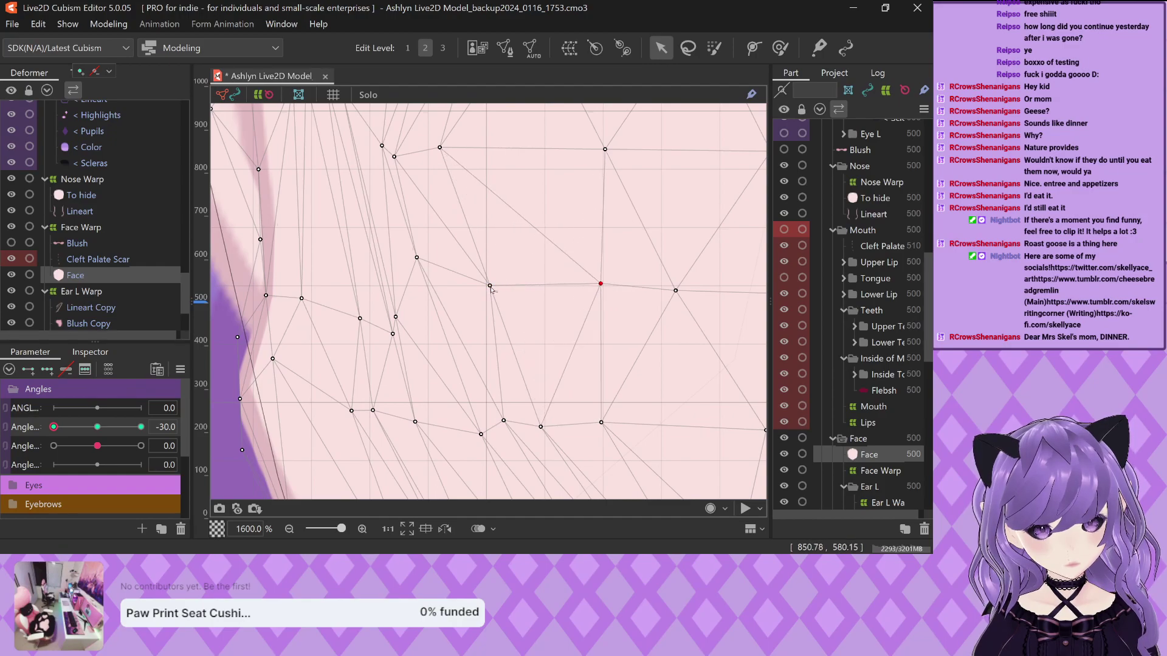
{"action": "left_click_drag", "start_coordinate": [492, 289], "coordinate": [556, 292]}
{"action": "left_click_drag", "start_coordinate": [419, 260], "coordinate": [477, 293]}
Undo an accidental whole-mesh shift with Ctrl+Z, then move three upper-cheek vertices right
{"action": "scroll", "coordinate": [478, 290], "scroll_direction": "down", "scroll_amount": 3}
{"action": "scroll", "coordinate": [439, 230], "scroll_direction": "up", "scroll_amount": 3}
{"action": "left_click_drag", "start_coordinate": [443, 223], "coordinate": [465, 220]}
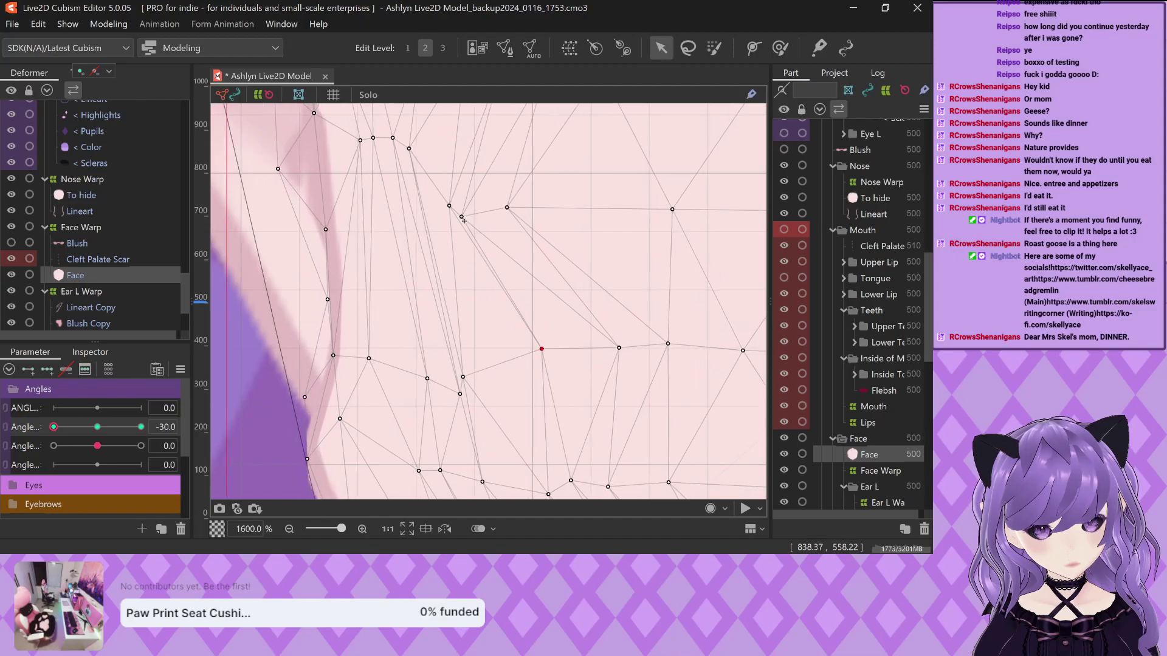
{"action": "key", "text": "ctrl+z"}
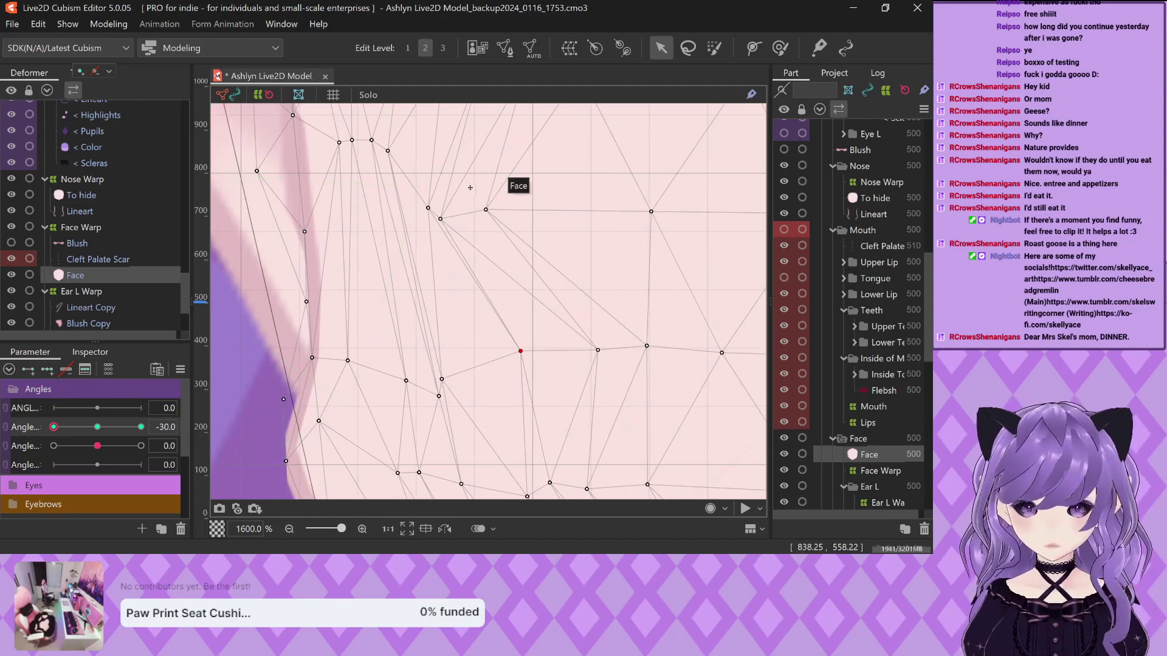
{"action": "left_click_drag", "start_coordinate": [488, 208], "coordinate": [589, 212]}
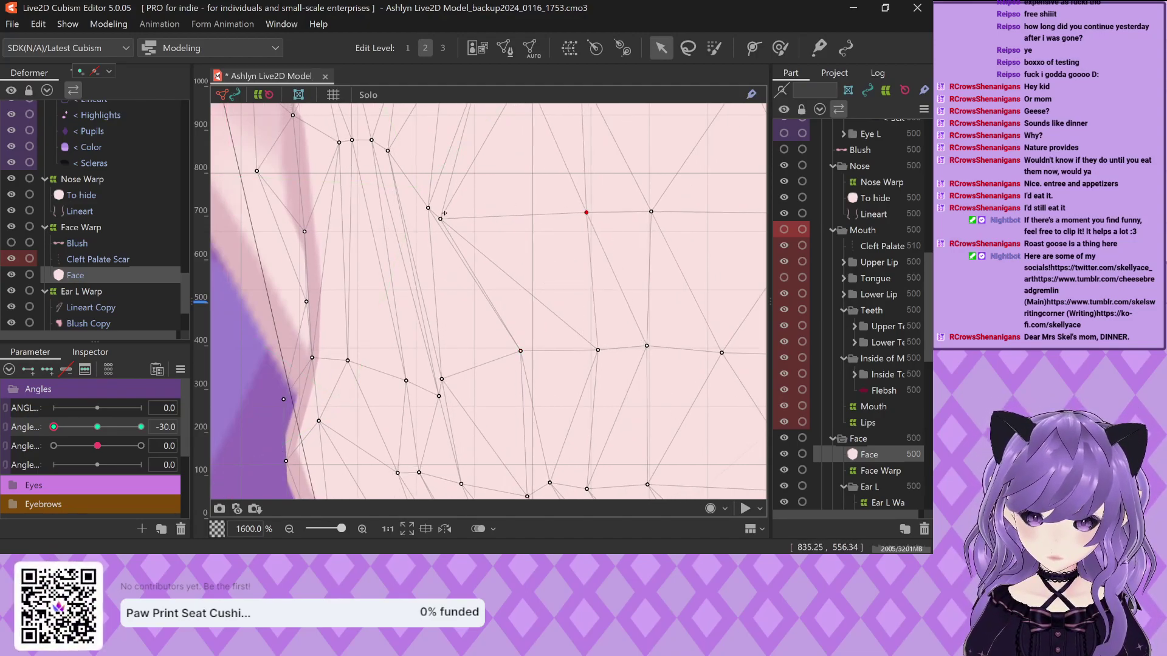
{"action": "left_click_drag", "start_coordinate": [444, 220], "coordinate": [541, 208]}
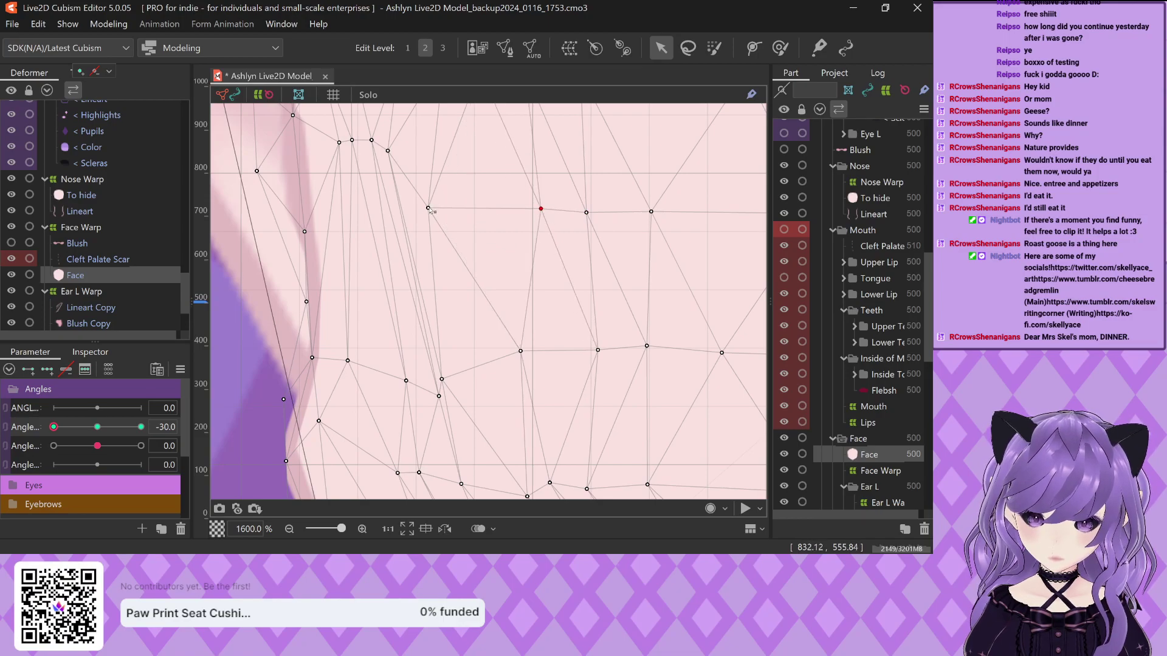
{"action": "left_click_drag", "start_coordinate": [430, 208], "coordinate": [495, 211]}
Pull the eye-level vertices near the face edge down-right and nudge a lower cheek vertex right
{"action": "left_click_drag", "start_coordinate": [387, 152], "coordinate": [462, 194]}
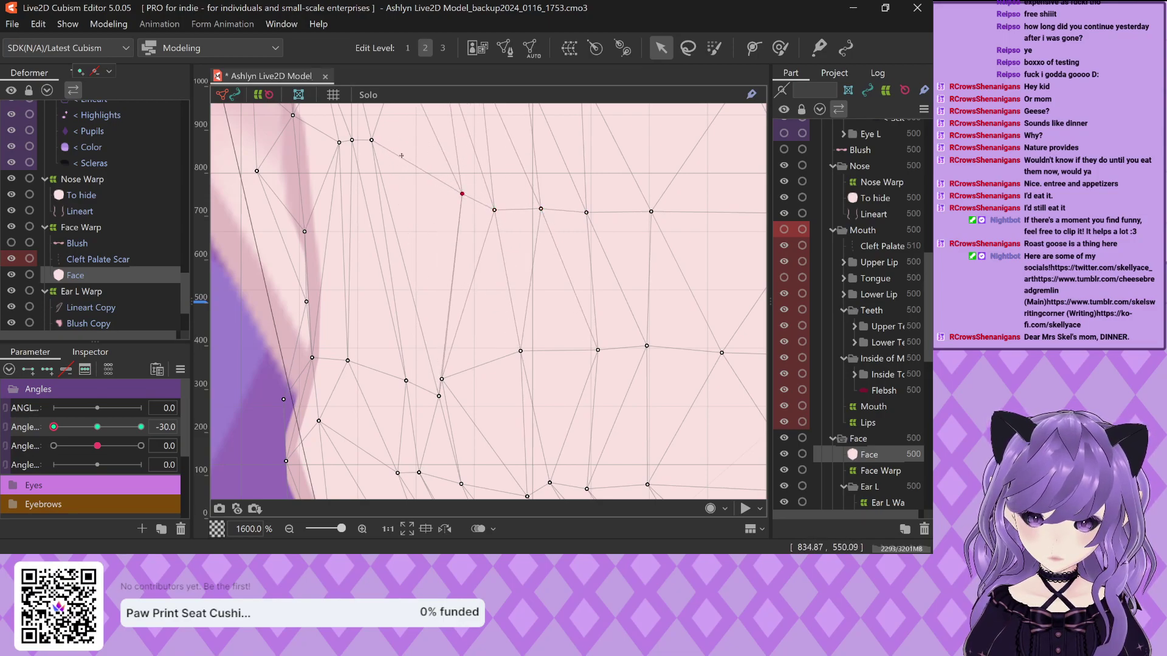
{"action": "left_click_drag", "start_coordinate": [372, 141], "coordinate": [432, 181]}
{"action": "left_click_drag", "start_coordinate": [353, 141], "coordinate": [411, 179]}
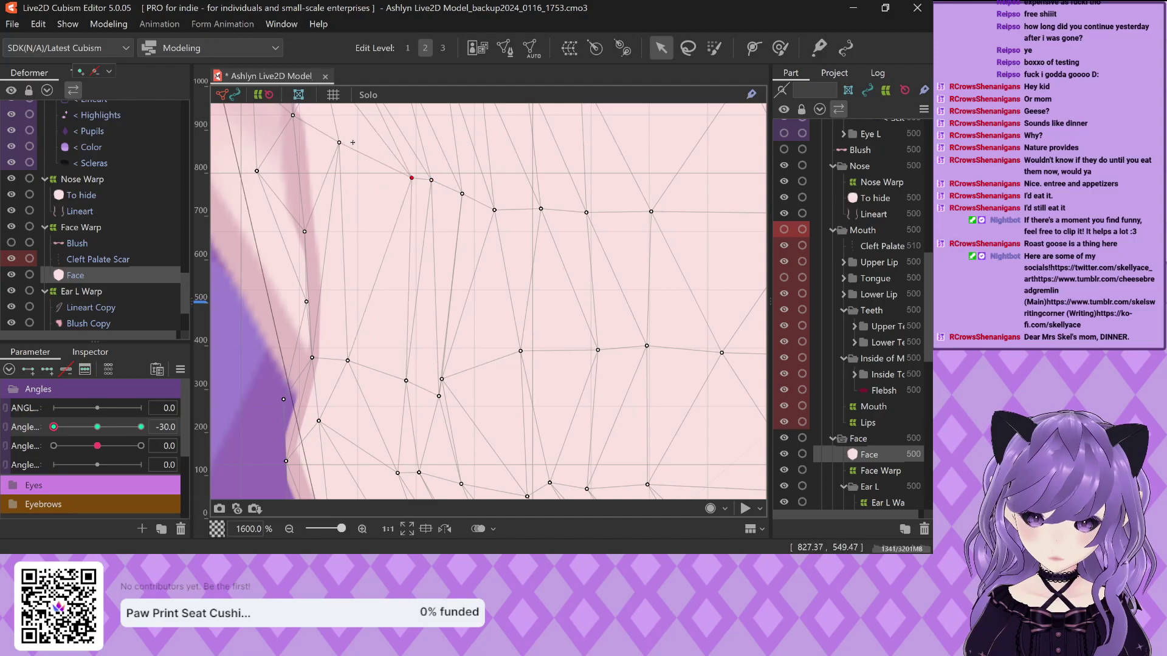
{"action": "left_click_drag", "start_coordinate": [339, 143], "coordinate": [354, 169]}
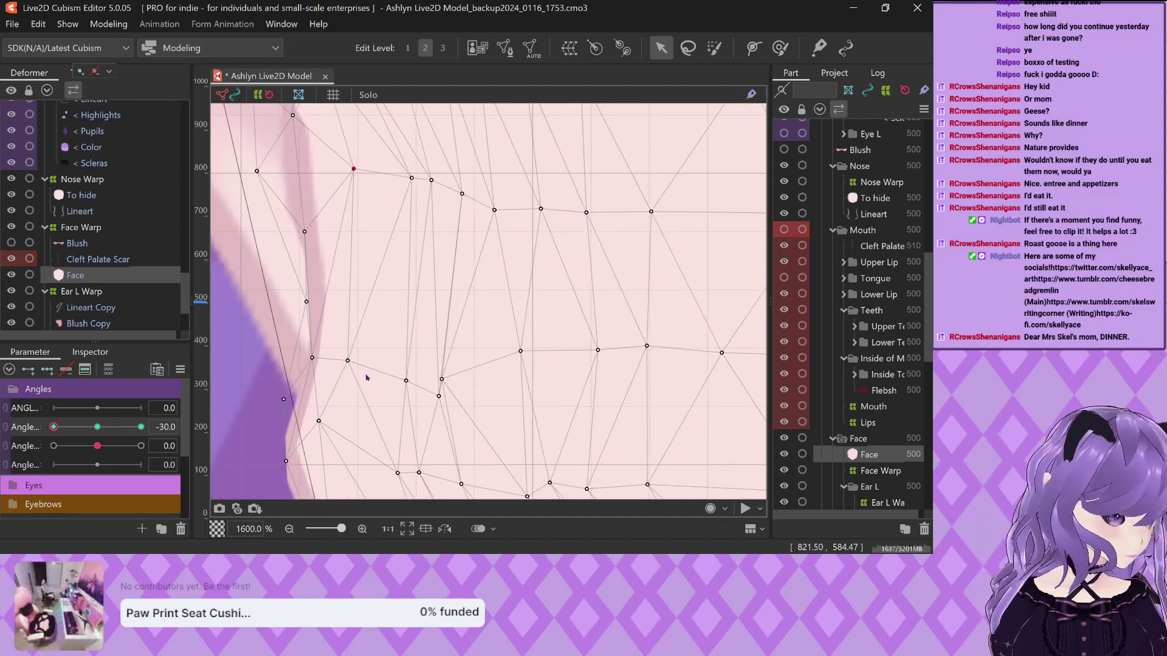
{"action": "left_click_drag", "start_coordinate": [348, 361], "coordinate": [421, 381]}
{"action": "scroll", "coordinate": [420, 380], "scroll_direction": "down", "scroll_amount": 8}
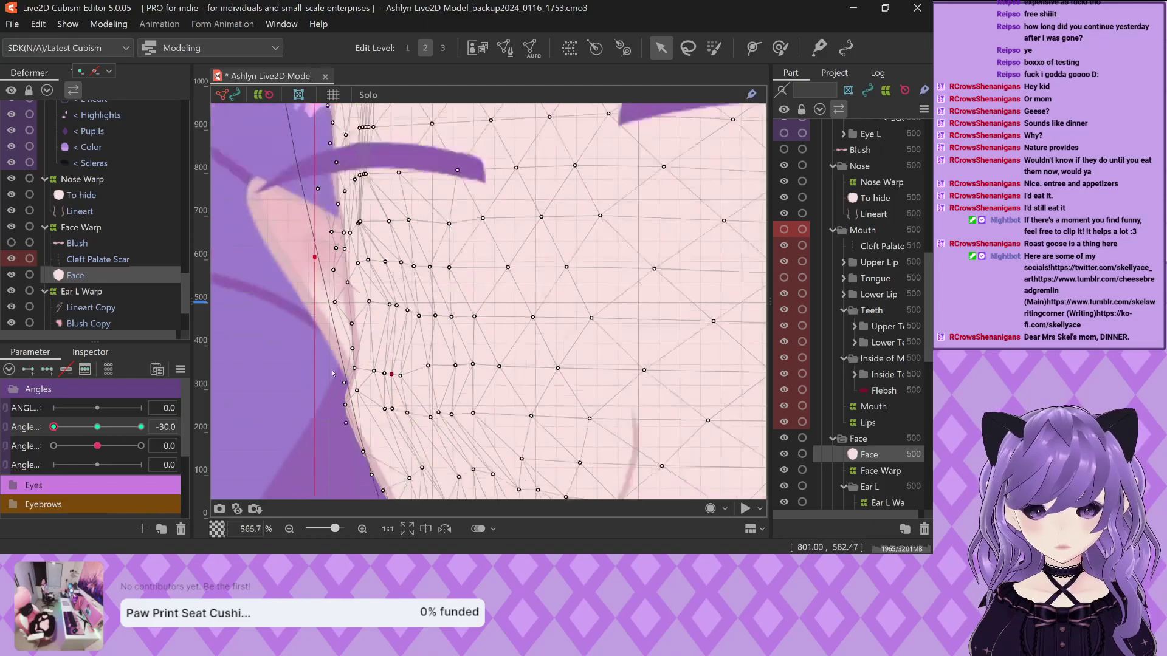
{"action": "scroll", "coordinate": [328, 405], "scroll_direction": "down", "scroll_amount": 4}
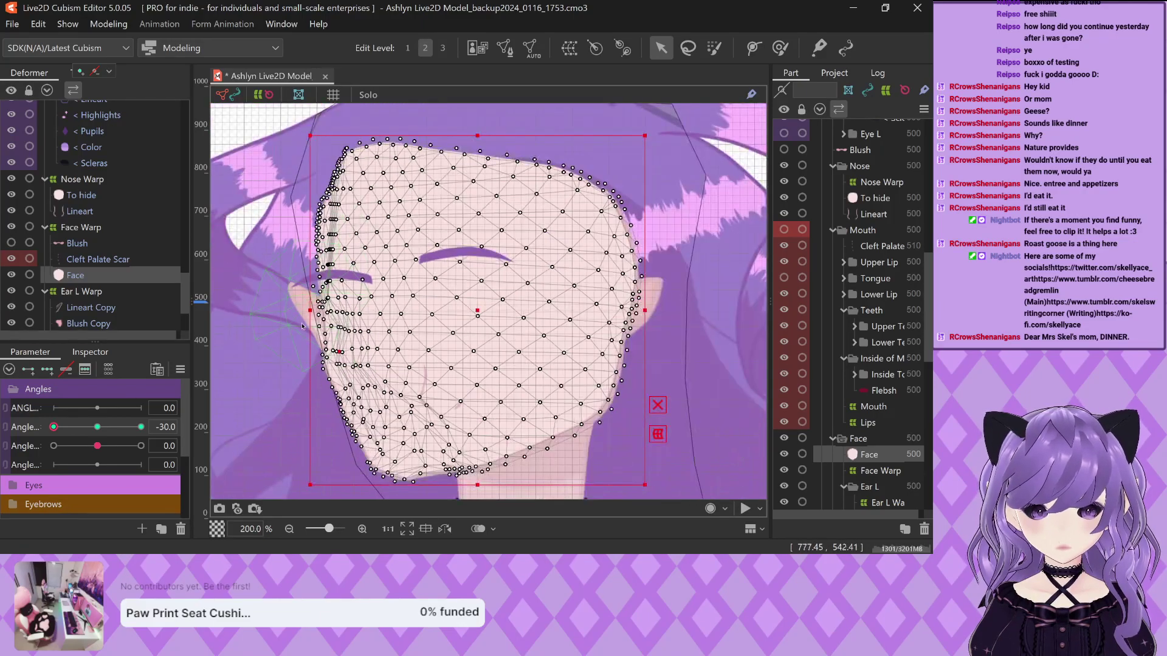
Deselect the Face mesh, check the face at a zoomed-out view, and close the Cubism Editor window
{"action": "left_click", "coordinate": [287, 415]}
{"action": "scroll", "coordinate": [286, 415], "scroll_direction": "up", "scroll_amount": 3}
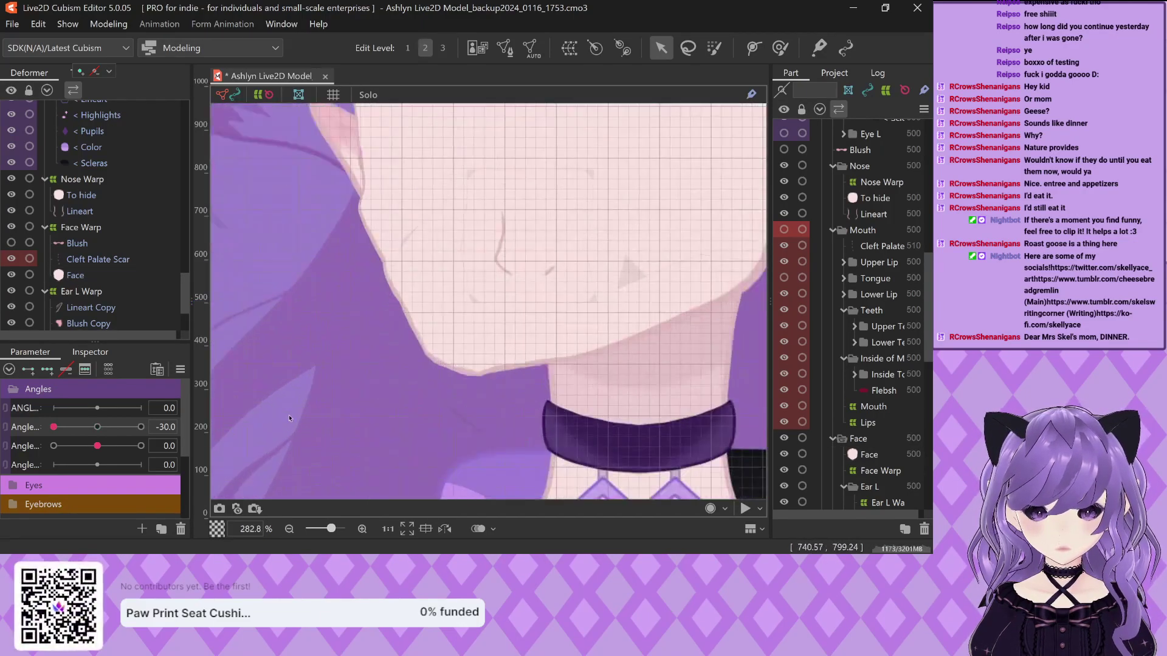
{"action": "scroll", "coordinate": [297, 423], "scroll_direction": "down", "scroll_amount": 2}
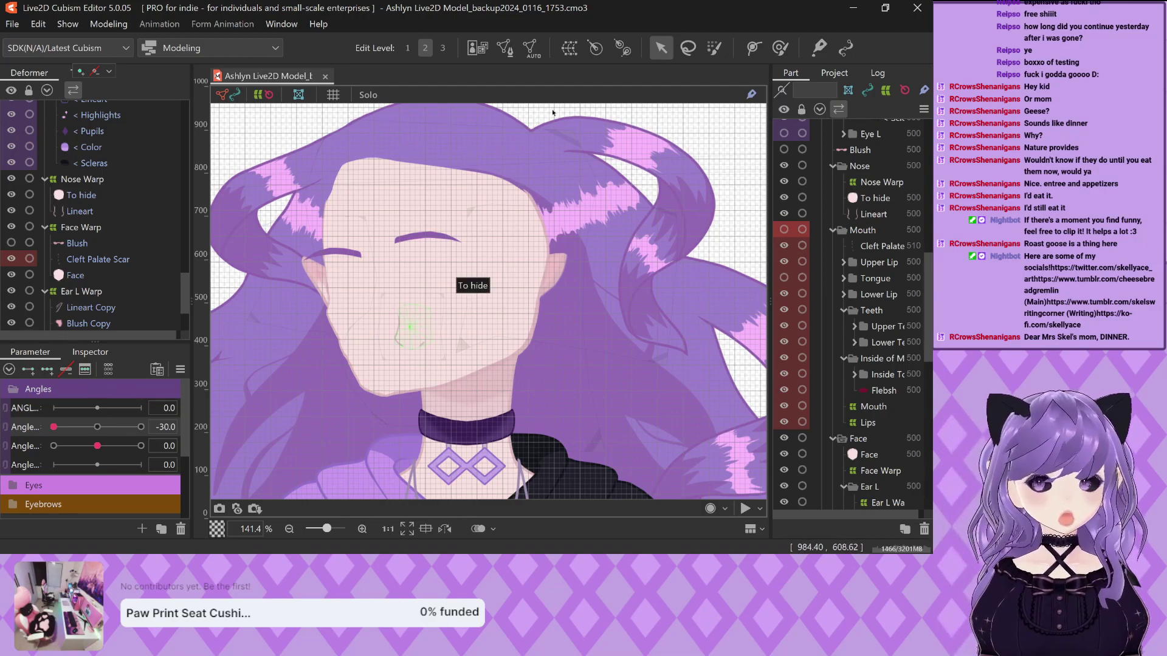
{"action": "left_click", "coordinate": [922, 6]}
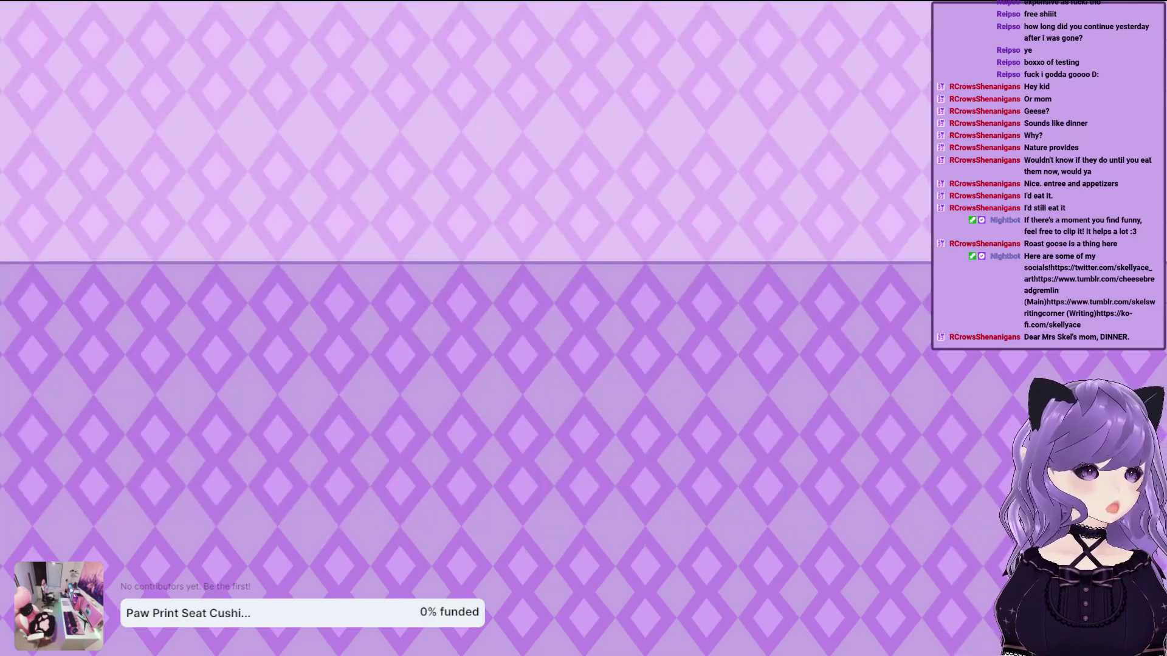